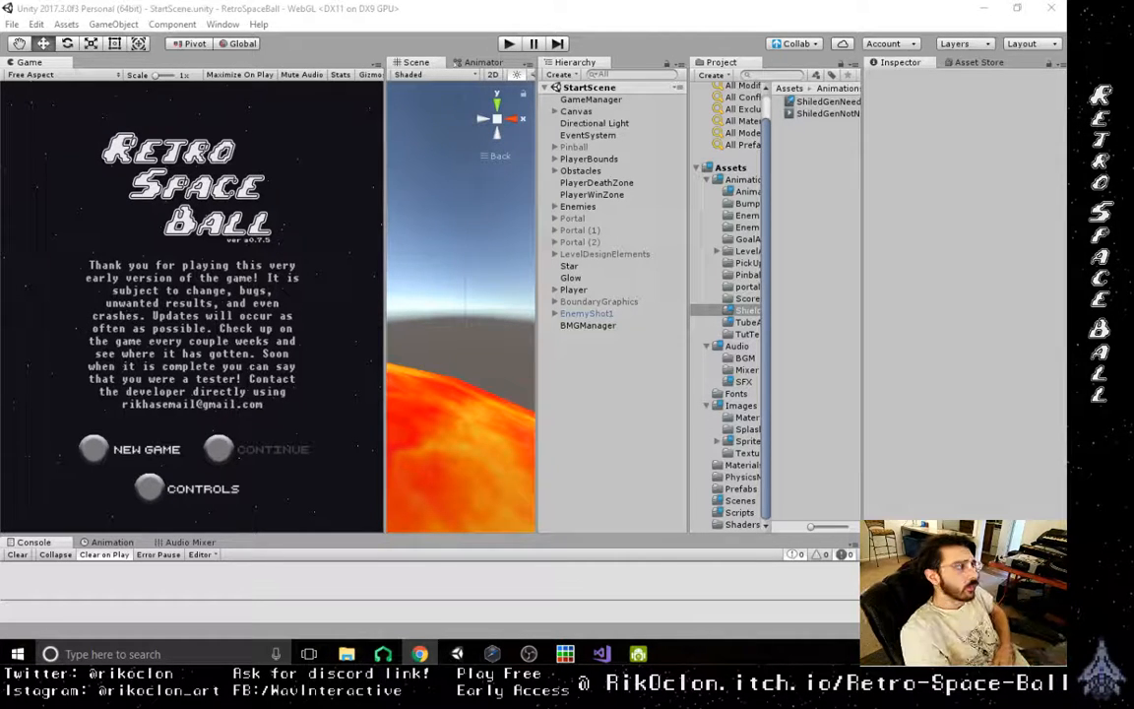
- Run the game in the editor and start a new game from the title screen
{"action": "left_click", "coordinate": [509, 45]}
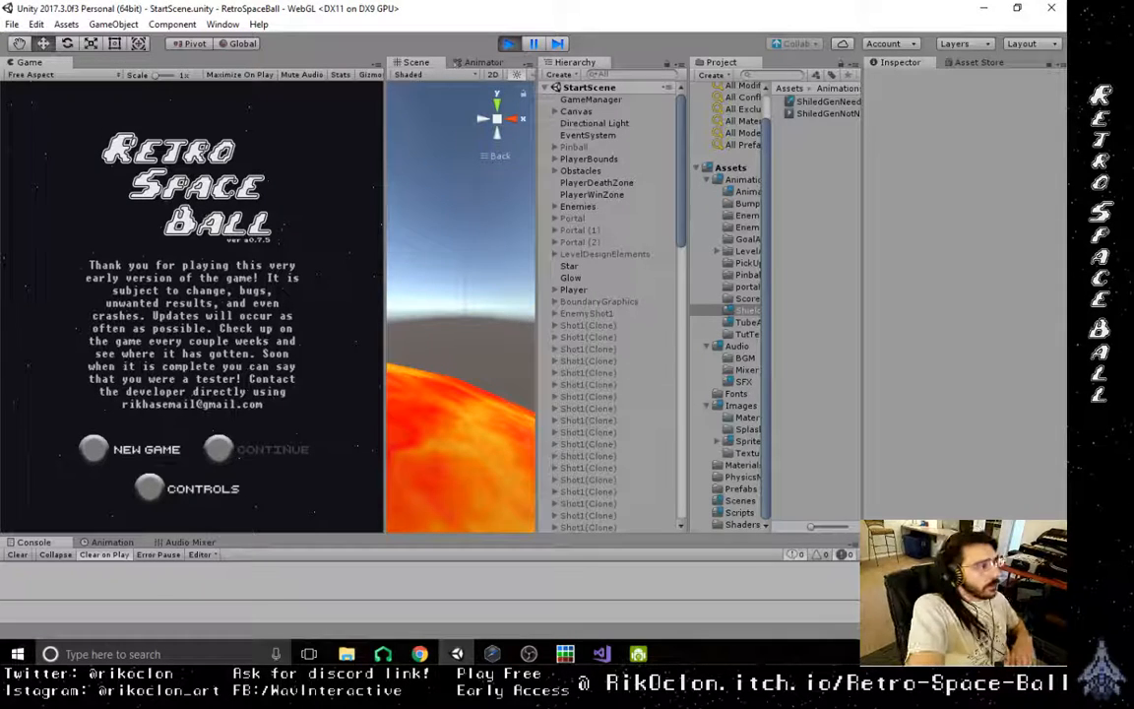
{"action": "left_click", "coordinate": [124, 443]}
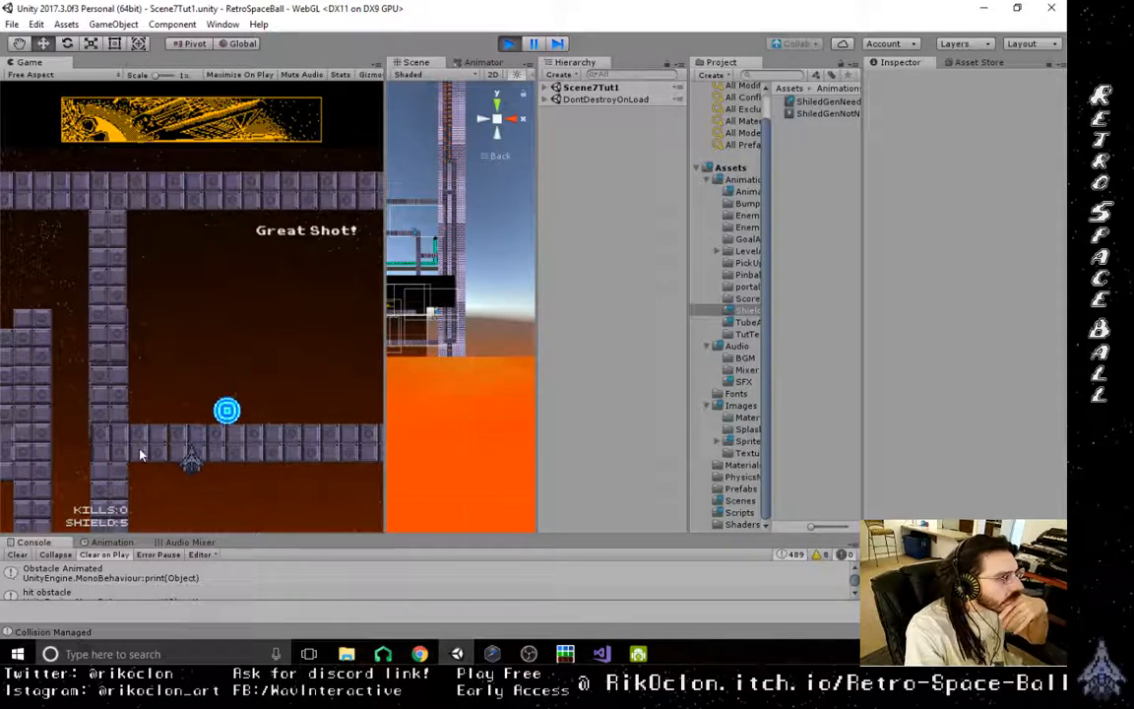
- Play-test the tutorial level by flying the ship right along the lower corridor while shooting the orb past the inner wall
{"action": "key", "text": "d"}
{"action": "left_click", "coordinate": [233, 391]}
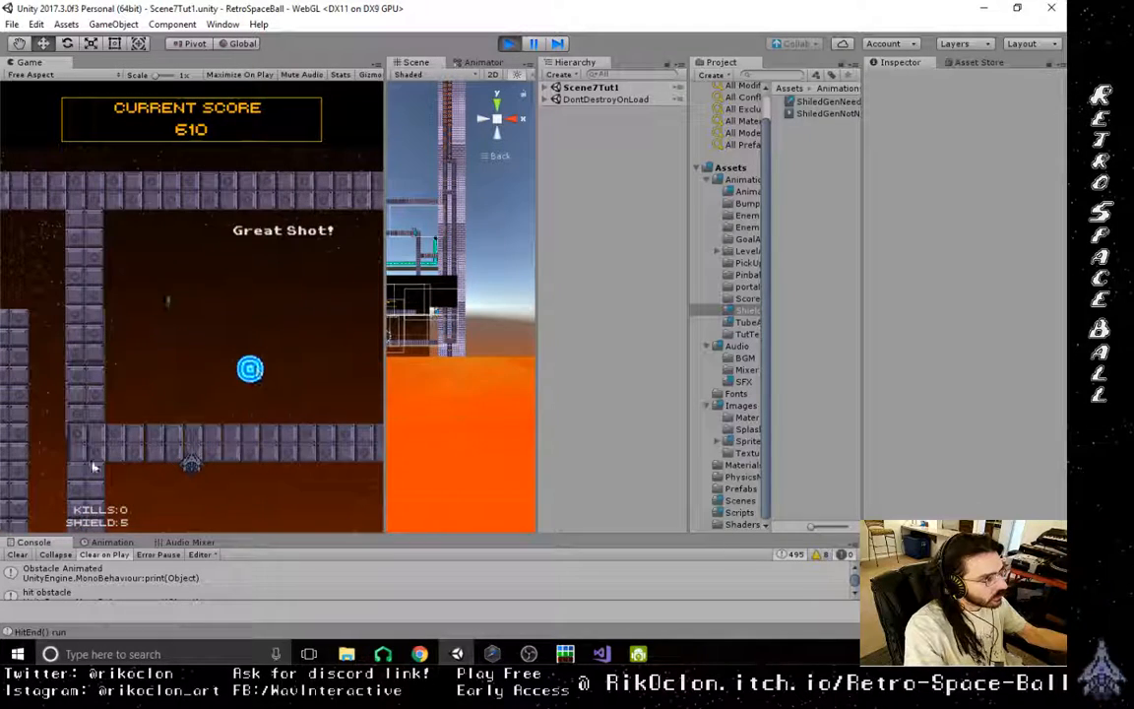
{"action": "left_click", "coordinate": [140, 455]}
{"action": "left_click", "coordinate": [155, 457]}
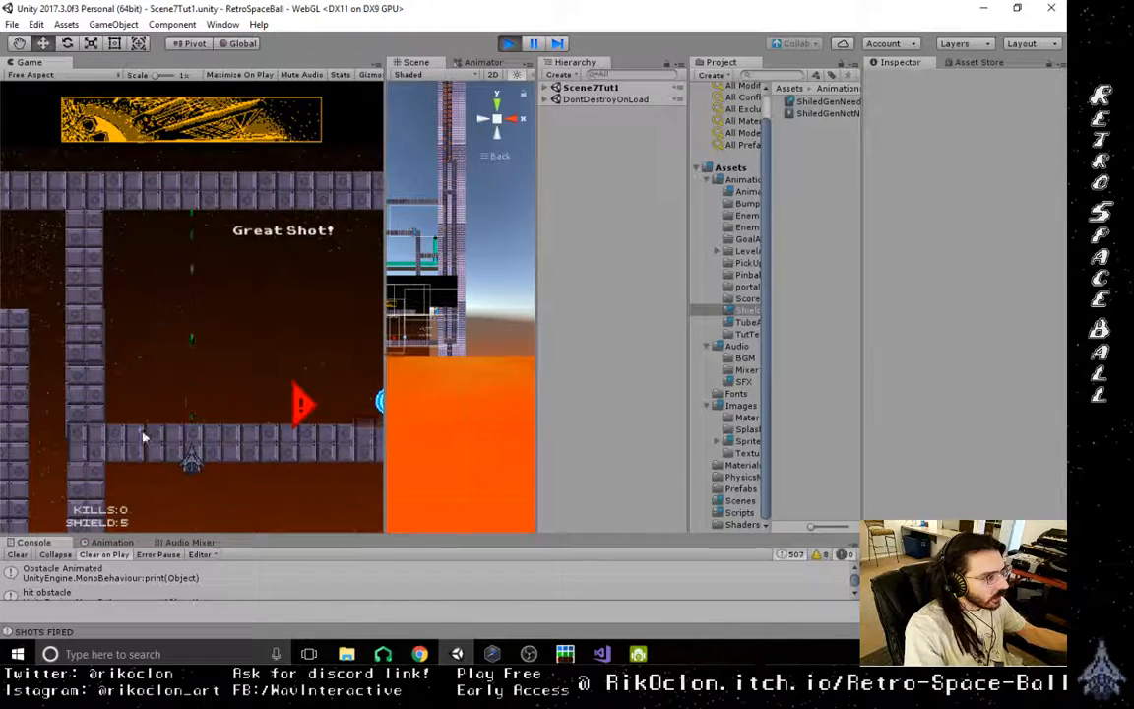
{"action": "left_click", "coordinate": [152, 453]}
{"action": "key", "text": "d"}
{"action": "left_click", "coordinate": [165, 465]}
{"action": "left_click", "coordinate": [181, 455]}
{"action": "key", "text": "d"}
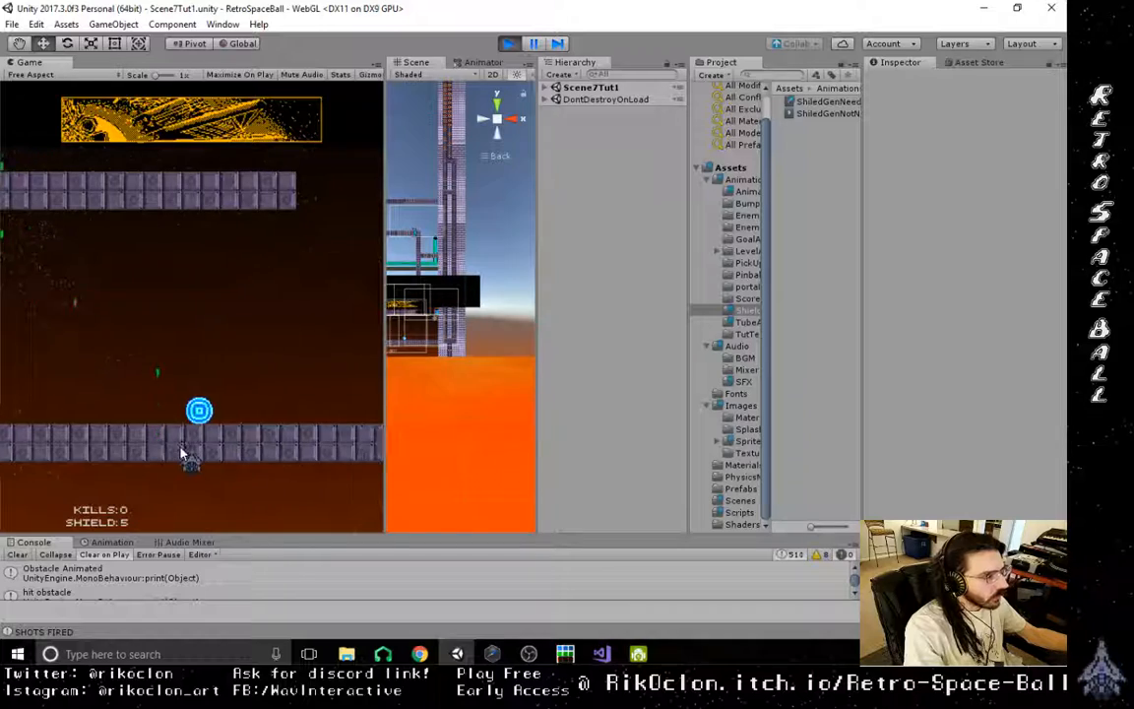
{"action": "left_click", "coordinate": [181, 455]}
{"action": "left_click", "coordinate": [182, 455]}
{"action": "key", "text": "d"}
{"action": "left_click", "coordinate": [181, 455]}
{"action": "key", "text": "d"}
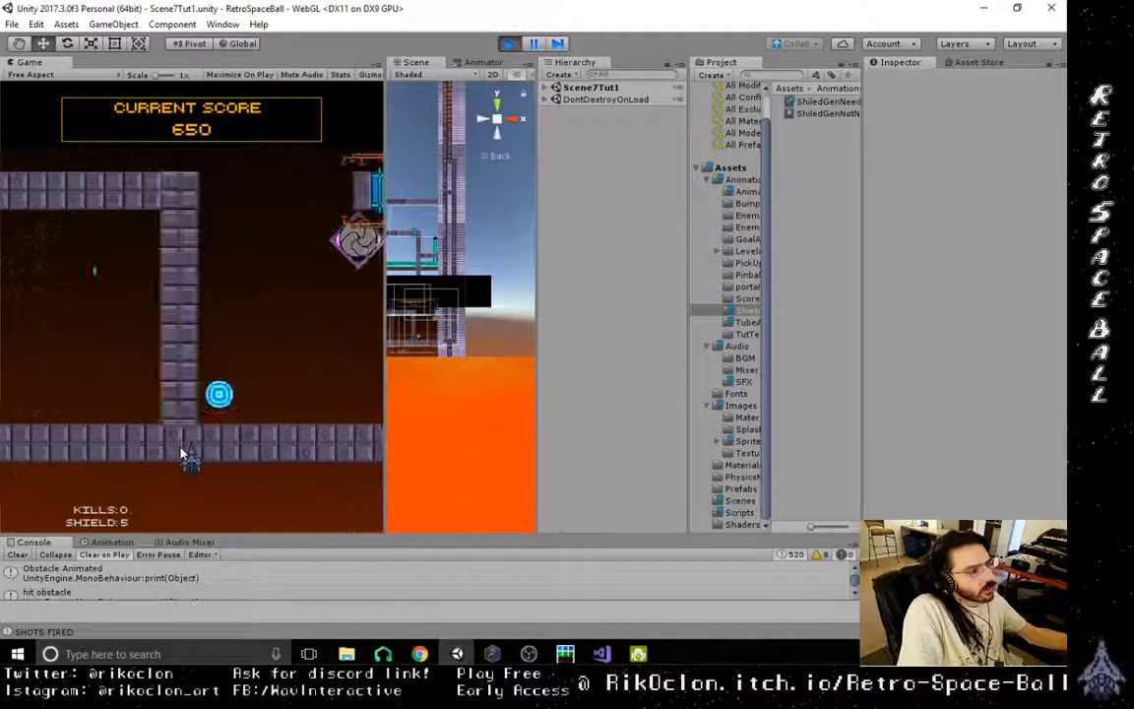
{"action": "left_click", "coordinate": [182, 453]}
{"action": "left_click", "coordinate": [182, 453]}
{"action": "key", "text": "d"}
{"action": "left_click", "coordinate": [181, 453]}
{"action": "key", "text": "d"}
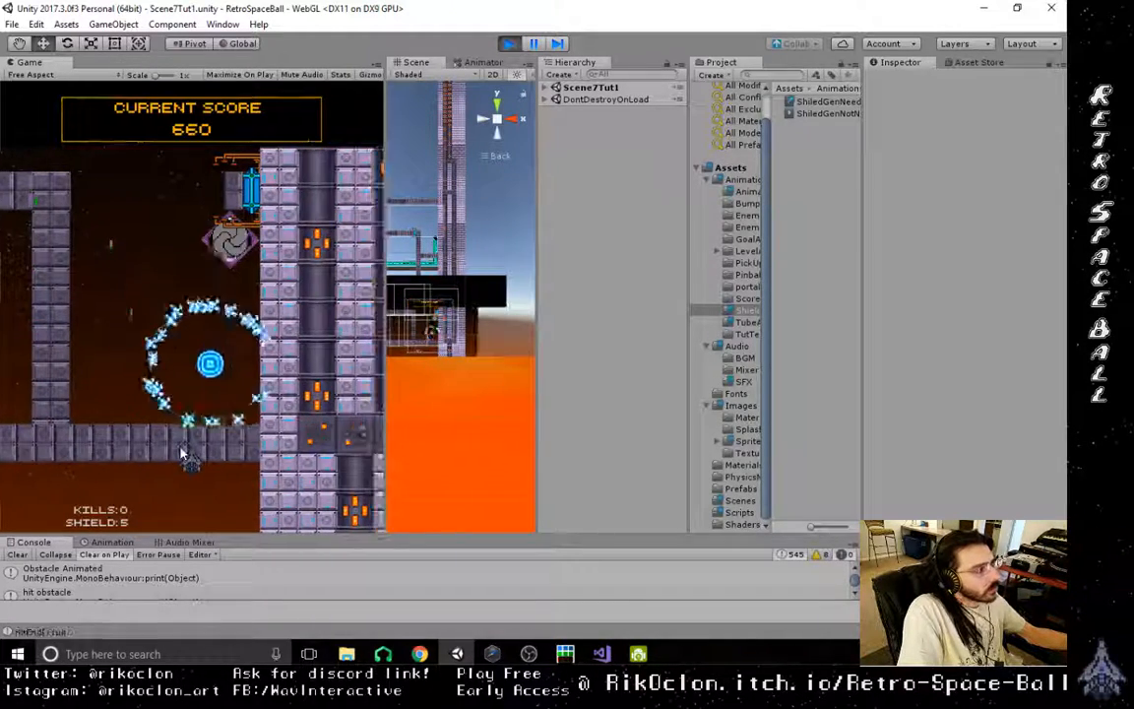
- Test shooting the orb upward beside the diamond-shaped dispenser, shifting the ship left and right beneath it
{"action": "key", "text": "d"}
{"action": "key", "text": "a"}
{"action": "key", "text": "a"}
{"action": "left_click", "coordinate": [182, 454]}
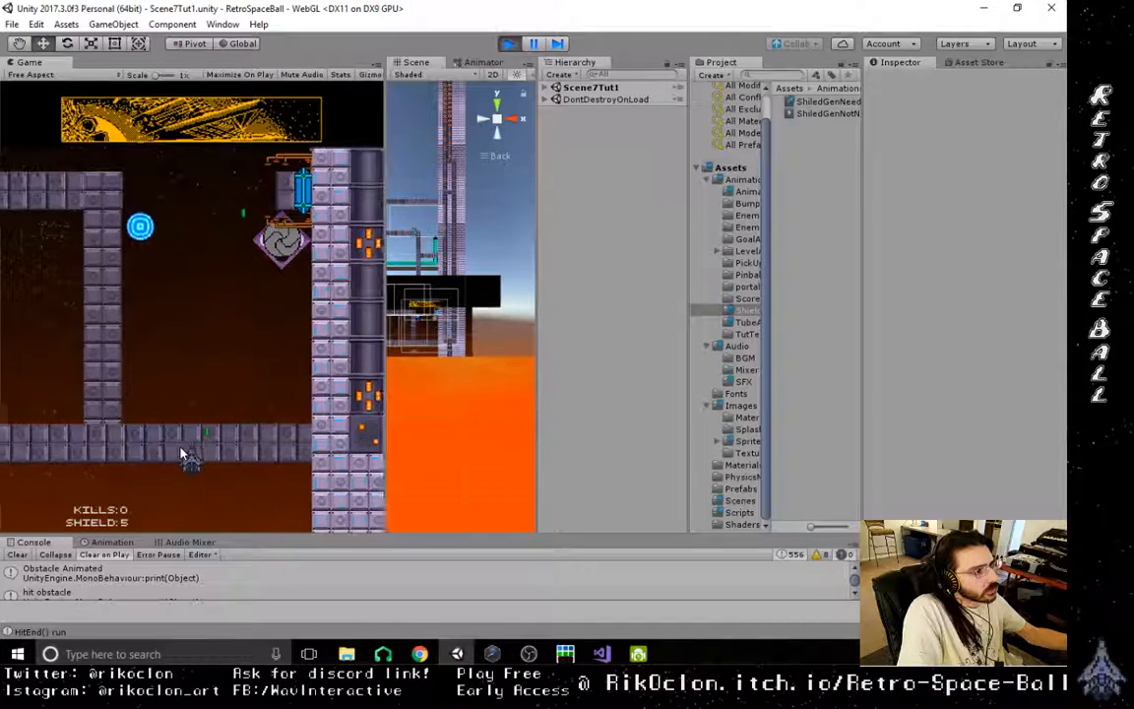
{"action": "left_click", "coordinate": [181, 454]}
{"action": "key", "text": "d"}
{"action": "left_click", "coordinate": [181, 454]}
{"action": "key", "text": "a"}
{"action": "key", "text": "a"}
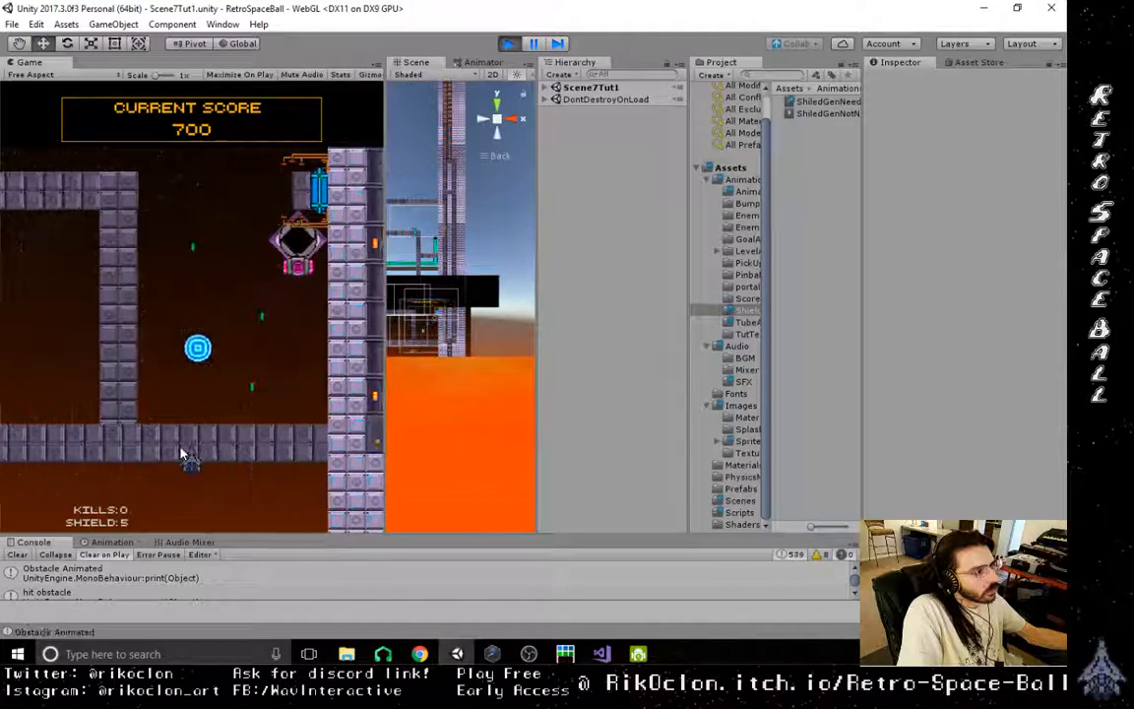
{"action": "key", "text": "d"}
{"action": "left_click", "coordinate": [181, 454]}
{"action": "key", "text": "d"}
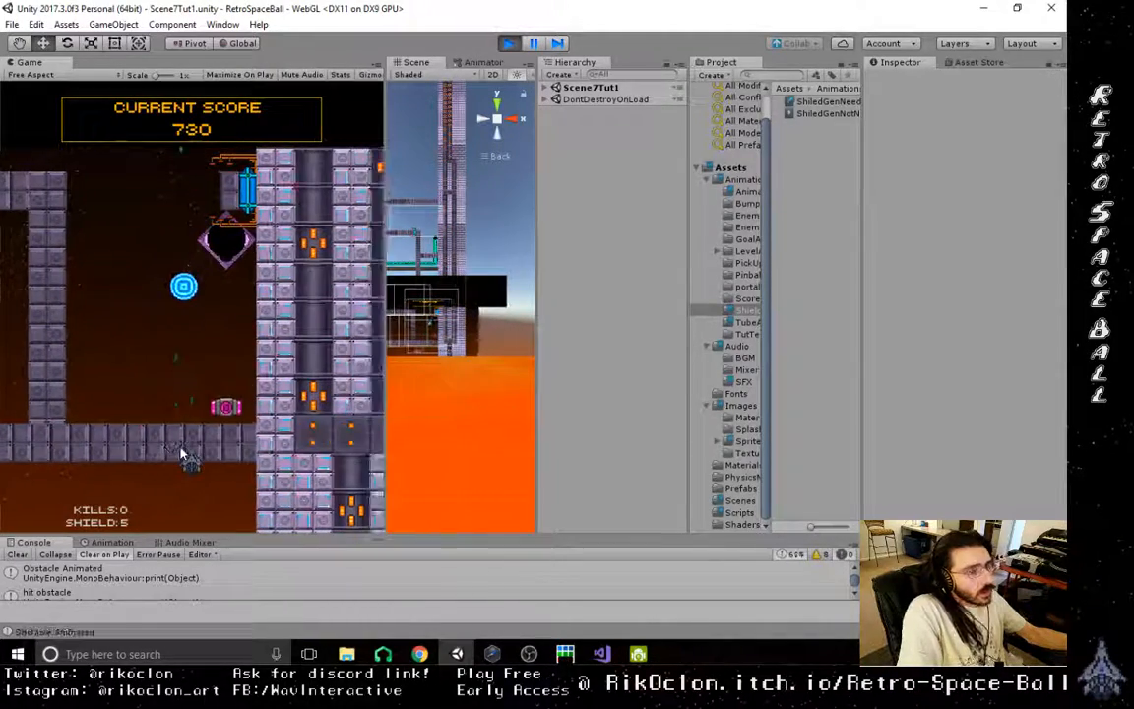
{"action": "left_click", "coordinate": [181, 454]}
{"action": "key", "text": "a"}
{"action": "left_click", "coordinate": [181, 454]}
{"action": "key", "text": "d"}
{"action": "left_click", "coordinate": [181, 454]}
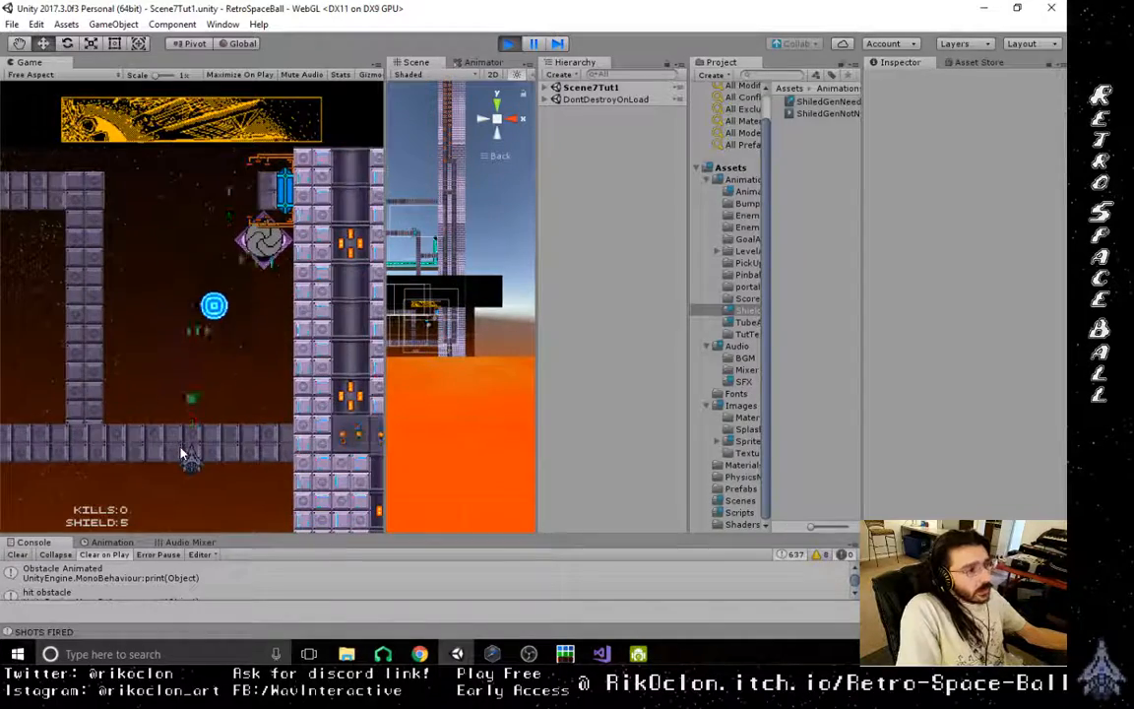
{"action": "left_click", "coordinate": [181, 454]}
{"action": "key", "text": "a"}
{"action": "left_click", "coordinate": [181, 454]}
{"action": "key", "text": "d"}
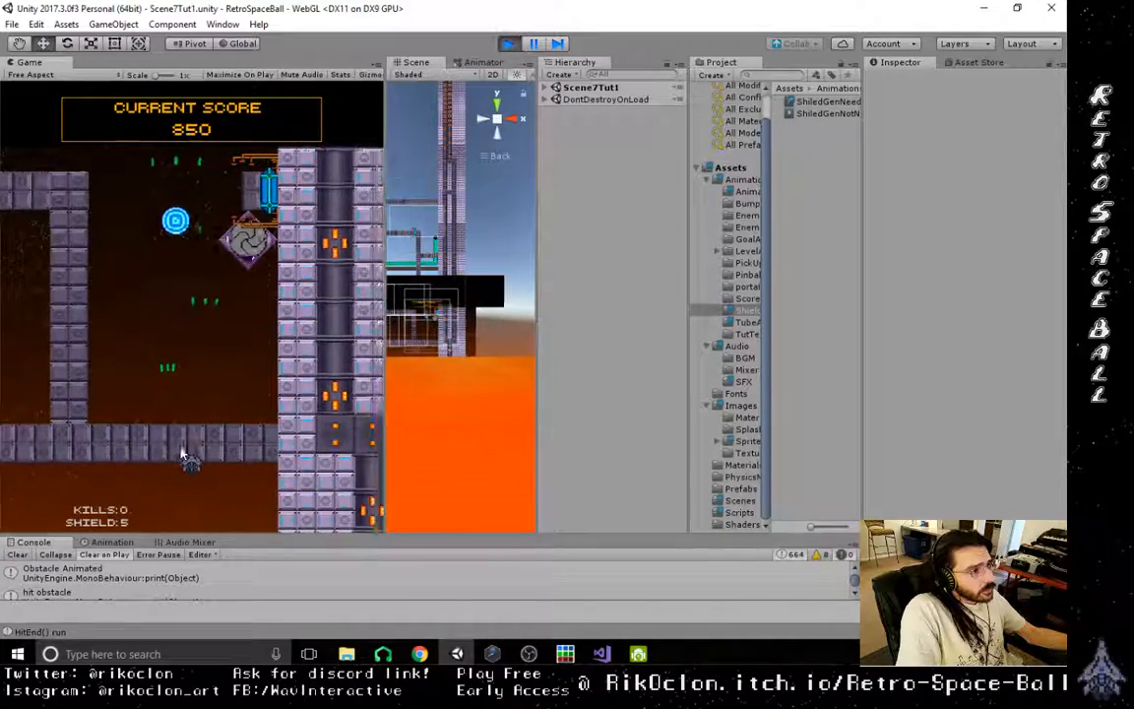
- Fly the ship up toward the upper chamber and keep shooting the orb against its ceiling and right wall
{"action": "left_click", "coordinate": [181, 454]}
{"action": "key", "text": "w"}
{"action": "left_click", "coordinate": [181, 454]}
{"action": "key", "text": "d"}
{"action": "left_click", "coordinate": [181, 454]}
{"action": "key", "text": "w"}
{"action": "key", "text": "w"}
{"action": "key", "text": "a"}
{"action": "left_click", "coordinate": [181, 454]}
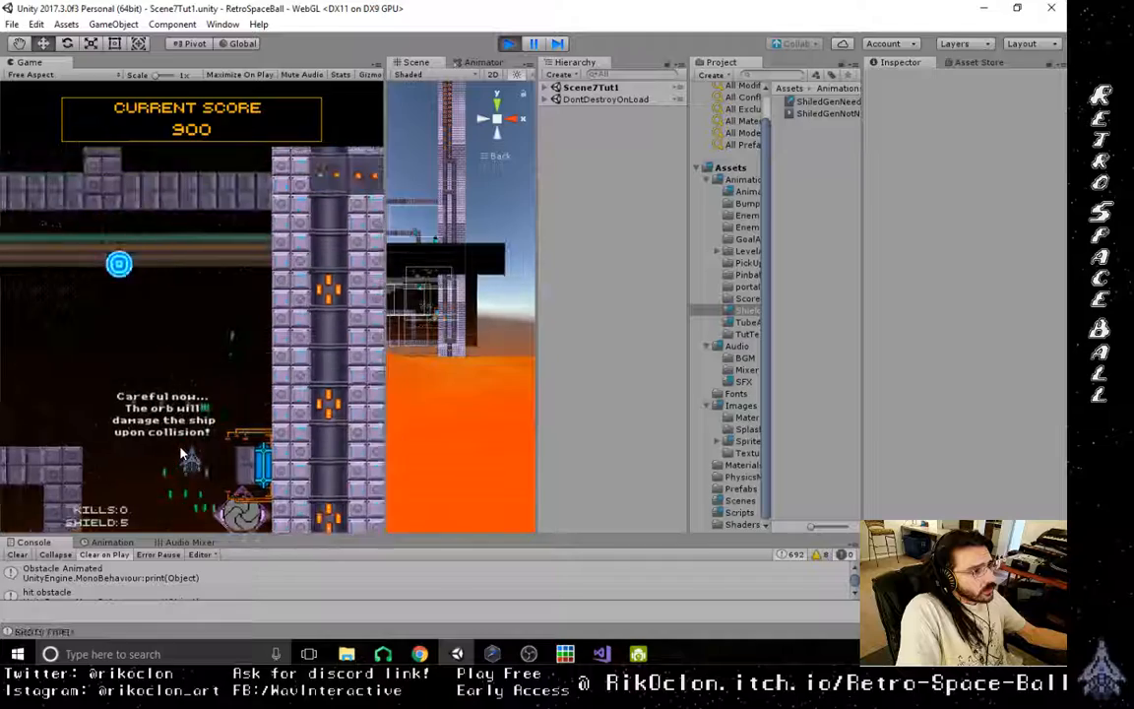
{"action": "left_click", "coordinate": [181, 453]}
{"action": "key", "text": "d"}
{"action": "left_click", "coordinate": [181, 454]}
{"action": "left_click", "coordinate": [181, 453]}
{"action": "left_click", "coordinate": [181, 454]}
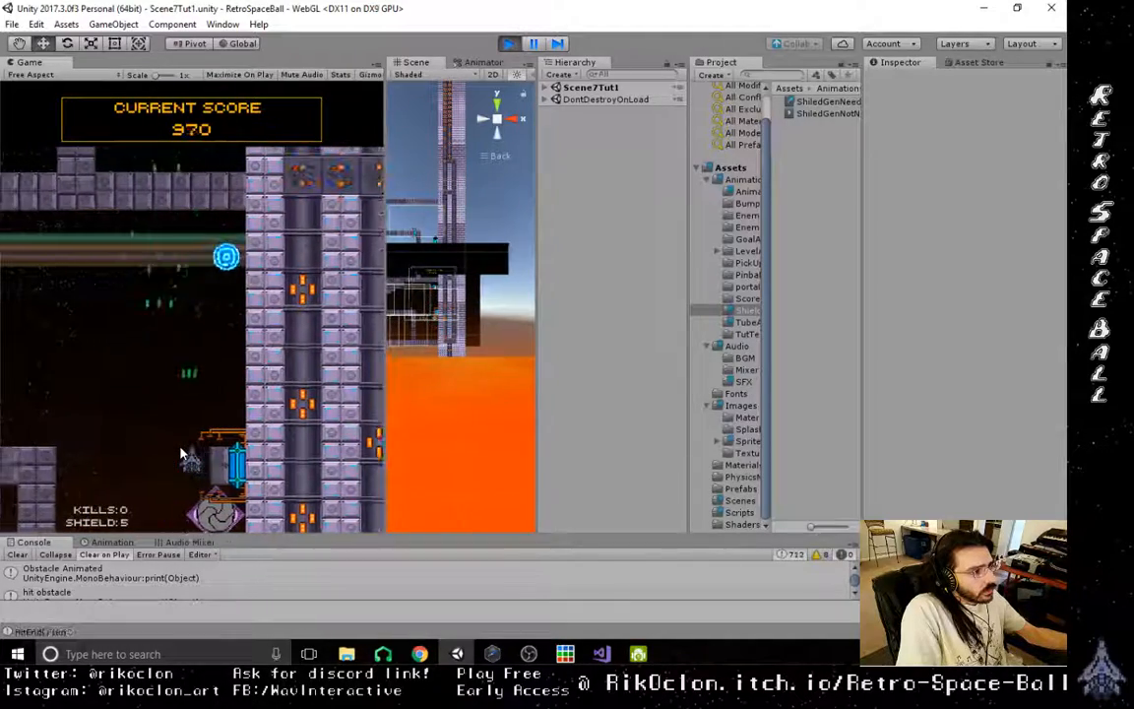
{"action": "key", "text": "d"}
{"action": "left_click", "coordinate": [181, 454]}
{"action": "key", "text": "w"}
{"action": "left_click", "coordinate": [181, 454]}
{"action": "key", "text": "a"}
{"action": "left_click", "coordinate": [181, 454]}
{"action": "key", "text": "d"}
{"action": "left_click", "coordinate": [181, 454]}
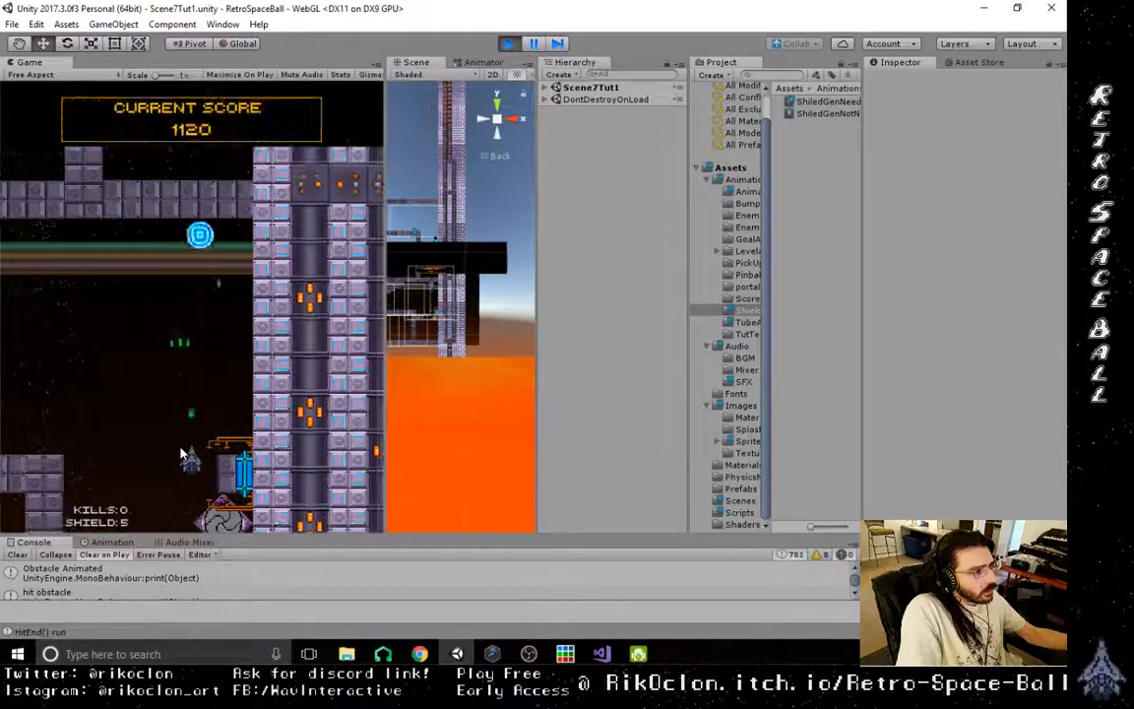
{"action": "key", "text": "d"}
{"action": "left_click", "coordinate": [182, 454]}
{"action": "key", "text": "a"}
{"action": "left_click", "coordinate": [181, 454]}
{"action": "left_click", "coordinate": [181, 454]}
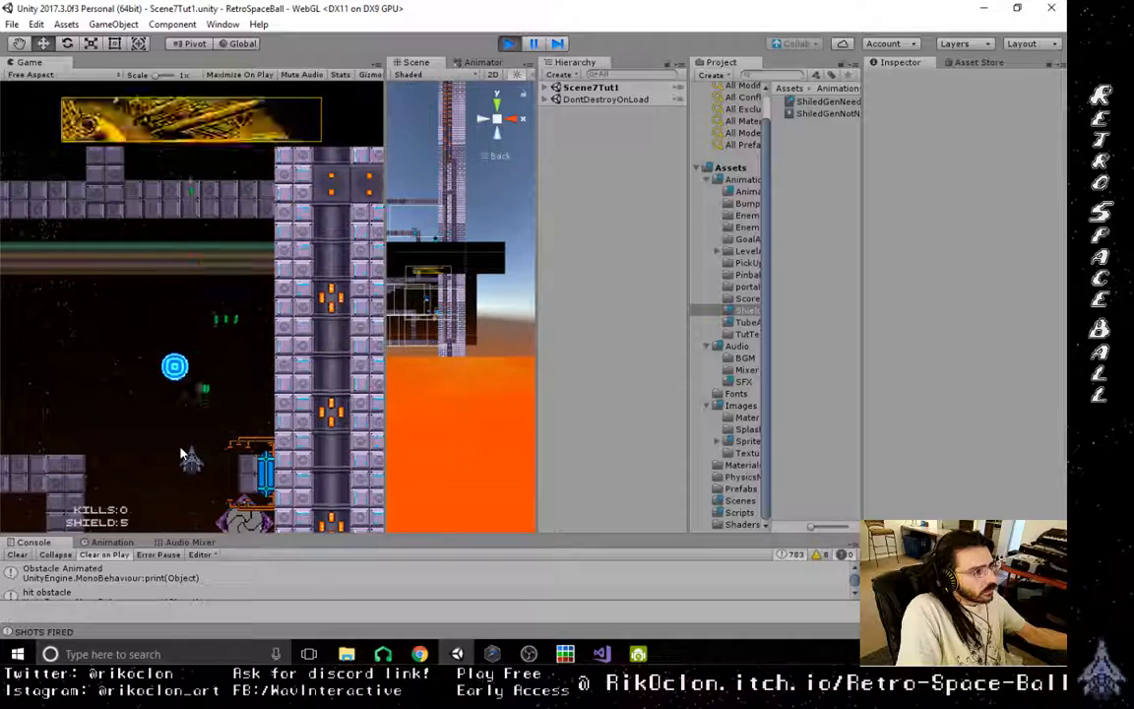
- Test dodging and recovering the falling orb around the chamber's lower opening, then shoot it back up to the left
{"action": "key", "text": "s"}
{"action": "left_click", "coordinate": [181, 454]}
{"action": "key", "text": "s"}
{"action": "left_click", "coordinate": [181, 454]}
{"action": "key", "text": "a"}
{"action": "key", "text": "d"}
{"action": "key", "text": "a"}
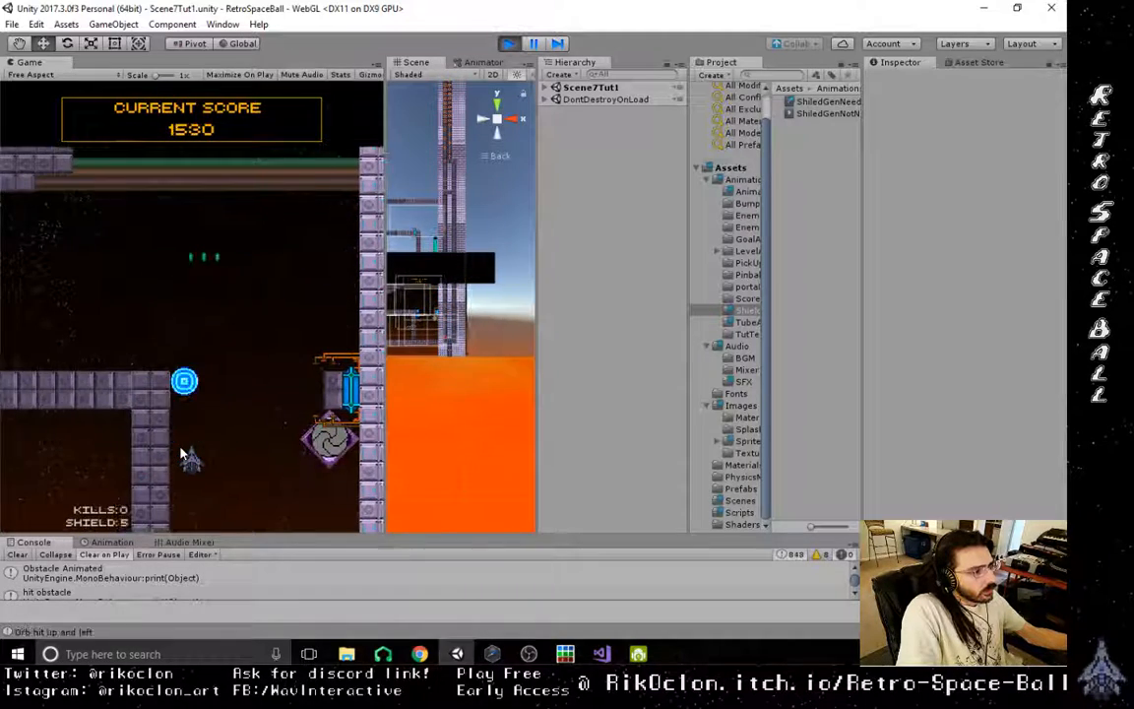
{"action": "key", "text": "d"}
{"action": "key", "text": "w"}
{"action": "left_click", "coordinate": [181, 454]}
{"action": "key", "text": "d"}
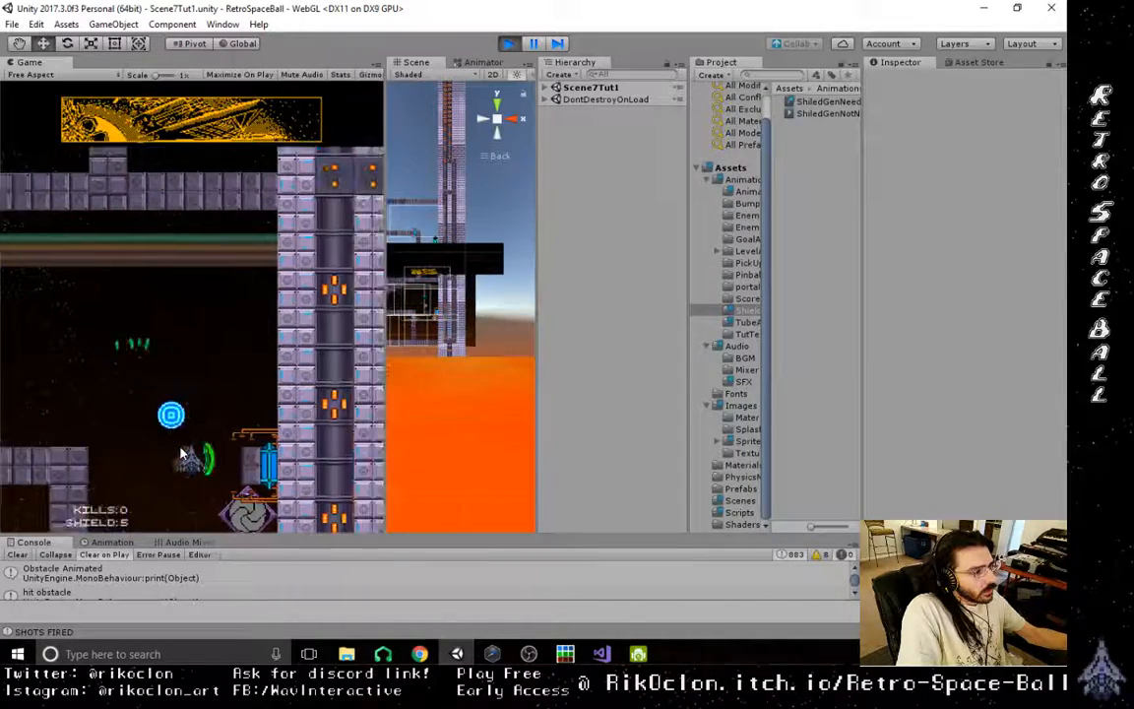
{"action": "key", "text": "s"}
{"action": "key", "text": "w"}
{"action": "key", "text": "a"}
{"action": "left_click", "coordinate": [181, 454]}
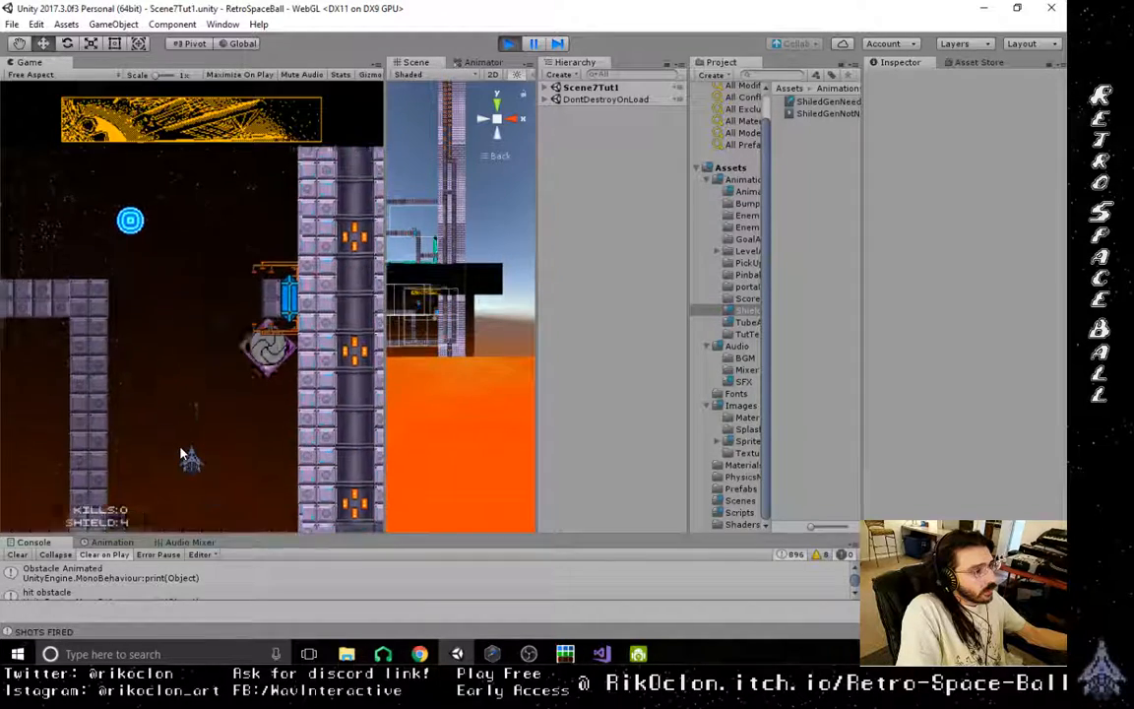
{"action": "left_click", "coordinate": [181, 454]}
{"action": "left_click", "coordinate": [181, 454]}
{"action": "key", "text": "a"}
{"action": "left_click", "coordinate": [181, 454]}
{"action": "key", "text": "a"}
{"action": "left_click", "coordinate": [181, 454]}
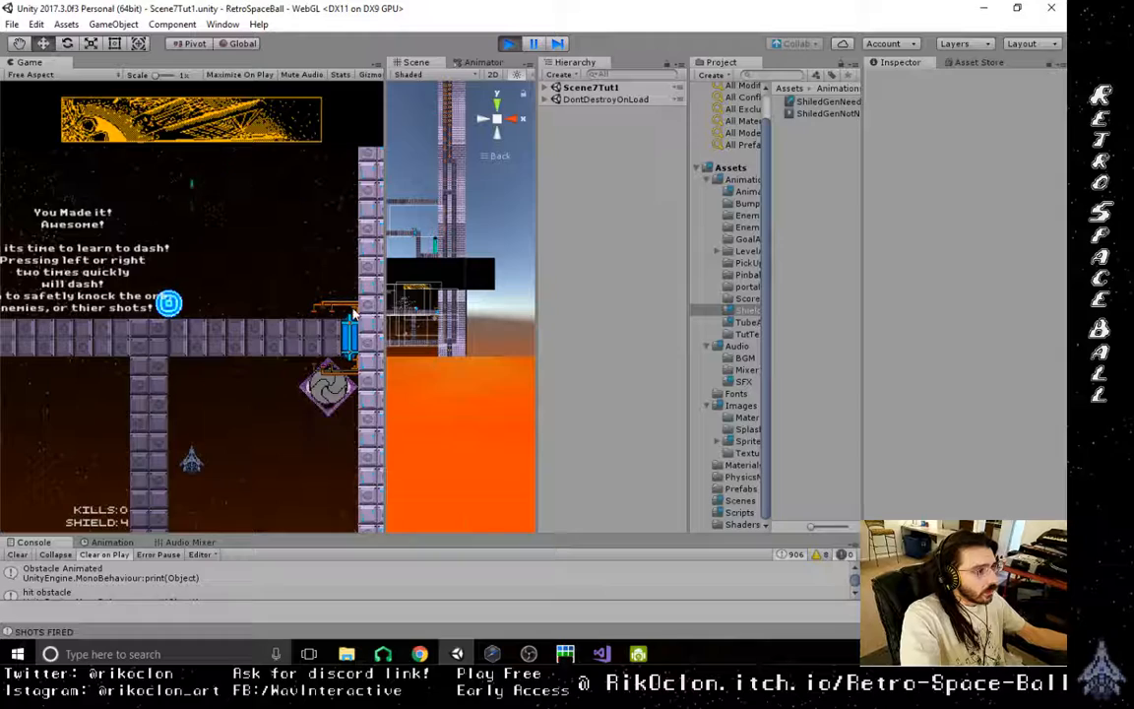
- Move the ship up into the dash tutorial area and work the orb left past the instruction text
{"action": "key", "text": "a"}
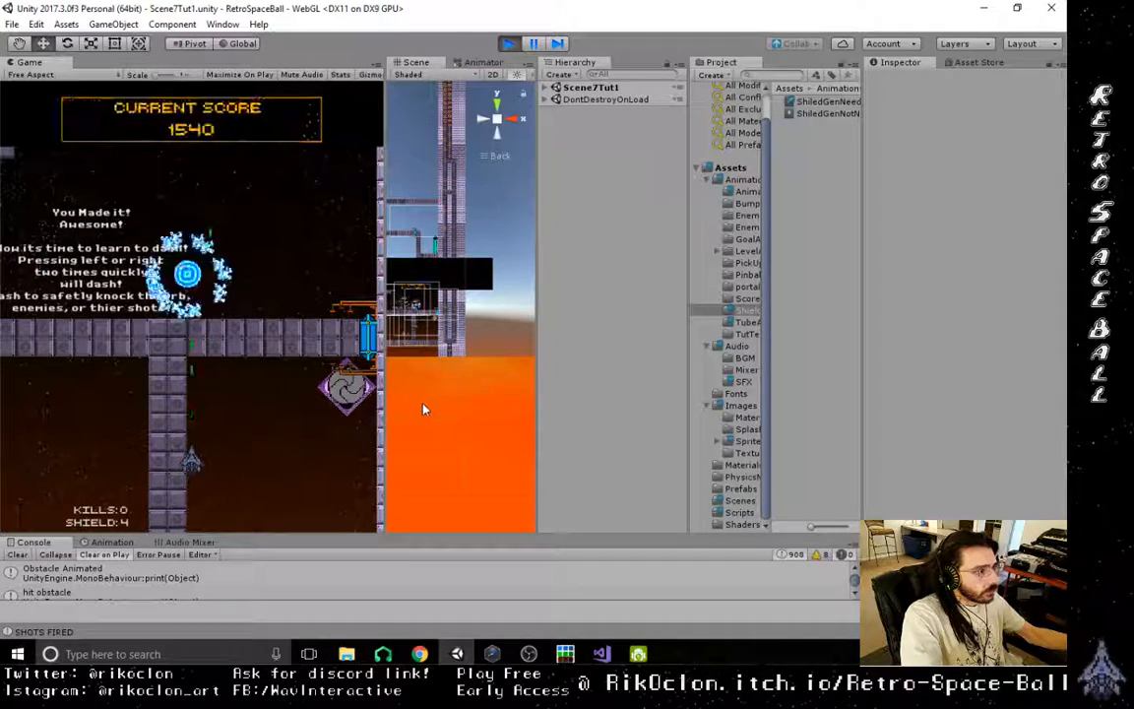
{"action": "key", "text": "w"}
{"action": "key", "text": "w"}
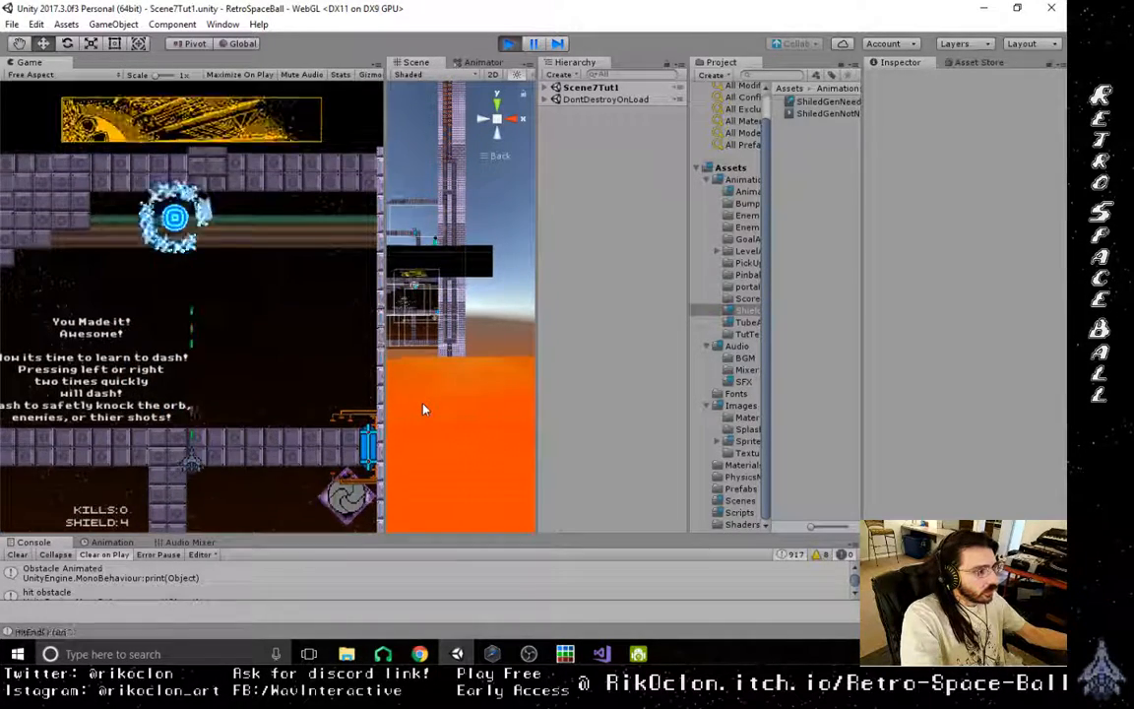
{"action": "key", "text": "w"}
{"action": "key", "text": "d"}
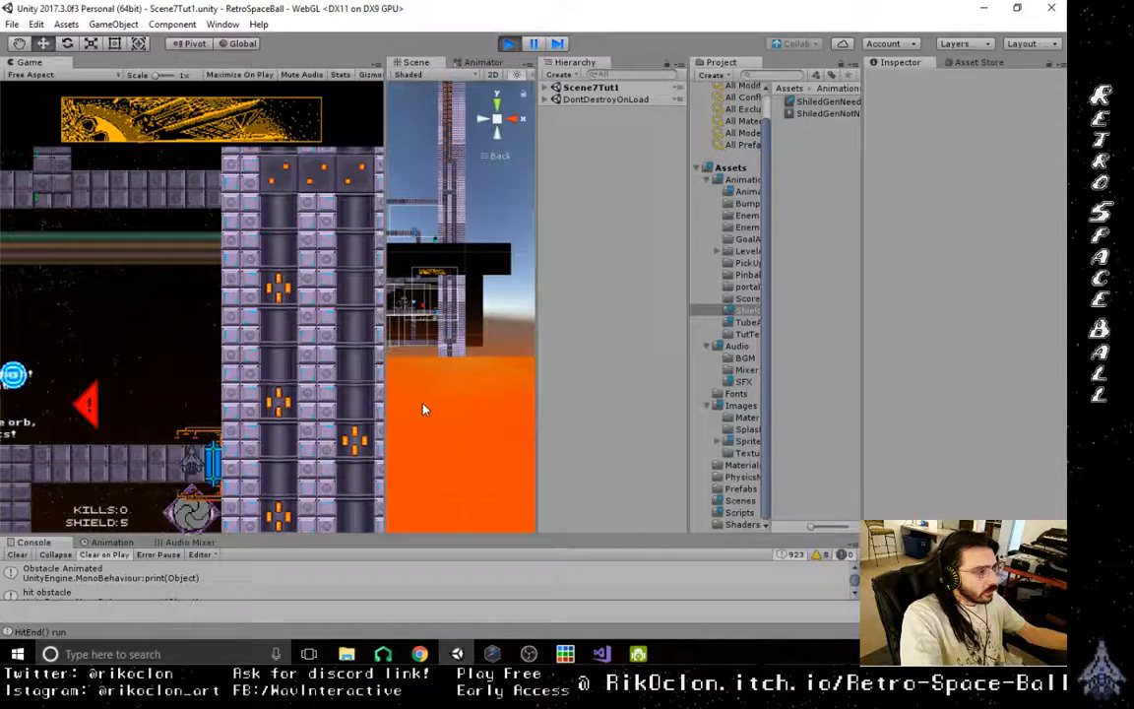
{"action": "key", "text": "a"}
{"action": "key", "text": "a"}
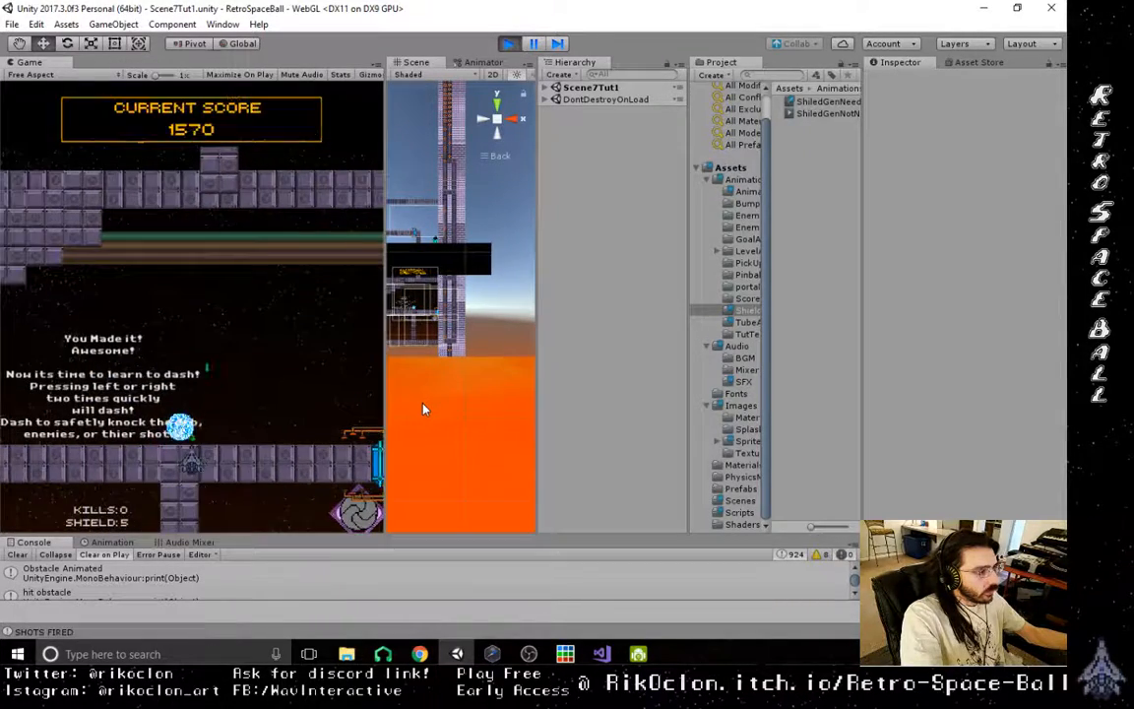
{"action": "key", "text": "a"}
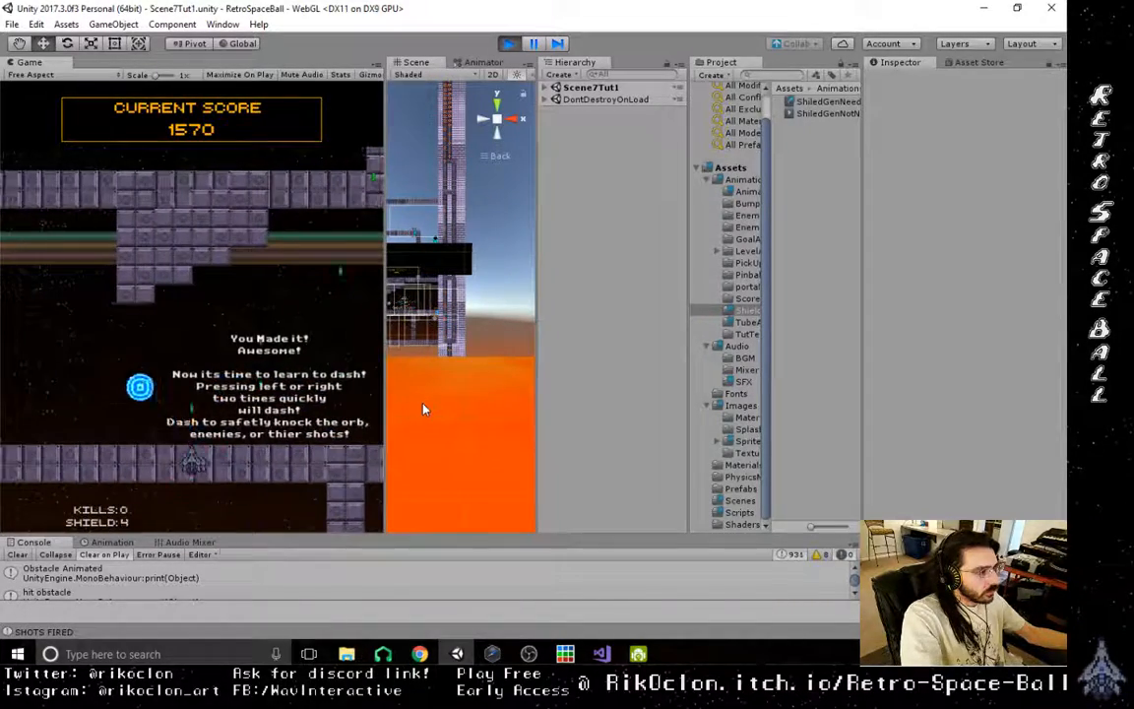
{"action": "key", "text": "a"}
- Keep juggling the orb with shots and side-to-side movement through the room left of the dash instructions
{"action": "key", "text": "a"}
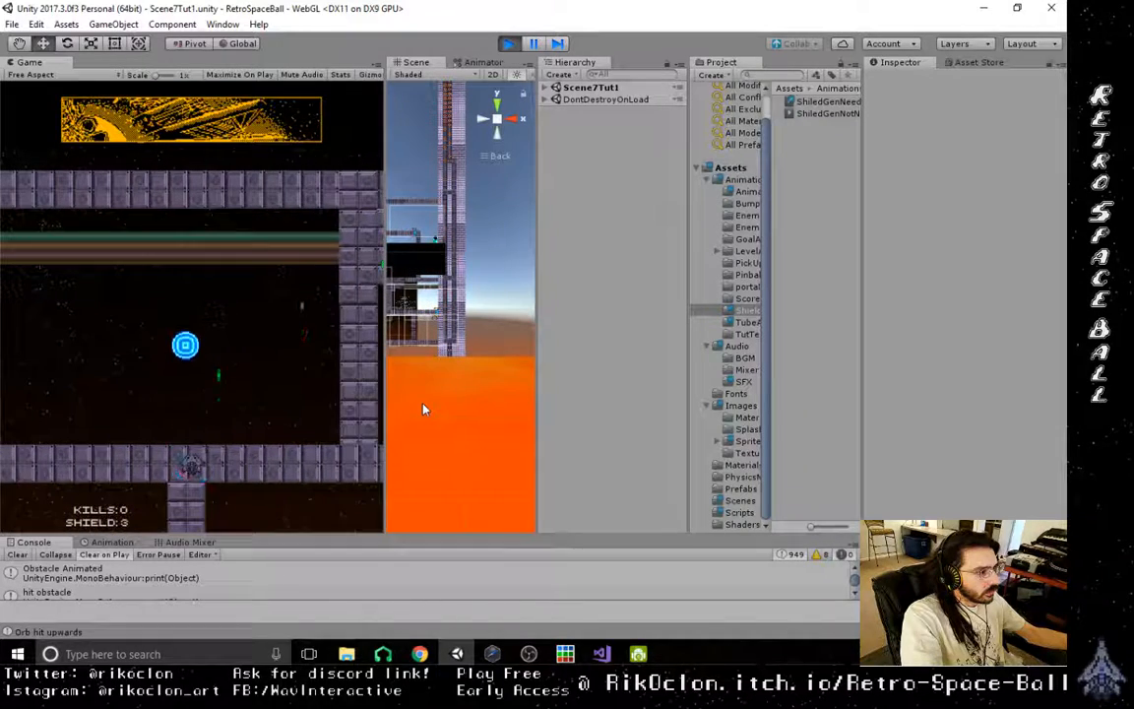
{"action": "key", "text": "d"}
{"action": "key", "text": "a"}
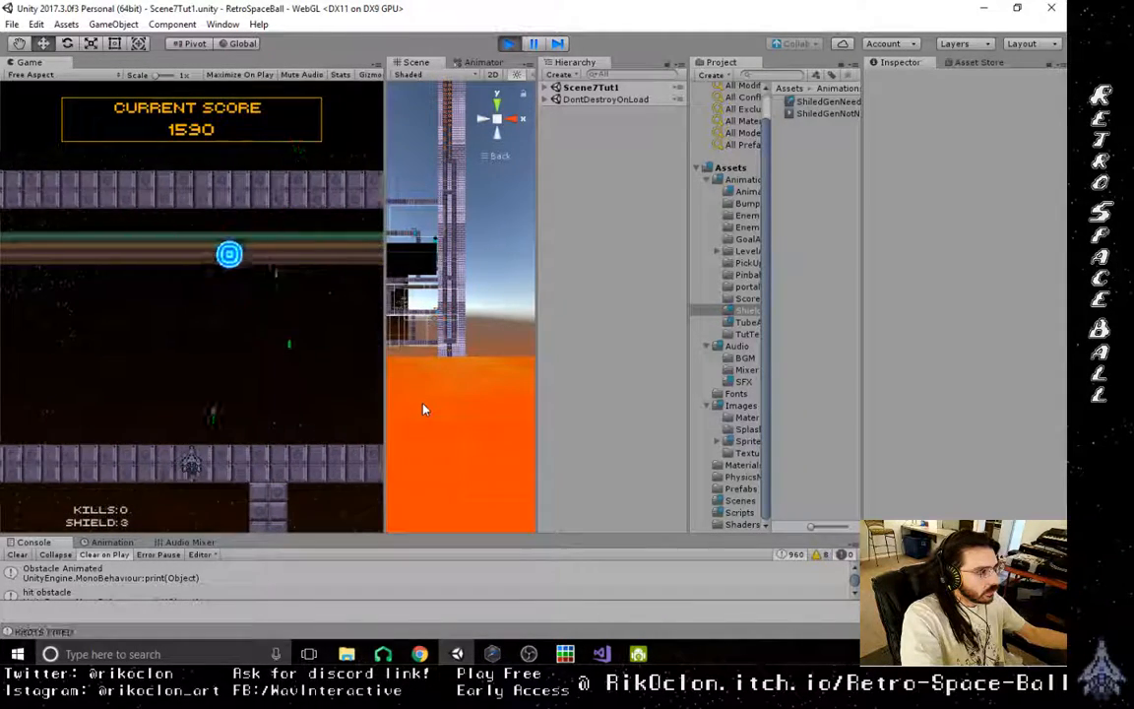
{"action": "key", "text": "d"}
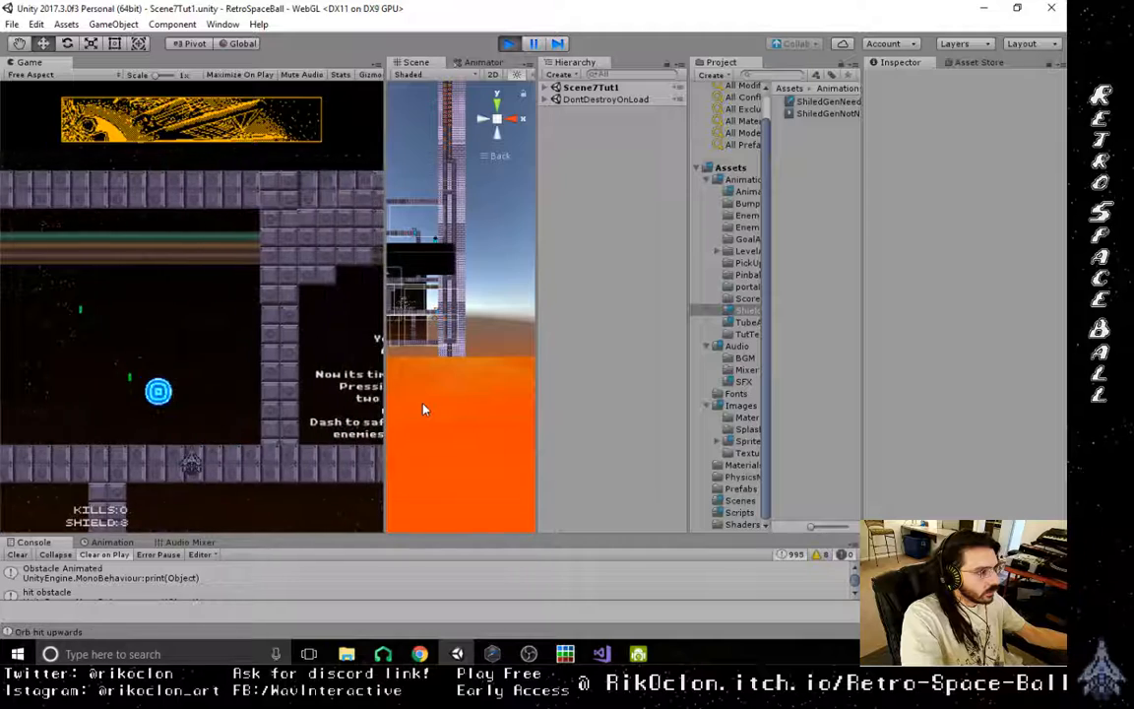
{"action": "key", "text": "a"}
{"action": "key", "text": "d"}
{"action": "key", "text": "d"}
{"action": "key", "text": "a"}
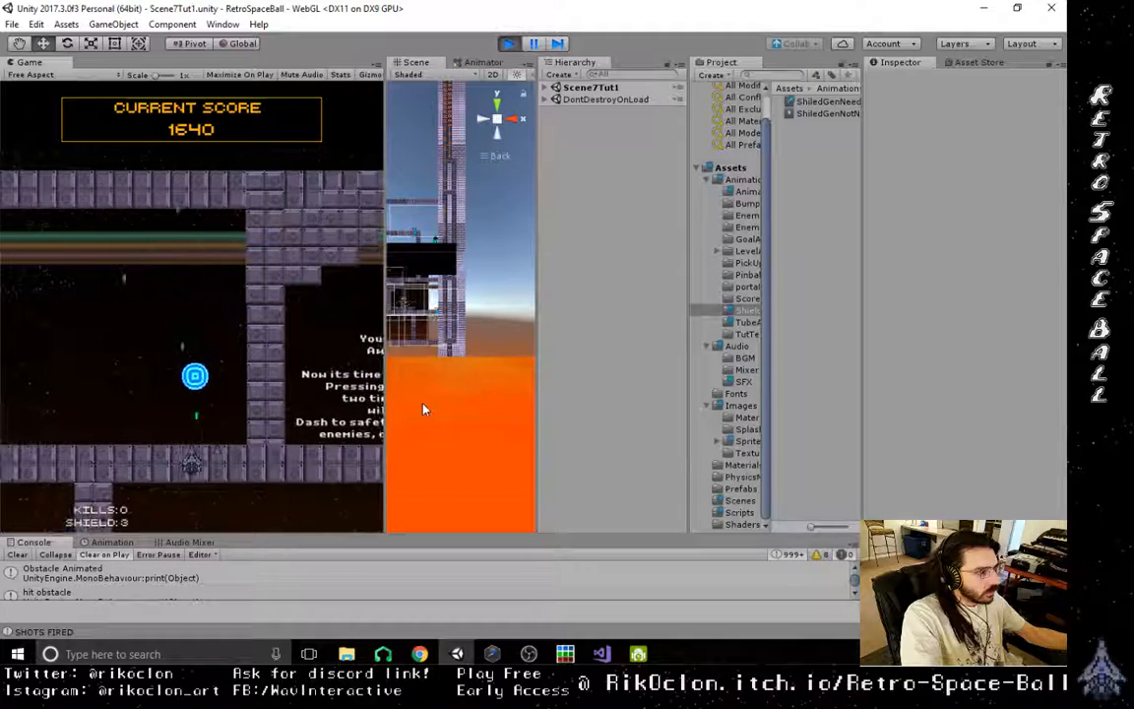
{"action": "key", "text": "a"}
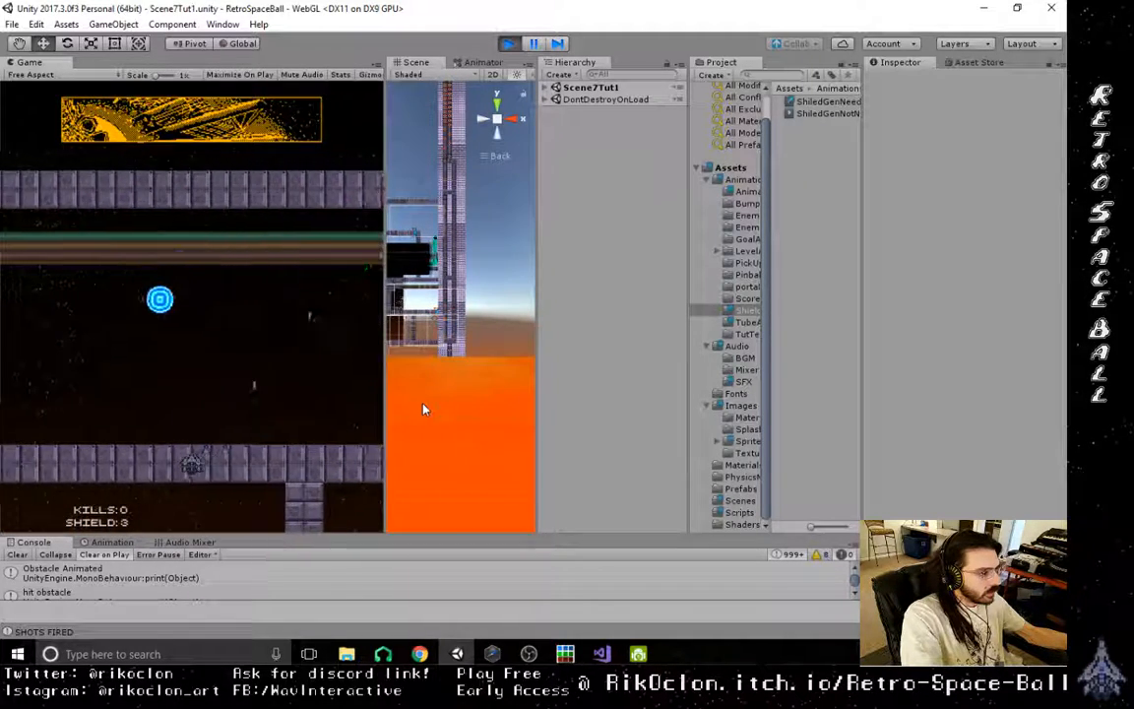
{"action": "key", "text": "a"}
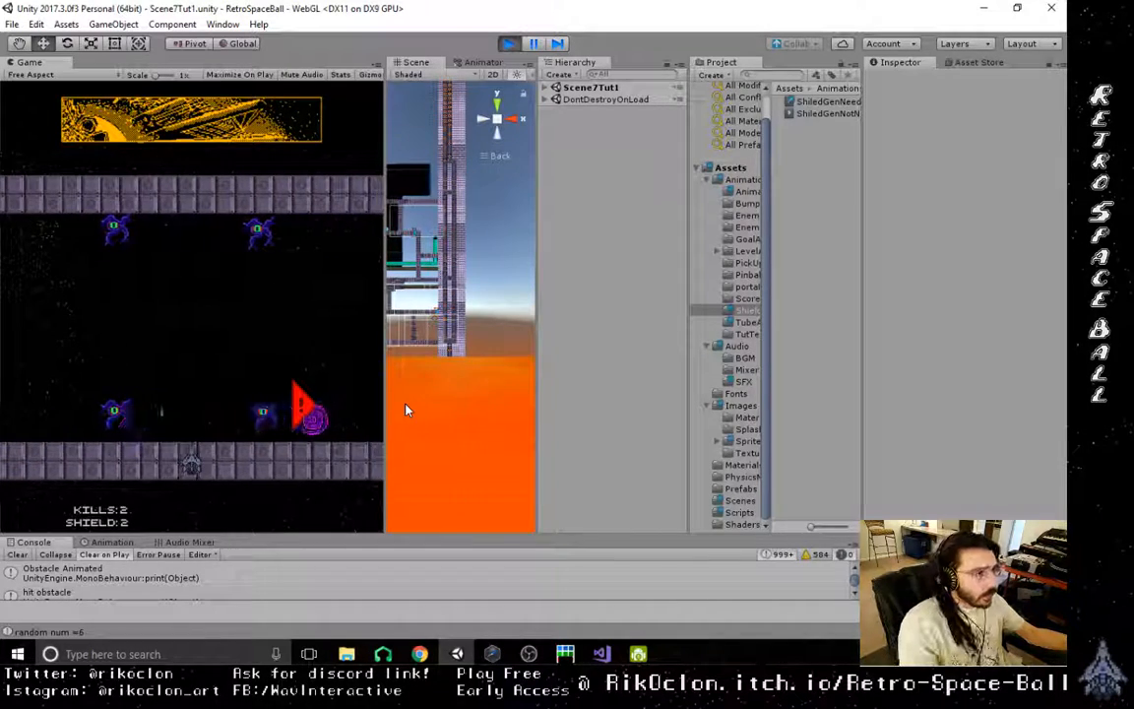
- Stop the play test and open the Scene7Tut1 scene from the project's Scenes folder
{"action": "left_click", "coordinate": [508, 44]}
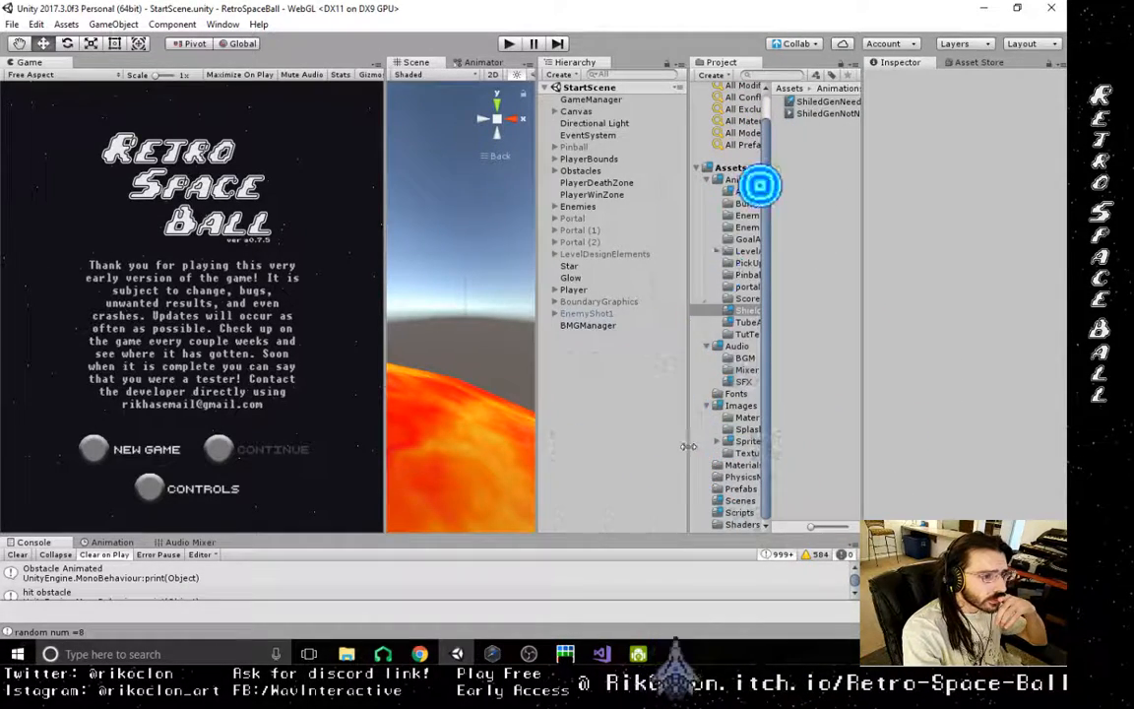
{"action": "left_click_drag", "start_coordinate": [688, 448], "coordinate": [621, 446]}
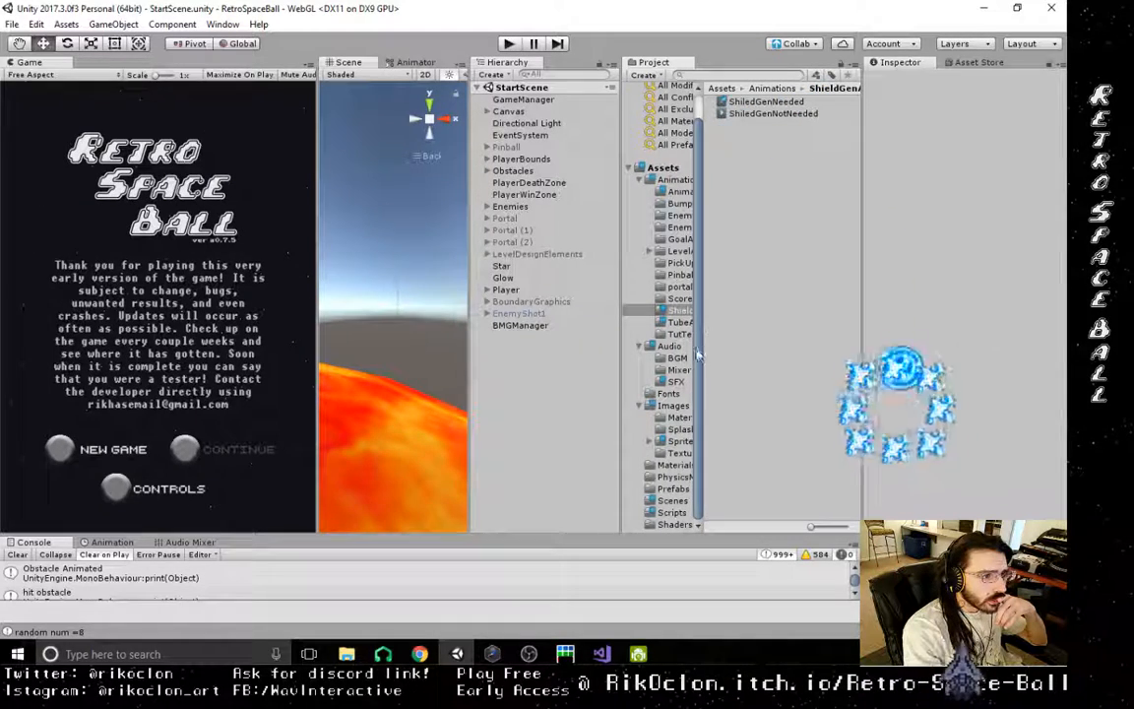
{"action": "left_click", "coordinate": [672, 500]}
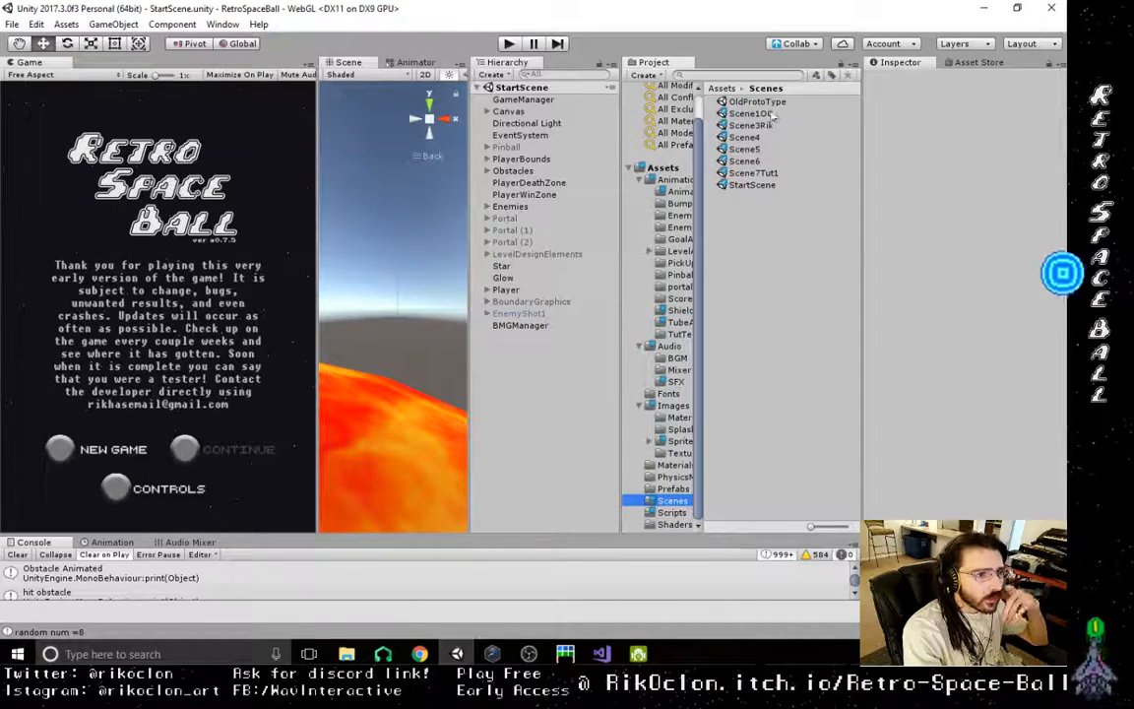
{"action": "left_click", "coordinate": [764, 174]}
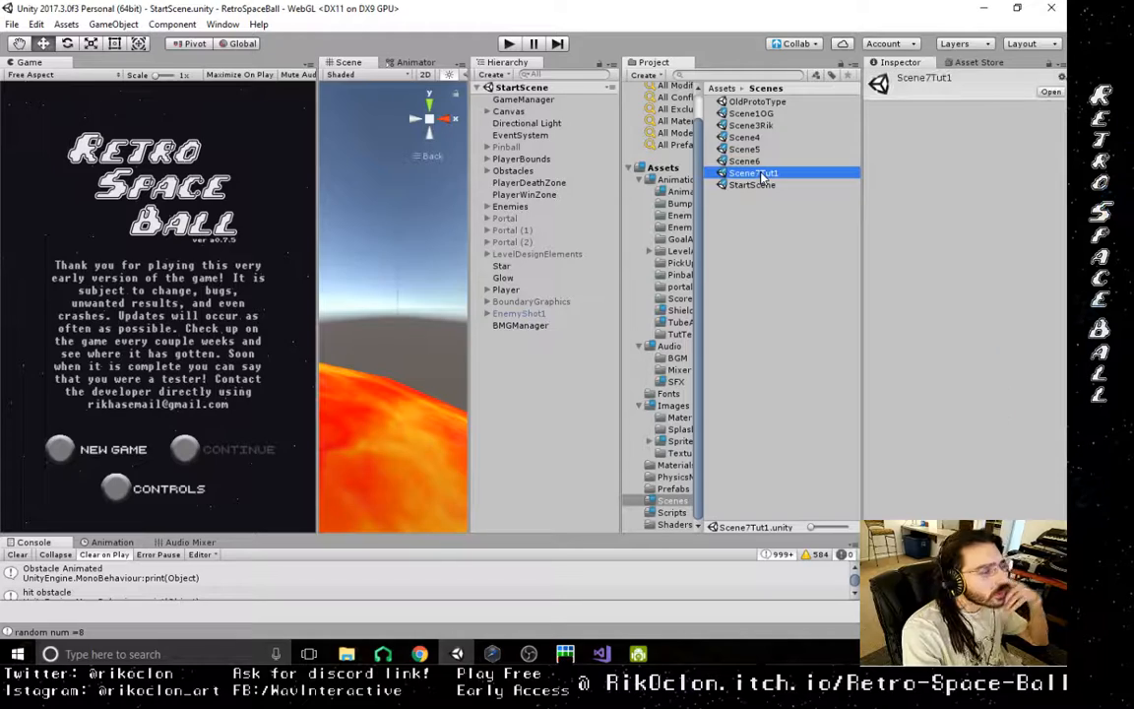
{"action": "double_click", "coordinate": [753, 171]}
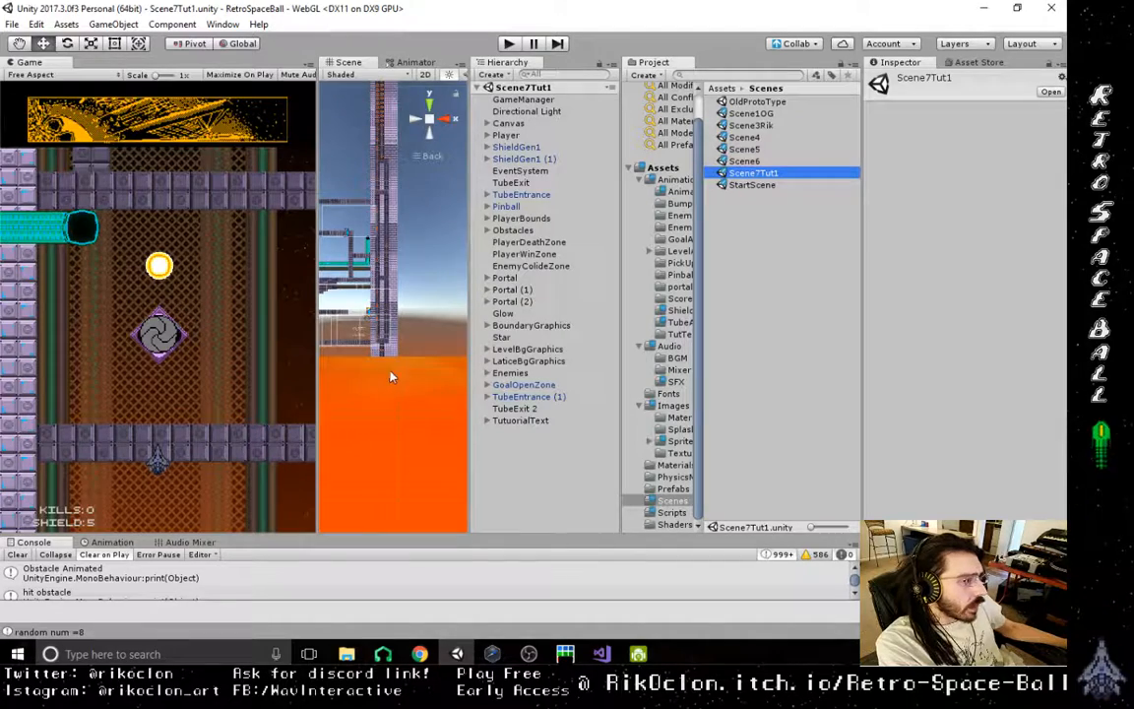
- Select the tube segment AniSquare (87) where the vertical cyan tube passes the purple wall, and view it at an angle
{"action": "middle_click_drag", "start_coordinate": [390, 378], "coordinate": [291, 421]}
{"action": "scroll", "coordinate": [367, 421], "scroll_direction": "up", "scroll_amount": 8}
{"action": "middle_click_drag", "start_coordinate": [380, 465], "coordinate": [428, 443]}
{"action": "scroll", "coordinate": [374, 450], "scroll_direction": "up", "scroll_amount": 4}
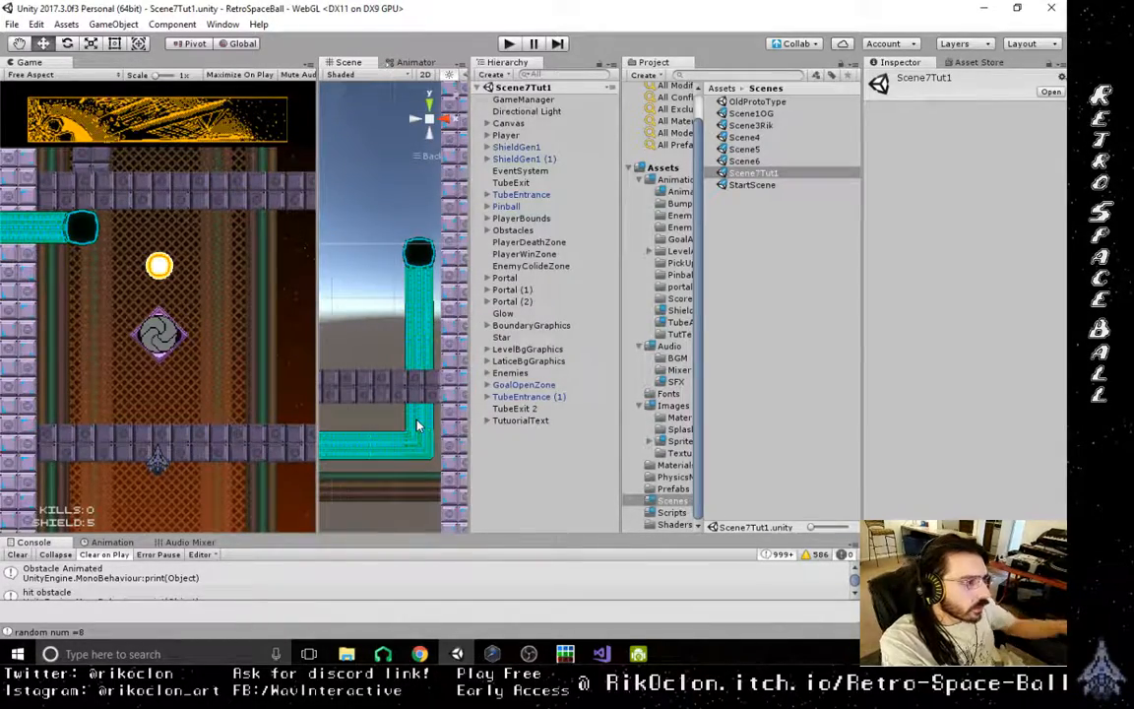
{"action": "left_click", "coordinate": [417, 425]}
{"action": "left_click_drag", "start_coordinate": [384, 374], "coordinate": [636, 519], "text": "alt"}
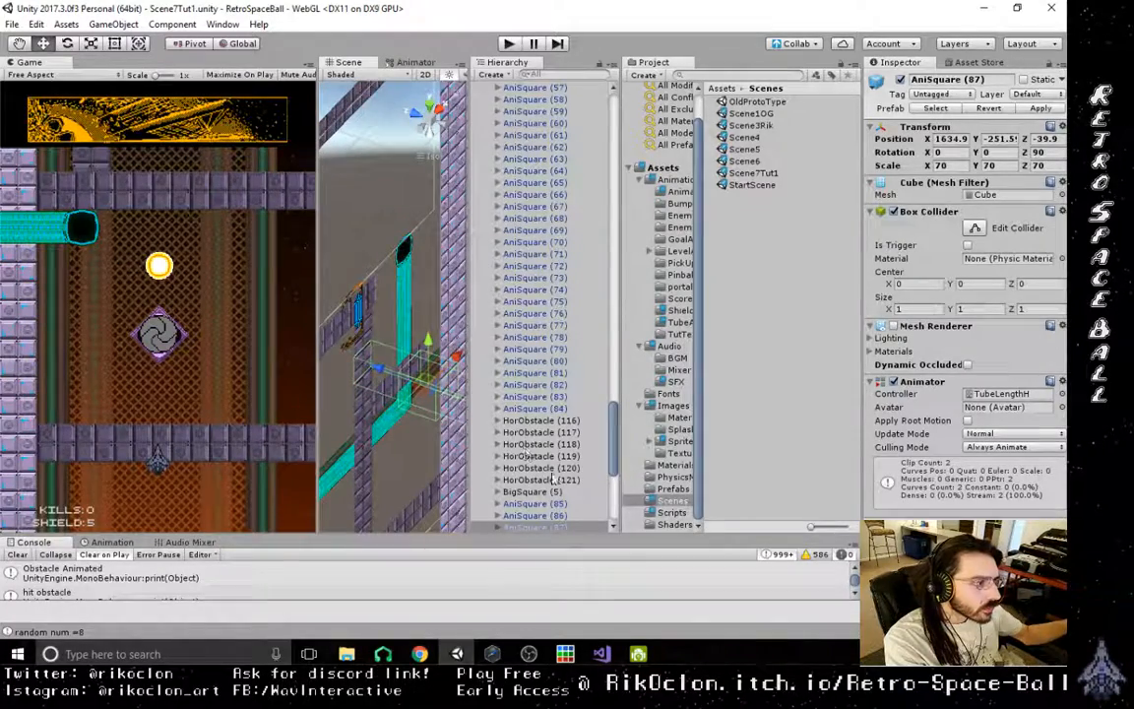
- Expand the tube segments AniSquare (87), (86) and (85) in the object hierarchy to expose their tile sprites
{"action": "scroll", "coordinate": [551, 488], "scroll_direction": "down", "scroll_amount": 4}
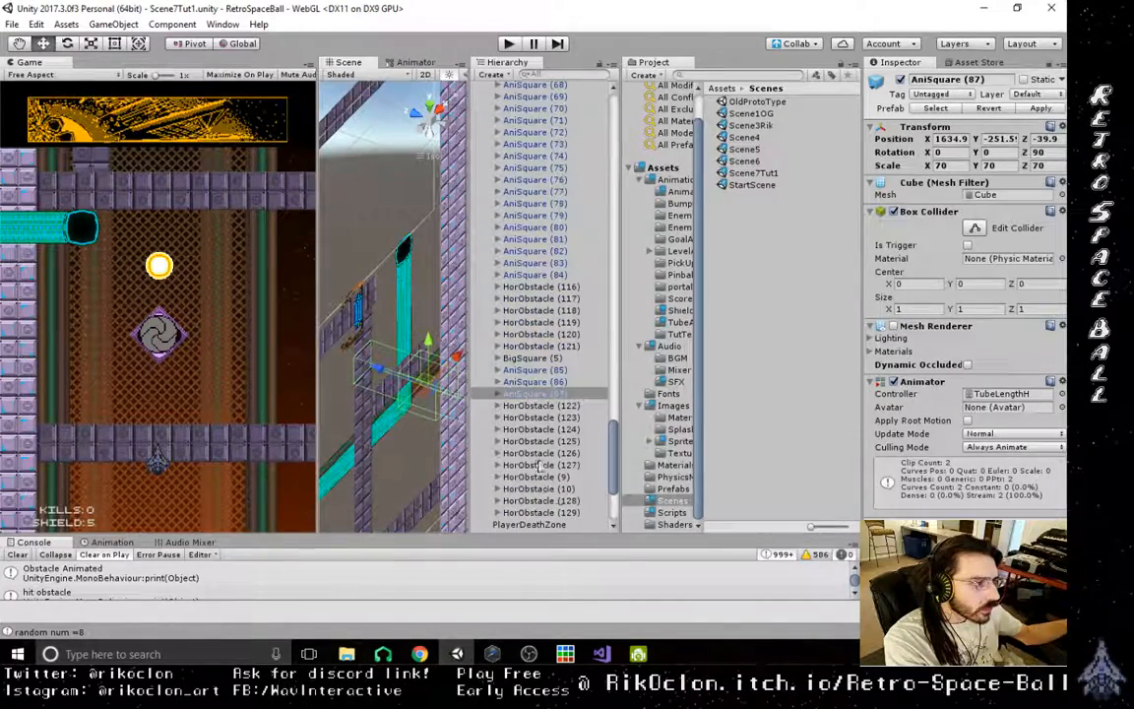
{"action": "left_click", "coordinate": [512, 382]}
{"action": "left_click", "coordinate": [513, 393]}
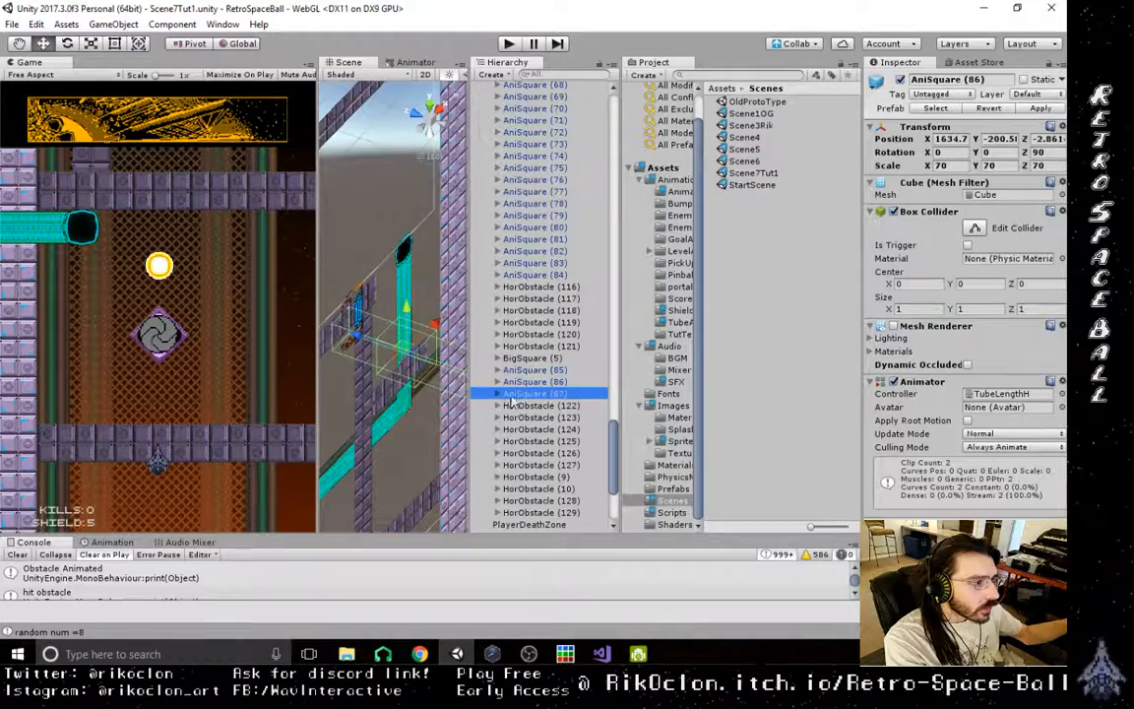
{"action": "left_click", "coordinate": [498, 394]}
{"action": "left_click", "coordinate": [554, 417]}
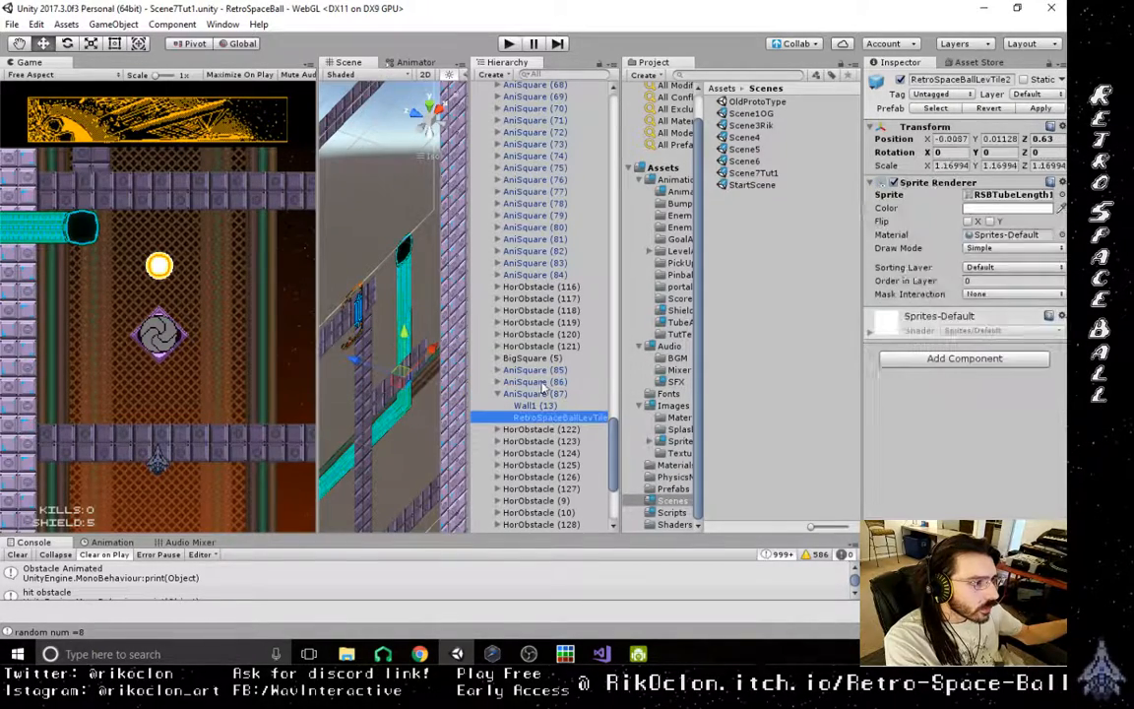
{"action": "left_click", "coordinate": [532, 382]}
{"action": "left_click", "coordinate": [498, 382]}
{"action": "left_click", "coordinate": [498, 372]}
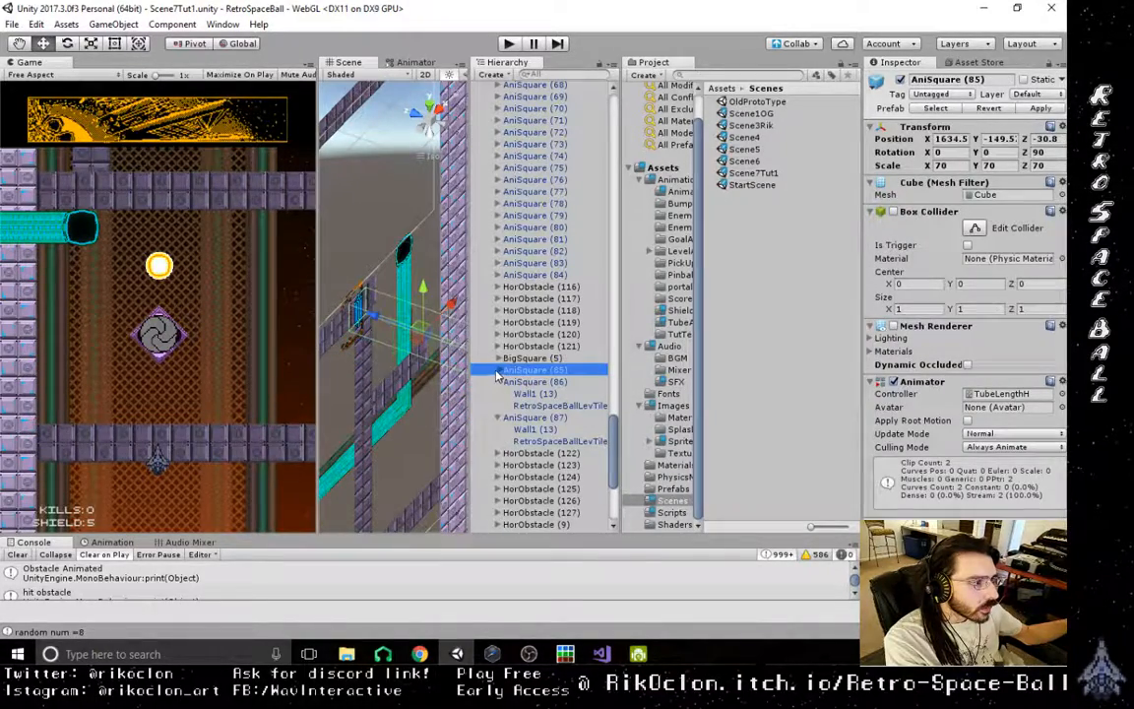
{"action": "left_click", "coordinate": [498, 372]}
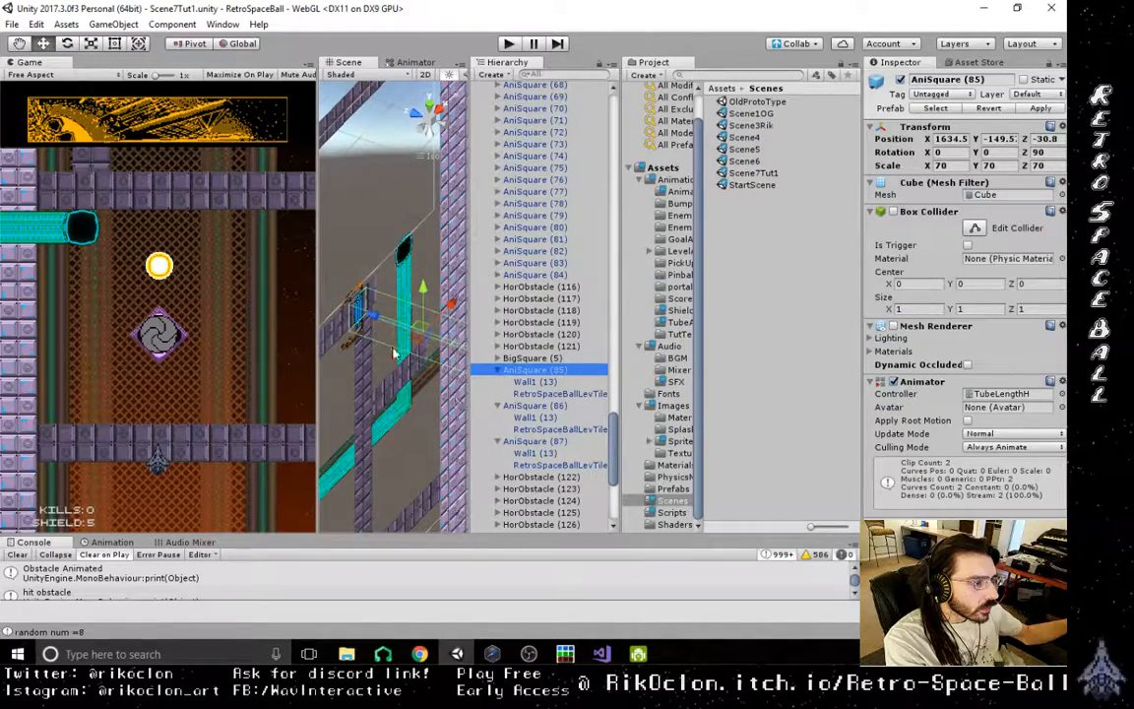
- Select the upper segments of the vertical tube in the scene and expand AniSquare (82) and AniSquare (84)
{"action": "right_click_drag", "start_coordinate": [395, 354], "coordinate": [362, 256]}
{"action": "left_click", "coordinate": [428, 312]}
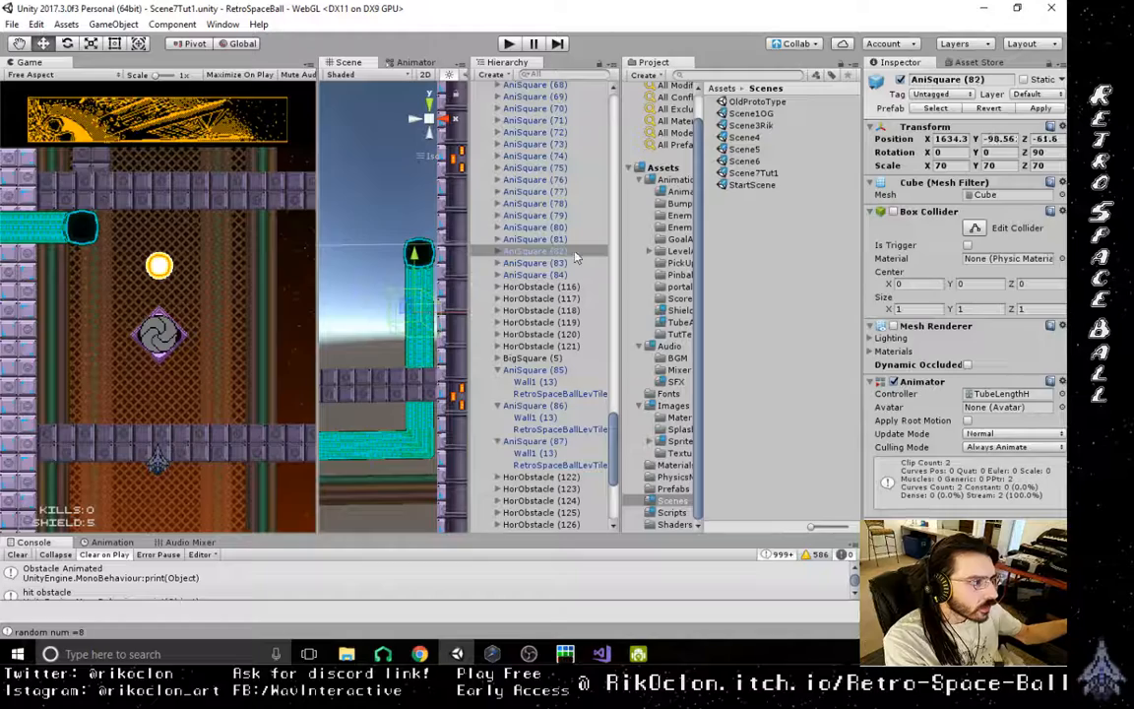
{"action": "left_click", "coordinate": [499, 252]}
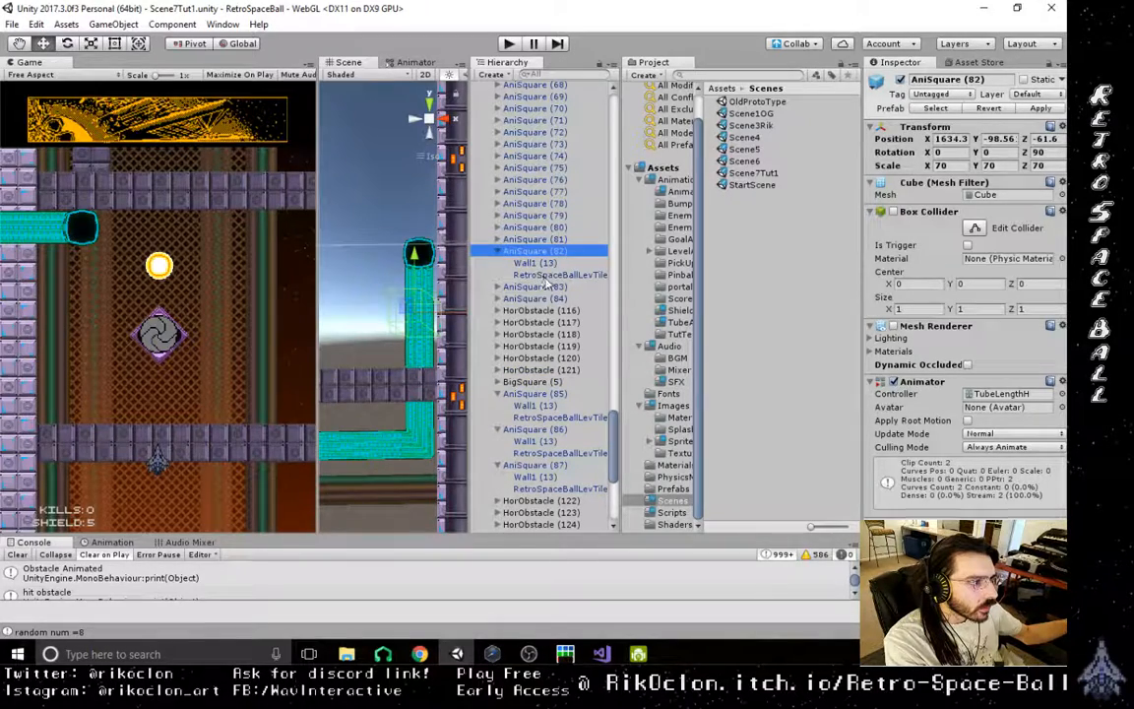
{"action": "left_click", "coordinate": [431, 280]}
{"action": "left_click", "coordinate": [498, 299]}
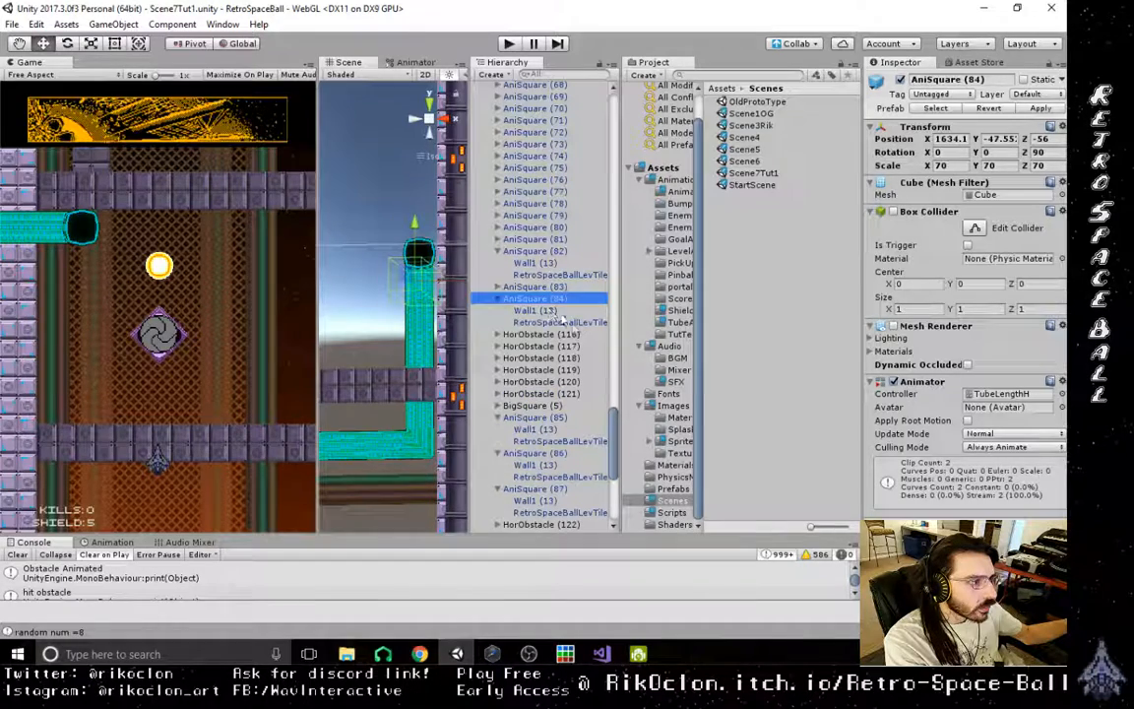
- Select the tile sprites of AniSquare (82), (84), (85), (86) and (87) together and push them back along the Z axis
{"action": "left_click", "coordinate": [572, 323]}
{"action": "left_click", "coordinate": [557, 274], "text": "ctrl"}
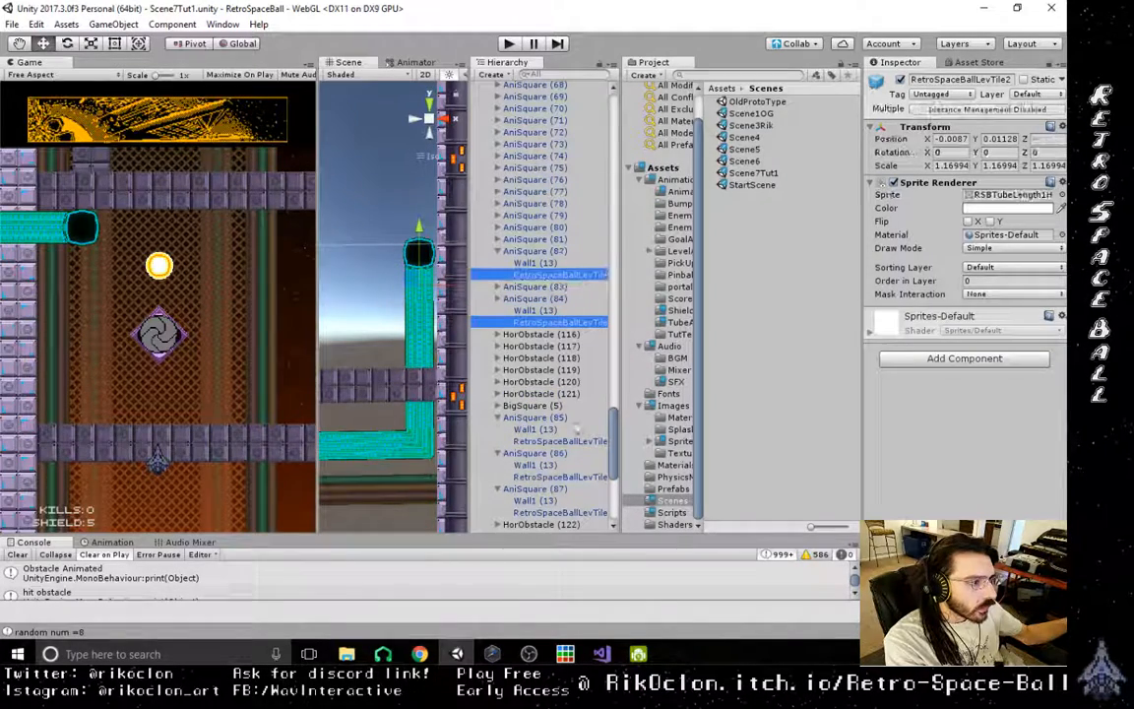
{"action": "left_click", "coordinate": [558, 441], "text": "ctrl"}
{"action": "left_click", "coordinate": [557, 476], "text": "ctrl"}
{"action": "left_click", "coordinate": [579, 515], "text": "ctrl"}
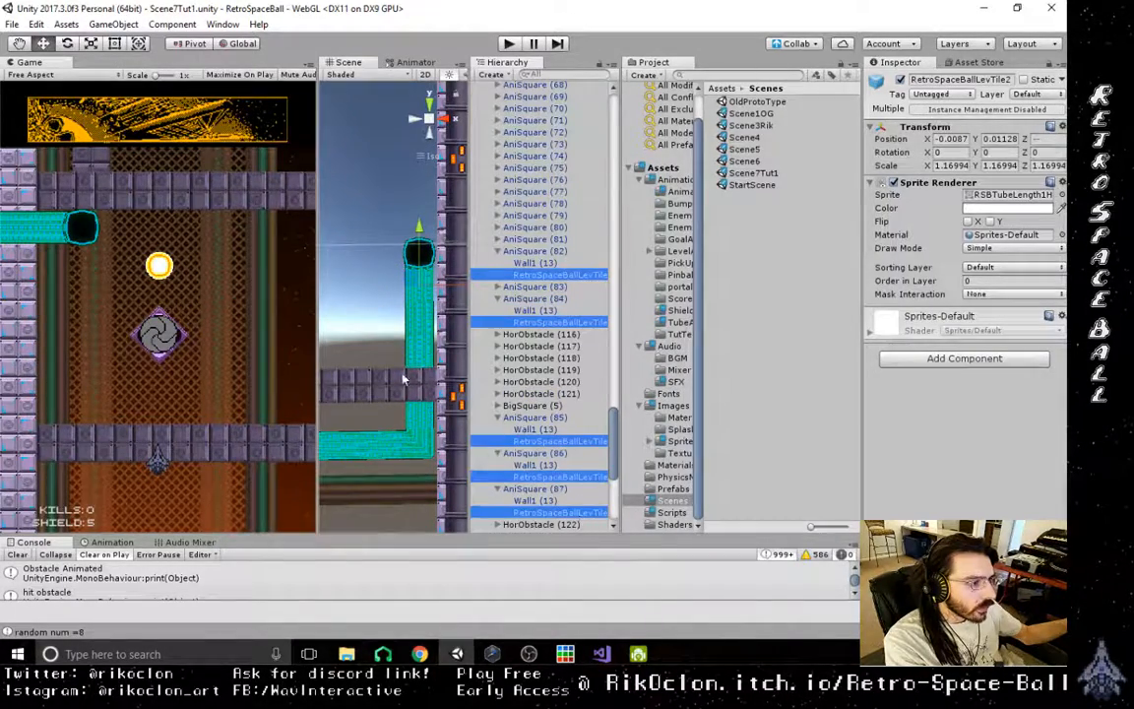
{"action": "scroll", "coordinate": [401, 378], "scroll_direction": "down", "scroll_amount": 5}
{"action": "right_click_drag", "start_coordinate": [402, 362], "coordinate": [542, 389]}
{"action": "right_click_drag", "start_coordinate": [409, 295], "coordinate": [410, 261]}
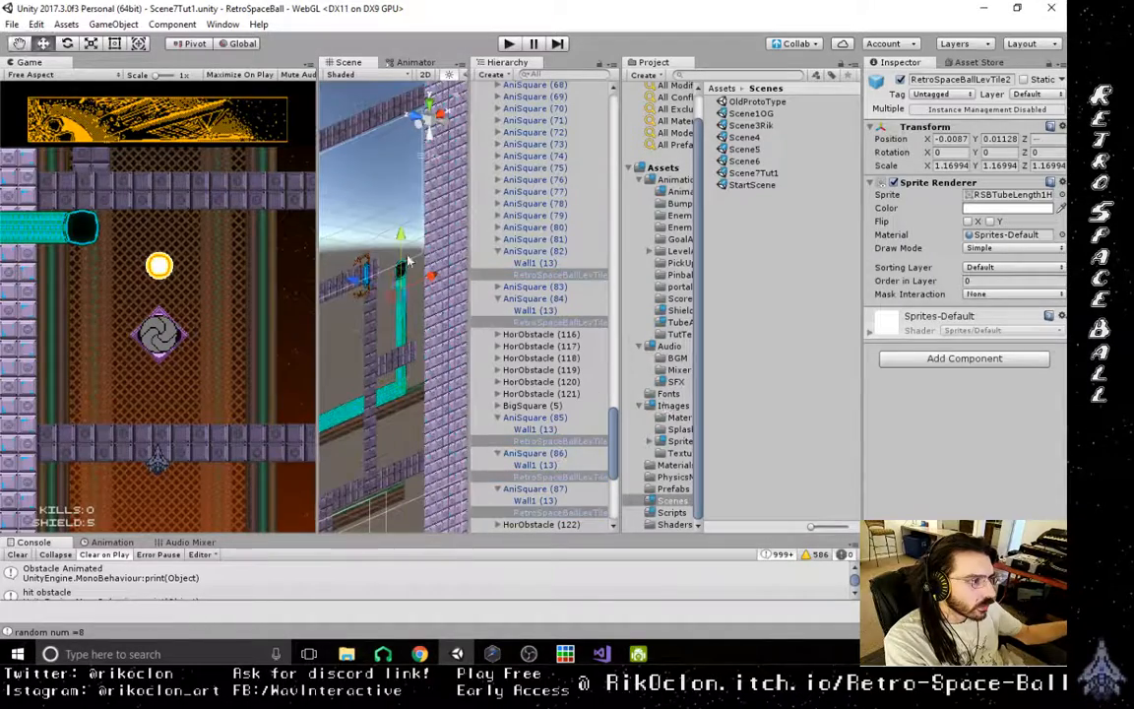
{"action": "left_click_drag", "start_coordinate": [357, 283], "coordinate": [351, 287]}
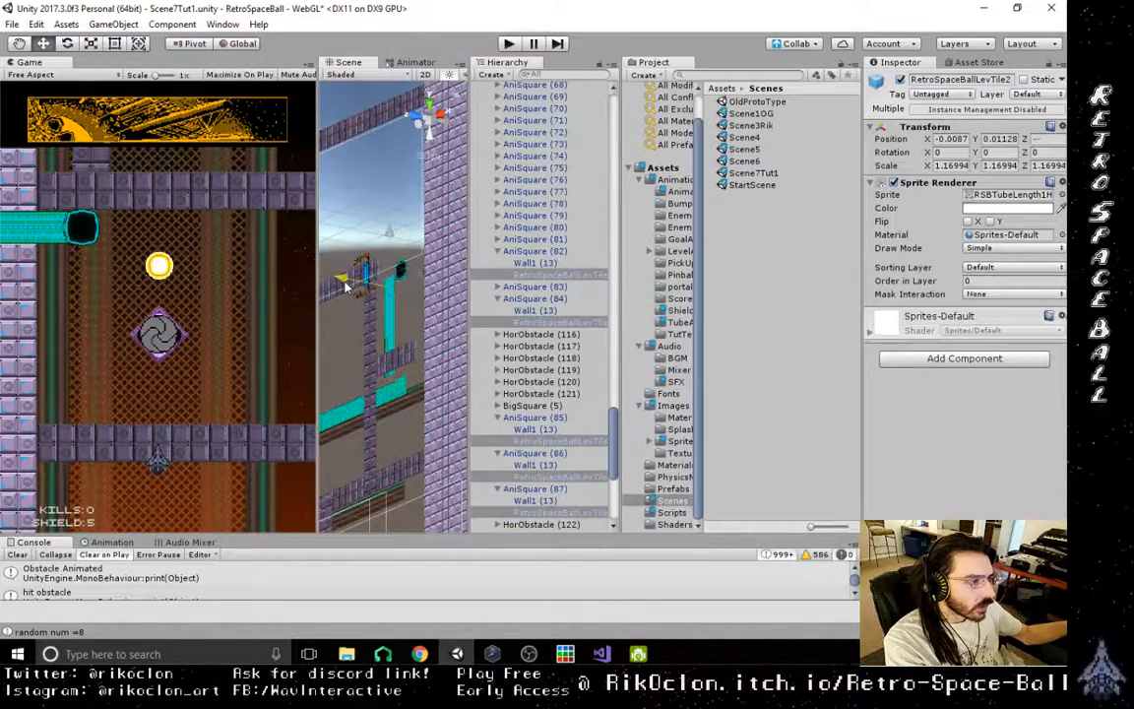
- Select the tube opening sprite under TuneExit2 and push it back along the Z axis in line with the tube
{"action": "left_click_drag", "start_coordinate": [429, 377], "coordinate": [415, 273], "text": "alt"}
{"action": "left_click", "coordinate": [411, 275]}
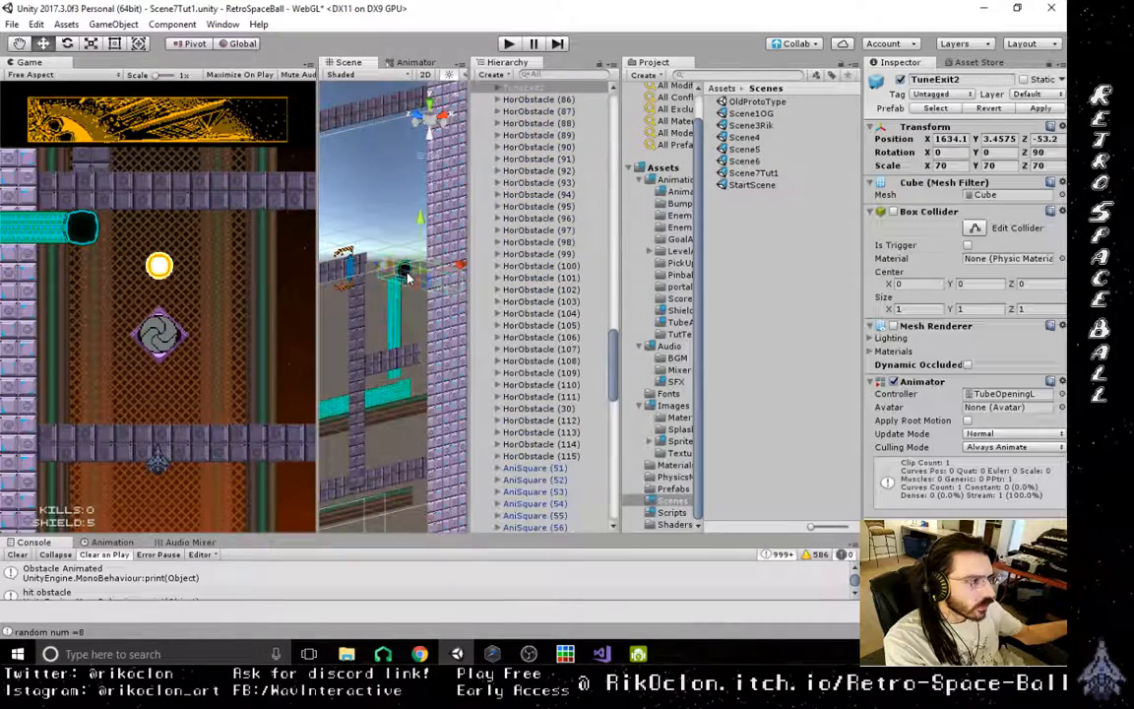
{"action": "left_click", "coordinate": [446, 272]}
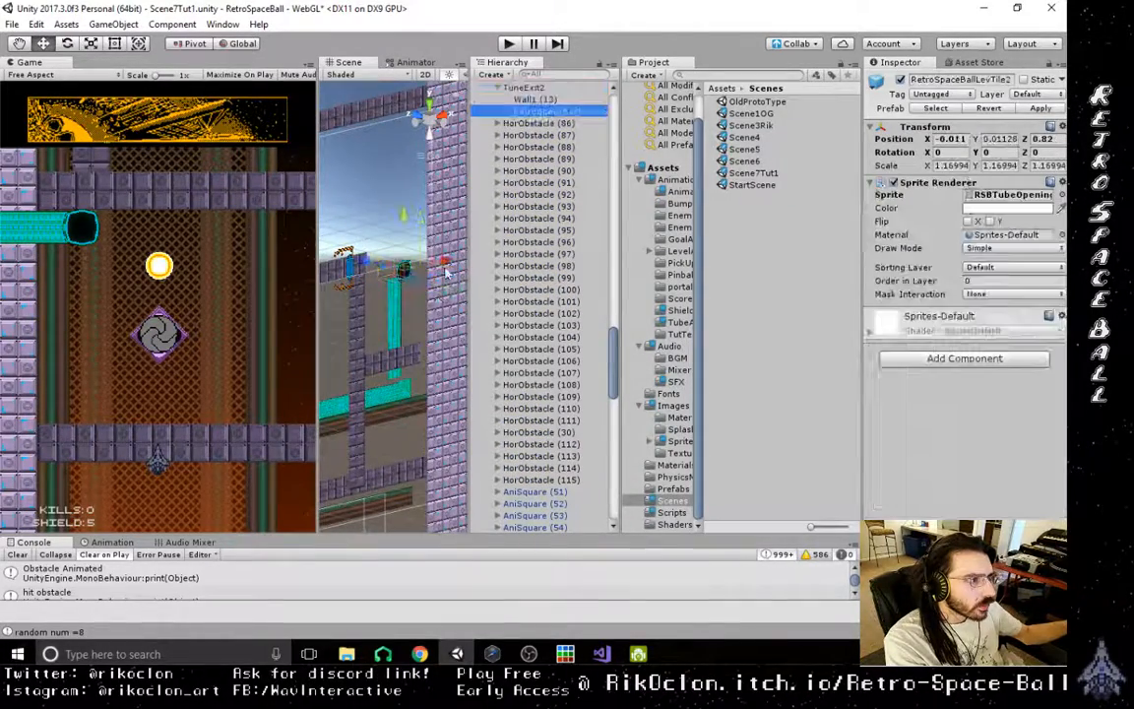
{"action": "left_click_drag", "start_coordinate": [369, 268], "coordinate": [331, 267]}
- Inspect the wall sprites beside the tube, including those under HorObstacle (94) and HorObstacle (117)
{"action": "left_click", "coordinate": [373, 295]}
{"action": "left_click", "coordinate": [363, 323]}
{"action": "left_click", "coordinate": [392, 311]}
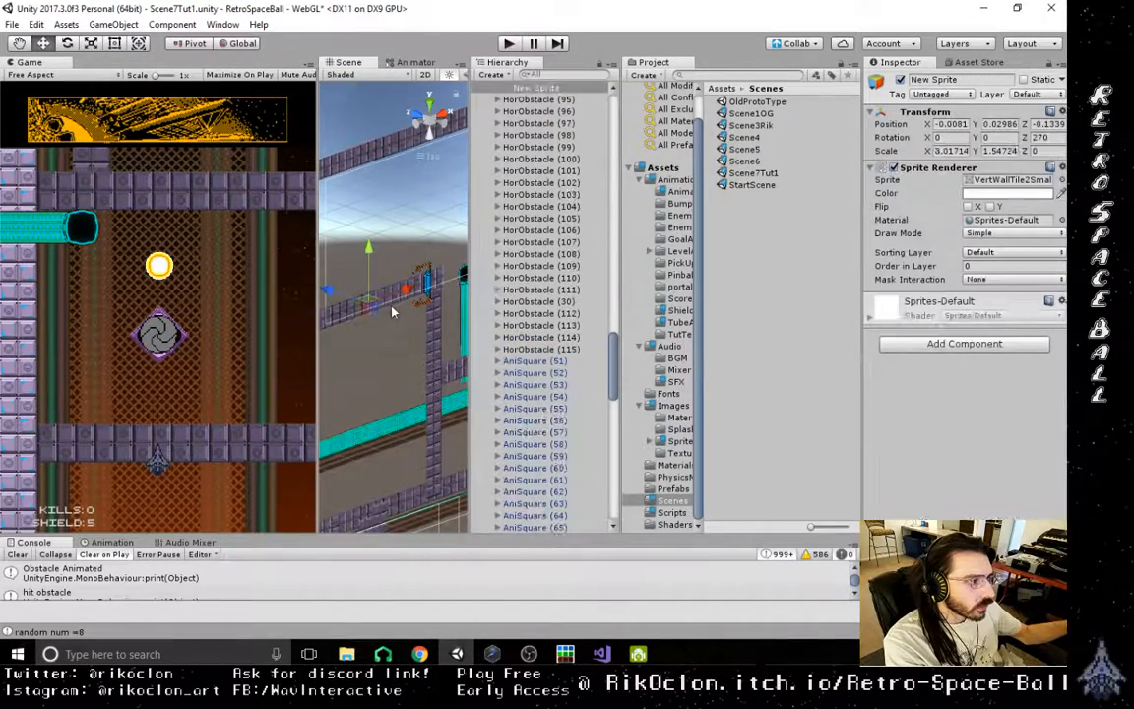
{"action": "left_click", "coordinate": [431, 421]}
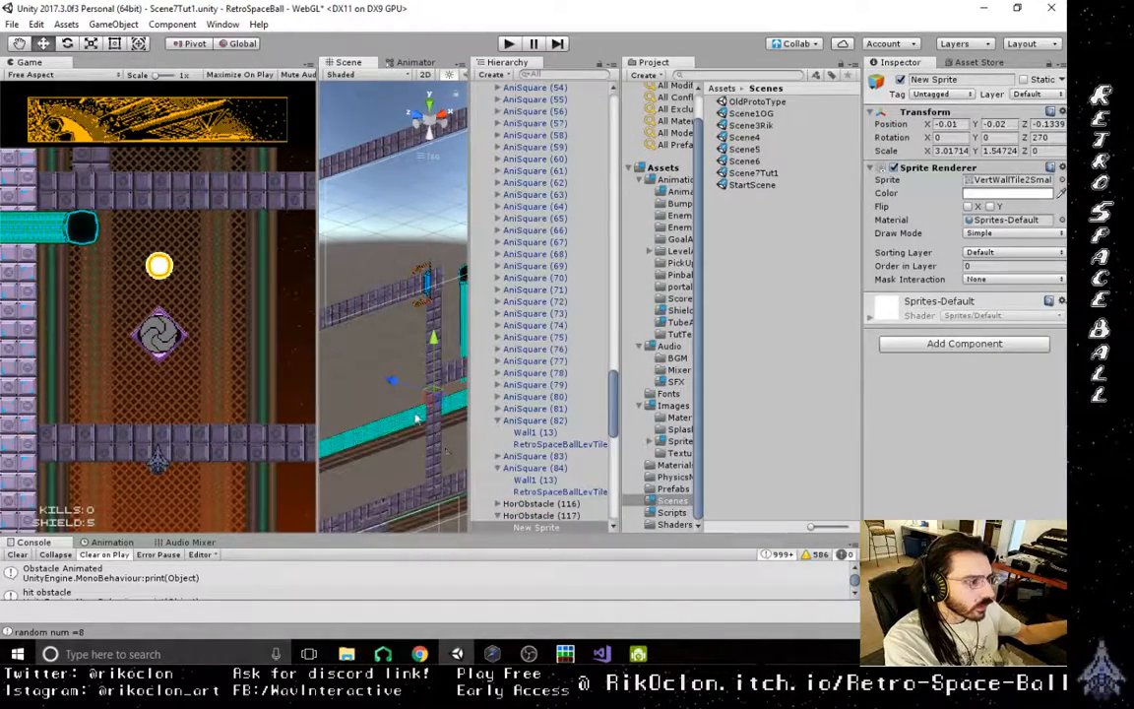
- Select the sprite under HorObstacle (118) at the vertical wall's lower end and shift it along the Z axis
{"action": "left_click_drag", "start_coordinate": [416, 418], "coordinate": [333, 302], "text": "alt"}
{"action": "left_click", "coordinate": [367, 346]}
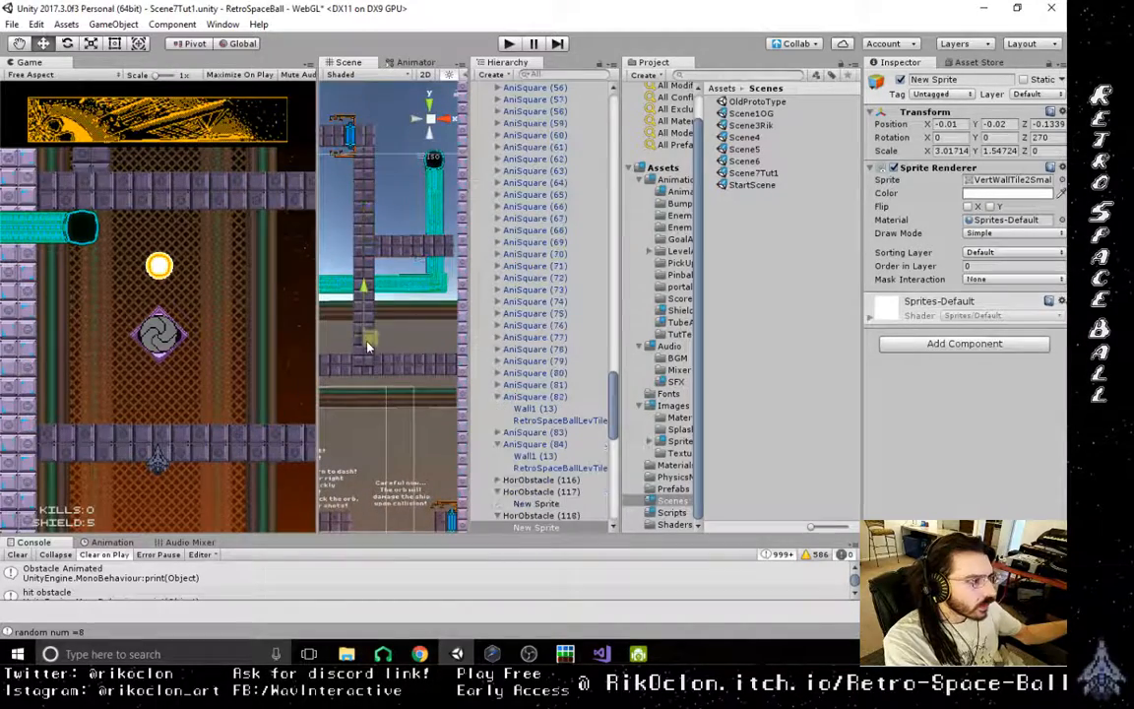
{"action": "left_click", "coordinate": [367, 361]}
{"action": "left_click", "coordinate": [365, 343]}
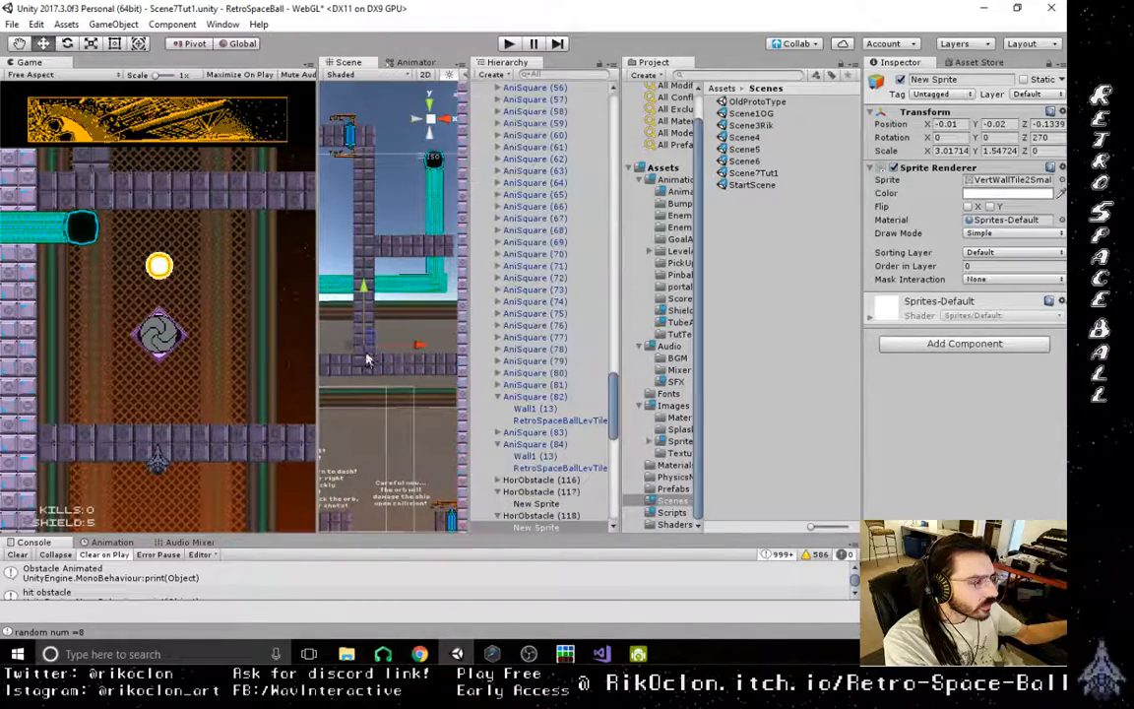
{"action": "scroll", "coordinate": [576, 453], "scroll_direction": "down", "scroll_amount": 3}
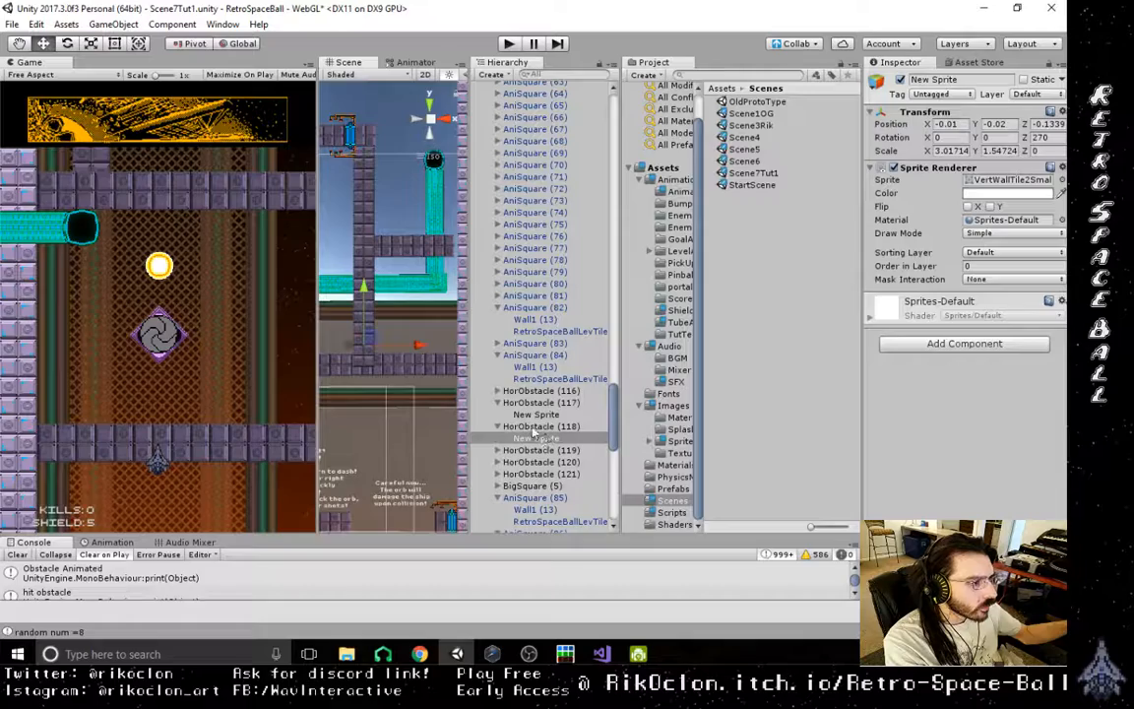
{"action": "left_click", "coordinate": [537, 427]}
{"action": "left_click", "coordinate": [499, 427]}
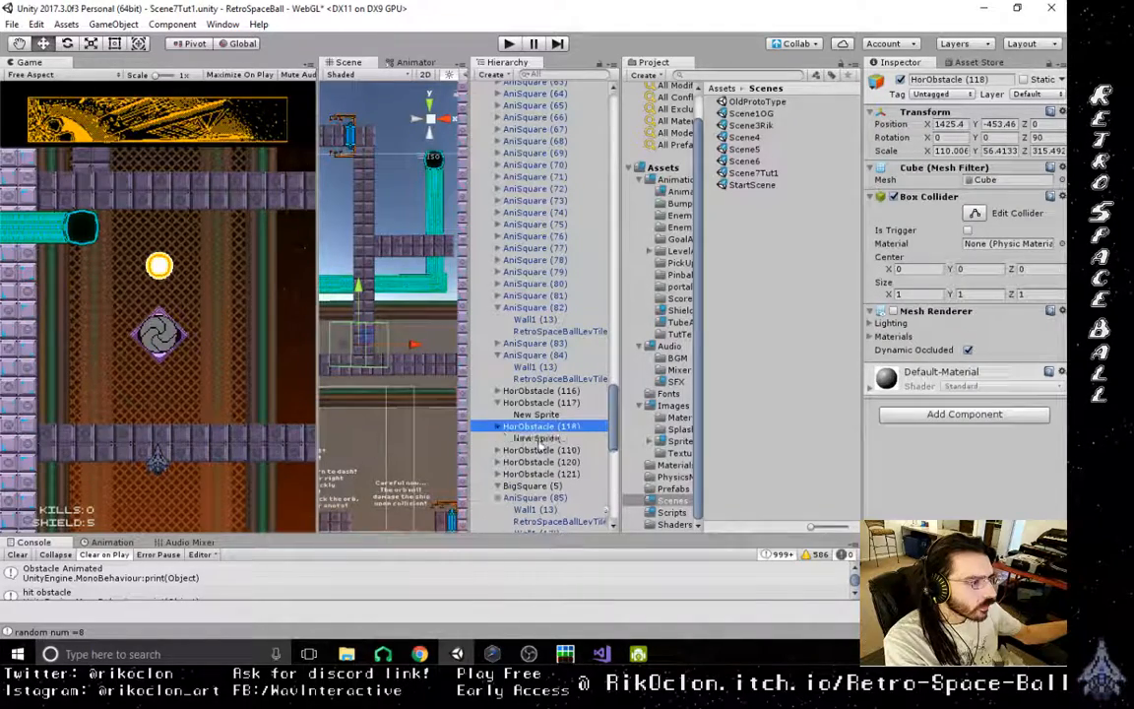
{"action": "left_click", "coordinate": [538, 439]}
{"action": "right_click_drag", "start_coordinate": [406, 362], "coordinate": [528, 415]}
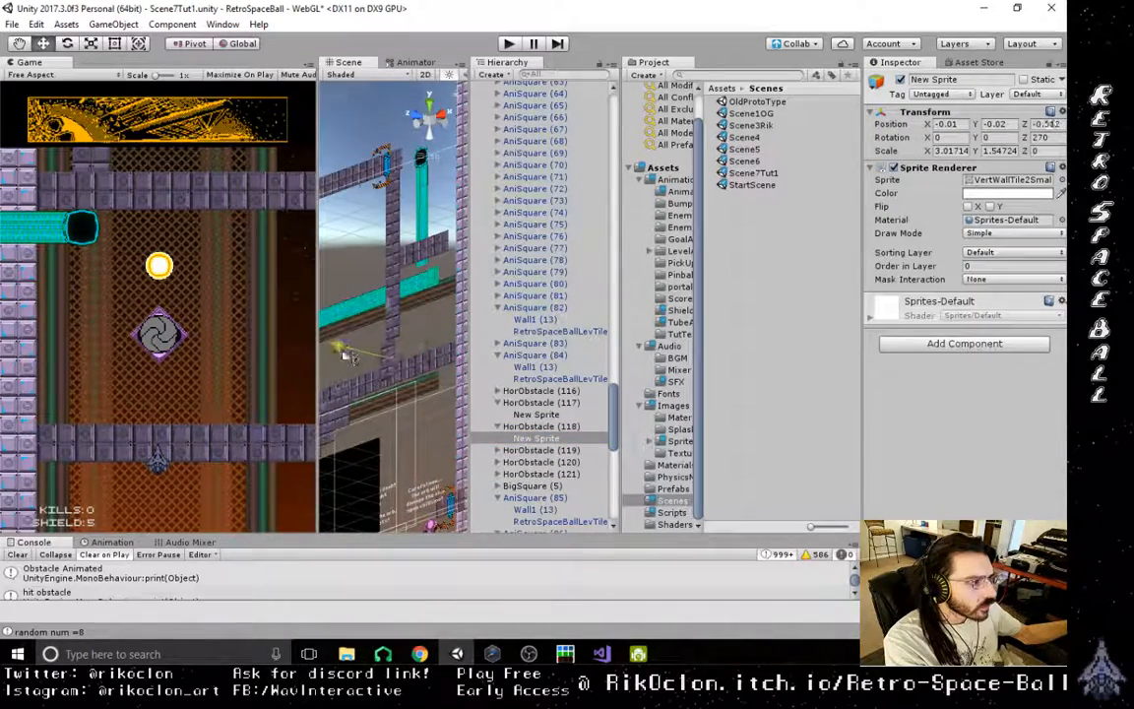
- Push the vertical wall's middle sprites, under HorObstacle (117) and HorObstacle (116), back along the Z axis
{"action": "left_click", "coordinate": [392, 311]}
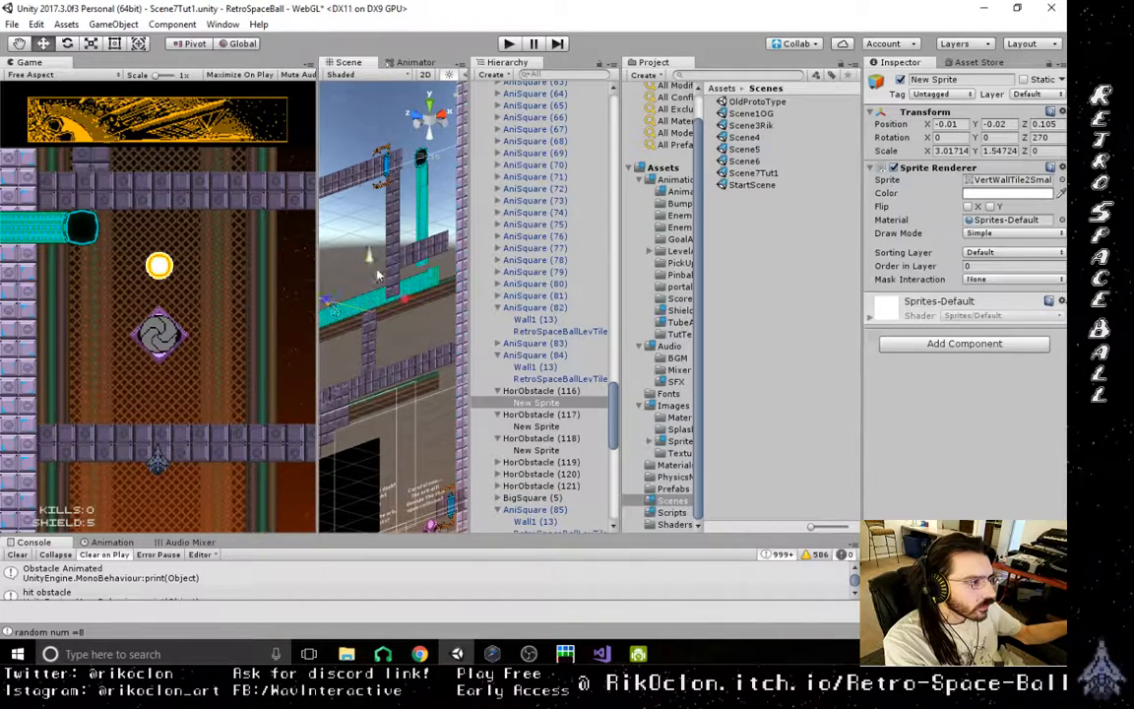
{"action": "left_click", "coordinate": [394, 276]}
{"action": "left_click_drag", "start_coordinate": [357, 267], "coordinate": [330, 268]}
- Push the wall's upper sprites under HorObstacle (114) and (115) back in depth, bringing the (115) sprite to Z 0.14
{"action": "left_click", "coordinate": [365, 230]}
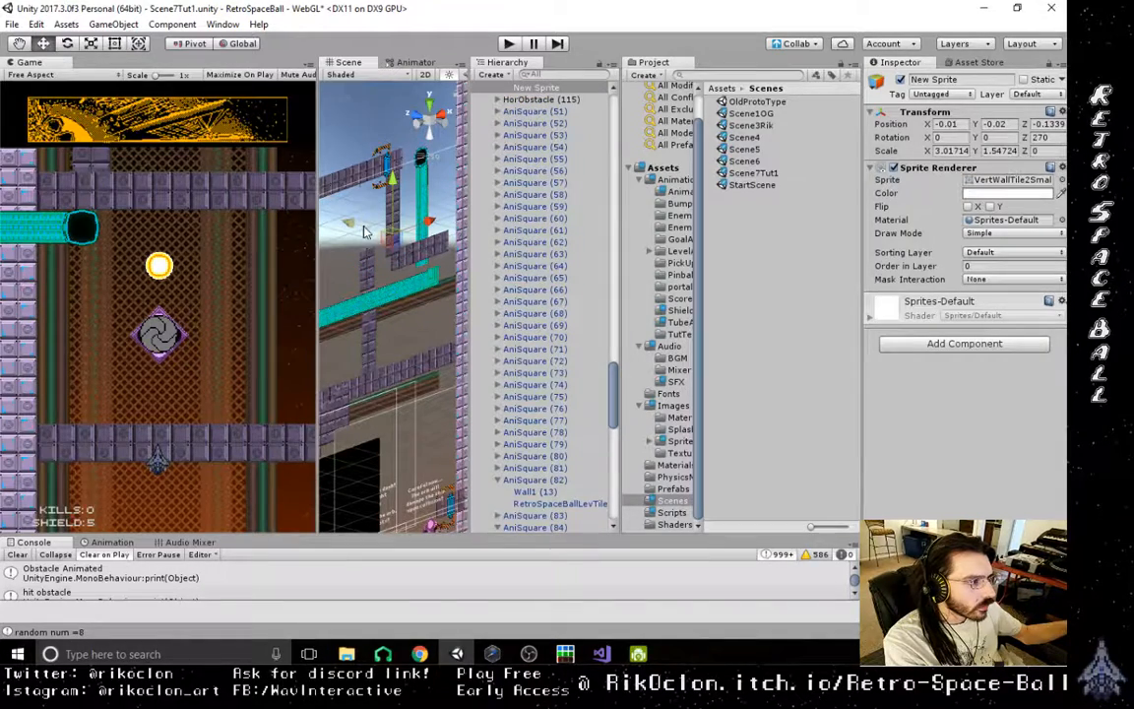
{"action": "scroll", "coordinate": [525, 296], "scroll_direction": "up", "scroll_amount": 3}
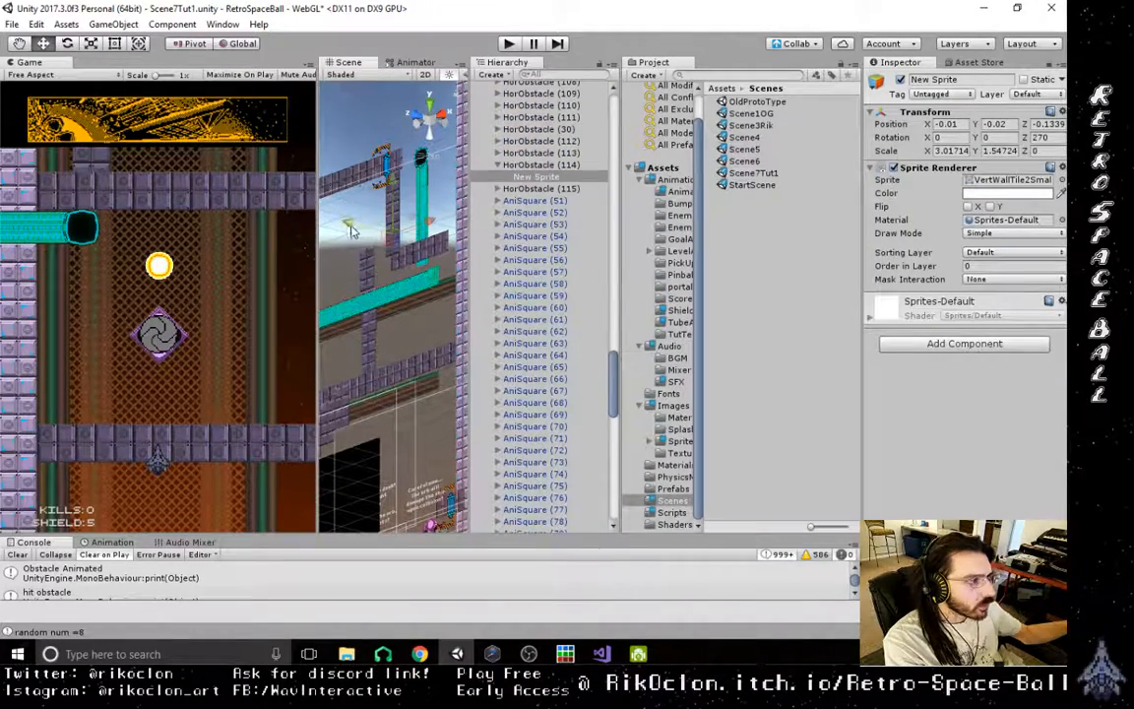
{"action": "left_click_drag", "start_coordinate": [352, 230], "coordinate": [330, 234]}
{"action": "left_click", "coordinate": [398, 201]}
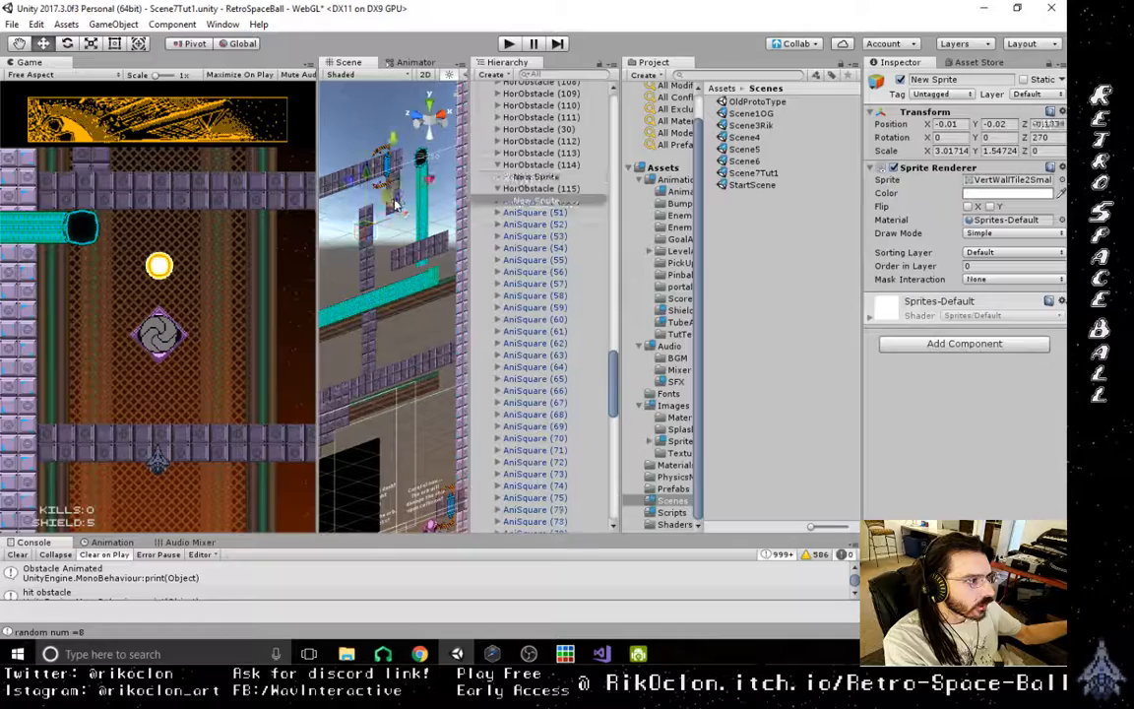
{"action": "left_click_drag", "start_coordinate": [428, 270], "coordinate": [354, 200], "text": "alt"}
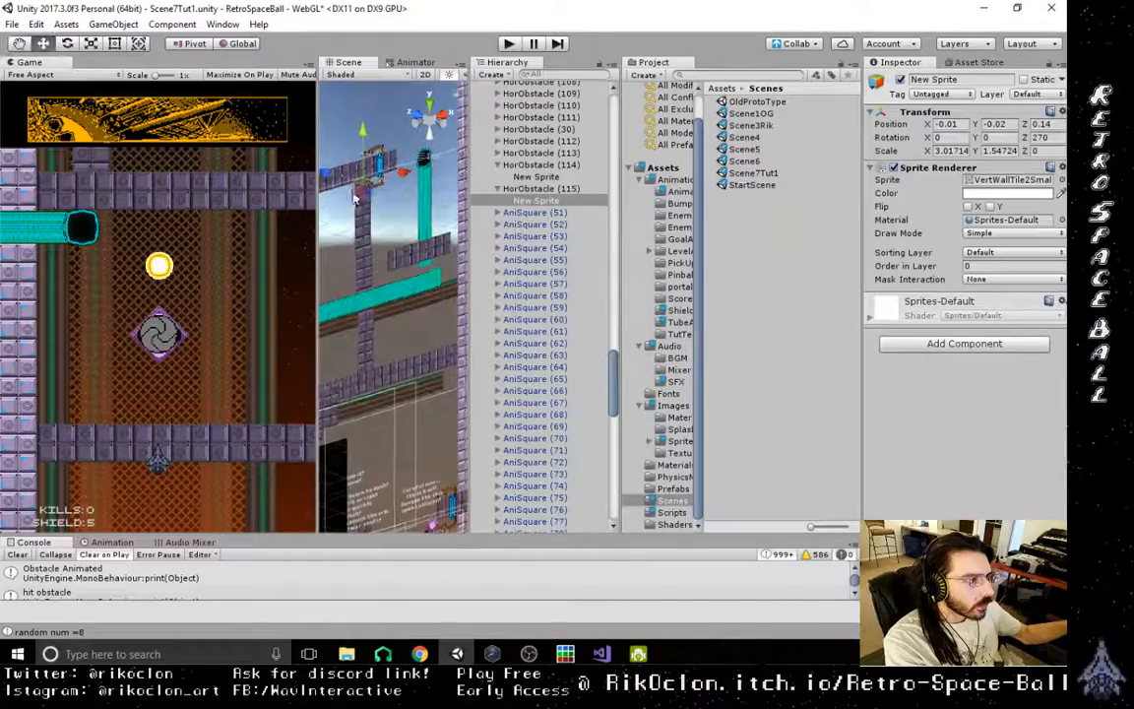
- Push the horizontal wall's end sprites, under HorObstacle (88) and HorObstacle (87), back in depth, bringing the (88) sprite to Z 0.165
{"action": "left_click_drag", "start_coordinate": [406, 252], "coordinate": [447, 328], "text": "alt"}
{"action": "left_click", "coordinate": [414, 318]}
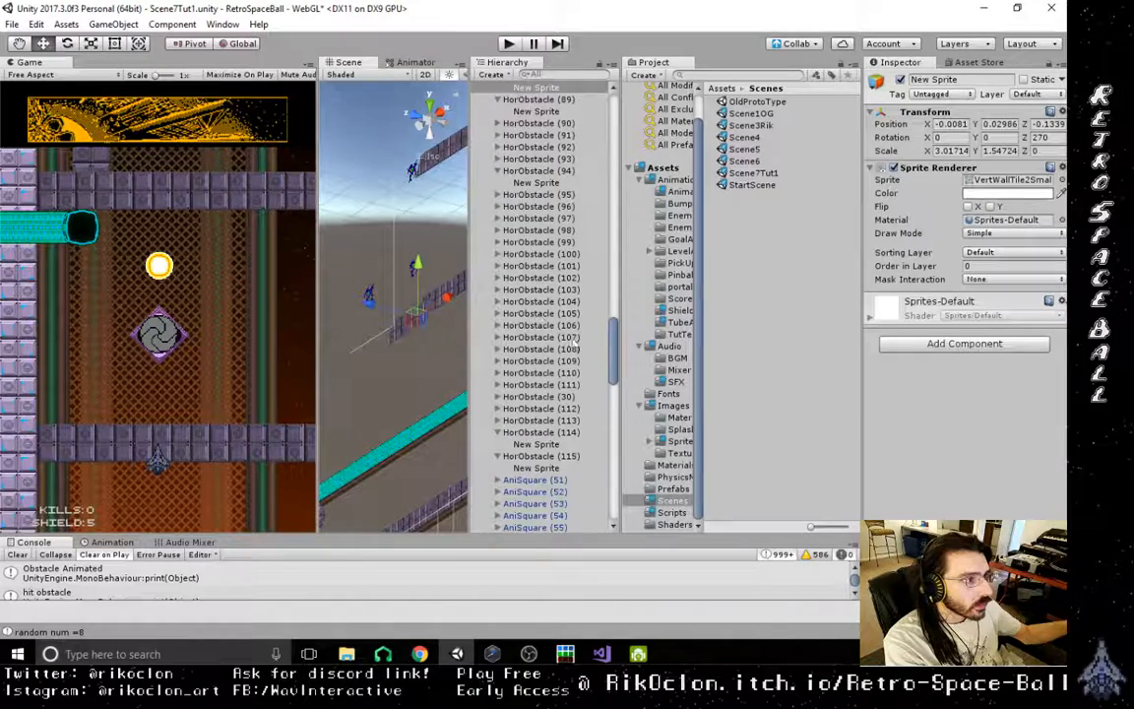
{"action": "scroll", "coordinate": [574, 341], "scroll_direction": "up", "scroll_amount": 2}
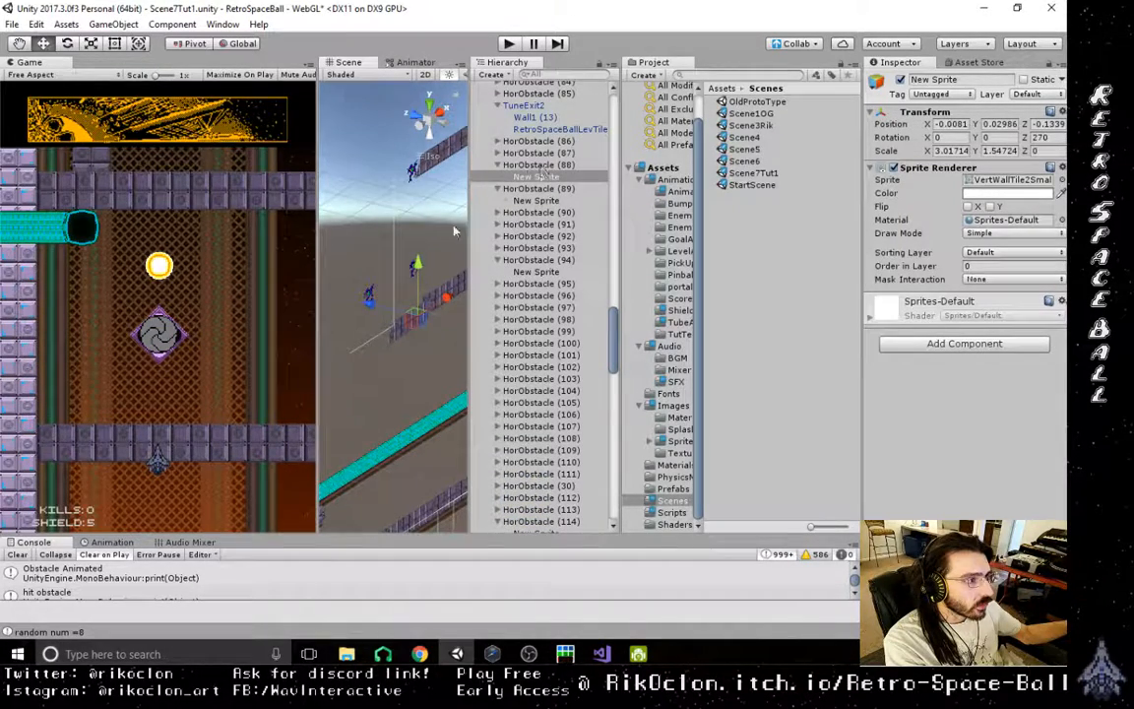
{"action": "left_click_drag", "start_coordinate": [343, 312], "coordinate": [345, 311]}
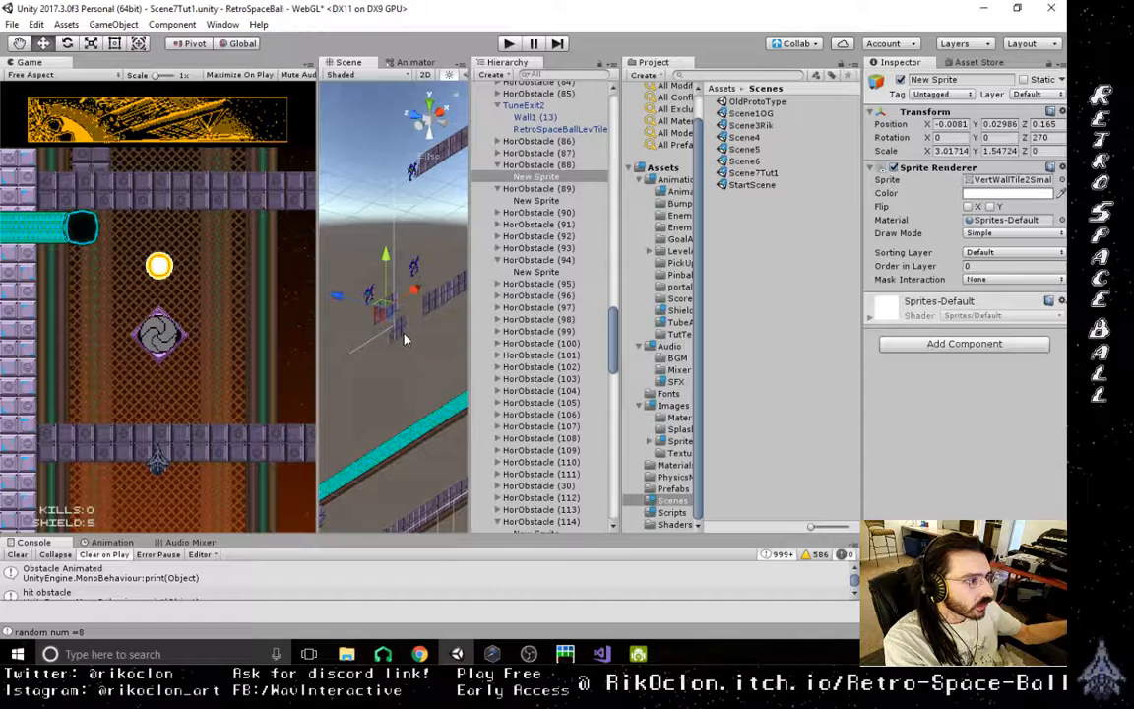
{"action": "left_click", "coordinate": [404, 339]}
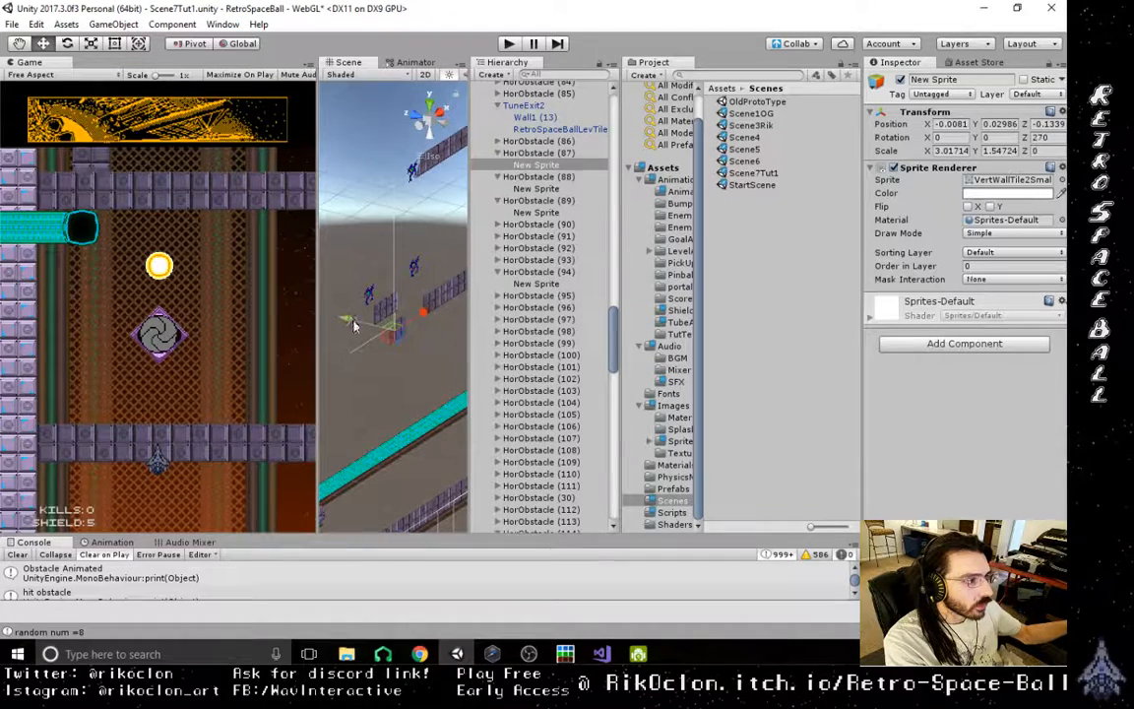
- Push the neighbouring wall sprites under HorObstacle (89) and HorObstacle (90) back along the Z axis
{"action": "left_click", "coordinate": [431, 305]}
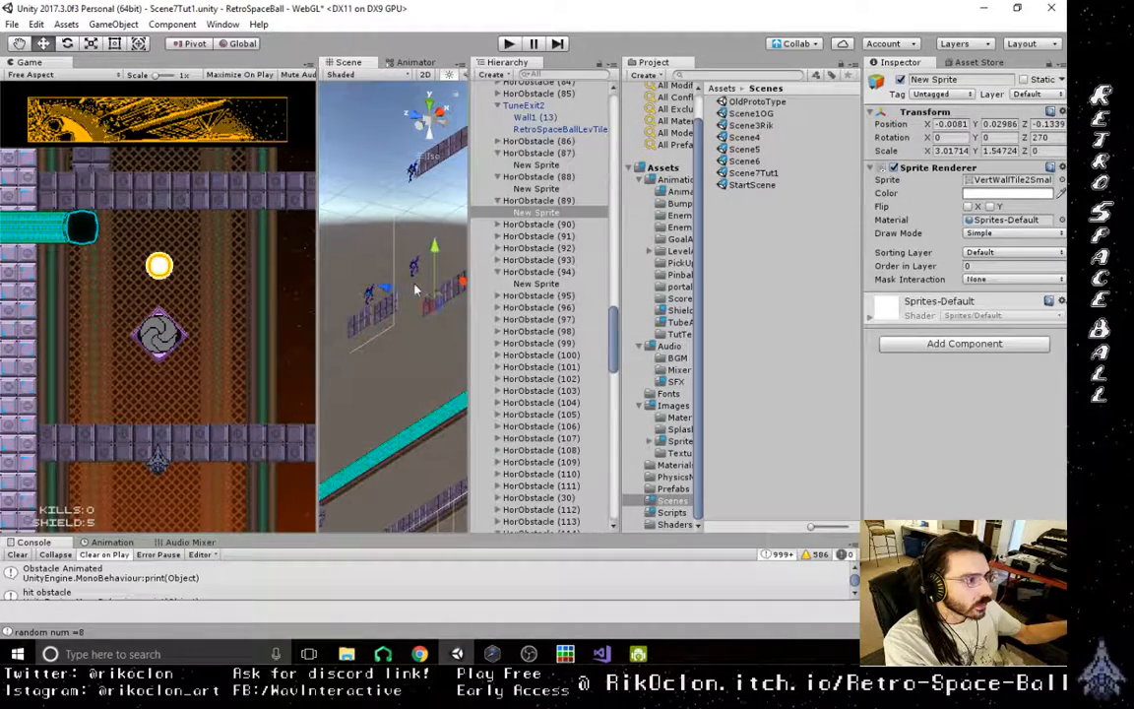
{"action": "left_click", "coordinate": [387, 284]}
{"action": "left_click", "coordinate": [430, 304]}
{"action": "left_click_drag", "start_coordinate": [391, 289], "coordinate": [373, 285]}
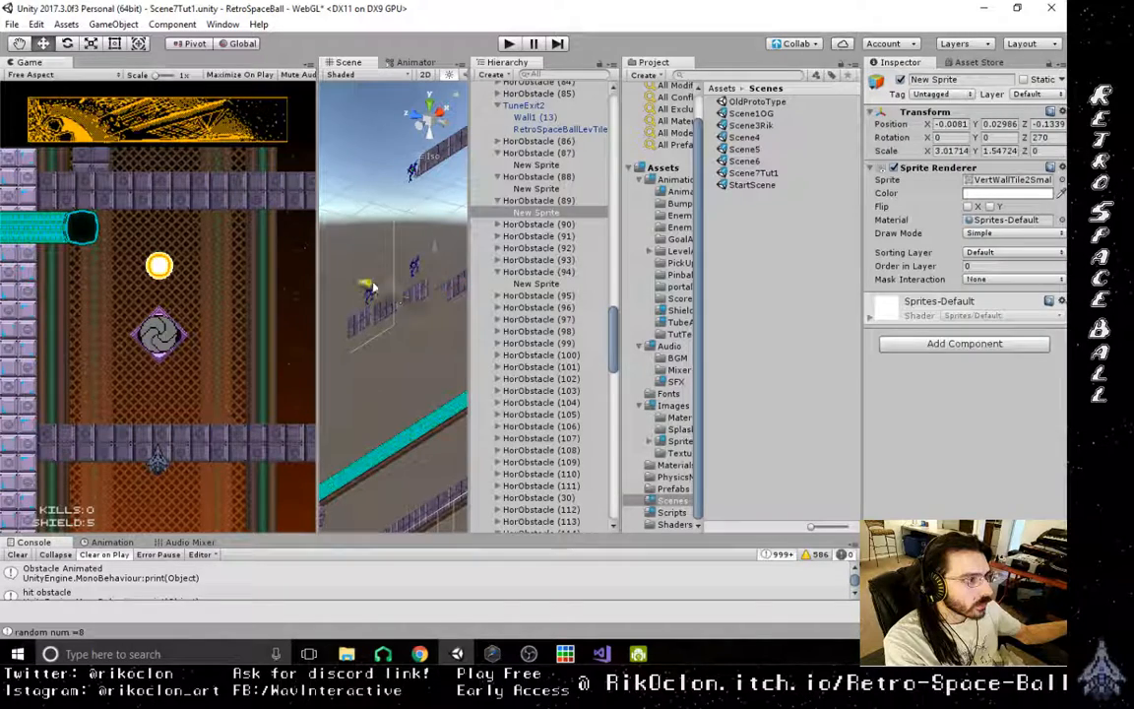
{"action": "middle_click_drag", "start_coordinate": [379, 294], "coordinate": [303, 335]}
{"action": "left_click", "coordinate": [392, 332]}
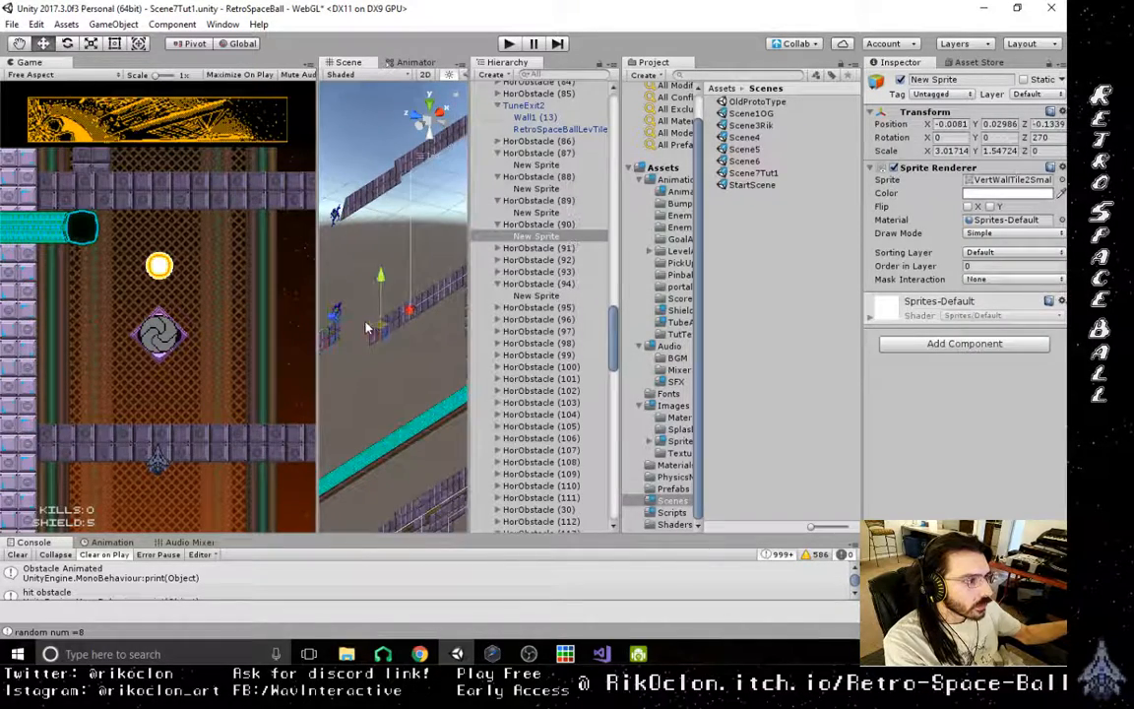
- Push the wall sprites under HorObstacle (92) and HorObstacle (93) back in depth, bringing the (93) sprite to Z 0.116
{"action": "left_click", "coordinate": [401, 319]}
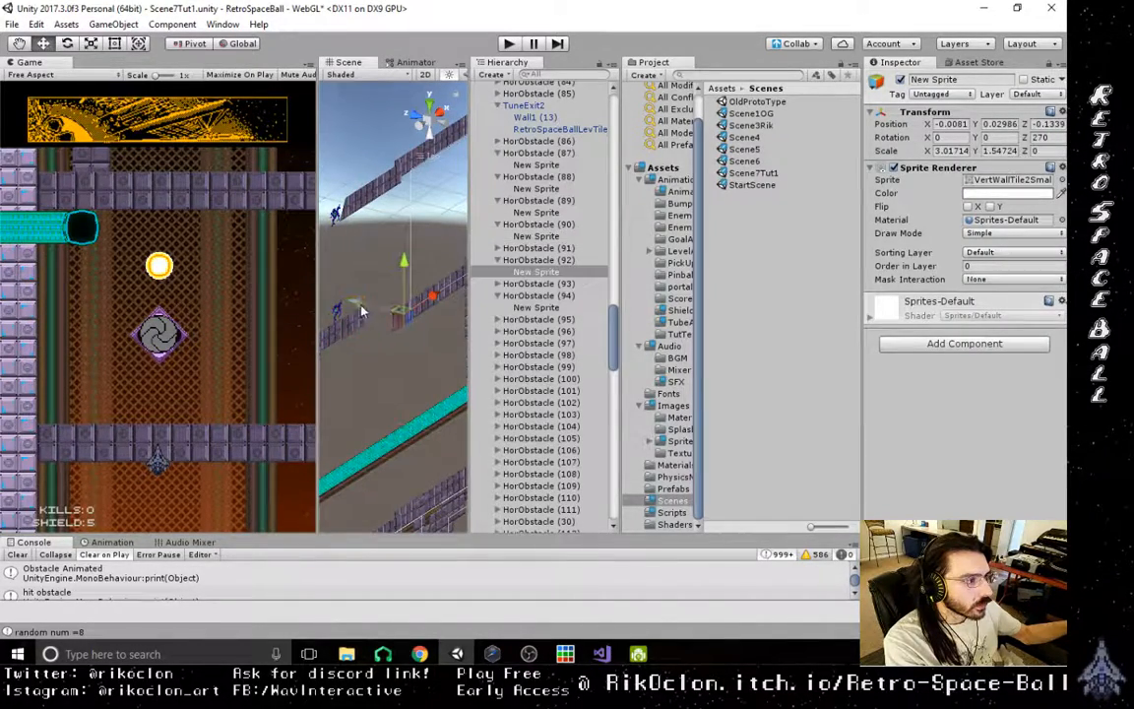
{"action": "left_click", "coordinate": [363, 295]}
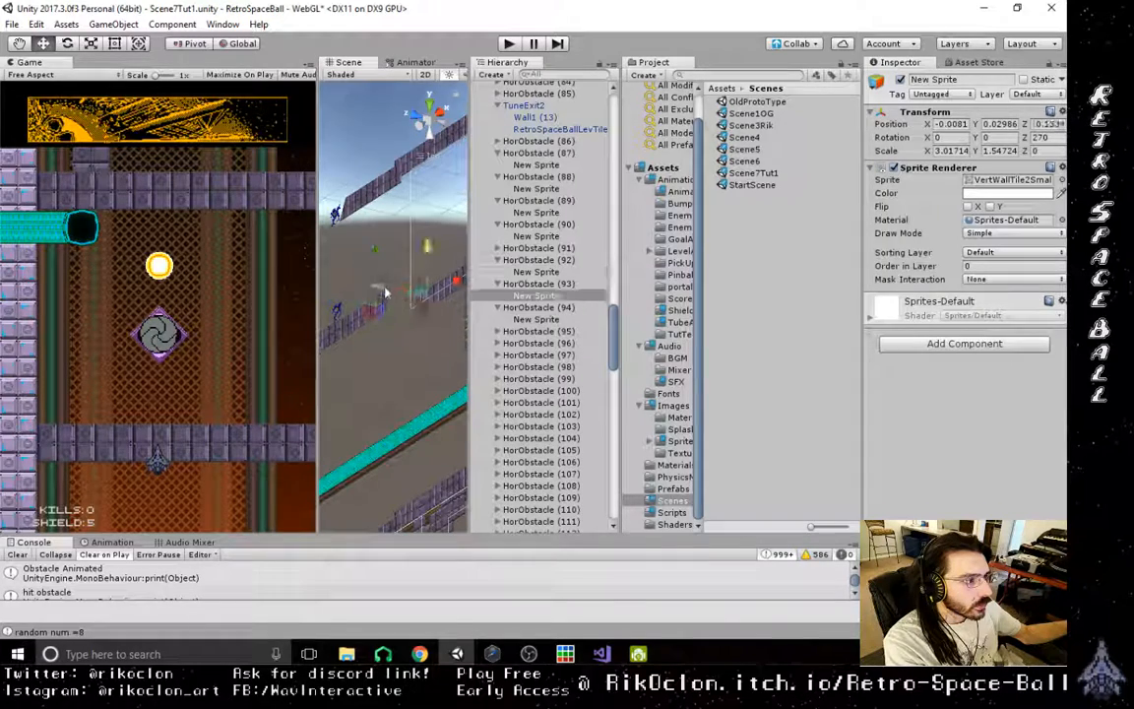
{"action": "middle_click_drag", "start_coordinate": [390, 293], "coordinate": [397, 329]}
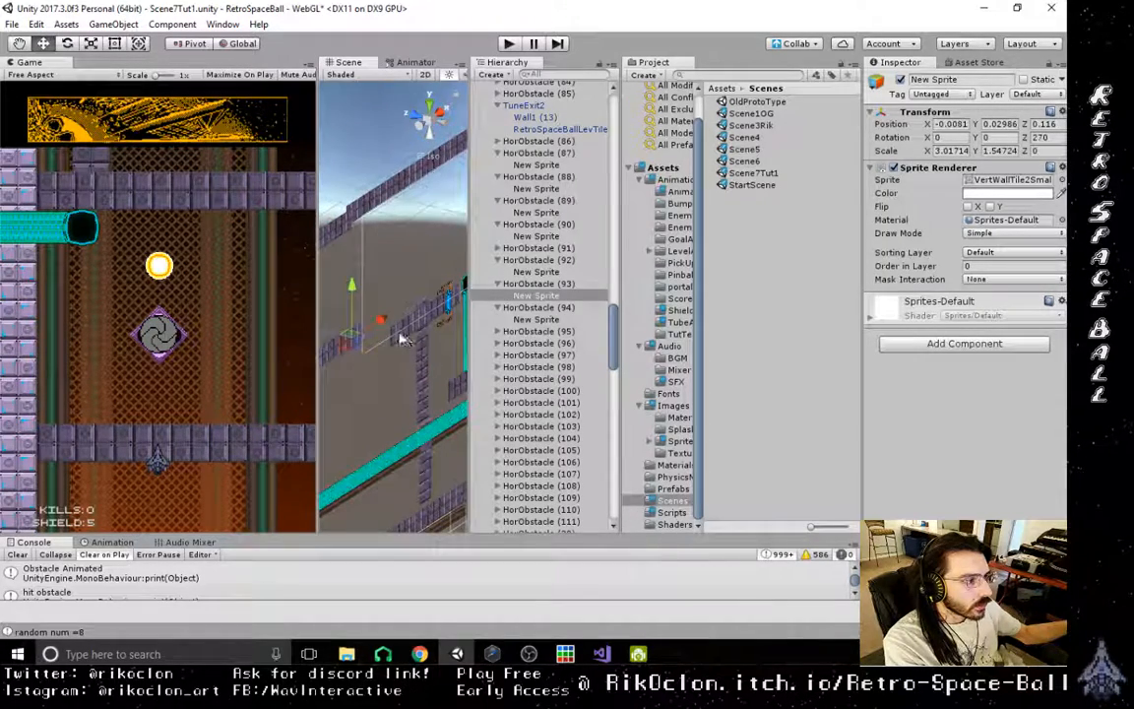
- Push the last wall sprites under HorObstacle (95) and HorObstacle (96) back in depth, bringing the (96) sprite to Z 0.15
{"action": "left_click", "coordinate": [383, 335]}
{"action": "left_click", "coordinate": [418, 320]}
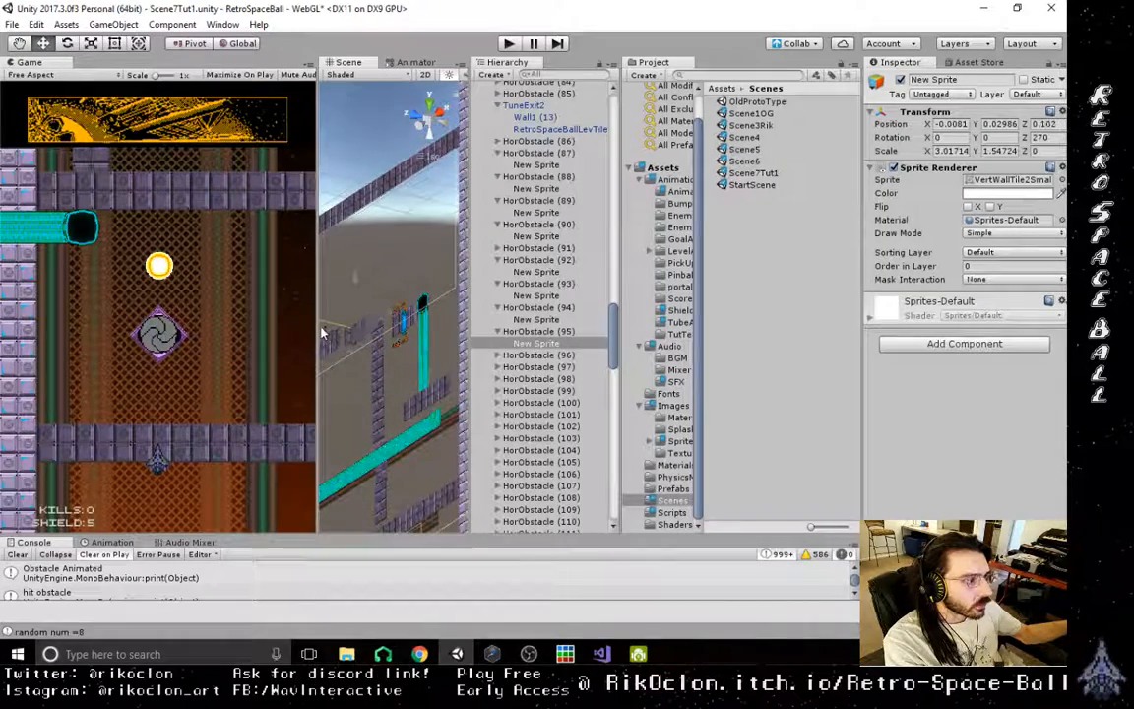
{"action": "left_click", "coordinate": [396, 332]}
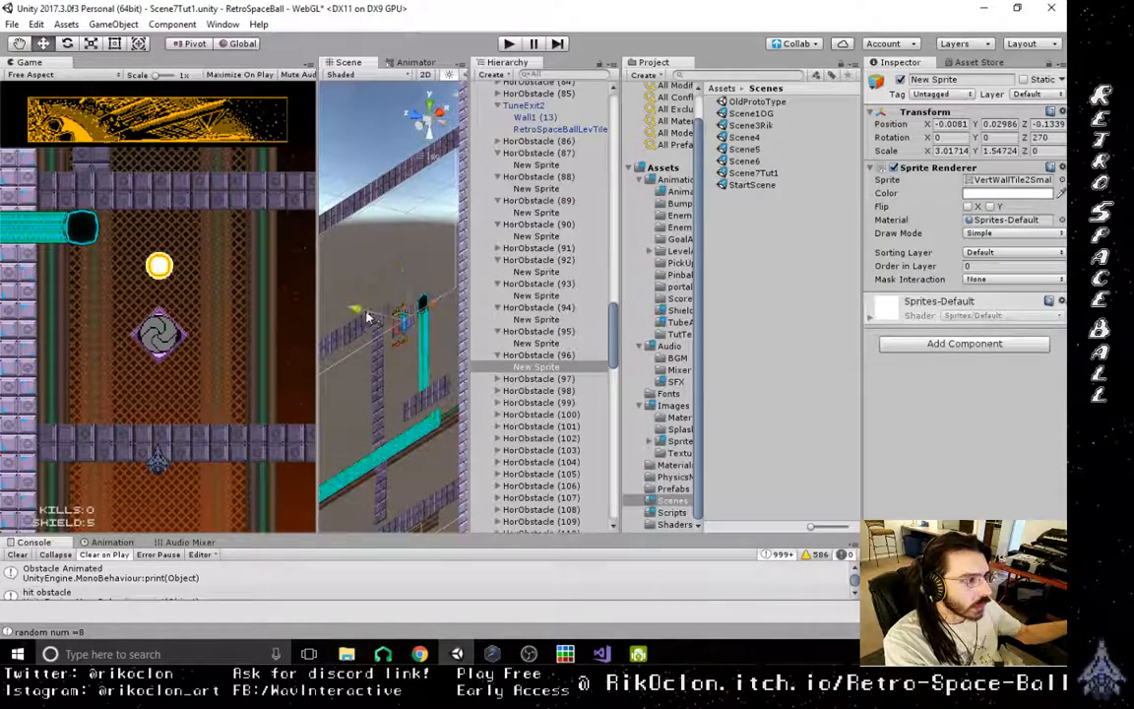
{"action": "left_click_drag", "start_coordinate": [345, 313], "coordinate": [342, 312]}
- Examine the depth of the level's walls from several angles and align the scene view to Back
{"action": "middle_click_drag", "start_coordinate": [357, 335], "coordinate": [552, 276]}
{"action": "scroll", "coordinate": [551, 276], "scroll_direction": "down", "scroll_amount": 9}
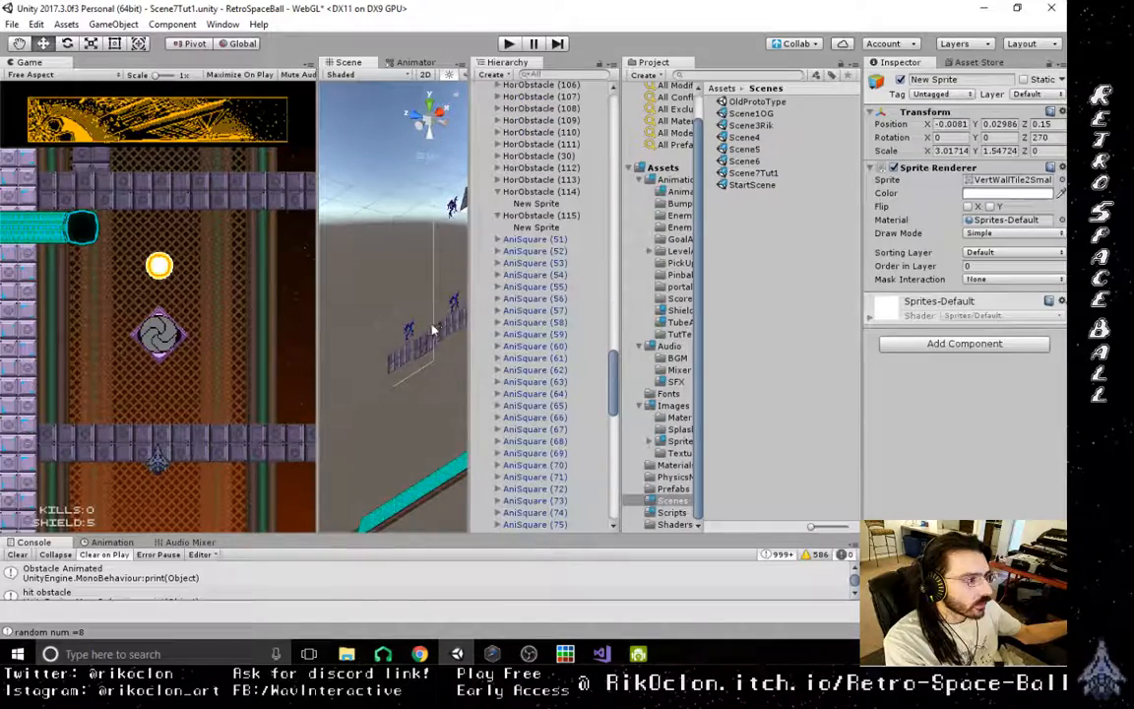
{"action": "middle_click_drag", "start_coordinate": [351, 333], "coordinate": [425, 346]}
{"action": "scroll", "coordinate": [396, 366], "scroll_direction": "down", "scroll_amount": 8}
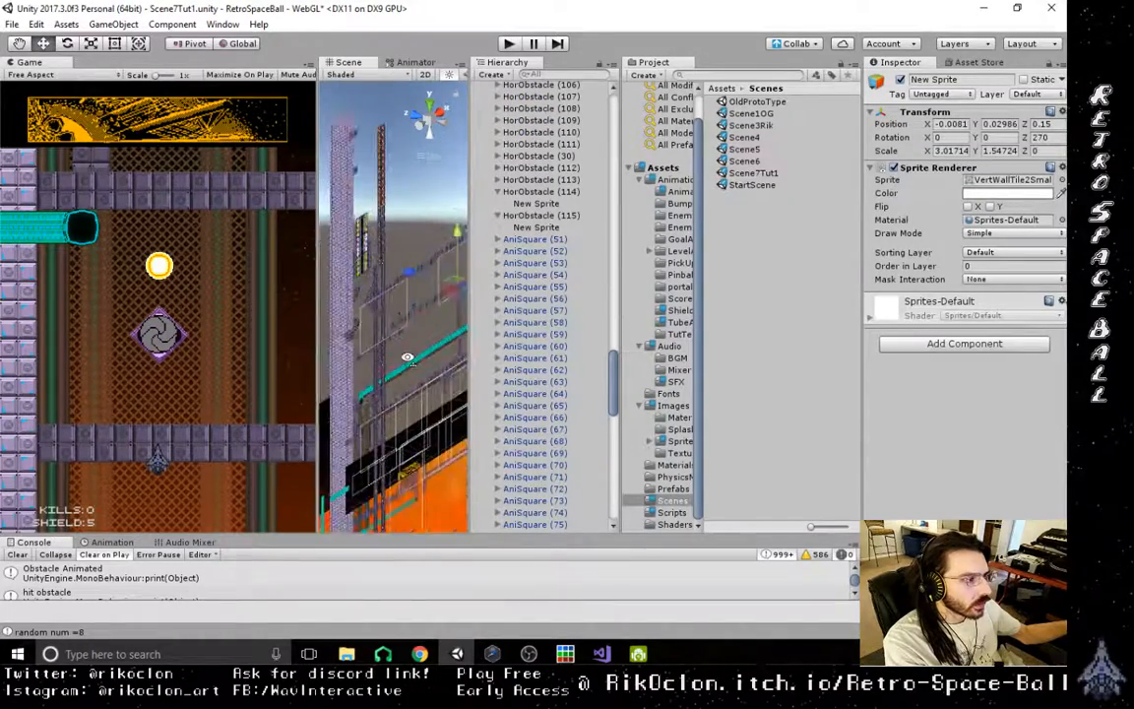
{"action": "left_click_drag", "start_coordinate": [408, 355], "coordinate": [218, 262], "text": "alt"}
{"action": "right_click_drag", "start_coordinate": [217, 262], "coordinate": [368, 306]}
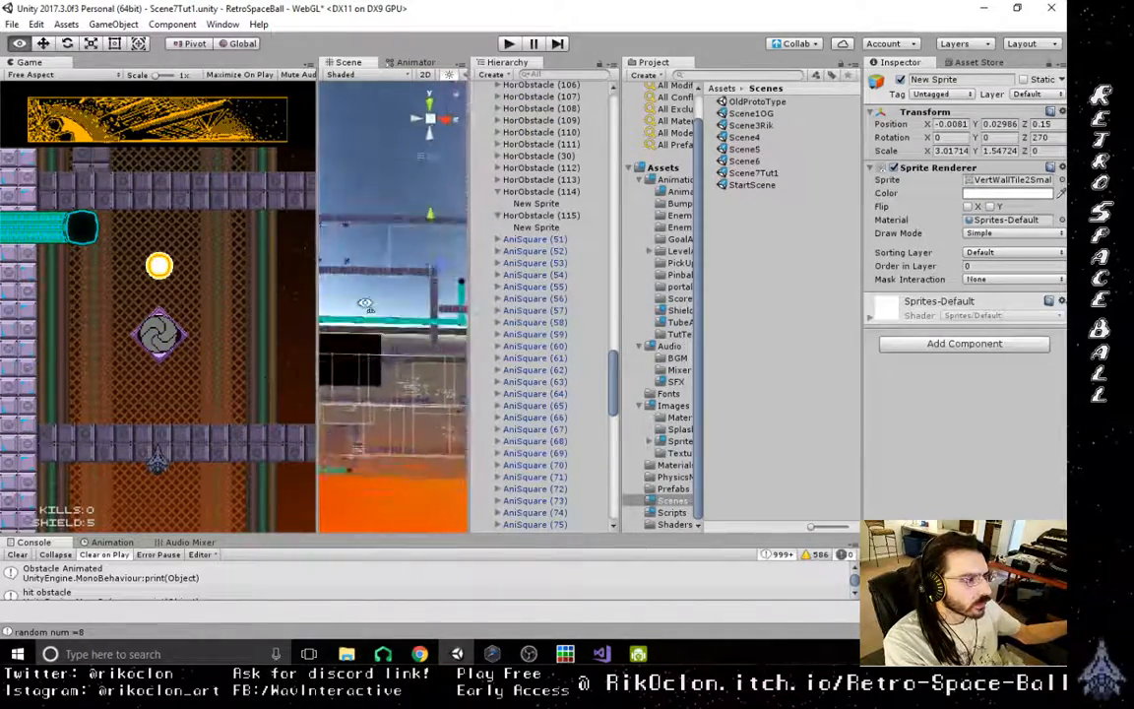
{"action": "middle_click_drag", "start_coordinate": [368, 306], "coordinate": [374, 357]}
{"action": "scroll", "coordinate": [420, 399], "scroll_direction": "up", "scroll_amount": 5}
{"action": "scroll", "coordinate": [372, 357], "scroll_direction": "up", "scroll_amount": 3}
{"action": "scroll", "coordinate": [392, 379], "scroll_direction": "up", "scroll_amount": 3}
{"action": "scroll", "coordinate": [393, 378], "scroll_direction": "down", "scroll_amount": 3}
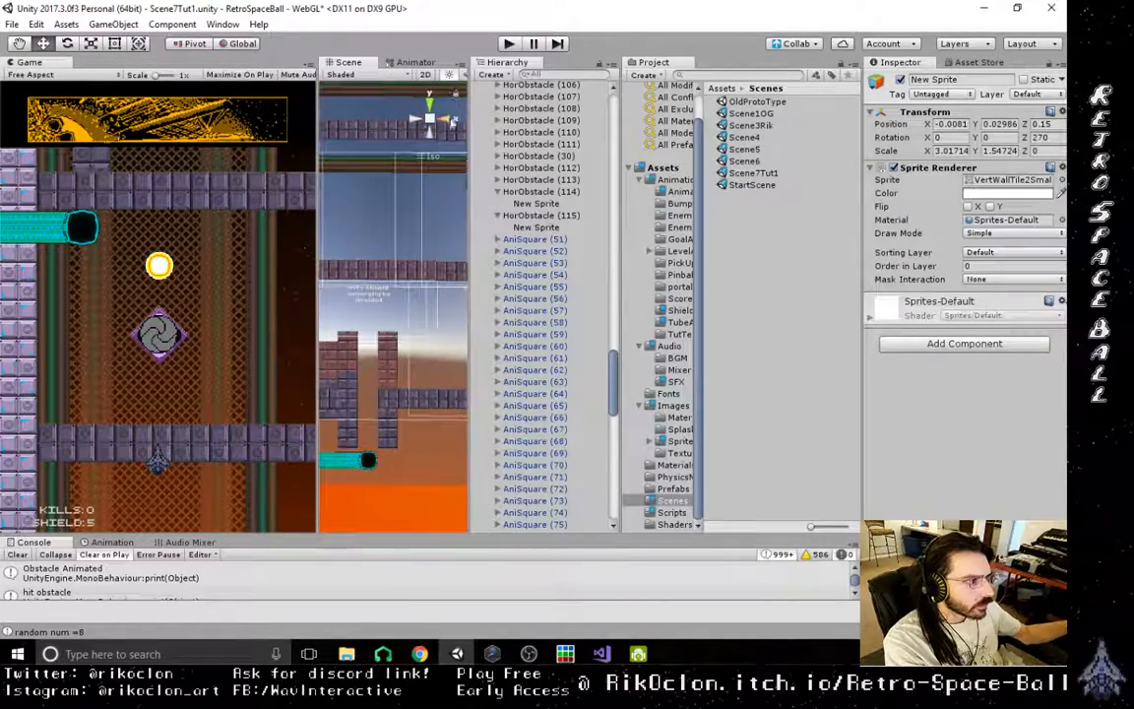
{"action": "left_click", "coordinate": [428, 121]}
{"action": "left_click", "coordinate": [421, 119]}
- Try to select the vertical wall beside the pit and expand TutCanvas (16) to see its child obstacles
{"action": "middle_click_drag", "start_coordinate": [390, 417], "coordinate": [399, 328]}
{"action": "left_click", "coordinate": [384, 298]}
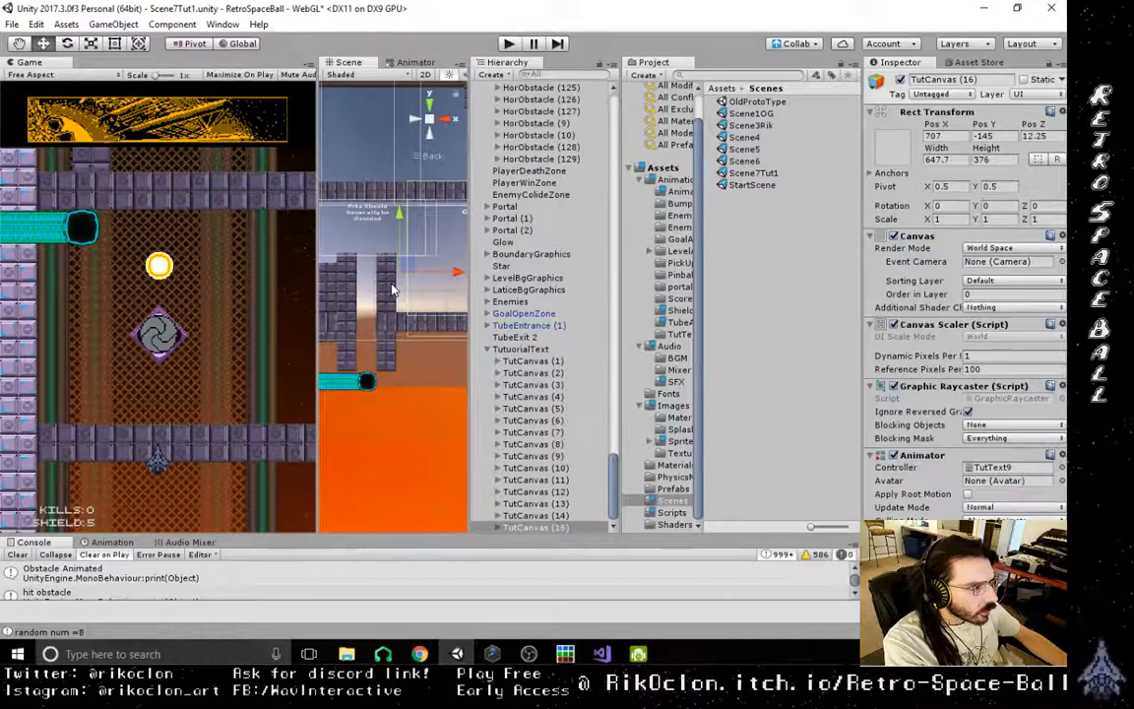
{"action": "left_click", "coordinate": [390, 291]}
{"action": "left_click", "coordinate": [386, 292]}
{"action": "left_click", "coordinate": [385, 293]}
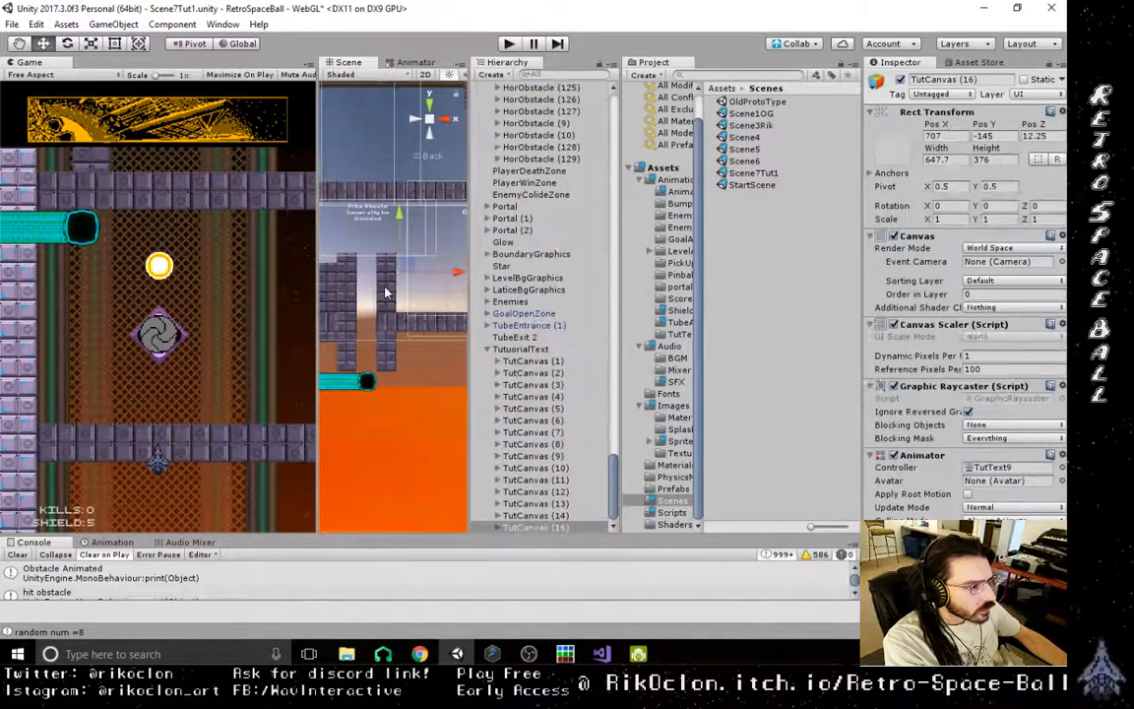
{"action": "left_click", "coordinate": [512, 529]}
{"action": "left_click", "coordinate": [497, 528]}
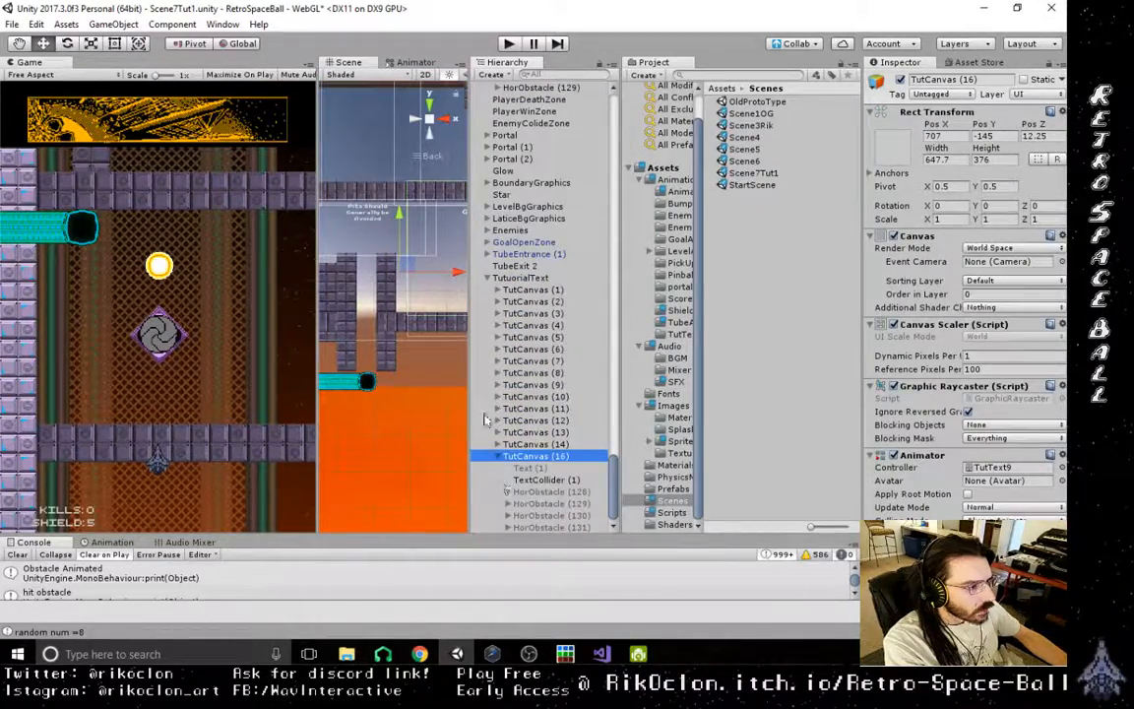
- Activate HorObstacle (128) through HorObstacle (131) under TutCanvas (16) and check the wall they form beside the pit
{"action": "left_click", "coordinate": [529, 493]}
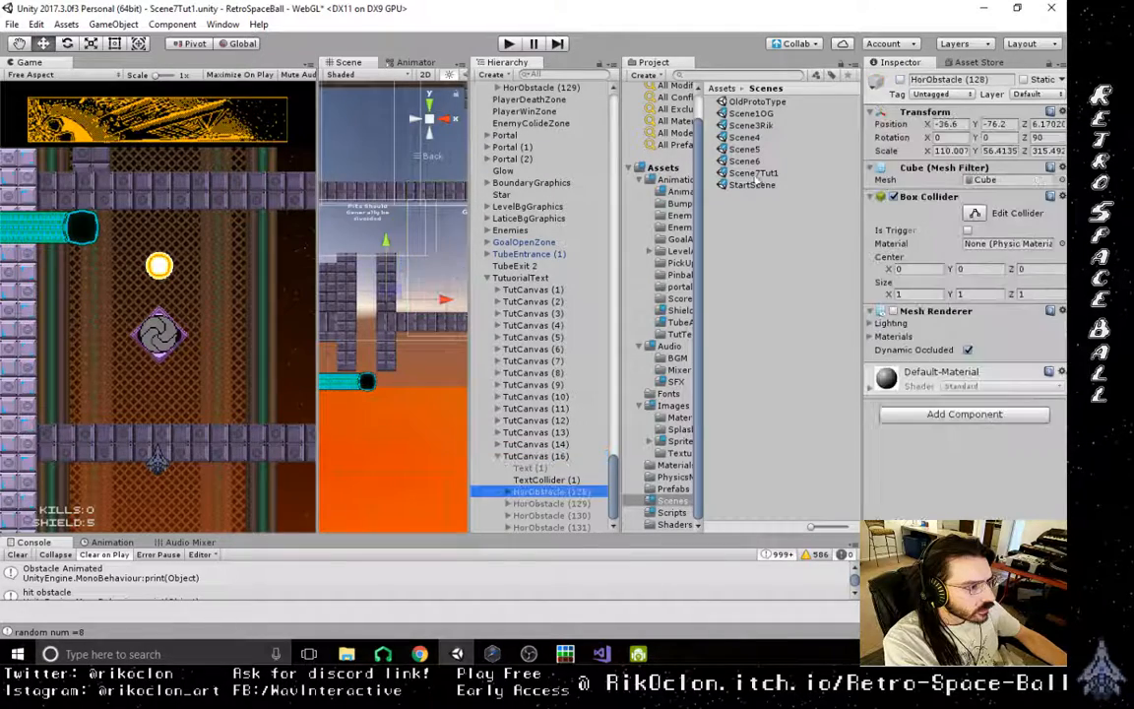
{"action": "left_click", "coordinate": [900, 80]}
{"action": "left_click", "coordinate": [900, 80]}
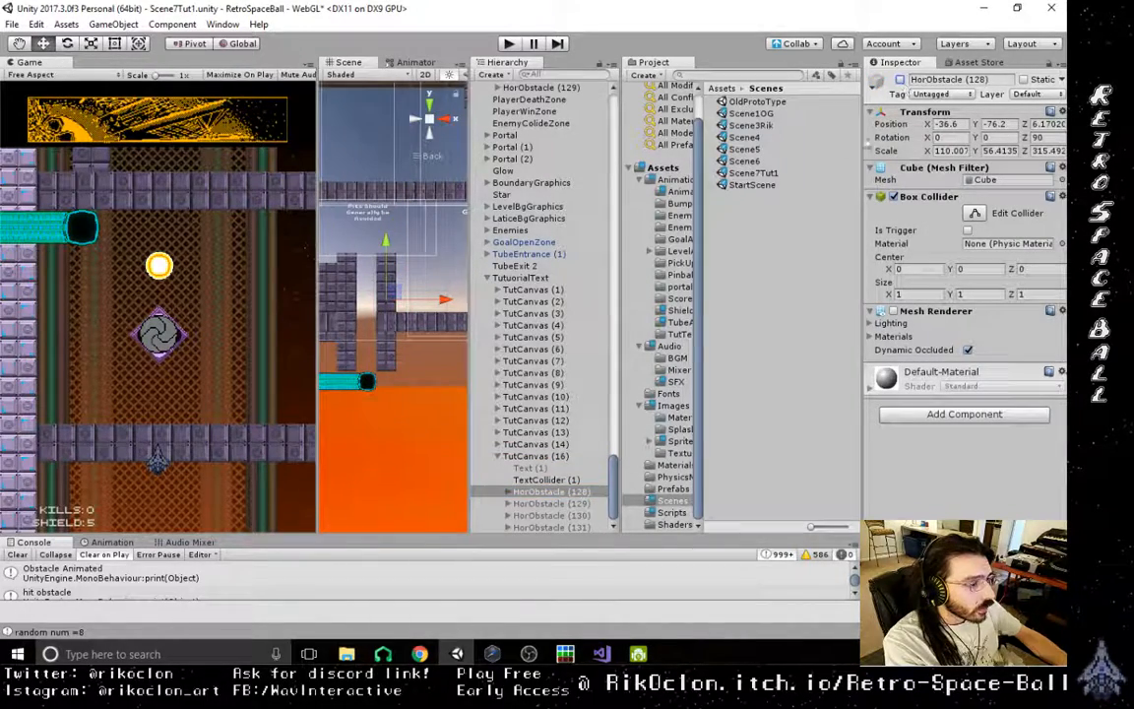
{"action": "left_click", "coordinate": [551, 526], "text": "shift"}
{"action": "left_click", "coordinate": [900, 79]}
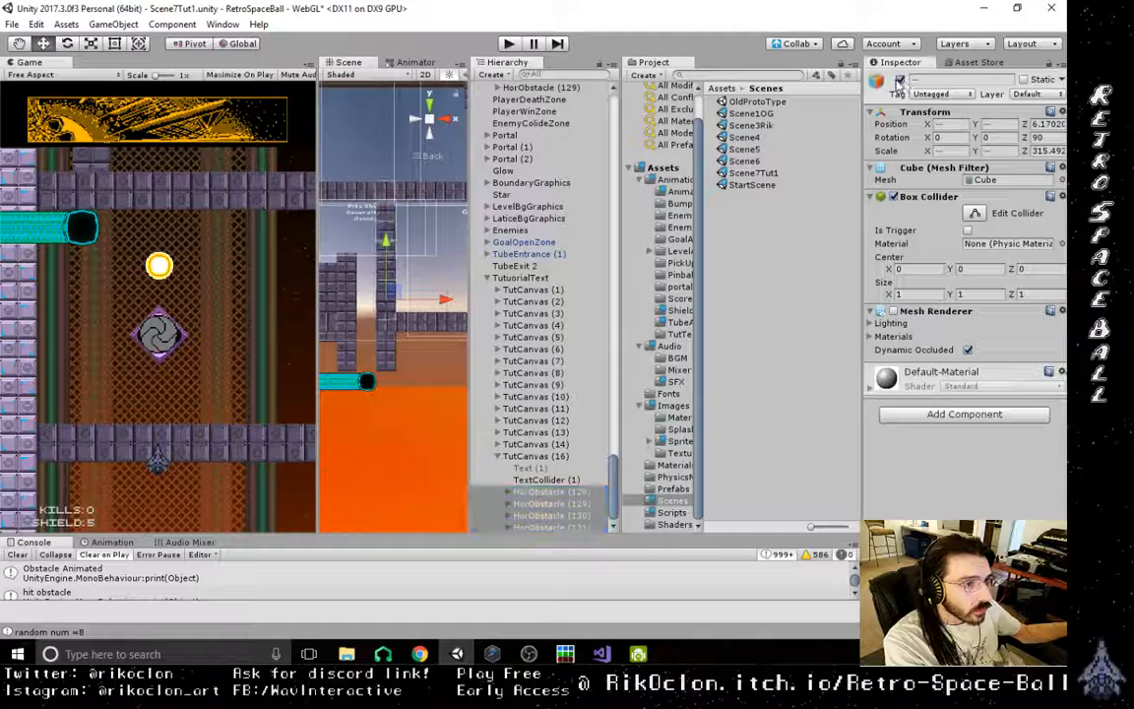
{"action": "scroll", "coordinate": [412, 306], "scroll_direction": "up", "scroll_amount": 3}
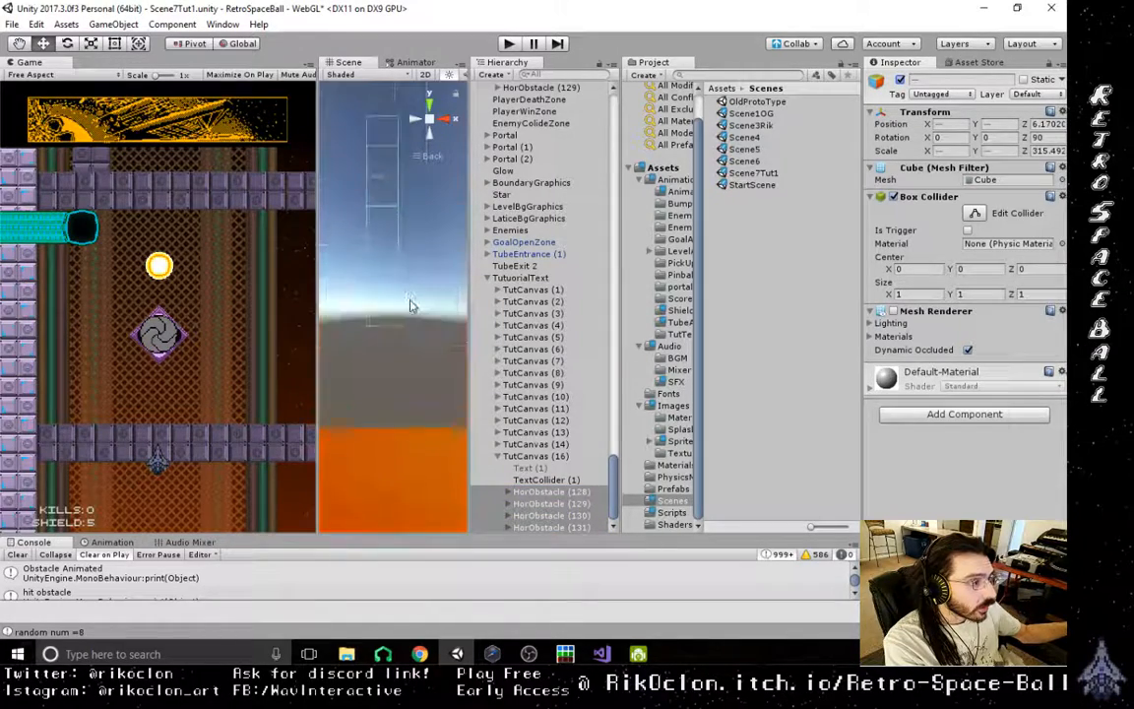
{"action": "scroll", "coordinate": [413, 307], "scroll_direction": "down", "scroll_amount": 3}
{"action": "scroll", "coordinate": [412, 306], "scroll_direction": "up", "scroll_amount": 2}
{"action": "scroll", "coordinate": [413, 306], "scroll_direction": "down", "scroll_amount": 3}
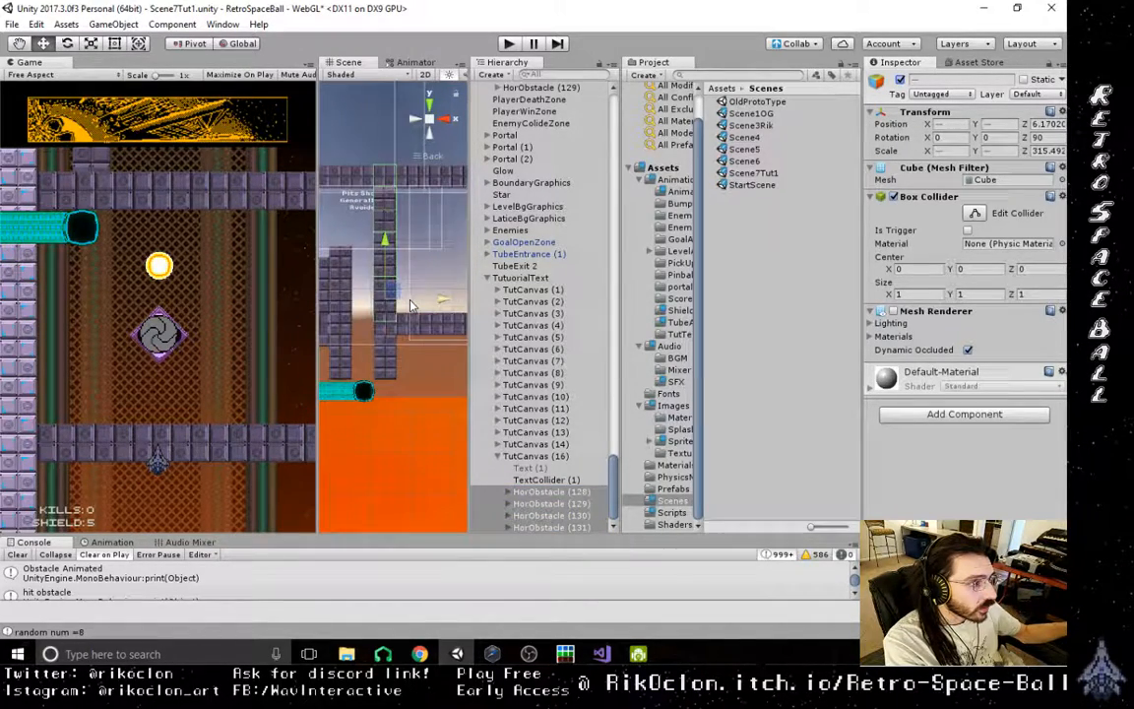
- Toggle the four obstacles under TutCanvas (16) on and off to compare the wall, leaving them deactivated
{"action": "left_click", "coordinate": [901, 80]}
{"action": "left_click", "coordinate": [901, 80]}
{"action": "left_click", "coordinate": [901, 80]}
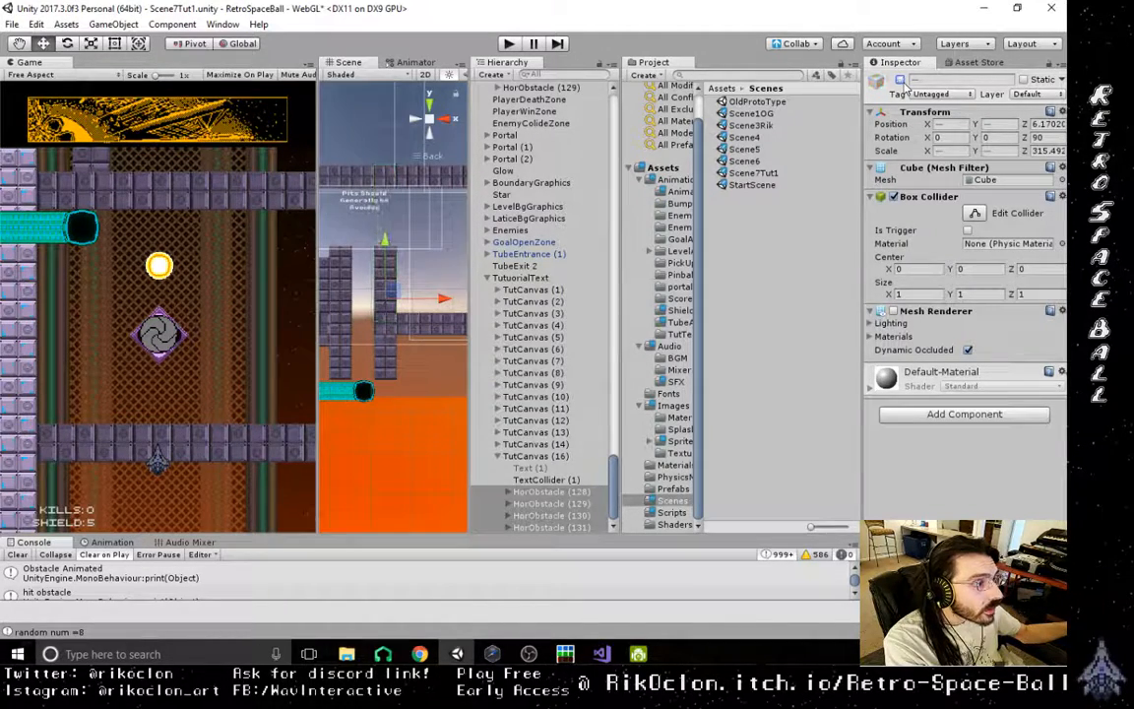
{"action": "left_click", "coordinate": [902, 80]}
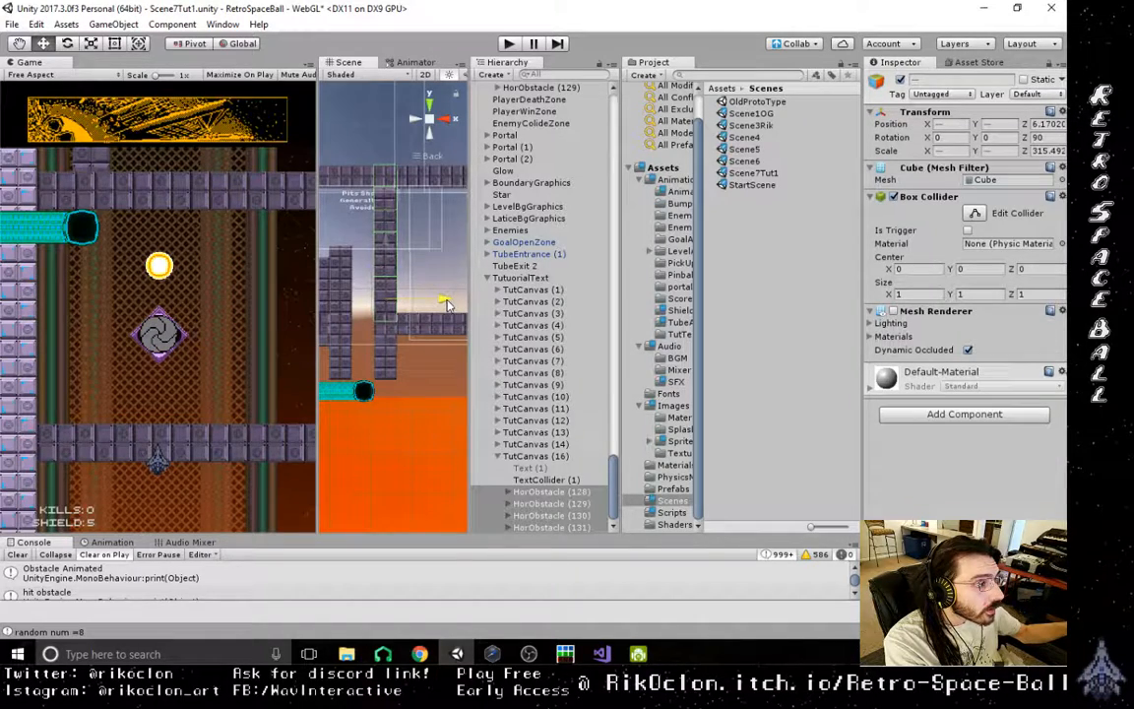
{"action": "left_click", "coordinate": [900, 81]}
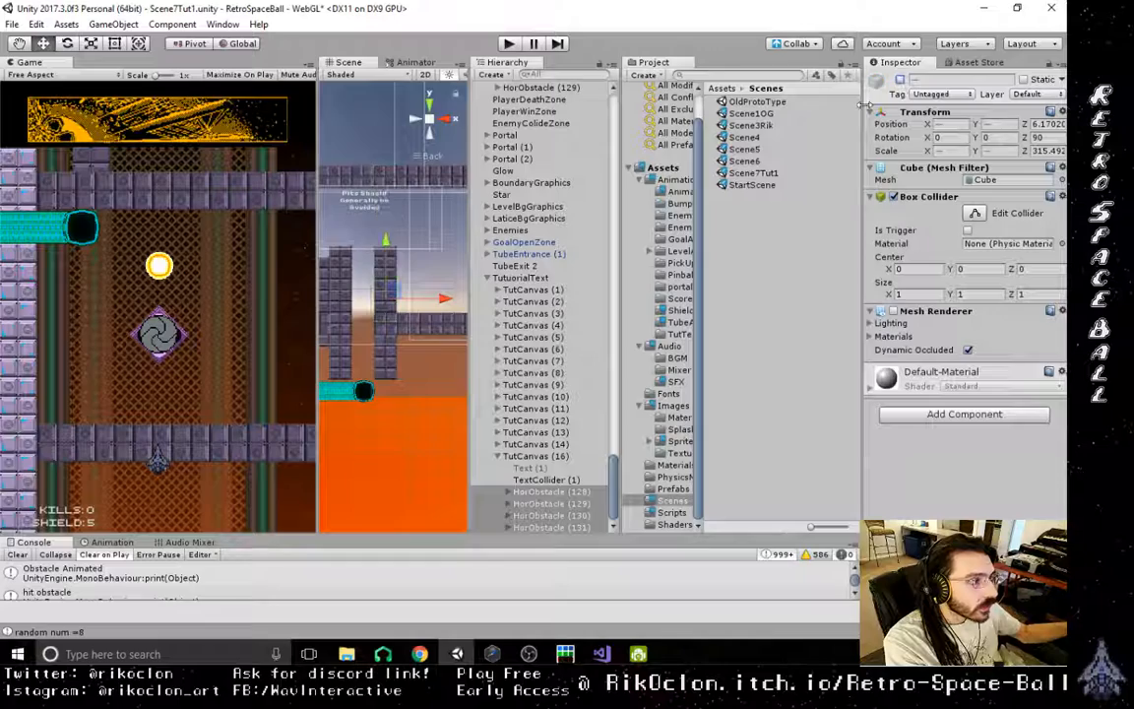
- Select a sprite in the horizontal wall beside the pit and shift it to X 0.01
{"action": "left_click", "coordinate": [434, 335]}
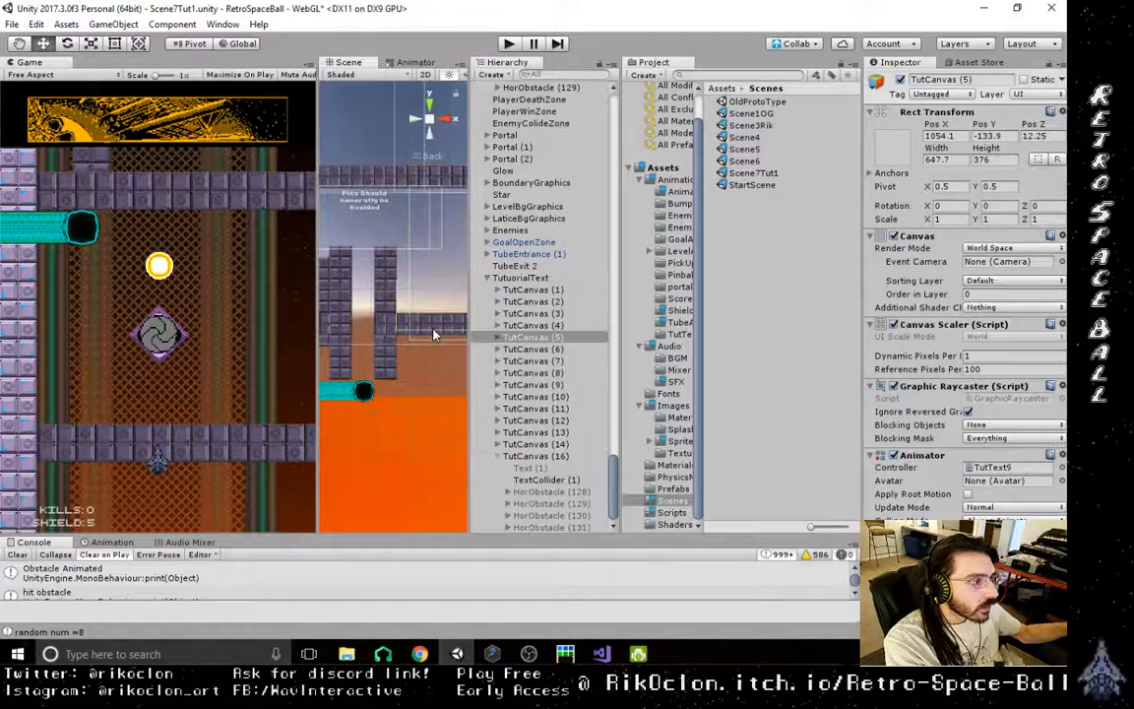
{"action": "left_click", "coordinate": [431, 329]}
{"action": "left_click", "coordinate": [432, 330]}
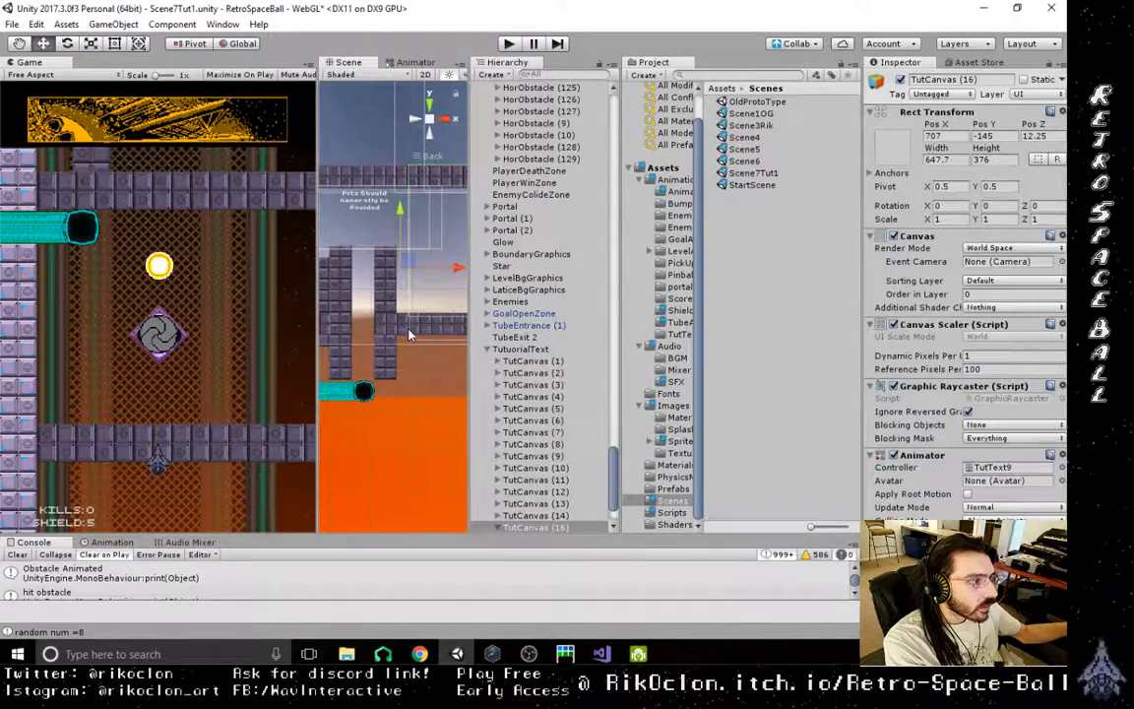
{"action": "left_click", "coordinate": [432, 331]}
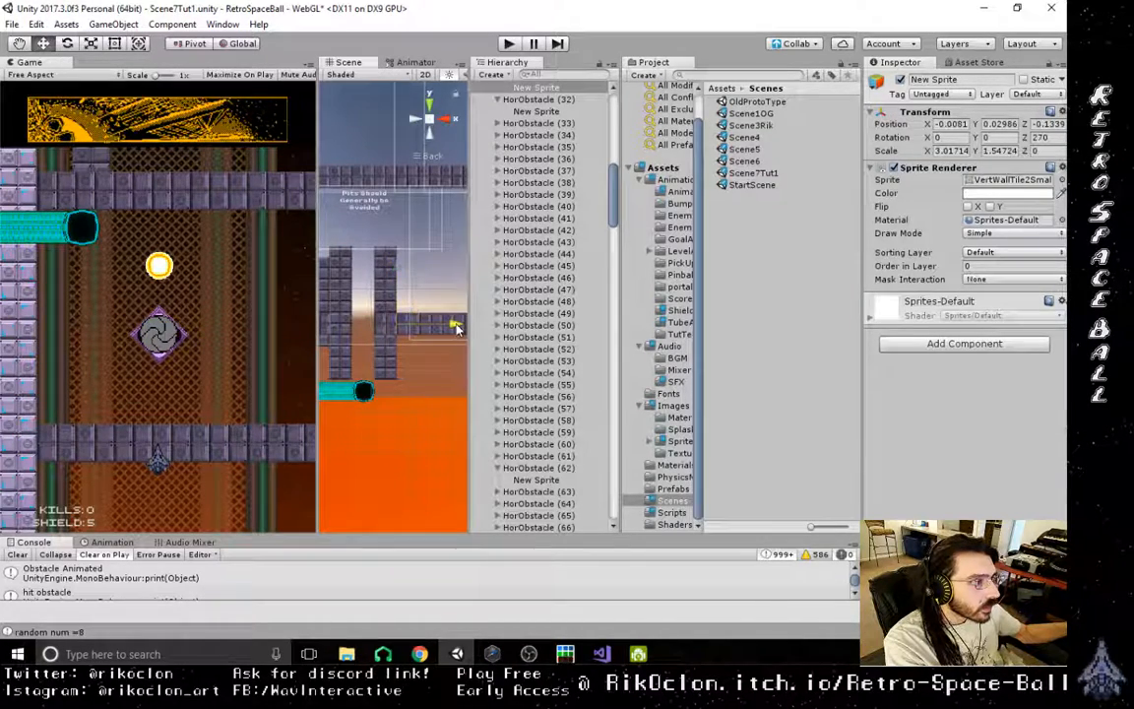
{"action": "left_click_drag", "start_coordinate": [456, 329], "coordinate": [457, 329]}
{"action": "scroll", "coordinate": [385, 380], "scroll_direction": "up", "scroll_amount": 3}
{"action": "scroll", "coordinate": [385, 381], "scroll_direction": "down", "scroll_amount": 3}
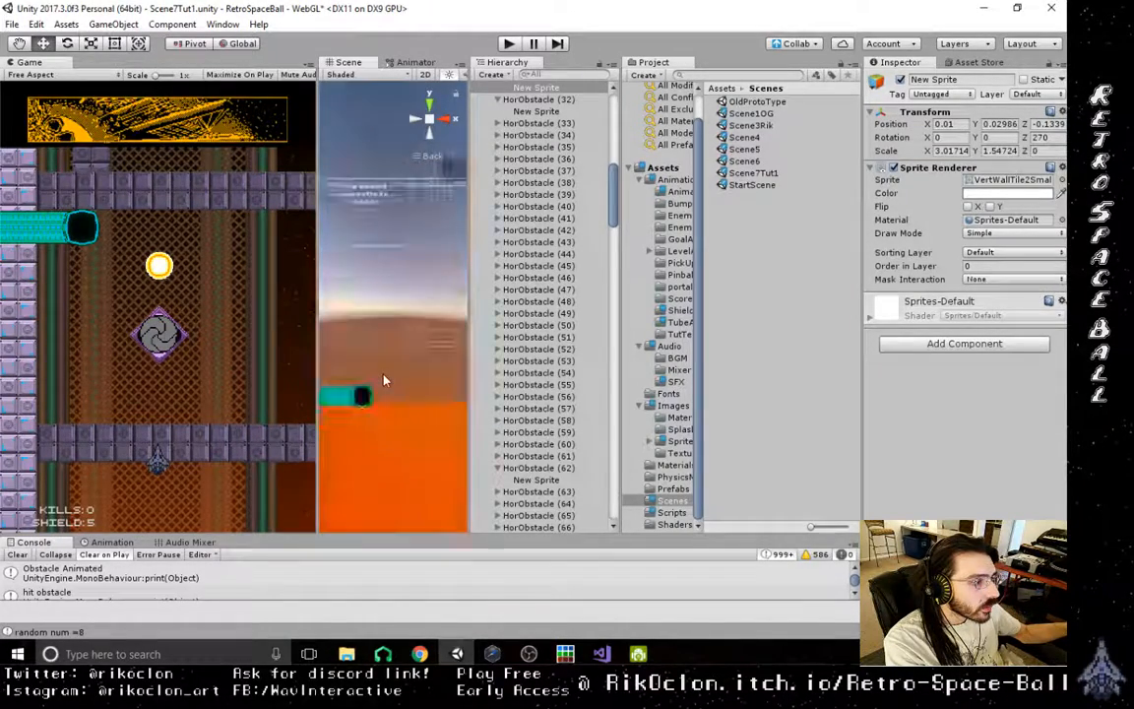
{"action": "scroll", "coordinate": [385, 380], "scroll_direction": "down", "scroll_amount": 1}
- Try to select the portal near the shaft's wall directly in the Scene view
{"action": "left_click", "coordinate": [440, 292]}
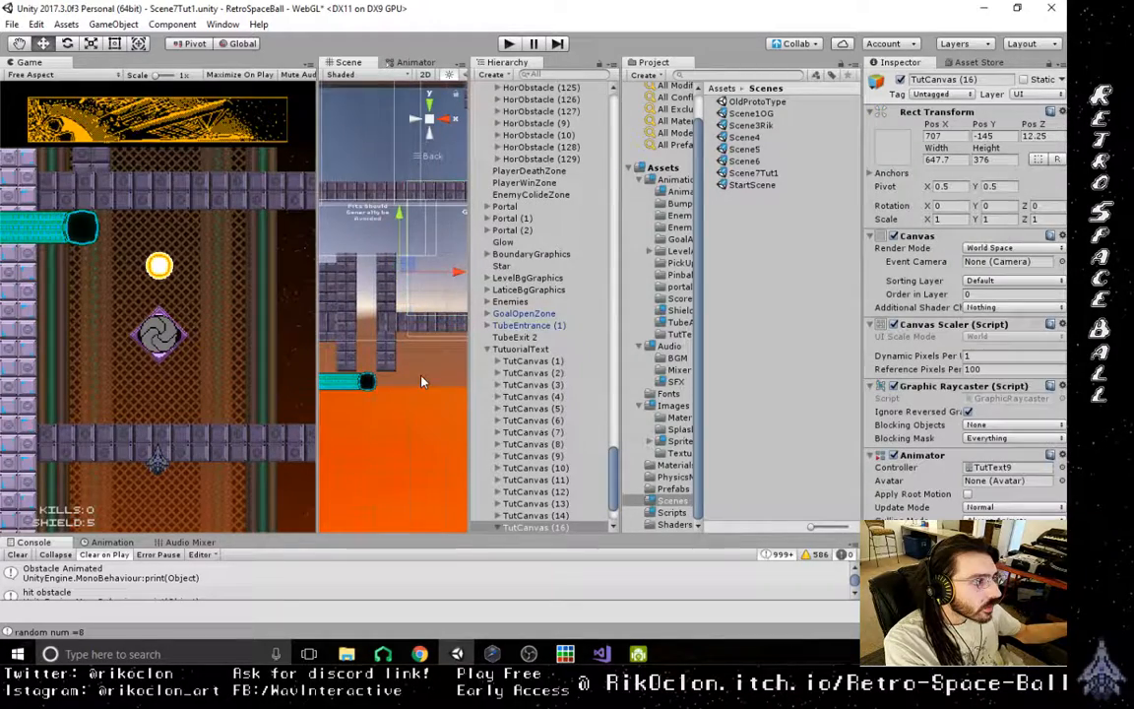
{"action": "scroll", "coordinate": [422, 382], "scroll_direction": "down", "scroll_amount": 8}
{"action": "scroll", "coordinate": [422, 382], "scroll_direction": "down", "scroll_amount": 2}
{"action": "middle_click_drag", "start_coordinate": [367, 337], "coordinate": [419, 338]}
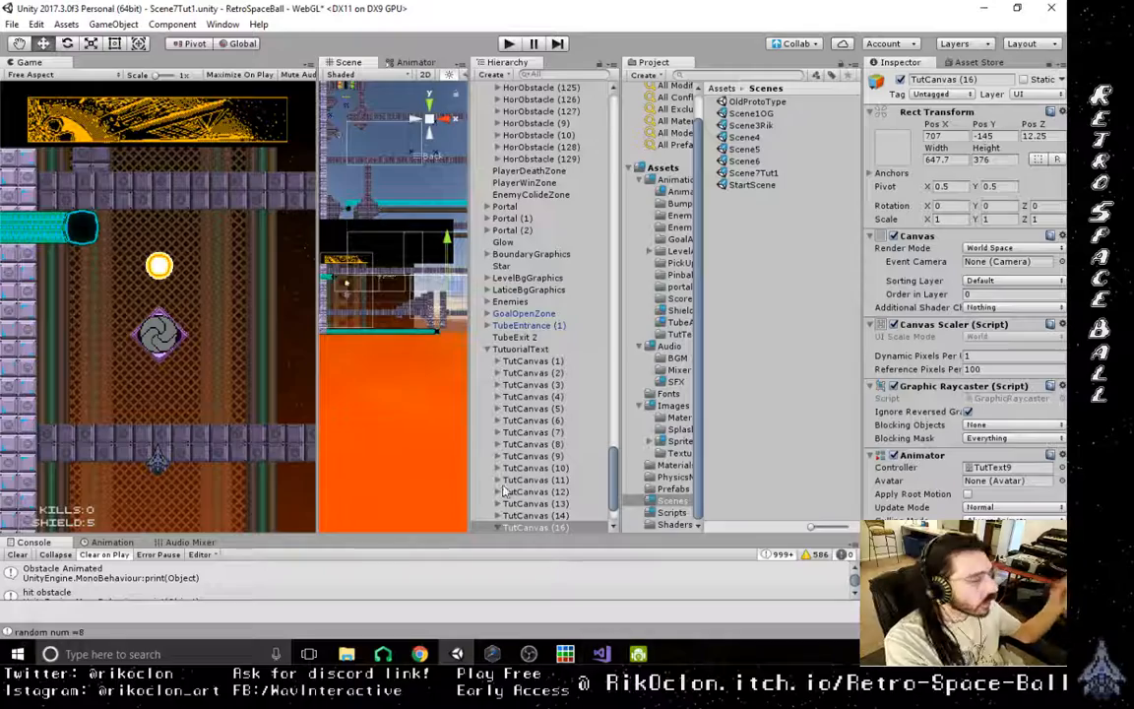
{"action": "middle_click_drag", "start_coordinate": [455, 299], "coordinate": [381, 398]}
{"action": "scroll", "coordinate": [418, 351], "scroll_direction": "up", "scroll_amount": 1}
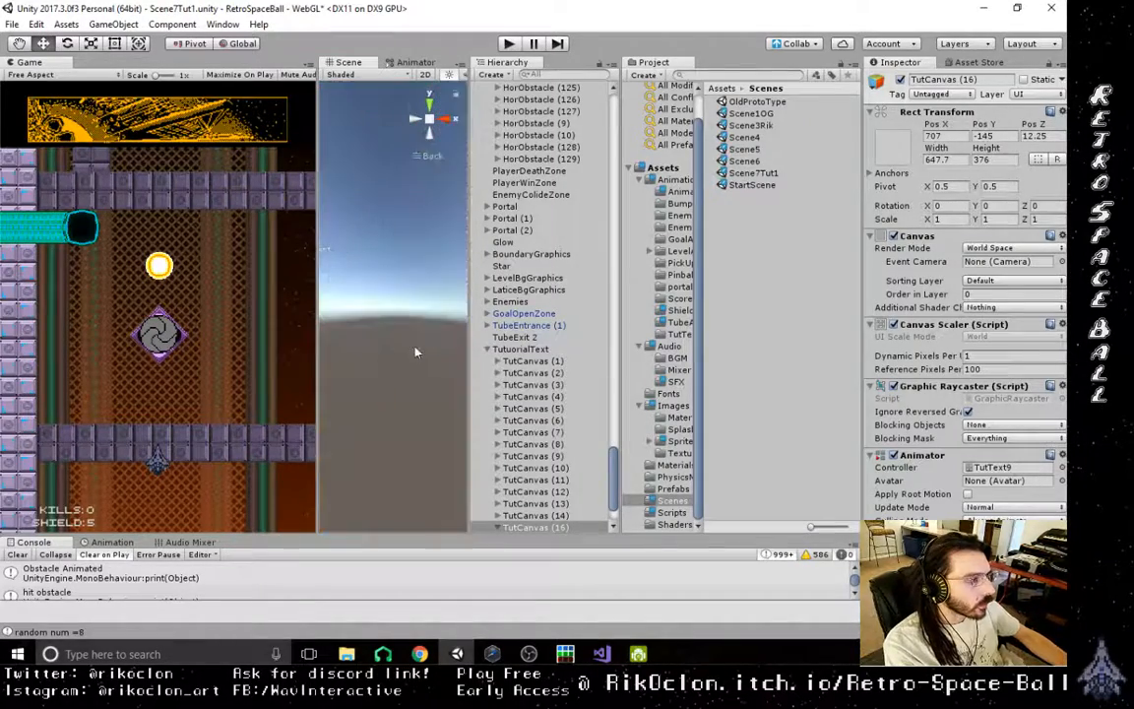
{"action": "scroll", "coordinate": [420, 337], "scroll_direction": "down", "scroll_amount": 1}
{"action": "left_click", "coordinate": [423, 334]}
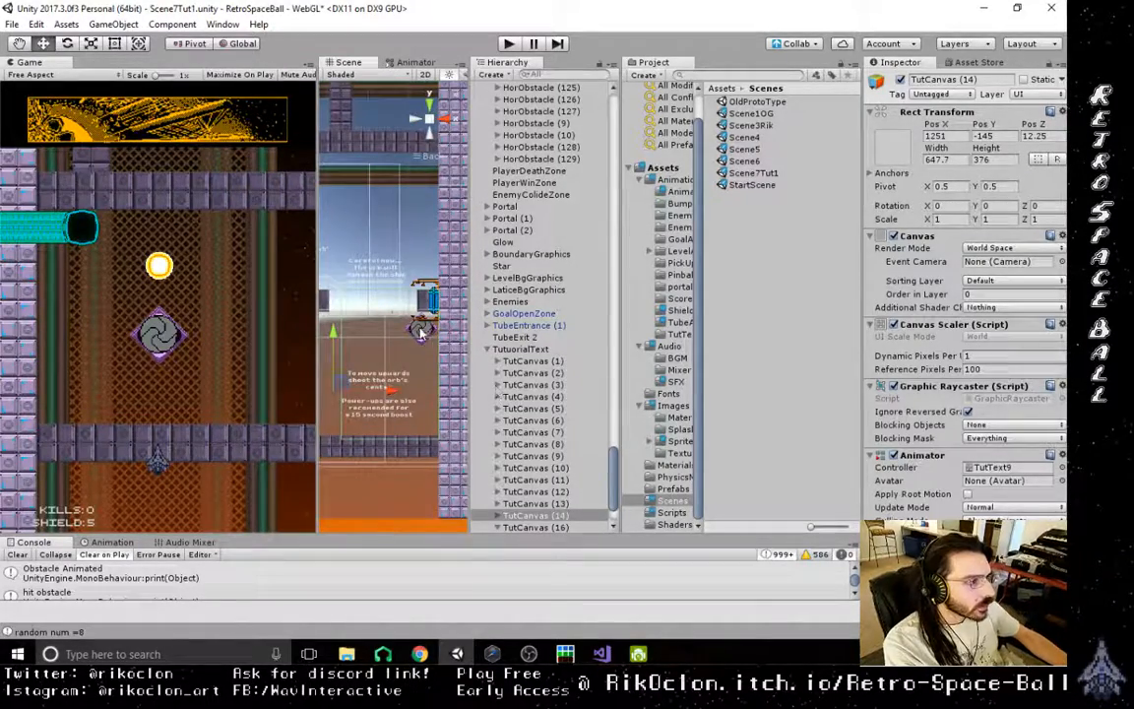
{"action": "left_click", "coordinate": [420, 333]}
{"action": "left_click", "coordinate": [420, 333]}
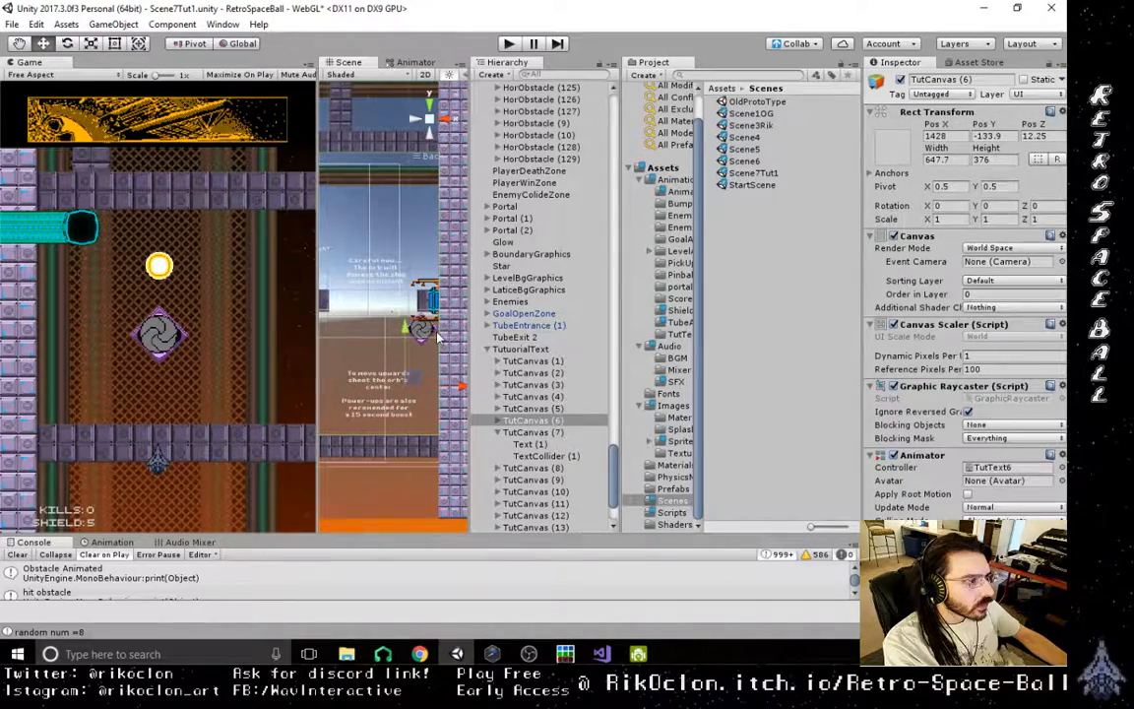
{"action": "left_click", "coordinate": [431, 335]}
{"action": "left_click", "coordinate": [404, 338]}
{"action": "left_click", "coordinate": [409, 335]}
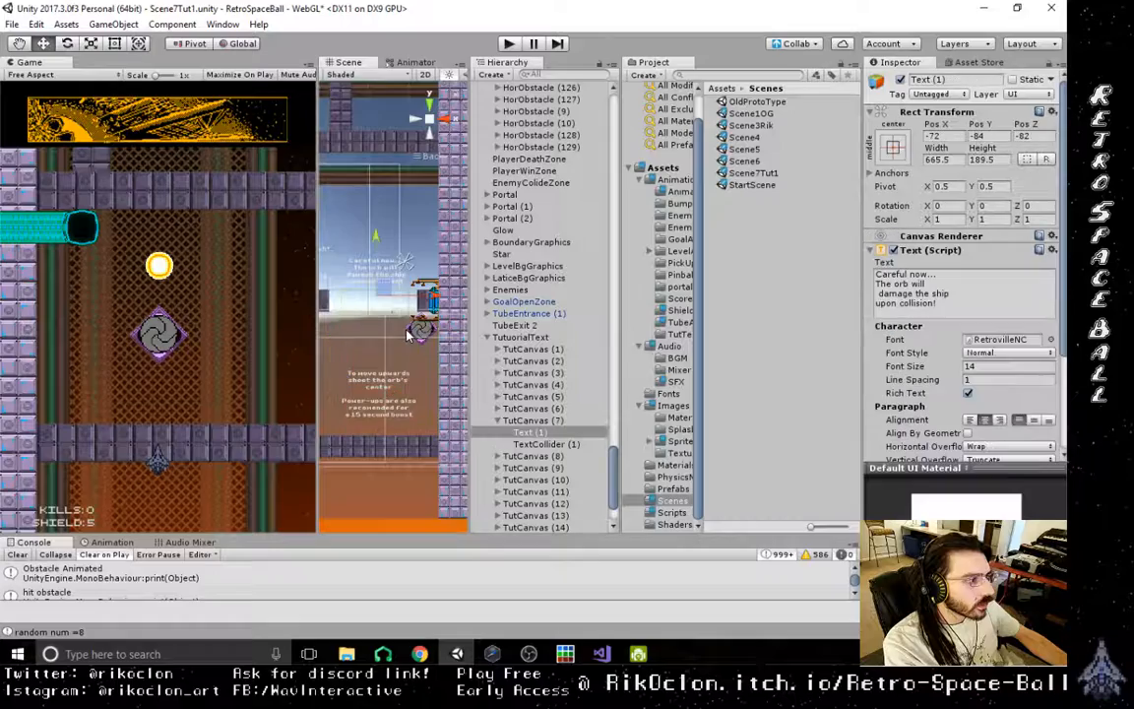
{"action": "left_click", "coordinate": [408, 335]}
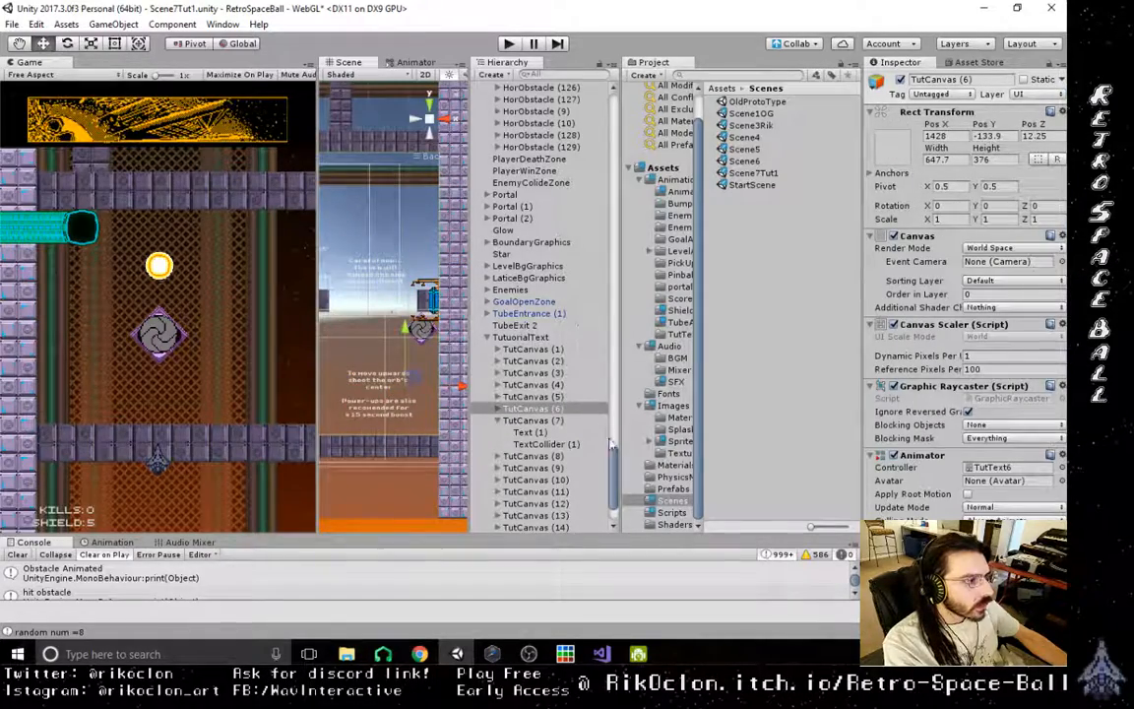
- Collapse Obstacles, filter the hierarchy by "por" and select Portal (2)
{"action": "left_click_drag", "start_coordinate": [610, 443], "coordinate": [618, 87]}
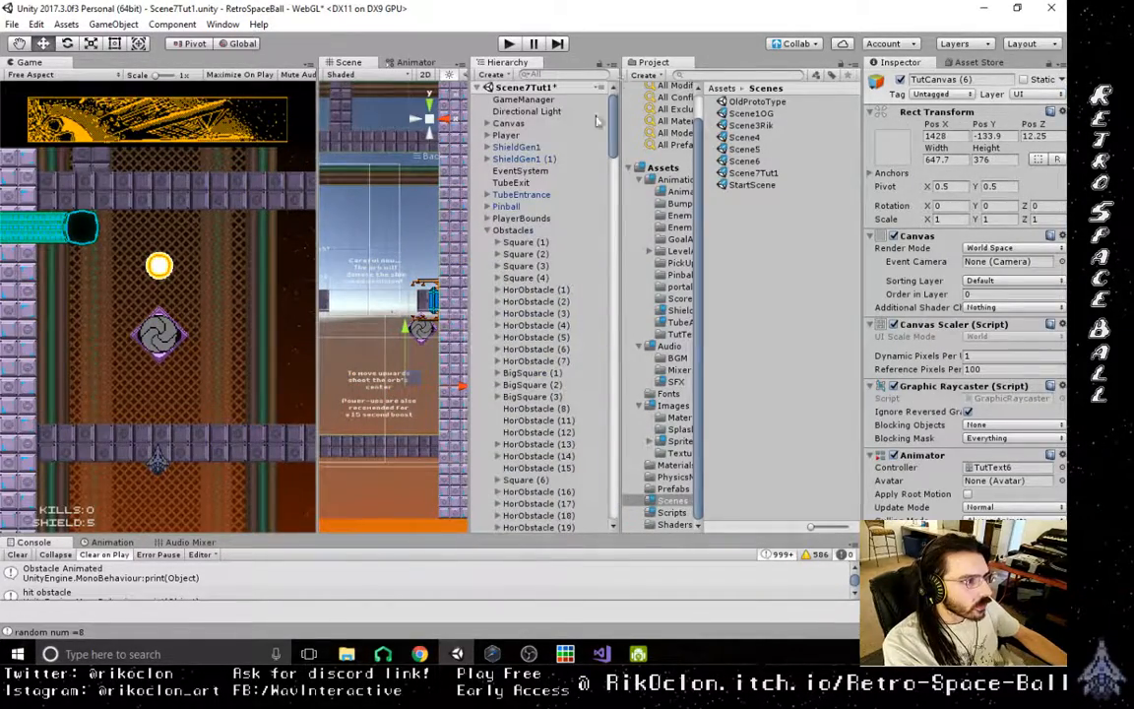
{"action": "left_click", "coordinate": [488, 230]}
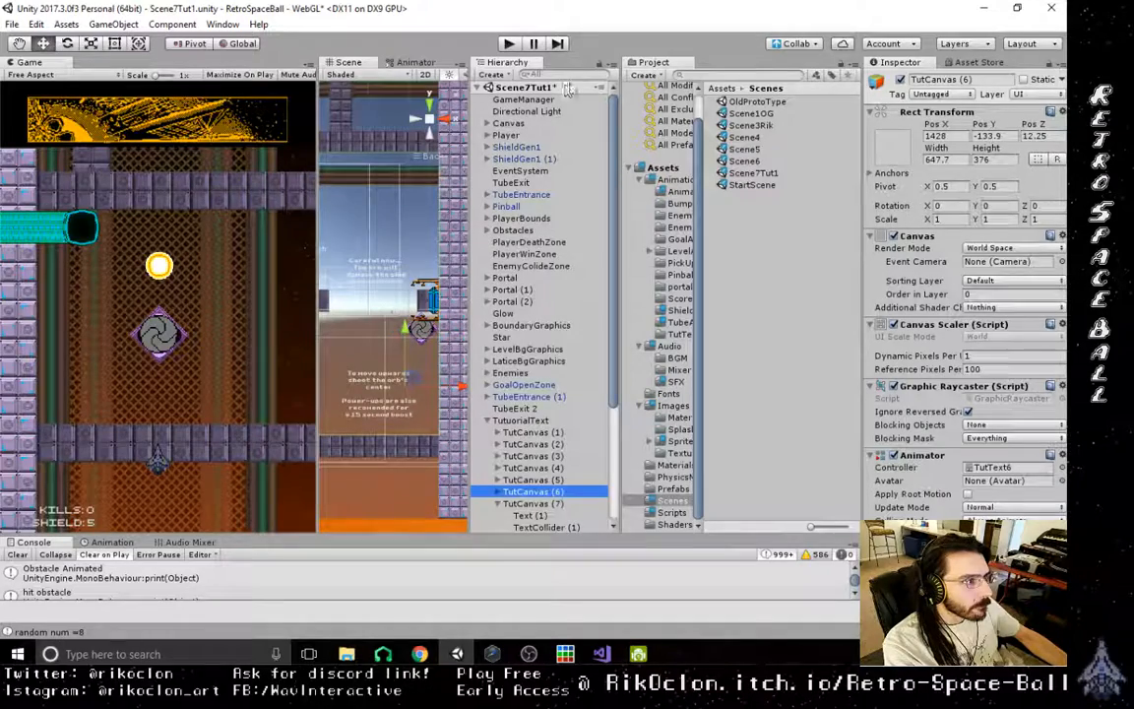
{"action": "left_click", "coordinate": [571, 76]}
{"action": "type", "text": "por"}
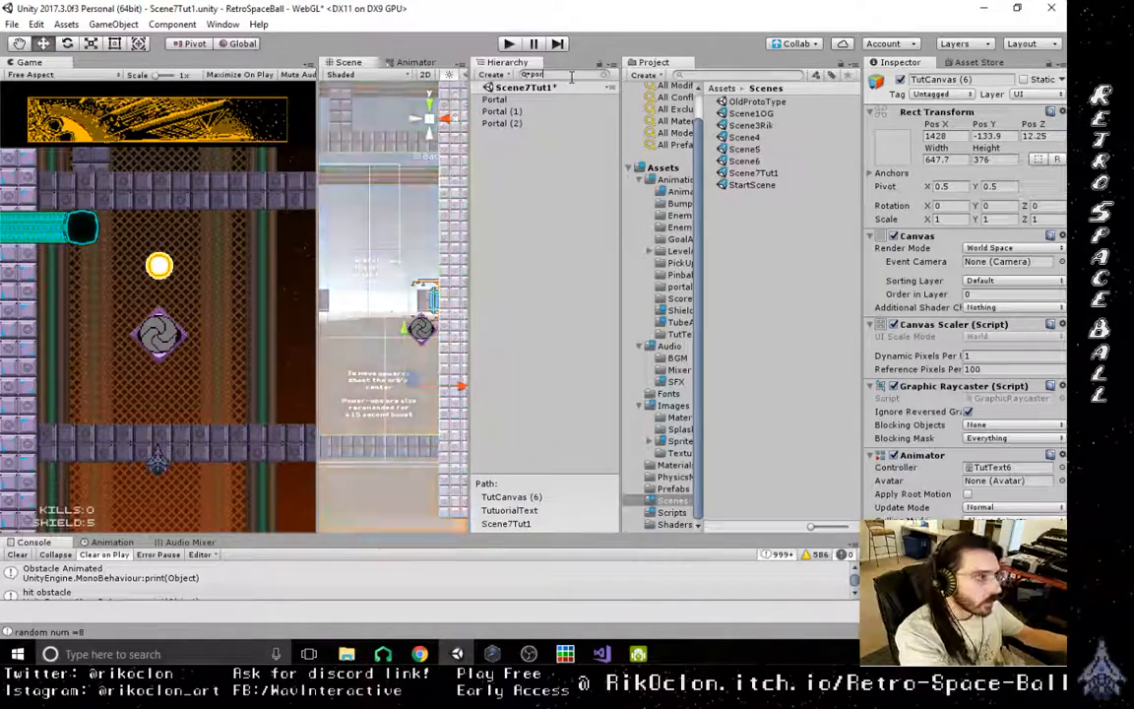
{"action": "left_click", "coordinate": [504, 124]}
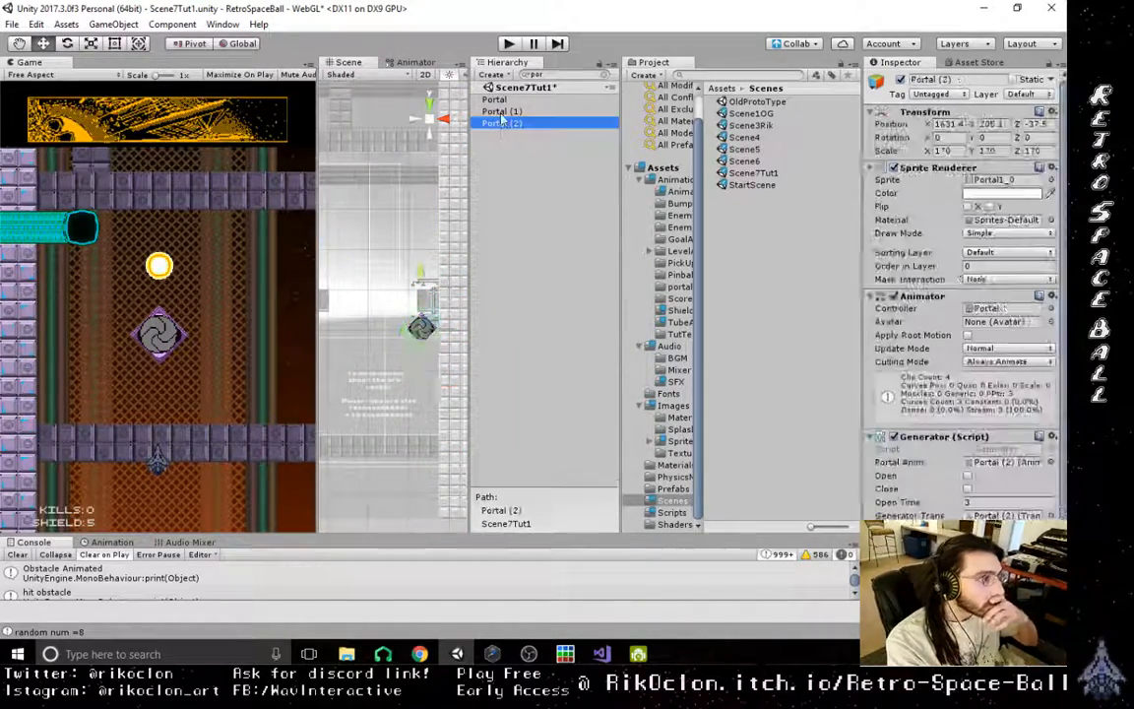
- Move Portal (2) away from the shaft wall to about X 1402, Y 152, near the move-upwards tutorial text
{"action": "left_click_drag", "start_coordinate": [463, 336], "coordinate": [416, 341]}
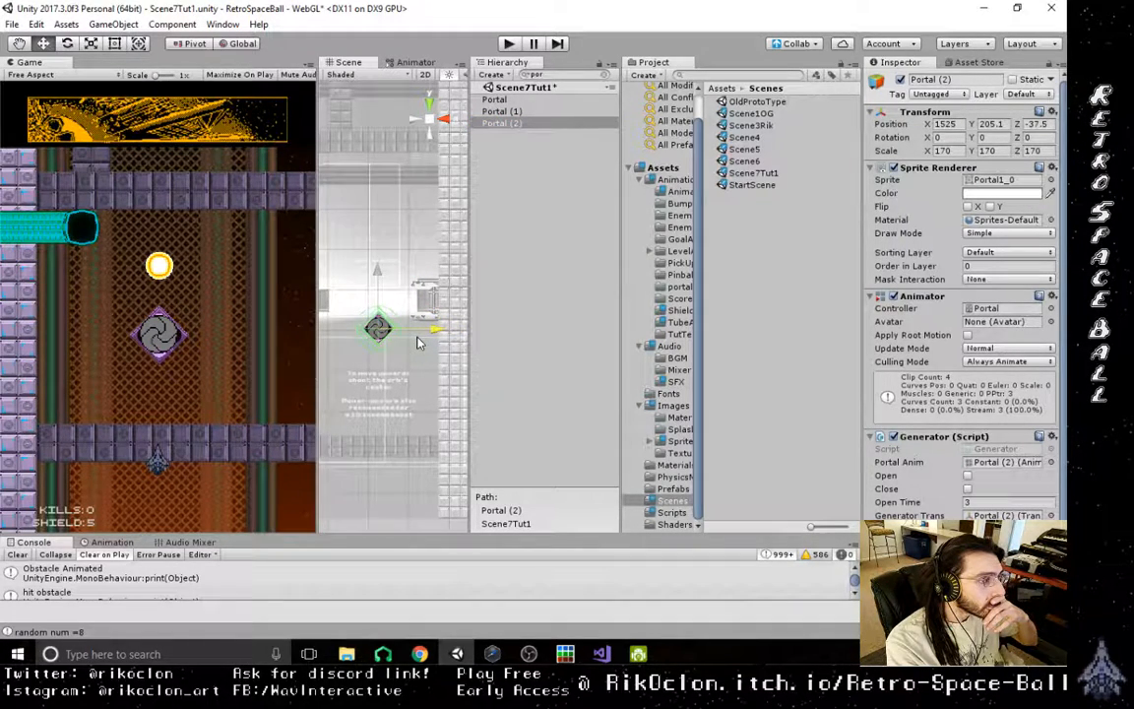
{"action": "left_click_drag", "start_coordinate": [380, 279], "coordinate": [380, 302]}
{"action": "mouse_move", "coordinate": [391, 378]}
{"action": "middle_mouse_down"}
{"action": "mouse_move", "coordinate": [413, 379]}
{"action": "mouse_move", "coordinate": [408, 367]}
{"action": "mouse_move", "coordinate": [396, 373]}
{"action": "middle_mouse_up"}
{"action": "left_click_drag", "start_coordinate": [444, 350], "coordinate": [393, 352]}
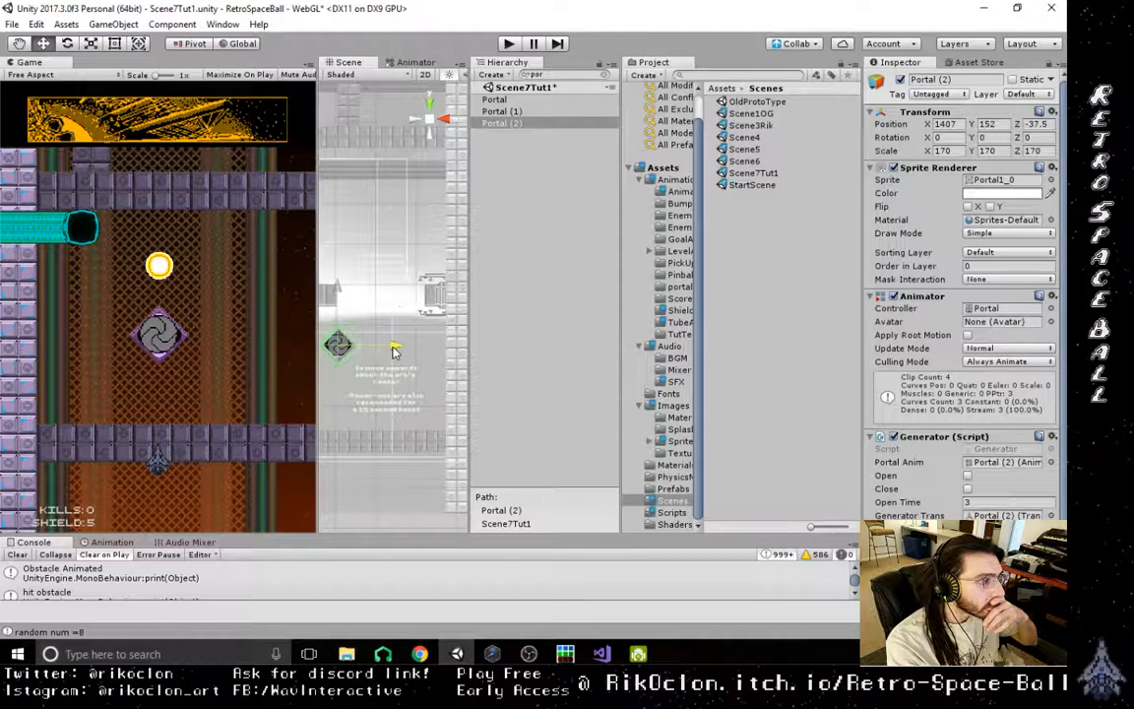
{"action": "middle_click_drag", "start_coordinate": [396, 402], "coordinate": [448, 400]}
{"action": "left_click_drag", "start_coordinate": [453, 353], "coordinate": [449, 355]}
{"action": "middle_click_drag", "start_coordinate": [444, 372], "coordinate": [398, 400]}
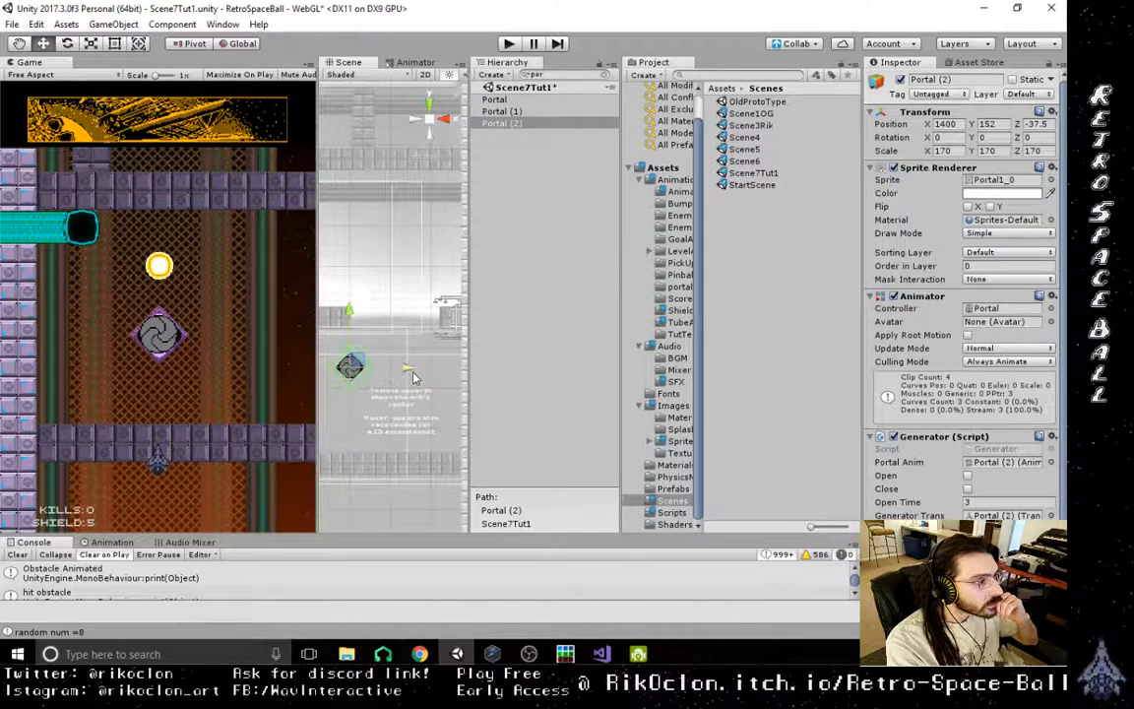
{"action": "left_click_drag", "start_coordinate": [409, 372], "coordinate": [420, 372]}
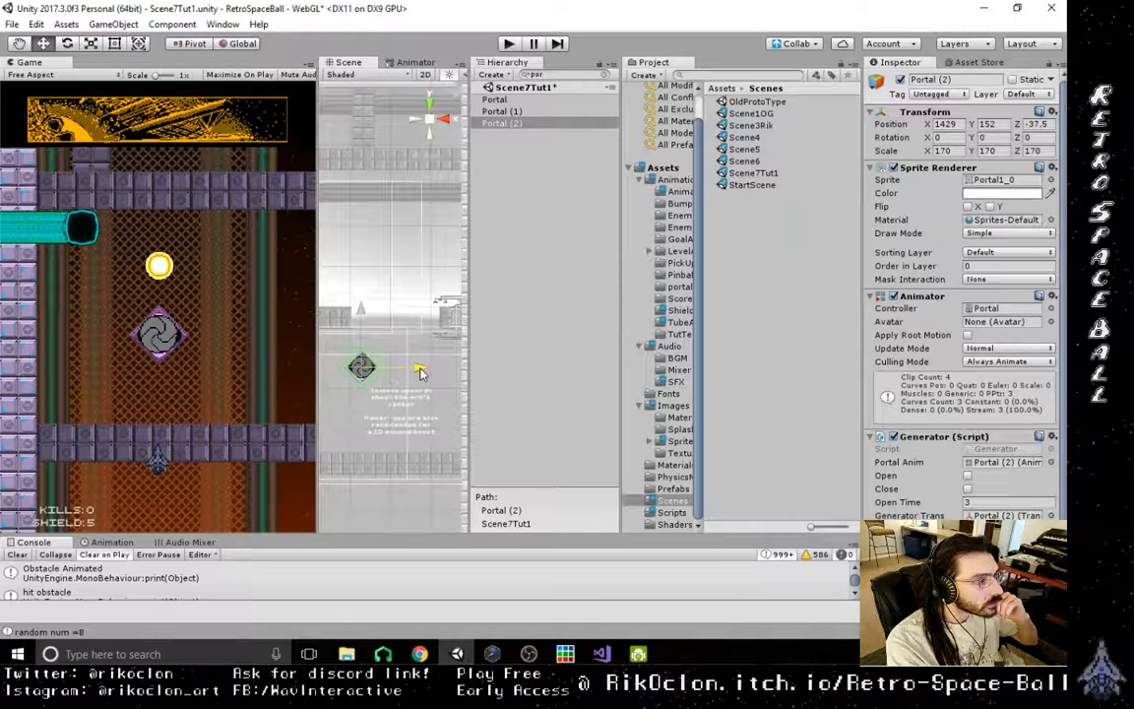
{"action": "left_click_drag", "start_coordinate": [425, 374], "coordinate": [410, 374]}
{"action": "scroll", "coordinate": [340, 389], "scroll_direction": "down", "scroll_amount": 3}
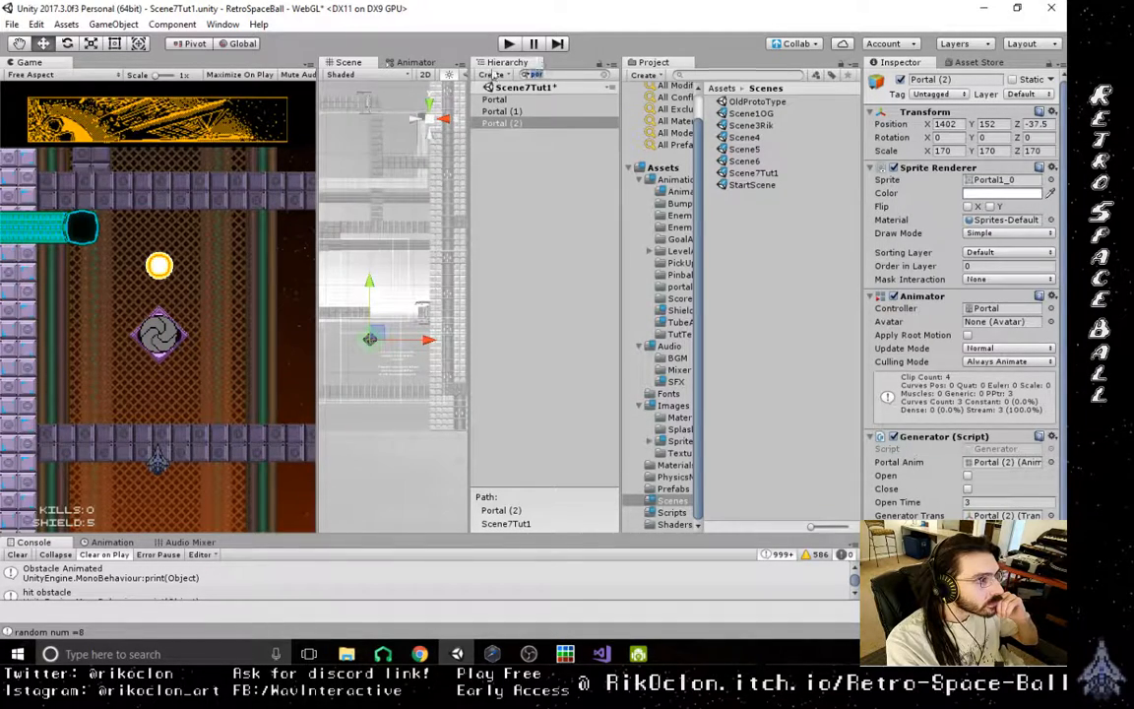
- Clear the hierarchy filter and save the Scene7Tut1 scene
{"action": "key", "text": "BackSpace"}
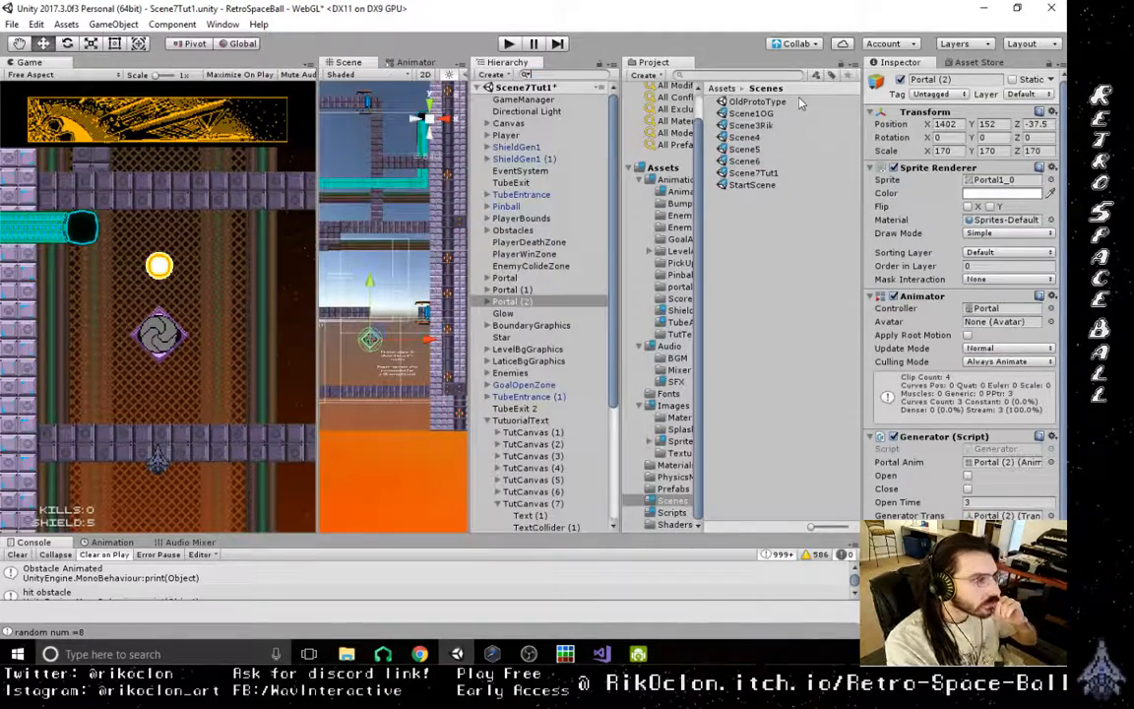
{"action": "scroll", "coordinate": [375, 348], "scroll_direction": "down", "scroll_amount": 6}
{"action": "middle_click_drag", "start_coordinate": [383, 337], "coordinate": [423, 384]}
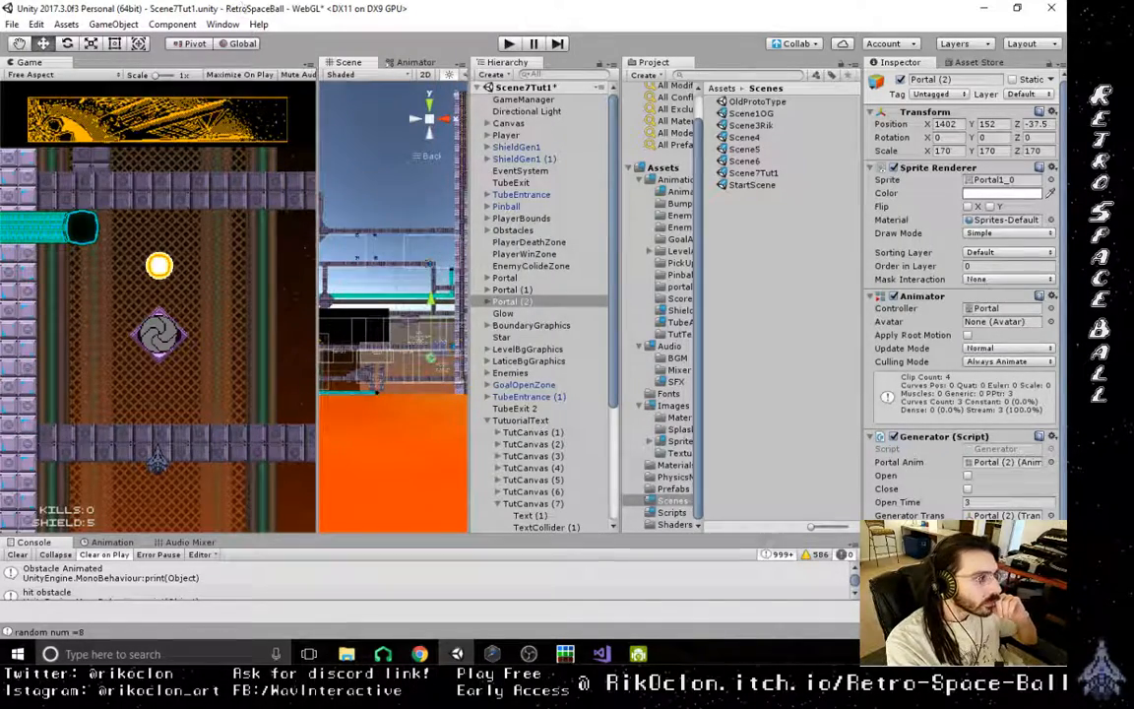
{"action": "left_click", "coordinate": [12, 23]}
{"action": "left_click", "coordinate": [27, 83]}
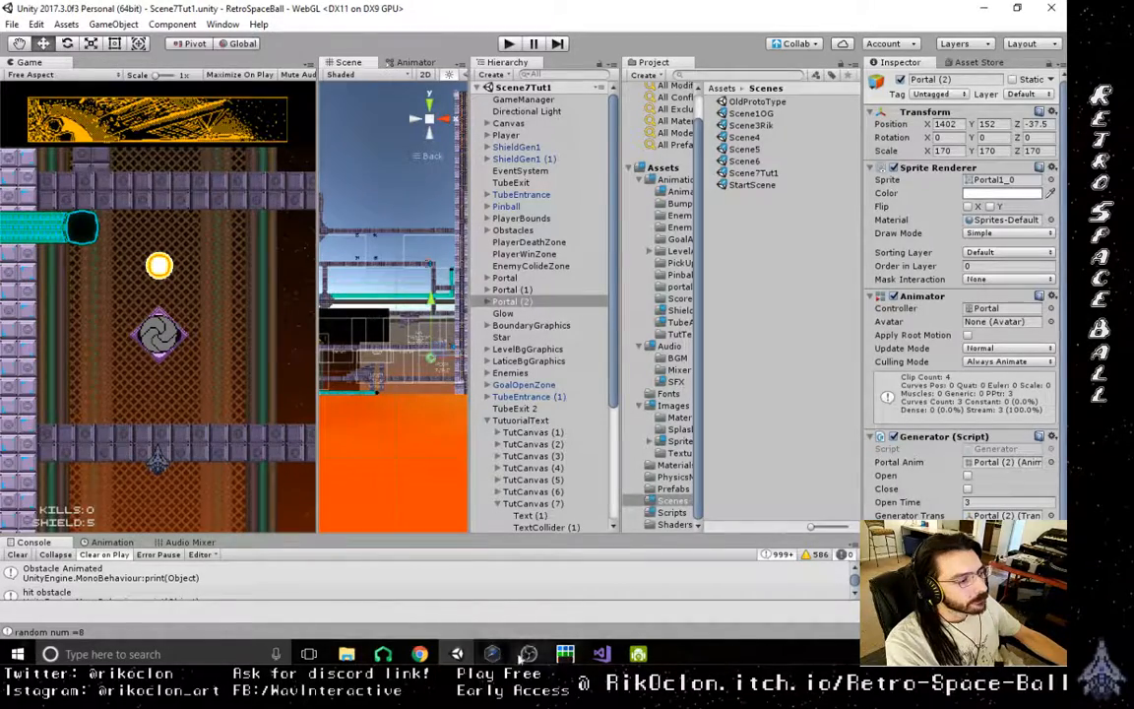
- Switch to Piskel and open RSBTubeOpening1.piskel from the RSB folder
{"action": "left_click", "coordinate": [566, 657]}
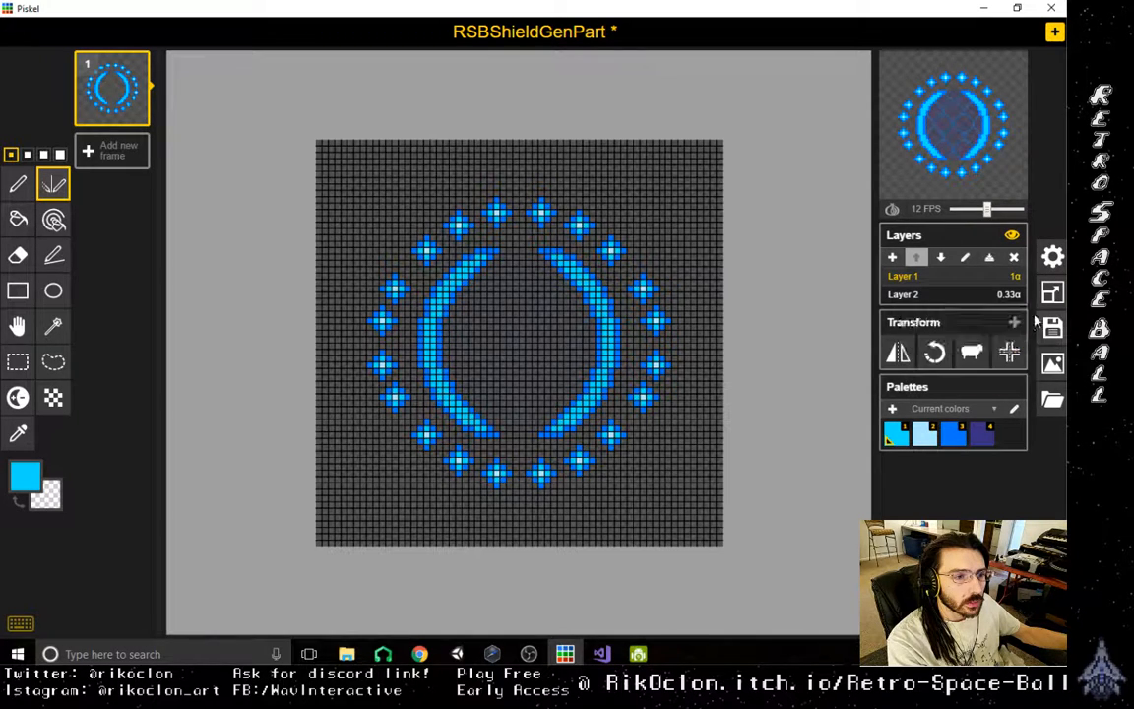
{"action": "left_click", "coordinate": [1052, 404]}
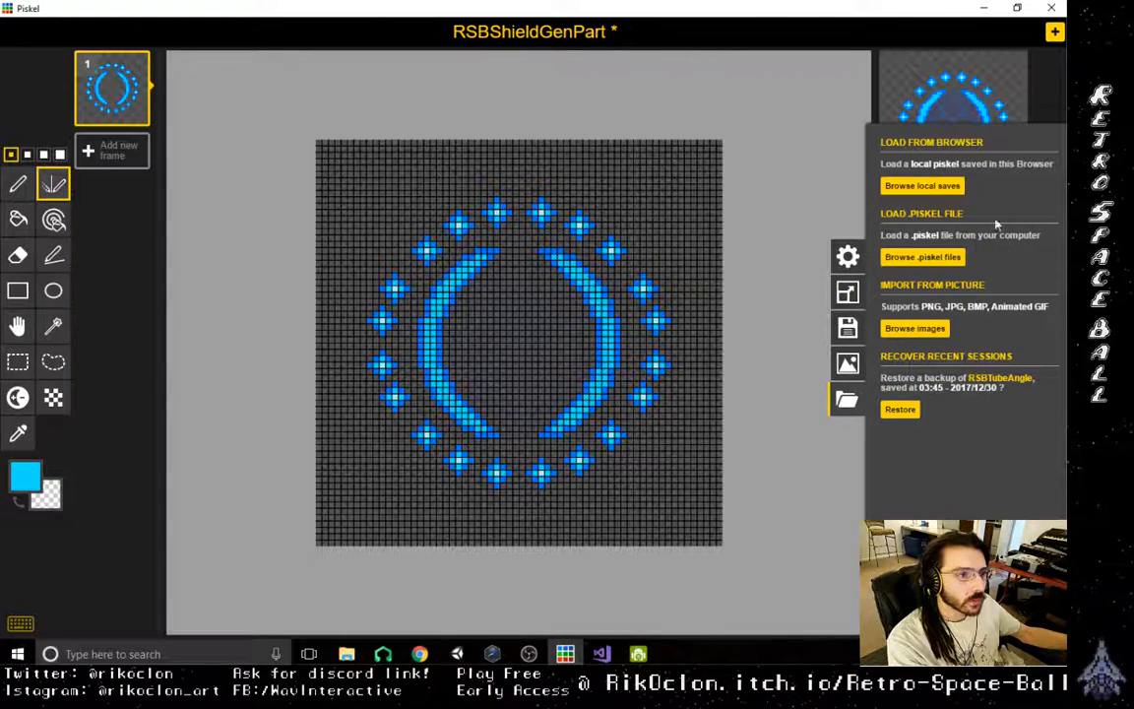
{"action": "left_click", "coordinate": [915, 258]}
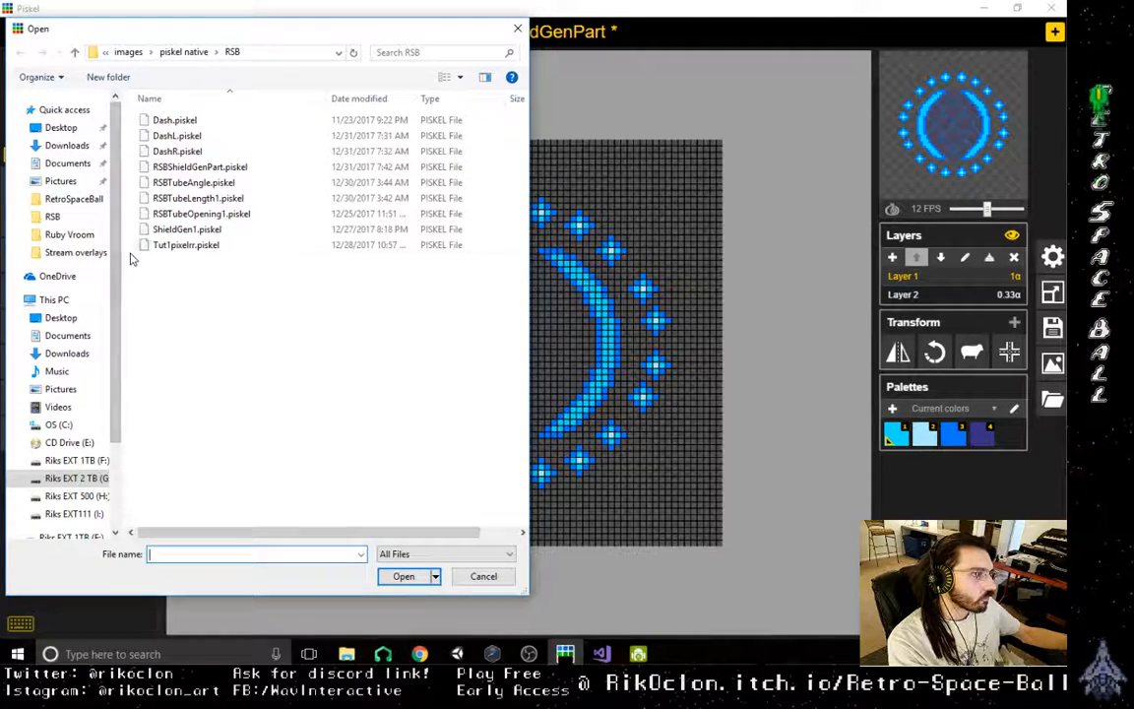
{"action": "double_click", "coordinate": [195, 215]}
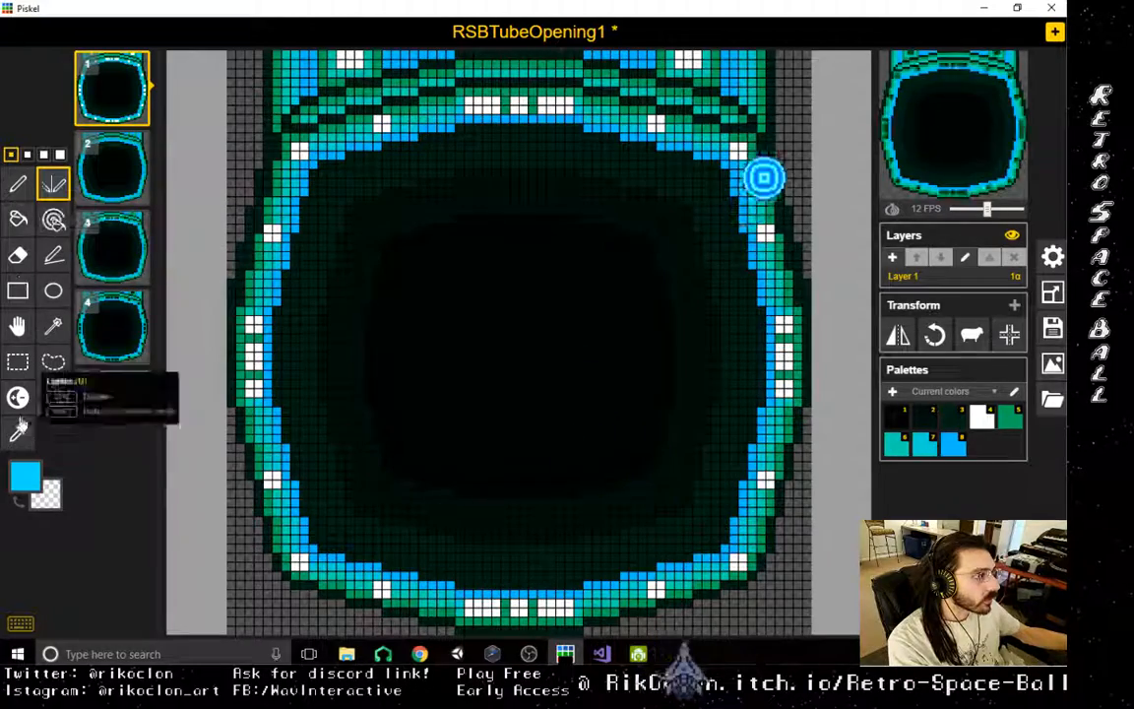
- Delete frames 2 to 4 of the tube opening sprite, keeping only the first frame
{"action": "left_click", "coordinate": [136, 145]}
{"action": "left_click", "coordinate": [136, 145]}
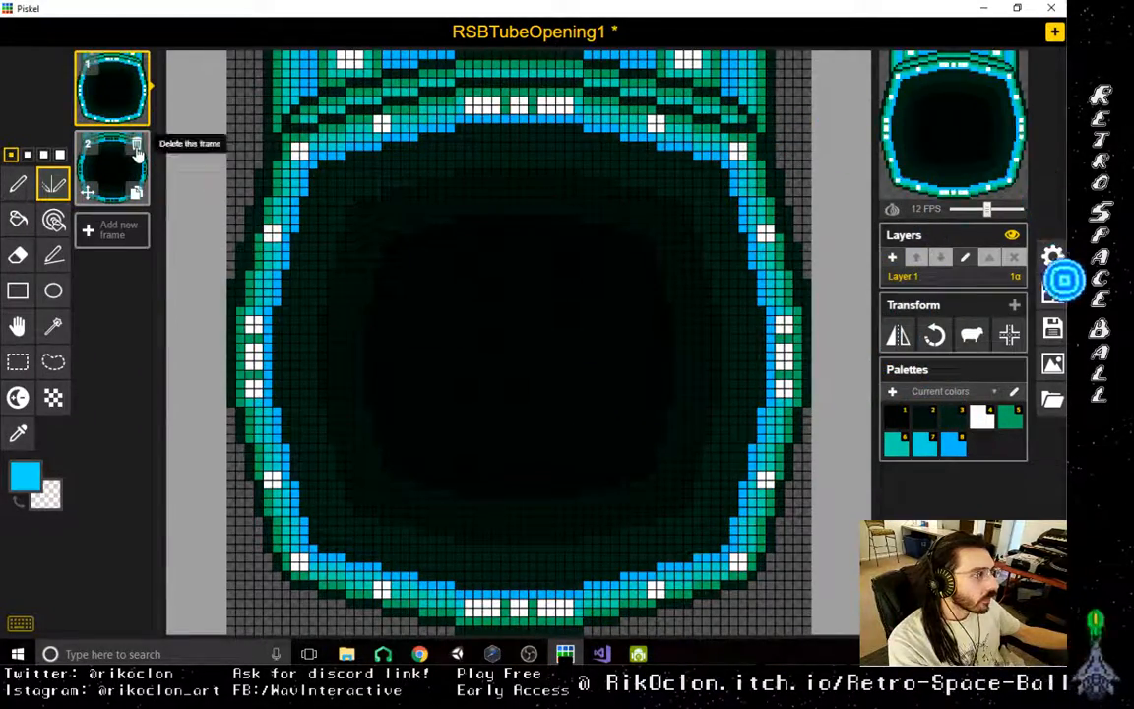
{"action": "left_click", "coordinate": [136, 144]}
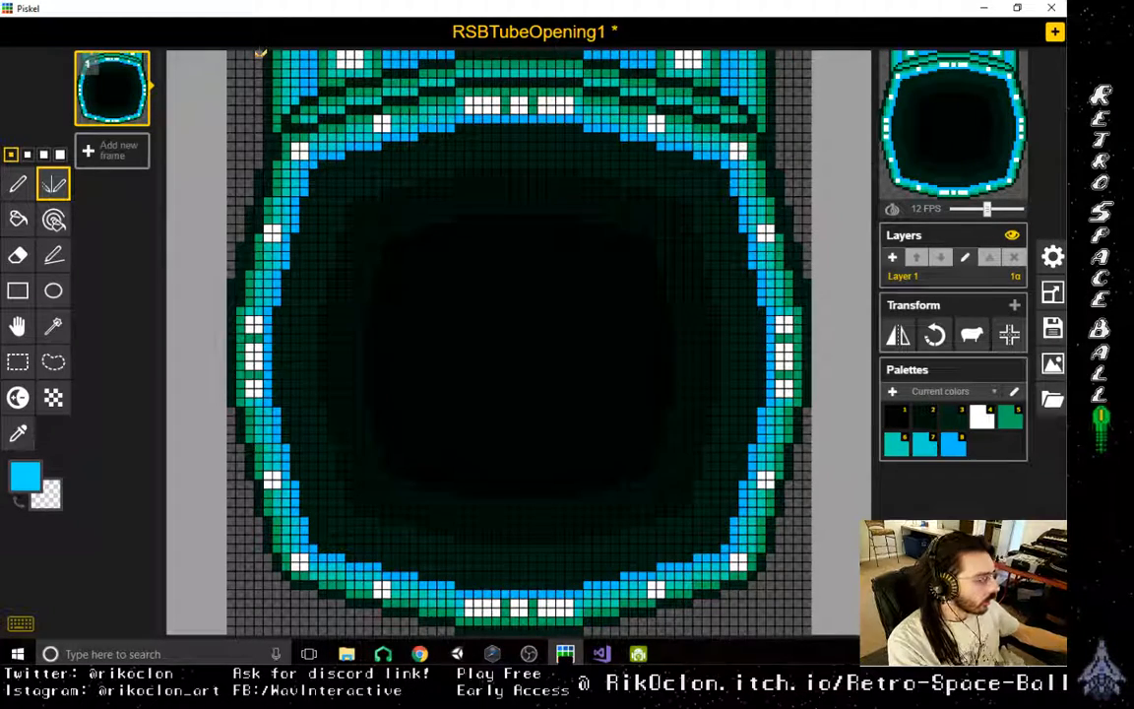
- Sample the green, blue and cyan shades from the pixels of the tube's neck as the drawing colour
{"action": "key", "text": "3"}
{"action": "key", "text": "5"}
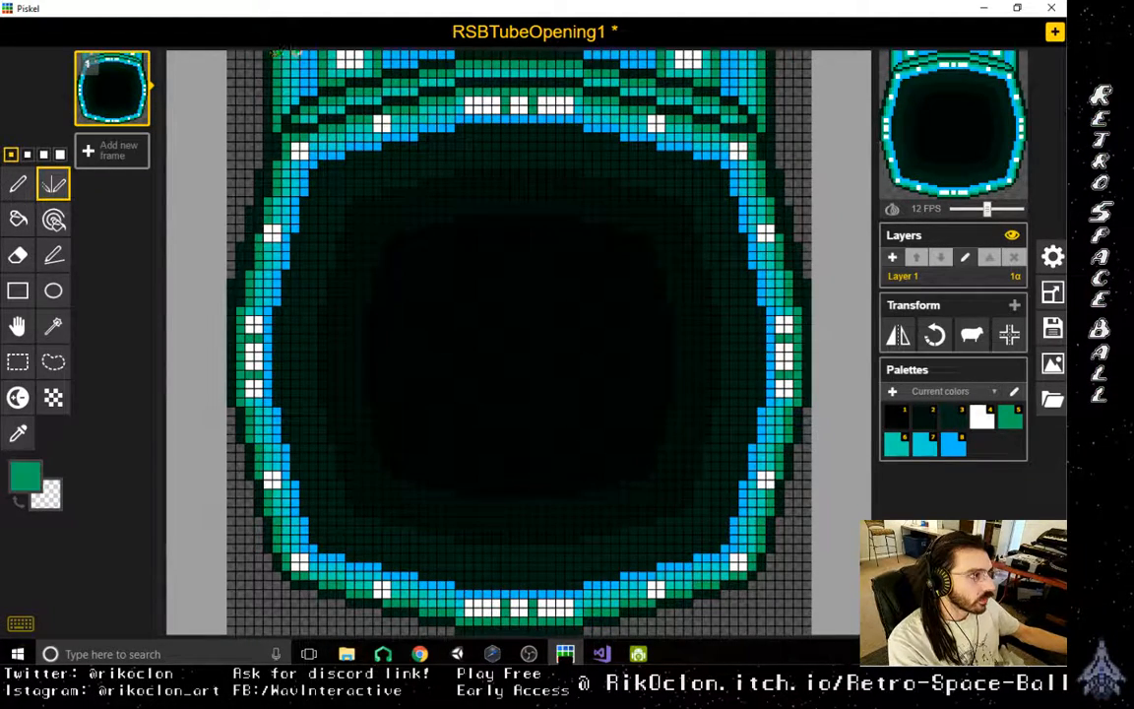
{"action": "middle_click", "coordinate": [298, 58]}
{"action": "middle_click", "coordinate": [268, 59]}
{"action": "middle_click", "coordinate": [340, 58]}
{"action": "middle_click", "coordinate": [297, 57]}
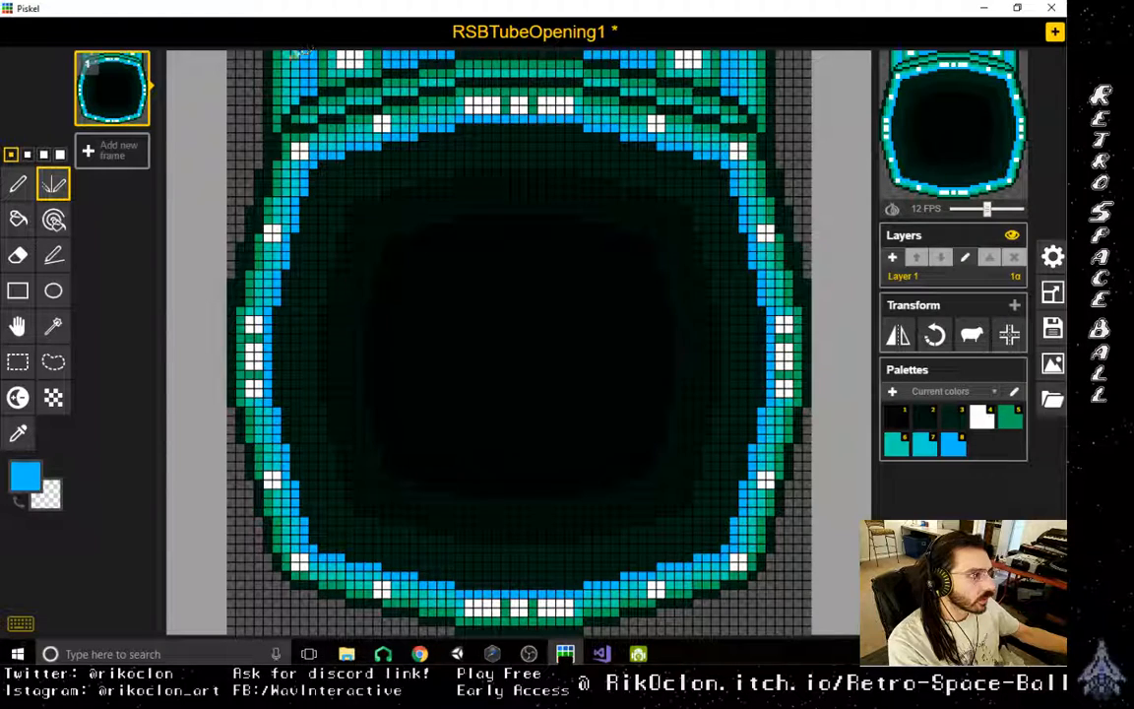
{"action": "middle_click", "coordinate": [286, 56]}
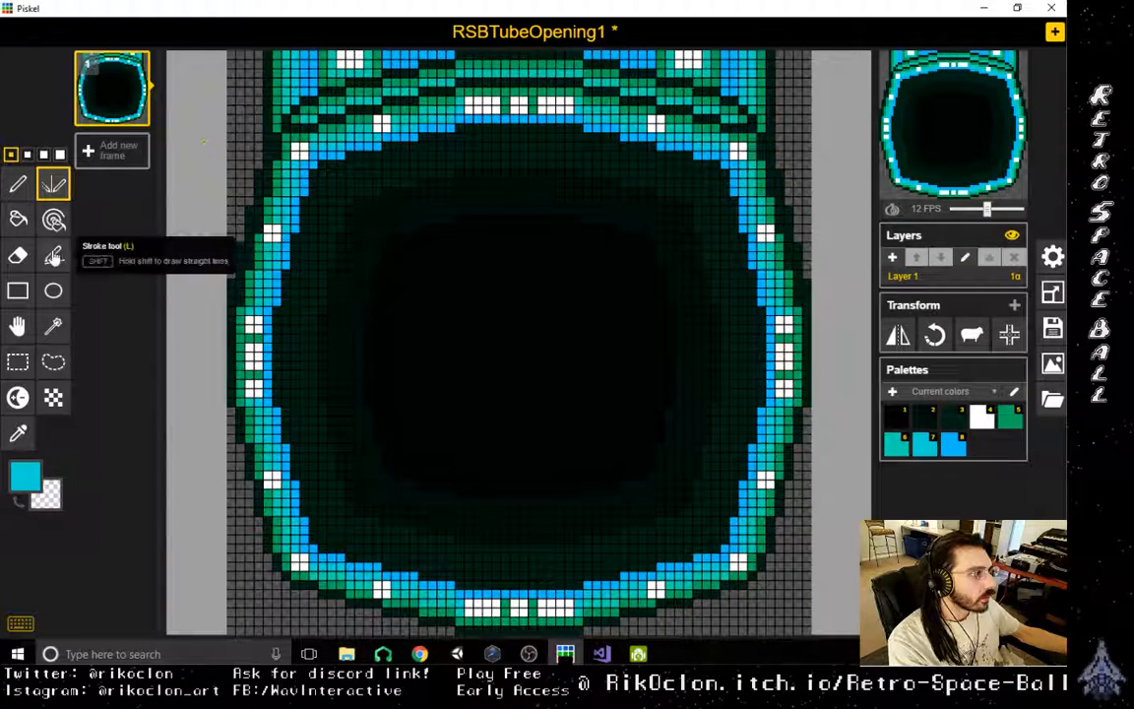
- Try a teal Vertical Mirror pen stroke outward from the edge of the tube's neck, then undo it
{"action": "left_click", "coordinate": [21, 187]}
{"action": "left_click", "coordinate": [56, 193]}
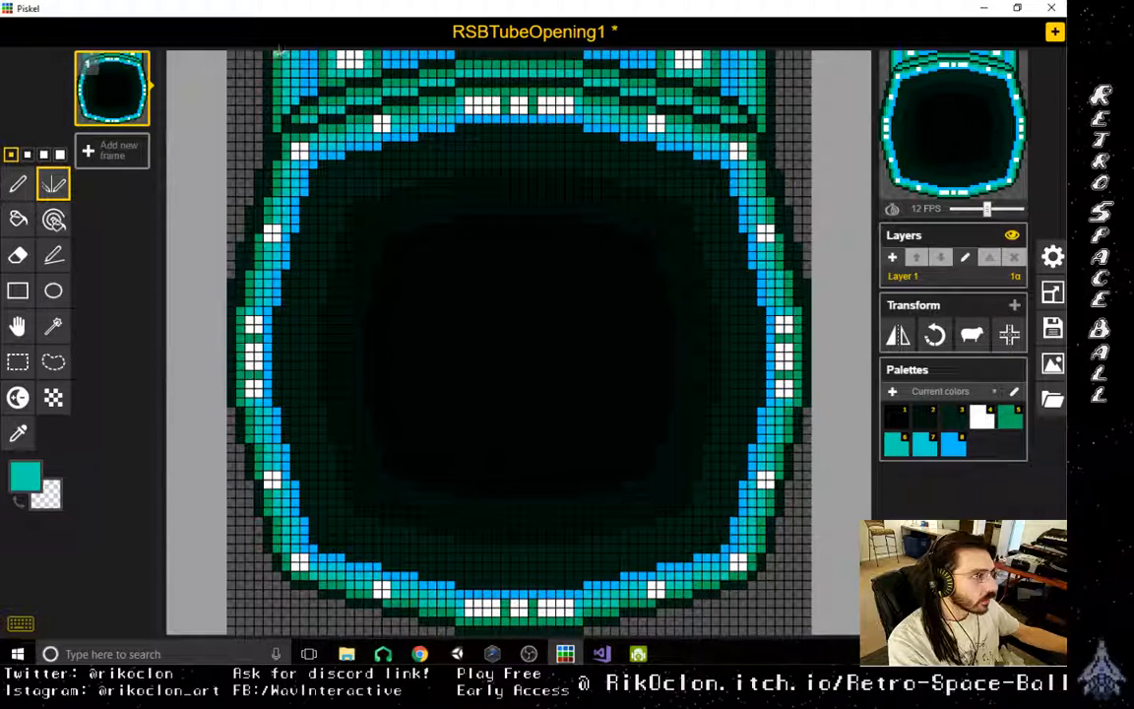
{"action": "mouse_move", "coordinate": [276, 54]}
{"action": "left_mouse_down"}
{"action": "mouse_move", "coordinate": [248, 86]}
{"action": "mouse_move", "coordinate": [245, 57]}
{"action": "left_mouse_up"}
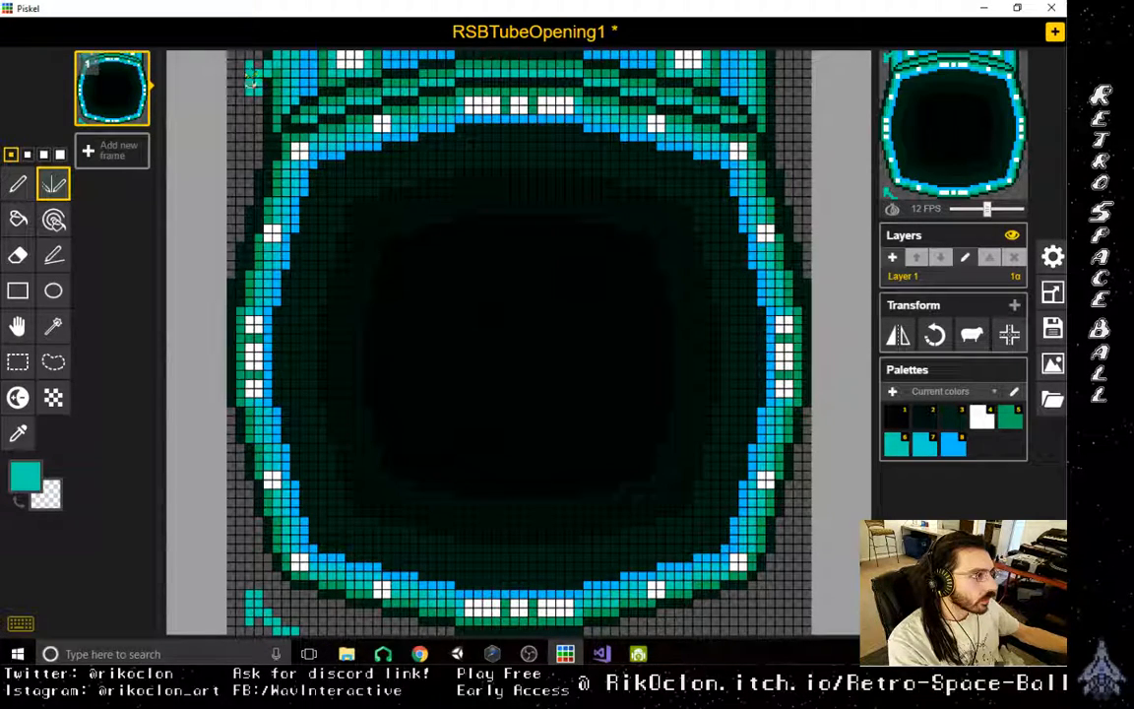
{"action": "key", "text": "ctrl+z"}
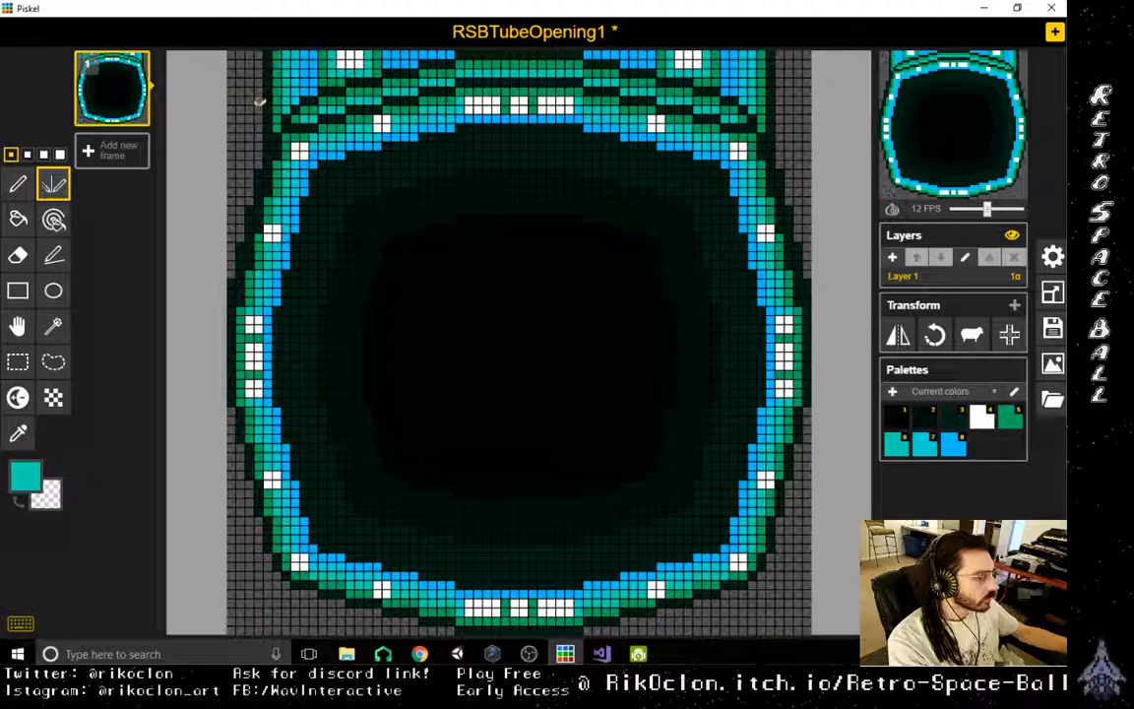
- Erase the outer edge pixels on both sides of the tube's neck using the mirror pen with the transparent colour
{"action": "left_click", "coordinate": [18, 434]}
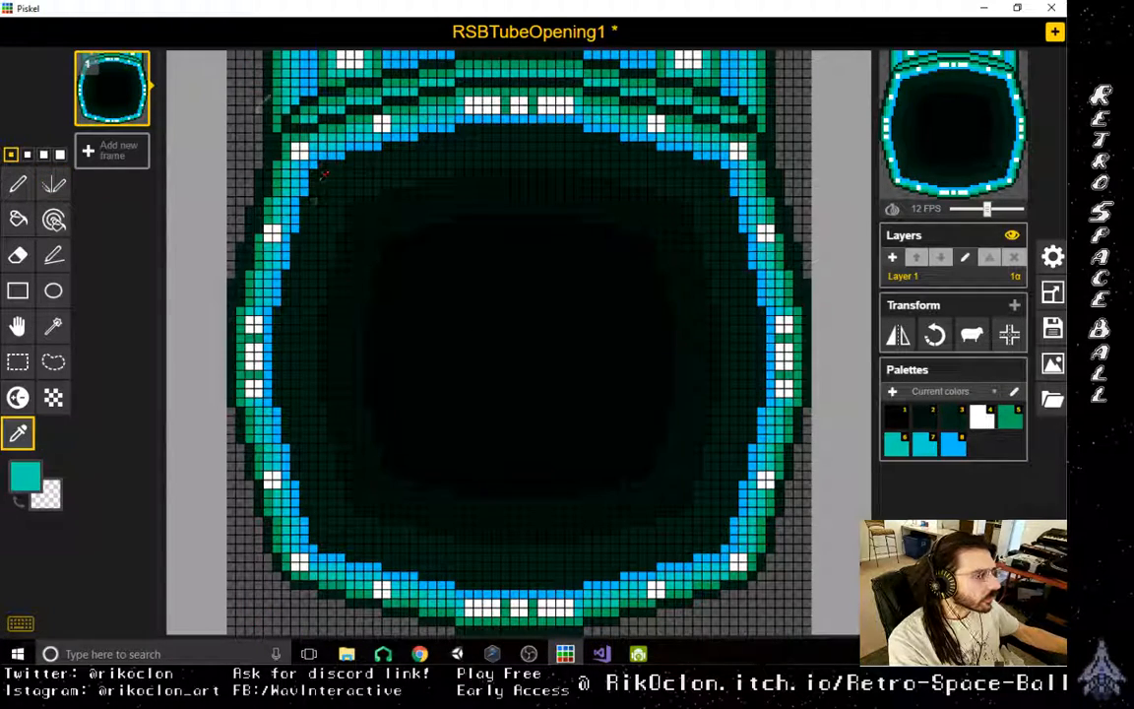
{"action": "left_click", "coordinate": [18, 500]}
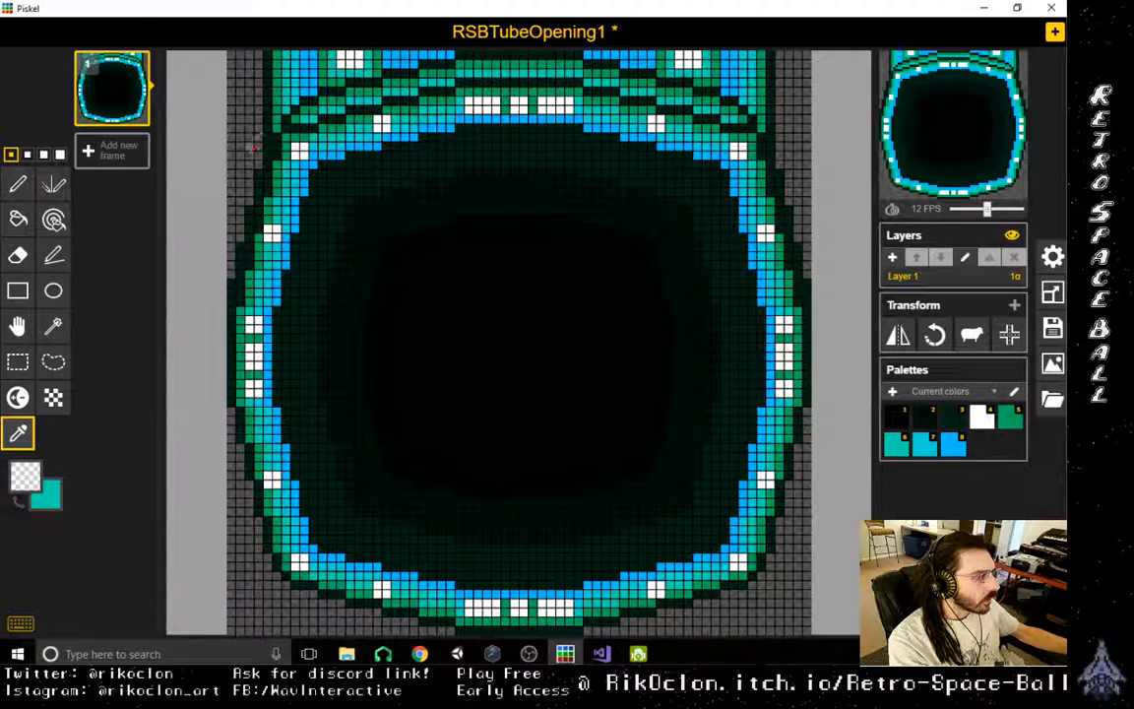
{"action": "left_click", "coordinate": [18, 500]}
{"action": "left_click", "coordinate": [54, 184]}
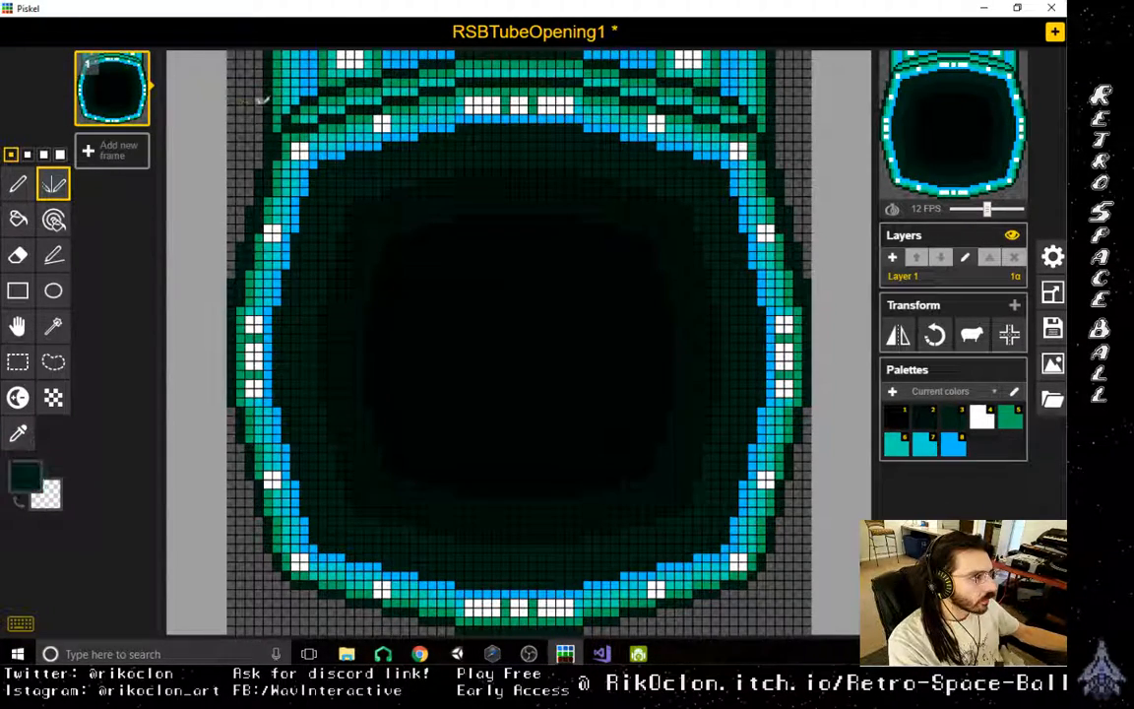
{"action": "left_click_drag", "start_coordinate": [285, 87], "coordinate": [239, 89], "text": "alt"}
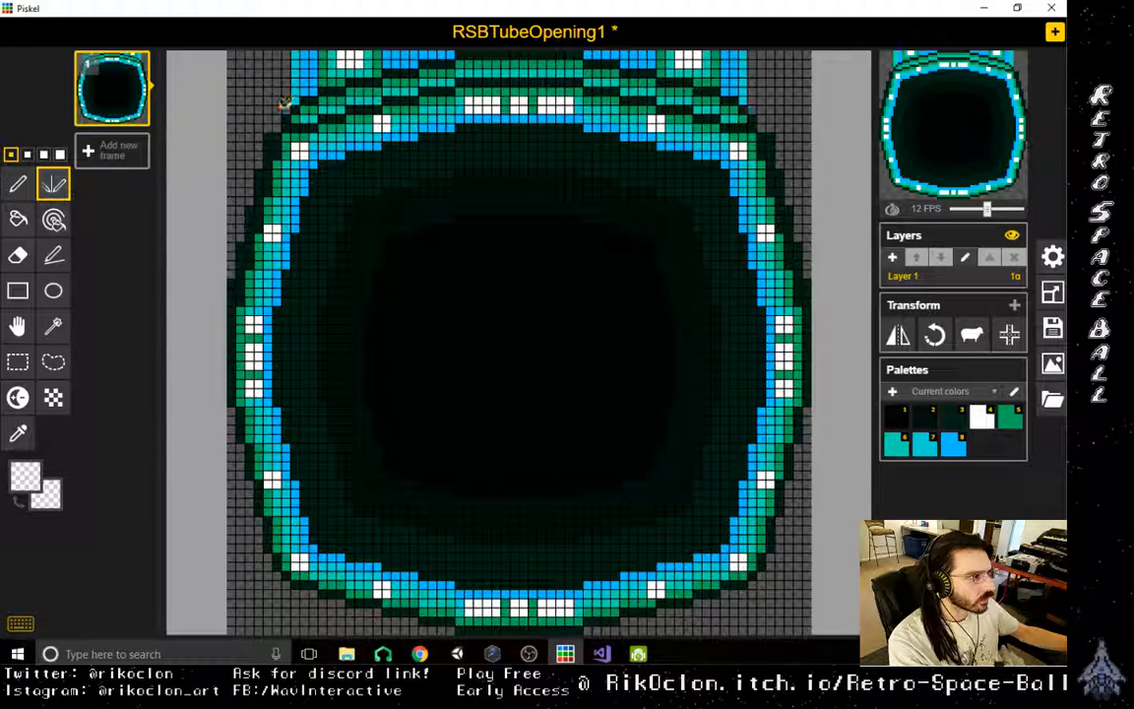
- Erase the remaining neck pixels above the tube opening's arched edge with the mirror pen, undoing stray strokes
{"action": "mouse_move", "coordinate": [297, 95]}
{"action": "left_mouse_down"}
{"action": "mouse_move", "coordinate": [296, 47]}
{"action": "mouse_move", "coordinate": [315, 47]}
{"action": "mouse_move", "coordinate": [324, 76]}
{"action": "mouse_move", "coordinate": [330, 61]}
{"action": "mouse_move", "coordinate": [346, 65]}
{"action": "mouse_move", "coordinate": [289, 81]}
{"action": "mouse_move", "coordinate": [309, 88]}
{"action": "mouse_move", "coordinate": [285, 88]}
{"action": "mouse_move", "coordinate": [291, 103]}
{"action": "mouse_move", "coordinate": [286, 79]}
{"action": "mouse_move", "coordinate": [321, 62]}
{"action": "mouse_move", "coordinate": [258, 49]}
{"action": "mouse_move", "coordinate": [357, 69]}
{"action": "mouse_move", "coordinate": [417, 58]}
{"action": "mouse_move", "coordinate": [383, 53]}
{"action": "mouse_move", "coordinate": [452, 57]}
{"action": "left_mouse_up"}
{"action": "key", "text": "ctrl+z"}
{"action": "key", "text": "ctrl+z"}
{"action": "key", "text": "ctrl+z"}
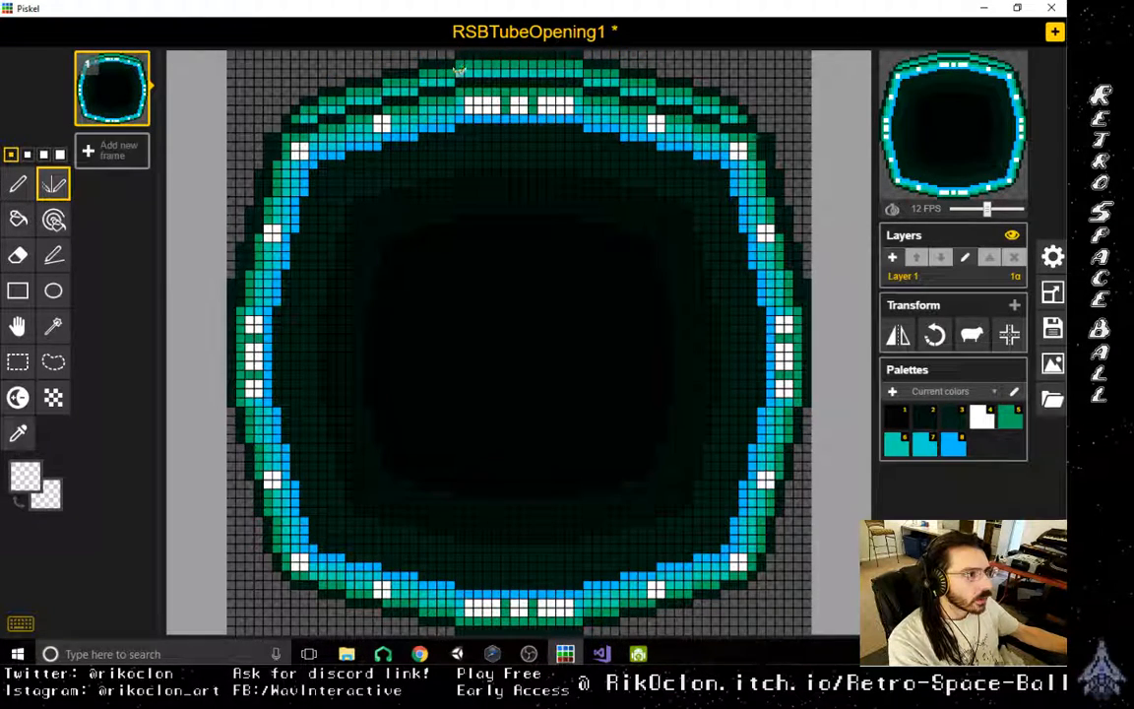
- Erase the glowing rim and outer arcs around the tube opening symmetrically, leaving only the dark interior
{"action": "mouse_move", "coordinate": [467, 118]}
{"action": "left_mouse_down"}
{"action": "mouse_move", "coordinate": [619, 125]}
{"action": "mouse_move", "coordinate": [739, 168]}
{"action": "mouse_move", "coordinate": [756, 236]}
{"action": "mouse_move", "coordinate": [759, 217]}
{"action": "mouse_move", "coordinate": [754, 200]}
{"action": "mouse_move", "coordinate": [768, 346]}
{"action": "mouse_move", "coordinate": [722, 611]}
{"action": "left_mouse_up"}
{"action": "mouse_move", "coordinate": [717, 552]}
{"action": "left_mouse_down"}
{"action": "mouse_move", "coordinate": [594, 582]}
{"action": "mouse_move", "coordinate": [423, 595]}
{"action": "mouse_move", "coordinate": [603, 589]}
{"action": "mouse_move", "coordinate": [591, 606]}
{"action": "mouse_move", "coordinate": [531, 610]}
{"action": "mouse_move", "coordinate": [443, 611]}
{"action": "mouse_move", "coordinate": [690, 593]}
{"action": "mouse_move", "coordinate": [773, 509]}
{"action": "mouse_move", "coordinate": [792, 451]}
{"action": "mouse_move", "coordinate": [780, 466]}
{"action": "mouse_move", "coordinate": [782, 435]}
{"action": "mouse_move", "coordinate": [803, 392]}
{"action": "mouse_move", "coordinate": [797, 402]}
{"action": "left_mouse_up"}
{"action": "mouse_move", "coordinate": [799, 353]}
{"action": "left_mouse_down"}
{"action": "mouse_move", "coordinate": [788, 320]}
{"action": "mouse_move", "coordinate": [777, 375]}
{"action": "mouse_move", "coordinate": [789, 262]}
{"action": "left_mouse_up"}
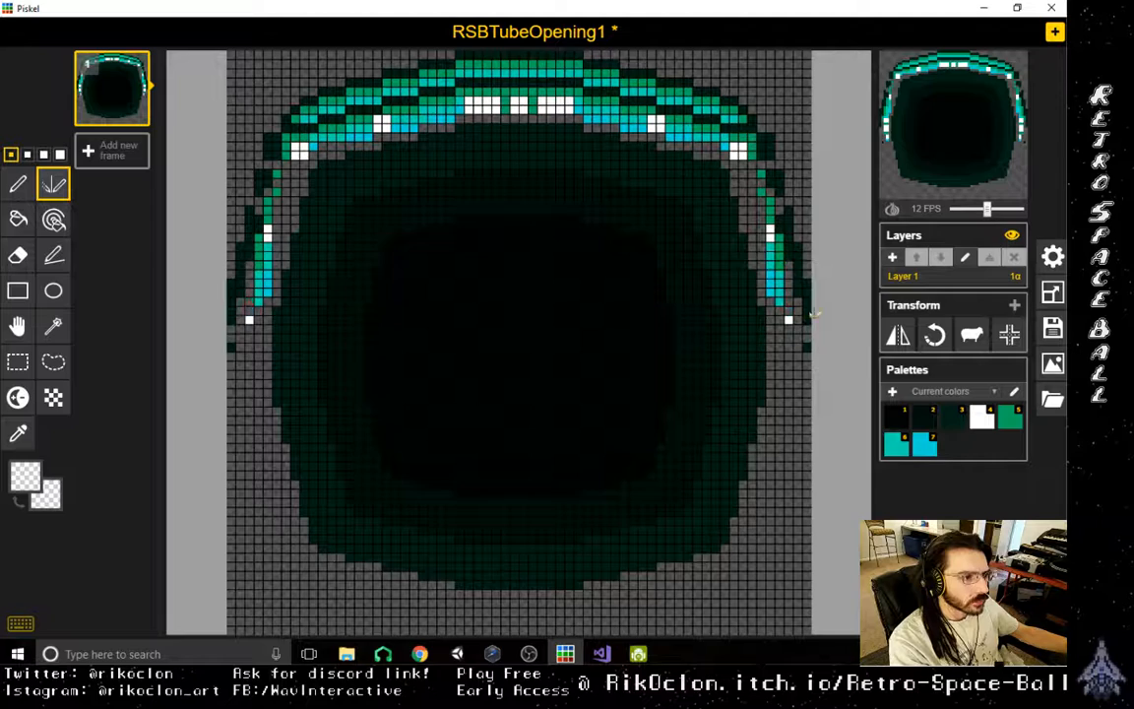
{"action": "mouse_move", "coordinate": [818, 305]}
{"action": "left_mouse_down"}
{"action": "mouse_move", "coordinate": [799, 206]}
{"action": "mouse_move", "coordinate": [754, 117]}
{"action": "mouse_move", "coordinate": [445, 74]}
{"action": "mouse_move", "coordinate": [552, 69]}
{"action": "mouse_move", "coordinate": [537, 61]}
{"action": "mouse_move", "coordinate": [566, 54]}
{"action": "mouse_move", "coordinate": [704, 76]}
{"action": "mouse_move", "coordinate": [546, 71]}
{"action": "mouse_move", "coordinate": [663, 75]}
{"action": "mouse_move", "coordinate": [423, 99]}
{"action": "mouse_move", "coordinate": [612, 106]}
{"action": "mouse_move", "coordinate": [647, 116]}
{"action": "mouse_move", "coordinate": [600, 113]}
{"action": "mouse_move", "coordinate": [776, 174]}
{"action": "mouse_move", "coordinate": [787, 297]}
{"action": "mouse_move", "coordinate": [772, 187]}
{"action": "left_mouse_up"}
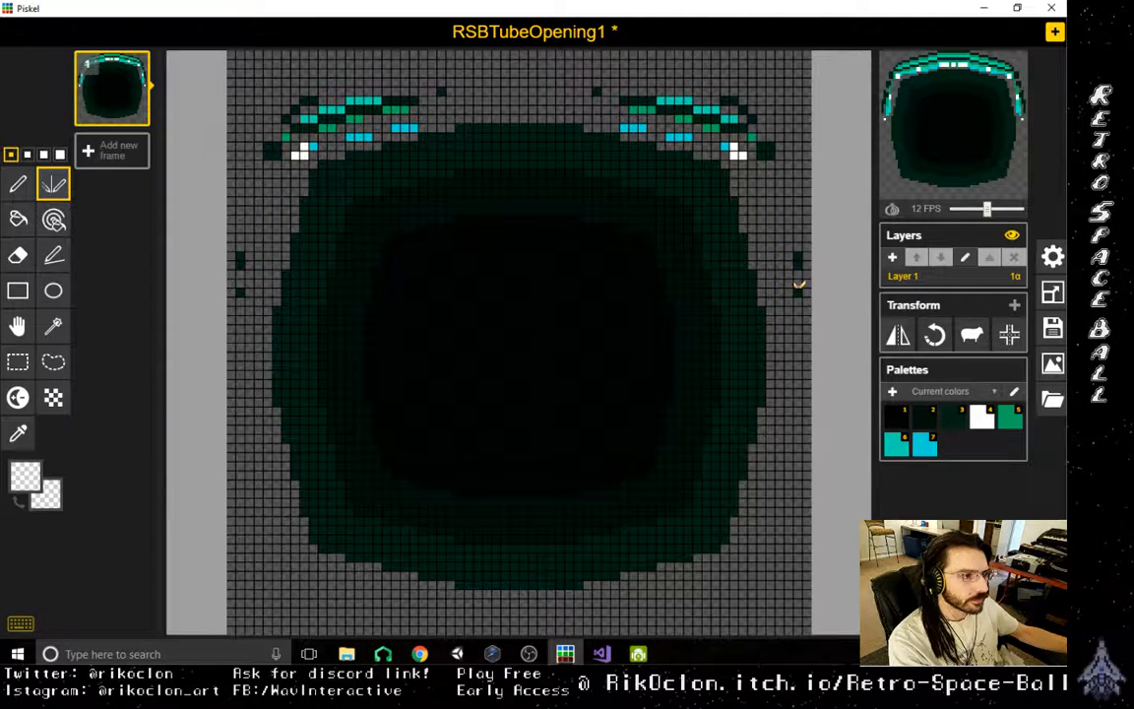
{"action": "left_click_drag", "start_coordinate": [800, 285], "coordinate": [782, 187]}
{"action": "left_click_drag", "start_coordinate": [739, 150], "coordinate": [724, 133]}
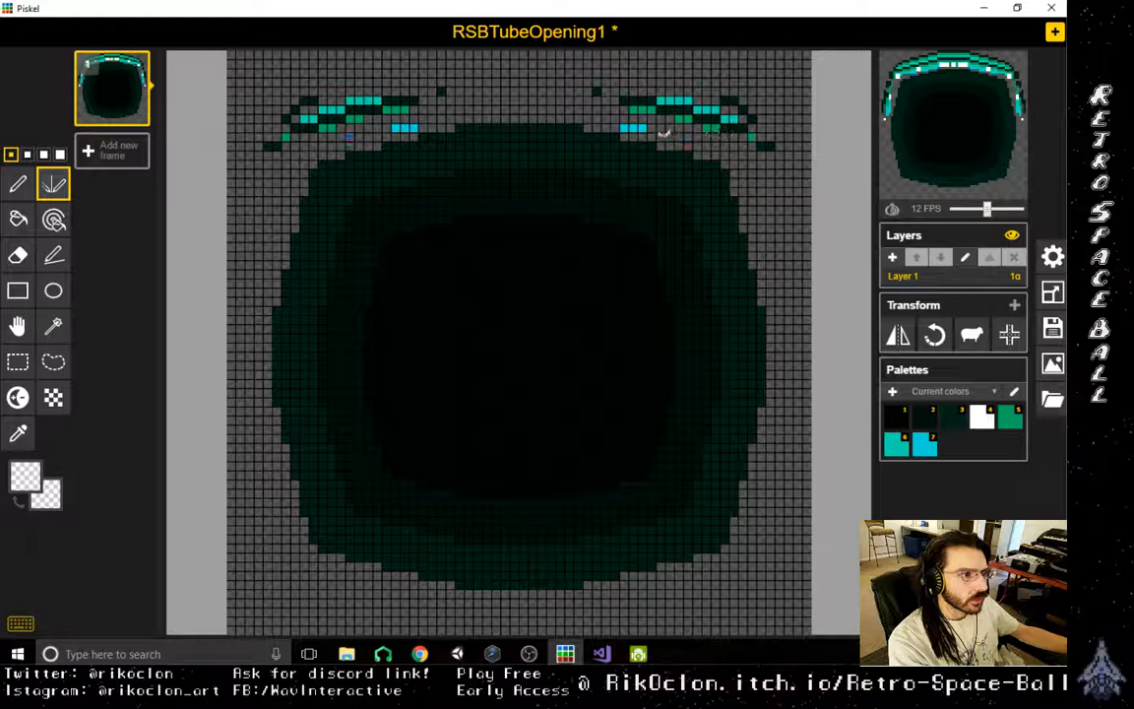
{"action": "mouse_move", "coordinate": [620, 104]}
{"action": "left_mouse_down"}
{"action": "mouse_move", "coordinate": [547, 77]}
{"action": "mouse_move", "coordinate": [749, 128]}
{"action": "mouse_move", "coordinate": [735, 102]}
{"action": "left_mouse_up"}
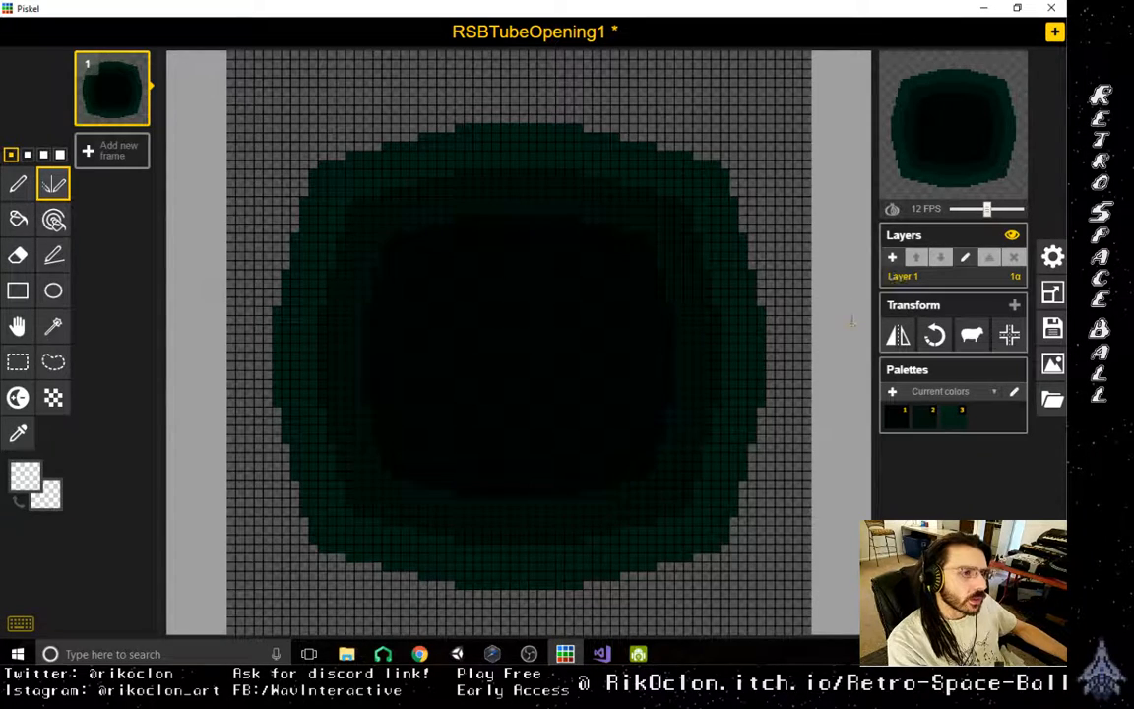
- Add a new layer above the dark interior, choose the Stroke tool and keep Layer 2 active
{"action": "left_click", "coordinate": [892, 257]}
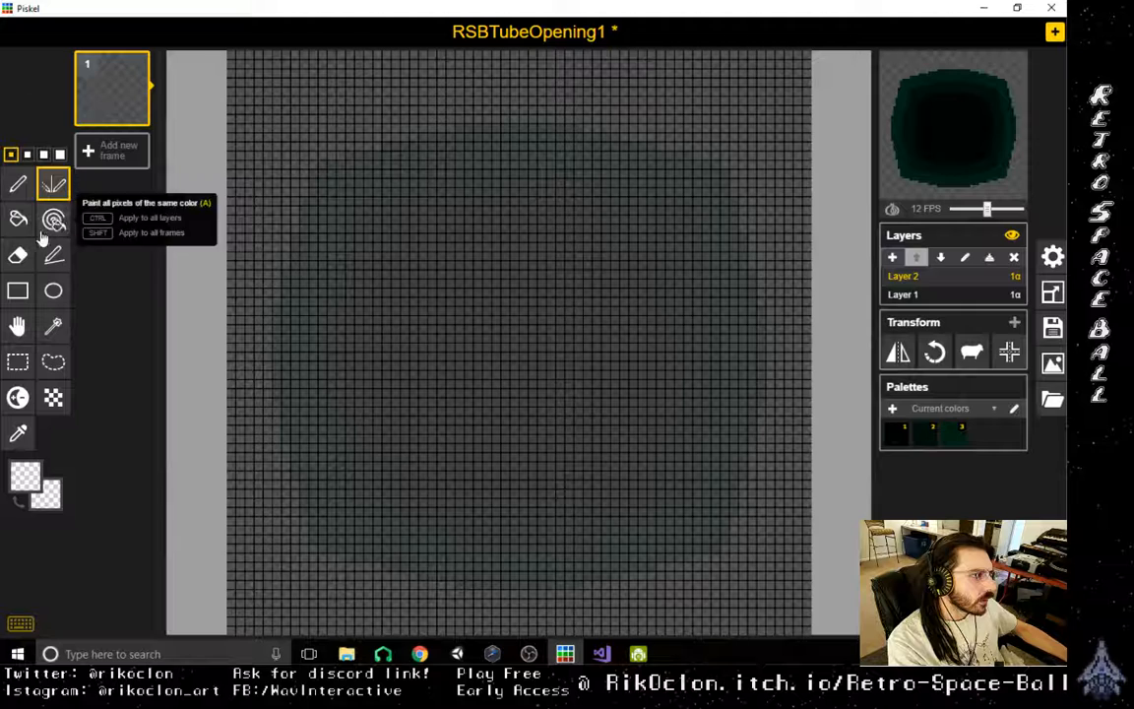
{"action": "left_click", "coordinate": [18, 185]}
{"action": "left_click", "coordinate": [53, 255]}
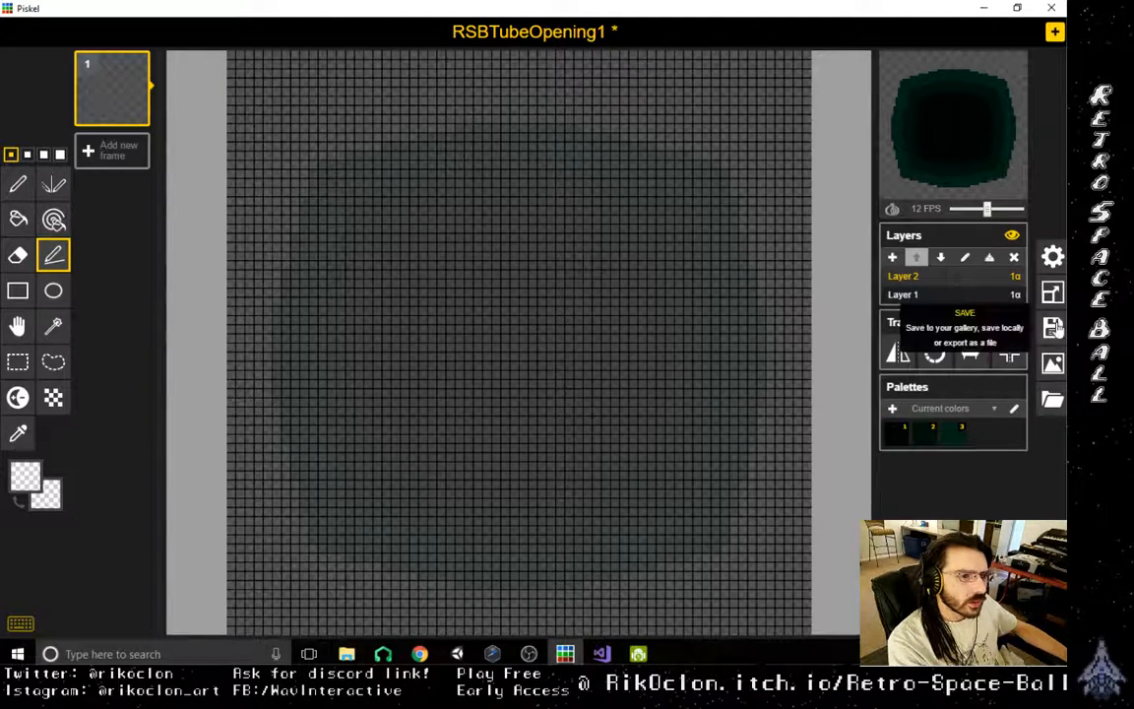
{"action": "left_click", "coordinate": [942, 295]}
{"action": "left_click", "coordinate": [936, 276]}
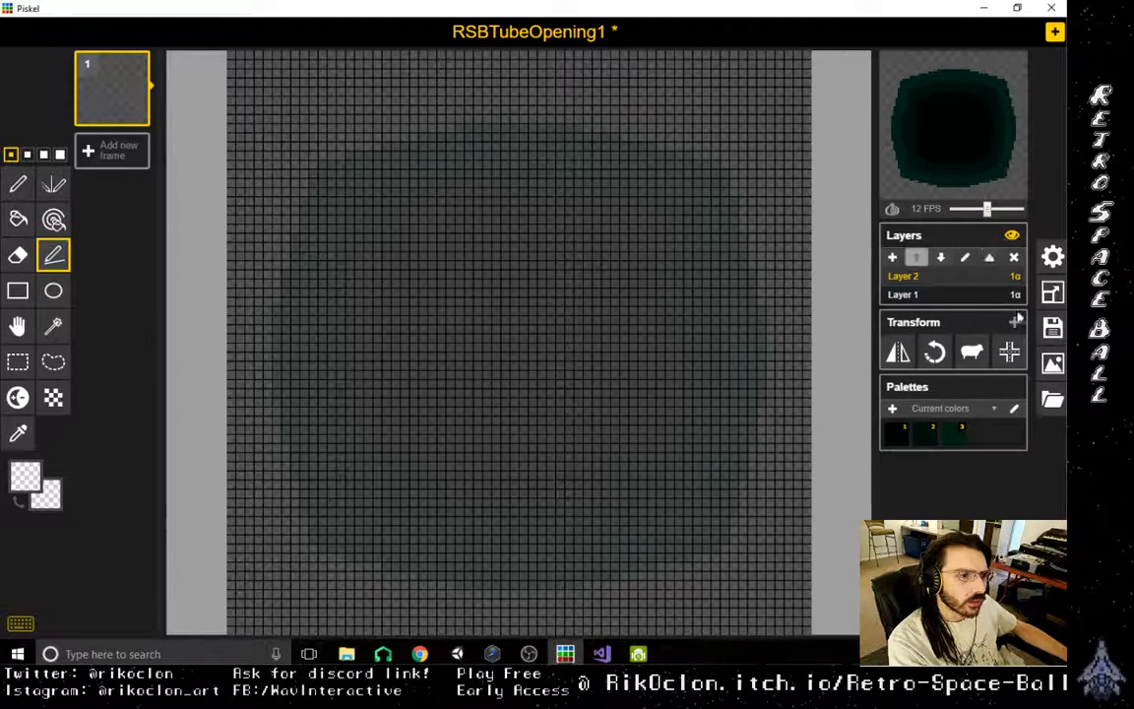
- Try loading the saved RSBTubeOpening1.piskel file as a source for the rim, then undo the load
{"action": "left_click", "coordinate": [1053, 399]}
{"action": "left_click", "coordinate": [946, 259]}
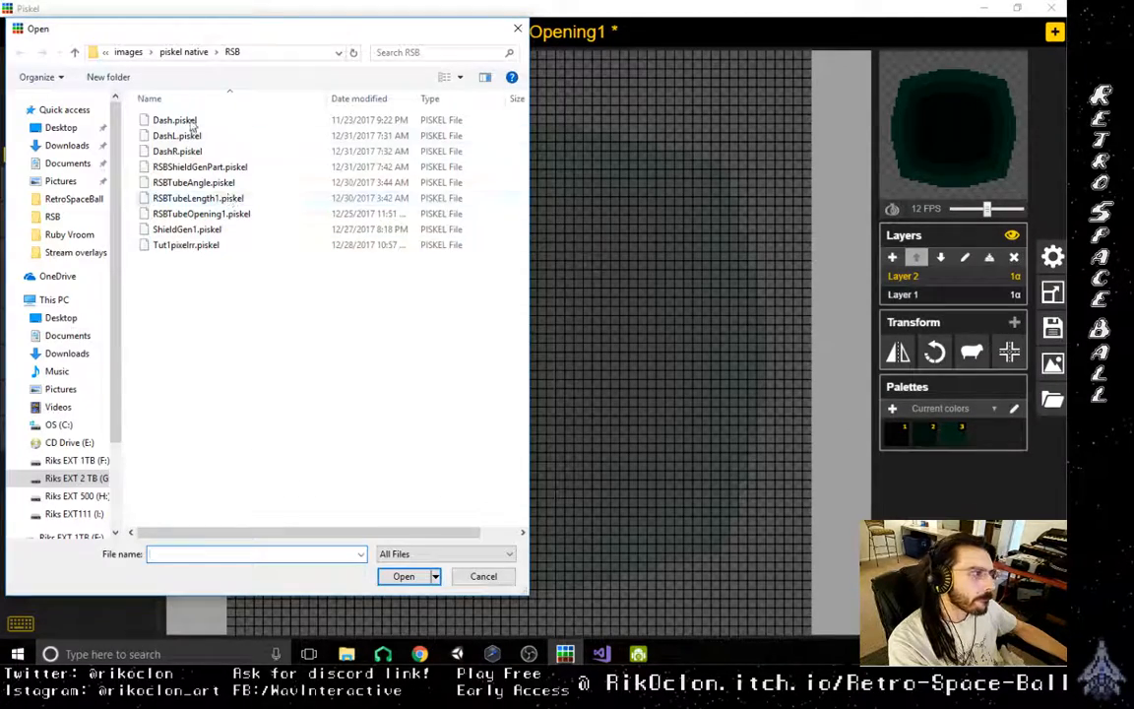
{"action": "double_click", "coordinate": [202, 214]}
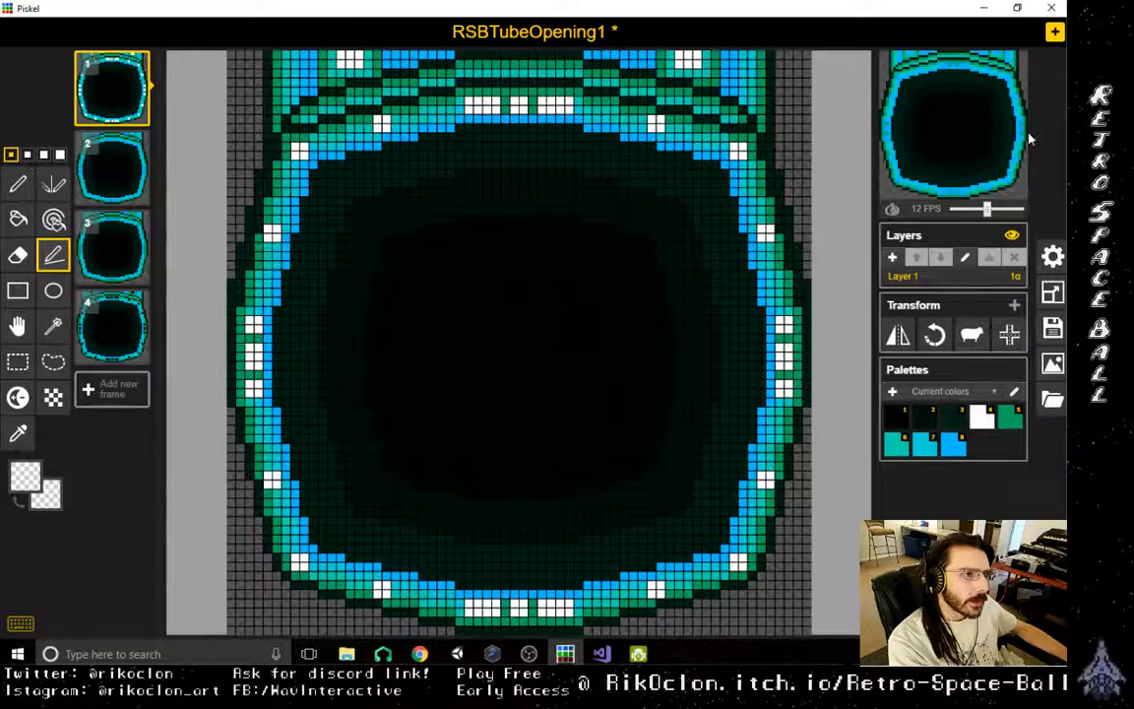
{"action": "key", "text": "ctrl+z"}
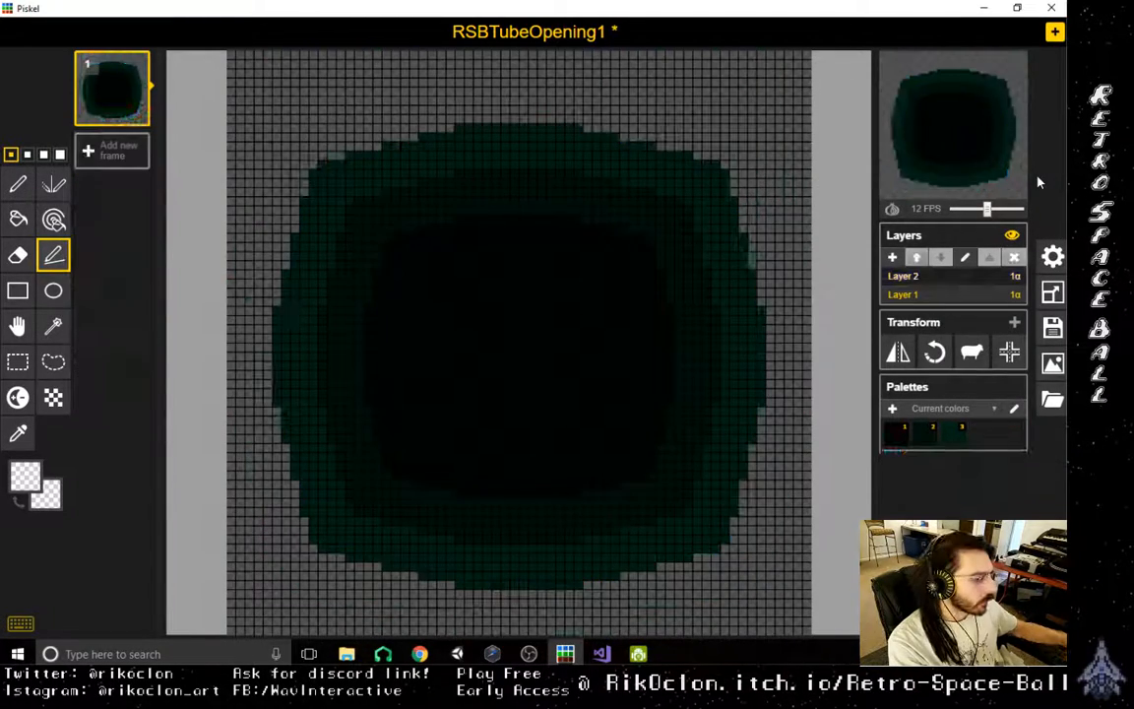
- Browse for an image to import and open the RetroSpaceBall folder inside images > PixelArt
{"action": "left_click", "coordinate": [1053, 399]}
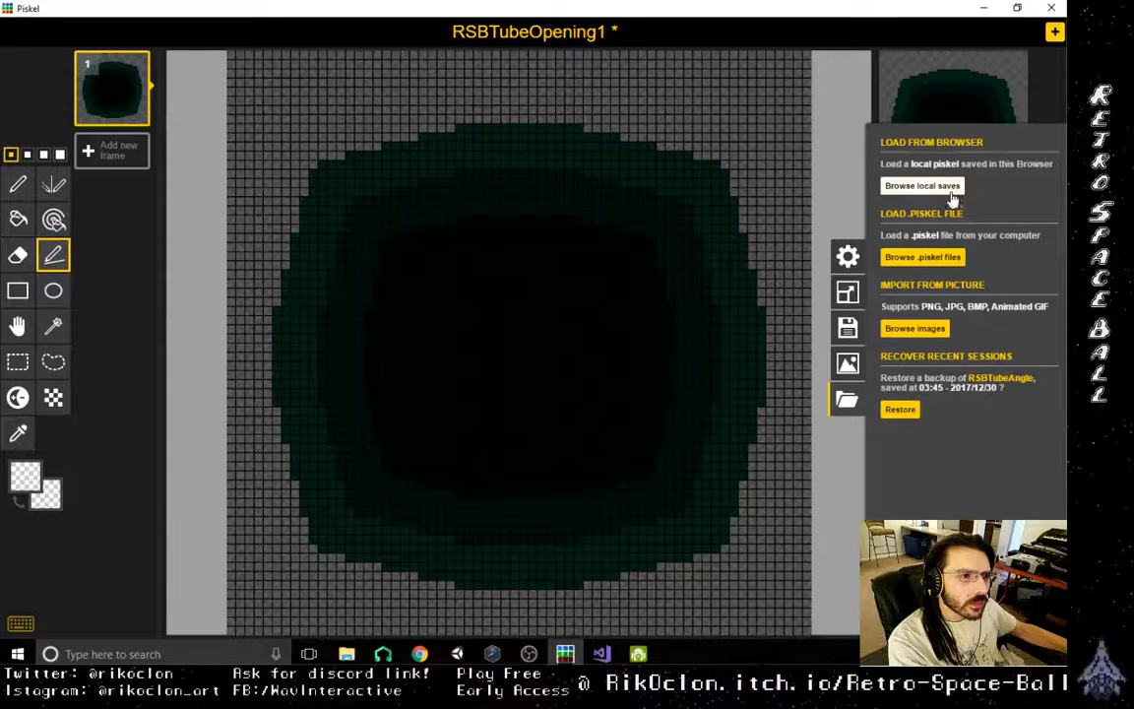
{"action": "left_click", "coordinate": [848, 400]}
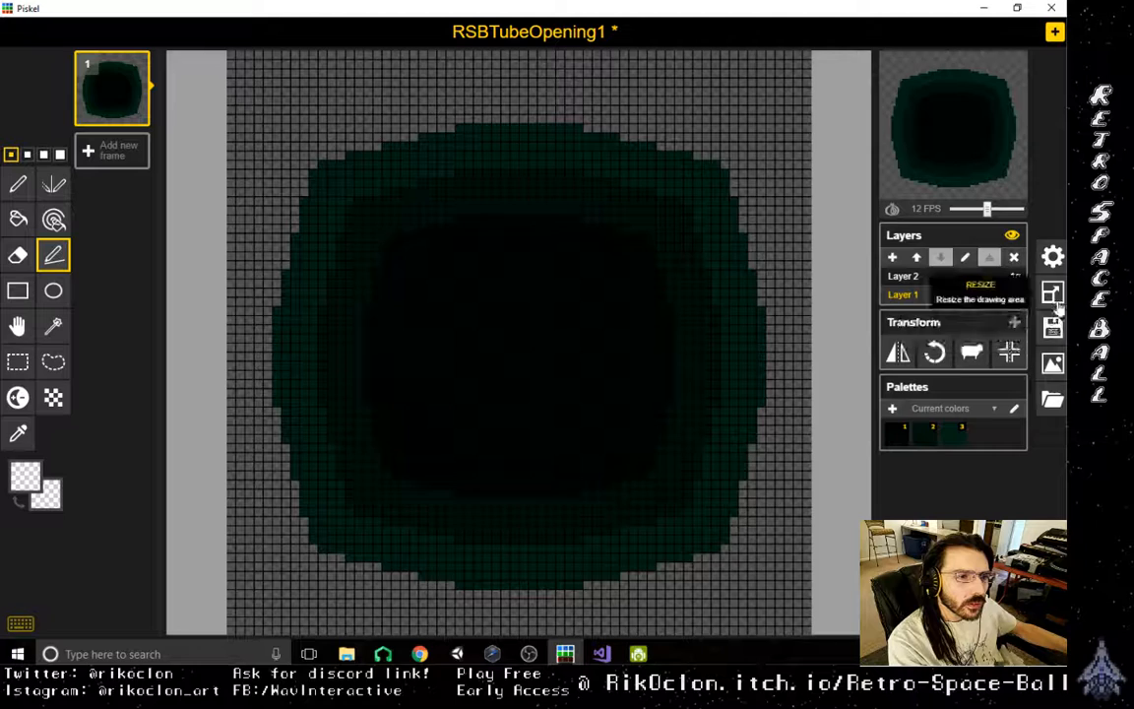
{"action": "left_click", "coordinate": [1051, 398]}
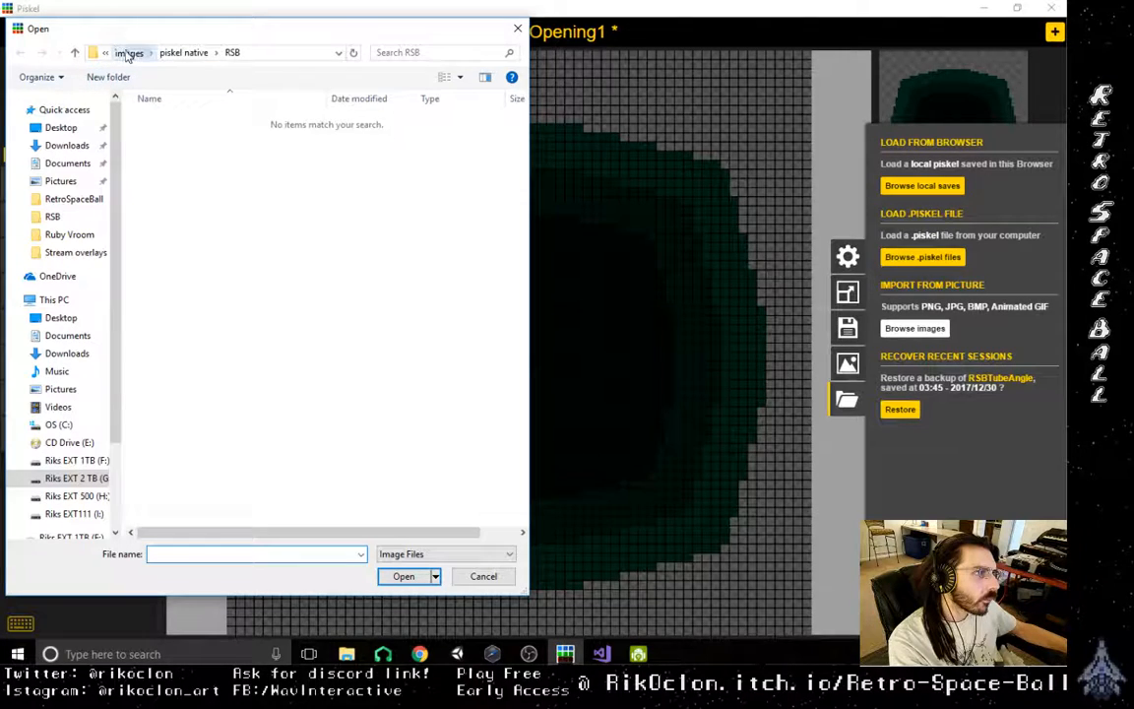
{"action": "left_click", "coordinate": [138, 56]}
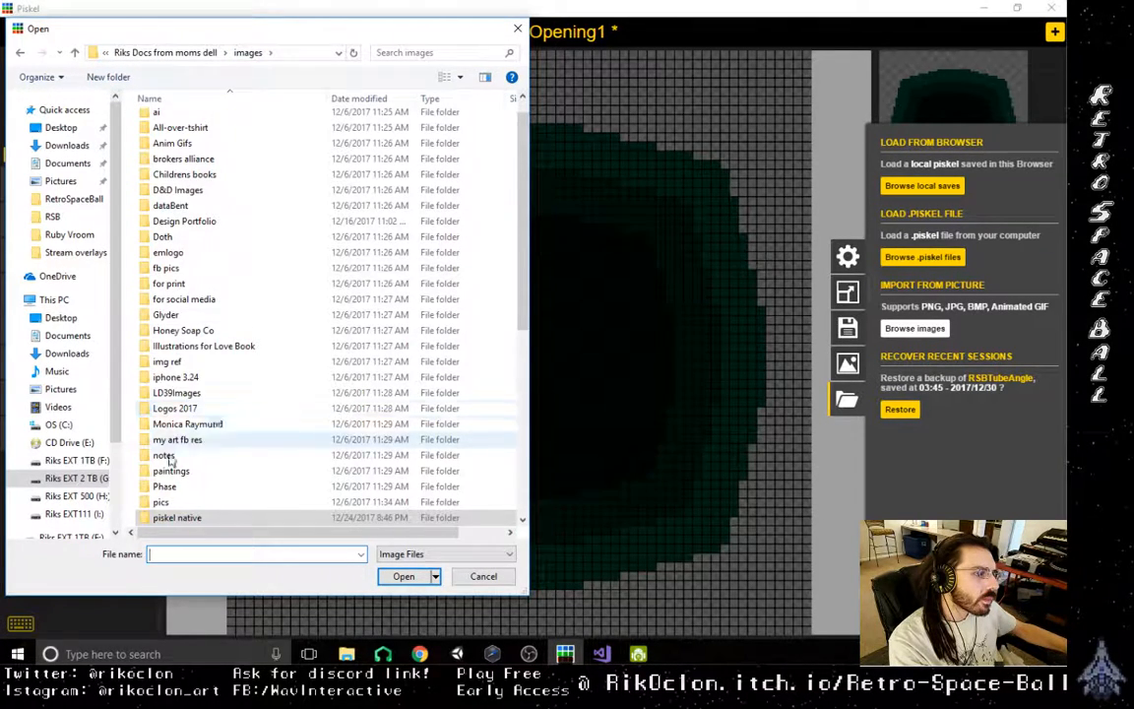
{"action": "scroll", "coordinate": [187, 488], "scroll_direction": "down", "scroll_amount": 1}
{"action": "left_click", "coordinate": [182, 504]}
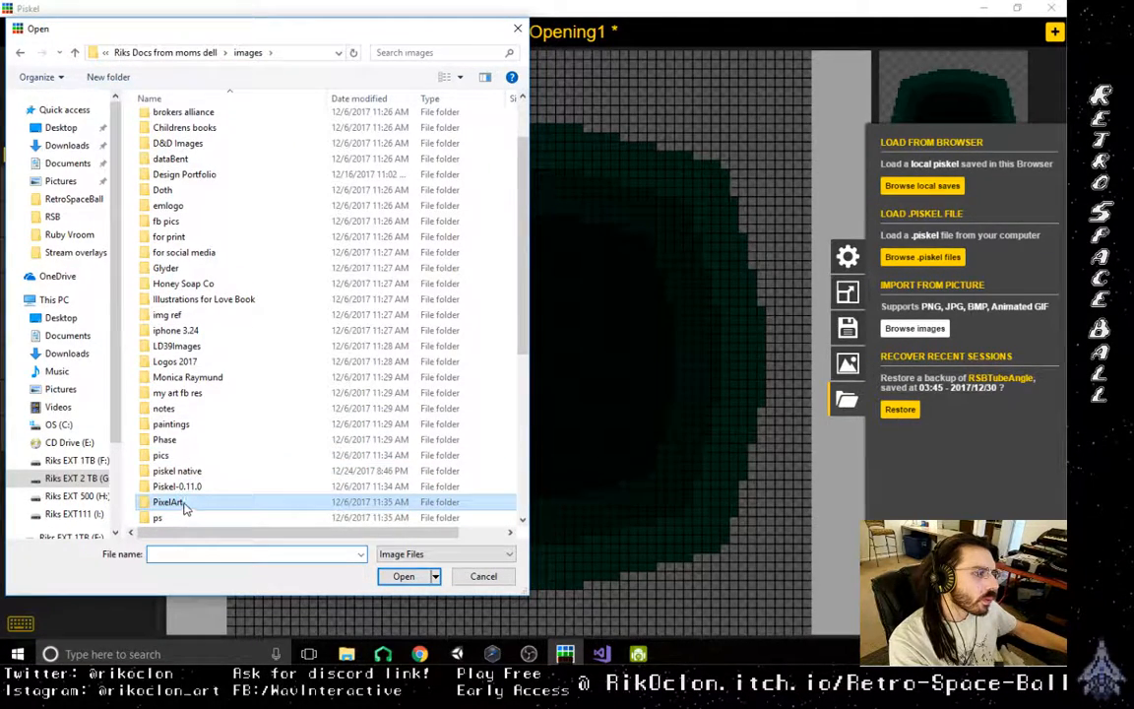
{"action": "key", "text": "Return"}
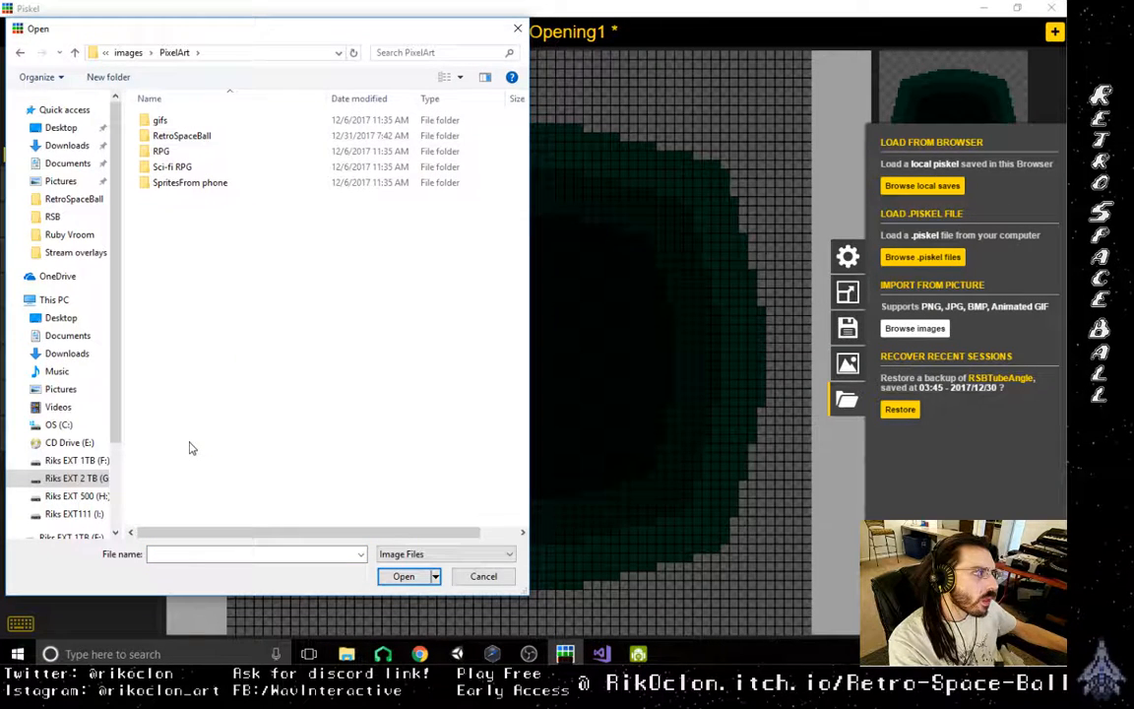
{"action": "double_click", "coordinate": [170, 135]}
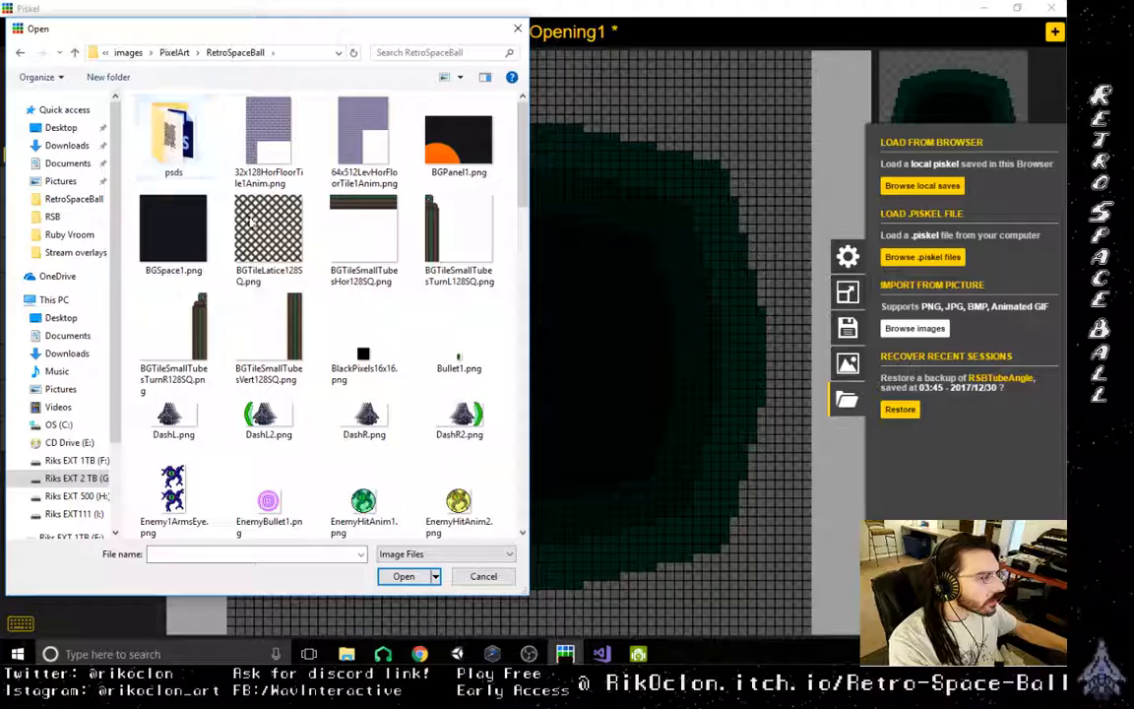
- Find RSBTubeOpening1D.png among the RetroSpaceBall images and open it for import
{"action": "scroll", "coordinate": [292, 436], "scroll_direction": "down", "scroll_amount": 10}
{"action": "scroll", "coordinate": [325, 463], "scroll_direction": "up", "scroll_amount": 9}
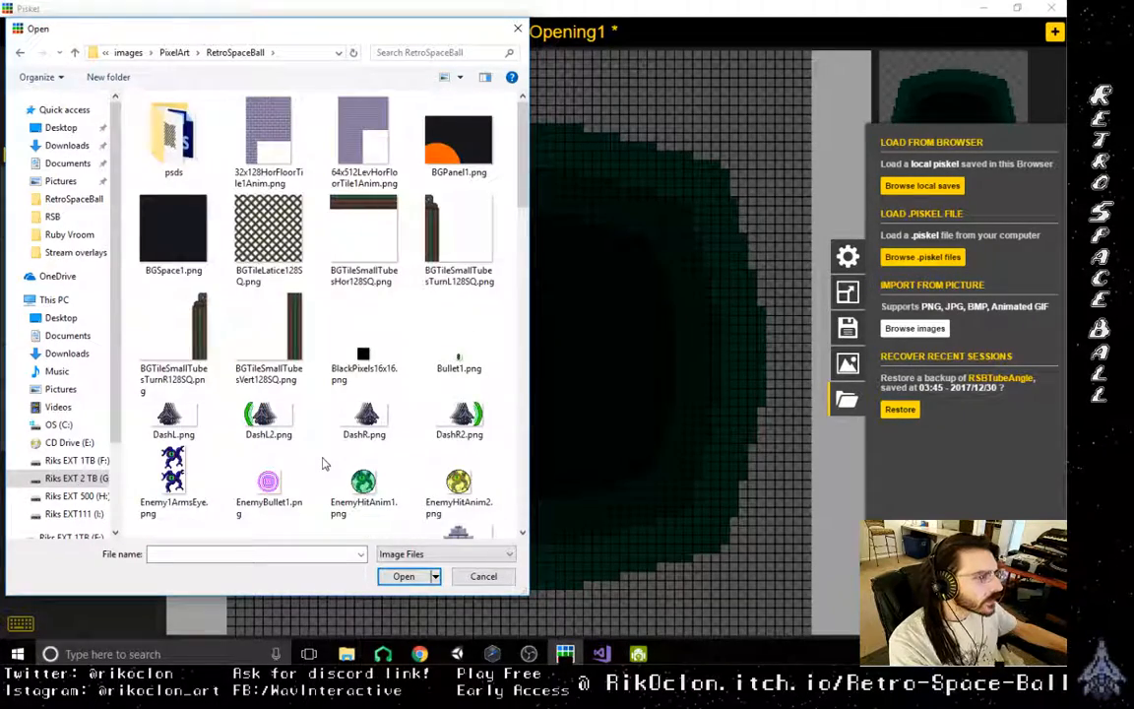
{"action": "scroll", "coordinate": [325, 462], "scroll_direction": "down", "scroll_amount": 10}
{"action": "scroll", "coordinate": [325, 463], "scroll_direction": "up", "scroll_amount": 3}
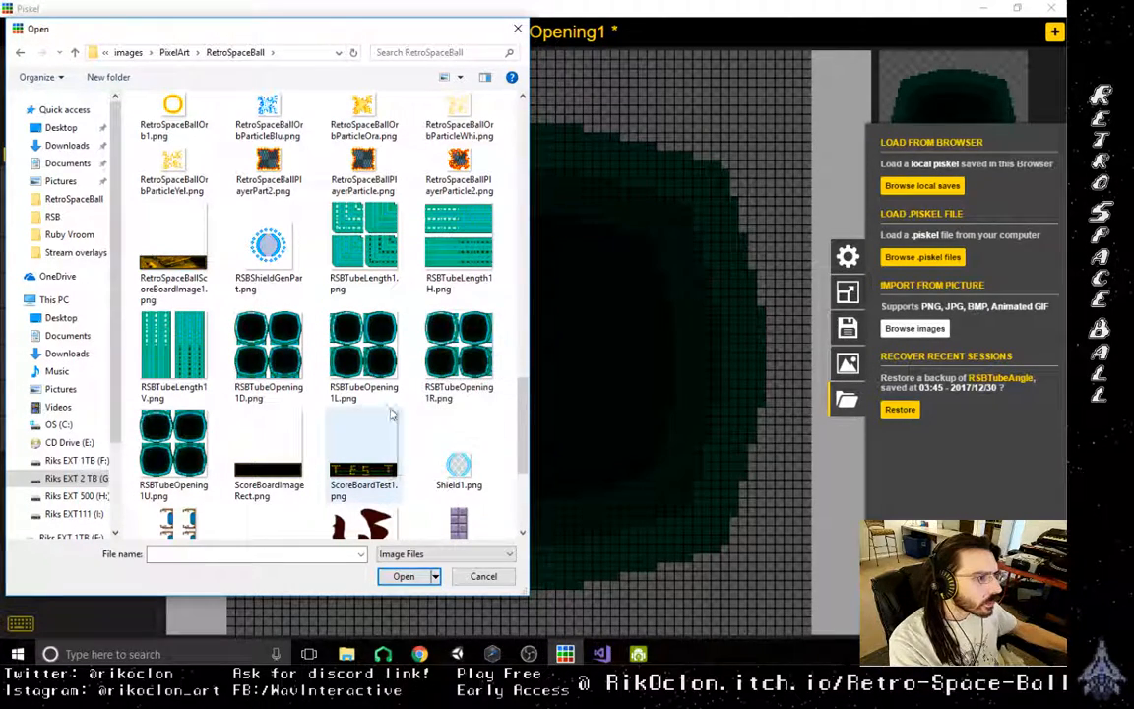
{"action": "double_click", "coordinate": [268, 355]}
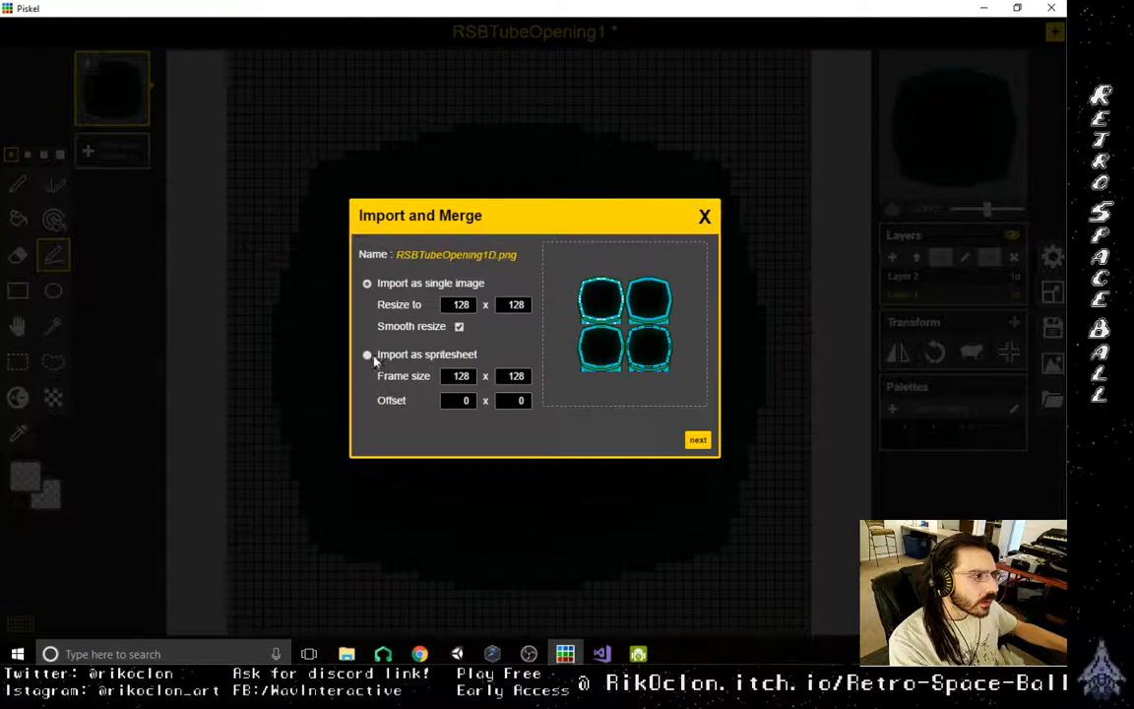
- Merge the picture as a single 128×128 image without smooth resize, expanding the canvas to 128×128 and adding it as a new frame
{"action": "left_click", "coordinate": [459, 327]}
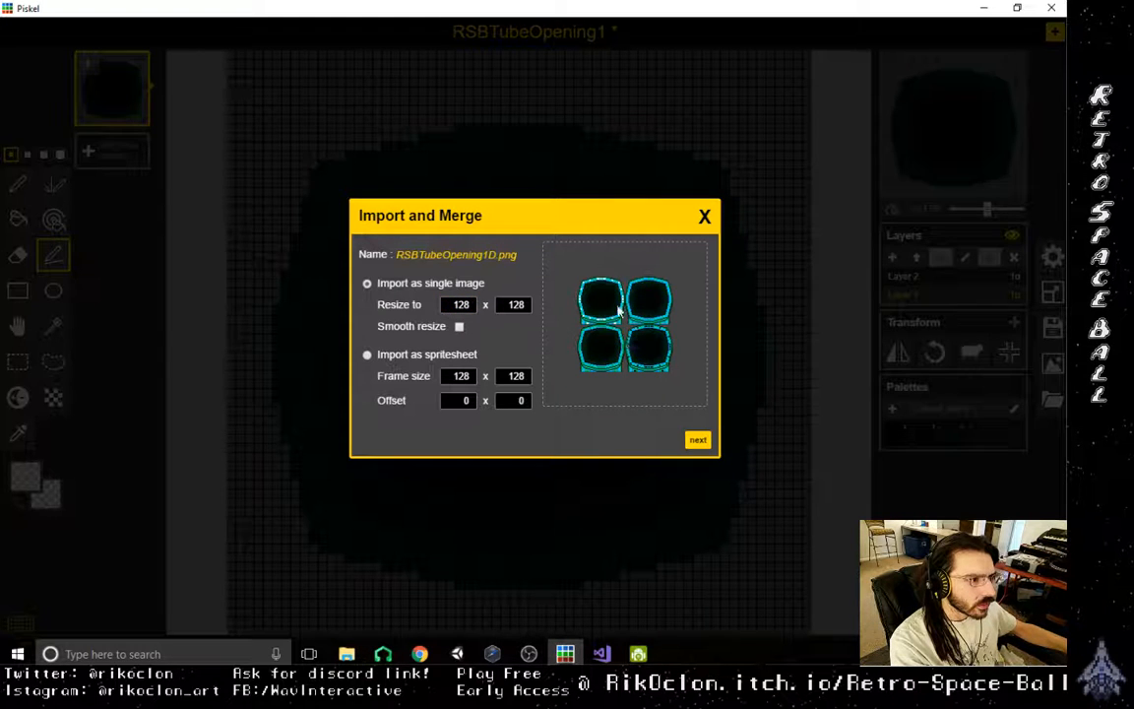
{"action": "left_click", "coordinate": [699, 443]}
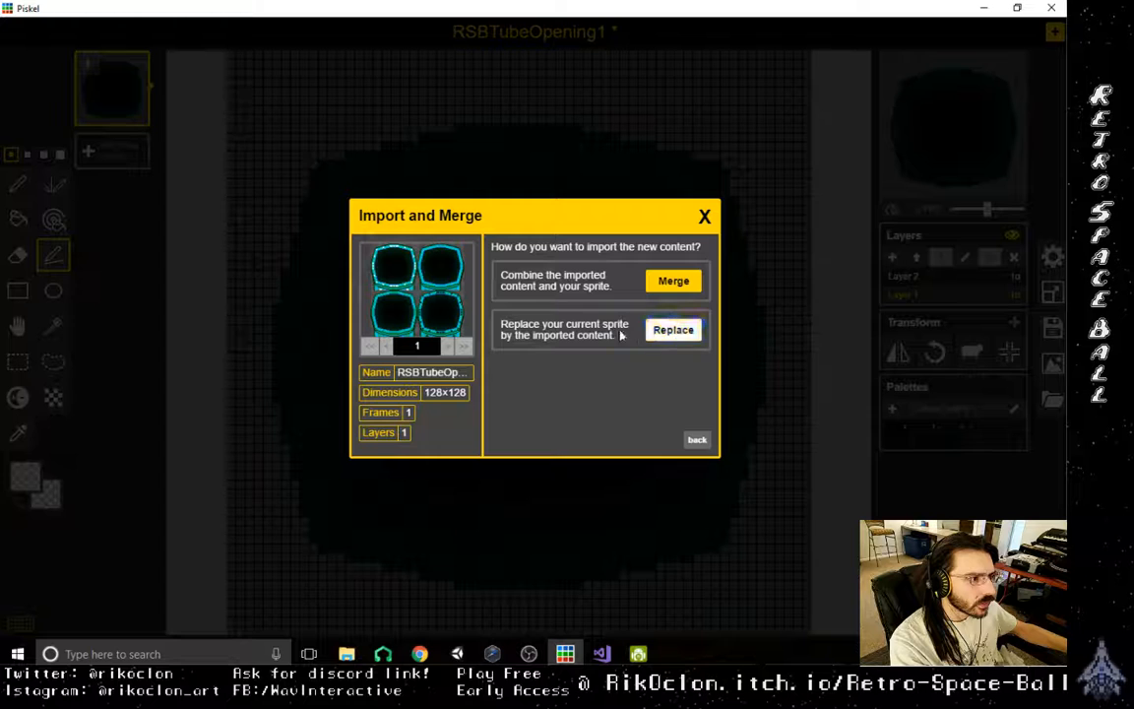
{"action": "left_click", "coordinate": [677, 283]}
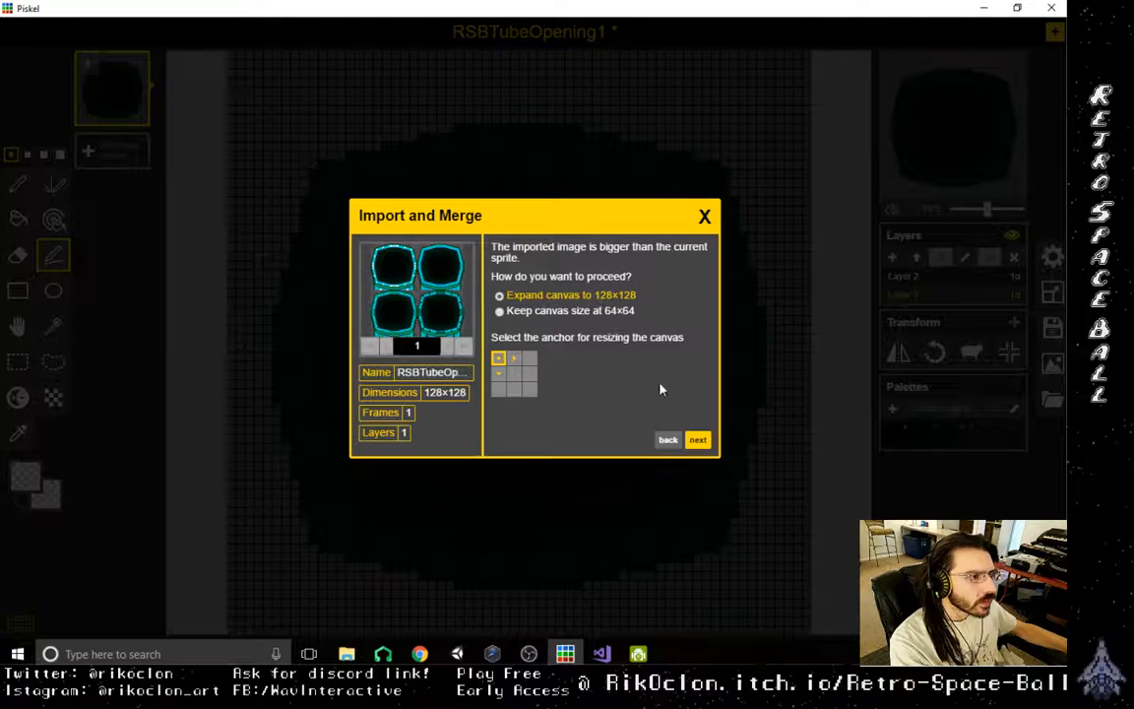
{"action": "left_click", "coordinate": [693, 440]}
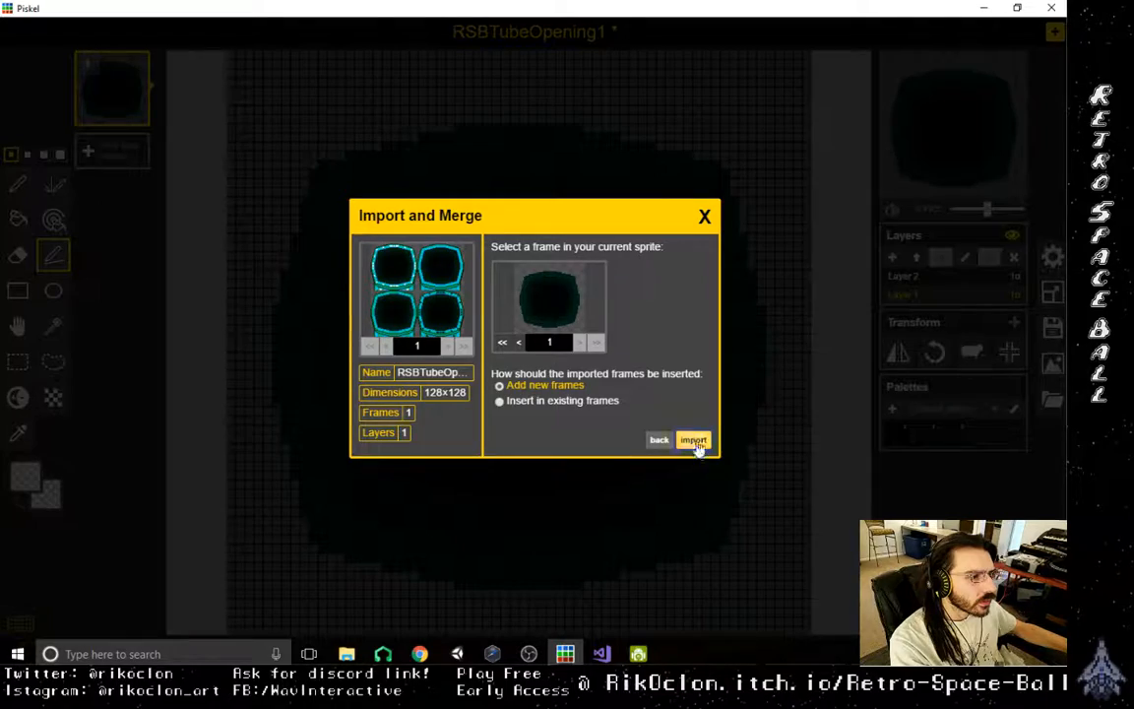
{"action": "left_click", "coordinate": [694, 440]}
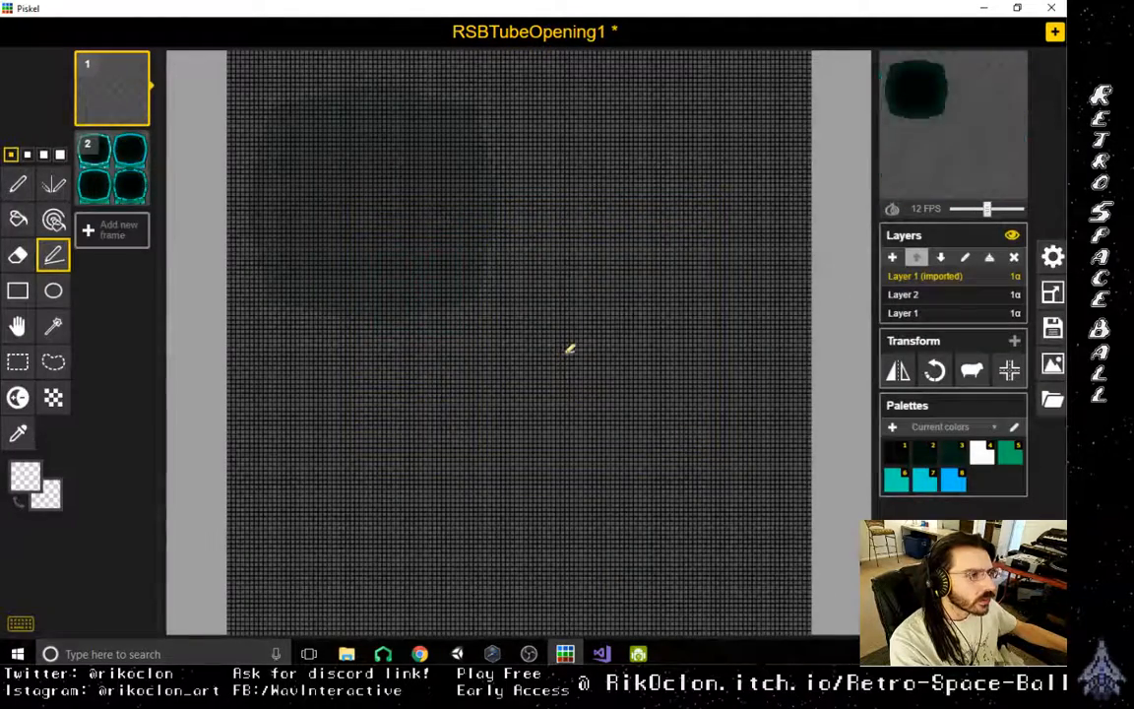
- Delete the two lower tube openings and the upper-right one from frame 2, keeping only the upper-left opening
{"action": "left_click", "coordinate": [104, 158]}
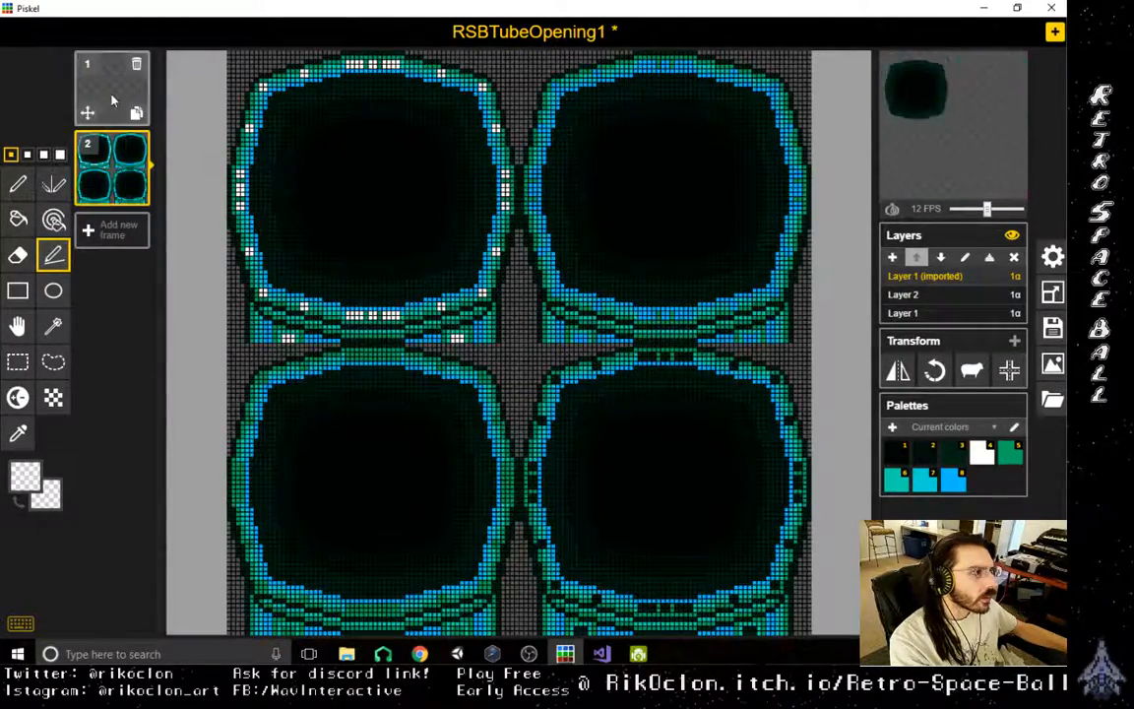
{"action": "left_click", "coordinate": [112, 100]}
{"action": "left_click", "coordinate": [108, 175]}
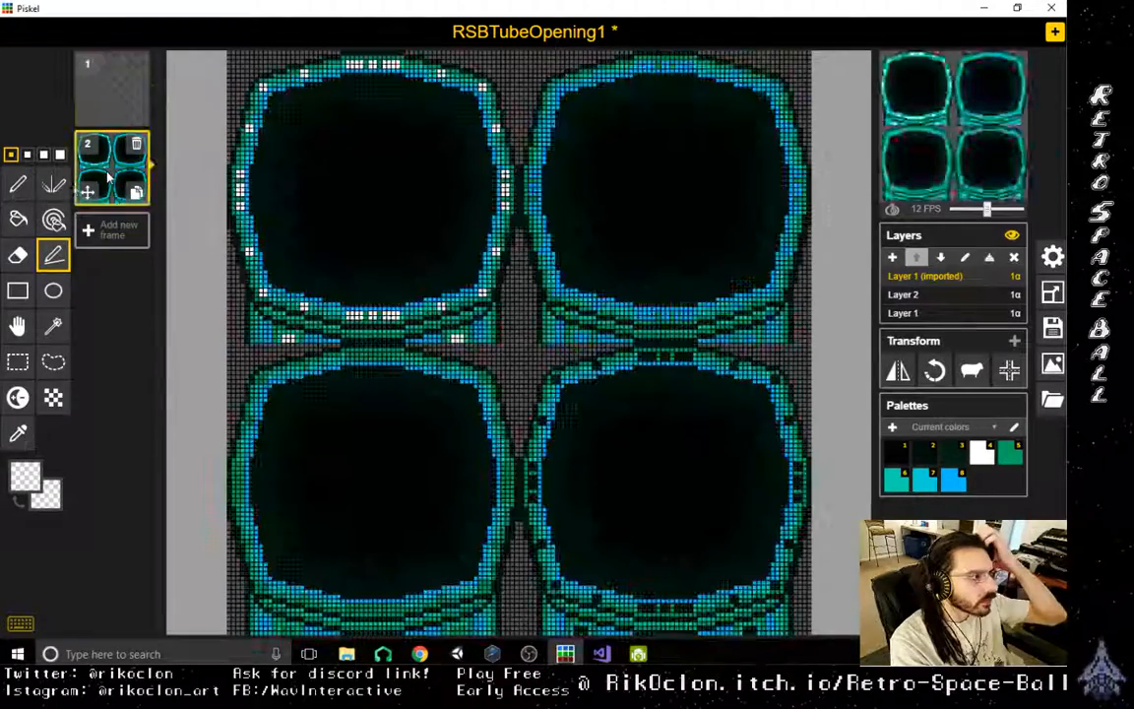
{"action": "left_click", "coordinate": [18, 361]}
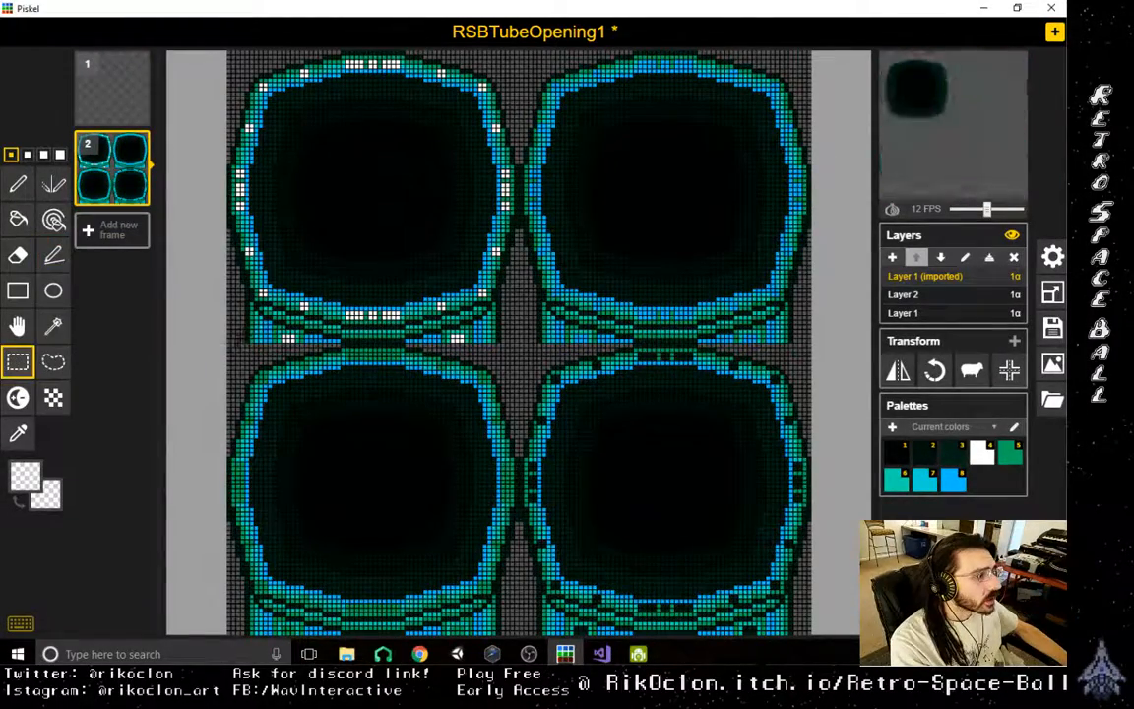
{"action": "left_click_drag", "start_coordinate": [226, 344], "coordinate": [812, 635]}
{"action": "key", "text": "Delete"}
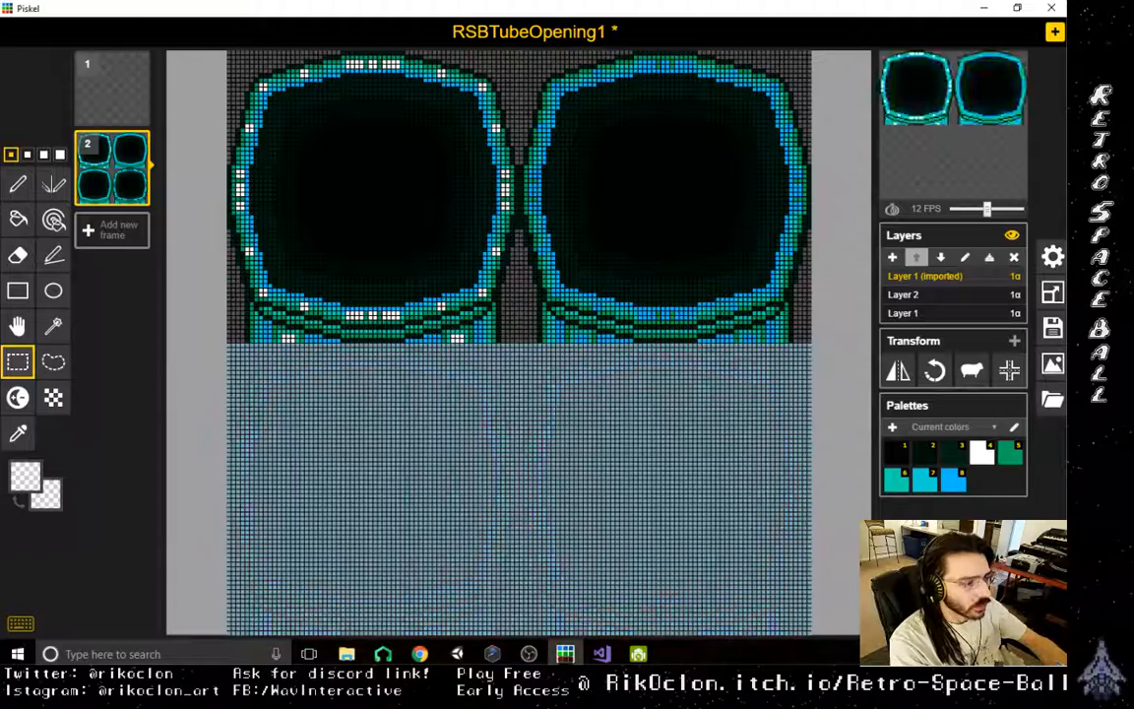
{"action": "left_click_drag", "start_coordinate": [521, 55], "coordinate": [813, 567]}
{"action": "key", "text": "Delete"}
{"action": "left_click", "coordinate": [358, 503]}
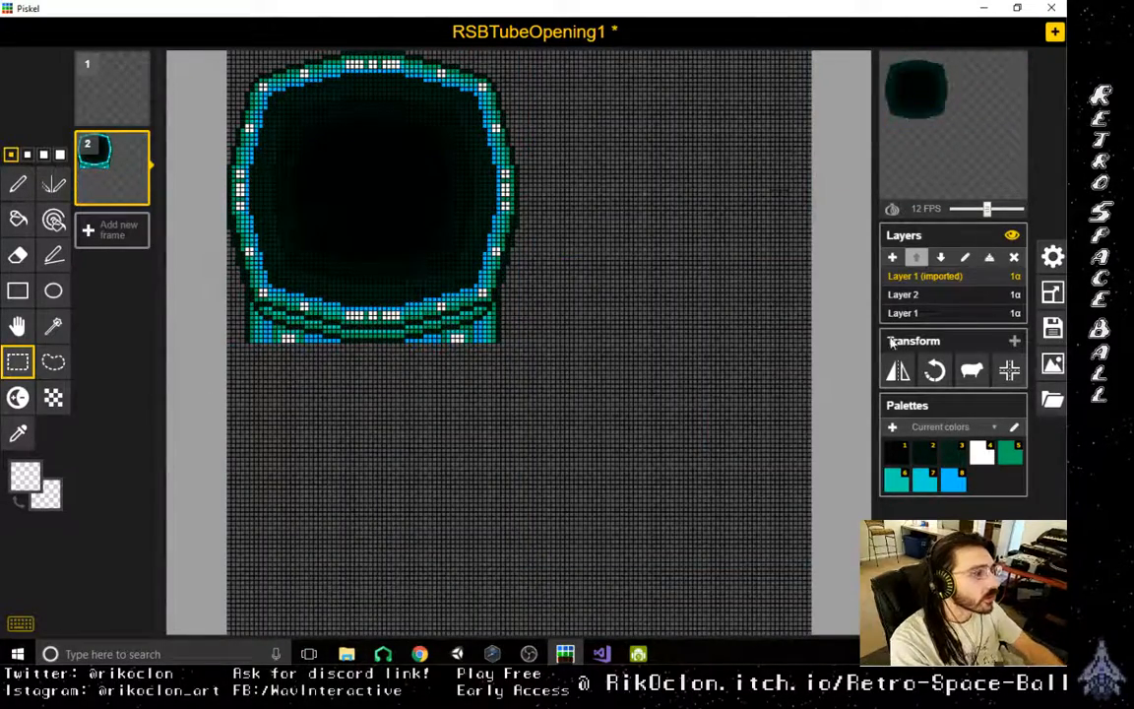
- Crop the canvas to 64×64 px using the top-left anchor, and select Layer 1 of frame 1
{"action": "left_click", "coordinate": [1054, 295]}
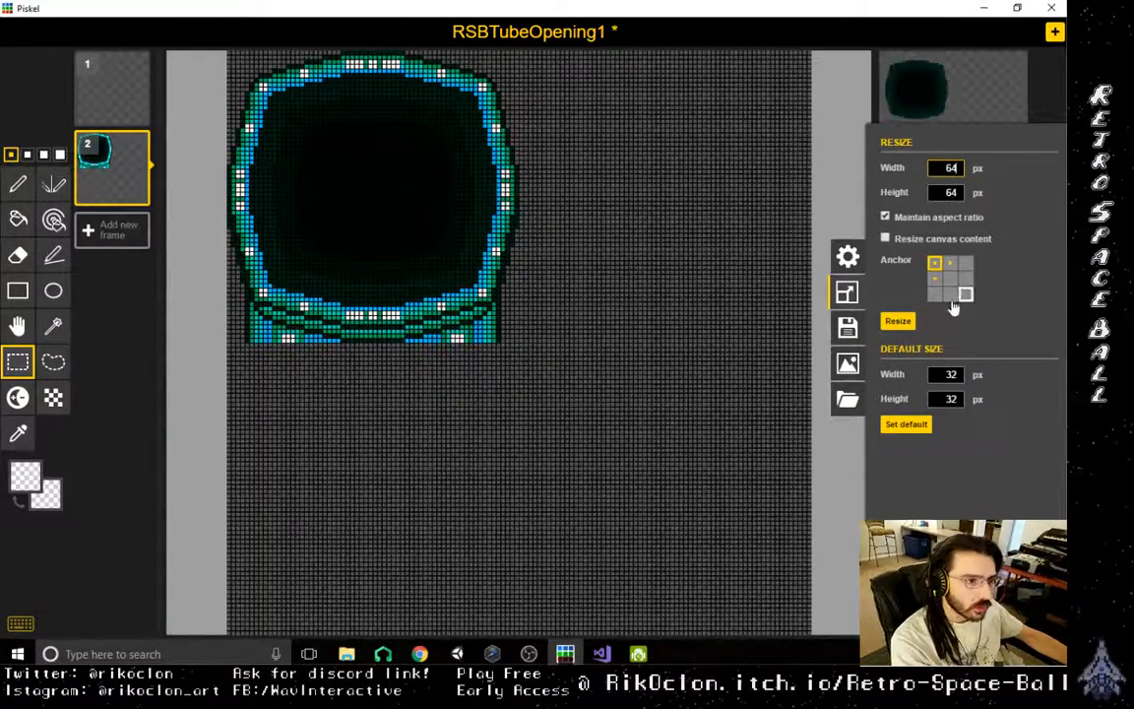
{"action": "left_click", "coordinate": [897, 321]}
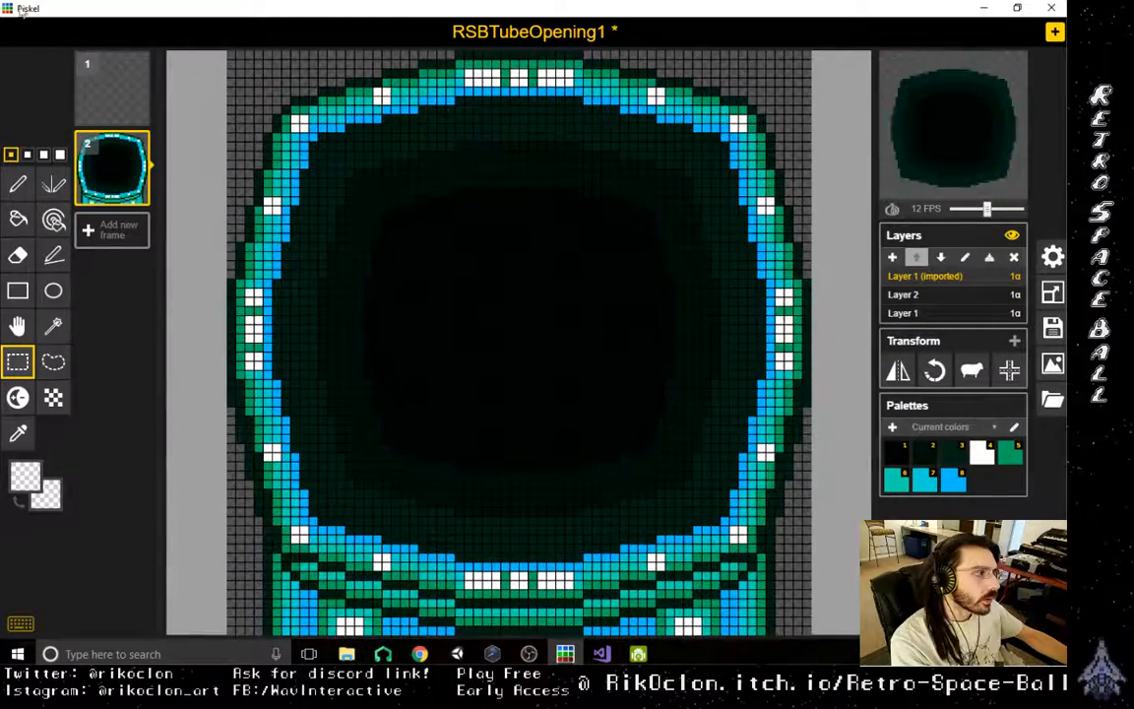
{"action": "left_click", "coordinate": [102, 69]}
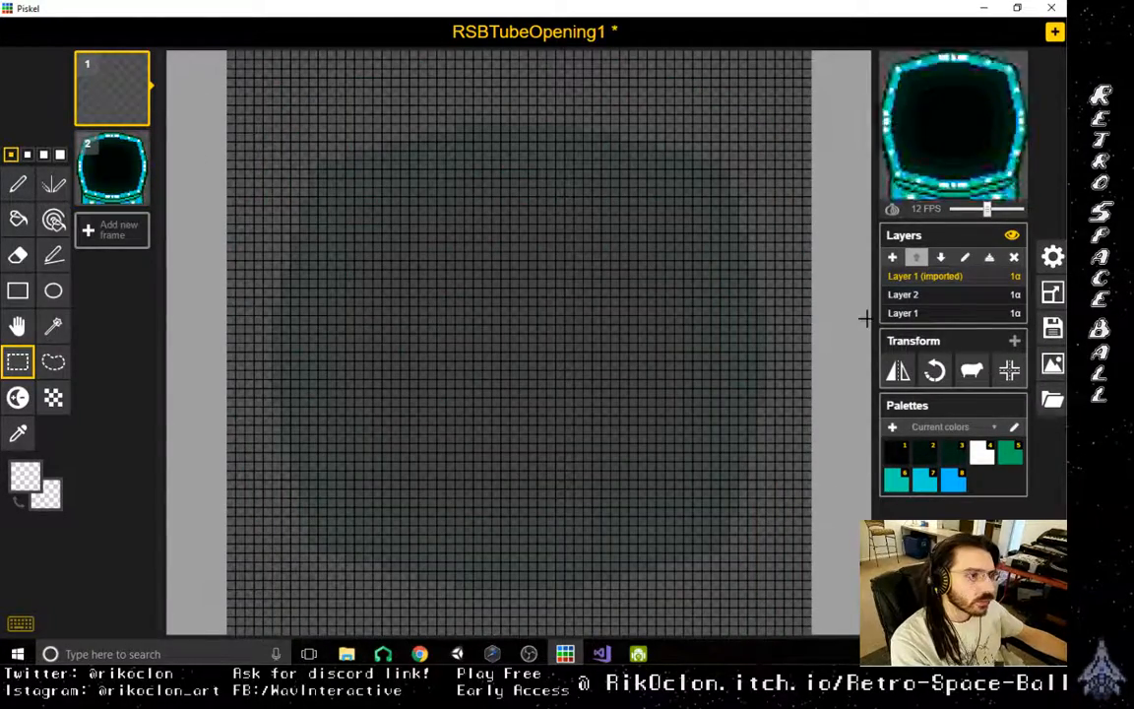
{"action": "left_click", "coordinate": [952, 313]}
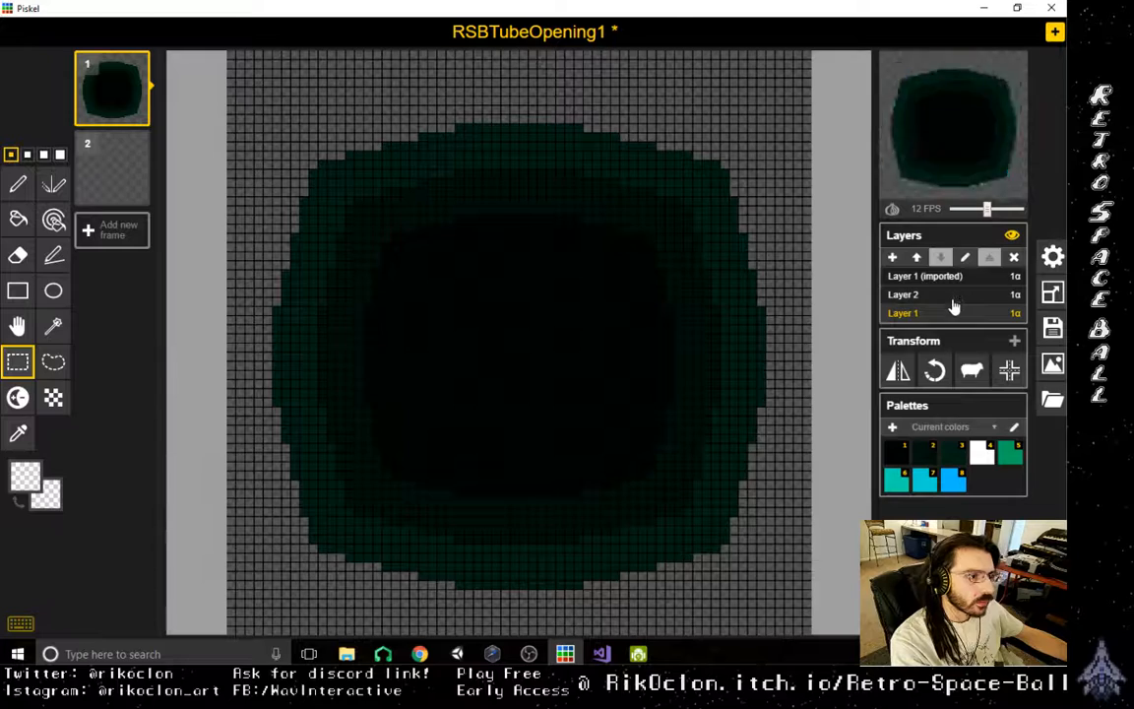
- Pick the bright blue from the tube opening's rim on frame 2's Layer 1 (imported) as the drawing colour
{"action": "left_click", "coordinate": [106, 180]}
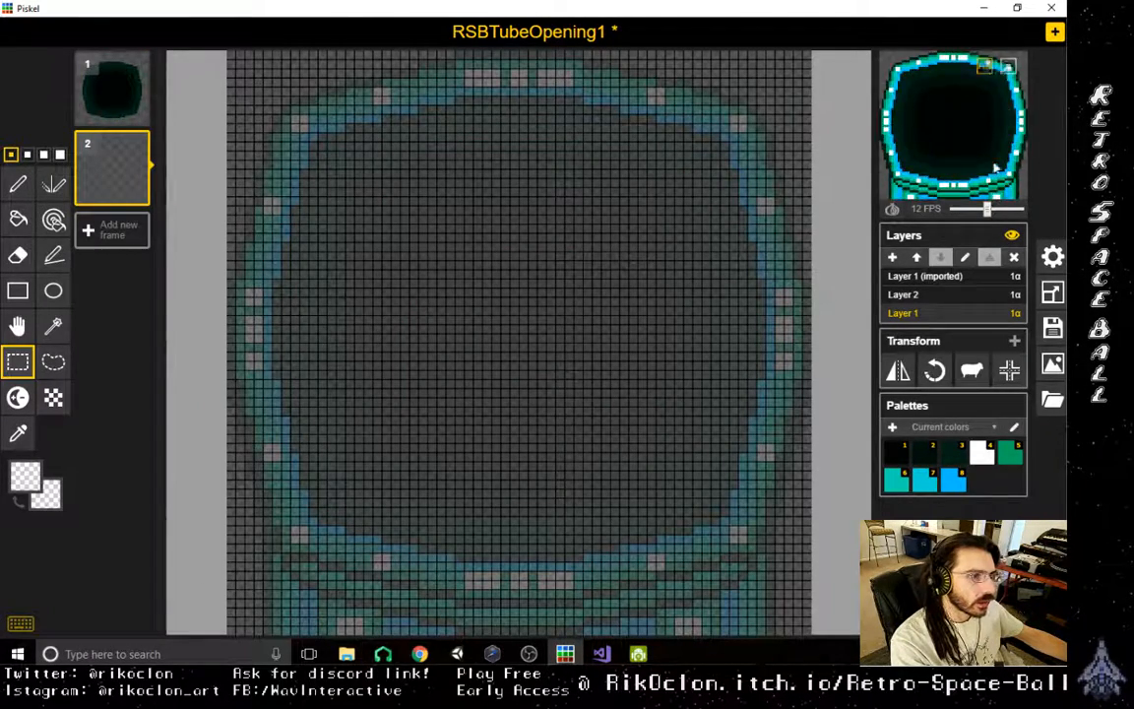
{"action": "left_click", "coordinate": [931, 294]}
{"action": "left_click", "coordinate": [926, 276]}
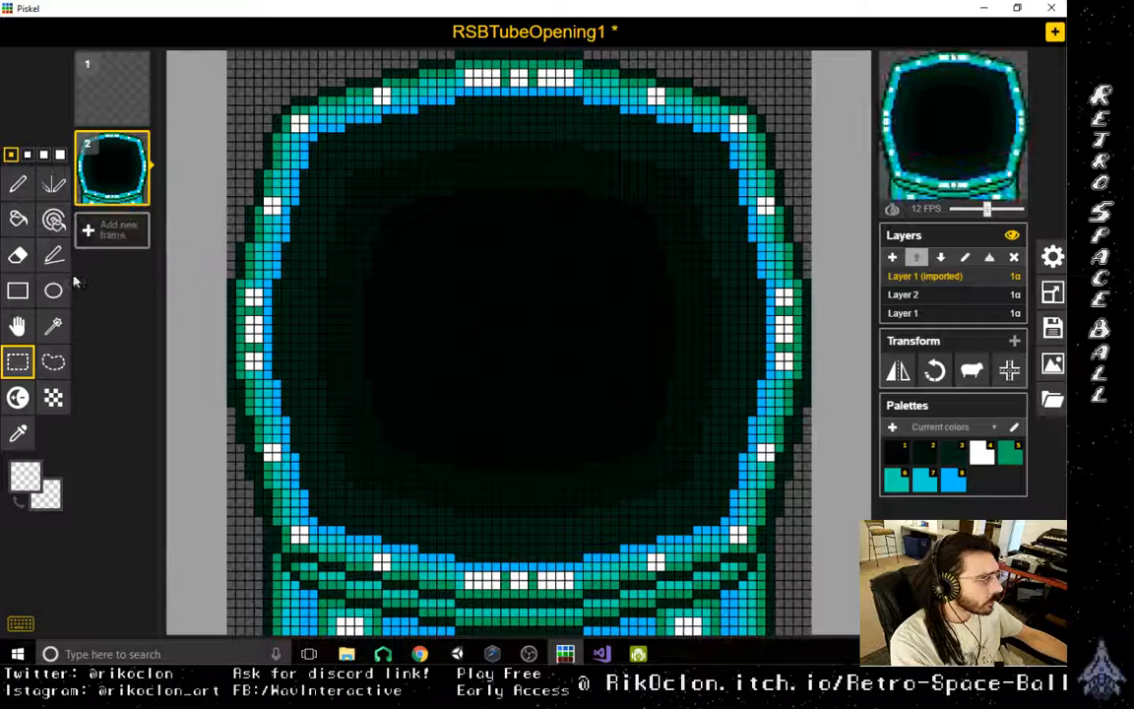
{"action": "key", "text": "o"}
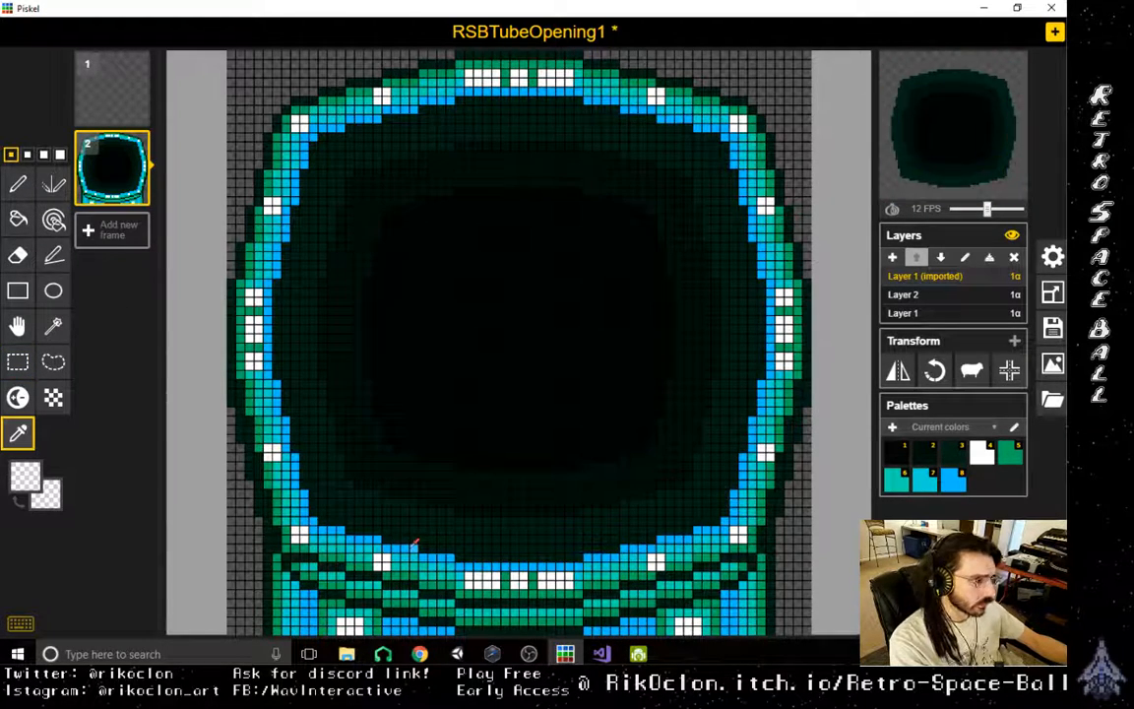
{"action": "left_click", "coordinate": [418, 541]}
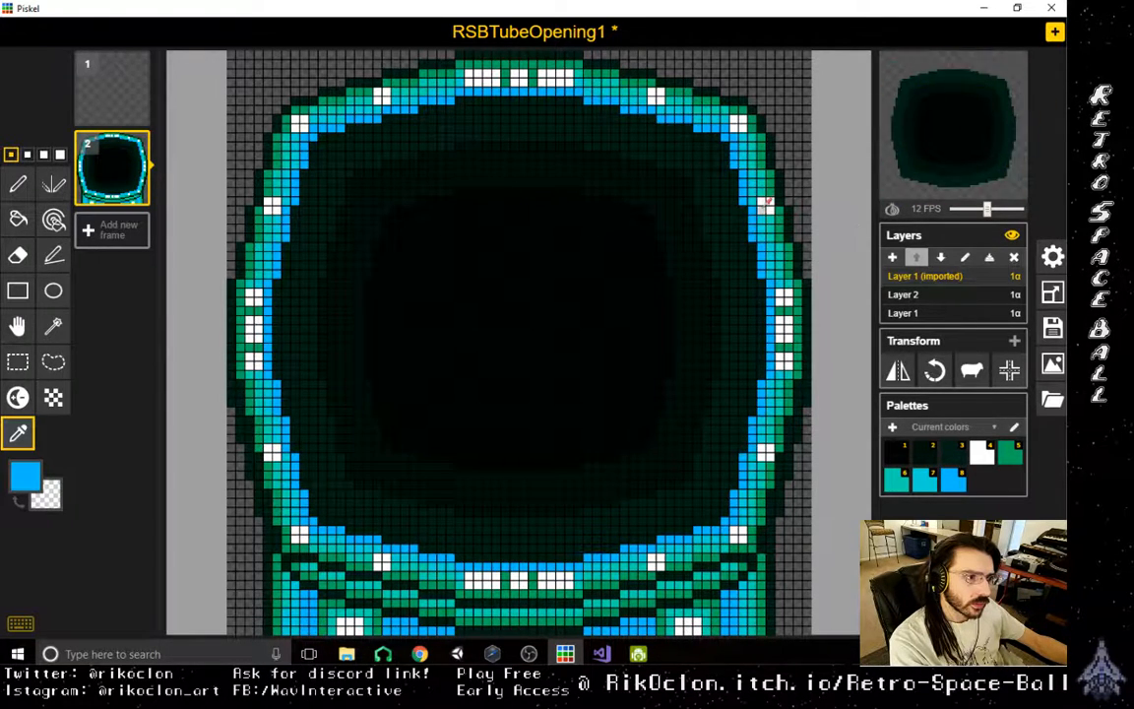
- Move the whole tube opening picture on Layer 1 (imported) from frame 2 into frame 1 and delete frame 2
{"action": "left_click", "coordinate": [960, 297]}
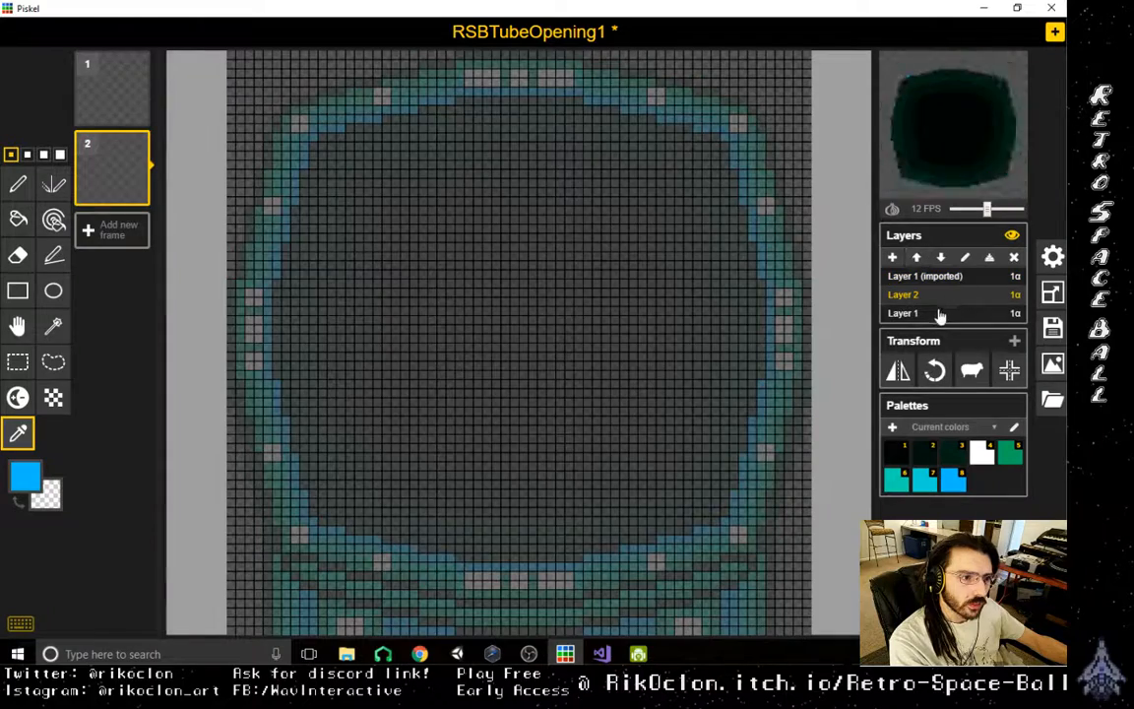
{"action": "left_click", "coordinate": [106, 118]}
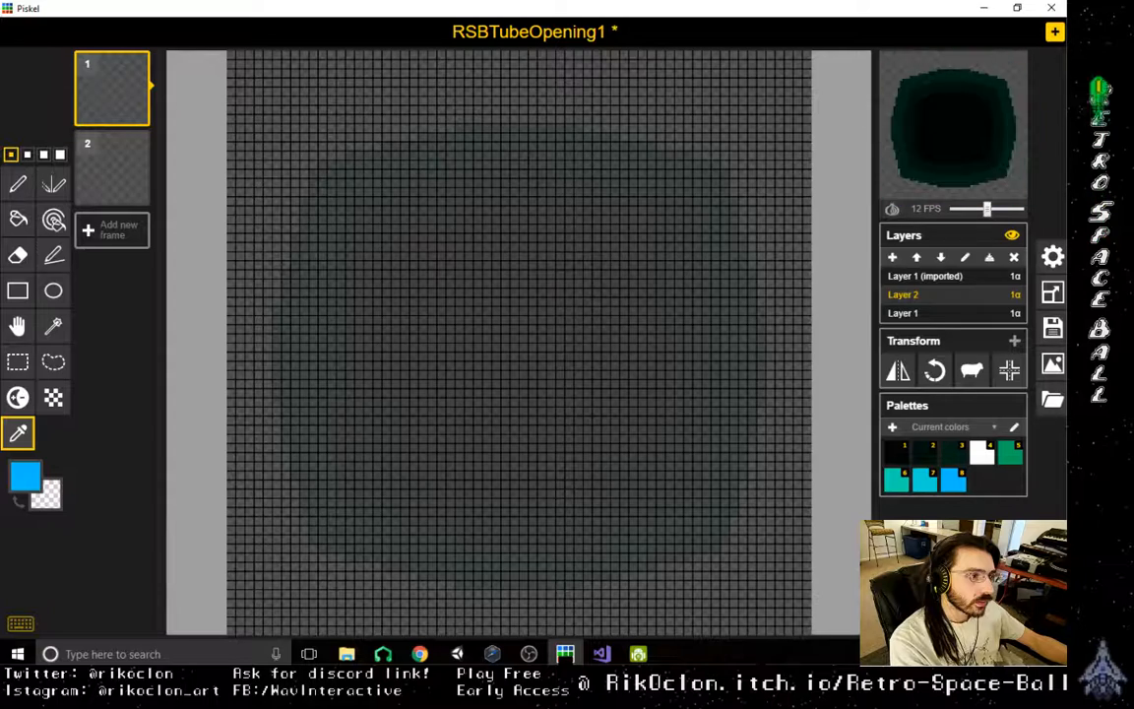
{"action": "left_click", "coordinate": [96, 184]}
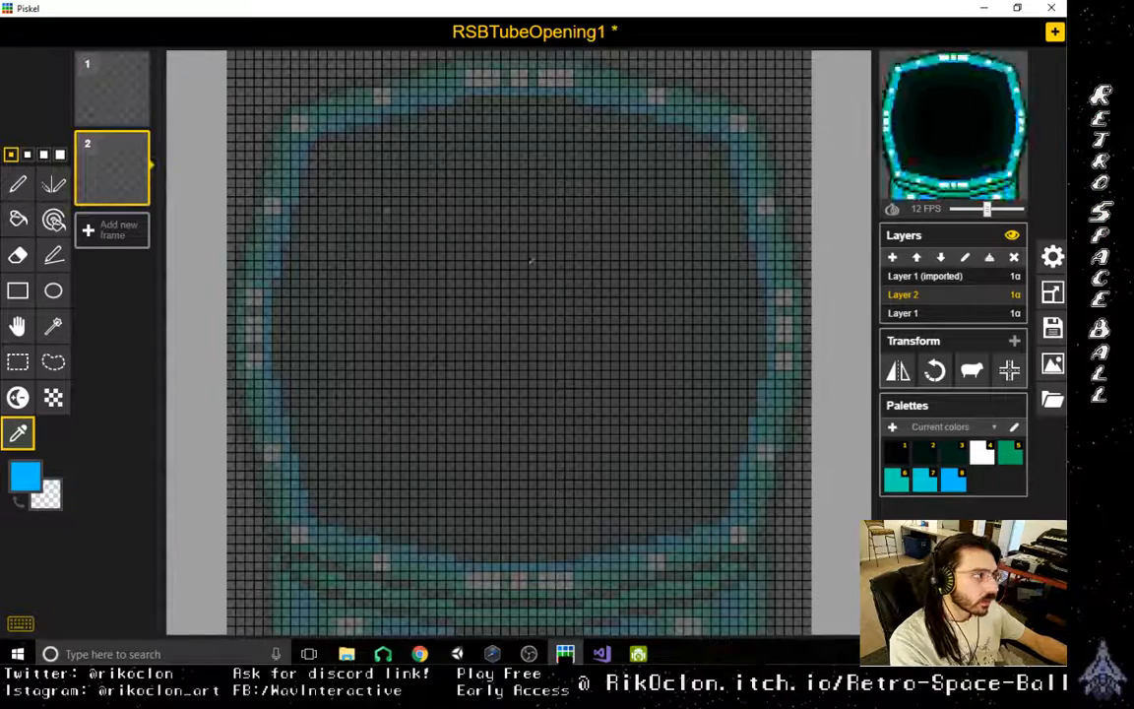
{"action": "left_click", "coordinate": [18, 361]}
{"action": "left_click", "coordinate": [968, 313]}
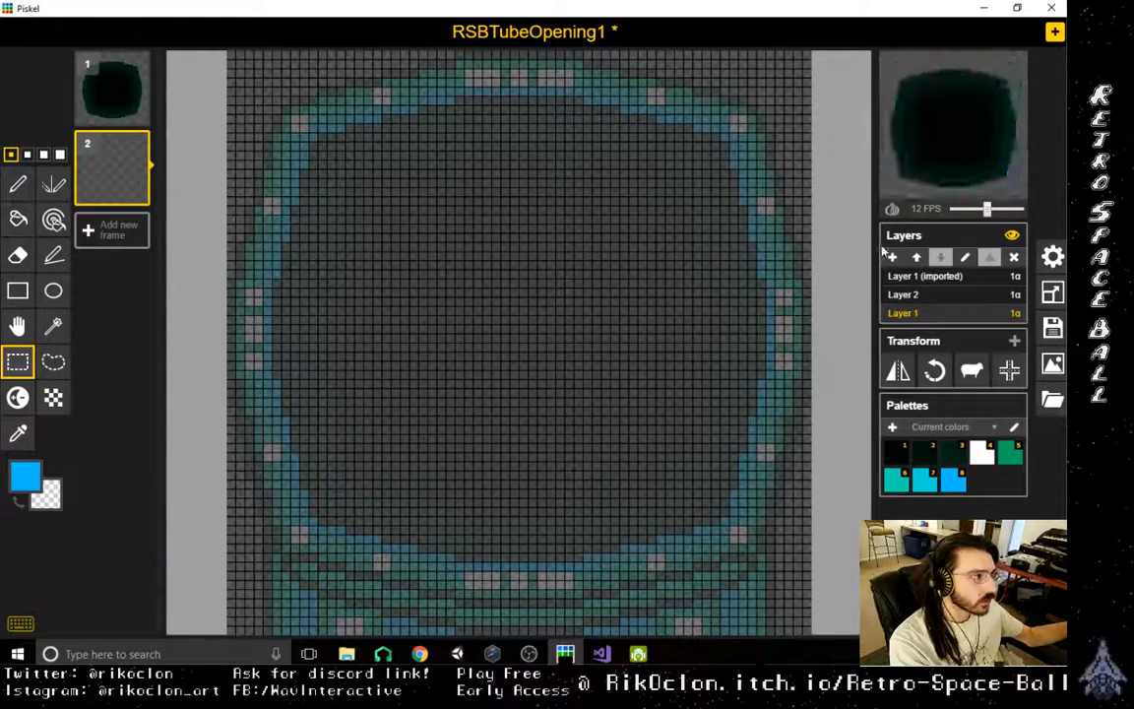
{"action": "left_click", "coordinate": [972, 284]}
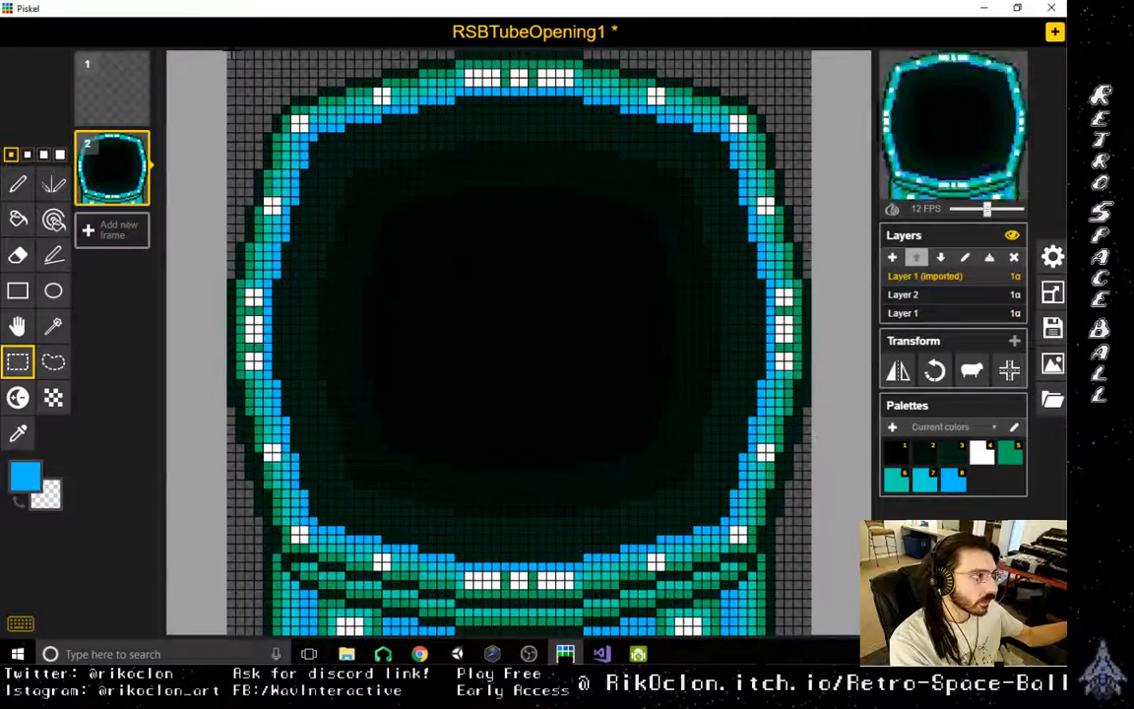
{"action": "left_click_drag", "start_coordinate": [230, 55], "coordinate": [811, 635]}
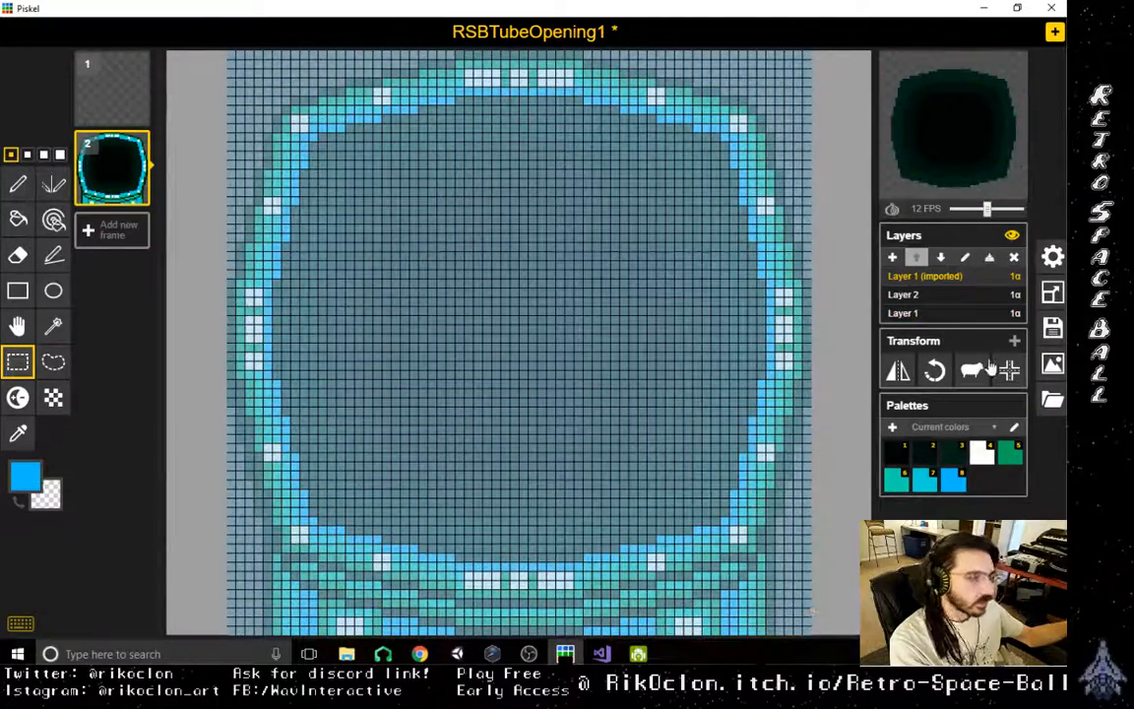
{"action": "key", "text": "Delete"}
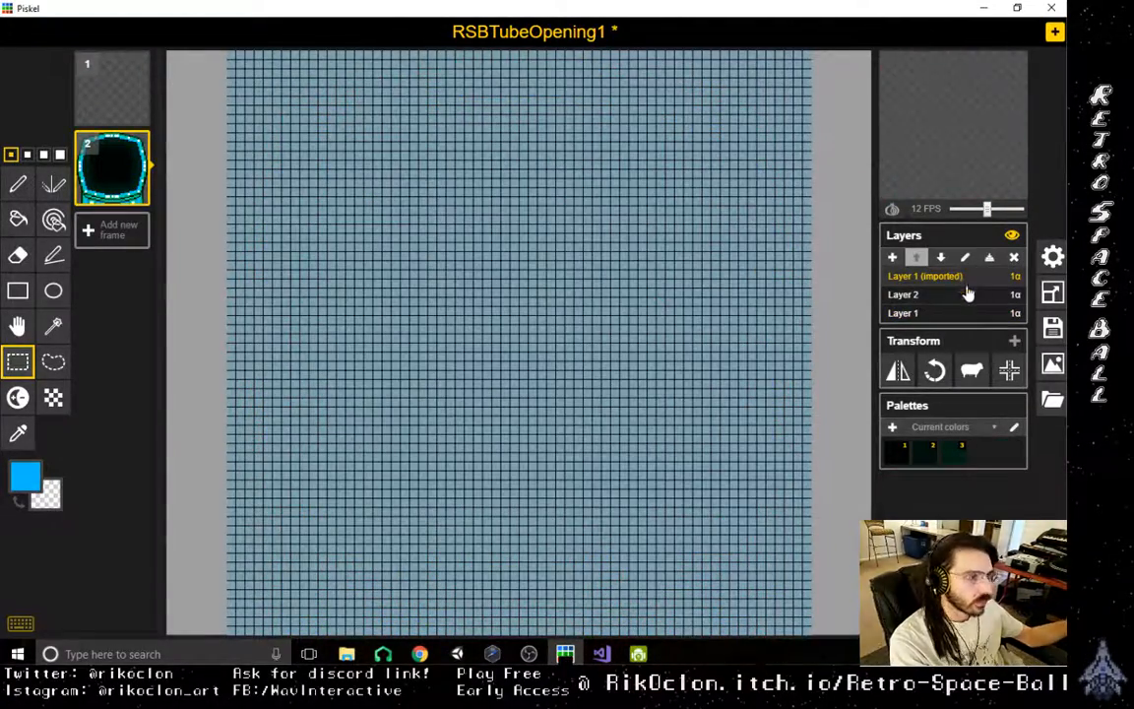
{"action": "key", "text": "Up"}
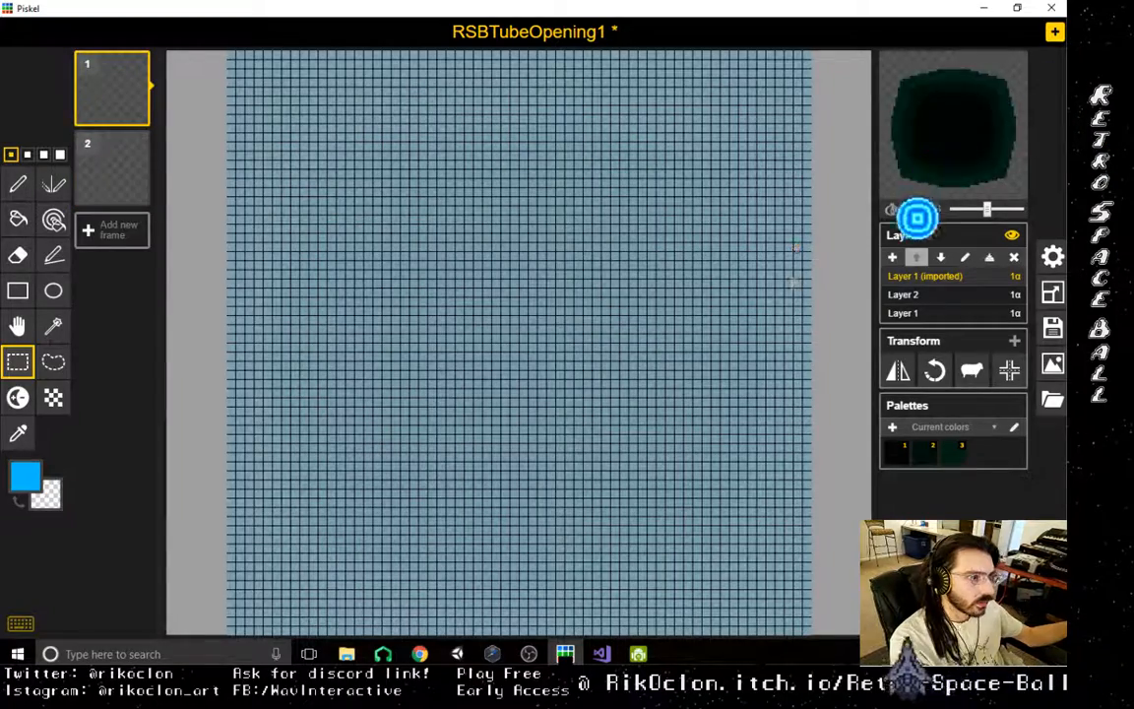
{"action": "key", "text": "ctrl+v"}
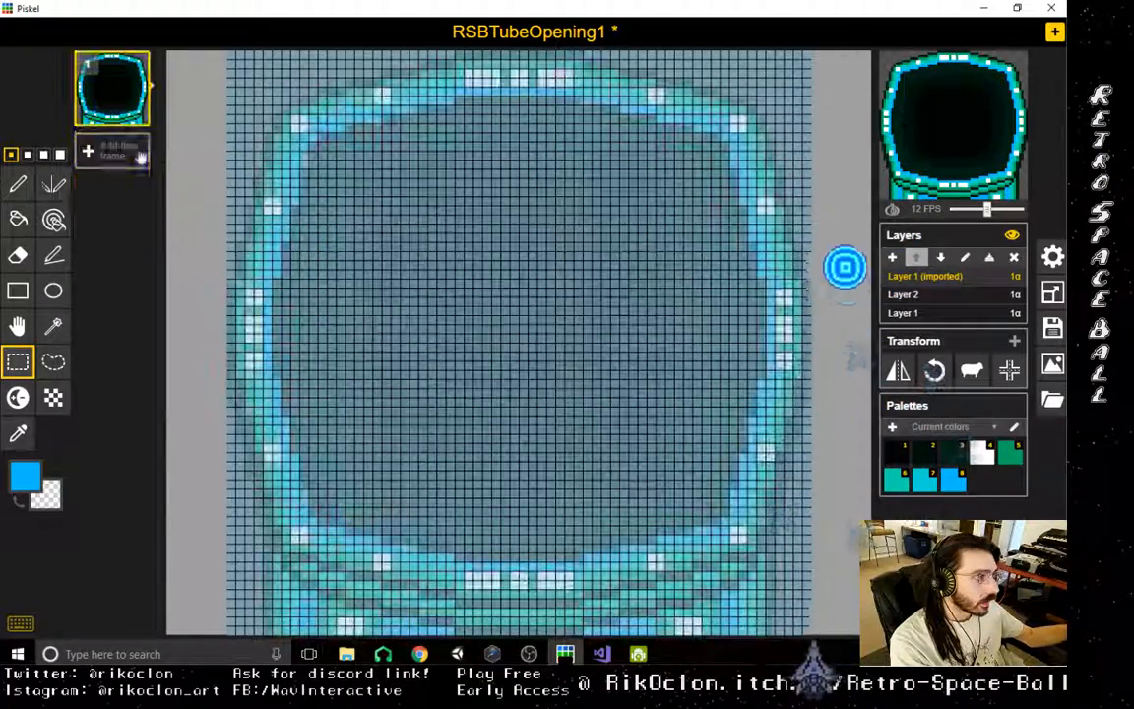
- Move Layer 1 (imported) to the bottom of the layer stack, below Layer 2 and Layer 1
{"action": "left_click", "coordinate": [925, 312]}
{"action": "left_click", "coordinate": [935, 294]}
{"action": "left_click", "coordinate": [938, 277]}
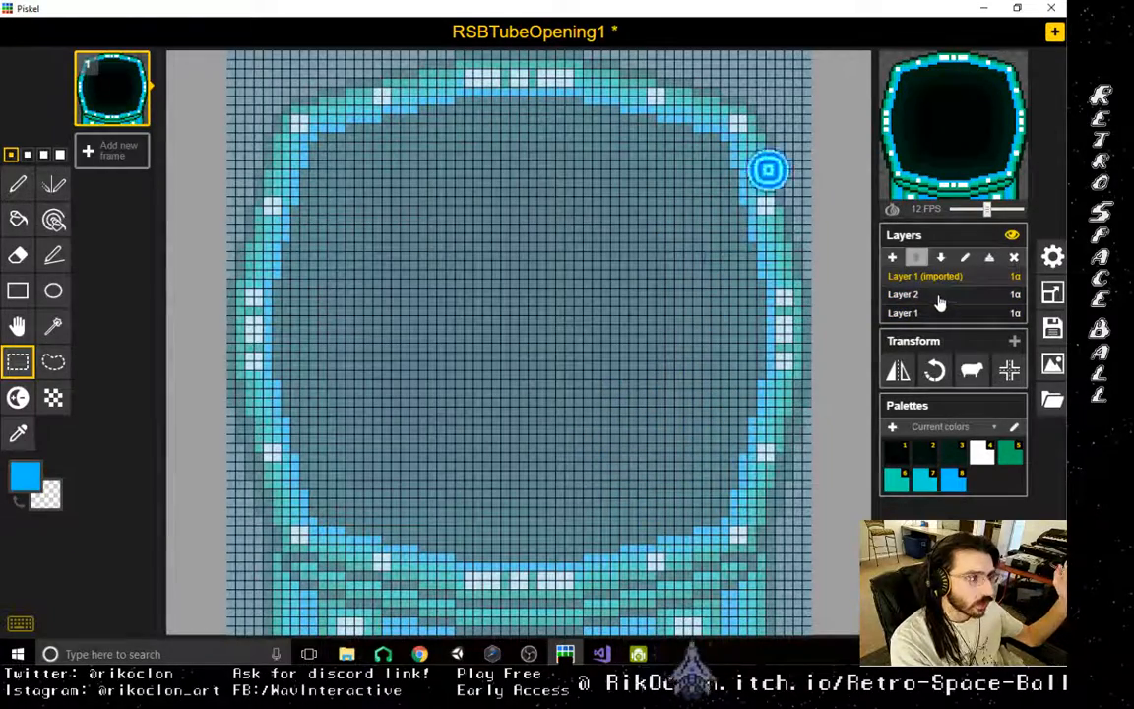
{"action": "left_click", "coordinate": [933, 294]}
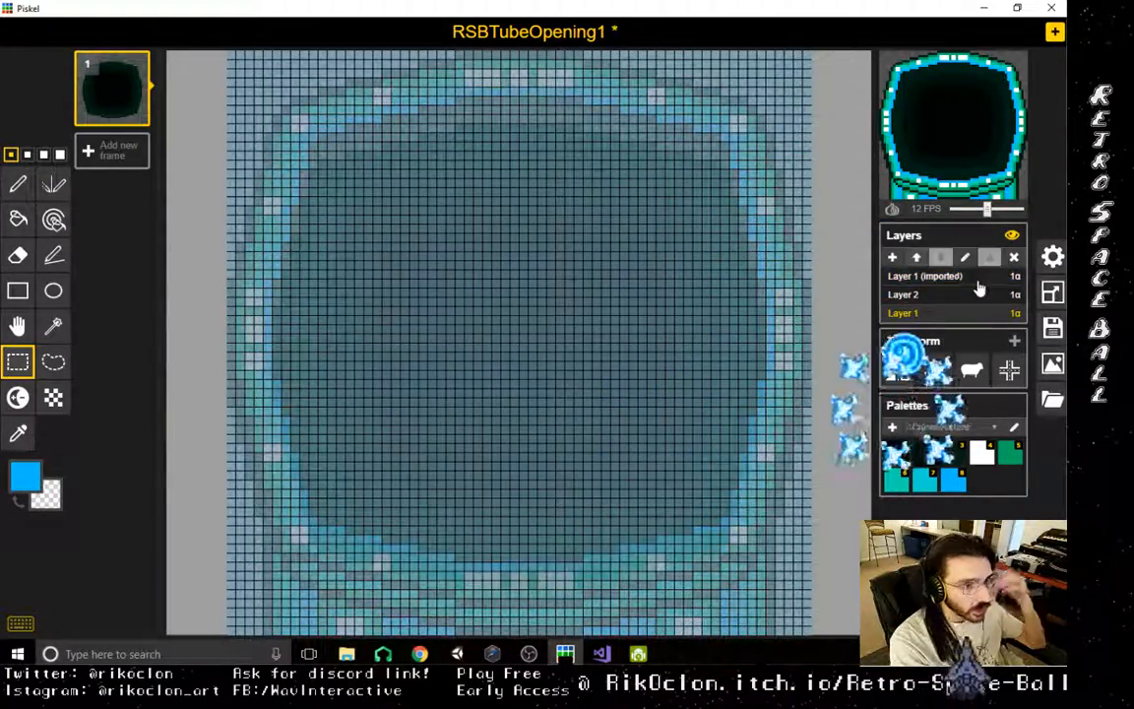
{"action": "left_click", "coordinate": [933, 276]}
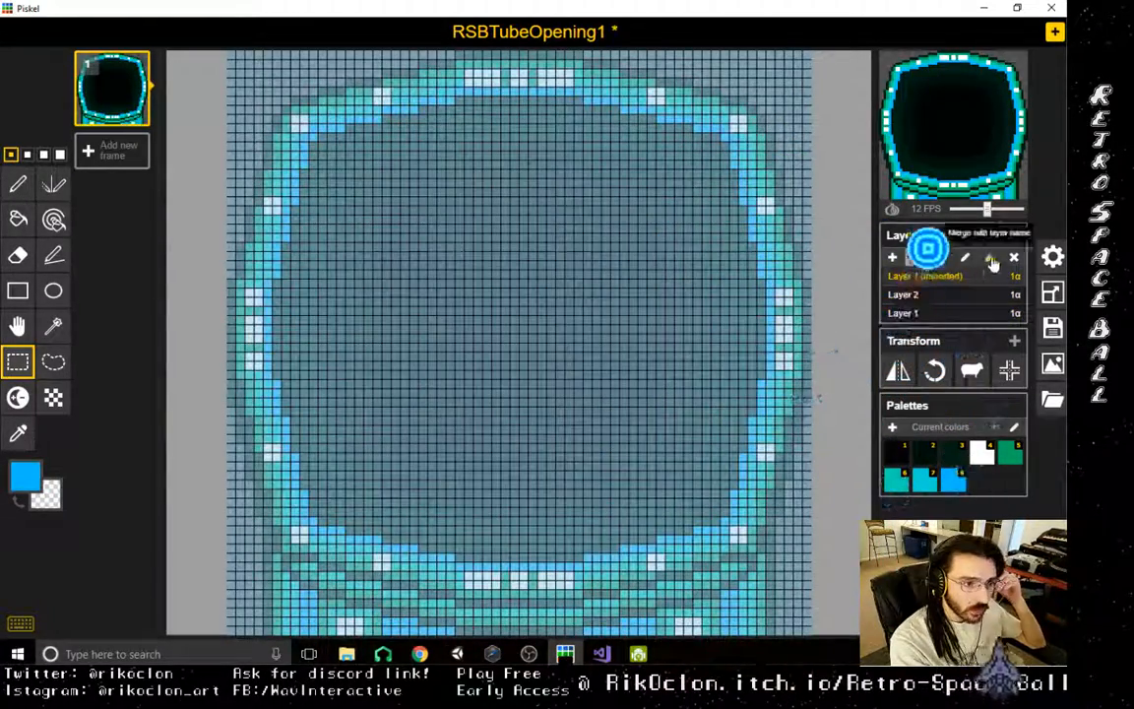
{"action": "left_click", "coordinate": [941, 258]}
{"action": "left_click", "coordinate": [942, 258]}
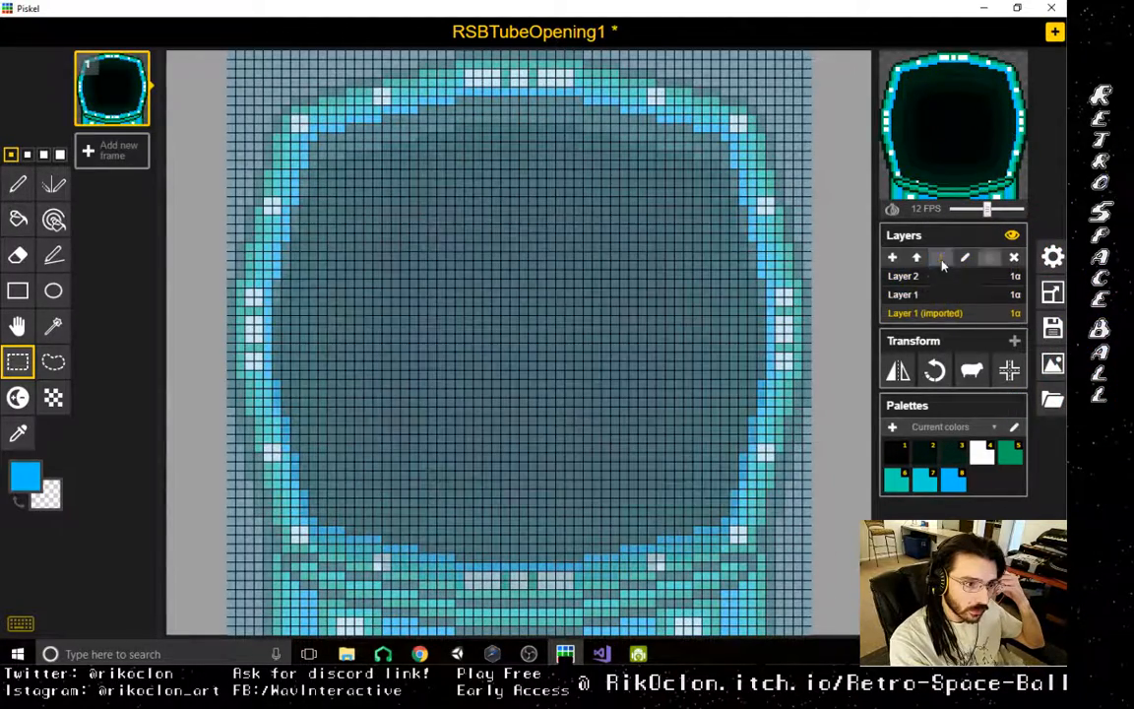
- Compare the contents of Layer 2, Layer 1 and Layer 1 (imported), leaving Layer 1 active
{"action": "left_click", "coordinate": [951, 278]}
{"action": "left_click", "coordinate": [955, 296]}
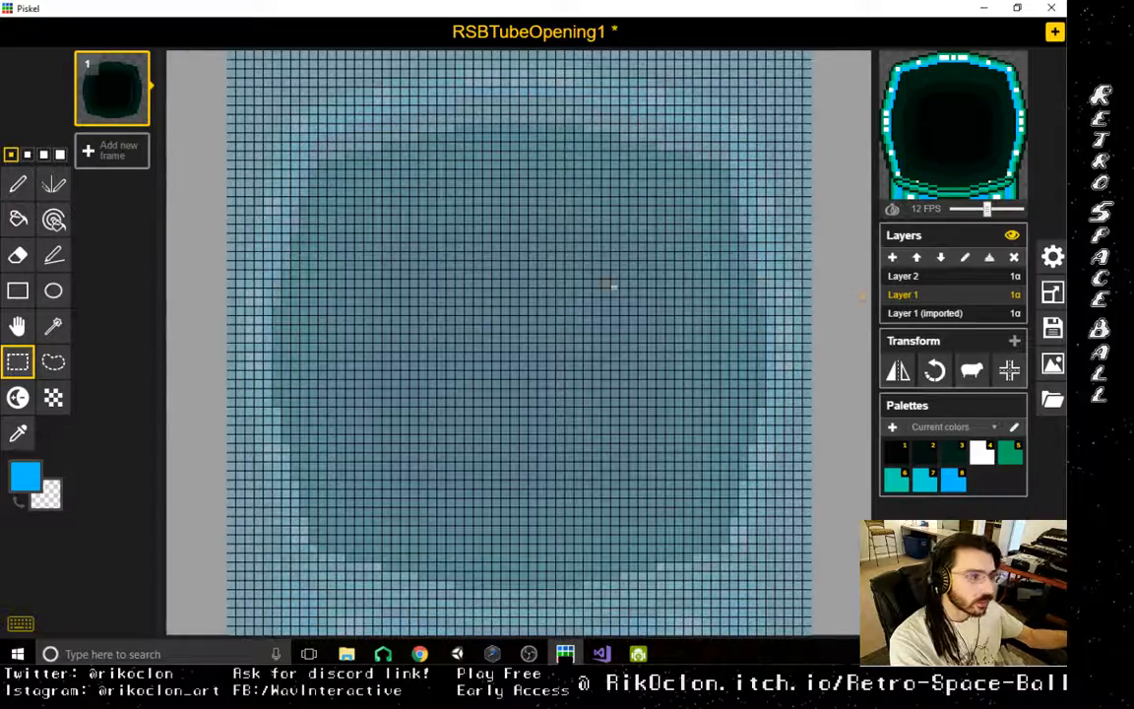
{"action": "left_click", "coordinate": [904, 276]}
{"action": "left_click", "coordinate": [925, 295]}
{"action": "left_click", "coordinate": [916, 277]}
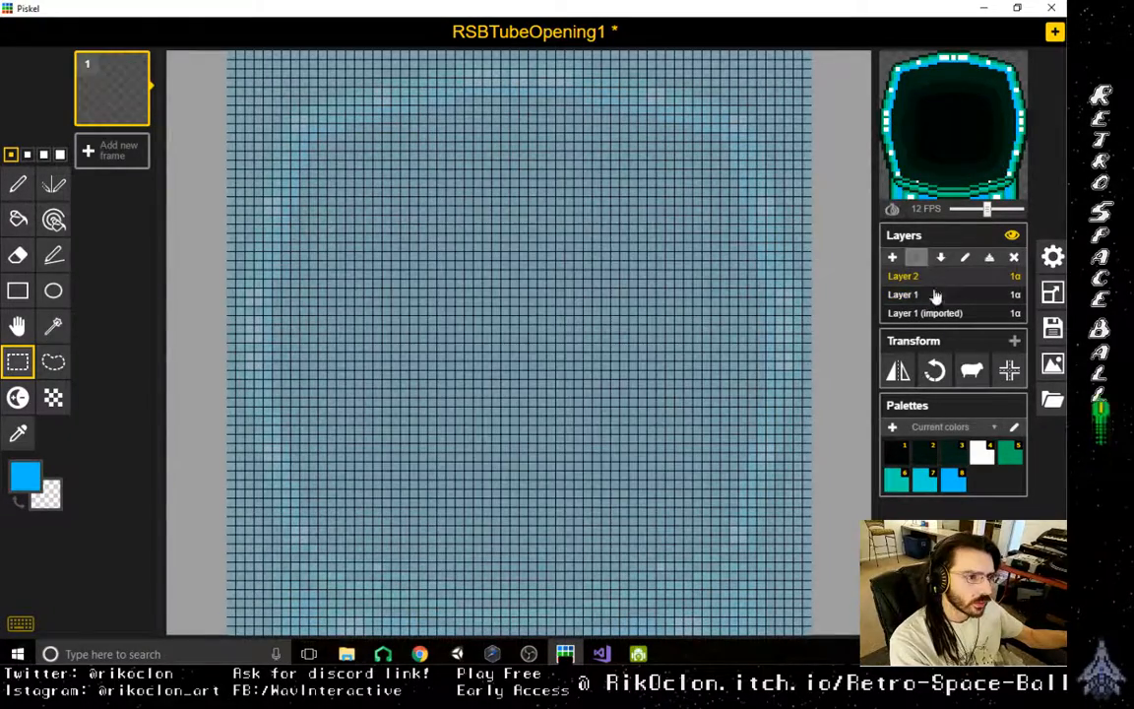
{"action": "left_click", "coordinate": [932, 296]}
{"action": "left_click", "coordinate": [943, 311]}
{"action": "left_click", "coordinate": [943, 295]}
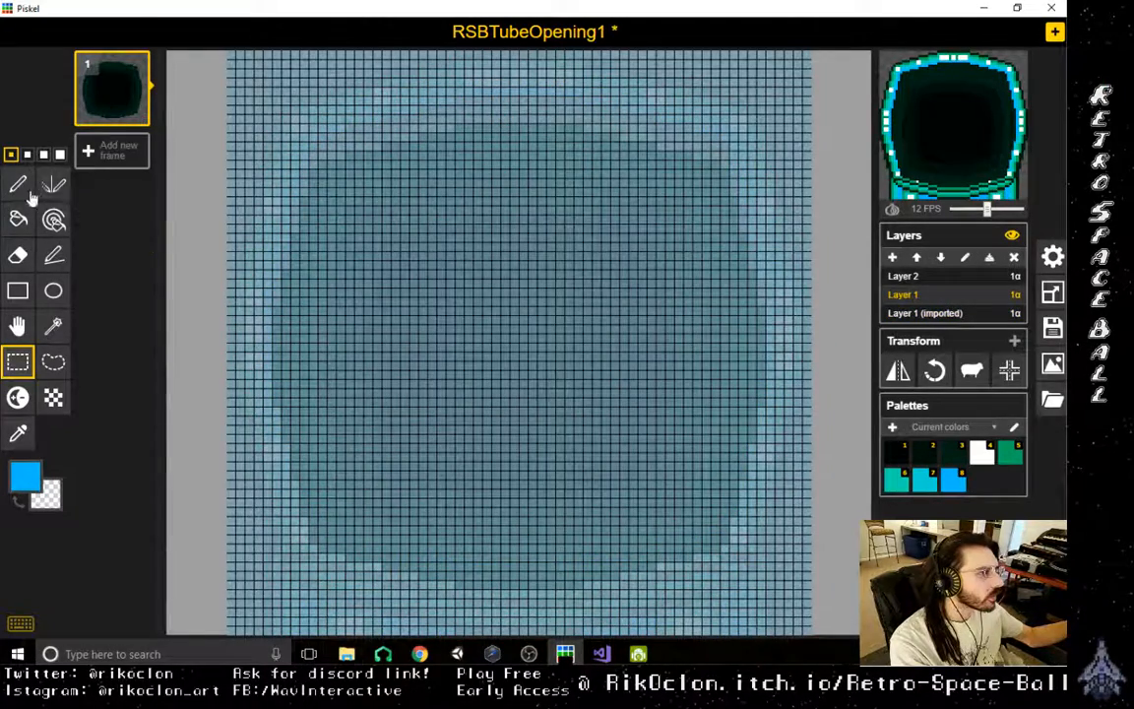
- Try outlining a blue diagonal bar across the dark interior on Layer 1, from its upper-left to its lower-right corner, with the Stroke tool
{"action": "left_click", "coordinate": [18, 184]}
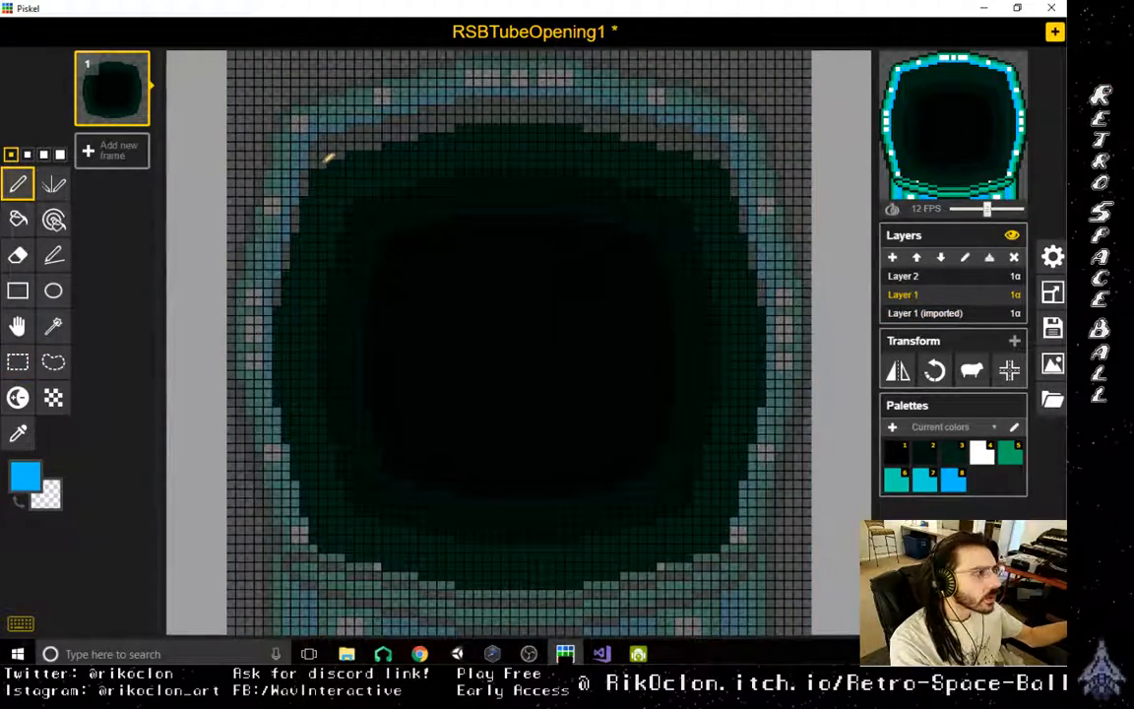
{"action": "left_click", "coordinate": [53, 254]}
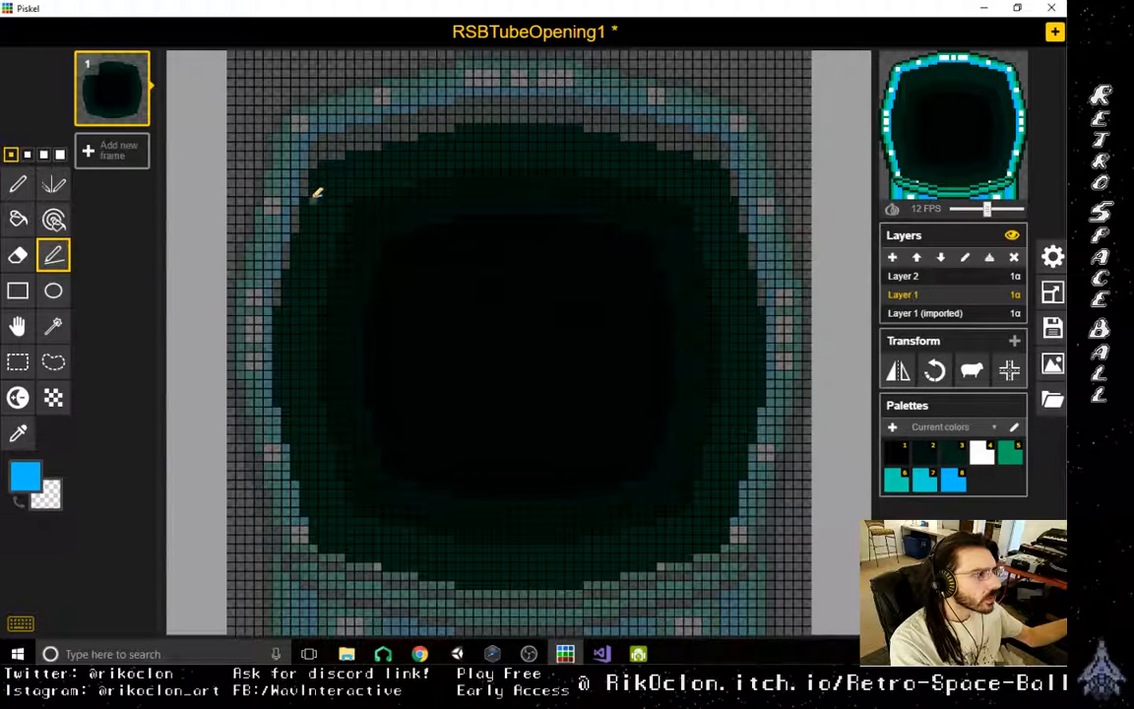
{"action": "mouse_move", "coordinate": [316, 194]}
{"action": "left_mouse_down"}
{"action": "mouse_move", "coordinate": [536, 362]}
{"action": "mouse_move", "coordinate": [653, 518]}
{"action": "mouse_move", "coordinate": [694, 541]}
{"action": "mouse_move", "coordinate": [659, 559]}
{"action": "mouse_move", "coordinate": [674, 556]}
{"action": "left_mouse_up"}
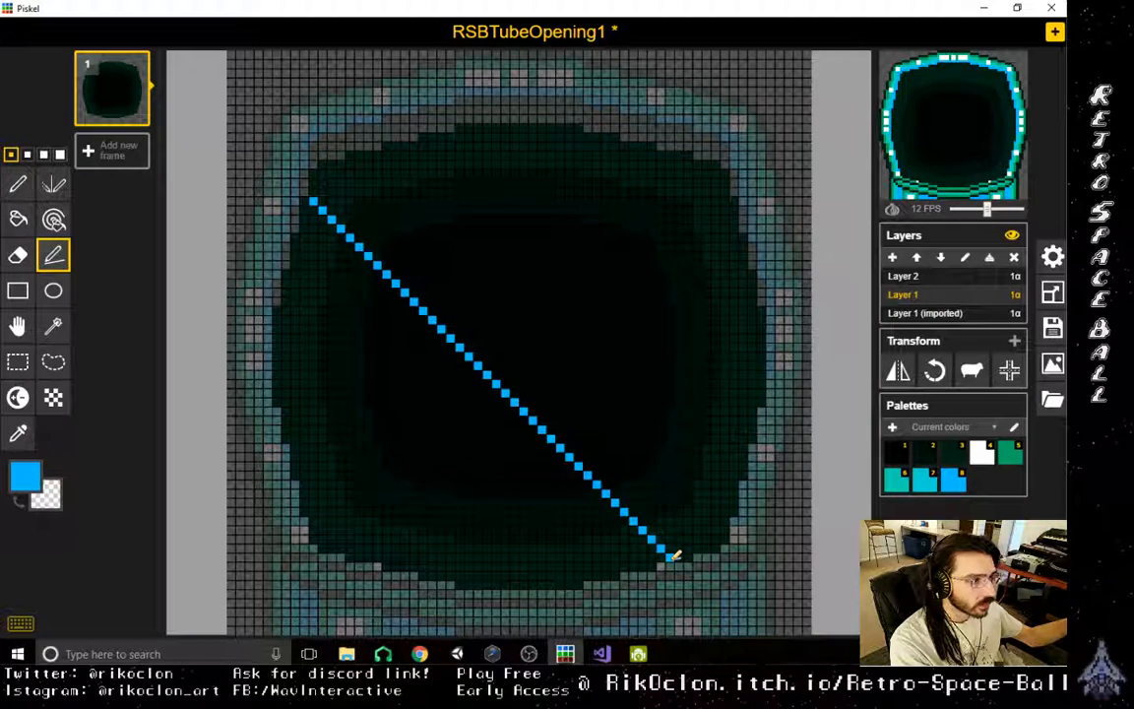
{"action": "mouse_move", "coordinate": [671, 554]}
{"action": "left_mouse_down"}
{"action": "mouse_move", "coordinate": [656, 552]}
{"action": "mouse_move", "coordinate": [671, 550]}
{"action": "left_mouse_up"}
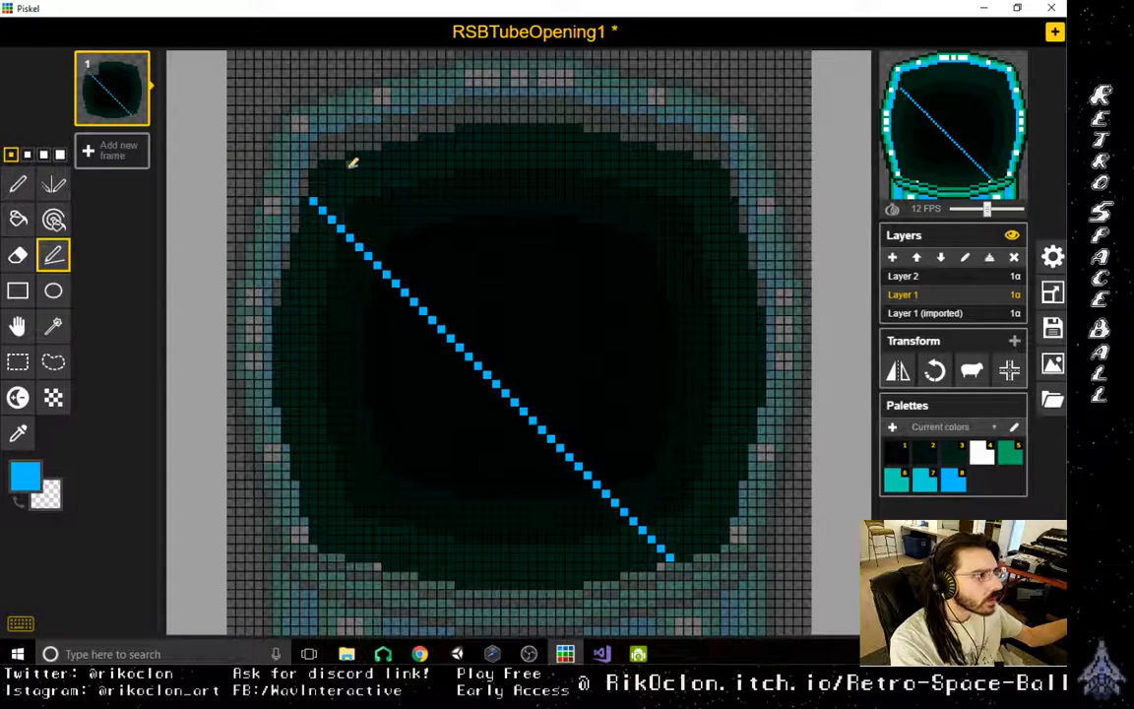
{"action": "mouse_move", "coordinate": [352, 164]}
{"action": "left_mouse_down"}
{"action": "mouse_move", "coordinate": [599, 392]}
{"action": "mouse_move", "coordinate": [747, 498]}
{"action": "mouse_move", "coordinate": [730, 510]}
{"action": "mouse_move", "coordinate": [725, 535]}
{"action": "left_mouse_up"}
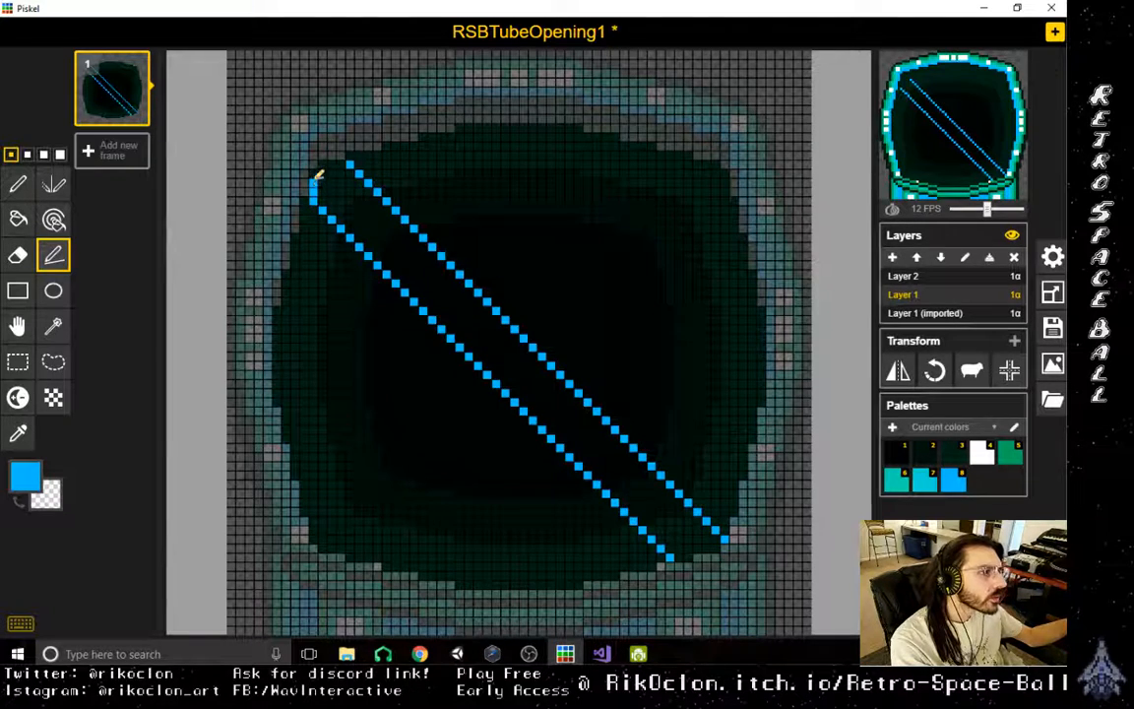
{"action": "left_click_drag", "start_coordinate": [314, 182], "coordinate": [341, 166]}
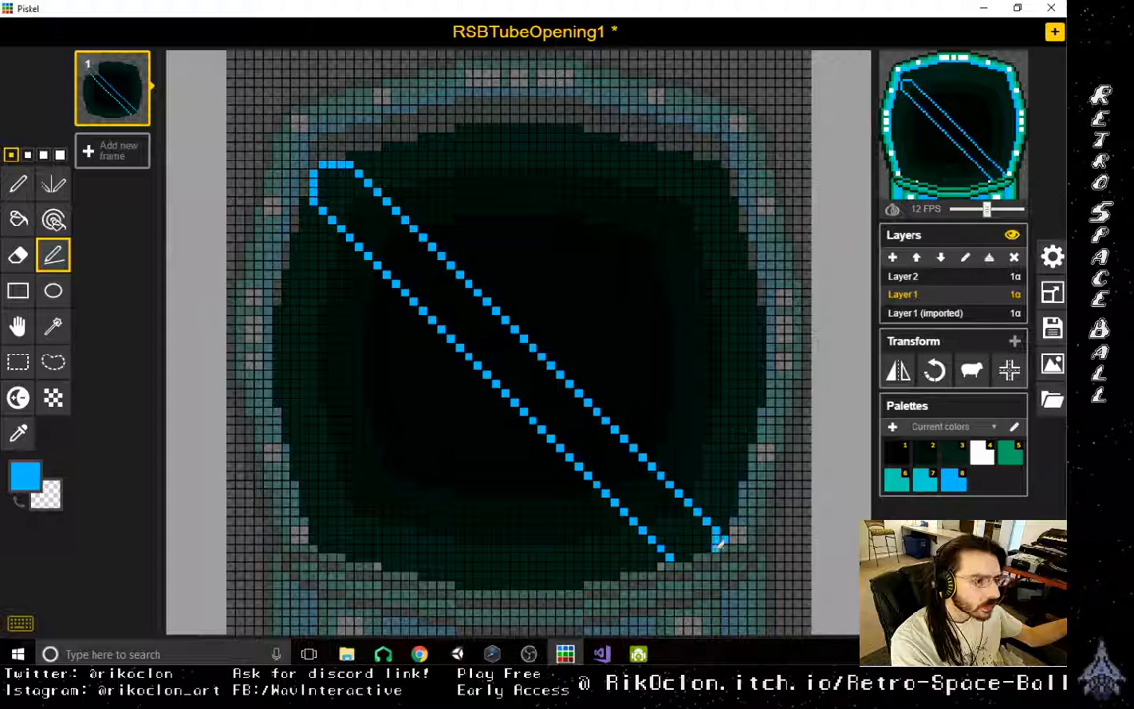
{"action": "left_click_drag", "start_coordinate": [718, 544], "coordinate": [674, 557]}
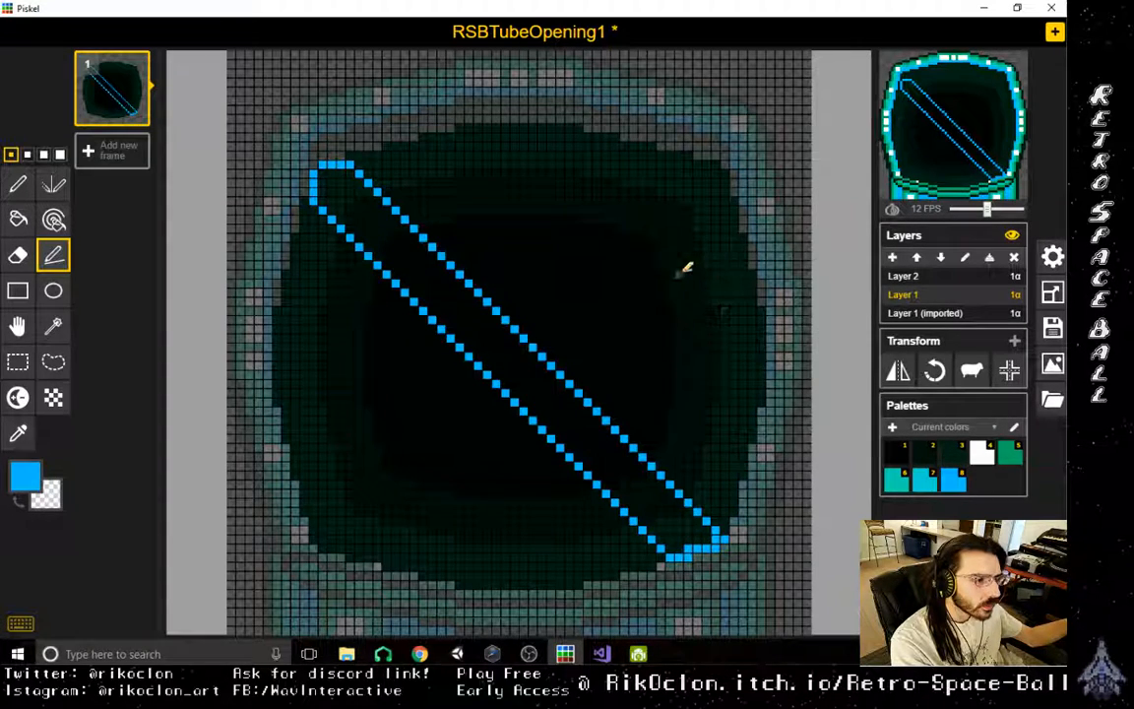
- Undo all the blue strokes of the diagonal bar outline on Layer 1
{"action": "scroll", "coordinate": [593, 327], "scroll_direction": "down", "scroll_amount": 5}
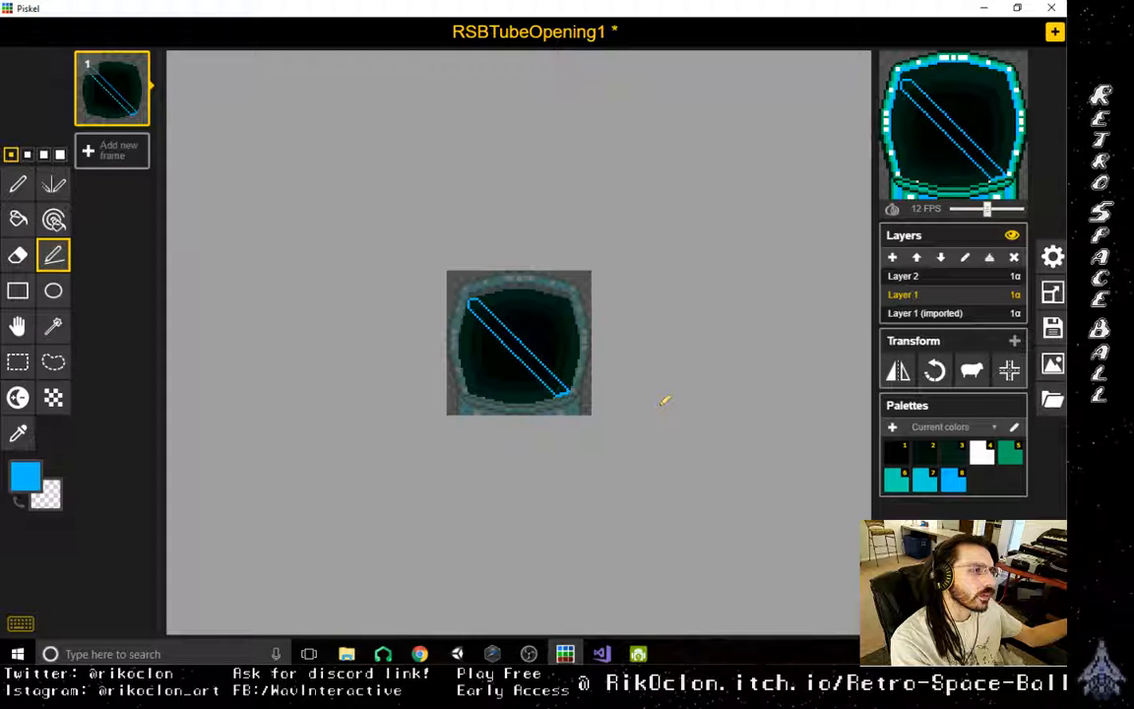
{"action": "scroll", "coordinate": [664, 400], "scroll_direction": "up", "scroll_amount": 3}
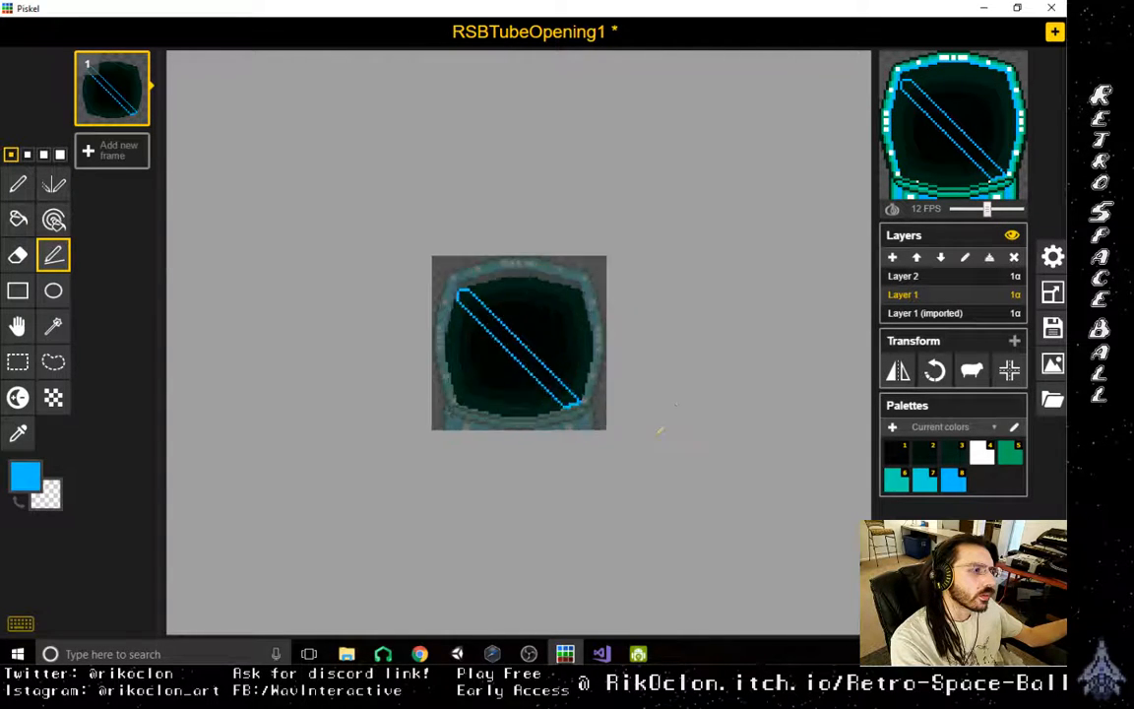
{"action": "scroll", "coordinate": [663, 455], "scroll_direction": "up", "scroll_amount": 2}
{"action": "scroll", "coordinate": [665, 455], "scroll_direction": "up", "scroll_amount": 1}
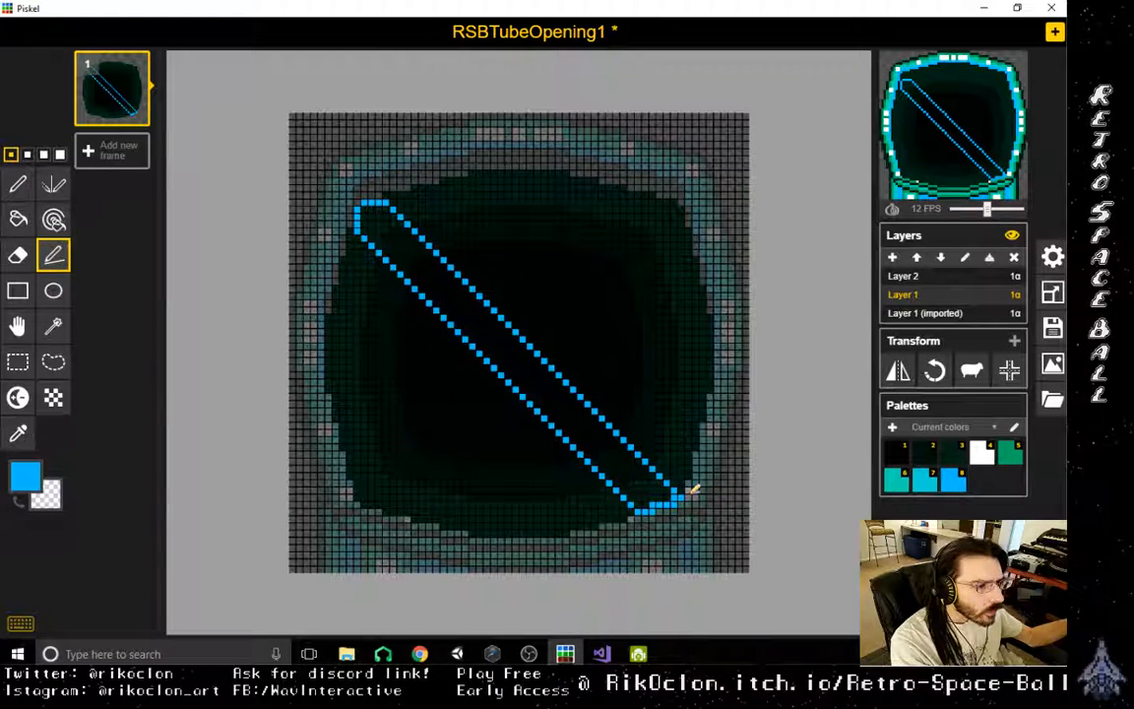
{"action": "key", "text": "ctrl+z"}
{"action": "key", "text": "ctrl+z"}
{"action": "key", "text": "ctrl+z"}
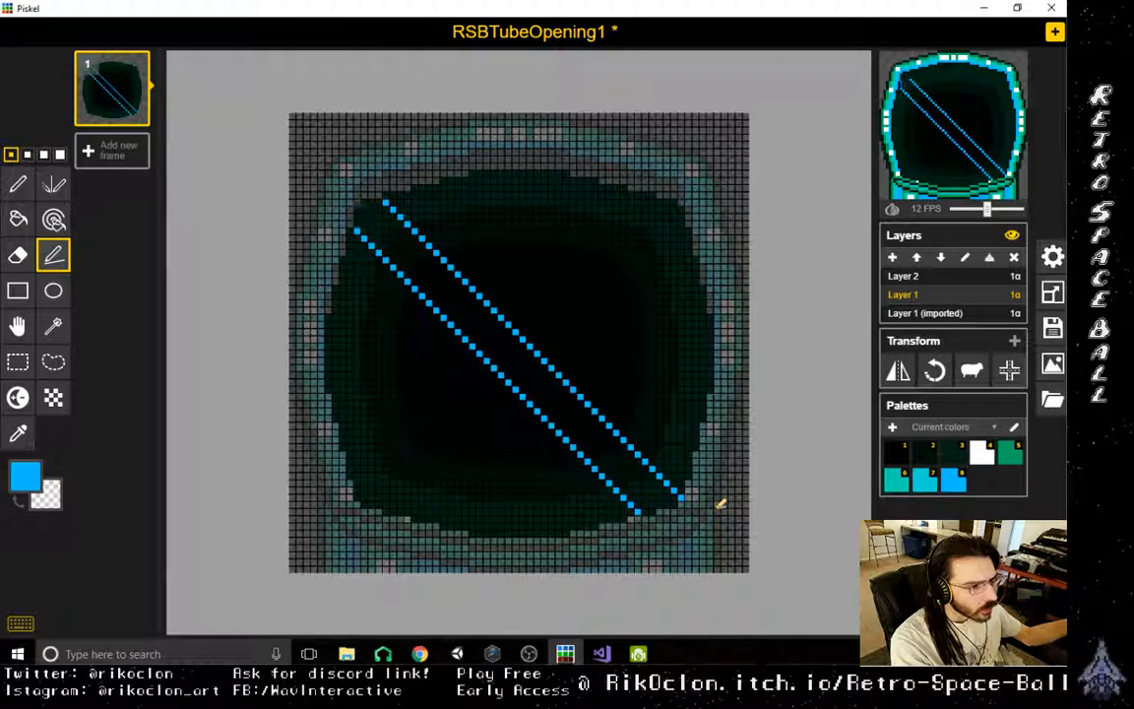
{"action": "key", "text": "ctrl+z"}
{"action": "key", "text": "ctrl+z"}
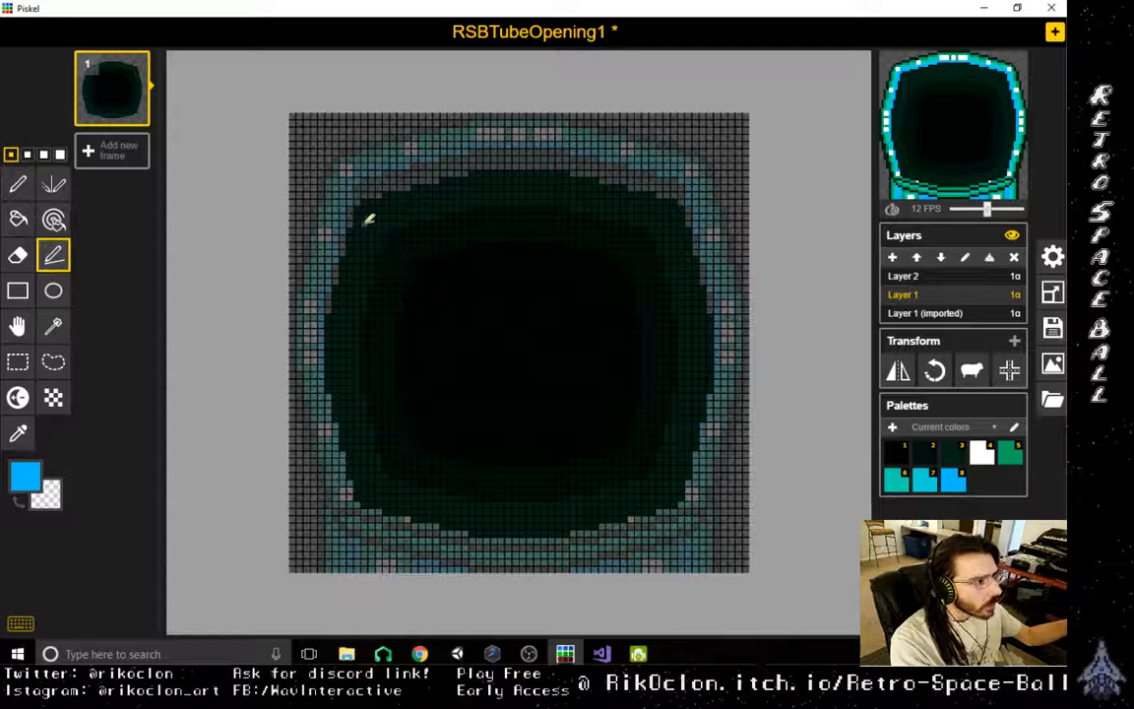
- Place blue marker pixels for the diagonal bar's ends, two at the interior's upper-left corner and two at its lower-right corner
{"action": "left_click", "coordinate": [356, 231]}
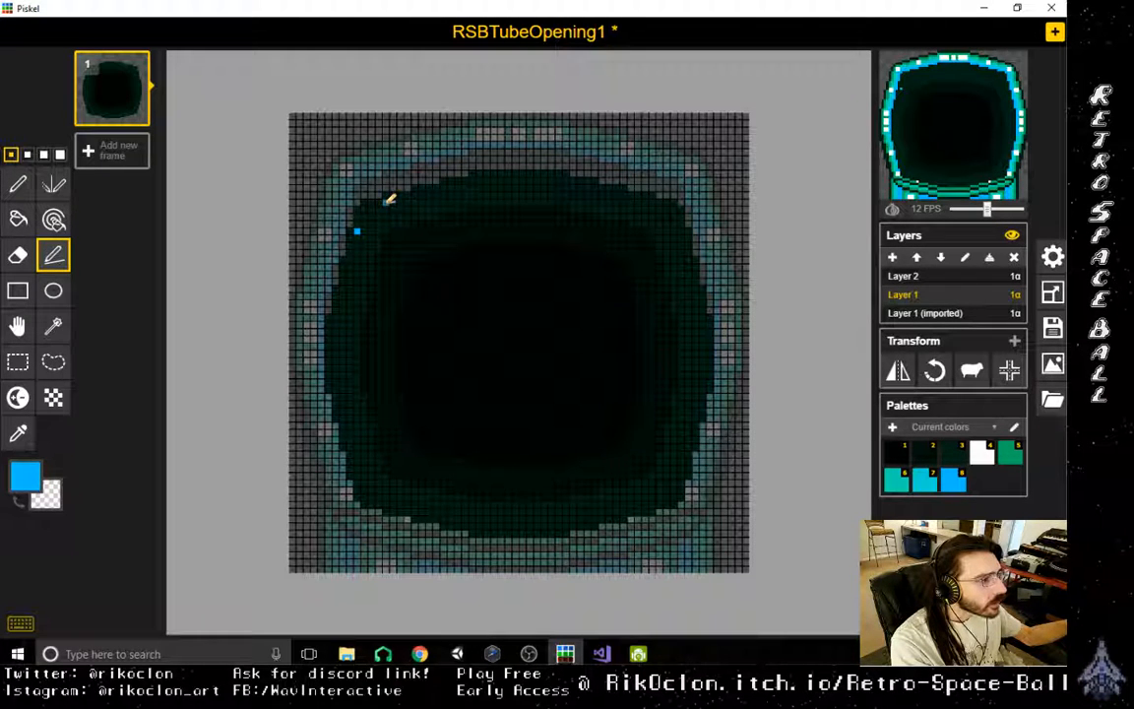
{"action": "left_click", "coordinate": [385, 202]}
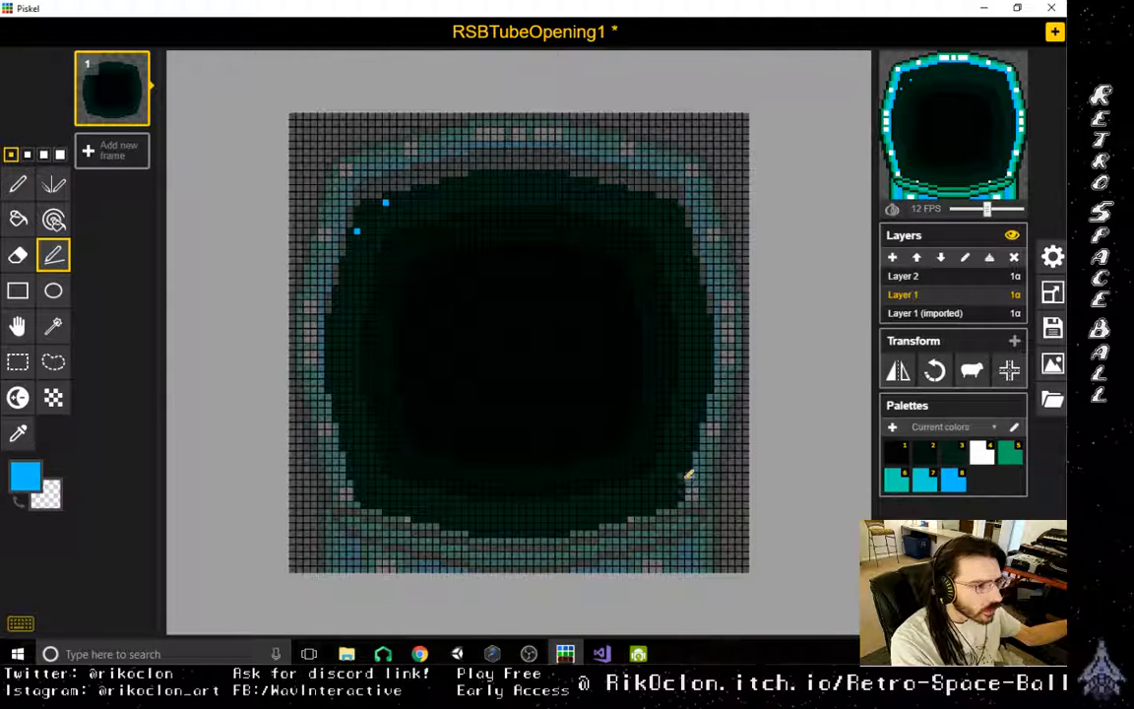
{"action": "left_click", "coordinate": [680, 475]}
{"action": "left_click", "coordinate": [652, 506]}
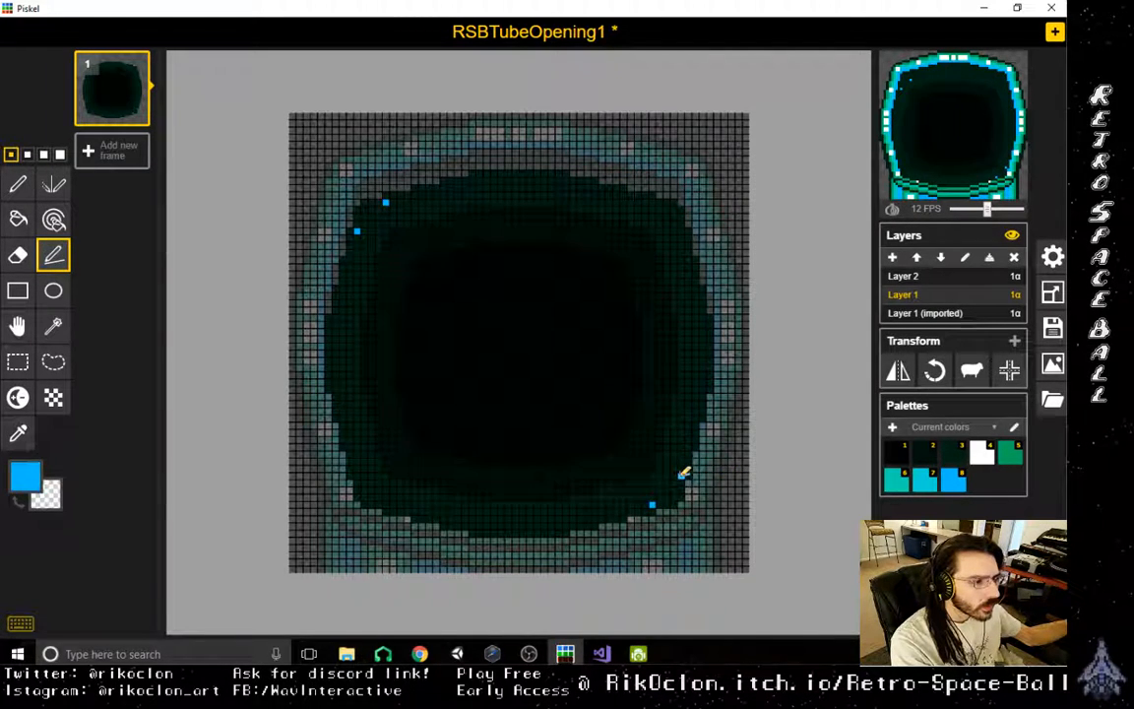
- Connect the marker pixels with two parallel blue diagonal lines across the dark interior on Layer 1, using the Stroke tool
{"action": "mouse_move", "coordinate": [680, 475]}
{"action": "left_mouse_down"}
{"action": "mouse_move", "coordinate": [392, 222]}
{"action": "mouse_move", "coordinate": [385, 202]}
{"action": "mouse_move", "coordinate": [675, 495]}
{"action": "mouse_move", "coordinate": [656, 502]}
{"action": "left_mouse_up"}
{"action": "scroll", "coordinate": [623, 456], "scroll_direction": "down", "scroll_amount": 4}
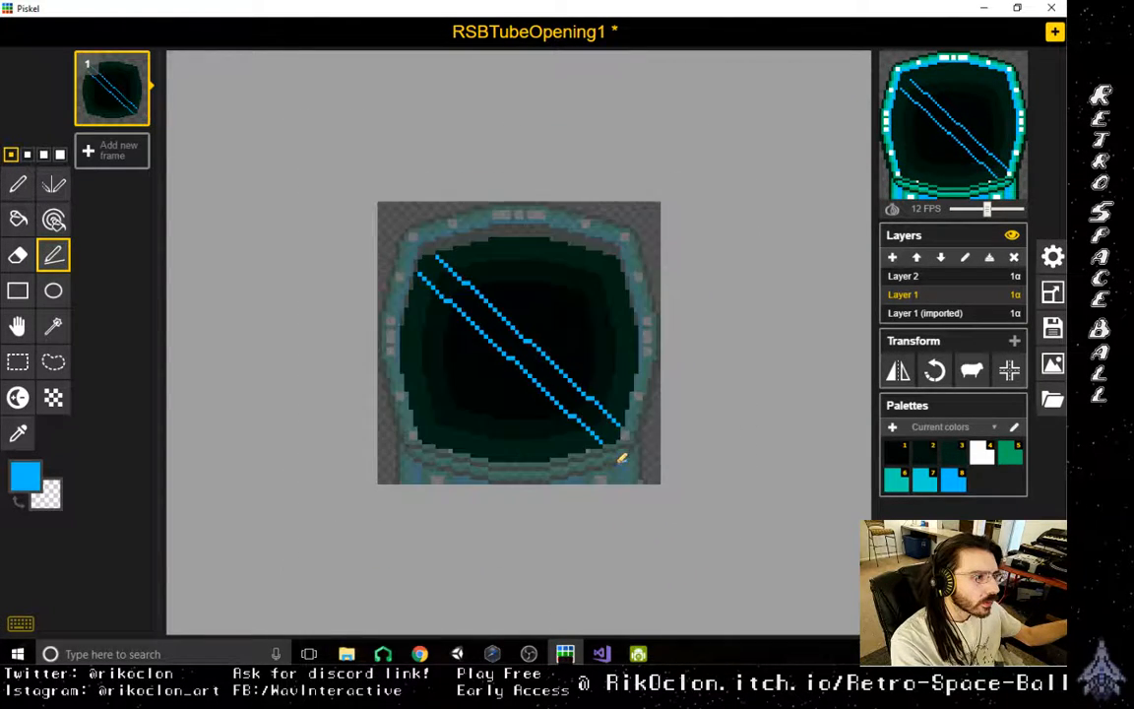
{"action": "scroll", "coordinate": [650, 514], "scroll_direction": "up", "scroll_amount": 4}
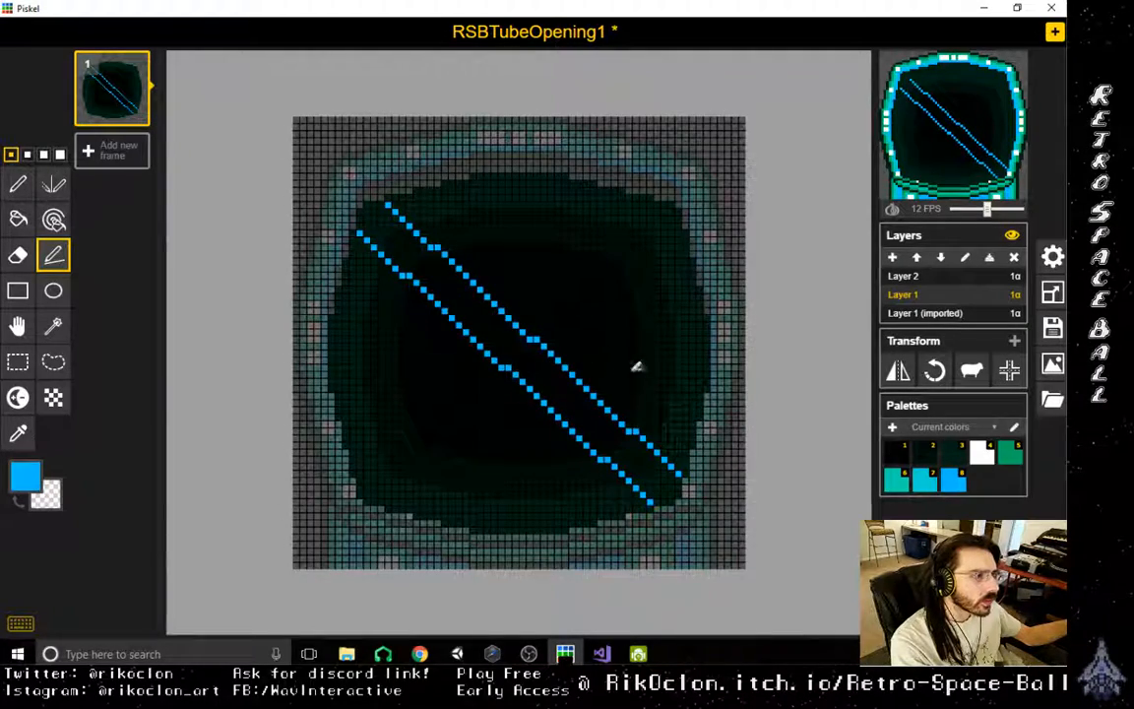
{"action": "scroll", "coordinate": [582, 385], "scroll_direction": "down", "scroll_amount": 2}
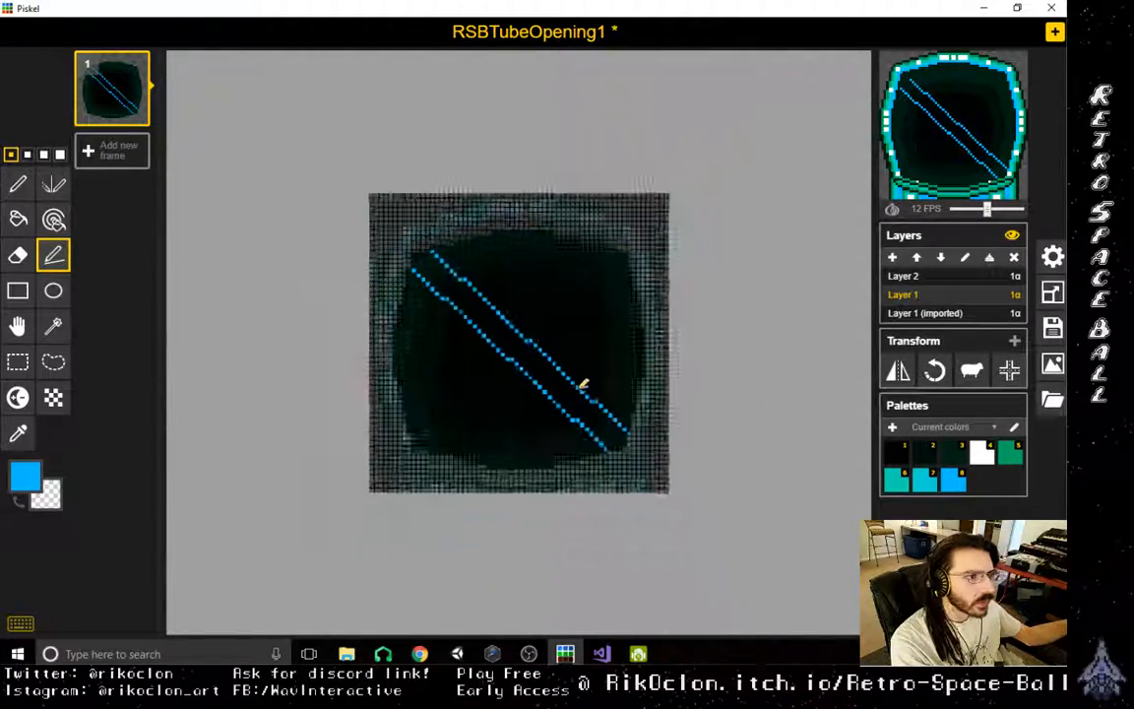
{"action": "scroll", "coordinate": [585, 405], "scroll_direction": "up", "scroll_amount": 4}
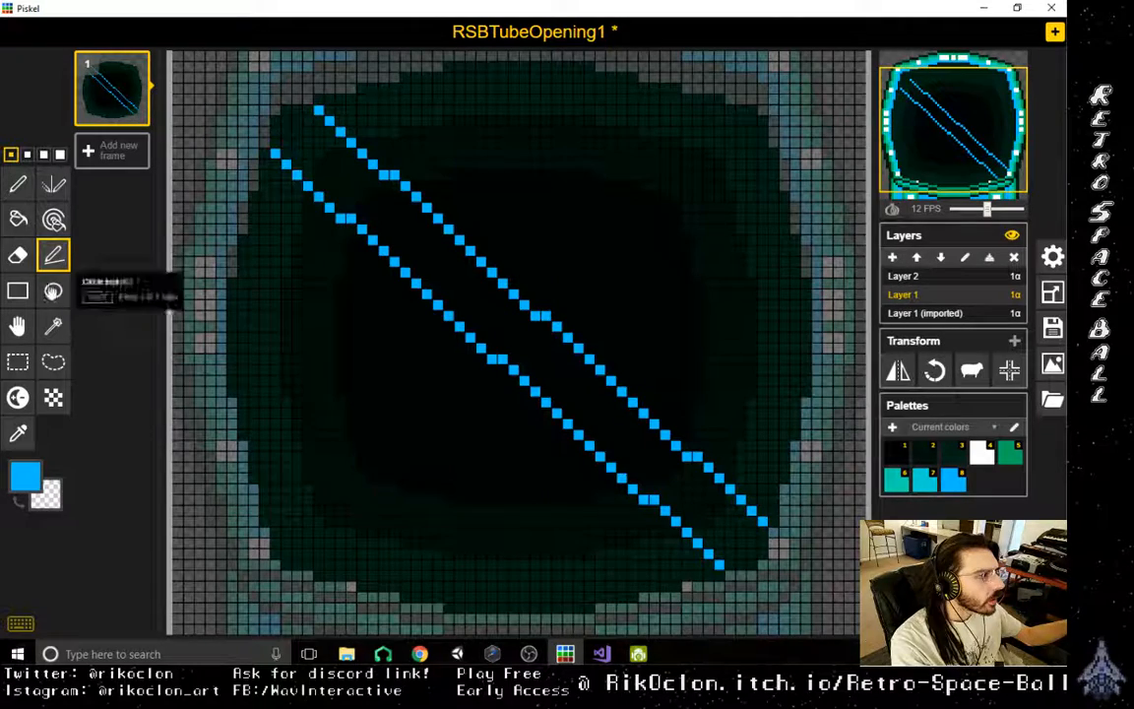
- Sample the rim's dark green from Layer 1 (imported) and edge the outer sides of the two blue lines with it on Layer 1
{"action": "left_click", "coordinate": [926, 313]}
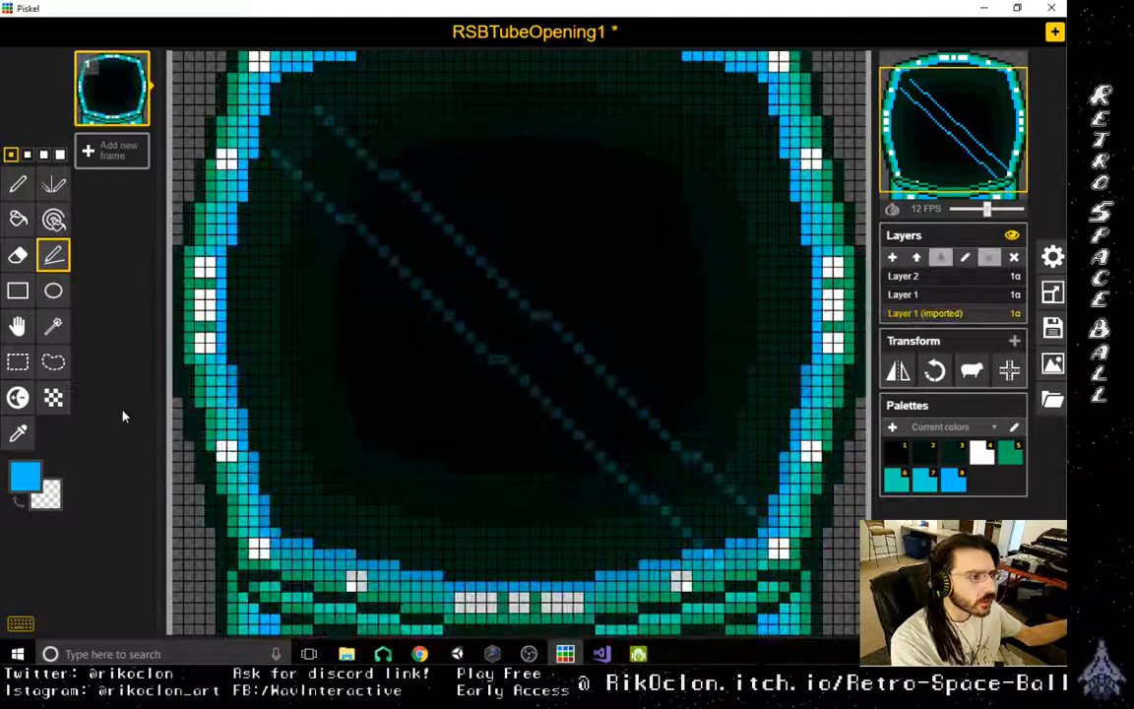
{"action": "key", "text": "o"}
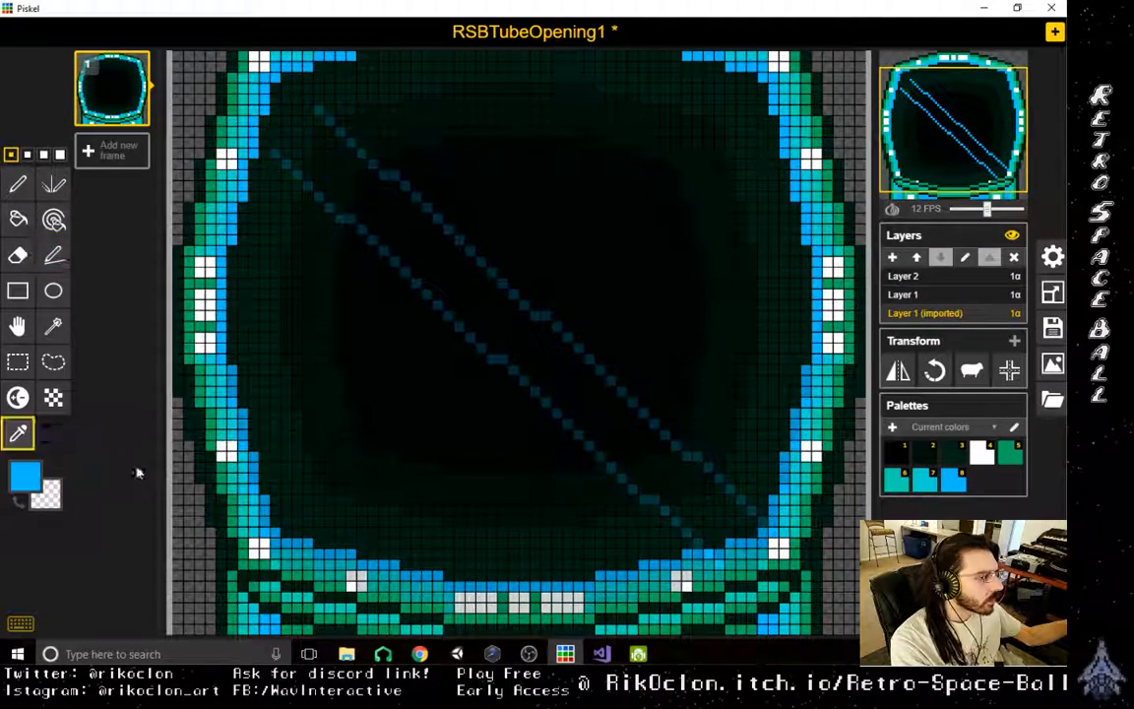
{"action": "left_click", "coordinate": [236, 540]}
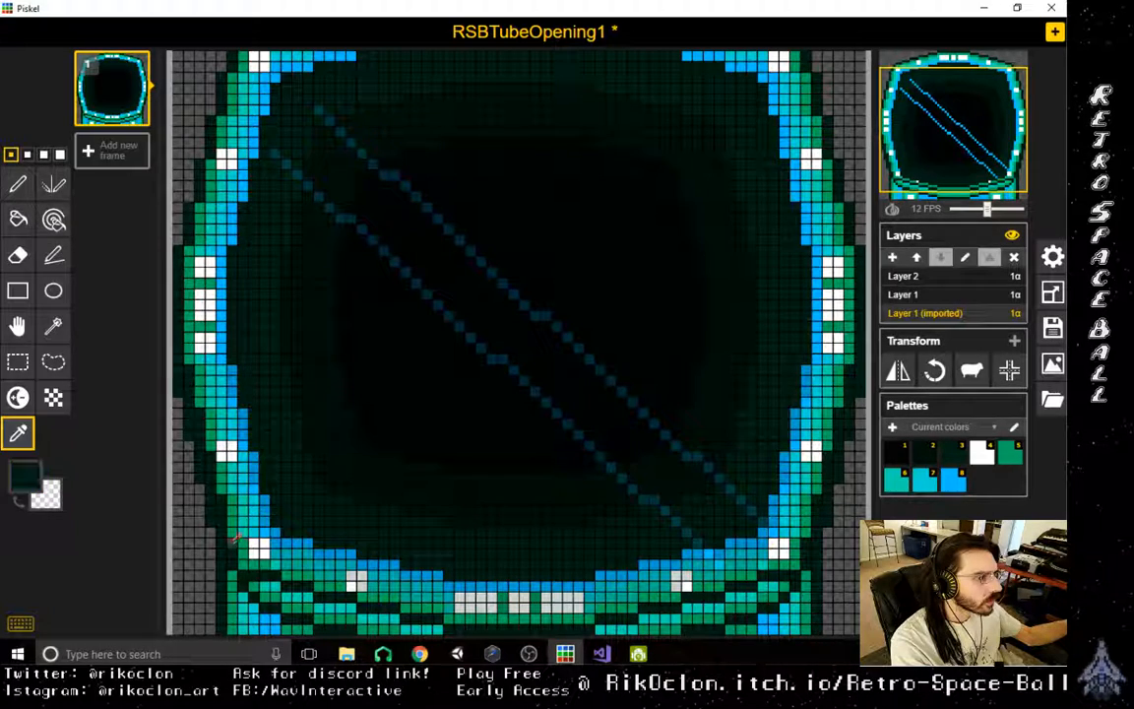
{"action": "left_click", "coordinate": [55, 256]}
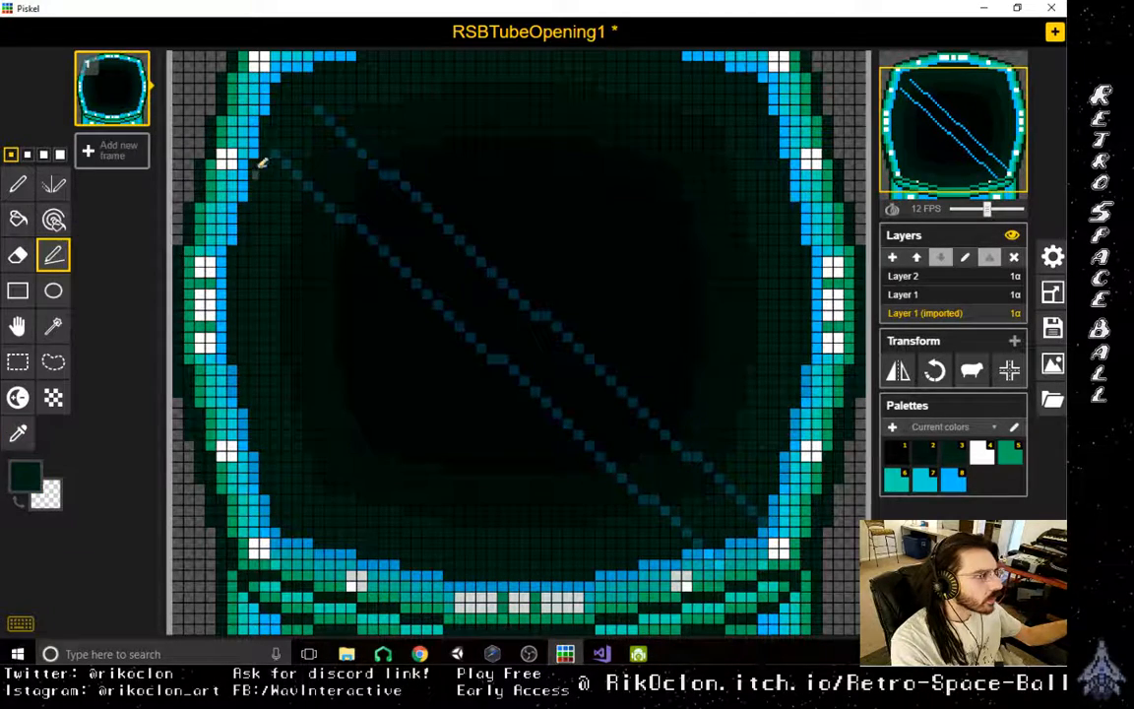
{"action": "left_click", "coordinate": [967, 296]}
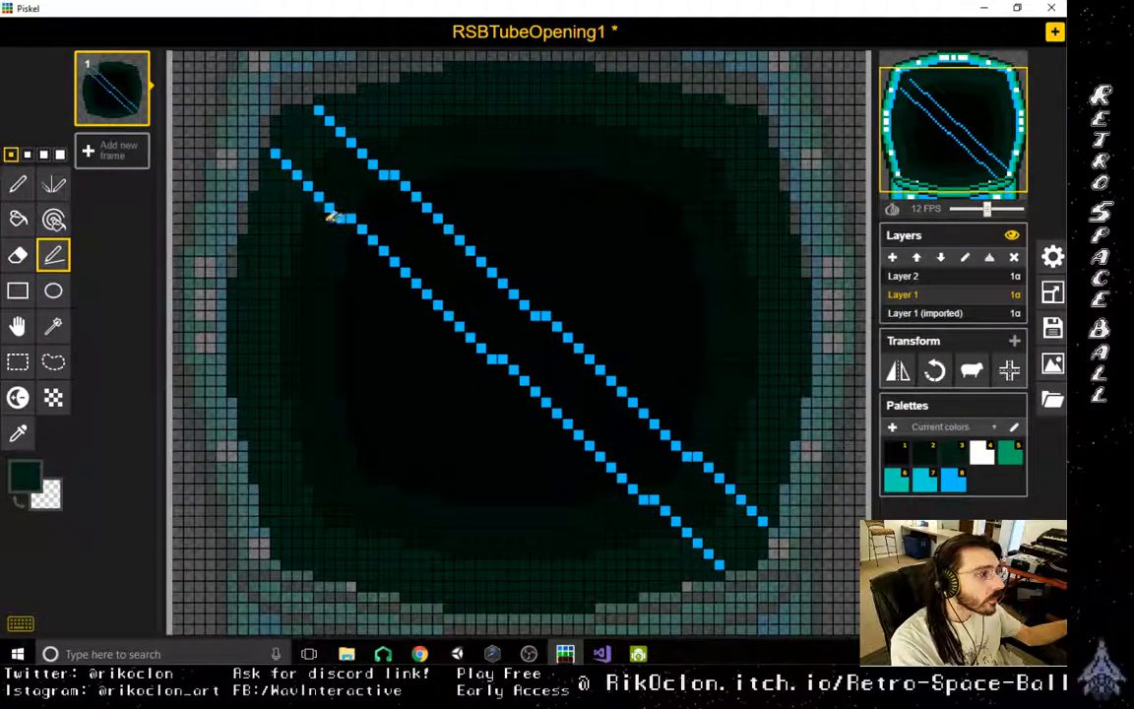
{"action": "mouse_move", "coordinate": [359, 235]}
{"action": "left_mouse_down"}
{"action": "mouse_move", "coordinate": [485, 375]}
{"action": "mouse_move", "coordinate": [479, 351]}
{"action": "mouse_move", "coordinate": [624, 490]}
{"action": "left_mouse_up"}
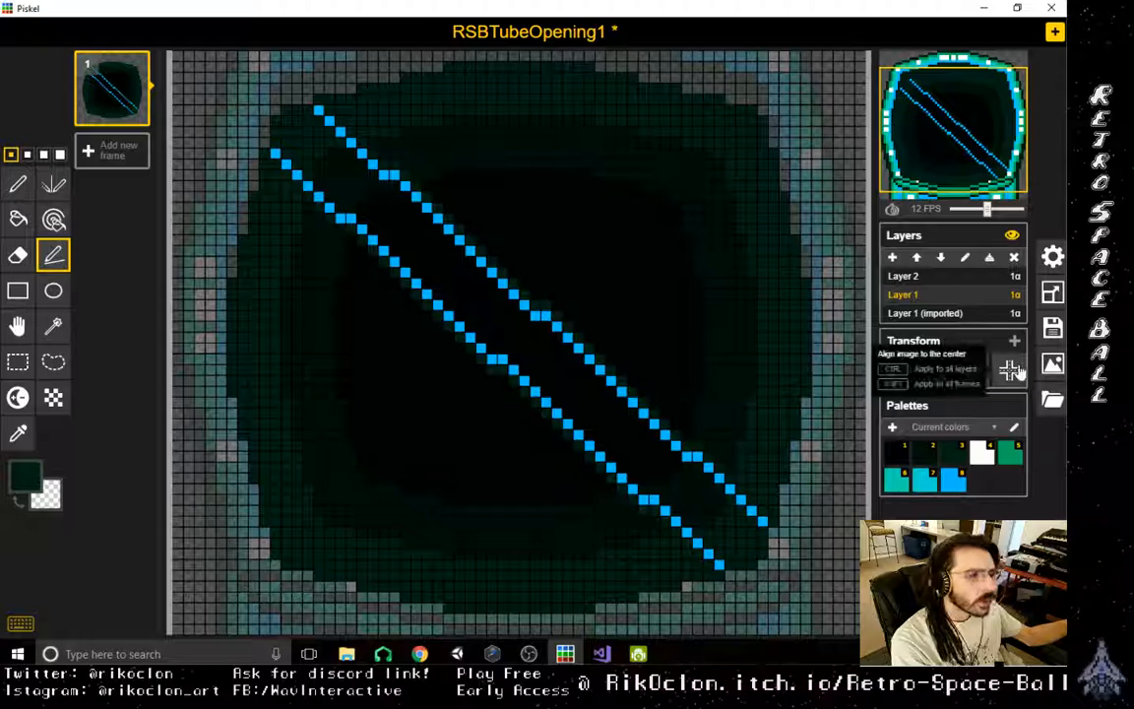
- Sample the rim's cyan from Layer 1 (imported) and line the inner side of the lower blue diagonal with it on Layer 1
{"action": "left_click", "coordinate": [953, 315]}
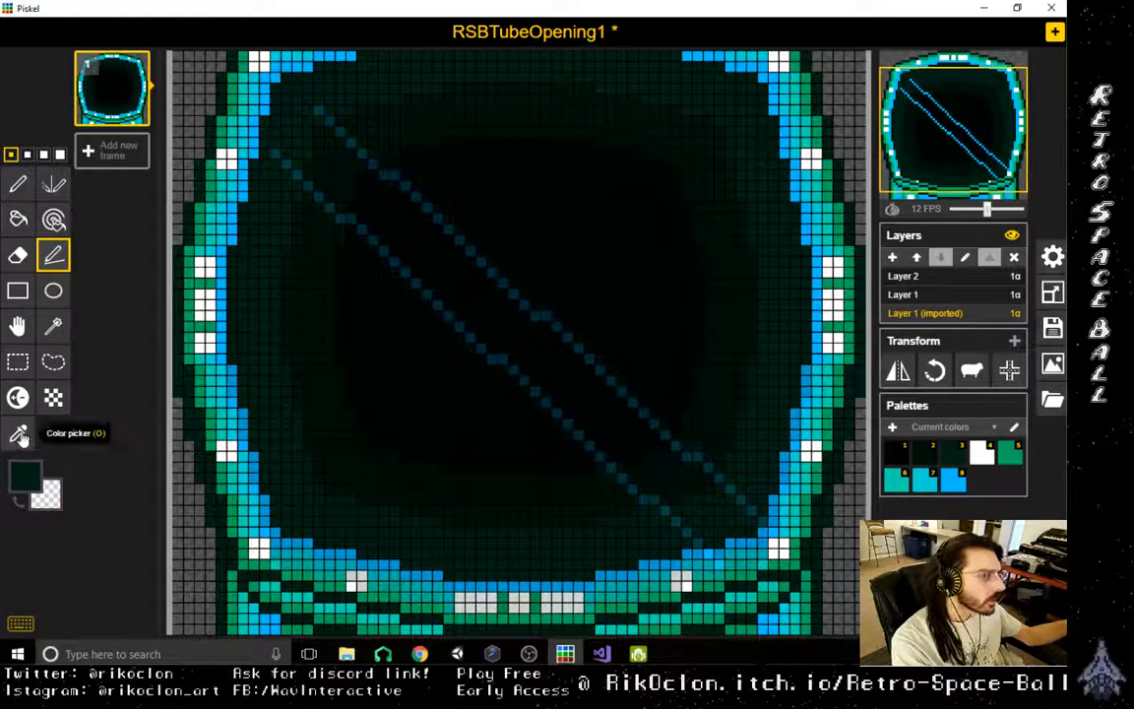
{"action": "left_click", "coordinate": [17, 433]}
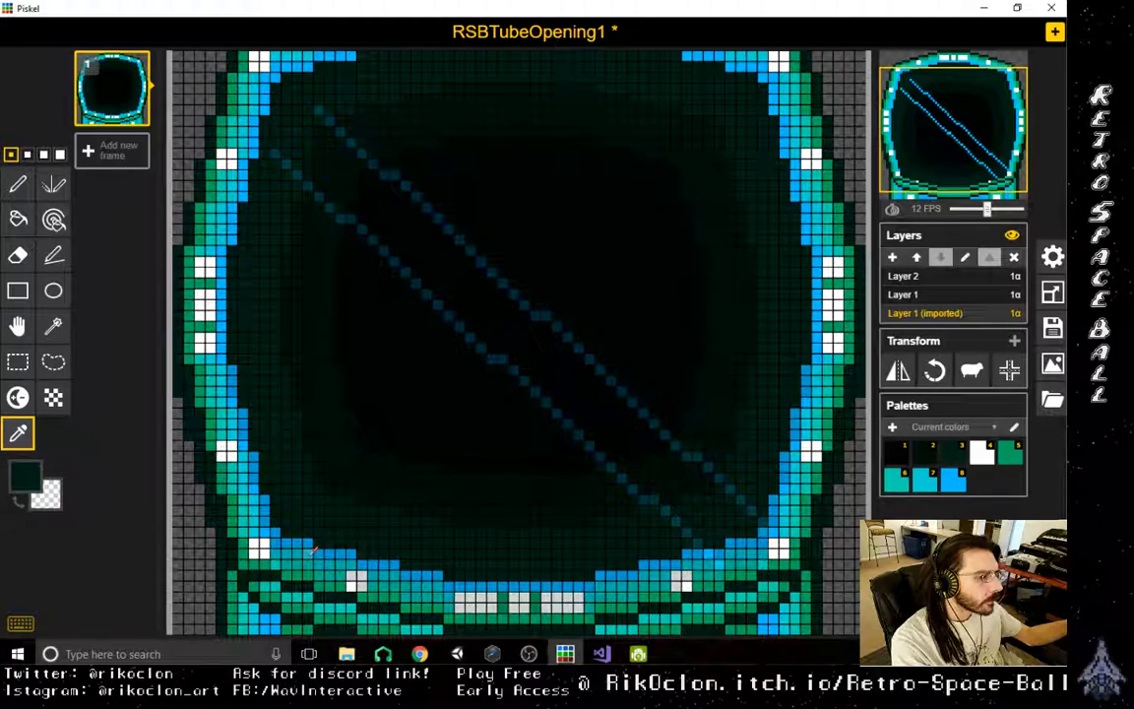
{"action": "left_click", "coordinate": [313, 549]}
{"action": "left_click", "coordinate": [964, 279]}
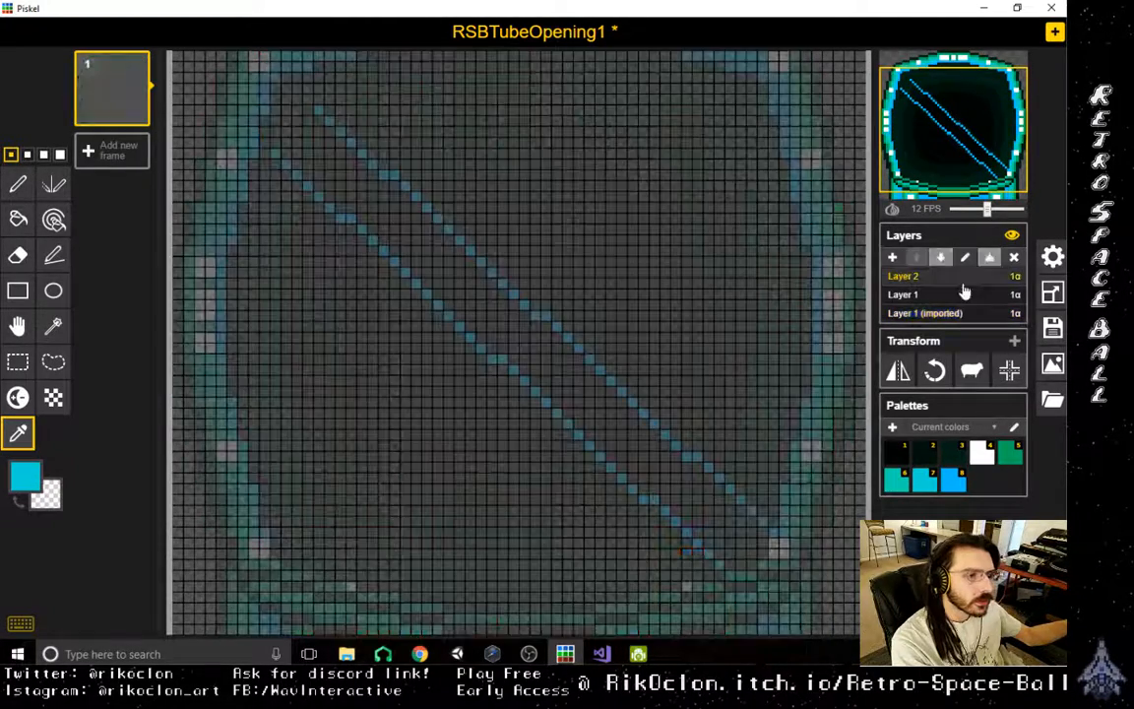
{"action": "left_click", "coordinate": [925, 294]}
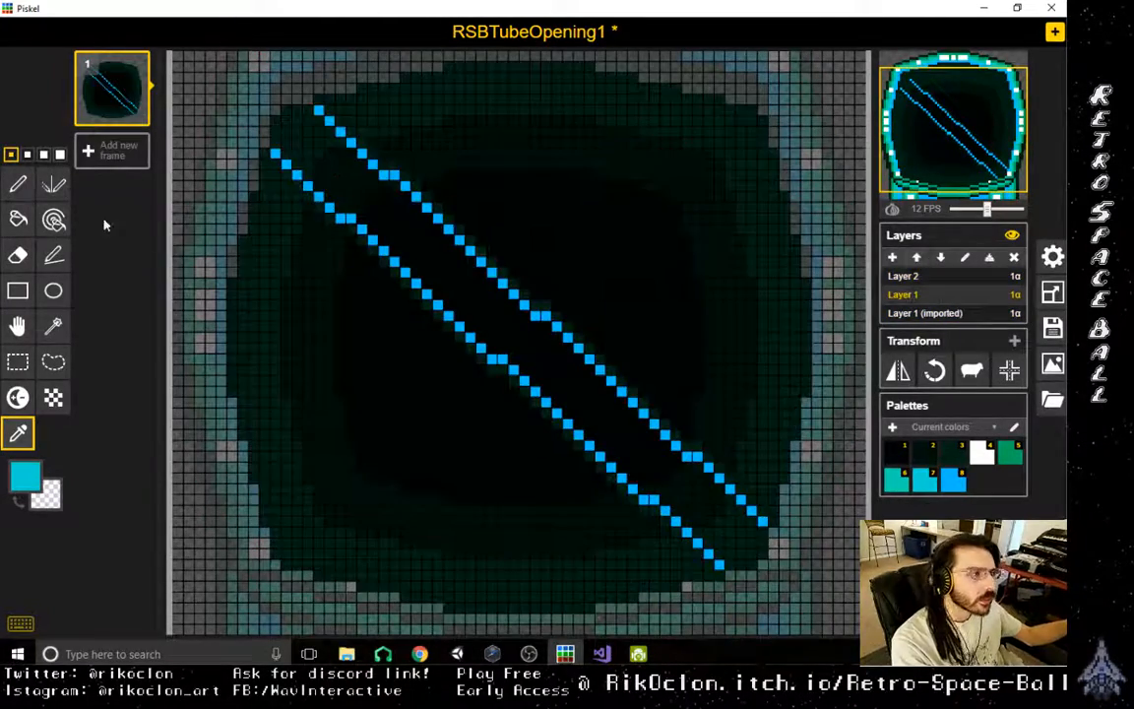
{"action": "left_click", "coordinate": [53, 255]}
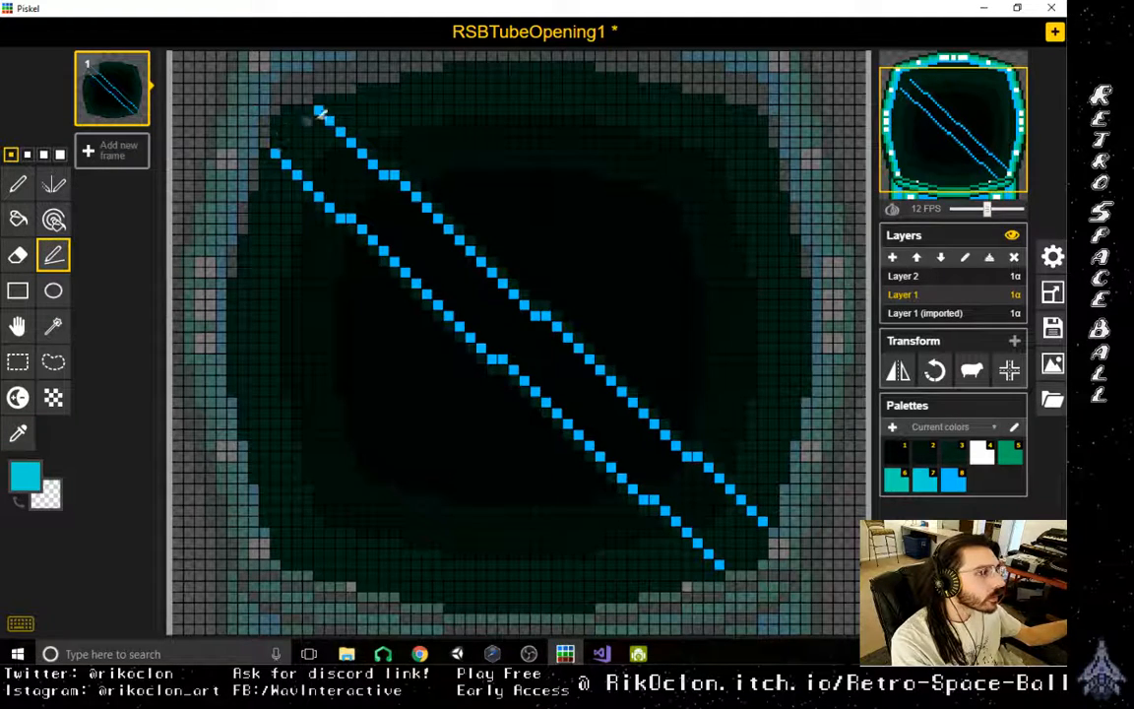
{"action": "left_click", "coordinate": [307, 110]}
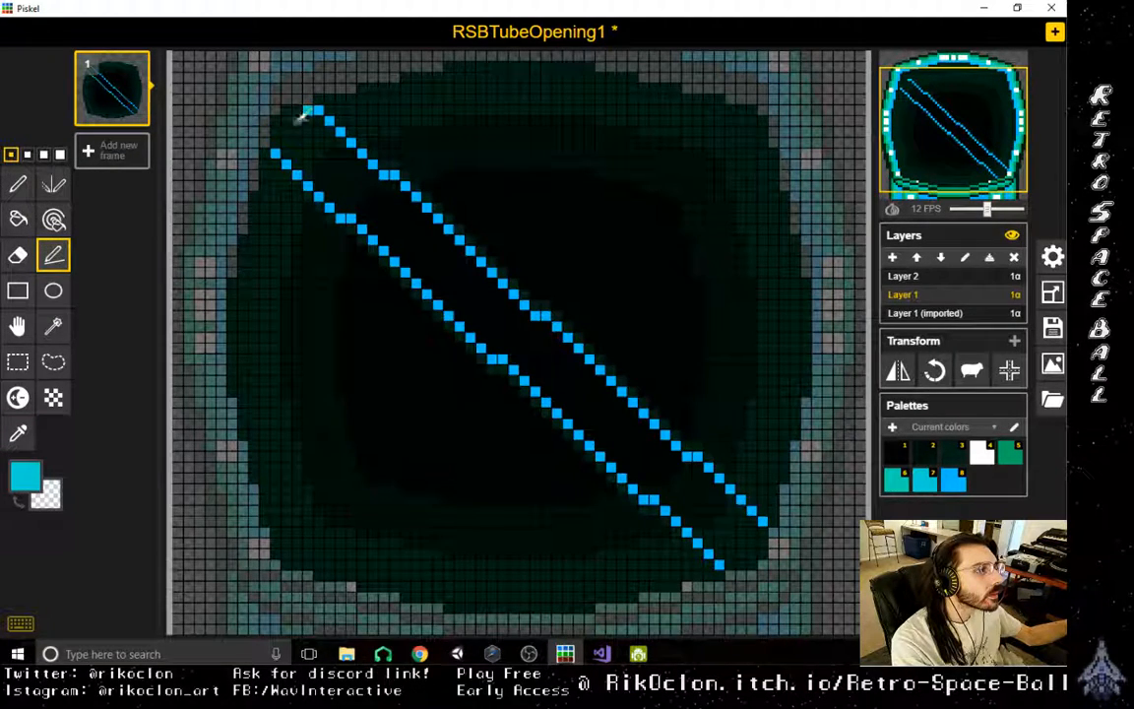
{"action": "mouse_move", "coordinate": [287, 149]}
{"action": "left_mouse_down"}
{"action": "mouse_move", "coordinate": [360, 206]}
{"action": "mouse_move", "coordinate": [342, 206]}
{"action": "mouse_move", "coordinate": [466, 292]}
{"action": "mouse_move", "coordinate": [571, 422]}
{"action": "mouse_move", "coordinate": [724, 554]}
{"action": "left_mouse_up"}
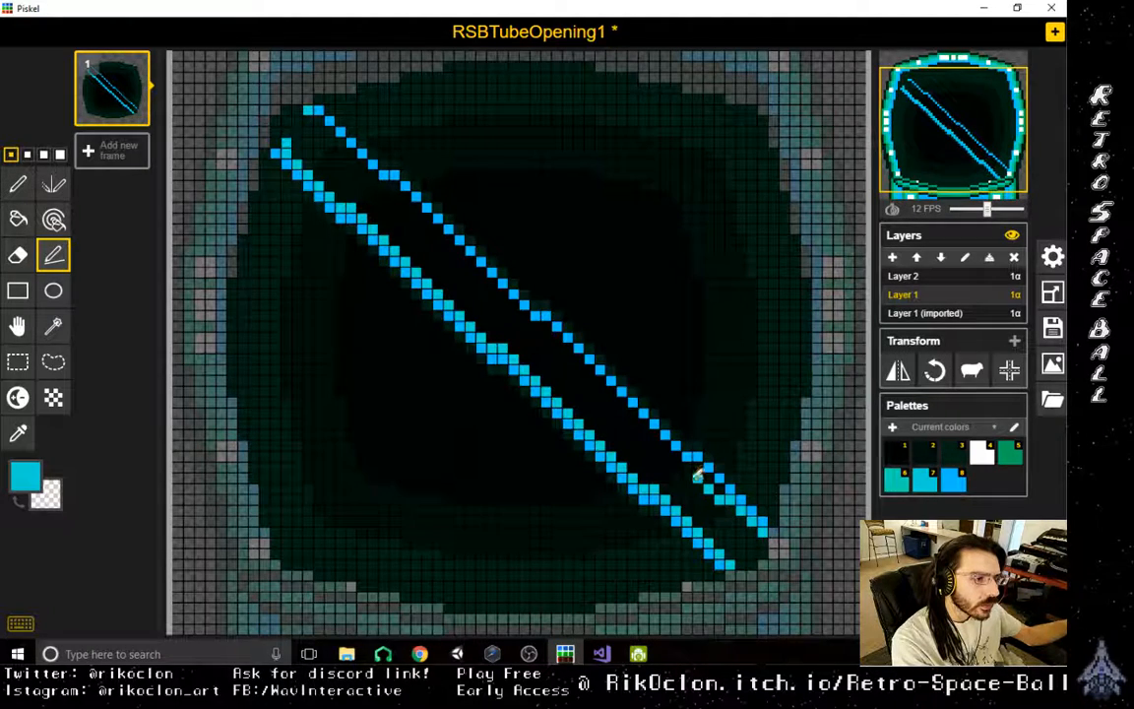
- Line the inner side of the upper blue diagonal with cyan strokes along its length, redoing the misaligned middle stroke
{"action": "mouse_move", "coordinate": [693, 462]}
{"action": "left_mouse_down"}
{"action": "mouse_move", "coordinate": [609, 408]}
{"action": "mouse_move", "coordinate": [540, 323]}
{"action": "left_mouse_up"}
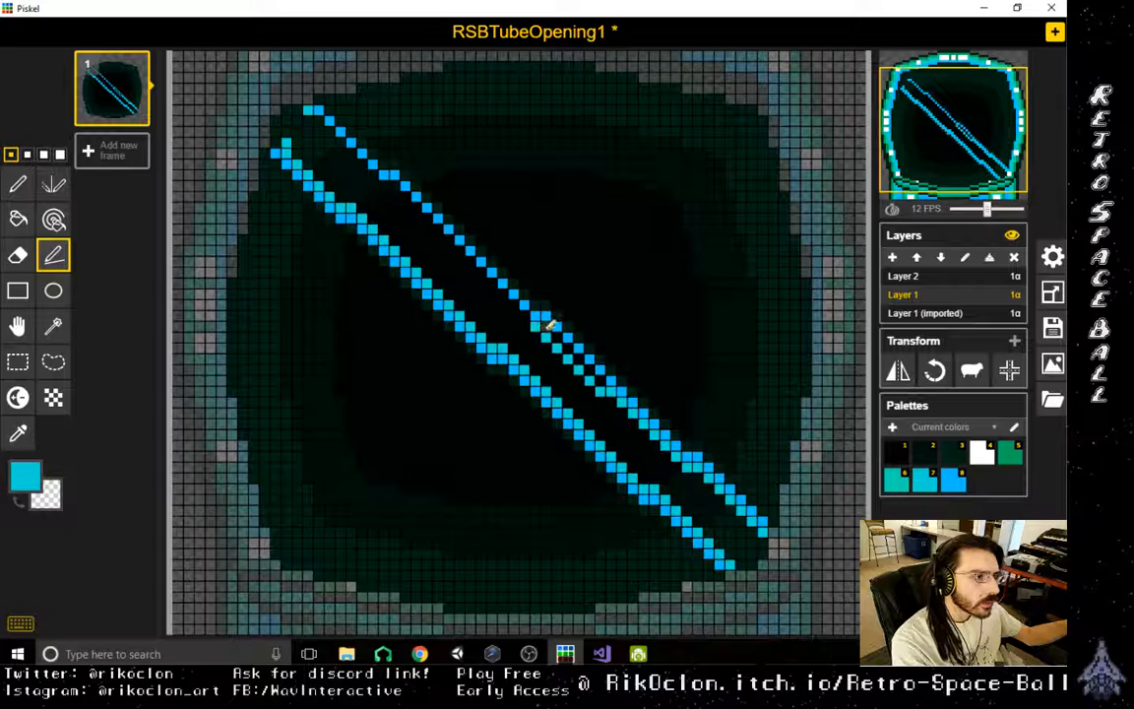
{"action": "key", "text": "ctrl+z"}
{"action": "left_click_drag", "start_coordinate": [547, 327], "coordinate": [679, 454]}
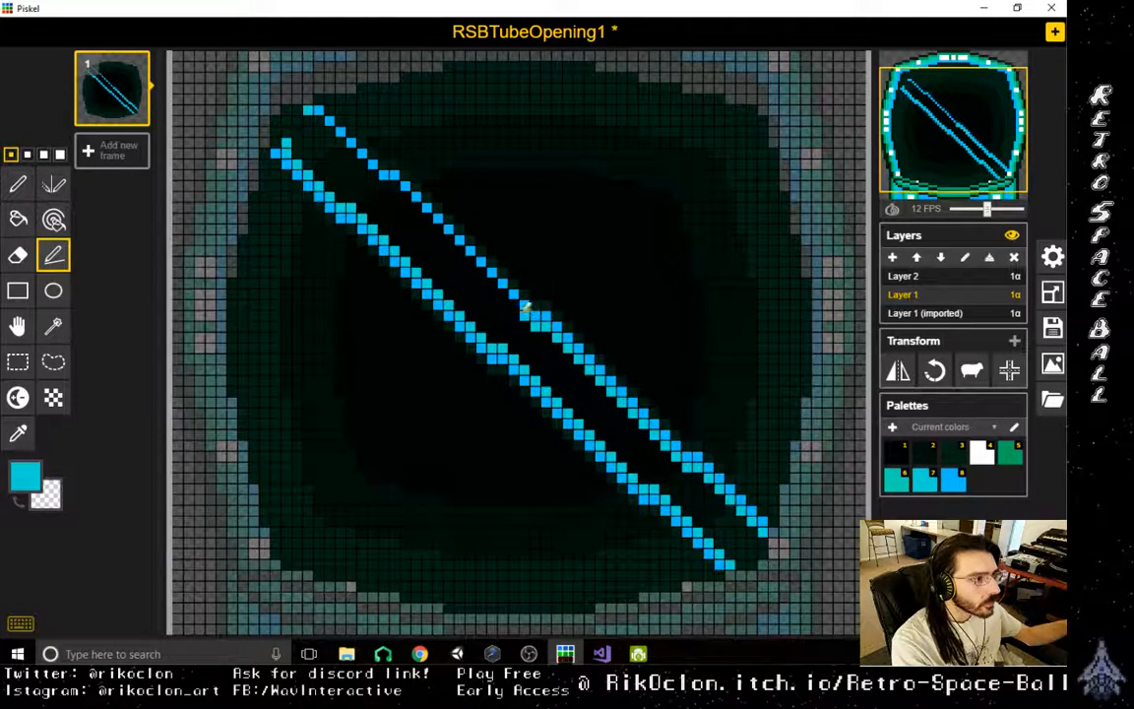
{"action": "left_click_drag", "start_coordinate": [525, 308], "coordinate": [391, 186]}
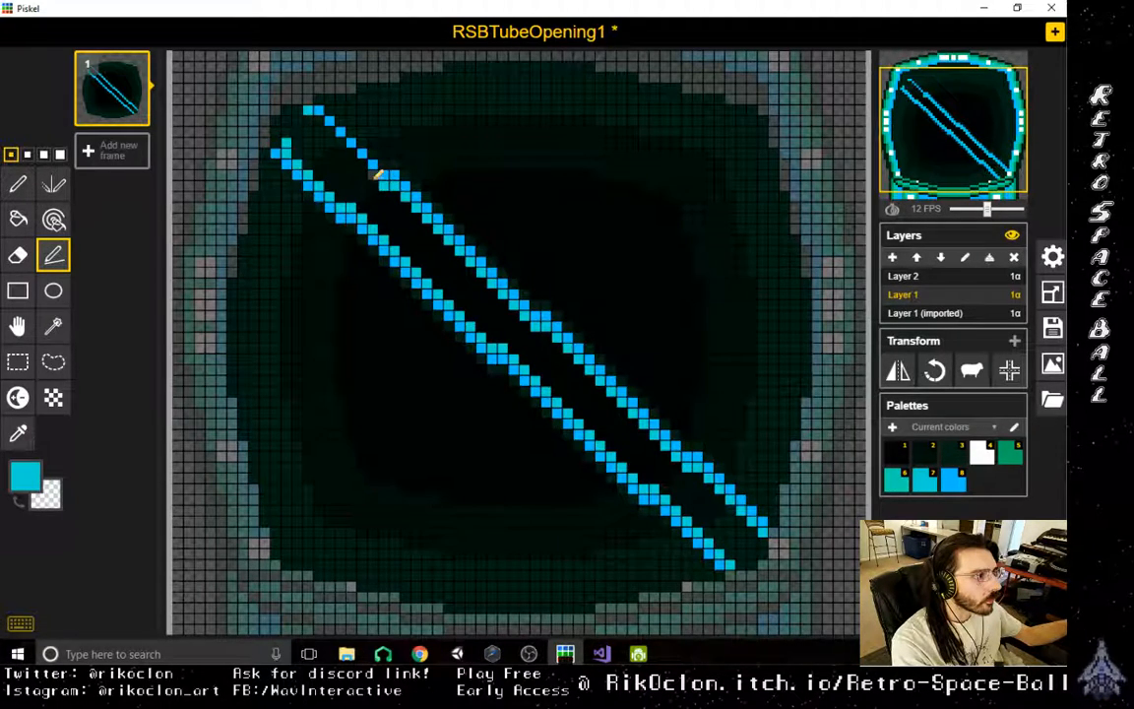
{"action": "left_click_drag", "start_coordinate": [377, 174], "coordinate": [315, 115]}
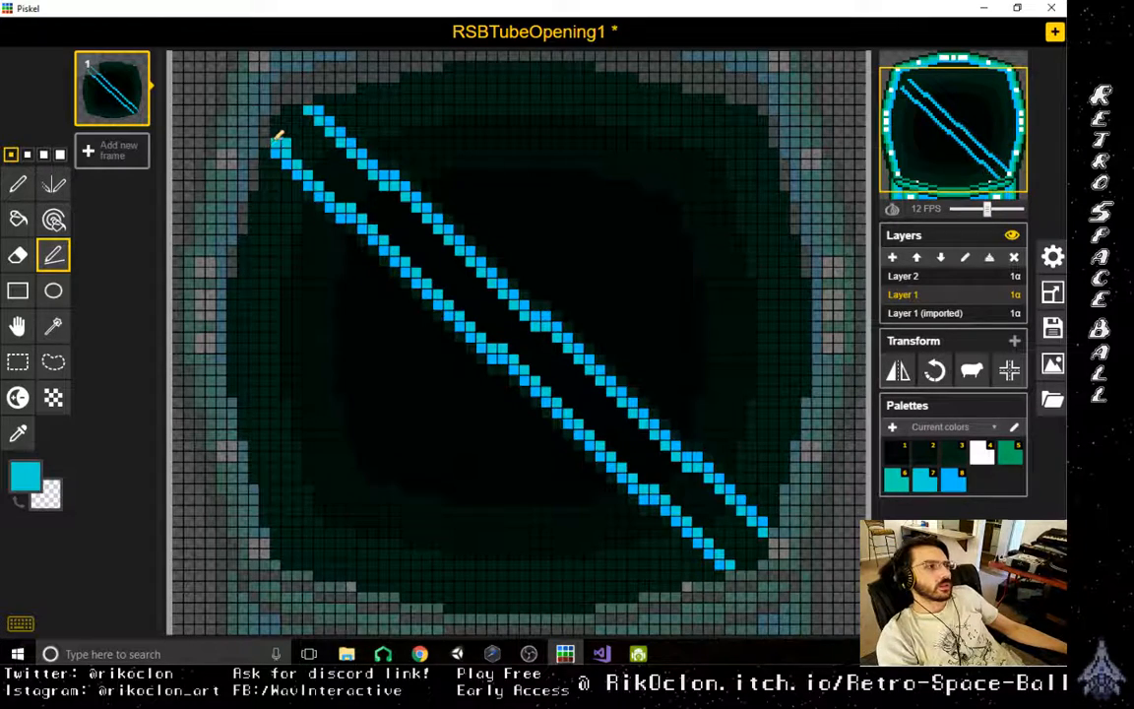
- Sample the rim's green from Layer 1 (imported) and add green lines along the inner sides of both cyan lines on Layer 1
{"action": "left_click", "coordinate": [928, 312]}
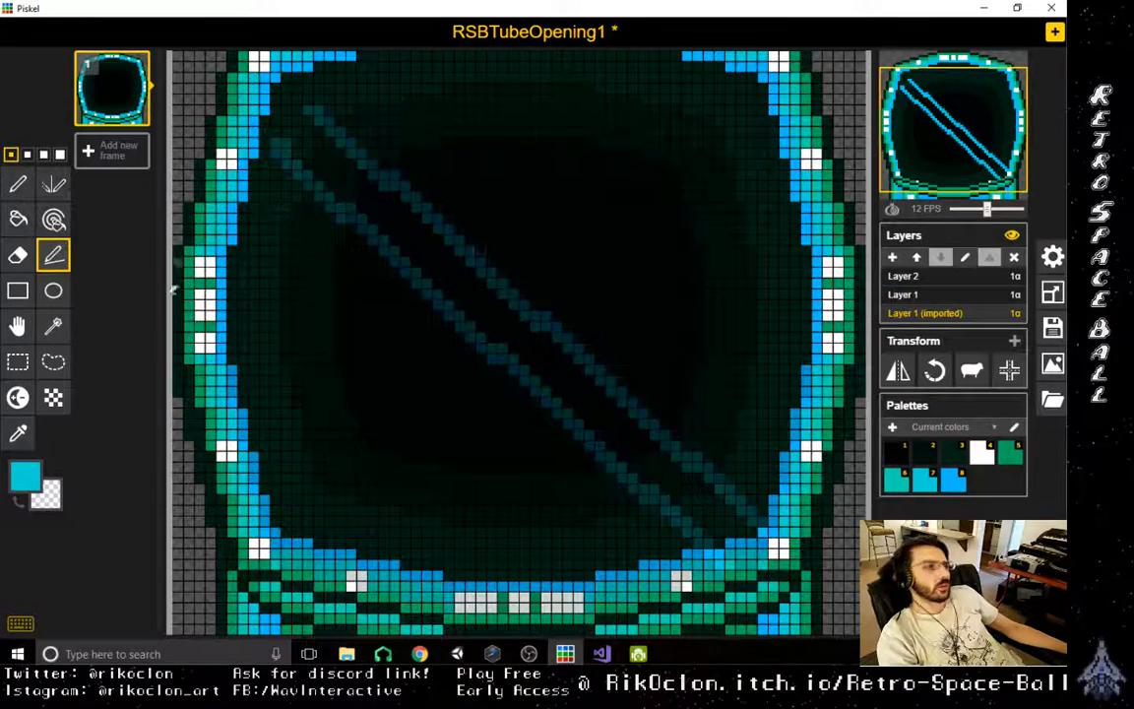
{"action": "left_click", "coordinate": [18, 433]}
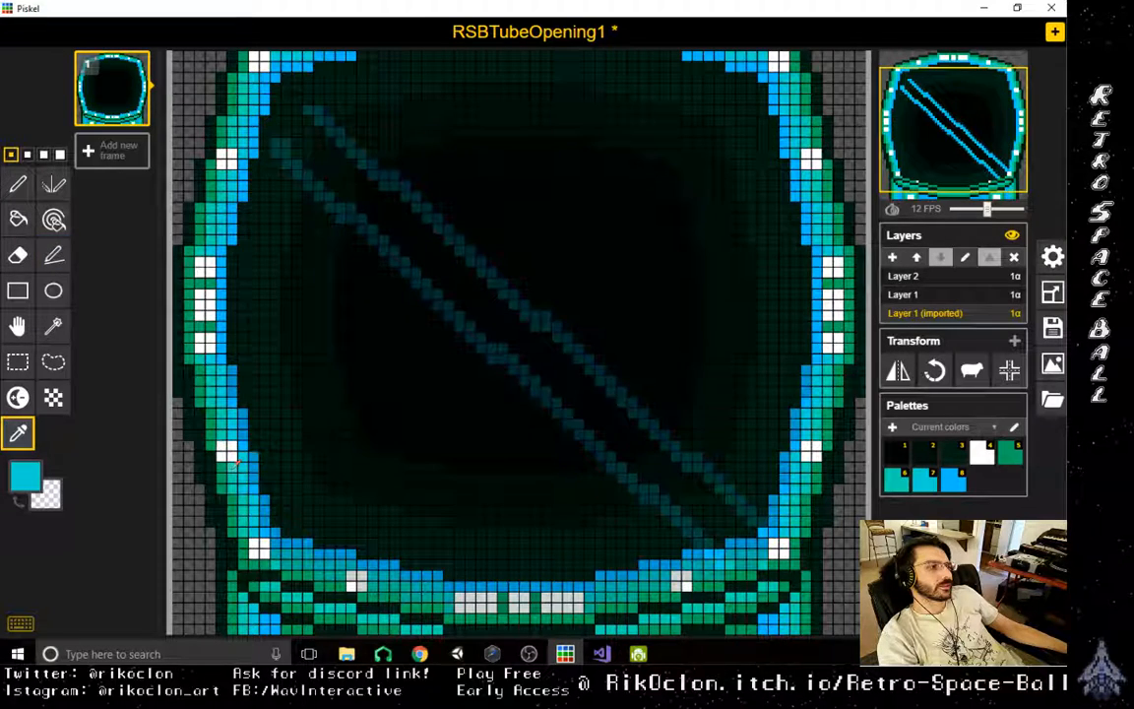
{"action": "left_click", "coordinate": [202, 433]}
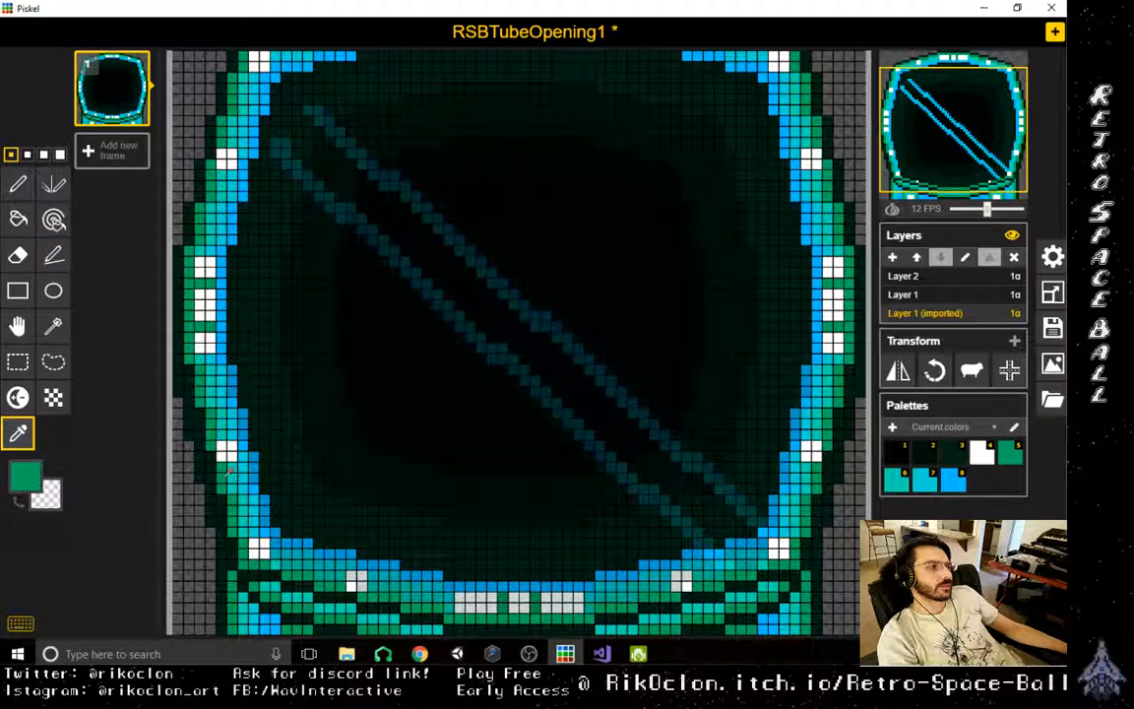
{"action": "left_click", "coordinate": [962, 295]}
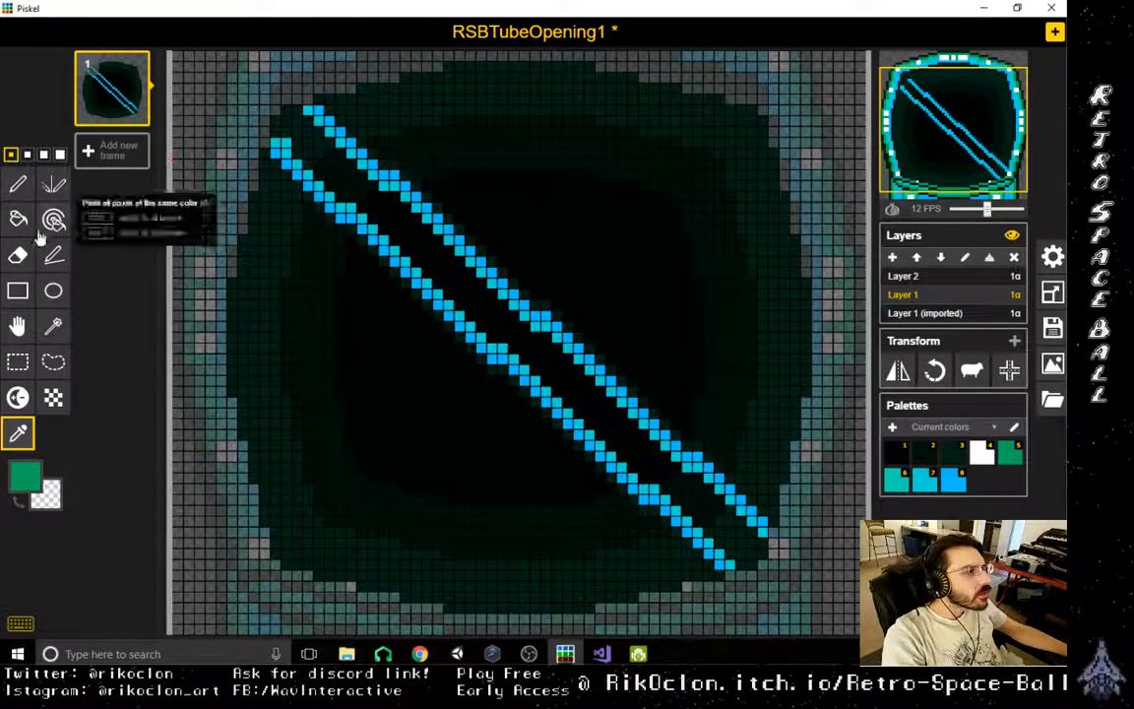
{"action": "left_click", "coordinate": [54, 255]}
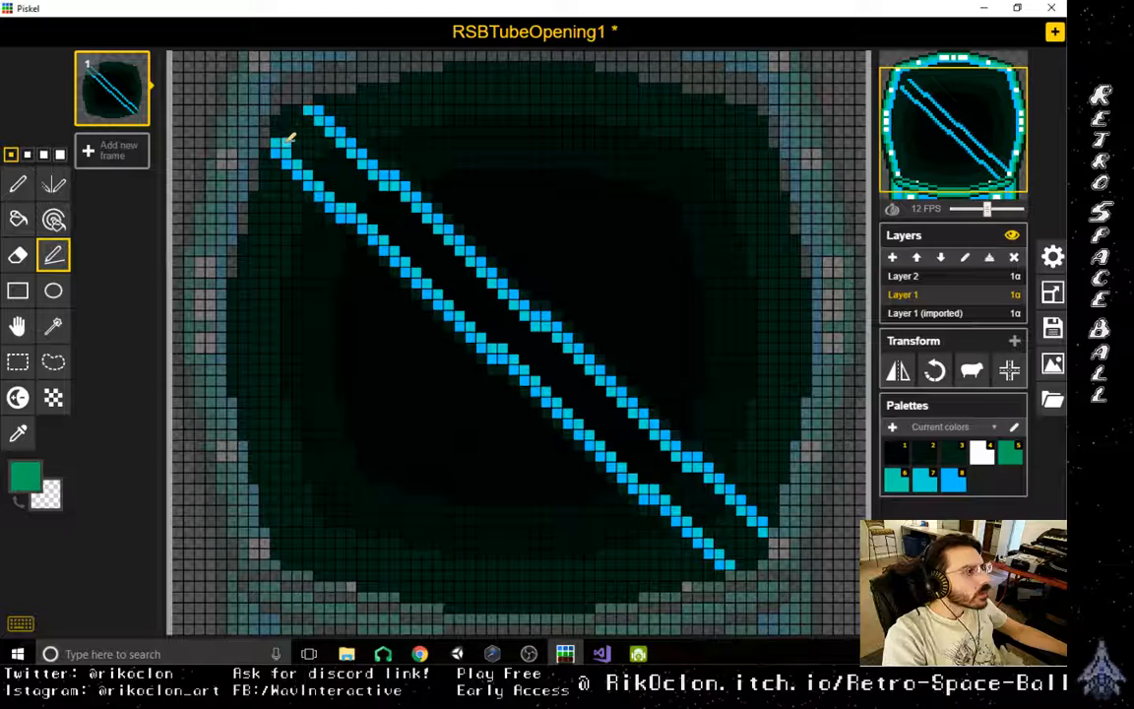
{"action": "mouse_move", "coordinate": [290, 138]}
{"action": "left_mouse_down"}
{"action": "mouse_move", "coordinate": [365, 195]}
{"action": "mouse_move", "coordinate": [438, 285]}
{"action": "mouse_move", "coordinate": [523, 344]}
{"action": "mouse_move", "coordinate": [645, 472]}
{"action": "mouse_move", "coordinate": [768, 534]}
{"action": "mouse_move", "coordinate": [459, 275]}
{"action": "mouse_move", "coordinate": [406, 199]}
{"action": "mouse_move", "coordinate": [340, 161]}
{"action": "mouse_move", "coordinate": [307, 108]}
{"action": "left_mouse_up"}
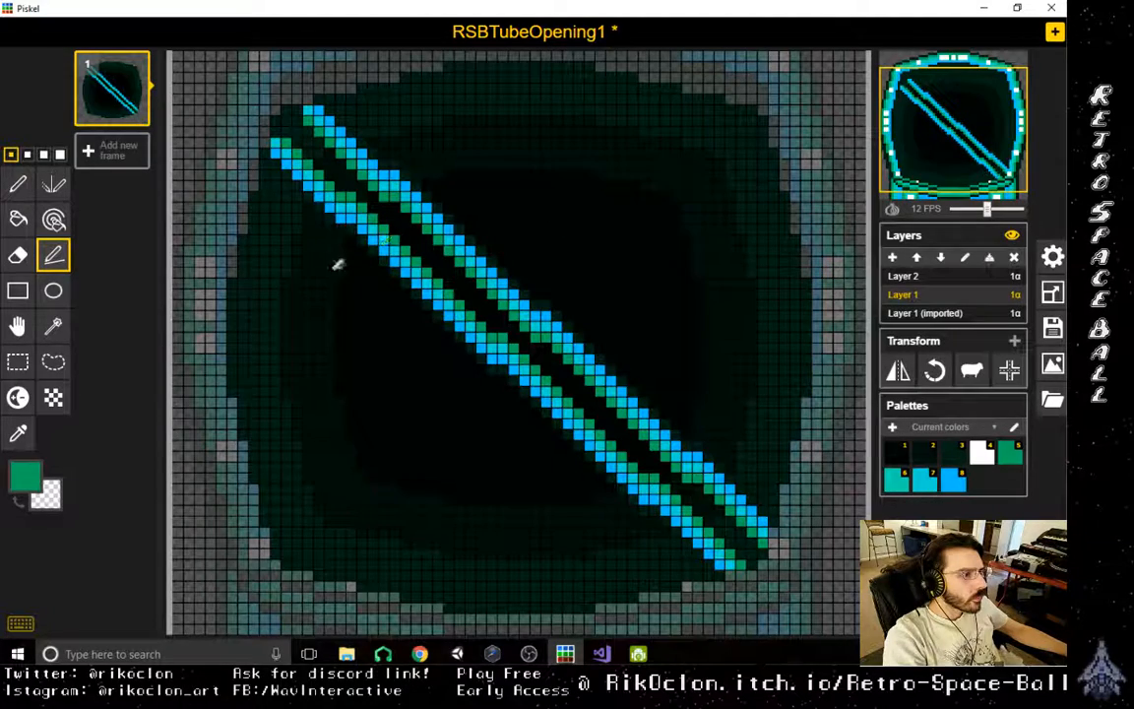
- Sample white from Layer 1 (imported) and paint a 3 by 3 pixel white block at the diagonal bar's centre on Layer 1
{"action": "left_click", "coordinate": [973, 315]}
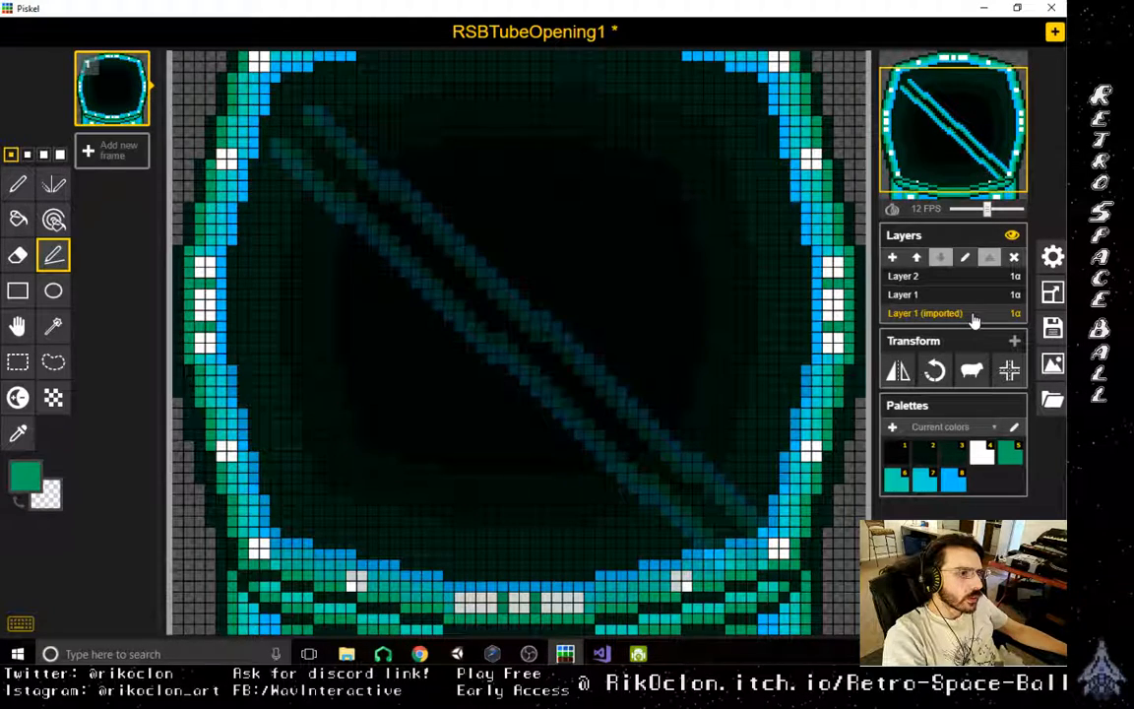
{"action": "left_click", "coordinate": [18, 434]}
{"action": "left_click", "coordinate": [529, 599]}
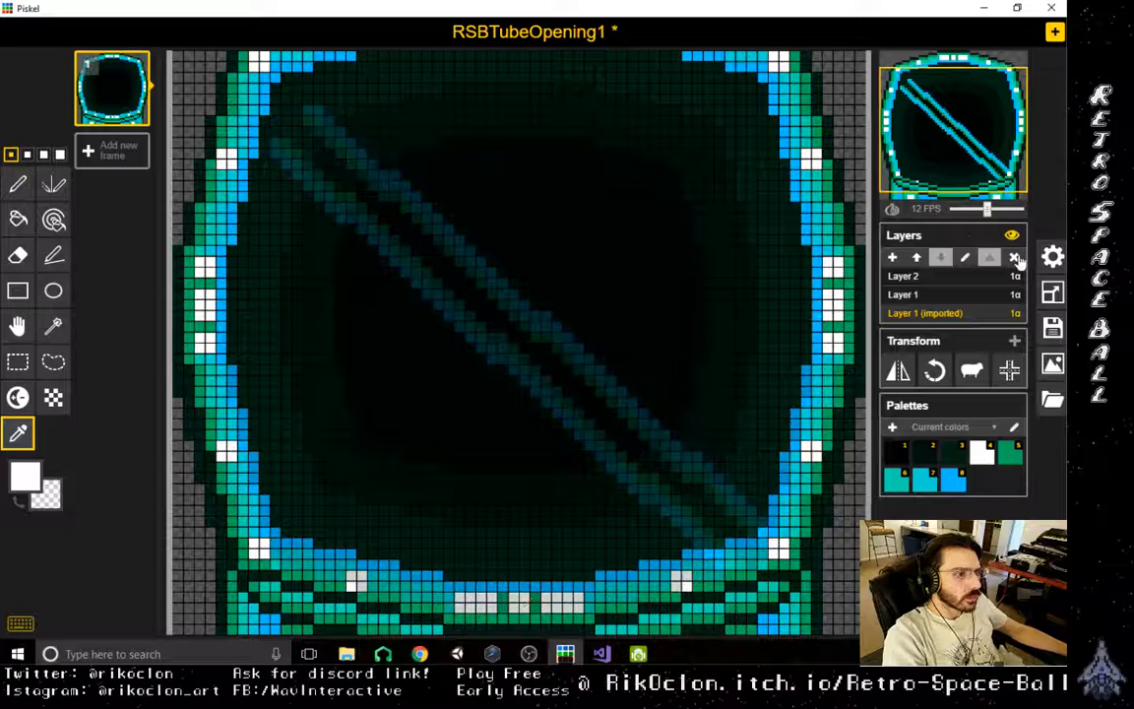
{"action": "left_click", "coordinate": [975, 295]}
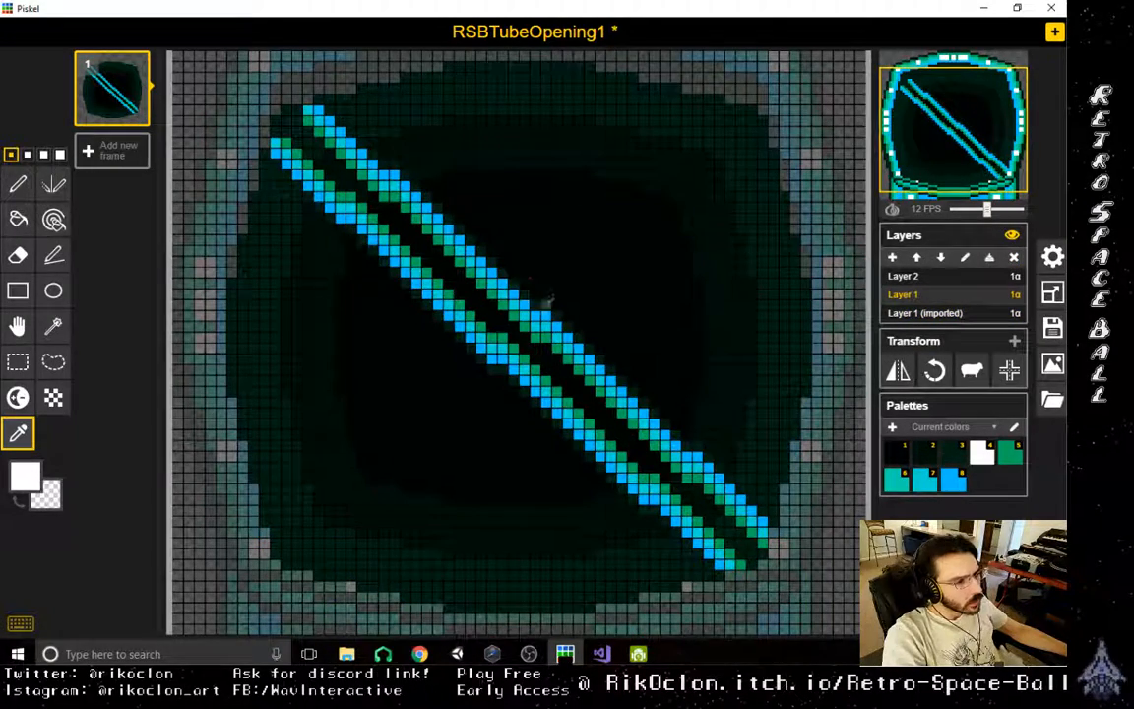
{"action": "left_click", "coordinate": [18, 184]}
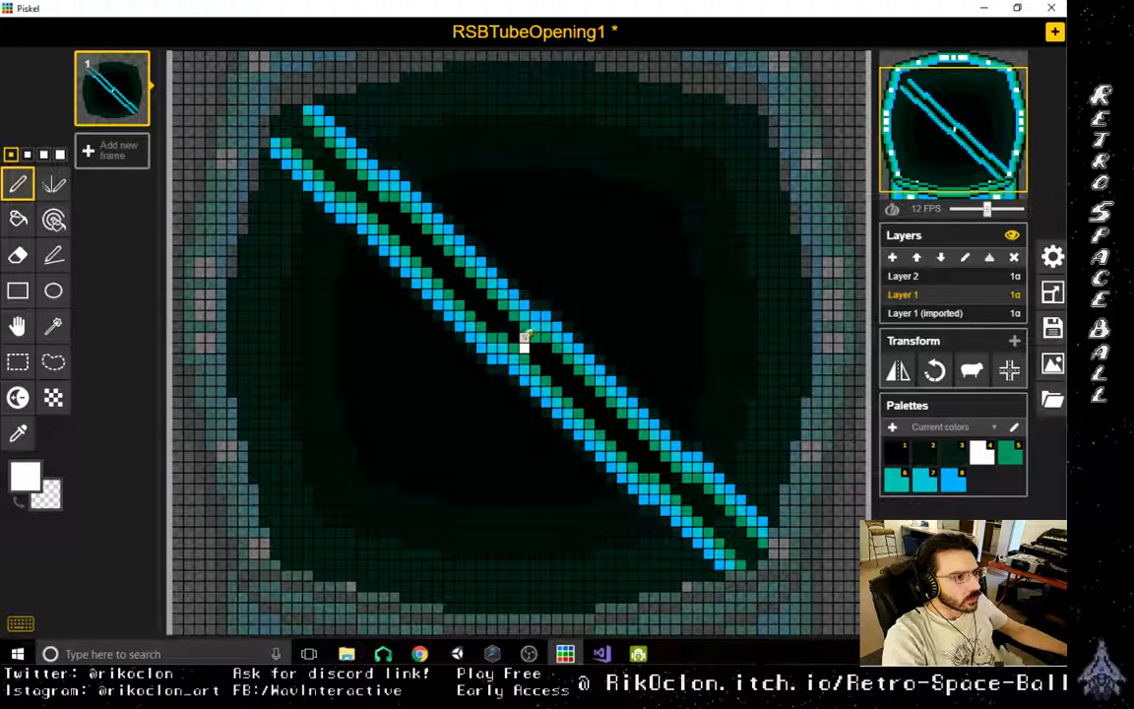
{"action": "left_click", "coordinate": [520, 341]}
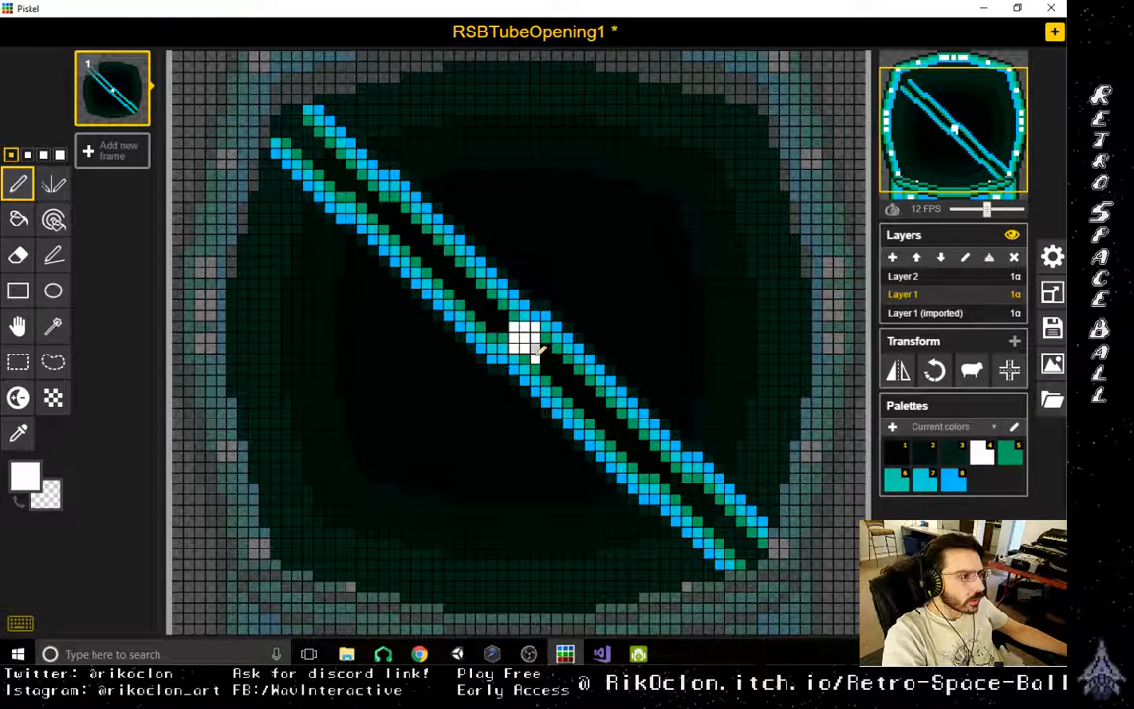
{"action": "key", "text": "ctrl+z"}
{"action": "key", "text": "ctrl+z"}
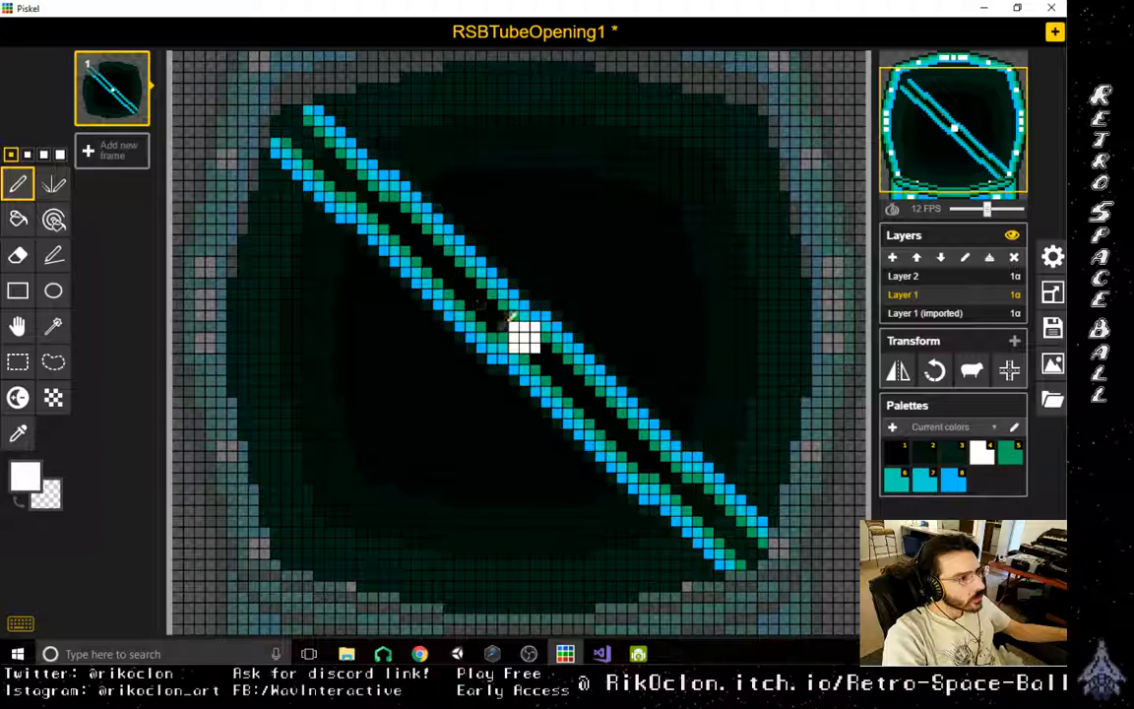
- Paint small white pixel clusters between the lines at the diagonal bar's lower-right and upper-left ends
{"action": "left_click", "coordinate": [752, 550]}
{"action": "left_click", "coordinate": [745, 544]}
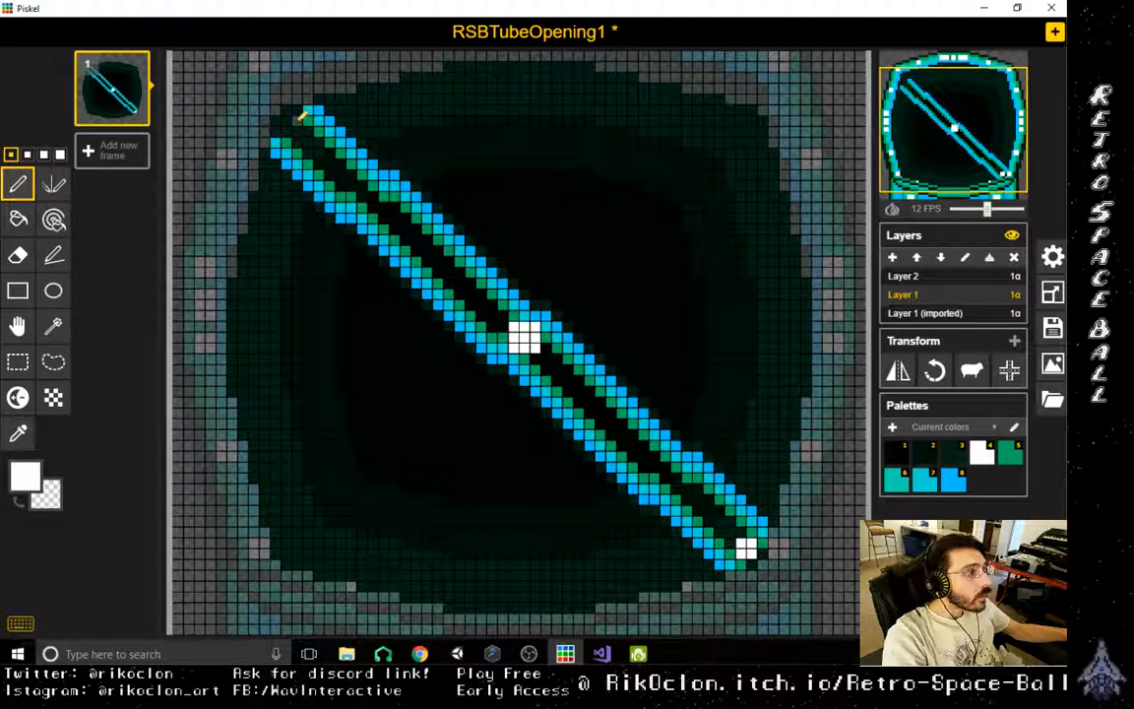
{"action": "left_click", "coordinate": [295, 120]}
{"action": "left_click", "coordinate": [286, 130]}
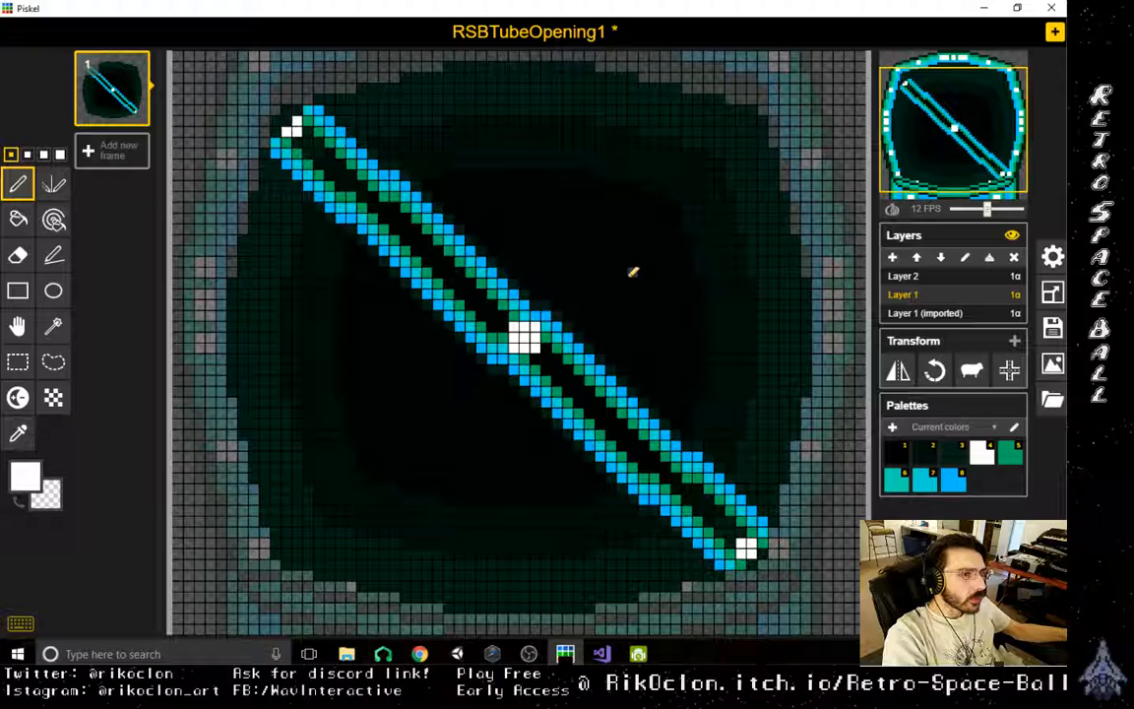
- Sample the interior's dark green and paint over the white pixels at the diagonal bar's centre and both ends
{"action": "left_click", "coordinate": [18, 433]}
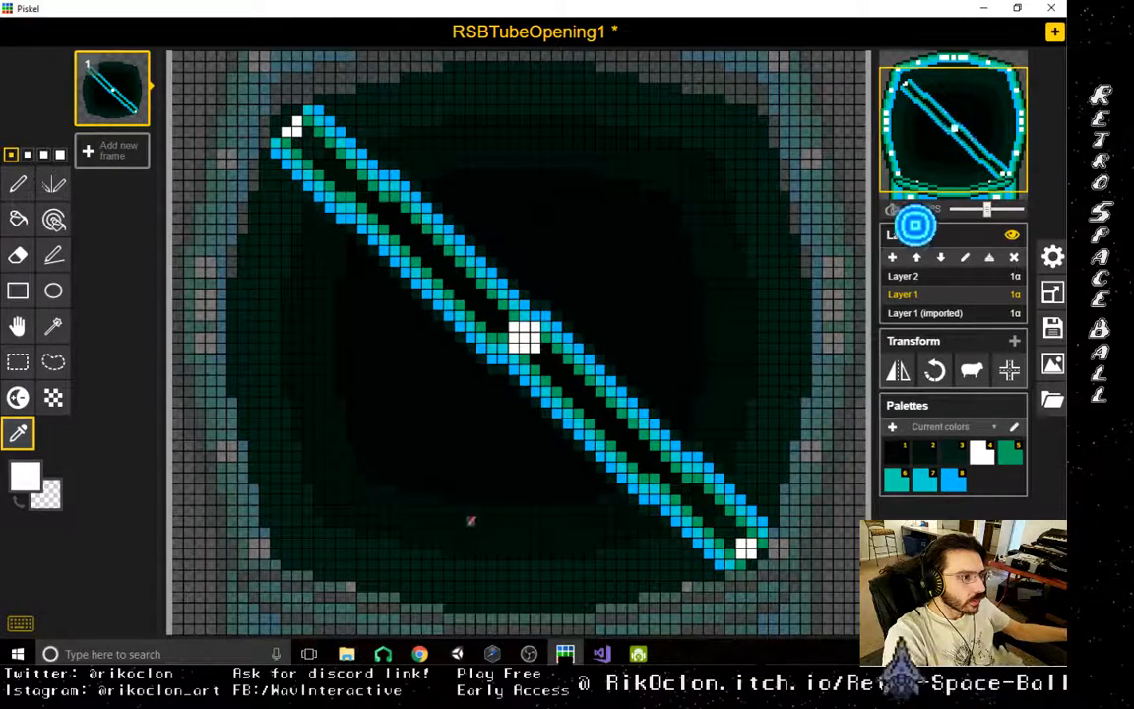
{"action": "left_click", "coordinate": [470, 507]}
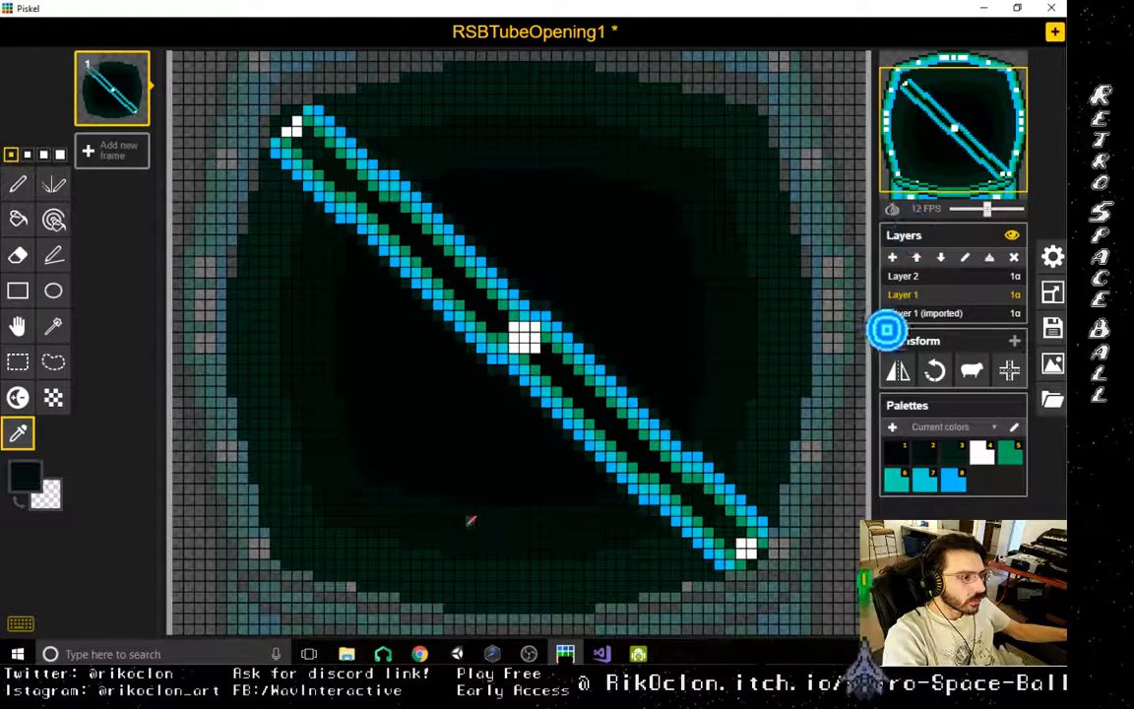
{"action": "left_click", "coordinate": [18, 184]}
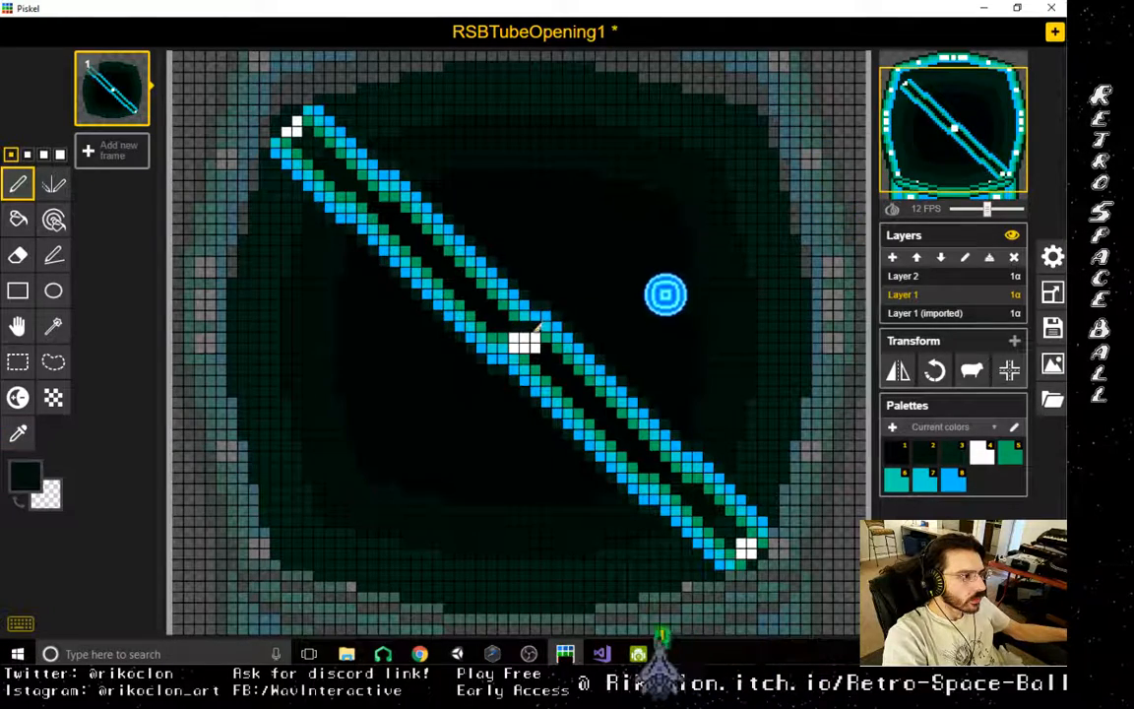
{"action": "left_click_drag", "start_coordinate": [535, 332], "coordinate": [523, 337]}
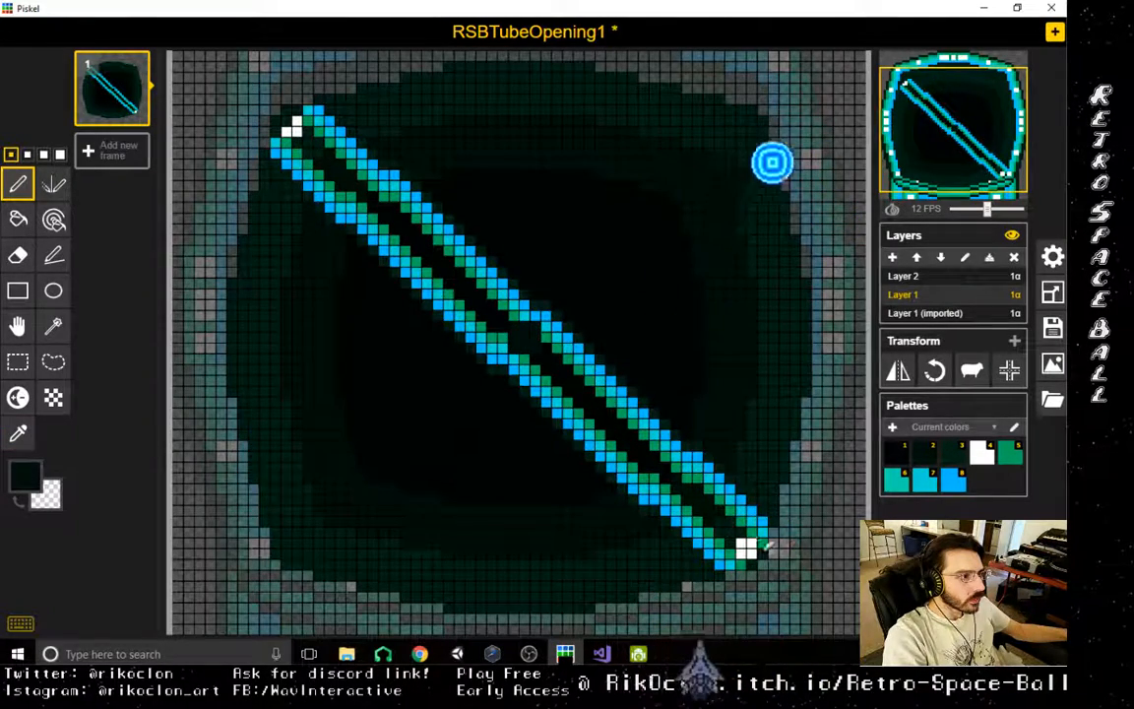
{"action": "left_click_drag", "start_coordinate": [743, 544], "coordinate": [751, 551]}
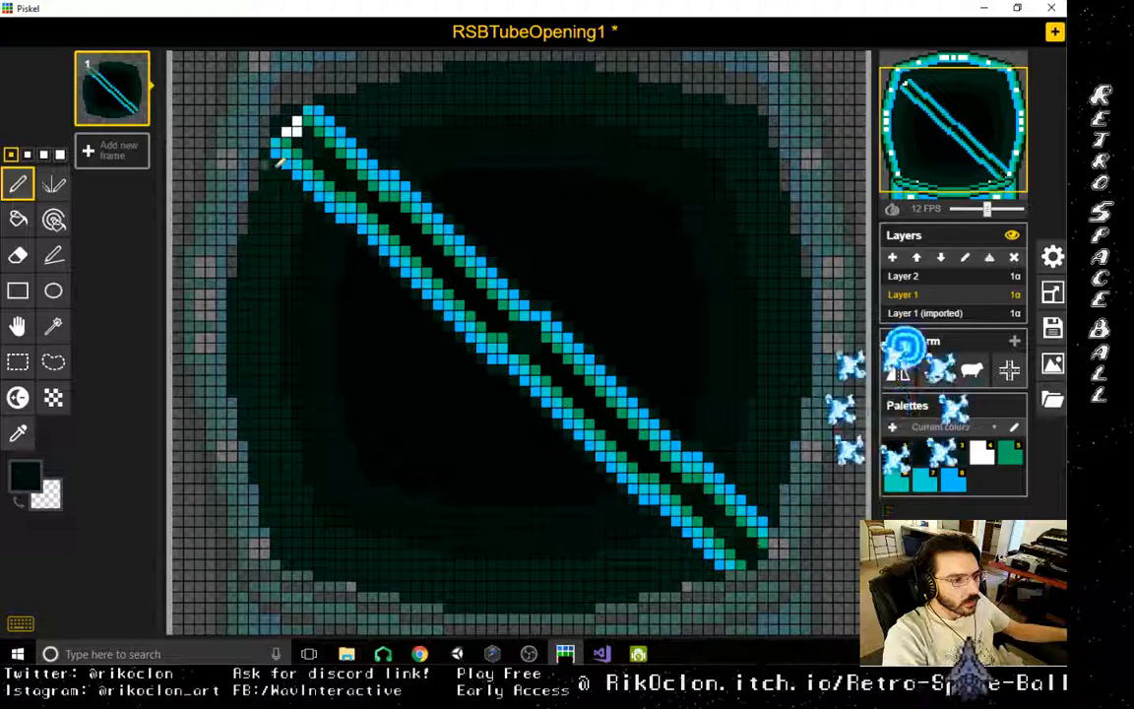
{"action": "left_click_drag", "start_coordinate": [293, 122], "coordinate": [285, 131]}
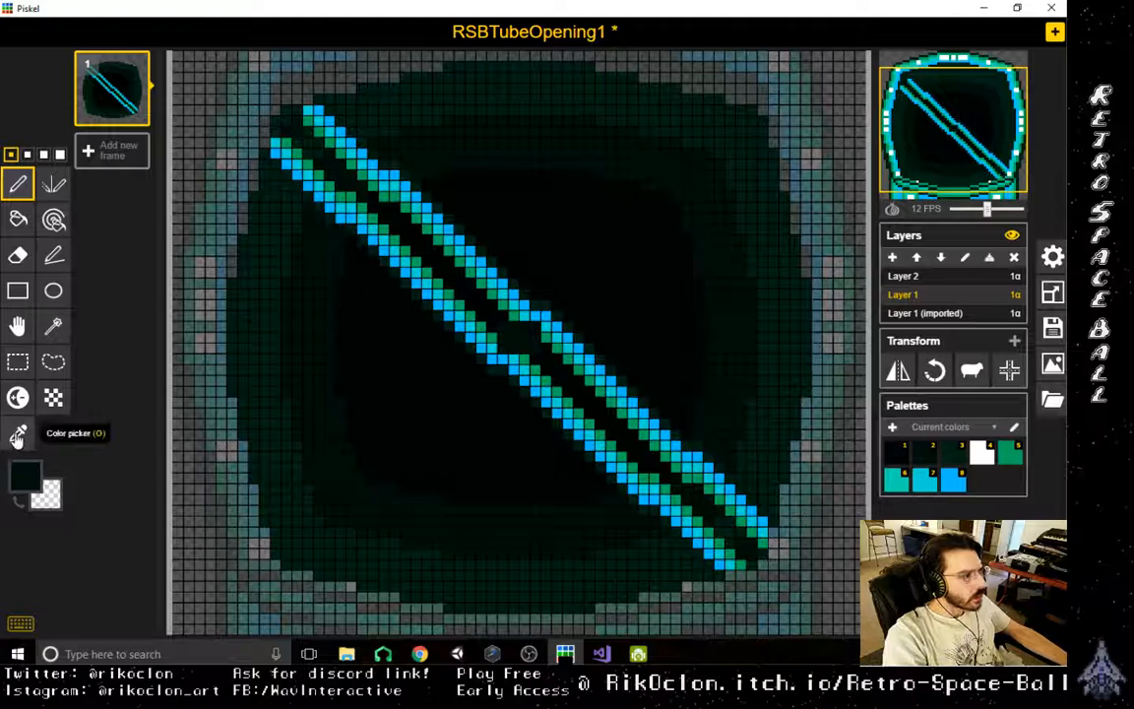
- Sample dark green shades from the interior and touch up the gap between the diagonal bar's lines with the Pen tool
{"action": "left_click", "coordinate": [18, 433]}
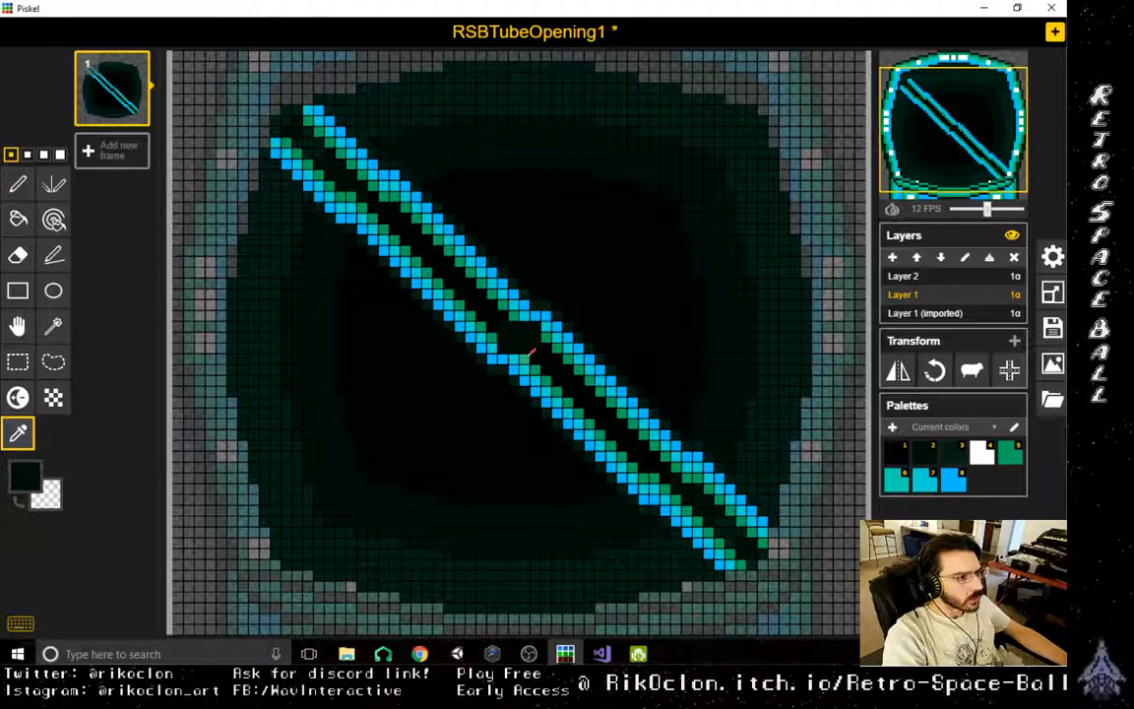
{"action": "left_click", "coordinate": [18, 183]}
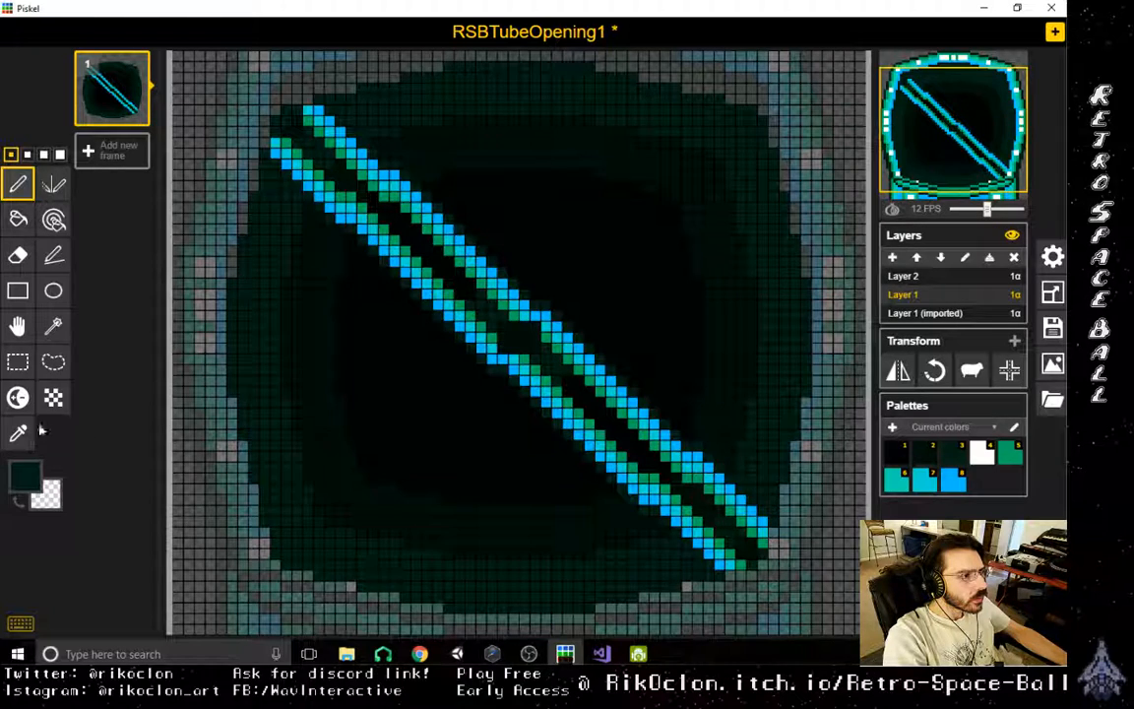
{"action": "key", "text": "o"}
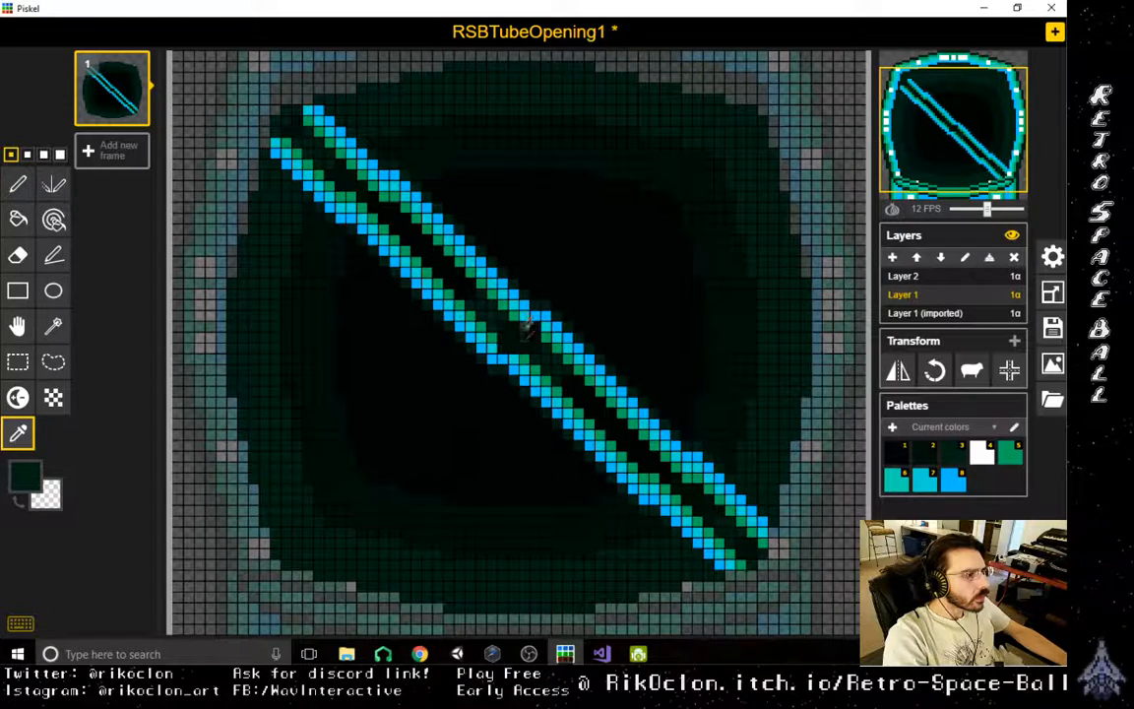
{"action": "left_click", "coordinate": [17, 184]}
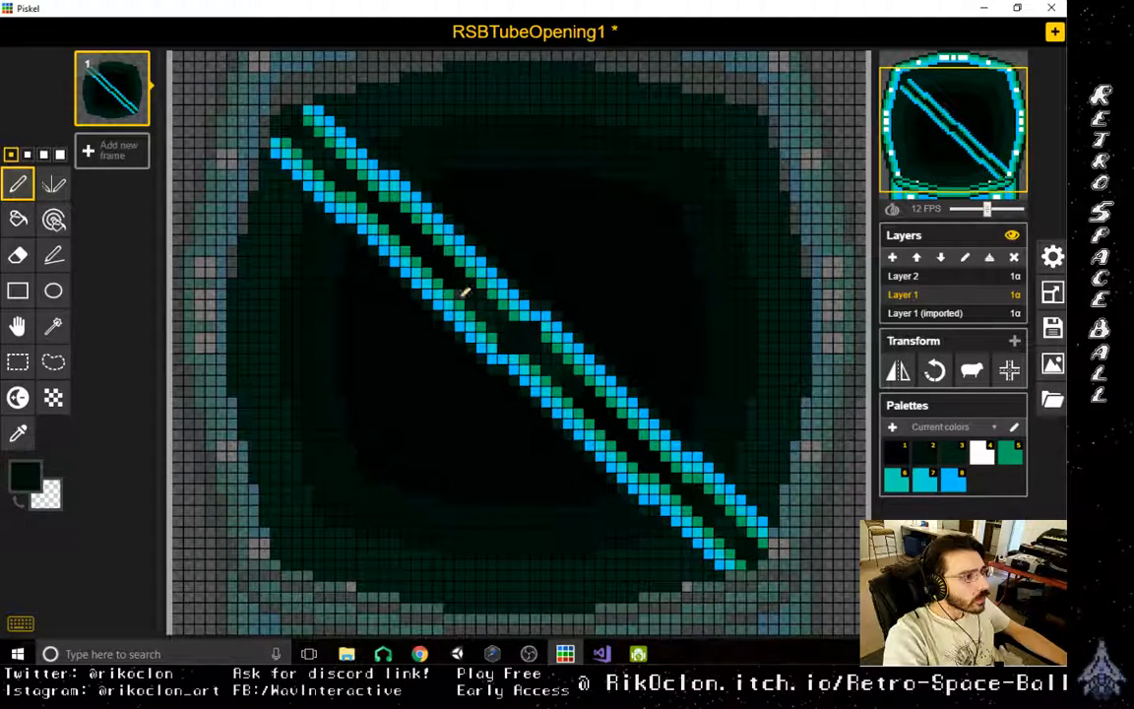
{"action": "left_click", "coordinate": [17, 433]}
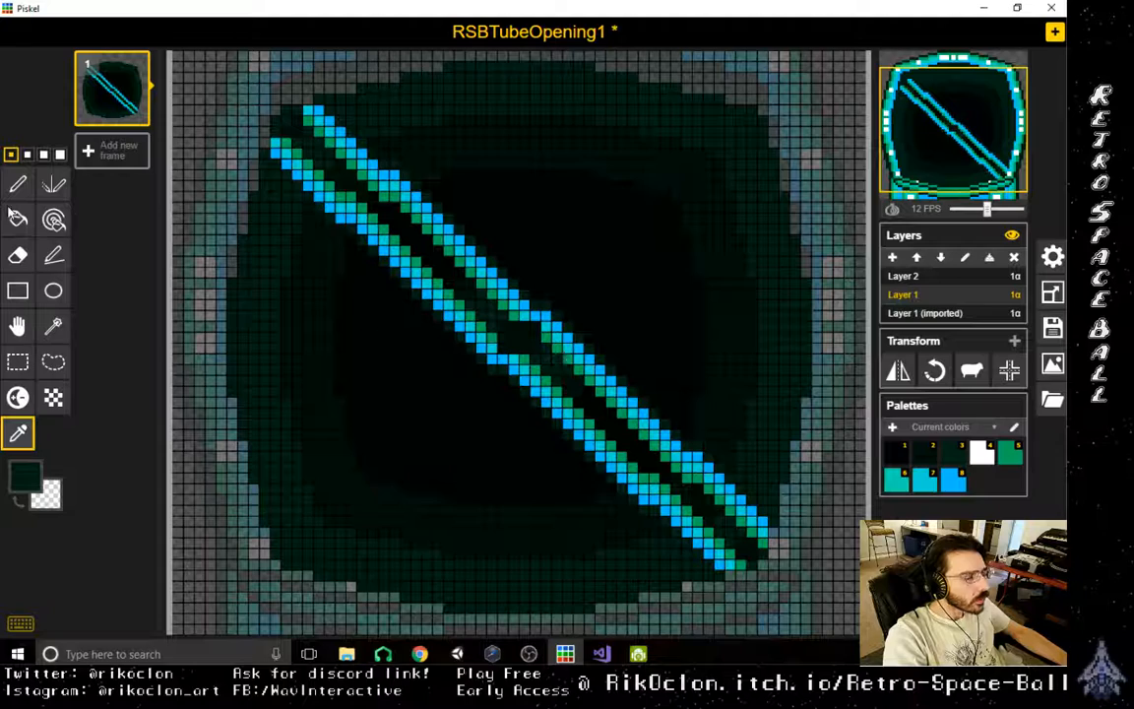
{"action": "left_click", "coordinate": [18, 184]}
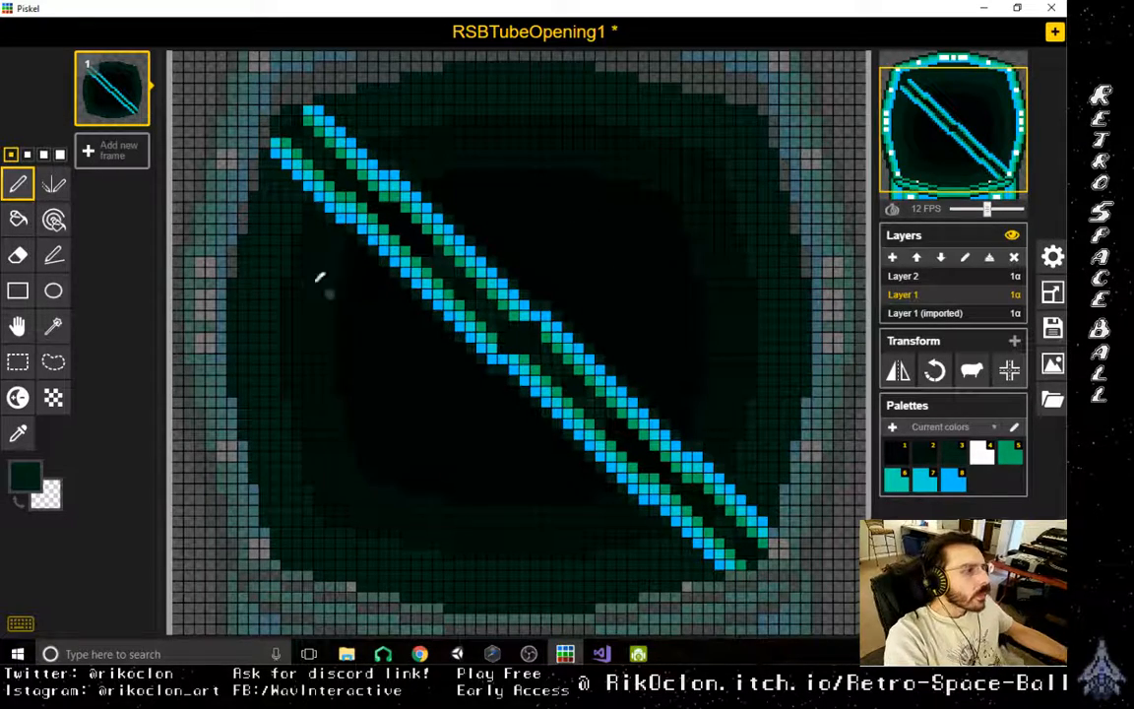
- Sample the bar's green and draw green strokes along the outer sides of both blue diagonal lines on Layer 1
{"action": "scroll", "coordinate": [569, 386], "scroll_direction": "down", "scroll_amount": 2}
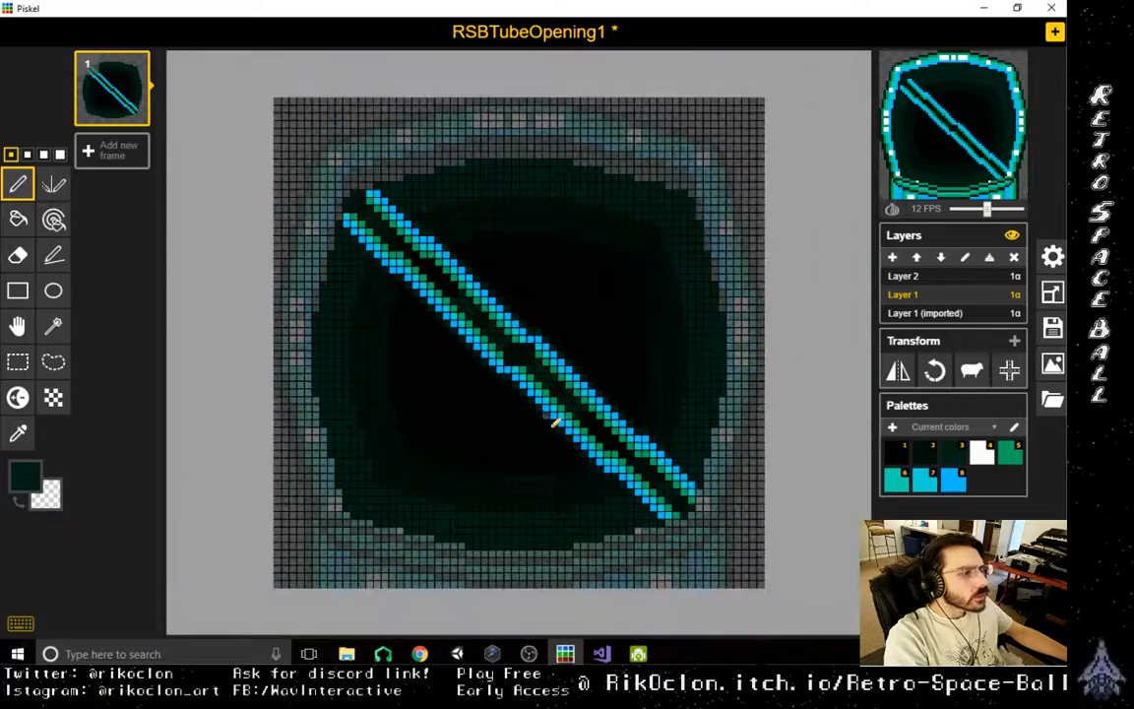
{"action": "scroll", "coordinate": [530, 443], "scroll_direction": "down", "scroll_amount": 1}
{"action": "scroll", "coordinate": [519, 443], "scroll_direction": "up", "scroll_amount": 4}
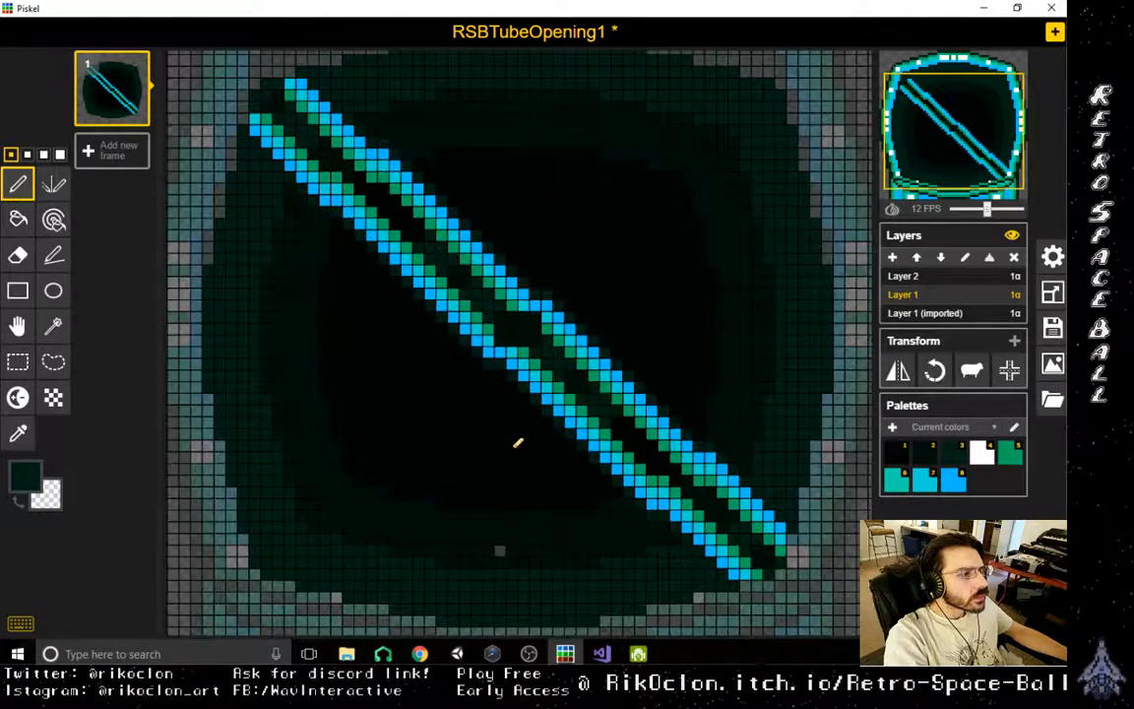
{"action": "scroll", "coordinate": [519, 443], "scroll_direction": "up", "scroll_amount": 1}
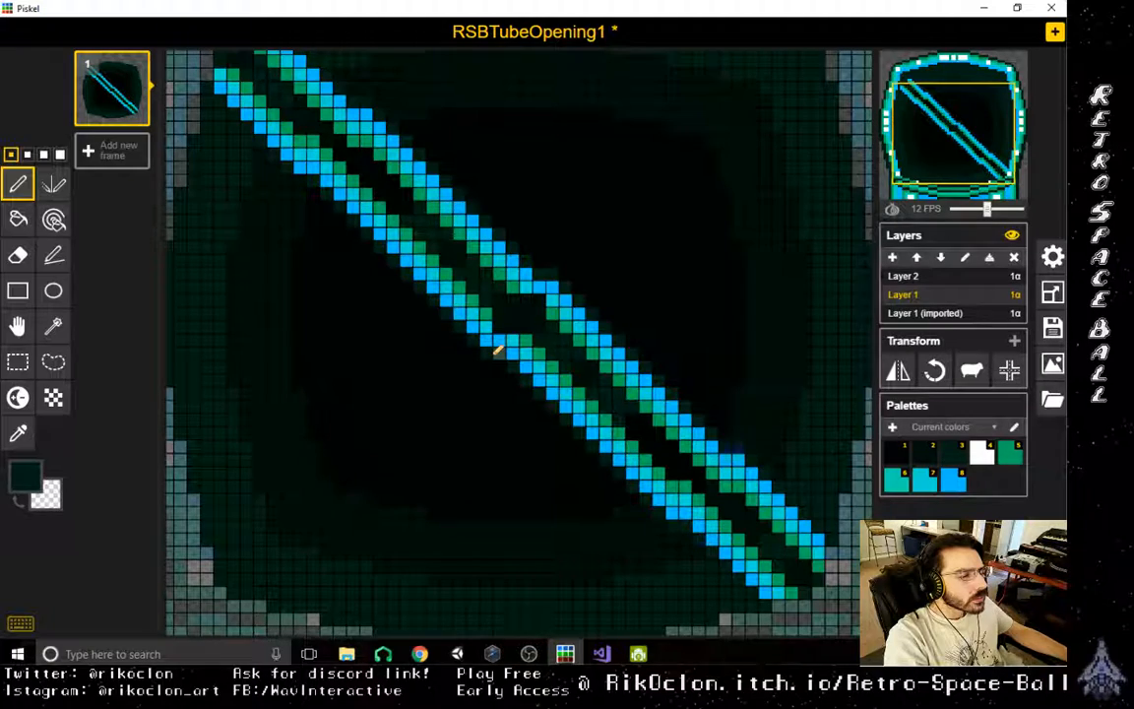
{"action": "scroll", "coordinate": [498, 352], "scroll_direction": "down", "scroll_amount": 3}
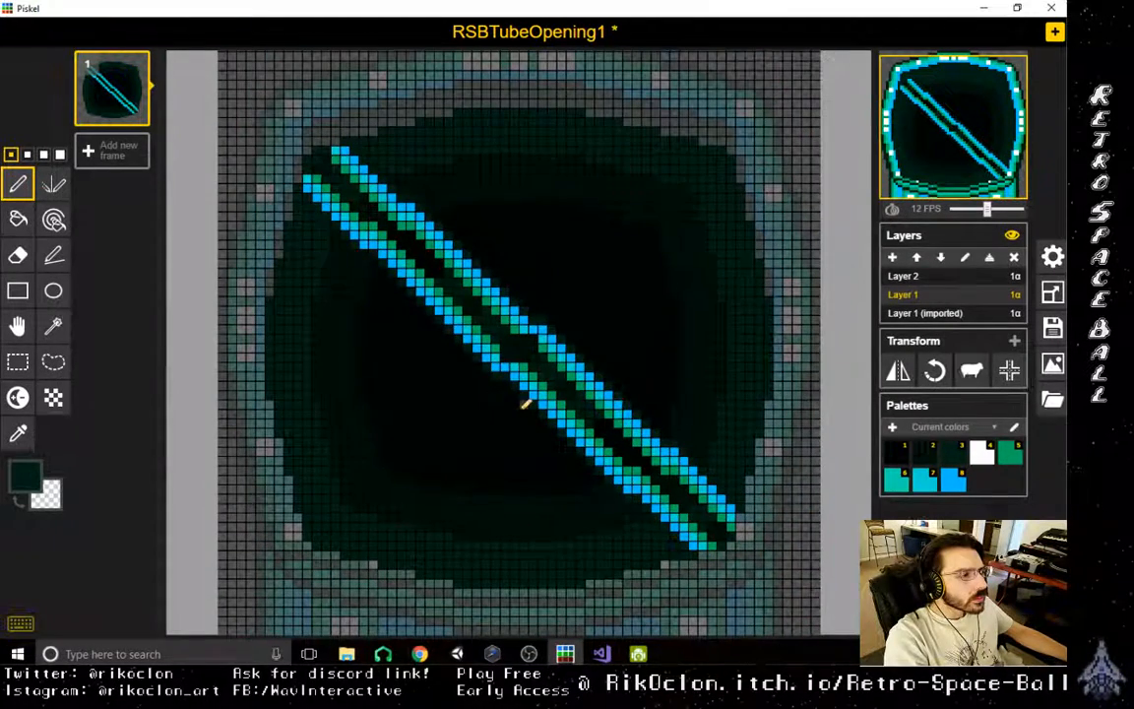
{"action": "left_click", "coordinate": [18, 433]}
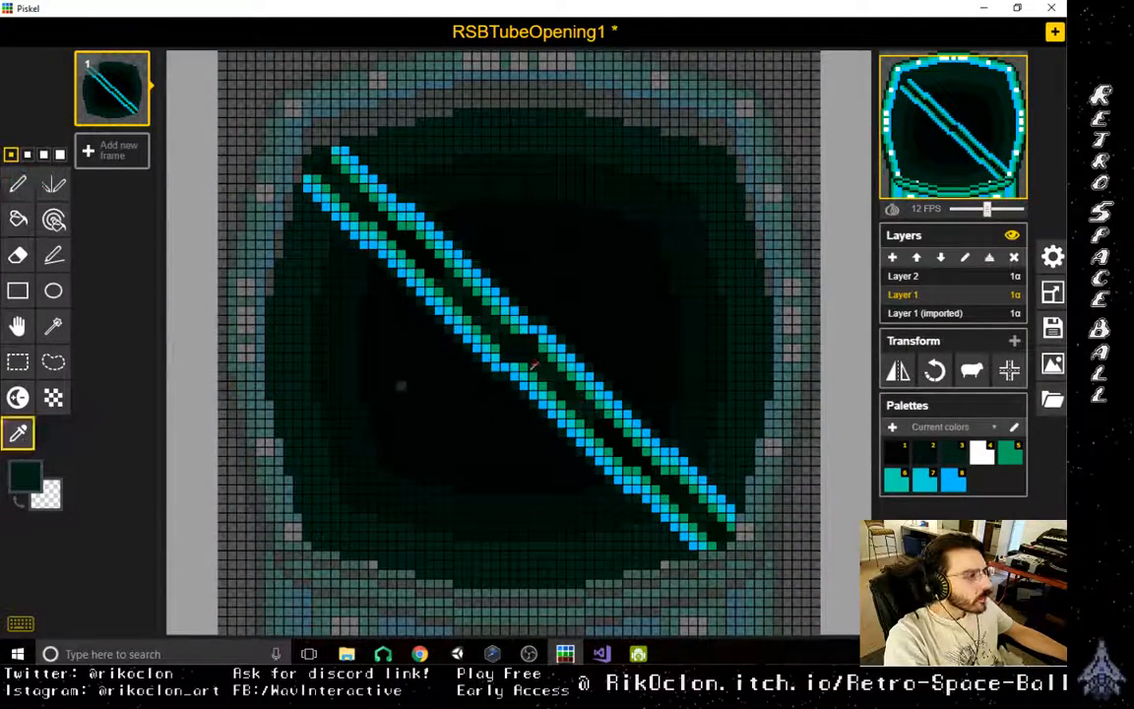
{"action": "left_click", "coordinate": [578, 406]}
{"action": "left_click", "coordinate": [53, 255]}
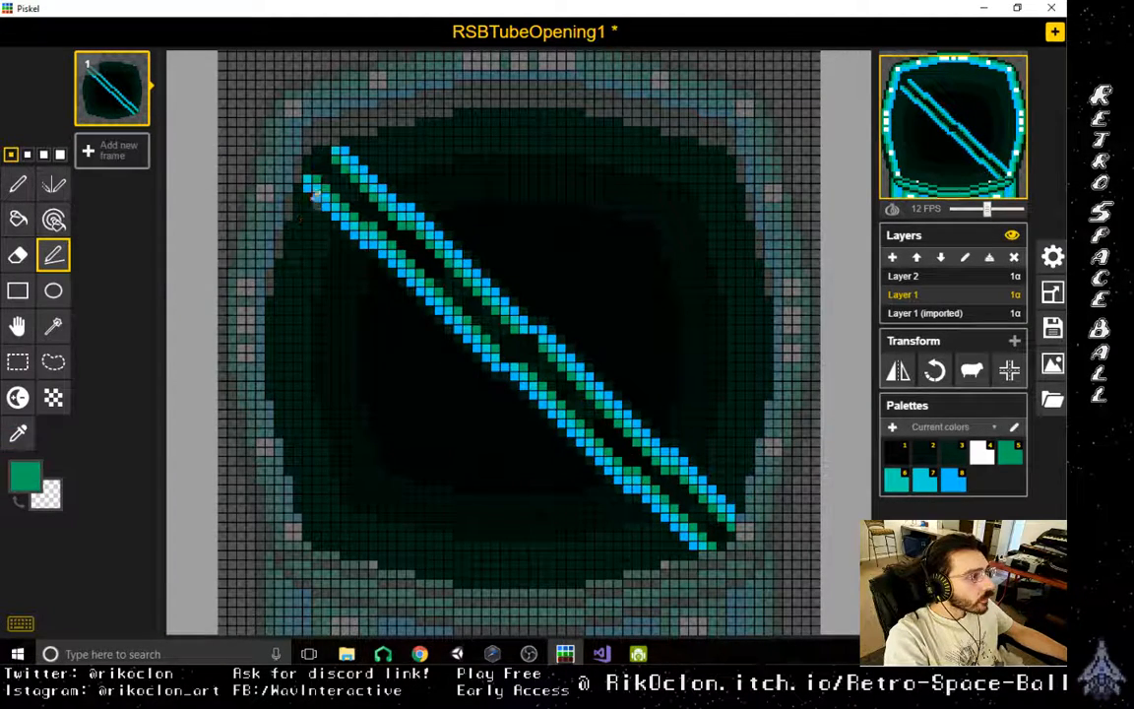
{"action": "mouse_move", "coordinate": [305, 183]}
{"action": "left_mouse_down"}
{"action": "mouse_move", "coordinate": [375, 268]}
{"action": "mouse_move", "coordinate": [361, 240]}
{"action": "mouse_move", "coordinate": [504, 373]}
{"action": "left_mouse_up"}
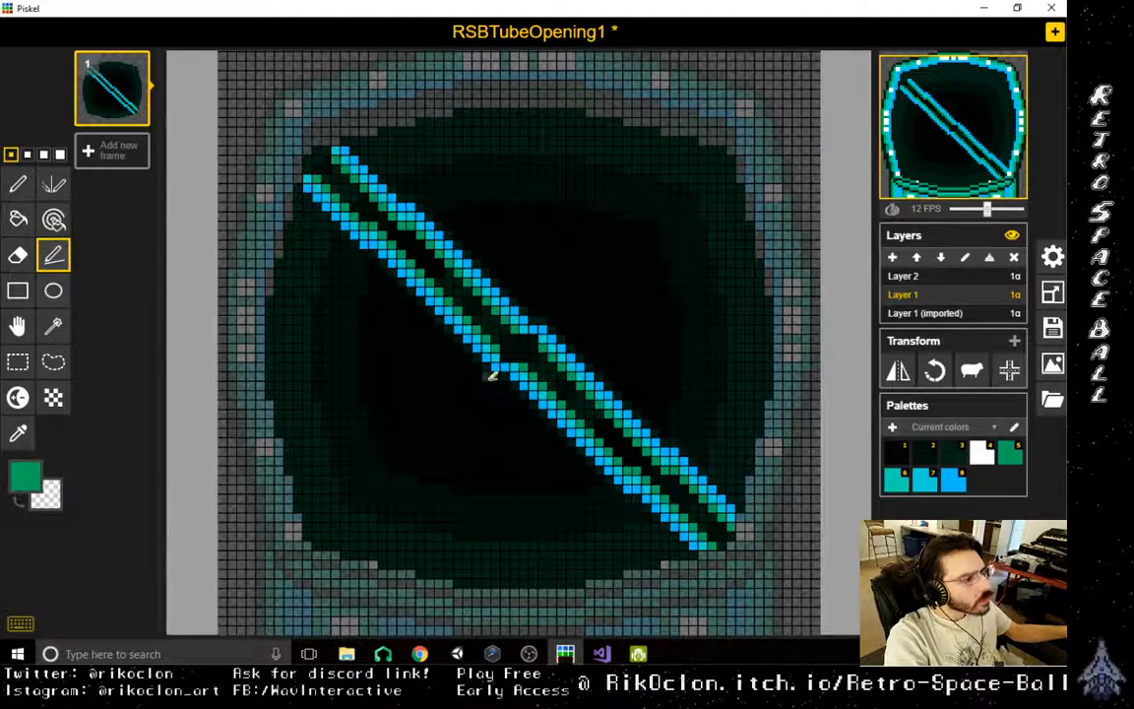
{"action": "mouse_move", "coordinate": [489, 373]}
{"action": "left_mouse_down"}
{"action": "mouse_move", "coordinate": [380, 303]}
{"action": "mouse_move", "coordinate": [307, 225]}
{"action": "mouse_move", "coordinate": [298, 193]}
{"action": "mouse_move", "coordinate": [394, 295]}
{"action": "mouse_move", "coordinate": [339, 235]}
{"action": "mouse_move", "coordinate": [386, 269]}
{"action": "mouse_move", "coordinate": [377, 263]}
{"action": "left_mouse_up"}
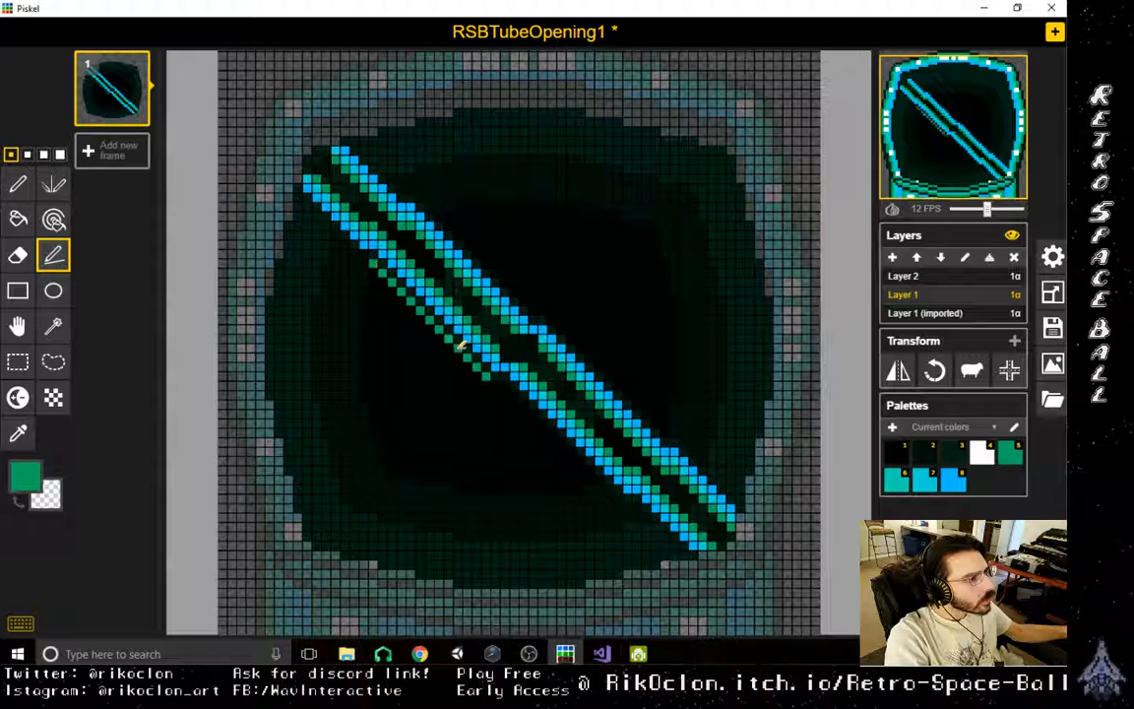
{"action": "mouse_move", "coordinate": [496, 385]}
{"action": "left_mouse_down"}
{"action": "mouse_move", "coordinate": [564, 465]}
{"action": "mouse_move", "coordinate": [667, 539]}
{"action": "mouse_move", "coordinate": [635, 507]}
{"action": "mouse_move", "coordinate": [679, 552]}
{"action": "mouse_move", "coordinate": [683, 540]}
{"action": "left_mouse_up"}
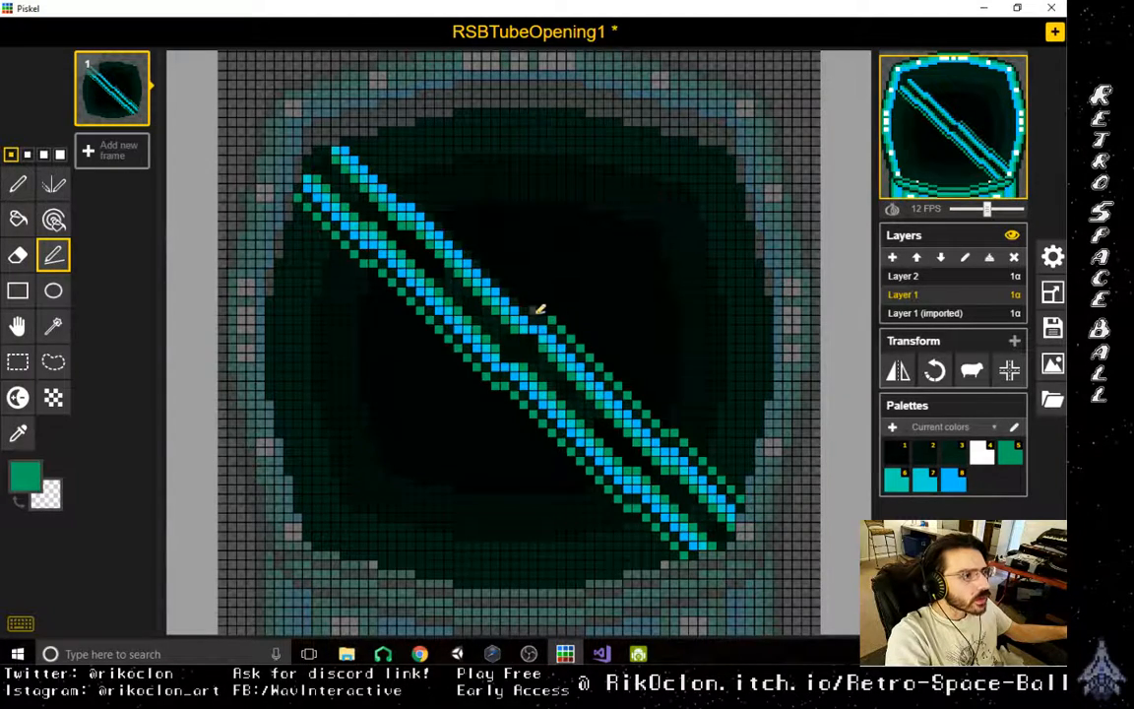
{"action": "left_click_drag", "start_coordinate": [530, 297], "coordinate": [433, 192]}
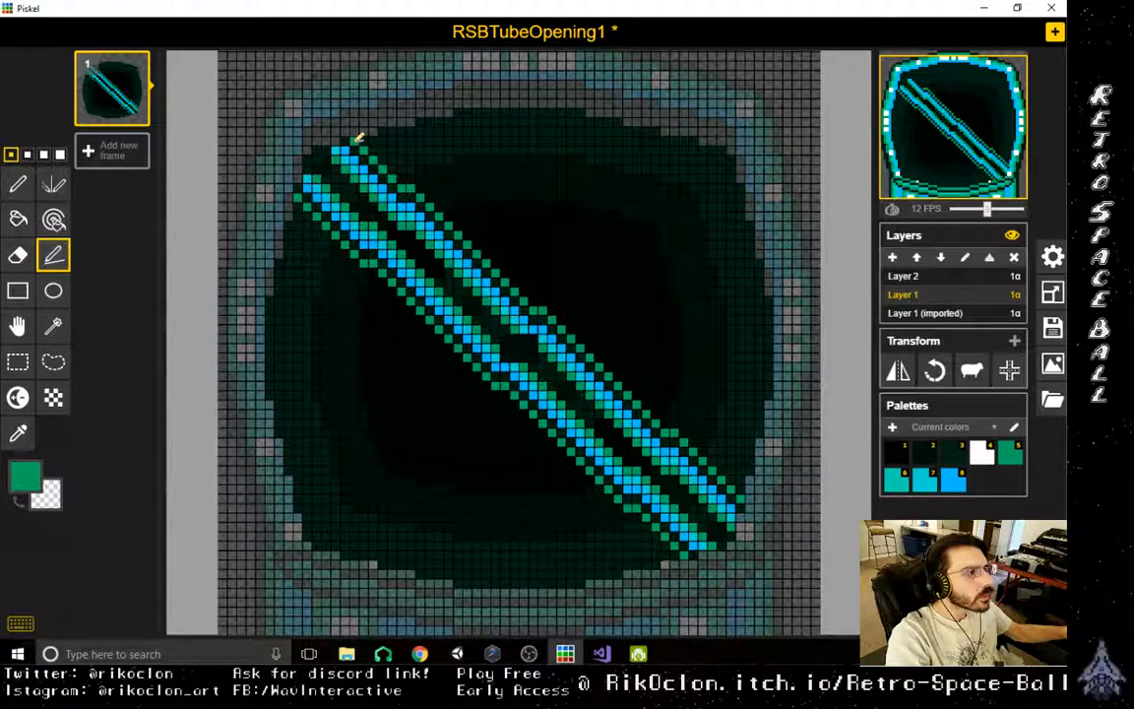
- Outline the black central area with green strokes on both sides of the diagonal bar, undoing a misplaced stroke
{"action": "scroll", "coordinate": [599, 438], "scroll_direction": "down", "scroll_amount": 4}
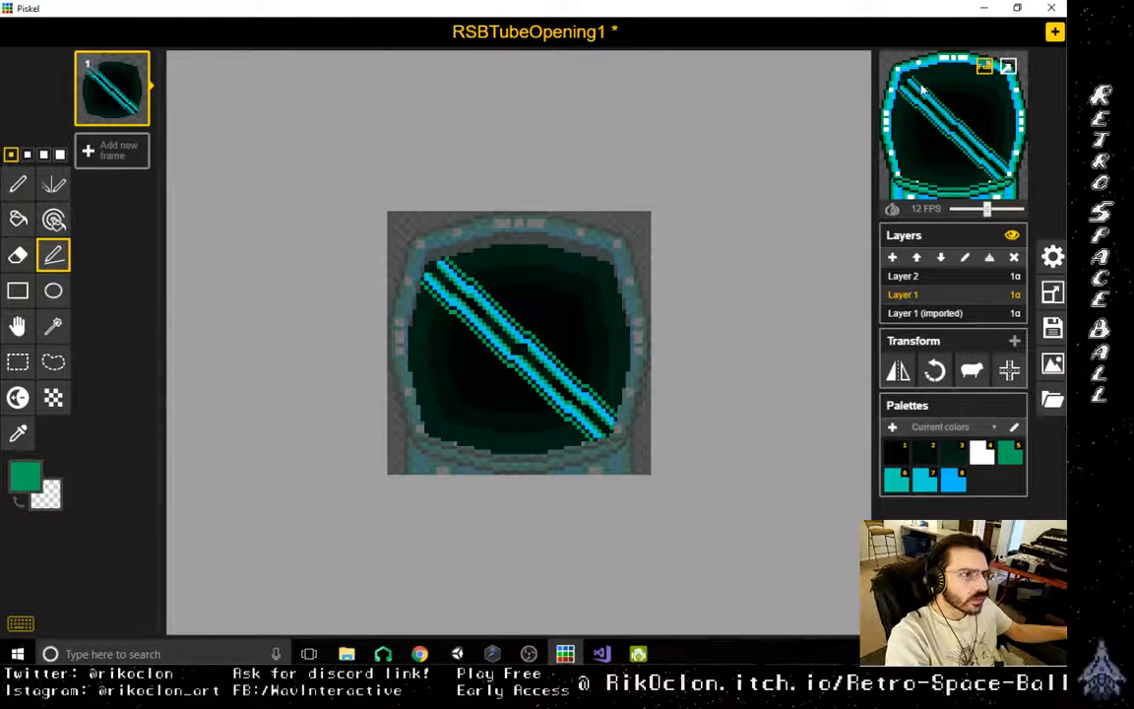
{"action": "scroll", "coordinate": [693, 417], "scroll_direction": "down", "scroll_amount": 2}
{"action": "scroll", "coordinate": [666, 498], "scroll_direction": "up", "scroll_amount": 6}
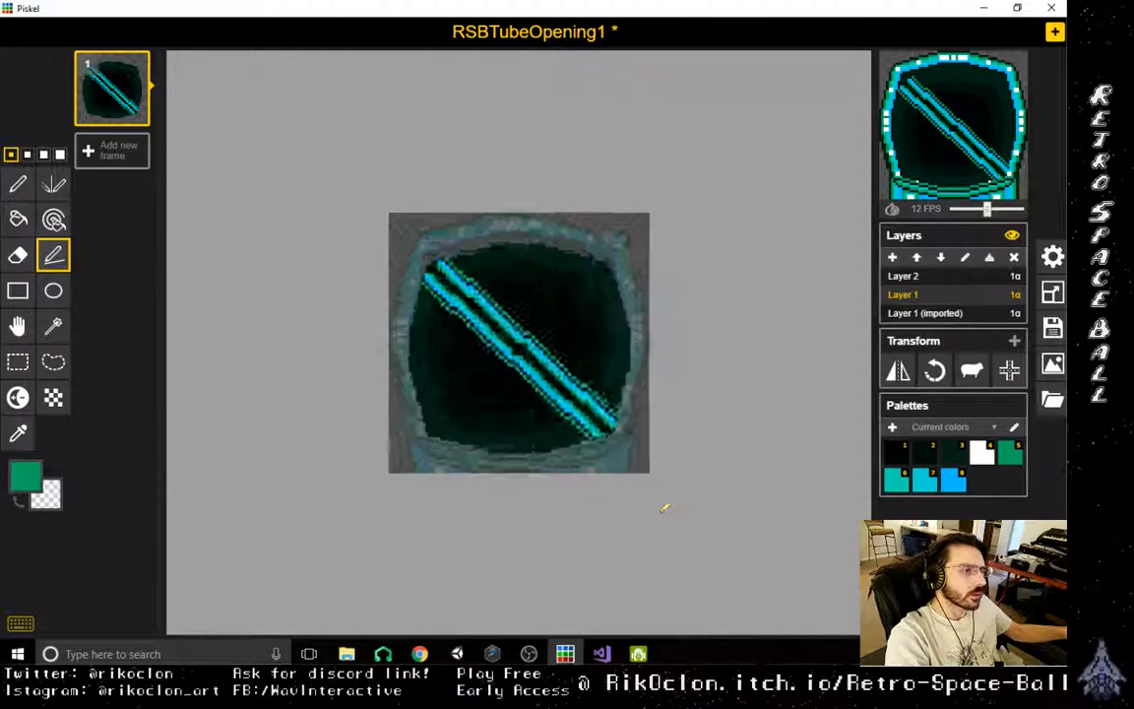
{"action": "scroll", "coordinate": [709, 506], "scroll_direction": "up", "scroll_amount": 3}
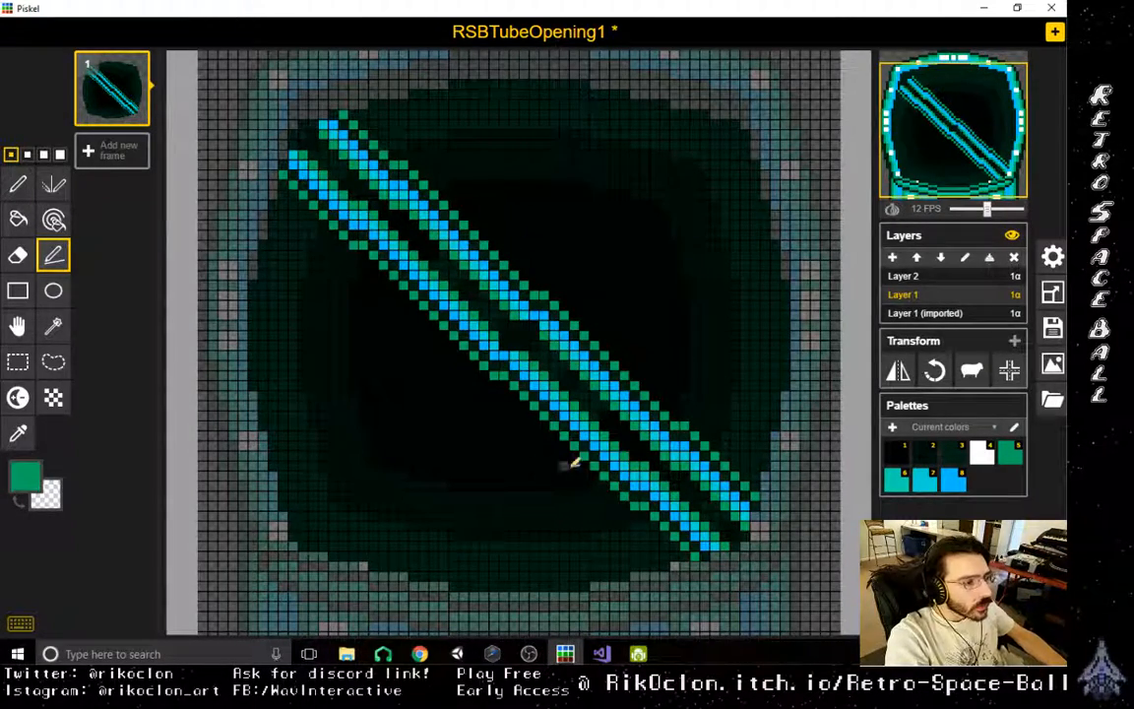
{"action": "mouse_move", "coordinate": [594, 480]}
{"action": "left_mouse_down"}
{"action": "mouse_move", "coordinate": [456, 483]}
{"action": "mouse_move", "coordinate": [387, 463]}
{"action": "mouse_move", "coordinate": [365, 405]}
{"action": "mouse_move", "coordinate": [364, 305]}
{"action": "mouse_move", "coordinate": [360, 377]}
{"action": "left_mouse_up"}
{"action": "key", "text": "ctrl+z"}
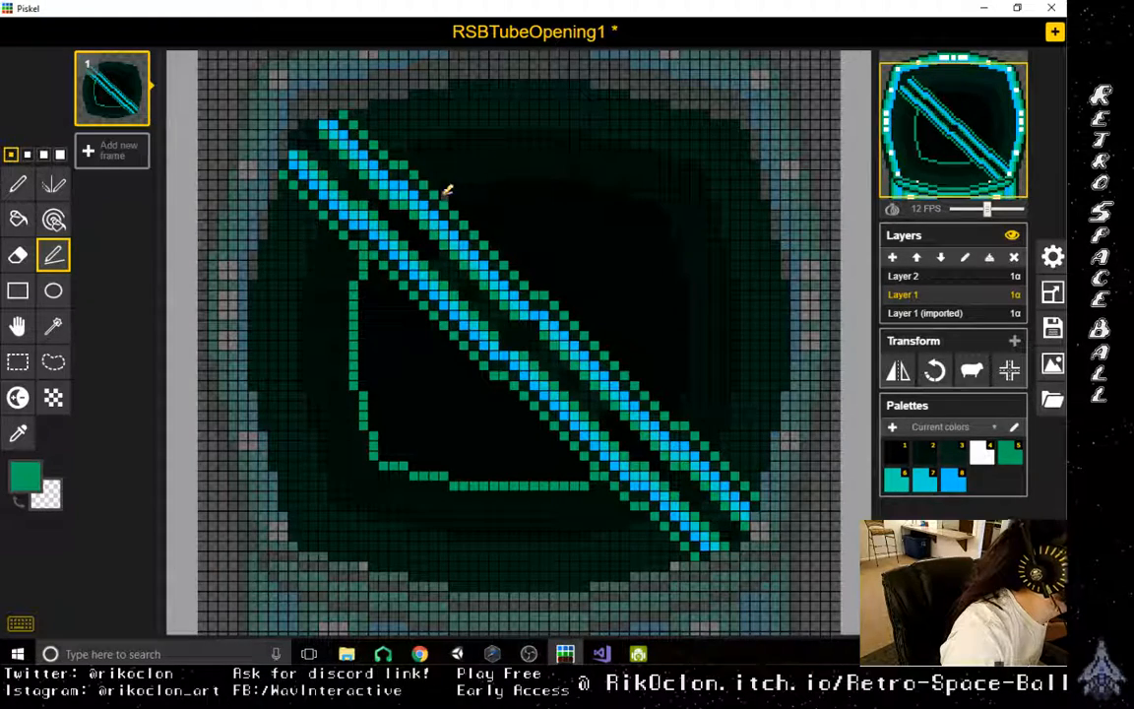
{"action": "mouse_move", "coordinate": [449, 185]}
{"action": "left_mouse_down"}
{"action": "mouse_move", "coordinate": [572, 174]}
{"action": "mouse_move", "coordinate": [669, 215]}
{"action": "mouse_move", "coordinate": [692, 284]}
{"action": "mouse_move", "coordinate": [688, 391]}
{"action": "left_mouse_up"}
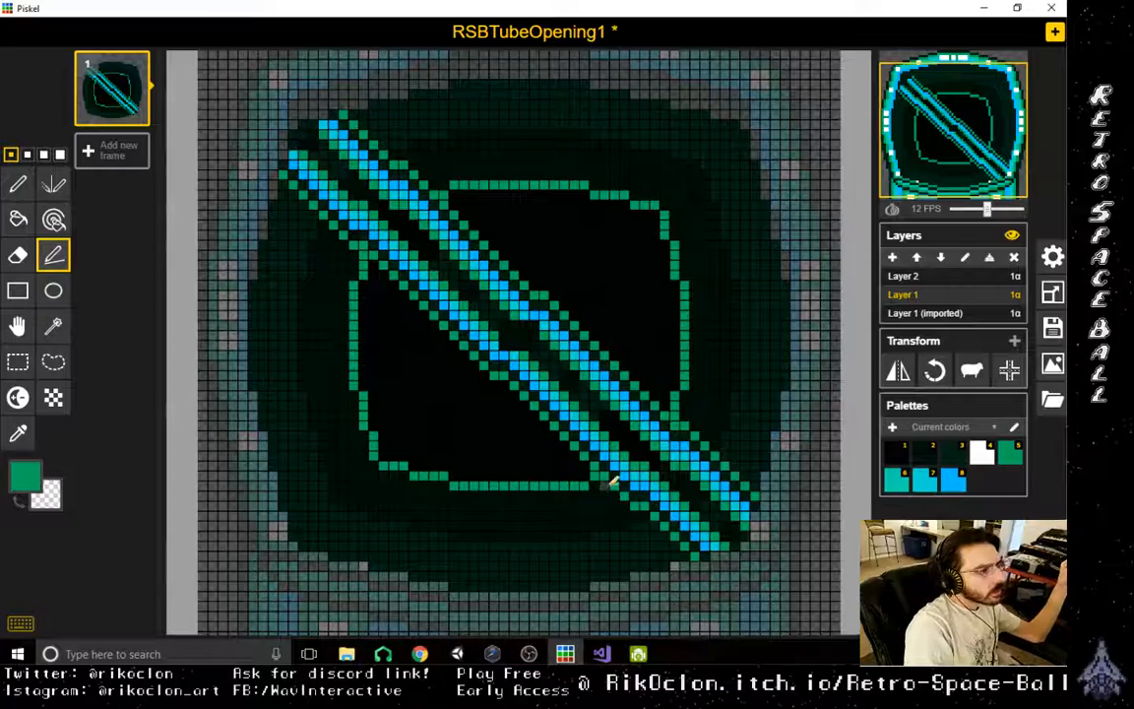
- Sample the bar's light blue and place mirrored pixels inside the green central outline with the Vertical Mirror pen, undoing a stray scribble
{"action": "scroll", "coordinate": [611, 480], "scroll_direction": "down", "scroll_amount": 2}
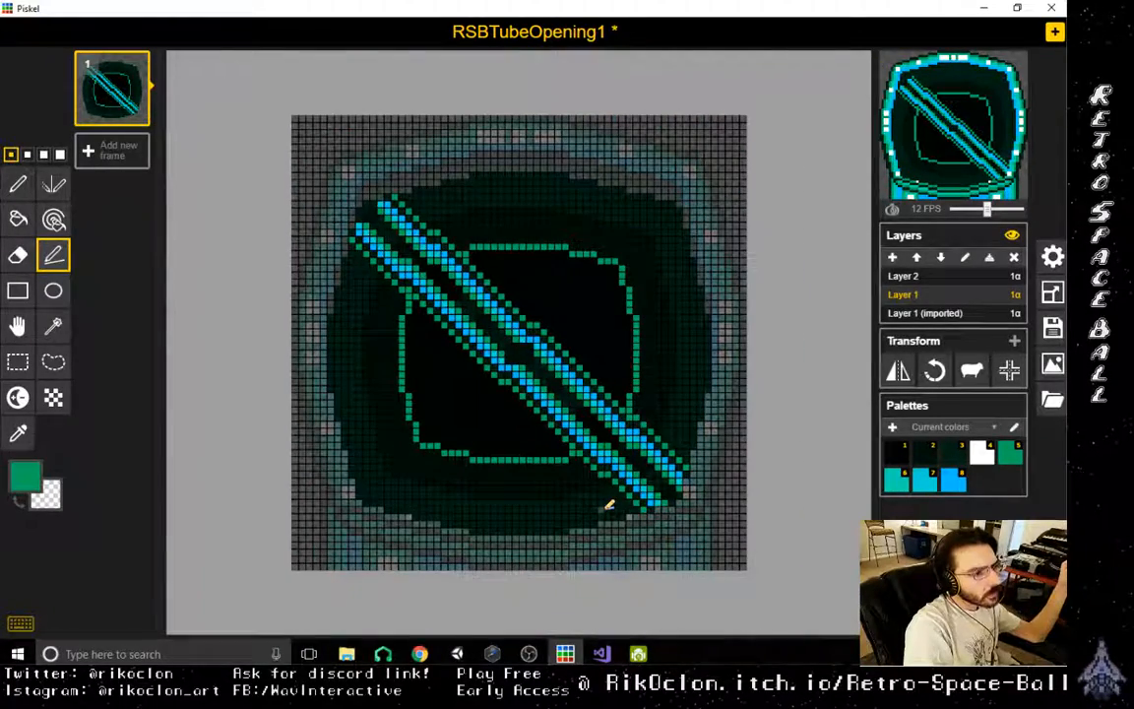
{"action": "scroll", "coordinate": [608, 504], "scroll_direction": "up", "scroll_amount": 3}
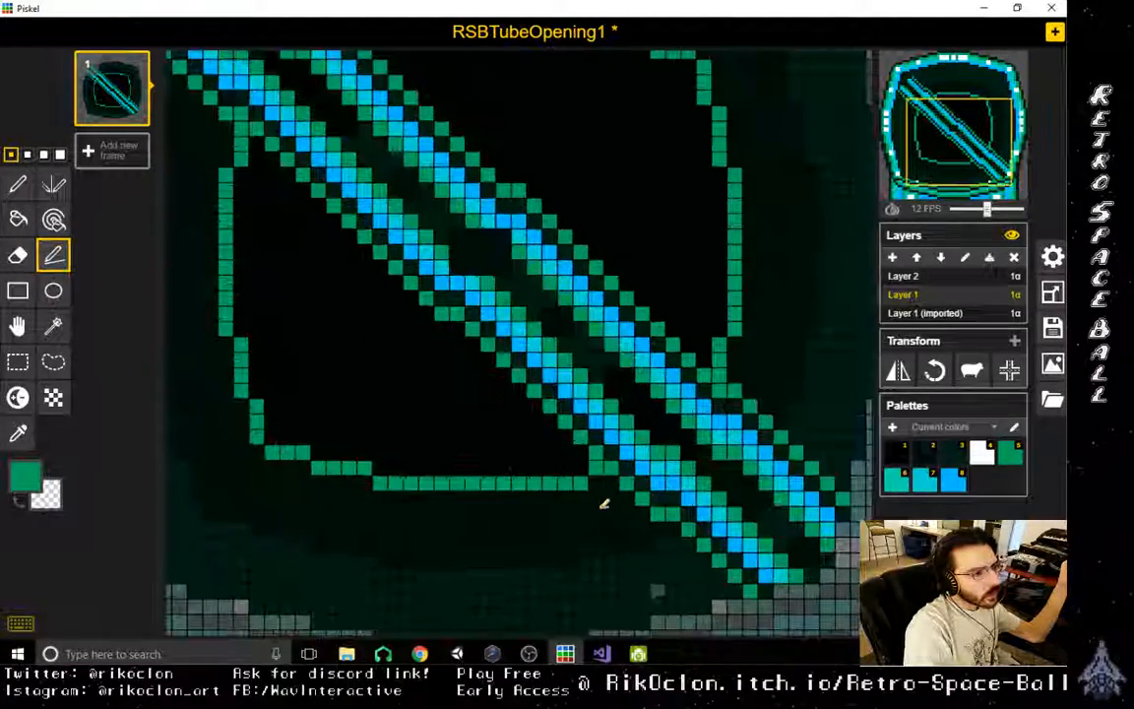
{"action": "scroll", "coordinate": [571, 441], "scroll_direction": "down", "scroll_amount": 1}
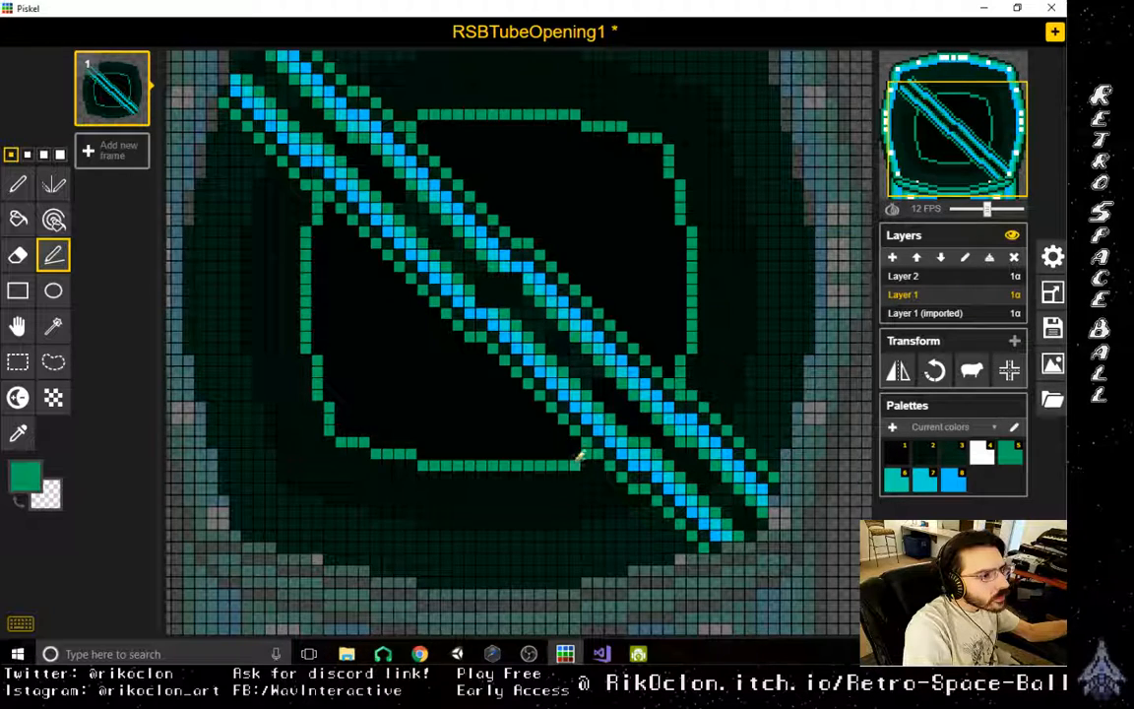
{"action": "left_click", "coordinate": [18, 433]}
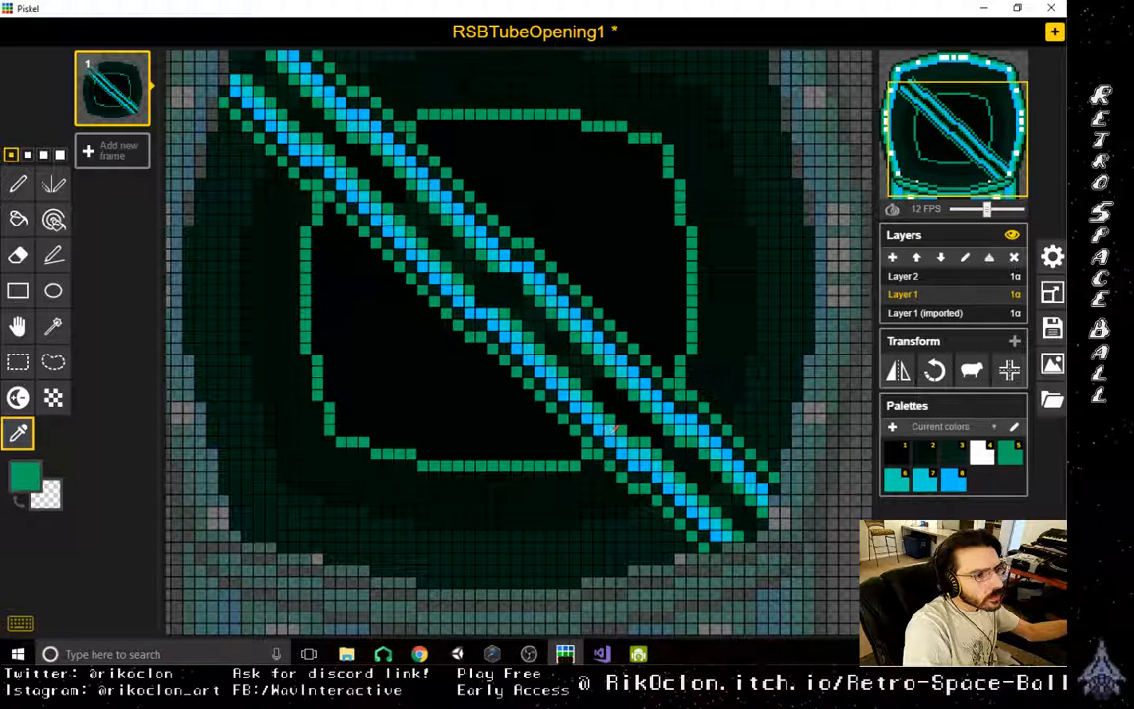
{"action": "left_click", "coordinate": [552, 382]}
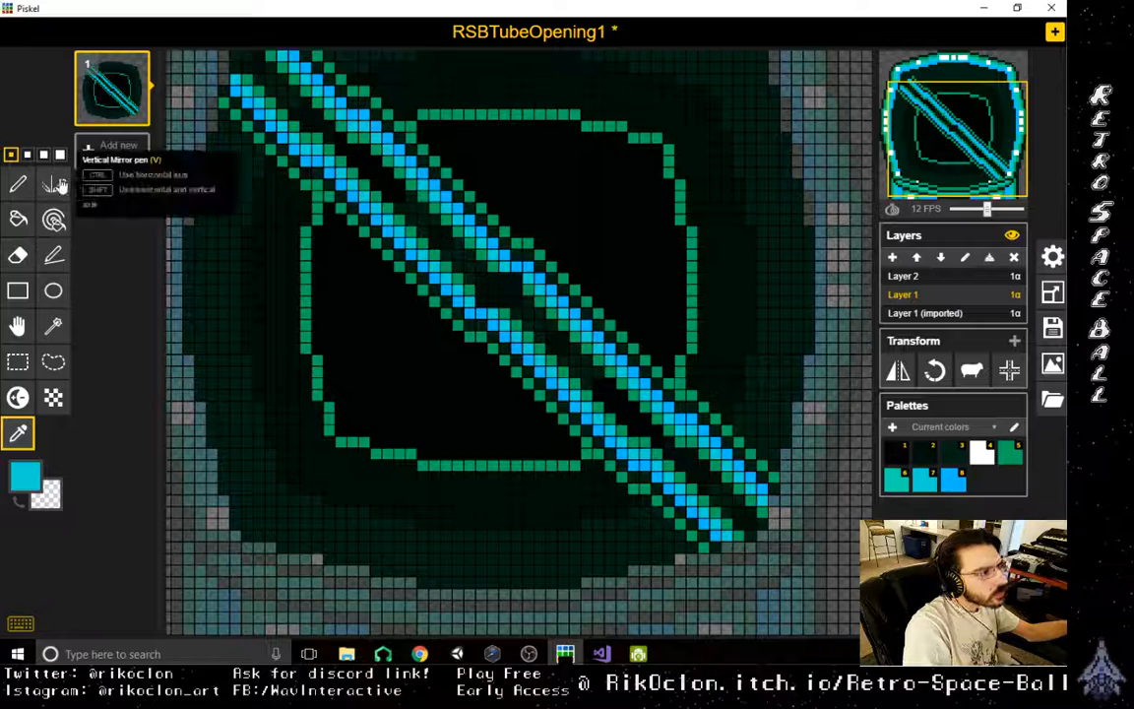
{"action": "left_click", "coordinate": [56, 184]}
{"action": "left_click", "coordinate": [330, 208]}
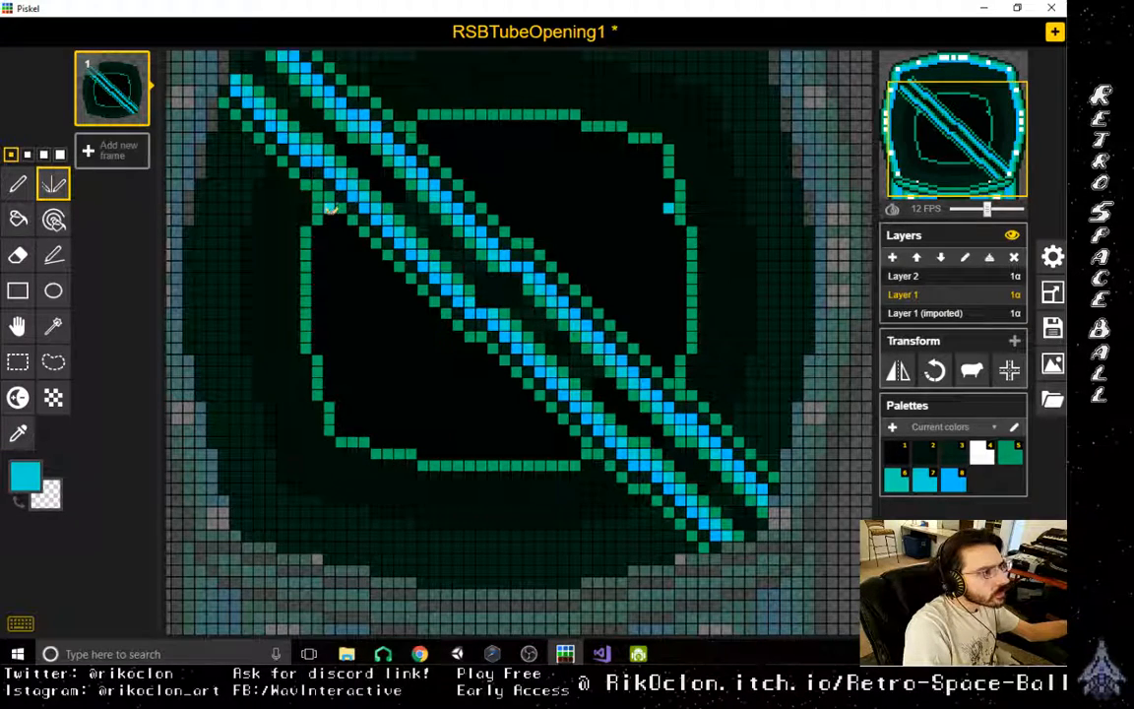
{"action": "left_click", "coordinate": [330, 221]}
{"action": "left_click", "coordinate": [342, 220]}
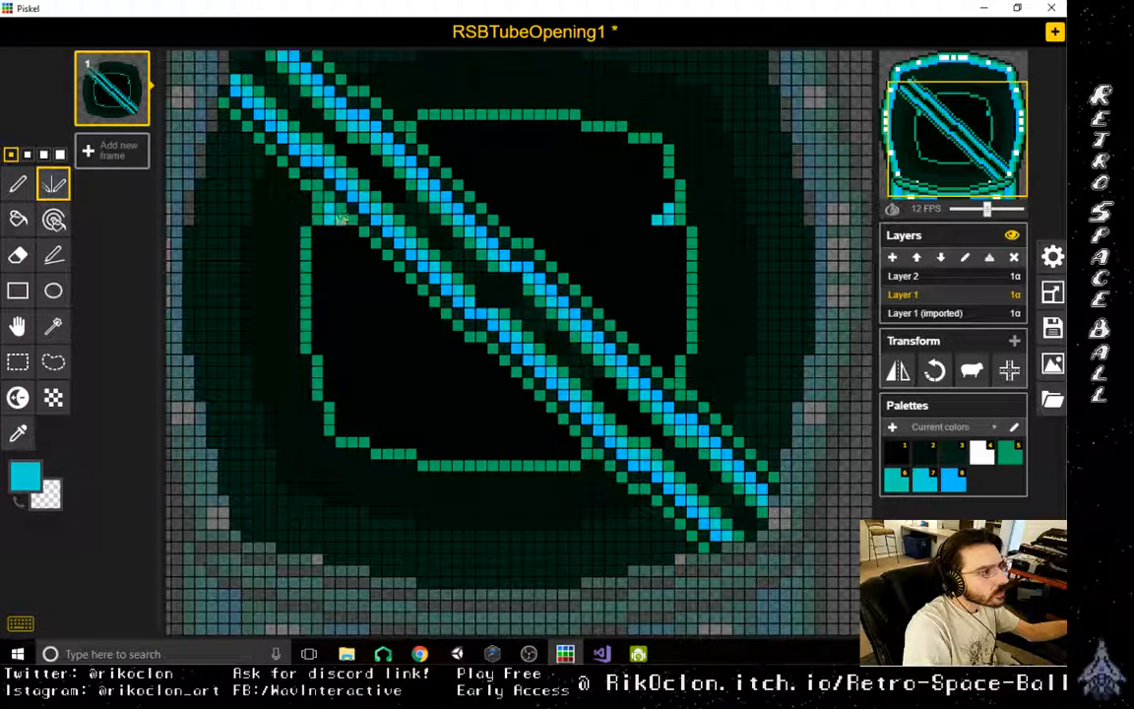
{"action": "mouse_move", "coordinate": [342, 219]}
{"action": "left_mouse_down"}
{"action": "mouse_move", "coordinate": [429, 323]}
{"action": "mouse_move", "coordinate": [445, 324]}
{"action": "mouse_move", "coordinate": [380, 307]}
{"action": "mouse_move", "coordinate": [450, 347]}
{"action": "left_mouse_up"}
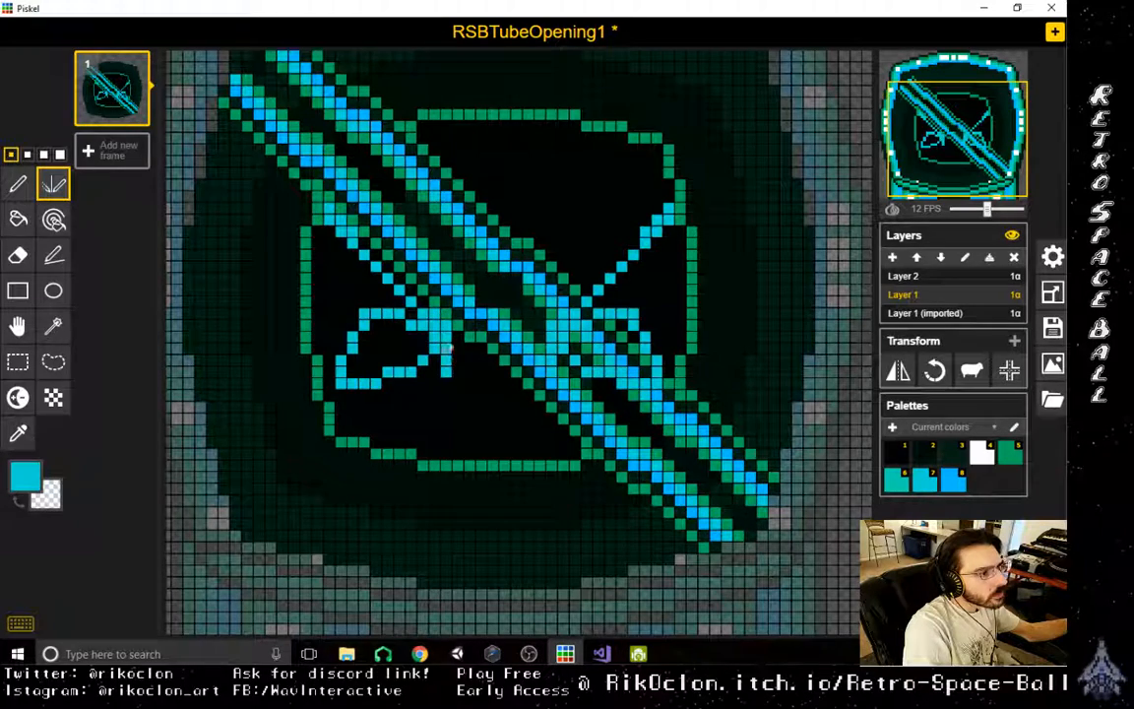
{"action": "key", "text": "ctrl+z"}
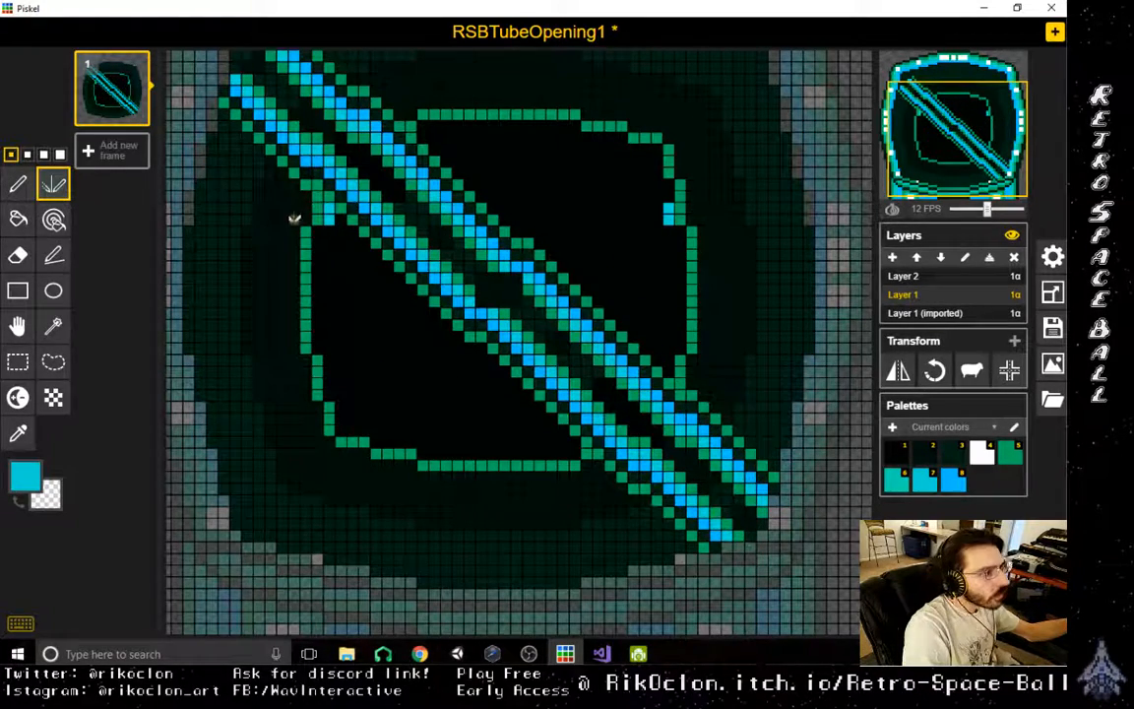
- Draw a light blue inner line along the green outline of both central halves, including the edges beside the diagonal bar
{"action": "left_click", "coordinate": [54, 255]}
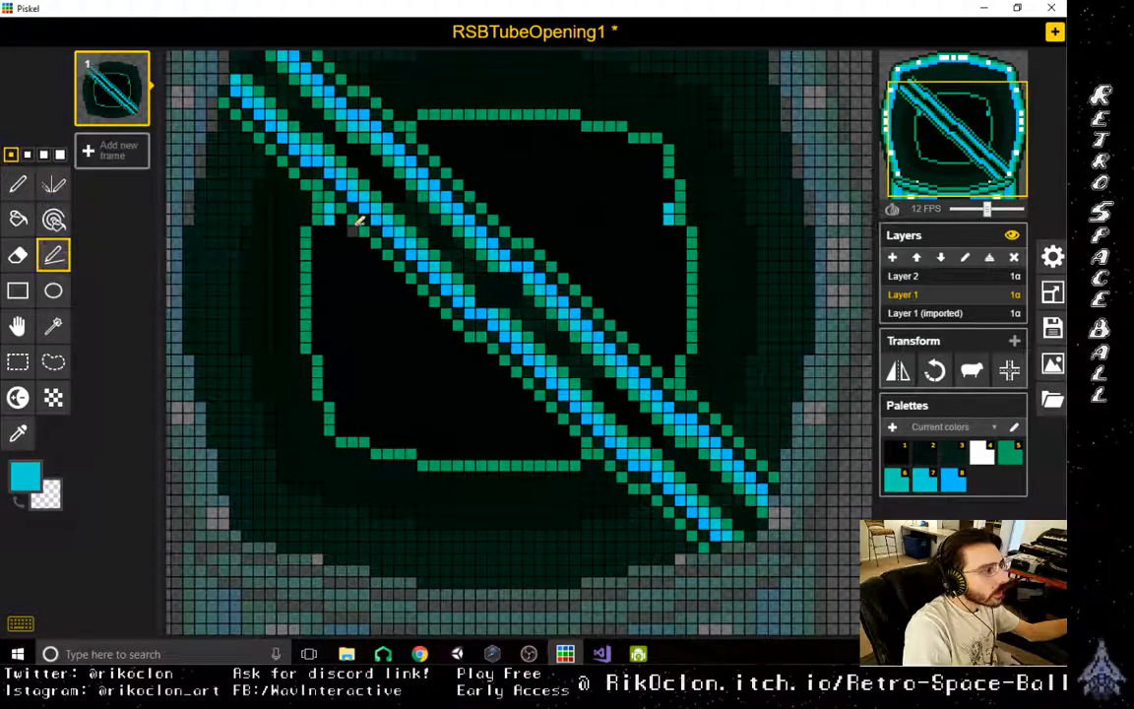
{"action": "mouse_move", "coordinate": [359, 221]}
{"action": "left_mouse_down"}
{"action": "mouse_move", "coordinate": [425, 306]}
{"action": "mouse_move", "coordinate": [483, 335]}
{"action": "mouse_move", "coordinate": [517, 392]}
{"action": "mouse_move", "coordinate": [551, 414]}
{"action": "mouse_move", "coordinate": [686, 344]}
{"action": "mouse_move", "coordinate": [671, 367]}
{"action": "mouse_move", "coordinate": [569, 253]}
{"action": "mouse_move", "coordinate": [505, 215]}
{"action": "mouse_move", "coordinate": [427, 131]}
{"action": "mouse_move", "coordinate": [574, 124]}
{"action": "mouse_move", "coordinate": [665, 154]}
{"action": "left_mouse_up"}
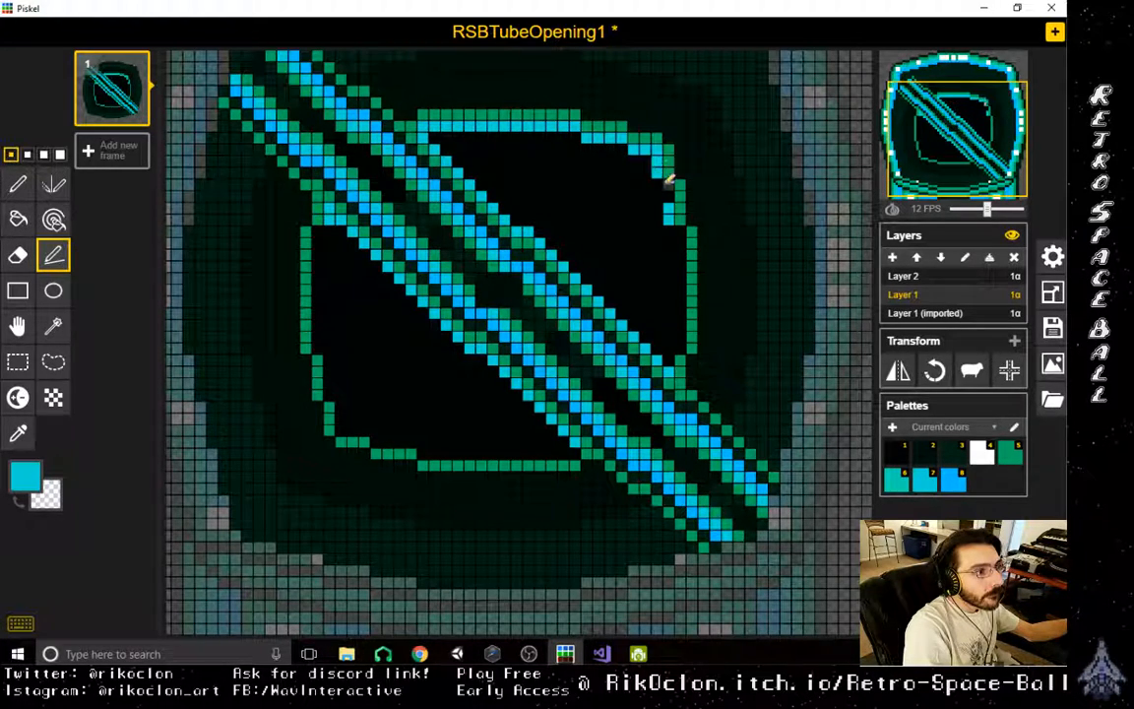
{"action": "mouse_move", "coordinate": [670, 197]}
{"action": "left_mouse_down"}
{"action": "mouse_move", "coordinate": [683, 227]}
{"action": "mouse_move", "coordinate": [675, 350]}
{"action": "left_mouse_up"}
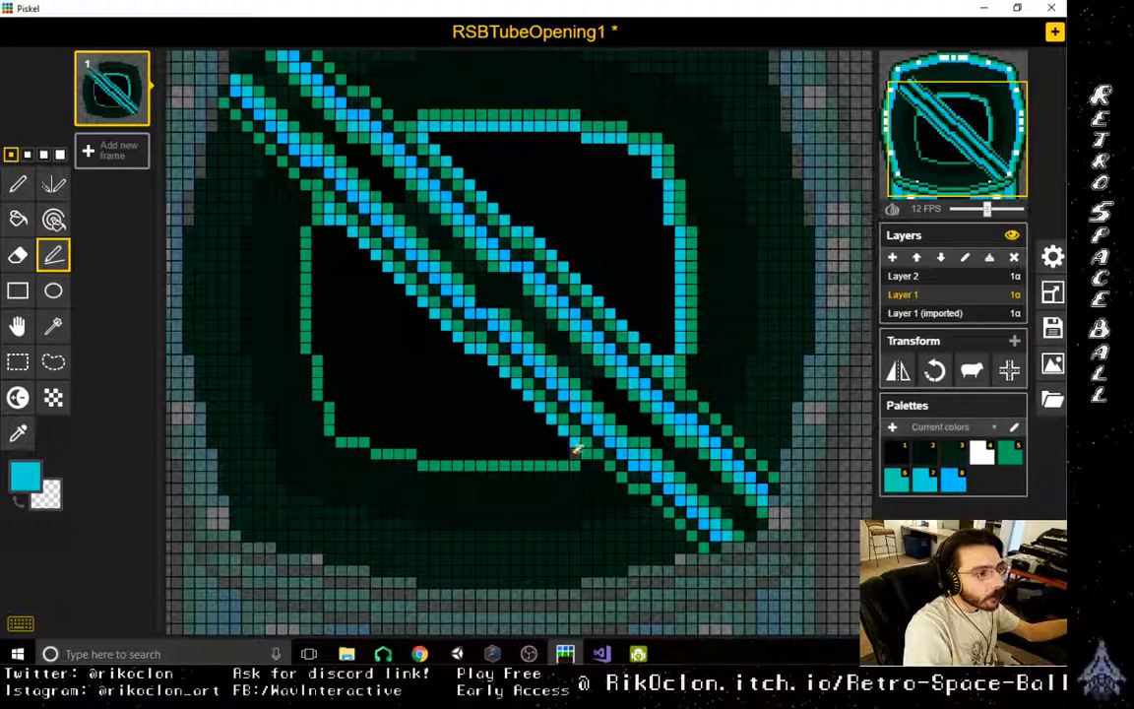
{"action": "mouse_move", "coordinate": [576, 449]}
{"action": "left_mouse_down"}
{"action": "mouse_move", "coordinate": [377, 450]}
{"action": "mouse_move", "coordinate": [332, 390]}
{"action": "mouse_move", "coordinate": [323, 231]}
{"action": "left_mouse_up"}
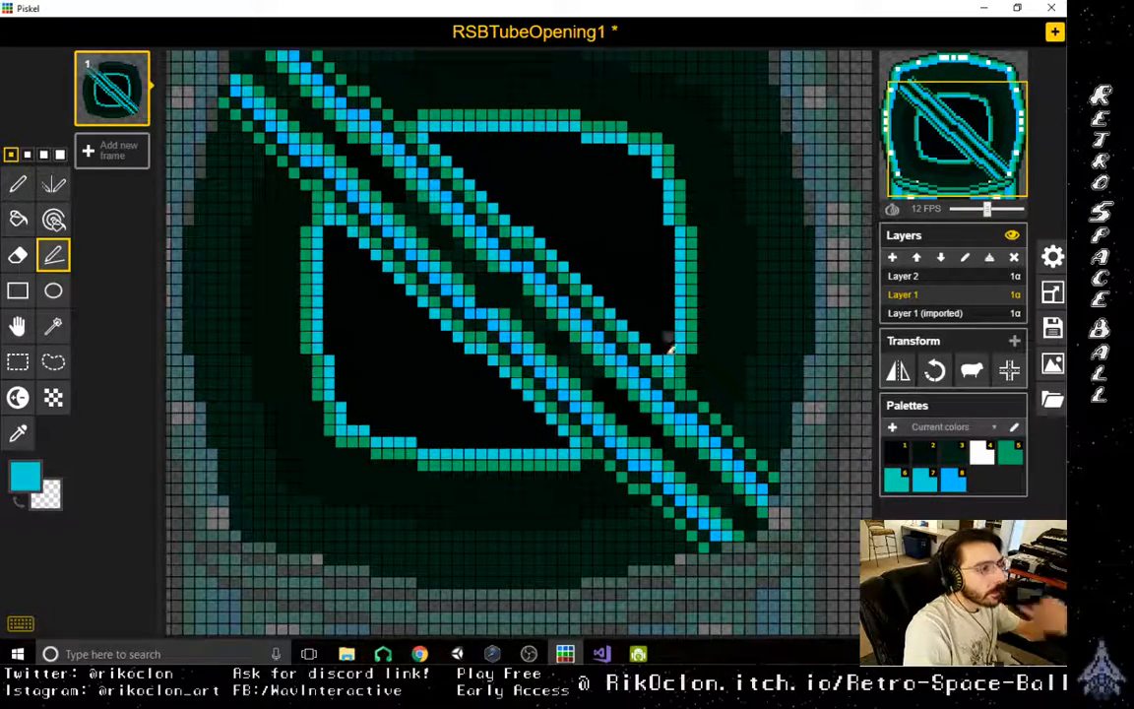
{"action": "scroll", "coordinate": [670, 347], "scroll_direction": "down", "scroll_amount": 5}
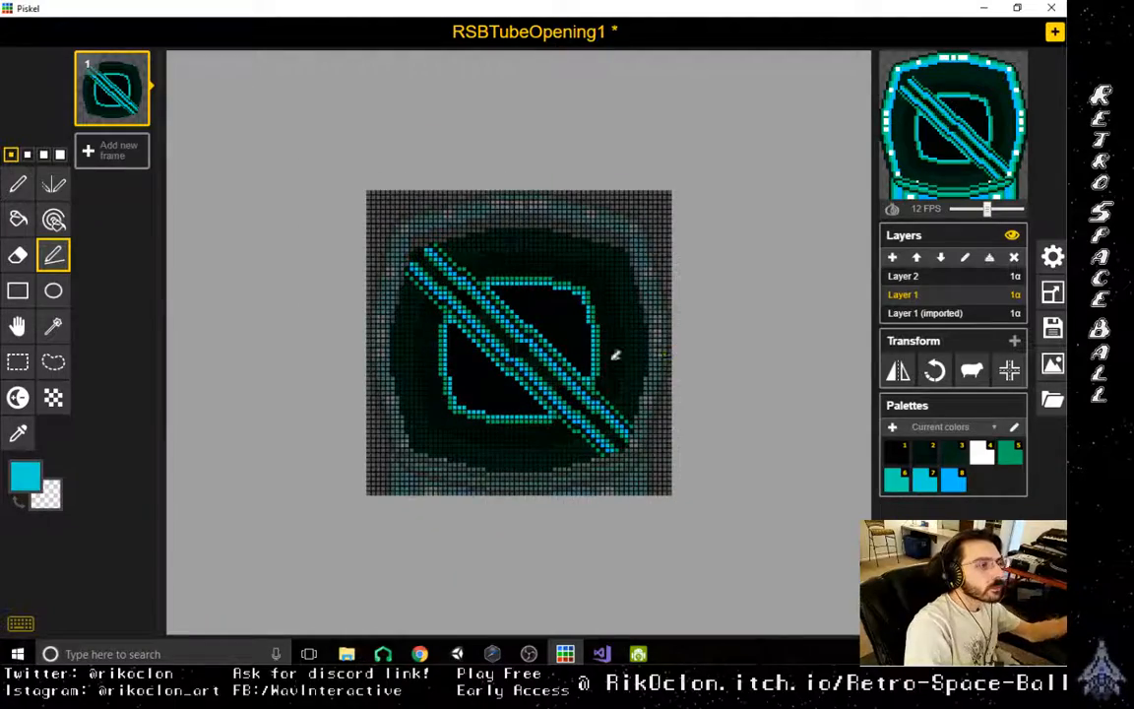
{"action": "scroll", "coordinate": [611, 355], "scroll_direction": "up", "scroll_amount": 4}
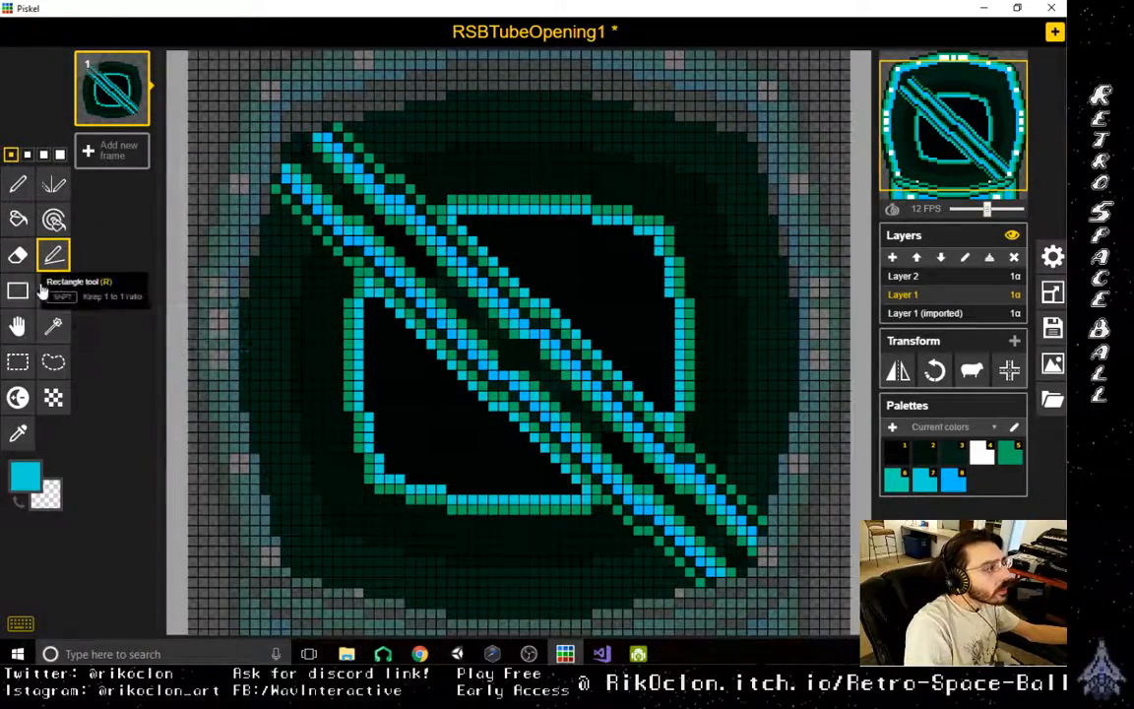
- Sample the interior's dark green and paint over the outermost blue pixels at both ends of the diagonal bar
{"action": "left_click", "coordinate": [17, 433]}
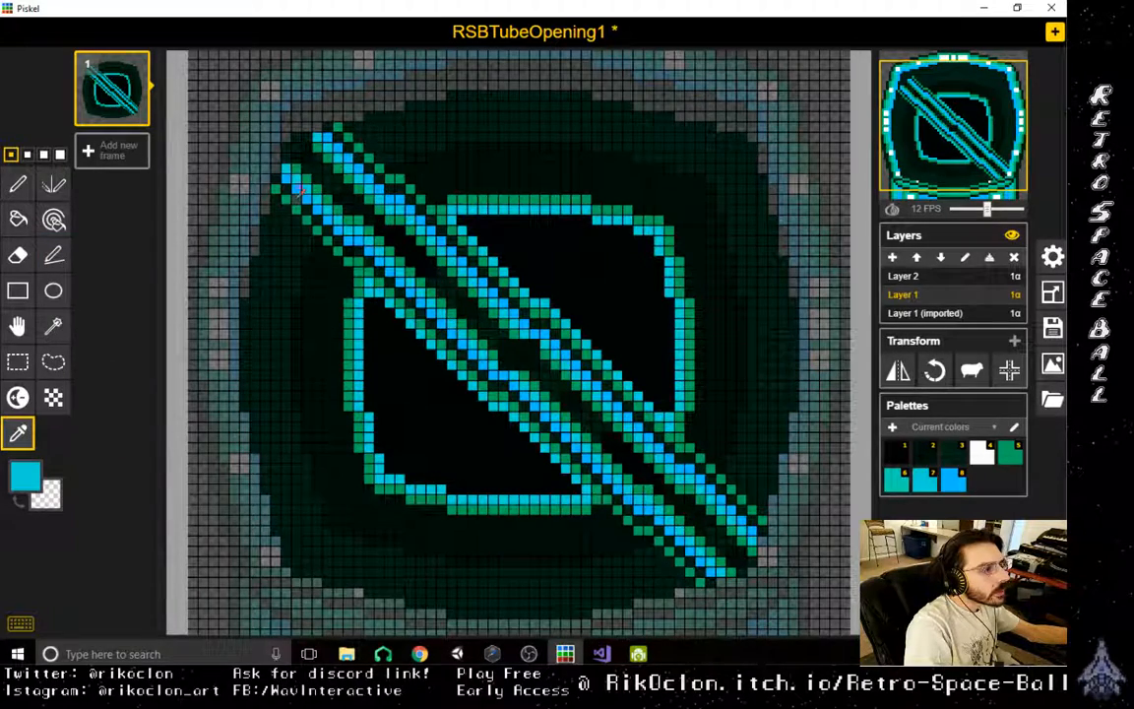
{"action": "left_click", "coordinate": [258, 172]}
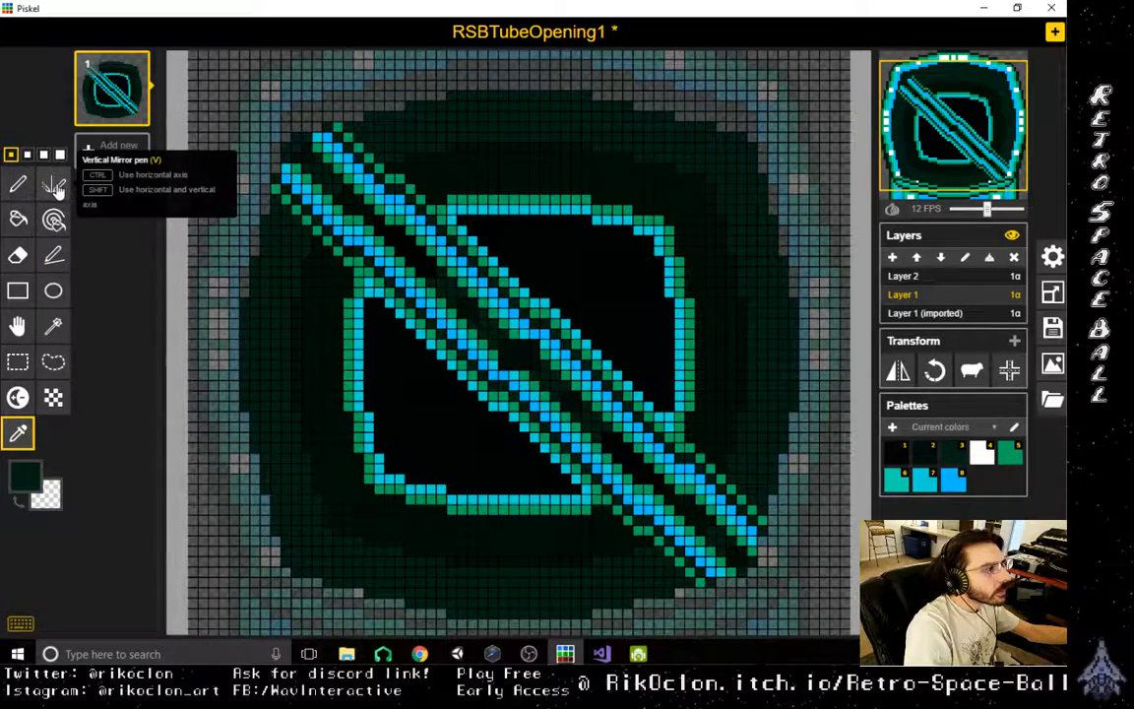
{"action": "left_click", "coordinate": [56, 187]}
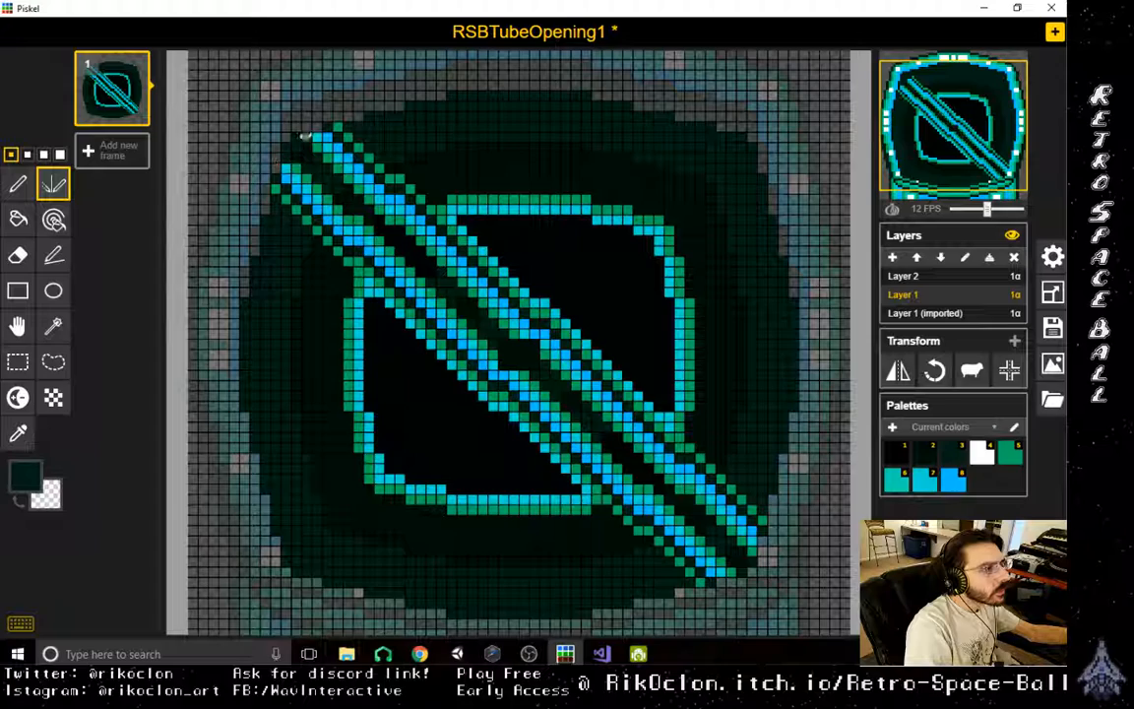
{"action": "left_click_drag", "start_coordinate": [284, 172], "coordinate": [287, 178]}
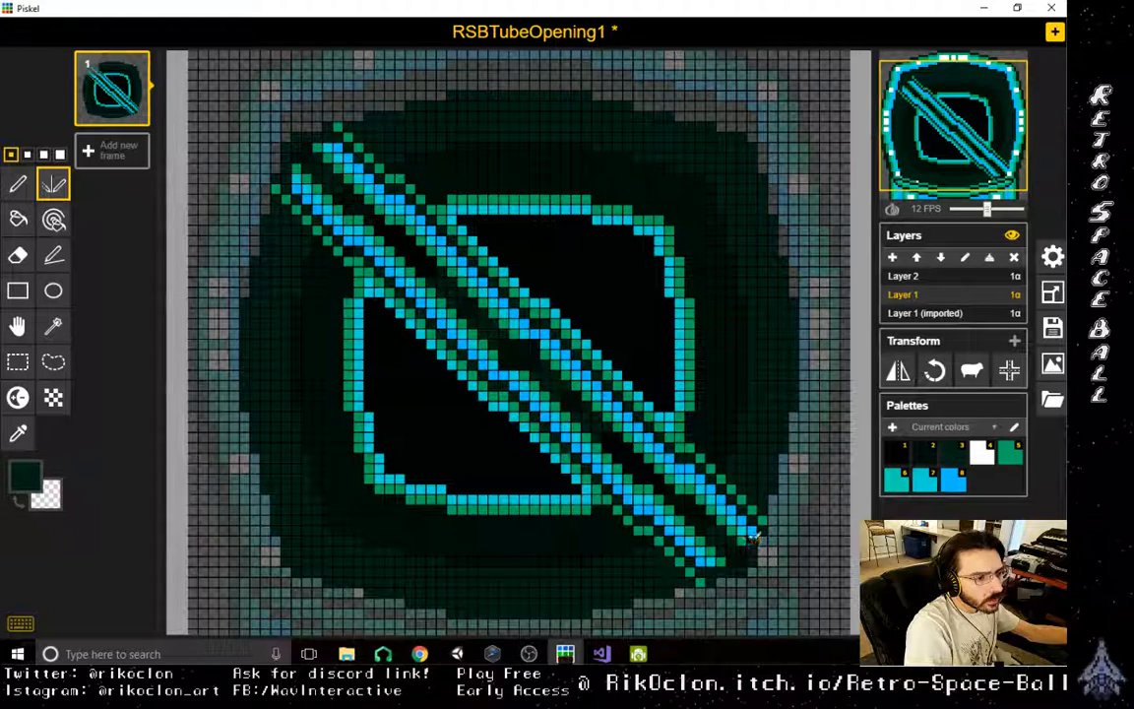
- Recolour the black areas inside the central outline dark green, filling both halves with the Paint bucket
{"action": "left_click", "coordinate": [19, 436]}
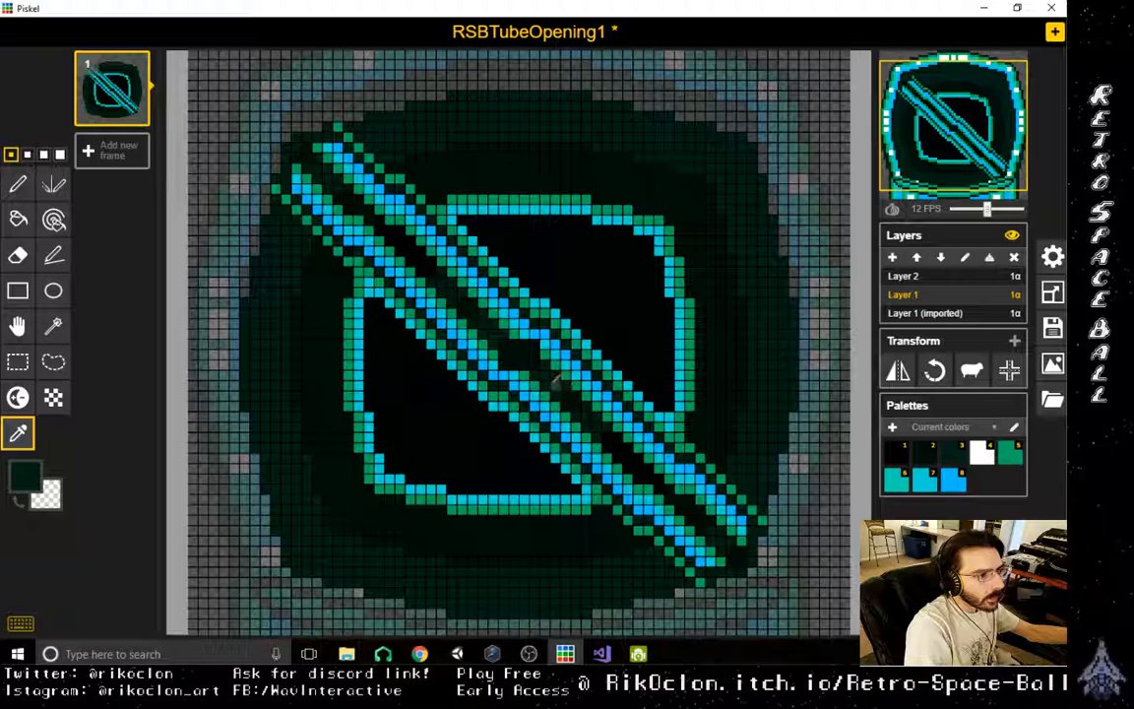
{"action": "left_click", "coordinate": [53, 184]}
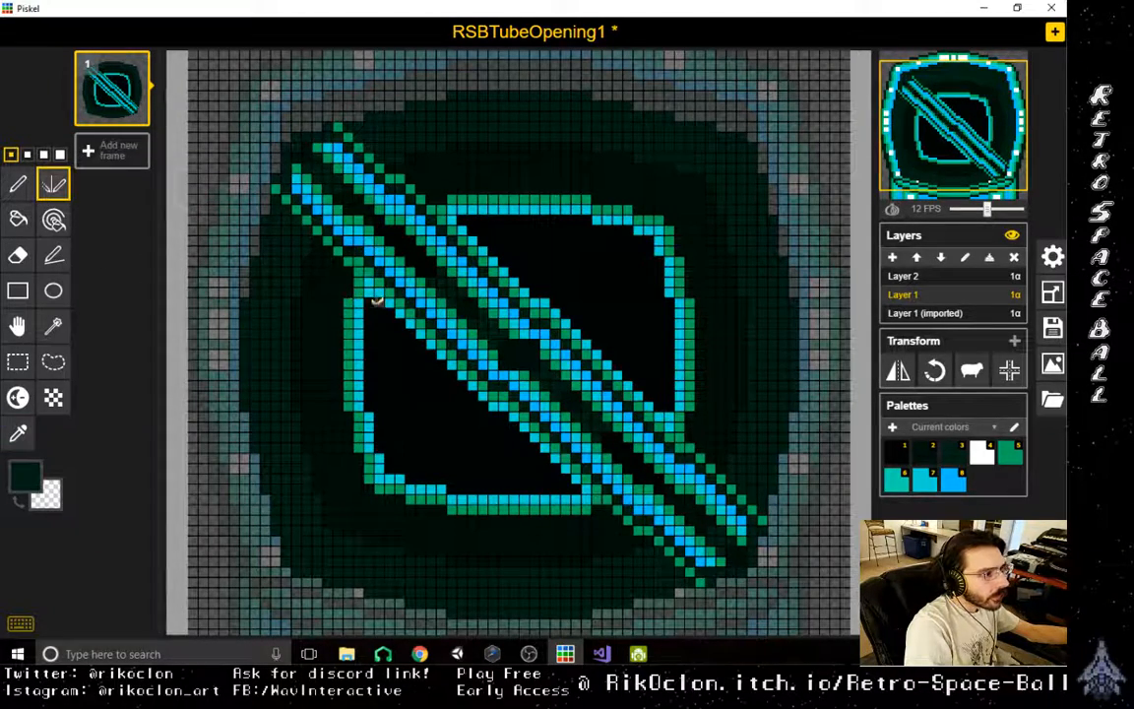
{"action": "left_click_drag", "start_coordinate": [371, 336], "coordinate": [385, 442]}
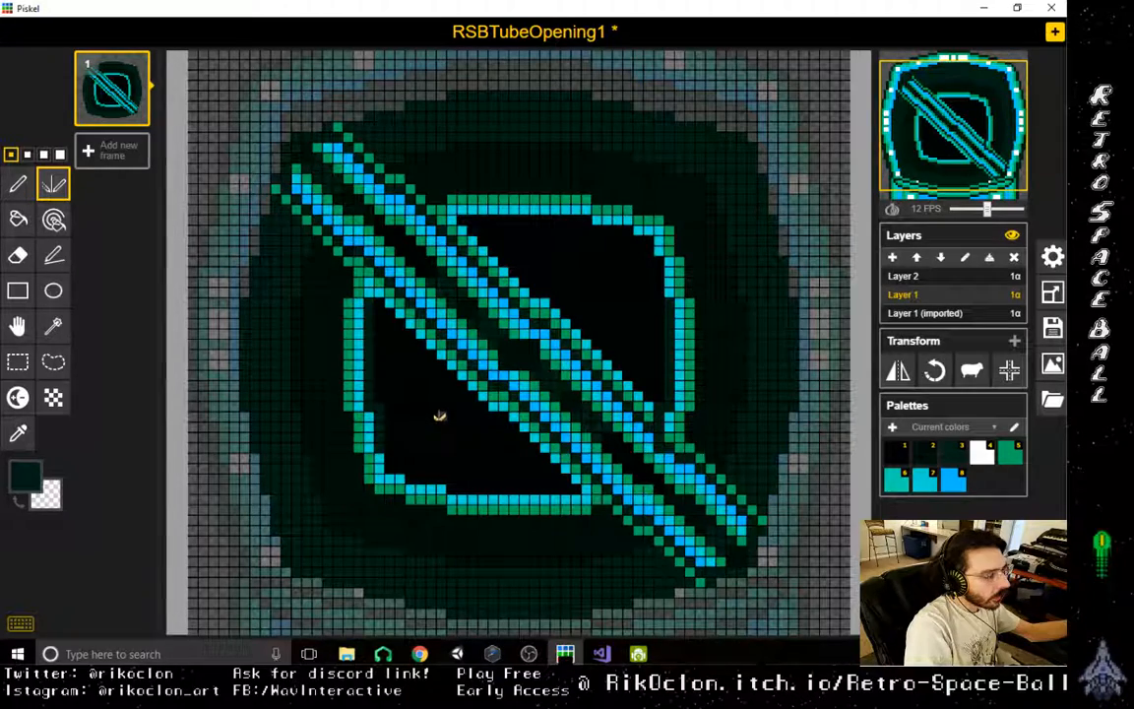
{"action": "left_click", "coordinate": [53, 255]}
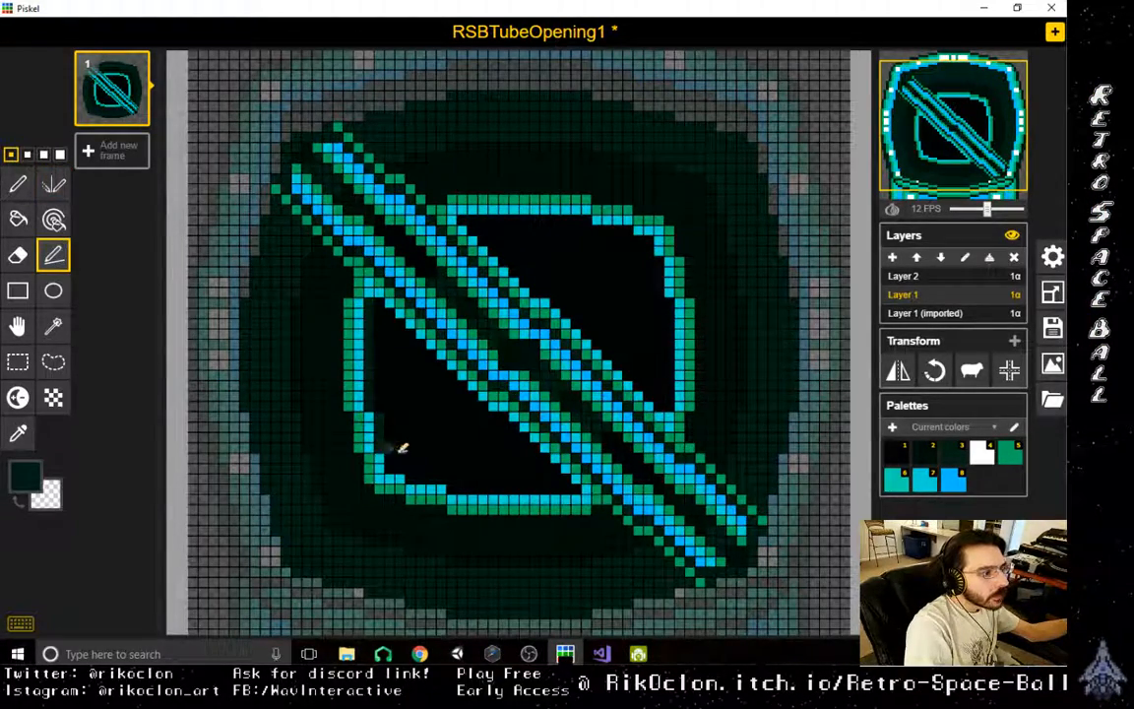
{"action": "left_click", "coordinate": [22, 220]}
{"action": "left_click", "coordinate": [461, 398]}
{"action": "left_click", "coordinate": [591, 292]}
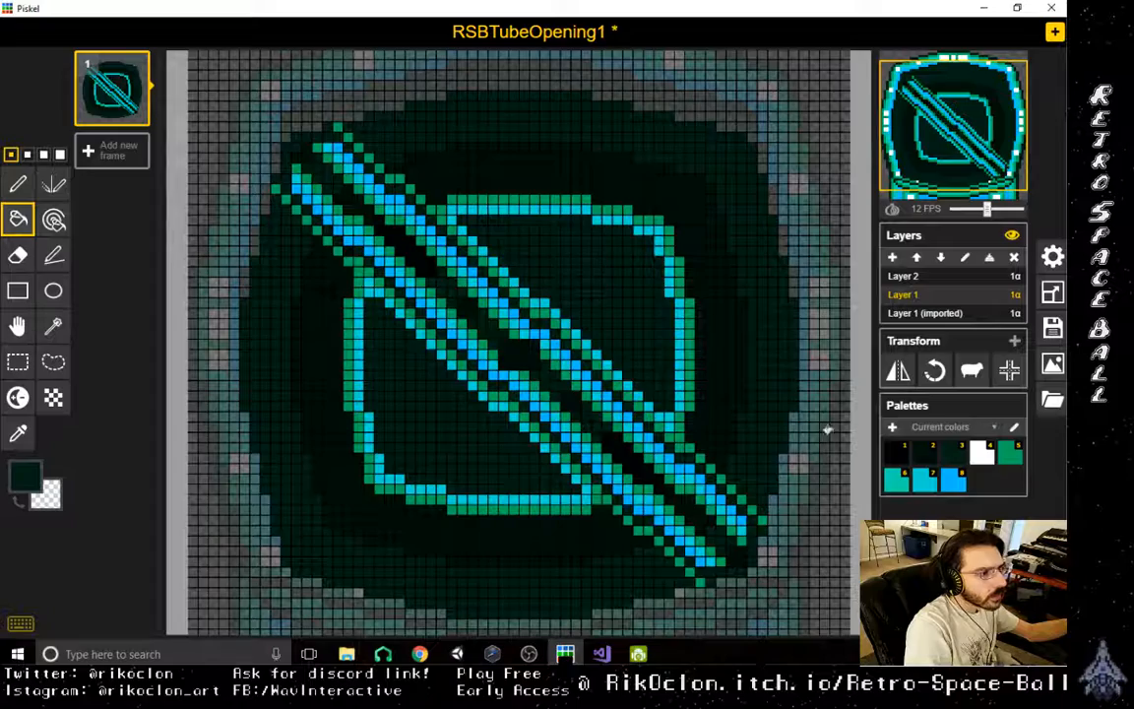
{"action": "scroll", "coordinate": [717, 488], "scroll_direction": "down", "scroll_amount": 5}
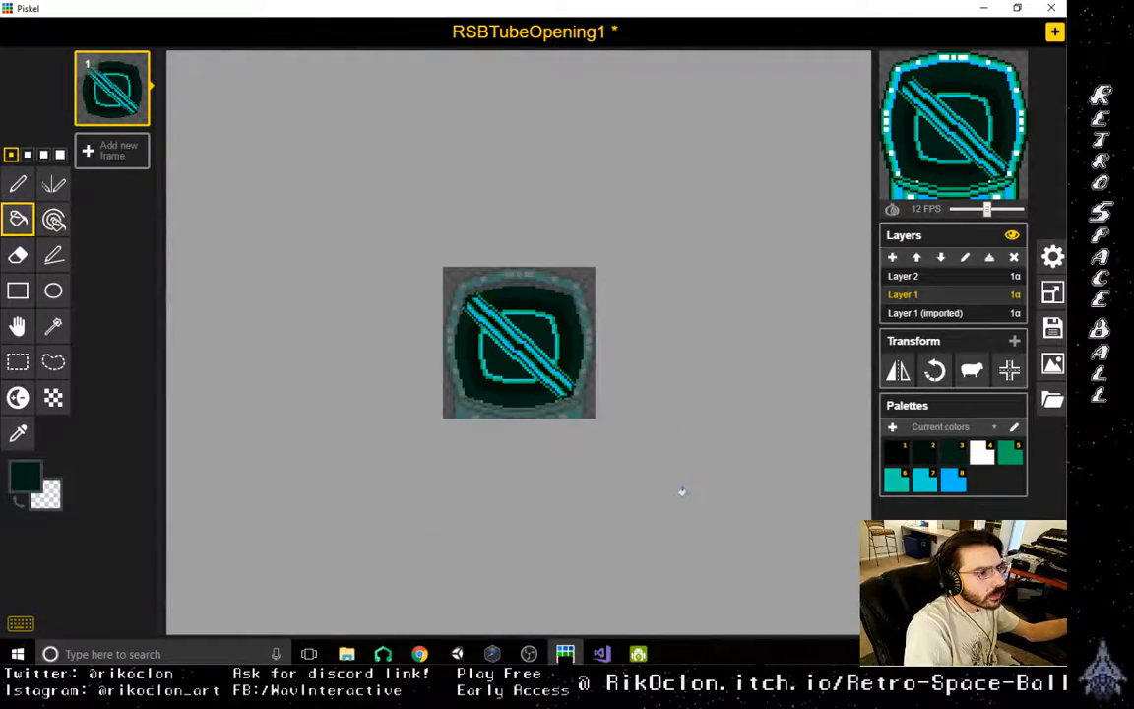
{"action": "scroll", "coordinate": [680, 492], "scroll_direction": "up", "scroll_amount": 5}
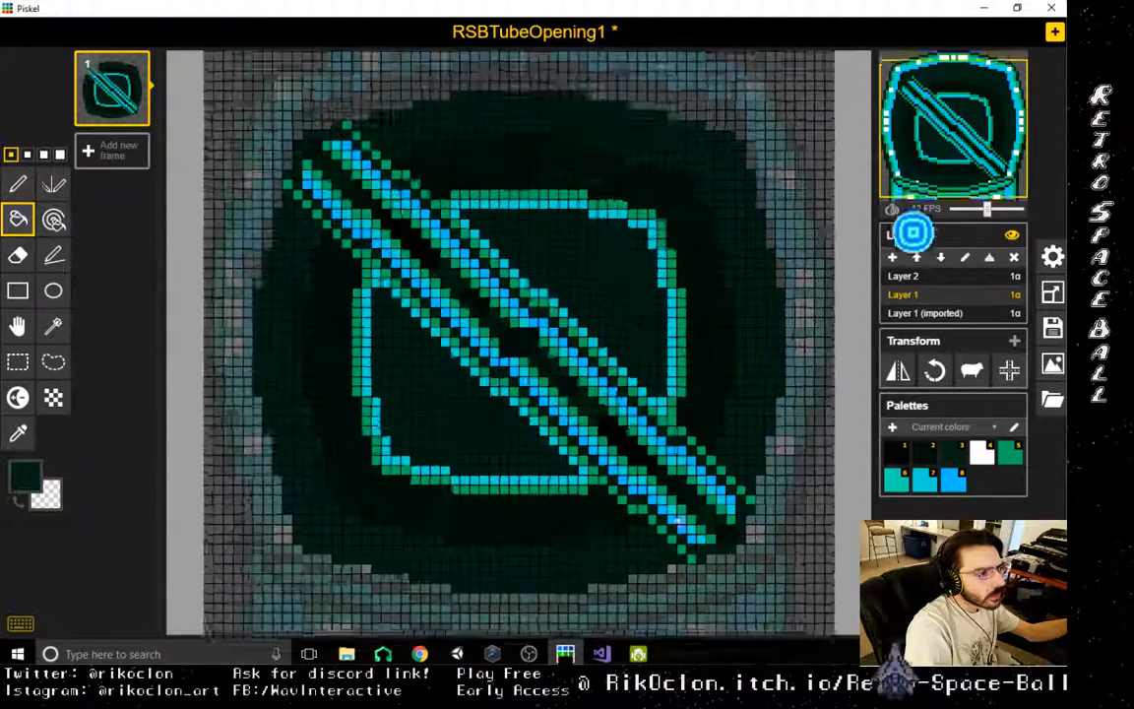
- Sample a darker green from the interior and start shading inside the central outline, undoing a mirrored stroke that cuts through the bar's edge
{"action": "scroll", "coordinate": [680, 522], "scroll_direction": "up", "scroll_amount": 1}
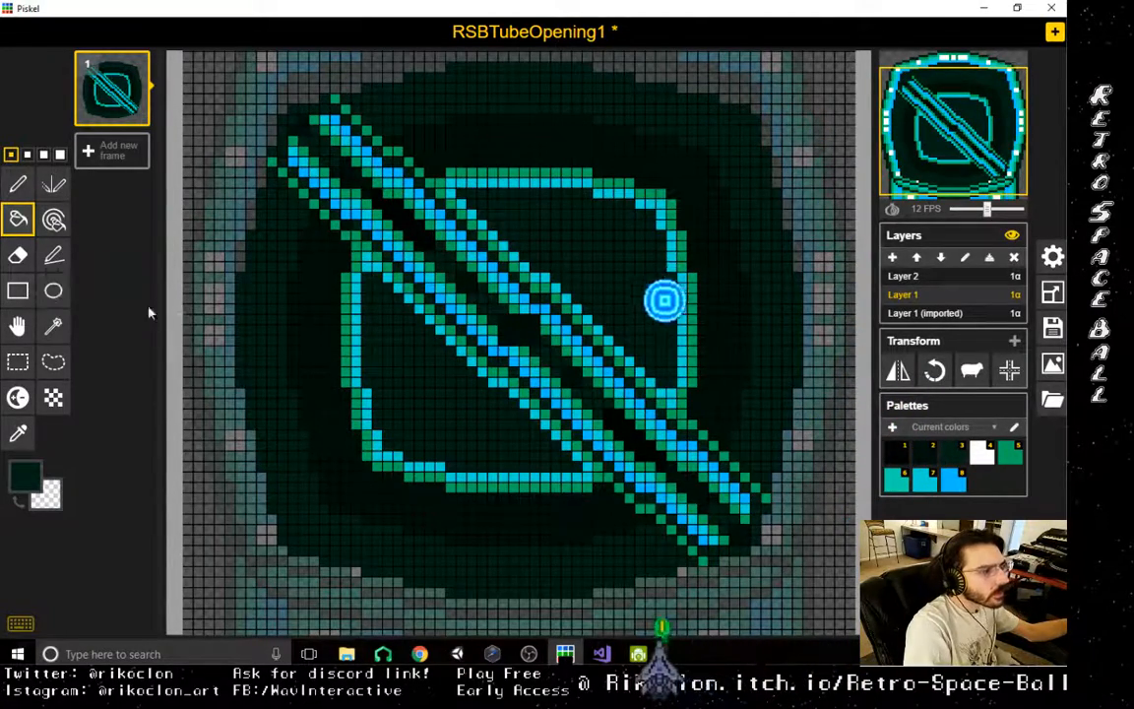
{"action": "left_click", "coordinate": [54, 258]}
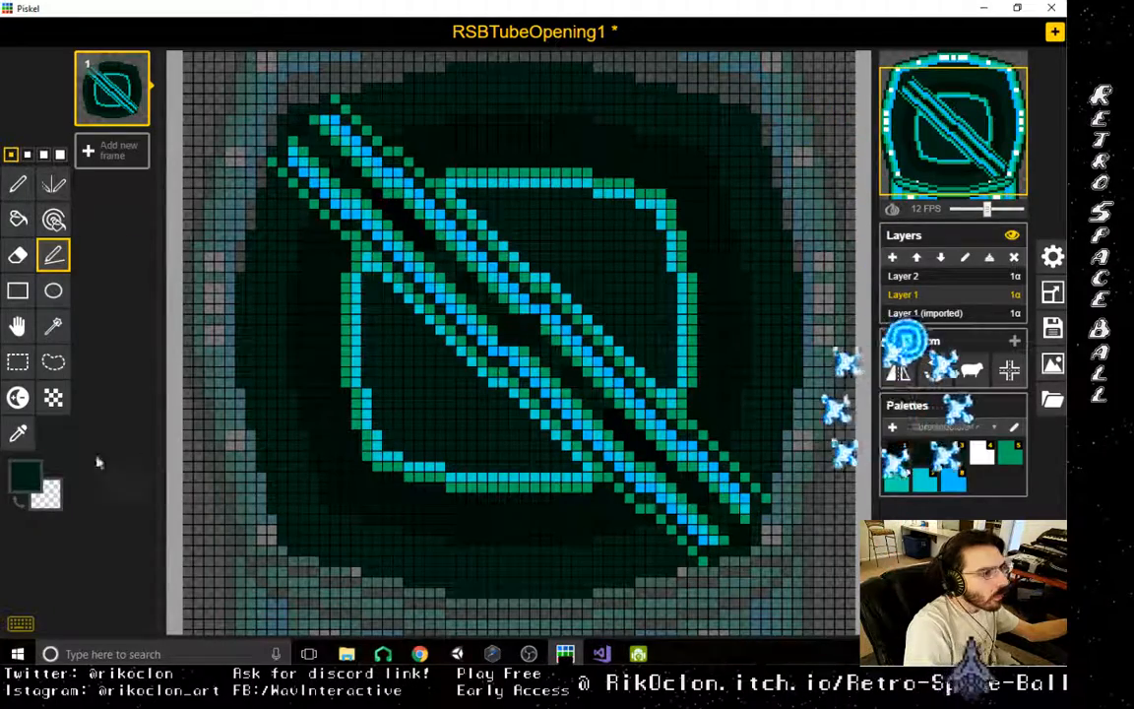
{"action": "left_click", "coordinate": [18, 434]}
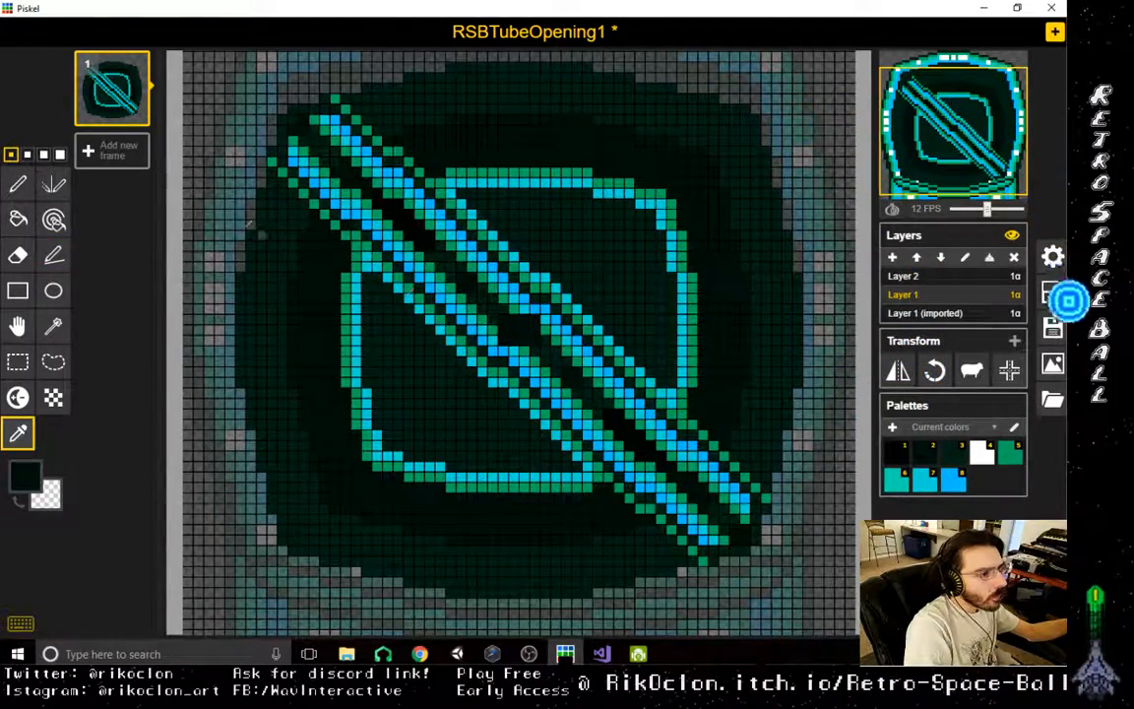
{"action": "left_click", "coordinate": [54, 184]}
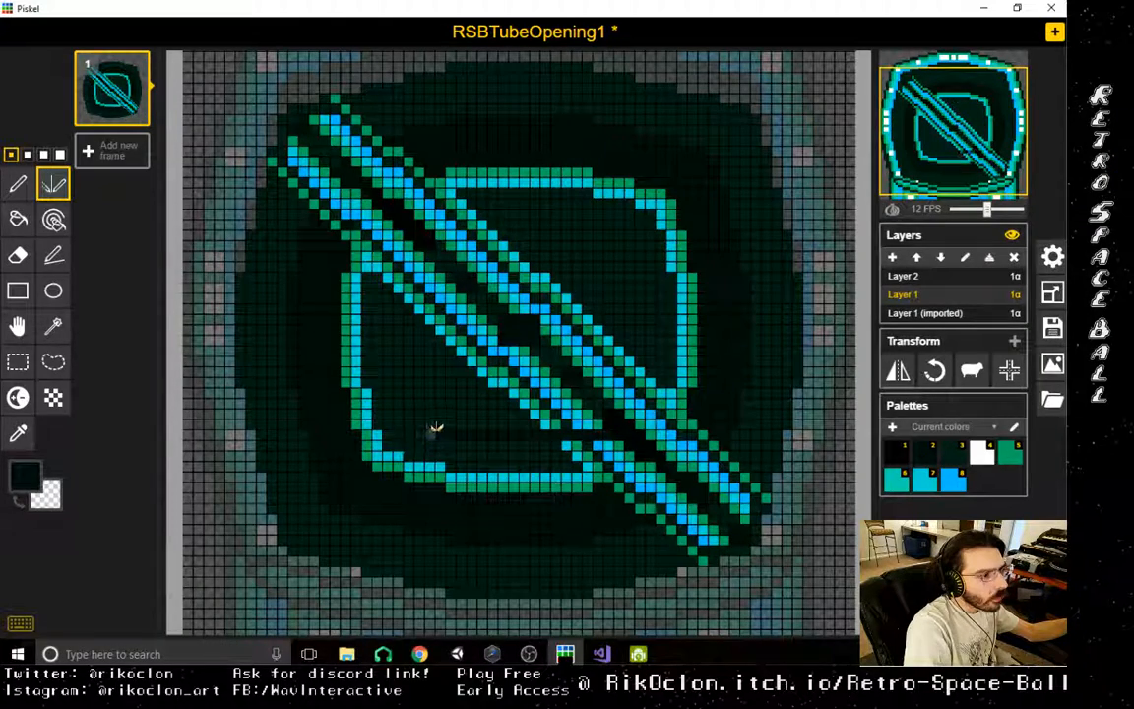
{"action": "left_click", "coordinate": [55, 255]}
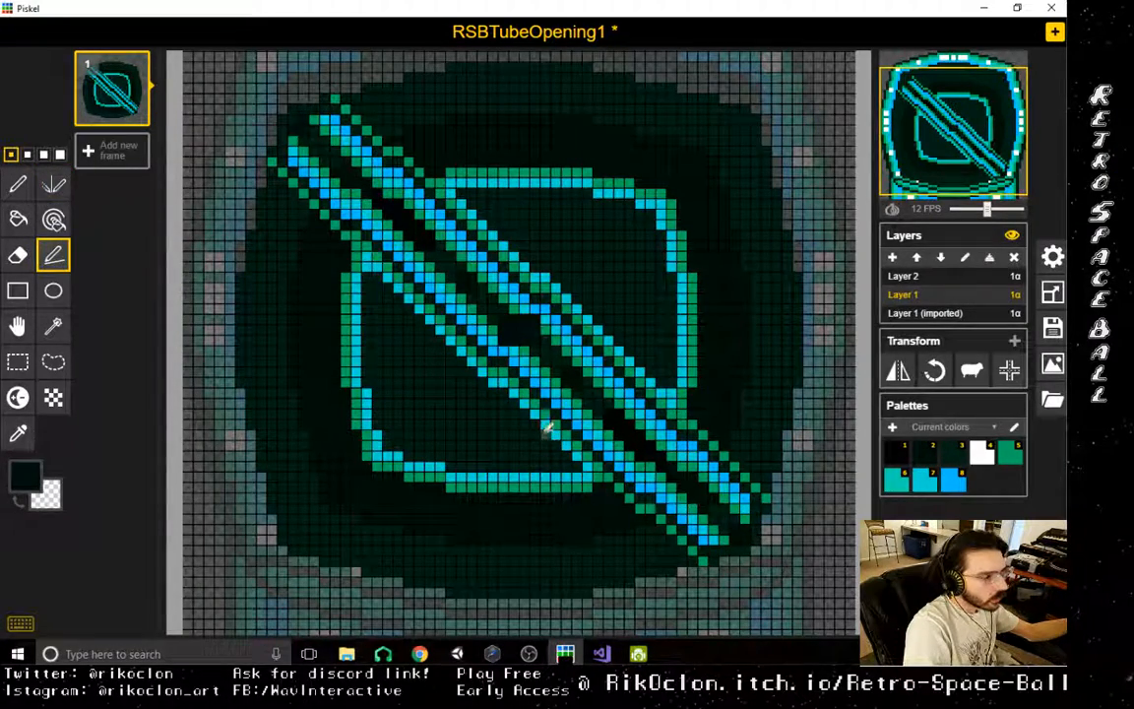
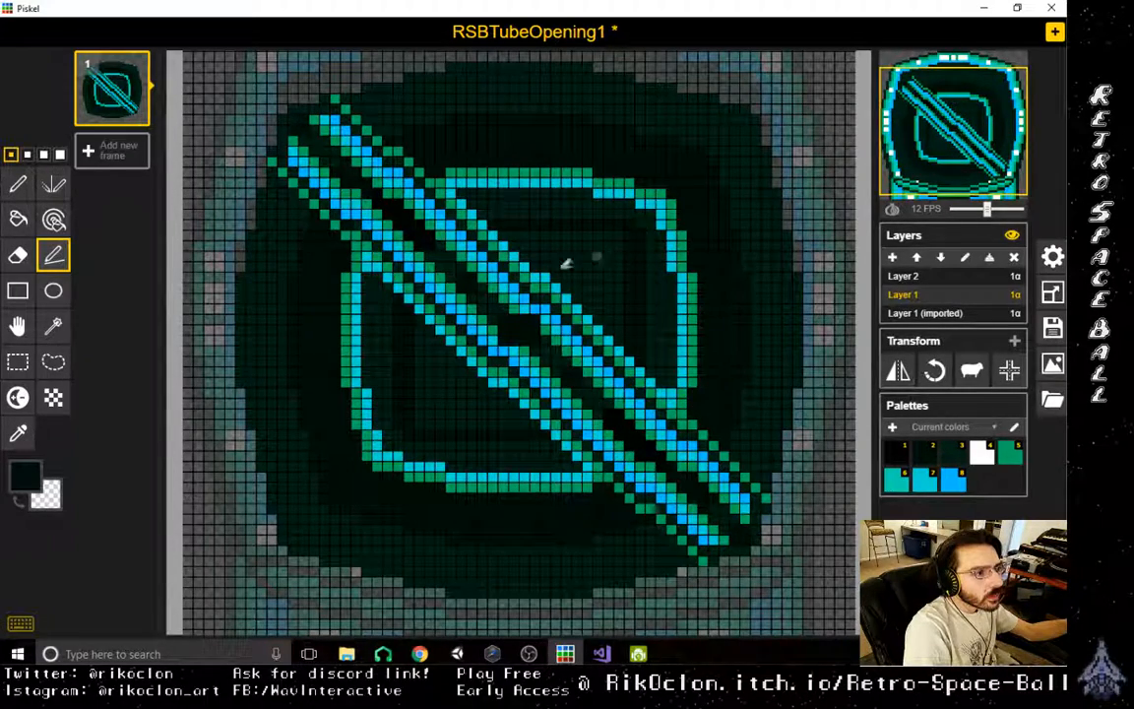
- Sample a dark green from the interior and continue shading inside both central halves with the Stroke tool
{"action": "key", "text": "o"}
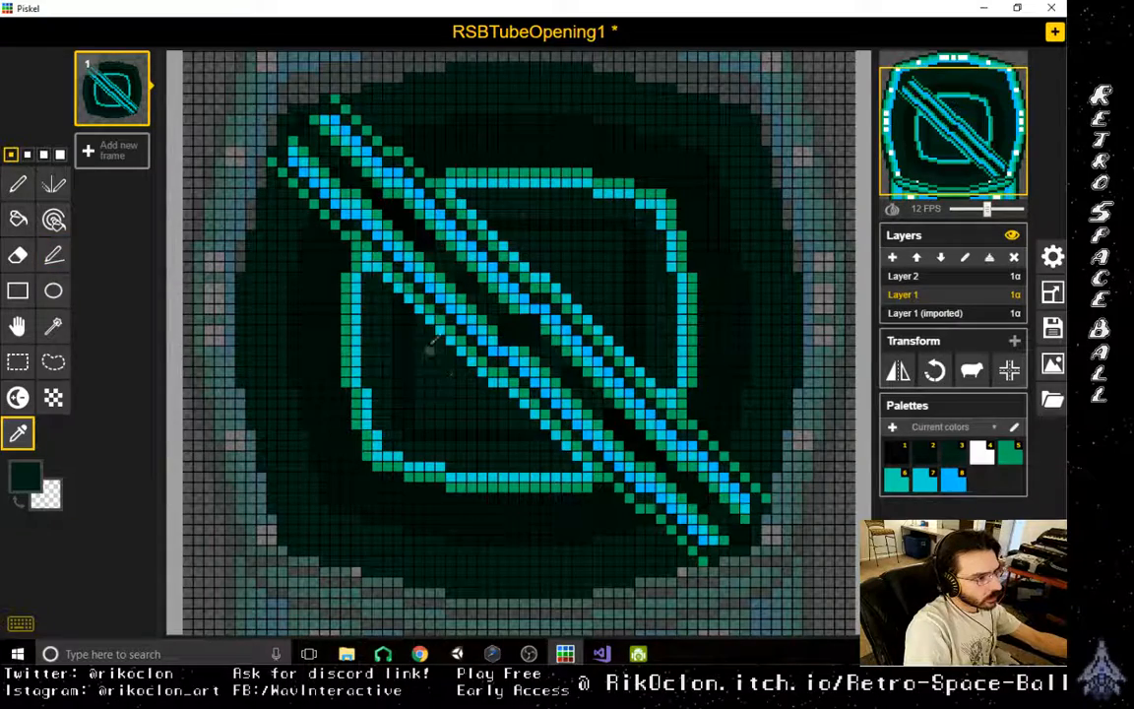
{"action": "key", "text": "l"}
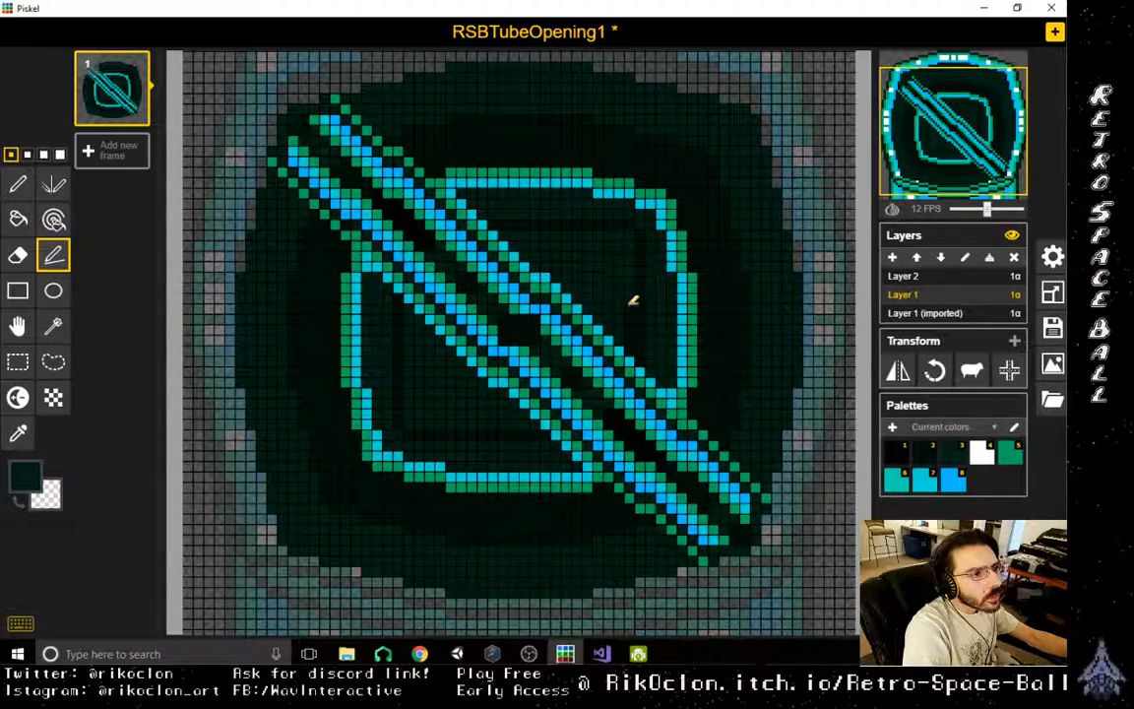
{"action": "scroll", "coordinate": [704, 284], "scroll_direction": "down", "scroll_amount": 5}
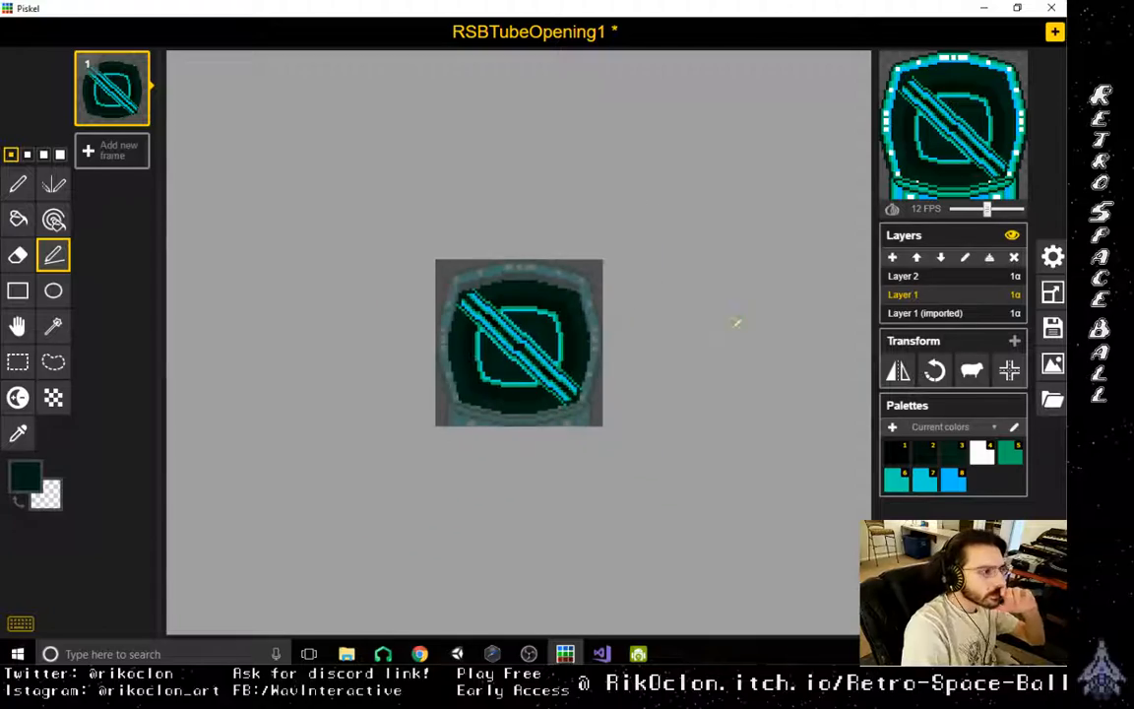
{"action": "scroll", "coordinate": [663, 425], "scroll_direction": "up", "scroll_amount": 5}
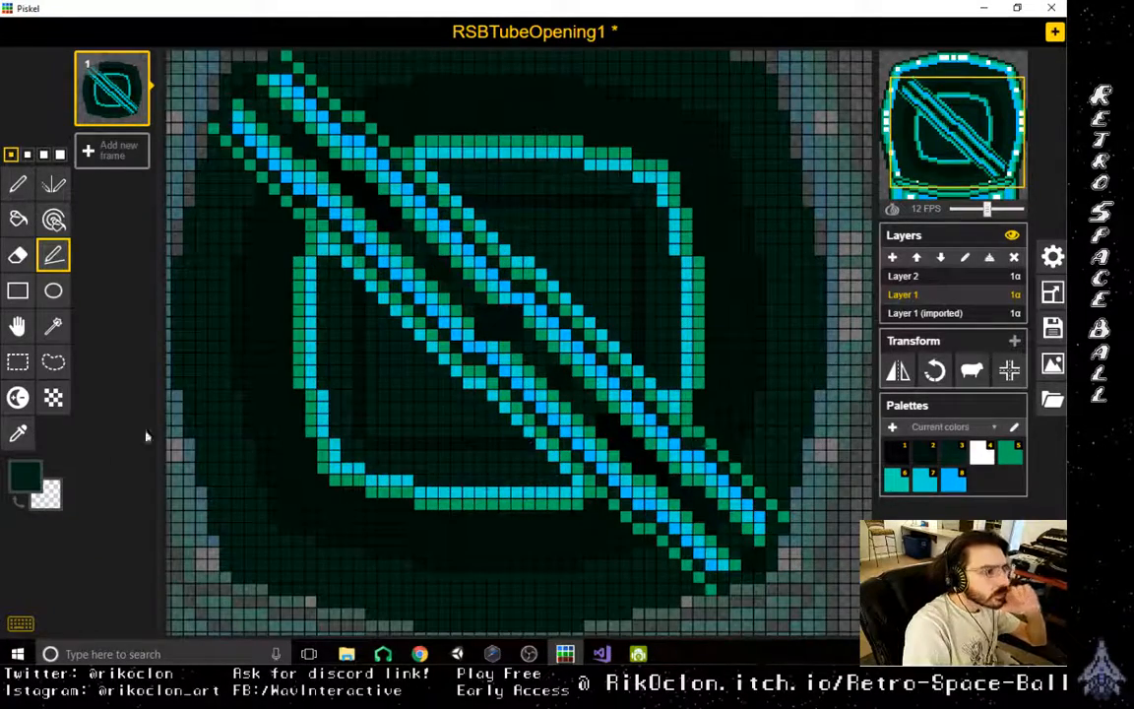
- Sample the outline's green and draw a smaller, square-cornered green outline inside both central halves, ending at the diagonal bar
{"action": "left_click", "coordinate": [18, 434]}
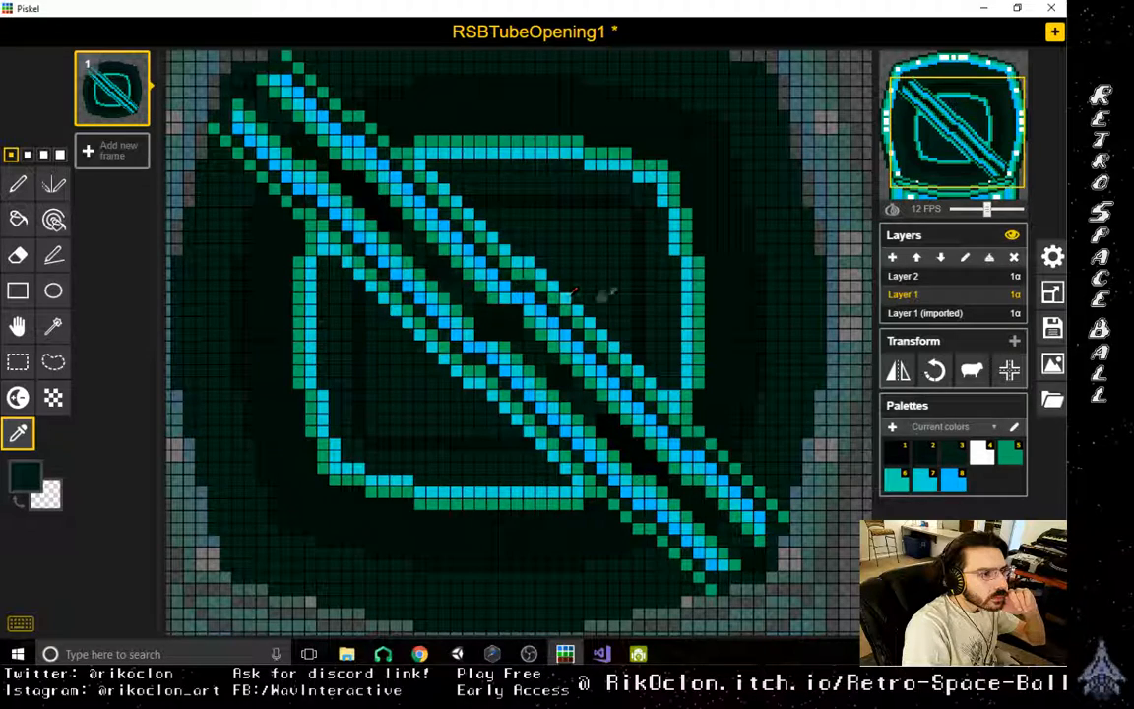
{"action": "left_click", "coordinate": [497, 502]}
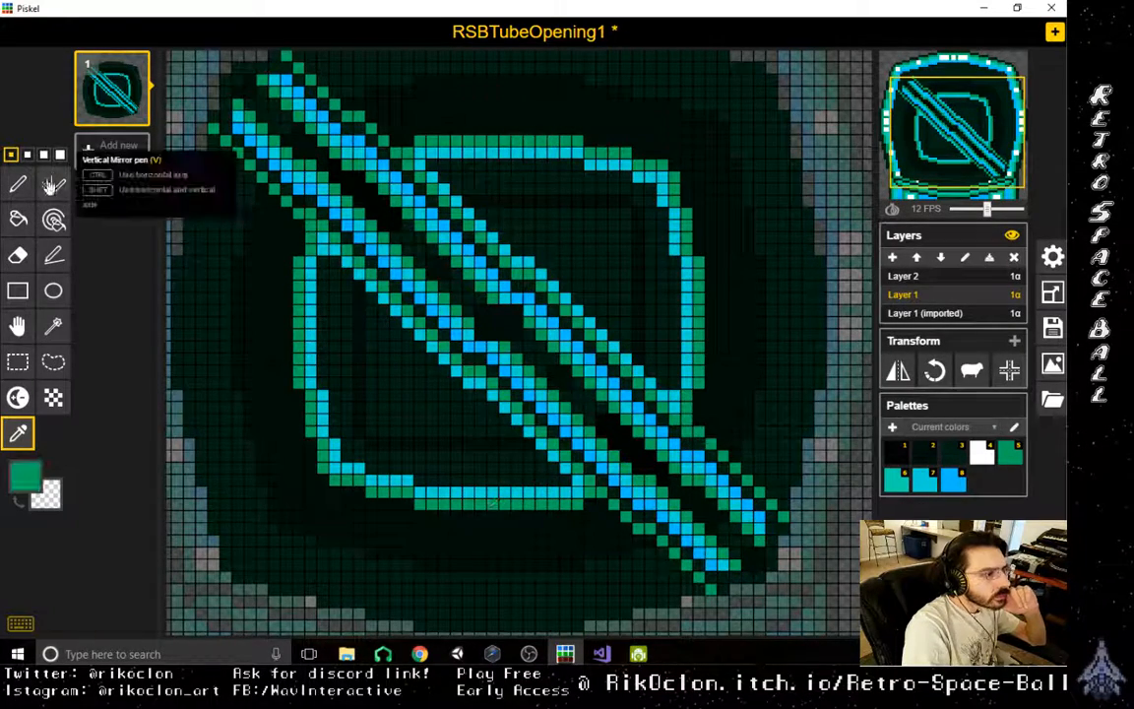
{"action": "left_click", "coordinate": [53, 255]}
{"action": "mouse_move", "coordinate": [372, 291]}
{"action": "left_mouse_down"}
{"action": "mouse_move", "coordinate": [375, 424]}
{"action": "mouse_move", "coordinate": [581, 431]}
{"action": "left_mouse_up"}
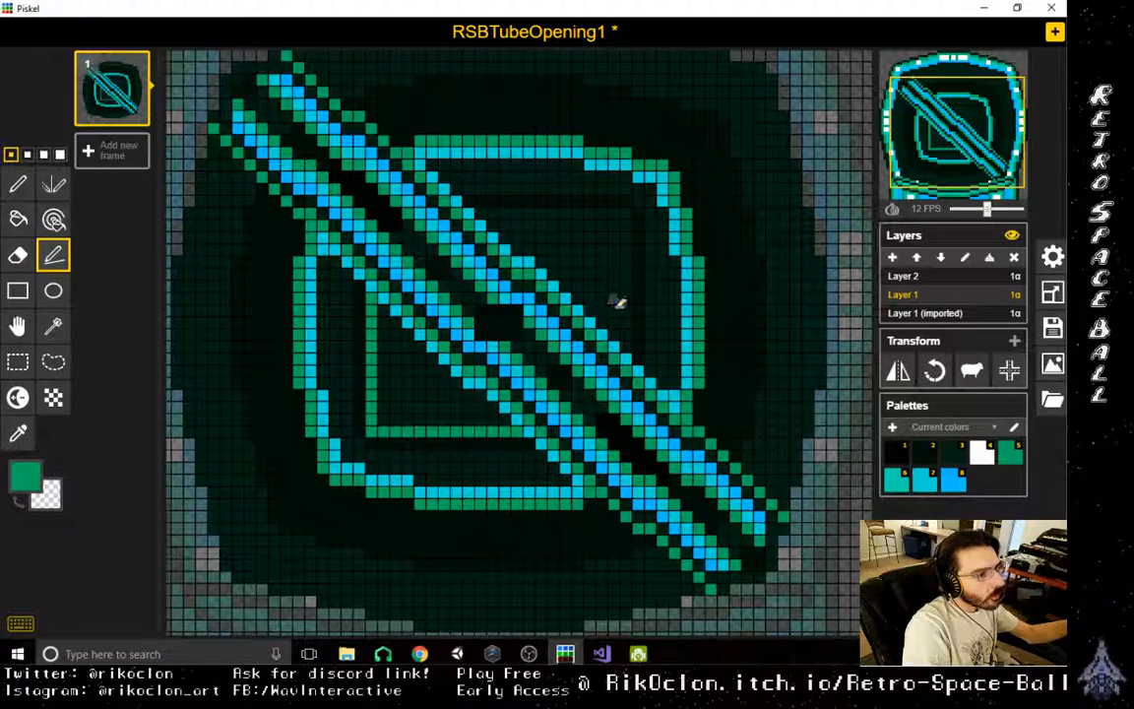
{"action": "mouse_move", "coordinate": [629, 347]}
{"action": "left_mouse_down"}
{"action": "mouse_move", "coordinate": [624, 237]}
{"action": "mouse_move", "coordinate": [537, 209]}
{"action": "mouse_move", "coordinate": [374, 207]}
{"action": "left_mouse_up"}
- Sample the light blue and draw an inner line along the small green square in both halves beside the diagonal bar
{"action": "scroll", "coordinate": [677, 476], "scroll_direction": "down", "scroll_amount": 2}
{"action": "scroll", "coordinate": [677, 476], "scroll_direction": "down", "scroll_amount": 2}
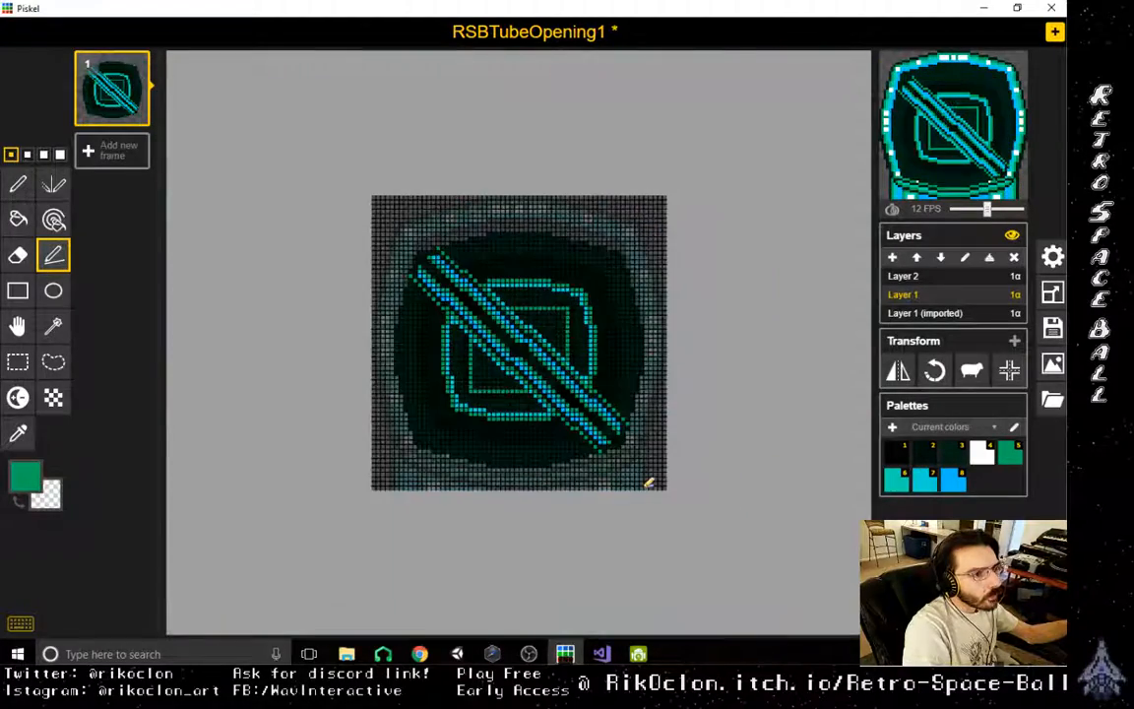
{"action": "scroll", "coordinate": [649, 482], "scroll_direction": "up", "scroll_amount": 4}
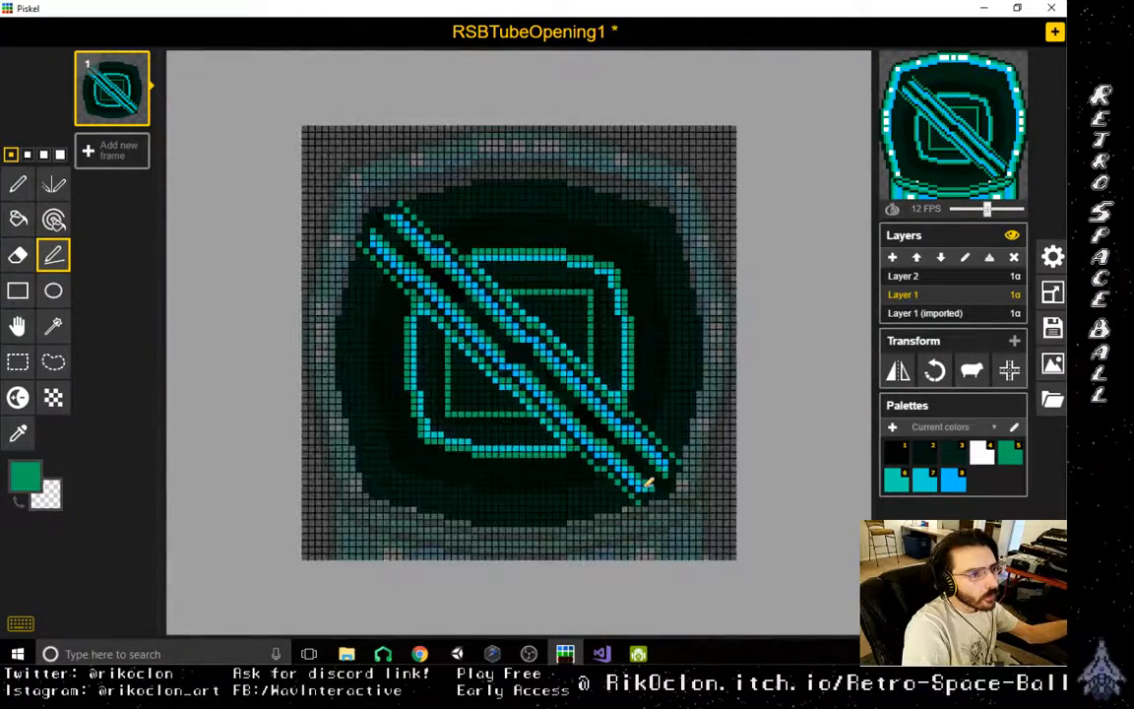
{"action": "left_click", "coordinate": [19, 434]}
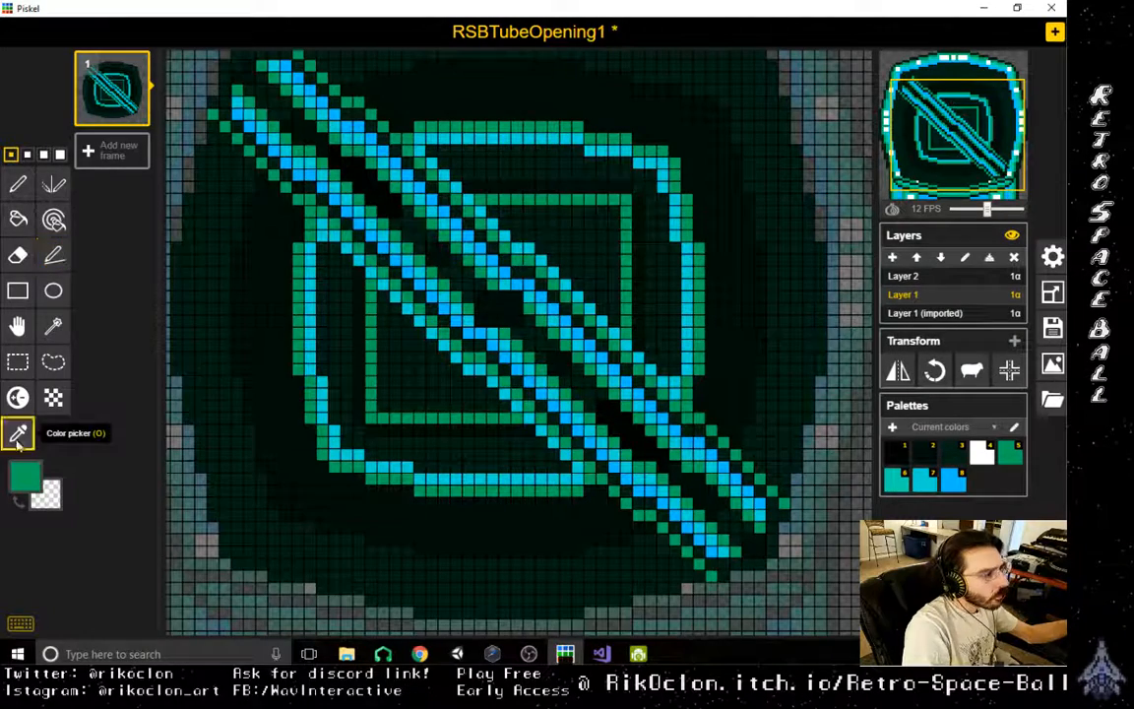
{"action": "left_click", "coordinate": [506, 347]}
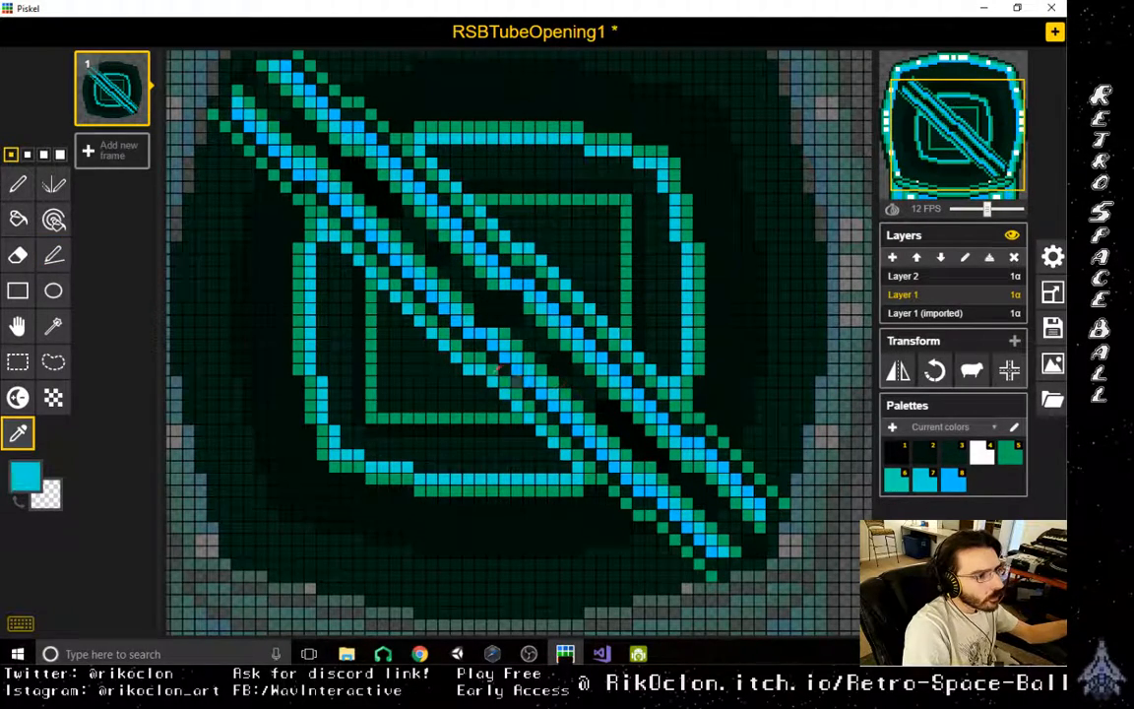
{"action": "left_click", "coordinate": [54, 255]}
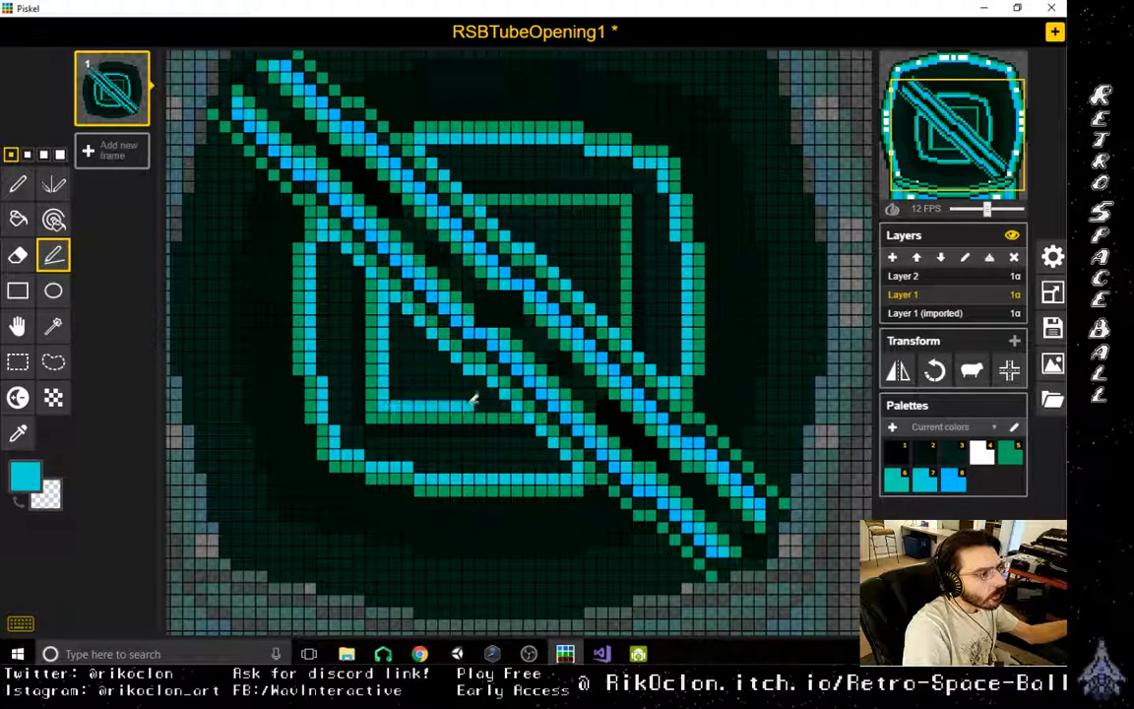
{"action": "left_click_drag", "start_coordinate": [623, 312], "coordinate": [616, 209]}
{"action": "left_click_drag", "start_coordinate": [616, 208], "coordinate": [500, 208]}
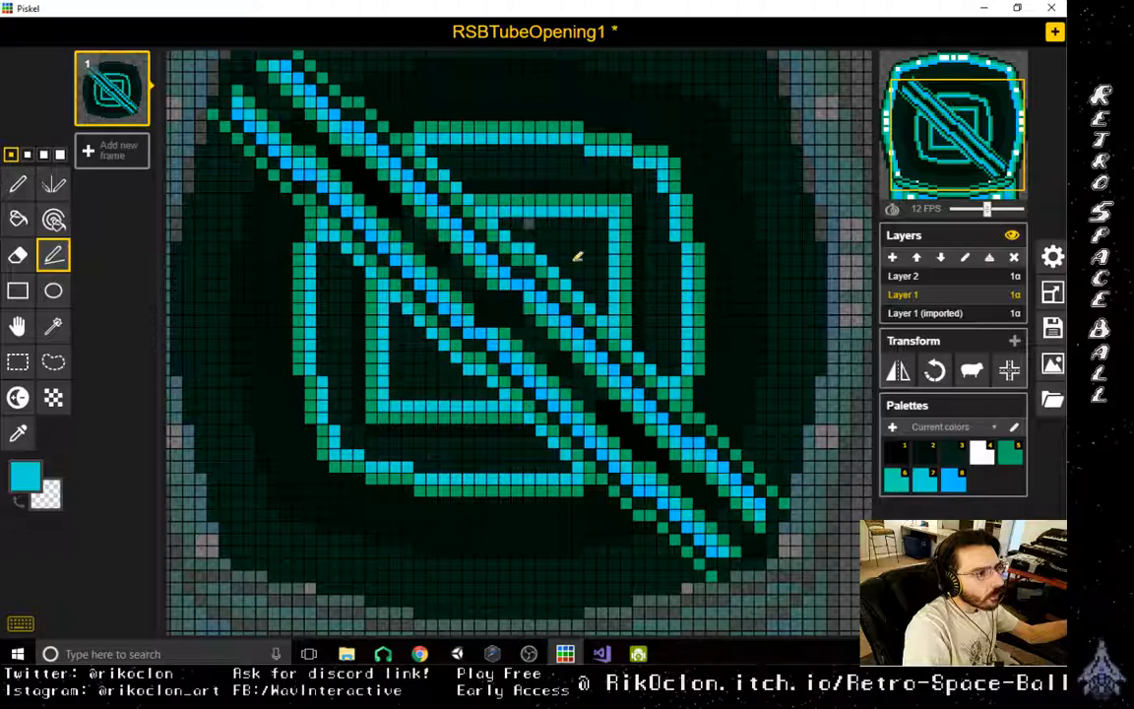
- Draw a stepped light blue ring outside the lower-left central outline, from the bar's lower end to its upper end, undoing the misplaced stroke
{"action": "scroll", "coordinate": [577, 496], "scroll_direction": "down", "scroll_amount": 4}
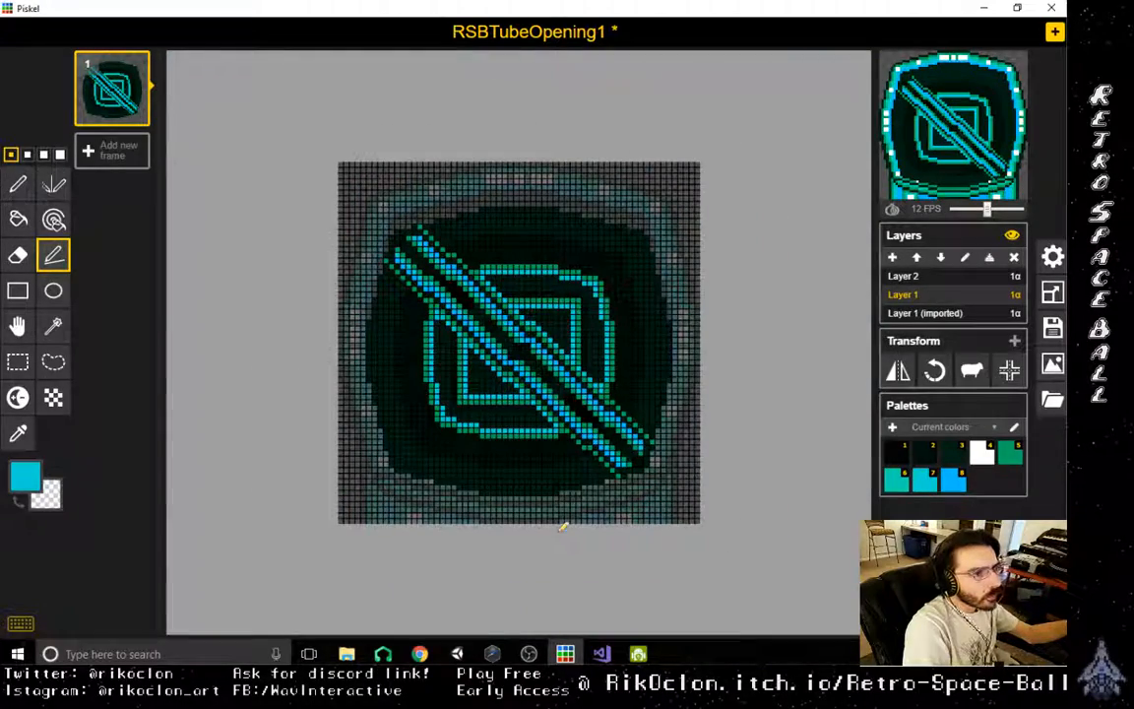
{"action": "scroll", "coordinate": [562, 527], "scroll_direction": "up", "scroll_amount": 5}
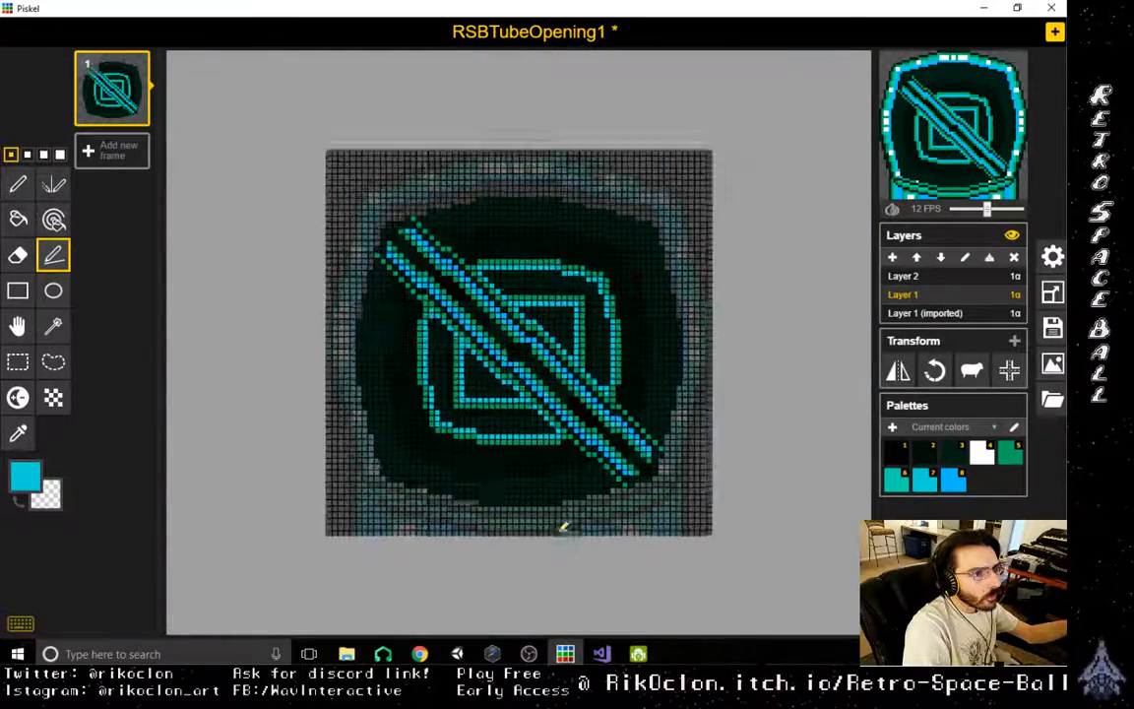
{"action": "scroll", "coordinate": [562, 538], "scroll_direction": "down", "scroll_amount": 1}
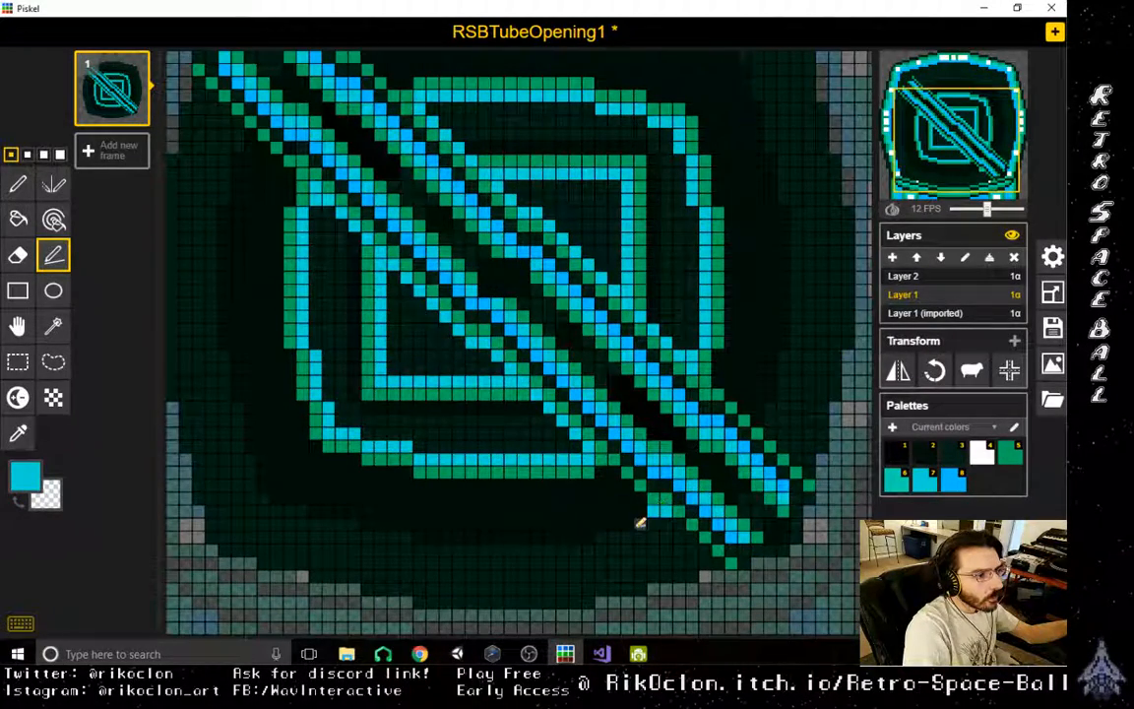
{"action": "mouse_move", "coordinate": [640, 523]}
{"action": "left_mouse_down"}
{"action": "mouse_move", "coordinate": [424, 536]}
{"action": "mouse_move", "coordinate": [293, 490]}
{"action": "mouse_move", "coordinate": [256, 443]}
{"action": "mouse_move", "coordinate": [261, 409]}
{"action": "mouse_move", "coordinate": [235, 360]}
{"action": "mouse_move", "coordinate": [237, 302]}
{"action": "left_mouse_up"}
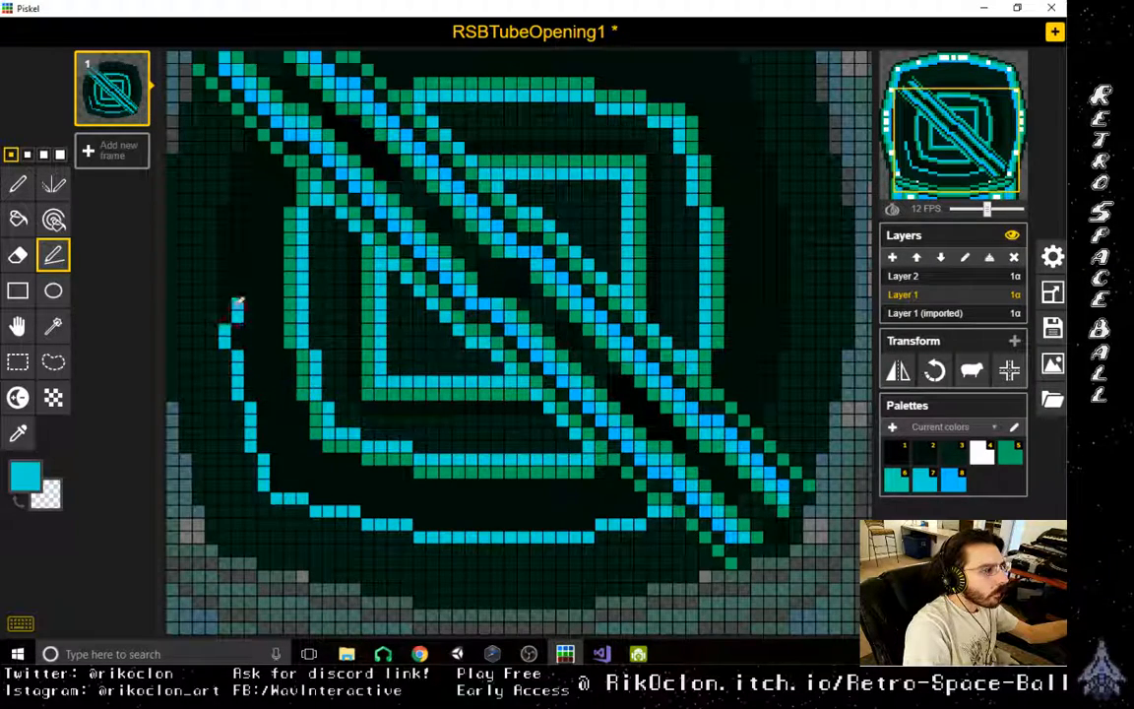
{"action": "key", "text": "ctrl+z"}
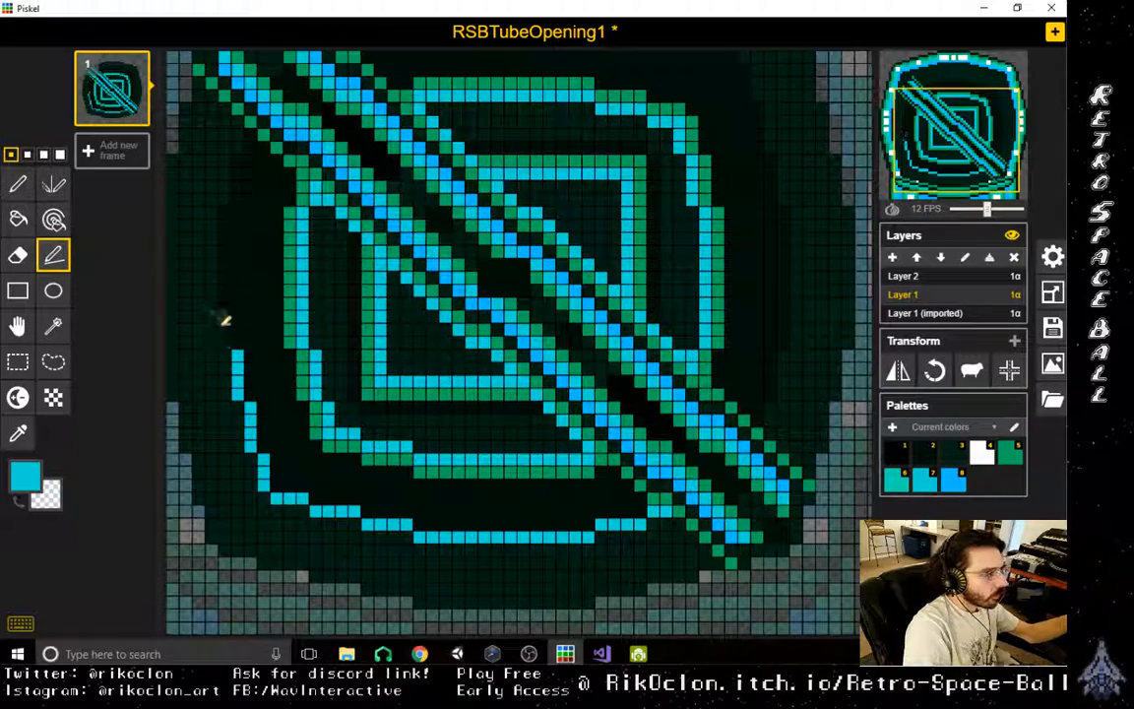
{"action": "scroll", "coordinate": [235, 194], "scroll_direction": "up", "scroll_amount": 2}
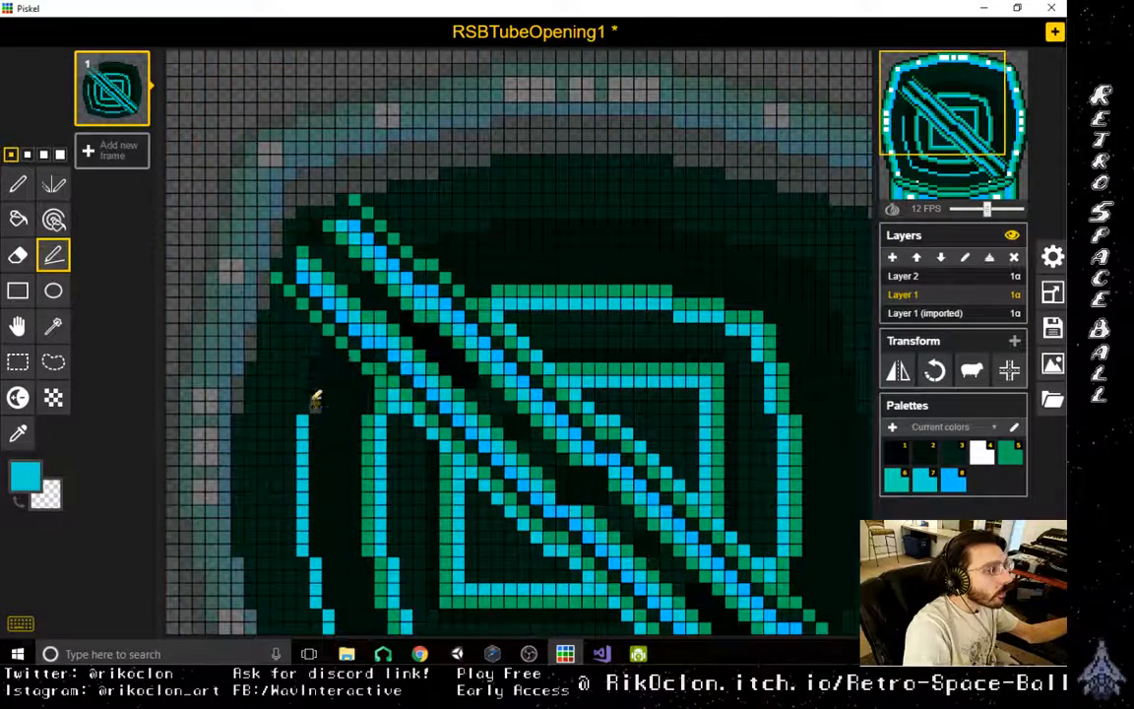
{"action": "left_click_drag", "start_coordinate": [316, 399], "coordinate": [333, 356]}
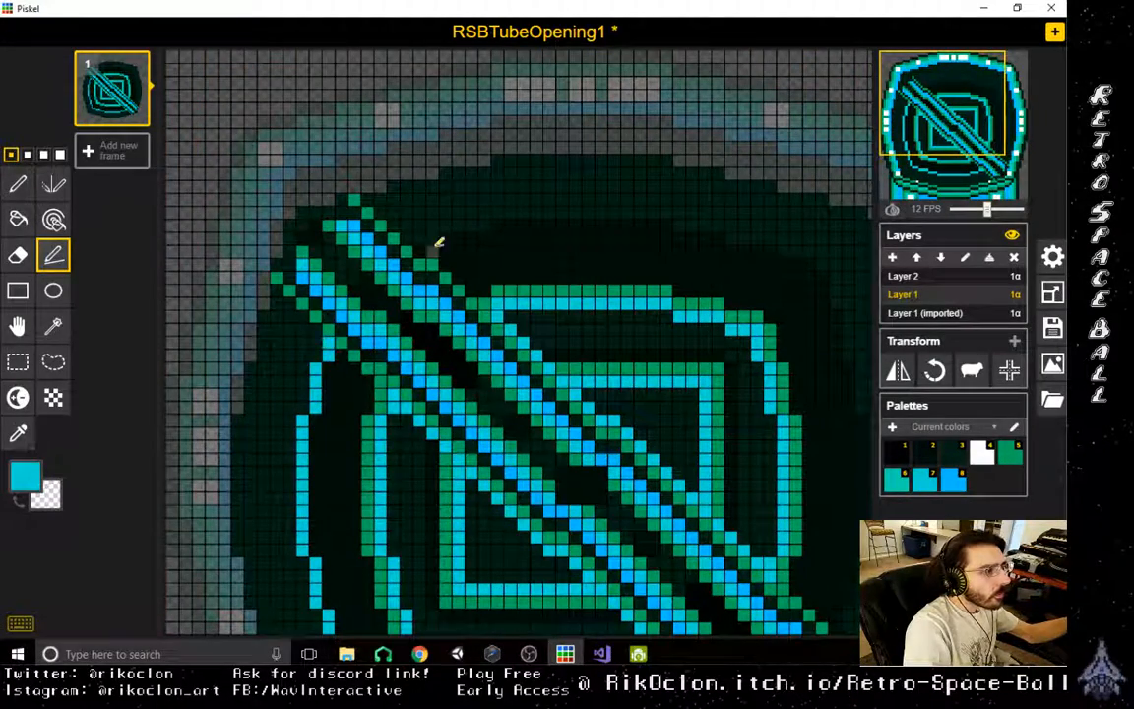
- Draw the matching light blue ring around the upper-right central outline down to the bar's lower end, undoing the misplaced strokes
{"action": "left_click_drag", "start_coordinate": [441, 237], "coordinate": [676, 232]}
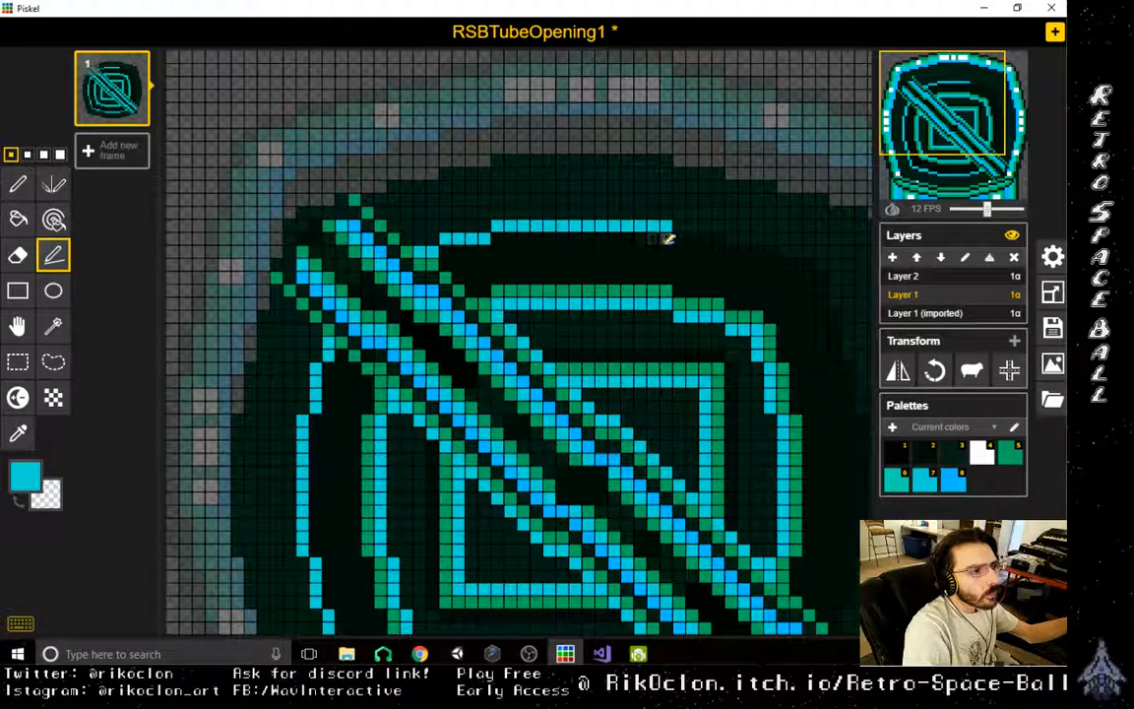
{"action": "left_click_drag", "start_coordinate": [673, 237], "coordinate": [724, 237]}
{"action": "mouse_move", "coordinate": [733, 252]}
{"action": "left_mouse_down"}
{"action": "mouse_move", "coordinate": [810, 266]}
{"action": "mouse_move", "coordinate": [835, 317]}
{"action": "mouse_move", "coordinate": [847, 382]}
{"action": "mouse_move", "coordinate": [837, 407]}
{"action": "mouse_move", "coordinate": [850, 405]}
{"action": "left_mouse_up"}
{"action": "key", "text": "ctrl+z"}
{"action": "key", "text": "ctrl+z"}
{"action": "mouse_move", "coordinate": [822, 437]}
{"action": "middle_mouse_down"}
{"action": "mouse_move", "coordinate": [601, 358]}
{"action": "mouse_move", "coordinate": [630, 209]}
{"action": "middle_mouse_up"}
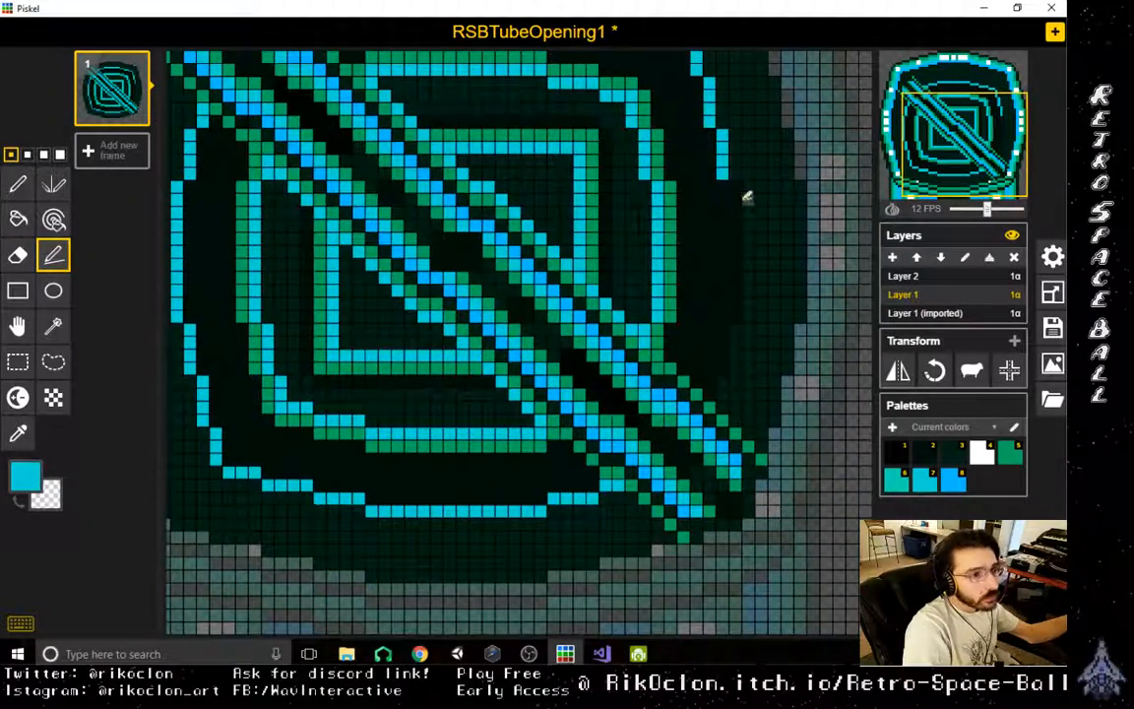
{"action": "mouse_move", "coordinate": [736, 185]}
{"action": "left_mouse_down"}
{"action": "mouse_move", "coordinate": [740, 311]}
{"action": "mouse_move", "coordinate": [724, 333]}
{"action": "mouse_move", "coordinate": [727, 356]}
{"action": "left_mouse_up"}
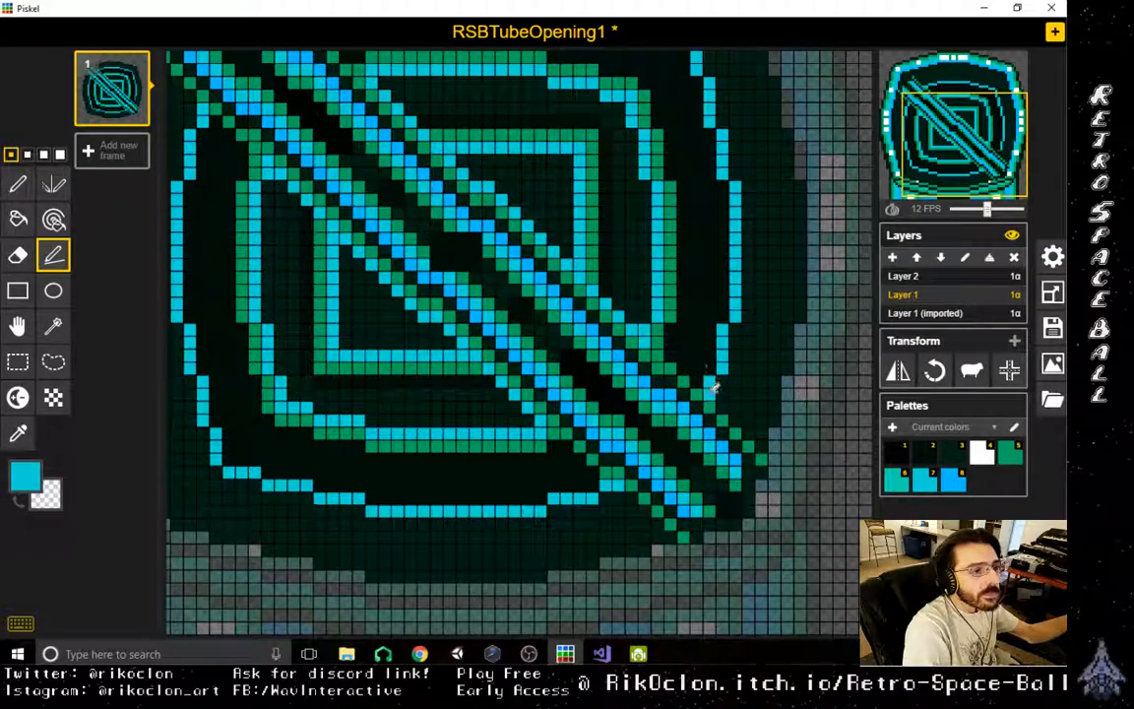
- Rotate the Layer 1 (imported) tube artwork by 180 degrees, then make Layer 1 active again
{"action": "scroll", "coordinate": [650, 355], "scroll_direction": "down", "scroll_amount": 3}
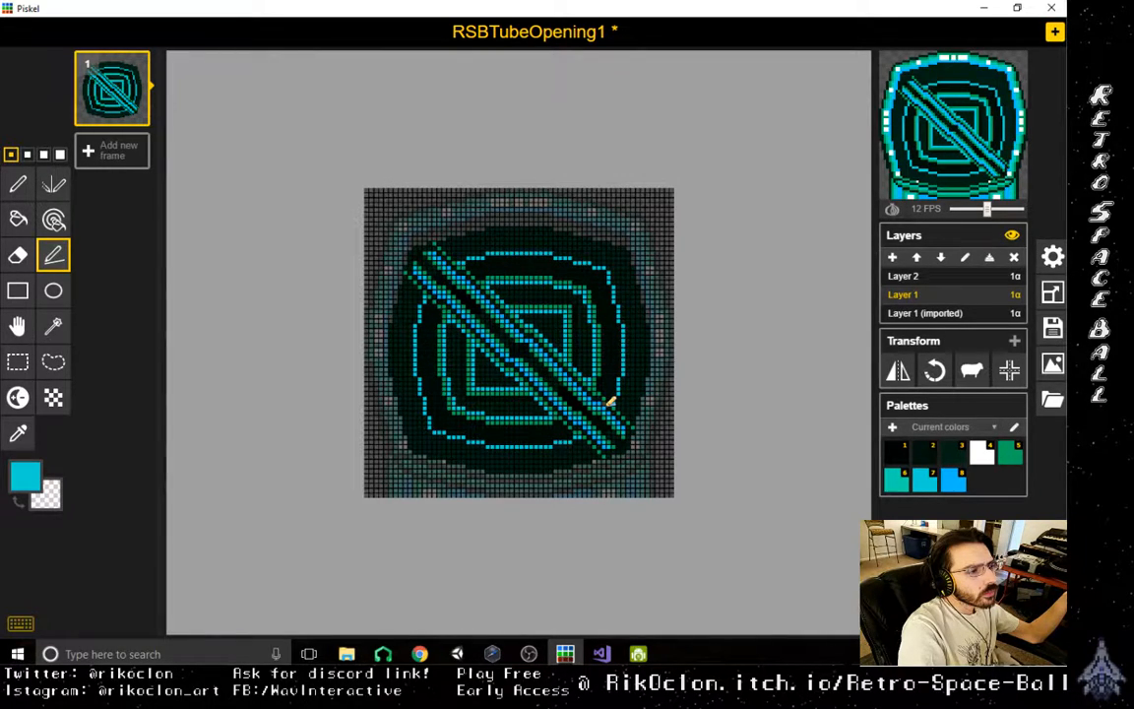
{"action": "scroll", "coordinate": [610, 401], "scroll_direction": "up", "scroll_amount": 3}
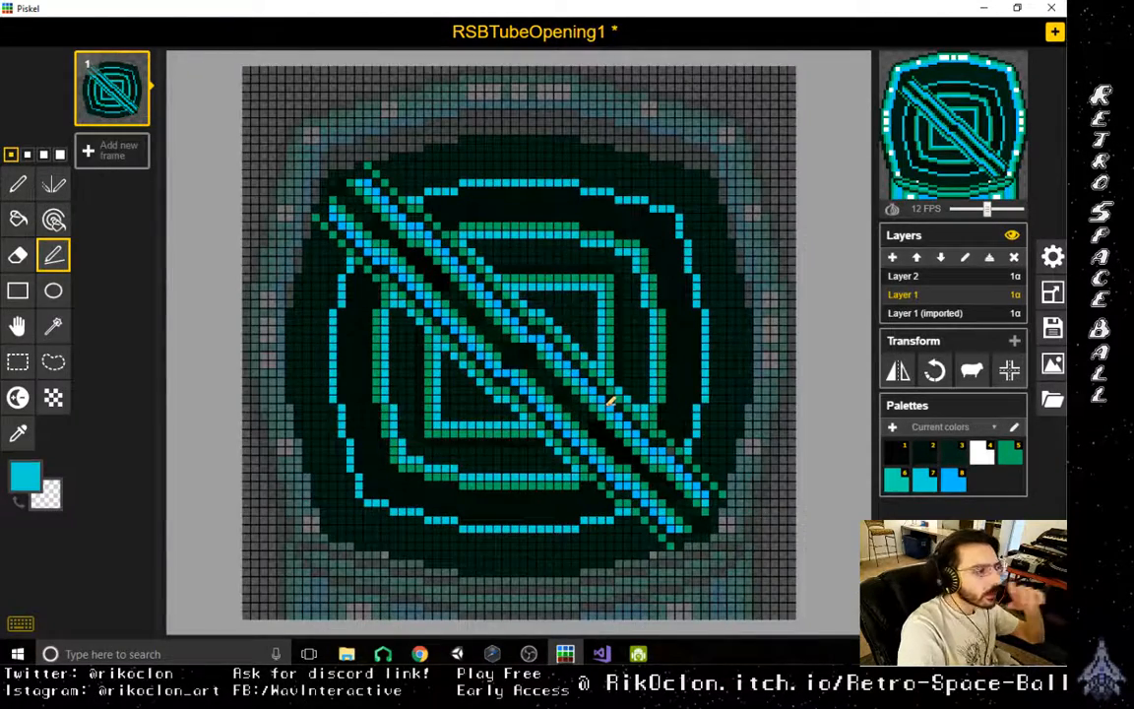
{"action": "left_click", "coordinate": [951, 314]}
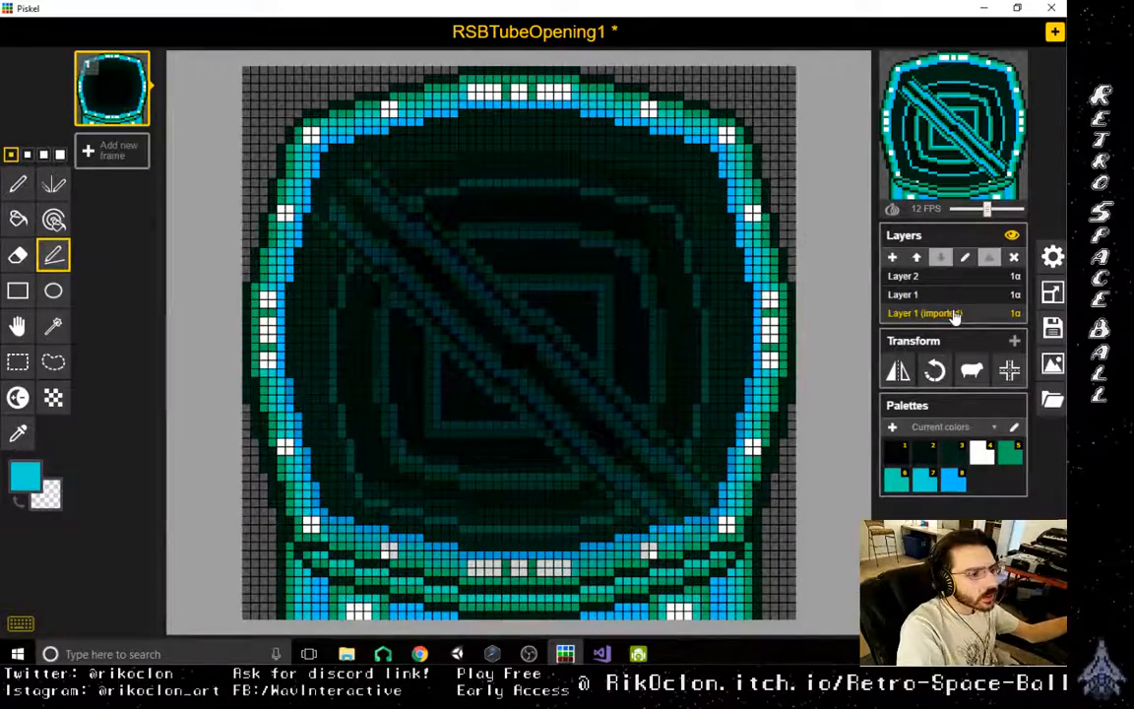
{"action": "left_click", "coordinate": [954, 296]}
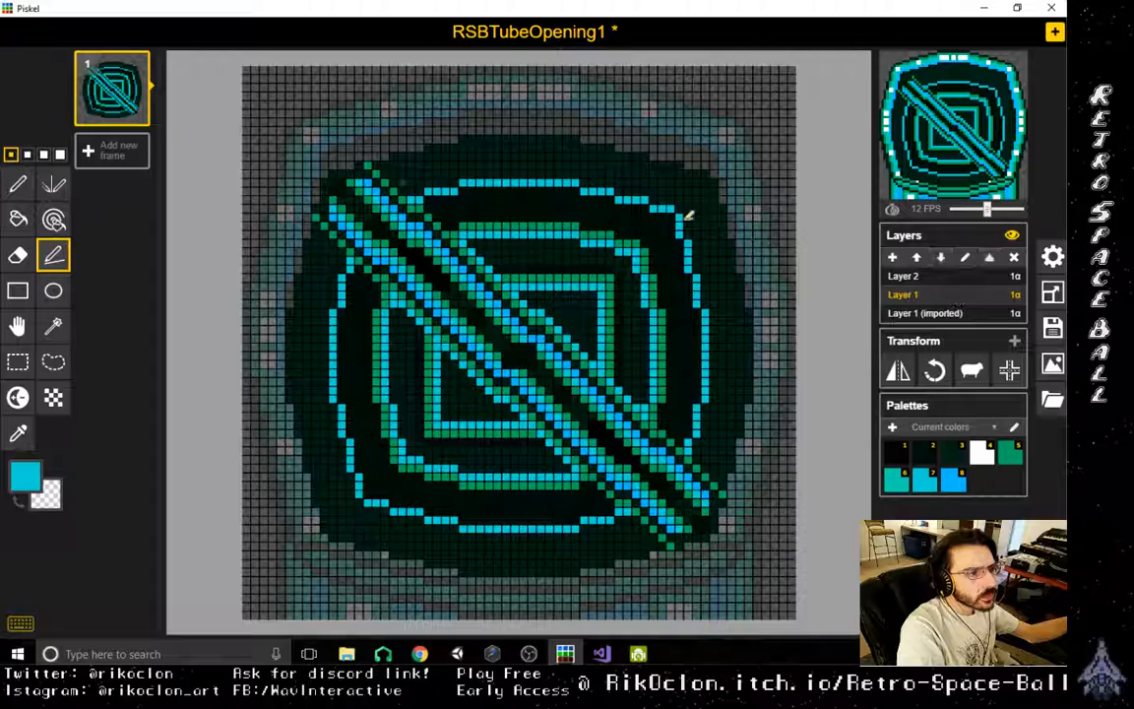
{"action": "left_click", "coordinate": [995, 313]}
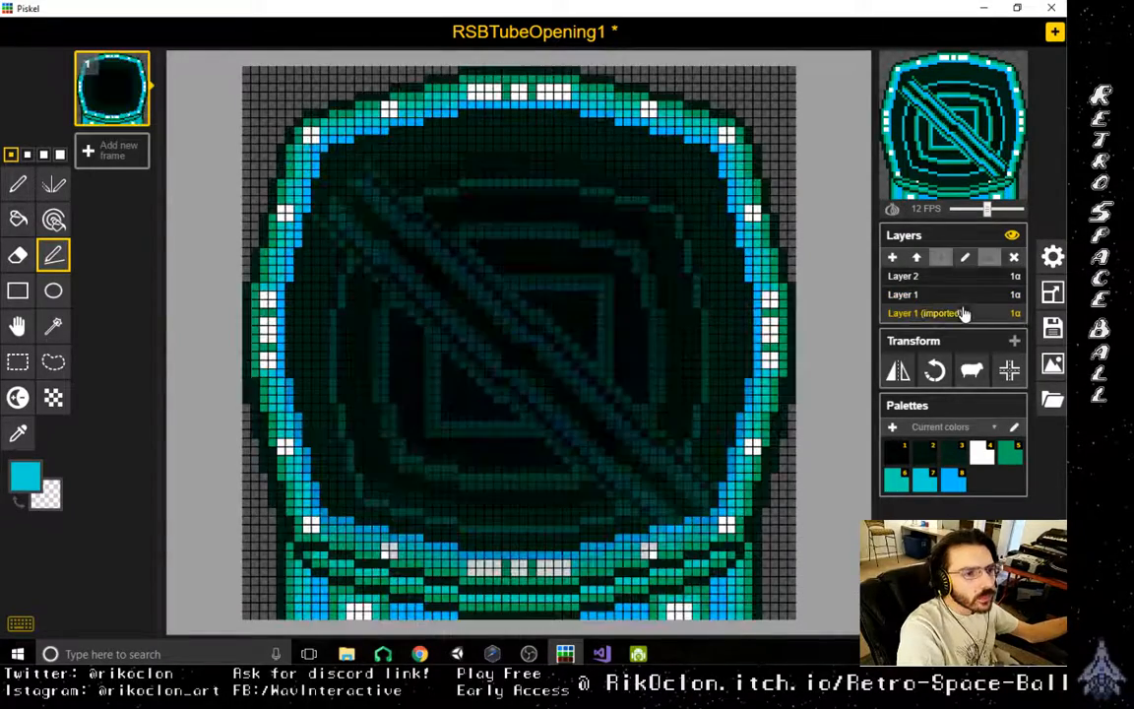
{"action": "left_click", "coordinate": [937, 370]}
{"action": "left_click", "coordinate": [937, 370]}
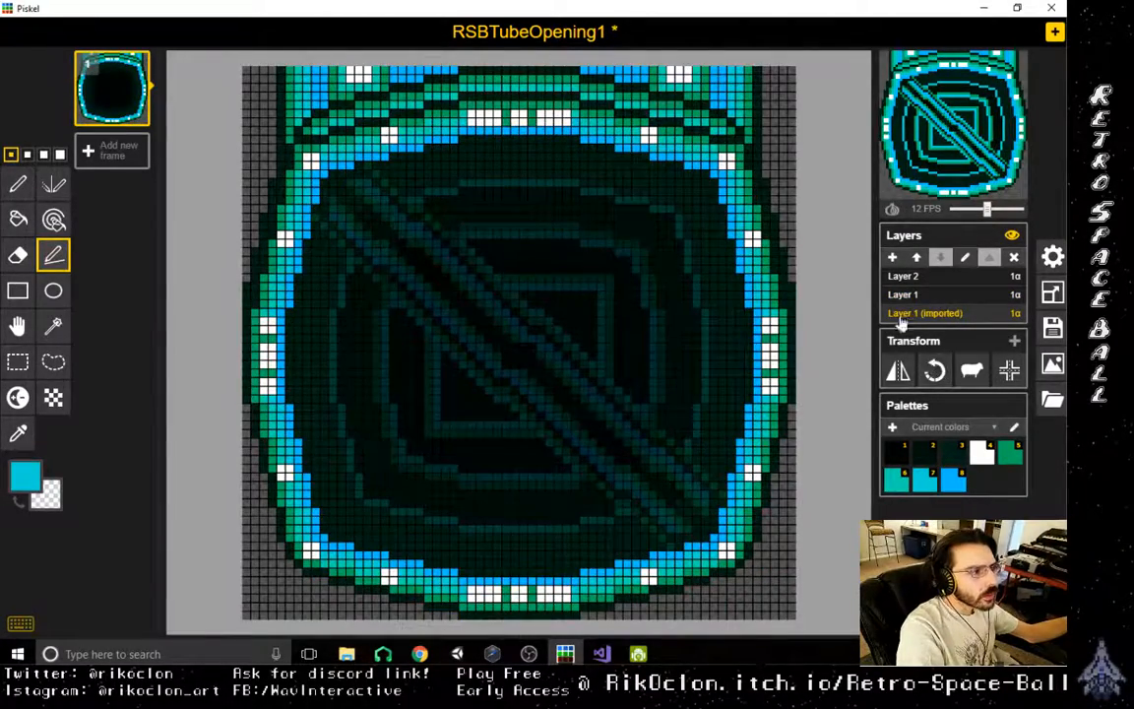
{"action": "left_click", "coordinate": [973, 280]}
{"action": "left_click", "coordinate": [975, 297]}
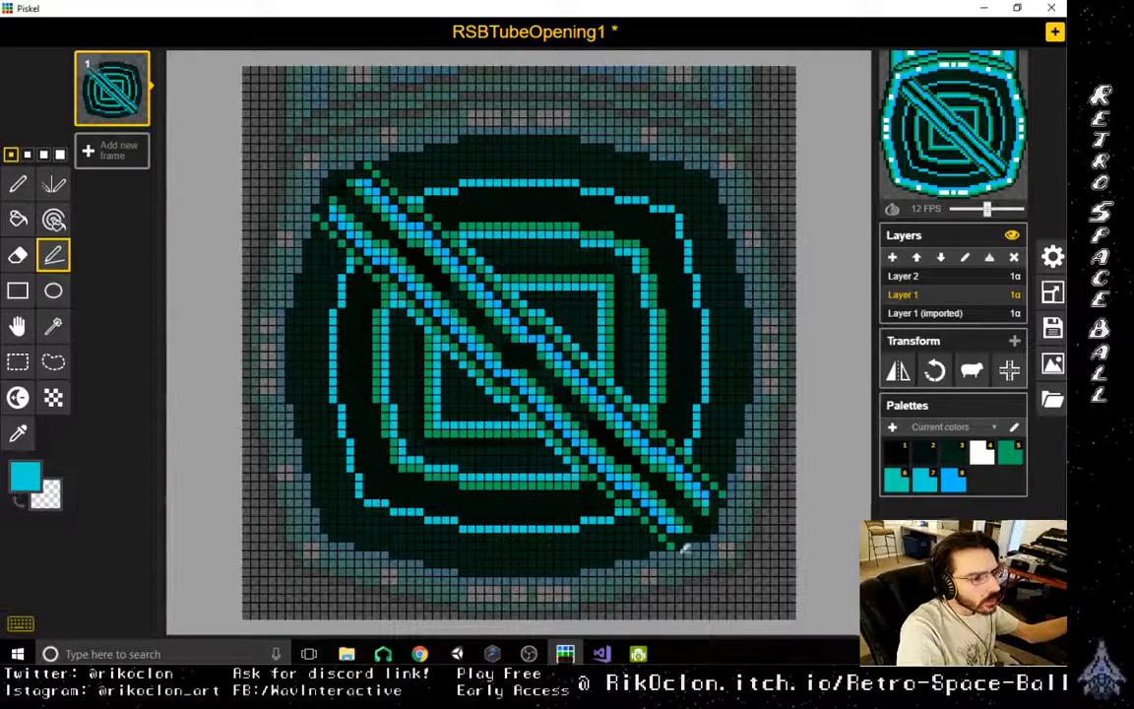
- Sample the dark green from inside the diagonal bar and trace the interior's outer edge with the Vertical Mirror pen on both axes
{"action": "left_click", "coordinate": [17, 434]}
{"action": "left_click", "coordinate": [642, 463]}
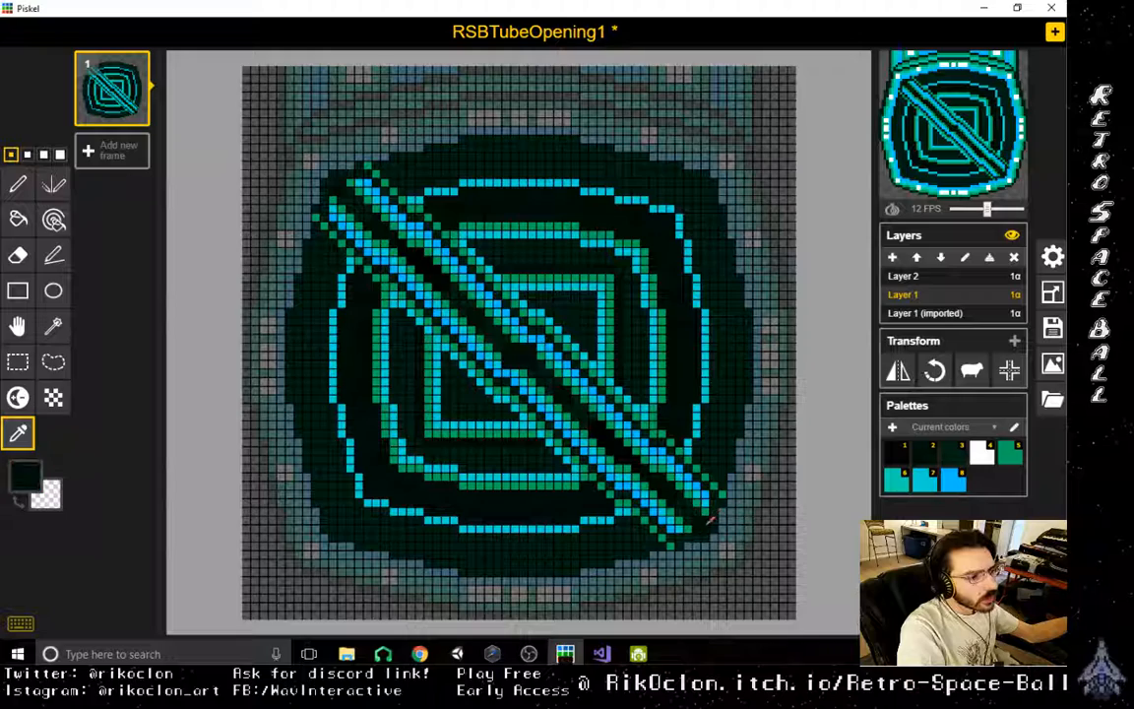
{"action": "left_click", "coordinate": [18, 184]}
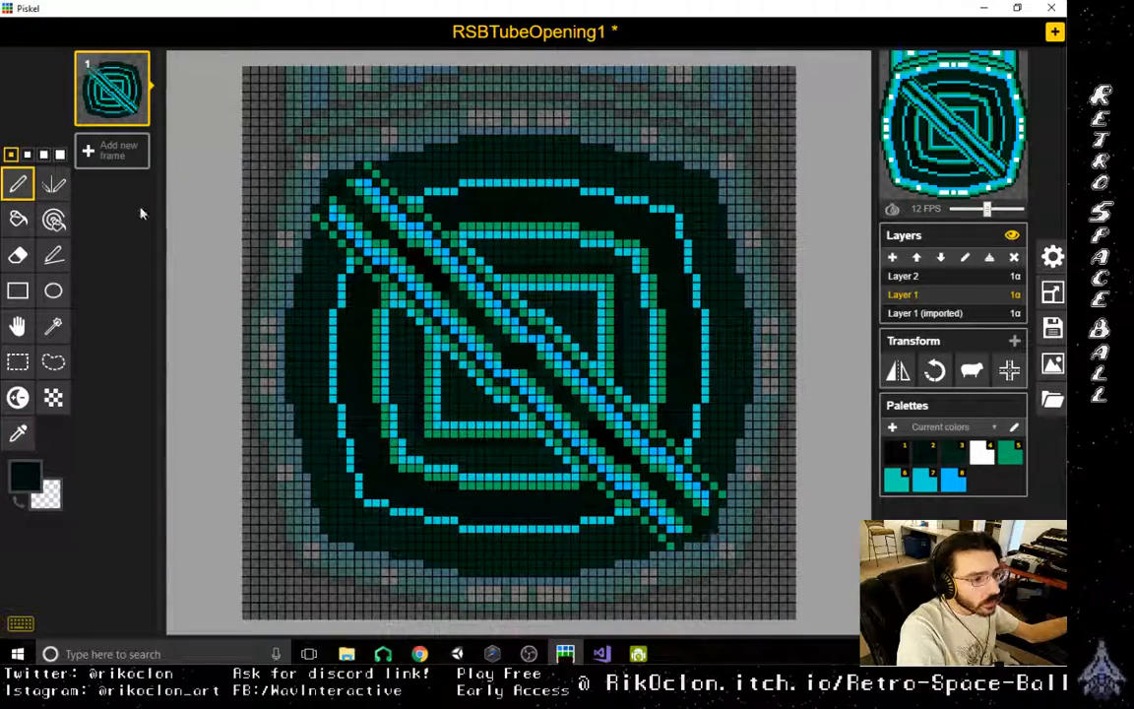
{"action": "left_click", "coordinate": [53, 185]}
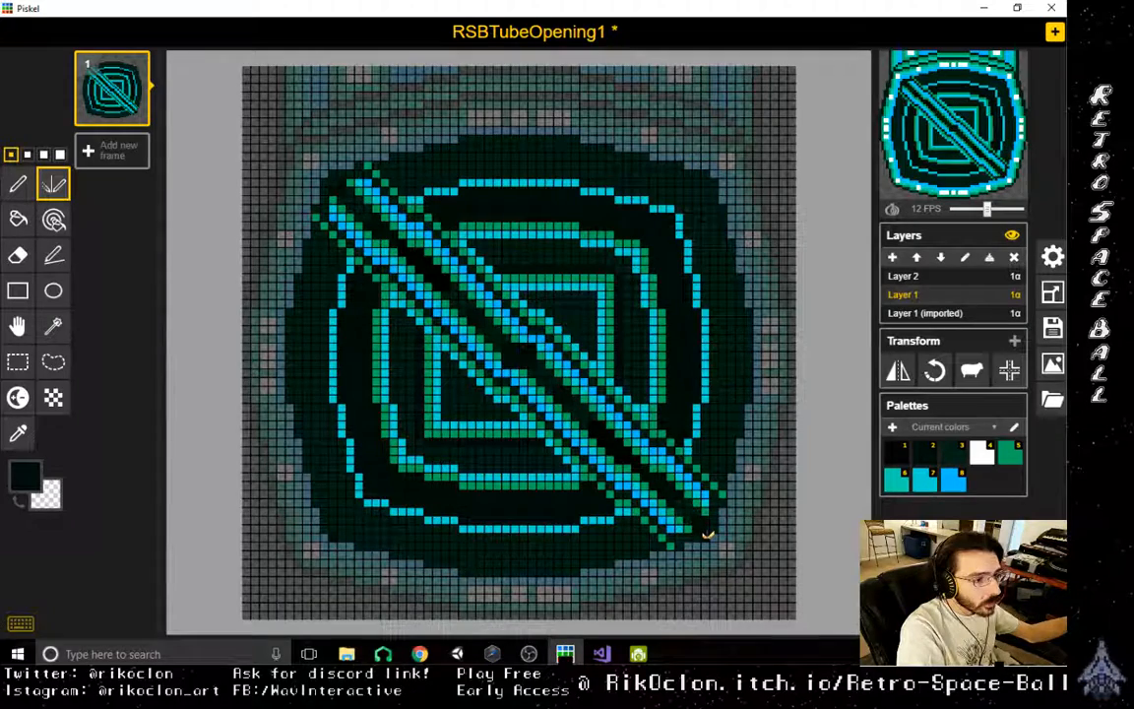
{"action": "left_click_drag", "start_coordinate": [707, 535], "coordinate": [699, 534], "text": "shift"}
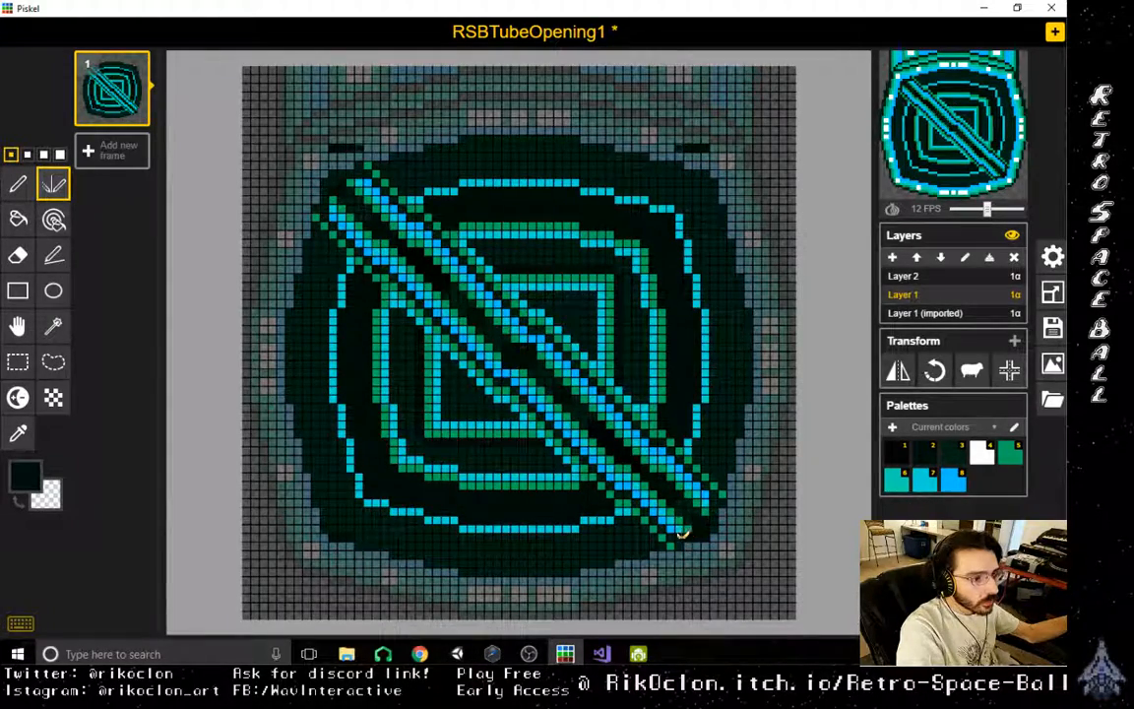
{"action": "mouse_move", "coordinate": [683, 532]}
{"action": "left_mouse_down", "text": "shift"}
{"action": "mouse_move", "coordinate": [537, 568]}
{"action": "mouse_move", "coordinate": [328, 526]}
{"action": "mouse_move", "coordinate": [293, 395]}
{"action": "mouse_move", "coordinate": [292, 337]}
{"action": "left_mouse_up", "text": "shift"}
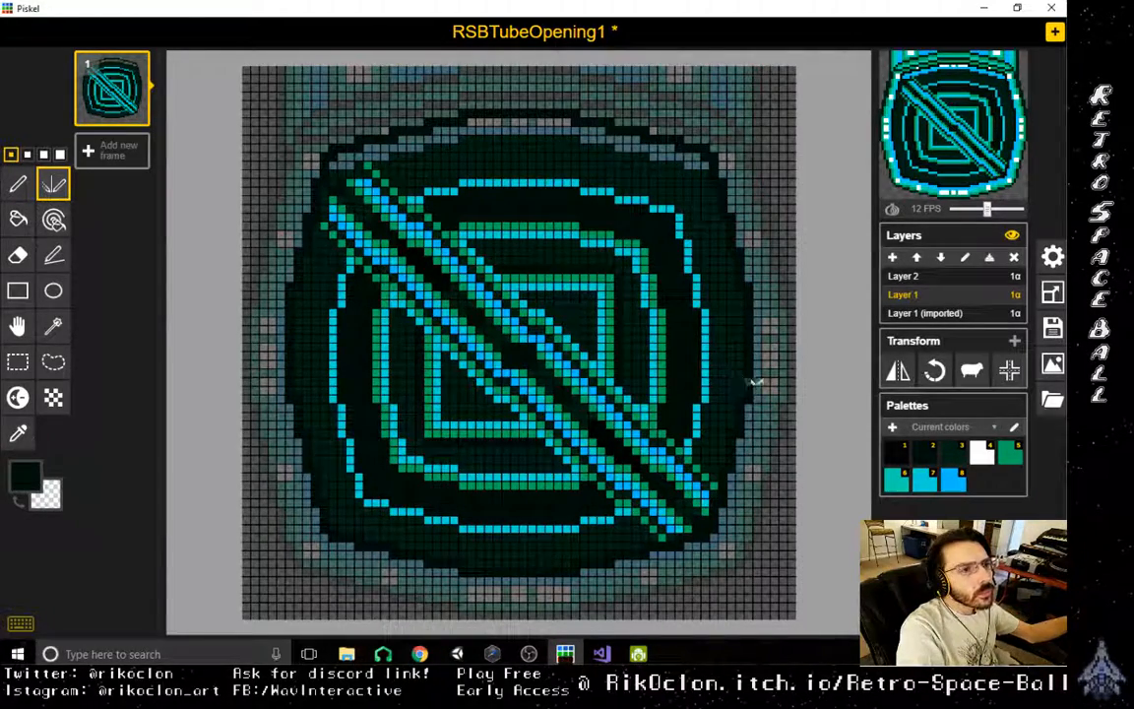
- Delete the stray dark arc above the interior with rectangular selections, including the leftover pixels near both upper corners
{"action": "scroll", "coordinate": [617, 472], "scroll_direction": "down", "scroll_amount": 1}
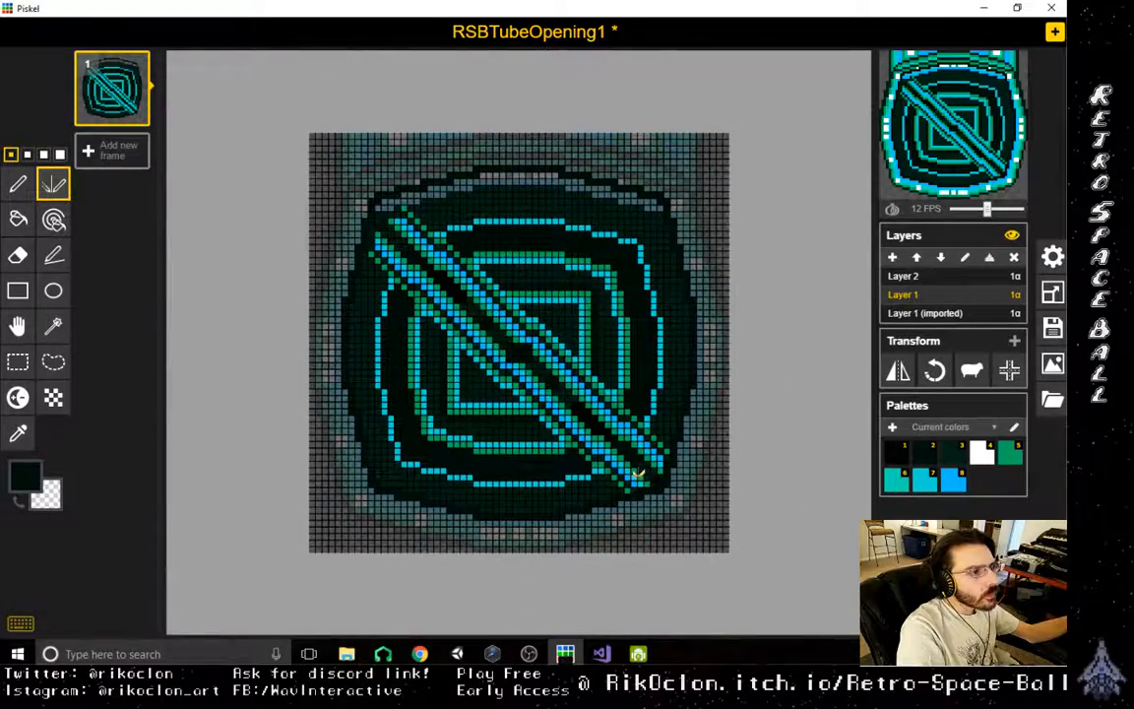
{"action": "scroll", "coordinate": [638, 474], "scroll_direction": "down", "scroll_amount": 1}
{"action": "scroll", "coordinate": [638, 474], "scroll_direction": "up", "scroll_amount": 2}
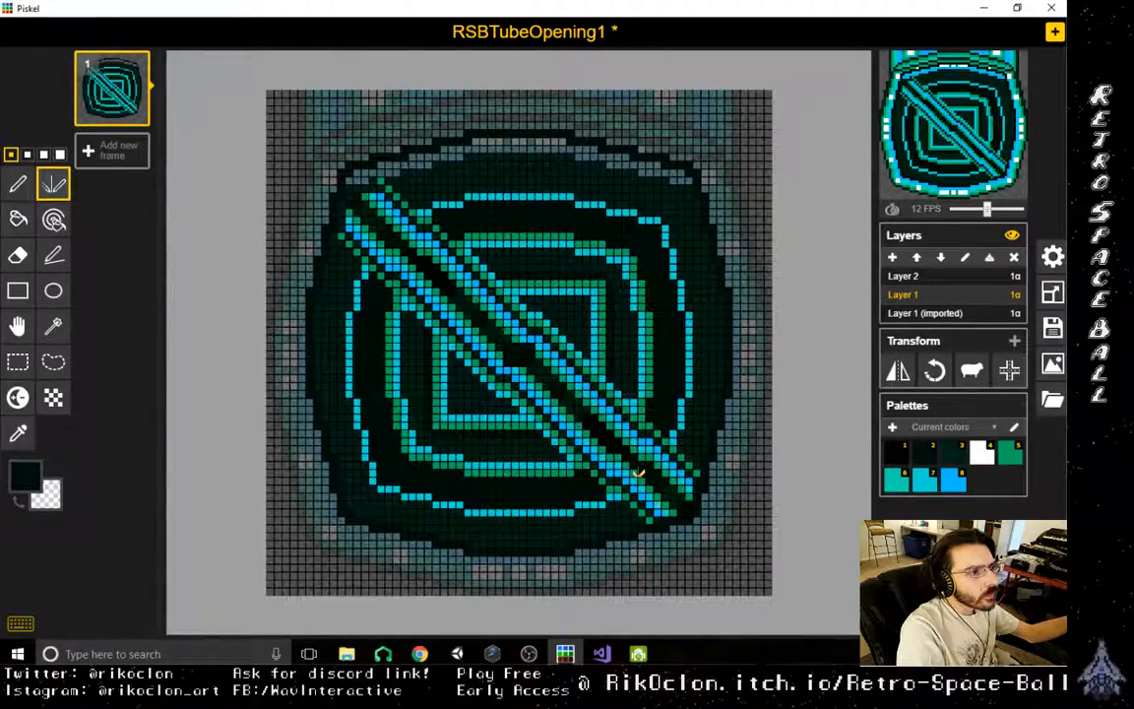
{"action": "scroll", "coordinate": [638, 474], "scroll_direction": "up", "scroll_amount": 1}
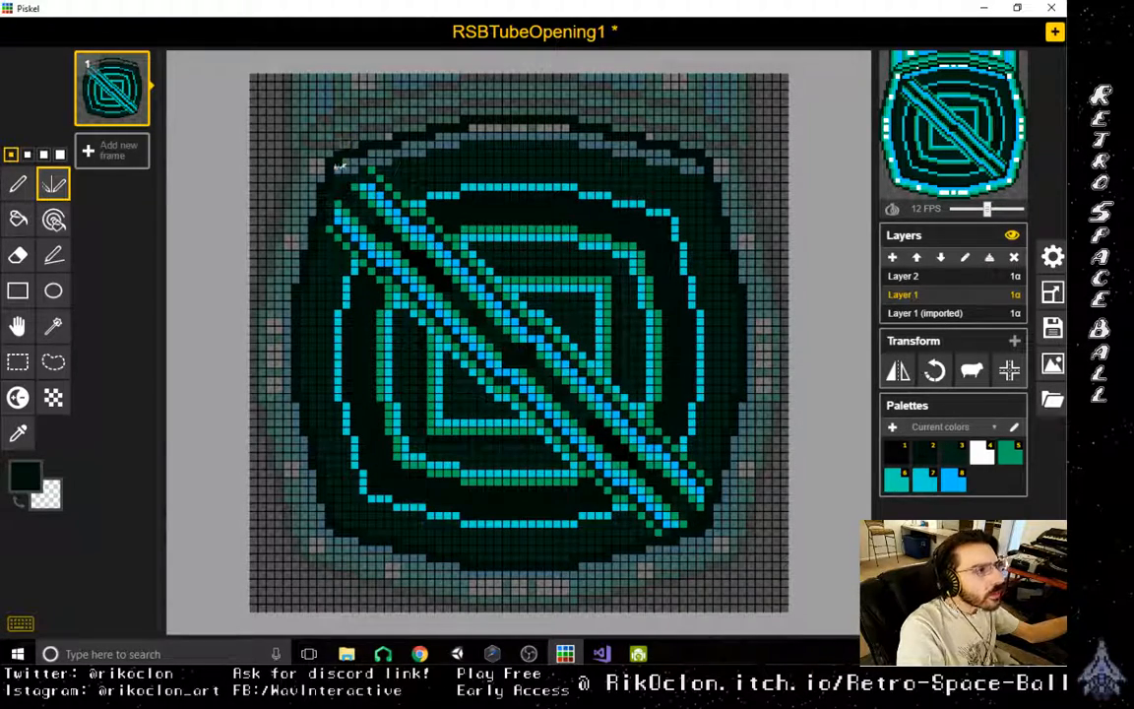
{"action": "left_click", "coordinate": [18, 361]}
{"action": "mouse_move", "coordinate": [308, 70]}
{"action": "left_mouse_down"}
{"action": "mouse_move", "coordinate": [340, 100]}
{"action": "mouse_move", "coordinate": [729, 137]}
{"action": "mouse_move", "coordinate": [738, 166]}
{"action": "mouse_move", "coordinate": [734, 146]}
{"action": "mouse_move", "coordinate": [711, 160]}
{"action": "mouse_move", "coordinate": [727, 170]}
{"action": "left_mouse_up"}
{"action": "key", "text": "Delete"}
{"action": "left_click", "coordinate": [699, 152]}
{"action": "key", "text": "Delete"}
{"action": "left_click", "coordinate": [710, 160]}
{"action": "left_click", "coordinate": [299, 134]}
{"action": "mouse_move", "coordinate": [299, 134]}
{"action": "left_mouse_down"}
{"action": "mouse_move", "coordinate": [382, 165]}
{"action": "mouse_move", "coordinate": [336, 168]}
{"action": "left_mouse_up"}
{"action": "key", "text": "Delete"}
{"action": "left_click", "coordinate": [297, 153]}
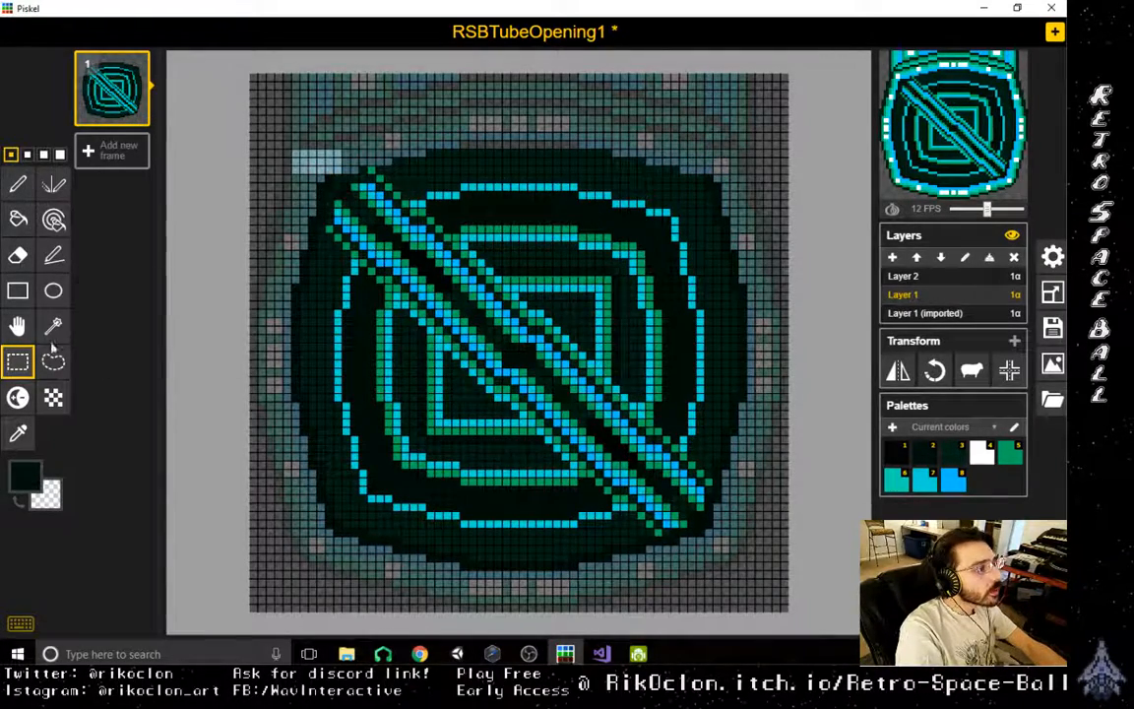
- Redraw the interior's upper edge in dark green with the Stroke tool, undoing the misplaced line
{"action": "left_click", "coordinate": [53, 255]}
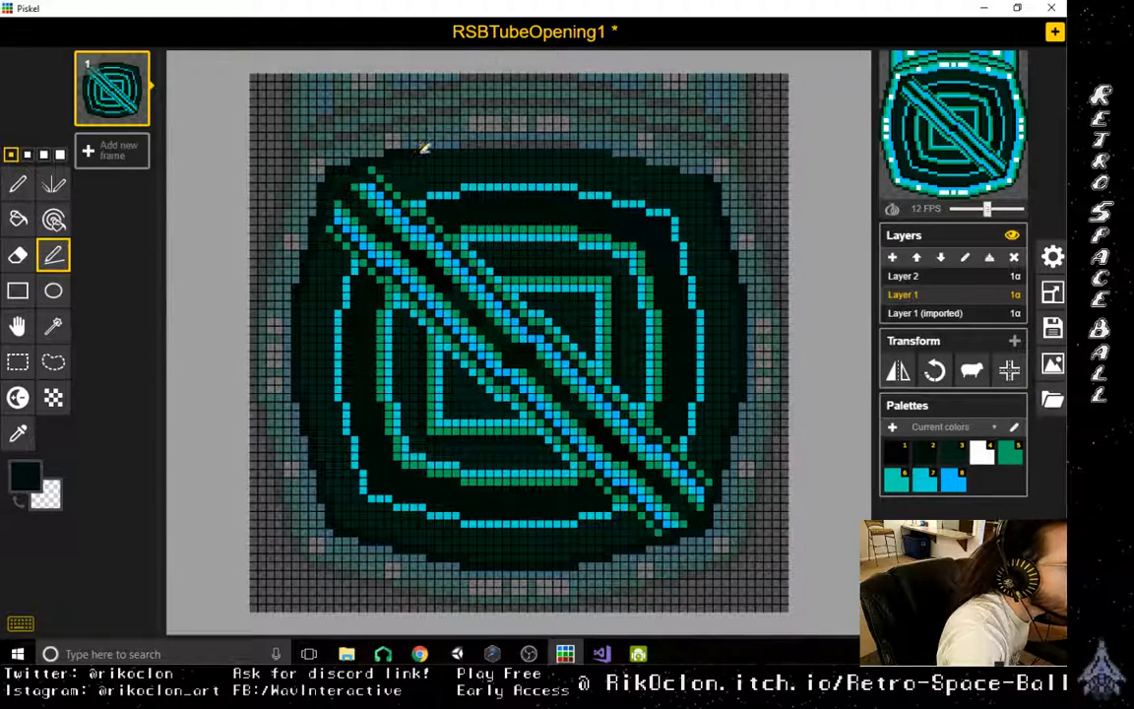
{"action": "mouse_move", "coordinate": [422, 150]}
{"action": "left_mouse_down"}
{"action": "mouse_move", "coordinate": [618, 141]}
{"action": "mouse_move", "coordinate": [650, 151]}
{"action": "left_mouse_up"}
{"action": "key", "text": "ctrl+z"}
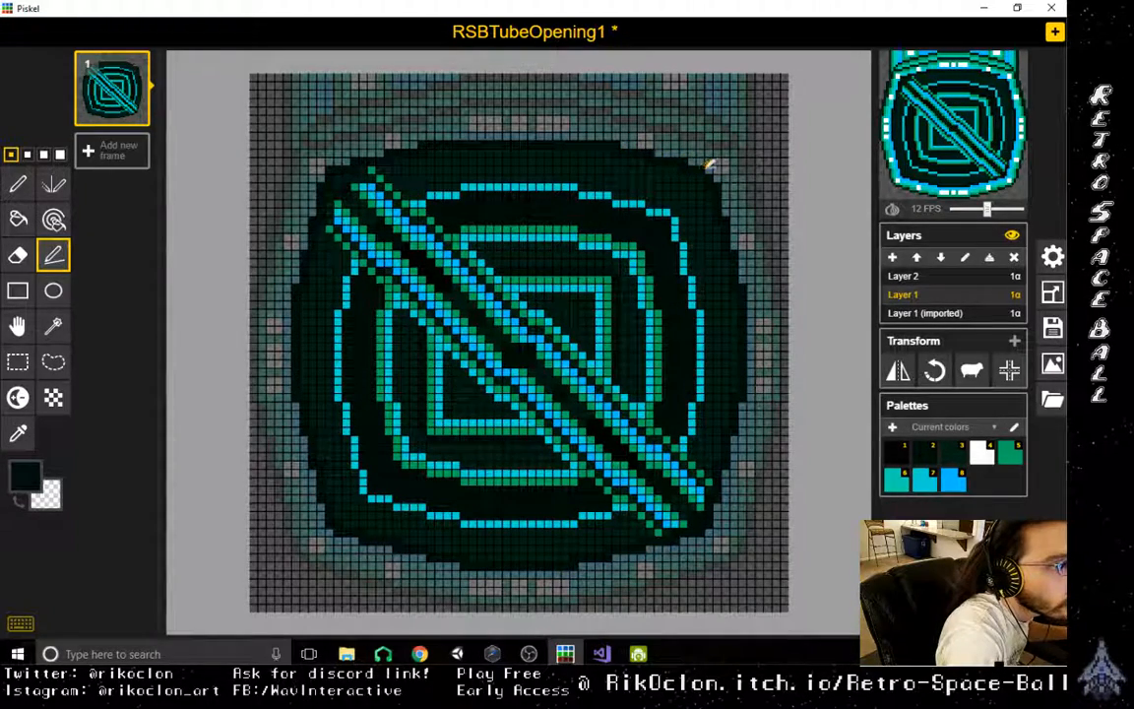
- Change the primary colour to green #003c22 and recolour all dark green areas of the interior with it
{"action": "scroll", "coordinate": [726, 284], "scroll_direction": "down", "scroll_amount": 3}
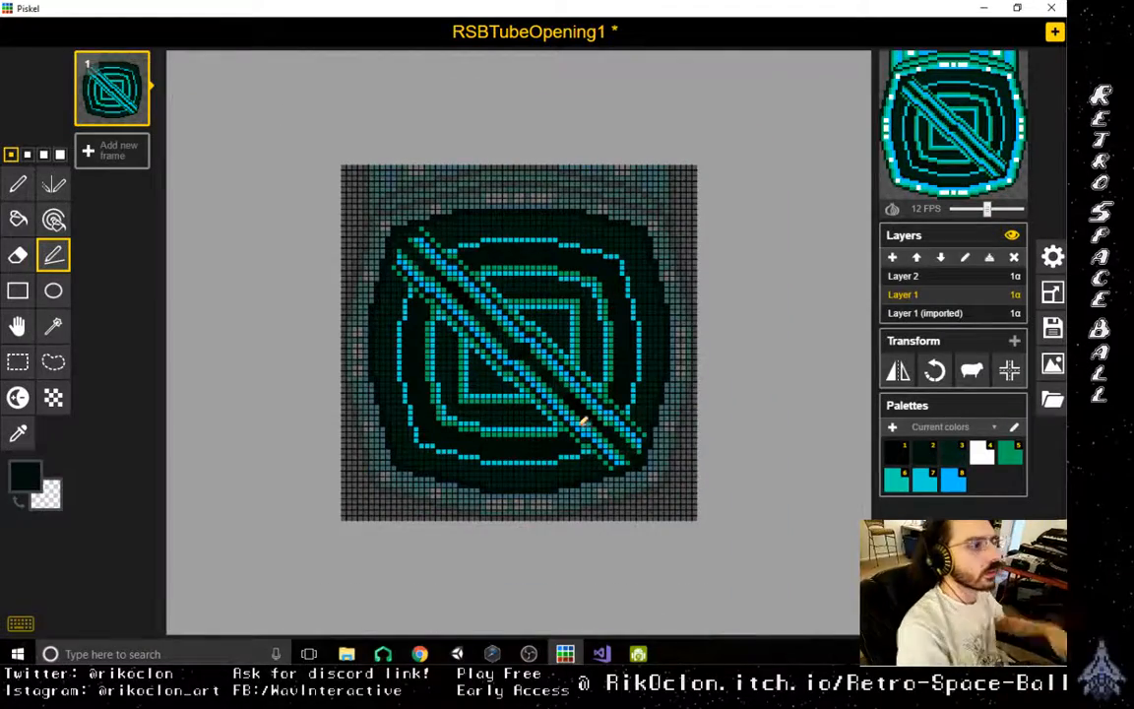
{"action": "scroll", "coordinate": [571, 473], "scroll_direction": "up", "scroll_amount": 2}
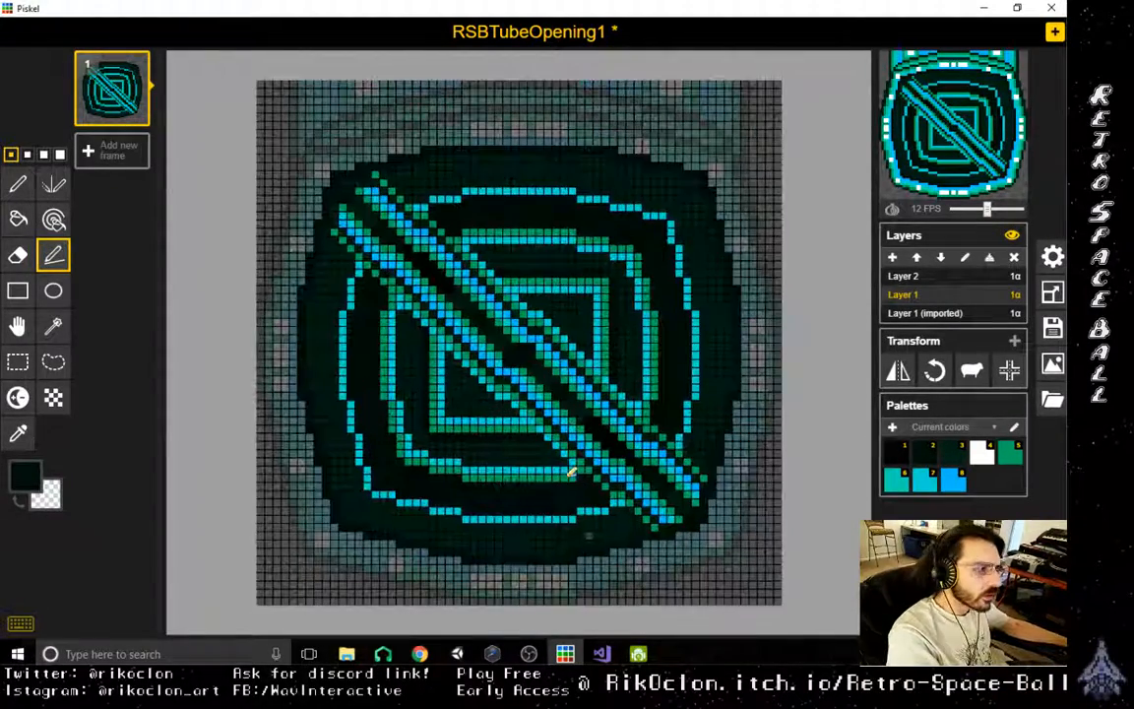
{"action": "scroll", "coordinate": [591, 507], "scroll_direction": "up", "scroll_amount": 1}
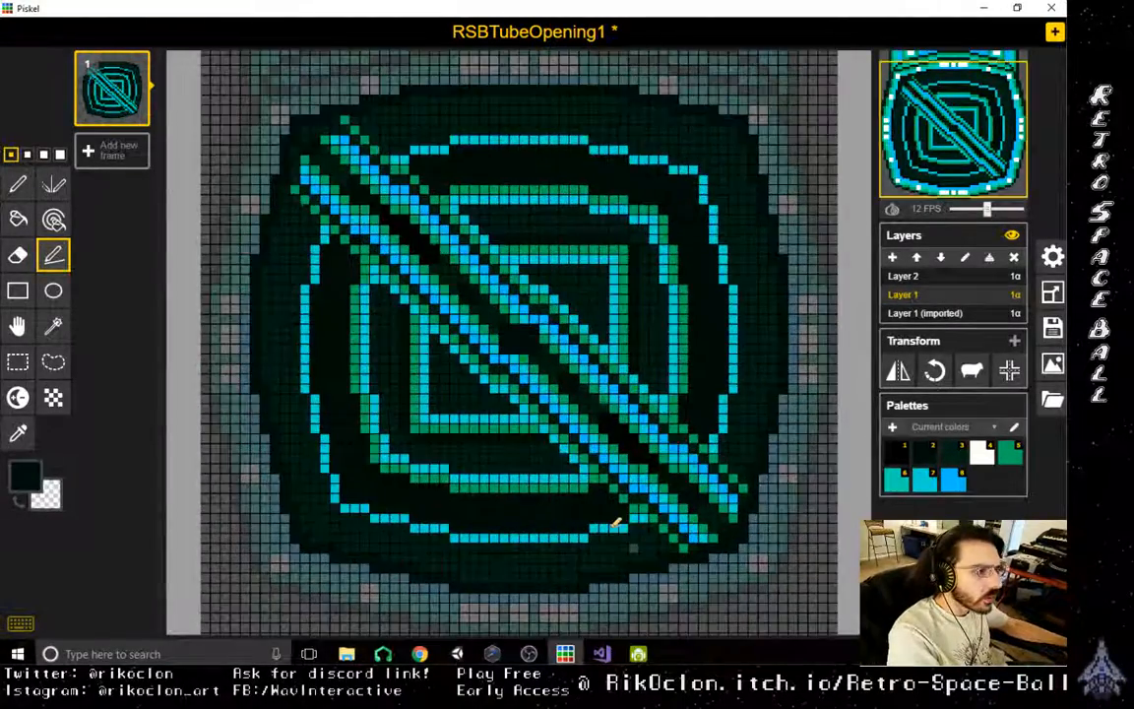
{"action": "scroll", "coordinate": [615, 522], "scroll_direction": "up", "scroll_amount": 1}
{"action": "scroll", "coordinate": [454, 419], "scroll_direction": "down", "scroll_amount": 2}
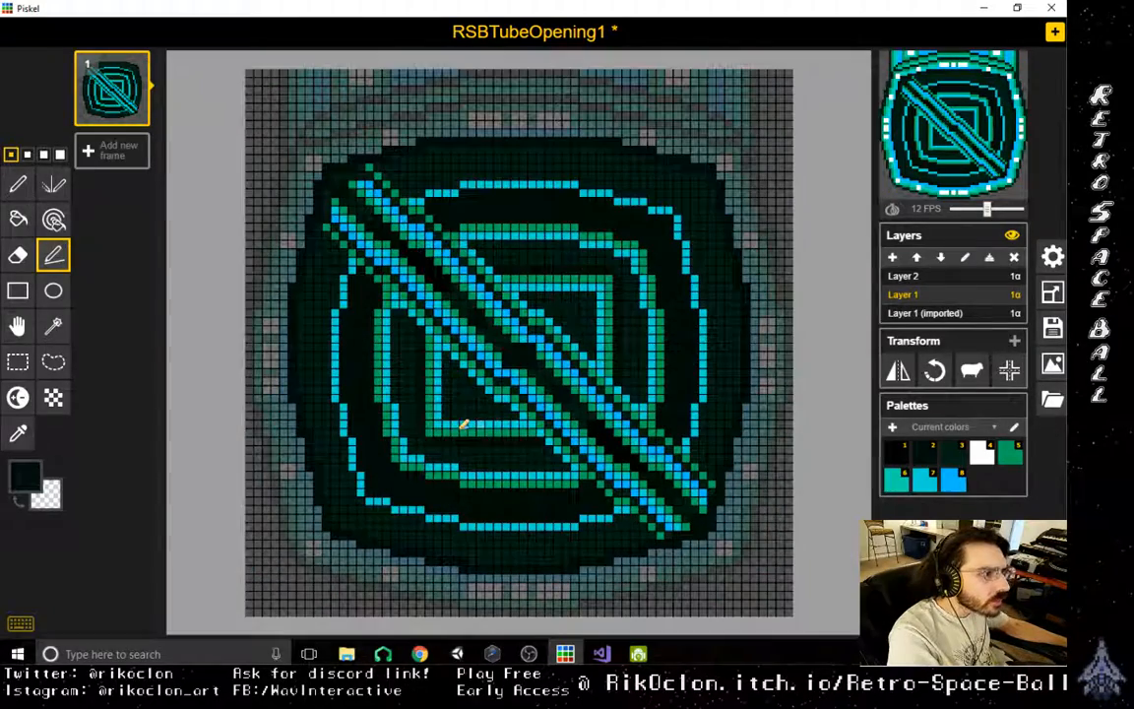
{"action": "key", "text": "o"}
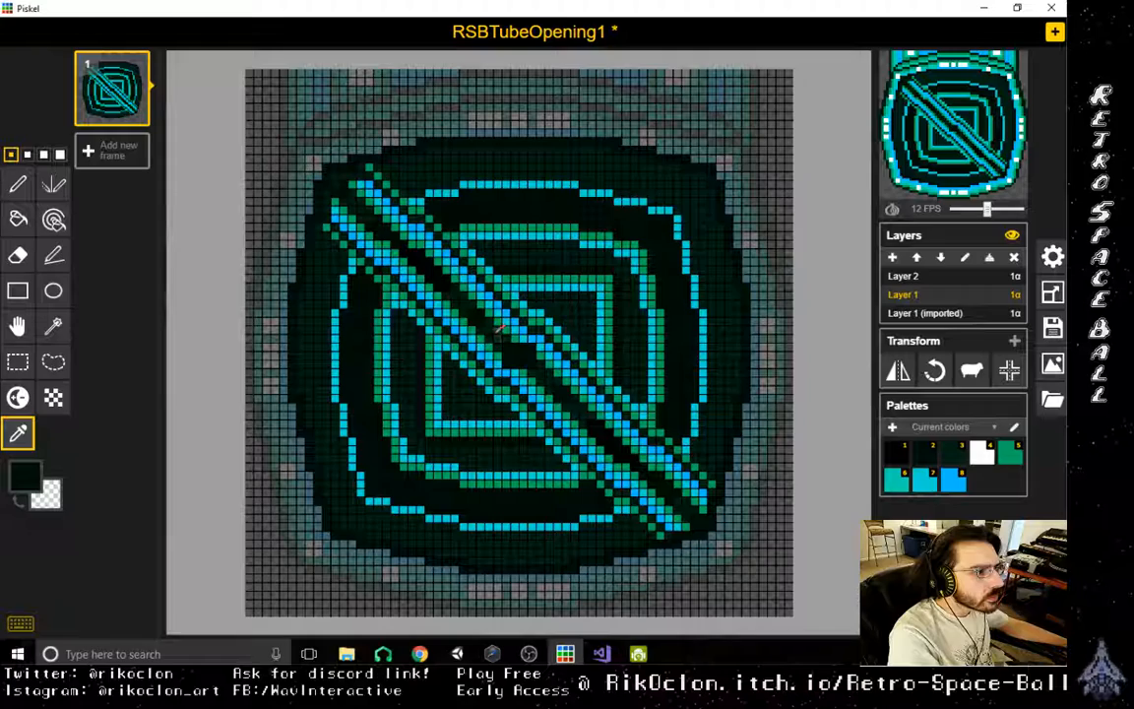
{"action": "left_click", "coordinate": [29, 477]}
{"action": "left_click_drag", "start_coordinate": [172, 414], "coordinate": [194, 401]}
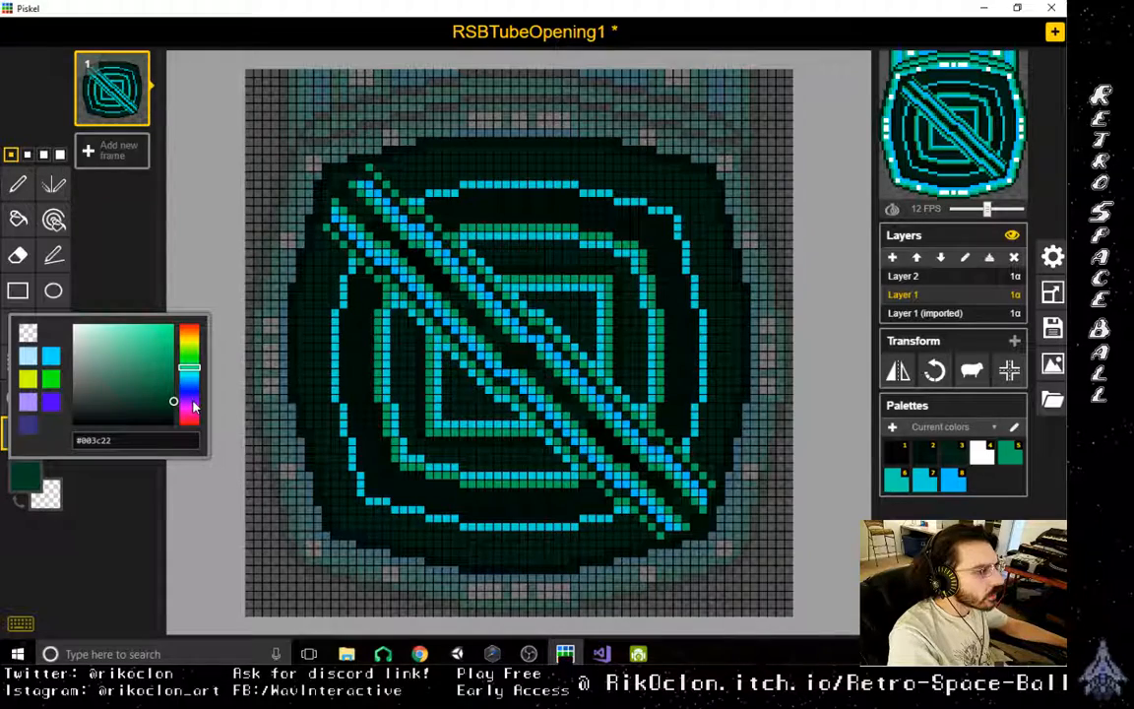
{"action": "left_click", "coordinate": [53, 220]}
{"action": "left_click", "coordinate": [410, 362]}
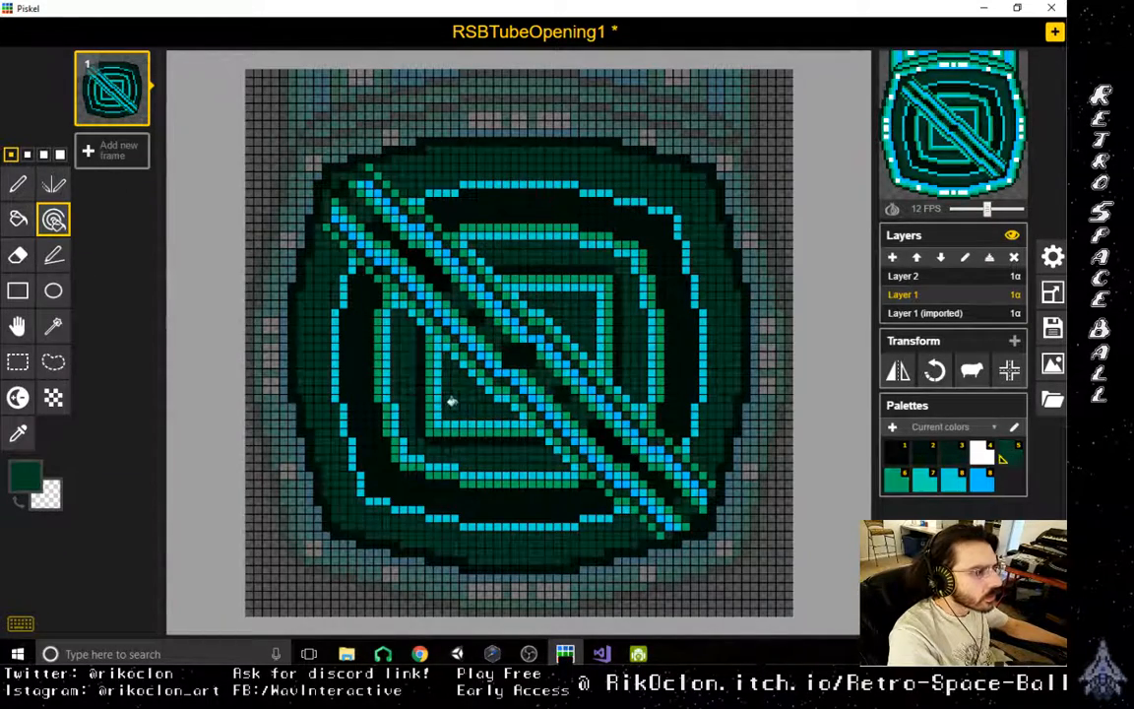
- Change the primary colour to teal #008a90 and recolour all green background areas of the interior and bar with it
{"action": "left_click", "coordinate": [27, 474]}
{"action": "mouse_move", "coordinate": [191, 380]}
{"action": "left_mouse_down"}
{"action": "mouse_move", "coordinate": [192, 392]}
{"action": "mouse_move", "coordinate": [207, 365]}
{"action": "left_mouse_up"}
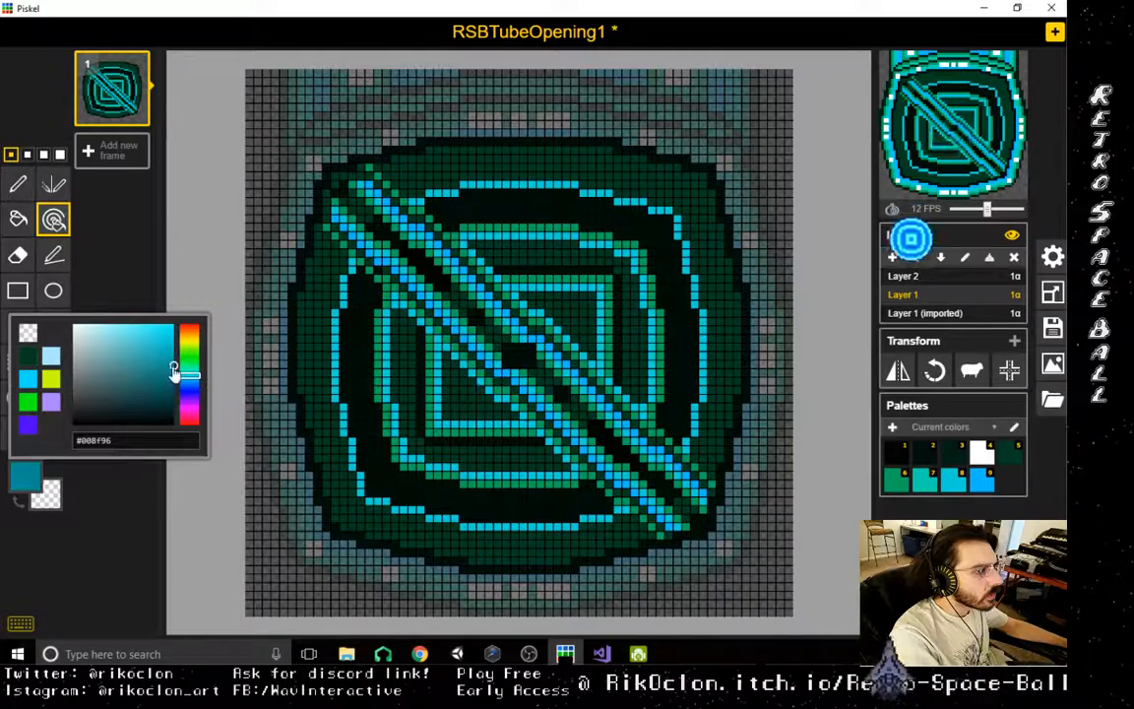
{"action": "left_click", "coordinate": [500, 461]}
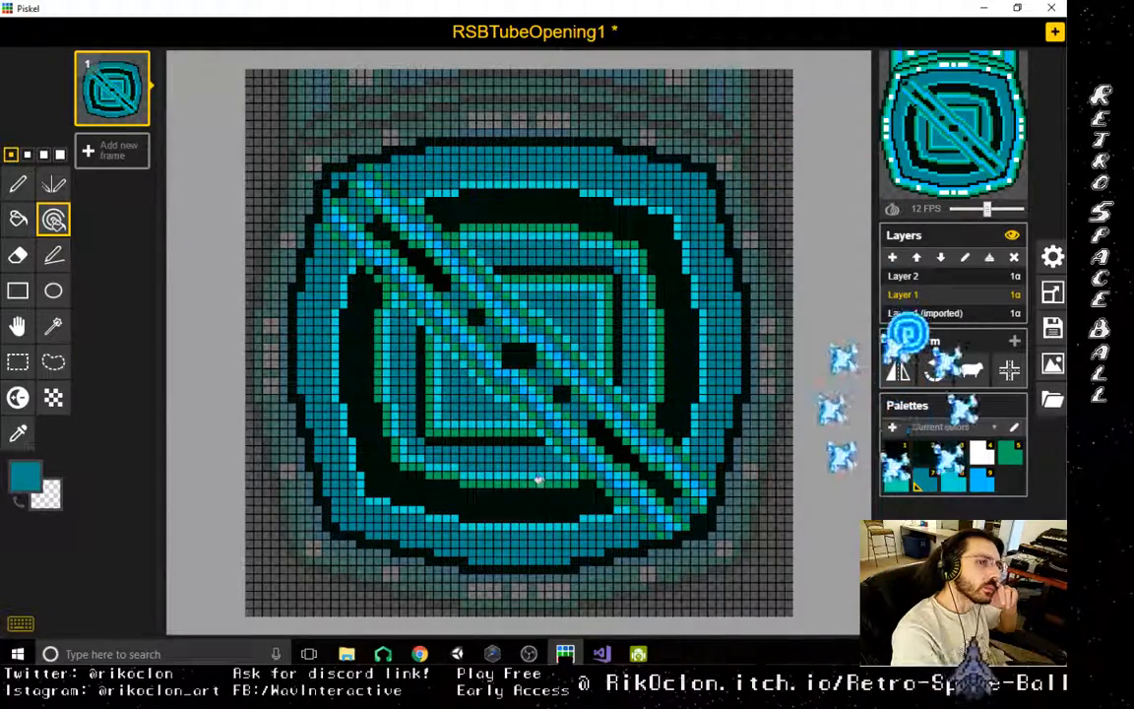
- Sample the near-black of the wide ring, change it to dark teal #005256 and recolour all matching pixels
{"action": "left_click", "coordinate": [18, 434]}
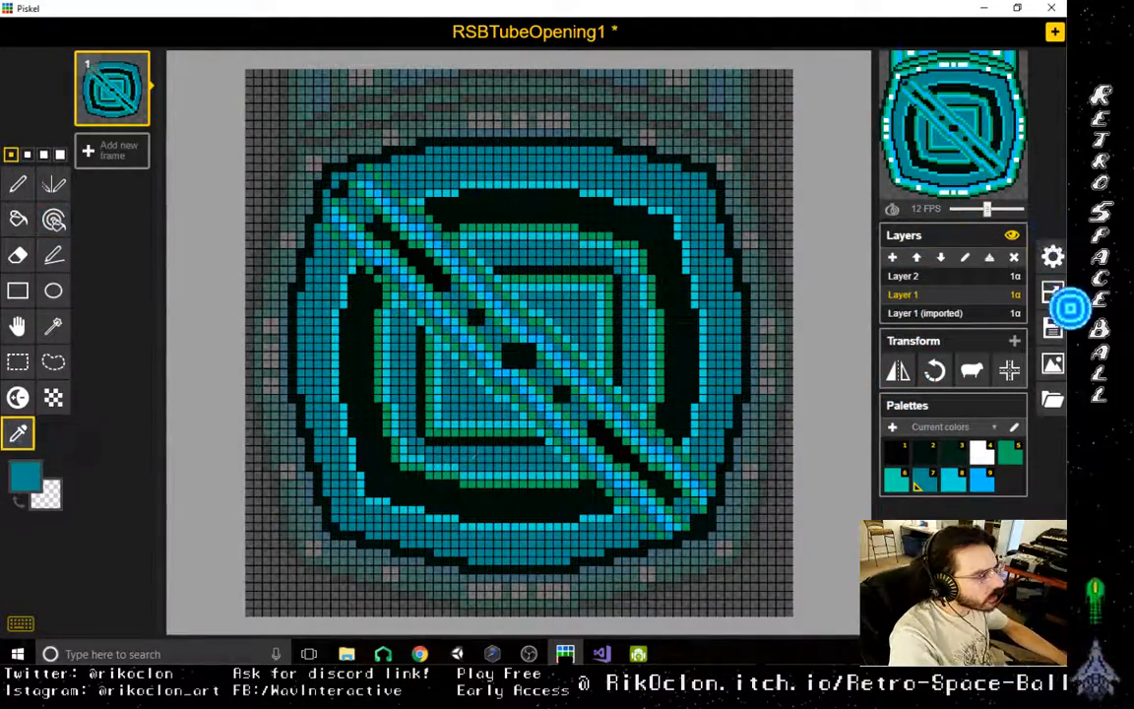
{"action": "left_click", "coordinate": [499, 499]}
{"action": "left_click", "coordinate": [27, 479]}
{"action": "left_click", "coordinate": [192, 376]}
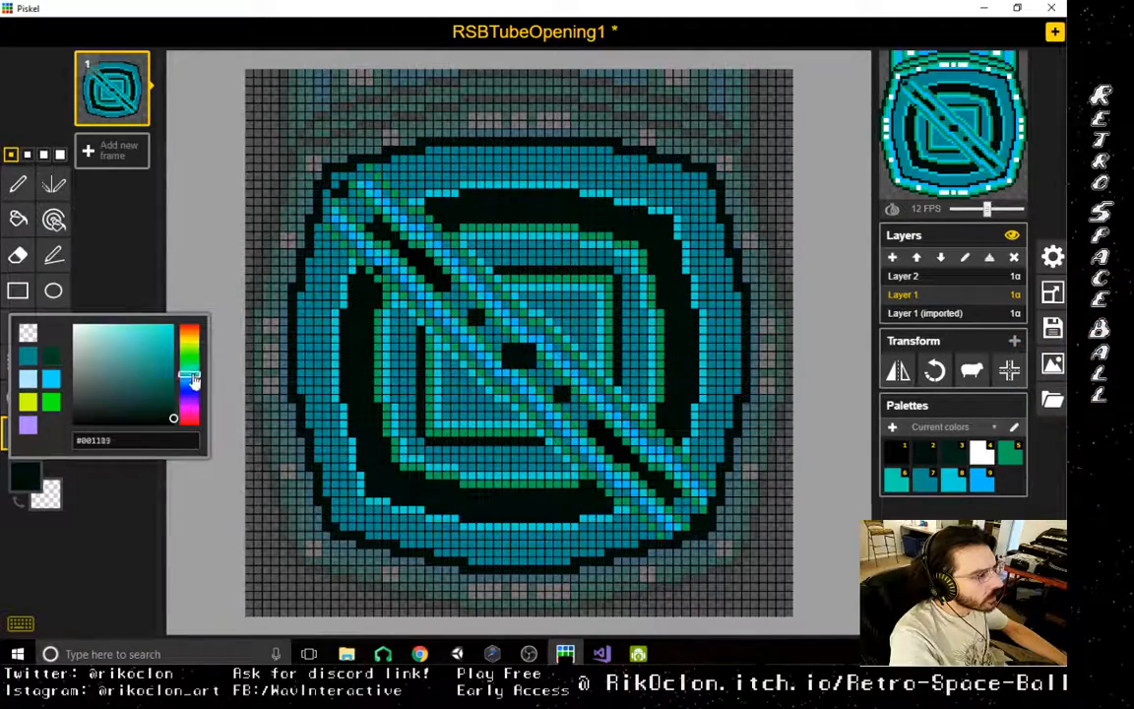
{"action": "left_click", "coordinate": [173, 392]}
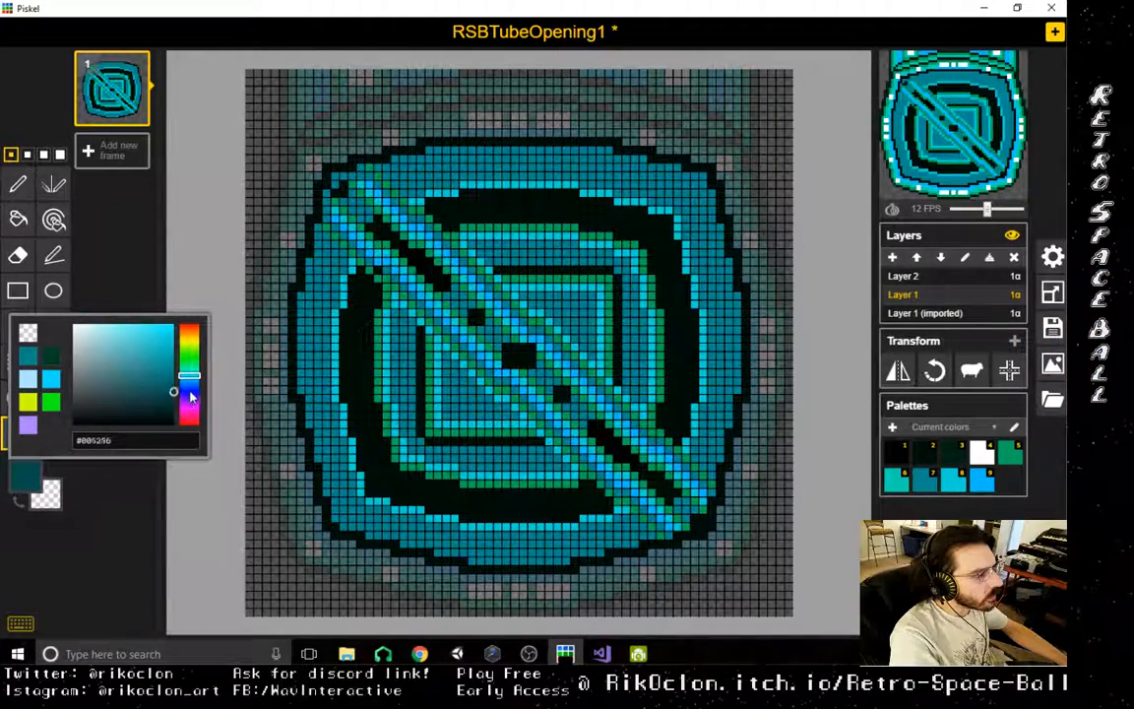
{"action": "left_click", "coordinate": [53, 218]}
{"action": "left_click", "coordinate": [483, 498]}
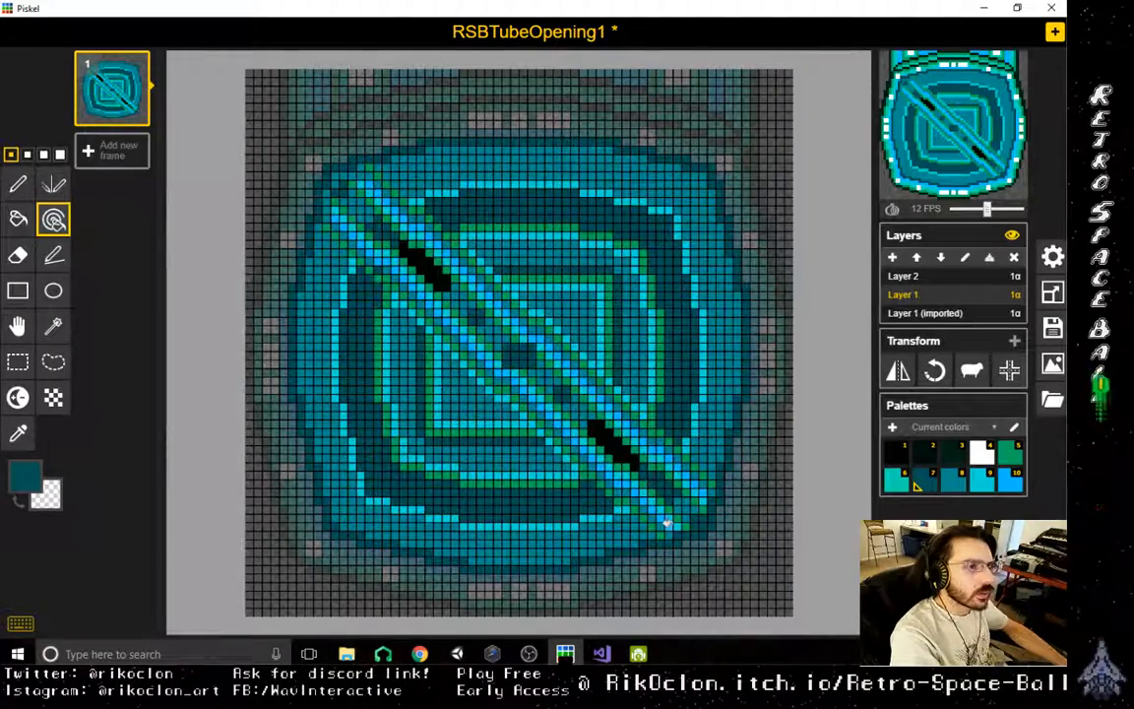
- Darken the wide ring's colour in two passes, first to #004245 and then to a deeper teal, recolouring all matching pixels
{"action": "left_click", "coordinate": [27, 475]}
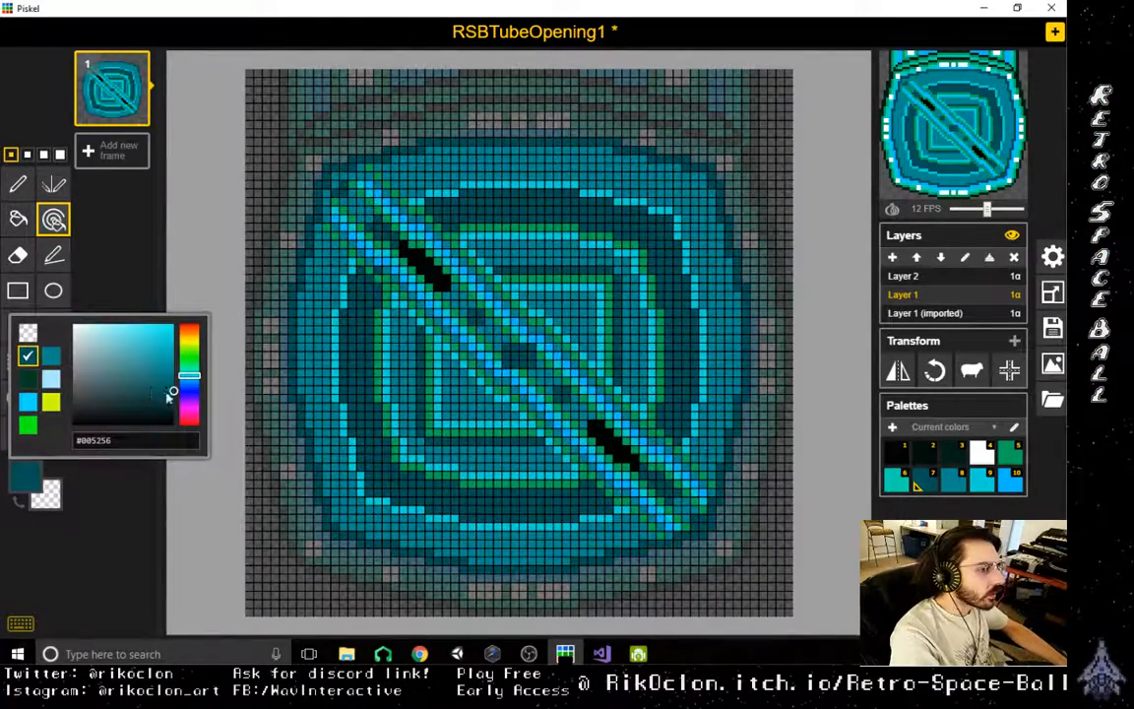
{"action": "left_click", "coordinate": [460, 497]}
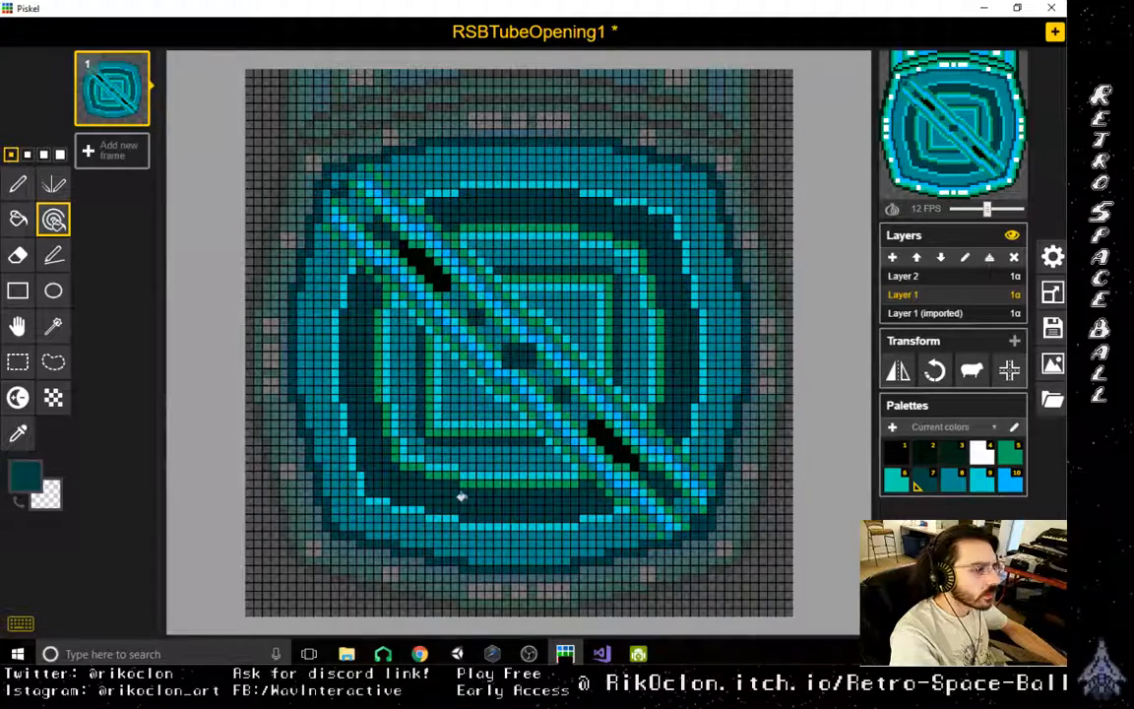
{"action": "left_click", "coordinate": [28, 475]}
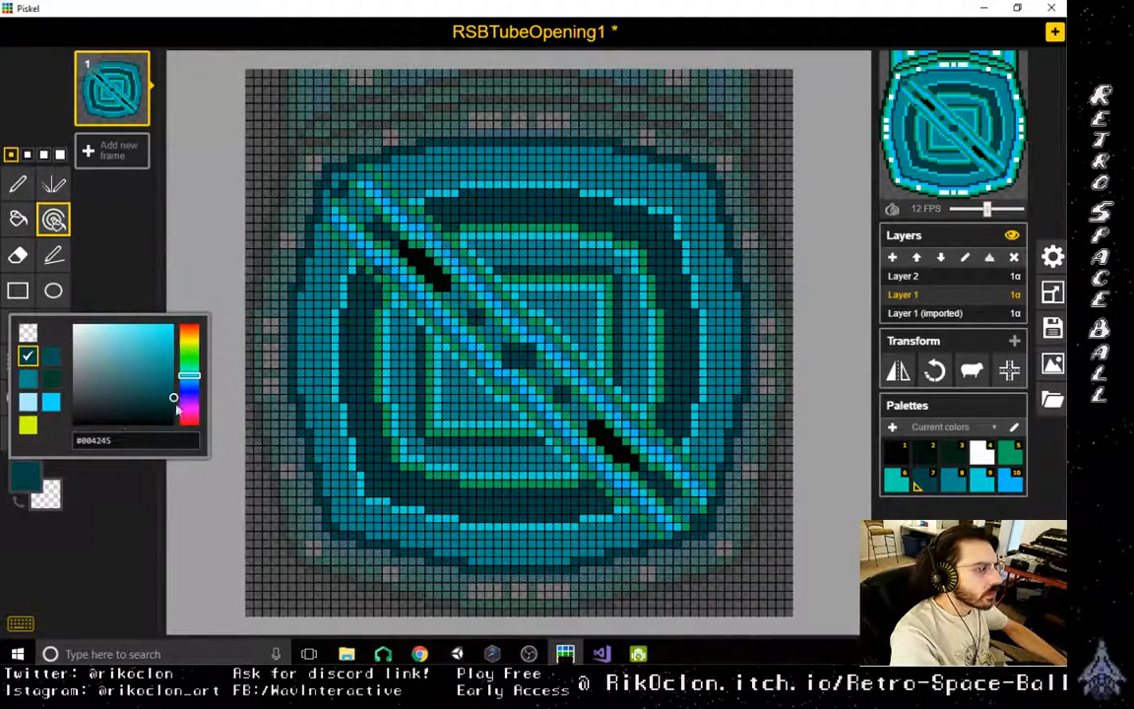
{"action": "left_click", "coordinate": [435, 485]}
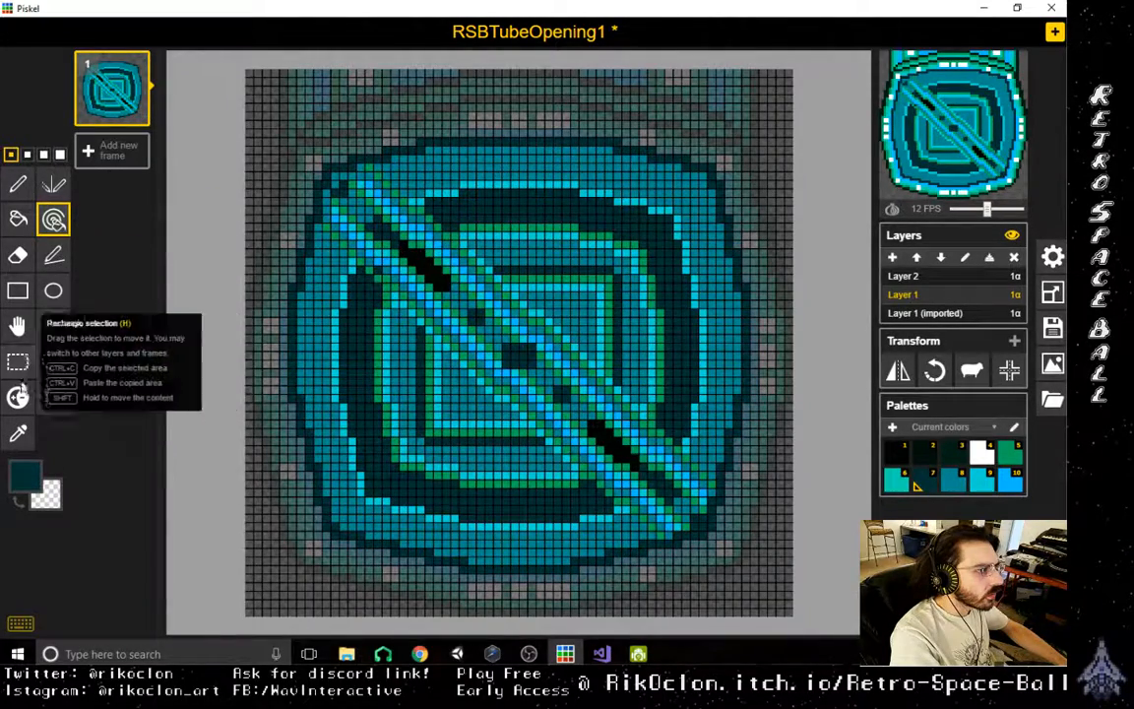
- Sample the outline green and stroke a stepped green line just inside the outer light blue ring on both sides of the bar
{"action": "left_click", "coordinate": [16, 433]}
{"action": "left_click", "coordinate": [414, 459]}
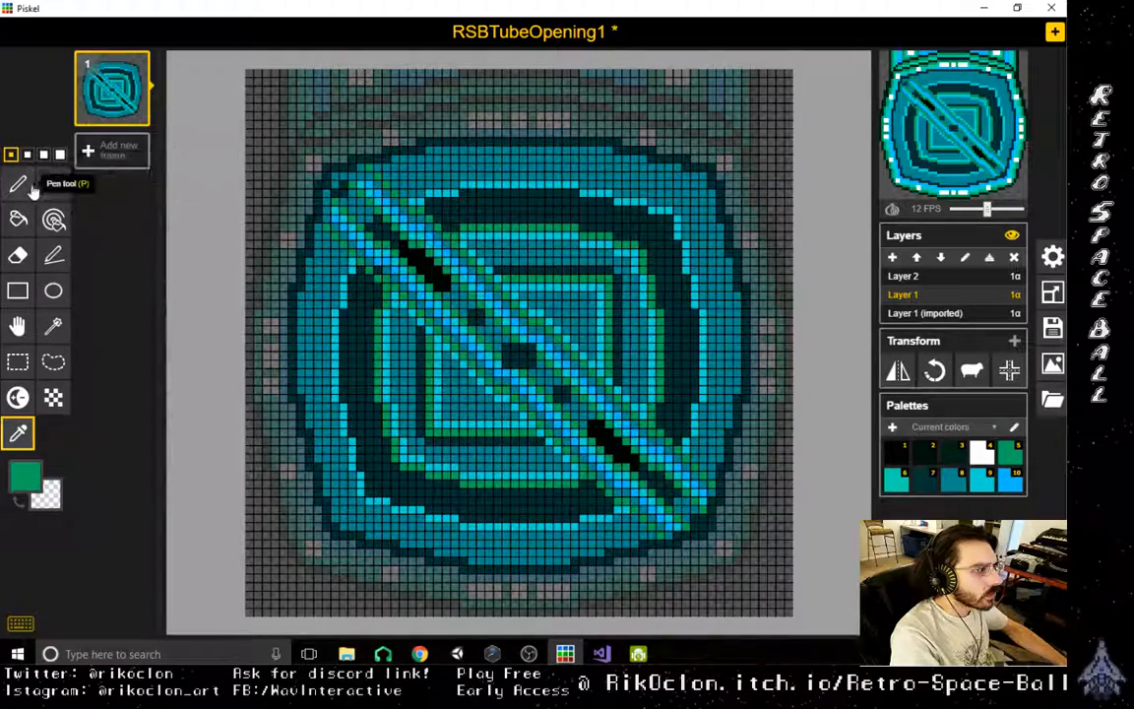
{"action": "left_click", "coordinate": [53, 255]}
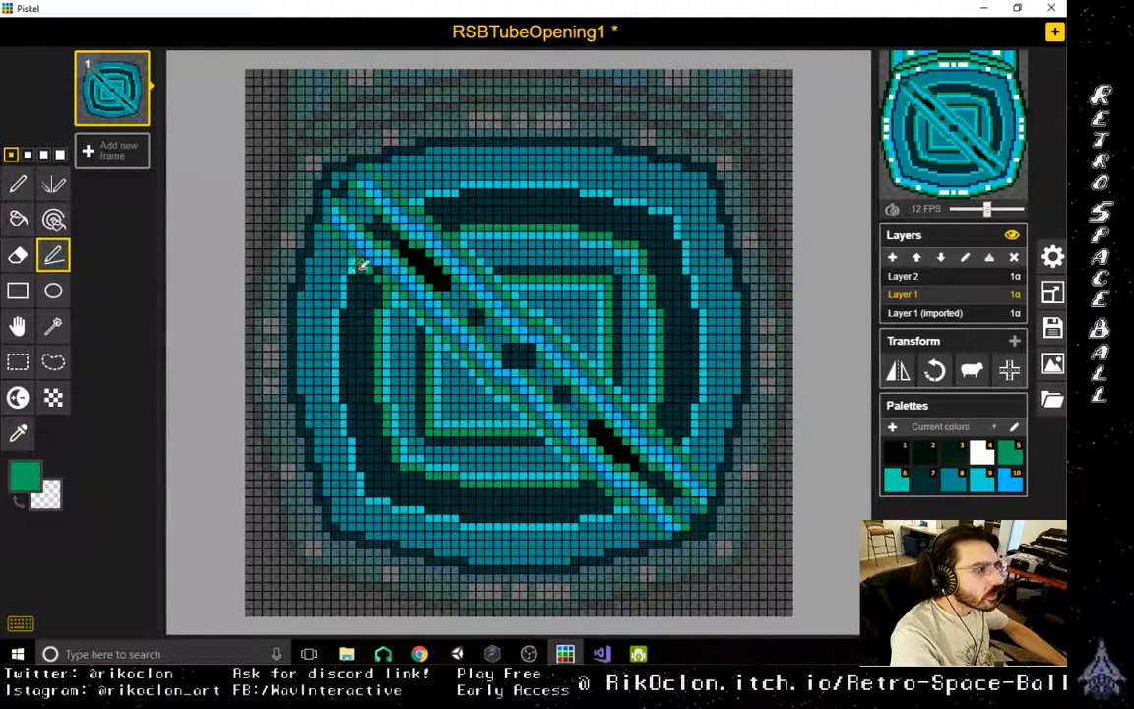
{"action": "left_click_drag", "start_coordinate": [361, 268], "coordinate": [348, 399]}
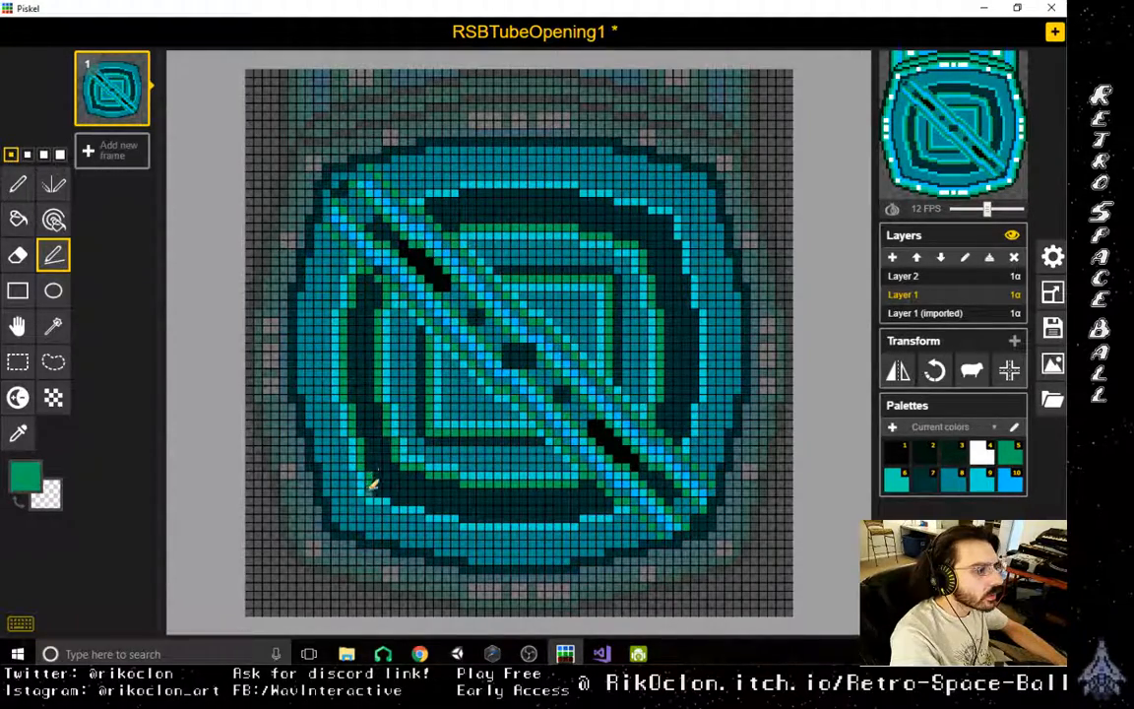
{"action": "mouse_move", "coordinate": [391, 496]}
{"action": "left_mouse_down"}
{"action": "mouse_move", "coordinate": [530, 516]}
{"action": "mouse_move", "coordinate": [591, 508]}
{"action": "left_mouse_up"}
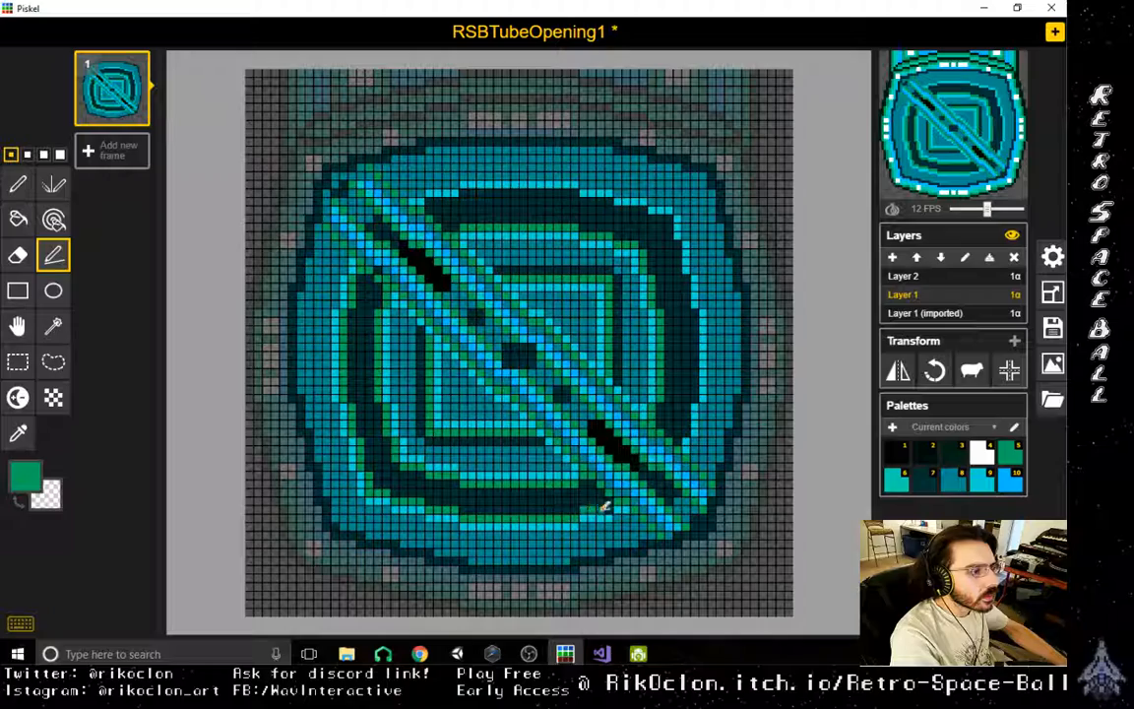
{"action": "mouse_move", "coordinate": [689, 445]}
{"action": "left_mouse_down"}
{"action": "mouse_move", "coordinate": [697, 327]}
{"action": "mouse_move", "coordinate": [671, 220]}
{"action": "left_mouse_up"}
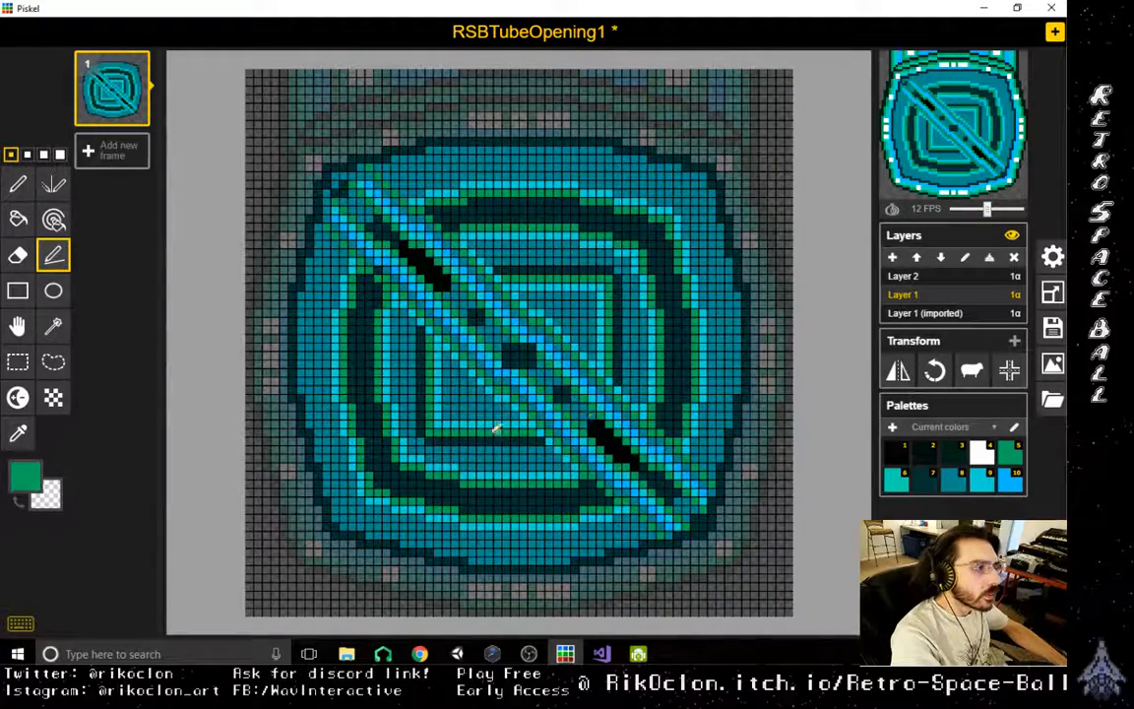
- Sample the dark teal from the wide ring and switch to the Pen tool
{"action": "left_click", "coordinate": [17, 438]}
{"action": "left_click", "coordinate": [369, 286]}
{"action": "left_click", "coordinate": [18, 184]}
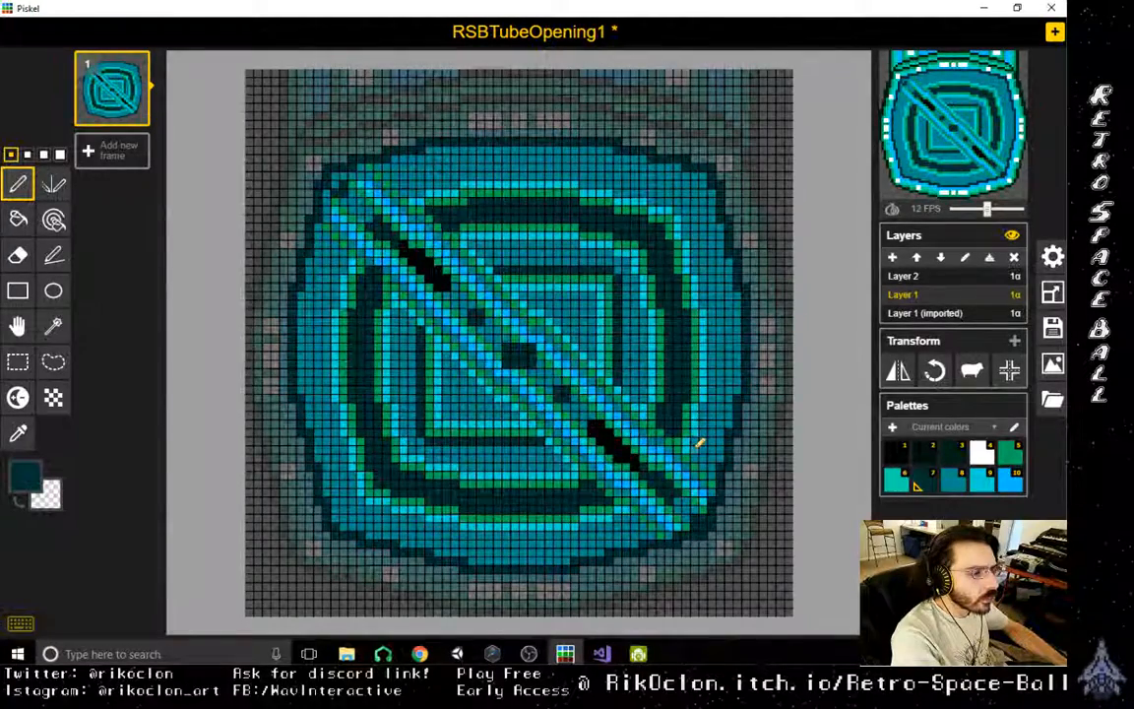
{"action": "scroll", "coordinate": [630, 404], "scroll_direction": "down", "scroll_amount": 3}
{"action": "scroll", "coordinate": [729, 468], "scroll_direction": "down", "scroll_amount": 2}
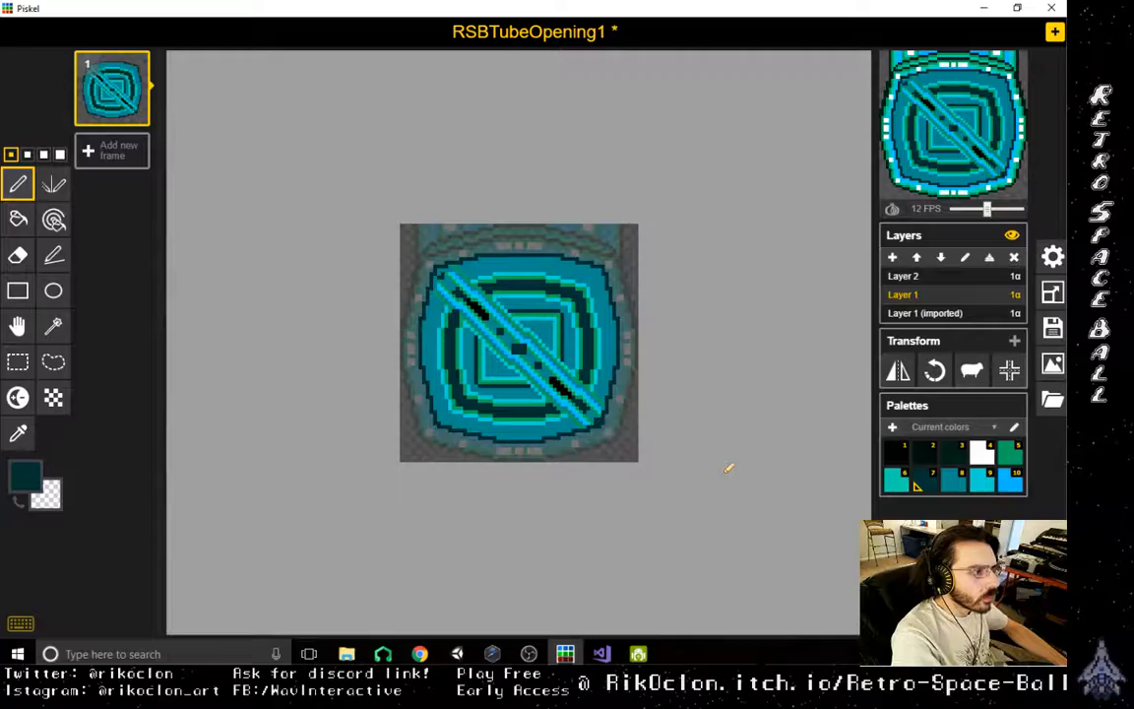
{"action": "scroll", "coordinate": [689, 472], "scroll_direction": "up", "scroll_amount": 5}
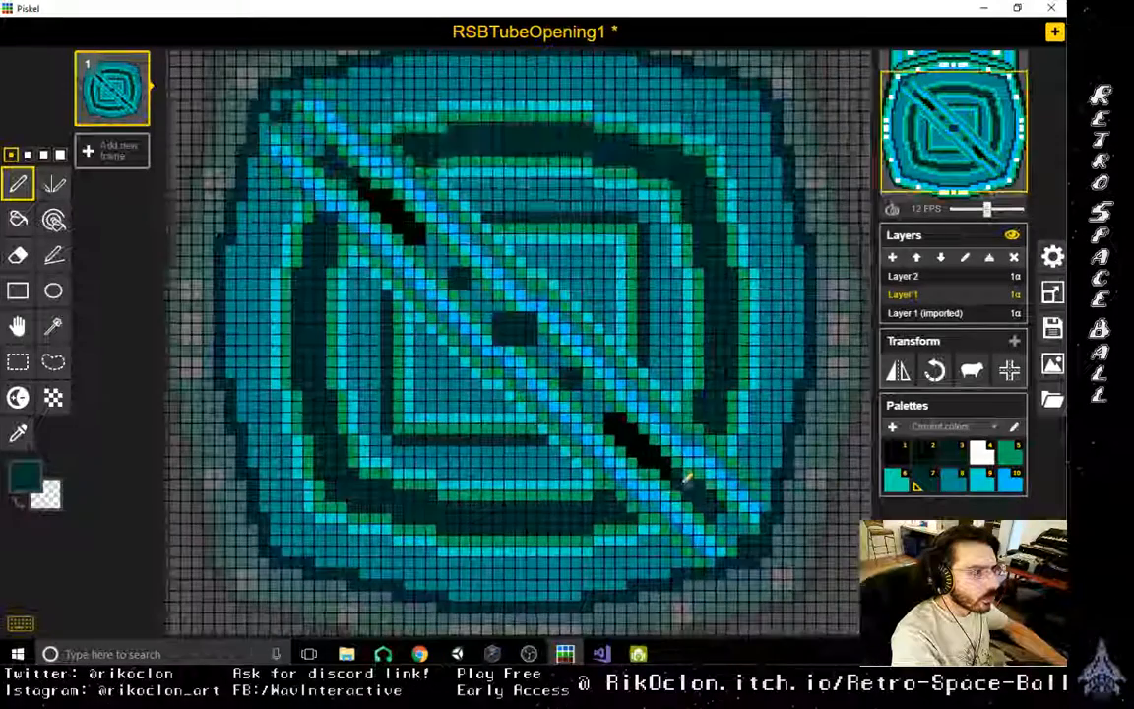
{"action": "scroll", "coordinate": [665, 503], "scroll_direction": "up", "scroll_amount": 2}
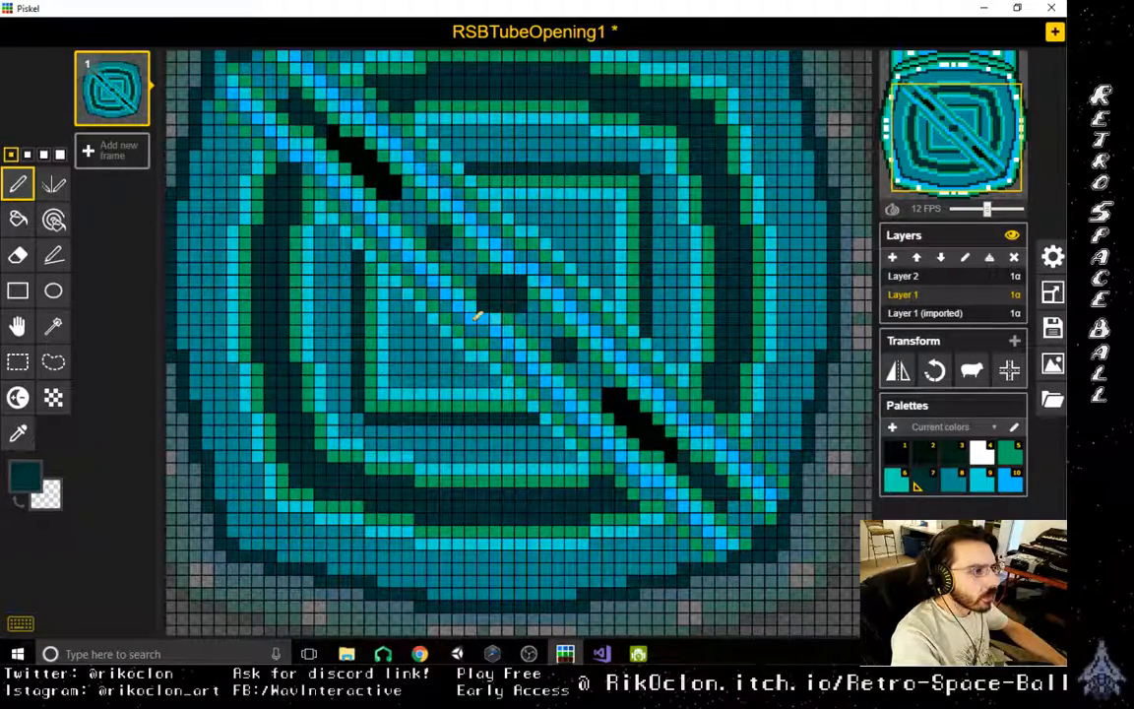
- Sample the teal fill, darken it and stroke shading pixels around the dark blocks in the middle of the diagonal bar
{"action": "left_click", "coordinate": [17, 434]}
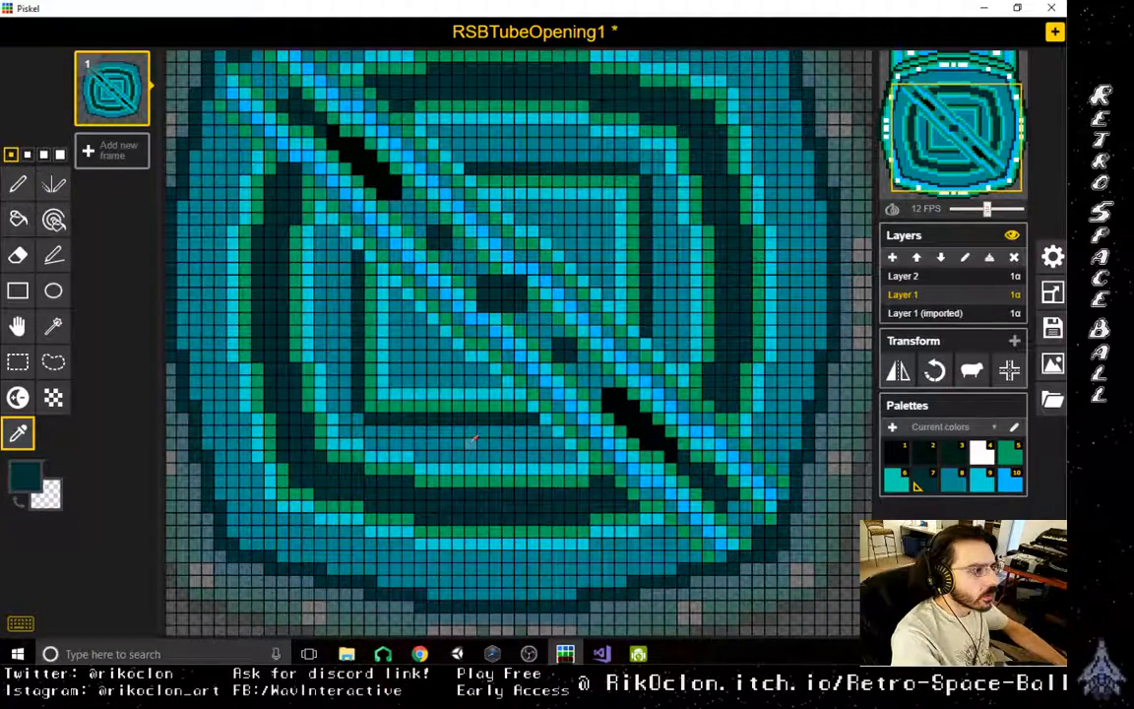
{"action": "left_click", "coordinate": [432, 397]}
{"action": "left_click", "coordinate": [25, 476]}
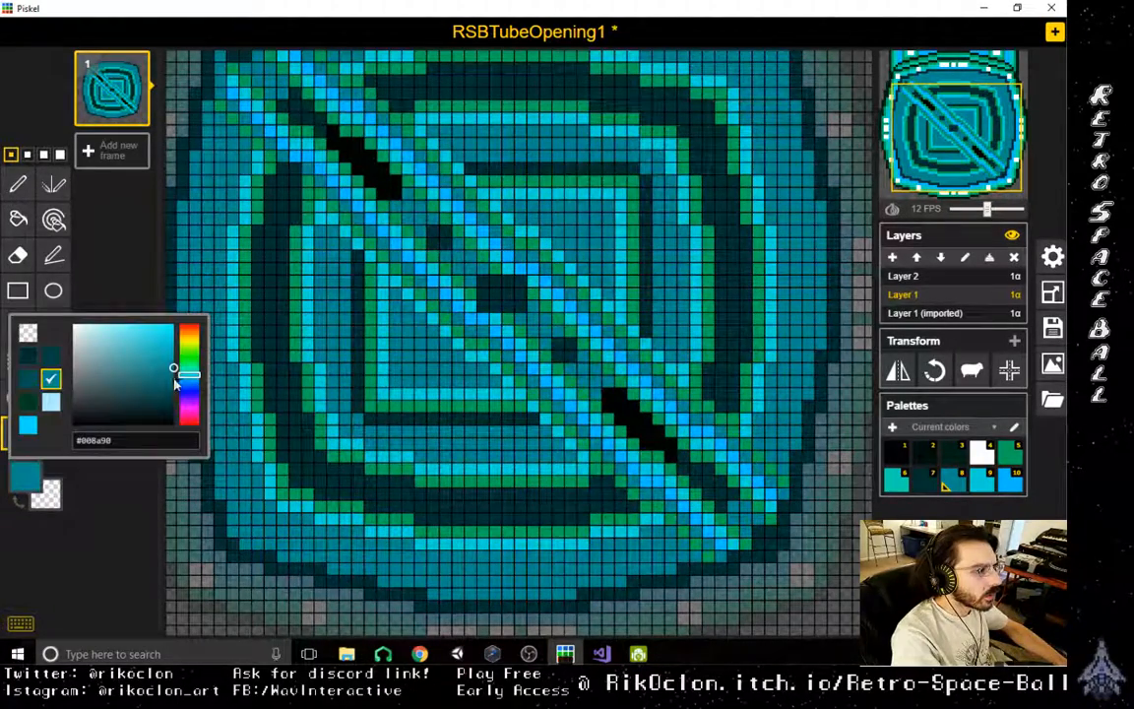
{"action": "left_click_drag", "start_coordinate": [175, 384], "coordinate": [174, 395]}
{"action": "left_click", "coordinate": [61, 257]}
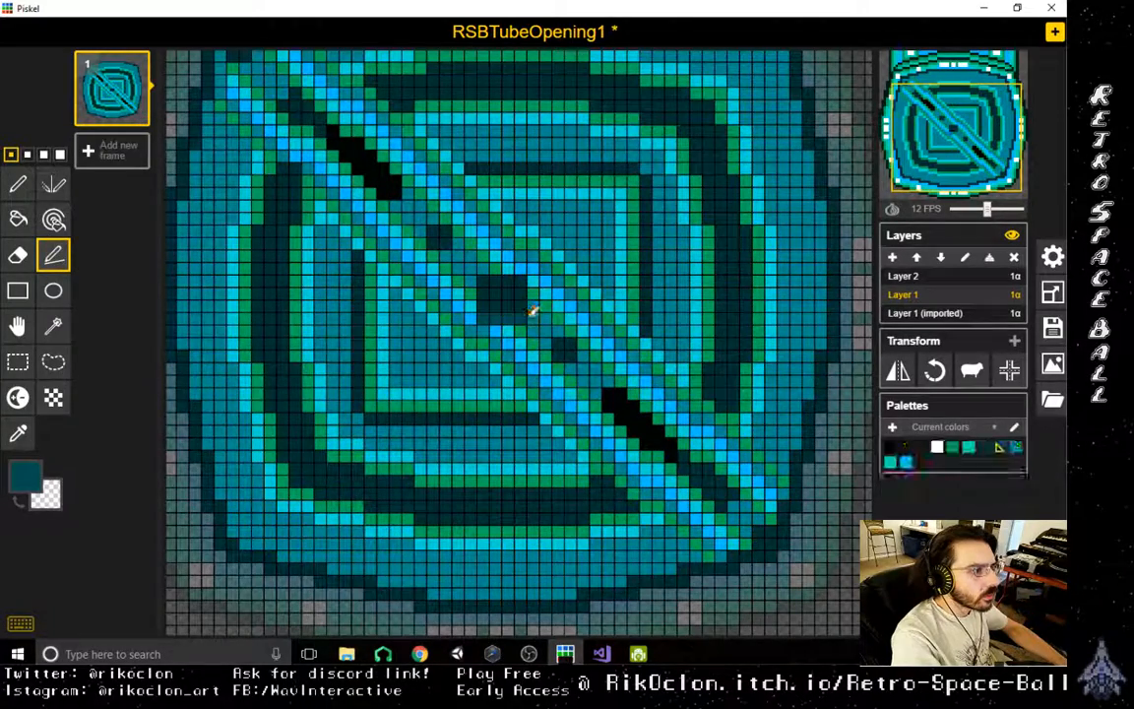
{"action": "mouse_move", "coordinate": [522, 269]}
{"action": "left_mouse_down"}
{"action": "mouse_move", "coordinate": [471, 270]}
{"action": "mouse_move", "coordinate": [472, 313]}
{"action": "left_mouse_up"}
{"action": "left_click_drag", "start_coordinate": [551, 333], "coordinate": [552, 360]}
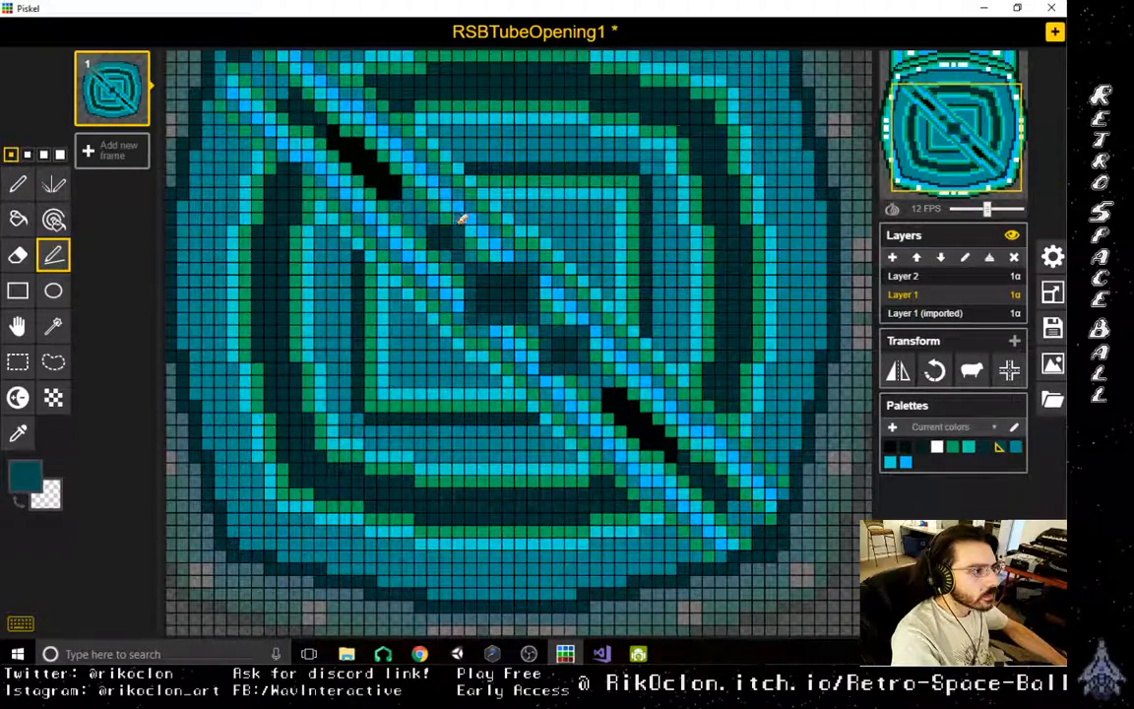
{"action": "mouse_move", "coordinate": [459, 222]}
{"action": "left_mouse_down"}
{"action": "mouse_move", "coordinate": [423, 220]}
{"action": "mouse_move", "coordinate": [424, 248]}
{"action": "left_mouse_up"}
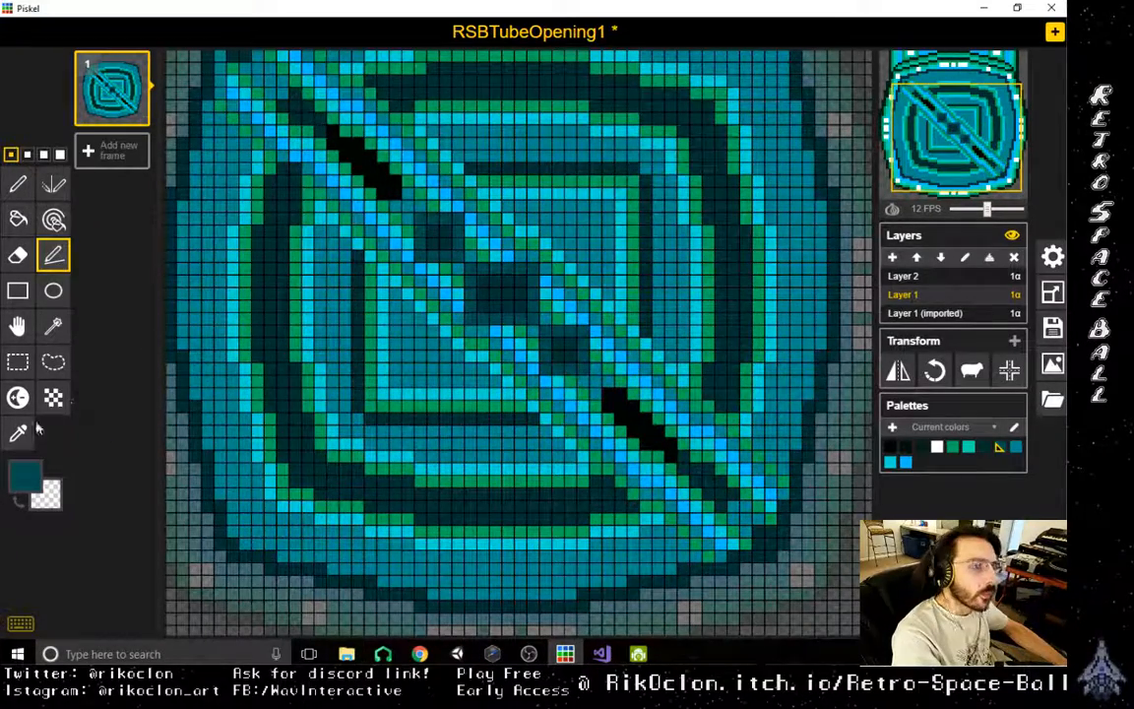
- Copy a shaded dark block and place duplicates along the diagonal bar over its black segments
{"action": "left_click", "coordinate": [17, 362]}
{"action": "left_click_drag", "start_coordinate": [545, 332], "coordinate": [289, 113]}
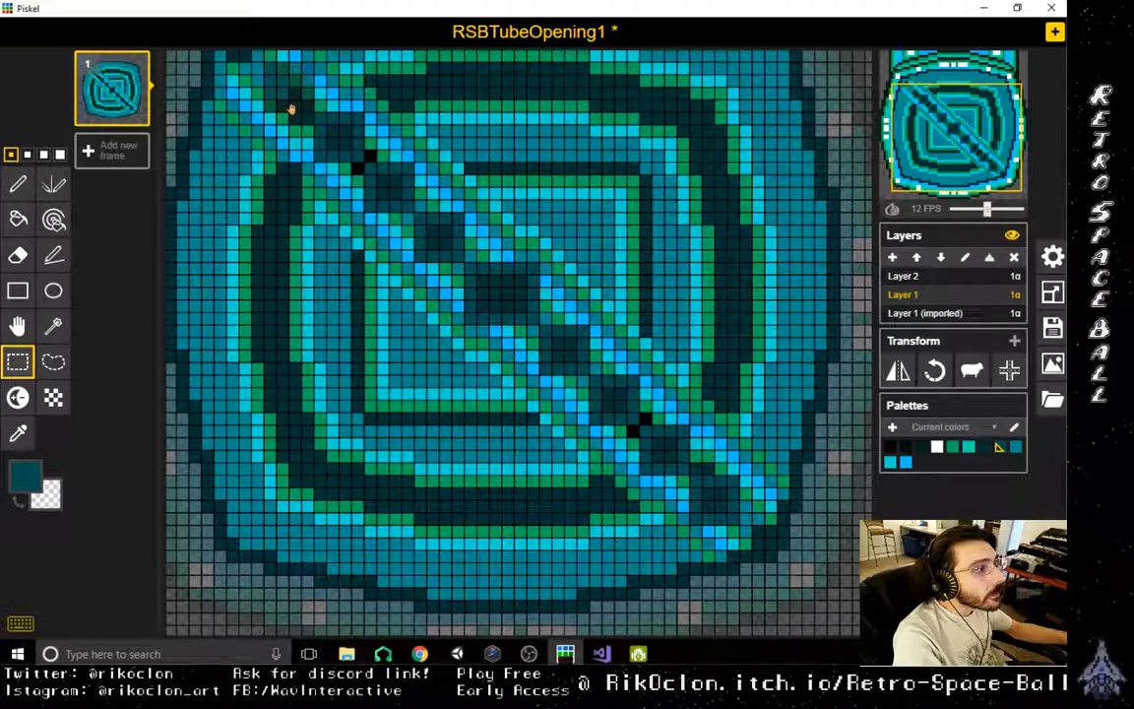
{"action": "scroll", "coordinate": [290, 110], "scroll_direction": "down", "scroll_amount": 2}
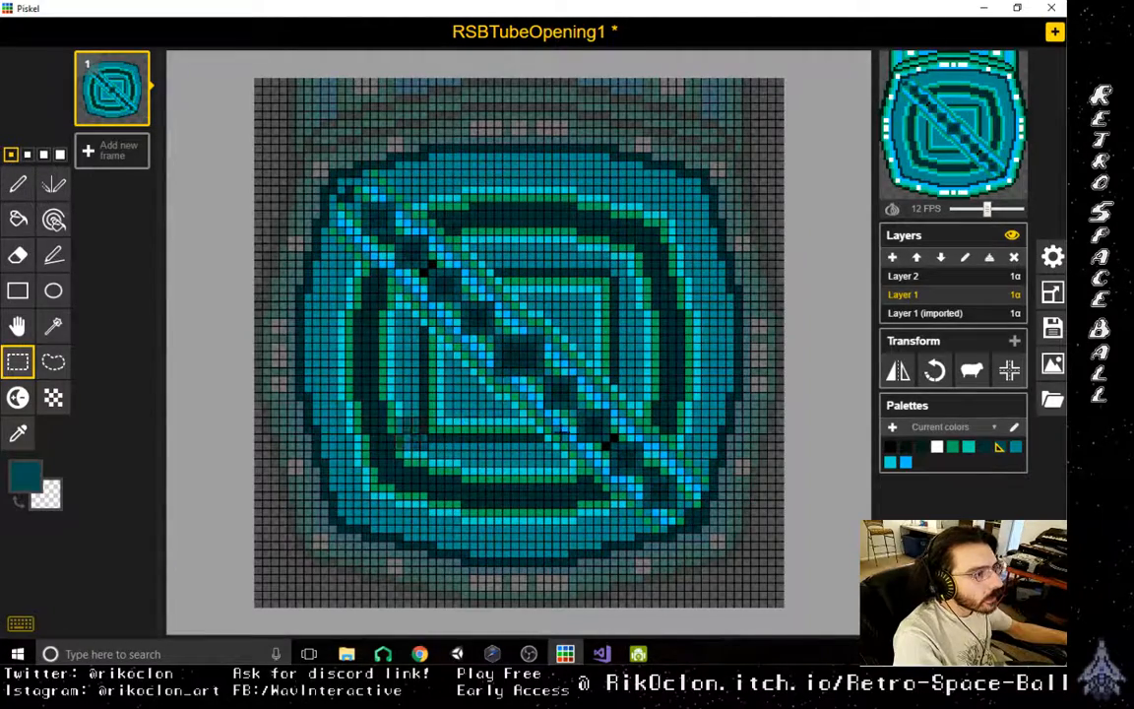
{"action": "scroll", "coordinate": [513, 391], "scroll_direction": "up", "scroll_amount": 3}
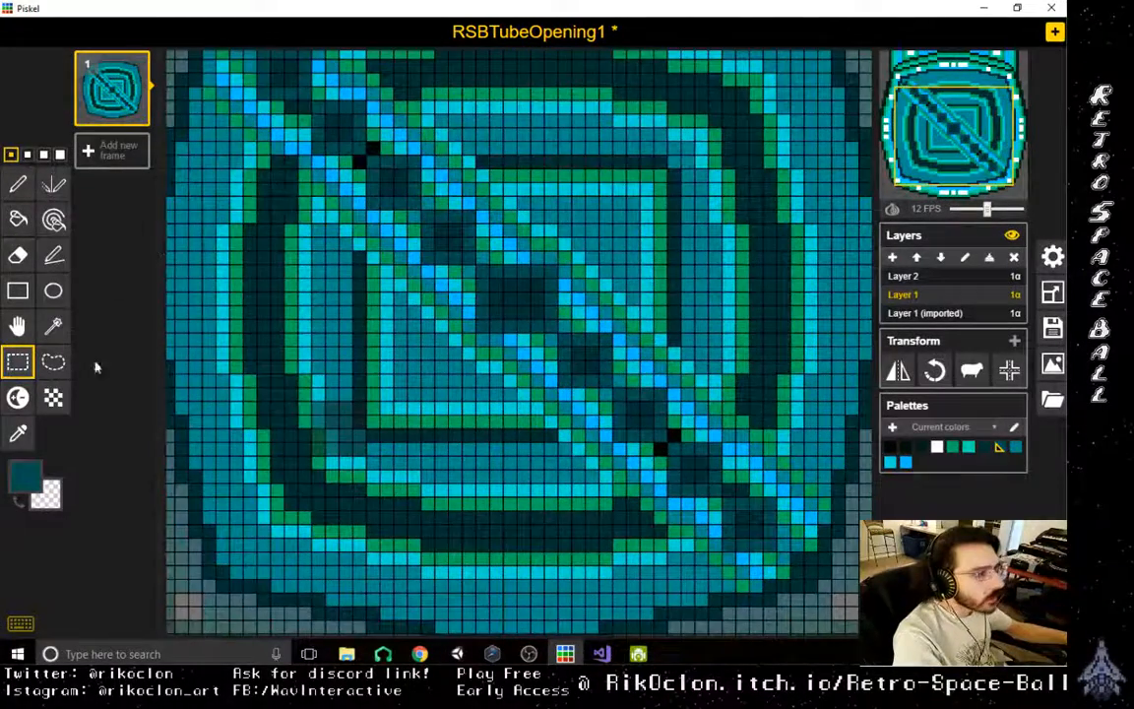
- Sample the outline green and paint over the leftover black pixels between the bar's blocks and the gaps at its ends
{"action": "left_click", "coordinate": [18, 433]}
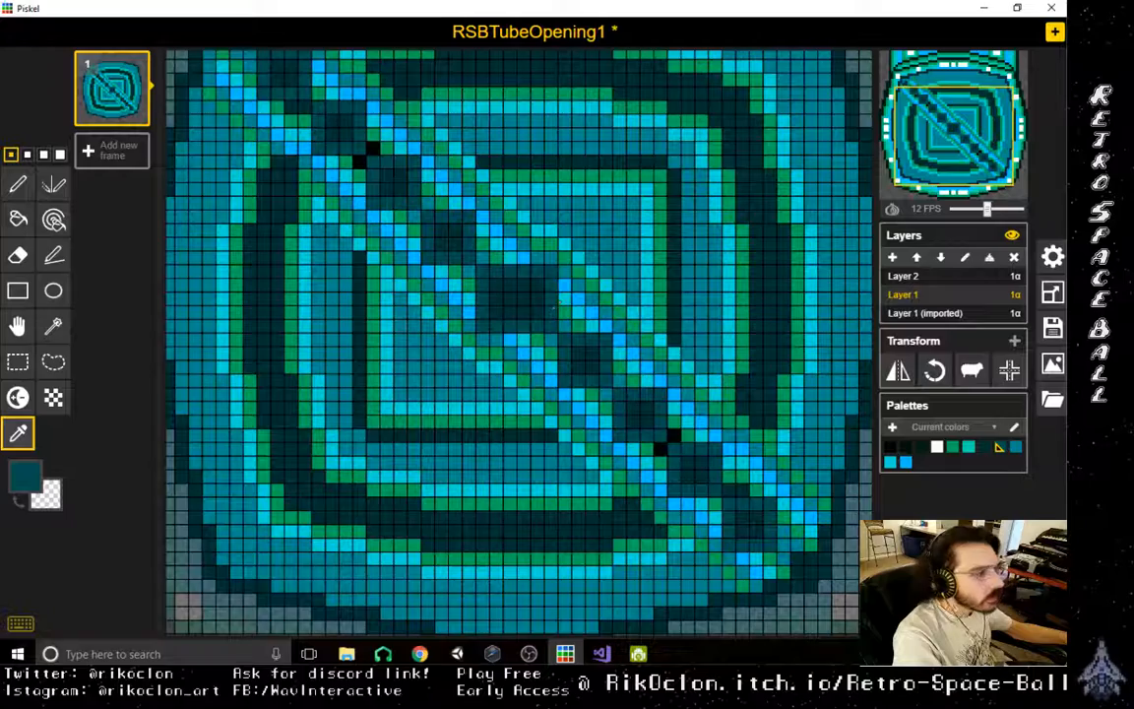
{"action": "left_click", "coordinate": [681, 419]}
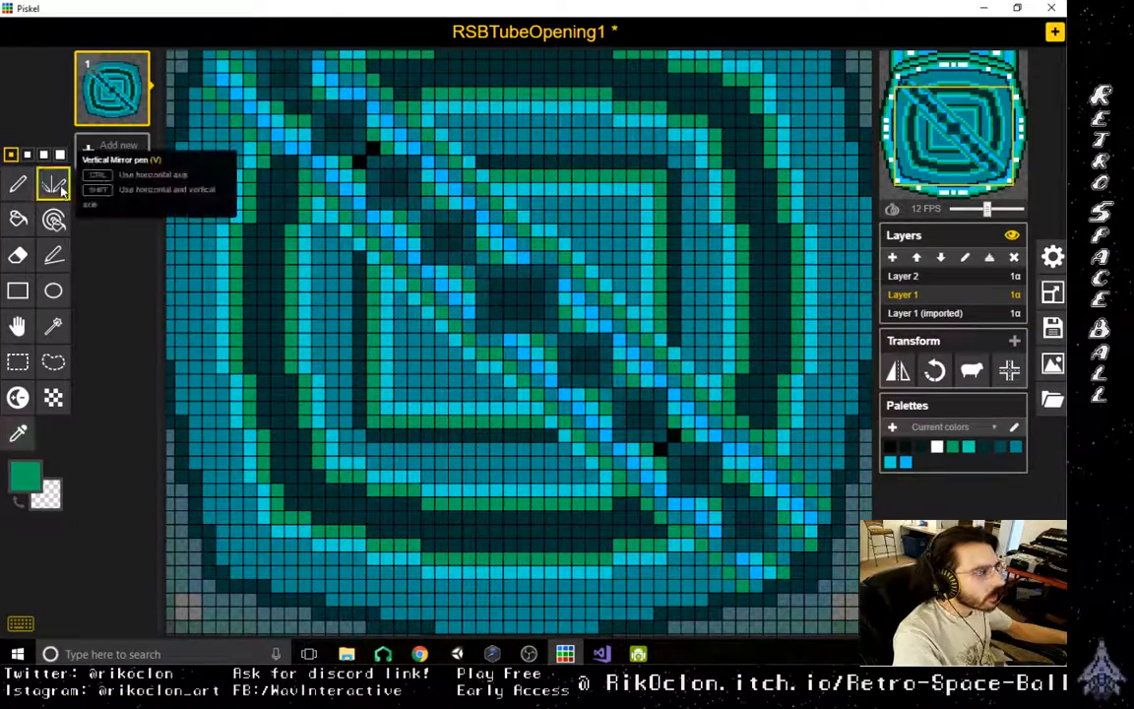
{"action": "left_click", "coordinate": [18, 183]}
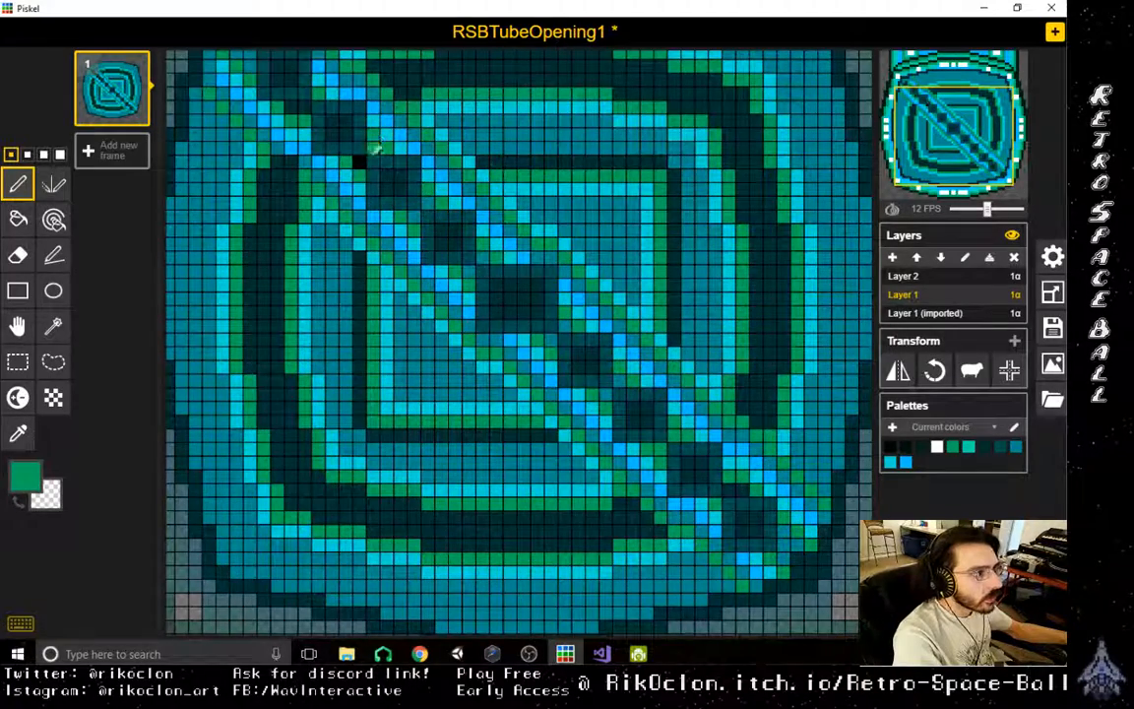
{"action": "scroll", "coordinate": [522, 276], "scroll_direction": "down", "scroll_amount": 8}
{"action": "scroll", "coordinate": [581, 428], "scroll_direction": "up", "scroll_amount": 7}
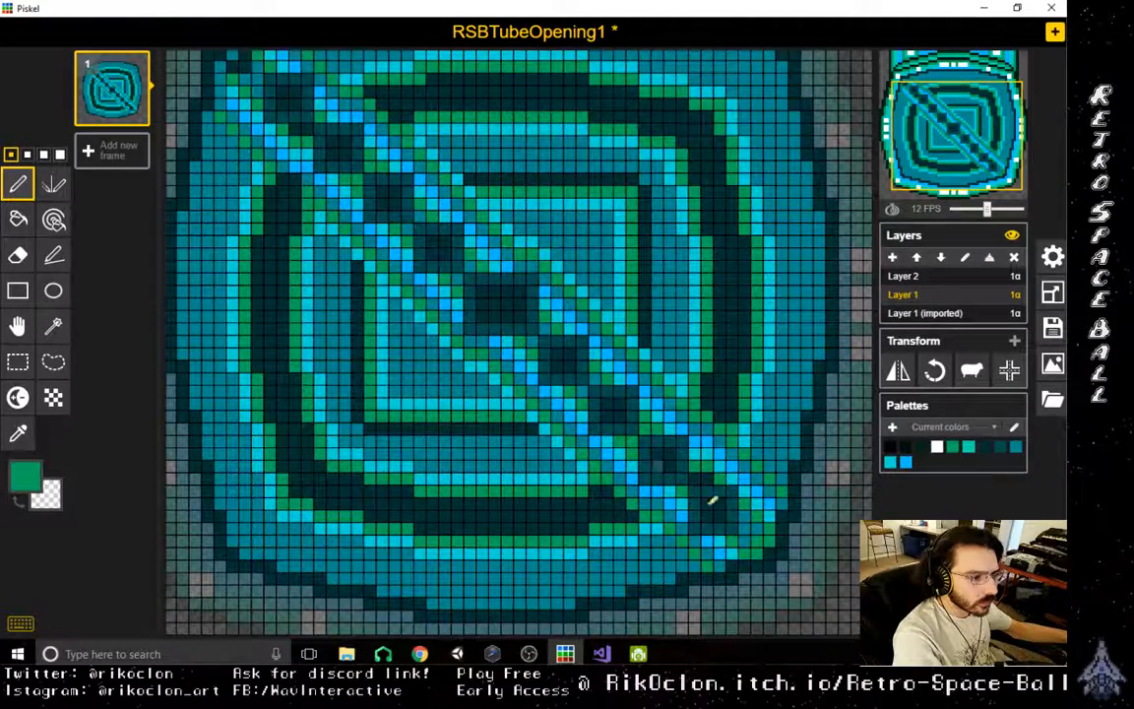
{"action": "scroll", "coordinate": [458, 284], "scroll_direction": "up", "scroll_amount": 2}
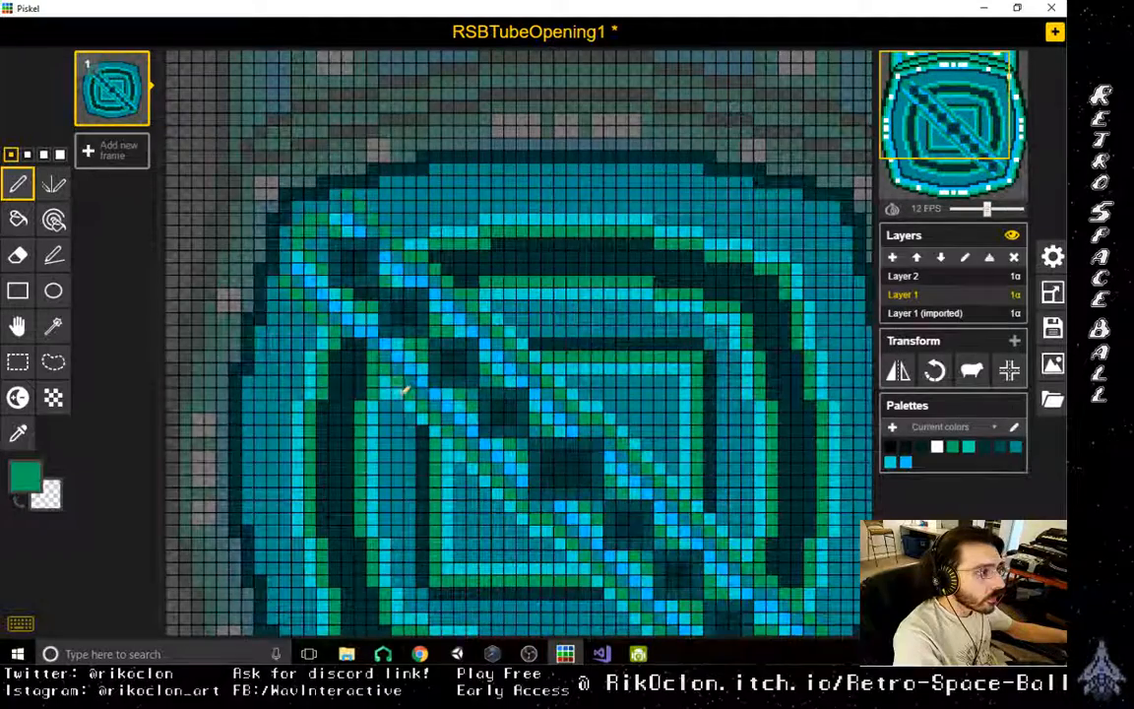
{"action": "scroll", "coordinate": [403, 391], "scroll_direction": "down", "scroll_amount": 2}
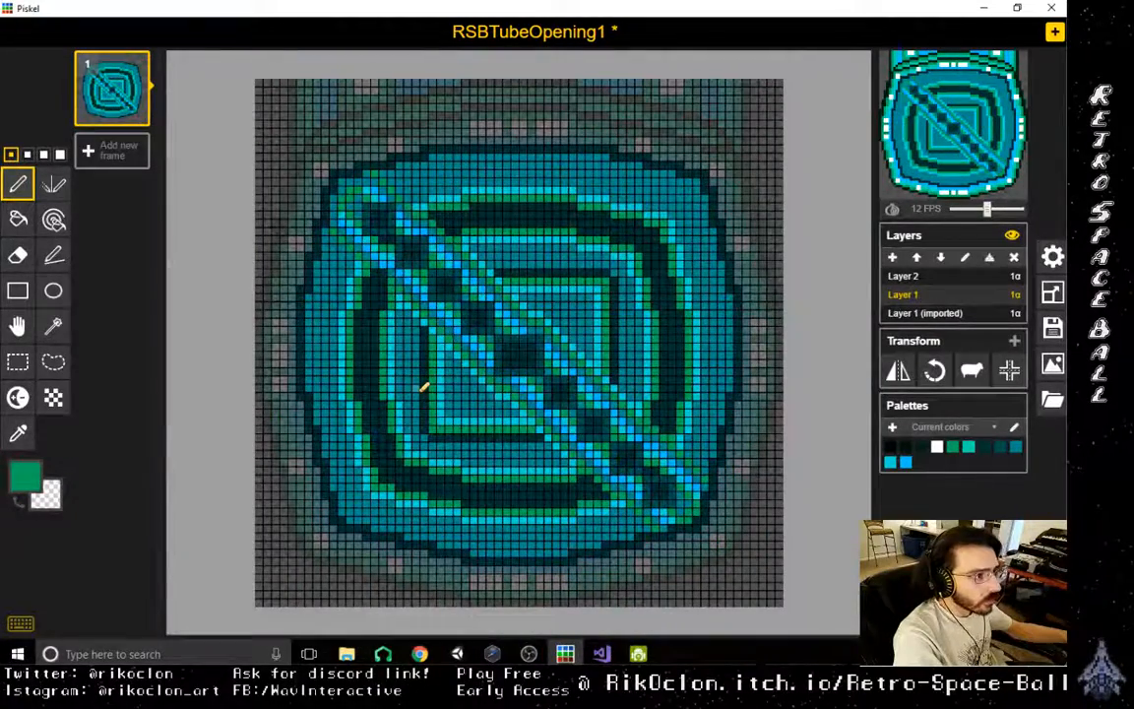
{"action": "scroll", "coordinate": [424, 387], "scroll_direction": "down", "scroll_amount": 1}
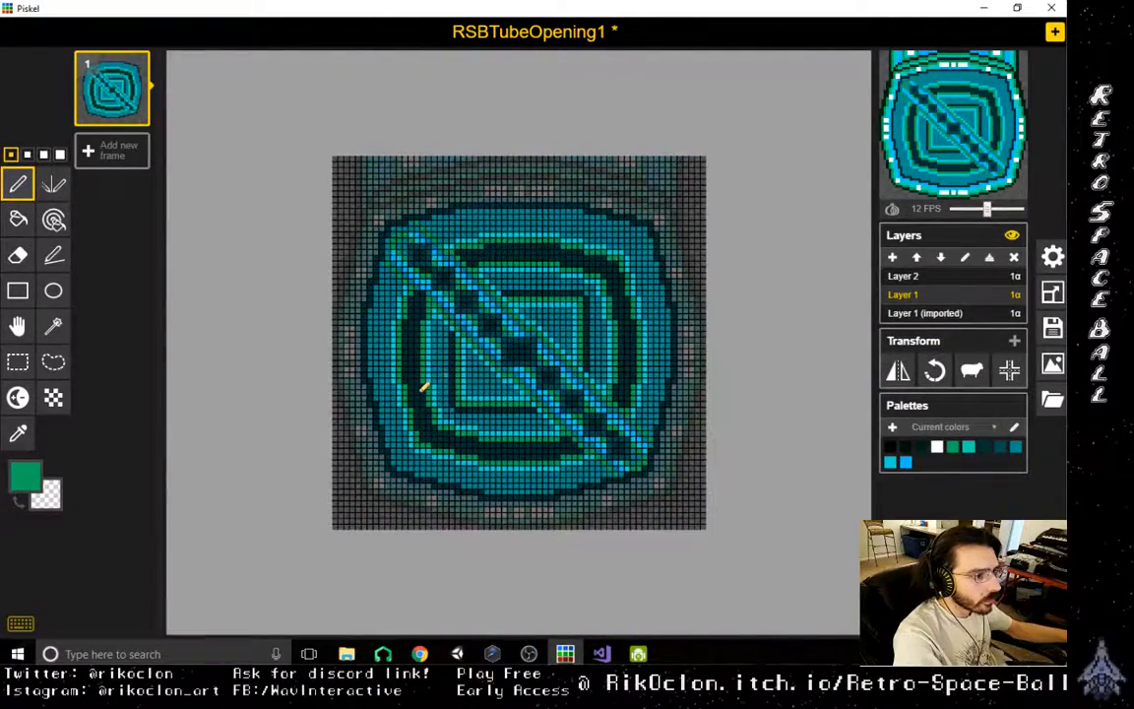
{"action": "scroll", "coordinate": [423, 386], "scroll_direction": "up", "scroll_amount": 2}
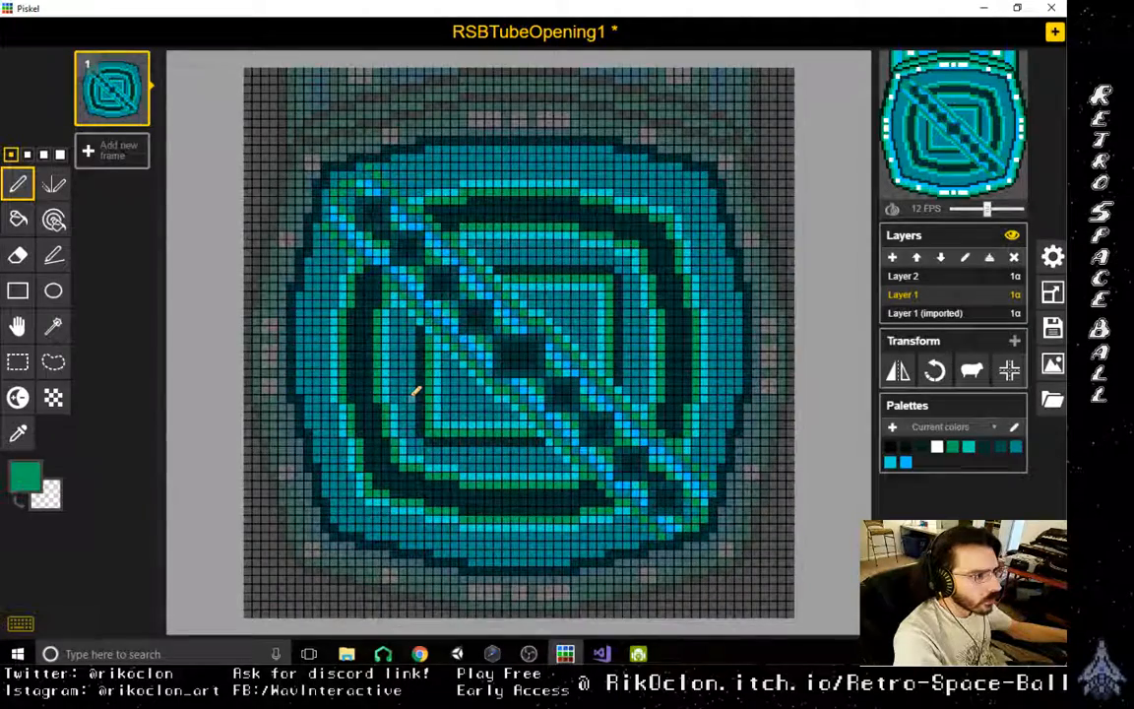
{"action": "scroll", "coordinate": [417, 391], "scroll_direction": "up", "scroll_amount": 1}
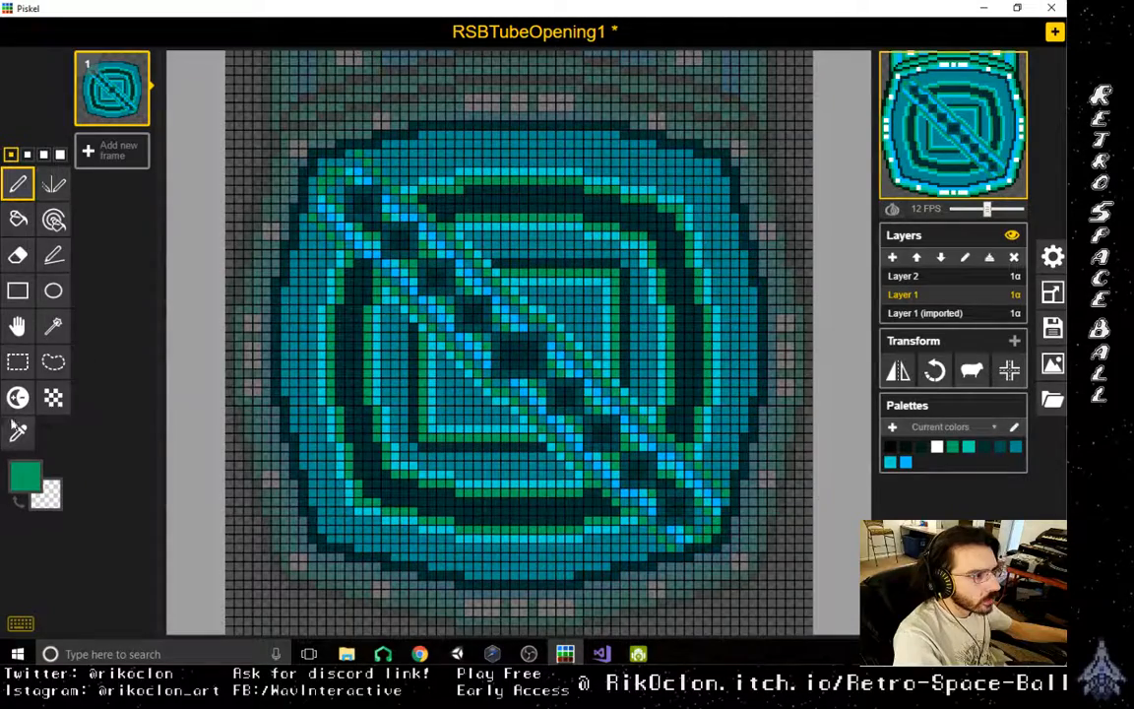
- Extend the lower outline at the bar's upper-left end outward with sampled blue, light blue and green pixels
{"action": "left_click", "coordinate": [18, 433]}
{"action": "left_click", "coordinate": [322, 203]}
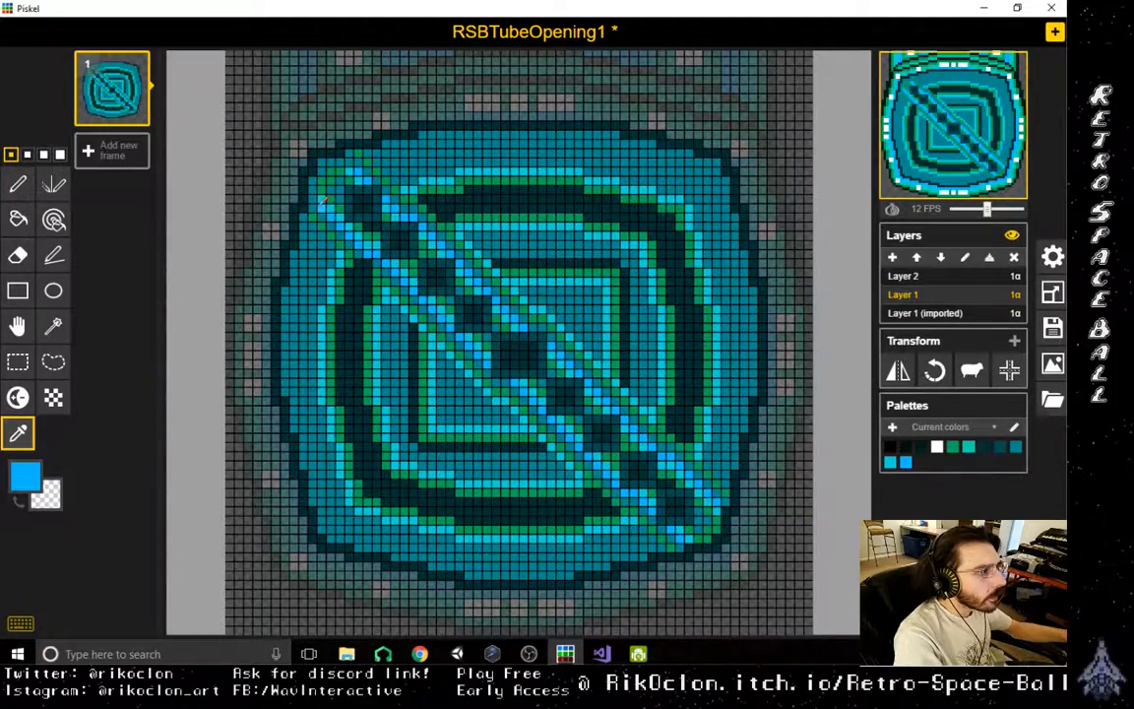
{"action": "key", "text": "p"}
{"action": "left_click", "coordinate": [316, 201]}
{"action": "key", "text": "o"}
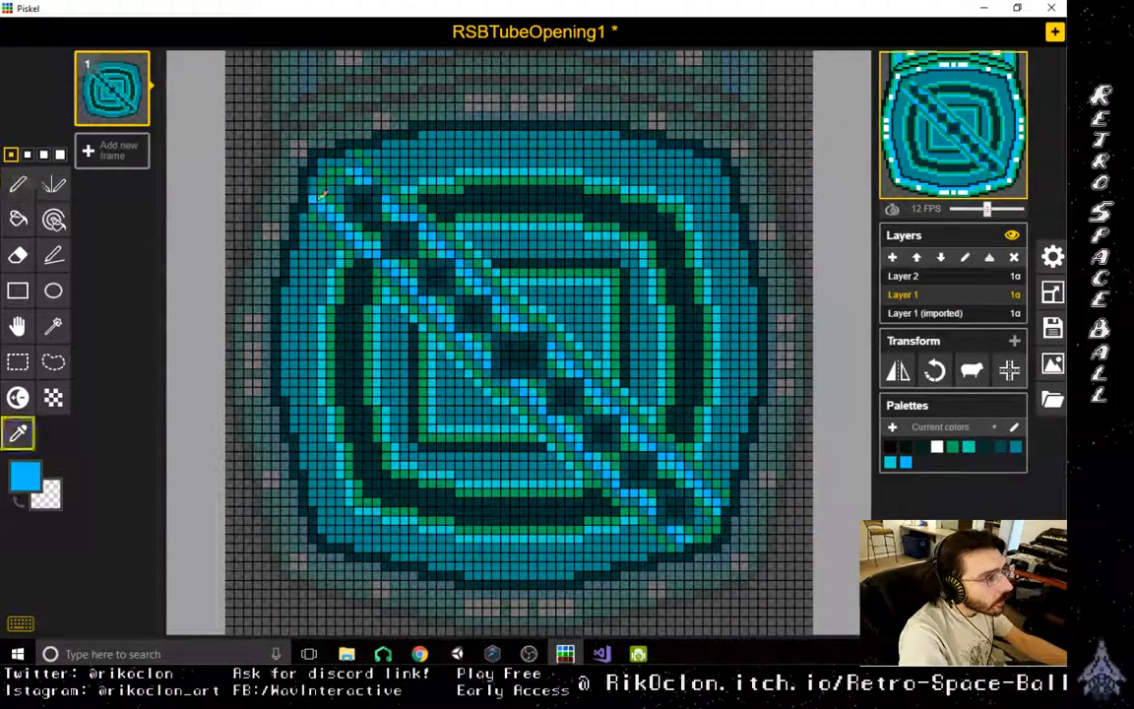
{"action": "left_click", "coordinate": [329, 183]}
{"action": "key", "text": "p"}
{"action": "left_click", "coordinate": [315, 189]}
{"action": "key", "text": "o"}
{"action": "left_click", "coordinate": [323, 181]}
{"action": "key", "text": "p"}
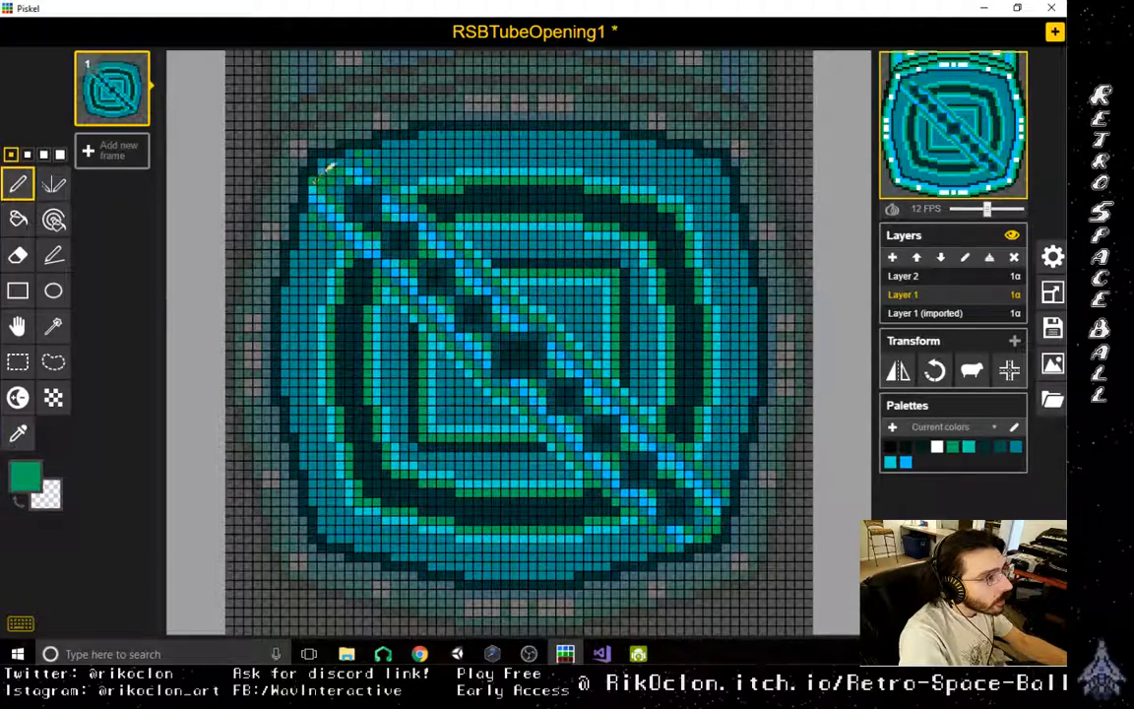
- Extend the upper outline at the bar's upper-left end with sampled blue and light blue pixels, closing the end in green
{"action": "key", "text": "o"}
{"action": "left_click", "coordinate": [356, 161]}
{"action": "left_click", "coordinate": [355, 161]}
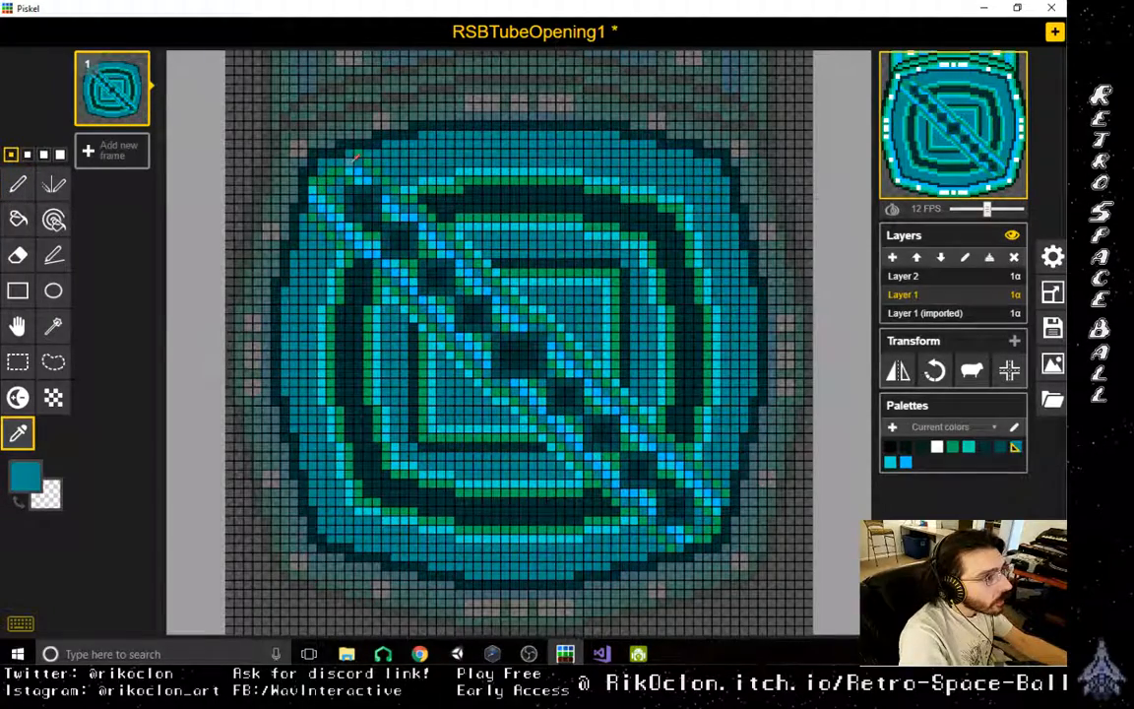
{"action": "left_click", "coordinate": [358, 170]}
{"action": "key", "text": "p"}
{"action": "left_click", "coordinate": [349, 163]}
{"action": "key", "text": "o"}
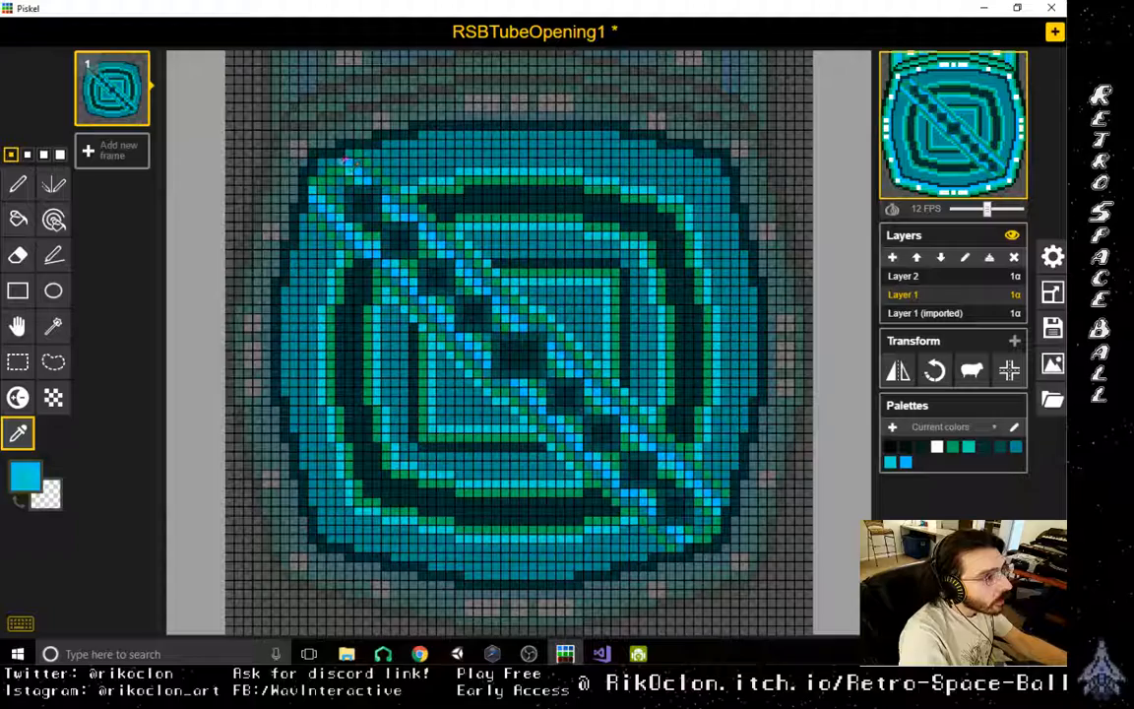
{"action": "key", "text": "p"}
{"action": "left_click", "coordinate": [346, 163]}
{"action": "key", "text": "o"}
{"action": "left_click", "coordinate": [338, 170]}
{"action": "key", "text": "p"}
{"action": "left_click", "coordinate": [333, 170]}
{"action": "key", "text": "o"}
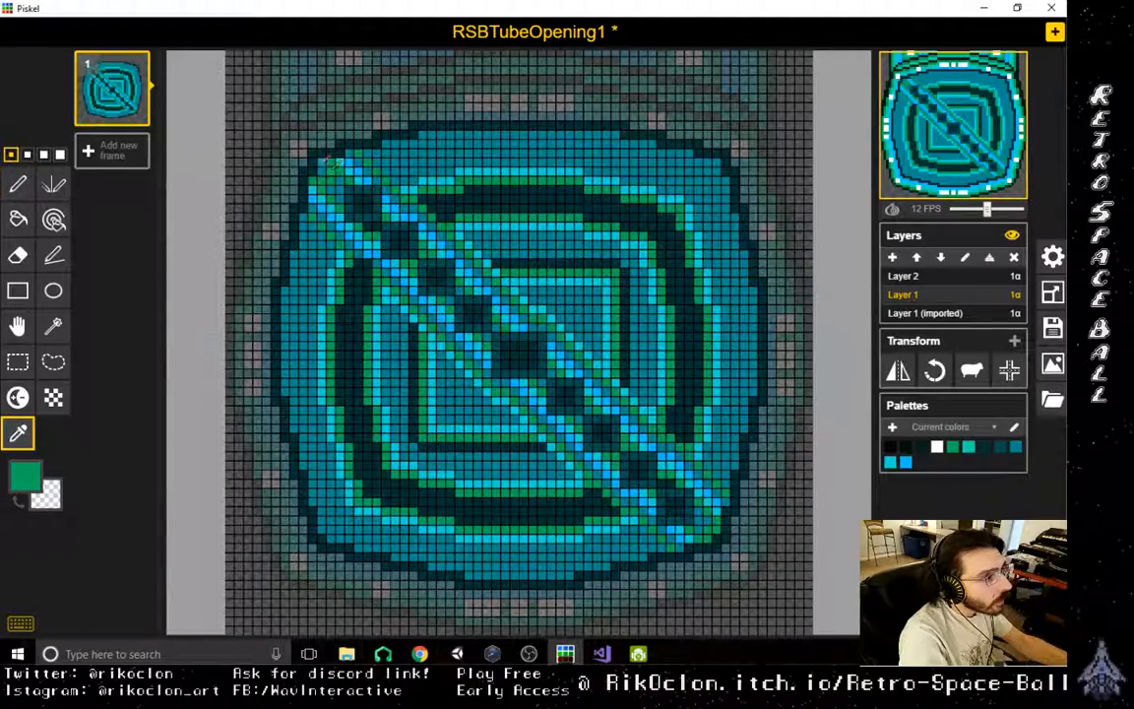
{"action": "key", "text": "p"}
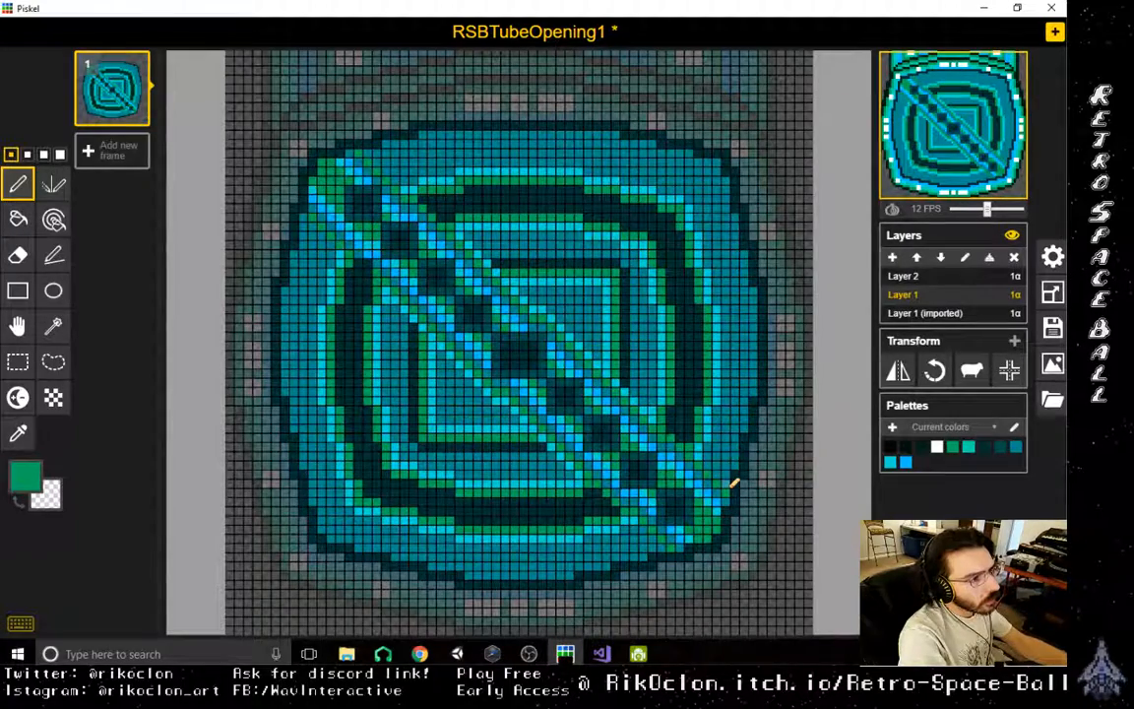
- Copy the shaded block from the bar's lower end and place it at the middle of all four sides of the outer ring
{"action": "scroll", "coordinate": [733, 483], "scroll_direction": "down", "scroll_amount": 4}
{"action": "scroll", "coordinate": [719, 493], "scroll_direction": "up", "scroll_amount": 5}
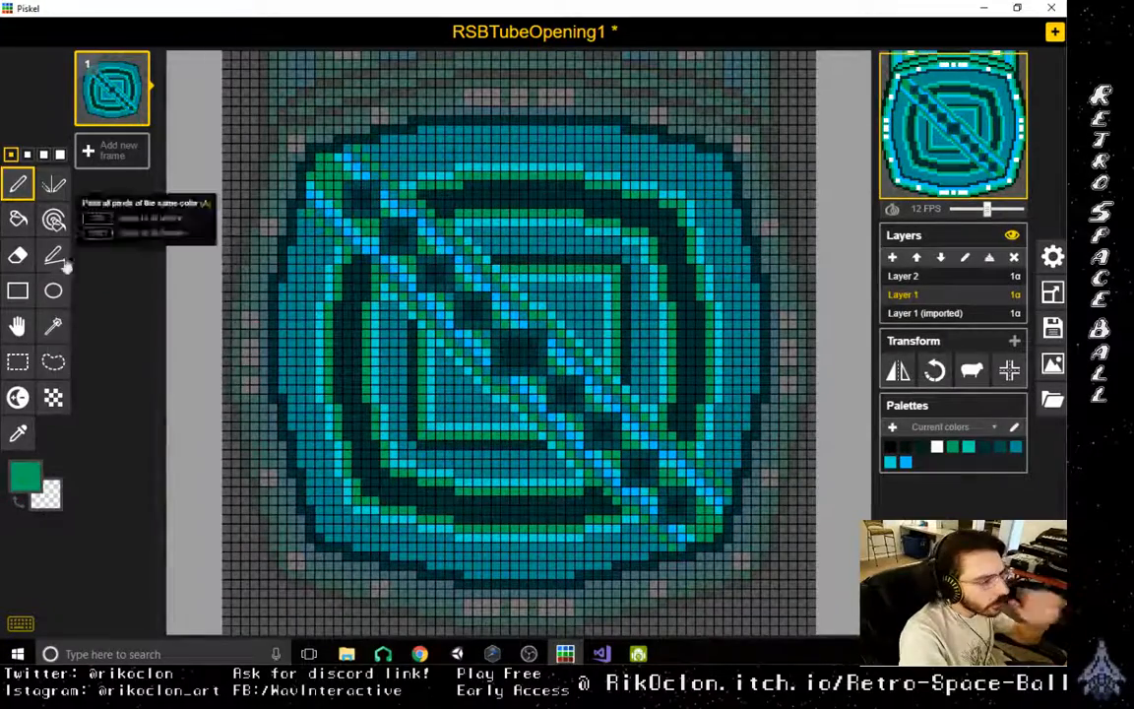
{"action": "left_click", "coordinate": [17, 361]}
{"action": "left_click_drag", "start_coordinate": [660, 490], "coordinate": [709, 515]}
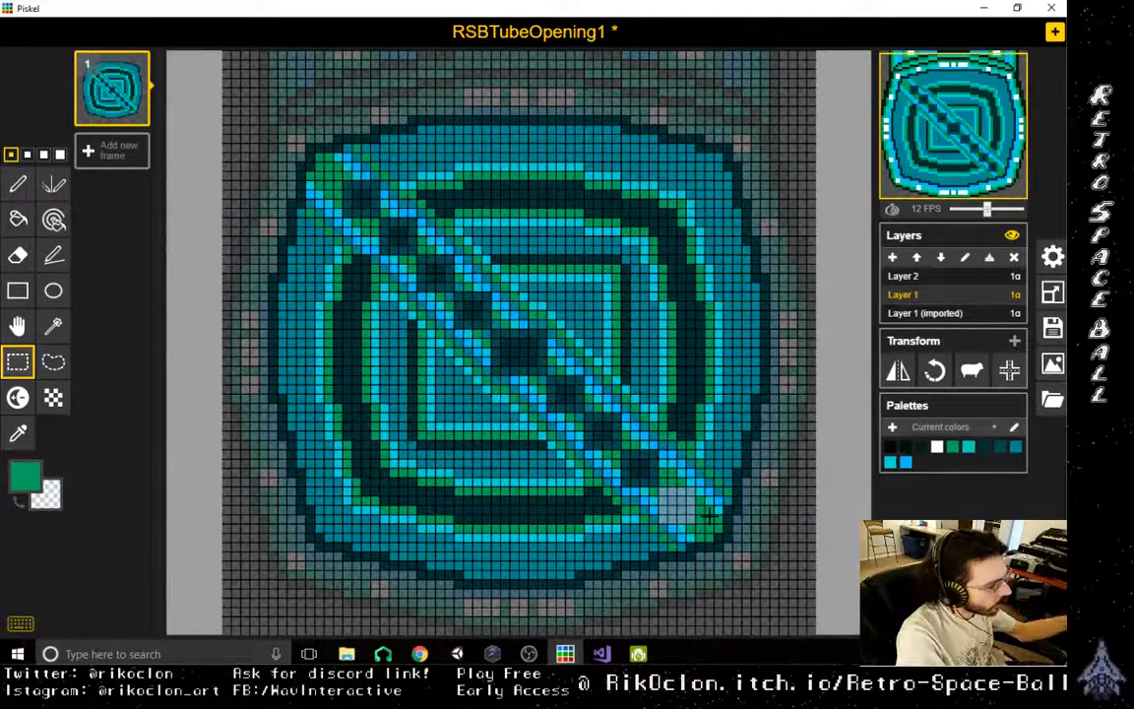
{"action": "left_click", "coordinate": [553, 539]}
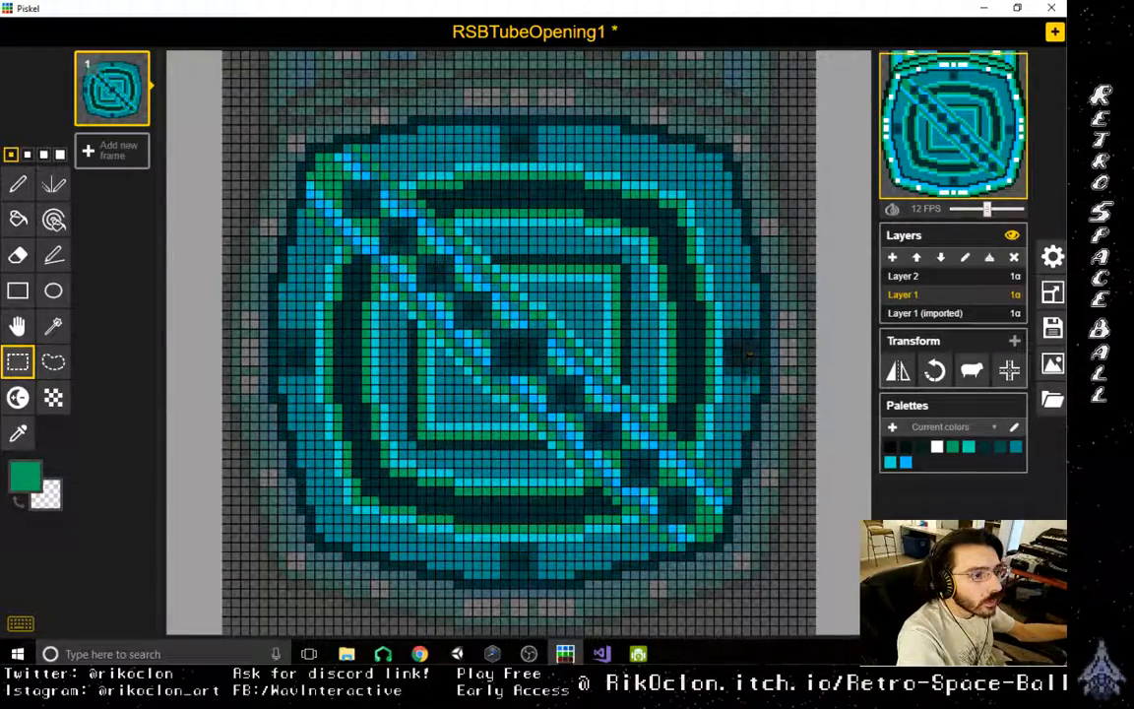
- Sample the dark teal and paint a short row of pixels on the block at the outer ring's left side
{"action": "left_click", "coordinate": [16, 186]}
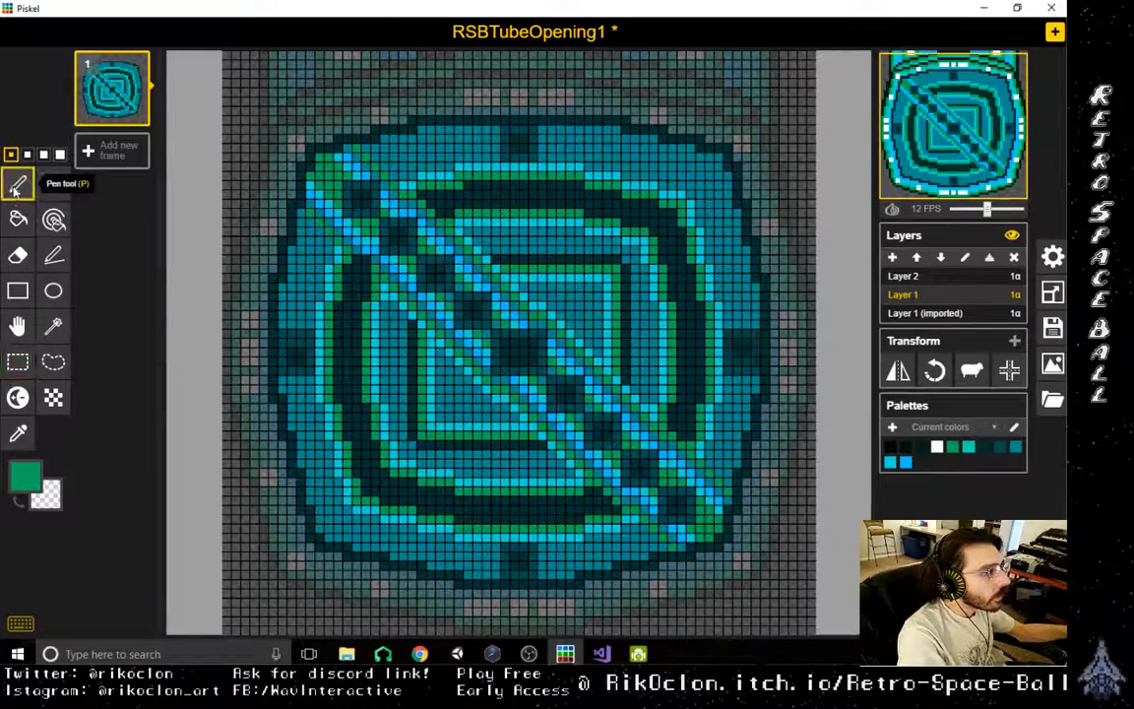
{"action": "left_click", "coordinate": [308, 340], "text": "alt"}
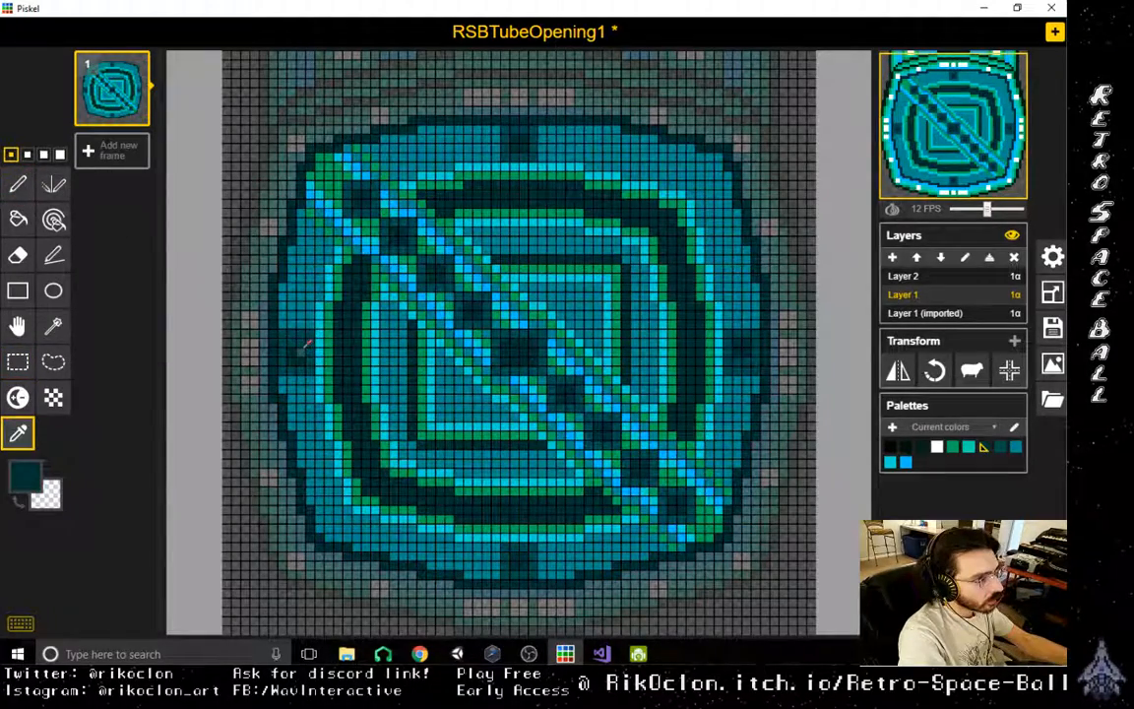
{"action": "left_click_drag", "start_coordinate": [304, 342], "coordinate": [292, 342]}
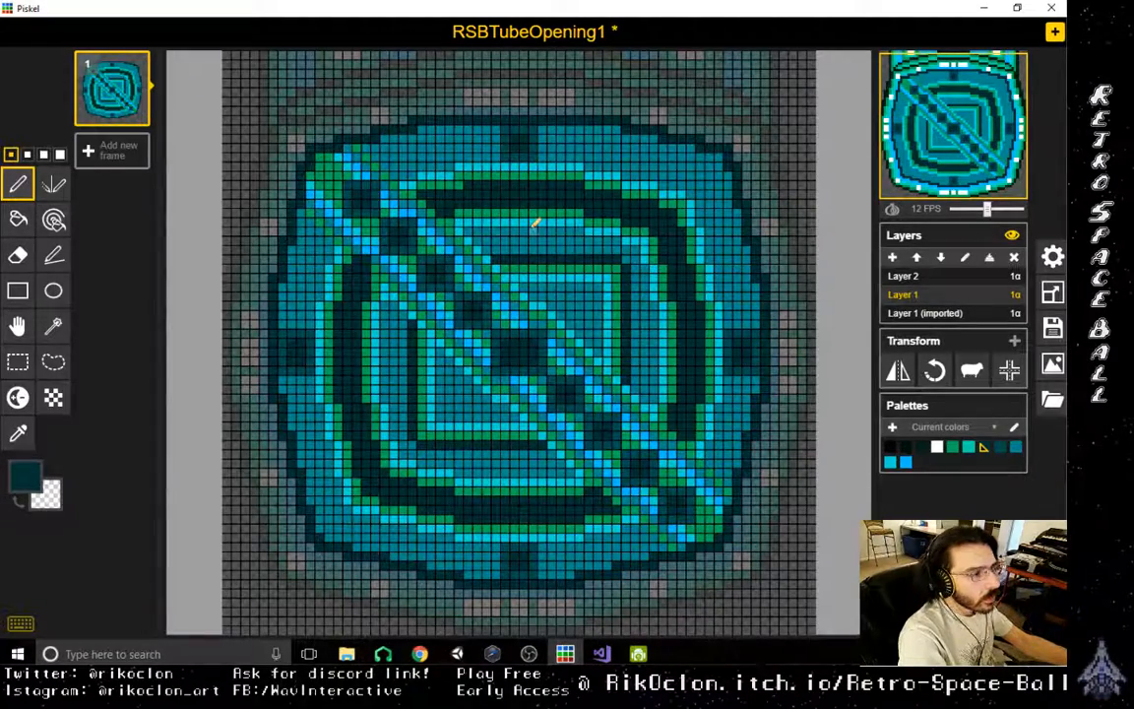
{"action": "scroll", "coordinate": [643, 425], "scroll_direction": "down", "scroll_amount": 3}
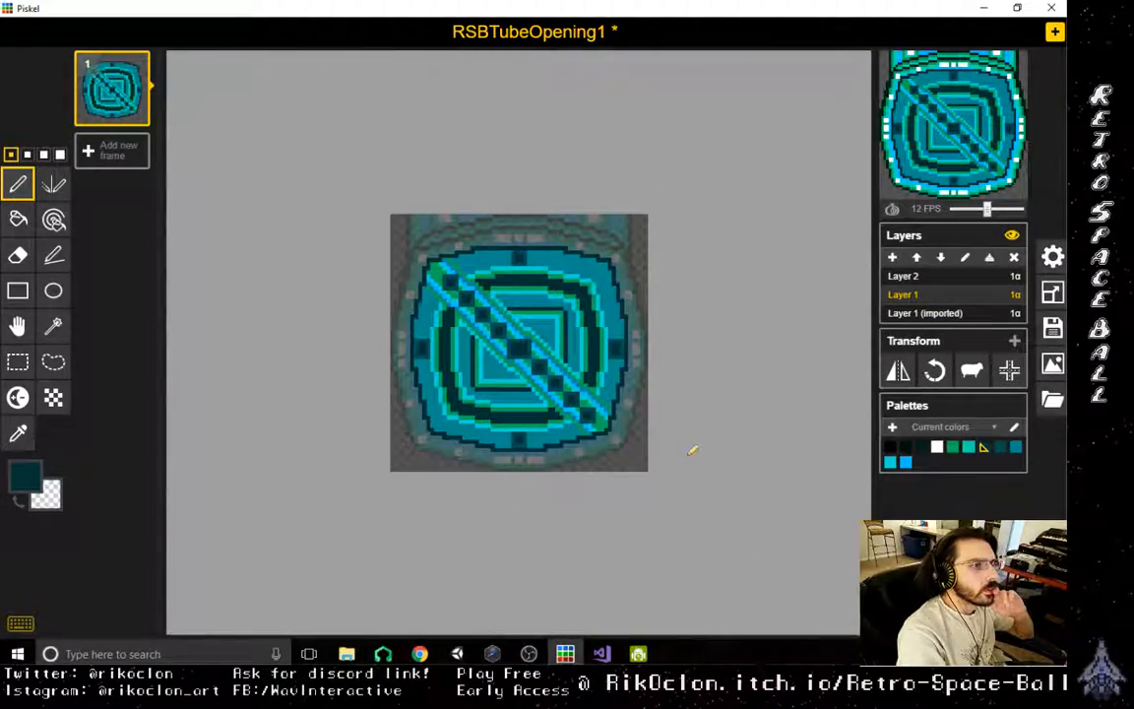
{"action": "scroll", "coordinate": [556, 414], "scroll_direction": "up", "scroll_amount": 2}
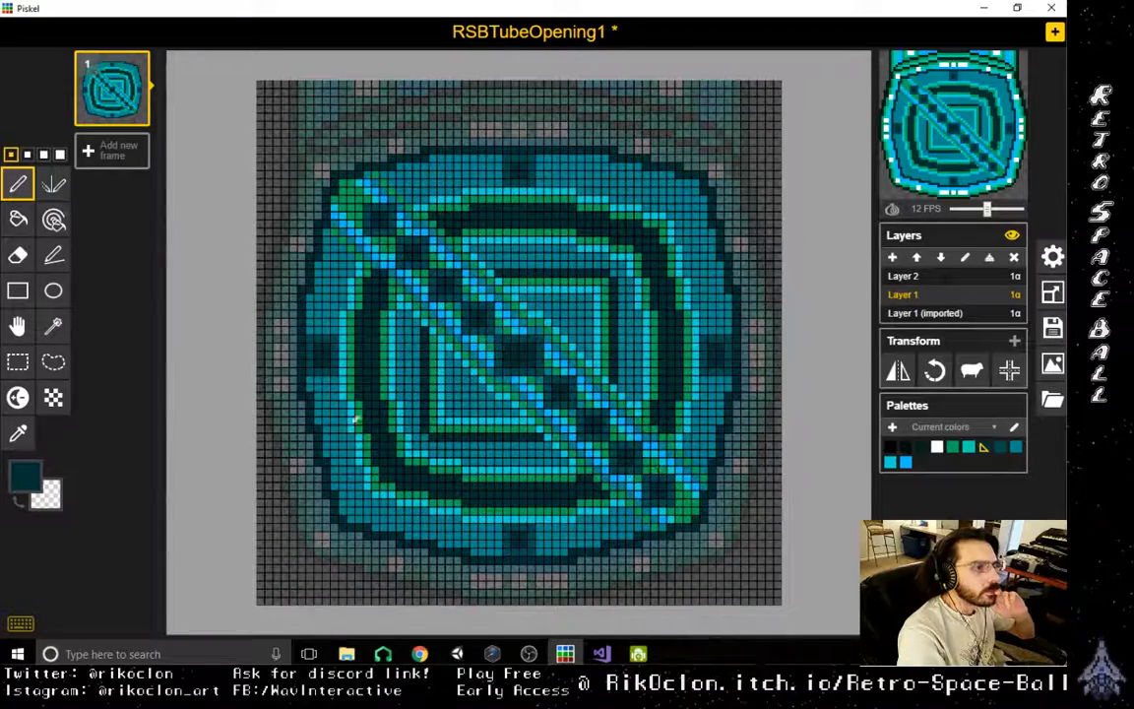
- Copy the outer ring's bottom block and place duplicates in the ring's lower-left and upper-right corners
{"action": "left_click", "coordinate": [17, 362]}
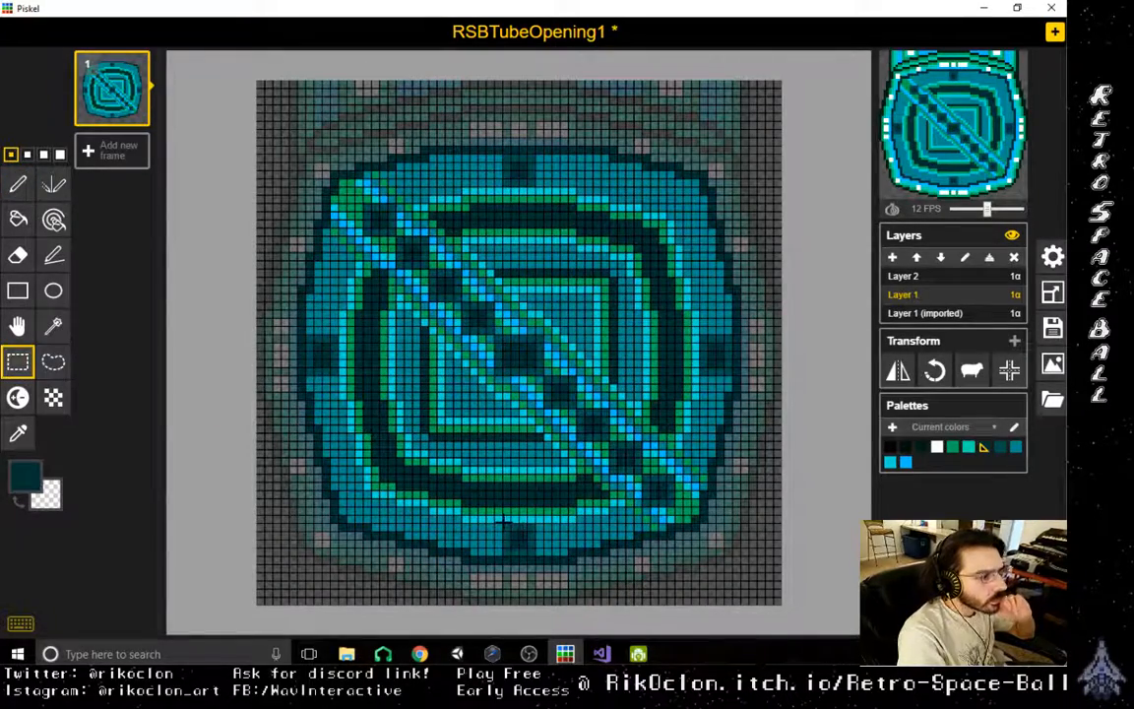
{"action": "left_click_drag", "start_coordinate": [504, 523], "coordinate": [662, 157]}
{"action": "key", "text": "ctrl+c"}
{"action": "key", "text": "ctrl+v"}
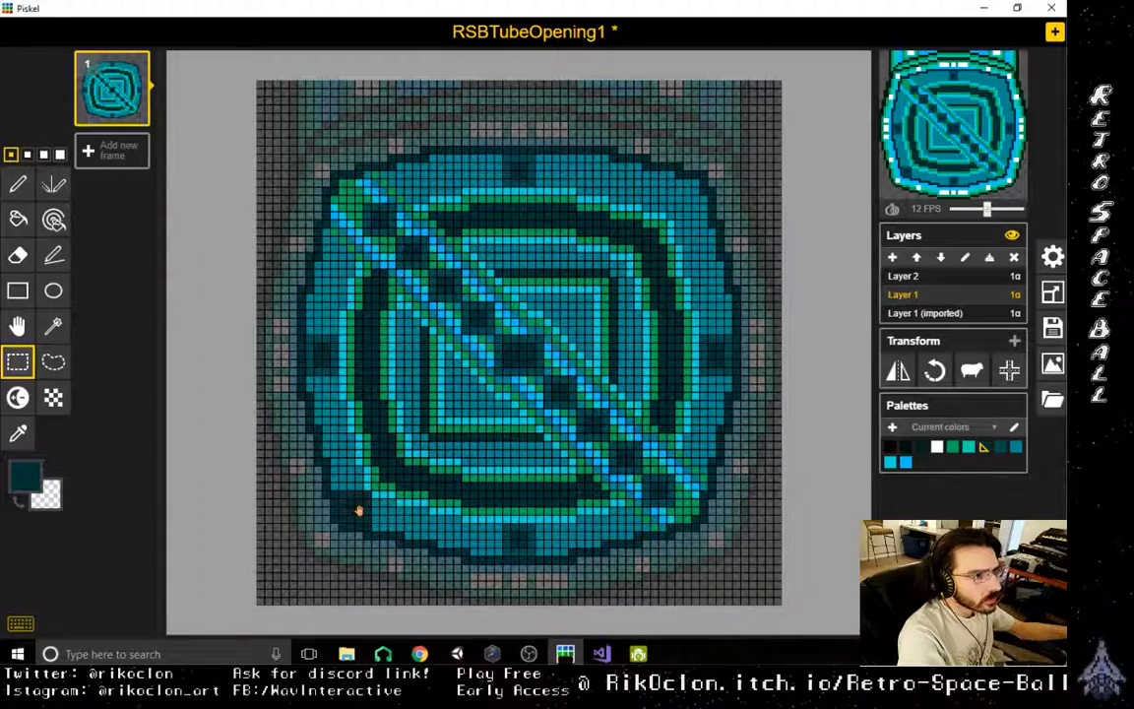
{"action": "left_click_drag", "start_coordinate": [688, 200], "coordinate": [700, 180]}
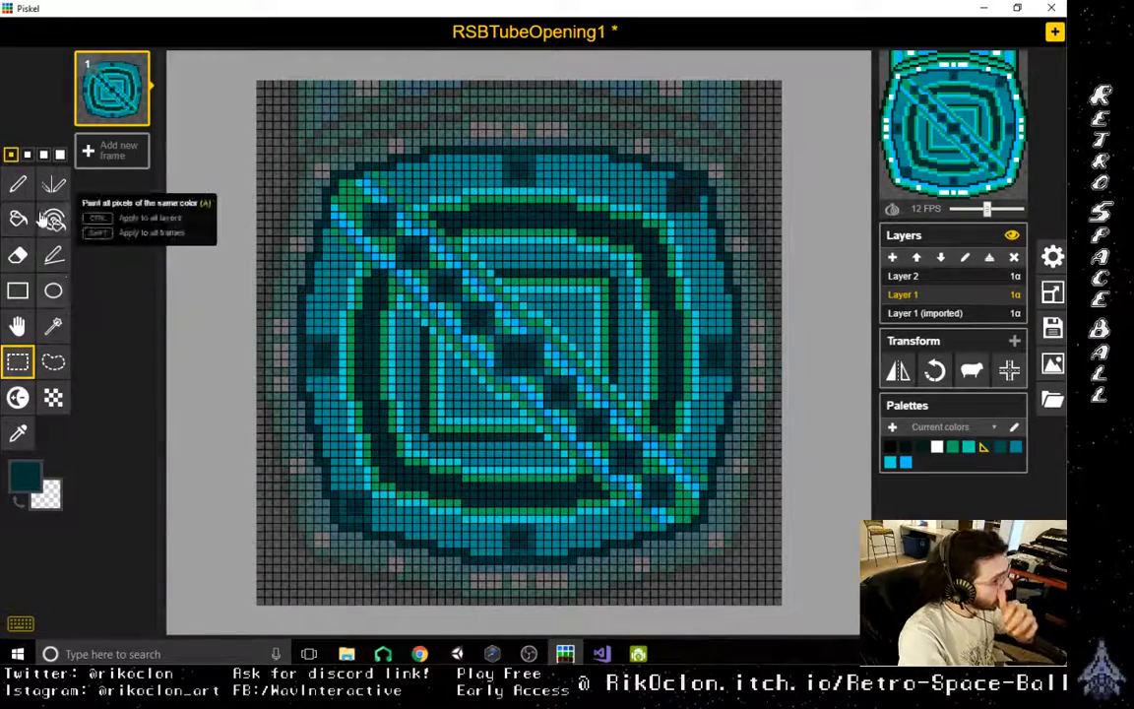
- Copy the shaded ring block into the gaps between the existing blocks along all four sides of the outer ring
{"action": "left_click", "coordinate": [20, 256]}
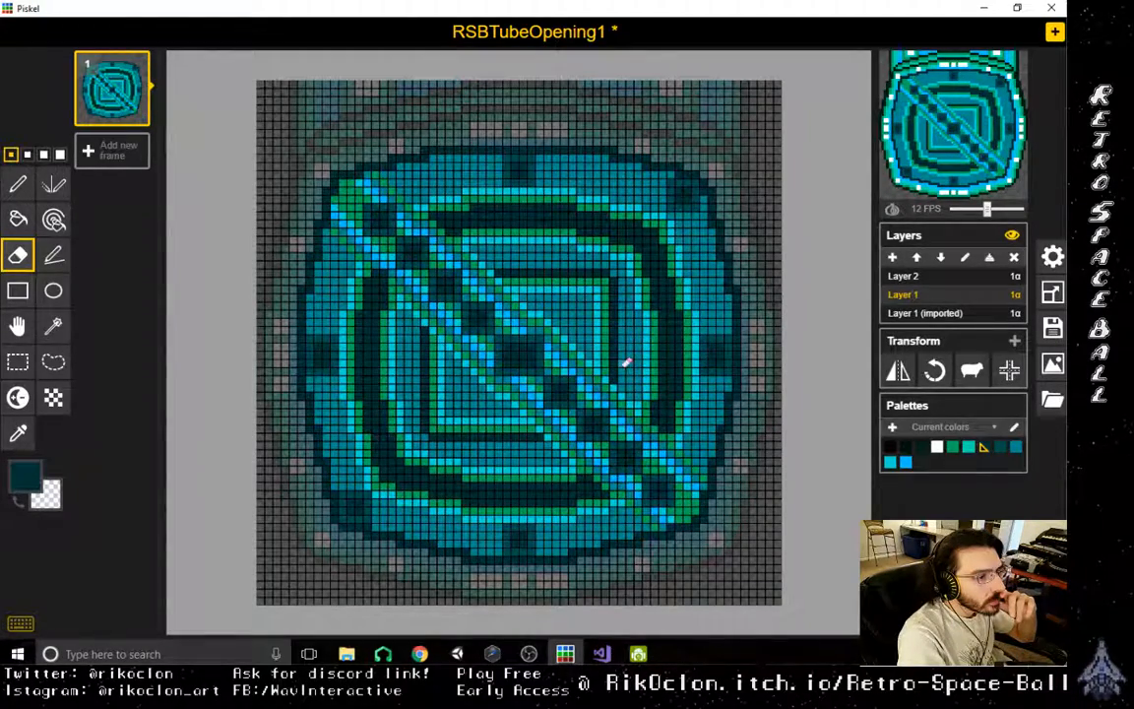
{"action": "scroll", "coordinate": [650, 514], "scroll_direction": "down", "scroll_amount": 3}
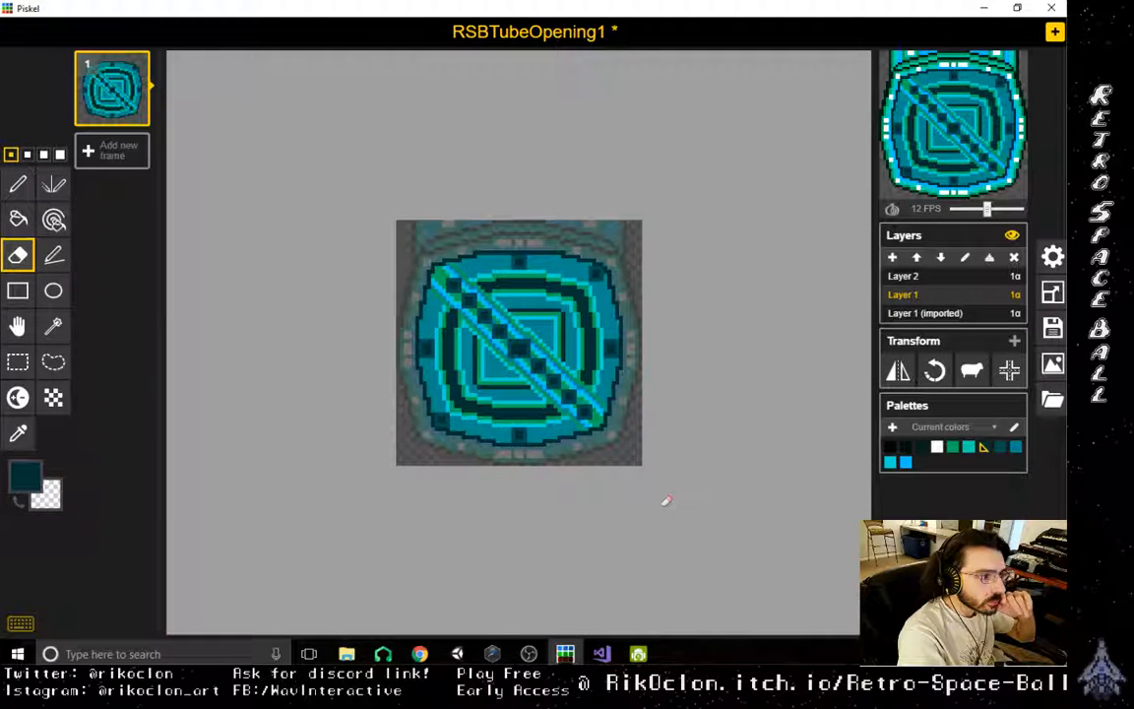
{"action": "scroll", "coordinate": [666, 500], "scroll_direction": "up", "scroll_amount": 4}
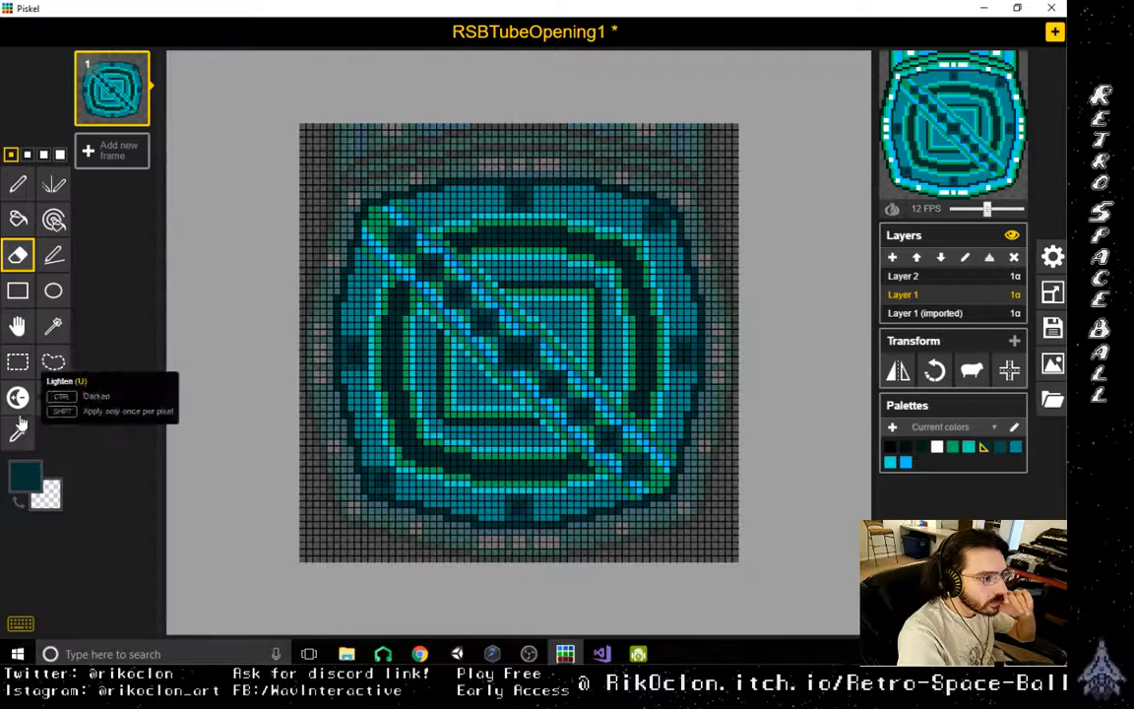
{"action": "left_click", "coordinate": [18, 361]}
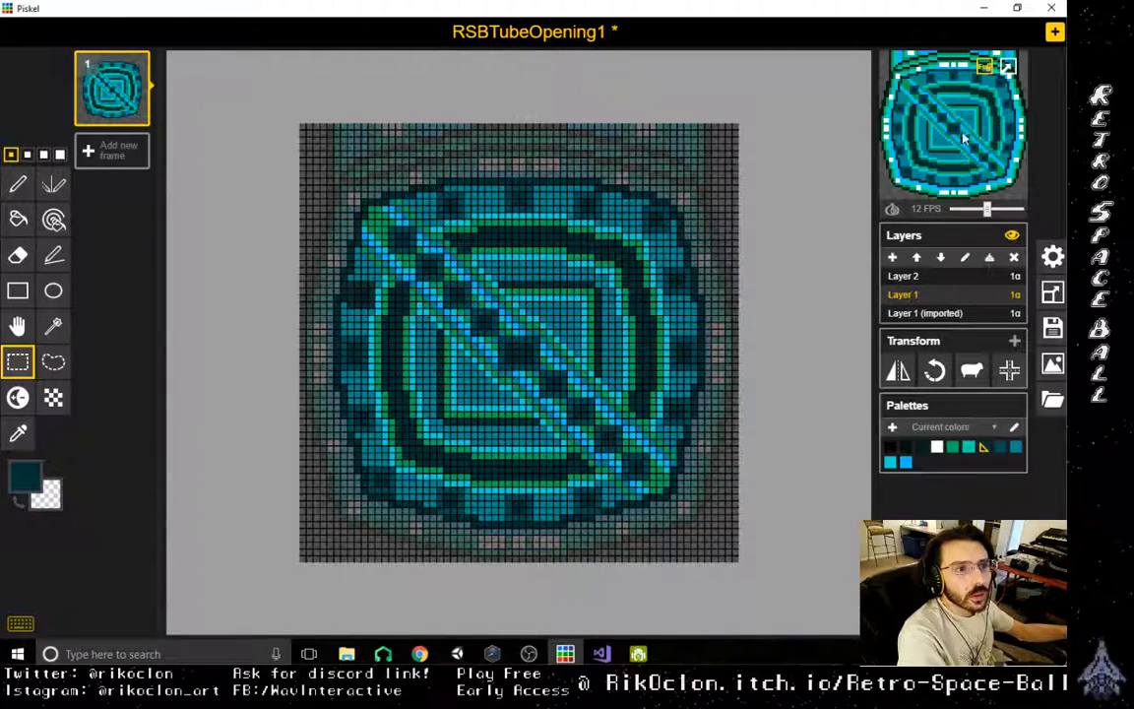
- Sample the green and paint green borders around the dark blocks along the diagonal bar, breaking up its blue outlines
{"action": "left_click", "coordinate": [18, 433]}
{"action": "left_click", "coordinate": [459, 375]}
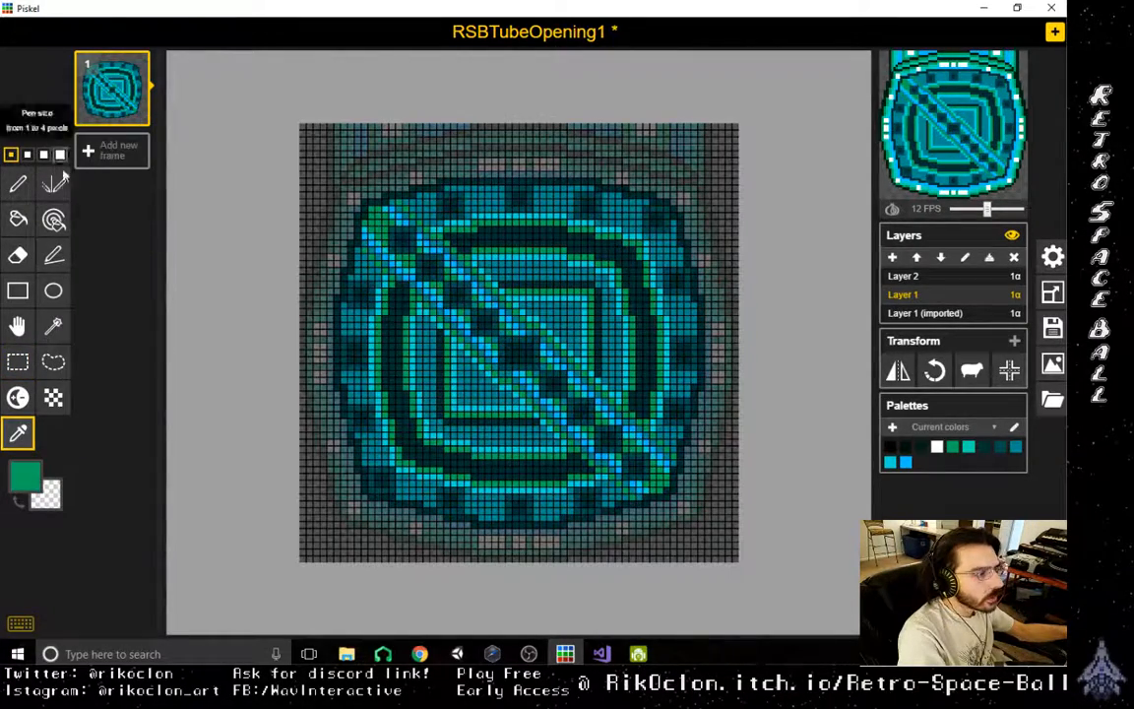
{"action": "left_click", "coordinate": [18, 184]}
{"action": "scroll", "coordinate": [552, 301], "scroll_direction": "up", "scroll_amount": 2}
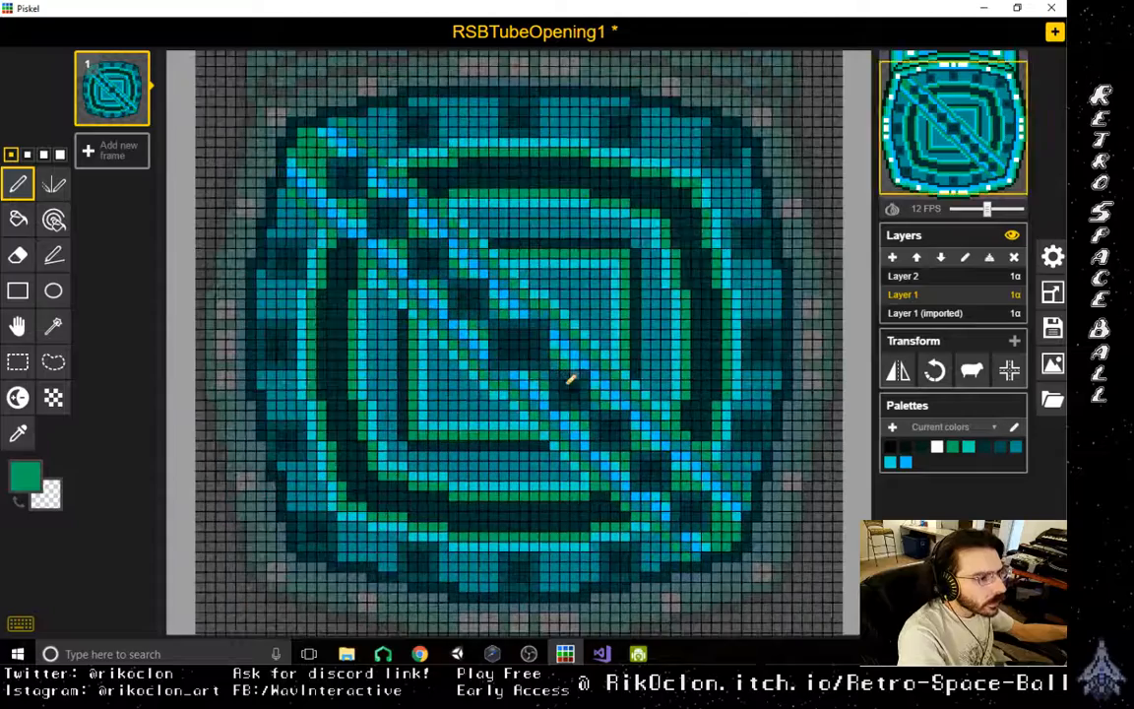
{"action": "left_click_drag", "start_coordinate": [486, 375], "coordinate": [544, 373]}
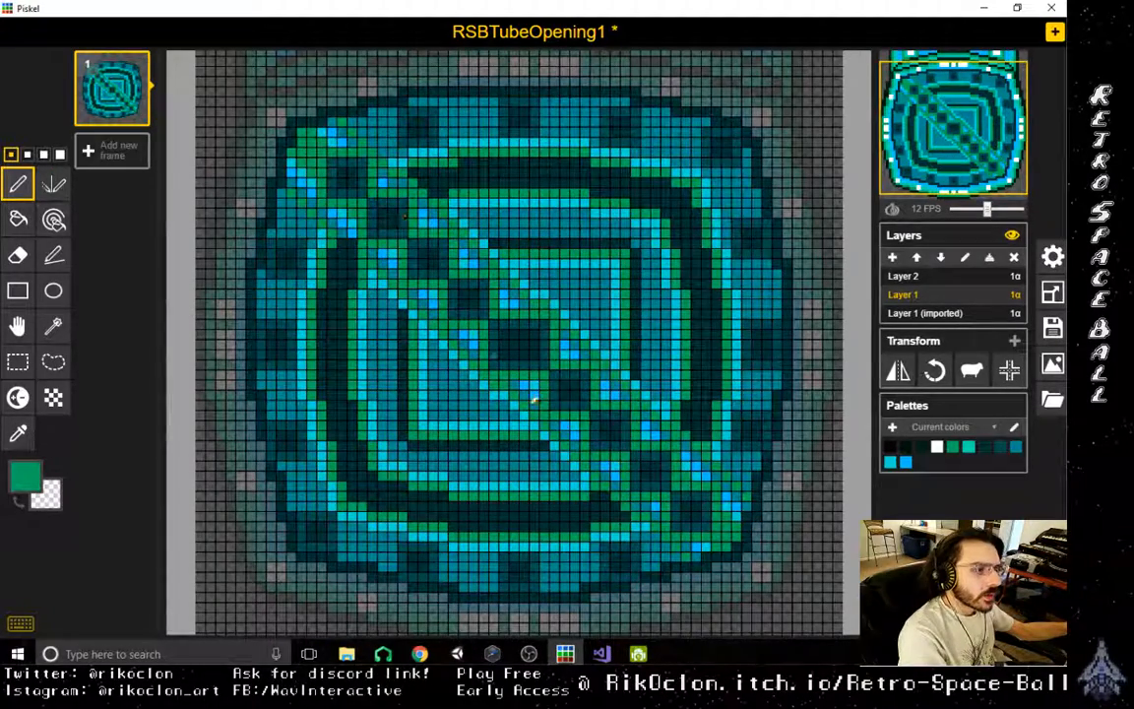
- Sample the light blue and dark teal shades and touch up the corner pixels at the ends of the diagonal bar
{"action": "left_click", "coordinate": [18, 434]}
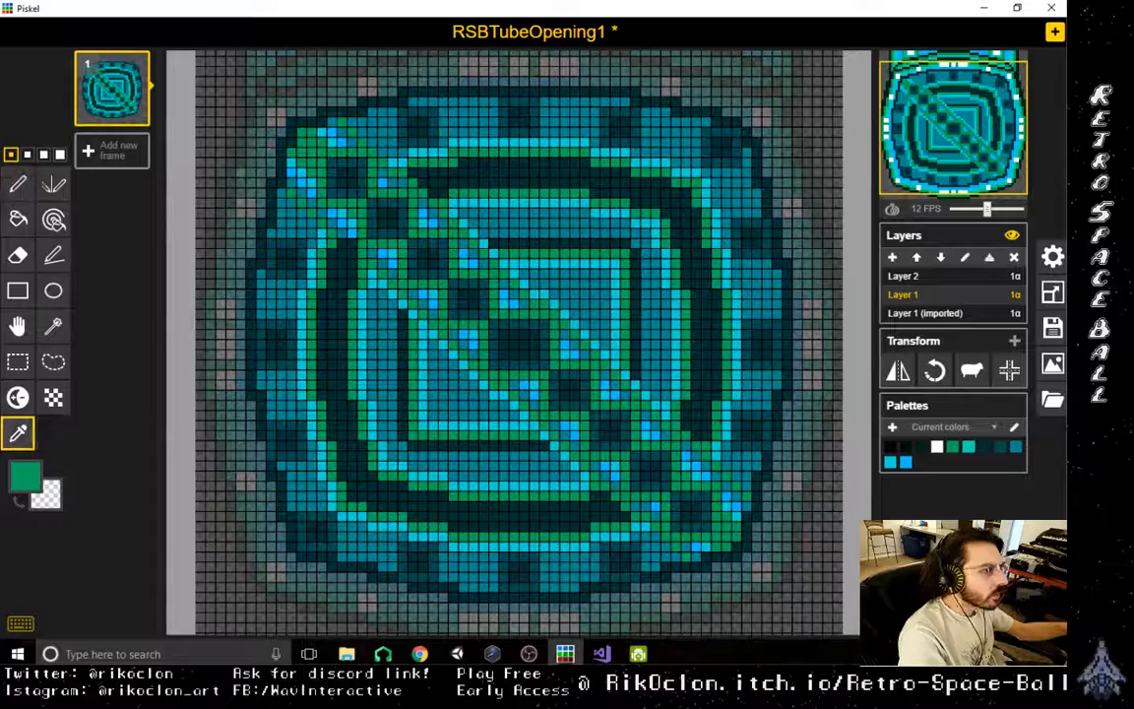
{"action": "left_click", "coordinate": [263, 141]}
{"action": "key", "text": "p"}
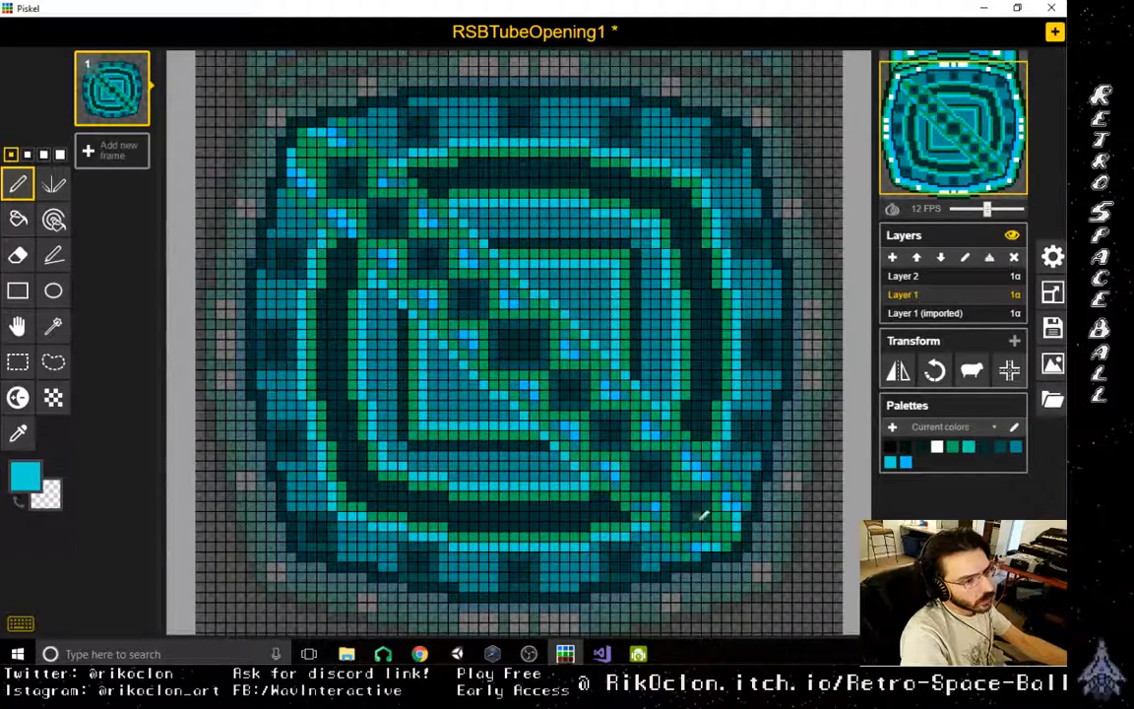
{"action": "left_click", "coordinate": [737, 537], "text": "alt"}
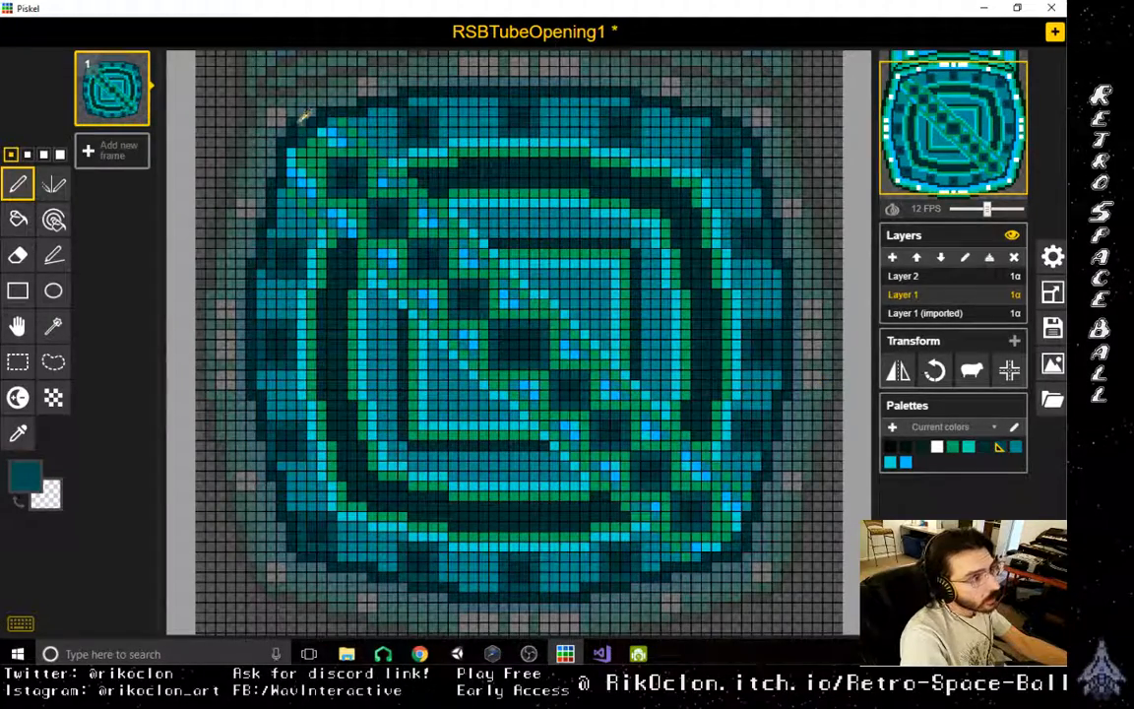
{"action": "key", "text": "o"}
{"action": "key", "text": "p"}
{"action": "key", "text": "o"}
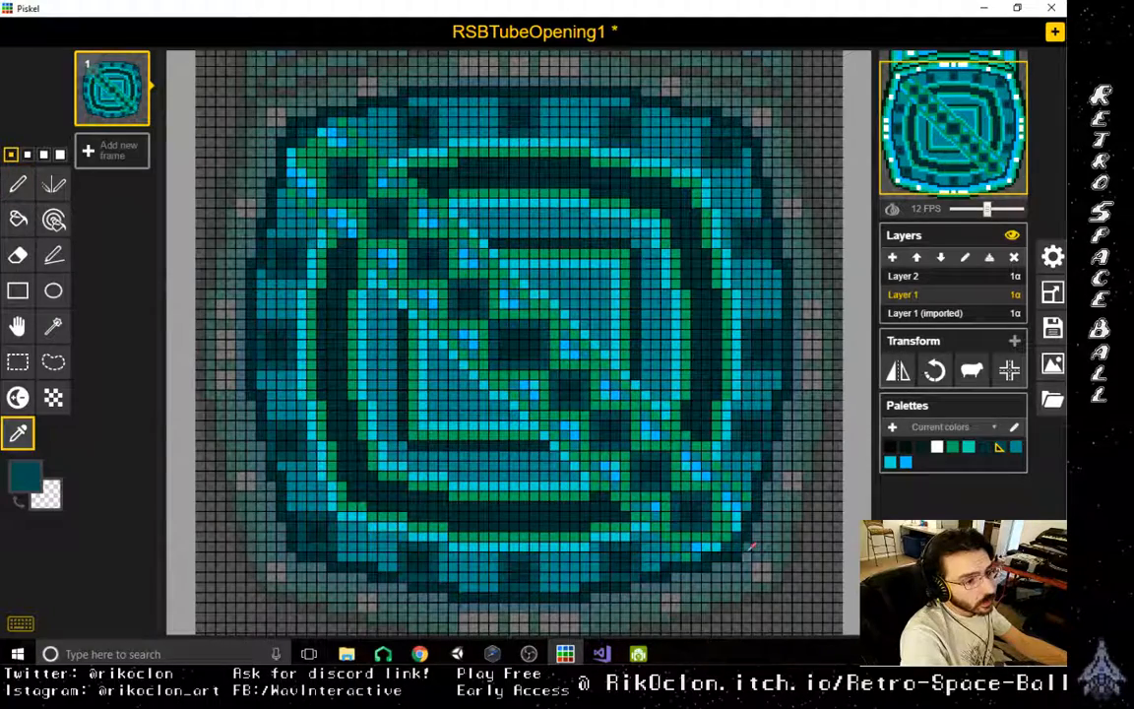
{"action": "left_click", "coordinate": [751, 553]}
{"action": "left_click", "coordinate": [753, 552]}
{"action": "key", "text": "p"}
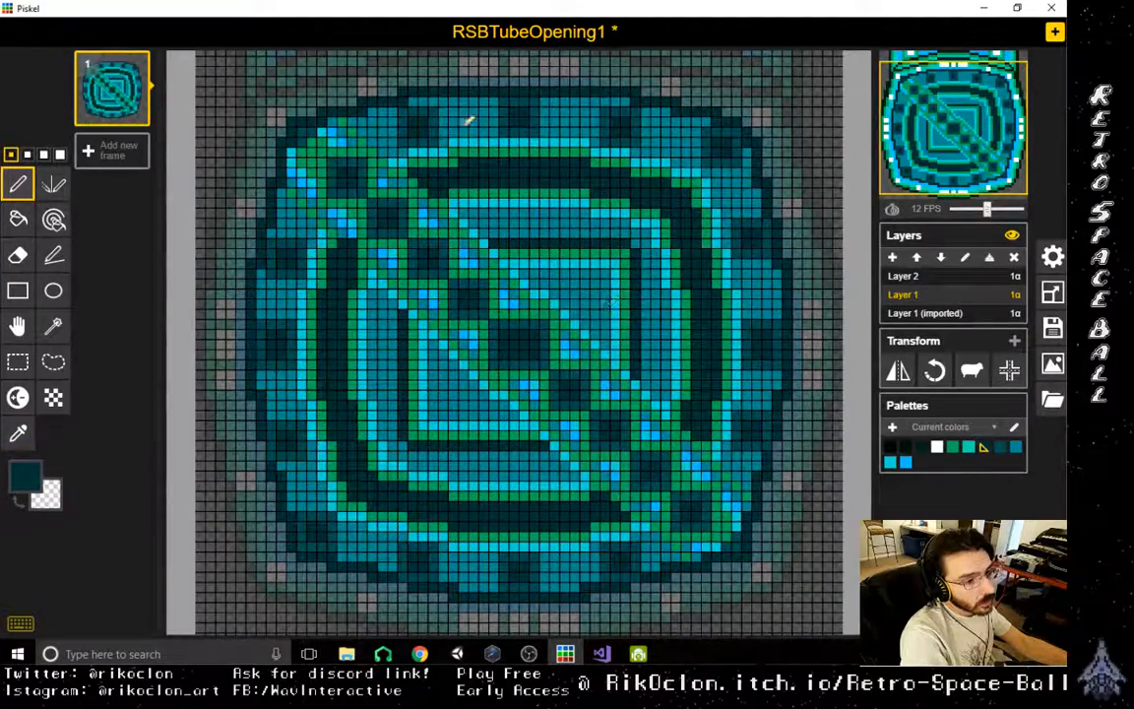
- Sample the green and outline the teal segments between the blocks in the outer ring's lower-left area
{"action": "scroll", "coordinate": [799, 514], "scroll_direction": "up", "scroll_amount": 1}
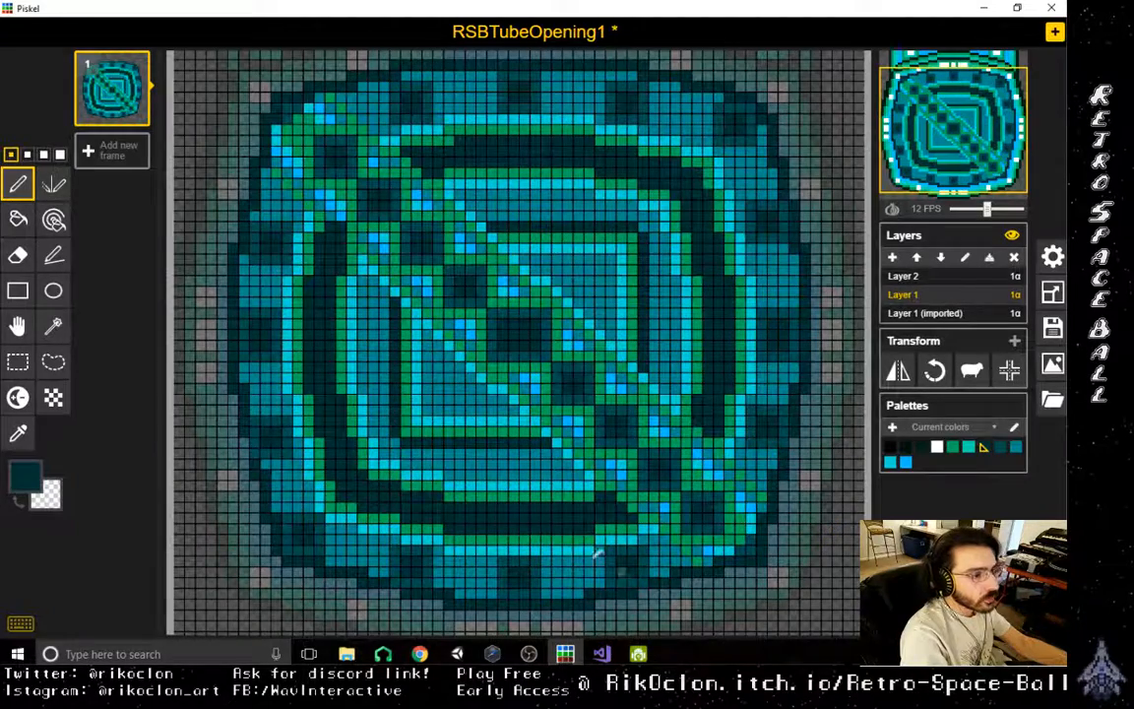
{"action": "left_click", "coordinate": [20, 433]}
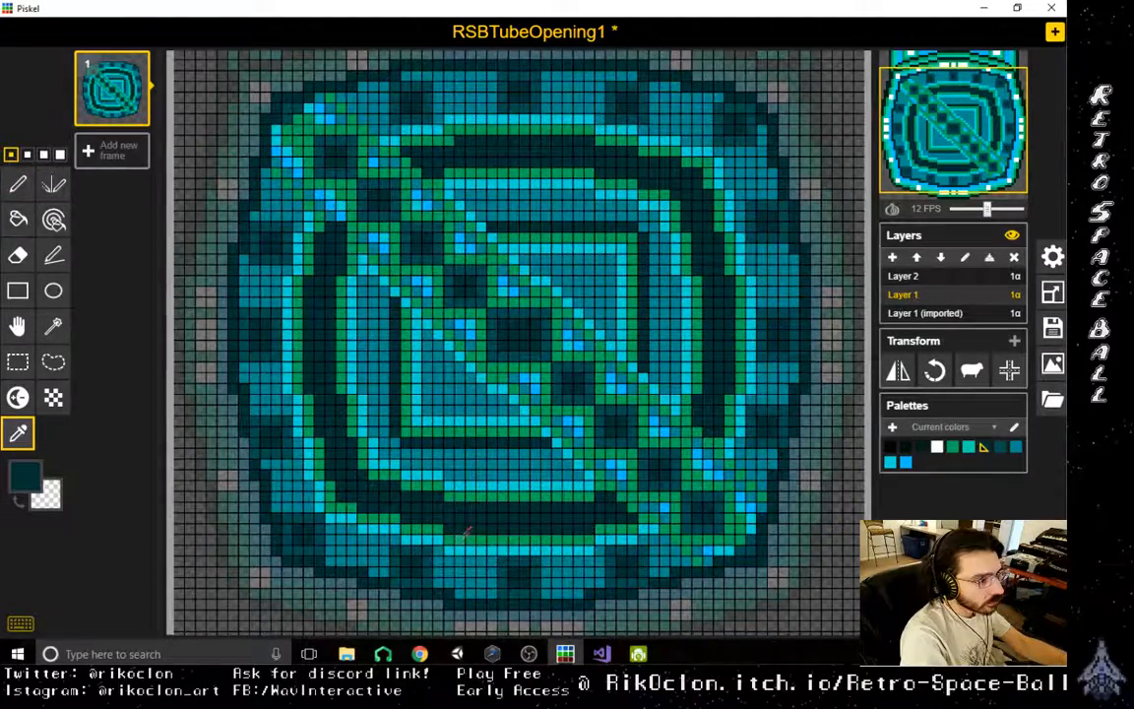
{"action": "left_click", "coordinate": [456, 538]}
{"action": "left_click", "coordinate": [13, 189]}
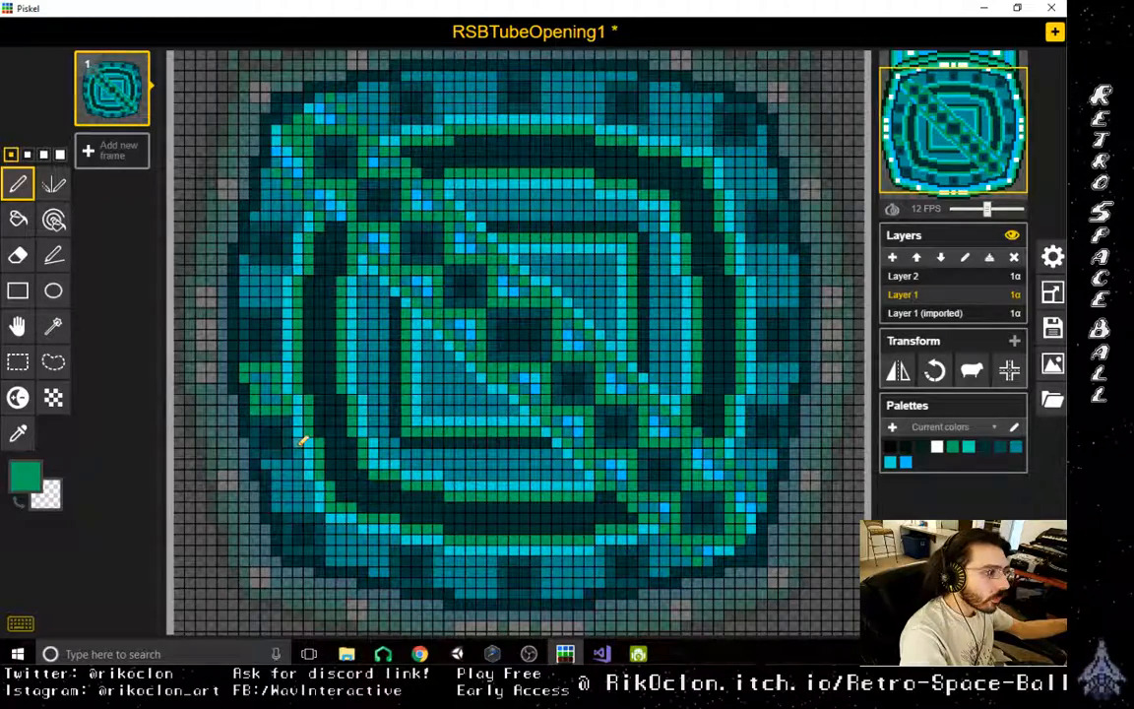
{"action": "left_click_drag", "start_coordinate": [266, 462], "coordinate": [296, 464]}
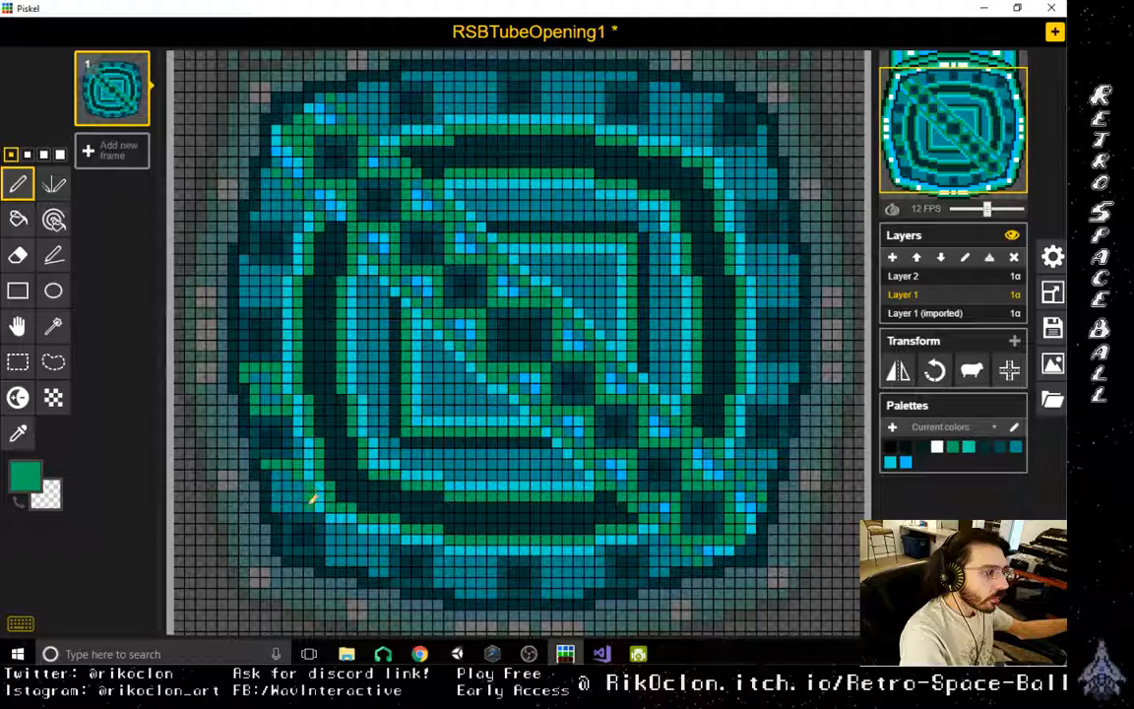
{"action": "mouse_move", "coordinate": [310, 504]}
{"action": "left_mouse_down"}
{"action": "mouse_move", "coordinate": [278, 506]}
{"action": "mouse_move", "coordinate": [277, 478]}
{"action": "left_mouse_up"}
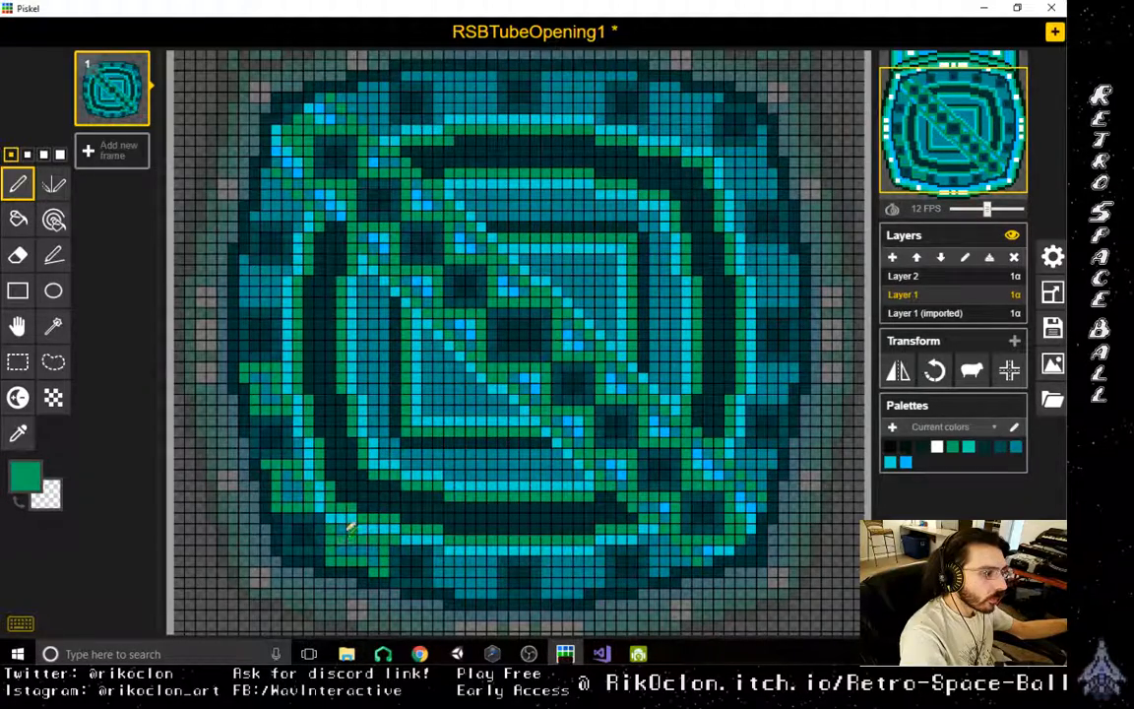
- Sample the teal and green and outline the segments between the blocks along the outer ring's bottom side in green
{"action": "key", "text": "o"}
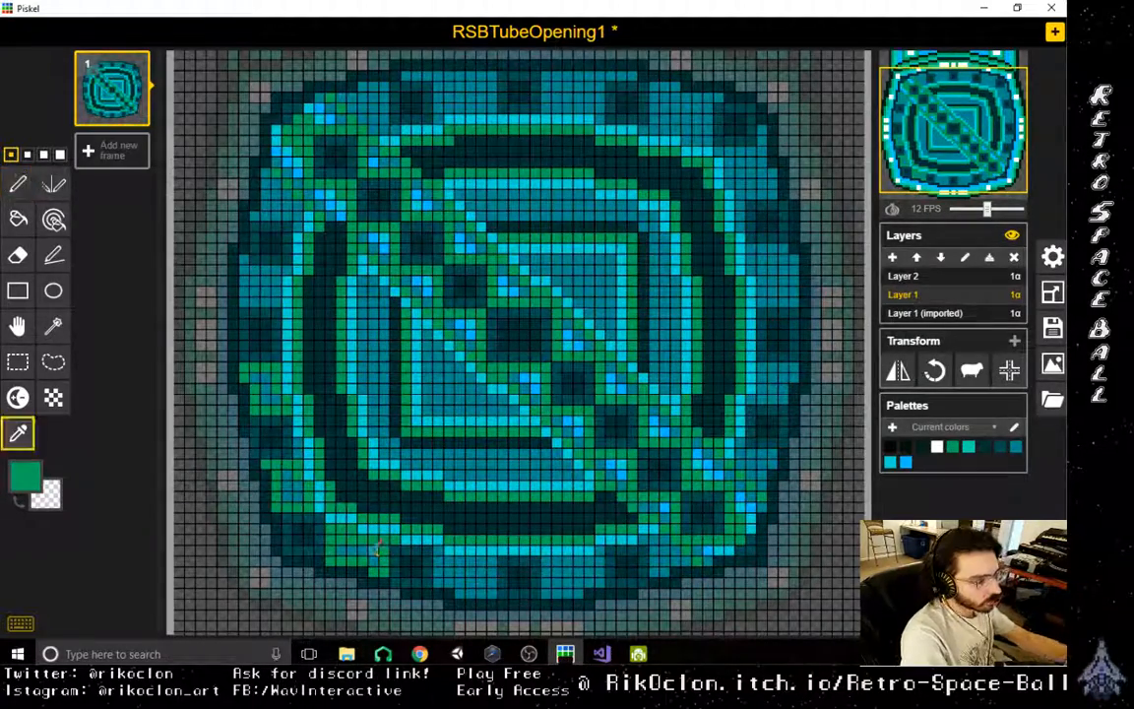
{"action": "left_click", "coordinate": [377, 542]}
{"action": "key", "text": "p"}
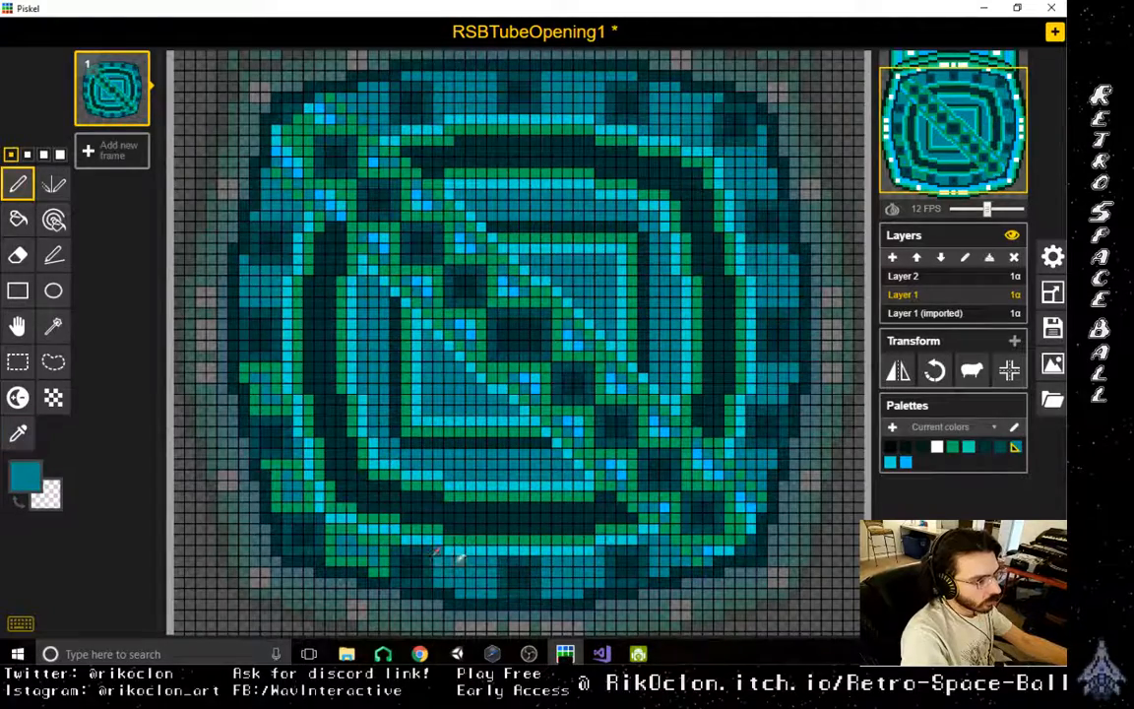
{"action": "key", "text": "o"}
{"action": "left_click", "coordinate": [357, 484]}
{"action": "key", "text": "p"}
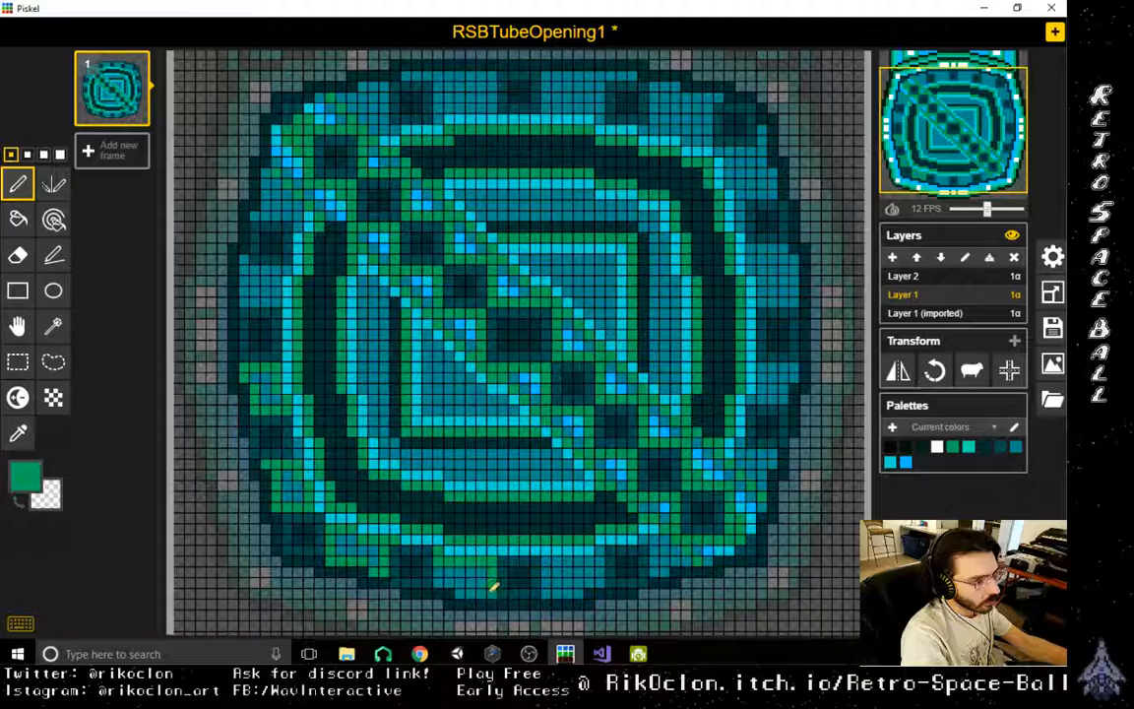
{"action": "mouse_move", "coordinate": [492, 590]}
{"action": "left_mouse_down"}
{"action": "mouse_move", "coordinate": [460, 592]}
{"action": "mouse_move", "coordinate": [439, 571]}
{"action": "left_mouse_up"}
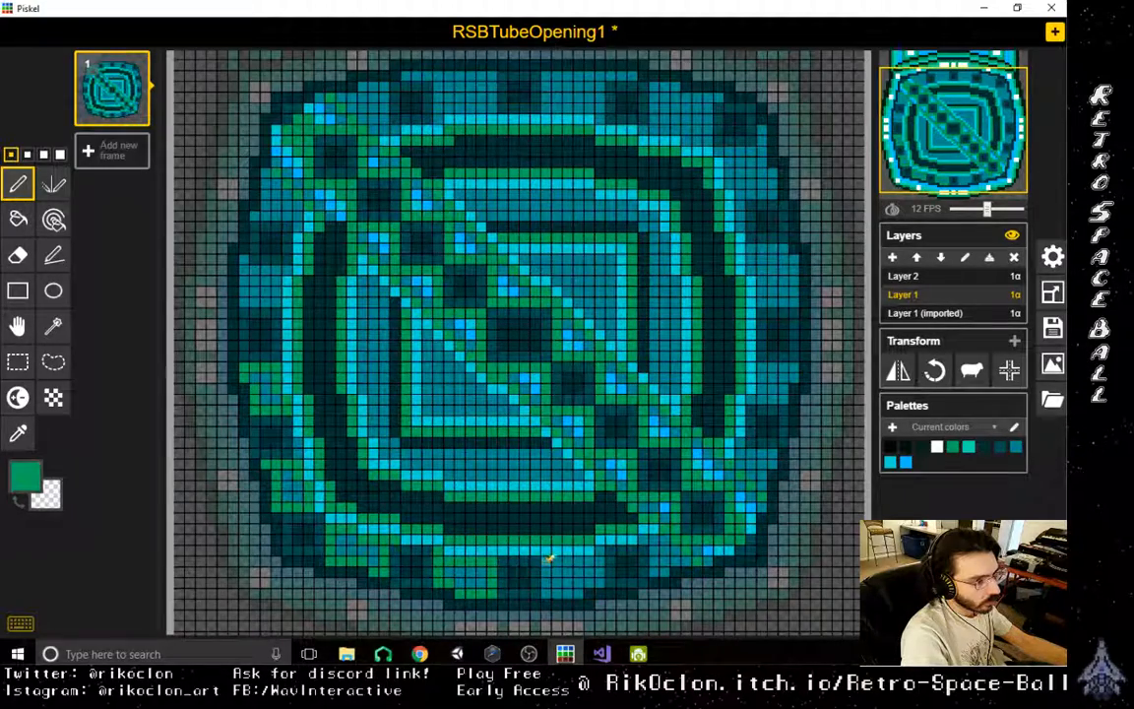
{"action": "mouse_move", "coordinate": [549, 558]}
{"action": "left_mouse_down"}
{"action": "mouse_move", "coordinate": [552, 582]}
{"action": "mouse_move", "coordinate": [572, 588]}
{"action": "mouse_move", "coordinate": [602, 567]}
{"action": "mouse_move", "coordinate": [601, 556]}
{"action": "mouse_move", "coordinate": [559, 563]}
{"action": "left_mouse_up"}
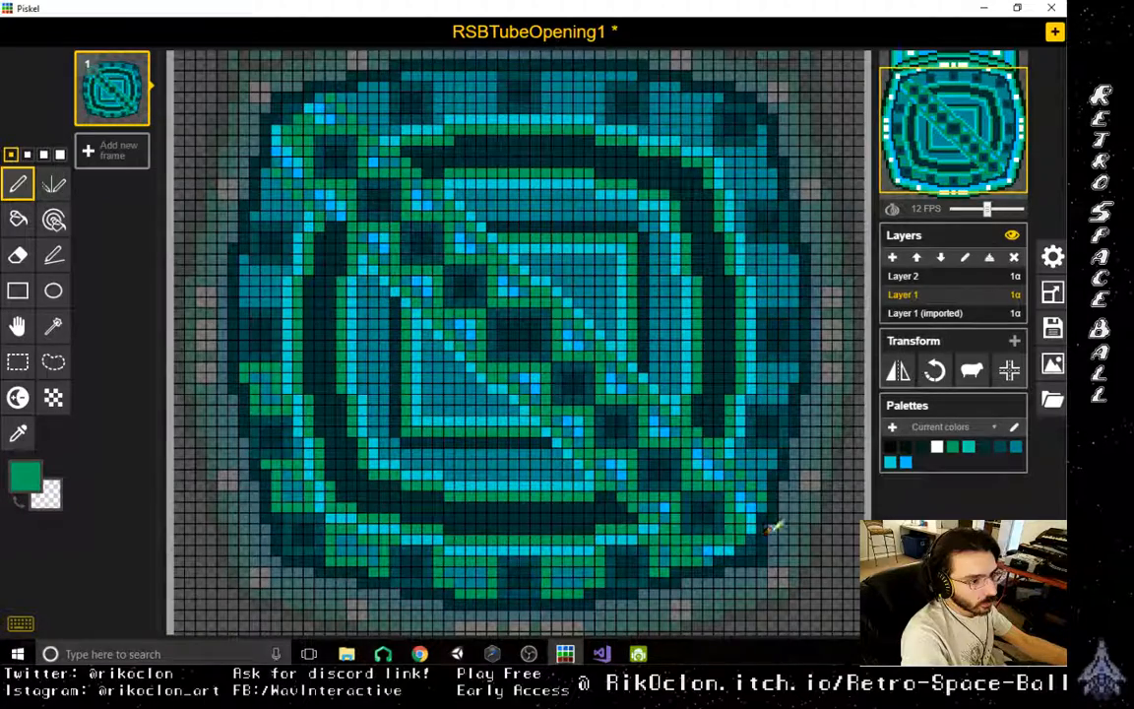
- Sample the dark teal and draw straight diagonal lines along both long edges of the bar with the Stroke tool
{"action": "key", "text": "o"}
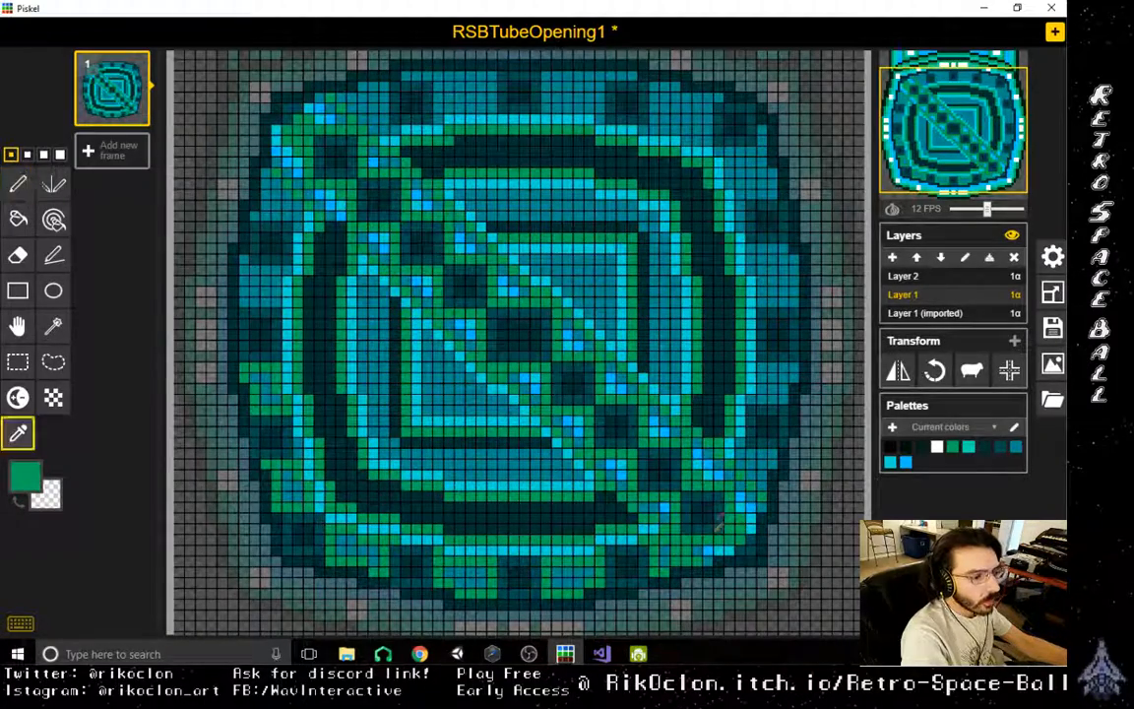
{"action": "key", "text": "p"}
{"action": "key", "text": "o"}
{"action": "left_click", "coordinate": [671, 529]}
{"action": "key", "text": "p"}
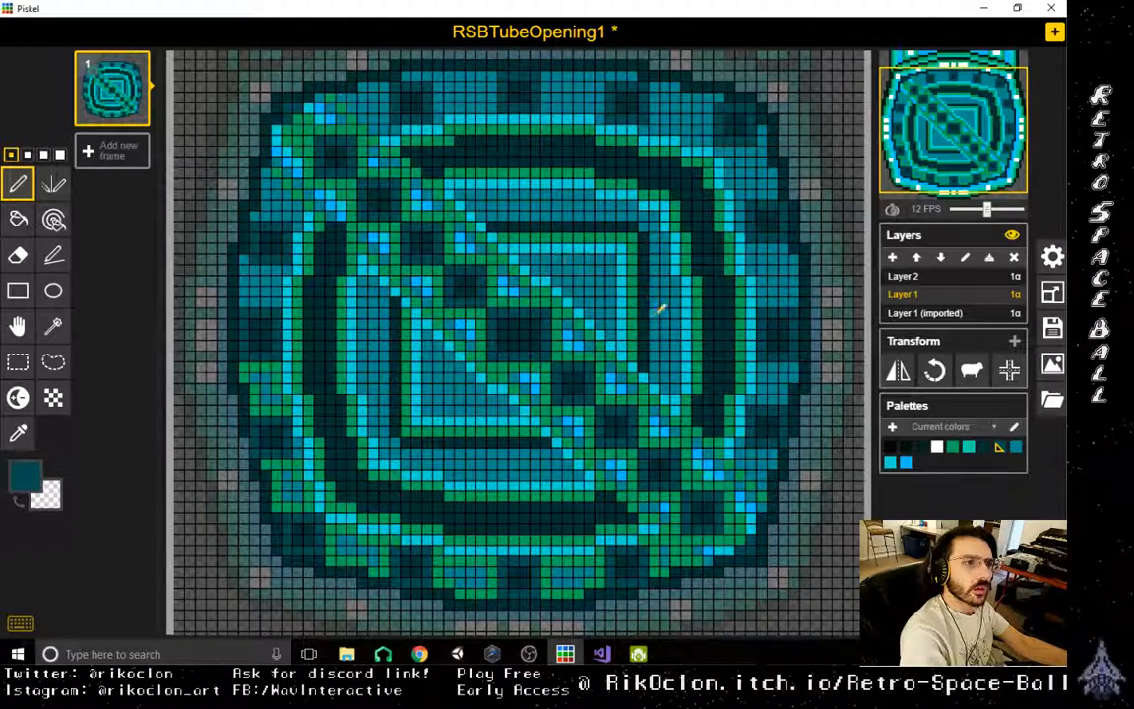
{"action": "left_click", "coordinate": [23, 435]}
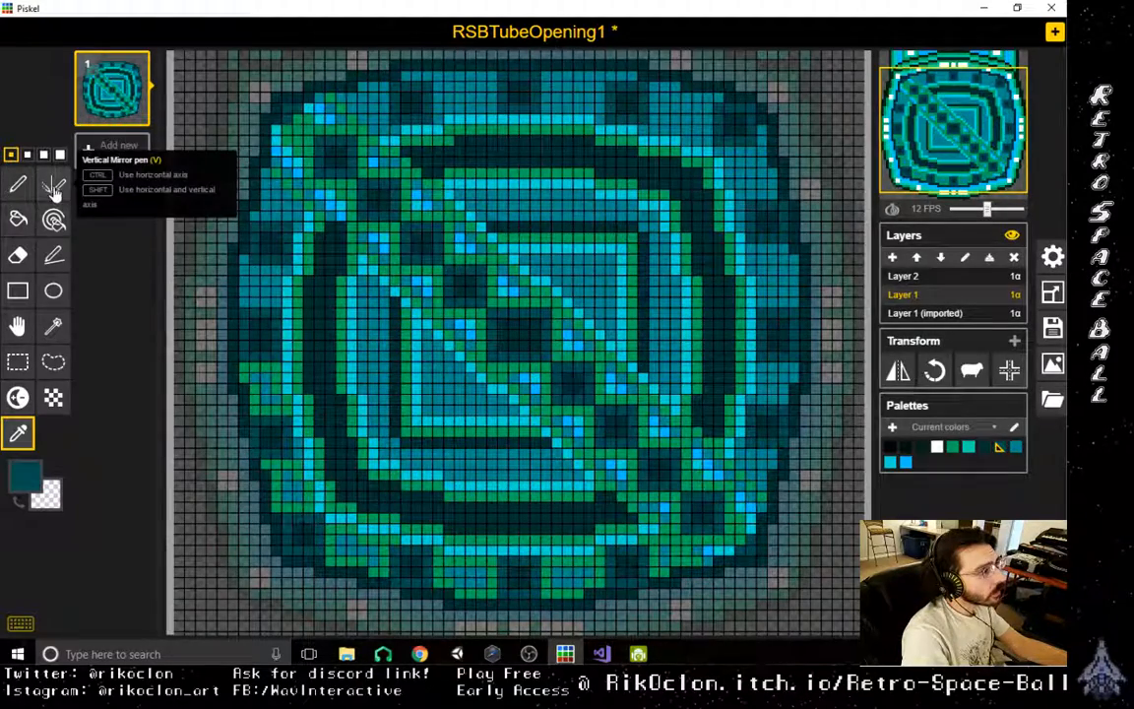
{"action": "left_click", "coordinate": [54, 255]}
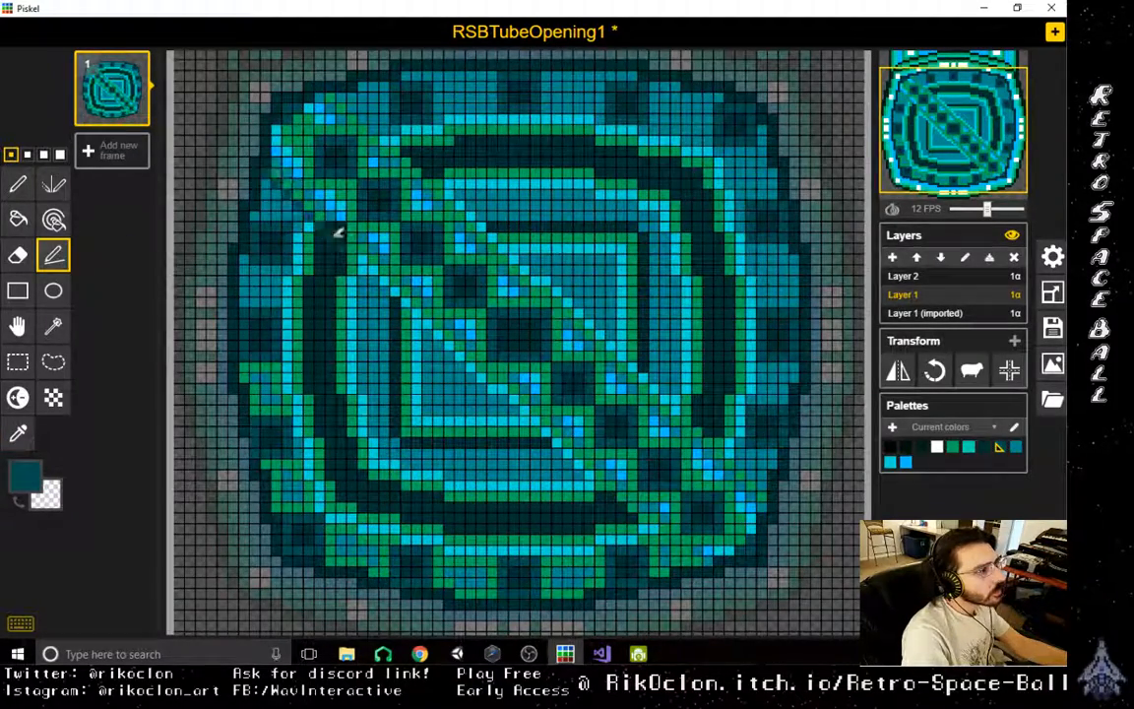
{"action": "mouse_move", "coordinate": [338, 233]}
{"action": "left_mouse_down"}
{"action": "mouse_move", "coordinate": [544, 448]}
{"action": "mouse_move", "coordinate": [690, 558]}
{"action": "mouse_move", "coordinate": [689, 431]}
{"action": "mouse_move", "coordinate": [651, 361]}
{"action": "mouse_move", "coordinate": [600, 302]}
{"action": "mouse_move", "coordinate": [482, 236]}
{"action": "mouse_move", "coordinate": [423, 187]}
{"action": "mouse_move", "coordinate": [430, 152]}
{"action": "mouse_move", "coordinate": [443, 161]}
{"action": "mouse_move", "coordinate": [332, 99]}
{"action": "mouse_move", "coordinate": [358, 102]}
{"action": "left_mouse_up"}
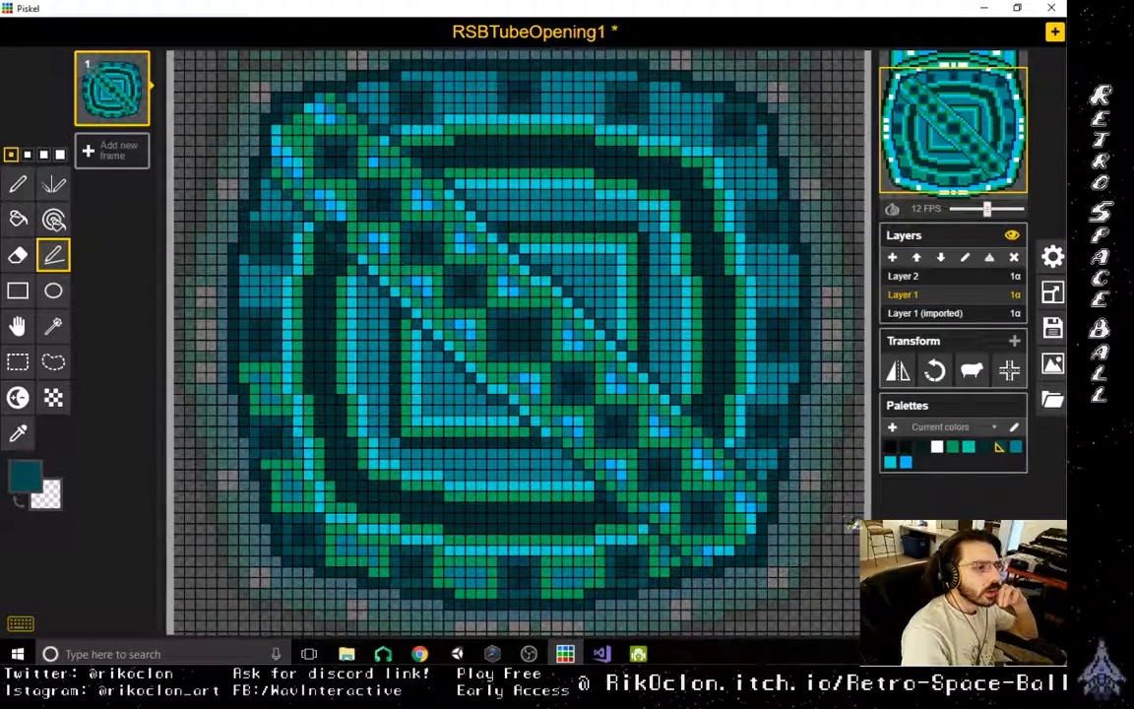
- Sample the green and repaint the lower edge of the diagonal bar near its upper-left end
{"action": "left_click", "coordinate": [26, 435]}
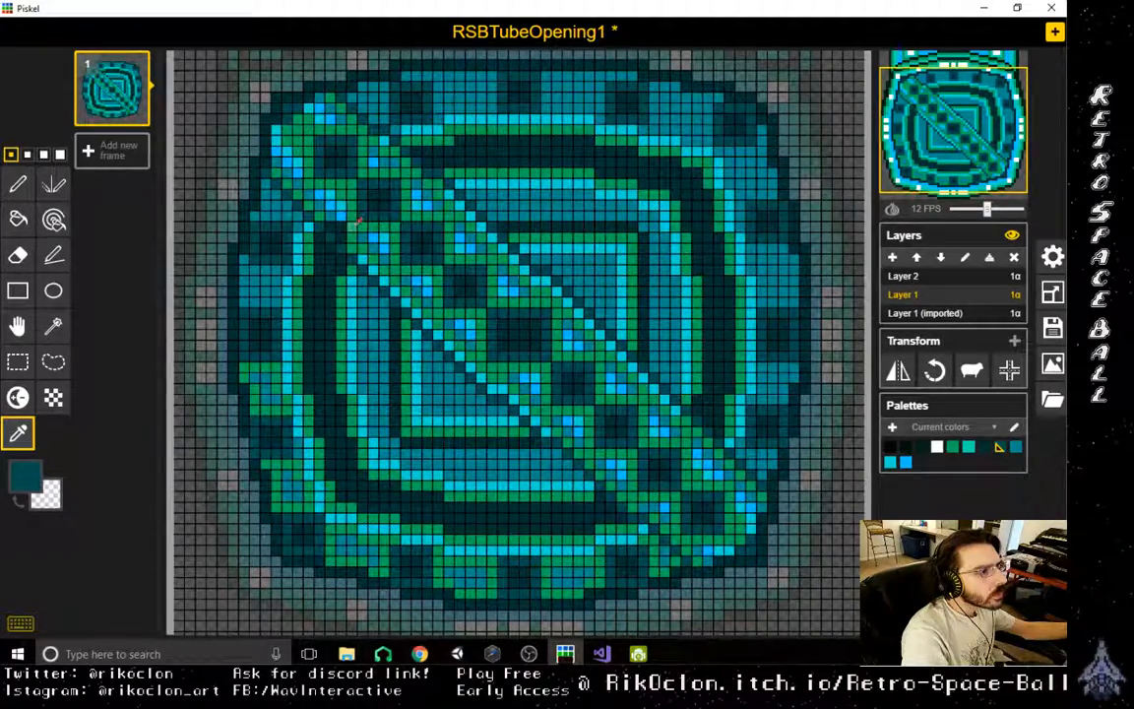
{"action": "left_click", "coordinate": [358, 223]}
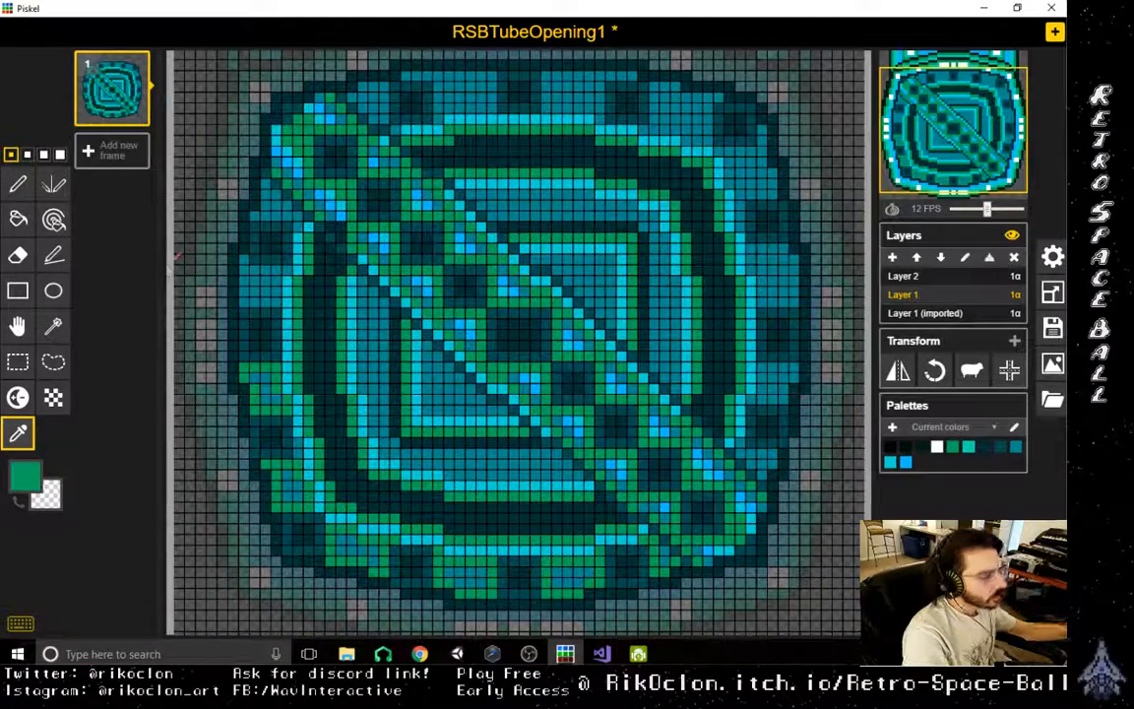
{"action": "key", "text": "p"}
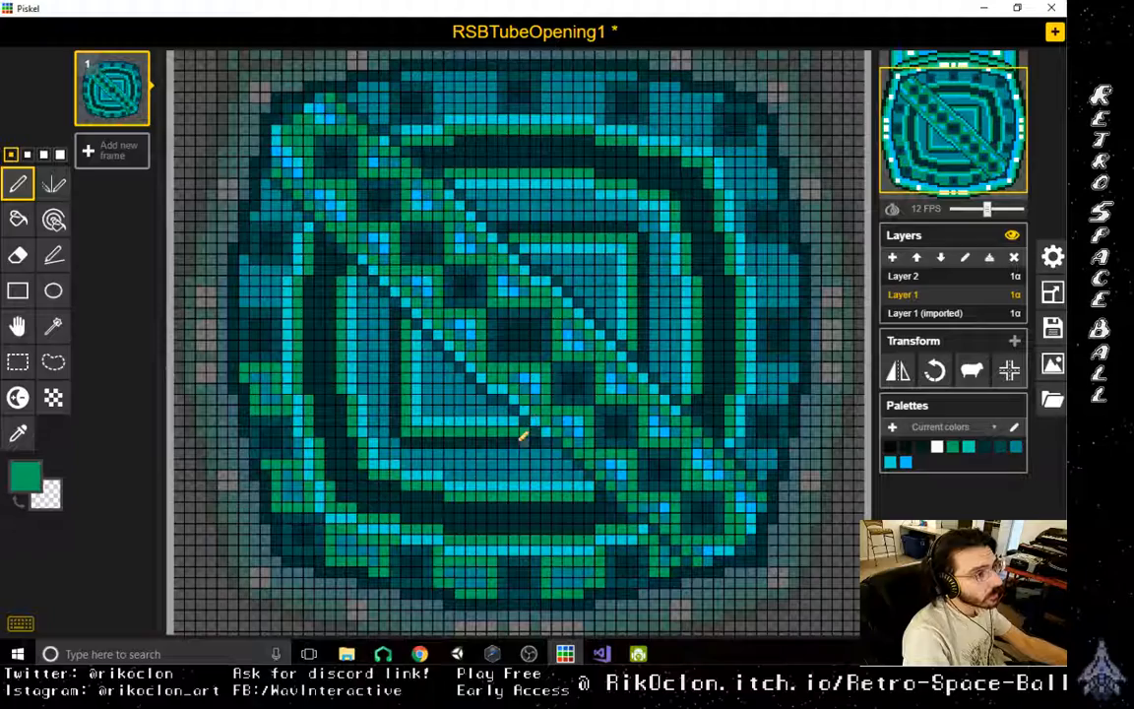
- Sample the dark teal and draw Stroke tool lines through the dark band between the outer and inner rings
{"action": "scroll", "coordinate": [523, 437], "scroll_direction": "down", "scroll_amount": 2}
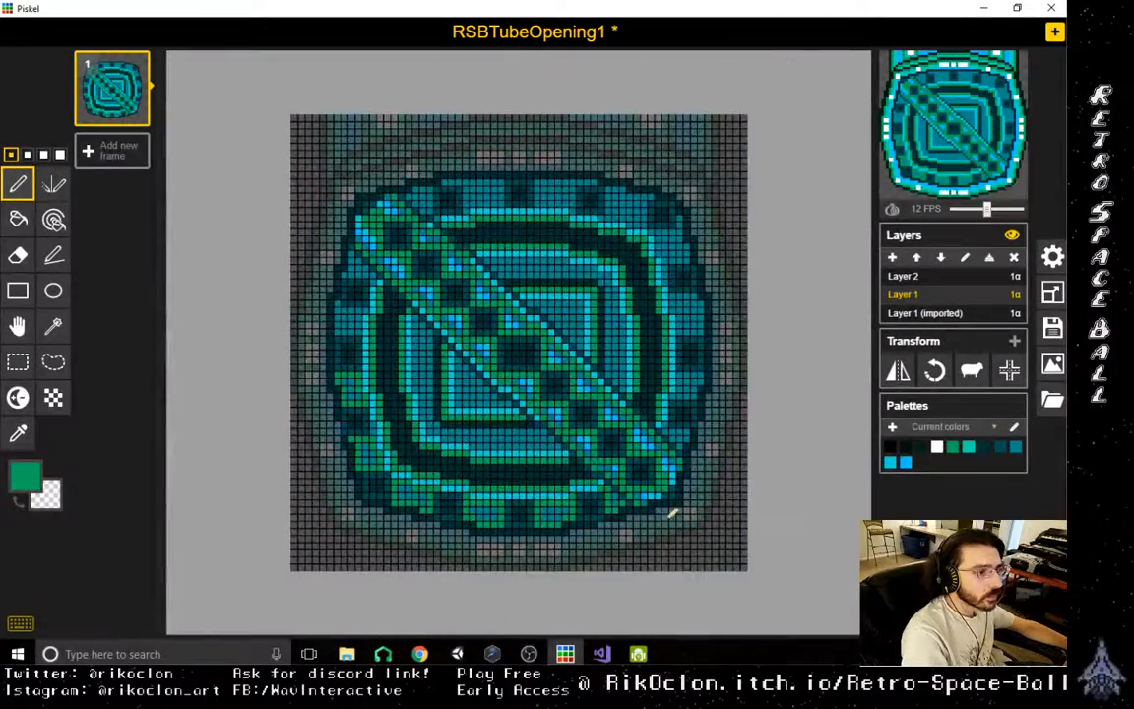
{"action": "scroll", "coordinate": [671, 514], "scroll_direction": "up", "scroll_amount": 2}
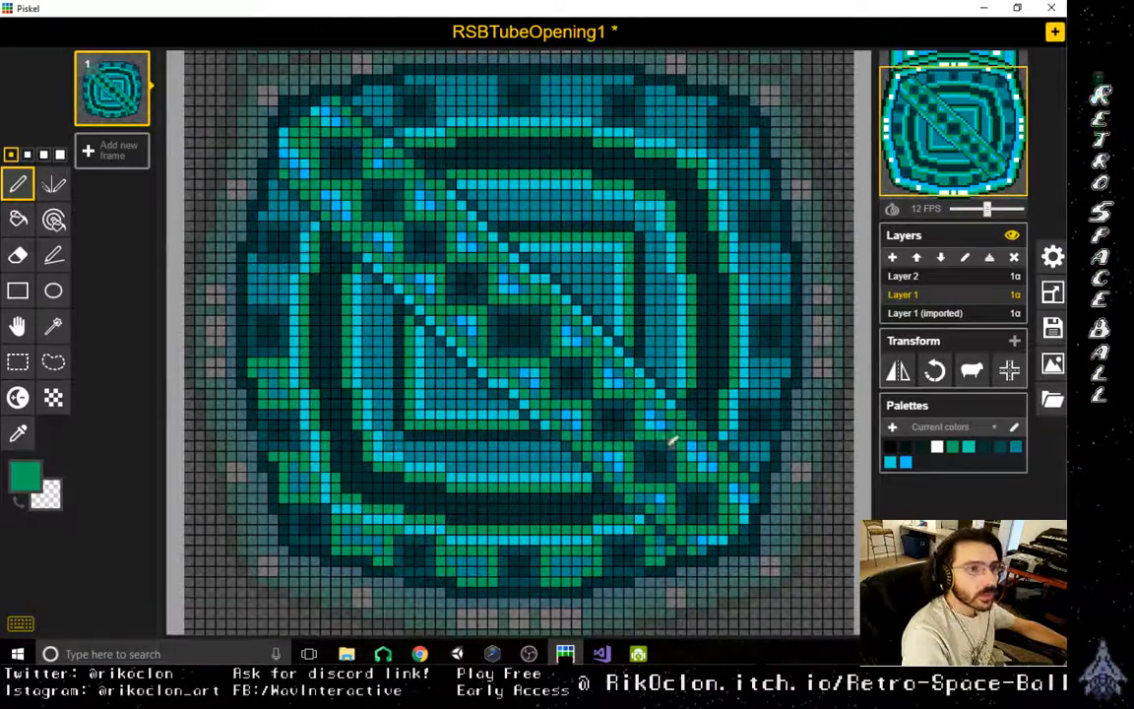
{"action": "scroll", "coordinate": [694, 512], "scroll_direction": "down", "scroll_amount": 2}
{"action": "scroll", "coordinate": [694, 512], "scroll_direction": "up", "scroll_amount": 4}
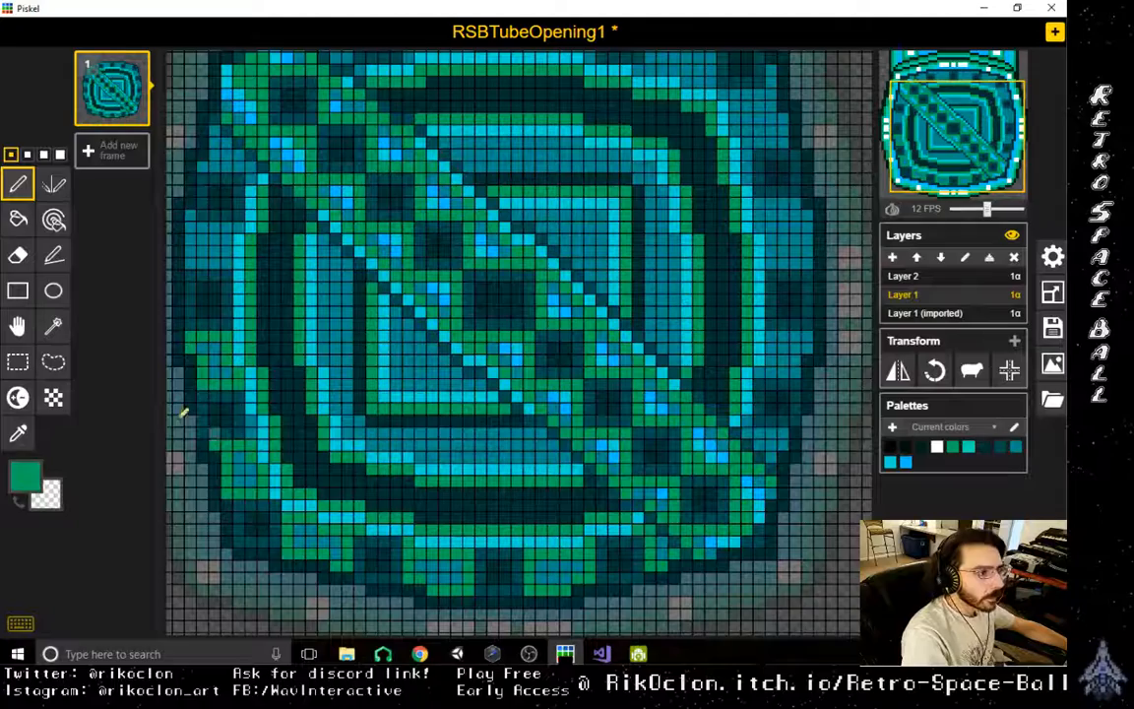
{"action": "left_click", "coordinate": [17, 435]}
{"action": "left_click", "coordinate": [234, 430]}
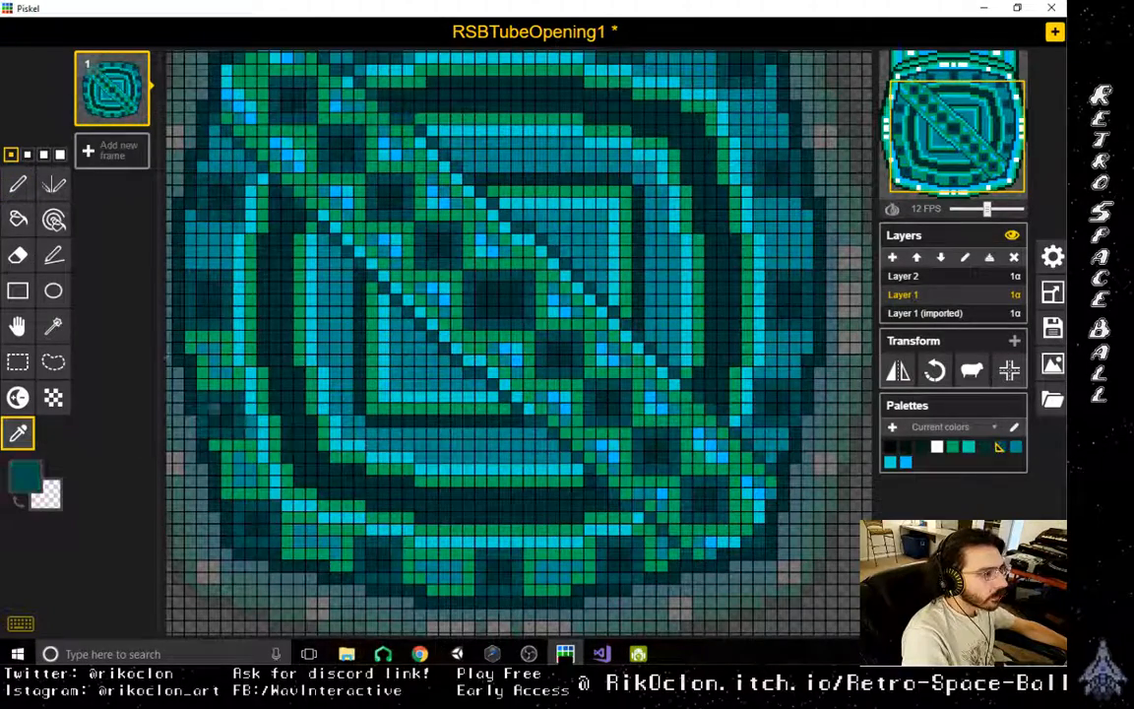
{"action": "left_click", "coordinate": [54, 256]}
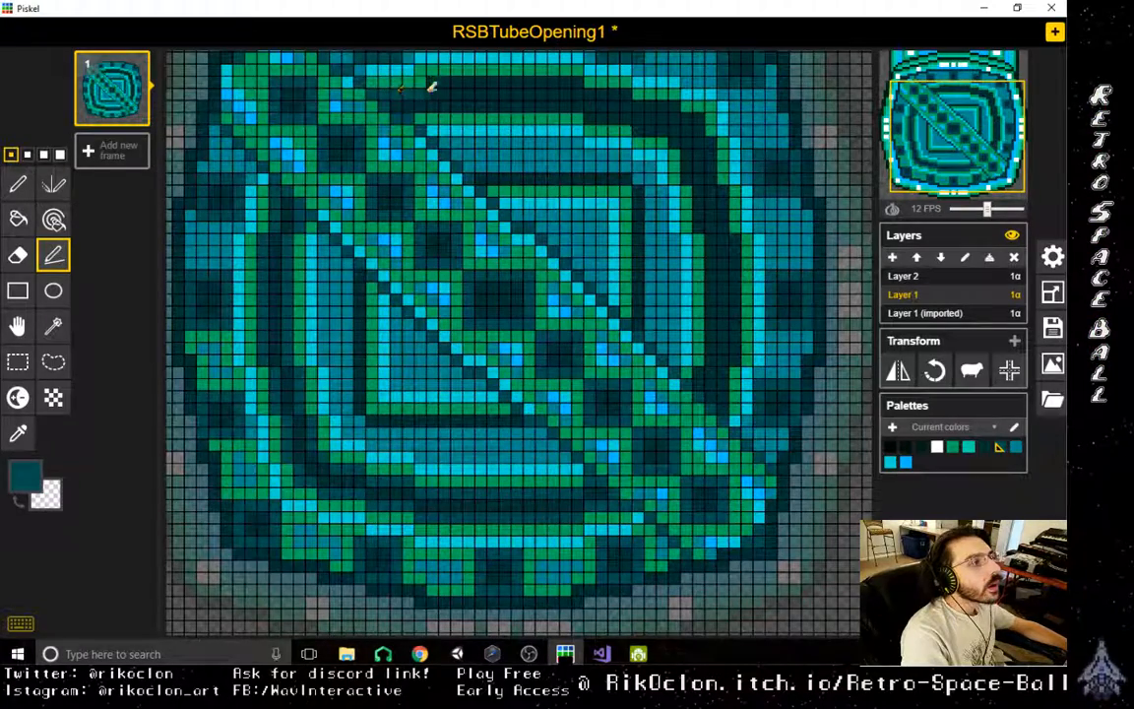
{"action": "mouse_move", "coordinate": [427, 87]}
{"action": "left_mouse_down"}
{"action": "mouse_move", "coordinate": [435, 79]}
{"action": "mouse_move", "coordinate": [627, 93]}
{"action": "mouse_move", "coordinate": [676, 104]}
{"action": "mouse_move", "coordinate": [716, 148]}
{"action": "left_mouse_up"}
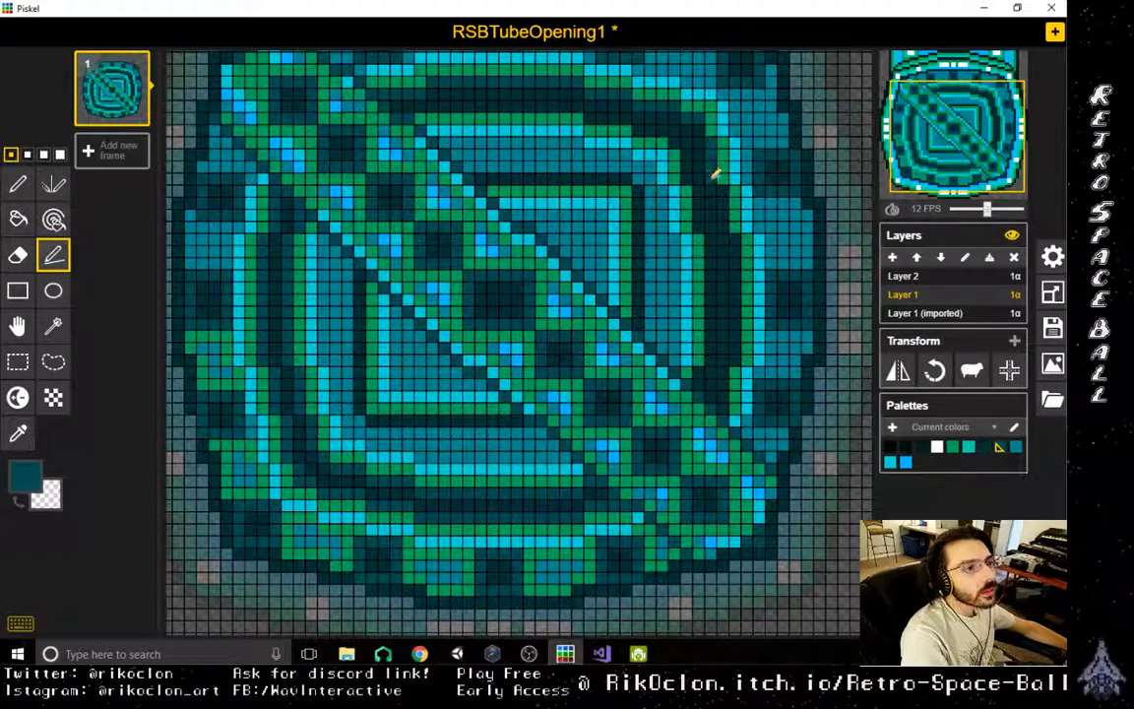
{"action": "mouse_move", "coordinate": [728, 192]}
{"action": "left_mouse_down"}
{"action": "mouse_move", "coordinate": [730, 396]}
{"action": "mouse_move", "coordinate": [706, 369]}
{"action": "mouse_move", "coordinate": [714, 235]}
{"action": "mouse_move", "coordinate": [670, 133]}
{"action": "left_mouse_up"}
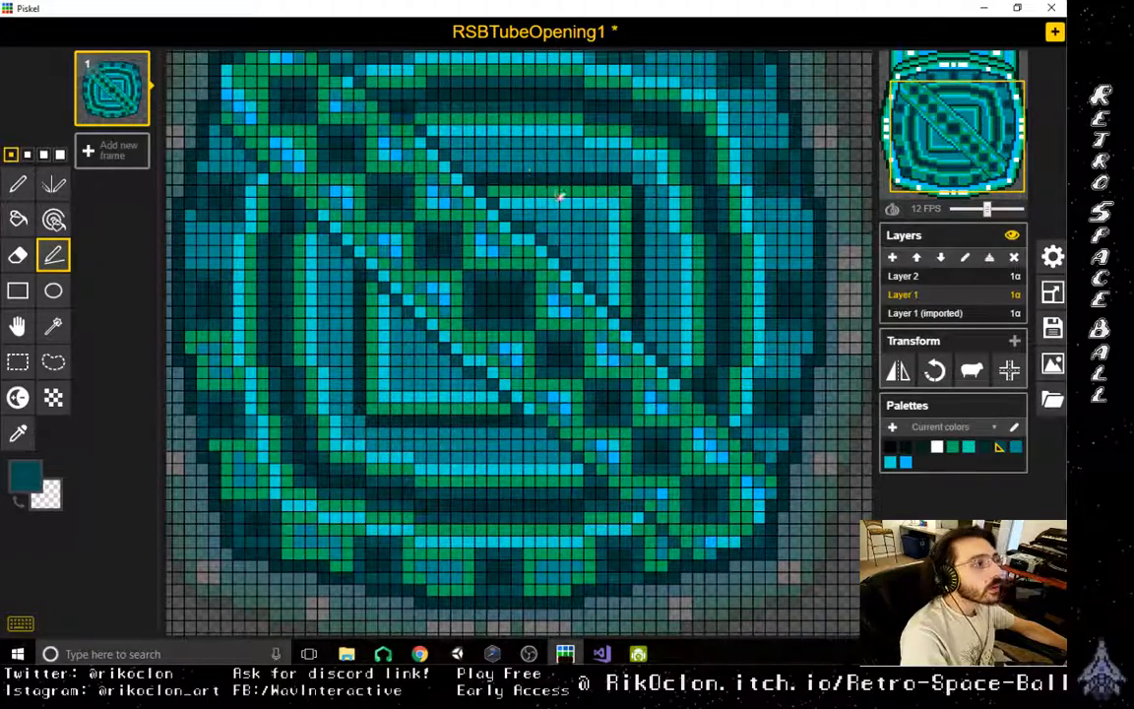
- Delete Layer 1 (imported) and Layer 2, keeping only Layer 1 with the cap artwork
{"action": "scroll", "coordinate": [610, 443], "scroll_direction": "down", "scroll_amount": 5}
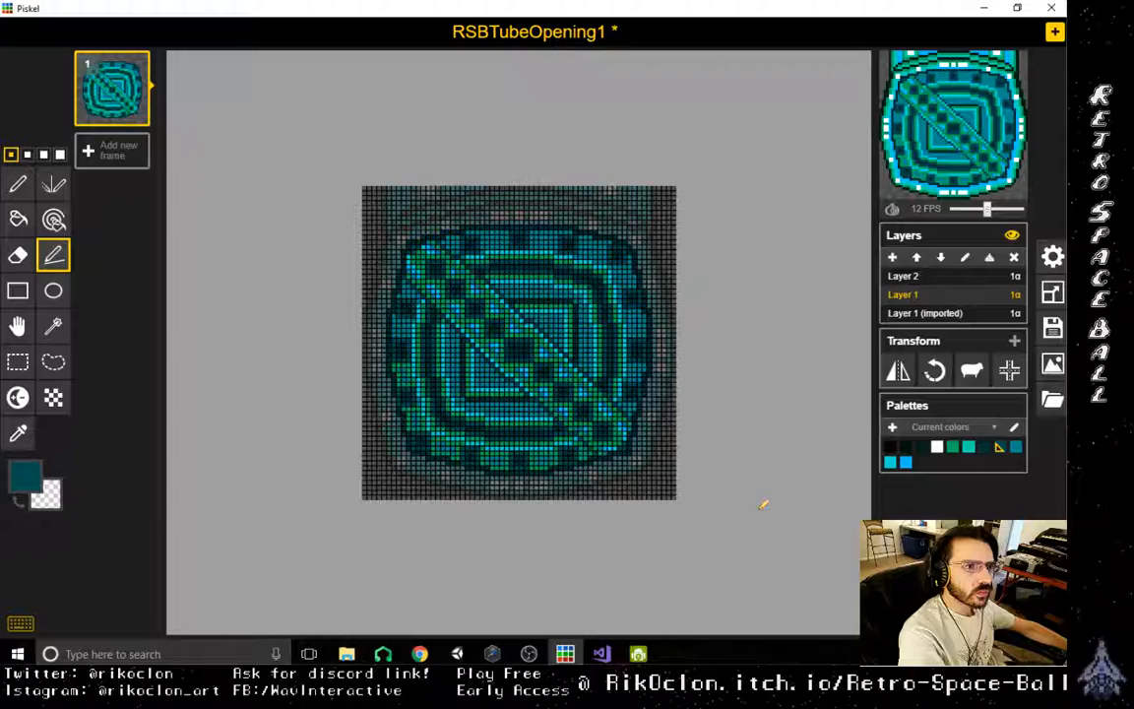
{"action": "scroll", "coordinate": [764, 504], "scroll_direction": "up", "scroll_amount": 2}
{"action": "left_click", "coordinate": [931, 313]}
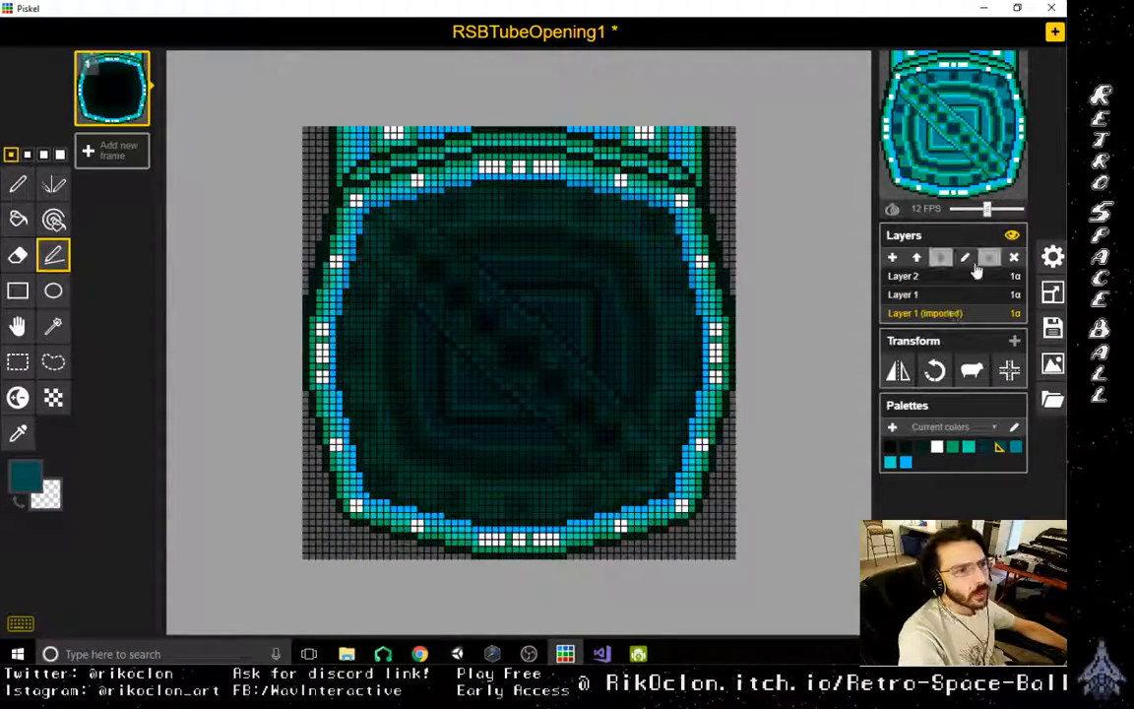
{"action": "left_click", "coordinate": [1014, 257]}
{"action": "left_click", "coordinate": [970, 278]}
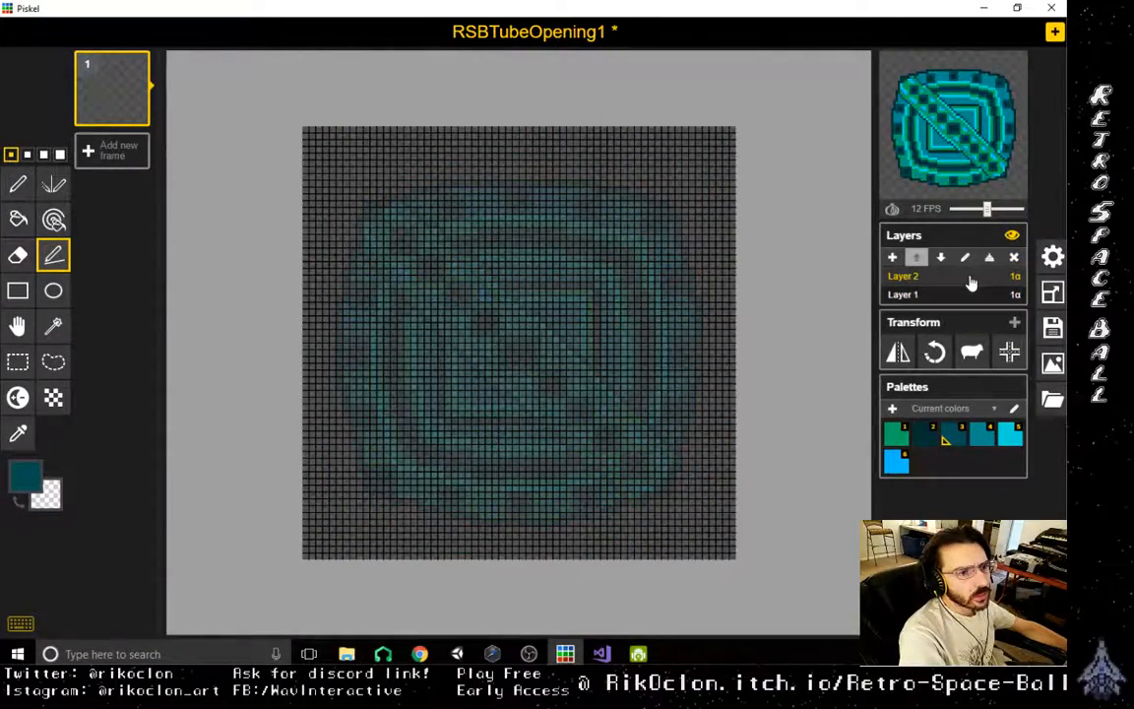
{"action": "left_click", "coordinate": [1015, 257]}
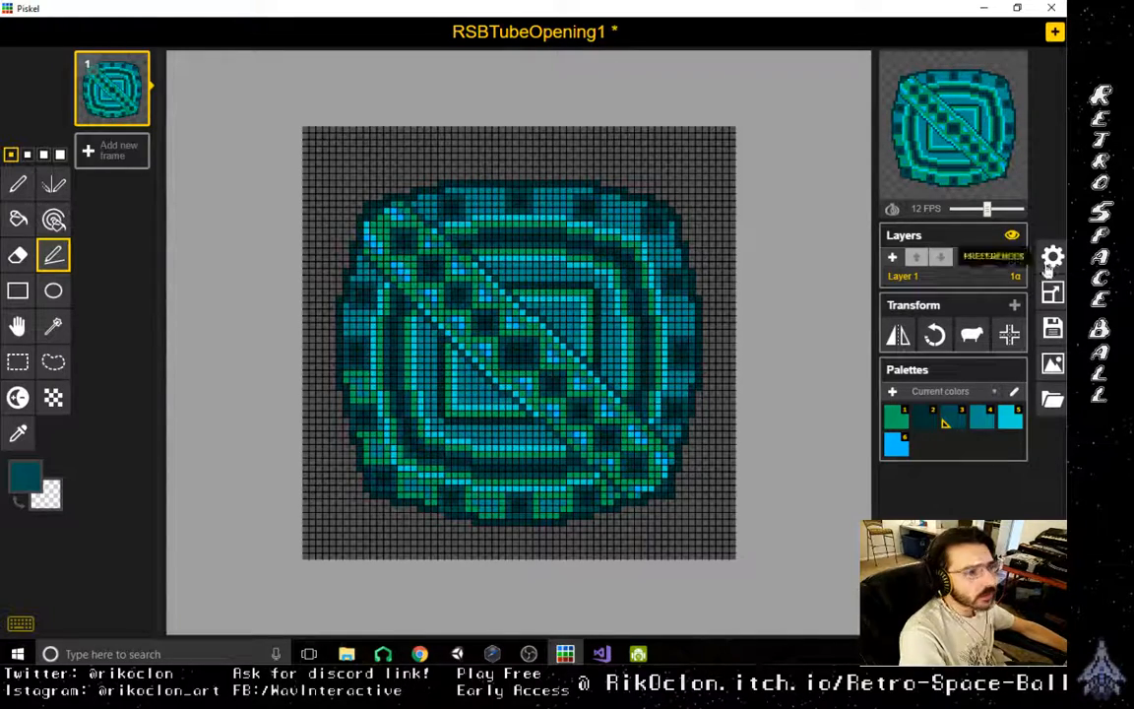
- Change the sprite's title to RSBTubeCap in the save settings
{"action": "left_click", "coordinate": [1053, 330]}
{"action": "left_click", "coordinate": [997, 185]}
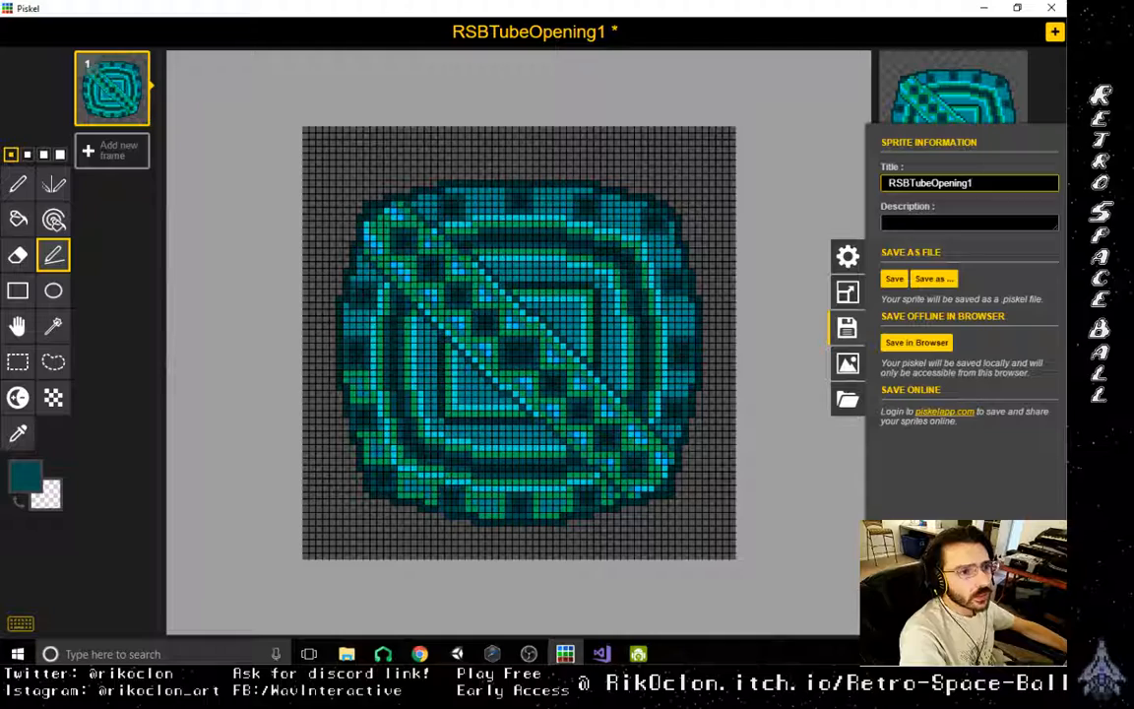
{"action": "key", "text": "BackSpace"}
{"action": "key", "text": "BackSpace"}
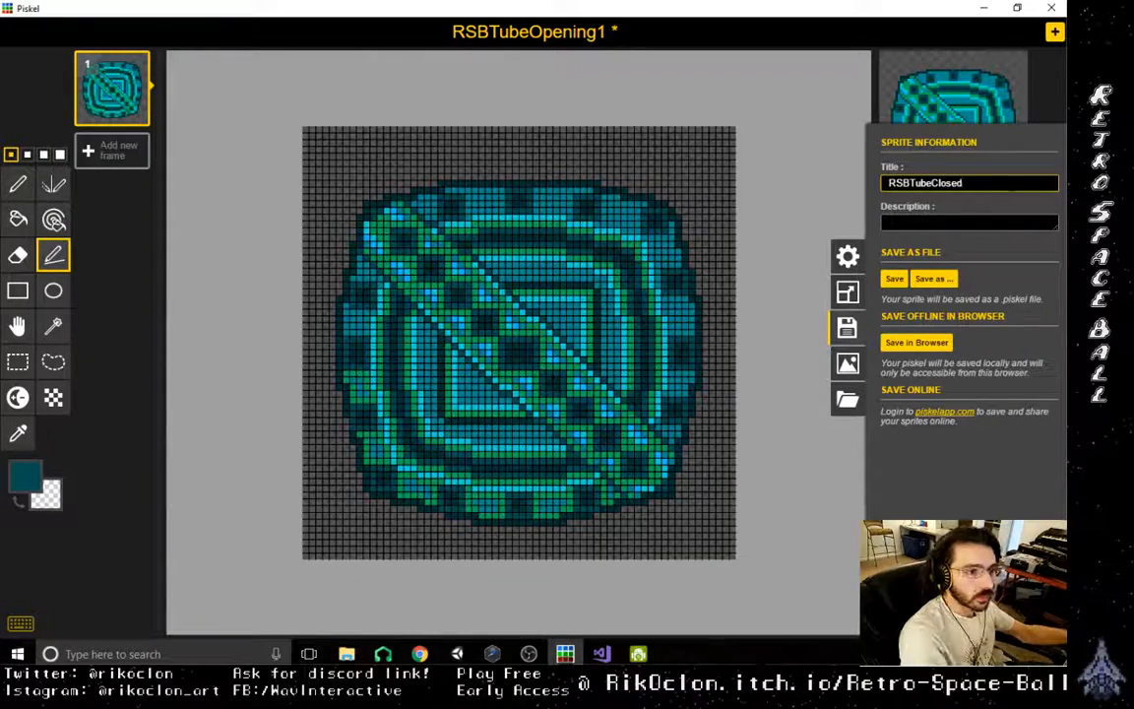
{"action": "key", "text": "BackSpace"}
{"action": "key", "text": "BackSpace"}
{"action": "key", "text": "BackSpace"}
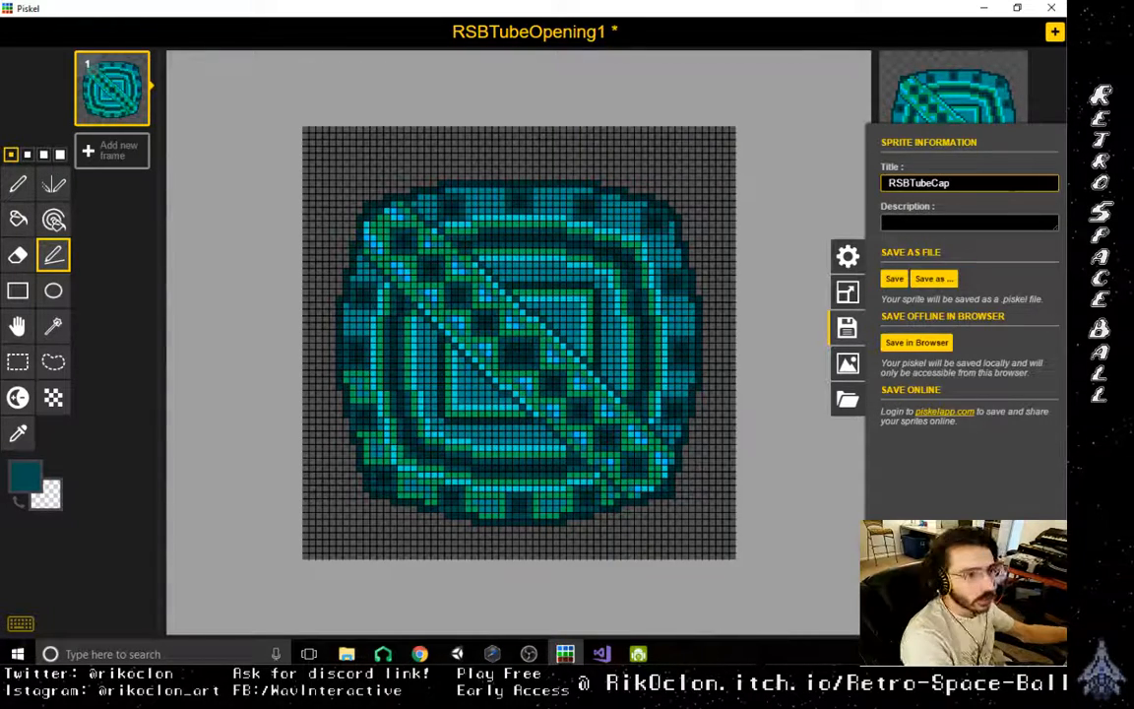
- Save the sprite as a new file, RSBTubeCap.piskel, in the RSB folder inside images > piskel native
{"action": "left_click", "coordinate": [942, 281]}
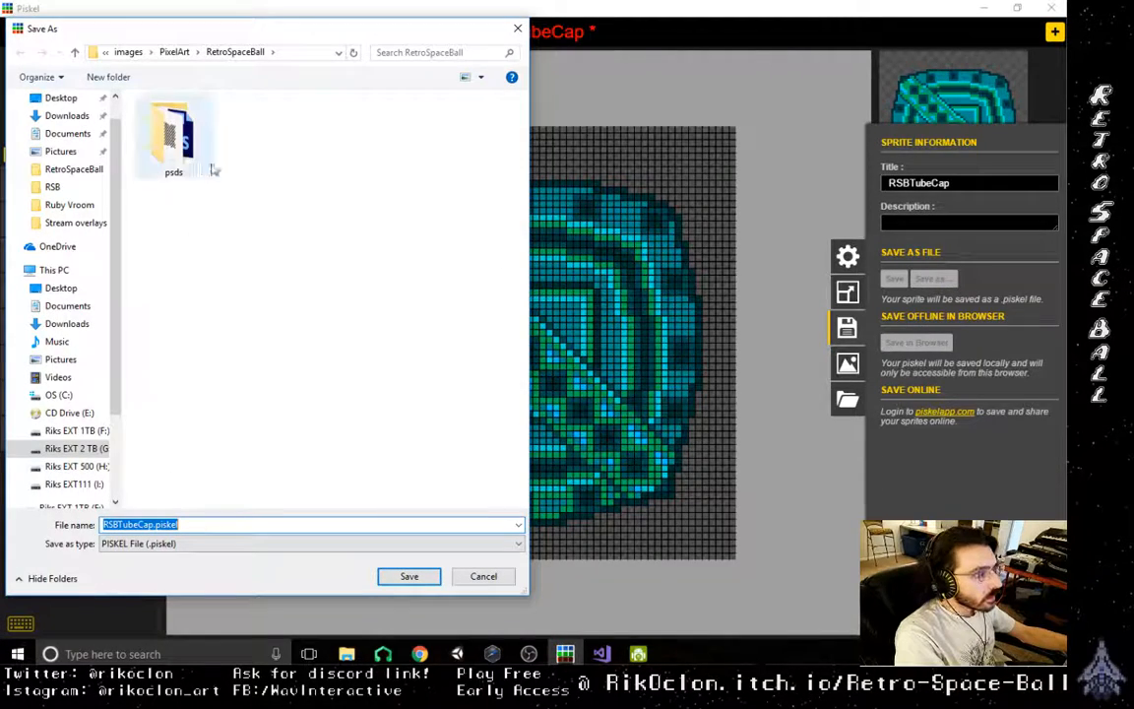
{"action": "left_click", "coordinate": [136, 55]}
{"action": "scroll", "coordinate": [190, 448], "scroll_direction": "down", "scroll_amount": 4}
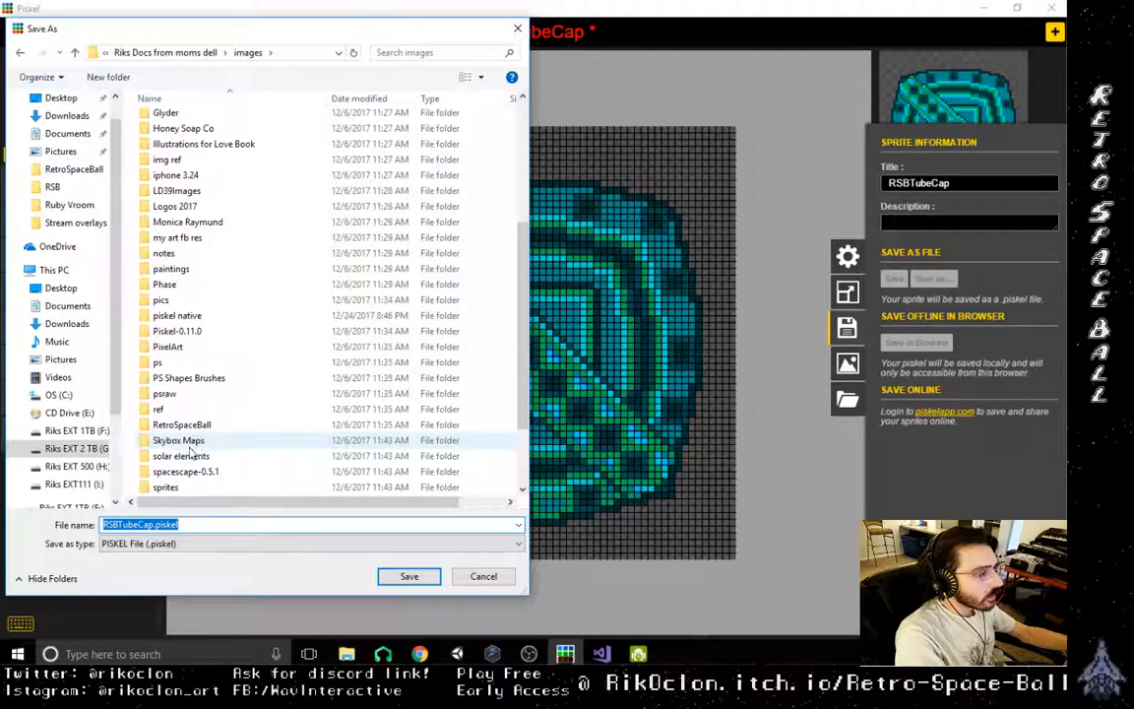
{"action": "left_click", "coordinate": [193, 333]}
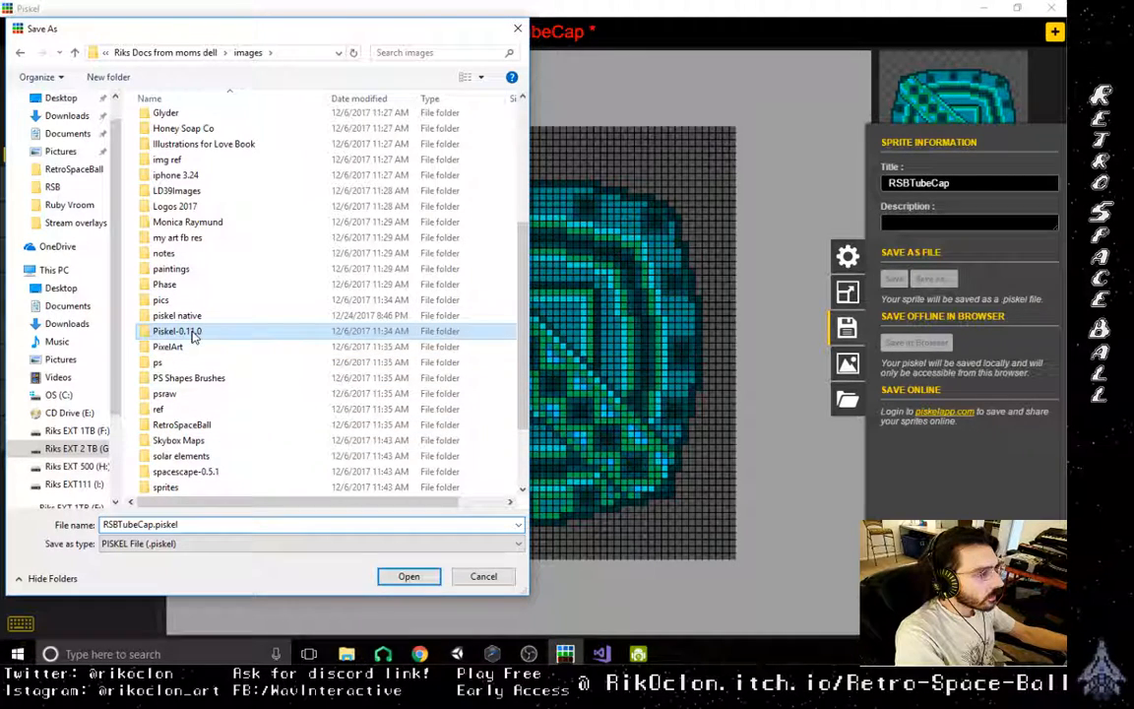
{"action": "left_click", "coordinate": [75, 51]}
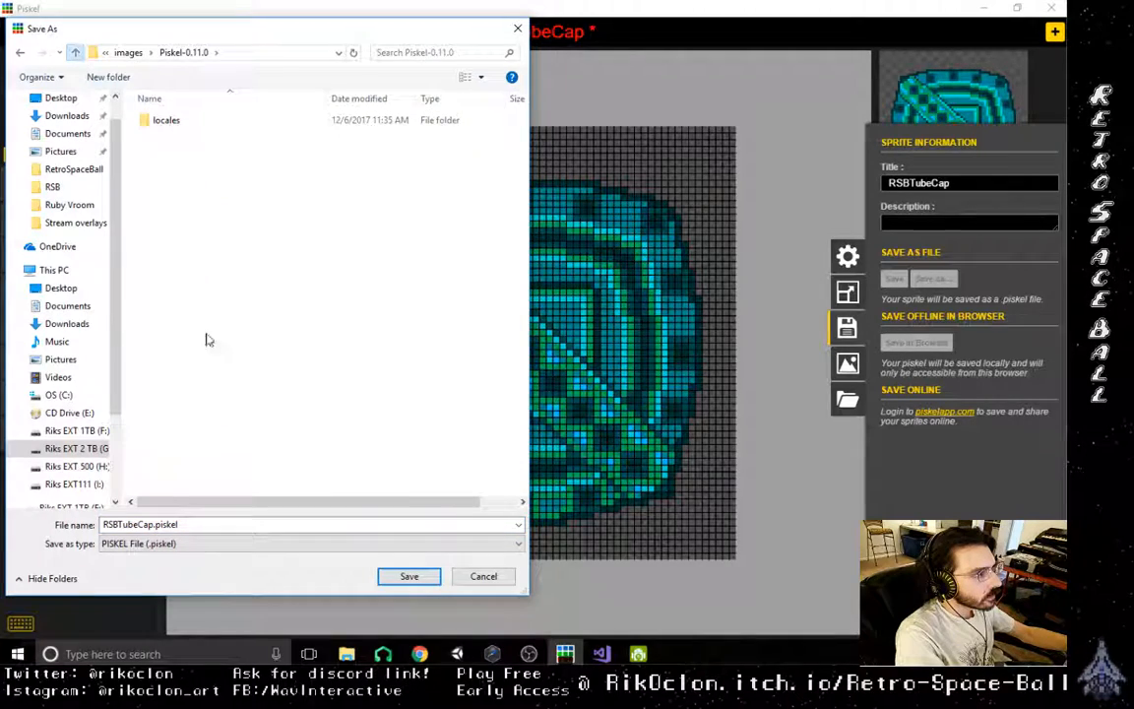
{"action": "scroll", "coordinate": [192, 355], "scroll_direction": "down", "scroll_amount": 7}
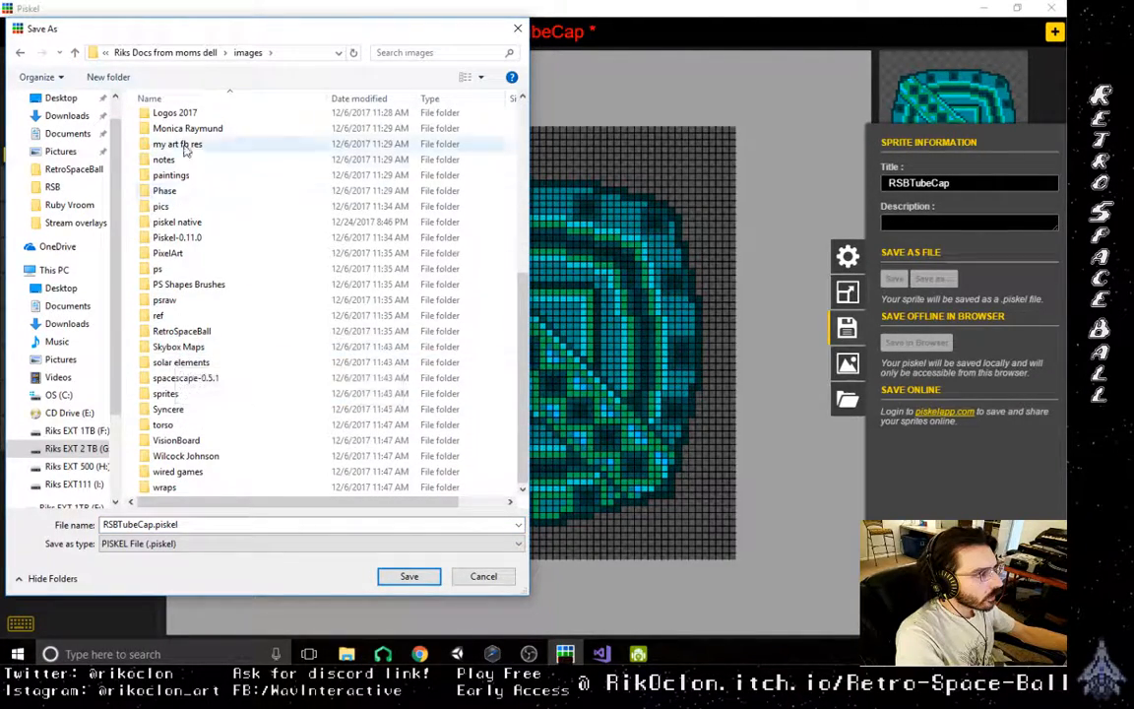
{"action": "left_click", "coordinate": [198, 224]}
{"action": "double_click", "coordinate": [198, 224]}
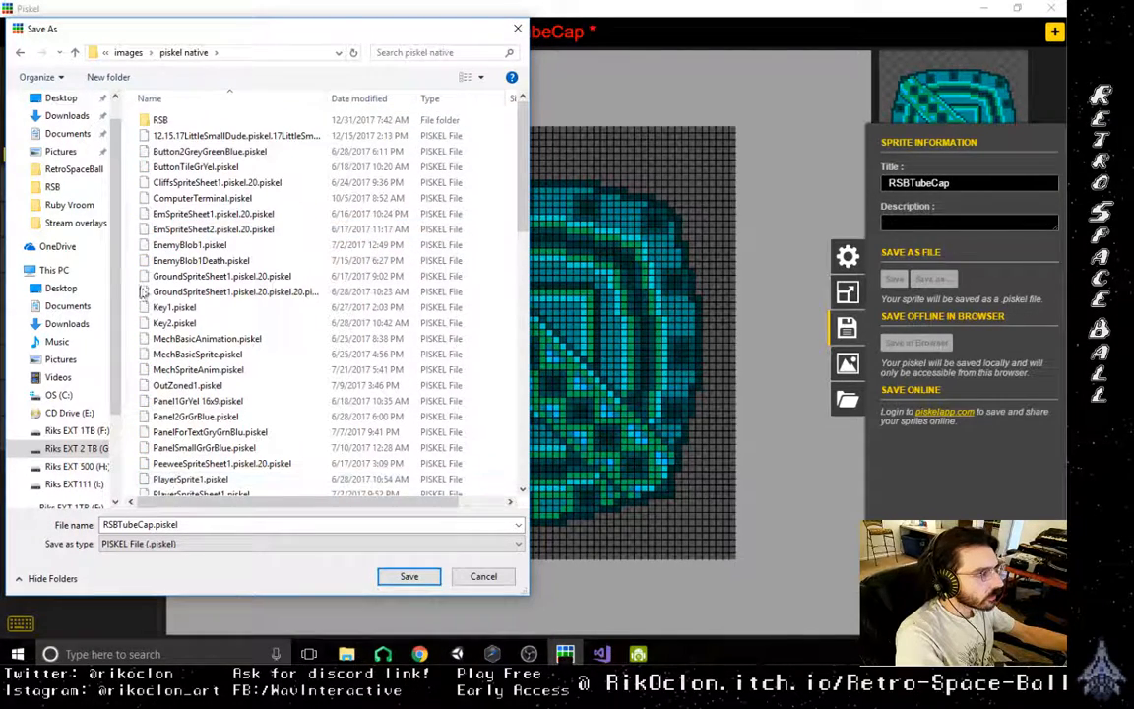
{"action": "double_click", "coordinate": [159, 119]}
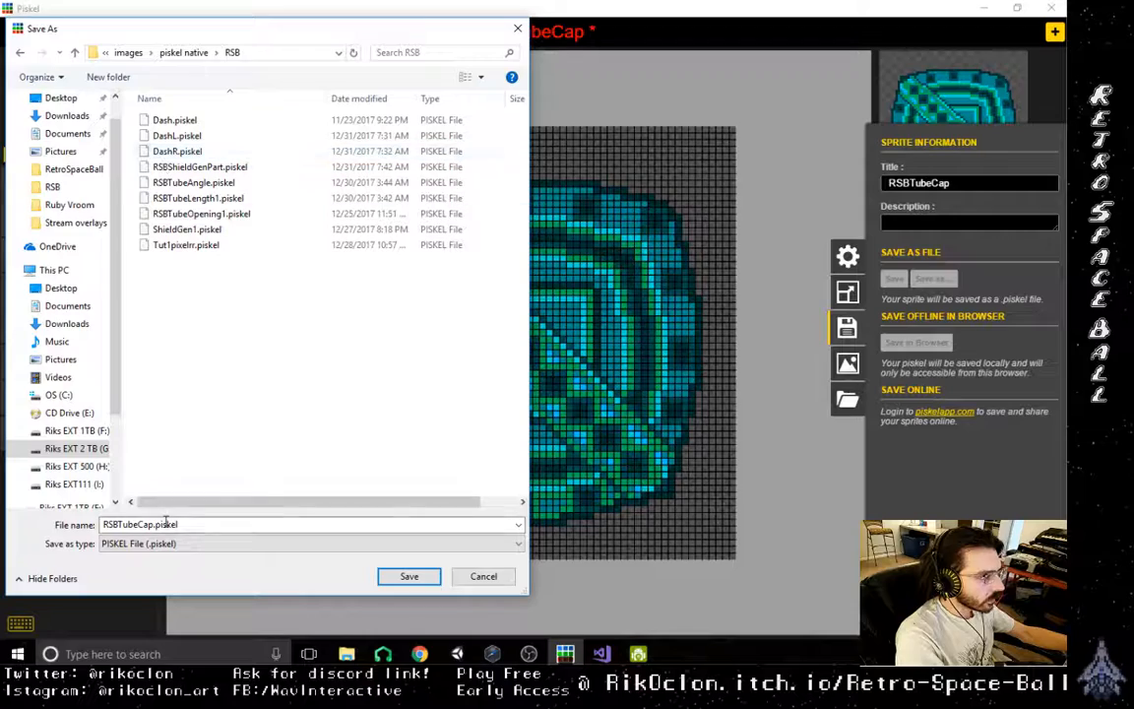
{"action": "left_click", "coordinate": [402, 574]}
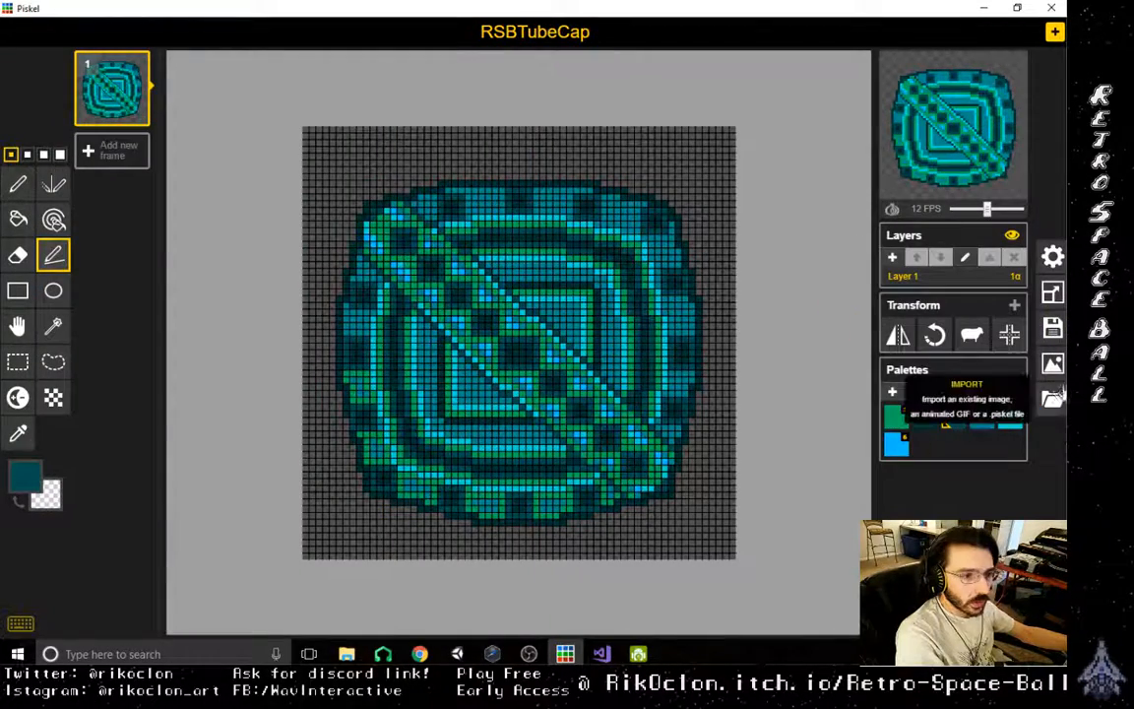
- Export the RSBTubeCap sprite as a 64 x 64 PNG at 1.0x scale
{"action": "left_click", "coordinate": [1053, 366]}
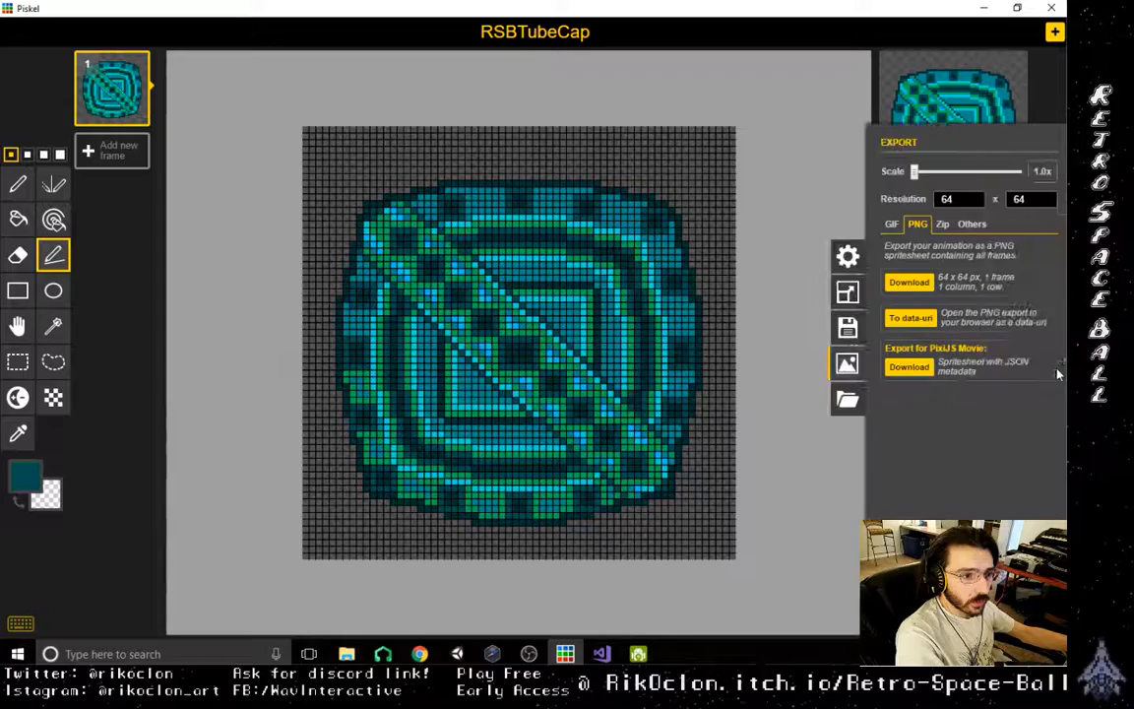
{"action": "left_click", "coordinate": [910, 284]}
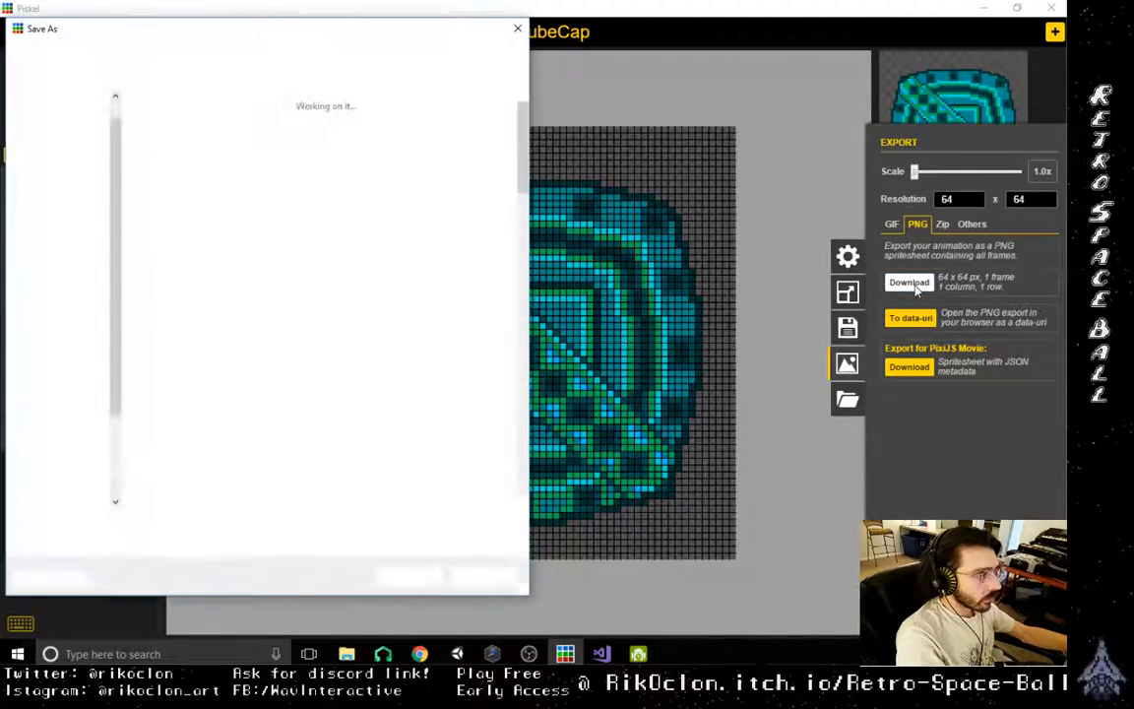
{"action": "left_click", "coordinate": [409, 576]}
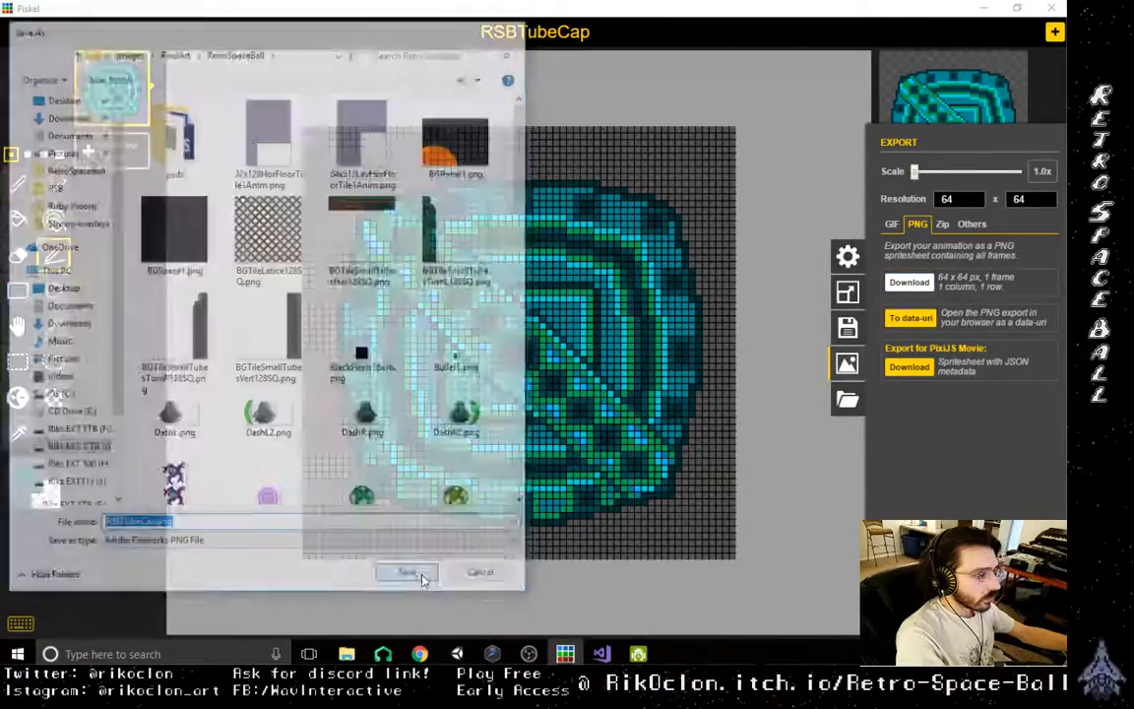
- Switch to Unity and select the tube opening beside the yellow ball in the Scene7Tut1 scene
{"action": "left_click", "coordinate": [987, 10]}
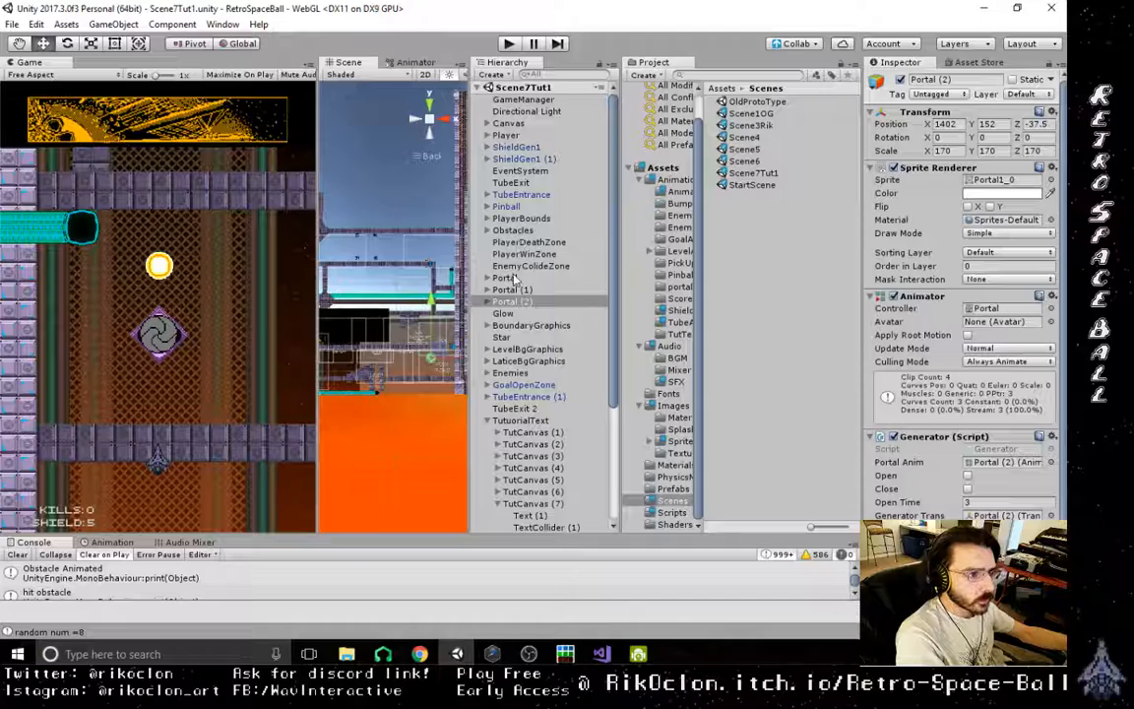
{"action": "left_click", "coordinate": [753, 172]}
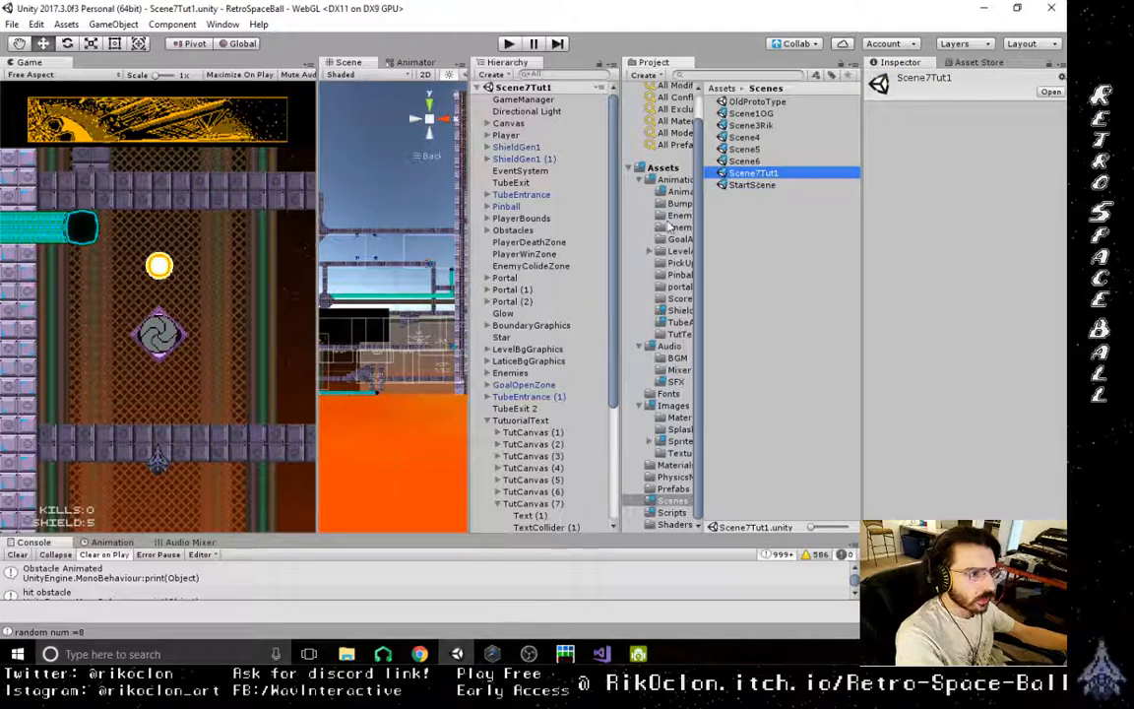
{"action": "middle_click_drag", "start_coordinate": [381, 375], "coordinate": [488, 387]}
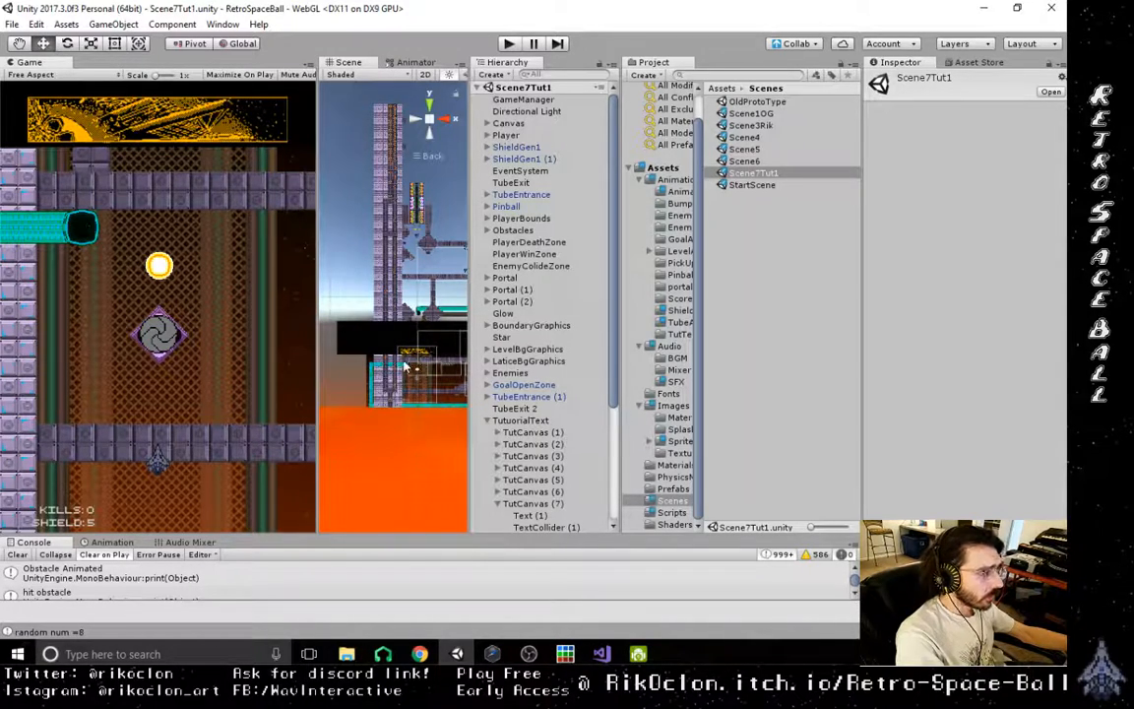
{"action": "scroll", "coordinate": [405, 367], "scroll_direction": "up", "scroll_amount": 6}
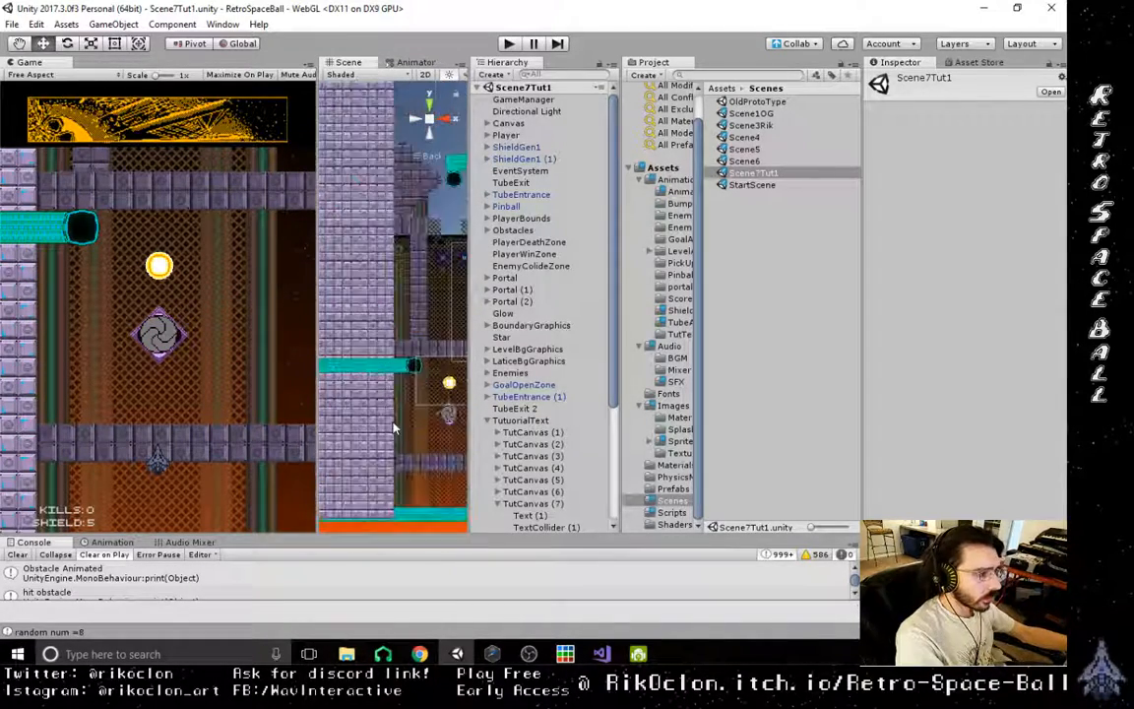
{"action": "scroll", "coordinate": [394, 428], "scroll_direction": "up", "scroll_amount": 3}
{"action": "middle_click_drag", "start_coordinate": [394, 429], "coordinate": [357, 369]}
{"action": "scroll", "coordinate": [356, 370], "scroll_direction": "down", "scroll_amount": 2}
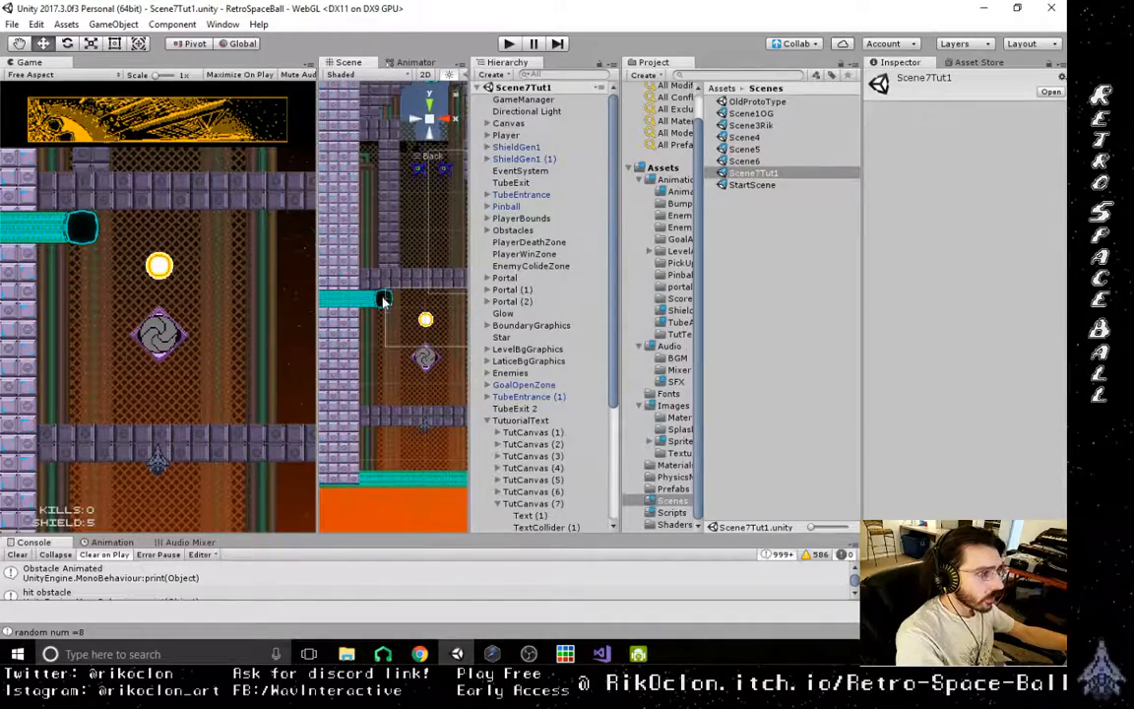
{"action": "left_click", "coordinate": [384, 300]}
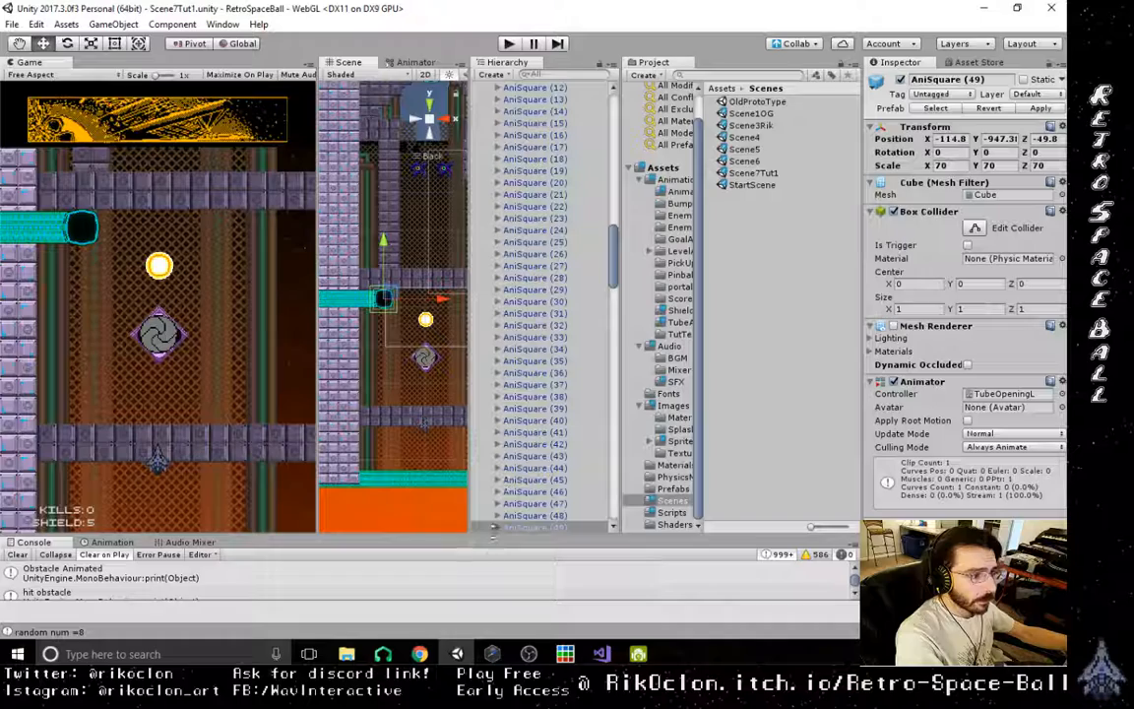
- Duplicate the RetroSpaceBallLevTile2 tube opening sprite inside the AniSquare (49) object
{"action": "left_click", "coordinate": [500, 528]}
{"action": "scroll", "coordinate": [523, 454], "scroll_direction": "down", "scroll_amount": 4}
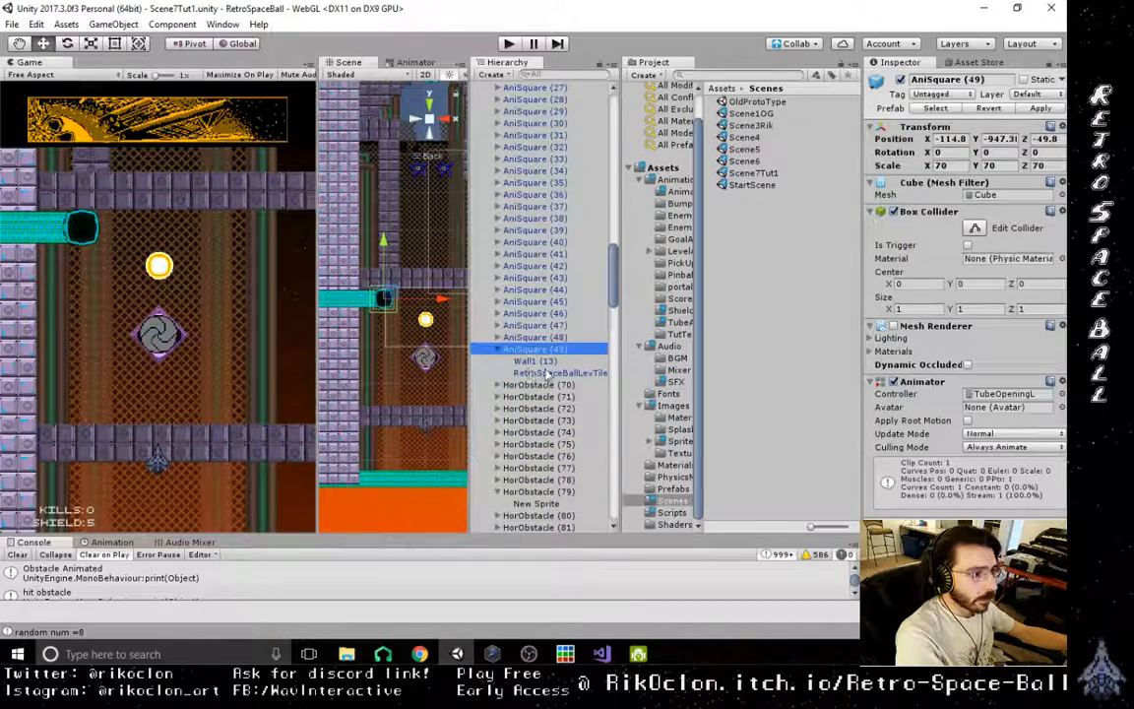
{"action": "left_click", "coordinate": [547, 373]}
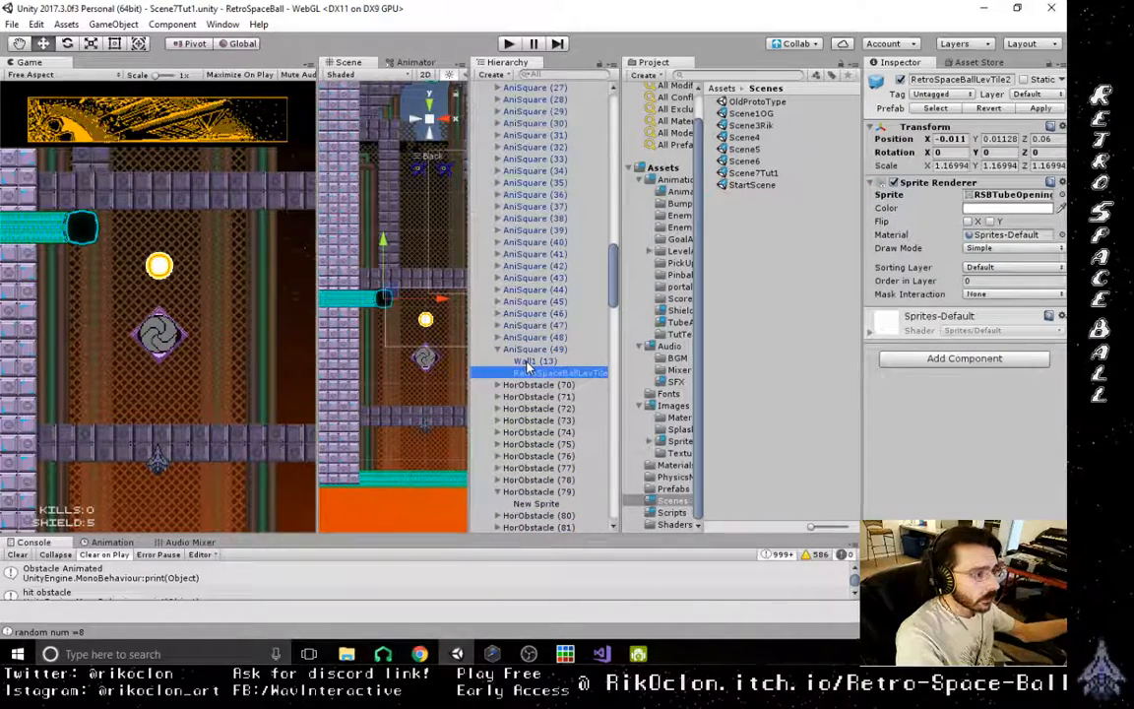
{"action": "key", "text": "ctrl+d"}
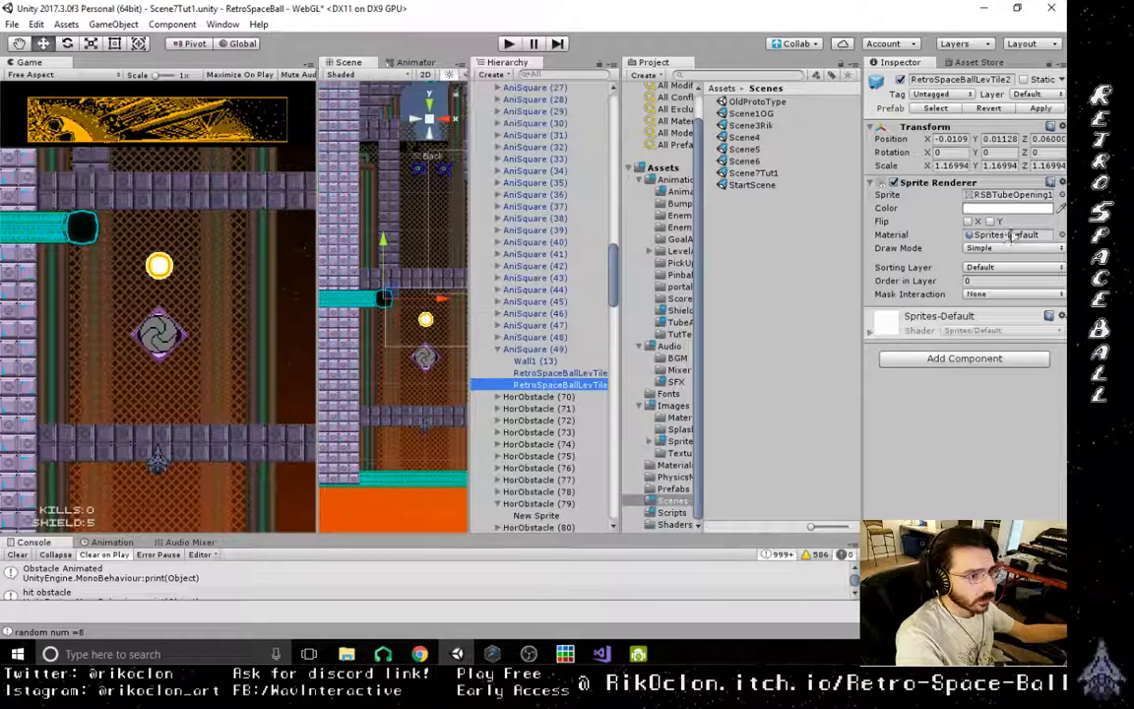
{"action": "left_click", "coordinate": [1060, 195]}
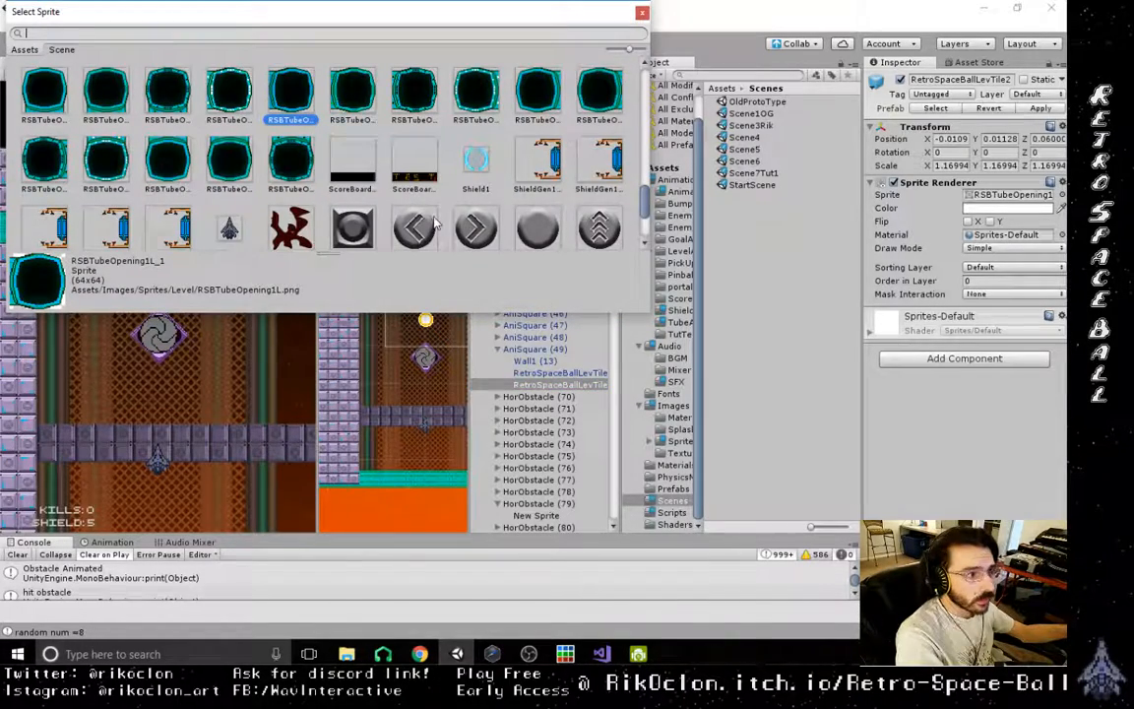
{"action": "scroll", "coordinate": [414, 174], "scroll_direction": "down", "scroll_amount": 1}
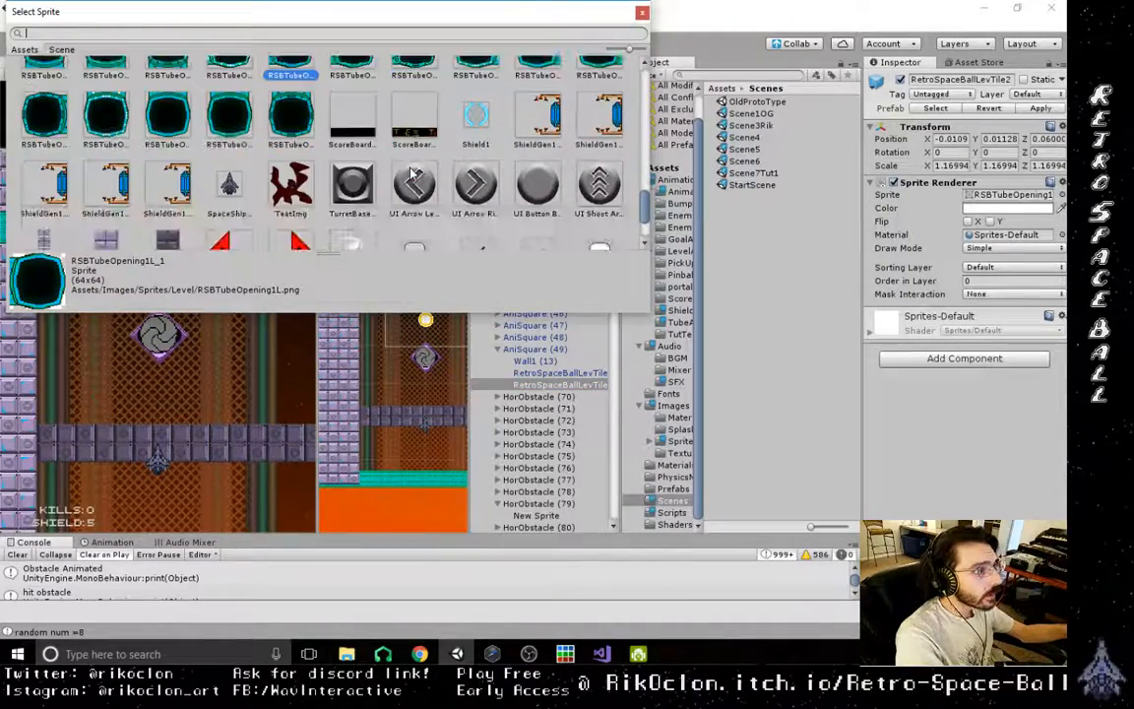
{"action": "scroll", "coordinate": [414, 174], "scroll_direction": "down", "scroll_amount": 4}
{"action": "scroll", "coordinate": [413, 174], "scroll_direction": "up", "scroll_amount": 8}
{"action": "scroll", "coordinate": [411, 172], "scroll_direction": "down", "scroll_amount": 3}
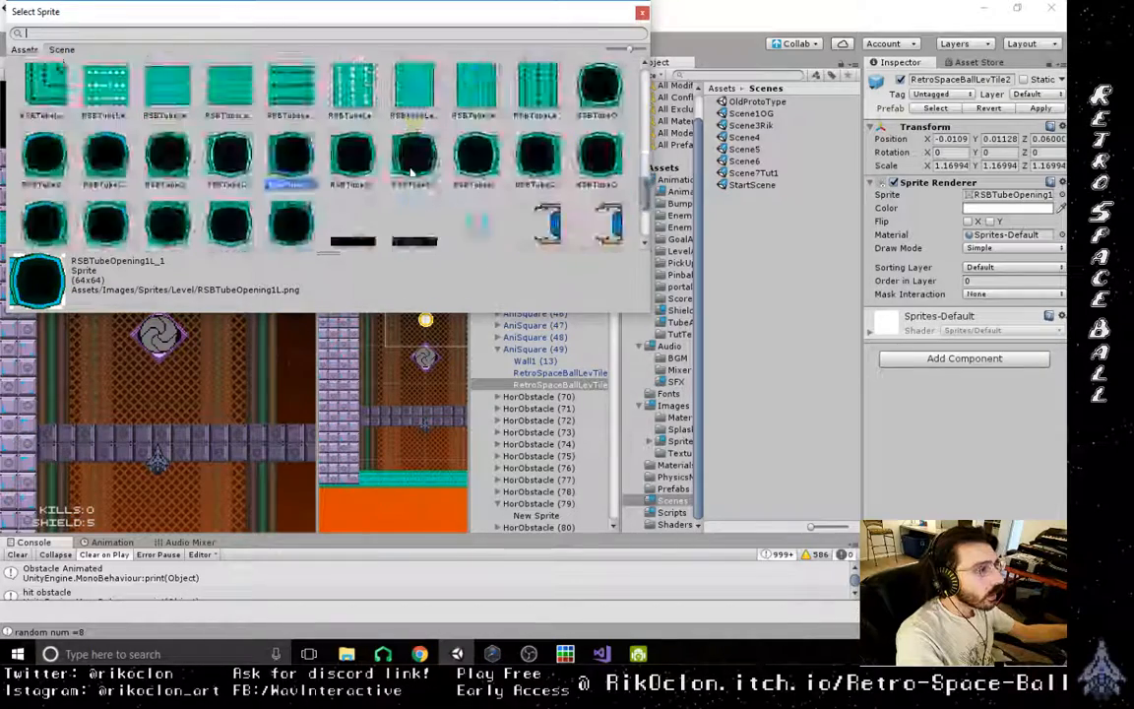
{"action": "scroll", "coordinate": [412, 172], "scroll_direction": "down", "scroll_amount": 10}
{"action": "left_click", "coordinate": [642, 13]}
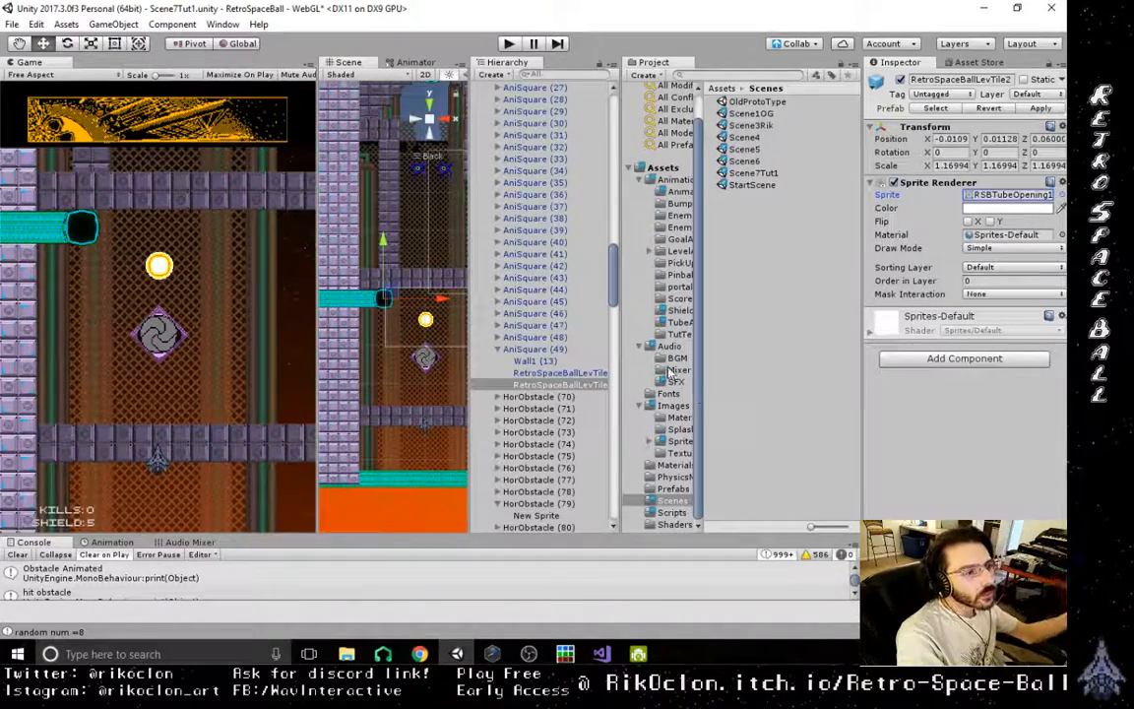
- Import RSBTubeCap.png from the RetroSpaceBall export folder into the project's Images > Sprites > Level folder
{"action": "left_click", "coordinate": [679, 443]}
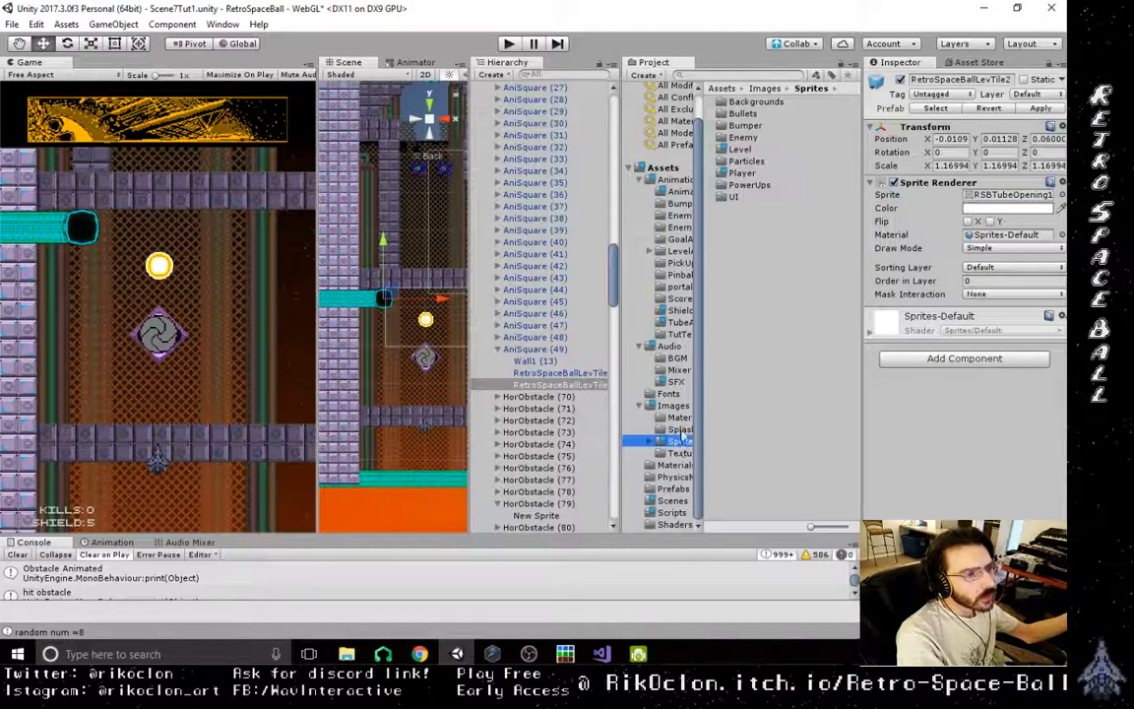
{"action": "double_click", "coordinate": [743, 150]}
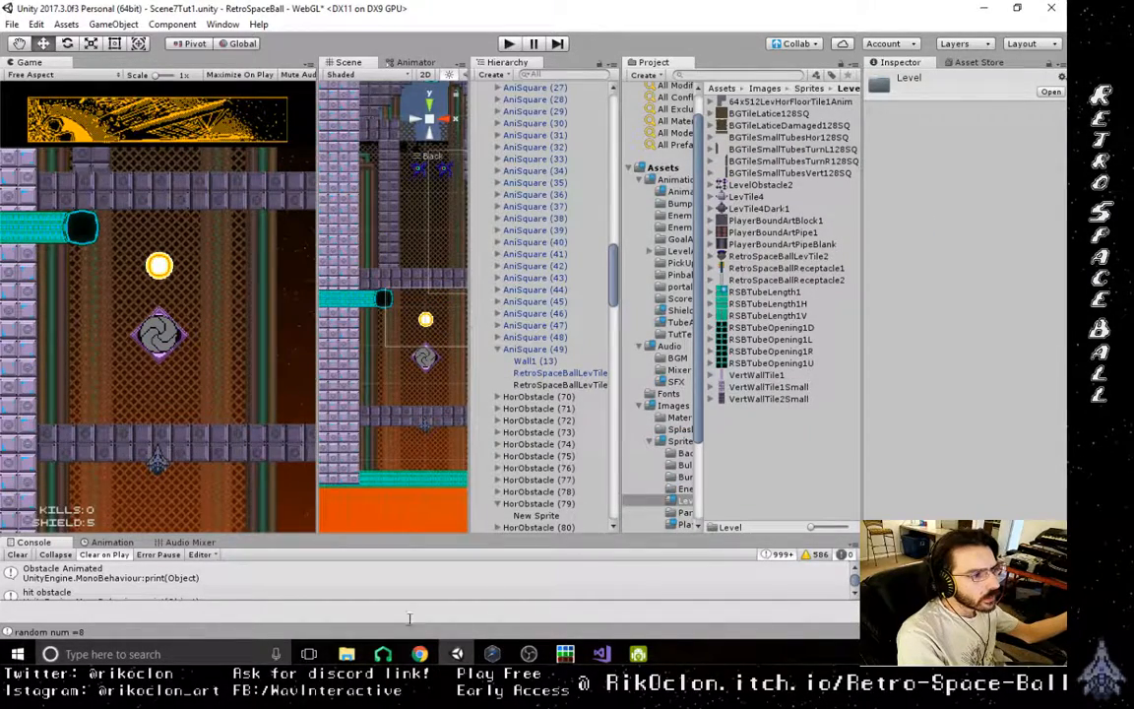
{"action": "mouse_move", "coordinate": [347, 654]}
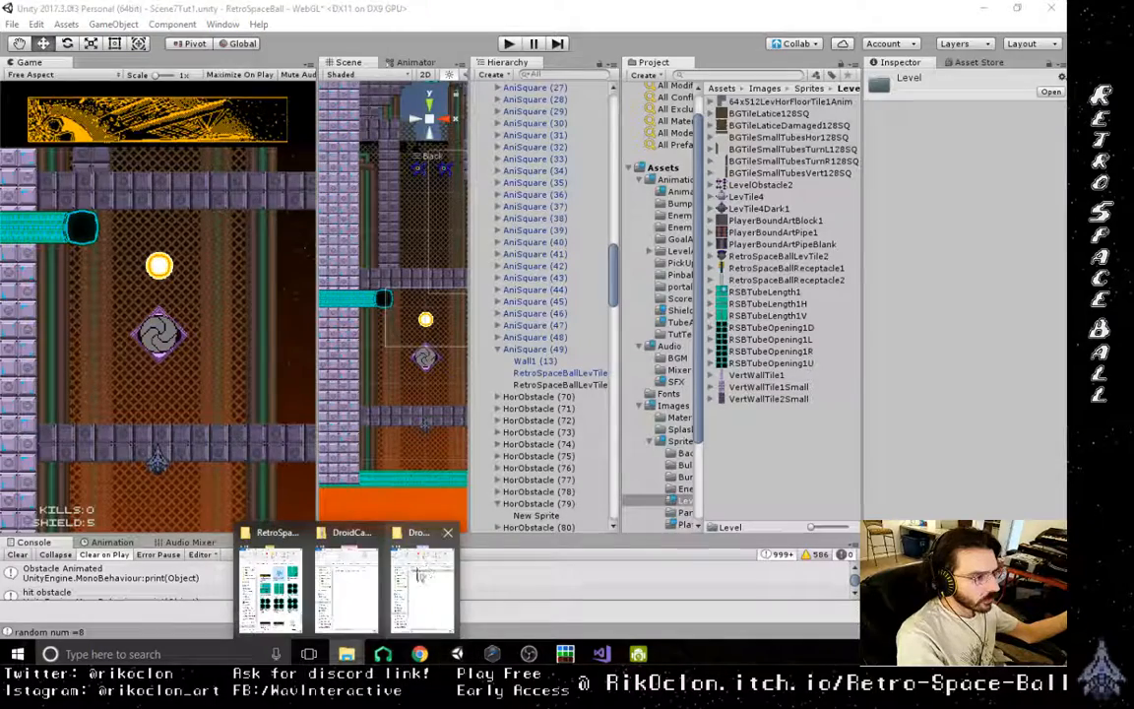
{"action": "left_click", "coordinate": [271, 589]}
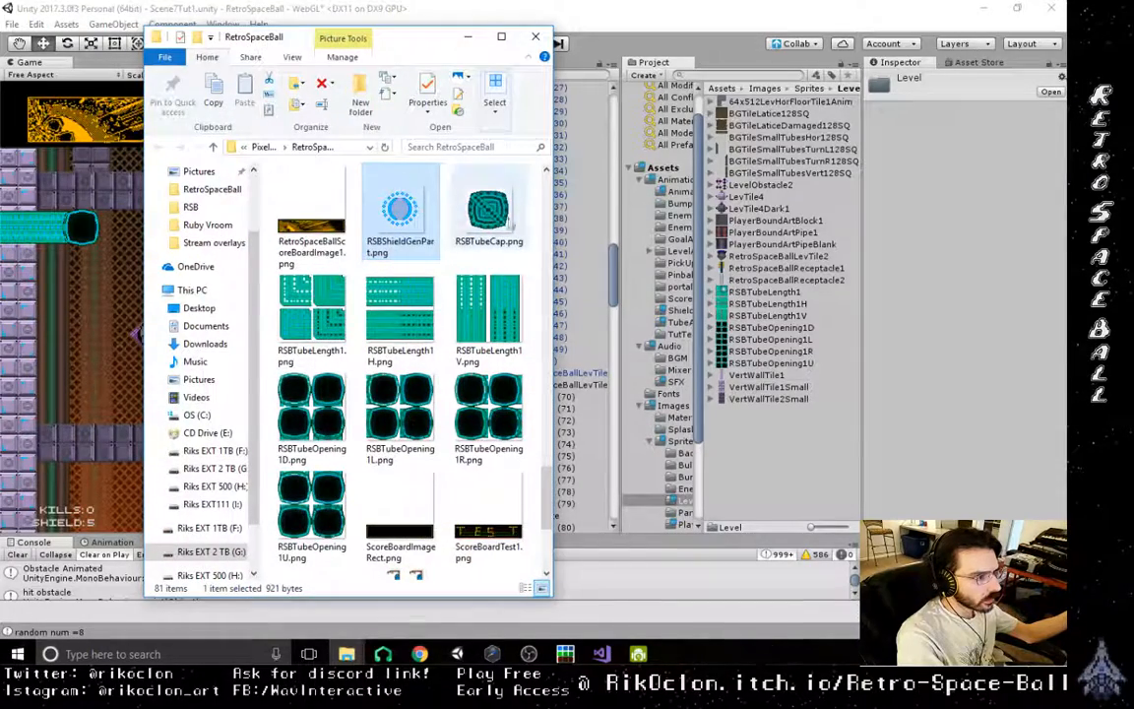
{"action": "left_click_drag", "start_coordinate": [489, 210], "coordinate": [780, 459]}
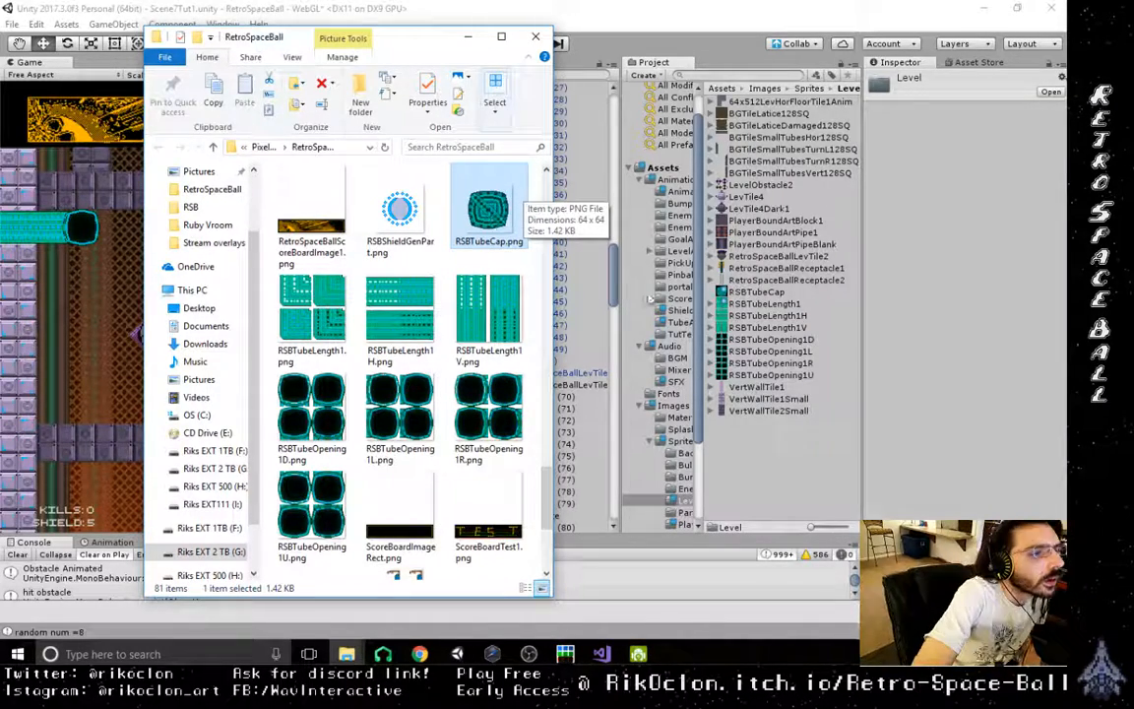
- Set the RSBTubeCap image's texture type to Sprite (2D and UI) and its mesh type to Full Rect
{"action": "left_click", "coordinate": [756, 292]}
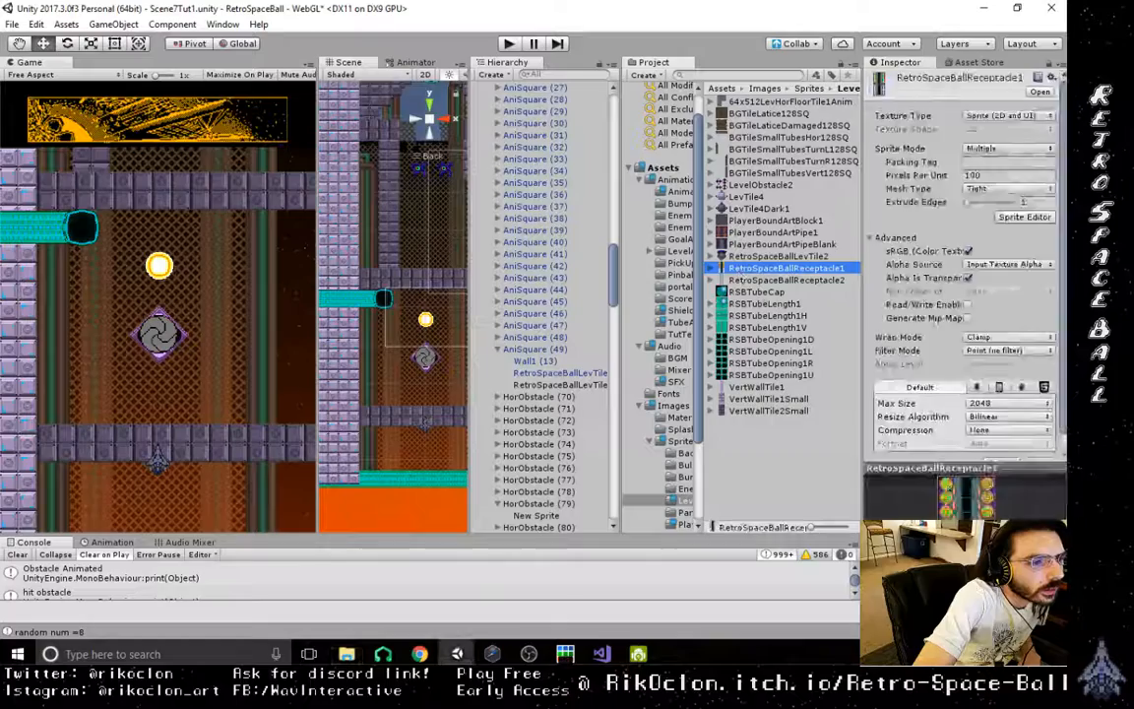
{"action": "left_click", "coordinate": [1022, 116]}
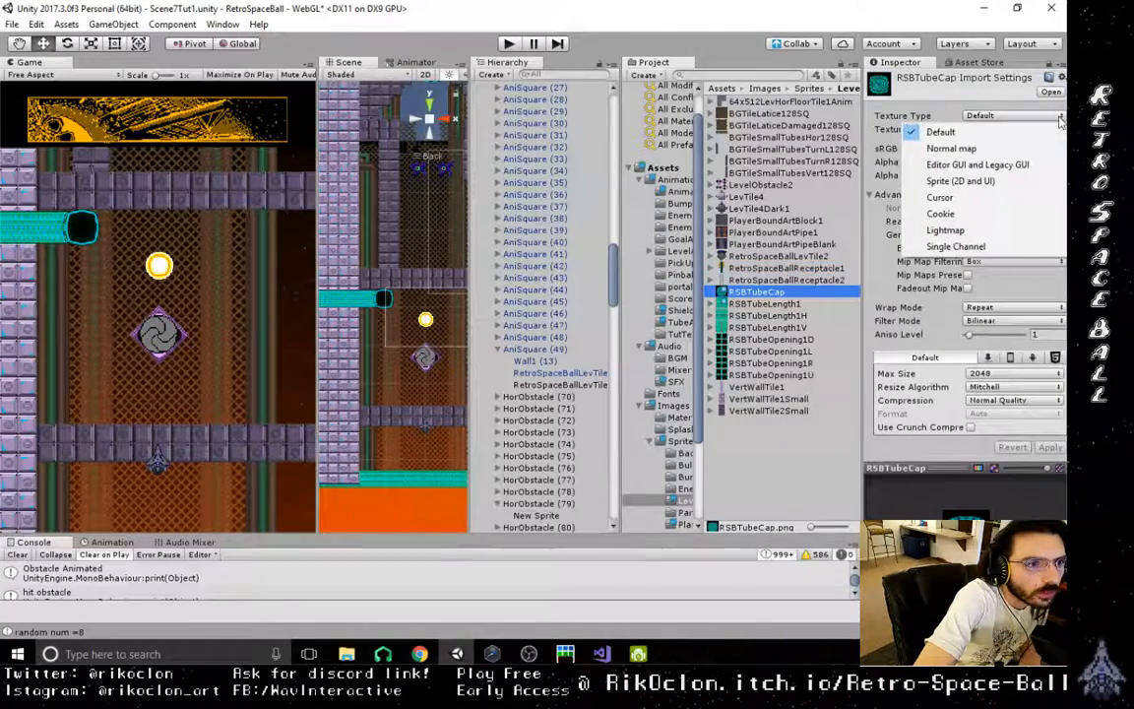
{"action": "left_click", "coordinate": [1035, 184]}
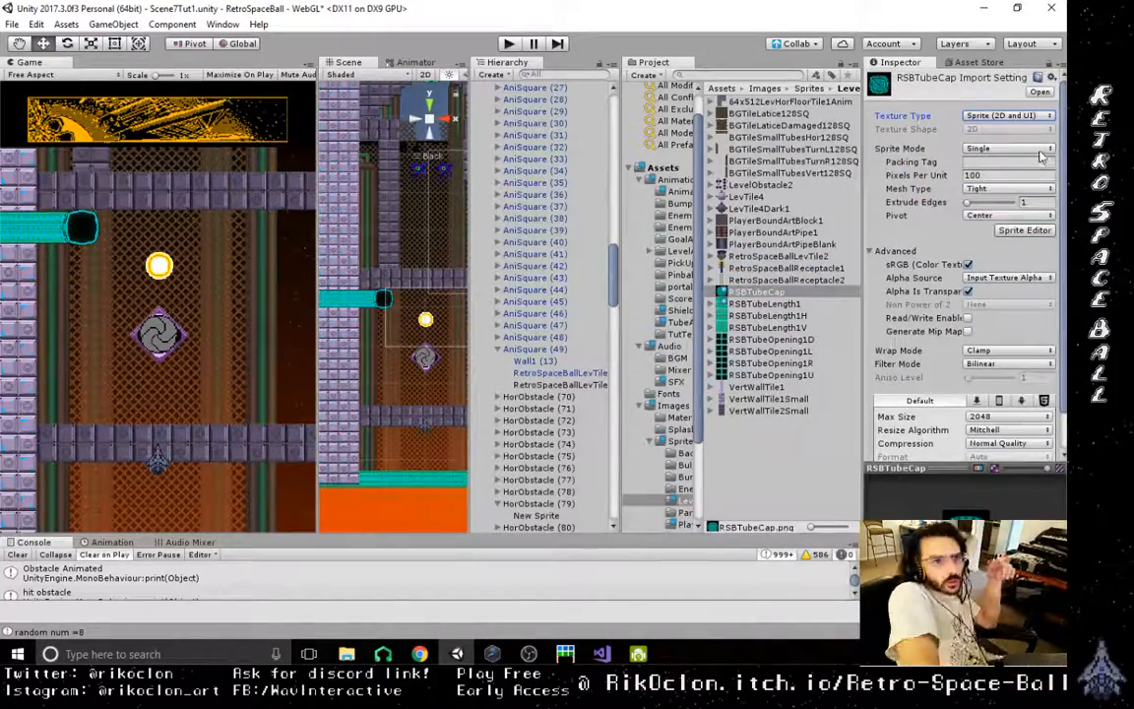
{"action": "left_click", "coordinate": [1034, 215]}
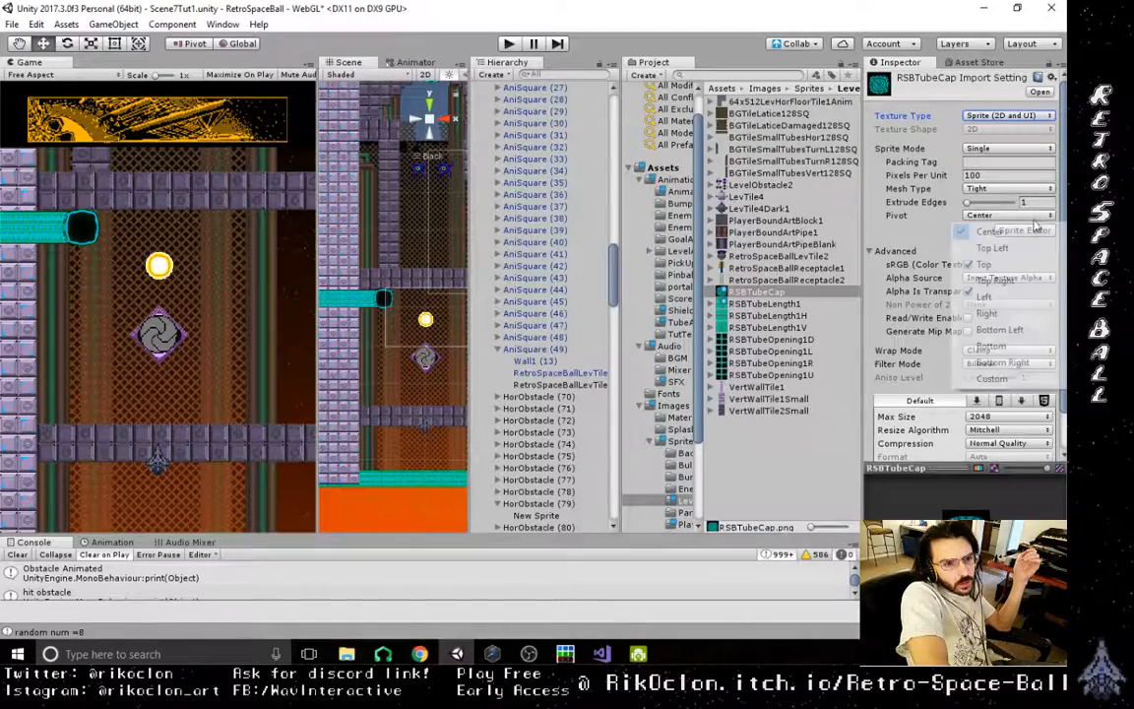
{"action": "left_click", "coordinate": [1034, 189]}
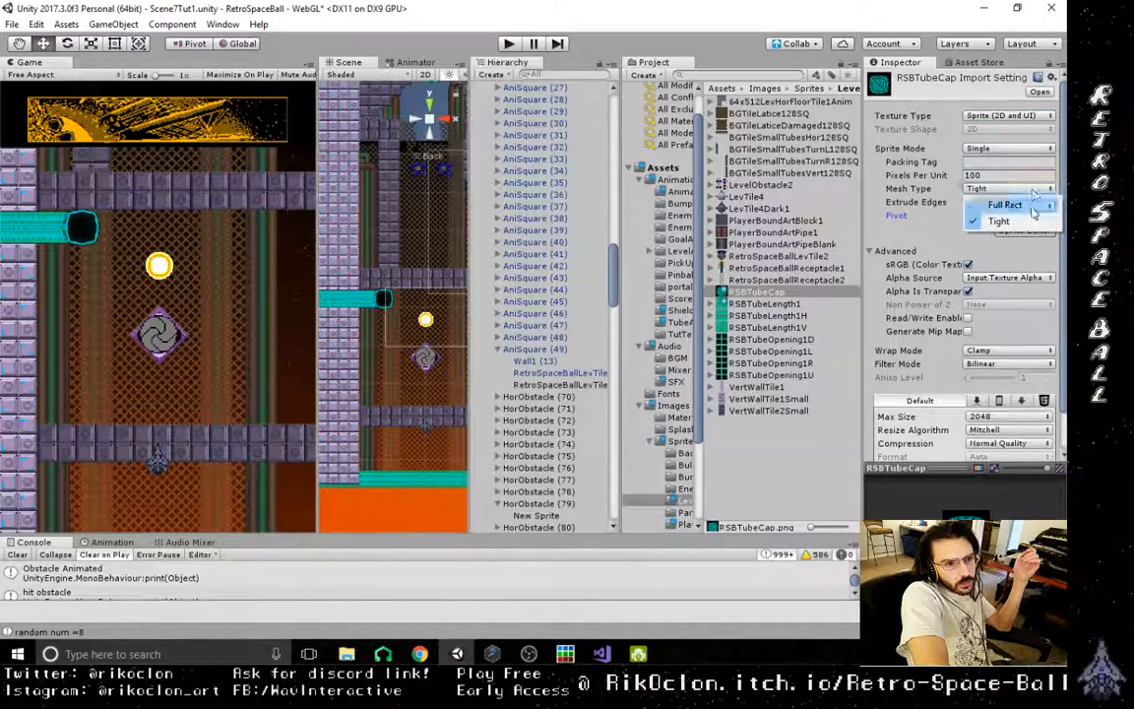
{"action": "left_click", "coordinate": [1032, 207]}
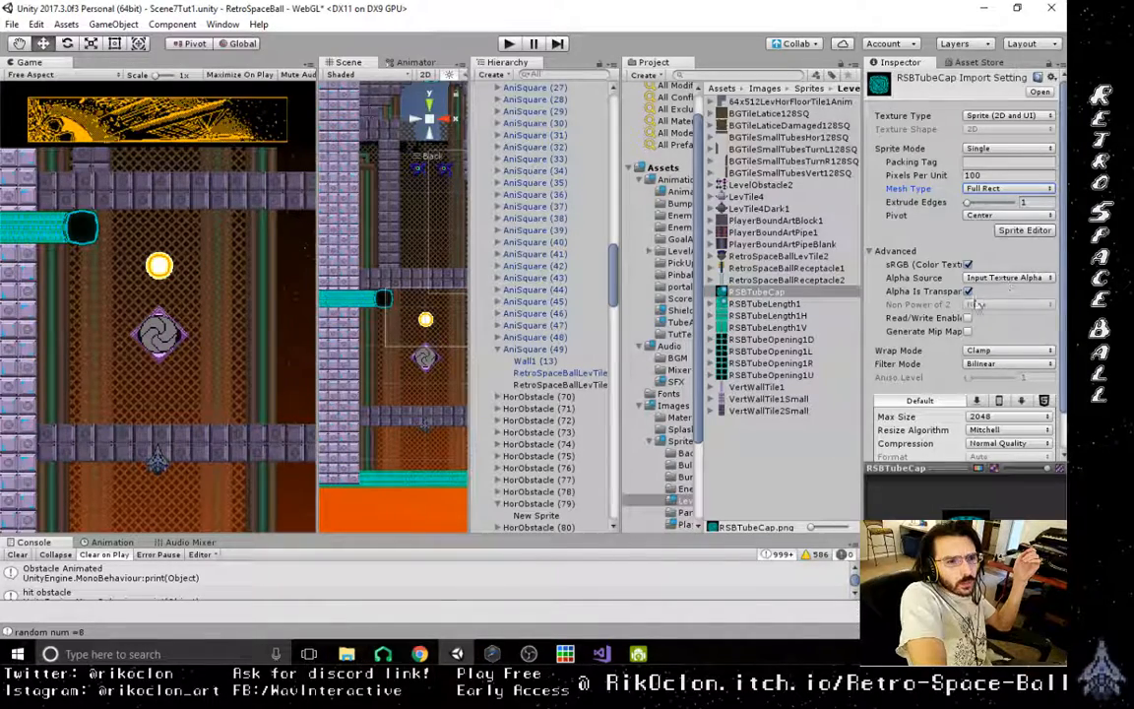
- Set the RSBTubeCap import's filter mode to Point (no filter), leaving mip map generation off
{"action": "left_click", "coordinate": [1016, 366]}
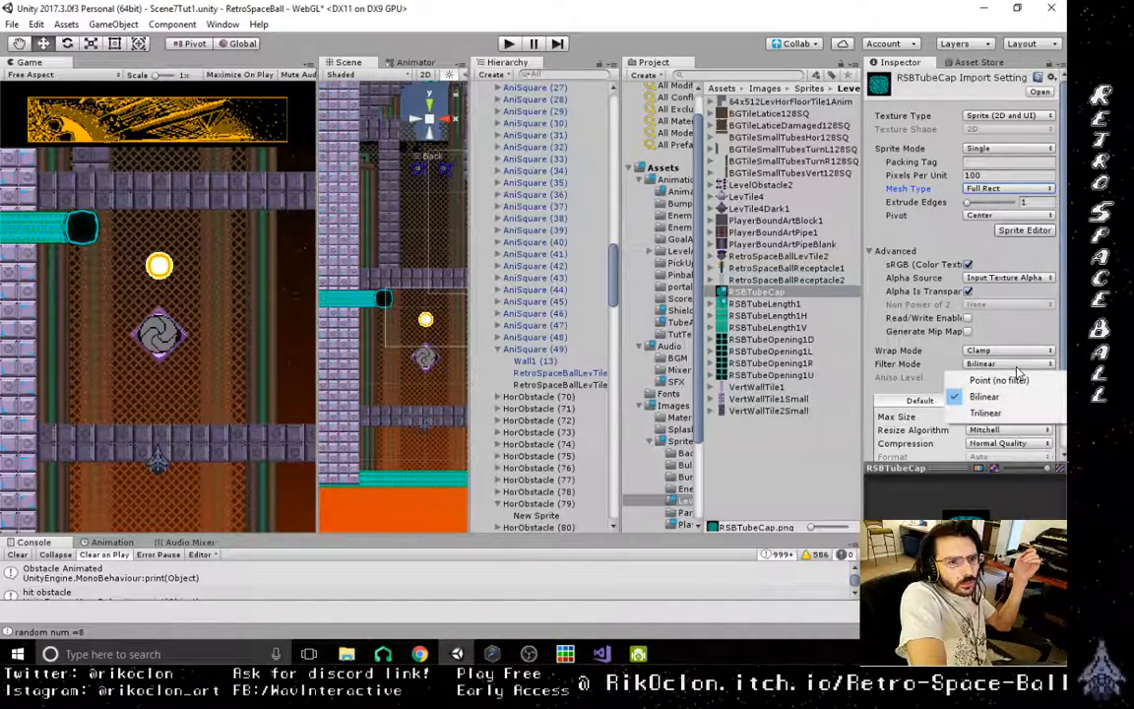
{"action": "left_click", "coordinate": [1016, 365]}
{"action": "left_click", "coordinate": [1017, 350]}
{"action": "left_click", "coordinate": [916, 331]}
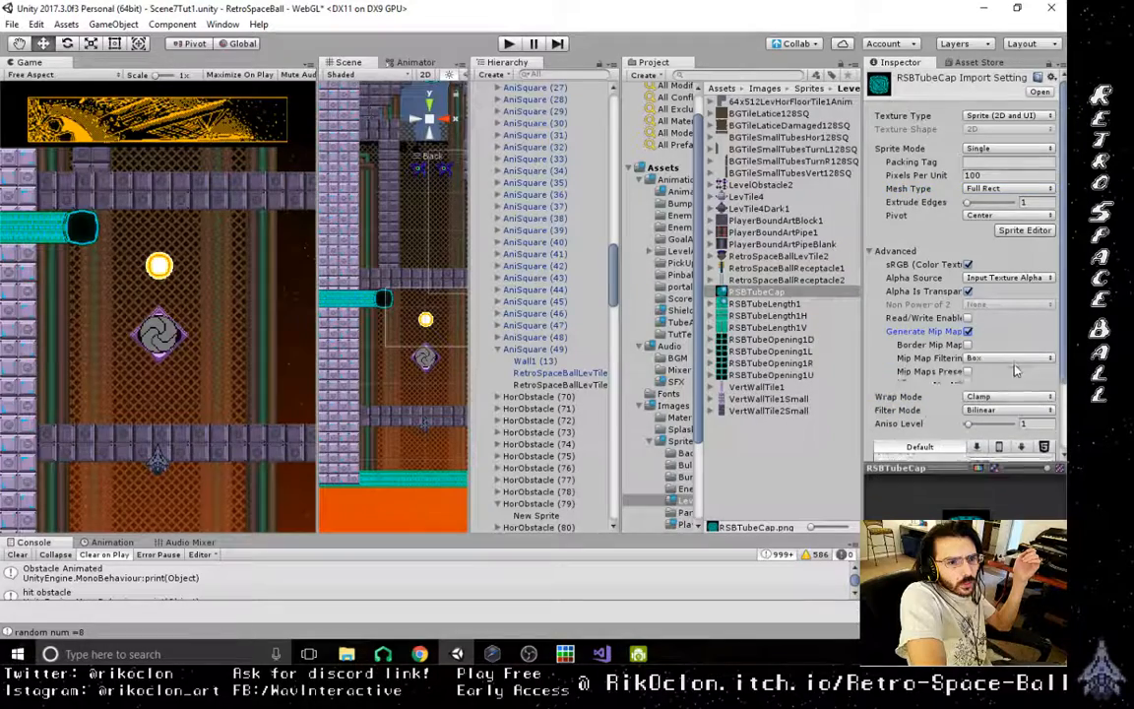
{"action": "left_click", "coordinate": [968, 330]}
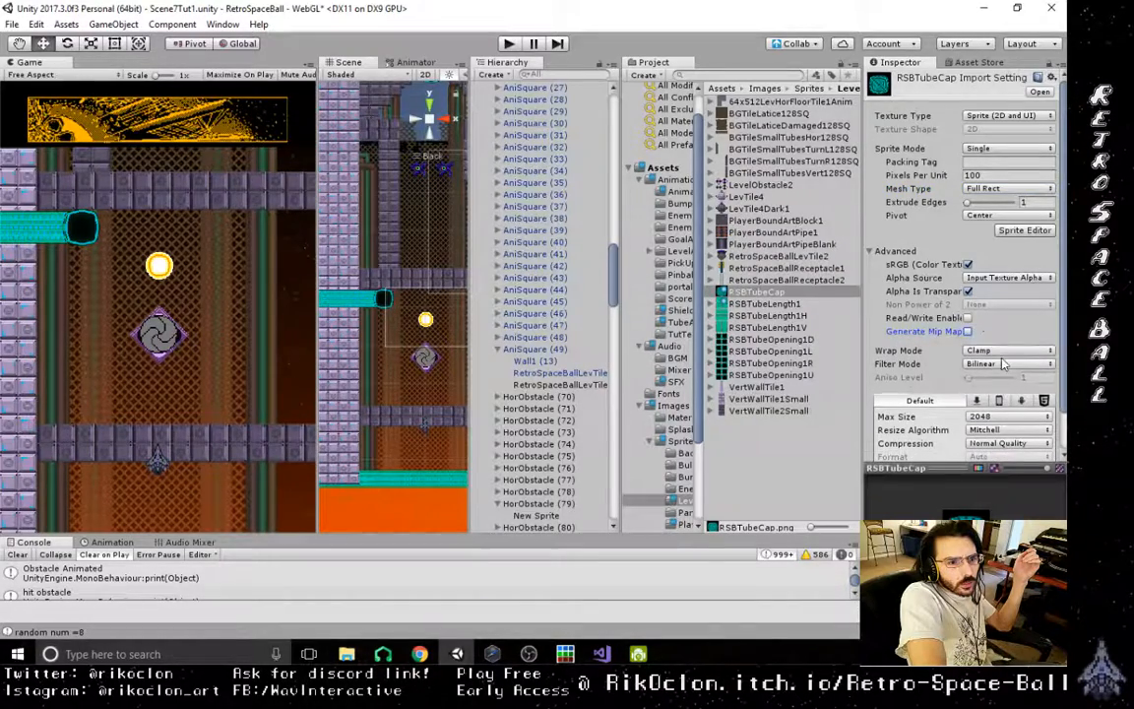
{"action": "left_click", "coordinate": [1007, 363]}
{"action": "left_click", "coordinate": [999, 380]}
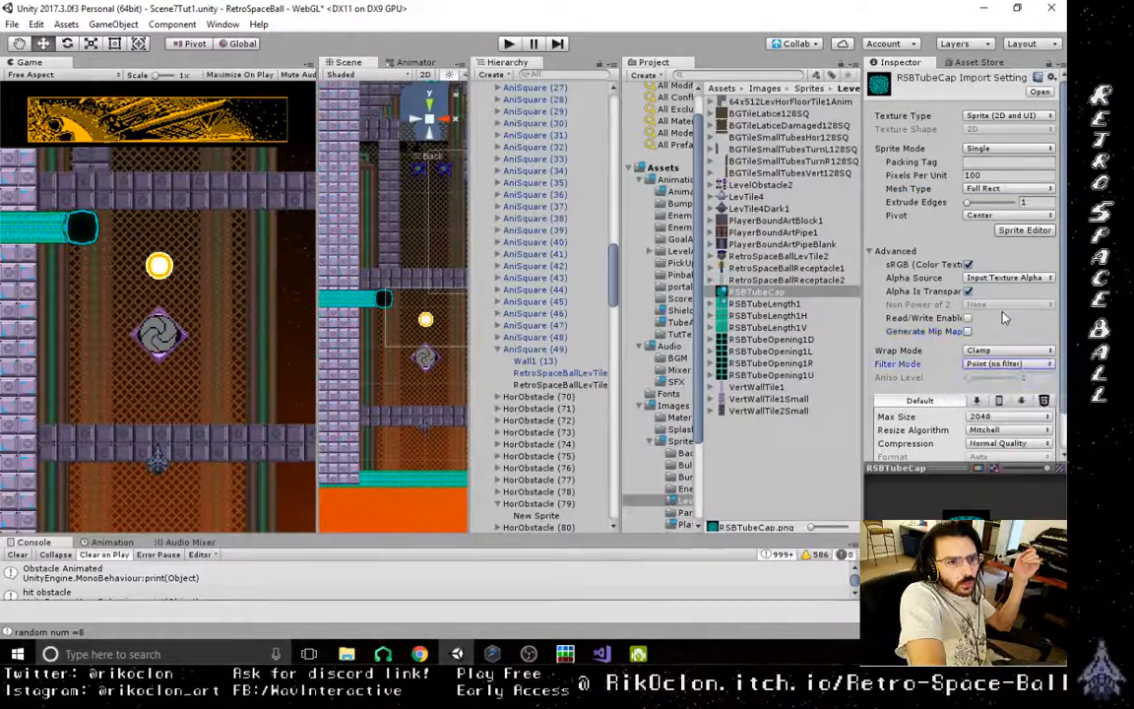
- Set the RSBTubeCap resize algorithm to Bilinear and compression to None, and apply the import settings
{"action": "left_click", "coordinate": [1008, 431]}
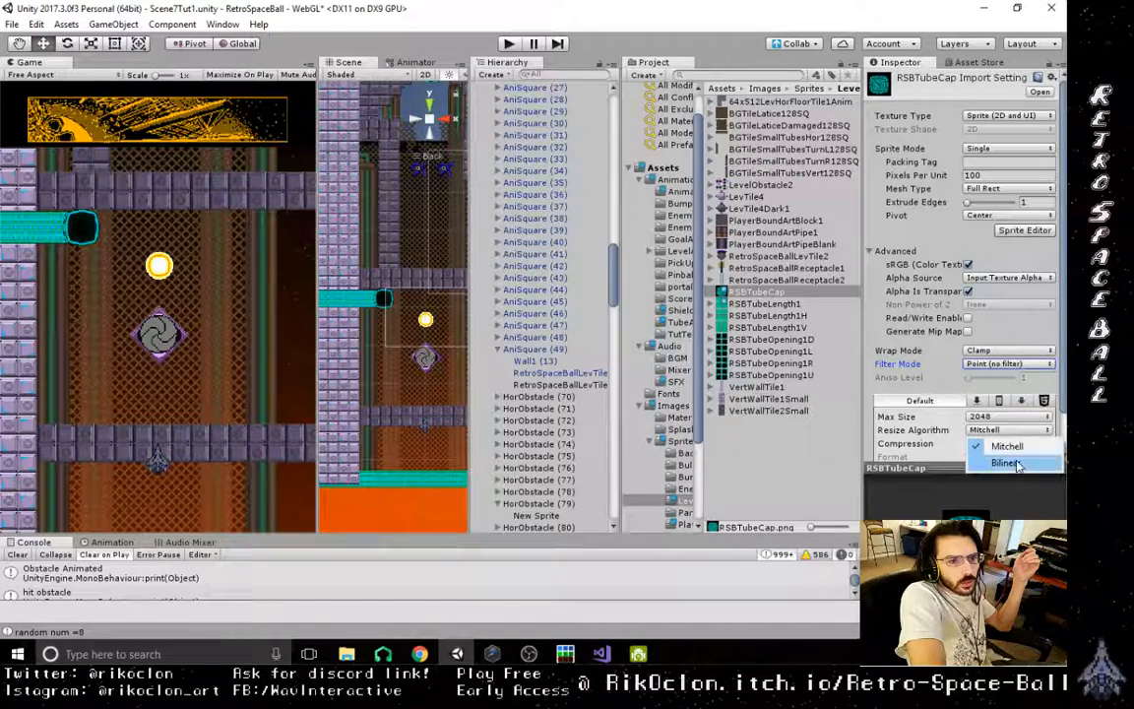
{"action": "left_click", "coordinate": [1010, 448]}
{"action": "left_click", "coordinate": [1009, 444]}
{"action": "left_click", "coordinate": [980, 459]}
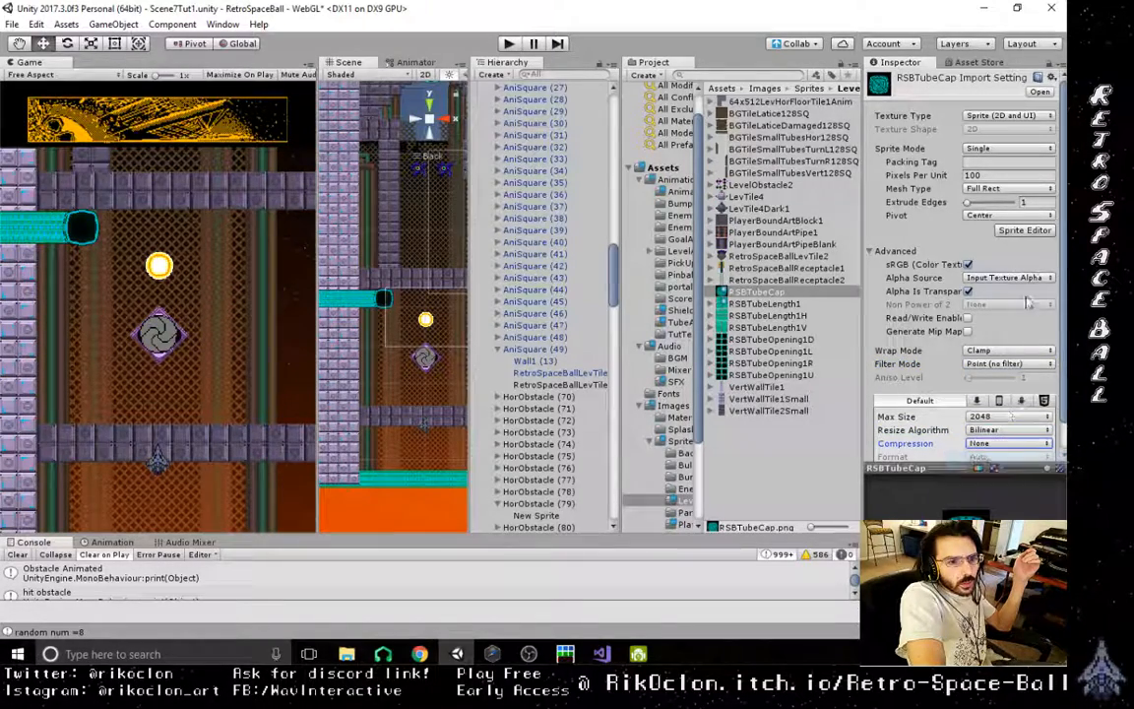
{"action": "scroll", "coordinate": [1062, 332], "scroll_direction": "down", "scroll_amount": 1}
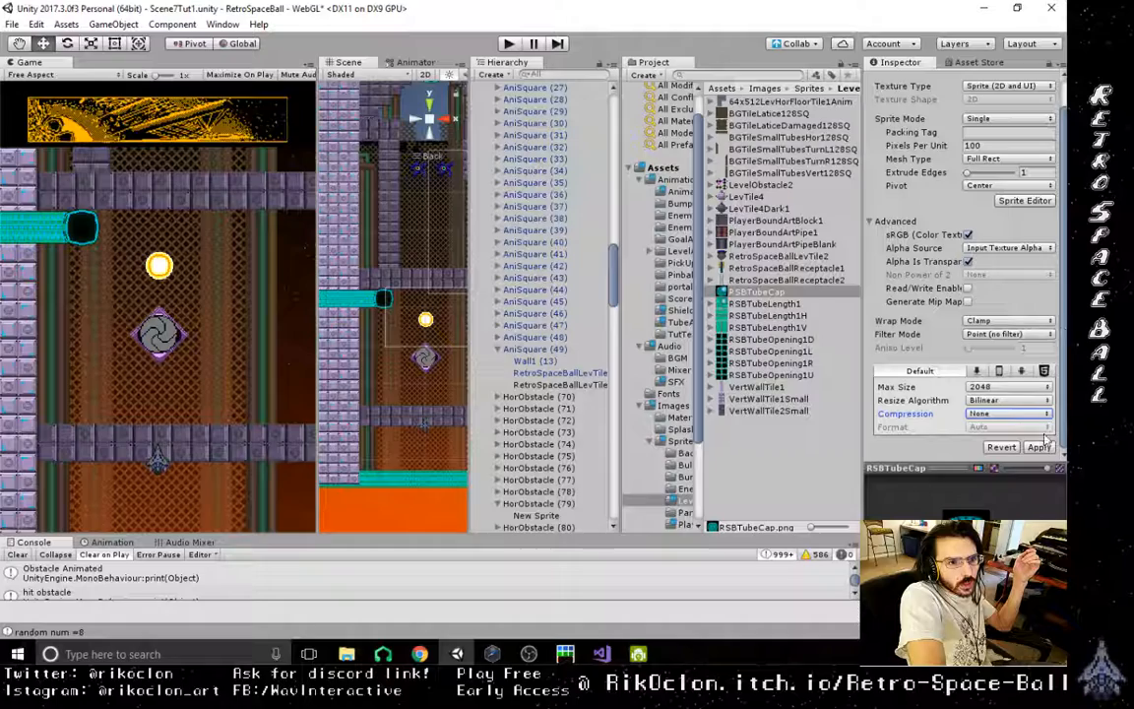
{"action": "left_click", "coordinate": [1040, 446]}
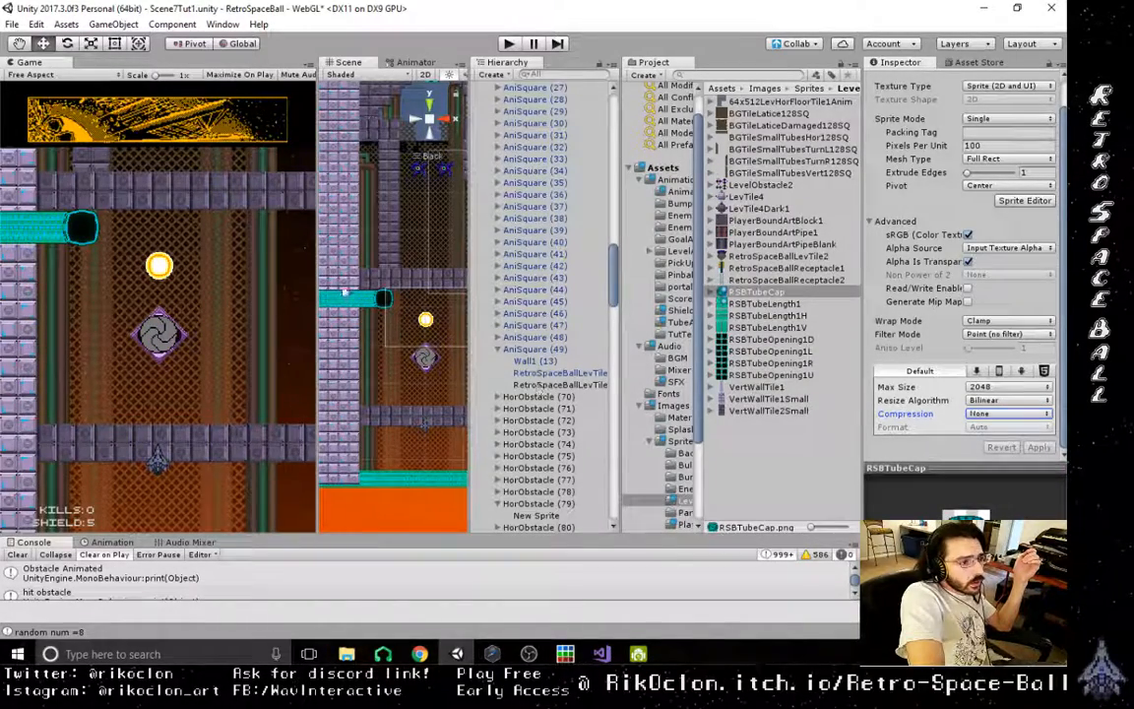
- Assign the RSBTubeCap sprite to the duplicated tube opening sprite under AniSquare (49)
{"action": "left_click", "coordinate": [558, 386]}
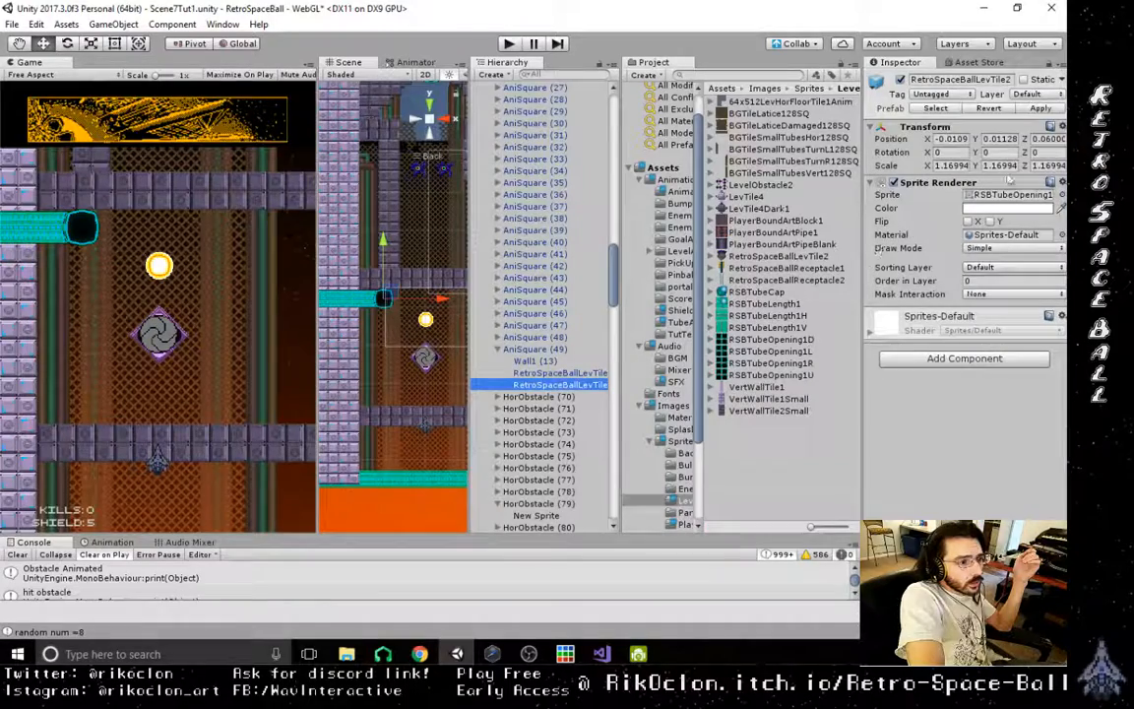
{"action": "left_click", "coordinate": [1061, 194]}
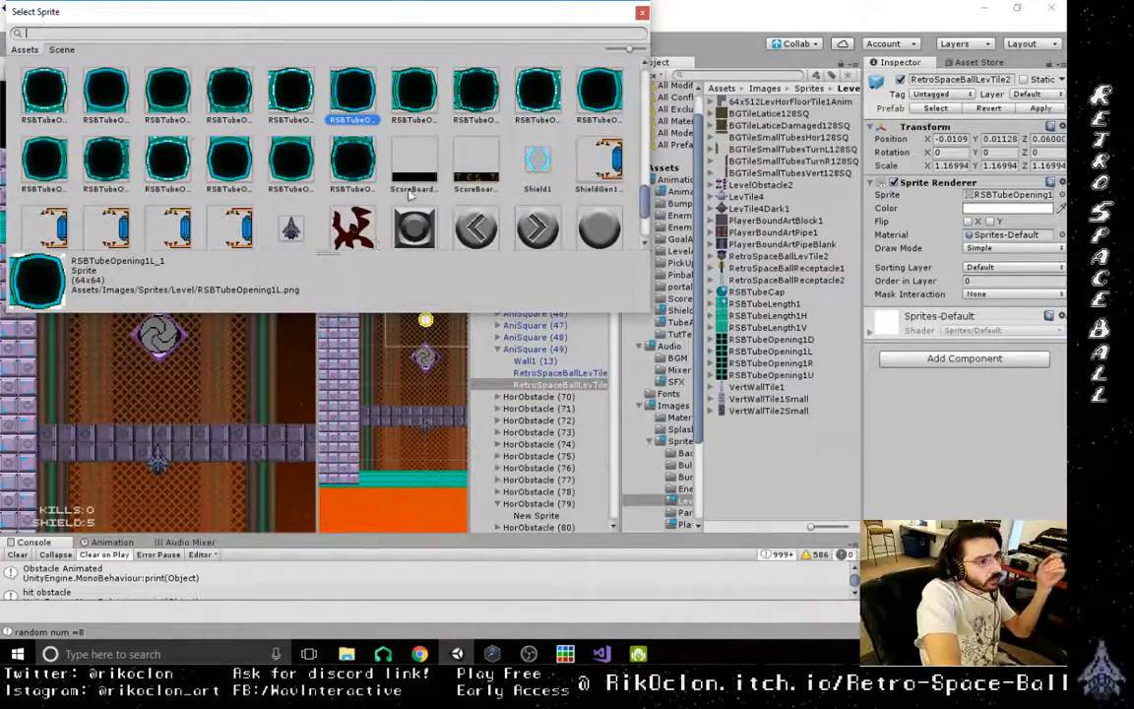
{"action": "scroll", "coordinate": [311, 186], "scroll_direction": "down", "scroll_amount": 3}
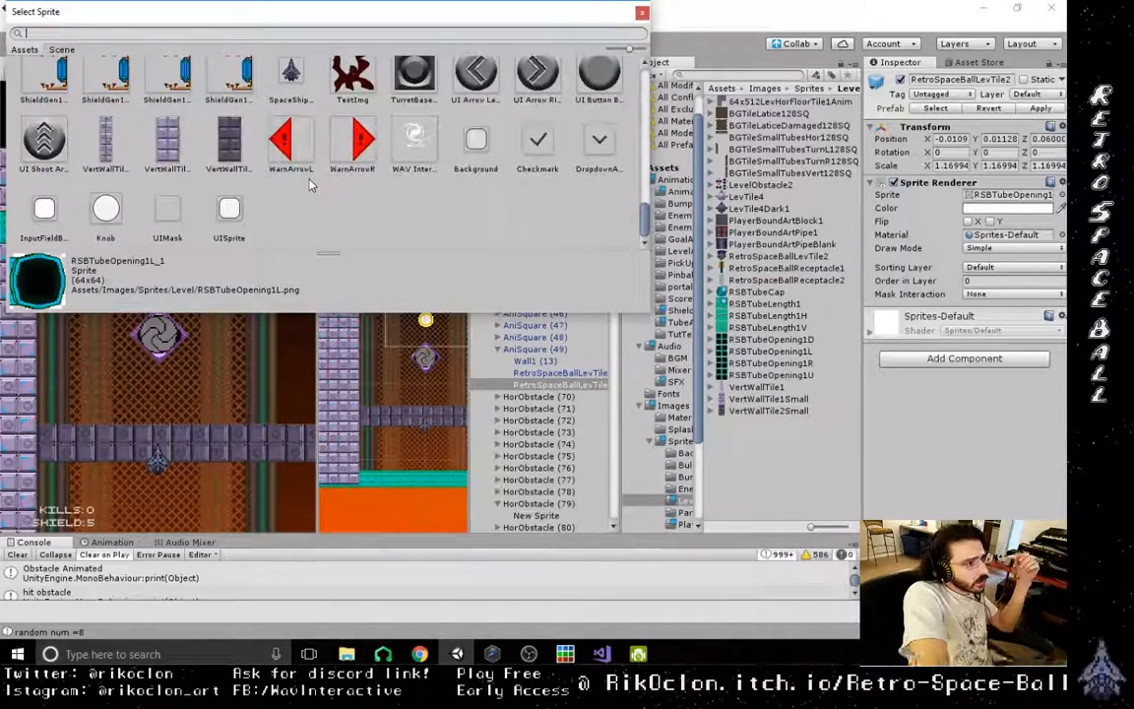
{"action": "scroll", "coordinate": [311, 185], "scroll_direction": "up", "scroll_amount": 5}
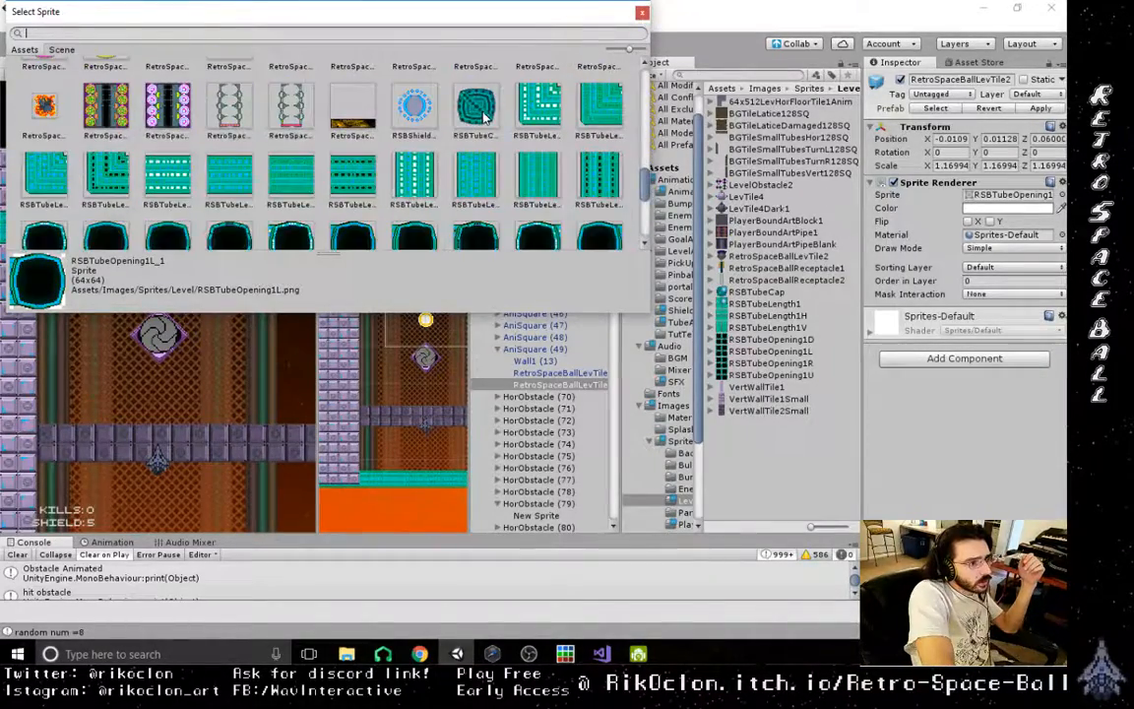
{"action": "double_click", "coordinate": [479, 110]}
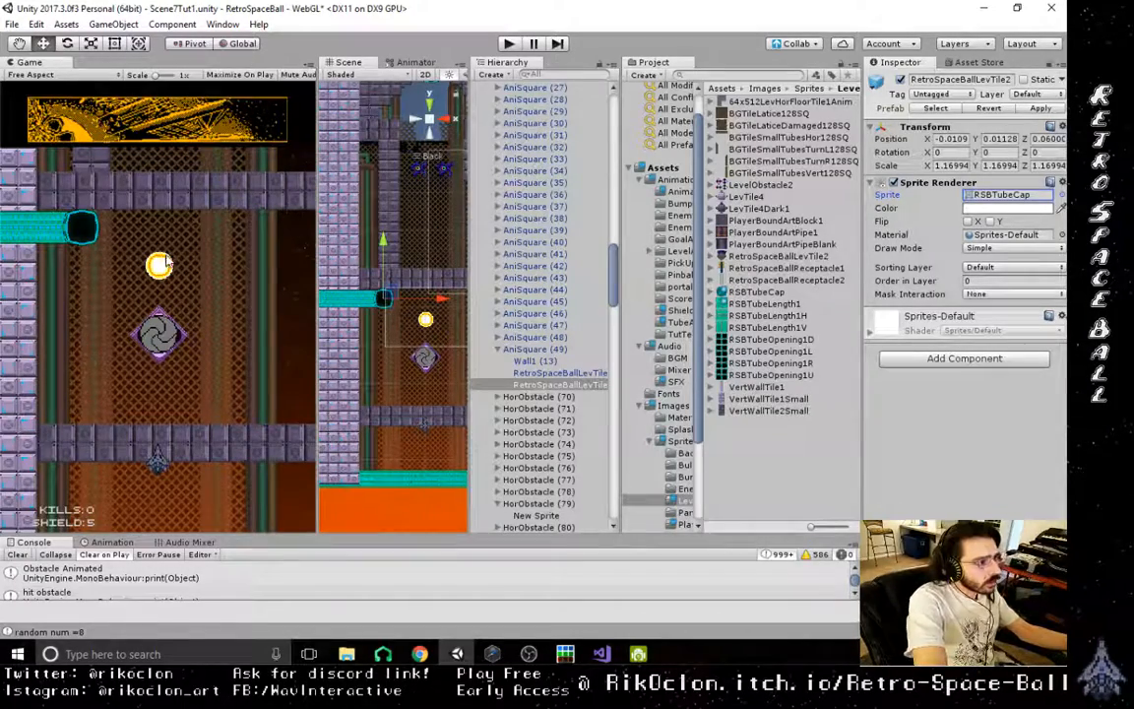
- Move the tube cap sprite forward in depth to Z 0.04 so it sits in front of the tube opening
{"action": "left_click_drag", "start_coordinate": [386, 294], "coordinate": [354, 285], "text": "alt"}
{"action": "middle_click_drag", "start_coordinate": [346, 281], "coordinate": [434, 481]}
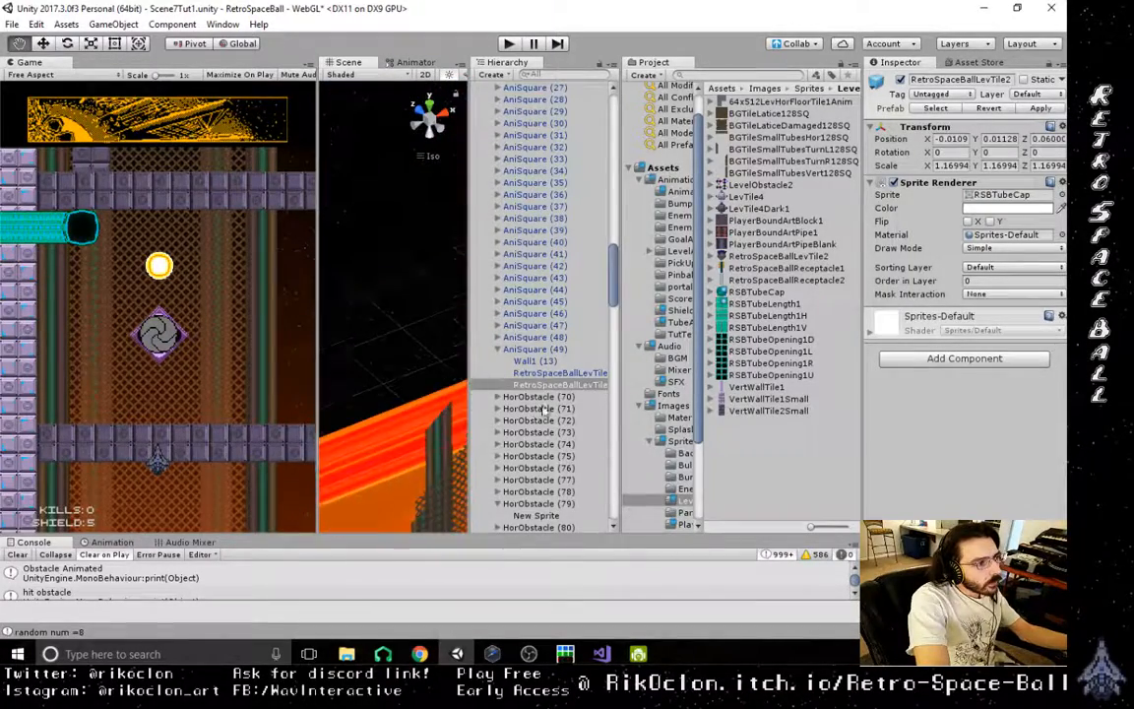
{"action": "scroll", "coordinate": [399, 355], "scroll_direction": "down", "scroll_amount": 8}
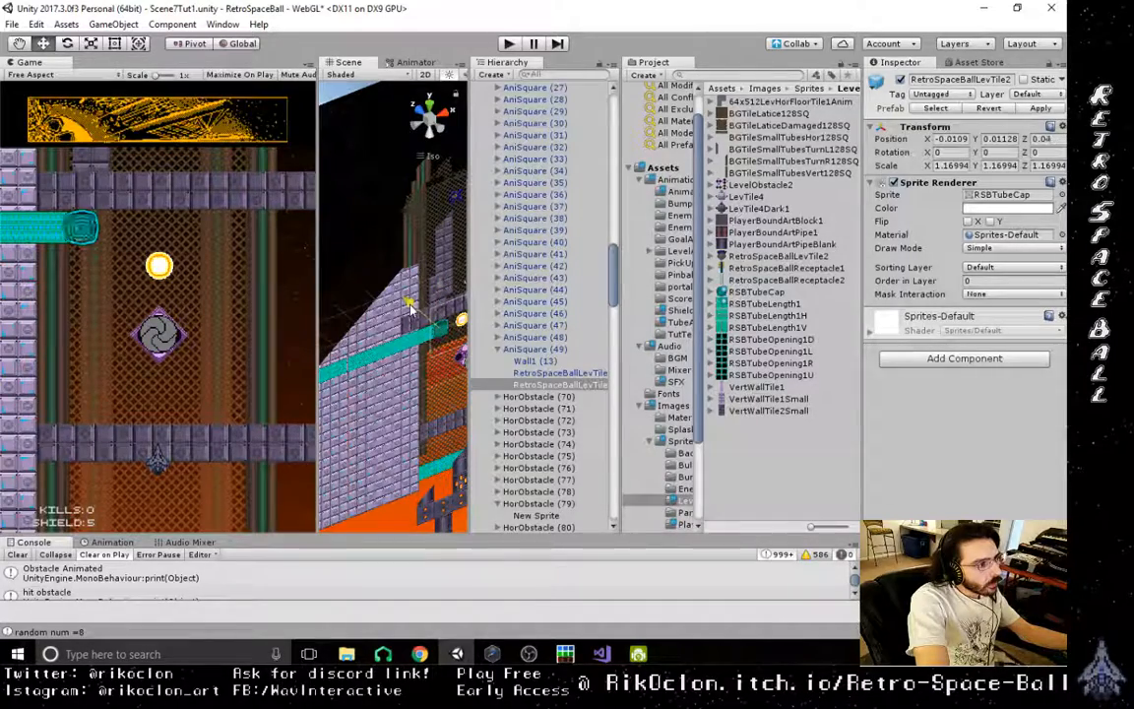
- Raise the tube cap sprite over the tube opening to Y 0.08 and return the scene to the straight-on view
{"action": "scroll", "coordinate": [234, 334], "scroll_direction": "up", "scroll_amount": 5}
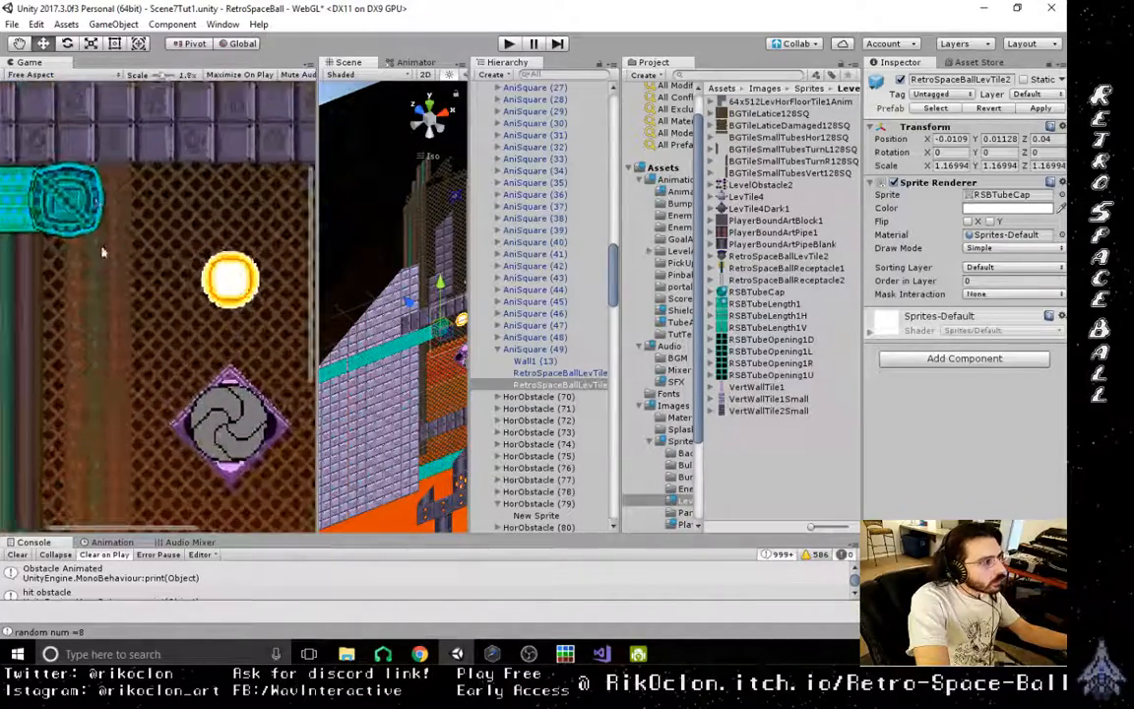
{"action": "middle_click_drag", "start_coordinate": [176, 295], "coordinate": [195, 318]}
{"action": "scroll", "coordinate": [190, 323], "scroll_direction": "up", "scroll_amount": 4}
{"action": "middle_click_drag", "start_coordinate": [443, 346], "coordinate": [419, 347]}
{"action": "left_click_drag", "start_coordinate": [415, 285], "coordinate": [417, 280]}
{"action": "left_click", "coordinate": [430, 115]}
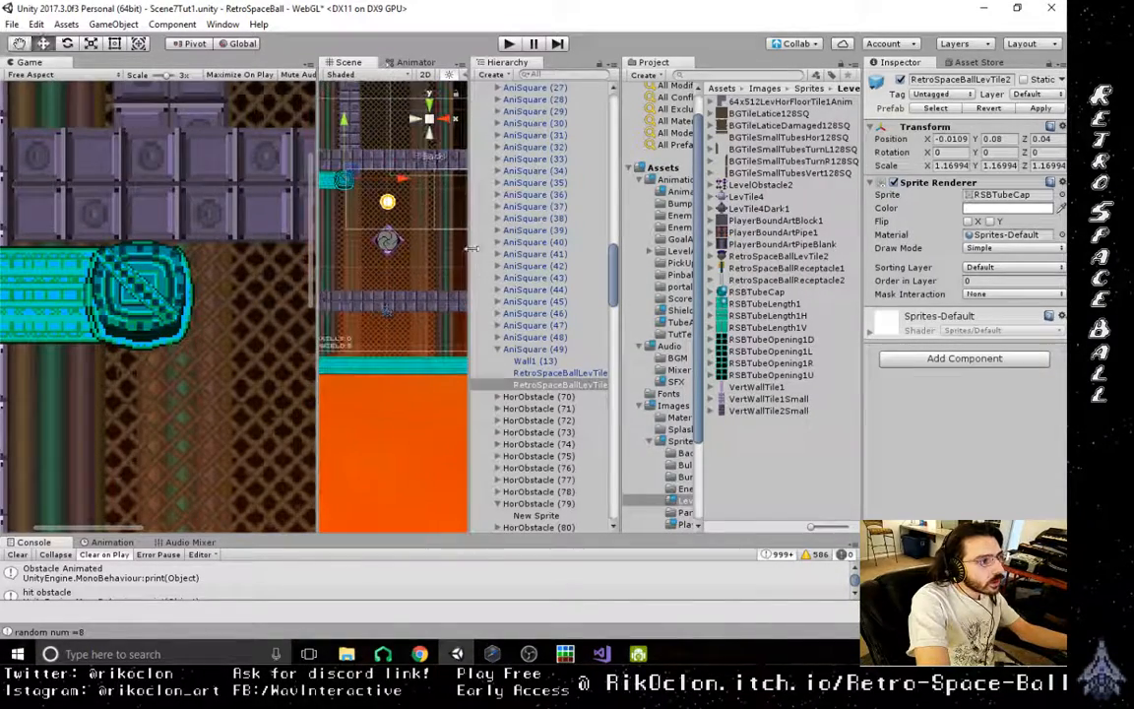
- Align the tube cap sprite with the tube opening by moving it to X -0.003, Y 0.016
{"action": "middle_click_drag", "start_coordinate": [394, 150], "coordinate": [425, 278]}
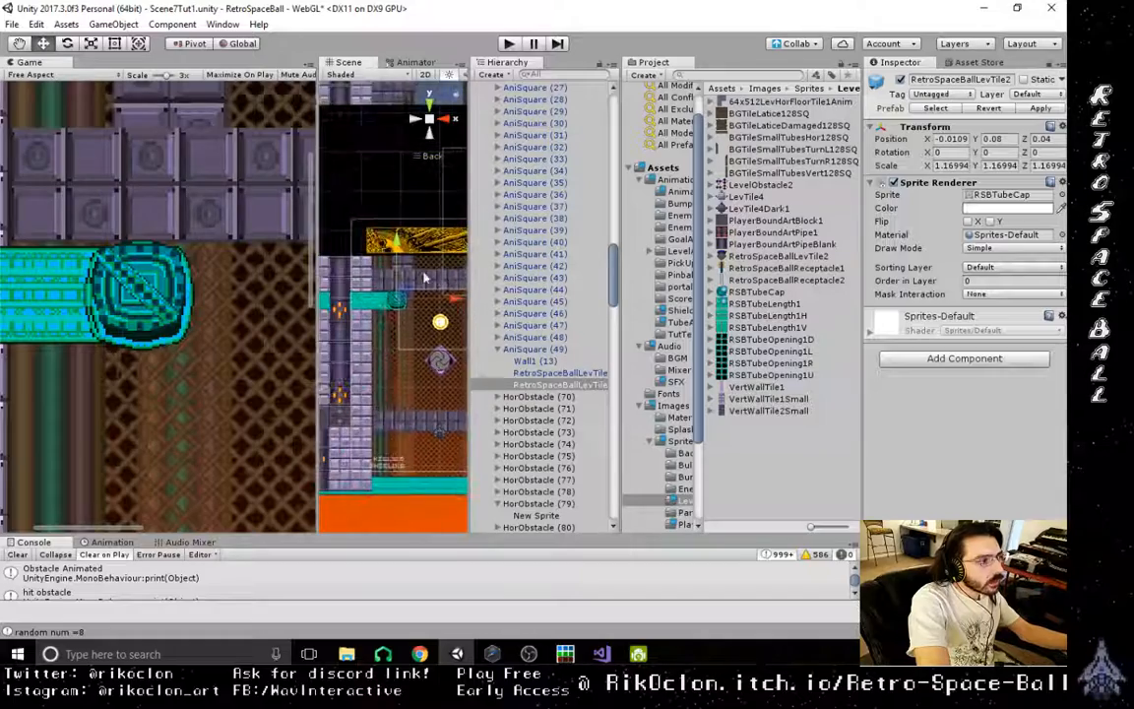
{"action": "scroll", "coordinate": [417, 324], "scroll_direction": "up", "scroll_amount": 10}
{"action": "scroll", "coordinate": [417, 324], "scroll_direction": "up", "scroll_amount": 10}
{"action": "middle_click_drag", "start_coordinate": [418, 324], "coordinate": [441, 355]}
{"action": "scroll", "coordinate": [442, 355], "scroll_direction": "up", "scroll_amount": 10}
{"action": "left_click_drag", "start_coordinate": [398, 278], "coordinate": [395, 293]}
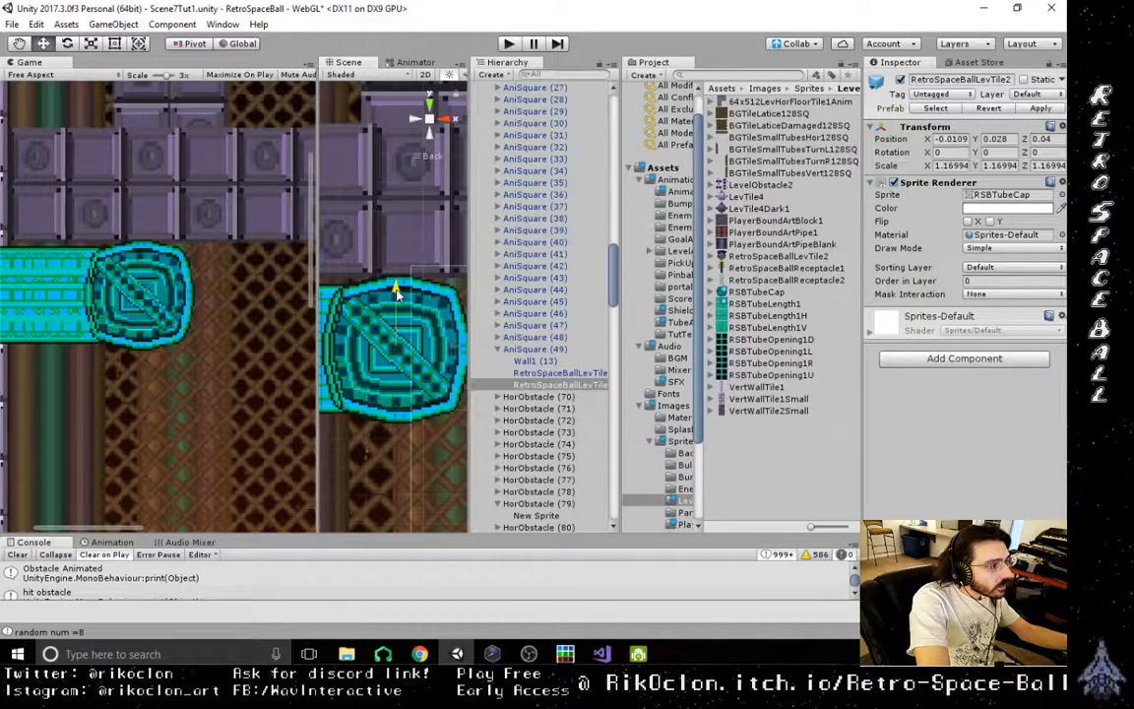
{"action": "left_click_drag", "start_coordinate": [397, 292], "coordinate": [398, 297]}
{"action": "left_click_drag", "start_coordinate": [450, 350], "coordinate": [454, 352]}
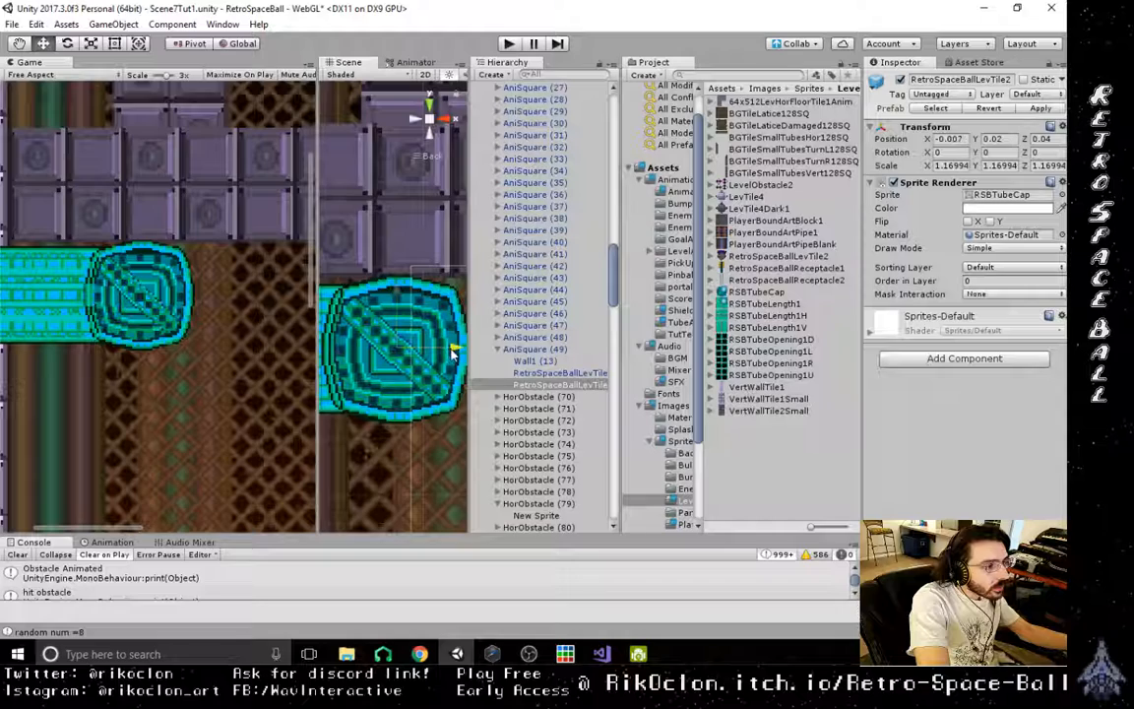
{"action": "left_click_drag", "start_coordinate": [398, 294], "coordinate": [398, 296]}
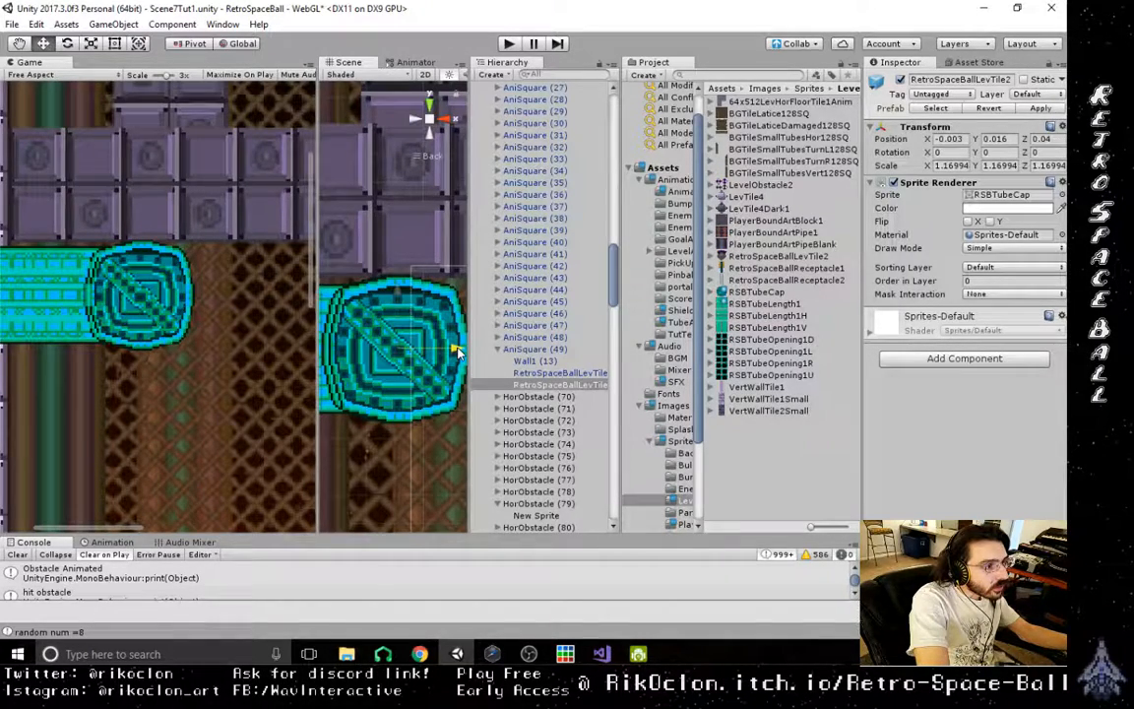
{"action": "left_click_drag", "start_coordinate": [456, 351], "coordinate": [457, 352]}
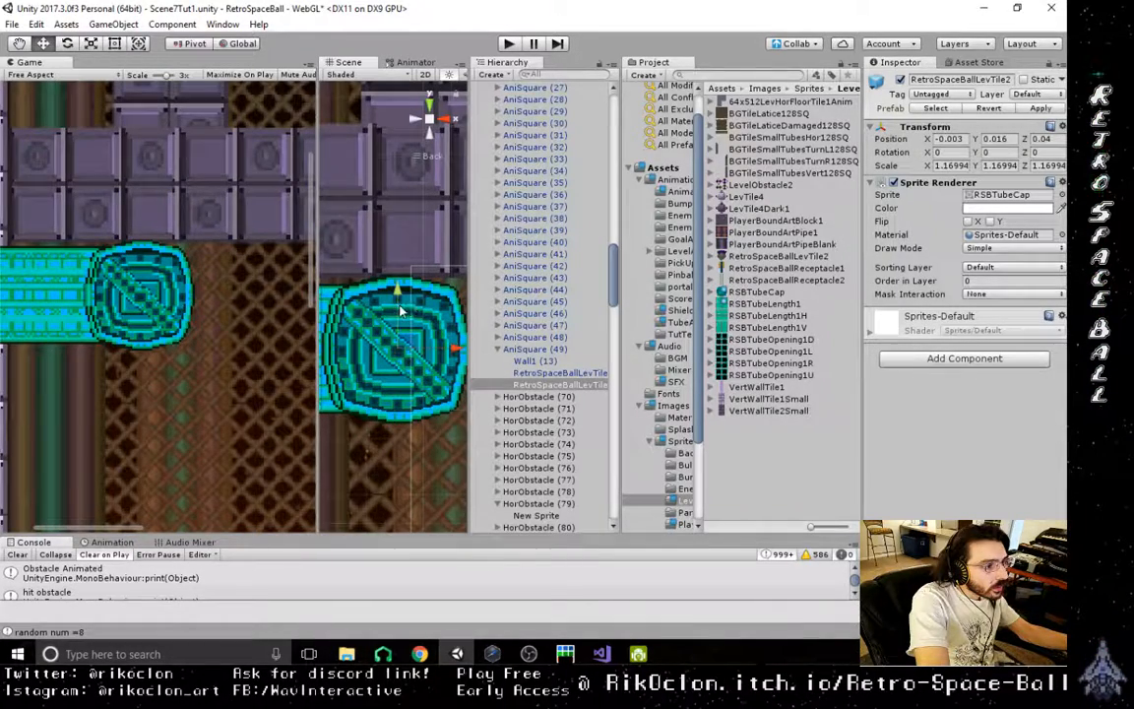
- Rotate the tube cap sprite to 90 on the Z axis and readjust its height to Y 0.016
{"action": "left_click_drag", "start_coordinate": [400, 311], "coordinate": [401, 309]}
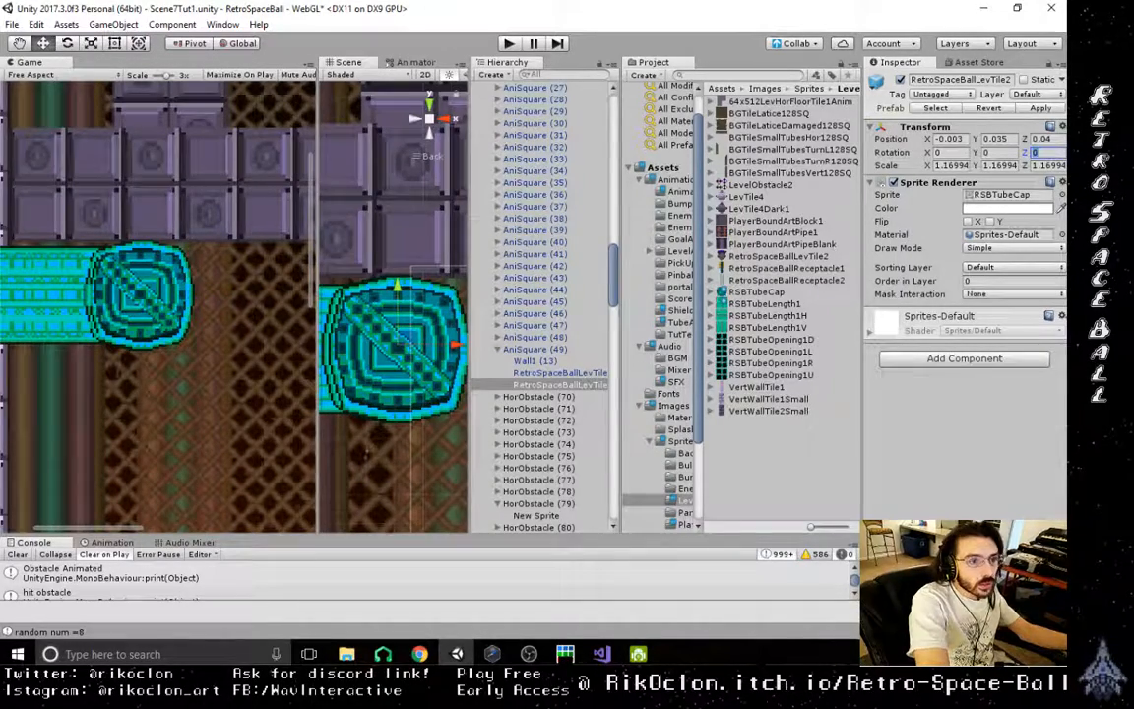
{"action": "type", "text": "90"}
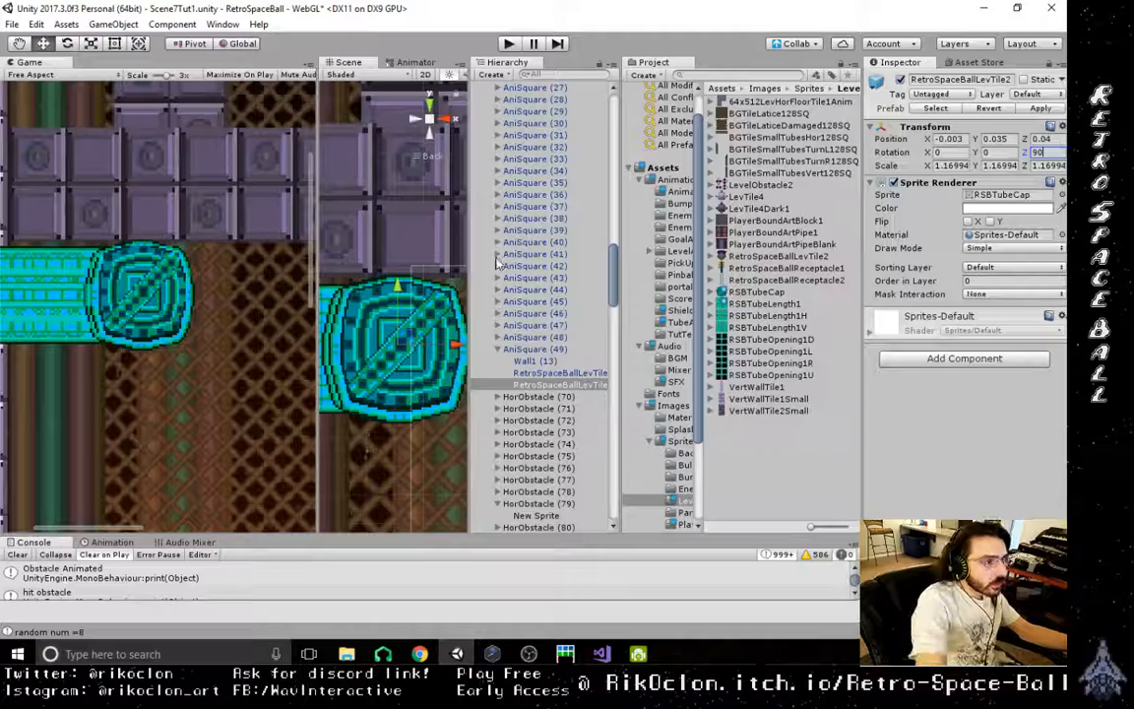
{"action": "left_click_drag", "start_coordinate": [398, 288], "coordinate": [397, 292]}
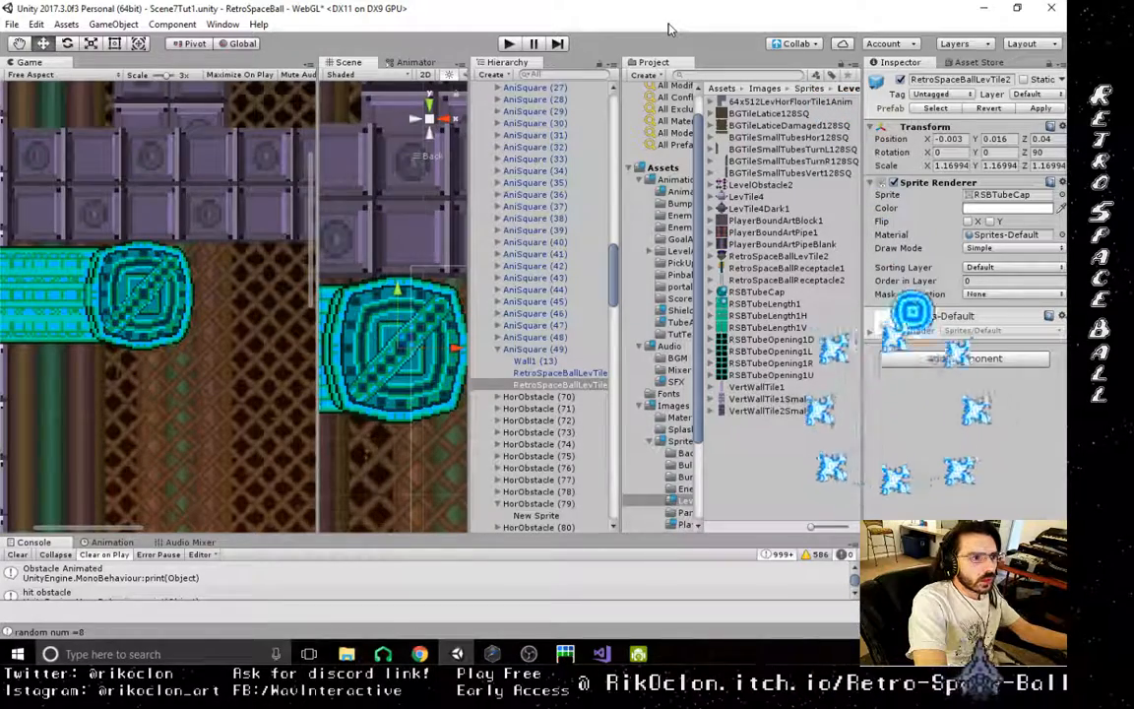
- Flip the tube cap sprite along X and collapse the AniSquare (49) object's children
{"action": "scroll", "coordinate": [661, 247], "scroll_direction": "down", "scroll_amount": 3}
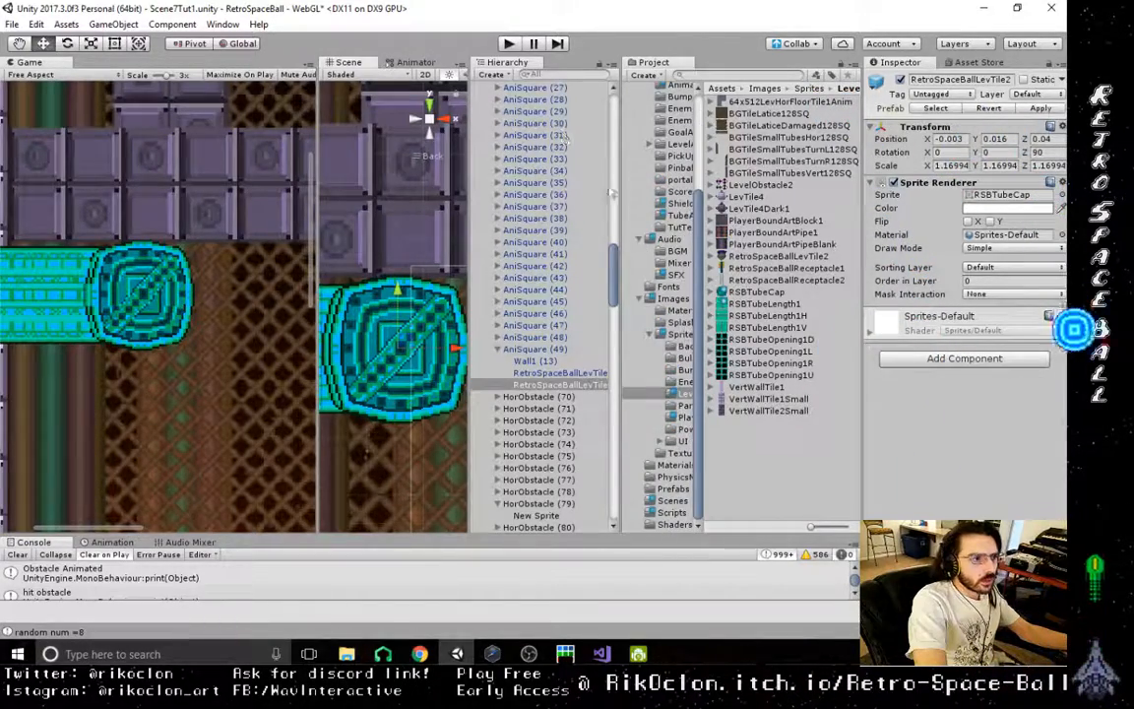
{"action": "scroll", "coordinate": [670, 339], "scroll_direction": "up", "scroll_amount": 3}
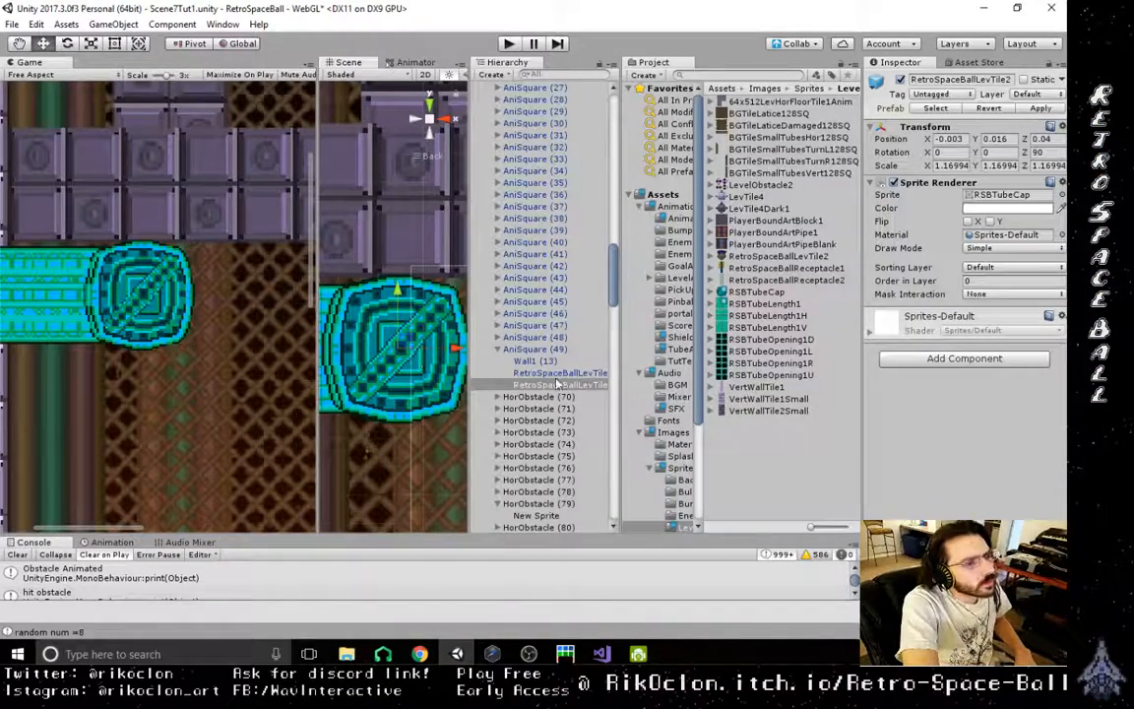
{"action": "left_click", "coordinate": [970, 222]}
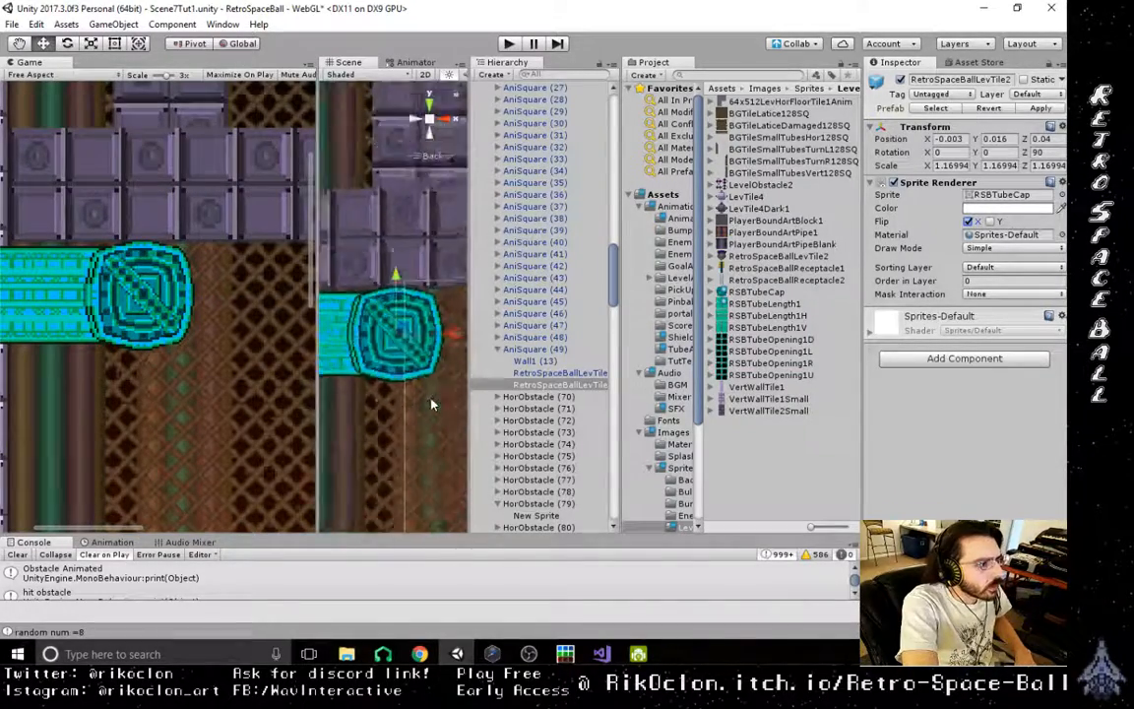
{"action": "scroll", "coordinate": [369, 364], "scroll_direction": "down", "scroll_amount": 5}
{"action": "middle_click_drag", "start_coordinate": [432, 395], "coordinate": [396, 388]}
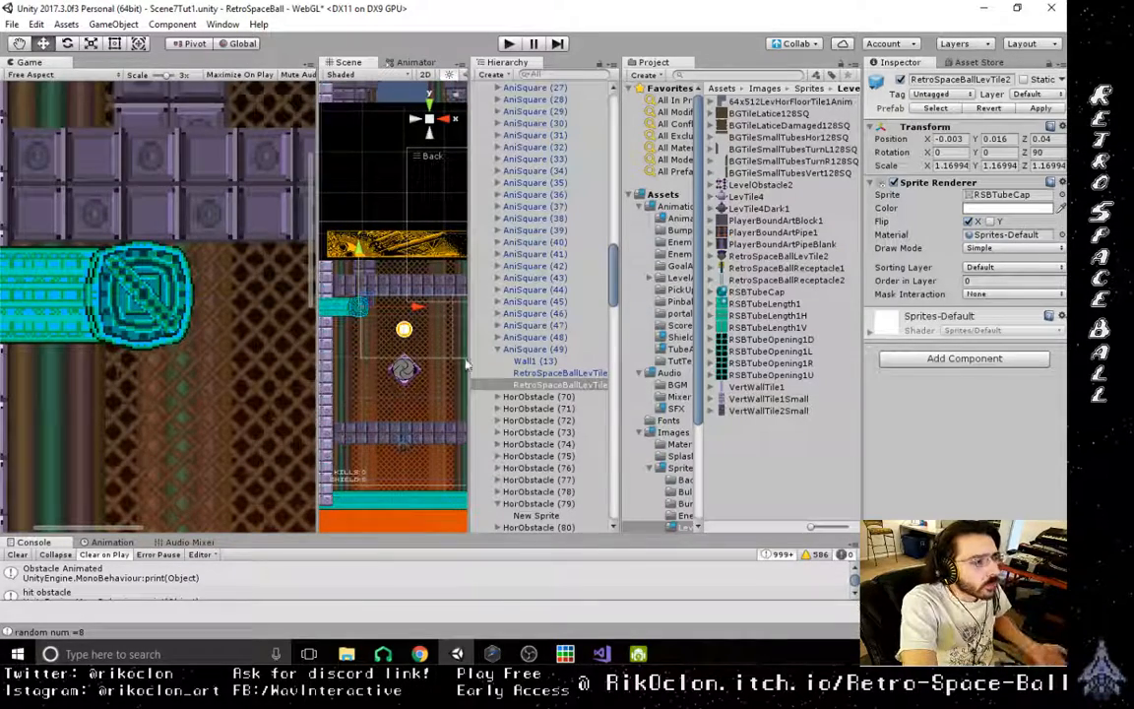
{"action": "left_click", "coordinate": [498, 350]}
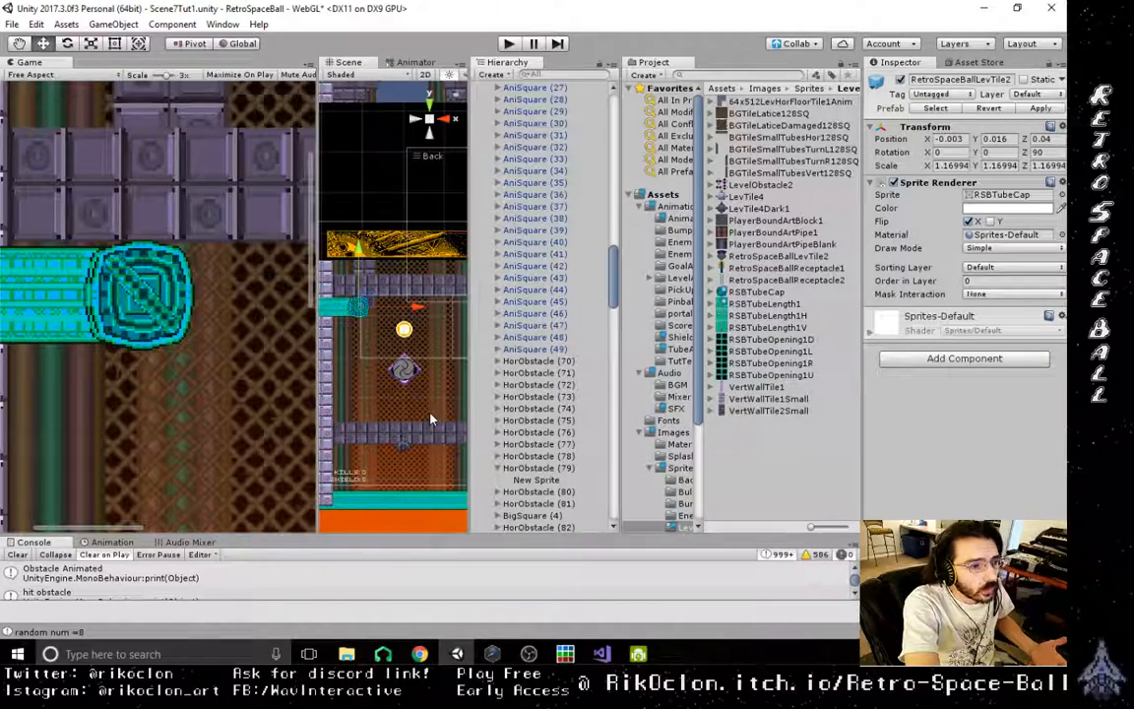
- Playtest the level with the game view scaled to 1x, moving the ship and firing through the capped tube area
{"action": "left_click", "coordinate": [509, 44]}
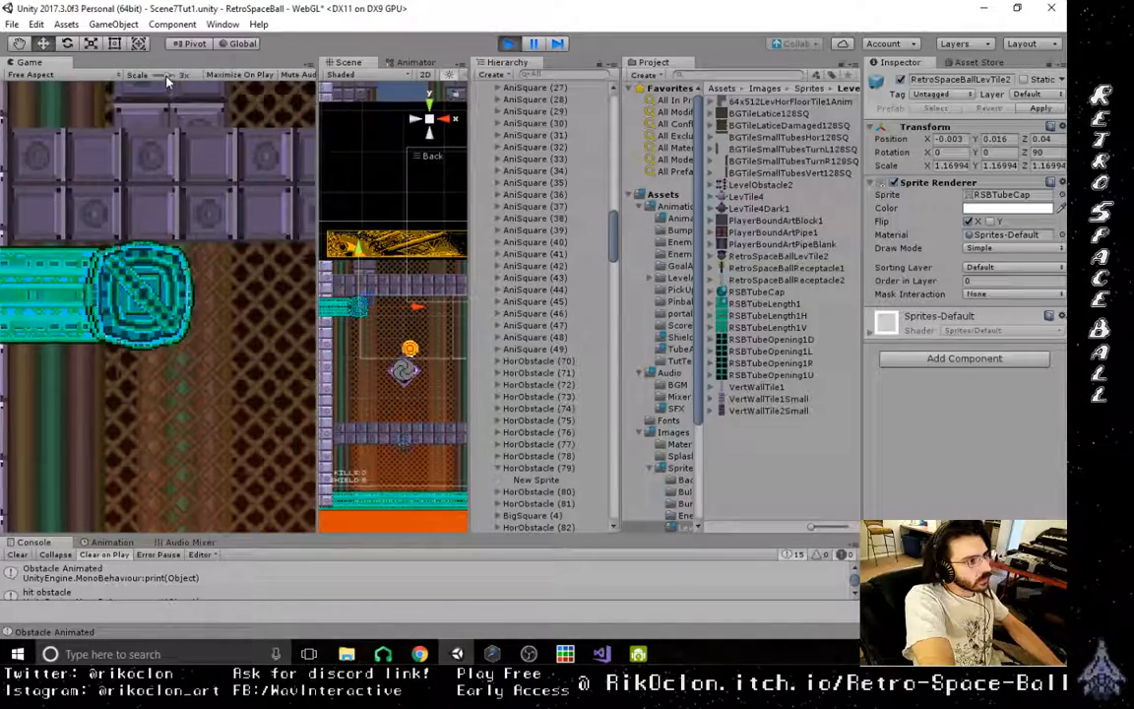
{"action": "left_click_drag", "start_coordinate": [167, 77], "coordinate": [154, 76]}
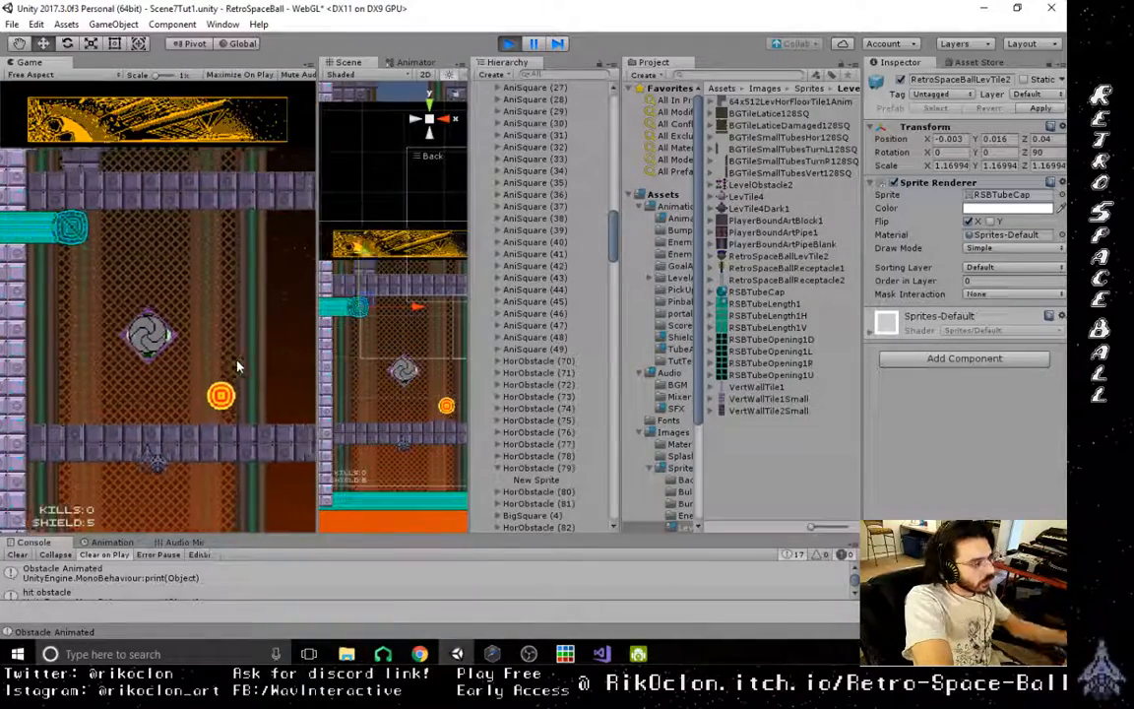
{"action": "key", "text": "Right"}
{"action": "key", "text": "Left"}
{"action": "key", "text": "space"}
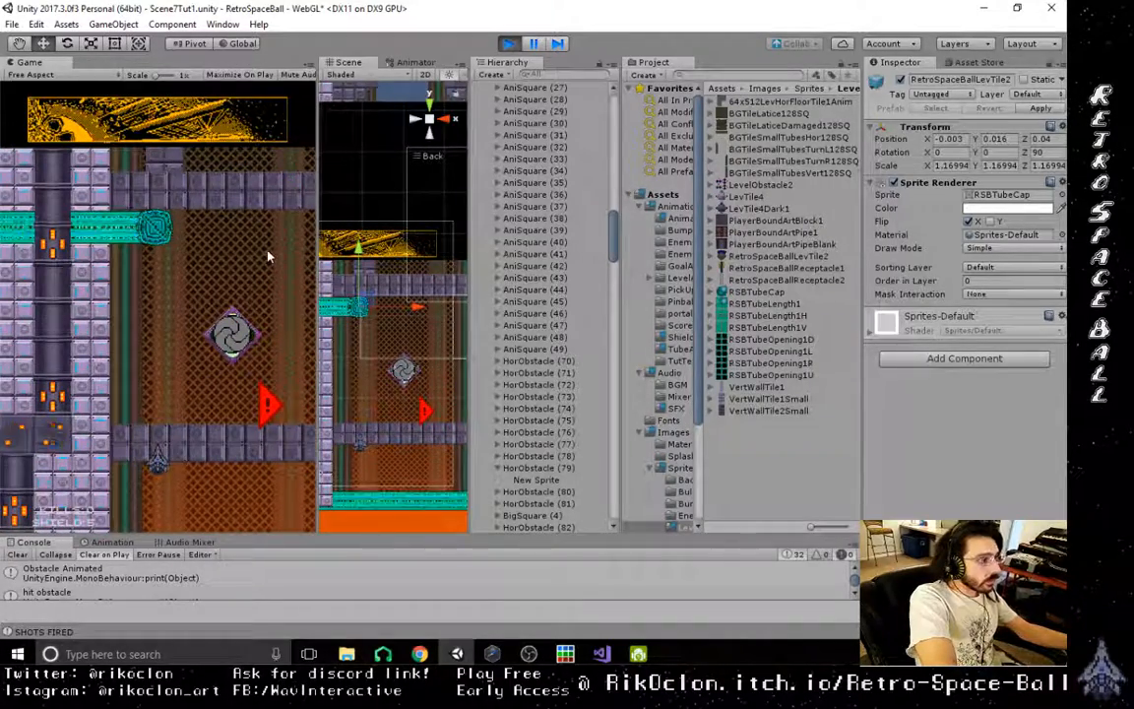
{"action": "key", "text": "Right"}
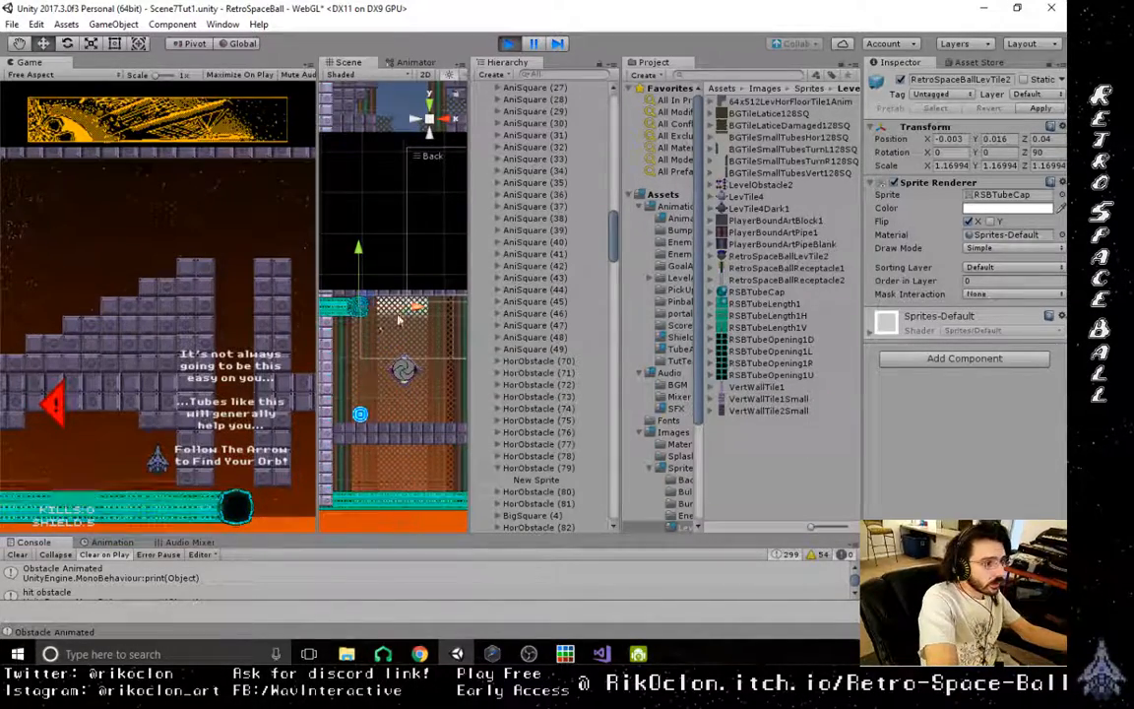
- Examine the orb's position around the capped tube in the running scene, and stop the playtest
{"action": "scroll", "coordinate": [380, 356], "scroll_direction": "up", "scroll_amount": 8}
{"action": "middle_click_drag", "start_coordinate": [380, 382], "coordinate": [411, 238]}
{"action": "scroll", "coordinate": [394, 335], "scroll_direction": "down", "scroll_amount": 3}
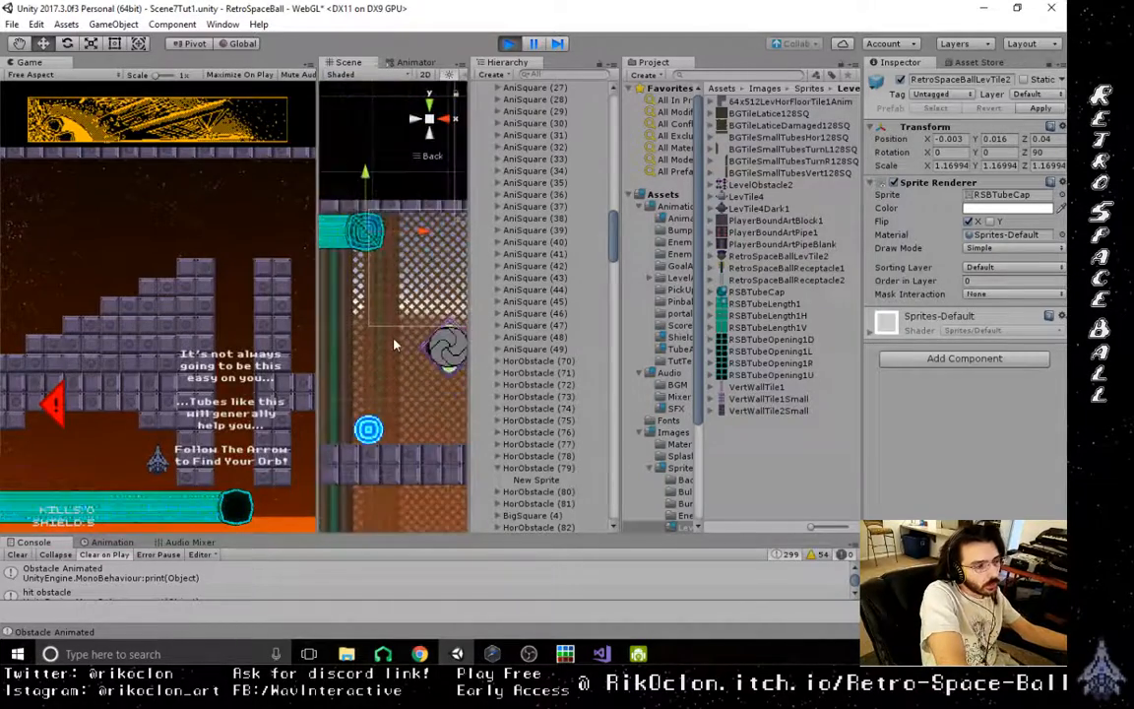
{"action": "scroll", "coordinate": [391, 355], "scroll_direction": "down", "scroll_amount": 4}
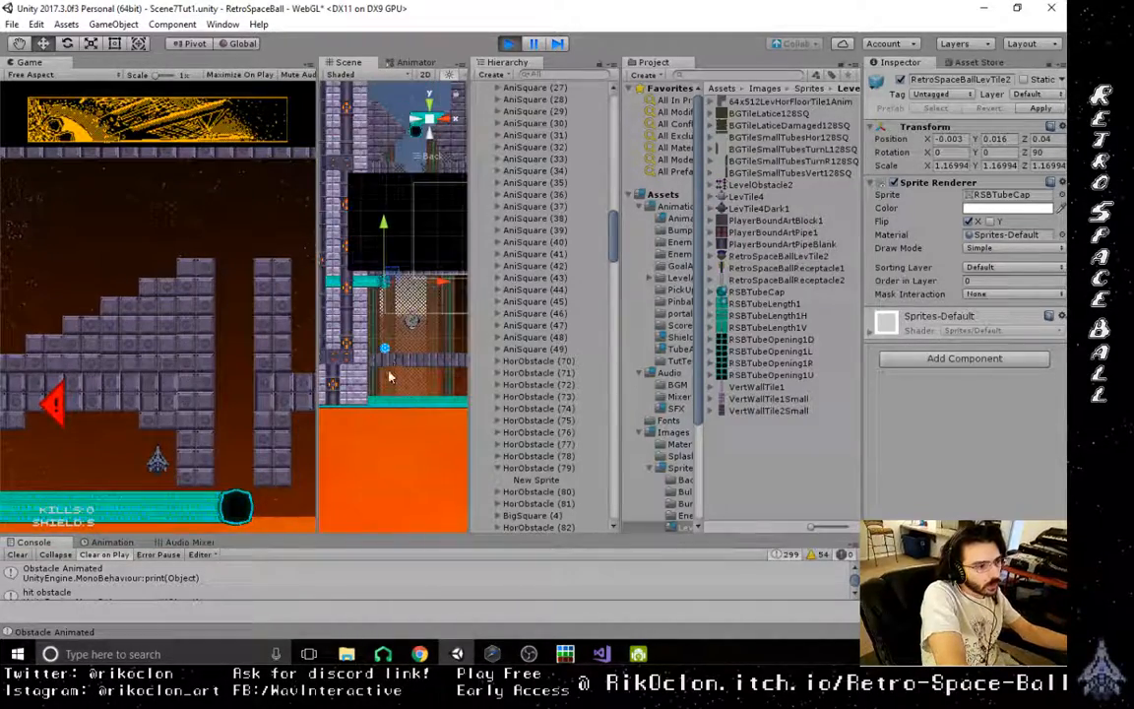
{"action": "left_click", "coordinate": [509, 43]}
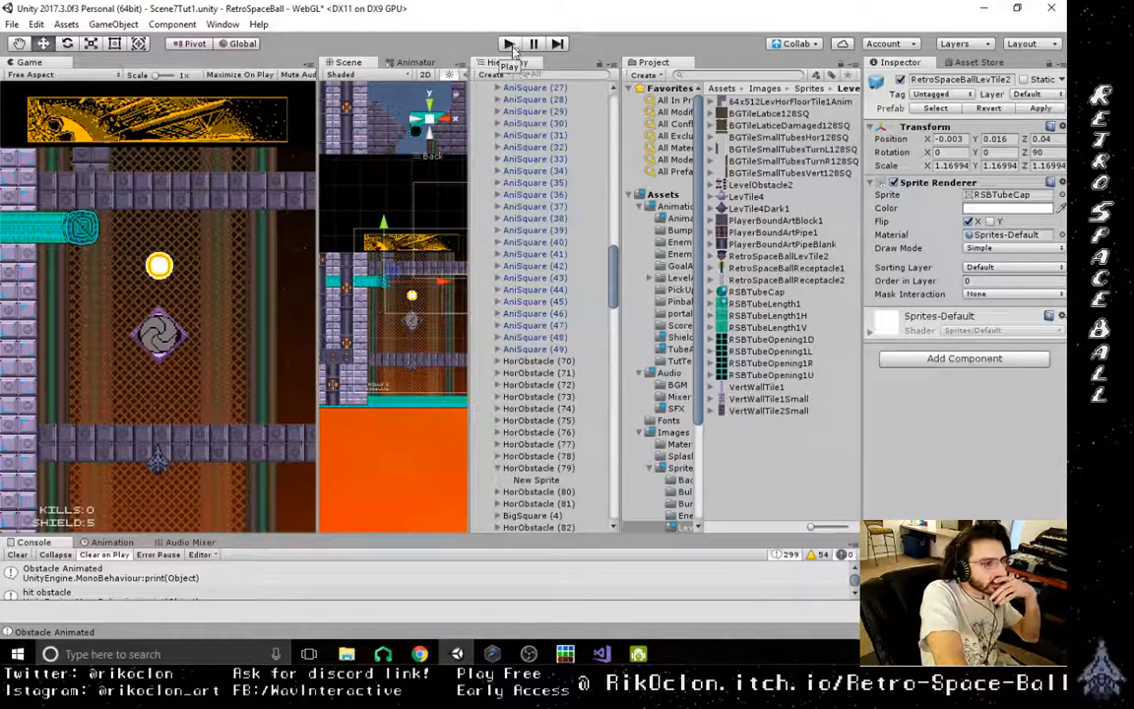
- Open the TeleportTube script from the project's Scripts folder in Visual Studio
{"action": "scroll", "coordinate": [684, 380], "scroll_direction": "down", "scroll_amount": 3}
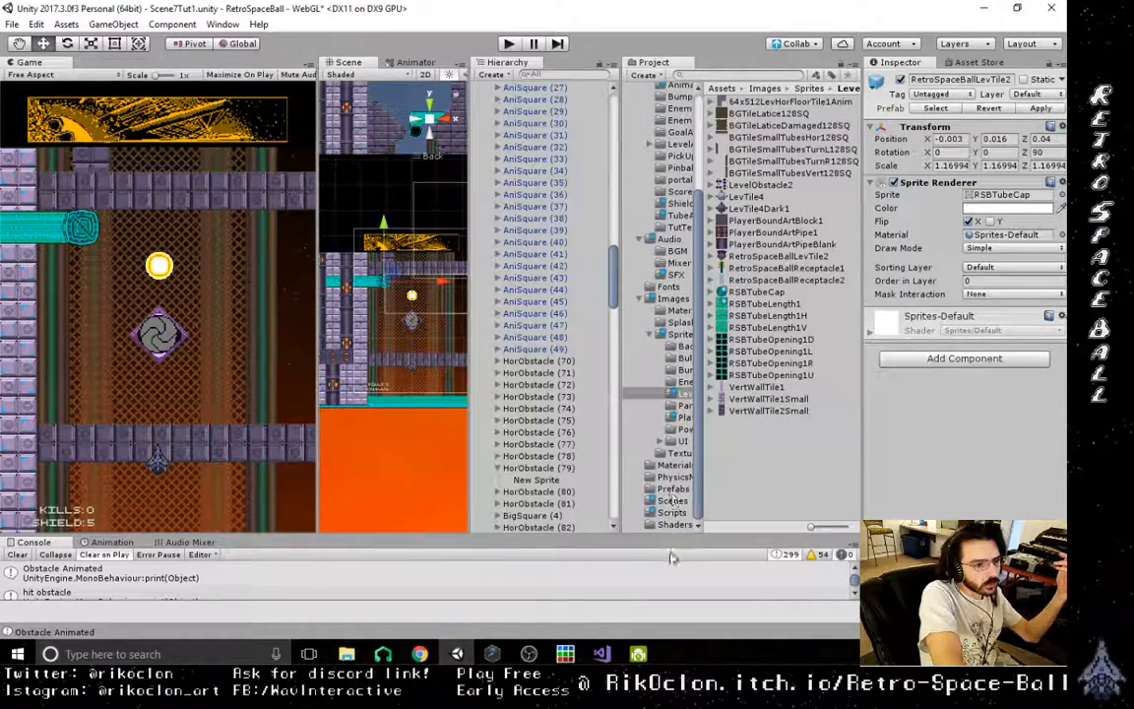
{"action": "left_click", "coordinate": [672, 513]}
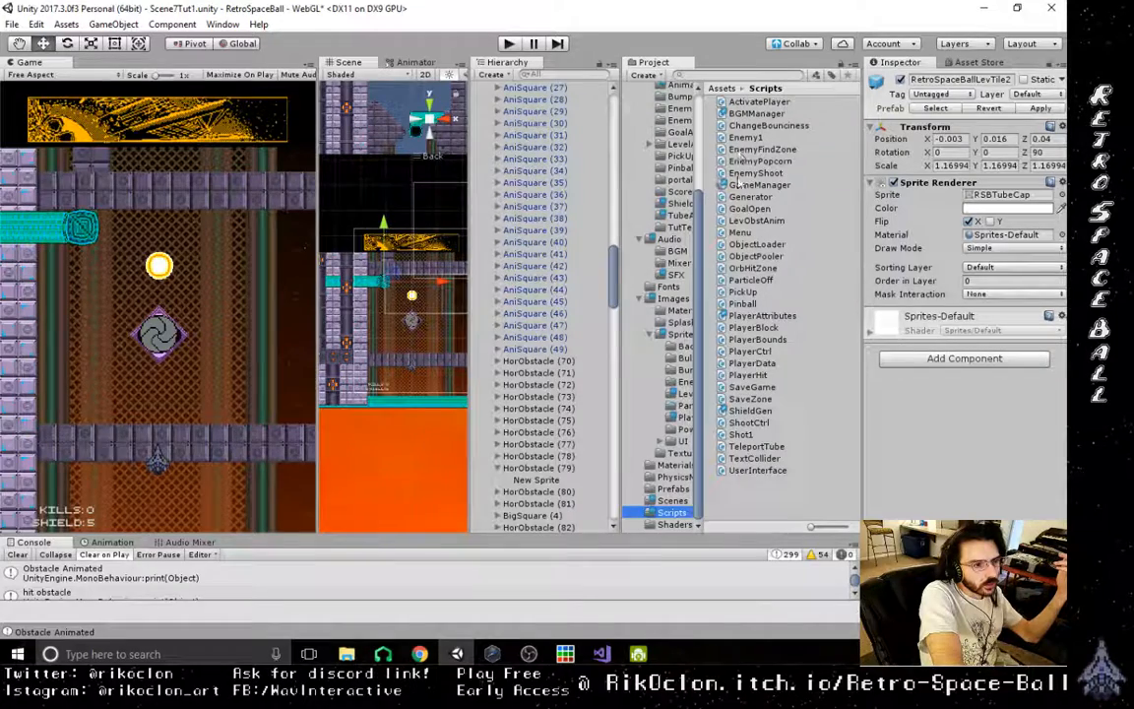
{"action": "double_click", "coordinate": [754, 448]}
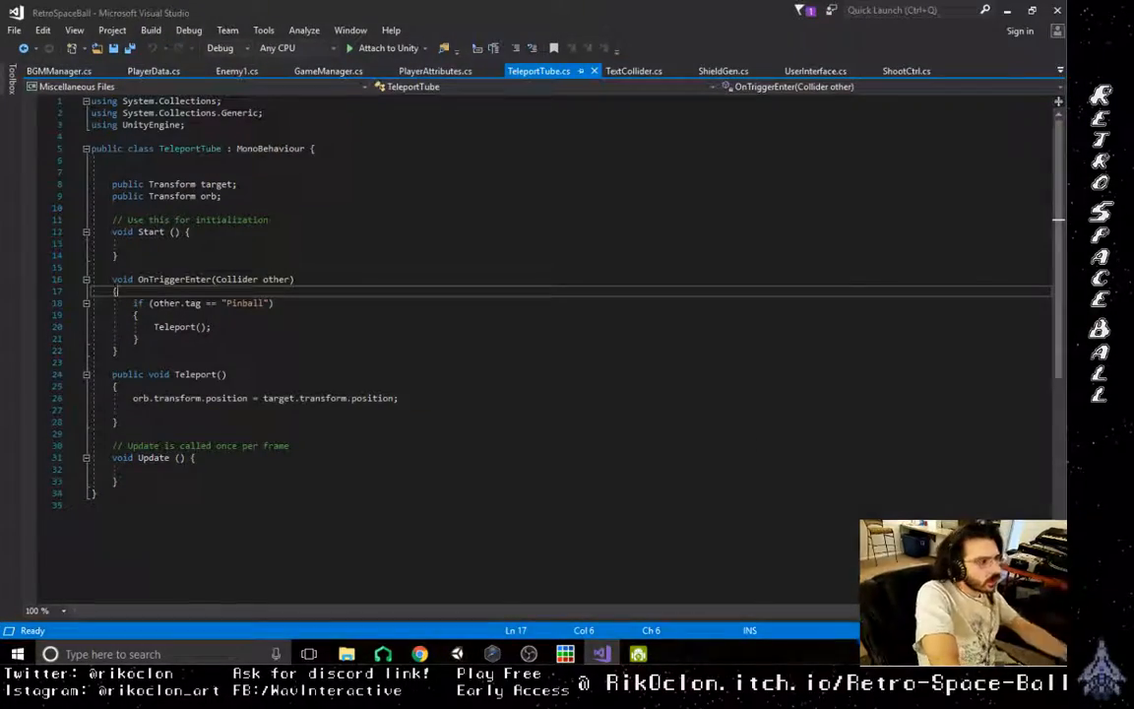
- Add the line "public GameObject;" below the orb declaration in the TeleportTube class
{"action": "left_click", "coordinate": [296, 207]}
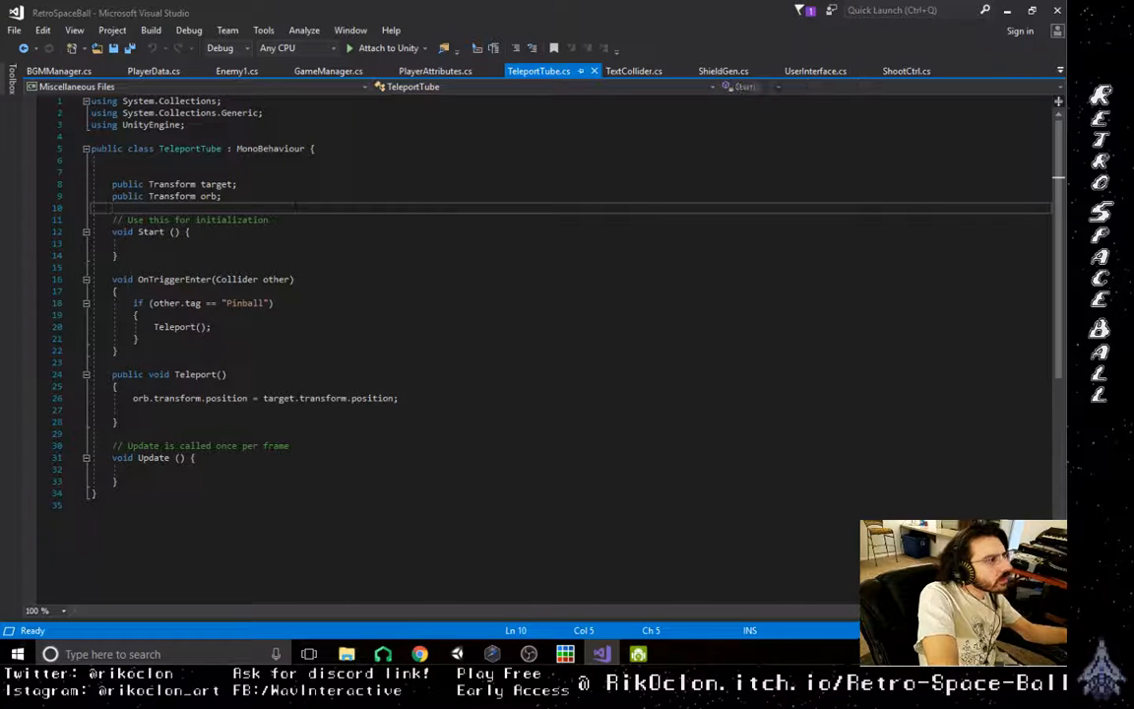
{"action": "type", "text": "public GameObj"}
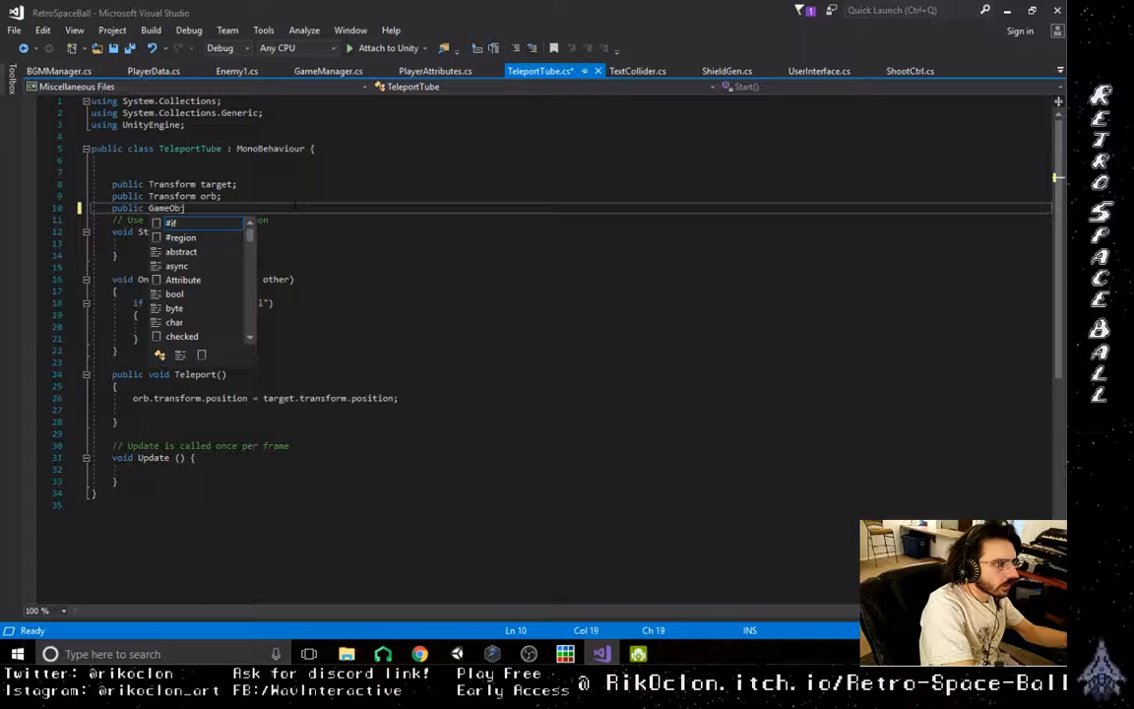
{"action": "type", "text": "ect;"}
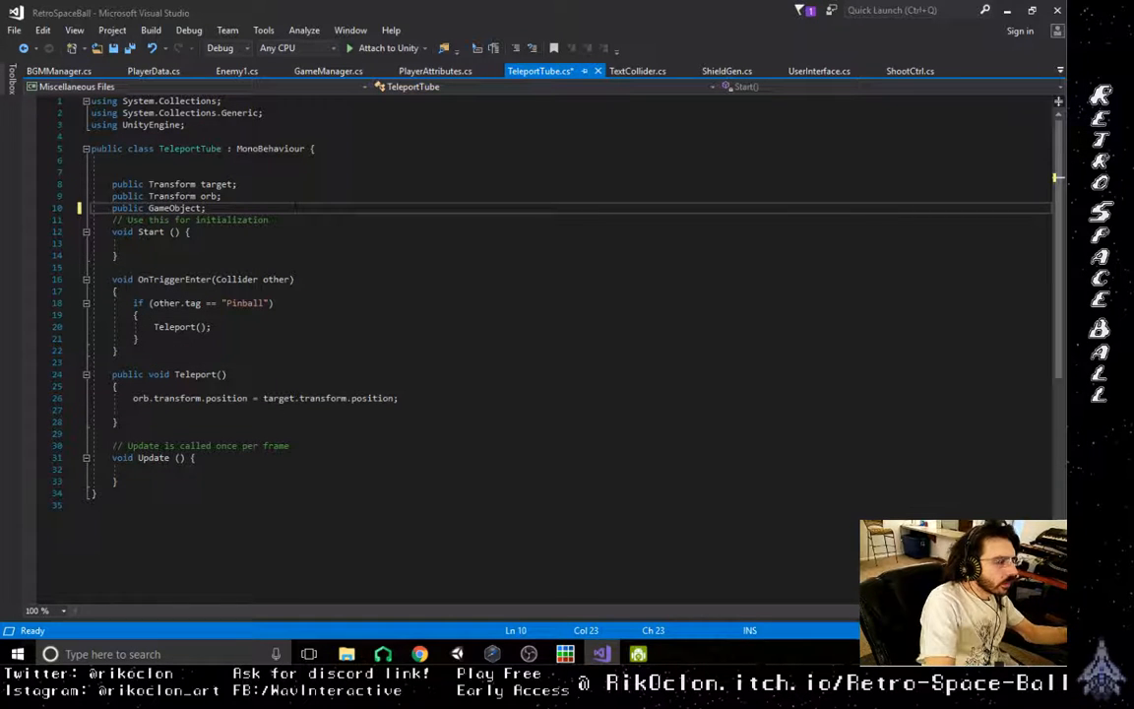
{"action": "left_click", "coordinate": [286, 410]}
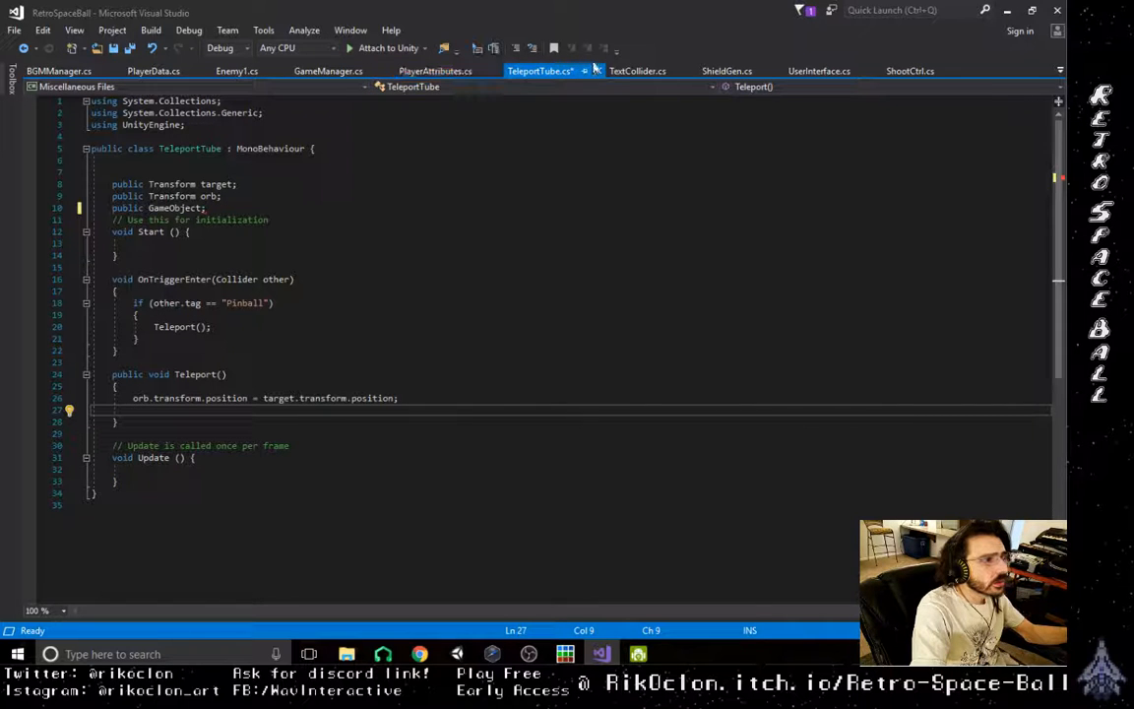
- Copy the ShieldGenGraph coroutine from ShieldGen.cs into TeleportTube.cs, above the Teleport method
{"action": "left_click", "coordinate": [727, 71]}
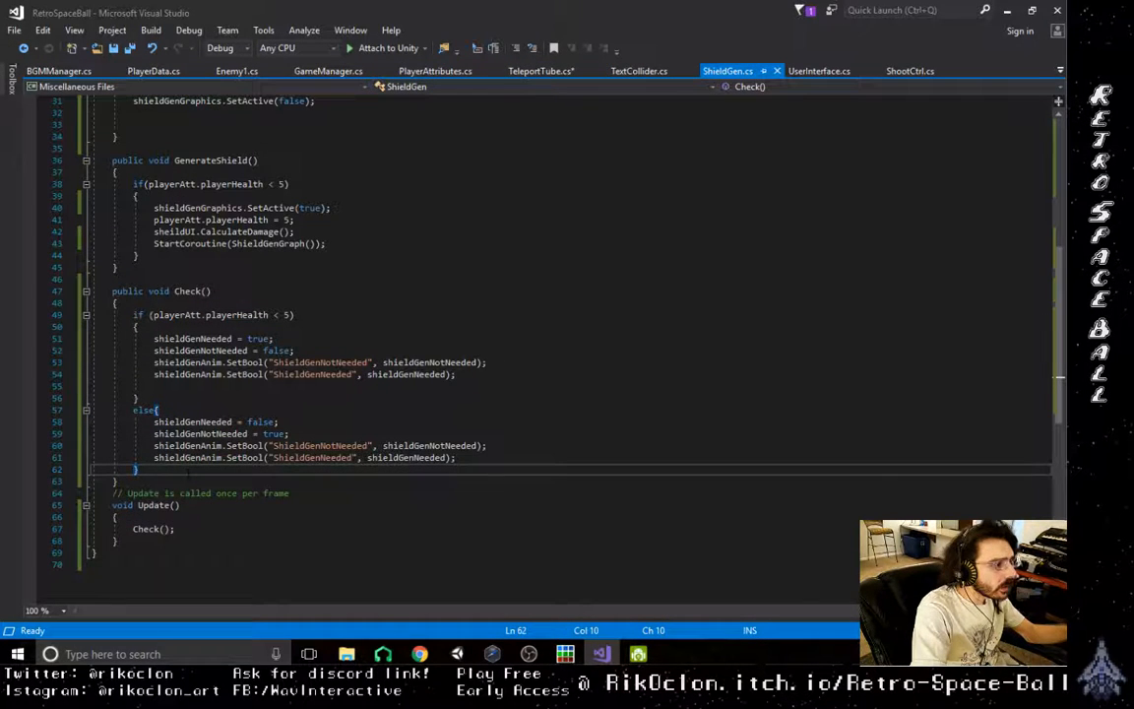
{"action": "scroll", "coordinate": [212, 486], "scroll_direction": "up", "scroll_amount": 6}
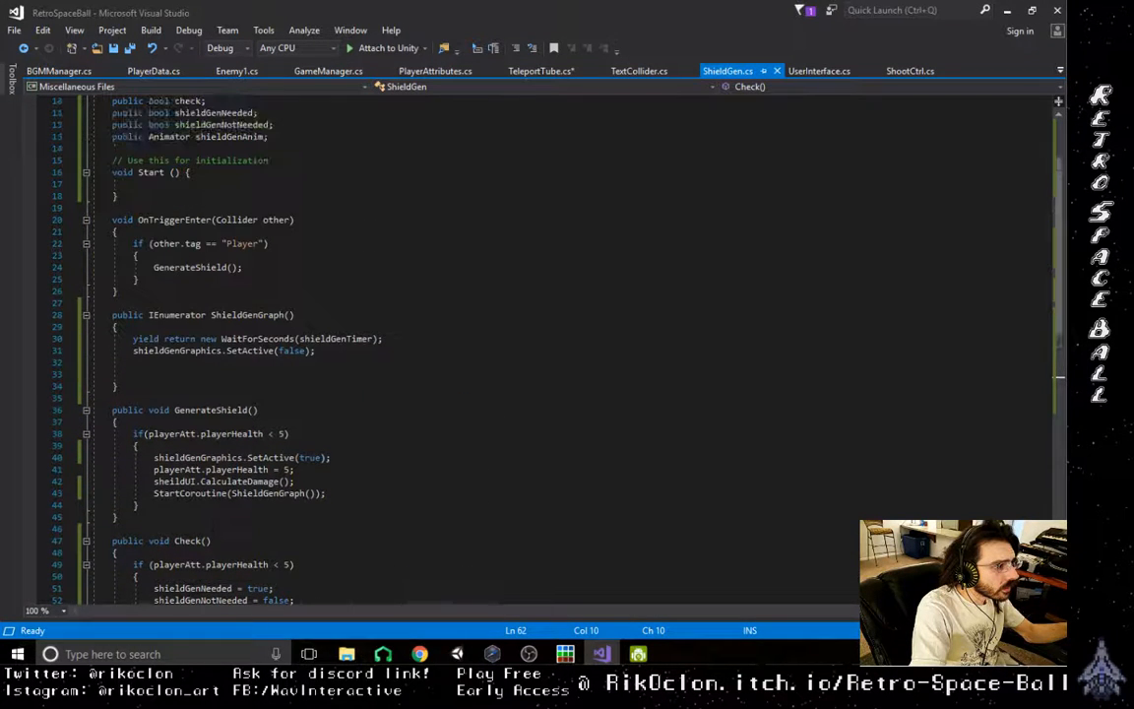
{"action": "left_click_drag", "start_coordinate": [112, 315], "coordinate": [117, 385]}
{"action": "key", "text": "ctrl+c"}
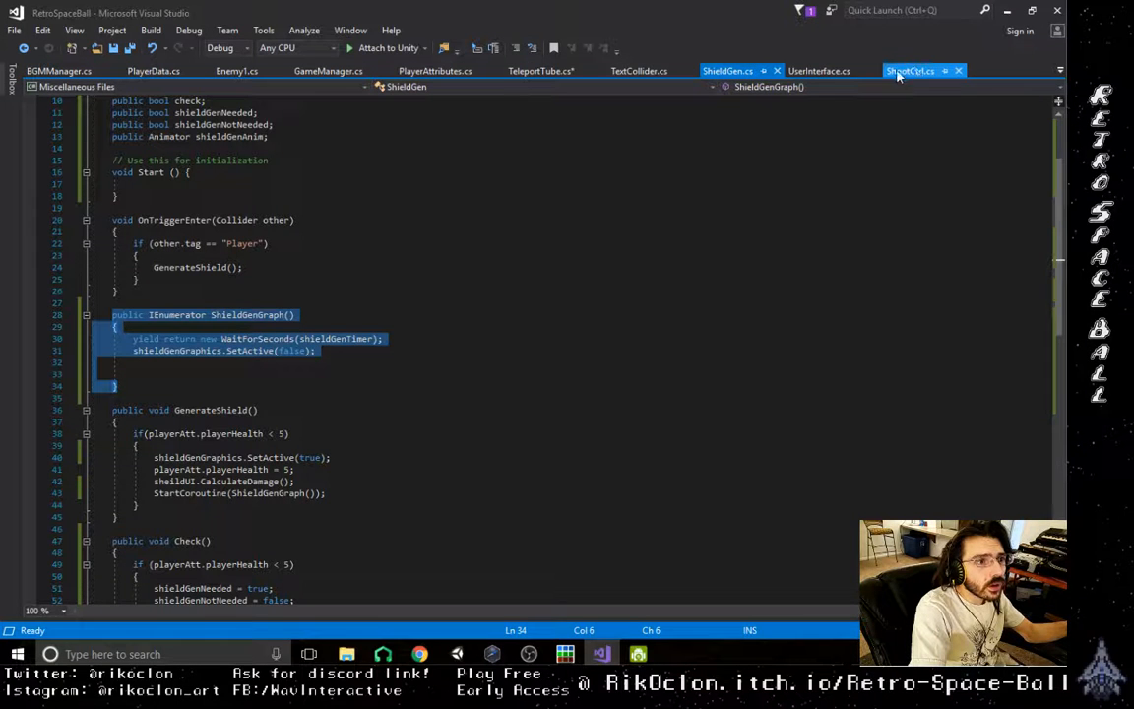
{"action": "left_click", "coordinate": [531, 73]}
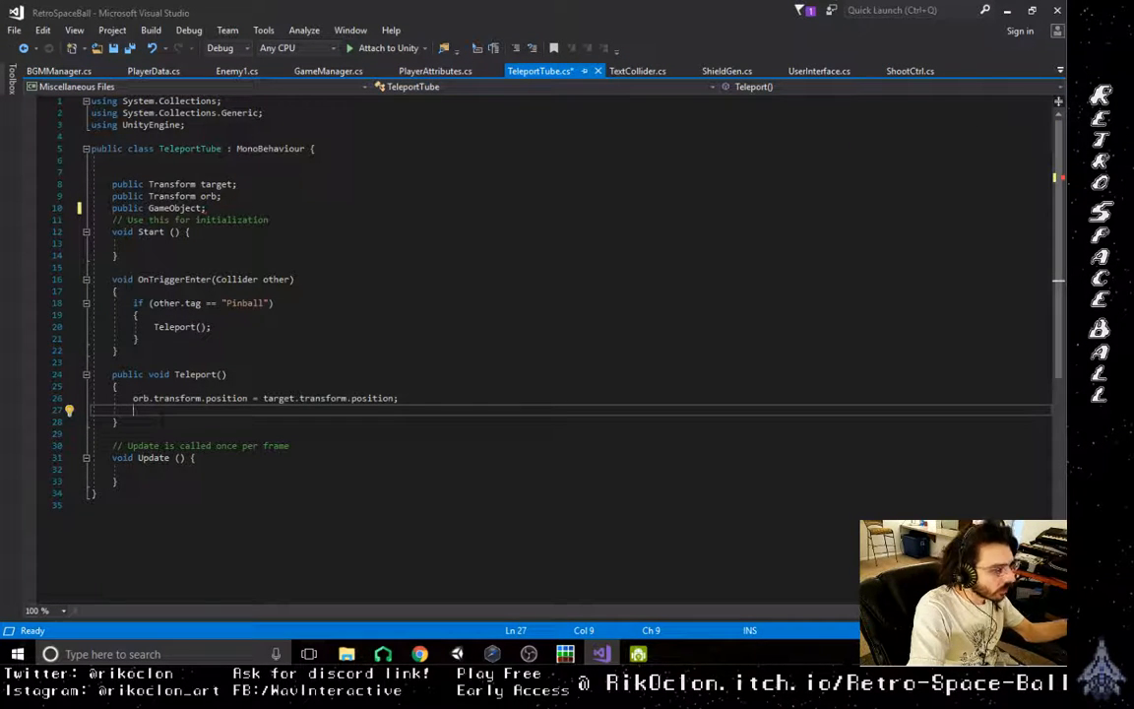
{"action": "left_click", "coordinate": [152, 373]}
{"action": "key", "text": "ctrl+Return"}
{"action": "key", "text": "ctrl+Return"}
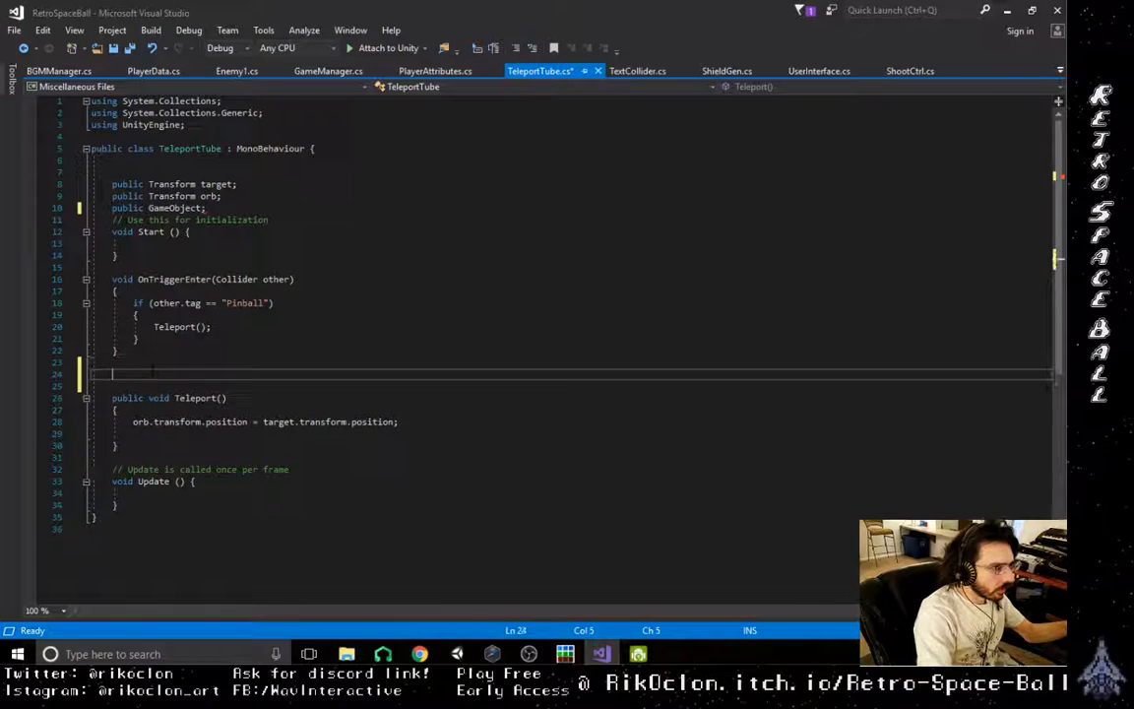
{"action": "key", "text": "ctrl+v"}
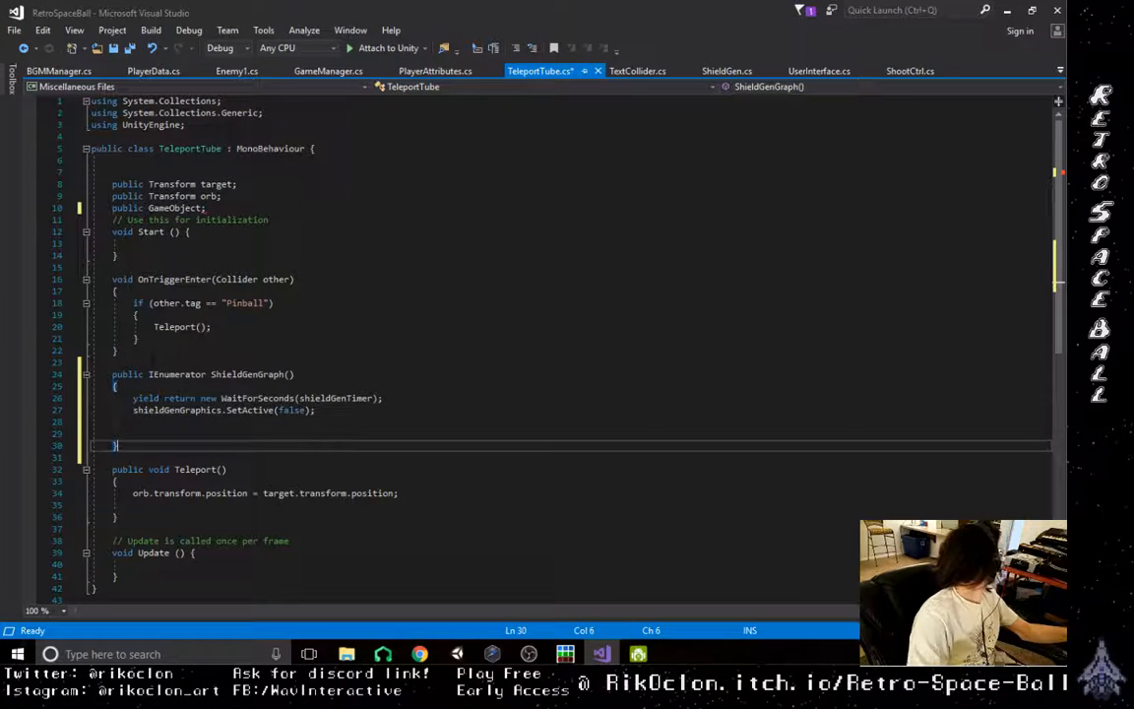
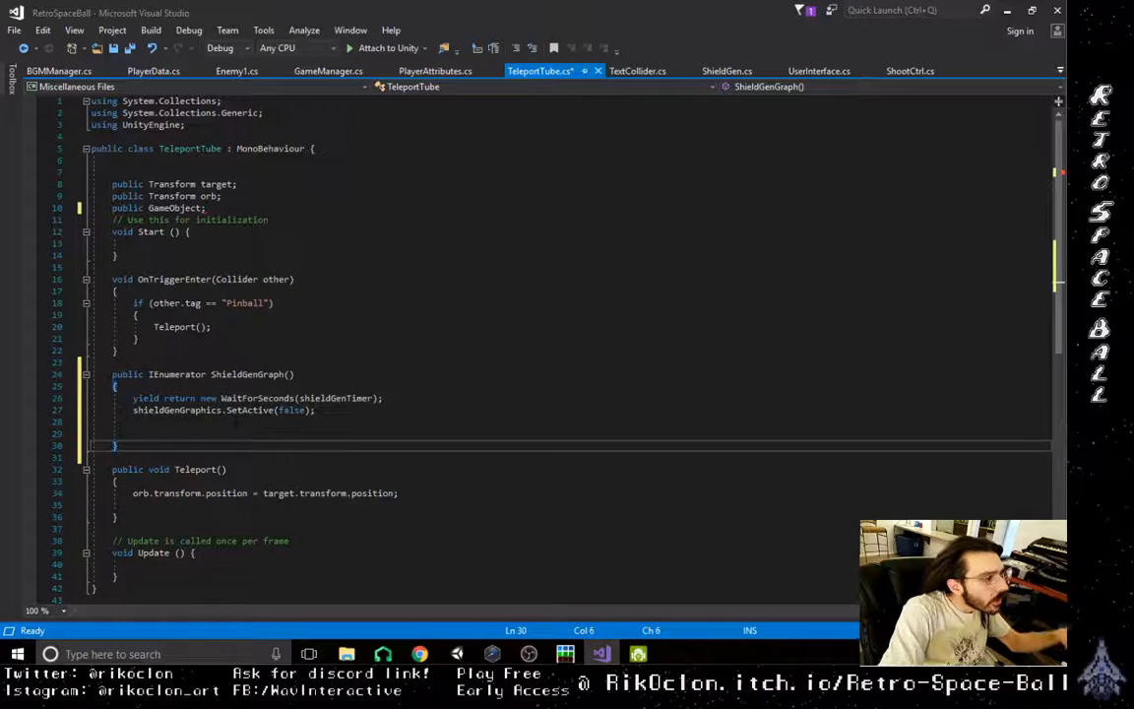
- Rename the pasted ShieldGenGraph coroutine in the TeleportTube class to TubeOpen
{"action": "left_click", "coordinate": [184, 421]}
{"action": "left_click_drag", "start_coordinate": [210, 375], "coordinate": [286, 375]}
{"action": "left_click", "coordinate": [276, 387]}
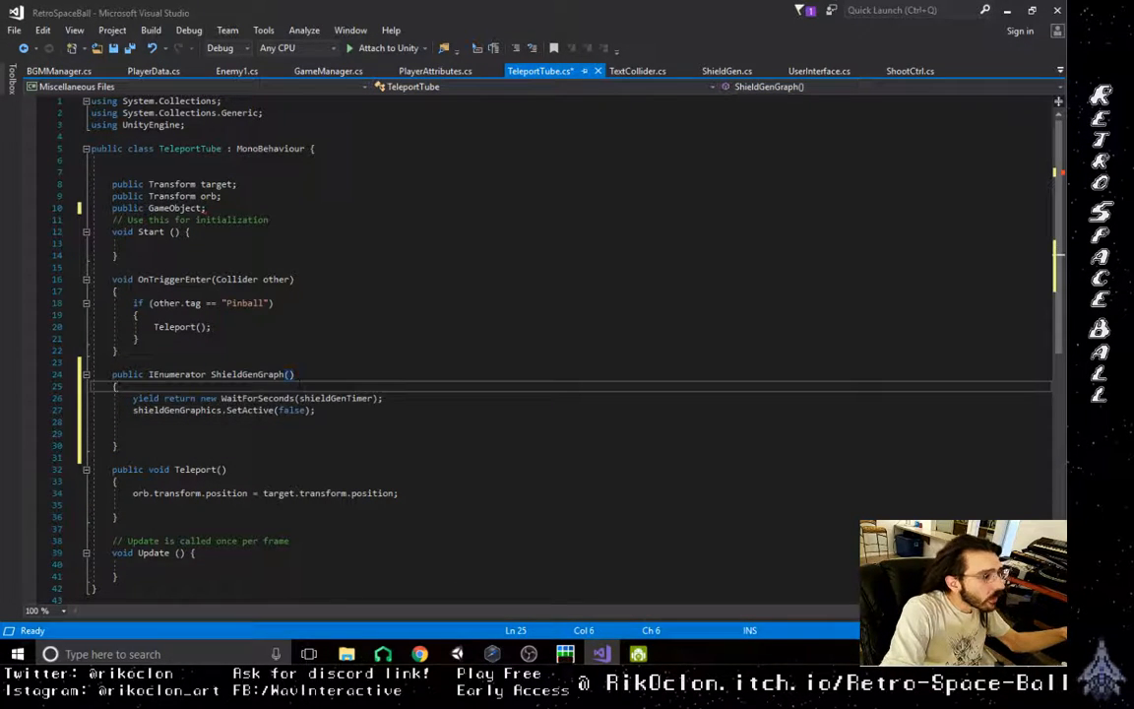
{"action": "left_click_drag", "start_coordinate": [211, 376], "coordinate": [285, 375]}
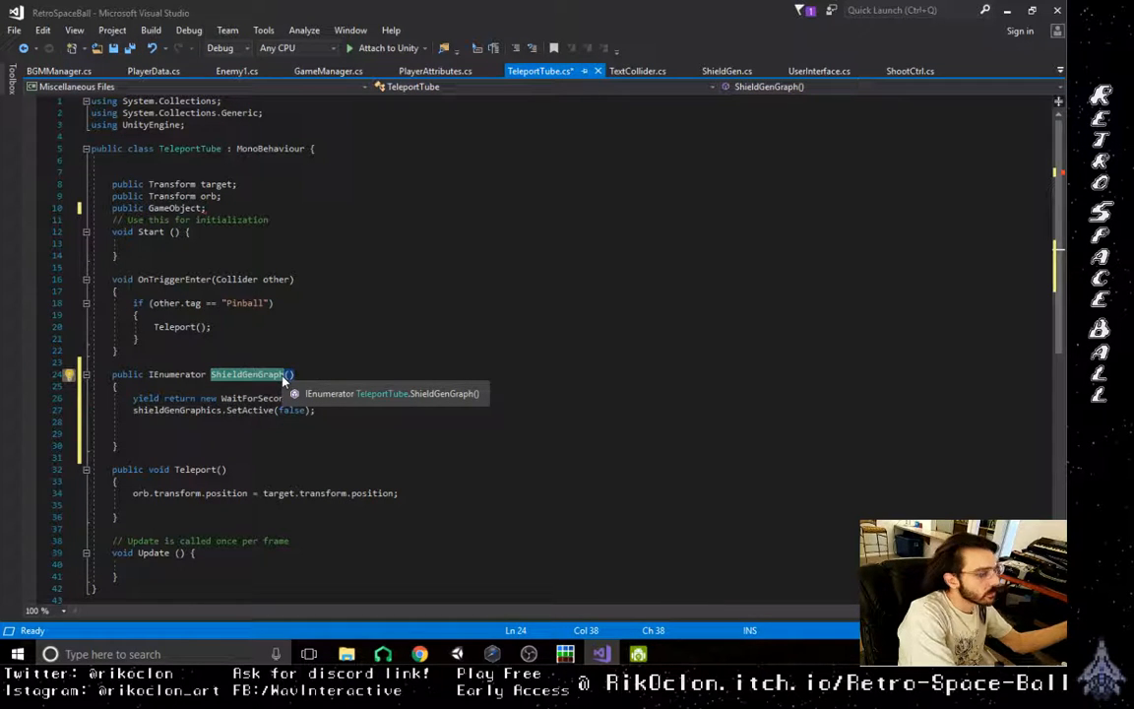
{"action": "key", "text": "BackSpace"}
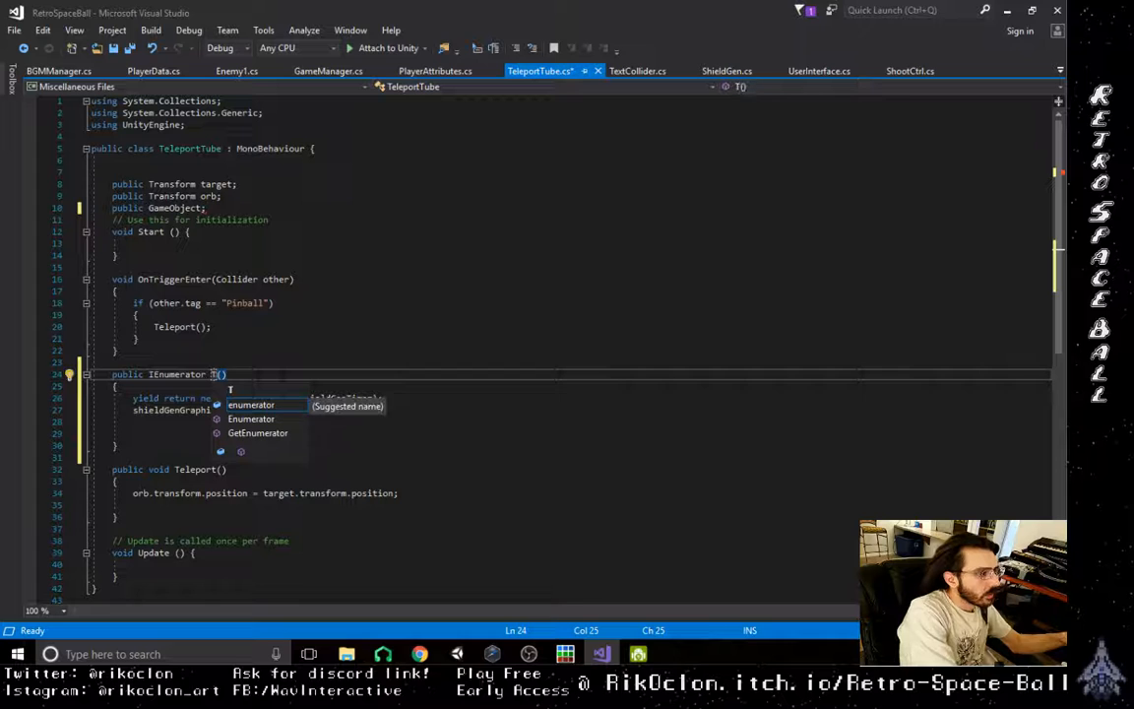
{"action": "type", "text": "TubeOpen"}
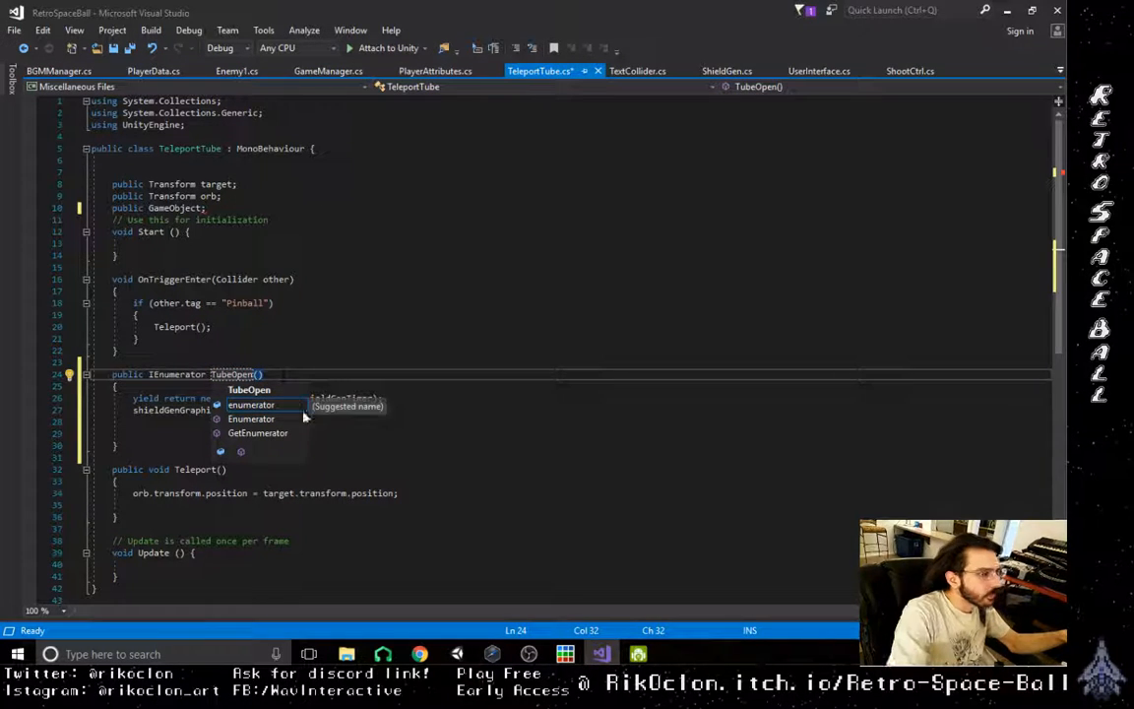
{"action": "left_click", "coordinate": [409, 443]}
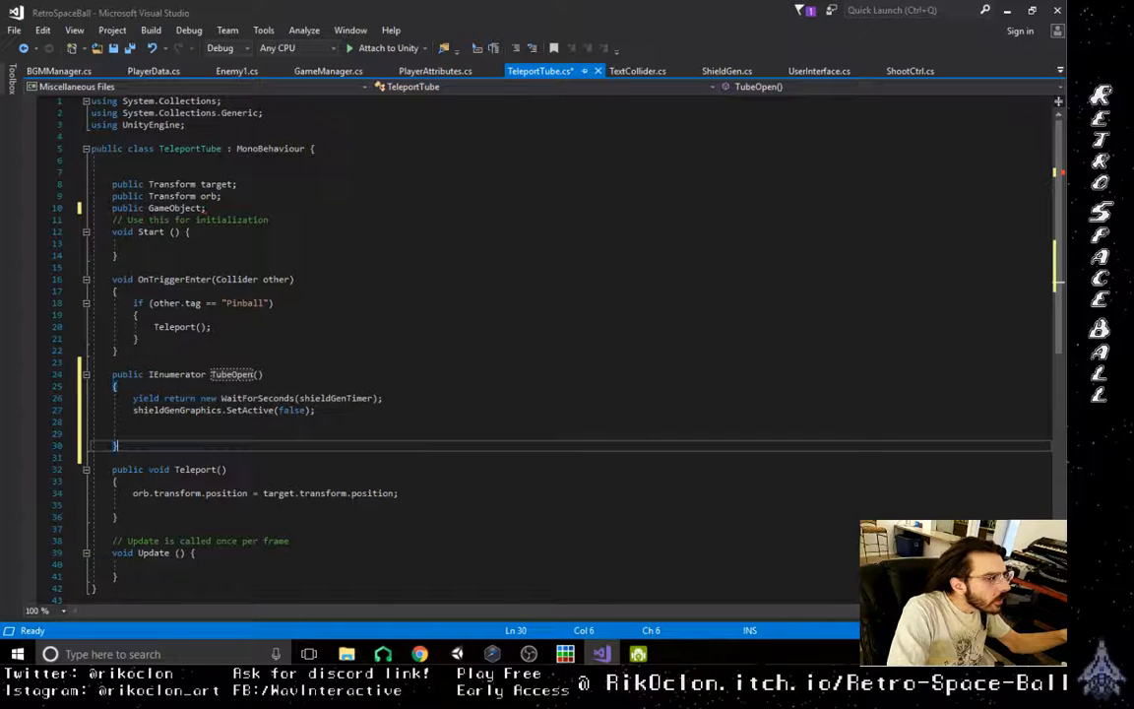
- Replace shieldGenTimer with tubeTimer as the WaitForSeconds argument in the TubeOpen coroutine
{"action": "double_click", "coordinate": [337, 399]}
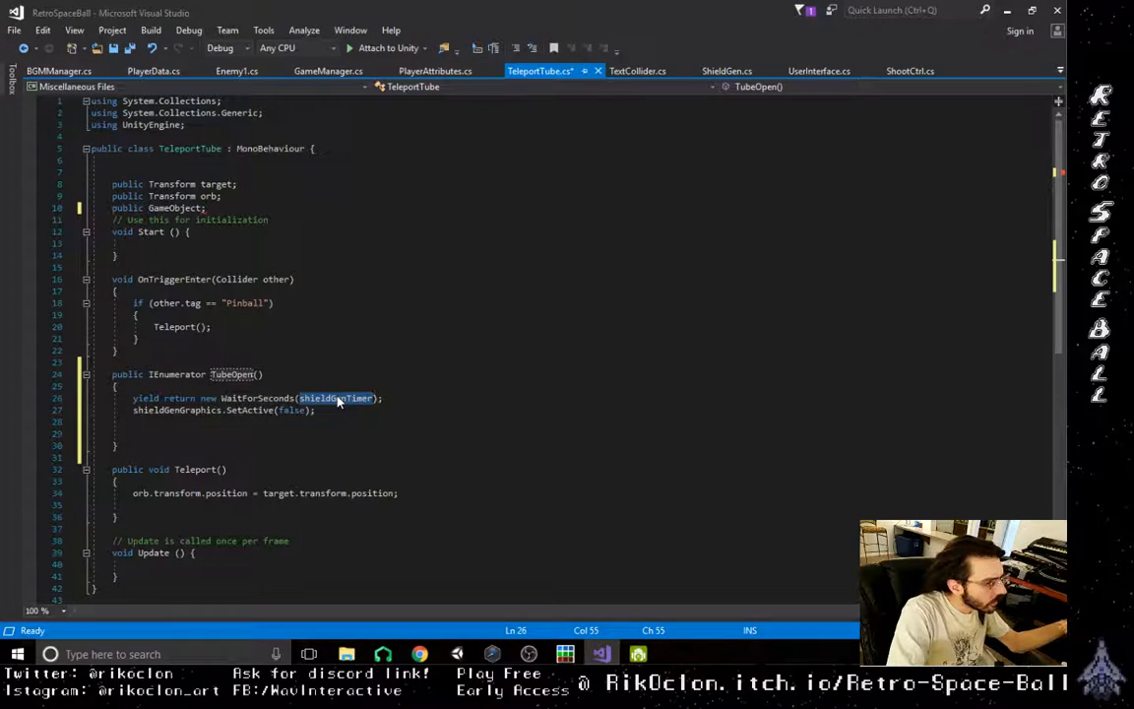
{"action": "type", "text": "tube"}
{"action": "key", "text": "BackSpace"}
{"action": "key", "text": "BackSpace"}
{"action": "key", "text": "BackSpace"}
{"action": "key", "text": "BackSpace"}
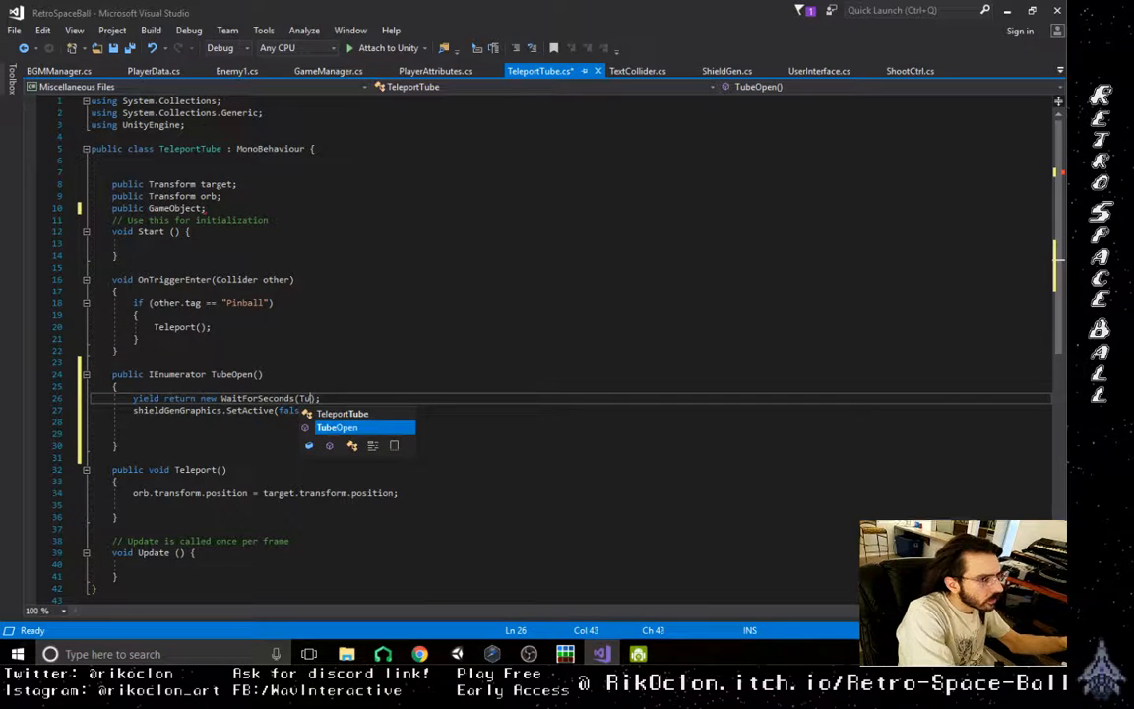
{"action": "type", "text": "tubeTimer"}
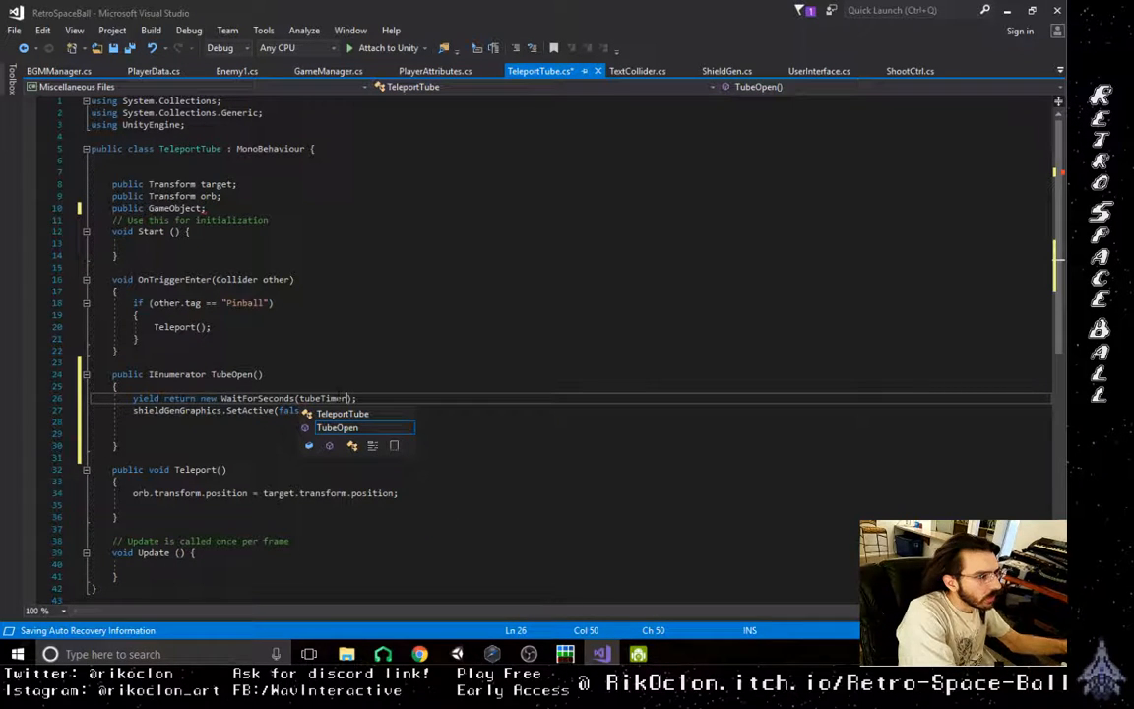
- Declare "public float tubeTimer;" above the target declaration in the TeleportTube class
{"action": "left_click", "coordinate": [228, 157]}
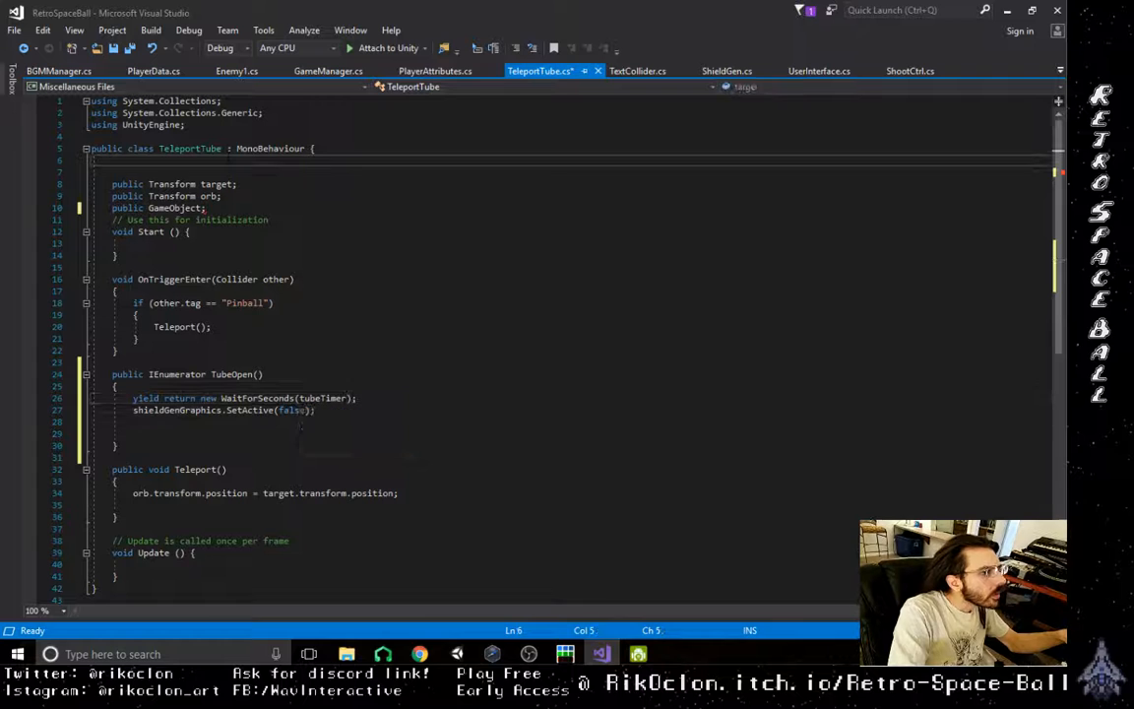
{"action": "left_click", "coordinate": [226, 168]}
{"action": "type", "text": "public float"}
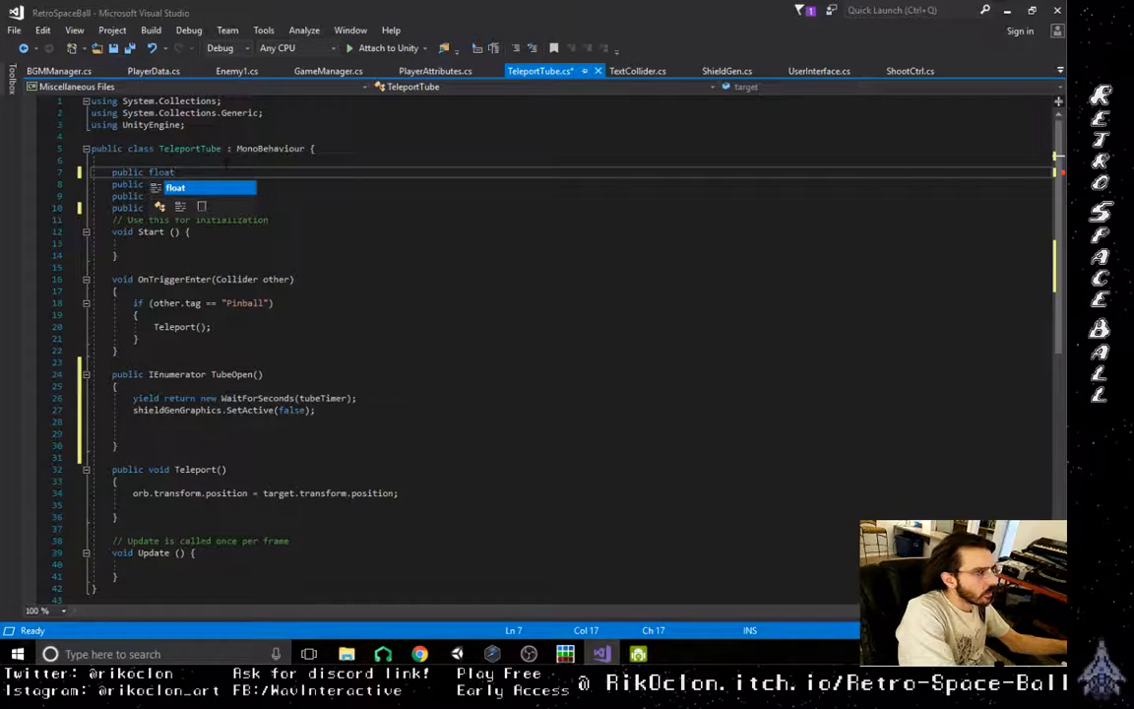
{"action": "type", "text": " tubetimer;"}
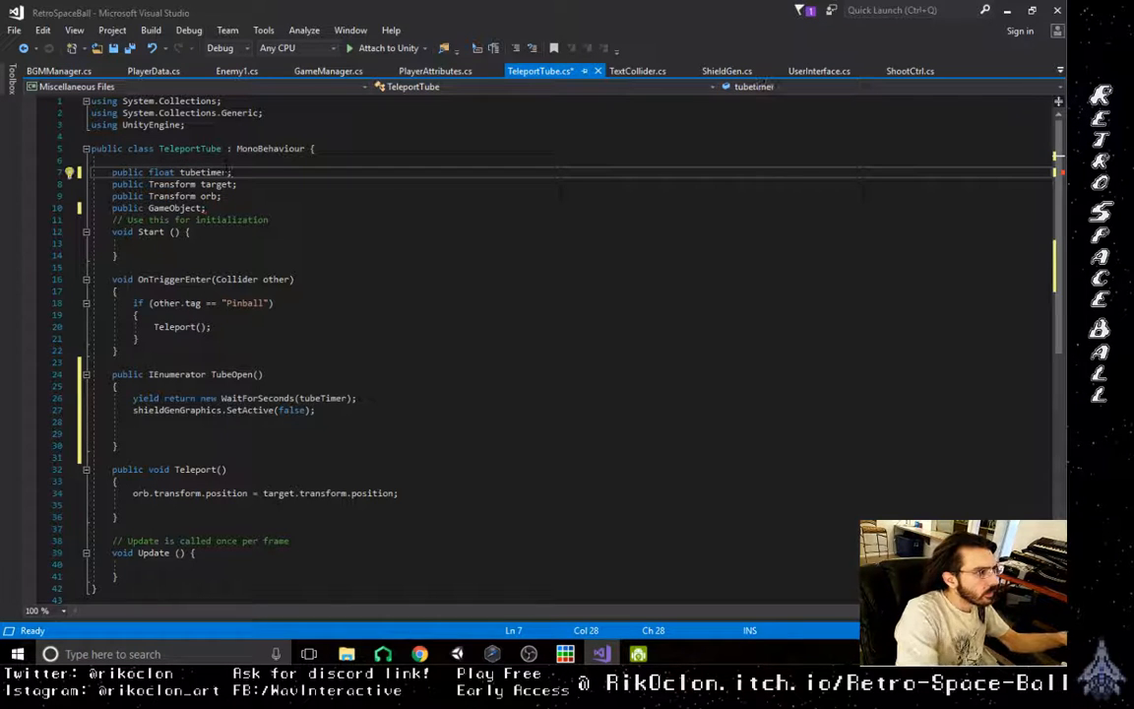
{"action": "left_click", "coordinate": [205, 172]}
{"action": "key", "text": "BackSpace"}
{"action": "type", "text": "T"}
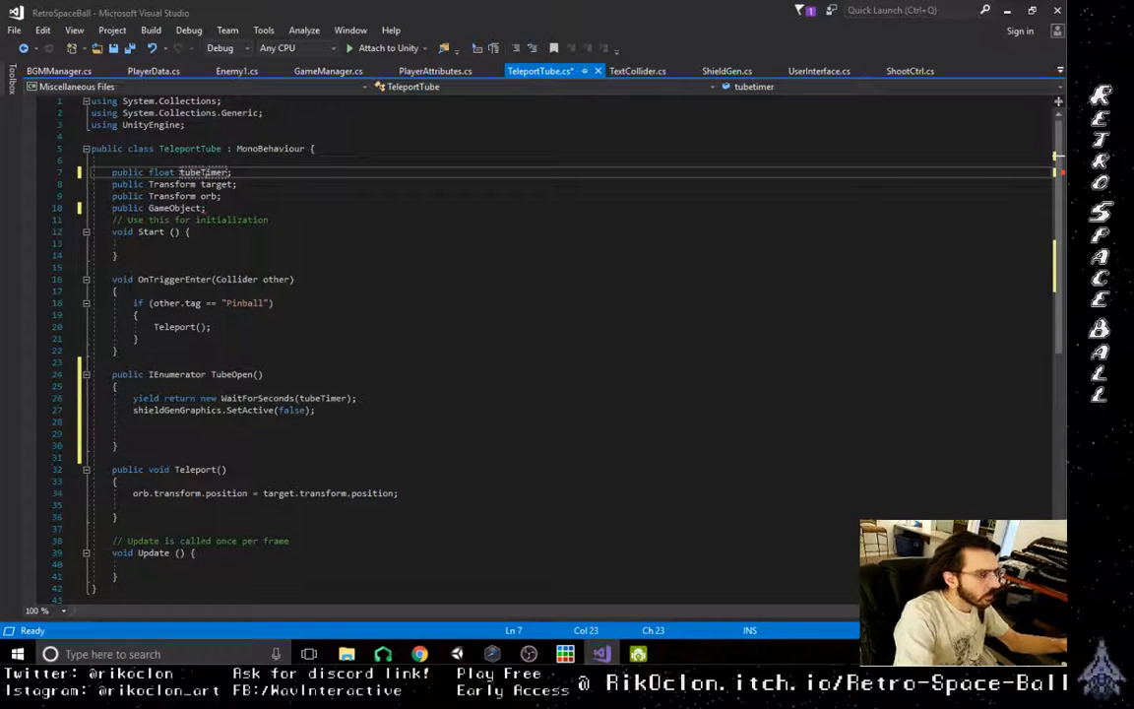
{"action": "left_click", "coordinate": [418, 339]}
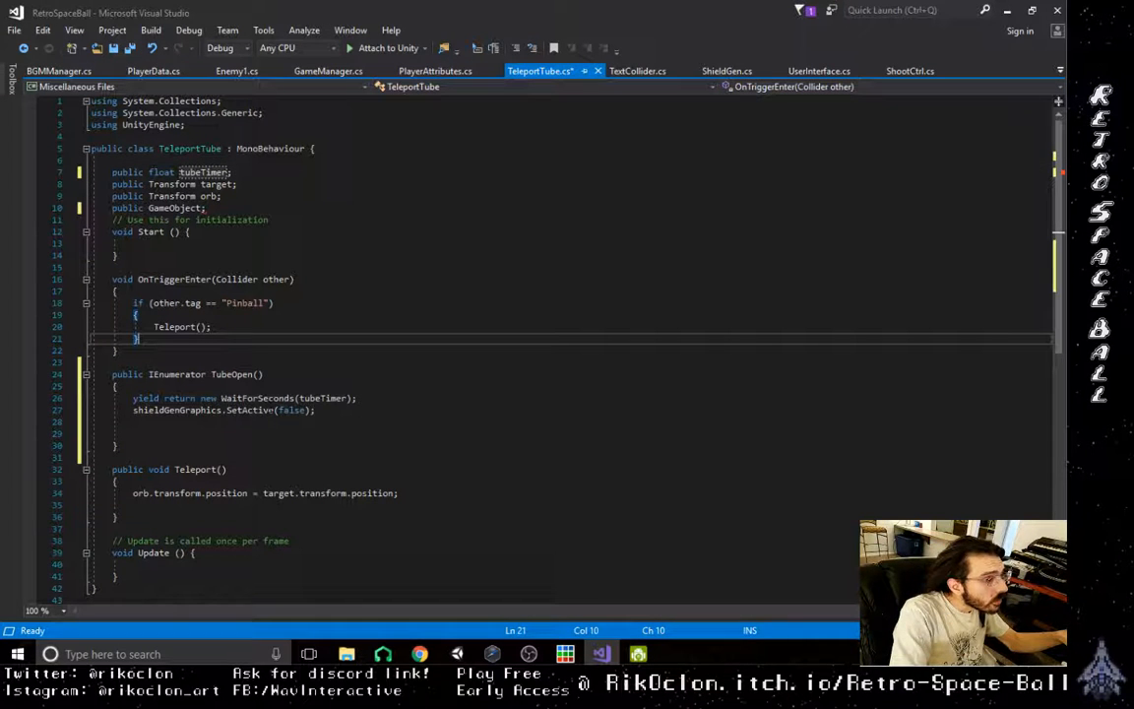
- Replace shieldGenGraphics with tubeCap in the SetActive(false) line of the TubeOpen coroutine
{"action": "double_click", "coordinate": [171, 411]}
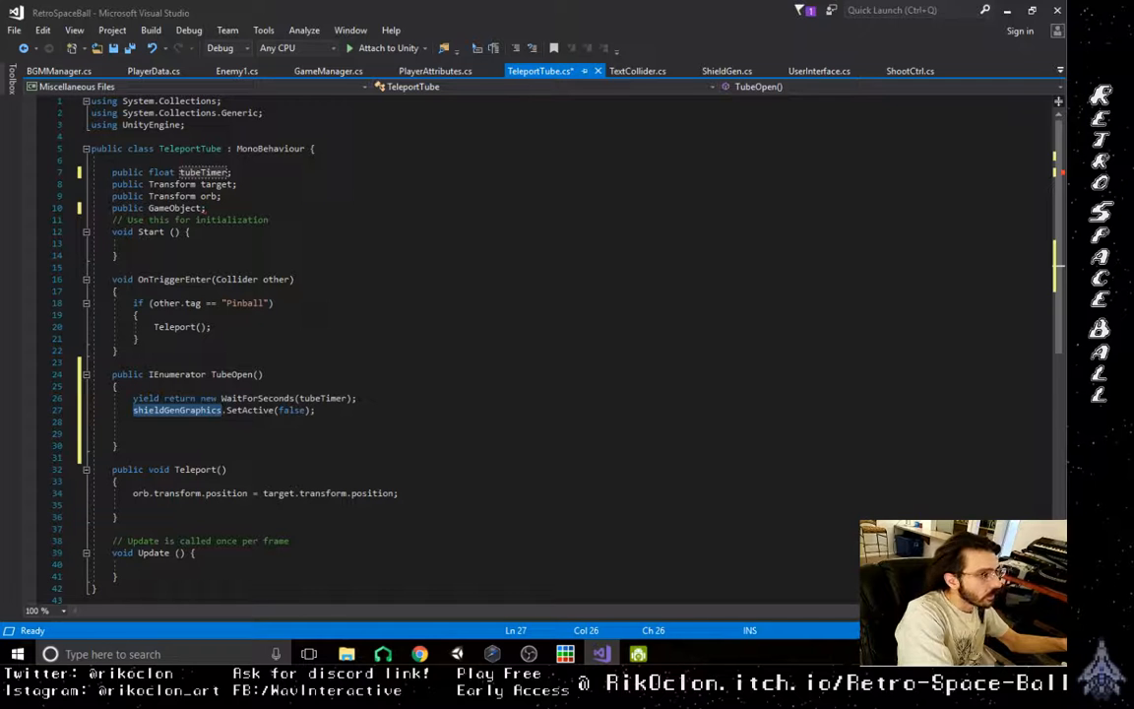
{"action": "type", "text": "tubeCap"}
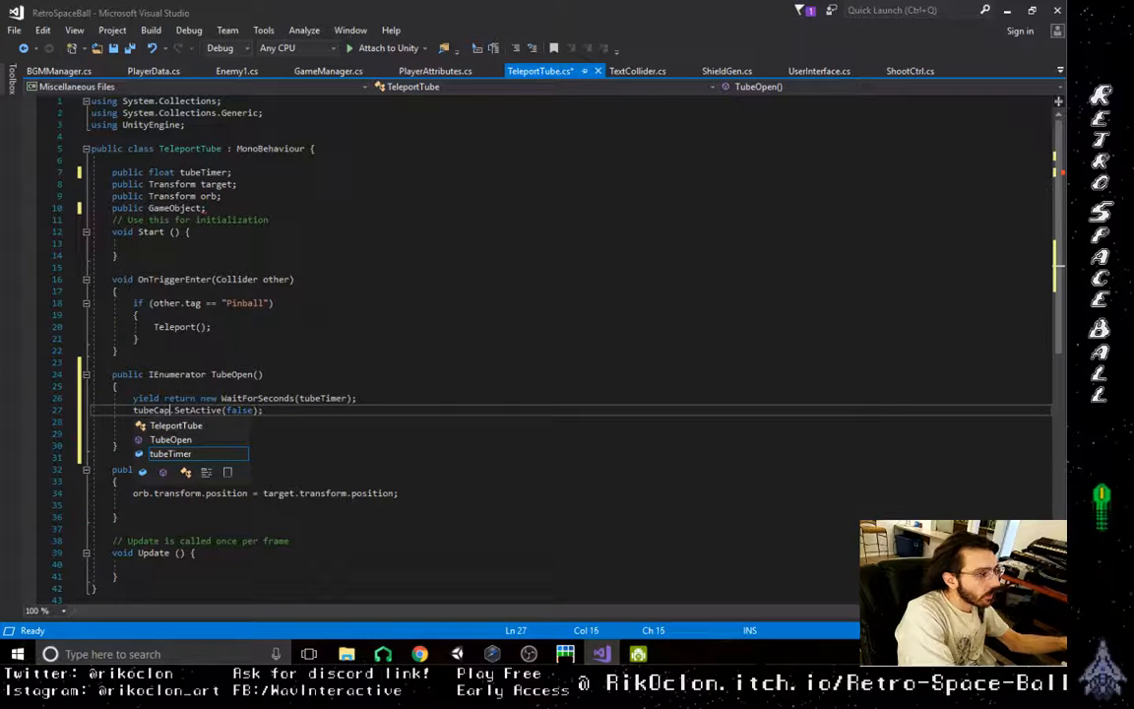
{"action": "left_click", "coordinate": [266, 362]}
- Complete the unnamed GameObject declaration below orb so it reads "public GameObject tubeCap;"
{"action": "double_click", "coordinate": [157, 412]}
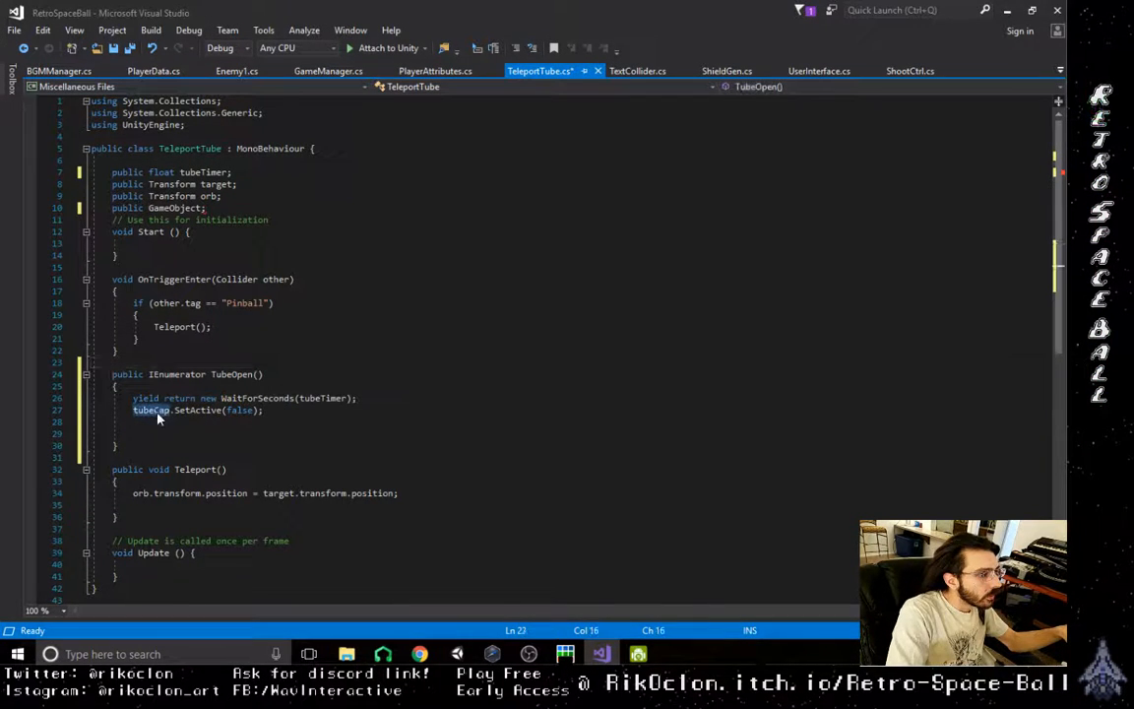
{"action": "left_click", "coordinate": [205, 208]}
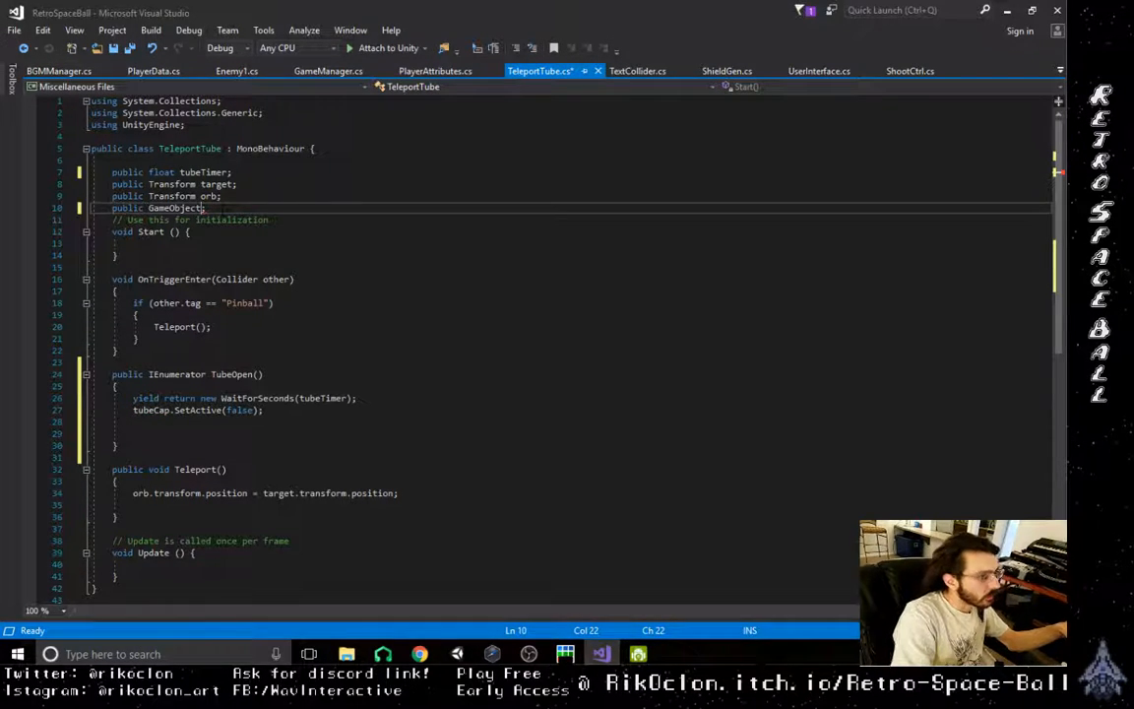
{"action": "key", "text": "Left"}
{"action": "type", "text": "tubeCap"}
{"action": "key", "text": "Down"}
{"action": "key", "text": "Down"}
{"action": "key", "text": "Down"}
{"action": "key", "text": "Down"}
{"action": "key", "text": "Down"}
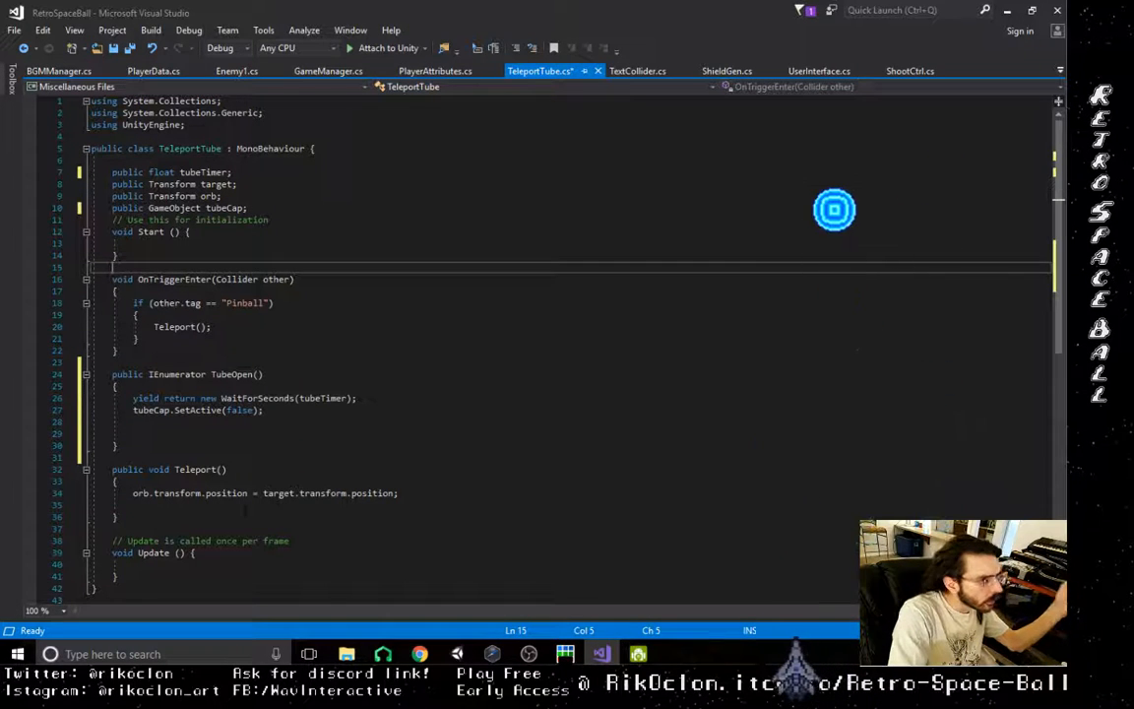
- Add the line "StartCoroutine(TubeOpen());" below the orb position assignment in the Teleport method
{"action": "left_click", "coordinate": [284, 504]}
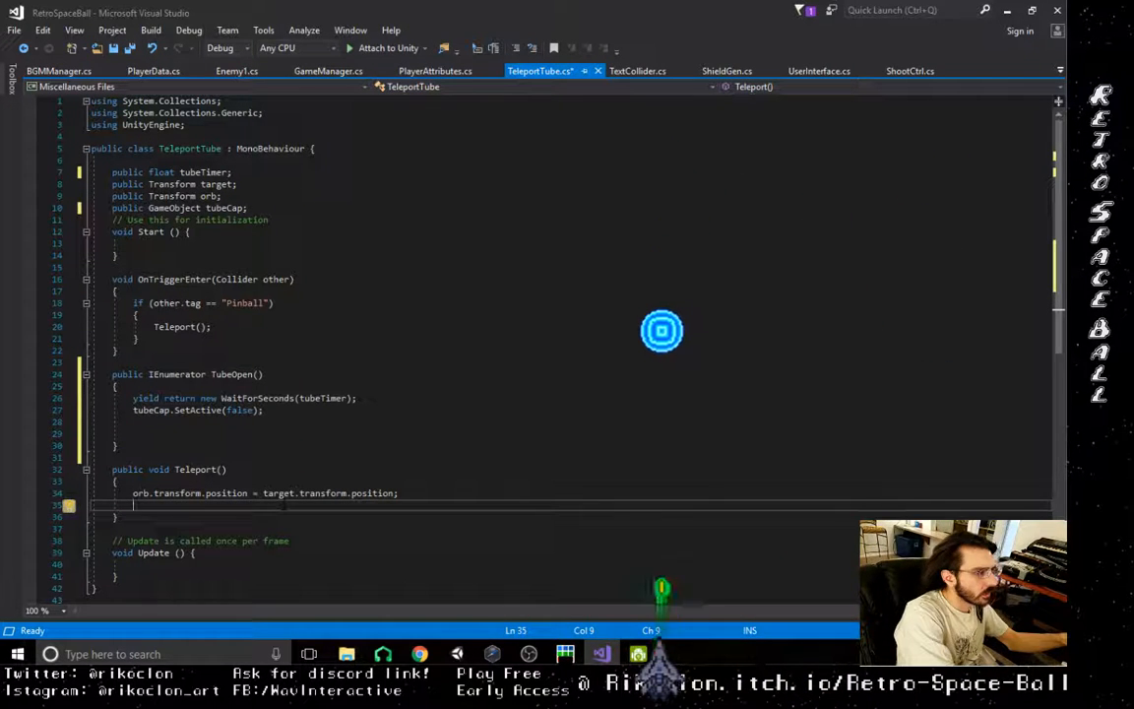
{"action": "type", "text": "StartCo"}
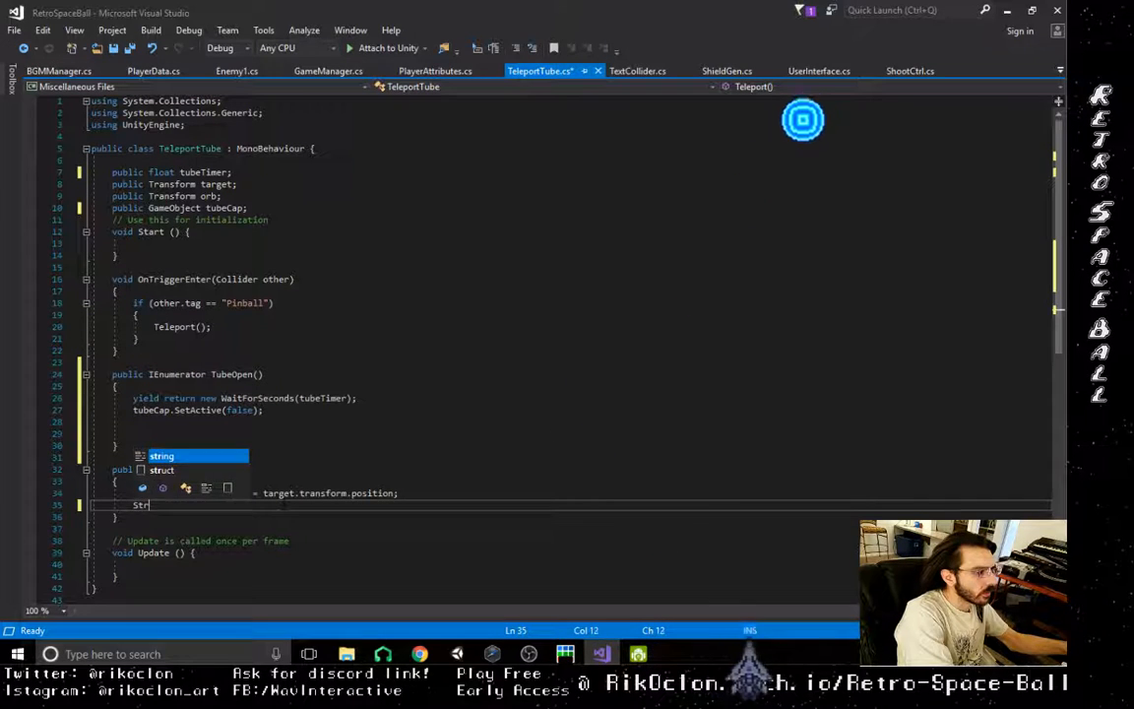
{"action": "type", "text": "ro"}
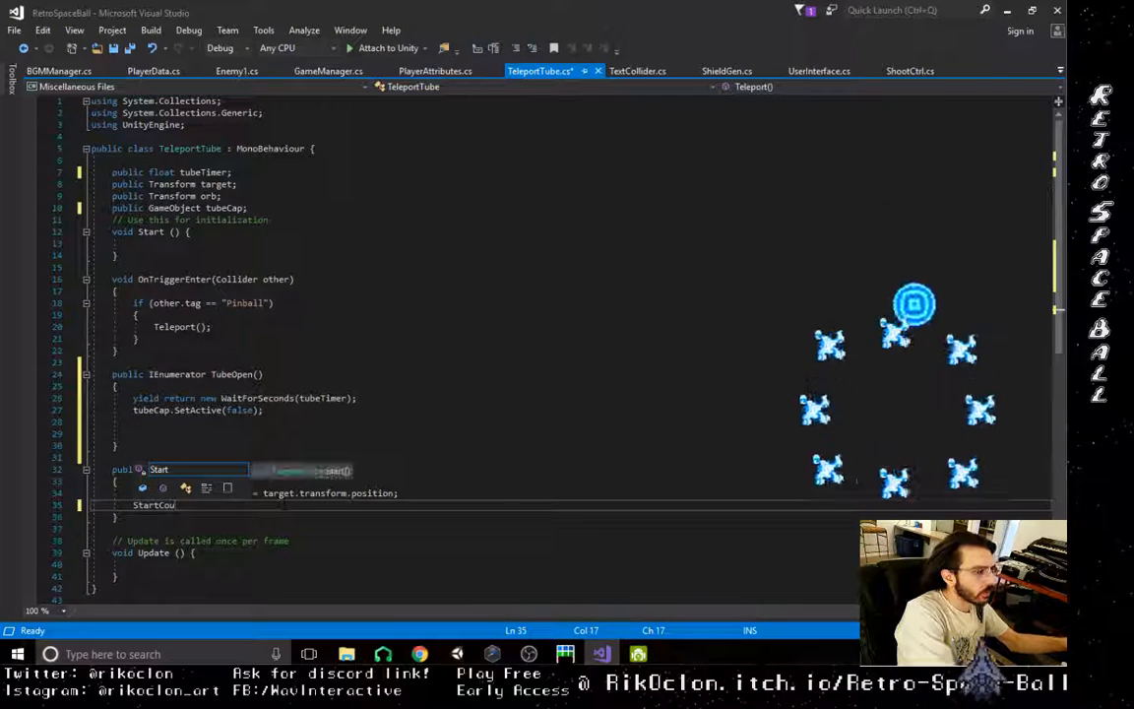
{"action": "type", "text": "utine"}
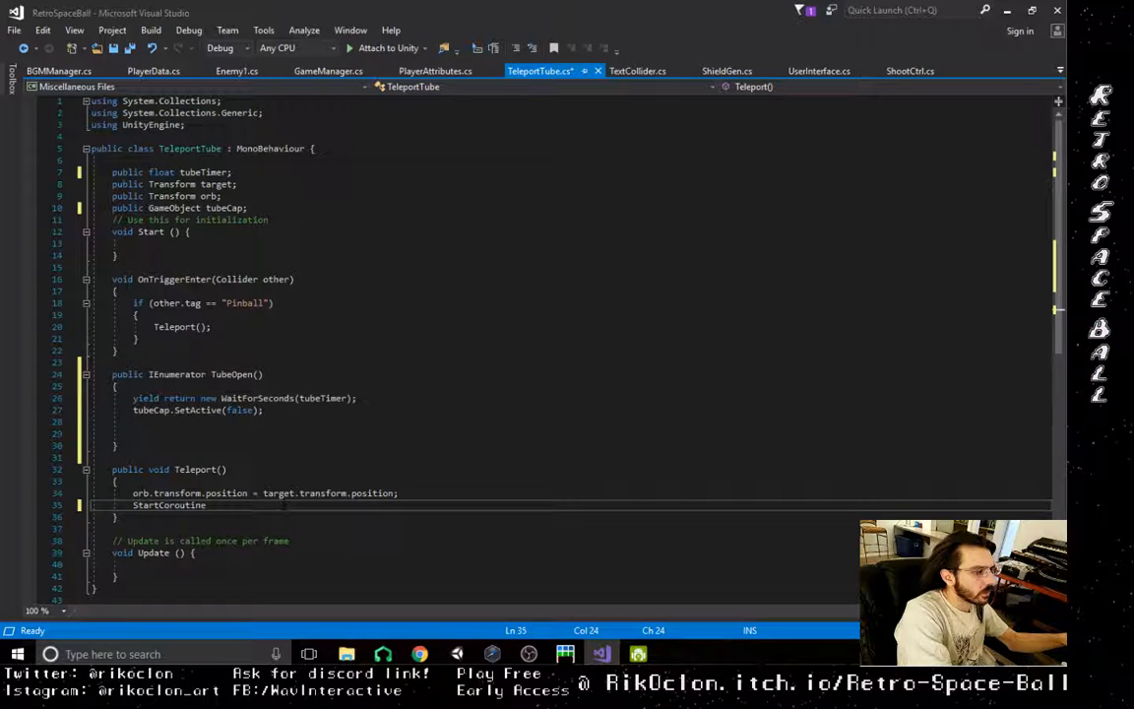
{"action": "type", "text": "Tube"}
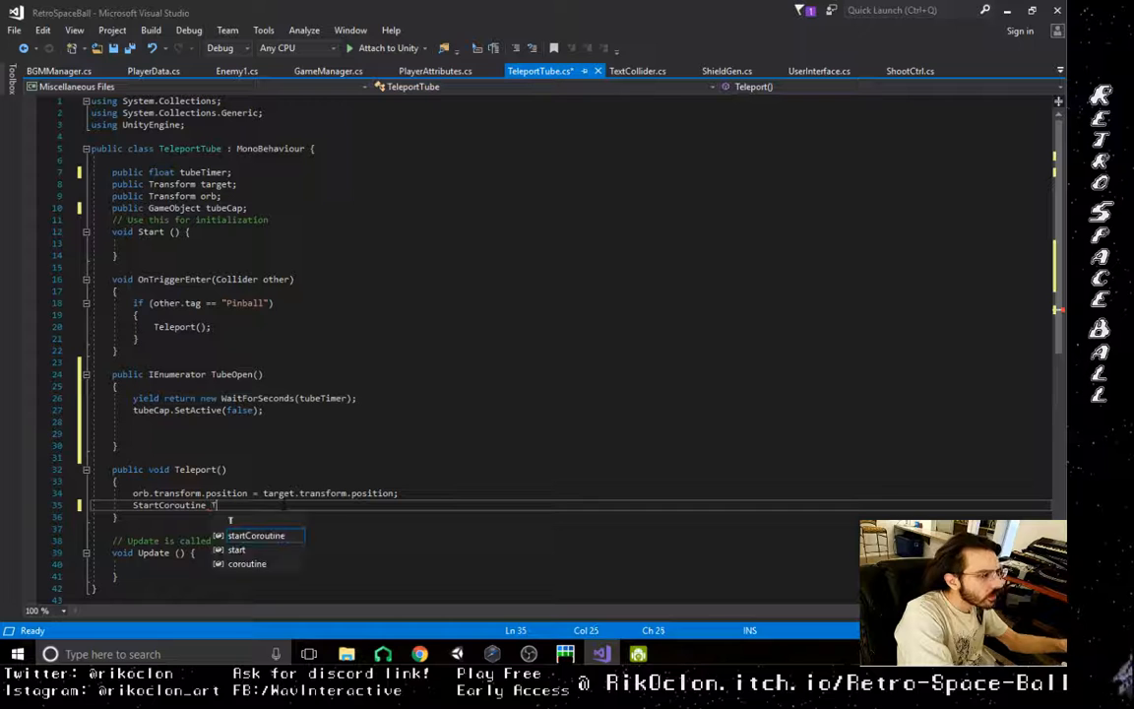
{"action": "key", "text": "BackSpace"}
{"action": "key", "text": "BackSpace"}
{"action": "key", "text": "BackSpace"}
{"action": "key", "text": "BackSpace"}
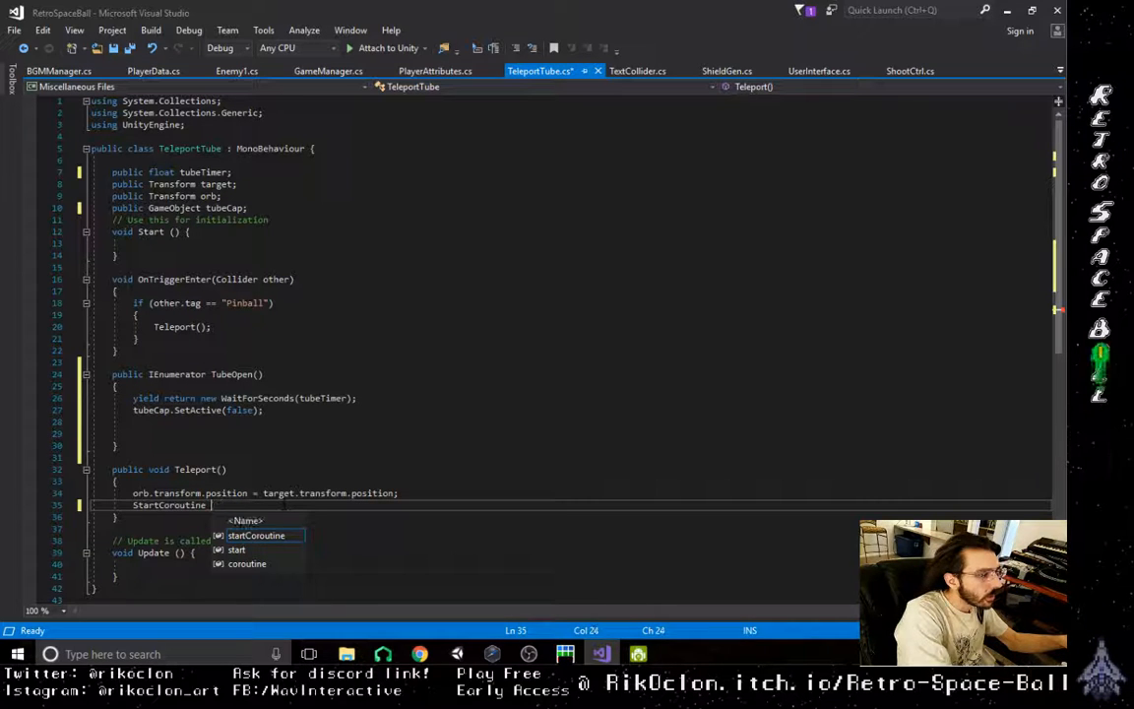
{"action": "type", "text": "("}
{"action": "type", "text": "Tube"}
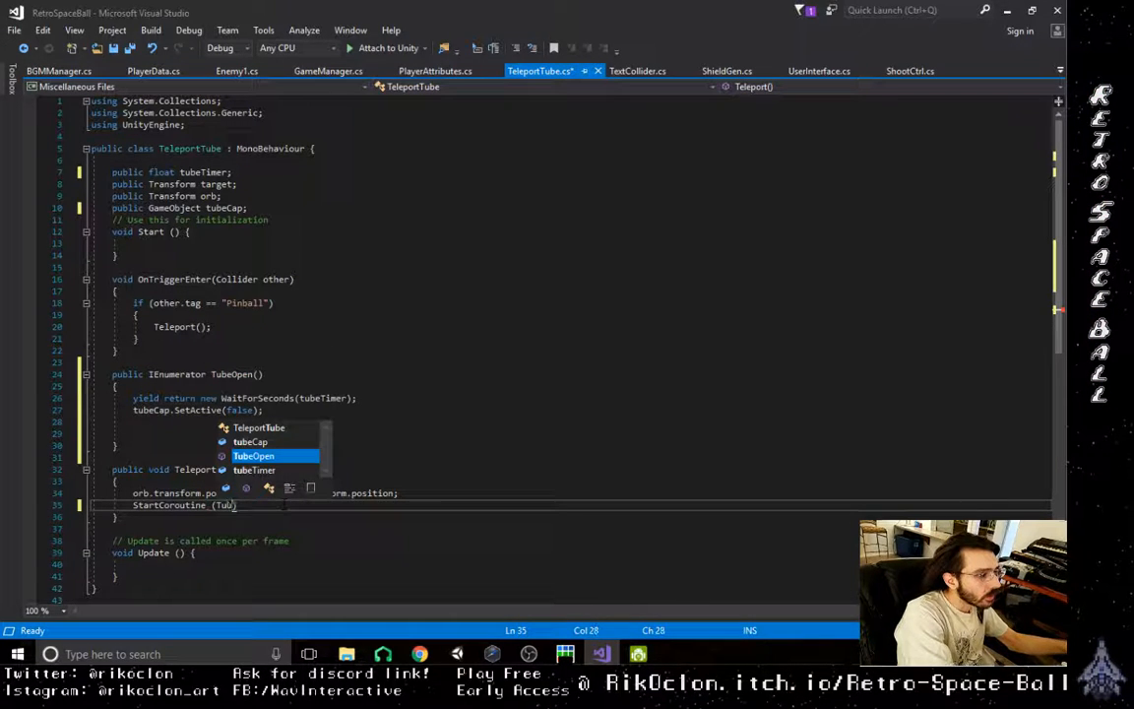
{"action": "key", "text": "Tab"}
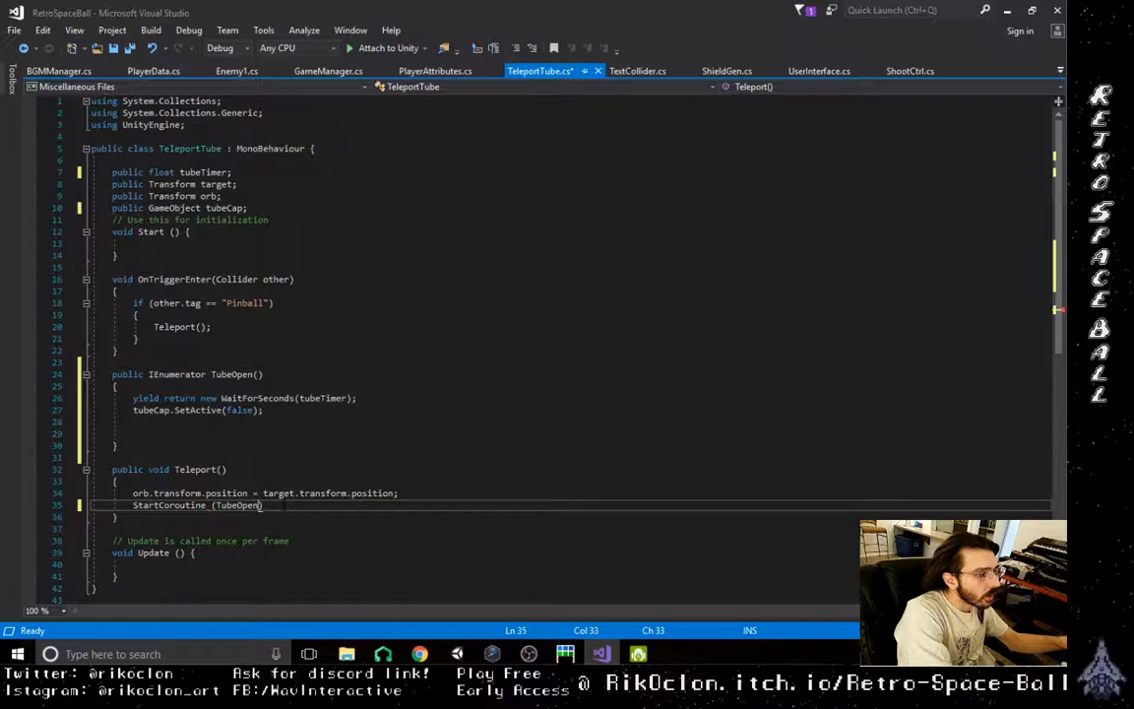
{"action": "type", "text": "()"}
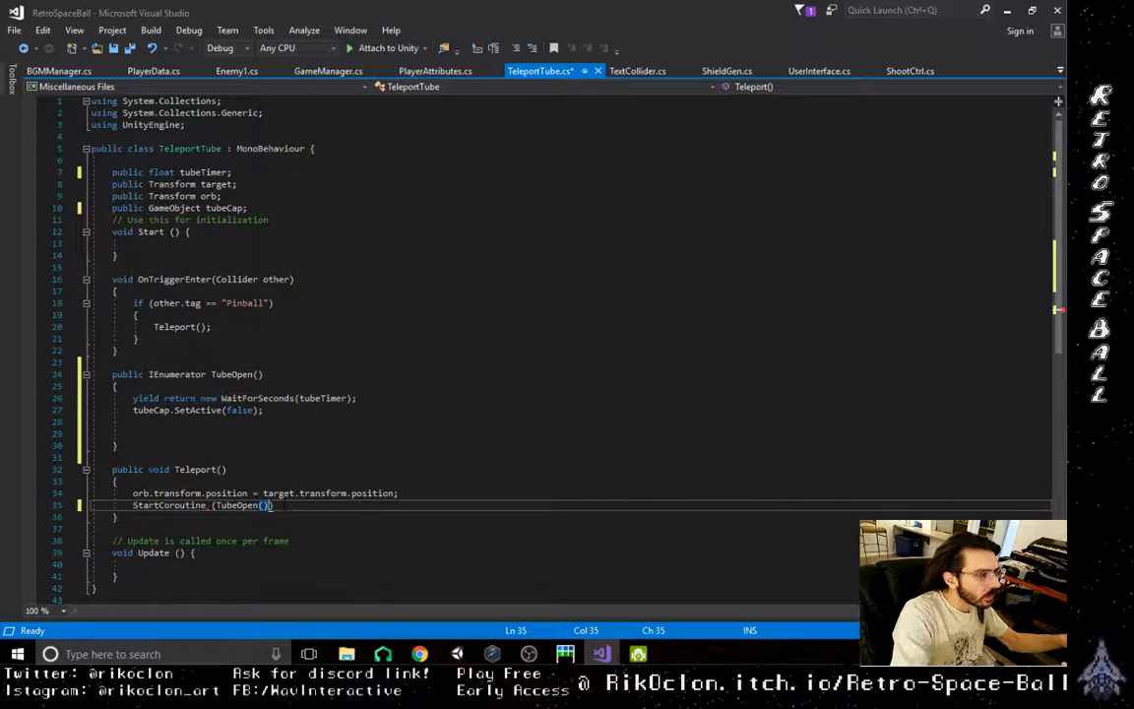
{"action": "type", "text": ");"}
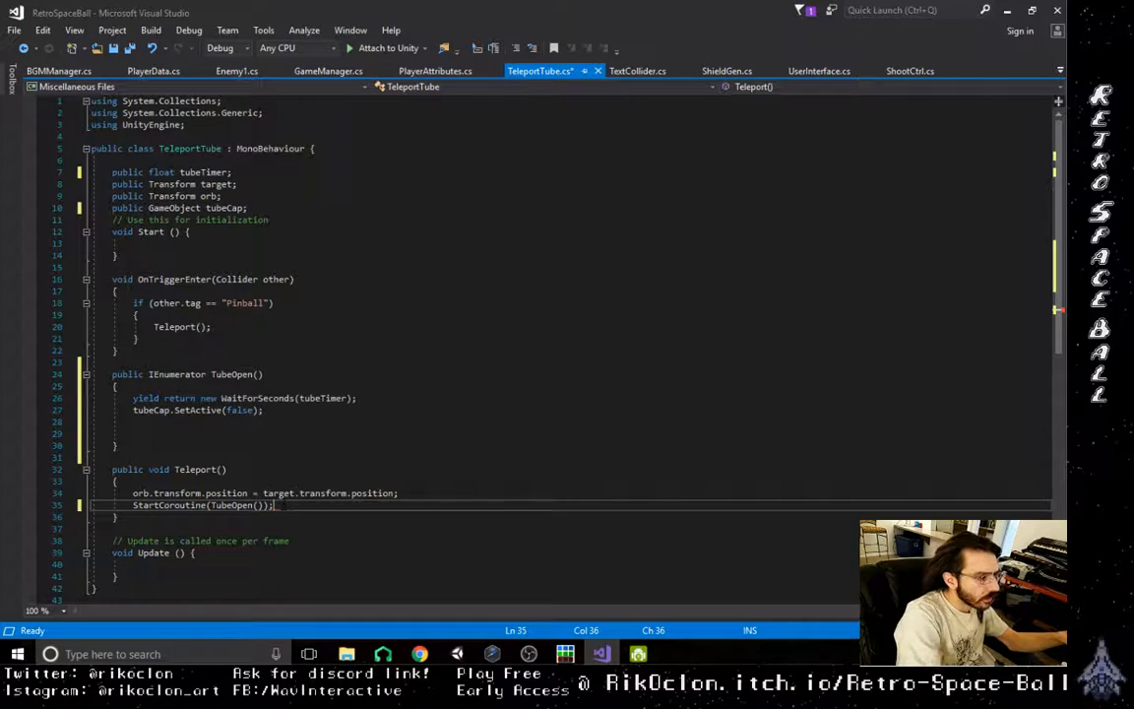
- Save the edited TeleportTube.cs script
{"action": "left_click", "coordinate": [286, 458]}
{"action": "left_click", "coordinate": [510, 387]}
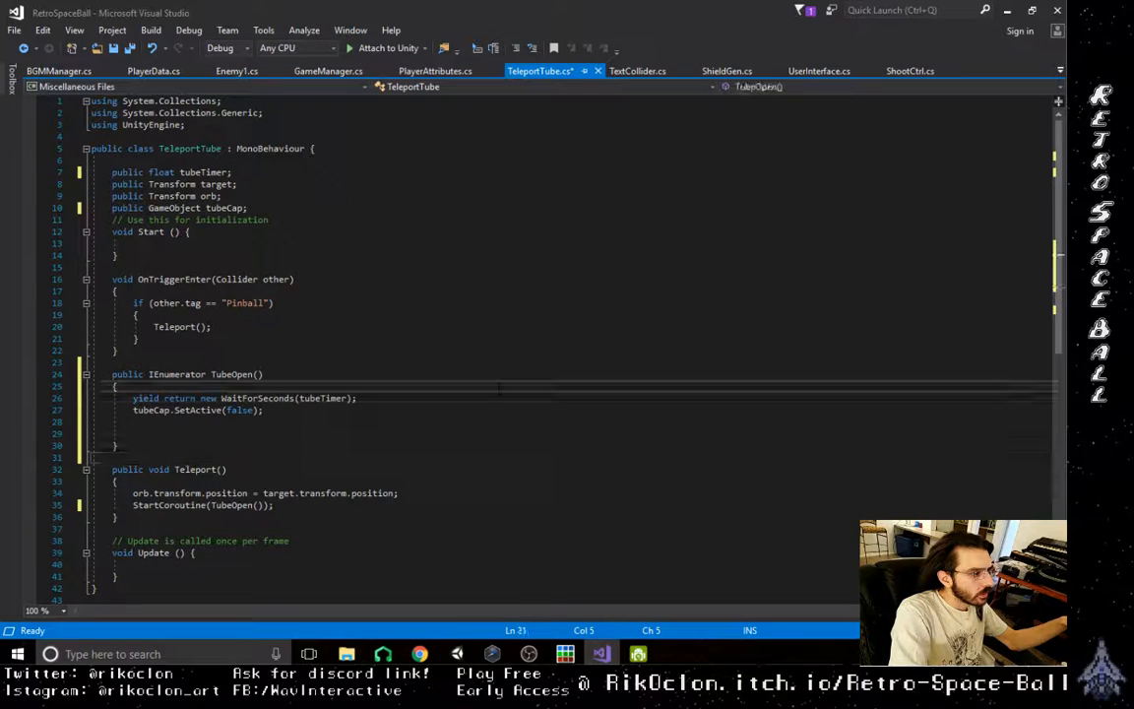
{"action": "key", "text": "ctrl+s"}
{"action": "left_click", "coordinate": [561, 328]}
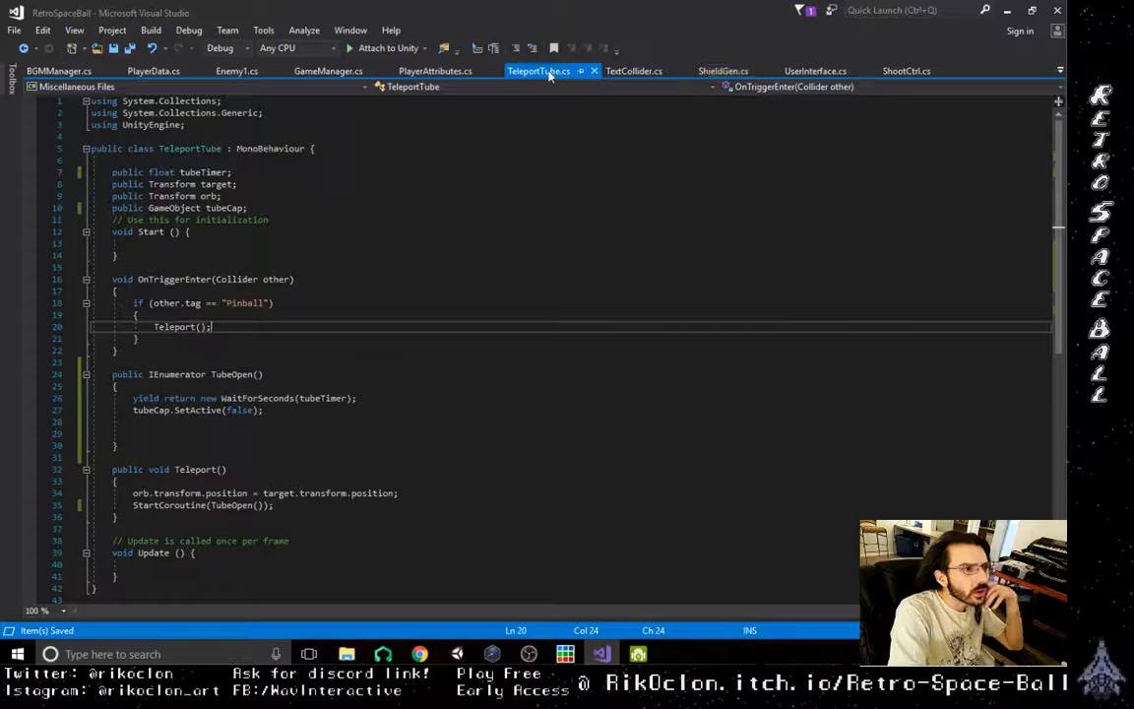
- Review in ShieldGen.cs how GenerateShield activates the graphics and starts the ShieldGenGraph coroutine
{"action": "left_click", "coordinate": [724, 71]}
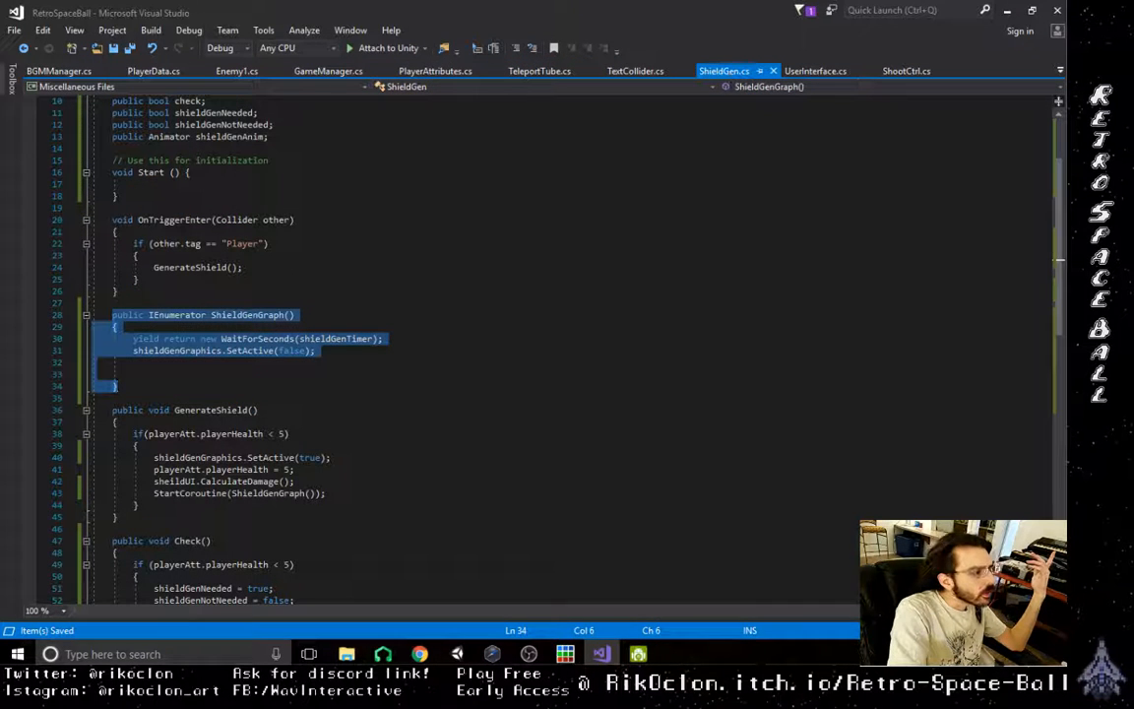
{"action": "key", "text": "Escape"}
{"action": "scroll", "coordinate": [396, 446], "scroll_direction": "down", "scroll_amount": 4}
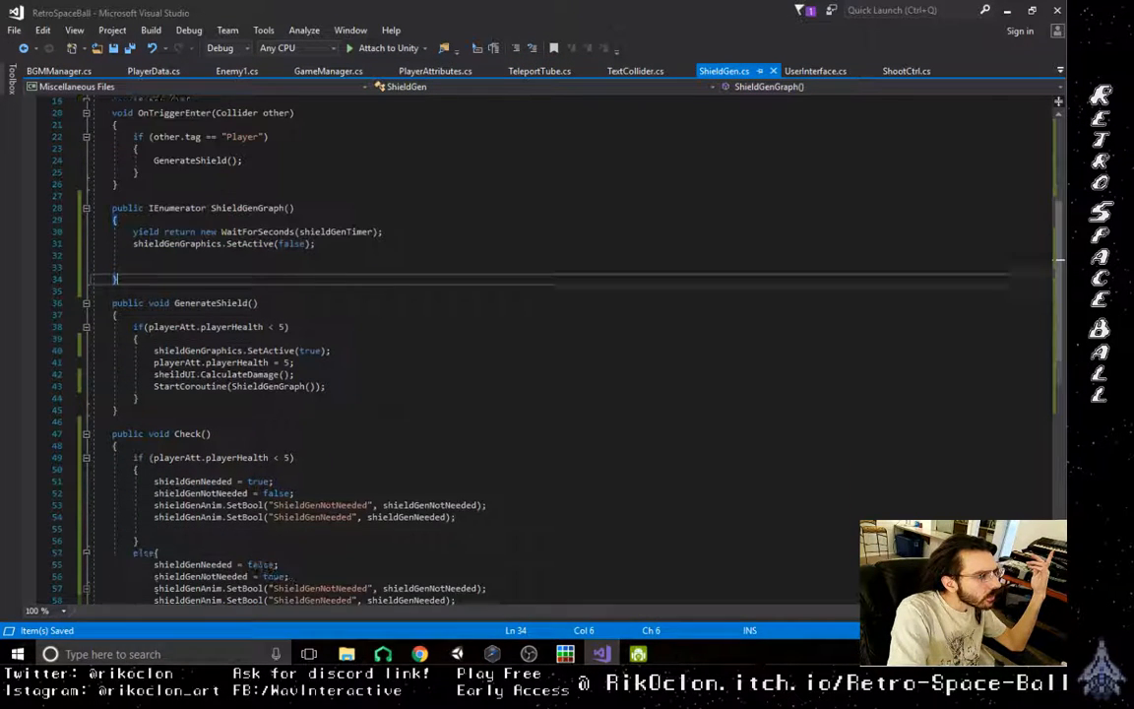
{"action": "scroll", "coordinate": [396, 446], "scroll_direction": "down", "scroll_amount": 4}
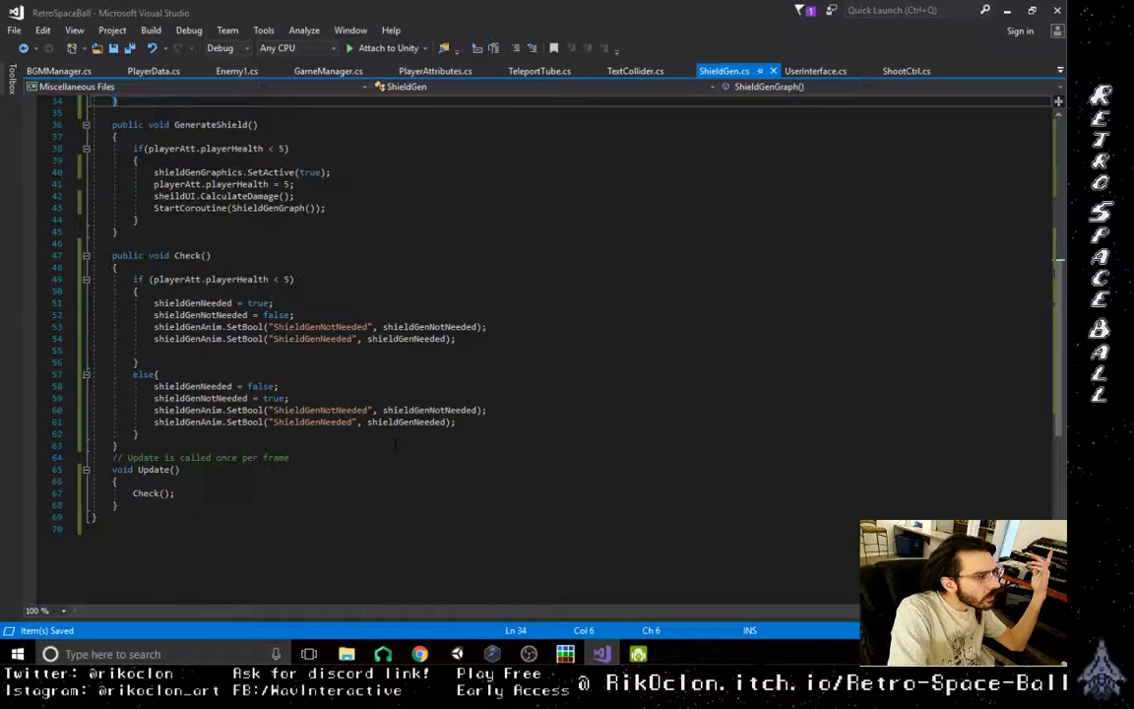
{"action": "scroll", "coordinate": [395, 447], "scroll_direction": "up", "scroll_amount": 8}
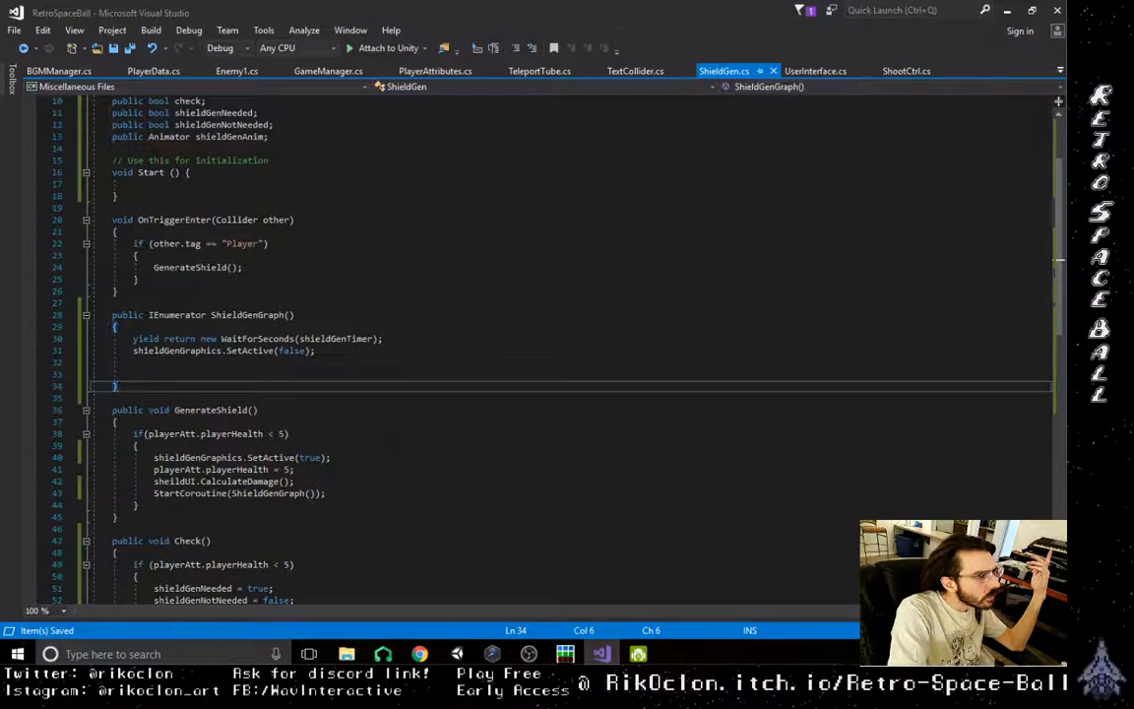
{"action": "scroll", "coordinate": [561, 349], "scroll_direction": "down", "scroll_amount": 1}
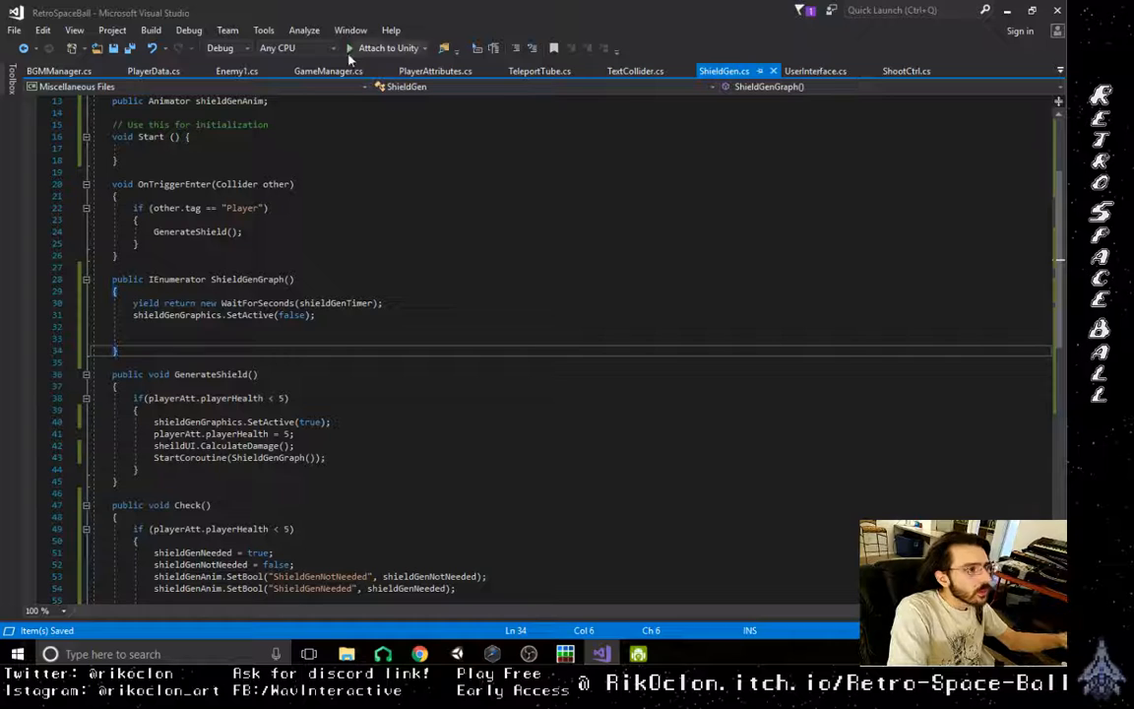
- Review the TubeOpen coroutine in TeleportTube.cs and switch back to the Unity editor
{"action": "left_click", "coordinate": [540, 71]}
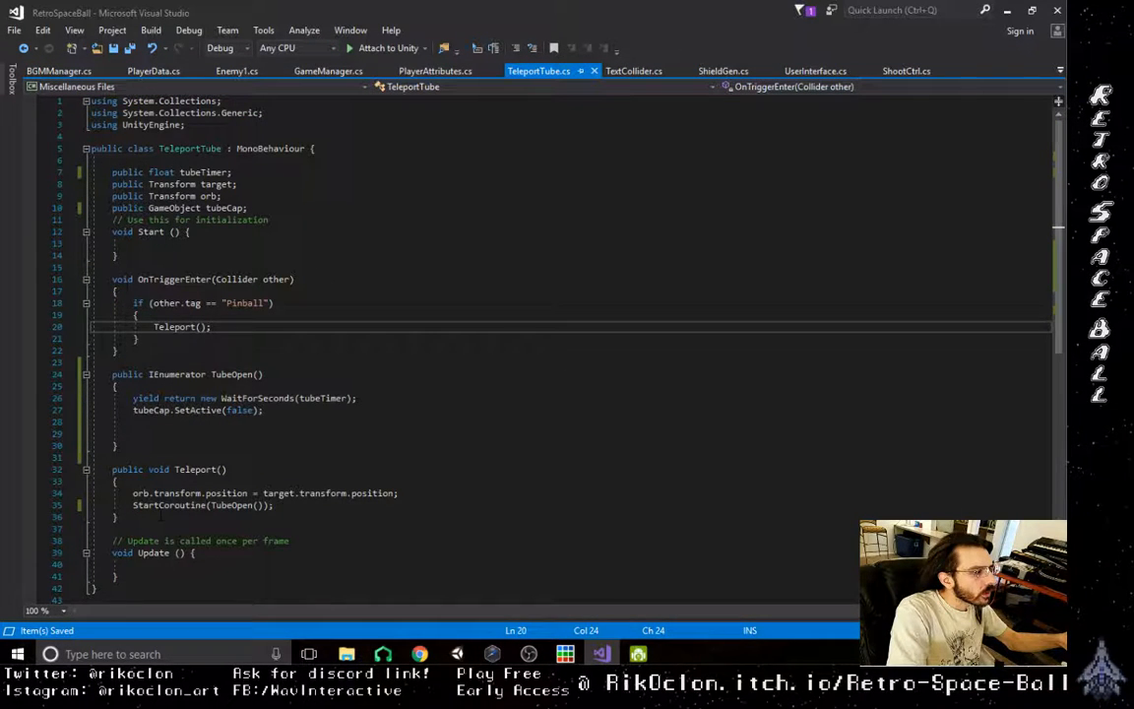
{"action": "left_click", "coordinate": [626, 446]}
{"action": "left_click", "coordinate": [630, 374]}
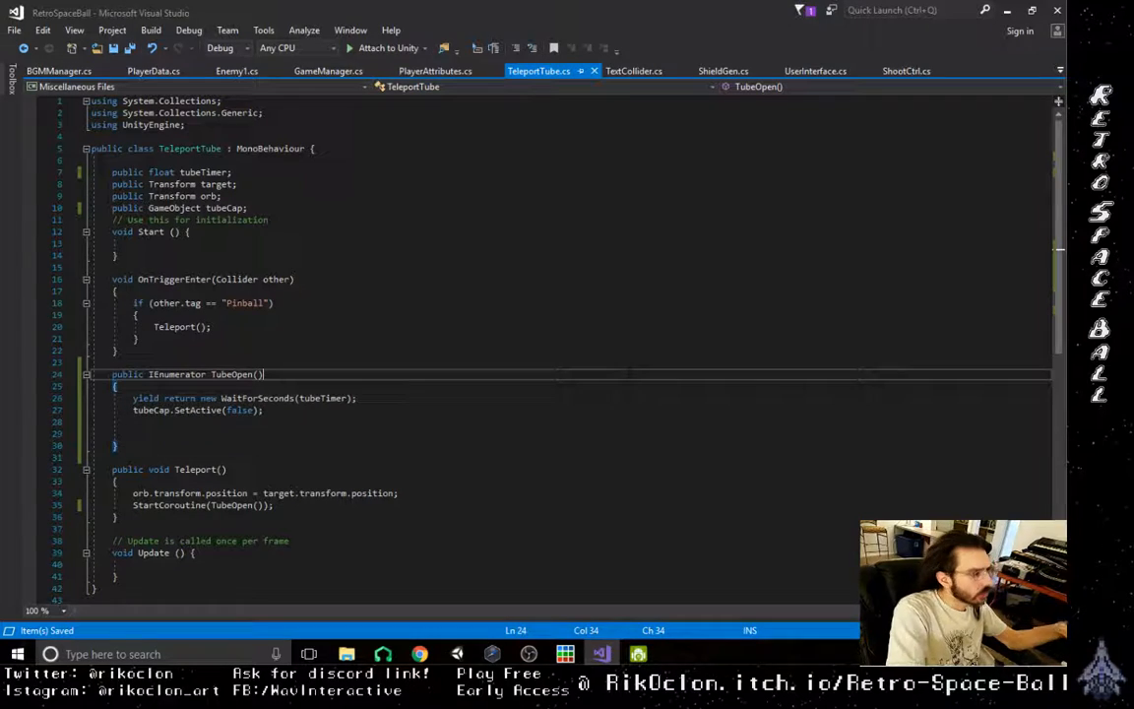
{"action": "left_click", "coordinate": [1009, 10]}
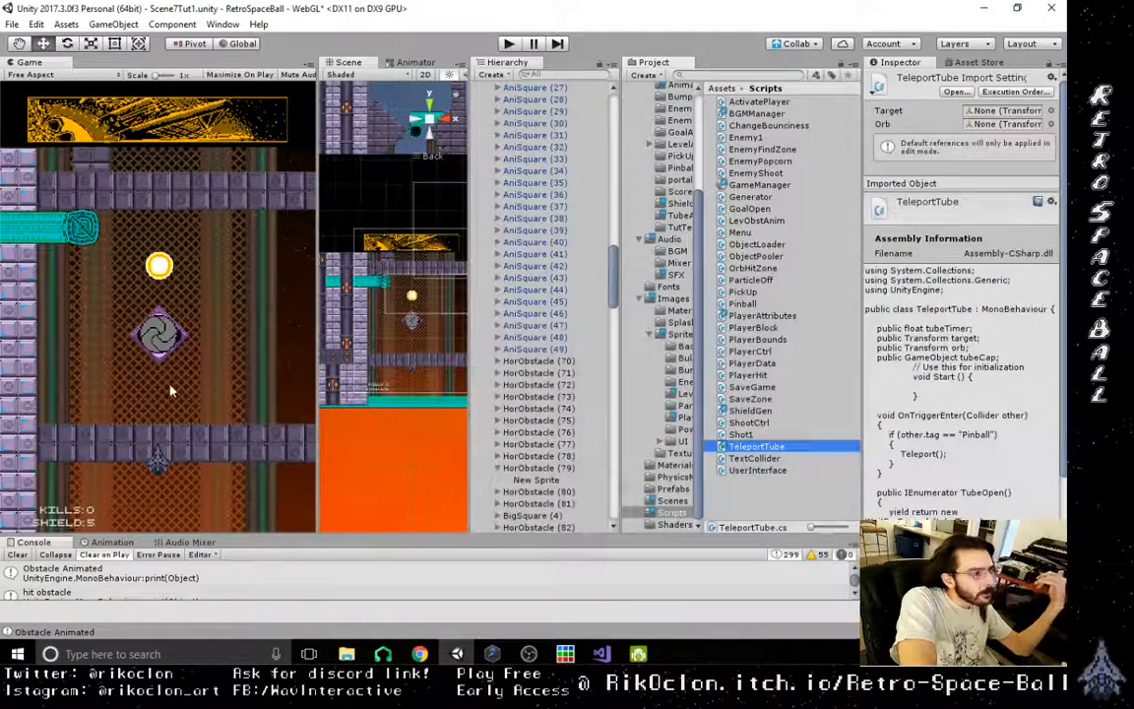
{"action": "left_click", "coordinate": [508, 45]}
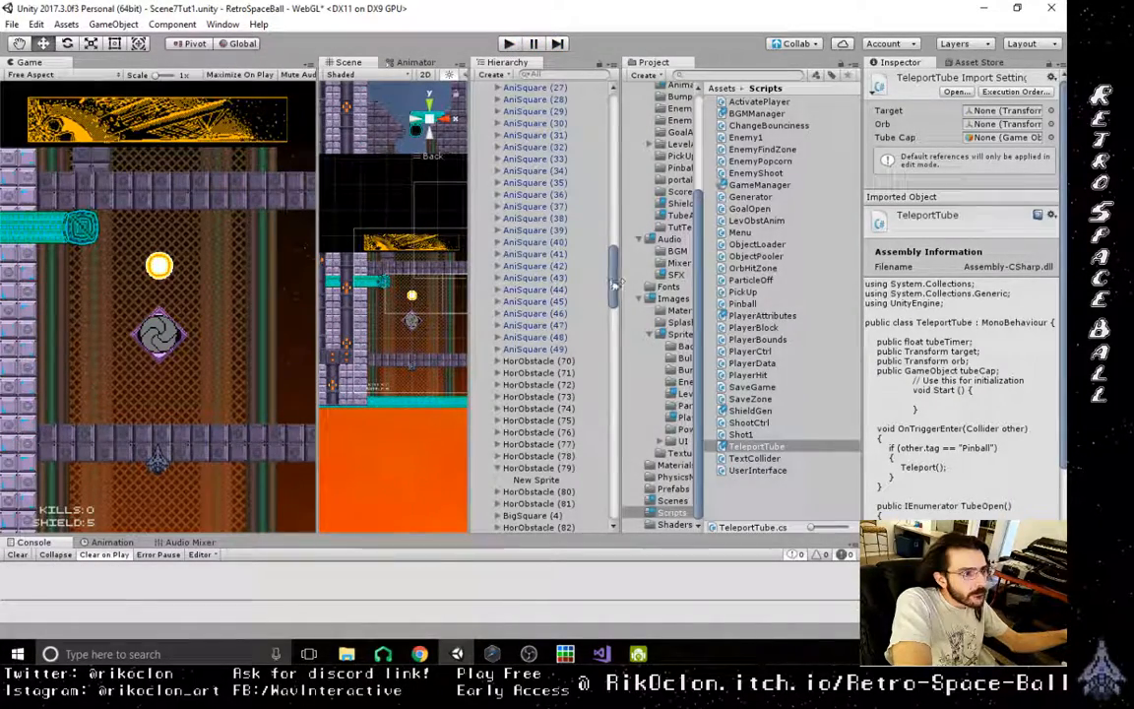
- Search the Hierarchy for "tube" and select the TubeEntrance beside the "Follow The Arrow to Find Your Orb!" text
{"action": "scroll", "coordinate": [594, 512], "scroll_direction": "down", "scroll_amount": 20}
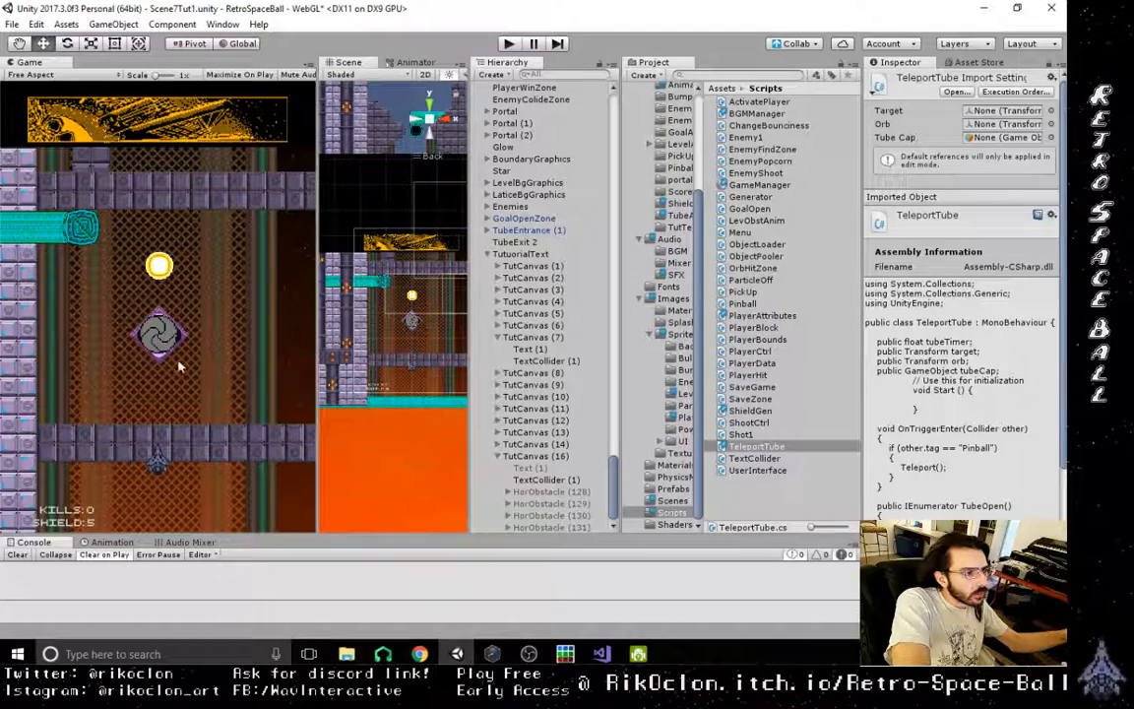
{"action": "scroll", "coordinate": [559, 364], "scroll_direction": "up", "scroll_amount": 3}
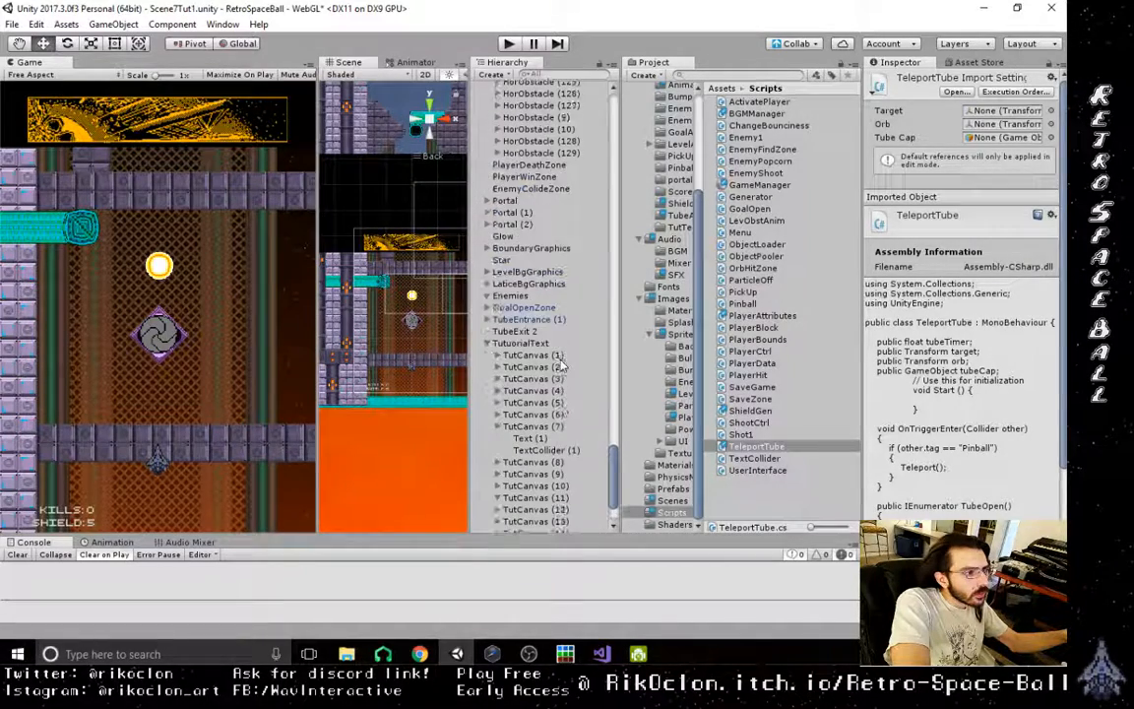
{"action": "scroll", "coordinate": [559, 365], "scroll_direction": "up", "scroll_amount": 2}
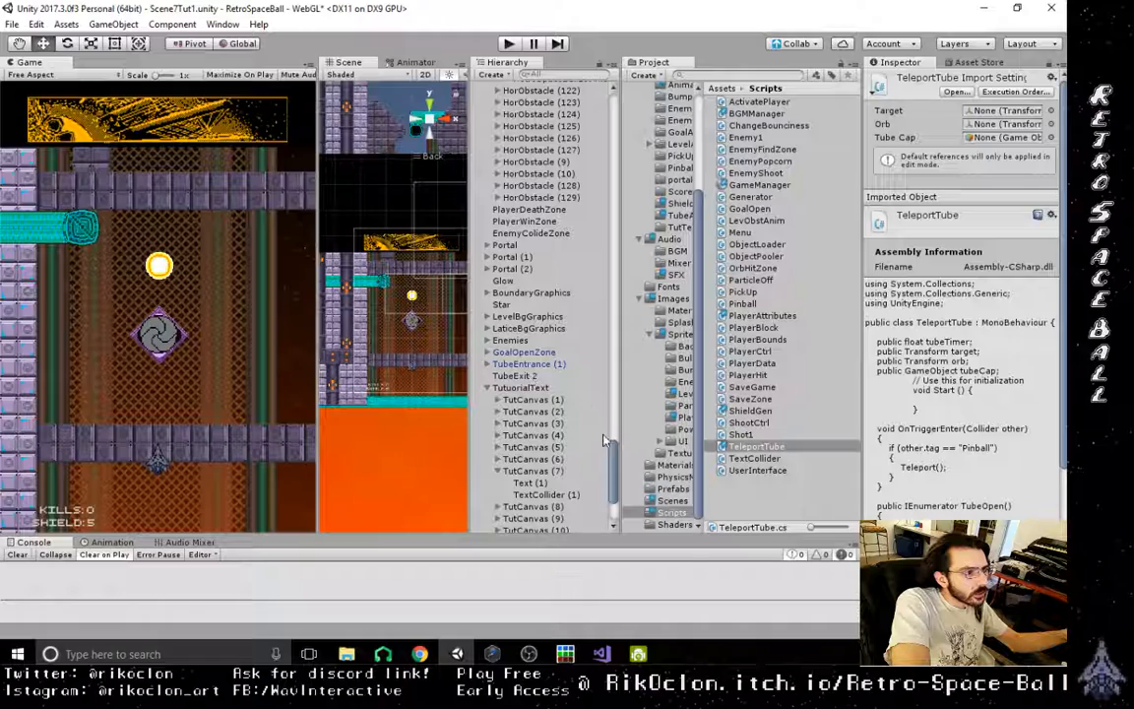
{"action": "double_click", "coordinate": [538, 364]}
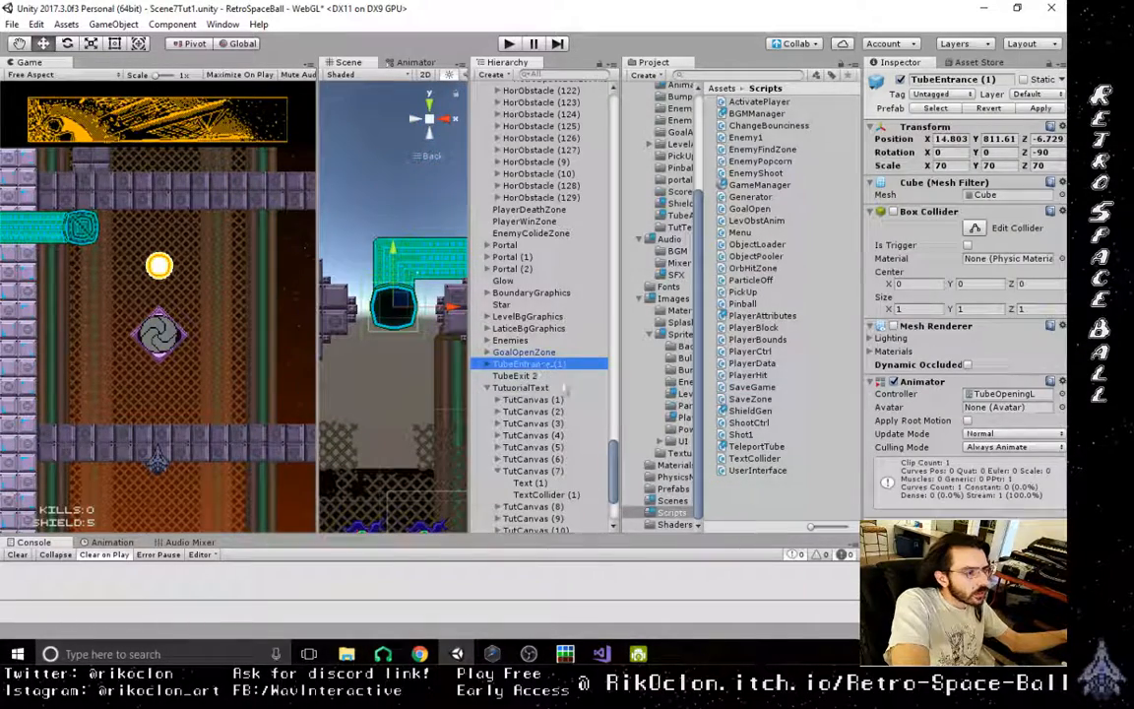
{"action": "scroll", "coordinate": [529, 355], "scroll_direction": "up", "scroll_amount": 8}
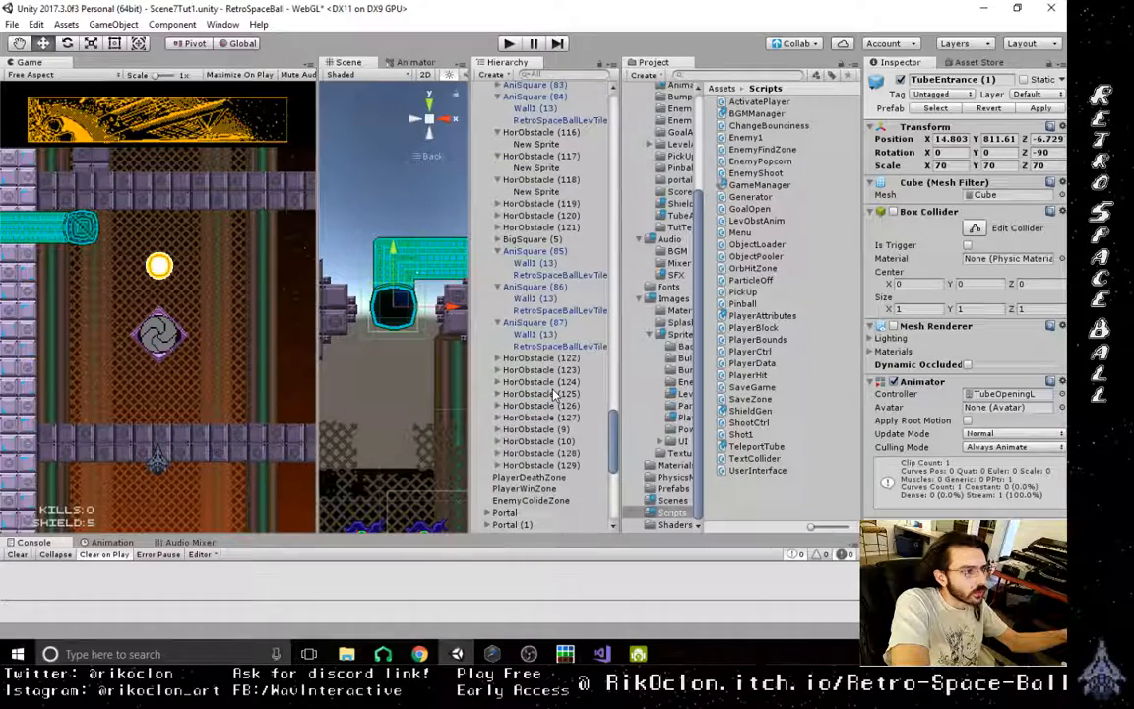
{"action": "scroll", "coordinate": [554, 394], "scroll_direction": "up", "scroll_amount": 7}
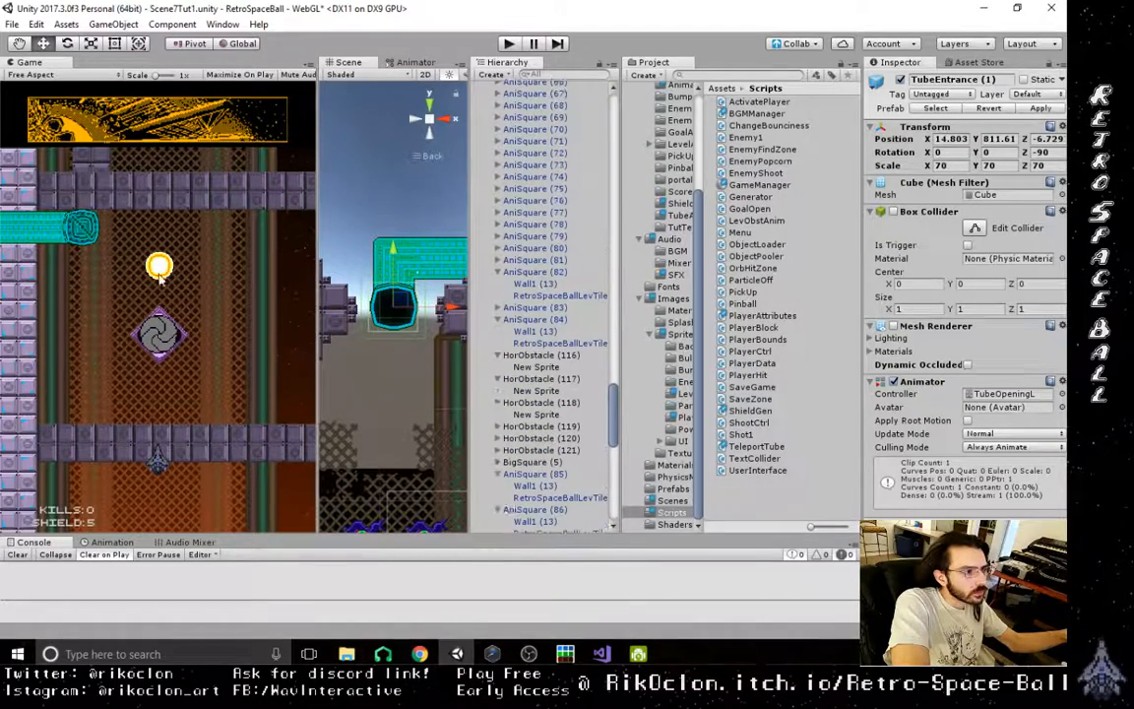
{"action": "left_click", "coordinate": [577, 73]}
{"action": "type", "text": "tube"}
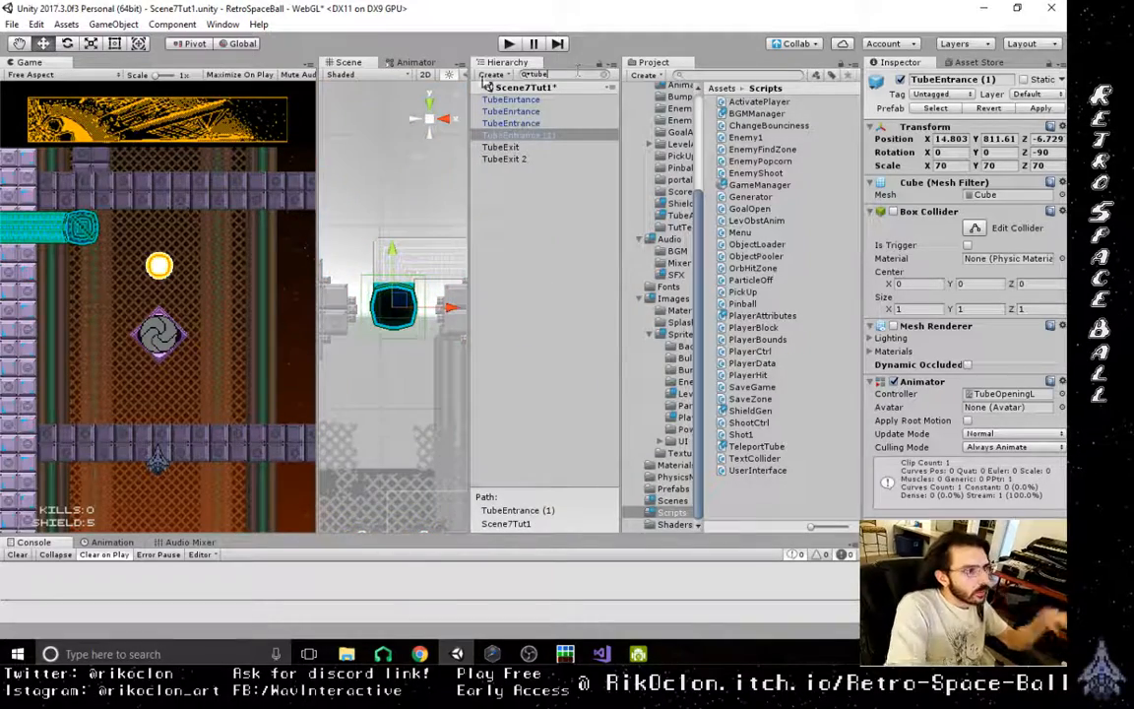
{"action": "left_click", "coordinate": [534, 126]}
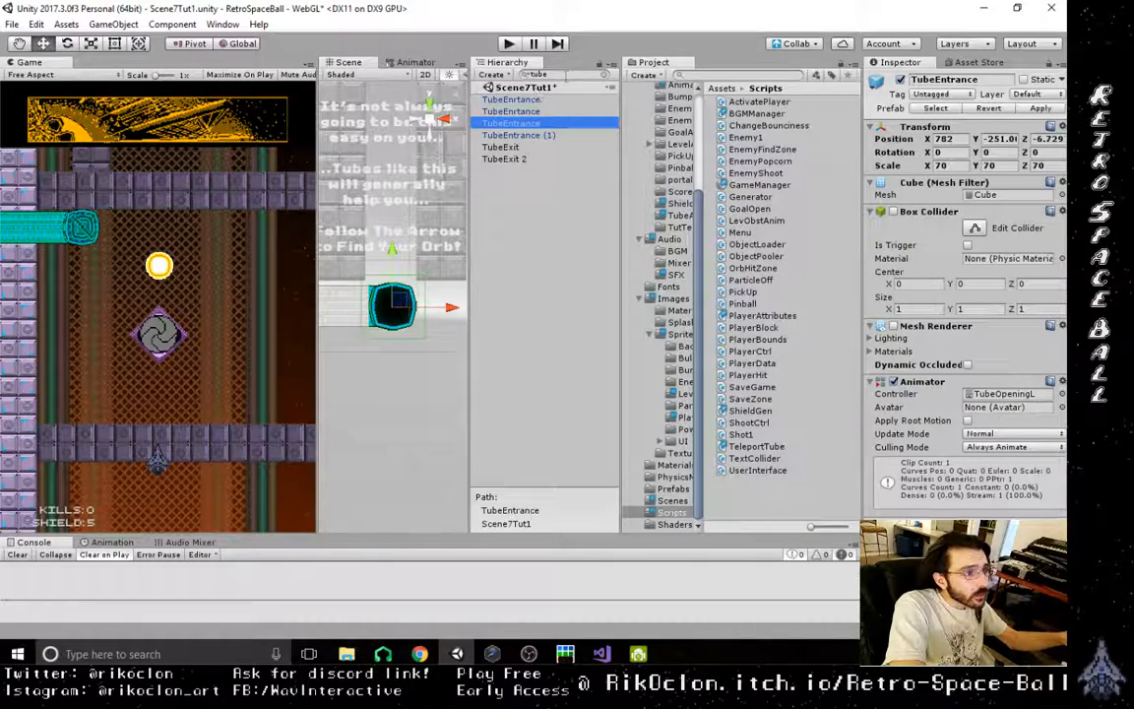
- Clear the Hierarchy search, expand TubeEntrance and select its TubeEnrtance child that carries the Teleport Tube script
{"action": "left_click", "coordinate": [566, 74]}
{"action": "key", "text": "BackSpace"}
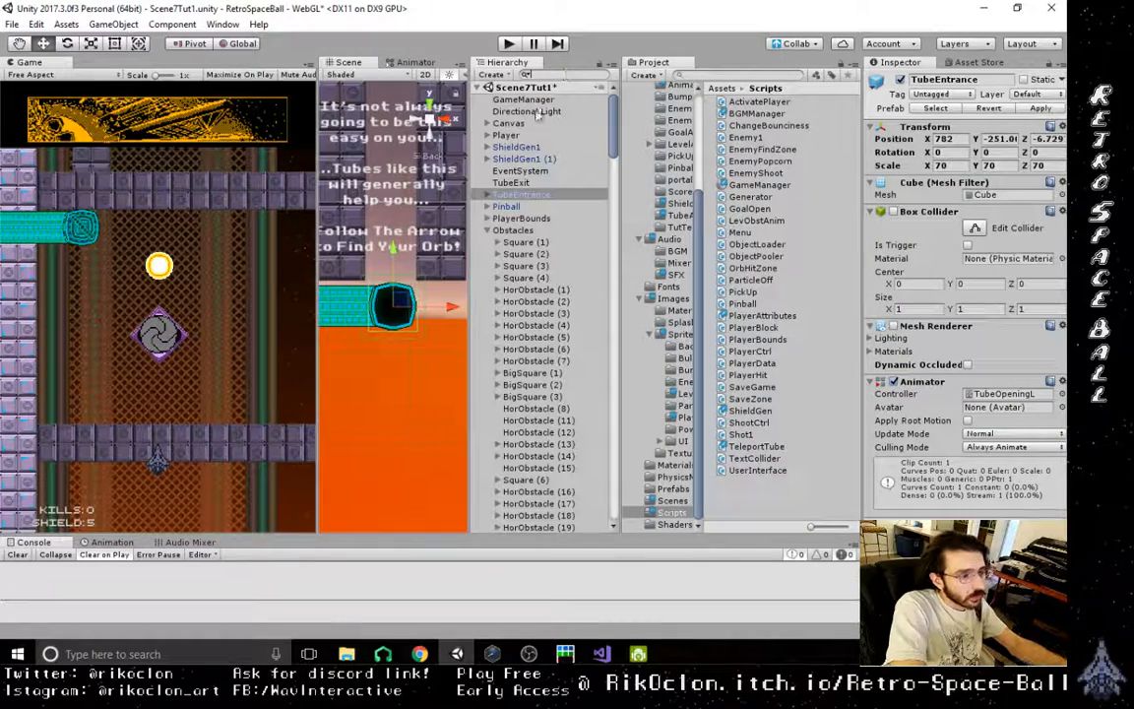
{"action": "left_click", "coordinate": [487, 195]}
{"action": "left_click", "coordinate": [537, 217]}
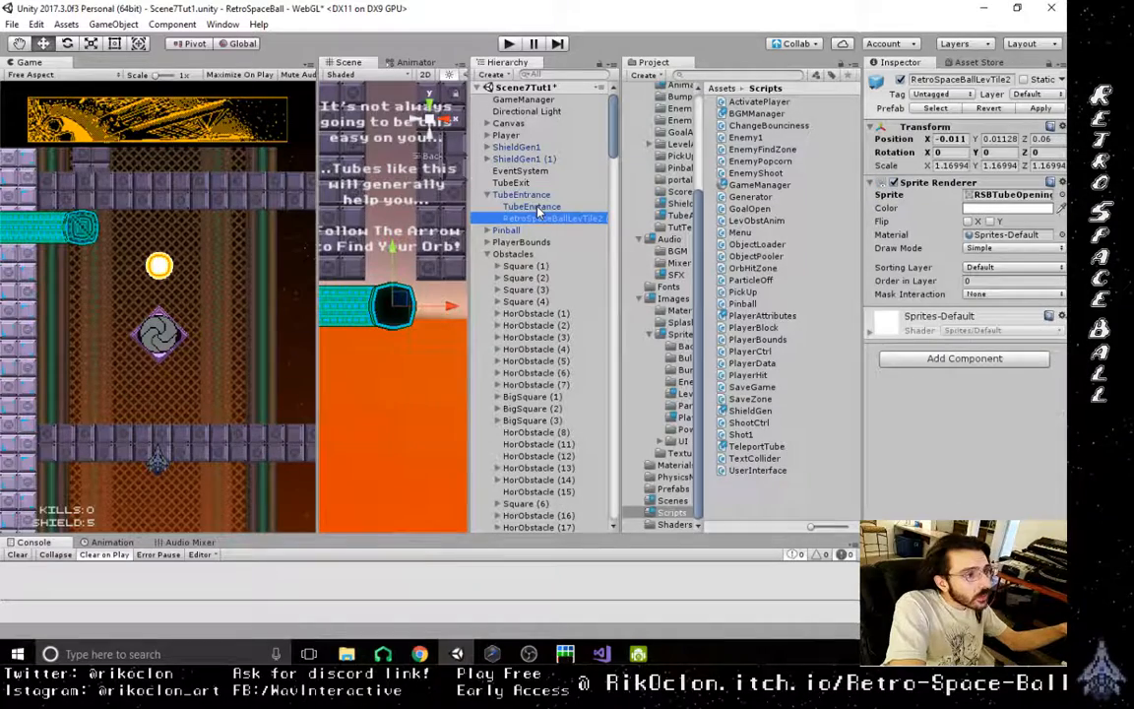
{"action": "left_click", "coordinate": [532, 207]}
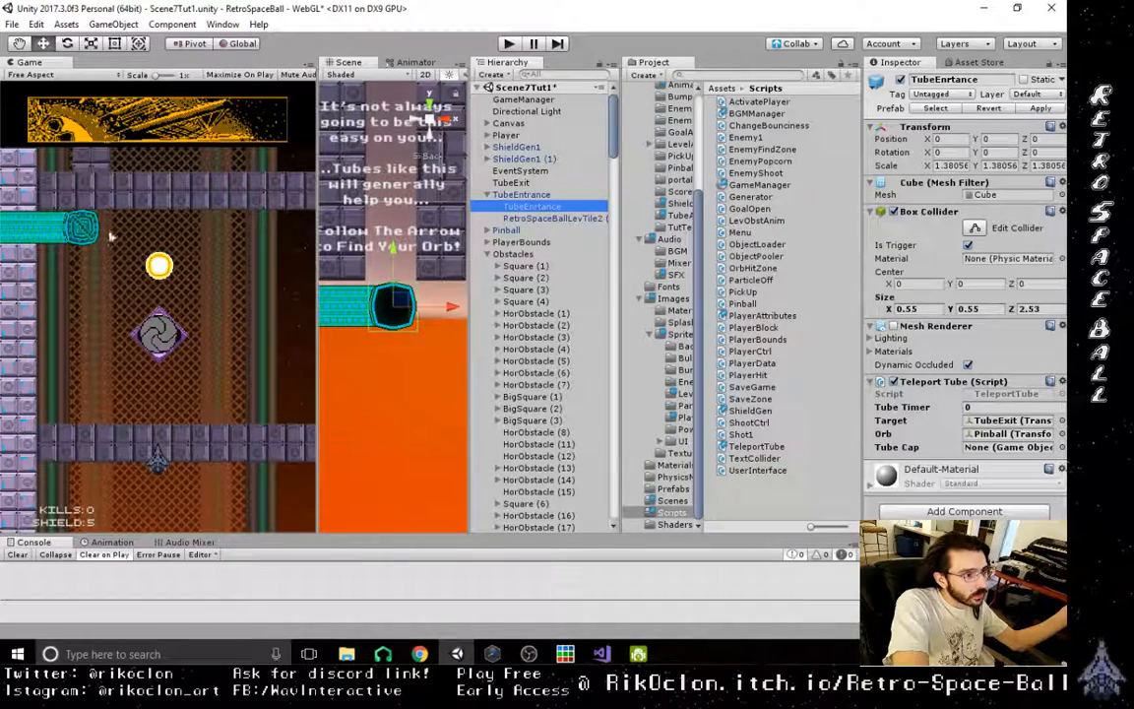
- Locate TubeExit in the Scene view and select the tube opening sprite at the end of the exit tube
{"action": "left_click", "coordinate": [79, 235]}
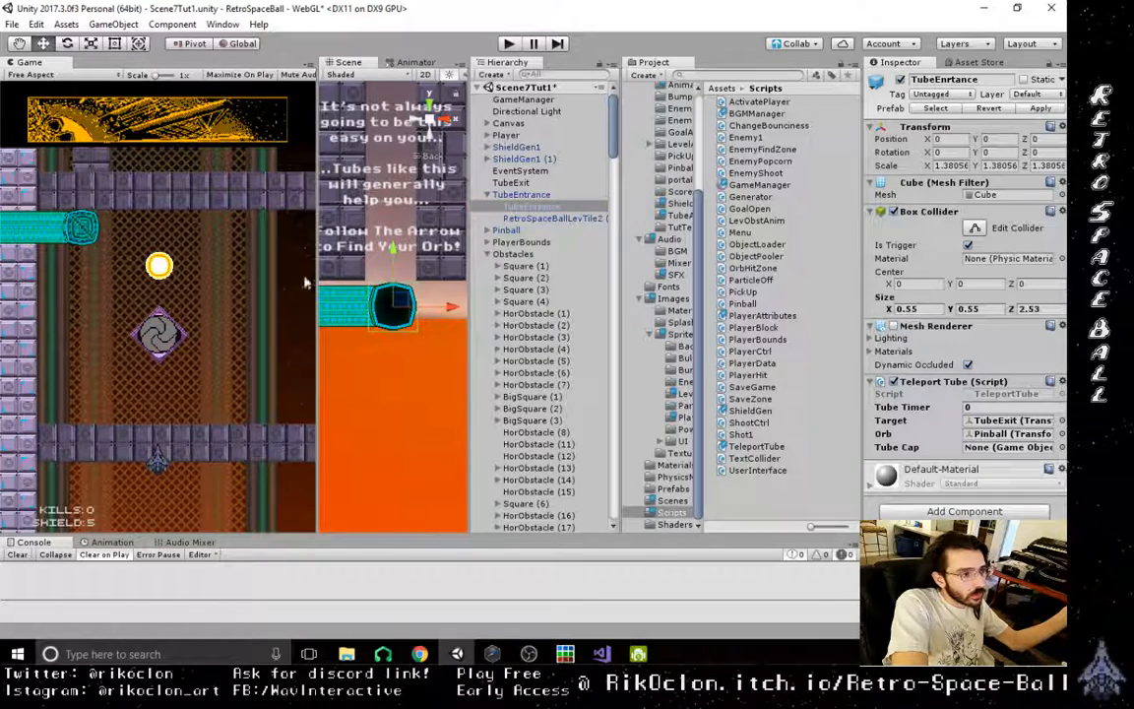
{"action": "scroll", "coordinate": [406, 318], "scroll_direction": "down", "scroll_amount": 15}
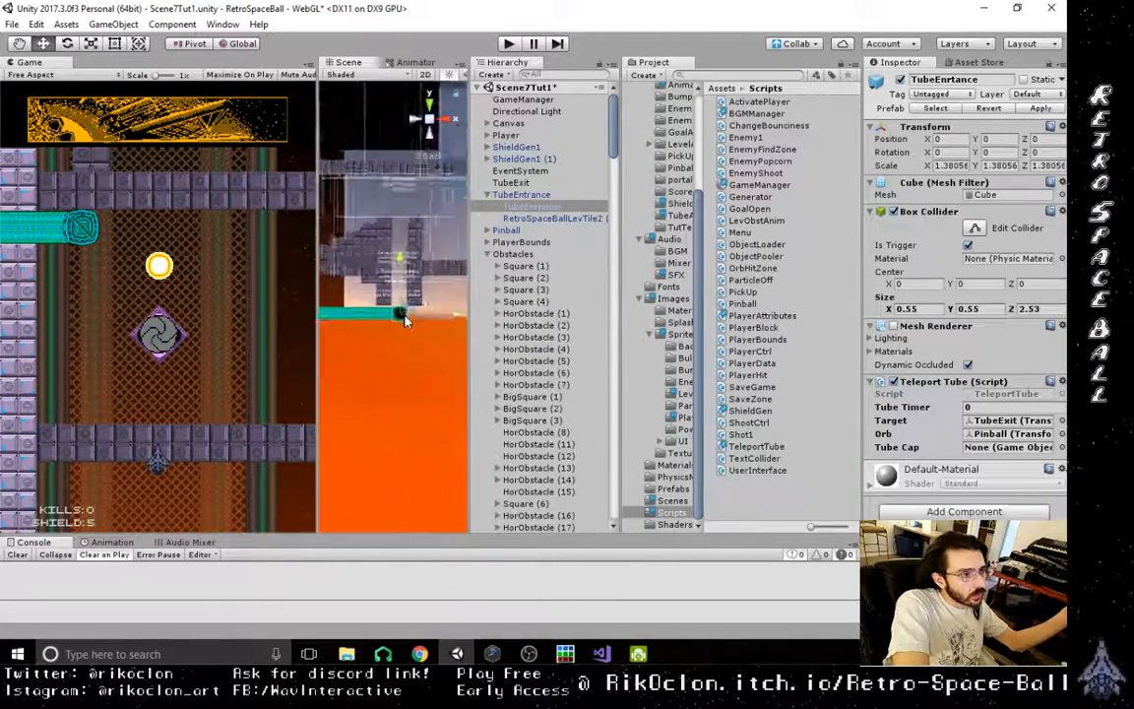
{"action": "scroll", "coordinate": [405, 320], "scroll_direction": "down", "scroll_amount": 8}
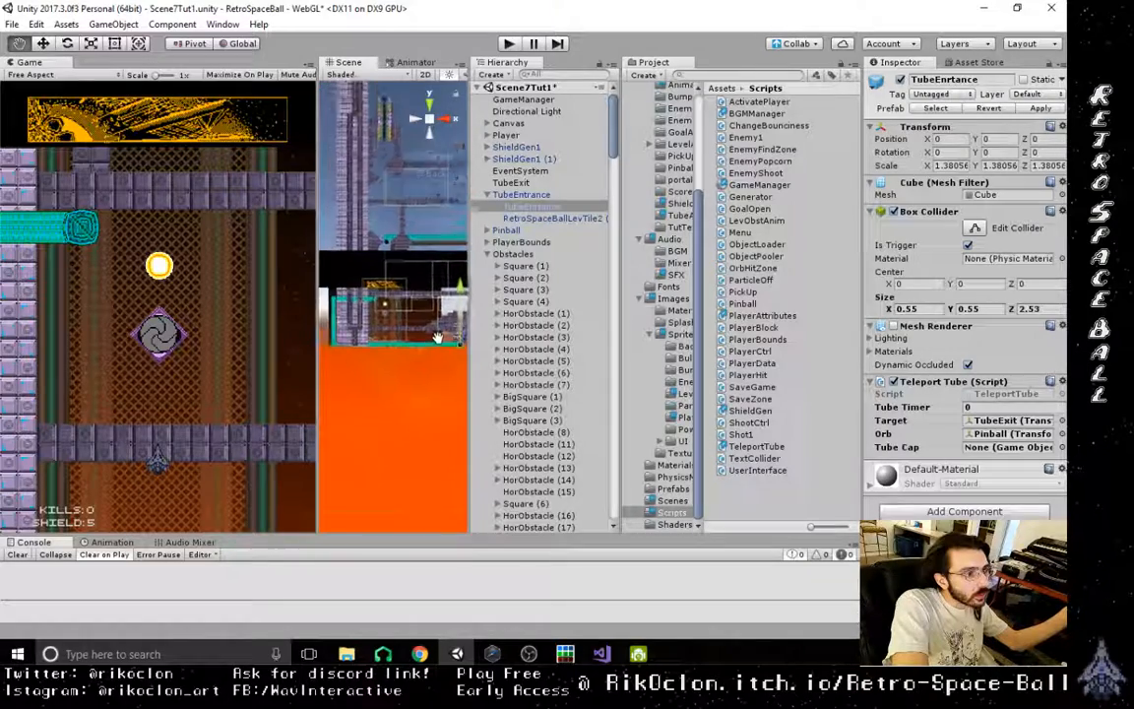
{"action": "scroll", "coordinate": [405, 327], "scroll_direction": "down", "scroll_amount": 3}
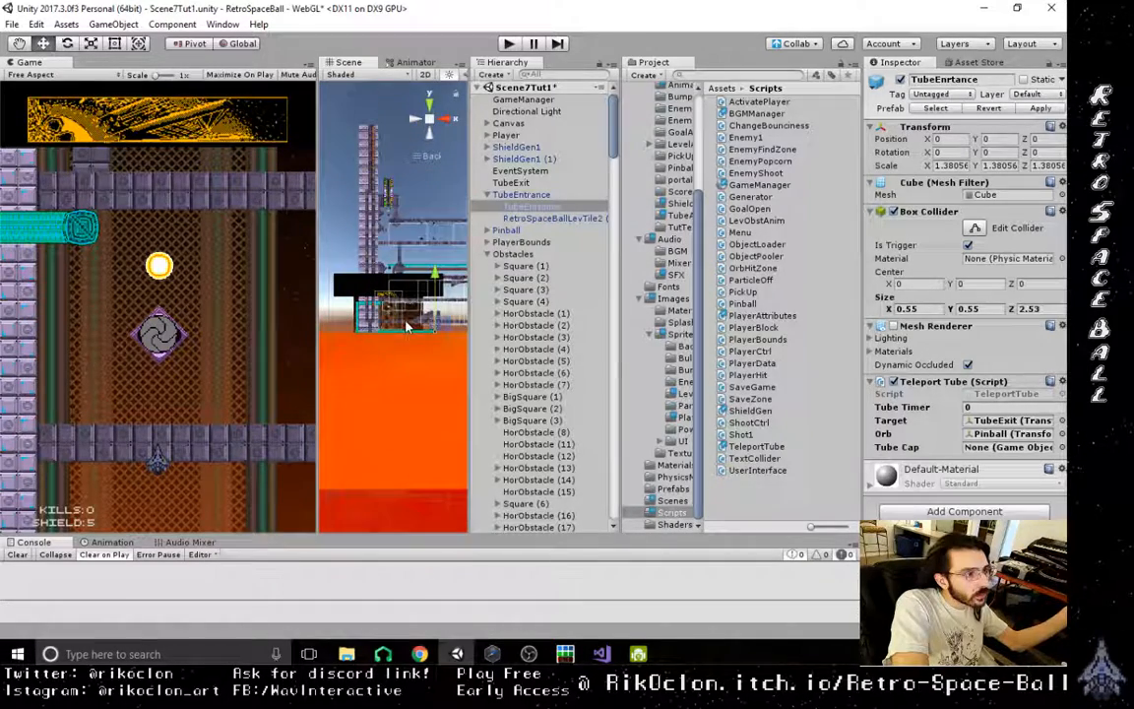
{"action": "left_click", "coordinate": [524, 184]}
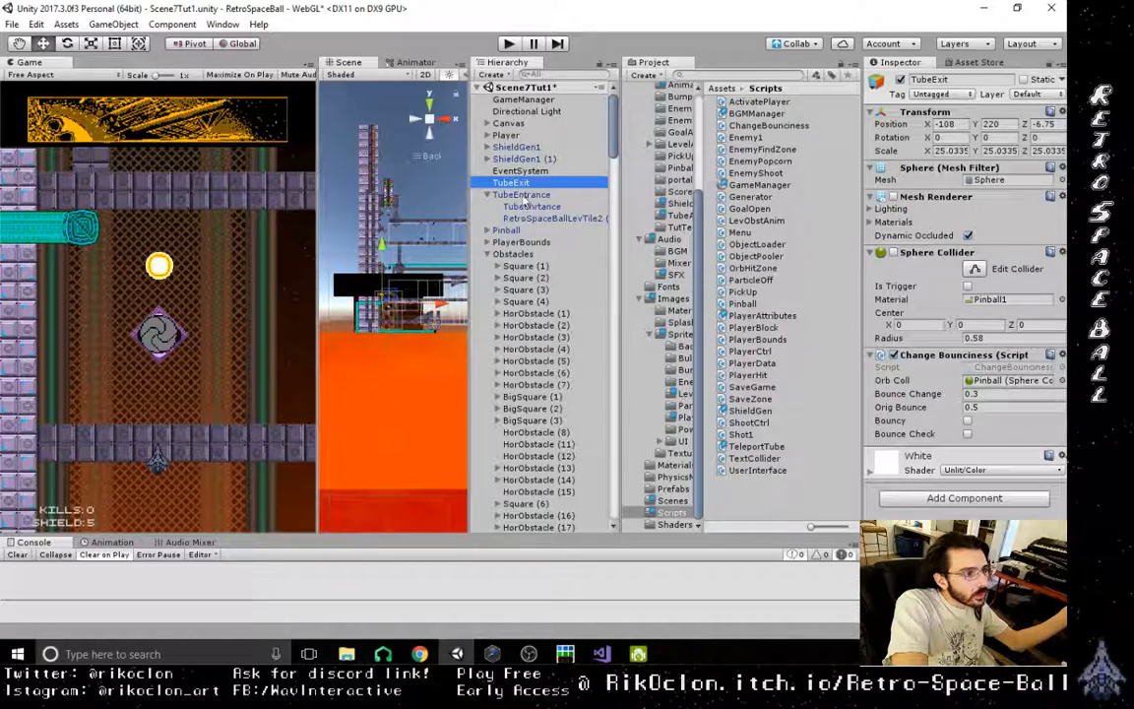
{"action": "scroll", "coordinate": [393, 331], "scroll_direction": "up", "scroll_amount": 10}
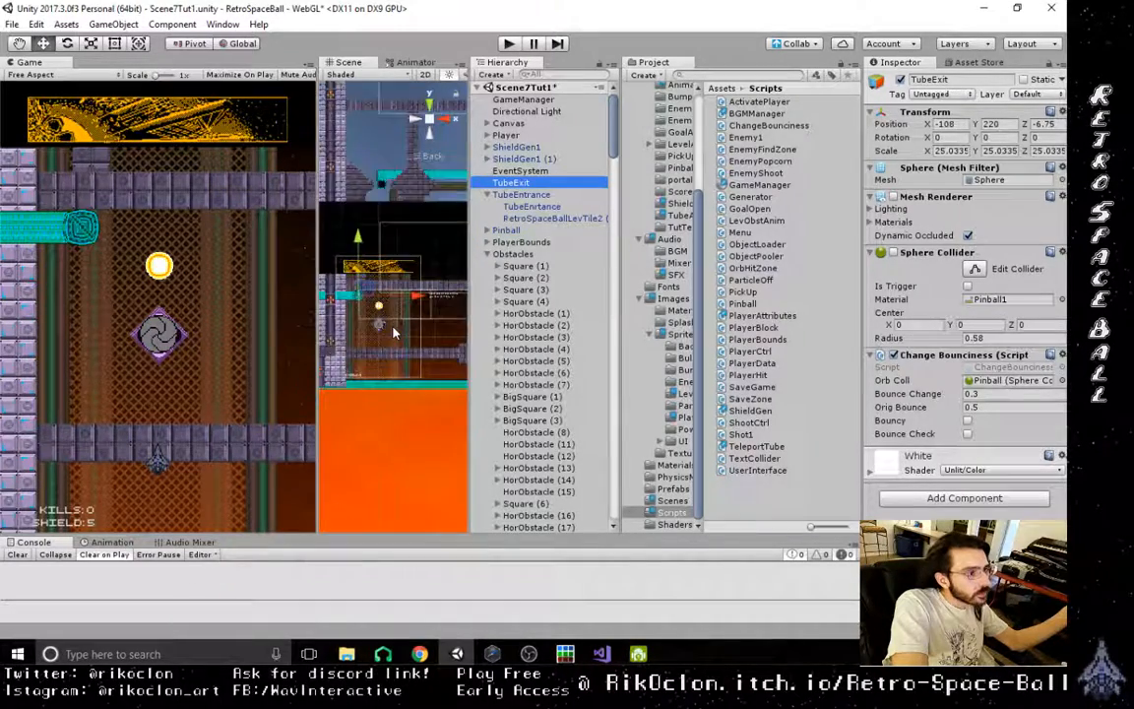
{"action": "scroll", "coordinate": [391, 325], "scroll_direction": "up", "scroll_amount": 5}
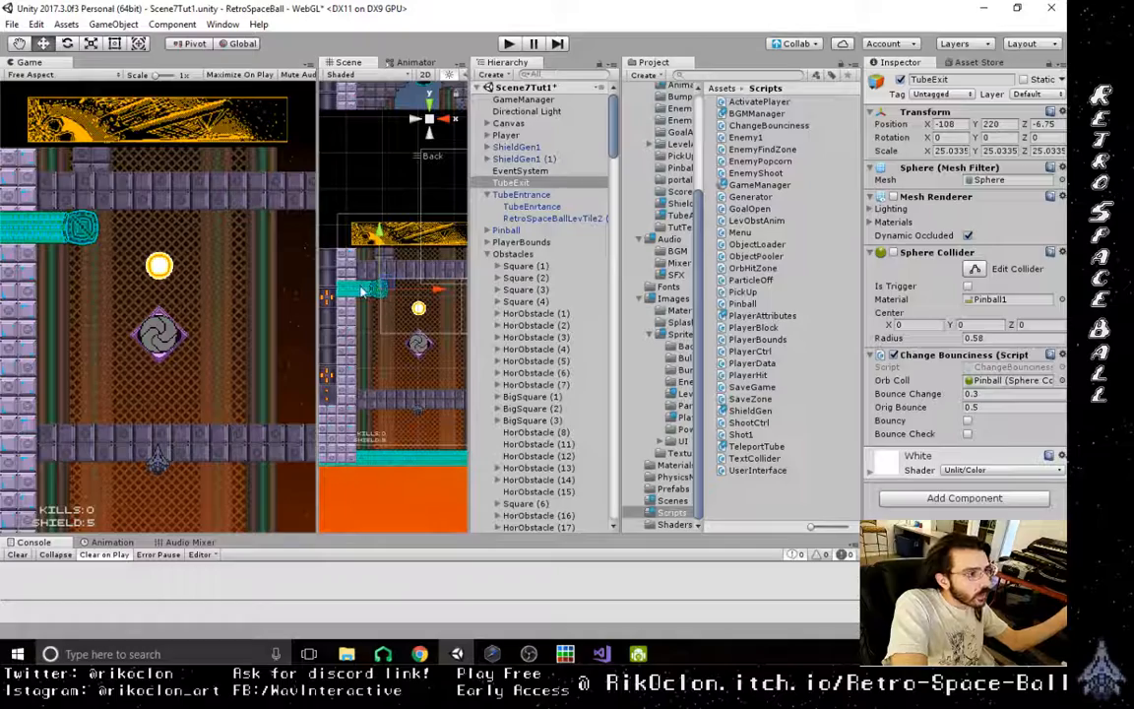
{"action": "left_click", "coordinate": [363, 290]}
{"action": "left_click", "coordinate": [369, 291]}
{"action": "left_click", "coordinate": [376, 293]}
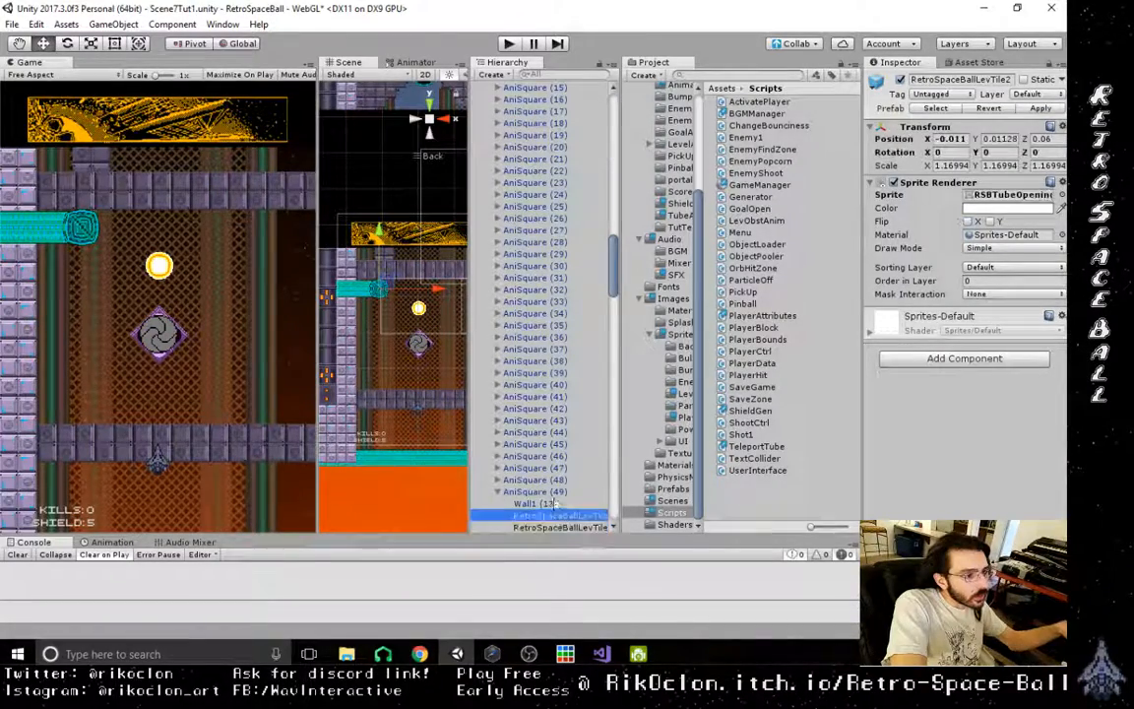
- Make AniSquare (49), the exit tube's opening, a child of TubeExit in the Hierarchy
{"action": "left_click", "coordinate": [517, 492]}
{"action": "left_click_drag", "start_coordinate": [551, 497], "coordinate": [520, 268]}
{"action": "left_click", "coordinate": [514, 265]}
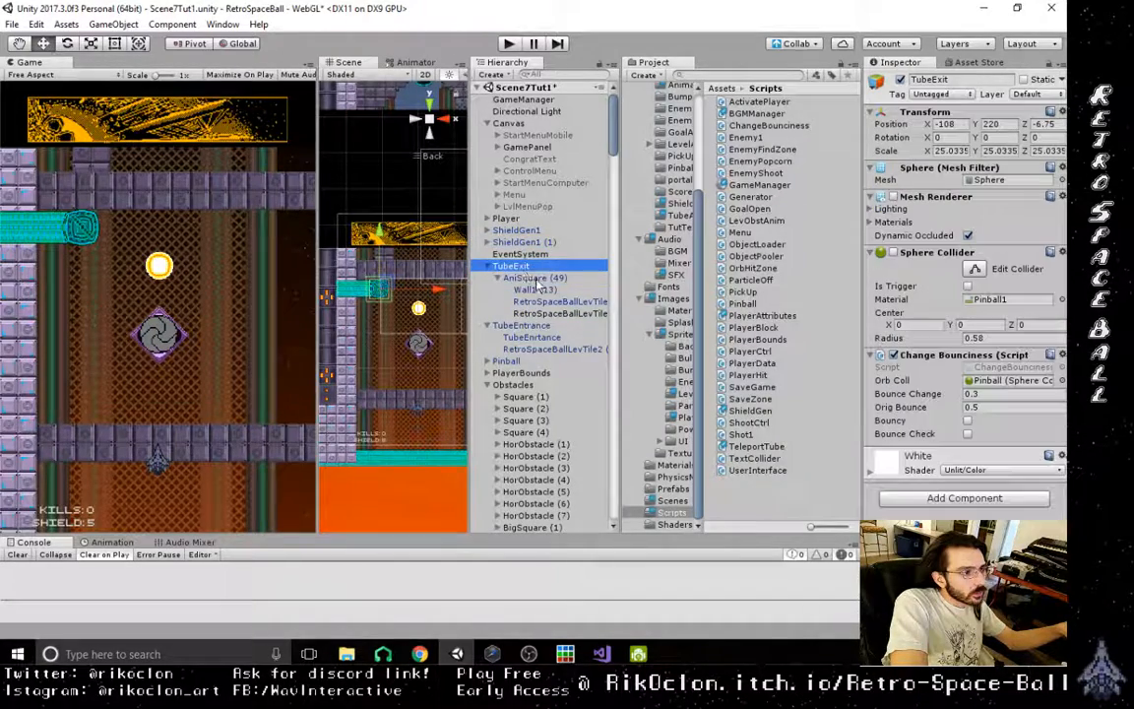
- On TubeEnrtance's Teleport Tube script, assign AniSquare (49)'s last RetroSpaceBallLevTile child as Tube Cap and set Tube Timer to .3
{"action": "left_click", "coordinate": [551, 350]}
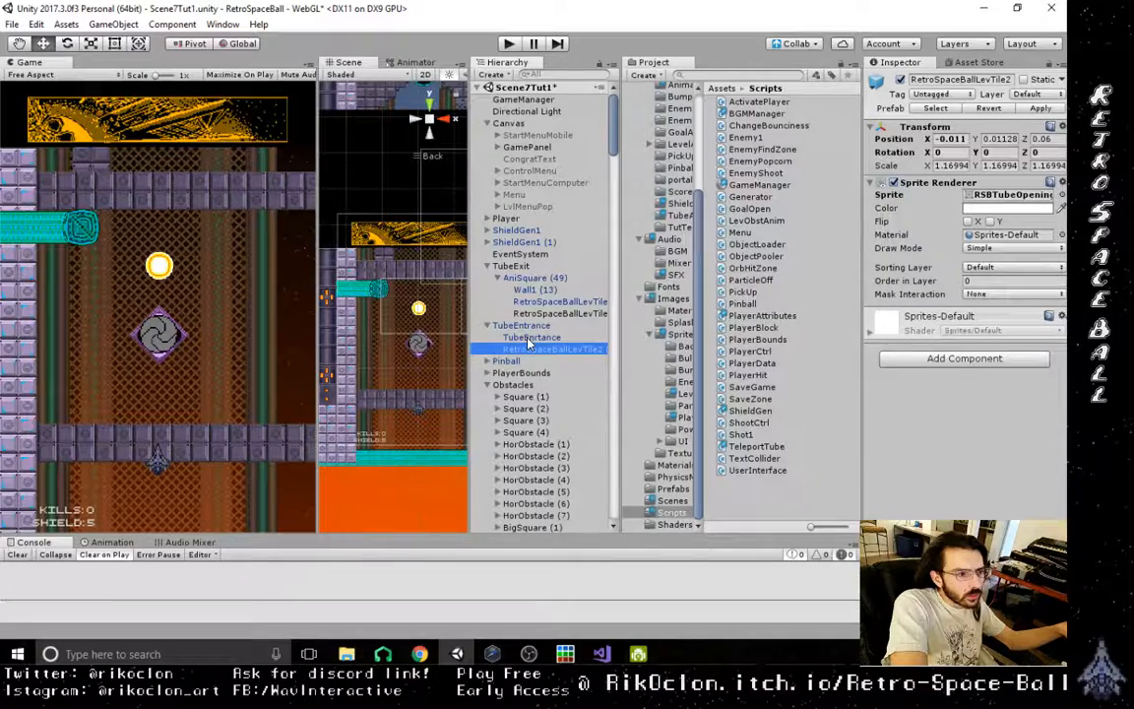
{"action": "left_click", "coordinate": [529, 337]}
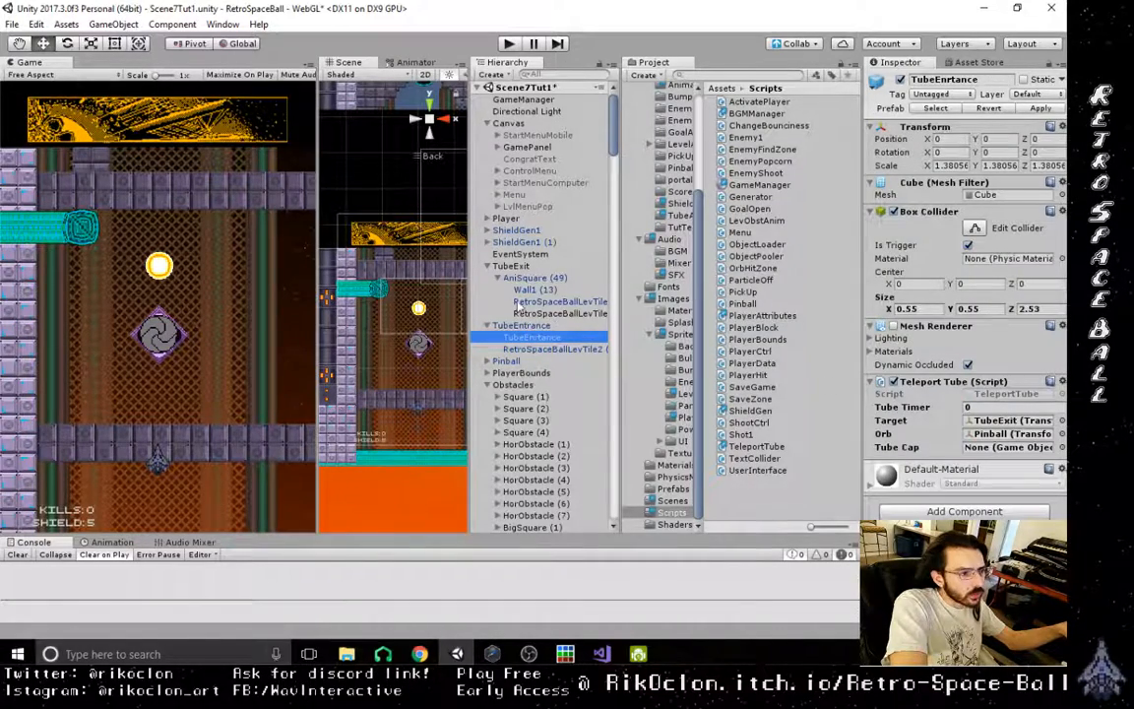
{"action": "left_click_drag", "start_coordinate": [549, 314], "coordinate": [996, 450]}
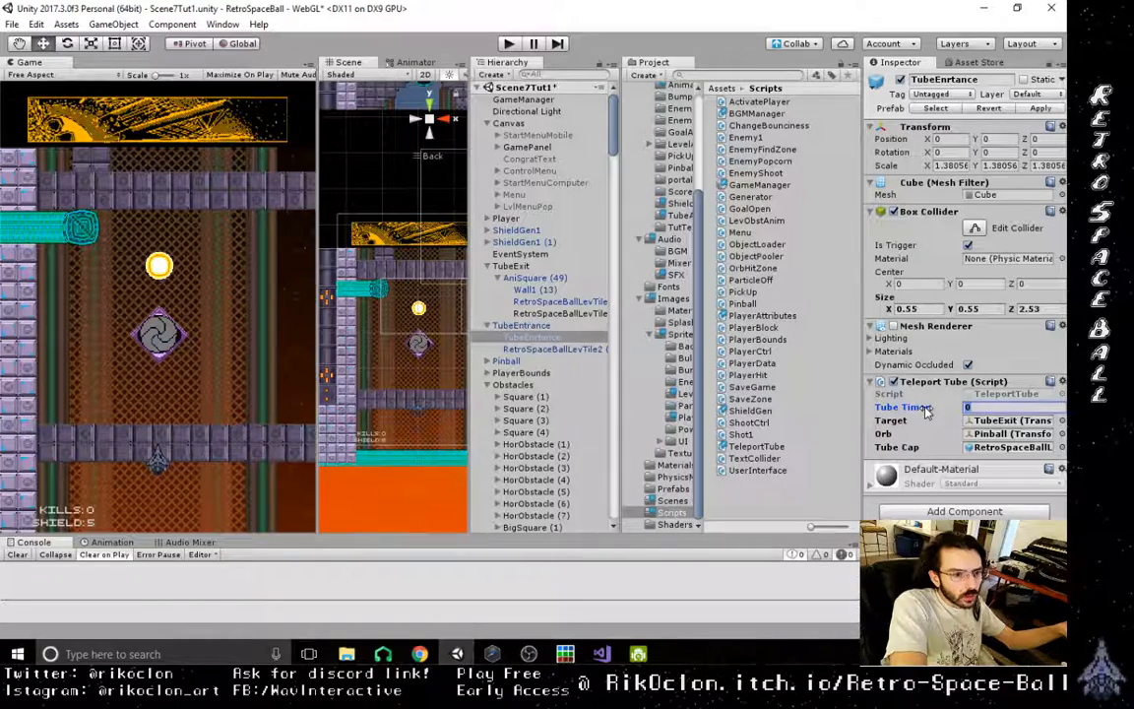
{"action": "type", "text": ".3"}
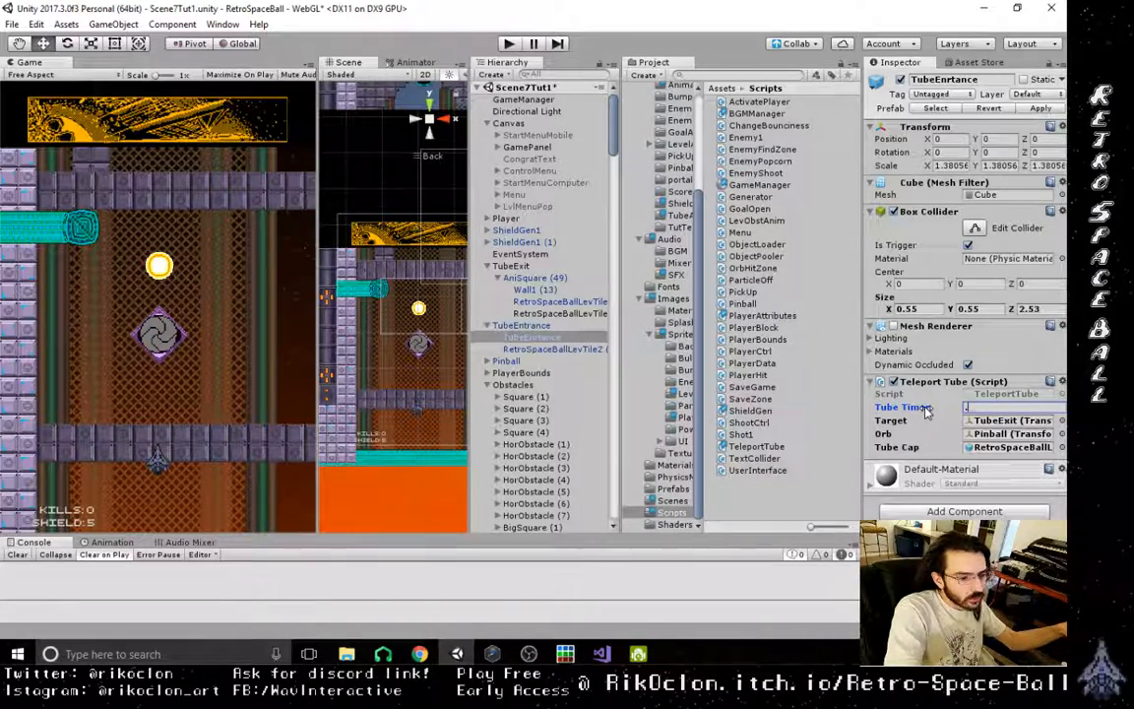
- Run the level and shoot the orb rightward, up the stepped blocks and across the pit, to test the tutorial route
{"action": "left_click", "coordinate": [509, 44]}
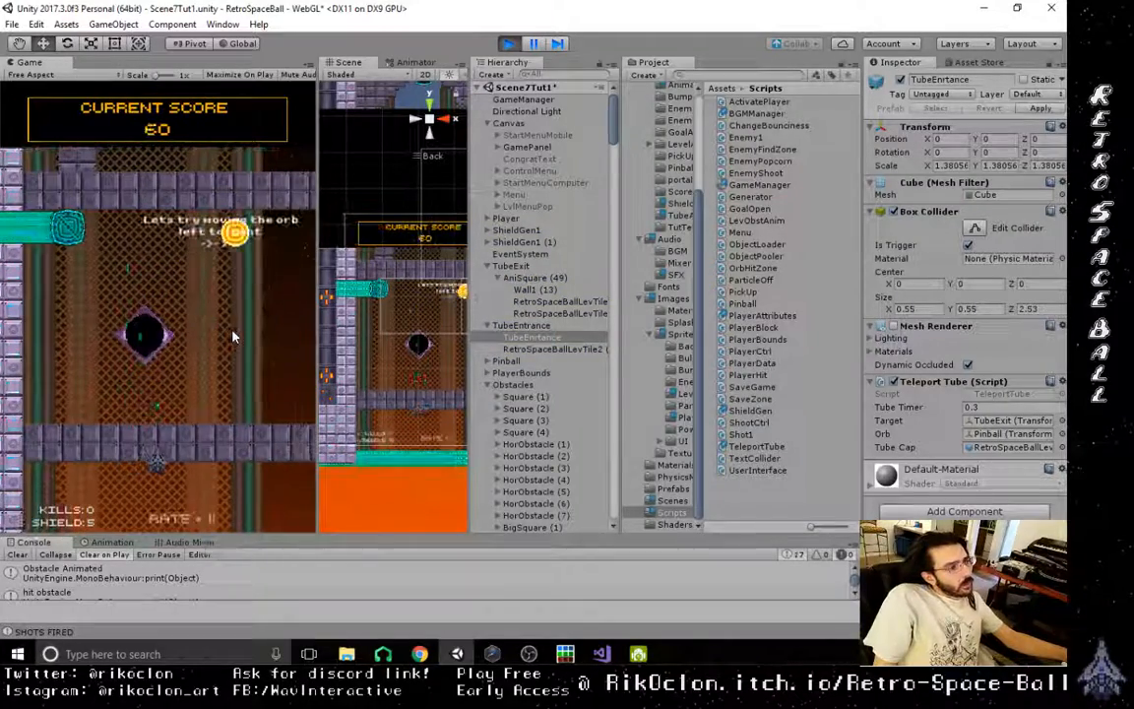
{"action": "key", "text": "Right"}
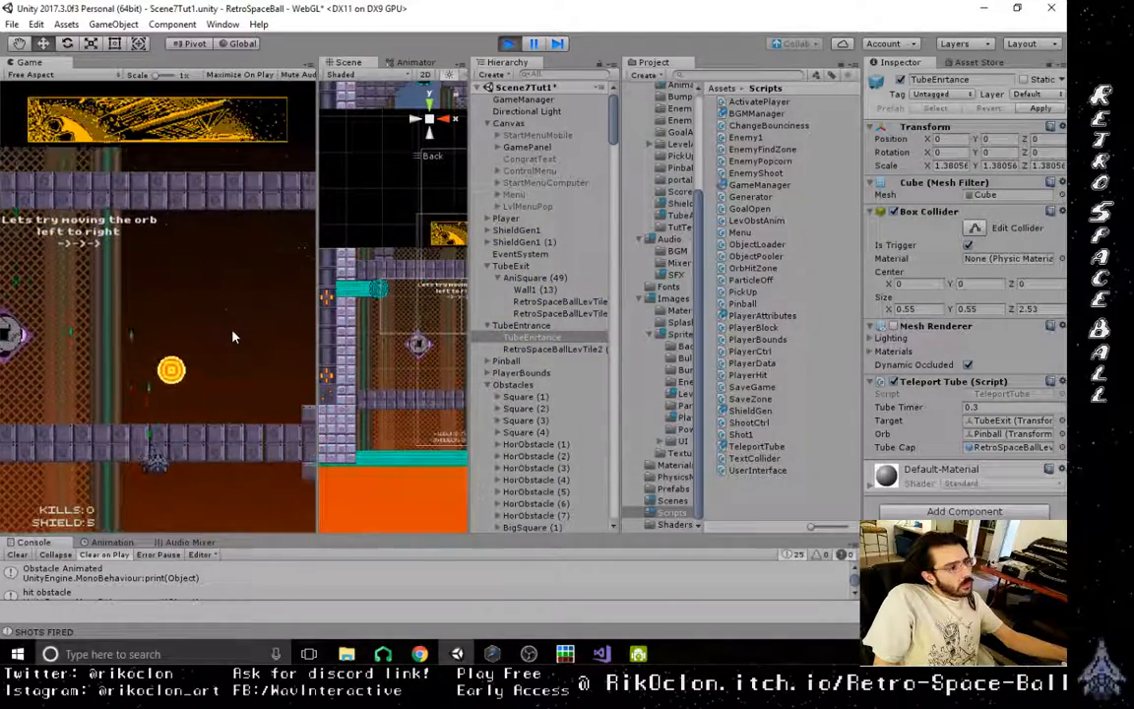
{"action": "key", "text": "Right"}
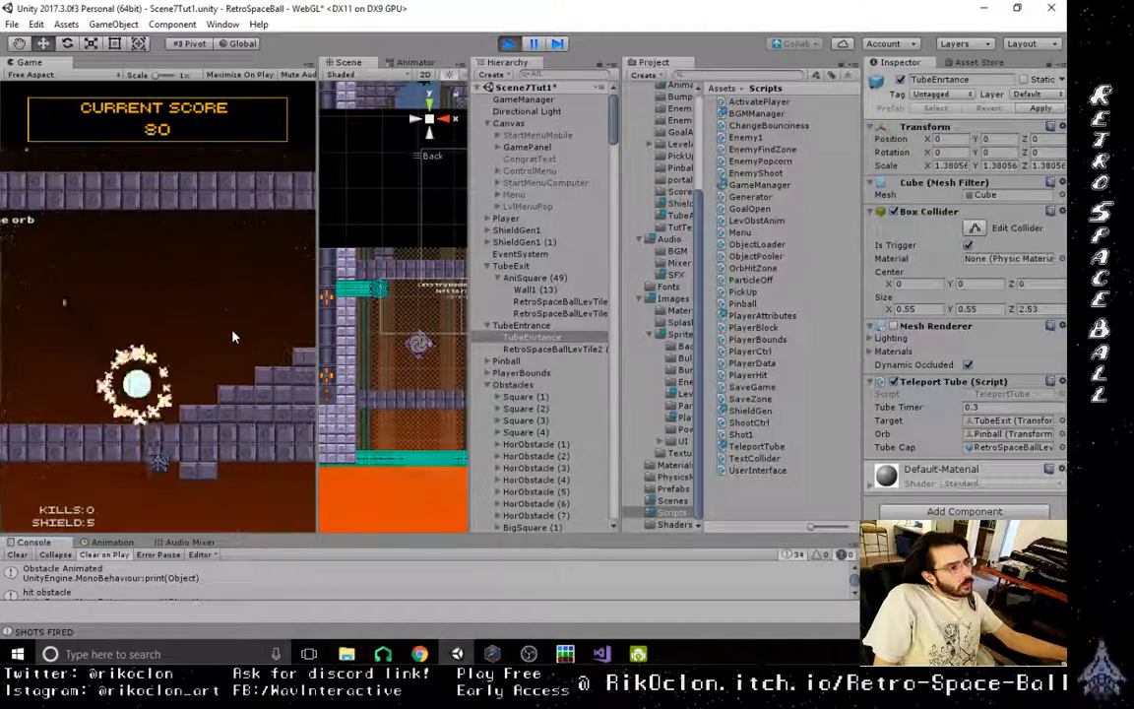
{"action": "key", "text": "Left"}
{"action": "key", "text": "Left"}
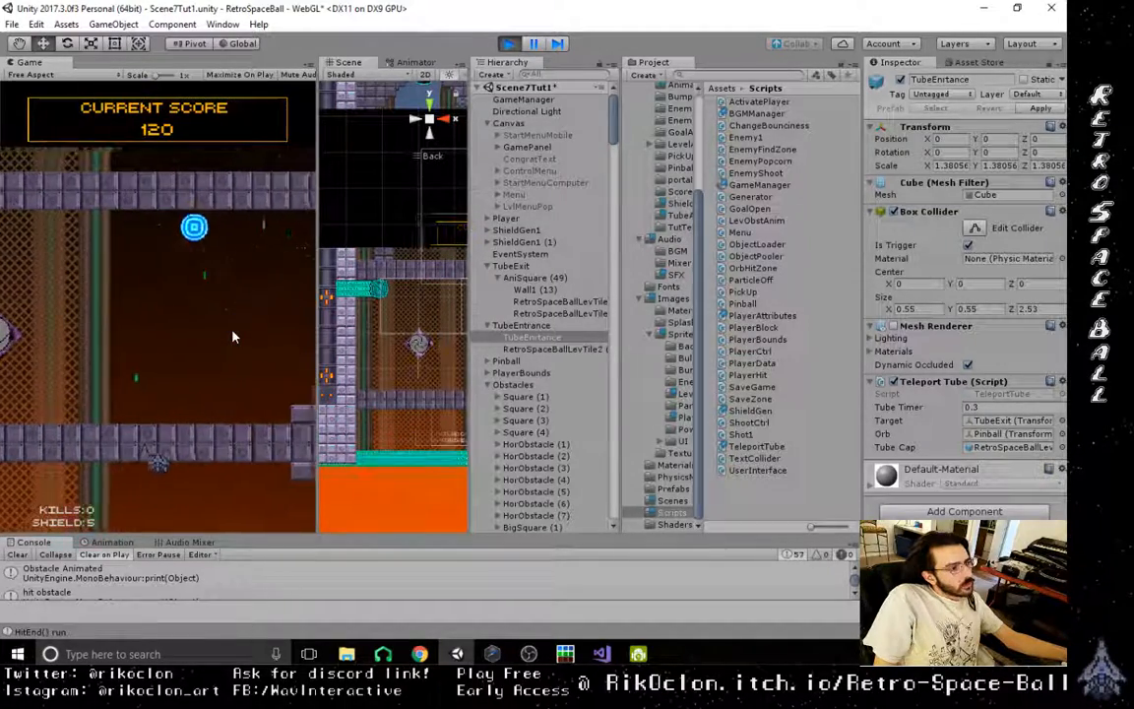
{"action": "key", "text": "Right"}
{"action": "key", "text": "Left"}
{"action": "key", "text": "Right"}
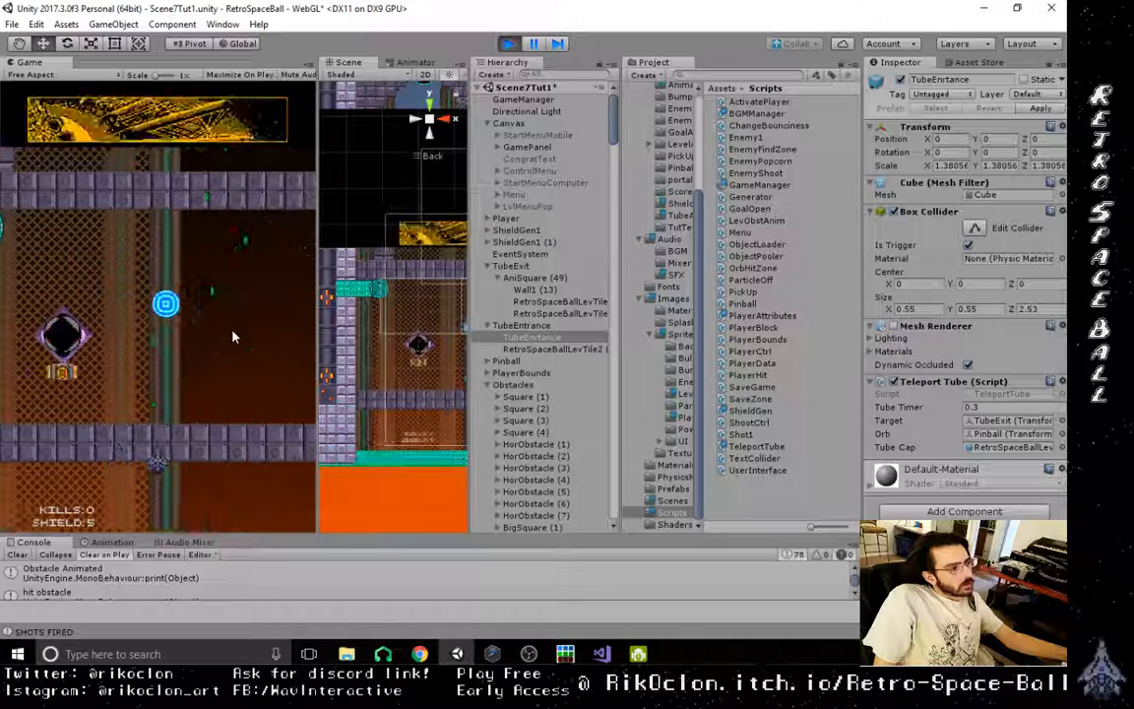
{"action": "key", "text": "Right"}
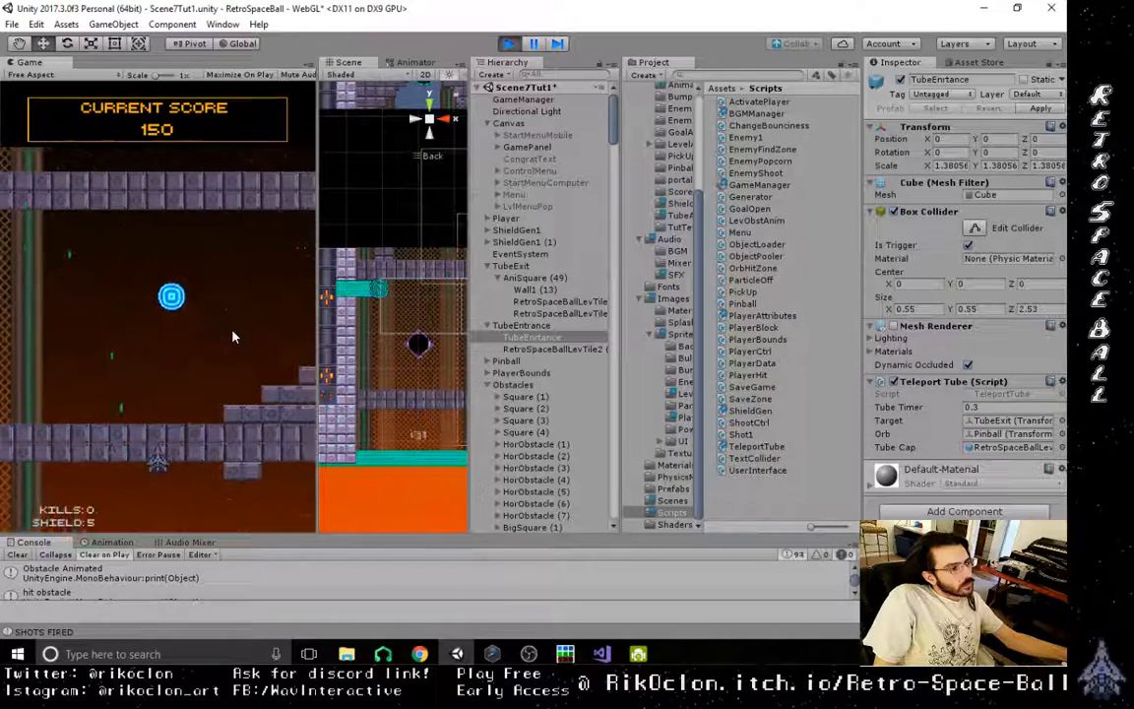
{"action": "key", "text": "Right"}
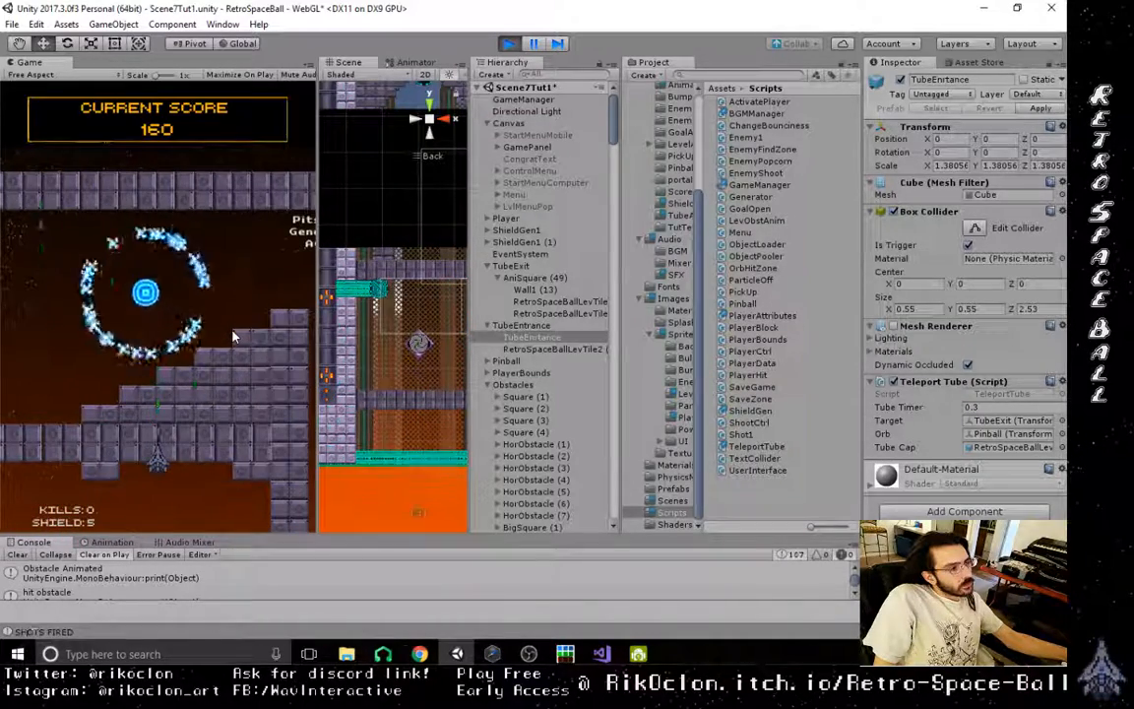
{"action": "key", "text": "Left"}
{"action": "key", "text": "Left"}
{"action": "key", "text": "Right"}
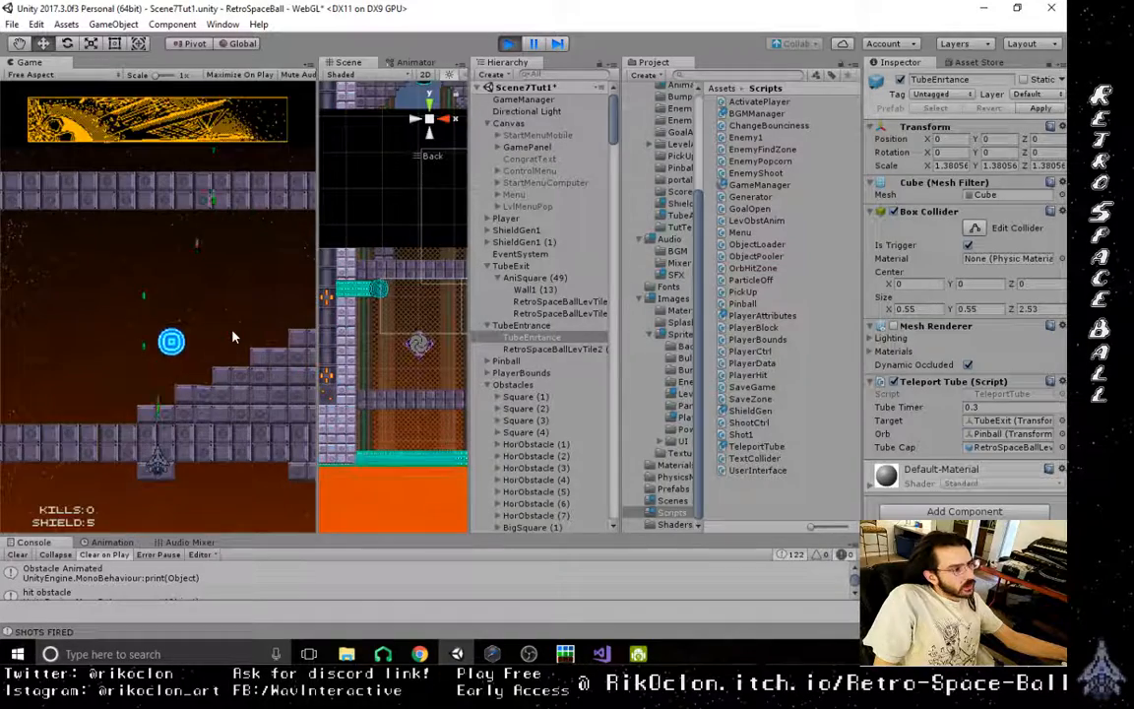
{"action": "key", "text": "Right"}
{"action": "key", "text": "Right"}
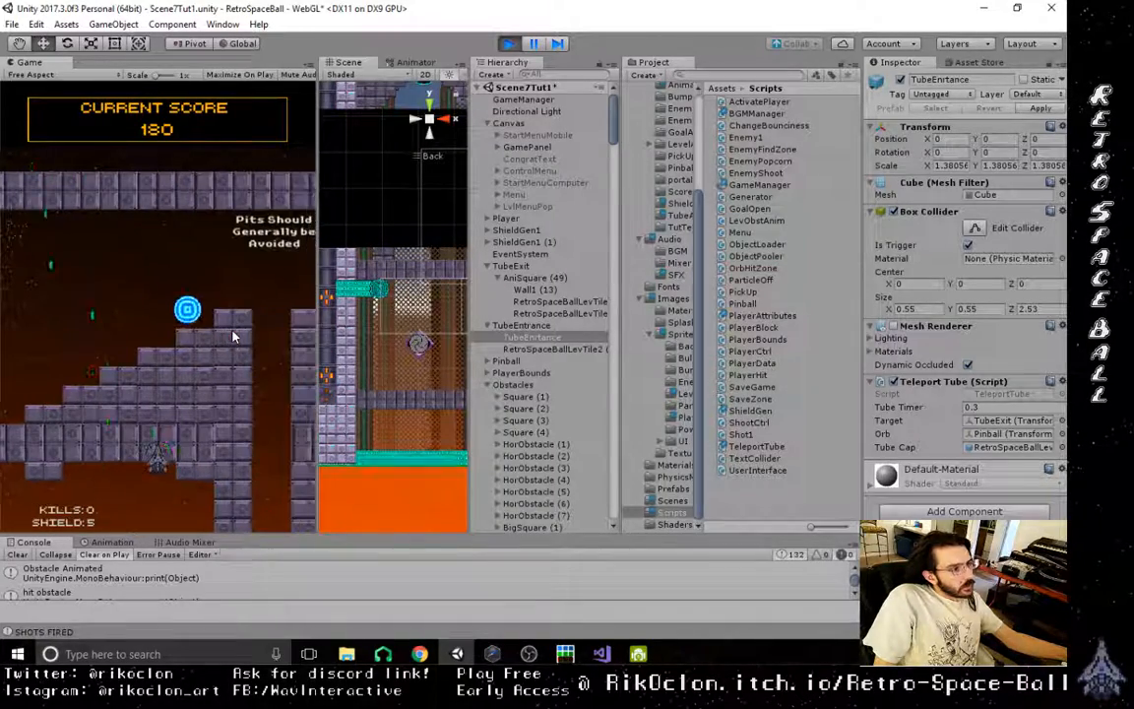
{"action": "key", "text": "Left"}
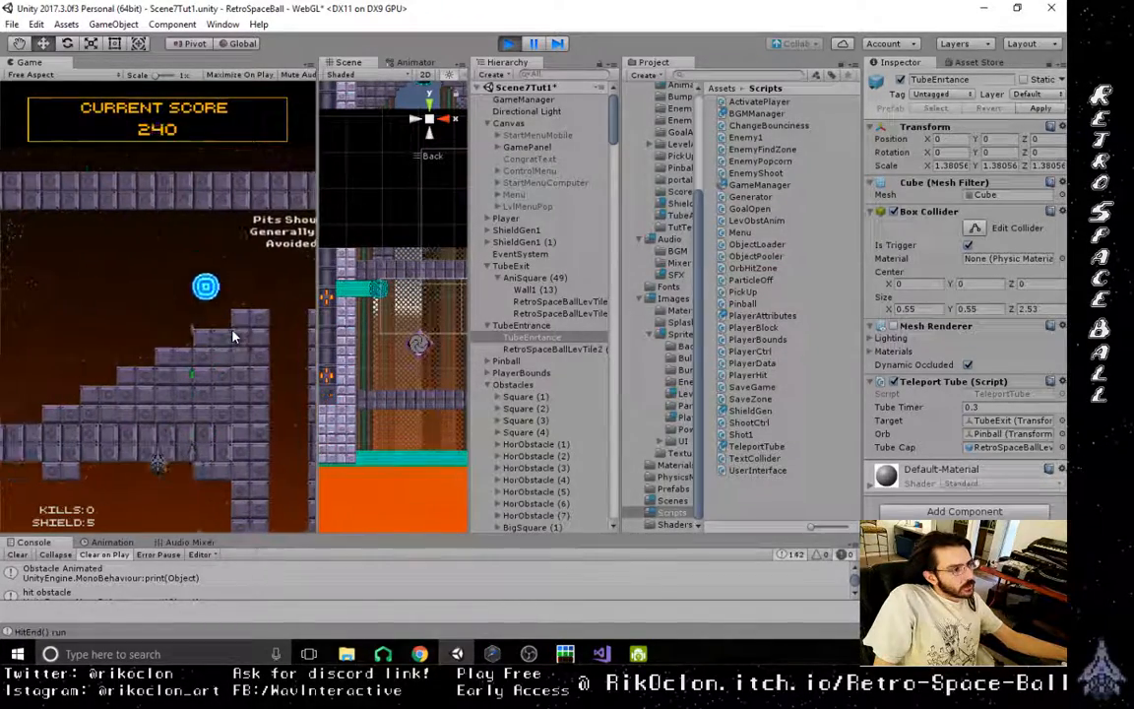
{"action": "key", "text": "Right"}
{"action": "key", "text": "Left"}
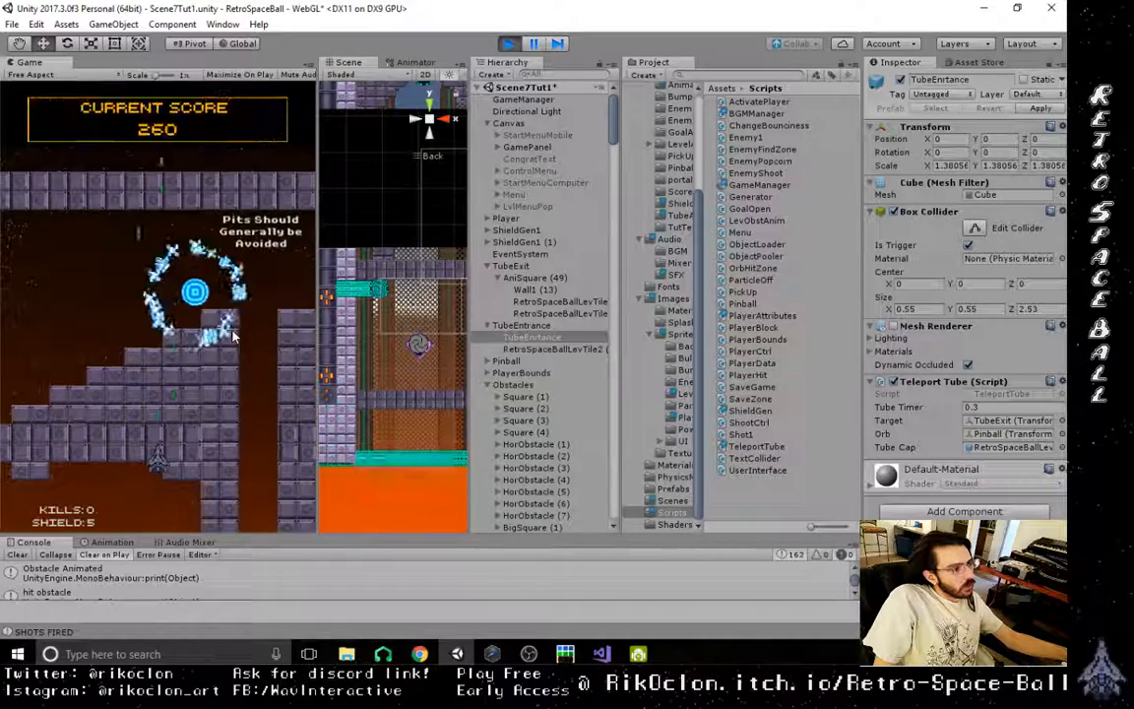
{"action": "key", "text": "Right"}
{"action": "key", "text": "Right"}
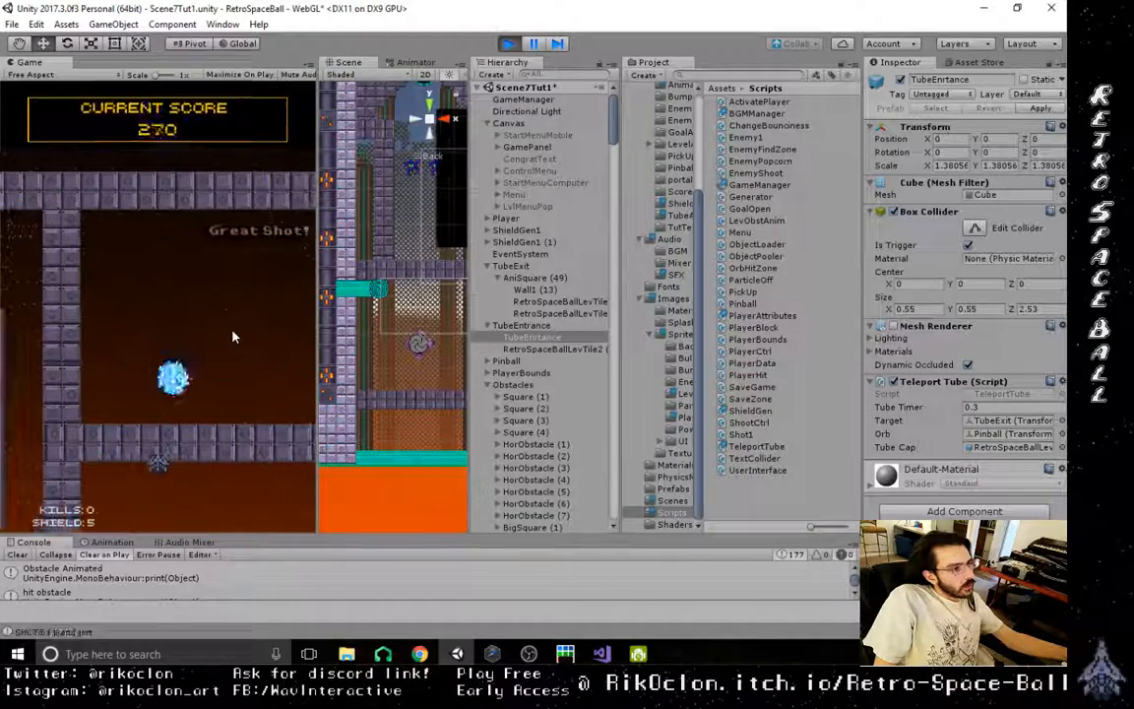
{"action": "key", "text": "space"}
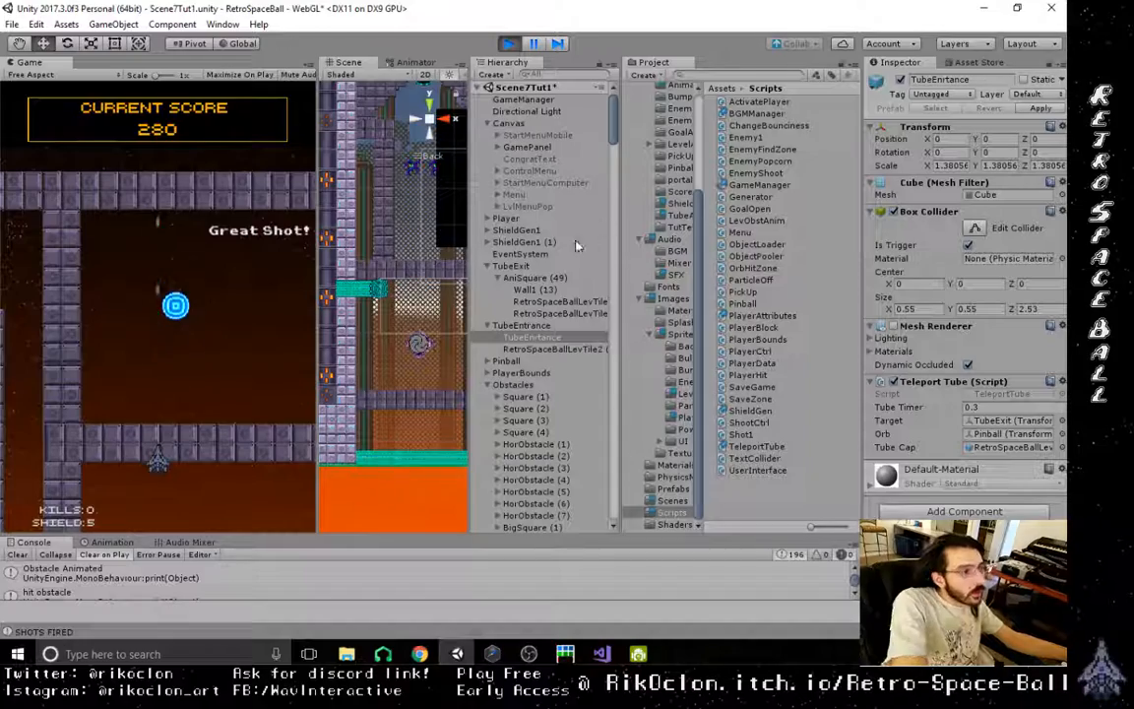
- Select Pinball in the Hierarchy of the running game and move it in the Scene view over the pit leading to the tube entrance
{"action": "scroll", "coordinate": [519, 258], "scroll_direction": "down", "scroll_amount": 3}
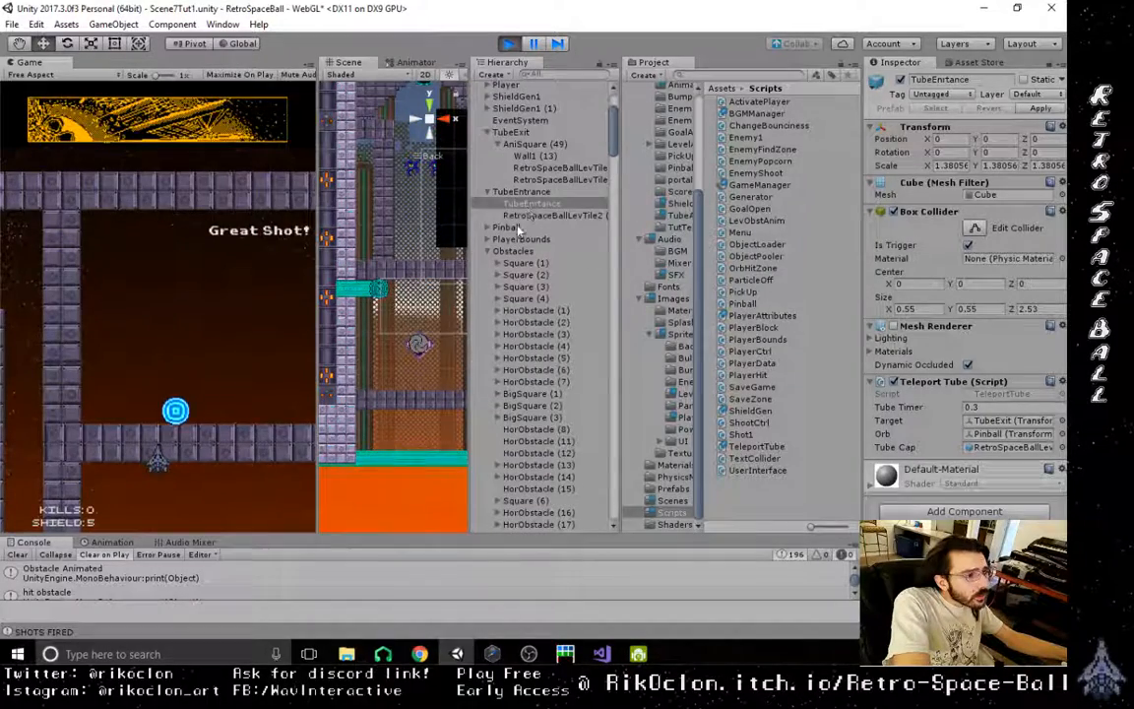
{"action": "left_click", "coordinate": [506, 227]}
{"action": "scroll", "coordinate": [398, 353], "scroll_direction": "down", "scroll_amount": 12}
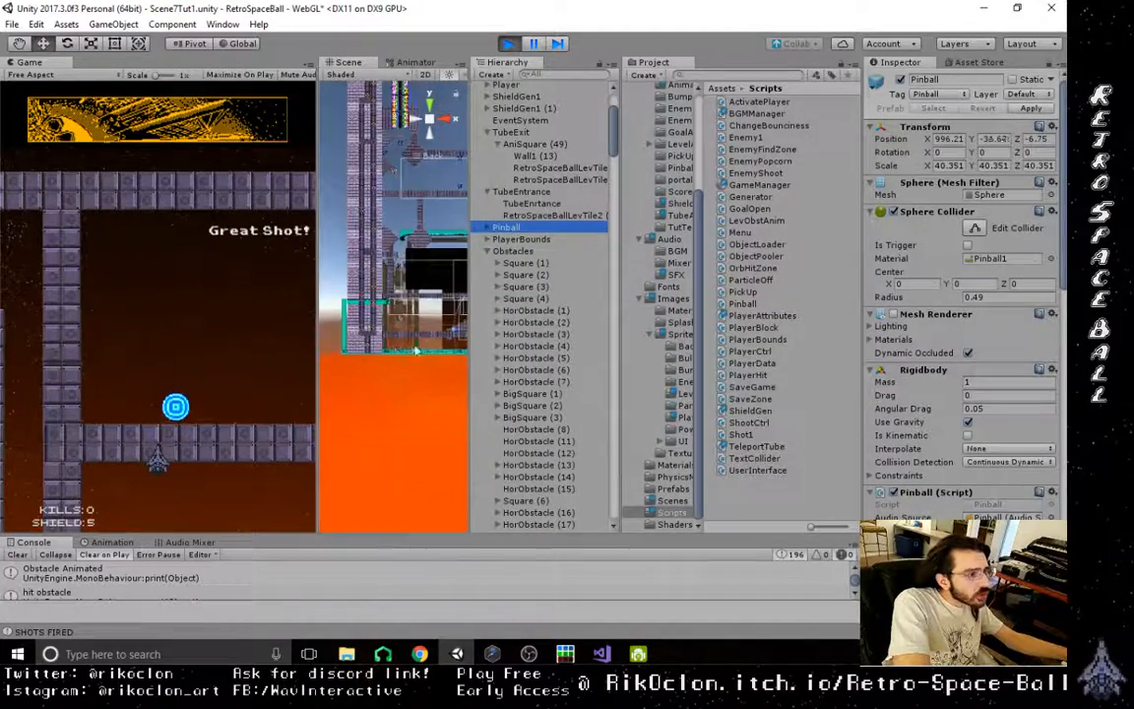
{"action": "middle_click_drag", "start_coordinate": [398, 349], "coordinate": [350, 346]}
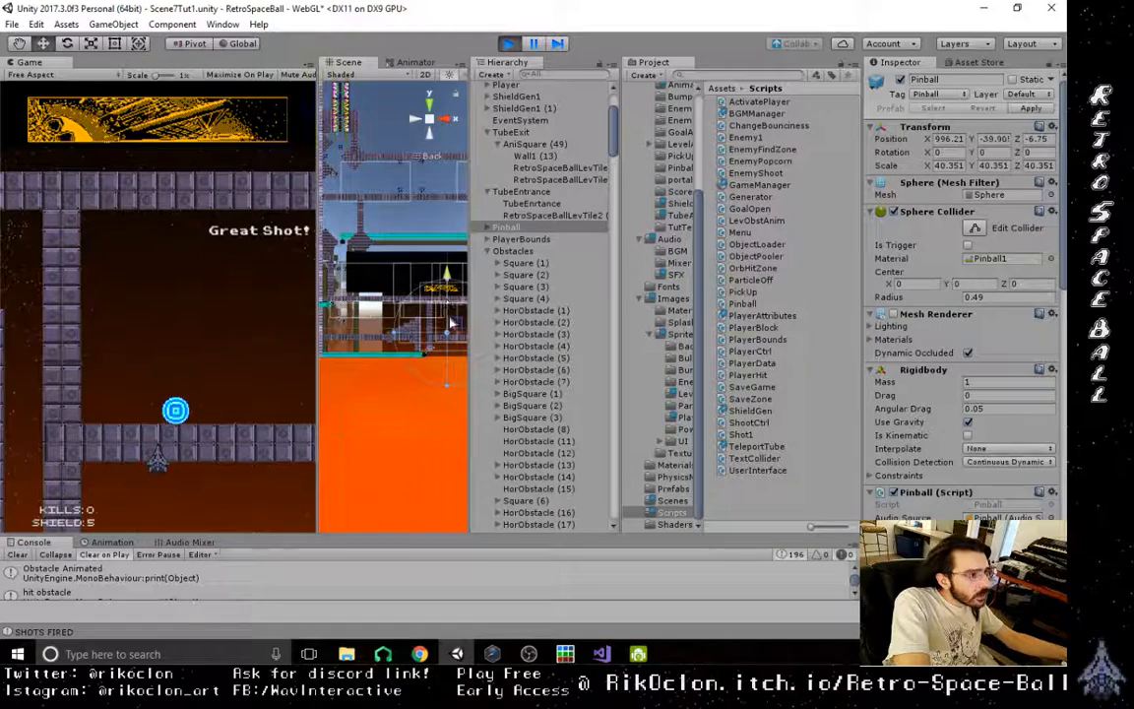
{"action": "left_click_drag", "start_coordinate": [453, 330], "coordinate": [428, 305]}
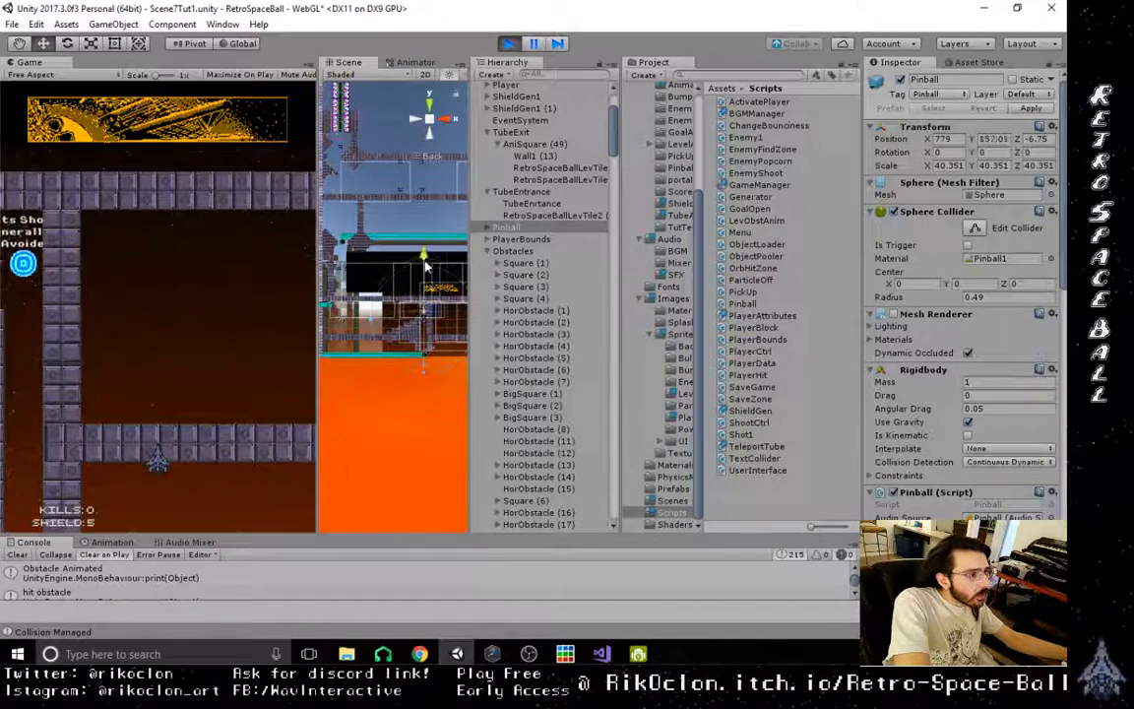
- Pause the game, frame the exit tube's opening in the Scene view, and resume play to watch the tube cap release the orb
{"action": "left_click", "coordinate": [534, 44]}
{"action": "middle_click_drag", "start_coordinate": [329, 285], "coordinate": [340, 351]}
{"action": "scroll", "coordinate": [372, 321], "scroll_direction": "up", "scroll_amount": 5}
{"action": "scroll", "coordinate": [374, 324], "scroll_direction": "up", "scroll_amount": 8}
{"action": "scroll", "coordinate": [409, 310], "scroll_direction": "up", "scroll_amount": 5}
{"action": "middle_click_drag", "start_coordinate": [406, 308], "coordinate": [369, 289]}
{"action": "scroll", "coordinate": [384, 289], "scroll_direction": "up", "scroll_amount": 4}
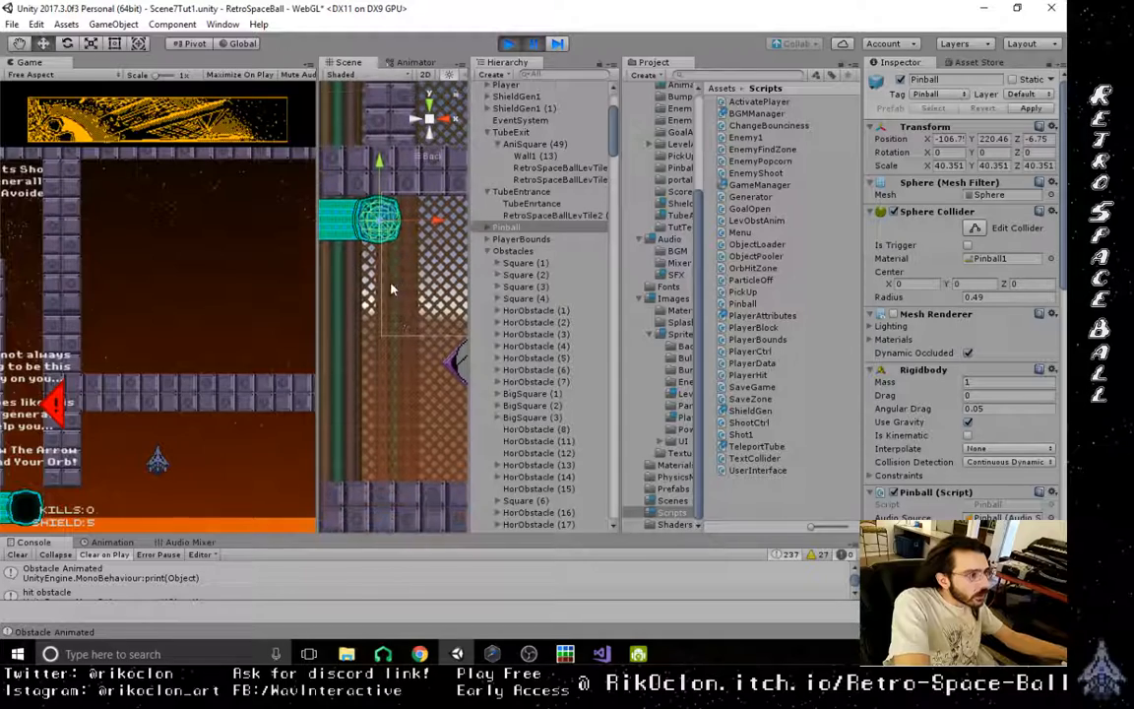
{"action": "left_click", "coordinate": [356, 293]}
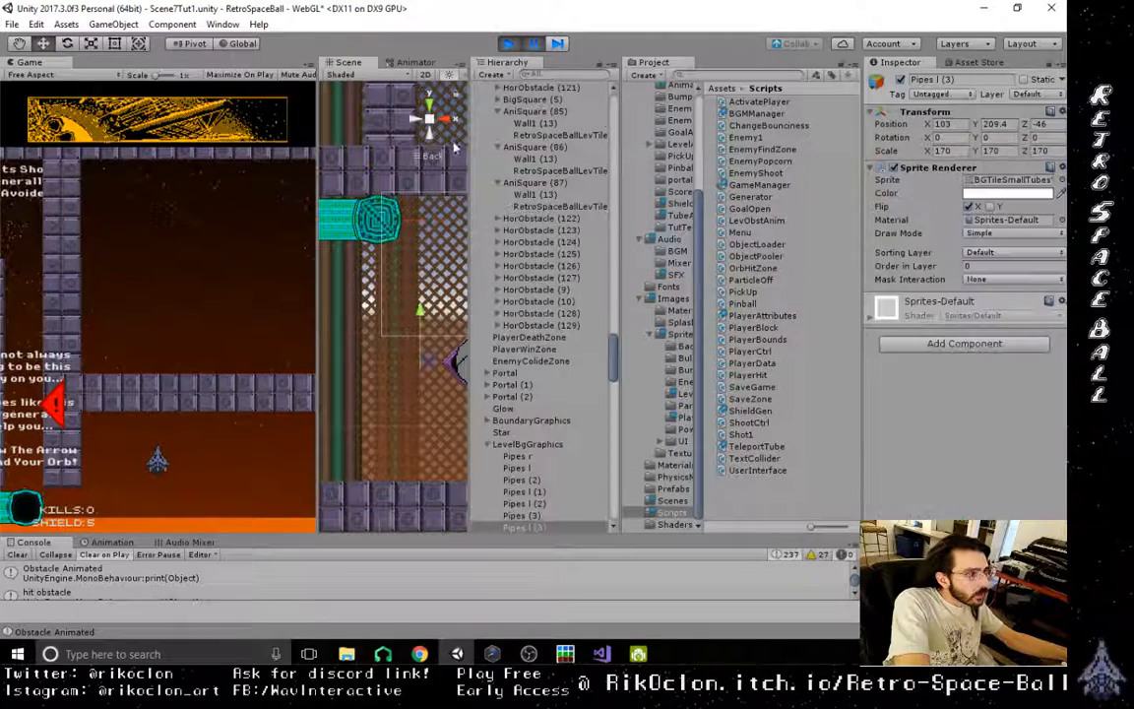
{"action": "left_click", "coordinate": [534, 45]}
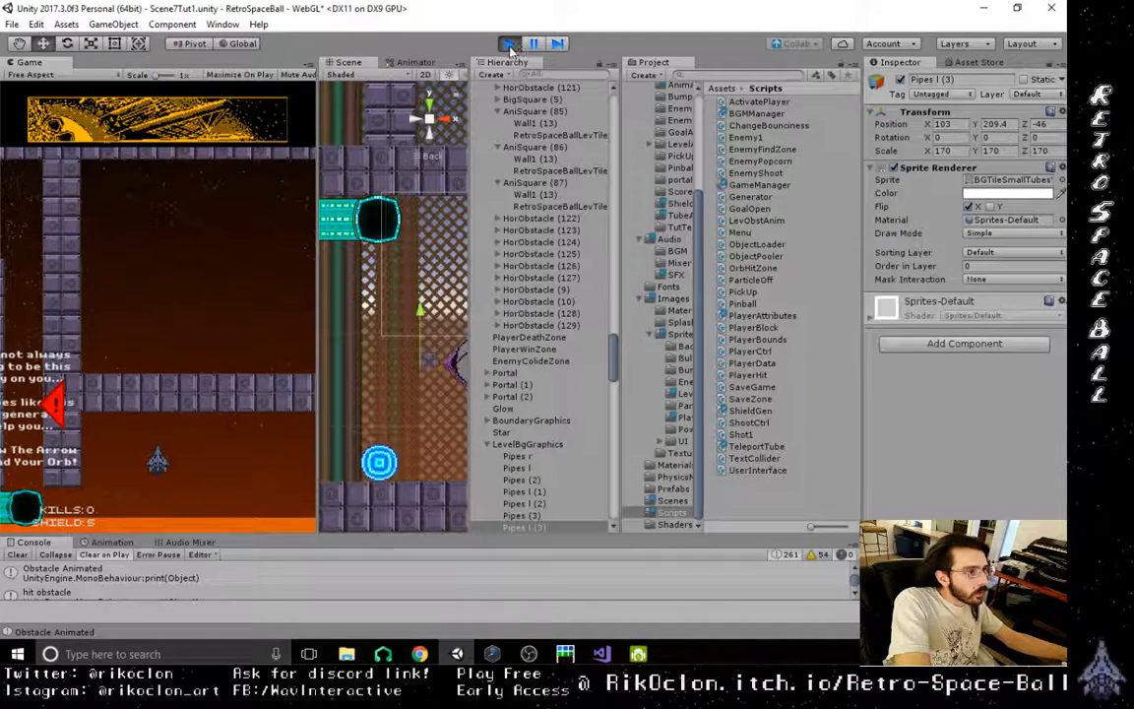
- Stop the play-test and inspect the RetroSpaceBallLevTile children of AniSquare (86) and AniSquare (87)
{"action": "left_click", "coordinate": [553, 208]}
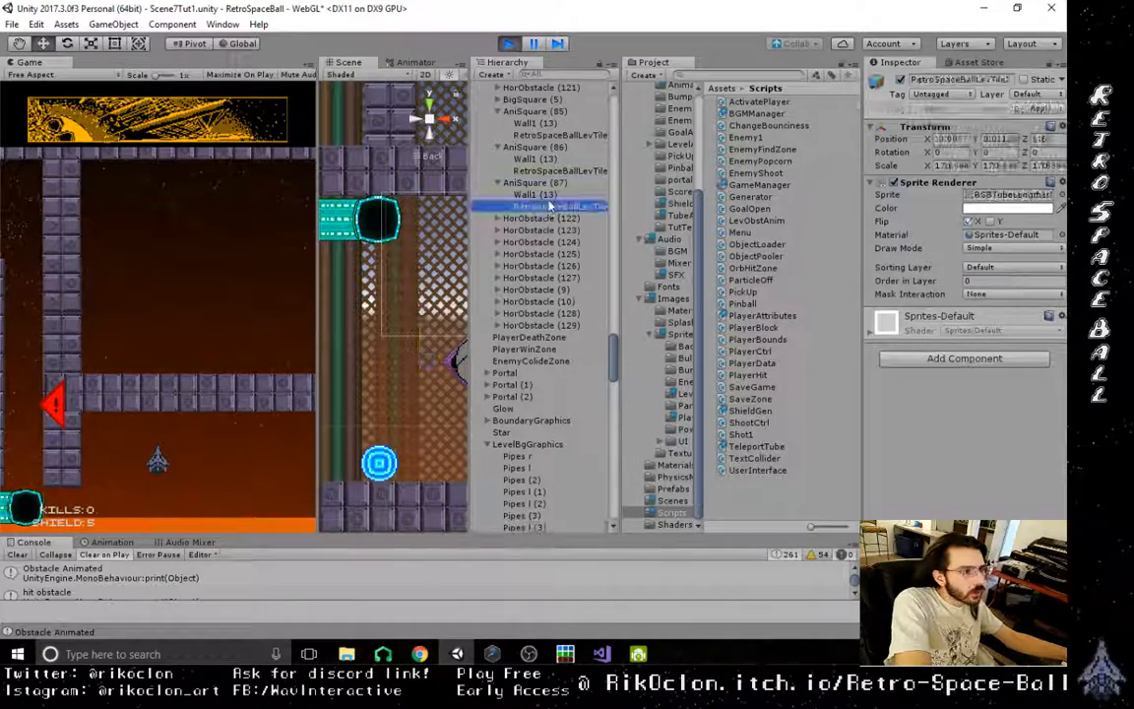
{"action": "left_click", "coordinate": [554, 172]}
{"action": "key", "text": "ctrl+p"}
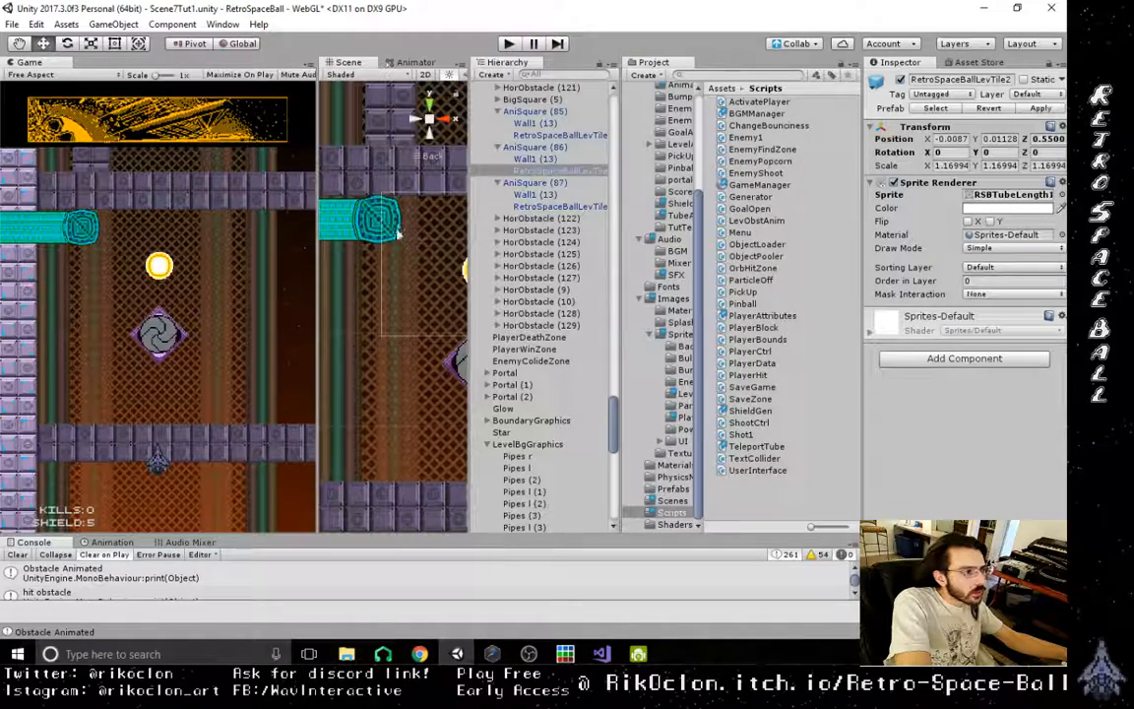
{"action": "left_click", "coordinate": [555, 207]}
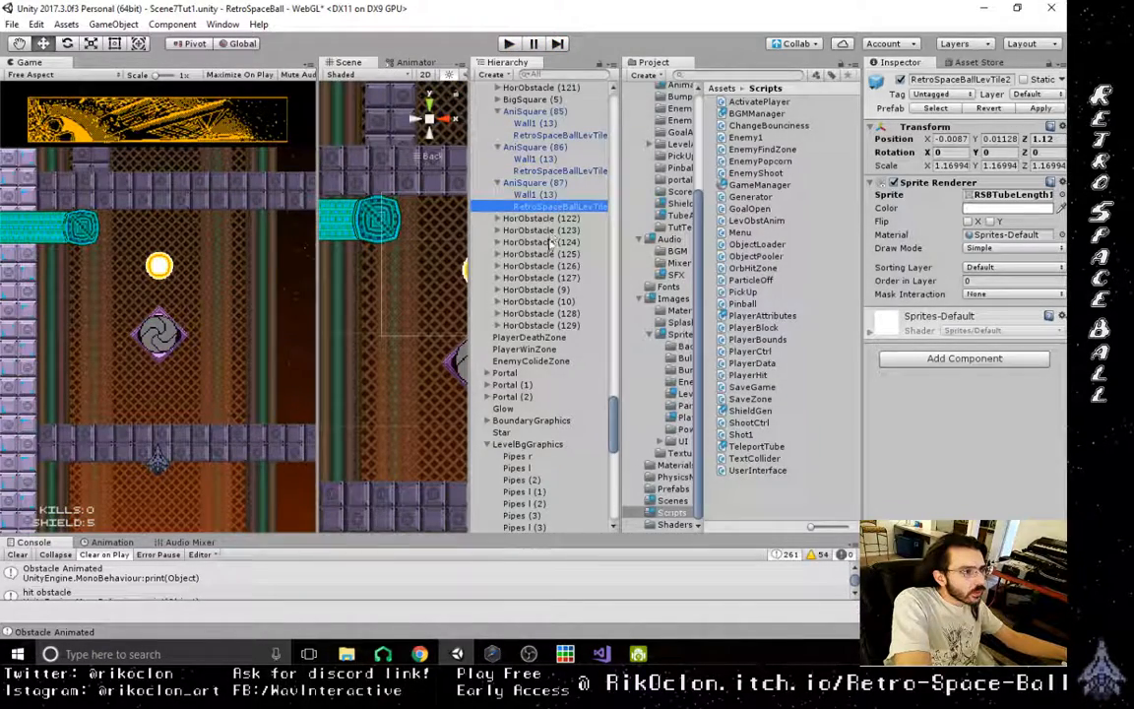
{"action": "scroll", "coordinate": [550, 255], "scroll_direction": "up", "scroll_amount": 1}
{"action": "scroll", "coordinate": [552, 255], "scroll_direction": "up", "scroll_amount": 5}
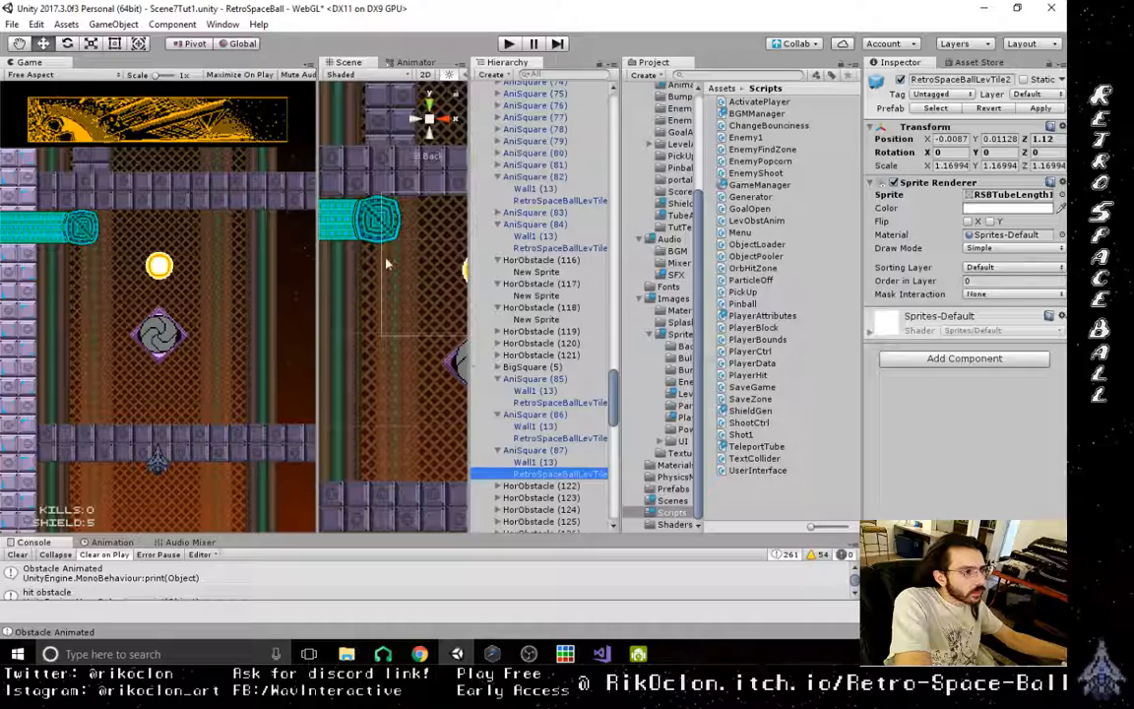
- Select AniSquare (49)'s RSBTubeOpening sprite under TubeExit and move it along Z to about 0.53
{"action": "left_click", "coordinate": [361, 227]}
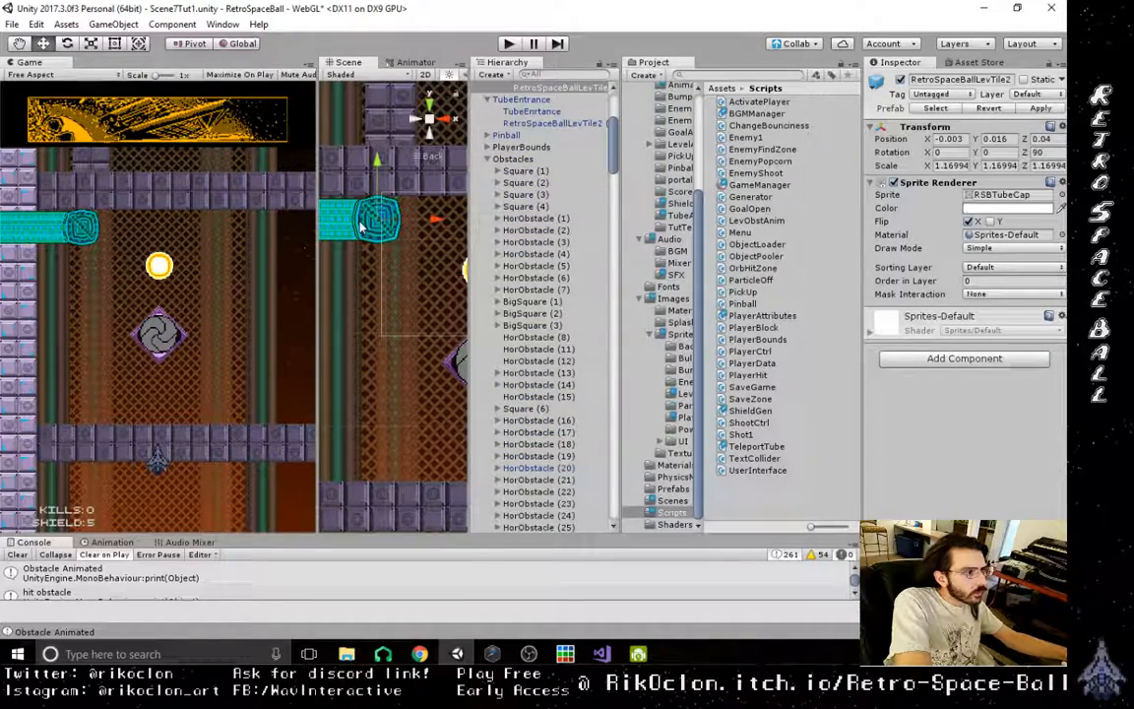
{"action": "scroll", "coordinate": [554, 138], "scroll_direction": "up", "scroll_amount": 5}
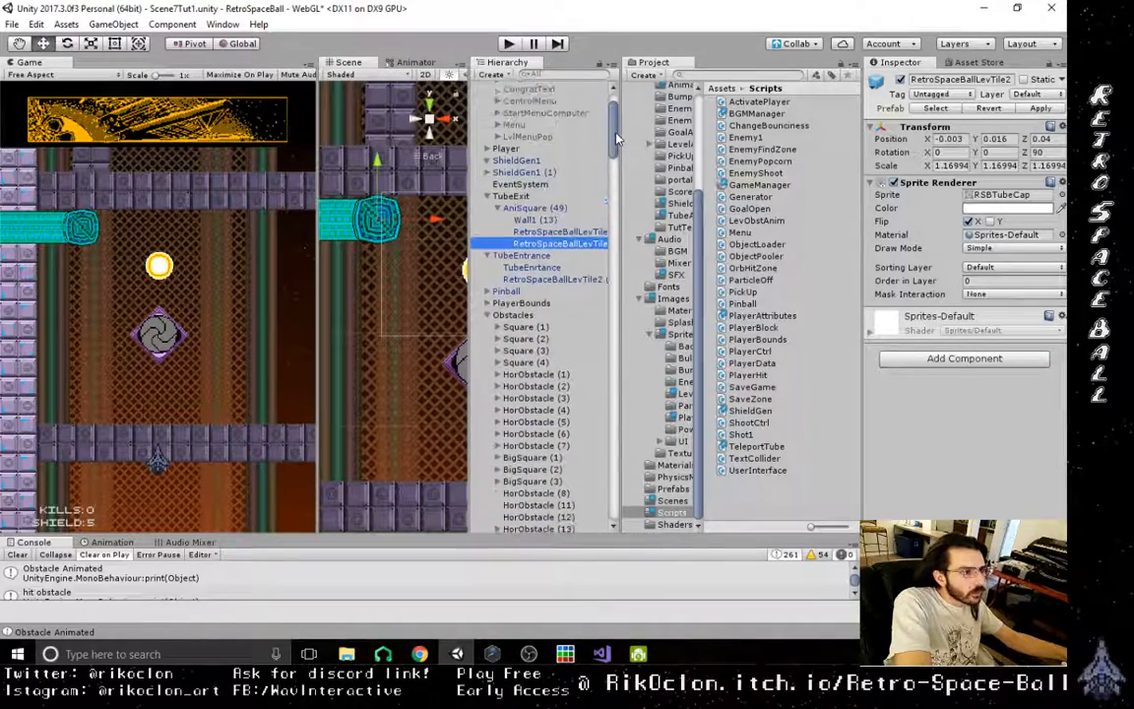
{"action": "left_click", "coordinate": [567, 233]}
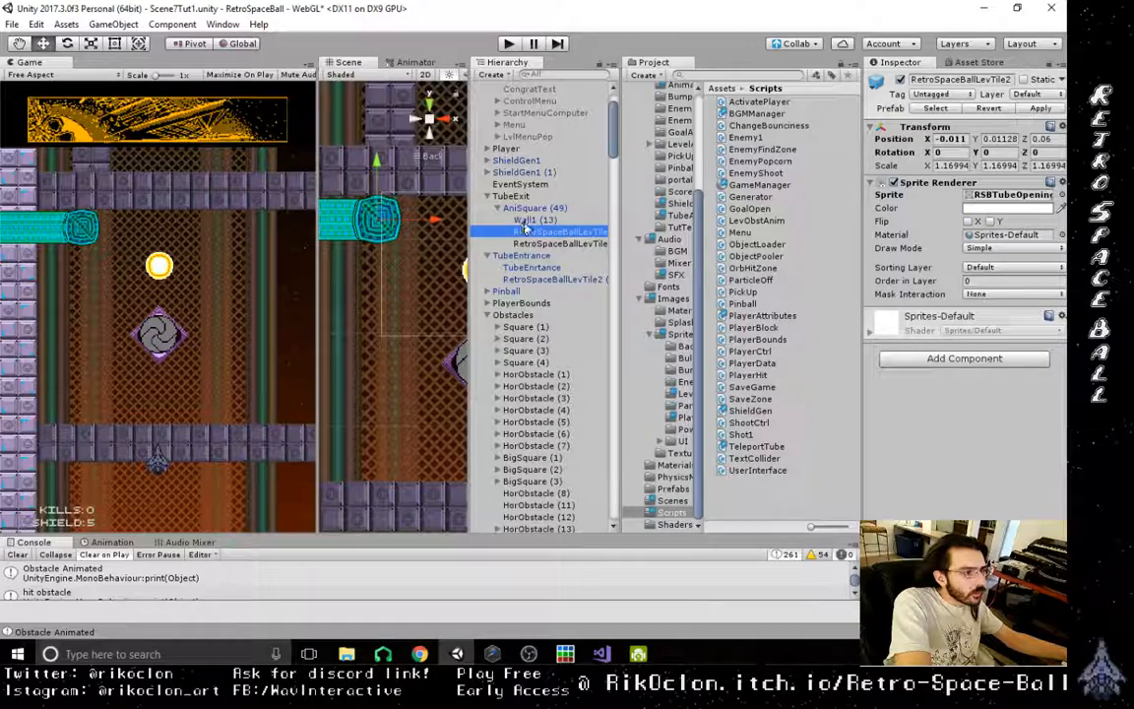
{"action": "right_click_drag", "start_coordinate": [364, 229], "coordinate": [511, 349]}
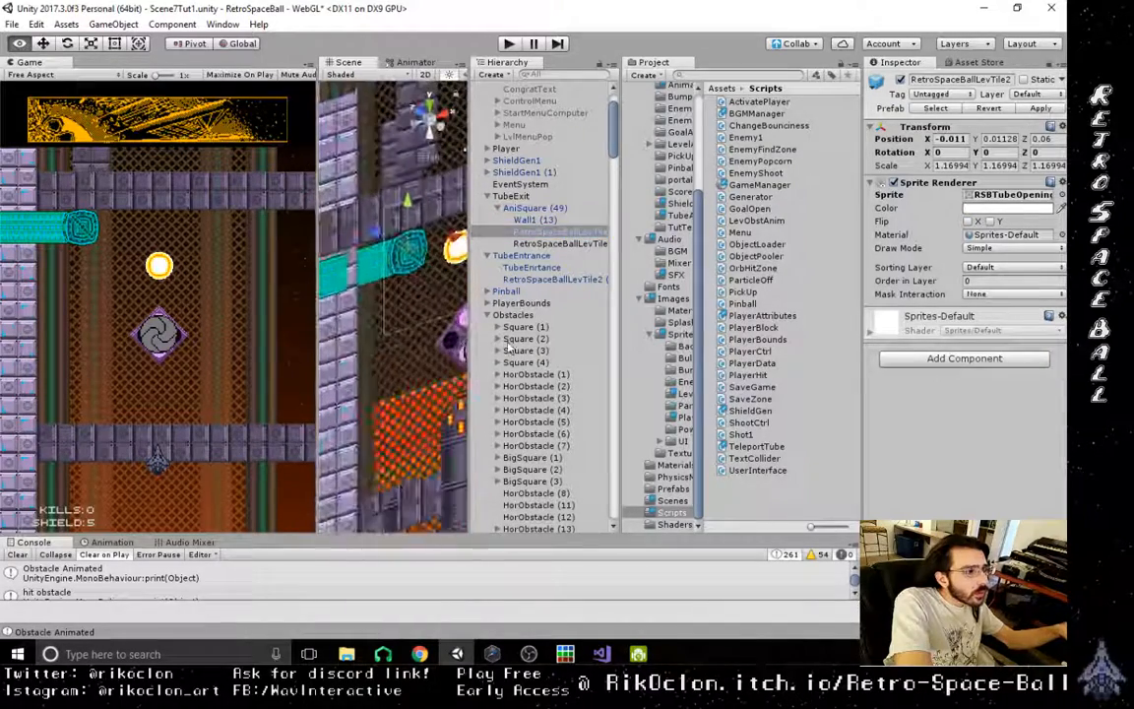
{"action": "left_click_drag", "start_coordinate": [395, 242], "coordinate": [365, 234]}
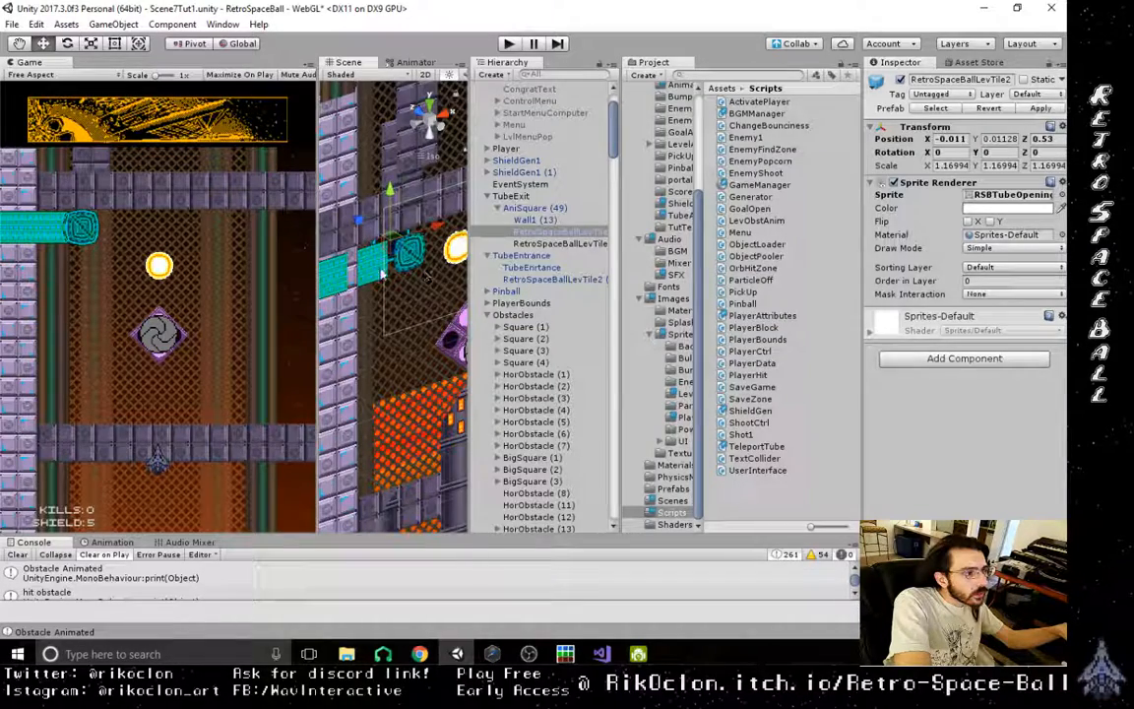
- Expand AniSquare (48), the tube segment beside the exit opening, and move its RetroSpaceBallLevTile sprite along Z to about 0.43
{"action": "left_click", "coordinate": [362, 270]}
{"action": "scroll", "coordinate": [552, 345], "scroll_direction": "down", "scroll_amount": 5}
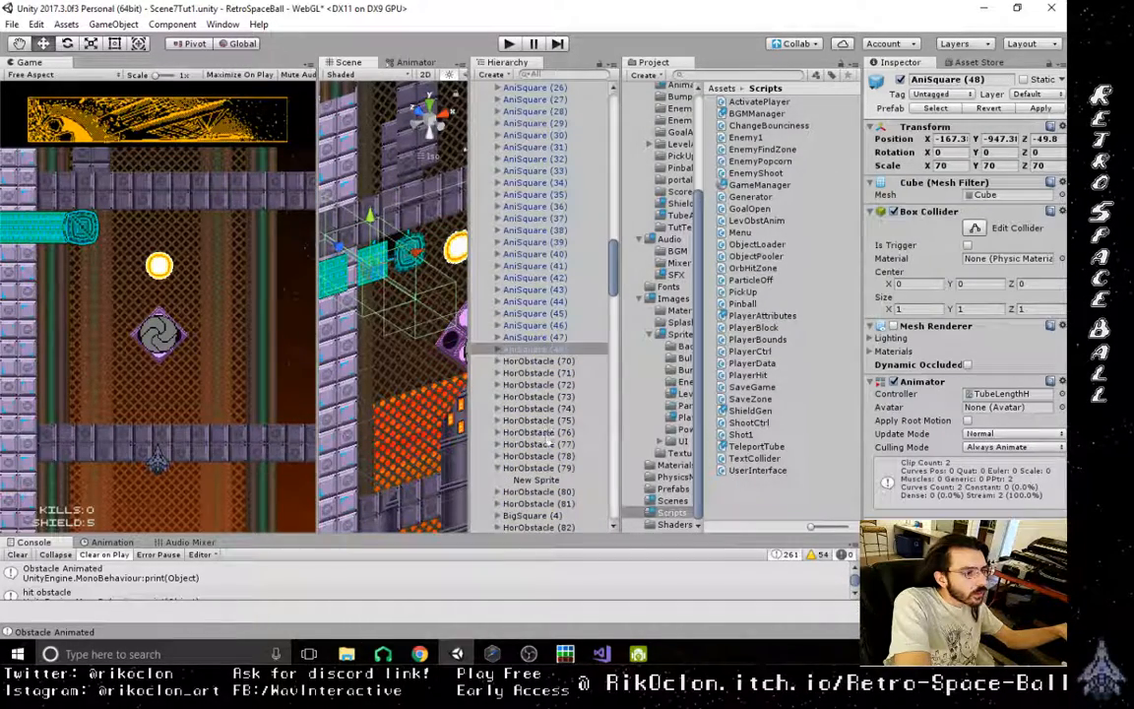
{"action": "left_click", "coordinate": [499, 349]}
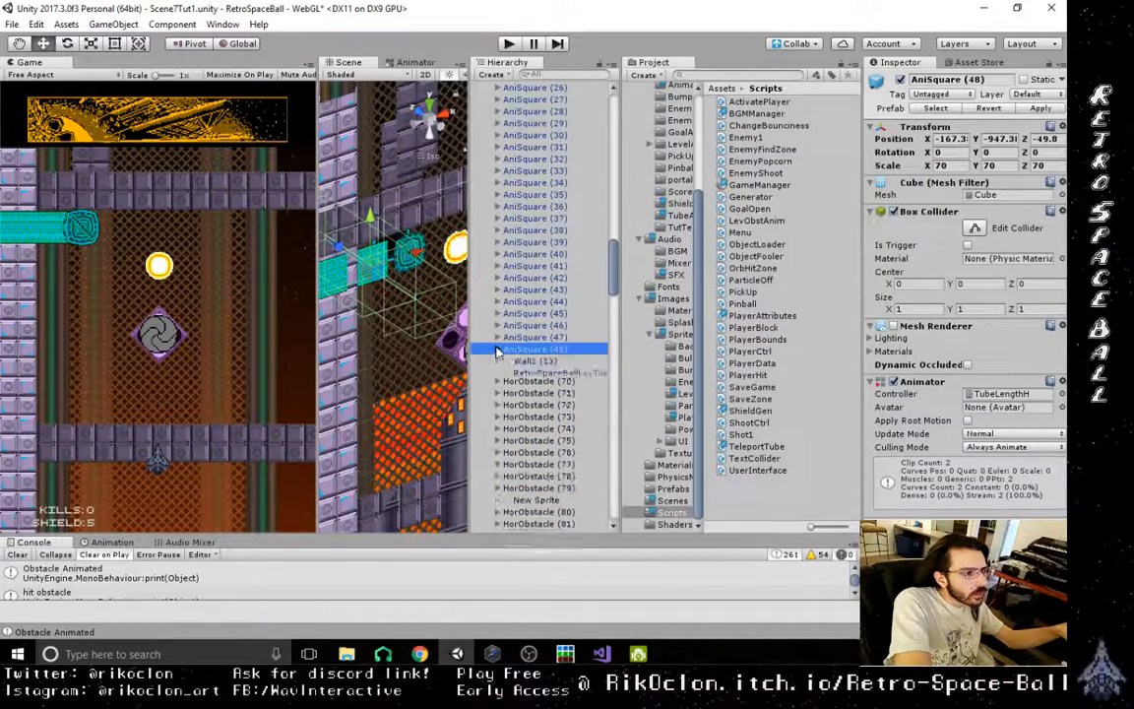
{"action": "left_click", "coordinate": [542, 373]}
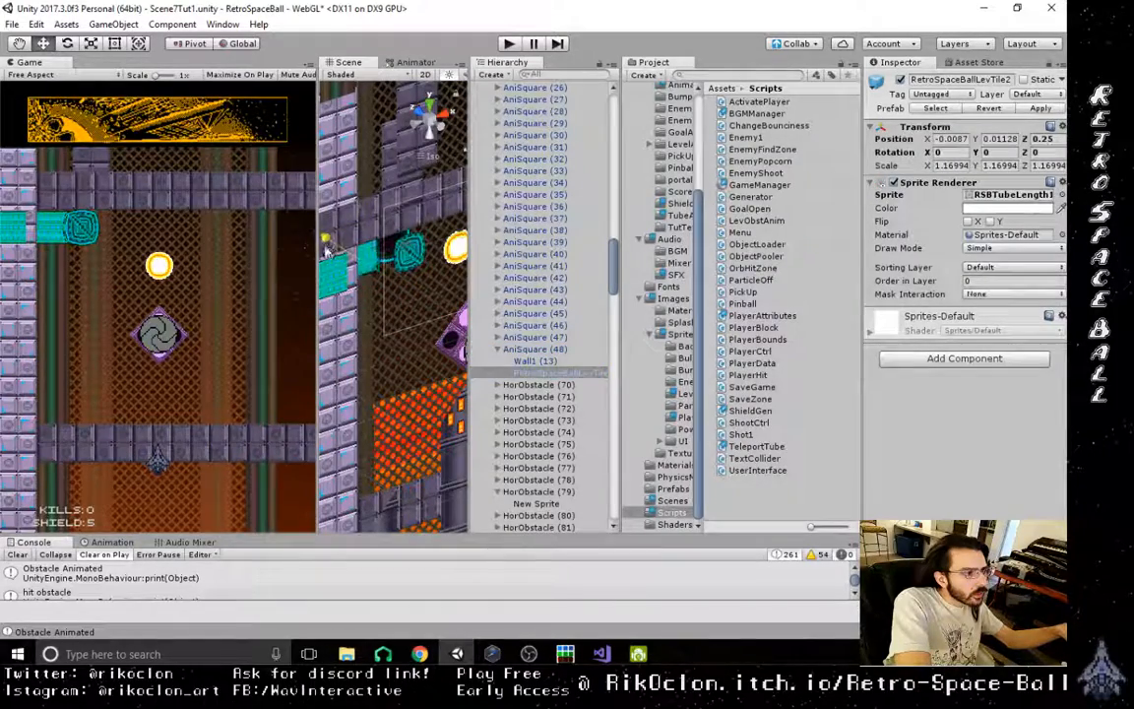
- Play-test the level by moving the ship left and right while shooting the orb toward the right
{"action": "left_click", "coordinate": [510, 44]}
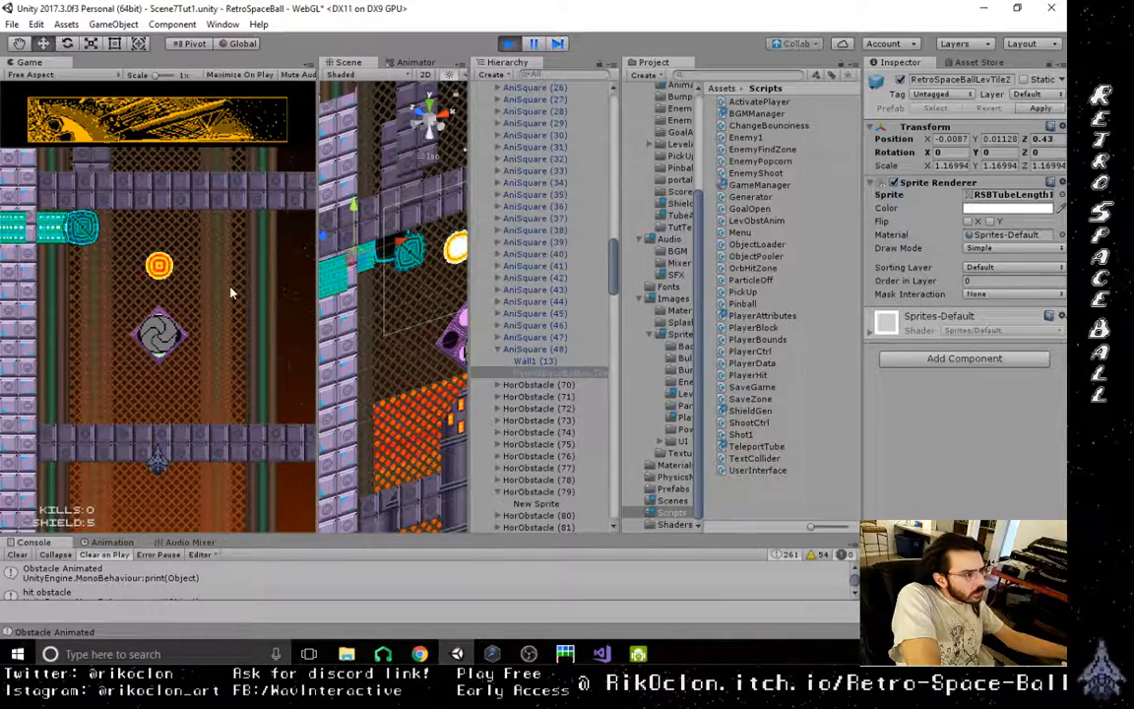
{"action": "key", "text": "Right"}
{"action": "key", "text": "space"}
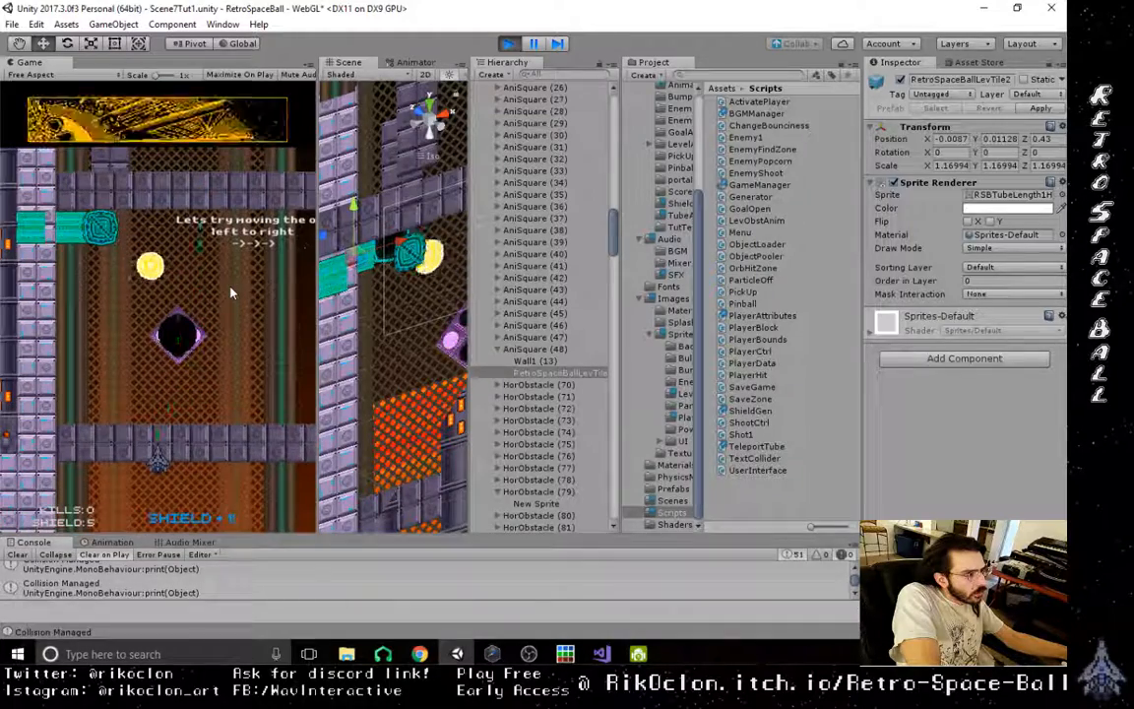
{"action": "key", "text": "Left"}
{"action": "key", "text": "space"}
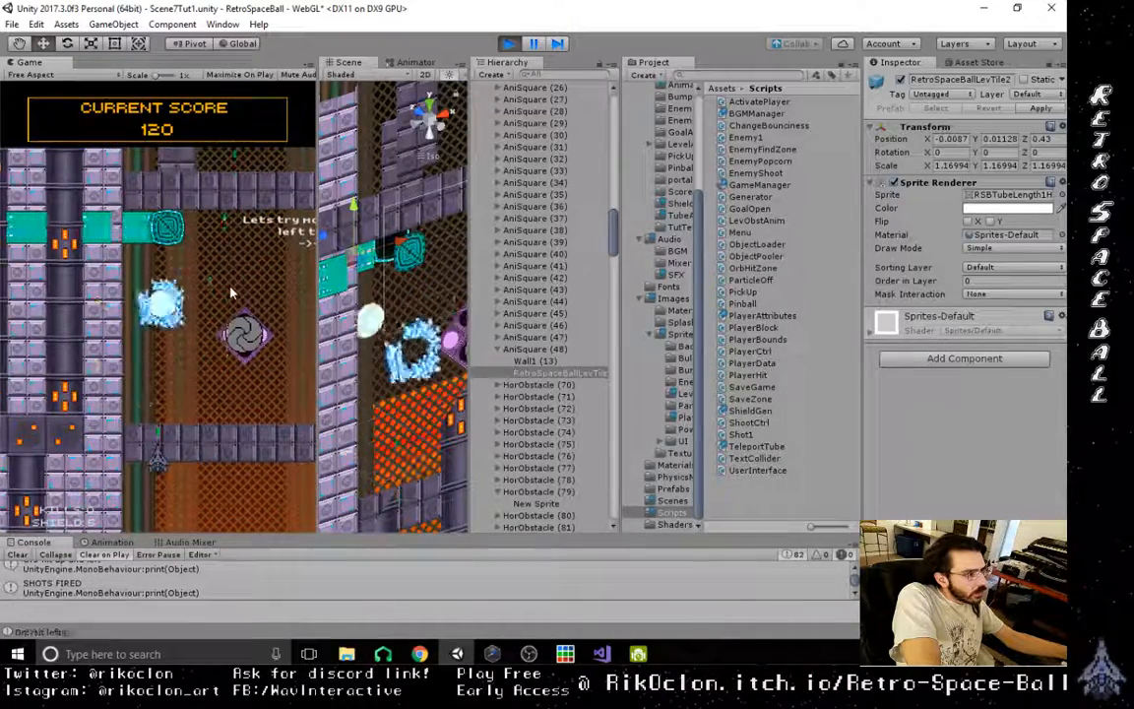
{"action": "key", "text": "Right"}
{"action": "key", "text": "Left"}
{"action": "key", "text": "space"}
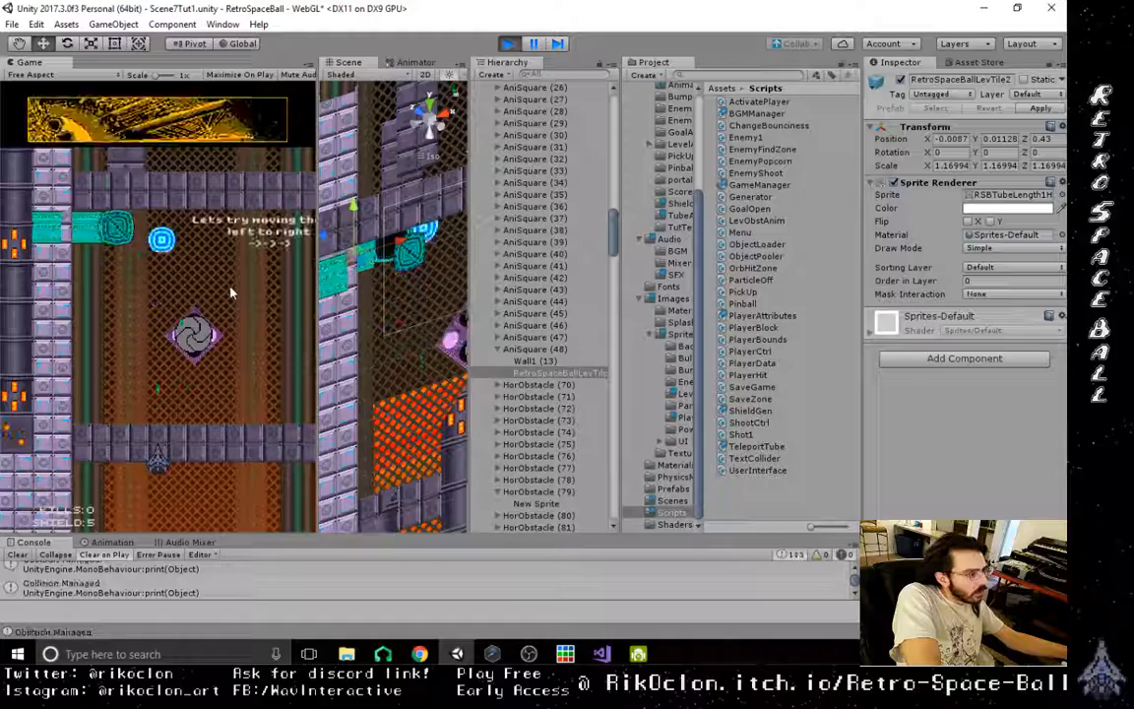
{"action": "key", "text": "Right"}
{"action": "key", "text": "space"}
{"action": "key", "text": "Right"}
{"action": "key", "text": "Left"}
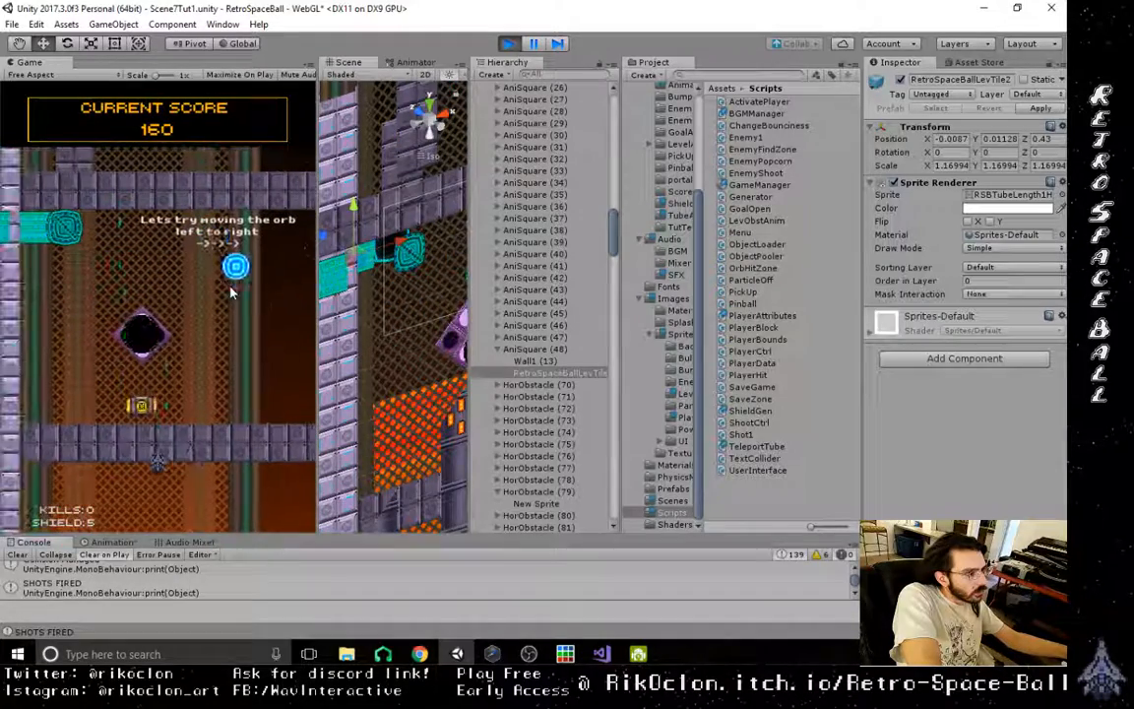
{"action": "key", "text": "space"}
{"action": "key", "text": "Right"}
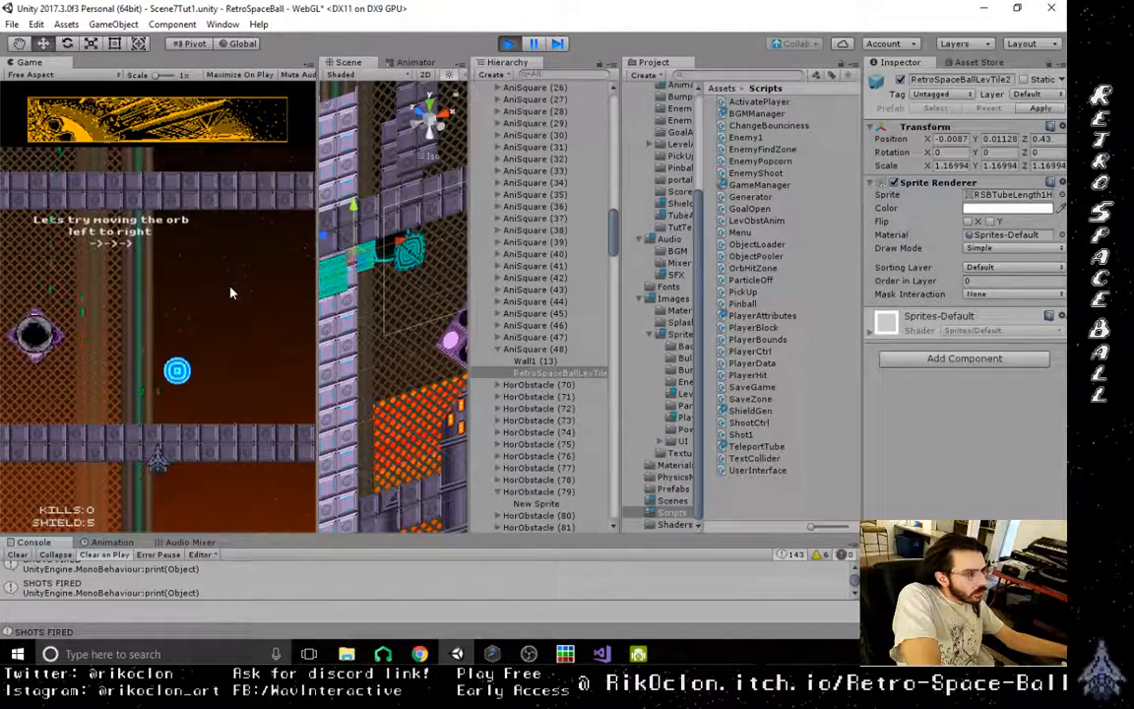
{"action": "key", "text": "Right"}
{"action": "key", "text": "space"}
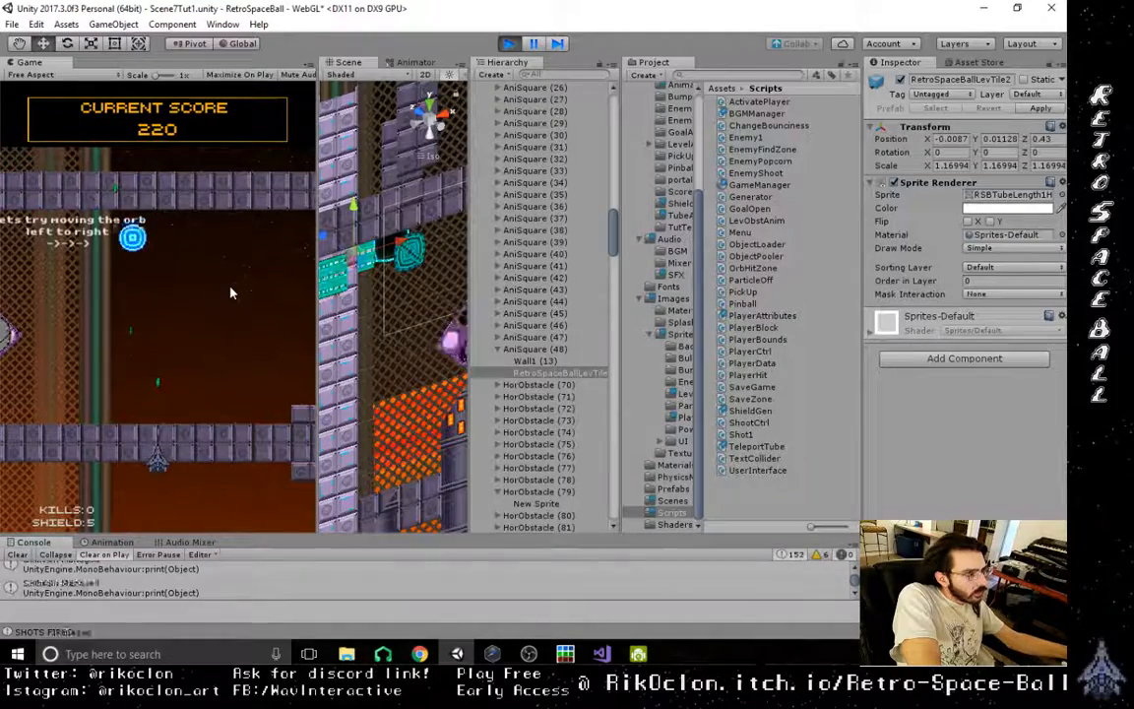
{"action": "key", "text": "space"}
{"action": "key", "text": "Left"}
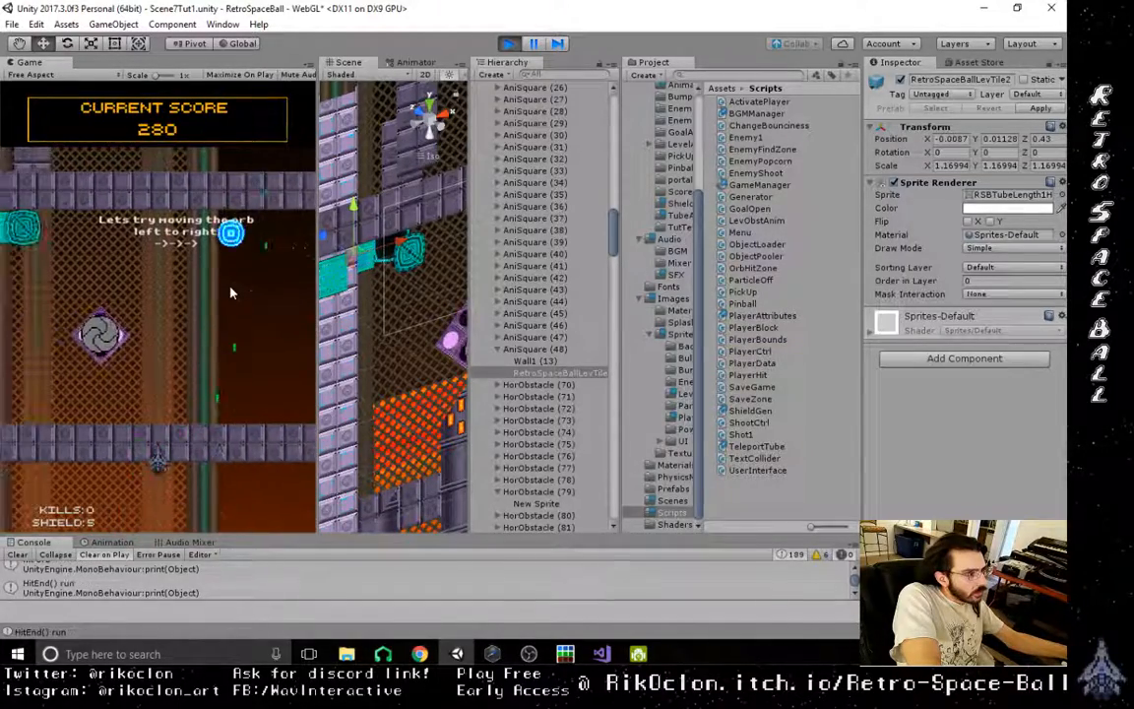
{"action": "key", "text": "space"}
{"action": "key", "text": "Right"}
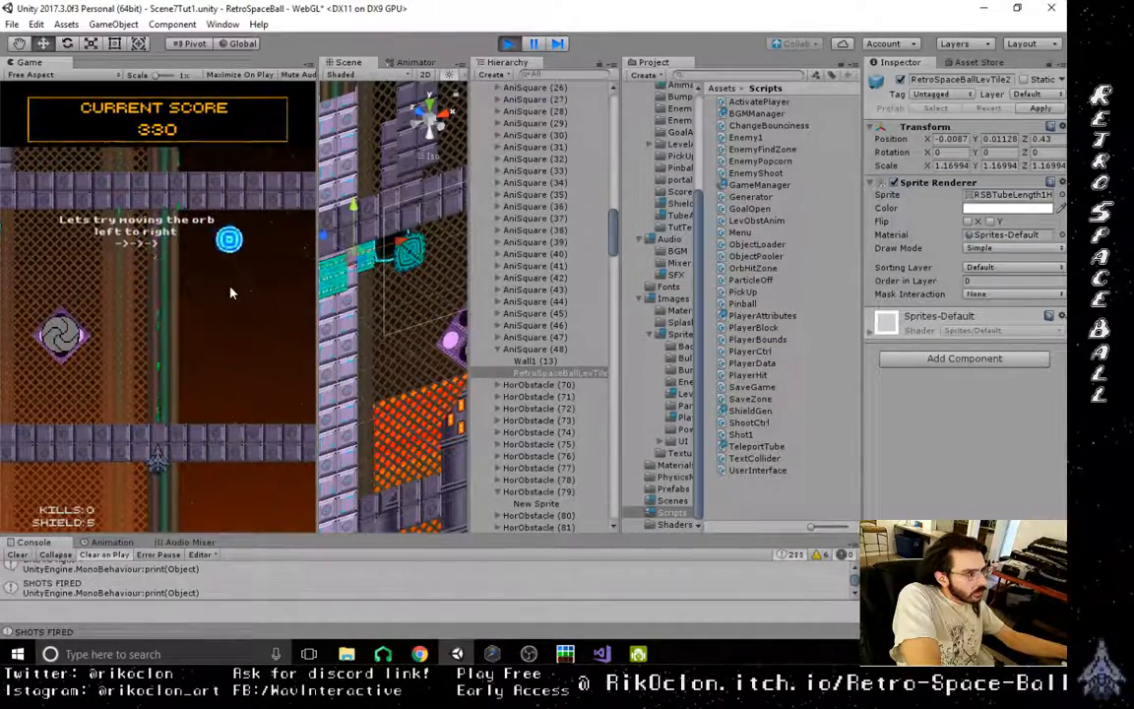
- Move the Pinball to about X 783, Y 128 by the tube entrance in the running game, resume play to test the teleport, and stop
{"action": "scroll", "coordinate": [565, 300], "scroll_direction": "down", "scroll_amount": 7}
{"action": "scroll", "coordinate": [567, 309], "scroll_direction": "up", "scroll_amount": 12}
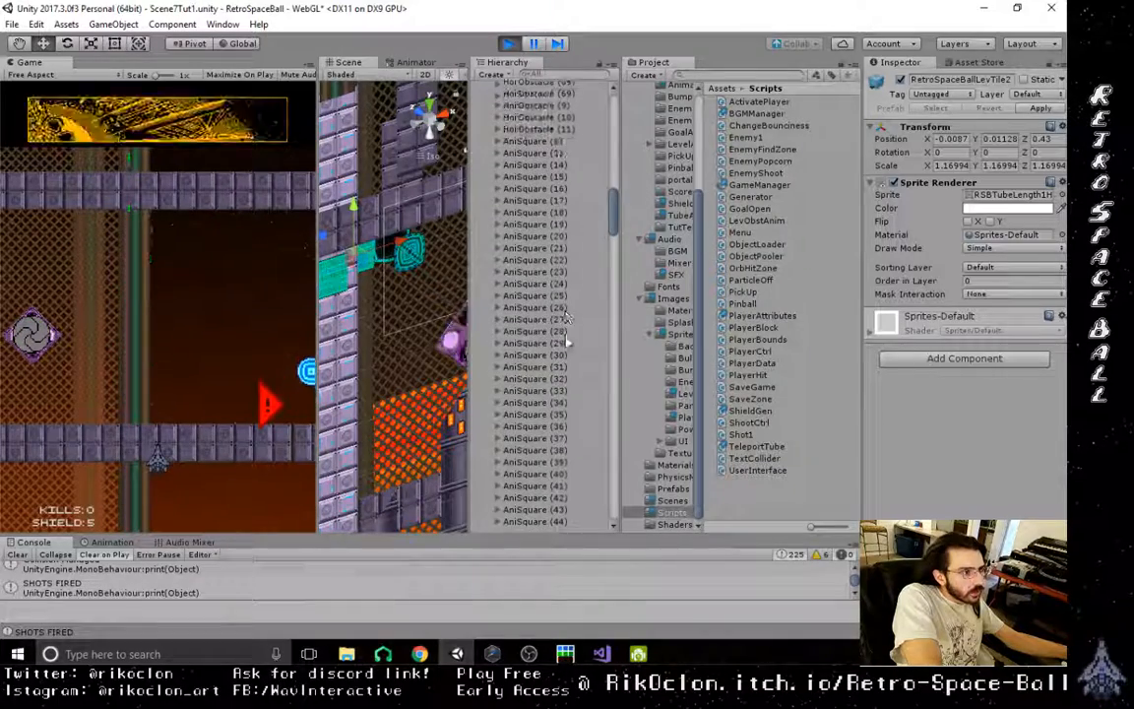
{"action": "scroll", "coordinate": [566, 317], "scroll_direction": "up", "scroll_amount": 10}
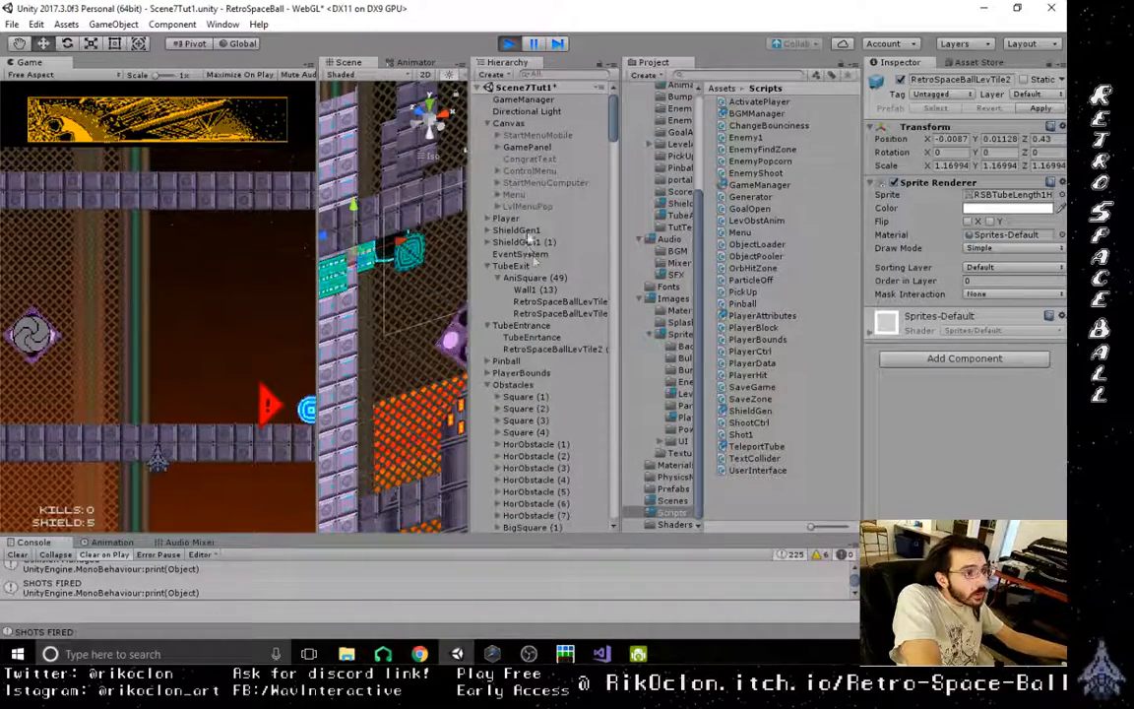
{"action": "left_click", "coordinate": [488, 267]}
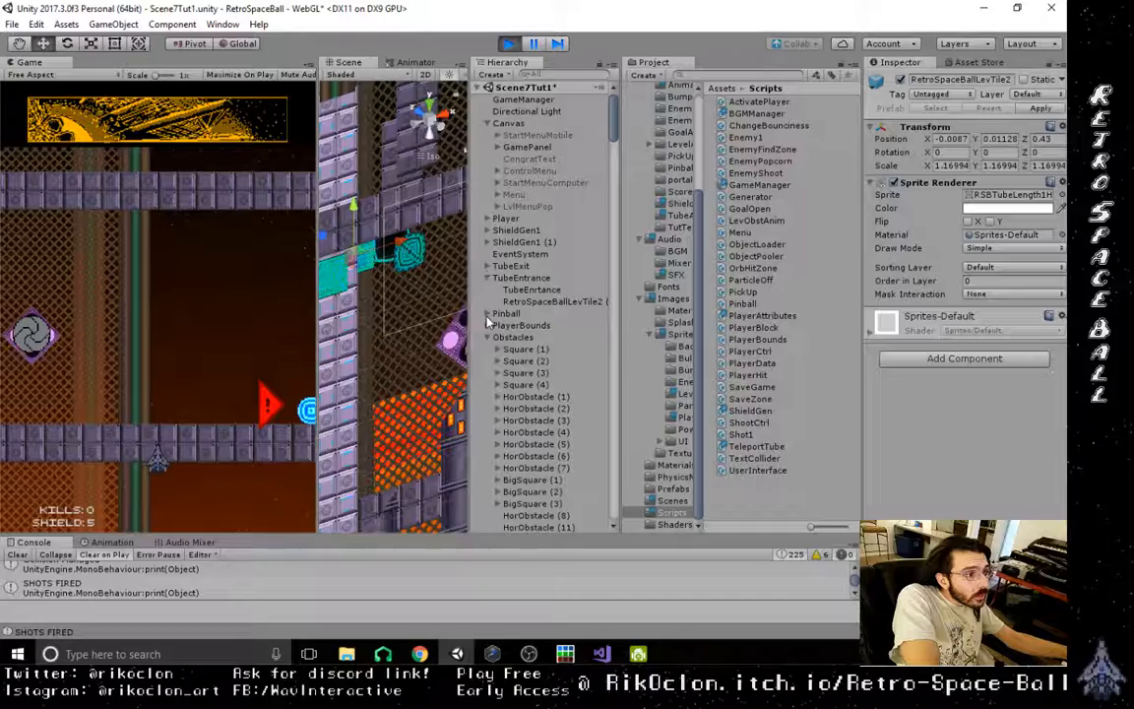
{"action": "left_click", "coordinate": [507, 313]}
{"action": "left_click", "coordinate": [421, 121]}
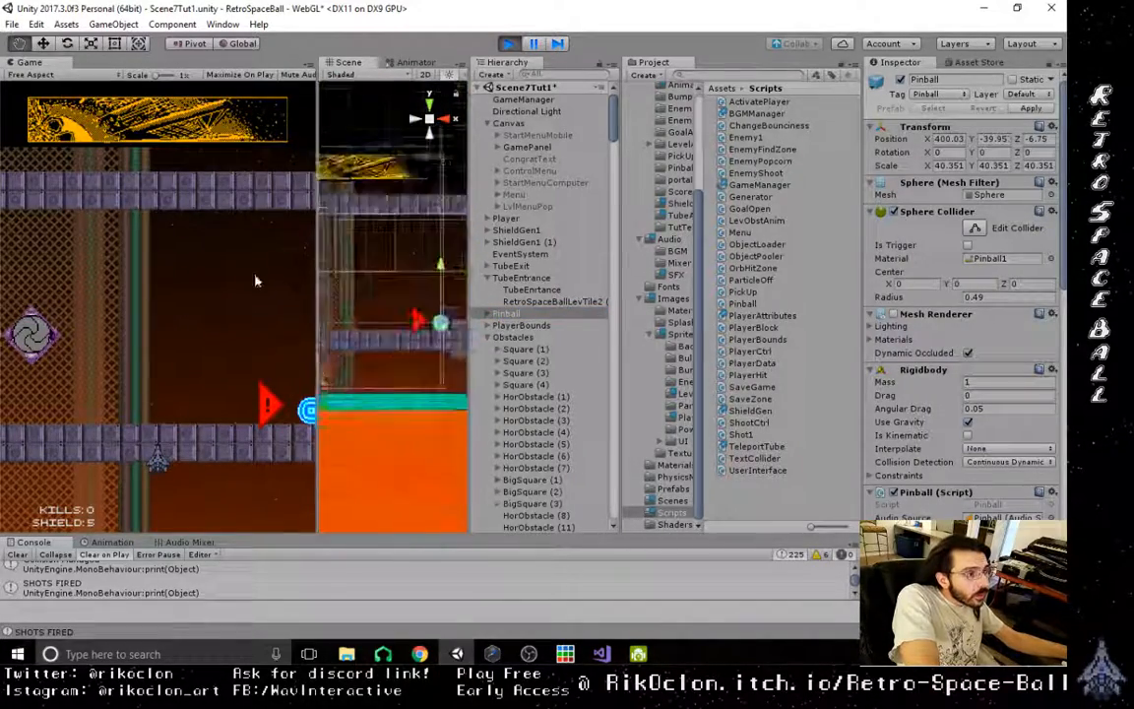
{"action": "scroll", "coordinate": [410, 311], "scroll_direction": "down", "scroll_amount": 3}
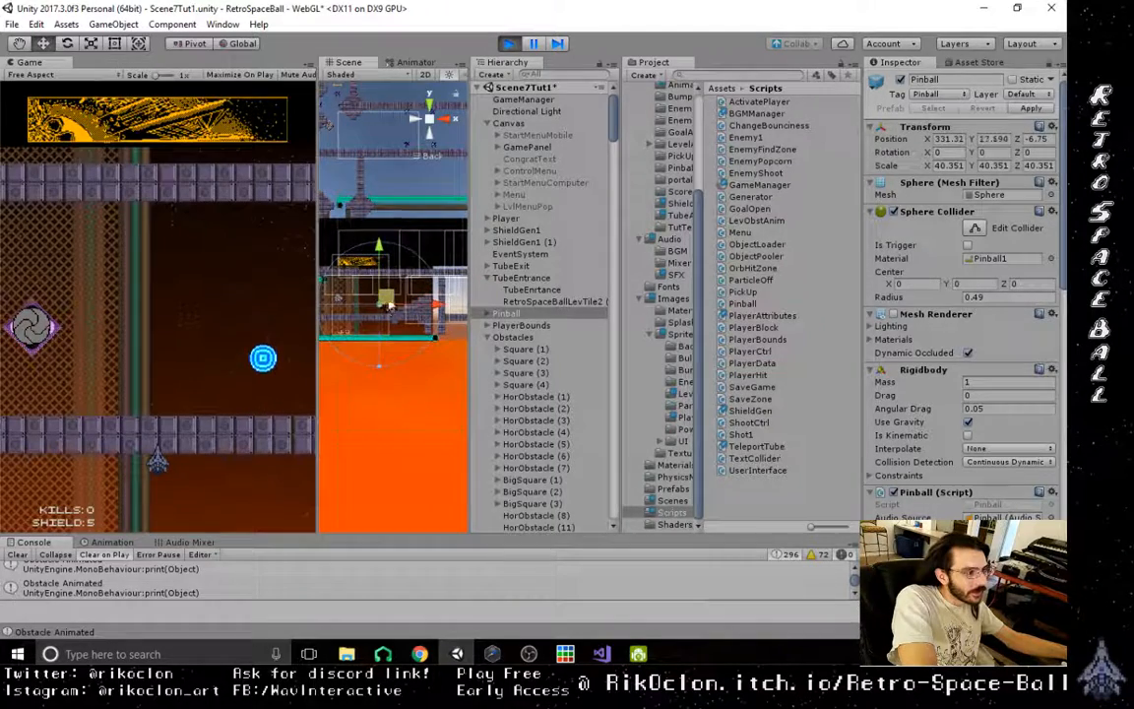
{"action": "left_click_drag", "start_coordinate": [390, 305], "coordinate": [445, 282]}
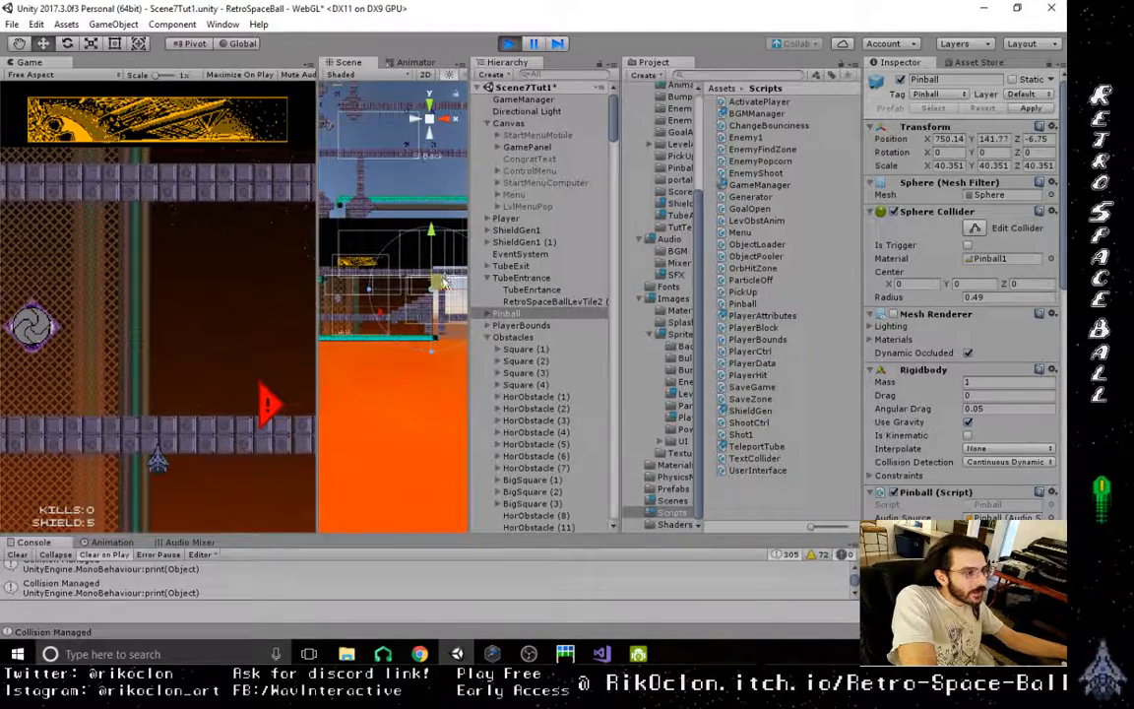
{"action": "left_click", "coordinate": [535, 46]}
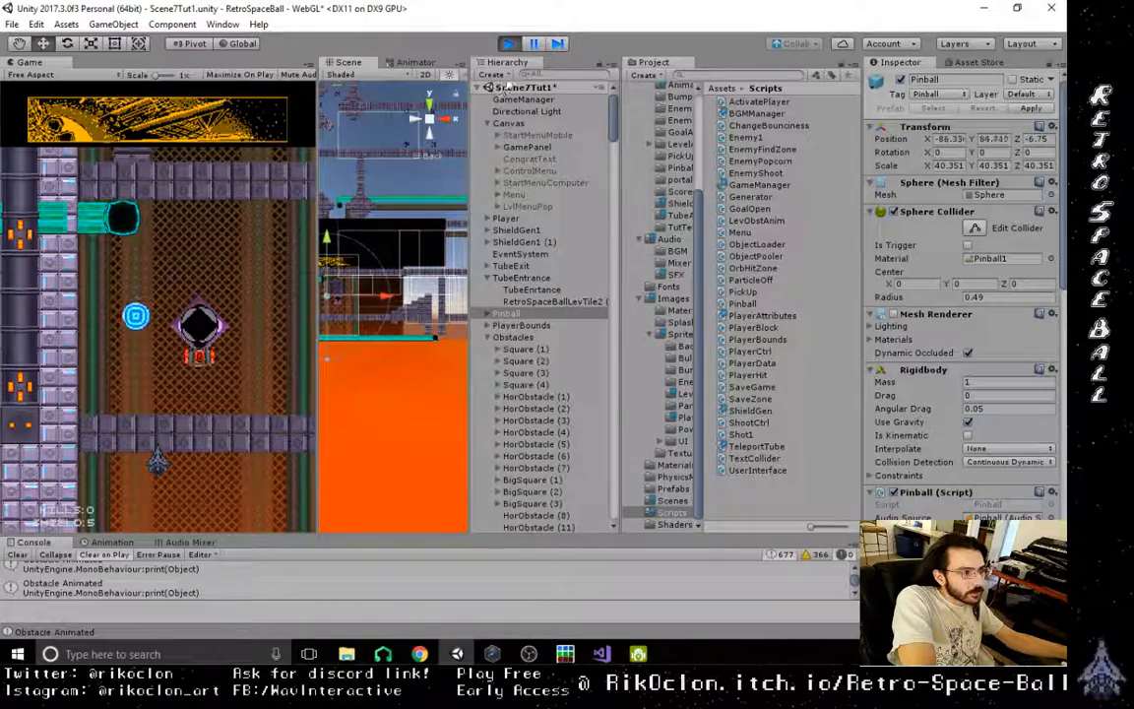
{"action": "left_click", "coordinate": [508, 43]}
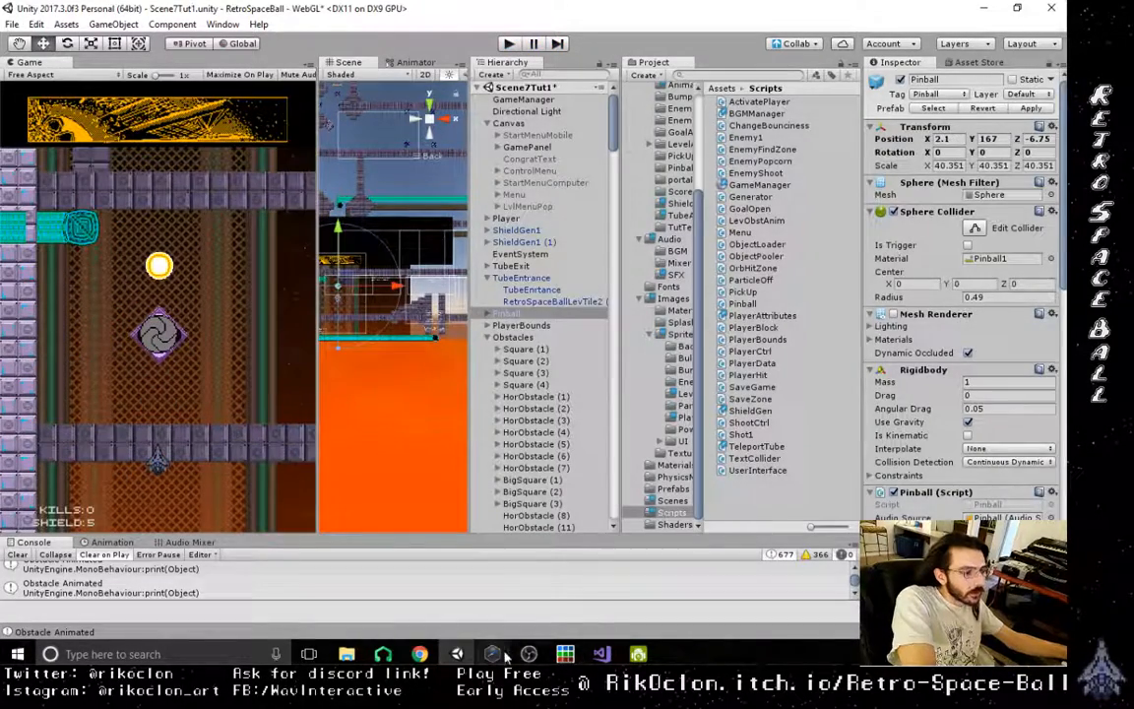
- Switch to Visual Studio and move tubeCap.SetActive(false); above the WaitForSeconds line in TeleportTube.cs's TubeOpen coroutine
{"action": "left_click", "coordinate": [602, 654]}
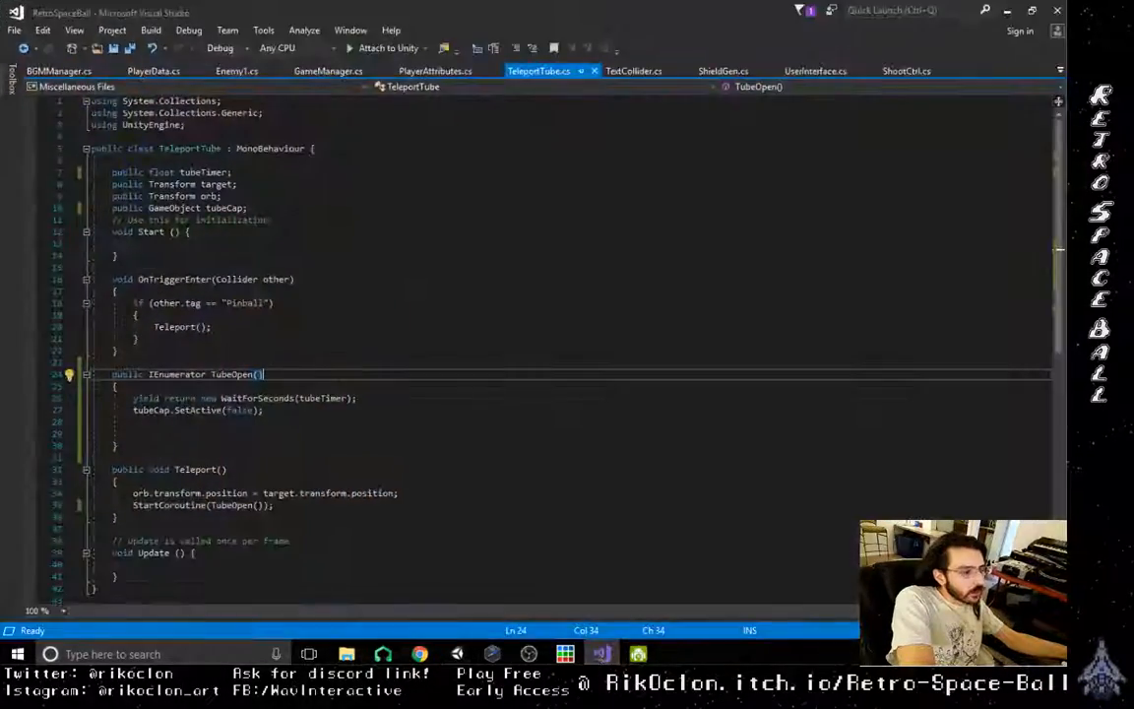
{"action": "scroll", "coordinate": [502, 325], "scroll_direction": "down", "scroll_amount": 1}
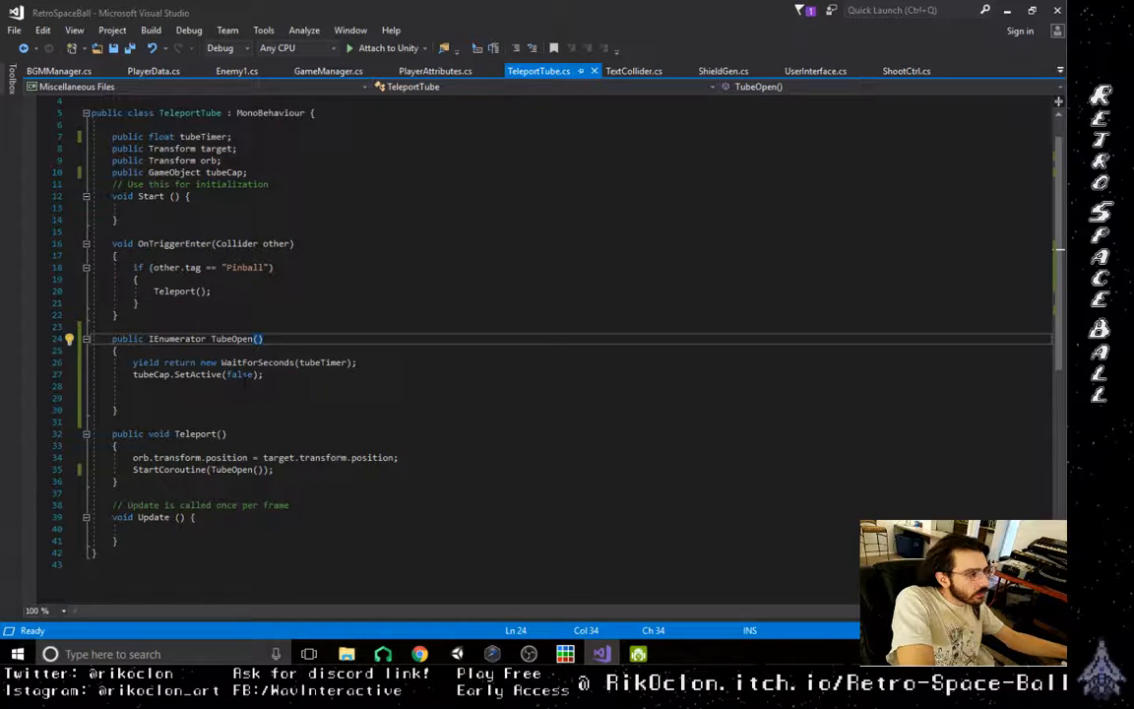
{"action": "left_click_drag", "start_coordinate": [133, 375], "coordinate": [258, 375]}
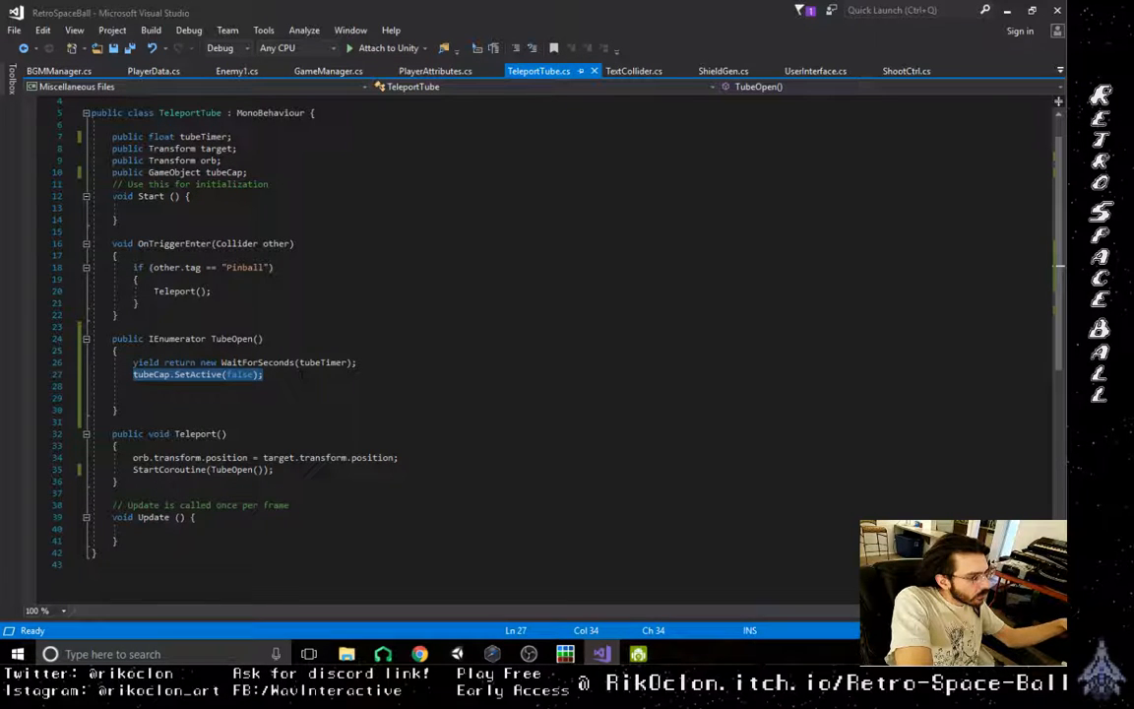
{"action": "key", "text": "ctrl+x"}
{"action": "left_click", "coordinate": [196, 352]}
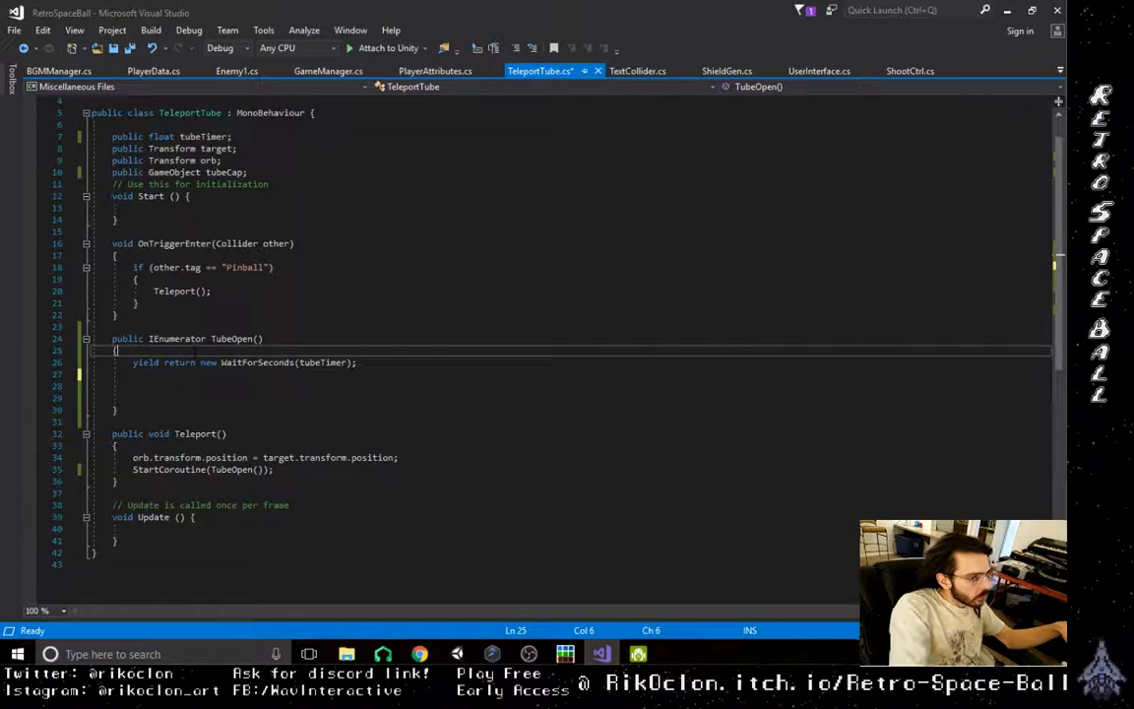
{"action": "key", "text": "Return"}
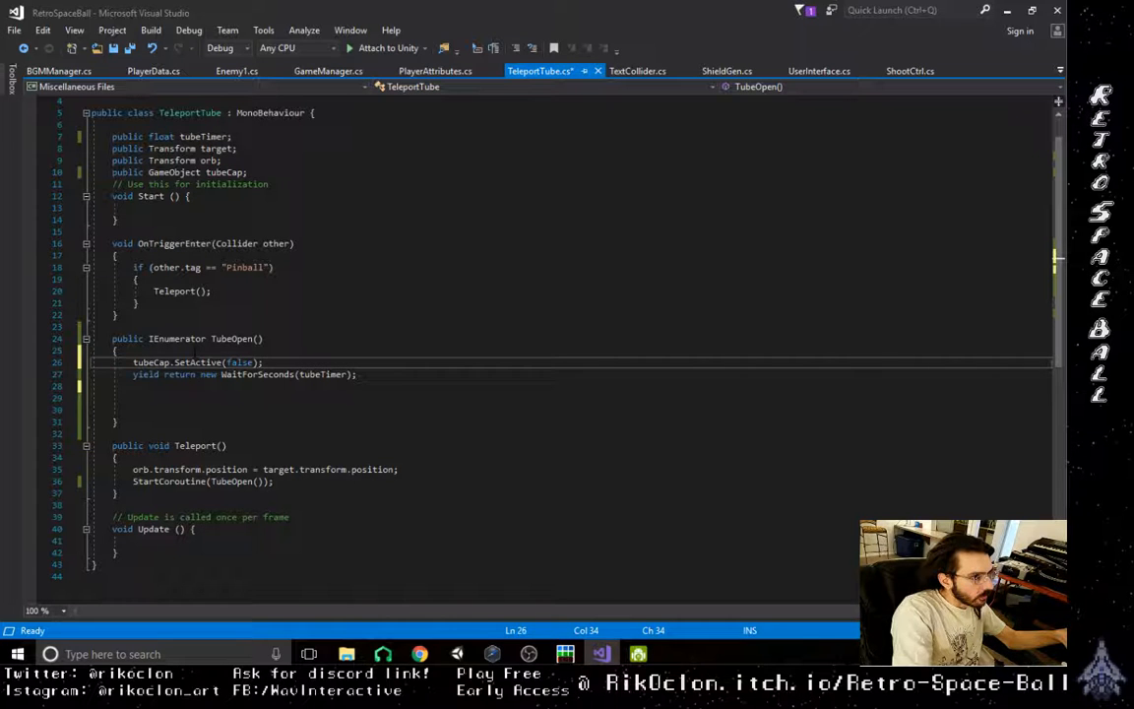
- Add tubeCap.SetActive(true); after the WaitForSeconds line in the TubeOpen coroutine
{"action": "left_click", "coordinate": [185, 390]}
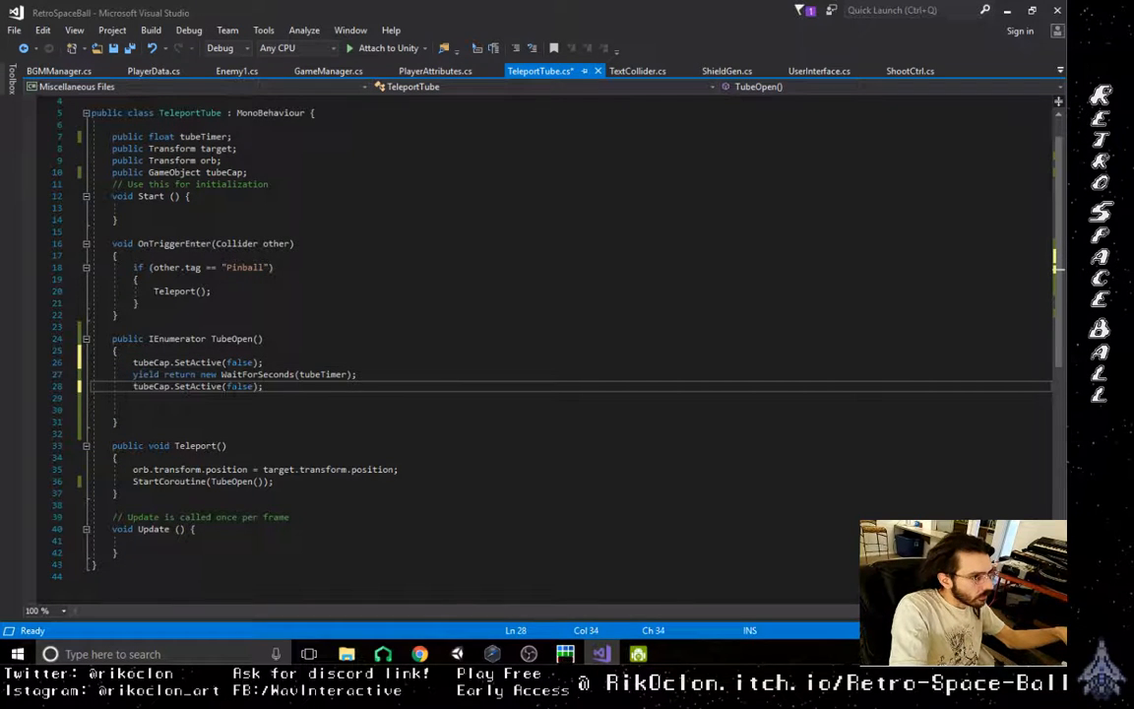
{"action": "double_click", "coordinate": [237, 388]}
{"action": "type", "text": "tr"}
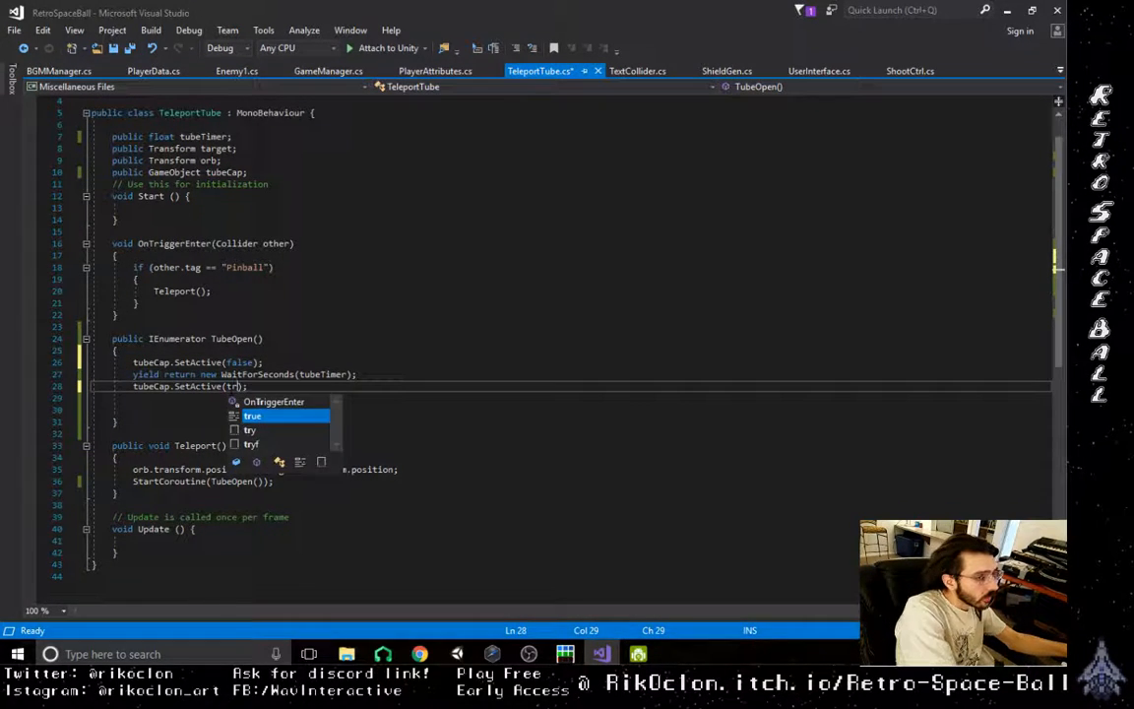
{"action": "type", "text": "uce"}
{"action": "key", "text": "BackSpace"}
{"action": "key", "text": "BackSpace"}
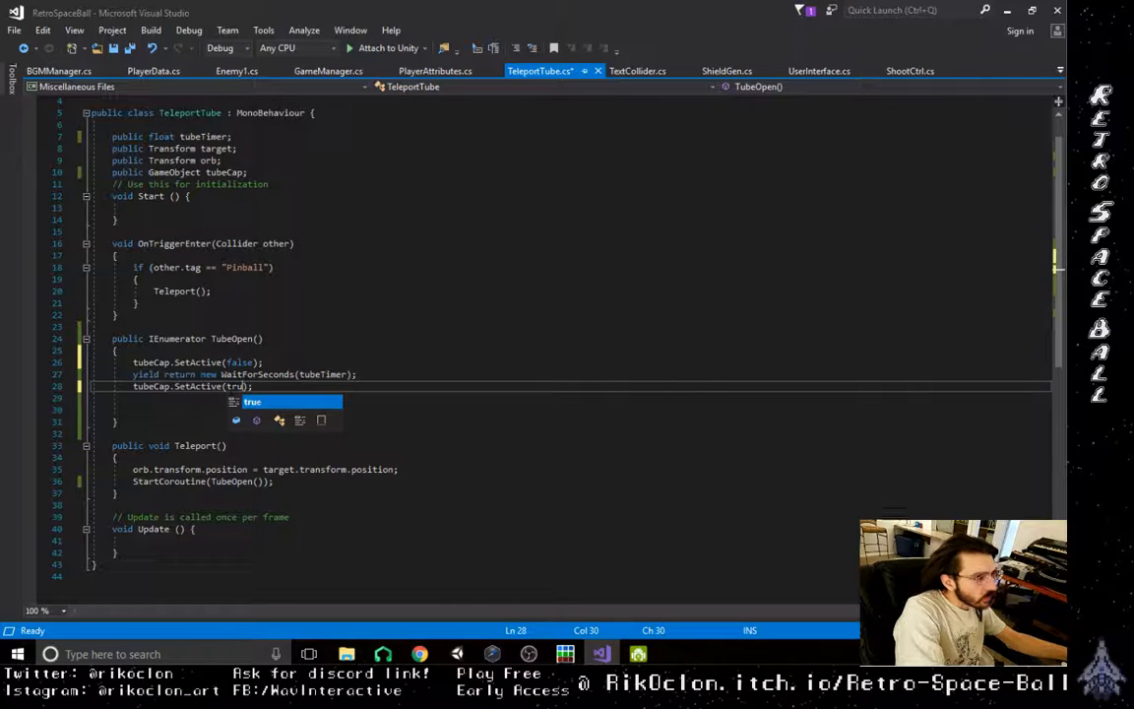
{"action": "left_click", "coordinate": [447, 328]}
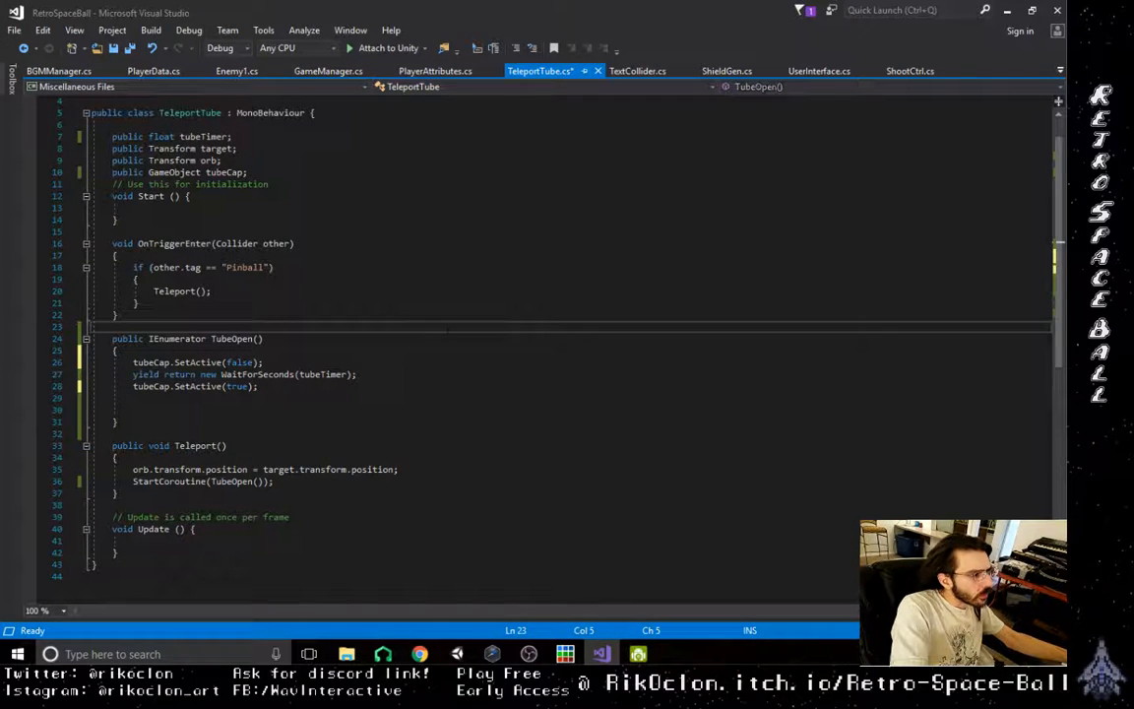
{"action": "left_click", "coordinate": [375, 398]}
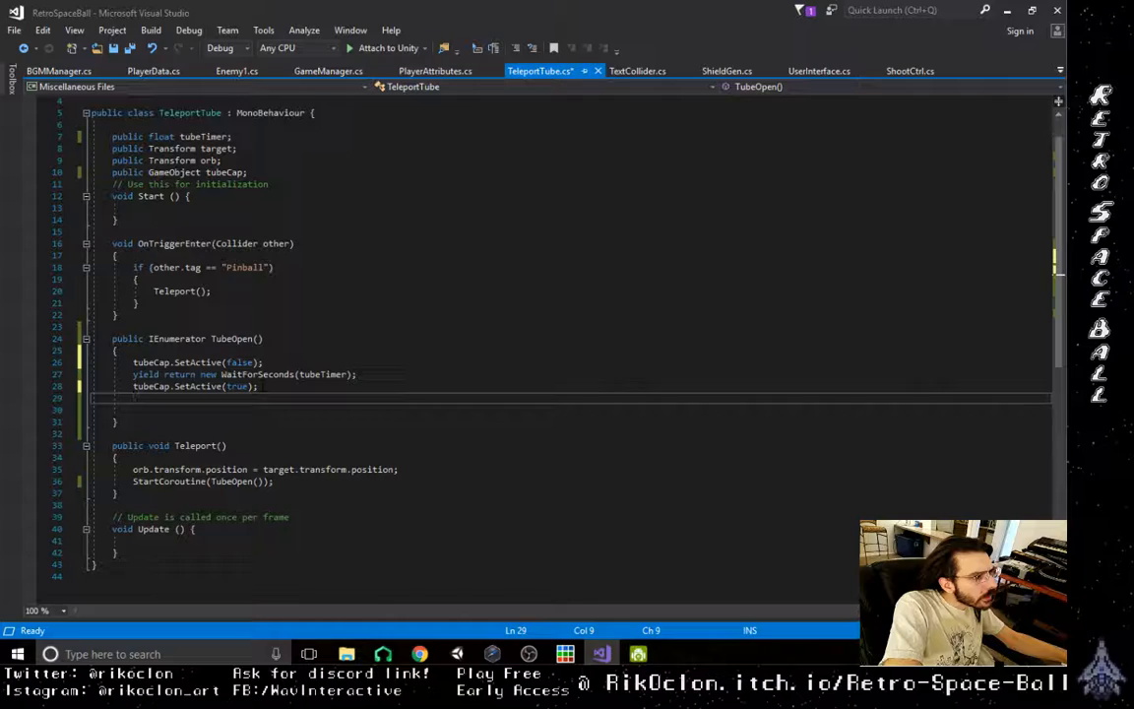
- Return to Unity and play-test the level to check the tube cap's behaviour, then stop the run
{"action": "left_click", "coordinate": [1006, 11]}
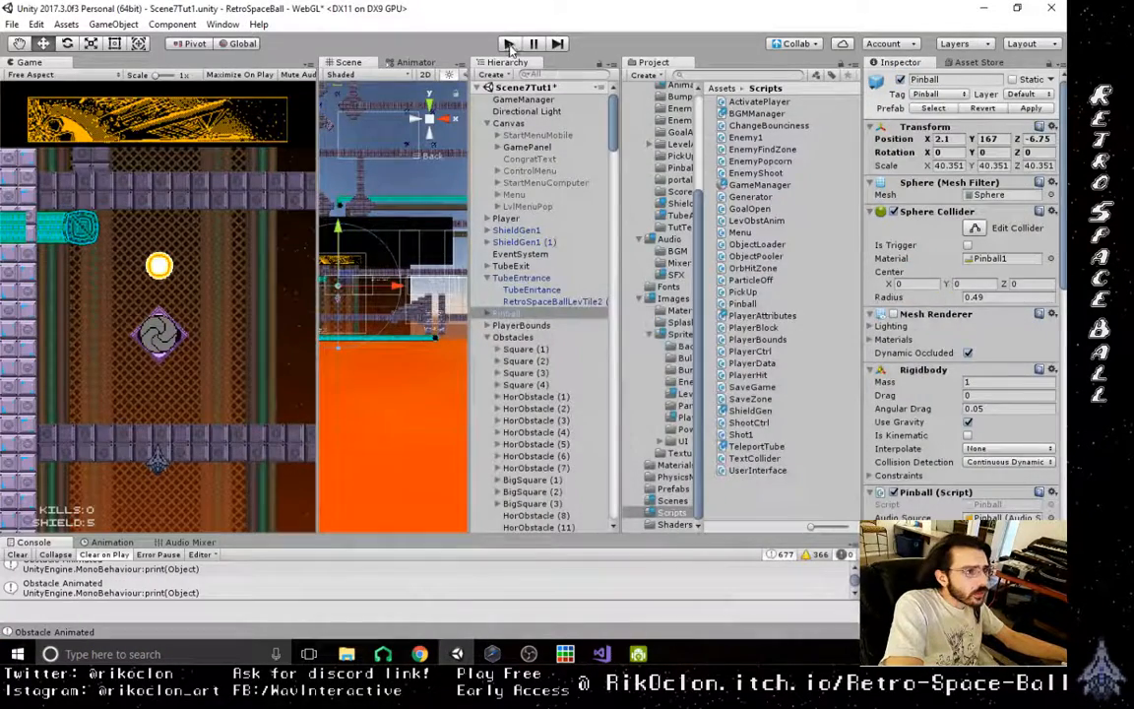
{"action": "left_click", "coordinate": [508, 43]}
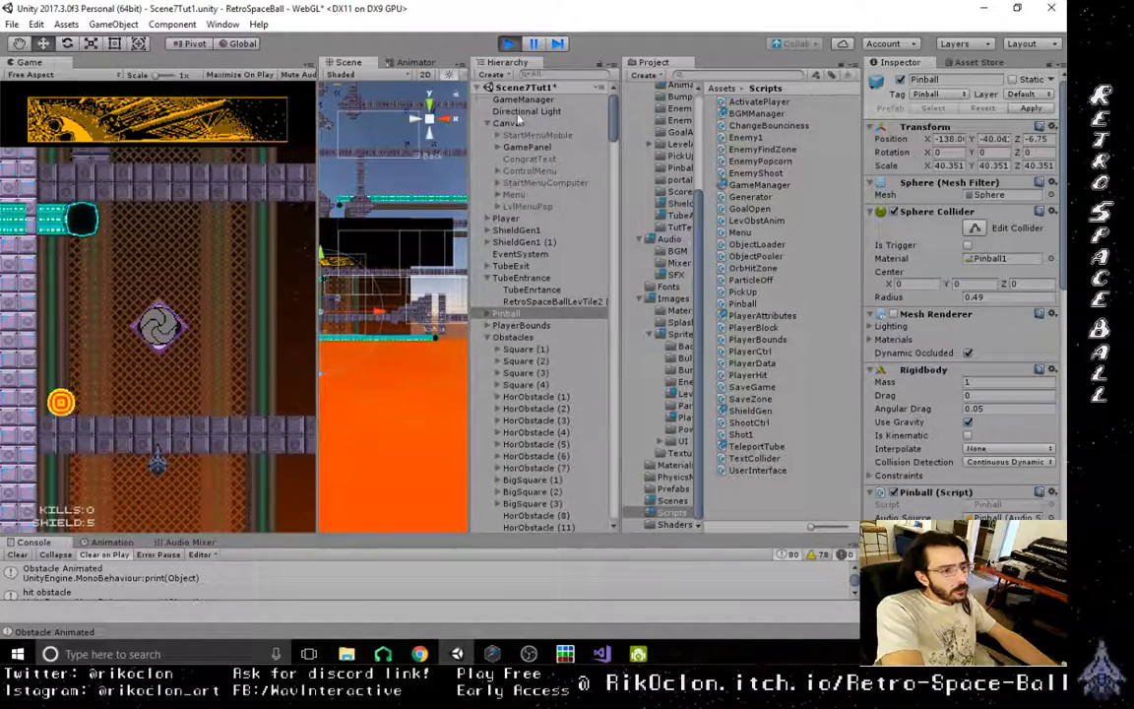
{"action": "left_click", "coordinate": [509, 45]}
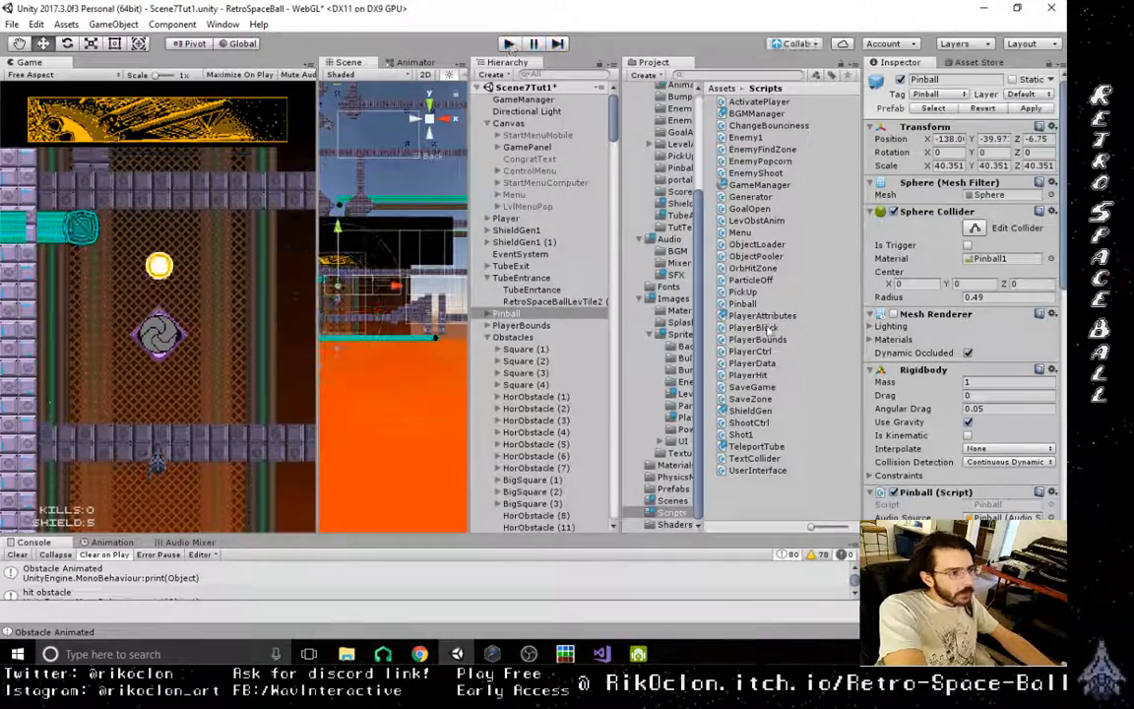
- Inspect the Teleport Tube script settings on the TubeEnrtance object under TubeEntrance
{"action": "scroll", "coordinate": [945, 295], "scroll_direction": "down", "scroll_amount": 2}
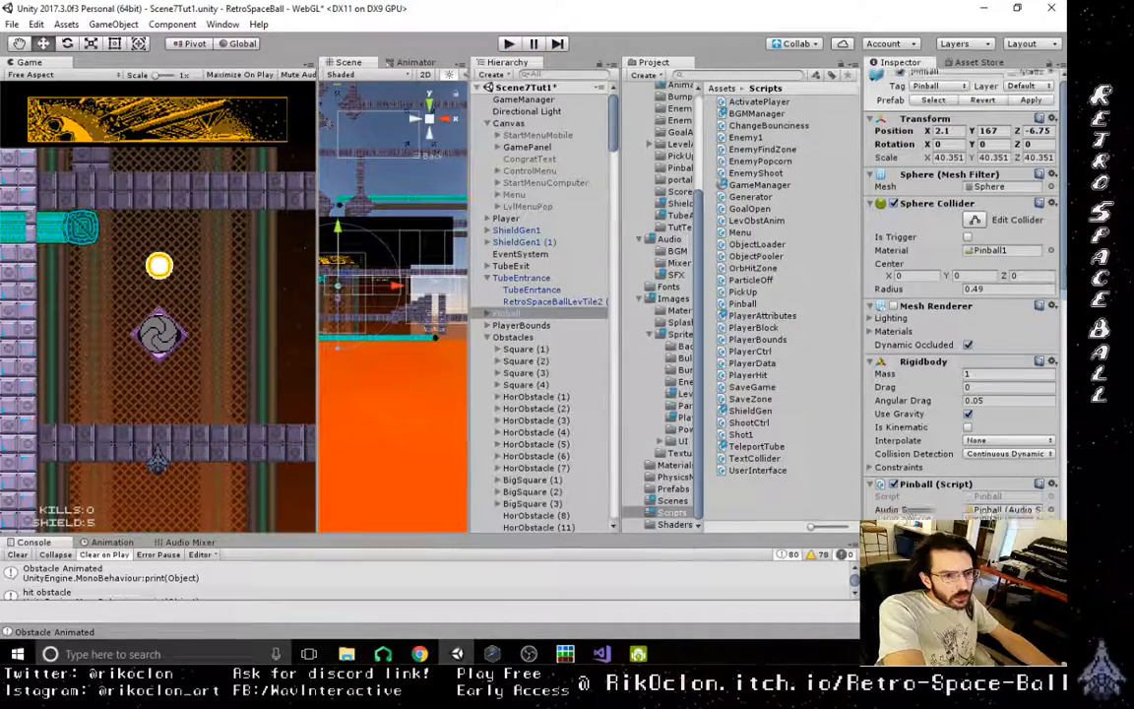
{"action": "left_click", "coordinate": [543, 301]}
{"action": "left_click", "coordinate": [532, 289]}
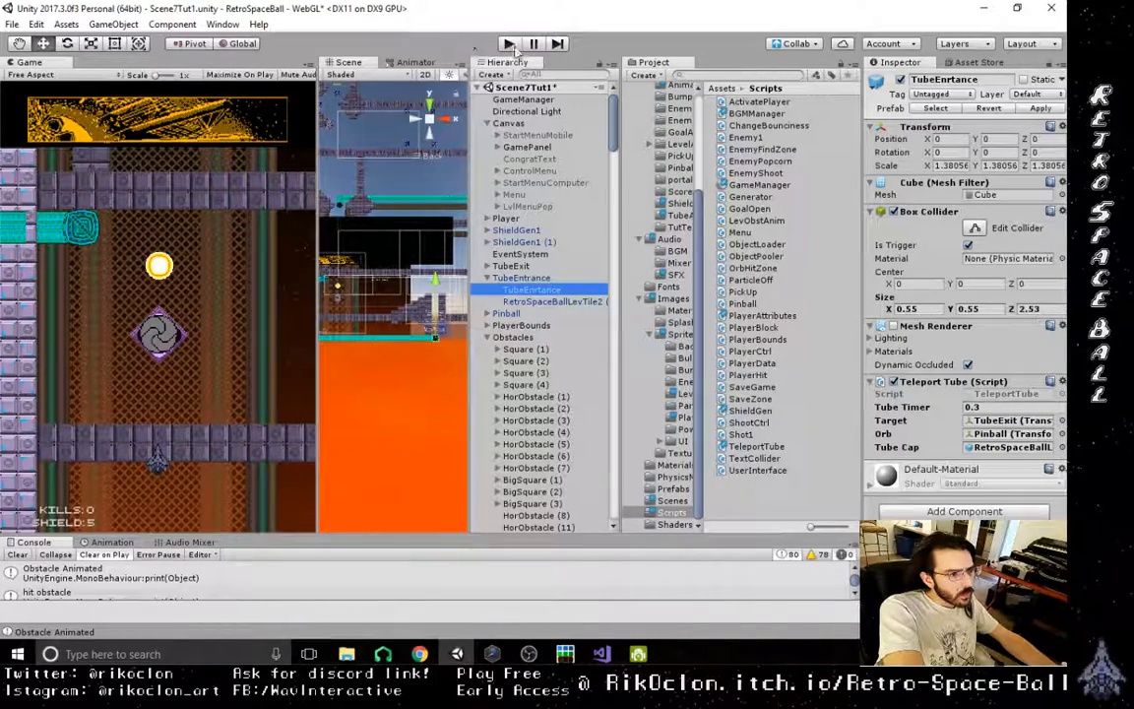
- Switch back to Visual Studio and review the TubeOpen coroutine and OnTriggerEnter method in TeleportTube.cs
{"action": "left_click", "coordinate": [600, 654]}
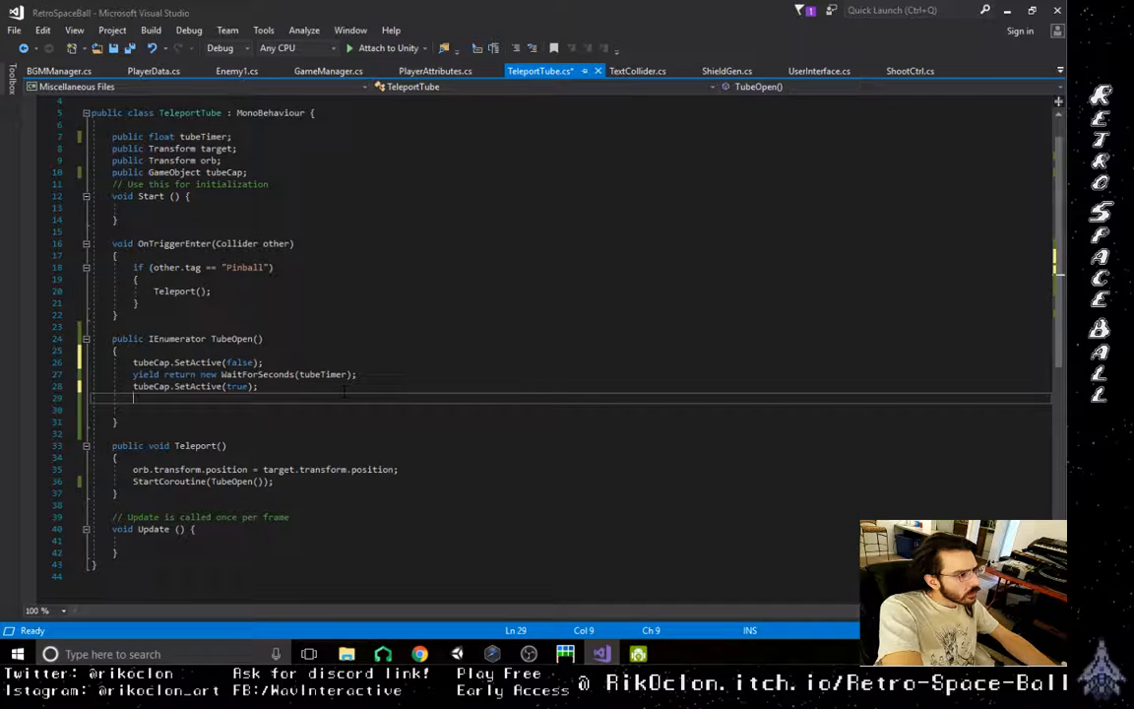
{"action": "left_click", "coordinate": [497, 375]}
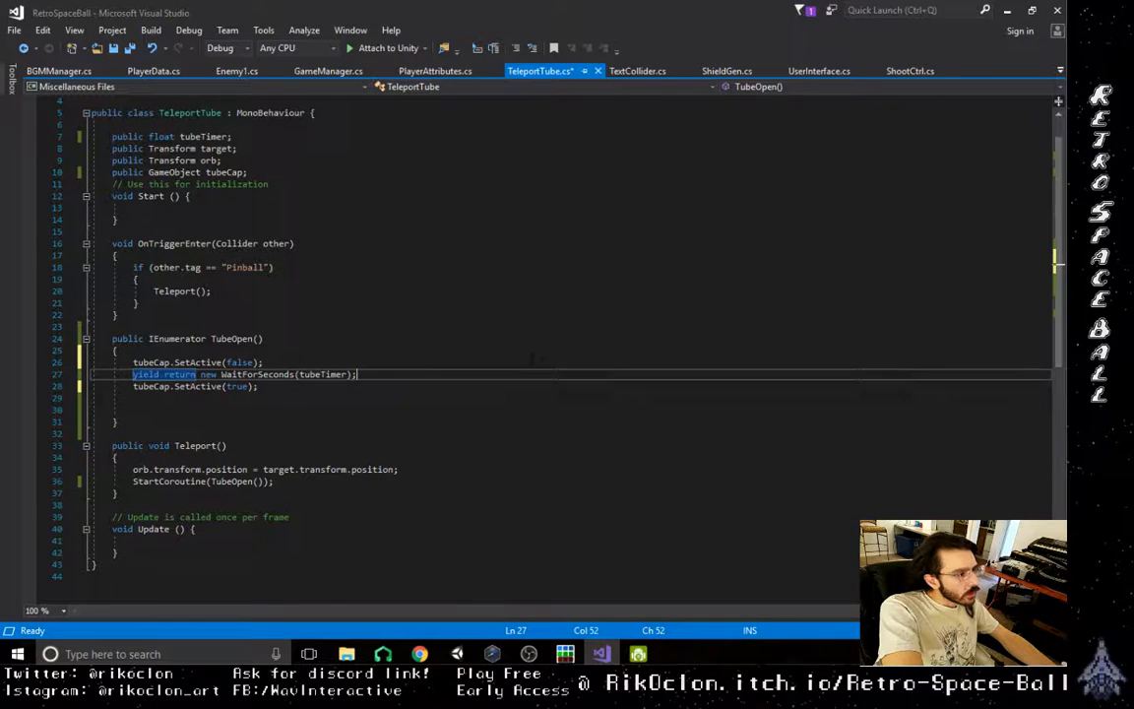
{"action": "left_click", "coordinate": [597, 243]}
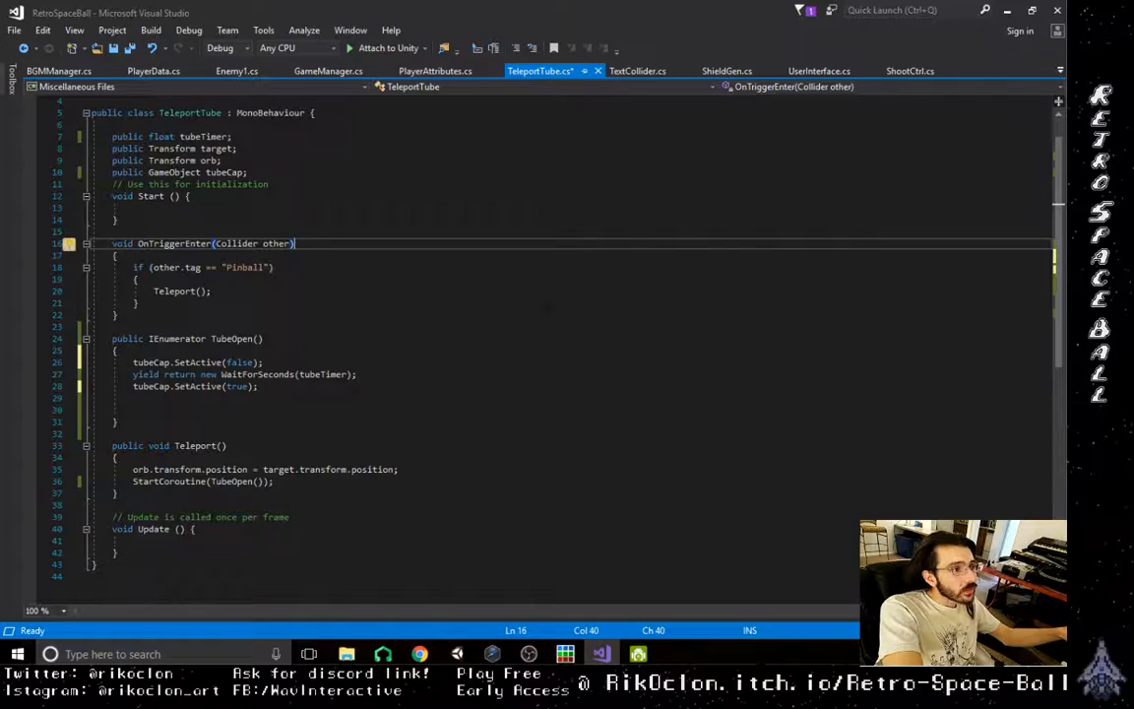
- Save TeleportTube.cs, return to Unity and play-test the teleport tube with the Pinball object selected, then stop the run
{"action": "key", "text": "ctrl+s"}
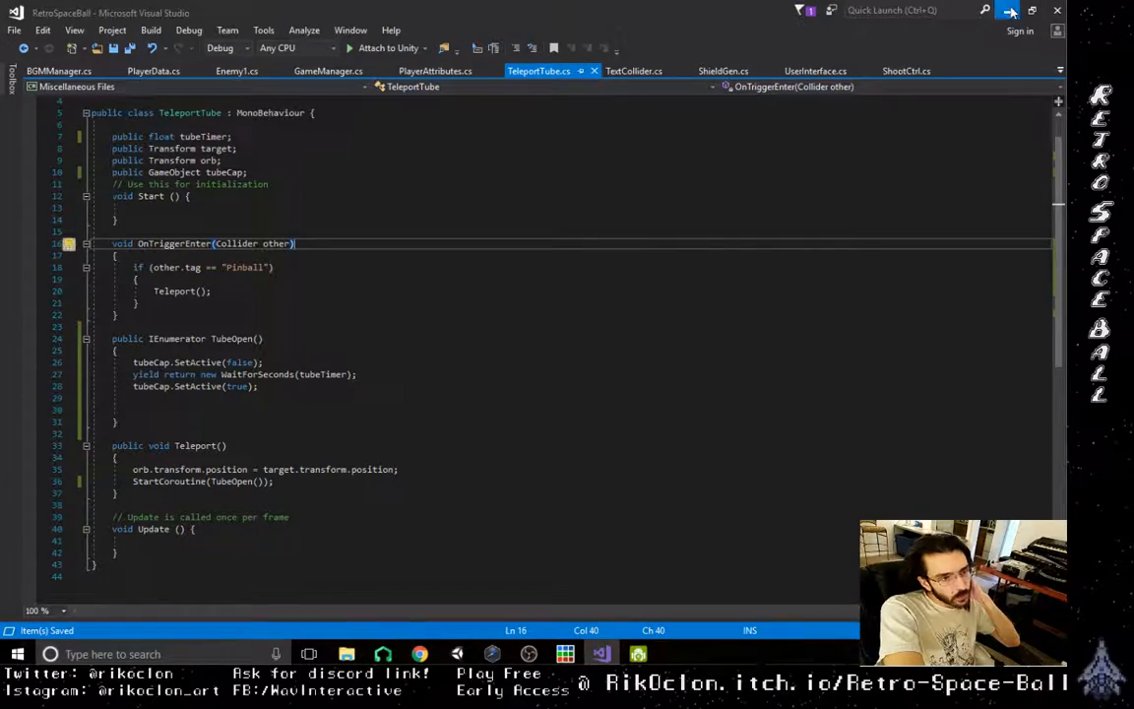
{"action": "left_click", "coordinate": [1010, 12]}
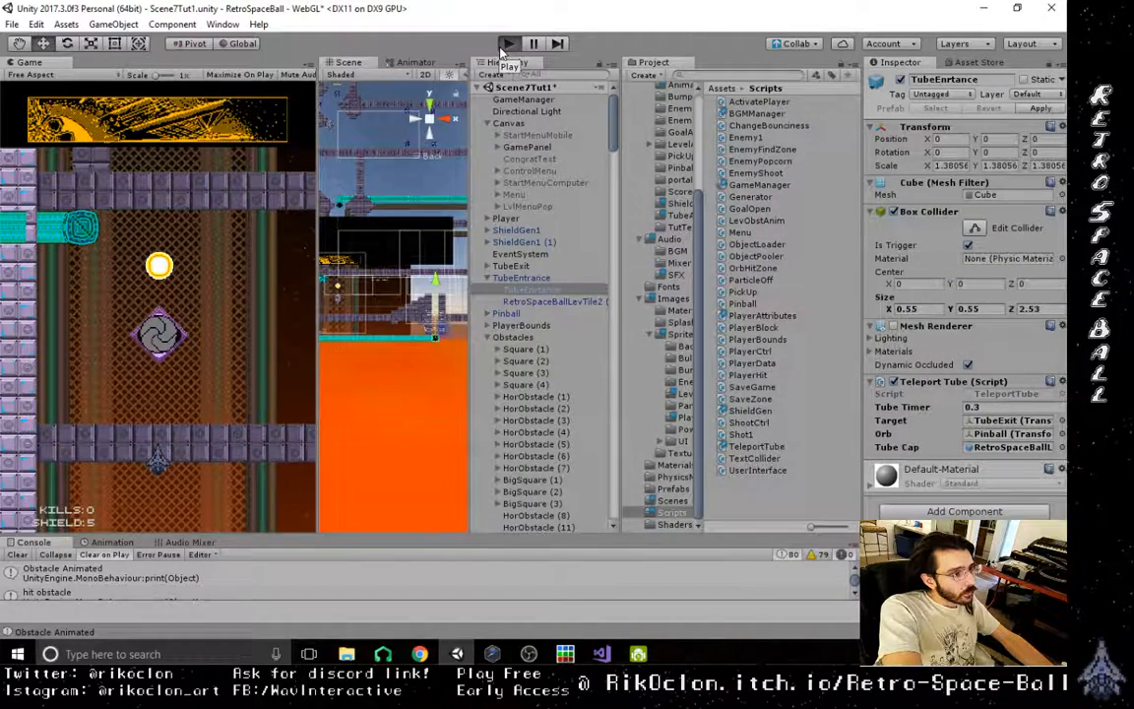
{"action": "left_click", "coordinate": [506, 44]}
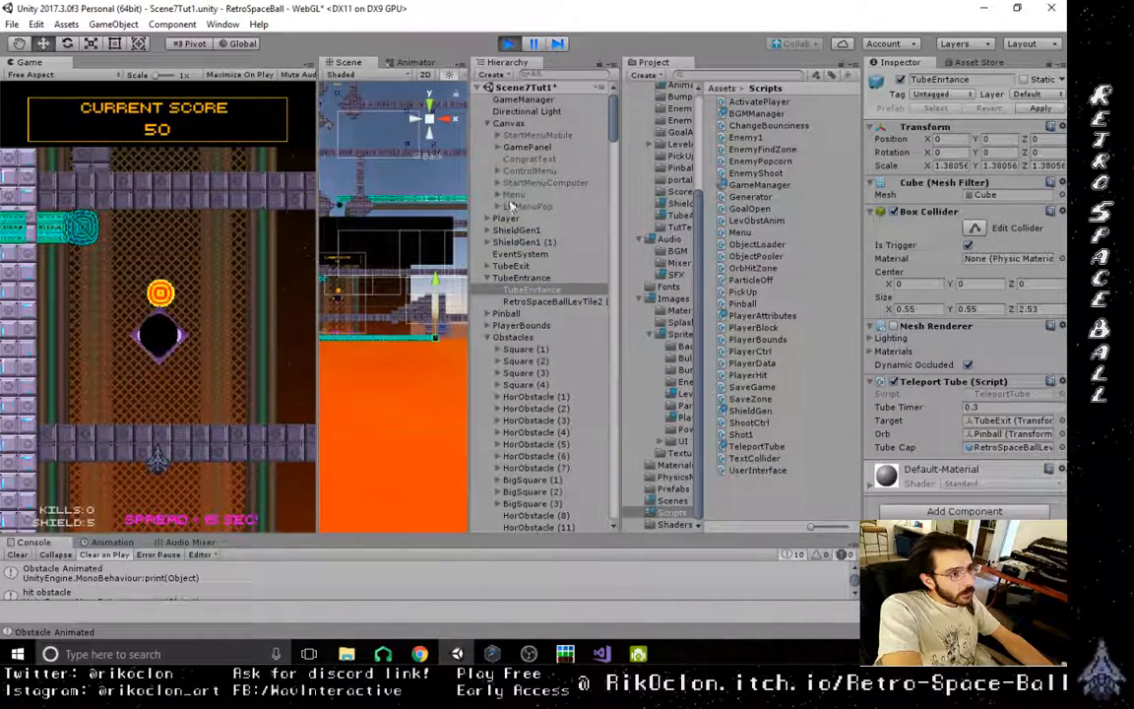
{"action": "left_click", "coordinate": [488, 278]}
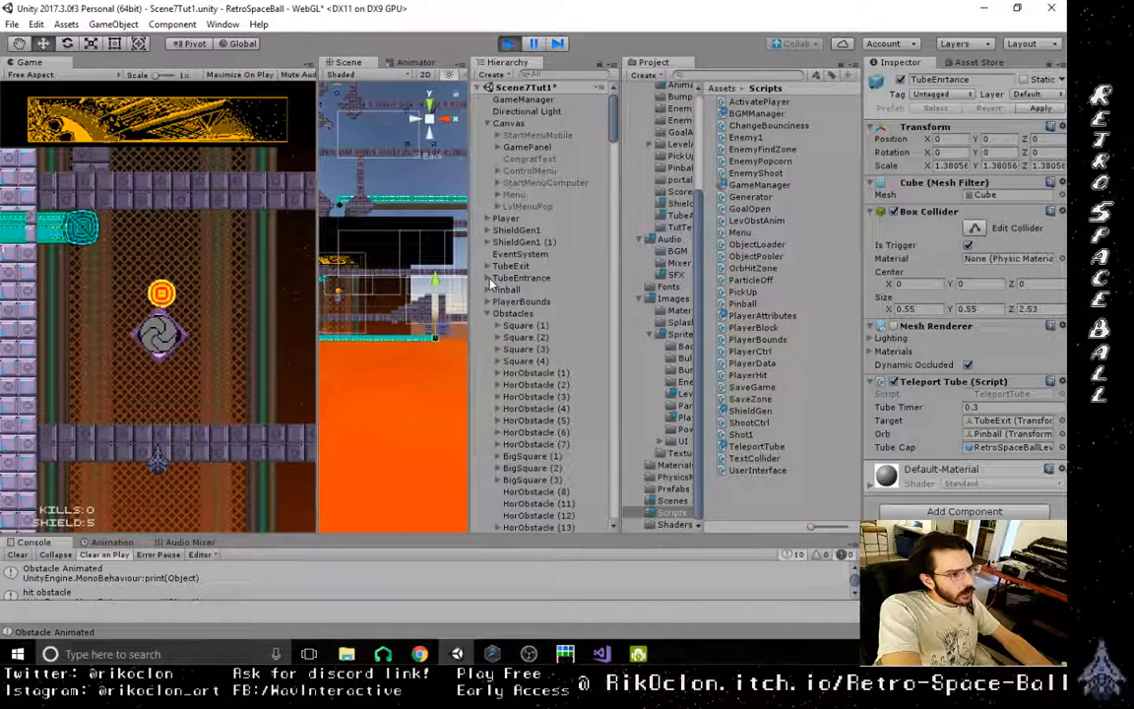
{"action": "left_click", "coordinate": [487, 313]}
{"action": "left_click", "coordinate": [502, 289]}
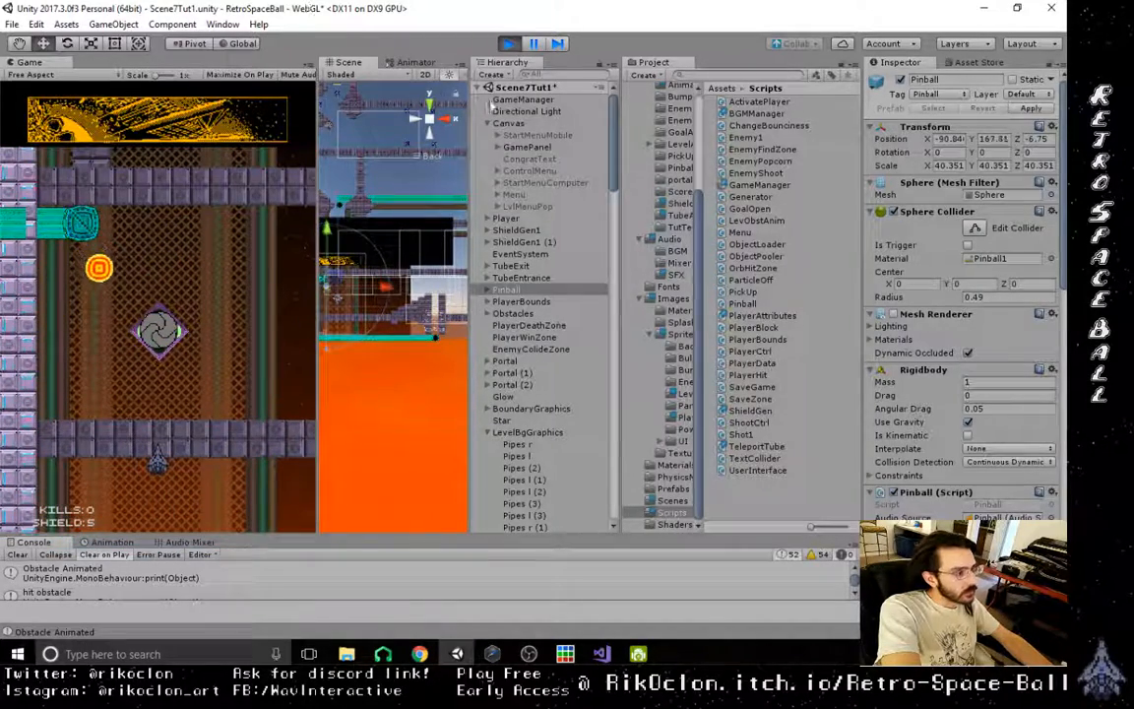
{"action": "left_click", "coordinate": [509, 44]}
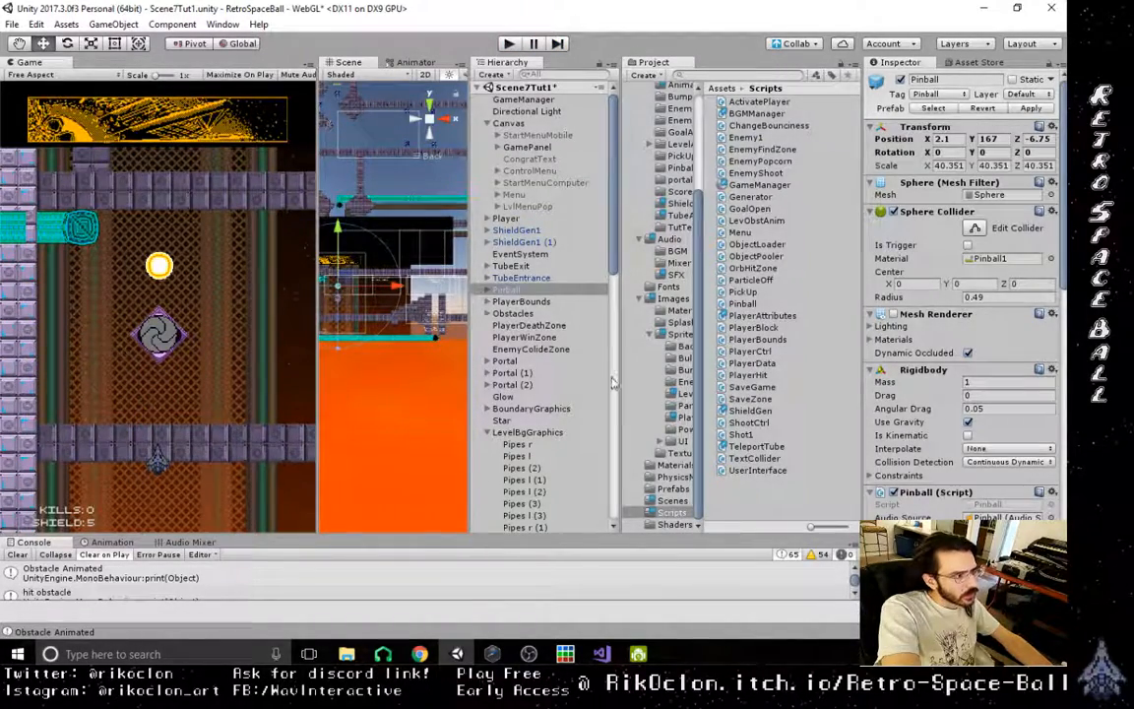
- Set the Tube Timer of the Teleport Tube script on the TubeEnrtance object to 1
{"action": "left_click", "coordinate": [523, 279]}
{"action": "left_click", "coordinate": [487, 279]}
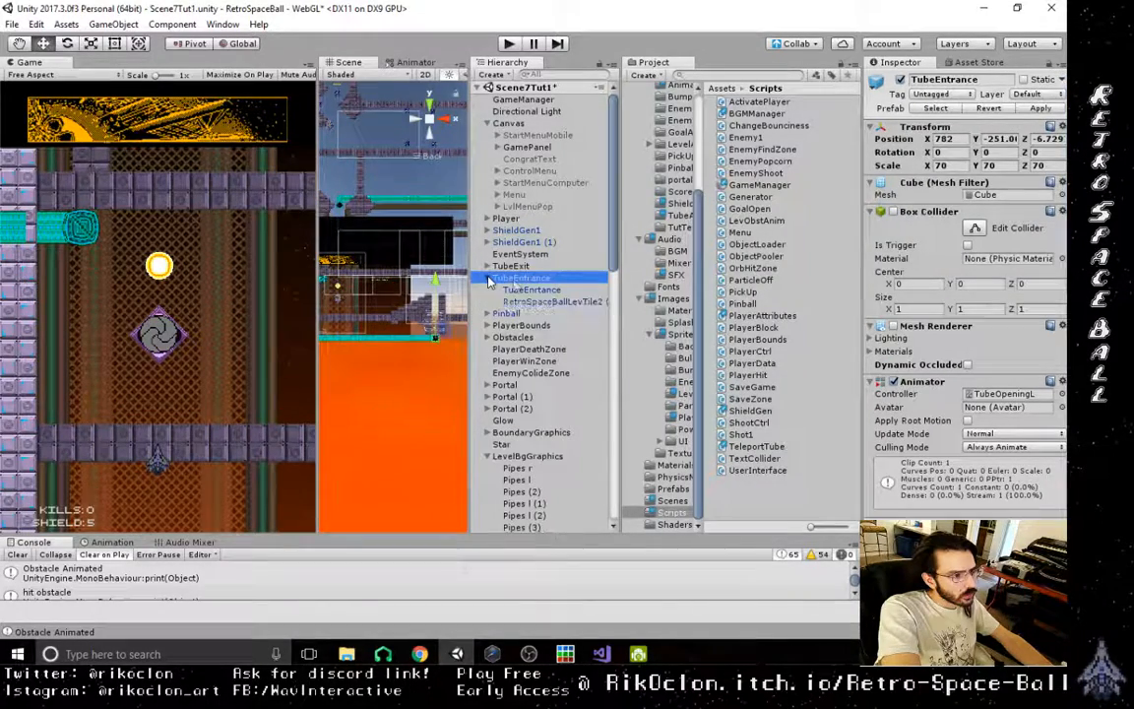
{"action": "left_click", "coordinate": [546, 292]}
{"action": "left_click", "coordinate": [1005, 406]}
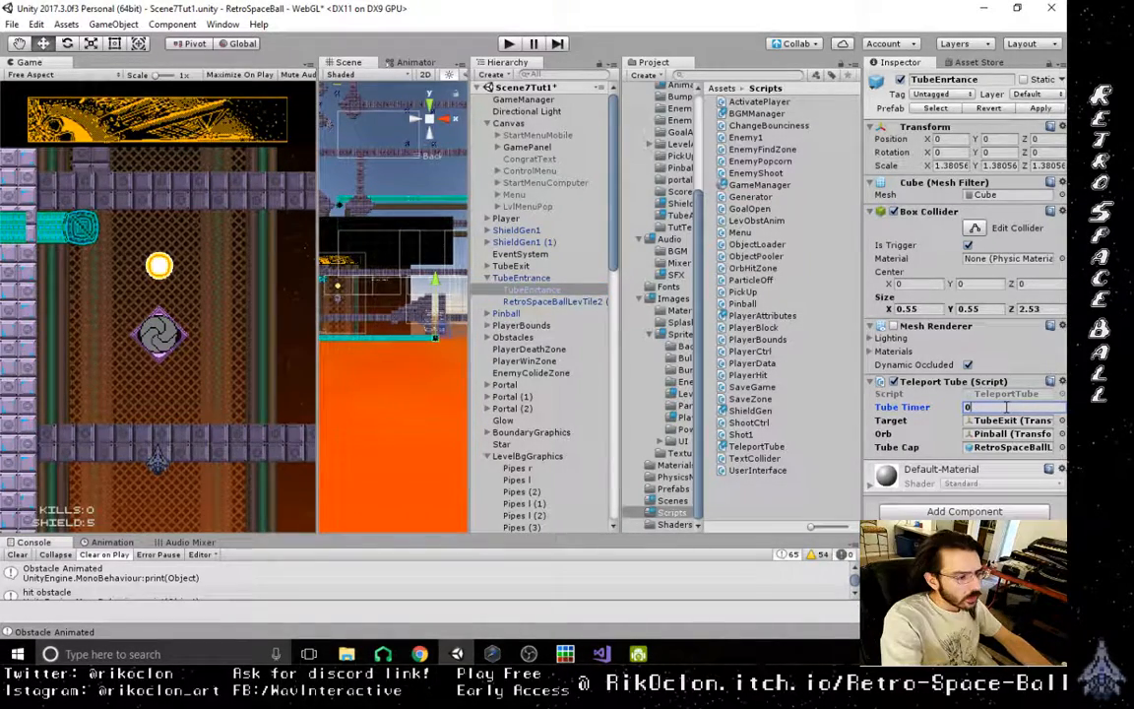
- Play-test the level by moving the Pinball across the scene to the tube entrance, then stop the run
{"action": "left_click", "coordinate": [509, 45]}
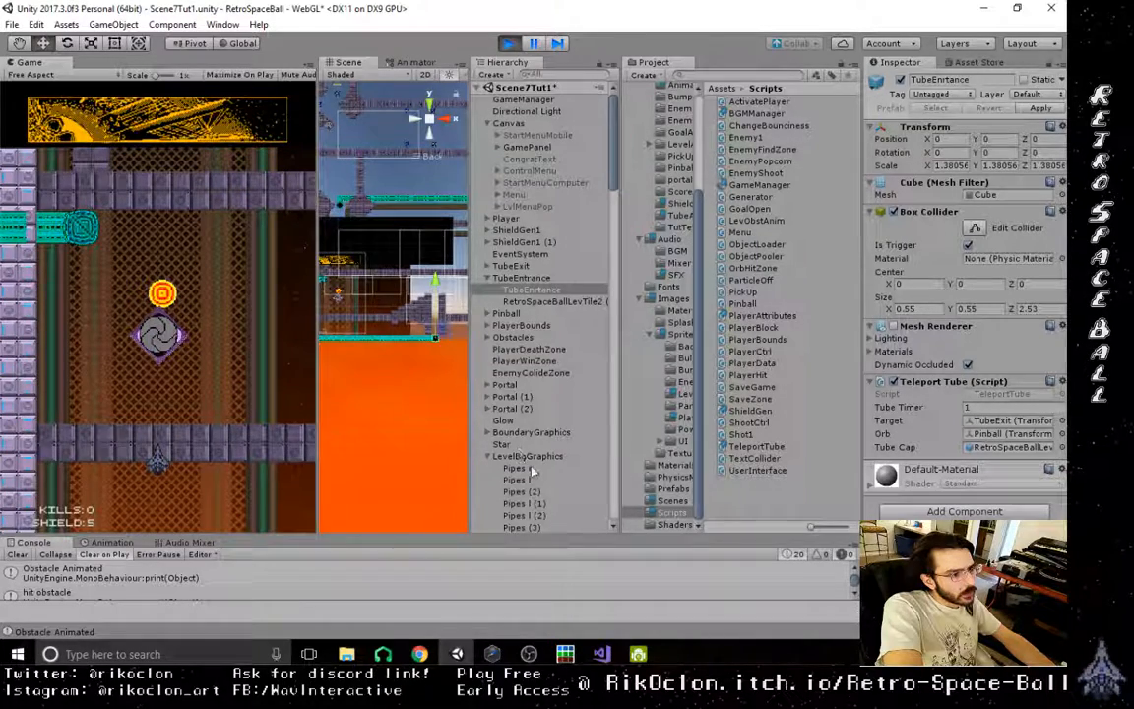
{"action": "scroll", "coordinate": [530, 471], "scroll_direction": "down", "scroll_amount": 5}
{"action": "scroll", "coordinate": [530, 463], "scroll_direction": "up", "scroll_amount": 5}
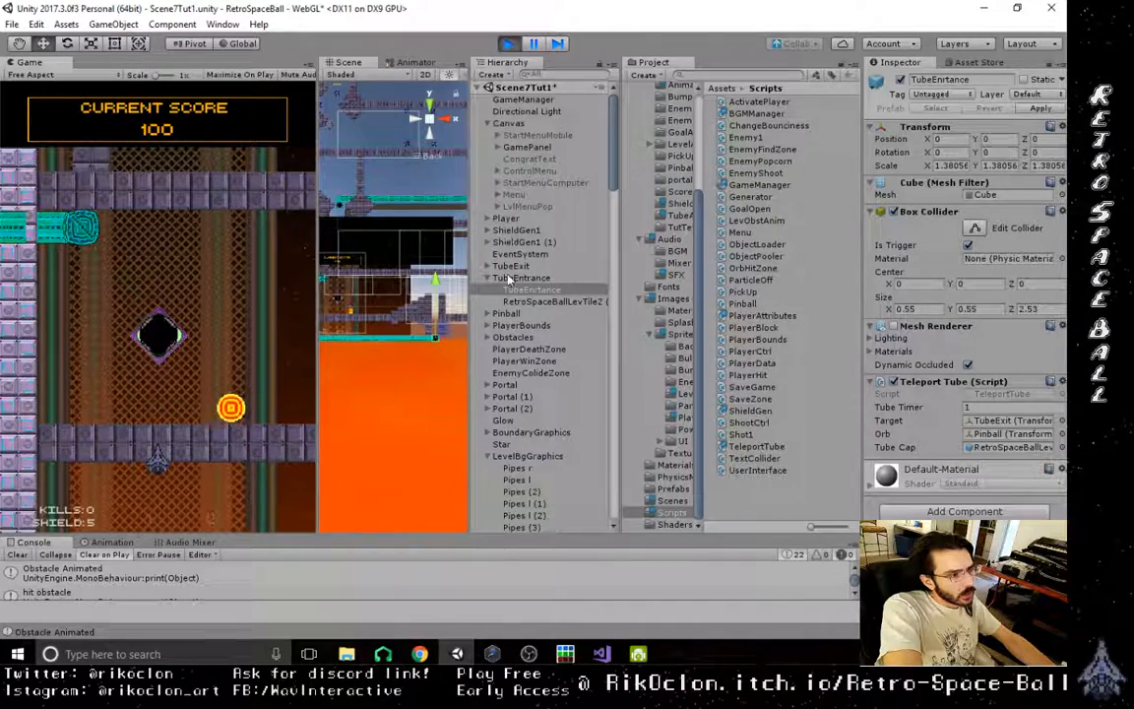
{"action": "left_click", "coordinate": [513, 314]}
{"action": "left_click_drag", "start_coordinate": [358, 306], "coordinate": [446, 280]}
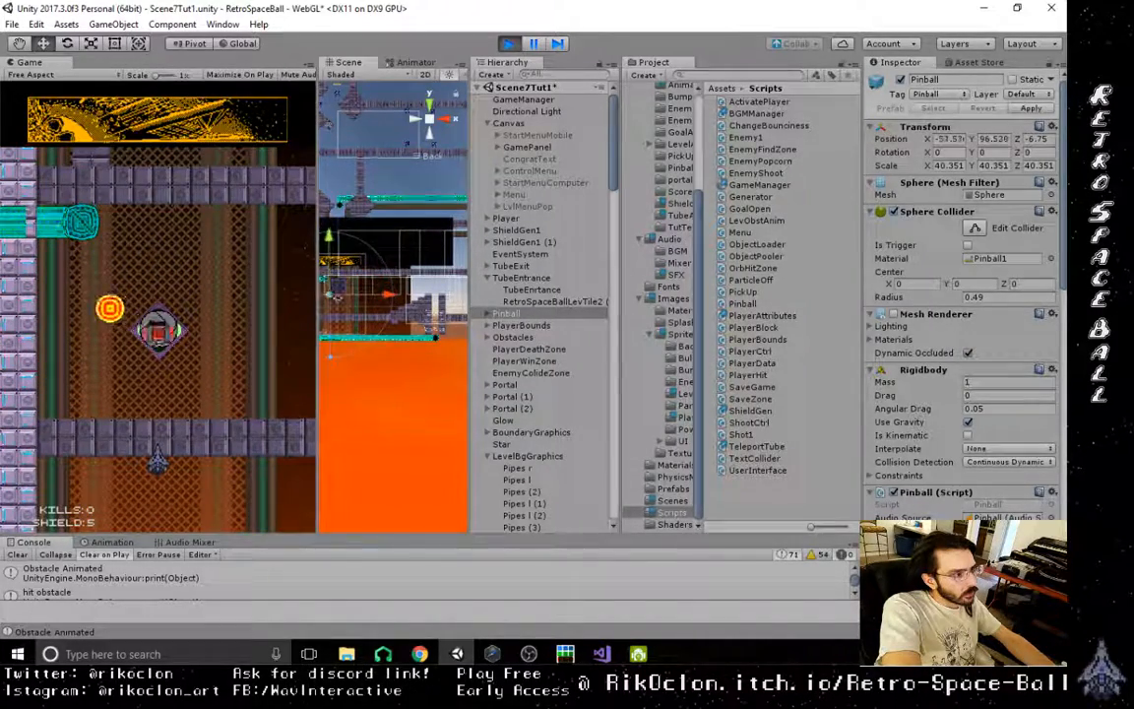
{"action": "left_click", "coordinate": [509, 43]}
- Move the tube opening sprite under TubeExit's AniSquare (49) along Z to about 0.95
{"action": "left_click", "coordinate": [549, 301]}
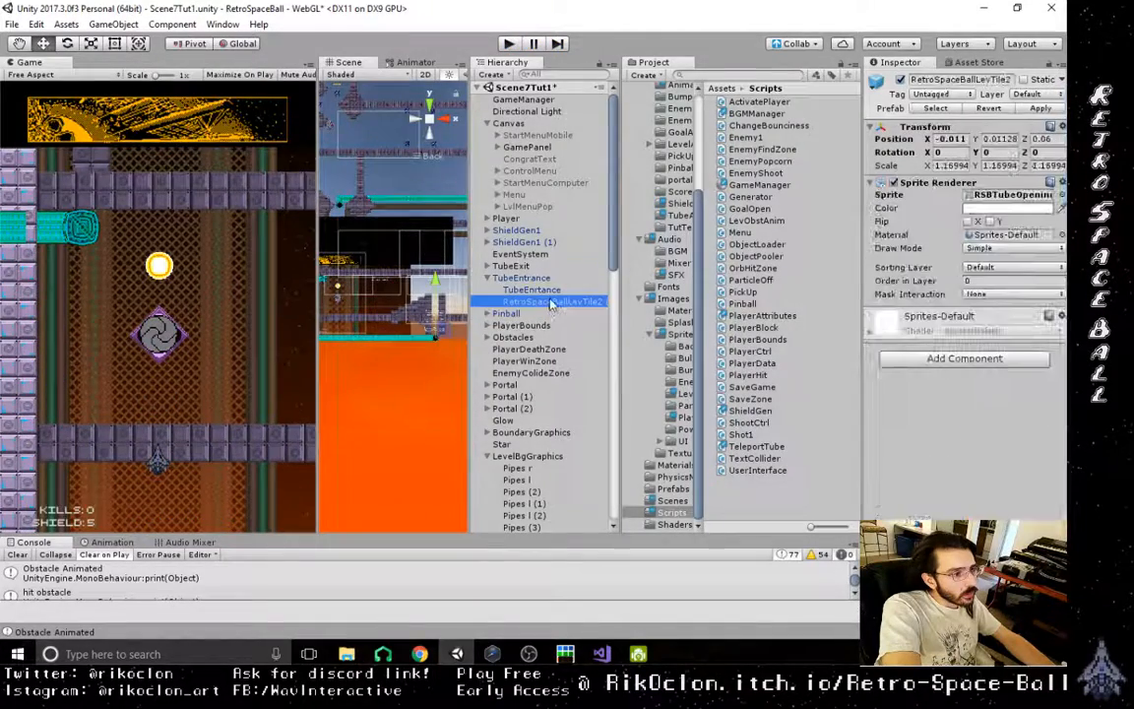
{"action": "left_click", "coordinate": [511, 266]}
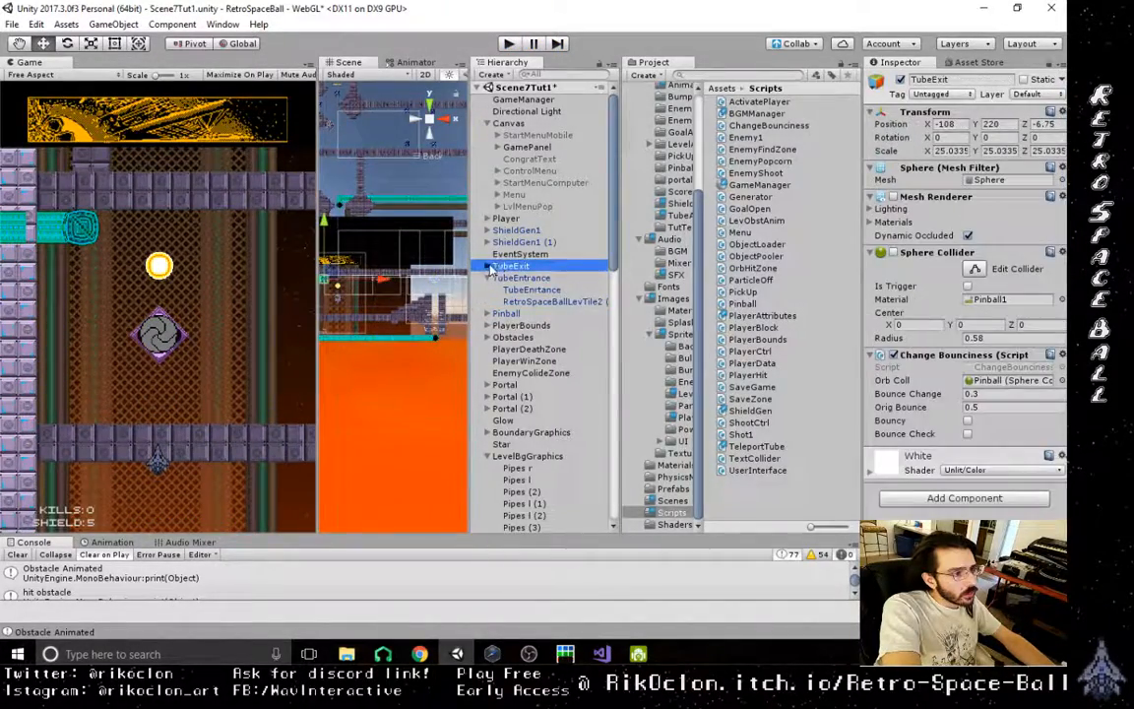
{"action": "left_click", "coordinate": [487, 266]}
{"action": "double_click", "coordinate": [552, 304]}
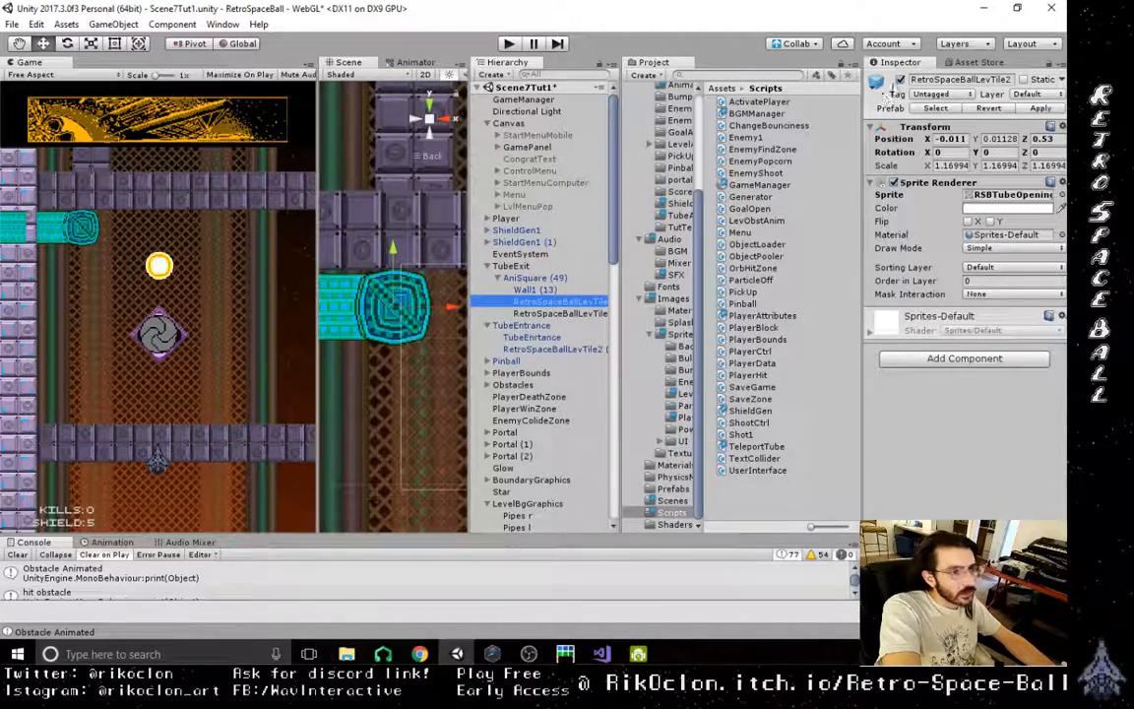
{"action": "left_click", "coordinate": [293, 301]}
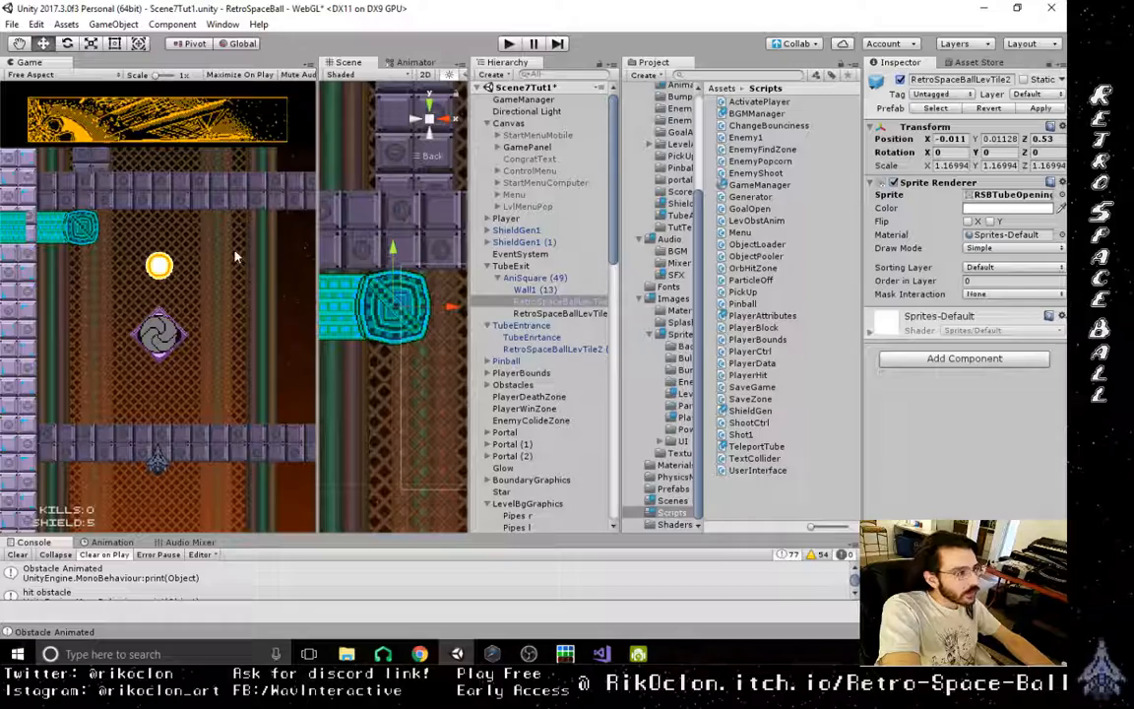
{"action": "left_click_drag", "start_coordinate": [318, 333], "coordinate": [599, 441]}
{"action": "left_click_drag", "start_coordinate": [429, 294], "coordinate": [400, 289]}
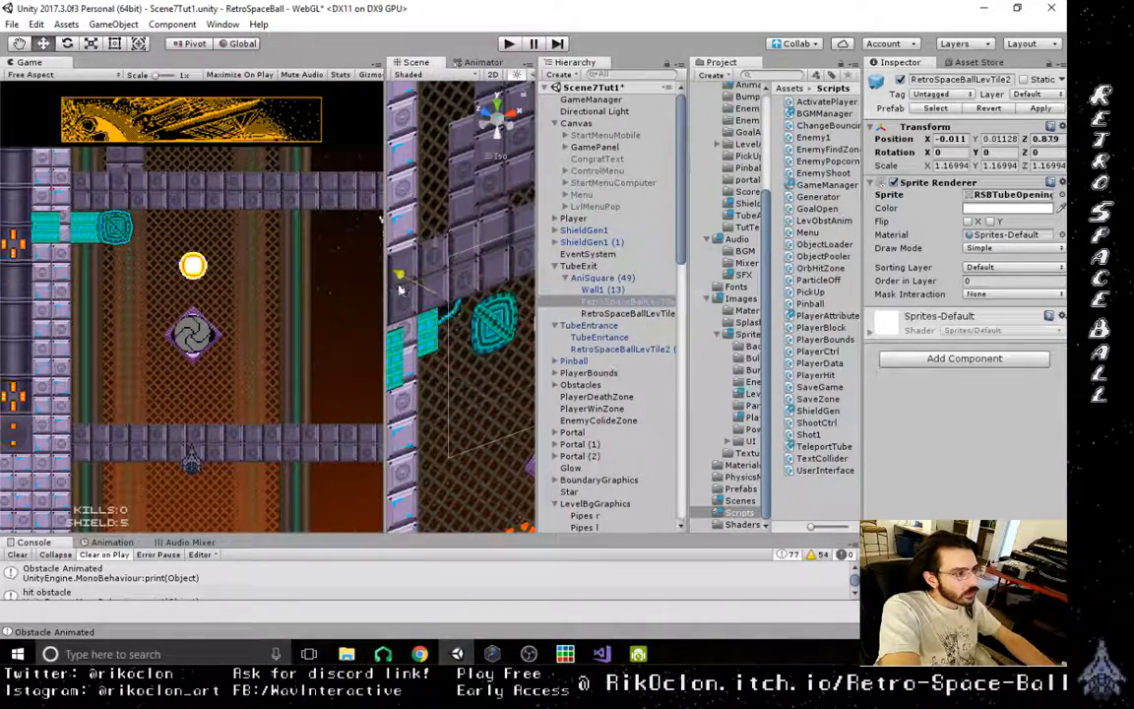
- Move the adjoining tube length sprite under AniSquare (48) along Z to about 0.94
{"action": "left_click", "coordinate": [429, 333]}
{"action": "left_click", "coordinate": [430, 333]}
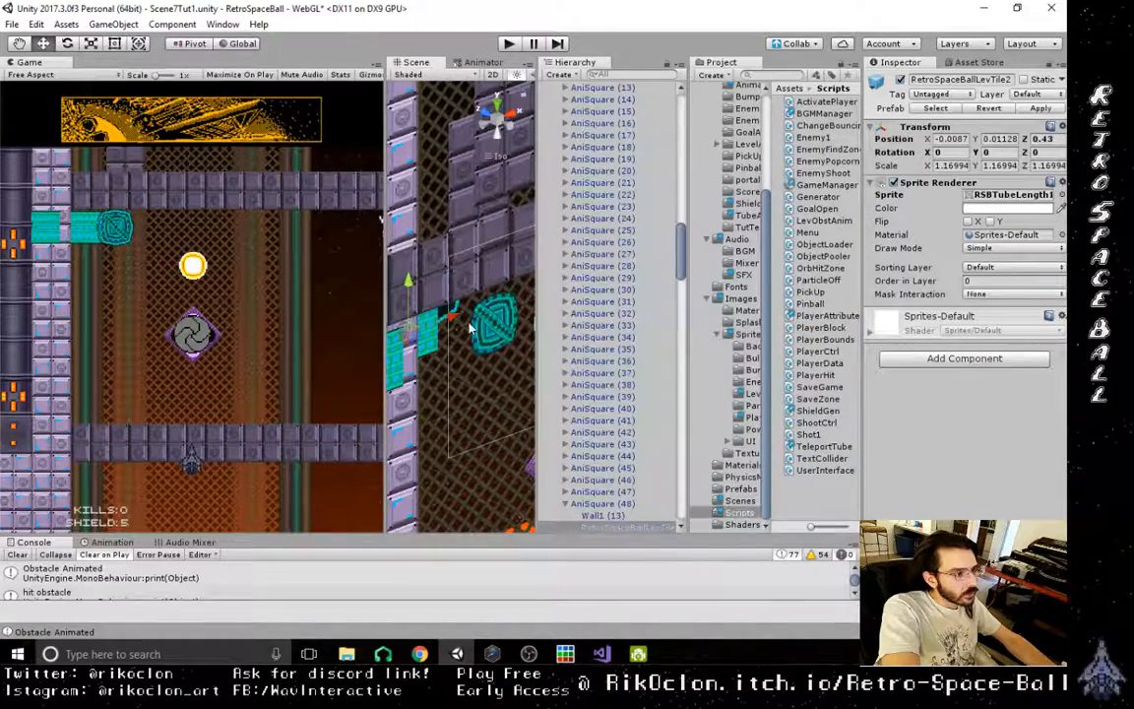
{"action": "left_click_drag", "start_coordinate": [471, 329], "coordinate": [414, 334], "text": "alt"}
- Run the level again and move the Pinball to the tube entrance to test the exit with the repositioned sprites
{"action": "left_click", "coordinate": [508, 43]}
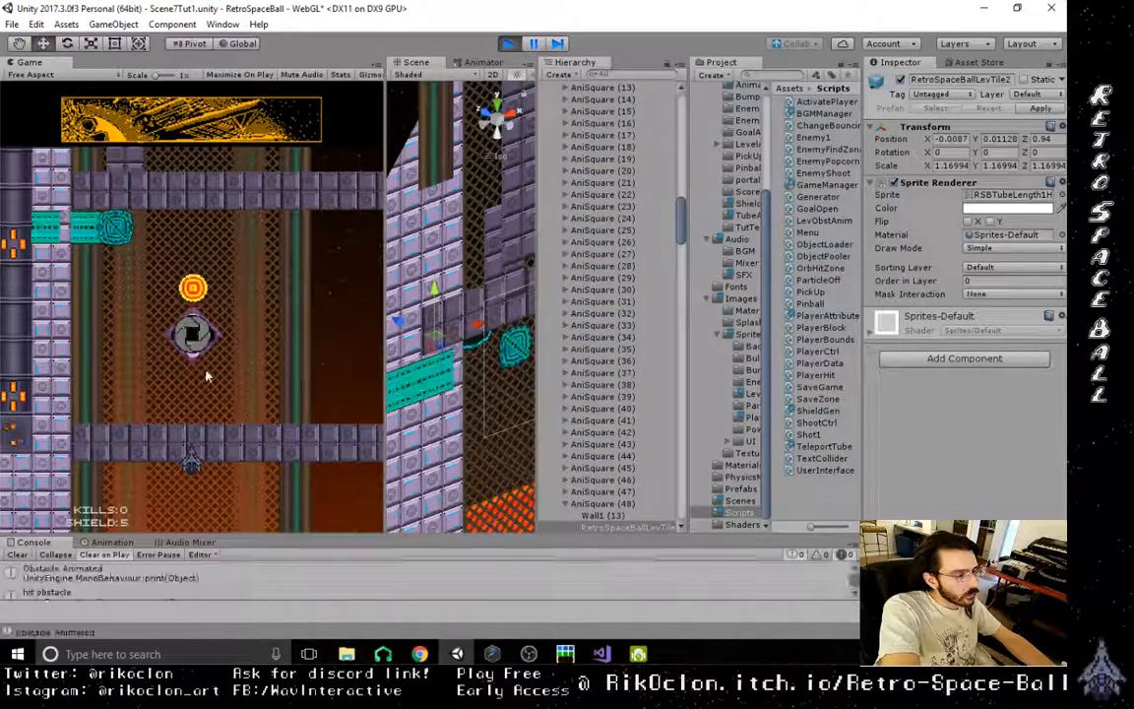
{"action": "left_click_drag", "start_coordinate": [684, 227], "coordinate": [683, 104]}
{"action": "left_click", "coordinate": [568, 361]}
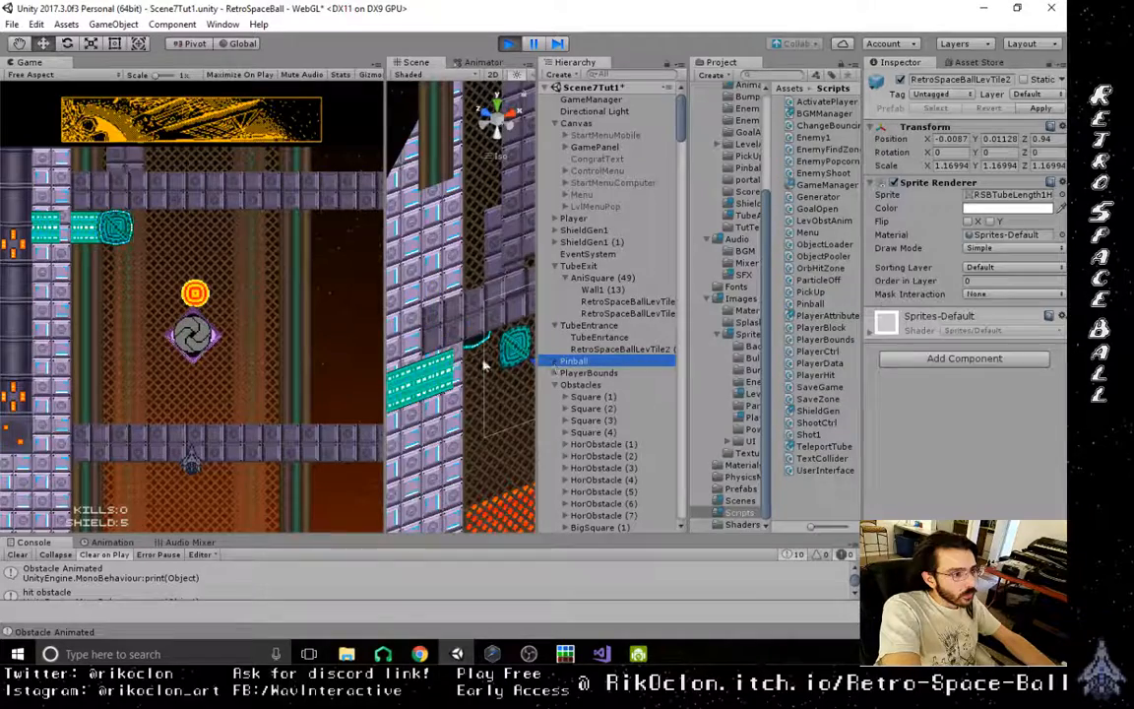
{"action": "key", "text": "f"}
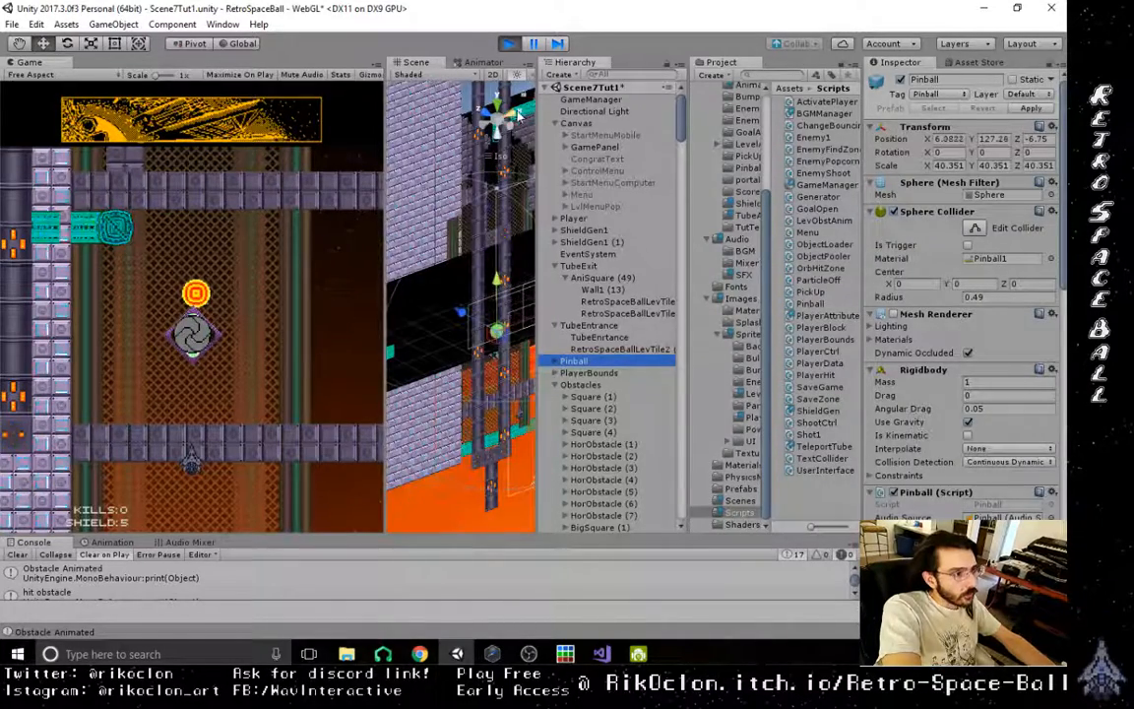
{"action": "left_click", "coordinate": [517, 115]}
{"action": "scroll", "coordinate": [492, 333], "scroll_direction": "down", "scroll_amount": 5}
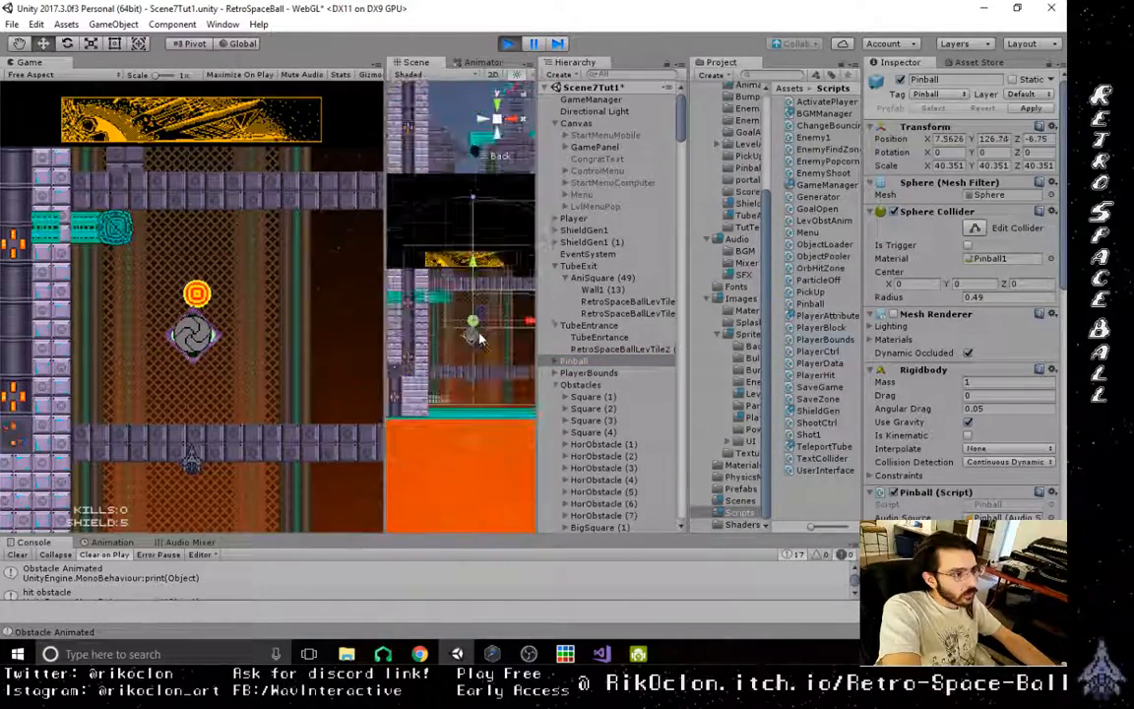
{"action": "scroll", "coordinate": [481, 338], "scroll_direction": "down", "scroll_amount": 4}
{"action": "middle_click_drag", "start_coordinate": [481, 339], "coordinate": [435, 359]}
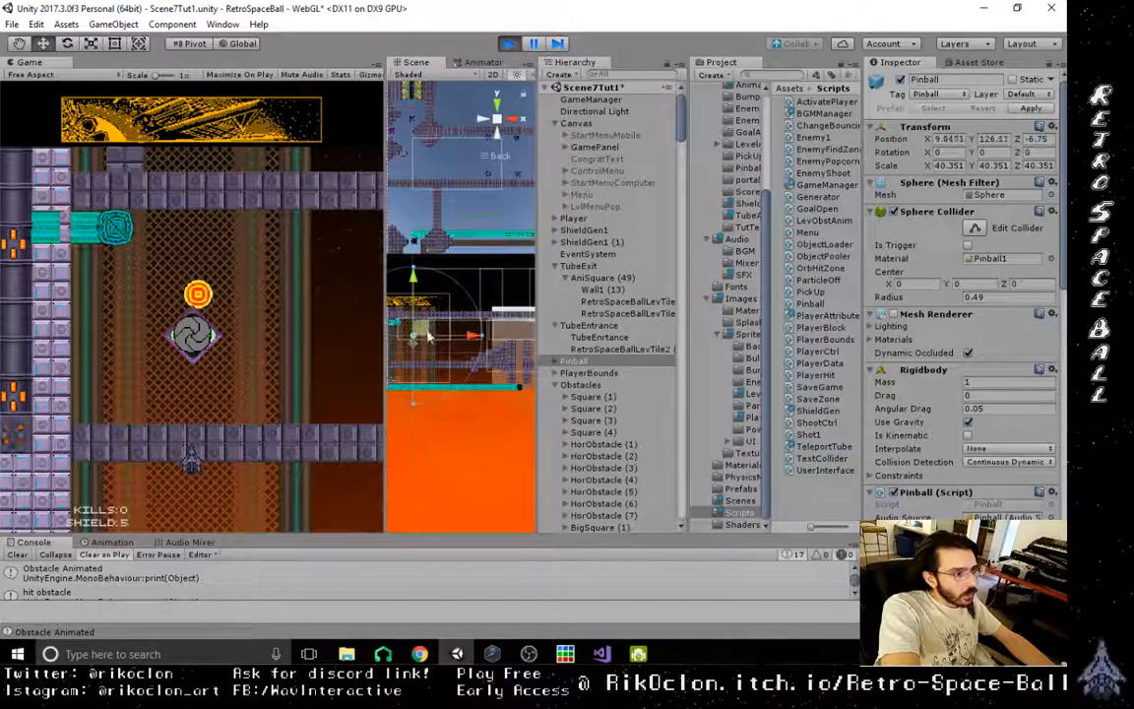
{"action": "left_click_drag", "start_coordinate": [428, 337], "coordinate": [530, 315]}
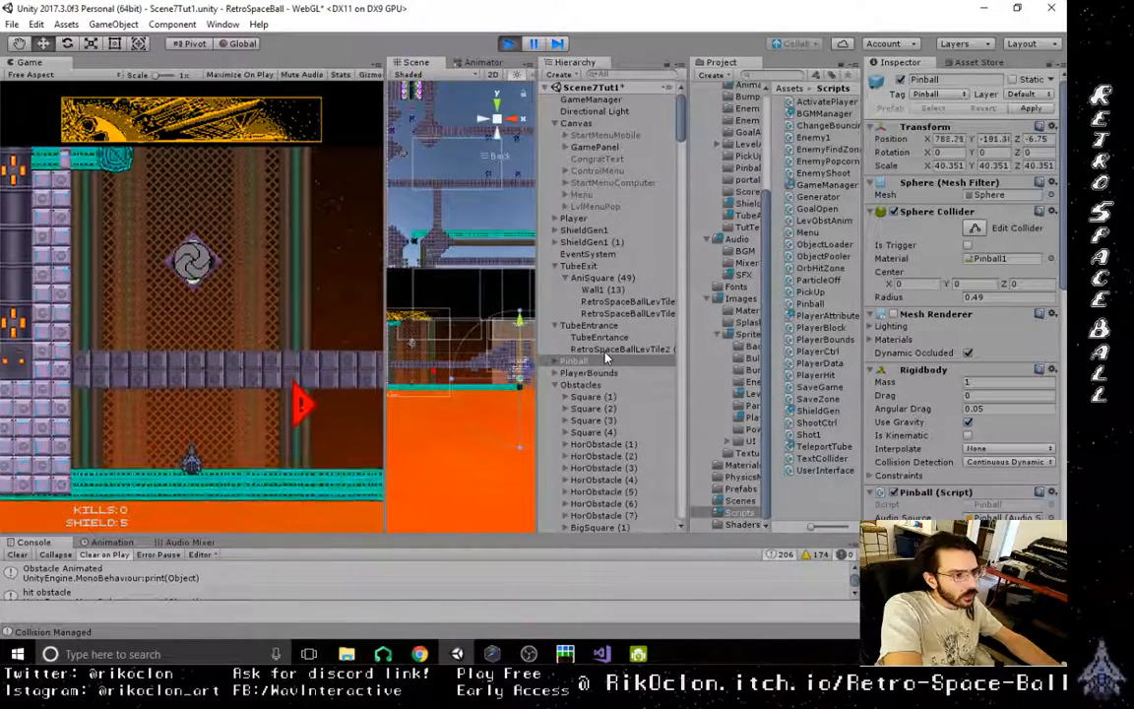
- Inspect the components of TubeExit, AniSquare (49), Wall1 (13) and the tube opening sprite while the level runs
{"action": "left_click", "coordinate": [615, 291]}
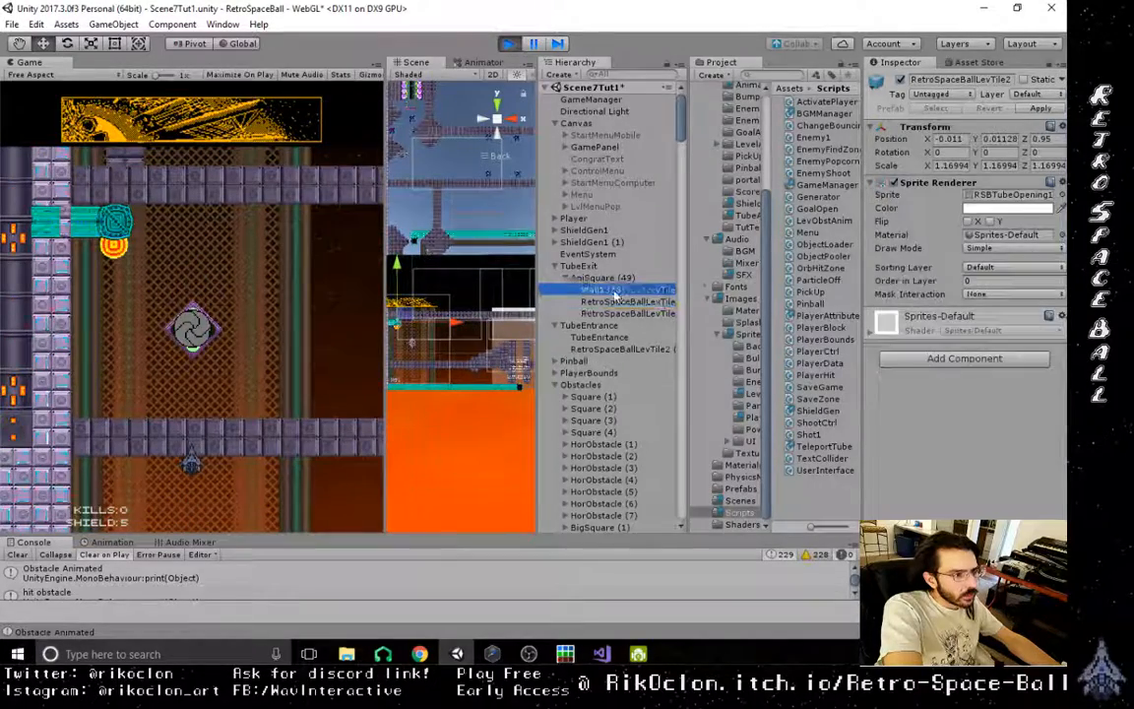
{"action": "left_click", "coordinate": [604, 277]}
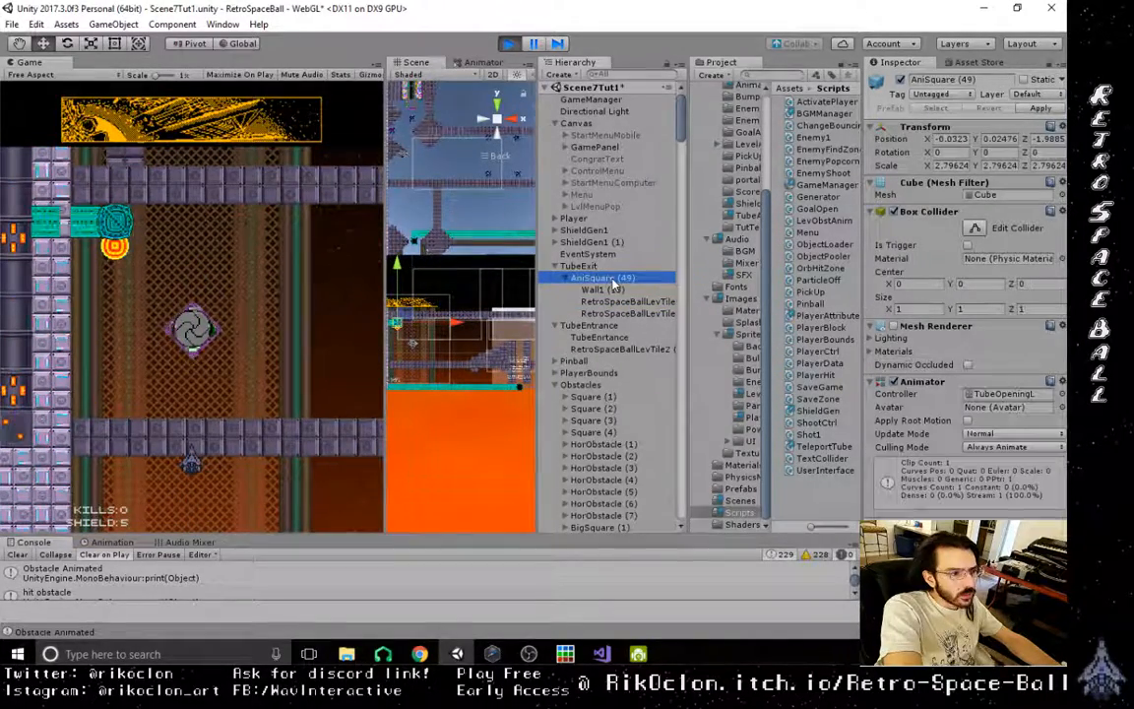
{"action": "left_click", "coordinate": [591, 267]}
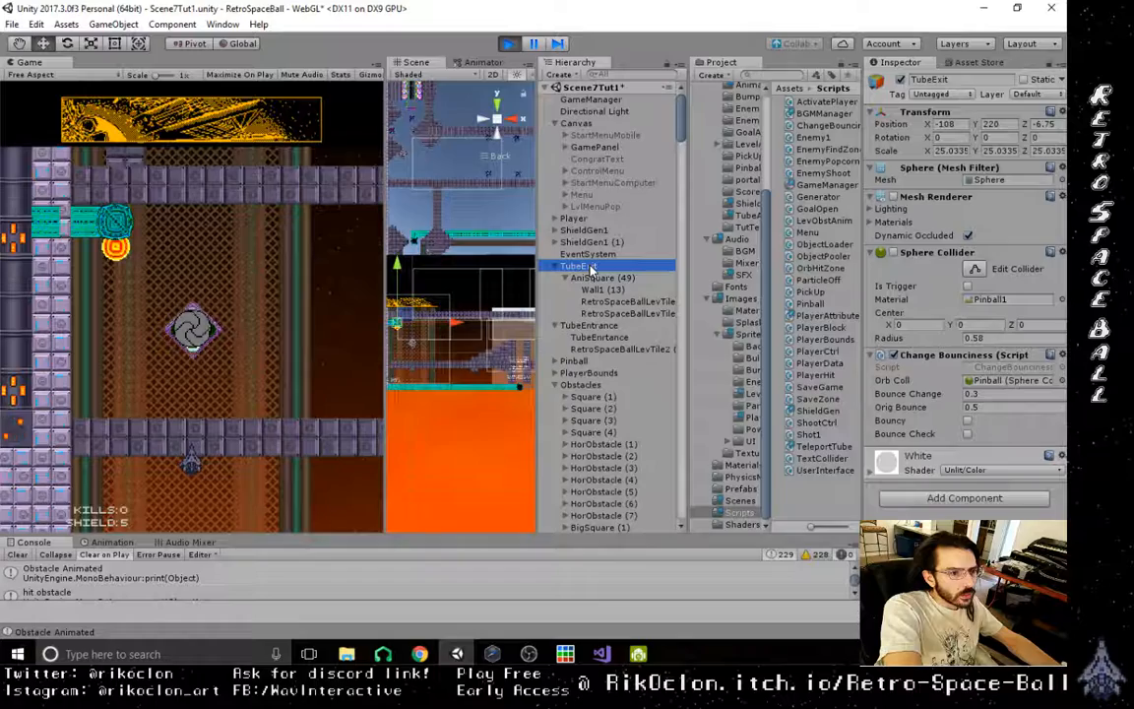
{"action": "left_click", "coordinate": [597, 279]}
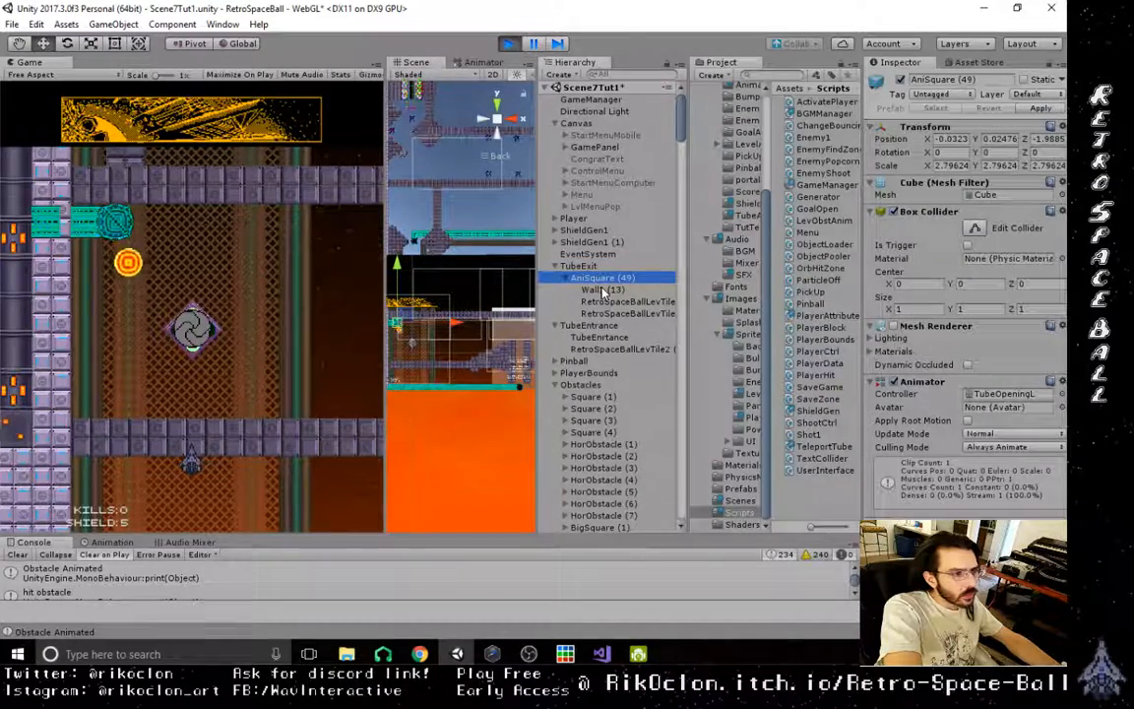
{"action": "left_click", "coordinate": [602, 290]}
{"action": "left_click", "coordinate": [606, 301]}
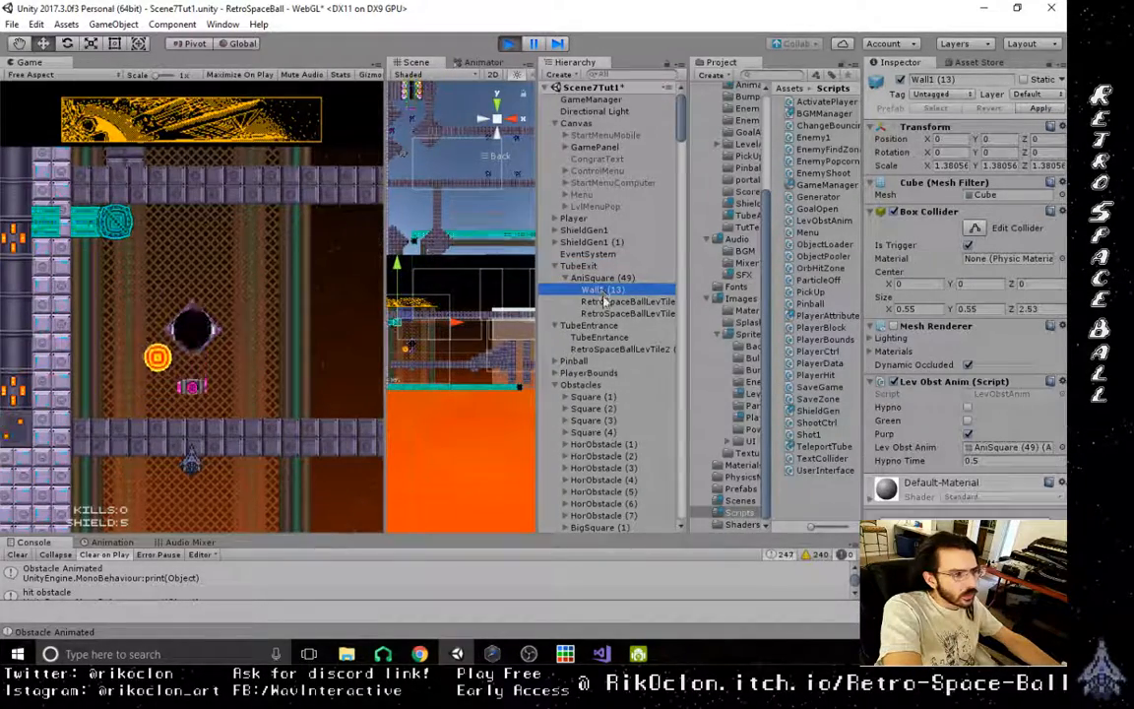
{"action": "left_click", "coordinate": [602, 290]}
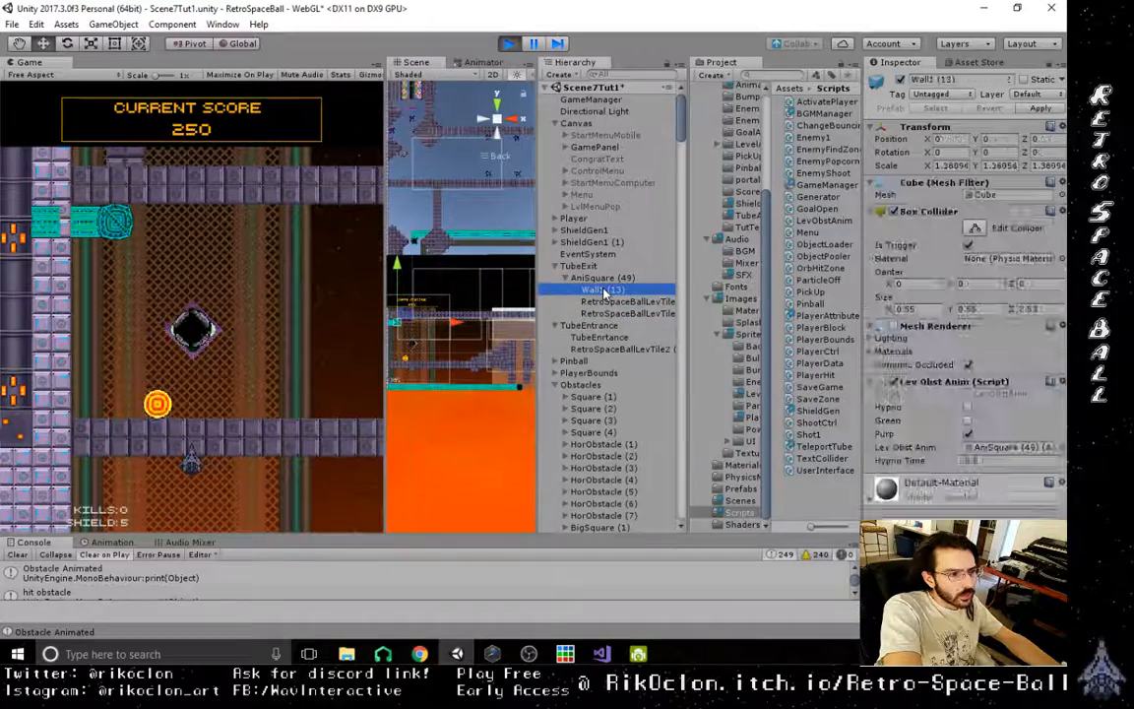
{"action": "left_click", "coordinate": [602, 278]}
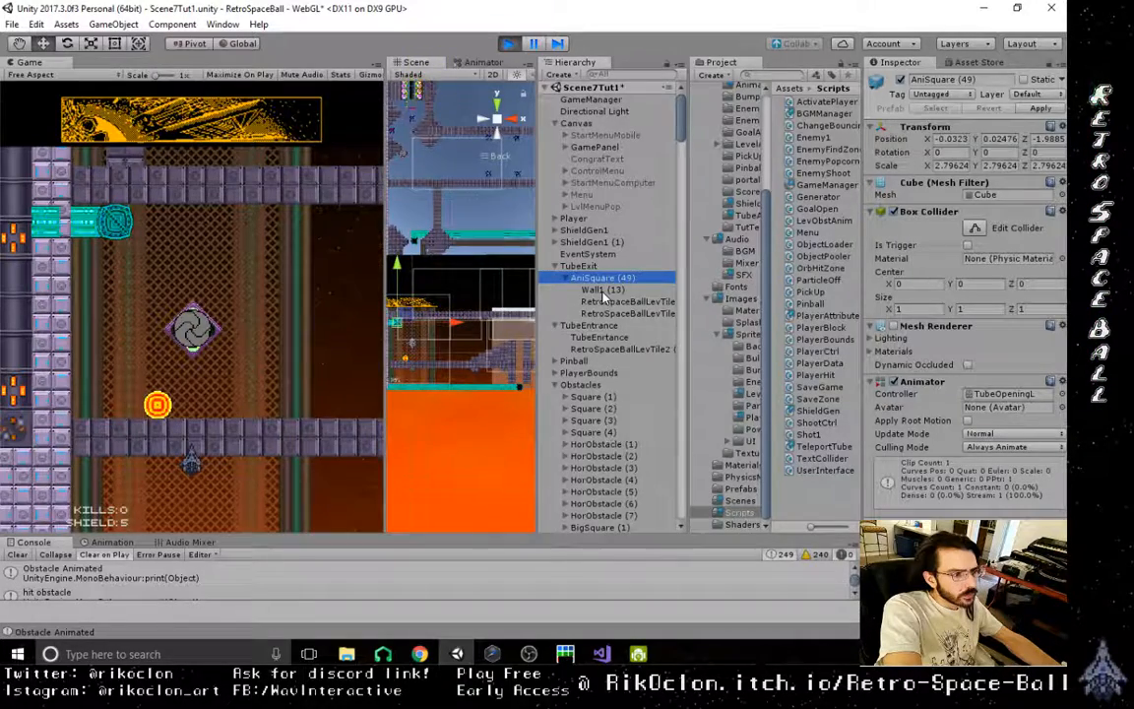
- Reparent the RSBTubeOpening1 sprite object from AniSquare (49) directly to TubeExit and check its placement against the remaining children
{"action": "left_click", "coordinate": [605, 301]}
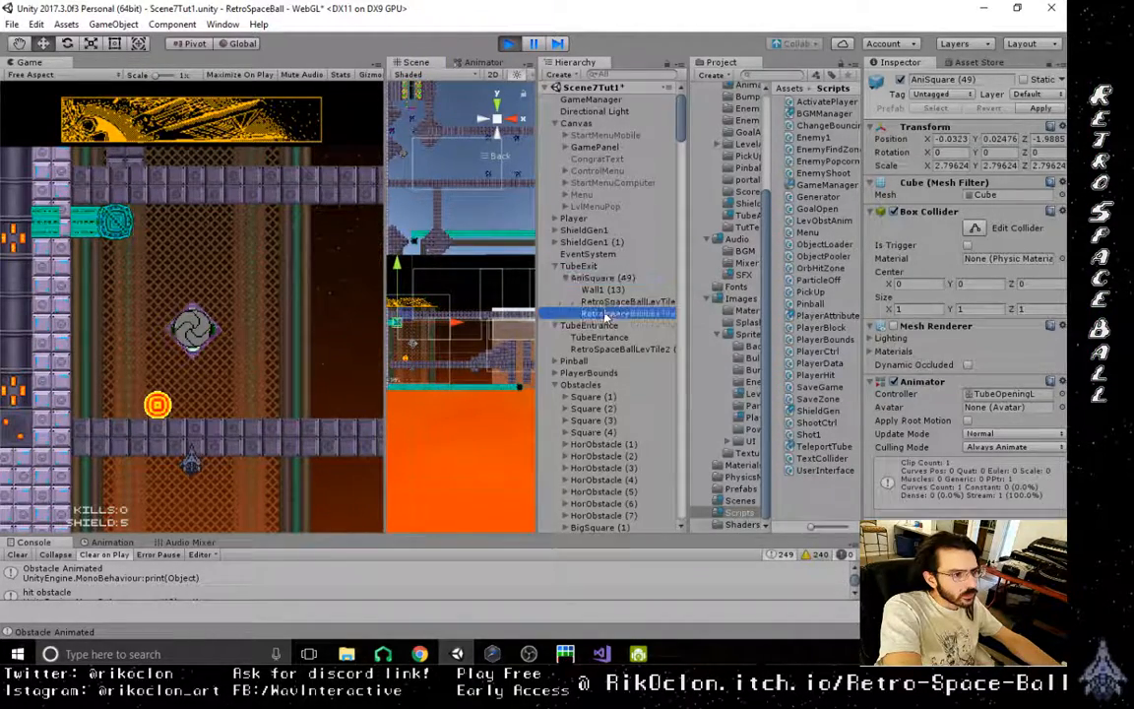
{"action": "left_click_drag", "start_coordinate": [605, 301], "coordinate": [589, 272]}
{"action": "left_click", "coordinate": [607, 292]}
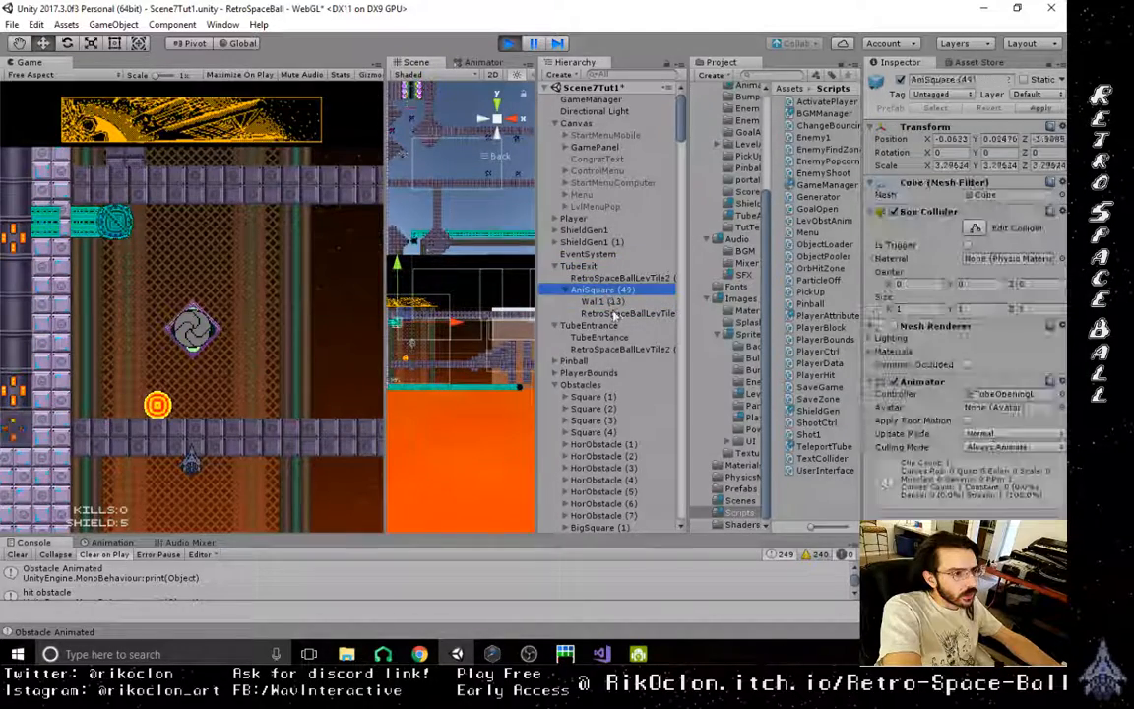
{"action": "left_click", "coordinate": [613, 313]}
{"action": "left_click", "coordinate": [612, 303]}
{"action": "left_click", "coordinate": [609, 292]}
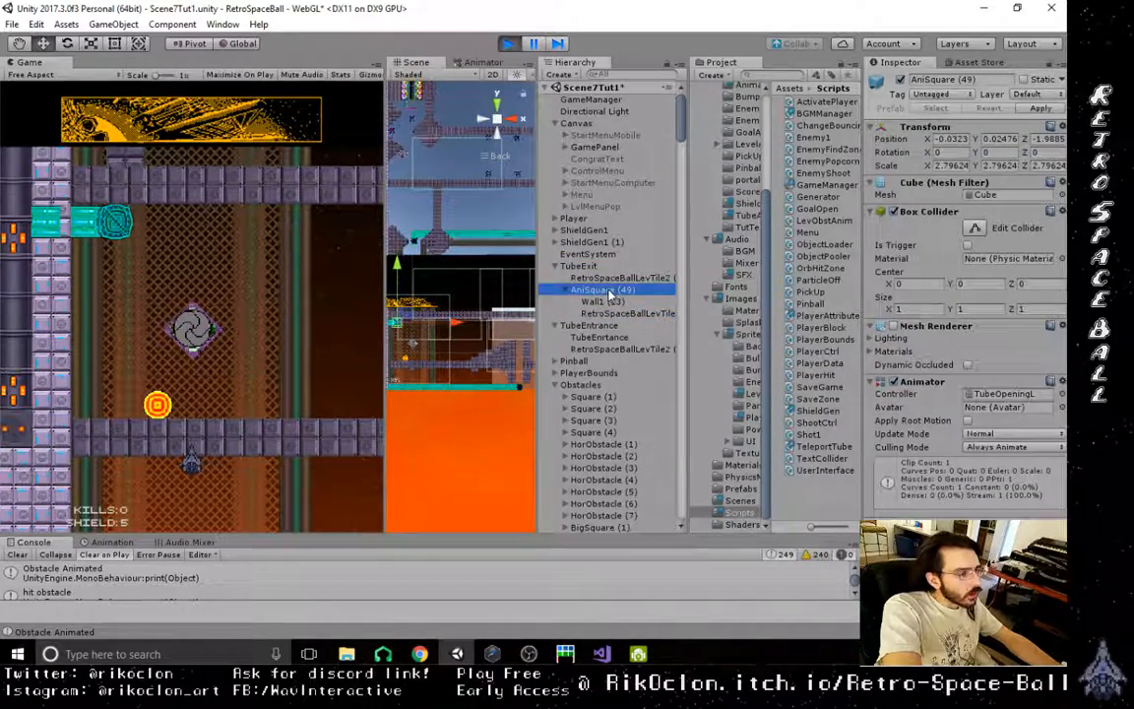
{"action": "left_click", "coordinate": [612, 279]}
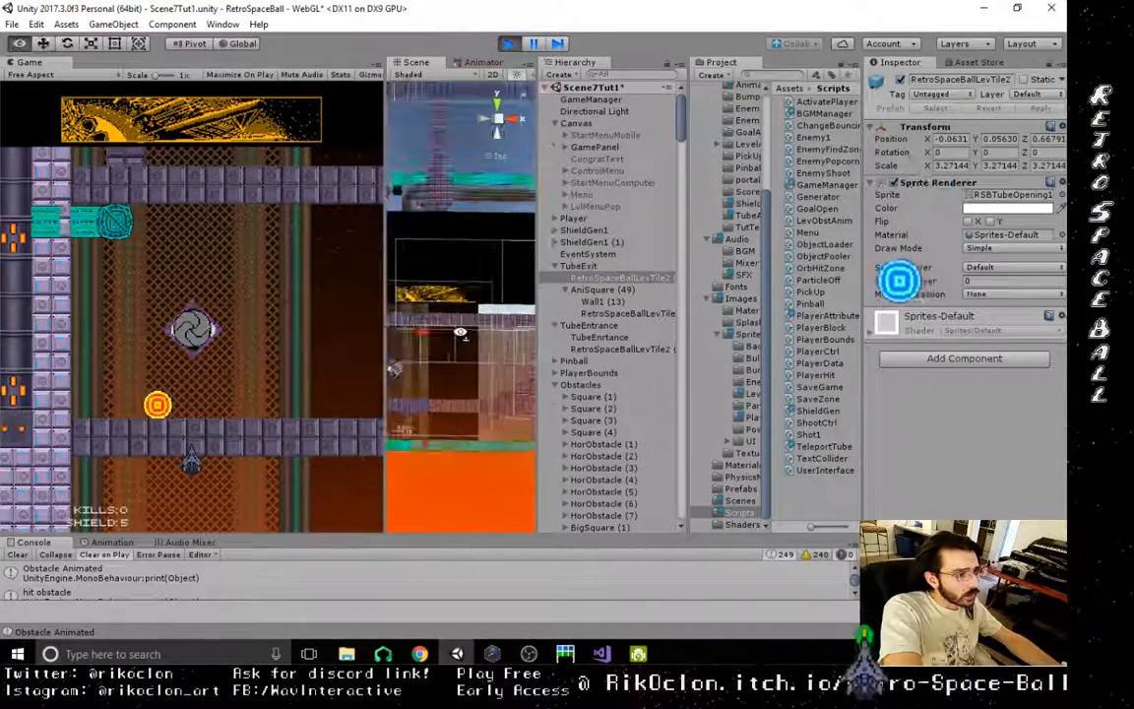
{"action": "right_click_drag", "start_coordinate": [417, 342], "coordinate": [465, 390]}
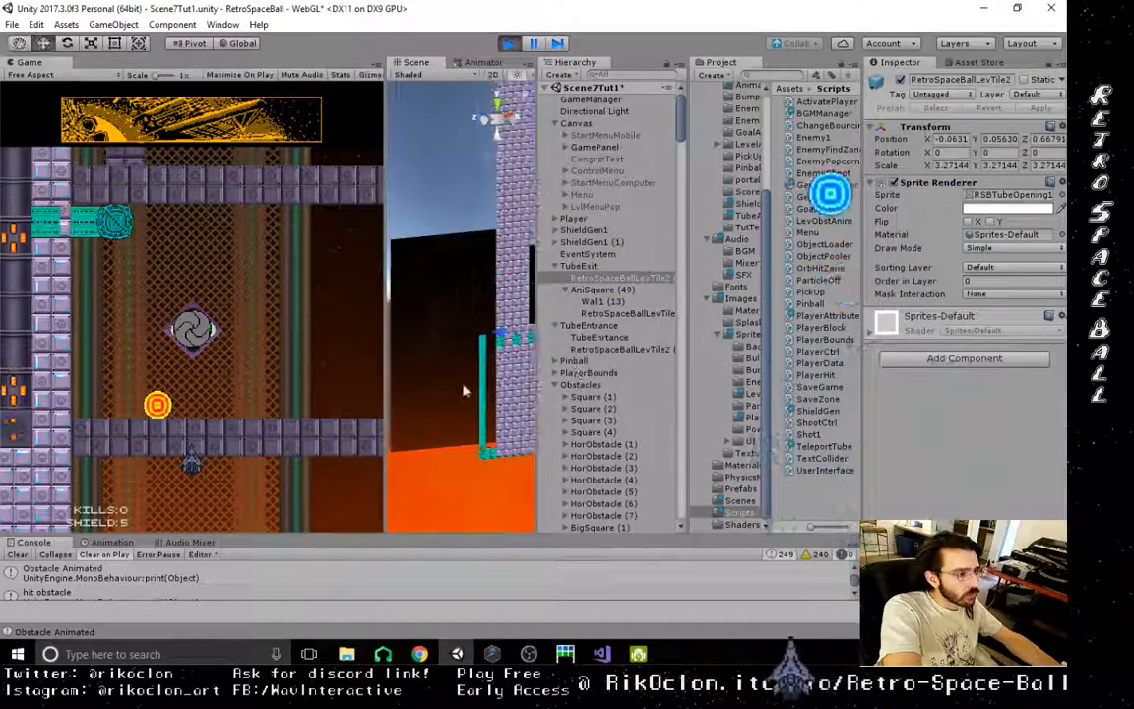
- Try moving the RSBTubeOpening1 sprite along Z to 3.04 in the running level, and stop the run
{"action": "scroll", "coordinate": [465, 391], "scroll_direction": "up", "scroll_amount": 3}
{"action": "left_click_drag", "start_coordinate": [465, 391], "coordinate": [420, 431], "text": "alt"}
{"action": "left_click_drag", "start_coordinate": [404, 382], "coordinate": [385, 383]}
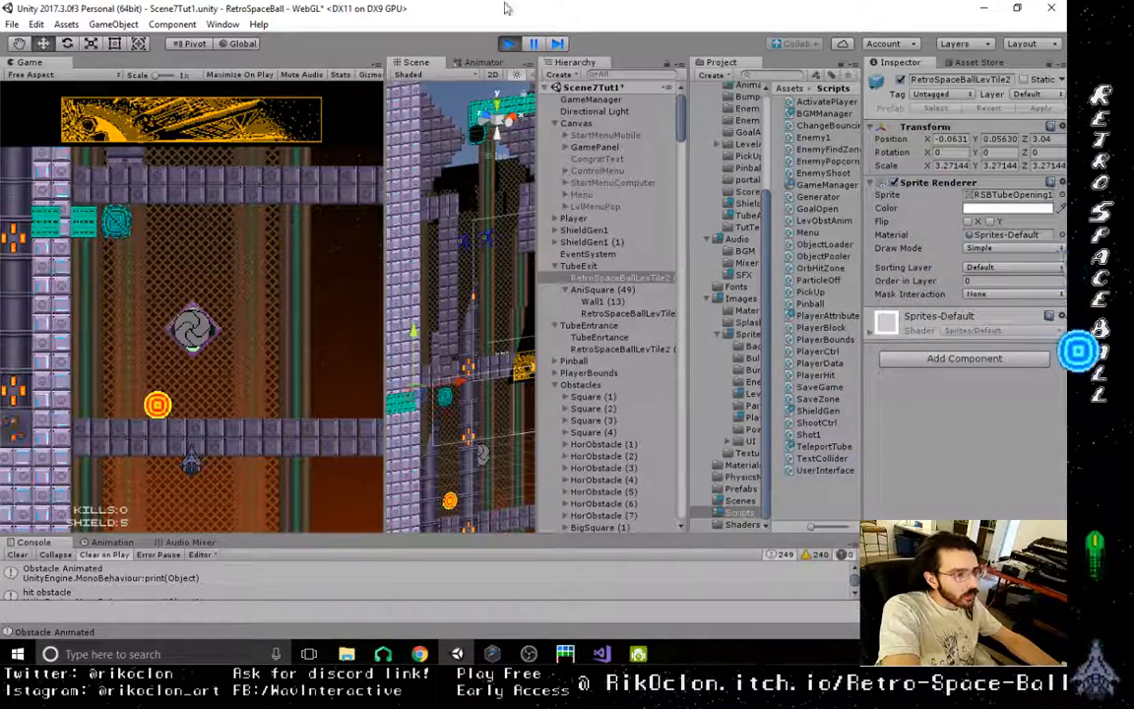
{"action": "left_click", "coordinate": [511, 50]}
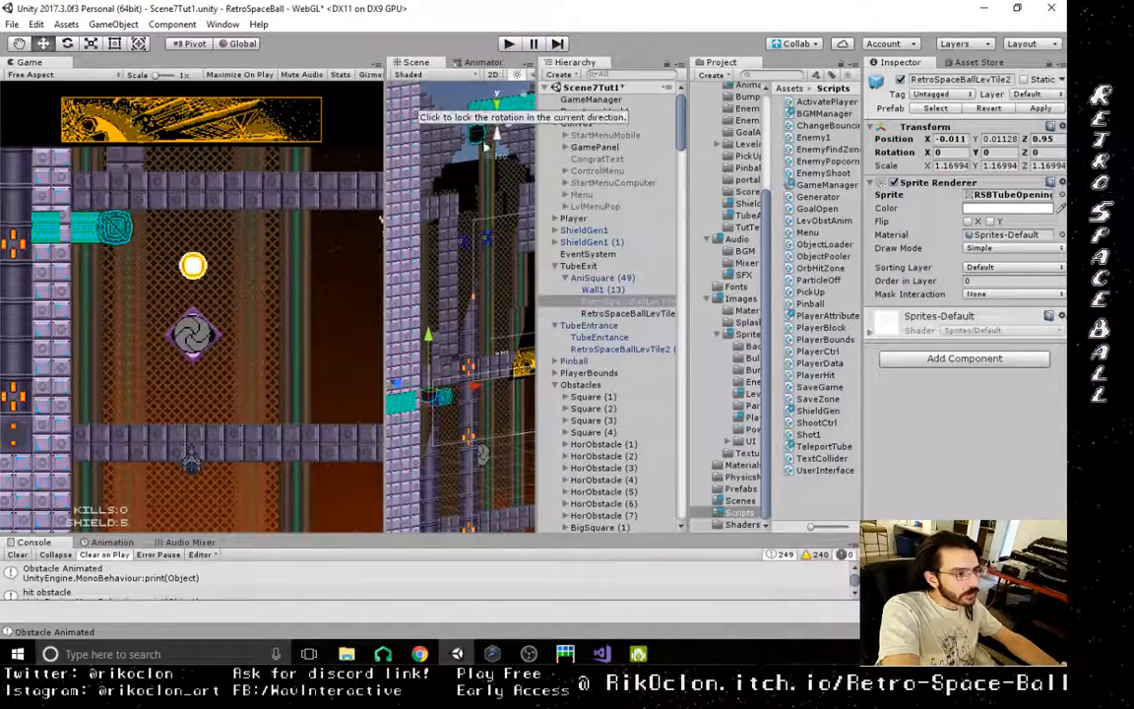
- Move the RSBTubeOpening1 sprite under AniSquare (49) along Z to 1.08
{"action": "left_click_drag", "start_coordinate": [456, 432], "coordinate": [504, 431], "text": "alt"}
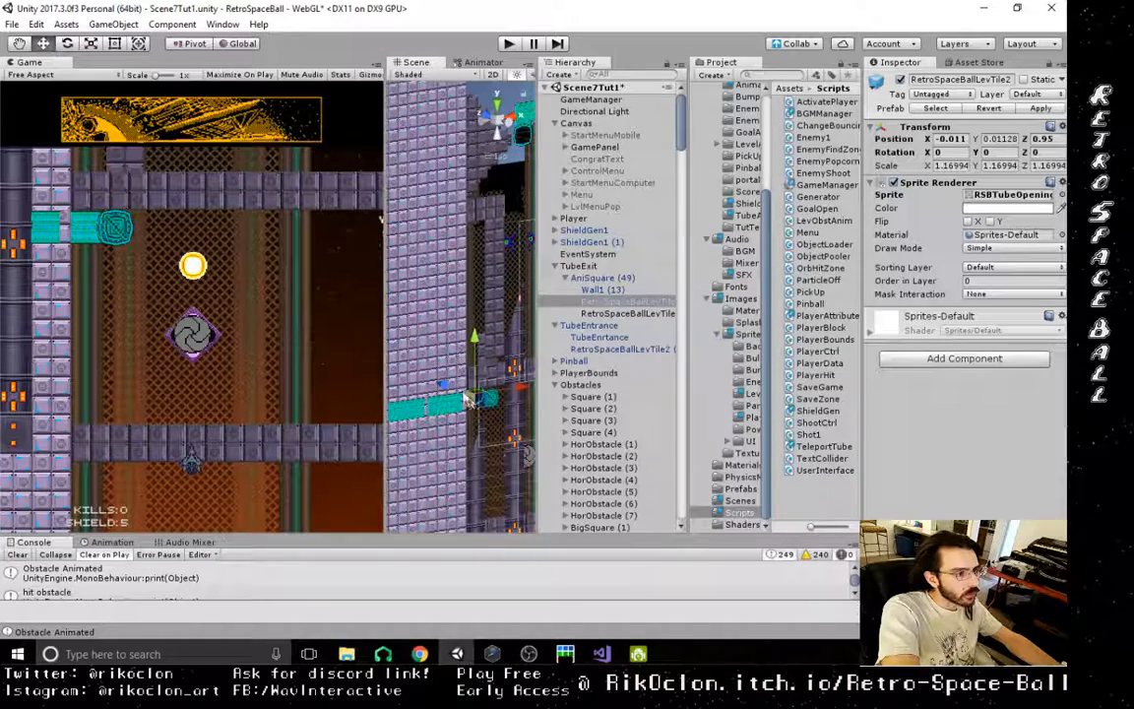
{"action": "mouse_move", "coordinate": [445, 385]}
{"action": "left_mouse_down"}
{"action": "mouse_move", "coordinate": [430, 382]}
{"action": "mouse_move", "coordinate": [445, 393]}
{"action": "left_mouse_up"}
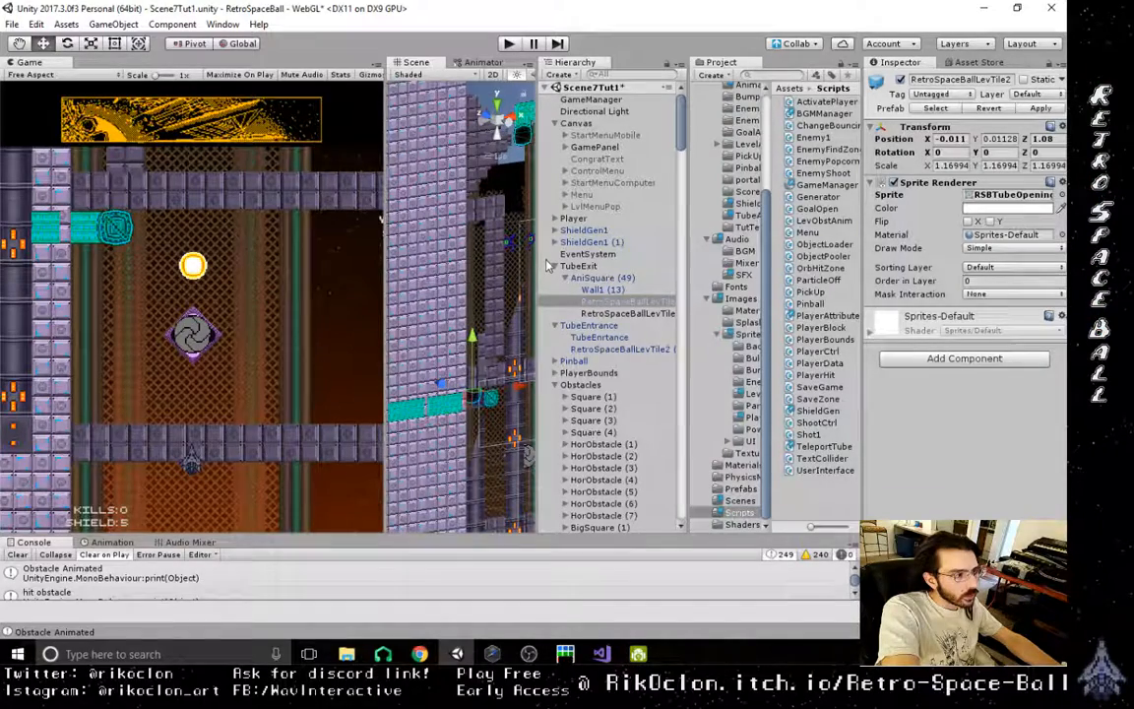
{"action": "right_click_drag", "start_coordinate": [468, 390], "coordinate": [431, 397]}
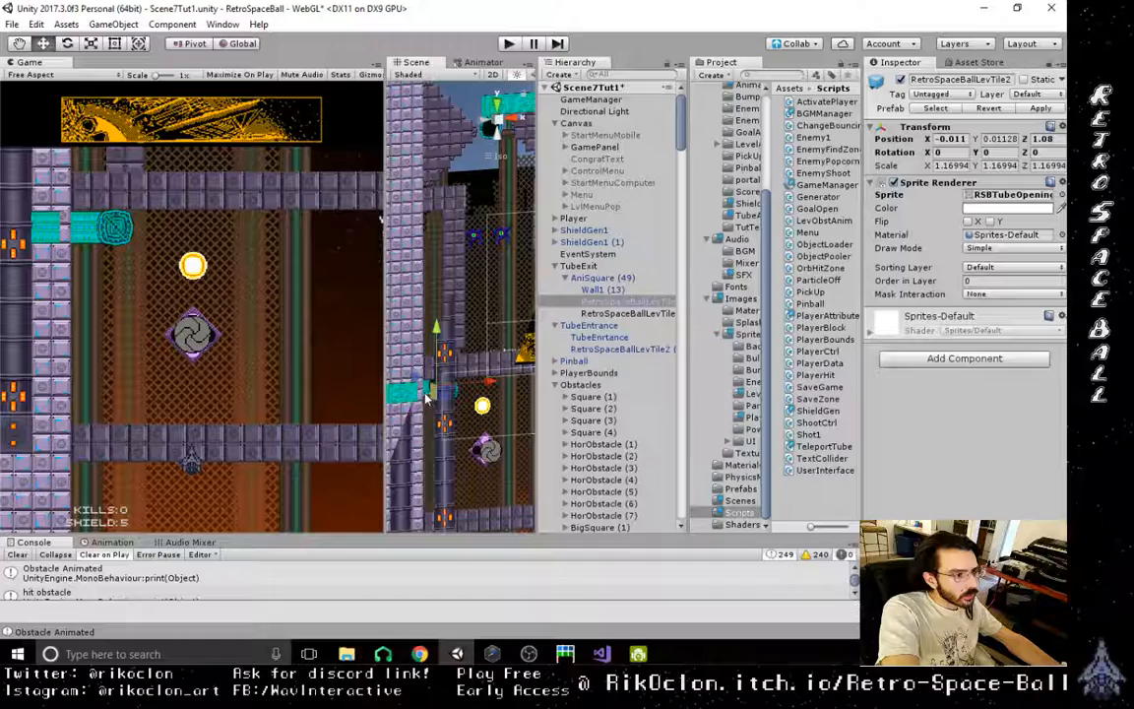
- Move the RSBTubeLength1 sprite under AniSquare (48) along Z to about -0.03
{"action": "left_click", "coordinate": [390, 314]}
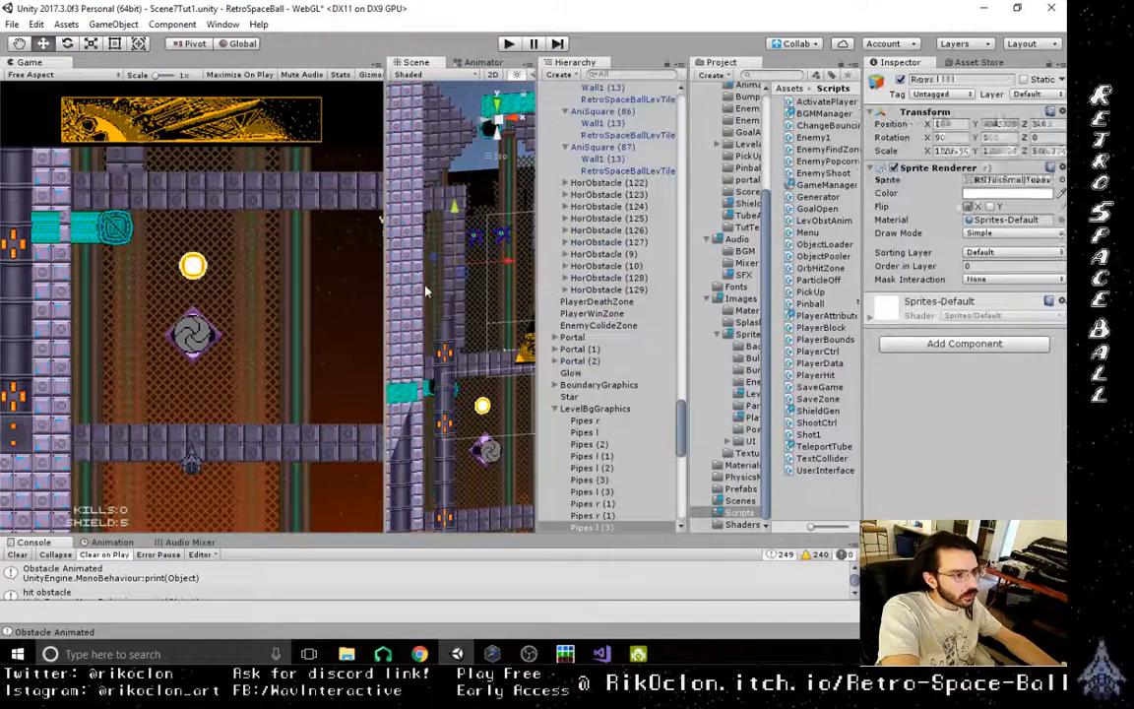
{"action": "left_click", "coordinate": [427, 398]}
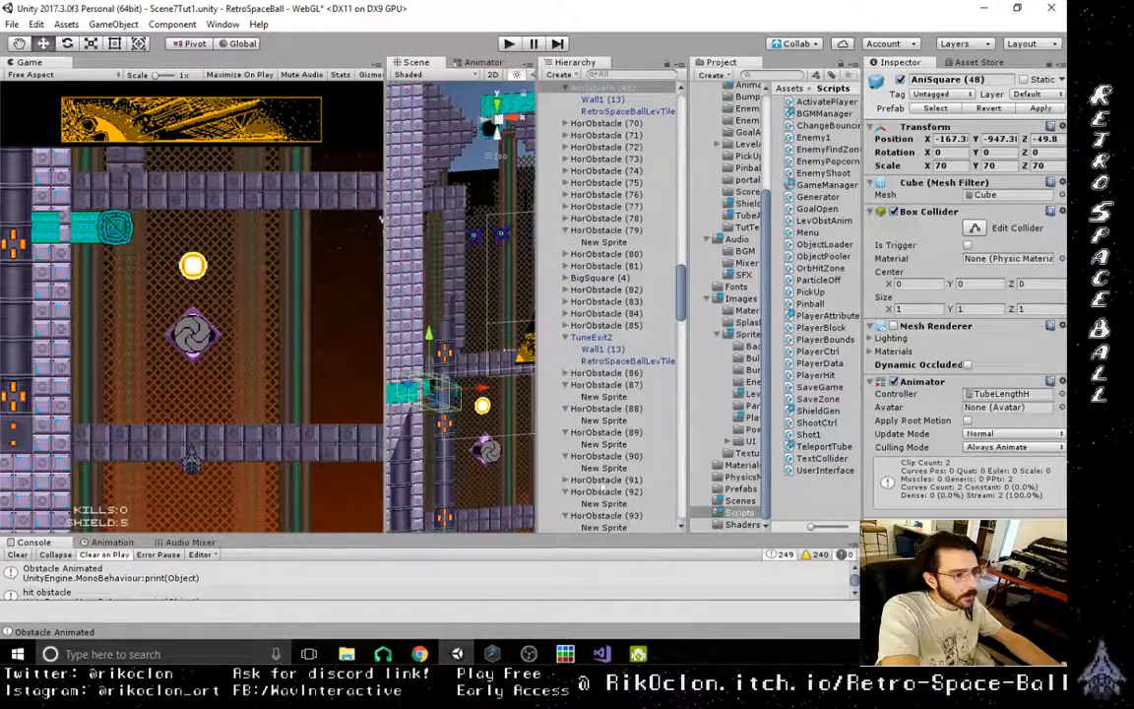
{"action": "left_click", "coordinate": [424, 381]}
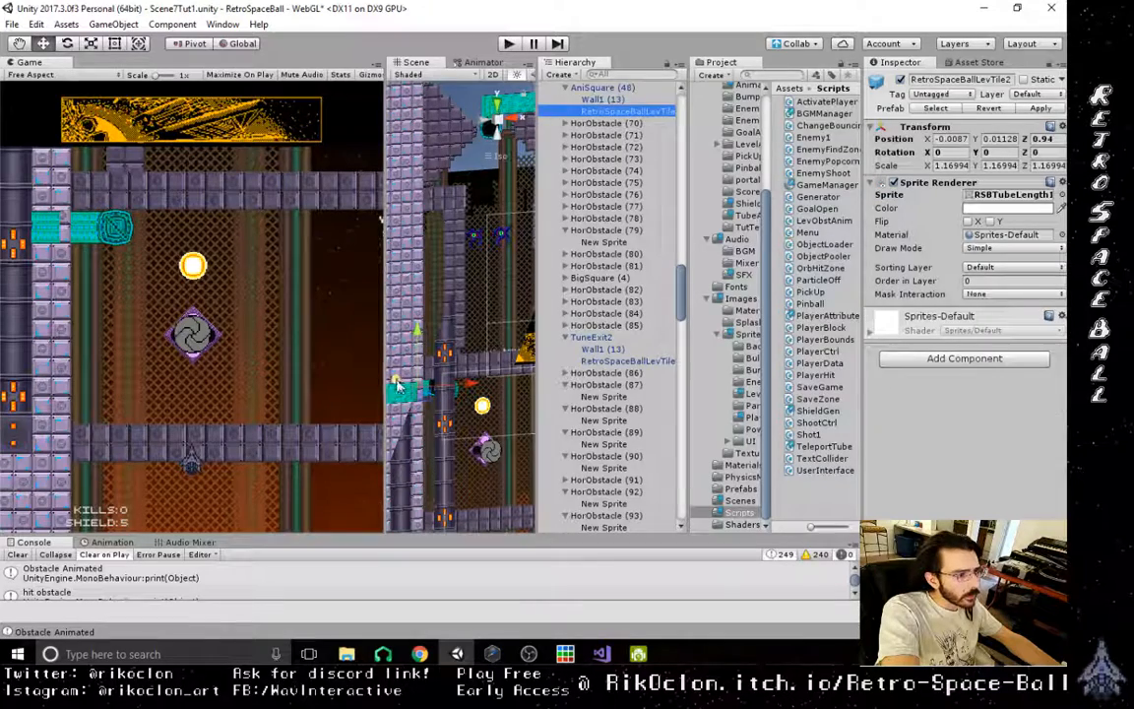
{"action": "left_click_drag", "start_coordinate": [397, 381], "coordinate": [391, 380]}
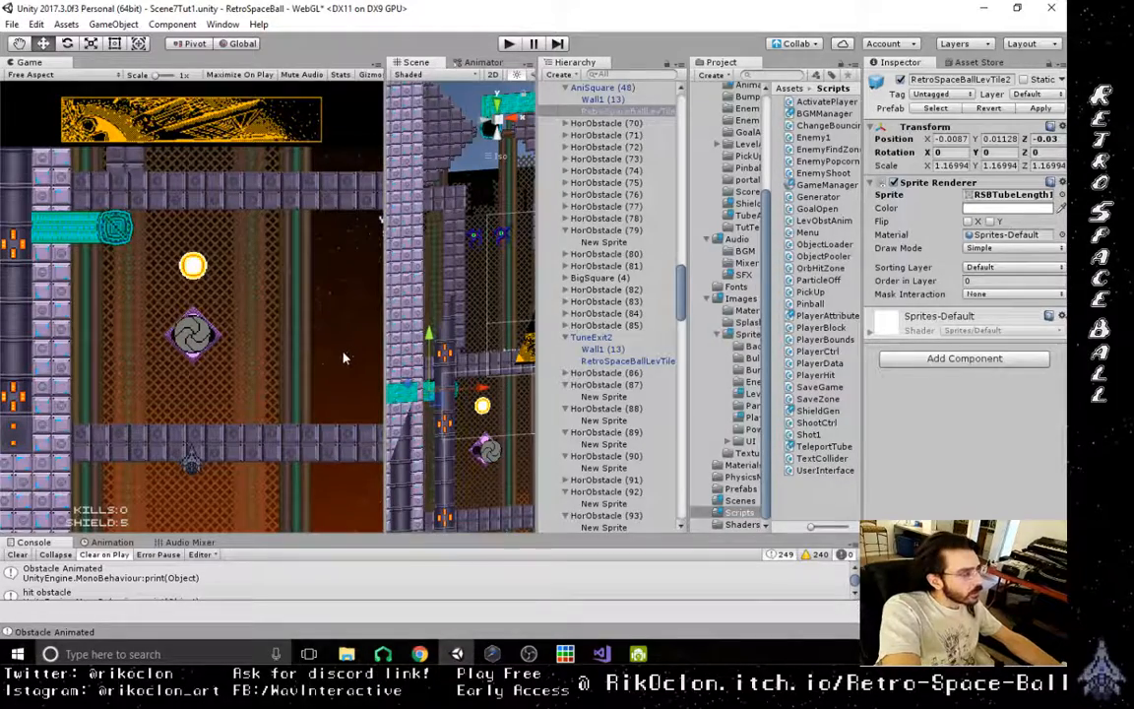
{"action": "scroll", "coordinate": [451, 390], "scroll_direction": "down", "scroll_amount": 10}
{"action": "middle_click_drag", "start_coordinate": [454, 393], "coordinate": [470, 344]}
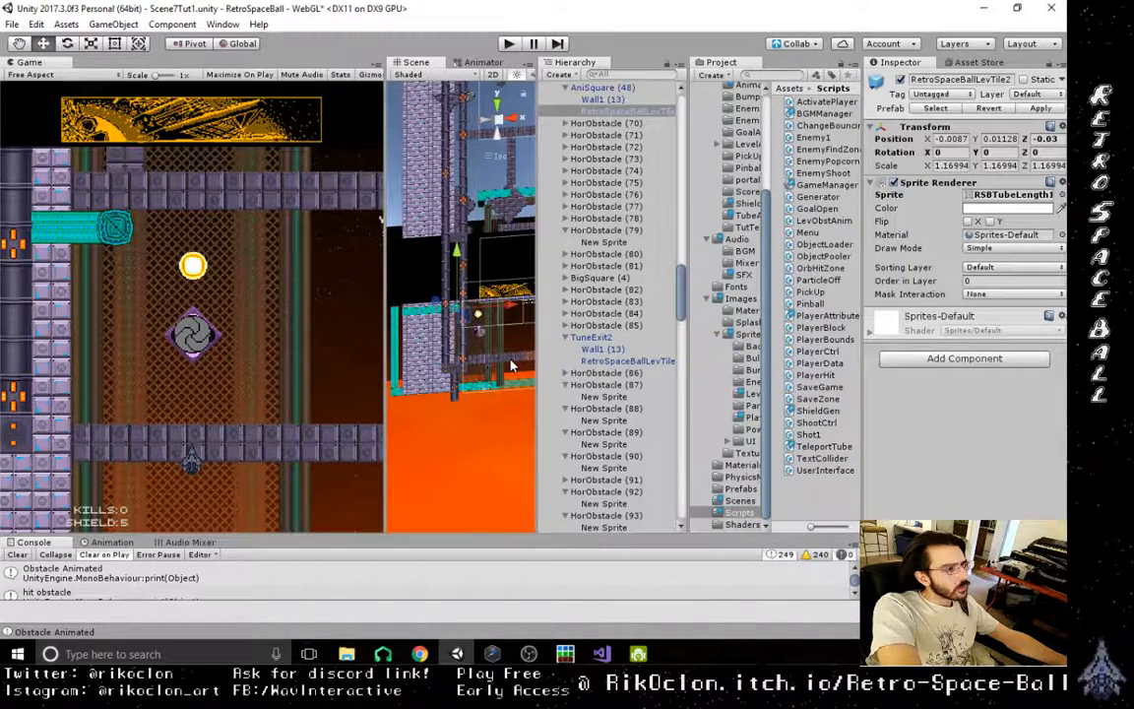
- Inspect the Teleport Tube settings of TubeEnrtance and the components of AniSquare (49) and its tube opening sprite
{"action": "left_click_drag", "start_coordinate": [681, 313], "coordinate": [684, 344]}
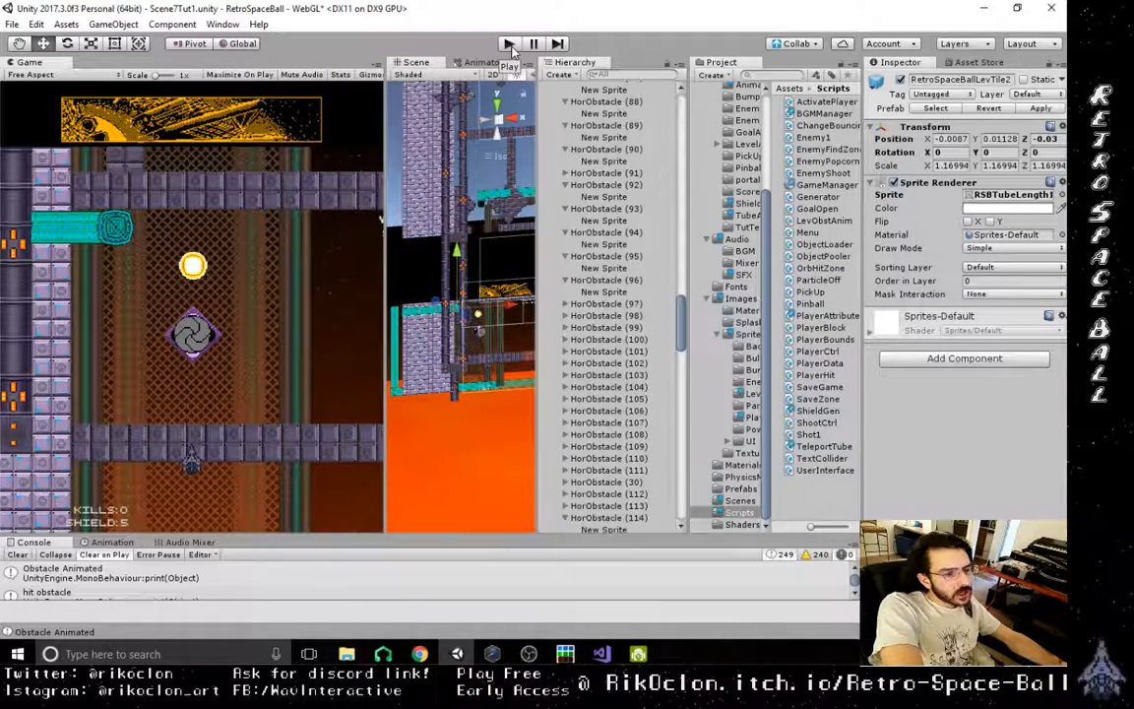
{"action": "left_click_drag", "start_coordinate": [678, 339], "coordinate": [679, 135]}
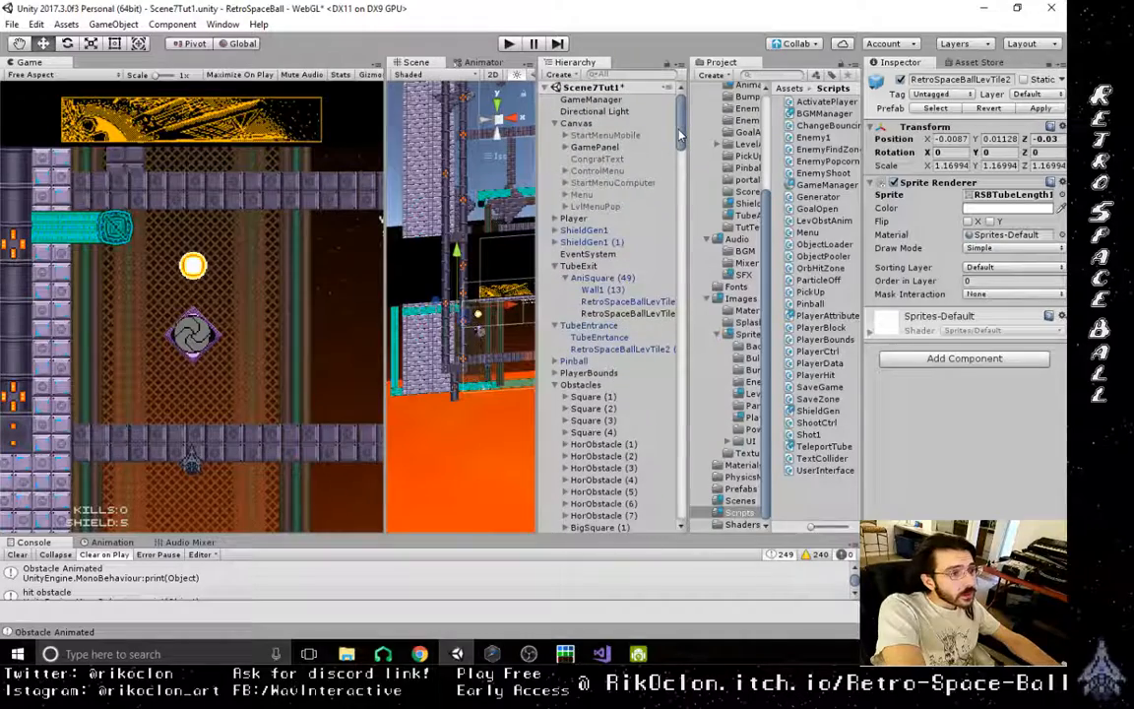
{"action": "left_click", "coordinate": [615, 337]}
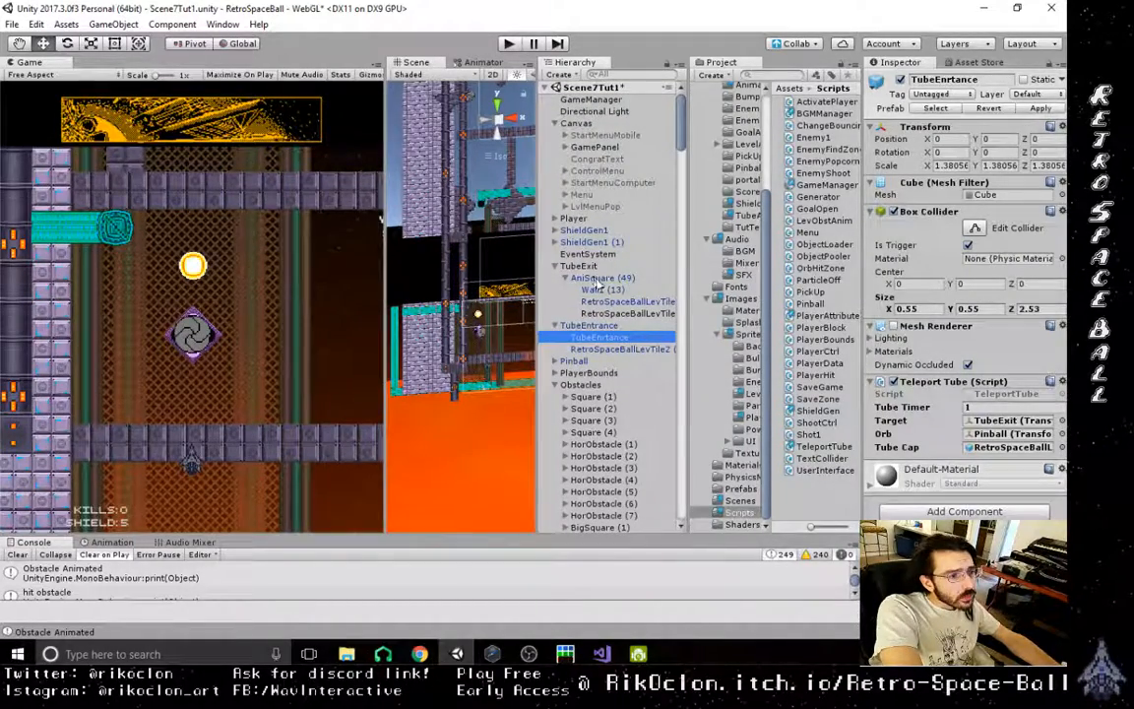
{"action": "left_click", "coordinate": [625, 302]}
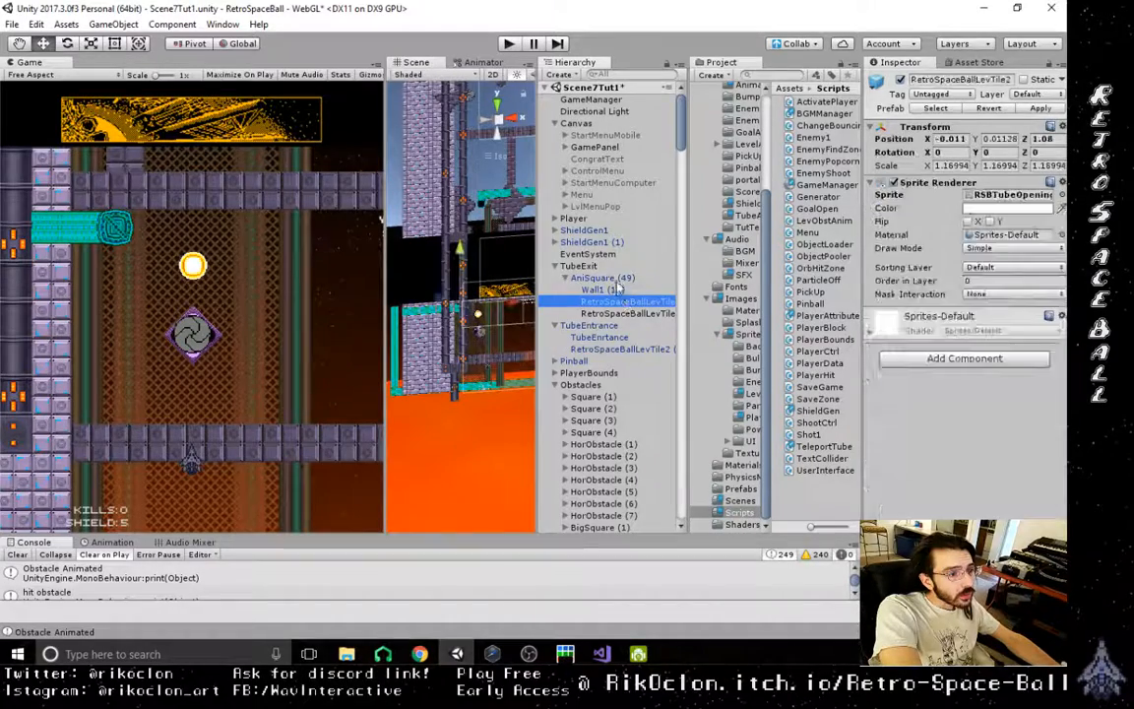
{"action": "left_click", "coordinate": [614, 268]}
{"action": "left_click", "coordinate": [607, 279]}
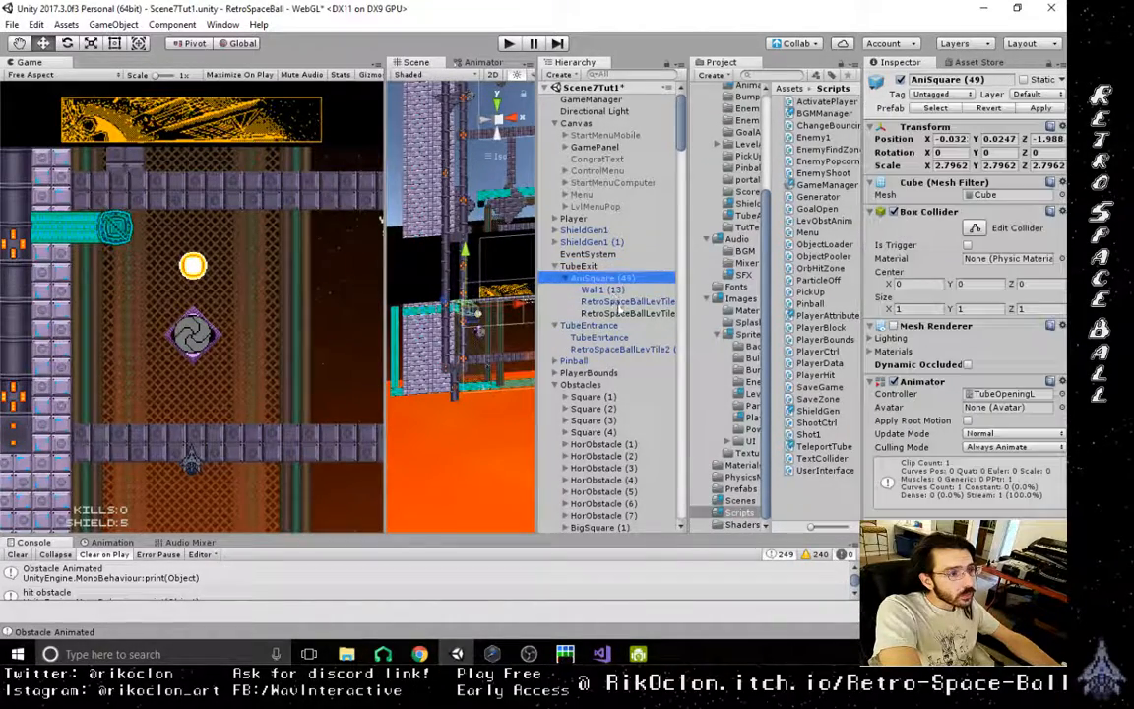
- Reparent the RSBTubeCap sprite from AniSquare (49) directly to TubeExit and check its active state
{"action": "left_click_drag", "start_coordinate": [621, 276], "coordinate": [621, 275]}
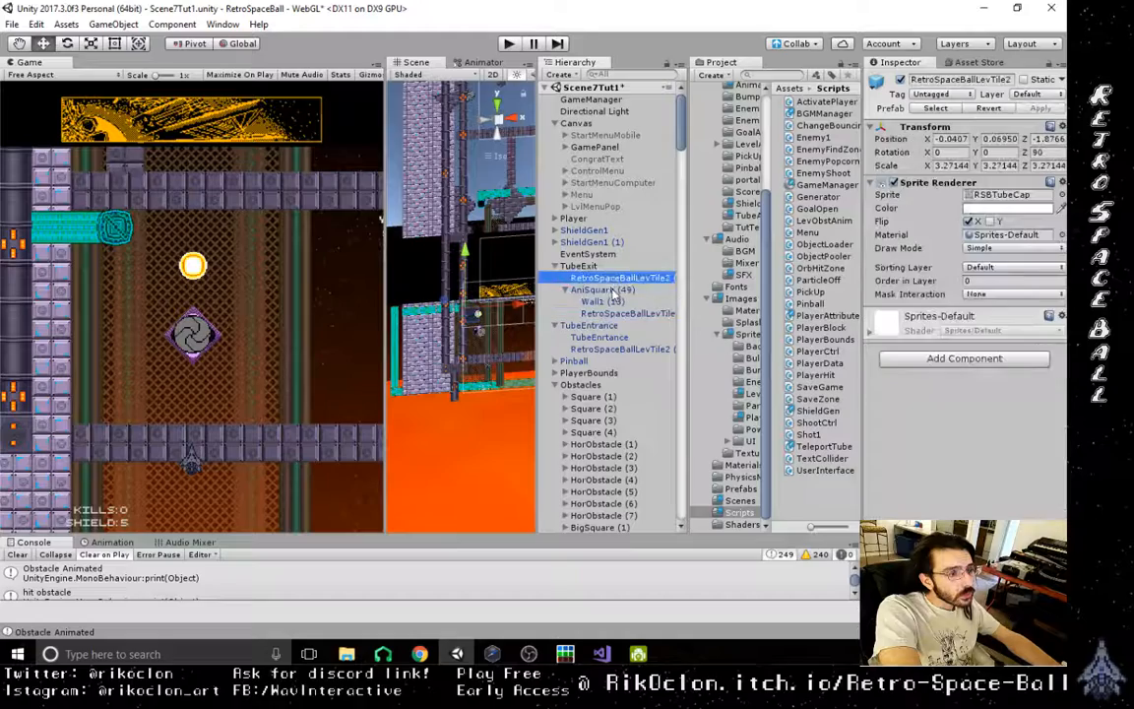
{"action": "left_click", "coordinate": [621, 291]}
{"action": "left_click", "coordinate": [621, 280]}
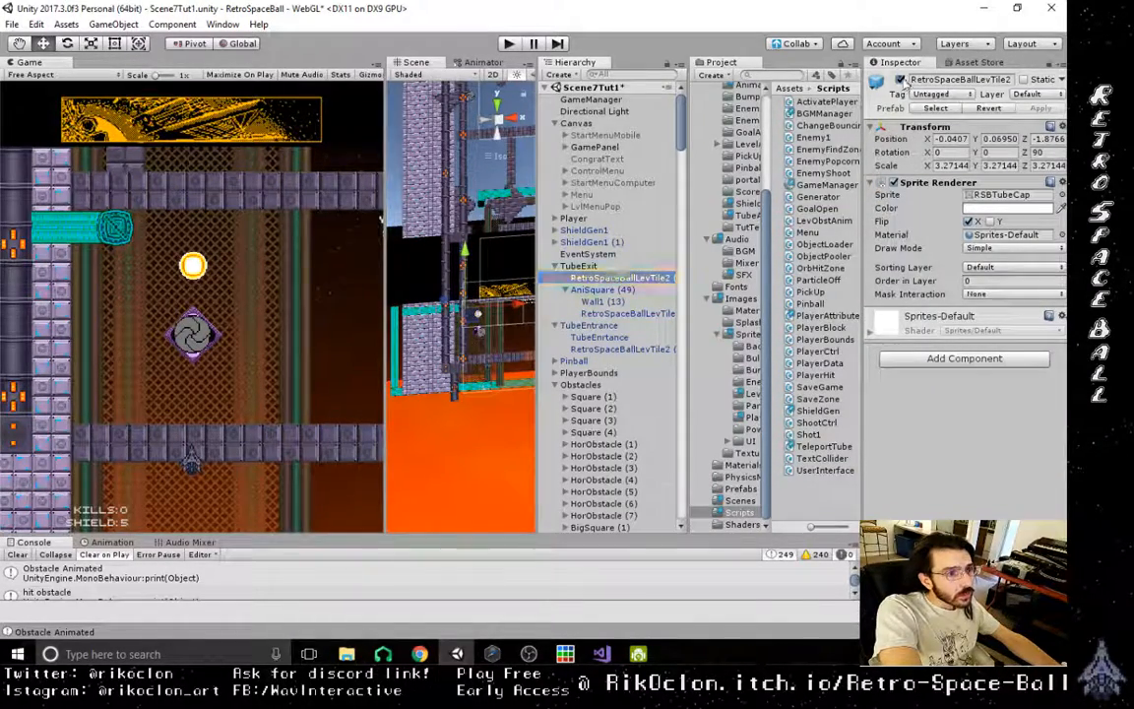
{"action": "left_click", "coordinate": [901, 80]}
{"action": "left_click", "coordinate": [609, 313]}
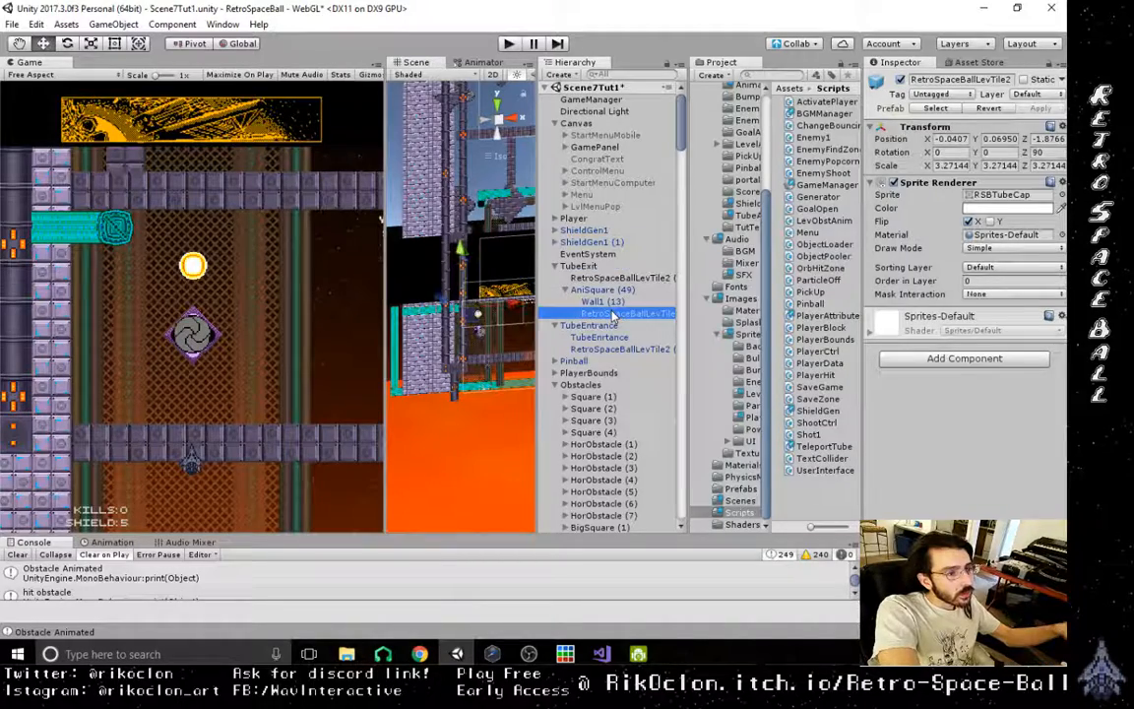
- Return the RSBTubeCap sprite to AniSquare (49) and reparent the RSBTubeOpening1 sprite directly to TubeExit, breaking the prefab instance
{"action": "mouse_move", "coordinate": [611, 279]}
{"action": "left_mouse_down"}
{"action": "mouse_move", "coordinate": [612, 290]}
{"action": "mouse_move", "coordinate": [629, 281]}
{"action": "left_mouse_up"}
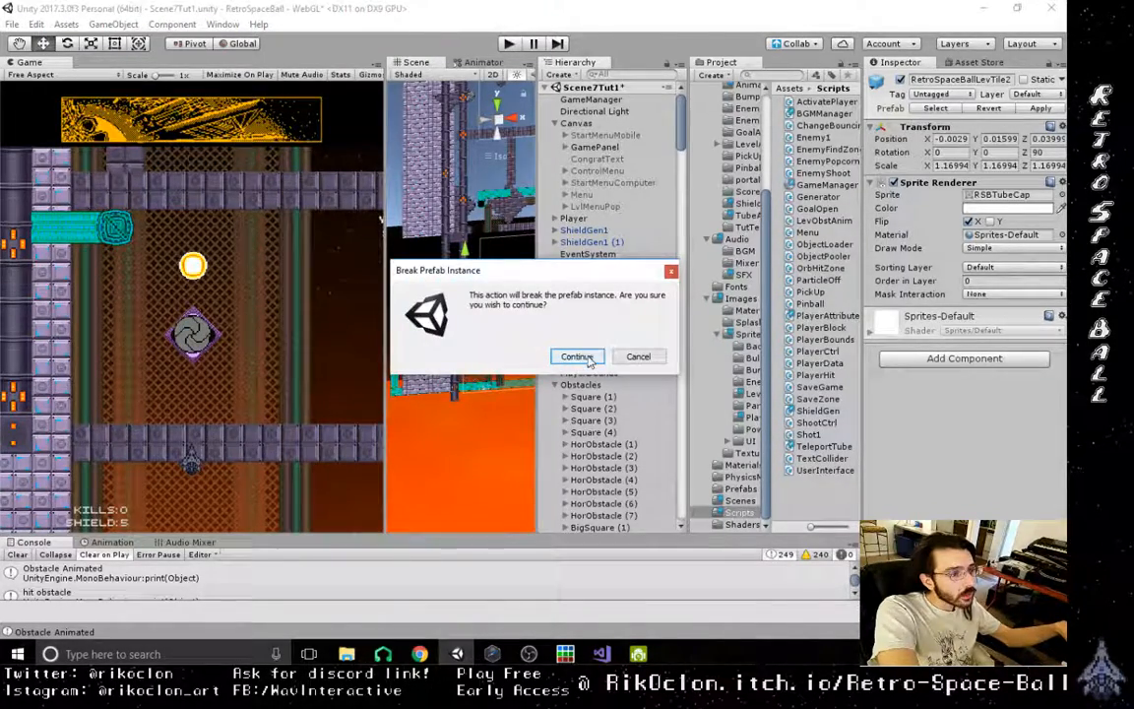
{"action": "left_click", "coordinate": [590, 360]}
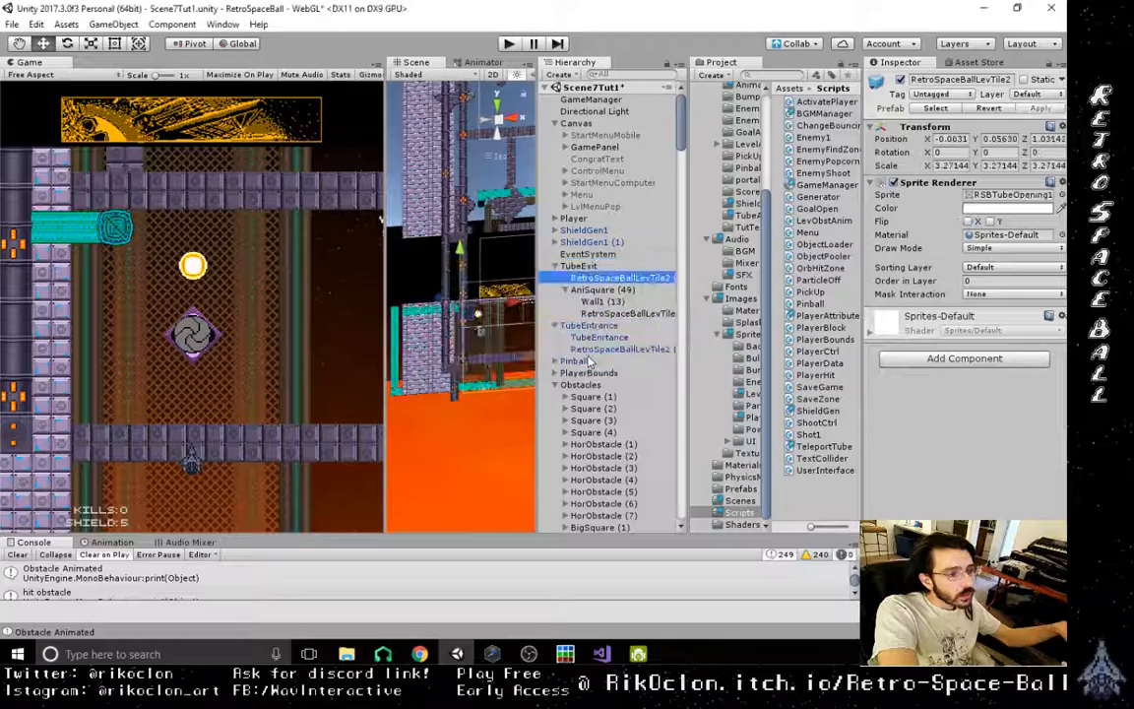
{"action": "left_click", "coordinate": [602, 289]}
{"action": "left_click", "coordinate": [614, 313]}
{"action": "left_click", "coordinate": [609, 301]}
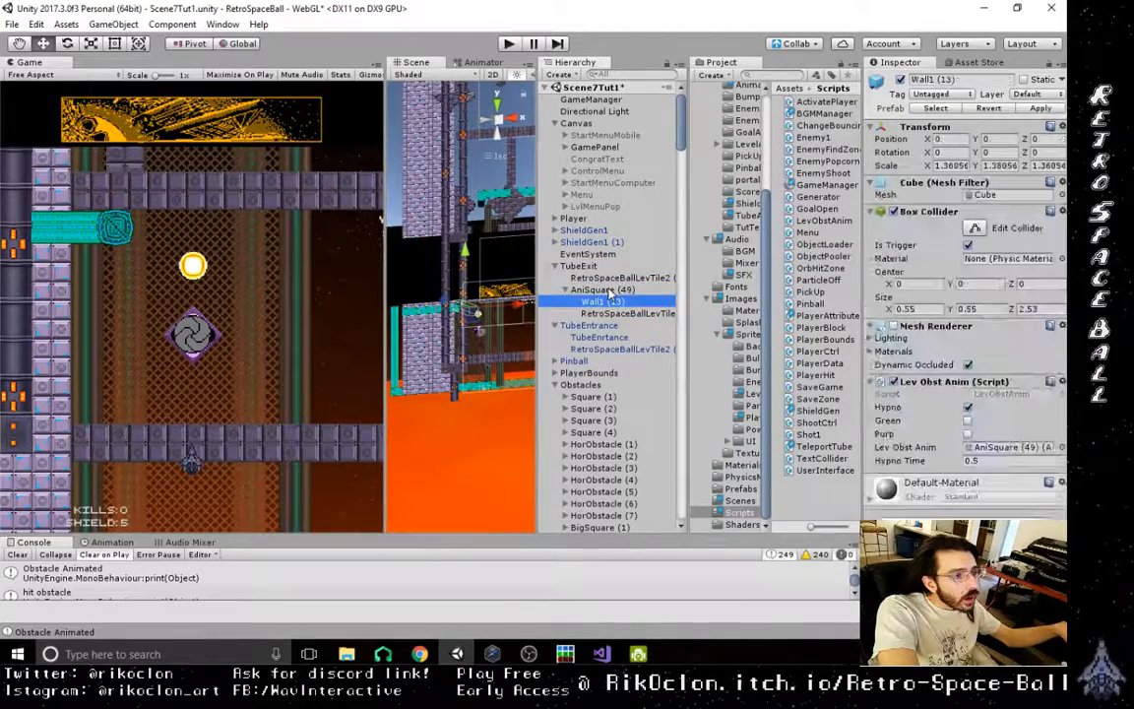
- Assign AniSquare (49) as the Tube Cap of the Teleport Tube script on TubeEnrtance
{"action": "left_click", "coordinate": [610, 291]}
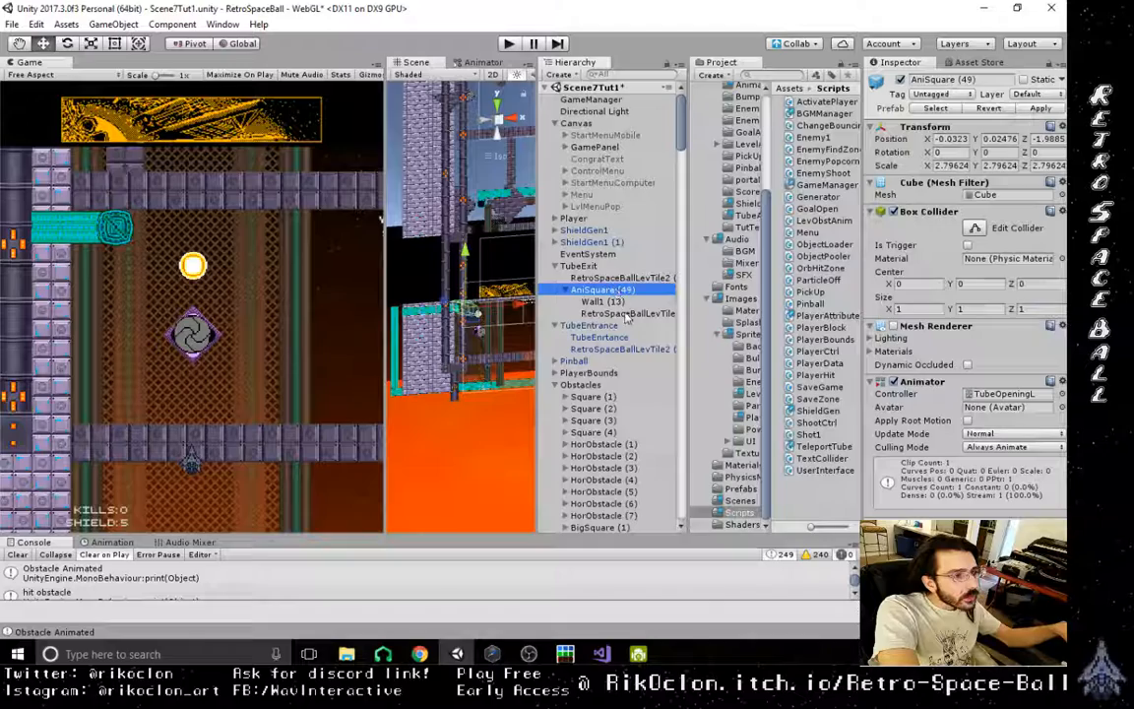
{"action": "left_click", "coordinate": [599, 337]}
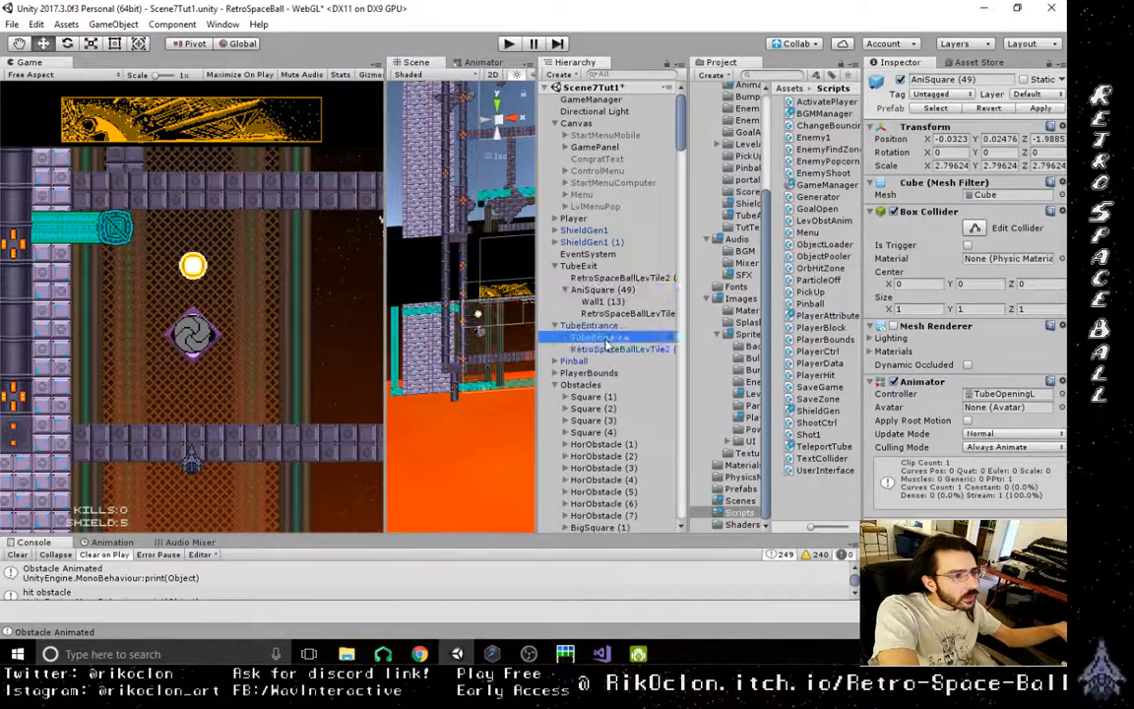
{"action": "left_click_drag", "start_coordinate": [605, 293], "coordinate": [1012, 455]}
- Run the level with the new tube cap assignment, frame the Pinball in the scene, and stop the run
{"action": "left_click", "coordinate": [508, 43]}
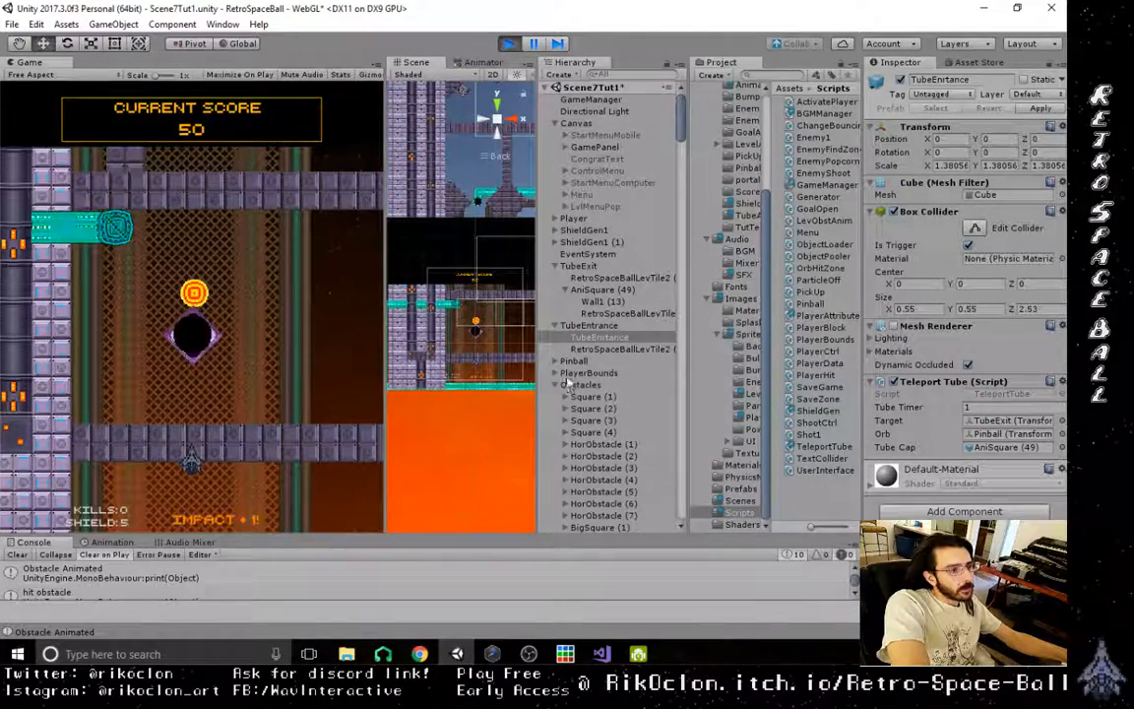
{"action": "left_click", "coordinate": [556, 266]}
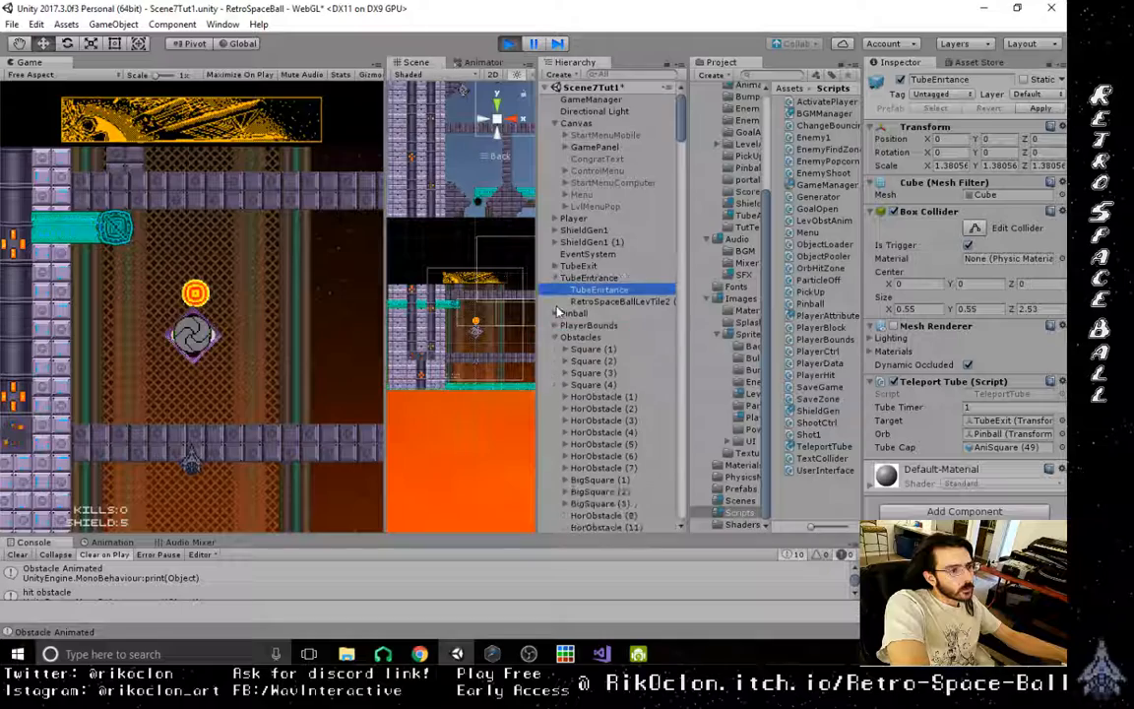
{"action": "double_click", "coordinate": [571, 313]}
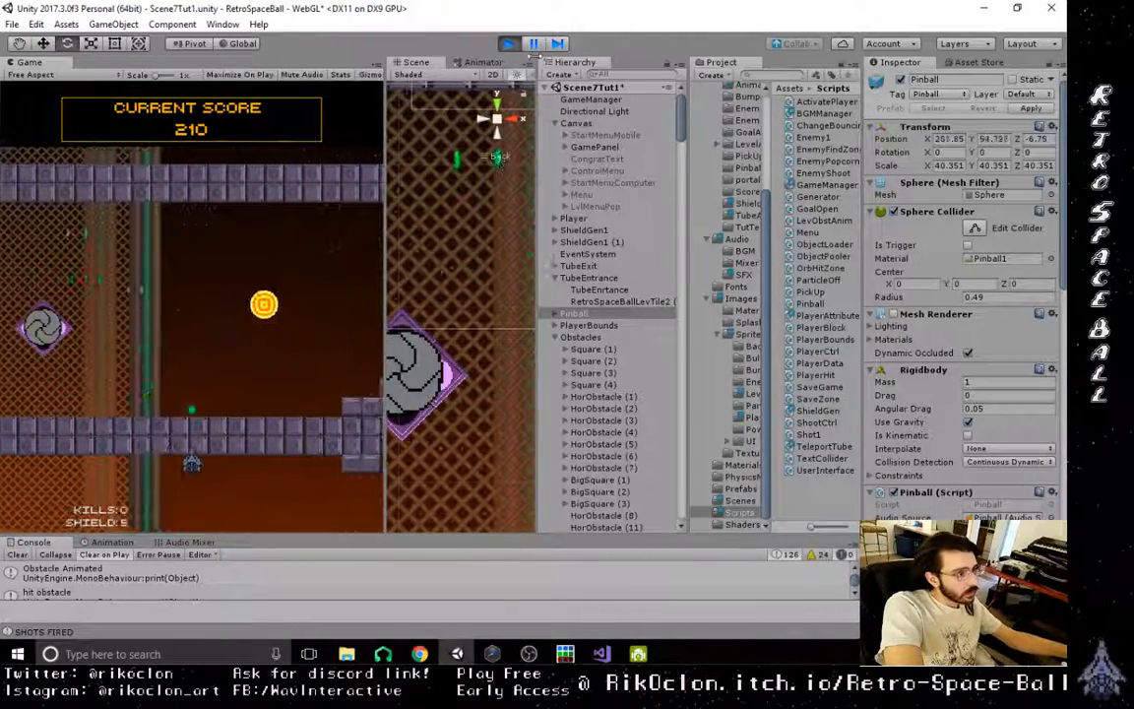
{"action": "left_click", "coordinate": [508, 43]}
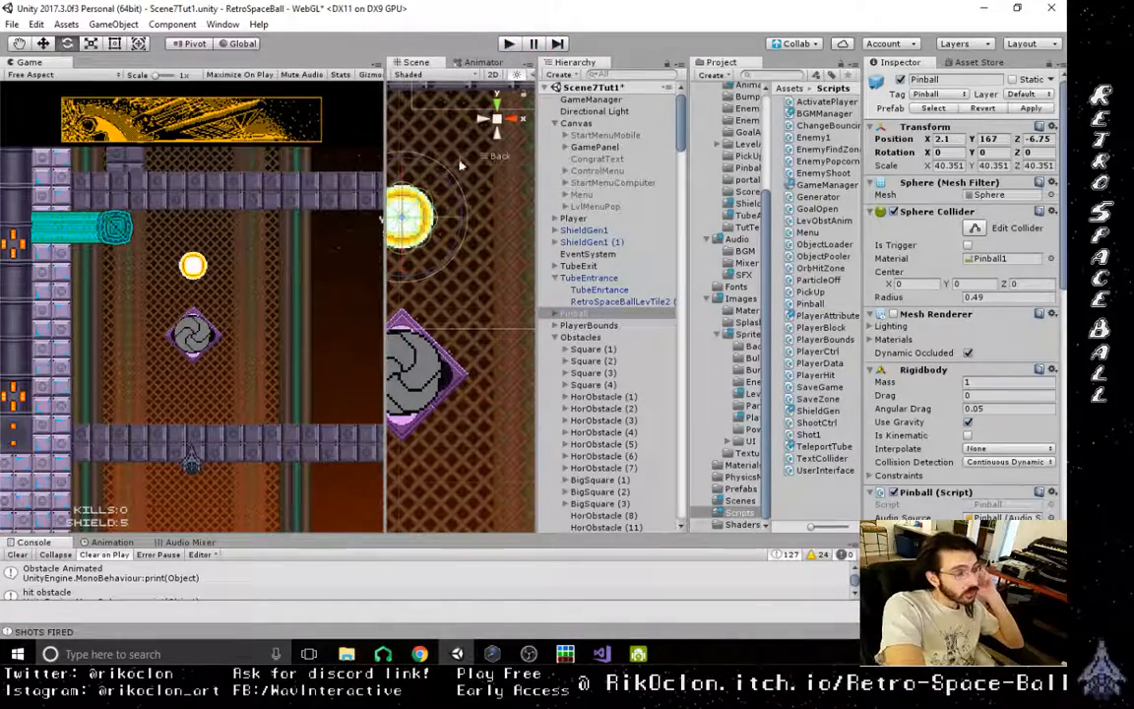
- Run the level again and raise the Pinball along Y with the Move tool
{"action": "left_click", "coordinate": [510, 44]}
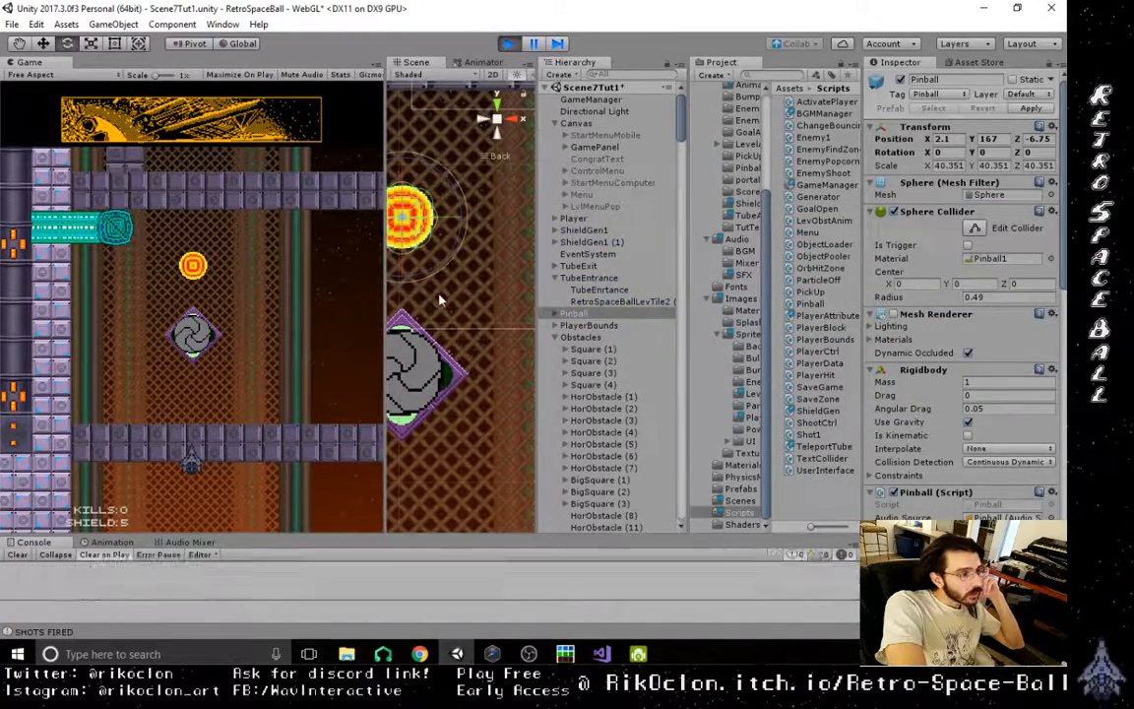
{"action": "scroll", "coordinate": [435, 287], "scroll_direction": "down", "scroll_amount": 15}
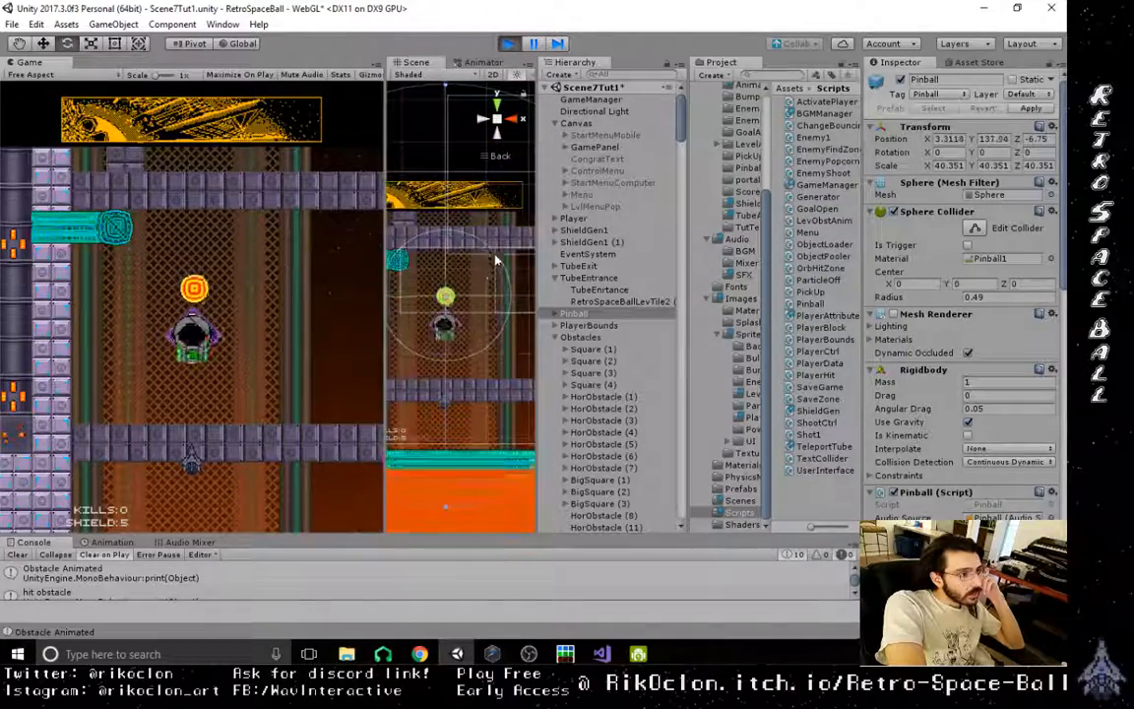
{"action": "left_click", "coordinate": [43, 43]}
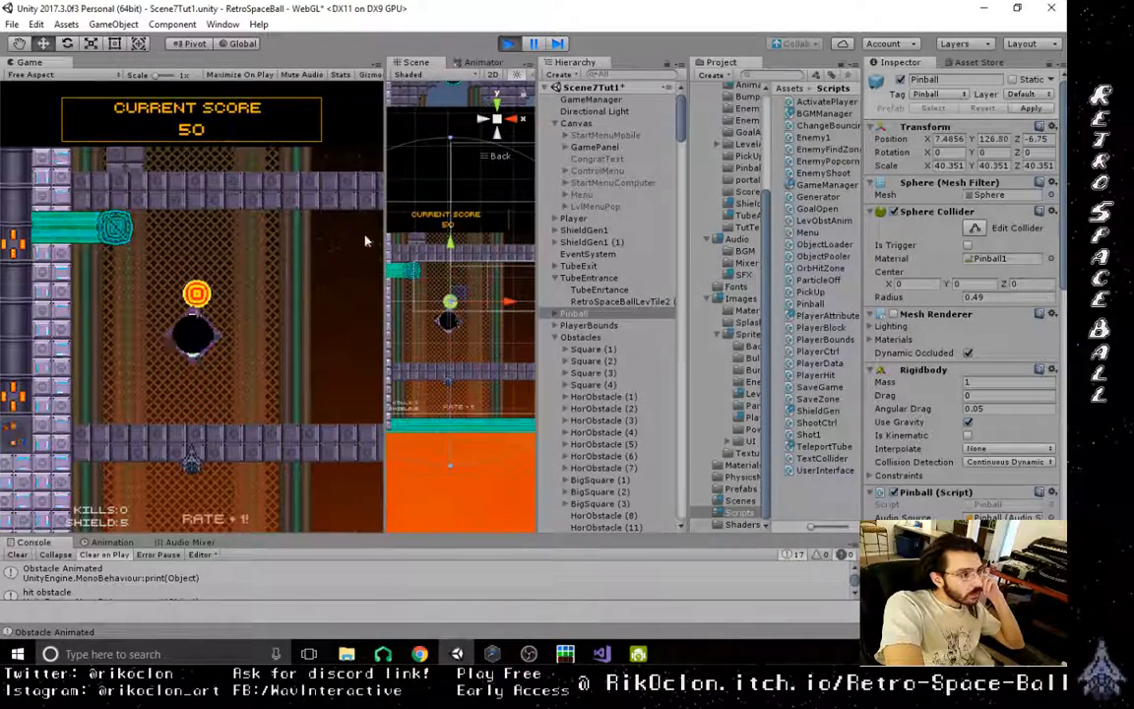
{"action": "left_click_drag", "start_coordinate": [449, 187], "coordinate": [465, 160]}
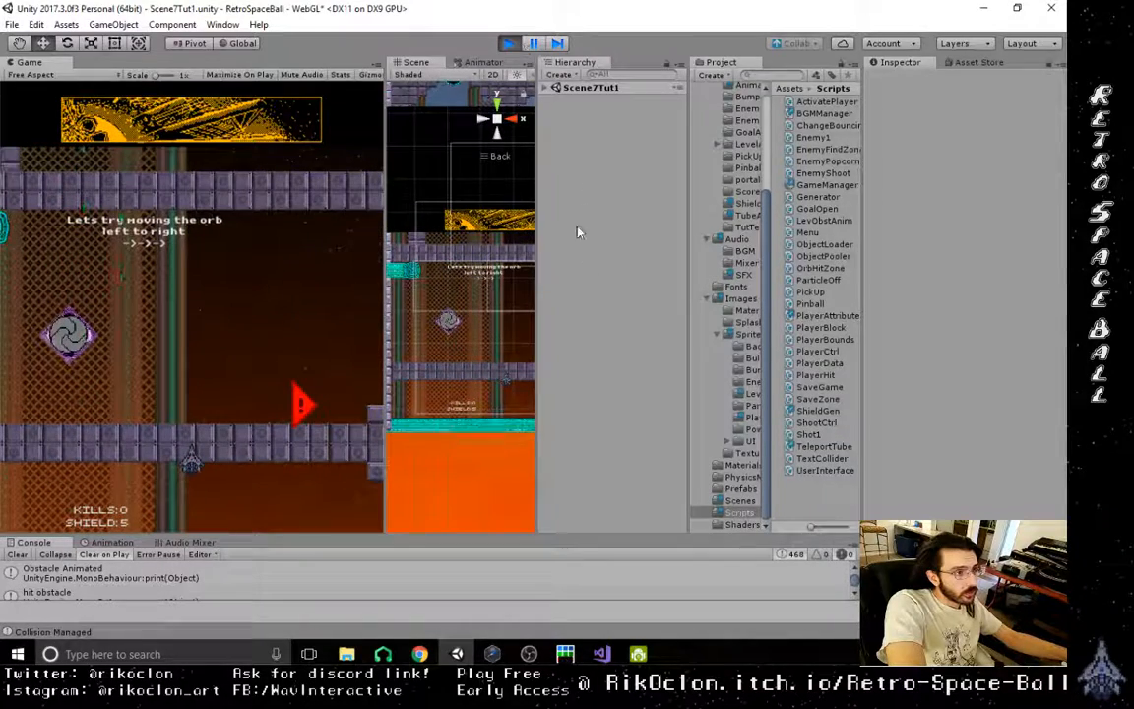
- Locate the Pinball in the running level, move it away from the ledge, and play on to test the teleport tube
{"action": "left_click", "coordinate": [556, 88]}
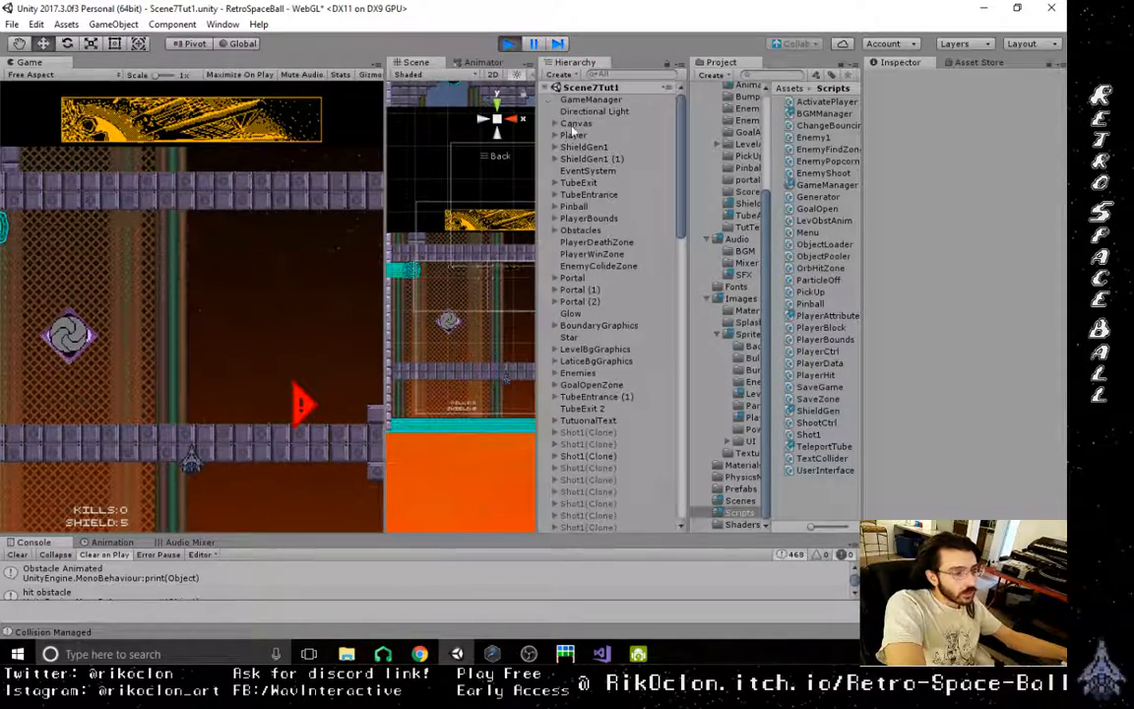
{"action": "double_click", "coordinate": [576, 207]}
{"action": "scroll", "coordinate": [466, 267], "scroll_direction": "down", "scroll_amount": 3}
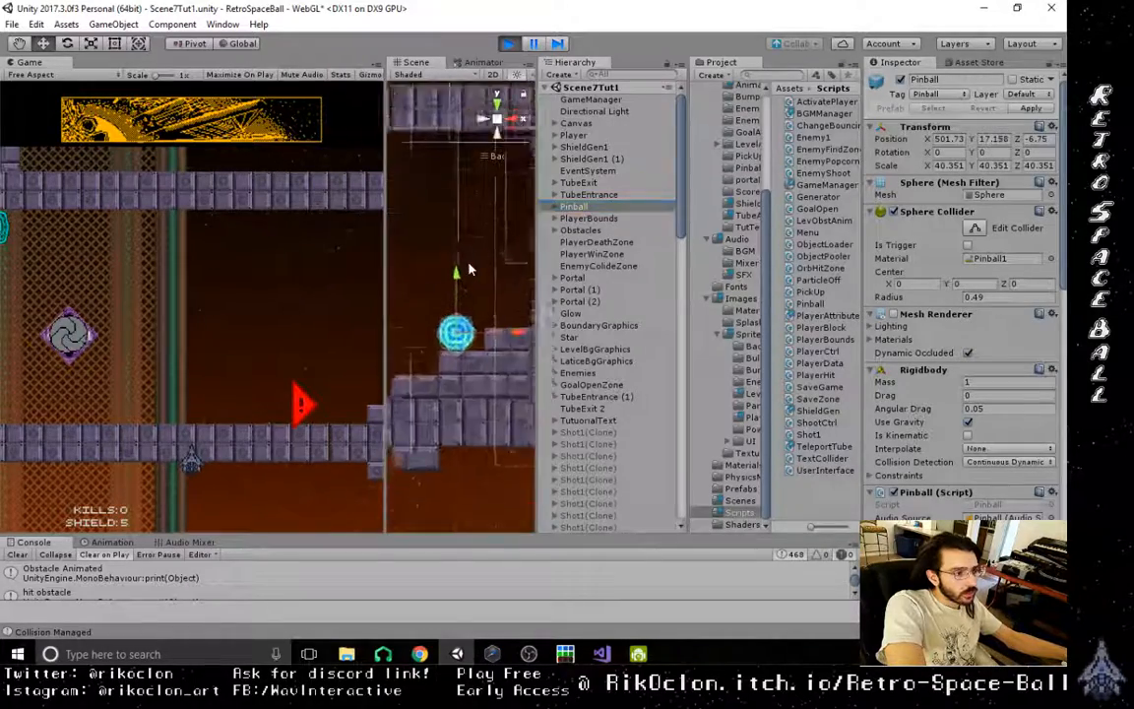
{"action": "scroll", "coordinate": [470, 269], "scroll_direction": "down", "scroll_amount": 5}
{"action": "middle_click_drag", "start_coordinate": [463, 269], "coordinate": [520, 333]}
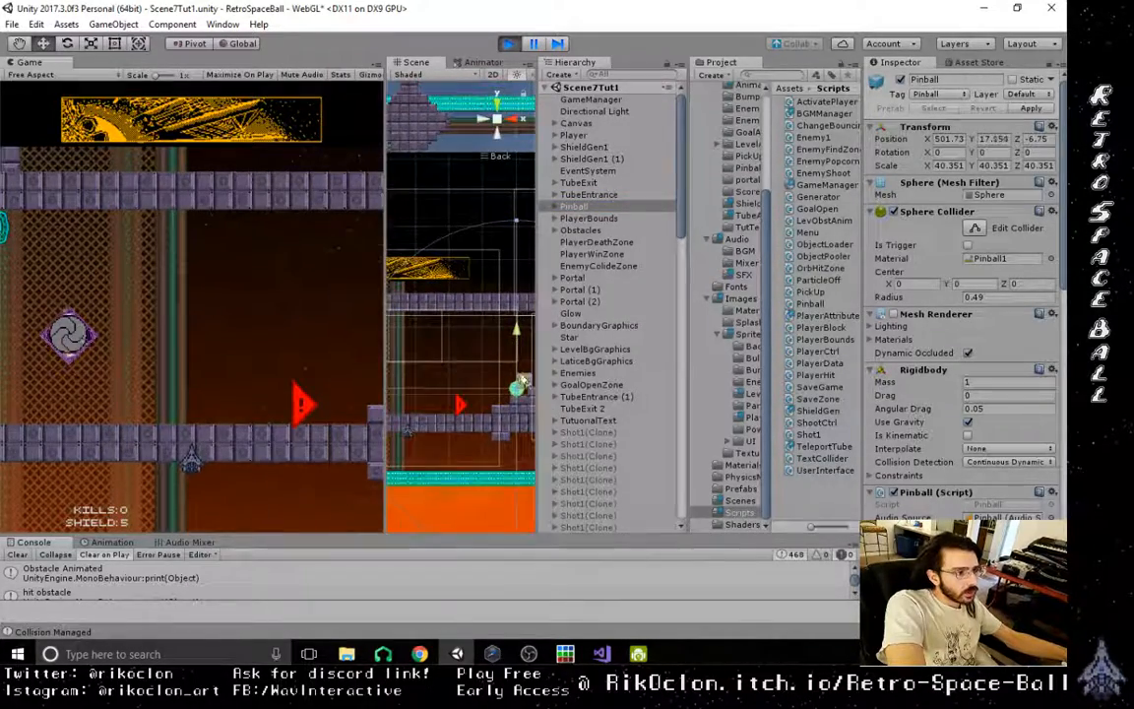
{"action": "left_click_drag", "start_coordinate": [523, 364], "coordinate": [372, 283]}
{"action": "left_click", "coordinate": [275, 323]}
{"action": "key", "text": "a"}
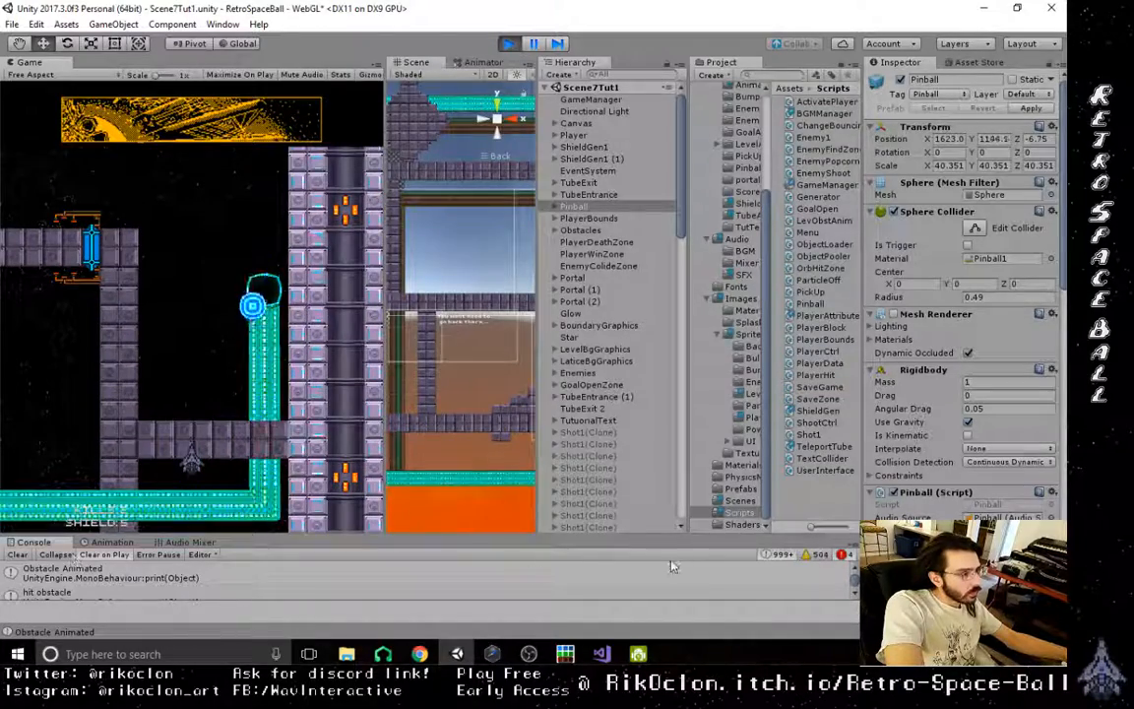
- Locate the object behind the unassigned tubeCap error in the console and stop the run
{"action": "left_click", "coordinate": [344, 591]}
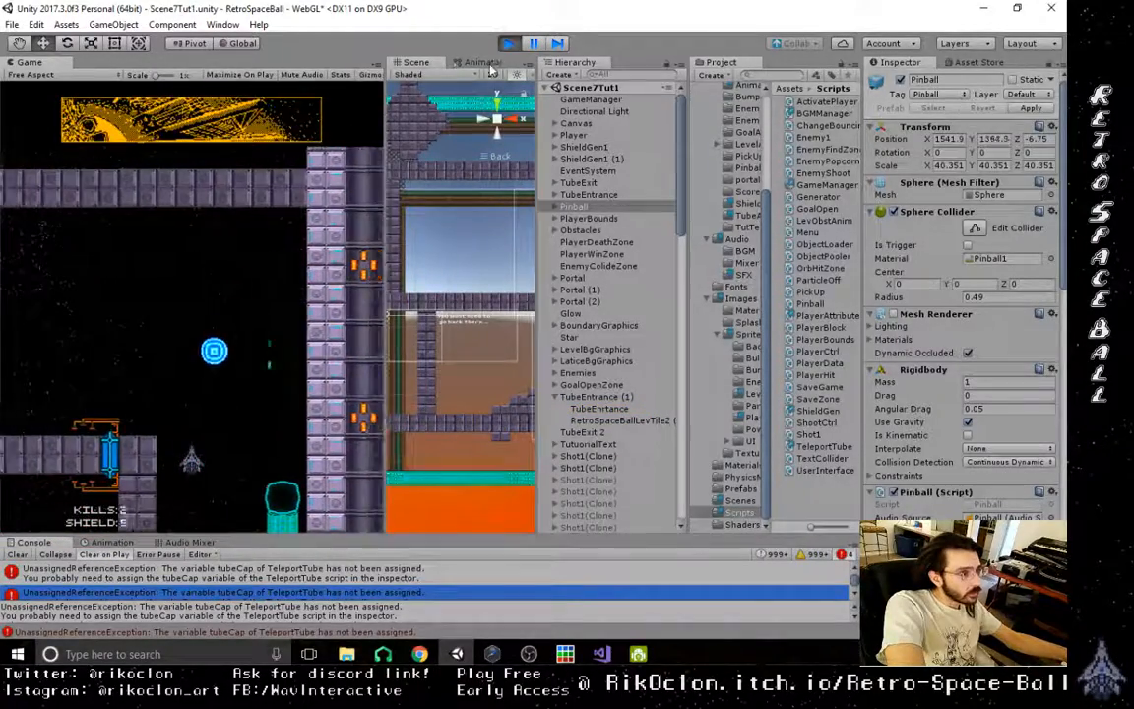
{"action": "left_click", "coordinate": [509, 43]}
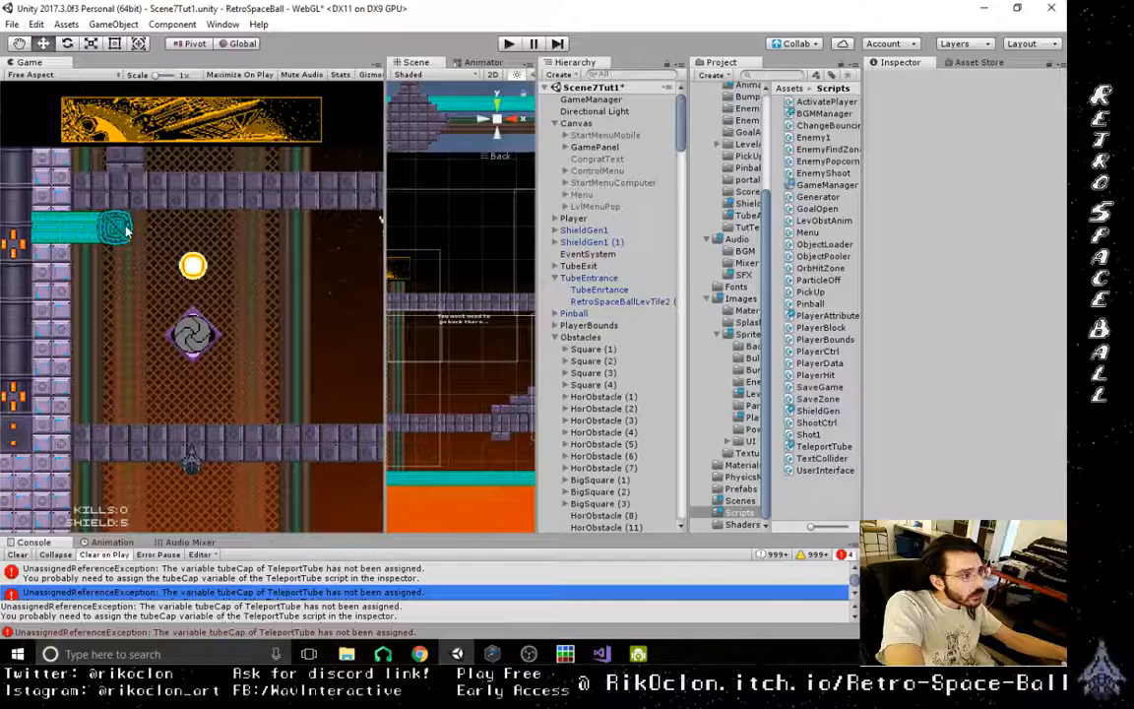
- Duplicate the RSBTubeCap sprite inside AniSquare (49) of TubeExit
{"action": "scroll", "coordinate": [450, 280], "scroll_direction": "down", "scroll_amount": 10}
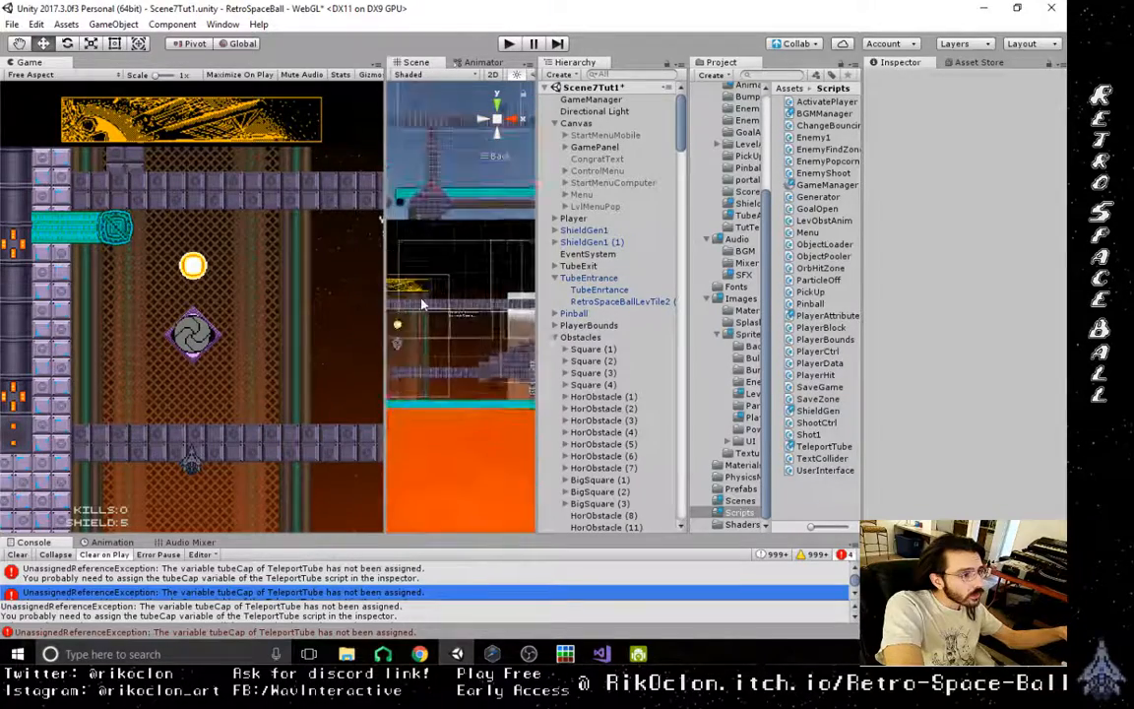
{"action": "middle_click_drag", "start_coordinate": [423, 304], "coordinate": [499, 357]}
{"action": "scroll", "coordinate": [470, 332], "scroll_direction": "up", "scroll_amount": 4}
{"action": "scroll", "coordinate": [471, 334], "scroll_direction": "up", "scroll_amount": 7}
{"action": "left_click", "coordinate": [507, 307]}
{"action": "scroll", "coordinate": [426, 336], "scroll_direction": "up", "scroll_amount": 6}
{"action": "left_click", "coordinate": [442, 352]}
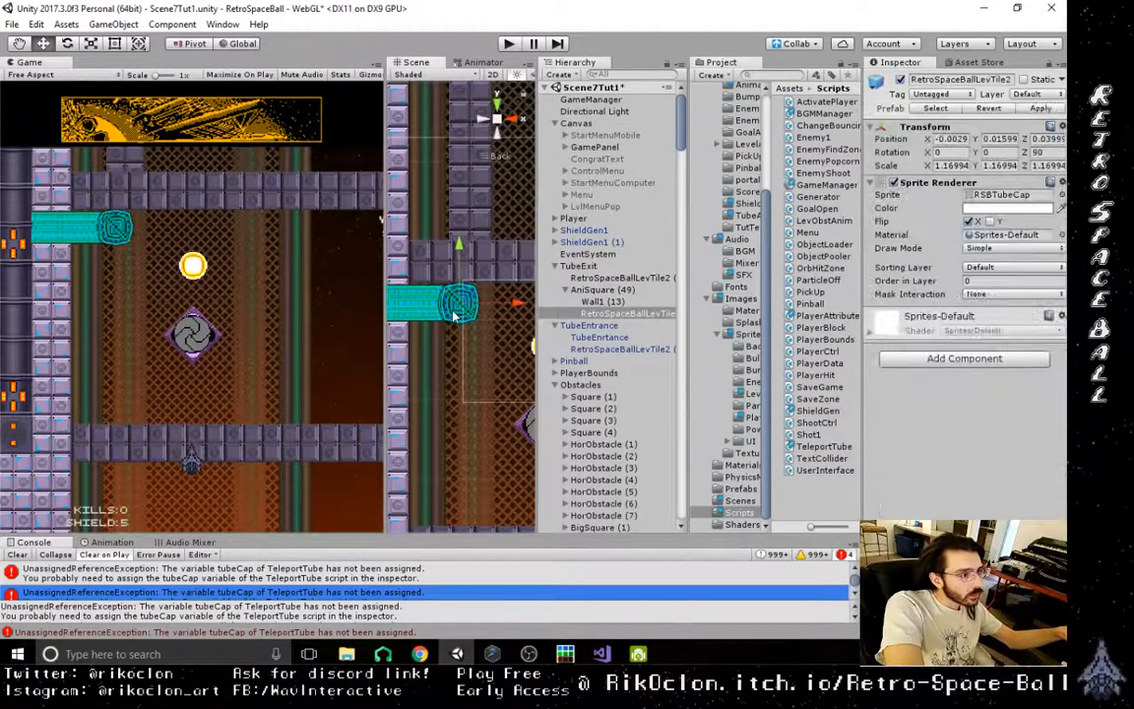
{"action": "key", "text": "Up"}
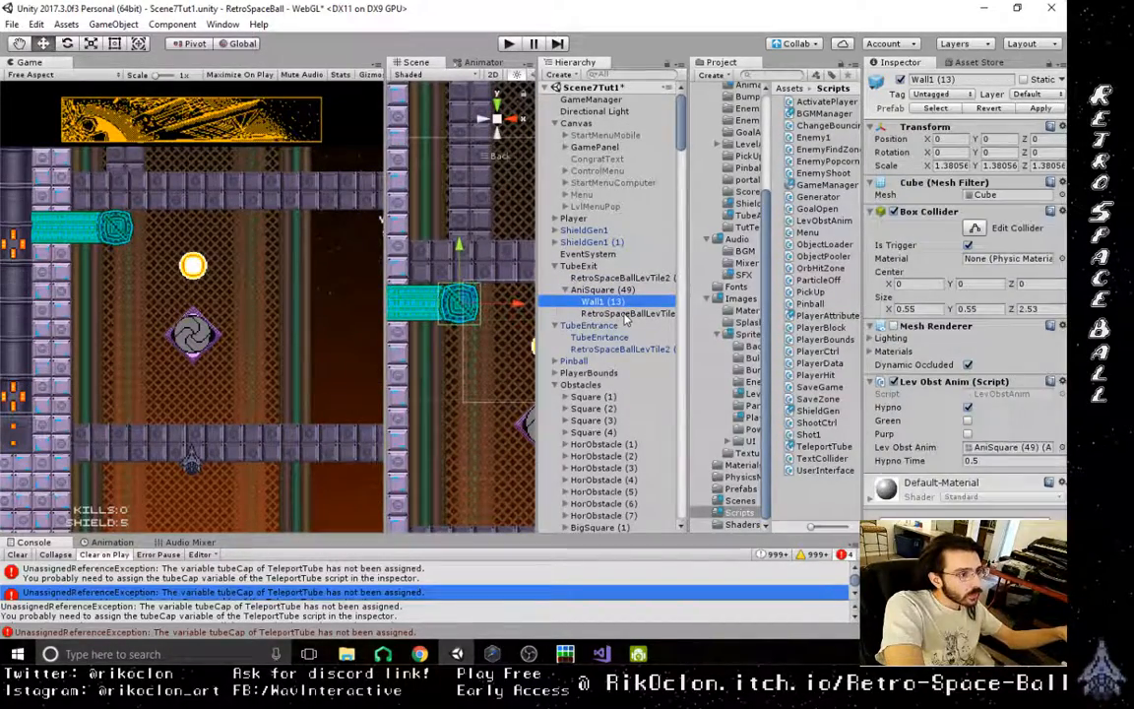
{"action": "left_click", "coordinate": [627, 314]}
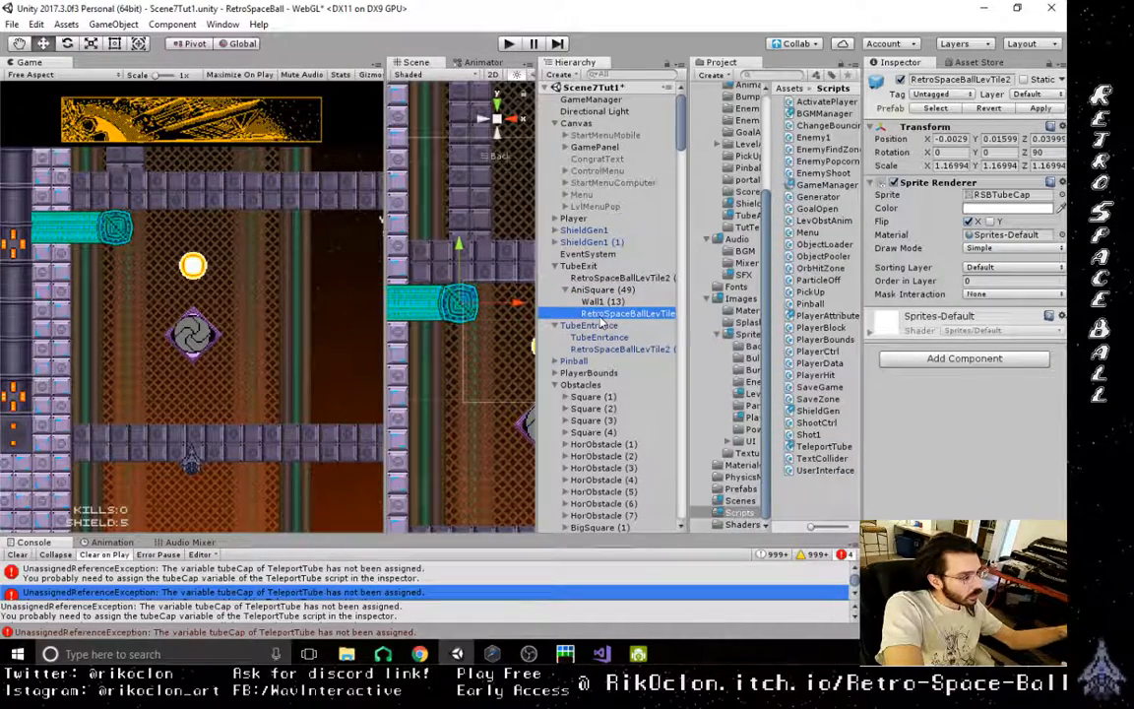
{"action": "key", "text": "ctrl+d"}
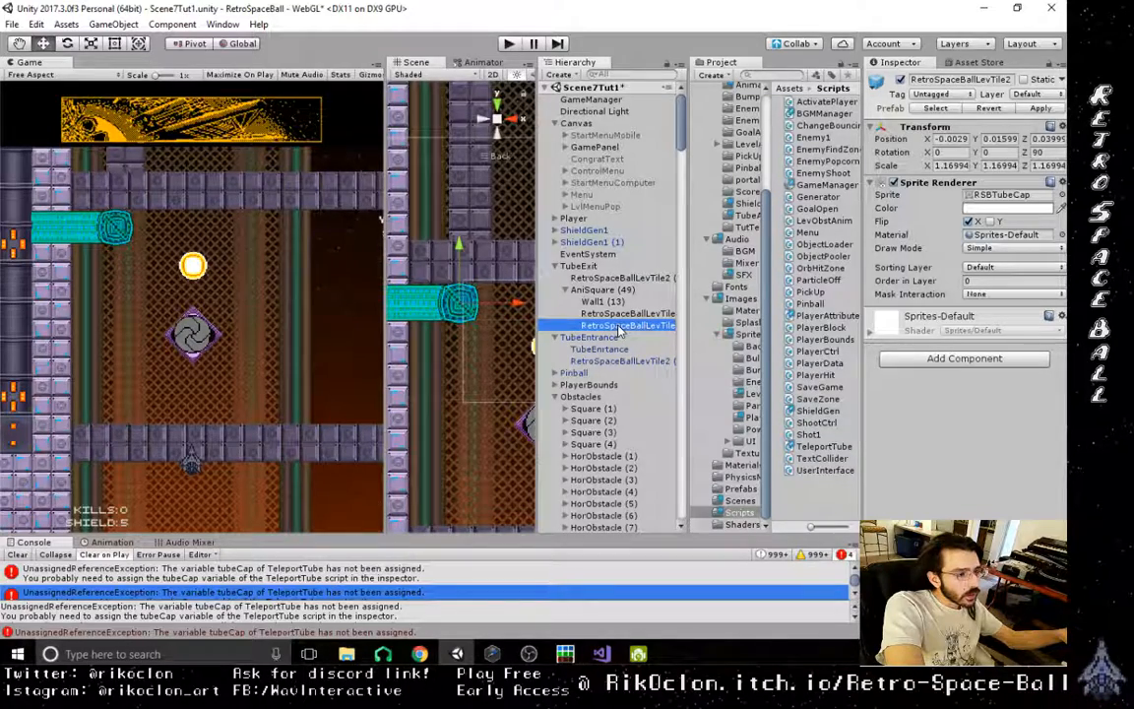
- Search the hierarchy for "exit" and frame TubeExit 2 in the scene
{"action": "scroll", "coordinate": [619, 332], "scroll_direction": "down", "scroll_amount": 15}
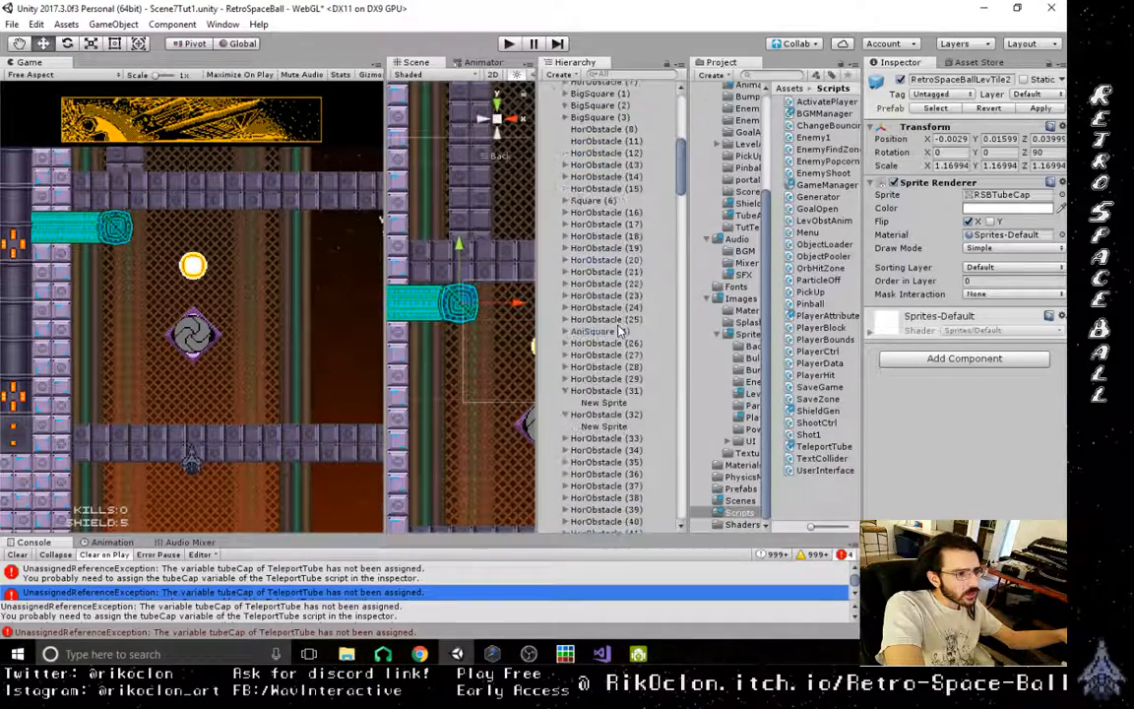
{"action": "scroll", "coordinate": [620, 332], "scroll_direction": "down", "scroll_amount": 10}
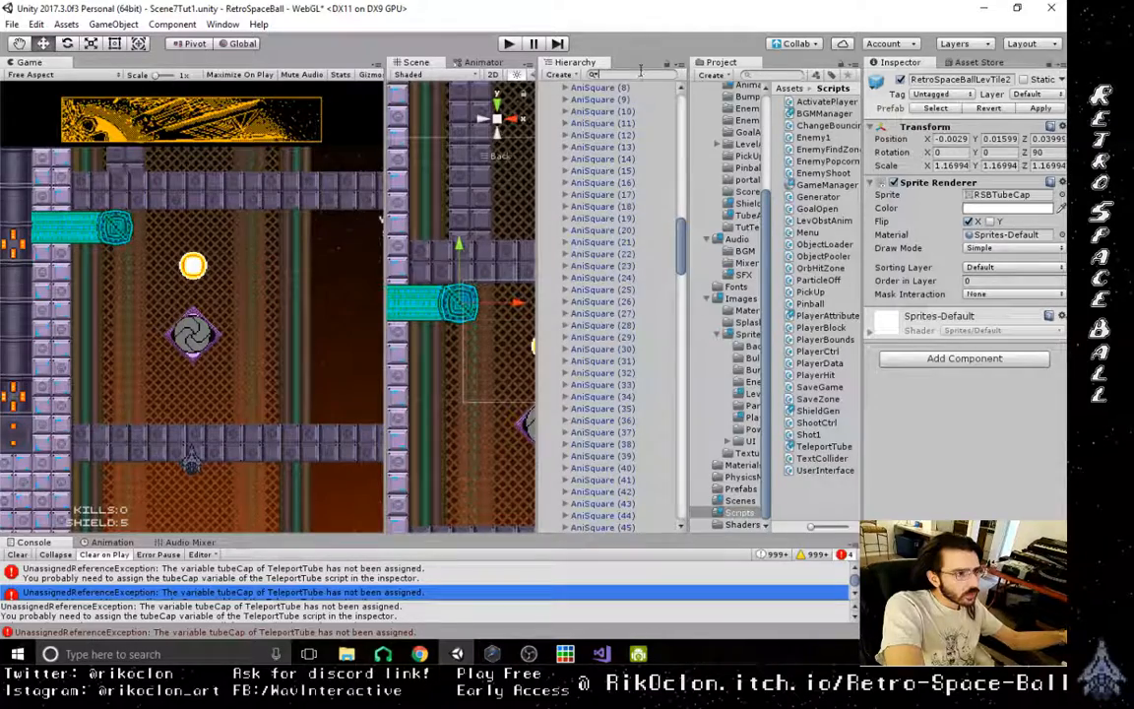
{"action": "left_click", "coordinate": [640, 74]}
{"action": "type", "text": "exit"}
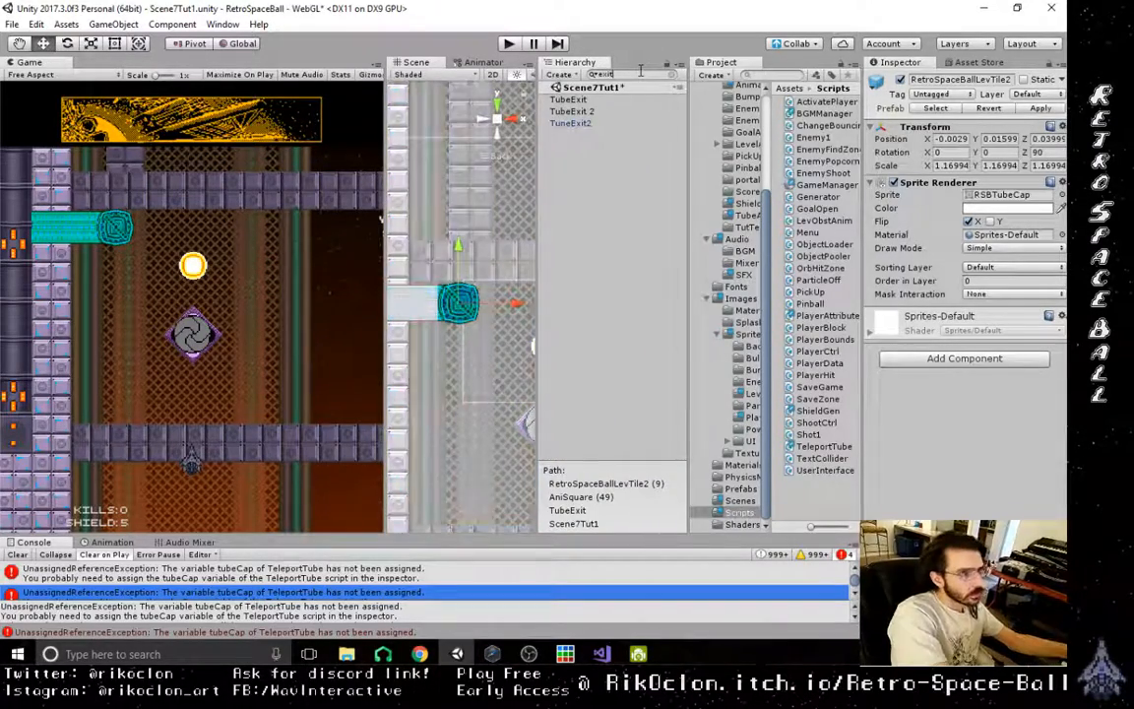
{"action": "double_click", "coordinate": [587, 112]}
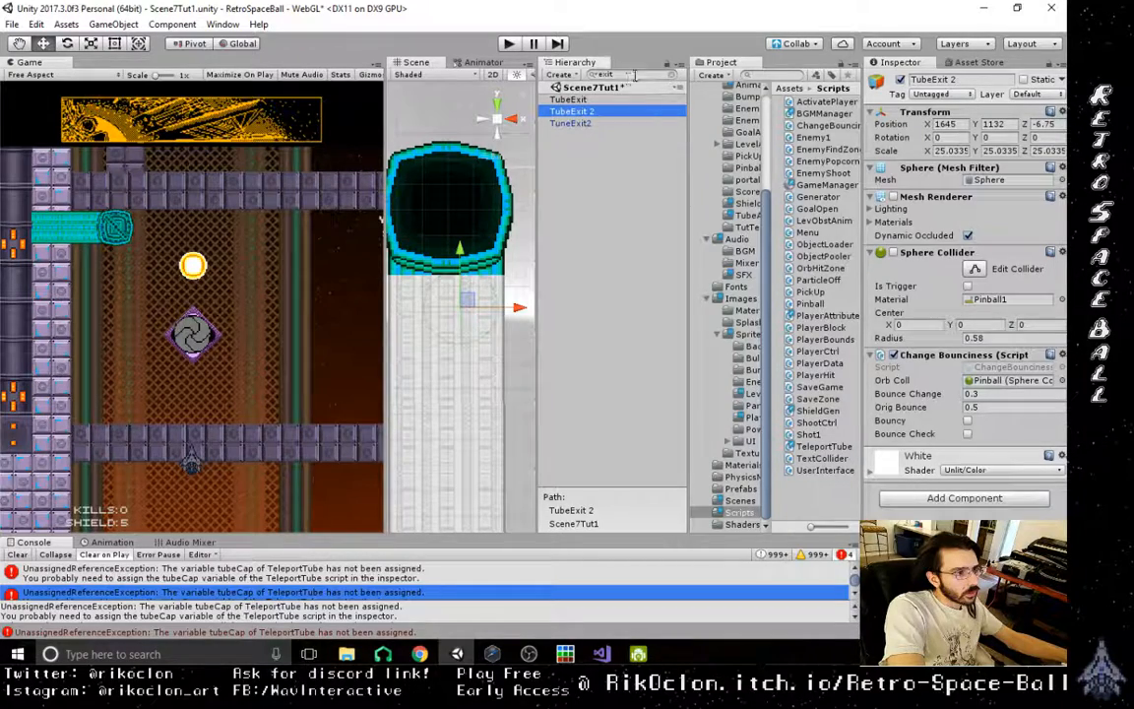
- Clear the hierarchy search and move TubeEntrance (1) and TubeExit 2 together to just above TubeExit in the object list
{"action": "key", "text": "BackSpace"}
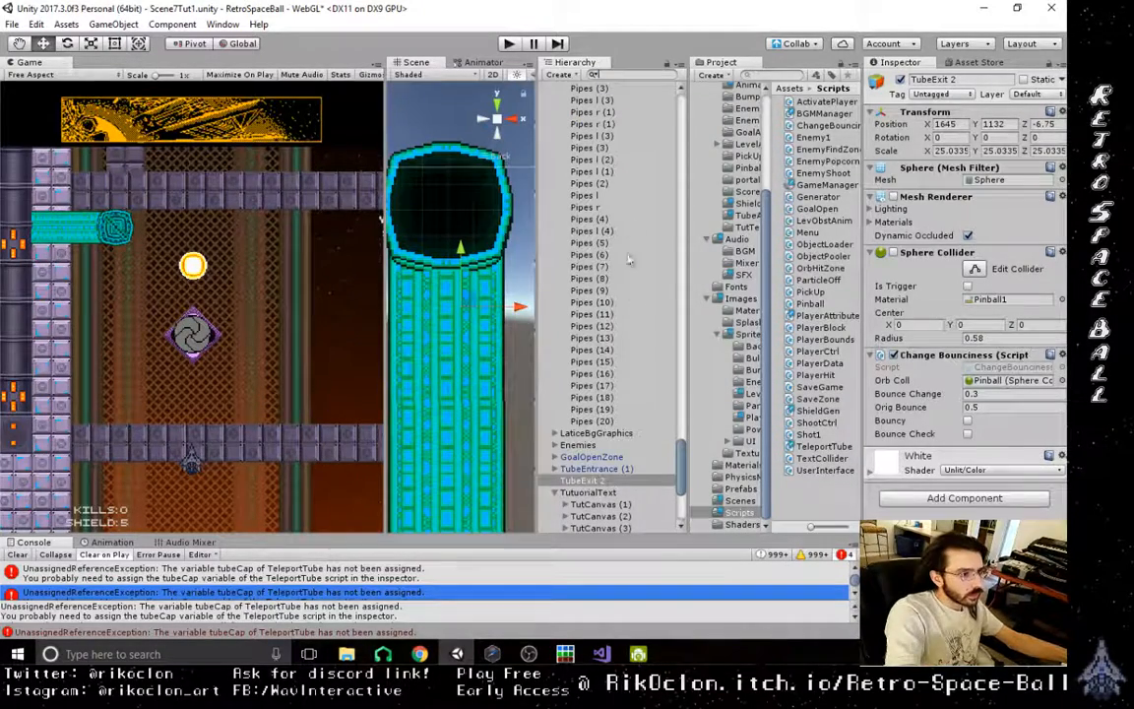
{"action": "left_click", "coordinate": [594, 472]}
{"action": "left_click", "coordinate": [596, 482], "text": "ctrl"}
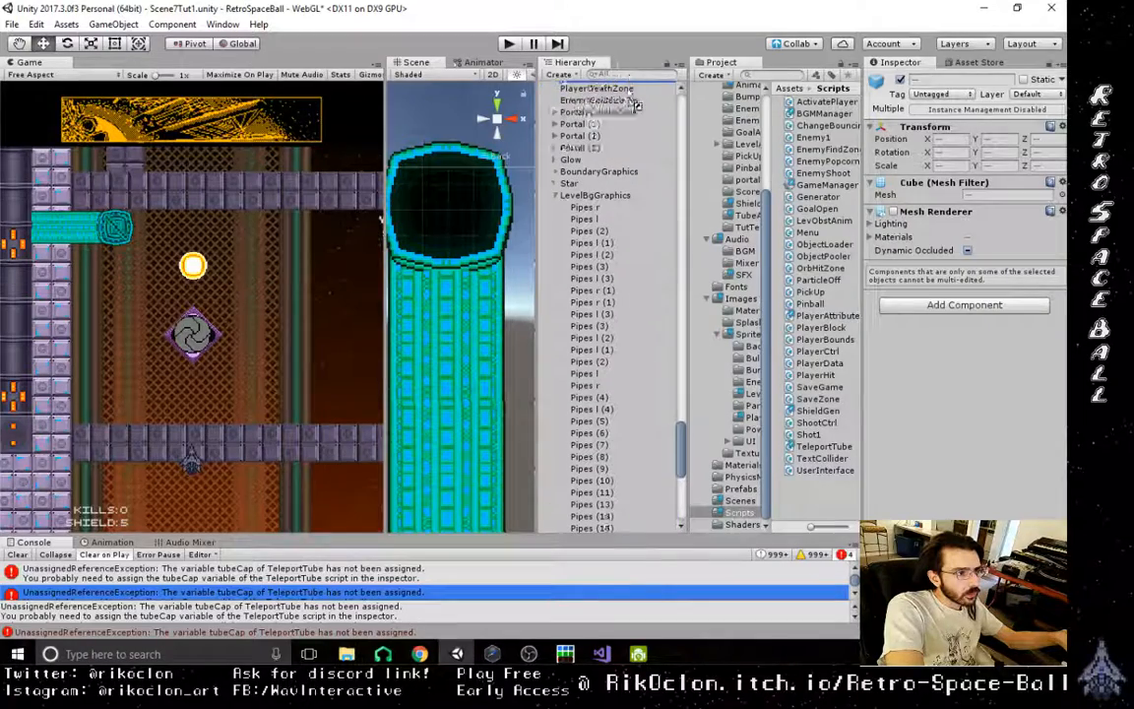
{"action": "scroll", "coordinate": [632, 88], "scroll_direction": "up", "scroll_amount": 3}
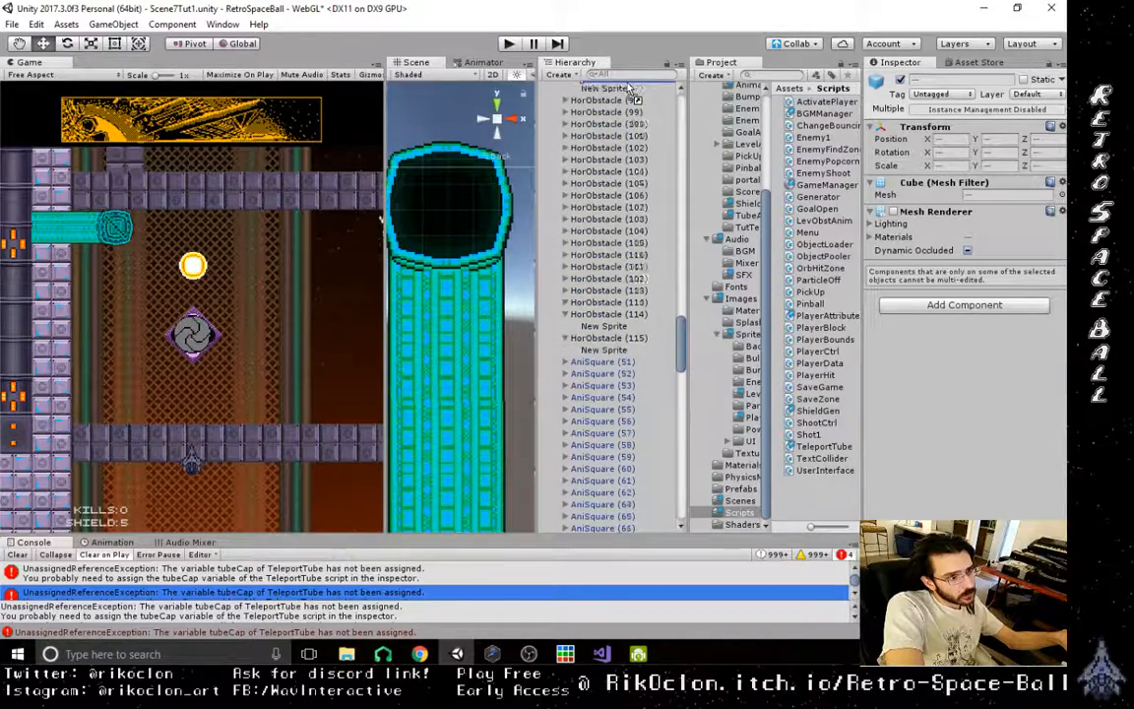
{"action": "scroll", "coordinate": [631, 89], "scroll_direction": "up", "scroll_amount": 8}
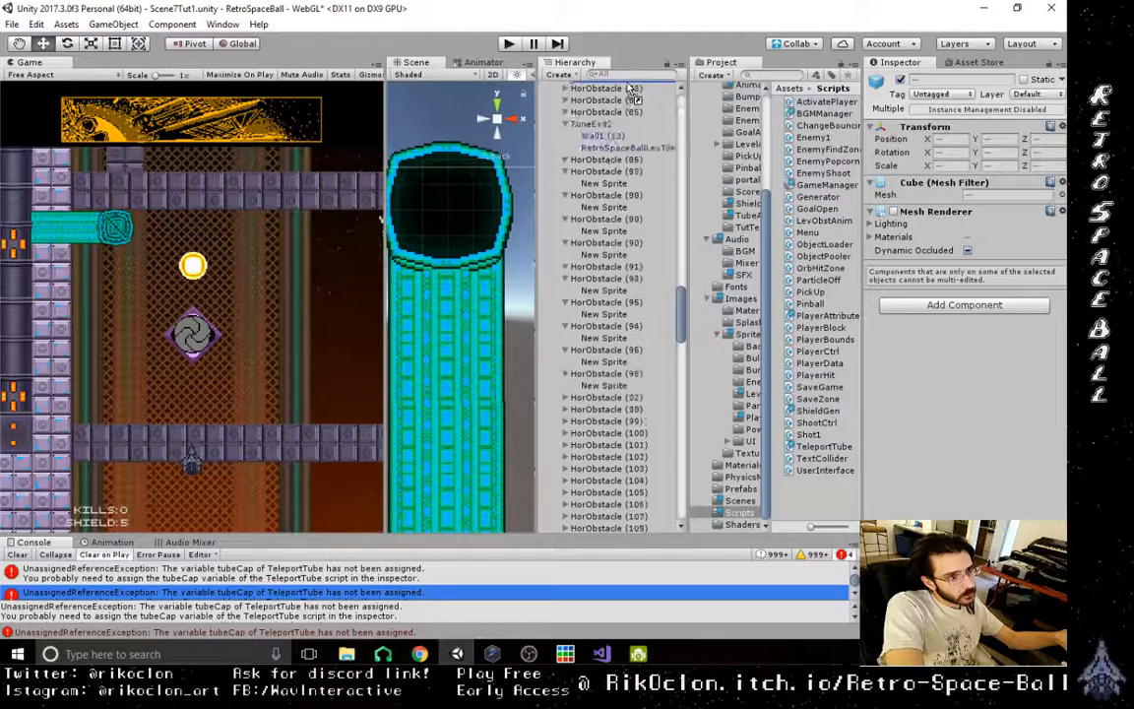
{"action": "scroll", "coordinate": [631, 89], "scroll_direction": "up", "scroll_amount": 5}
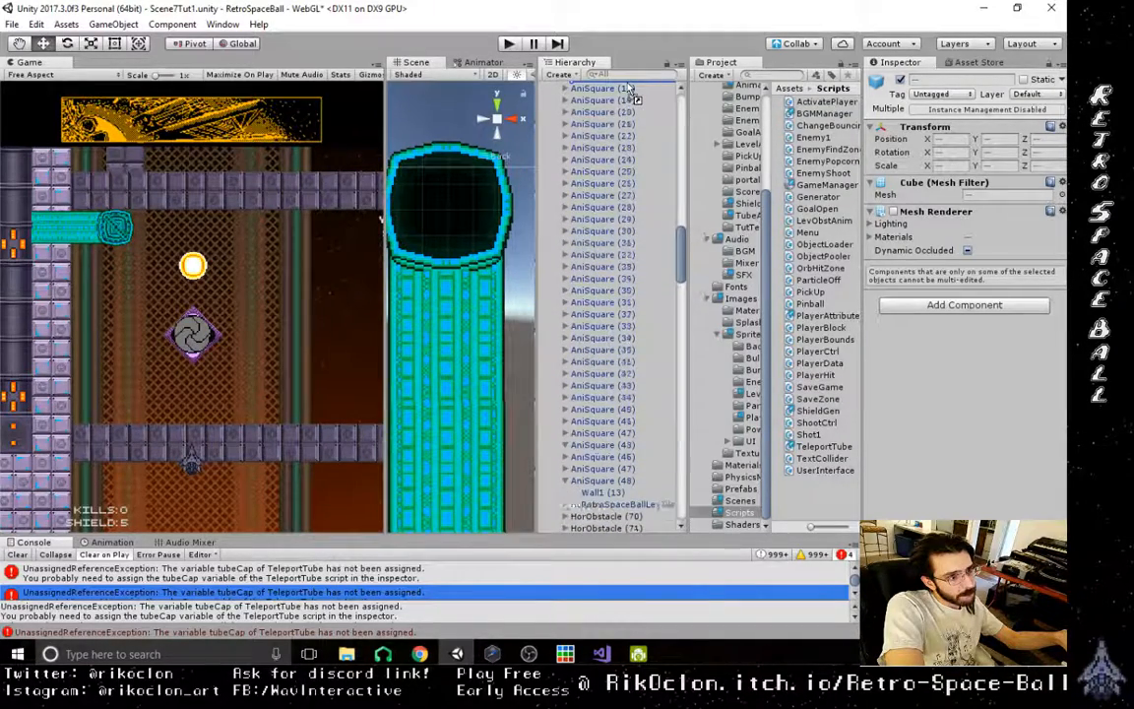
{"action": "scroll", "coordinate": [631, 88], "scroll_direction": "up", "scroll_amount": 8}
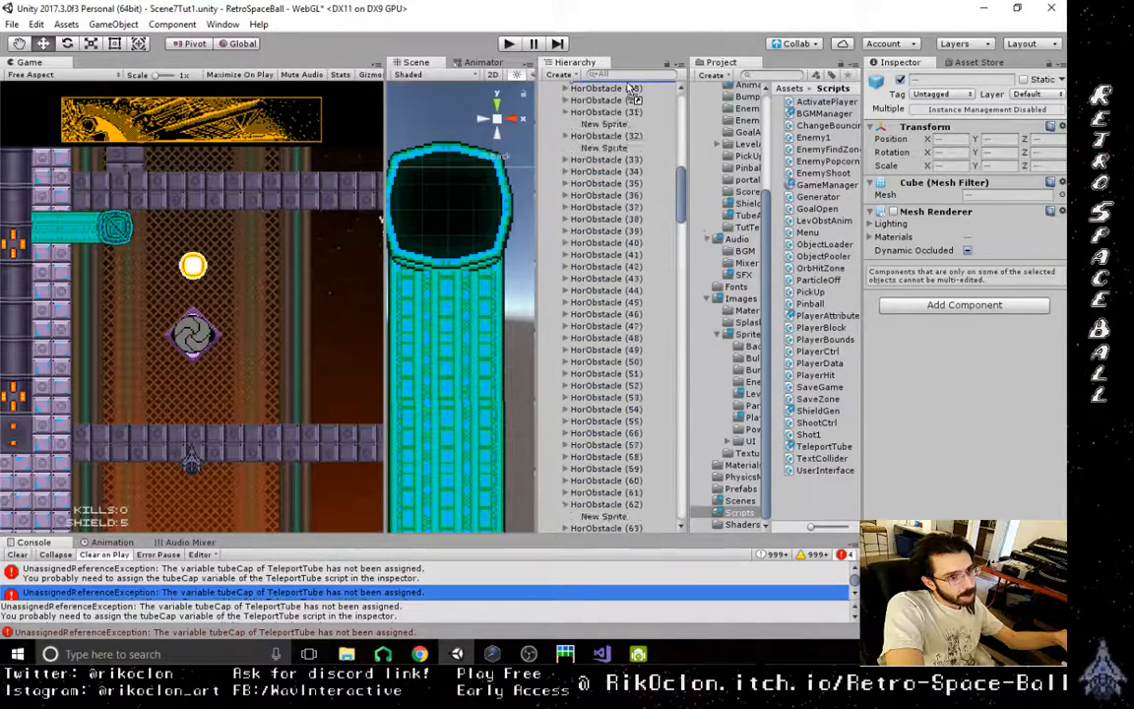
{"action": "scroll", "coordinate": [631, 88], "scroll_direction": "up", "scroll_amount": 4}
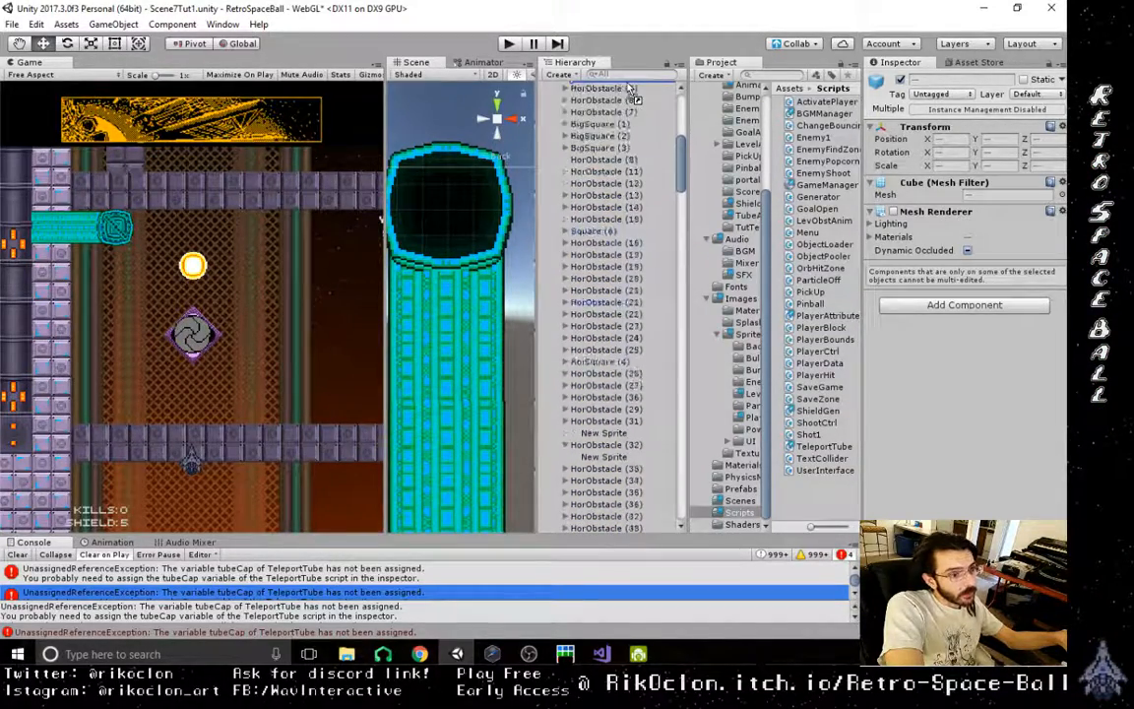
{"action": "scroll", "coordinate": [631, 89], "scroll_direction": "up", "scroll_amount": 10}
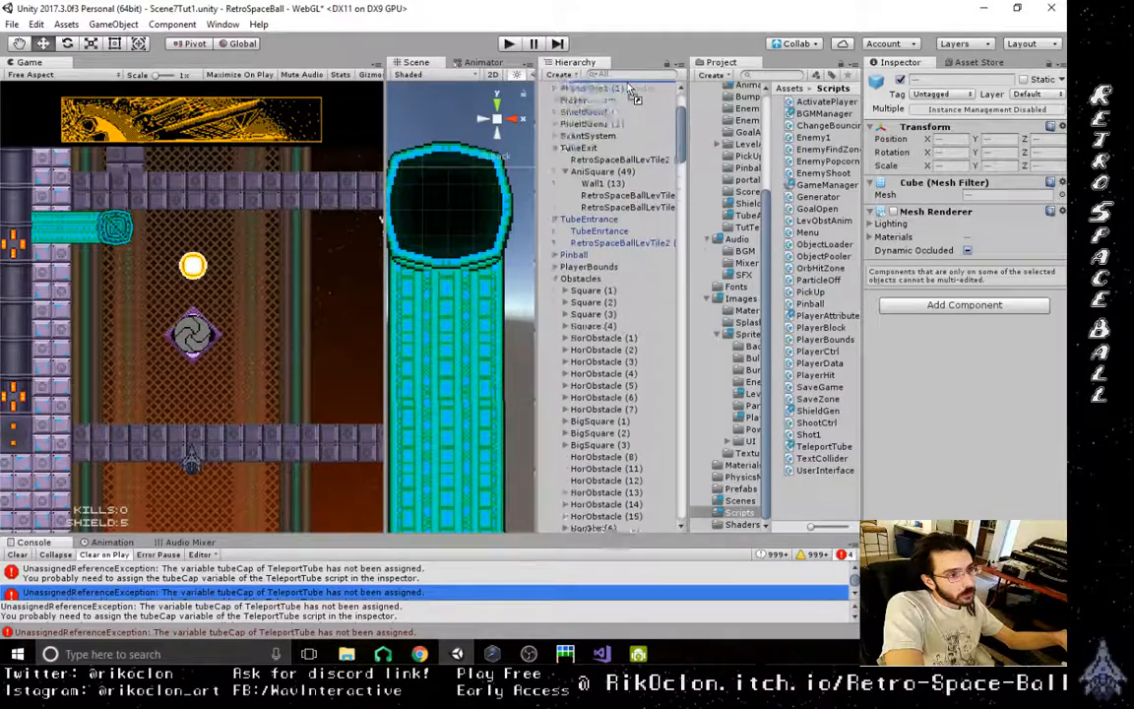
{"action": "scroll", "coordinate": [631, 88], "scroll_direction": "up", "scroll_amount": 4}
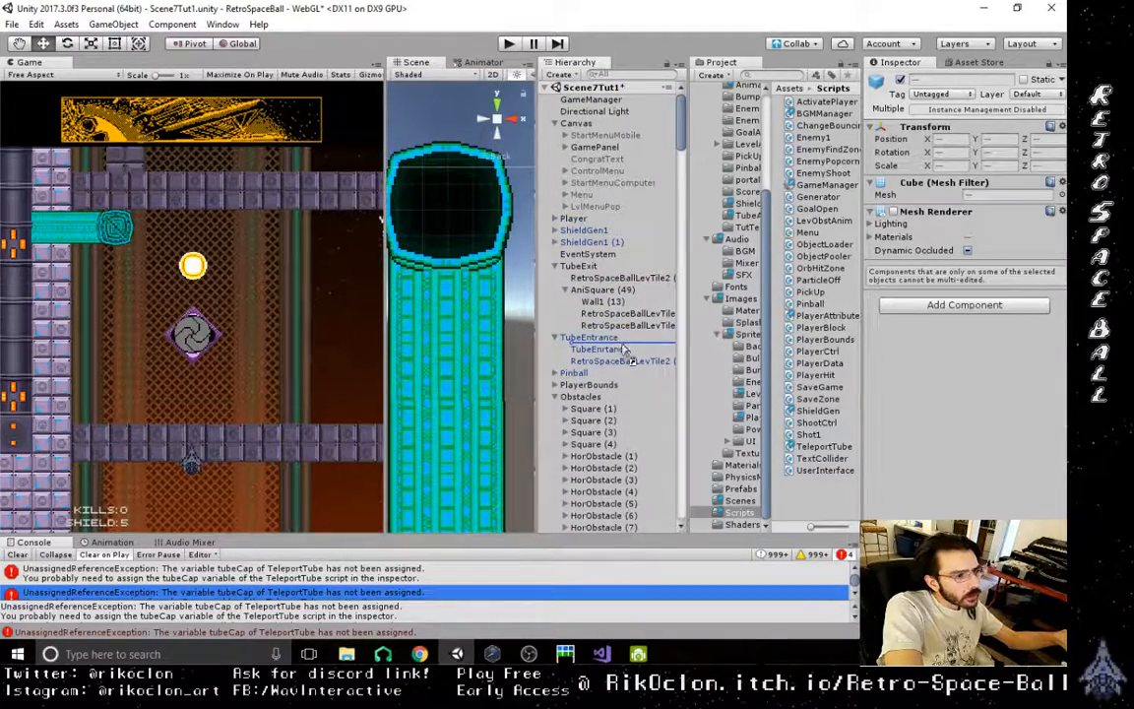
{"action": "left_click_drag", "start_coordinate": [607, 266], "coordinate": [607, 267]}
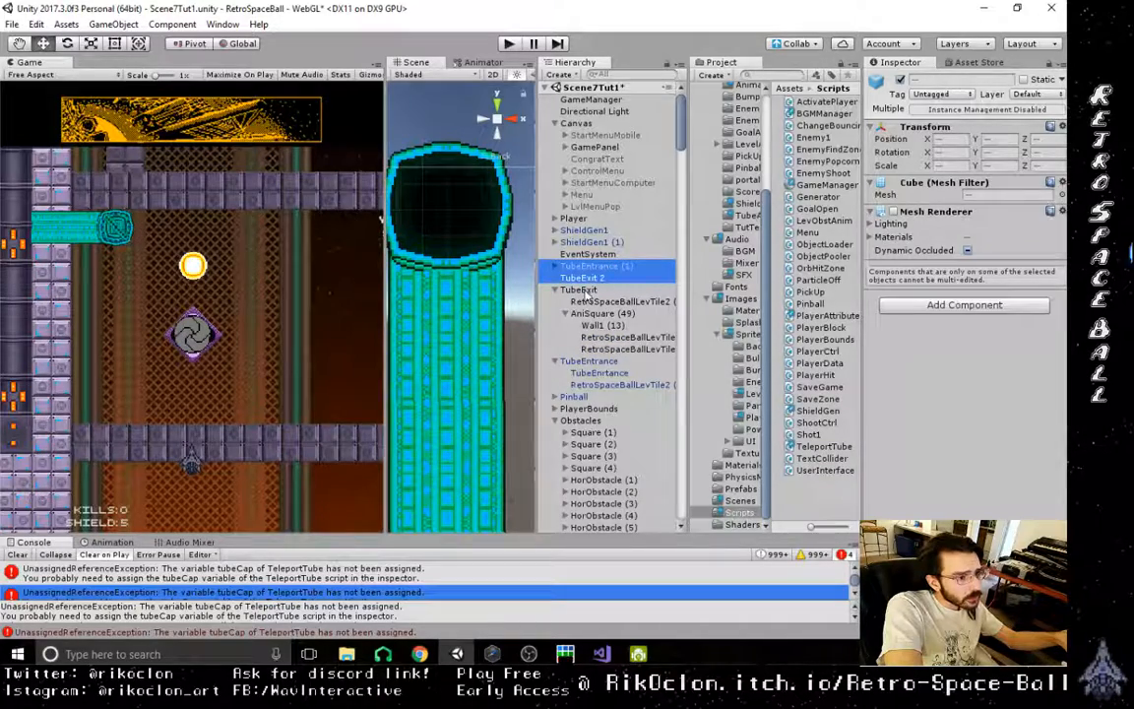
- Frame TubeEntrance (1) in the scene and rename it TubeEntrance 2
{"action": "left_click", "coordinate": [588, 293]}
{"action": "left_click", "coordinate": [593, 280]}
{"action": "double_click", "coordinate": [606, 270]}
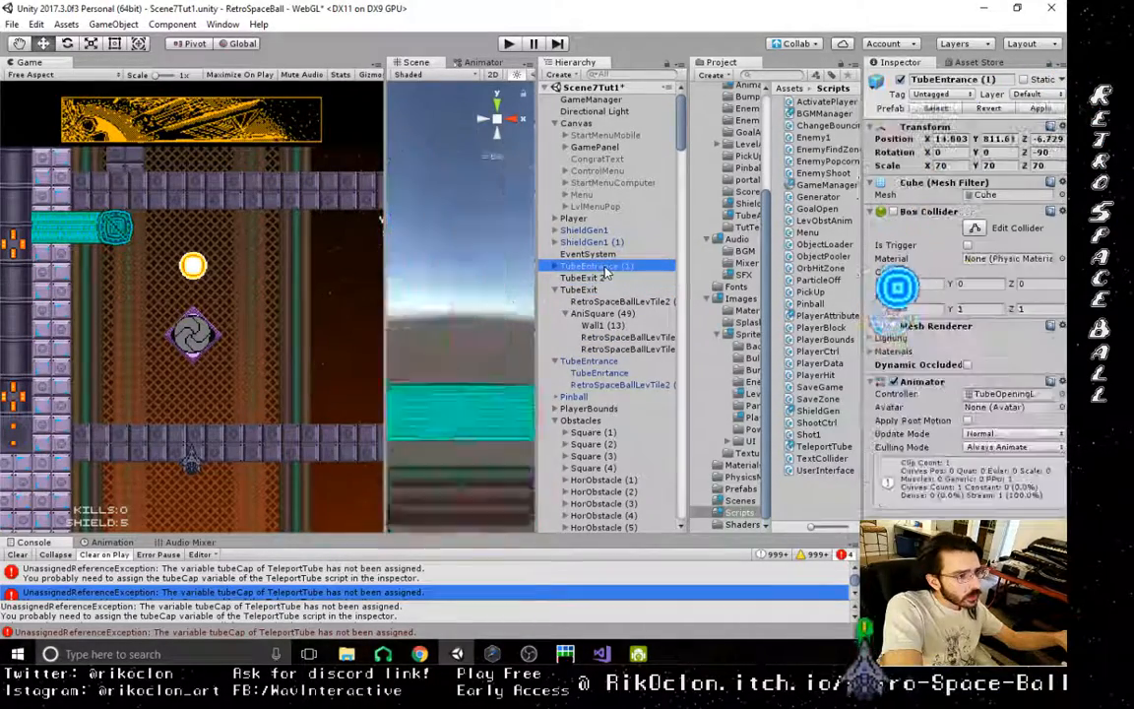
{"action": "left_click", "coordinate": [620, 270]}
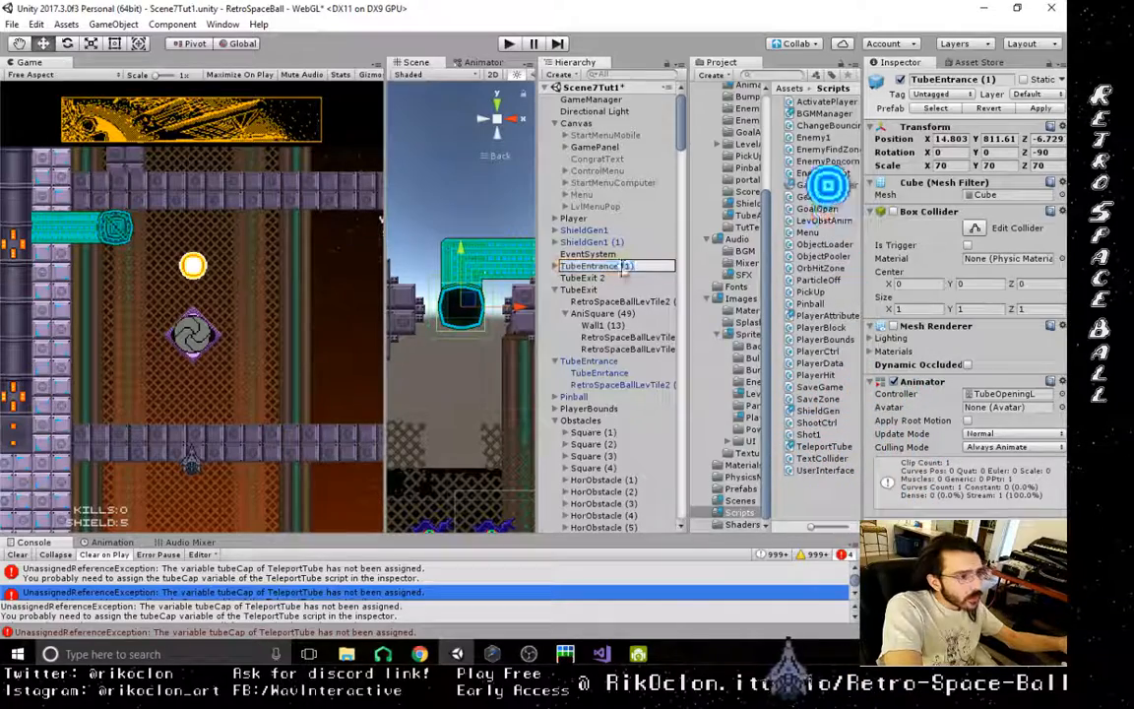
{"action": "type", "text": "2"}
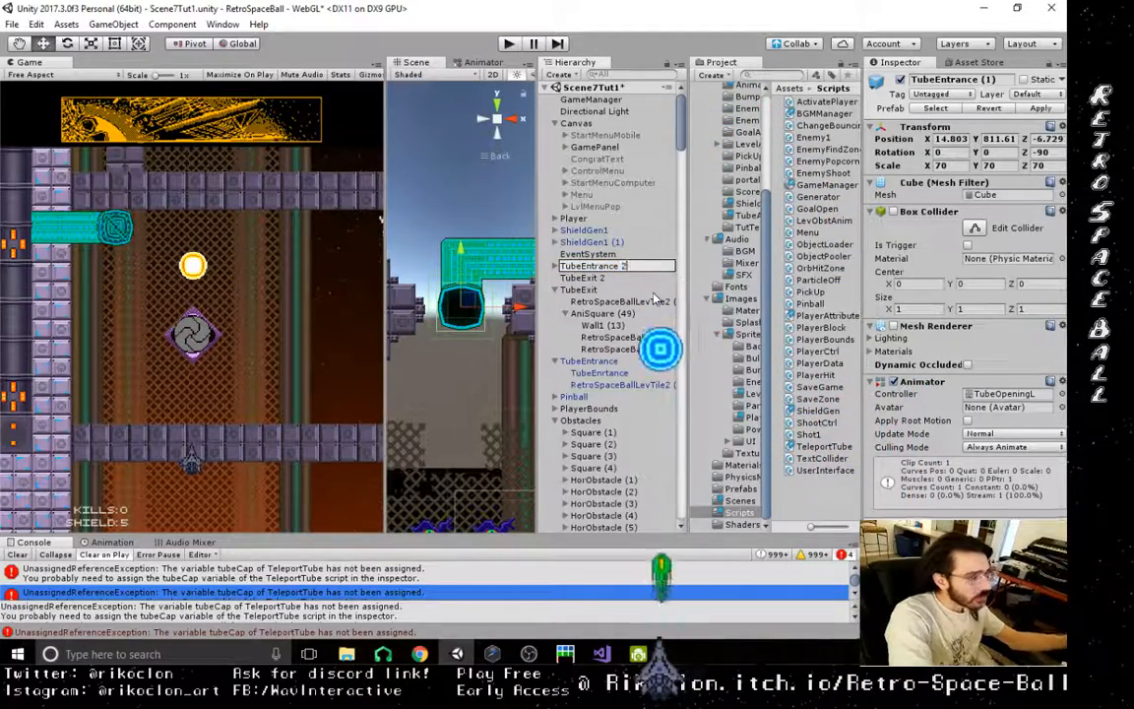
{"action": "left_click", "coordinate": [603, 291]}
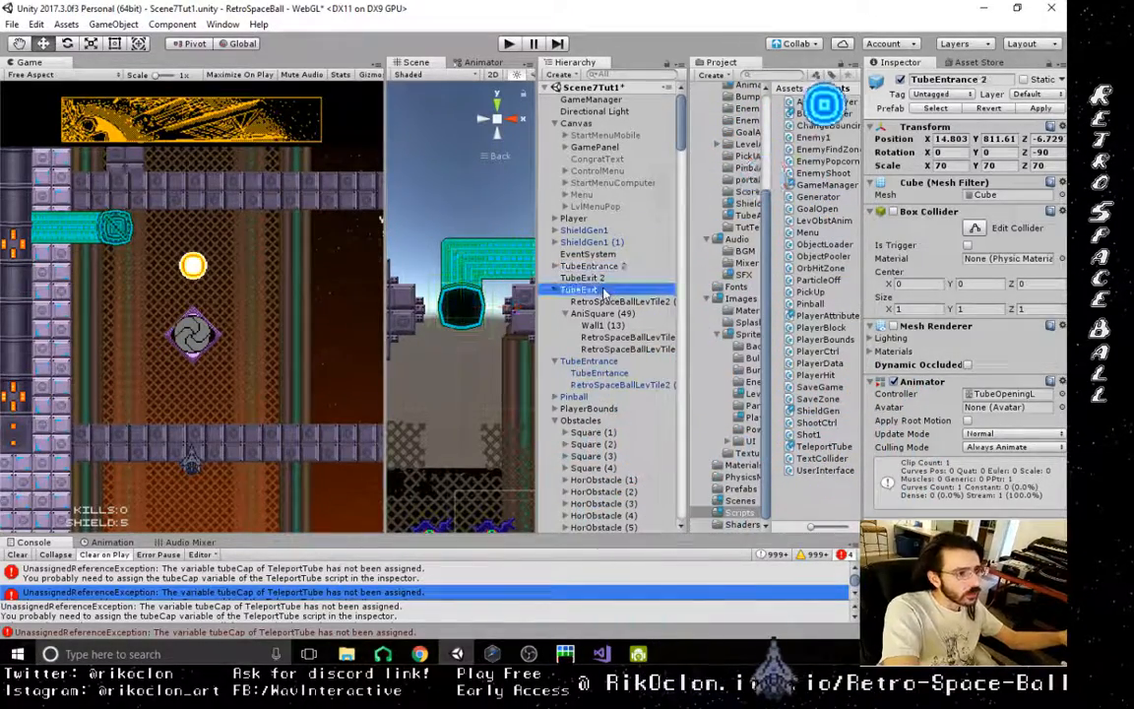
- Make one of the two RSBTubeCap sprites in AniSquare (49) a child of TubeExit 2
{"action": "left_click", "coordinate": [602, 280]}
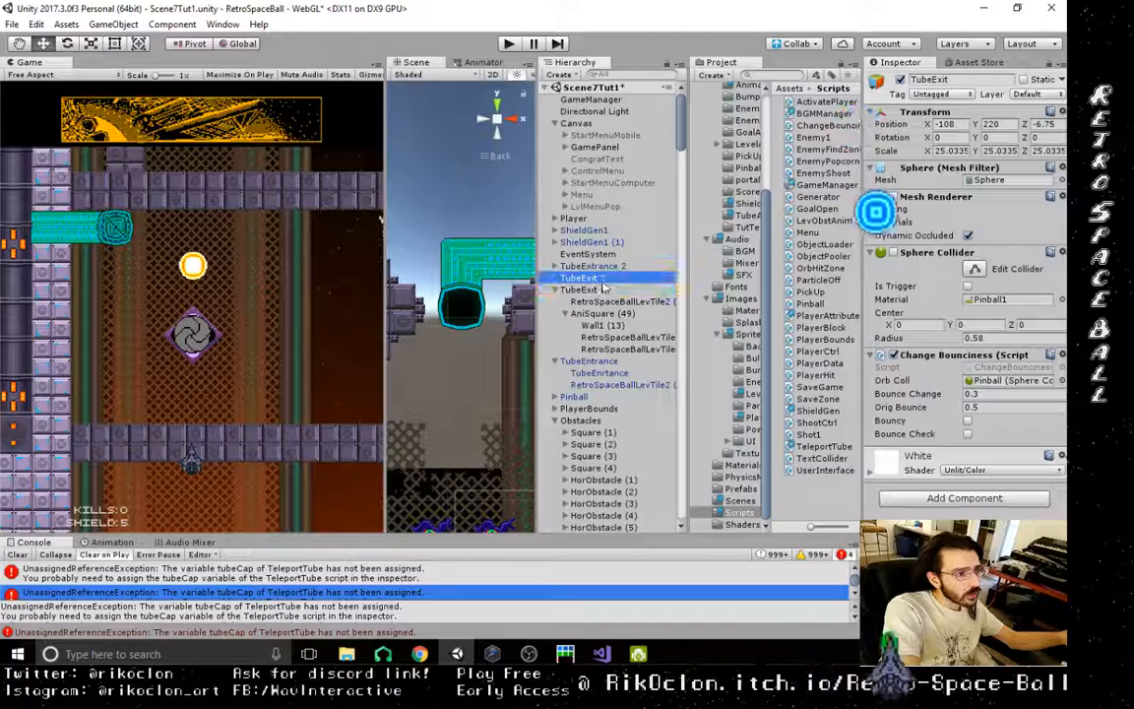
{"action": "double_click", "coordinate": [618, 349]}
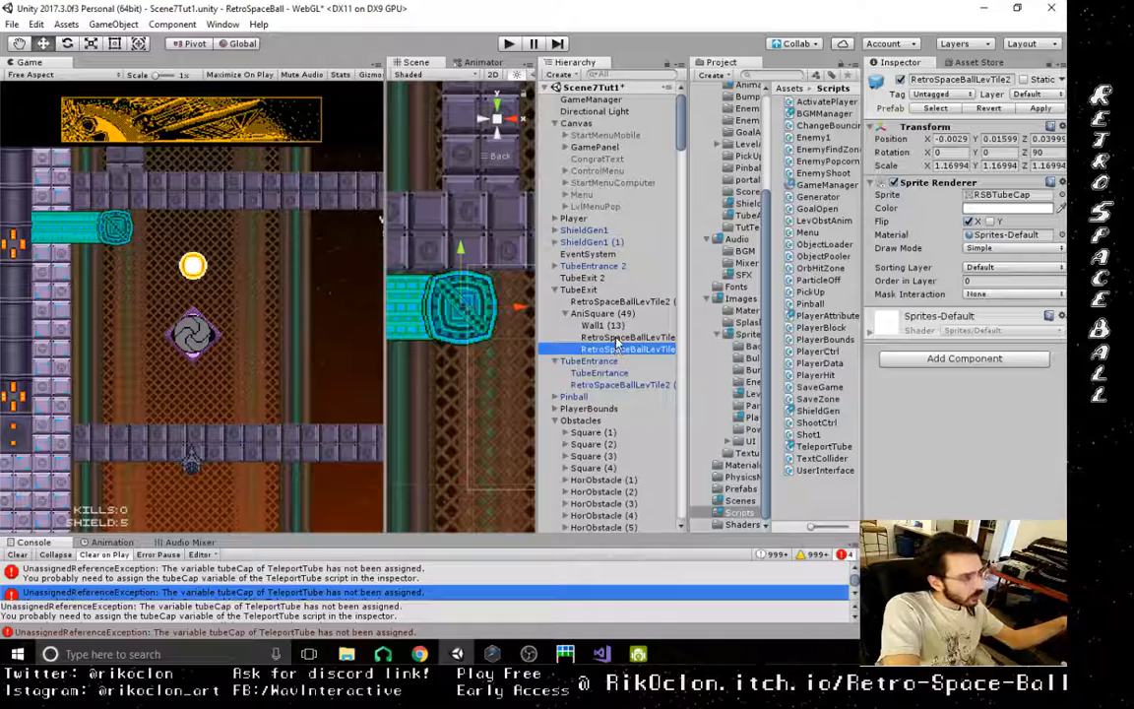
{"action": "left_click_drag", "start_coordinate": [617, 338], "coordinate": [598, 282]}
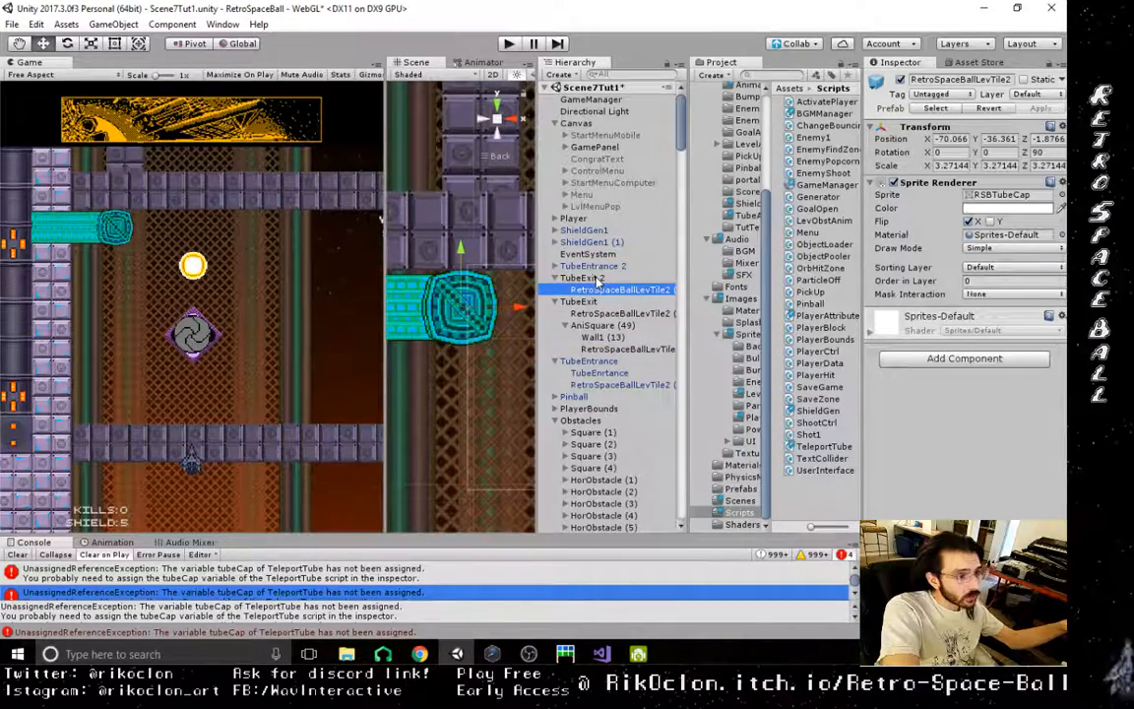
- Bring TubeExit 2's cap sprite to the framed tube with Move To View and place it over the tube opening
{"action": "double_click", "coordinate": [600, 279]}
{"action": "left_click", "coordinate": [604, 290]}
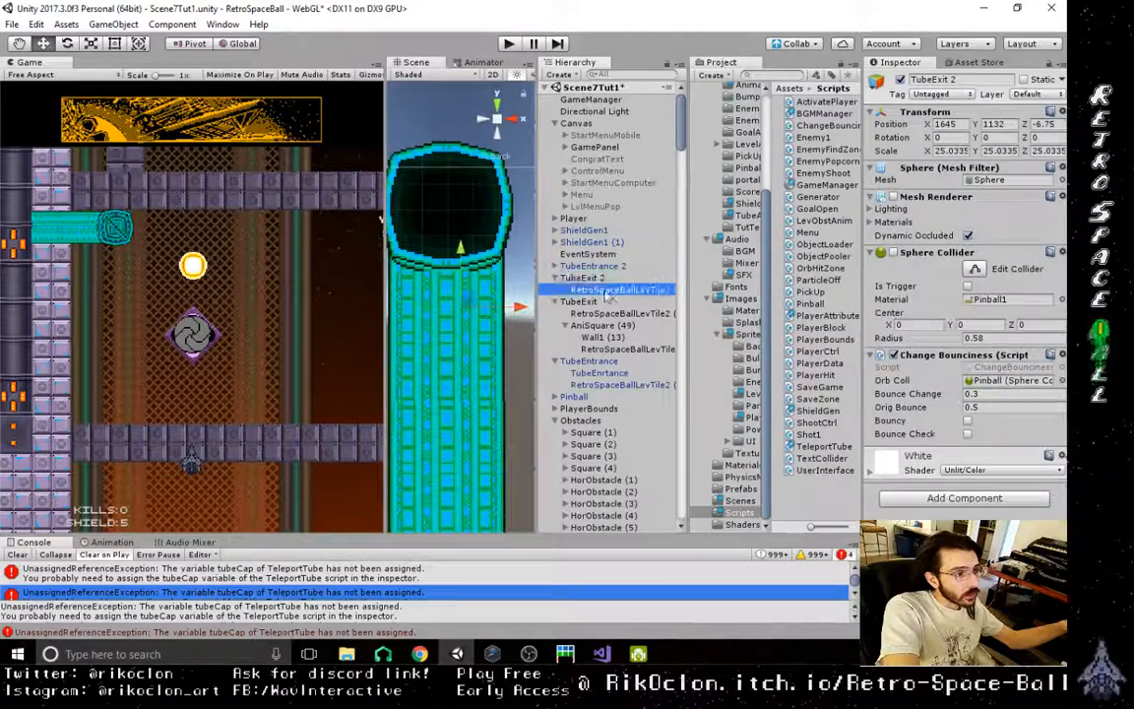
{"action": "left_click", "coordinate": [36, 24]}
{"action": "mouse_move", "coordinate": [113, 24]}
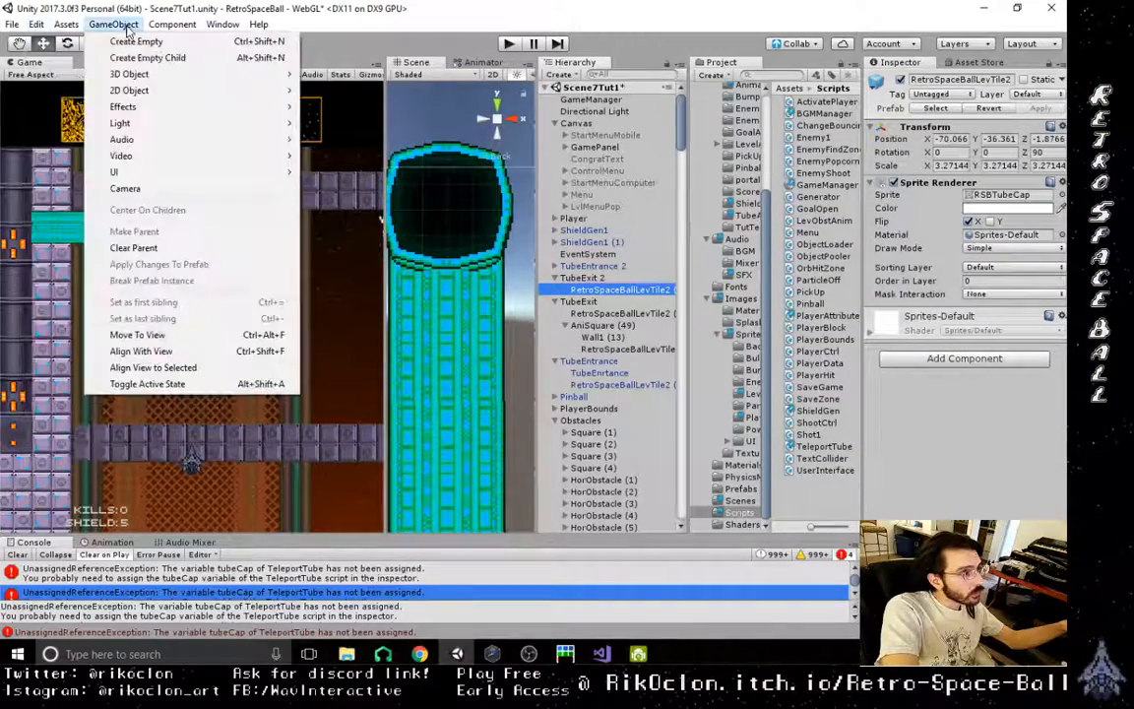
{"action": "left_click", "coordinate": [138, 334]}
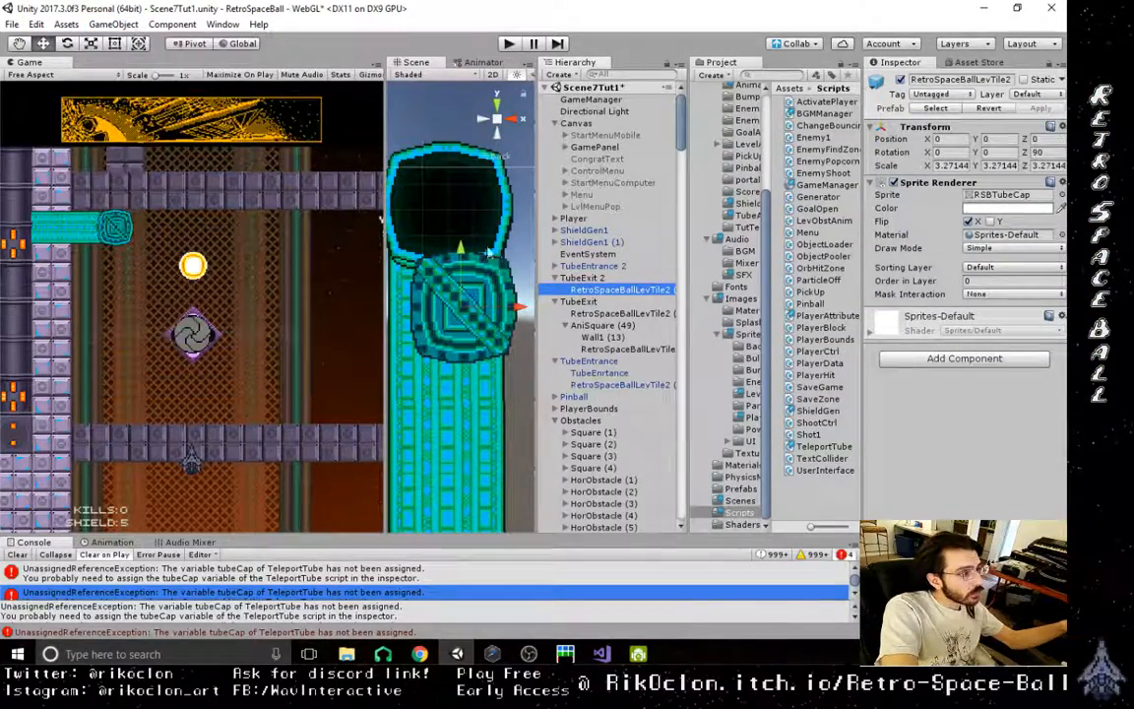
{"action": "left_click_drag", "start_coordinate": [474, 300], "coordinate": [458, 195]}
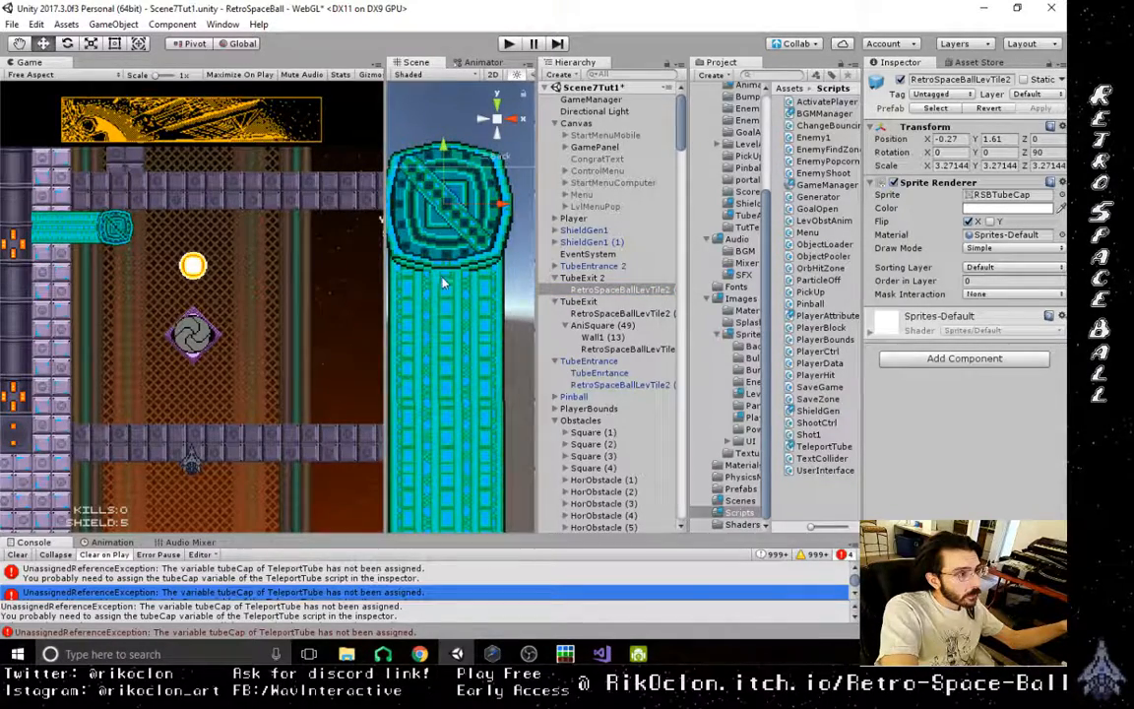
- Set the cap sprite's Z rotation to 0 and align it with the tube opening at about X -0.261, Y 1.61
{"action": "scroll", "coordinate": [444, 266], "scroll_direction": "up", "scroll_amount": 3}
{"action": "middle_click_drag", "start_coordinate": [444, 271], "coordinate": [485, 325]}
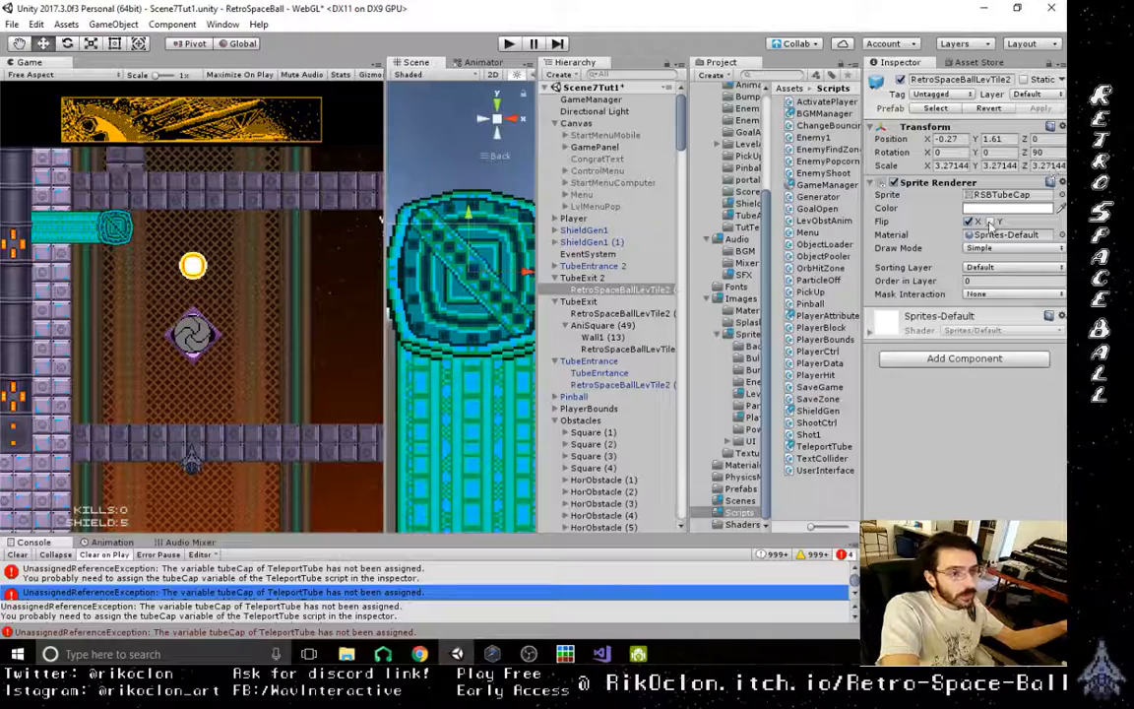
{"action": "type", "text": "0"}
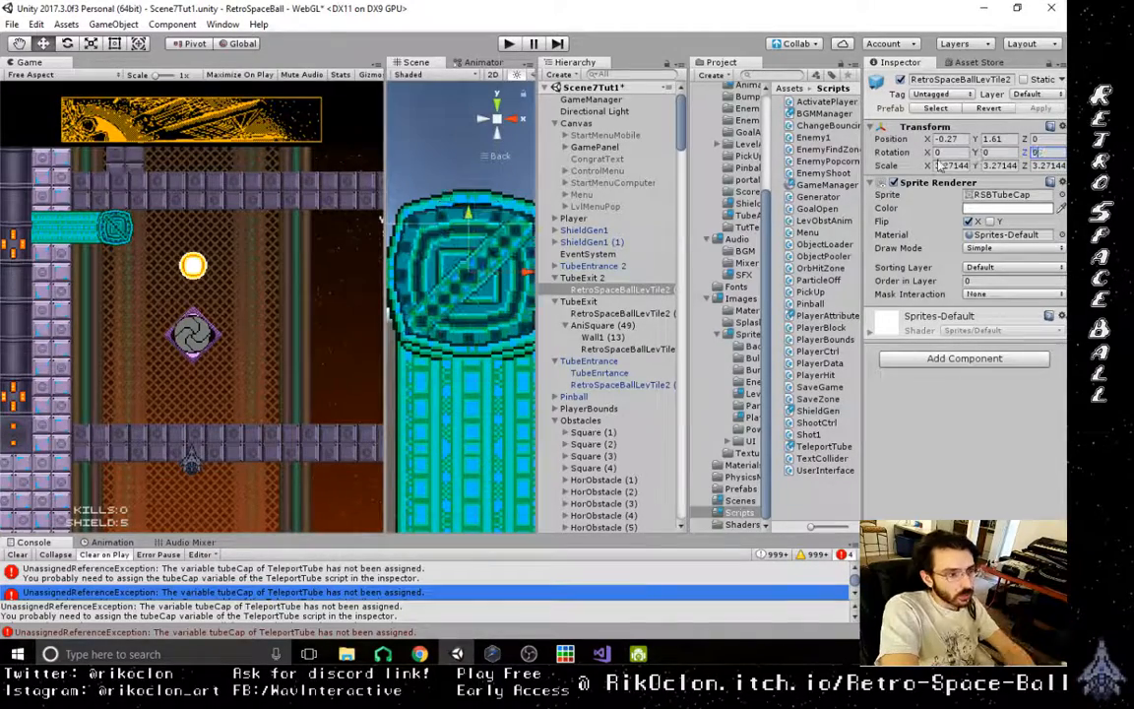
{"action": "middle_click_drag", "start_coordinate": [471, 271], "coordinate": [443, 289]}
{"action": "left_click_drag", "start_coordinate": [506, 295], "coordinate": [508, 298]}
{"action": "middle_click_drag", "start_coordinate": [462, 332], "coordinate": [476, 327]}
{"action": "scroll", "coordinate": [475, 327], "scroll_direction": "down", "scroll_amount": 3}
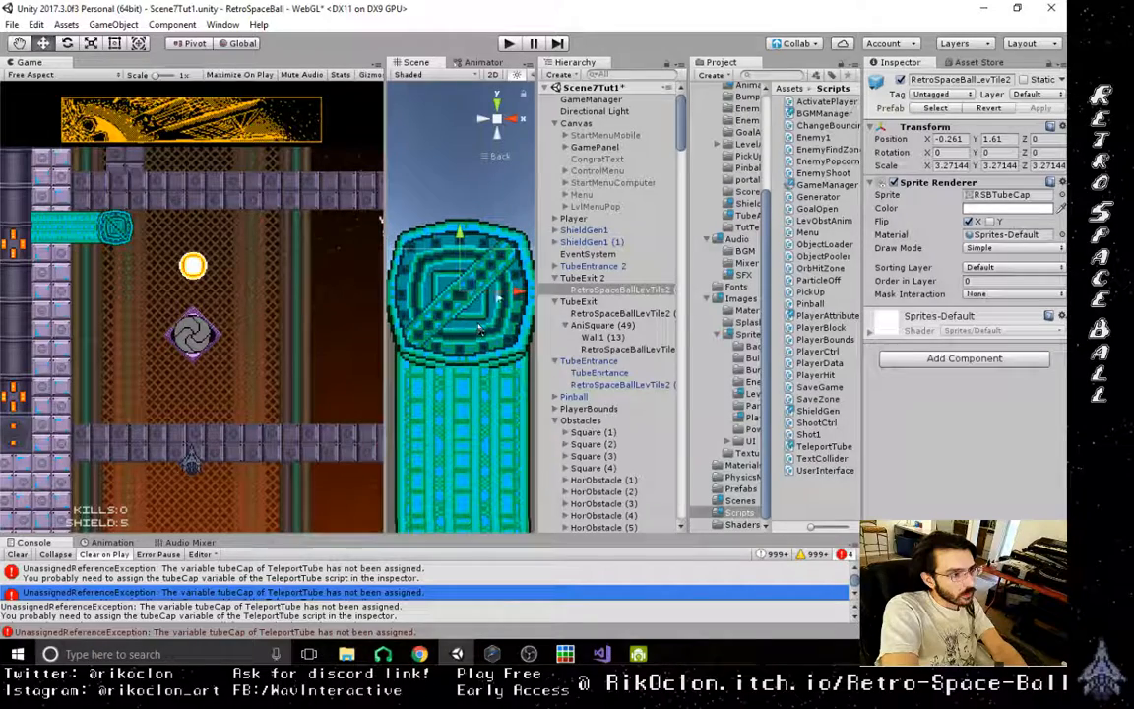
- Nudge TubeExit 2's cap sprite to about X -0.22, Y 1.66 so it is centred over the tube opening
{"action": "left_click_drag", "start_coordinate": [521, 296], "coordinate": [525, 296]}
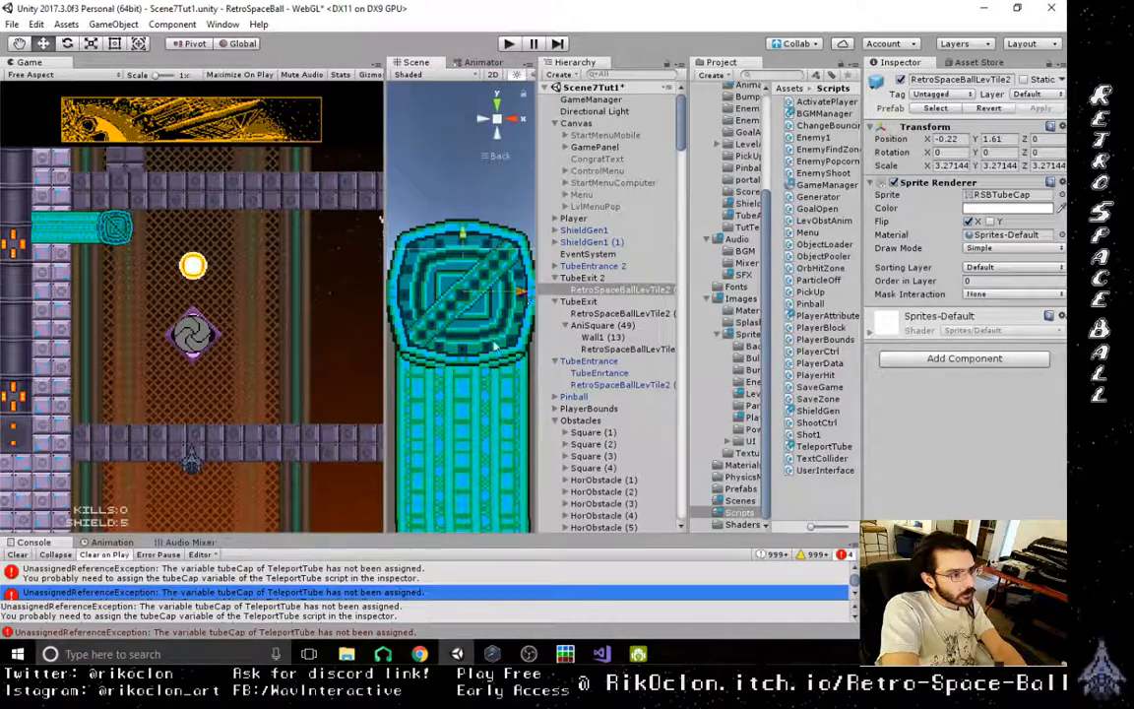
{"action": "mouse_move", "coordinate": [466, 248]}
{"action": "left_mouse_down"}
{"action": "mouse_move", "coordinate": [469, 225]}
{"action": "mouse_move", "coordinate": [466, 246]}
{"action": "left_mouse_up"}
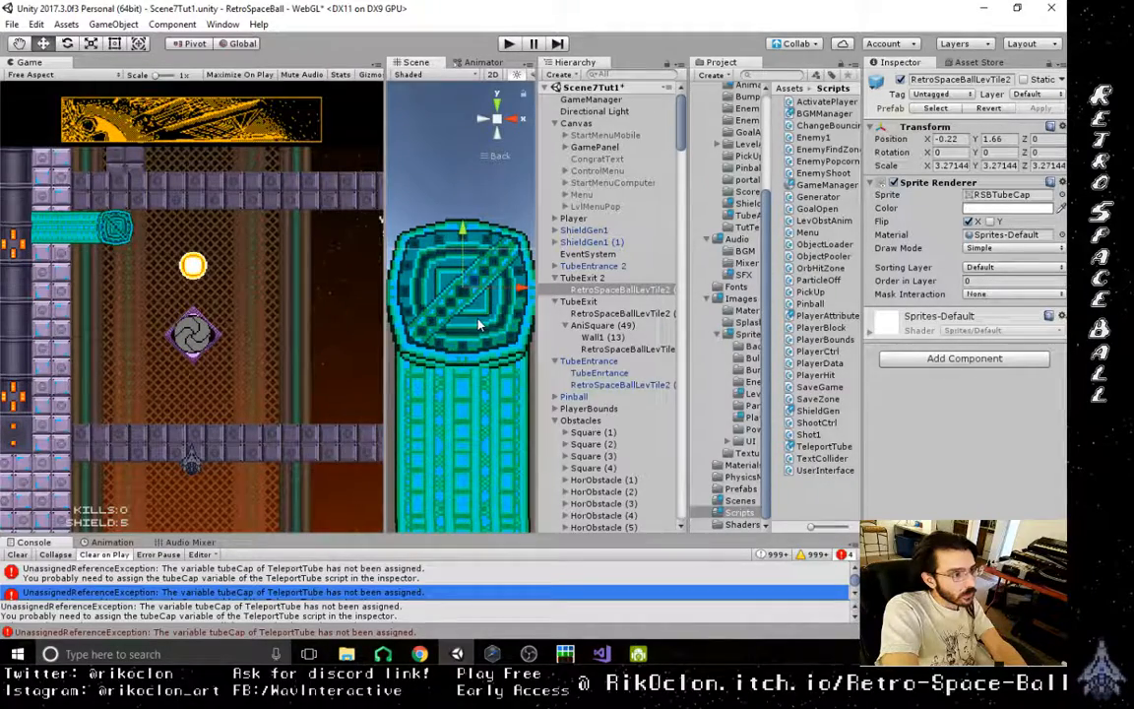
{"action": "scroll", "coordinate": [479, 325], "scroll_direction": "down", "scroll_amount": 5}
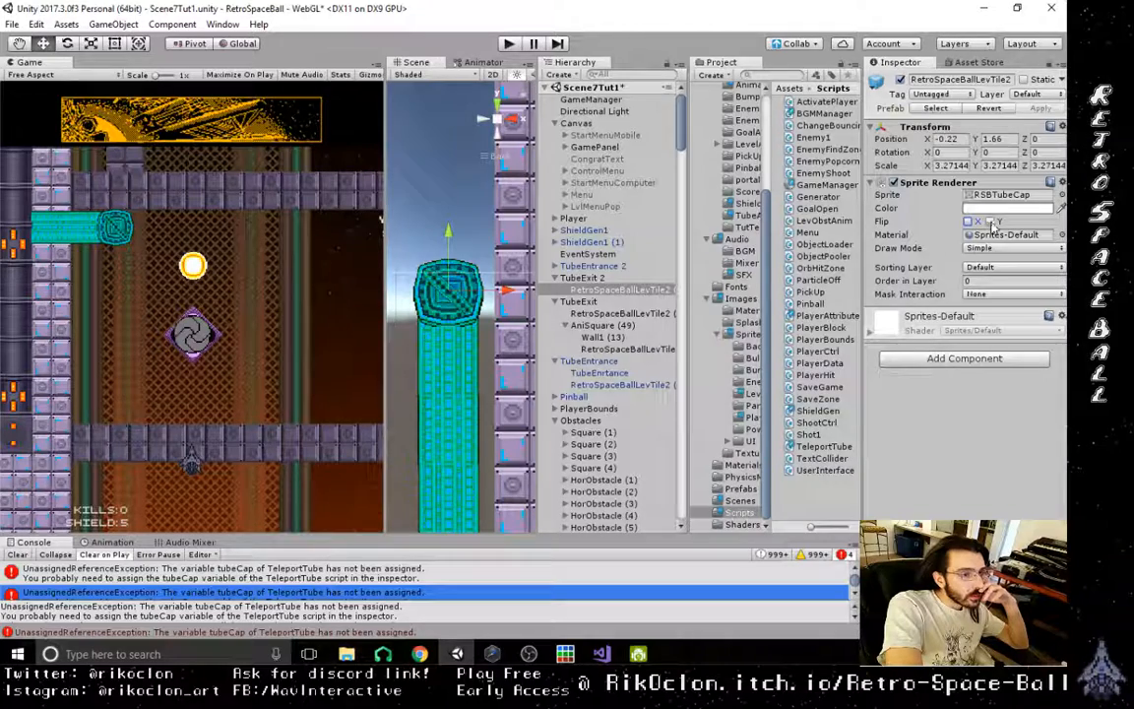
- Try the cap sprite's Y flip with and without the X flip, keeping only the X flip on
{"action": "left_click", "coordinate": [989, 222]}
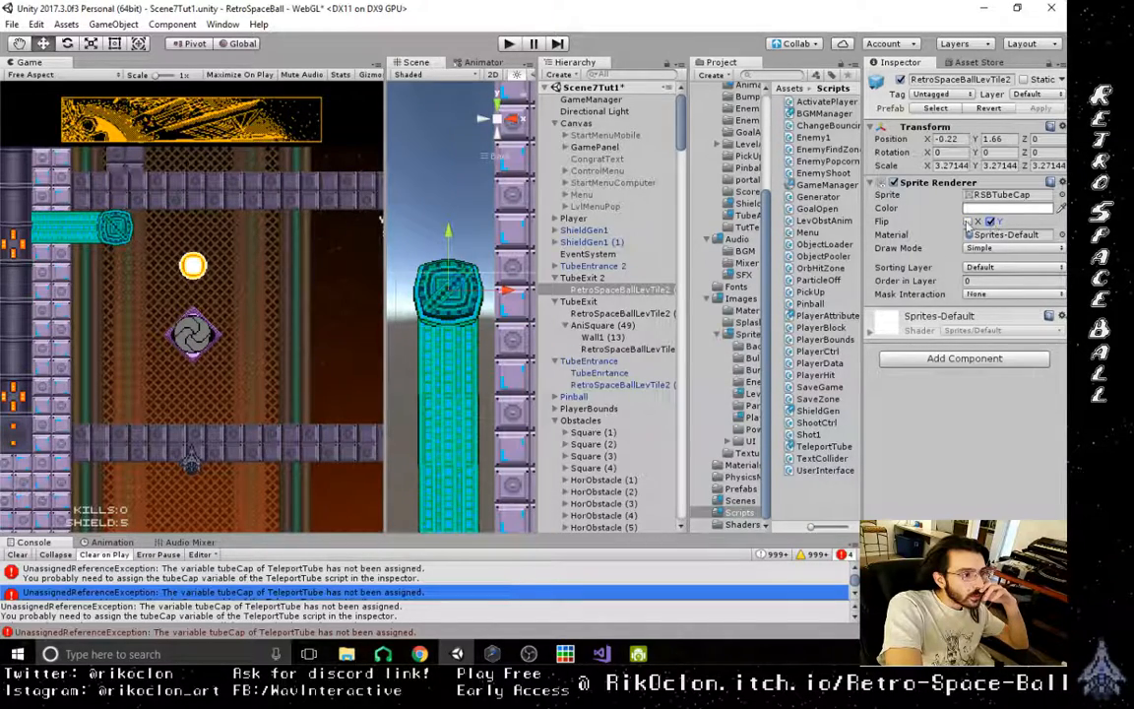
{"action": "scroll", "coordinate": [418, 321], "scroll_direction": "up", "scroll_amount": 6}
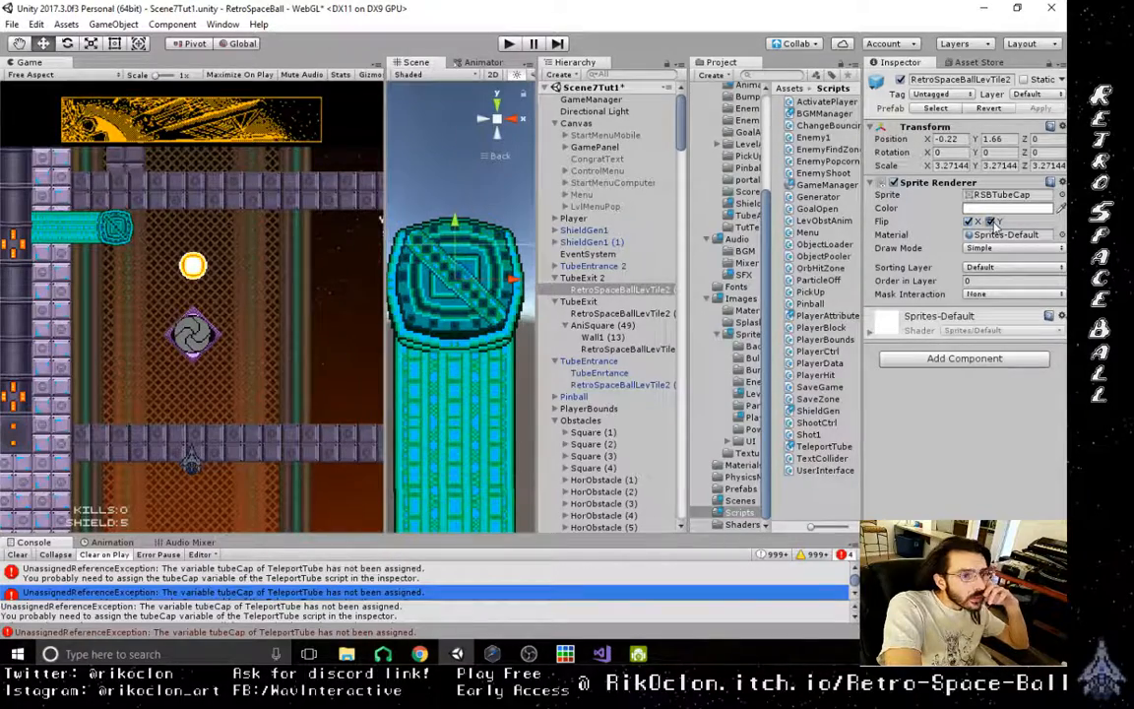
{"action": "left_click", "coordinate": [991, 222]}
{"action": "scroll", "coordinate": [398, 445], "scroll_direction": "down", "scroll_amount": 6}
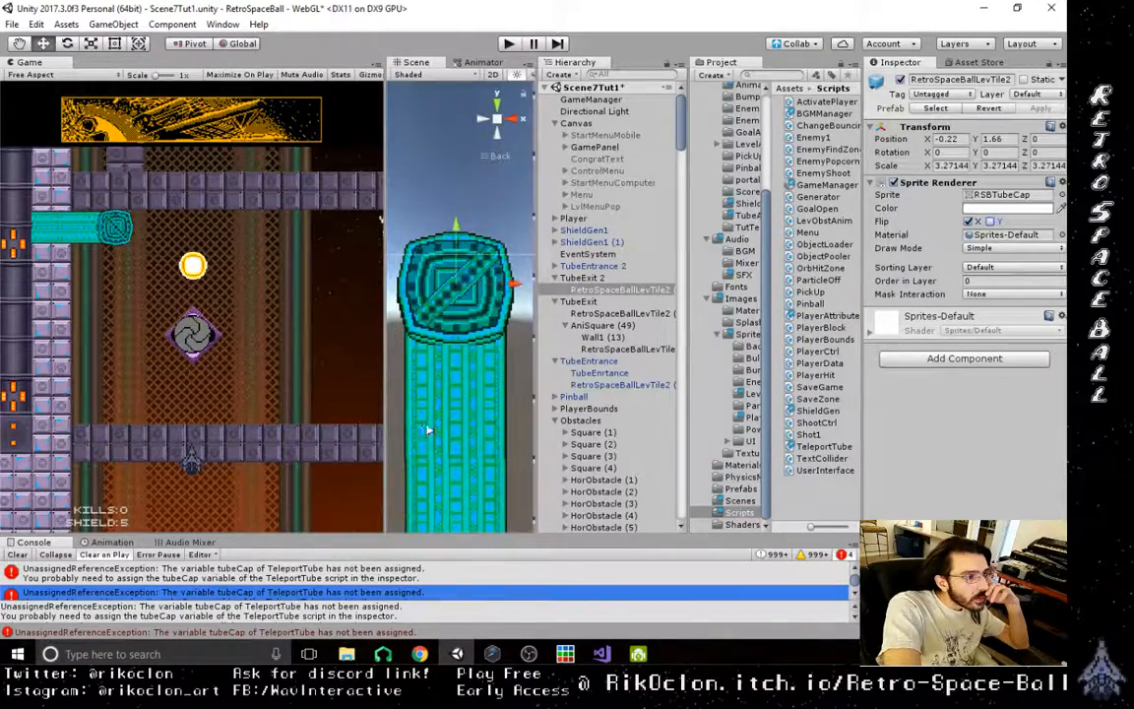
- In TubeEntrance 2's Teleport Tube script, assign TubeExit 2's cap sprite as the Tube Cap and set Tube Timer to 1
{"action": "middle_click_drag", "start_coordinate": [430, 424], "coordinate": [456, 436]}
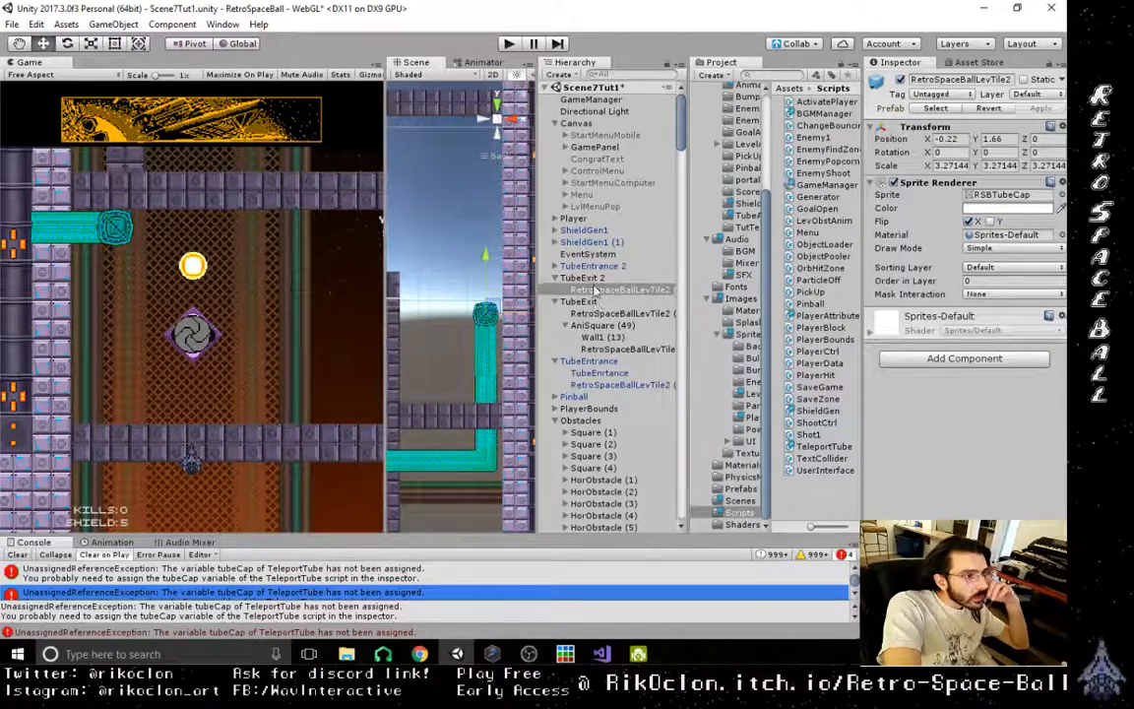
{"action": "left_click", "coordinate": [589, 266]}
{"action": "left_click", "coordinate": [557, 266]}
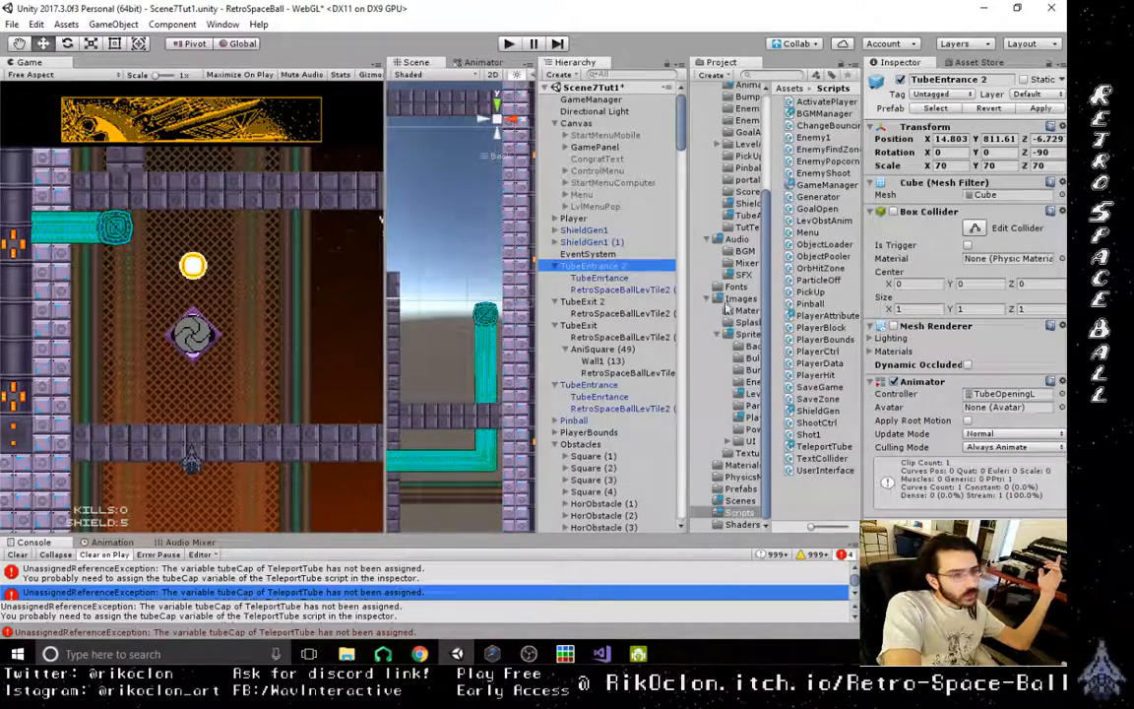
{"action": "left_click", "coordinate": [600, 279]}
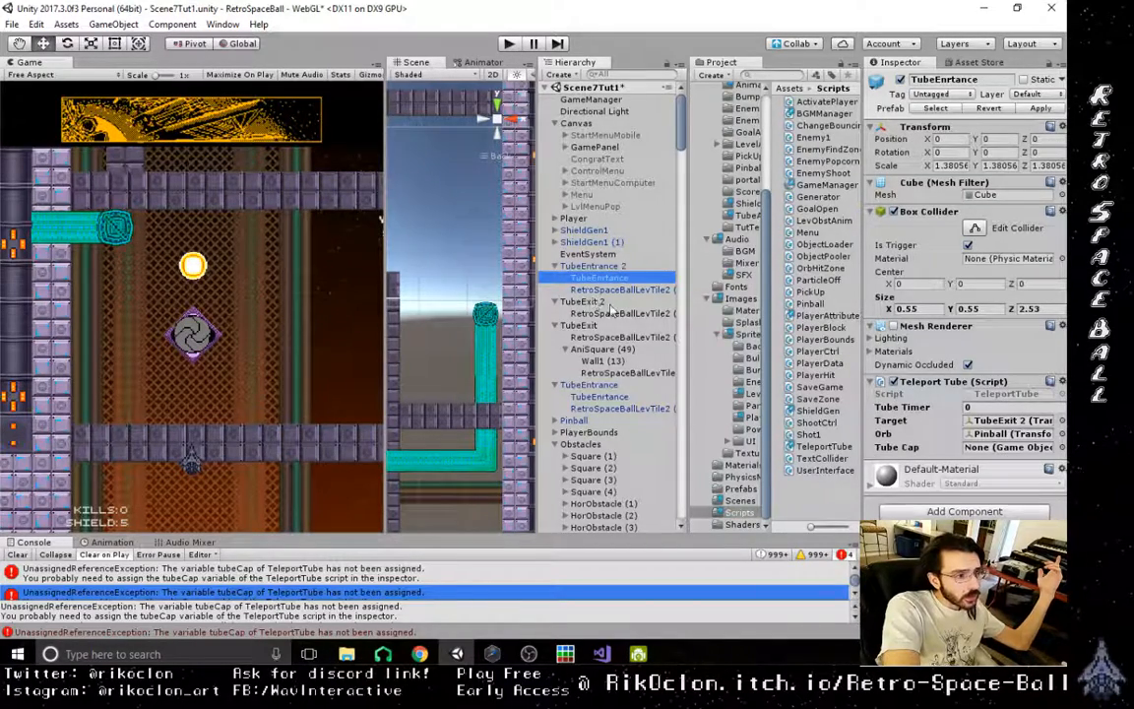
{"action": "left_click_drag", "start_coordinate": [611, 315], "coordinate": [973, 451]}
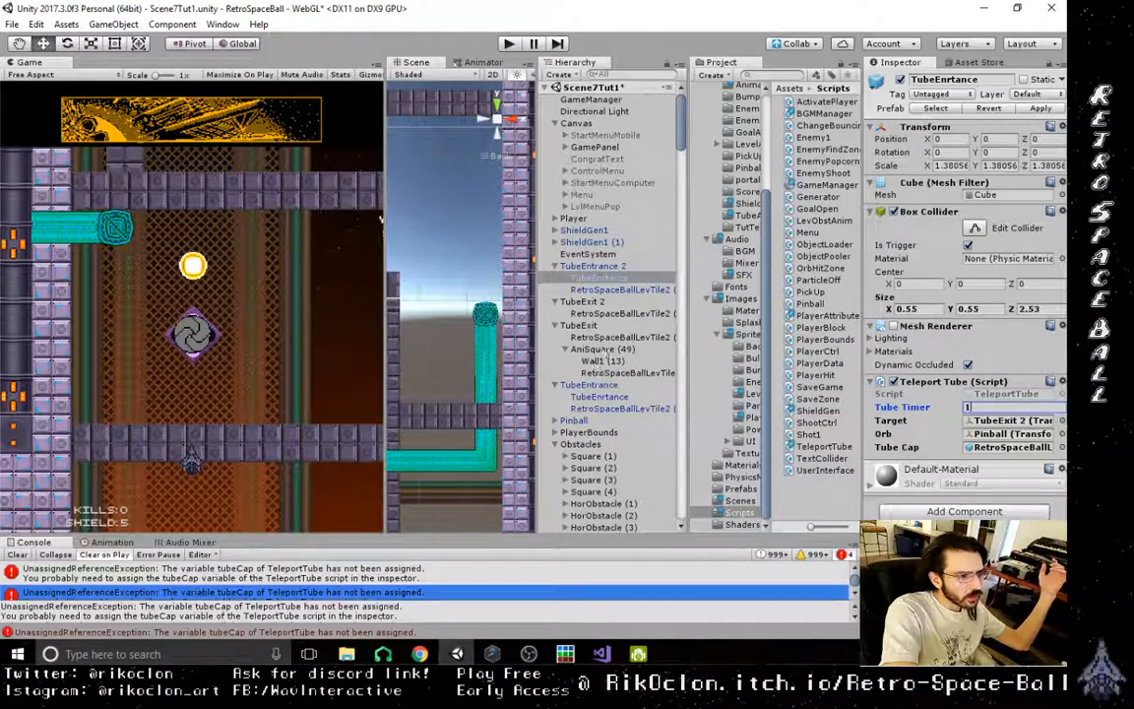
{"action": "left_click", "coordinate": [607, 397]}
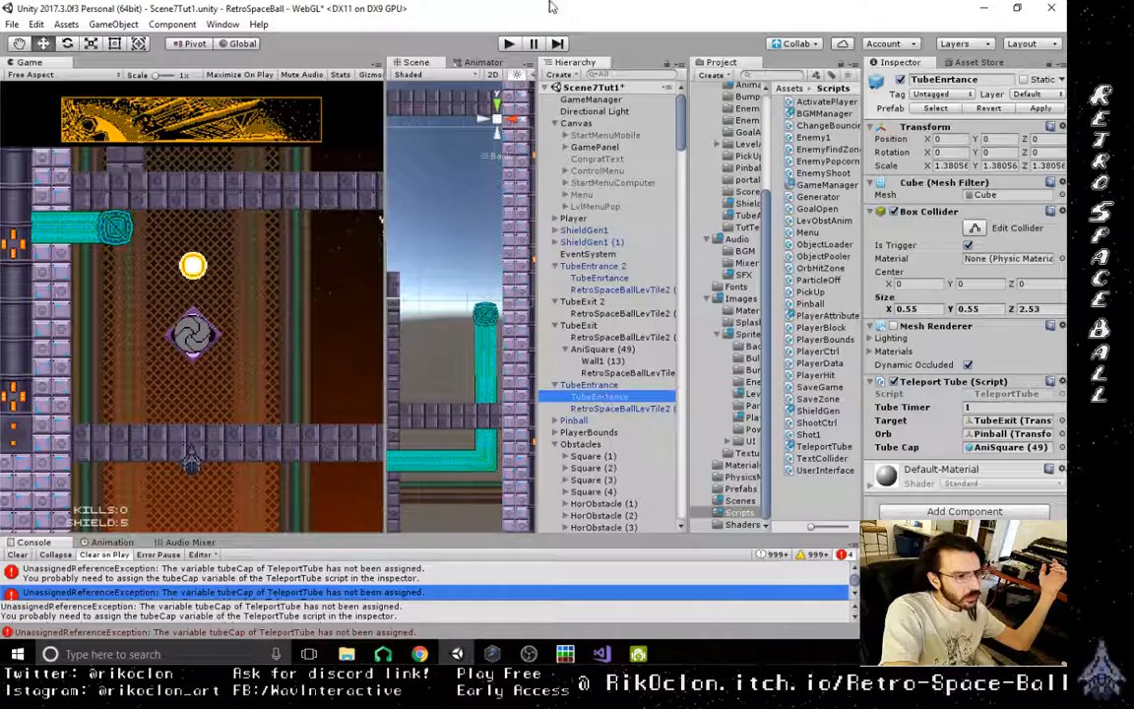
- Play the level and examine the second tube's corner bend and vertical shaft in the scene while it runs
{"action": "left_click", "coordinate": [508, 46]}
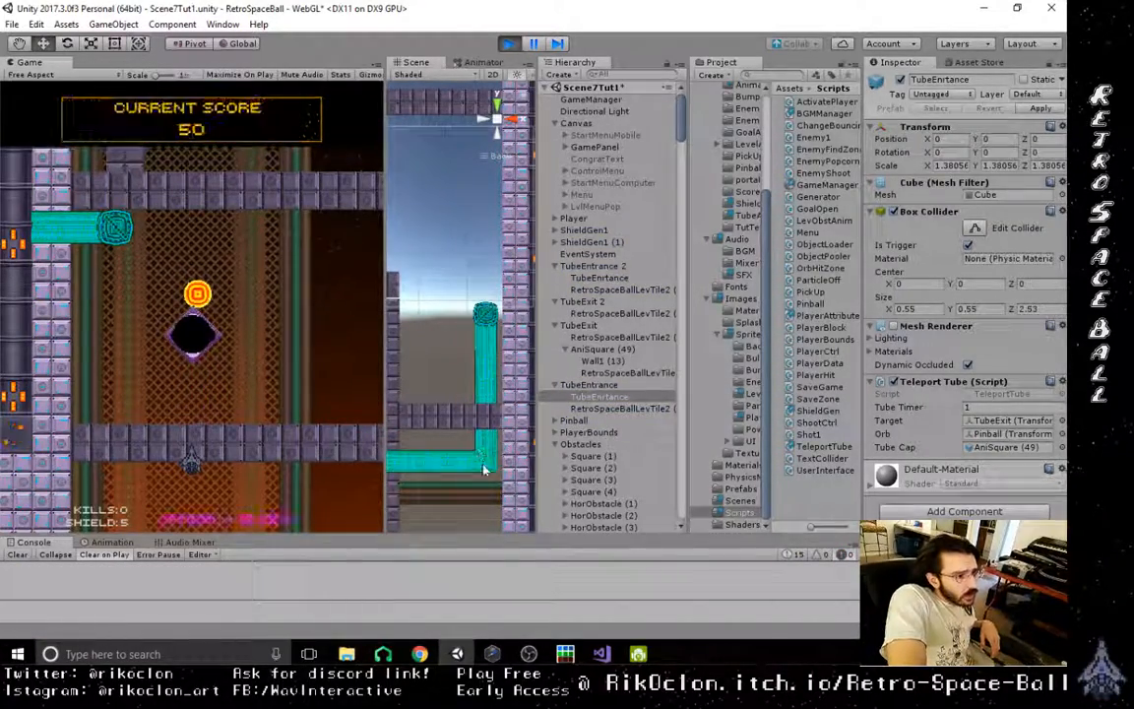
{"action": "scroll", "coordinate": [474, 448], "scroll_direction": "up", "scroll_amount": 3}
{"action": "scroll", "coordinate": [472, 441], "scroll_direction": "up", "scroll_amount": 2}
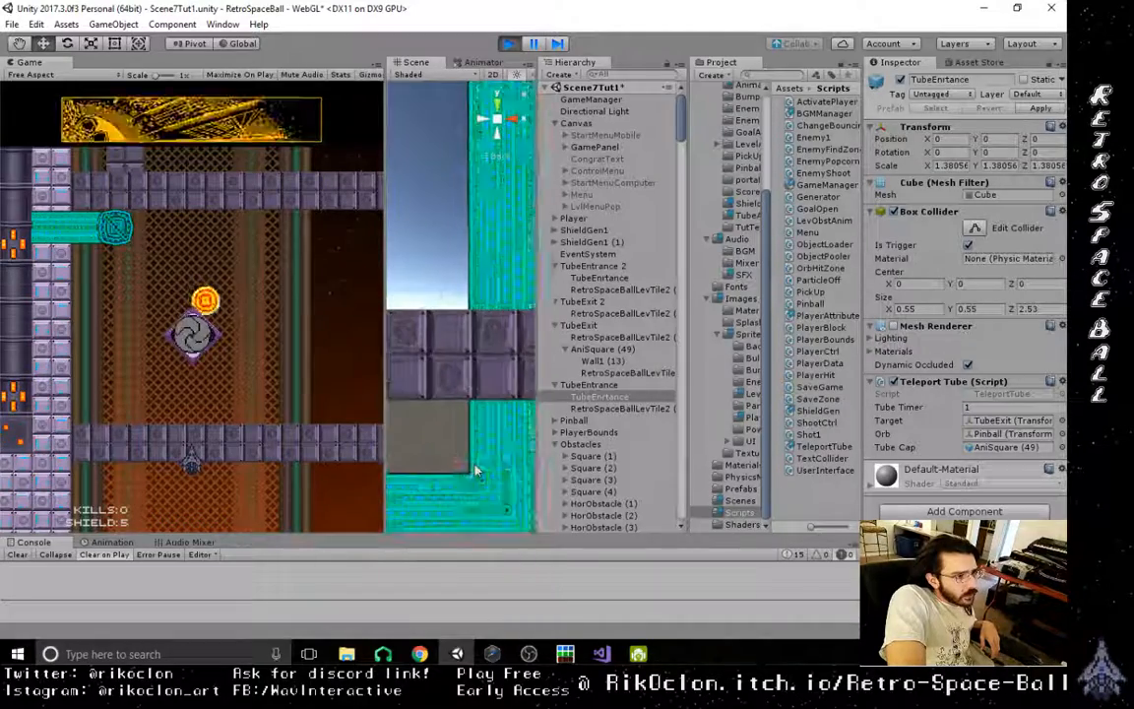
{"action": "middle_click_drag", "start_coordinate": [495, 469], "coordinate": [476, 363]}
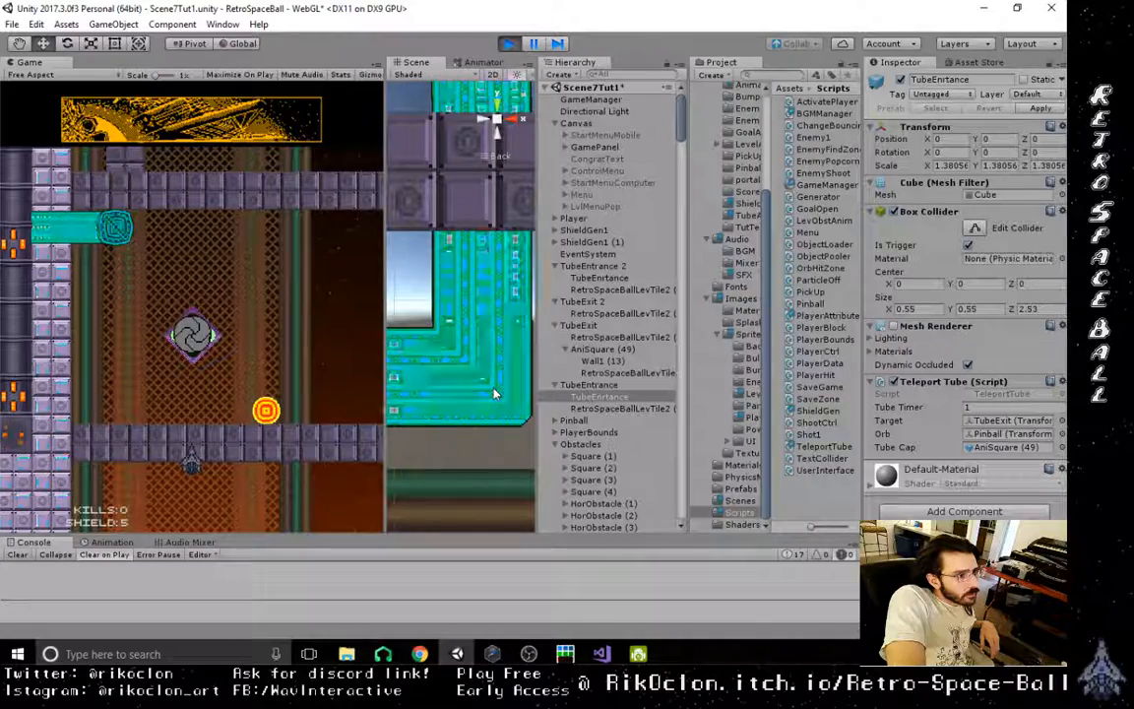
{"action": "scroll", "coordinate": [444, 348], "scroll_direction": "up", "scroll_amount": 4}
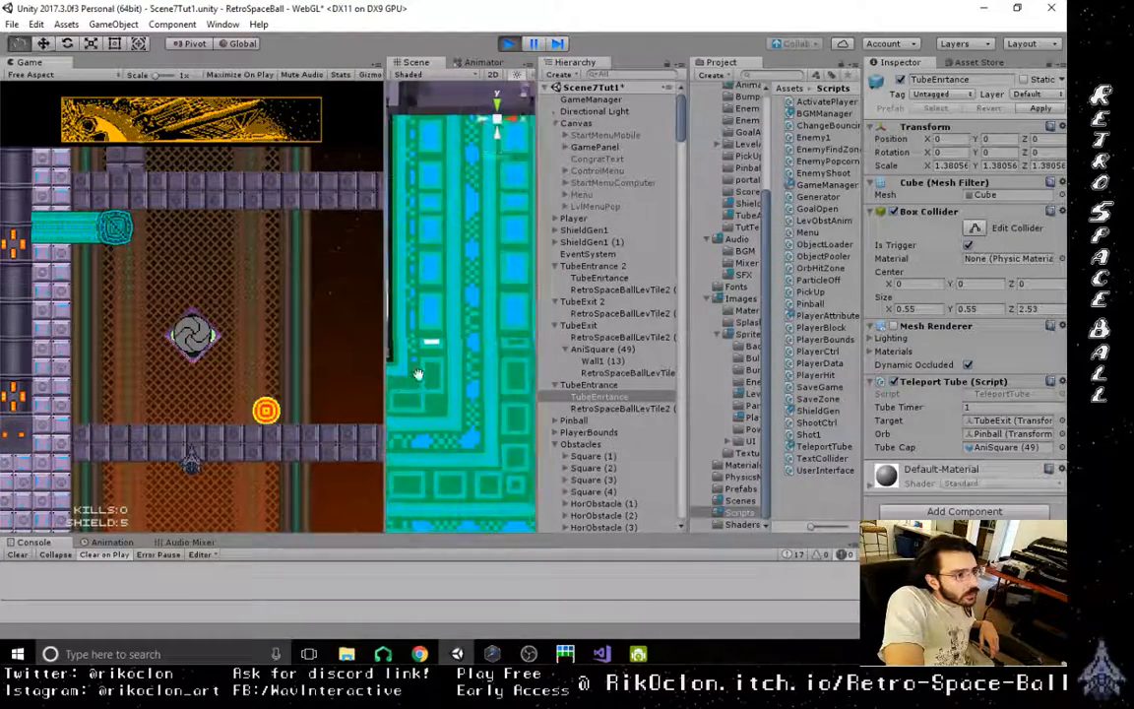
{"action": "middle_click_drag", "start_coordinate": [422, 375], "coordinate": [499, 382]}
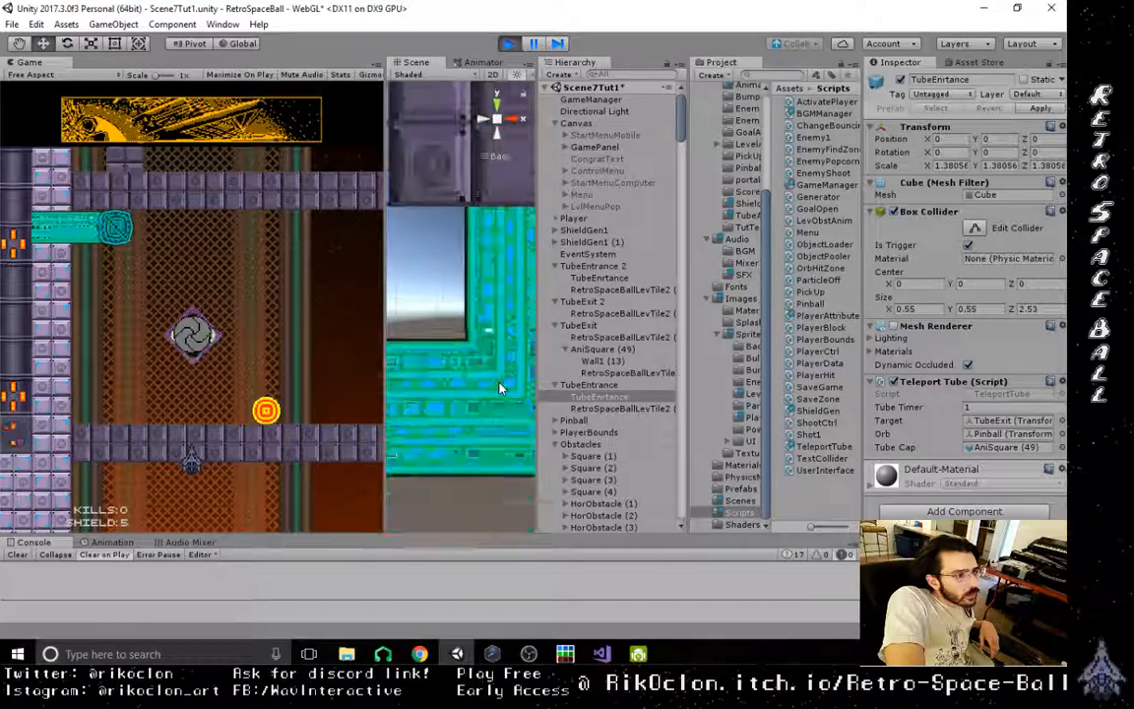
{"action": "scroll", "coordinate": [499, 388], "scroll_direction": "down", "scroll_amount": 5}
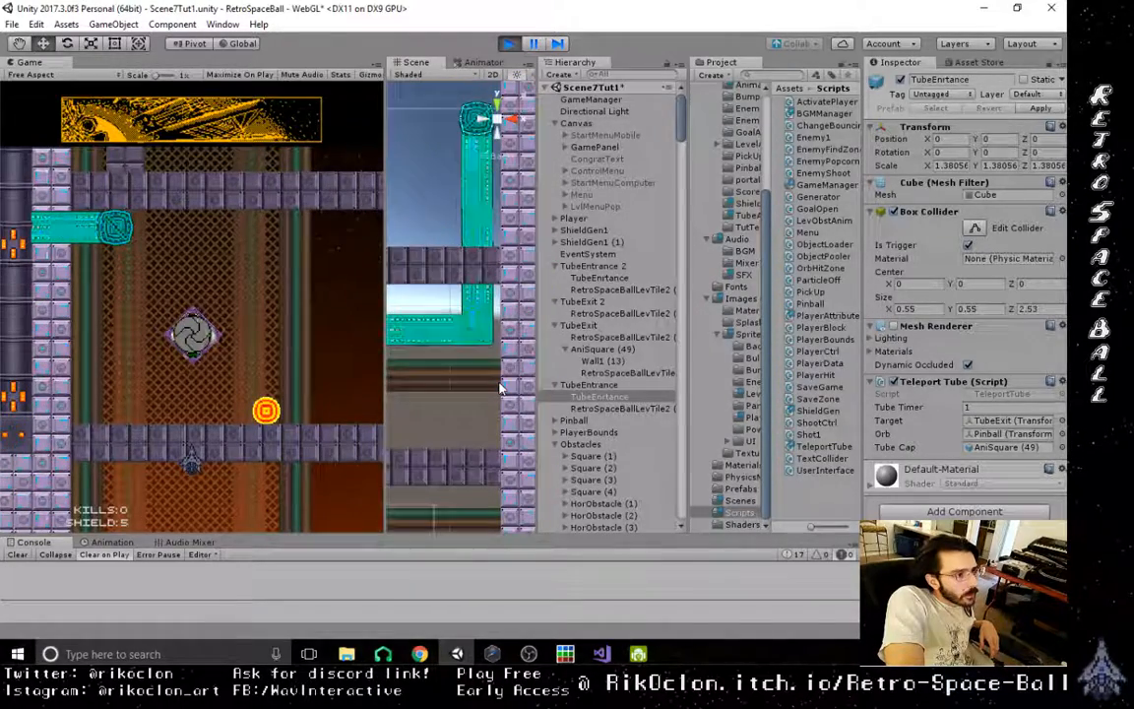
{"action": "scroll", "coordinate": [471, 310], "scroll_direction": "up", "scroll_amount": 8}
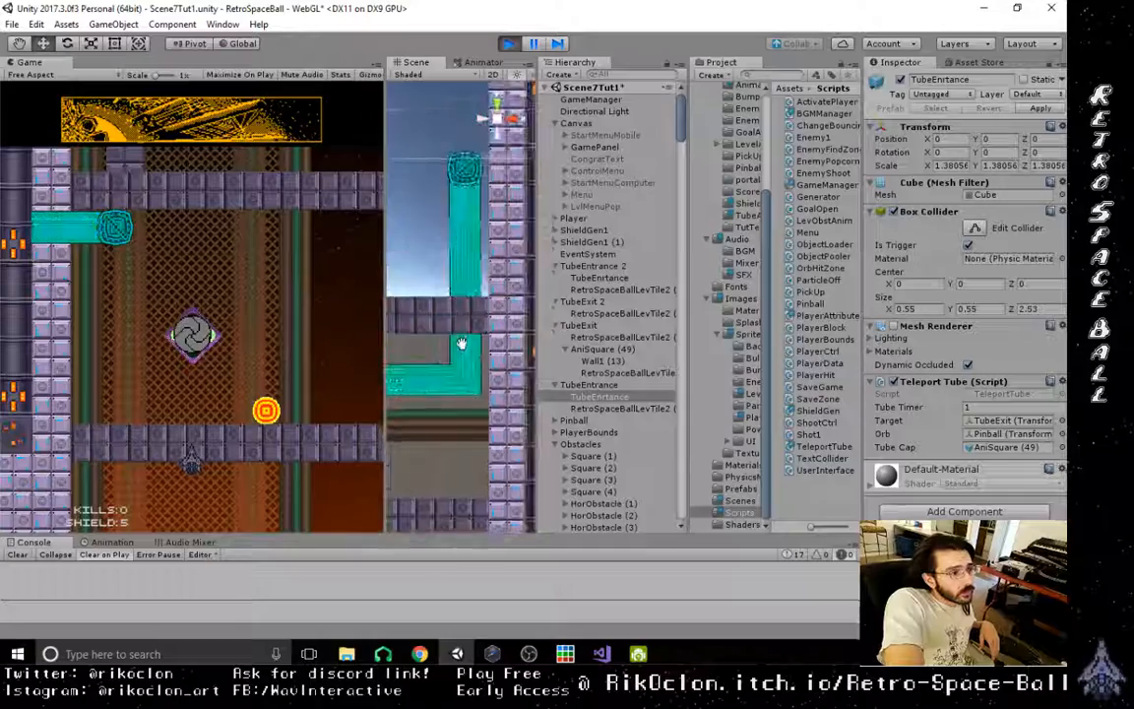
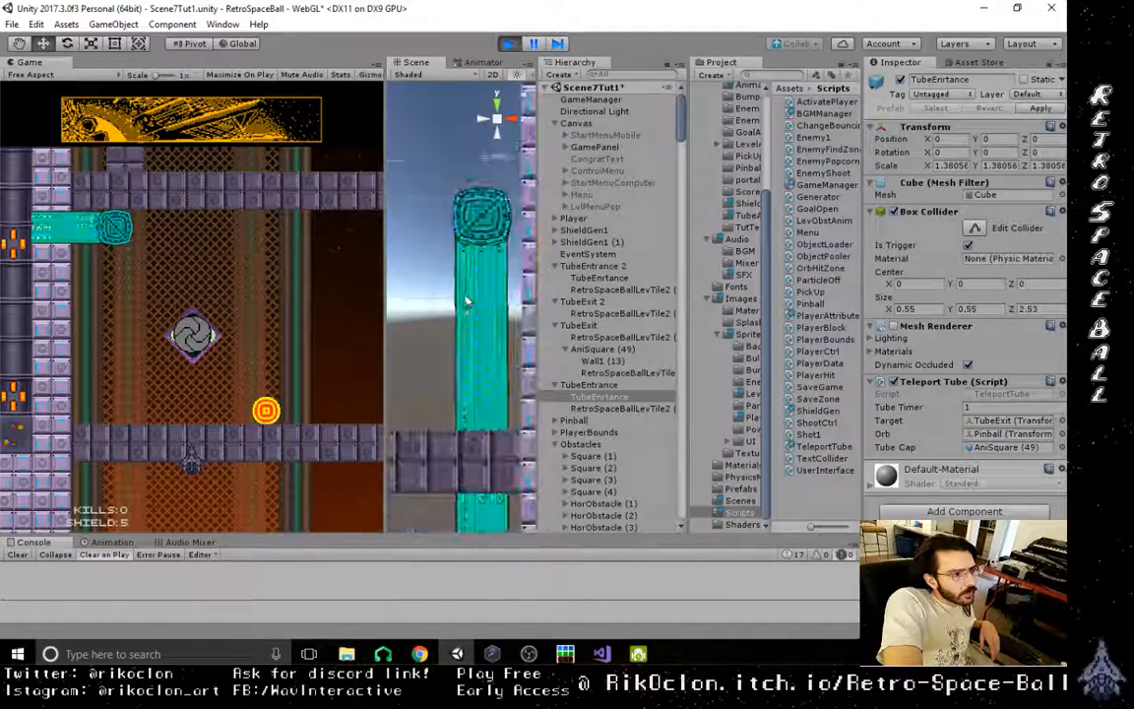
- Examine the second tube's route and the second shield generator in the running scene, and stop the play test
{"action": "scroll", "coordinate": [436, 361], "scroll_direction": "down", "scroll_amount": 6}
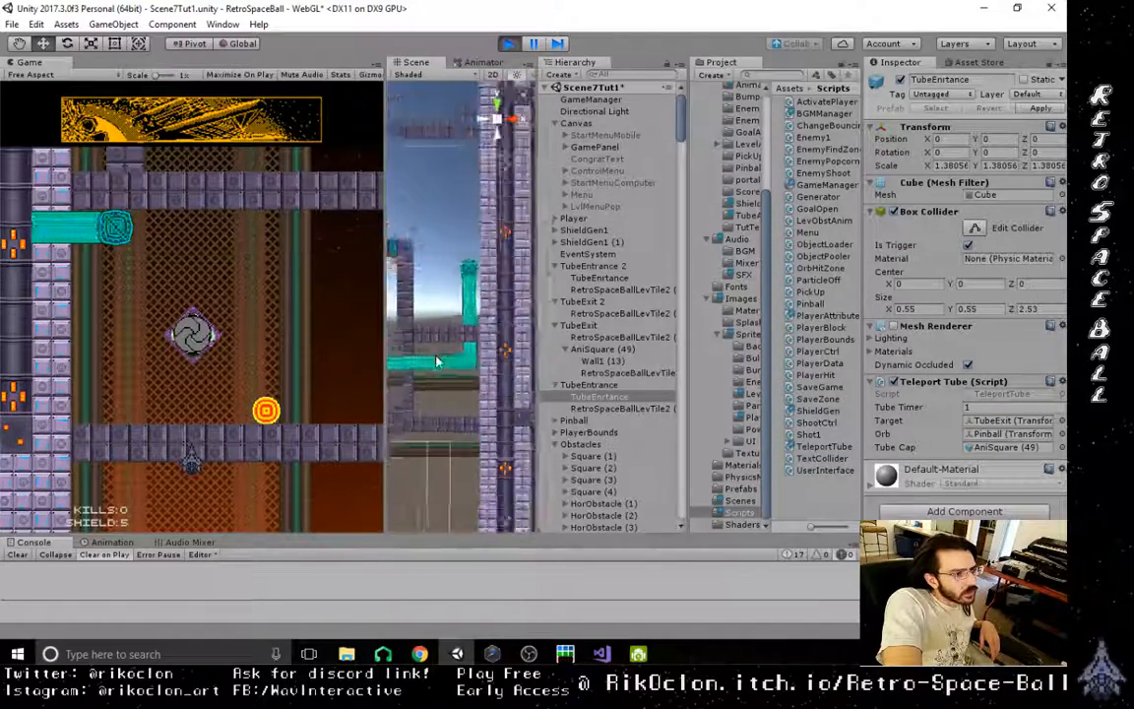
{"action": "middle_click_drag", "start_coordinate": [433, 361], "coordinate": [458, 366]}
{"action": "scroll", "coordinate": [460, 371], "scroll_direction": "up", "scroll_amount": 4}
{"action": "scroll", "coordinate": [461, 371], "scroll_direction": "up", "scroll_amount": 12}
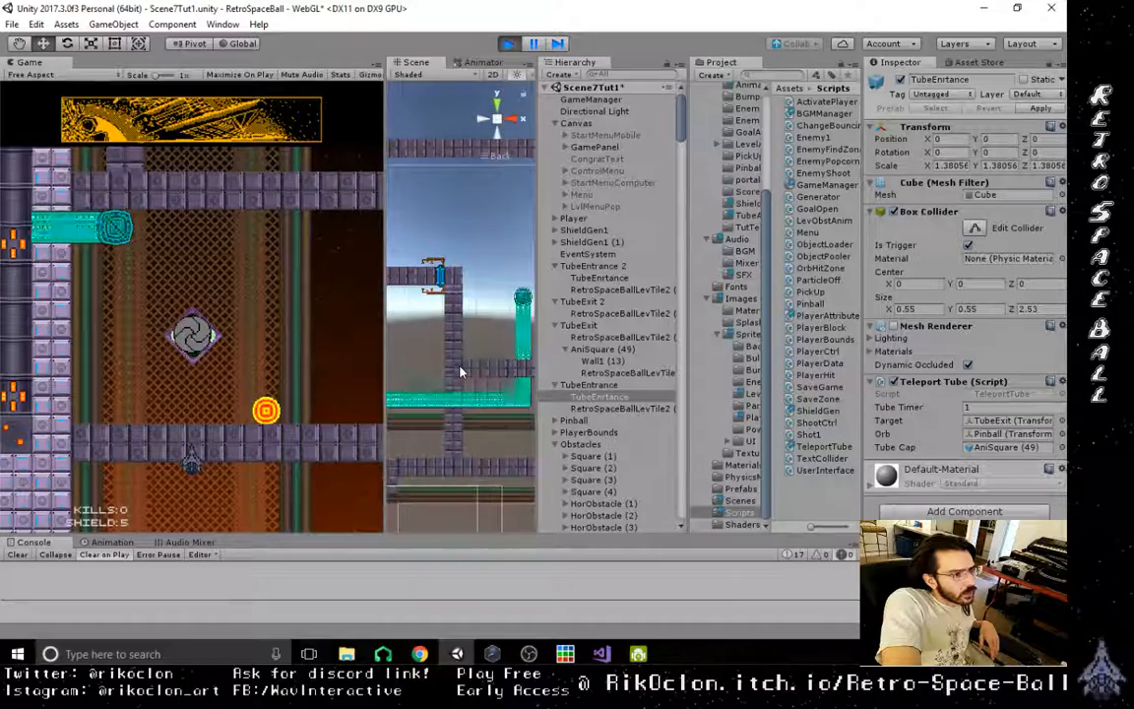
{"action": "middle_click_drag", "start_coordinate": [434, 258], "coordinate": [466, 313]}
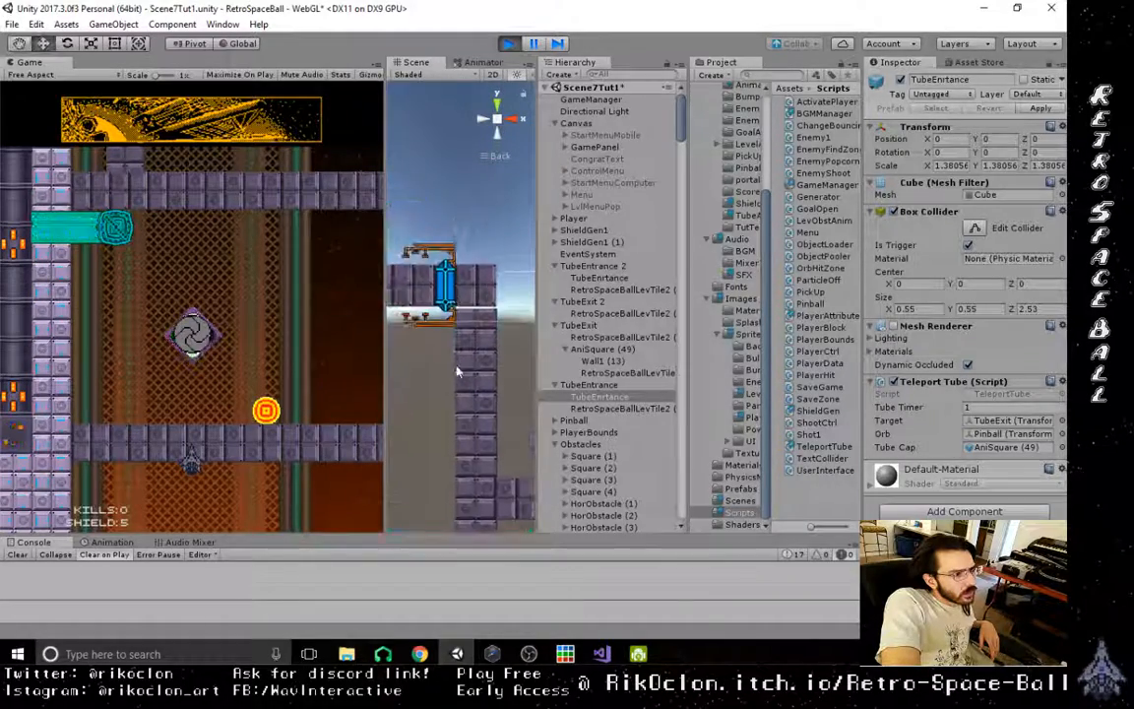
{"action": "middle_click_drag", "start_coordinate": [462, 370], "coordinate": [244, 486]}
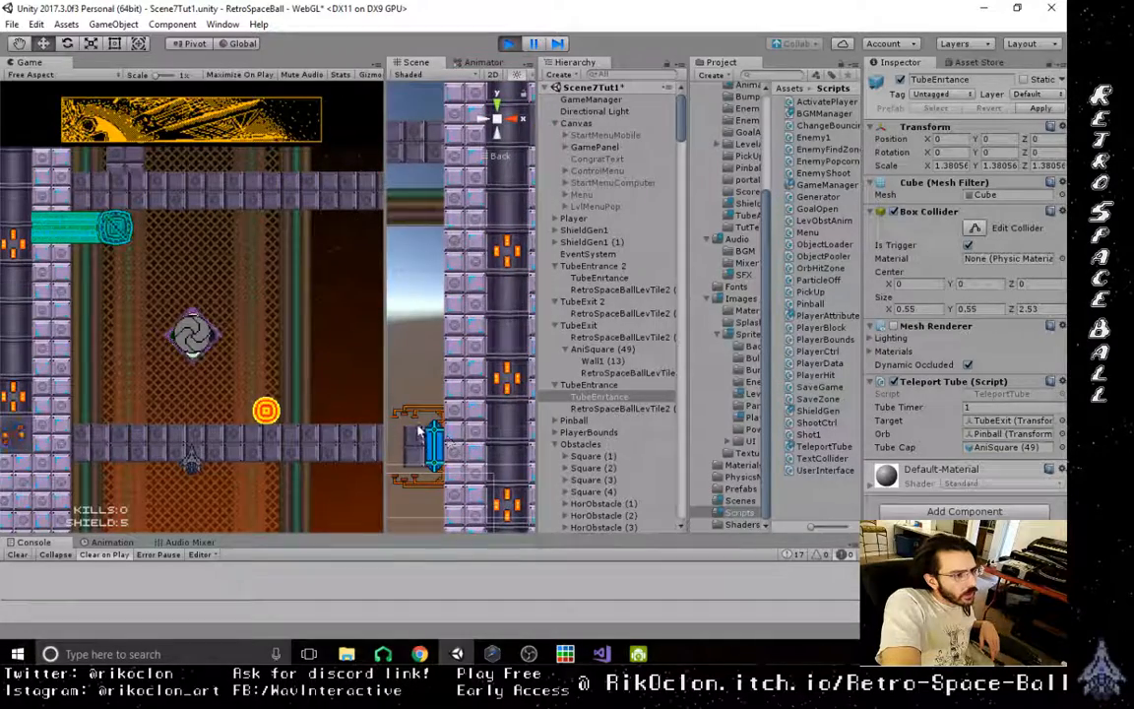
{"action": "middle_click_drag", "start_coordinate": [443, 331], "coordinate": [499, 620]}
{"action": "middle_click_drag", "start_coordinate": [443, 310], "coordinate": [487, 315]}
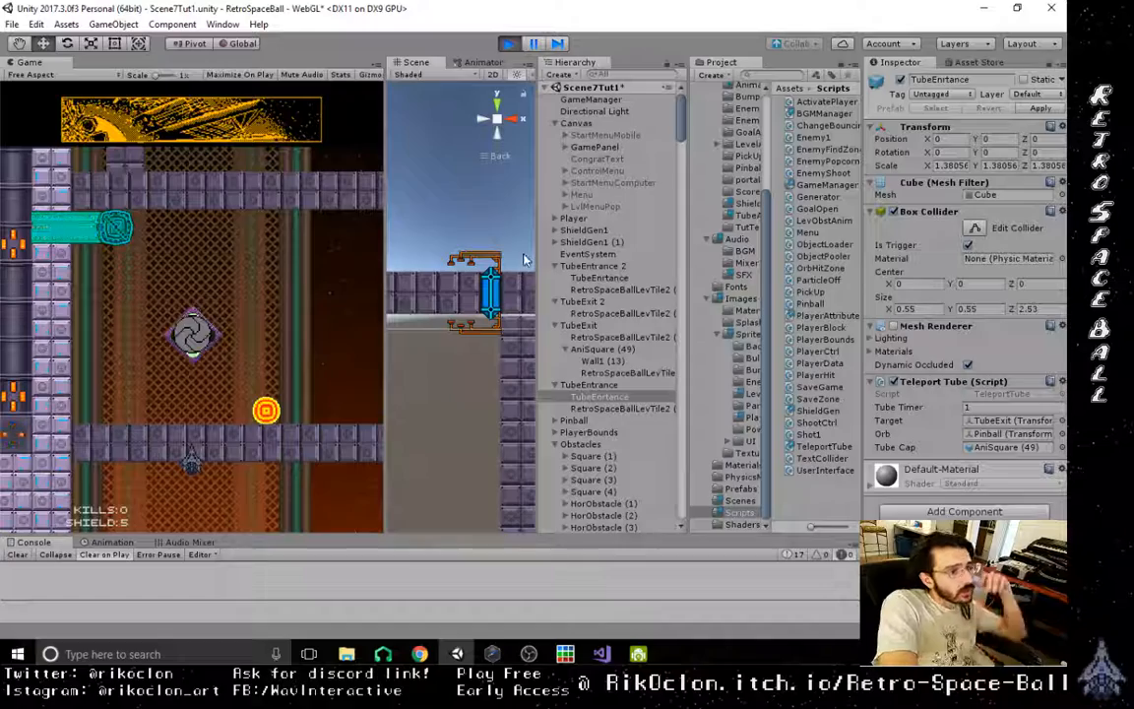
{"action": "key", "text": "ctrl+p"}
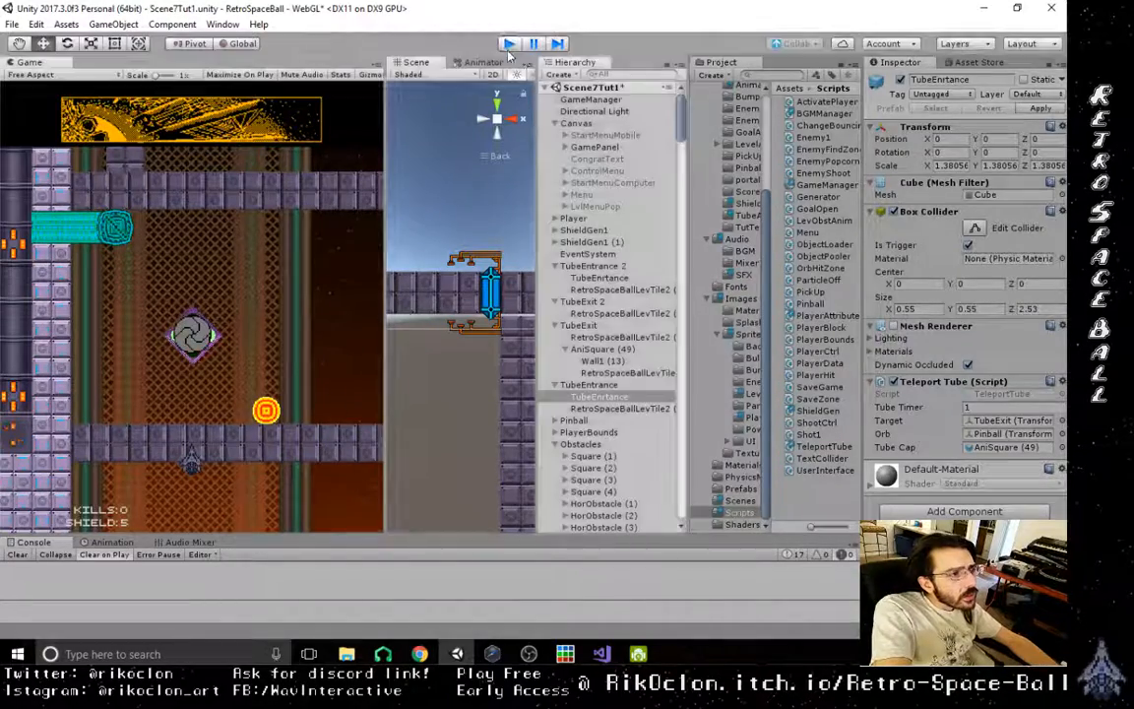
{"action": "left_click", "coordinate": [596, 242]}
{"action": "left_click", "coordinate": [596, 243]}
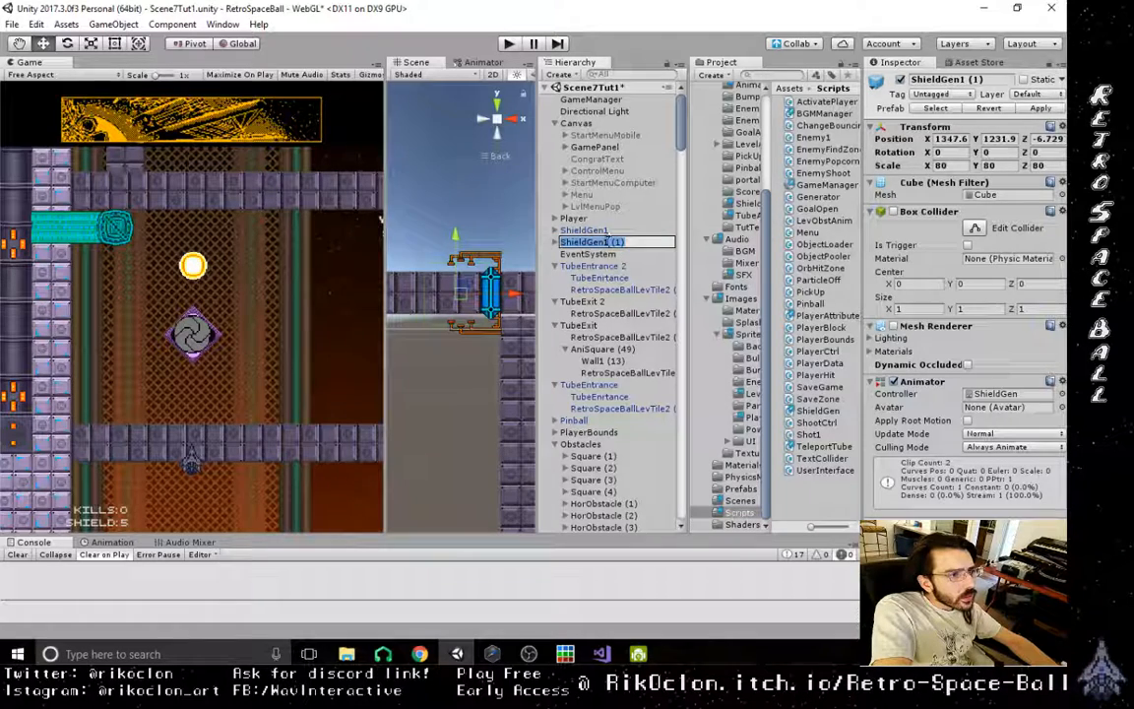
{"action": "left_click_drag", "start_coordinate": [607, 243], "coordinate": [654, 242]}
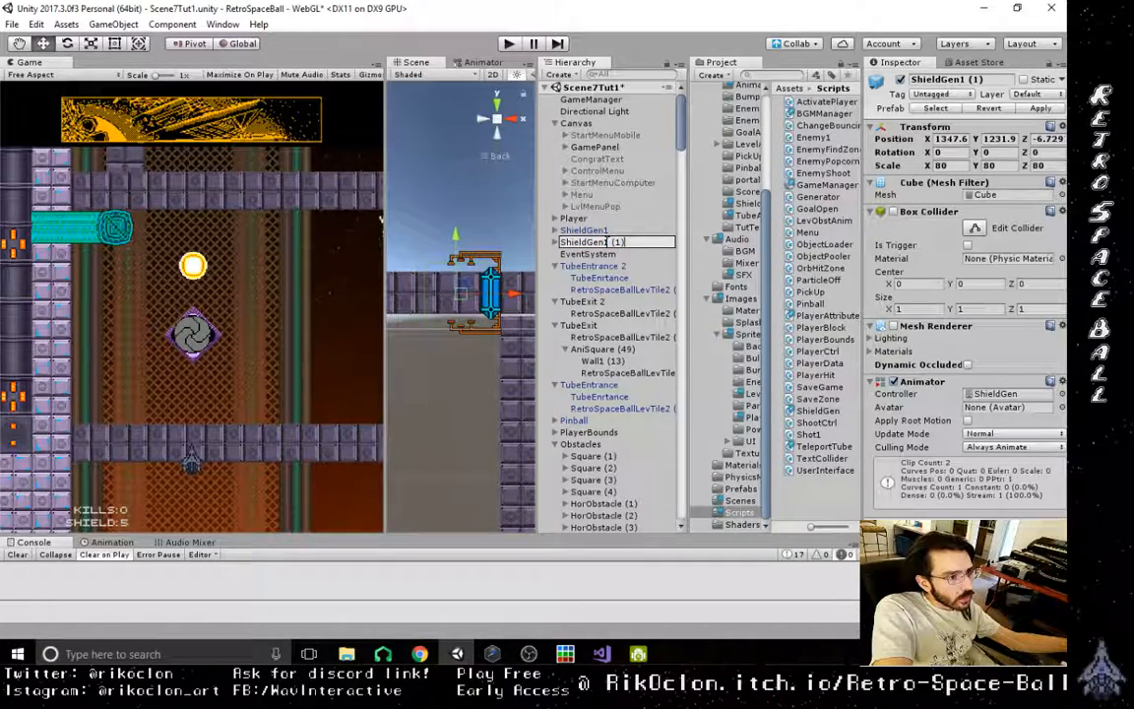
{"action": "left_click_drag", "start_coordinate": [608, 242], "coordinate": [645, 242]}
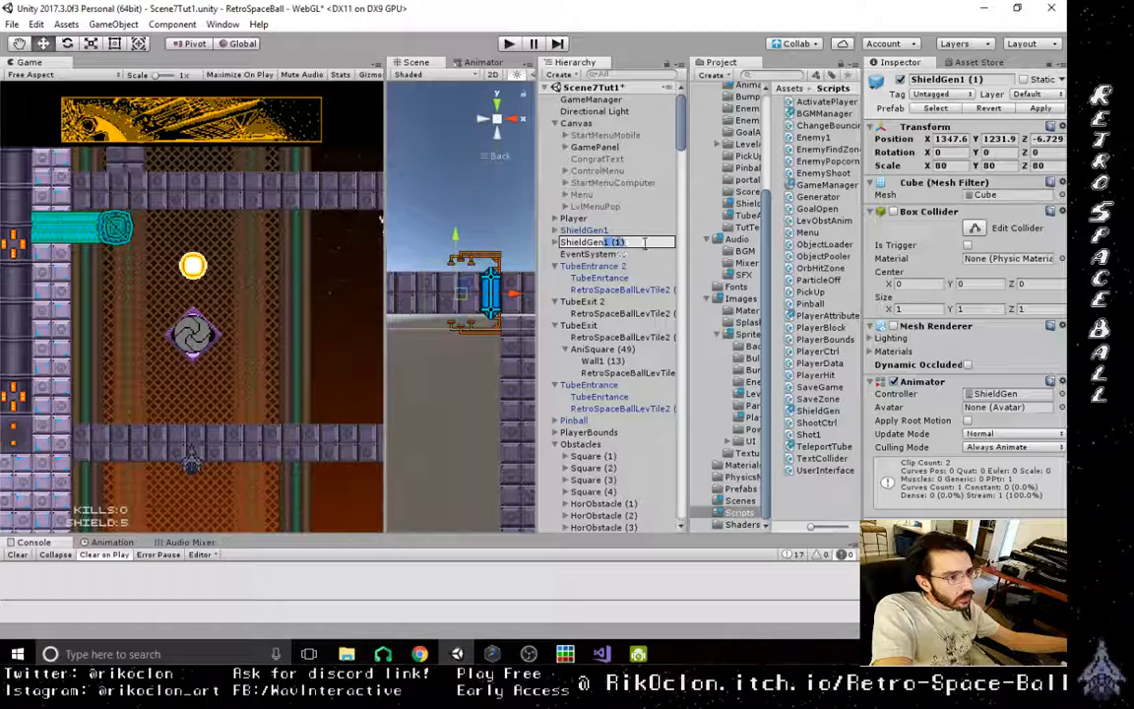
{"action": "left_click", "coordinate": [604, 258]}
- Inspect ShieldGen1 (1) together with its GenZone trigger, Shield Gen script settings and child sprite
{"action": "left_click", "coordinate": [600, 242]}
{"action": "left_click", "coordinate": [555, 243]}
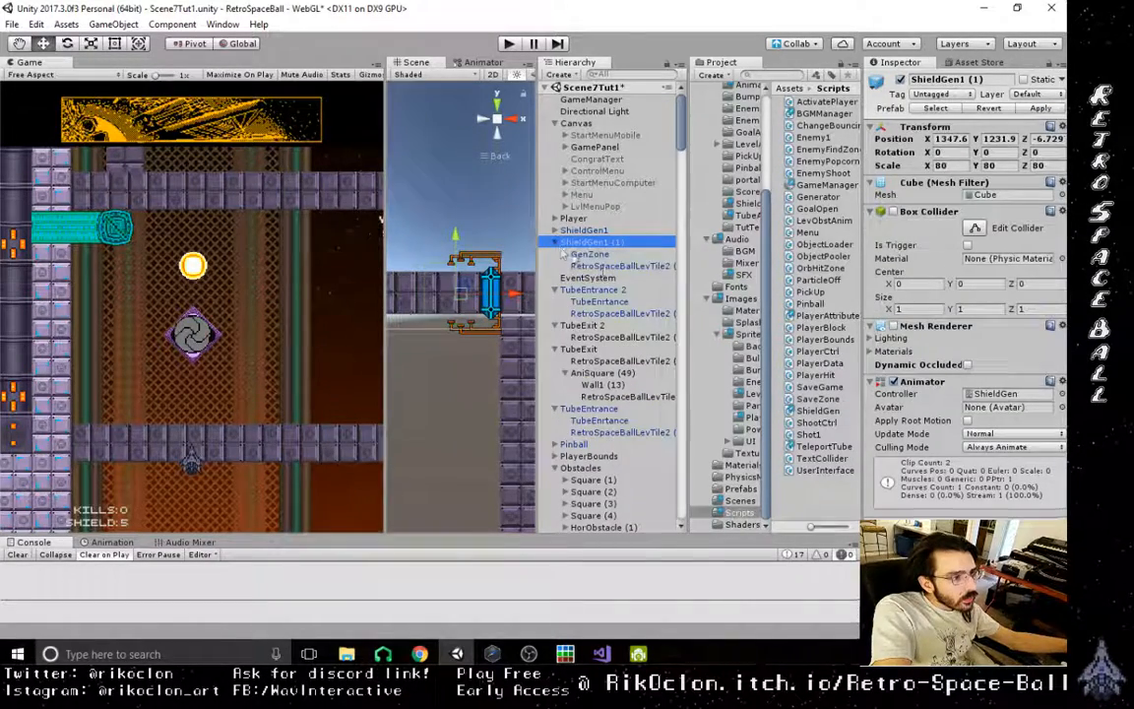
{"action": "left_click", "coordinate": [601, 266]}
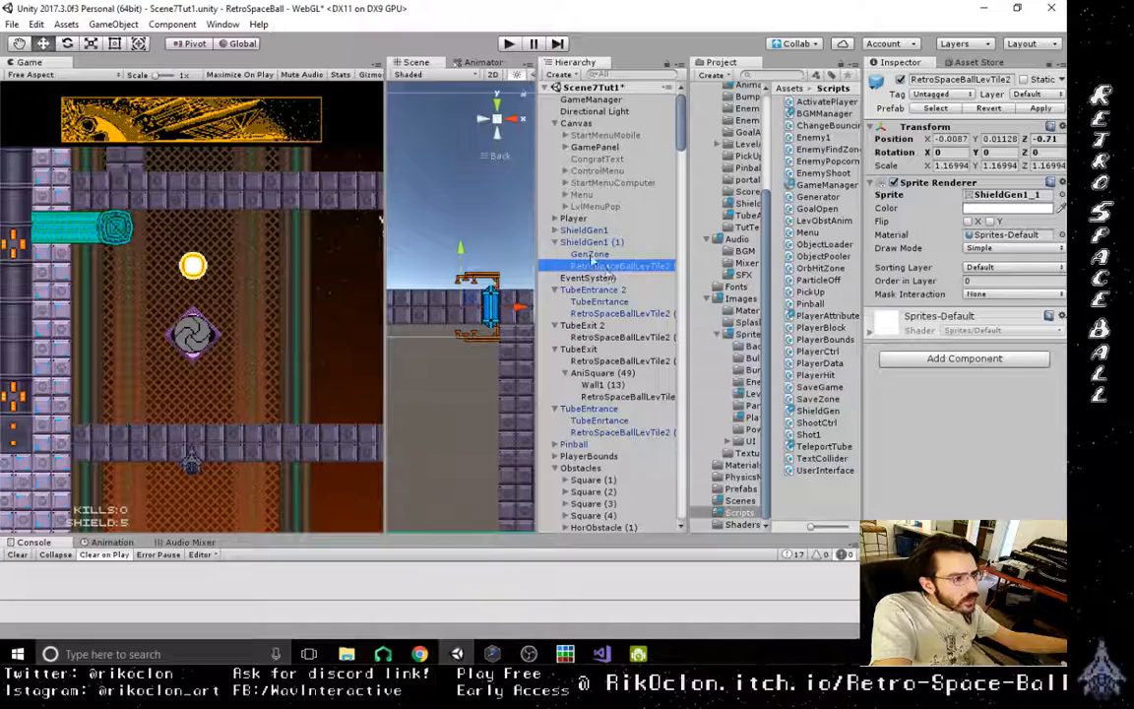
{"action": "left_click", "coordinate": [591, 254]}
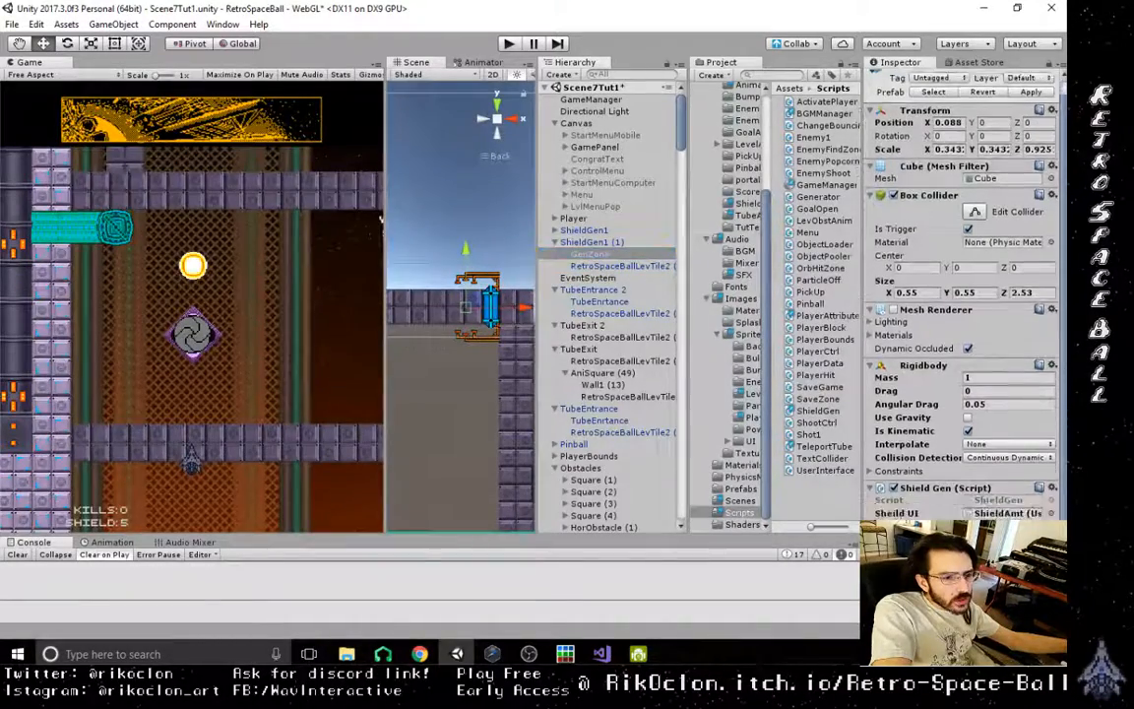
{"action": "scroll", "coordinate": [1011, 502], "scroll_direction": "down", "scroll_amount": 3}
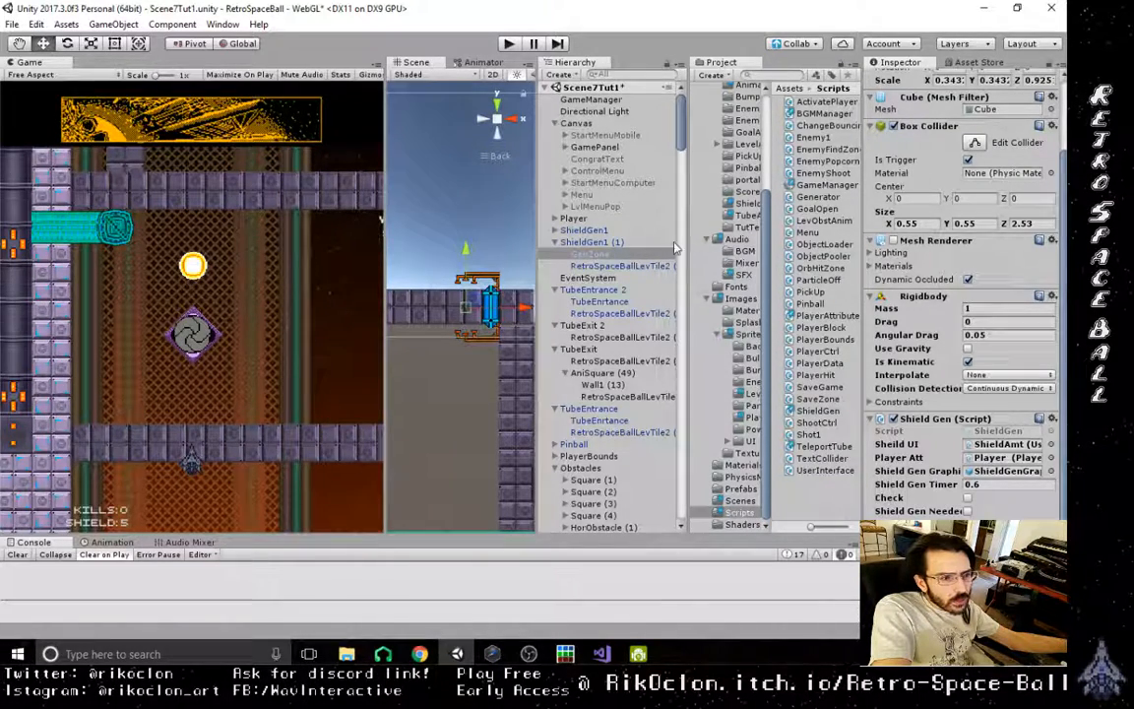
{"action": "left_click", "coordinate": [615, 266]}
{"action": "left_click", "coordinate": [592, 252]}
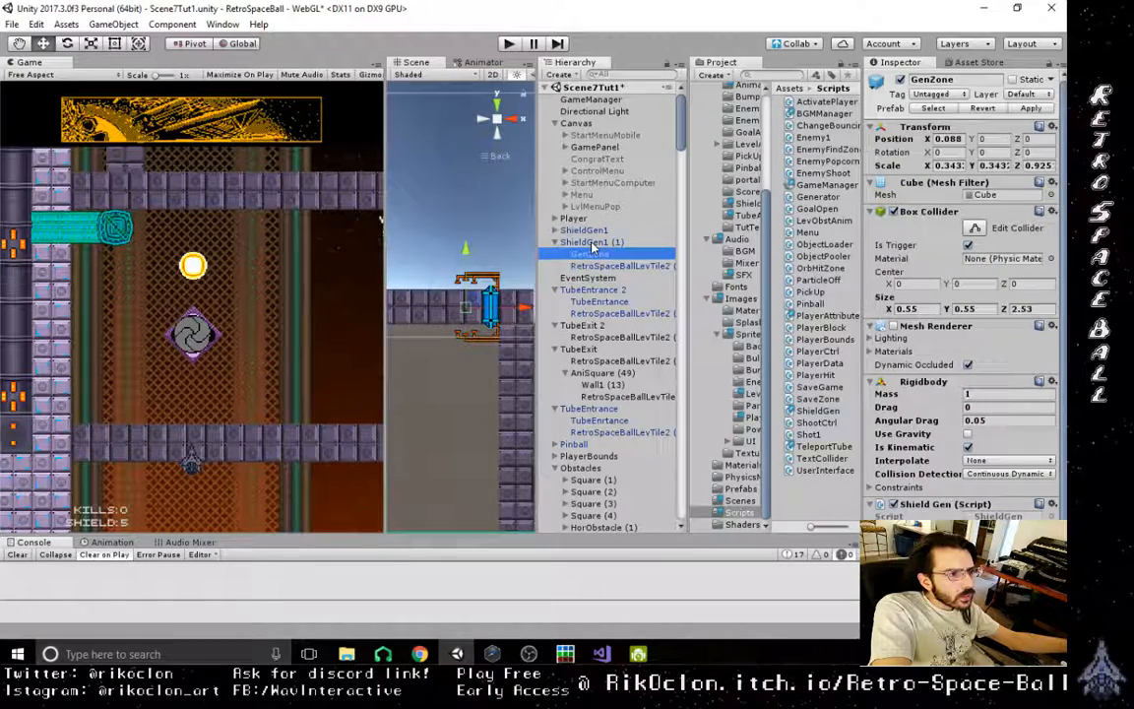
{"action": "left_click", "coordinate": [591, 243]}
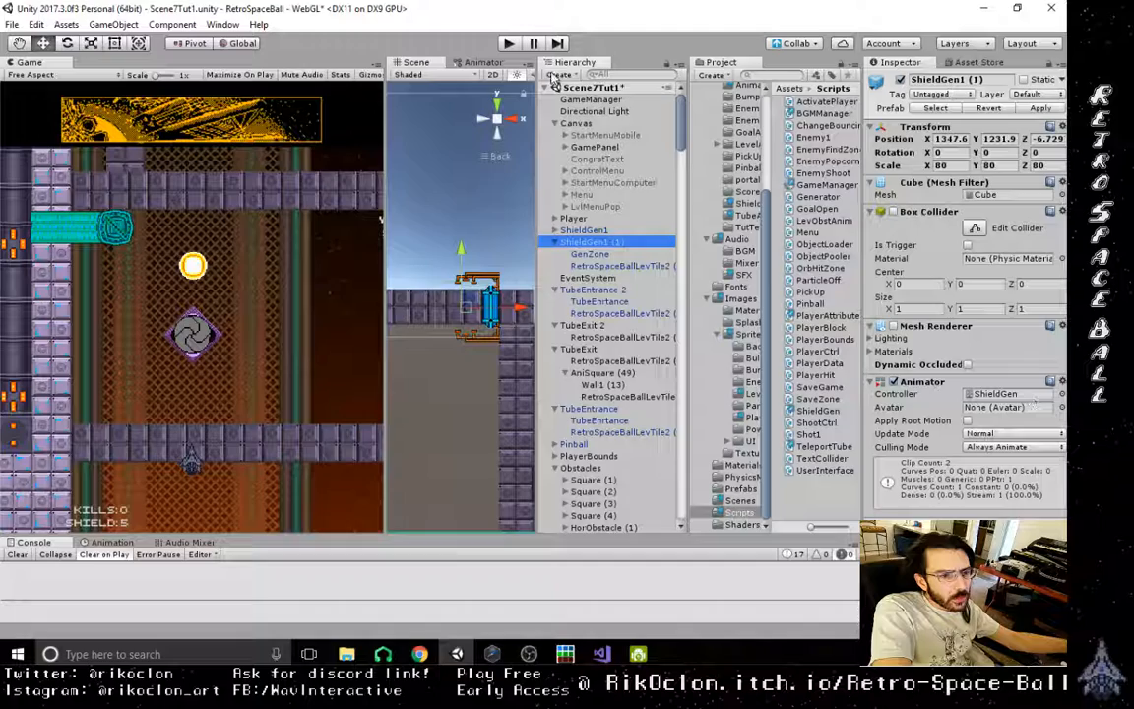
- Play the level and examine the second shield generator up close in the scene
{"action": "left_click", "coordinate": [508, 43]}
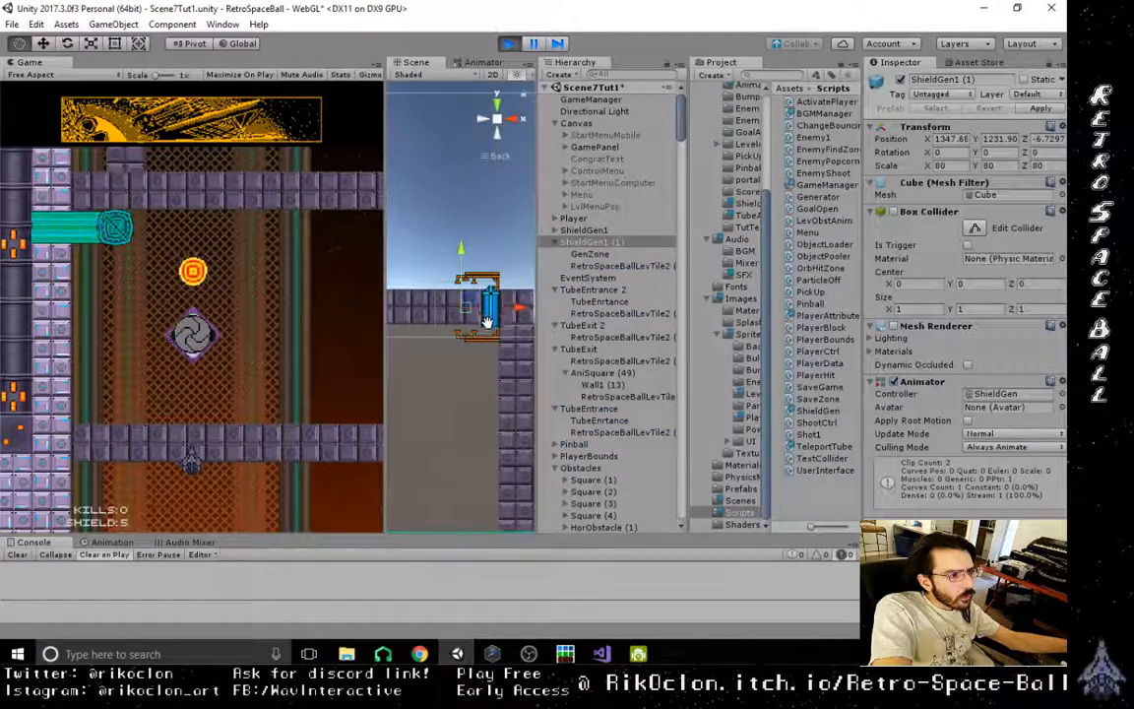
{"action": "scroll", "coordinate": [485, 339], "scroll_direction": "up", "scroll_amount": 3}
{"action": "scroll", "coordinate": [479, 379], "scroll_direction": "up", "scroll_amount": 5}
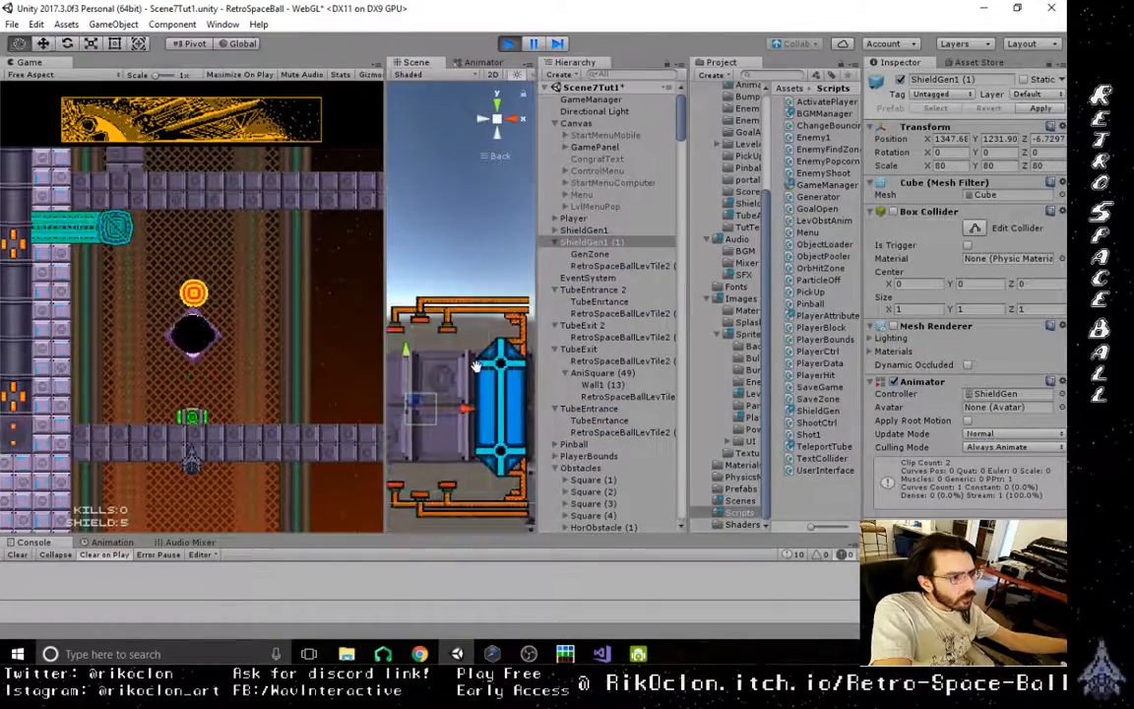
{"action": "scroll", "coordinate": [424, 315], "scroll_direction": "down", "scroll_amount": 6}
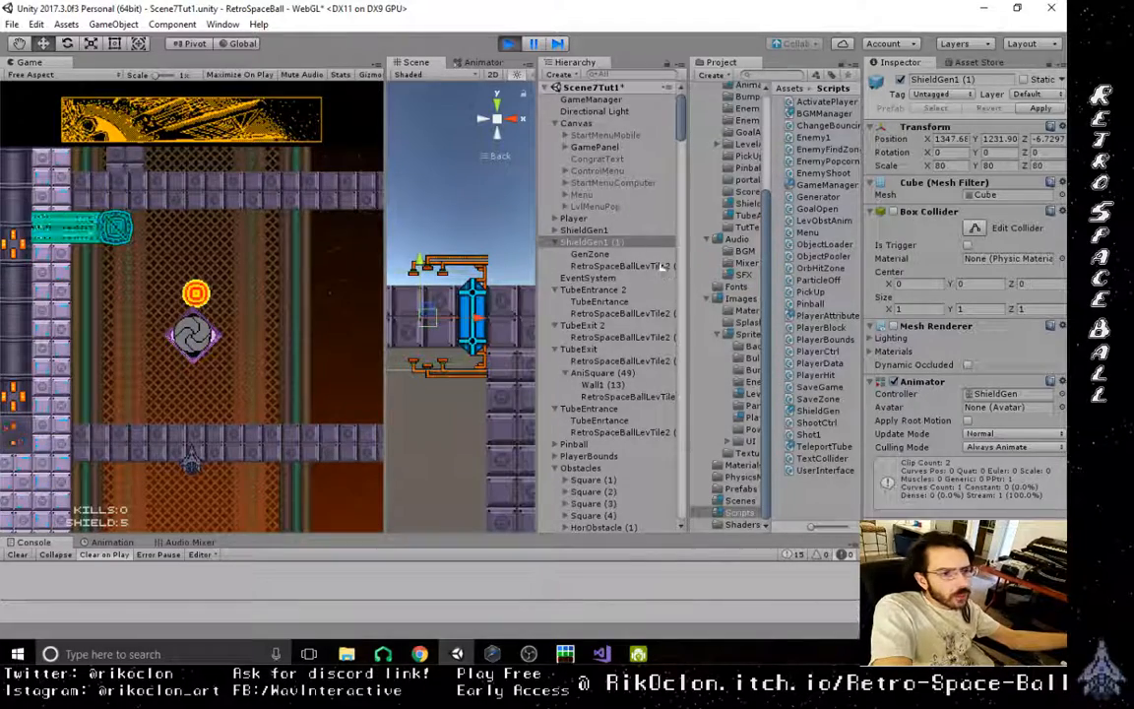
- Check the components of ShieldGen1 (1), its GenZone and its child sprite during play, and stop the play test
{"action": "left_click", "coordinate": [589, 230]}
{"action": "left_click", "coordinate": [591, 242]}
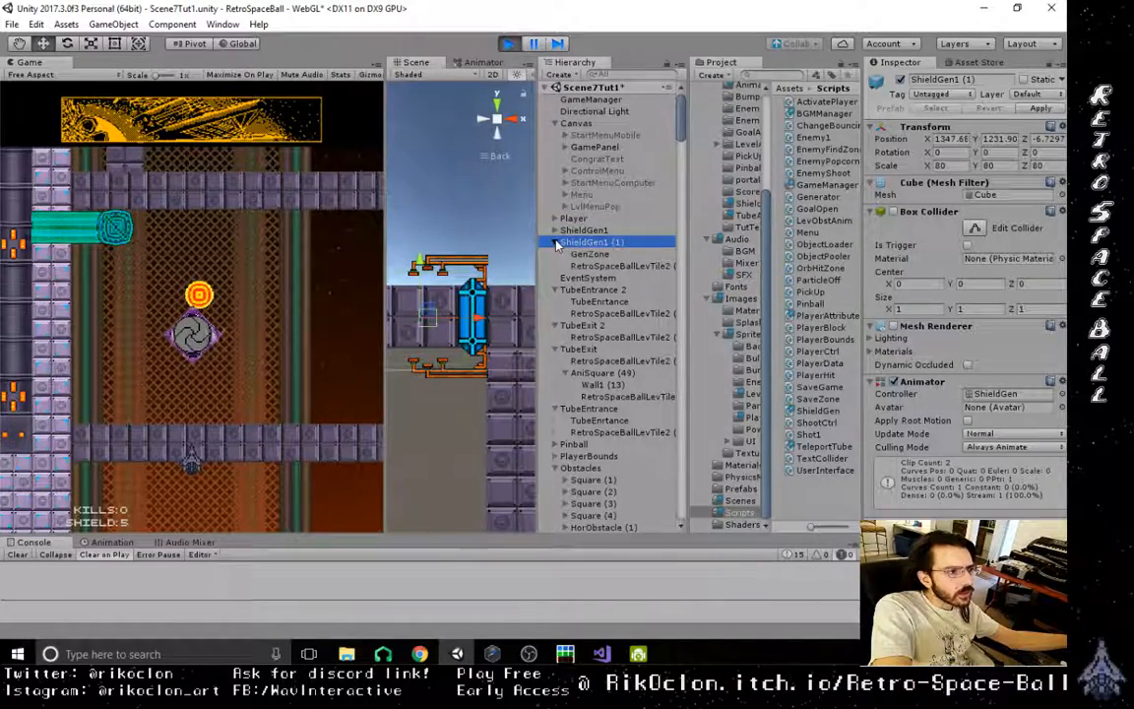
{"action": "left_click", "coordinate": [555, 242]}
{"action": "left_click", "coordinate": [555, 242]}
{"action": "left_click", "coordinate": [604, 253]}
{"action": "left_click", "coordinate": [609, 267]}
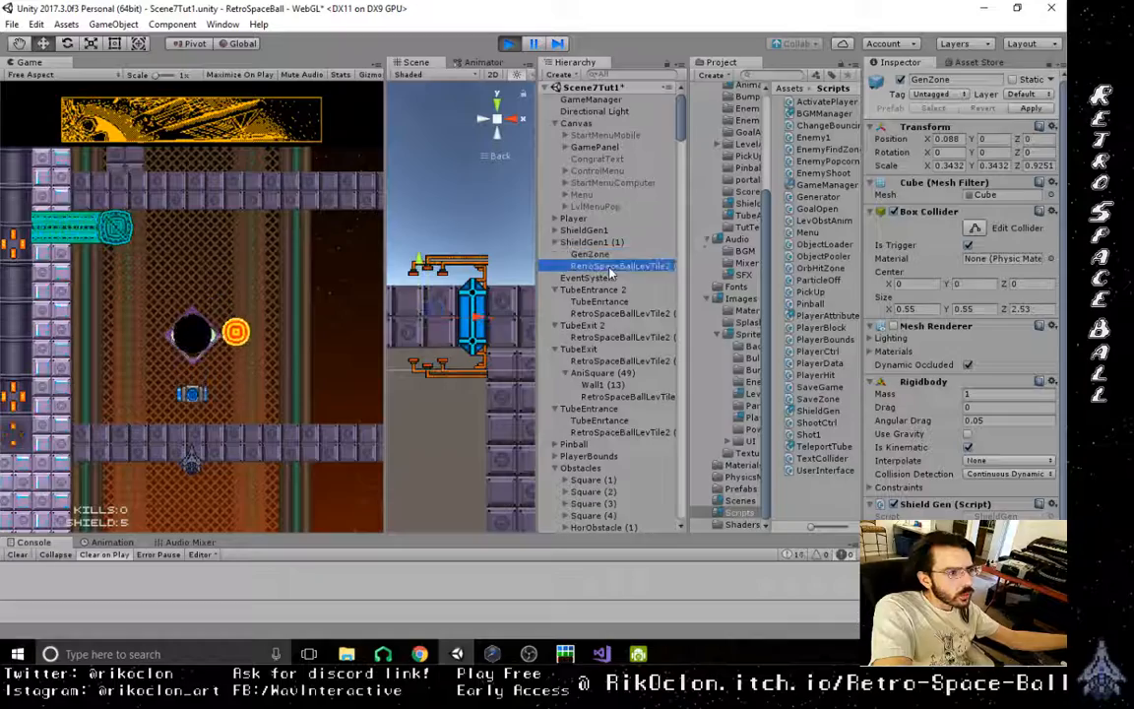
{"action": "left_click", "coordinate": [596, 255]}
{"action": "left_click", "coordinate": [591, 243]}
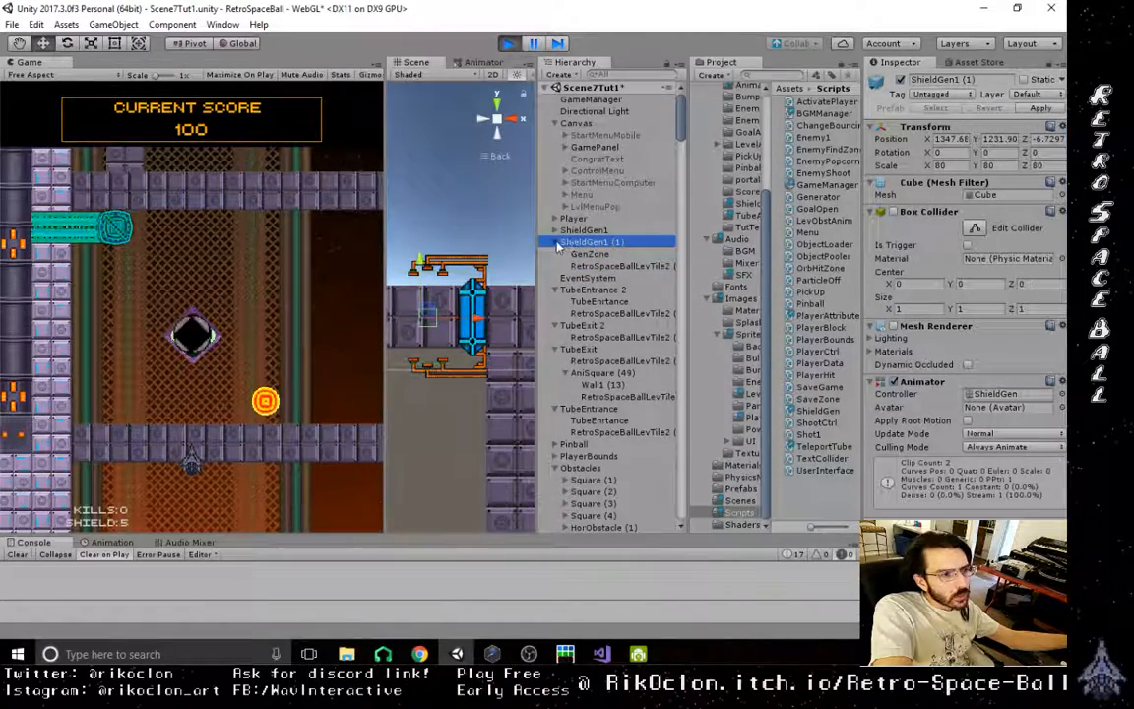
{"action": "left_click", "coordinate": [591, 254]}
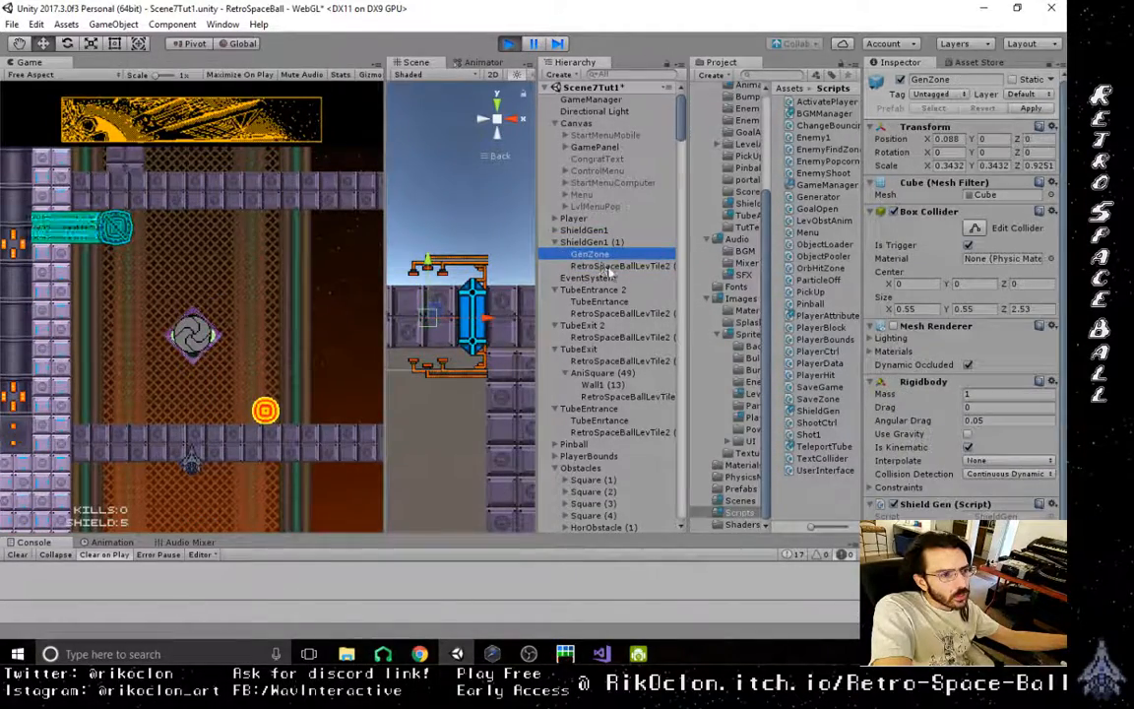
{"action": "left_click", "coordinate": [608, 267]}
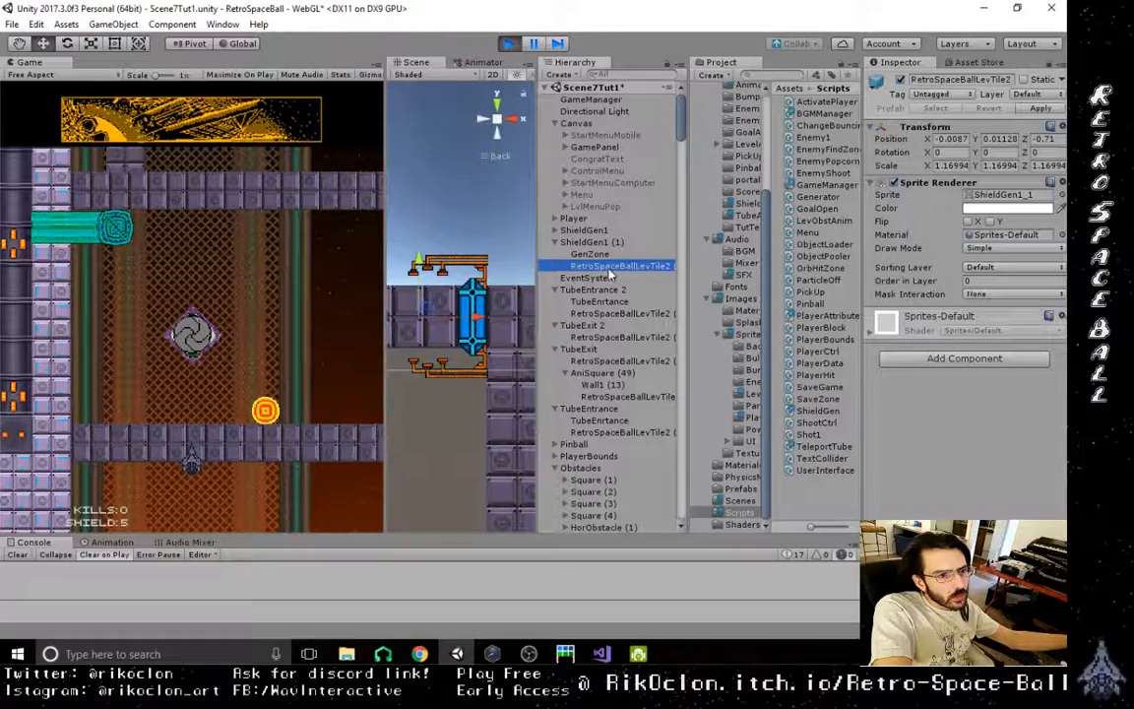
{"action": "left_click", "coordinate": [591, 242]}
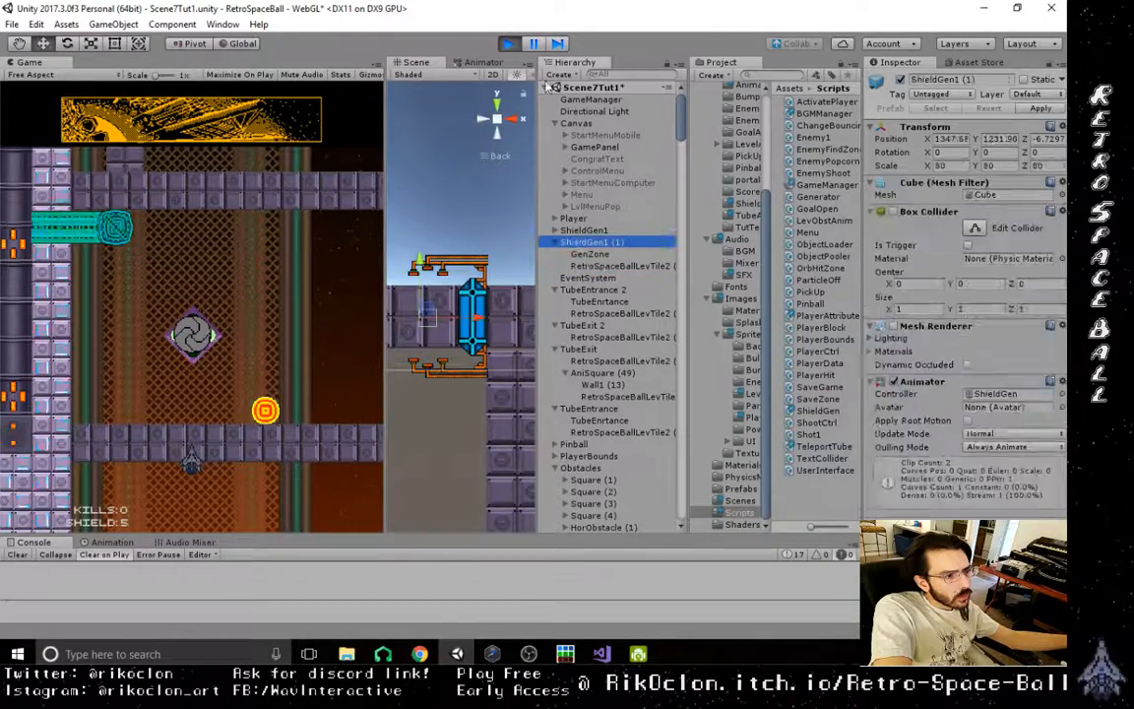
{"action": "left_click", "coordinate": [510, 44]}
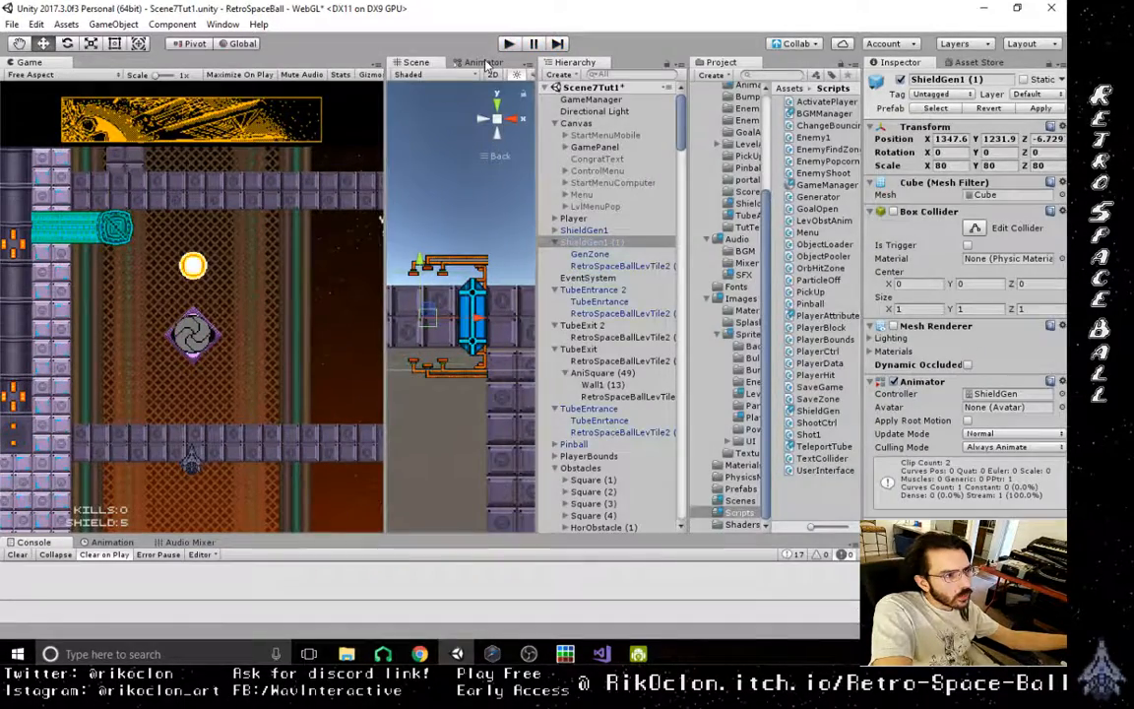
- Open the ShiledGenNotNeeded state's clip from the shield generator's Animator in an enlarged Animation timeline
{"action": "left_click", "coordinate": [483, 62]}
{"action": "scroll", "coordinate": [512, 294], "scroll_direction": "down", "scroll_amount": 5}
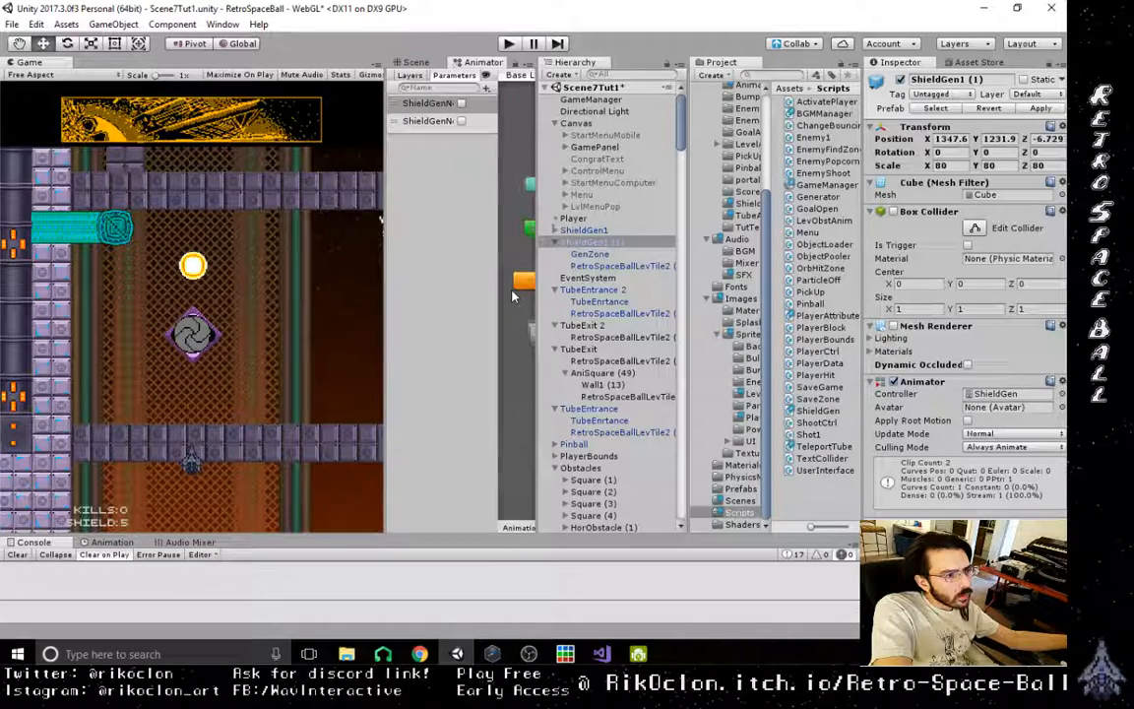
{"action": "middle_click_drag", "start_coordinate": [513, 296], "coordinate": [485, 310]}
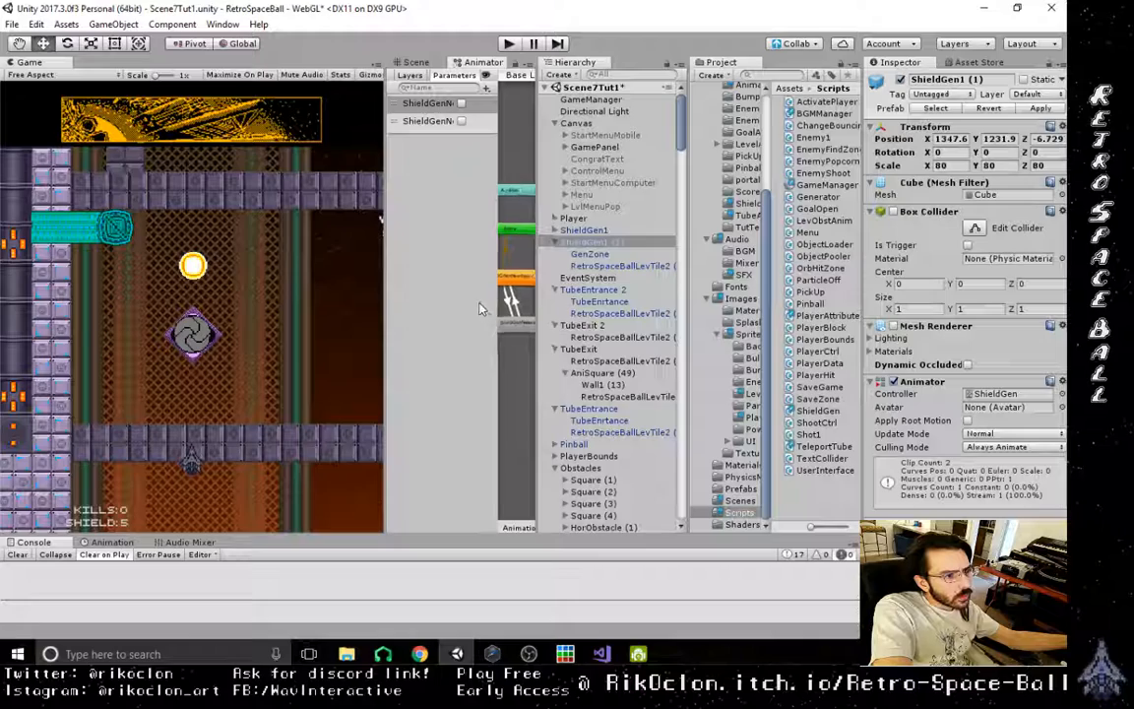
{"action": "left_click", "coordinate": [516, 283]}
{"action": "double_click", "coordinate": [516, 283]}
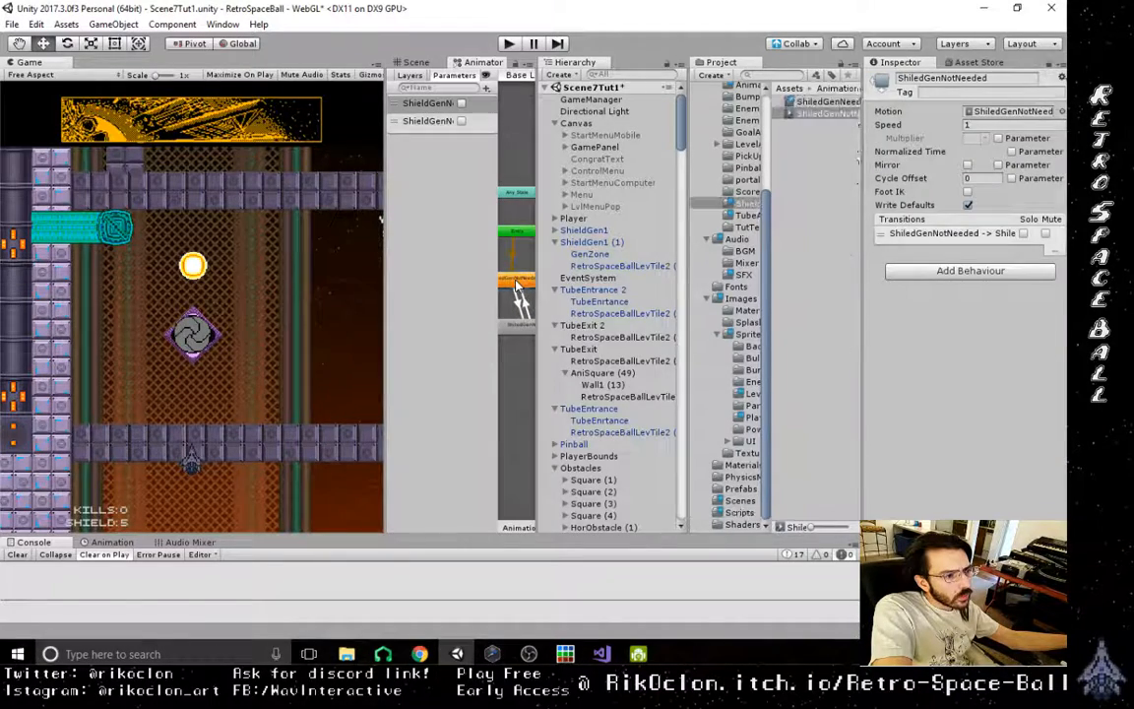
{"action": "left_click", "coordinate": [126, 543]}
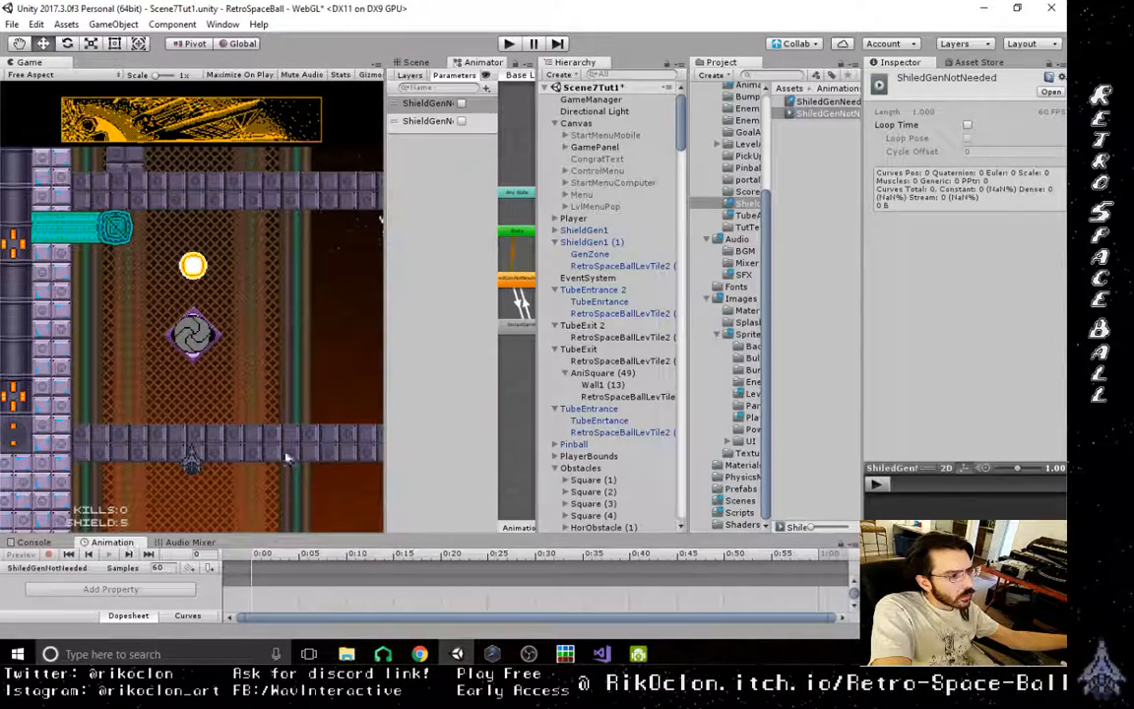
{"action": "left_click_drag", "start_coordinate": [264, 534], "coordinate": [264, 392]}
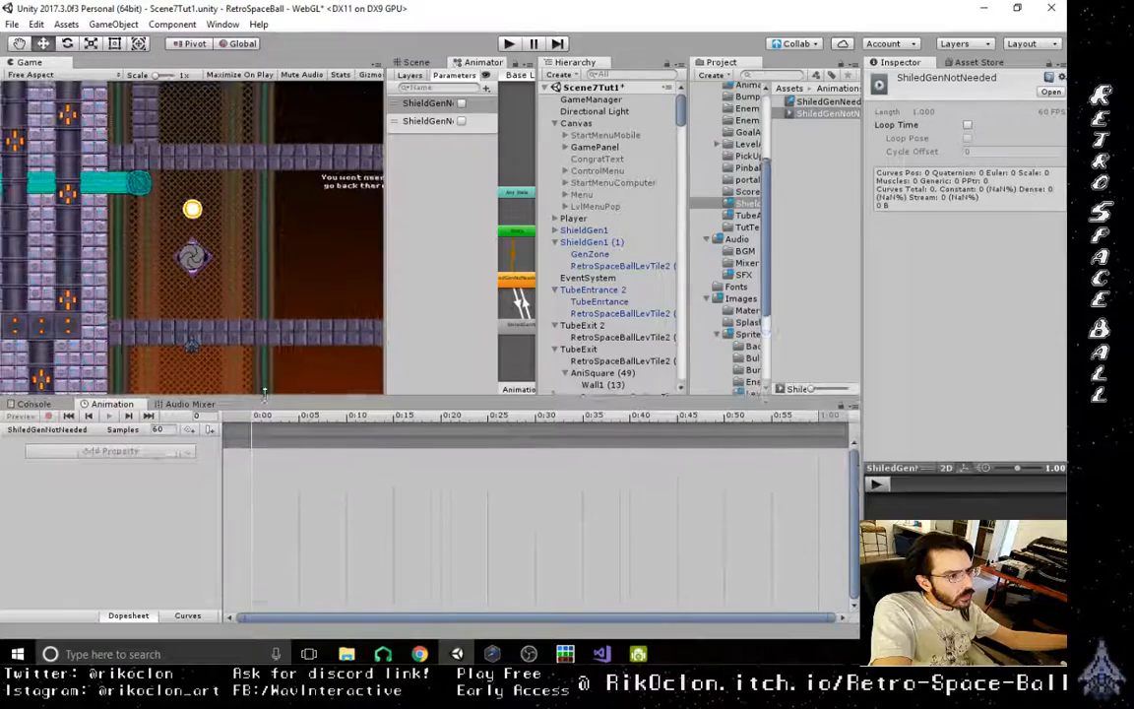
- Compare ShieldGen1 (1)'s ShiledGenNeeded and ShiledGenNotNeeded clips in the Animation timeline beside the Scene view
{"action": "left_click", "coordinate": [422, 63]}
{"action": "left_click", "coordinate": [591, 242]}
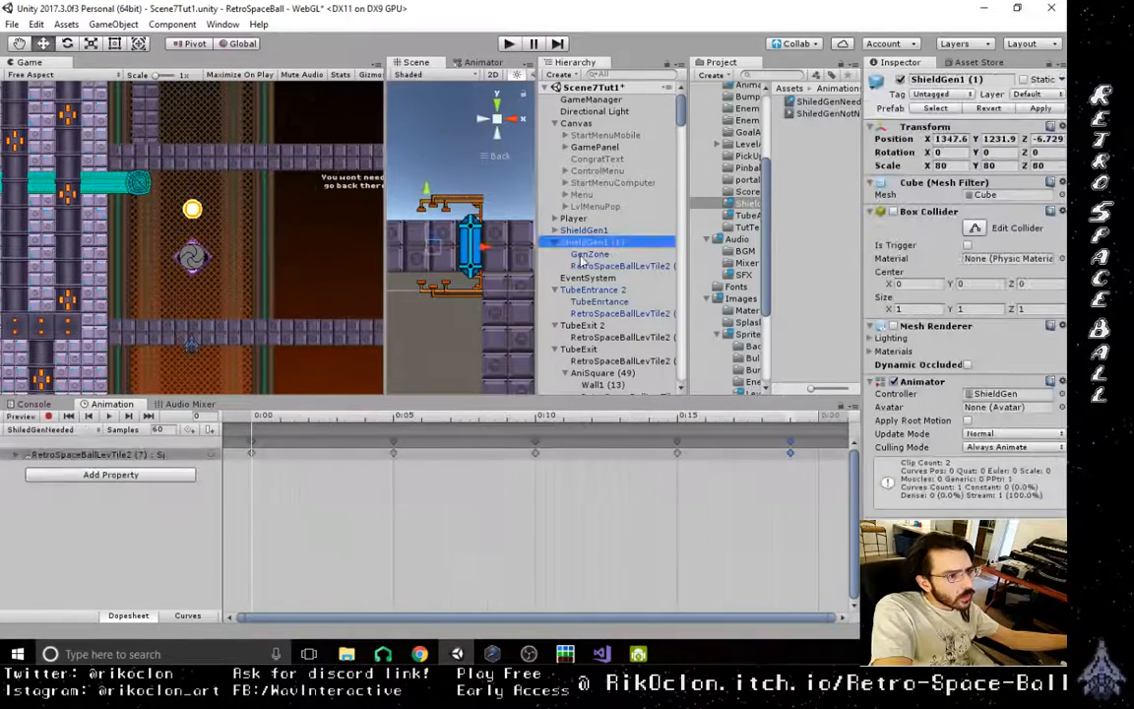
{"action": "left_click", "coordinate": [108, 417]}
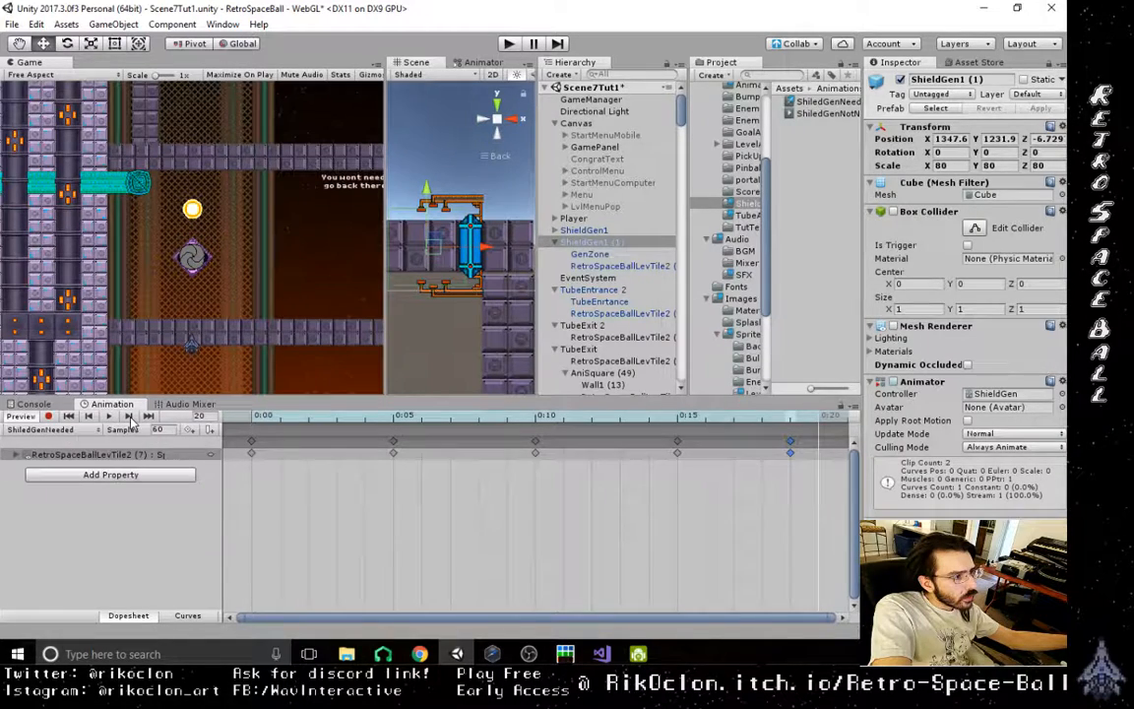
{"action": "left_click", "coordinate": [42, 430]}
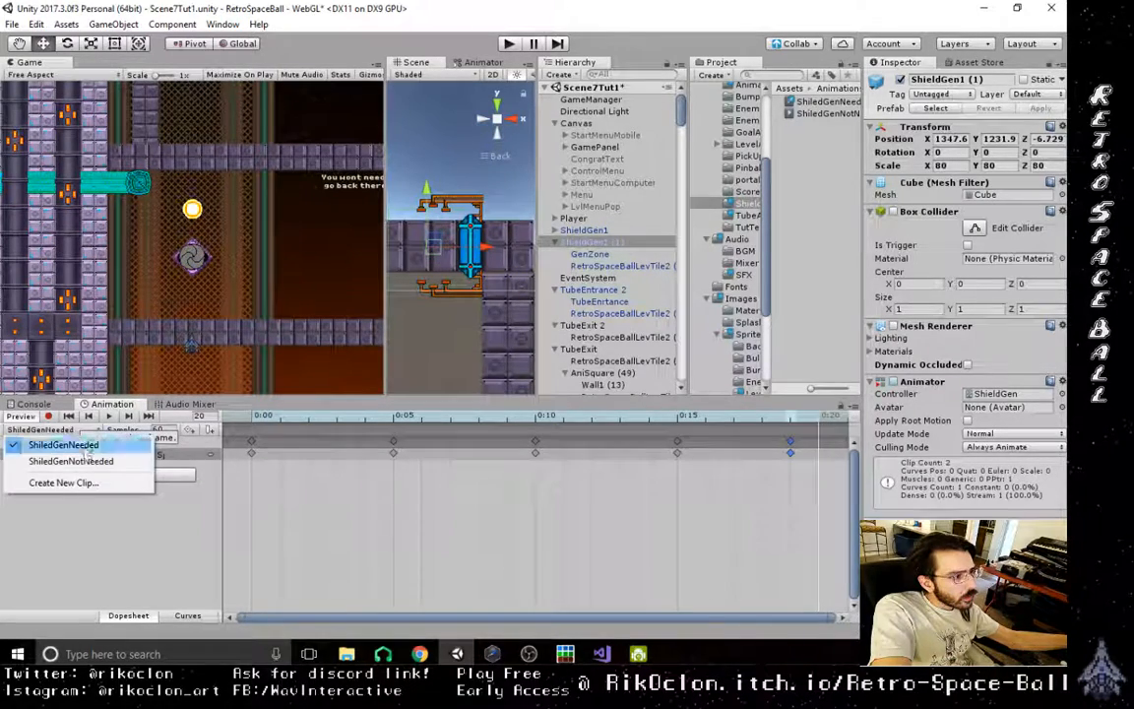
{"action": "left_click", "coordinate": [79, 461]}
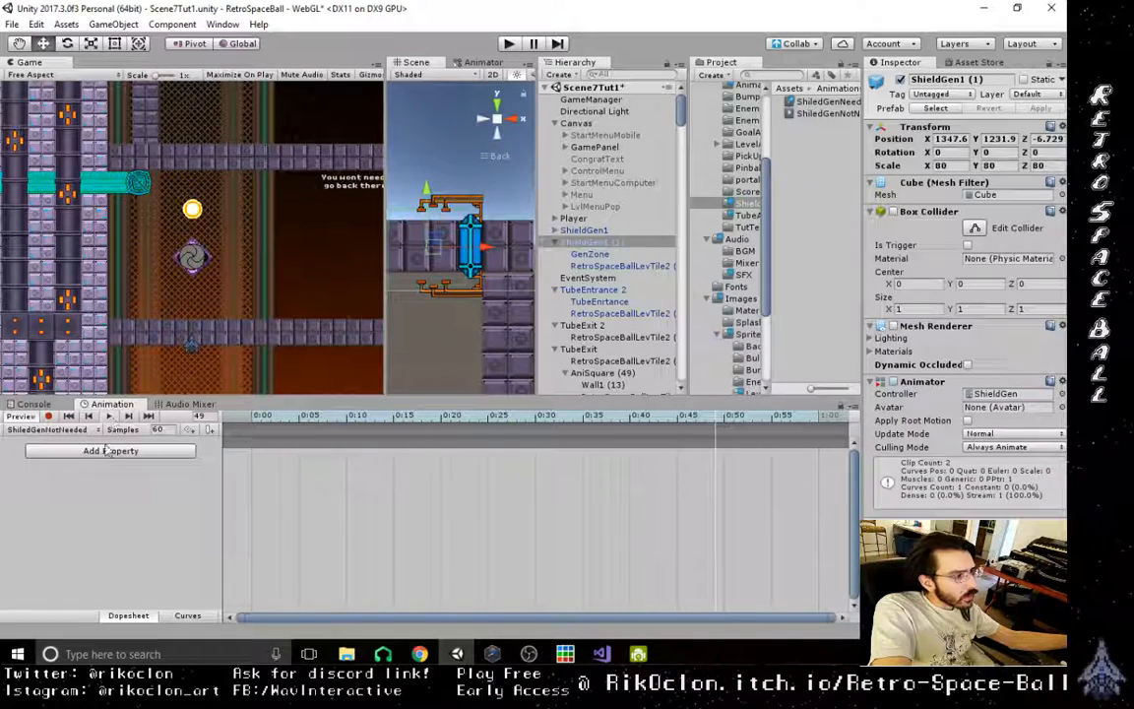
{"action": "left_click", "coordinate": [84, 433]}
{"action": "left_click", "coordinate": [64, 445]}
- Record a sprite keyframe at 0:00 in the ShiledGenNotNeeded clip, setting the shield generator's child sprite to ShieldGen1_4
{"action": "left_click", "coordinate": [49, 430]}
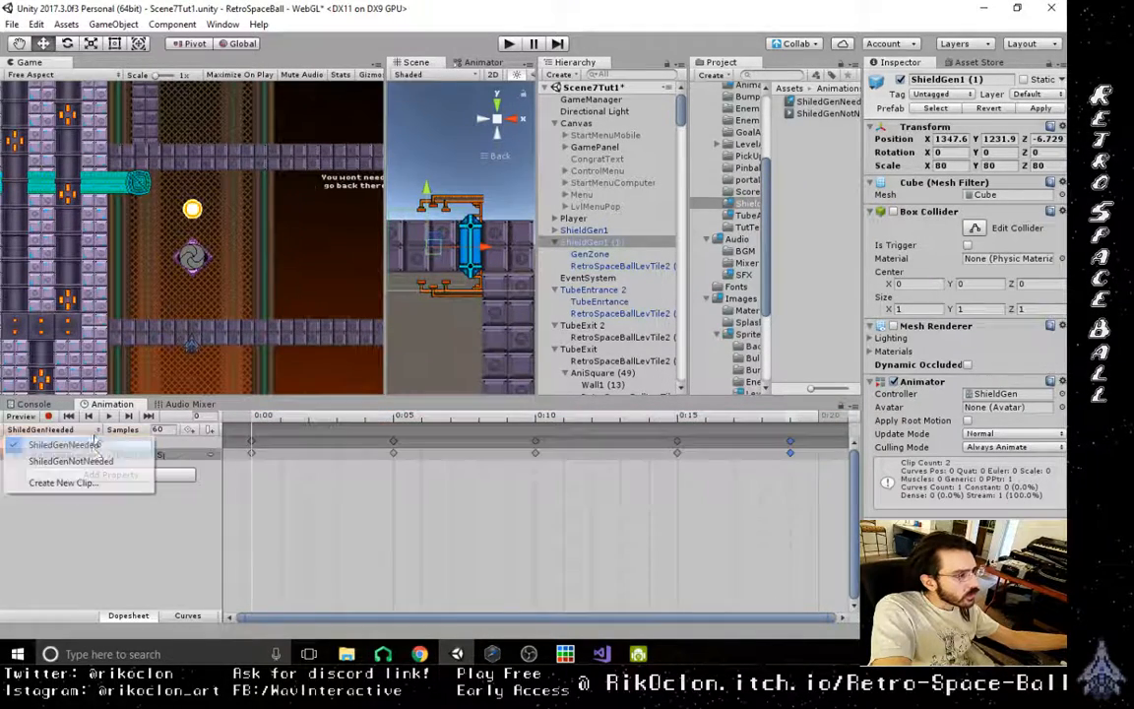
{"action": "left_click", "coordinate": [94, 463]}
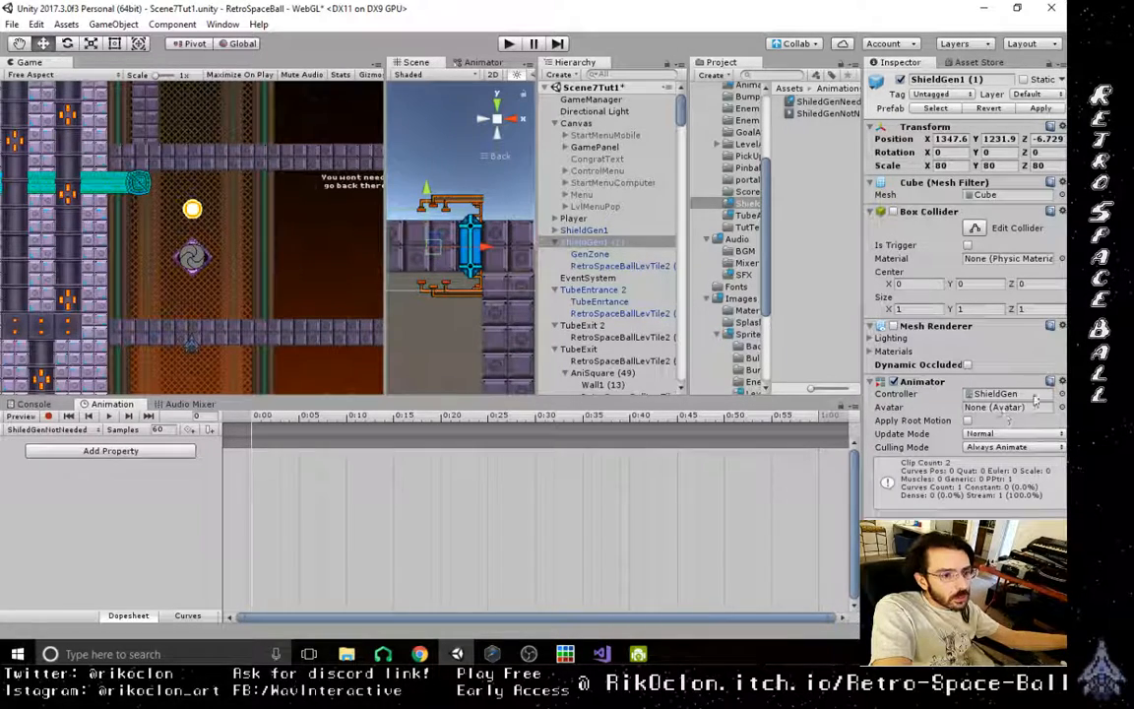
{"action": "left_click", "coordinate": [48, 416]}
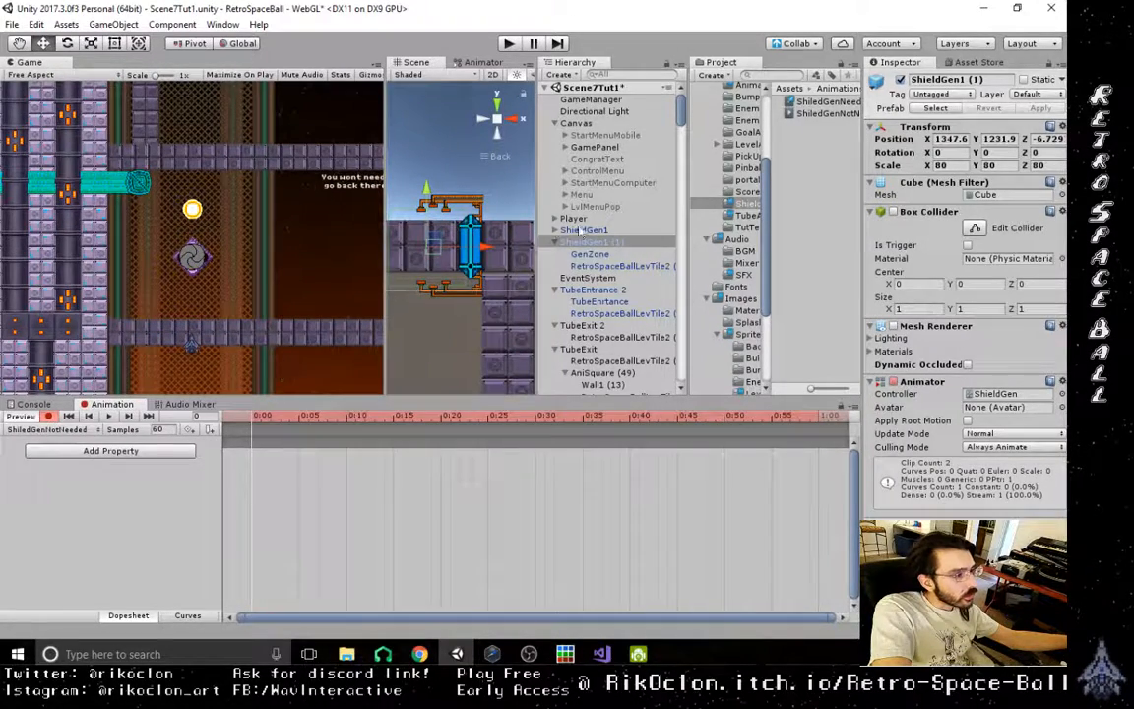
{"action": "left_click", "coordinate": [619, 266]}
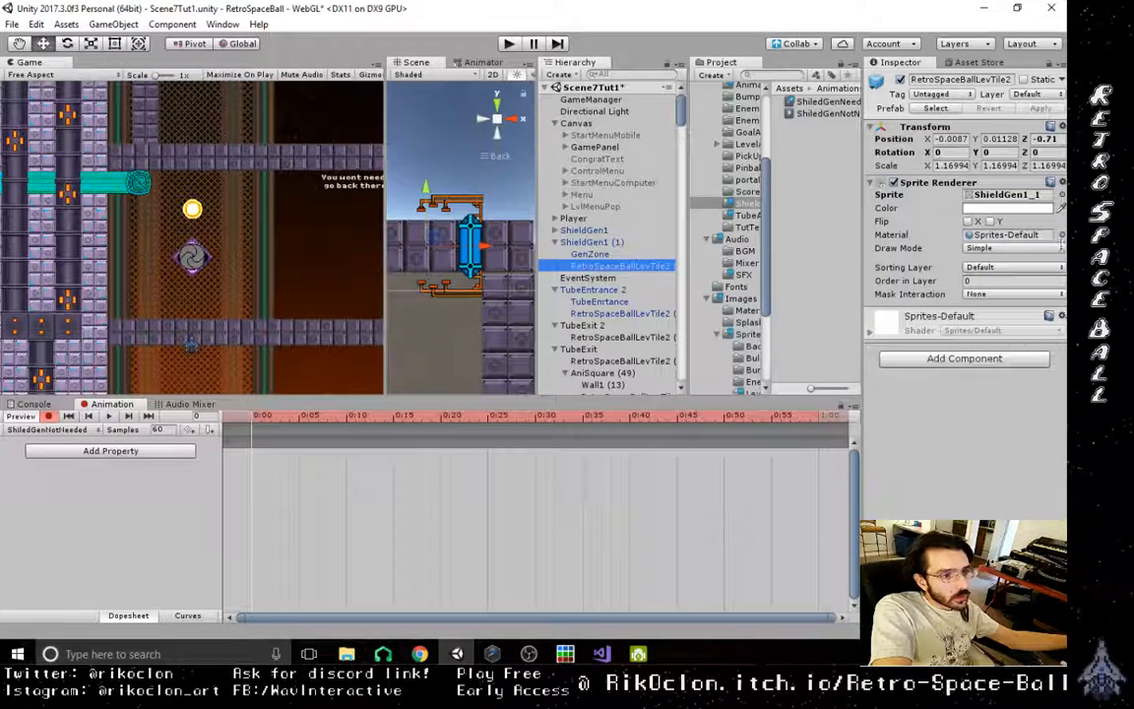
{"action": "left_click", "coordinate": [1062, 195]}
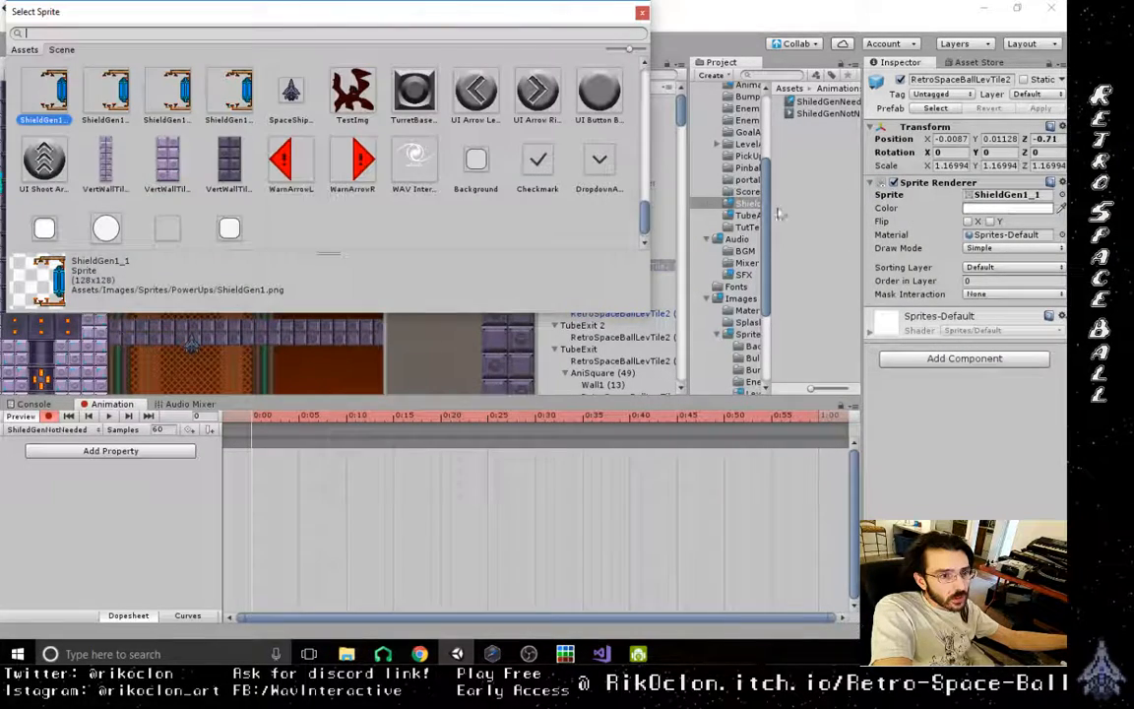
{"action": "double_click", "coordinate": [226, 101]}
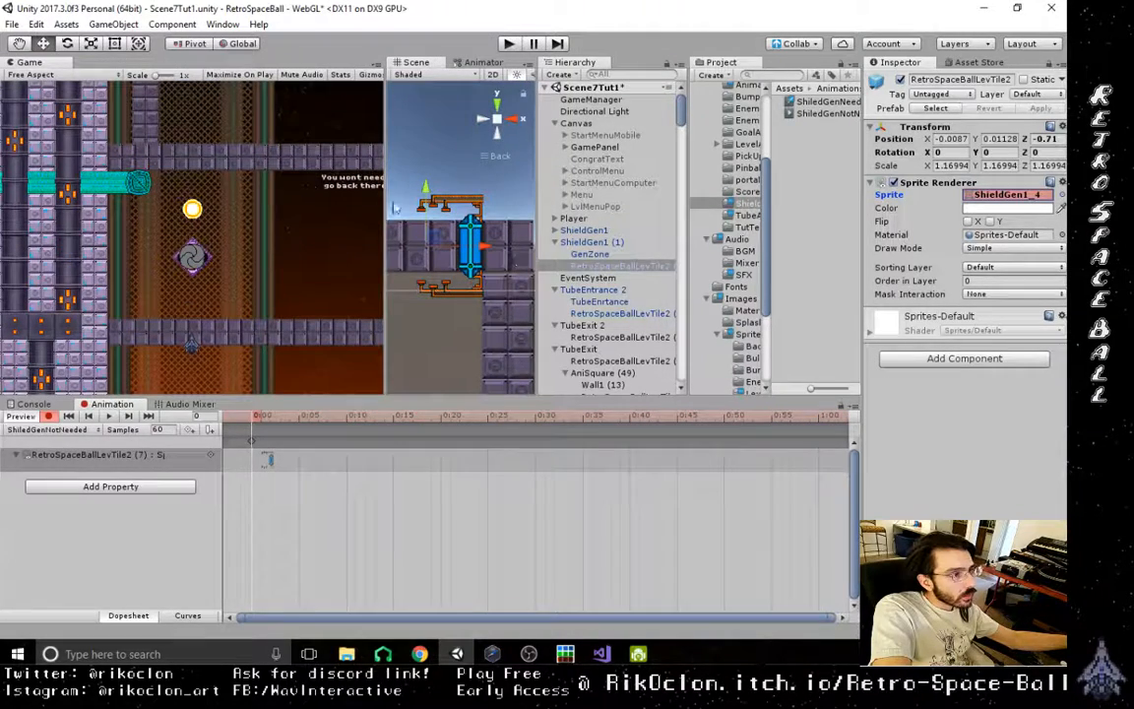
- Play the level, examine the second shield generator and surrounding areas in the scene, and stop the play test
{"action": "scroll", "coordinate": [498, 185], "scroll_direction": "down", "scroll_amount": 5}
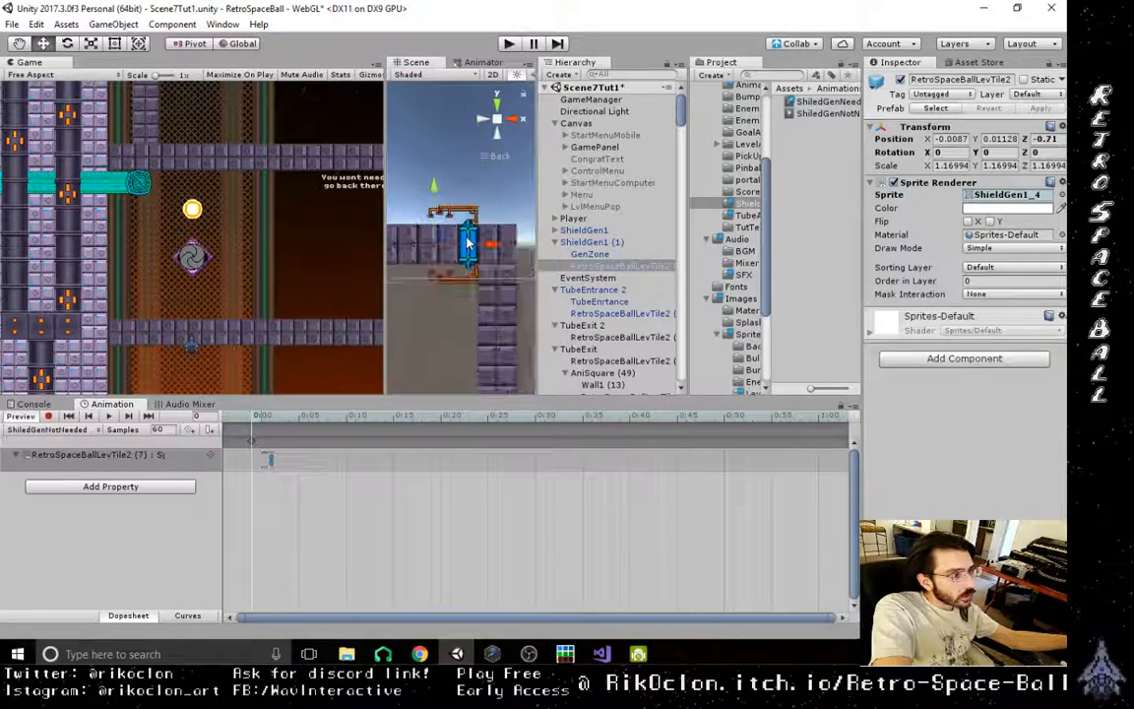
{"action": "left_click", "coordinate": [508, 45]}
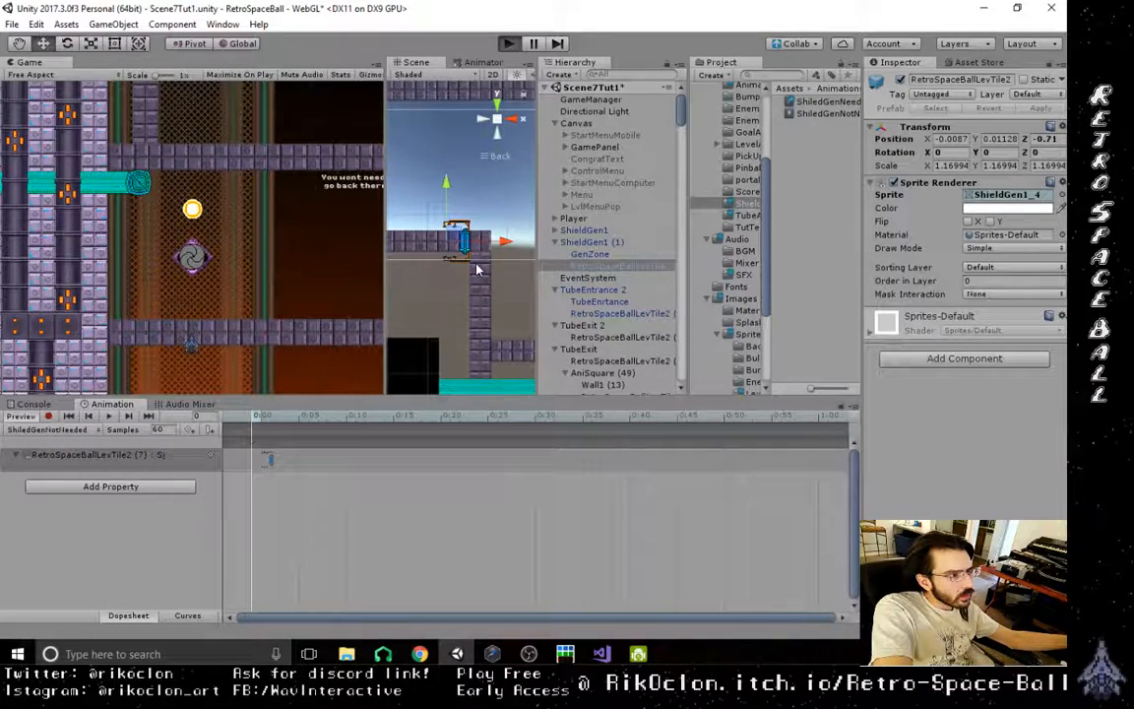
{"action": "scroll", "coordinate": [477, 268], "scroll_direction": "up", "scroll_amount": 5}
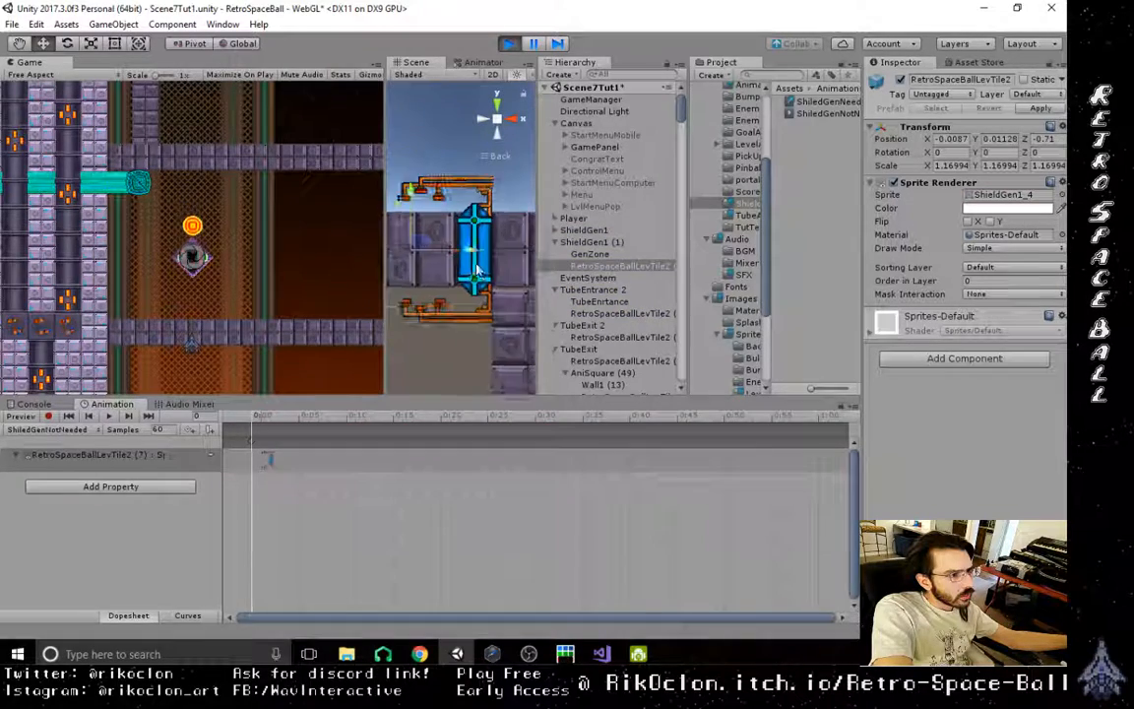
{"action": "scroll", "coordinate": [479, 281], "scroll_direction": "down", "scroll_amount": 3}
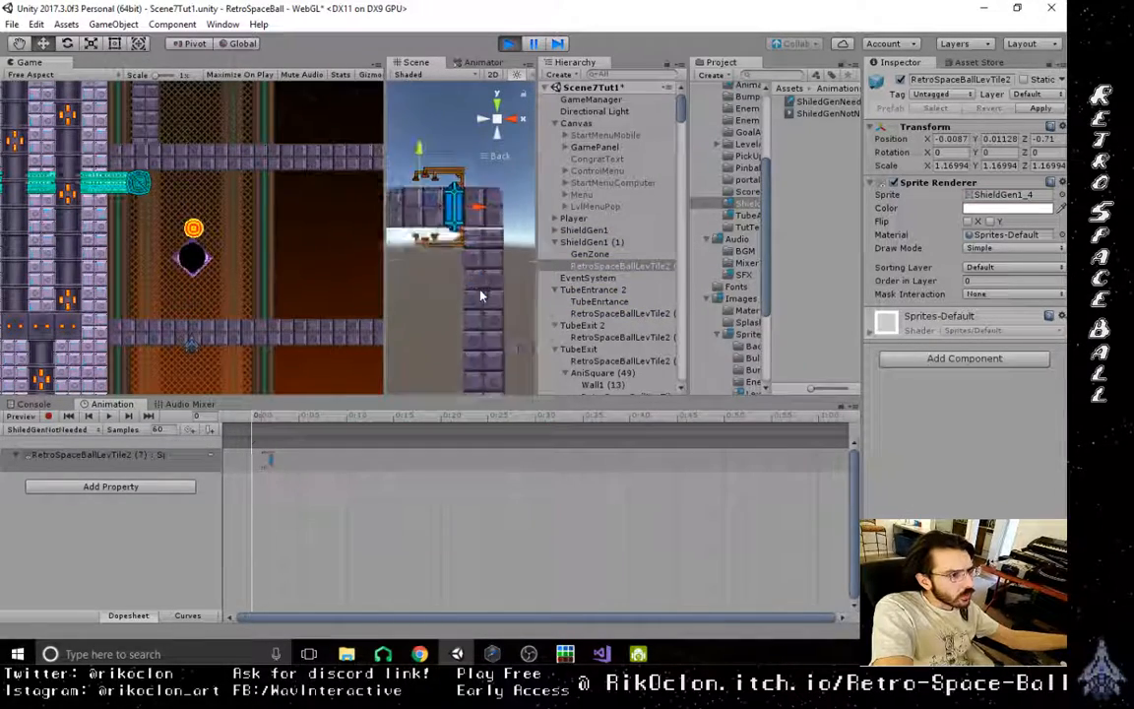
{"action": "scroll", "coordinate": [482, 295], "scroll_direction": "down", "scroll_amount": 4}
{"action": "middle_click_drag", "start_coordinate": [475, 321], "coordinate": [415, 91]}
{"action": "middle_click_drag", "start_coordinate": [458, 269], "coordinate": [450, 142]}
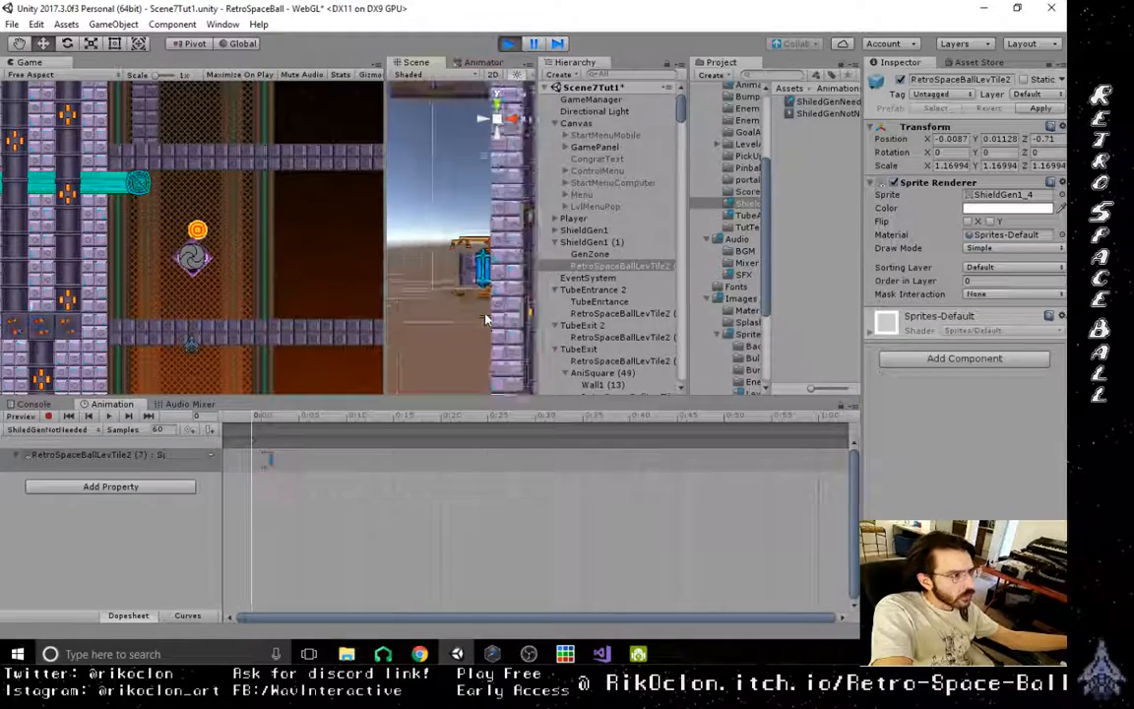
{"action": "scroll", "coordinate": [488, 320], "scroll_direction": "down", "scroll_amount": 7}
{"action": "middle_click_drag", "start_coordinate": [479, 281], "coordinate": [576, 292]}
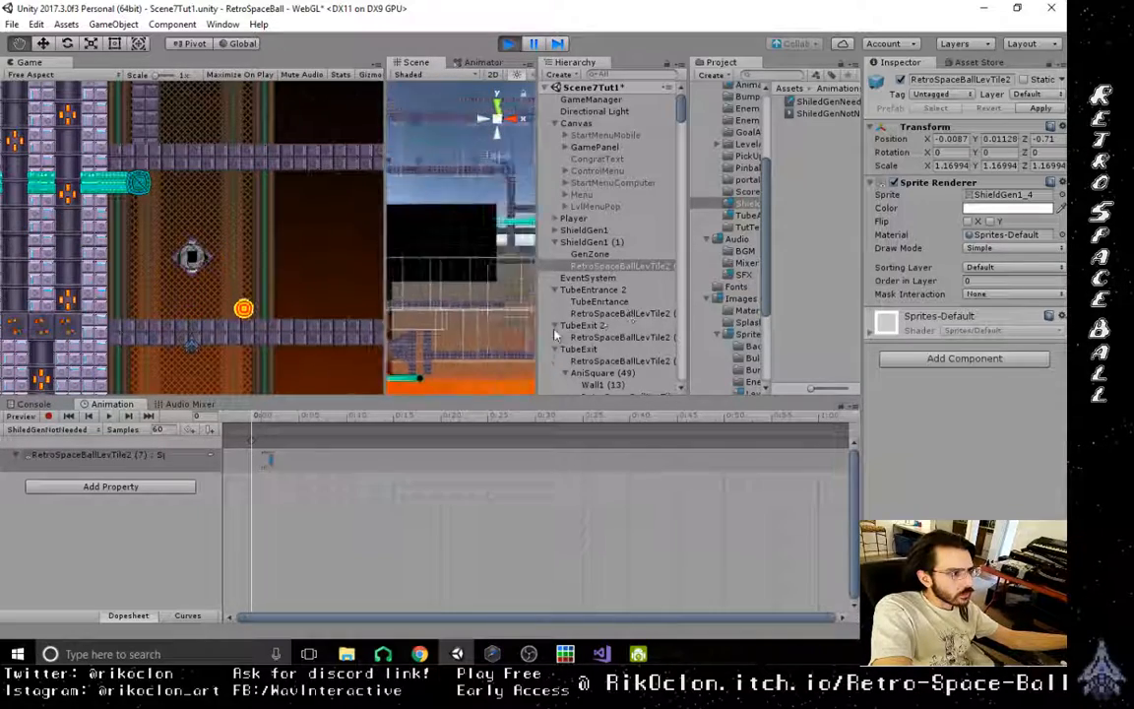
{"action": "left_click", "coordinate": [508, 43]}
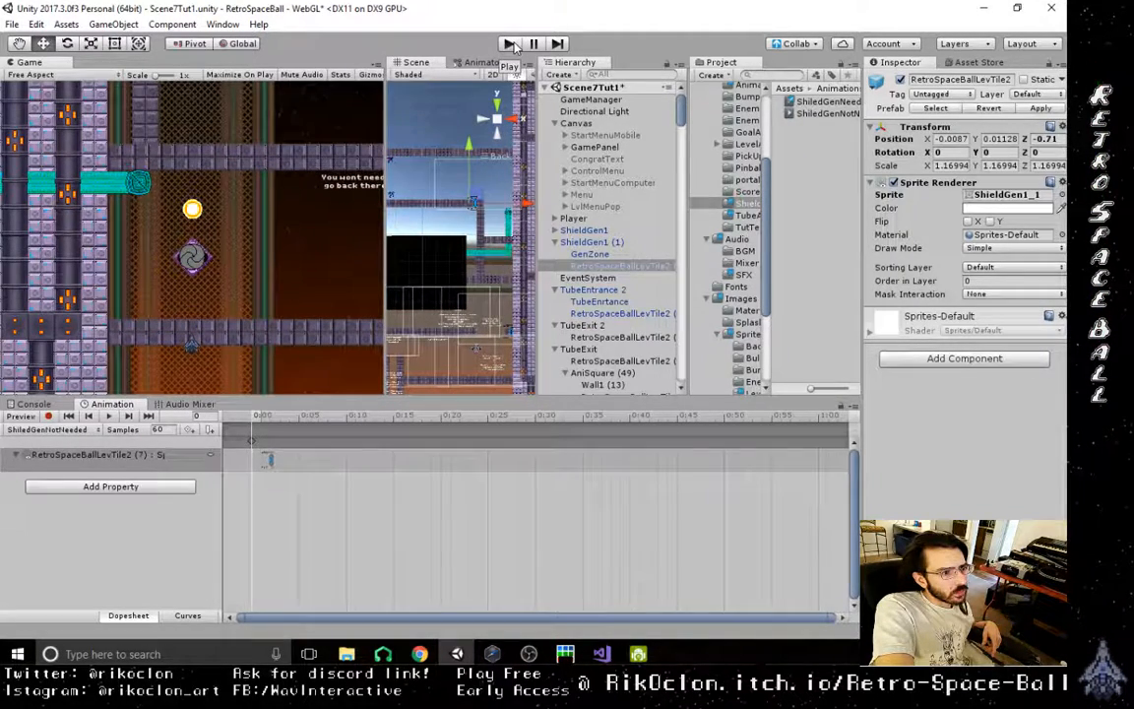
- Show the project's scene files in the Scenes folder
{"action": "scroll", "coordinate": [750, 307], "scroll_direction": "down", "scroll_amount": 4}
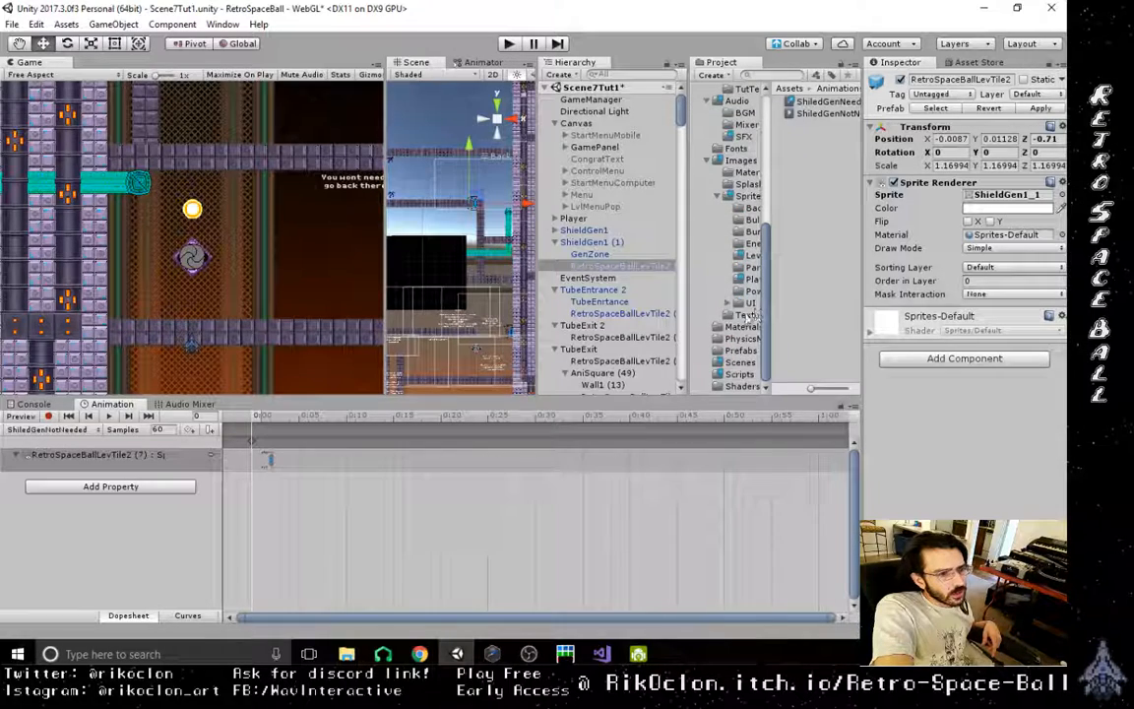
{"action": "left_click", "coordinate": [739, 362]}
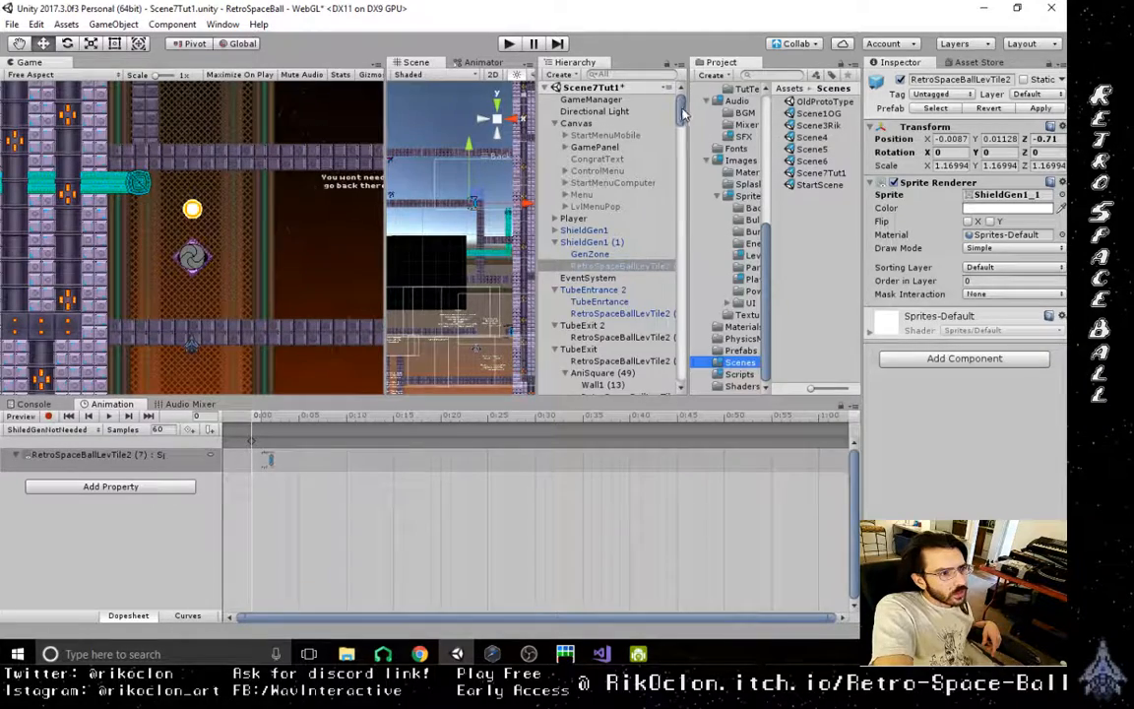
{"action": "left_click_drag", "start_coordinate": [683, 110], "coordinate": [678, 74]}
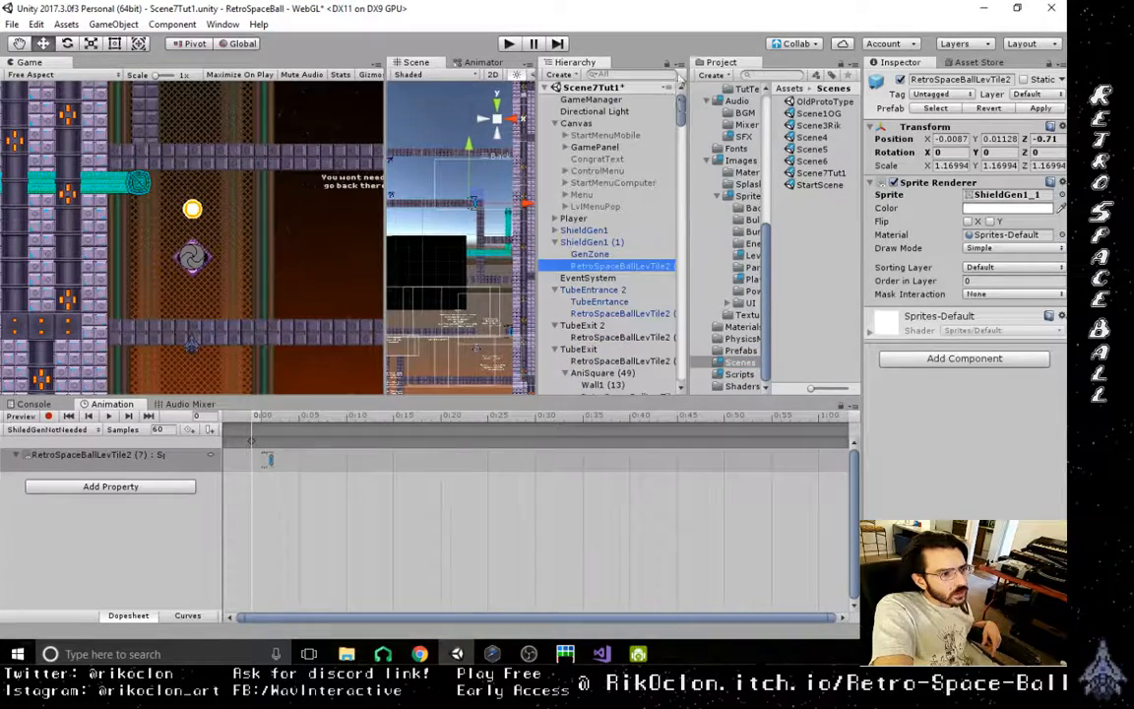
- Examine the Player's collider, Player Ctrl and Shoot Ctrl script settings and player slot attributes in Scene7Tut1
{"action": "left_click", "coordinate": [579, 220]}
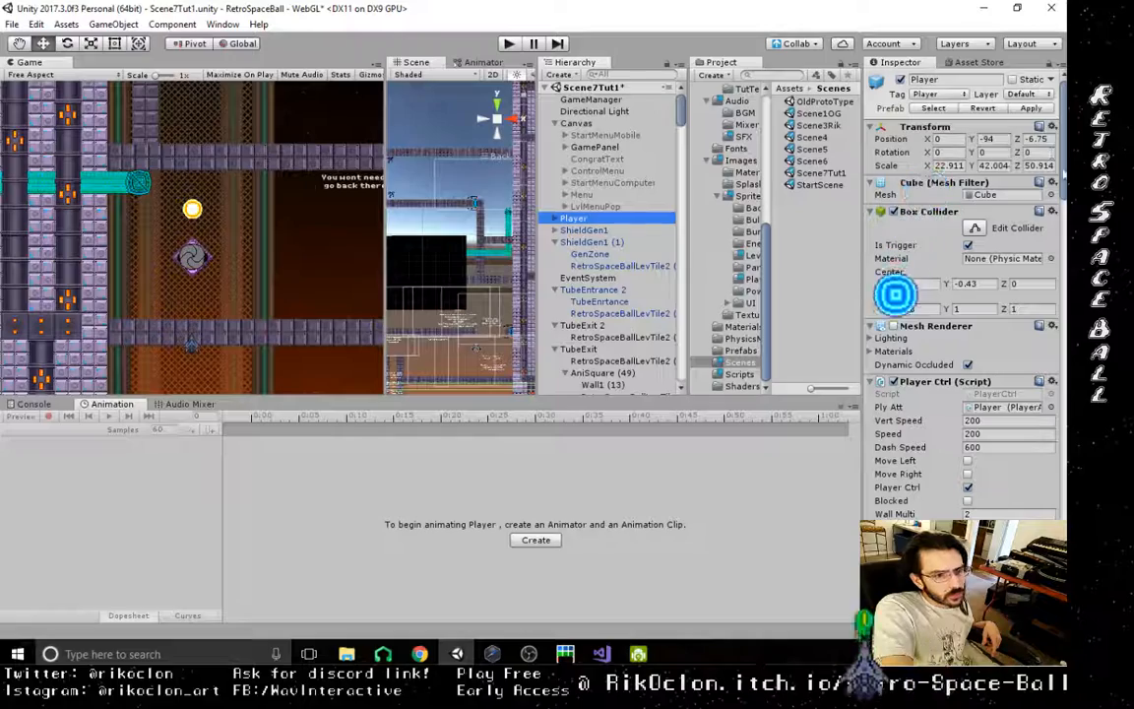
{"action": "scroll", "coordinate": [895, 293], "scroll_direction": "down", "scroll_amount": 5}
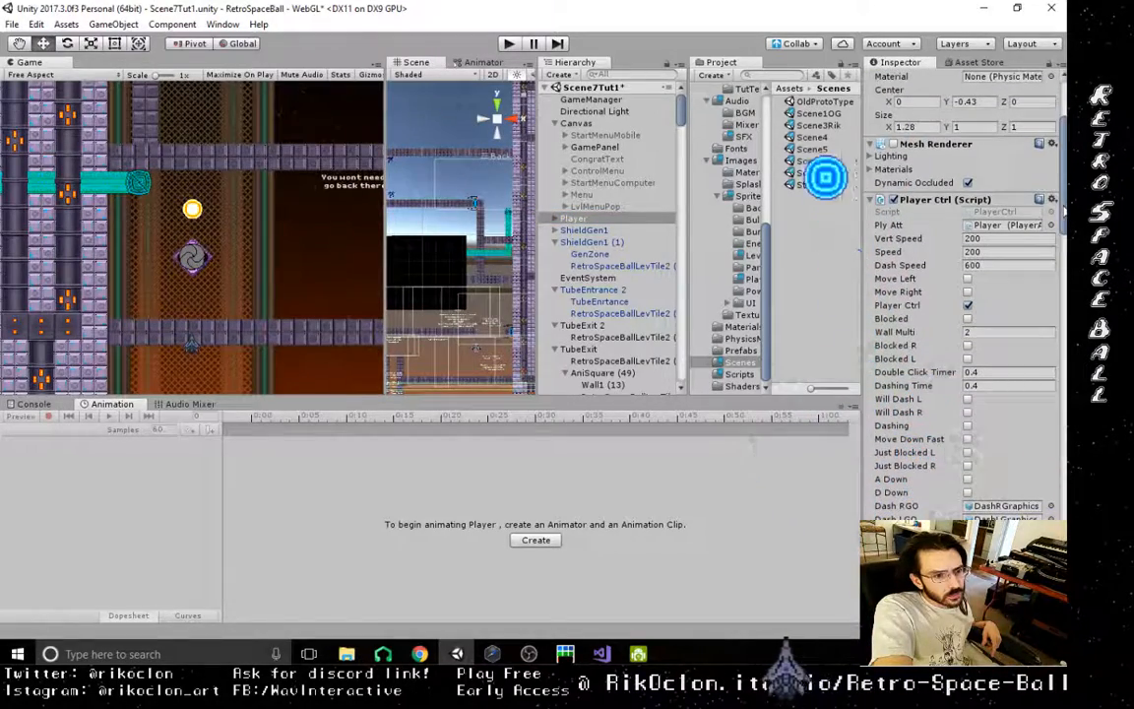
{"action": "left_click_drag", "start_coordinate": [1065, 202], "coordinate": [1067, 260]}
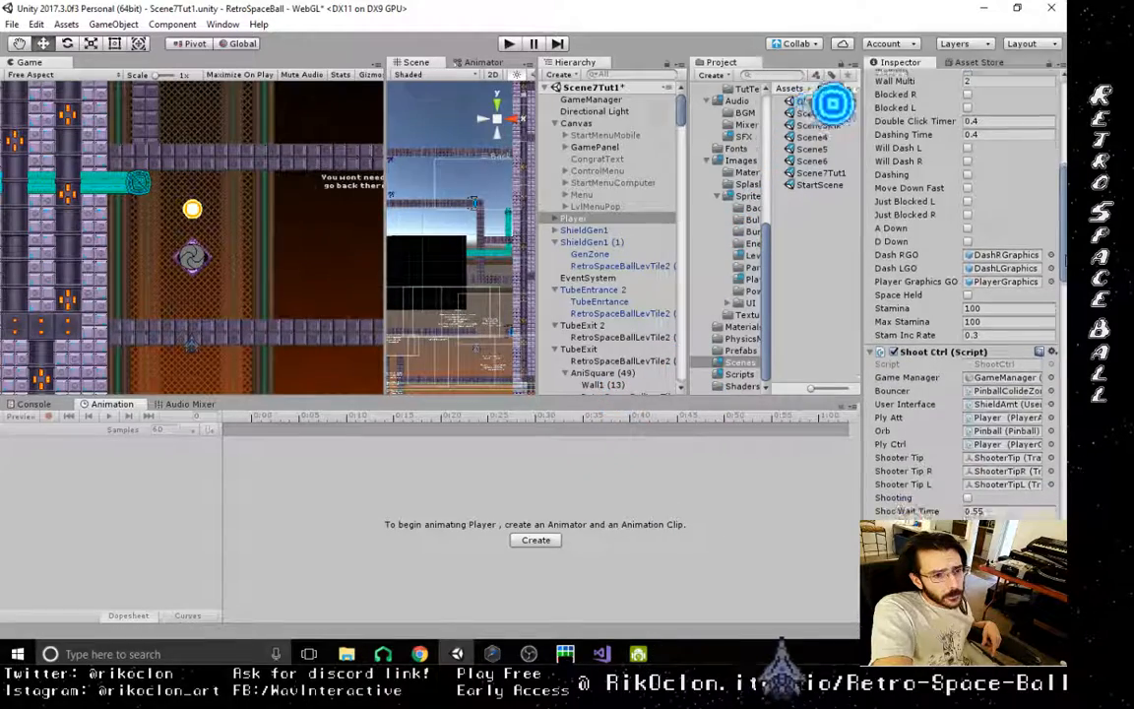
{"action": "scroll", "coordinate": [912, 223], "scroll_direction": "down", "scroll_amount": 1}
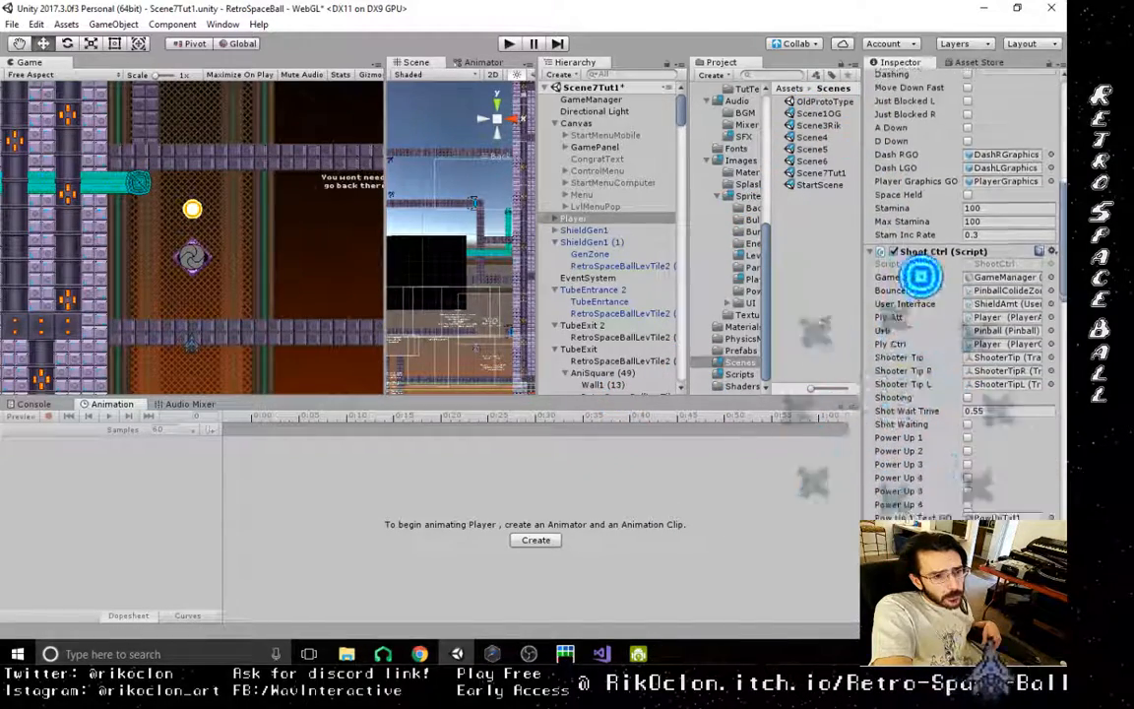
{"action": "scroll", "coordinate": [993, 279], "scroll_direction": "down", "scroll_amount": 4}
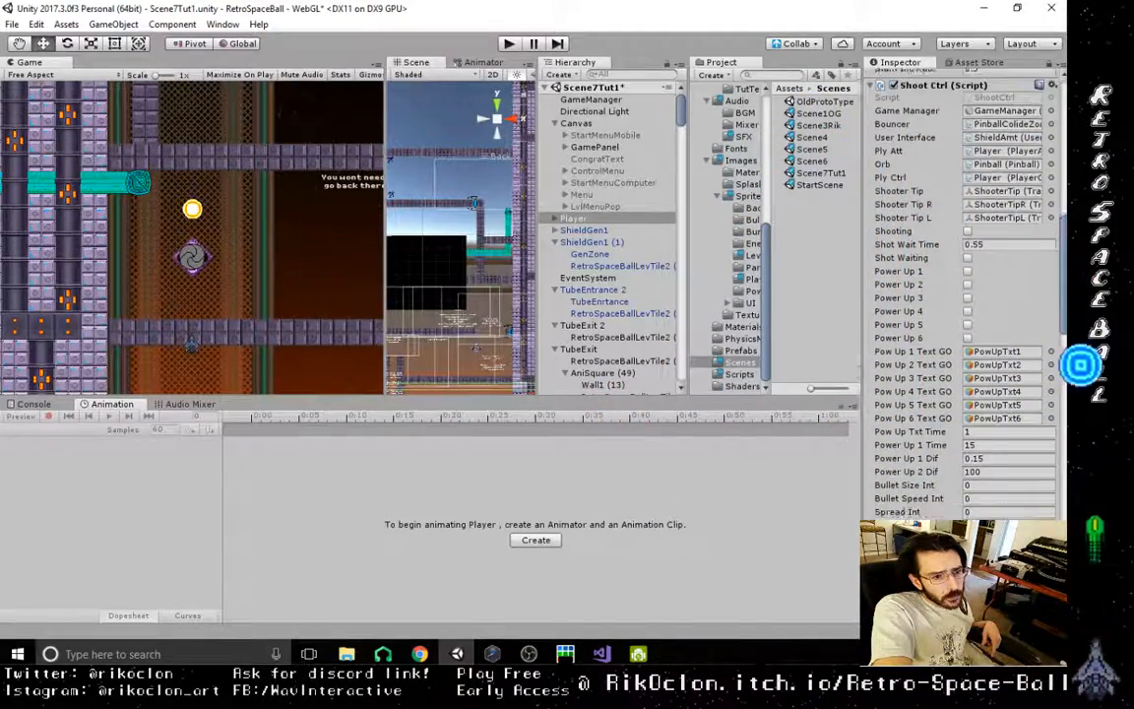
{"action": "scroll", "coordinate": [965, 295], "scroll_direction": "down", "scroll_amount": 6}
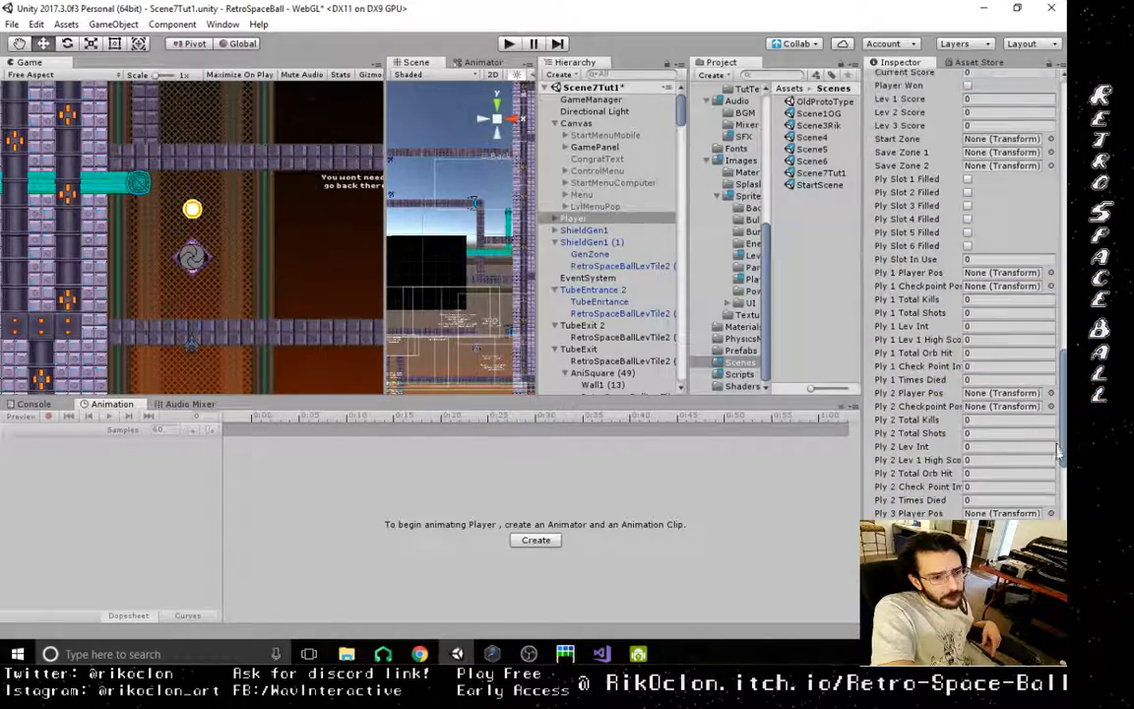
{"action": "scroll", "coordinate": [965, 296], "scroll_direction": "up", "scroll_amount": 3}
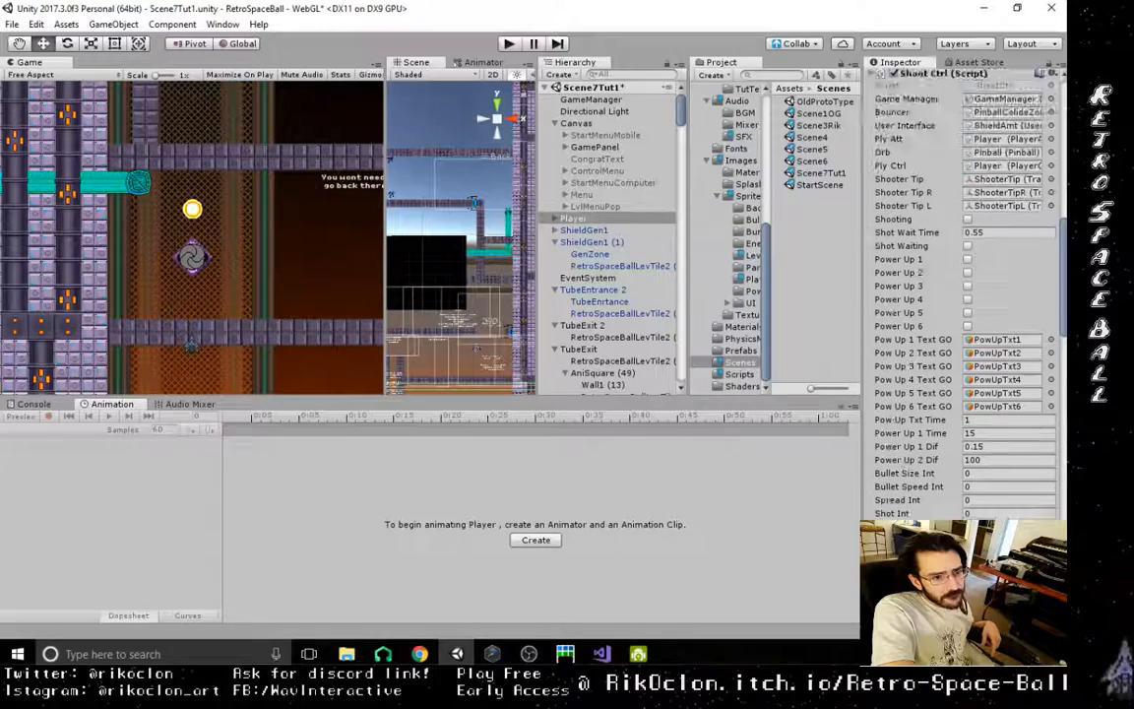
{"action": "scroll", "coordinate": [965, 295], "scroll_direction": "up", "scroll_amount": 1}
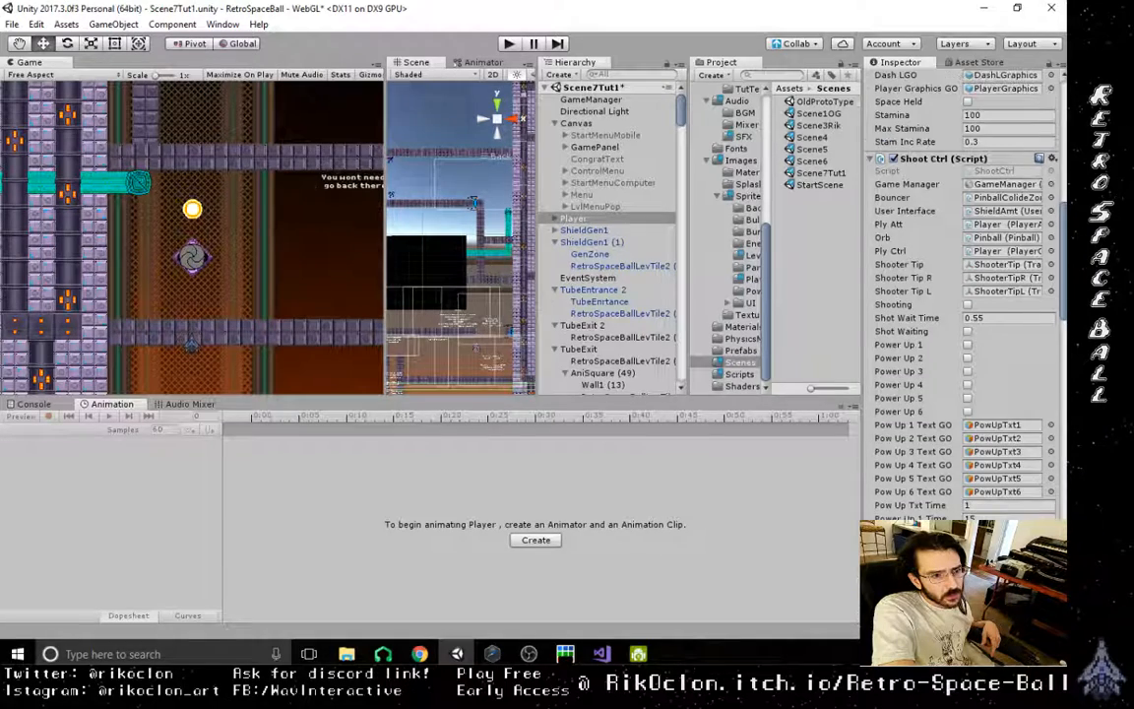
{"action": "scroll", "coordinate": [965, 295], "scroll_direction": "up", "scroll_amount": 1}
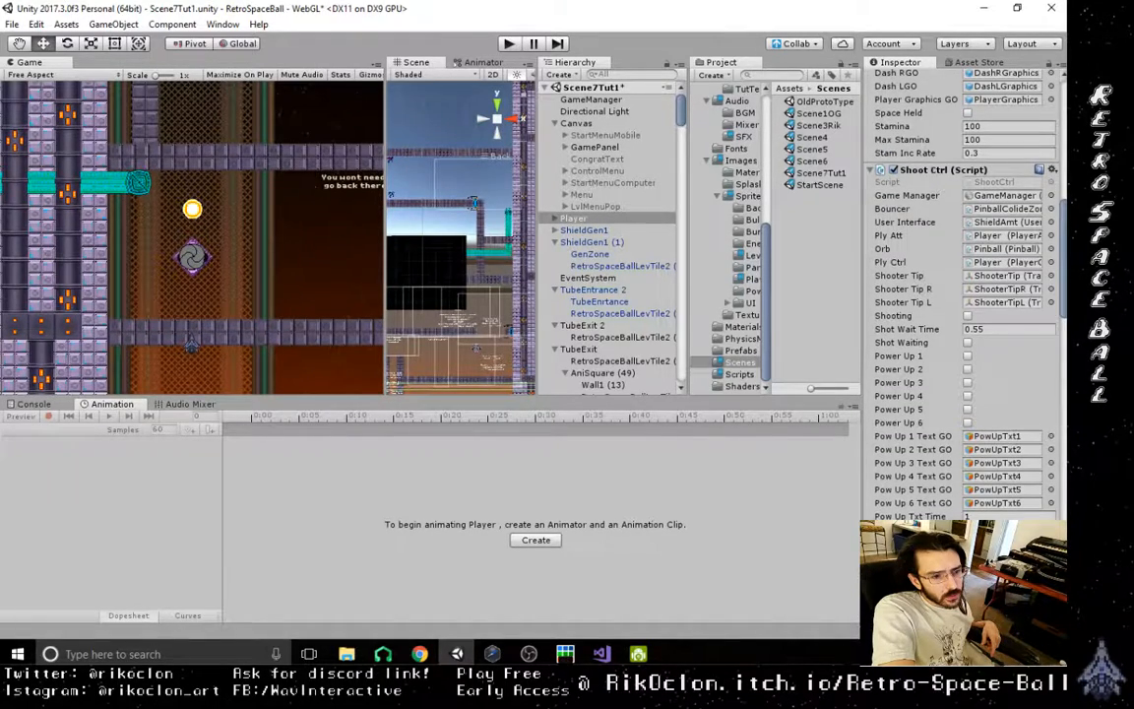
{"action": "scroll", "coordinate": [1061, 261], "scroll_direction": "up", "scroll_amount": 4}
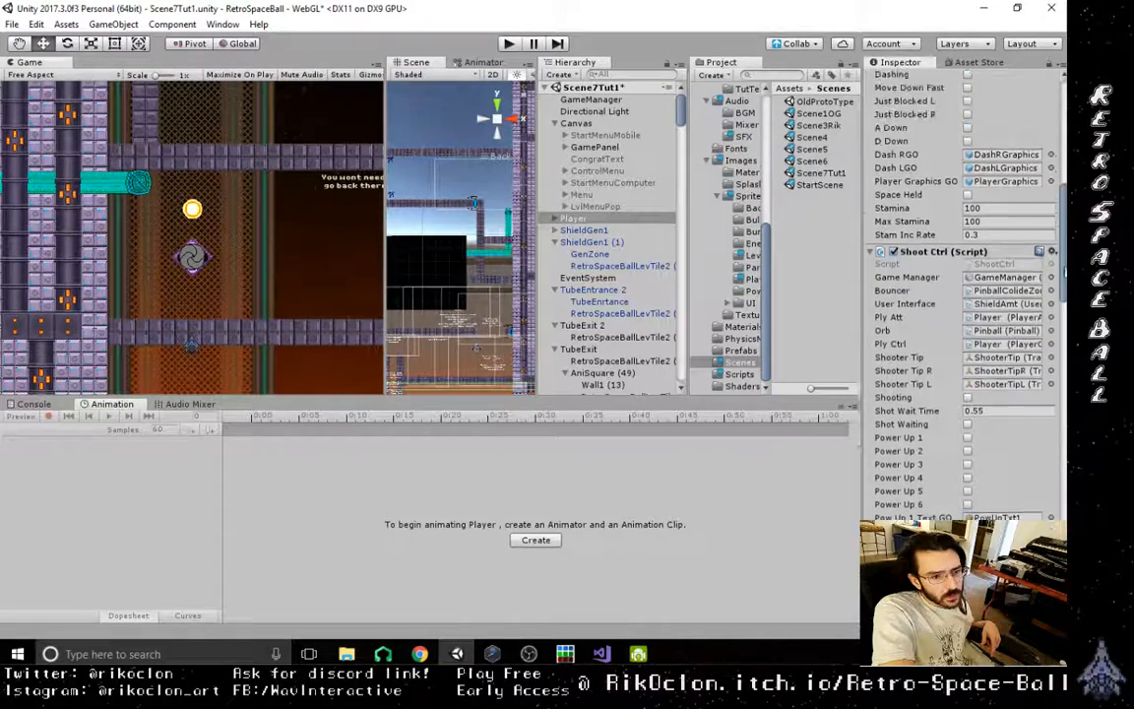
{"action": "left_click_drag", "start_coordinate": [1062, 261], "coordinate": [1061, 192]}
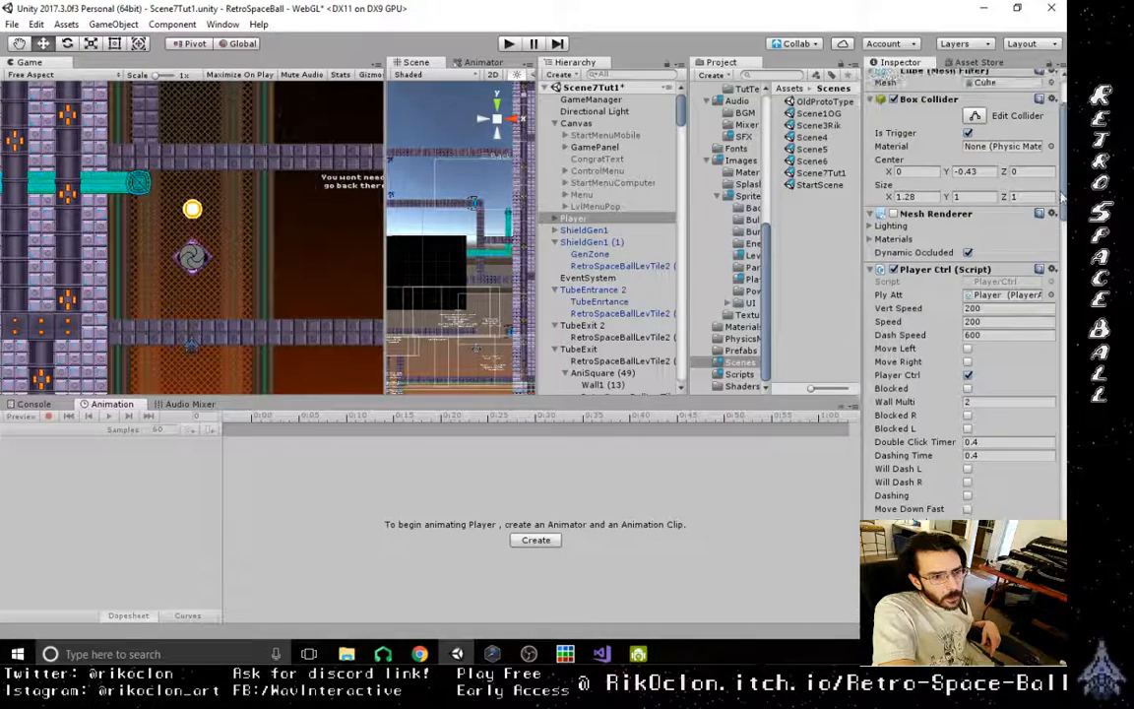
- Open Scene4, enlarge the Hierarchy area and display the Player's components
{"action": "double_click", "coordinate": [818, 139]}
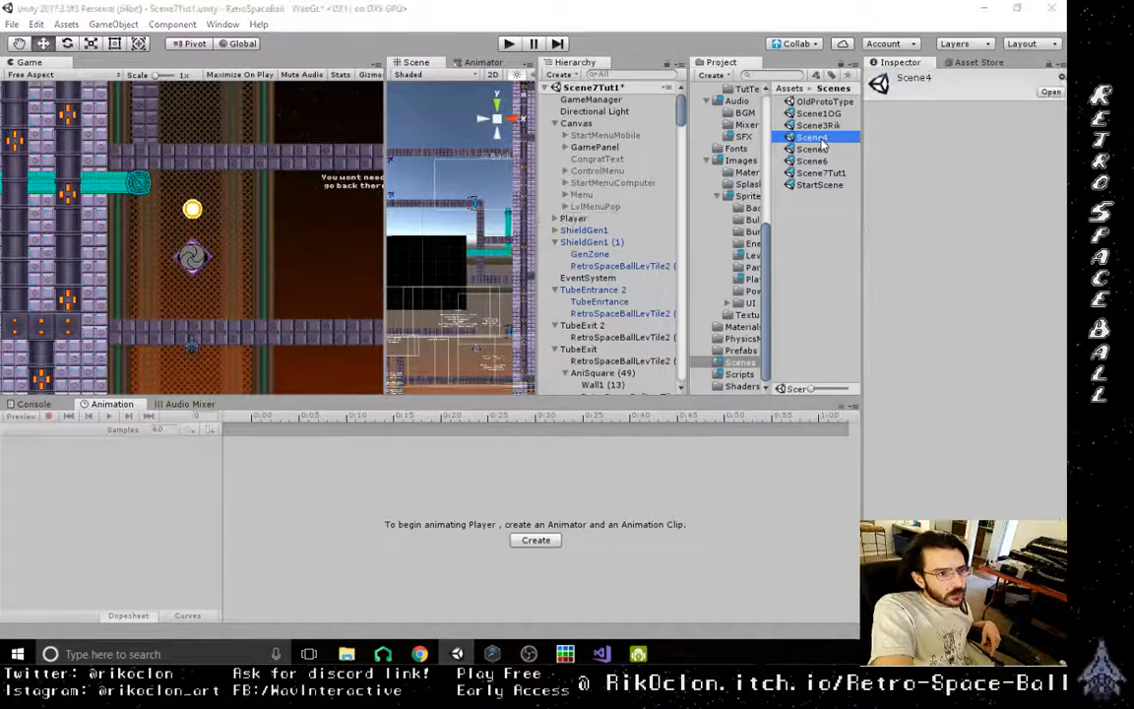
{"action": "left_click", "coordinate": [528, 359]}
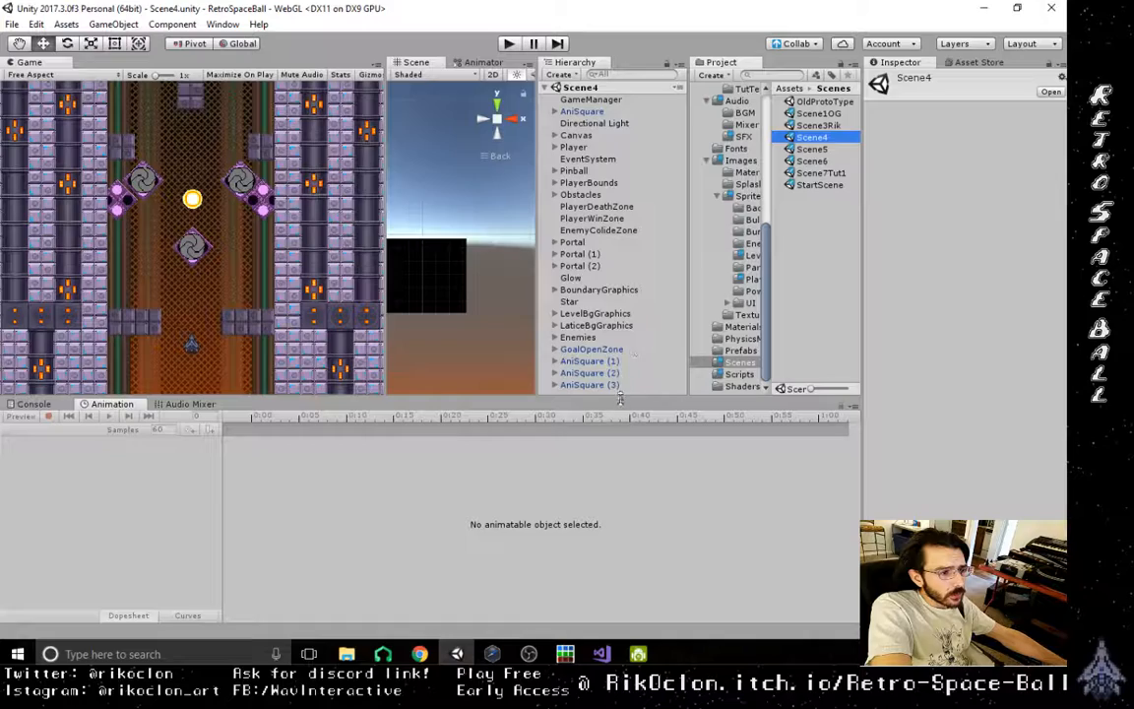
{"action": "left_click_drag", "start_coordinate": [620, 398], "coordinate": [621, 459]}
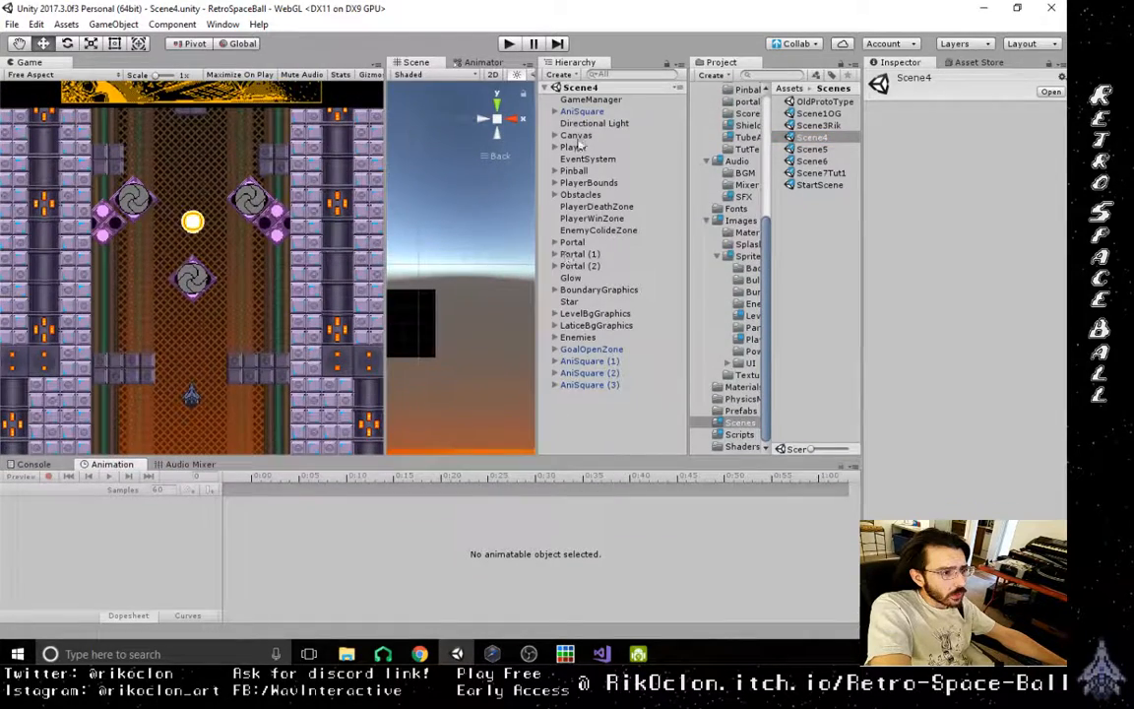
{"action": "left_click", "coordinate": [573, 147]}
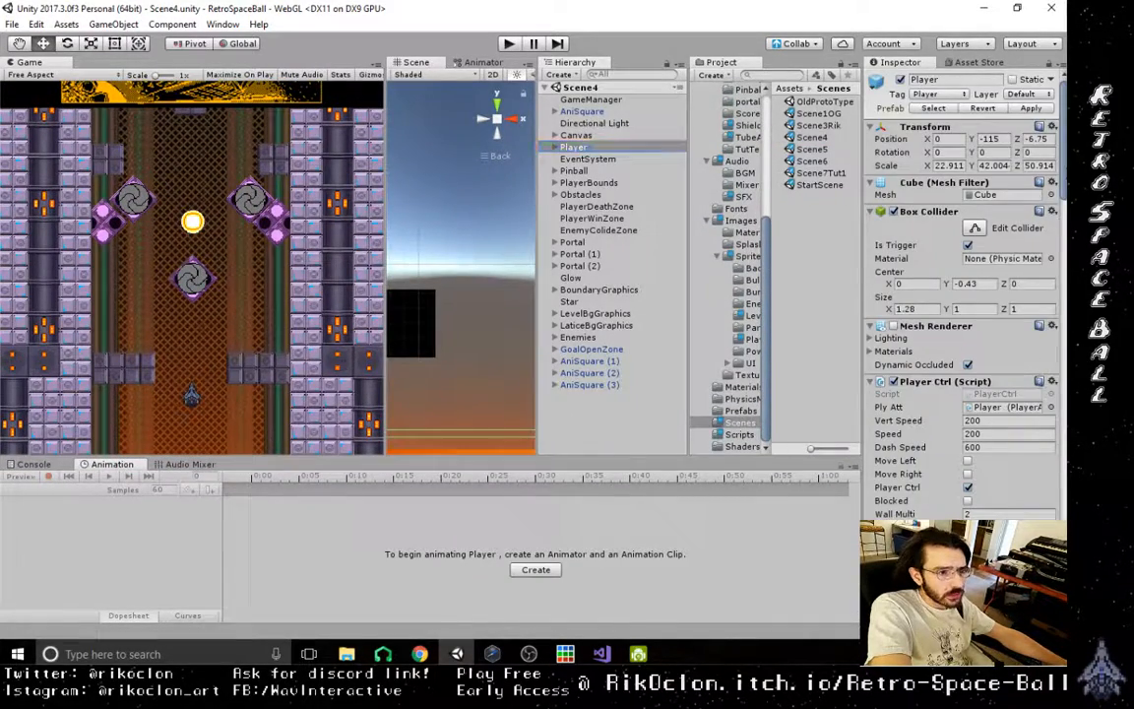
- Set the Shot Wait Time in the Scene4 Player's Shoot Ctrl script to 0.55 and save the scene
{"action": "scroll", "coordinate": [960, 295], "scroll_direction": "down", "scroll_amount": 8}
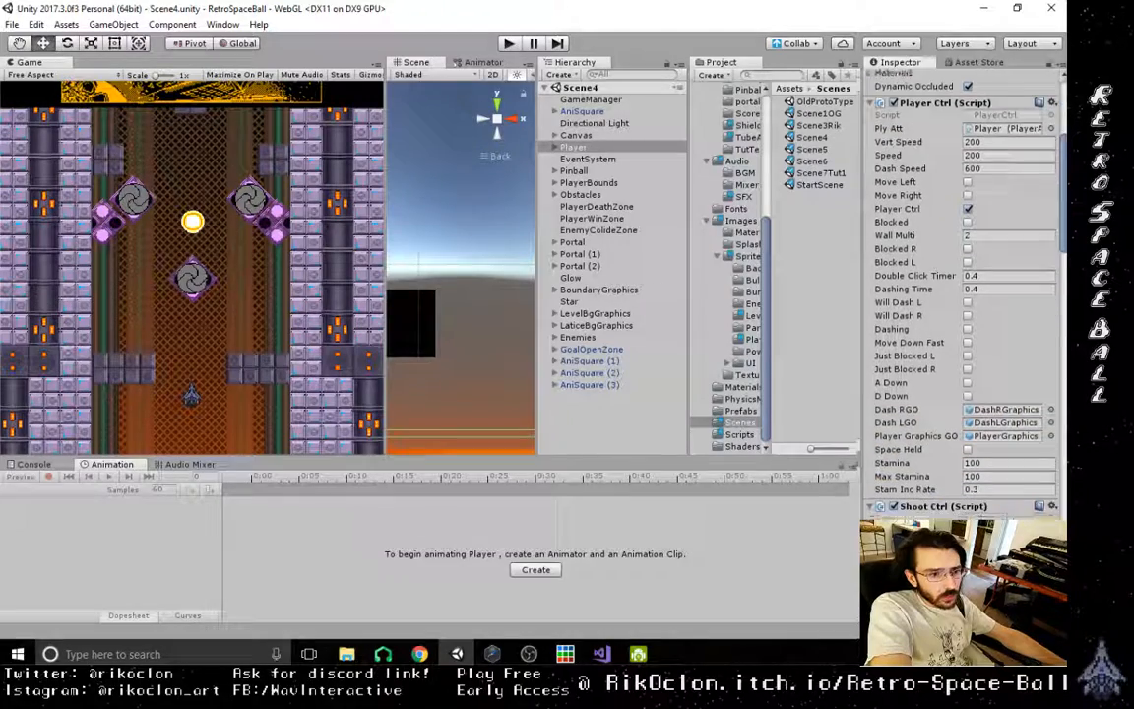
{"action": "scroll", "coordinate": [960, 295], "scroll_direction": "down", "scroll_amount": 2}
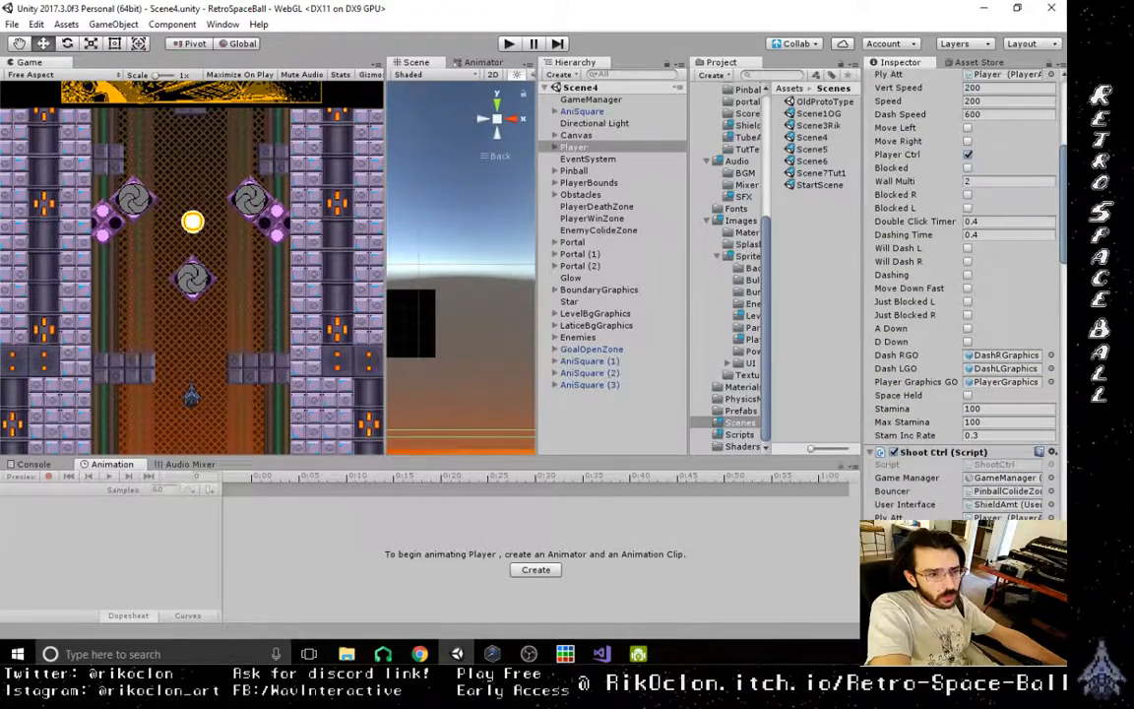
{"action": "scroll", "coordinate": [960, 296], "scroll_direction": "down", "scroll_amount": 5}
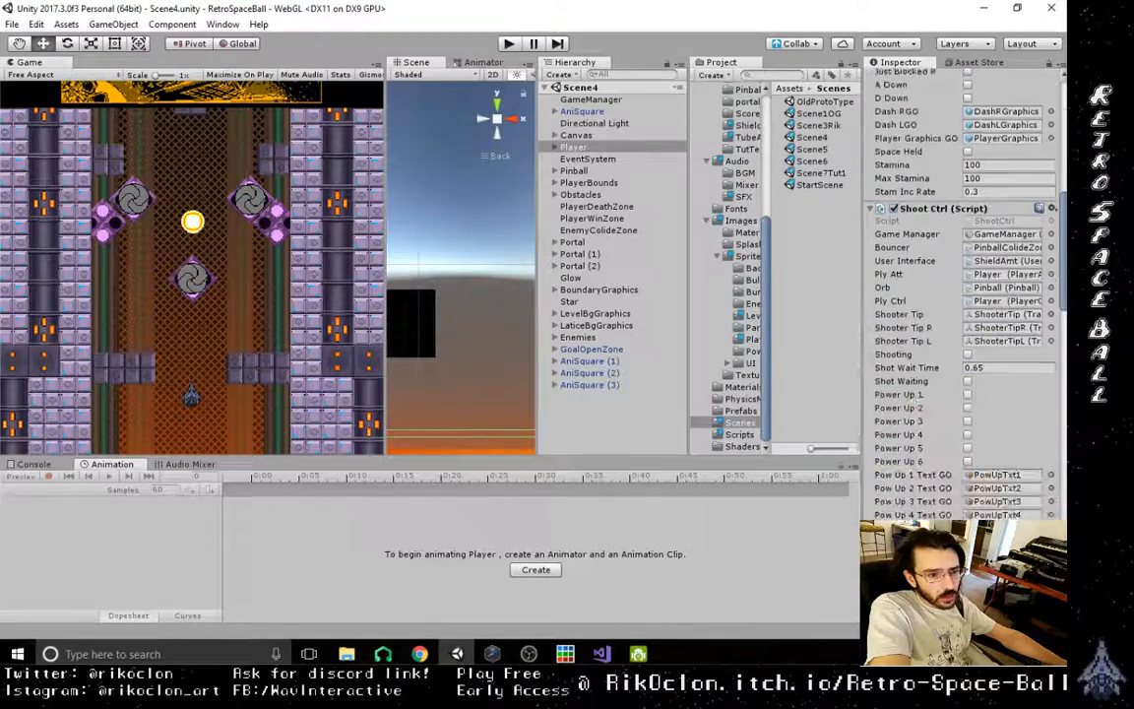
{"action": "scroll", "coordinate": [960, 296], "scroll_direction": "down", "scroll_amount": 2}
{"action": "left_click", "coordinate": [988, 290]}
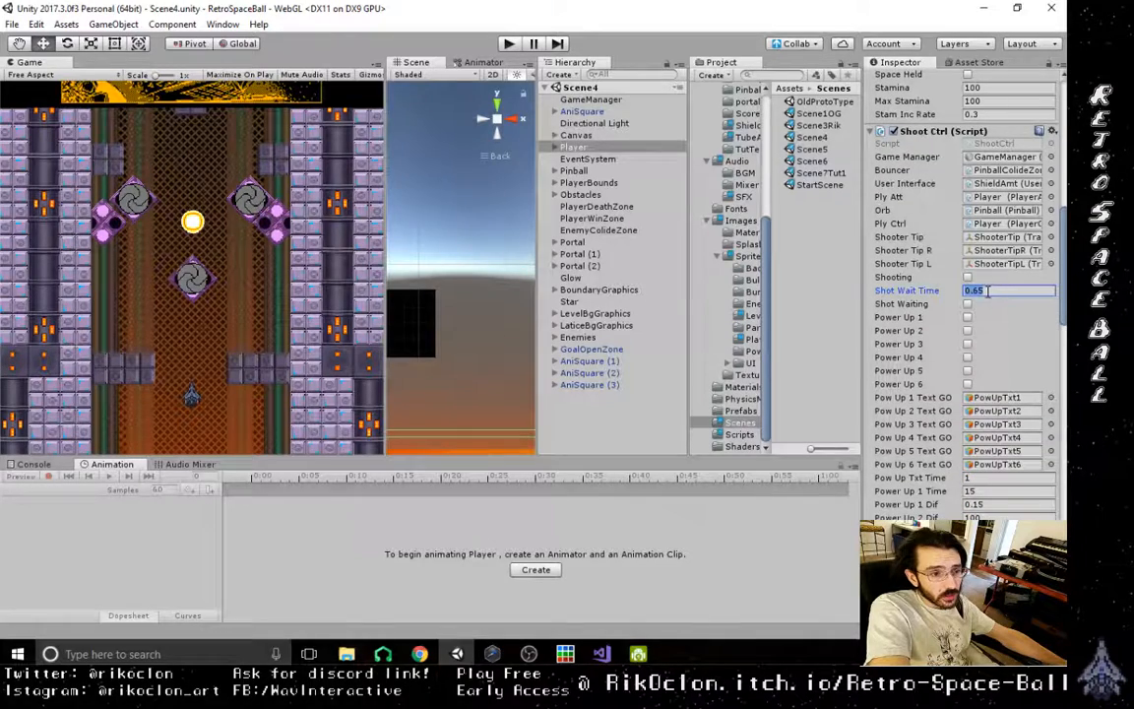
{"action": "left_click", "coordinate": [981, 290]}
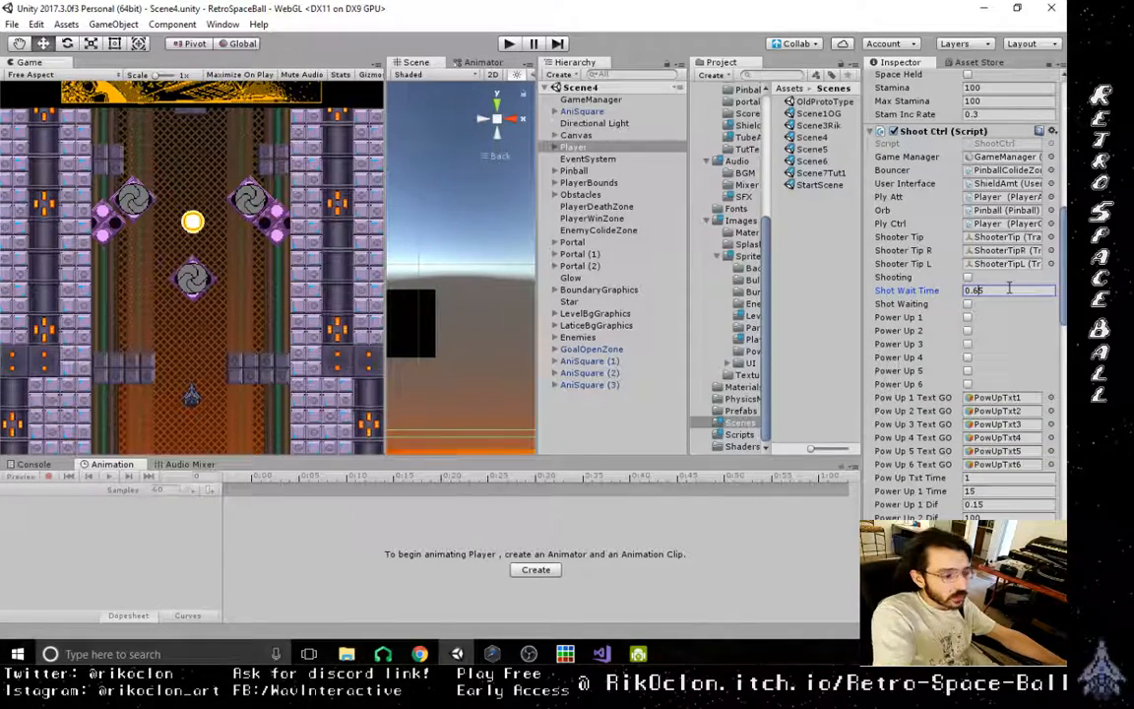
{"action": "key", "text": "BackSpace"}
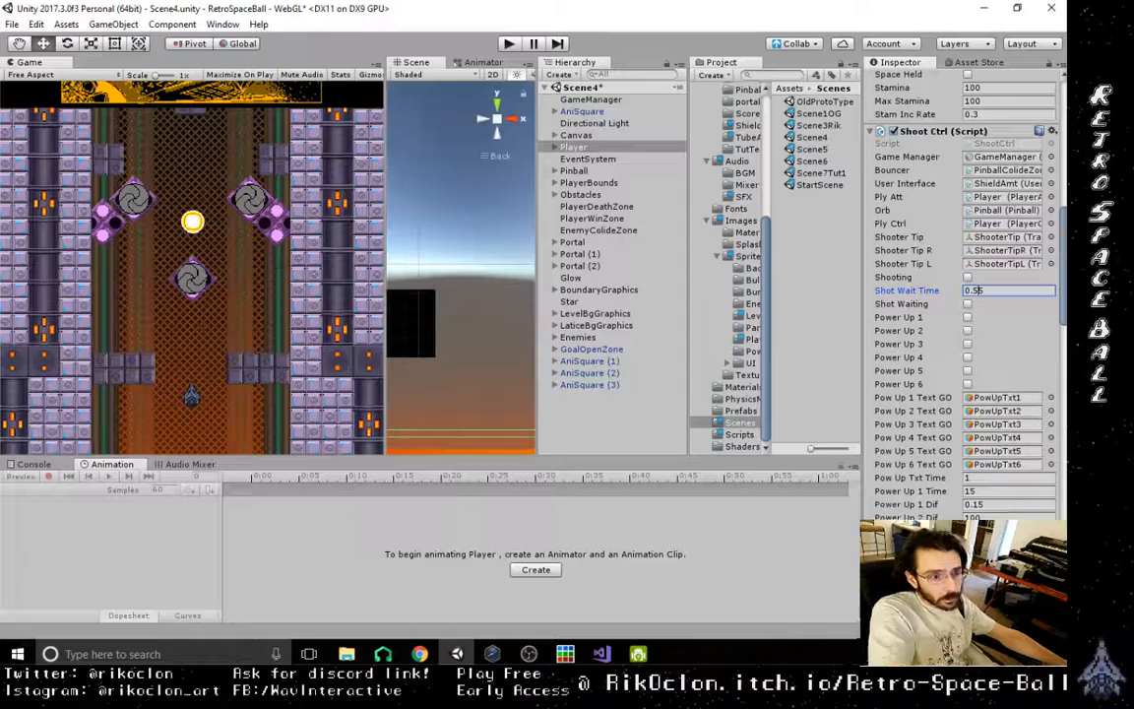
{"action": "left_click_drag", "start_coordinate": [1064, 260], "coordinate": [1034, 55]}
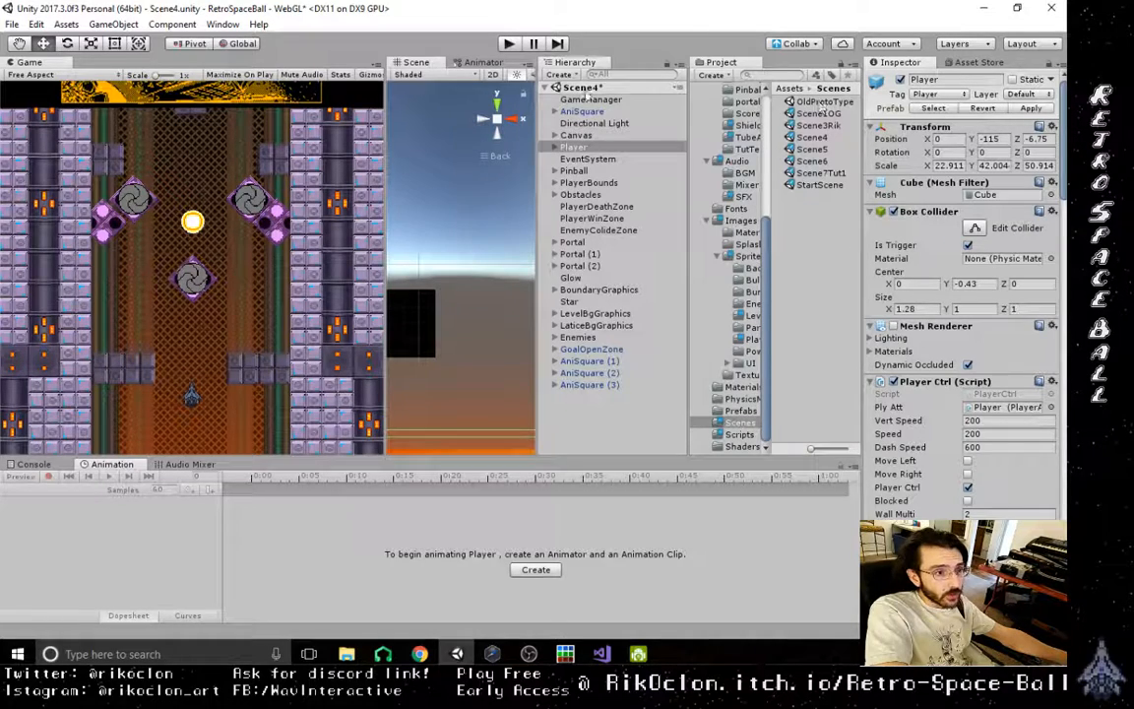
{"action": "left_click", "coordinate": [12, 26]}
{"action": "left_click", "coordinate": [44, 78]}
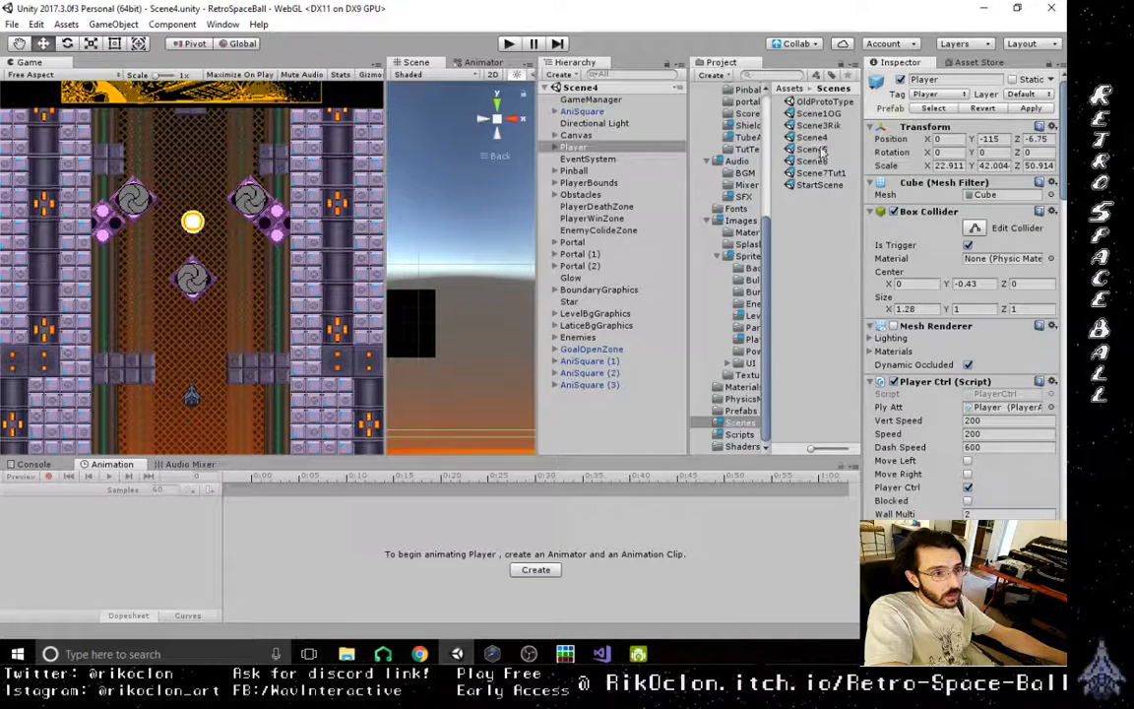
- In Scene1OG, set the Shot Wait Time of the Player's Shoot Ctrl script to 0.55 and save the scene
{"action": "double_click", "coordinate": [821, 114]}
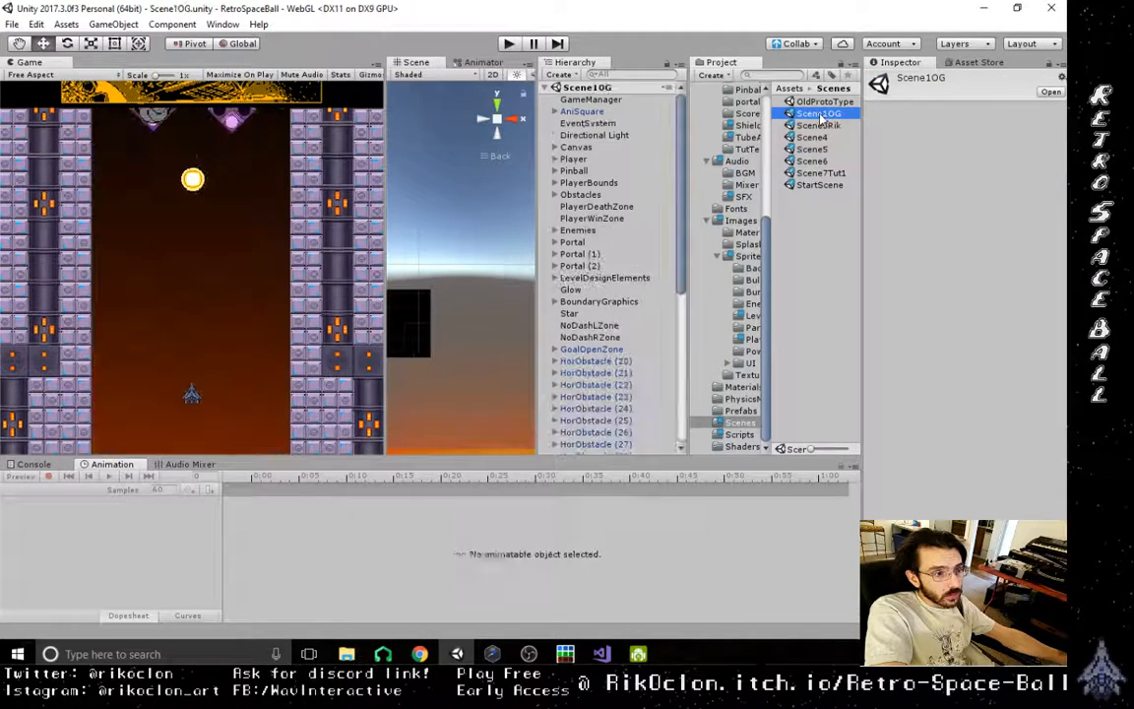
{"action": "left_click", "coordinate": [577, 161]}
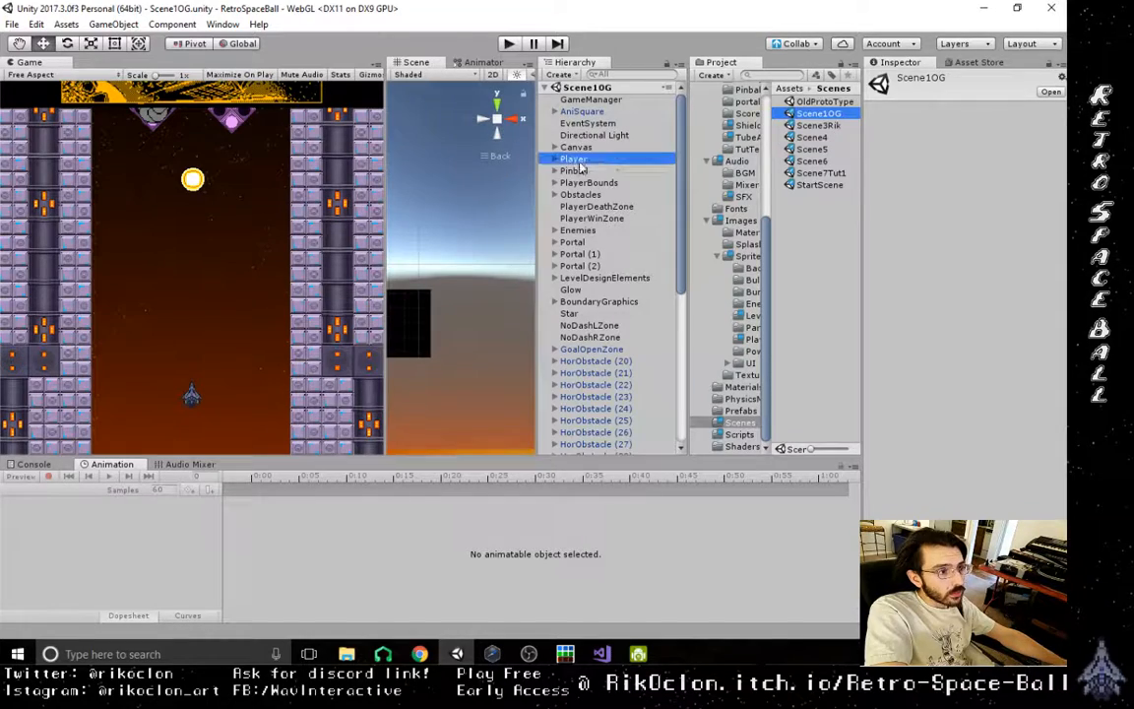
{"action": "scroll", "coordinate": [998, 382], "scroll_direction": "down", "scroll_amount": 15}
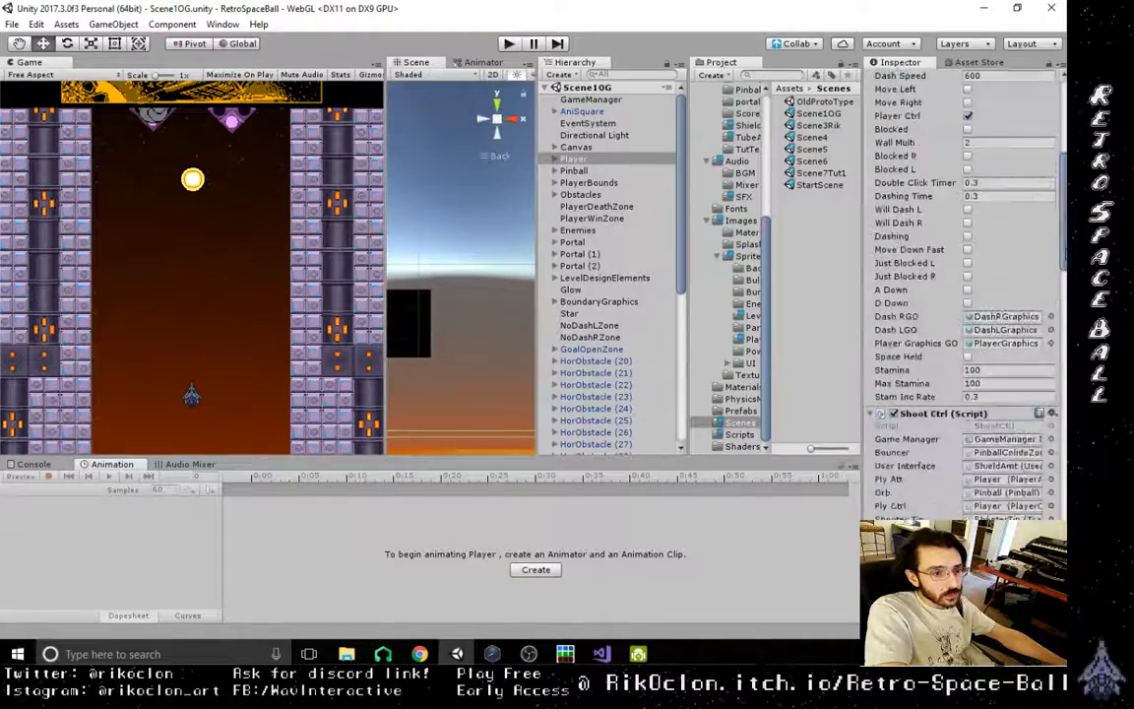
{"action": "left_click", "coordinate": [989, 372]}
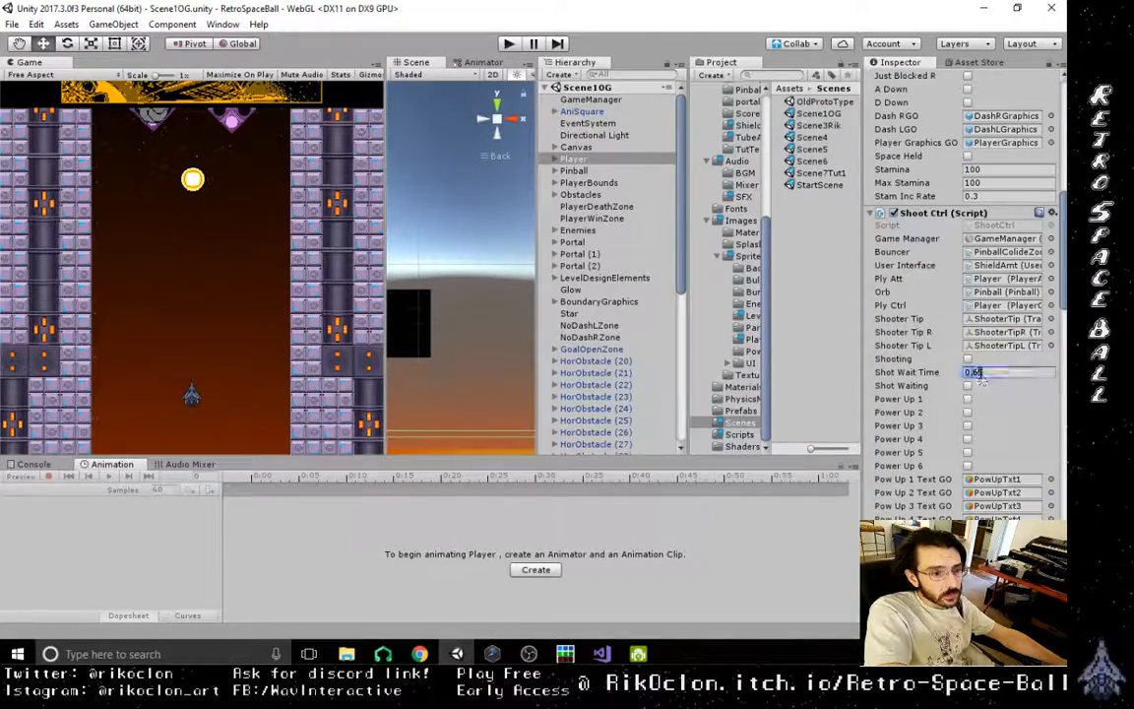
{"action": "left_click", "coordinate": [1009, 371]}
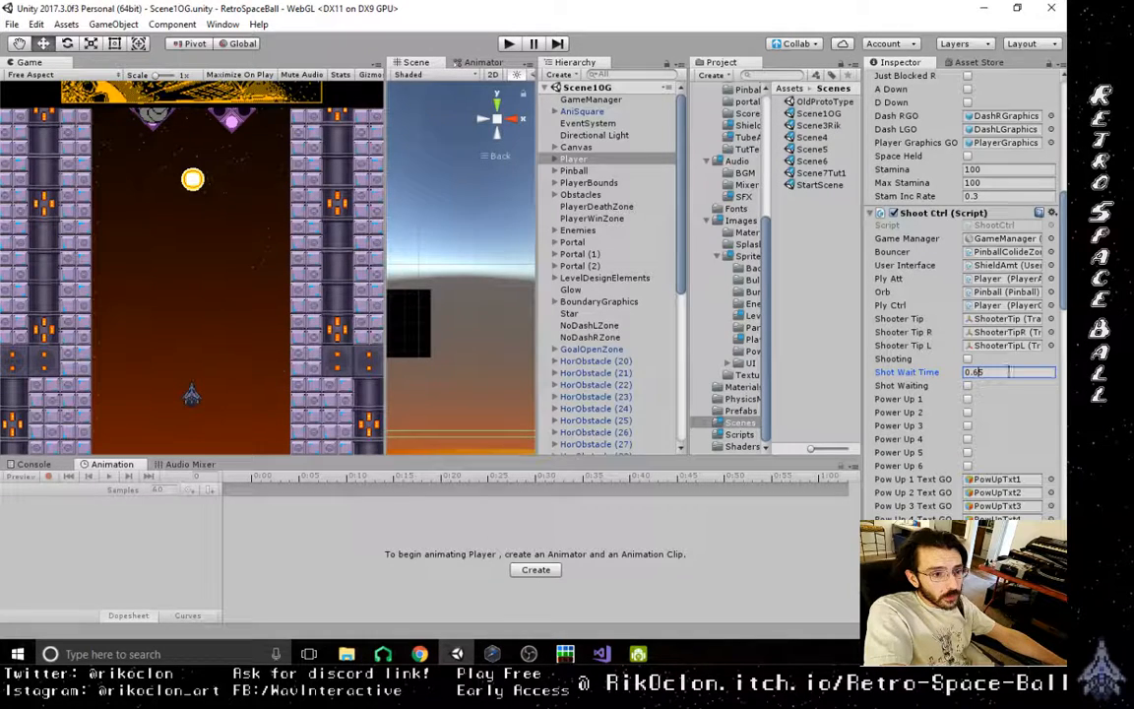
{"action": "key", "text": "BackSpace"}
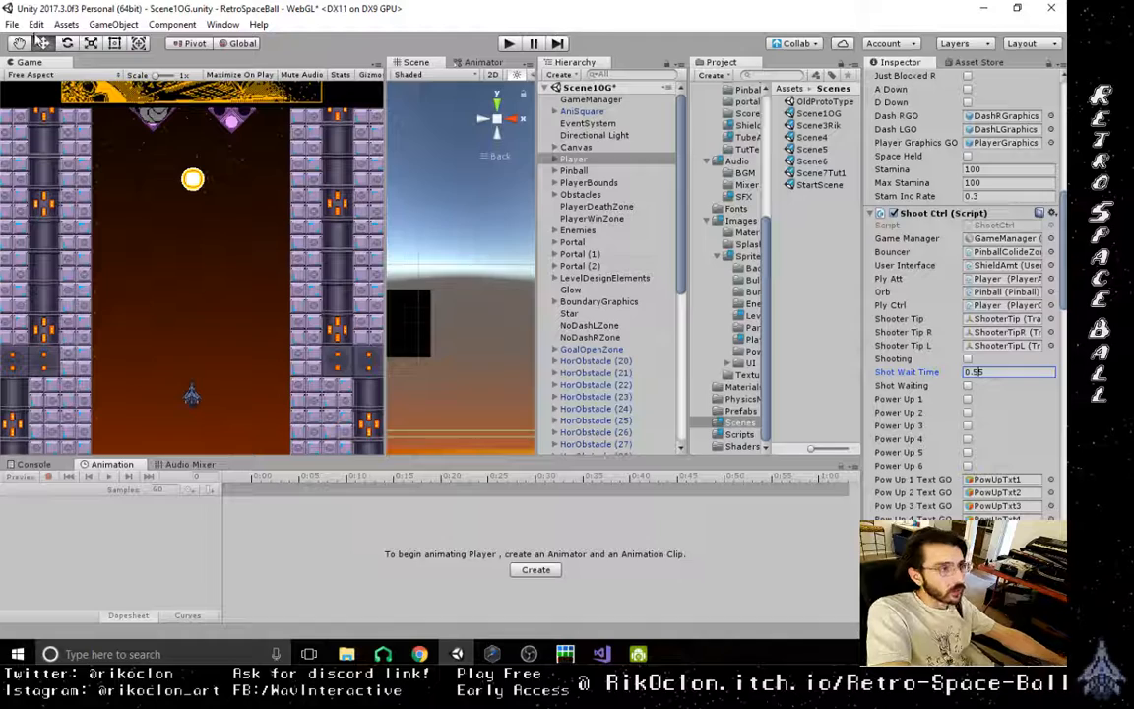
{"action": "left_click", "coordinate": [12, 24]}
{"action": "left_click", "coordinate": [48, 80]}
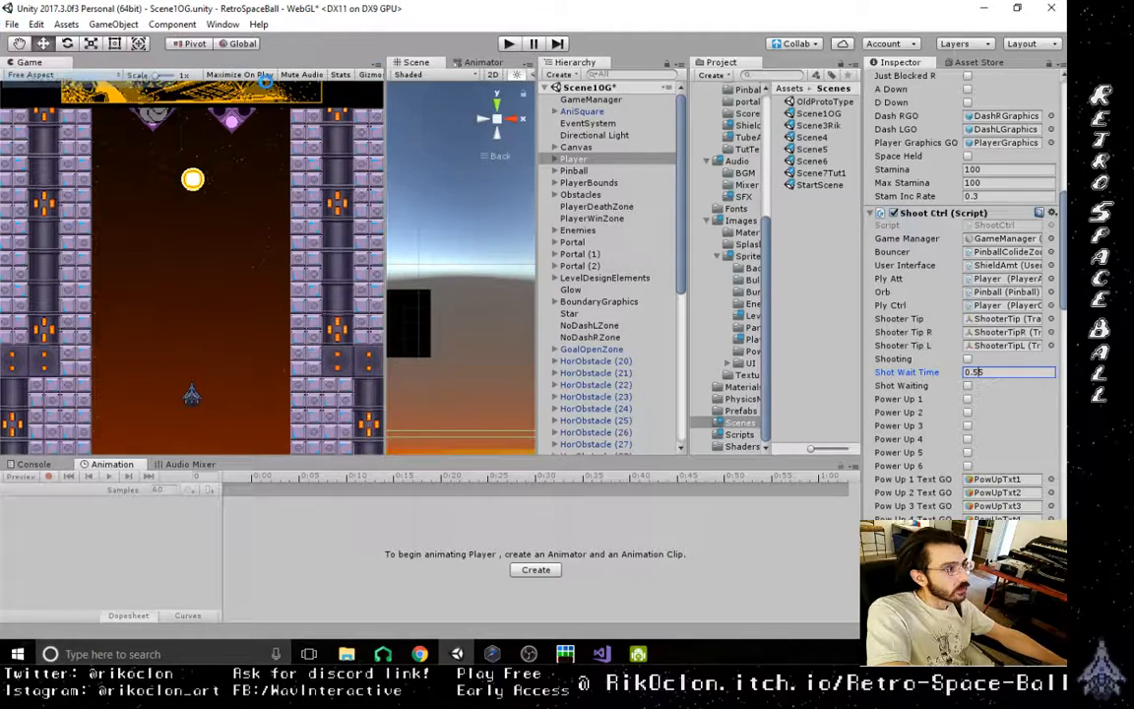
- Open Scene3Rik and check the Shot Wait Time in the Player's Shoot Ctrl script
{"action": "left_click", "coordinate": [818, 126]}
{"action": "double_click", "coordinate": [823, 127]}
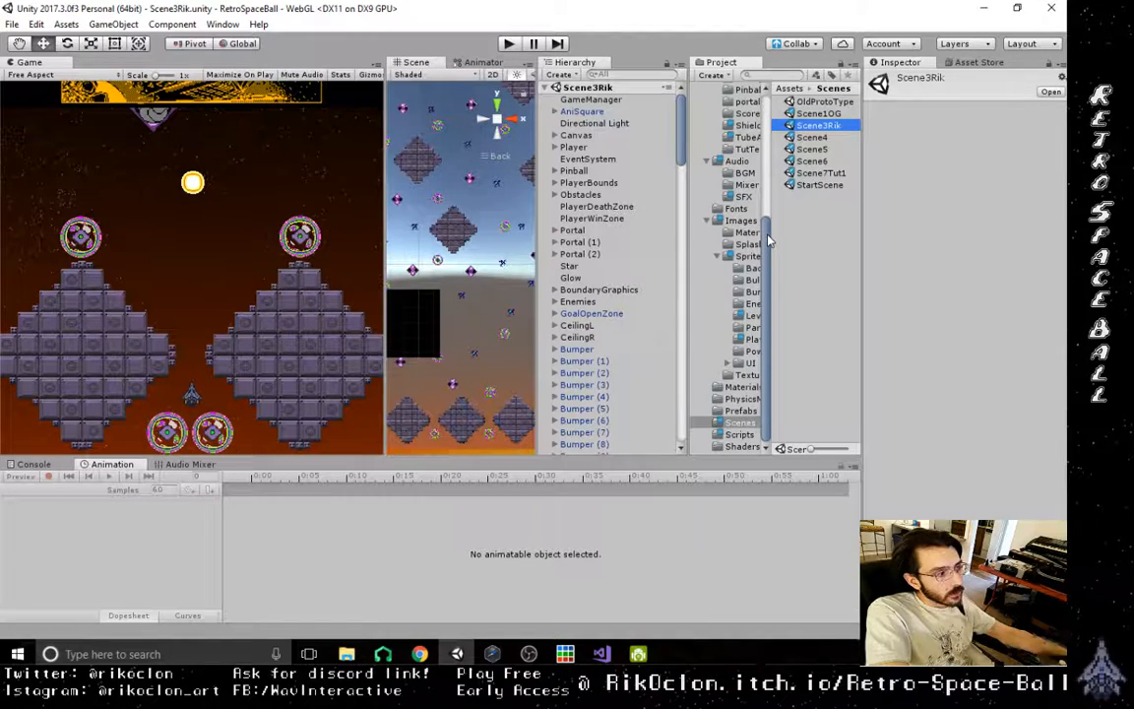
{"action": "left_click", "coordinate": [575, 146]}
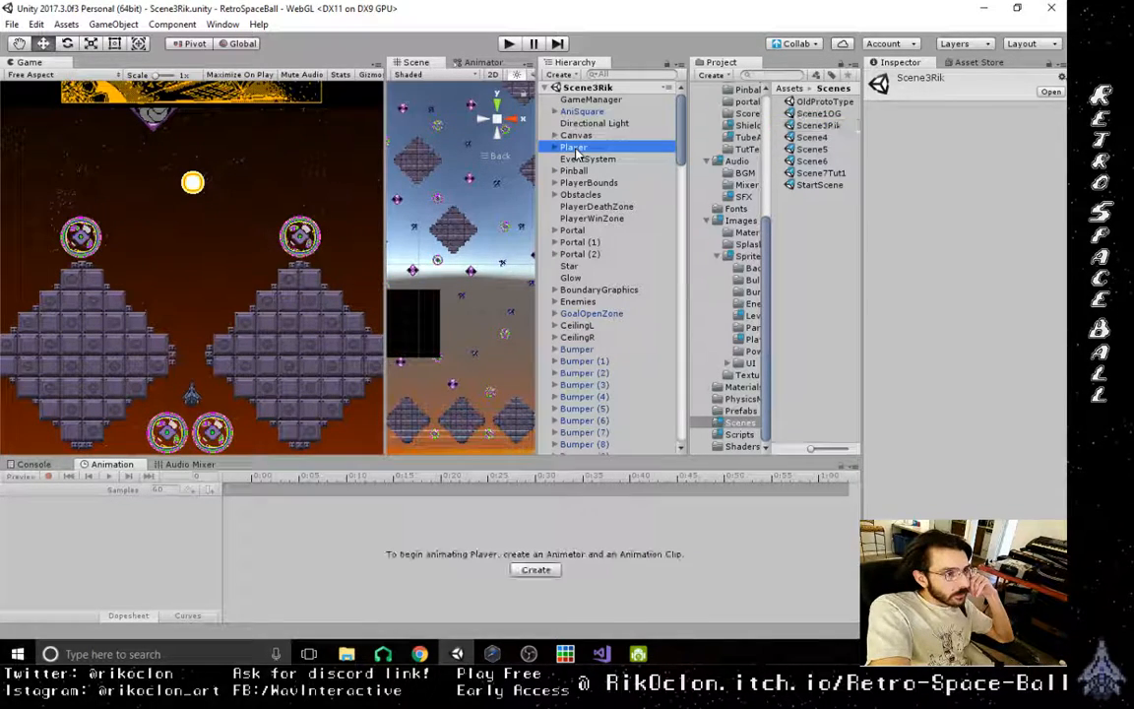
{"action": "scroll", "coordinate": [1030, 324], "scroll_direction": "down", "scroll_amount": 10}
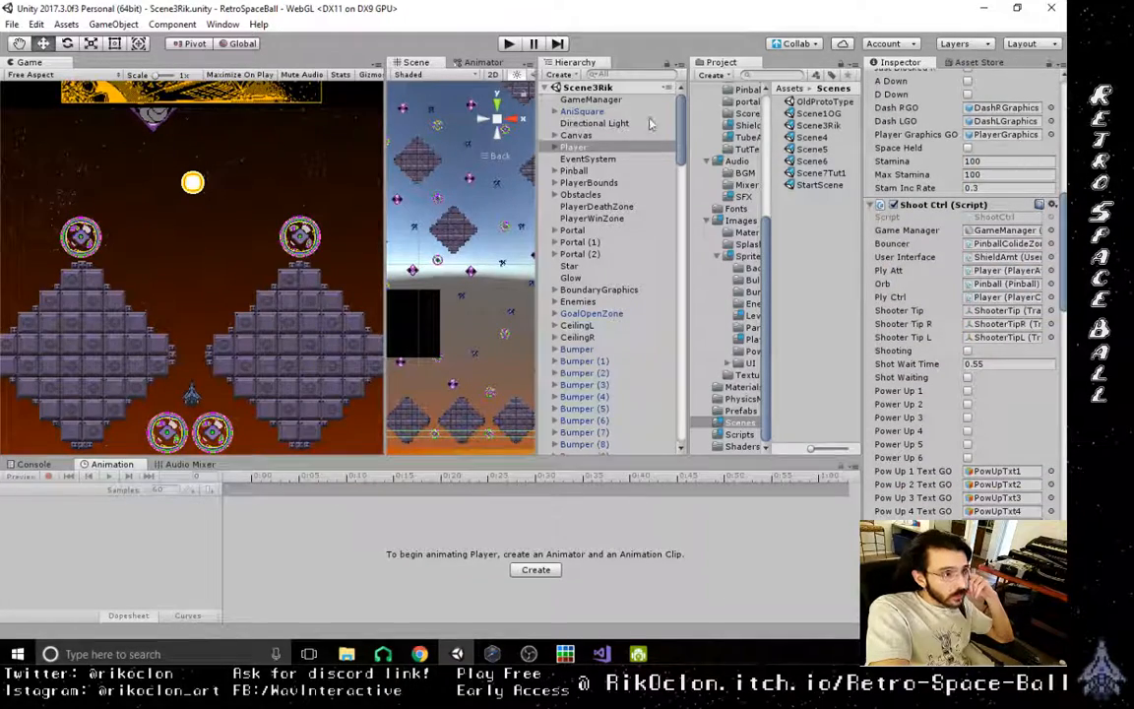
- In Scene5, change the Player's Shoot Ctrl Shot Wait Time to 0.55 and save the scene
{"action": "left_click", "coordinate": [809, 150]}
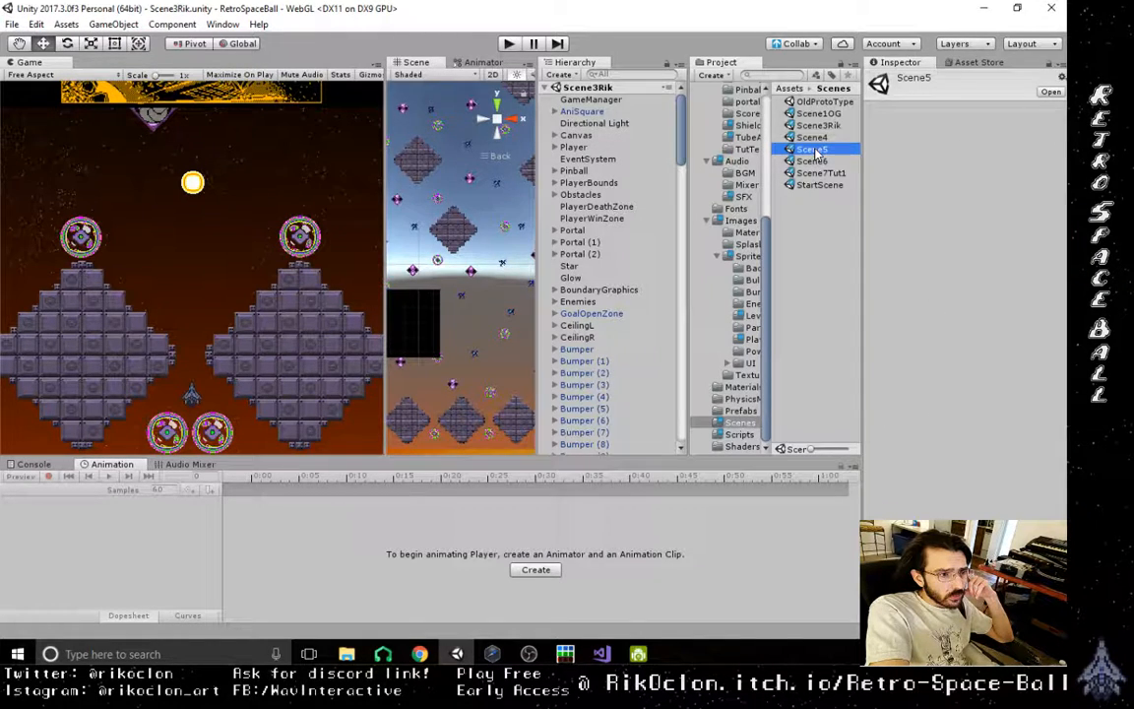
{"action": "double_click", "coordinate": [813, 151]}
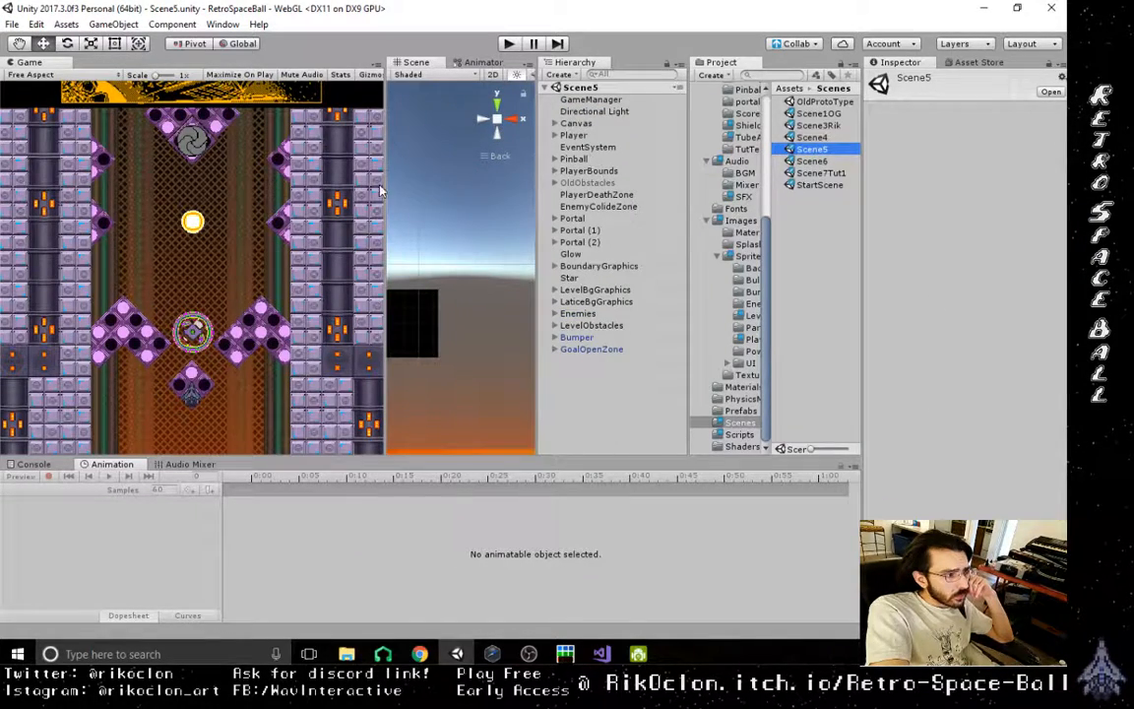
{"action": "left_click", "coordinate": [574, 135]}
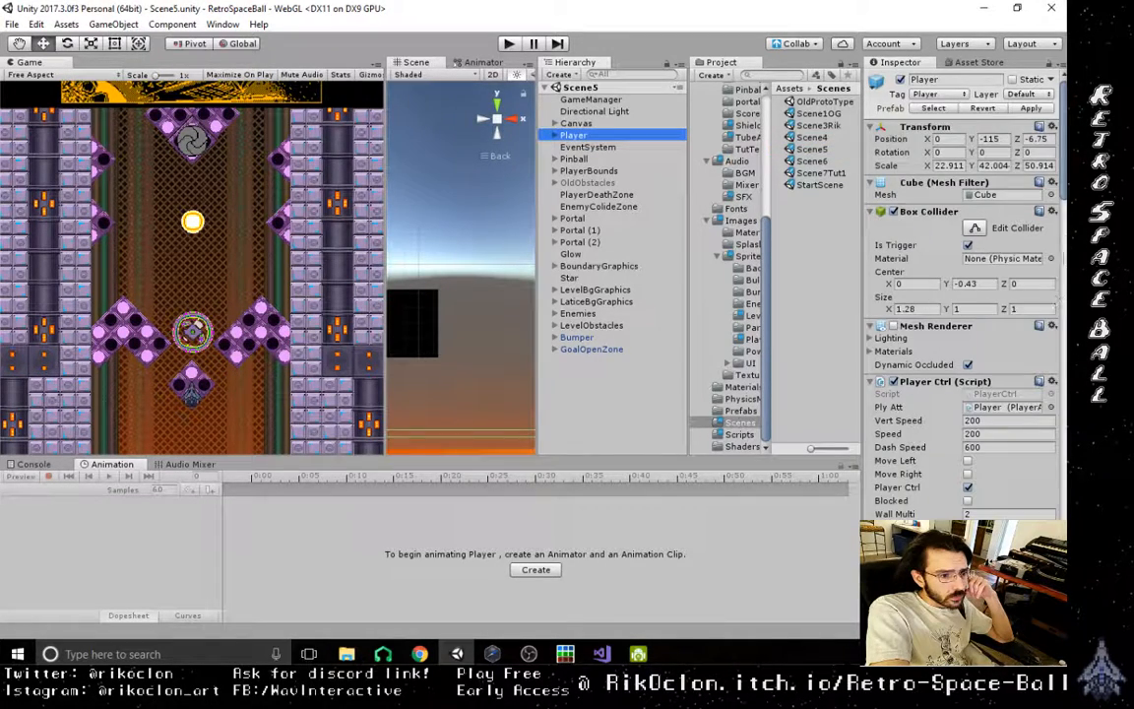
{"action": "left_click_drag", "start_coordinate": [1065, 180], "coordinate": [1065, 303]}
{"action": "left_click", "coordinate": [982, 329]}
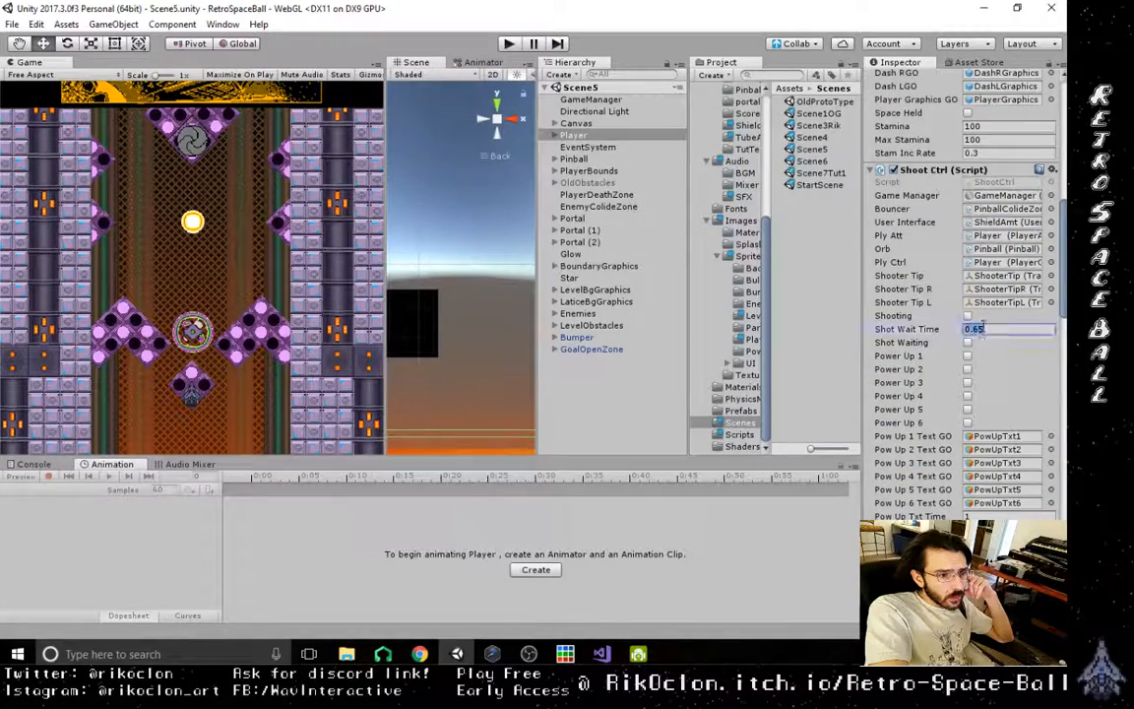
{"action": "type", "text": "0.5"}
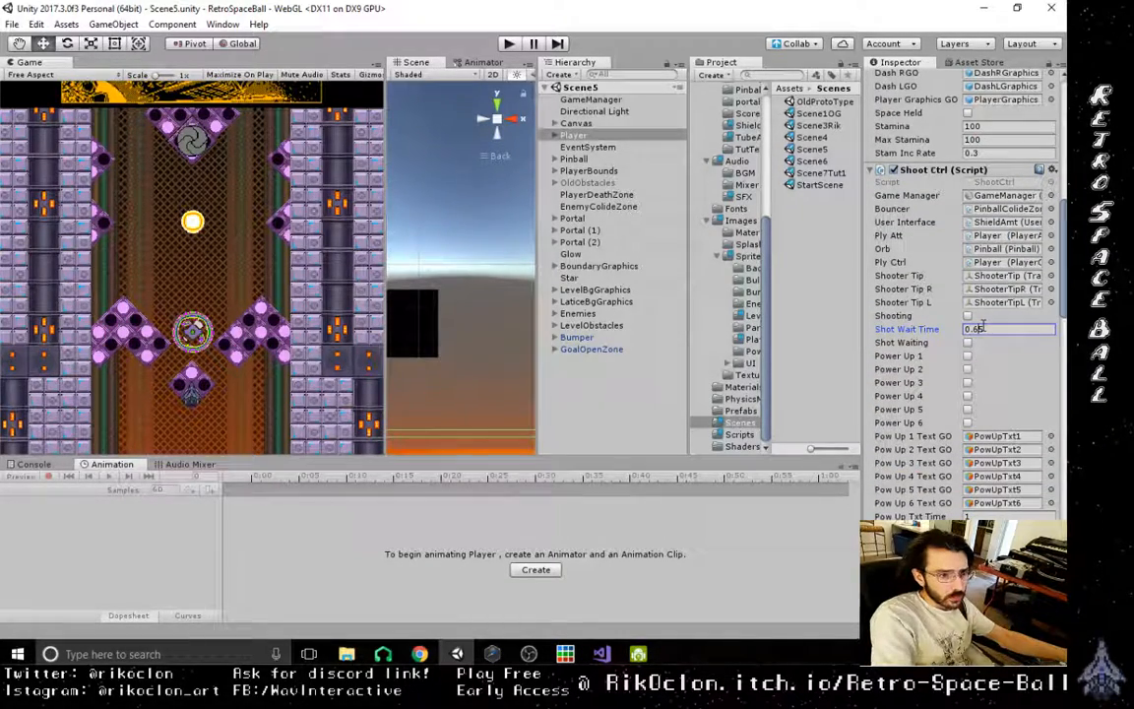
{"action": "type", "text": "5"}
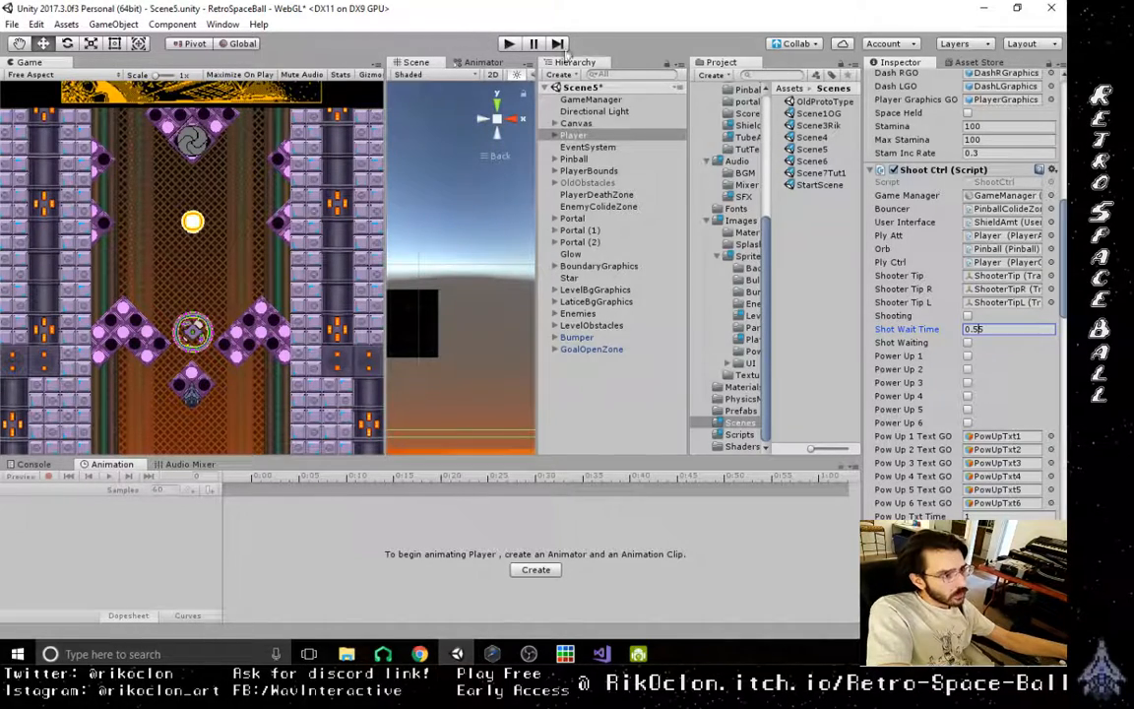
{"action": "left_click", "coordinate": [12, 24]}
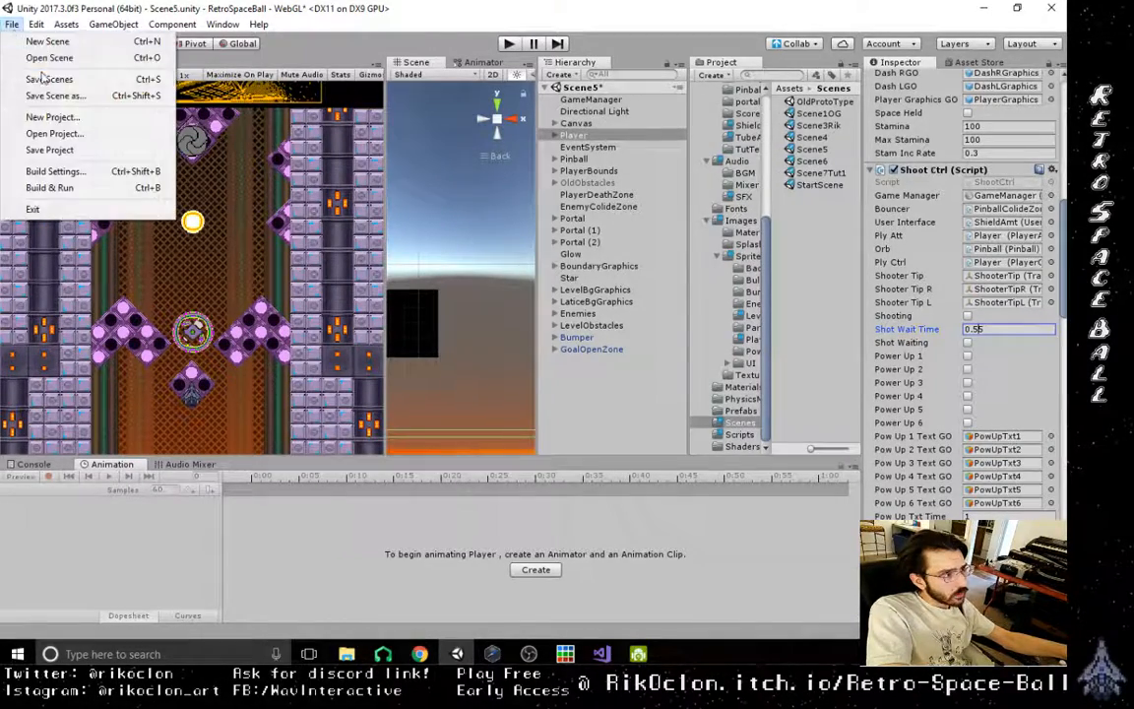
{"action": "left_click", "coordinate": [40, 76]}
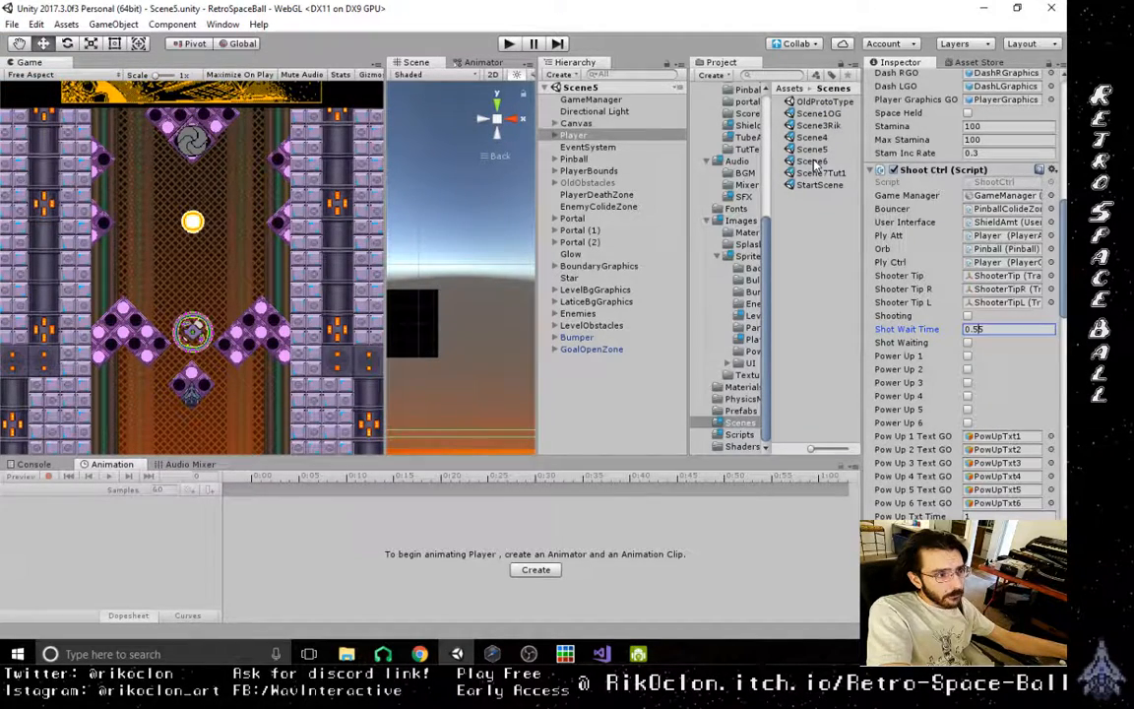
- In Scene6, give the Player's Shoot Ctrl script a Shot Wait Time of 0.55 and save the scene
{"action": "left_click", "coordinate": [814, 161]}
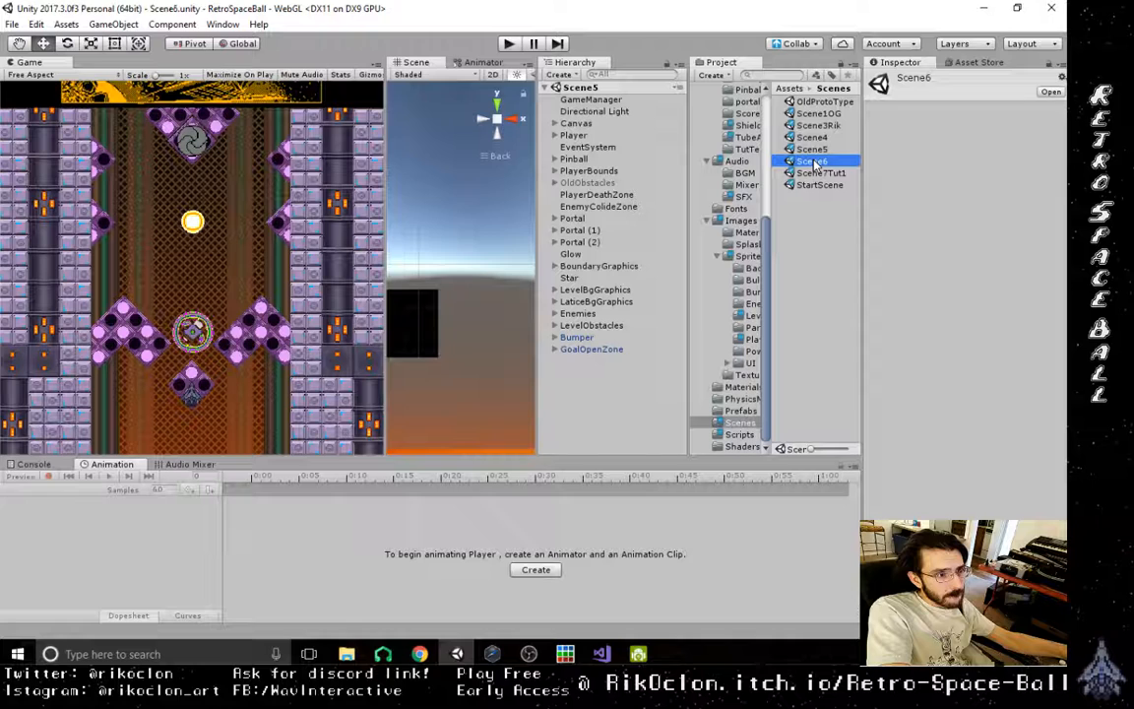
{"action": "double_click", "coordinate": [813, 163]}
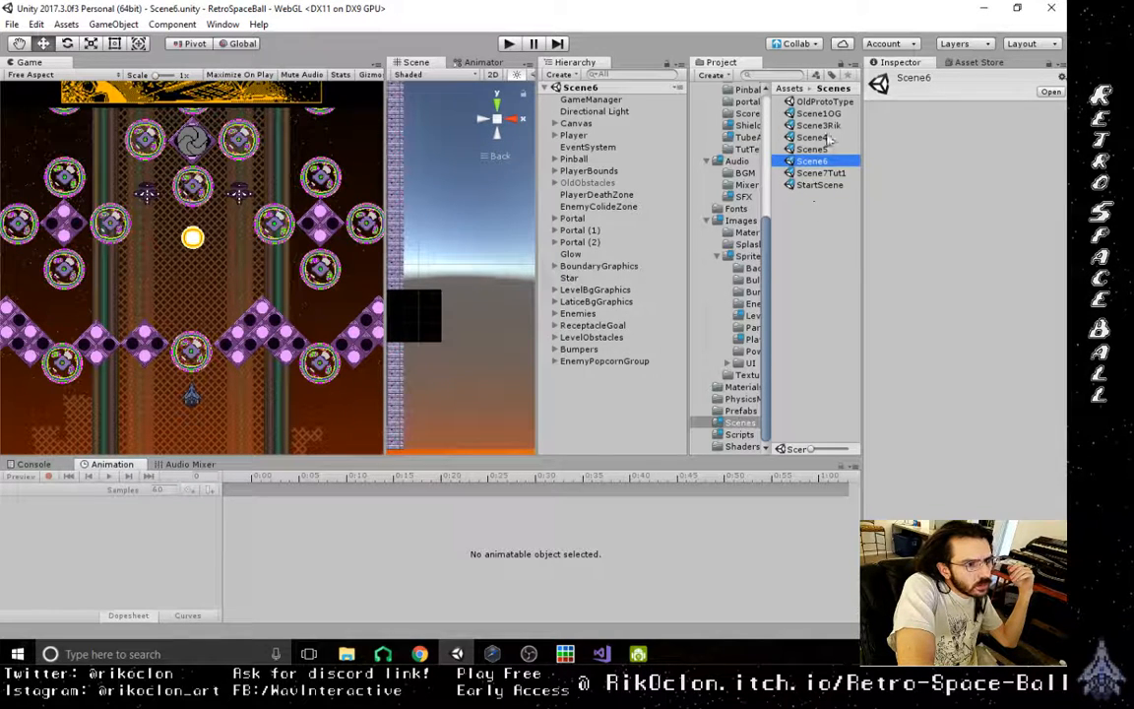
{"action": "left_click", "coordinate": [823, 173]}
{"action": "left_click", "coordinate": [823, 163]}
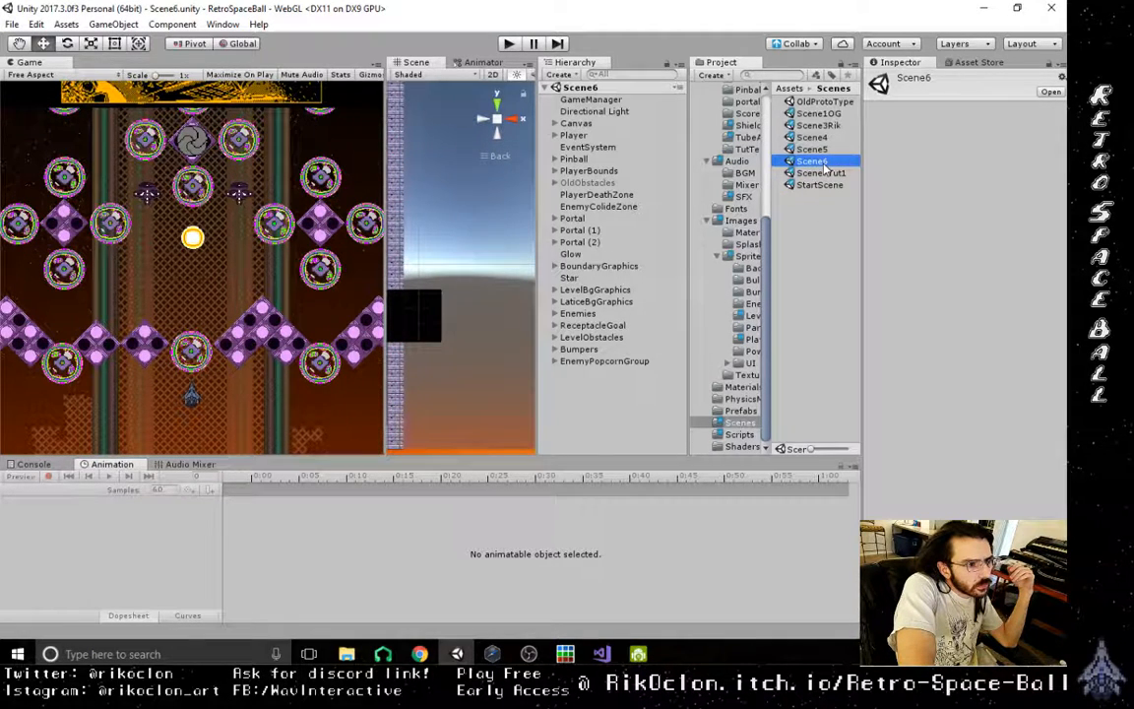
{"action": "left_click", "coordinate": [574, 135]}
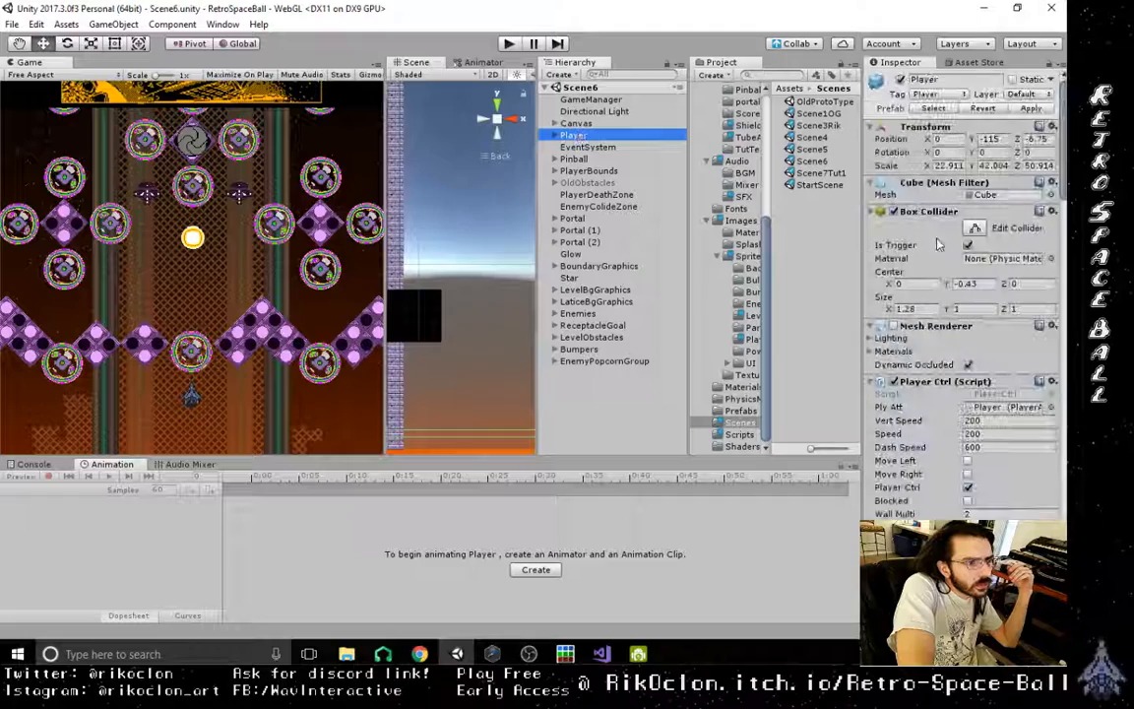
{"action": "scroll", "coordinate": [925, 374], "scroll_direction": "down", "scroll_amount": 10}
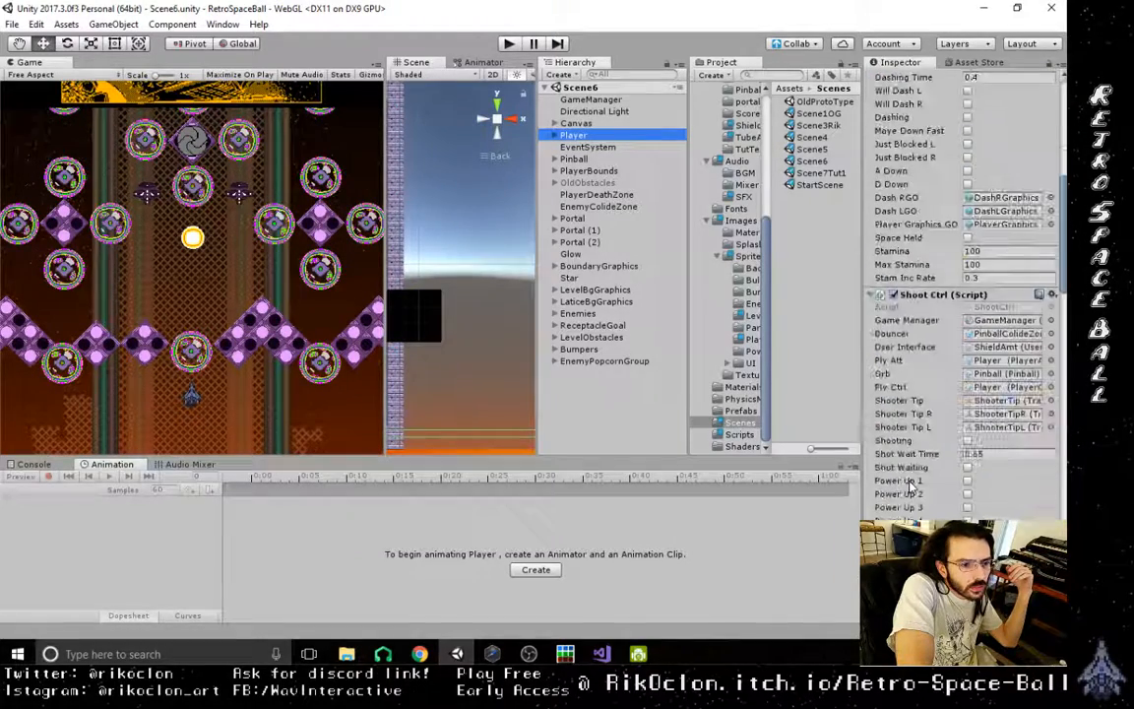
{"action": "left_click", "coordinate": [1004, 454]}
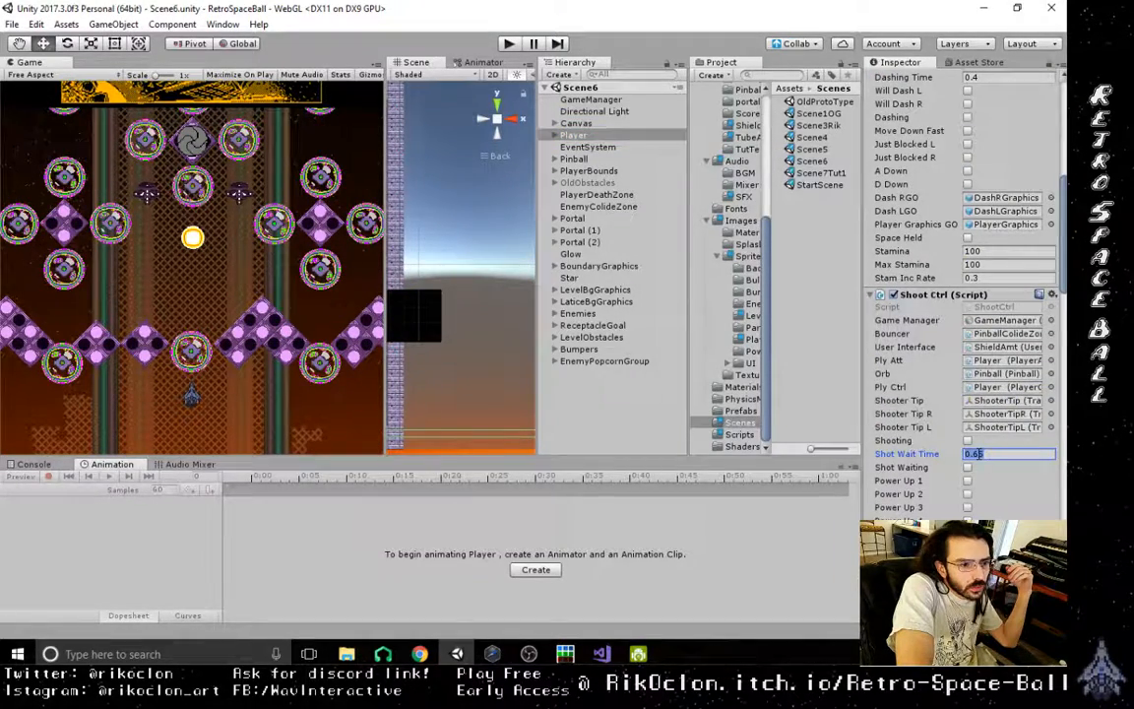
{"action": "left_click", "coordinate": [1020, 451]}
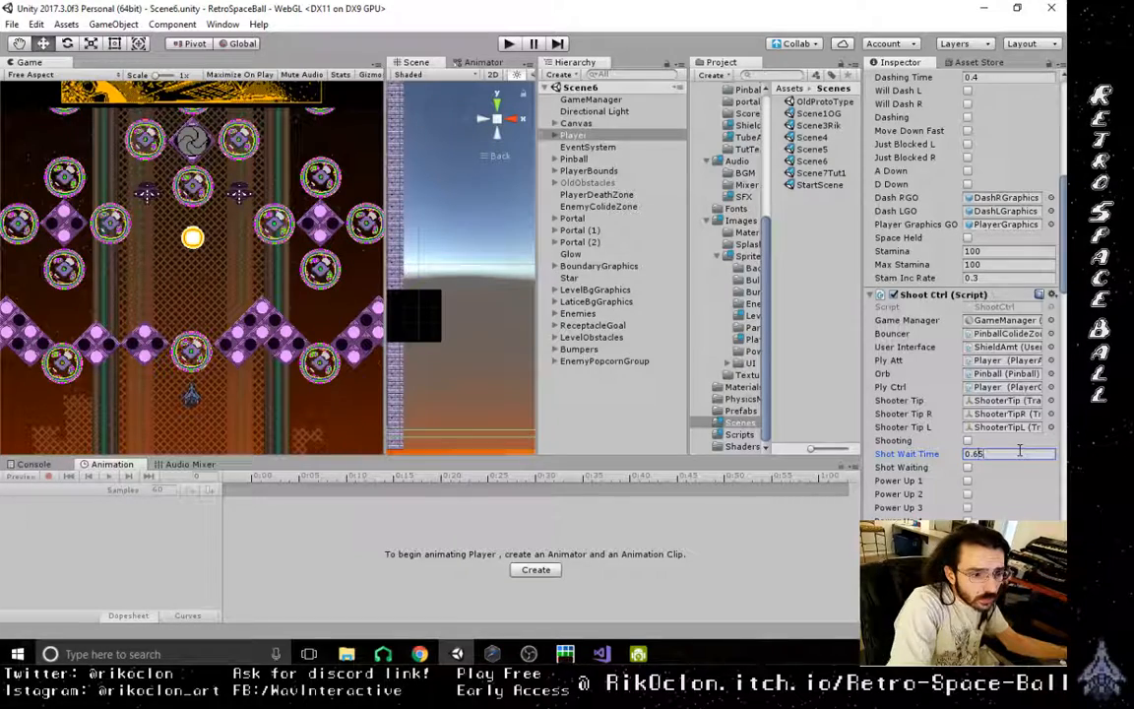
{"action": "key", "text": "BackSpace"}
{"action": "type", "text": "5"}
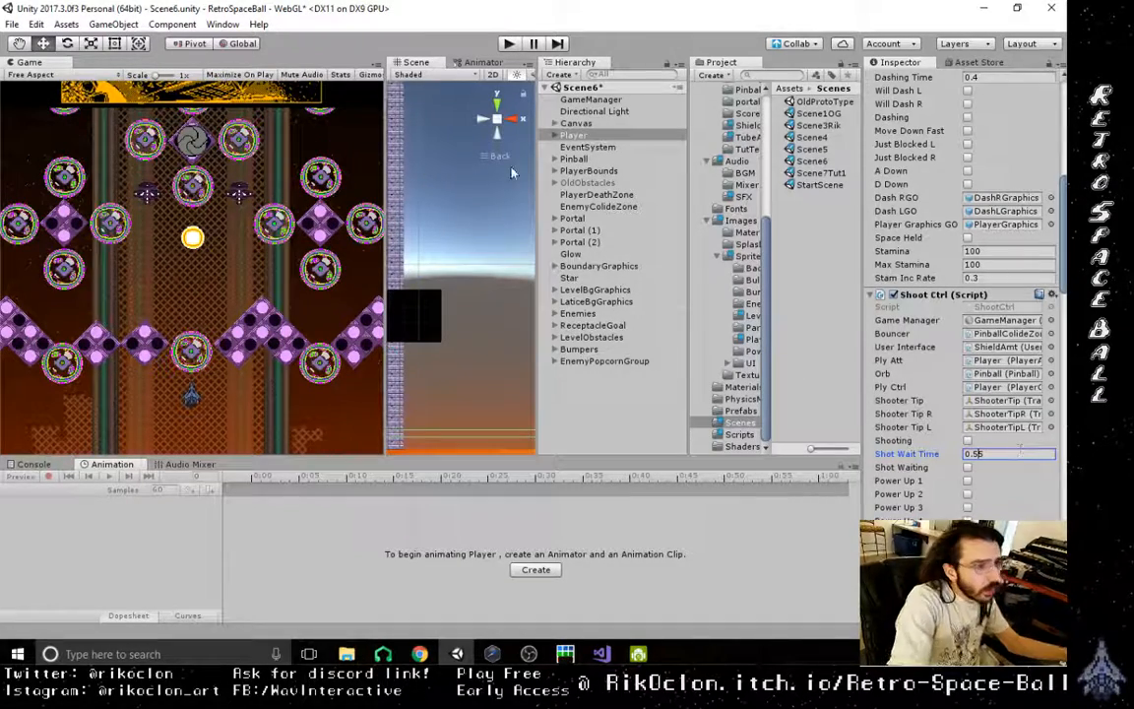
{"action": "left_click", "coordinate": [13, 24]}
{"action": "left_click", "coordinate": [38, 79]}
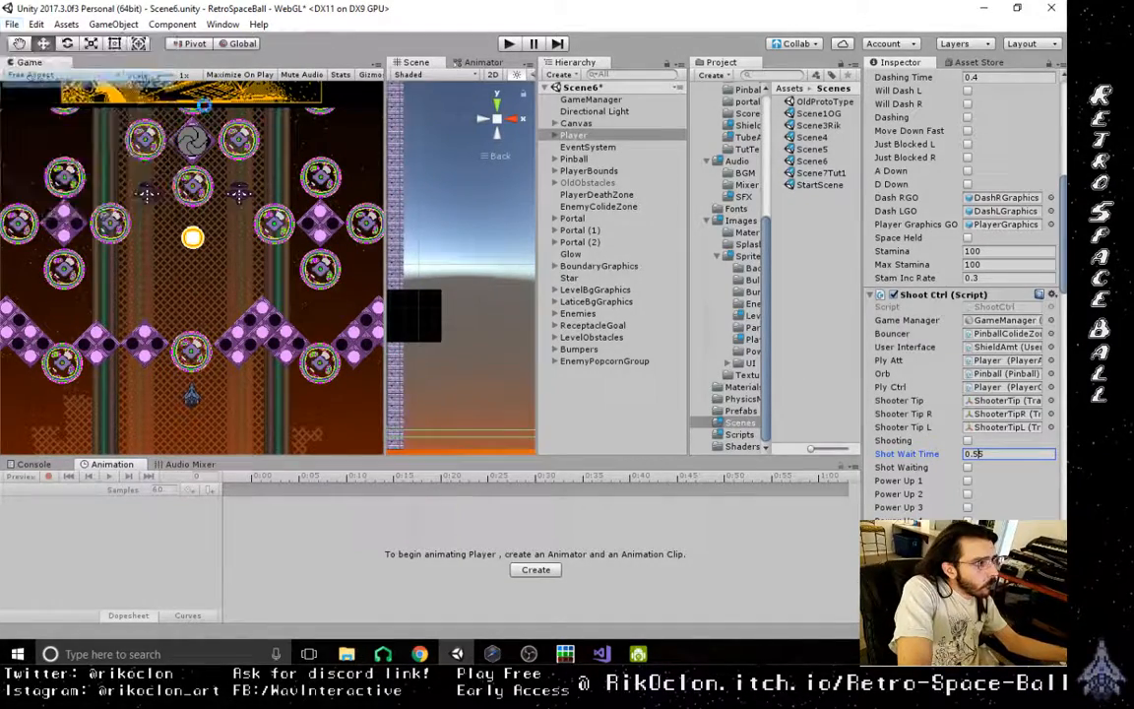
- Open StartScene and bring up the project's build settings with WebGL as the platform
{"action": "left_click", "coordinate": [820, 186]}
{"action": "double_click", "coordinate": [820, 187]}
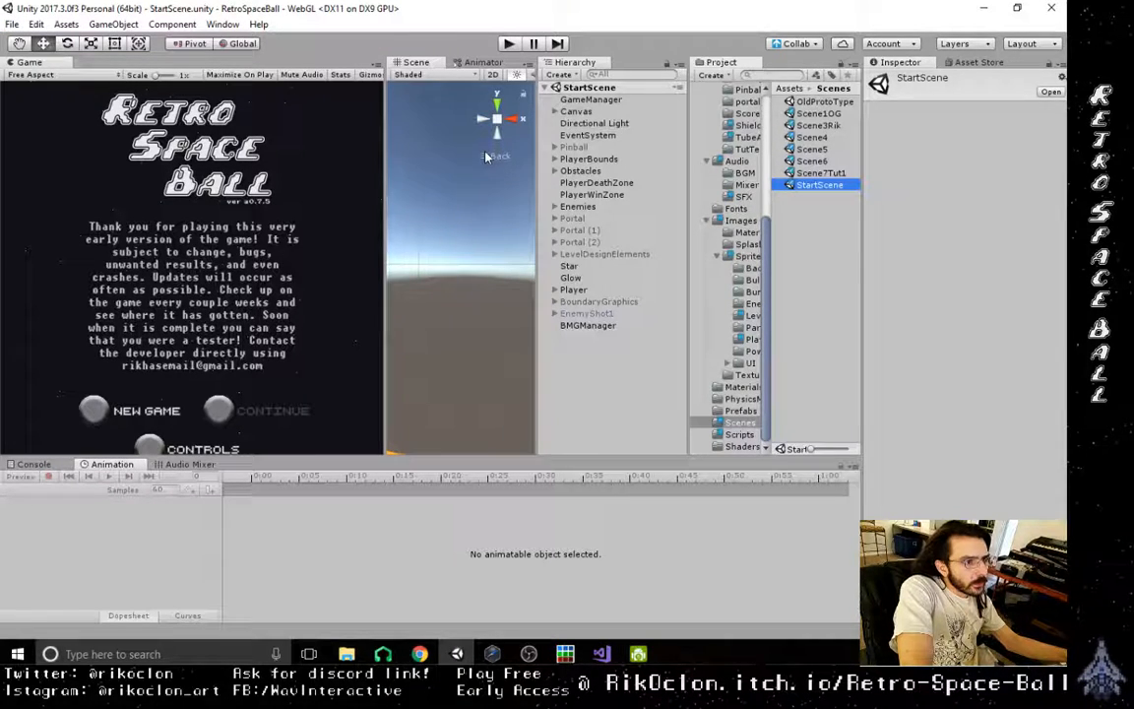
{"action": "left_click", "coordinate": [13, 25]}
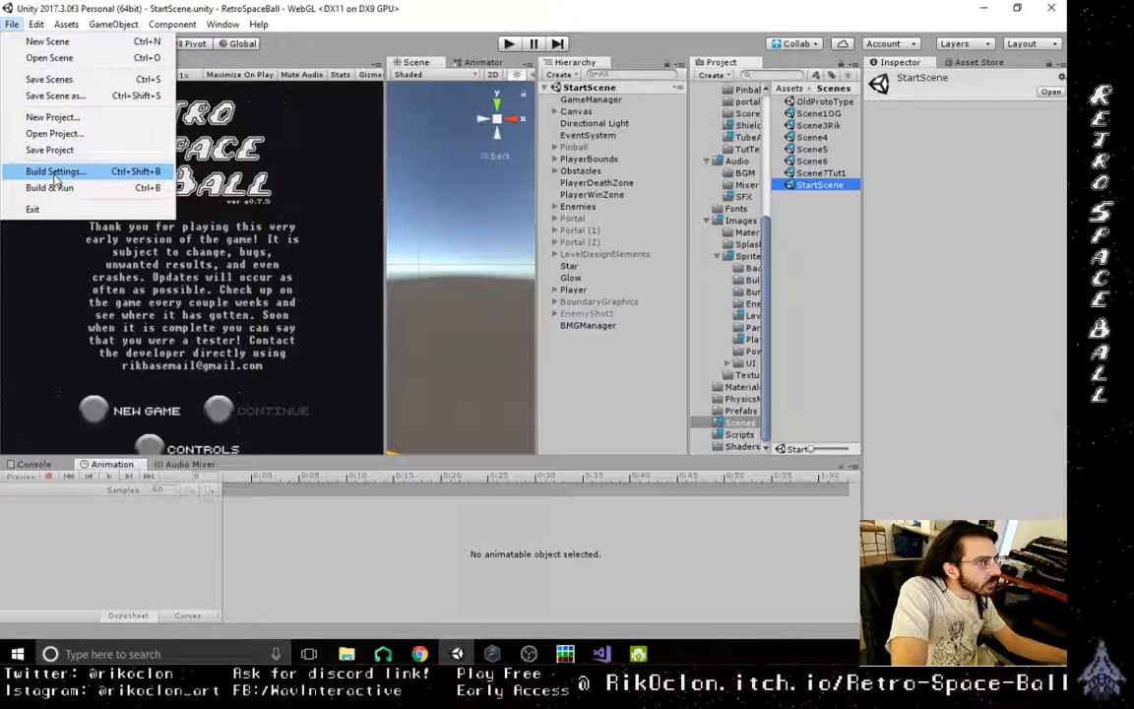
{"action": "left_click", "coordinate": [56, 173]}
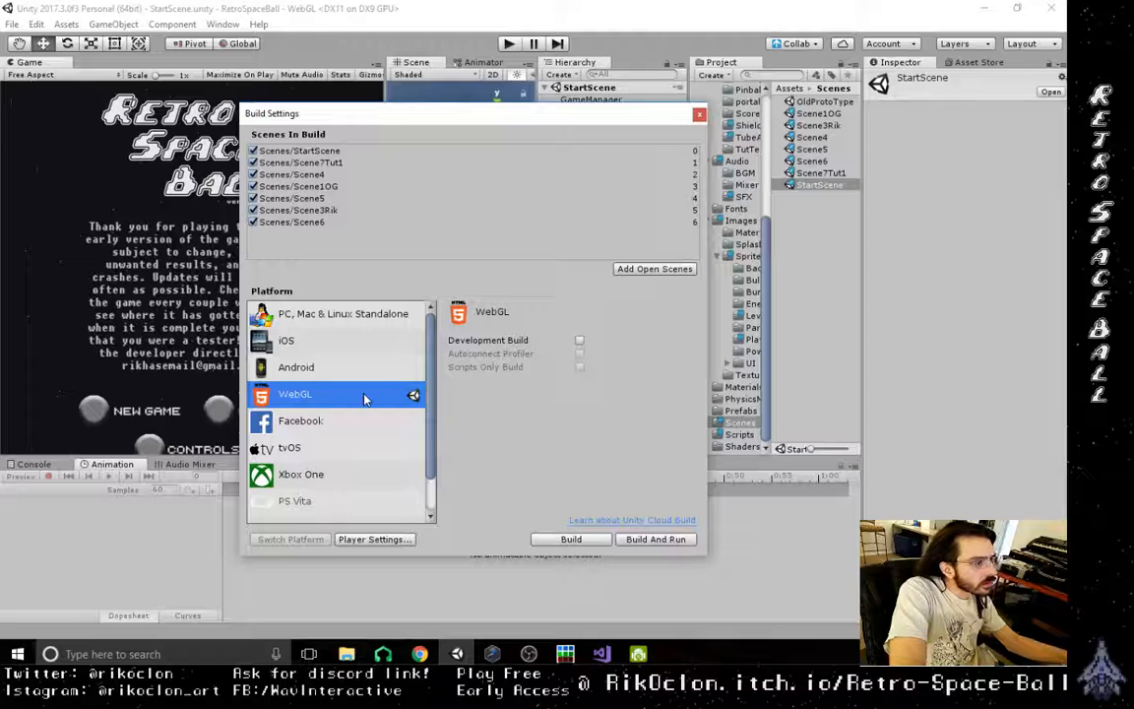
{"action": "key", "text": "r"}
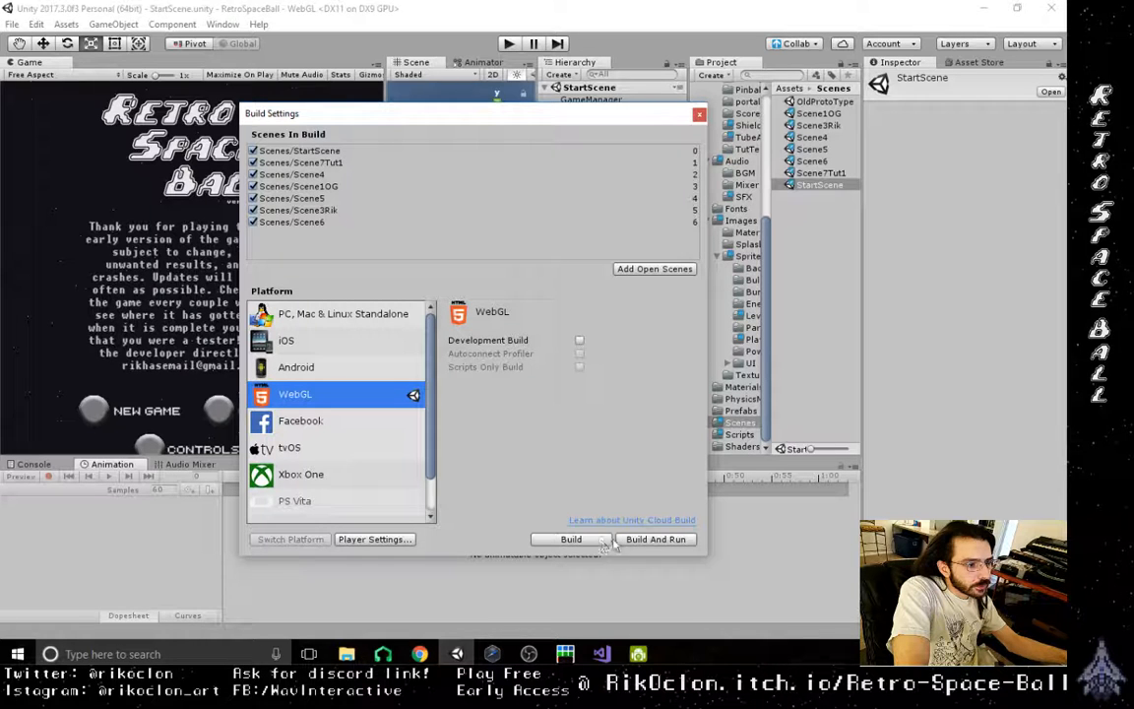
{"action": "left_click", "coordinate": [656, 540]}
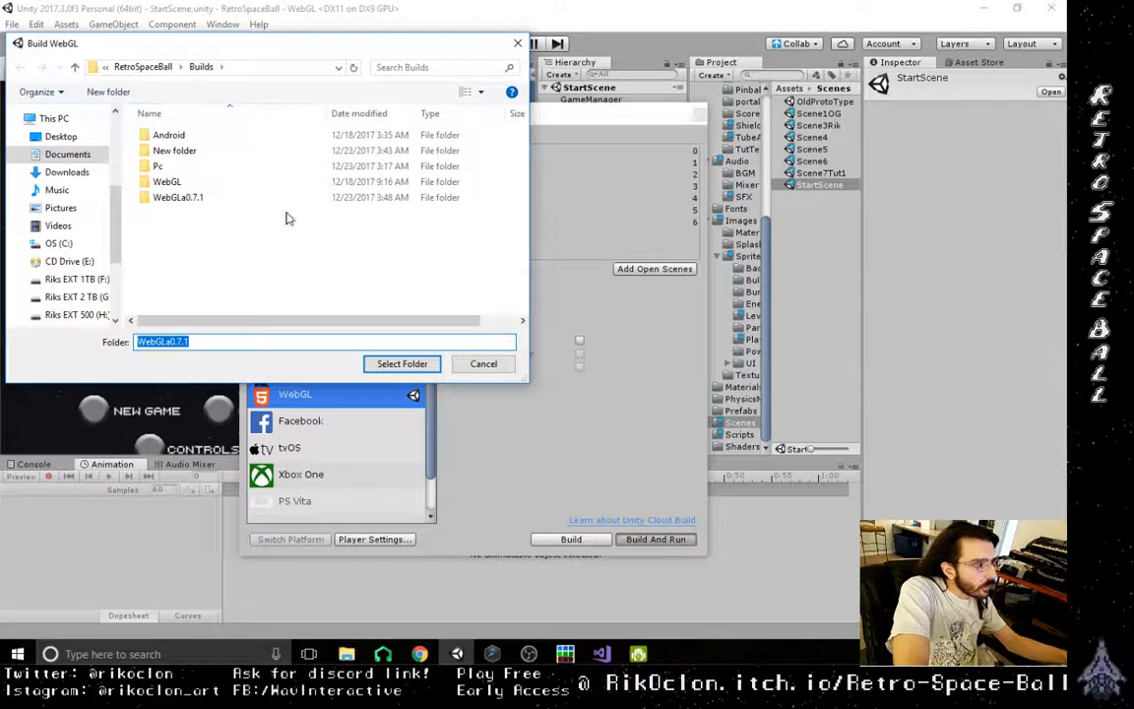
{"action": "left_click", "coordinate": [195, 341]}
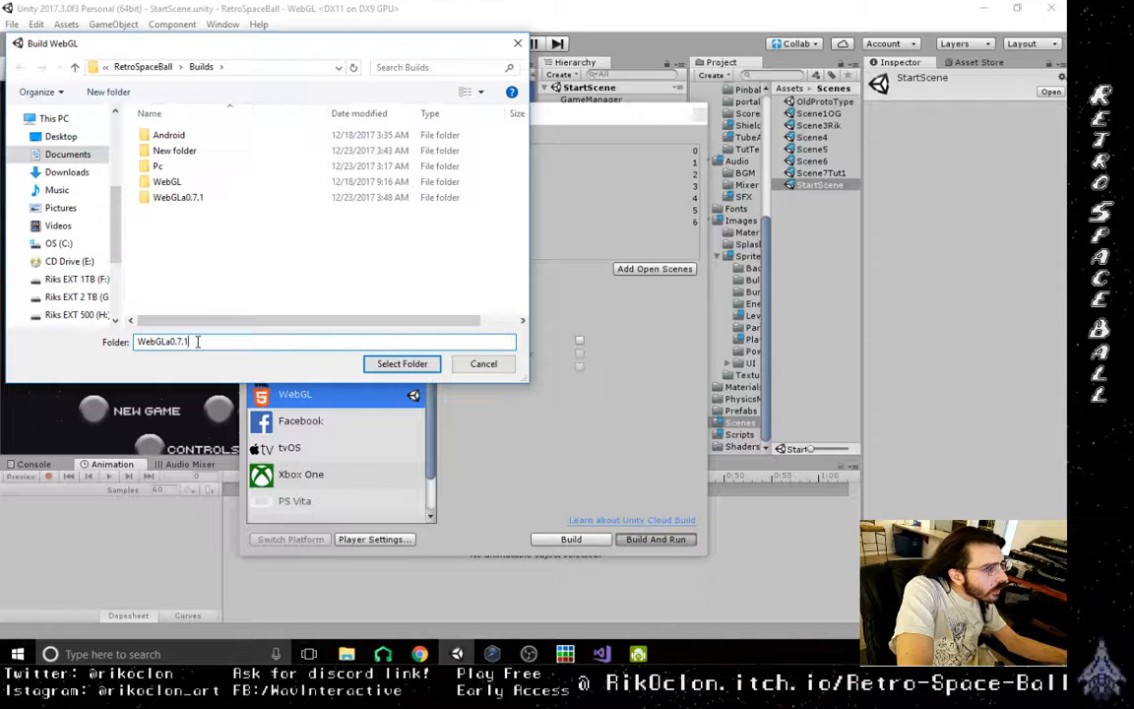
{"action": "left_click", "coordinate": [497, 371]}
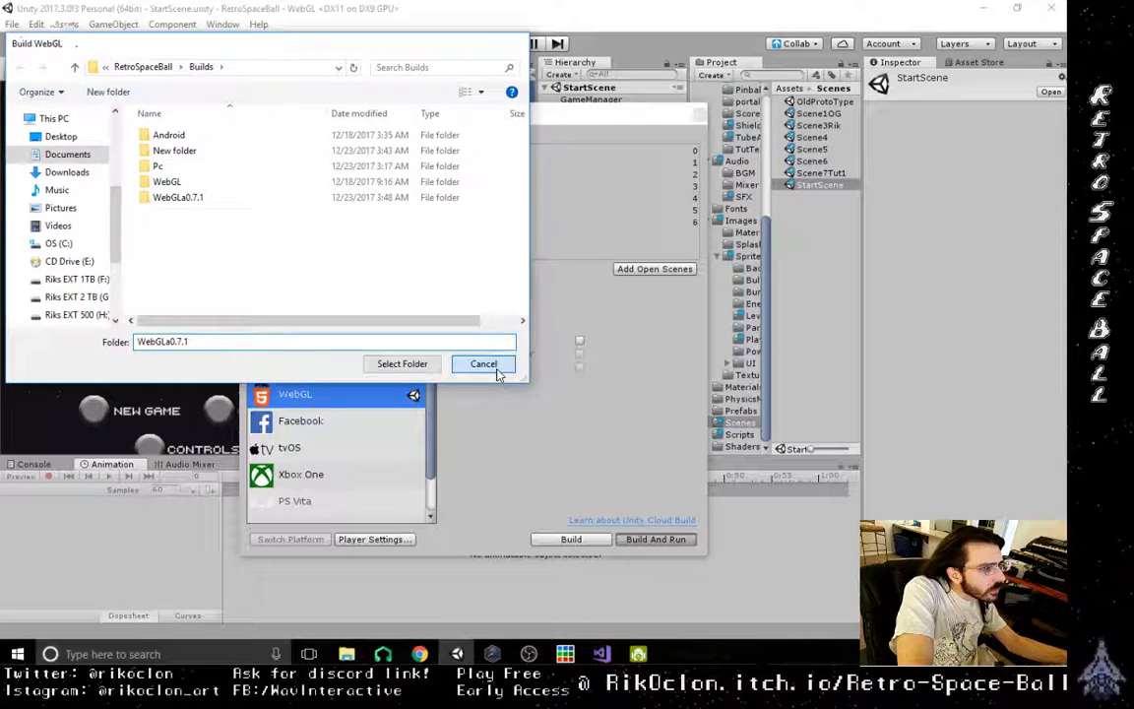
- Start a WebGL build and run, and try to use WebGLa0.7.5 as the output folder name
{"action": "left_click_drag", "start_coordinate": [488, 100], "coordinate": [512, 85]}
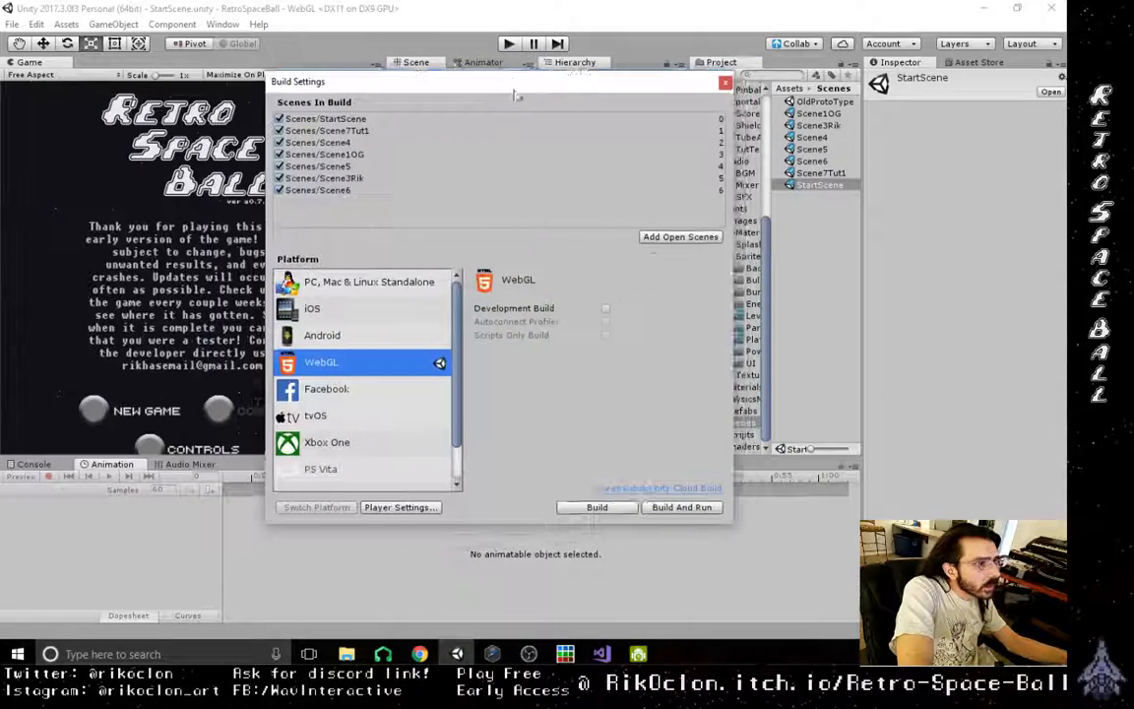
{"action": "left_click", "coordinate": [688, 508]}
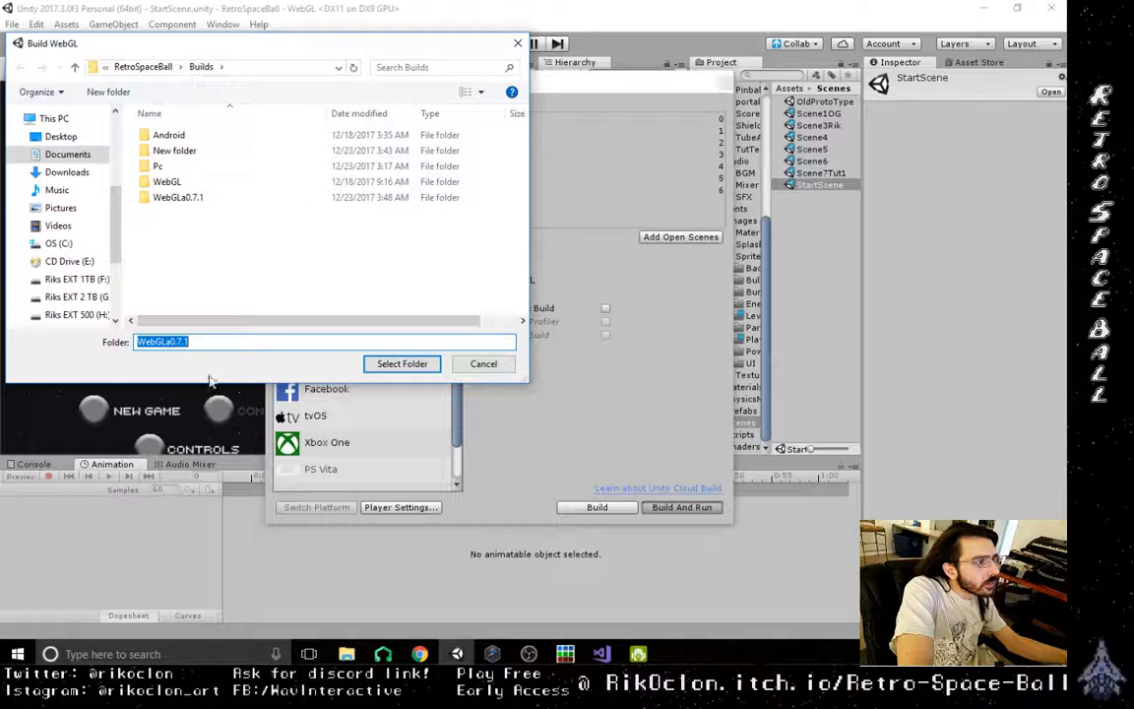
{"action": "left_click", "coordinate": [192, 343]}
{"action": "key", "text": "BackSpace"}
{"action": "type", "text": "5"}
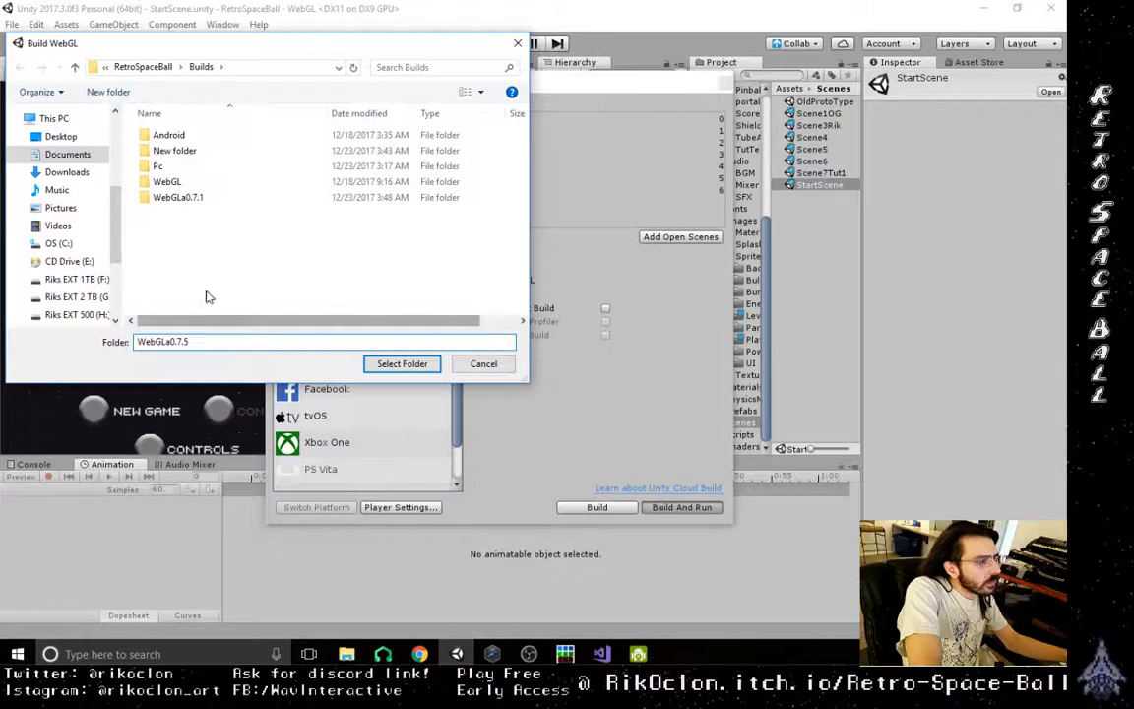
{"action": "left_click", "coordinate": [403, 364]}
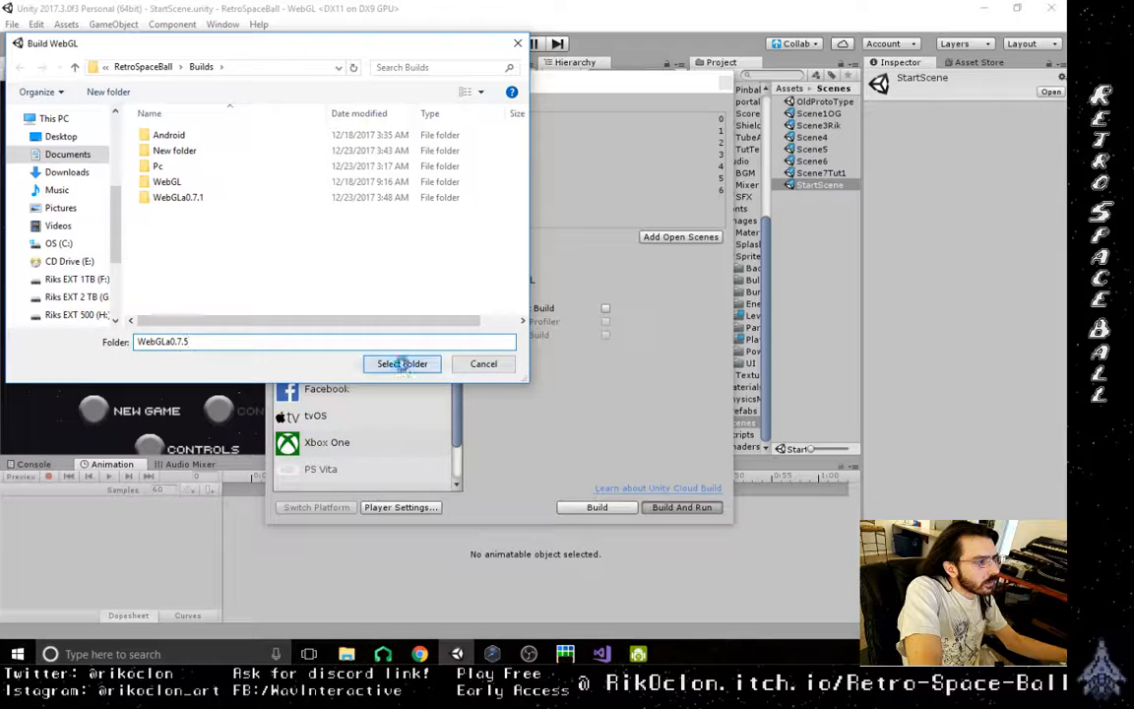
{"action": "left_click", "coordinate": [612, 332]}
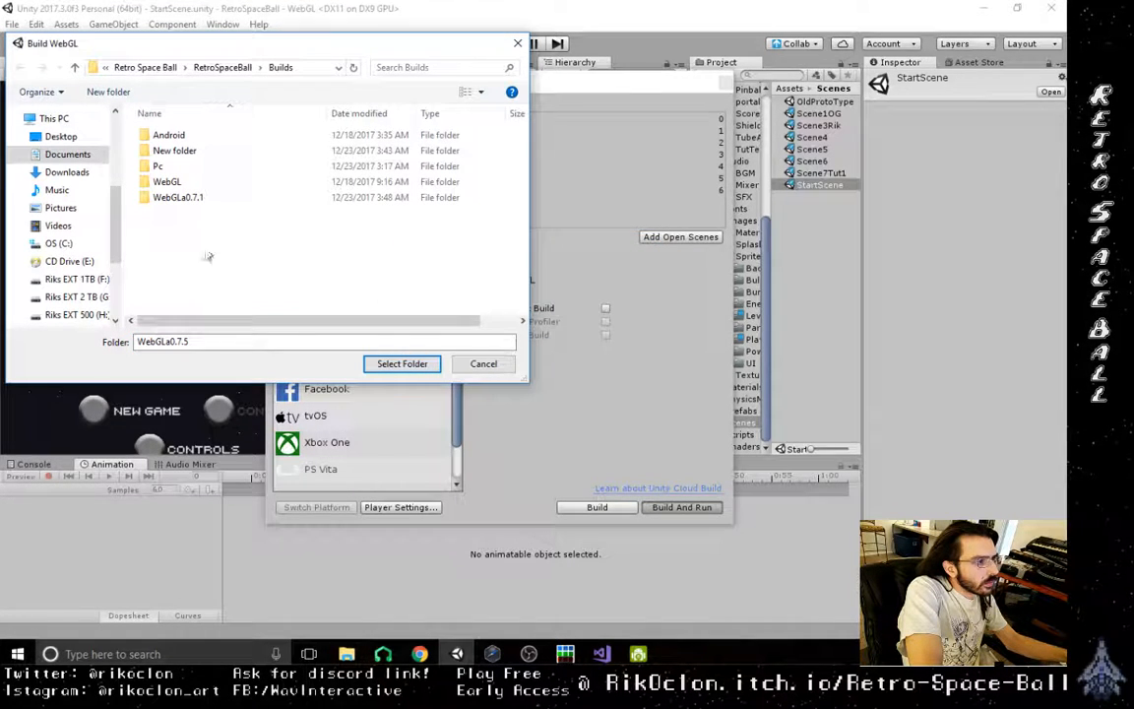
- Create a folder named WebGLa0.7.5 inside Builds and build and run the WebGL game into it
{"action": "left_click_drag", "start_coordinate": [221, 341], "coordinate": [13, 340]}
{"action": "key", "text": "ctrl+c"}
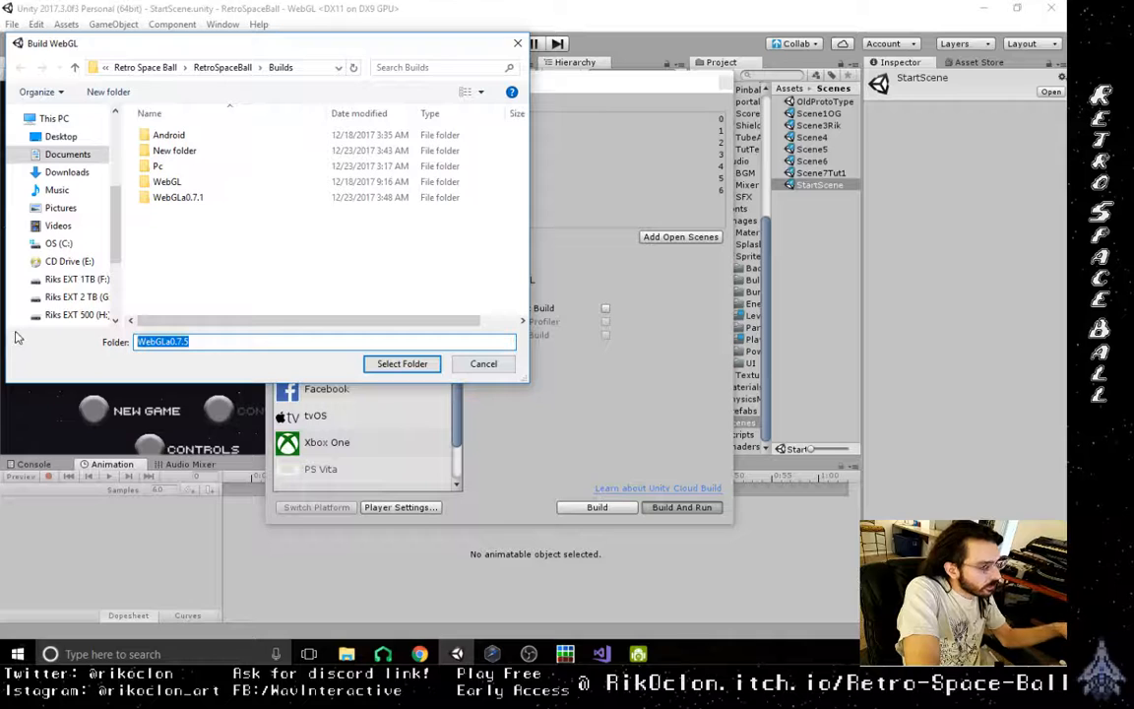
{"action": "right_click", "coordinate": [221, 255]}
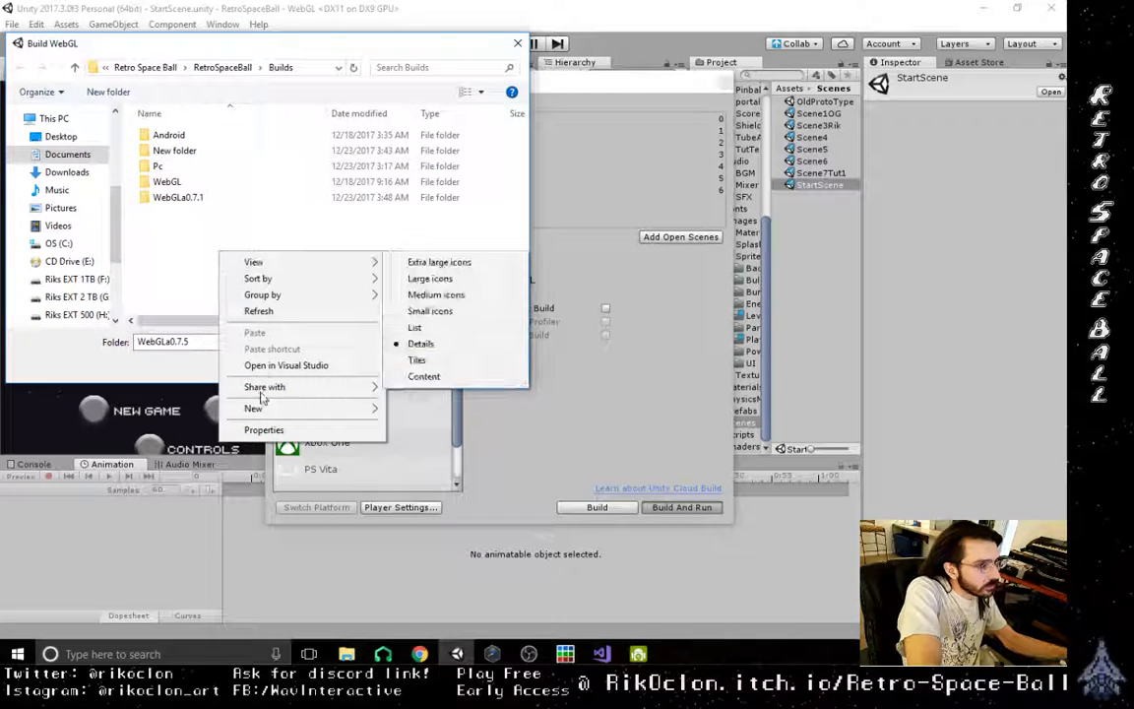
{"action": "mouse_move", "coordinate": [325, 409]}
{"action": "left_click", "coordinate": [433, 411]}
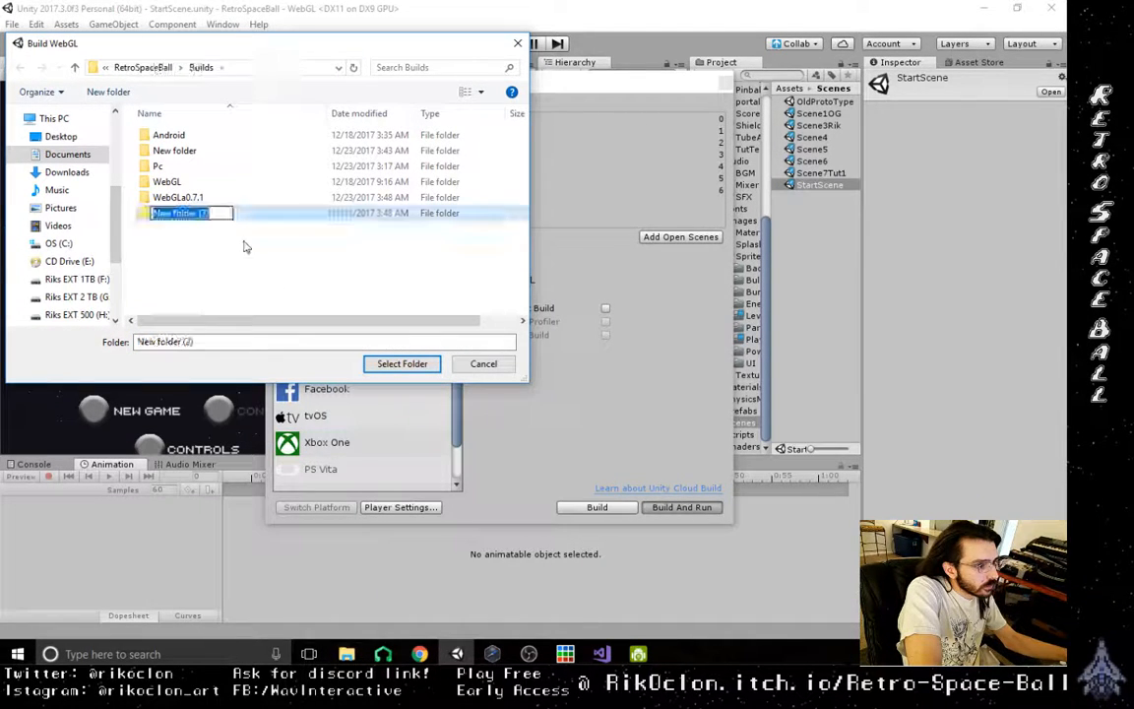
{"action": "key", "text": "ctrl+v"}
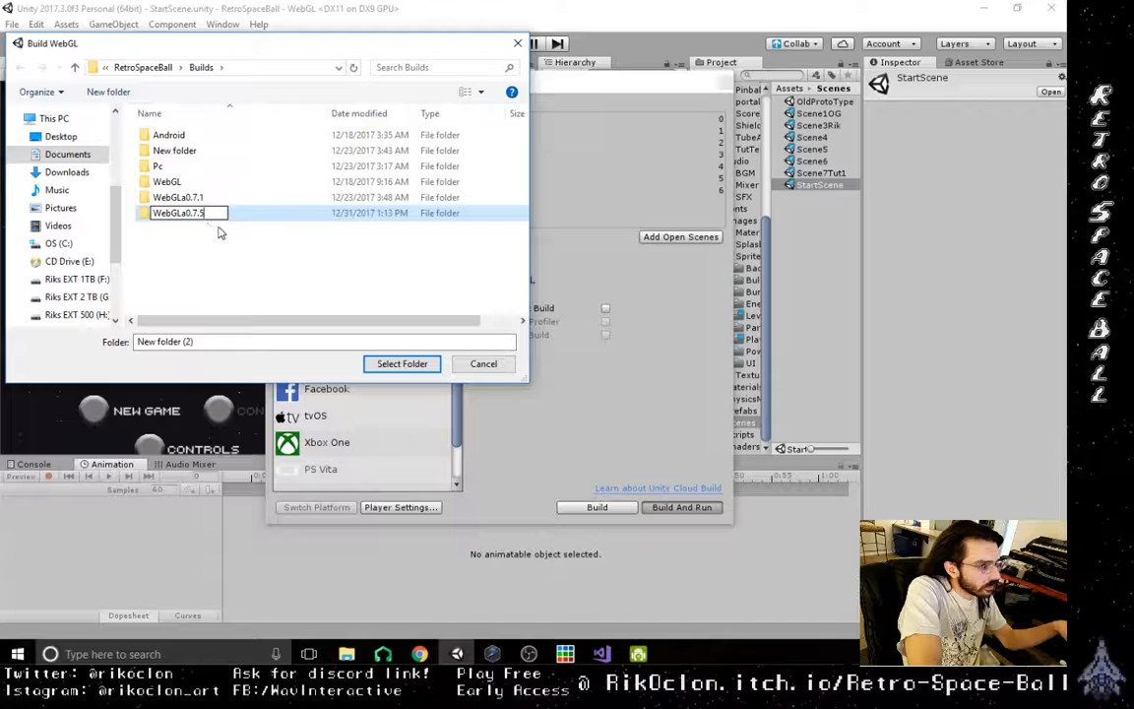
{"action": "left_click", "coordinate": [148, 204]}
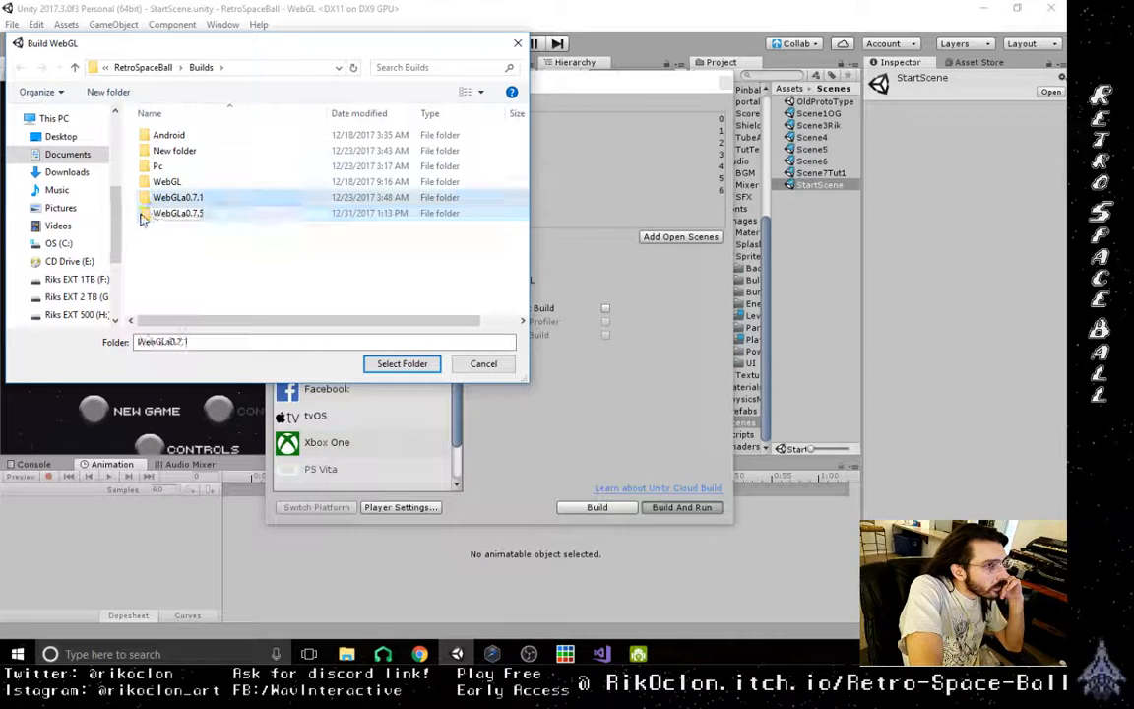
{"action": "double_click", "coordinate": [145, 215]}
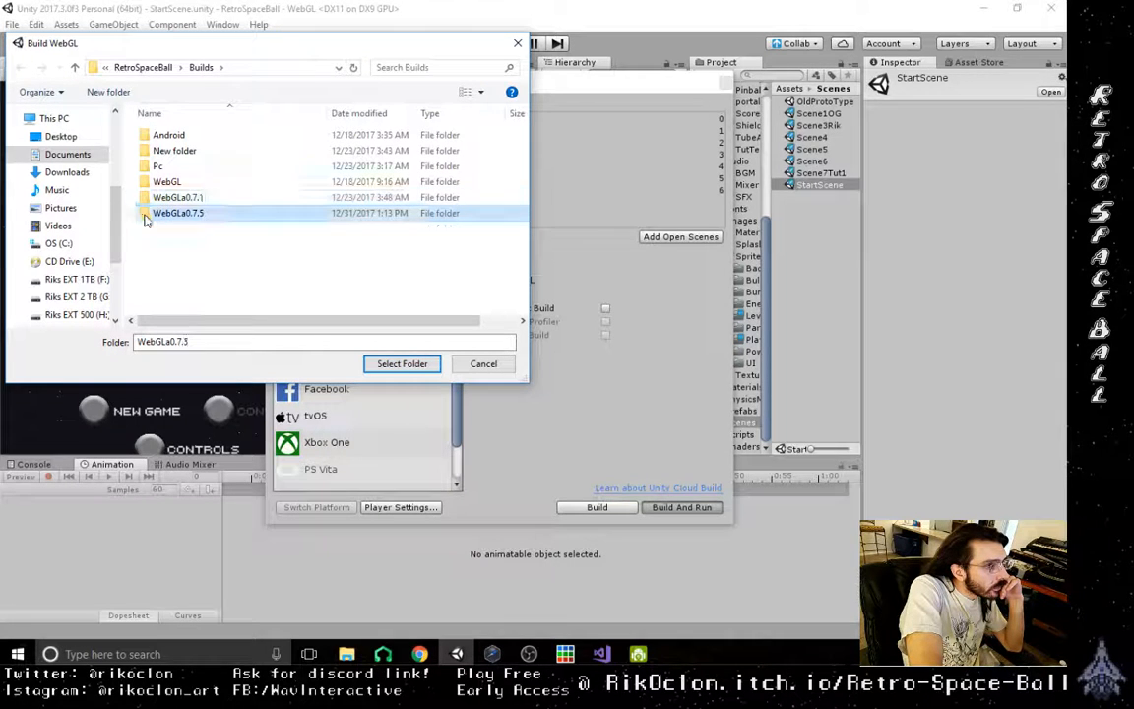
{"action": "left_click", "coordinate": [402, 364]}
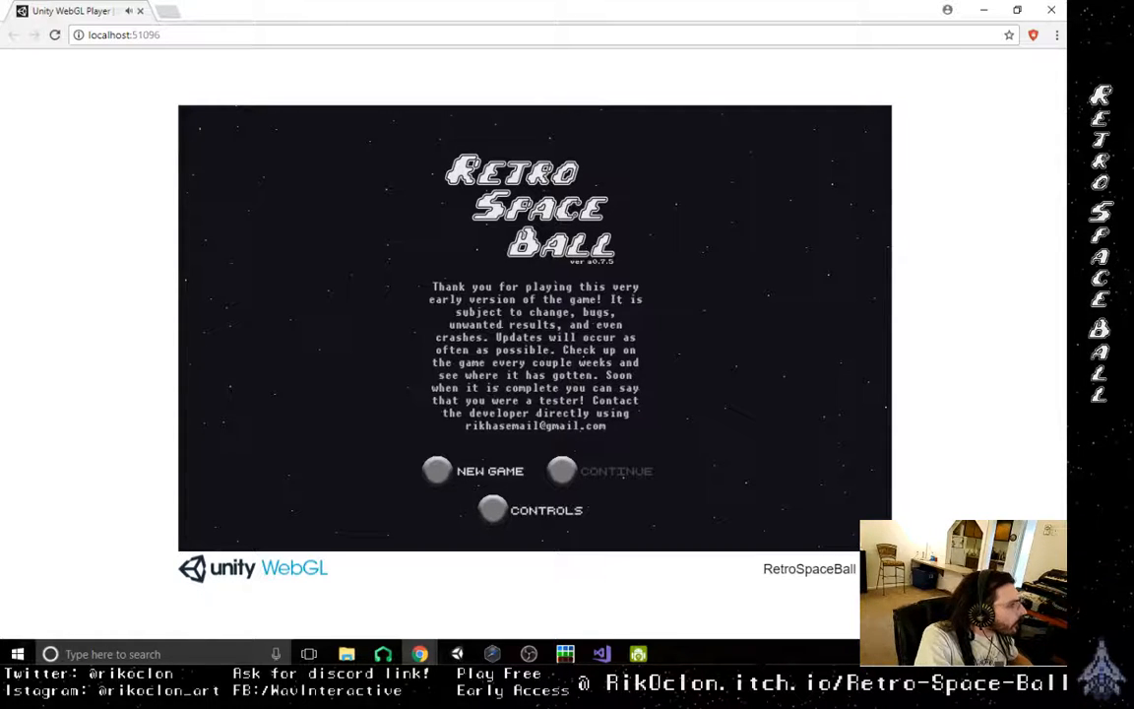
- Start a new game in the browser build and test the ship's movement around the tutorial level's starting area
{"action": "left_click", "coordinate": [536, 207]}
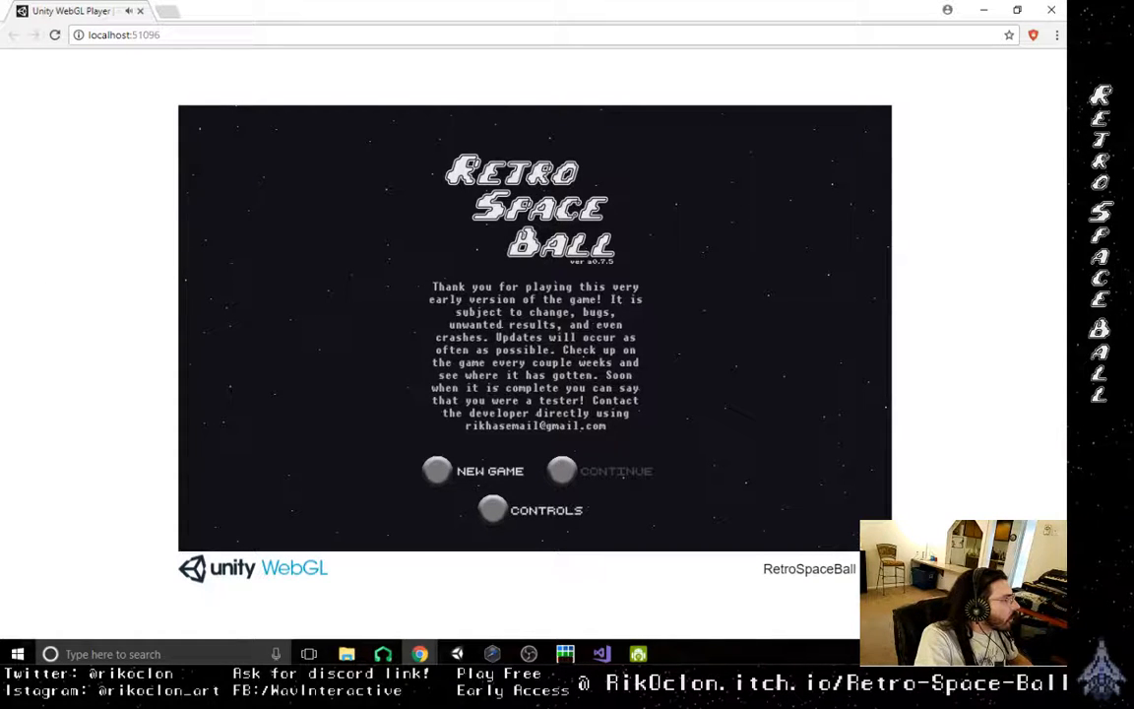
{"action": "left_click", "coordinate": [448, 472]}
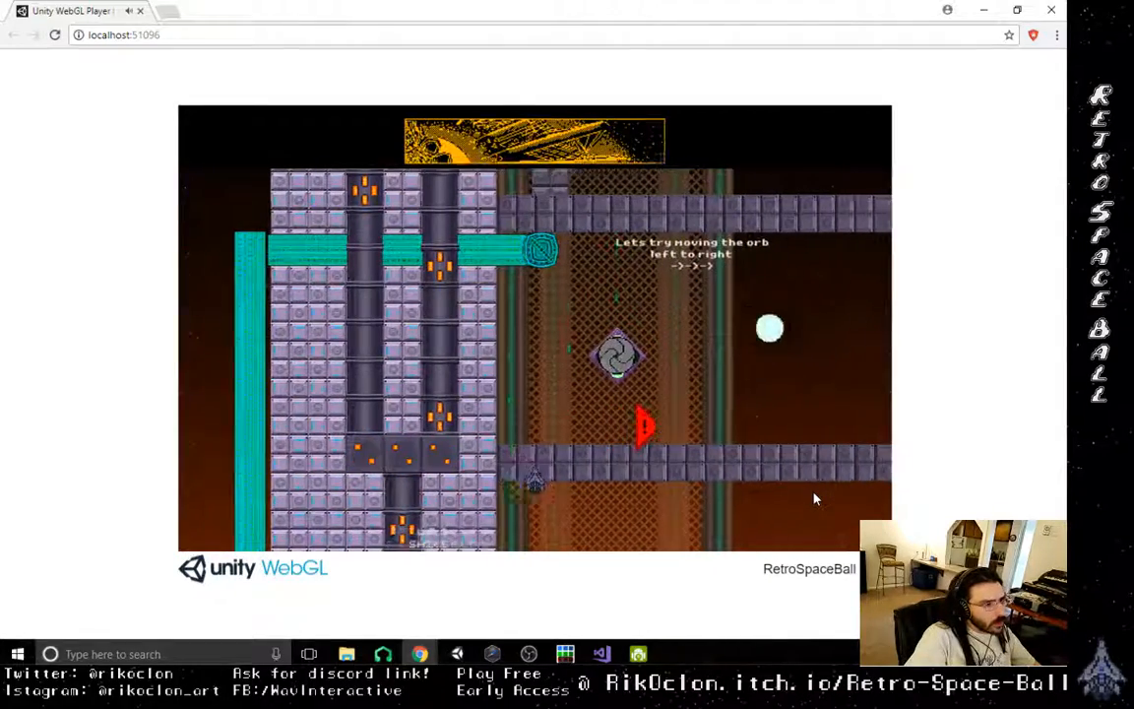
{"action": "key", "text": "Right"}
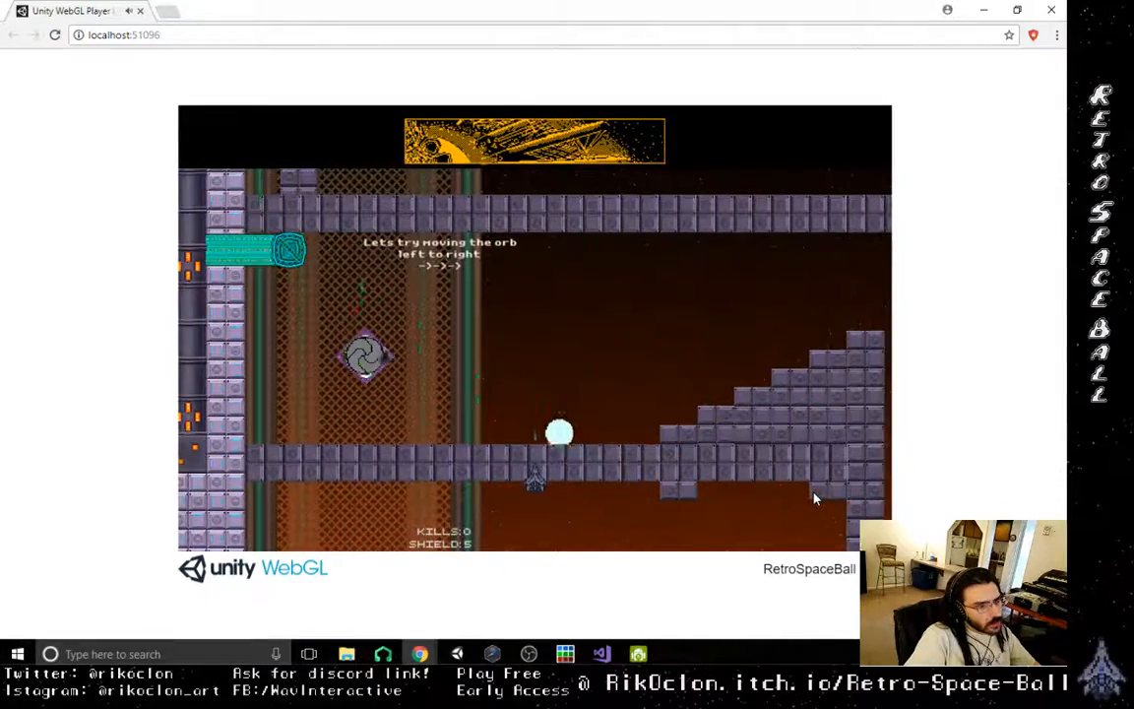
{"action": "key", "text": "Right"}
{"action": "key", "text": "Left"}
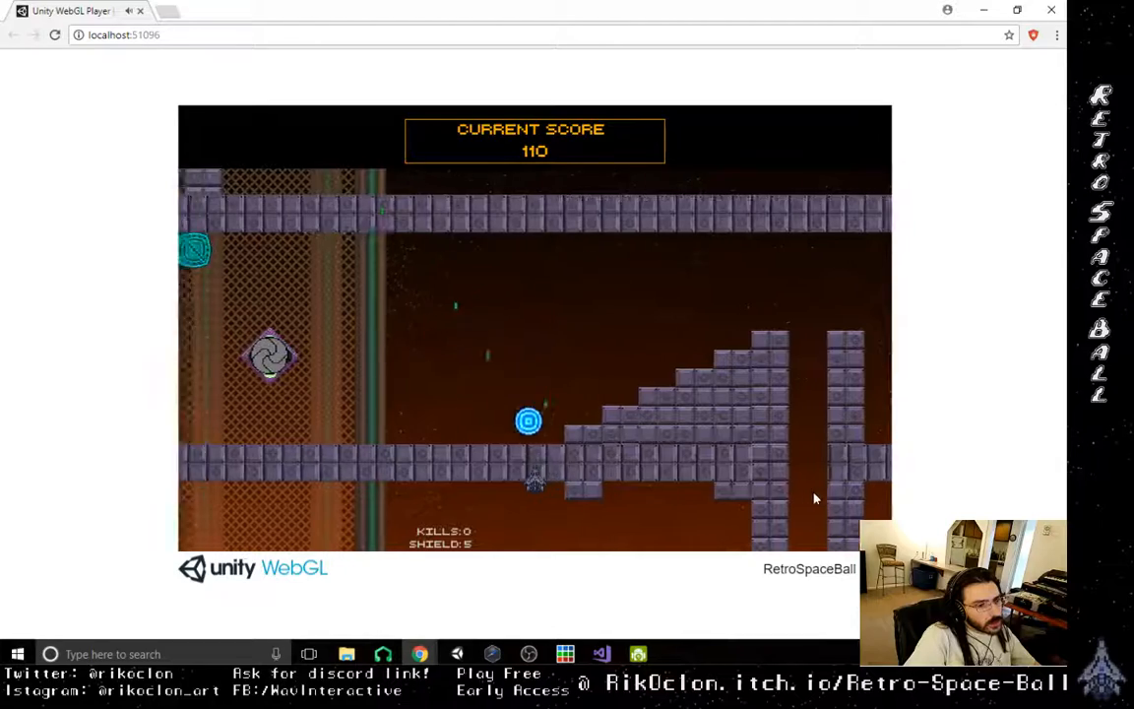
{"action": "key", "text": "Left"}
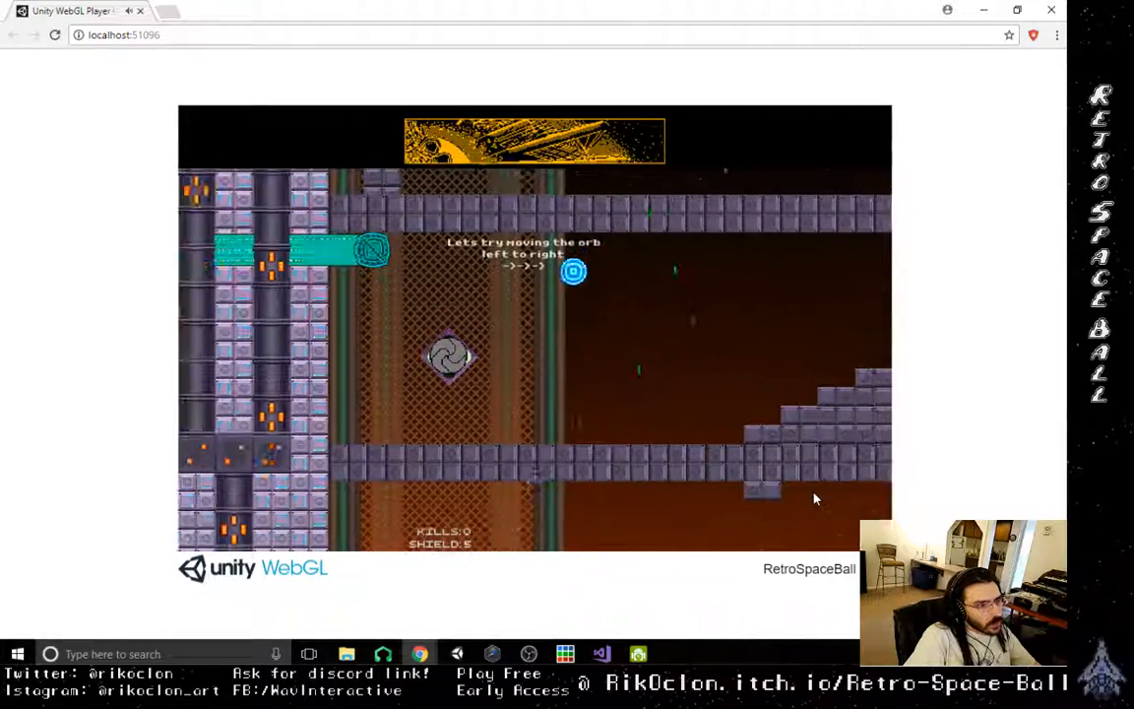
{"action": "key", "text": "Left"}
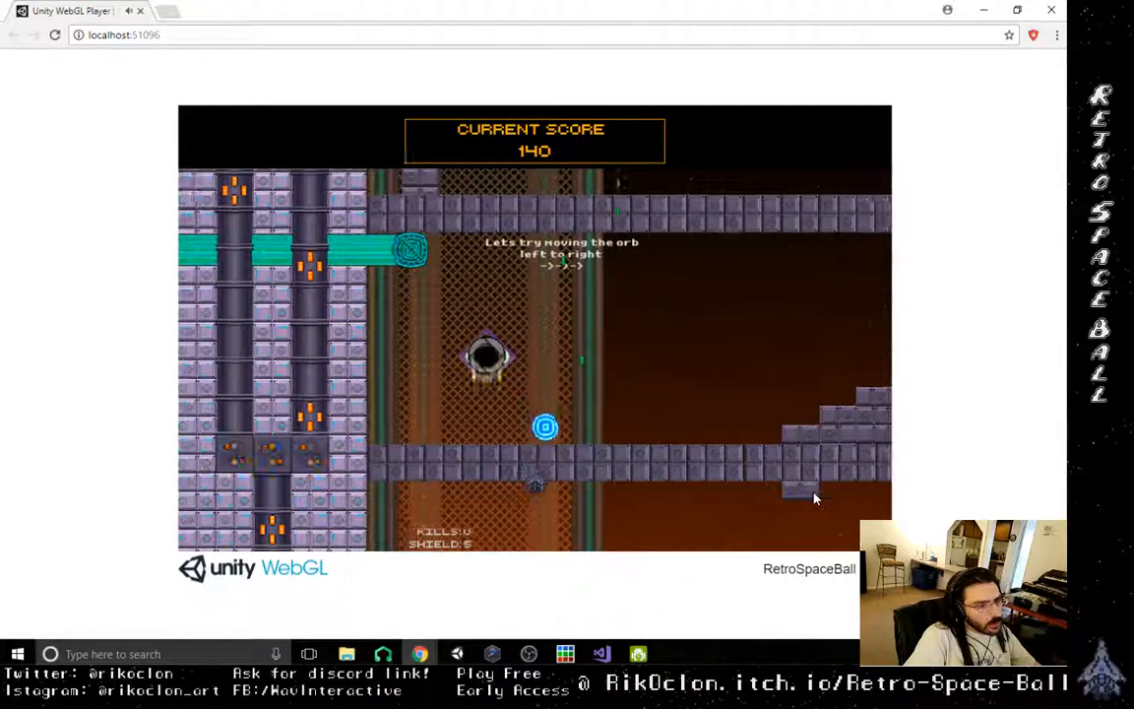
{"action": "key", "text": "Left"}
{"action": "key", "text": "Right"}
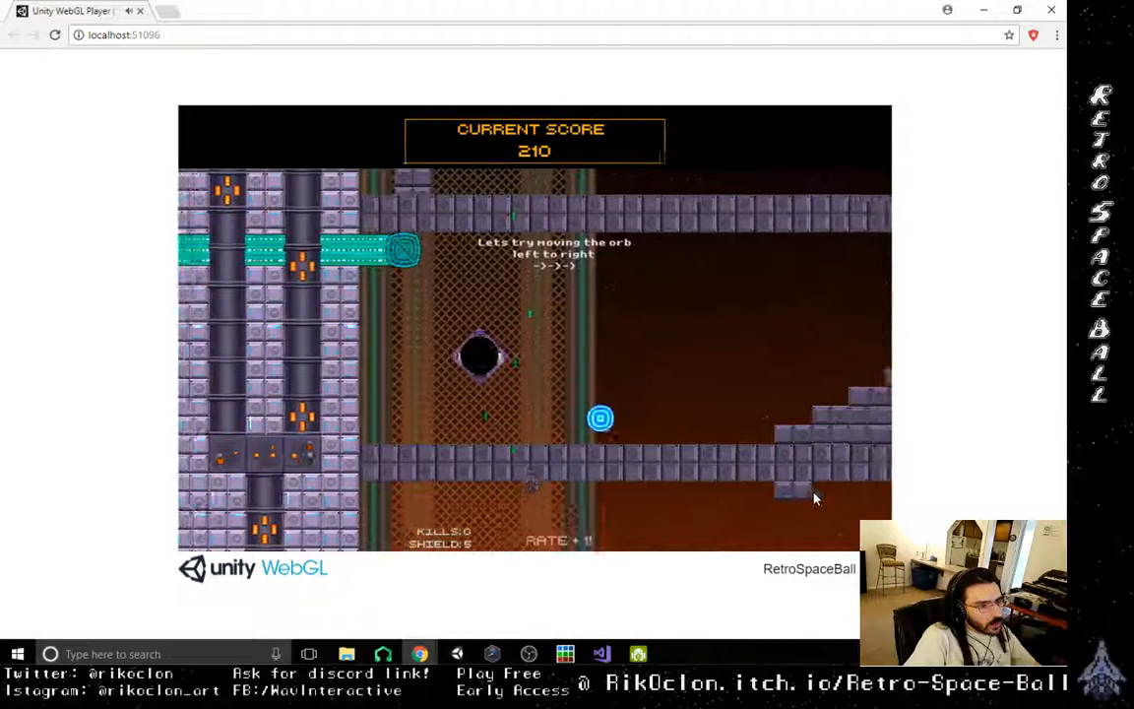
- Playtest moving the orb rightward from the tutorial's start, over the staircase blocks and up to the pit
{"action": "key", "text": "Right"}
{"action": "key", "text": "Right"}
{"action": "key", "text": "Right"}
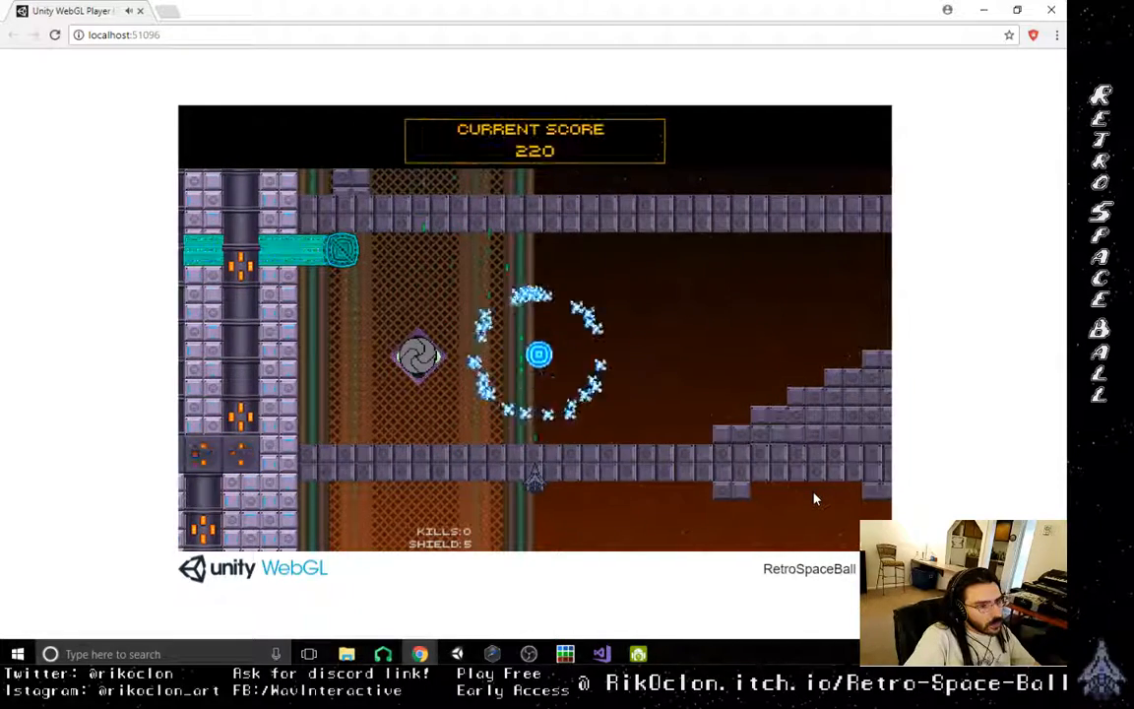
{"action": "key", "text": "Right"}
{"action": "key", "text": "Right"}
{"action": "key", "text": "Right"}
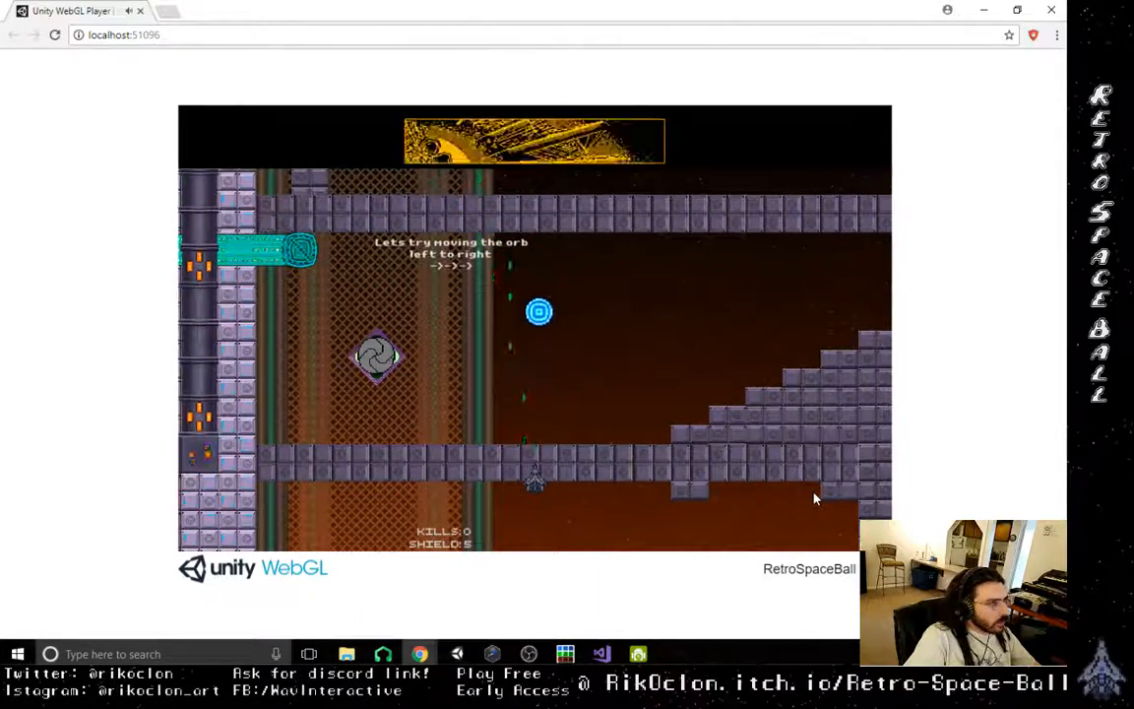
{"action": "key", "text": "Right"}
{"action": "key", "text": "Left"}
{"action": "key", "text": "Right"}
{"action": "key", "text": "Right"}
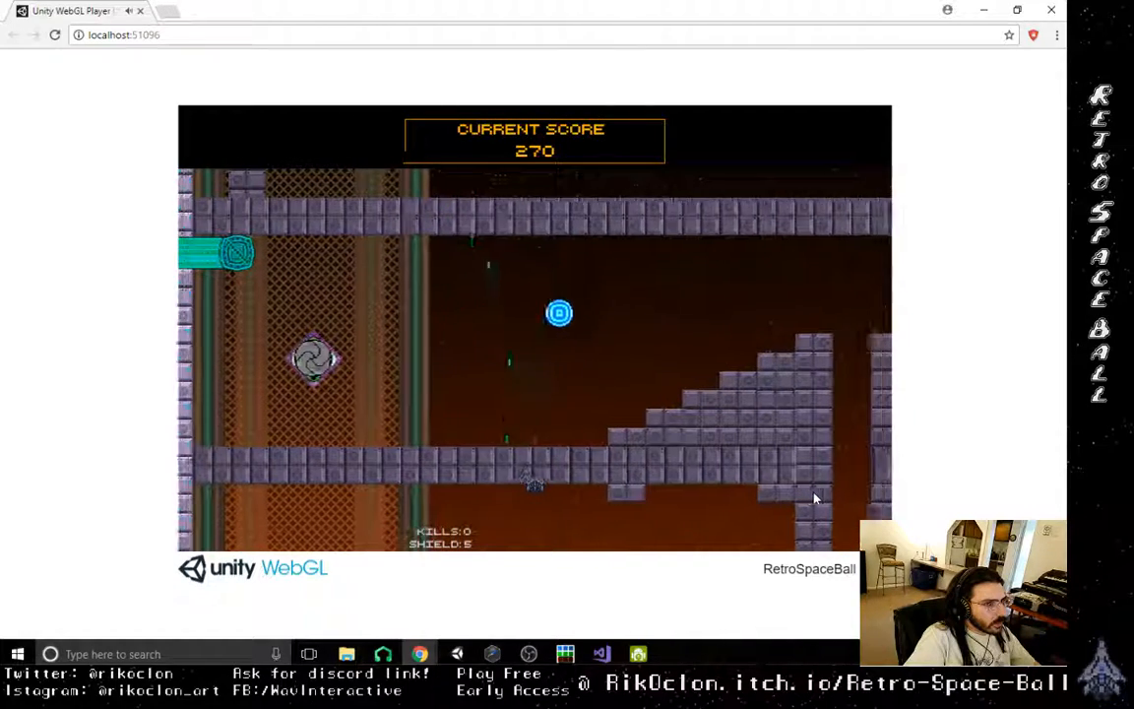
{"action": "key", "text": "Right"}
{"action": "key", "text": "Right"}
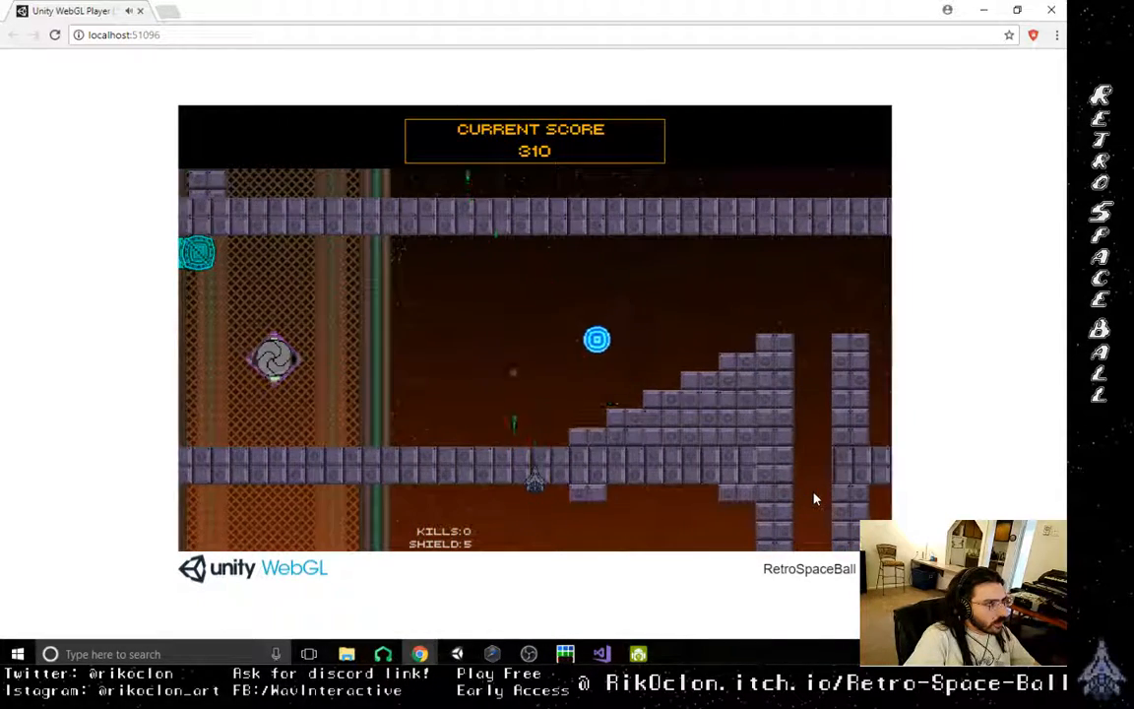
{"action": "key", "text": "Right"}
{"action": "key", "text": "Right"}
{"action": "key", "text": "Right"}
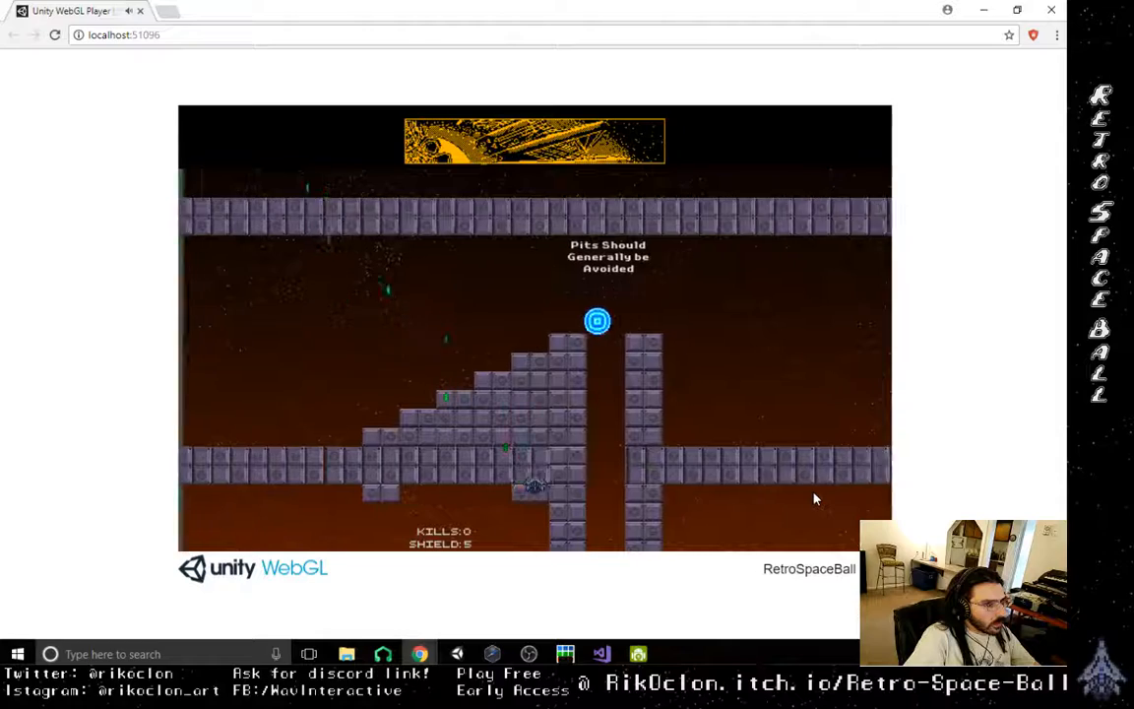
- Fly the ship down past the pit and follow the arrow back to the orb in the tutorial's starting area
{"action": "key", "text": "Down"}
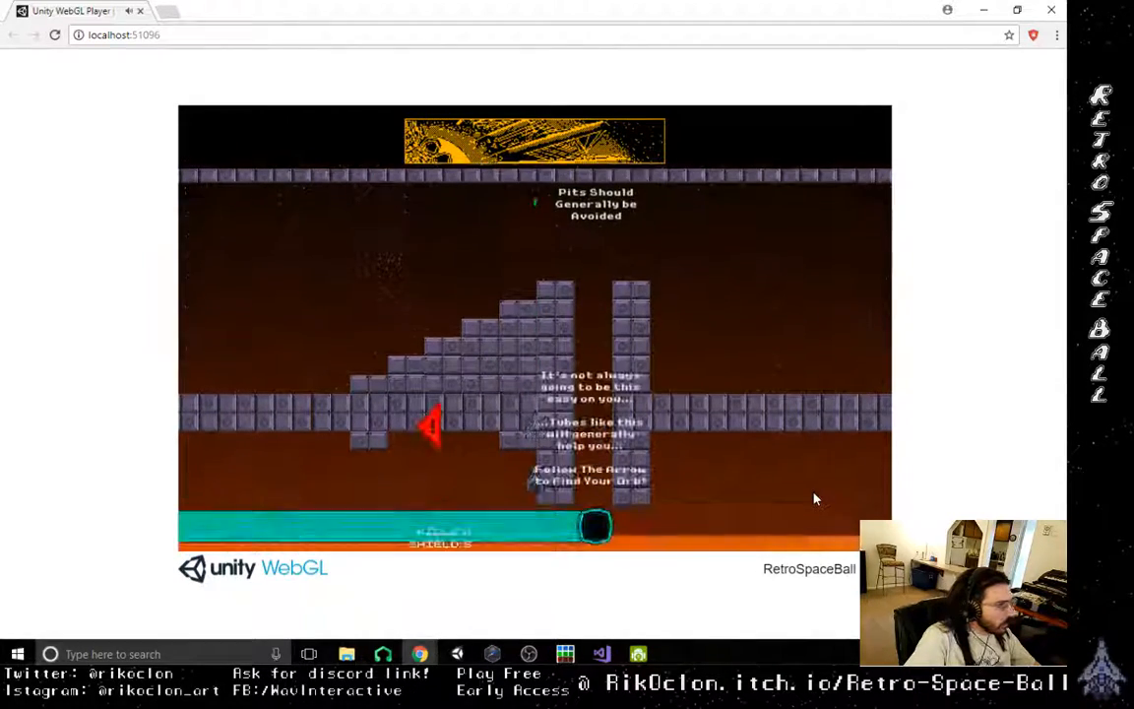
{"action": "key", "text": "Left"}
{"action": "key", "text": "Left"}
{"action": "key", "text": "Left"}
{"action": "key", "text": "Left"}
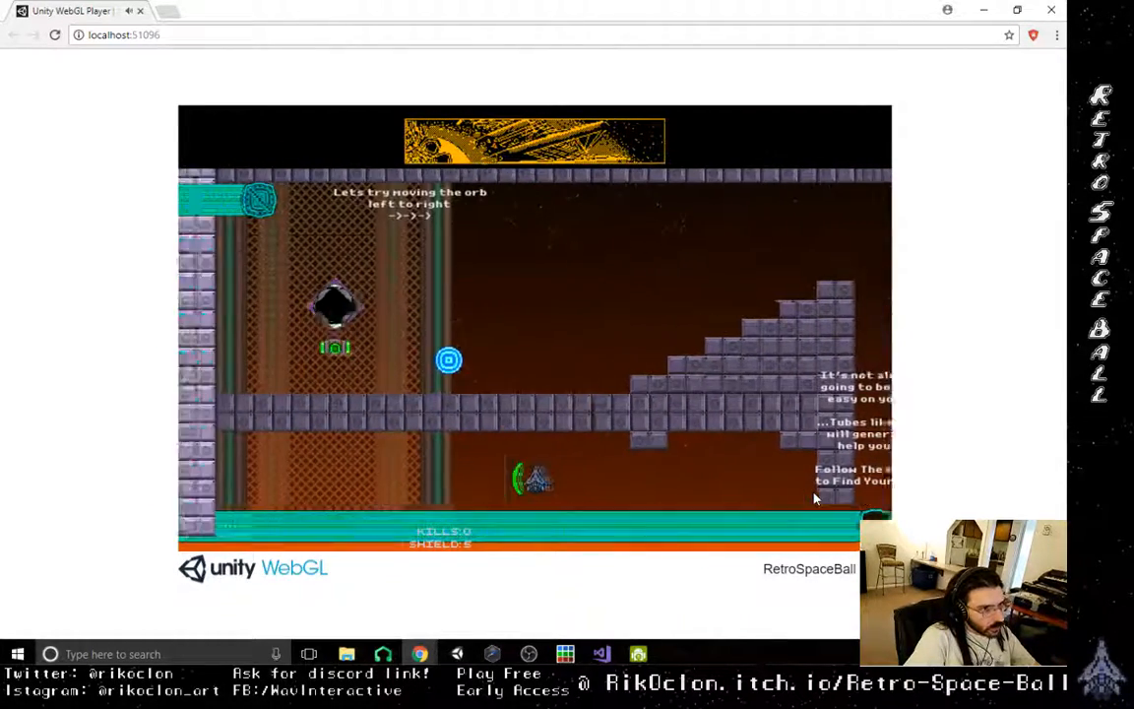
- Playtest steering the orb around the starting area's portal and shooting it out towards the staircase blocks
{"action": "key", "text": "Left"}
{"action": "key", "text": "Right"}
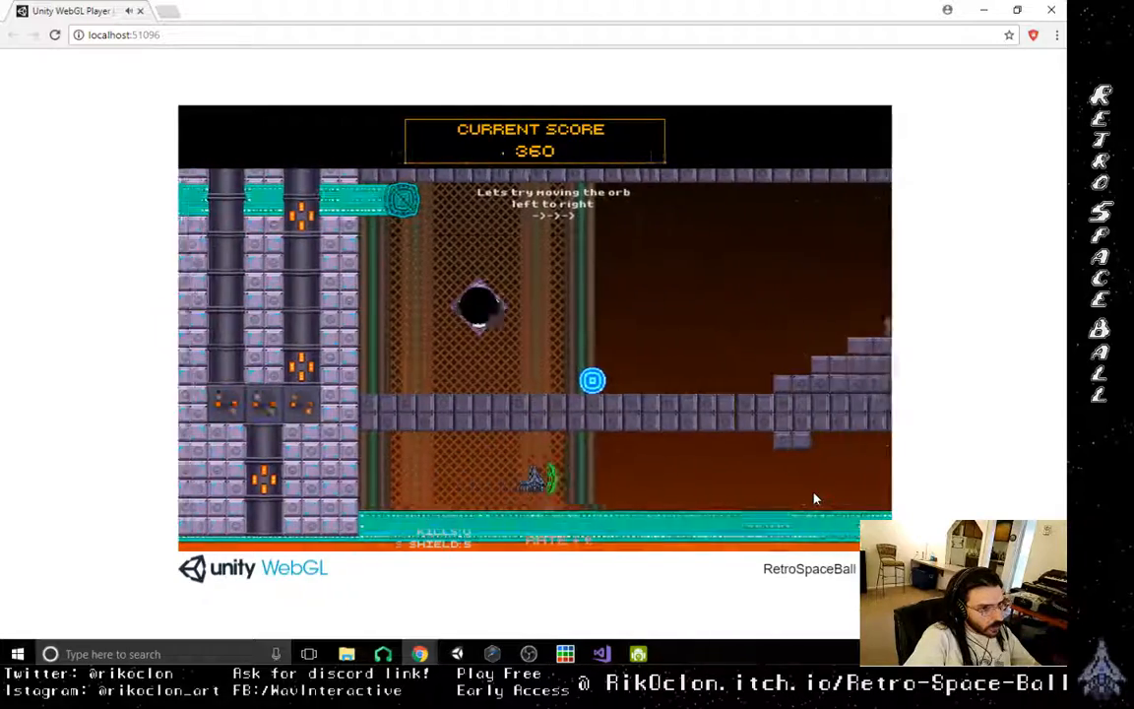
{"action": "key", "text": "Left"}
{"action": "key", "text": "Right"}
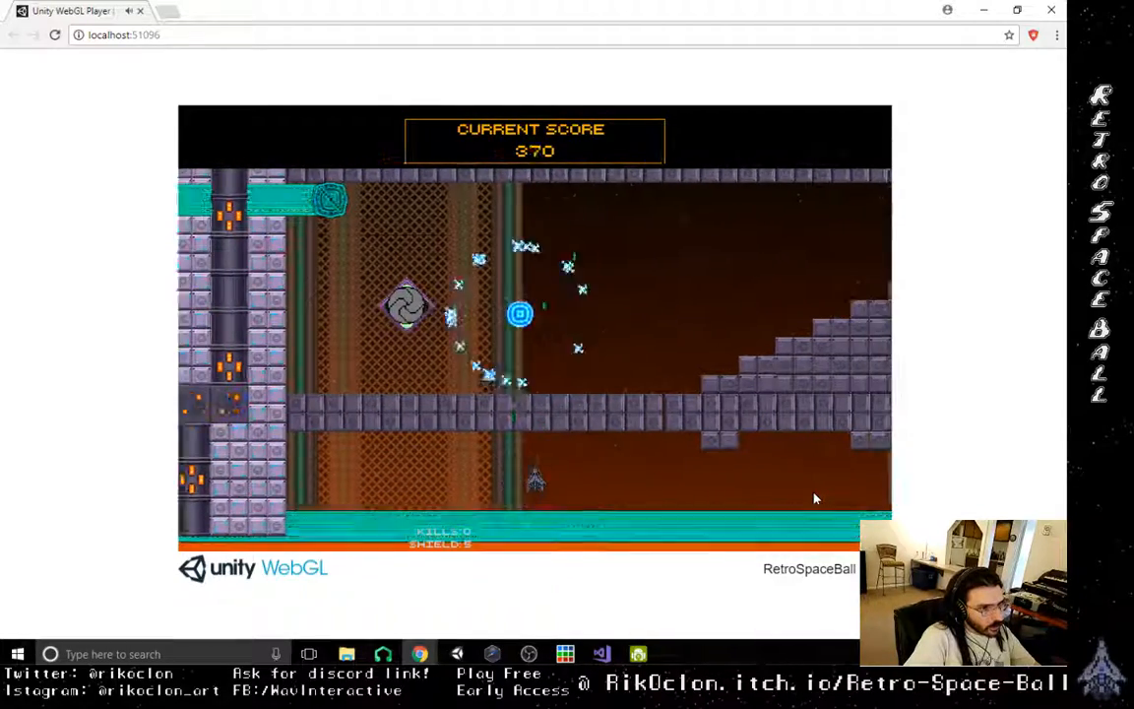
{"action": "key", "text": "Up"}
{"action": "key", "text": "Right"}
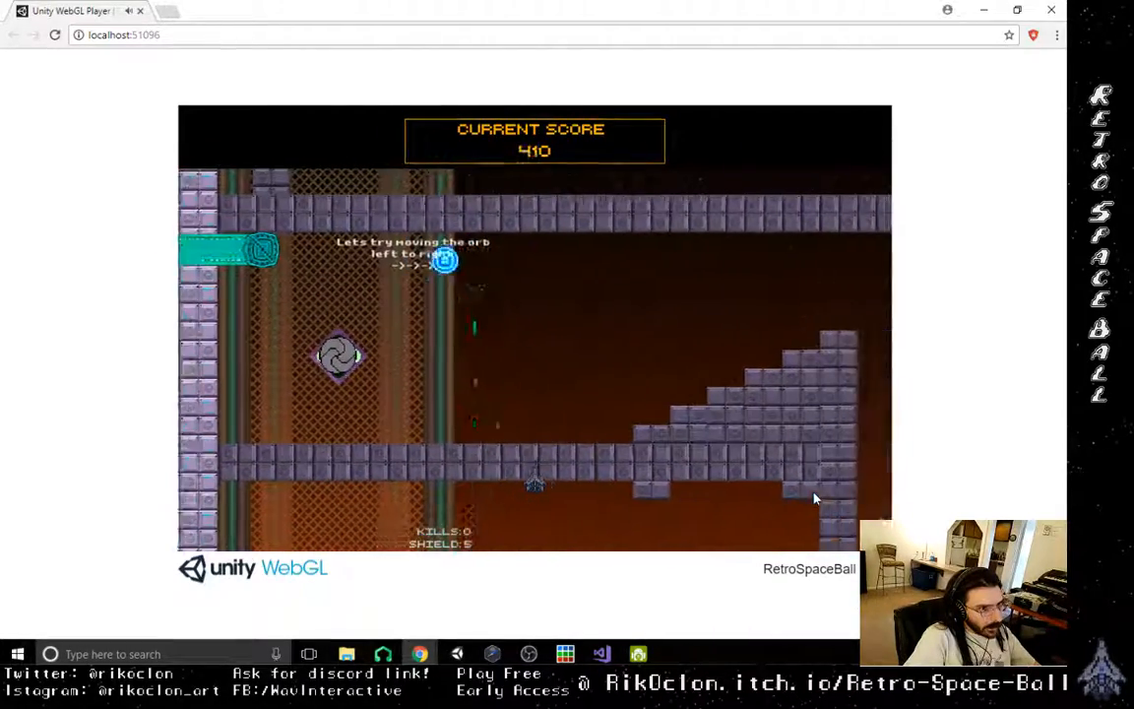
{"action": "key", "text": "Left"}
{"action": "key", "text": "Left"}
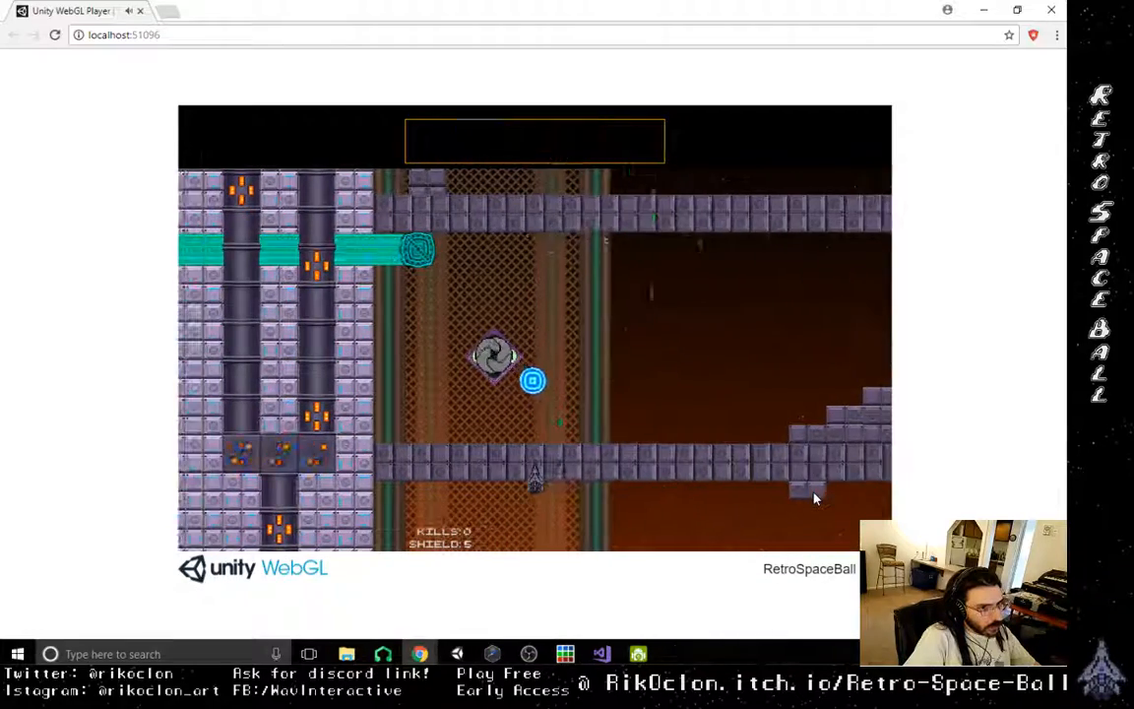
{"action": "key", "text": "Right"}
{"action": "key", "text": "Left"}
{"action": "key", "text": "Right"}
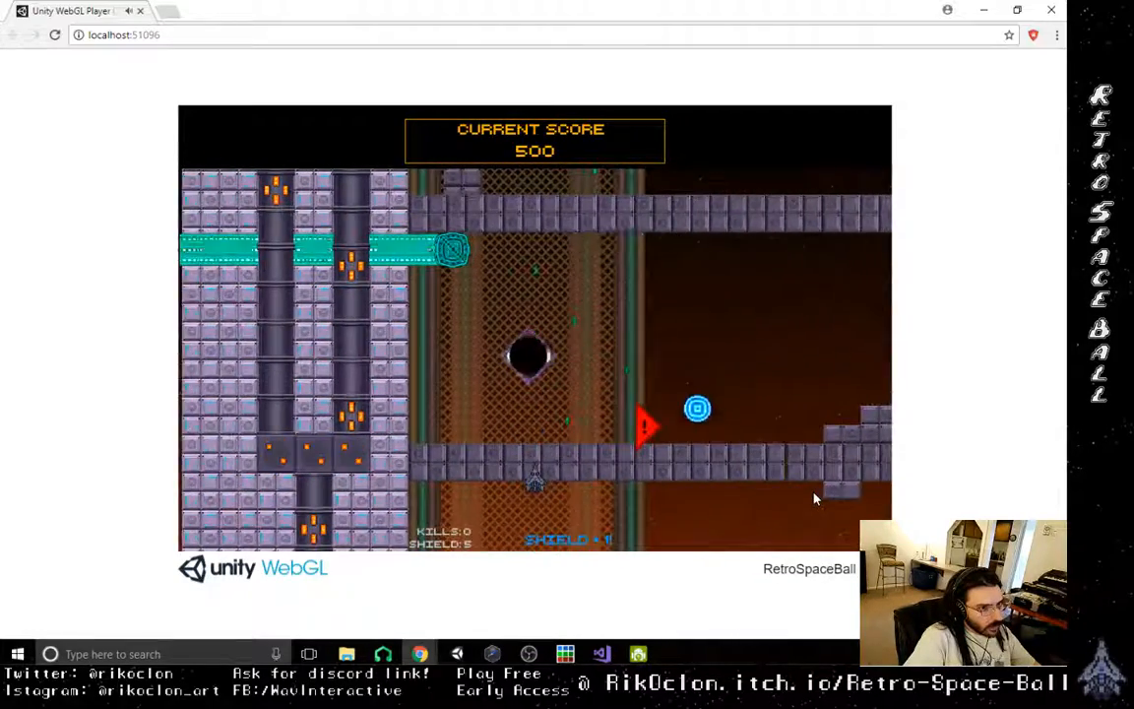
- Shoot the orb along the corridor from the portal and onto the lowest staircase blocks
{"action": "key", "text": "Right"}
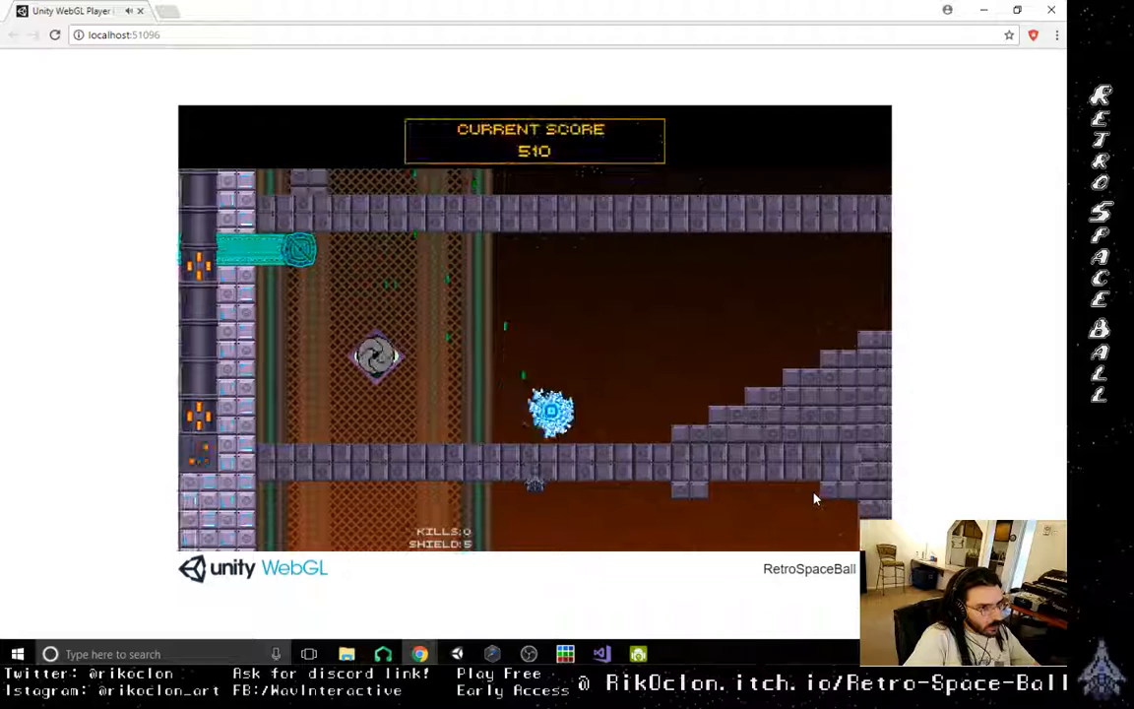
{"action": "key", "text": "Right"}
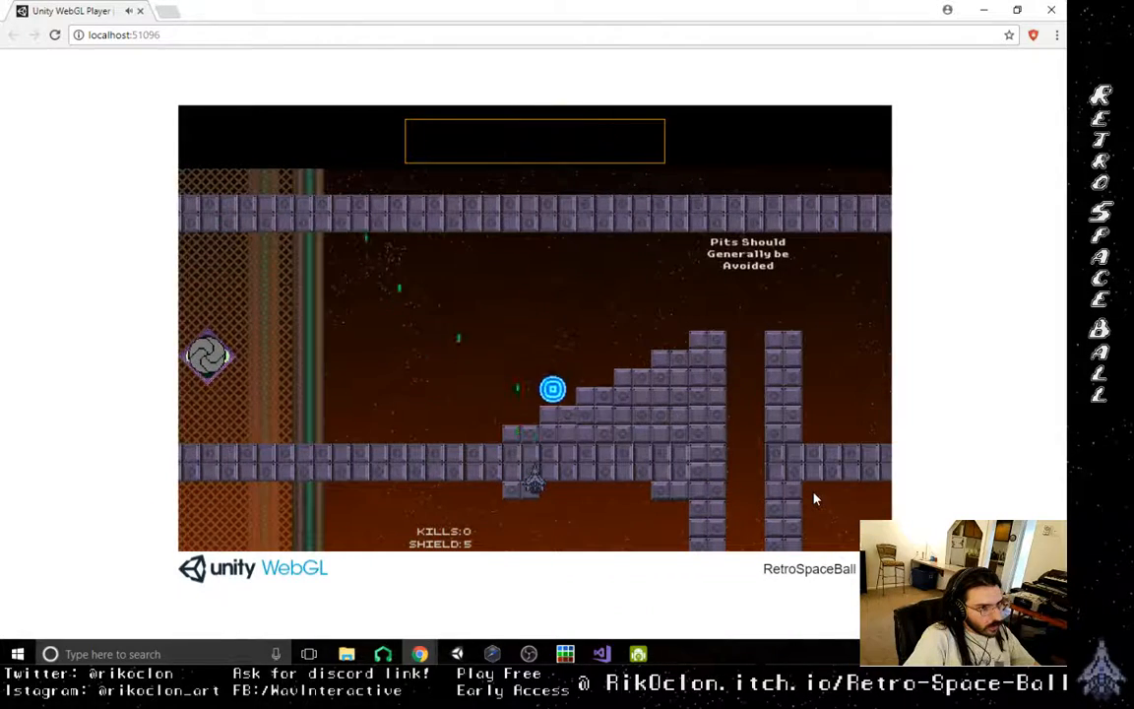
{"action": "key", "text": "Right"}
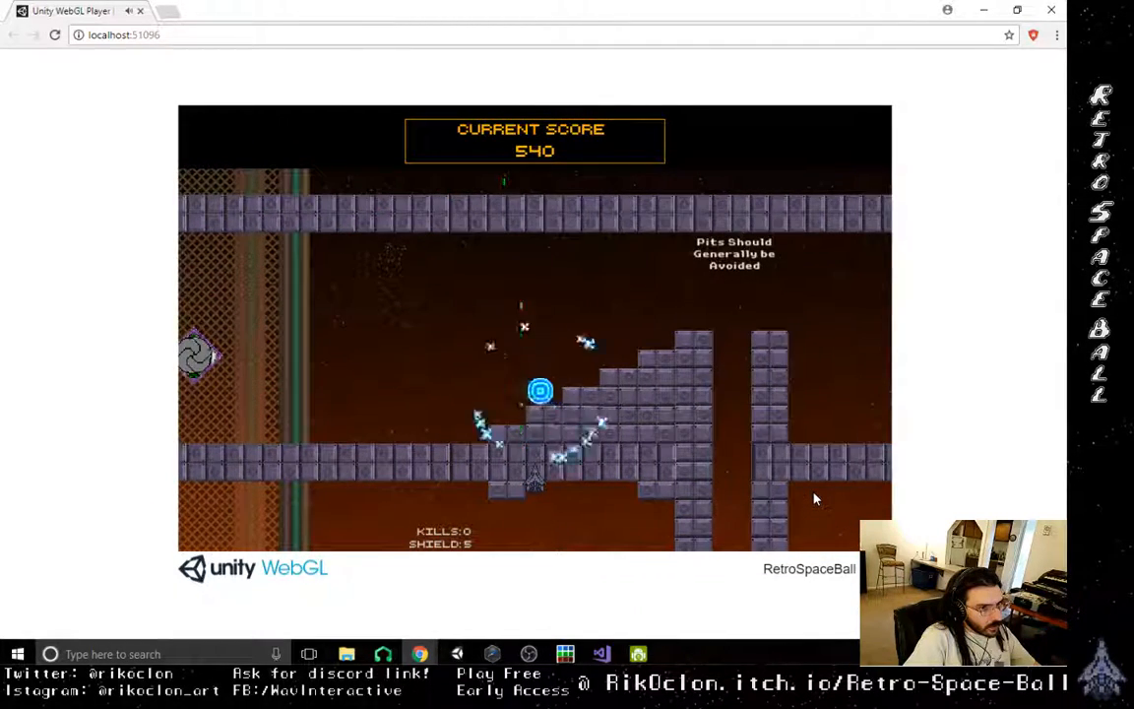
{"action": "key", "text": "Left"}
{"action": "key", "text": "Right"}
{"action": "key", "text": "Left"}
{"action": "key", "text": "Right"}
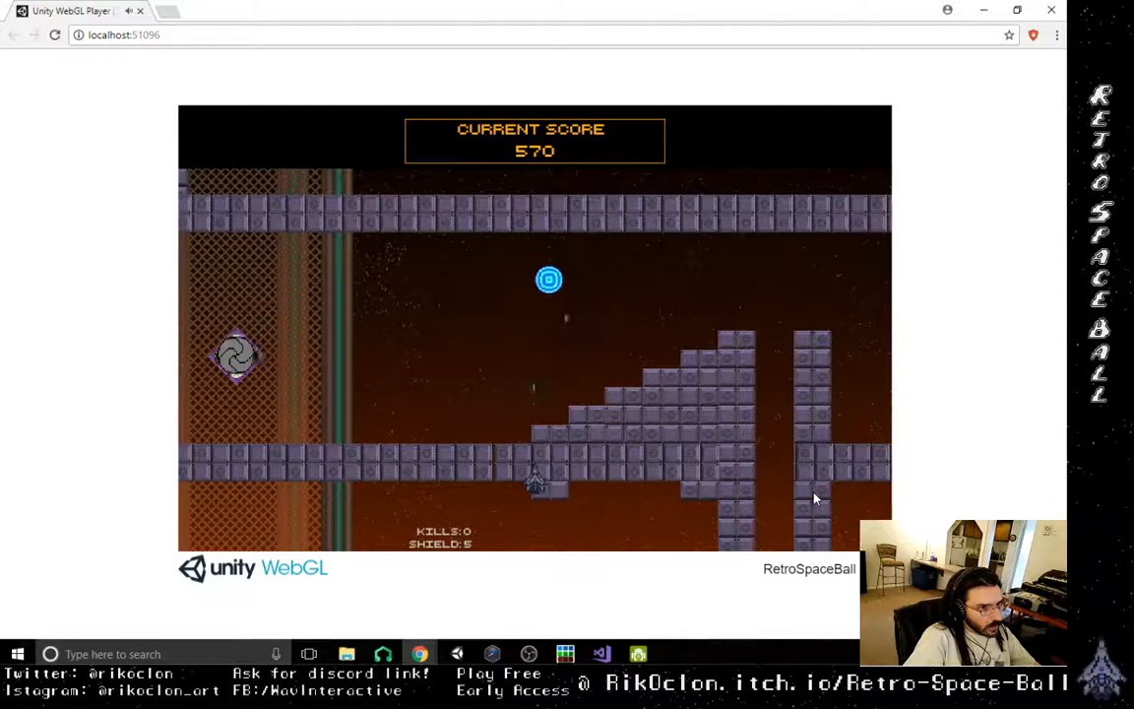
{"action": "key", "text": "Right"}
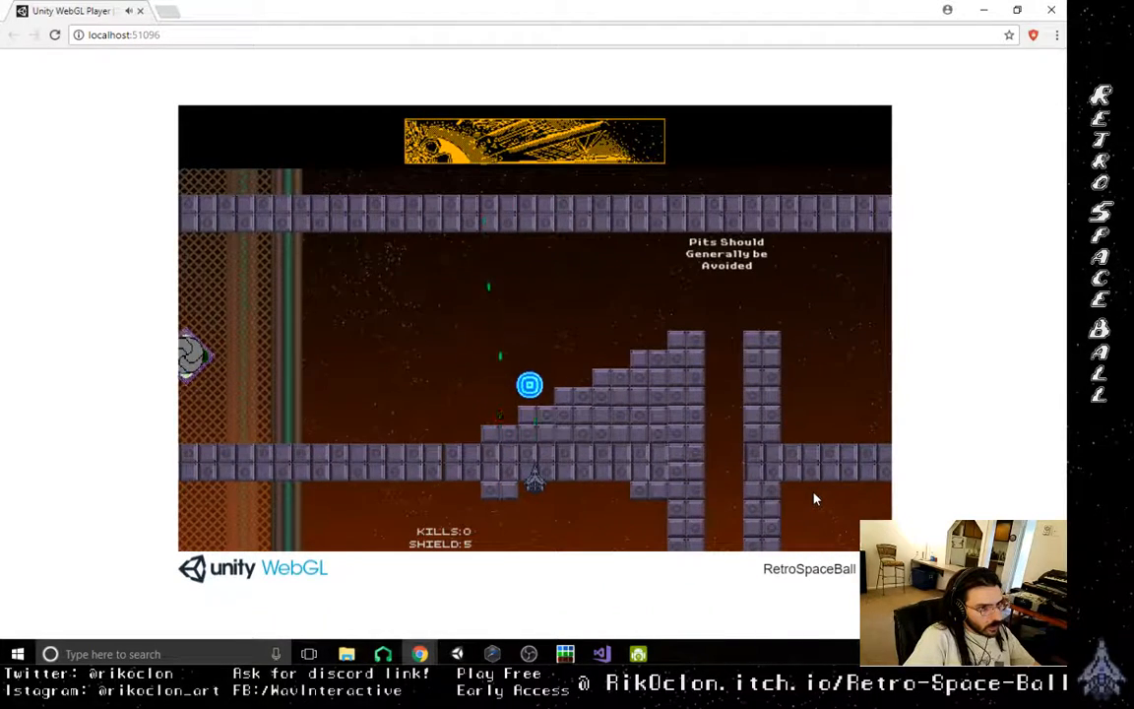
- Juggle the orb over the lower staircase blocks and follow it back to the "You wont need to go back there..." wall
{"action": "key", "text": "Left"}
{"action": "key", "text": "space"}
{"action": "key", "text": "Right"}
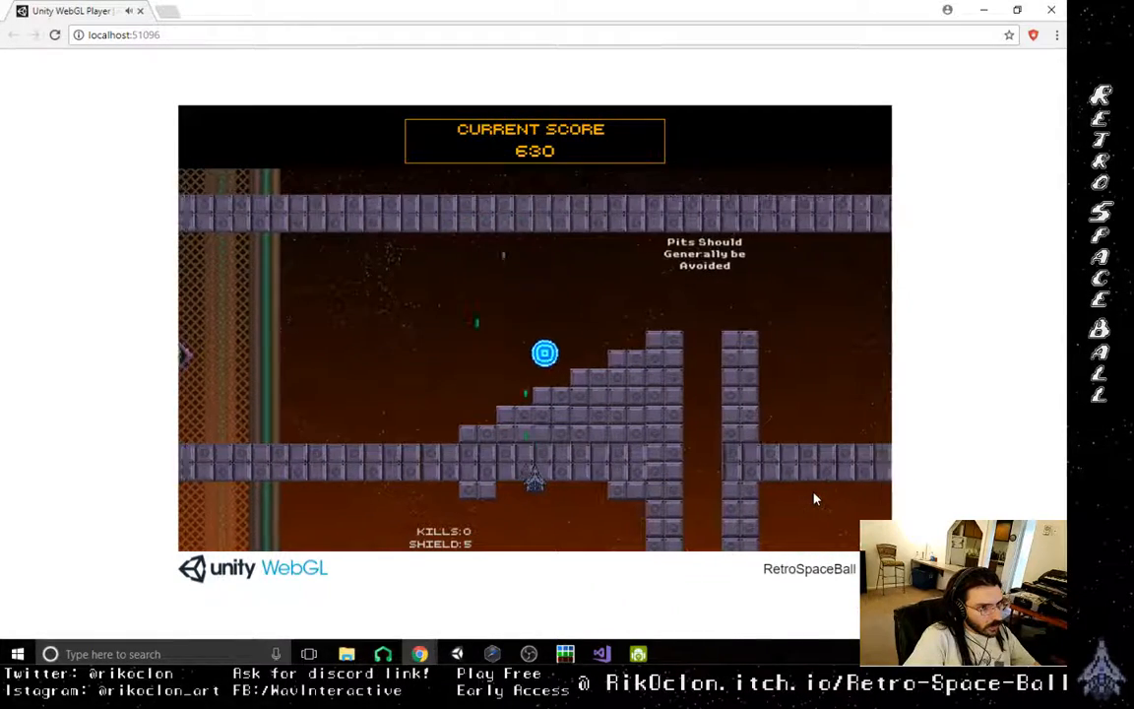
{"action": "key", "text": "Left"}
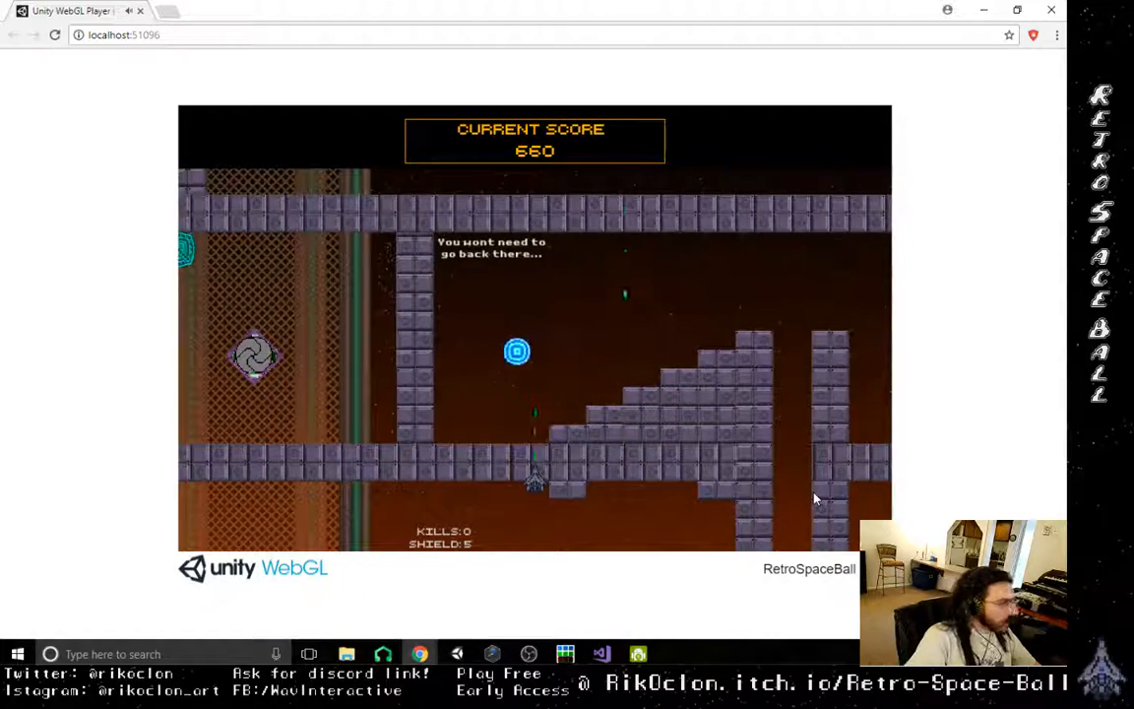
{"action": "key", "text": "Left"}
{"action": "key", "text": "Right"}
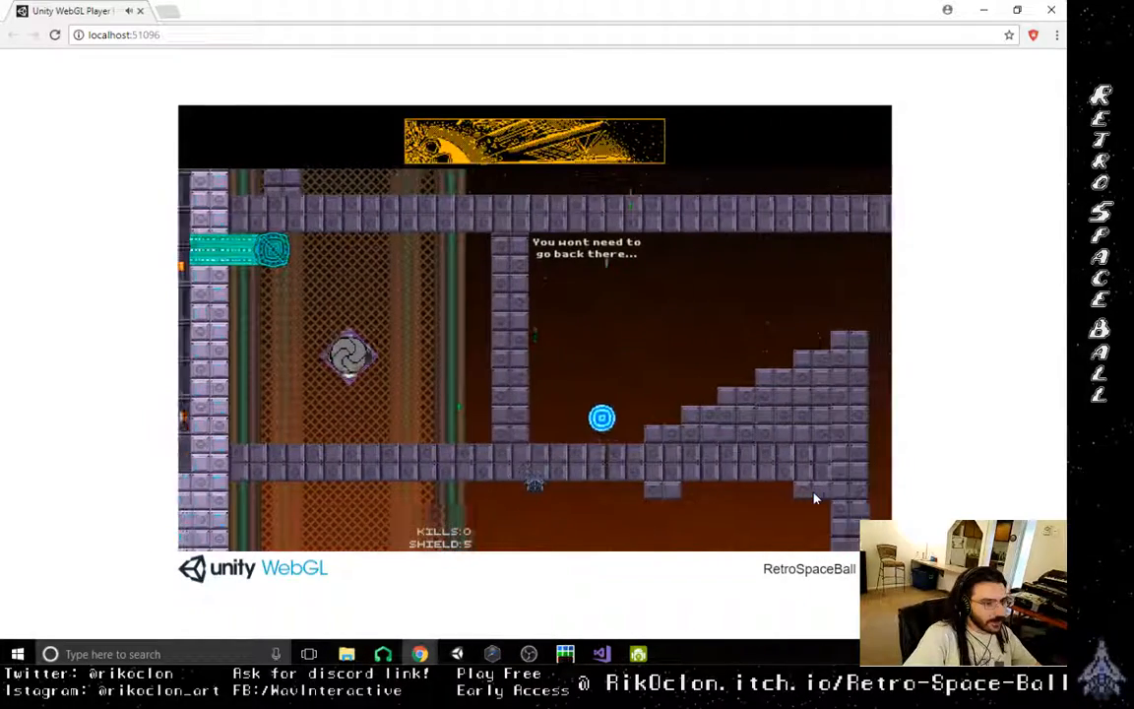
- Shoot the orb away from the "You wont need to go back there..." wall and up to the upper staircase blocks
{"action": "key", "text": "Left"}
{"action": "key", "text": "Right"}
{"action": "key", "text": "space"}
{"action": "key", "text": "Right"}
{"action": "key", "text": "space"}
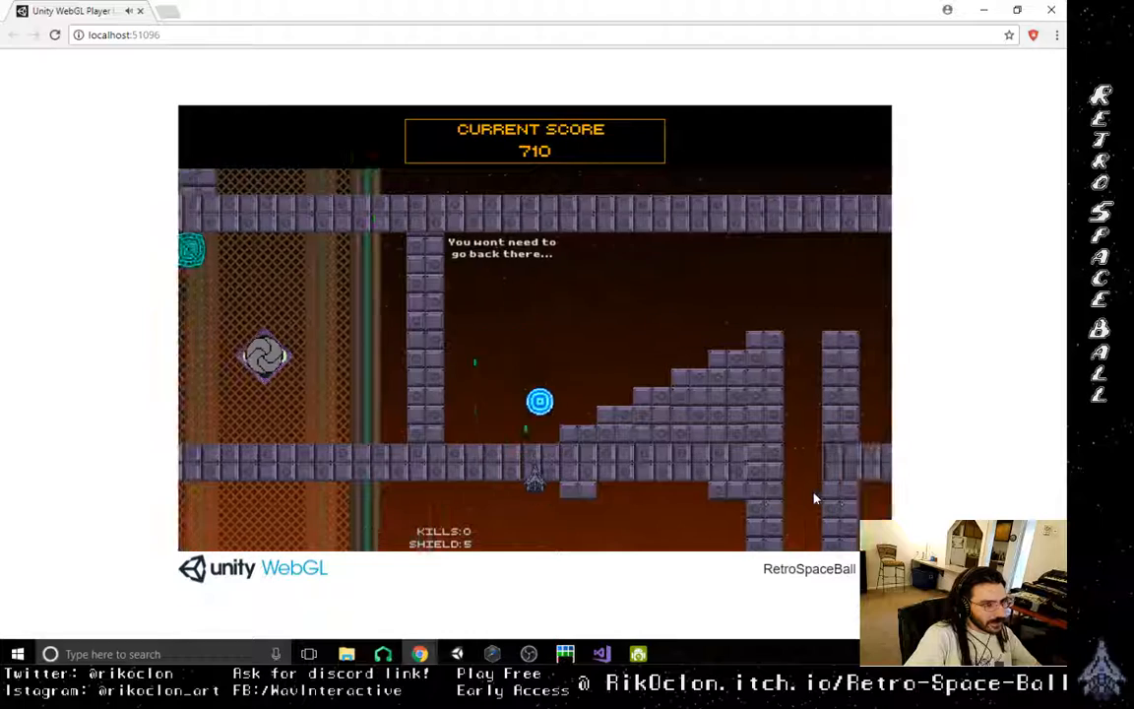
{"action": "key", "text": "space"}
{"action": "key", "text": "Right"}
{"action": "key", "text": "space"}
{"action": "key", "text": "Right"}
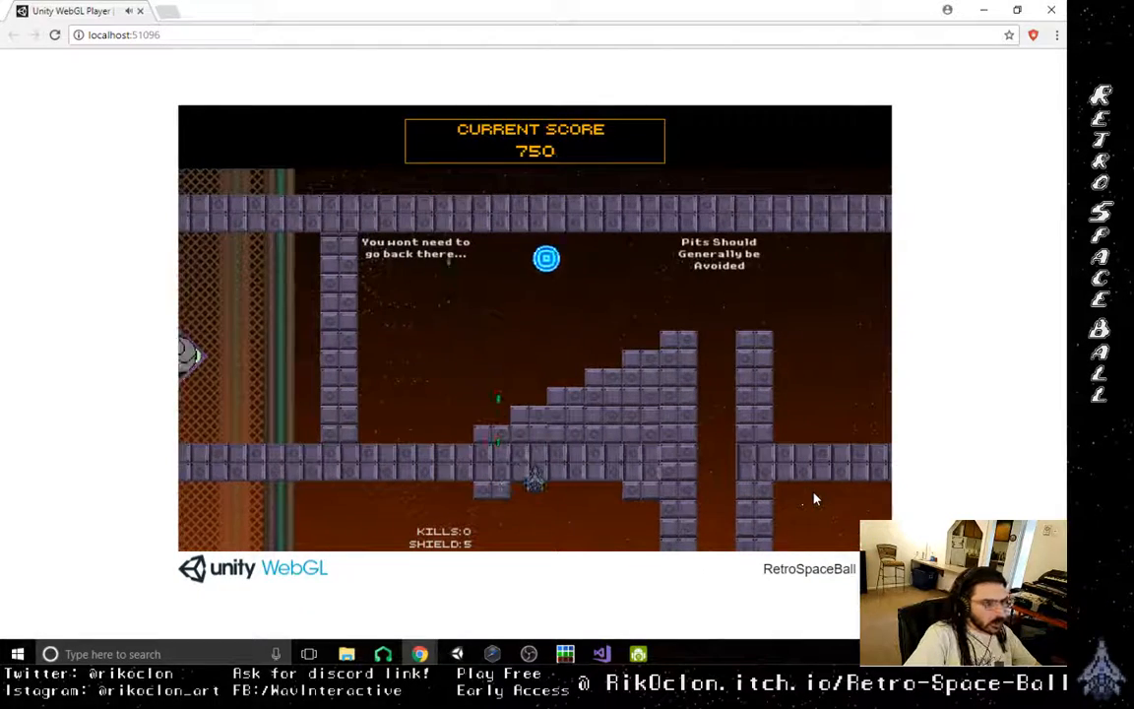
{"action": "key", "text": "Left"}
{"action": "key", "text": "space"}
{"action": "key", "text": "Right"}
{"action": "key", "text": "space"}
{"action": "key", "text": "Right"}
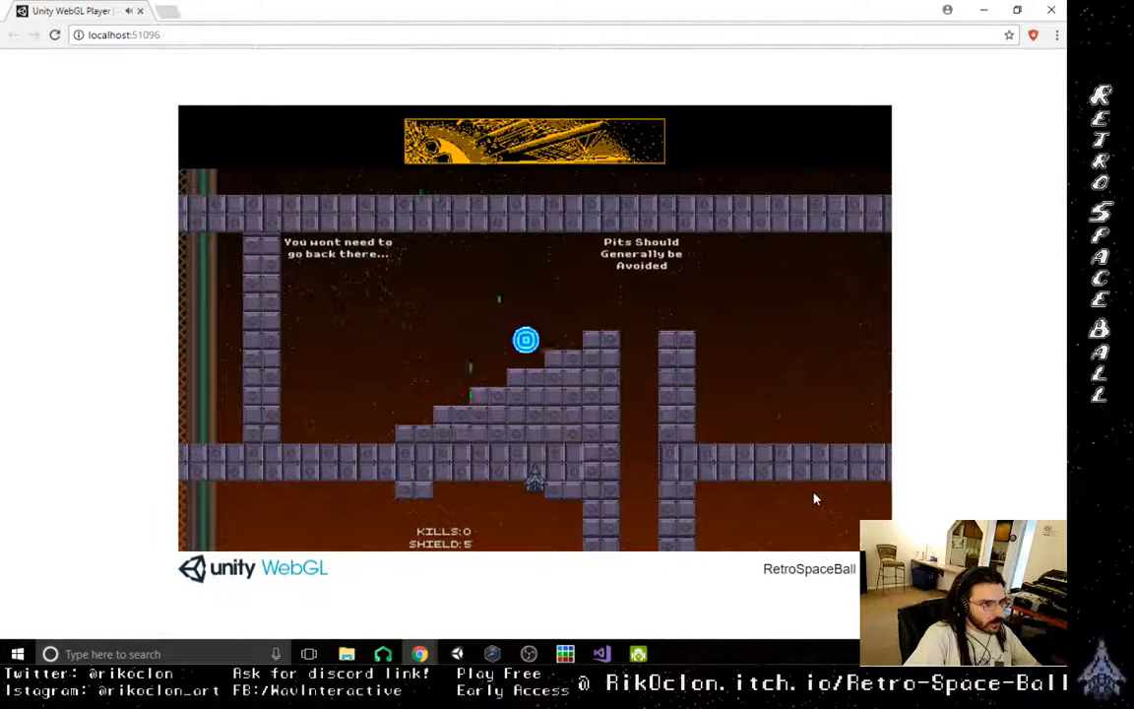
- Chase the orb from the upper staircase blocks back to the wall and fire at it from beneath
{"action": "key", "text": "Left"}
{"action": "key", "text": "Right"}
{"action": "key", "text": "space"}
{"action": "key", "text": "Left"}
{"action": "key", "text": "space"}
{"action": "key", "text": "Left"}
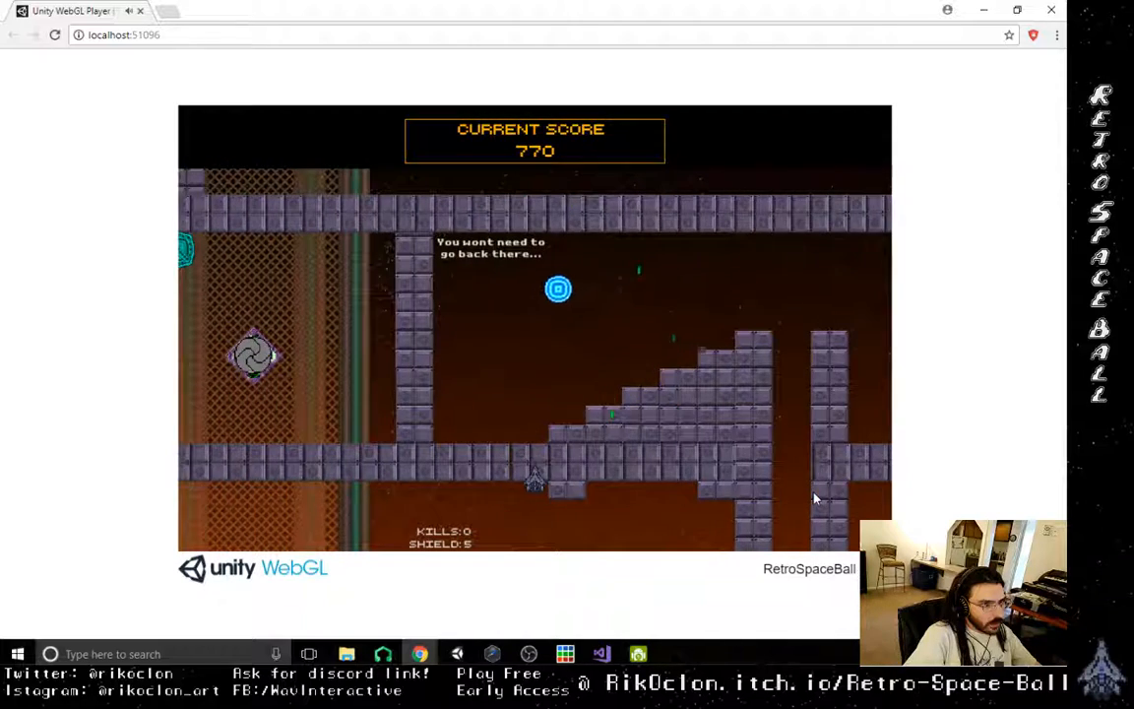
{"action": "key", "text": "space"}
{"action": "key", "text": "space"}
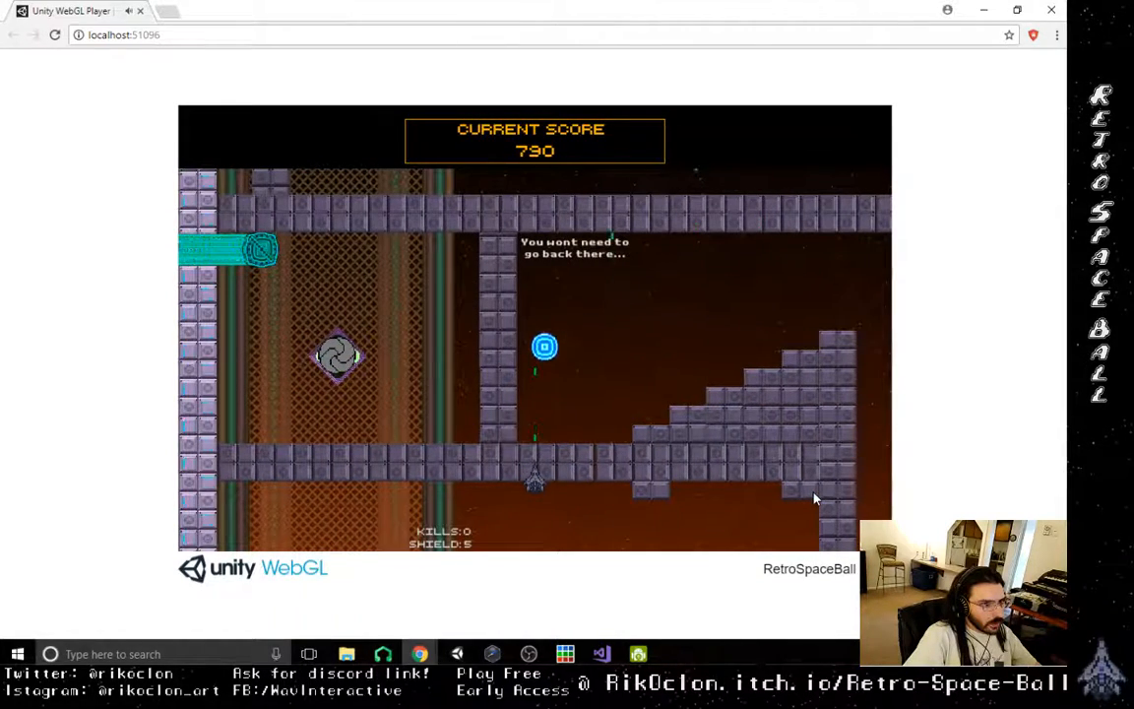
- Push the orb from the wall to the middle of the staircase and chase its rebound back
{"action": "key", "text": "Right"}
{"action": "key", "text": "space"}
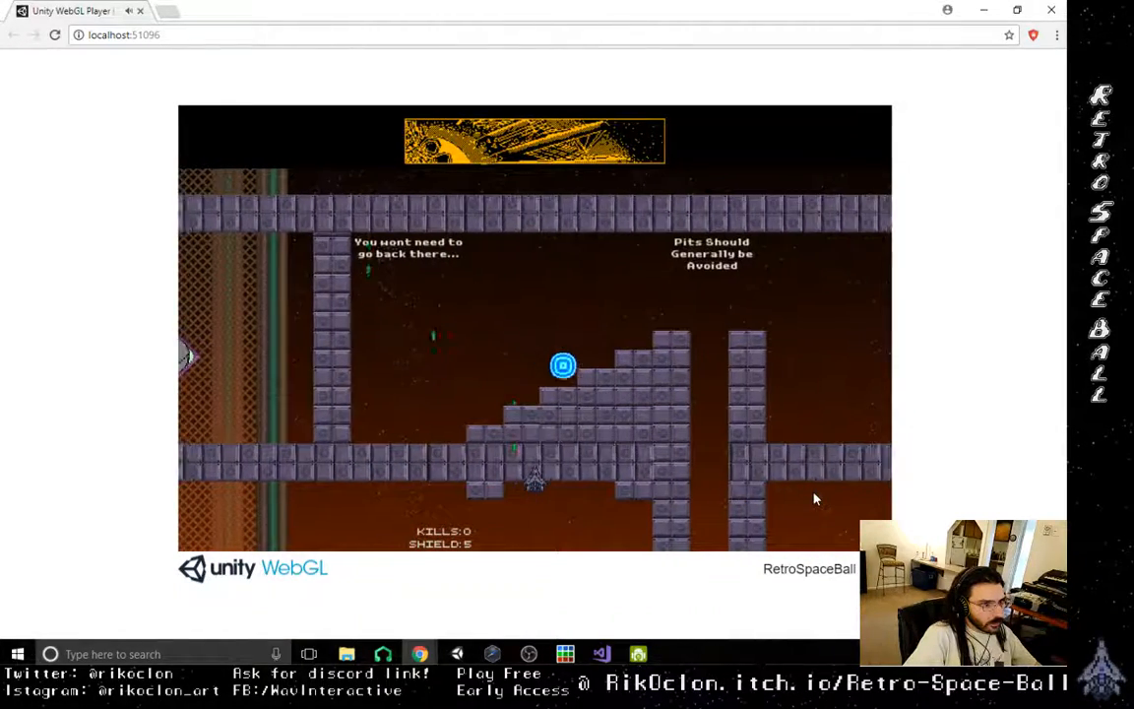
{"action": "key", "text": "Right"}
{"action": "key", "text": "space"}
{"action": "key", "text": "Left"}
{"action": "key", "text": "space"}
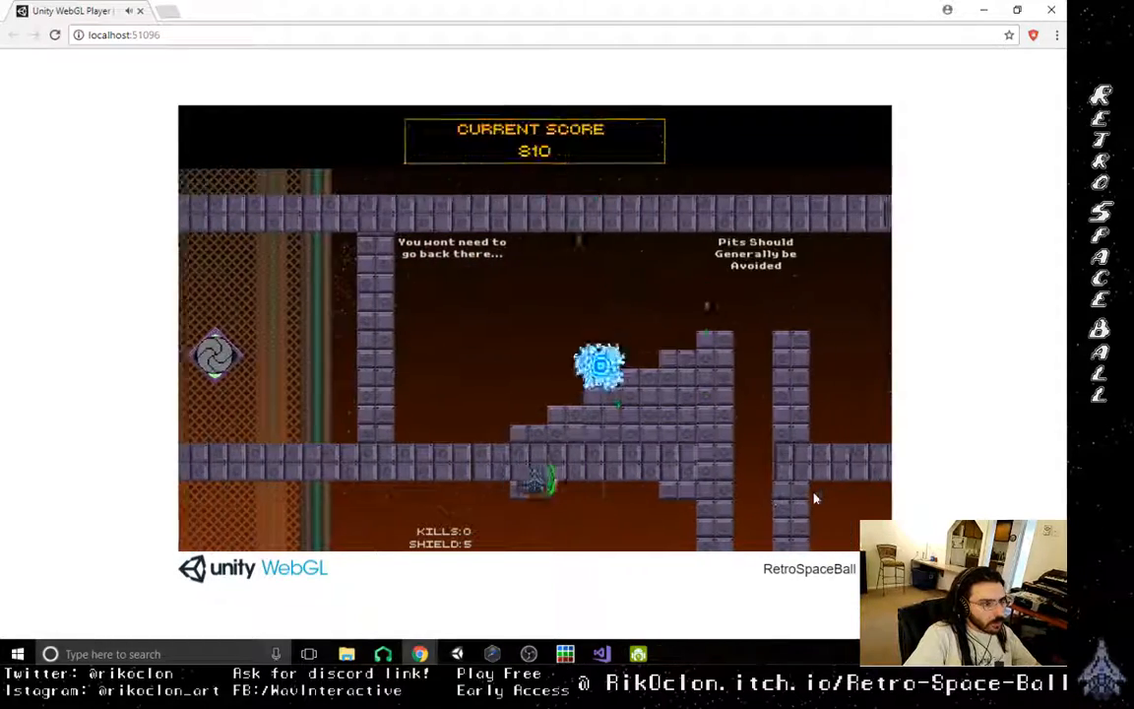
{"action": "key", "text": "Right"}
{"action": "key", "text": "space"}
{"action": "key", "text": "Left"}
{"action": "key", "text": "space"}
{"action": "key", "text": "Right"}
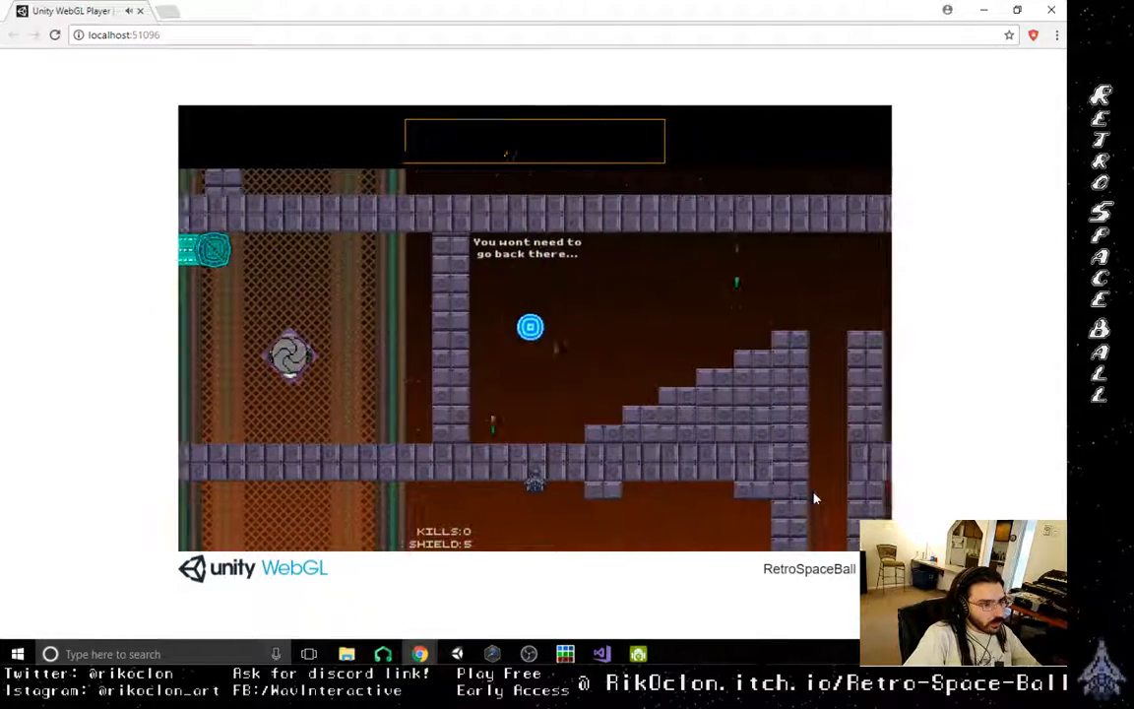
- Keep shooting the orb between the wall and the foot of the staircase, switching sides to redirect it
{"action": "key", "text": "Left"}
{"action": "key", "text": "space"}
{"action": "key", "text": "Left"}
{"action": "key", "text": "Right"}
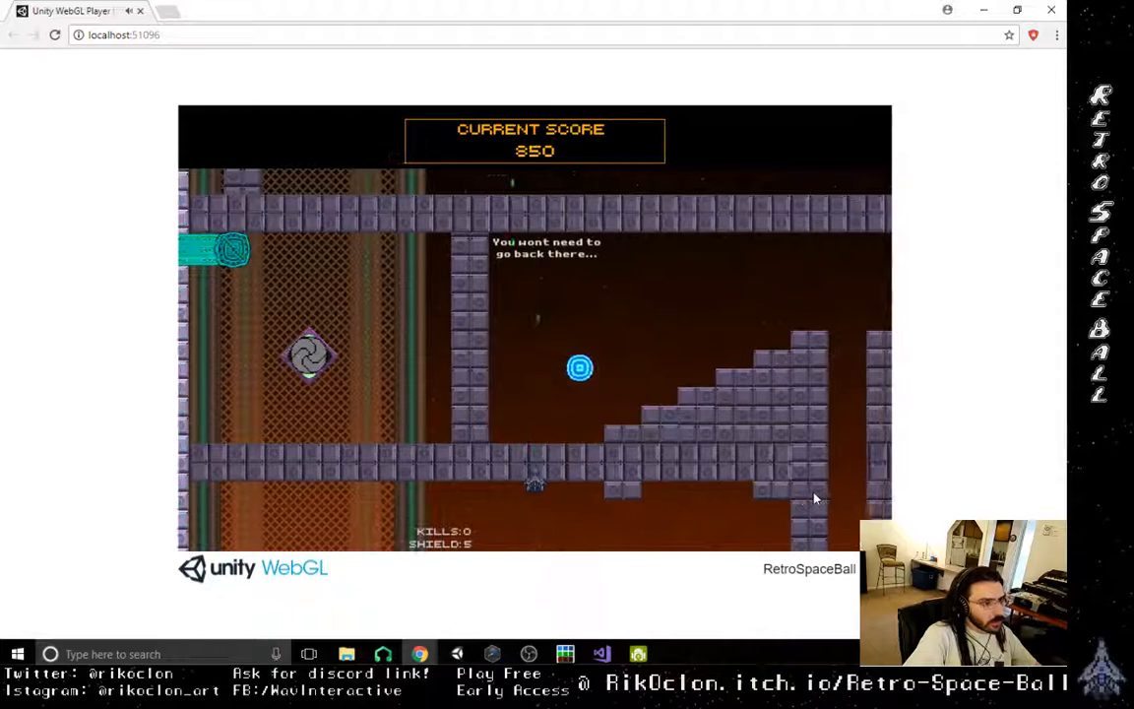
{"action": "key", "text": "Right"}
{"action": "key", "text": "space"}
{"action": "key", "text": "Left"}
{"action": "key", "text": "Left"}
{"action": "key", "text": "space"}
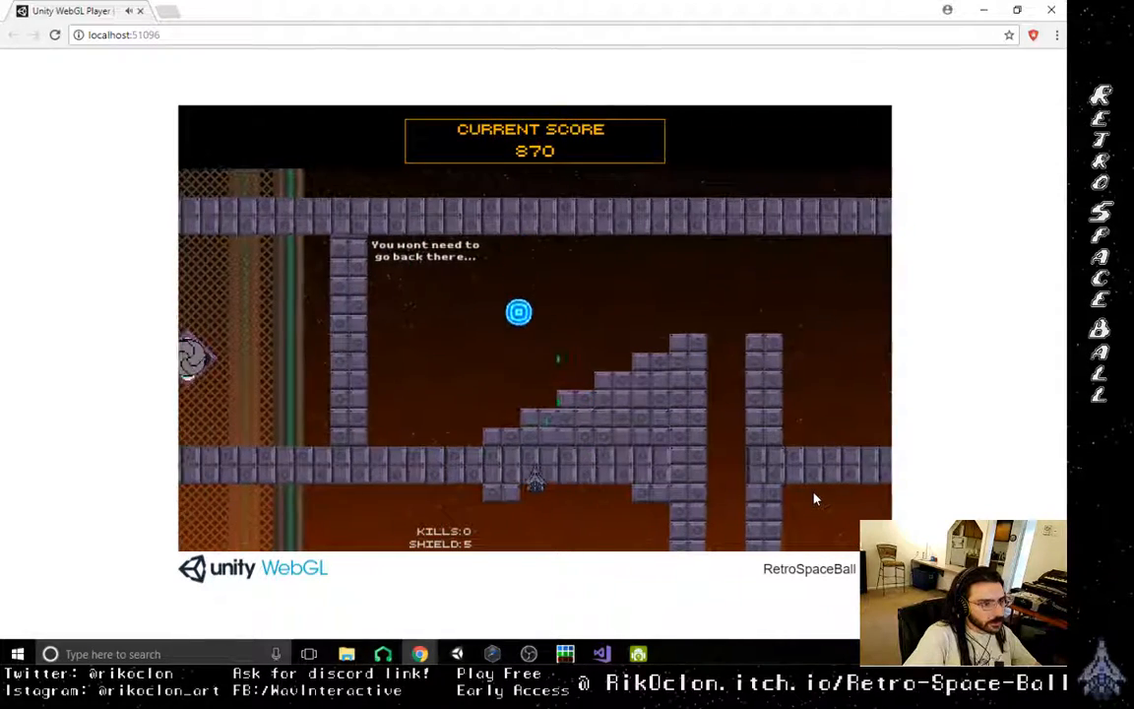
{"action": "key", "text": "Left"}
{"action": "key", "text": "space"}
{"action": "key", "text": "space"}
{"action": "key", "text": "Left"}
- Work the orb from the foot of the staircase up over its middle blocks with alternating side shots
{"action": "key", "text": "Left"}
{"action": "key", "text": "space"}
{"action": "key", "text": "Right"}
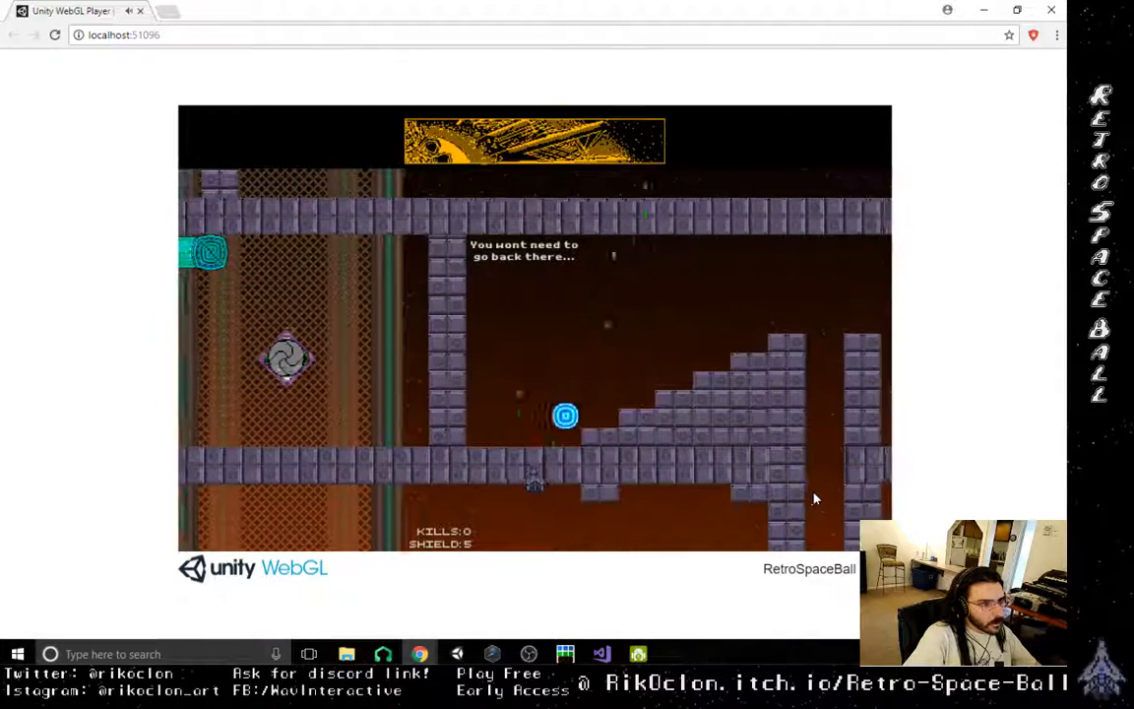
{"action": "key", "text": "Right"}
{"action": "key", "text": "Left"}
{"action": "key", "text": "space"}
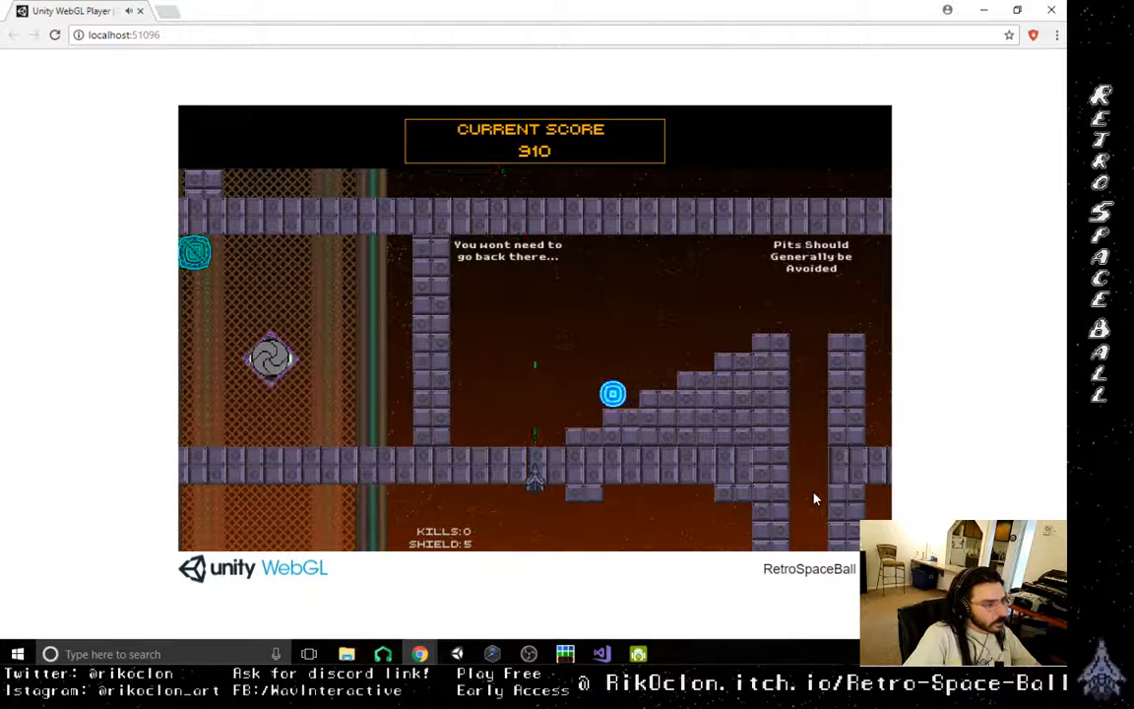
{"action": "key", "text": "space"}
{"action": "key", "text": "Right"}
{"action": "key", "text": "Left"}
{"action": "key", "text": "space"}
{"action": "key", "text": "Right"}
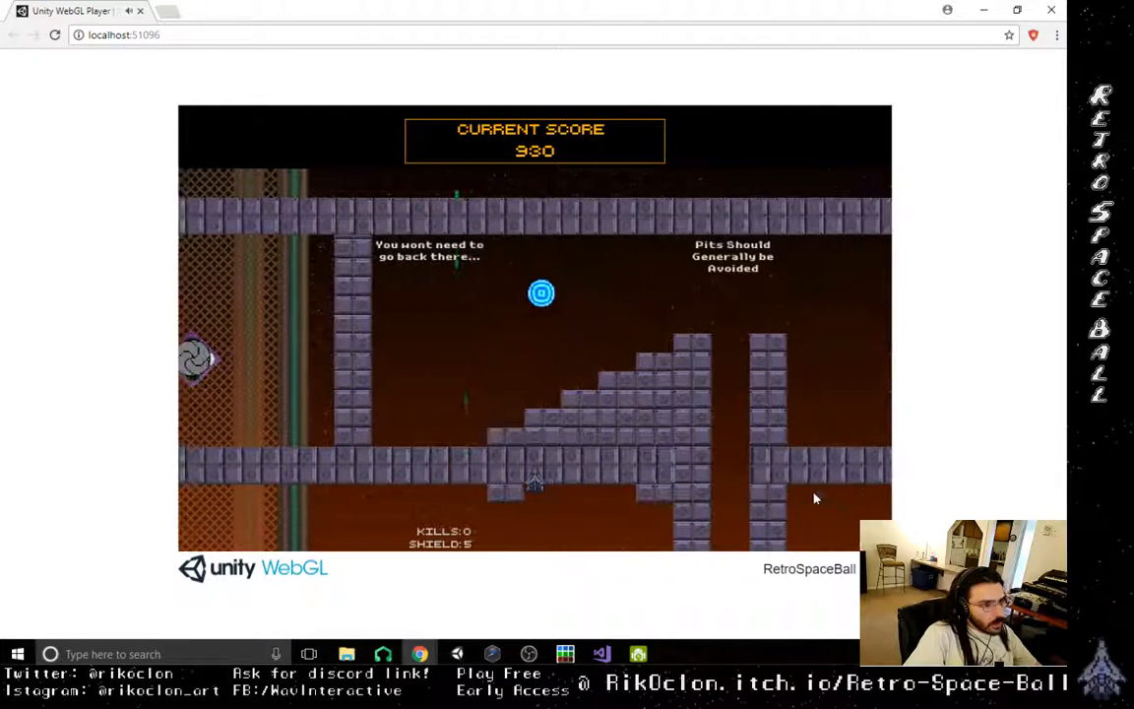
{"action": "key", "text": "Left"}
{"action": "key", "text": "space"}
{"action": "key", "text": "Right"}
{"action": "key", "text": "space"}
{"action": "key", "text": "space"}
{"action": "key", "text": "Right"}
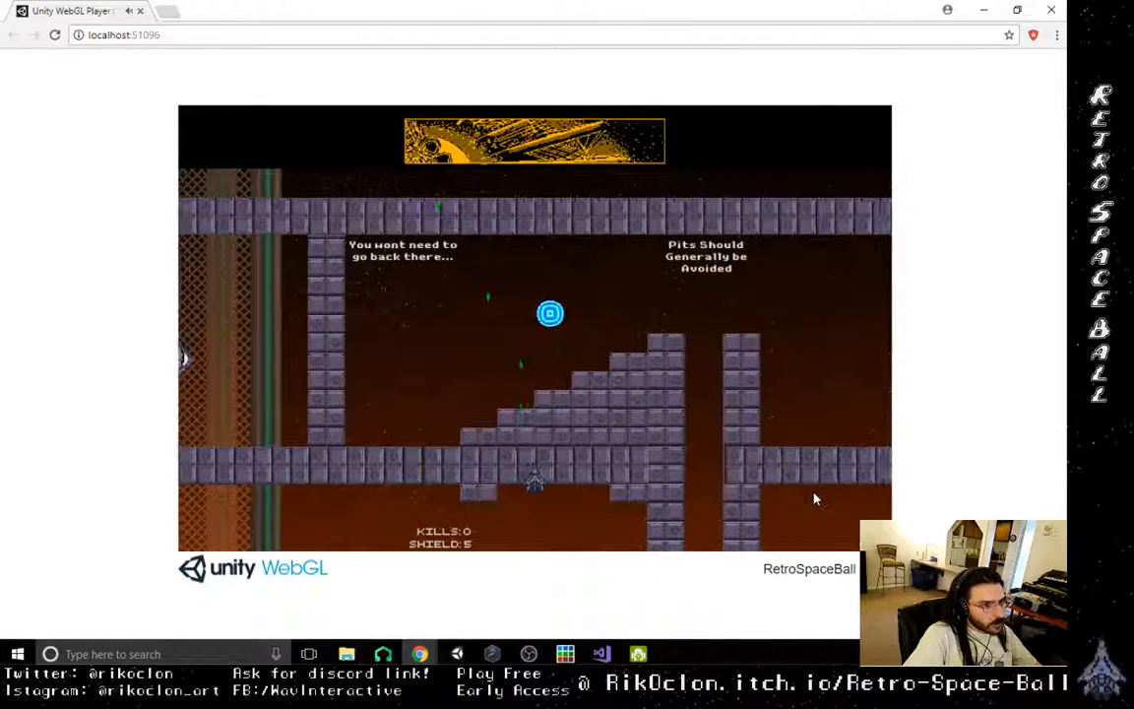
- Drive the orb from the middle staircase blocks up to the top block beside the pit
{"action": "key", "text": "Right"}
{"action": "key", "text": "space"}
{"action": "key", "text": "space"}
{"action": "key", "text": "space"}
{"action": "key", "text": "Right"}
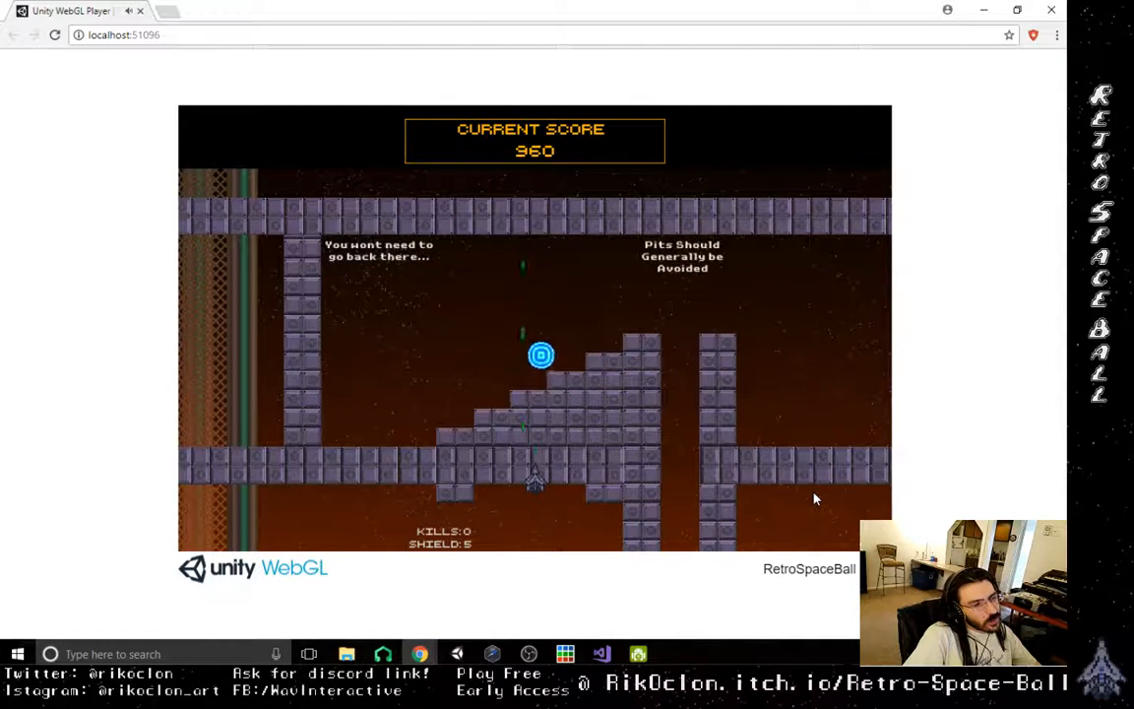
{"action": "key", "text": "space"}
{"action": "key", "text": "Right"}
{"action": "key", "text": "space"}
{"action": "key", "text": "Right"}
{"action": "key", "text": "space"}
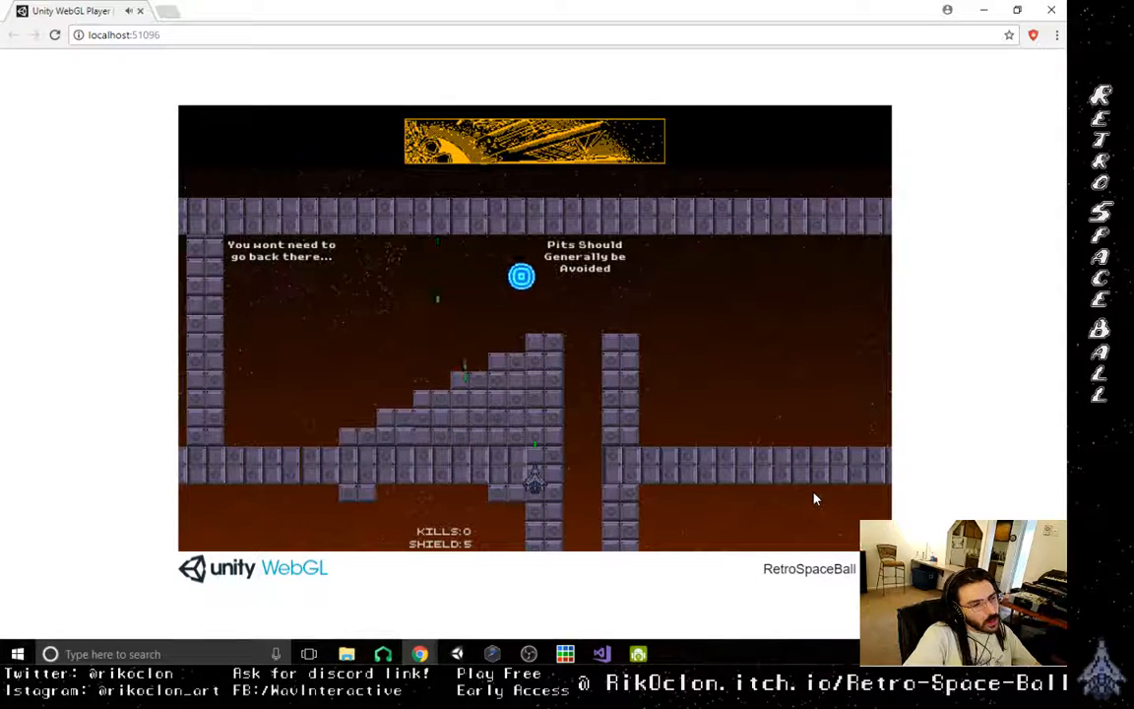
{"action": "key", "text": "space"}
{"action": "key", "text": "Right"}
{"action": "key", "text": "space"}
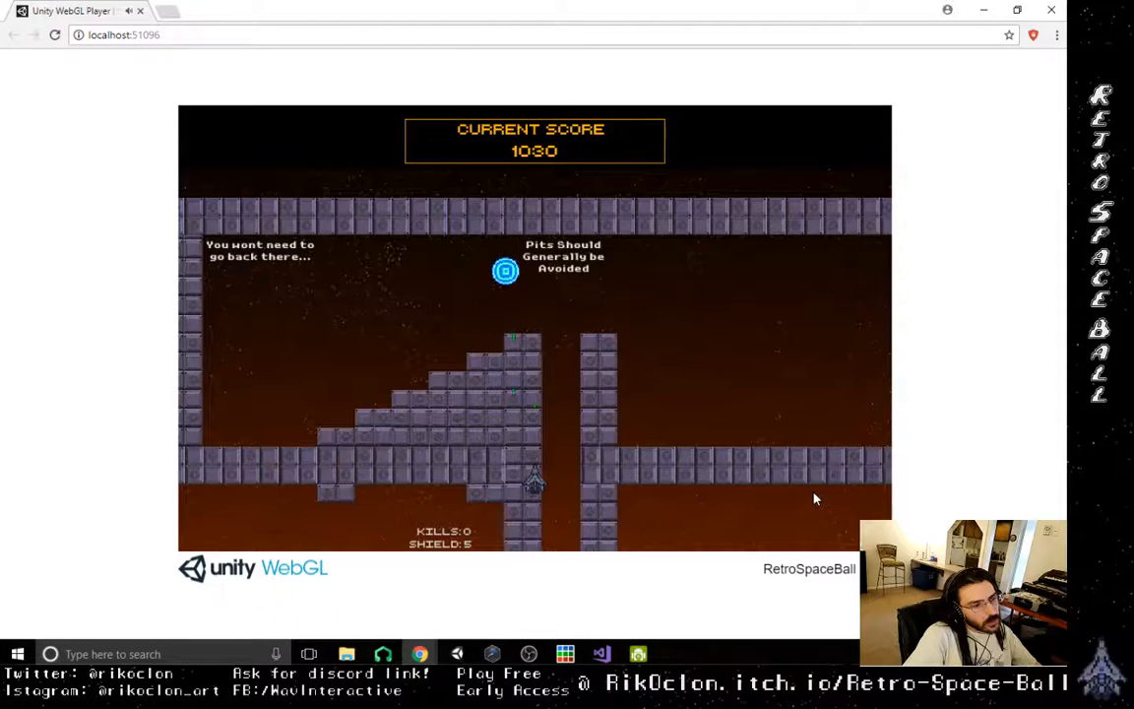
- Chase the orb back down to the foot of the staircase and shoot it up again and across the pit
{"action": "key", "text": "Left"}
{"action": "key", "text": "Left"}
{"action": "key", "text": "Left"}
{"action": "key", "text": "Left"}
{"action": "key", "text": "Left"}
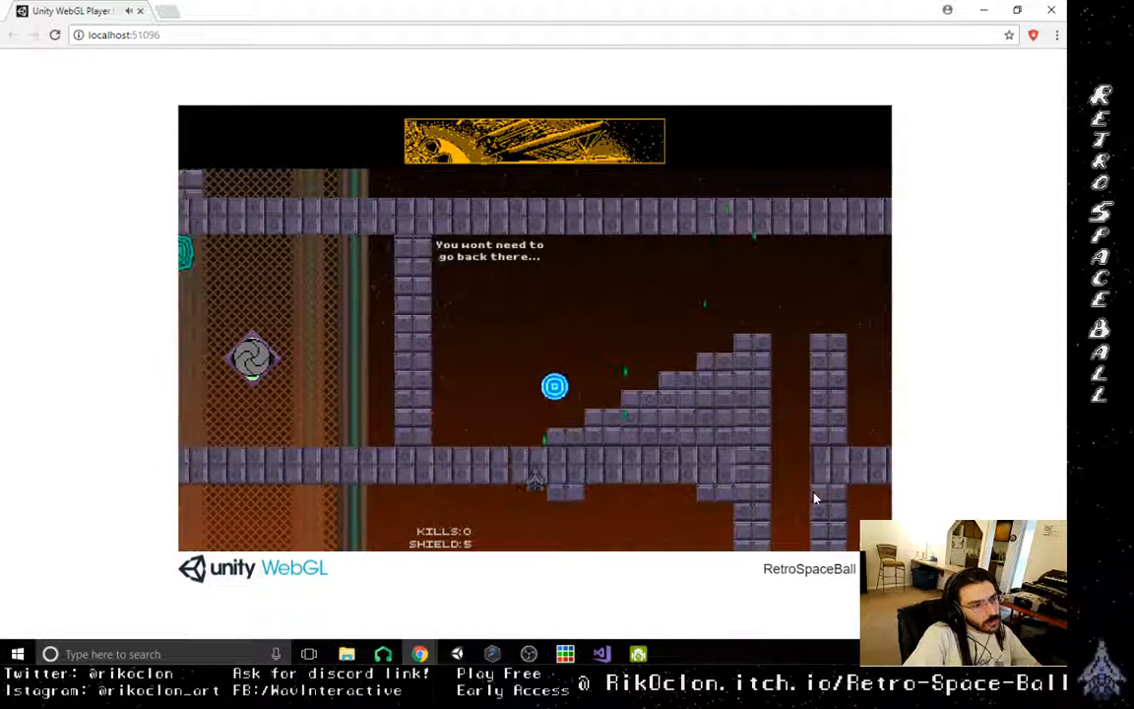
{"action": "key", "text": "Right"}
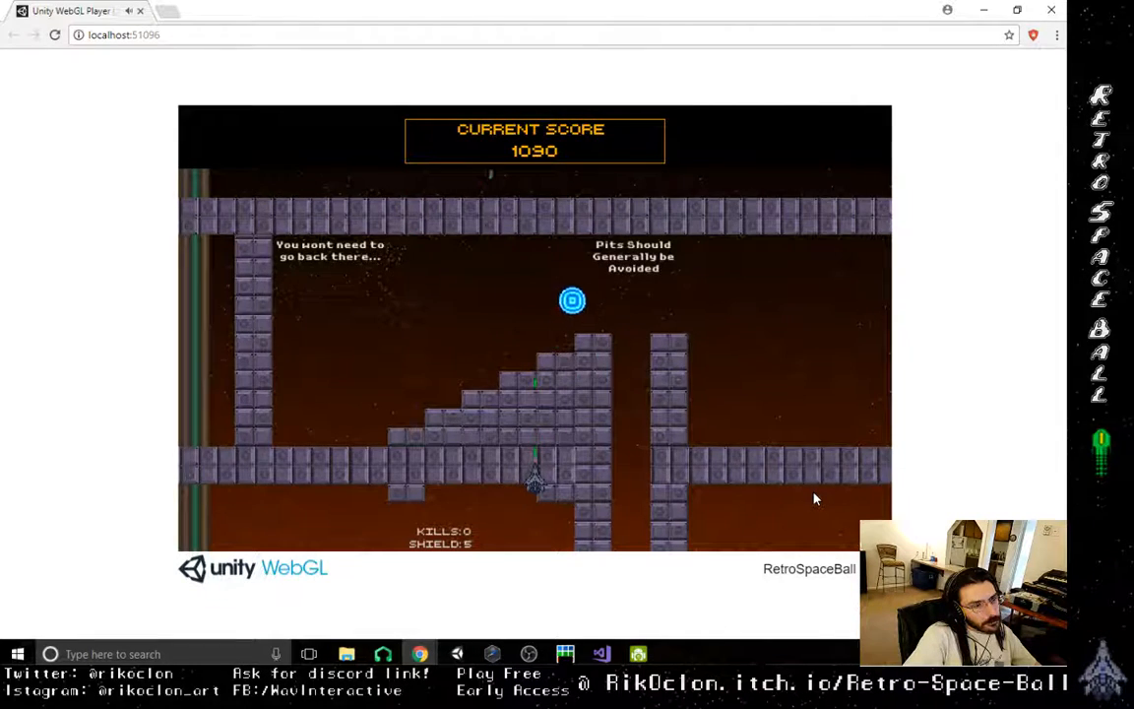
{"action": "key", "text": "Right"}
{"action": "key", "text": "Right"}
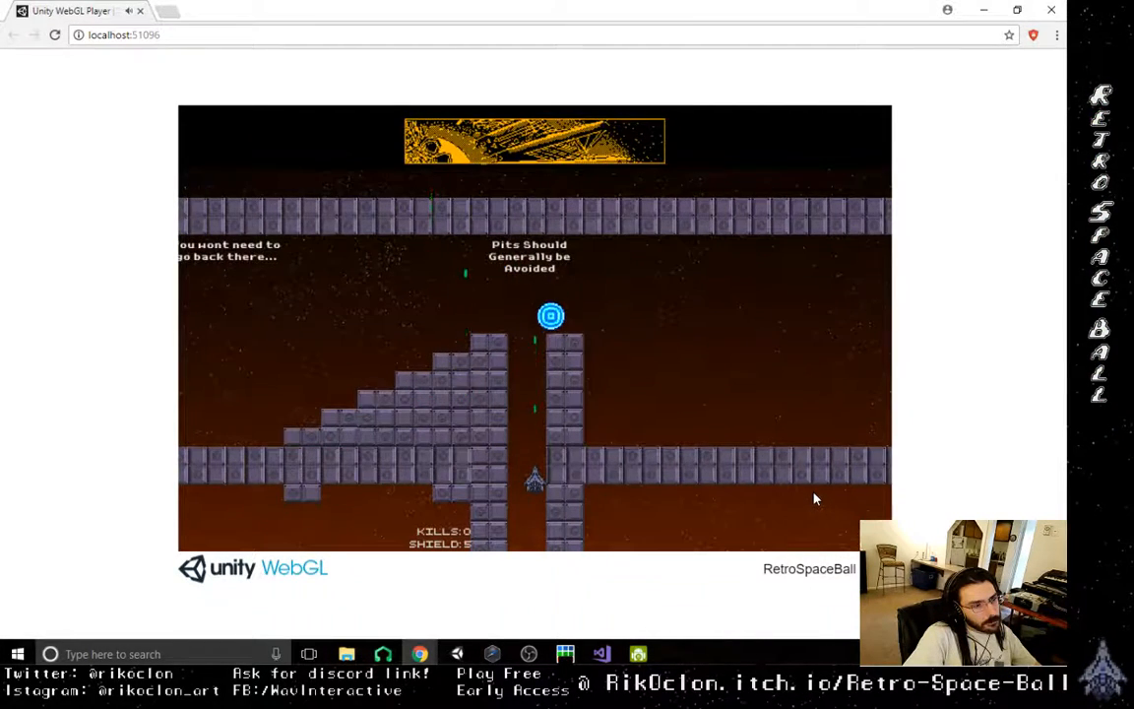
- Follow the orb past the pit and shoot it along the floor of the next chamber towards the portal
{"action": "key", "text": "Right"}
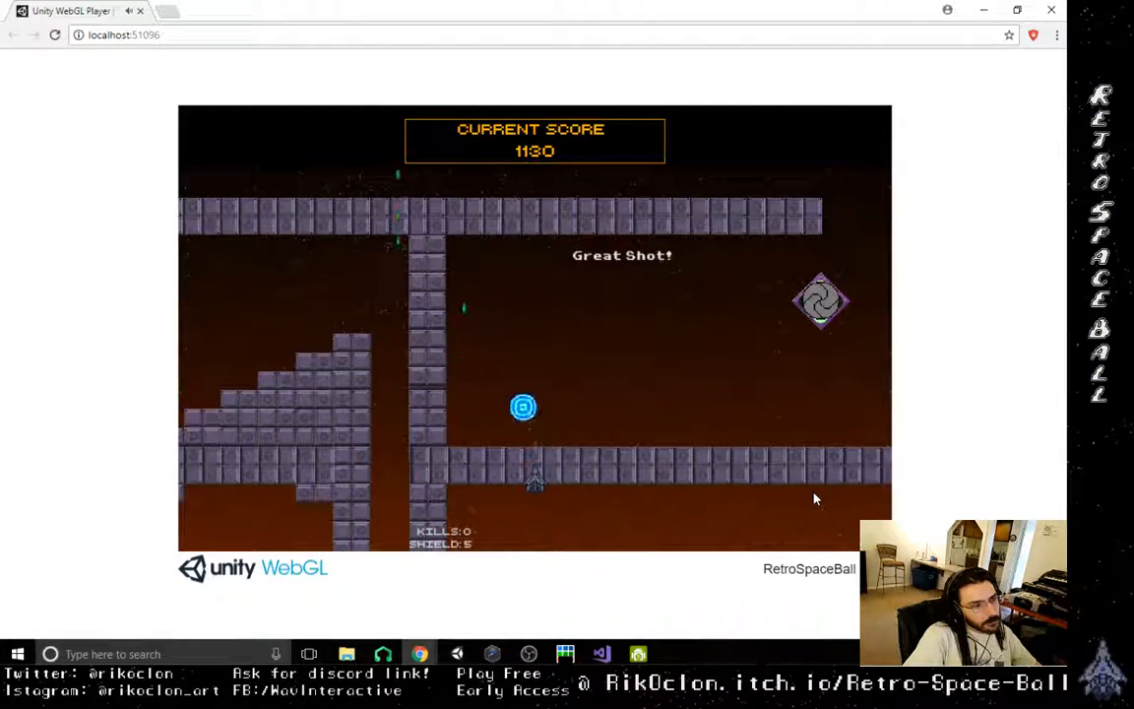
{"action": "key", "text": "Left"}
{"action": "key", "text": "Right"}
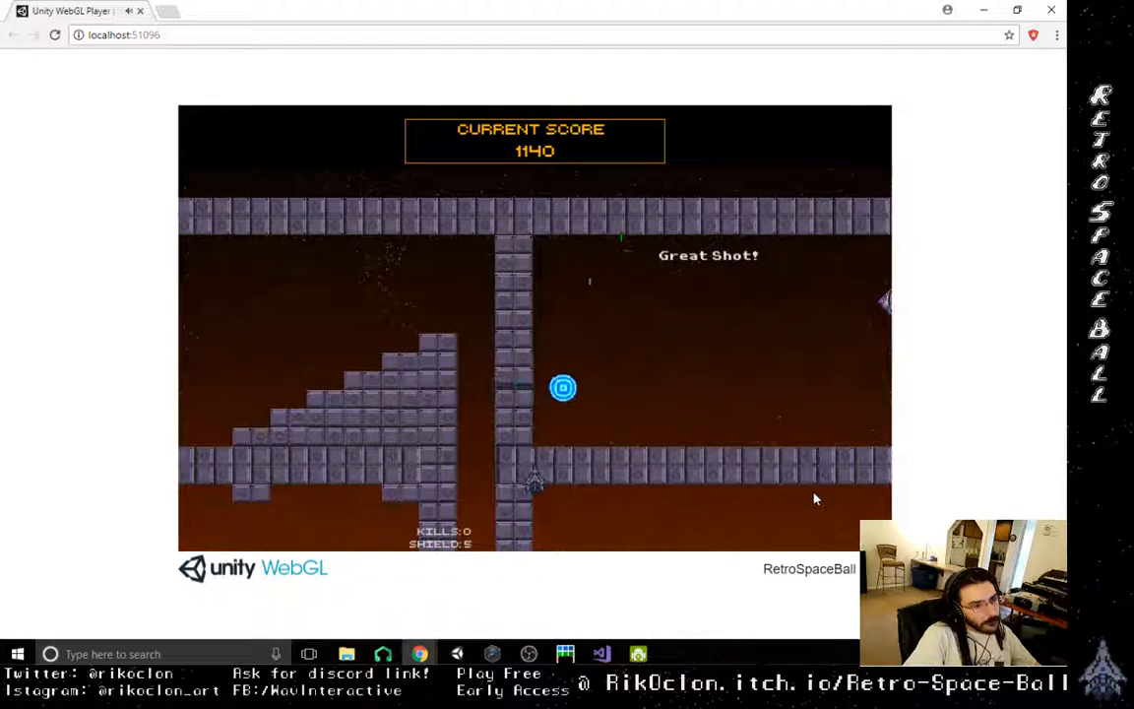
{"action": "key", "text": "Right"}
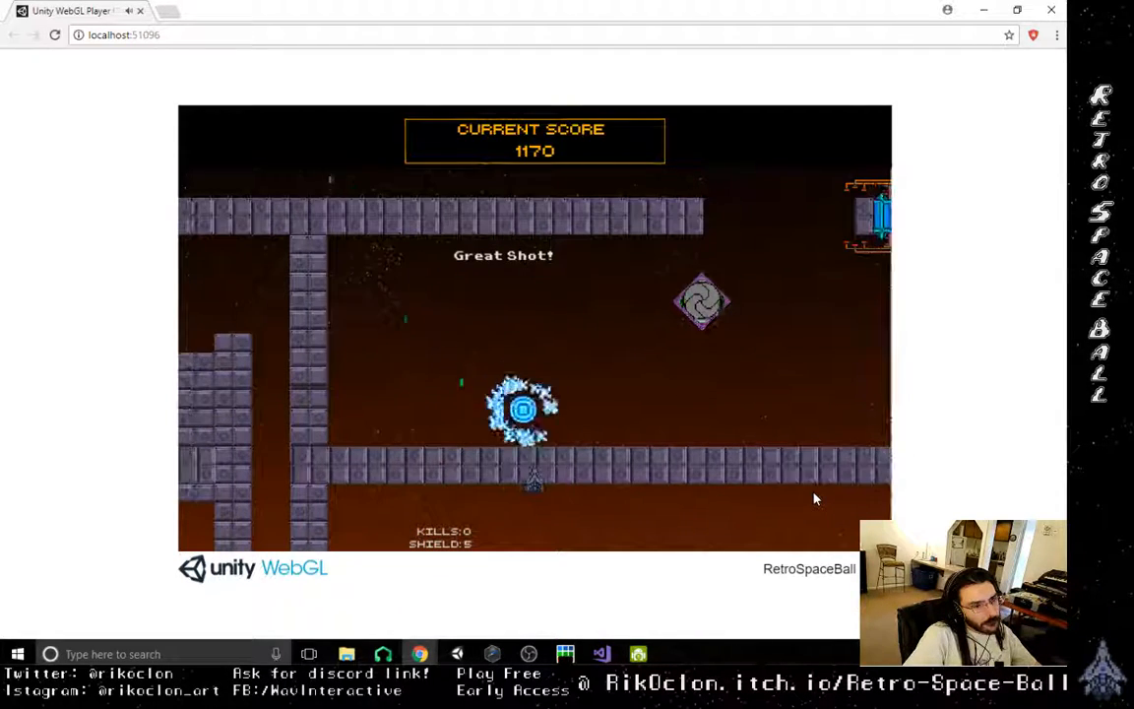
{"action": "key", "text": "Right"}
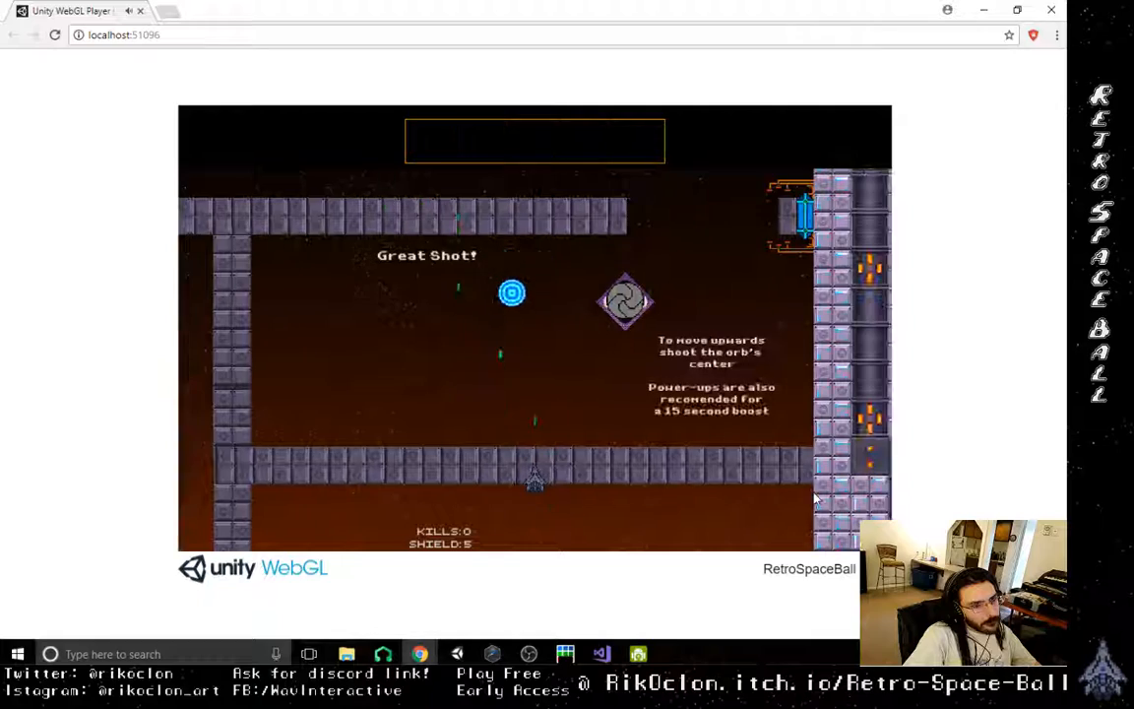
- Chase the orb back to the wall beside the pit and redirect it up to the portal
{"action": "key", "text": "Left"}
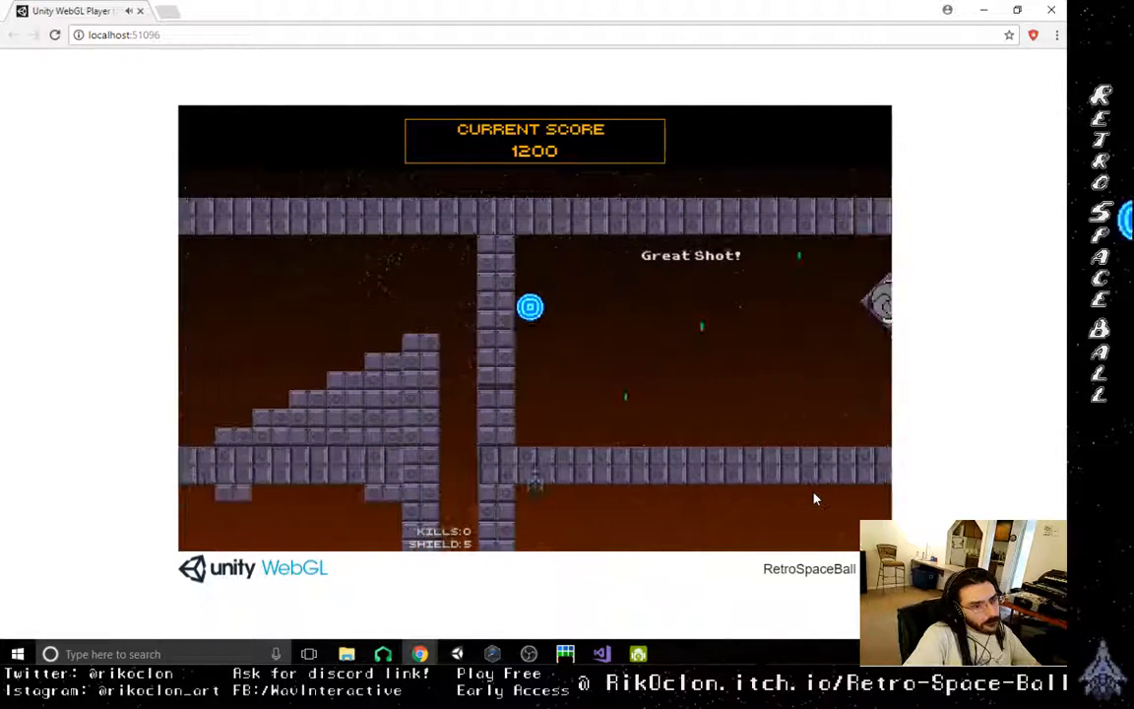
{"action": "key", "text": "Right"}
{"action": "key", "text": "Left"}
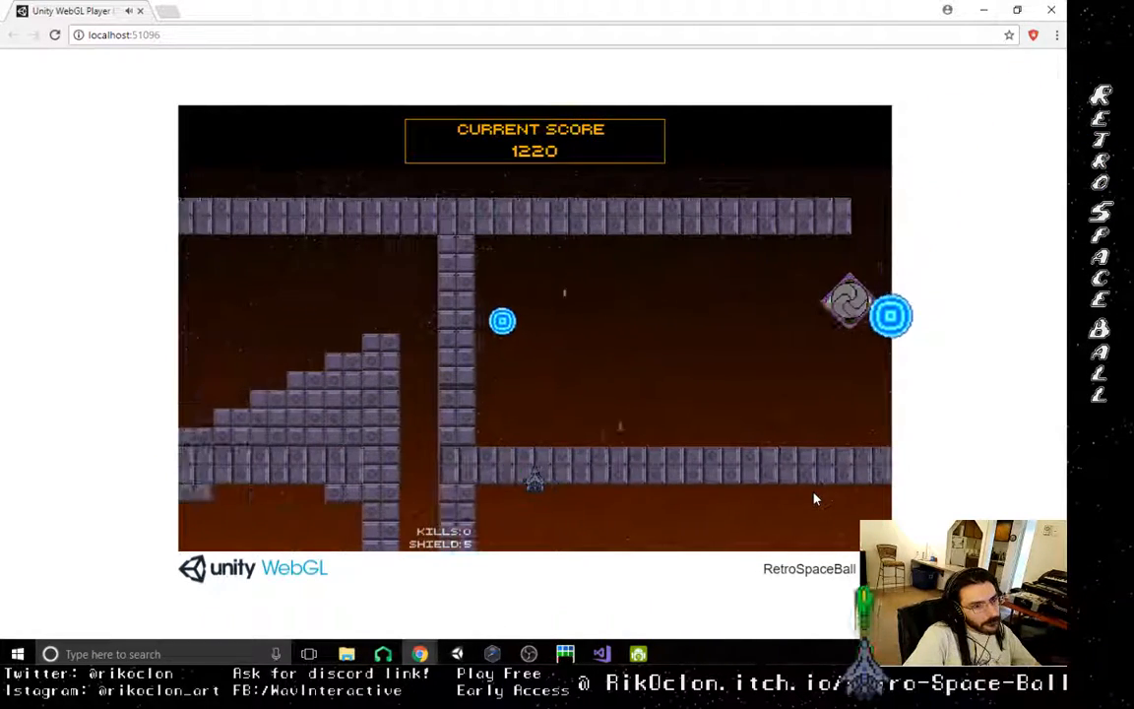
{"action": "key", "text": "Right"}
{"action": "key", "text": "Right"}
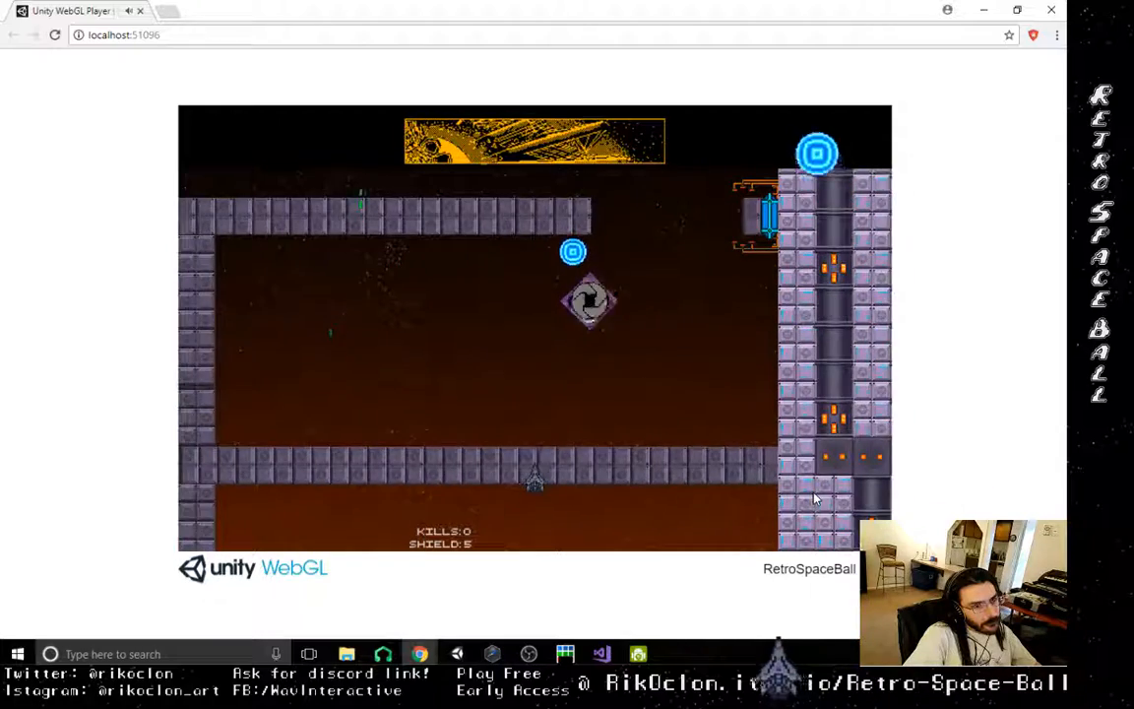
- Shoot the orb from alternating sides beneath the upper ledge next to the portal
{"action": "key", "text": "Left"}
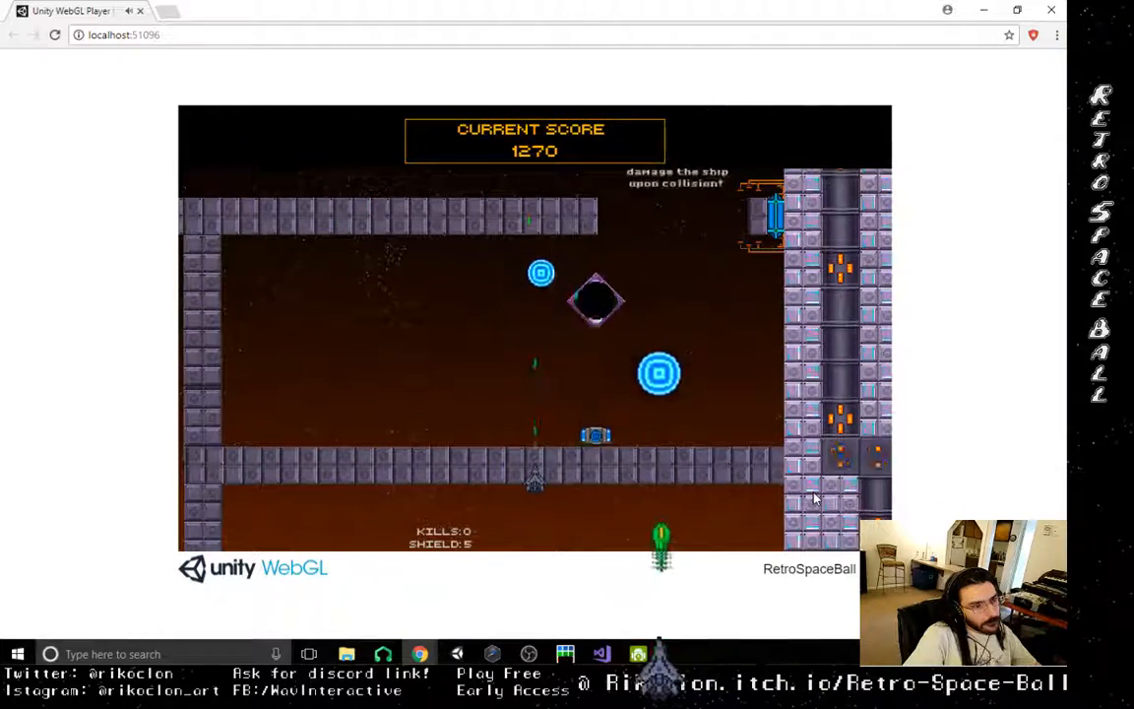
{"action": "key", "text": "Right"}
{"action": "key", "text": "Left"}
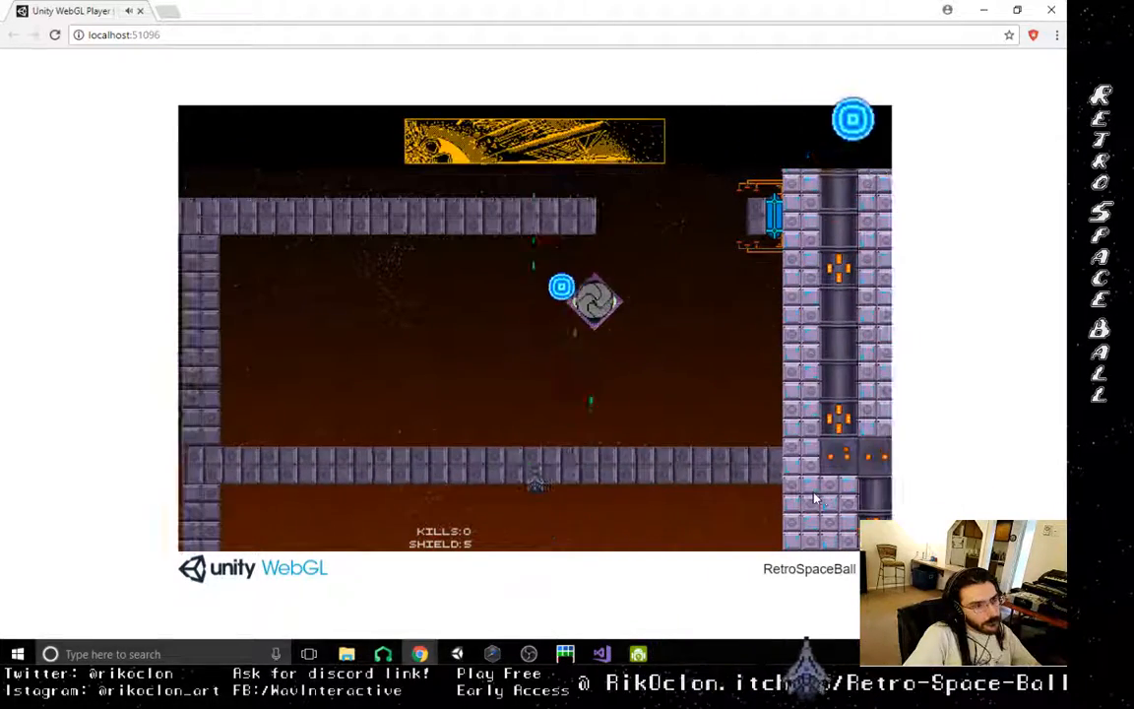
{"action": "key", "text": "Right"}
{"action": "key", "text": "Left"}
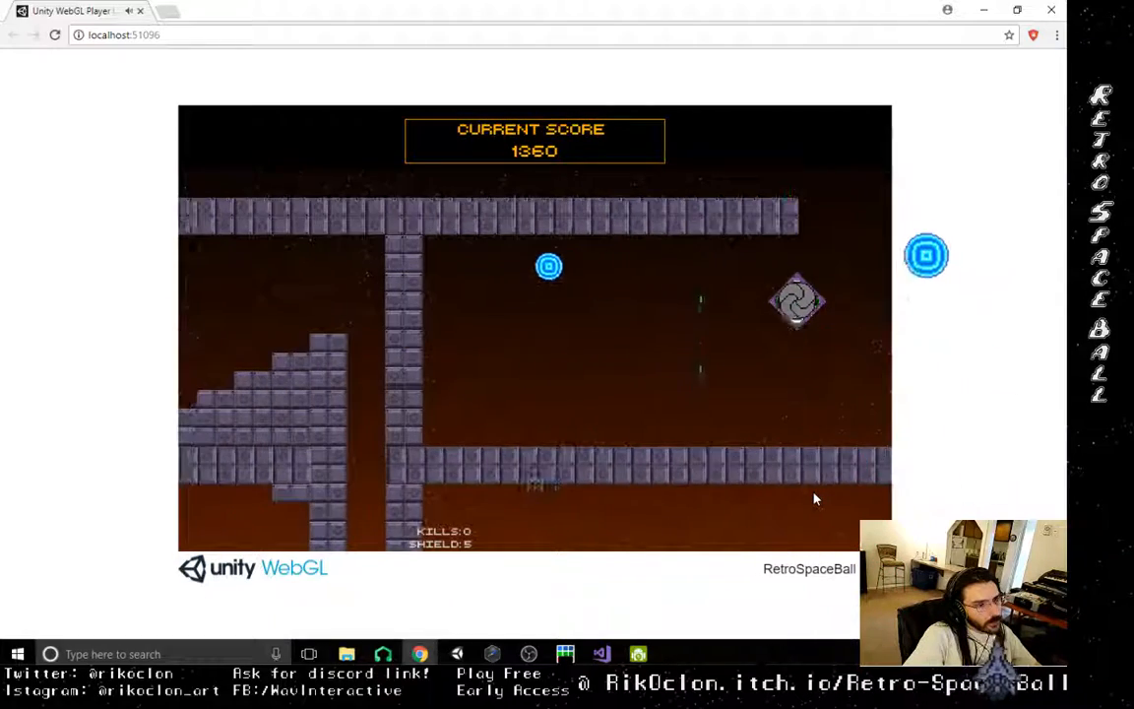
- Retrieve the orb near the pit wall and drive it past the portal towards the tower
{"action": "key", "text": "Left"}
{"action": "key", "text": "Right"}
{"action": "key", "text": "Left"}
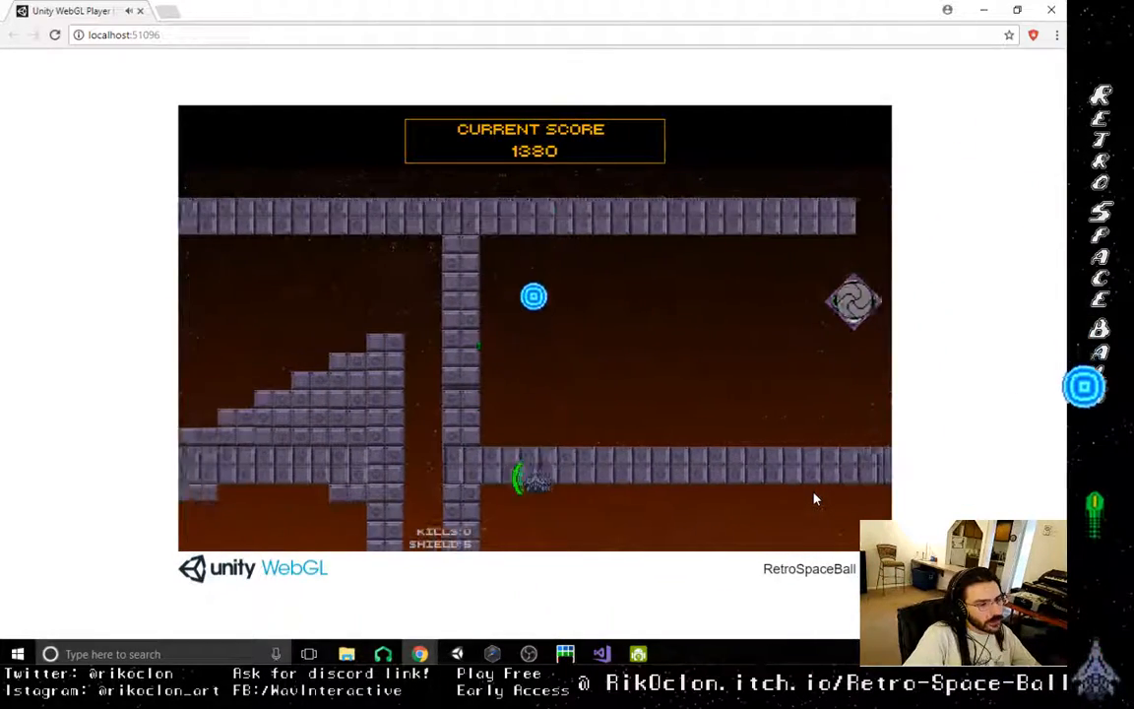
{"action": "key", "text": "Right"}
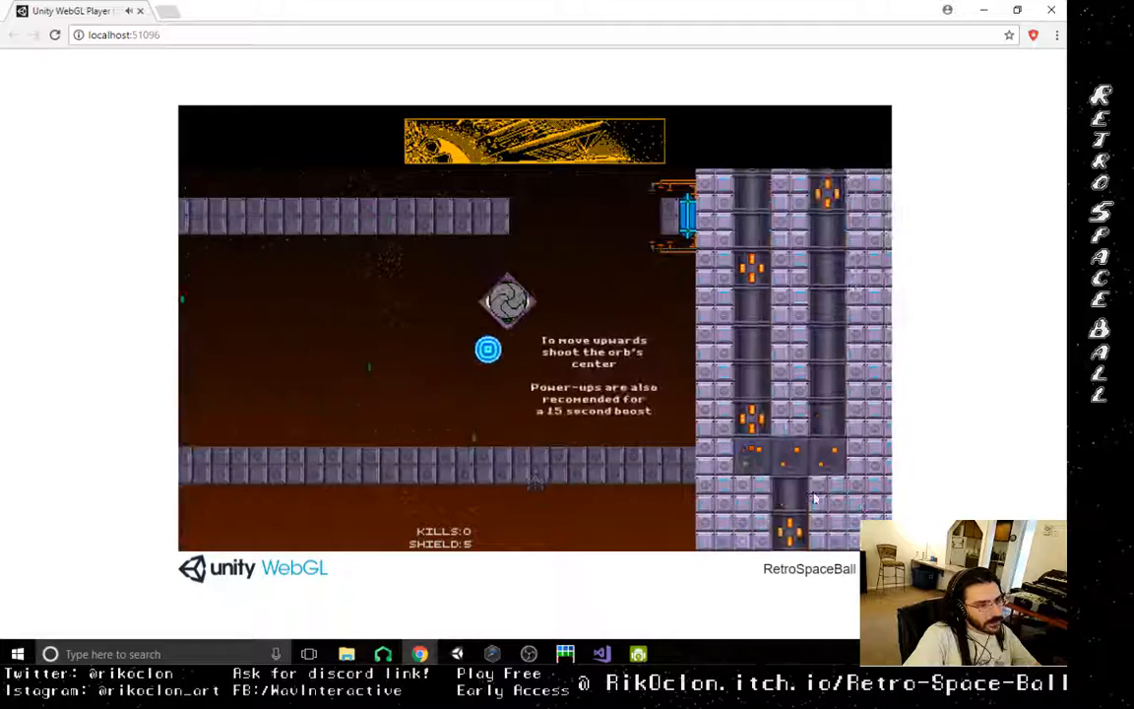
{"action": "key", "text": "Right"}
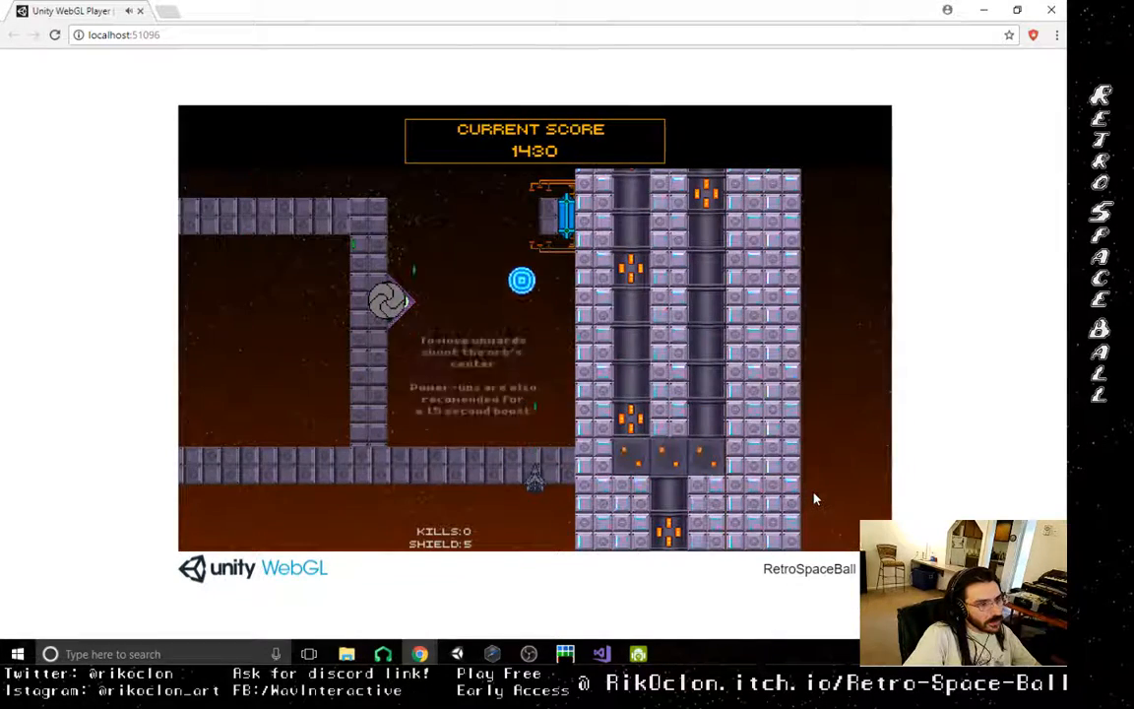
- Collect the portal's rate power-up while keeping the orb in play between the portal wall and the tower
{"action": "key", "text": "Left"}
{"action": "key", "text": "Right"}
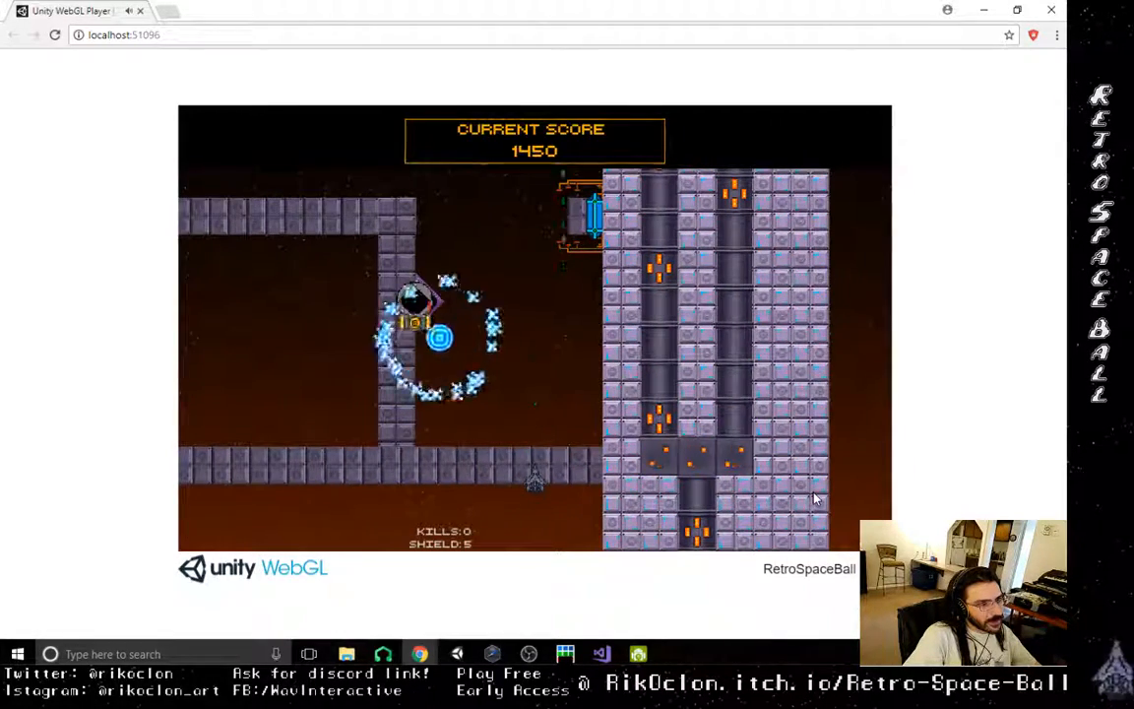
{"action": "key", "text": "Left"}
{"action": "key", "text": "Right"}
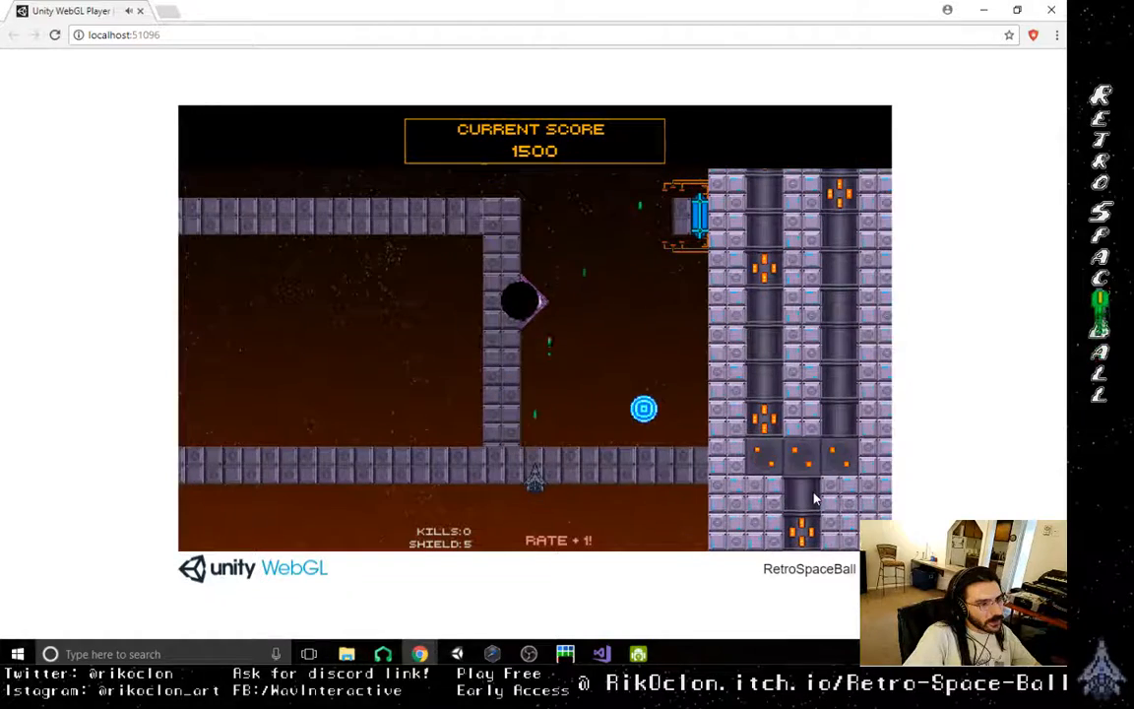
{"action": "key", "text": "Left"}
{"action": "key", "text": "Right"}
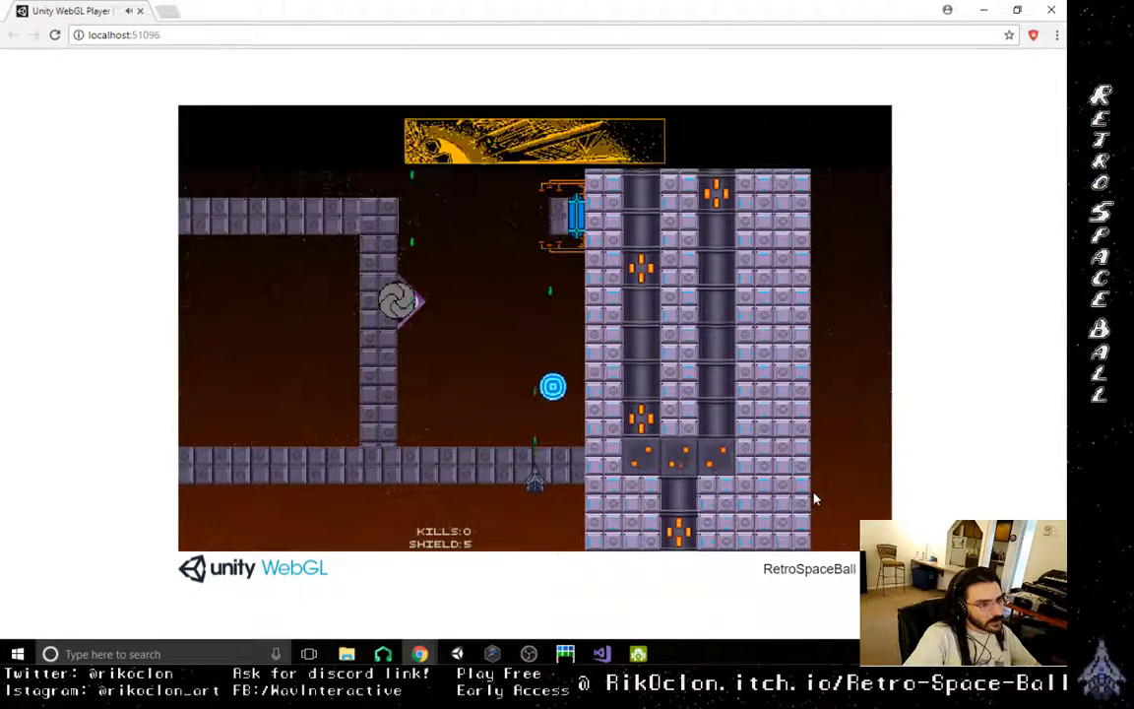
- Center the orb in the shaft between the portal wall and the tower with rapid alternating shots
{"action": "key", "text": "Right"}
{"action": "key", "text": "Right"}
{"action": "key", "text": "Left"}
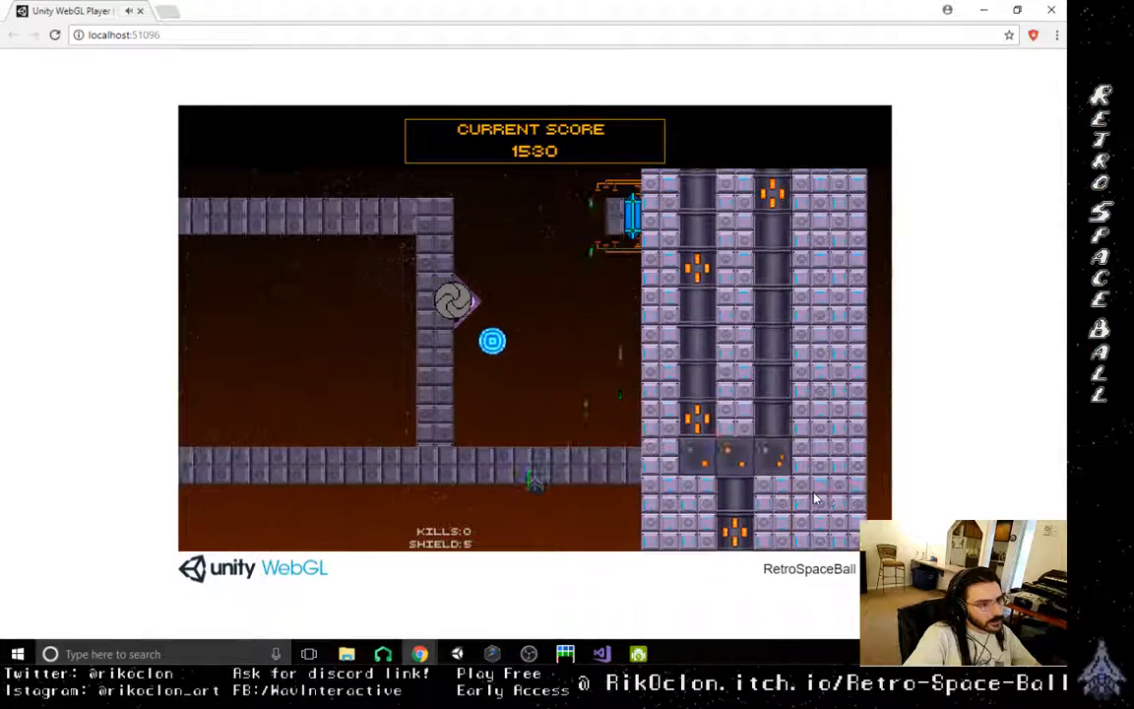
{"action": "key", "text": "Right"}
{"action": "key", "text": "Left"}
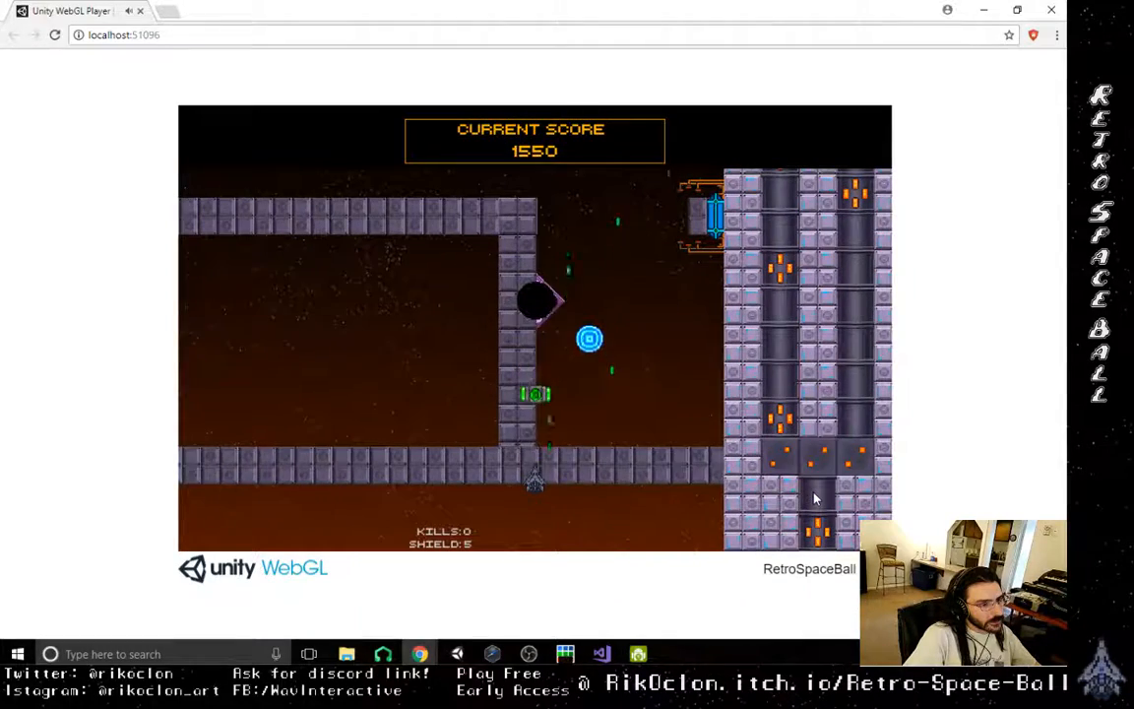
{"action": "key", "text": "Right"}
{"action": "key", "text": "Left"}
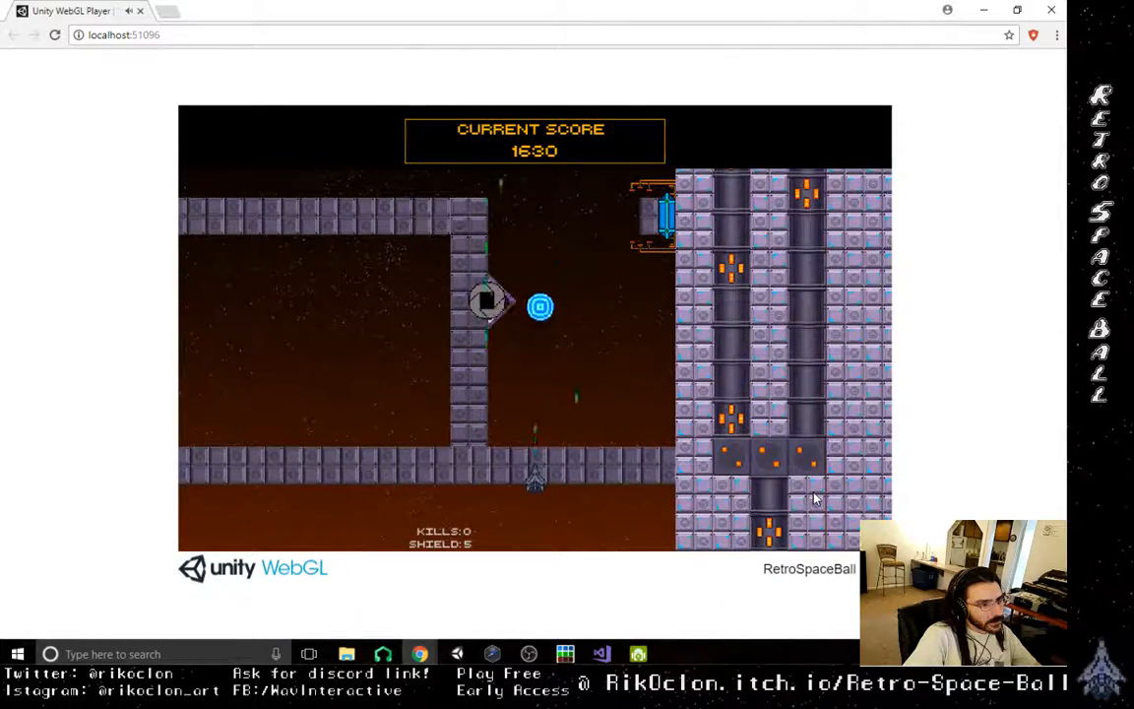
- Fly up the shaft while shooting the orb's center to lift it to the upper level
{"action": "key", "text": "Up"}
{"action": "key", "text": "Right"}
{"action": "key", "text": "Left"}
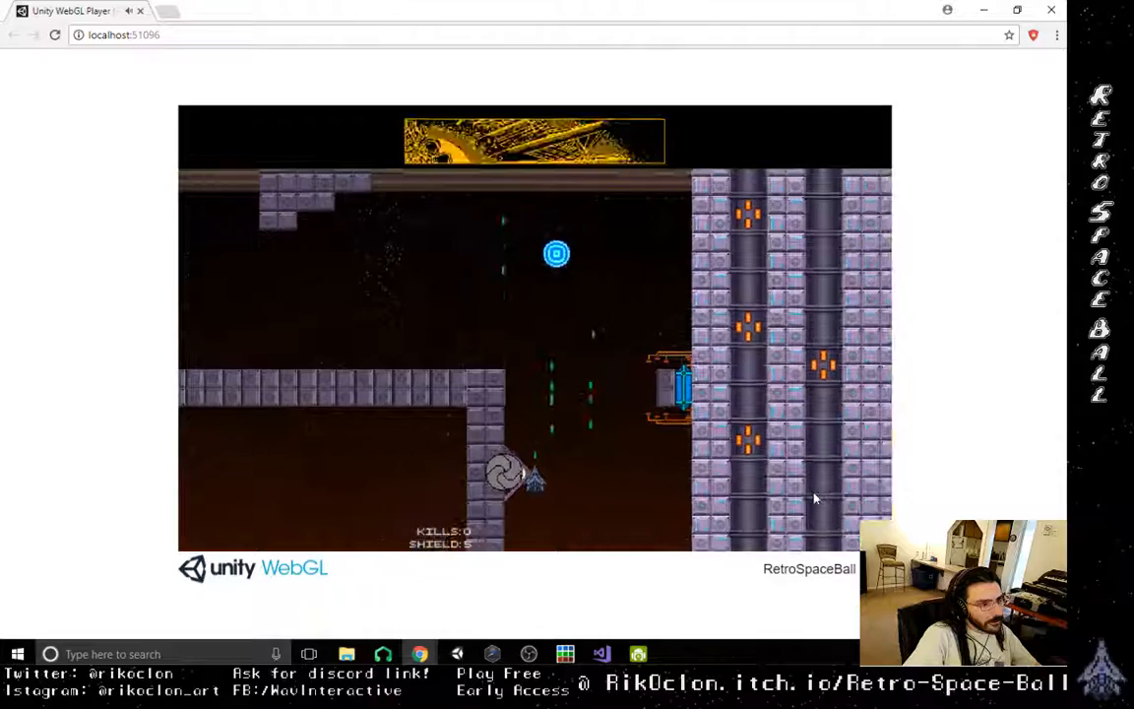
{"action": "key", "text": "Right"}
{"action": "key", "text": "Up"}
{"action": "key", "text": "Up"}
{"action": "key", "text": "Left"}
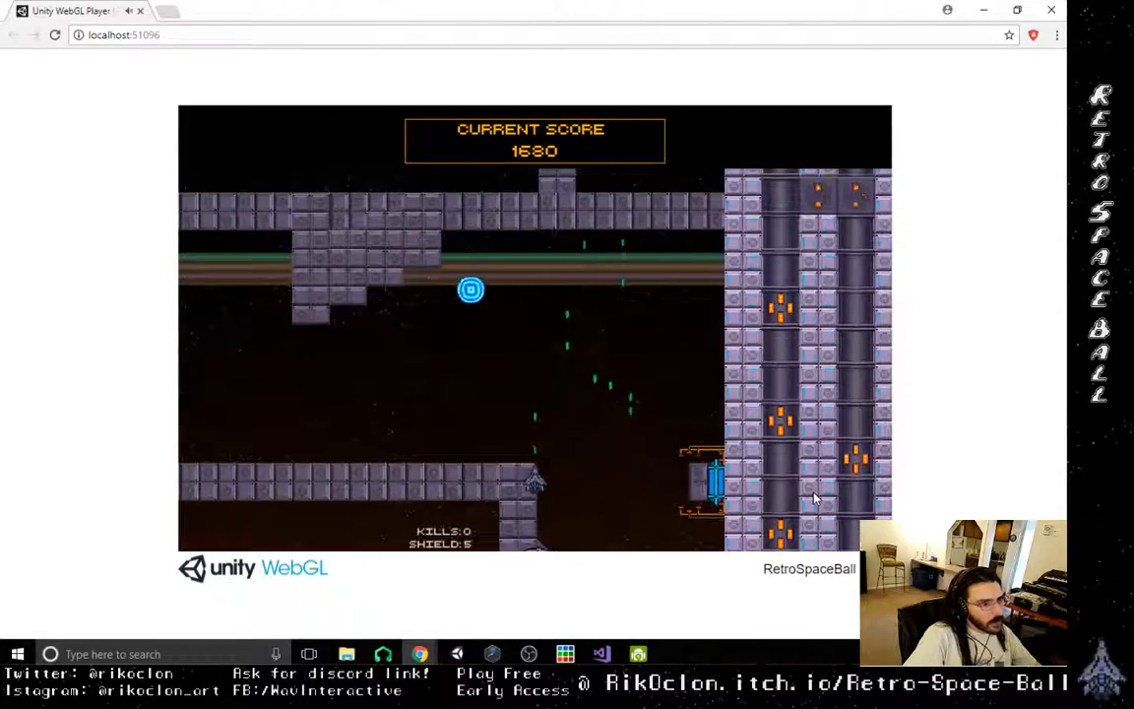
- Chase the orb around the dash tutorial text and shoot it back upwards
{"action": "key", "text": "Right"}
{"action": "key", "text": "Right"}
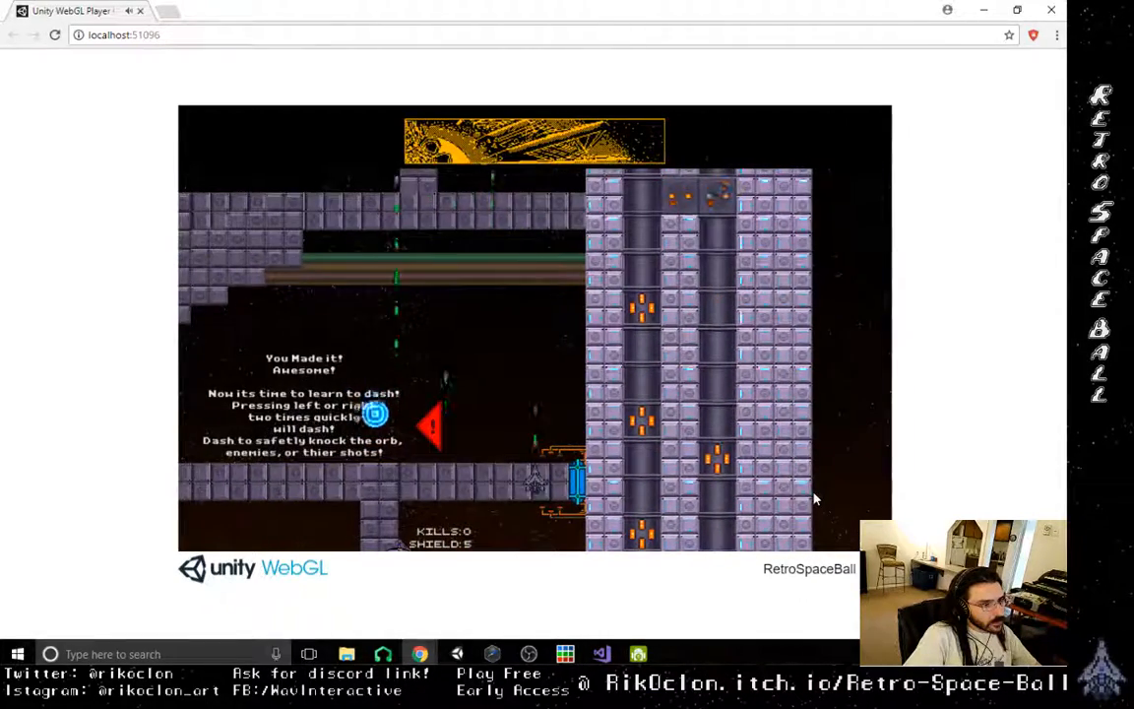
{"action": "key", "text": "Left"}
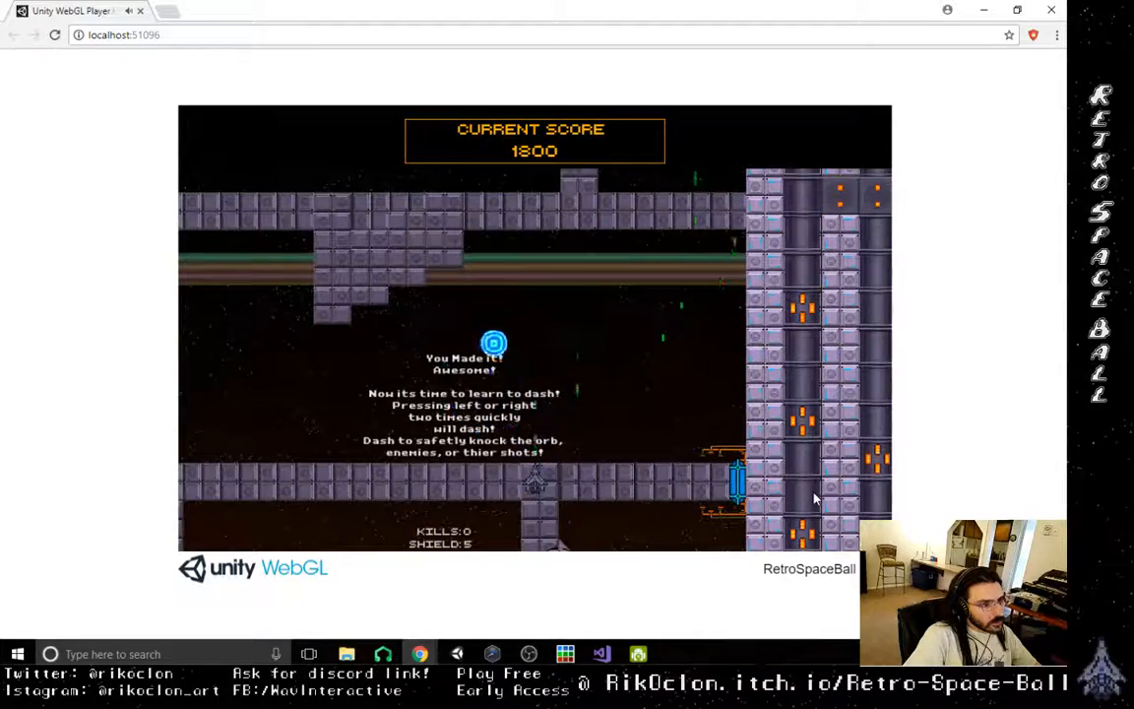
{"action": "key", "text": "Left"}
{"action": "key", "text": "Right"}
{"action": "key", "text": "Right"}
{"action": "key", "text": "Left"}
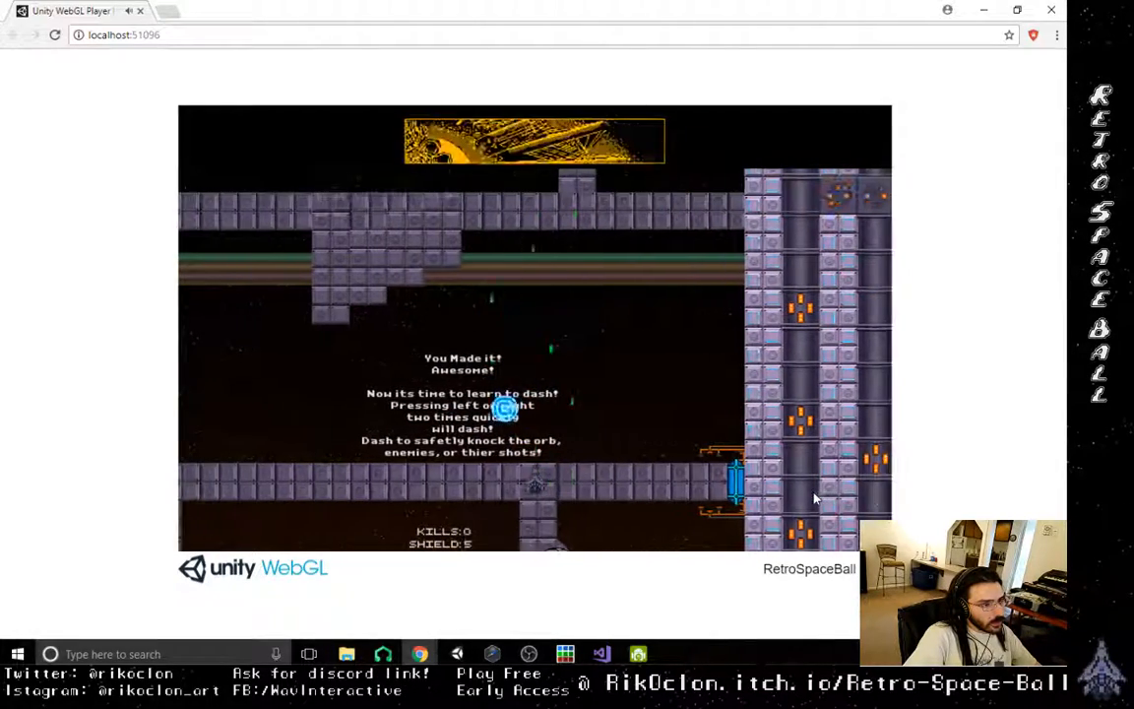
- Keep the orb airborne above the upper floor with short side-to-side moves beside the dash instructions
{"action": "key", "text": "Left"}
{"action": "key", "text": "Right"}
{"action": "key", "text": "Right"}
{"action": "key", "text": "Left"}
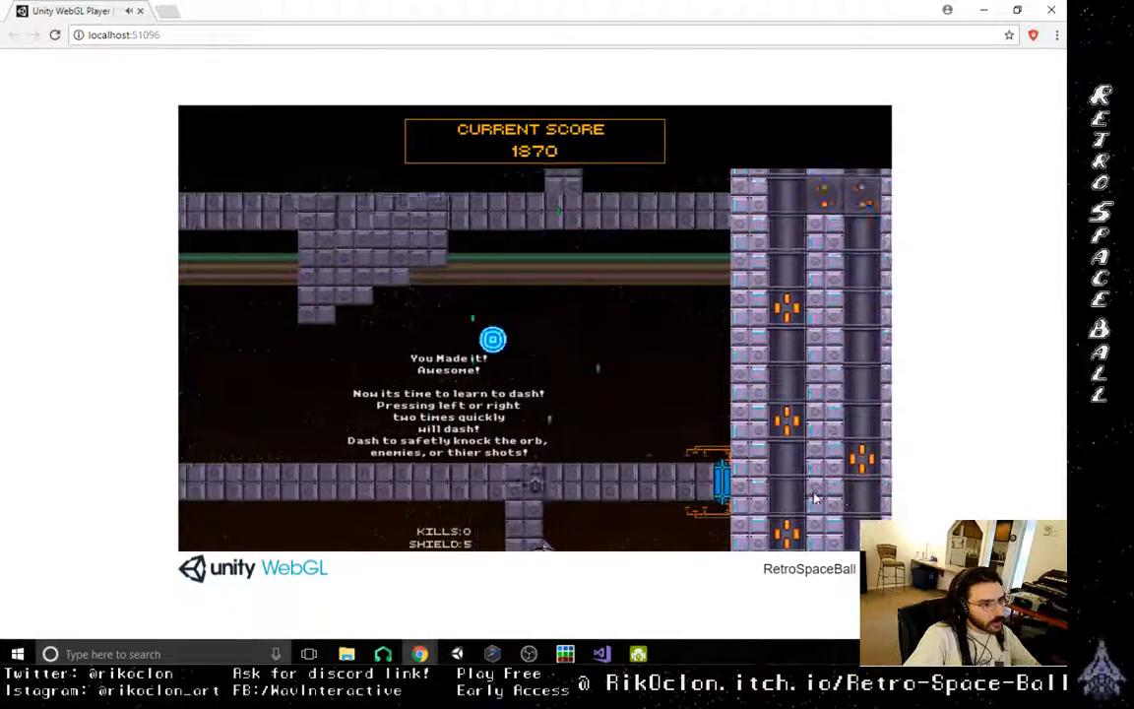
{"action": "key", "text": "Left"}
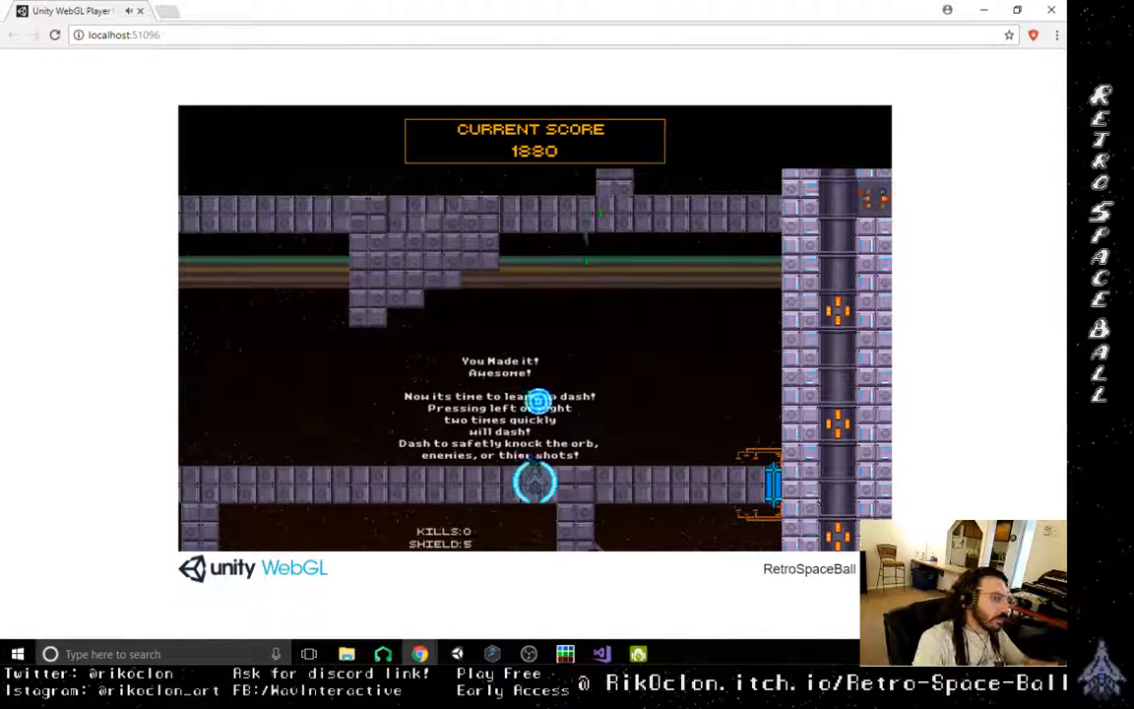
- End the browser playtest, return to the Unity editor and close Build Settings
{"action": "left_click", "coordinate": [1053, 9]}
{"action": "left_click", "coordinate": [358, 37]}
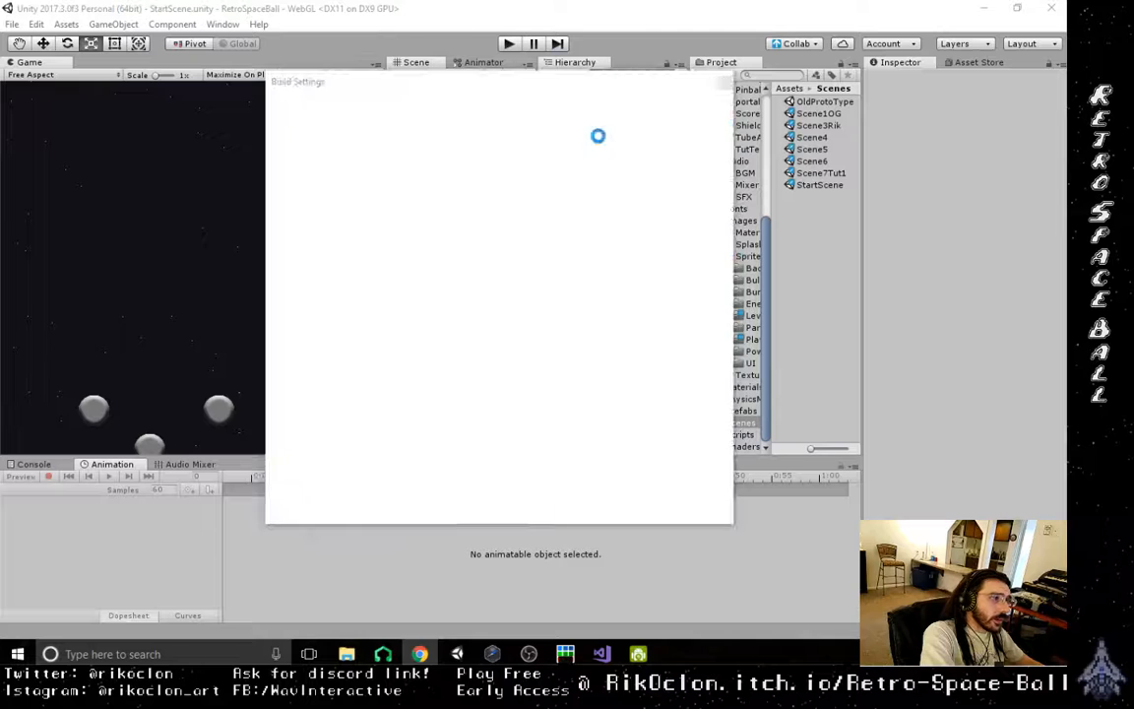
{"action": "left_click", "coordinate": [724, 84]}
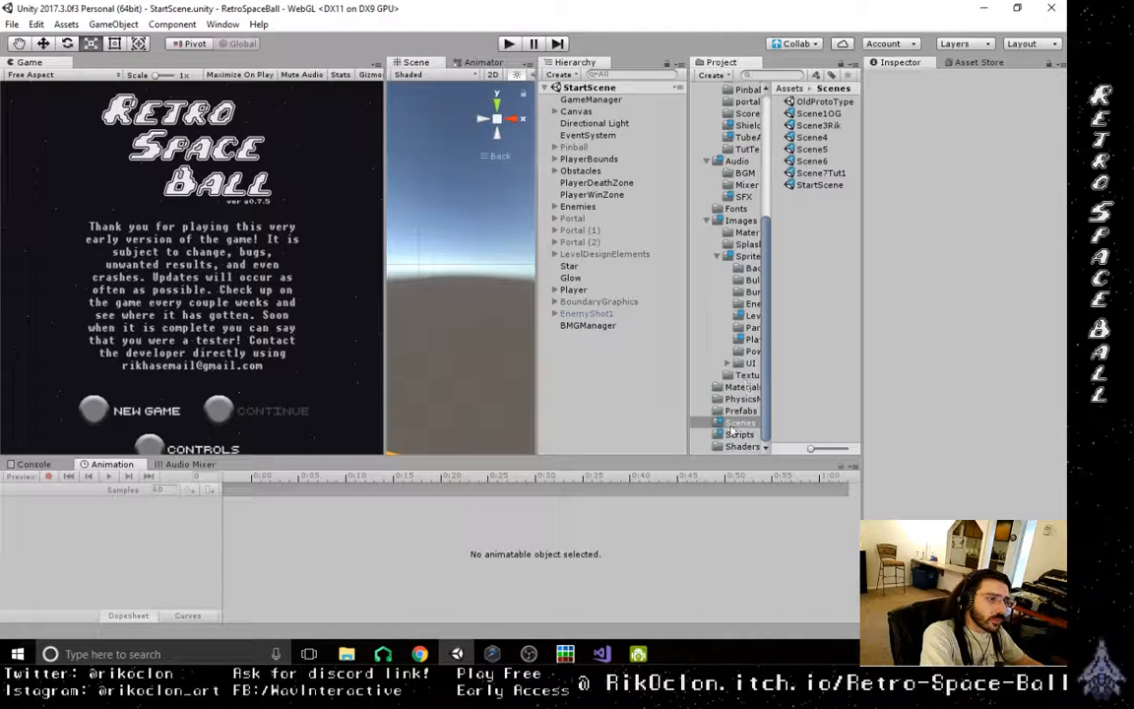
- Open the Scene7Tut1 scene and bring its level layout into view
{"action": "left_click", "coordinate": [823, 173]}
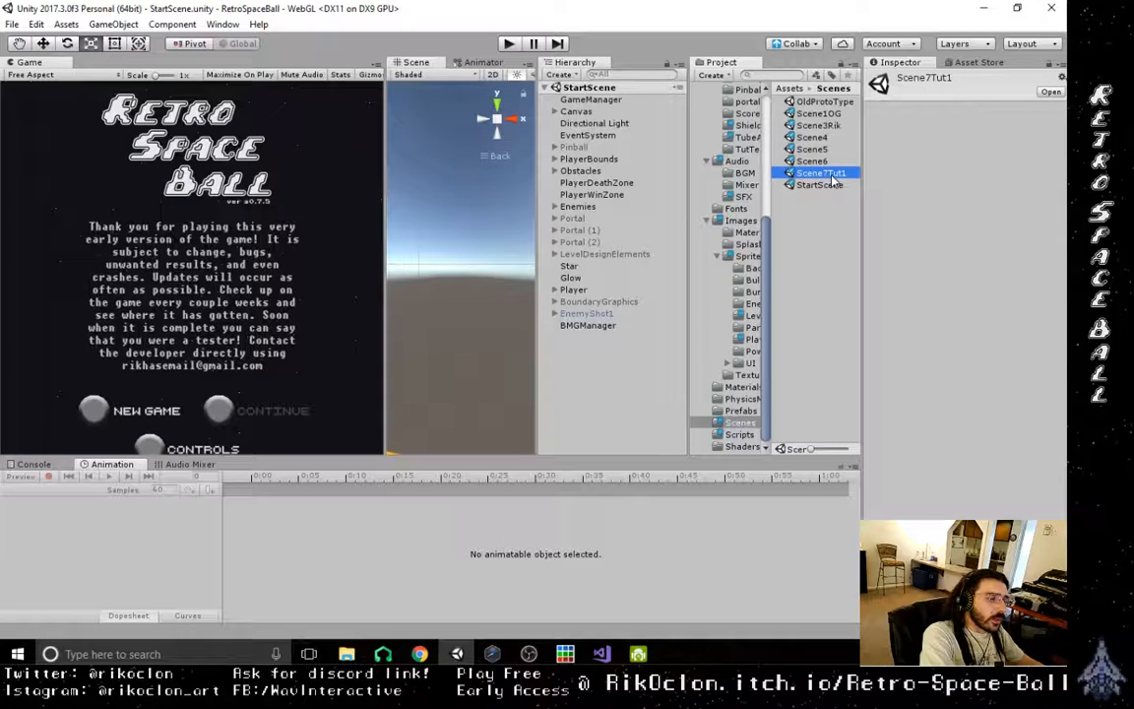
{"action": "double_click", "coordinate": [832, 178]}
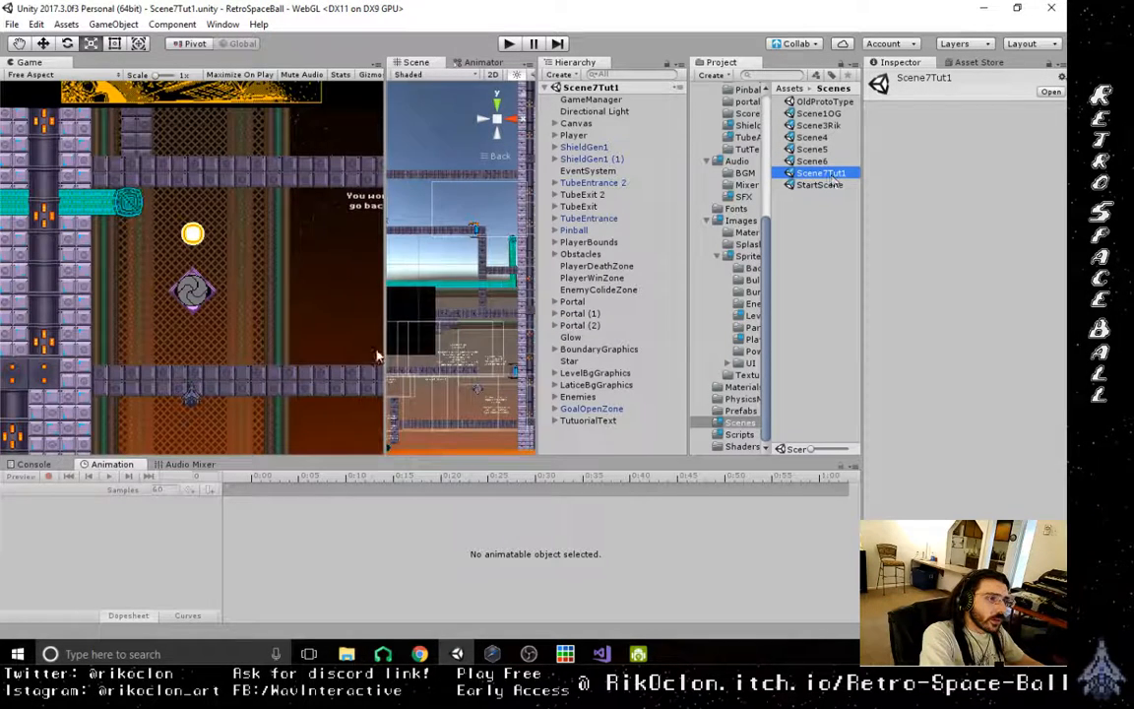
{"action": "scroll", "coordinate": [450, 347], "scroll_direction": "down", "scroll_amount": 14}
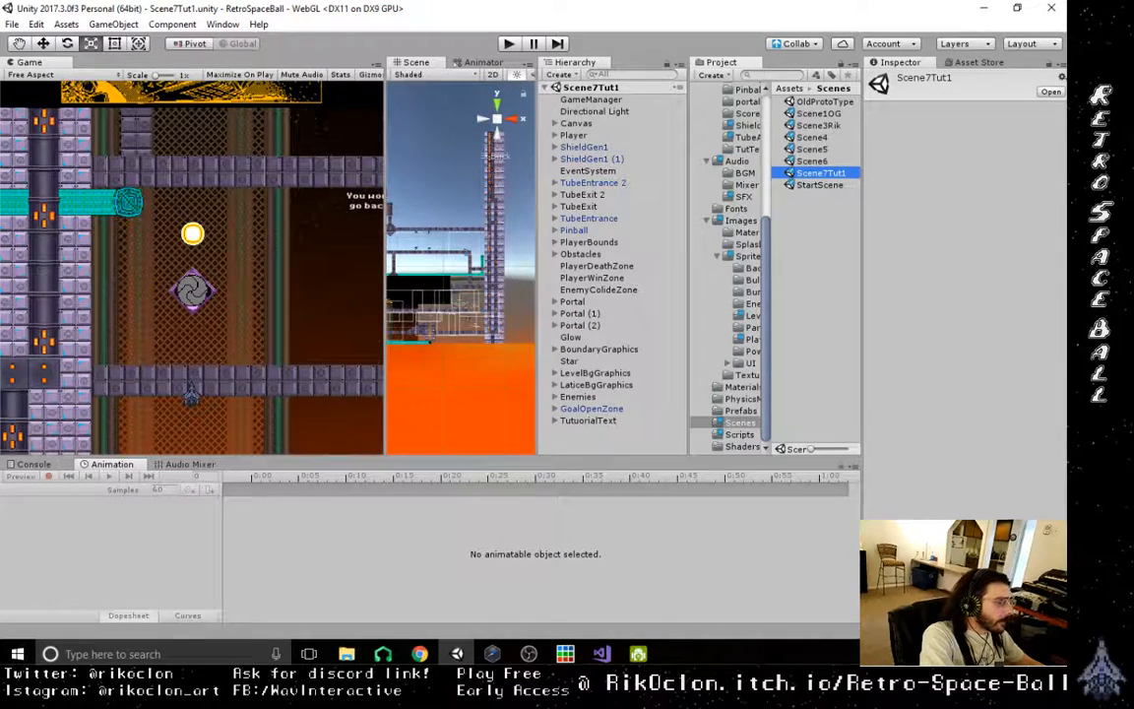
- Select the Portal (2) object in Scene7Tut1 for inspection near the tutorial text
{"action": "left_click", "coordinate": [420, 654]}
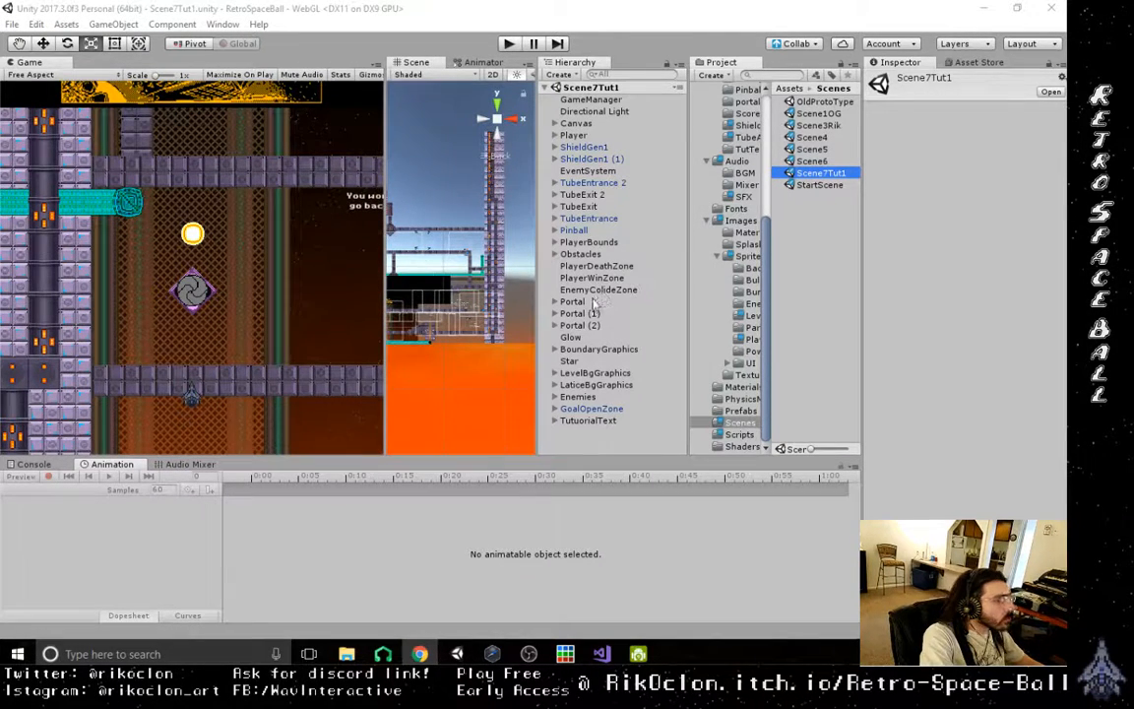
{"action": "scroll", "coordinate": [483, 340], "scroll_direction": "up", "scroll_amount": 12}
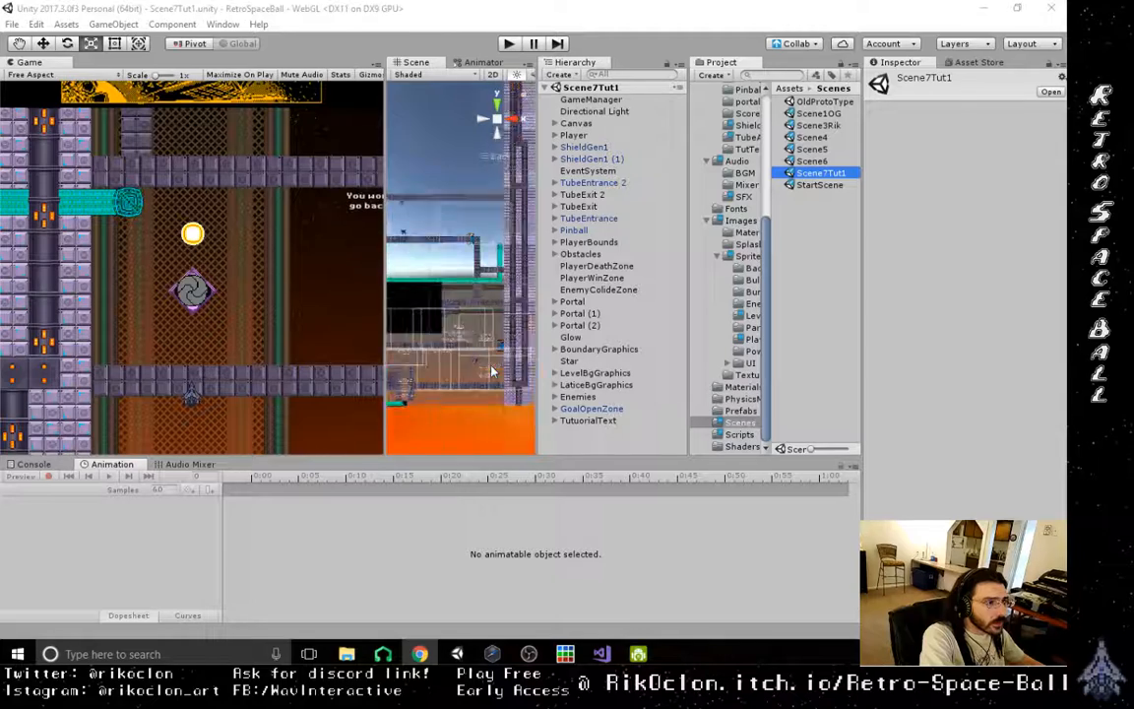
{"action": "left_click", "coordinate": [465, 337]}
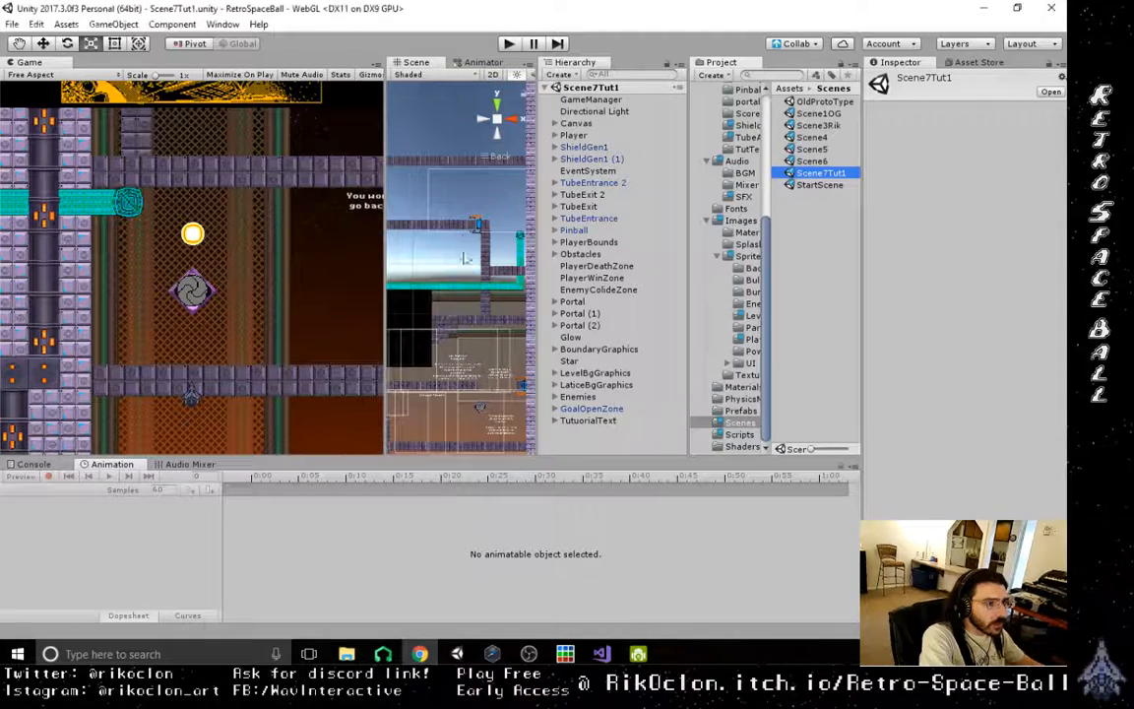
{"action": "left_click", "coordinate": [588, 329]}
{"action": "scroll", "coordinate": [459, 424], "scroll_direction": "up", "scroll_amount": 5}
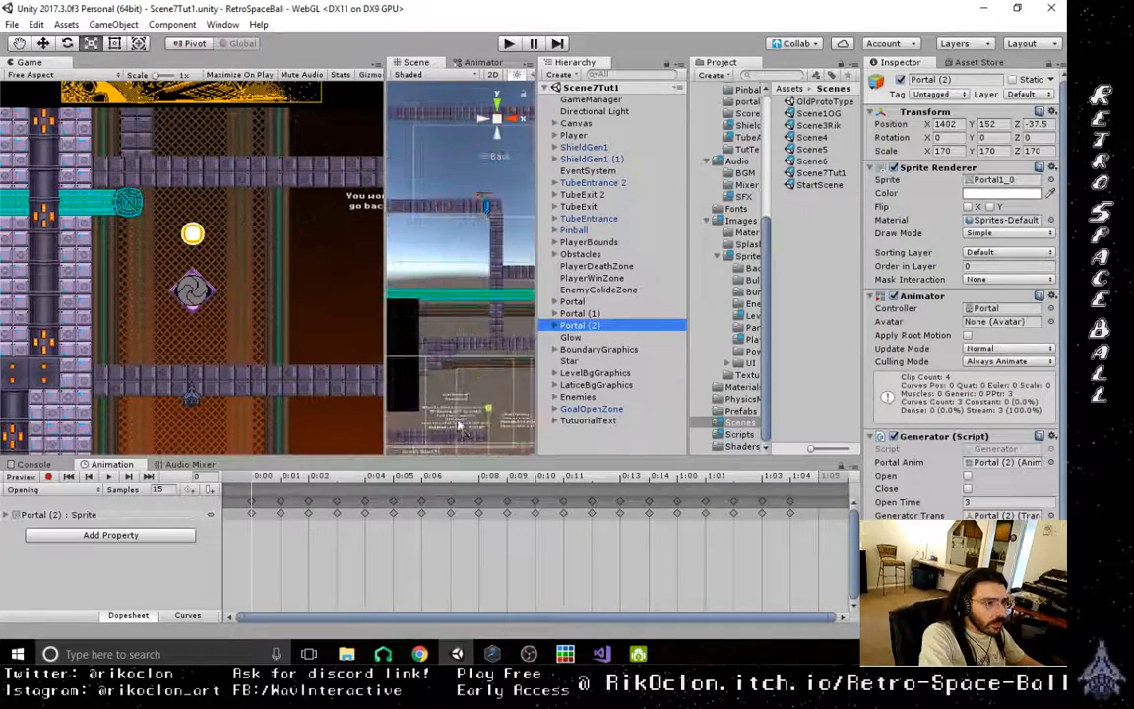
- Move Portal (2) right and slightly down to about X 1515, Y 150, above the power-up tutorial text
{"action": "middle_click_drag", "start_coordinate": [470, 401], "coordinate": [419, 152]}
{"action": "scroll", "coordinate": [420, 152], "scroll_direction": "up", "scroll_amount": 8}
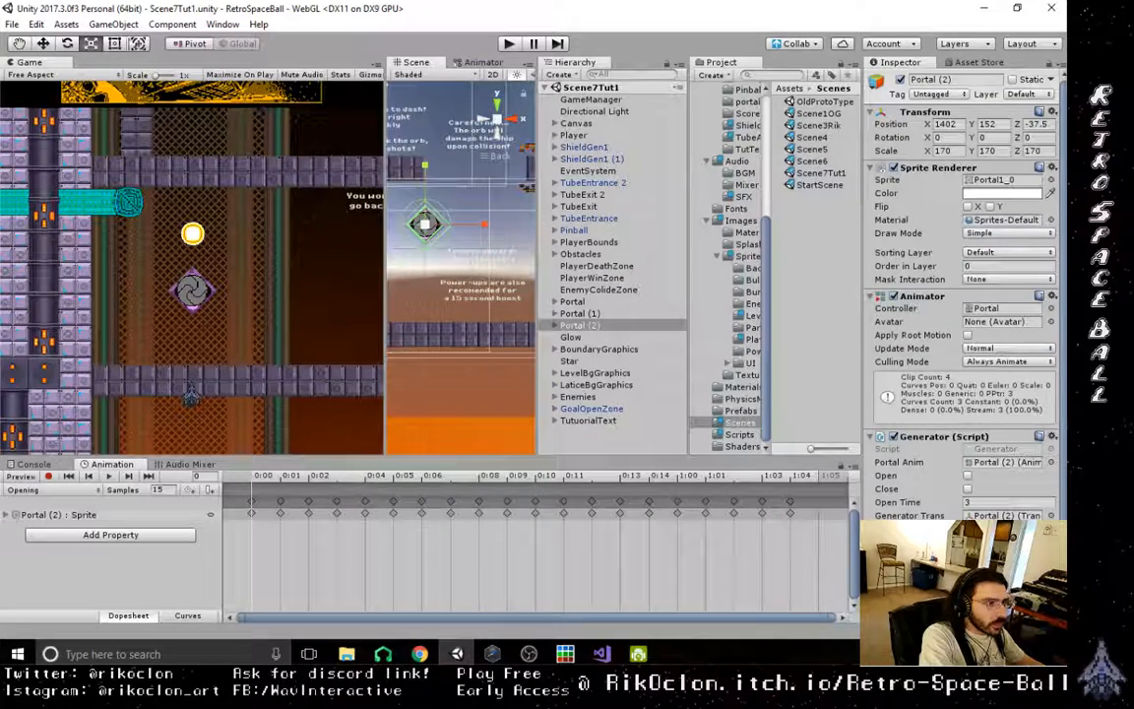
{"action": "left_click", "coordinate": [44, 44]}
{"action": "mouse_move", "coordinate": [424, 175]}
{"action": "left_mouse_down"}
{"action": "mouse_move", "coordinate": [425, 190]}
{"action": "mouse_move", "coordinate": [425, 177]}
{"action": "left_mouse_up"}
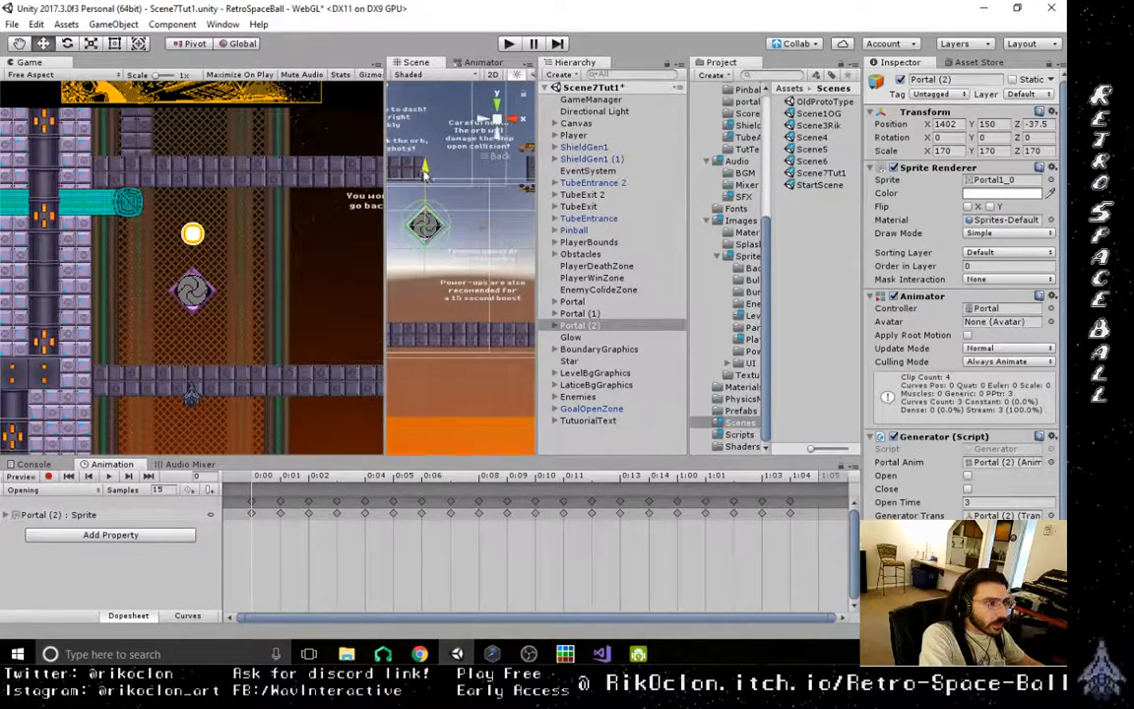
{"action": "left_click_drag", "start_coordinate": [484, 233], "coordinate": [536, 240]}
{"action": "scroll", "coordinate": [483, 327], "scroll_direction": "up", "scroll_amount": 2}
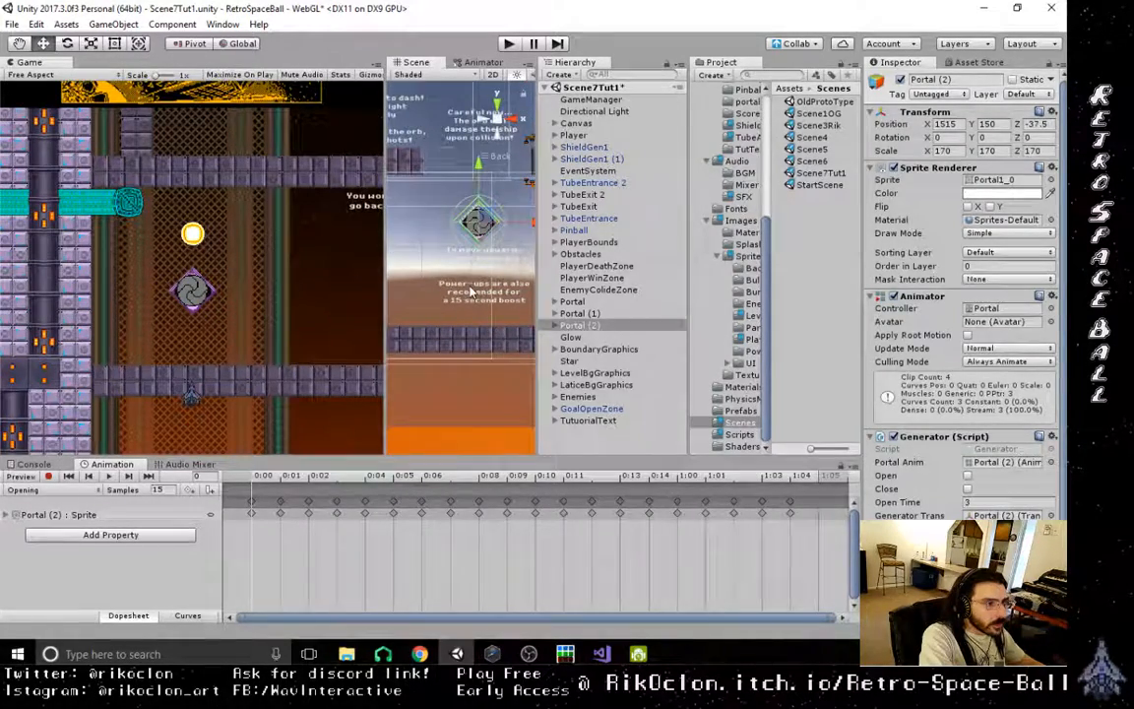
{"action": "left_click", "coordinate": [476, 299]}
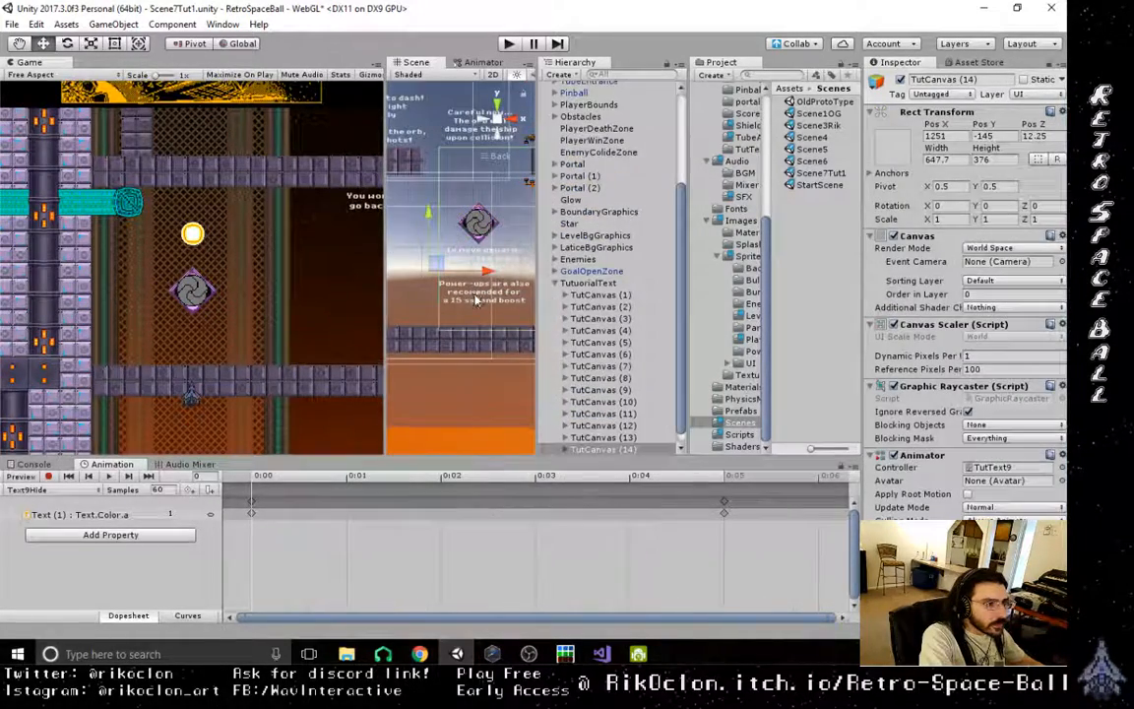
{"action": "left_click", "coordinate": [566, 450]}
{"action": "left_click", "coordinate": [597, 379]}
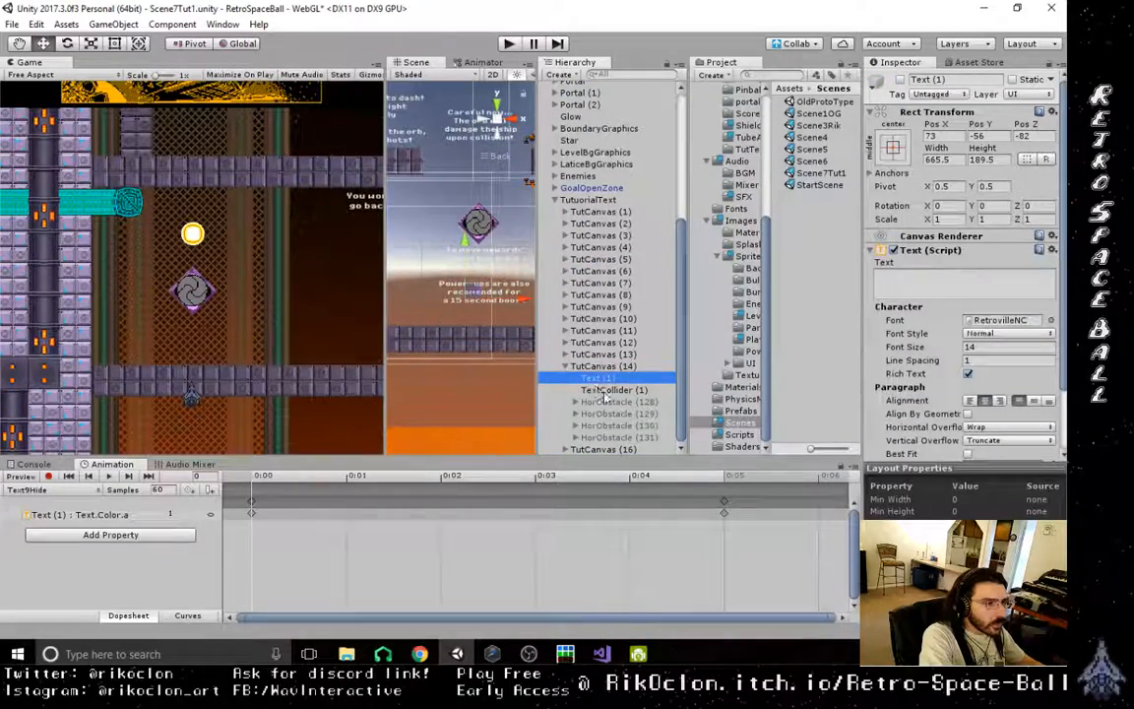
{"action": "left_click", "coordinate": [604, 392]}
{"action": "left_click", "coordinate": [417, 269]}
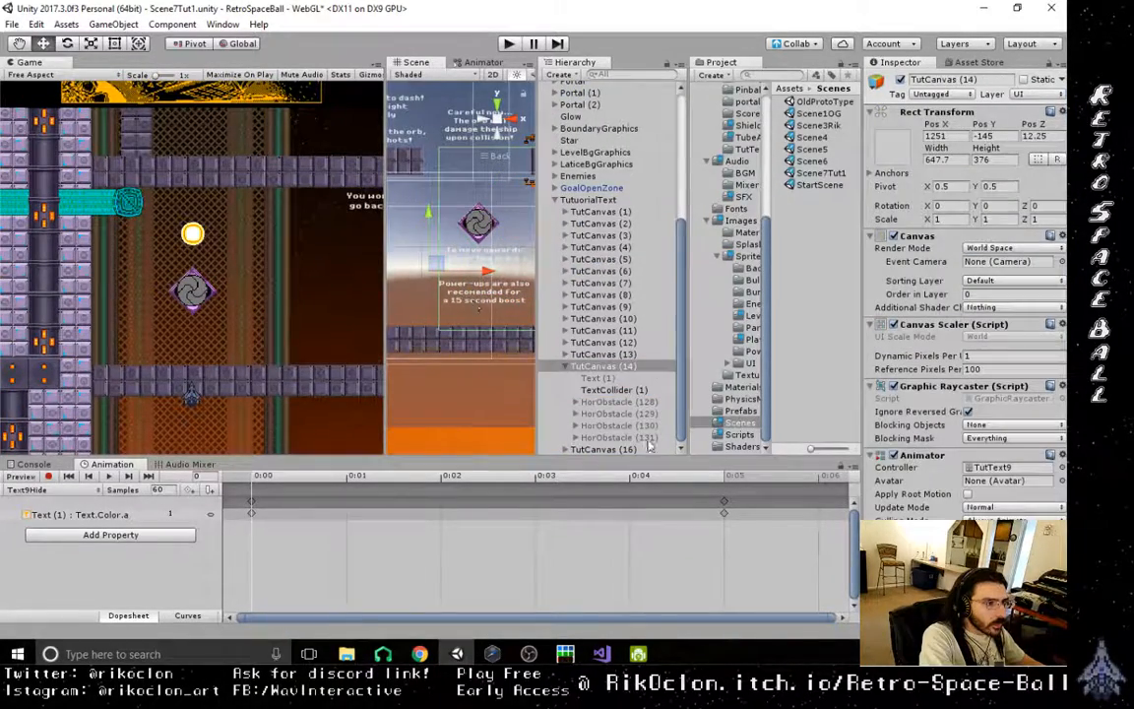
{"action": "left_click", "coordinate": [603, 379]}
{"action": "left_click_drag", "start_coordinate": [520, 299], "coordinate": [524, 300]}
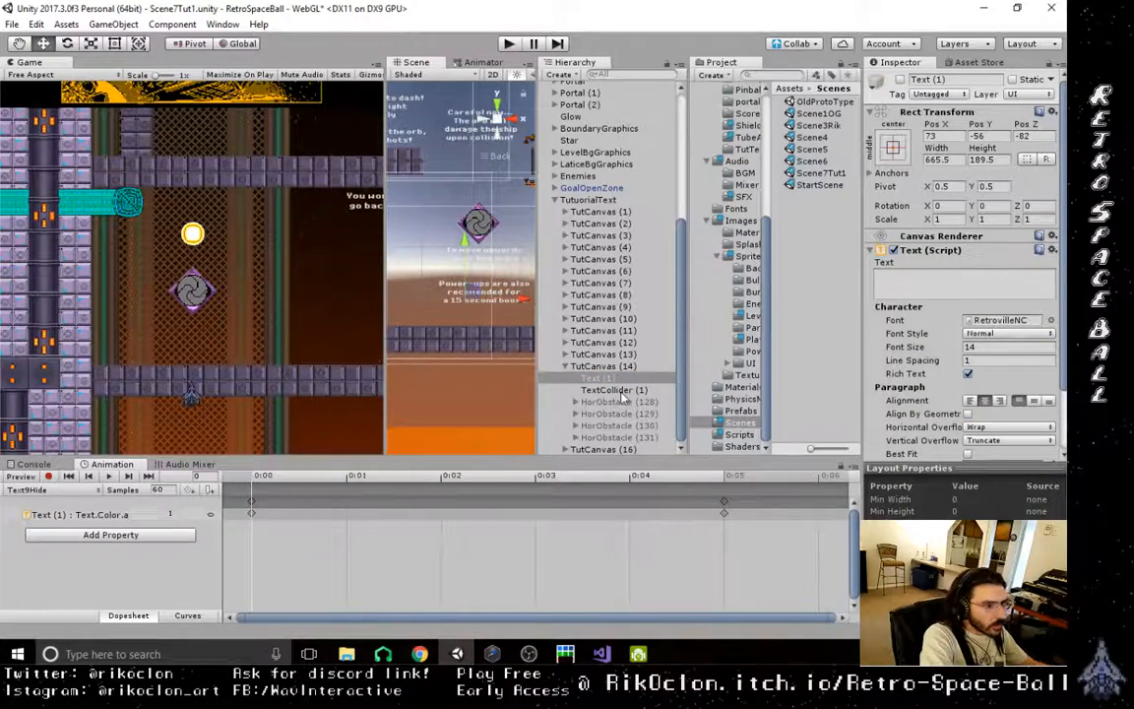
- Shift the "To move upwards shoot the orb's center" text in TutCanvas (6) left to X -75, beneath the portal
{"action": "left_click", "coordinate": [459, 278]}
{"action": "left_click", "coordinate": [449, 286]}
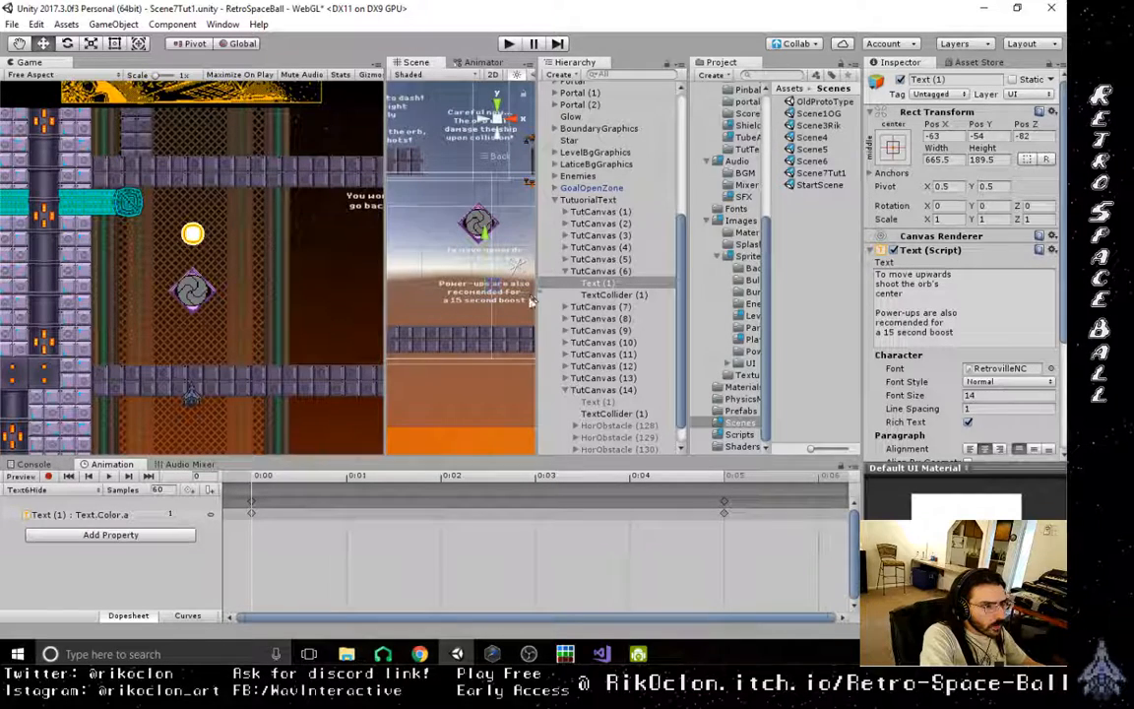
{"action": "left_click_drag", "start_coordinate": [522, 298], "coordinate": [517, 298]}
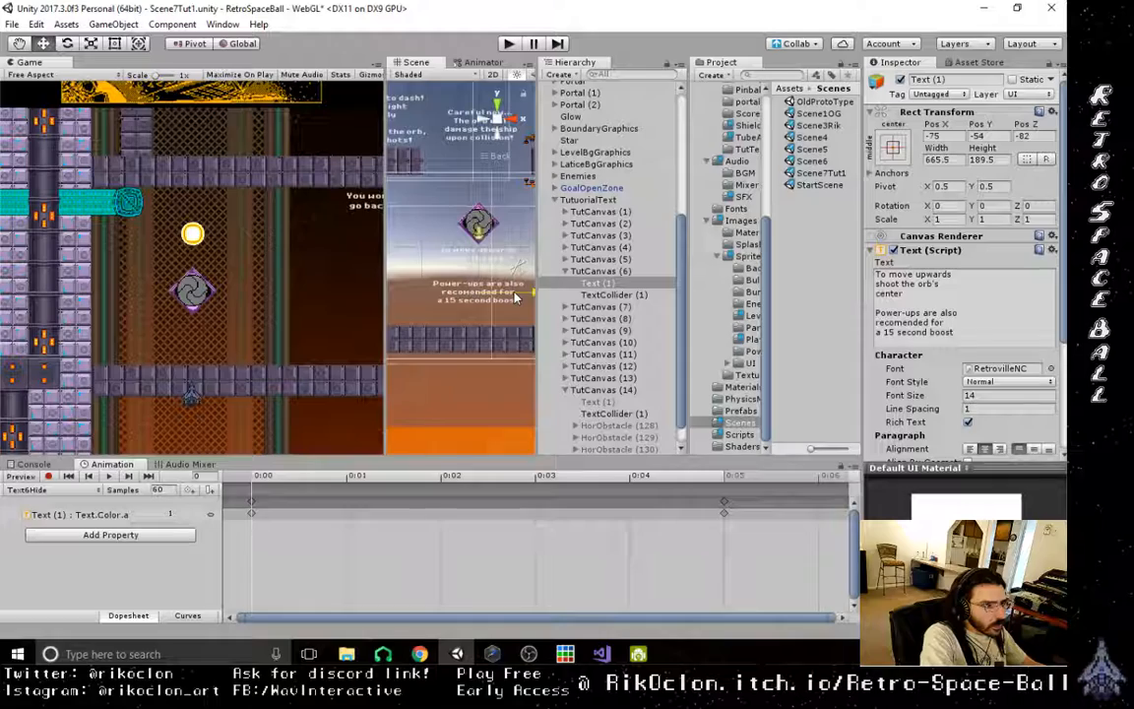
{"action": "scroll", "coordinate": [502, 358], "scroll_direction": "down", "scroll_amount": 10}
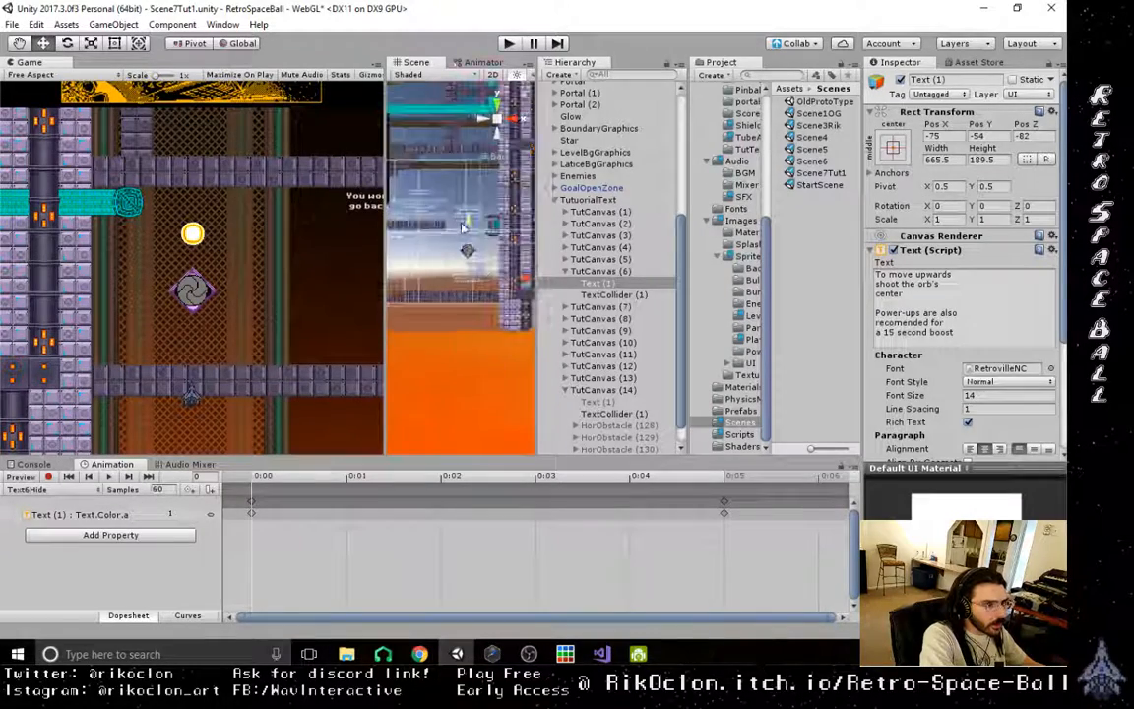
{"action": "middle_click_drag", "start_coordinate": [465, 224], "coordinate": [465, 419]}
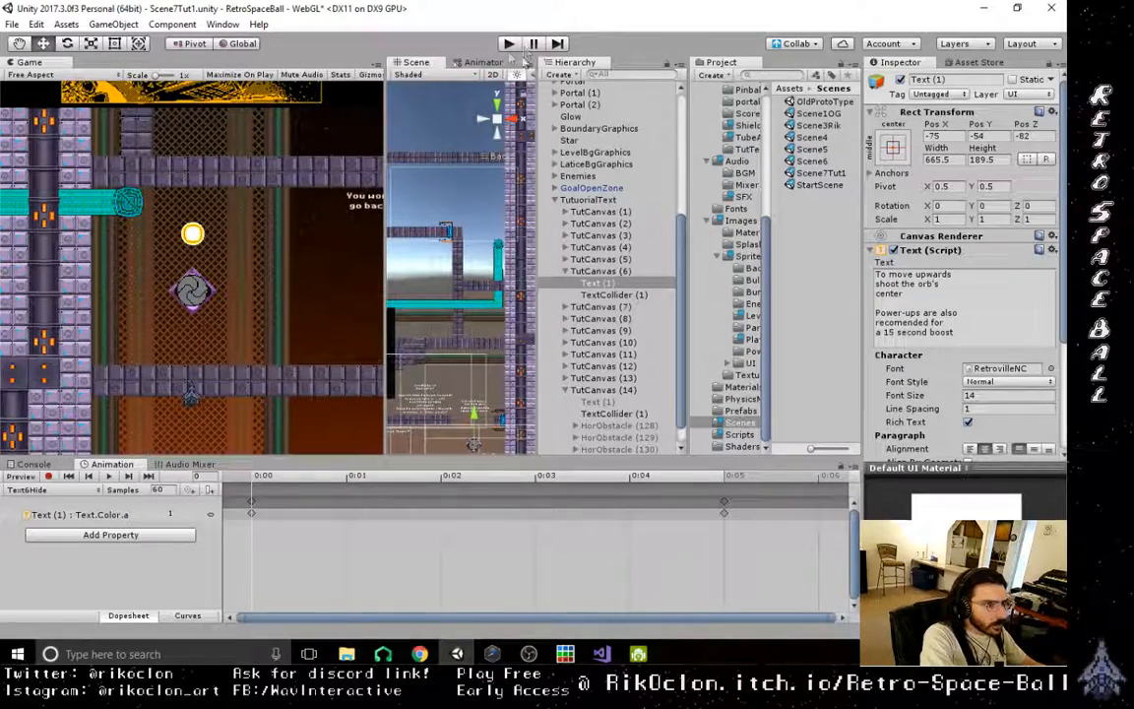
- Open the Scene1OG scene and expand the Player's PlayerGraphics down to the attack zones inside both dash graphics
{"action": "double_click", "coordinate": [820, 115]}
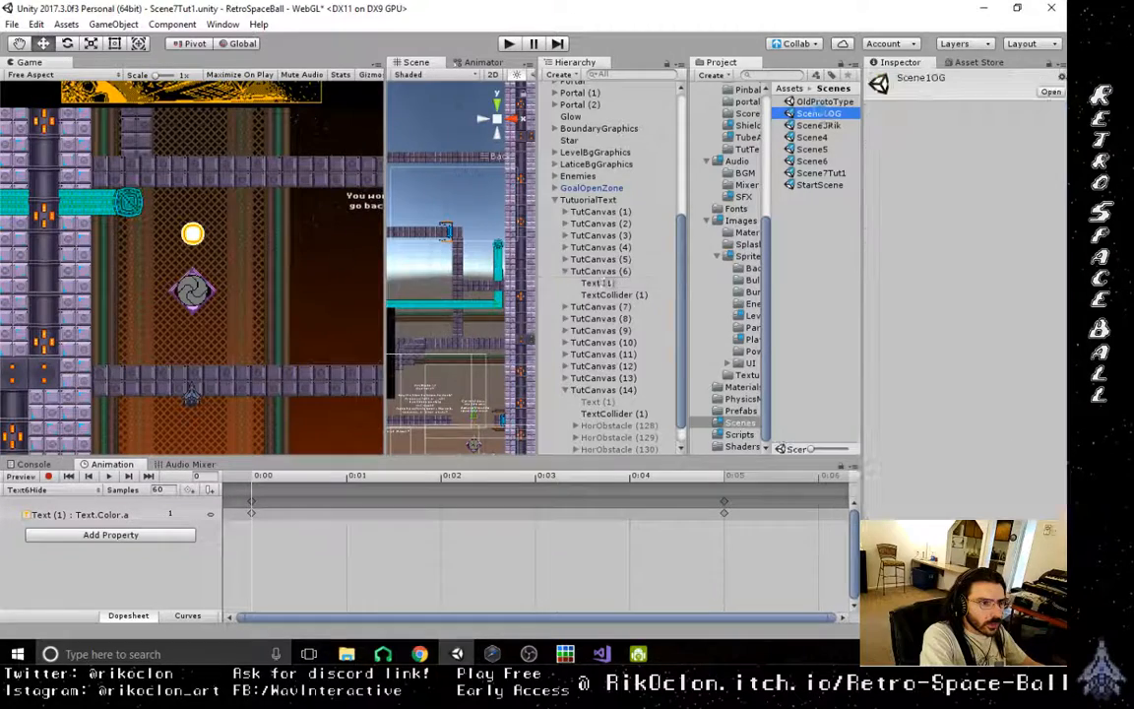
{"action": "left_click", "coordinate": [536, 356]}
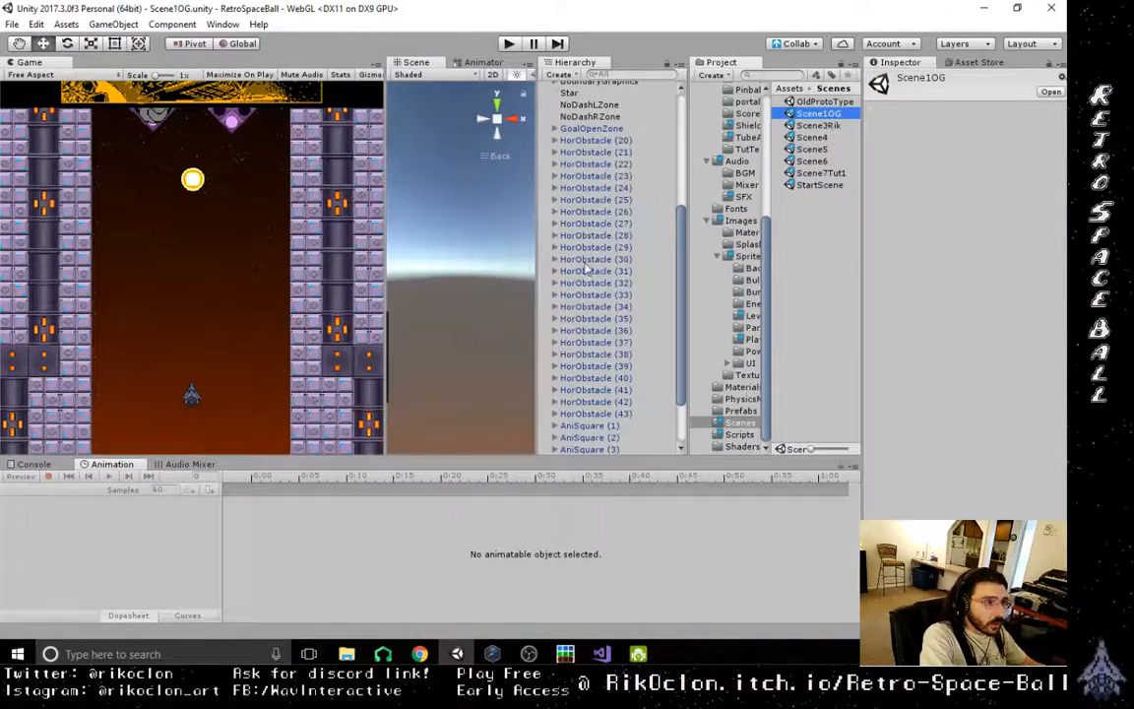
{"action": "scroll", "coordinate": [640, 197], "scroll_direction": "up", "scroll_amount": 8}
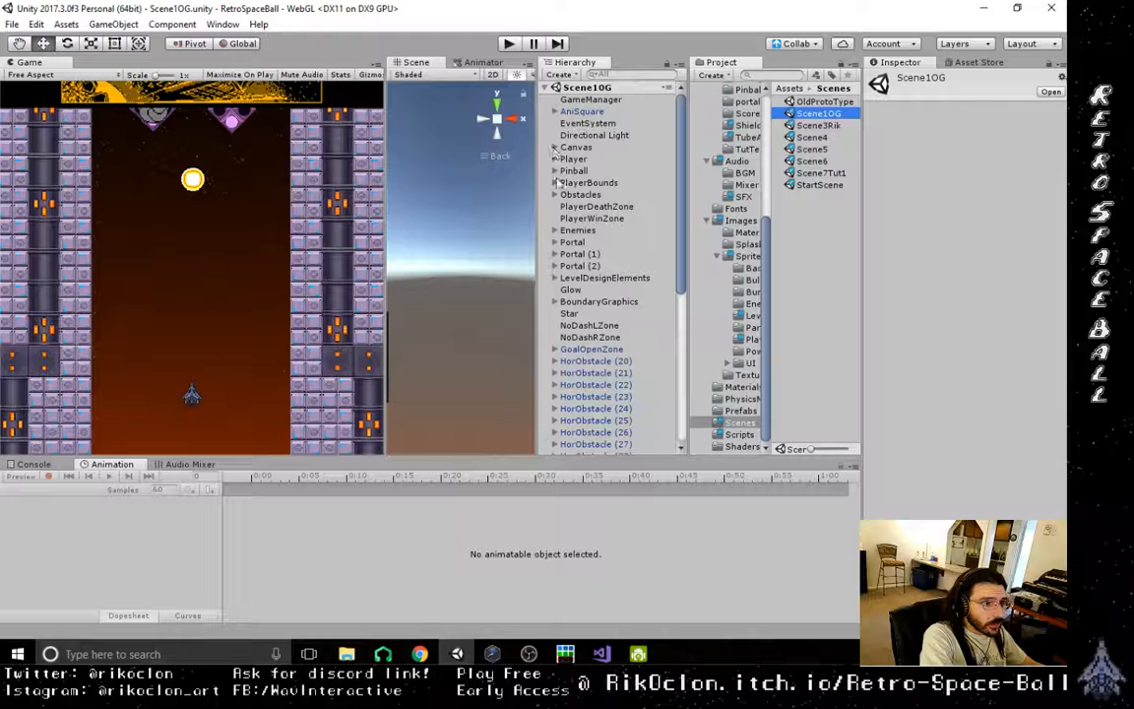
{"action": "left_click", "coordinate": [554, 160]}
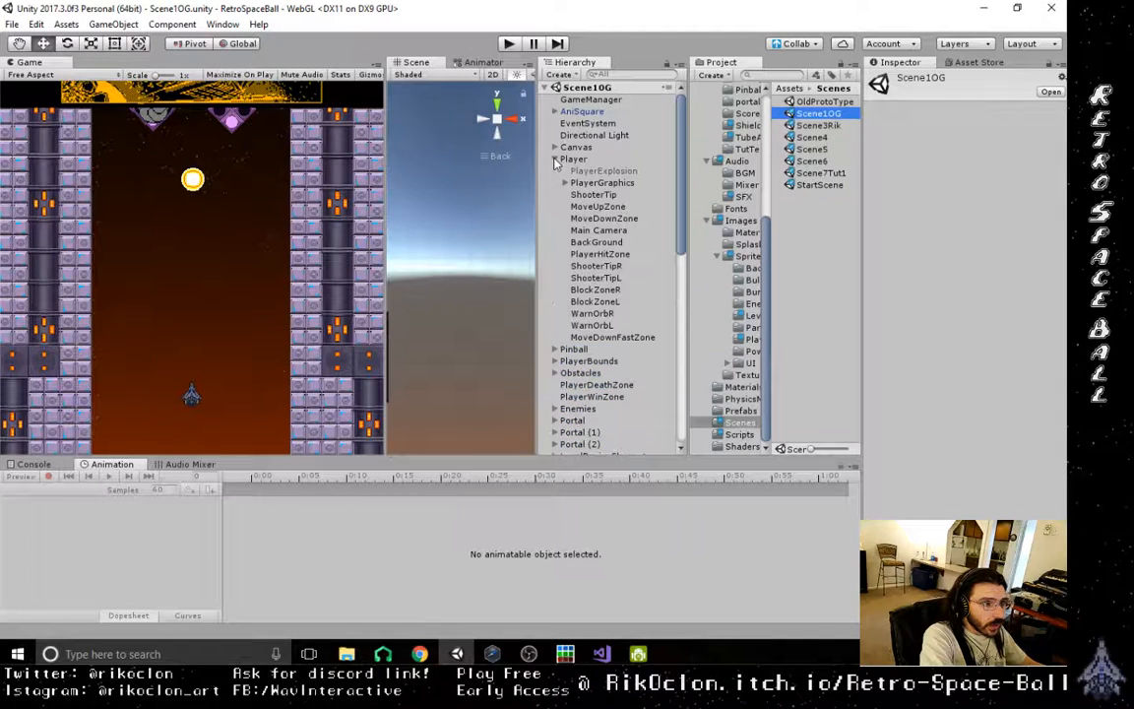
{"action": "left_click", "coordinate": [565, 184]}
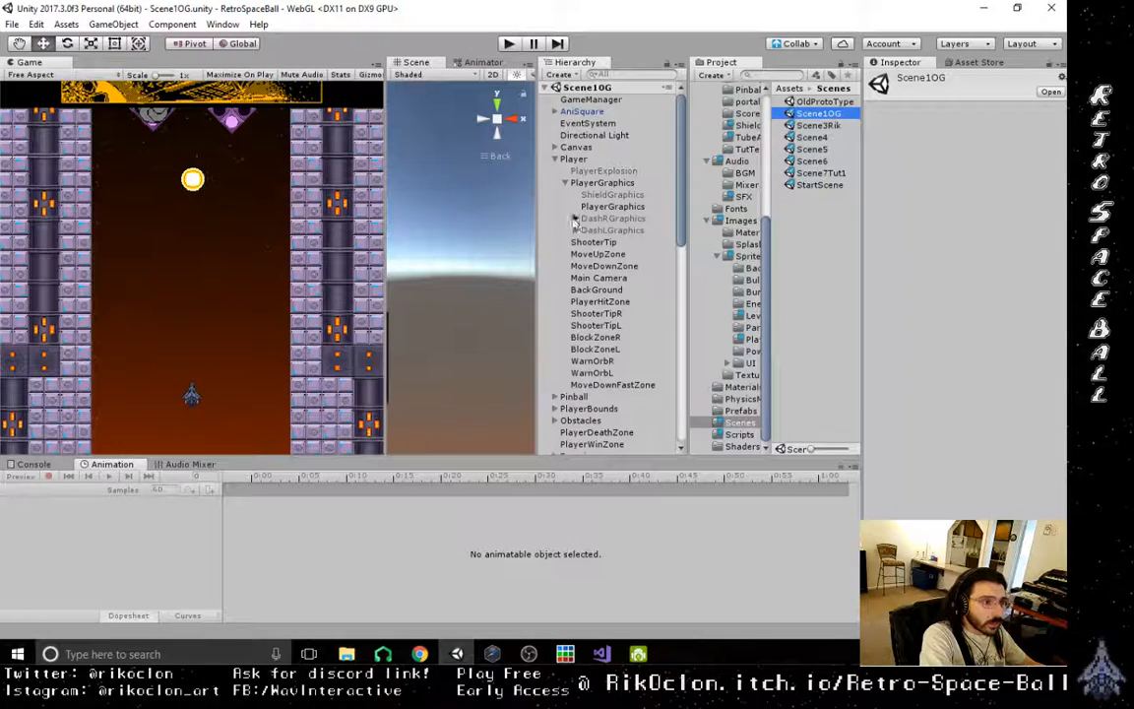
{"action": "left_click", "coordinate": [576, 231]}
{"action": "left_click", "coordinate": [576, 218]}
{"action": "left_click", "coordinate": [629, 230]}
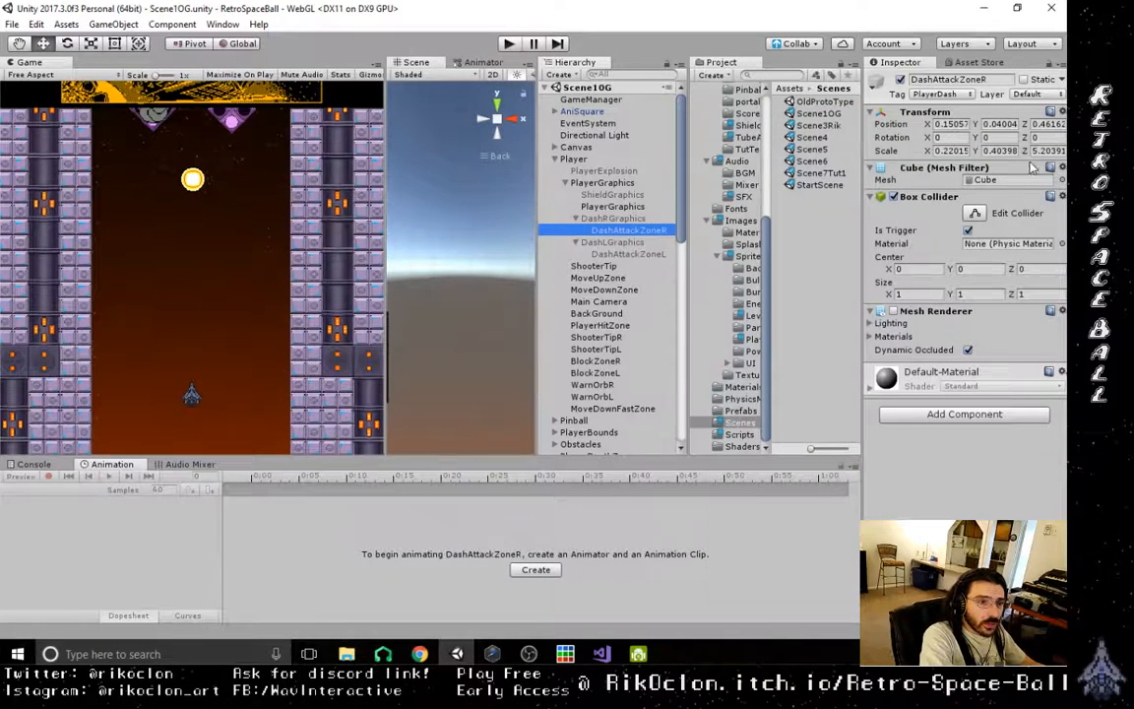
- Assign the DashR2 sprite to DashRGraphics and DashL2 to DashLGraphics, and save Scene1OG
{"action": "left_click", "coordinate": [626, 218]}
{"action": "left_click", "coordinate": [1056, 194]}
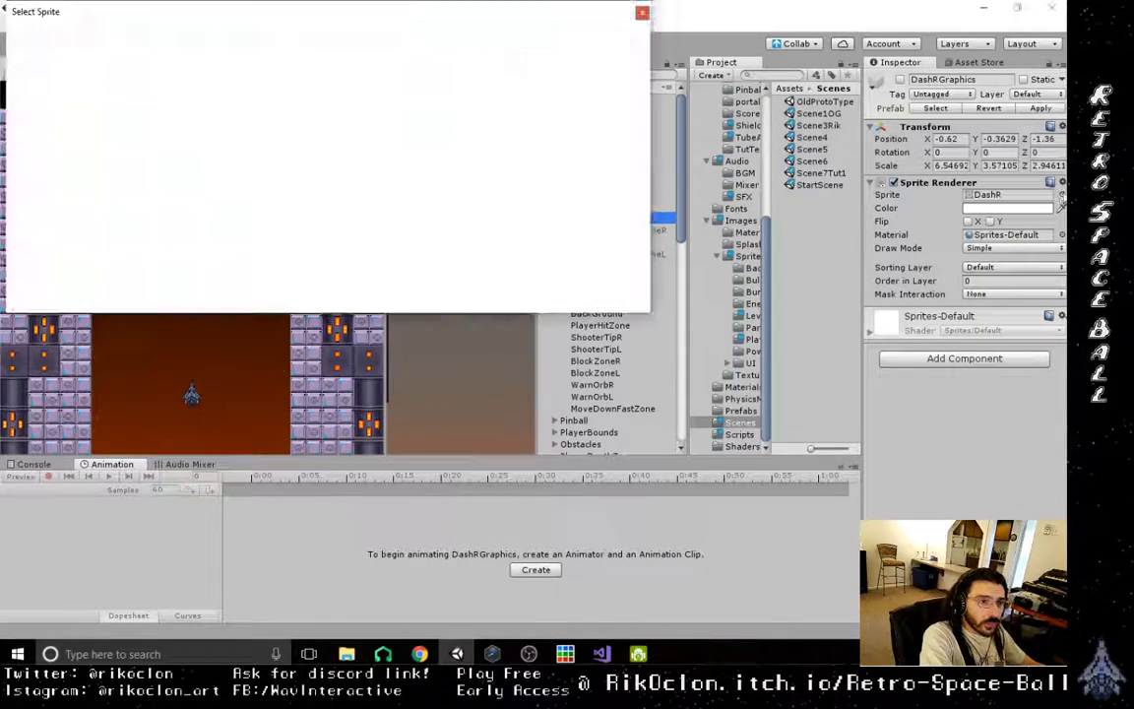
{"action": "double_click", "coordinate": [356, 96]}
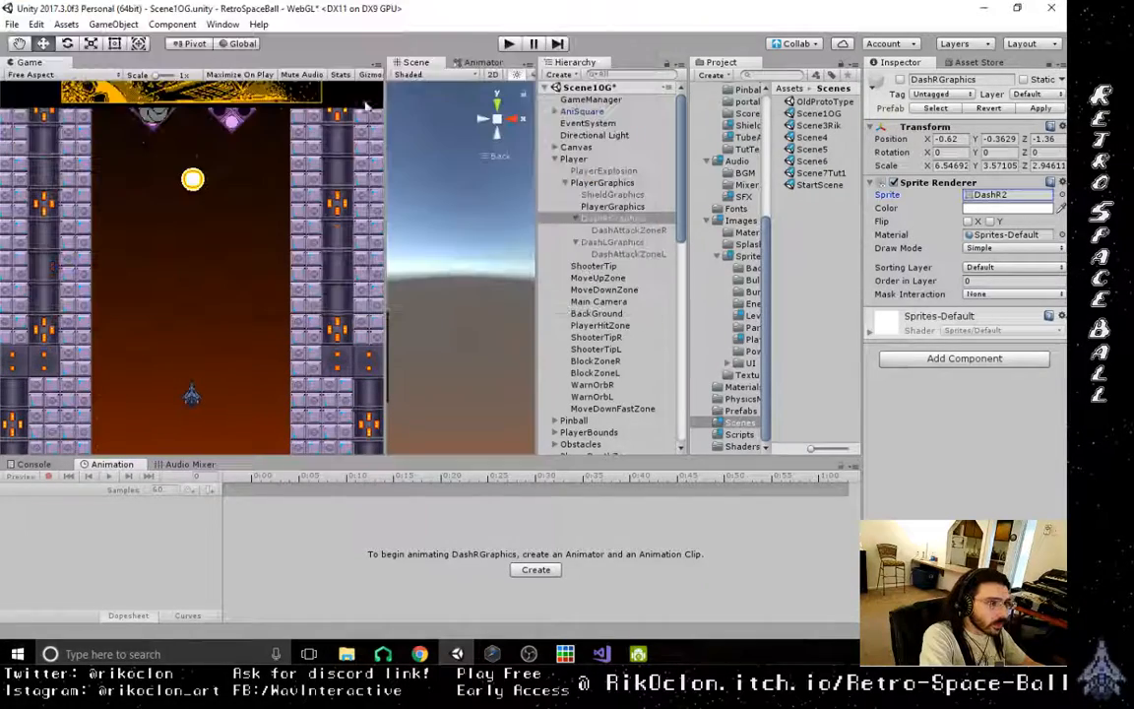
{"action": "left_click", "coordinate": [616, 242]}
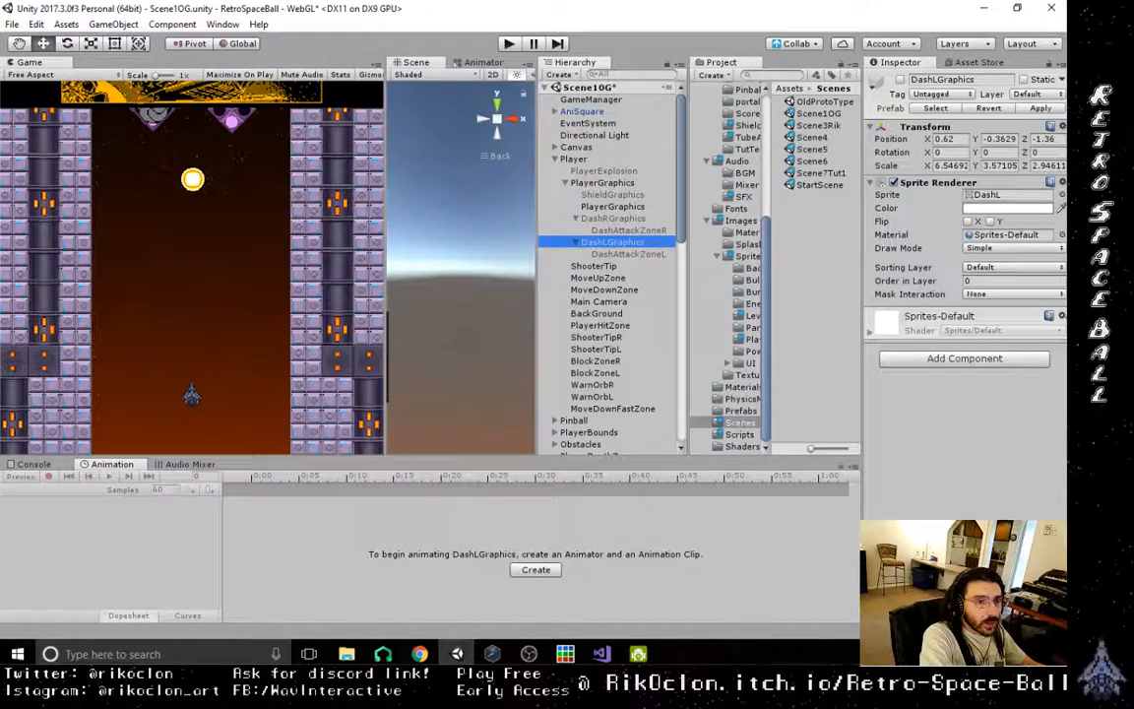
{"action": "left_click", "coordinate": [1057, 194]}
{"action": "double_click", "coordinate": [227, 96]}
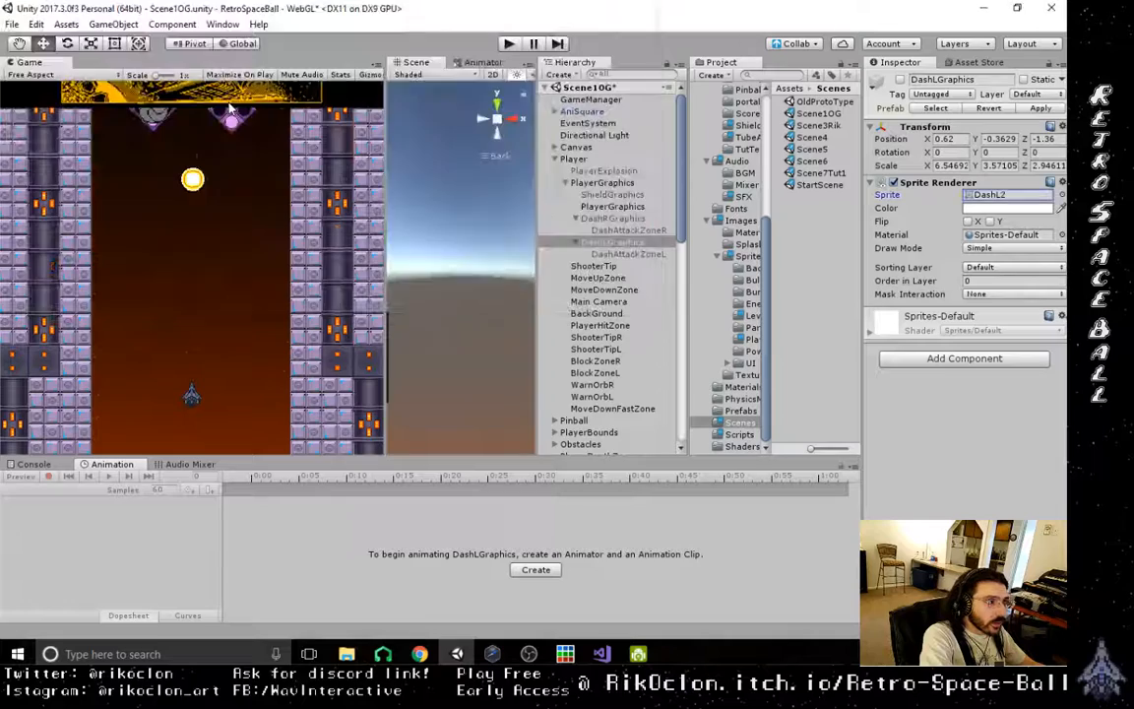
{"action": "left_click", "coordinate": [15, 25]}
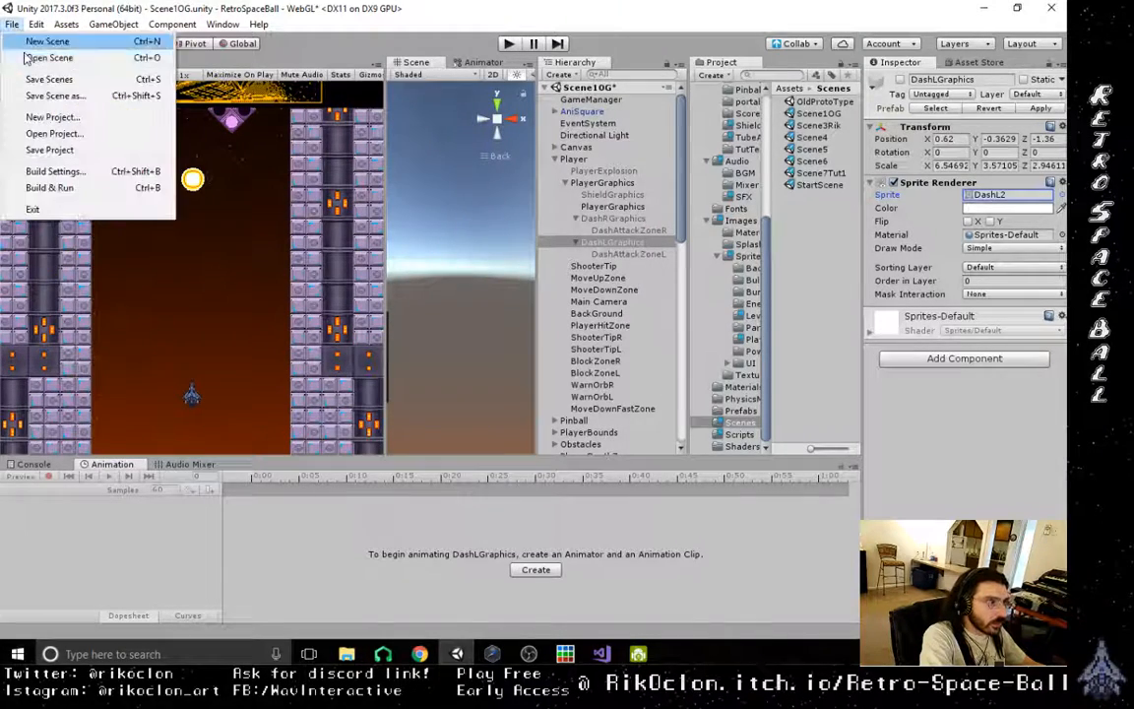
{"action": "left_click", "coordinate": [30, 79]}
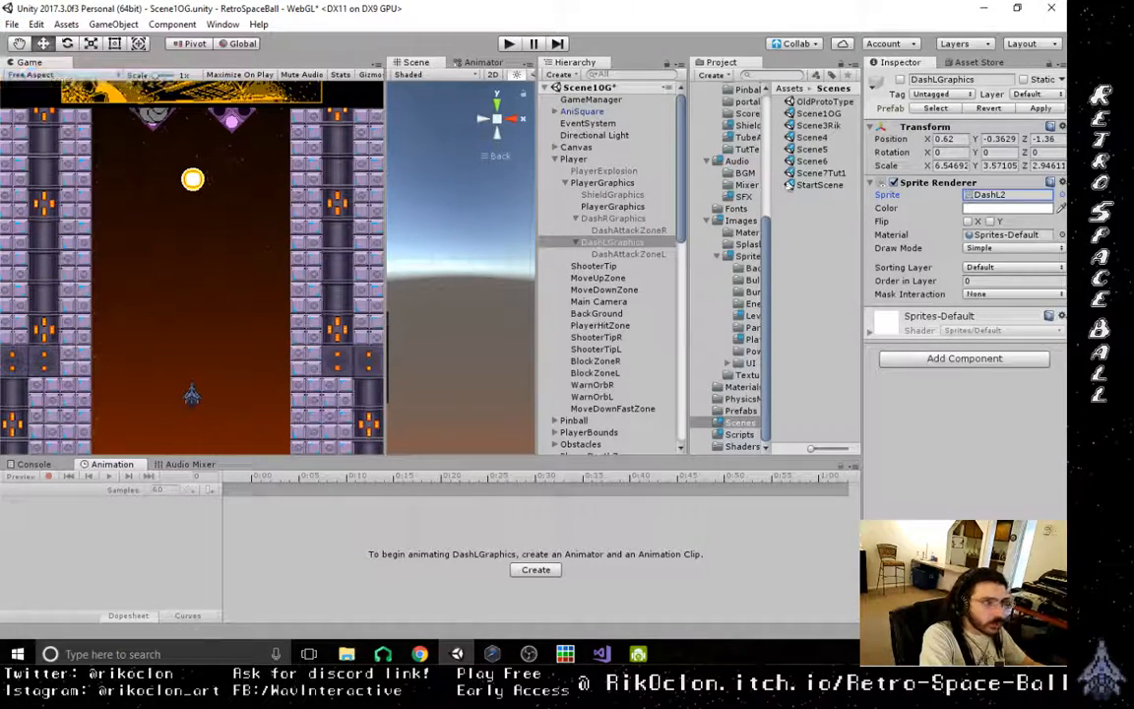
- Open the Scene3Rik scene and expand Player and PlayerGraphics to reach the dash graphics objects
{"action": "double_click", "coordinate": [817, 126]}
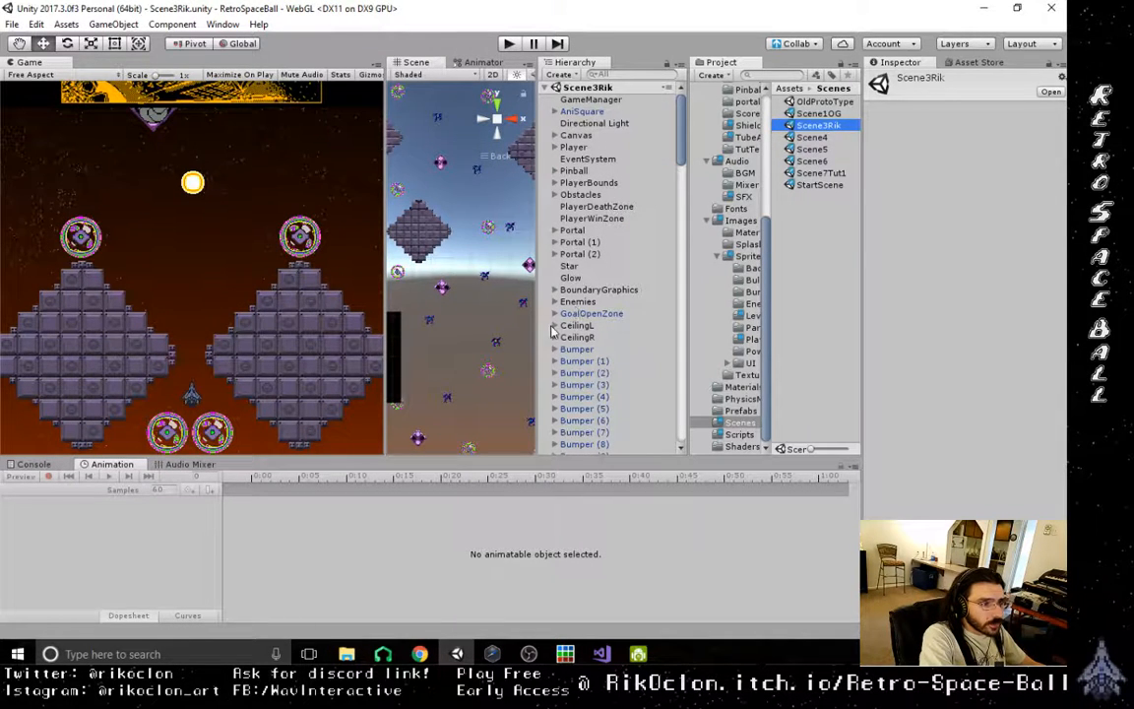
{"action": "left_click", "coordinate": [579, 135]}
{"action": "left_click", "coordinate": [576, 146]}
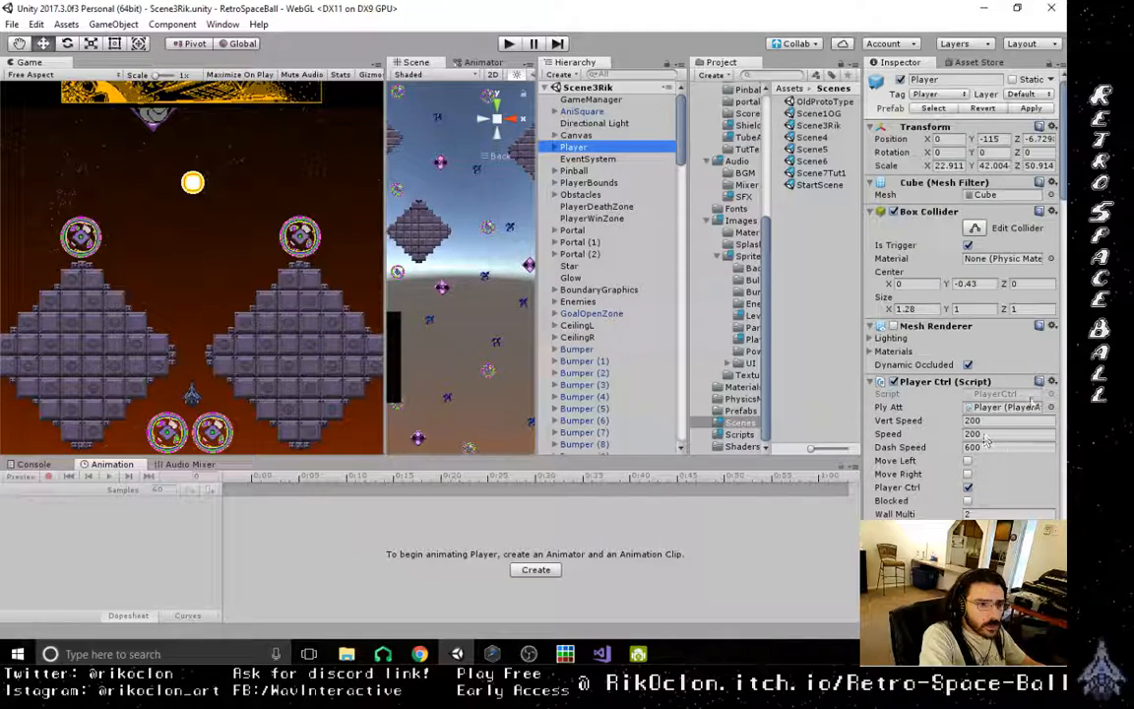
{"action": "left_click", "coordinate": [556, 146]}
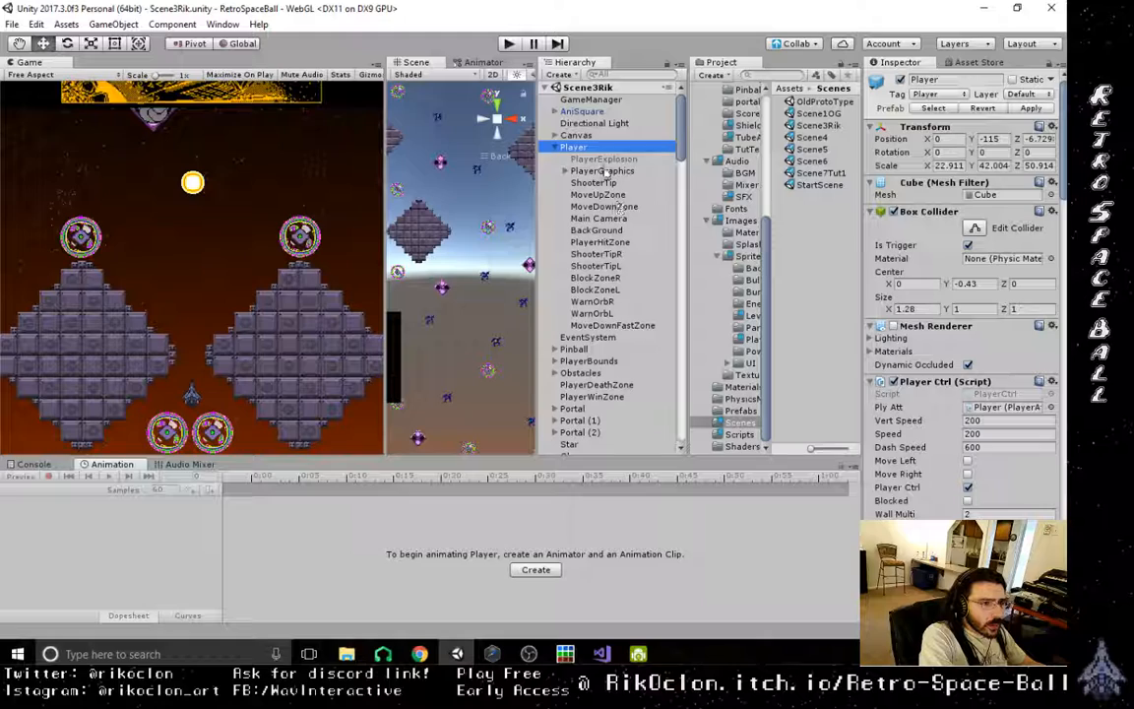
{"action": "left_click", "coordinate": [604, 171]}
{"action": "left_click", "coordinate": [565, 172]}
{"action": "left_click", "coordinate": [591, 207]}
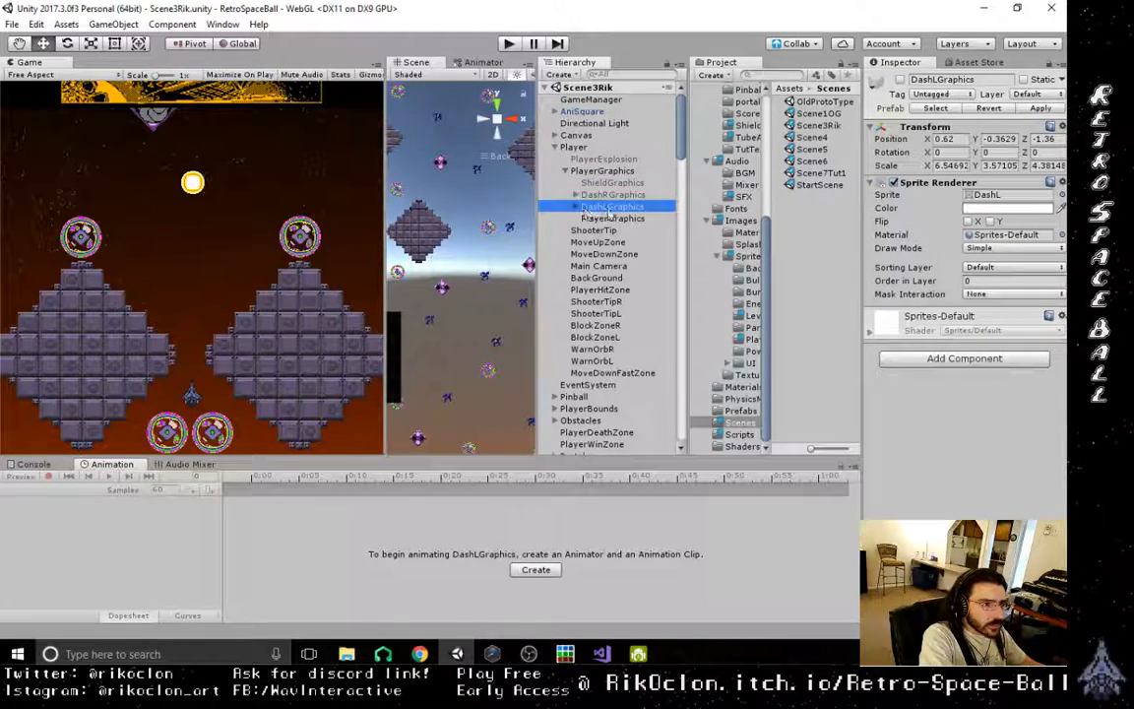
- In Scene3Rik, swap the DashRGraphics sprite to DashR2 and the DashLGraphics sprite to DashL2, and save the scene
{"action": "left_click", "coordinate": [610, 195]}
{"action": "left_click", "coordinate": [1060, 195]}
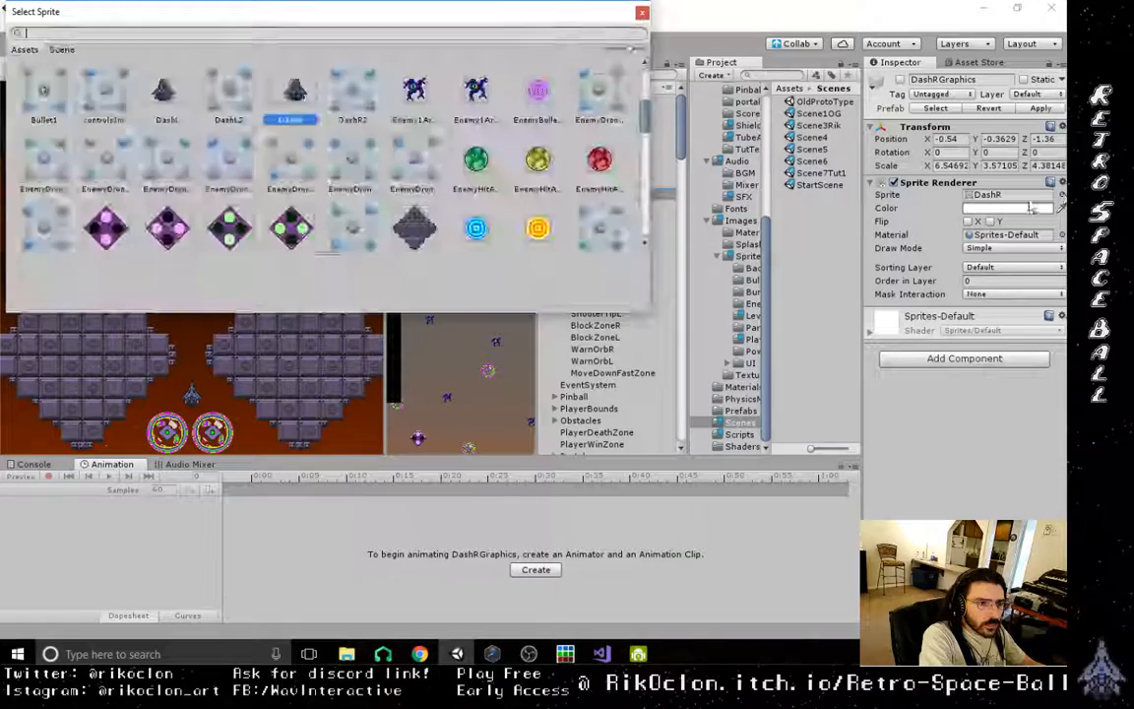
{"action": "double_click", "coordinate": [356, 98]}
{"action": "left_click", "coordinate": [628, 208]}
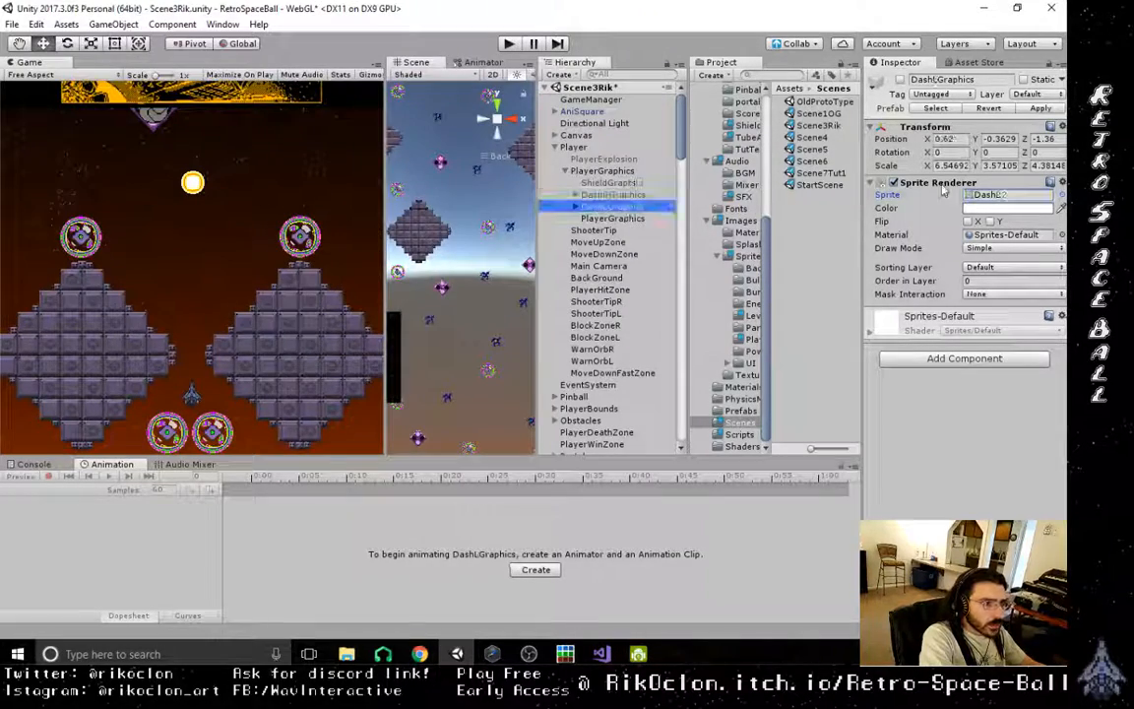
{"action": "left_click", "coordinate": [1060, 195]}
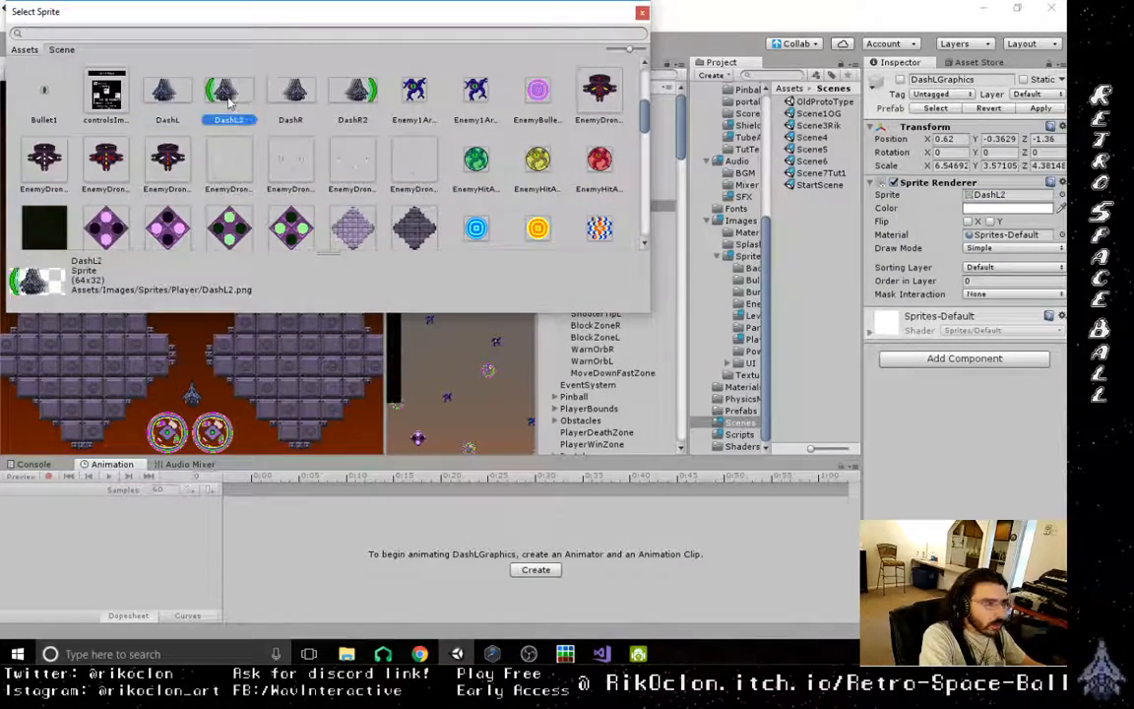
{"action": "double_click", "coordinate": [229, 99]}
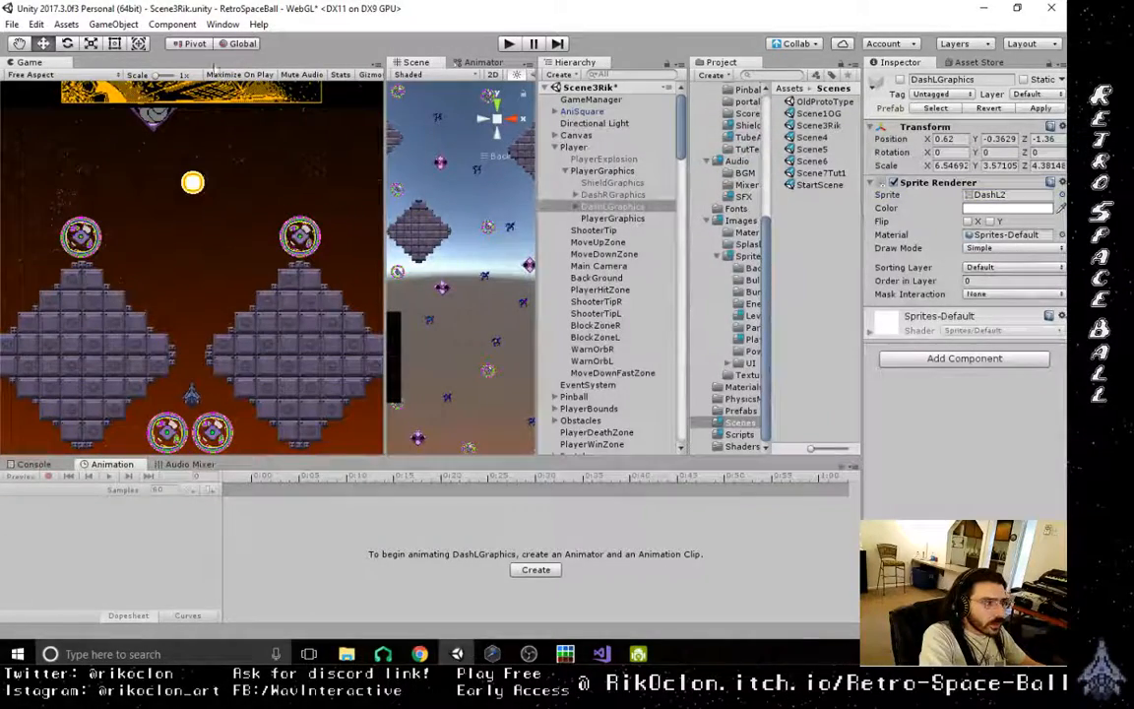
{"action": "left_click", "coordinate": [11, 24]}
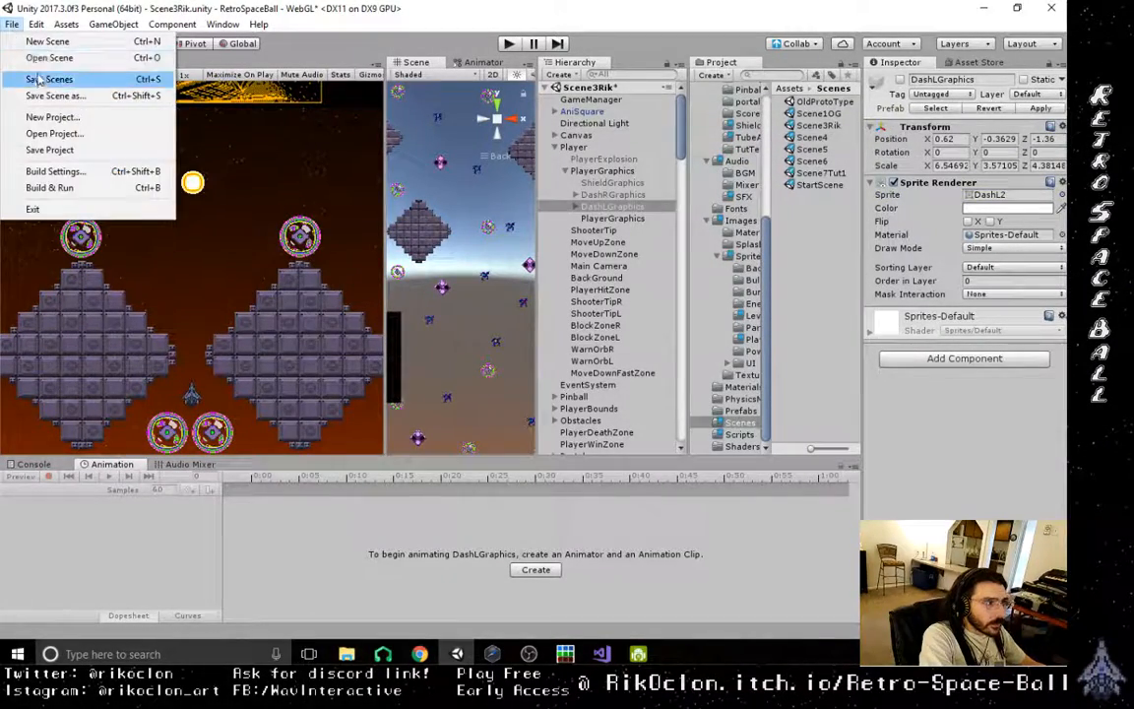
{"action": "left_click", "coordinate": [35, 79]}
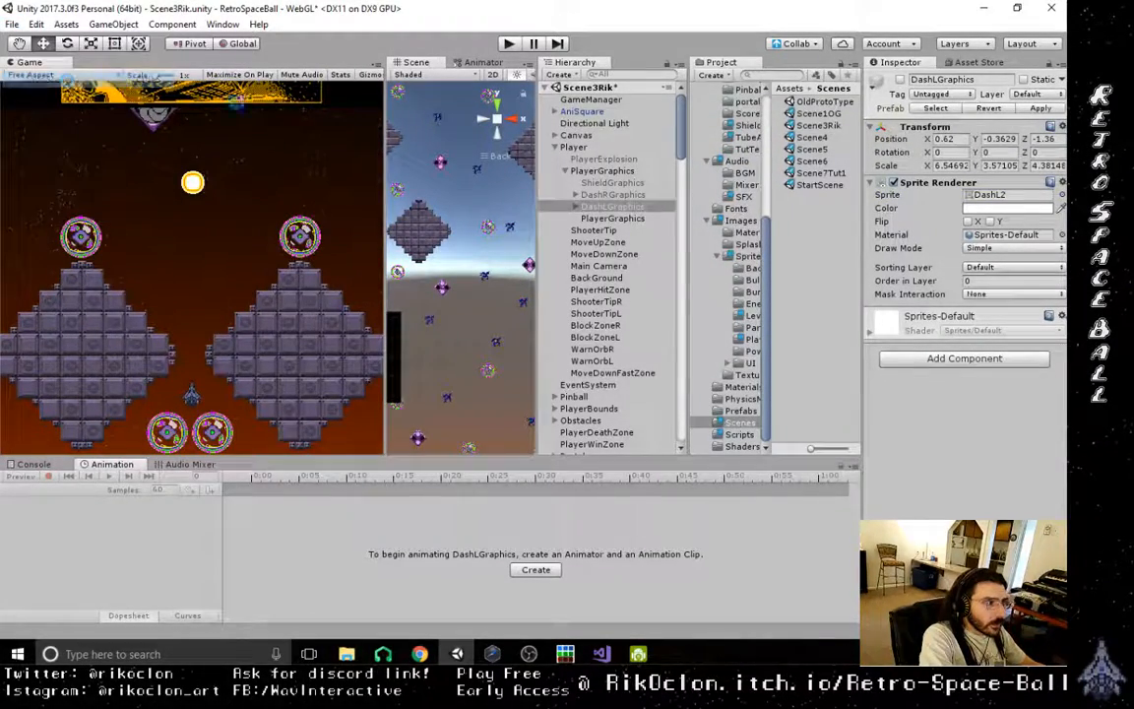
- Open the Scene4 scene and expand Player and PlayerGraphics to reach the dash graphics objects
{"action": "double_click", "coordinate": [814, 138]}
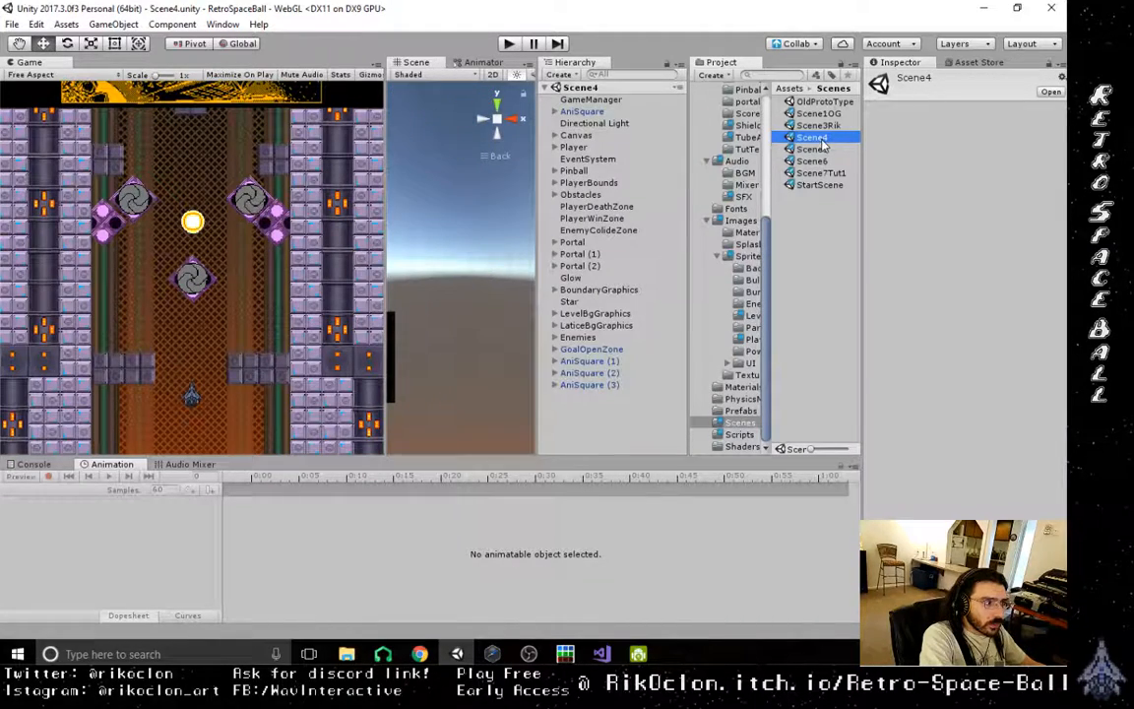
{"action": "left_click", "coordinate": [571, 148]}
{"action": "key", "text": "Right"}
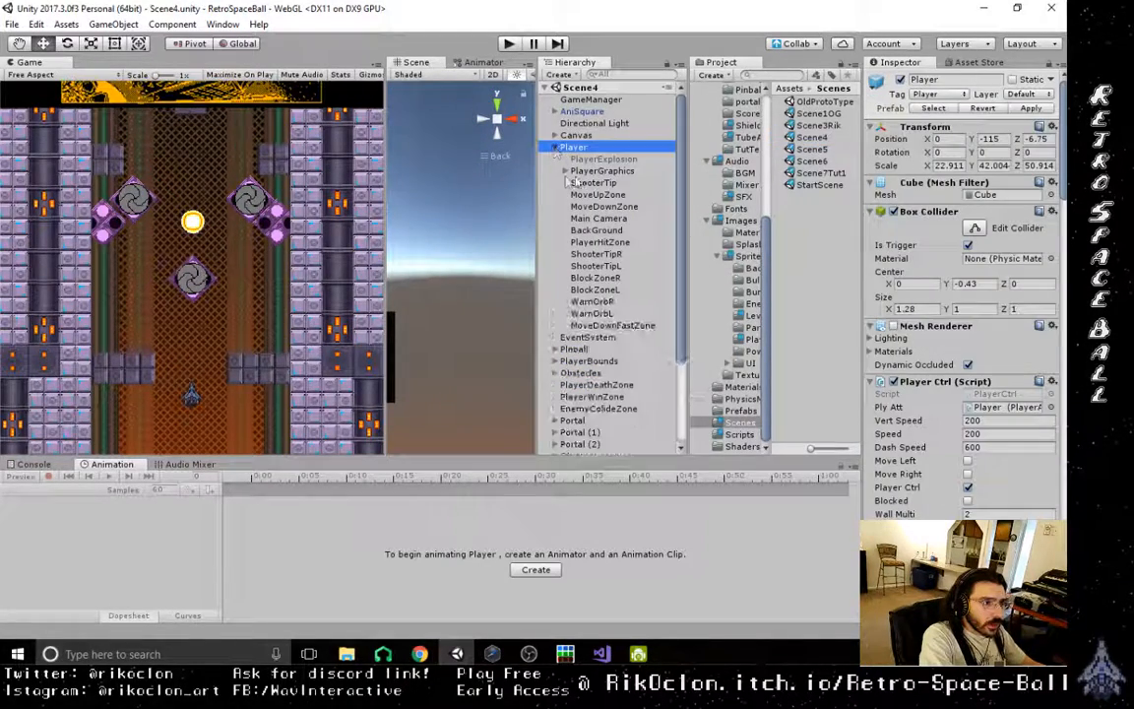
{"action": "left_click", "coordinate": [565, 171]}
- In Scene4, assign the DashR2 sprite to DashRGraphics and DashL2 to DashLGraphics, and save the scene
{"action": "left_click", "coordinate": [552, 206]}
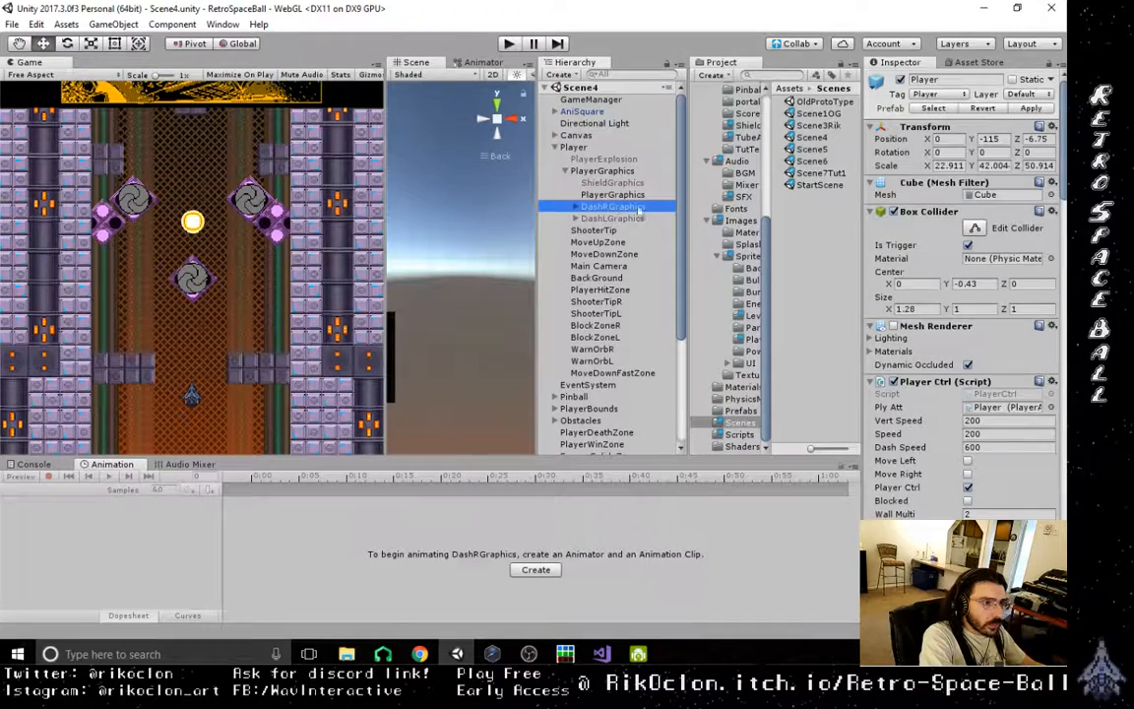
{"action": "left_click", "coordinate": [1062, 195]}
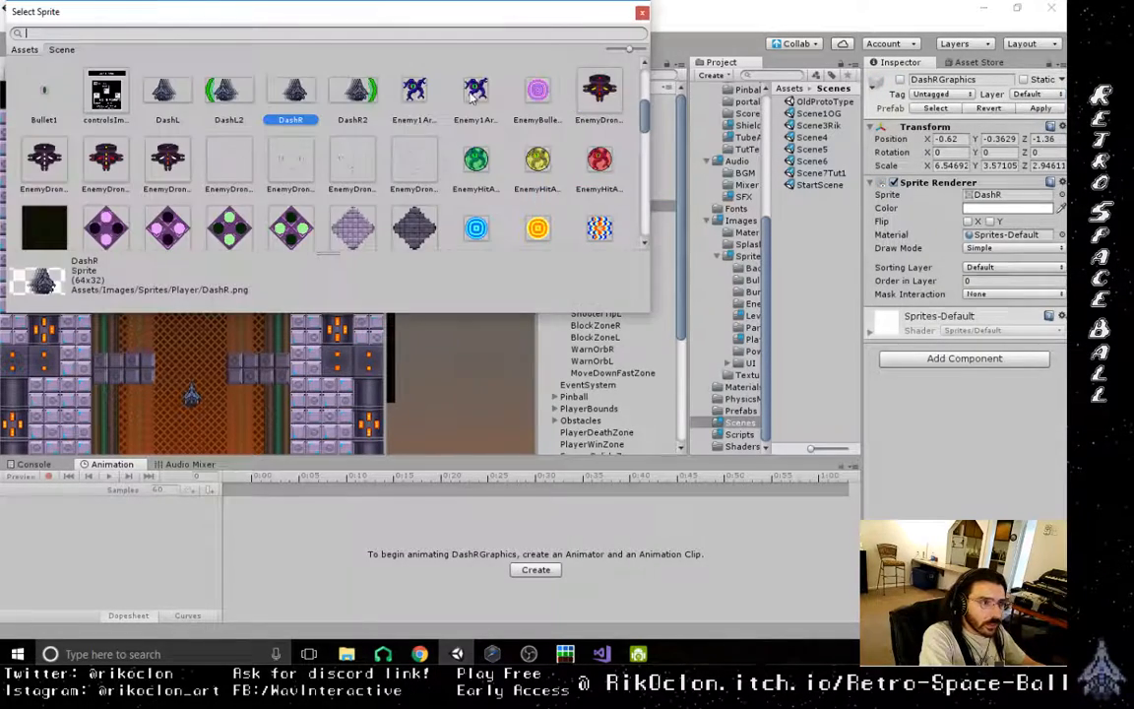
{"action": "double_click", "coordinate": [356, 92]}
{"action": "left_click", "coordinate": [608, 218]}
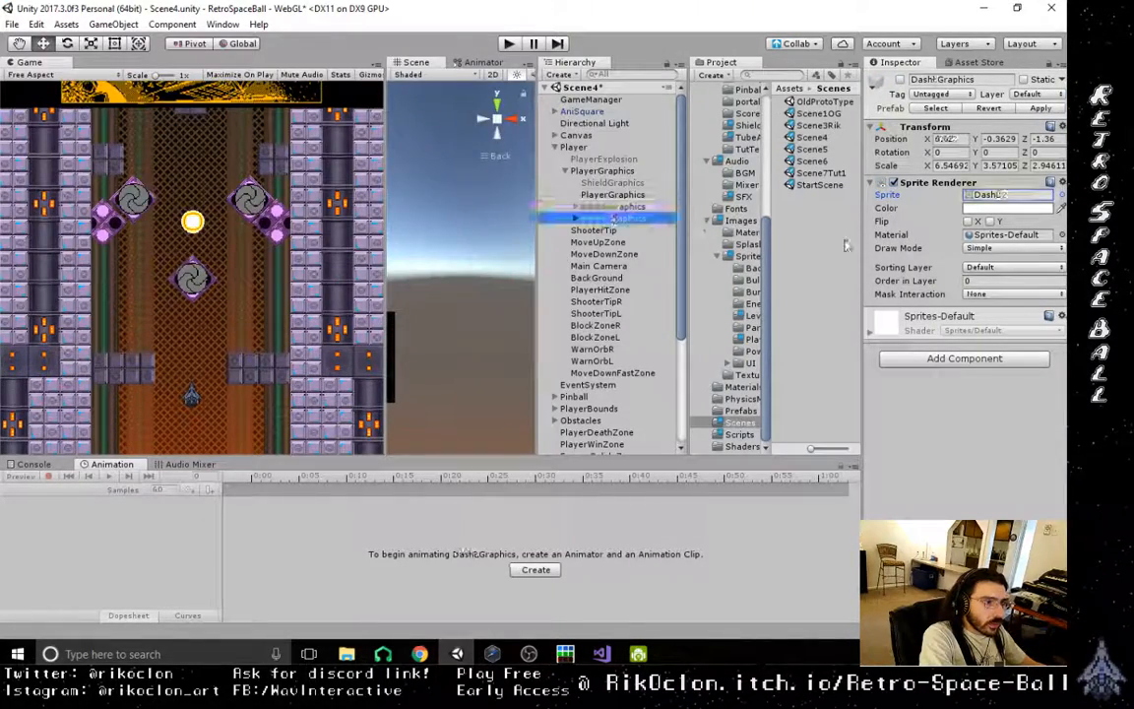
{"action": "left_click", "coordinate": [1062, 195]}
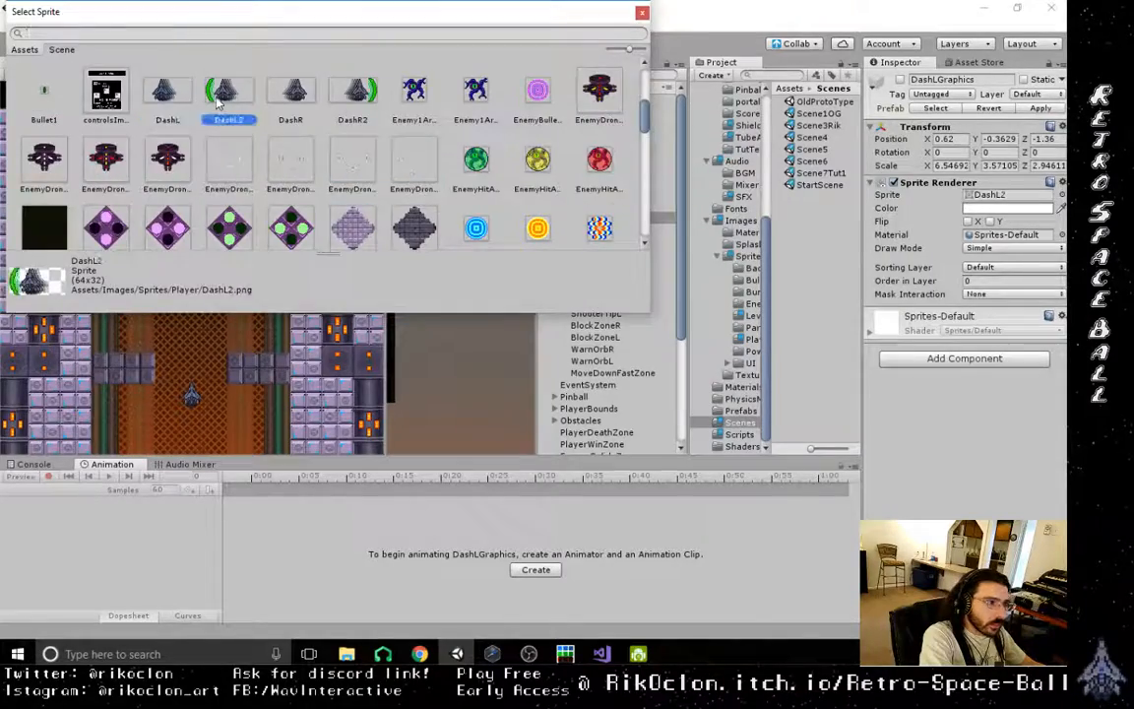
{"action": "double_click", "coordinate": [228, 91]}
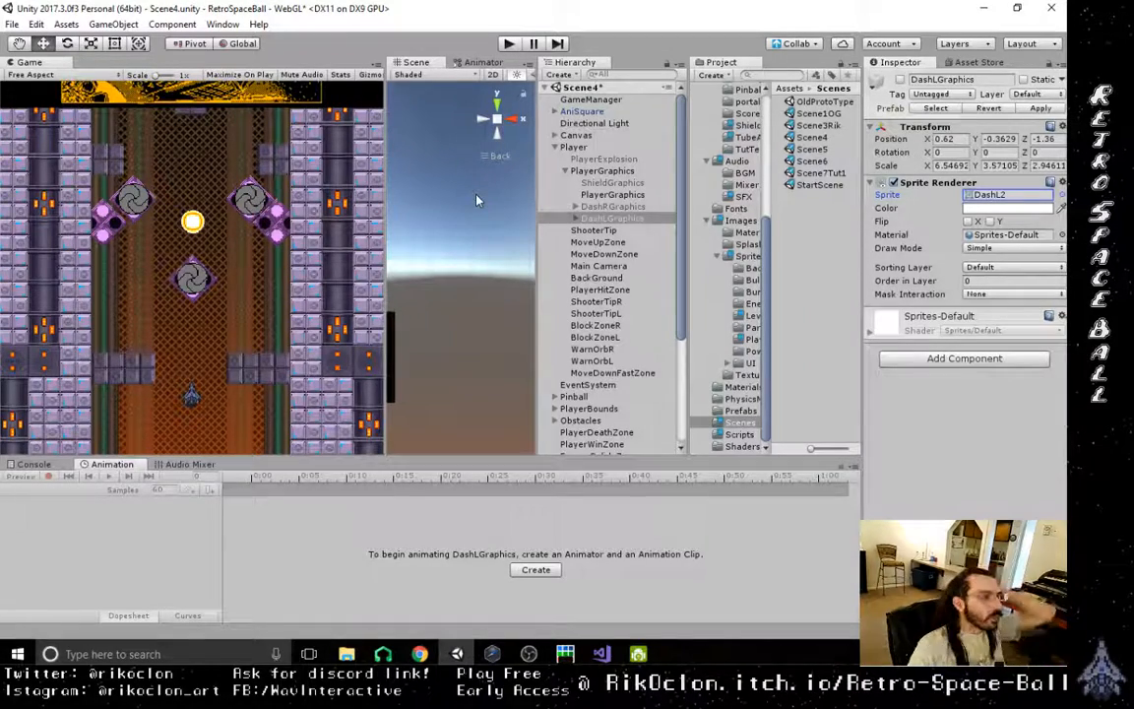
{"action": "left_click", "coordinate": [12, 23]}
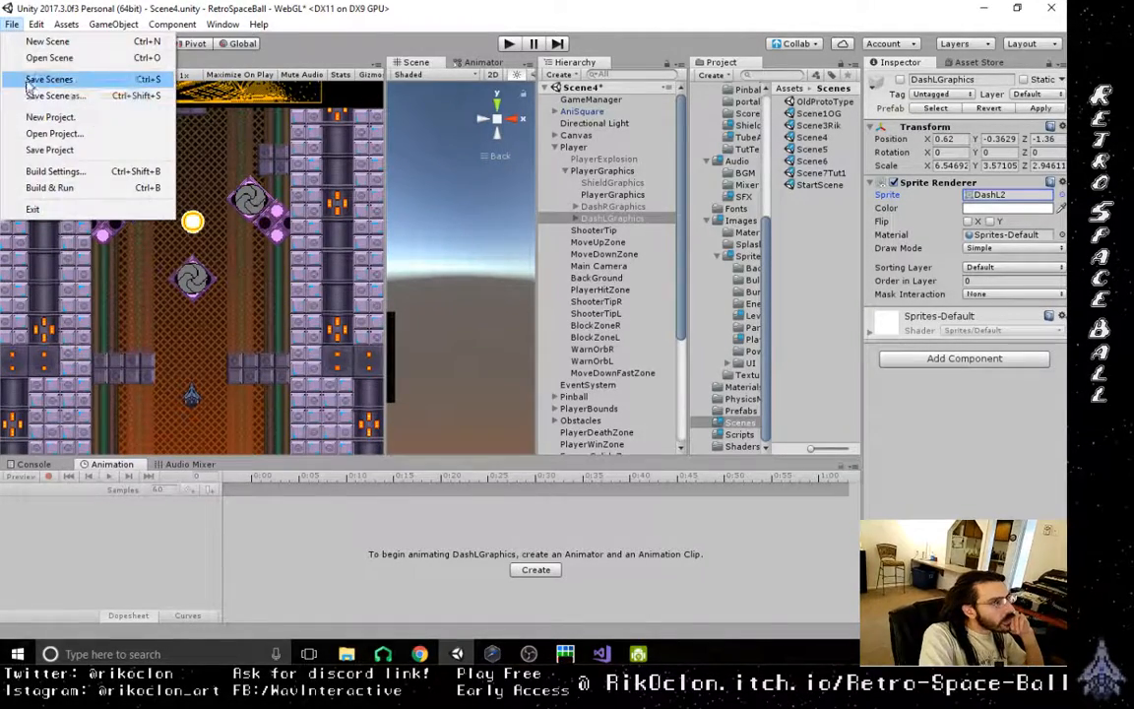
{"action": "left_click", "coordinate": [28, 86]}
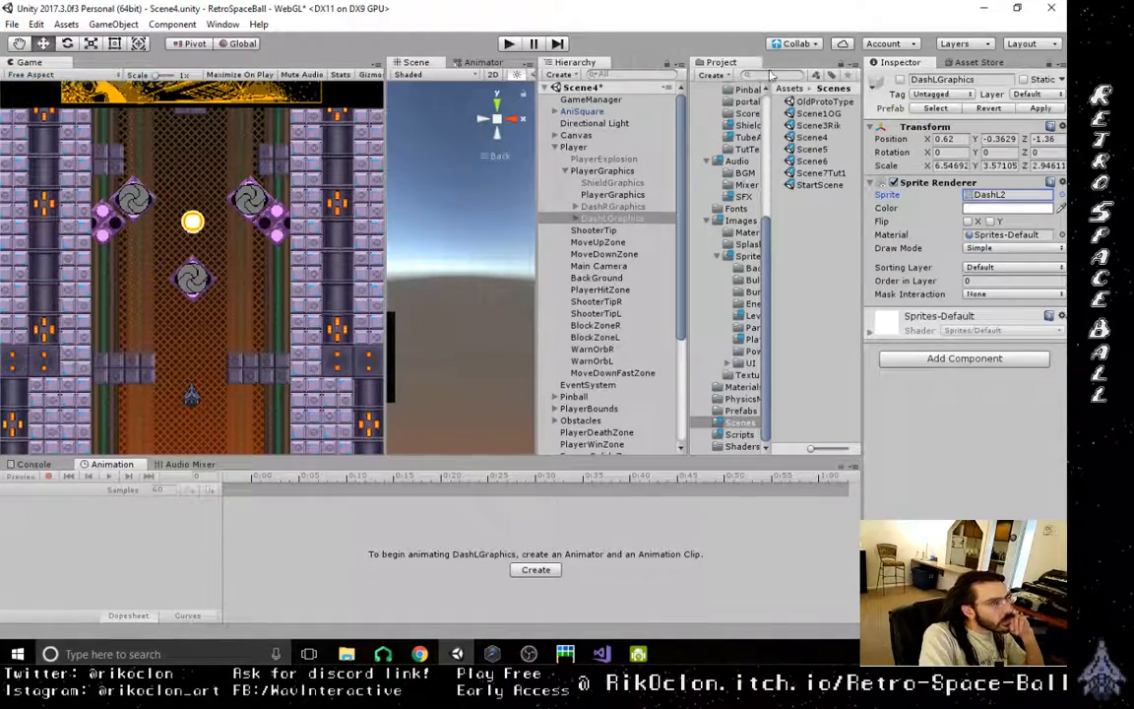
- Open the Scene5 scene and expand Player and PlayerGraphics down to the dash graphics objects
{"action": "double_click", "coordinate": [812, 149]}
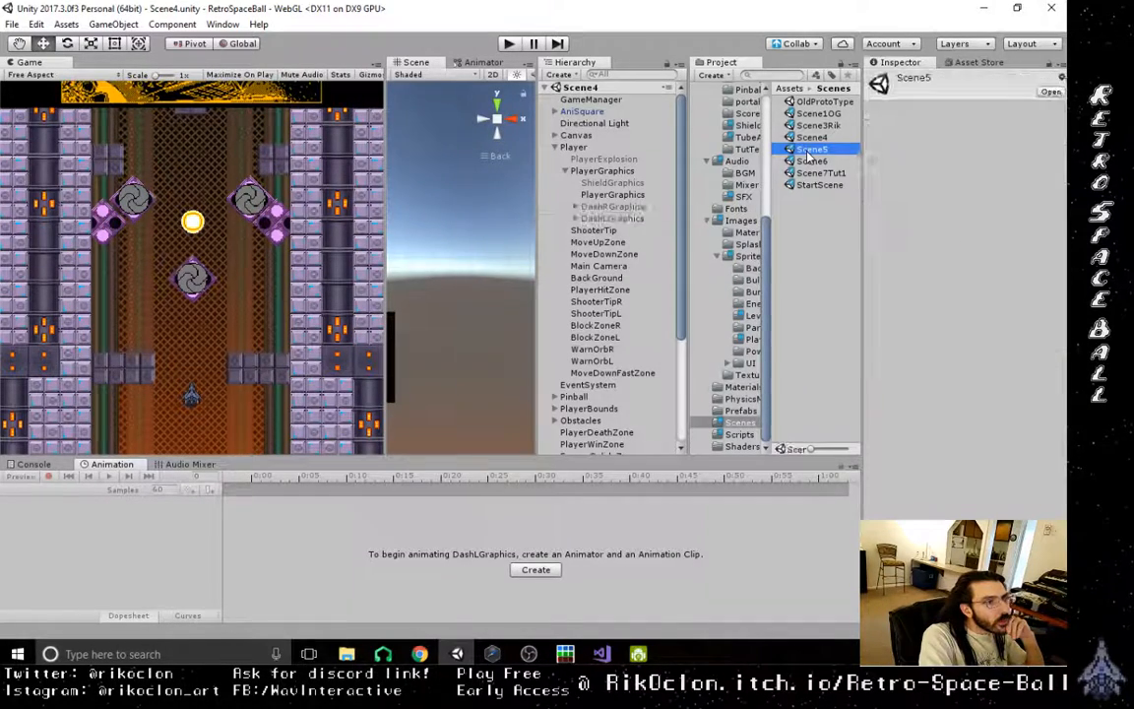
{"action": "left_click", "coordinate": [576, 135]}
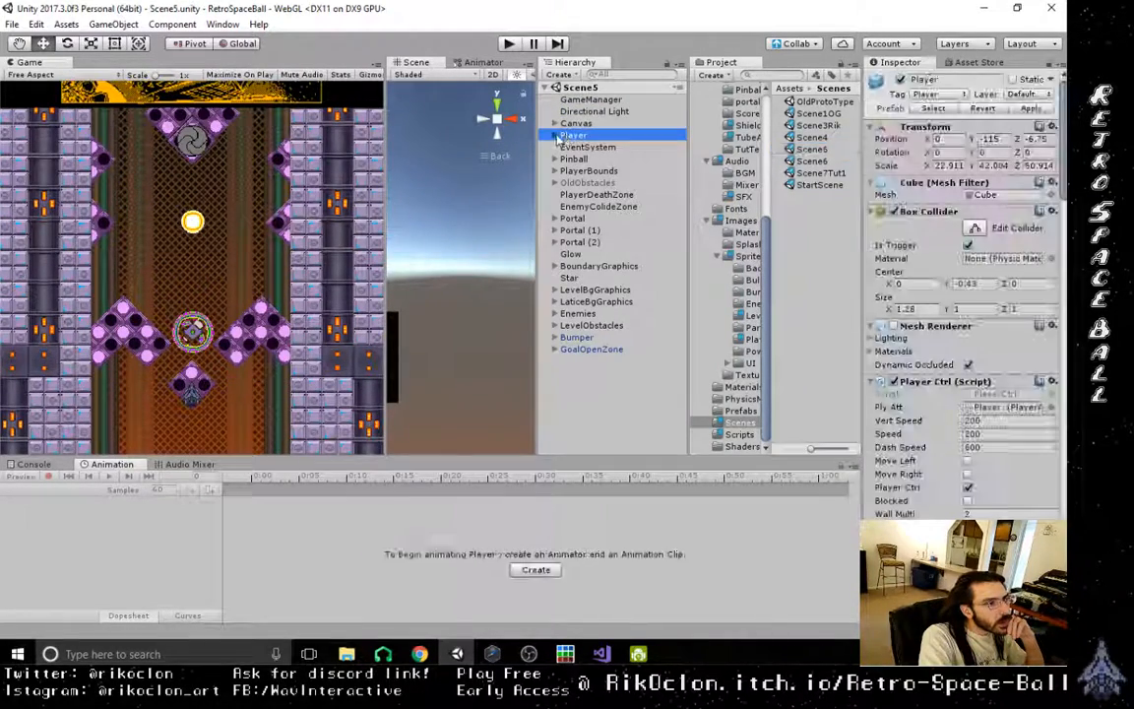
{"action": "left_click", "coordinate": [555, 135]}
{"action": "left_click", "coordinate": [566, 159]}
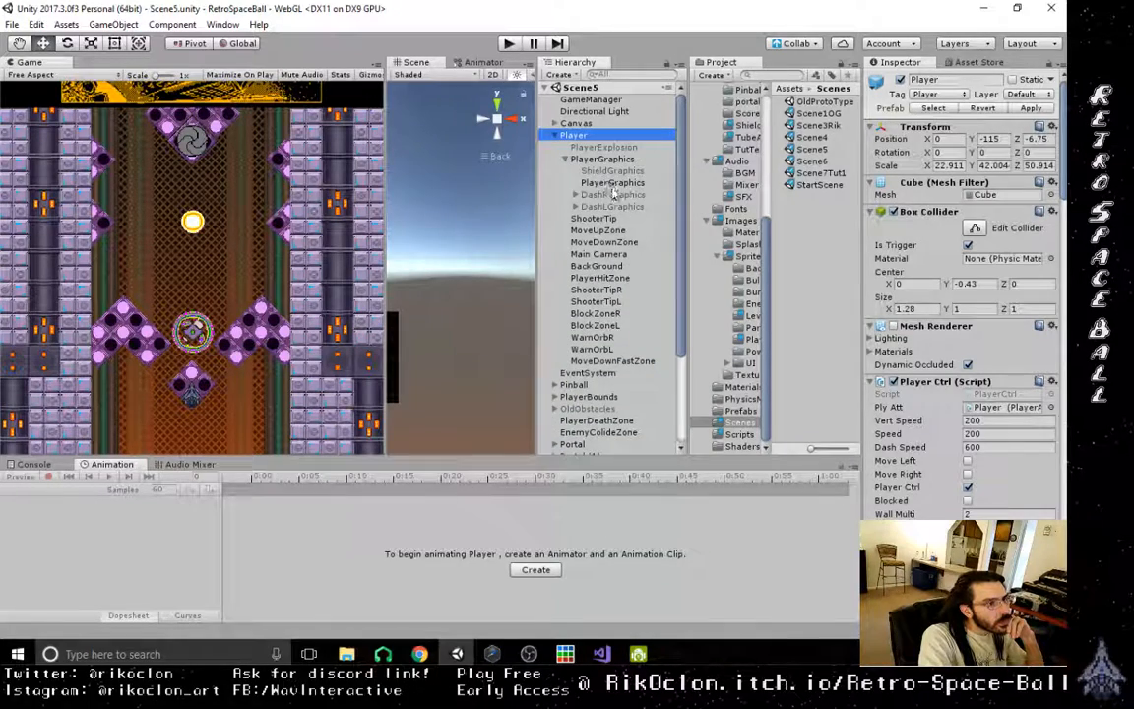
- In Scene5, change the DashRGraphics sprite to DashR2 and the DashLGraphics sprite to DashL2, and save the scene
{"action": "left_click", "coordinate": [615, 194]}
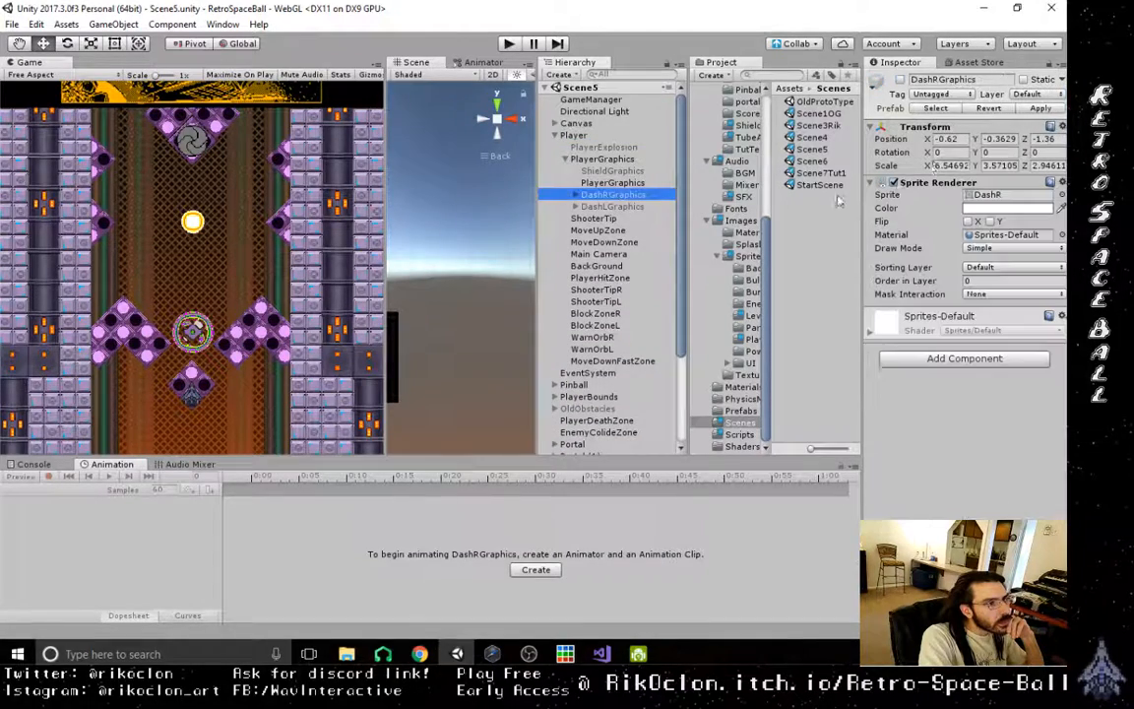
{"action": "left_click", "coordinate": [1061, 195]}
{"action": "double_click", "coordinate": [357, 91]}
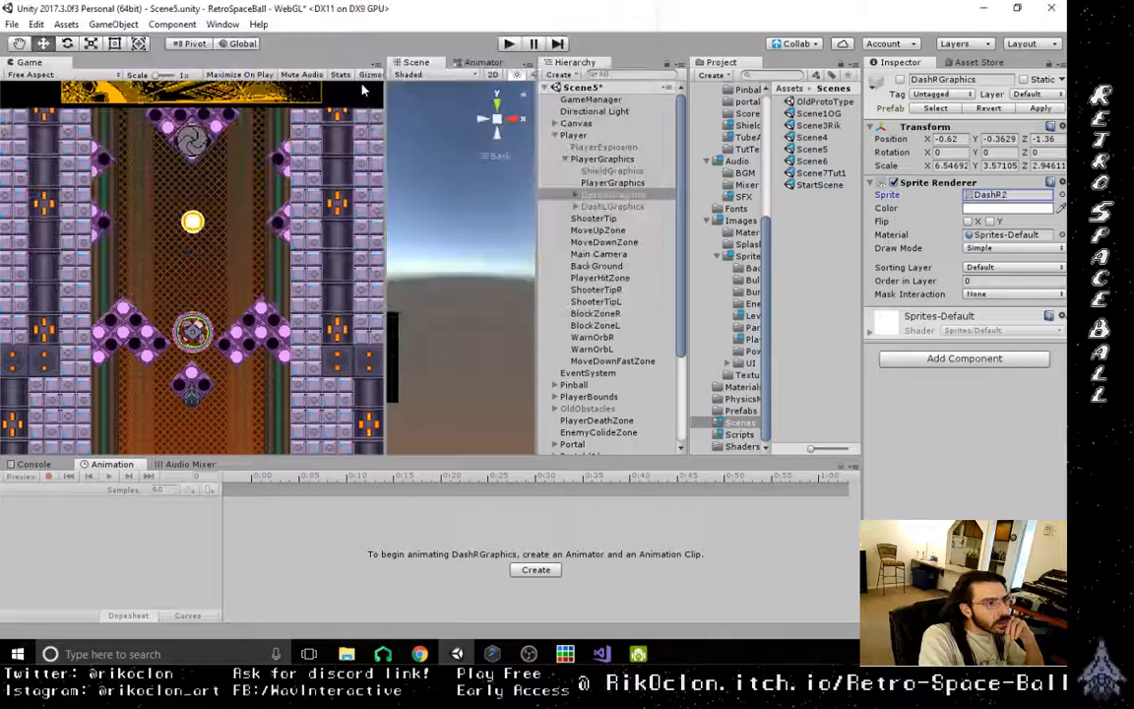
{"action": "left_click", "coordinate": [612, 206]}
{"action": "left_click", "coordinate": [1061, 195]}
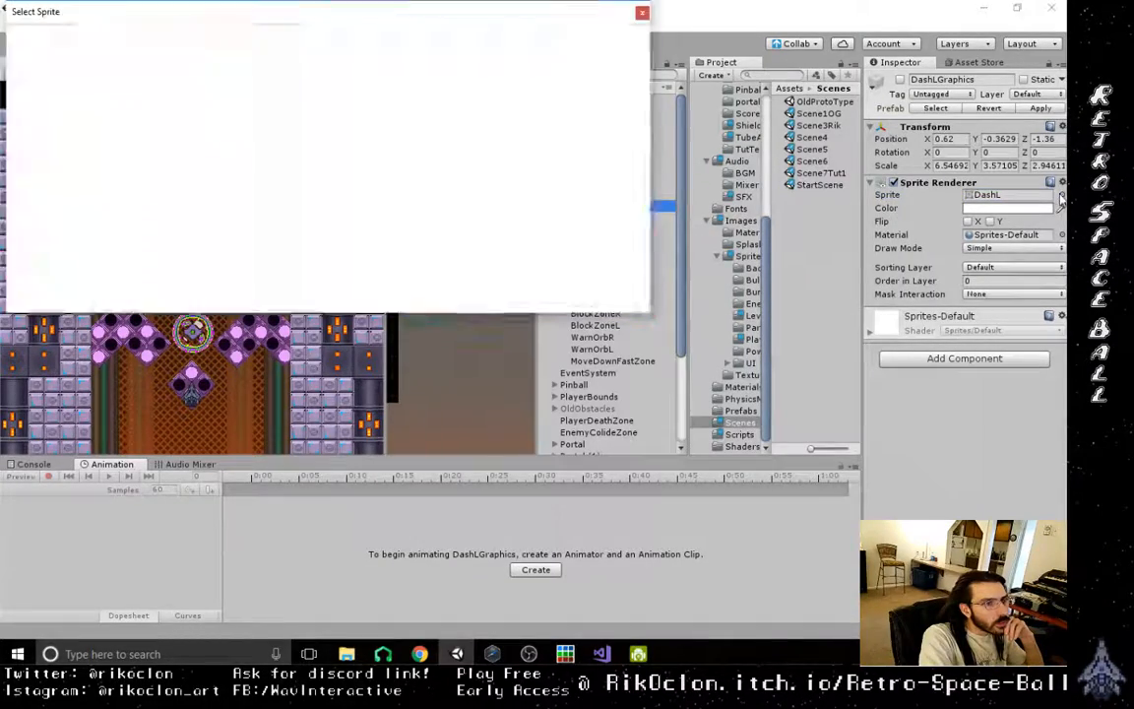
{"action": "left_click", "coordinate": [227, 92]}
{"action": "double_click", "coordinate": [228, 91]}
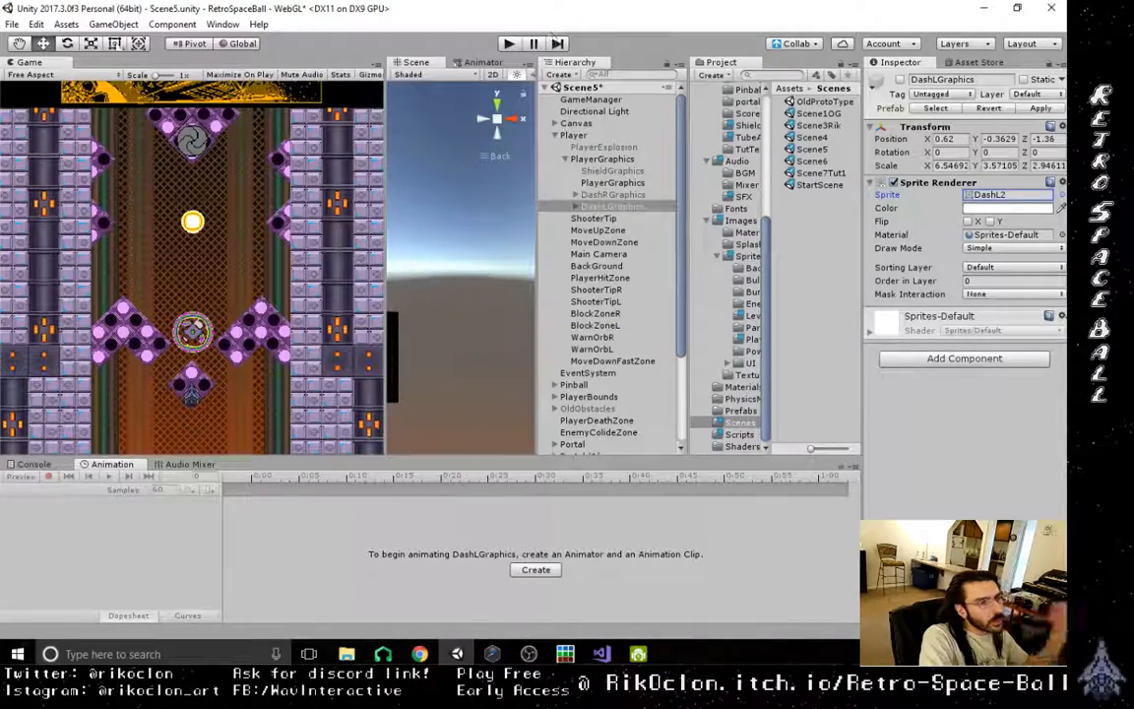
{"action": "left_click", "coordinate": [12, 24]}
{"action": "left_click", "coordinate": [44, 78]}
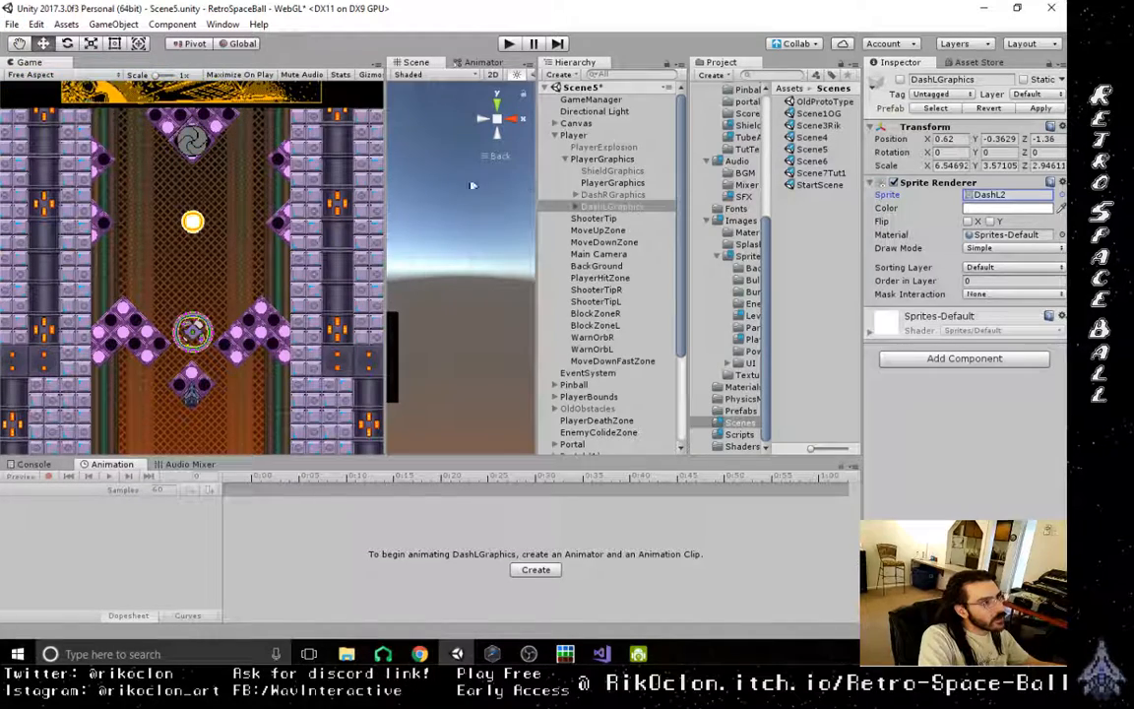
- Open the Scene6 scene and expand its Player and PlayerGraphics objects to show the dash graphics
{"action": "left_click", "coordinate": [813, 162]}
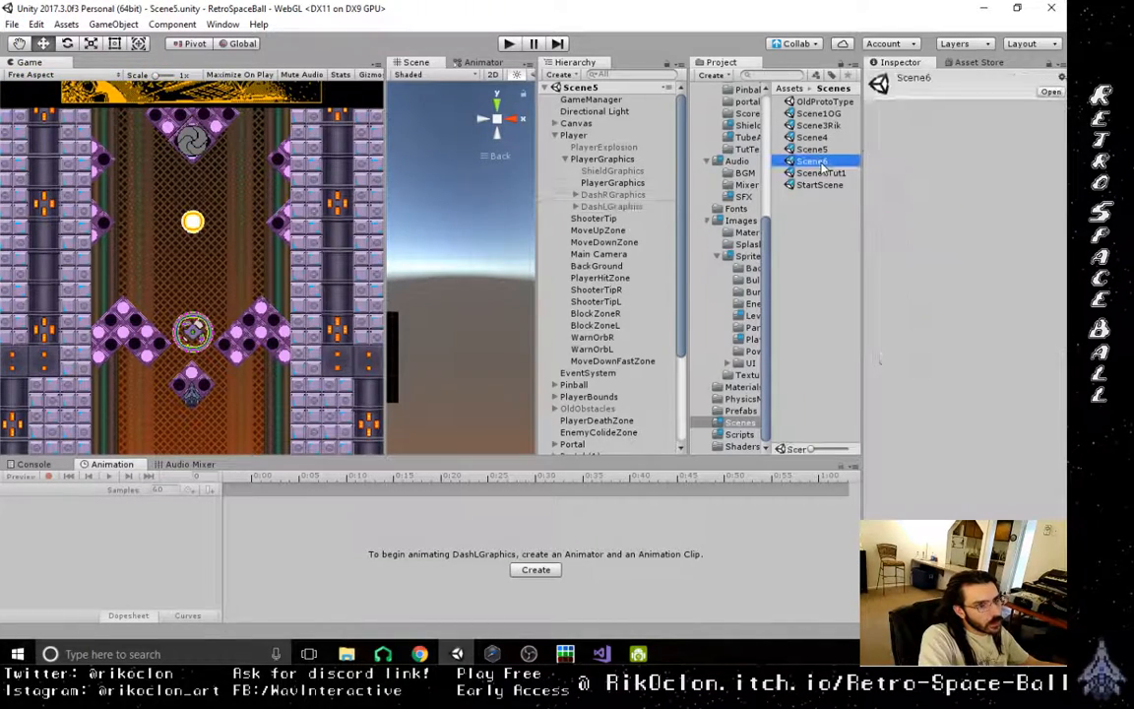
{"action": "double_click", "coordinate": [821, 167]}
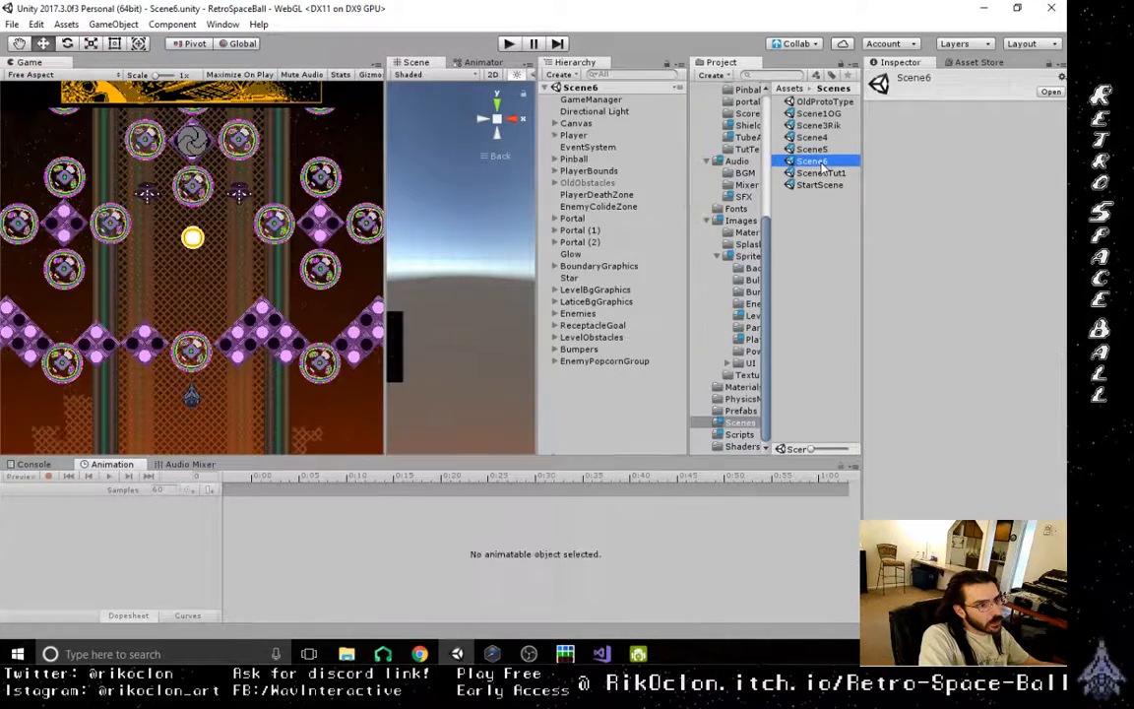
{"action": "left_click", "coordinate": [555, 134]}
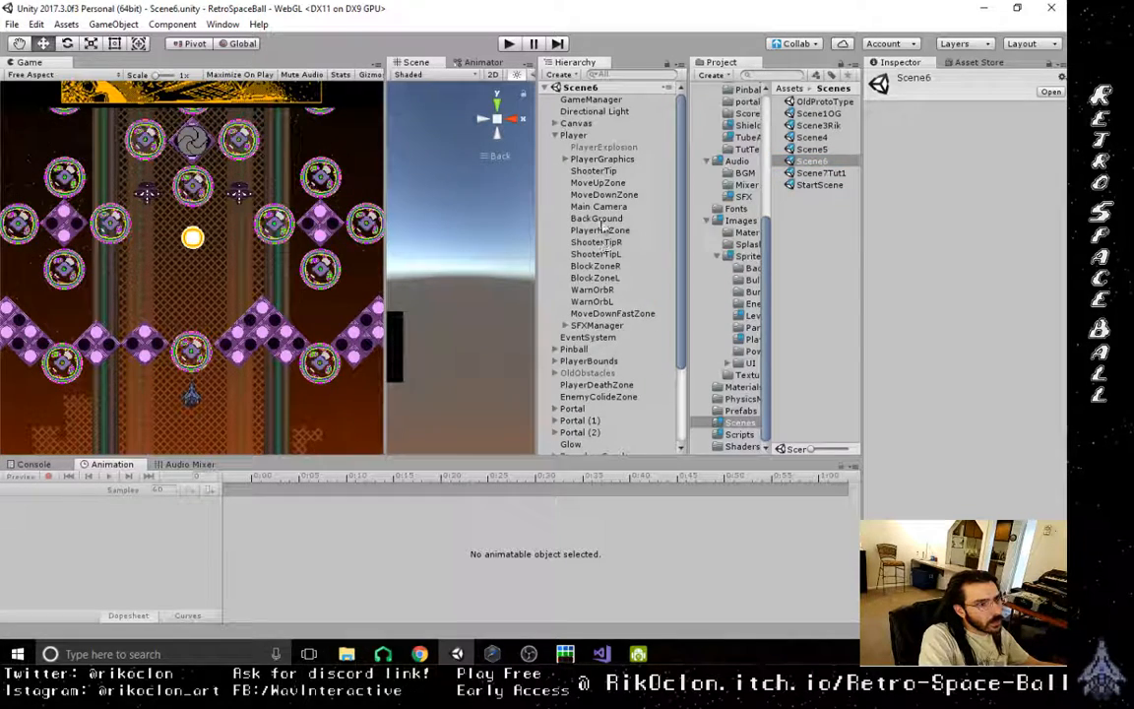
{"action": "left_click", "coordinate": [568, 158]}
- In Scene6, set DashRGraphics to the DashR2 sprite and DashLGraphics to the DashL2 sprite, and save the scene
{"action": "left_click", "coordinate": [548, 194]}
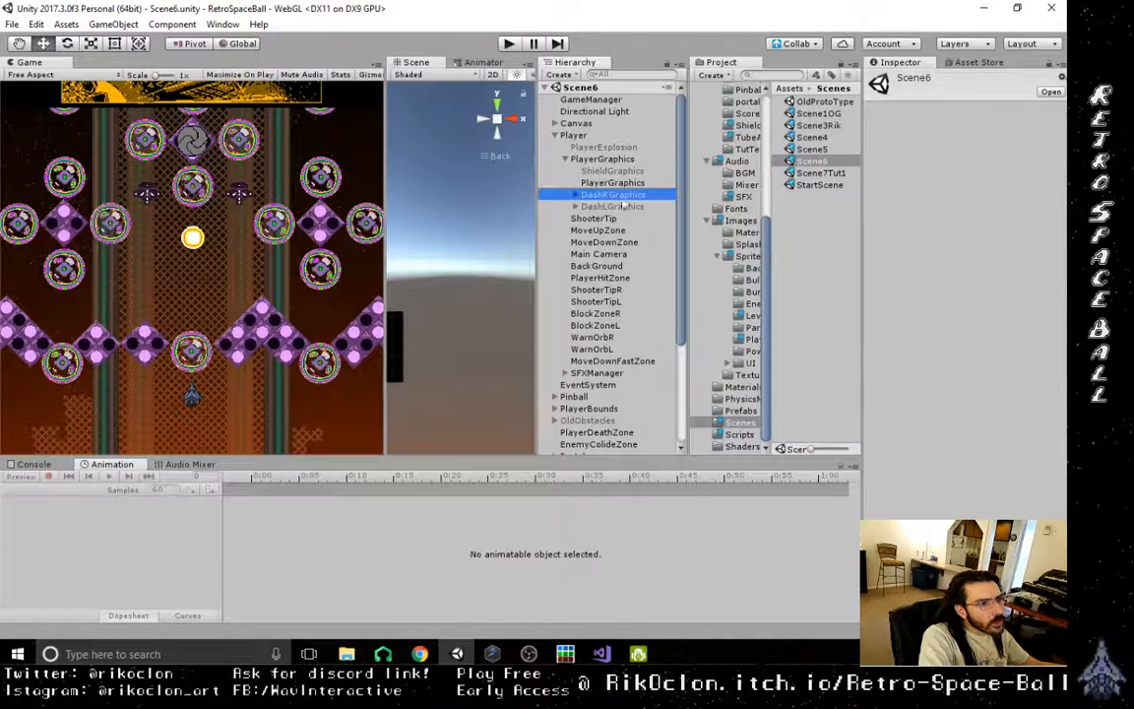
{"action": "left_click", "coordinate": [1061, 194]}
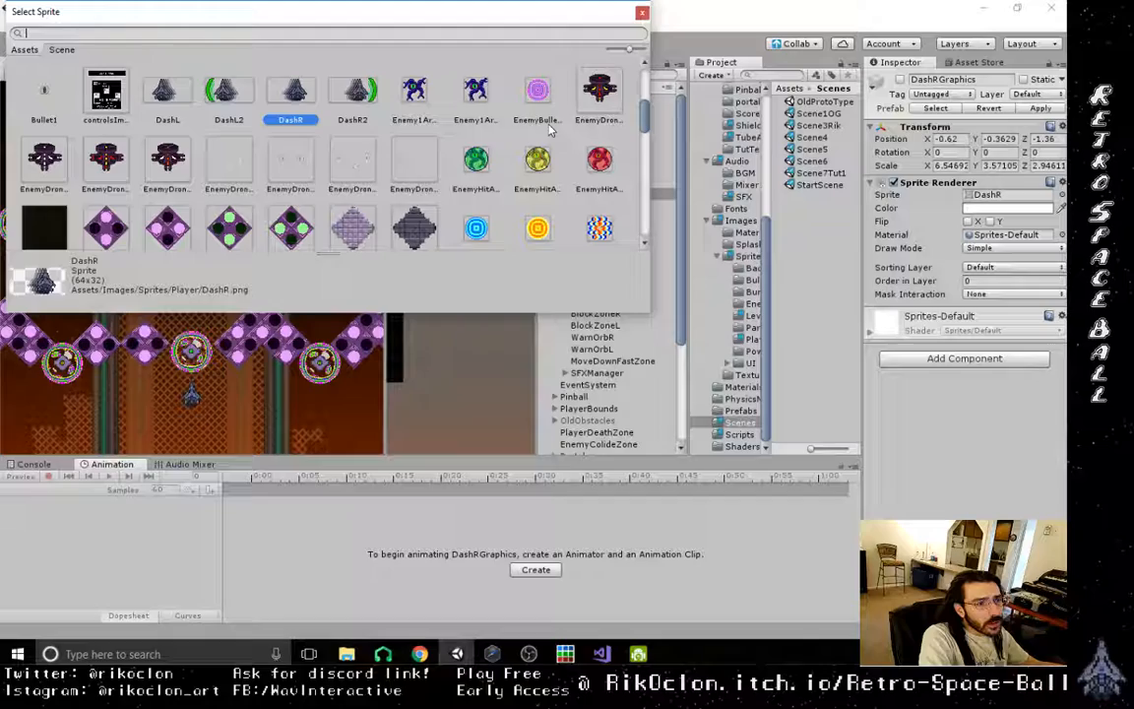
{"action": "double_click", "coordinate": [357, 94]}
{"action": "left_click", "coordinate": [606, 205]}
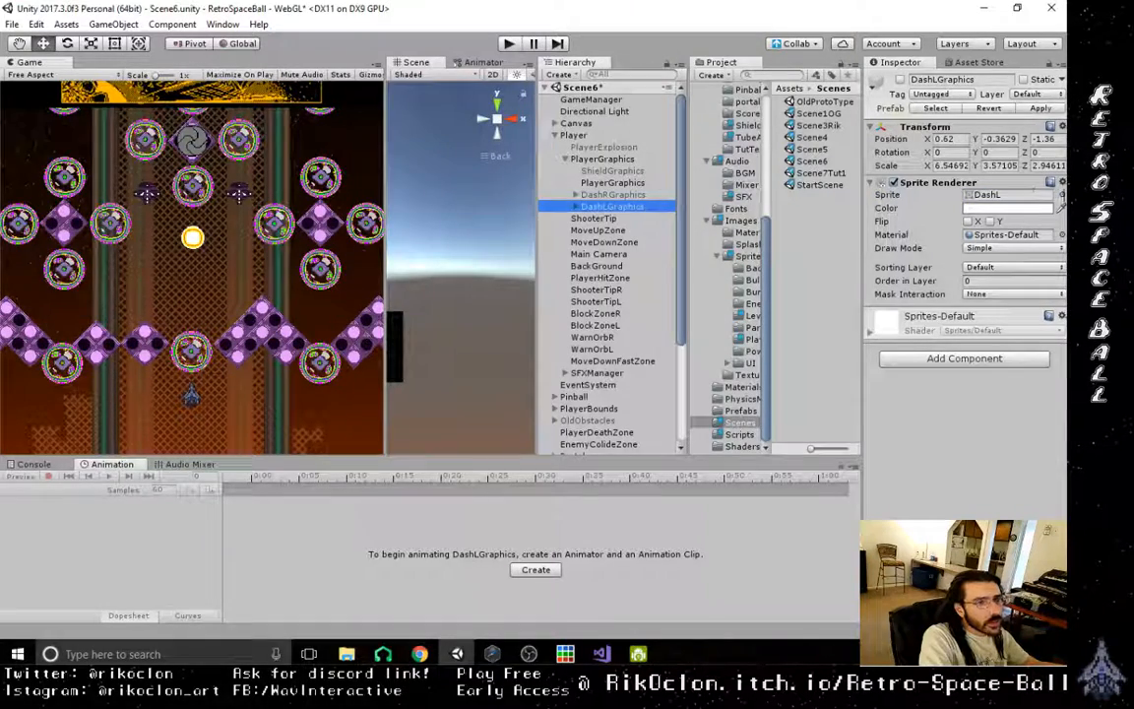
{"action": "left_click", "coordinate": [1061, 195]}
{"action": "double_click", "coordinate": [229, 94]}
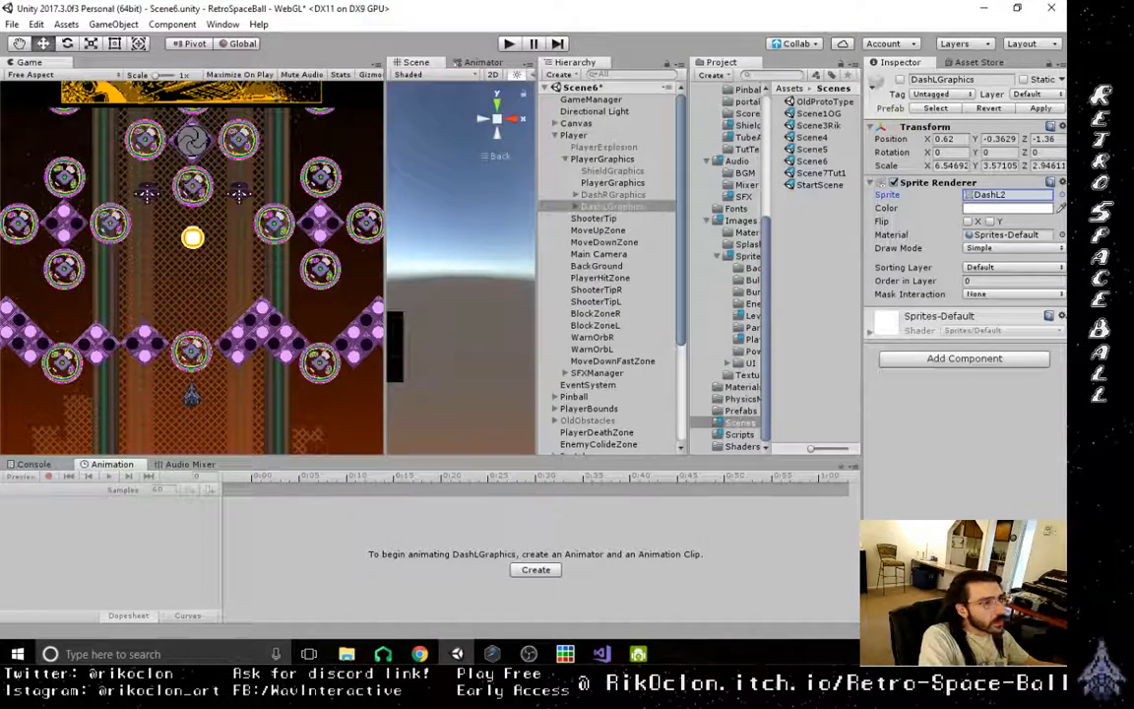
{"action": "left_click", "coordinate": [12, 24]}
{"action": "left_click", "coordinate": [40, 79]}
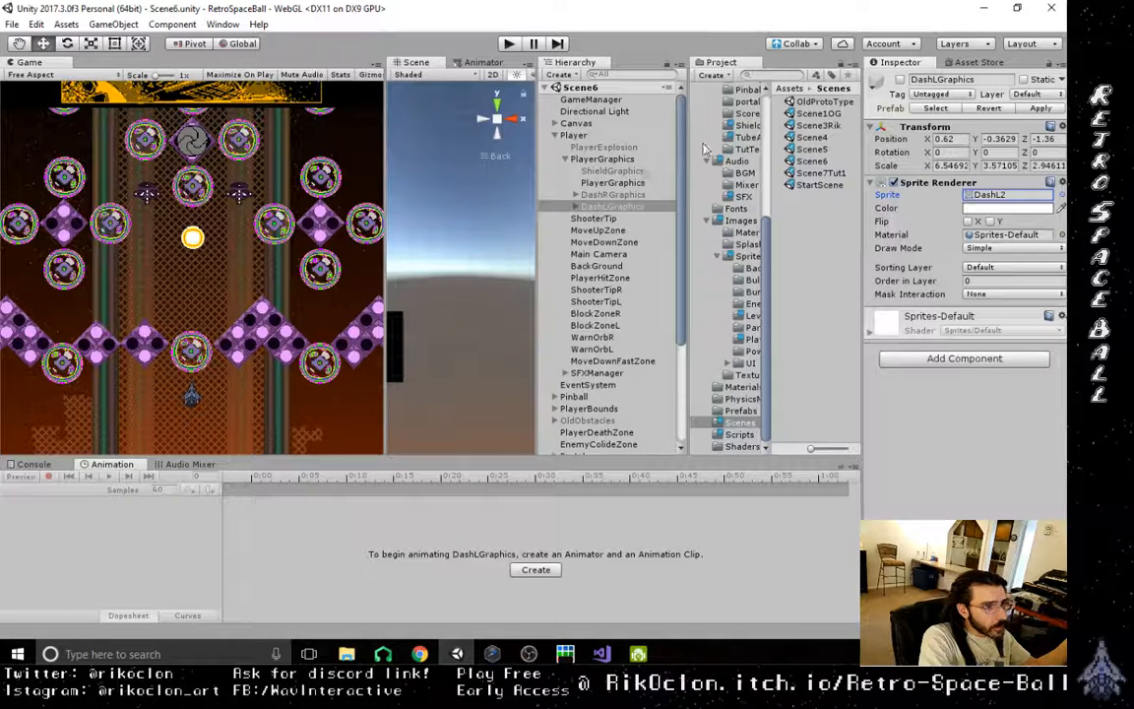
- Open the Scene1OG scene and select the whole AniSquare obstacle above and to the right of the ball
{"action": "left_click", "coordinate": [825, 114]}
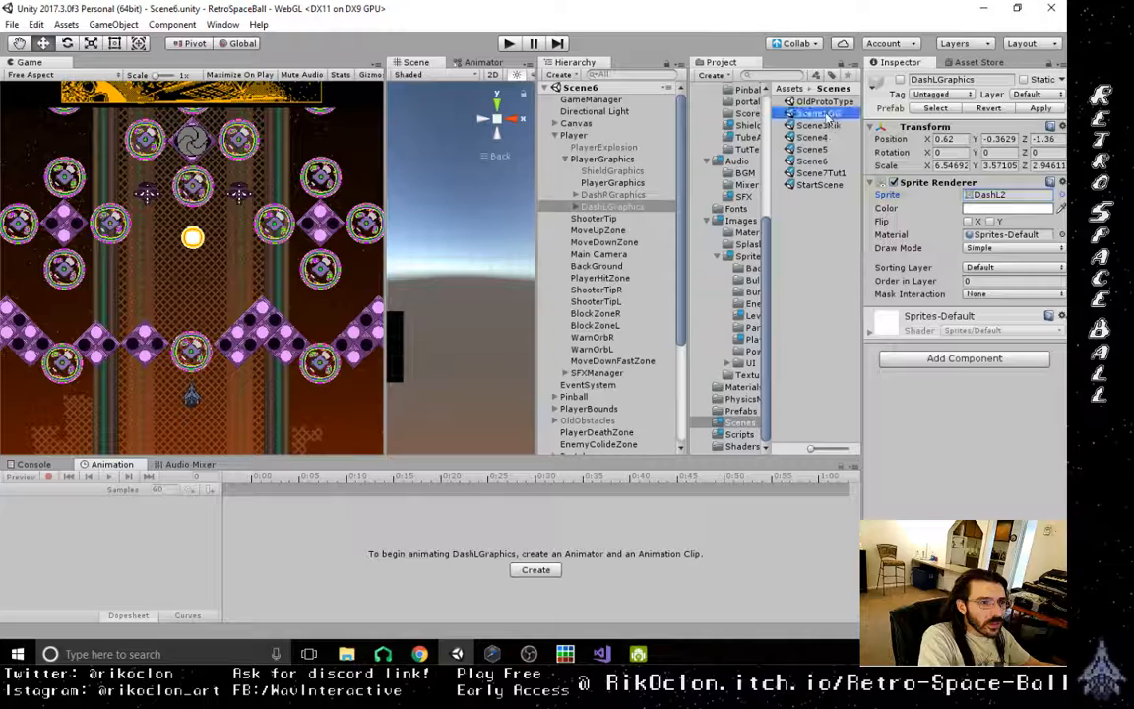
{"action": "double_click", "coordinate": [827, 115]}
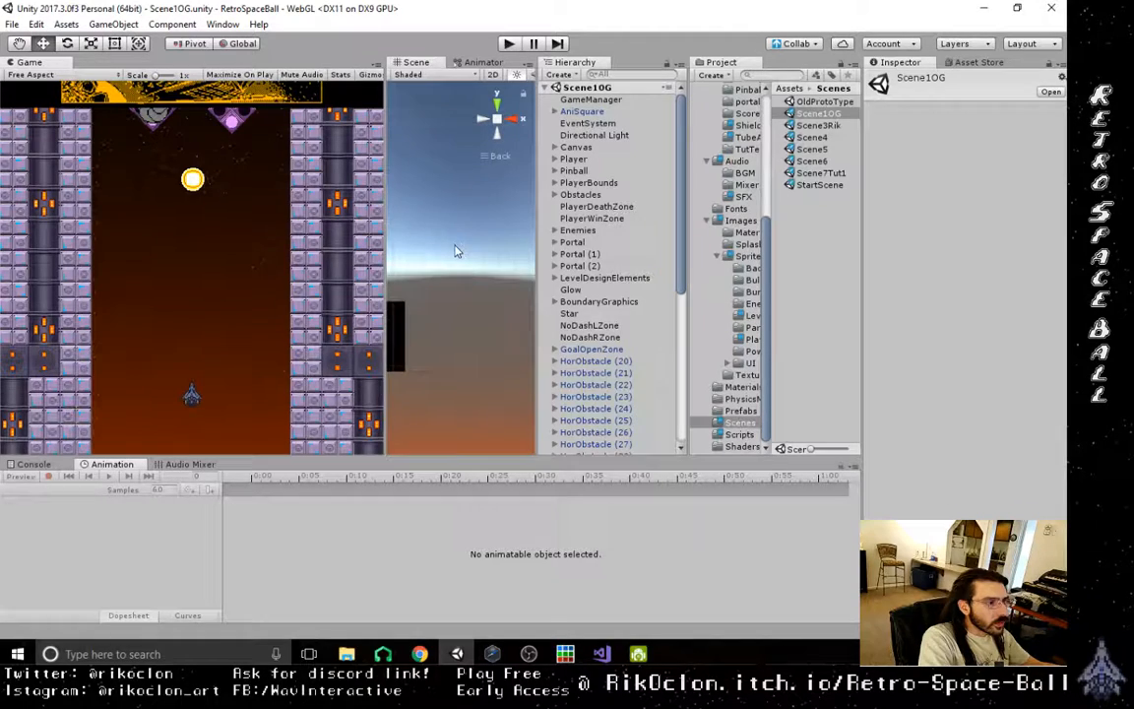
{"action": "scroll", "coordinate": [456, 251], "scroll_direction": "down", "scroll_amount": 6}
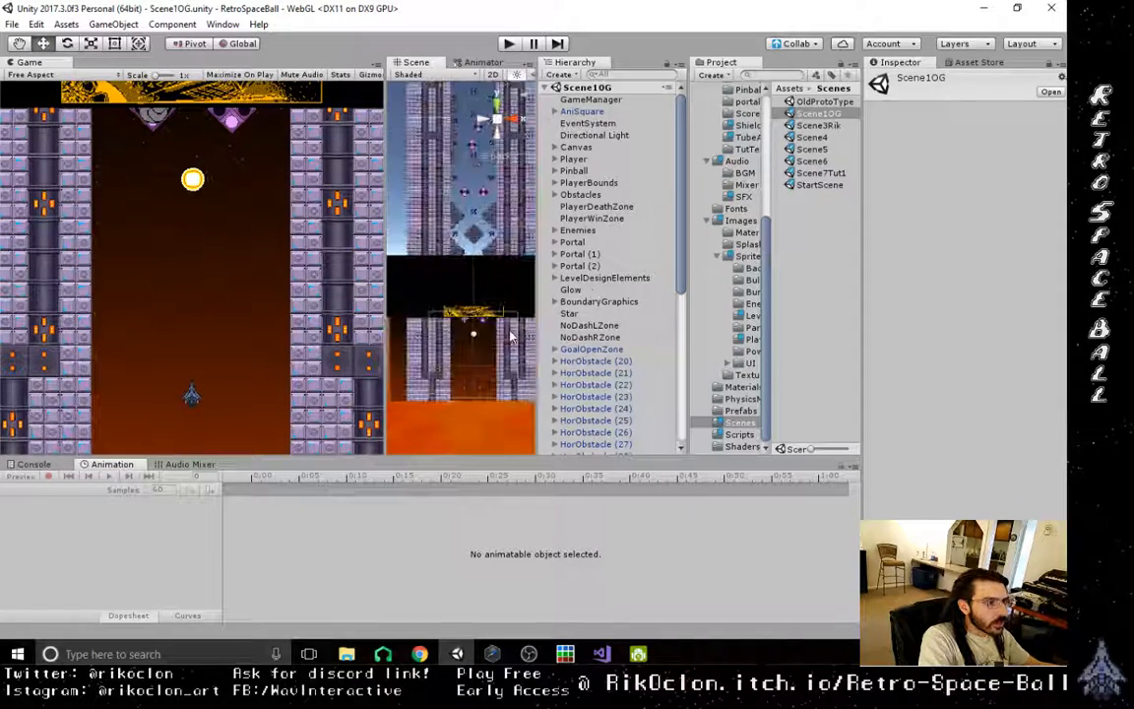
{"action": "scroll", "coordinate": [510, 338], "scroll_direction": "up", "scroll_amount": 6}
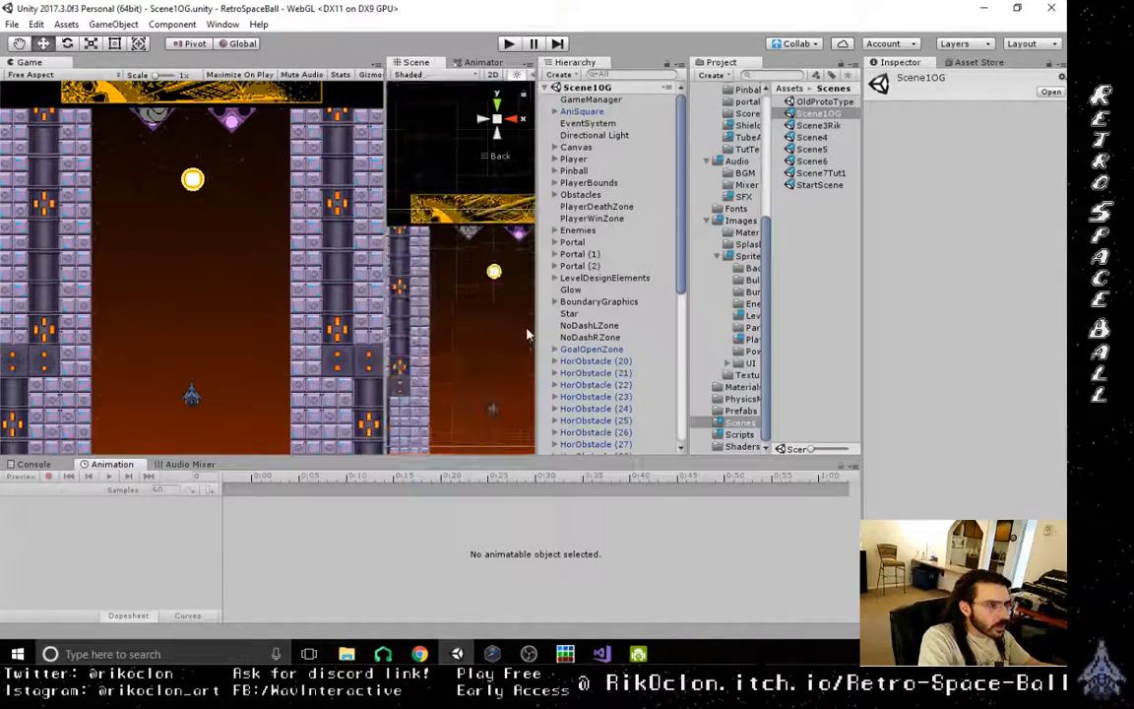
{"action": "middle_click_drag", "start_coordinate": [527, 335], "coordinate": [469, 296]}
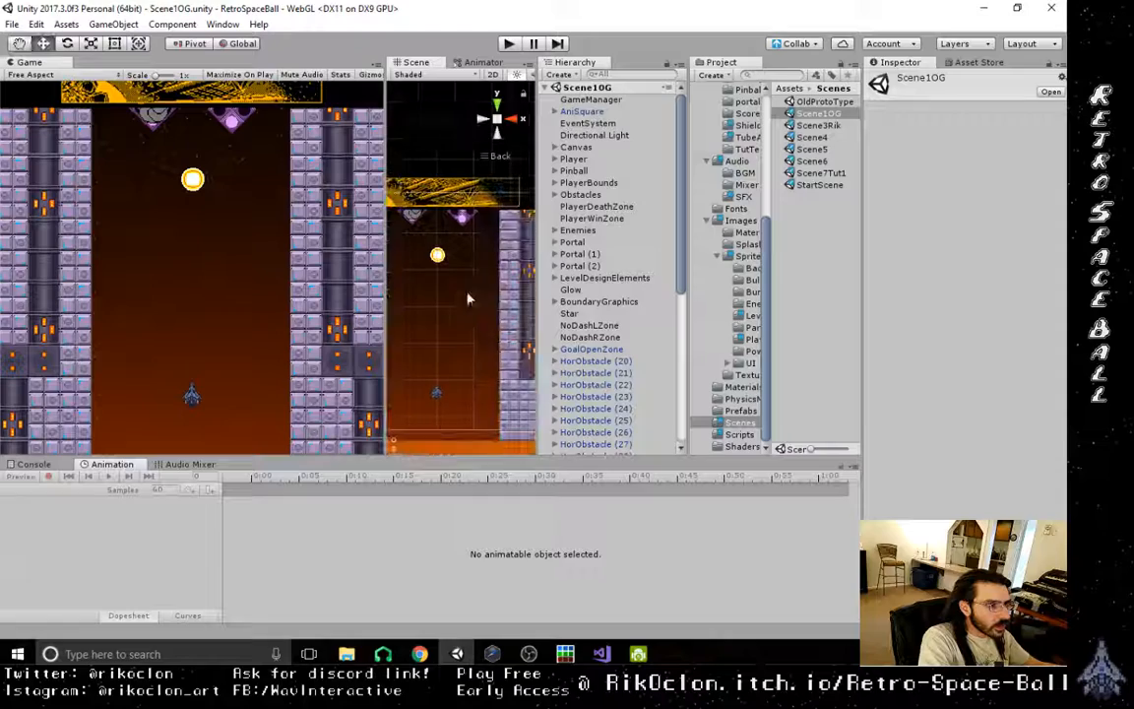
{"action": "left_click", "coordinate": [469, 221]}
{"action": "left_click", "coordinate": [464, 221]}
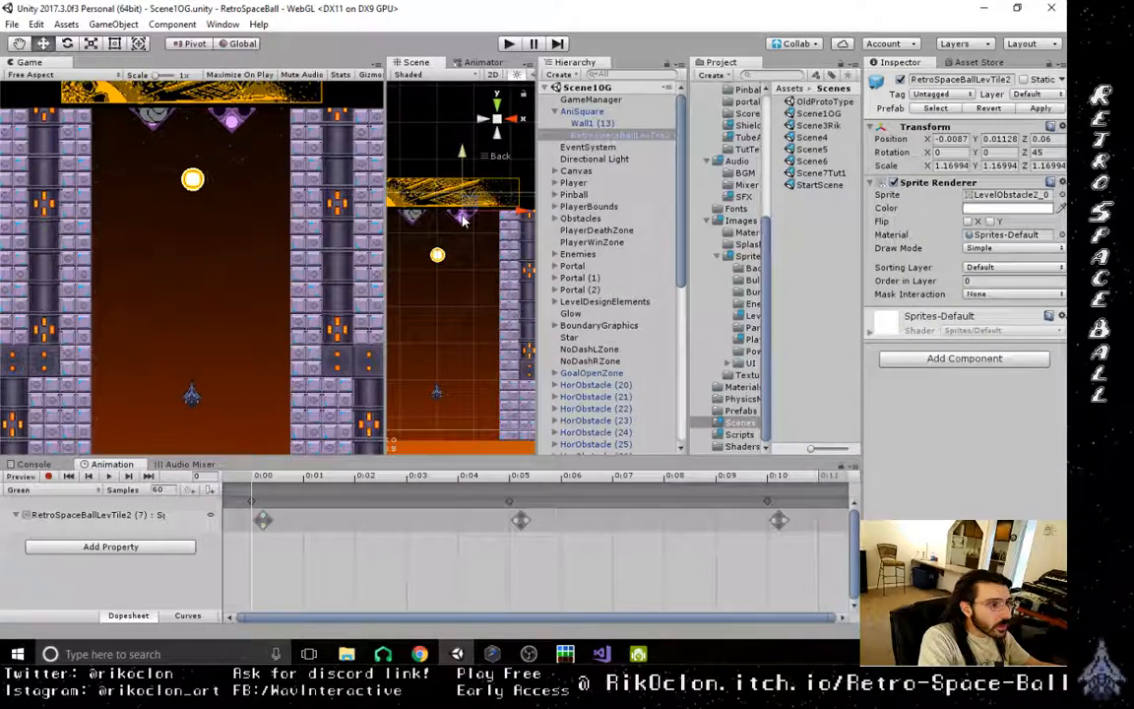
{"action": "left_click", "coordinate": [499, 206]}
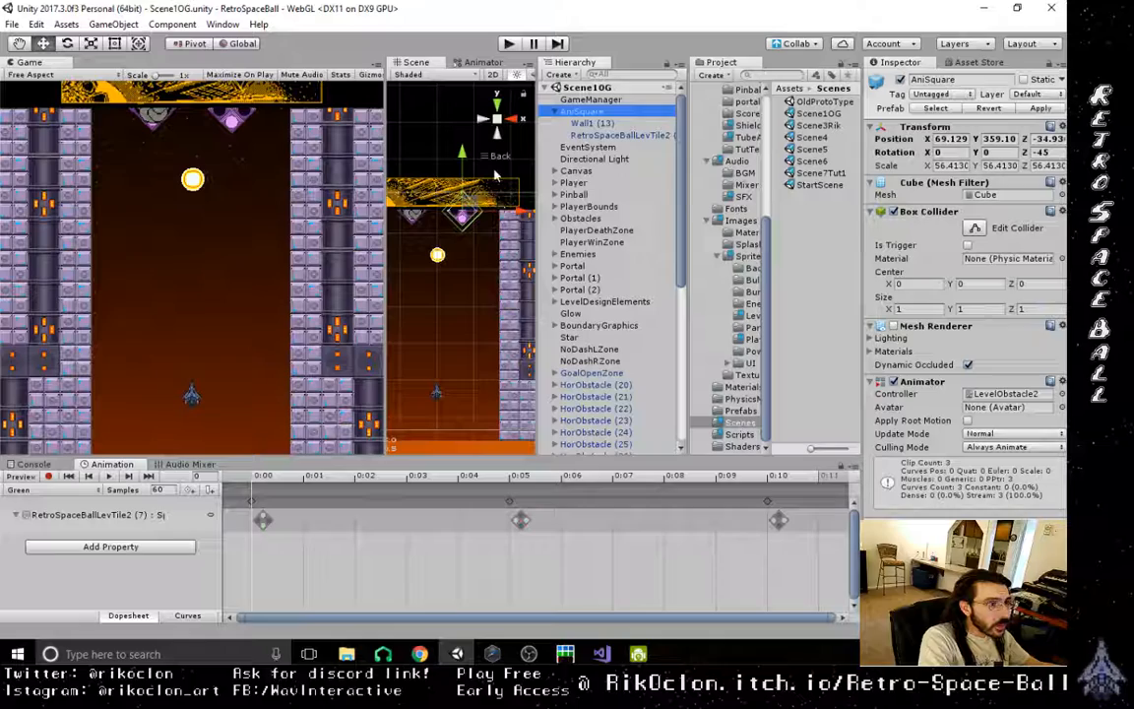
- Duplicate AniSquare twice and place the copies on either side of the player ship at Y -139, the left one at X -77
{"action": "key", "text": "ctrl+d"}
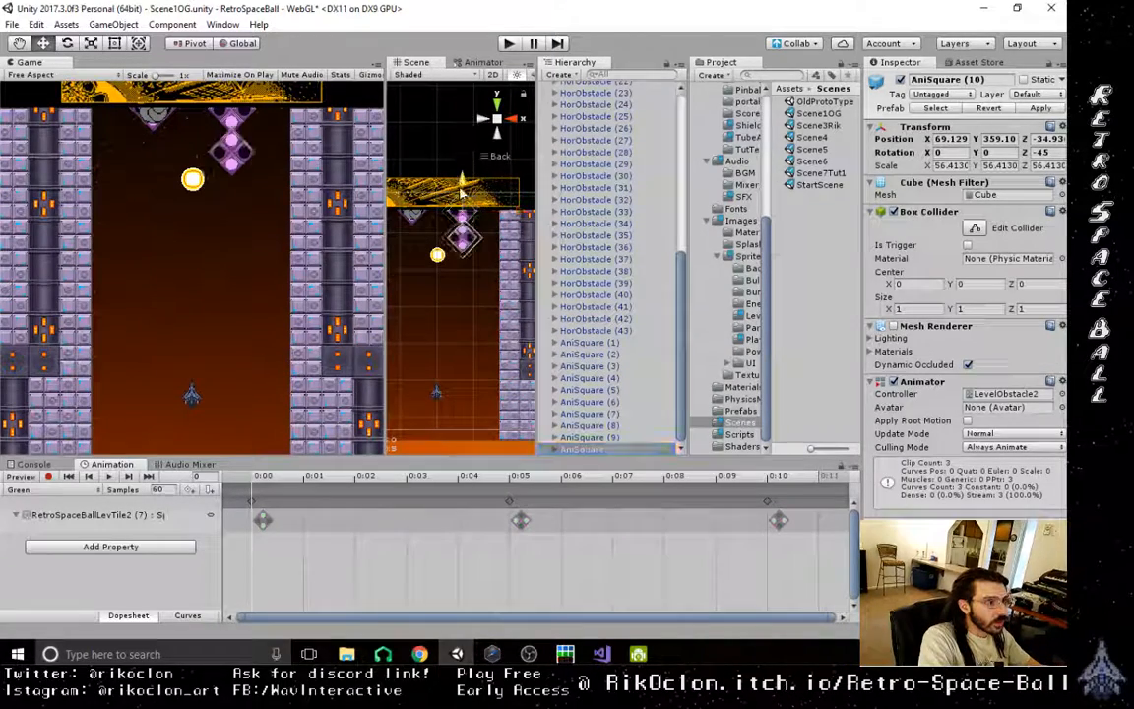
{"action": "left_click_drag", "start_coordinate": [461, 193], "coordinate": [462, 337]}
{"action": "key", "text": "ctrl+d"}
{"action": "left_click_drag", "start_coordinate": [519, 396], "coordinate": [464, 412]}
- Select the two AniSquare copies beside the player ship together and raise them to Y -70
{"action": "scroll", "coordinate": [622, 423], "scroll_direction": "down", "scroll_amount": 1}
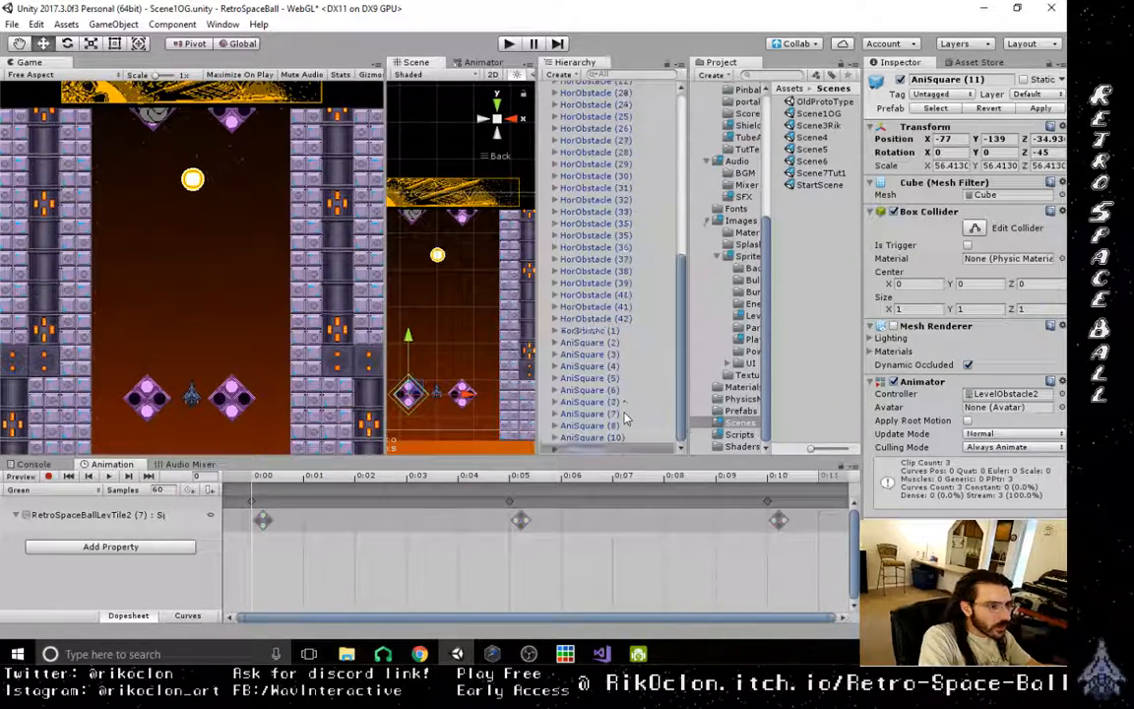
{"action": "left_click", "coordinate": [611, 439], "text": "ctrl"}
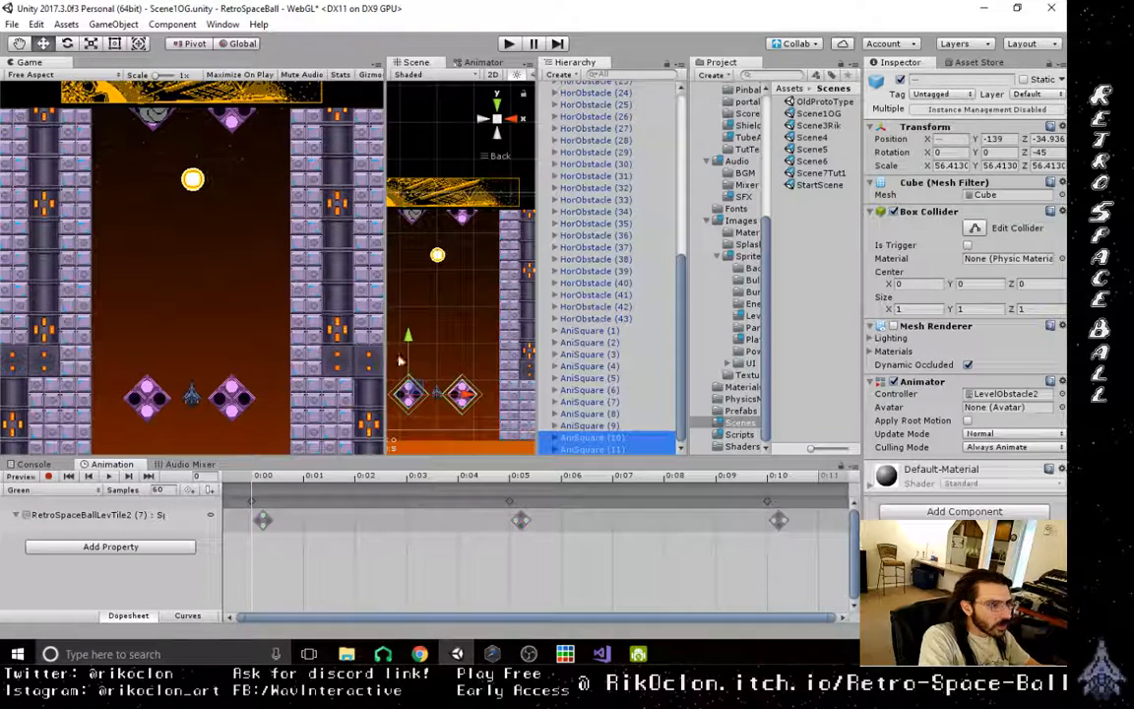
{"action": "left_click", "coordinate": [440, 351]}
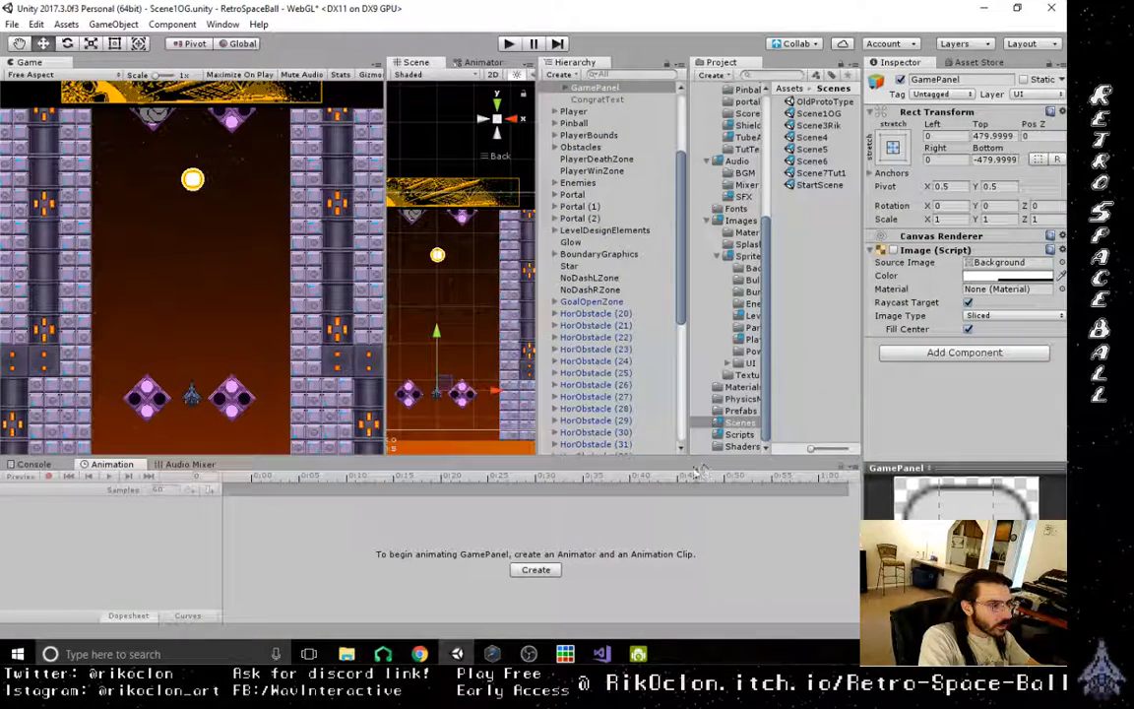
{"action": "scroll", "coordinate": [686, 303], "scroll_direction": "down", "scroll_amount": 6}
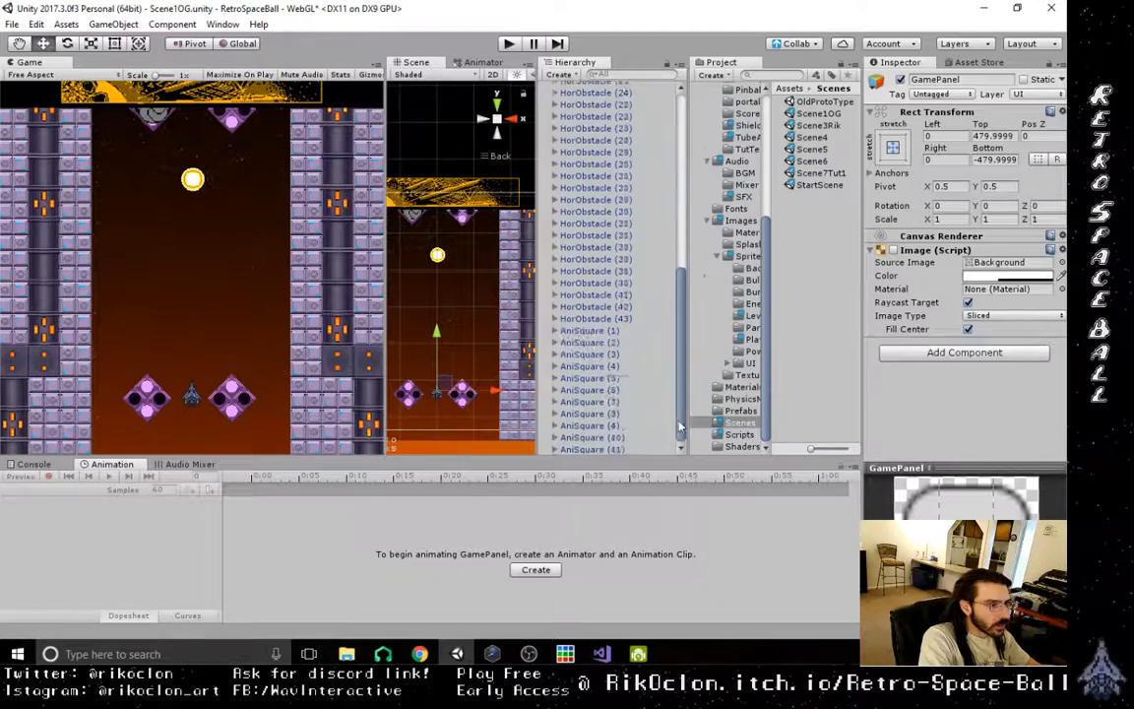
{"action": "left_click", "coordinate": [594, 450]}
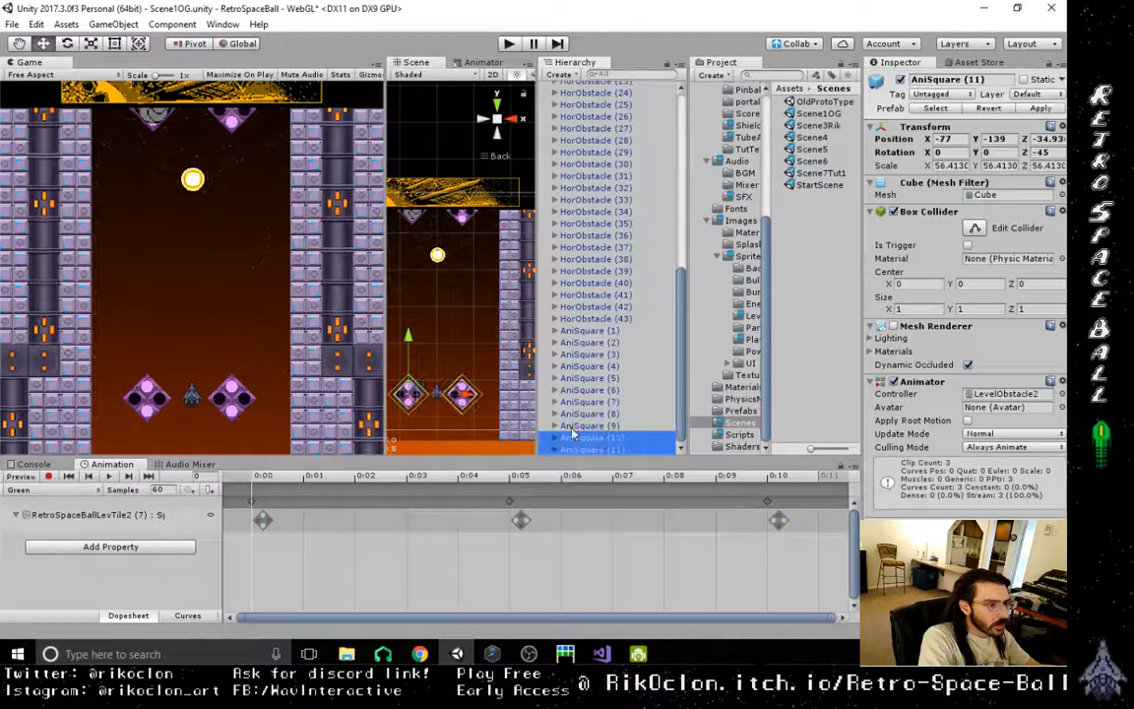
{"action": "left_click", "coordinate": [591, 437], "text": "shift"}
{"action": "left_click_drag", "start_coordinate": [414, 323], "coordinate": [414, 318]}
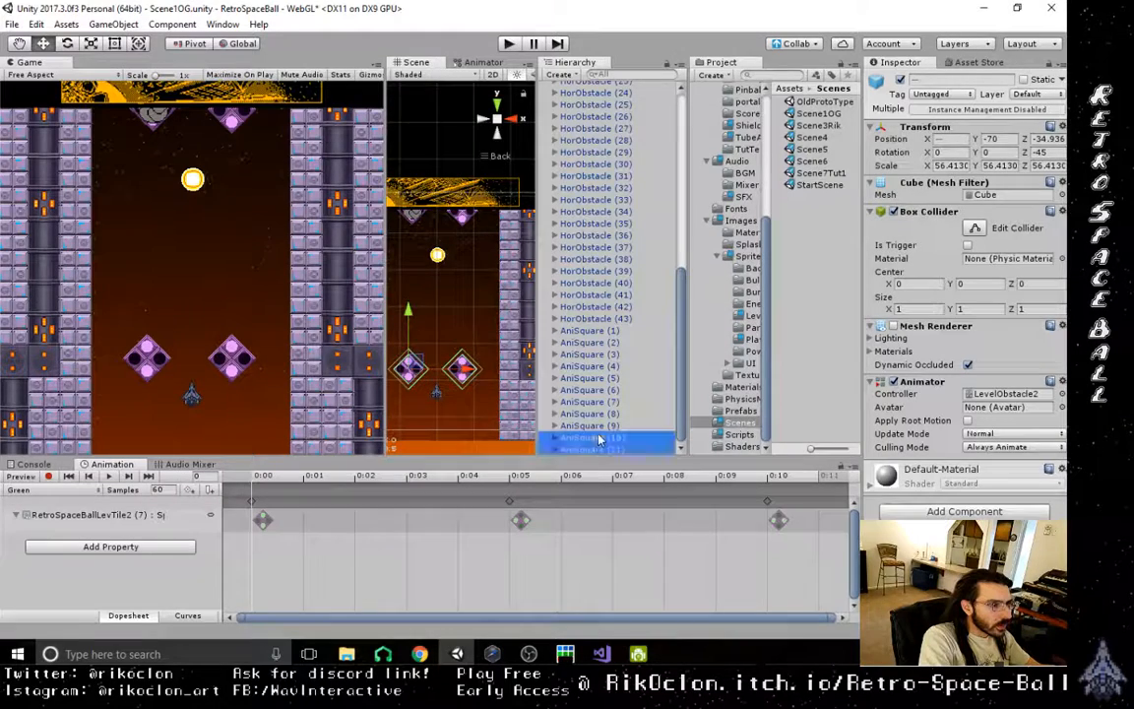
- Move the AniSquare copy on the ship's right side to X 75, and run a playtest of the scene
{"action": "left_click", "coordinate": [556, 439]}
{"action": "left_click_drag", "start_coordinate": [519, 372], "coordinate": [521, 372]}
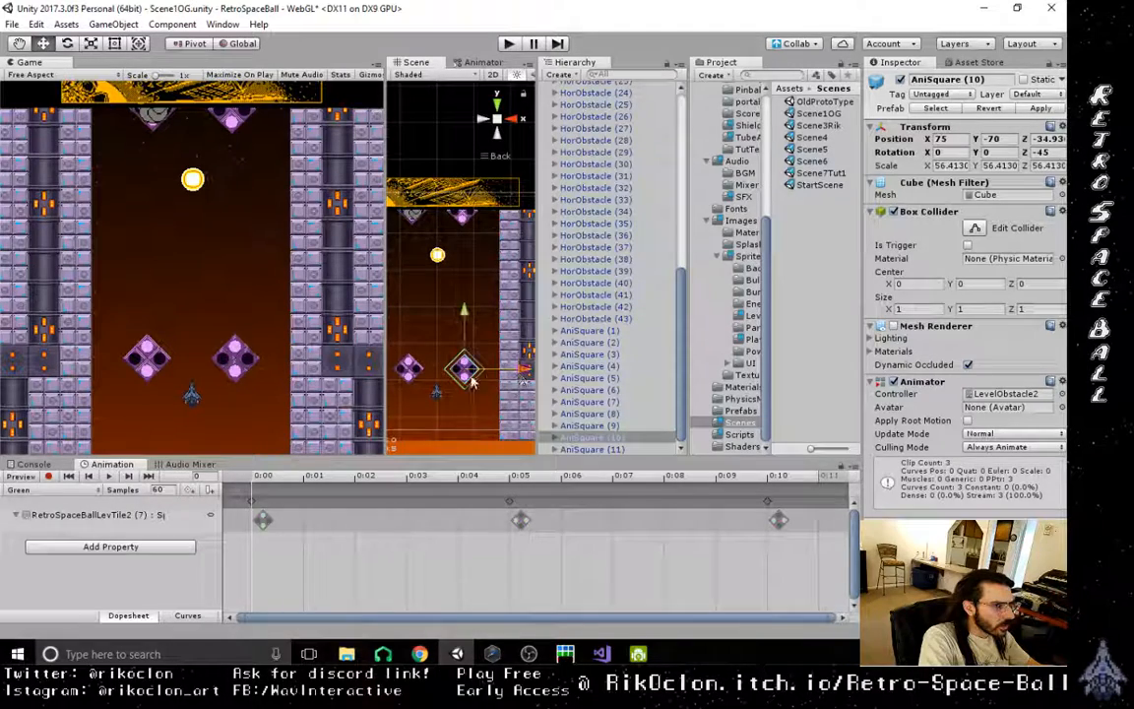
{"action": "left_click", "coordinate": [508, 44]}
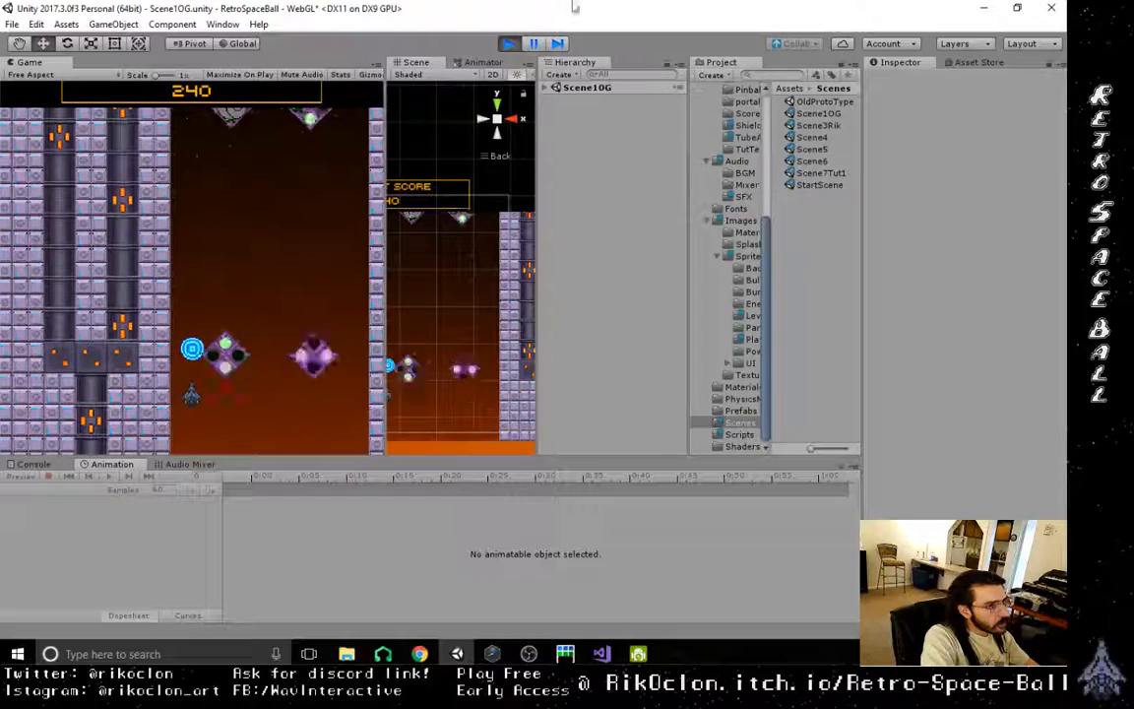
{"action": "left_click", "coordinate": [508, 44]}
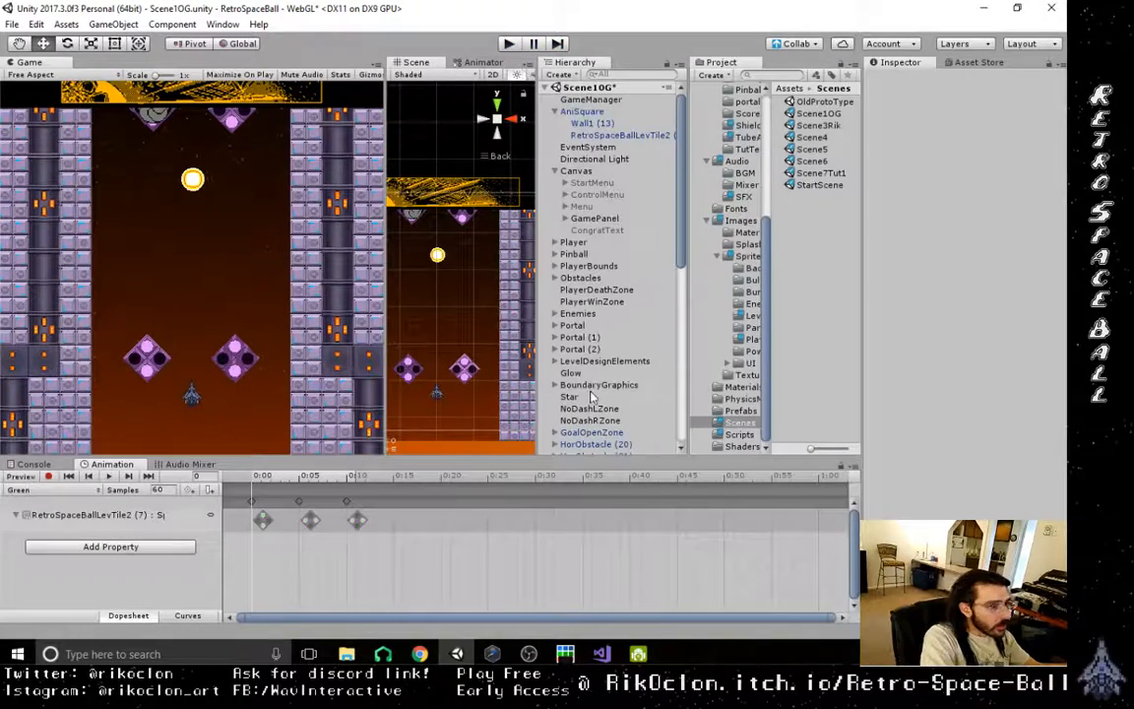
- Lower both AniSquare copies near the player ship to Y -179 and start another playtest
{"action": "scroll", "coordinate": [592, 403], "scroll_direction": "down", "scroll_amount": 10}
{"action": "left_click", "coordinate": [598, 446]}
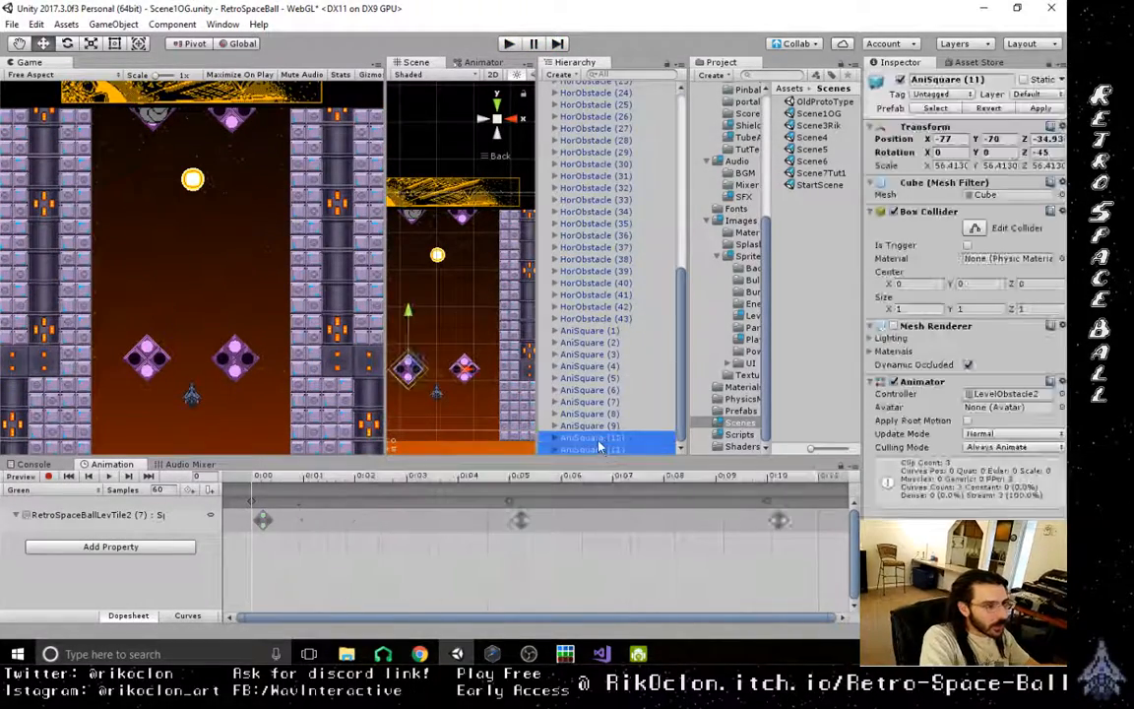
{"action": "left_click_drag", "start_coordinate": [407, 313], "coordinate": [405, 362]}
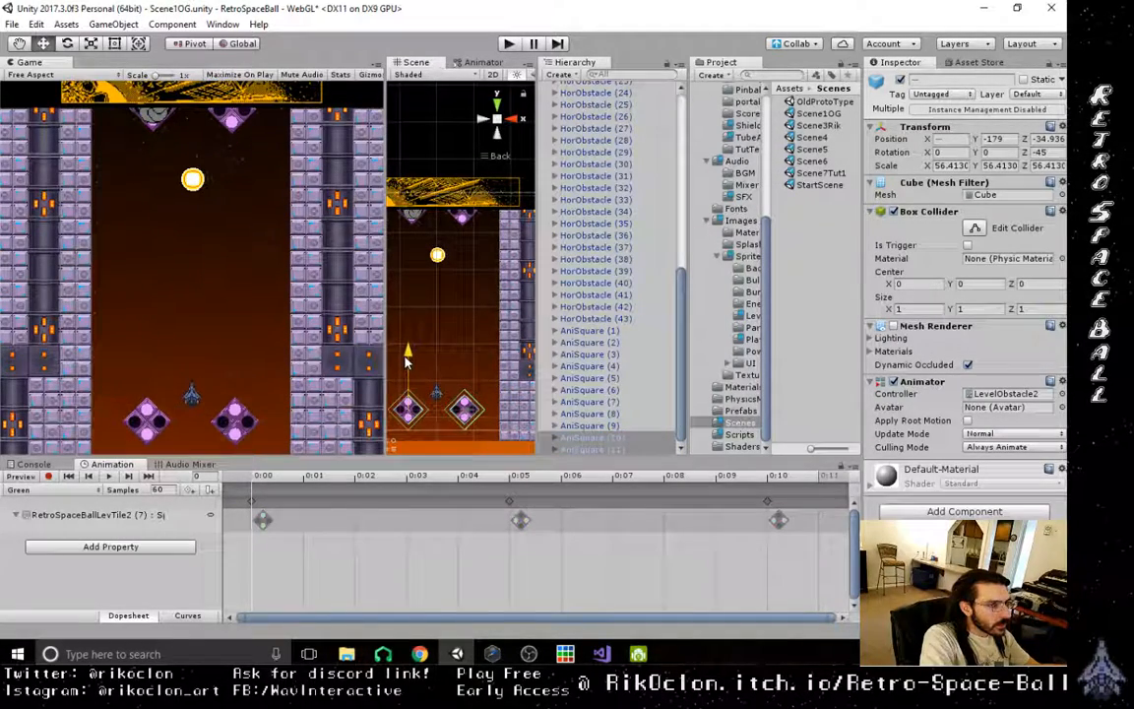
{"action": "left_click", "coordinate": [508, 43]}
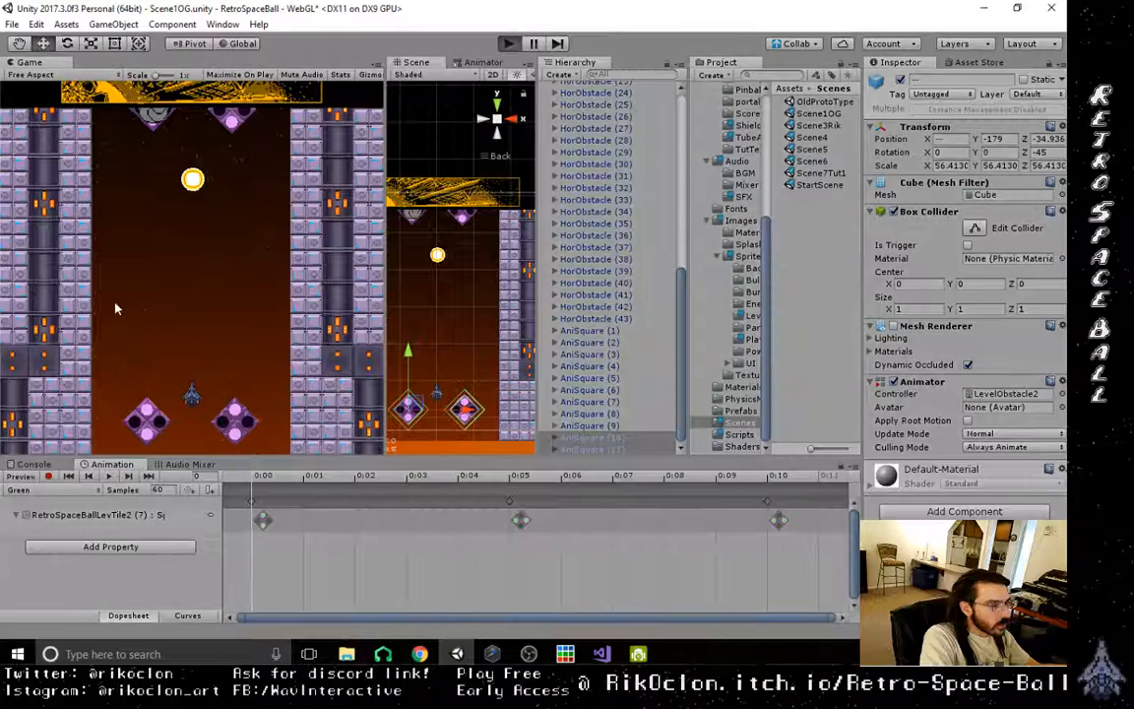
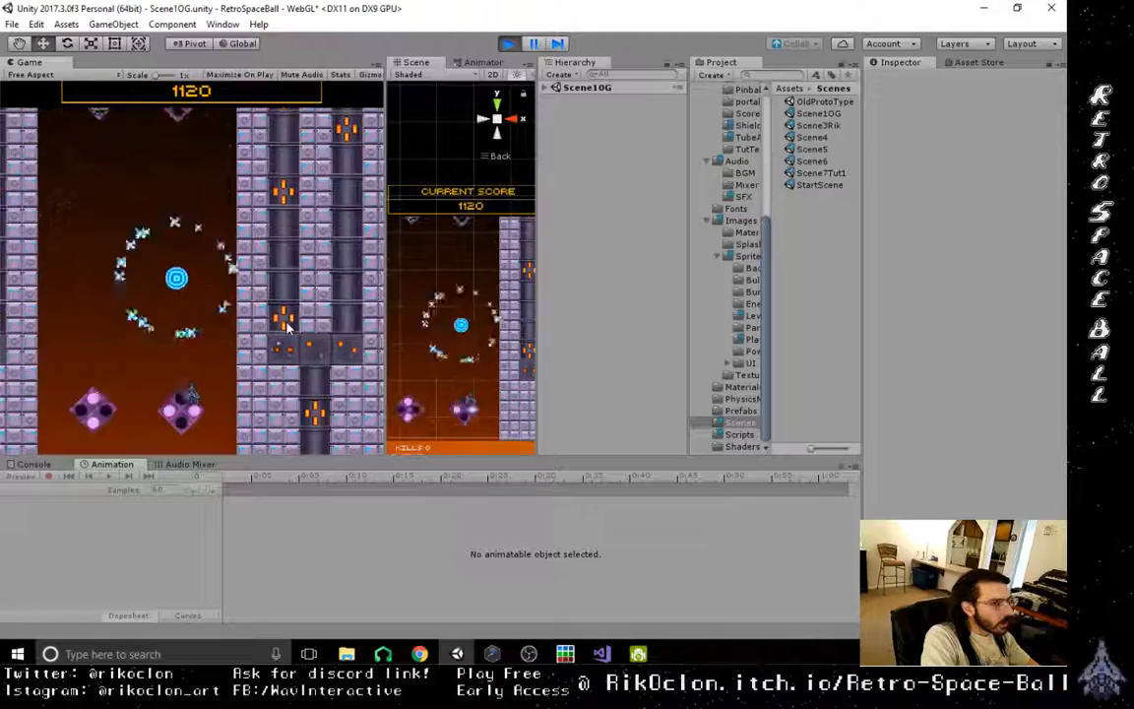
- Stop the running game and open the StartScene scene
{"action": "left_click", "coordinate": [508, 45]}
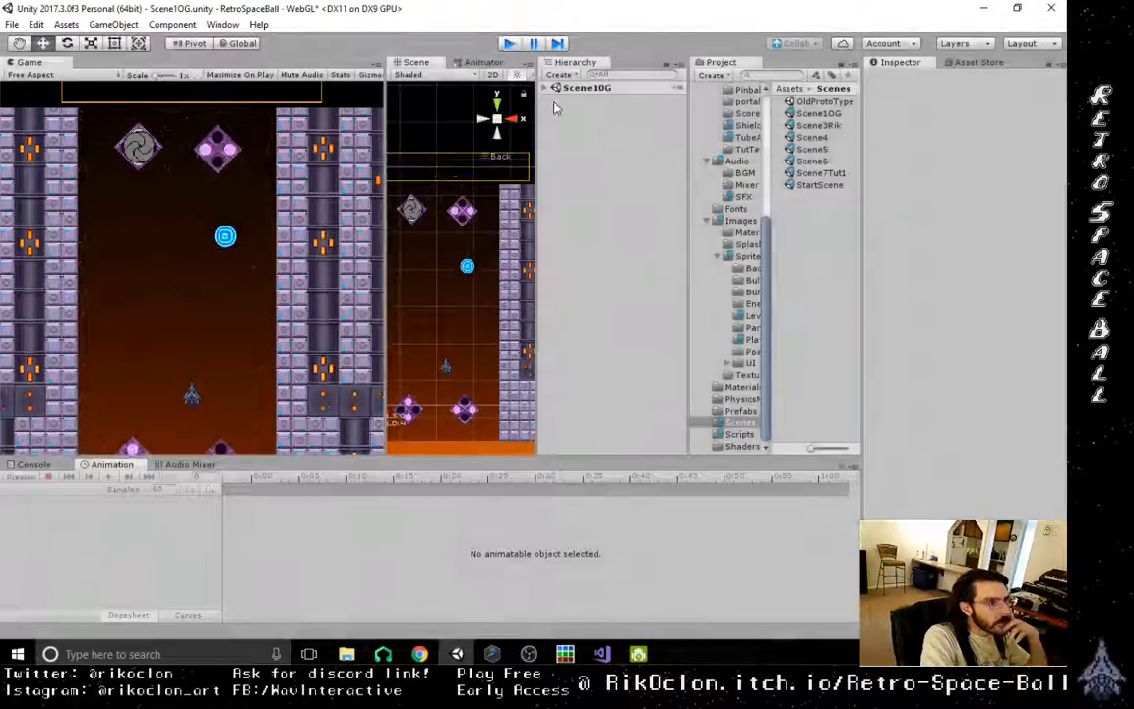
{"action": "scroll", "coordinate": [683, 256], "scroll_direction": "down", "scroll_amount": 1}
{"action": "left_click_drag", "start_coordinate": [683, 256], "coordinate": [722, 77]}
{"action": "double_click", "coordinate": [818, 186]}
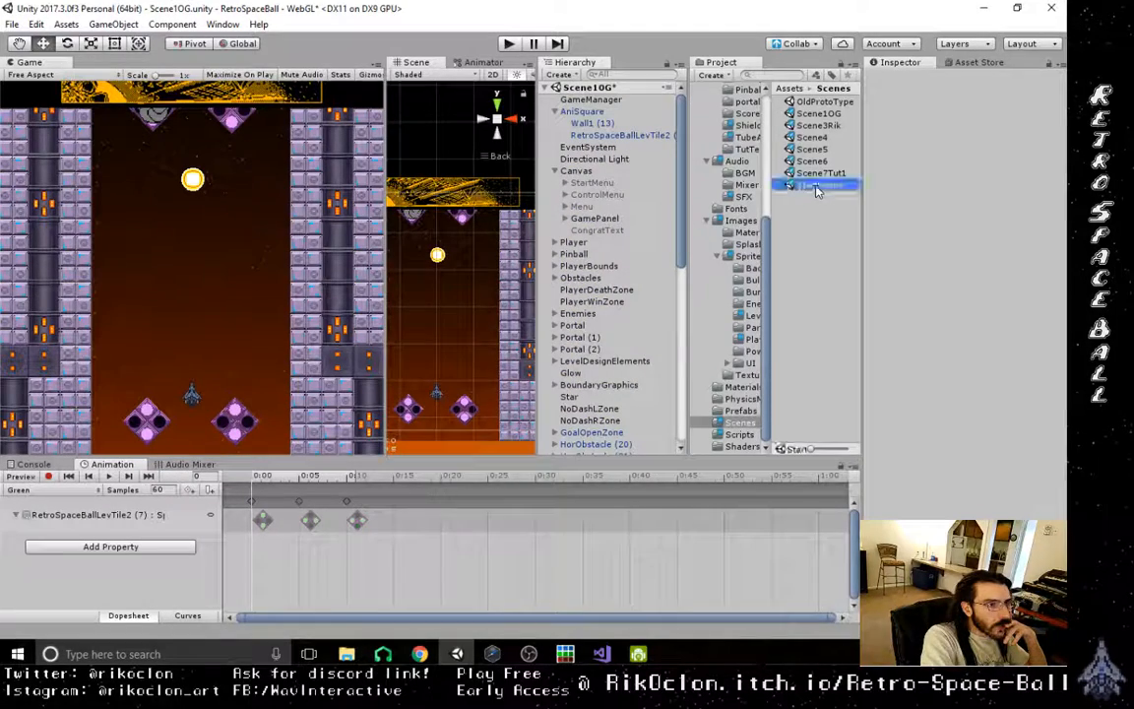
{"action": "left_click", "coordinate": [517, 358]}
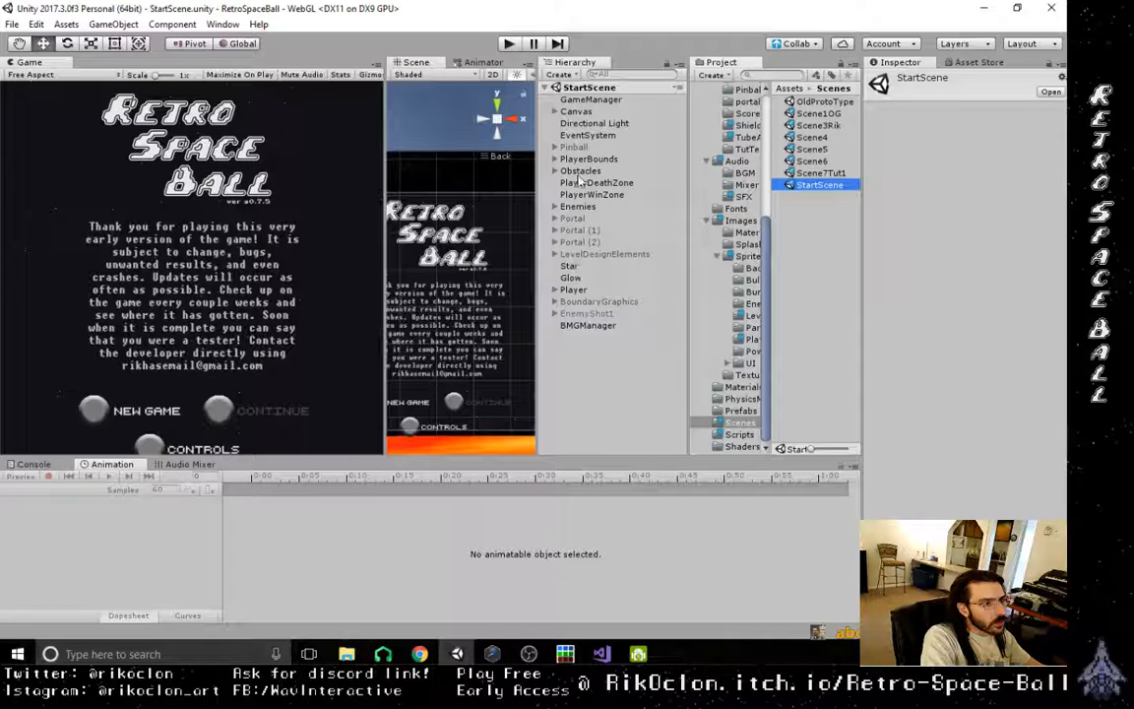
- Activate the ControlMenu object under the Canvas and expand its children
{"action": "left_click", "coordinate": [557, 112]}
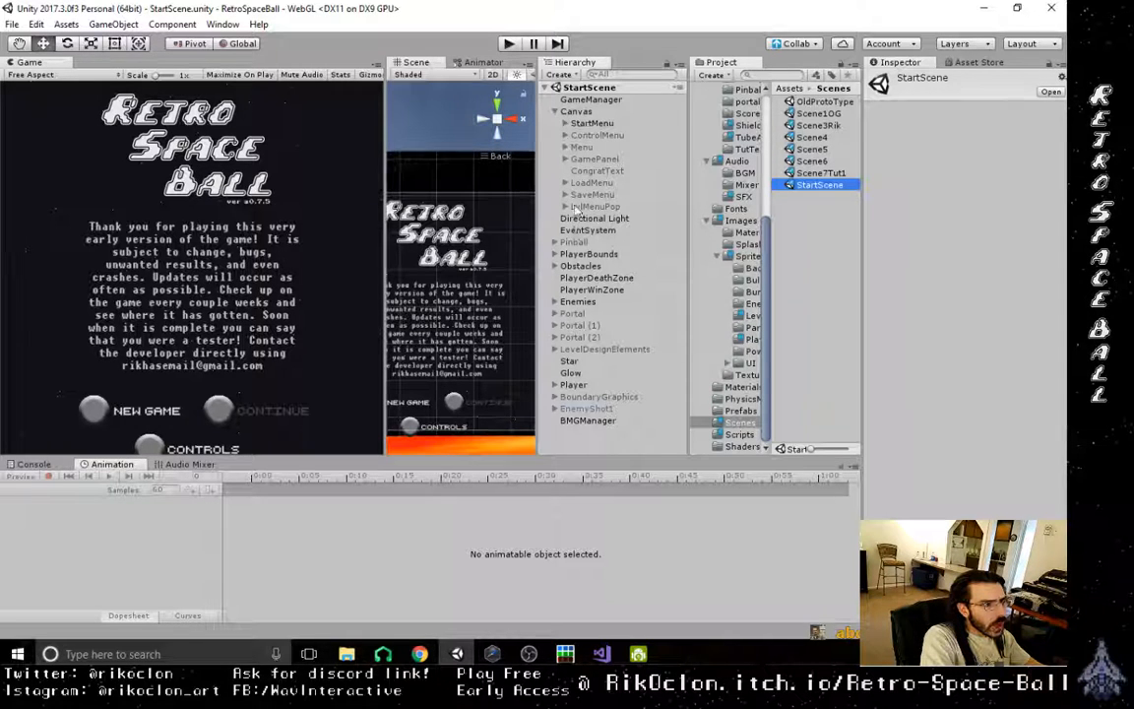
{"action": "left_click", "coordinate": [587, 136]}
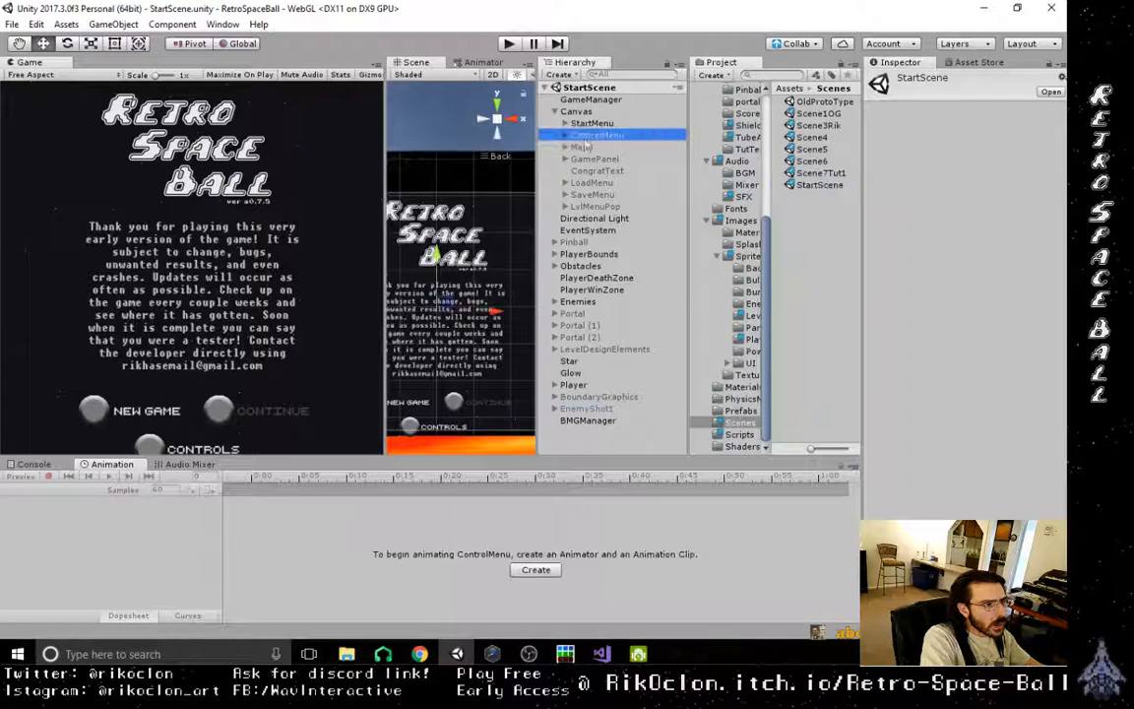
{"action": "left_click", "coordinate": [899, 80]}
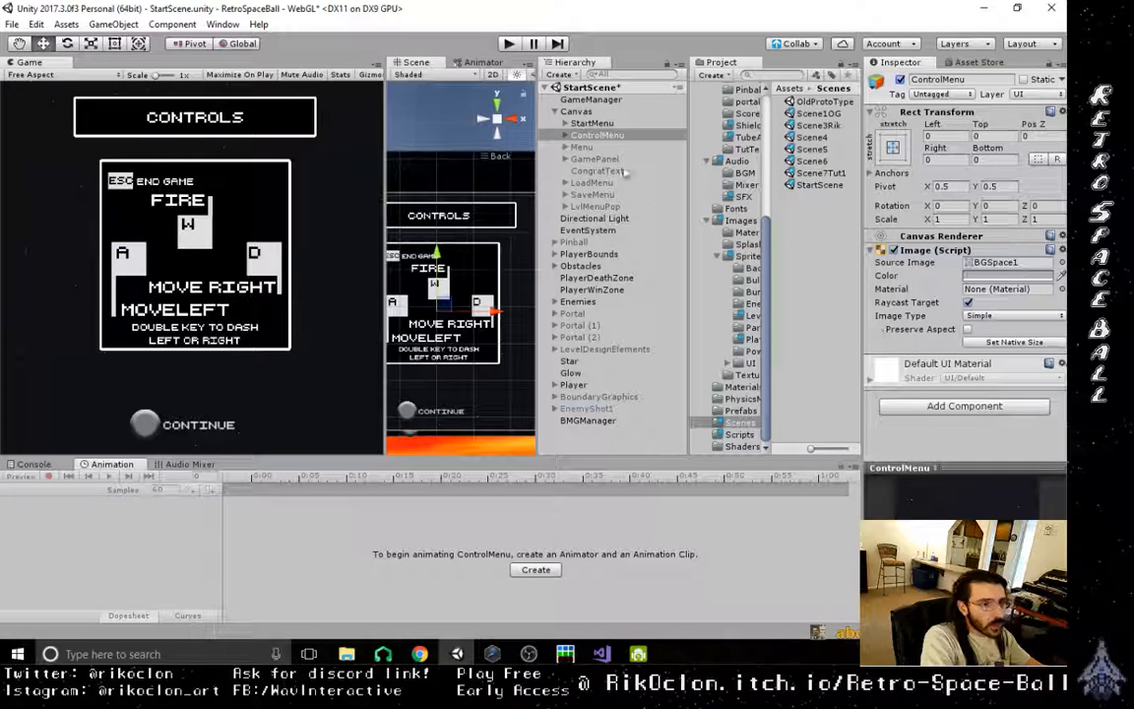
{"action": "left_click_drag", "start_coordinate": [578, 147], "coordinate": [581, 135]}
{"action": "left_click", "coordinate": [566, 136]}
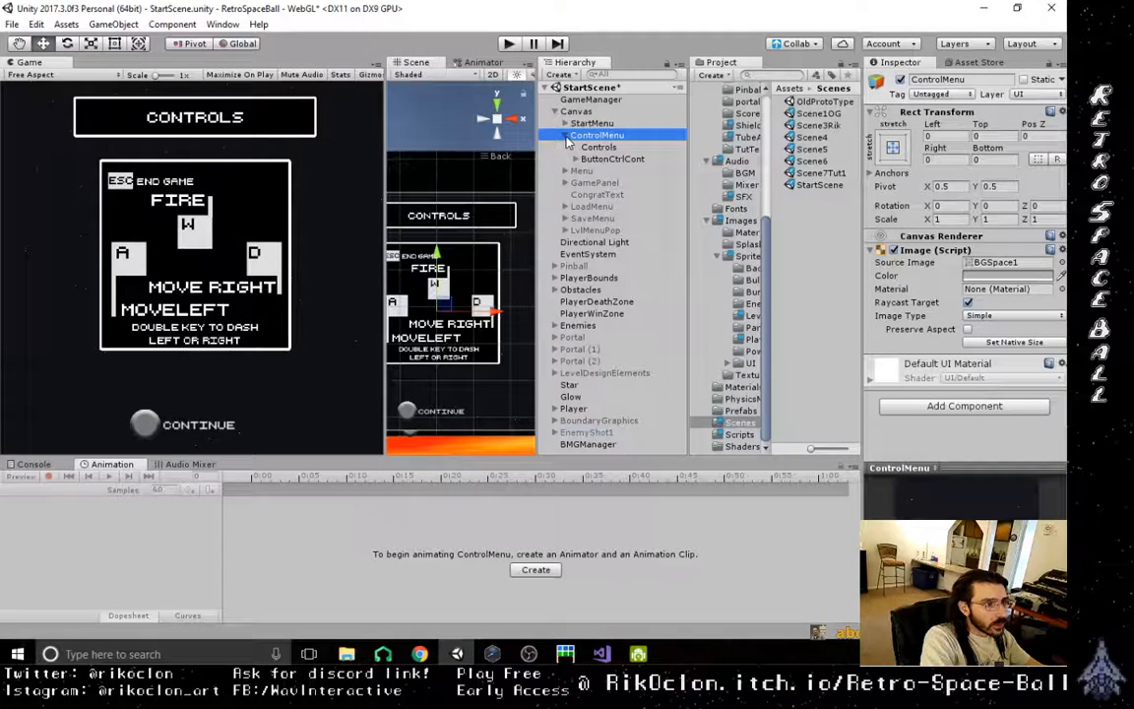
- Duplicate the Continue text object inside the ControlMenu's ButtonCtrlCont button
{"action": "left_click", "coordinate": [607, 149]}
{"action": "left_click", "coordinate": [607, 170]}
{"action": "left_click", "coordinate": [609, 159]}
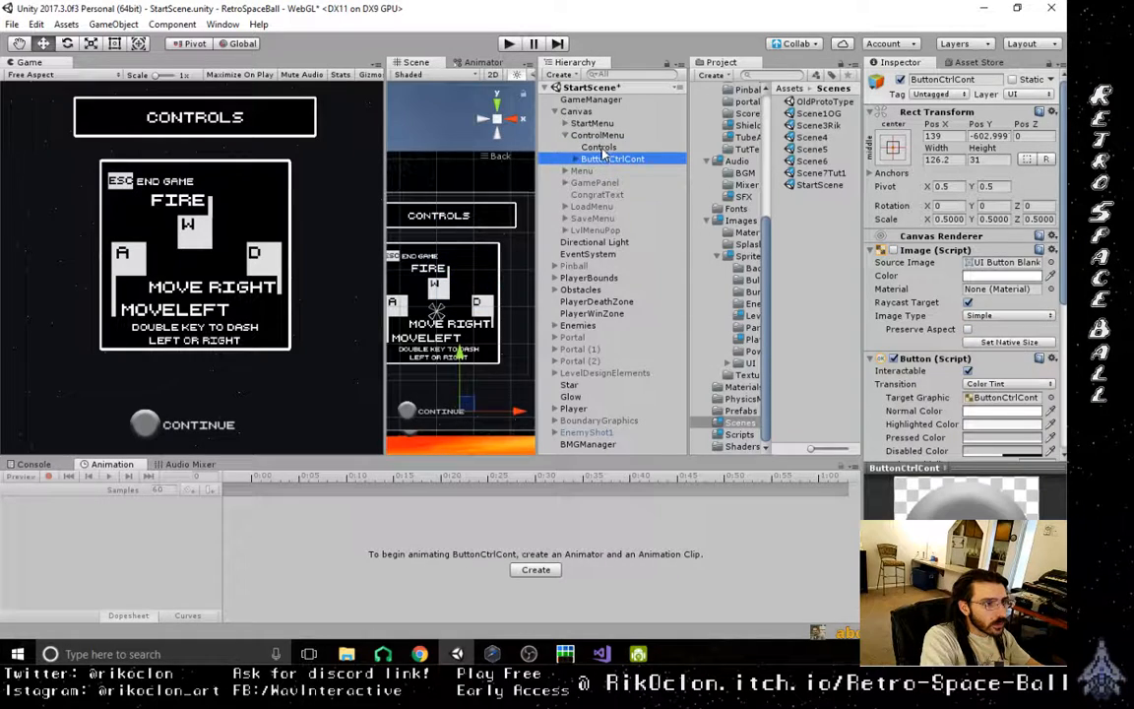
{"action": "left_click", "coordinate": [605, 147]}
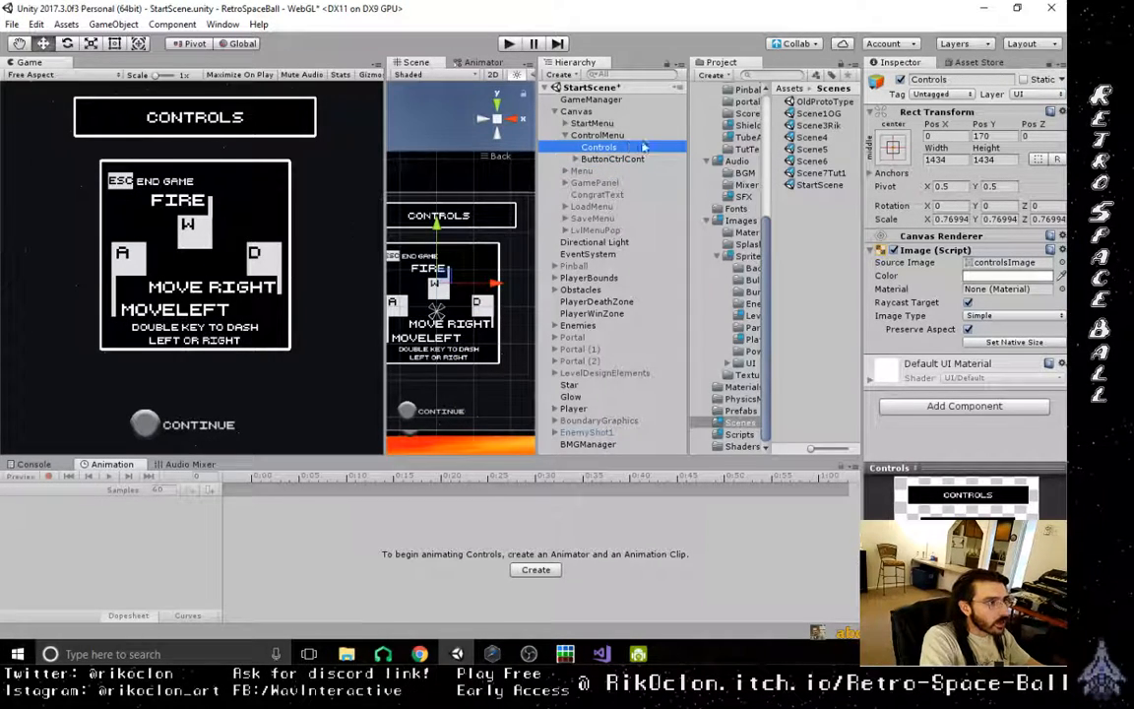
{"action": "left_click", "coordinate": [602, 161]}
{"action": "left_click", "coordinate": [606, 149]}
{"action": "left_click", "coordinate": [577, 160]}
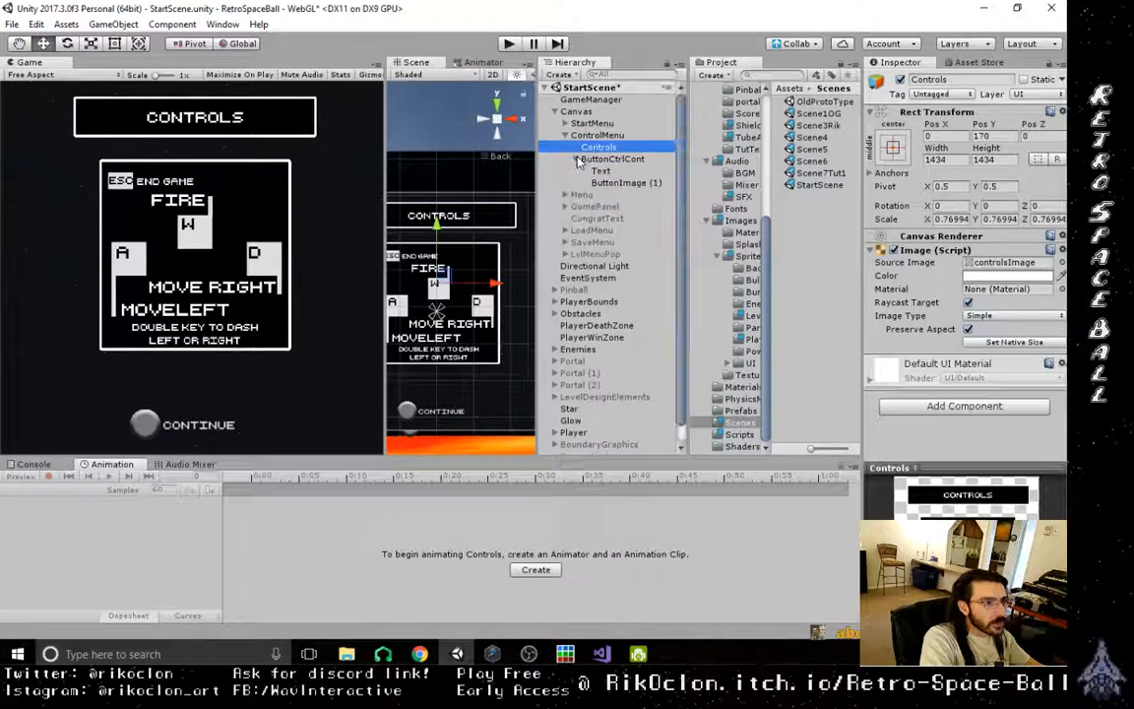
{"action": "left_click", "coordinate": [611, 171]}
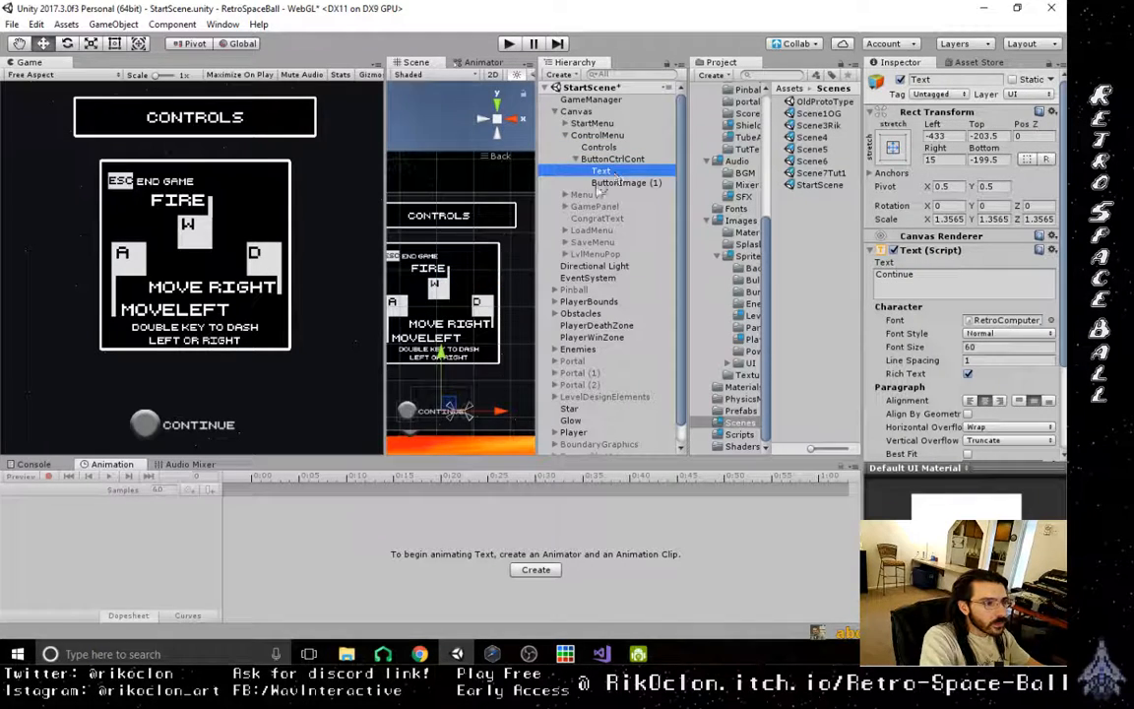
{"action": "left_click", "coordinate": [616, 181]}
{"action": "left_click", "coordinate": [613, 172]}
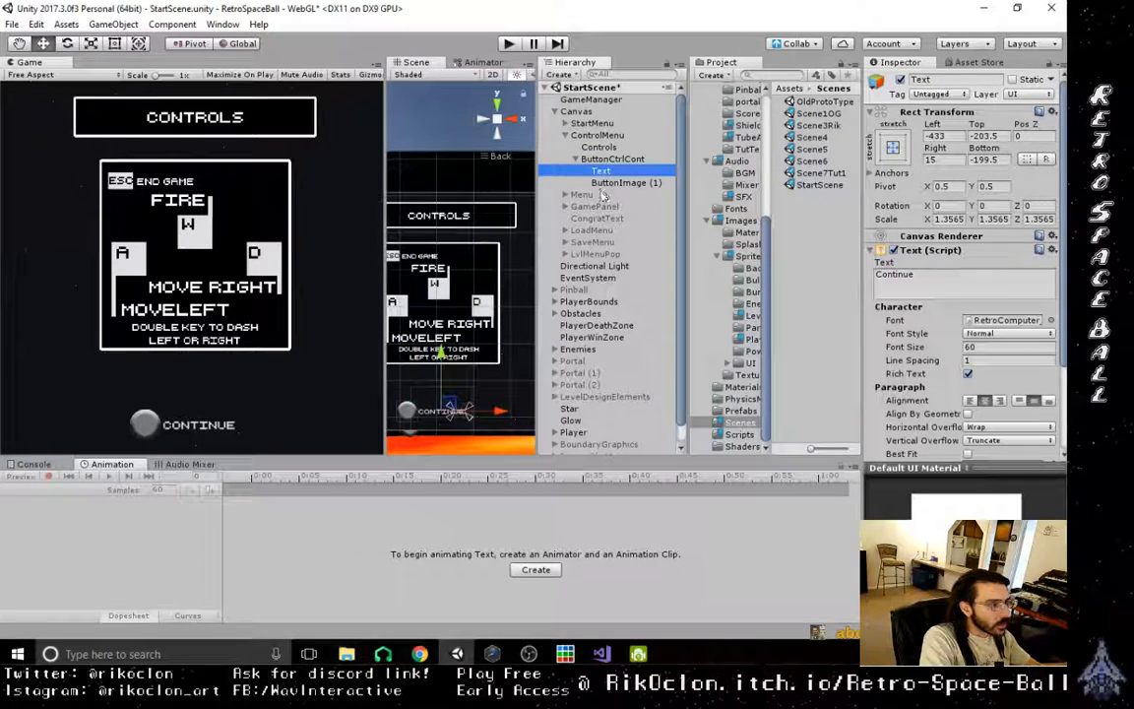
{"action": "key", "text": "ctrl+d"}
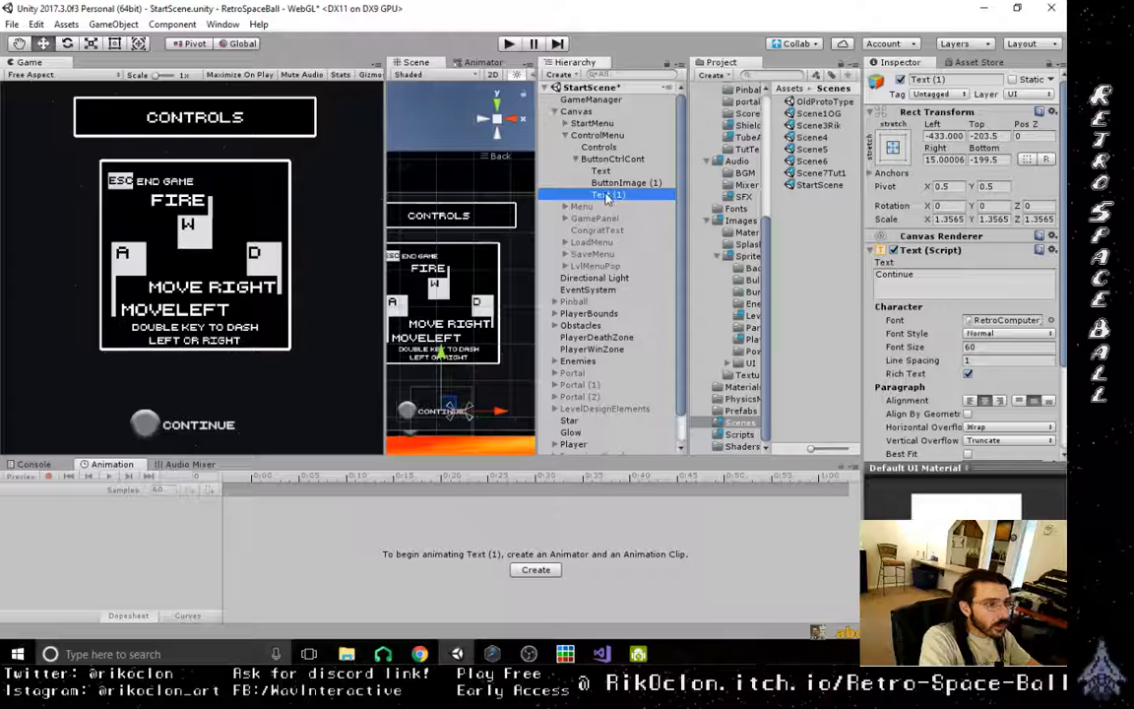
- Reparent the duplicated text to ControlMenu, between Controls and ButtonCtrlCont, and centre it just below the controls box
{"action": "left_click", "coordinate": [607, 198]}
{"action": "left_click", "coordinate": [618, 184]}
{"action": "left_click", "coordinate": [617, 197]}
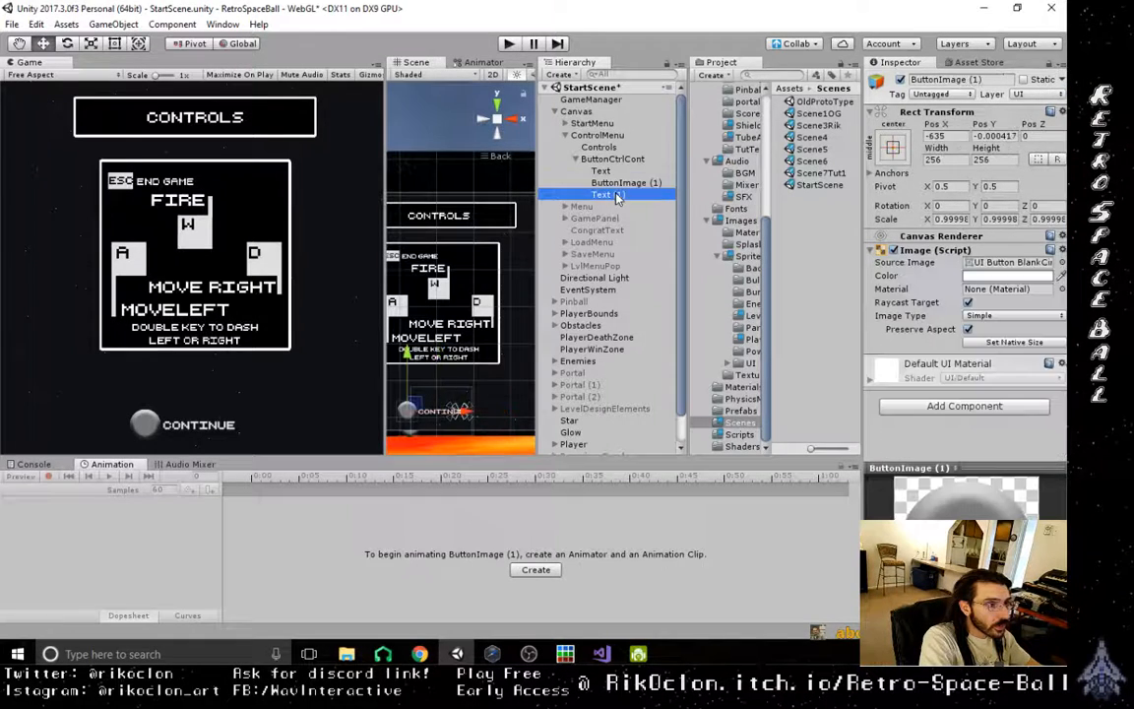
{"action": "left_click_drag", "start_coordinate": [617, 197], "coordinate": [581, 158]}
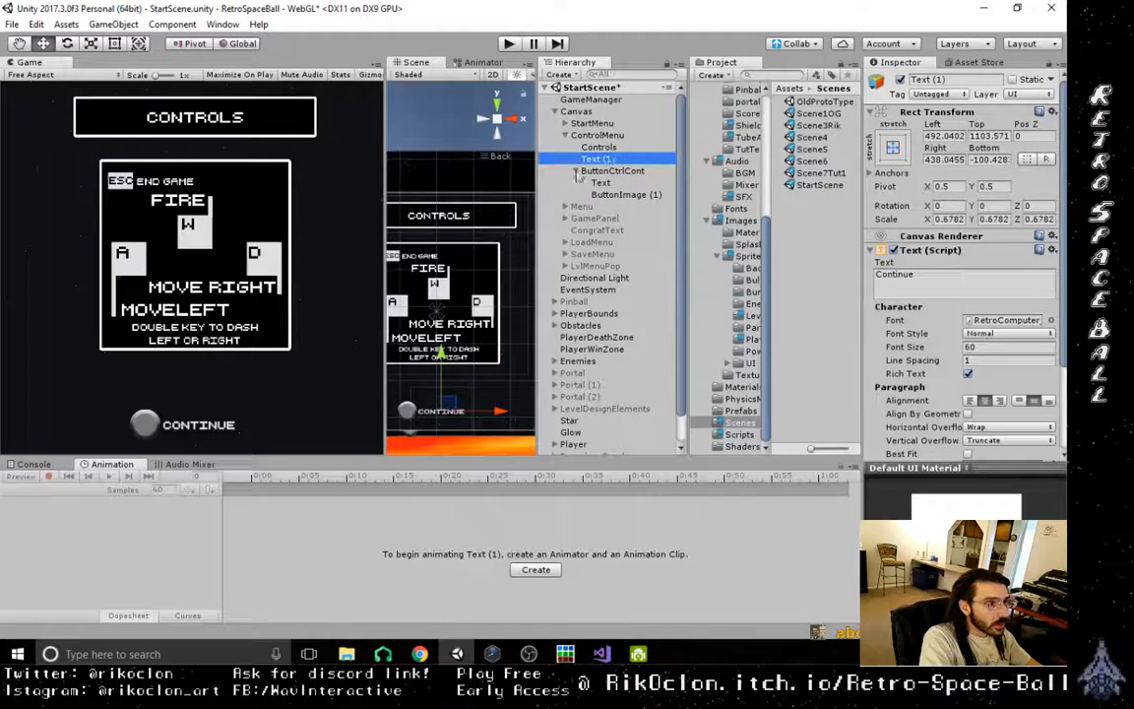
{"action": "left_click_drag", "start_coordinate": [442, 373], "coordinate": [446, 332]}
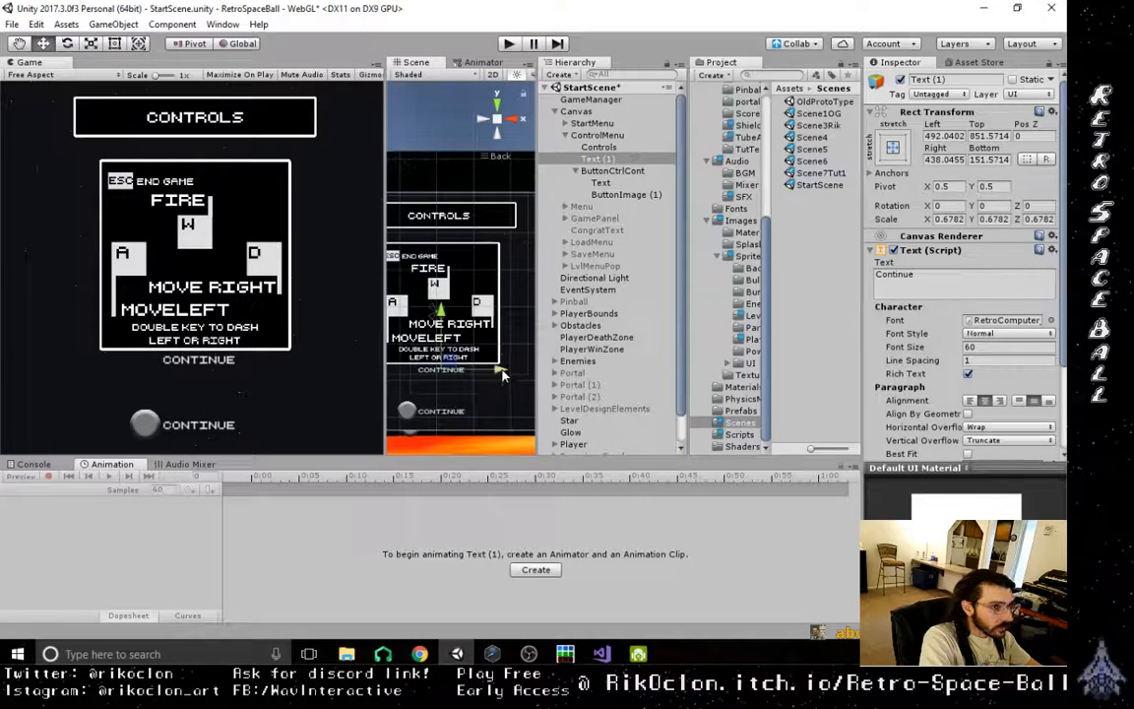
{"action": "left_click_drag", "start_coordinate": [502, 374], "coordinate": [498, 373]}
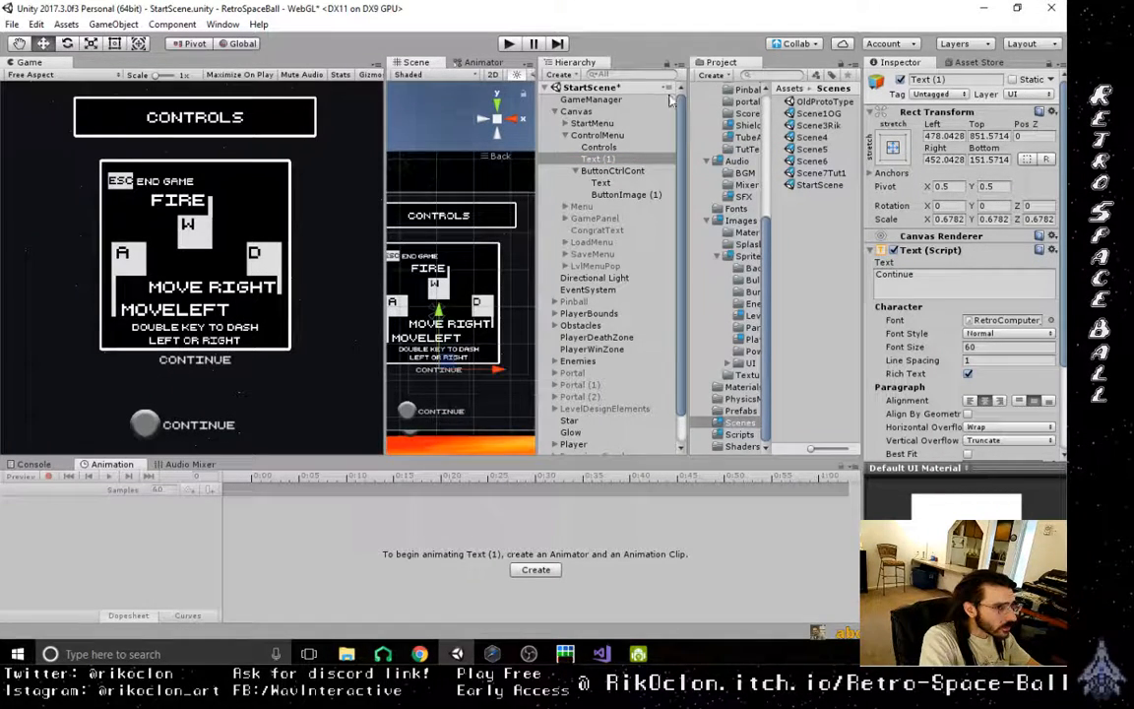
- Change the duplicated text to "Or Hold Spacebar" and widen its box symmetrically with the Rect tool so it fits on one line
{"action": "left_click", "coordinate": [948, 277]}
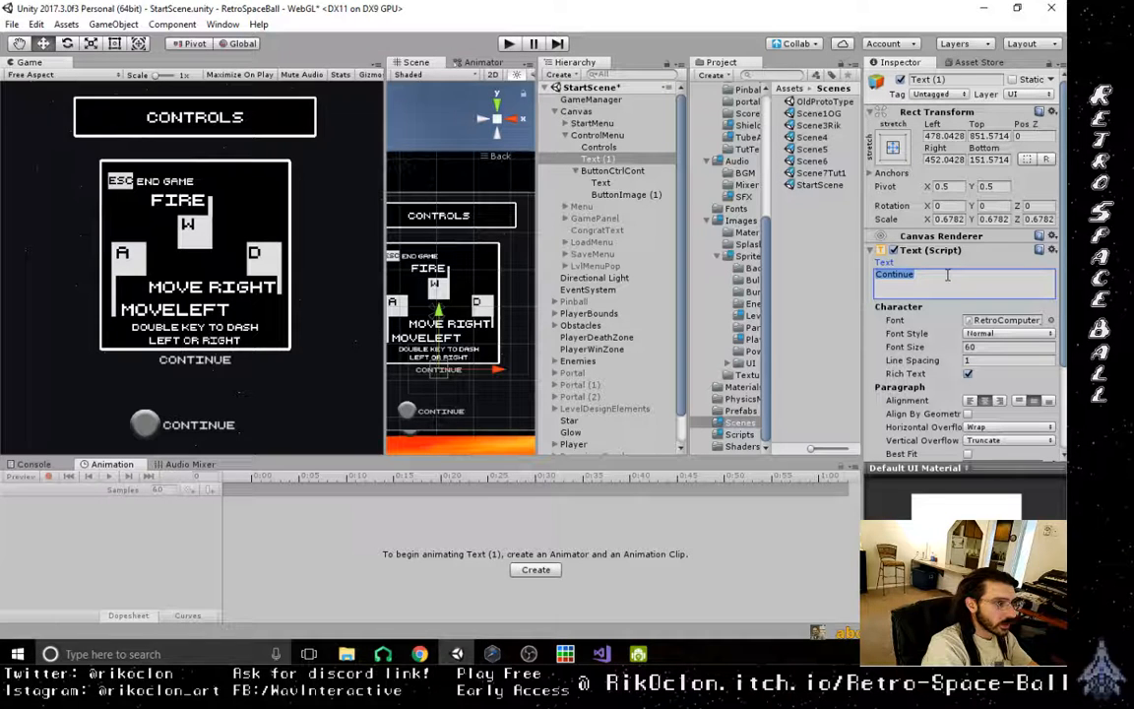
{"action": "type", "text": "Or H"}
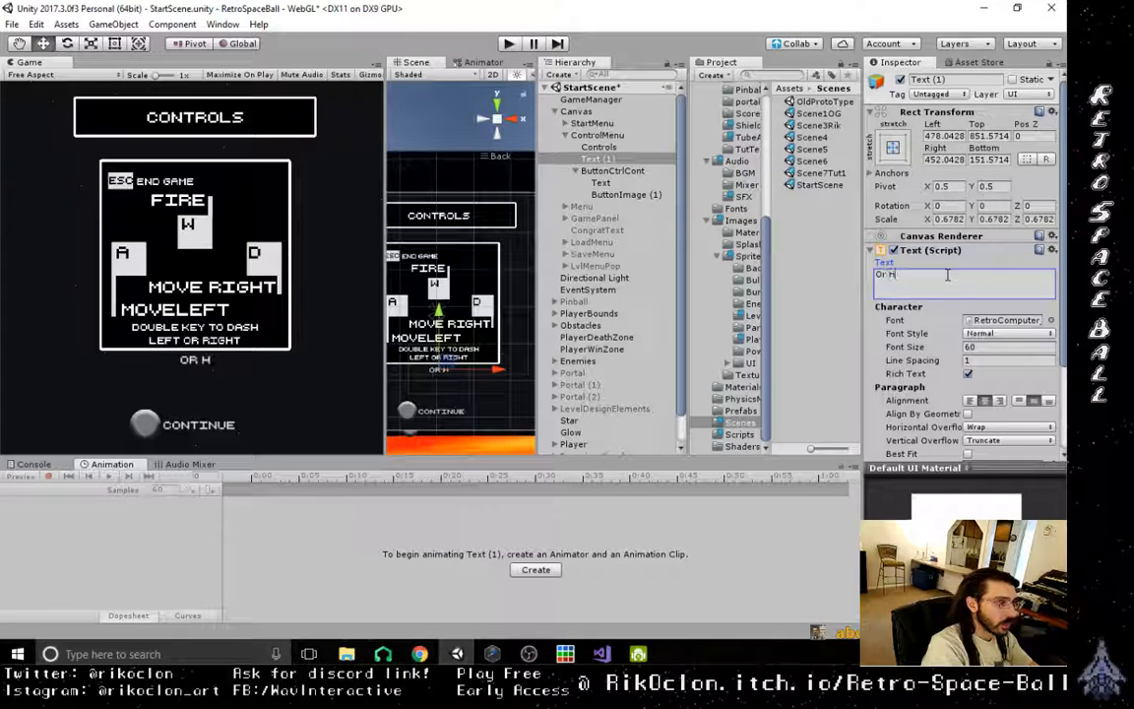
{"action": "type", "text": "old Space"}
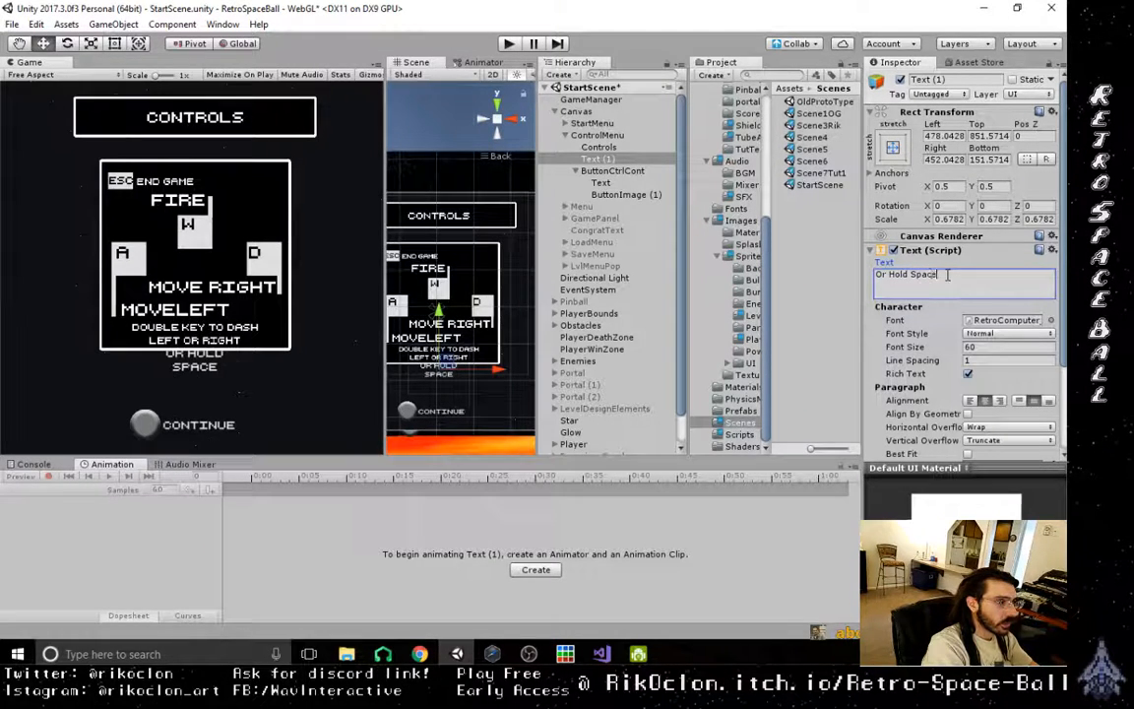
{"action": "type", "text": "bar"}
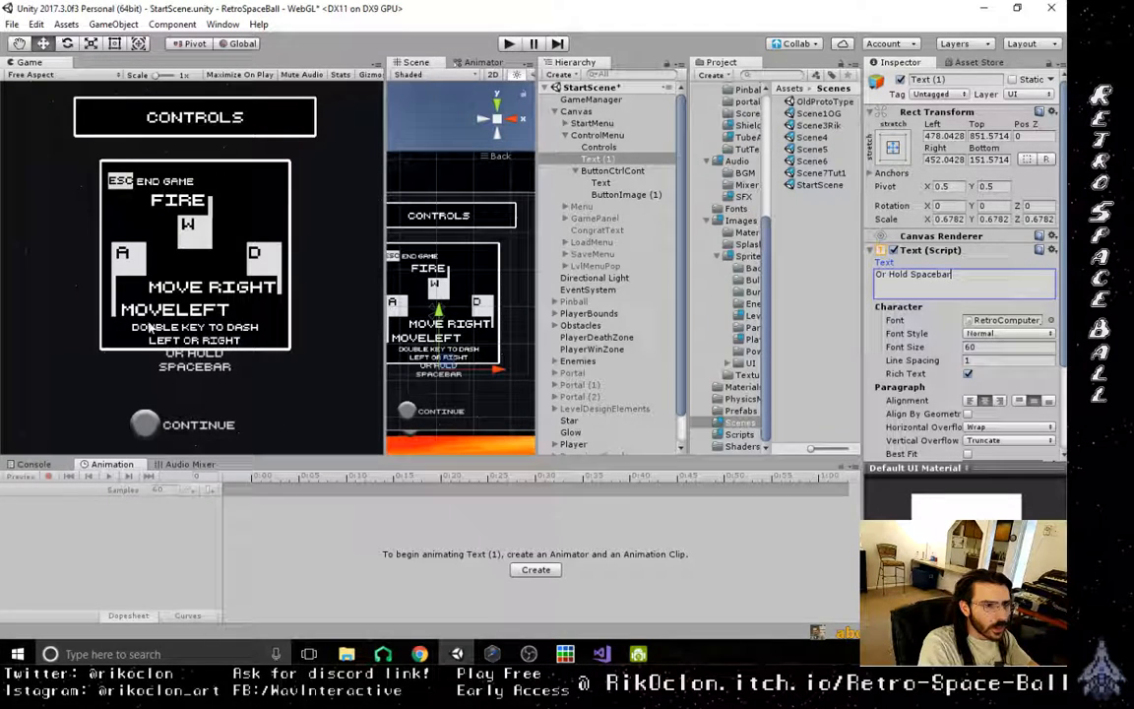
{"action": "left_click", "coordinate": [203, 363]}
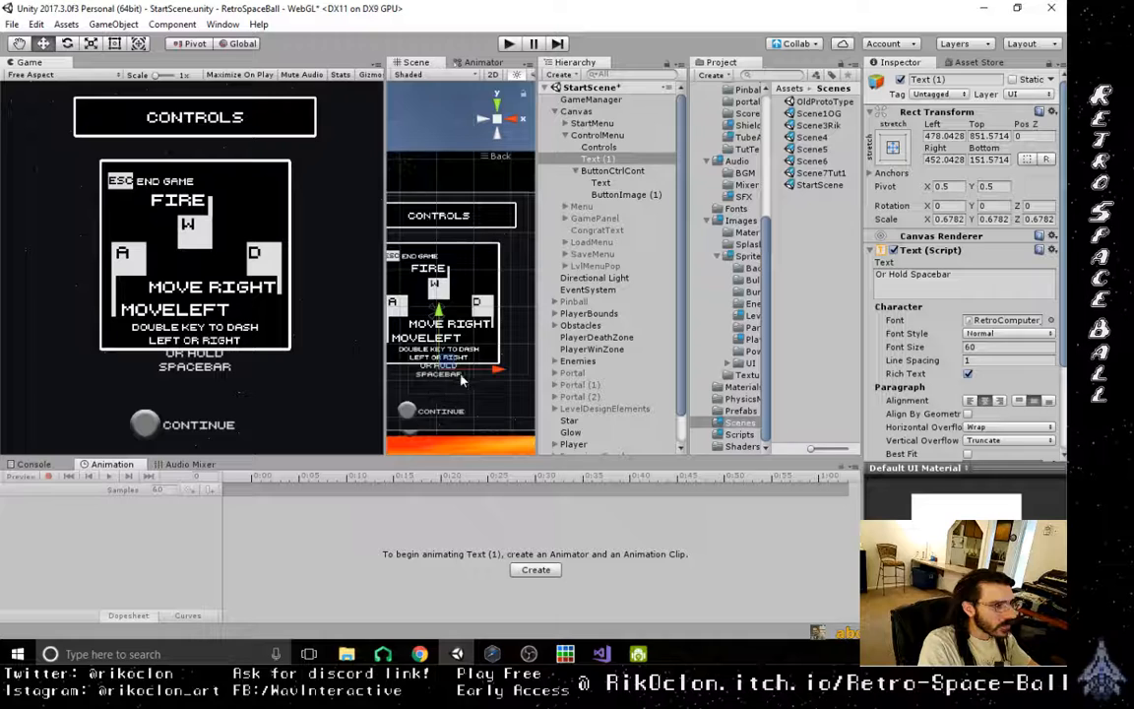
{"action": "left_click", "coordinate": [114, 43]}
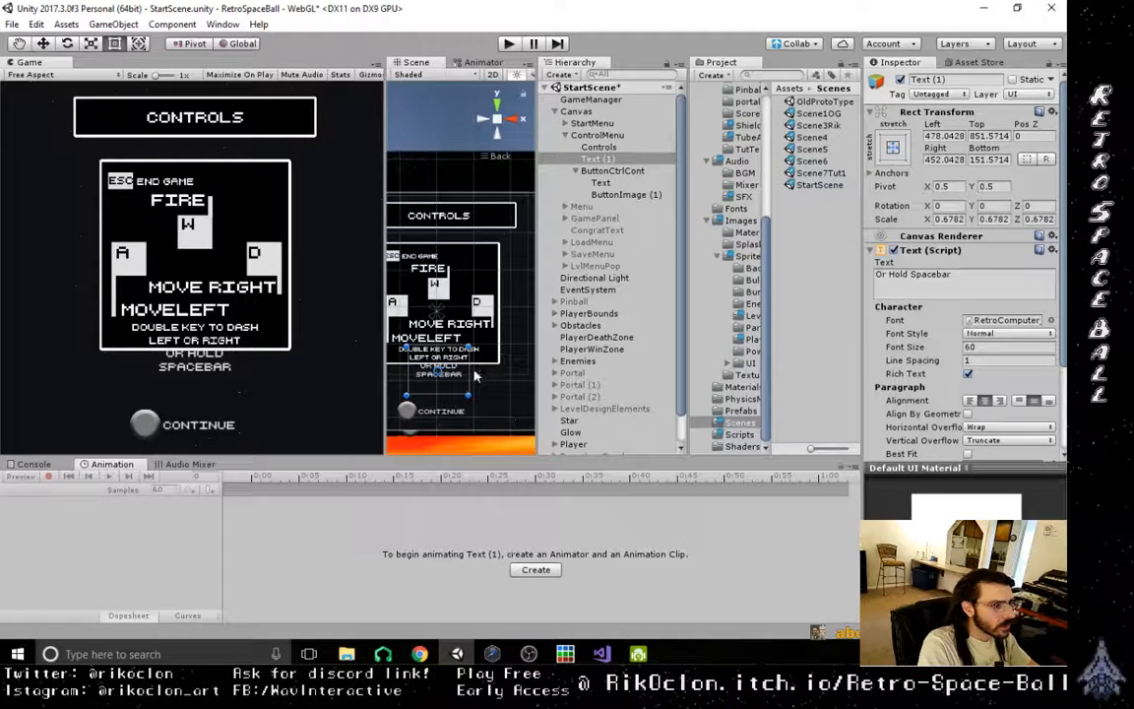
{"action": "left_click_drag", "start_coordinate": [468, 369], "coordinate": [484, 368], "text": "alt"}
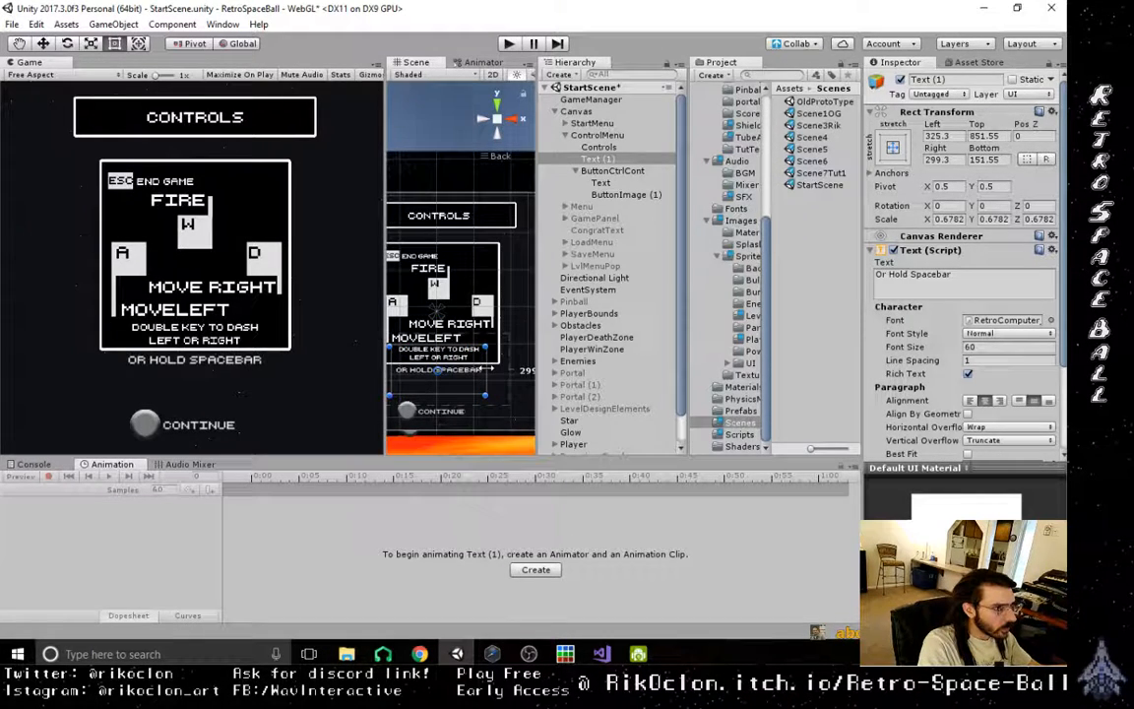
- Edit the label to read "(or Hold Spacebar)", with a lowercase o and enclosing parentheses
{"action": "left_click", "coordinate": [971, 280]}
{"action": "key", "text": "End"}
{"action": "type", "text": ")"}
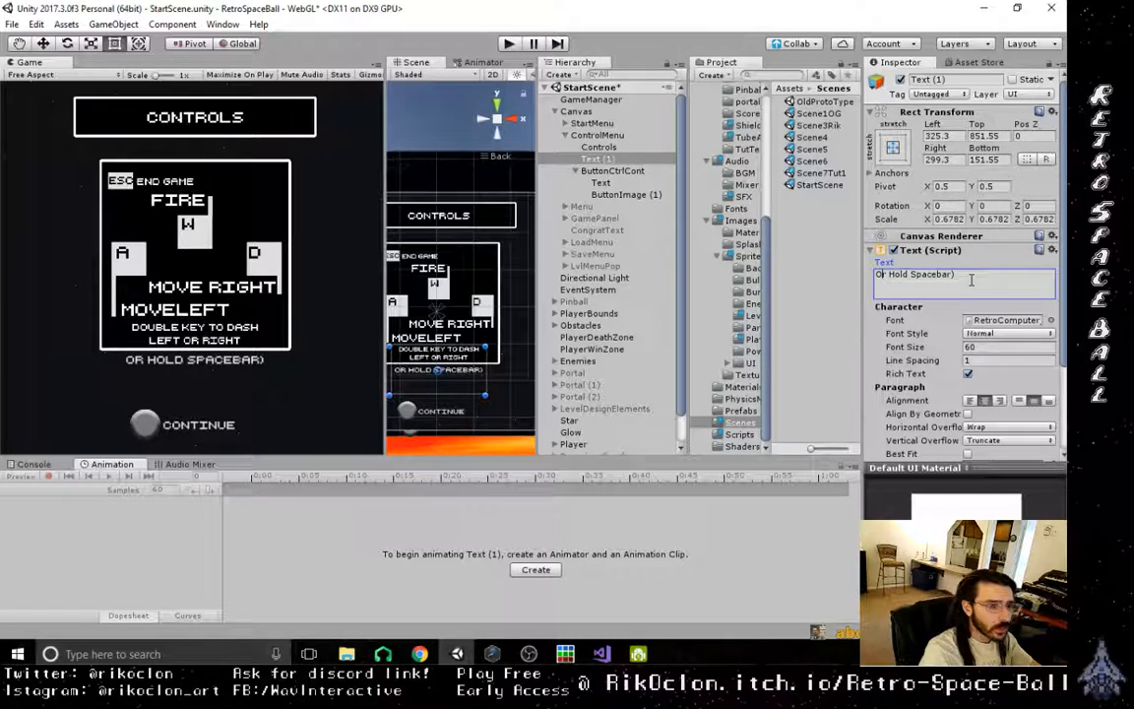
{"action": "key", "text": "Home"}
{"action": "key", "text": "Delete"}
{"action": "type", "text": "o"}
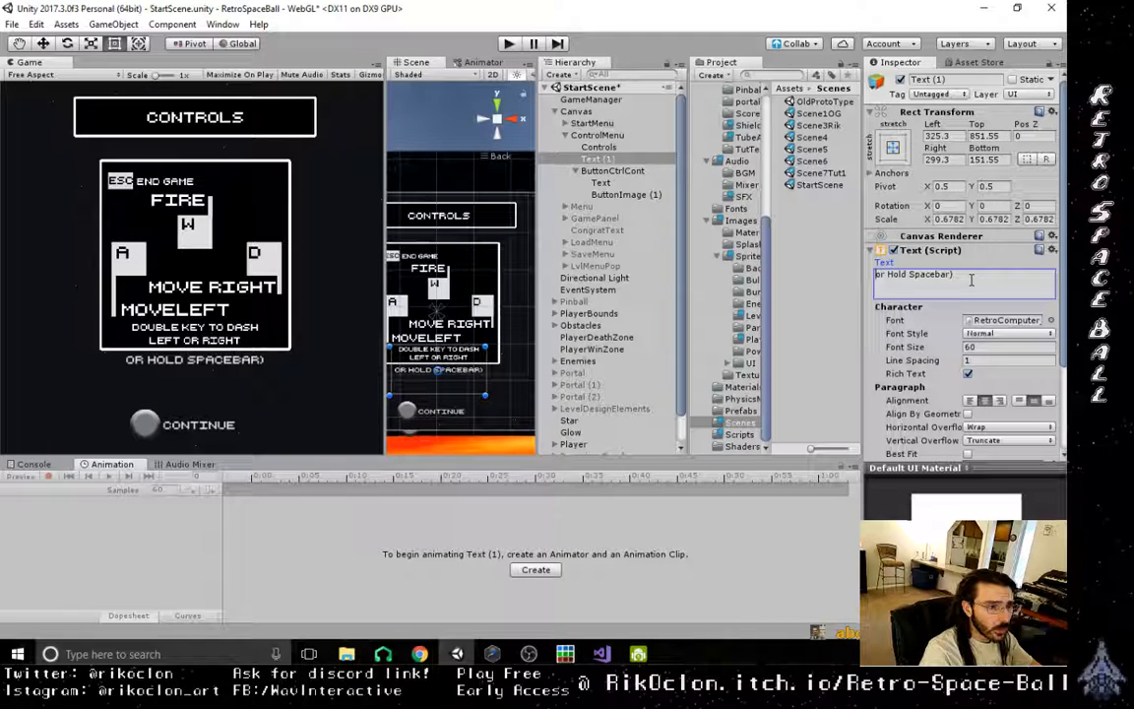
{"action": "key", "text": "Home"}
{"action": "type", "text": "("}
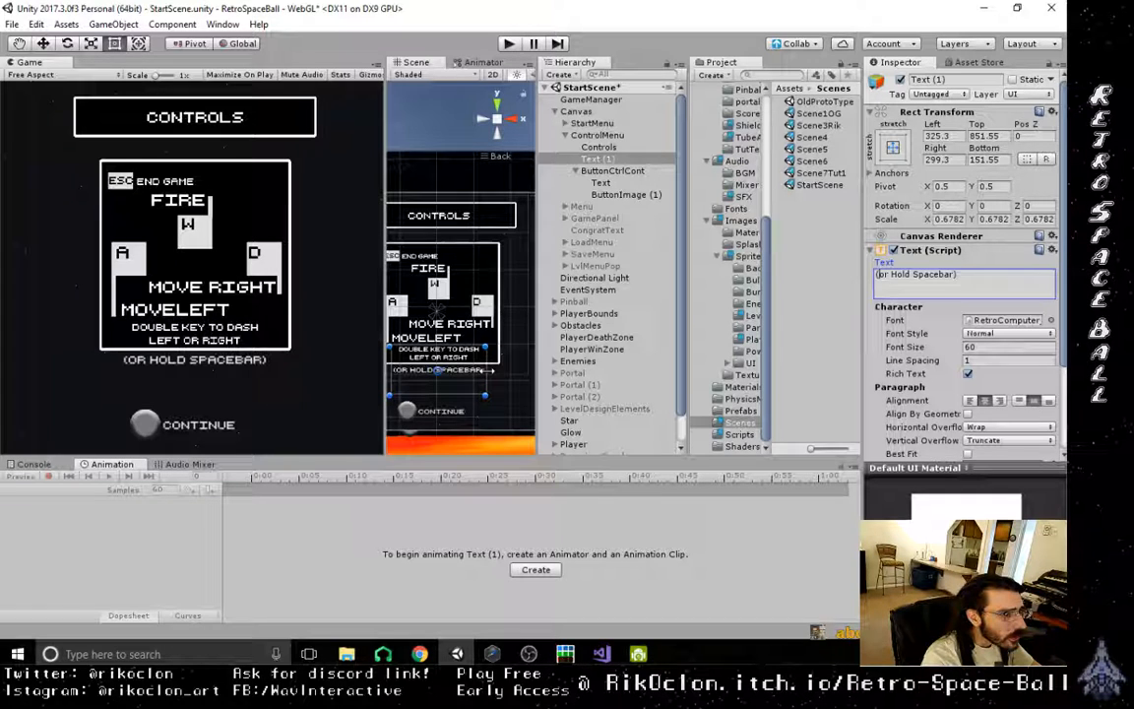
- Widen the spacebar label's text box on both sides, to a left offset of about 204 and a right offset of about 174
{"action": "left_click_drag", "start_coordinate": [486, 370], "coordinate": [502, 371]}
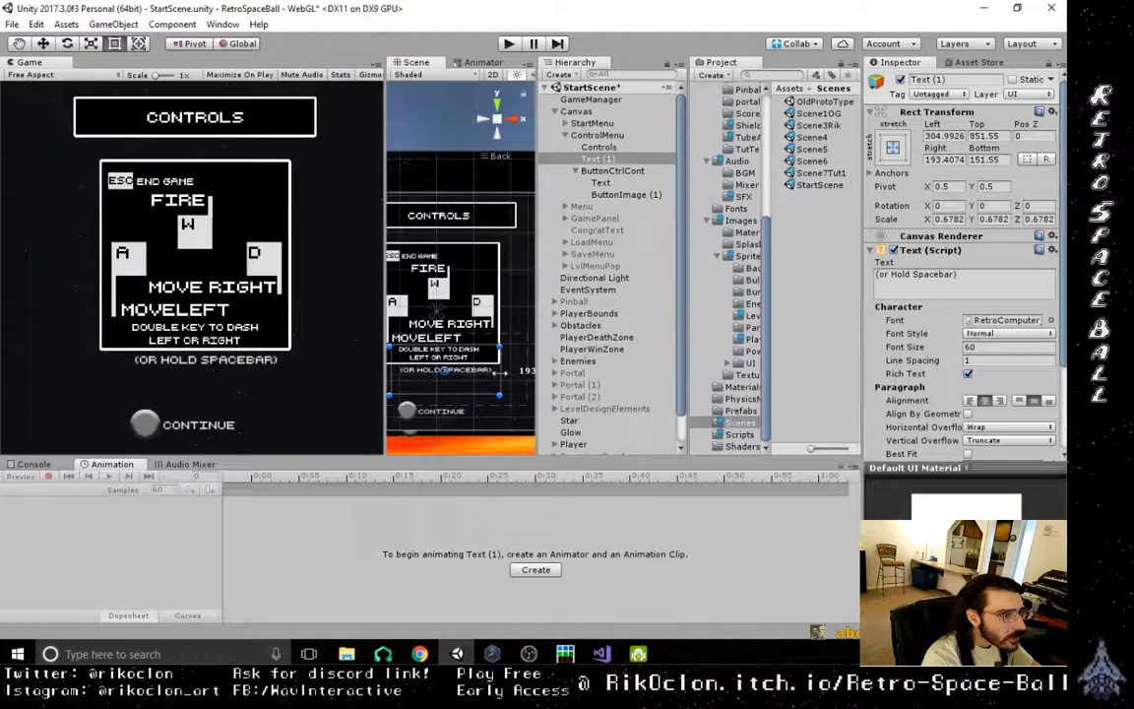
{"action": "middle_click_drag", "start_coordinate": [411, 382], "coordinate": [446, 384]}
{"action": "left_click_drag", "start_coordinate": [425, 381], "coordinate": [414, 382]}
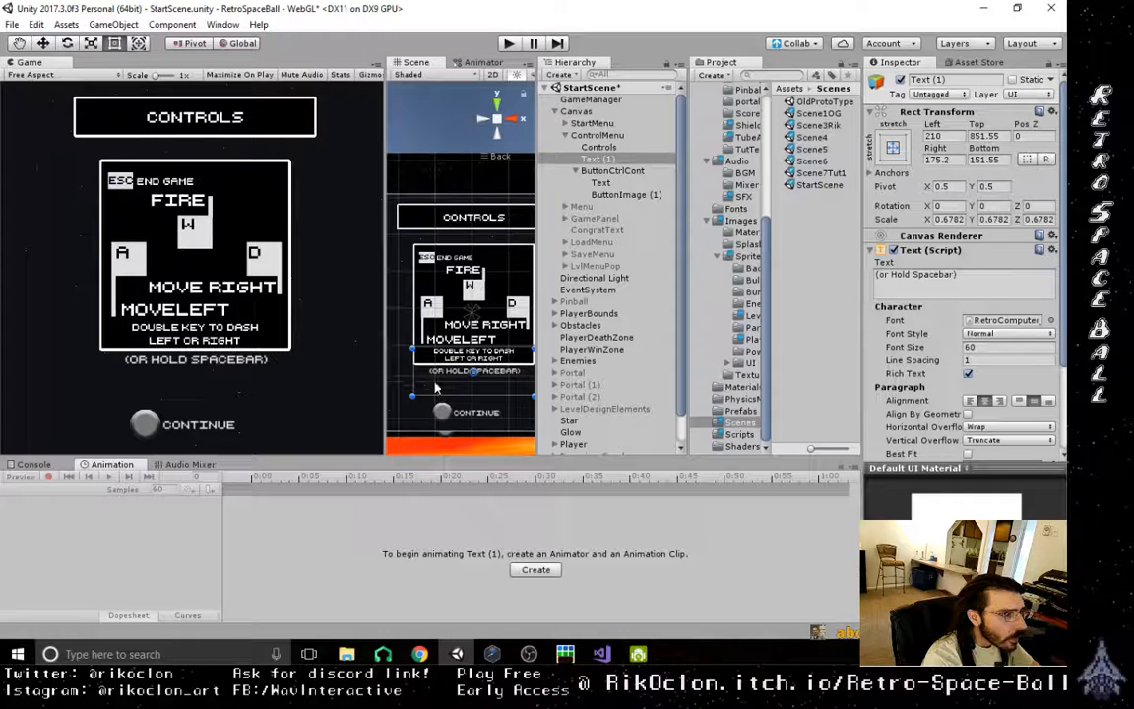
{"action": "left_click_drag", "start_coordinate": [413, 382], "coordinate": [412, 383]}
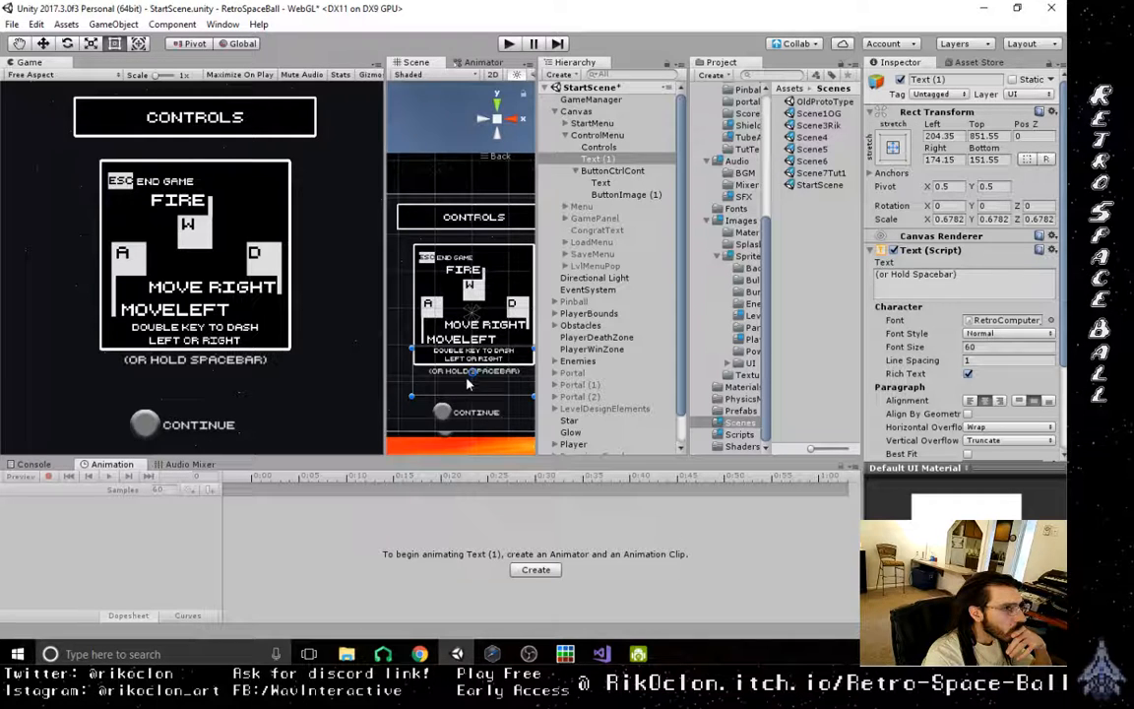
- Deactivate the ControlMenu object so the start menu shows again
{"action": "scroll", "coordinate": [466, 377], "scroll_direction": "down", "scroll_amount": 1}
{"action": "scroll", "coordinate": [466, 375], "scroll_direction": "down", "scroll_amount": 1}
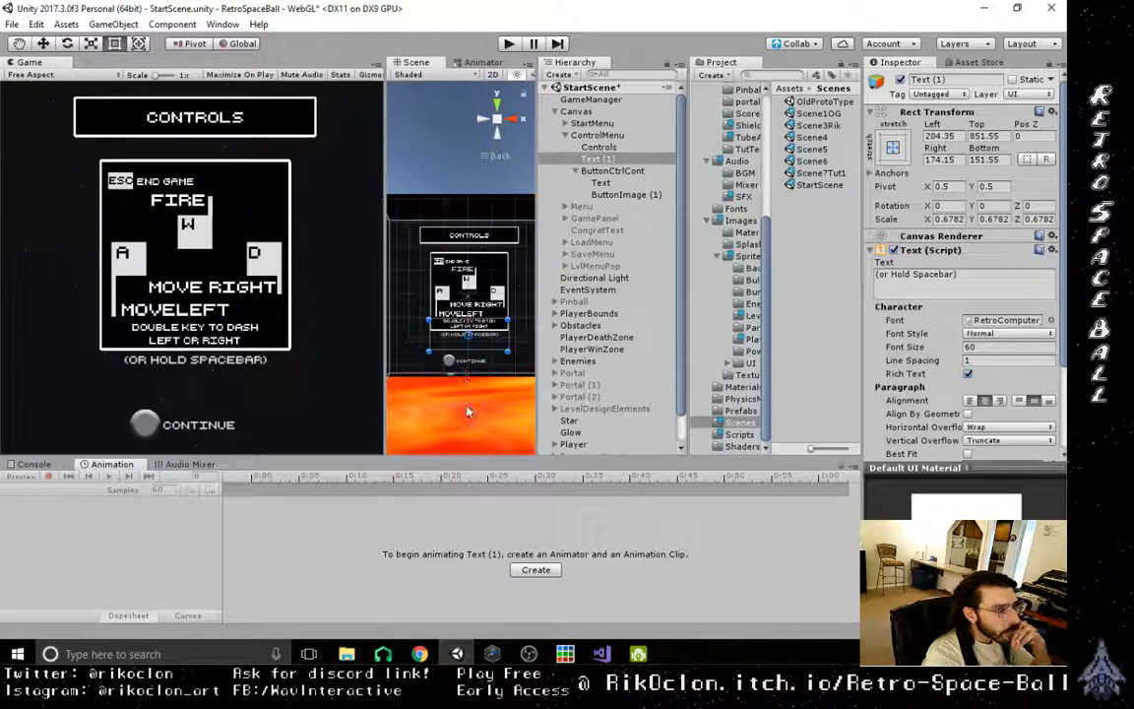
{"action": "left_click", "coordinate": [549, 135]}
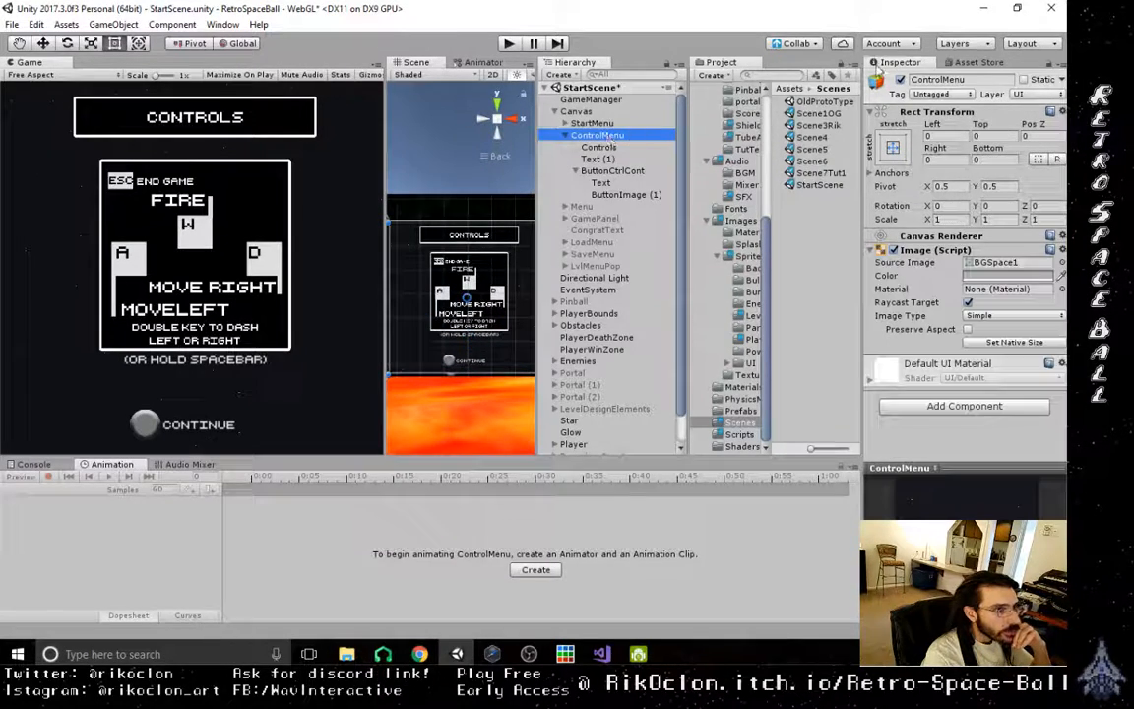
{"action": "left_click", "coordinate": [901, 81]}
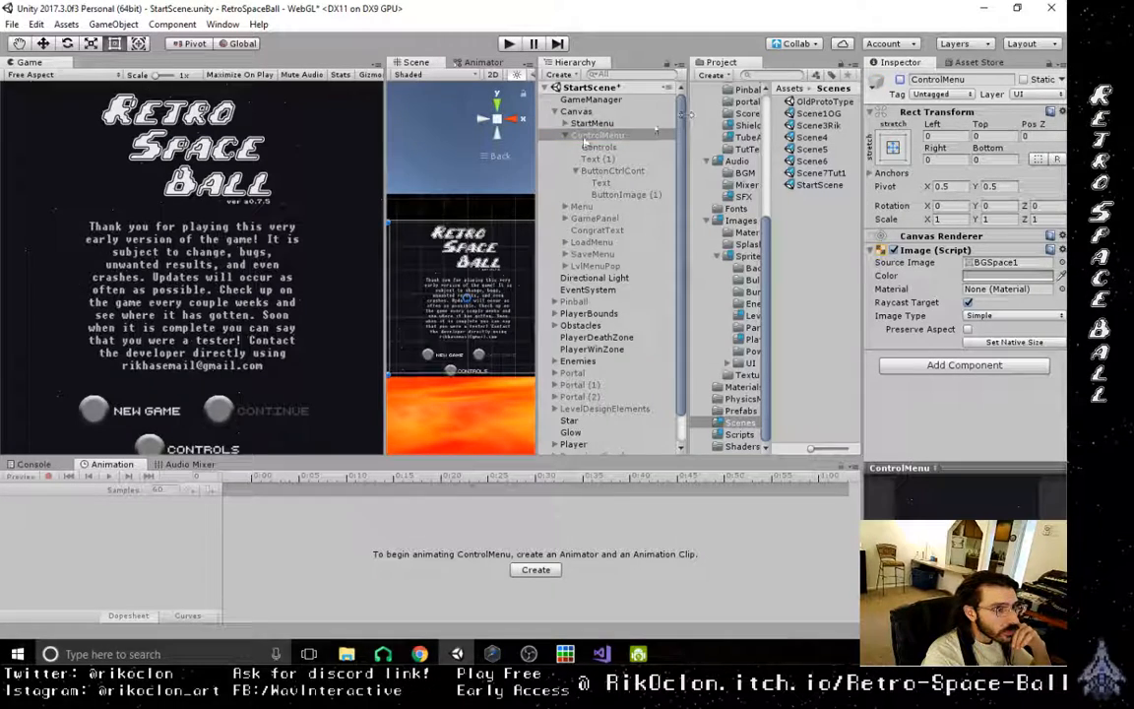
- Save the StartScene with the updated controls menu
{"action": "left_click", "coordinate": [12, 24]}
{"action": "left_click", "coordinate": [39, 81]}
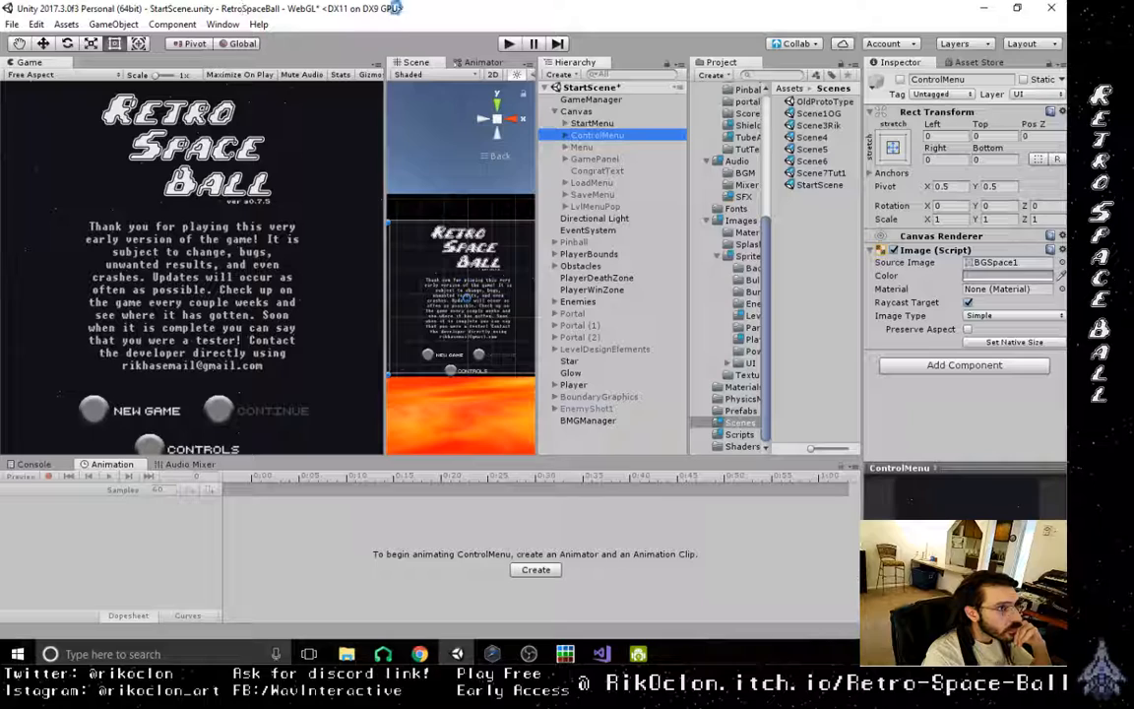
{"action": "key", "text": "ctrl+s"}
{"action": "left_click", "coordinate": [11, 24]}
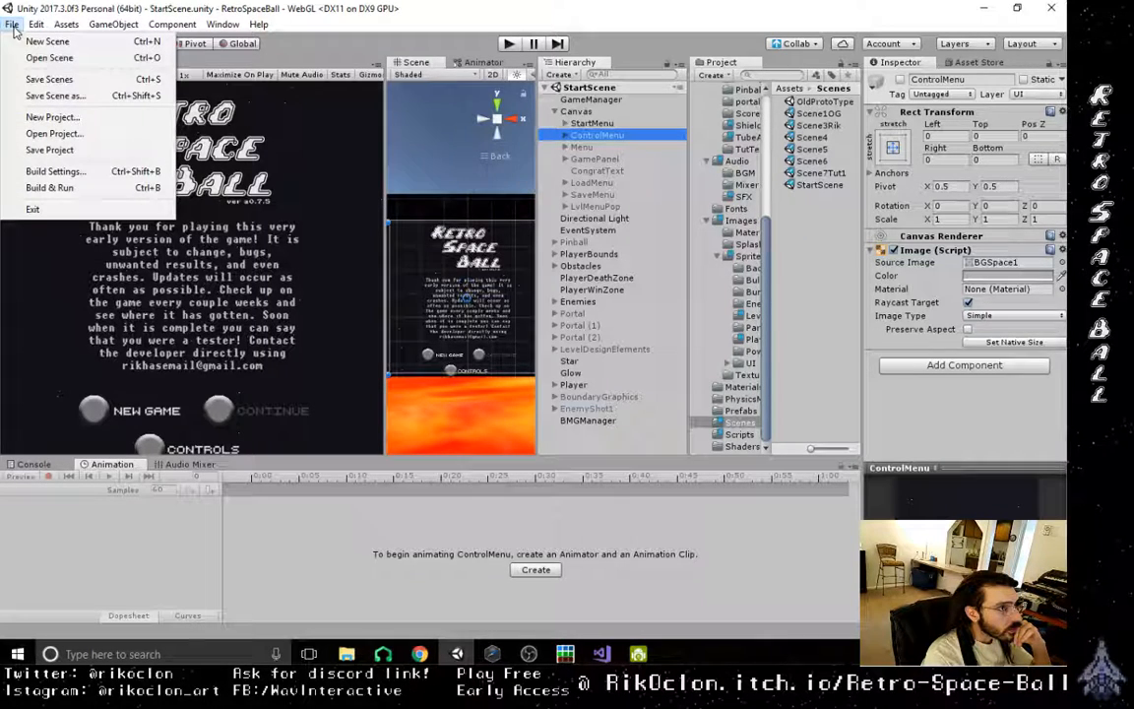
{"action": "left_click", "coordinate": [48, 195]}
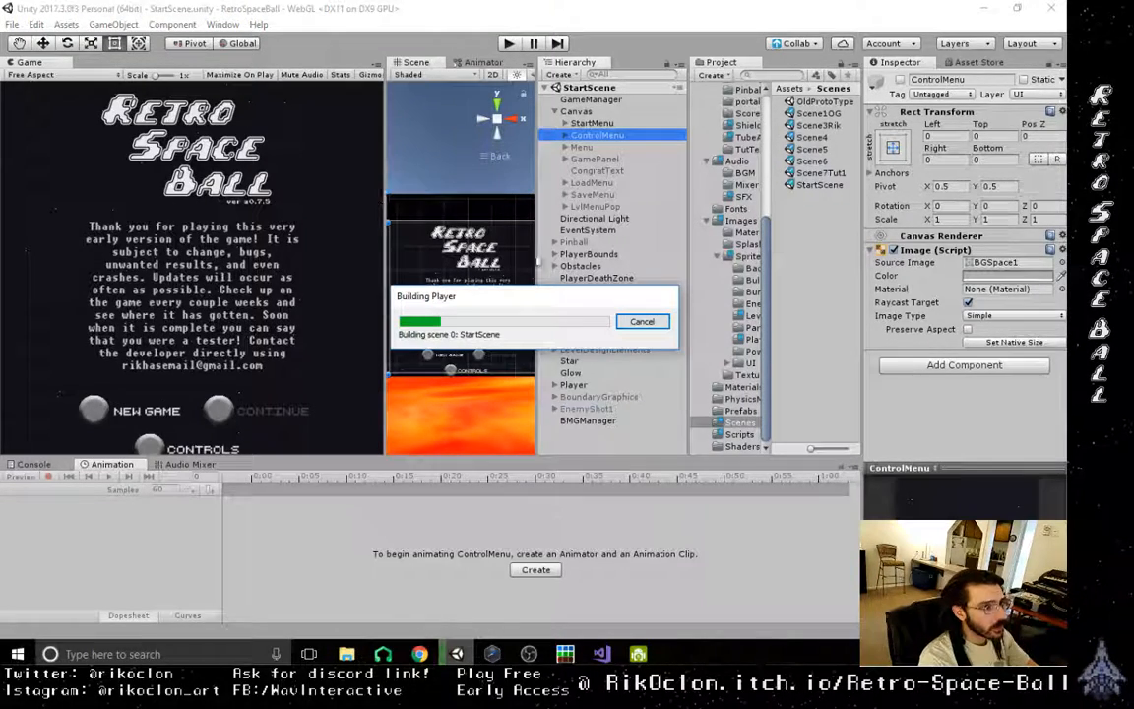
{"action": "left_click", "coordinate": [640, 321]}
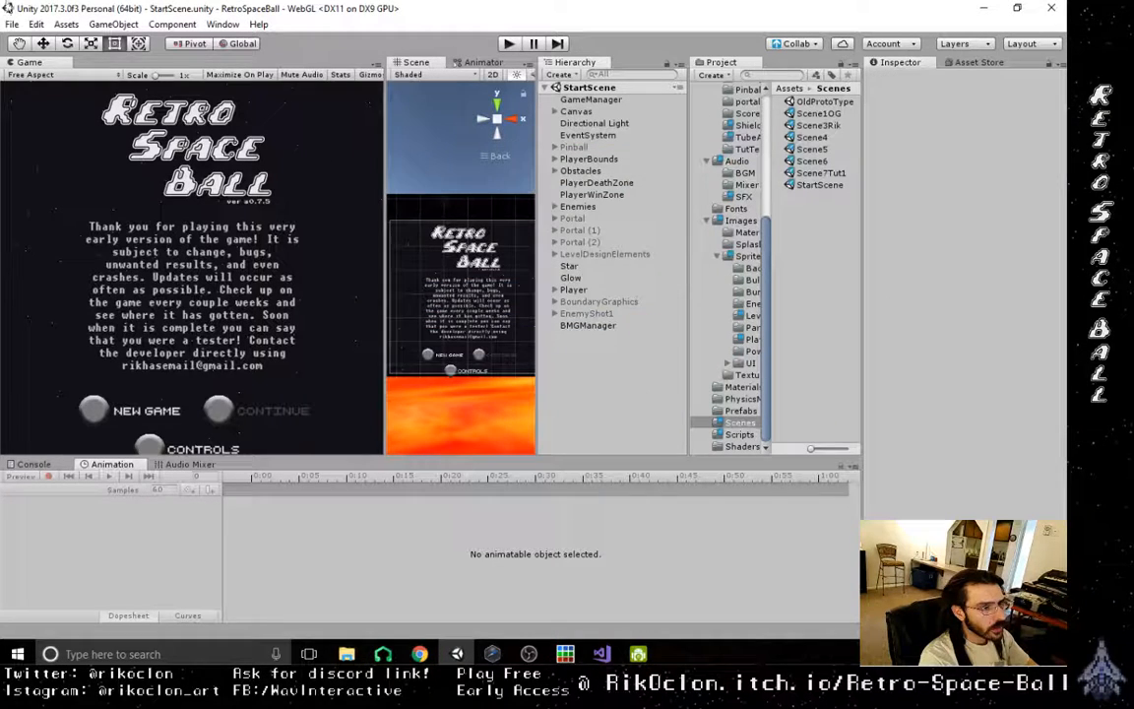
- Build and run the WebGL version from the build settings, with the existing WebGLa0.7.5 folder in Builds as the output
{"action": "left_click", "coordinate": [12, 24]}
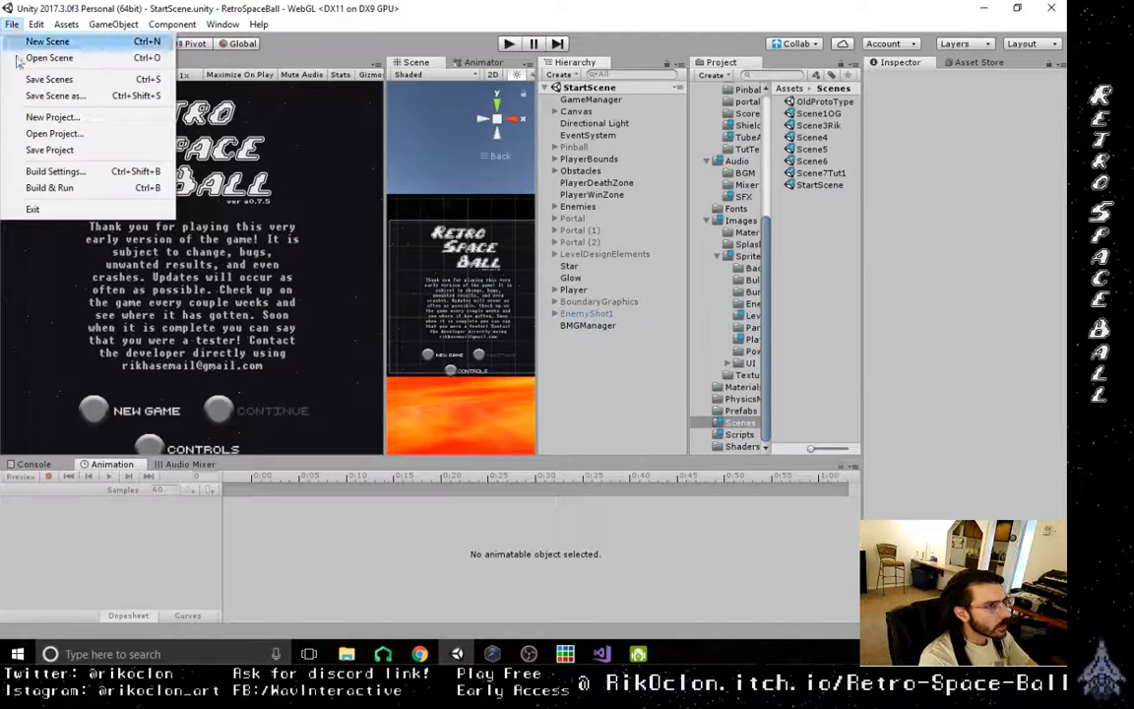
{"action": "left_click", "coordinate": [37, 171]}
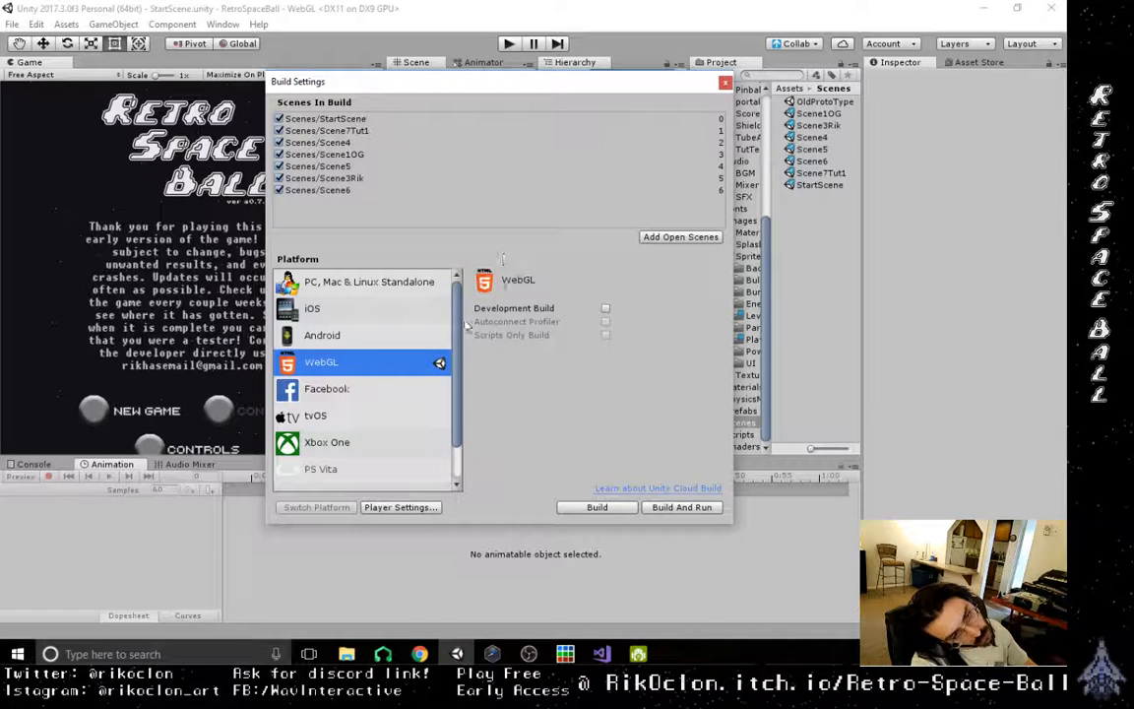
{"action": "left_click", "coordinate": [682, 507]}
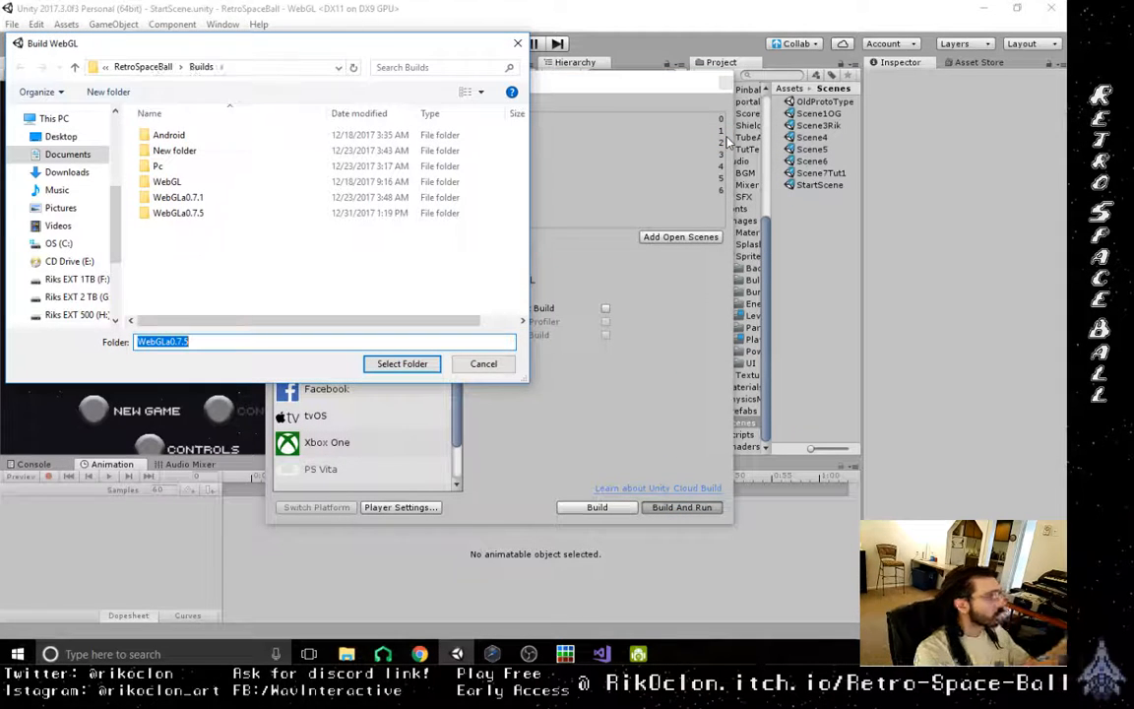
{"action": "double_click", "coordinate": [254, 215]}
{"action": "left_click", "coordinate": [397, 368]}
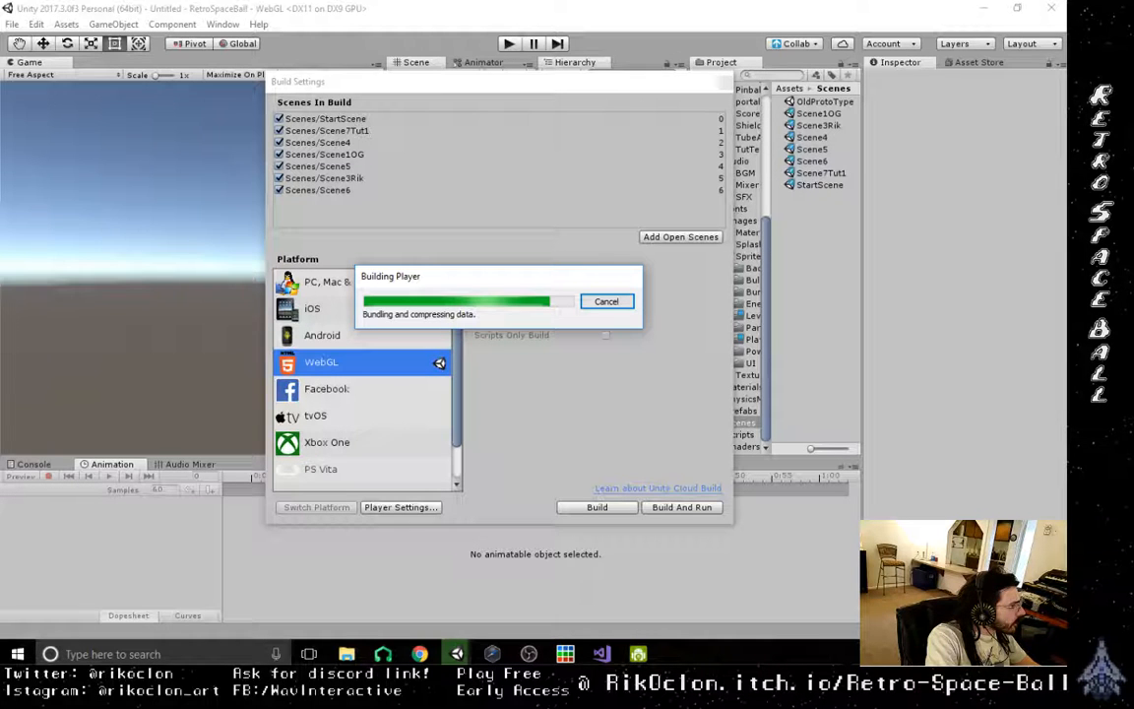
- Open a File Explorer window and move it over to the other monitor while the build runs
{"action": "key", "text": "super+e"}
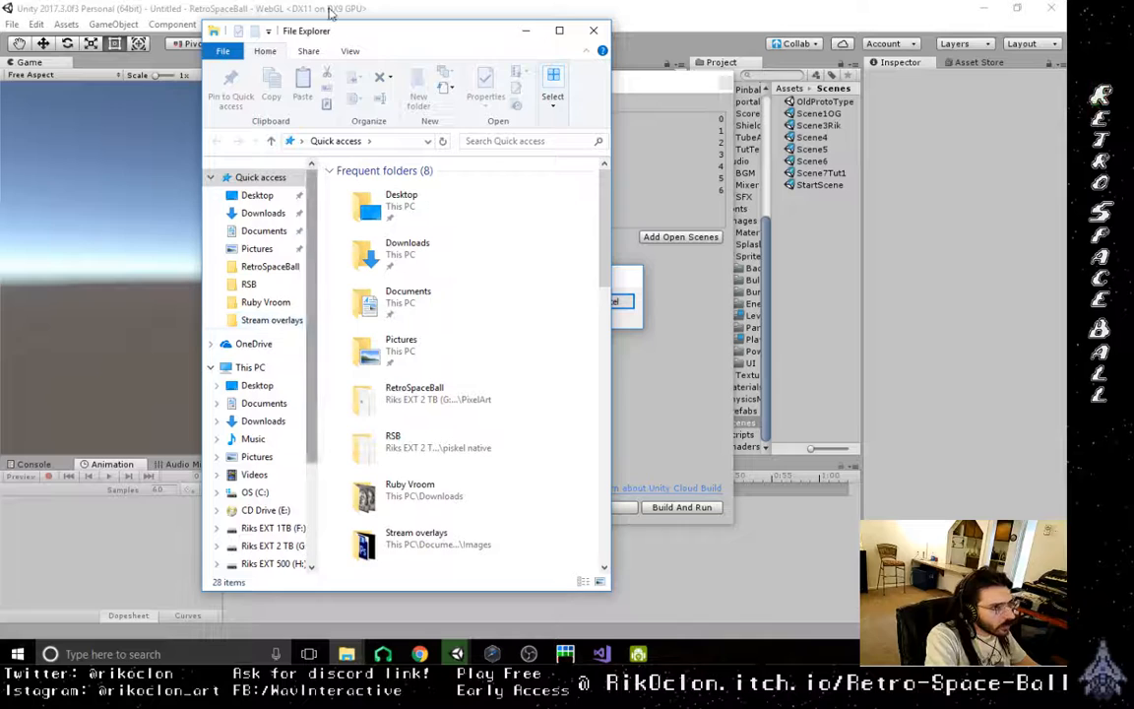
{"action": "left_click_drag", "start_coordinate": [384, 37], "coordinate": [0, 5]}
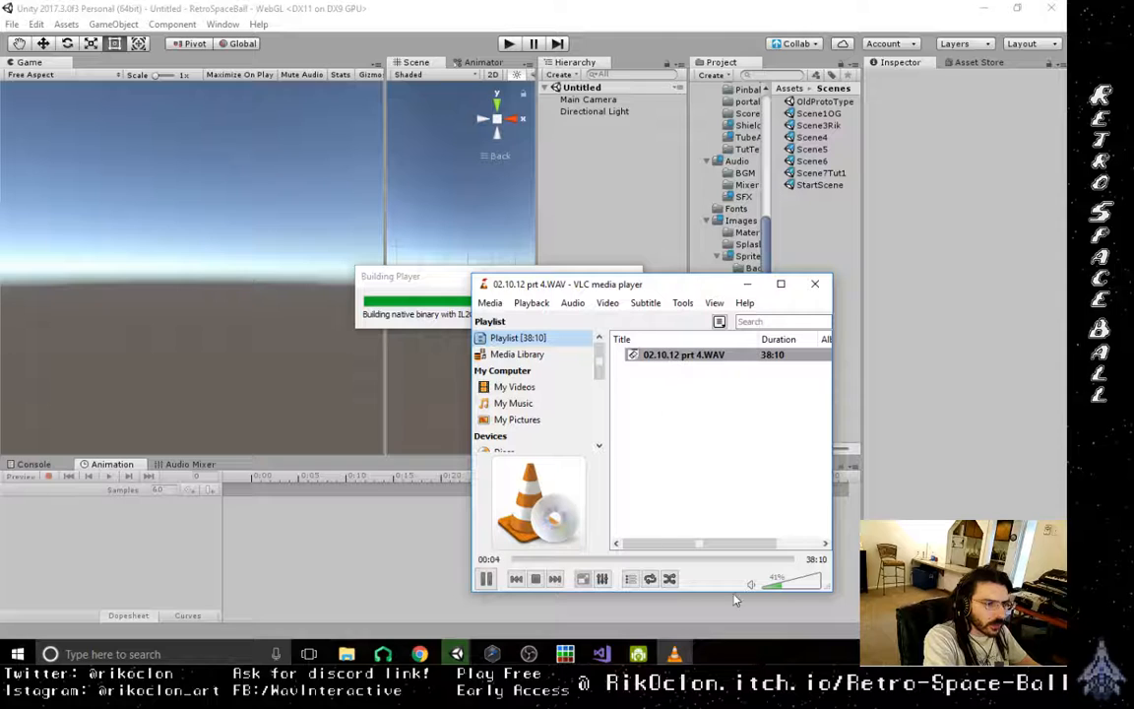
- Raise VLC's playback volume to about 102% and move the player window to the other monitor
{"action": "left_click", "coordinate": [793, 588]}
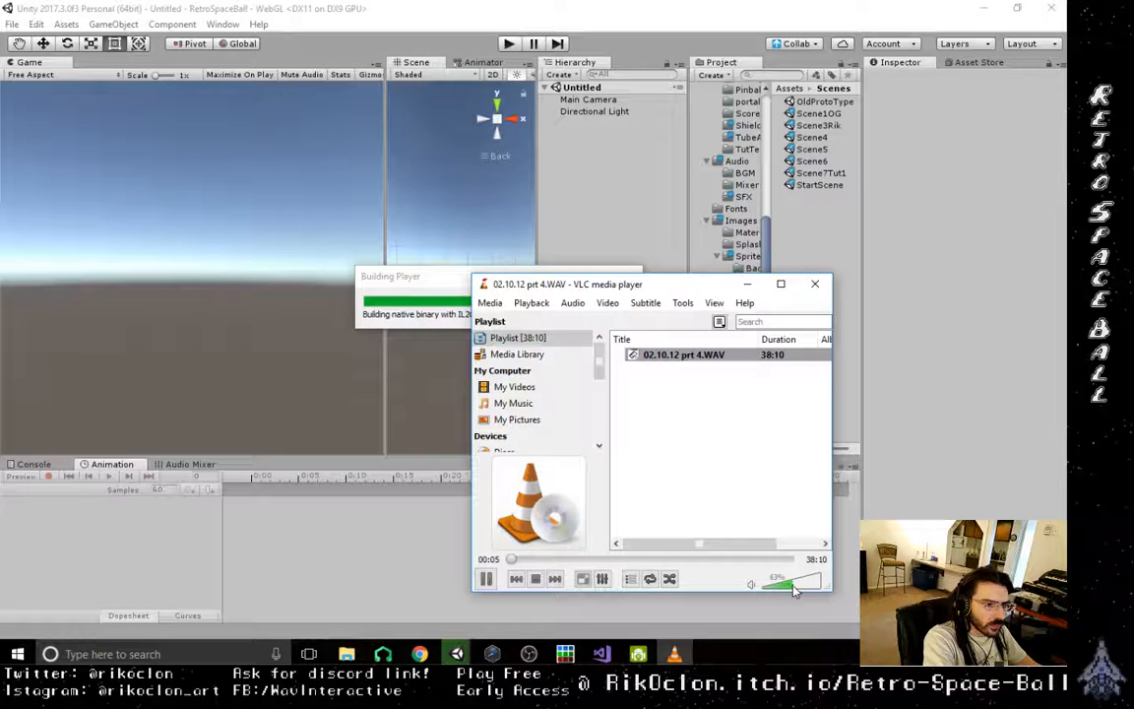
{"action": "left_click_drag", "start_coordinate": [794, 589], "coordinate": [812, 589]}
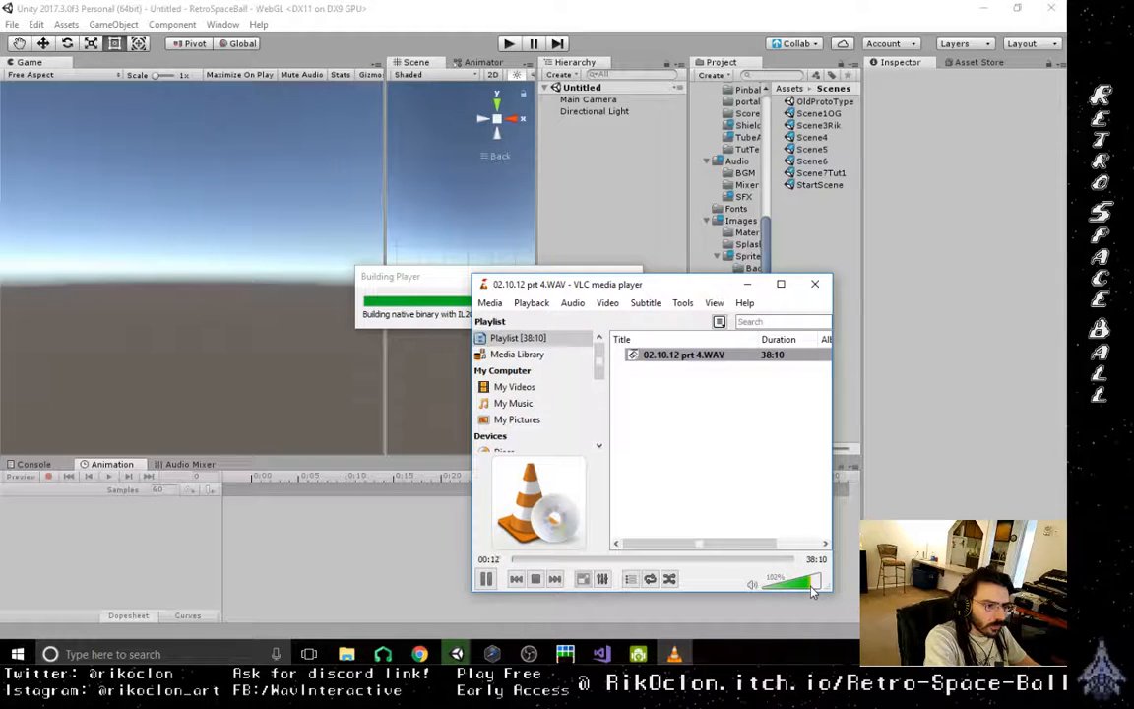
{"action": "left_click_drag", "start_coordinate": [683, 290], "coordinate": [0, 184]}
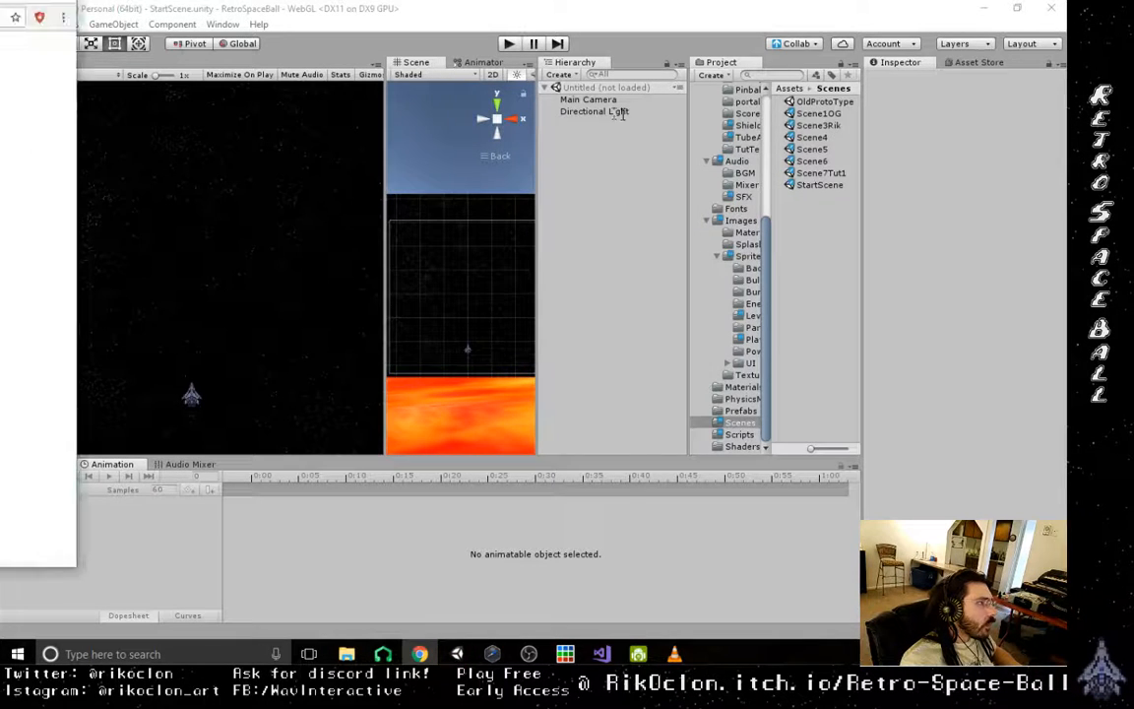
- Bring the browser window with the WebGL build onto this monitor, maximize it and reload the game page
{"action": "left_click_drag", "start_coordinate": [0, 20], "coordinate": [640, 59]}
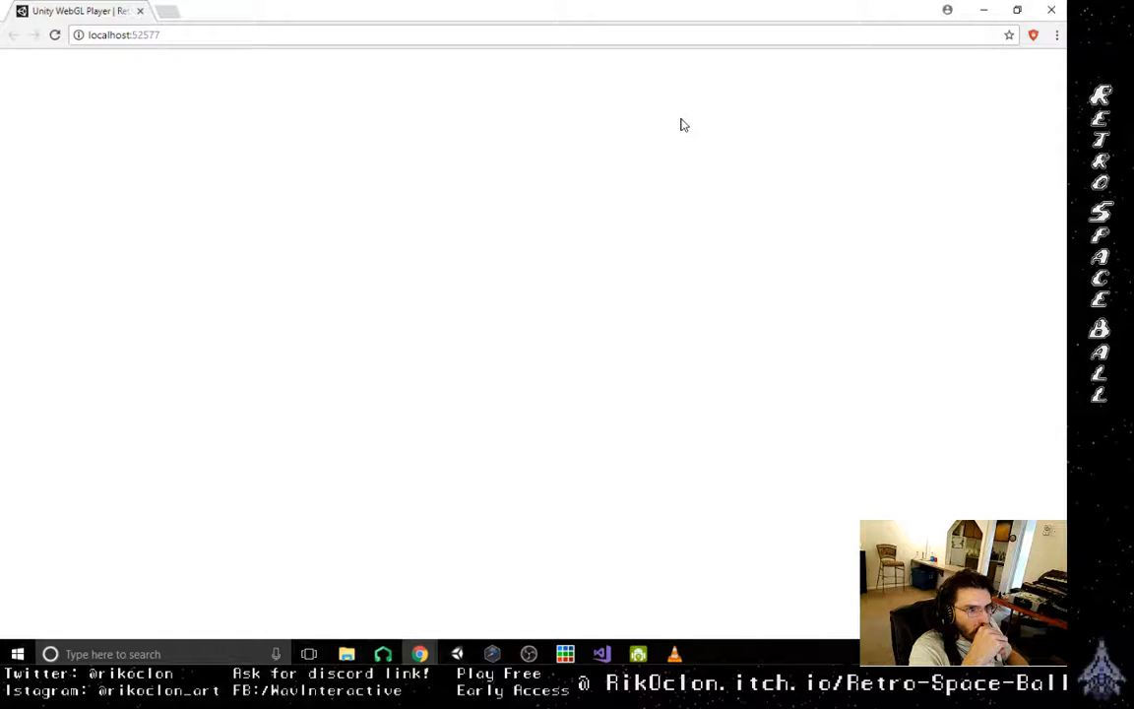
{"action": "left_click", "coordinate": [54, 35]}
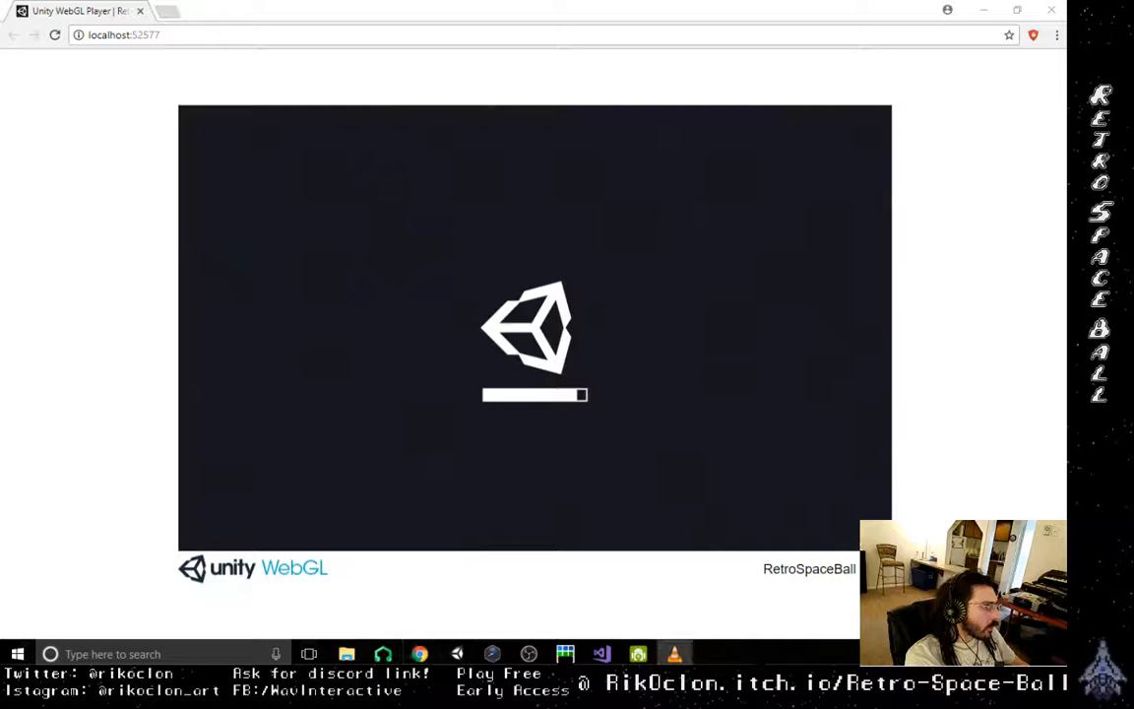
{"action": "left_click", "coordinate": [391, 7]}
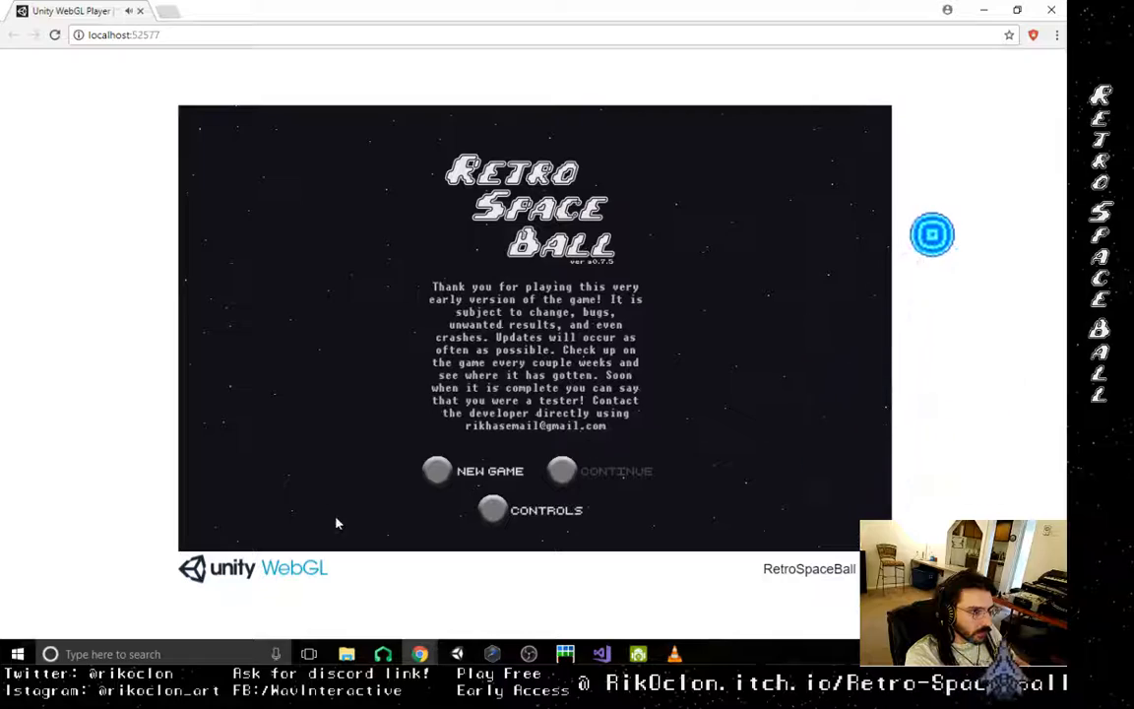
- Start a new game in the WebGL build and steer the ship to move the orb out of the starting area
{"action": "left_click", "coordinate": [448, 472]}
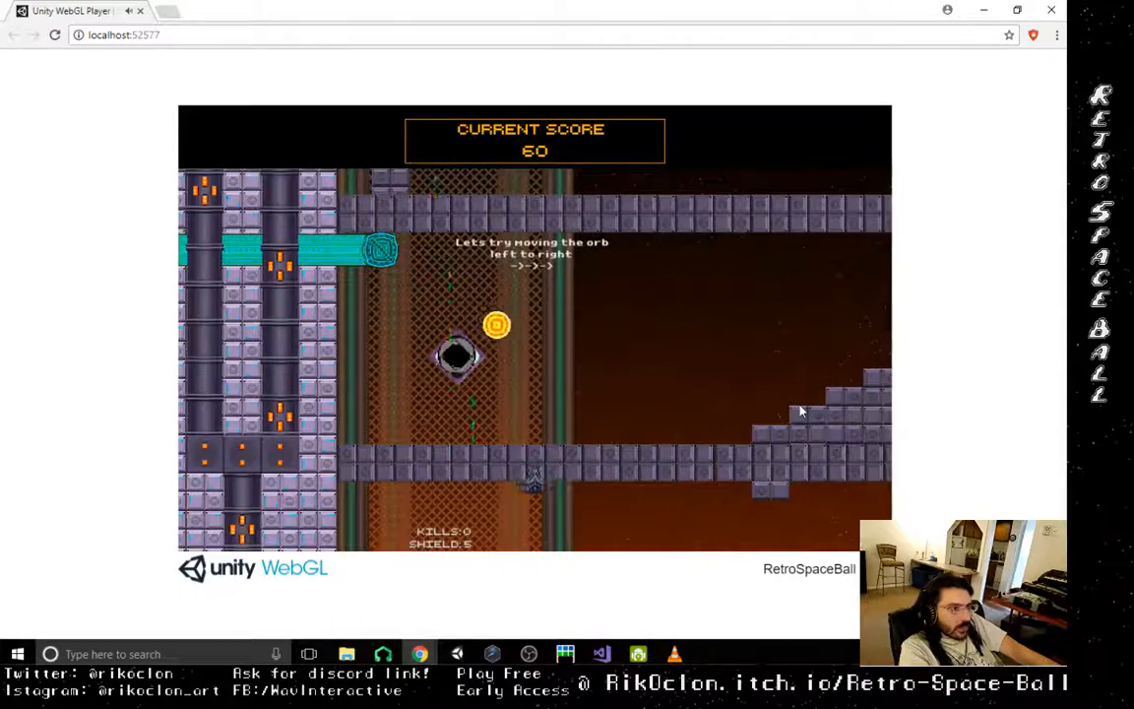
{"action": "key", "text": "Left"}
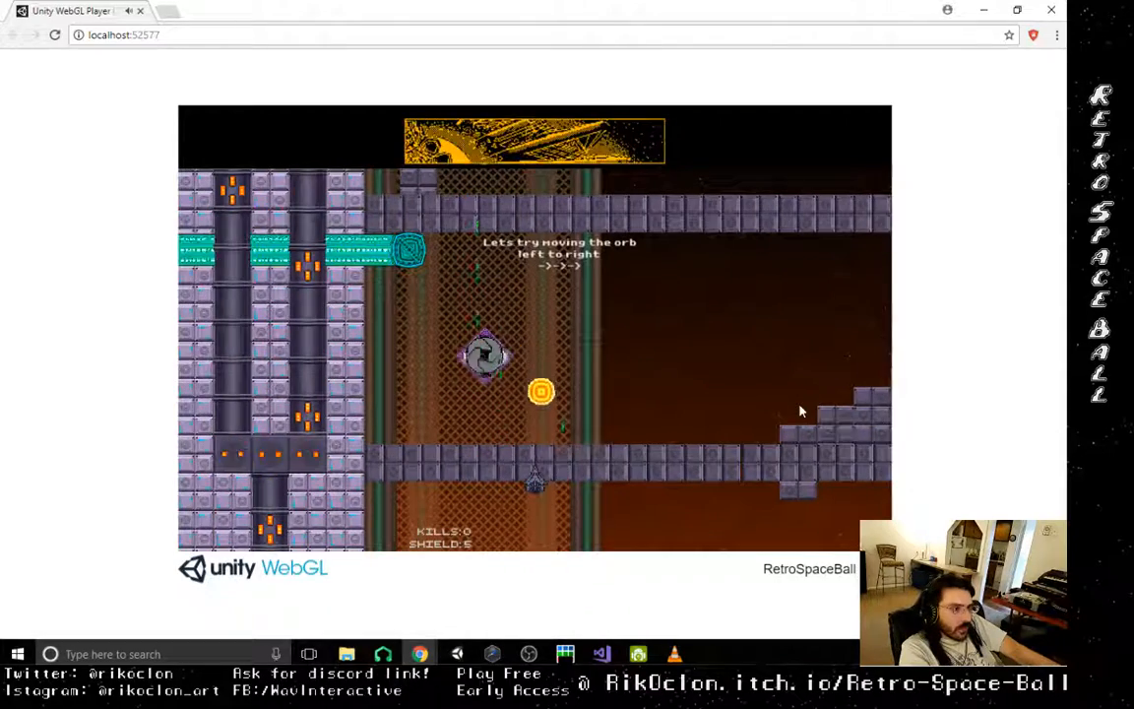
{"action": "key", "text": "Right"}
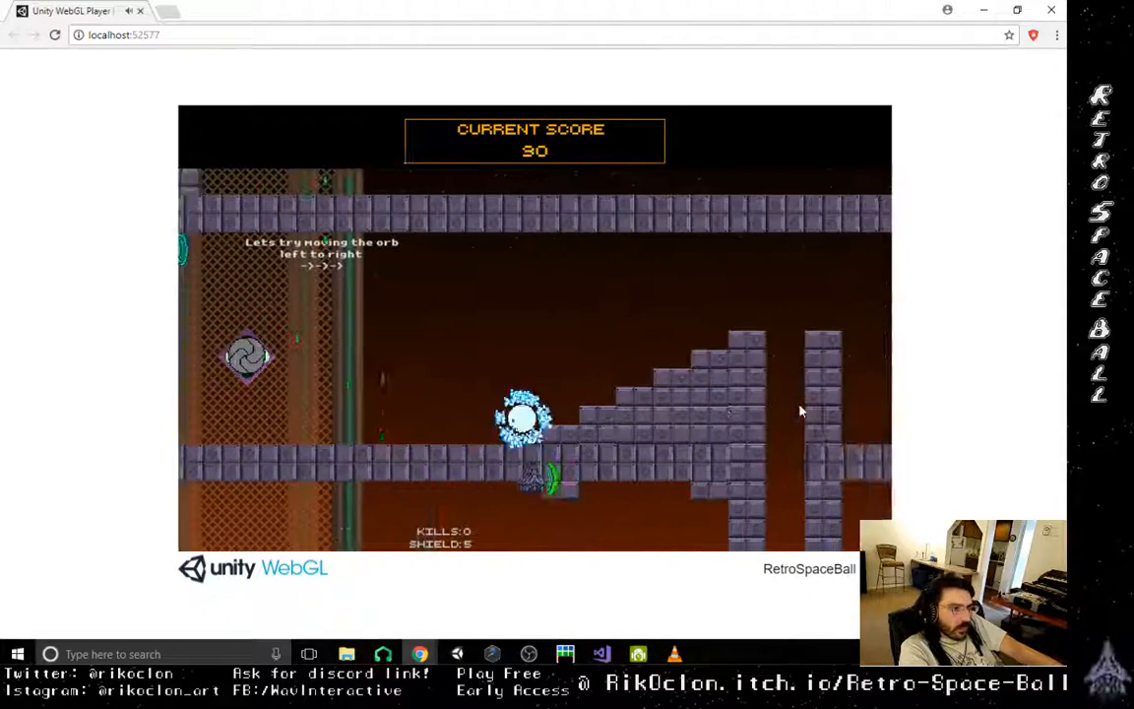
{"action": "key", "text": "Left"}
{"action": "key", "text": "Right"}
{"action": "key", "text": "Left"}
{"action": "key", "text": "Right"}
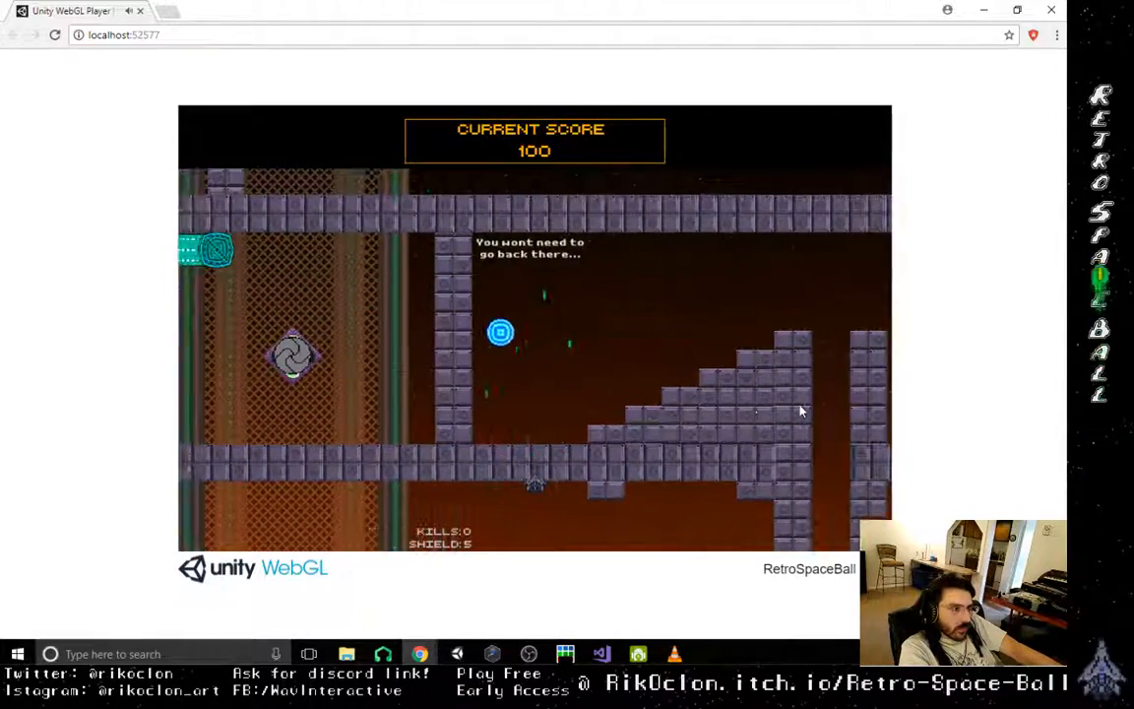
- Playtest the tutorial level by guiding the orb up the stepped blocks, over the pit and on to the far shaft
{"action": "key", "text": "Left"}
{"action": "key", "text": "Right"}
{"action": "key", "text": "Right"}
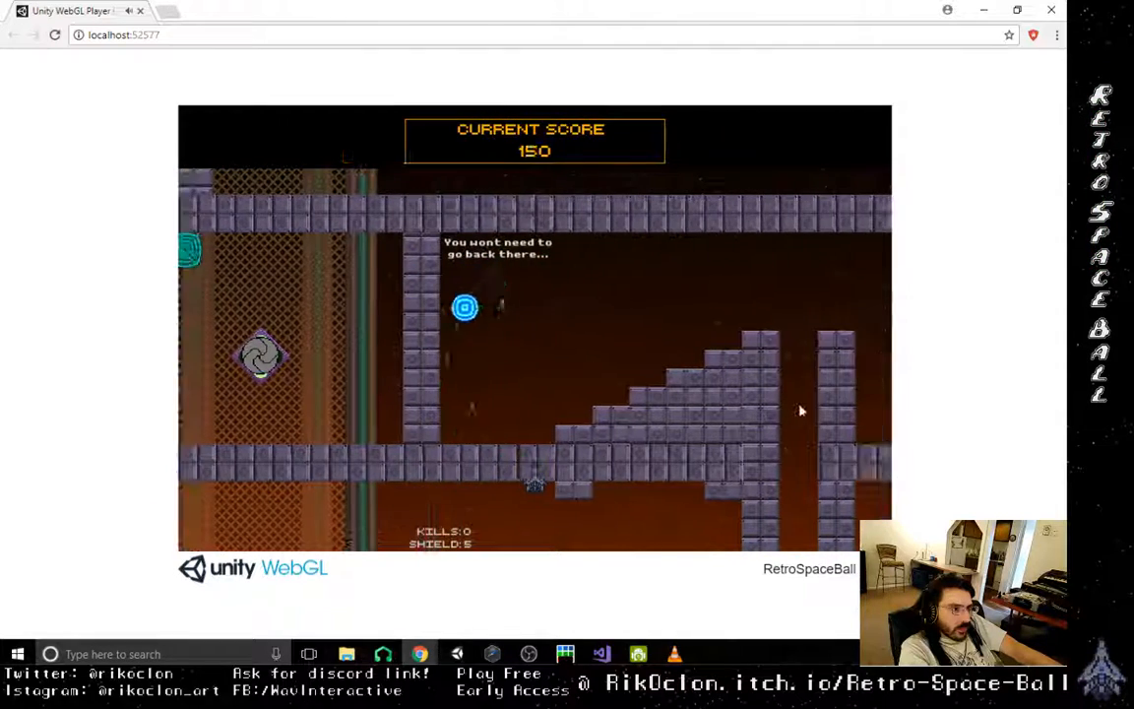
{"action": "key", "text": "Right"}
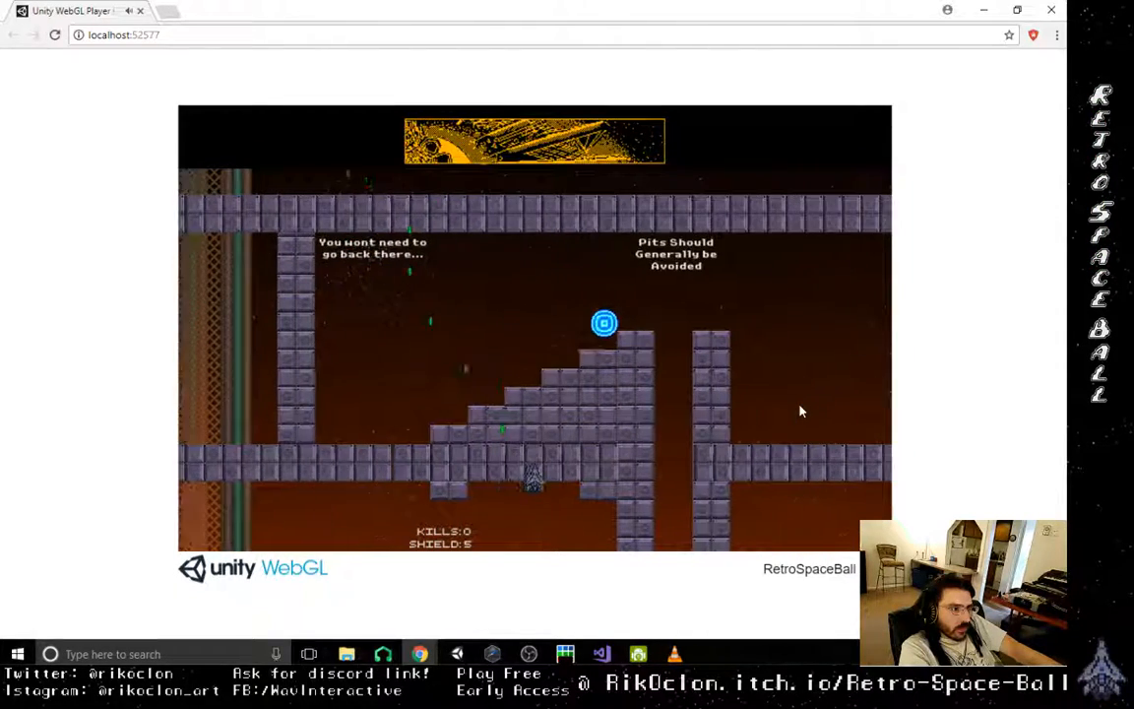
{"action": "key", "text": "Left"}
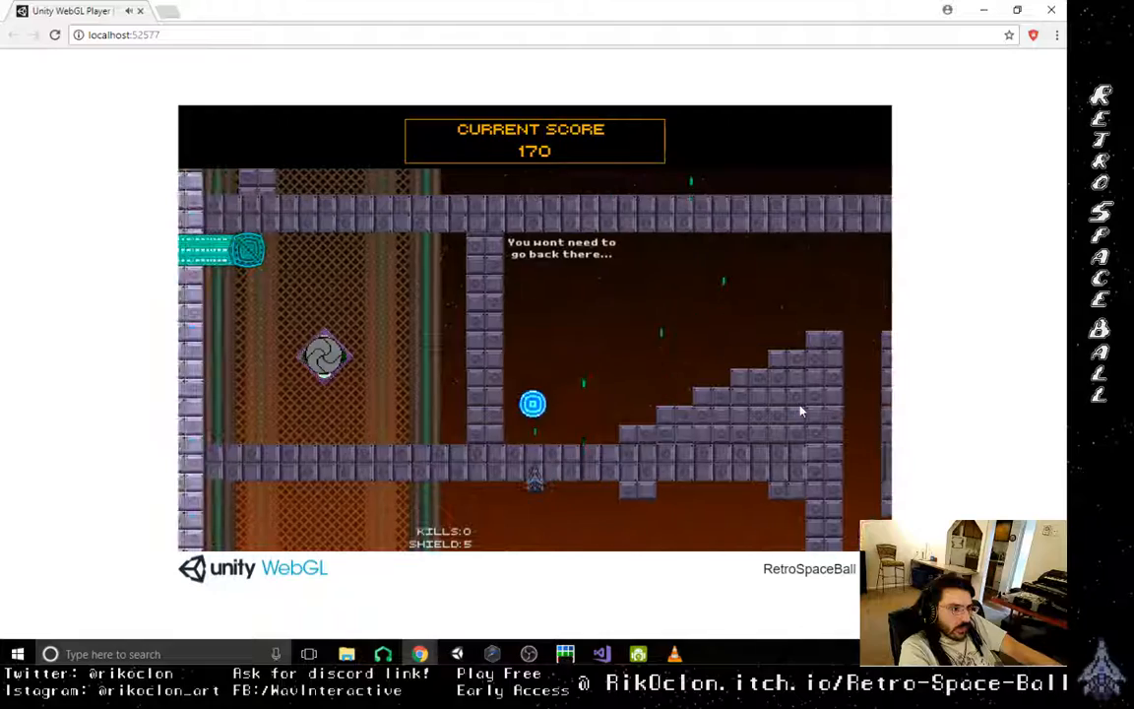
{"action": "key", "text": "Right"}
{"action": "key", "text": "Left"}
{"action": "key", "text": "Right"}
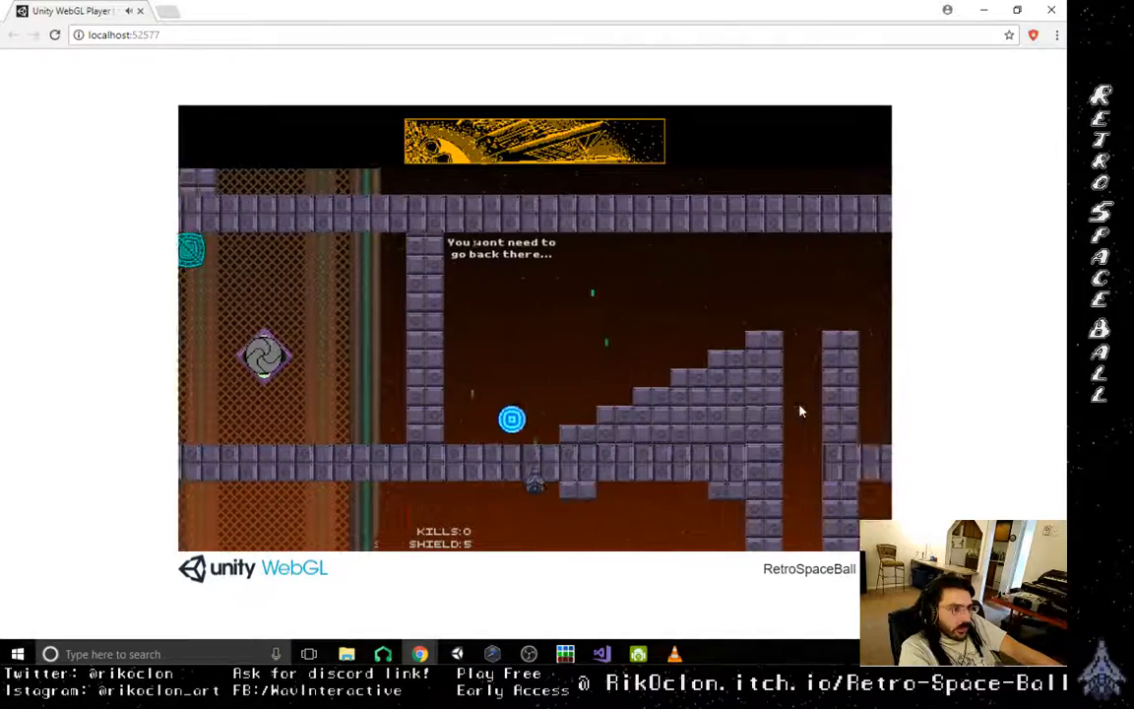
{"action": "key", "text": "Left"}
{"action": "key", "text": "Right"}
{"action": "key", "text": "Left"}
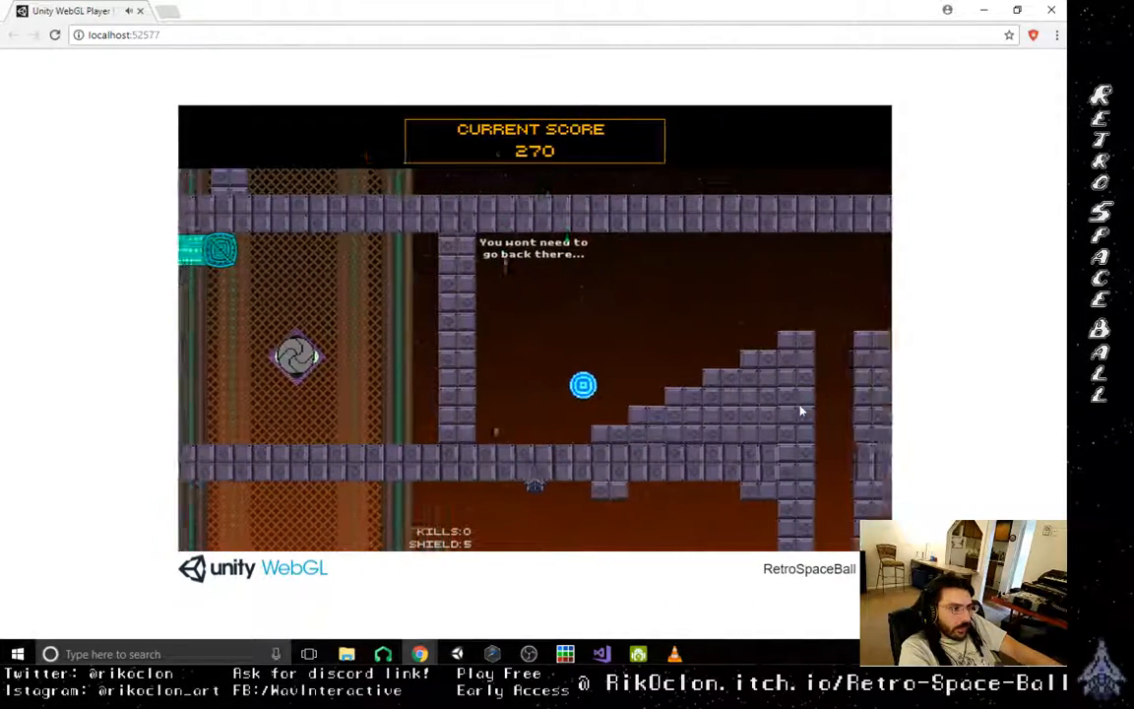
{"action": "key", "text": "Right"}
{"action": "key", "text": "Left"}
{"action": "key", "text": "Right"}
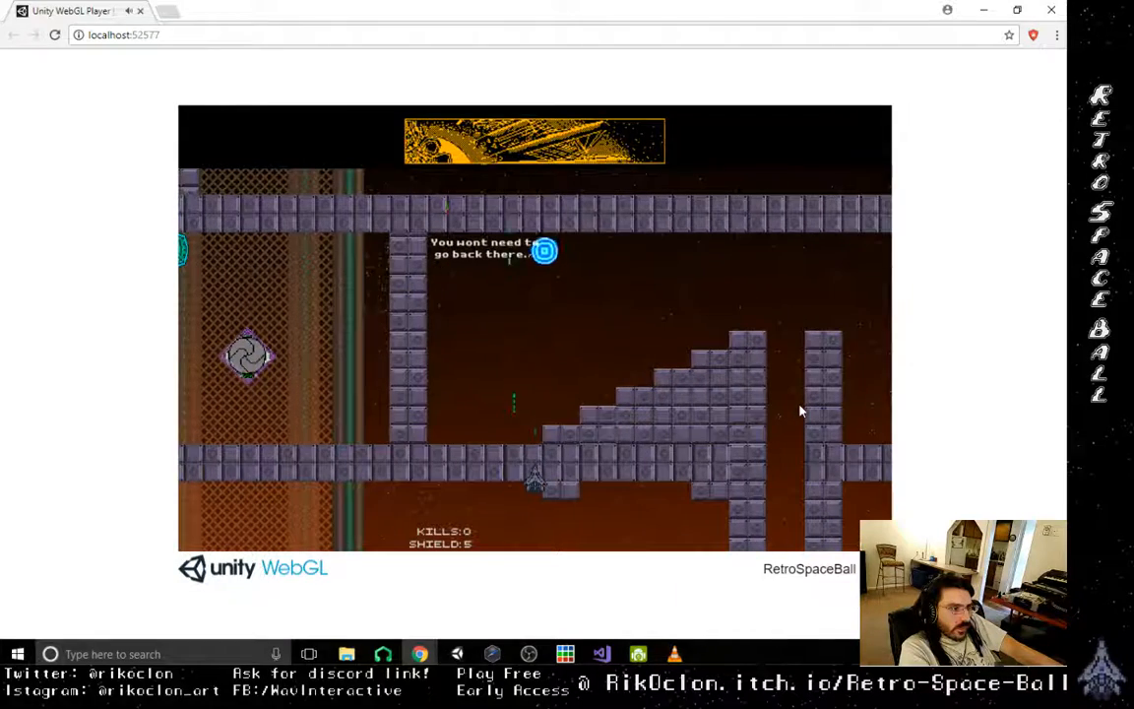
{"action": "key", "text": "Right"}
{"action": "key", "text": "Left"}
{"action": "key", "text": "Left"}
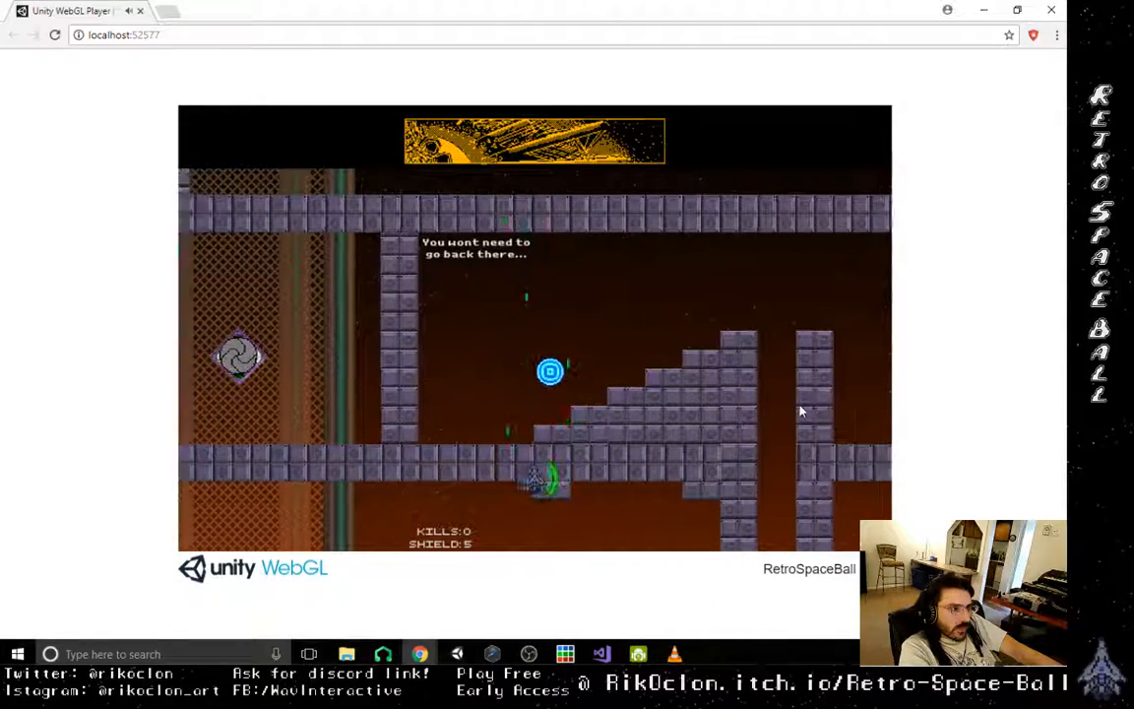
{"action": "key", "text": "Right"}
{"action": "key", "text": "Left"}
{"action": "key", "text": "Right"}
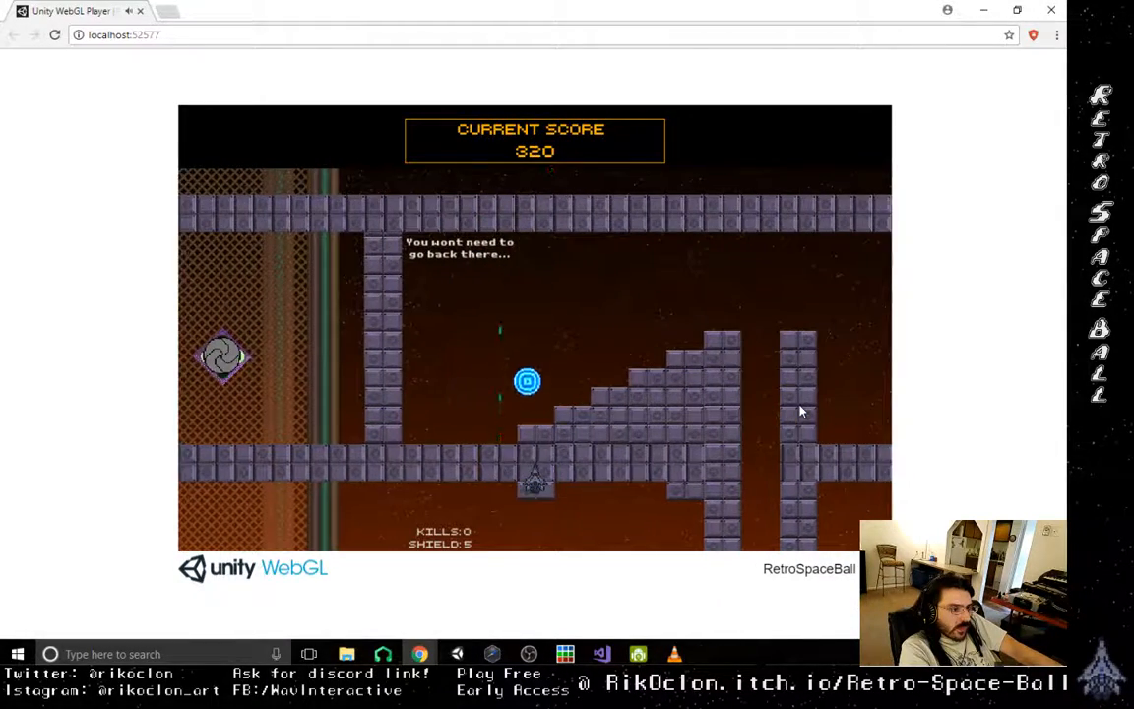
{"action": "key", "text": "Left"}
{"action": "key", "text": "Right"}
{"action": "key", "text": "Right"}
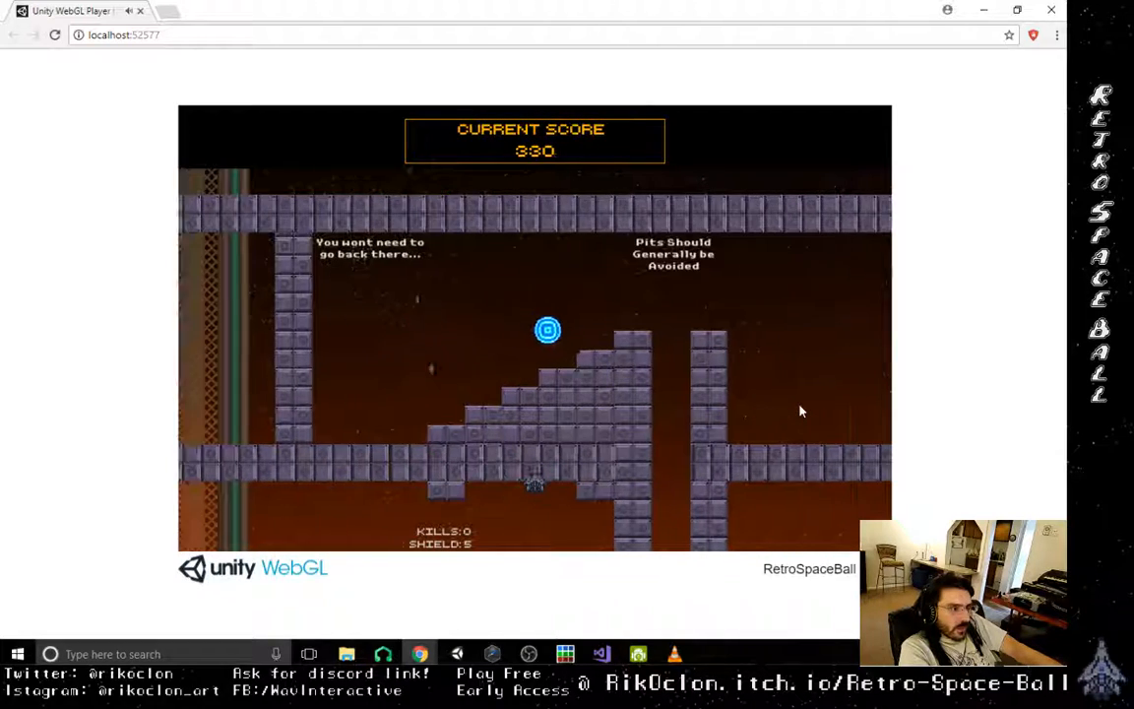
{"action": "key", "text": "Left"}
{"action": "key", "text": "Right"}
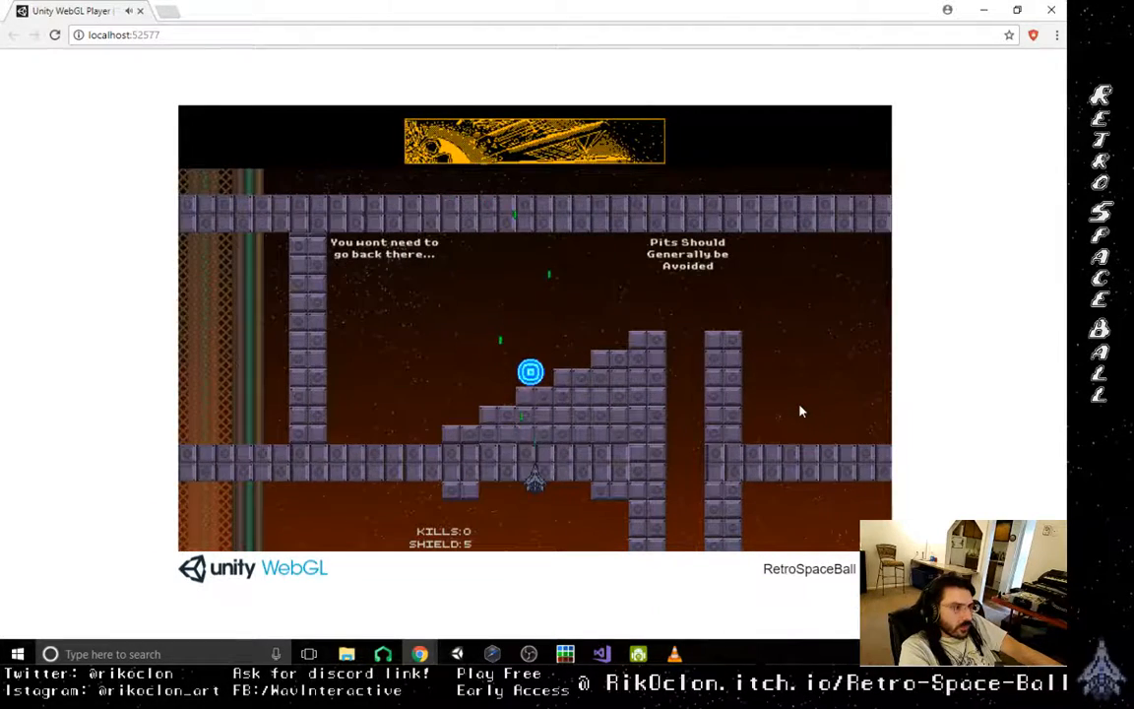
{"action": "key", "text": "Right"}
{"action": "key", "text": "Left"}
{"action": "key", "text": "Left"}
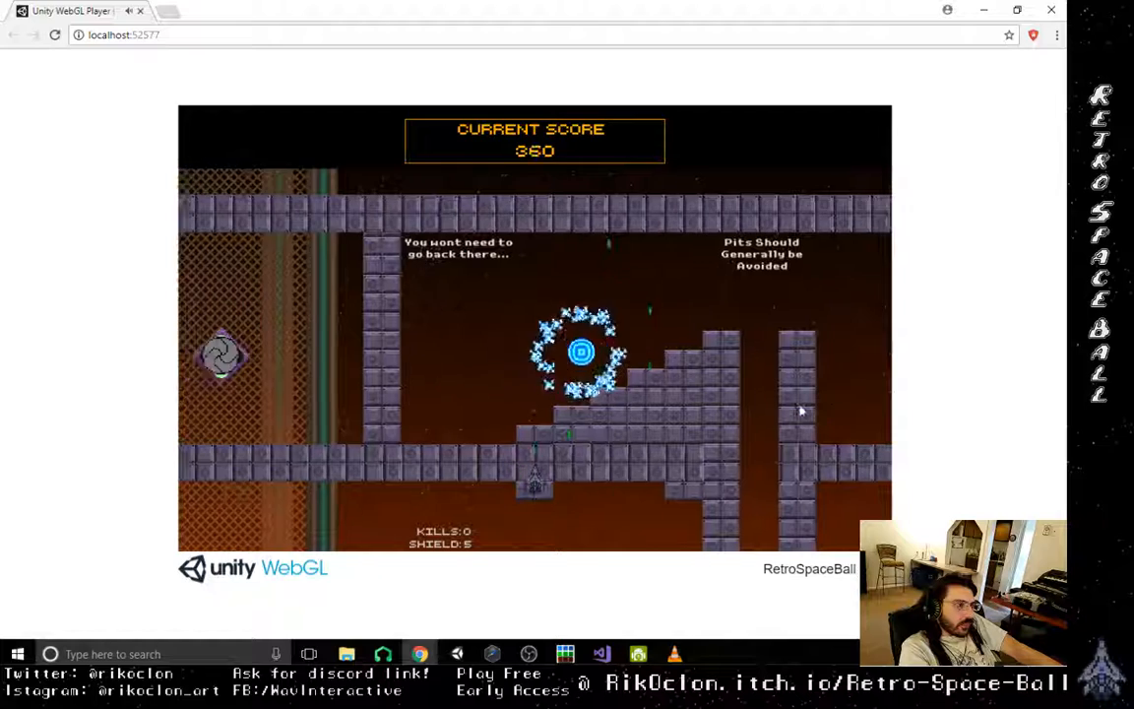
{"action": "key", "text": "Right"}
{"action": "key", "text": "Left"}
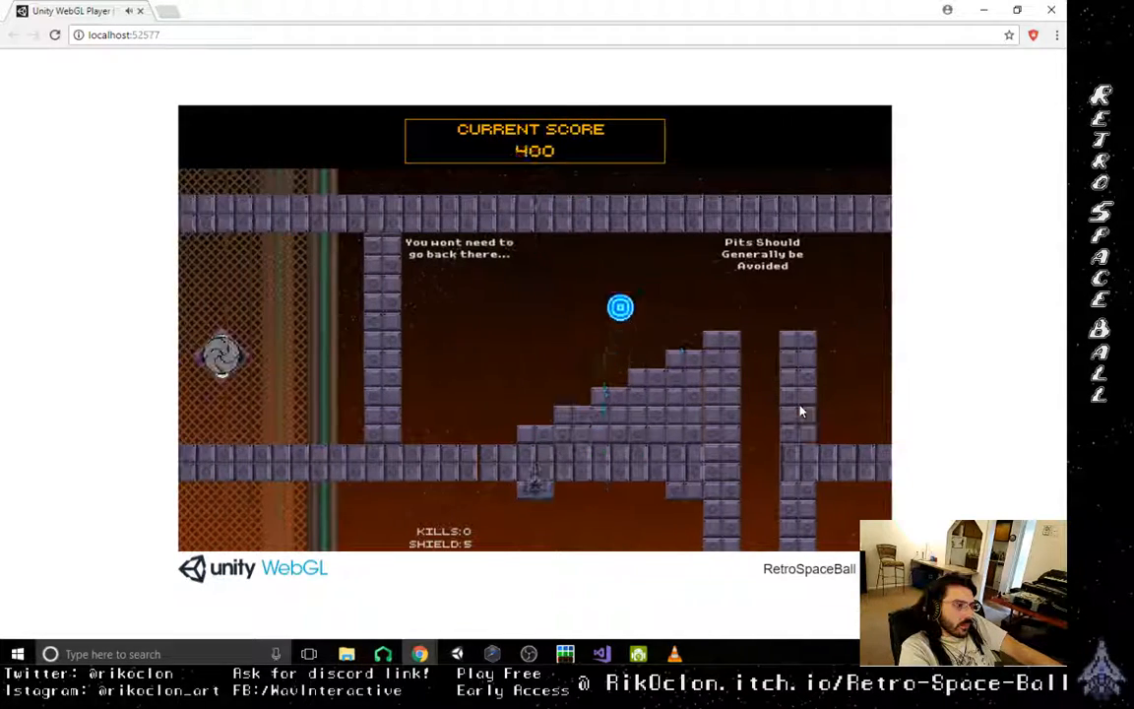
{"action": "key", "text": "Right"}
{"action": "key", "text": "Right"}
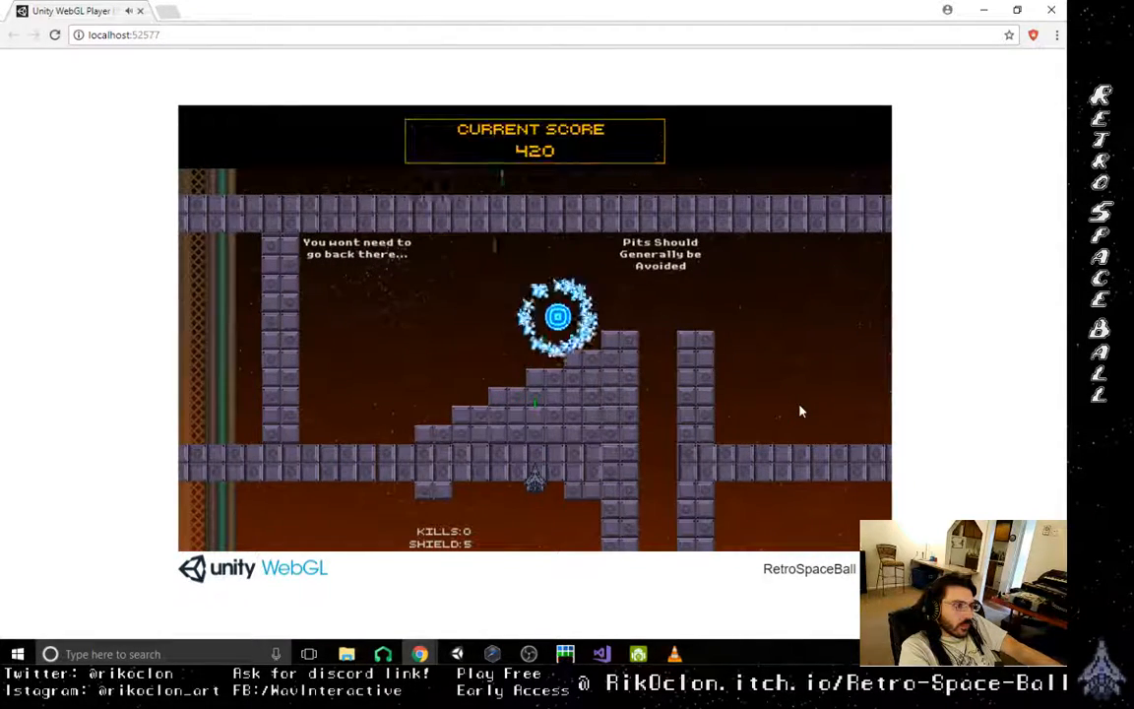
{"action": "key", "text": "Right"}
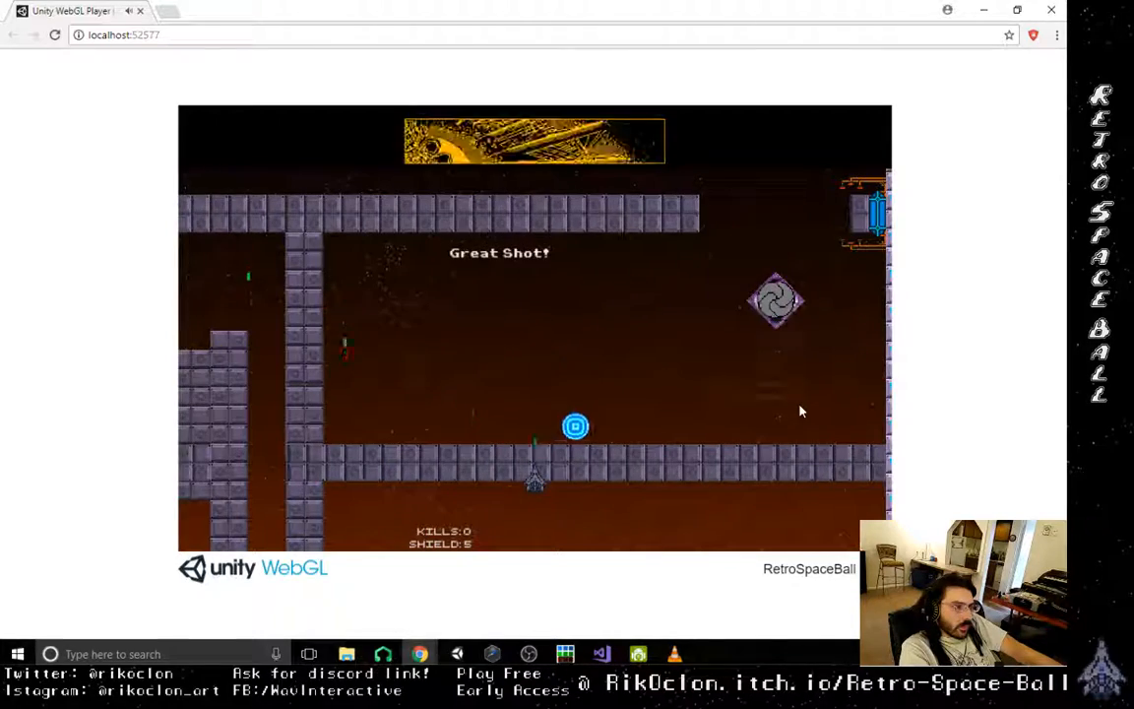
{"action": "key", "text": "Right"}
- Keep the orb in the shaft by the upward-movement hint, shooting it upward from both sides
{"action": "key", "text": "Right"}
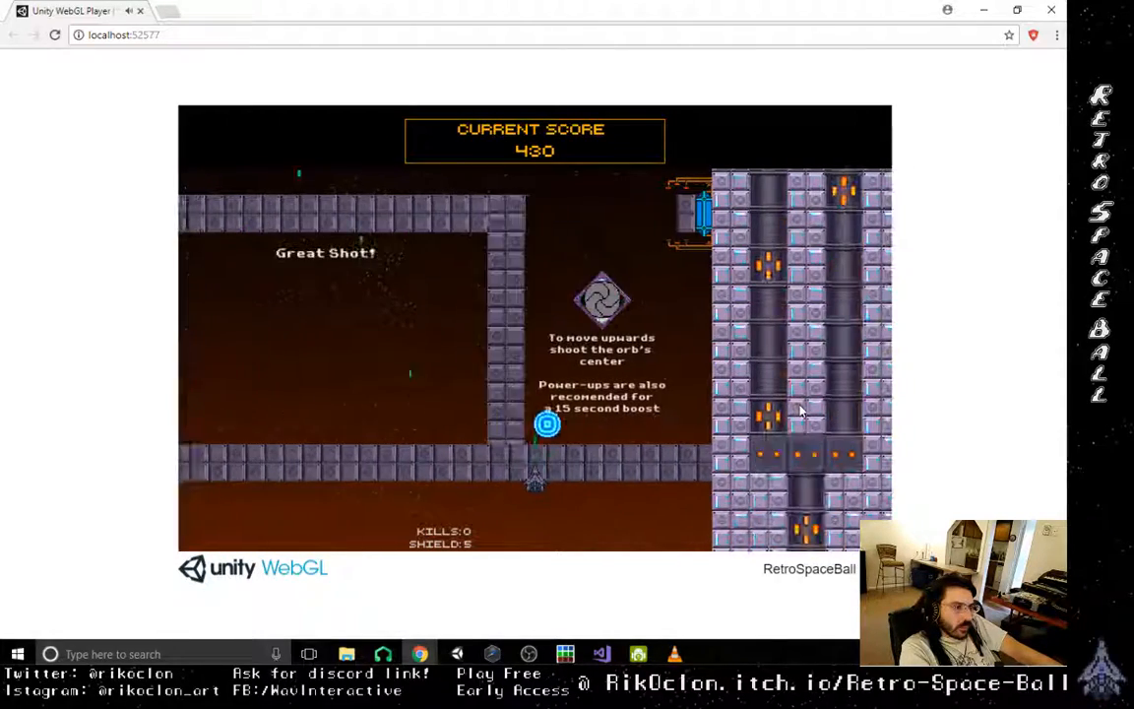
{"action": "key", "text": "Left"}
{"action": "key", "text": "Right"}
{"action": "key", "text": "Left"}
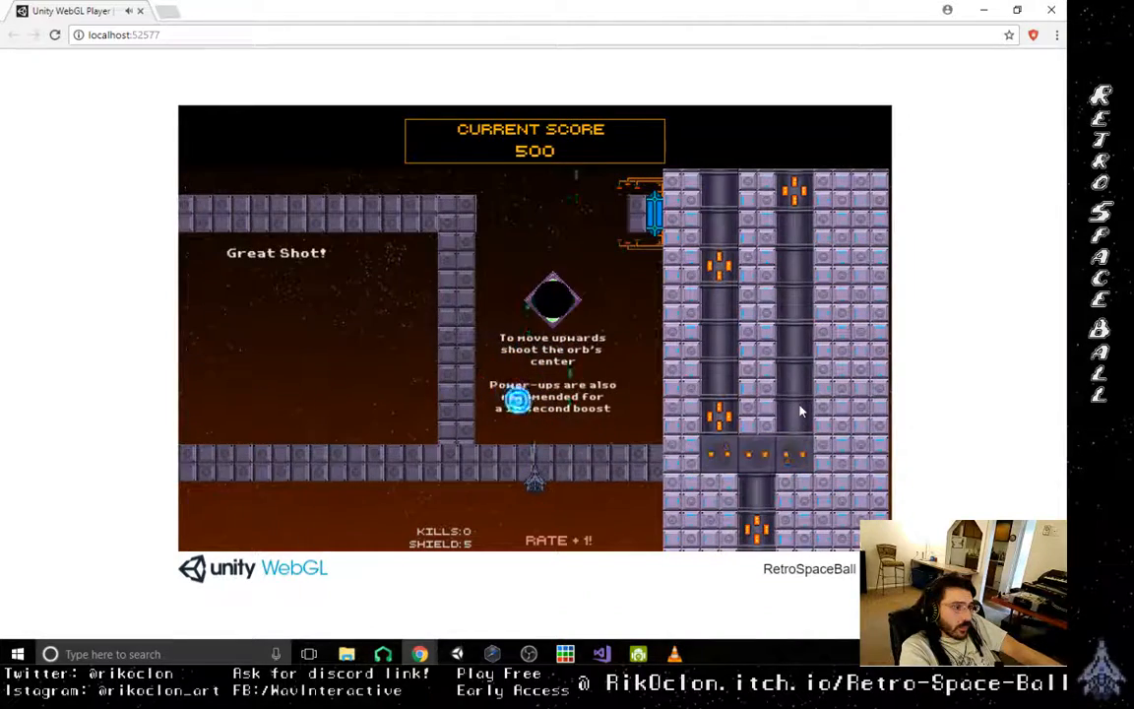
{"action": "key", "text": "Left"}
{"action": "key", "text": "Right"}
{"action": "key", "text": "Left"}
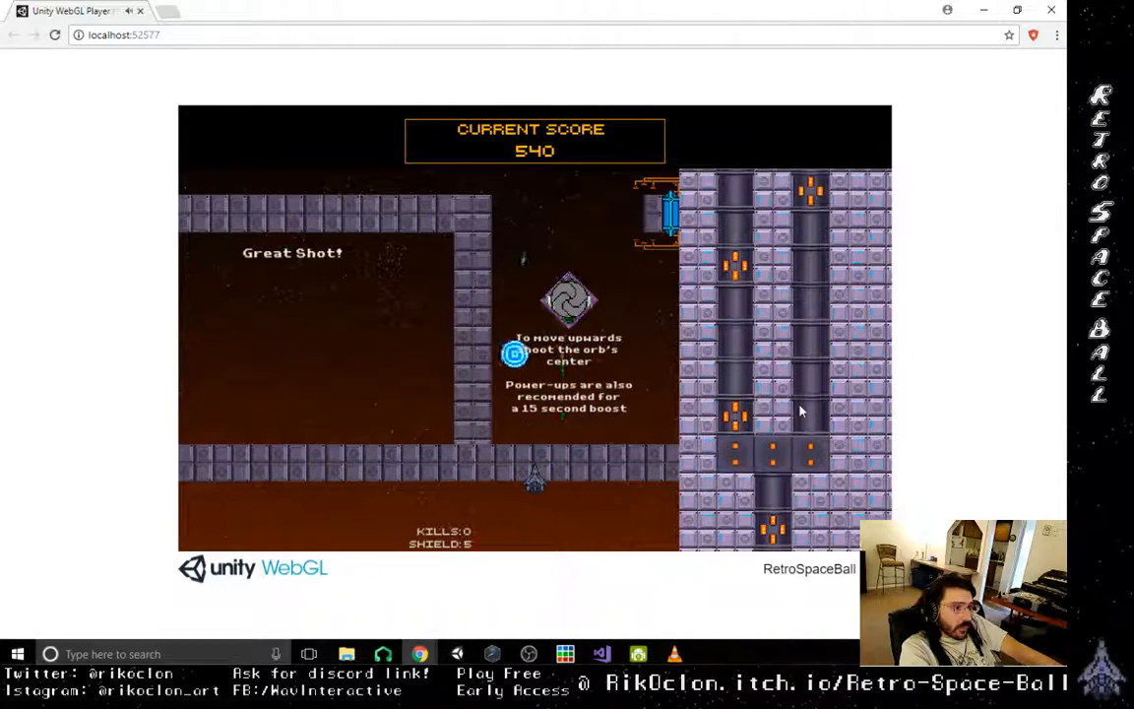
{"action": "key", "text": "Right"}
{"action": "key", "text": "Left"}
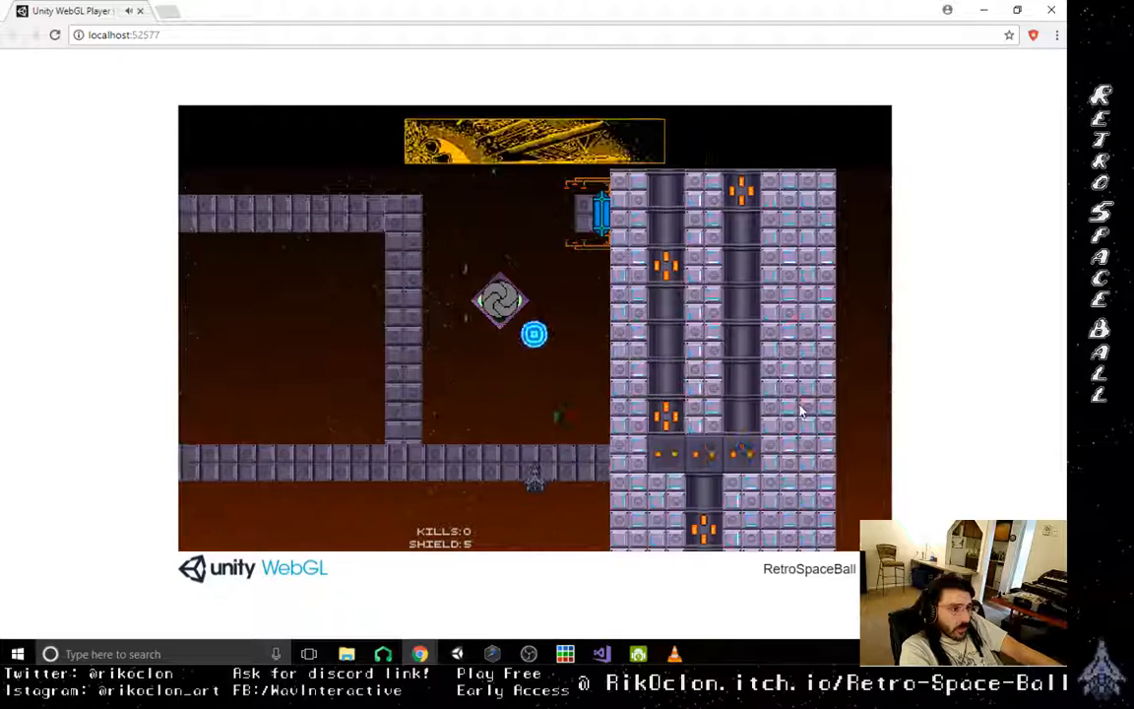
- Line the ship up under the orb and shoot its center to drive it up past the diamond-shaped vent
{"action": "key", "text": "Left"}
{"action": "key", "text": "Right"}
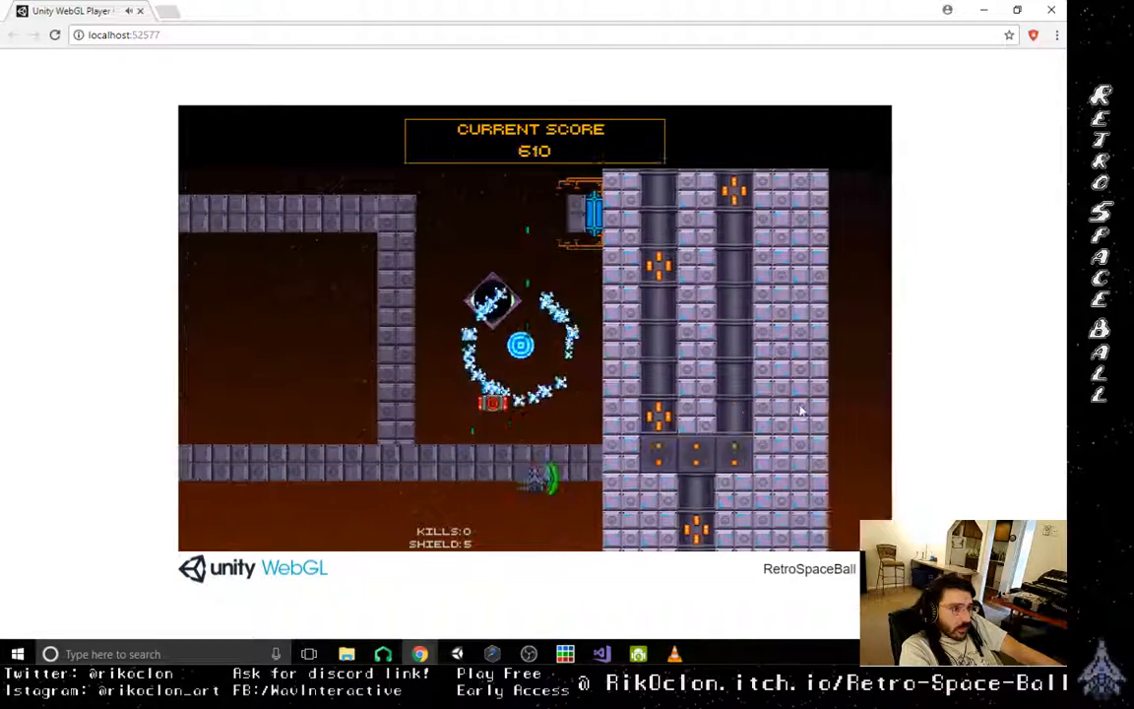
{"action": "key", "text": "Left"}
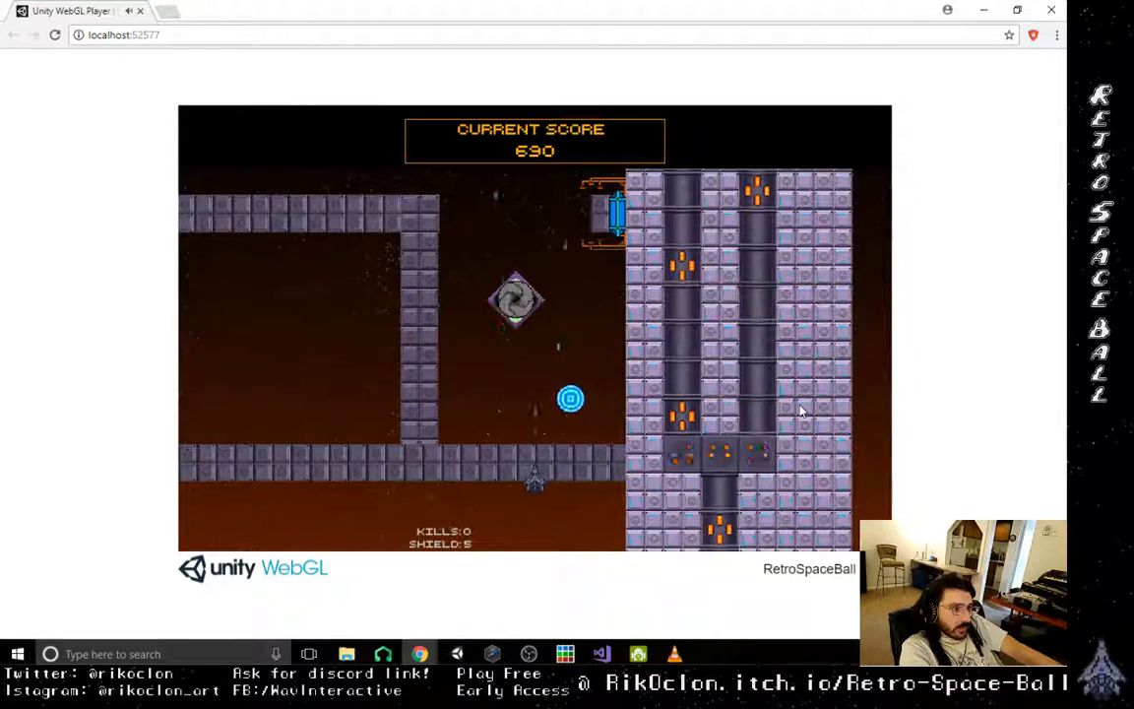
{"action": "key", "text": "Right"}
{"action": "key", "text": "Right"}
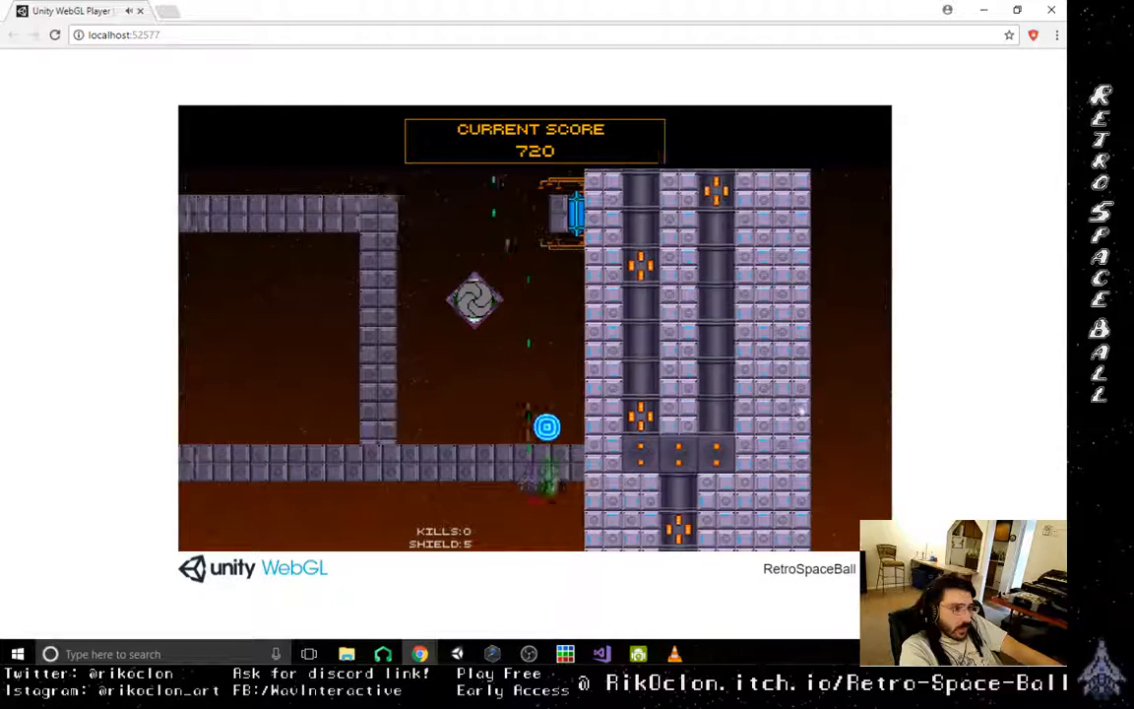
{"action": "key", "text": "Left"}
{"action": "key", "text": "Right"}
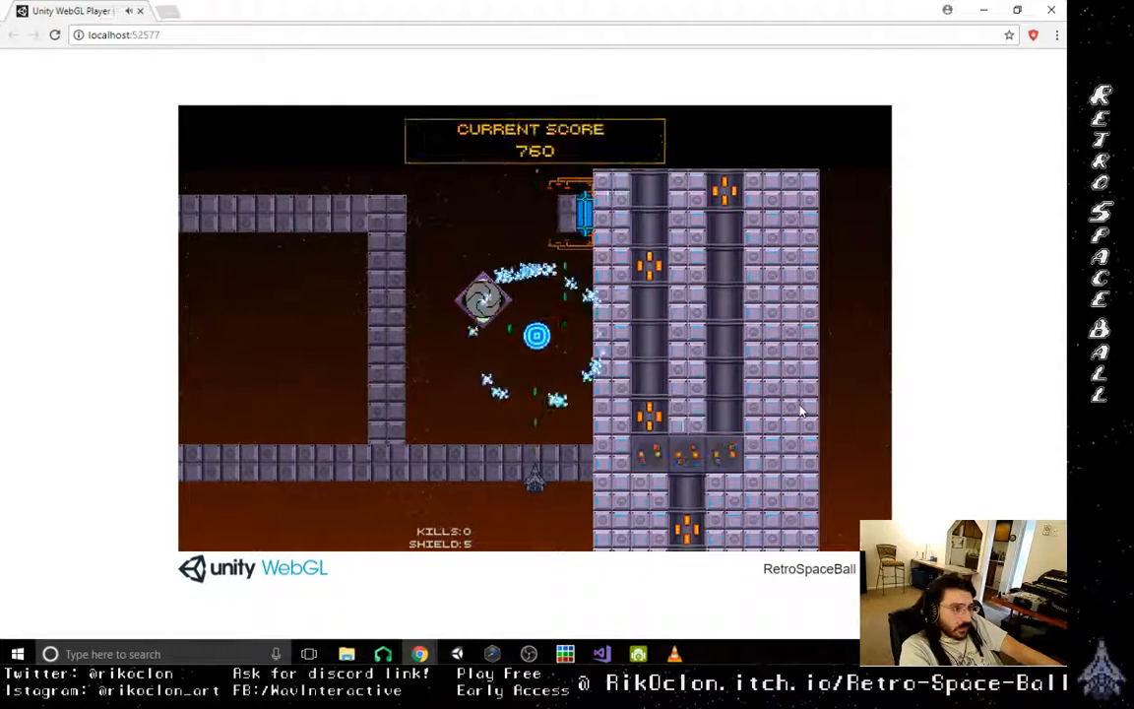
{"action": "key", "text": "Left"}
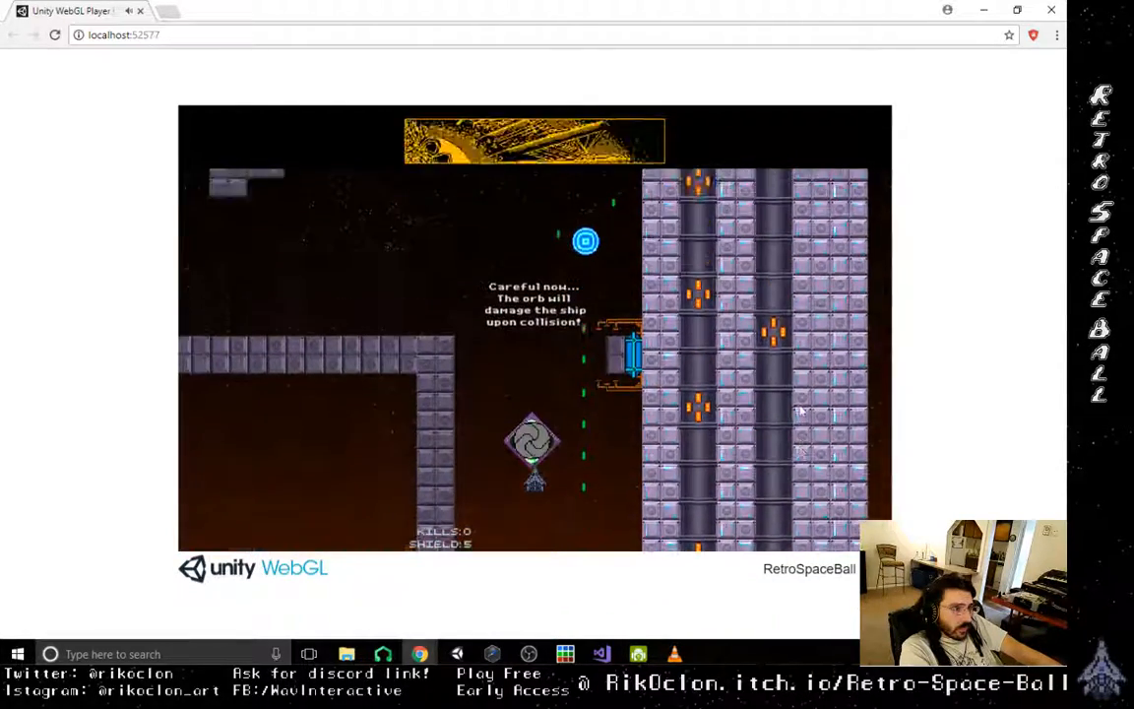
- Follow the orb up the shaft and steer it leftward across the upper room to the dash lesson
{"action": "key", "text": "Right"}
{"action": "key", "text": "Left"}
{"action": "key", "text": "Right"}
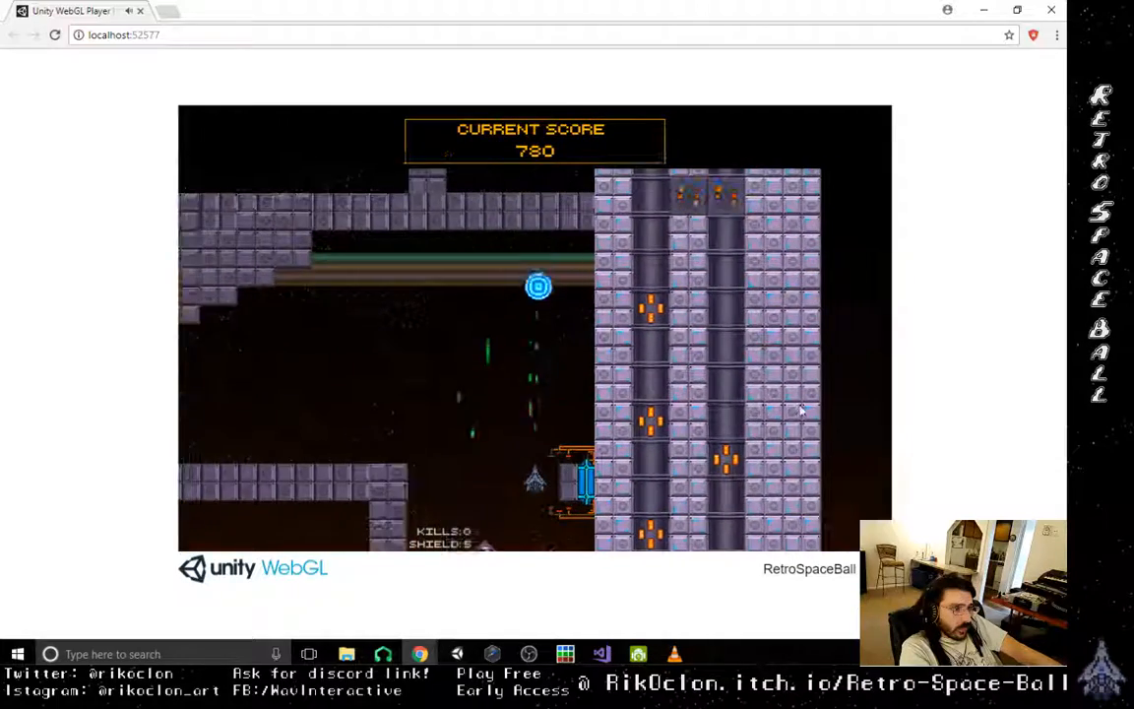
{"action": "key", "text": "Right"}
{"action": "key", "text": "Left"}
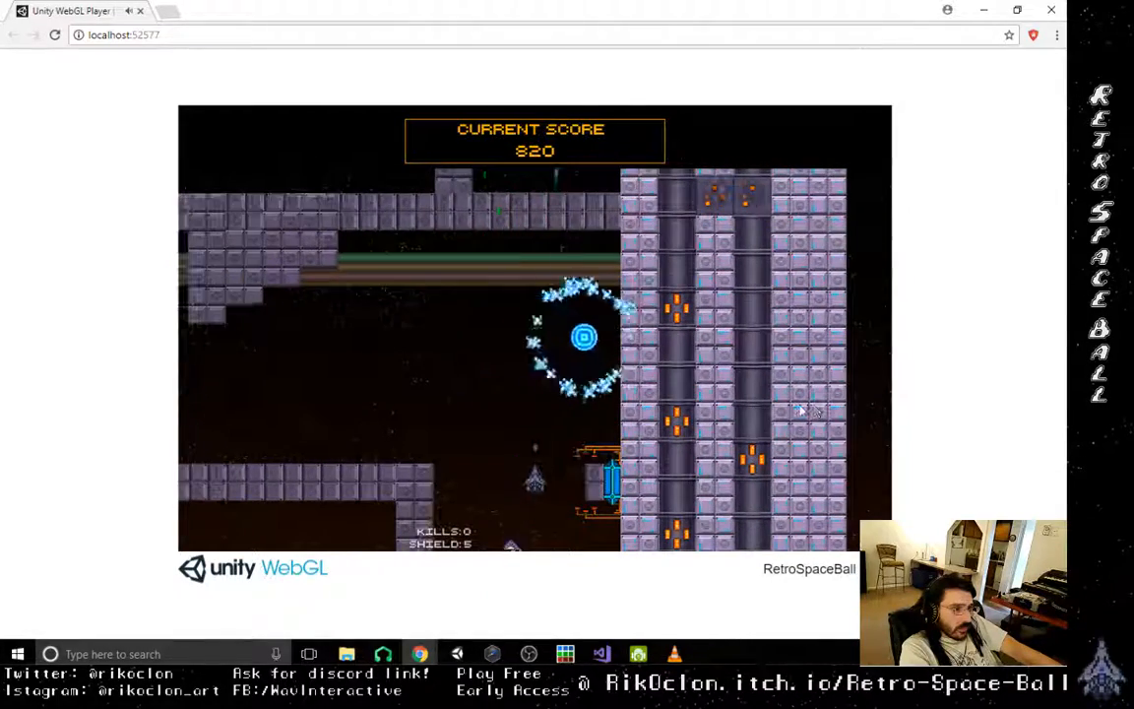
{"action": "key", "text": "Left"}
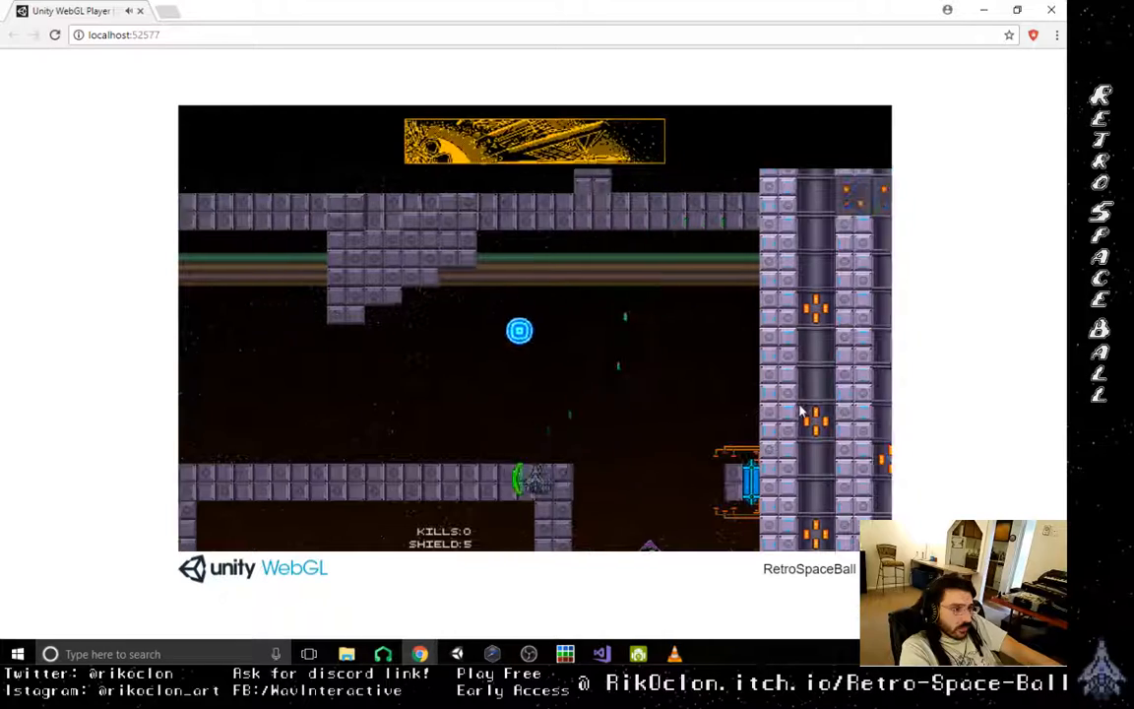
{"action": "key", "text": "Left"}
{"action": "key", "text": "Right"}
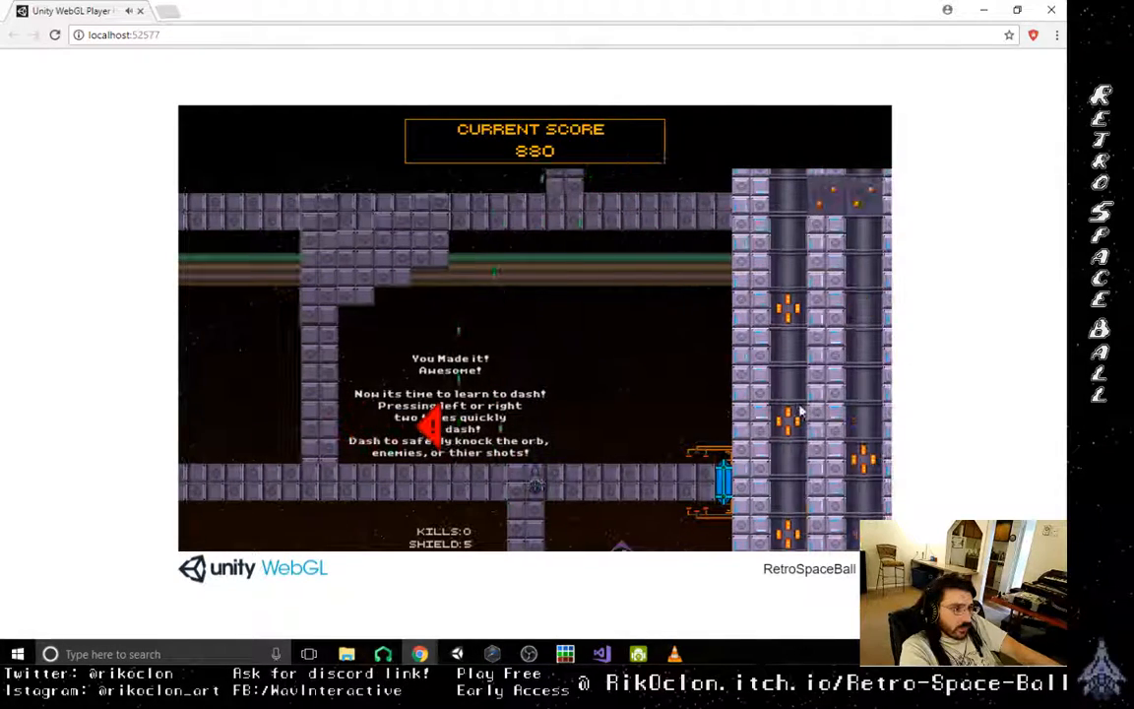
- Test the dash move by knocking the orb leftward through the wall opening into the neighbouring chamber
{"action": "key", "text": "Left"}
{"action": "key", "text": "Left"}
{"action": "key", "text": "Left"}
{"action": "key", "text": "Left"}
{"action": "key", "text": "Left"}
{"action": "key", "text": "Left"}
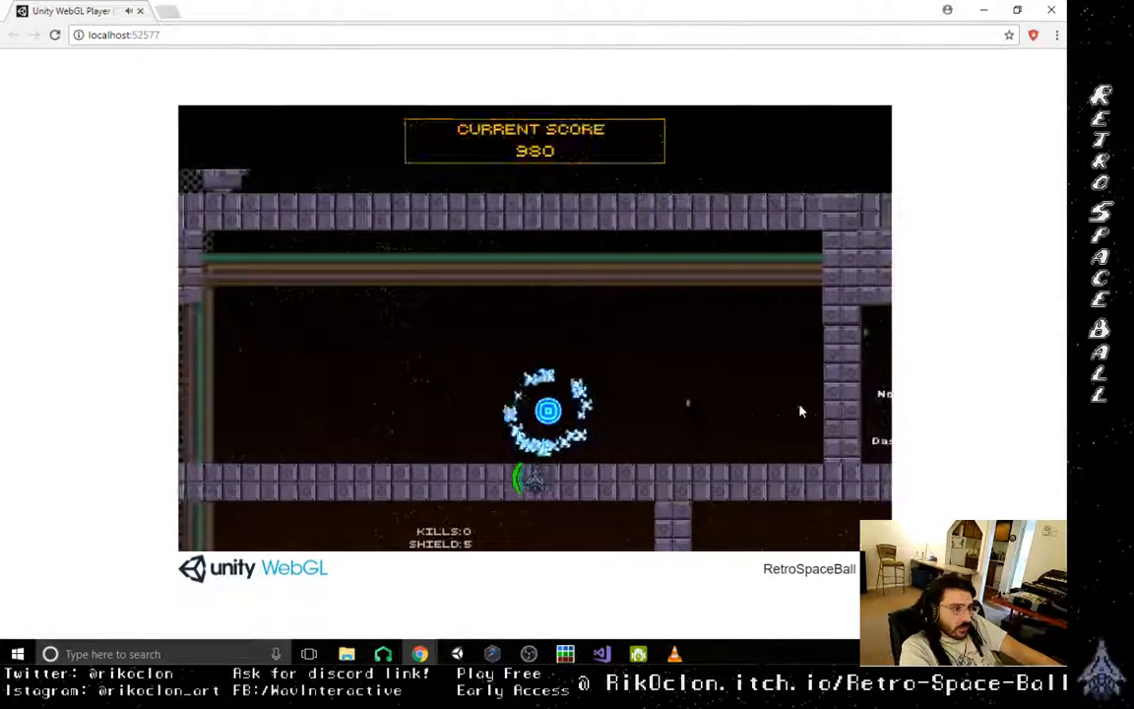
{"action": "key", "text": "Left"}
{"action": "key", "text": "Right"}
- Knock the orb into the two purple enemies in the grated chamber while dodging their shots
{"action": "key", "text": "Left"}
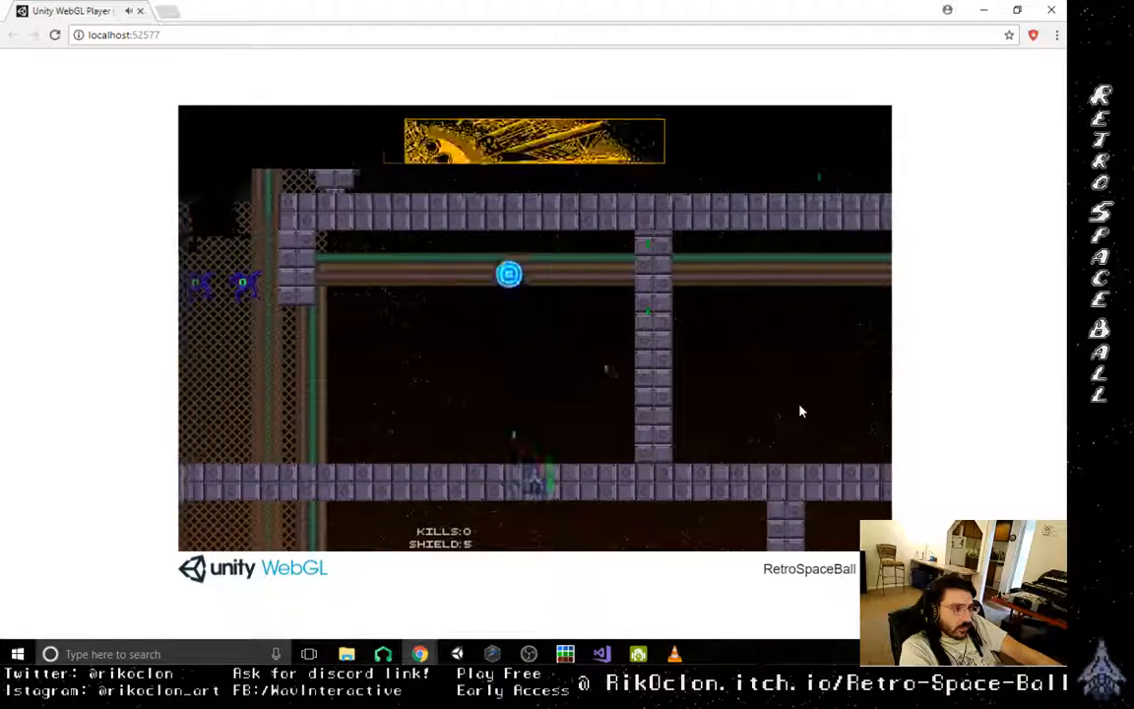
{"action": "key", "text": "Right"}
{"action": "key", "text": "Left"}
{"action": "key", "text": "Left"}
{"action": "key", "text": "Left"}
{"action": "key", "text": "Right"}
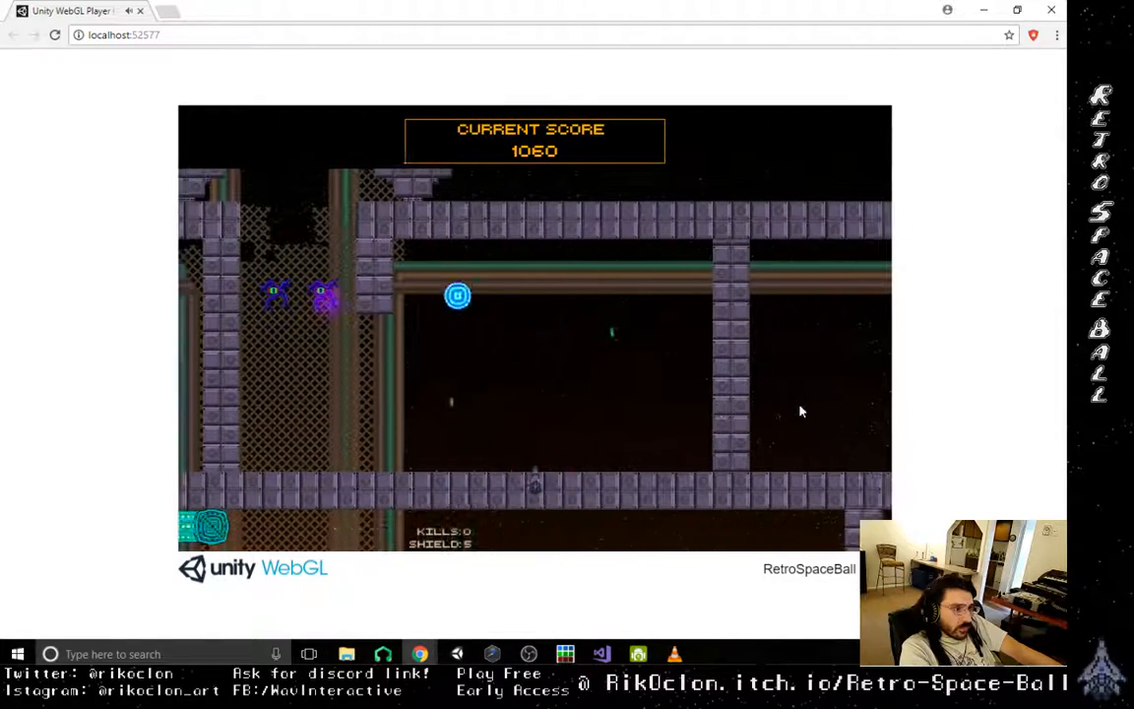
{"action": "key", "text": "Left"}
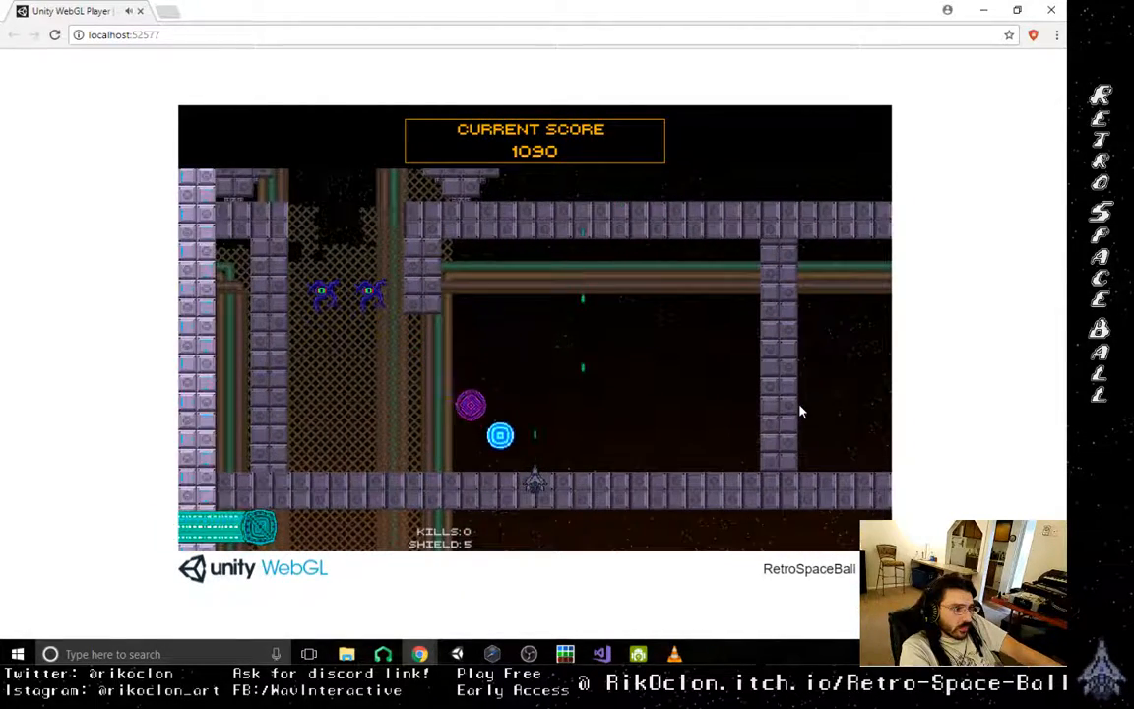
{"action": "key", "text": "Left"}
{"action": "key", "text": "Right"}
{"action": "key", "text": "Left"}
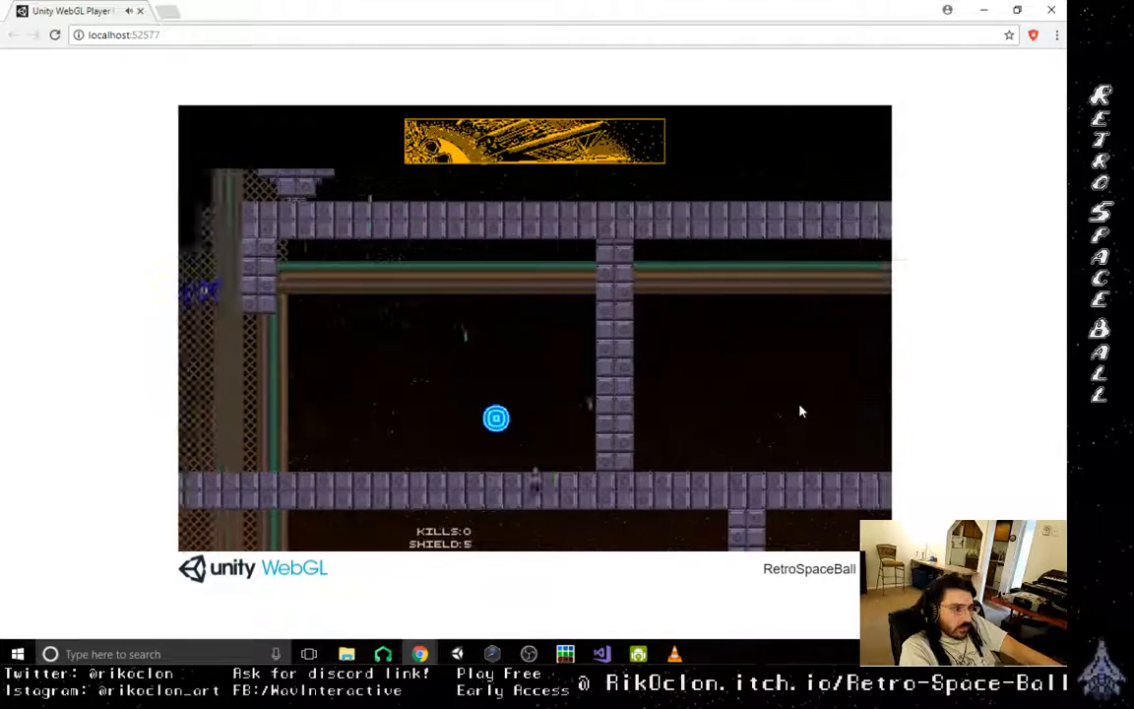
{"action": "key", "text": "Left"}
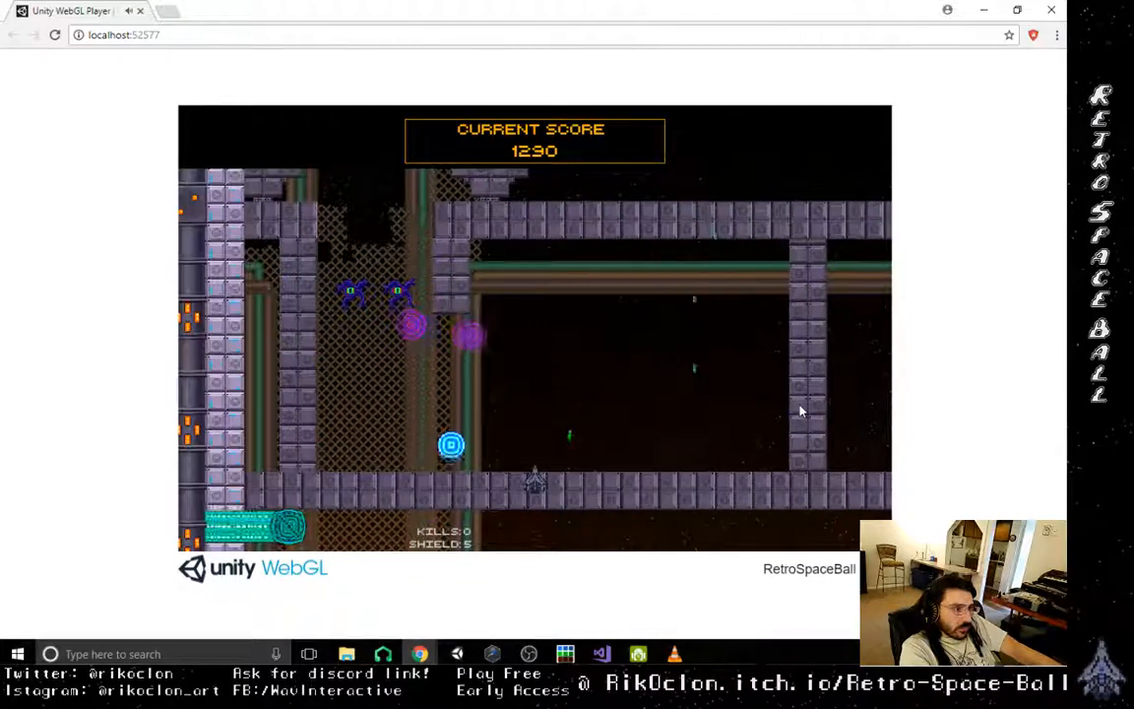
{"action": "key", "text": "Left"}
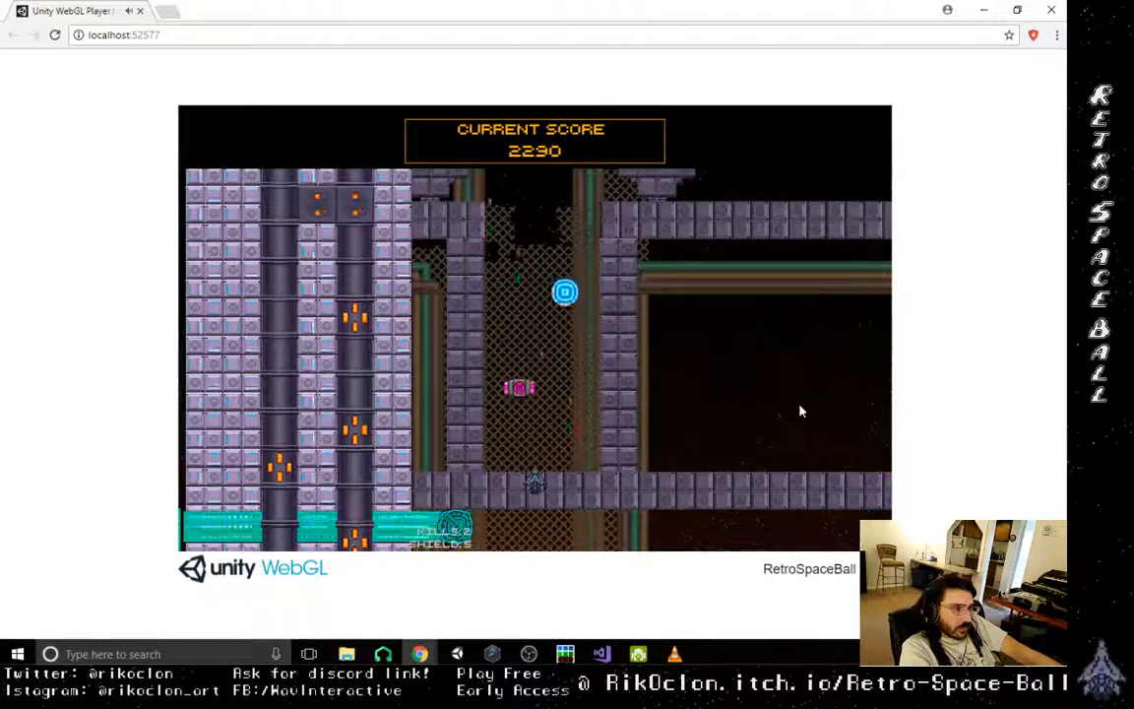
- Send the orb up into the teal transport pipe and fly the ship after it to the pipe's far exit
{"action": "key", "text": "Right"}
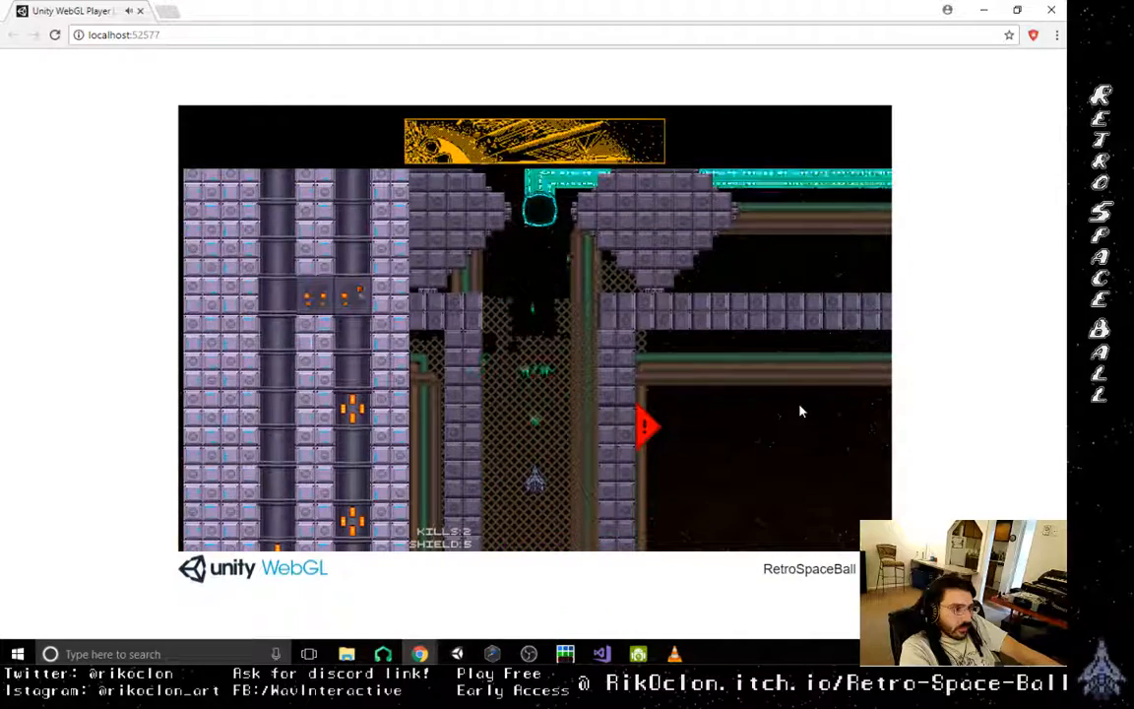
{"action": "key", "text": "Right"}
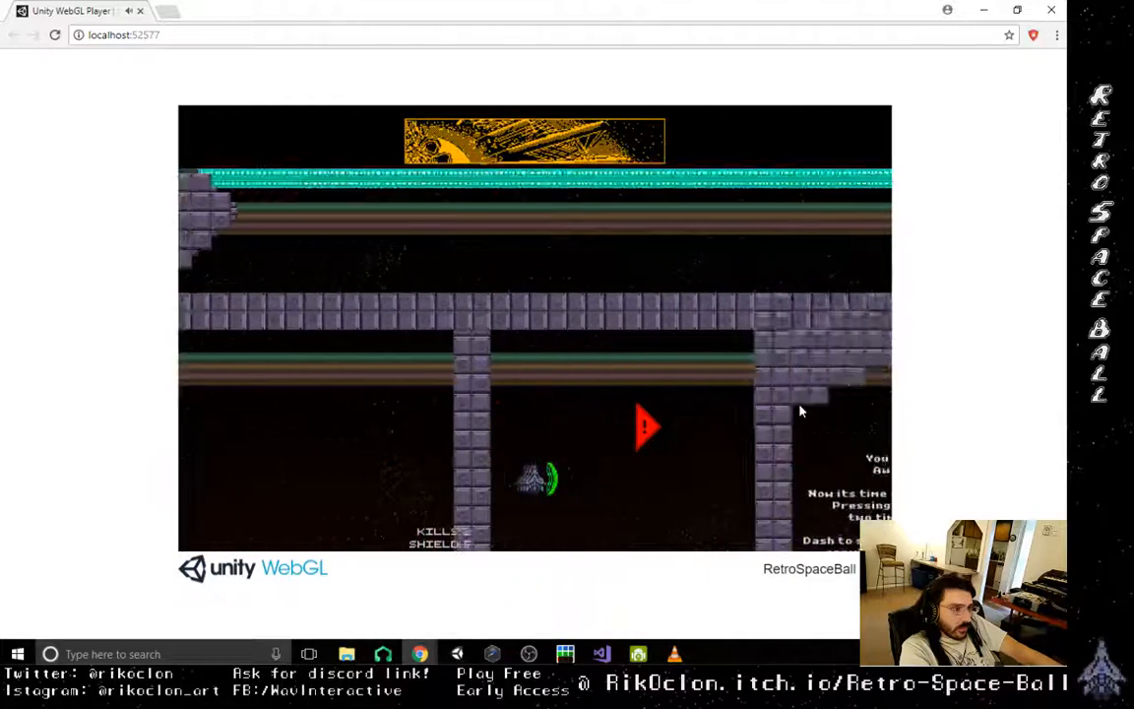
{"action": "key", "text": "Up"}
{"action": "key", "text": "Right"}
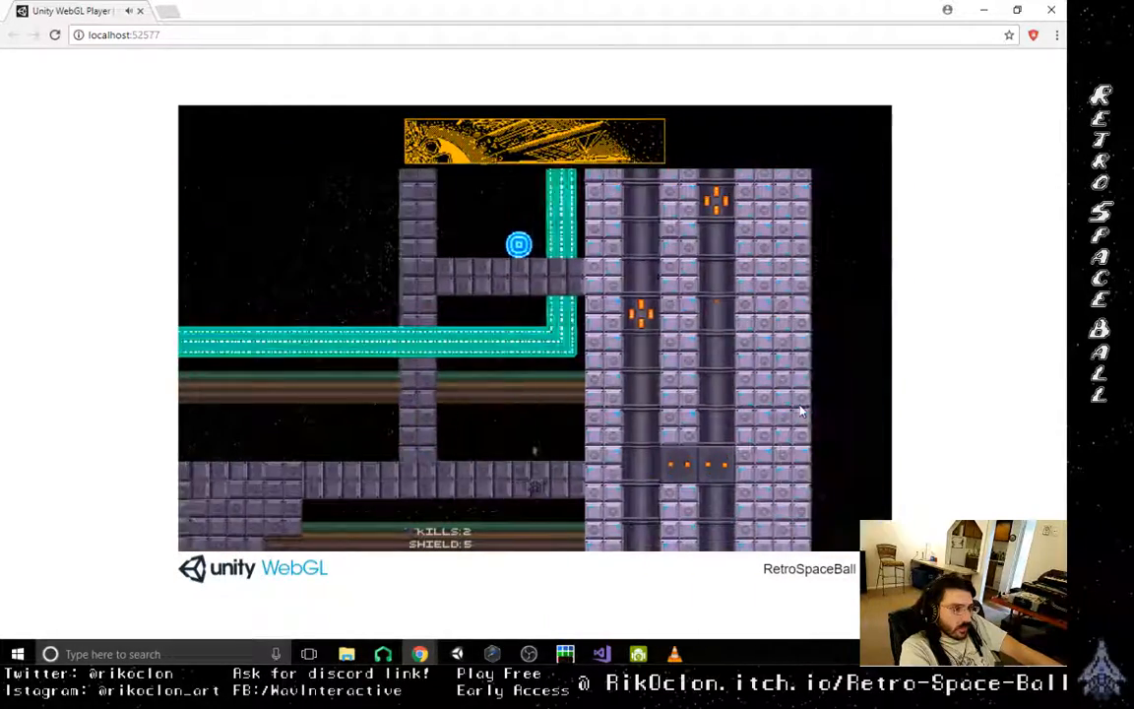
{"action": "key", "text": "Up"}
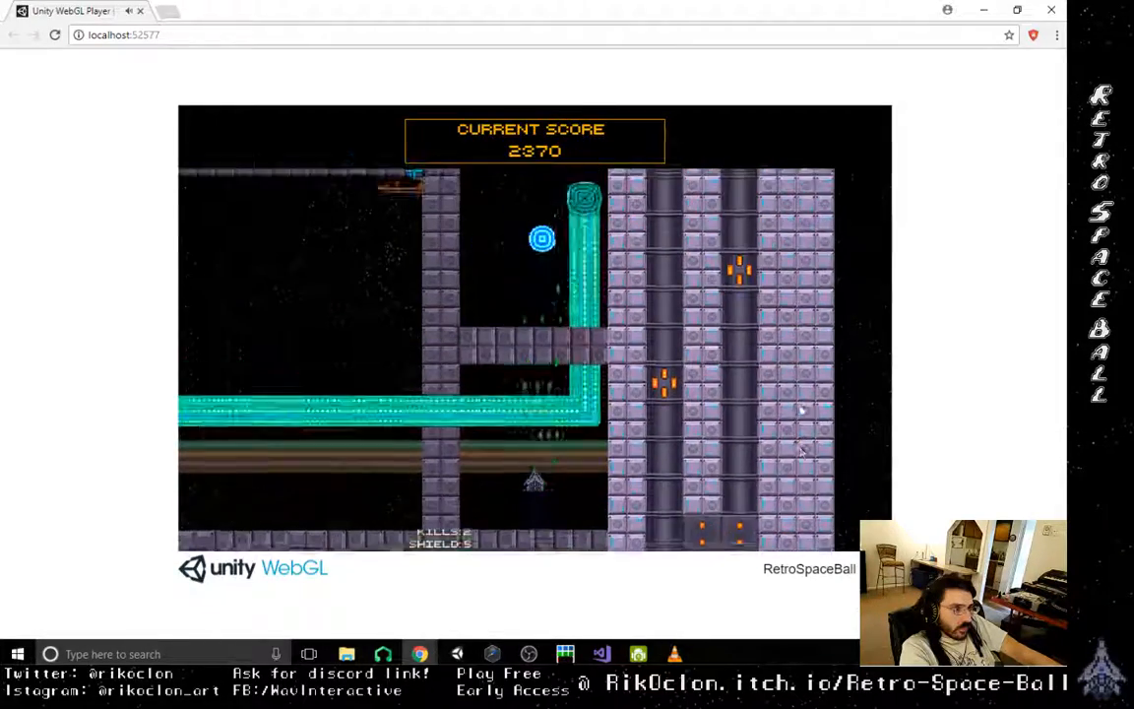
{"action": "key", "text": "Up"}
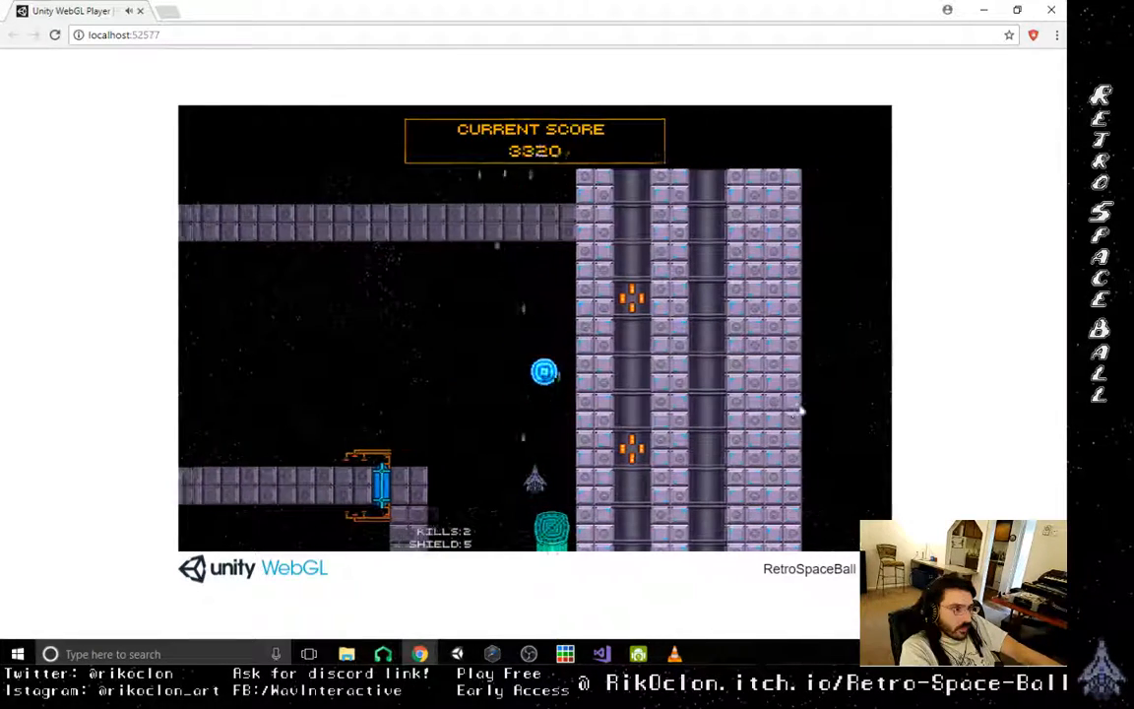
- Knock the orb from the pipe exit leftward over the blue gate into the long enemy corridor
{"action": "key", "text": "Left"}
{"action": "key", "text": "Right"}
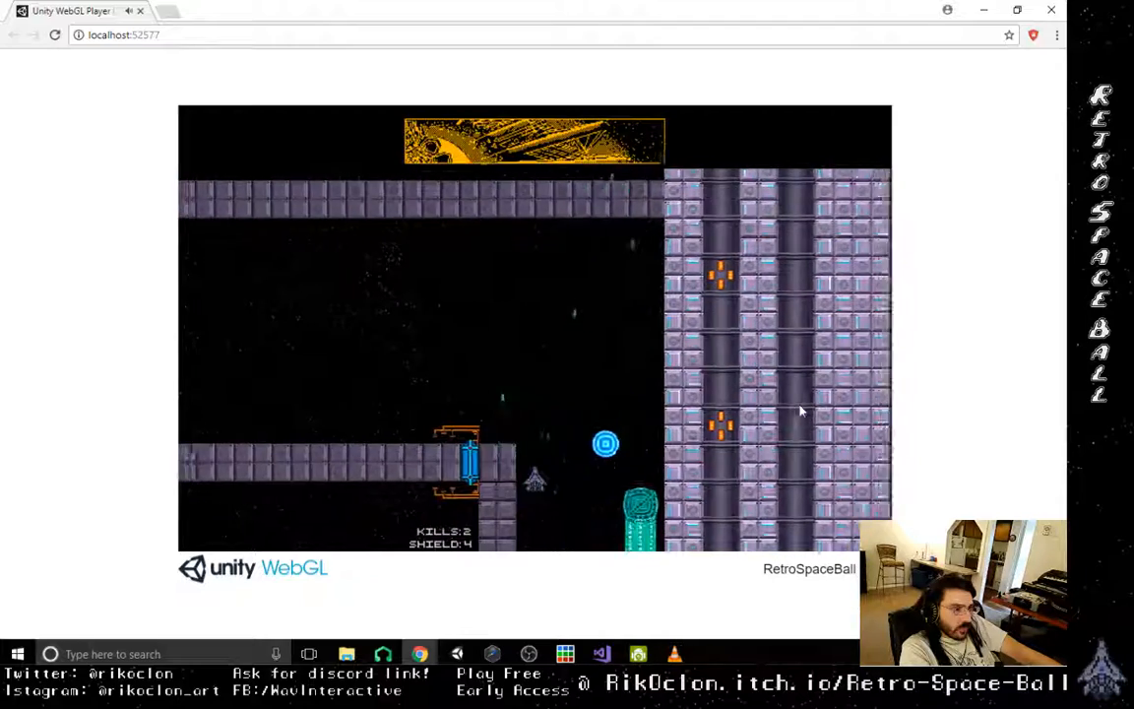
{"action": "key", "text": "Left"}
{"action": "key", "text": "Right"}
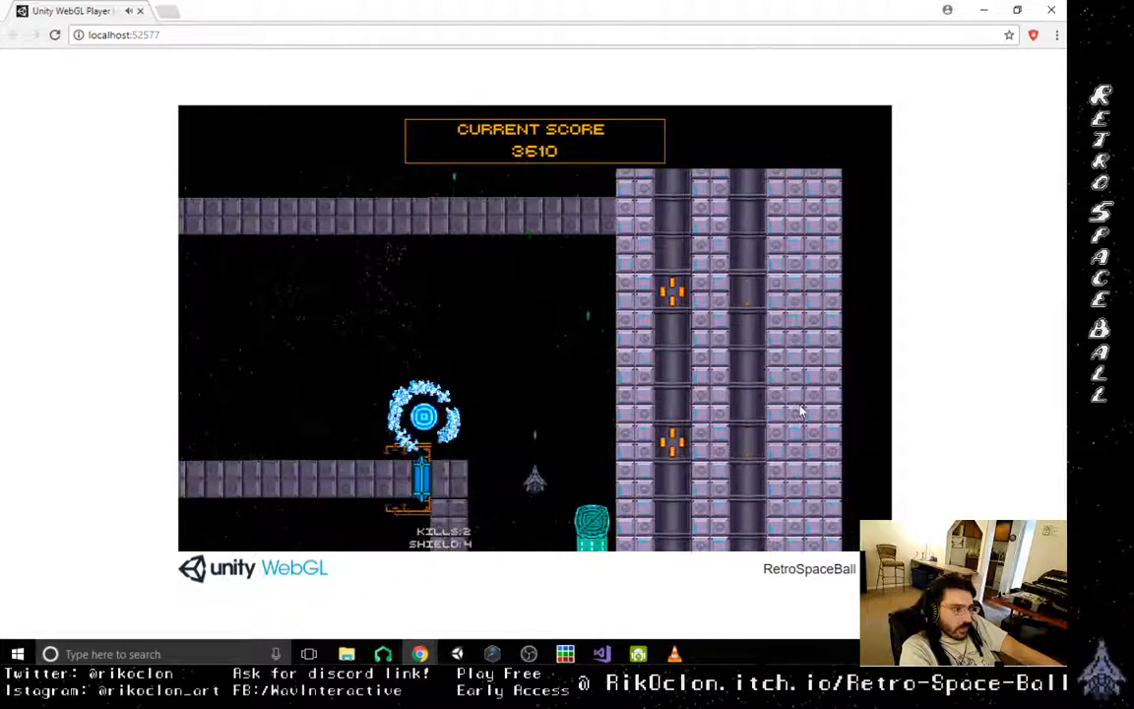
{"action": "key", "text": "Left"}
{"action": "key", "text": "Left"}
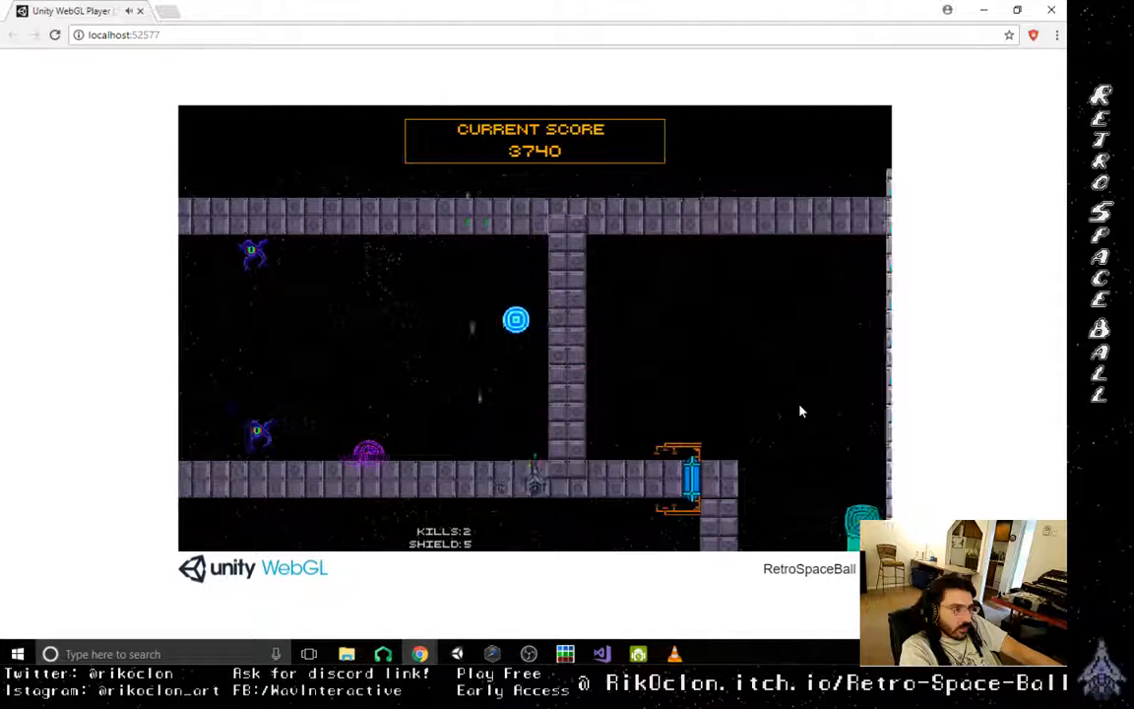
- Dodge the enemy shots in the long corridor and push the orb toward the first pair of enemies
{"action": "key", "text": "Left"}
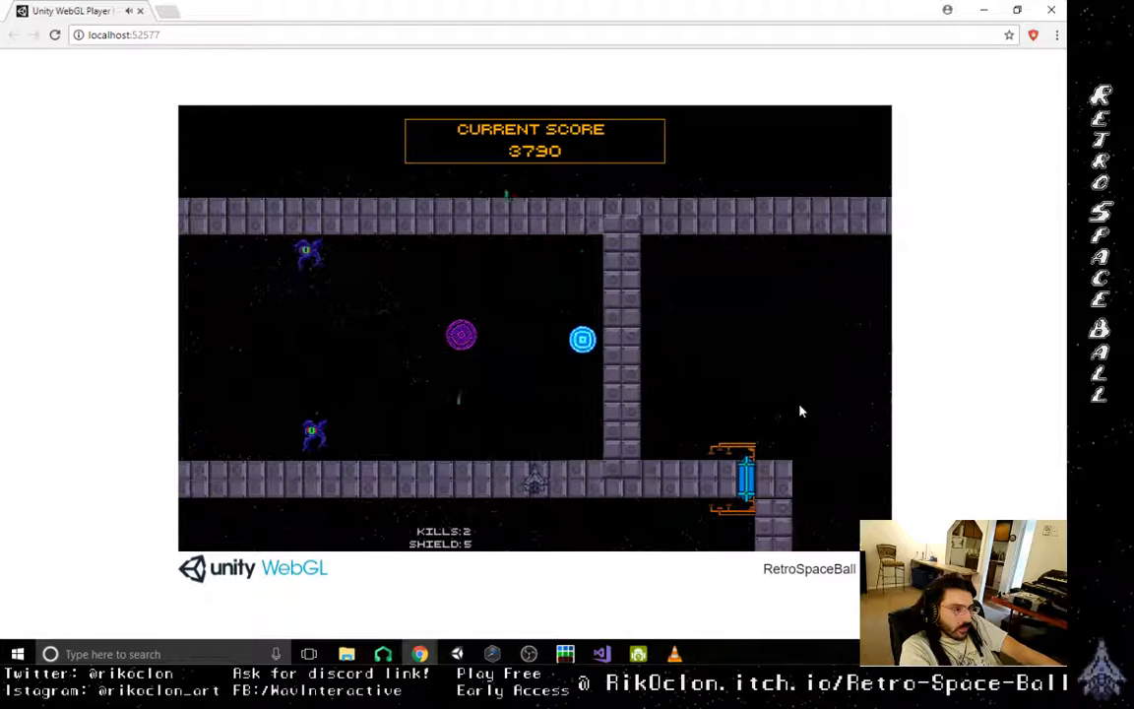
{"action": "key", "text": "Left"}
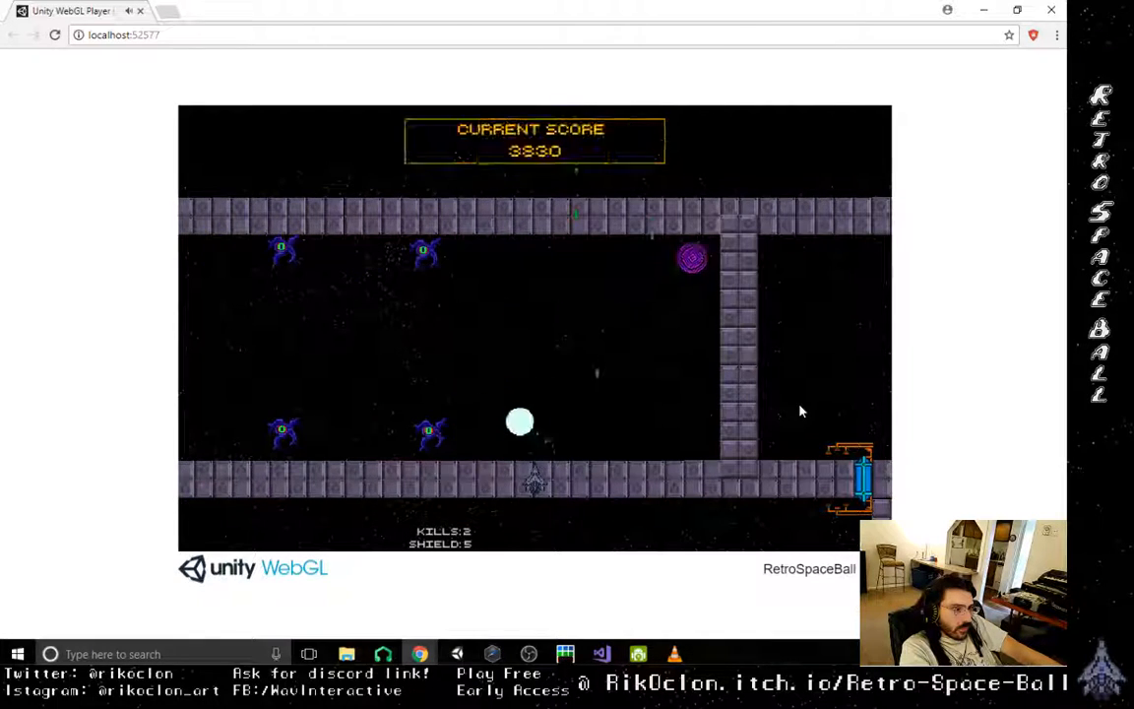
{"action": "key", "text": "Left"}
{"action": "key", "text": "Right"}
{"action": "key", "text": "Left"}
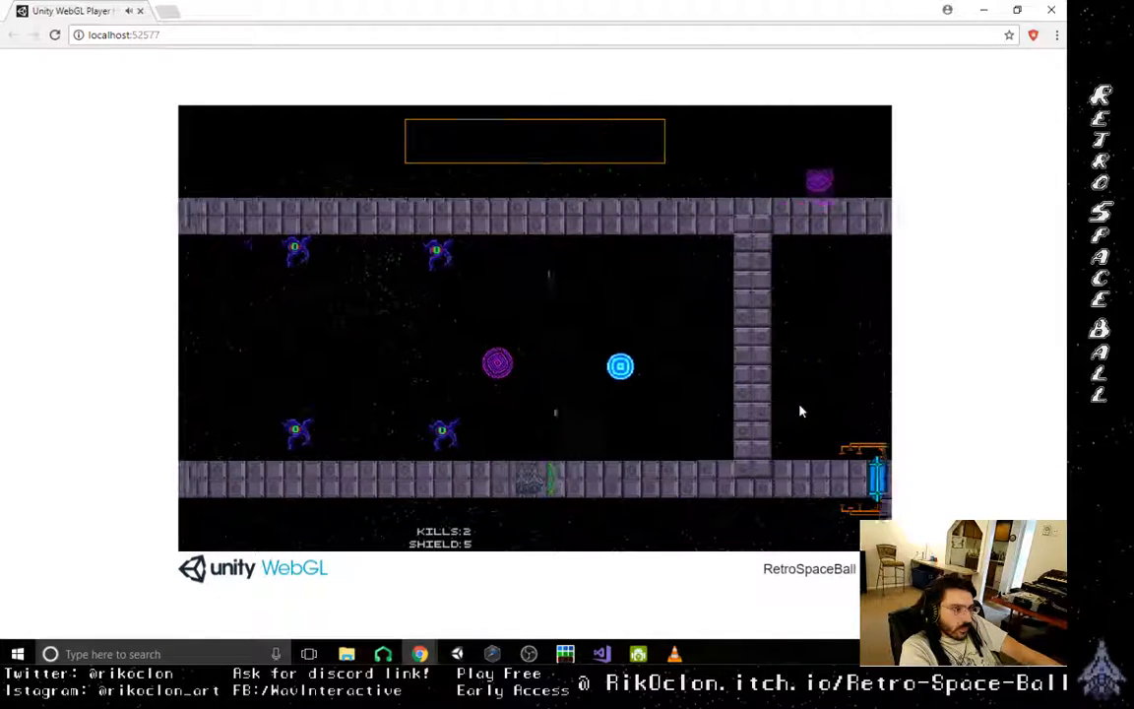
{"action": "key", "text": "Right"}
{"action": "key", "text": "Left"}
{"action": "key", "text": "Right"}
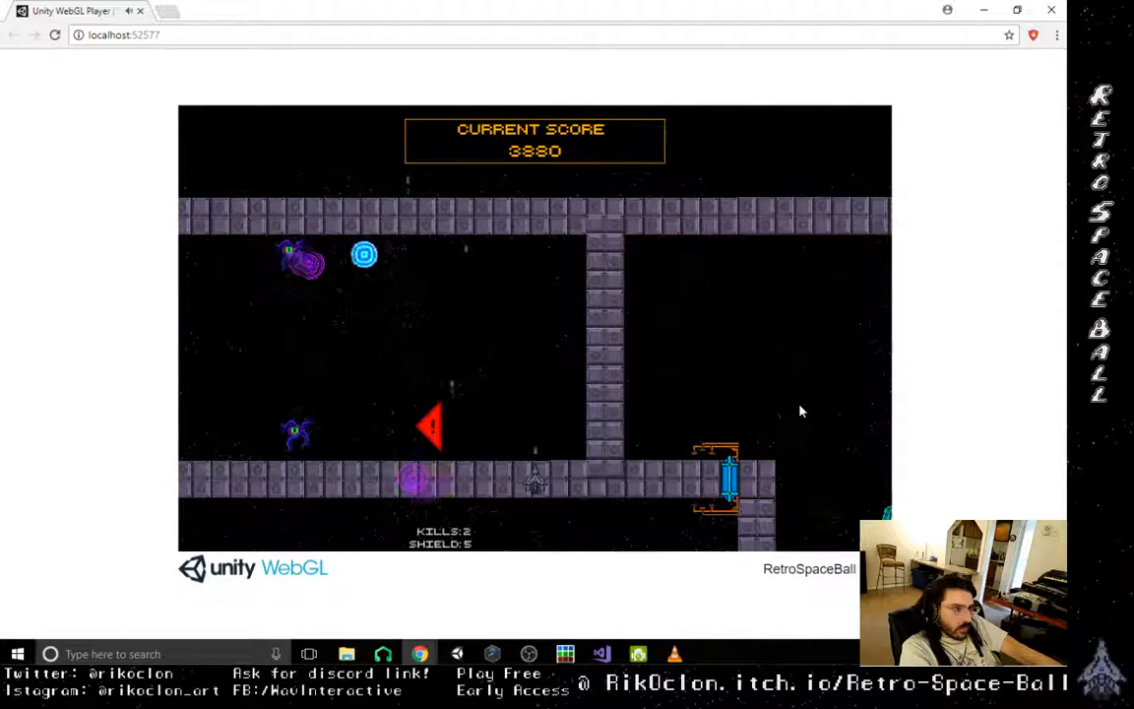
- Shoot the orb back into the corridor enemies while dodging purple shots, taking out the lower front enemy
{"action": "key", "text": "Left"}
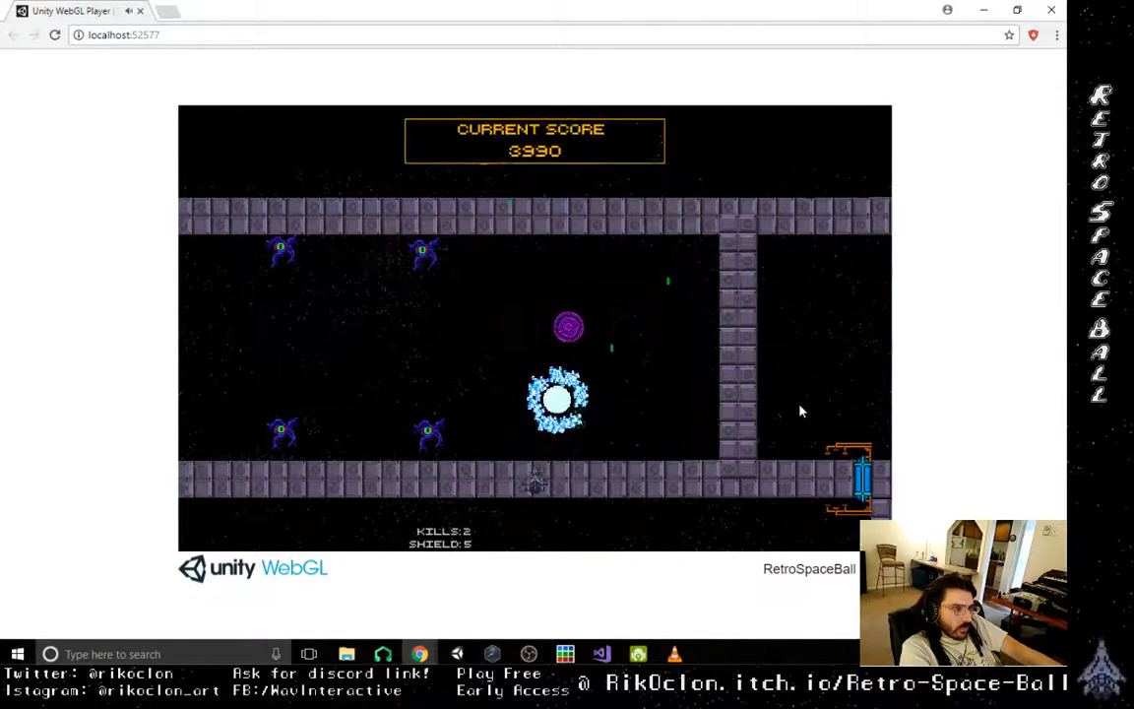
{"action": "key", "text": "Right"}
{"action": "key", "text": "Left"}
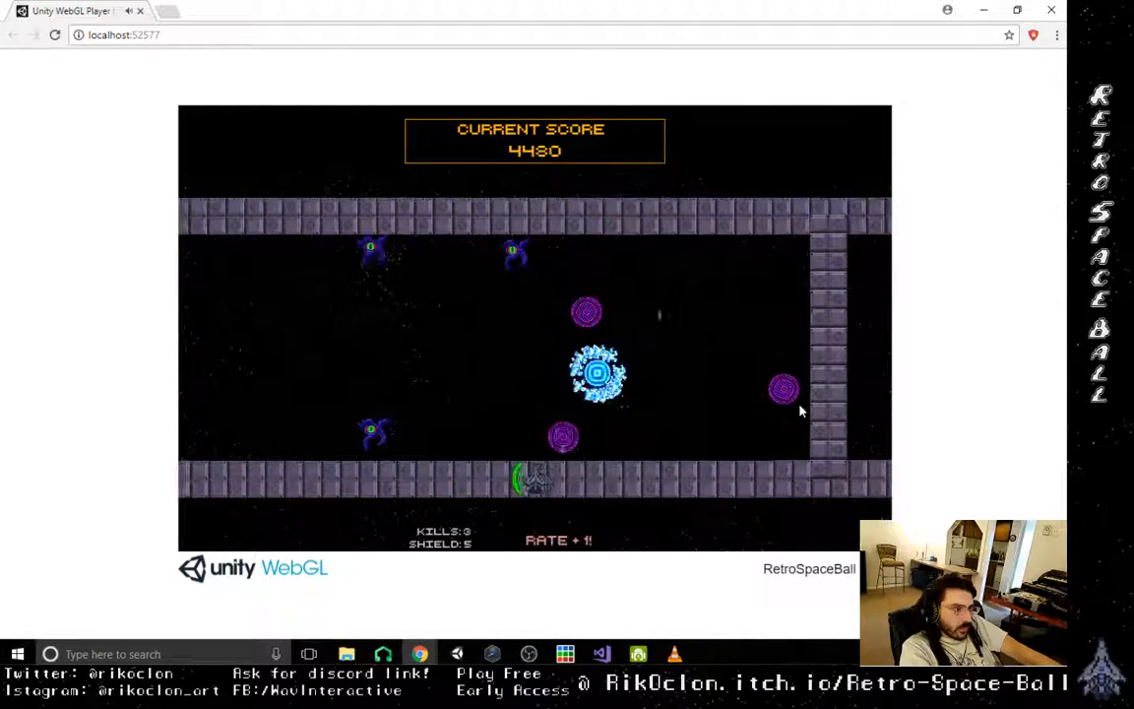
{"action": "key", "text": "Right"}
{"action": "key", "text": "Left"}
- Weave between the purple shots and drive the orb leftward past the three remaining corridor enemies
{"action": "key", "text": "Left"}
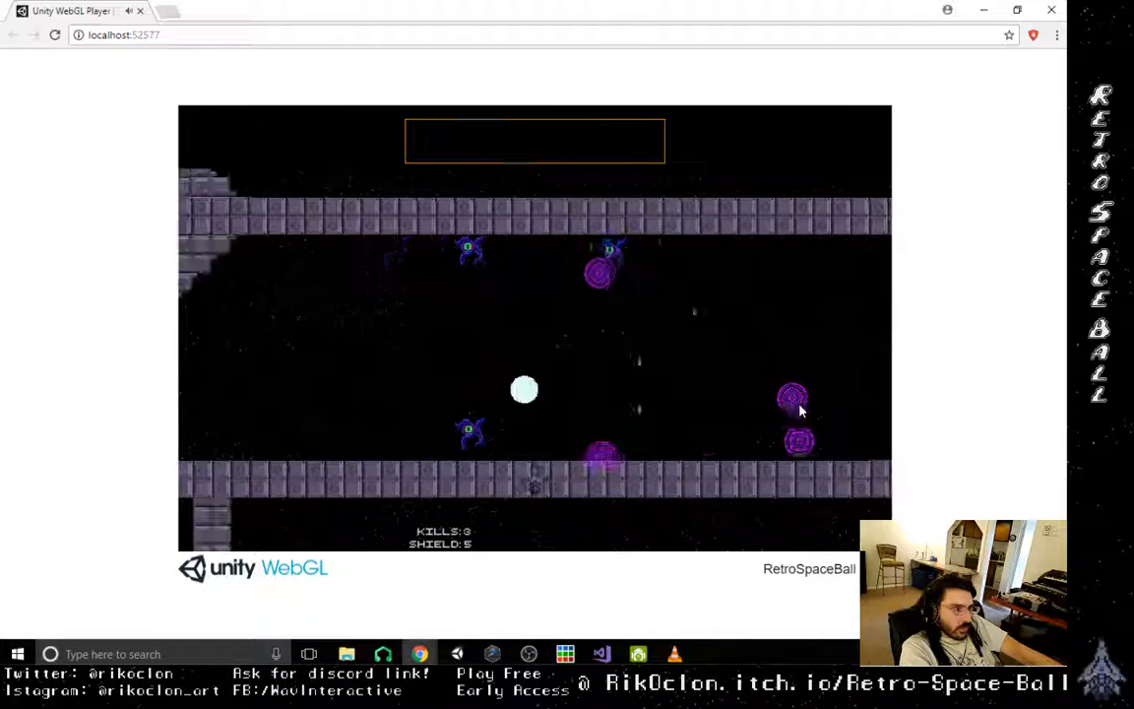
{"action": "key", "text": "Right"}
{"action": "key", "text": "Left"}
{"action": "key", "text": "Right"}
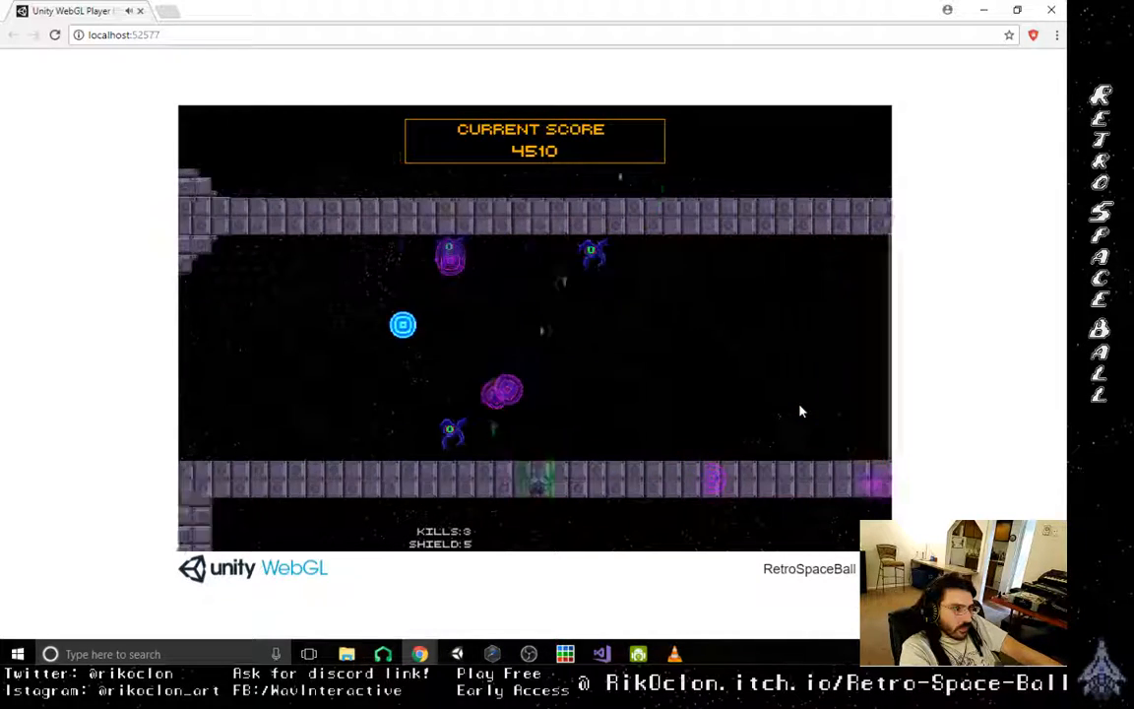
{"action": "key", "text": "Left"}
{"action": "key", "text": "Right"}
{"action": "key", "text": "Left"}
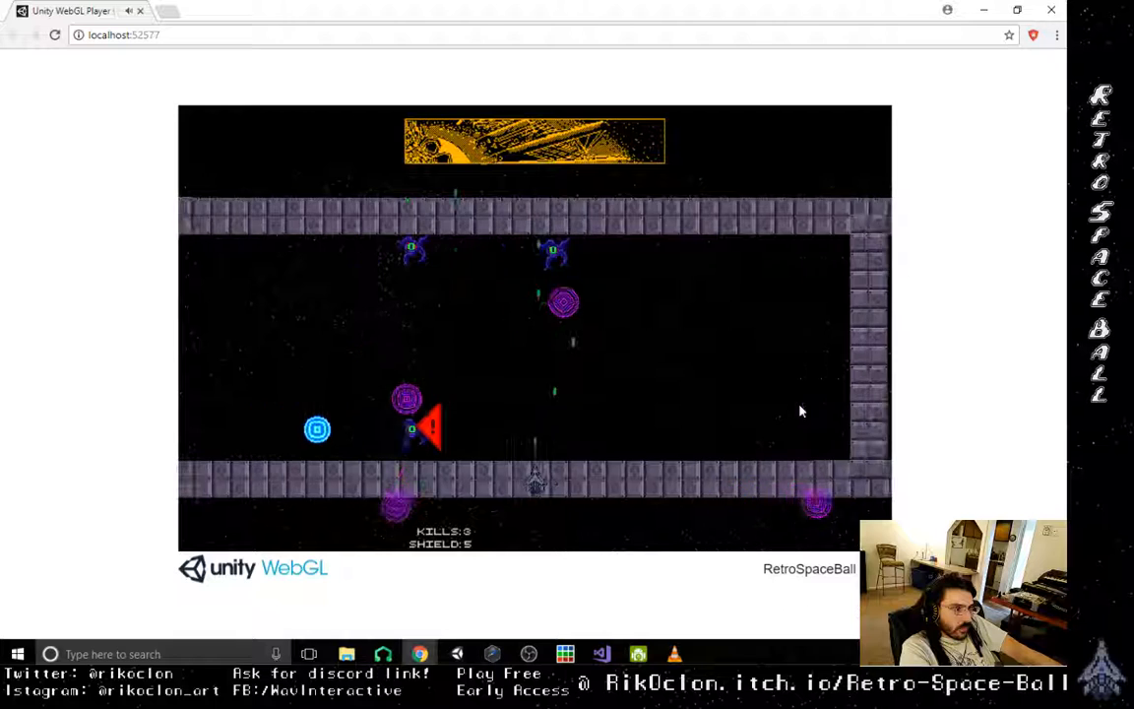
- Line the ship up beneath the nearer upper enemy and shoot it down
{"action": "key", "text": "Right"}
{"action": "key", "text": "Left"}
{"action": "key", "text": "Right"}
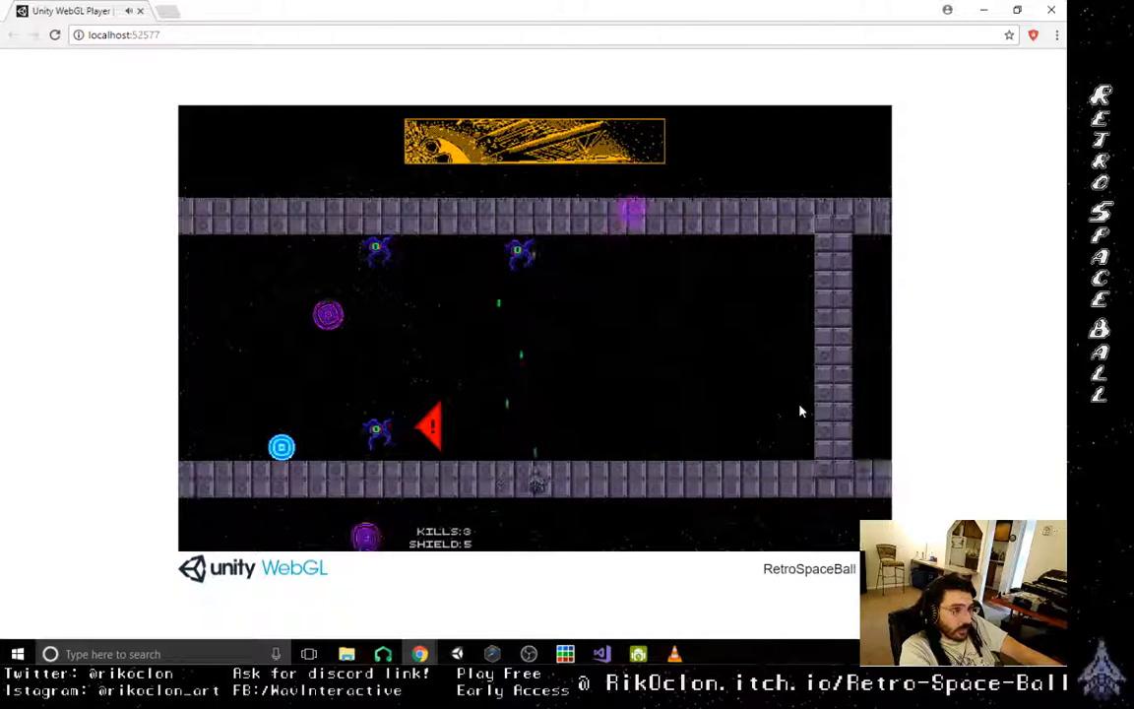
{"action": "key", "text": "Left"}
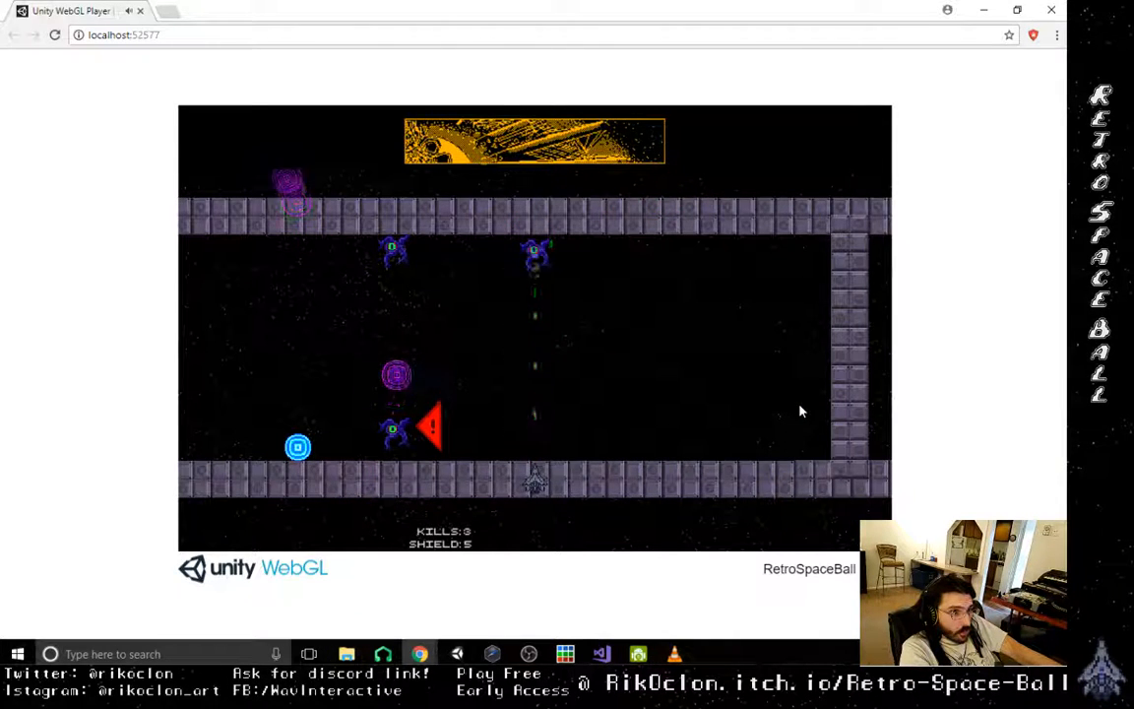
{"action": "key", "text": "Left"}
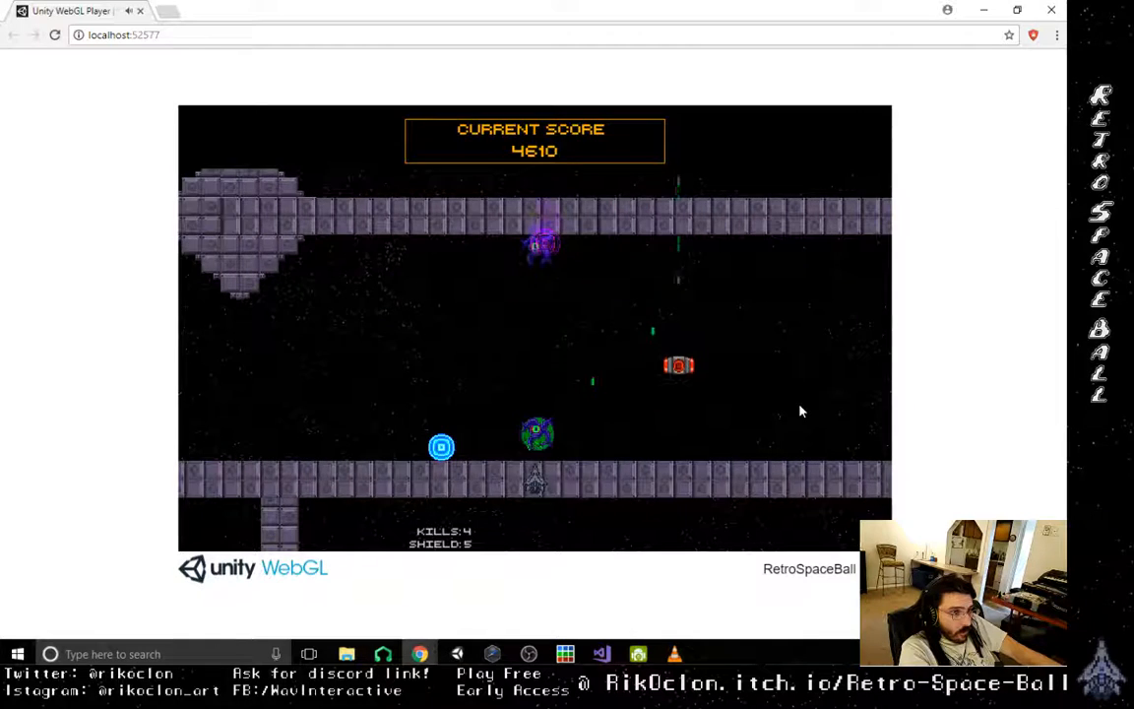
- Collect the dropped red pickup and destroy the last two enemies in the corridor
{"action": "key", "text": "Right"}
{"action": "key", "text": "Right"}
{"action": "key", "text": "space"}
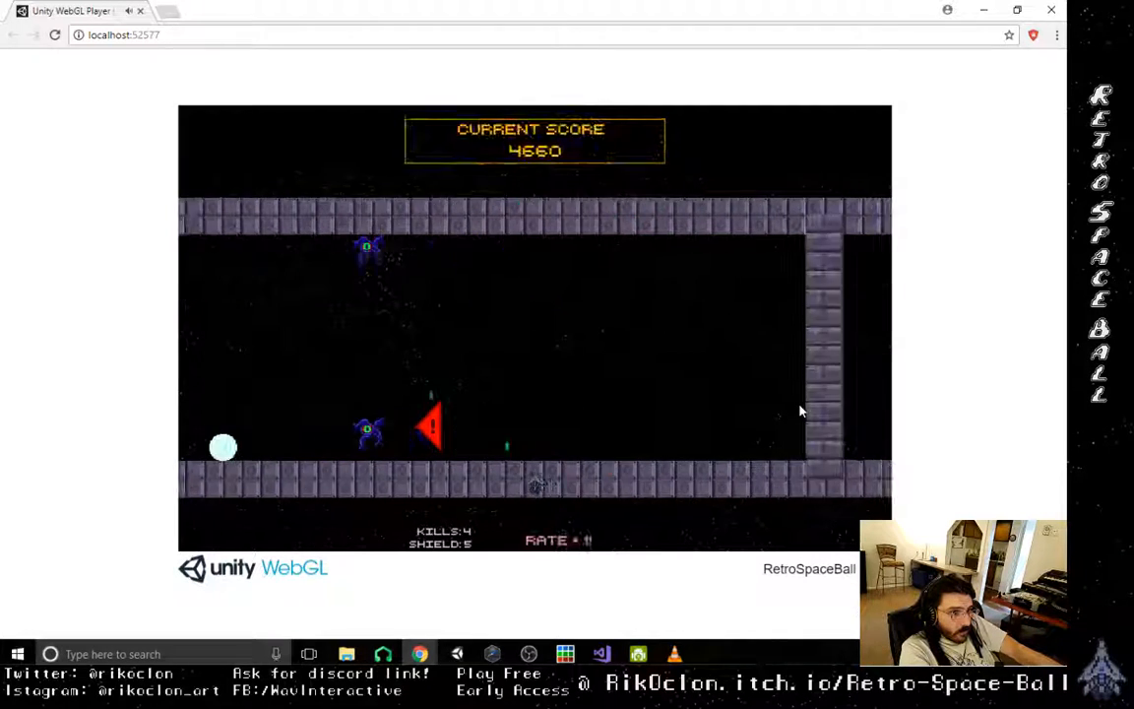
{"action": "key", "text": "Left"}
{"action": "key", "text": "space"}
{"action": "key", "text": "Right"}
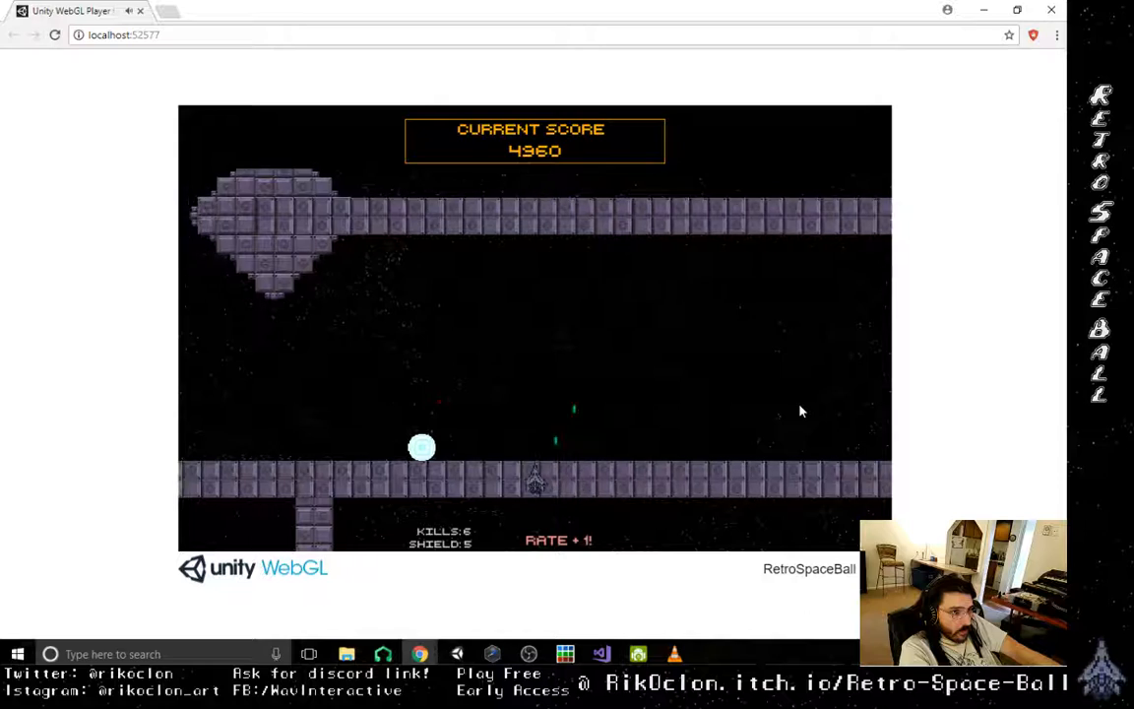
- Bounce the orb upward near the corridor's left end, beside the stone outcrop and spinning diamond
{"action": "key", "text": "Left"}
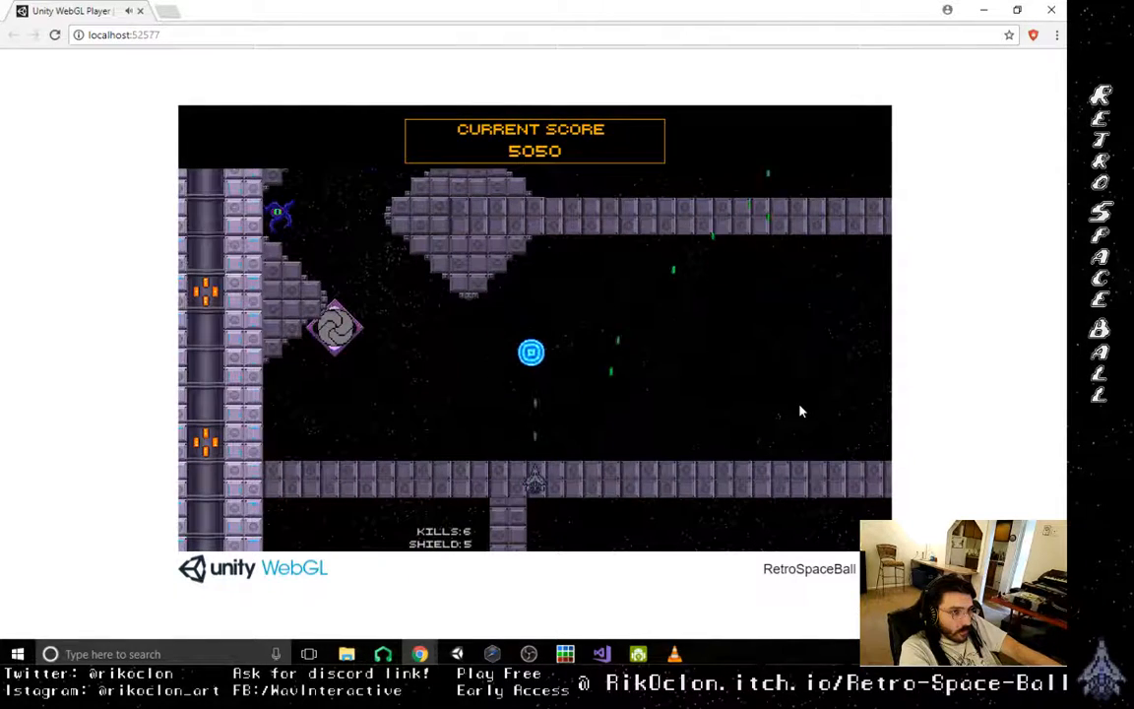
{"action": "key", "text": "Right"}
{"action": "key", "text": "Left"}
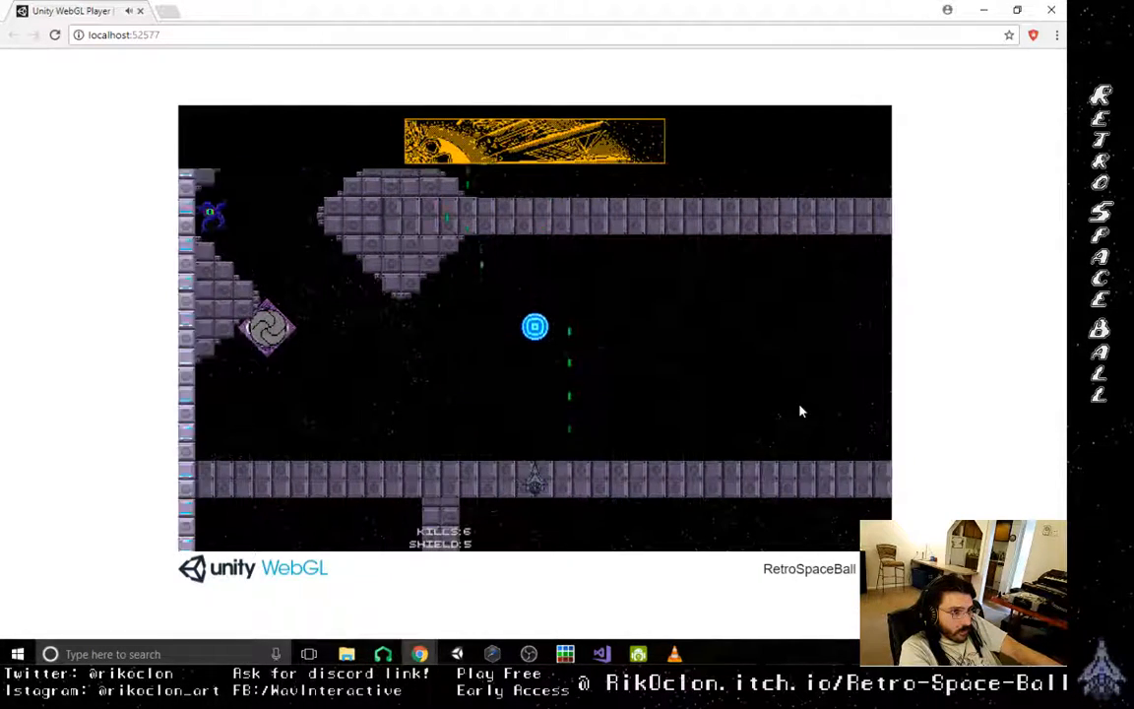
{"action": "key", "text": "Right"}
{"action": "key", "text": "Left"}
{"action": "key", "text": "Right"}
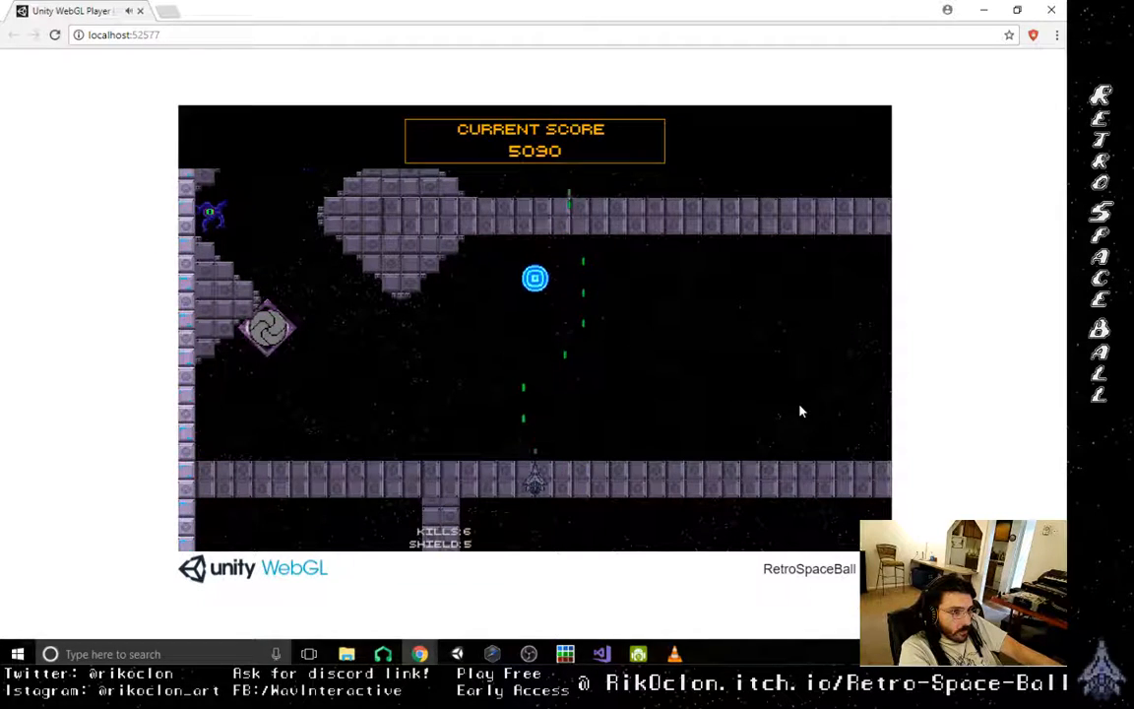
- Herd the orb rightward along the emptied corridor to the vertical wall near the blue gate
{"action": "key", "text": "Right"}
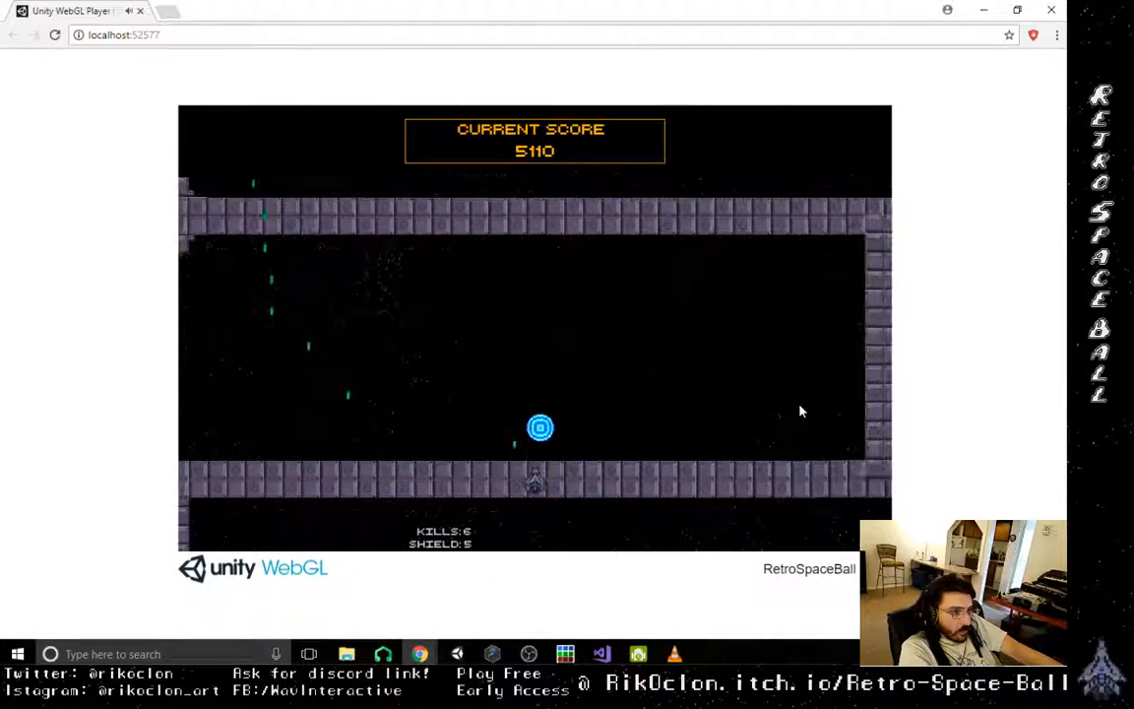
{"action": "key", "text": "Right"}
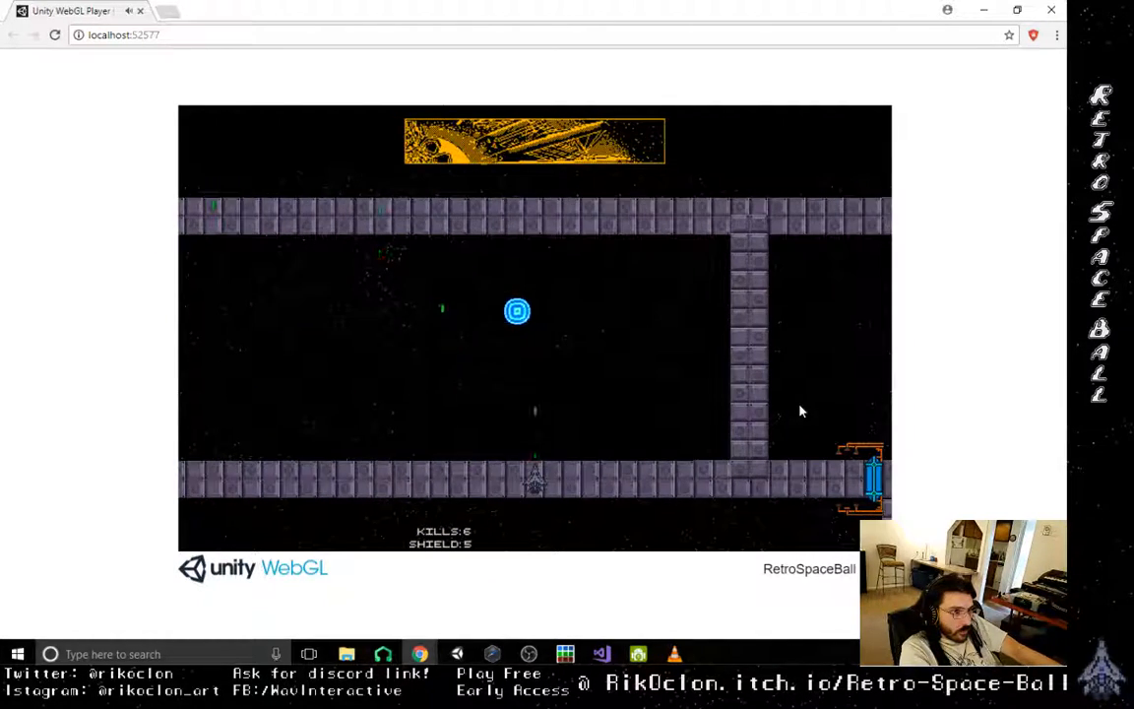
{"action": "key", "text": "Right"}
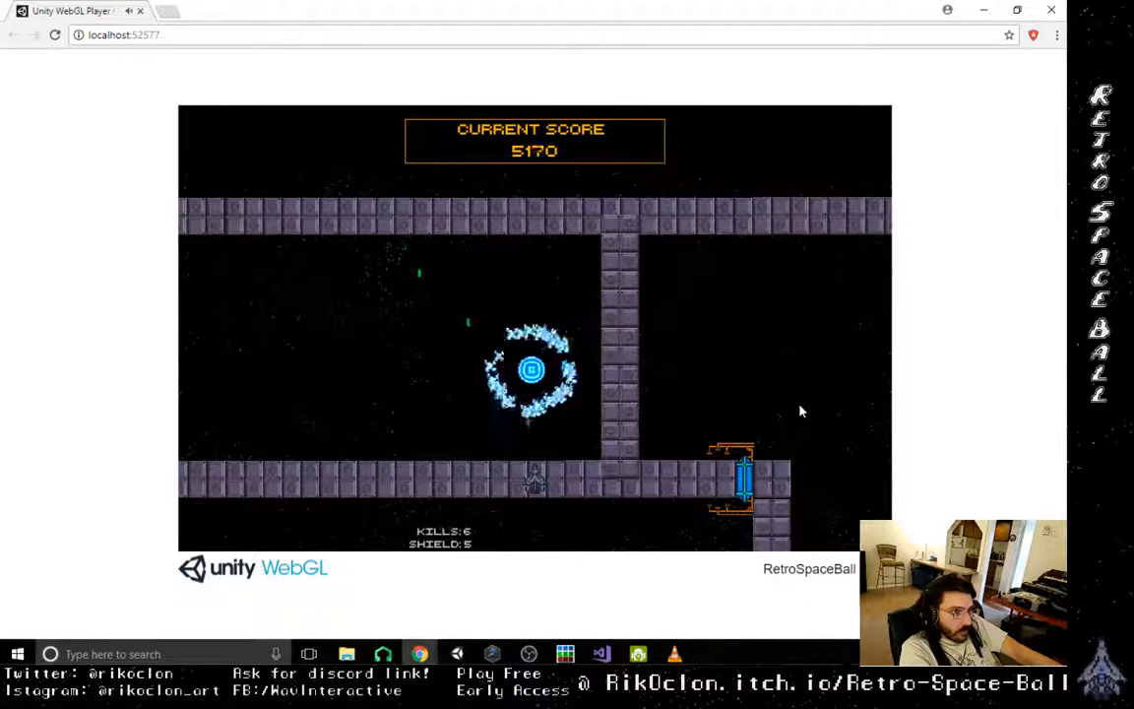
{"action": "key", "text": "Right"}
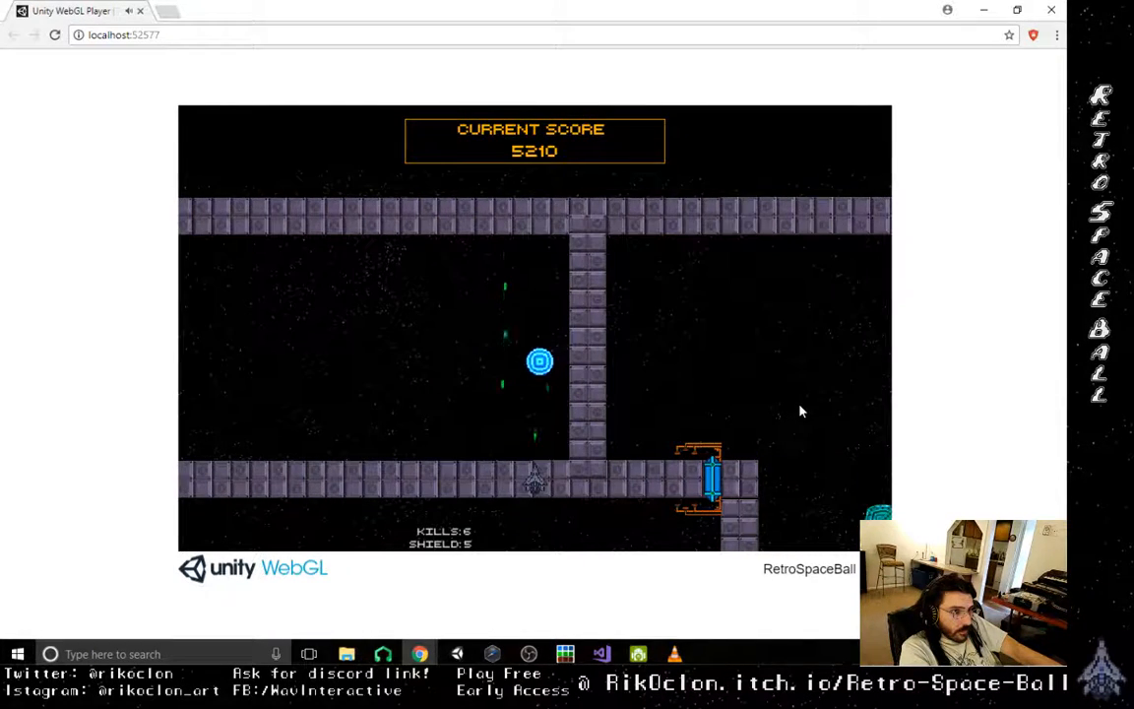
{"action": "key", "text": "Left"}
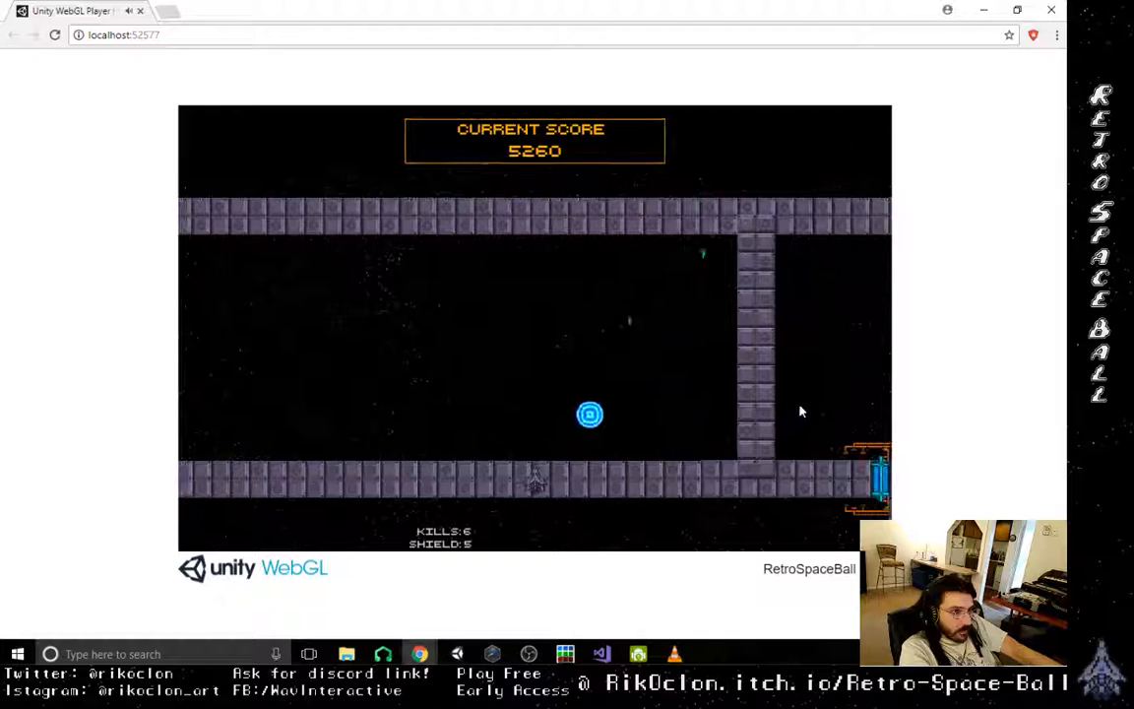
- Keep the orb bouncing beside the right-hand vertical wall and work the ship around to its right side
{"action": "key", "text": "Right"}
{"action": "key", "text": "Left"}
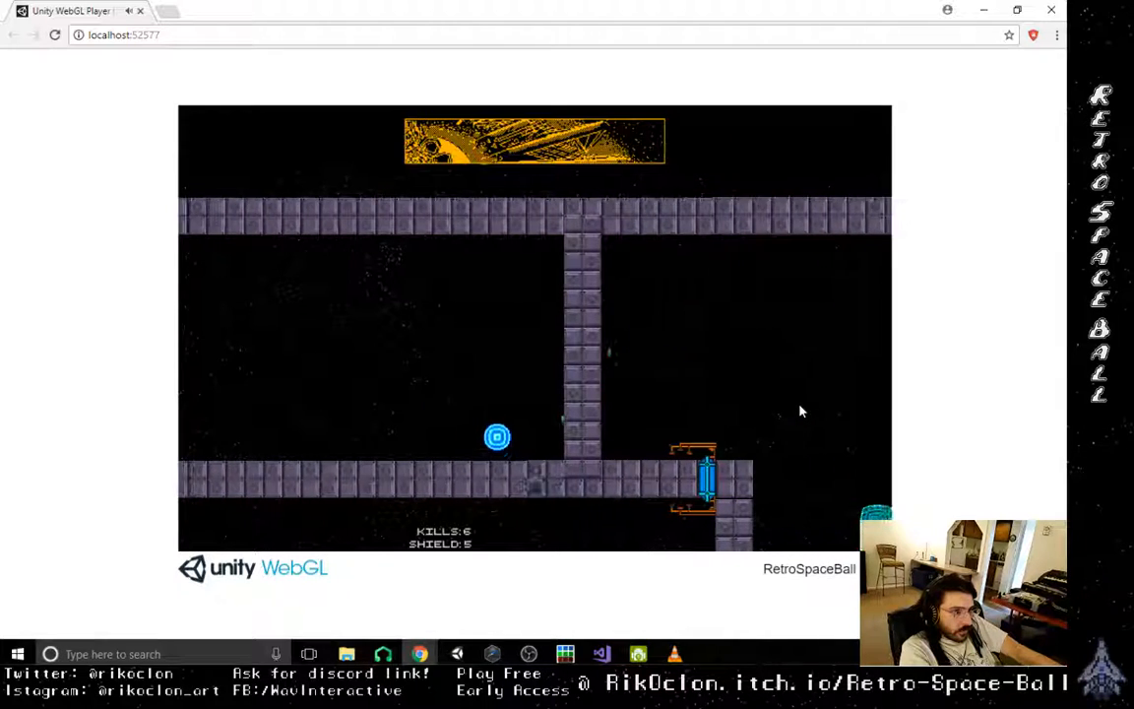
{"action": "key", "text": "Right"}
{"action": "key", "text": "Left"}
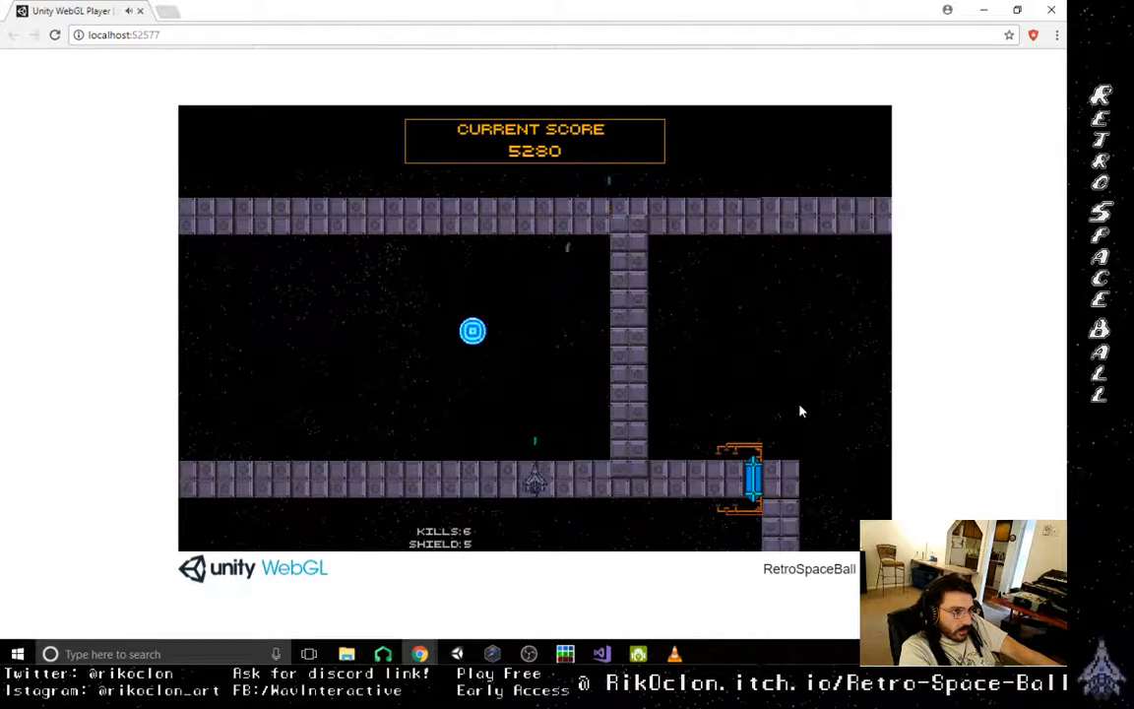
{"action": "key", "text": "Left"}
{"action": "key", "text": "Right"}
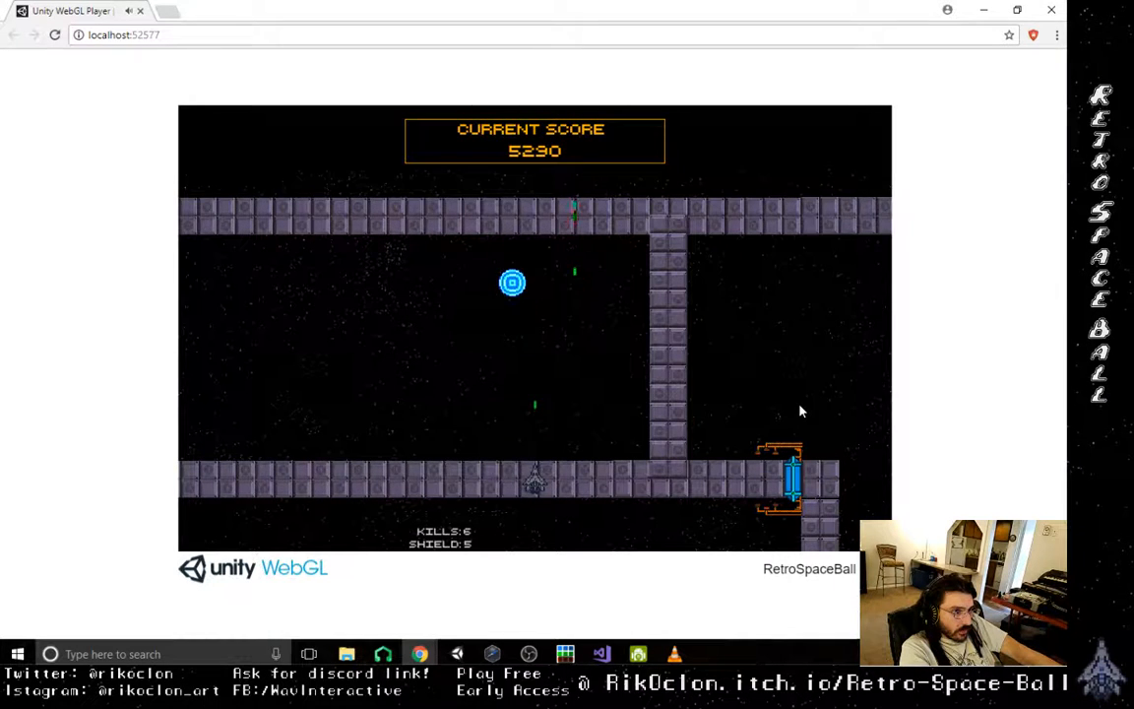
{"action": "key", "text": "Left"}
{"action": "key", "text": "Right"}
{"action": "key", "text": "Left"}
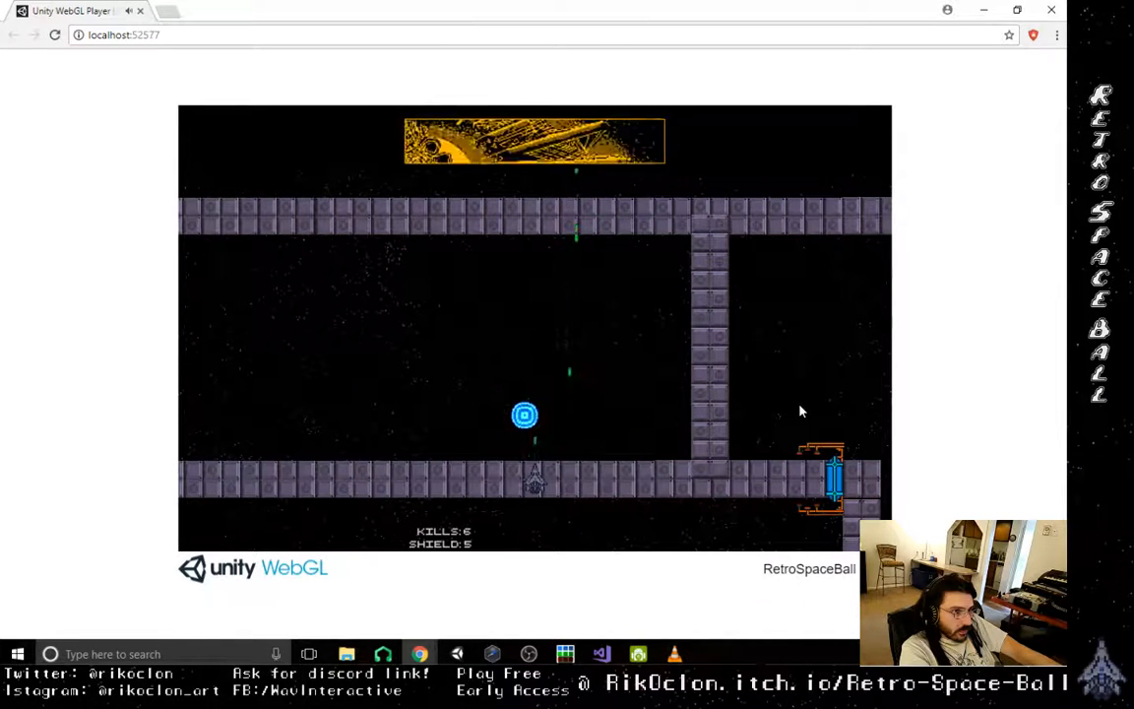
- Push the orb back leftward along the corridor toward the stone outcrop
{"action": "key", "text": "Left"}
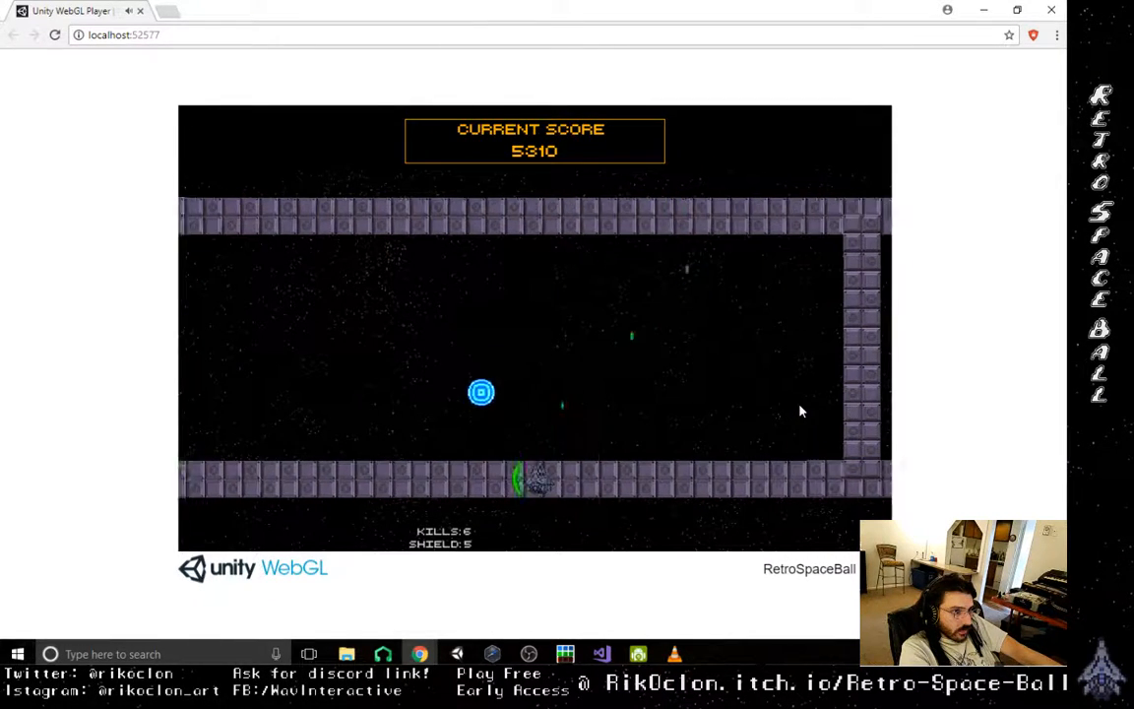
{"action": "key", "text": "Right"}
{"action": "key", "text": "Left"}
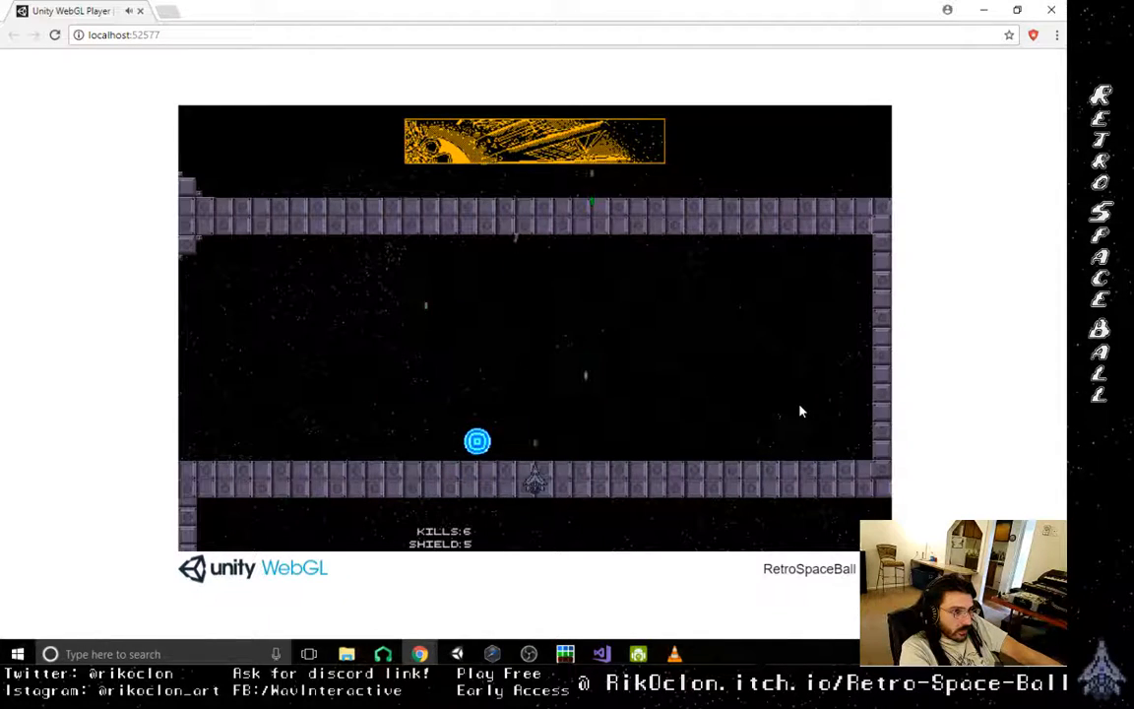
{"action": "key", "text": "Right"}
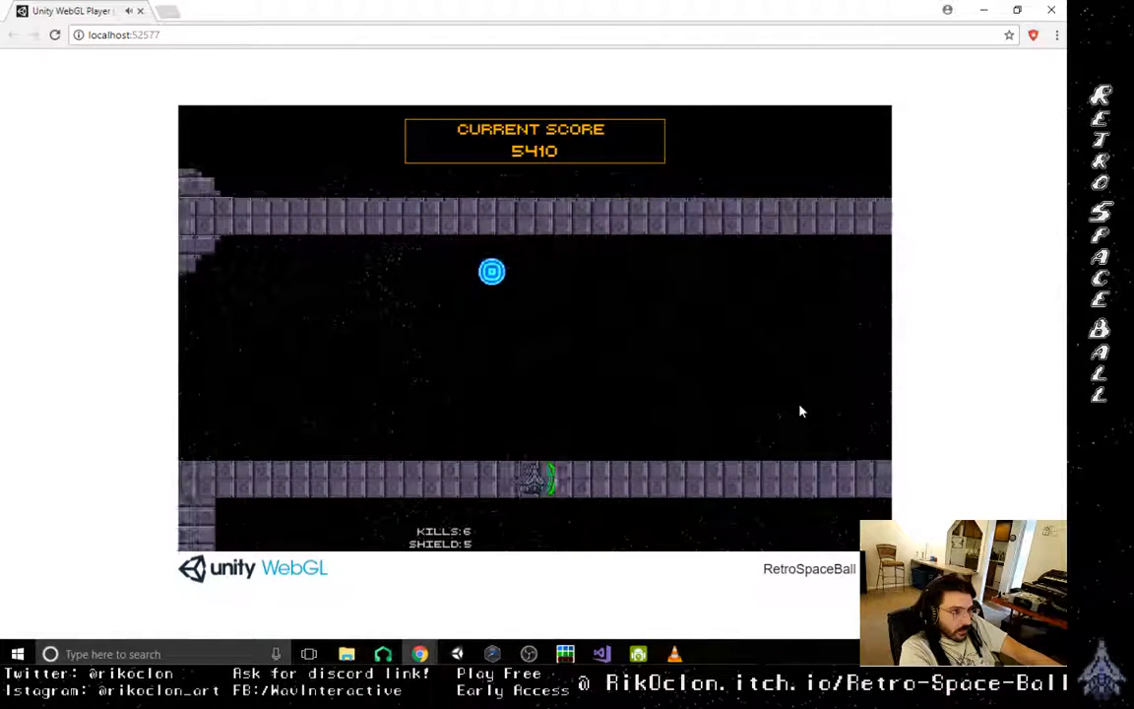
{"action": "key", "text": "Right"}
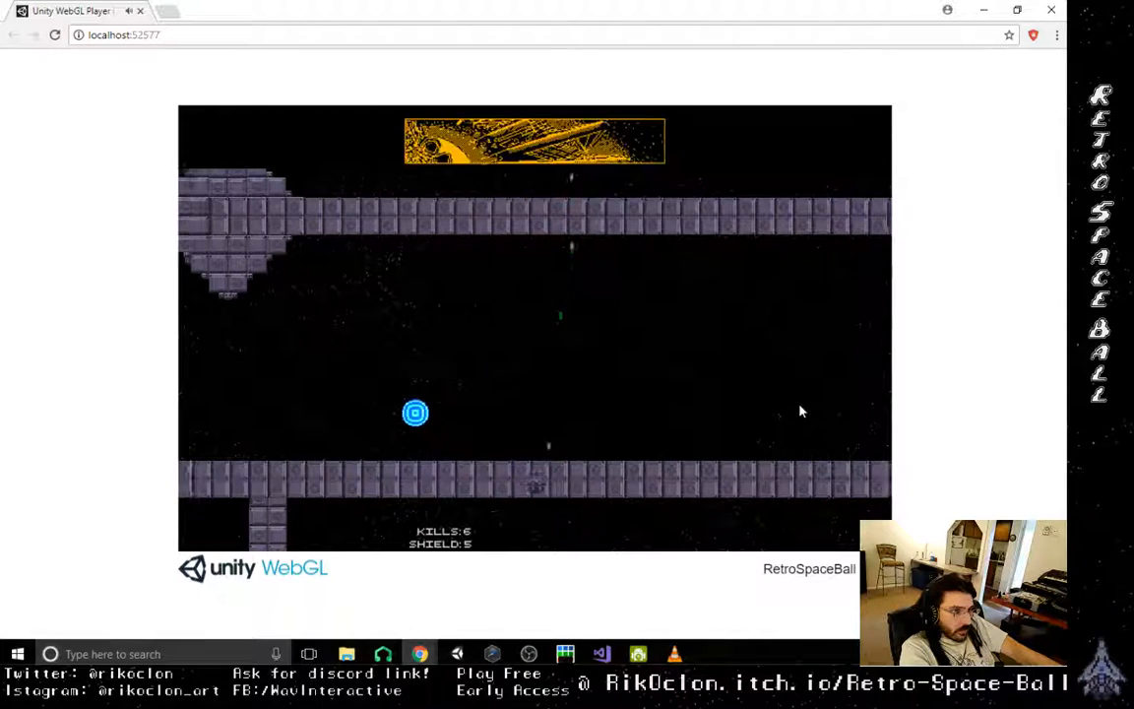
- Knock the orb into the chamber beyond the outcrop and shoot it up past the spinning diamond
{"action": "key", "text": "Left"}
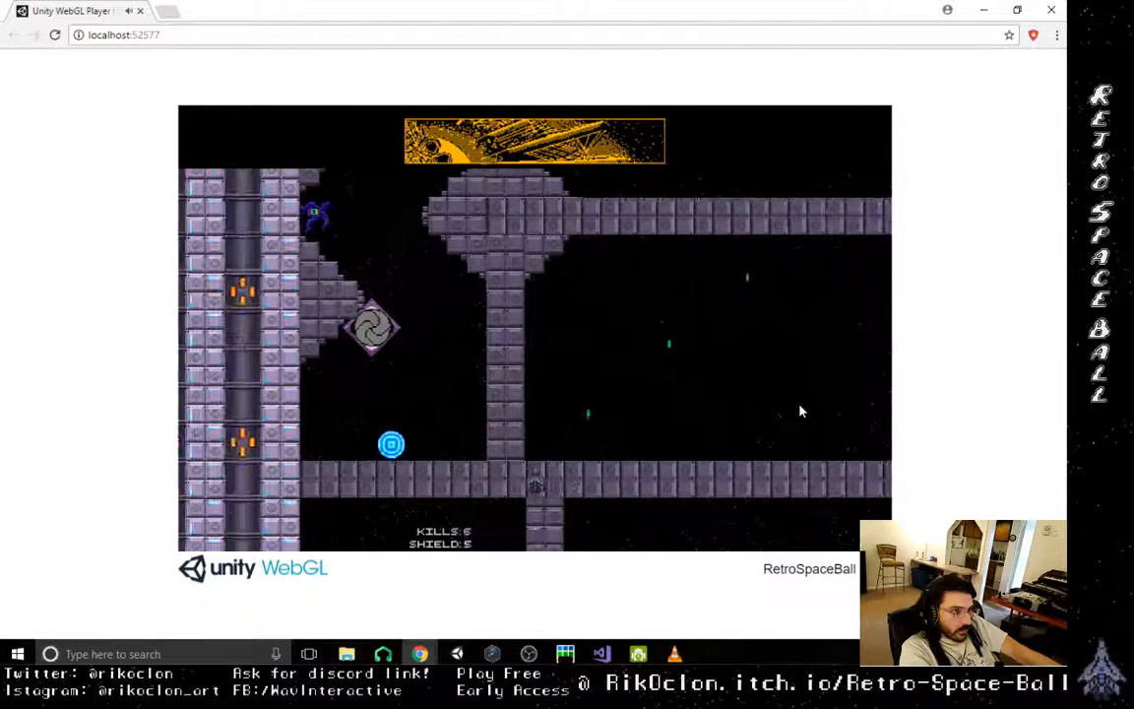
{"action": "key", "text": "Left"}
{"action": "key", "text": "Right"}
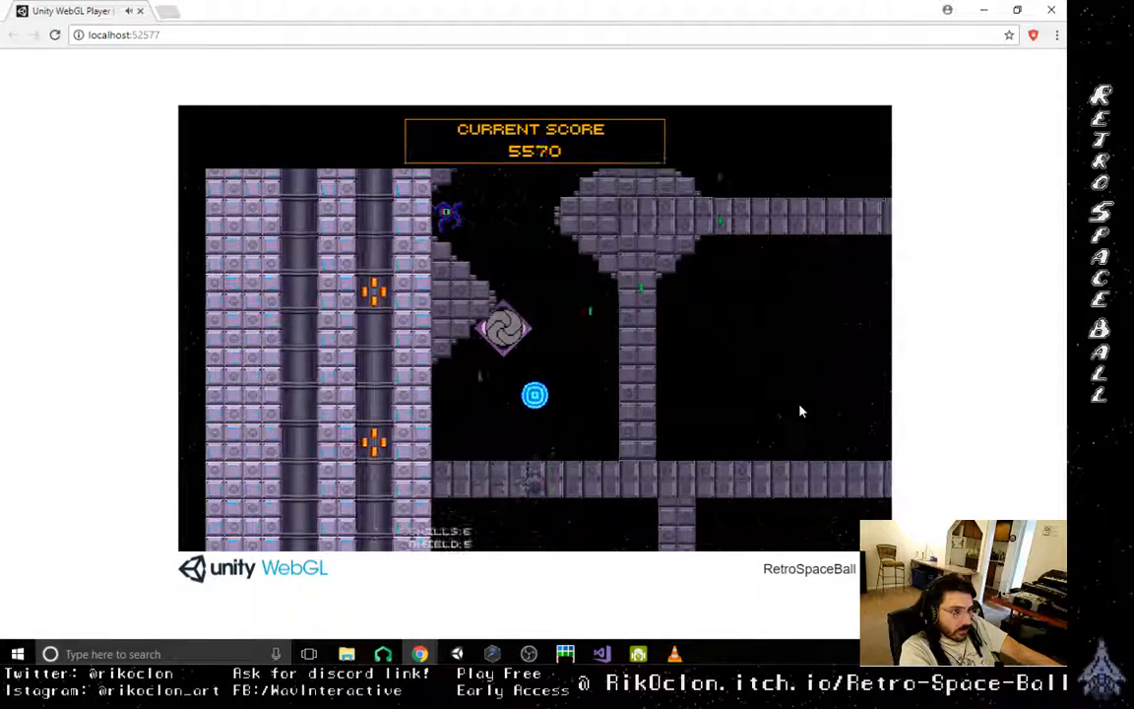
{"action": "key", "text": "Right"}
{"action": "key", "text": "Left"}
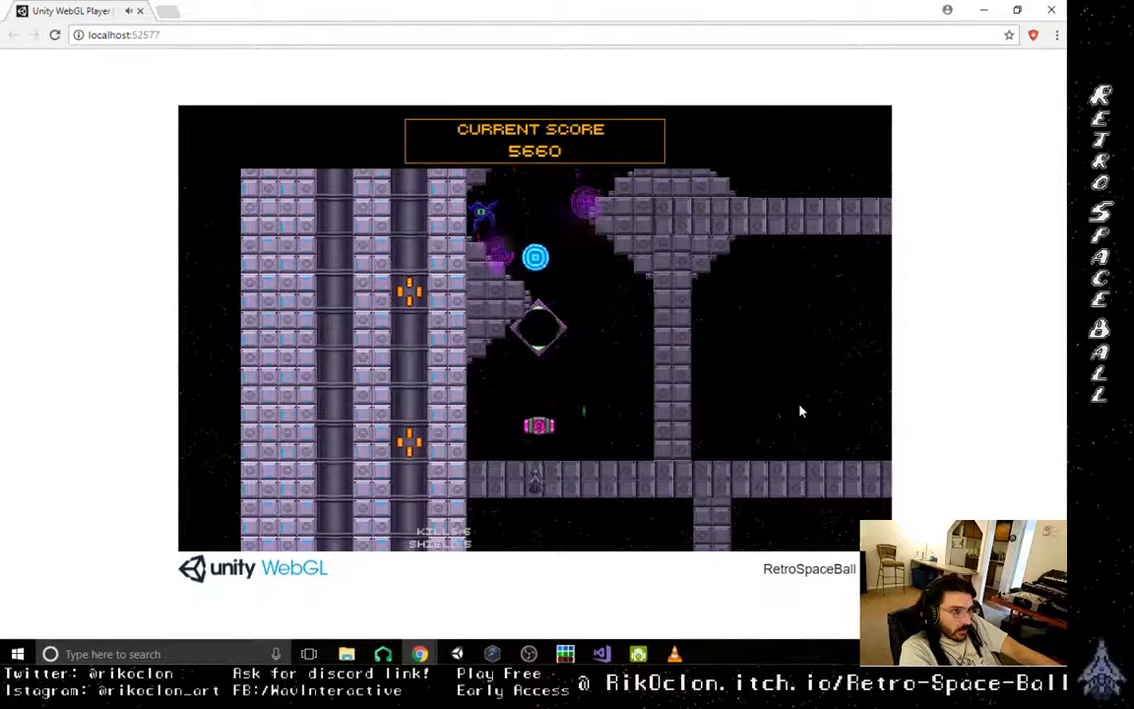
- Collect the pink pickup and destroy the purple enemy on the ledge above the spinning diamond
{"action": "key", "text": "Up"}
{"action": "key", "text": "Right"}
{"action": "key", "text": "Left"}
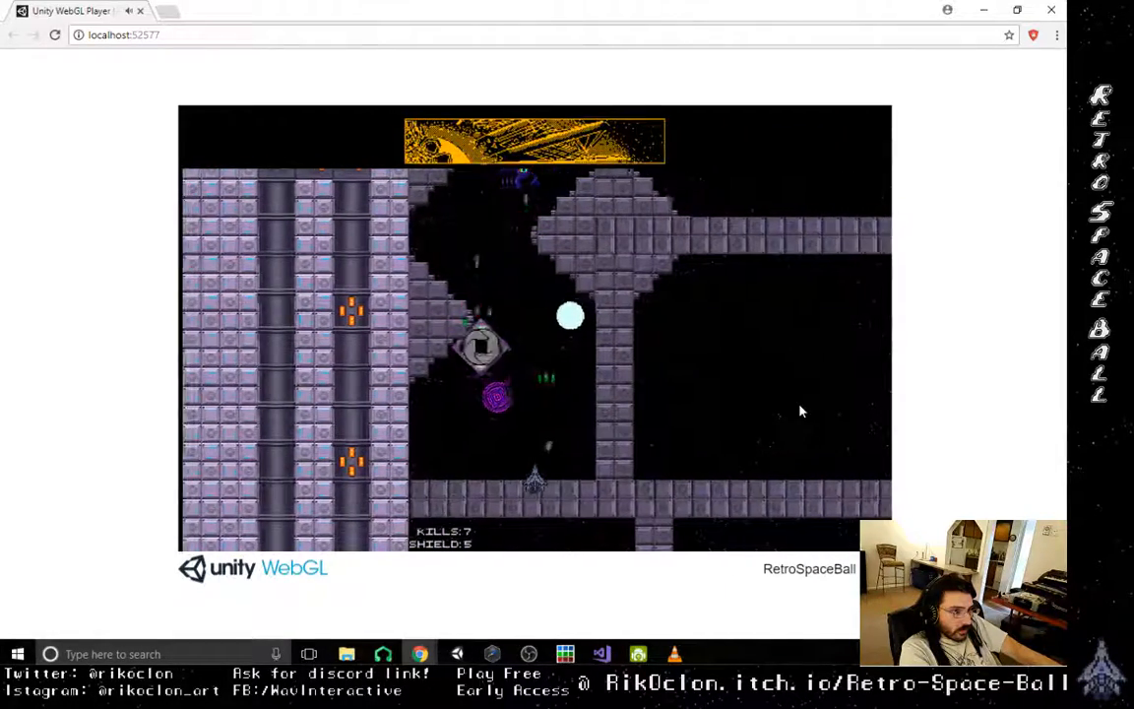
{"action": "key", "text": "Left"}
{"action": "key", "text": "Right"}
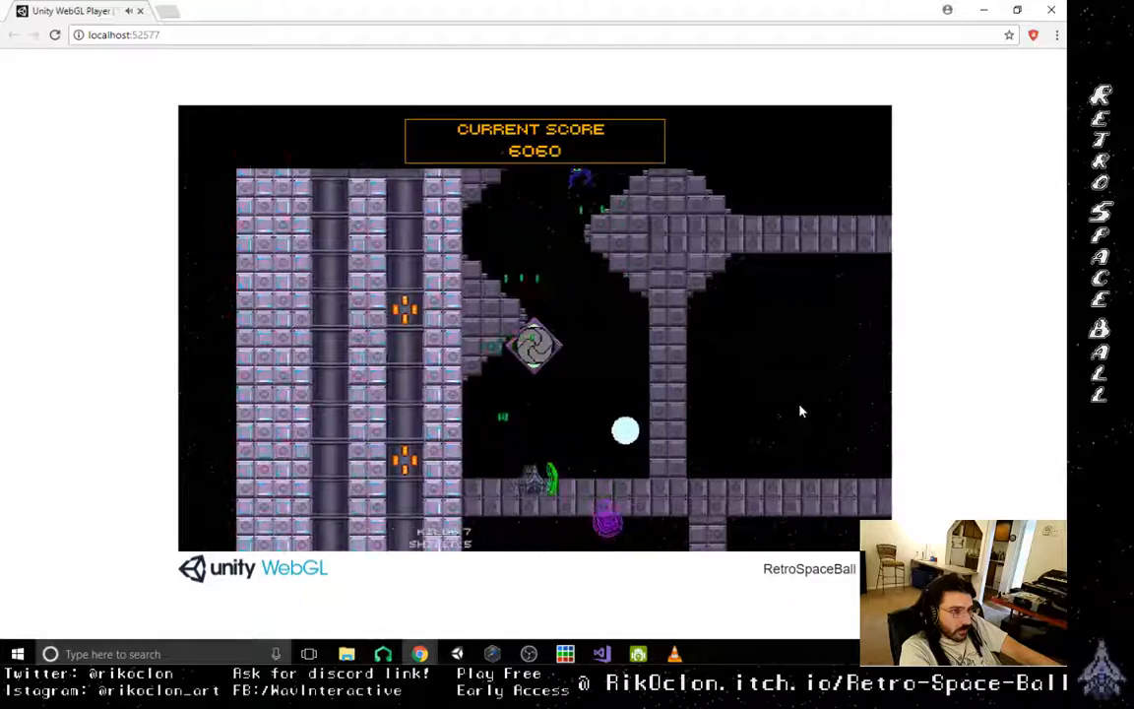
- Drive the orb up the shaft past the remaining enemy and finish the tutorial level
{"action": "key", "text": "Left"}
{"action": "key", "text": "Right"}
{"action": "key", "text": "Left"}
{"action": "key", "text": "Up"}
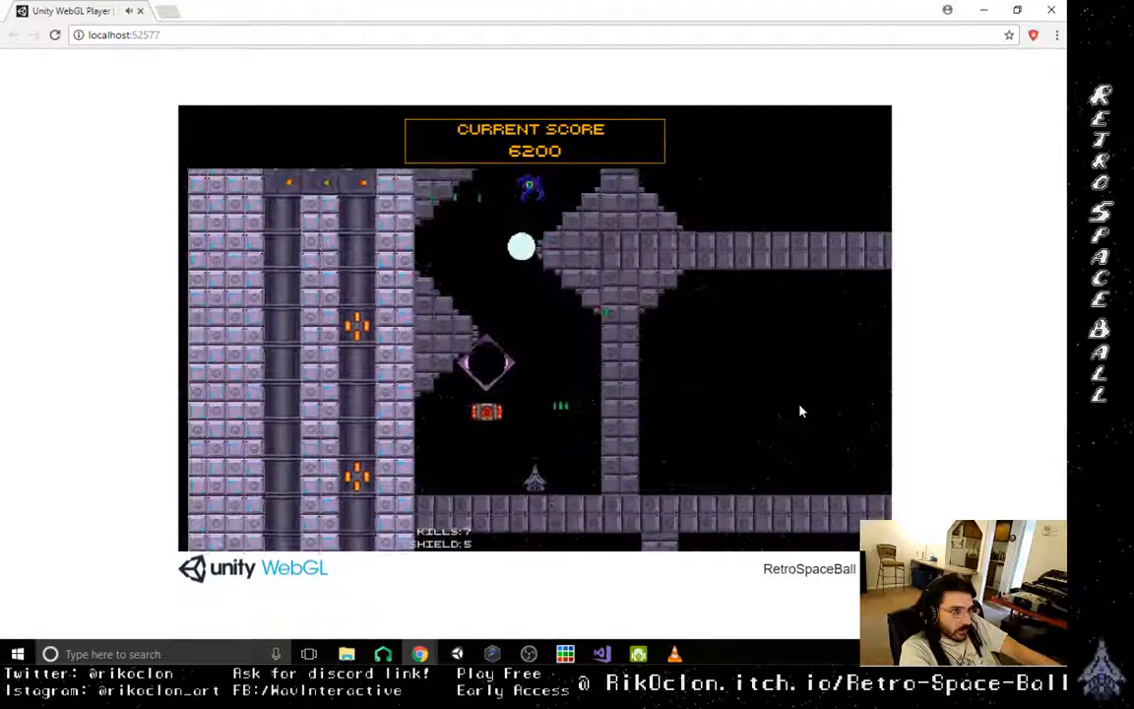
{"action": "key", "text": "Right"}
{"action": "key", "text": "Up"}
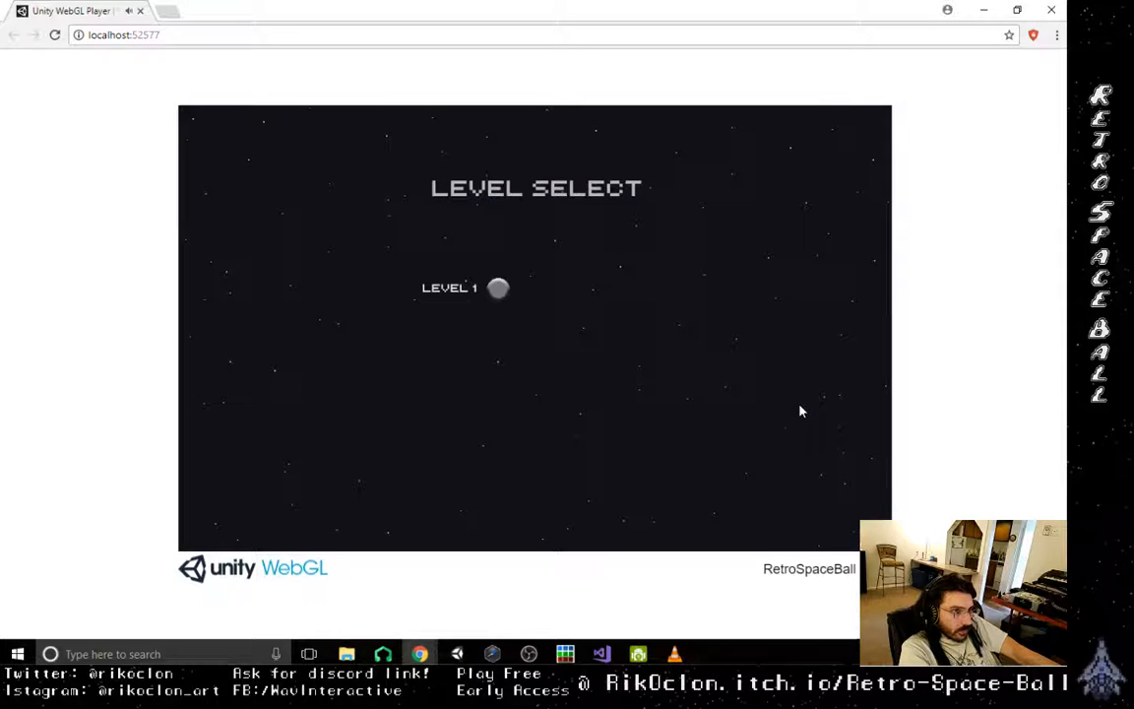
- Play Level 1 from the level select screen, followed by Level 2
{"action": "left_click", "coordinate": [493, 293]}
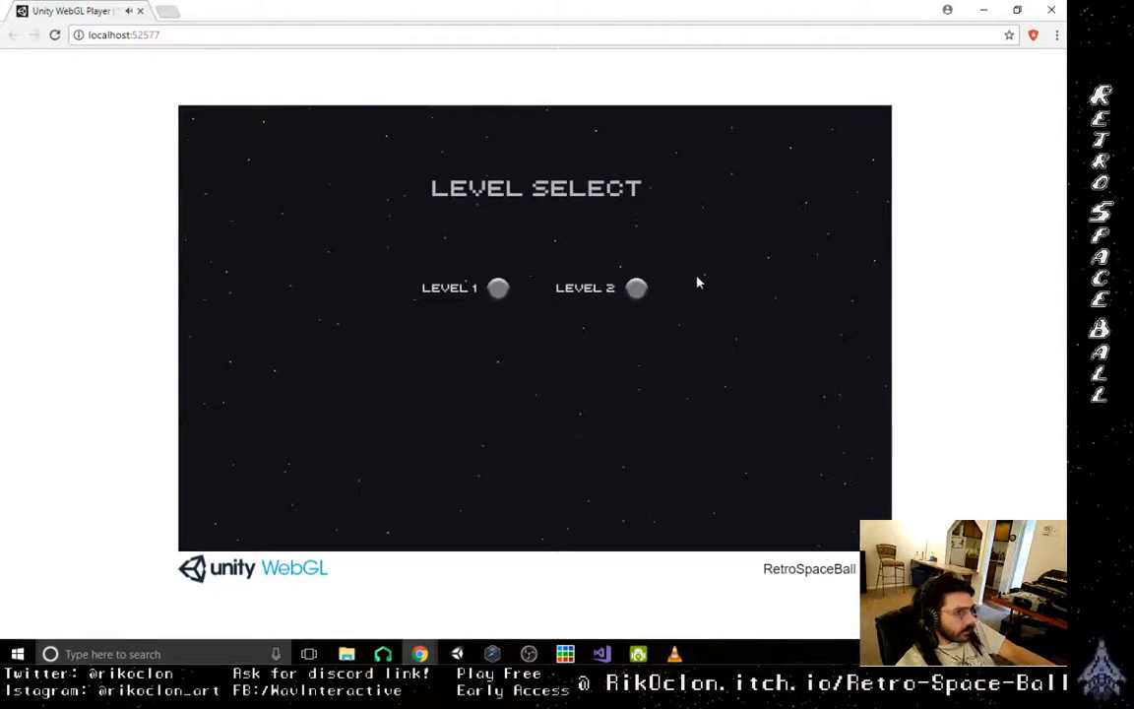
{"action": "left_click", "coordinate": [635, 289]}
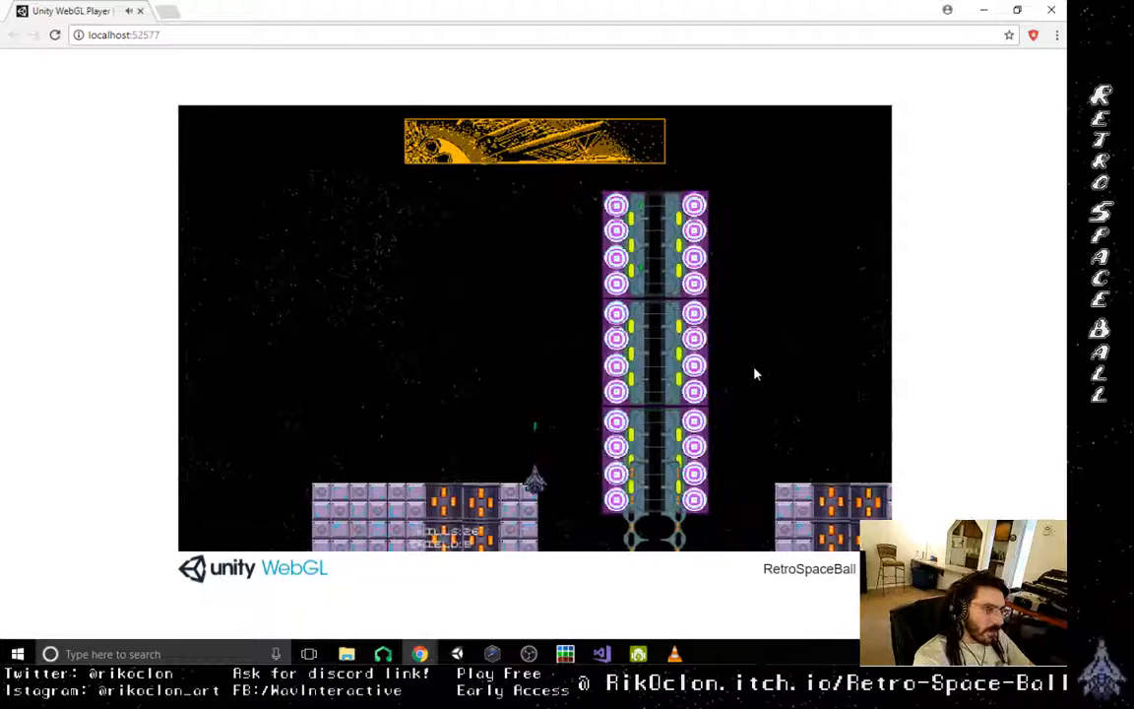
- Fly the ship back and forth around the light-ringed exit tube to check the wall gaps beside it
{"action": "key", "text": "Right"}
{"action": "key", "text": "Left"}
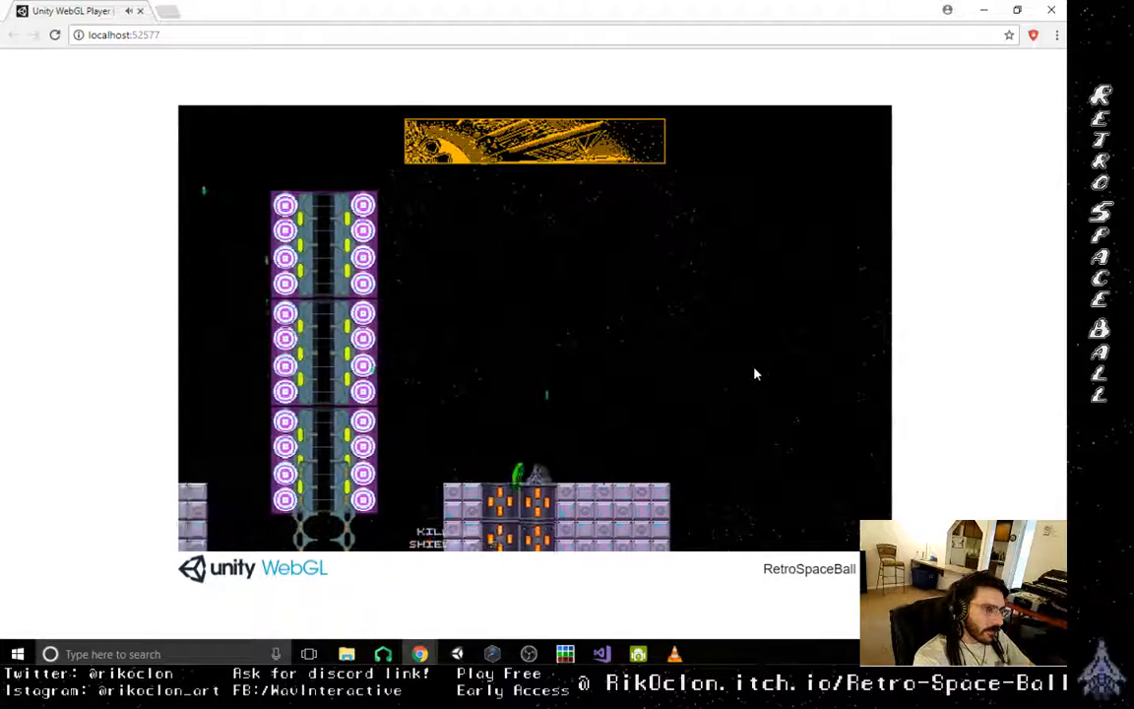
{"action": "key", "text": "Right"}
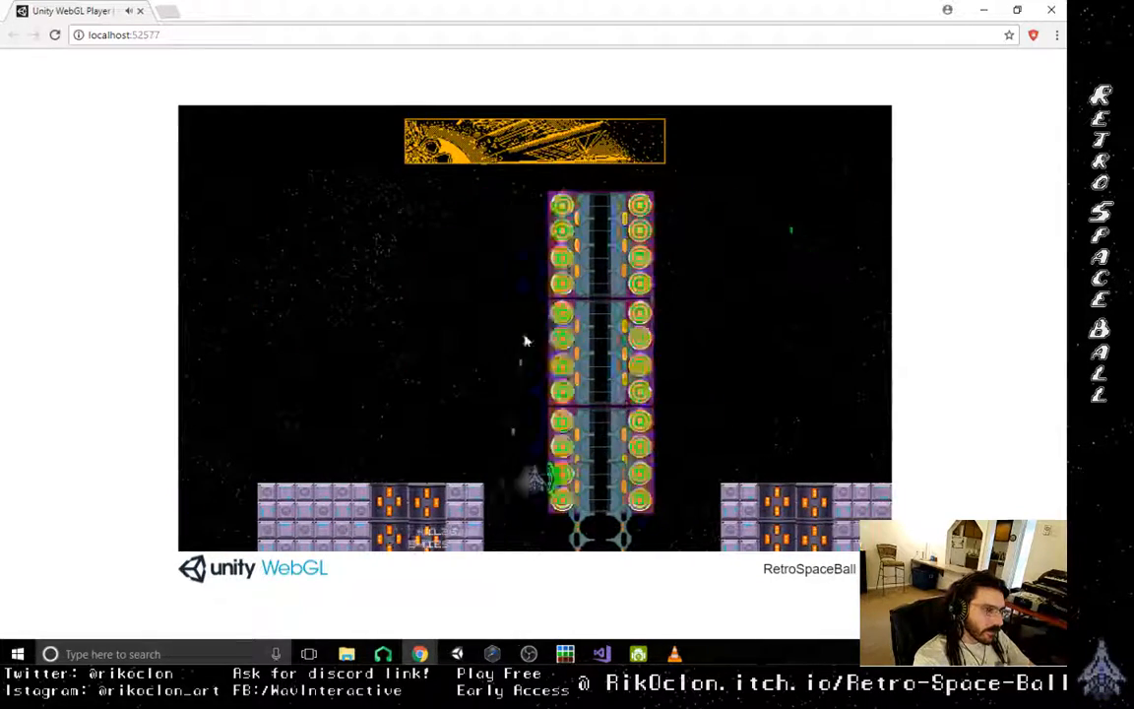
- Close the browser playtest, return to Unity and open Scene1OG after checking Scene4 and Scene3Rik
{"action": "left_click", "coordinate": [55, 37]}
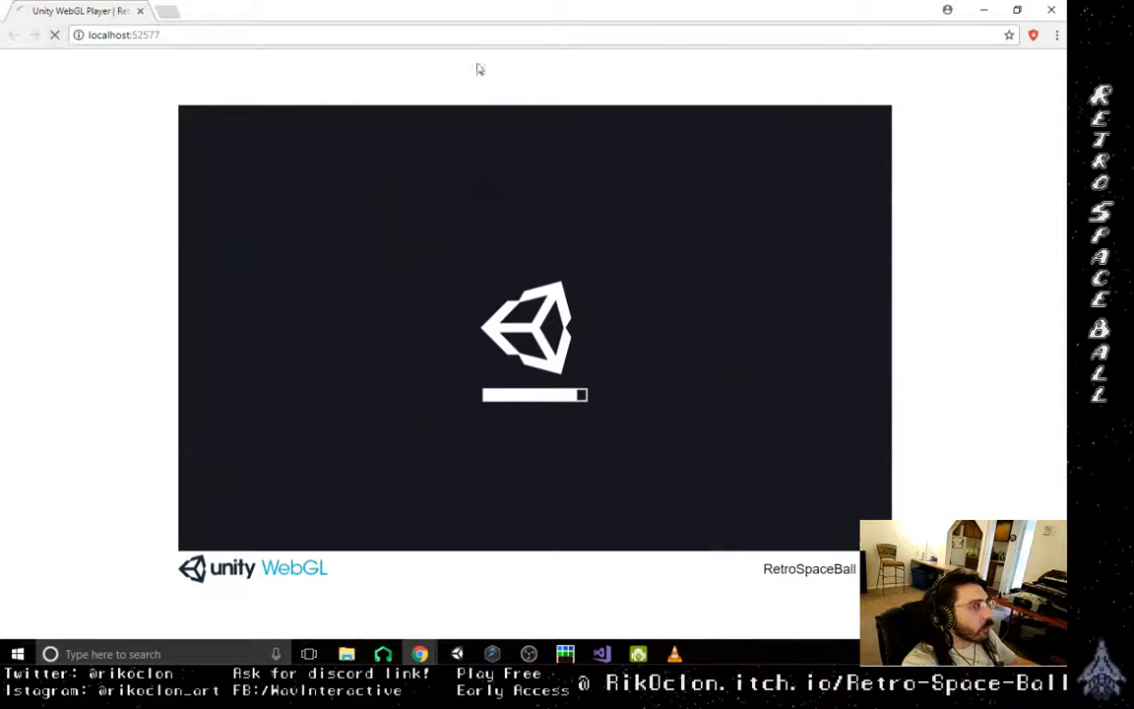
{"action": "left_click", "coordinate": [1054, 10]}
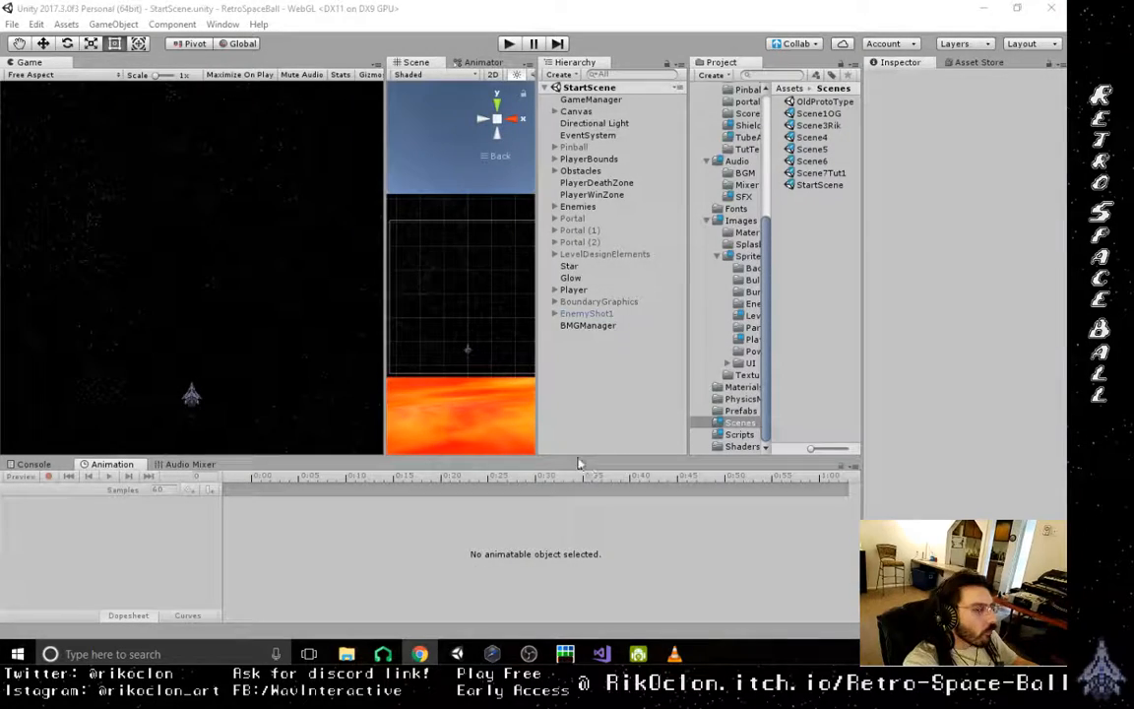
{"action": "left_click", "coordinate": [814, 138]}
{"action": "key", "text": "ctrl+shift+b"}
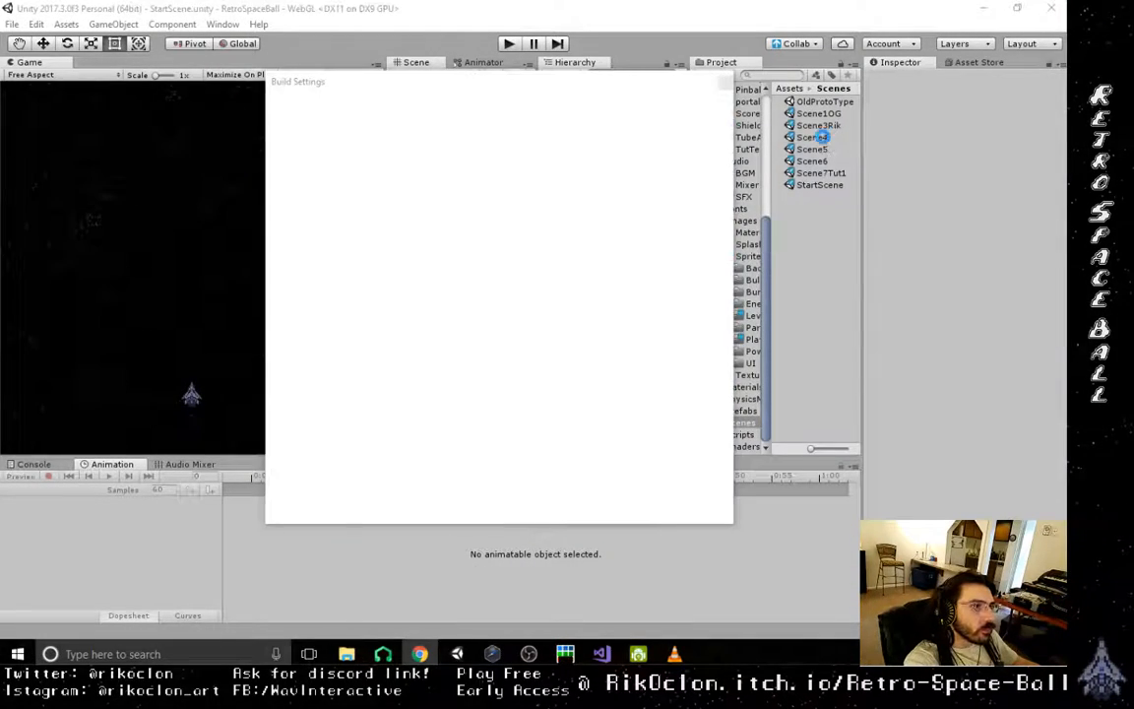
{"action": "left_click", "coordinate": [725, 82]}
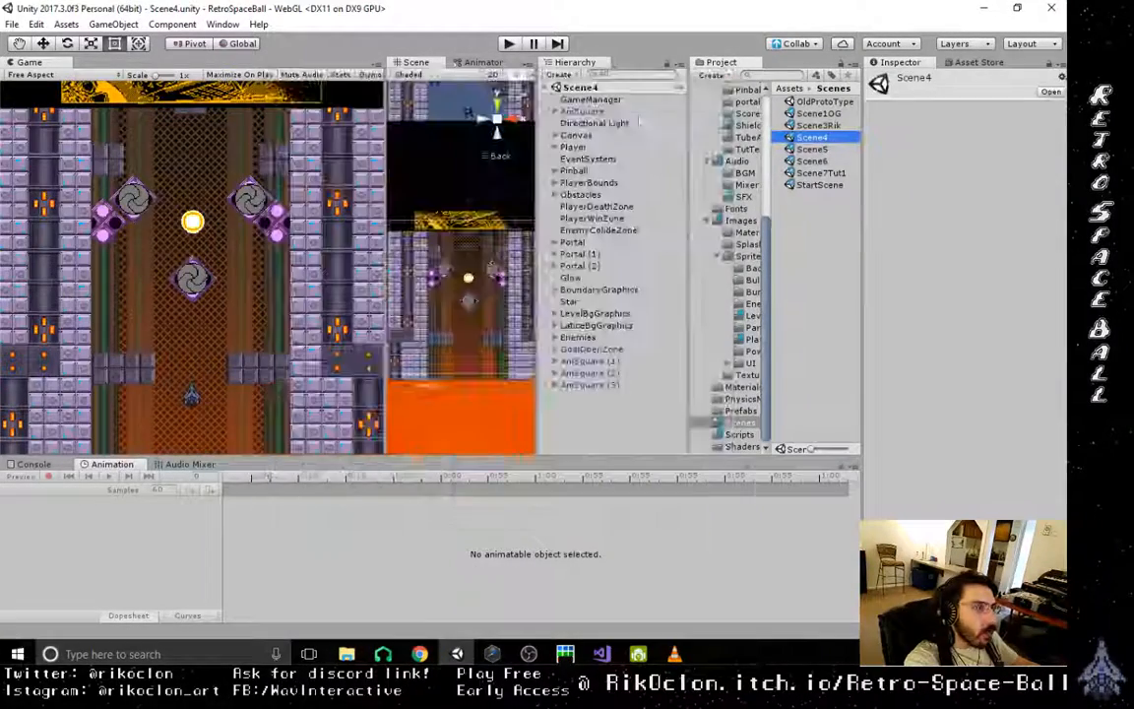
{"action": "double_click", "coordinate": [825, 125]}
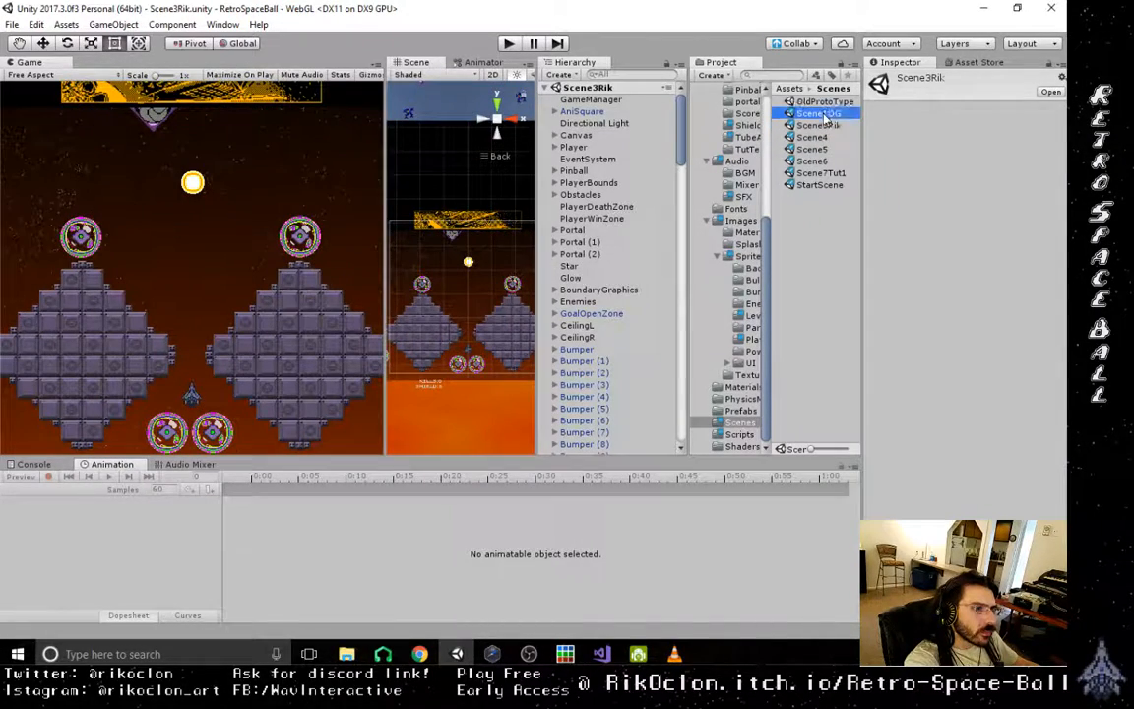
{"action": "double_click", "coordinate": [819, 114]}
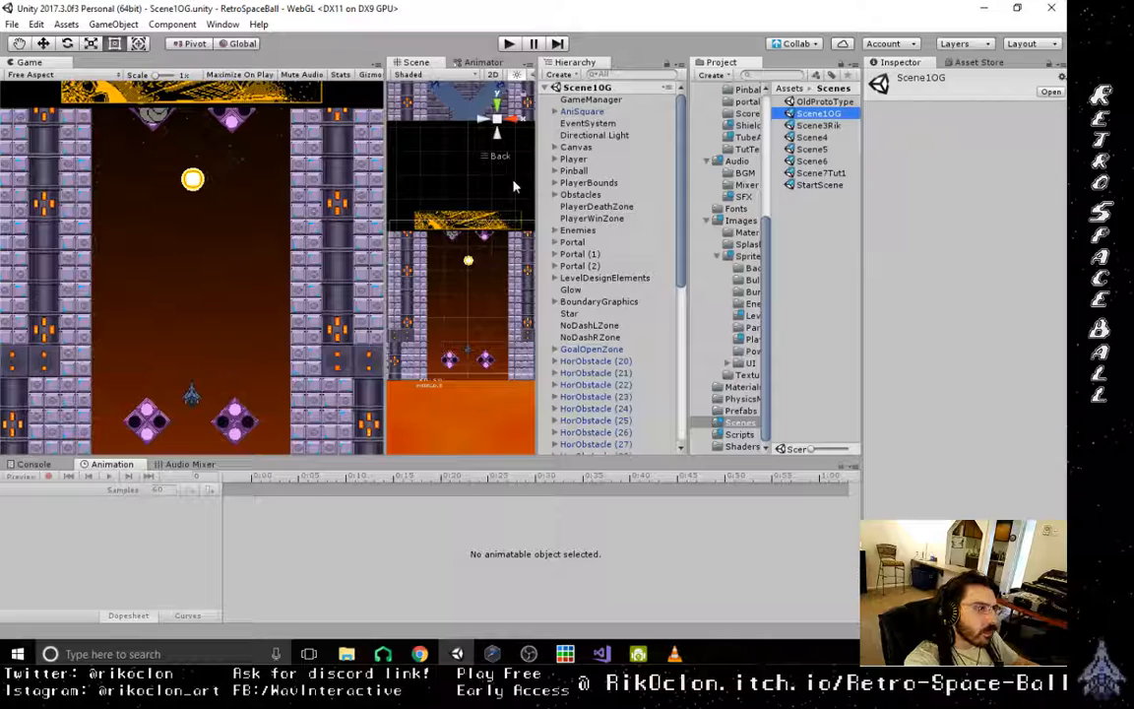
- Inspect the HorObstacle blocks beside the exit tube at the top of the level
{"action": "scroll", "coordinate": [435, 293], "scroll_direction": "down", "scroll_amount": 10}
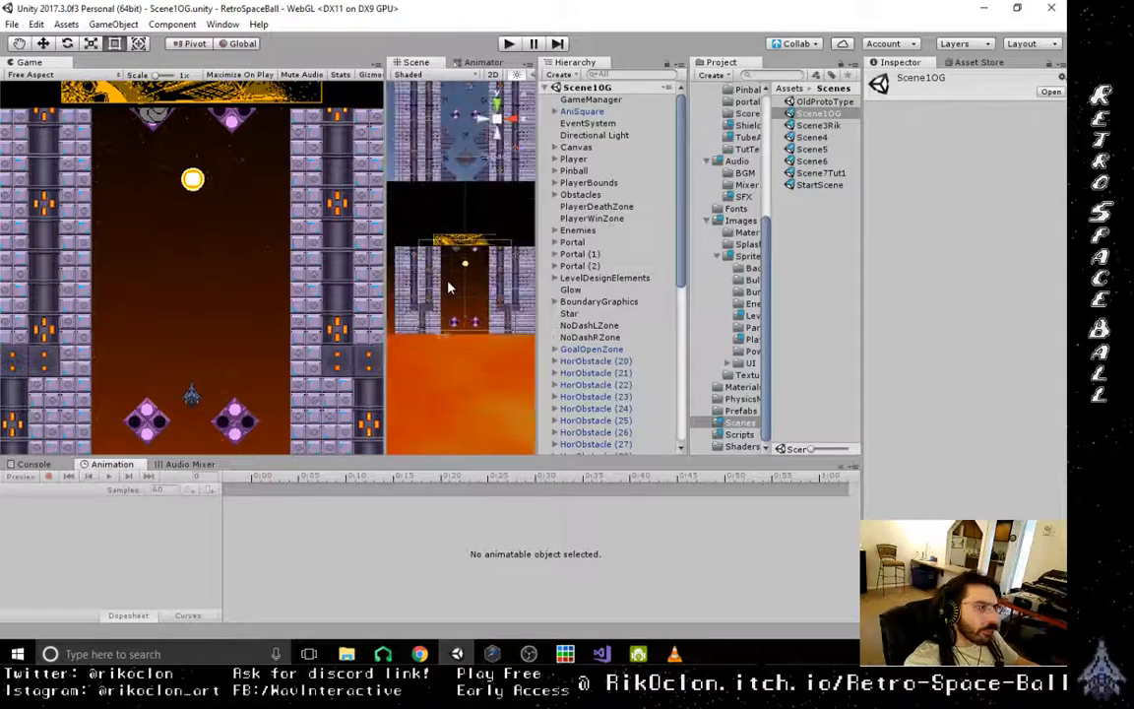
{"action": "scroll", "coordinate": [468, 286], "scroll_direction": "up", "scroll_amount": 8}
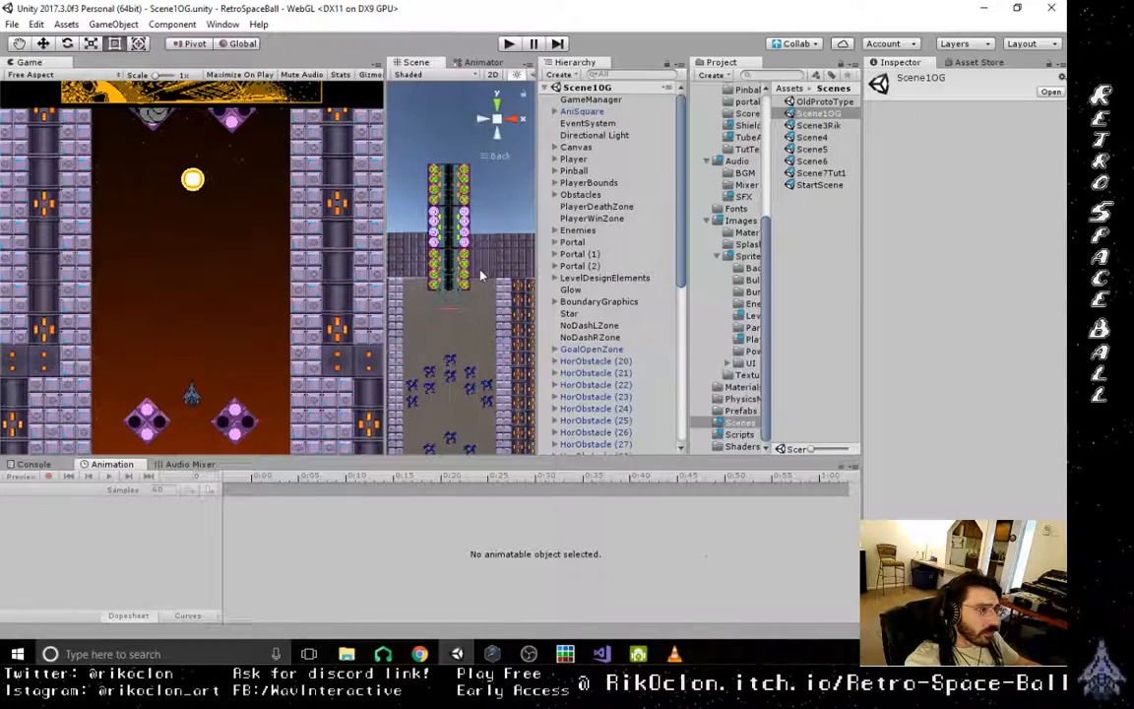
{"action": "left_click", "coordinate": [488, 277]}
{"action": "left_click", "coordinate": [490, 266]}
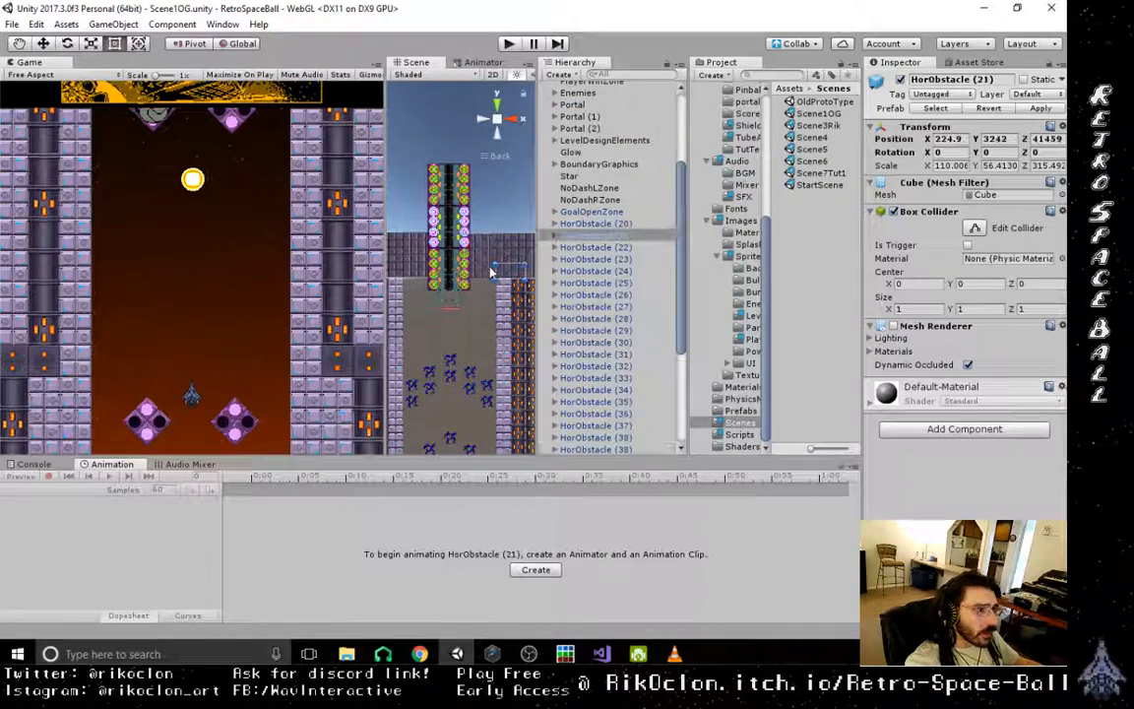
{"action": "left_click", "coordinate": [483, 272]}
{"action": "left_click", "coordinate": [486, 250]}
{"action": "scroll", "coordinate": [453, 384], "scroll_direction": "down", "scroll_amount": 8}
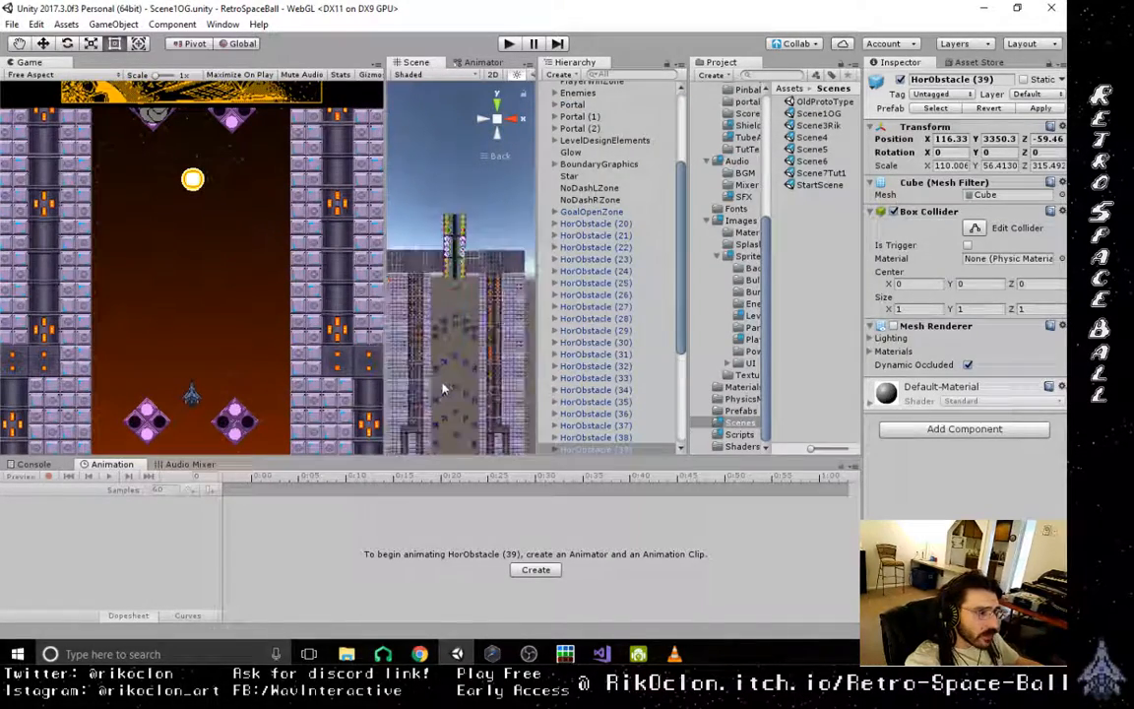
- Check the enemies and exit tube in the scene, play-test Scene1OG in the editor, and stop the run
{"action": "middle_click_drag", "start_coordinate": [456, 367], "coordinate": [454, 322]}
{"action": "scroll", "coordinate": [452, 346], "scroll_direction": "up", "scroll_amount": 10}
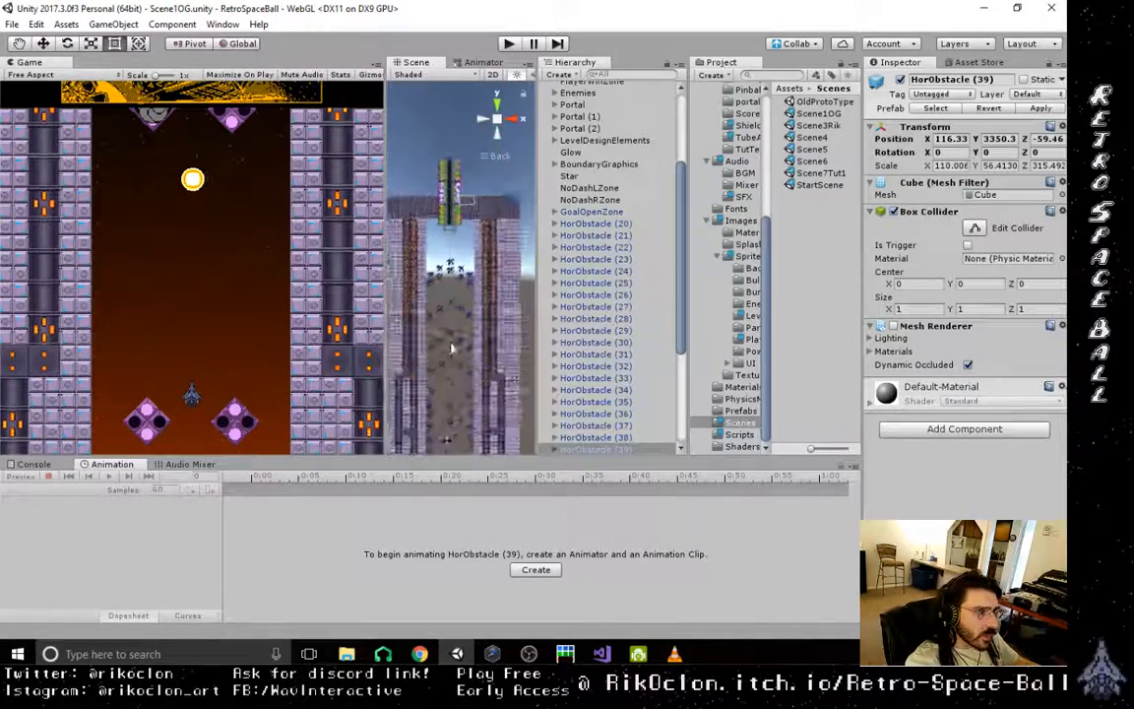
{"action": "scroll", "coordinate": [452, 355], "scroll_direction": "up", "scroll_amount": 2}
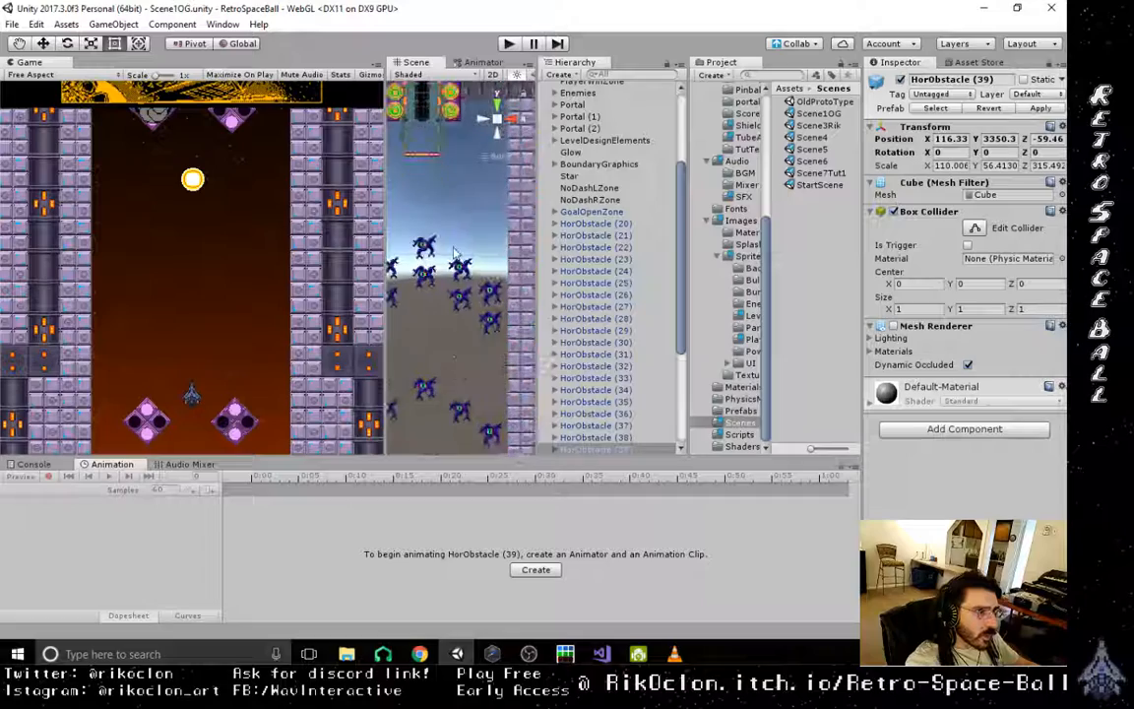
{"action": "middle_click_drag", "start_coordinate": [455, 236], "coordinate": [456, 434]}
{"action": "middle_click_drag", "start_coordinate": [463, 342], "coordinate": [432, 384]}
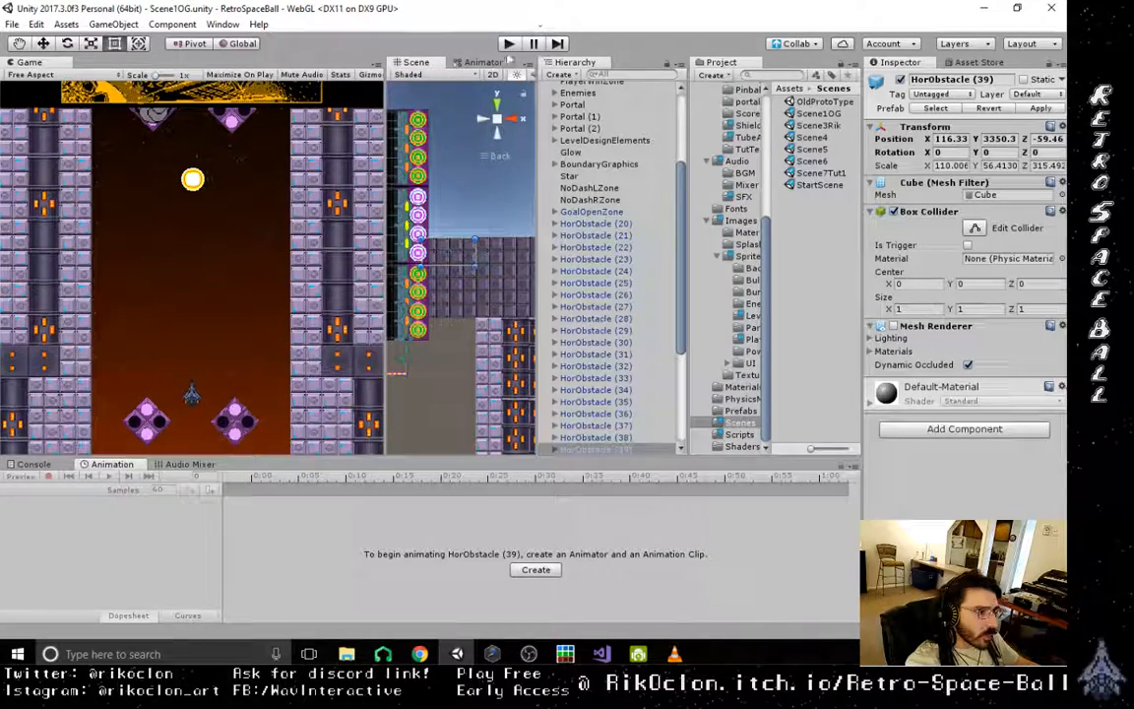
{"action": "left_click", "coordinate": [508, 43]}
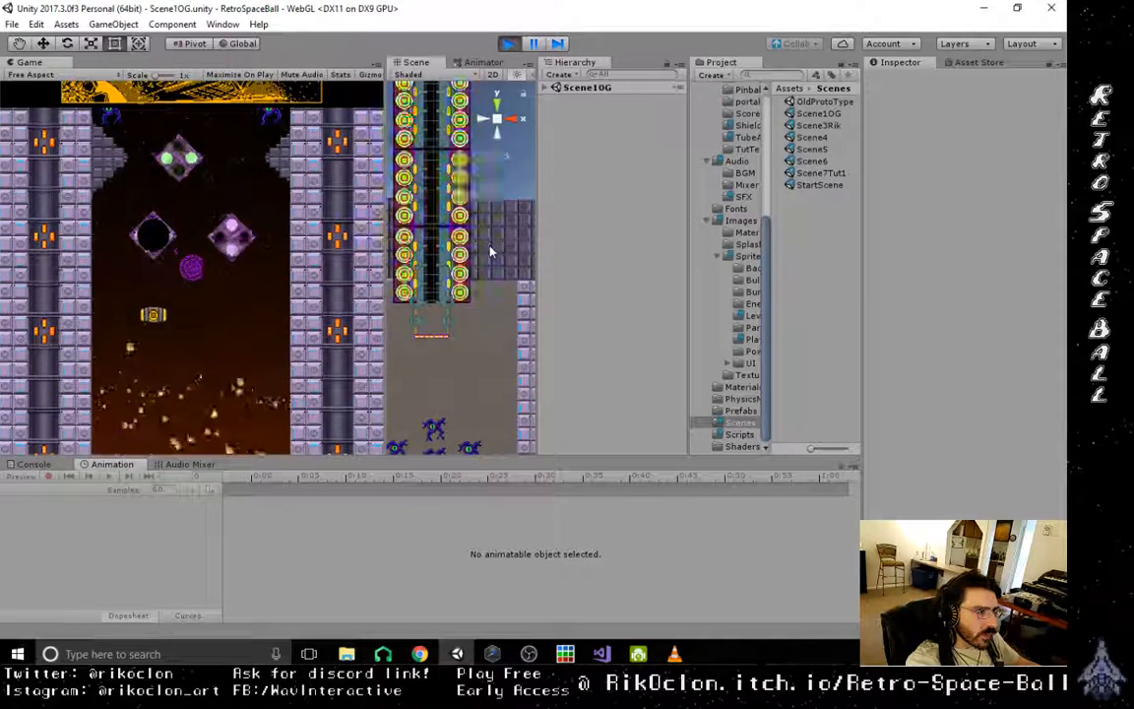
{"action": "key", "text": "ctrl+p"}
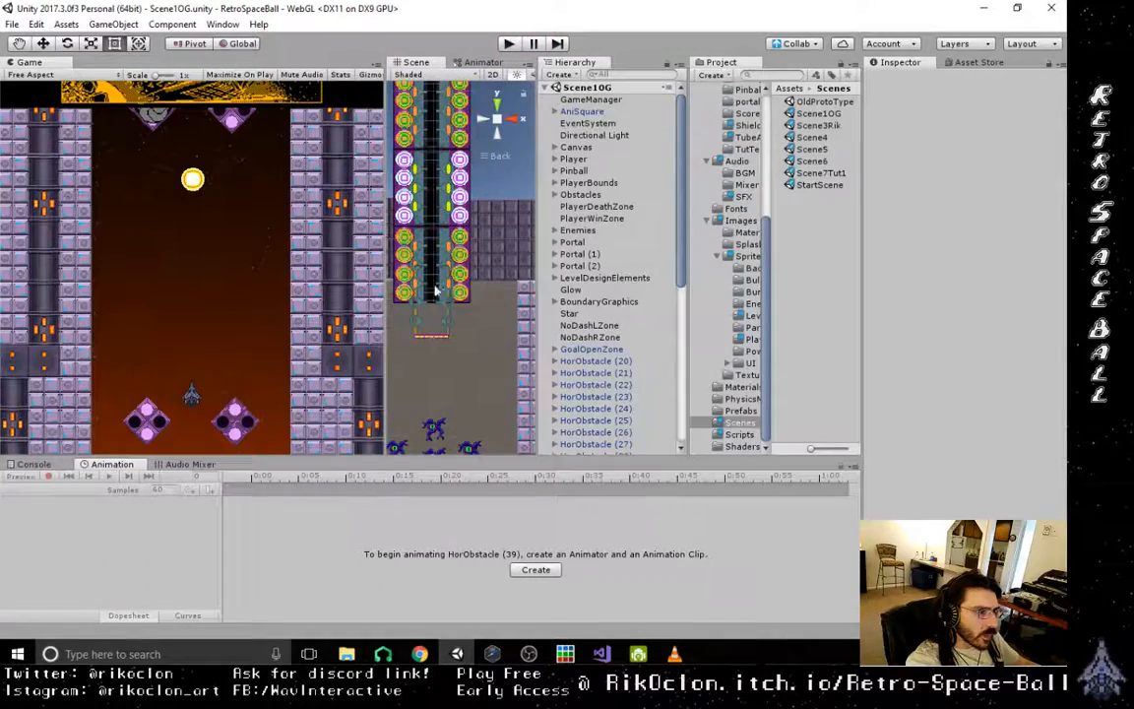
- Delete the five enemies forming the uppermost arc below the exit tube in Scene1OG
{"action": "middle_click_drag", "start_coordinate": [435, 286], "coordinate": [458, 135]}
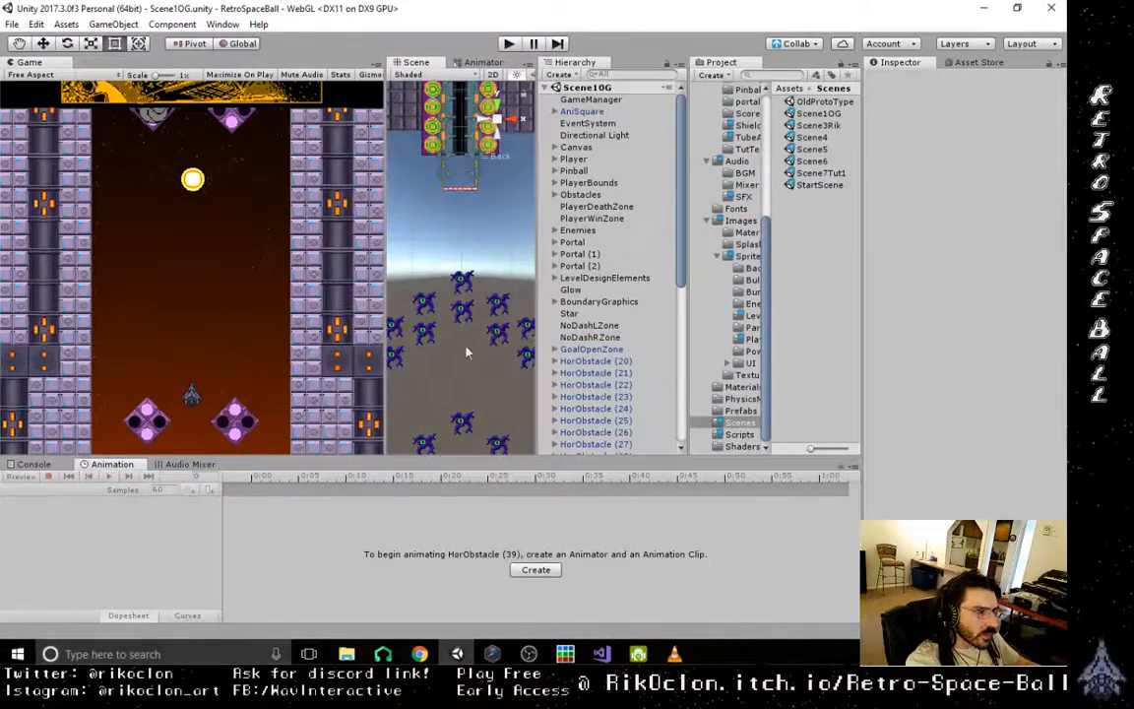
{"action": "middle_click_drag", "start_coordinate": [465, 349], "coordinate": [448, 232]}
{"action": "scroll", "coordinate": [463, 271], "scroll_direction": "down", "scroll_amount": 10}
{"action": "scroll", "coordinate": [458, 276], "scroll_direction": "up", "scroll_amount": 2}
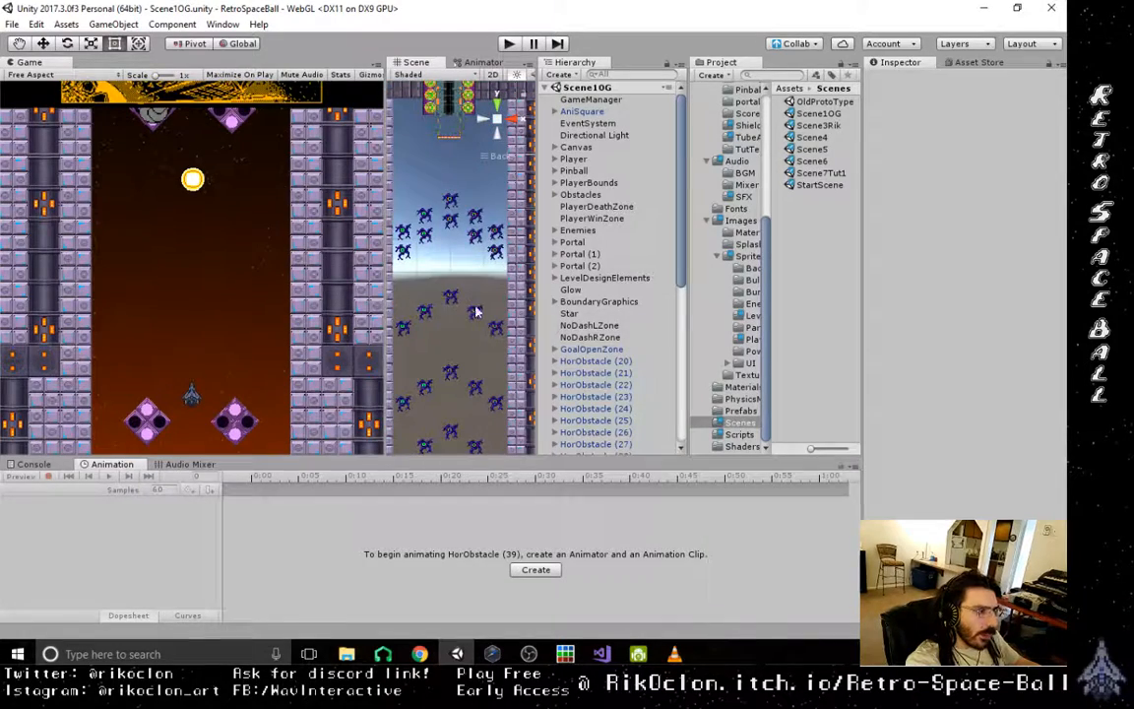
{"action": "left_click", "coordinate": [451, 201]}
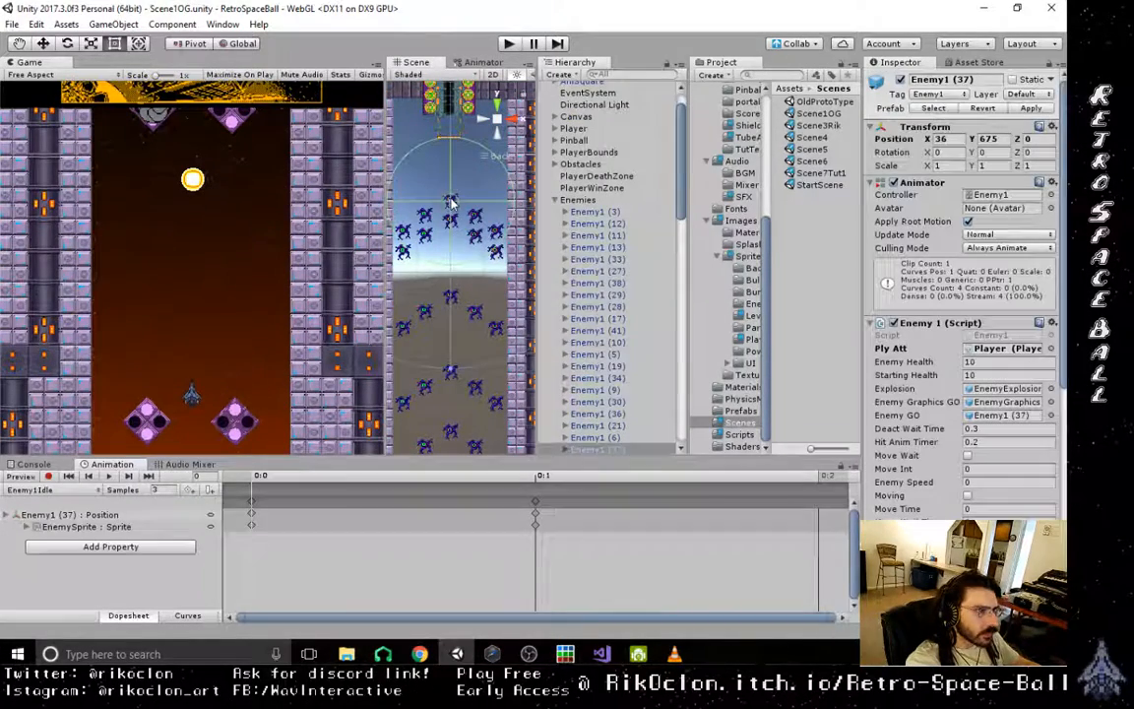
{"action": "left_click", "coordinate": [472, 216]}
{"action": "left_click", "coordinate": [474, 218]}
{"action": "key", "text": "Delete"}
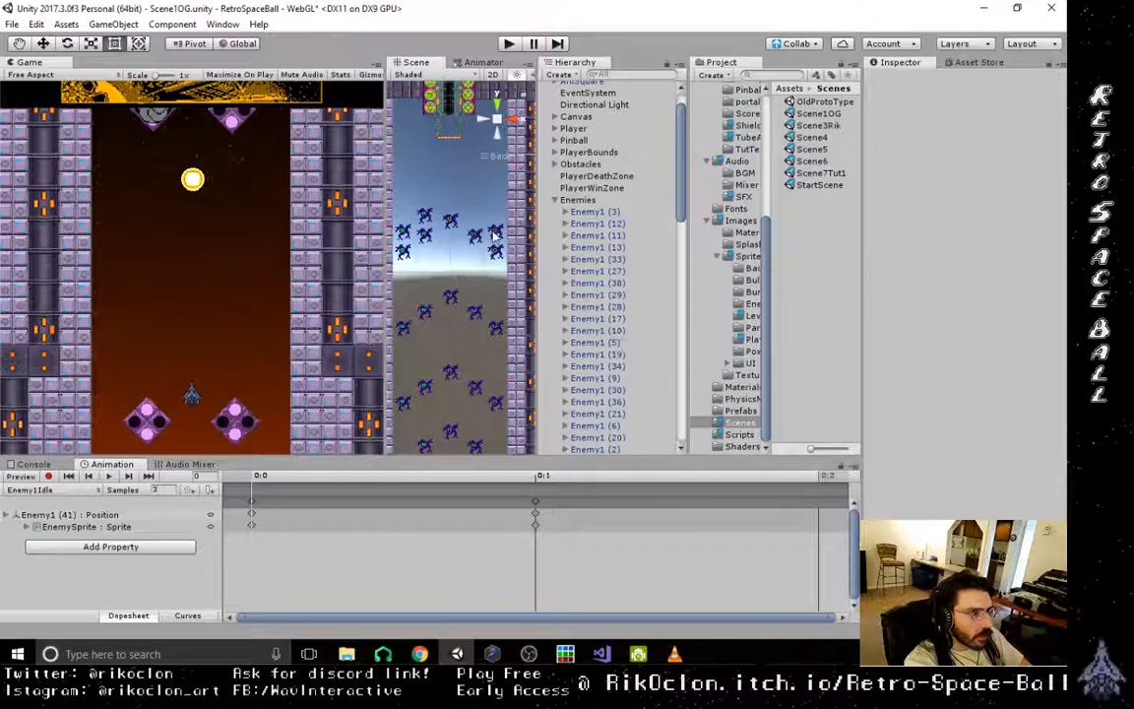
{"action": "left_click", "coordinate": [497, 233]}
{"action": "key", "text": "Delete"}
{"action": "left_click", "coordinate": [425, 217]}
{"action": "key", "text": "Delete"}
{"action": "left_click", "coordinate": [402, 233]}
{"action": "key", "text": "Delete"}
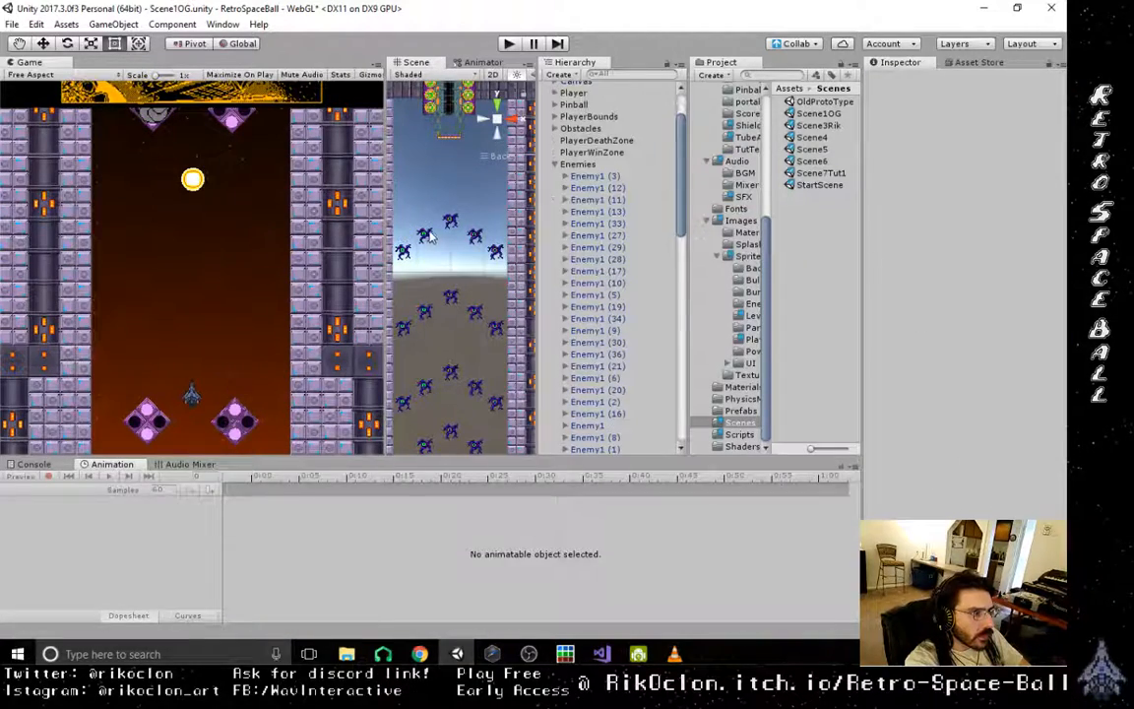
- Delete the two inner side enemies of the arc nearest the exit tube, keeping its centre and outer enemies
{"action": "left_click", "coordinate": [428, 237]}
{"action": "key", "text": "Delete"}
{"action": "left_click", "coordinate": [477, 237]}
{"action": "key", "text": "Delete"}
- Delete the centre enemy and both outermost enemies of the second formation down
{"action": "left_click", "coordinate": [455, 302]}
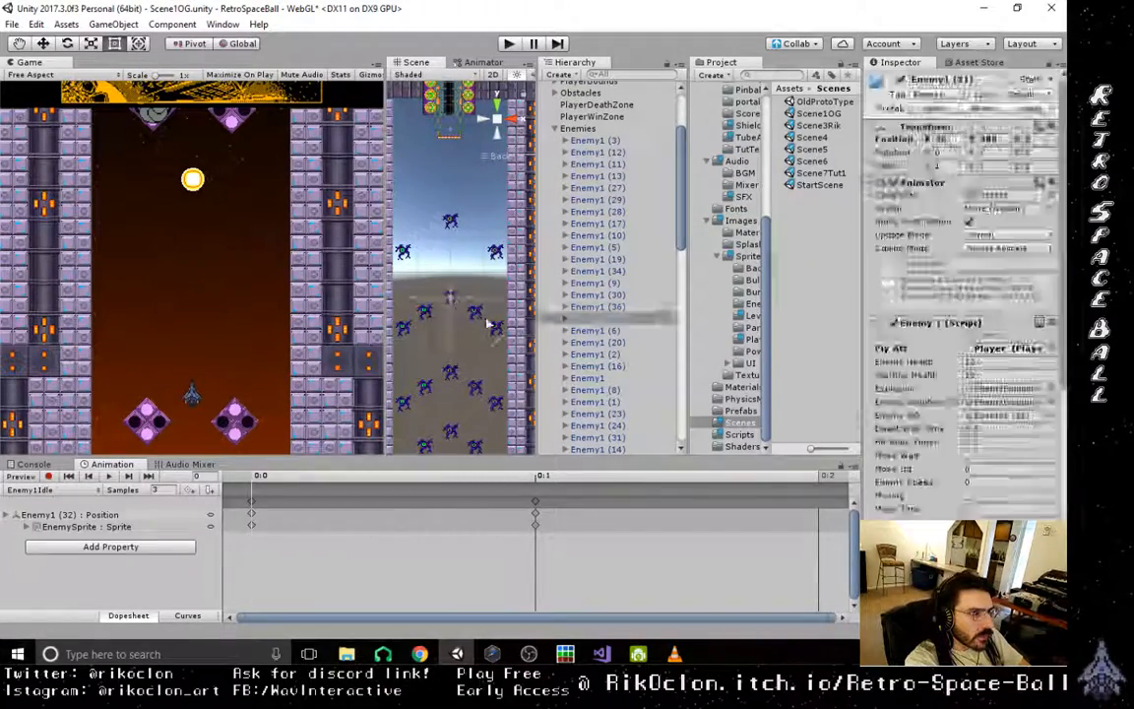
{"action": "key", "text": "Delete"}
{"action": "left_click", "coordinate": [495, 329]}
{"action": "key", "text": "Delete"}
{"action": "left_click", "coordinate": [402, 331]}
{"action": "key", "text": "Delete"}
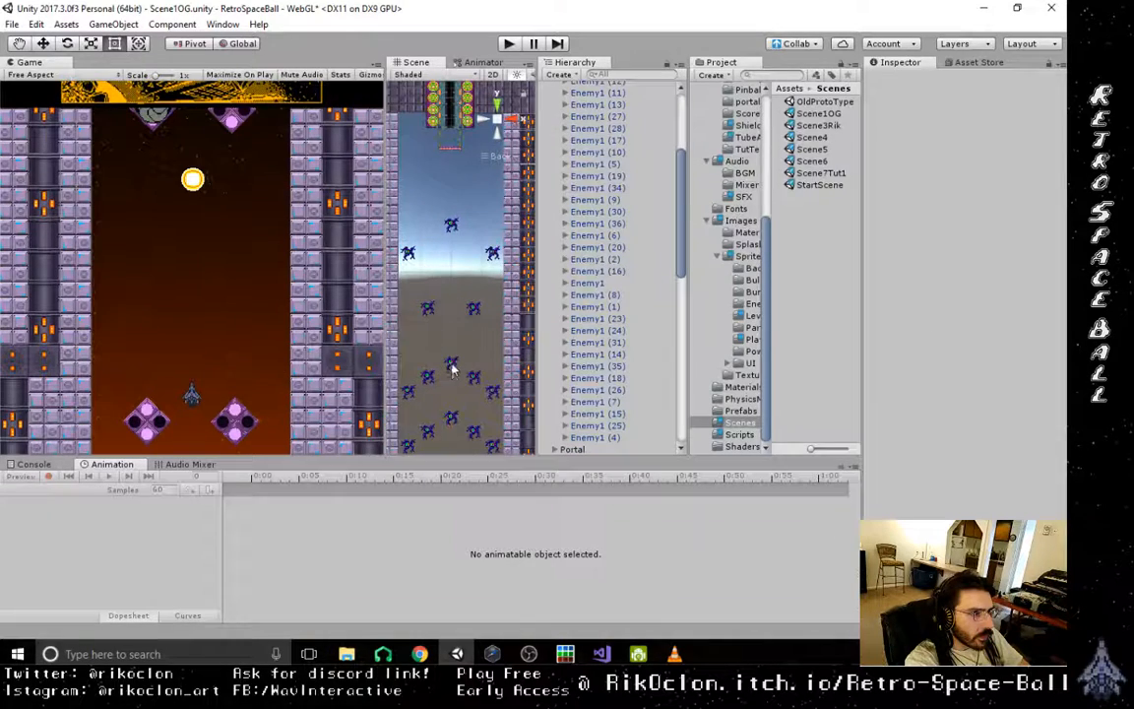
- Delete the third formation's two inner enemies, plus the centre and right inner enemies of the fourth
{"action": "middle_click_drag", "start_coordinate": [450, 357], "coordinate": [470, 290]}
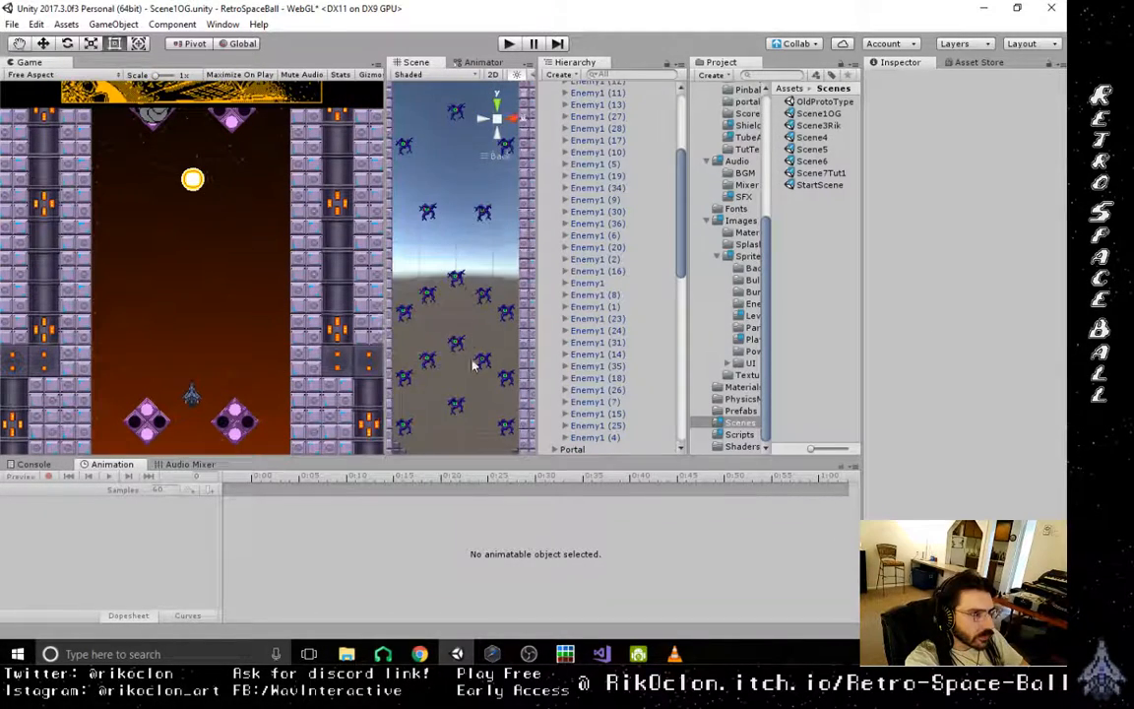
{"action": "left_click", "coordinate": [482, 298]}
{"action": "key", "text": "Delete"}
{"action": "left_click", "coordinate": [428, 293]}
{"action": "key", "text": "Delete"}
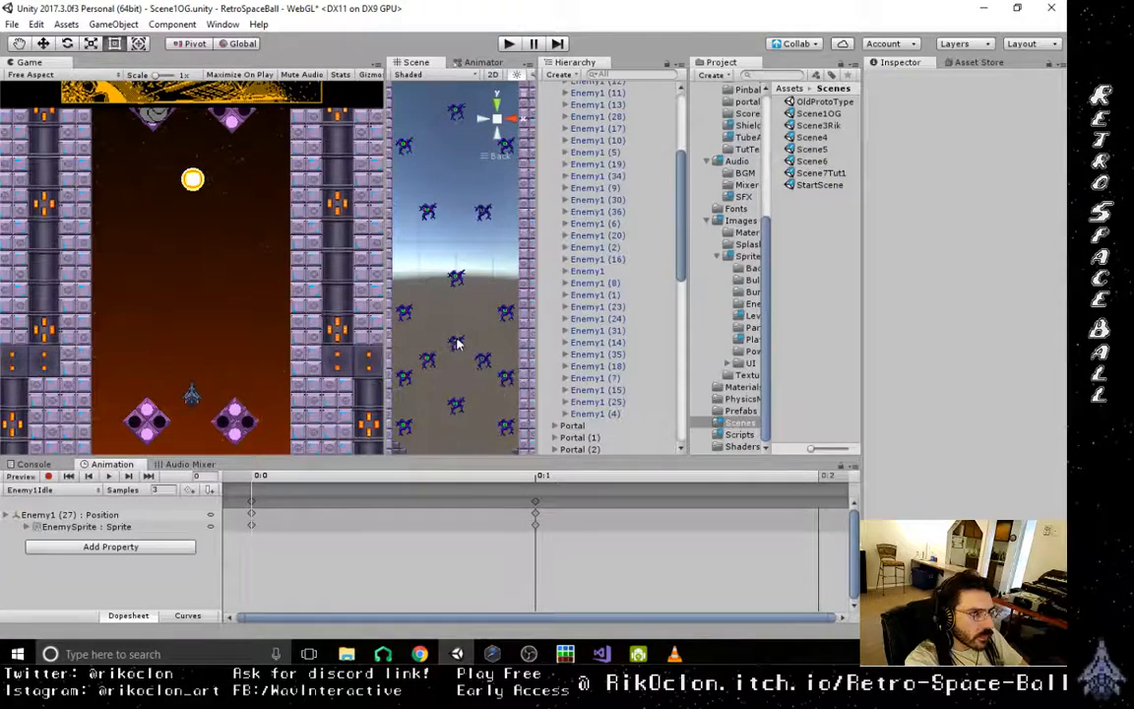
{"action": "left_click", "coordinate": [457, 344]}
{"action": "key", "text": "Delete"}
{"action": "left_click", "coordinate": [483, 362]}
{"action": "key", "text": "Delete"}
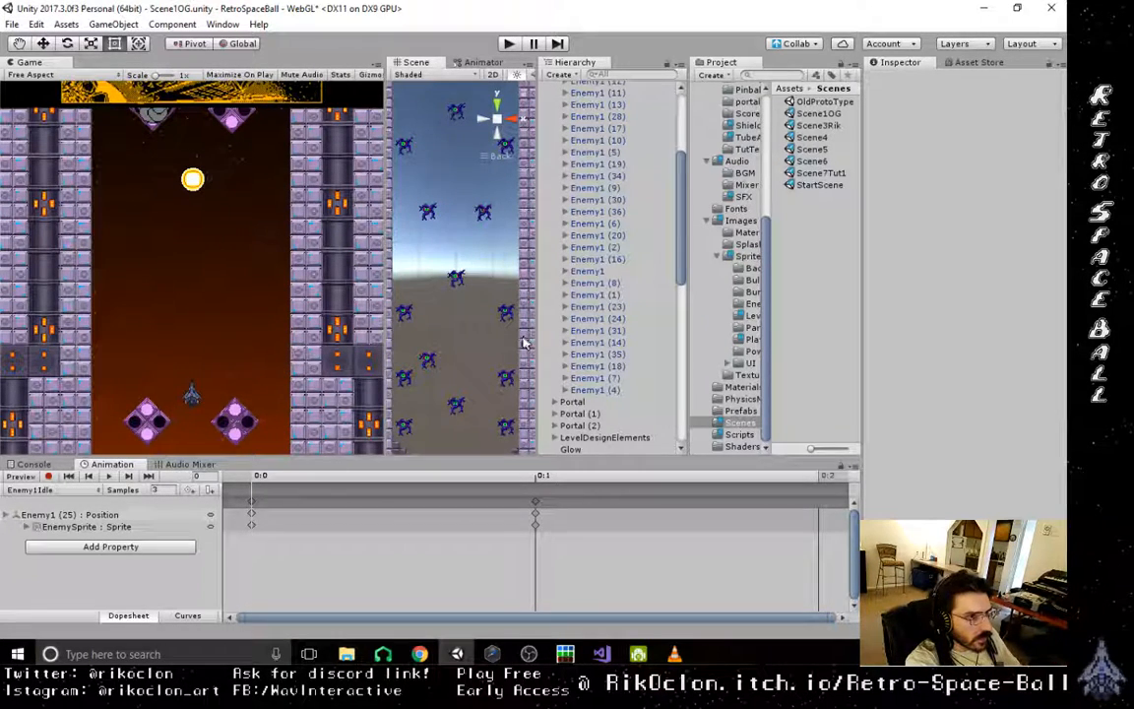
- Look over the crash report's attached files, cancel the report, and reopen the RetroSpaceBall project in Unity
{"action": "left_click_drag", "start_coordinate": [399, 11], "coordinate": [0, 12]}
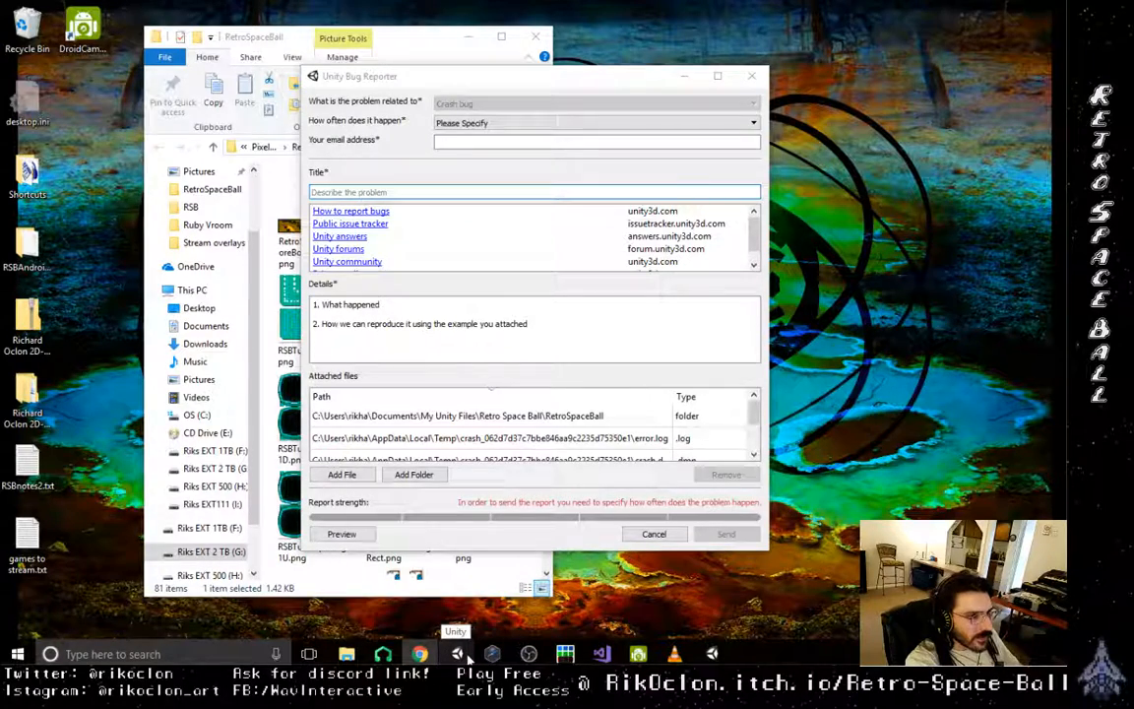
{"action": "scroll", "coordinate": [522, 423], "scroll_direction": "down", "scroll_amount": 1}
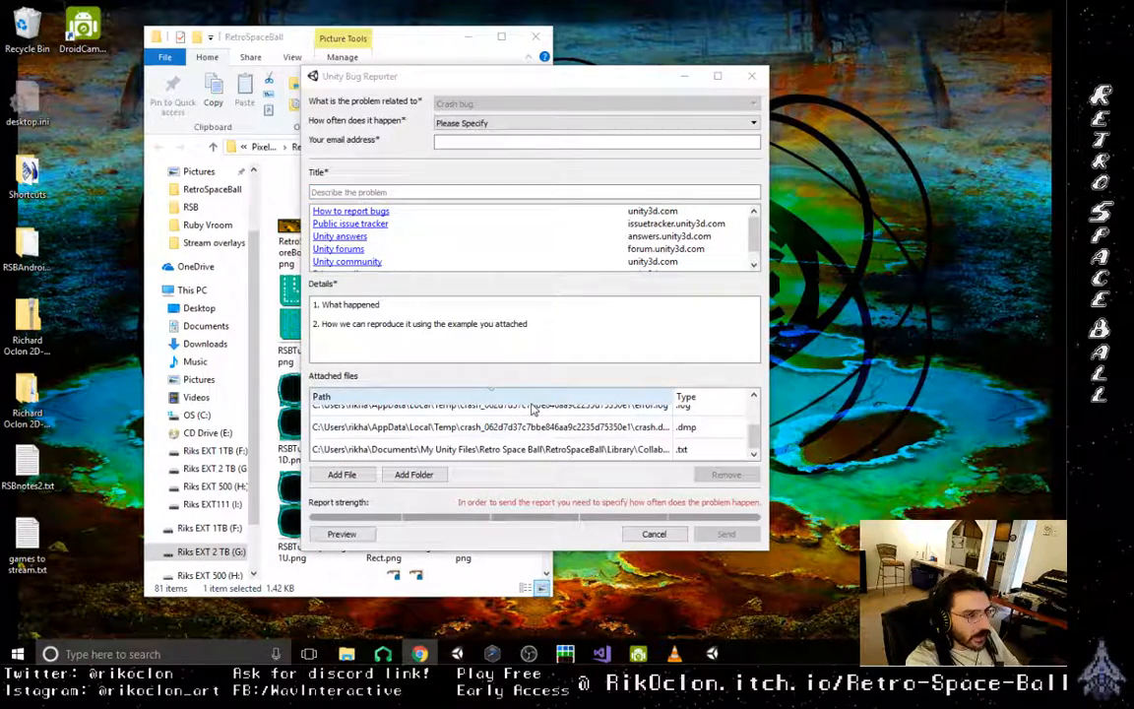
{"action": "scroll", "coordinate": [539, 434], "scroll_direction": "up", "scroll_amount": 1}
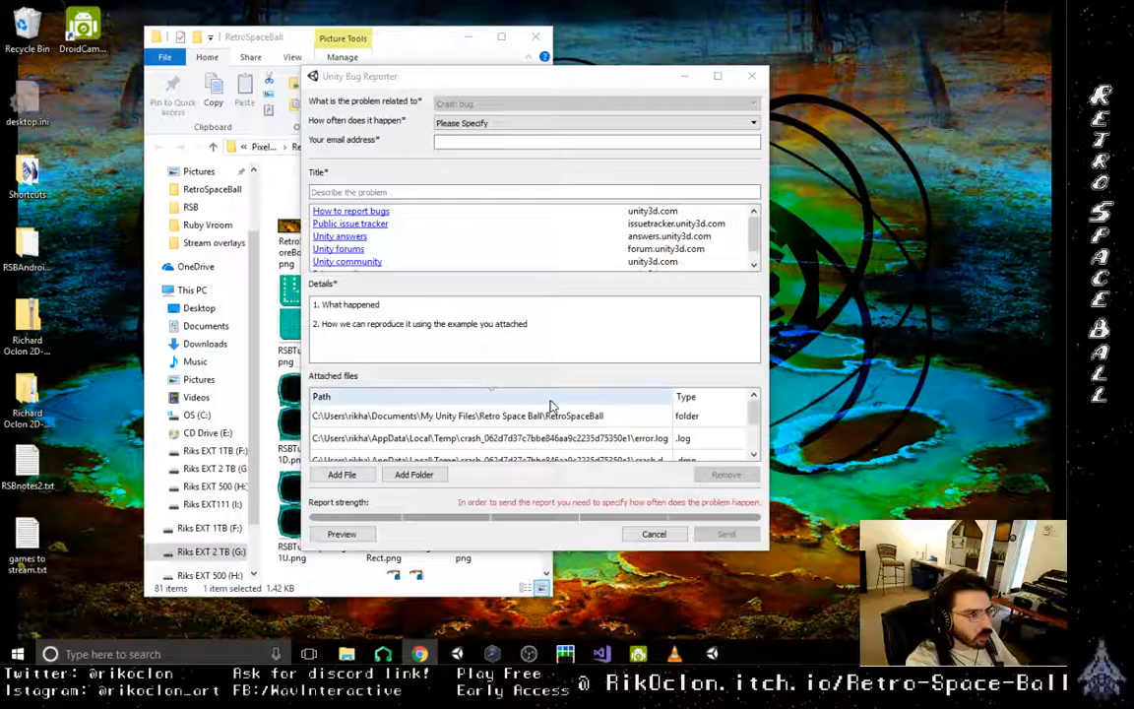
{"action": "left_click", "coordinate": [665, 537]}
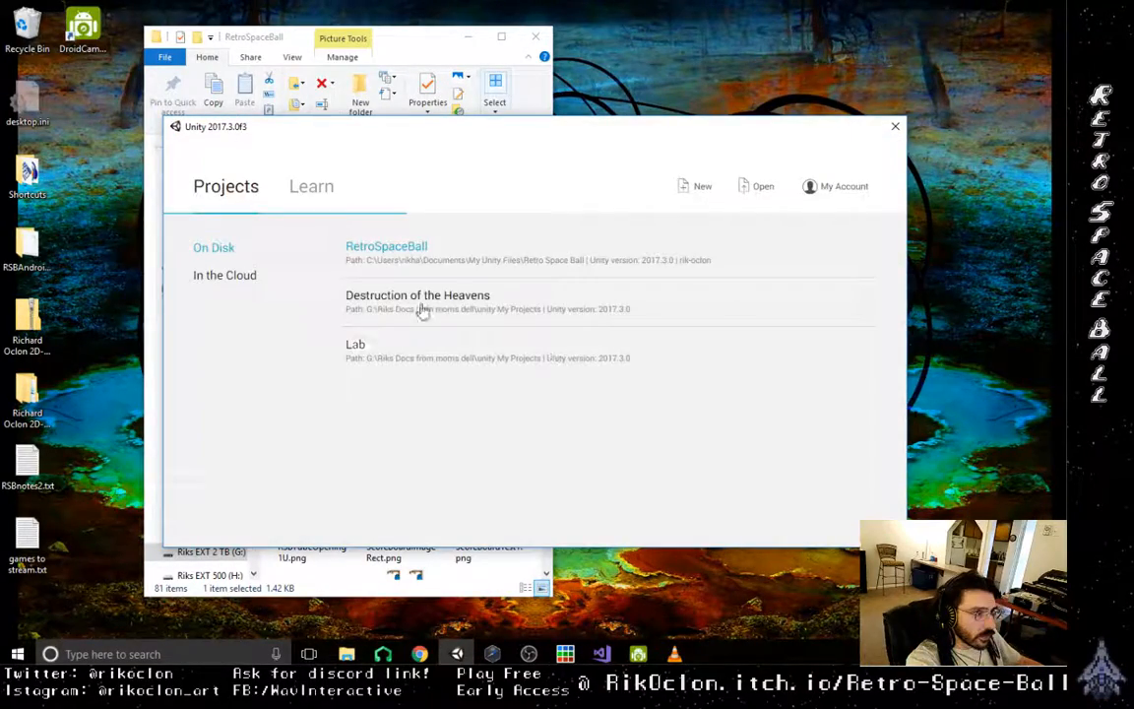
{"action": "left_click", "coordinate": [417, 249]}
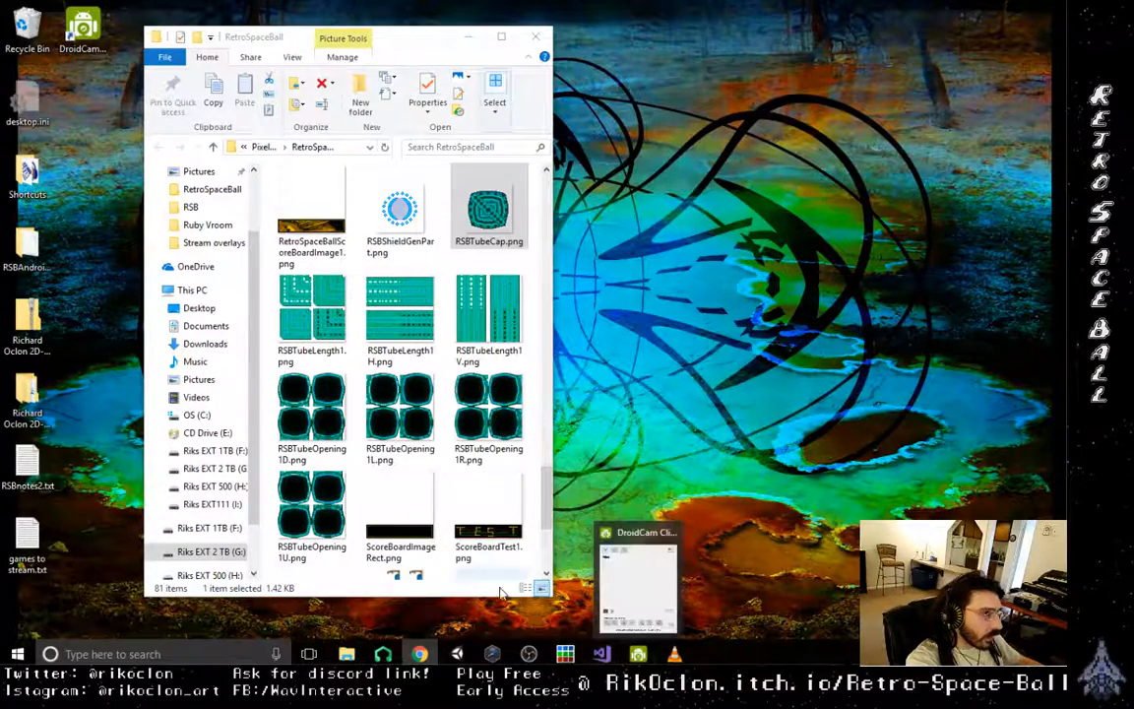
- Open the Builds folder from File Explorer's recent folders
{"action": "mouse_move", "coordinate": [346, 655]}
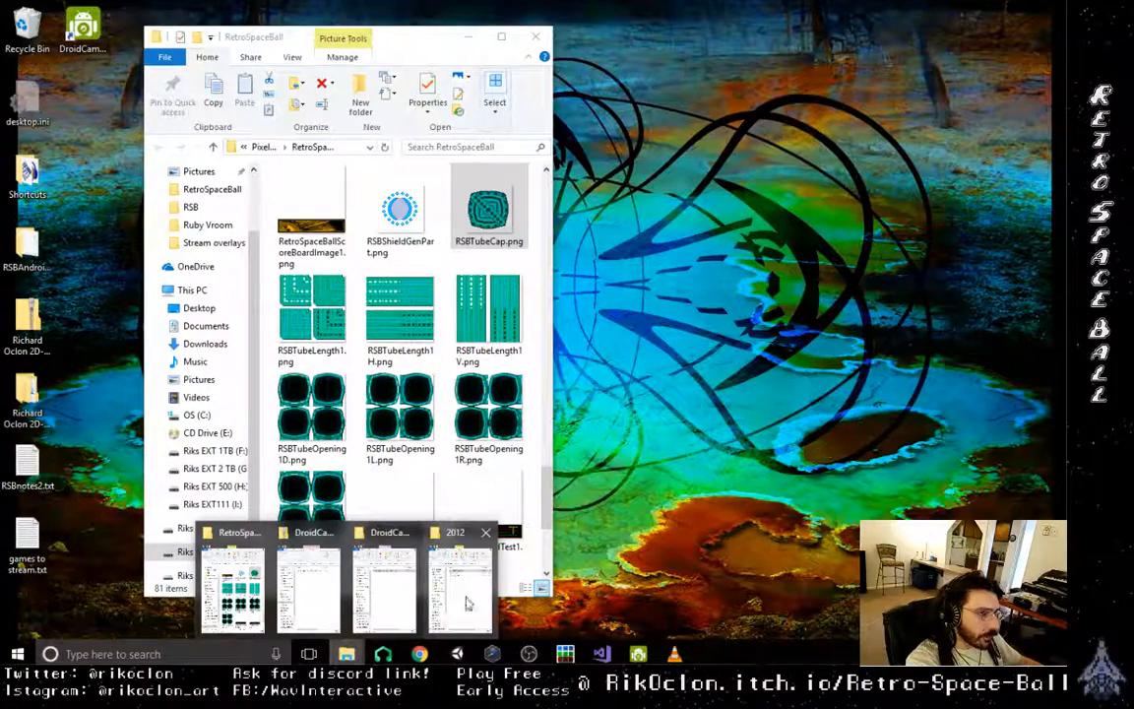
{"action": "right_click", "coordinate": [347, 655]}
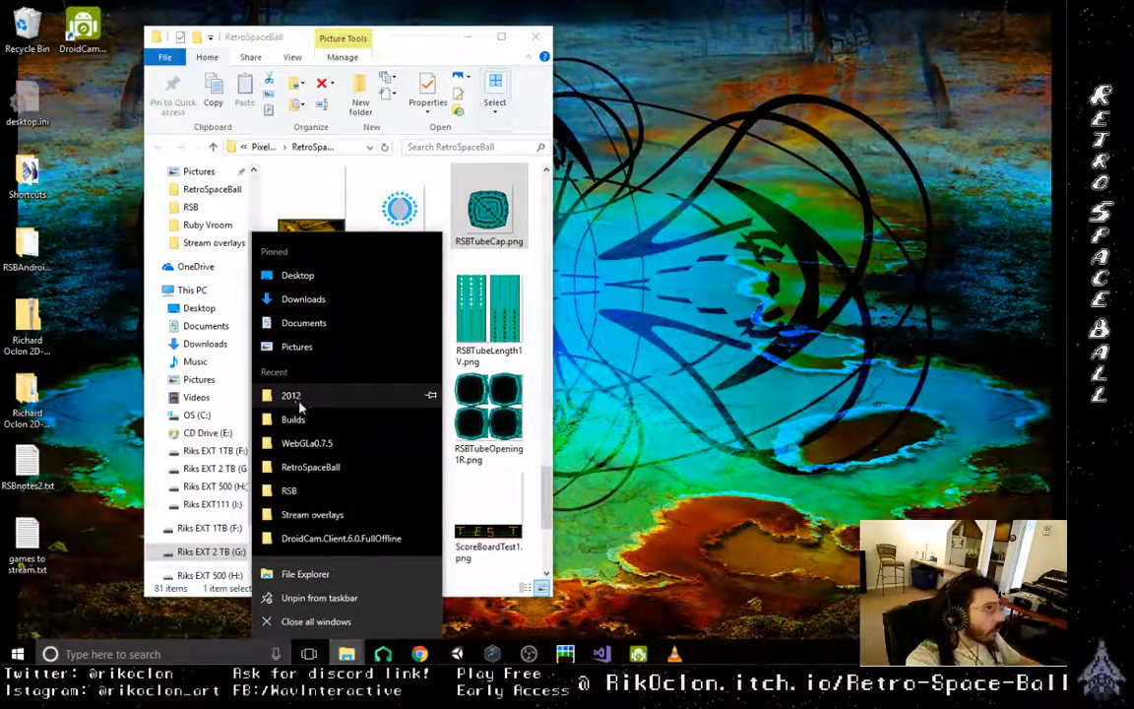
{"action": "left_click", "coordinate": [313, 425]}
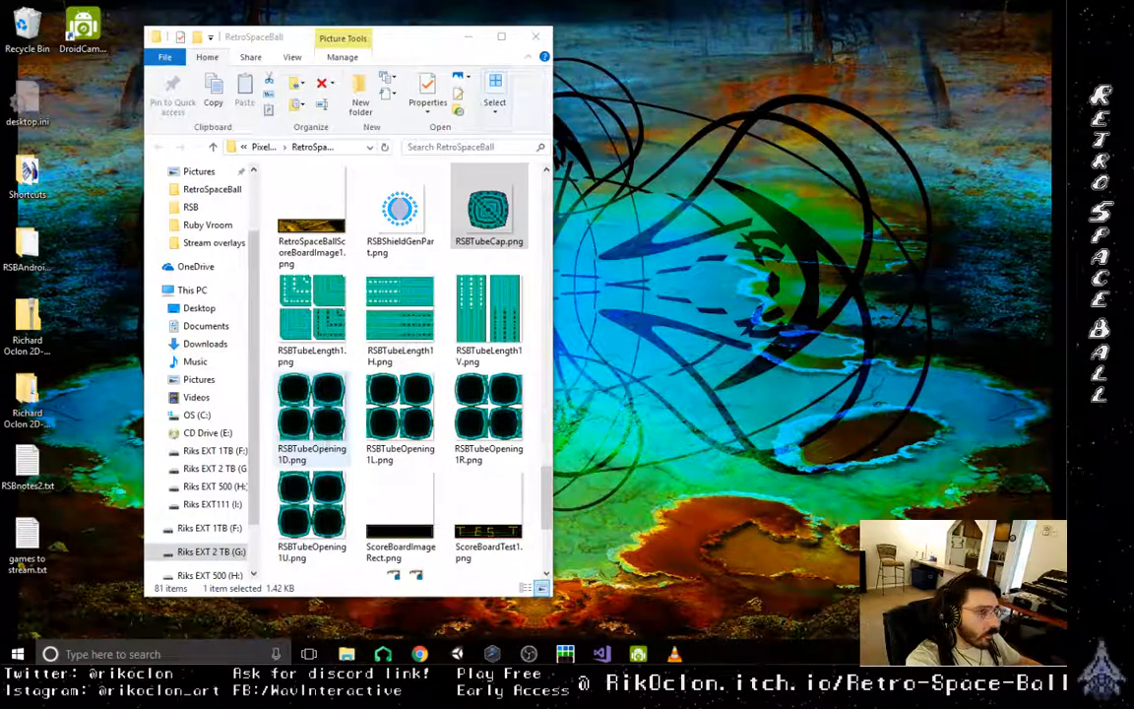
- Try to run the WebGLa0.7.5 build's index.html in Chrome, reload the page once, and close the browser
{"action": "right_click", "coordinate": [340, 652]}
{"action": "left_click", "coordinate": [313, 491]}
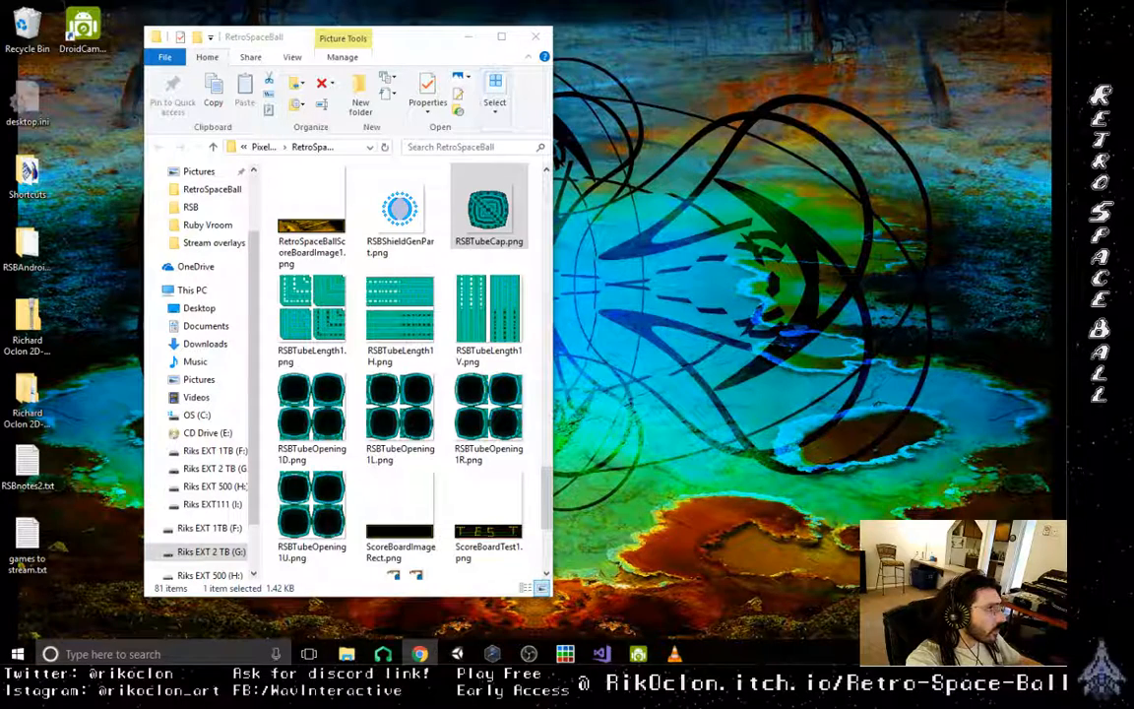
{"action": "left_click_drag", "start_coordinate": [0, 99], "coordinate": [669, 118]}
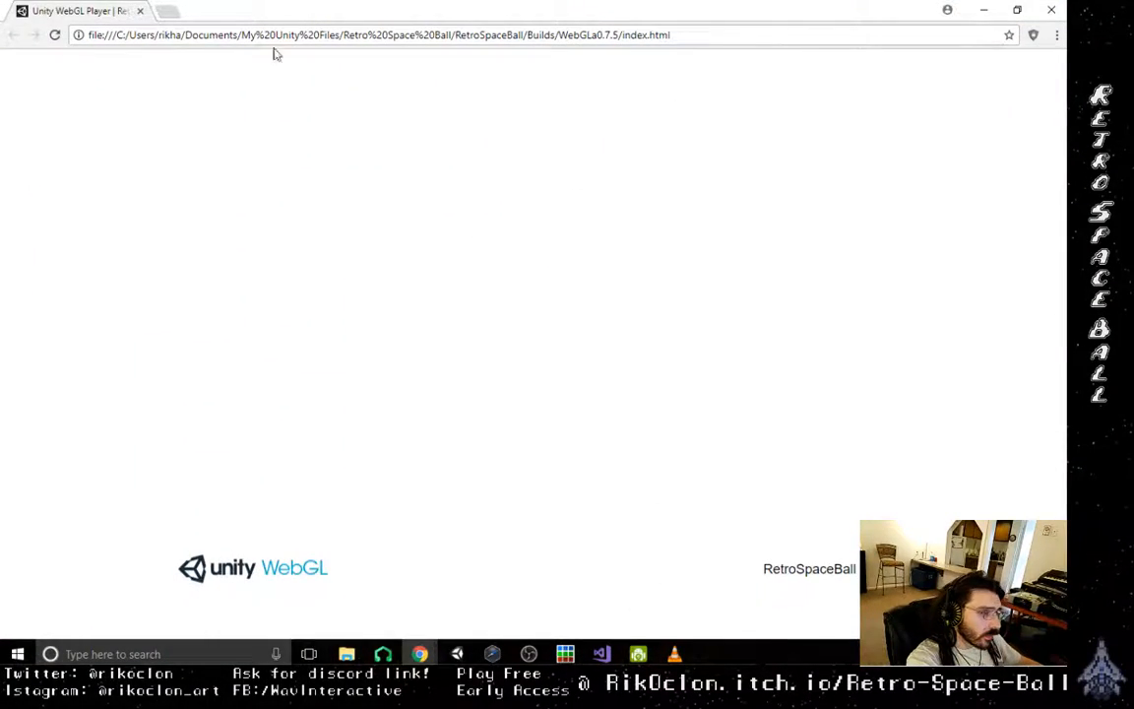
{"action": "left_click", "coordinate": [55, 36]}
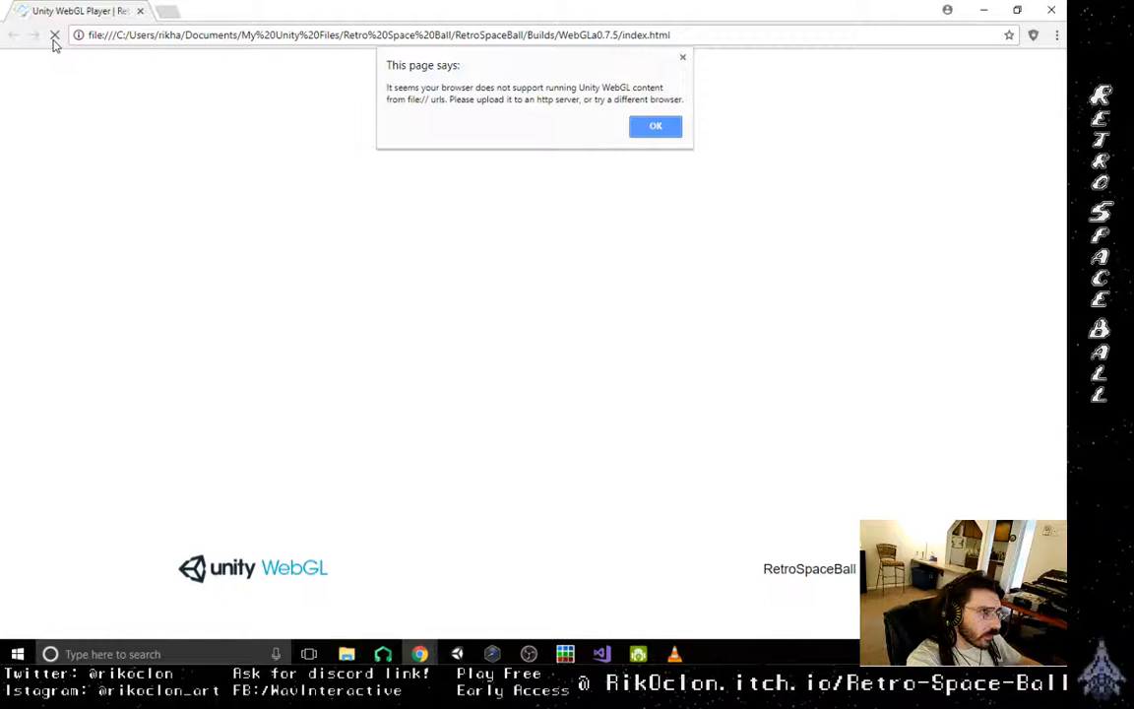
{"action": "left_click", "coordinate": [657, 126]}
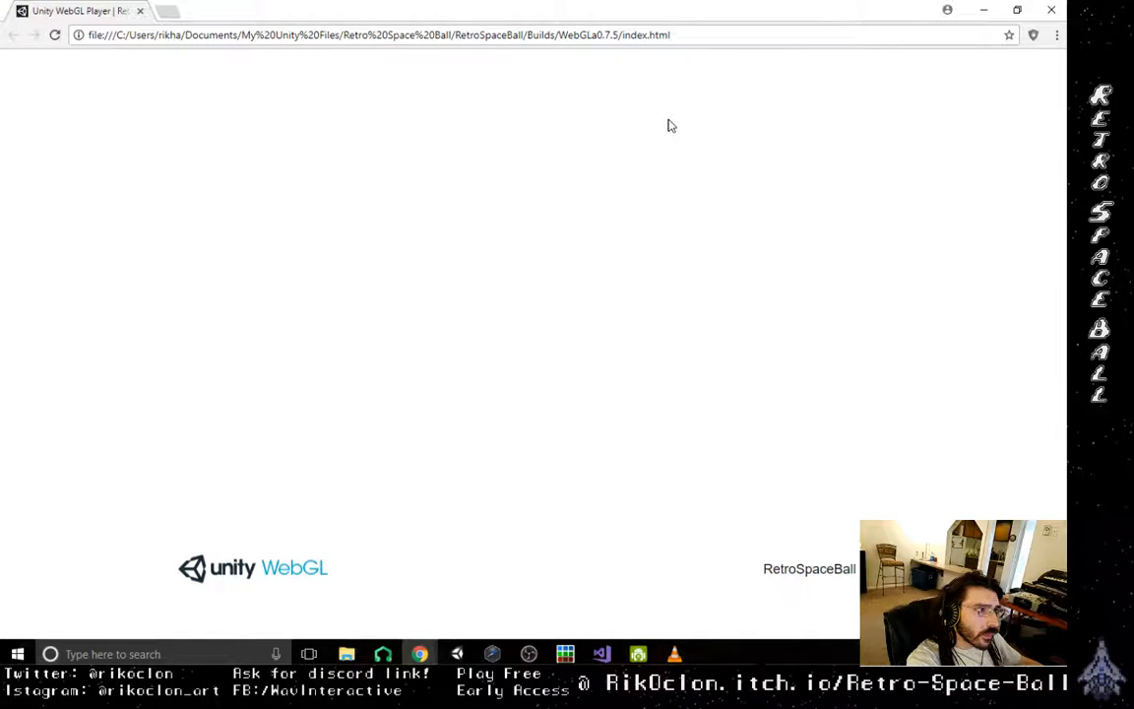
{"action": "left_click", "coordinate": [1056, 10]}
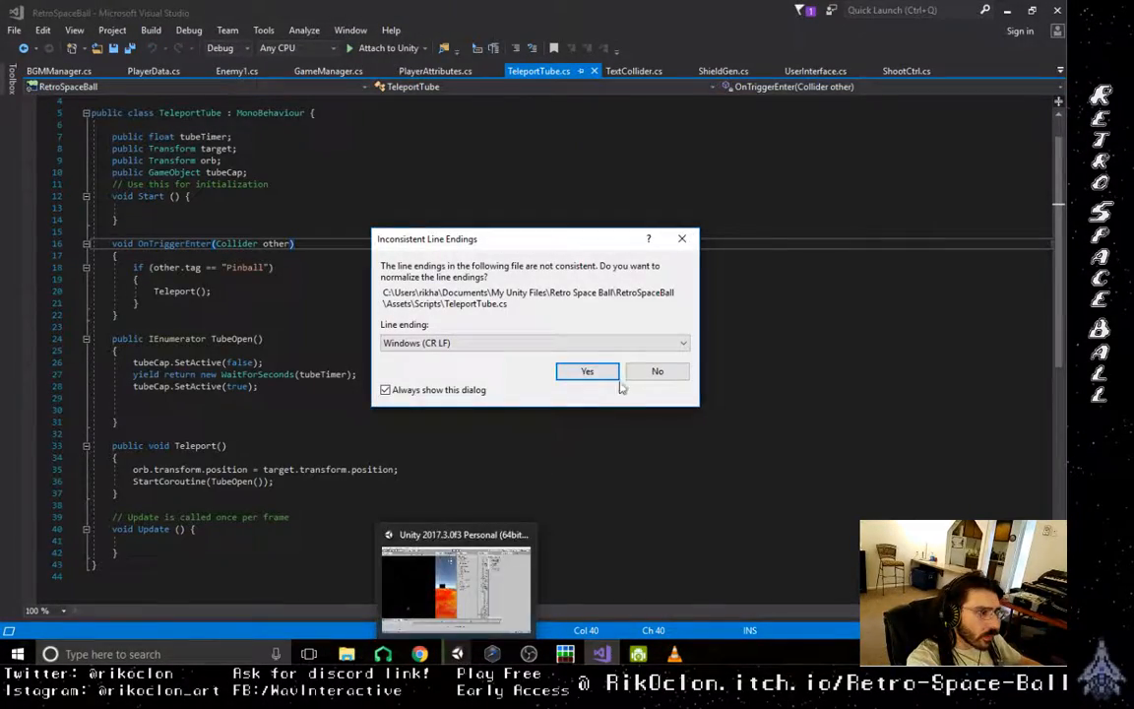
- Decline normalizing TeleportTube.cs's line endings, and try to run UnityLoader.js from the WebGLa0.7.5 build, dismissing the script error
{"action": "left_click", "coordinate": [655, 373]}
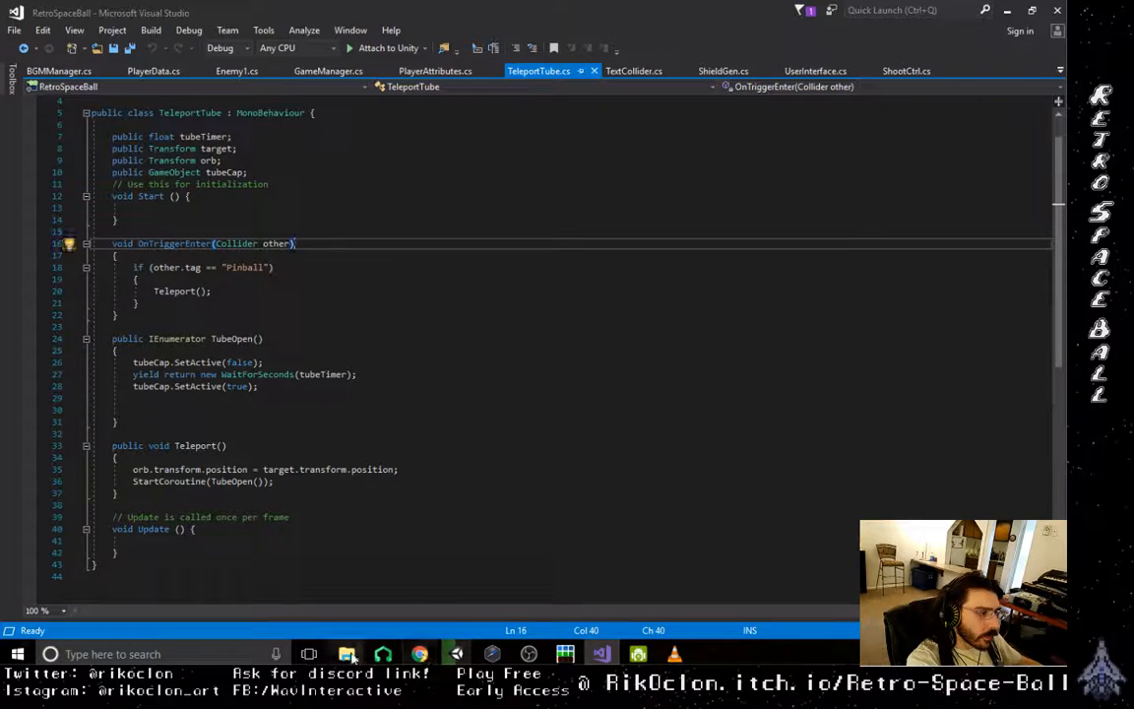
{"action": "mouse_move", "coordinate": [349, 656]}
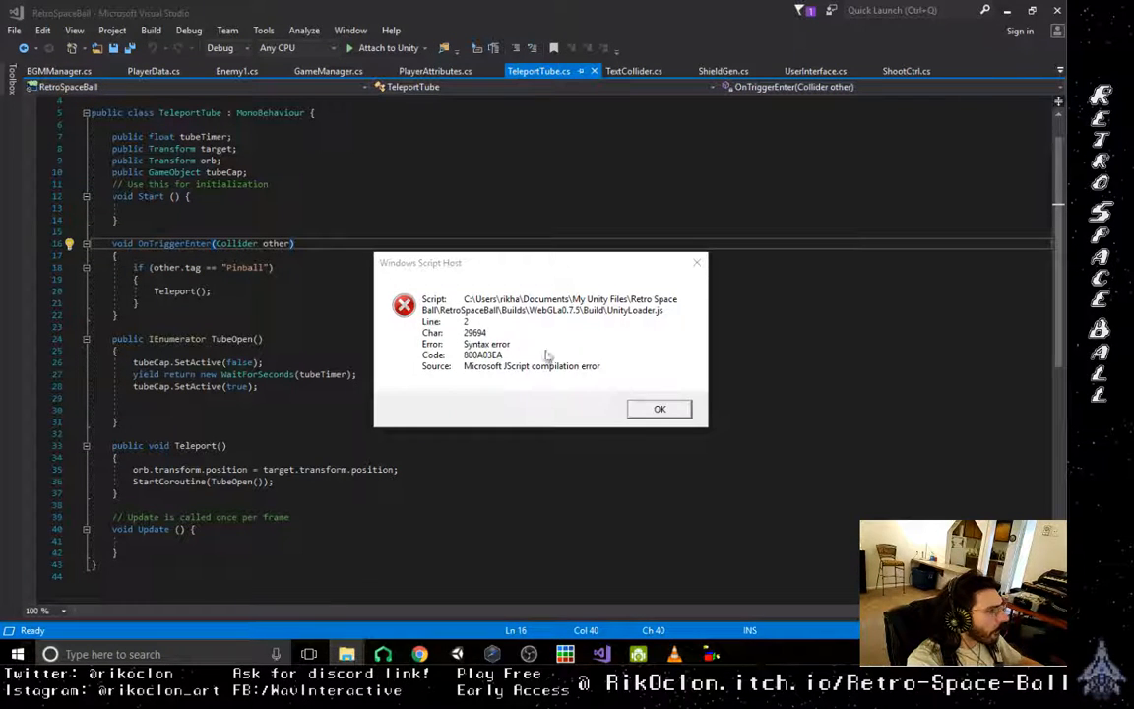
{"action": "left_click", "coordinate": [658, 409]}
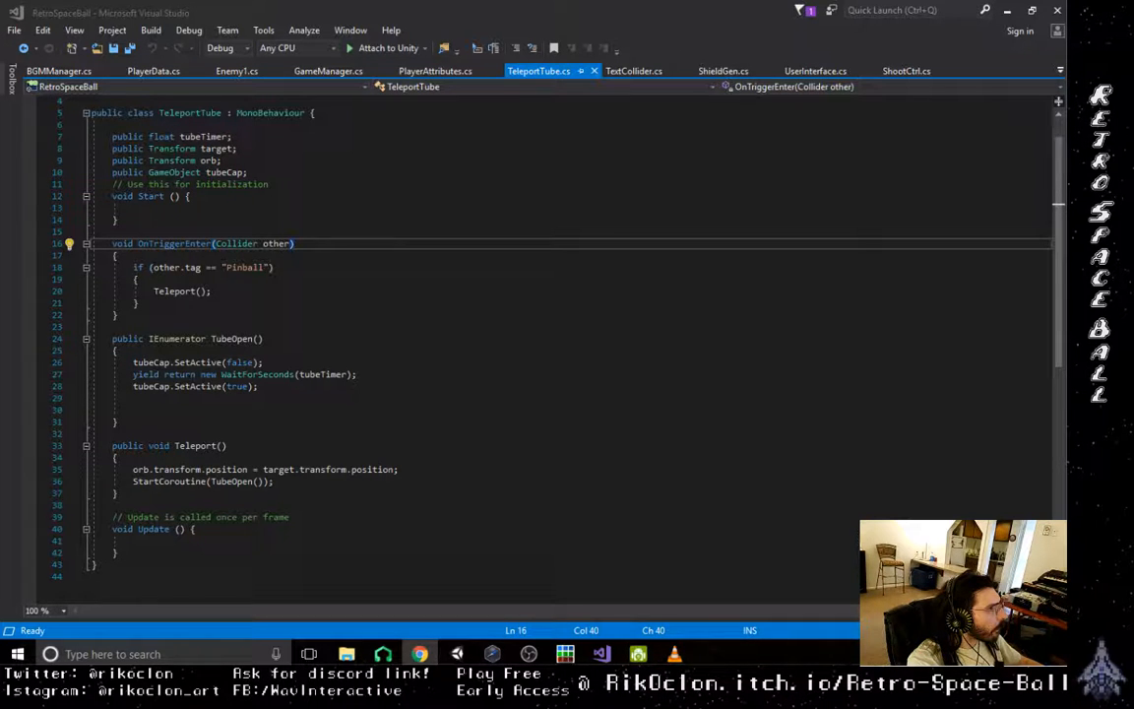
{"action": "left_click", "coordinate": [396, 375]}
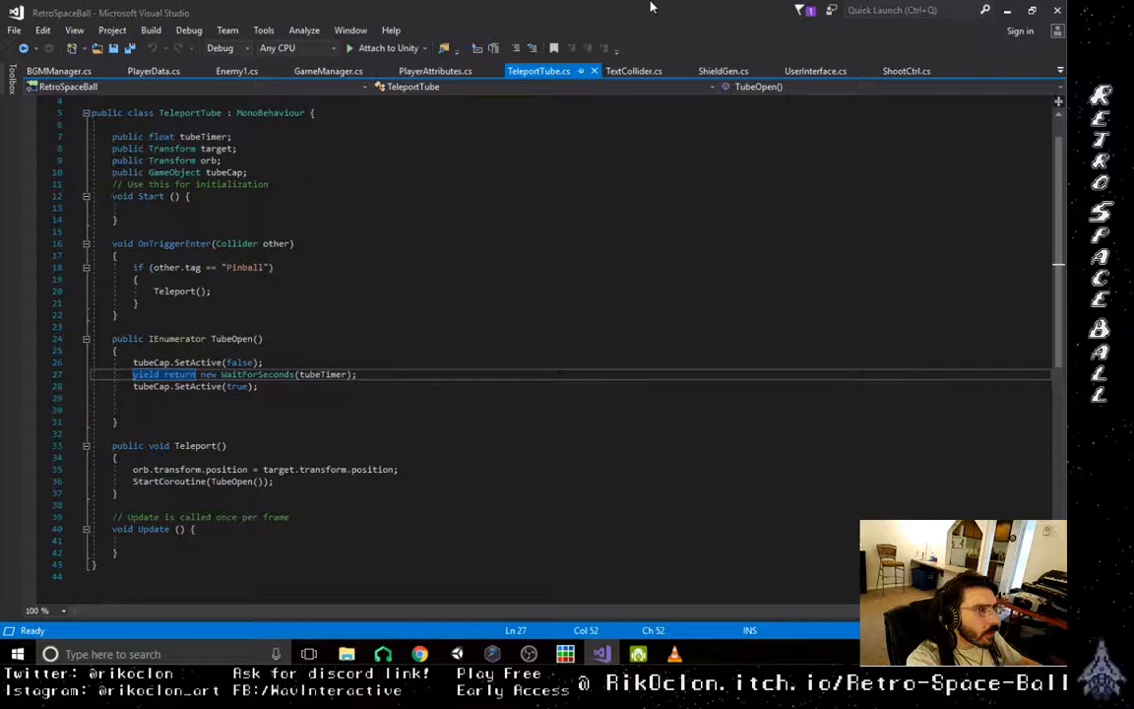
{"action": "left_click", "coordinate": [42, 30]}
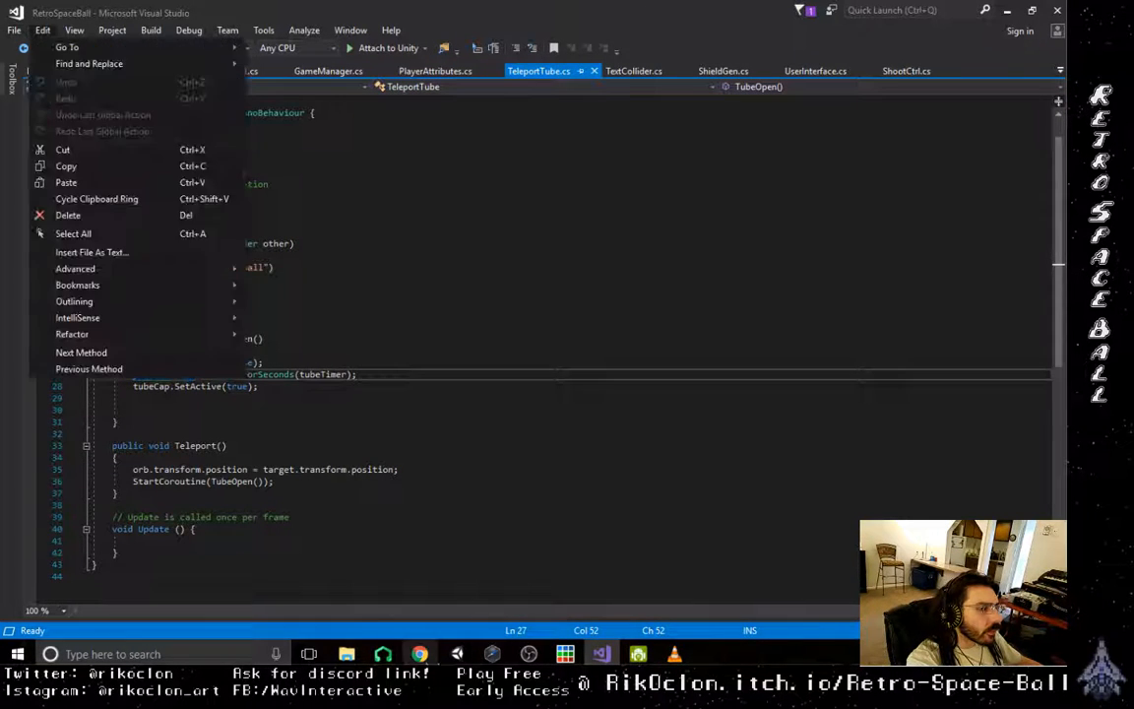
{"action": "left_click", "coordinate": [419, 658]}
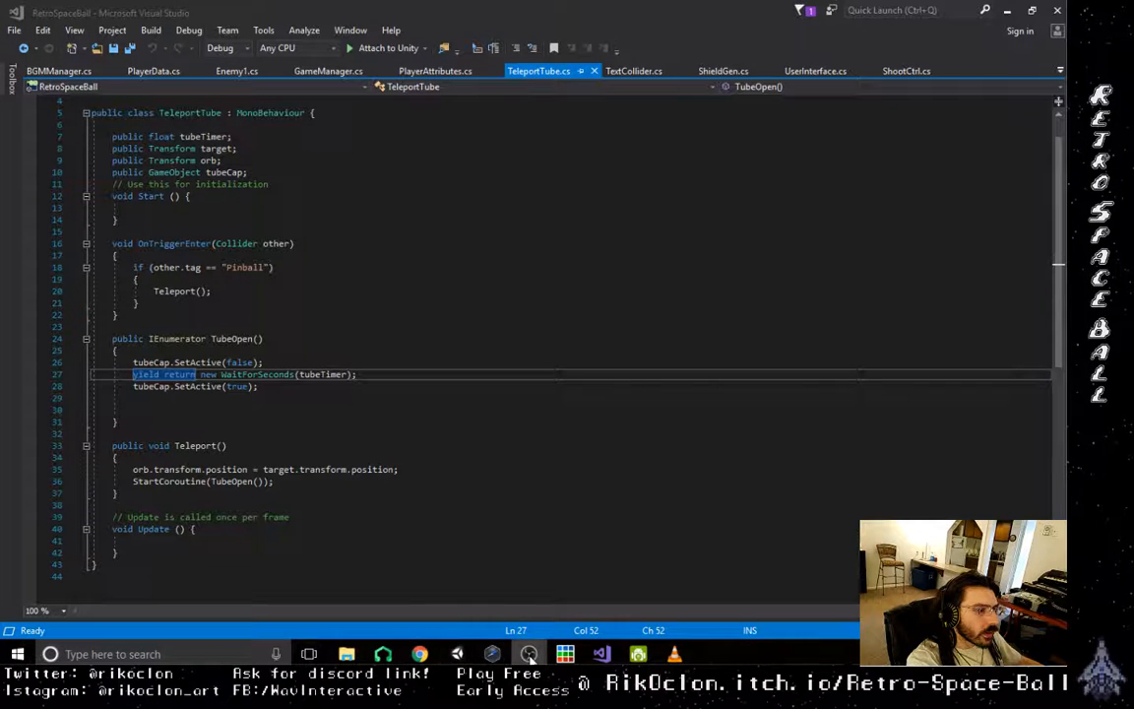
- Open Scene1OG in Unity and delete the topmost centre enemy of the first formation below the exit tube
{"action": "left_click", "coordinate": [457, 654]}
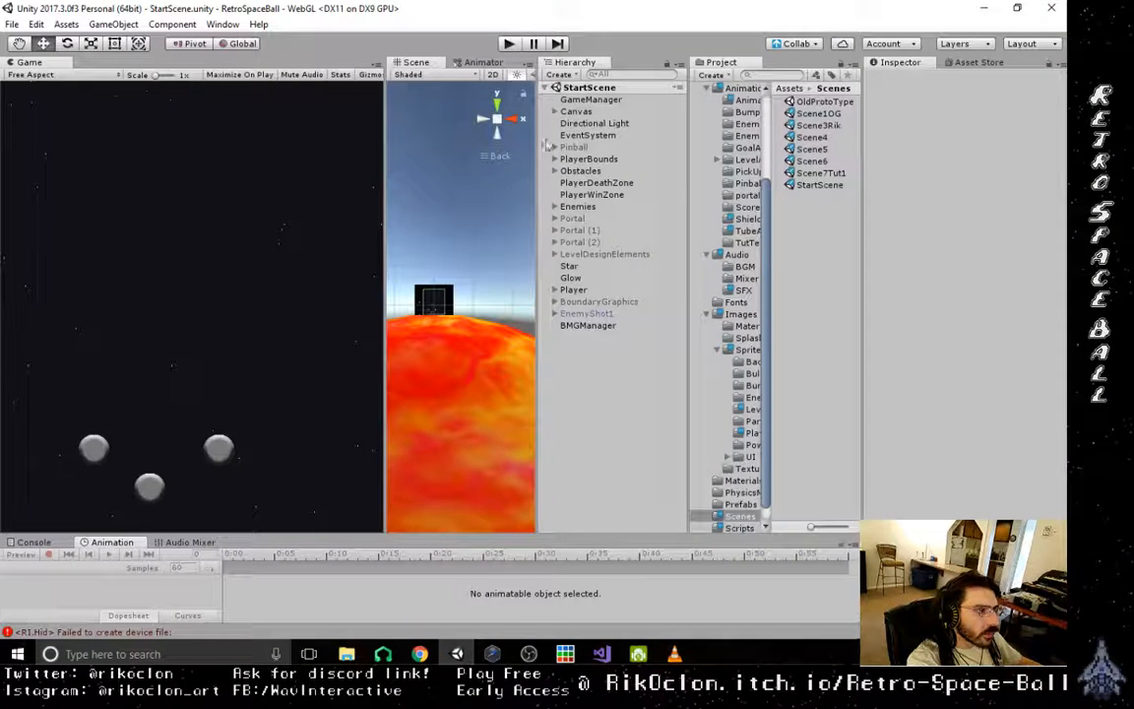
{"action": "double_click", "coordinate": [825, 114]}
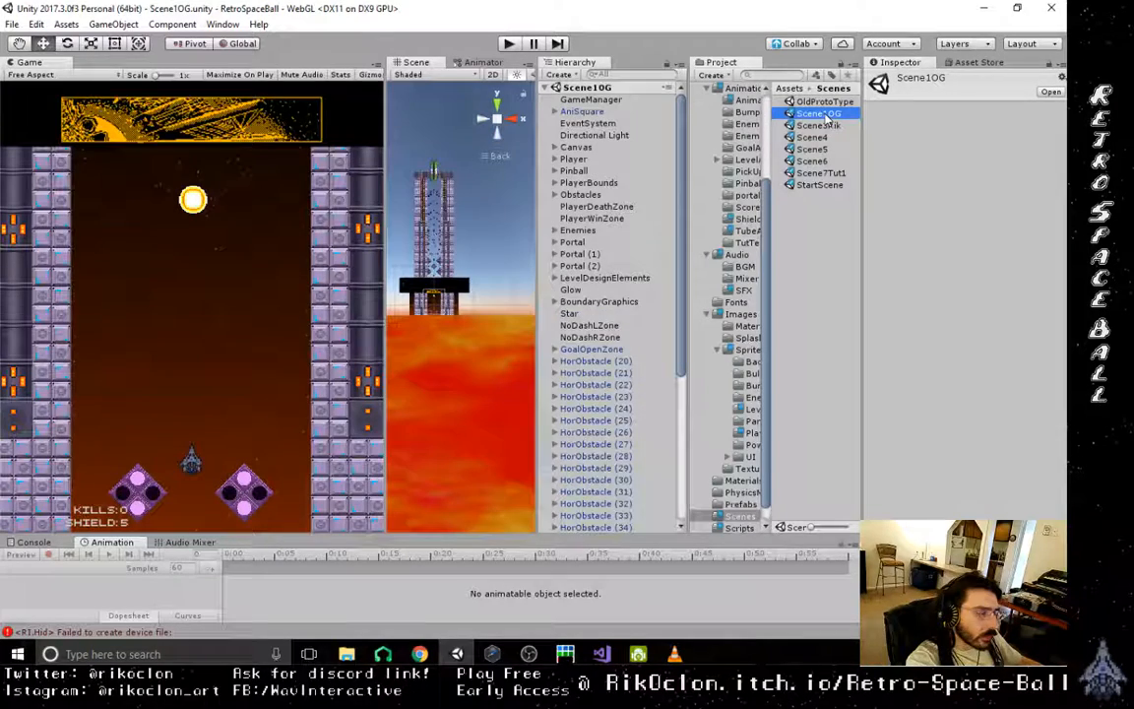
{"action": "scroll", "coordinate": [473, 286], "scroll_direction": "up", "scroll_amount": 5}
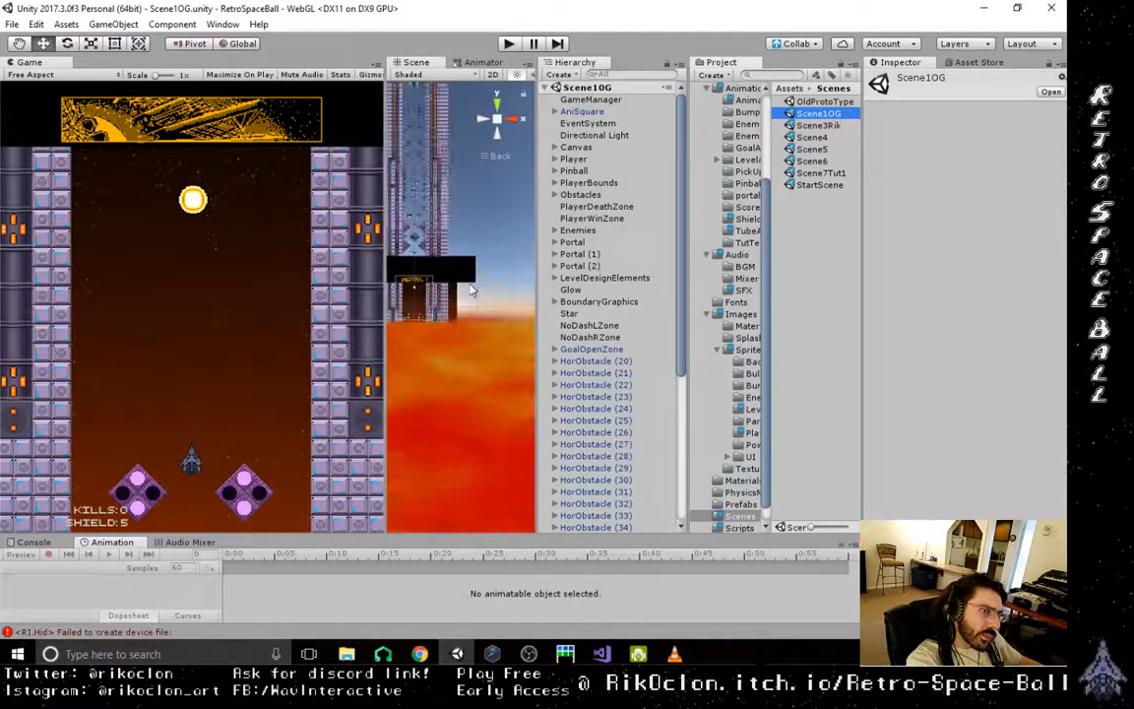
{"action": "scroll", "coordinate": [488, 382], "scroll_direction": "up", "scroll_amount": 6}
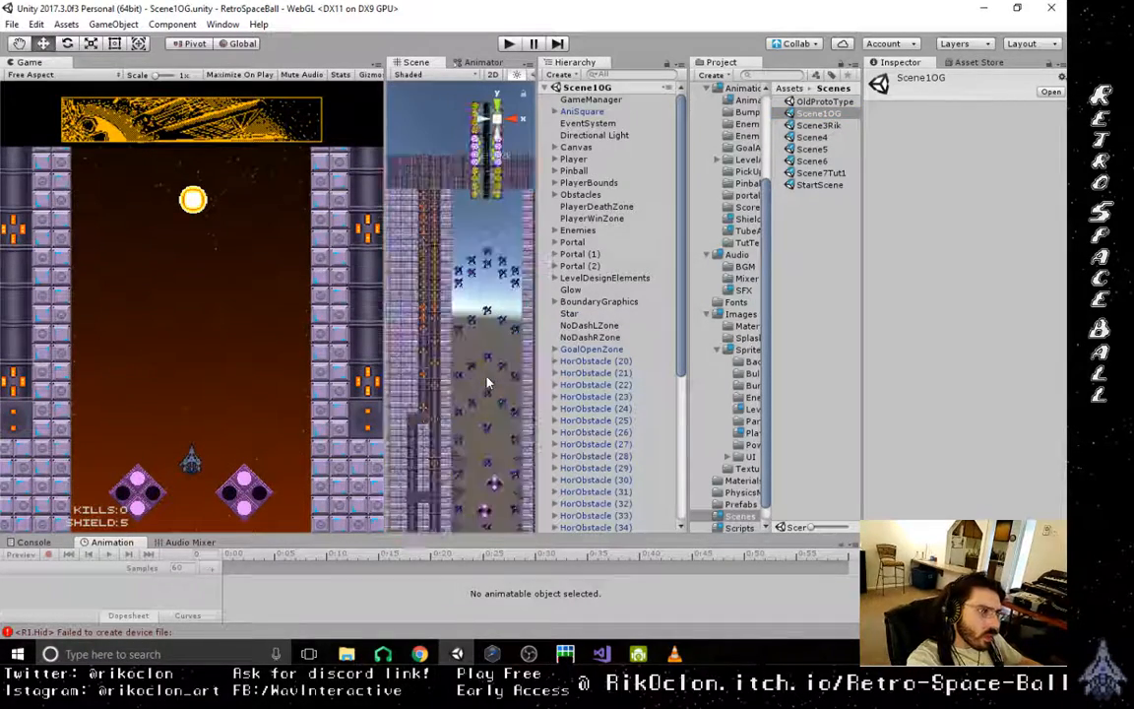
{"action": "left_click", "coordinate": [460, 275]}
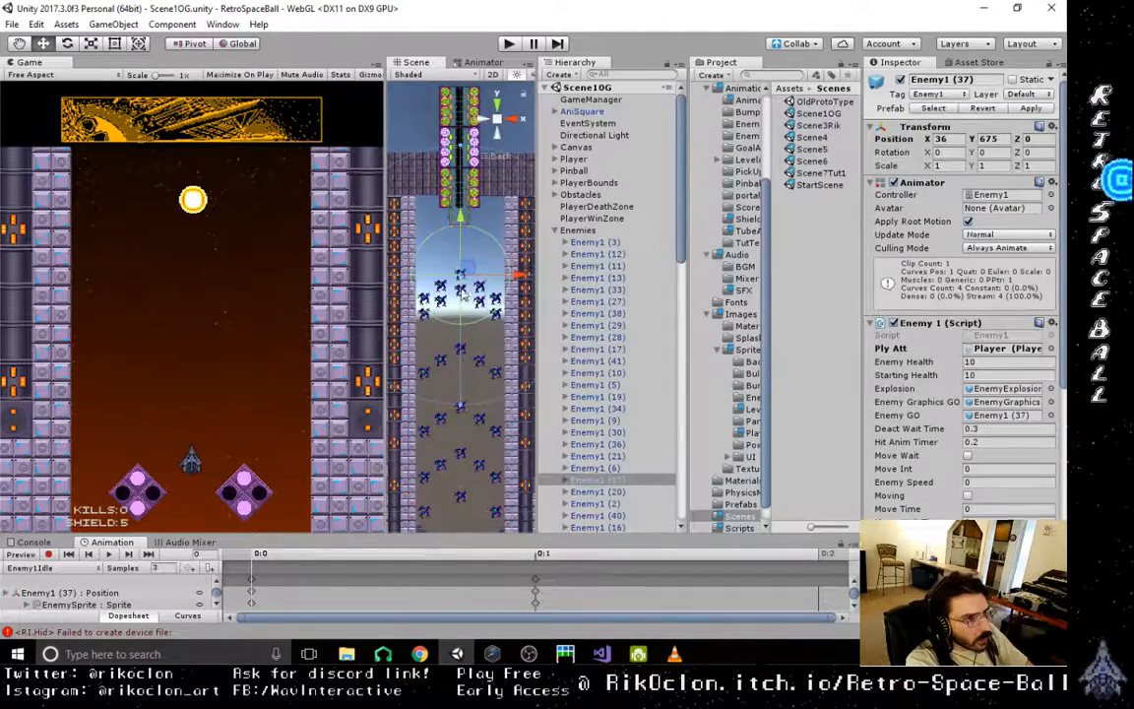
{"action": "key", "text": "Delete"}
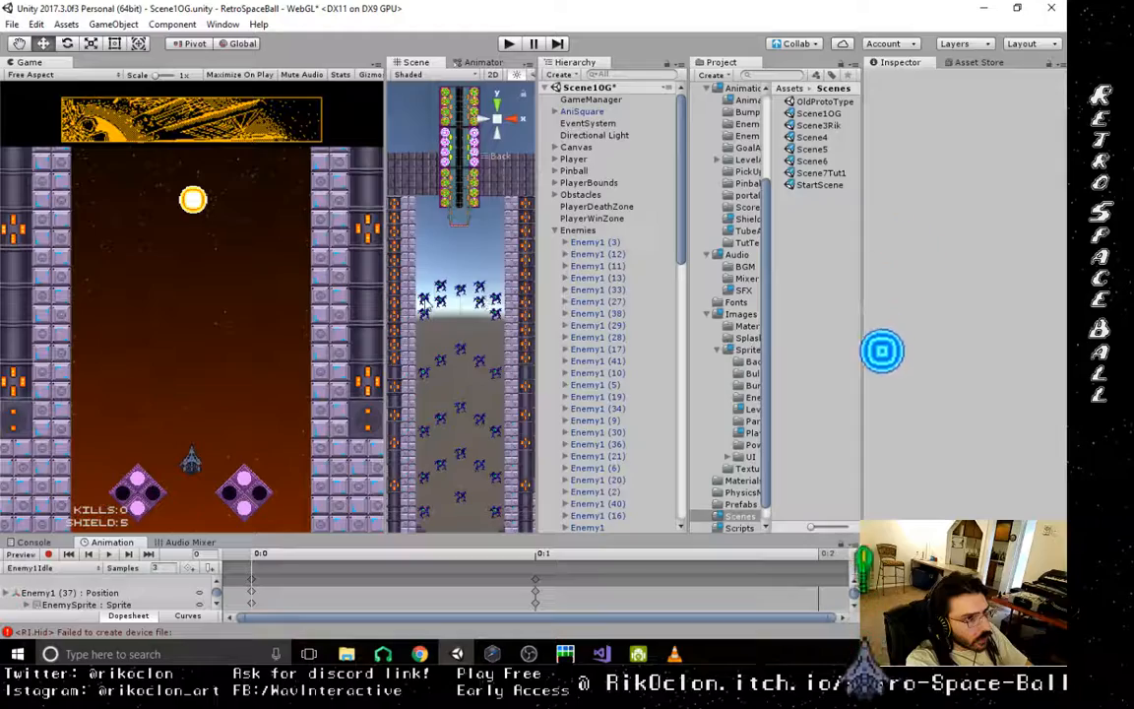
{"action": "left_click", "coordinate": [483, 305]}
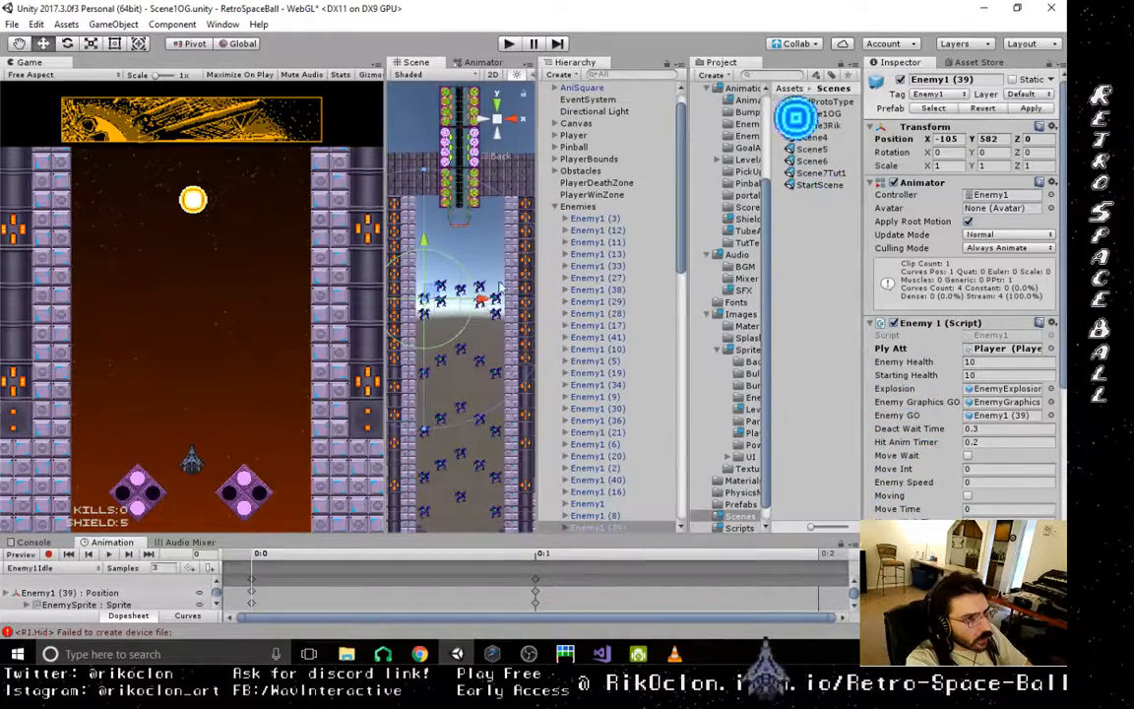
{"action": "left_click", "coordinate": [495, 299]}
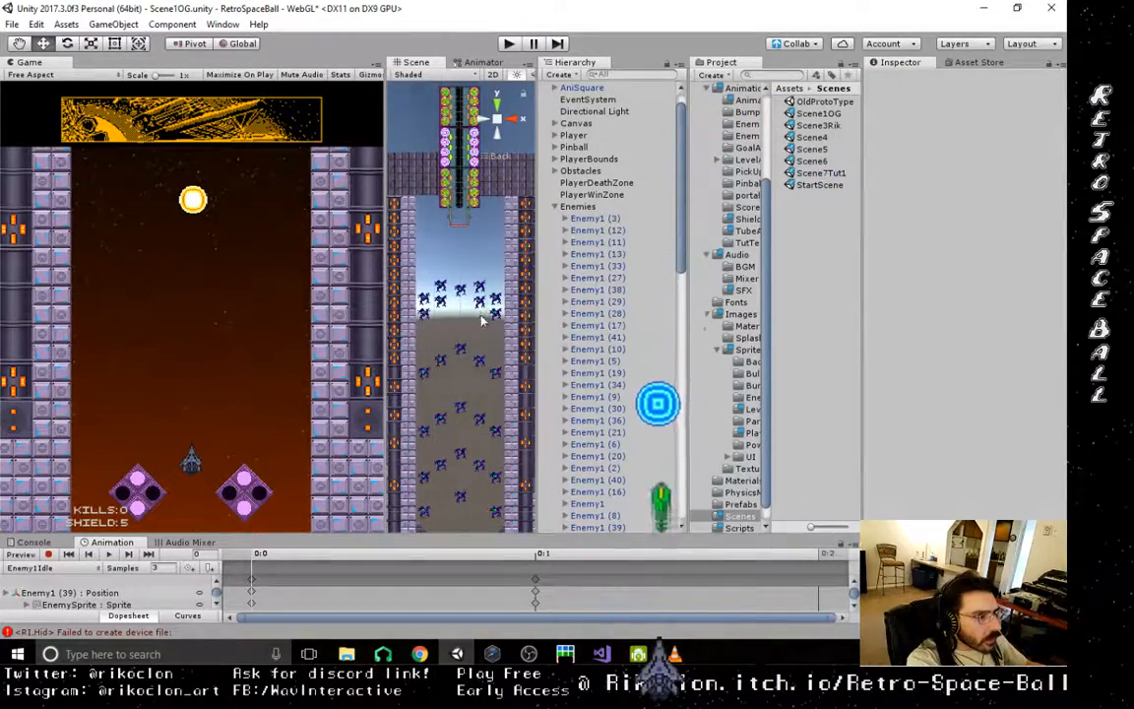
- Cancel the crash report and reopen the RetroSpaceBall project in Unity
{"action": "key", "text": "alt+Tab"}
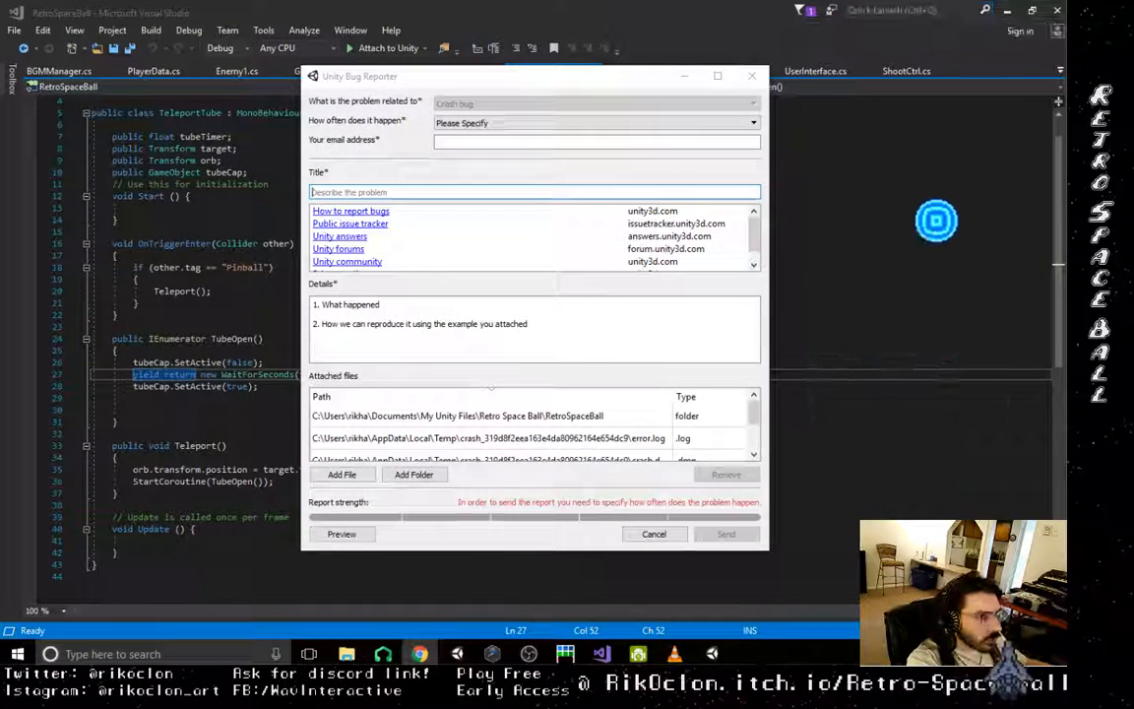
{"action": "left_click", "coordinate": [654, 533]}
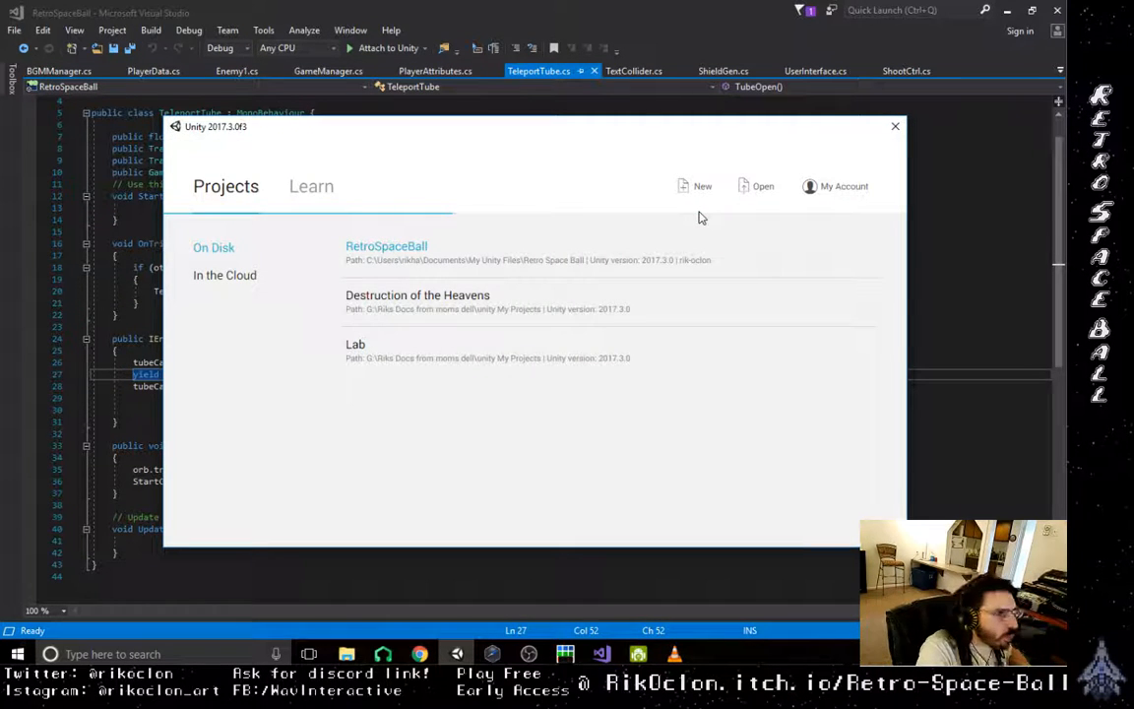
{"action": "left_click", "coordinate": [409, 244]}
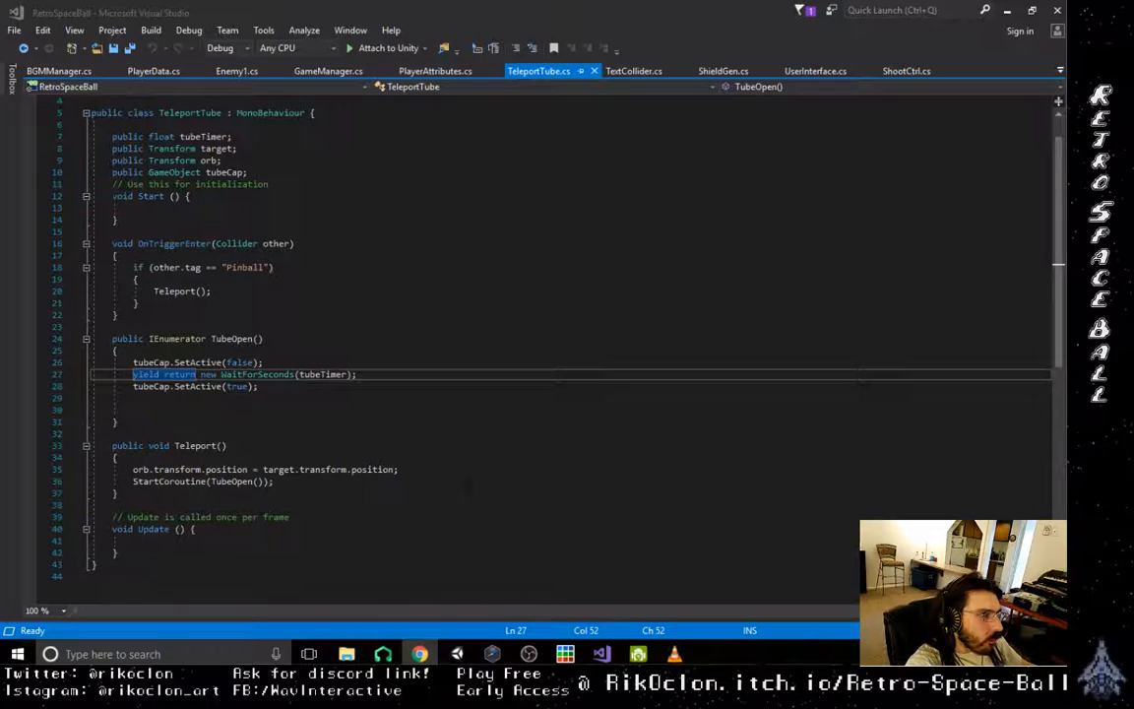
- Minimize Visual Studio and File Explorer, and move the DroidCam shortcut into the desktop's Shortcuts folder
{"action": "left_click", "coordinate": [1007, 11]}
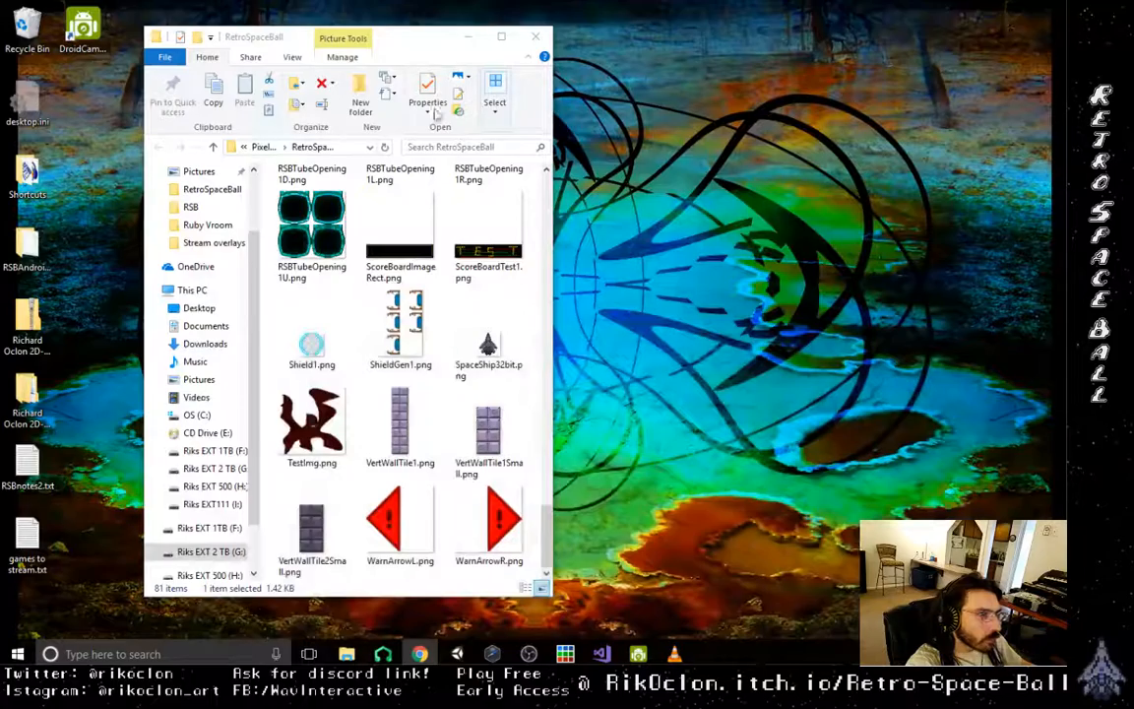
{"action": "left_click", "coordinate": [470, 40]}
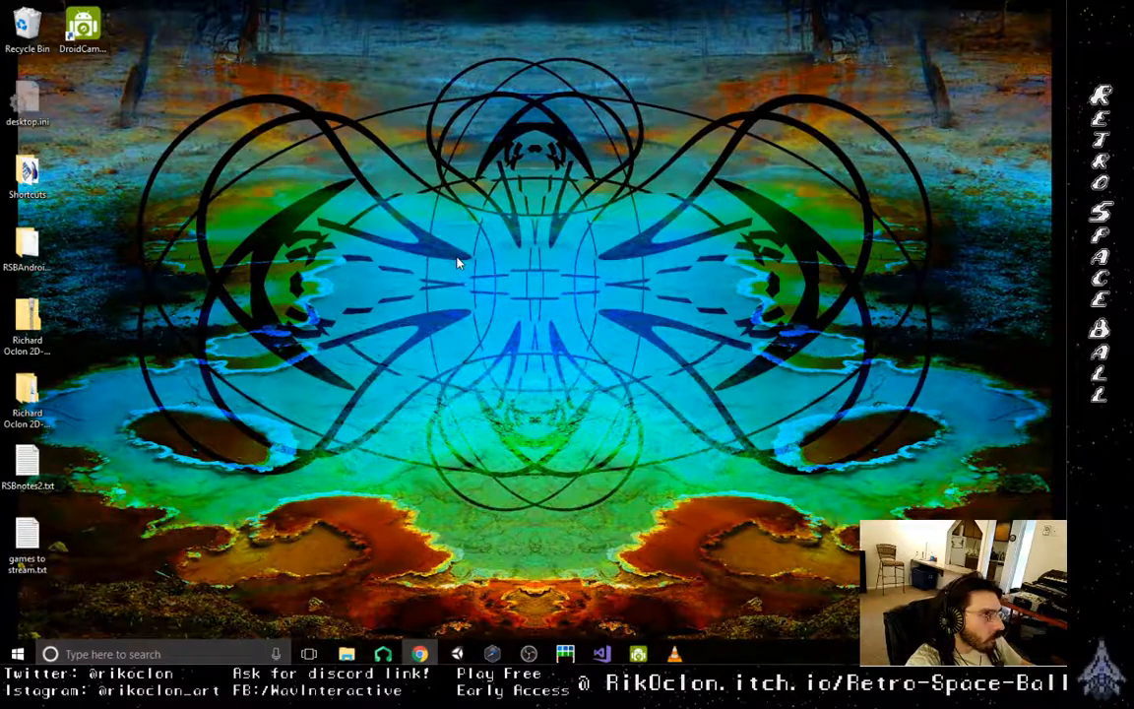
{"action": "left_click_drag", "start_coordinate": [82, 28], "coordinate": [27, 173]}
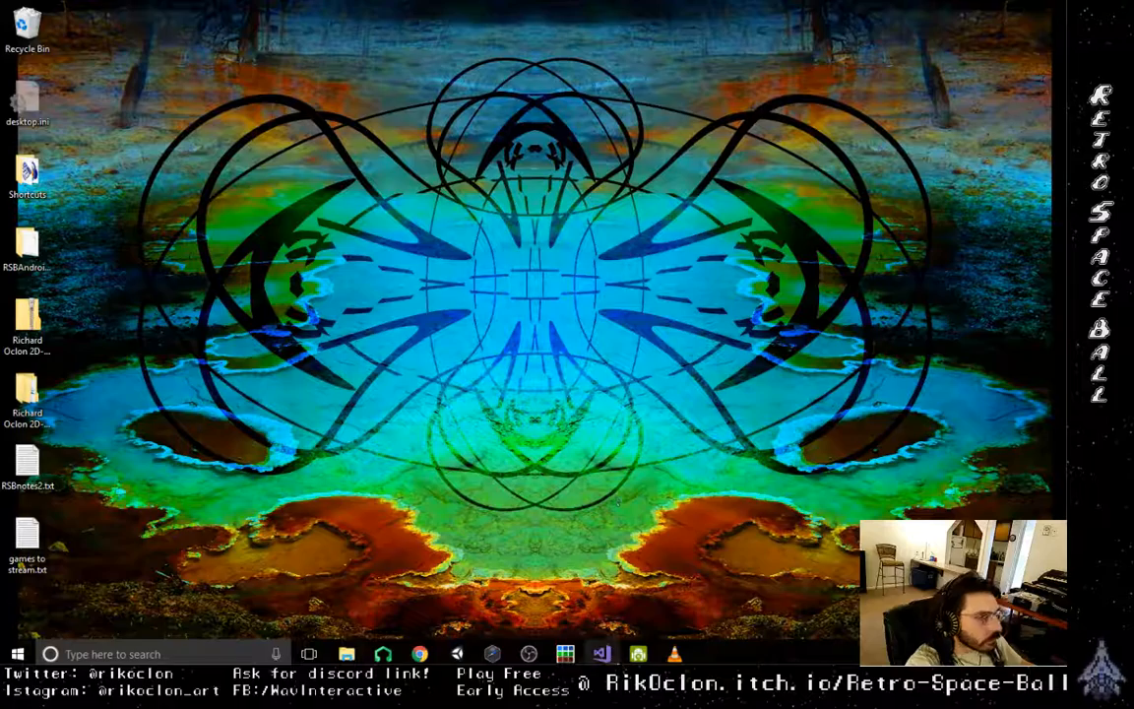
- Return to the Unity editor and open Scene1OG from the project's Scenes folder
{"action": "mouse_move", "coordinate": [601, 654]}
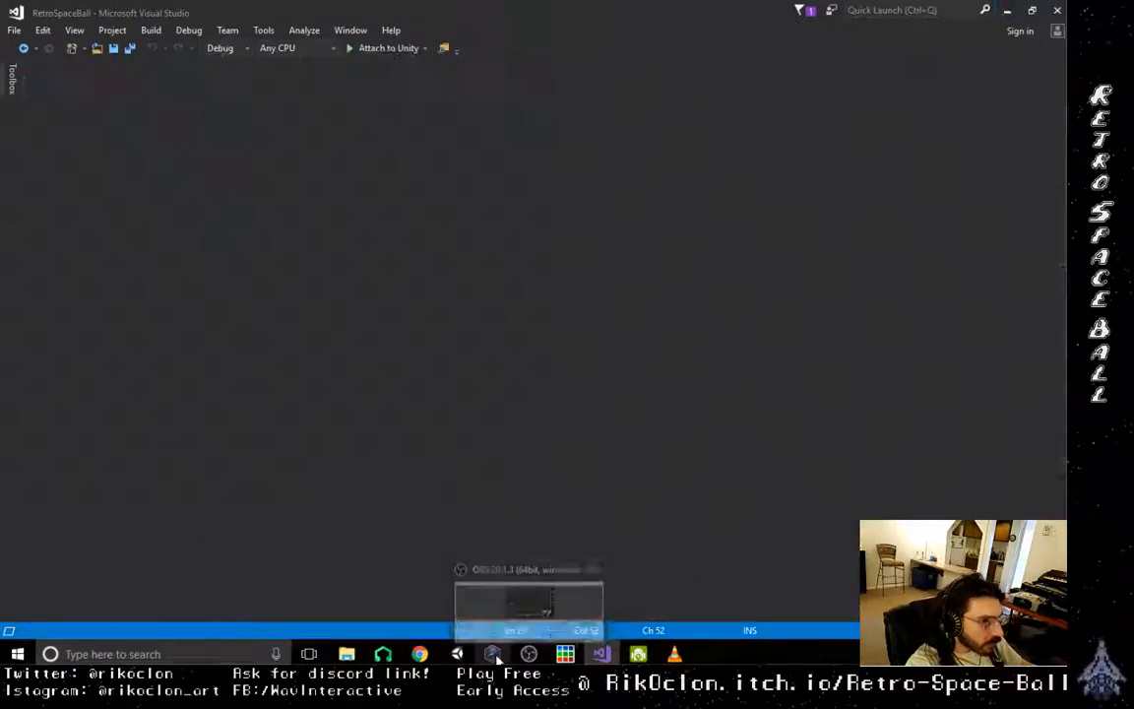
{"action": "left_click", "coordinate": [493, 654]}
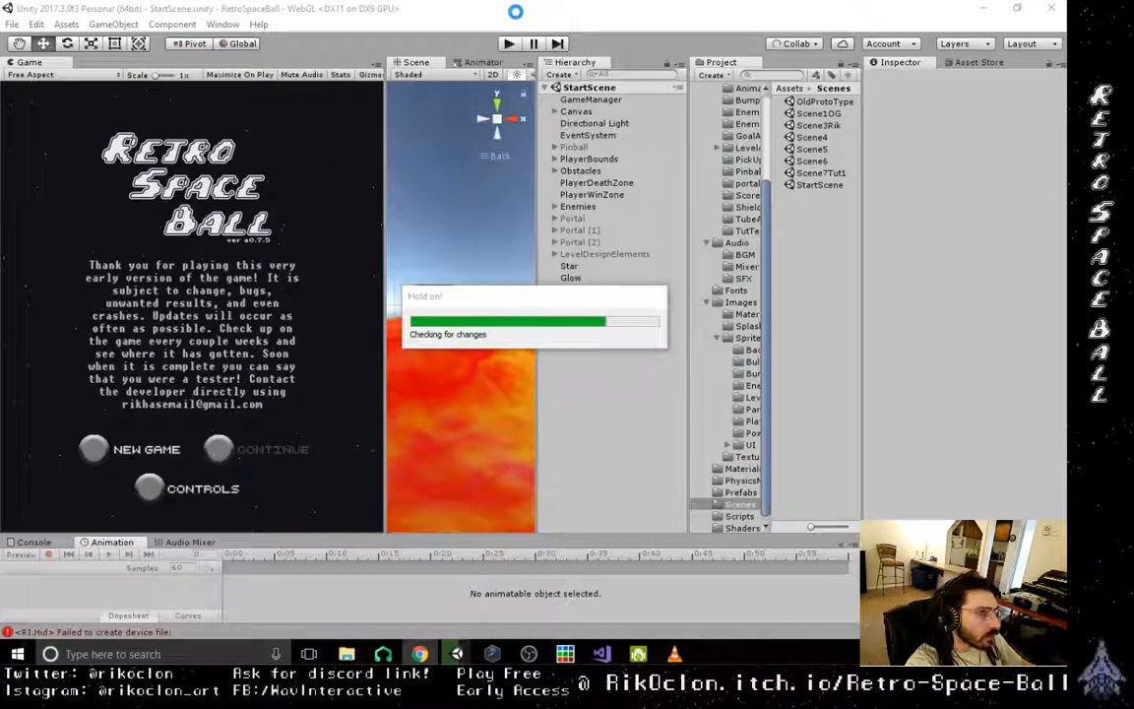
{"action": "left_click", "coordinate": [813, 137]}
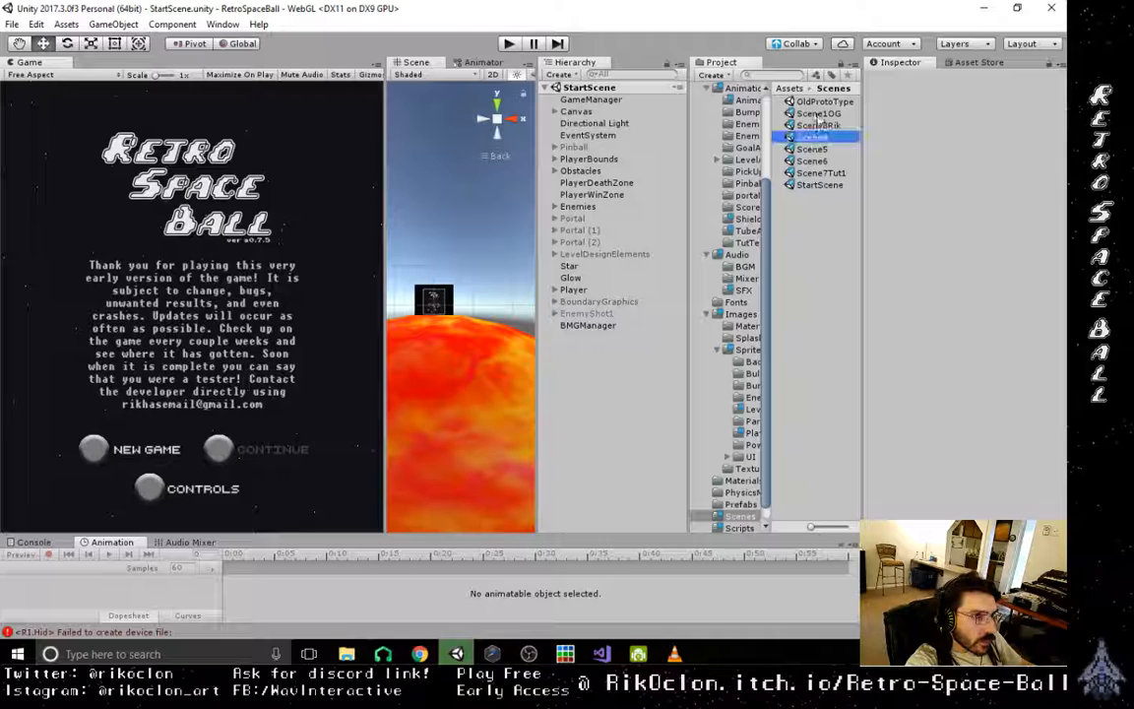
{"action": "double_click", "coordinate": [818, 115]}
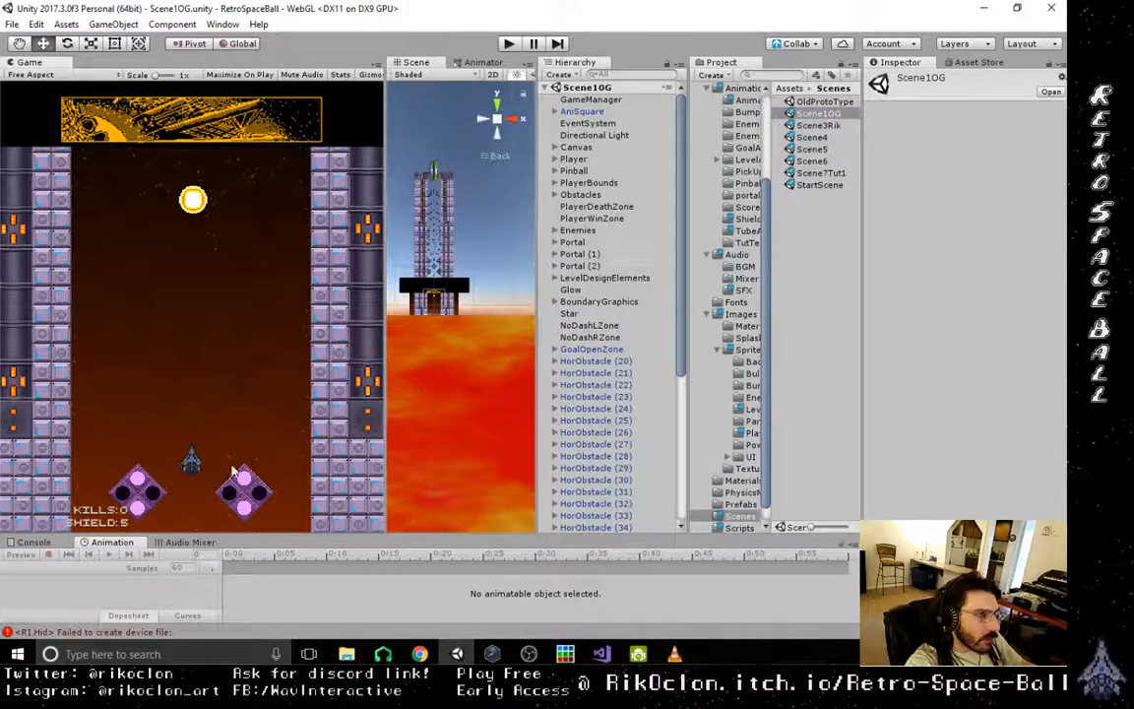
- Delete the upper two inner enemies and the lower centre enemy of the first formation below the exit tube
{"action": "scroll", "coordinate": [433, 266], "scroll_direction": "up", "scroll_amount": 12}
{"action": "middle_click_drag", "start_coordinate": [425, 185], "coordinate": [468, 381]}
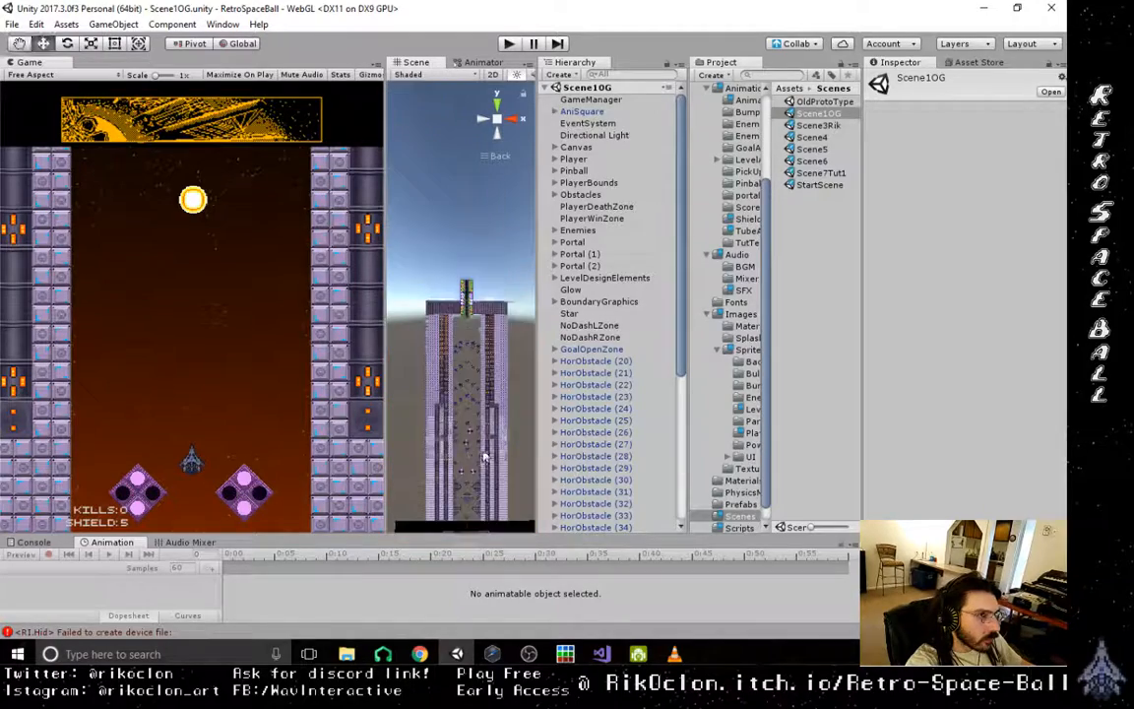
{"action": "scroll", "coordinate": [468, 381], "scroll_direction": "up", "scroll_amount": 3}
{"action": "scroll", "coordinate": [468, 381], "scroll_direction": "up", "scroll_amount": 10}
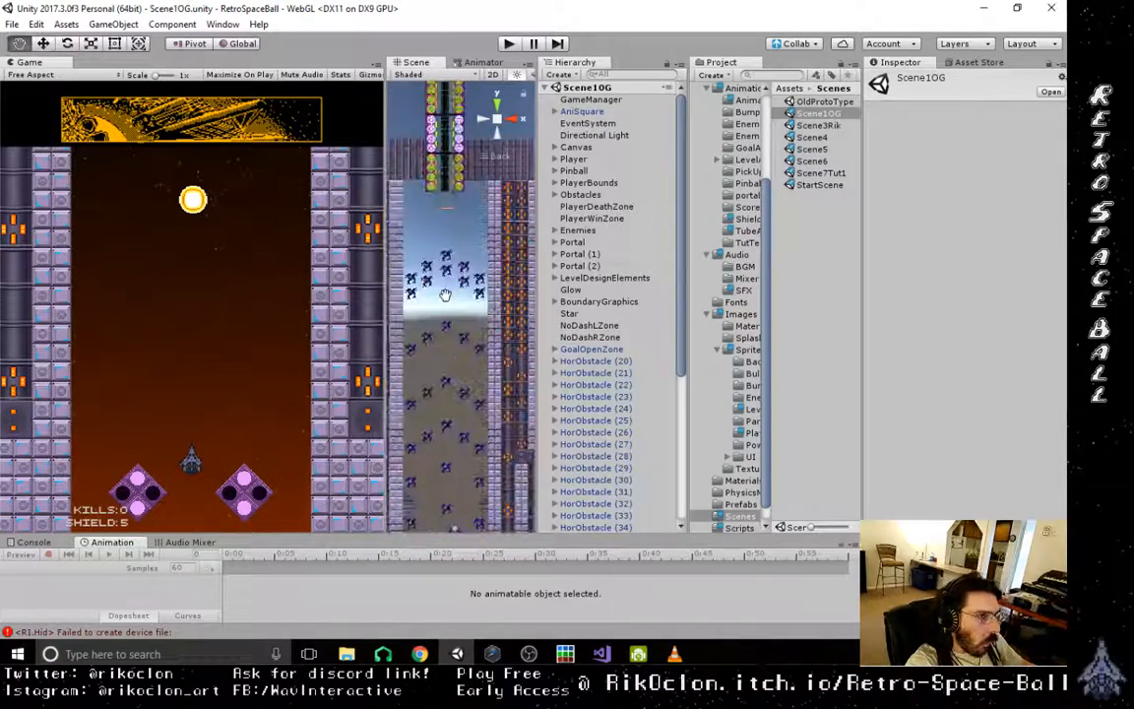
{"action": "scroll", "coordinate": [456, 323], "scroll_direction": "up", "scroll_amount": 3}
{"action": "middle_click_drag", "start_coordinate": [413, 306], "coordinate": [436, 335]}
{"action": "left_click", "coordinate": [502, 283]}
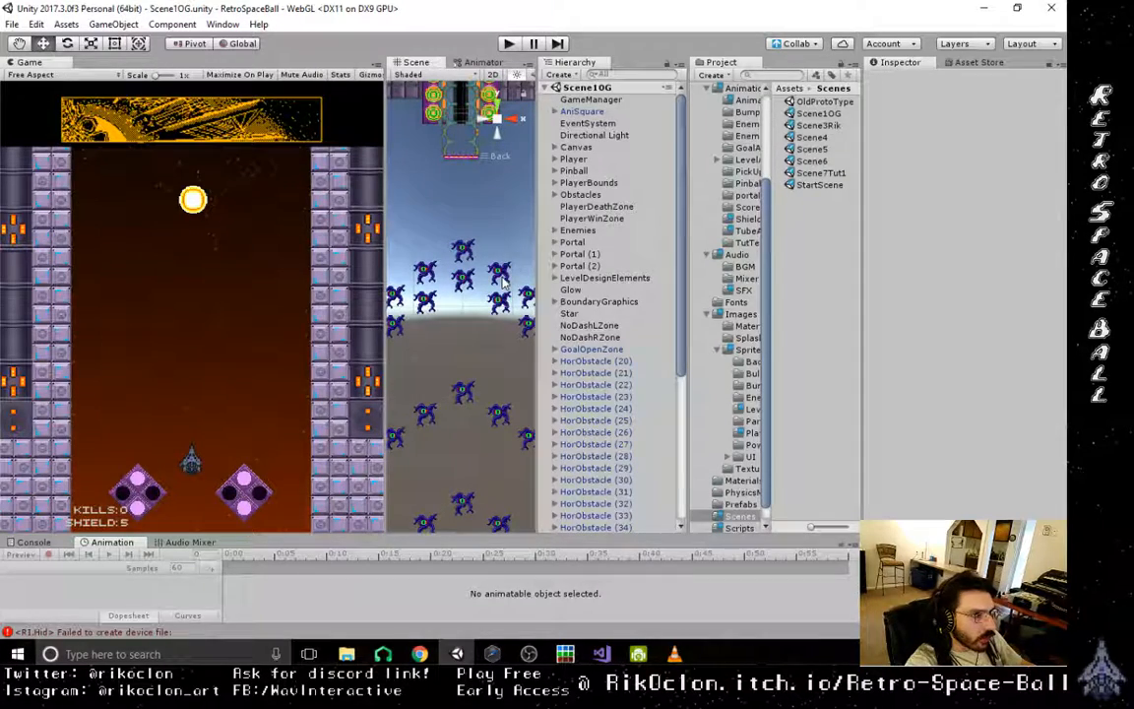
{"action": "left_click", "coordinate": [503, 273]}
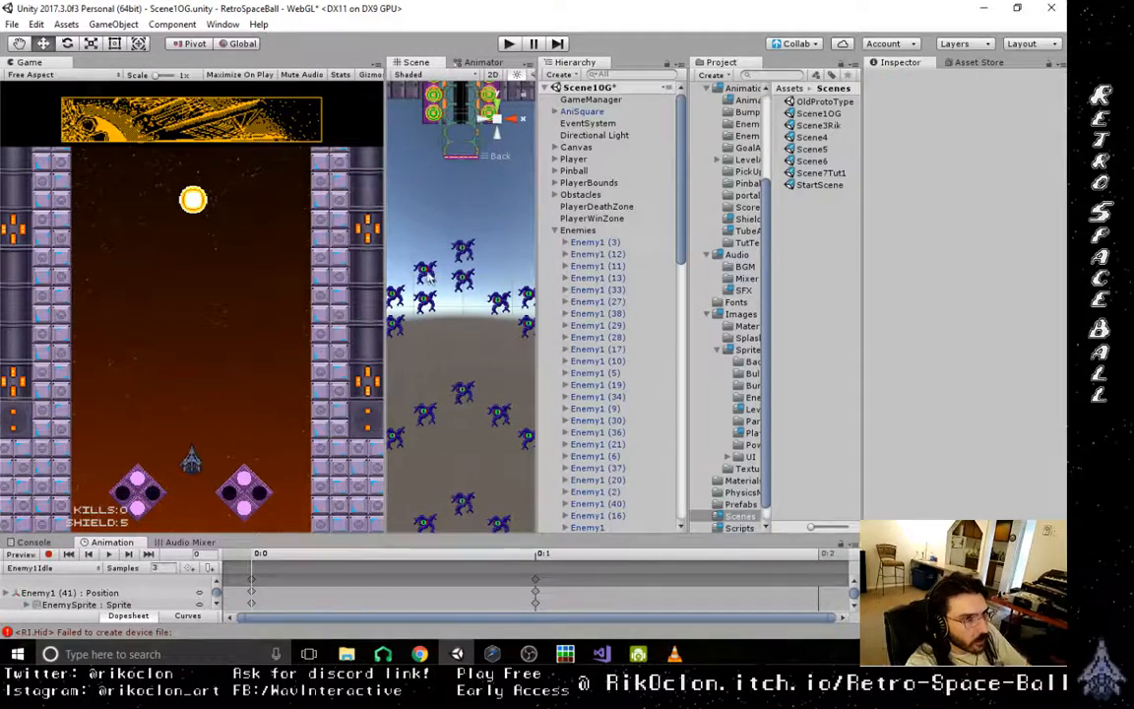
{"action": "scroll", "coordinate": [460, 306], "scroll_direction": "down", "scroll_amount": 4}
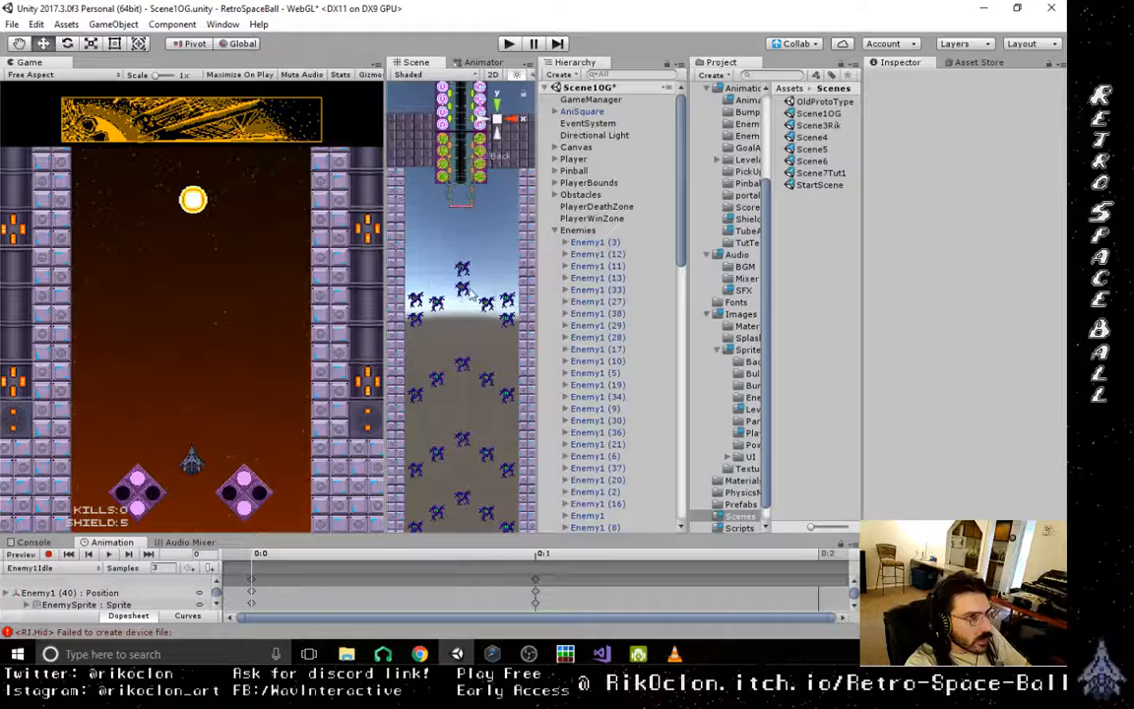
{"action": "left_click", "coordinate": [465, 294]}
{"action": "key", "text": "Delete"}
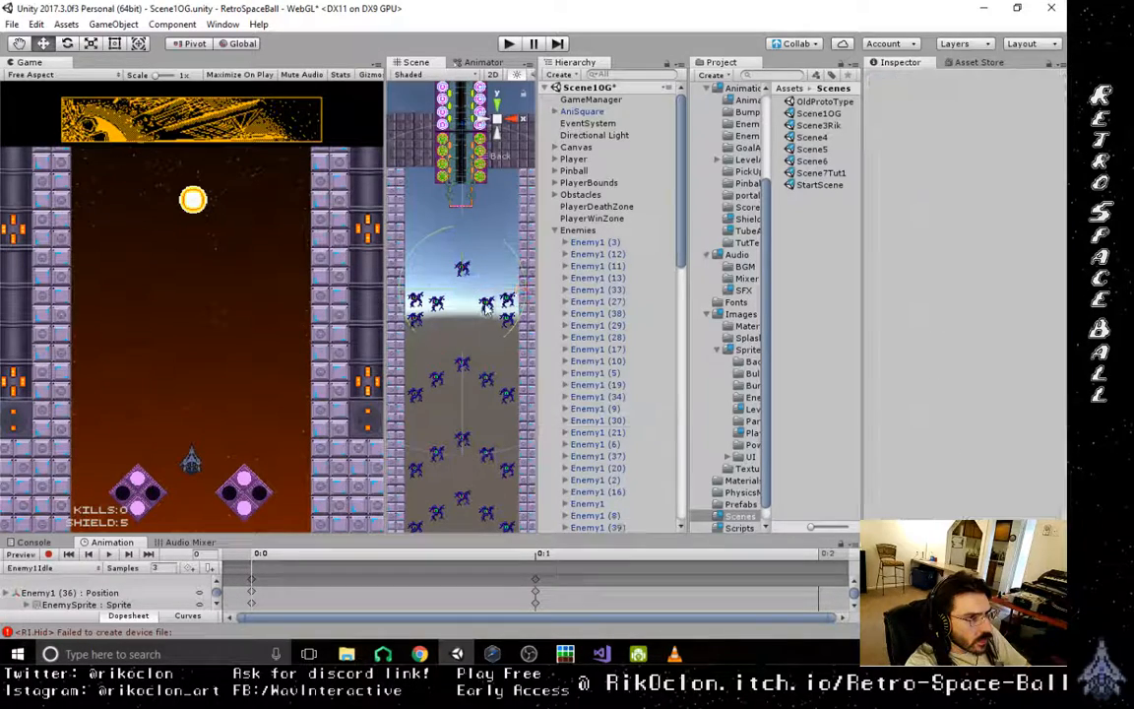
- Delete the two inner enemies and the two lower outer enemies of the first formation below the exit tube
{"action": "left_click", "coordinate": [487, 306]}
{"action": "key", "text": "Delete"}
{"action": "left_click", "coordinate": [435, 311]}
{"action": "key", "text": "Delete"}
{"action": "left_click", "coordinate": [416, 321]}
{"action": "key", "text": "Delete"}
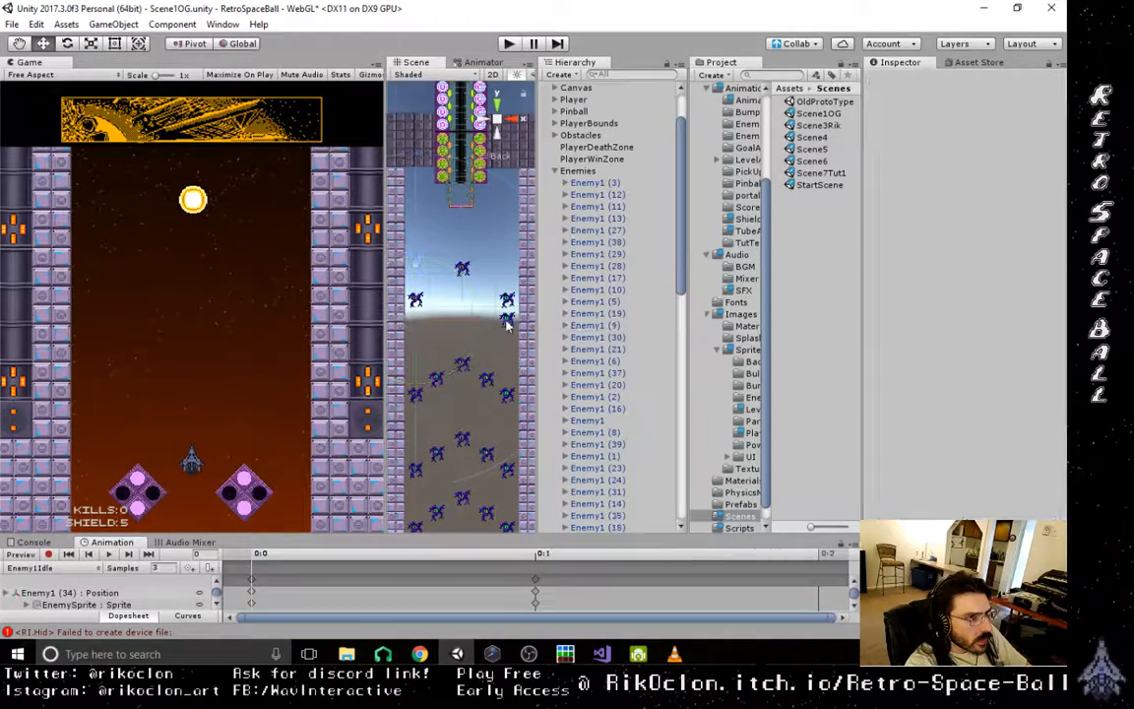
{"action": "left_click", "coordinate": [509, 323]}
{"action": "key", "text": "Delete"}
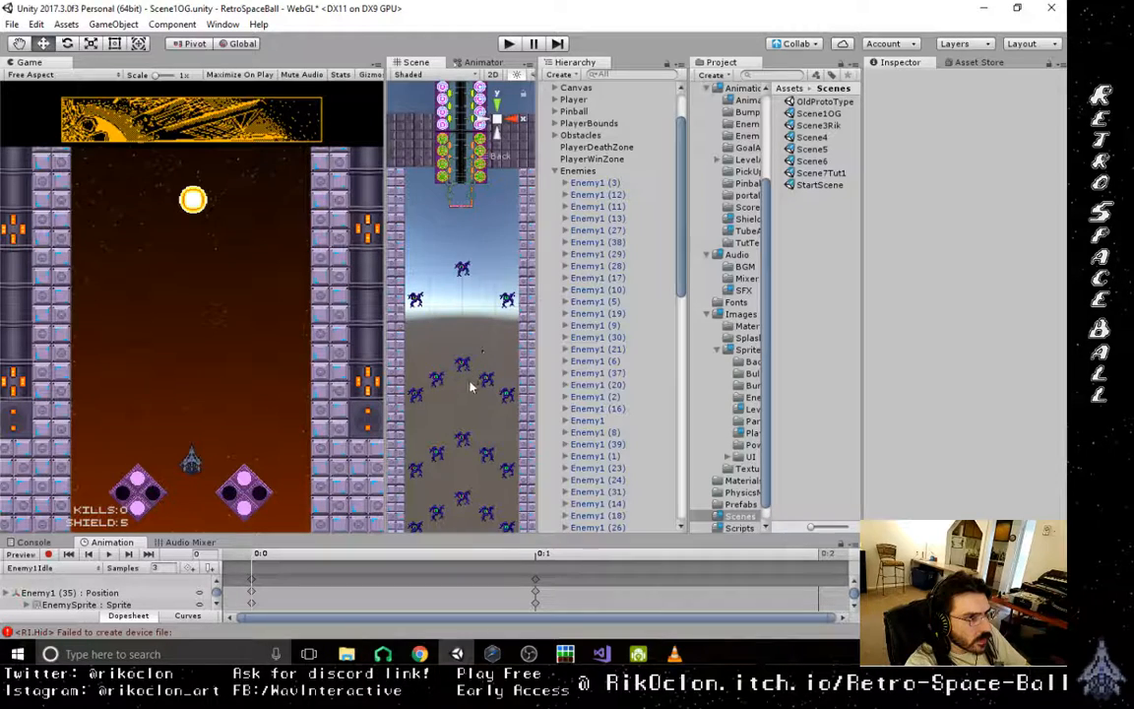
- Delete the top centre enemy and the outer enemies of the second formation, keeping only its inner pair
{"action": "left_click", "coordinate": [460, 367]}
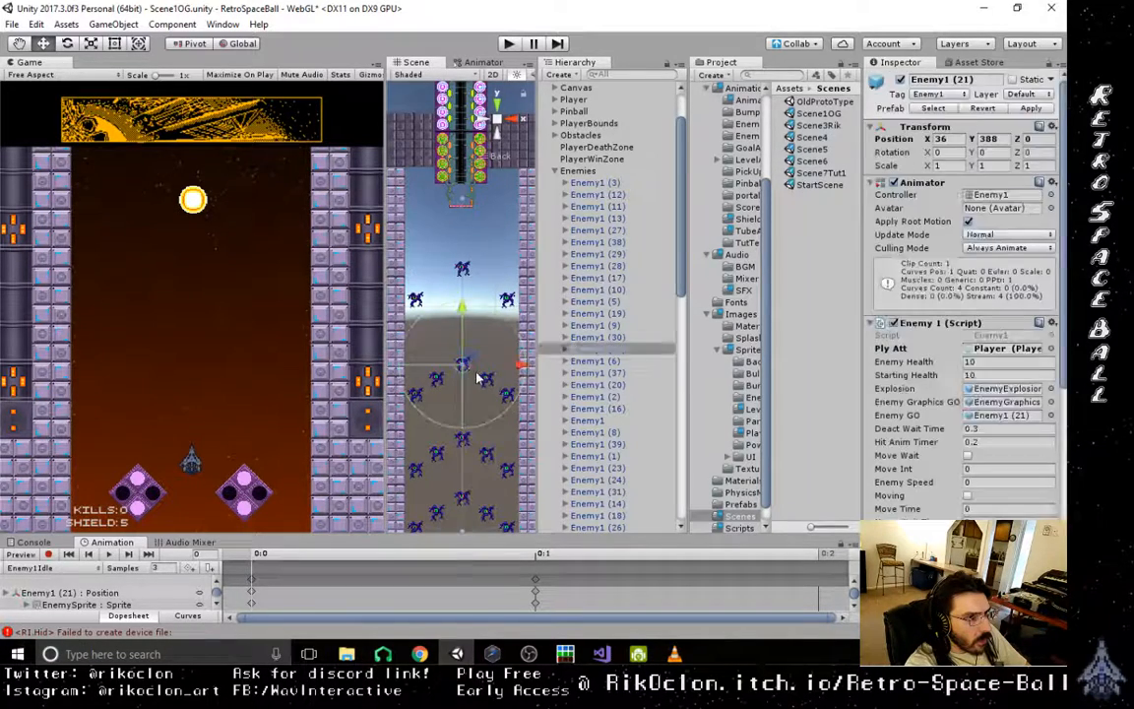
{"action": "key", "text": "Delete"}
{"action": "left_click", "coordinate": [415, 395]}
{"action": "key", "text": "Delete"}
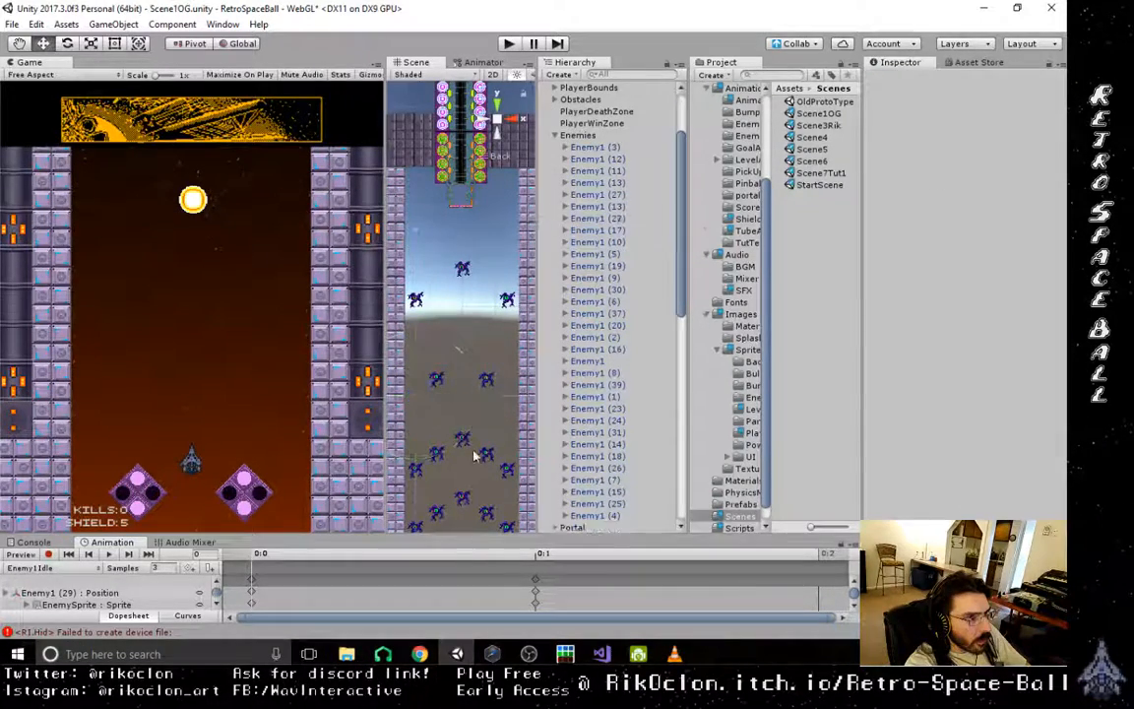
- Delete the two inner enemies of the third formation
{"action": "middle_click_drag", "start_coordinate": [414, 395], "coordinate": [469, 298]}
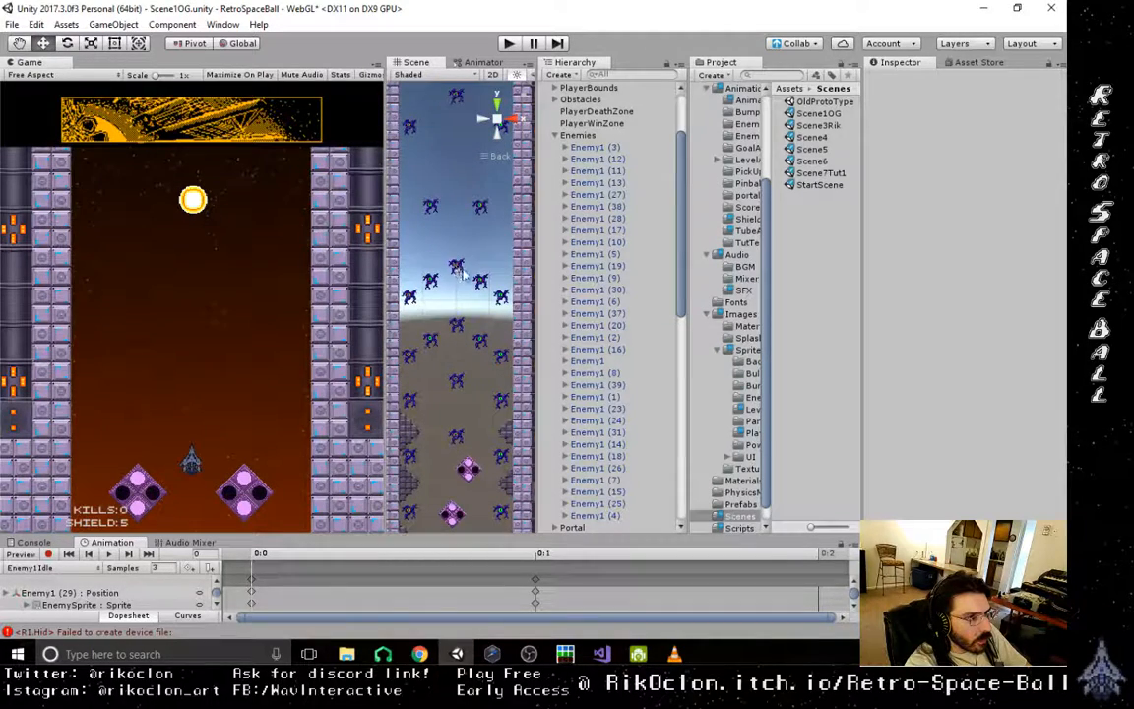
{"action": "left_click", "coordinate": [481, 283]}
{"action": "key", "text": "Delete"}
{"action": "left_click", "coordinate": [431, 282]}
{"action": "key", "text": "Delete"}
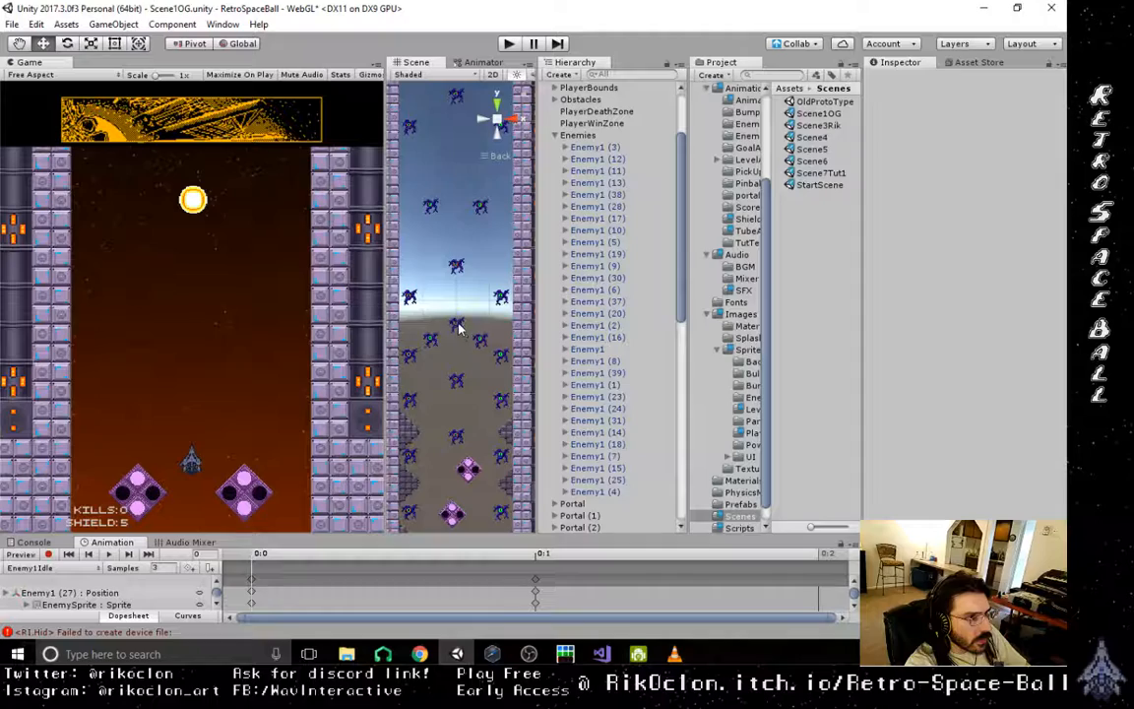
- Delete the centre enemy and both outer enemies of the fourth formation
{"action": "left_click", "coordinate": [459, 329]}
{"action": "key", "text": "Delete"}
{"action": "left_click", "coordinate": [503, 358]}
{"action": "key", "text": "Delete"}
{"action": "left_click", "coordinate": [412, 356]}
{"action": "key", "text": "Delete"}
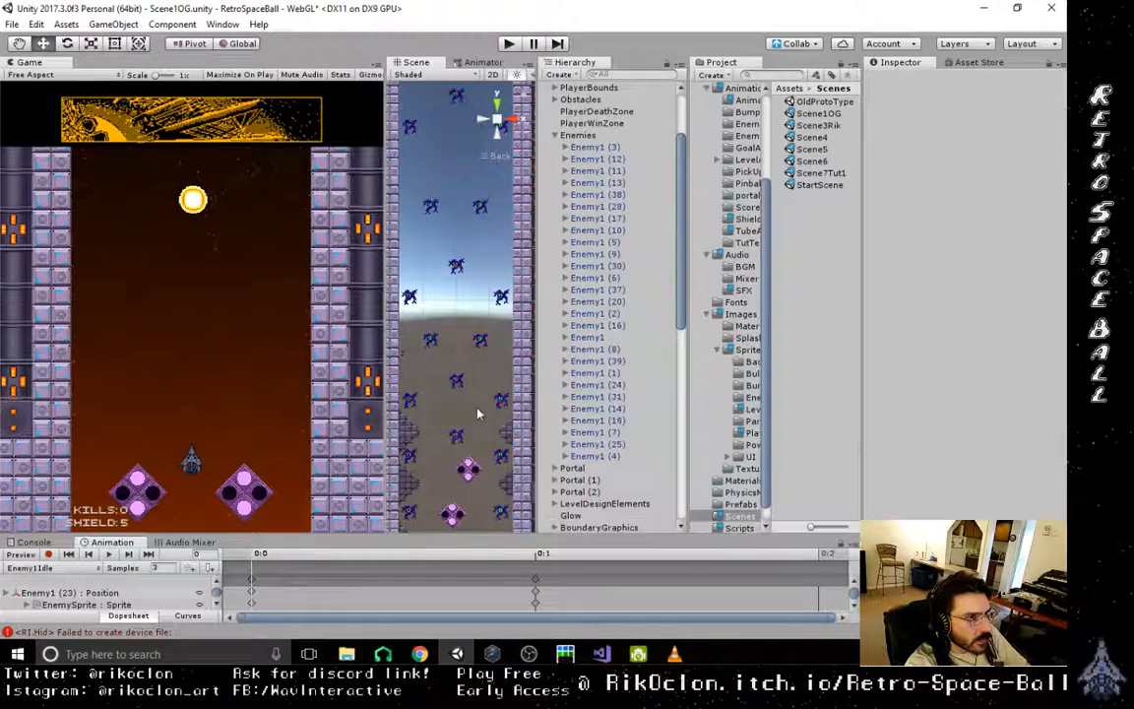
- Delete the remaining inner pair of enemies of the fourth formation
{"action": "scroll", "coordinate": [479, 414], "scroll_direction": "down", "scroll_amount": 3}
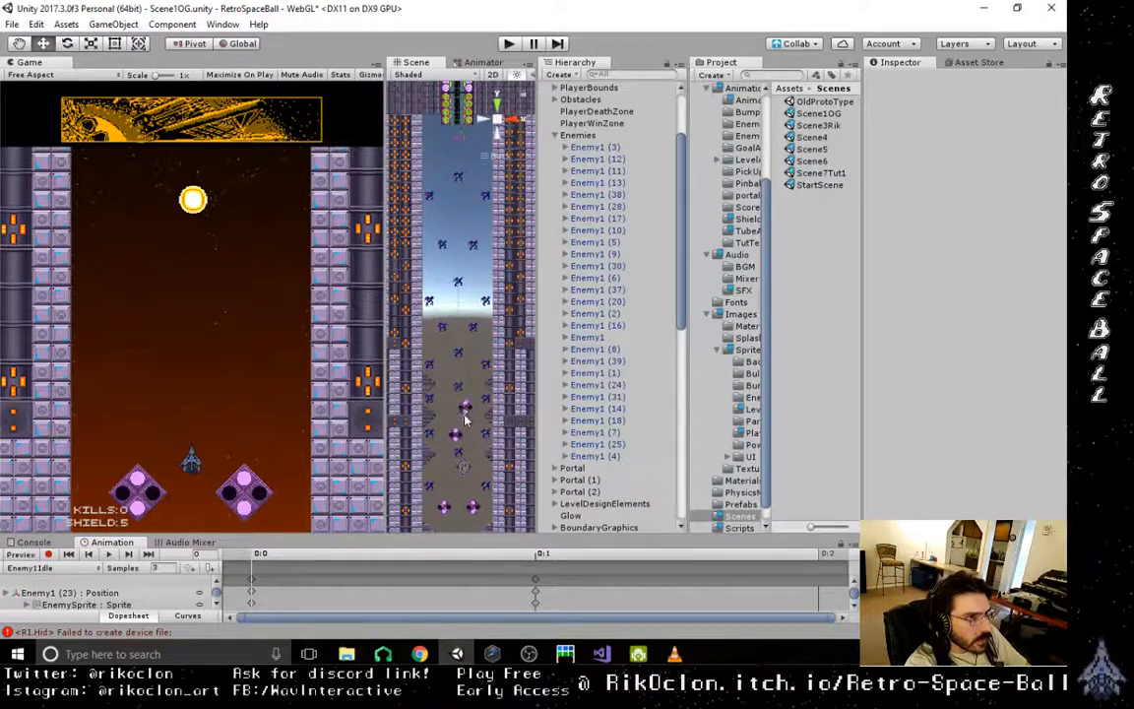
{"action": "scroll", "coordinate": [468, 434], "scroll_direction": "up", "scroll_amount": 4}
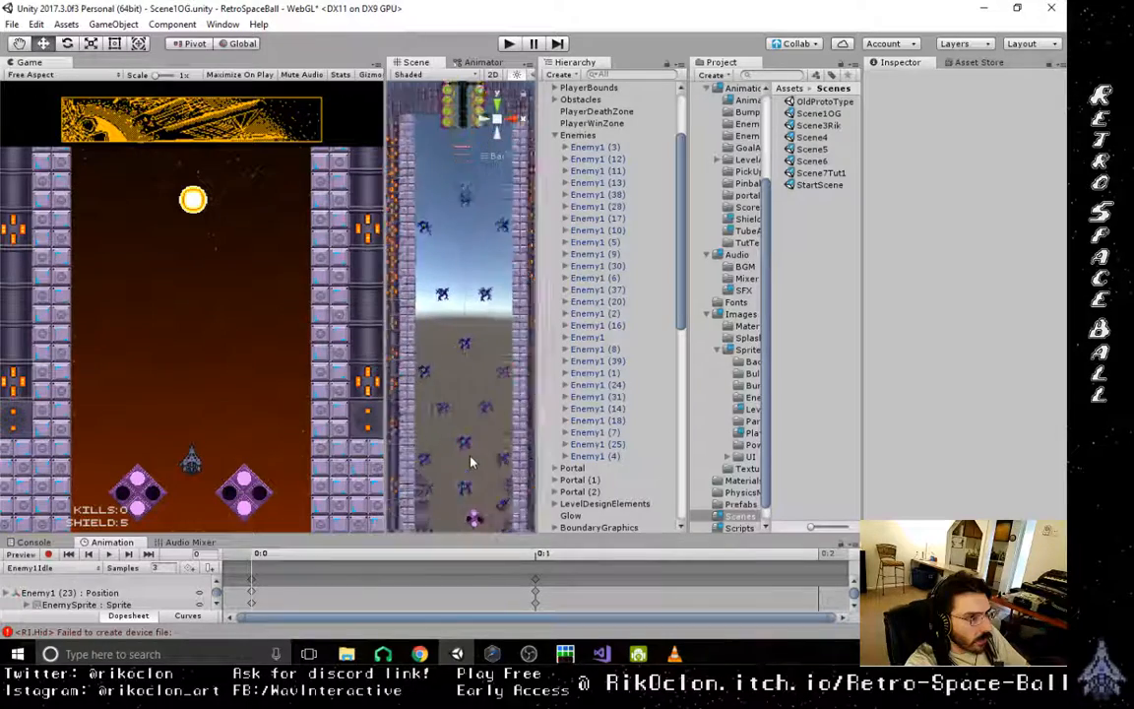
{"action": "scroll", "coordinate": [471, 462], "scroll_direction": "up", "scroll_amount": 1}
{"action": "middle_click_drag", "start_coordinate": [470, 461], "coordinate": [470, 374]}
{"action": "left_click", "coordinate": [486, 340]}
{"action": "key", "text": "Delete"}
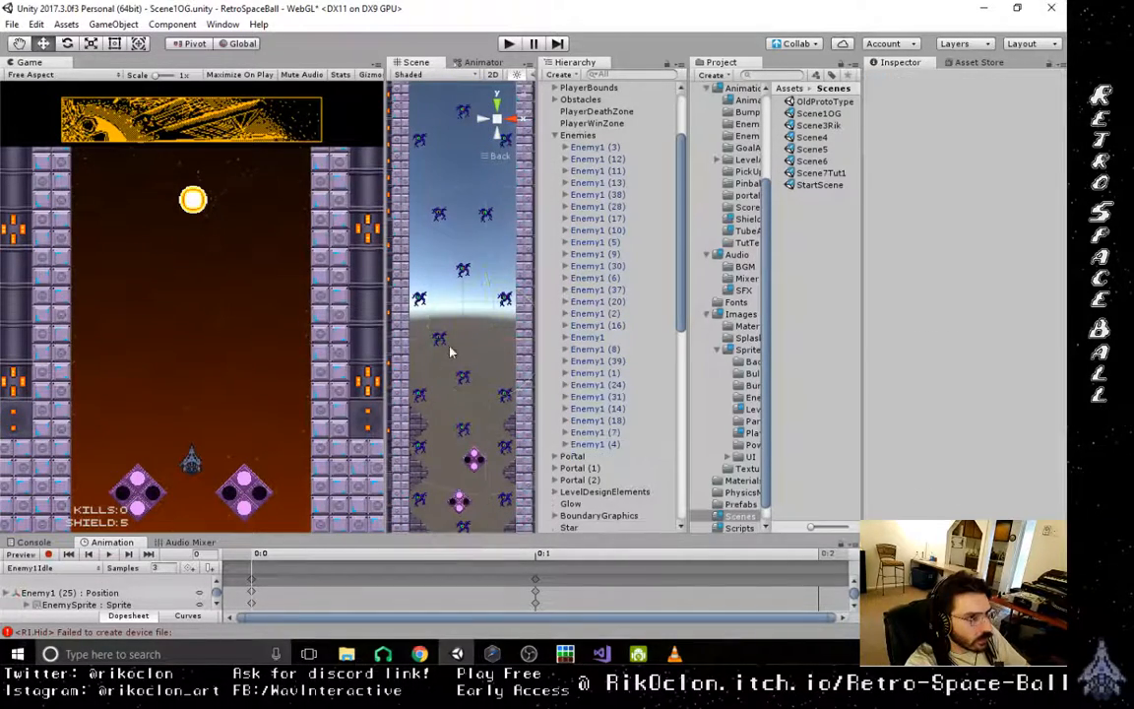
{"action": "left_click", "coordinate": [440, 341]}
{"action": "key", "text": "Delete"}
- Move the two outer enemies of the third formation down together to Y -81 and save the scene
{"action": "left_click", "coordinate": [504, 301]}
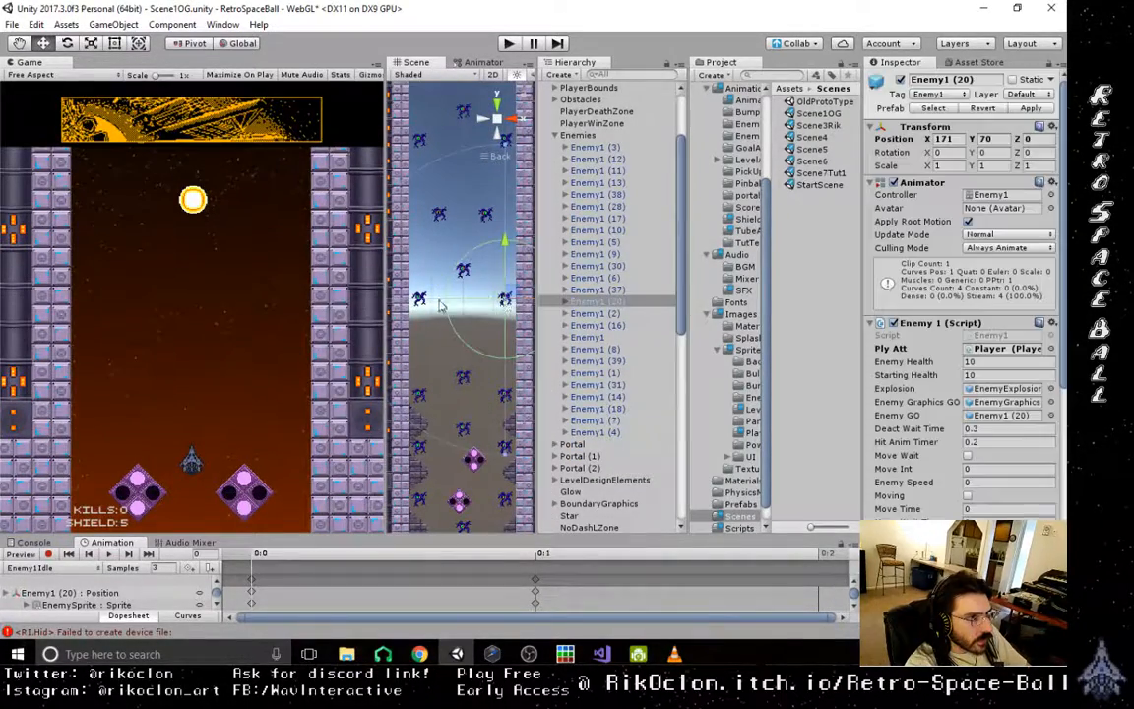
{"action": "left_click", "coordinate": [420, 299], "text": "shift"}
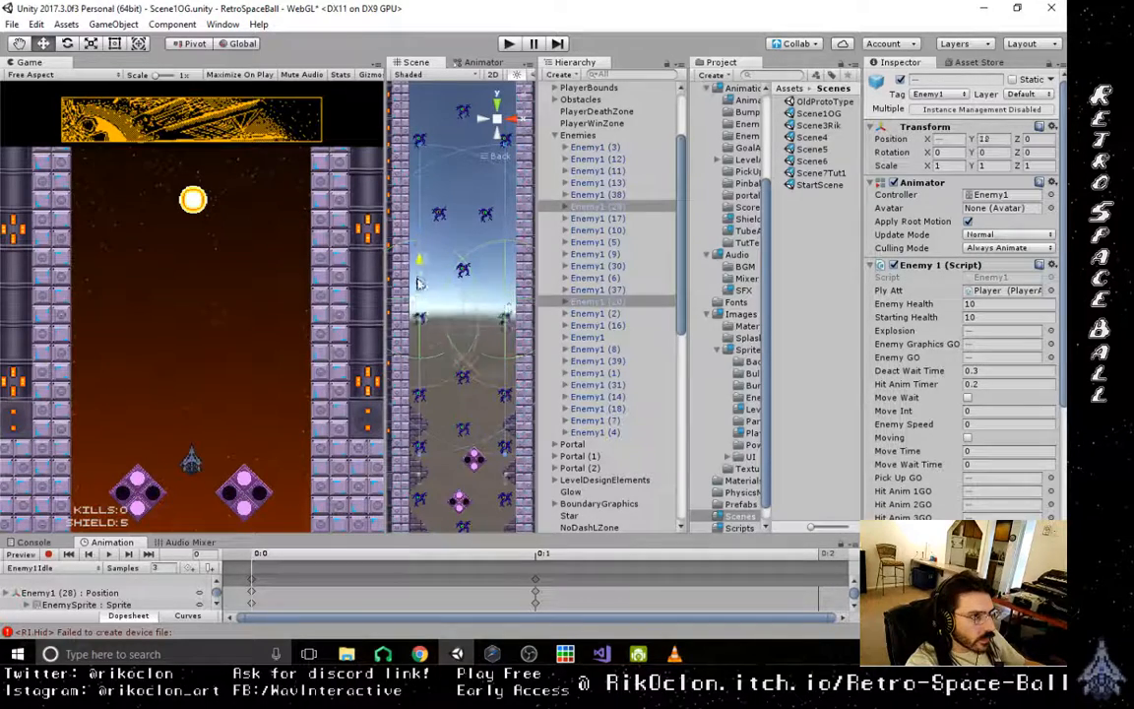
{"action": "left_click_drag", "start_coordinate": [419, 308], "coordinate": [419, 309]}
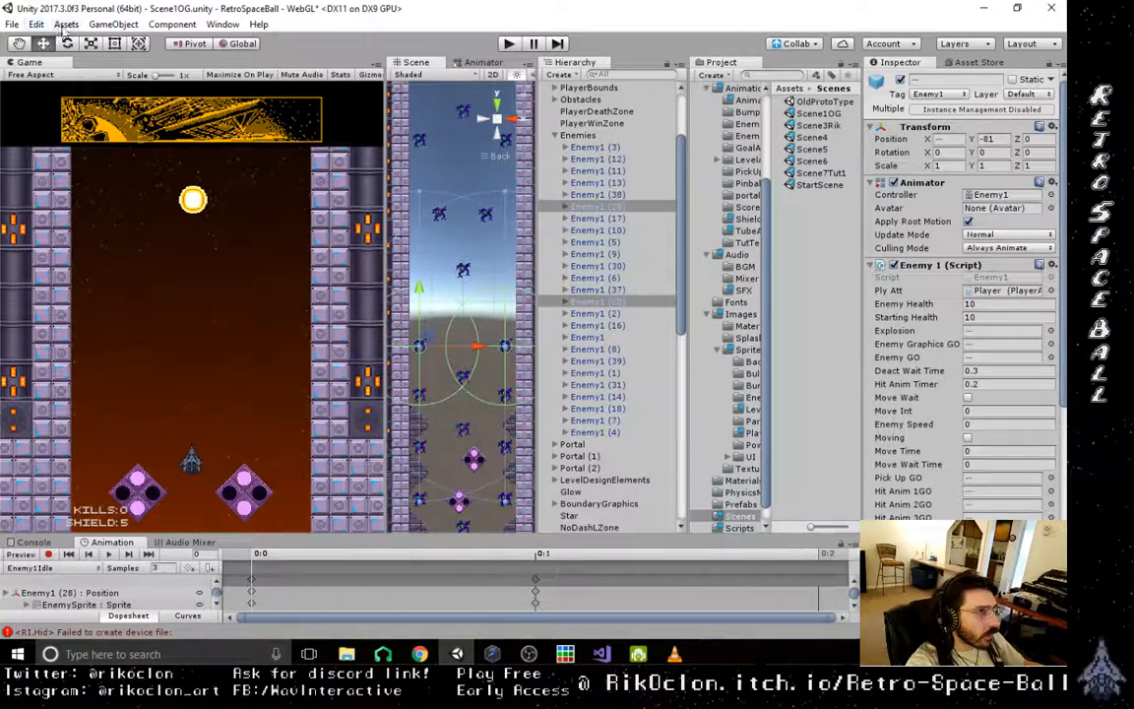
{"action": "left_click", "coordinate": [17, 26]}
{"action": "left_click", "coordinate": [48, 77]}
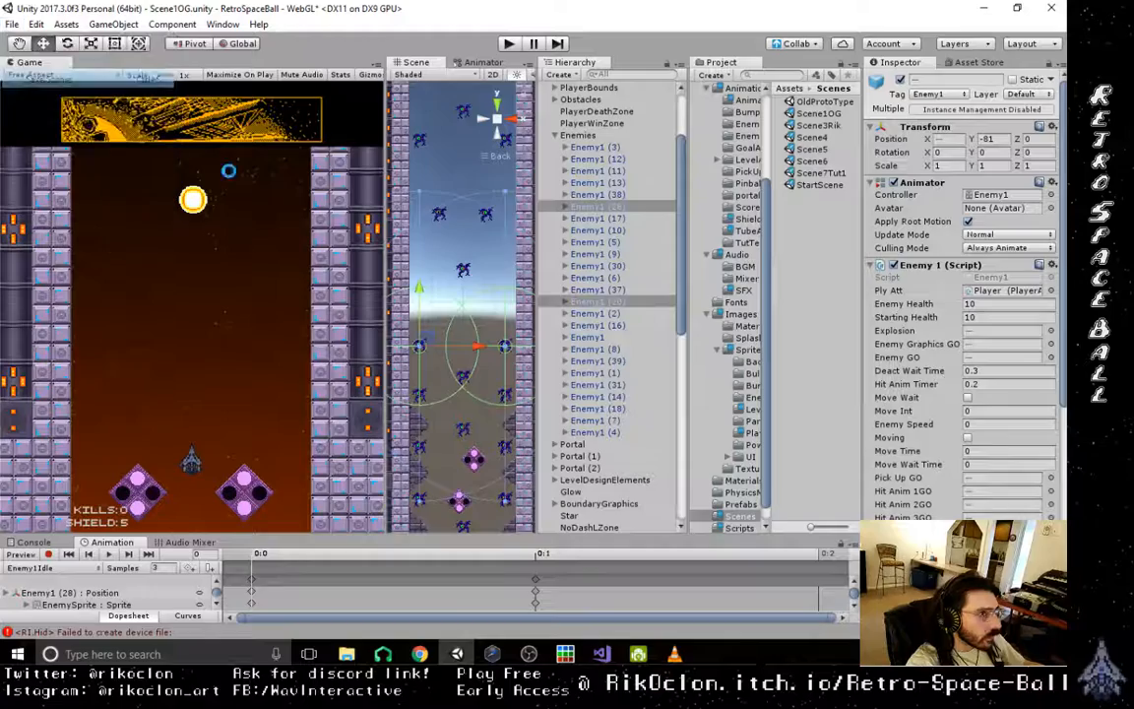
- Select HorObstacle (20), the wall block beside the exit tube, and examine it from oblique and back views
{"action": "middle_click_drag", "start_coordinate": [476, 420], "coordinate": [447, 465]}
{"action": "middle_click_drag", "start_coordinate": [477, 260], "coordinate": [493, 428]}
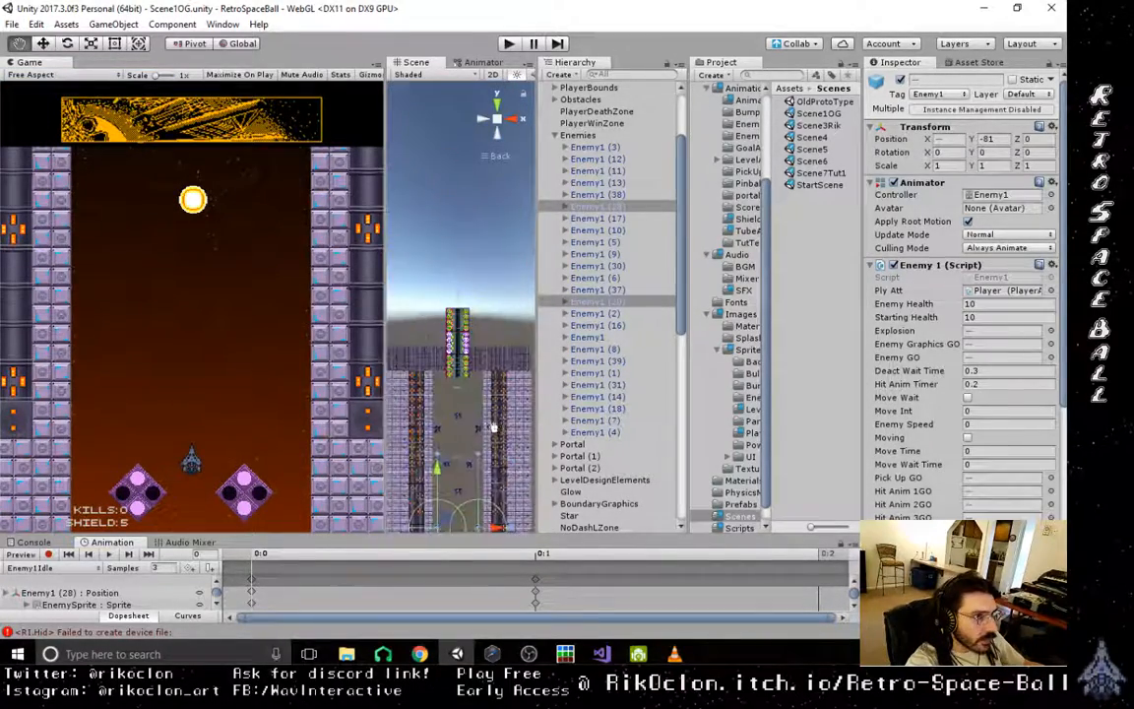
{"action": "scroll", "coordinate": [496, 433], "scroll_direction": "up", "scroll_amount": 6}
{"action": "scroll", "coordinate": [471, 438], "scroll_direction": "up", "scroll_amount": 4}
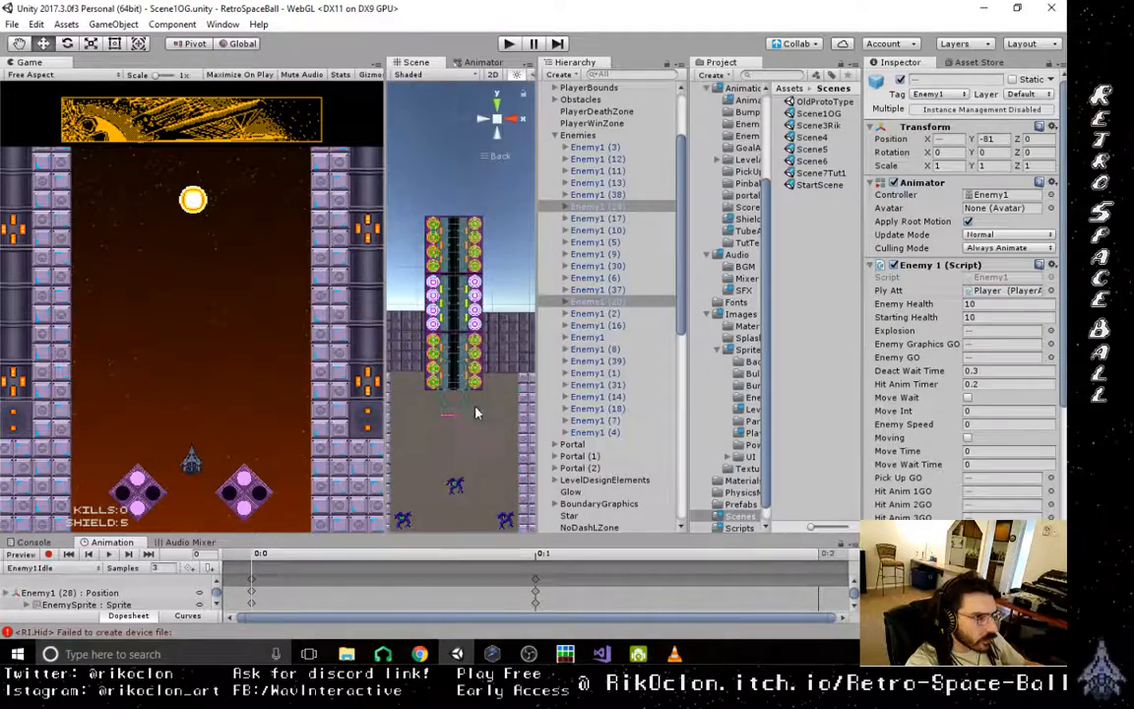
{"action": "left_click", "coordinate": [507, 384]}
{"action": "mouse_move", "coordinate": [464, 367]}
{"action": "right_mouse_down"}
{"action": "mouse_move", "coordinate": [427, 313]}
{"action": "mouse_move", "coordinate": [396, 308]}
{"action": "mouse_move", "coordinate": [600, 329]}
{"action": "mouse_move", "coordinate": [551, 394]}
{"action": "mouse_move", "coordinate": [453, 369]}
{"action": "right_mouse_up"}
{"action": "scroll", "coordinate": [442, 444], "scroll_direction": "down", "scroll_amount": 3}
{"action": "right_click_drag", "start_coordinate": [442, 444], "coordinate": [465, 394]}
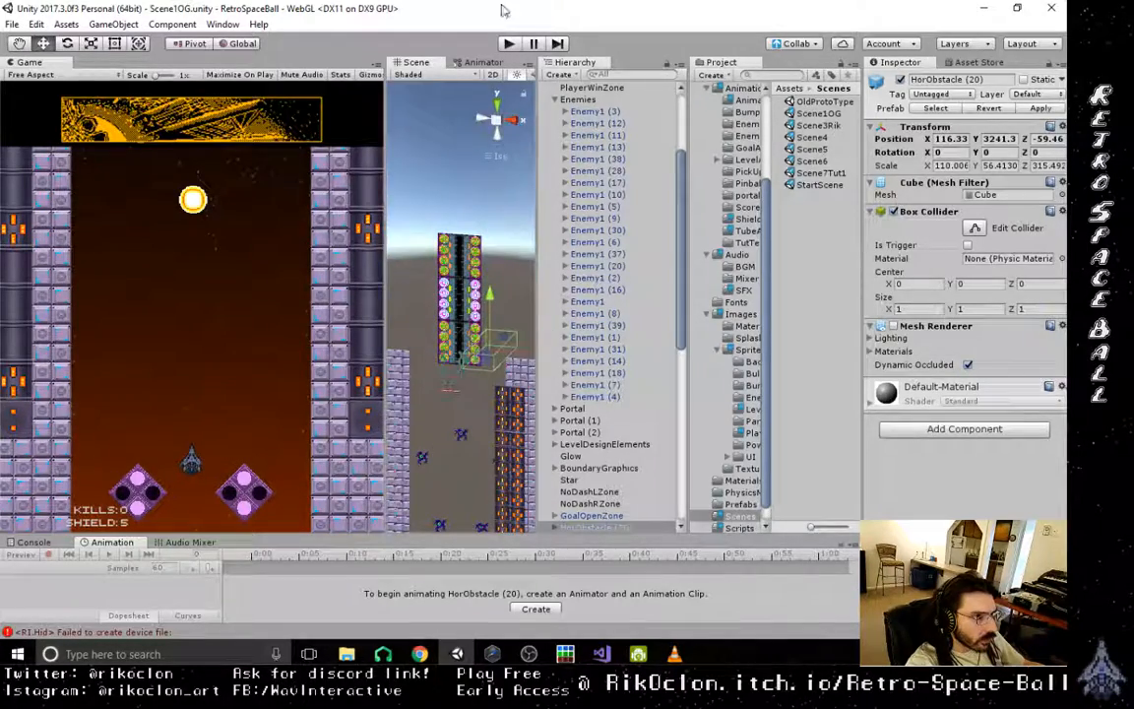
{"action": "left_click", "coordinate": [517, 116]}
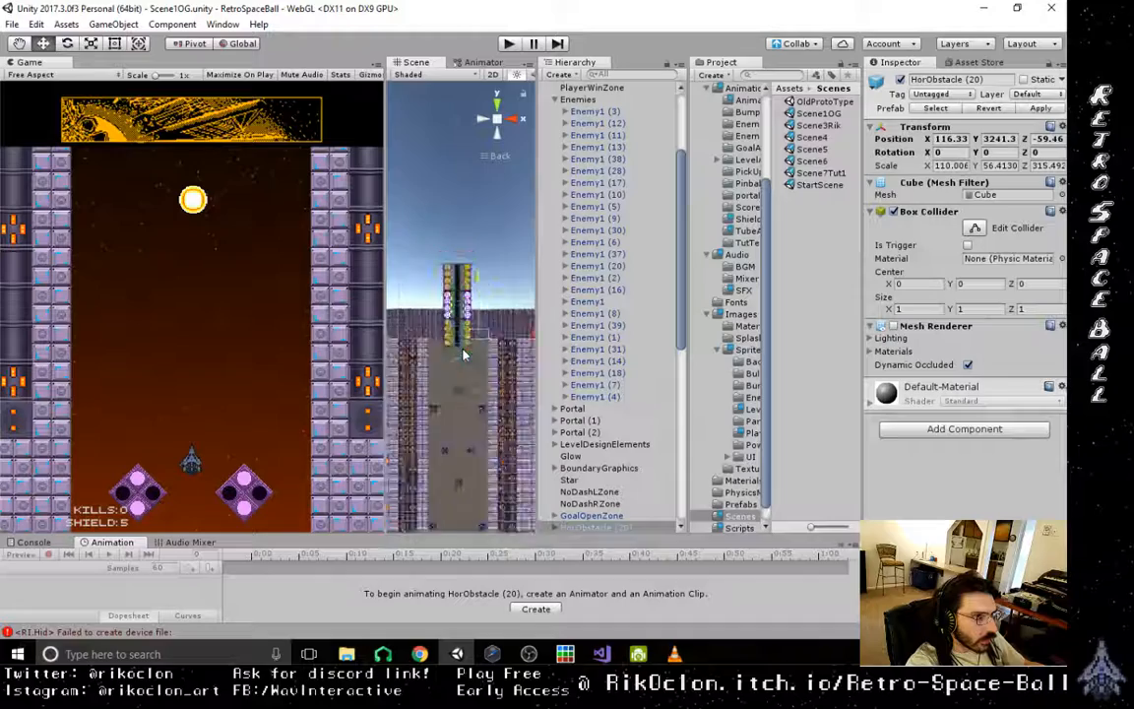
{"action": "right_click_drag", "start_coordinate": [464, 354], "coordinate": [467, 254]}
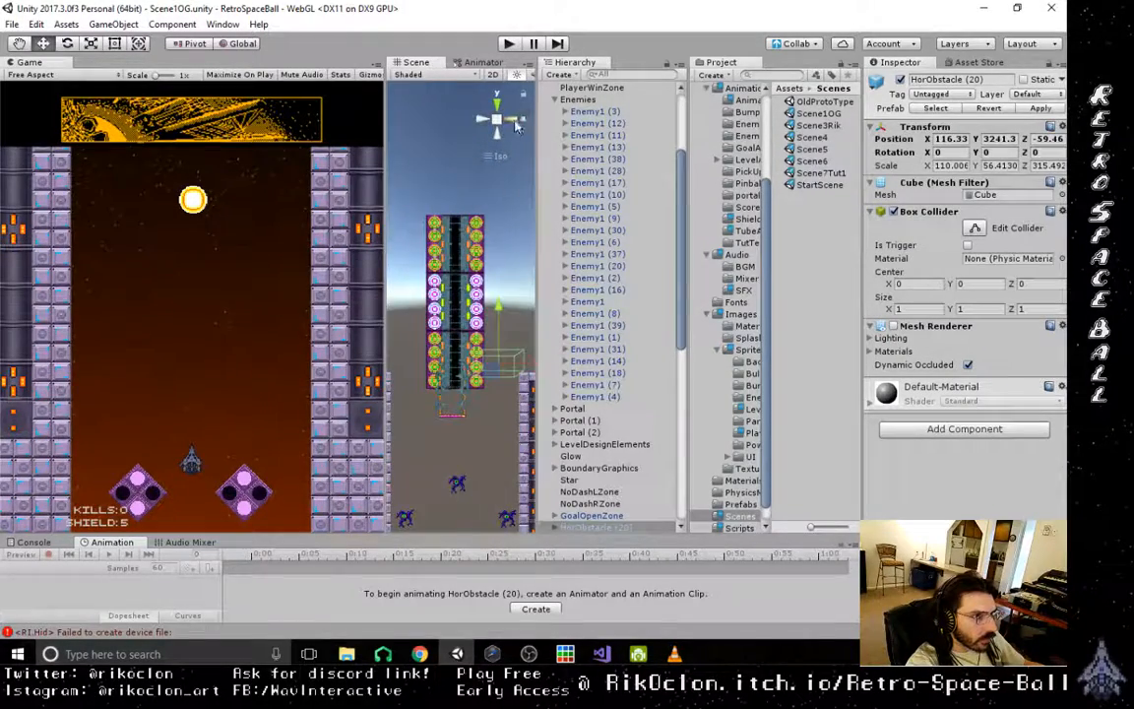
{"action": "left_click", "coordinate": [516, 122]}
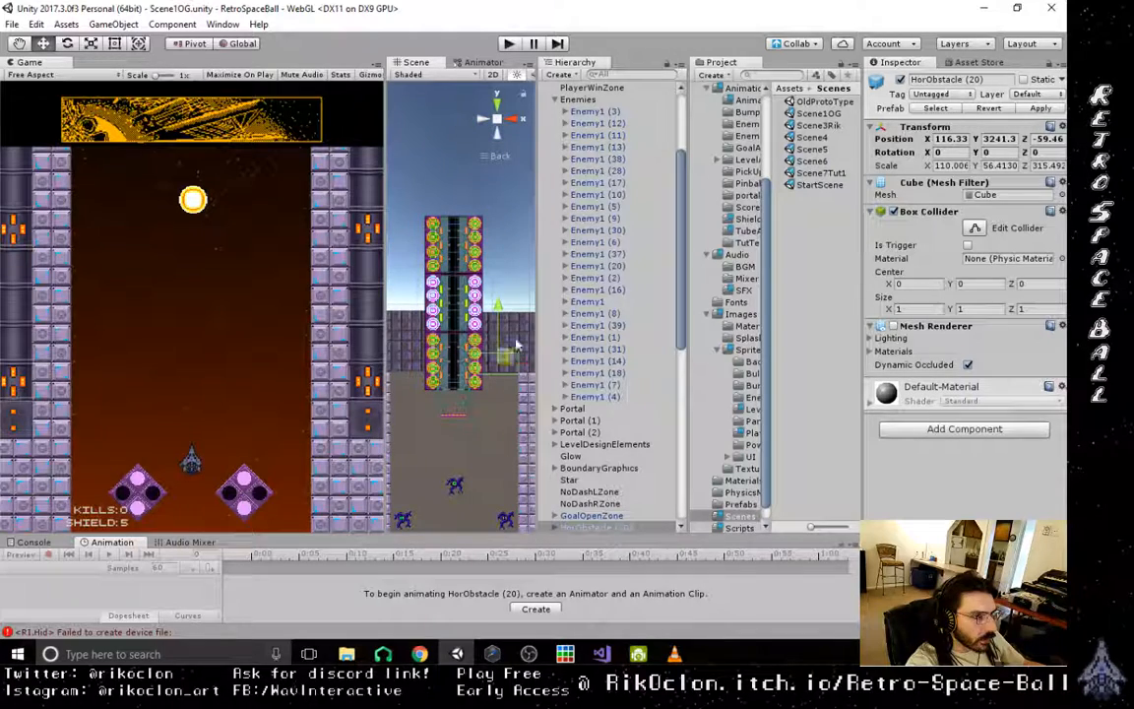
- Expand HorObstacle (20) in the object list and examine the placement of its child New Sprite
{"action": "left_click_drag", "start_coordinate": [679, 246], "coordinate": [648, 348]}
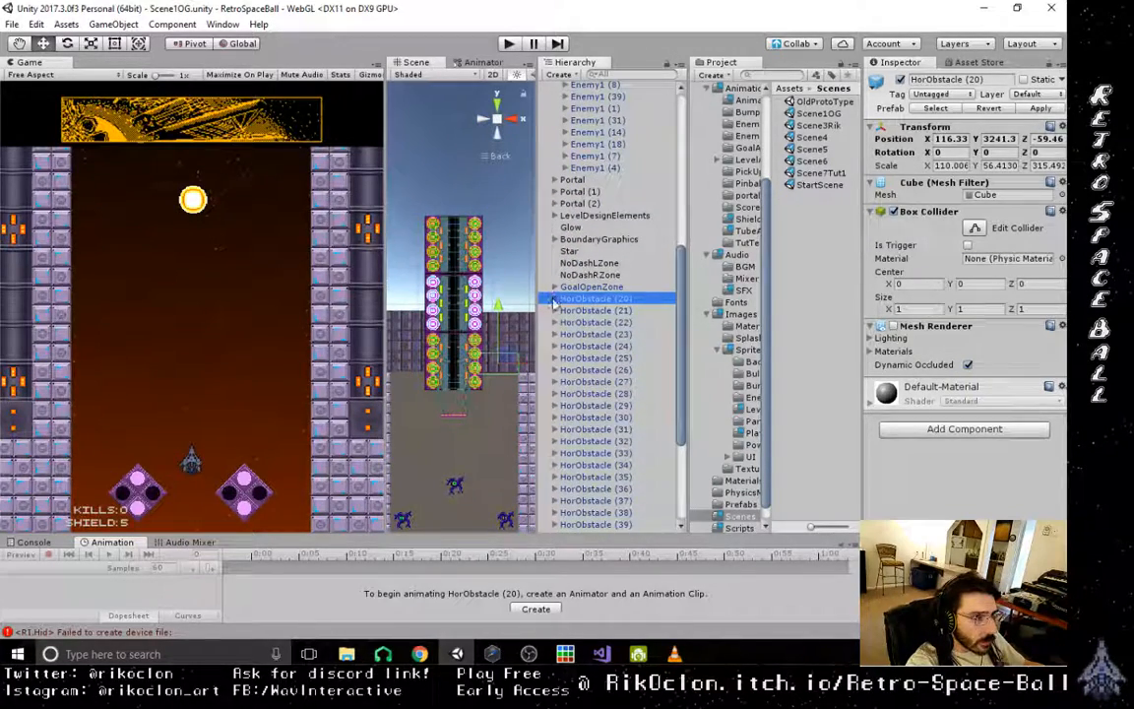
{"action": "left_click", "coordinate": [554, 299]}
{"action": "left_click", "coordinate": [582, 311]}
{"action": "right_click_drag", "start_coordinate": [503, 273], "coordinate": [494, 258]}
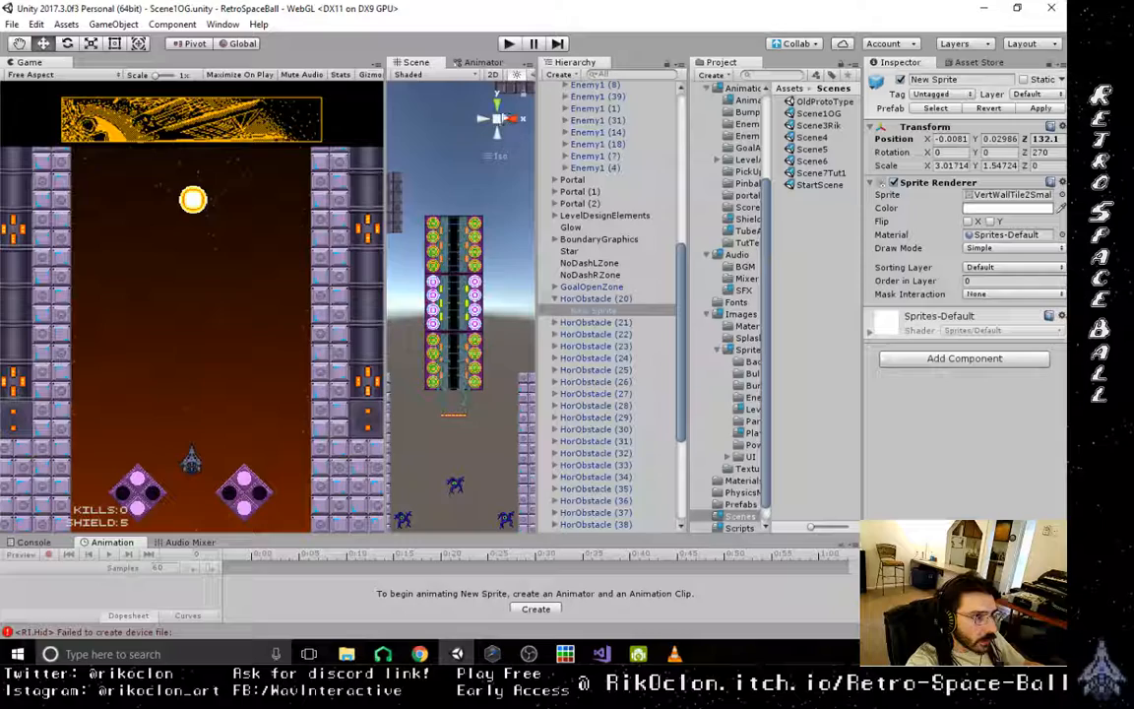
{"action": "left_click", "coordinate": [501, 117]}
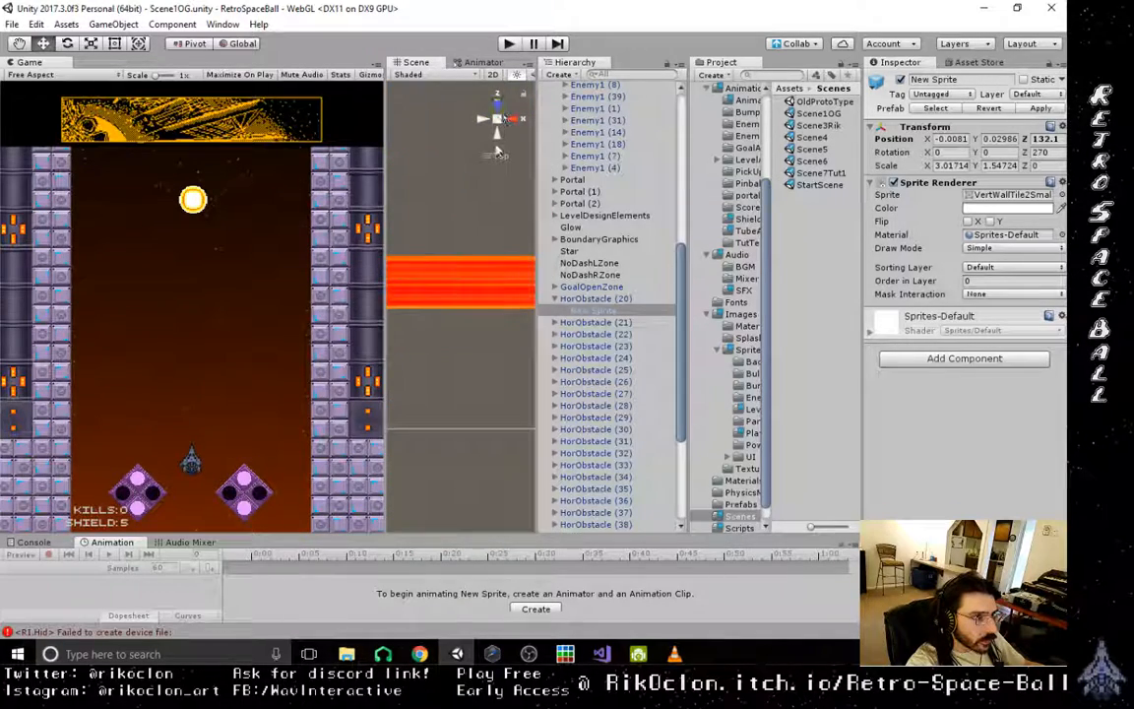
{"action": "left_click", "coordinate": [497, 138]}
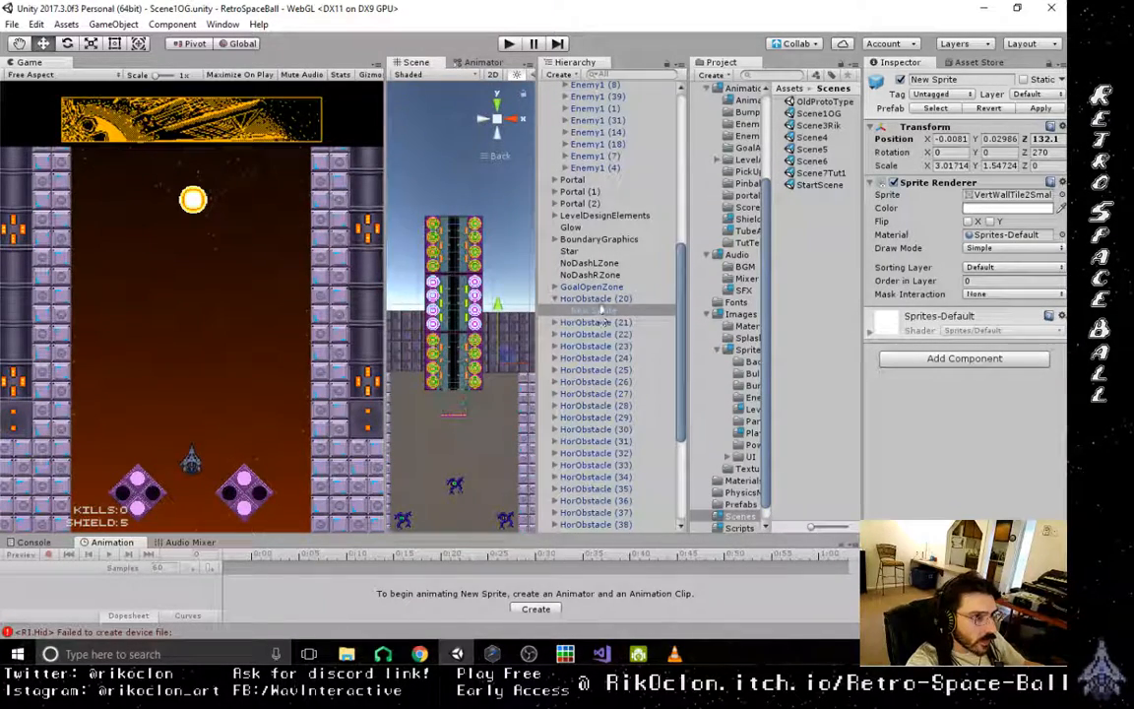
{"action": "double_click", "coordinate": [601, 299]}
{"action": "left_click", "coordinate": [602, 311]}
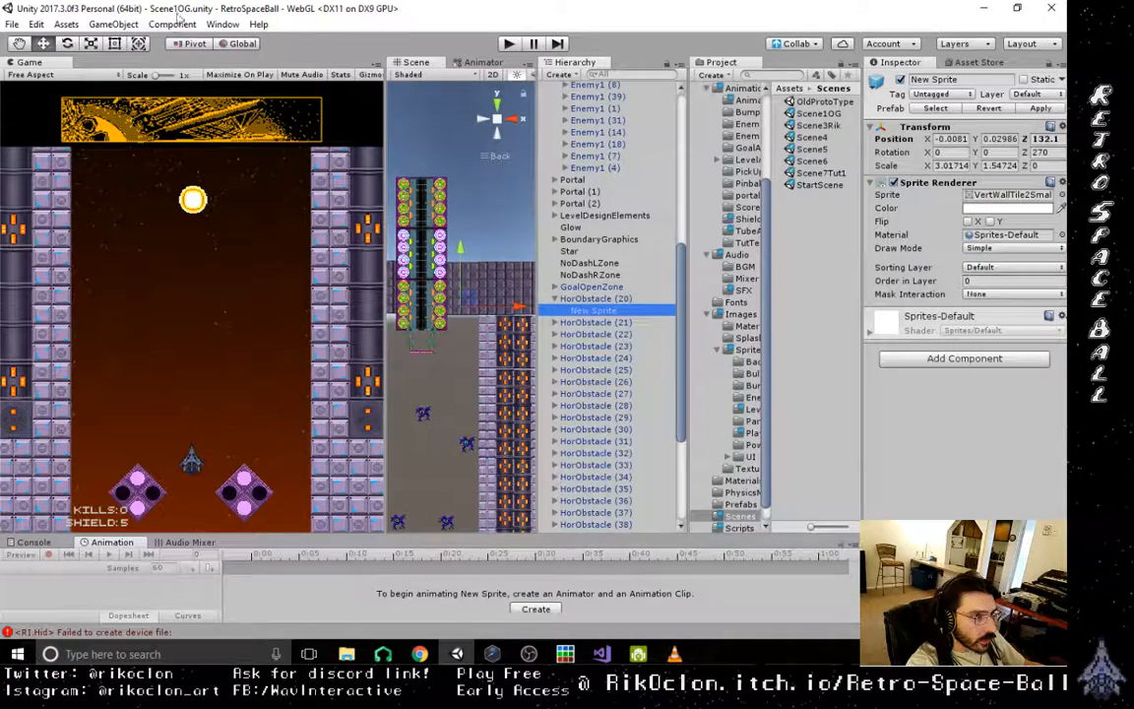
- Move HorObstacle (20)'s New Sprite to the view, and shift it along Z to about 0.156
{"action": "left_click", "coordinate": [113, 25]}
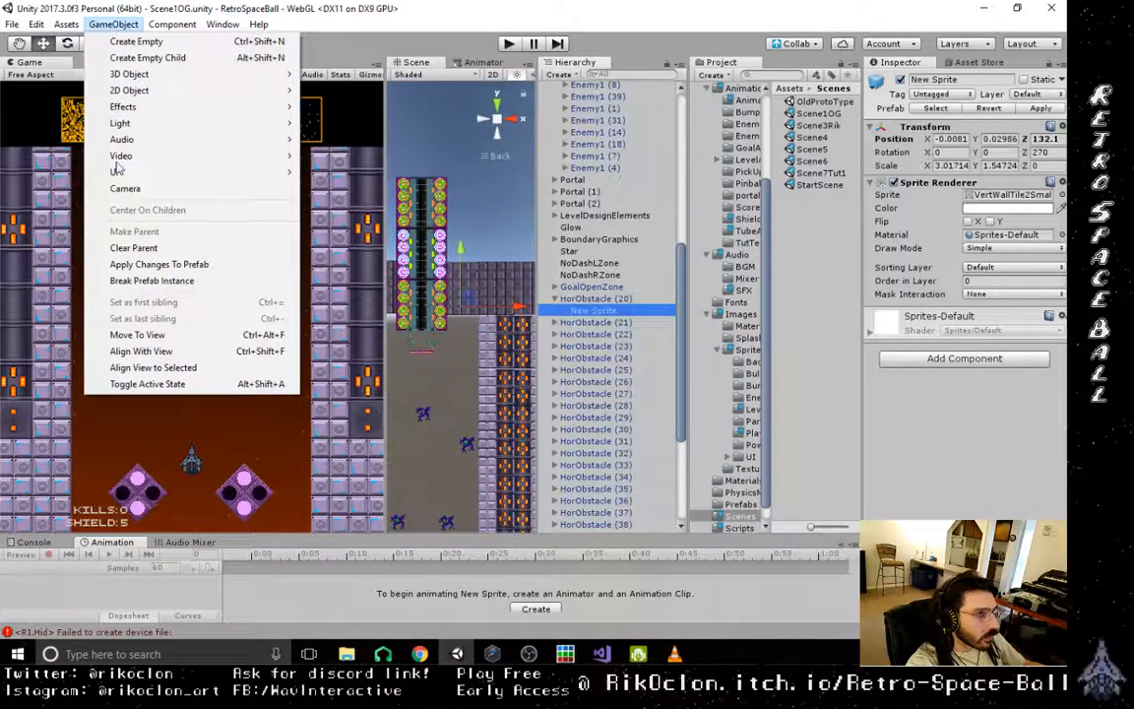
{"action": "left_click", "coordinate": [143, 335]}
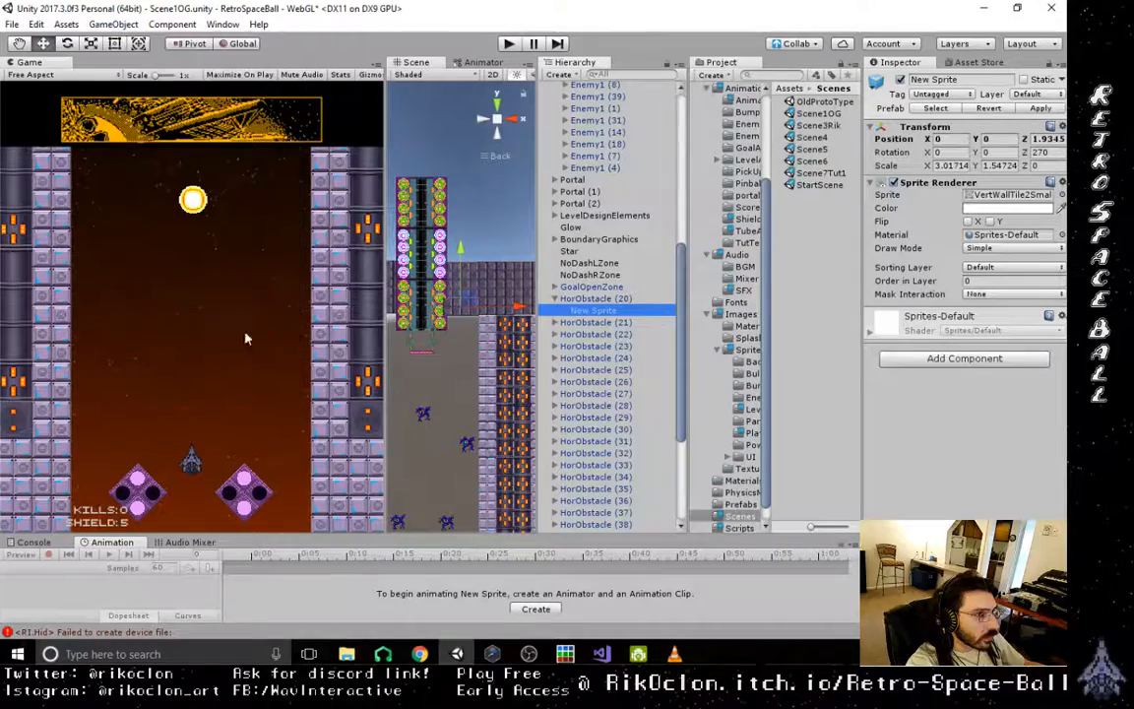
{"action": "left_click", "coordinate": [498, 102]}
{"action": "left_click", "coordinate": [498, 101]}
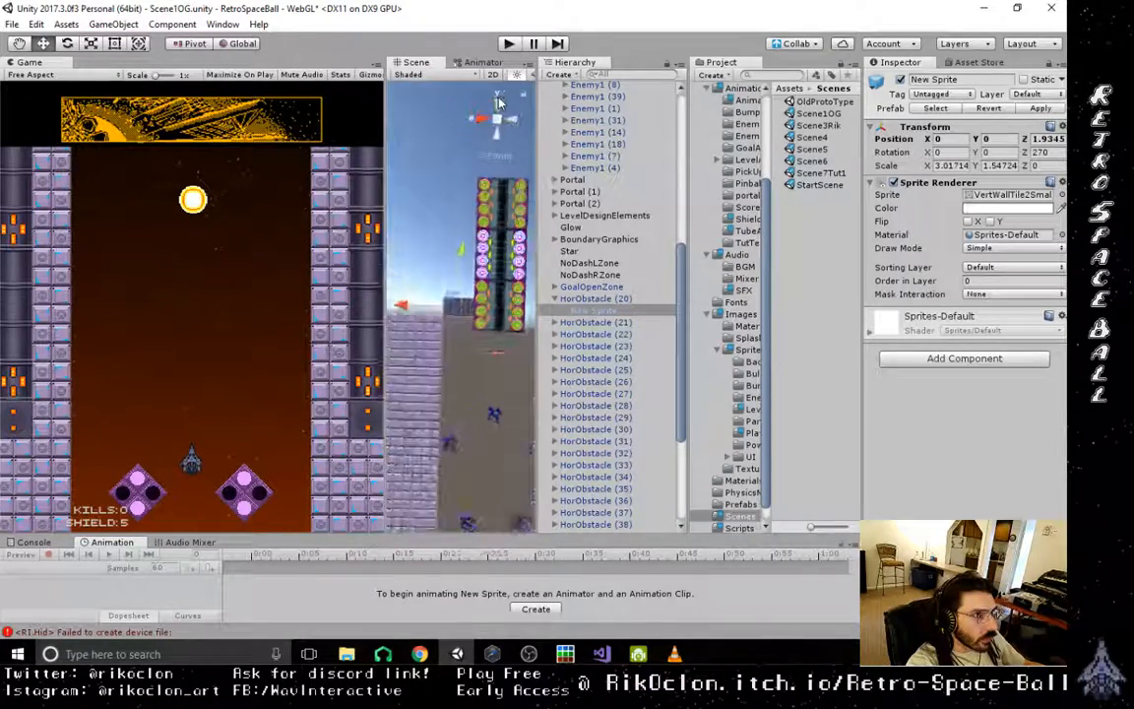
{"action": "left_click", "coordinate": [515, 122]}
{"action": "left_click", "coordinate": [515, 122]}
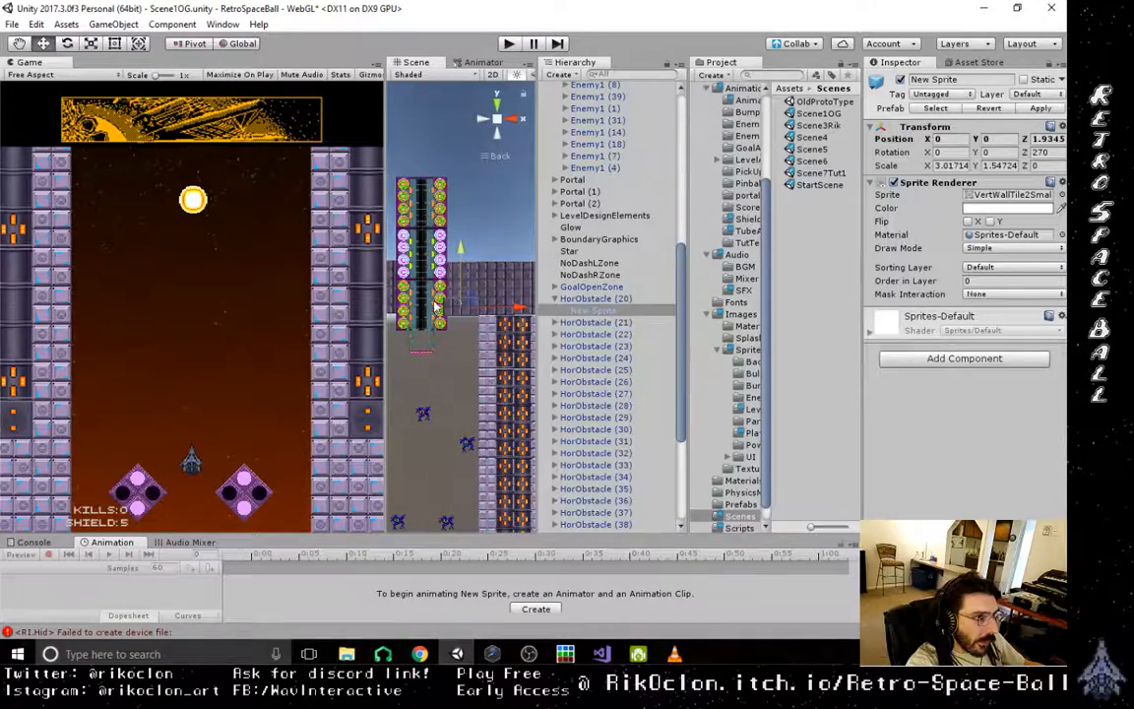
{"action": "right_click_drag", "start_coordinate": [436, 308], "coordinate": [591, 418]}
{"action": "left_click_drag", "start_coordinate": [435, 293], "coordinate": [418, 293]}
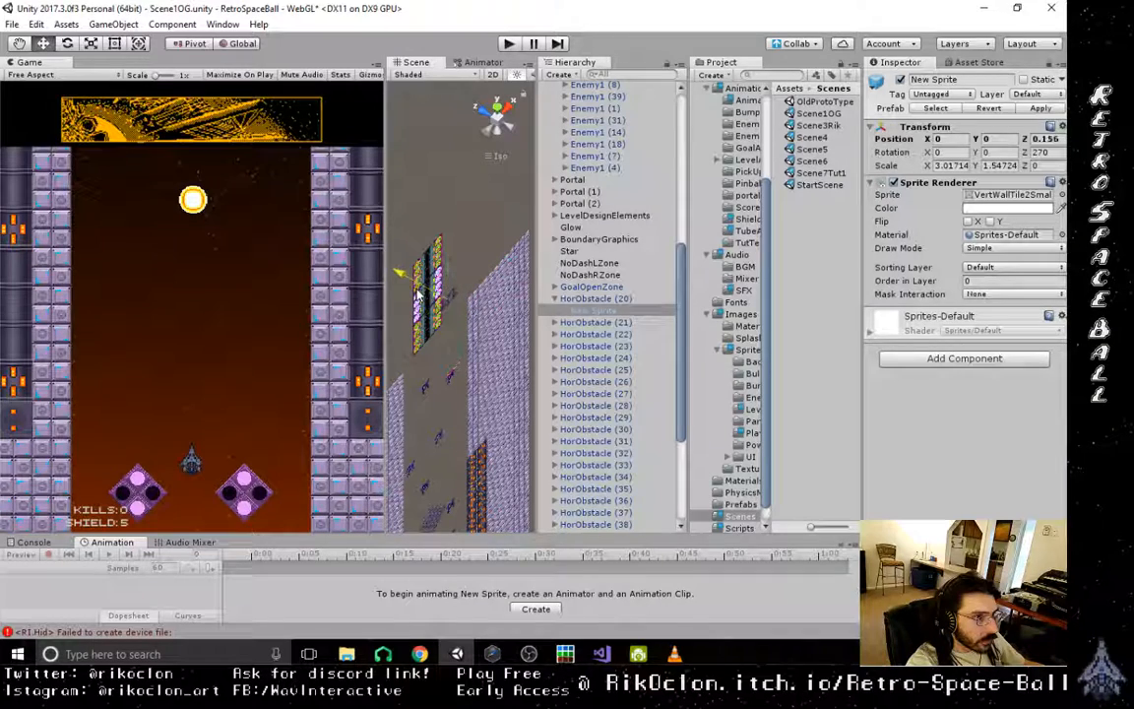
- Compare HorObstacle (20) with HorObstacle (21), and undo the repositioning of HorObstacle (20)'s New Sprite
{"action": "left_click", "coordinate": [594, 325]}
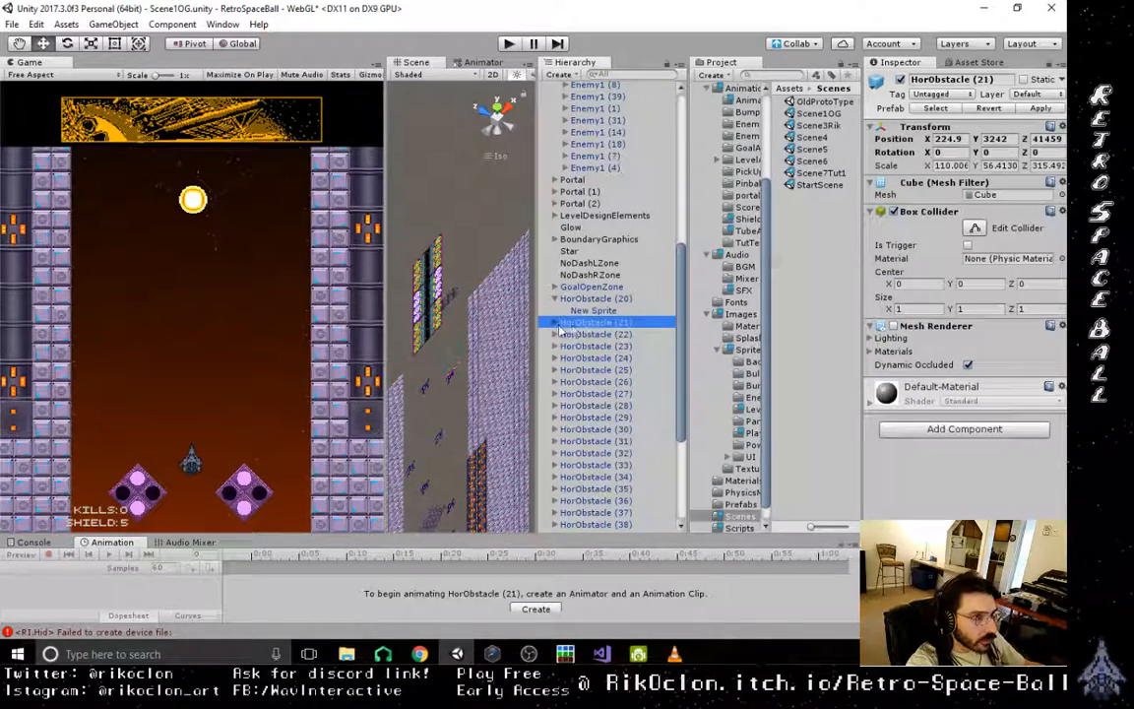
{"action": "left_click", "coordinate": [600, 300]}
{"action": "left_click", "coordinate": [597, 323]}
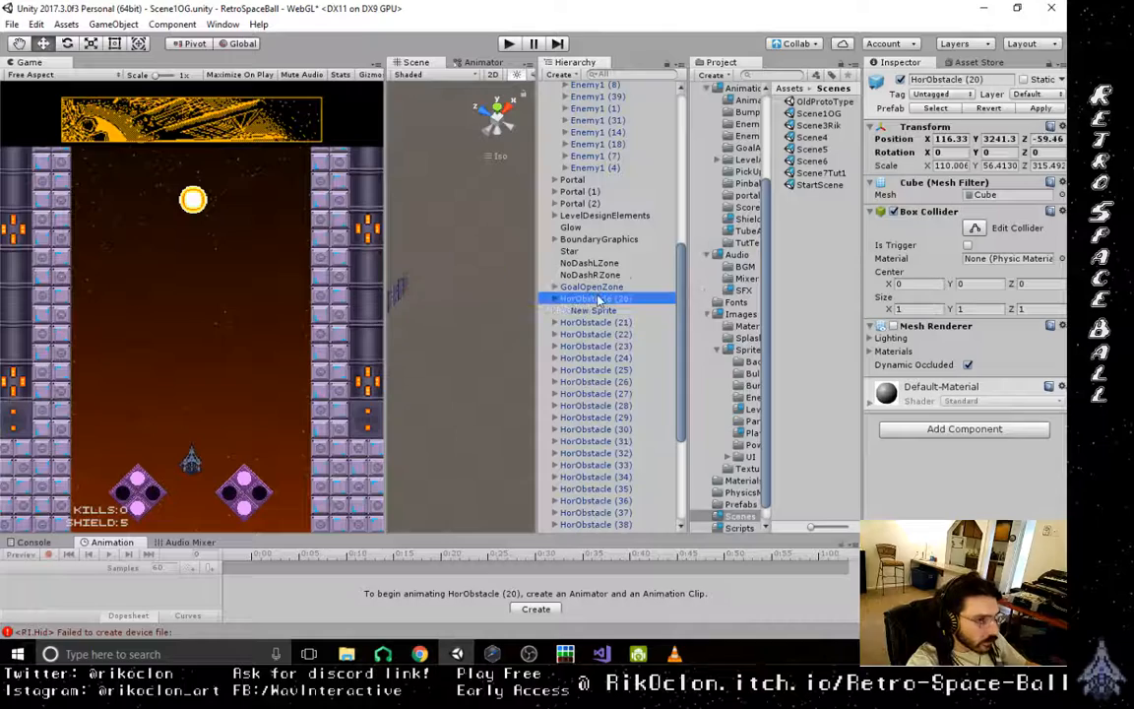
{"action": "left_click", "coordinate": [605, 310]}
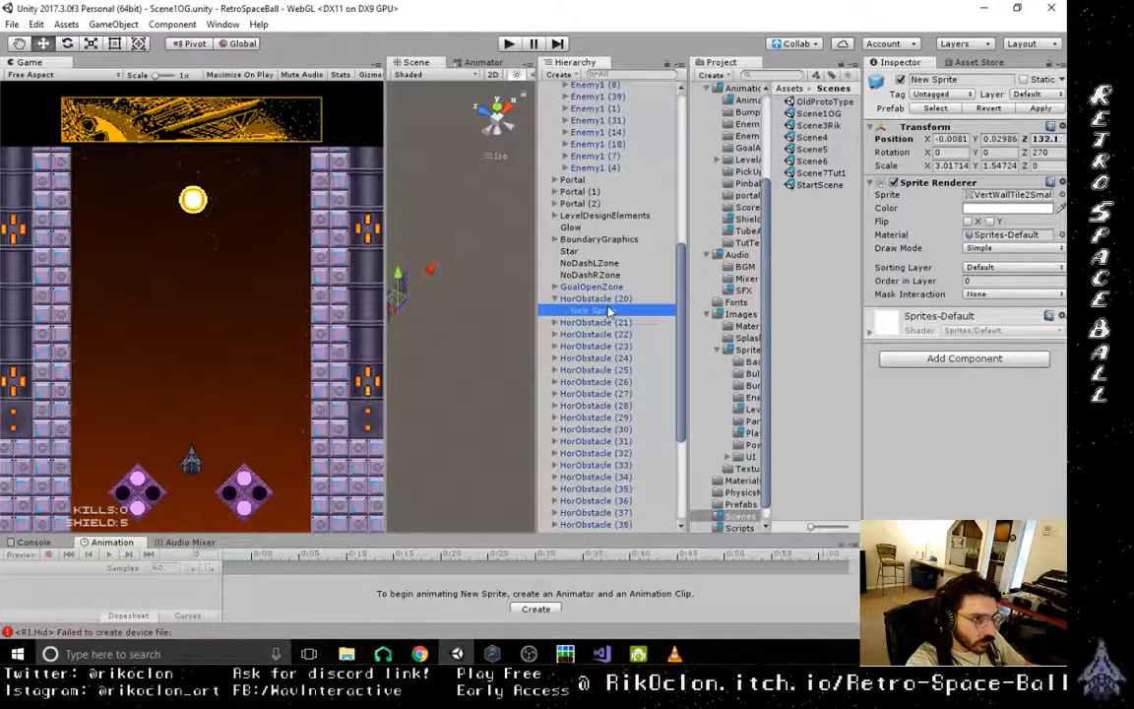
{"action": "key", "text": "Up"}
{"action": "key", "text": "ctrl+z"}
{"action": "key", "text": "ctrl+z"}
{"action": "key", "text": "ctrl+z"}
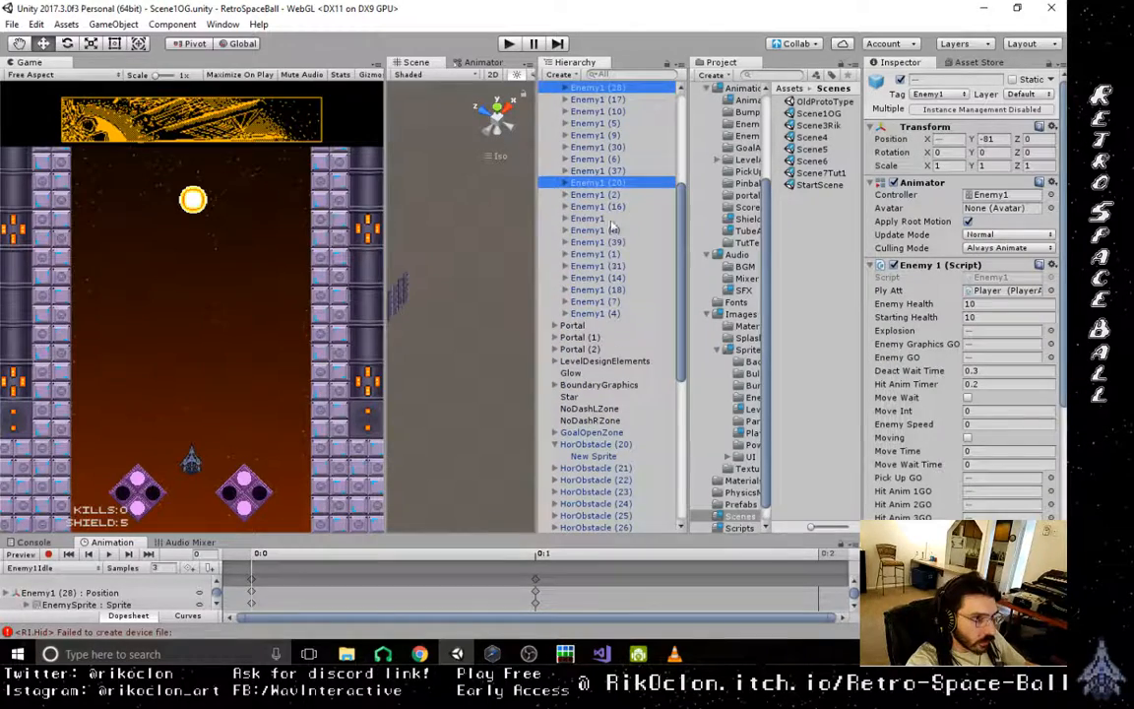
- Select everything from HorObstacle (21) through AniSquare (11) in the object list and examine the wall blocks from the back view
{"action": "scroll", "coordinate": [595, 360], "scroll_direction": "down", "scroll_amount": 5}
{"action": "left_click", "coordinate": [594, 334]}
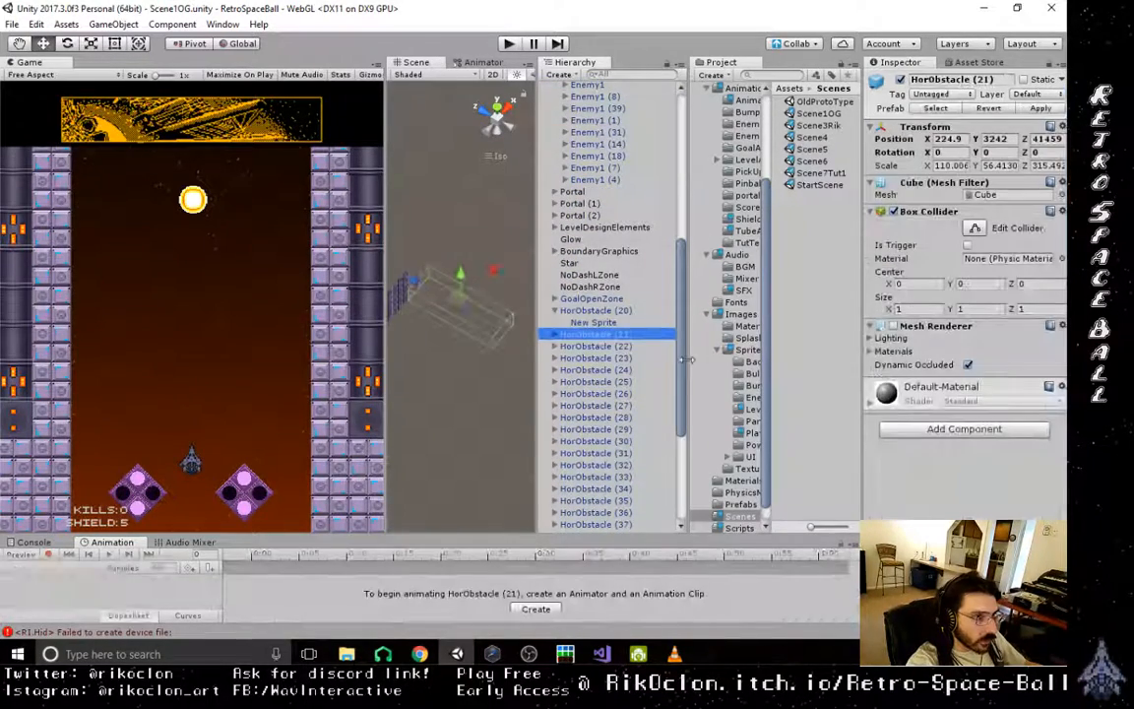
{"action": "scroll", "coordinate": [611, 423], "scroll_direction": "down", "scroll_amount": 8}
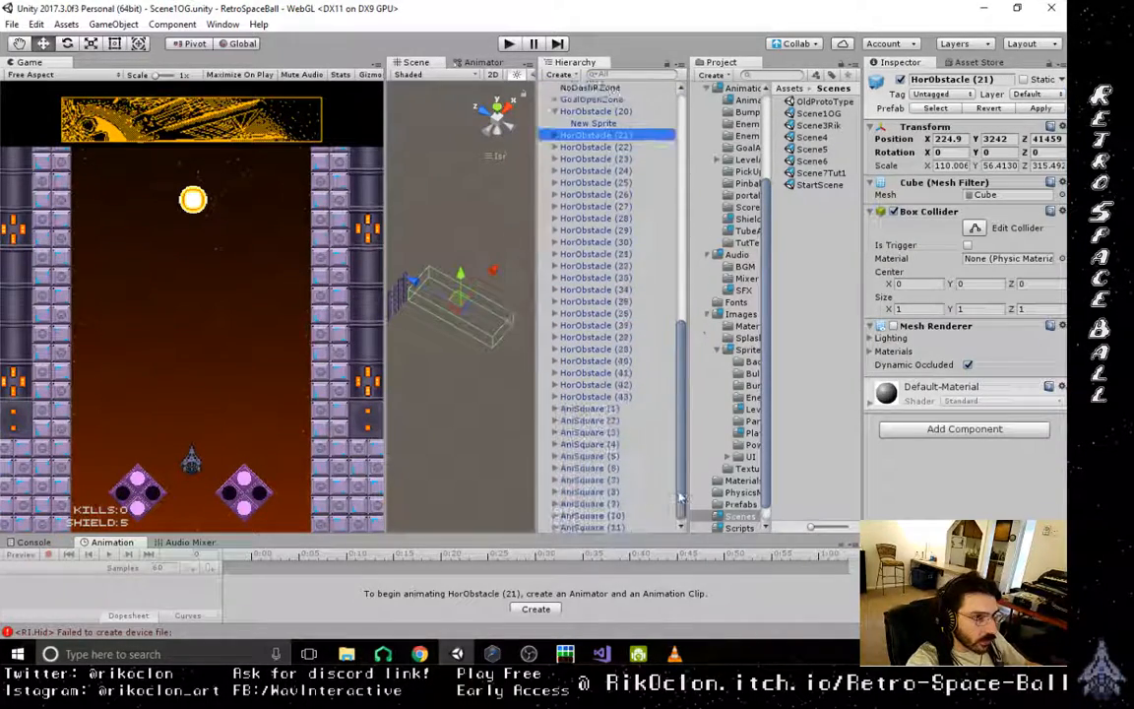
{"action": "left_click", "coordinate": [595, 527], "text": "shift"}
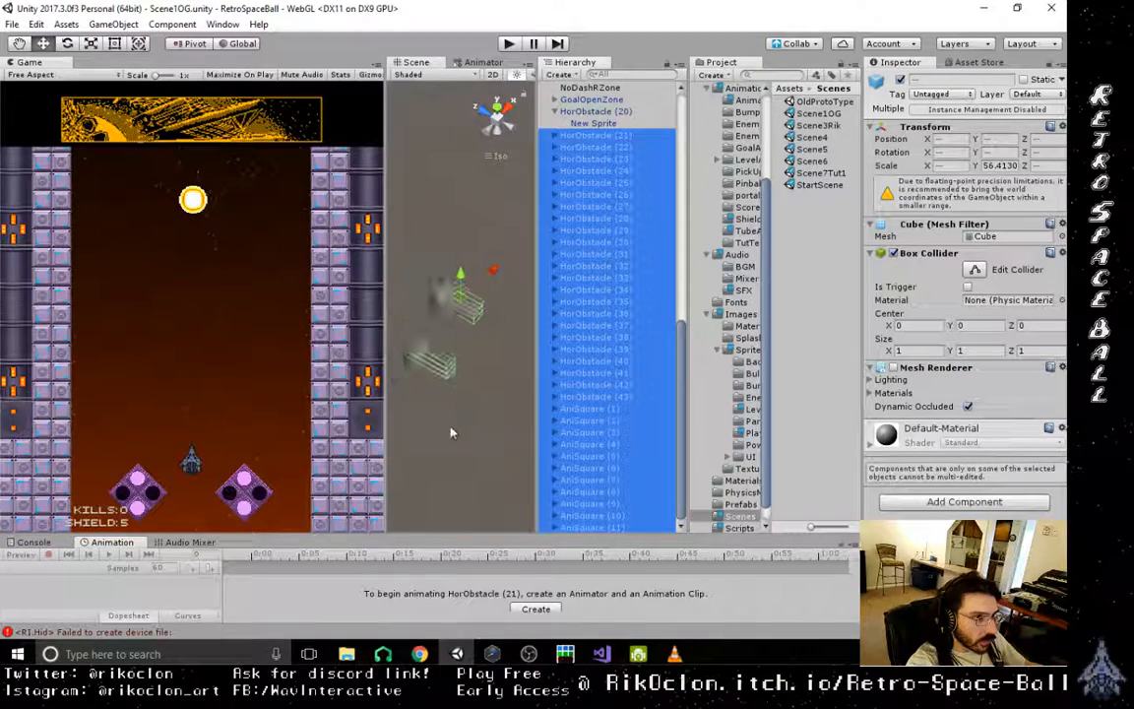
{"action": "right_click_drag", "start_coordinate": [466, 256], "coordinate": [266, 117]}
{"action": "left_click", "coordinate": [512, 122]}
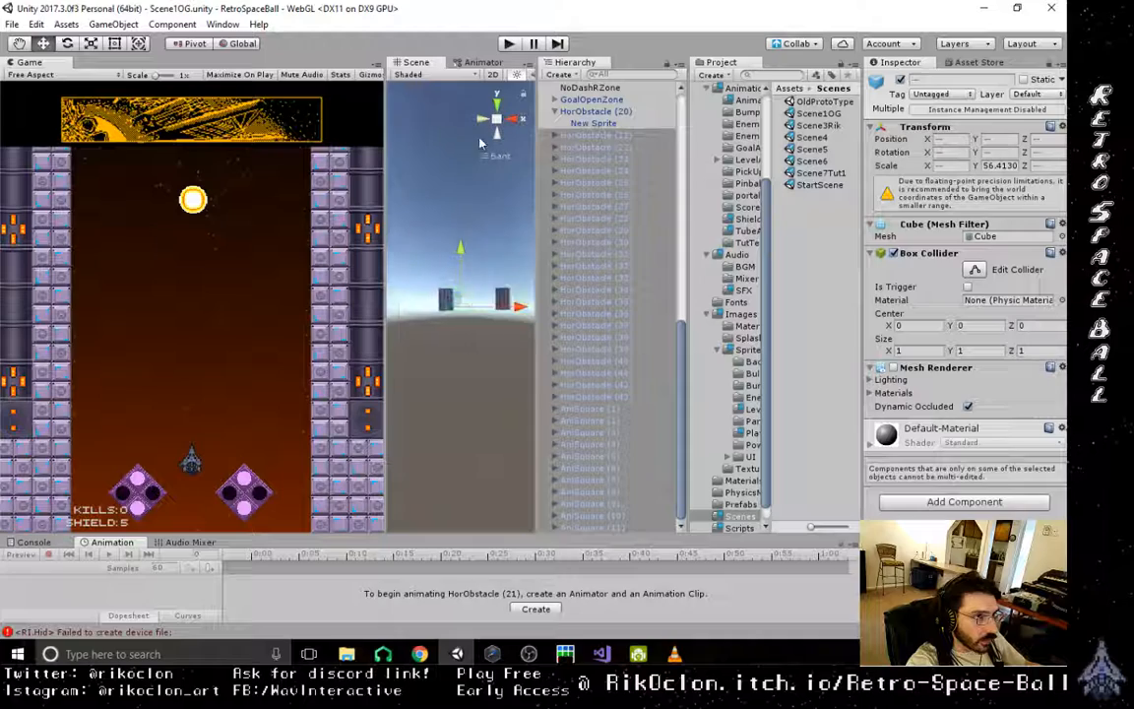
{"action": "scroll", "coordinate": [464, 342], "scroll_direction": "up", "scroll_amount": 5}
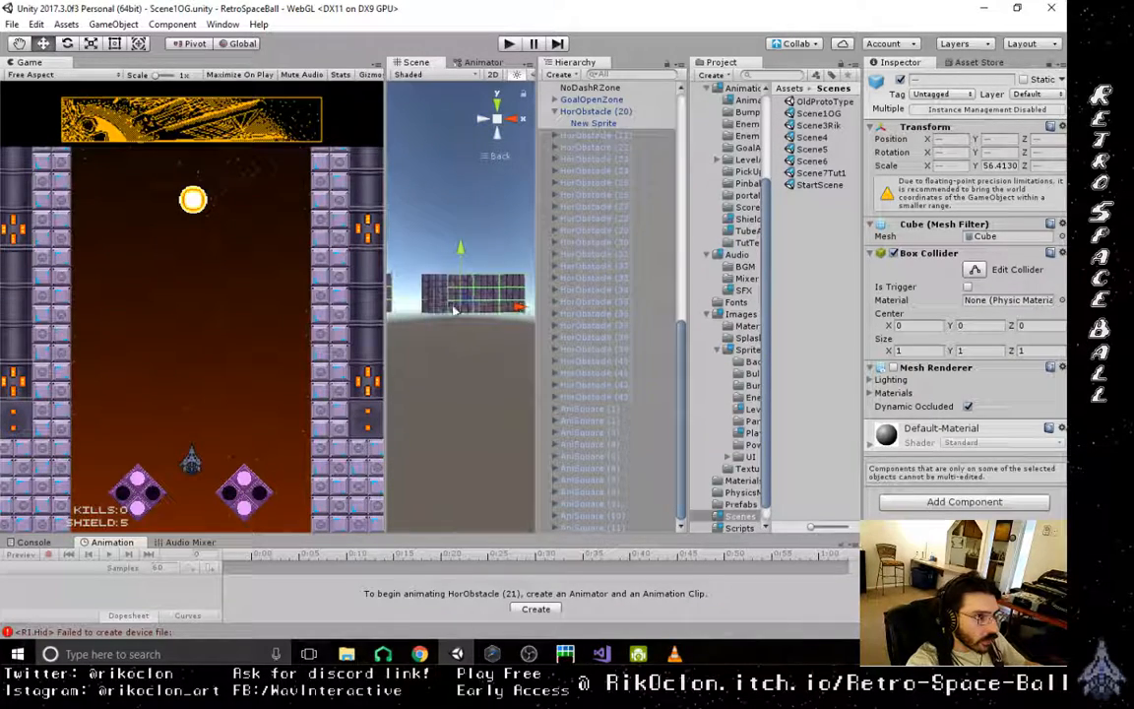
{"action": "middle_click_drag", "start_coordinate": [456, 314], "coordinate": [538, 278]}
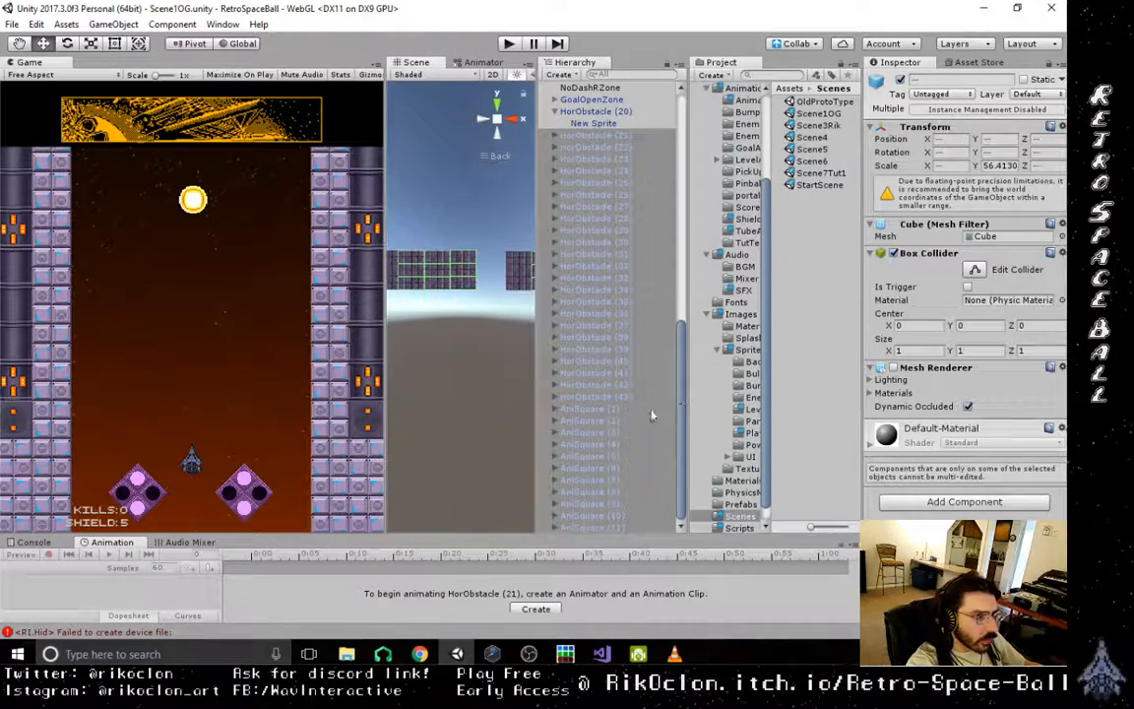
{"action": "scroll", "coordinate": [635, 415], "scroll_direction": "up", "scroll_amount": 5}
{"action": "scroll", "coordinate": [635, 415], "scroll_direction": "down", "scroll_amount": 5}
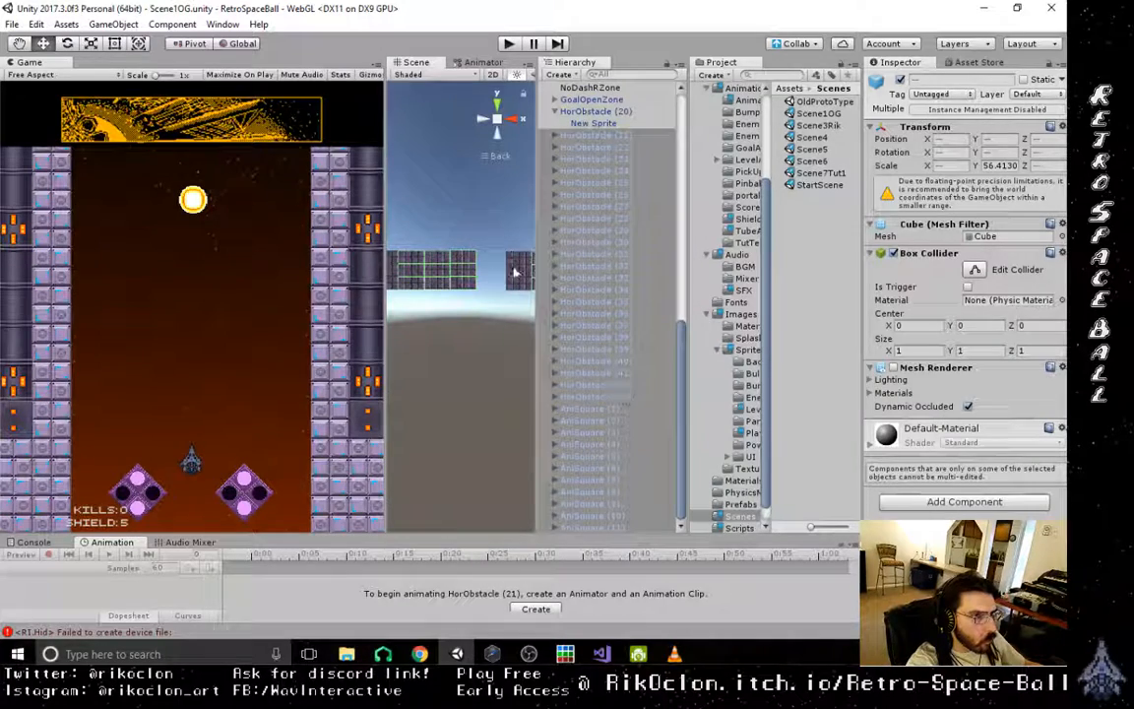
- Box-select all the HorObstacle wall blocks in the back view and shift them slightly along Y
{"action": "left_click_drag", "start_coordinate": [496, 234], "coordinate": [526, 320]}
{"action": "scroll", "coordinate": [473, 313], "scroll_direction": "down", "scroll_amount": 5}
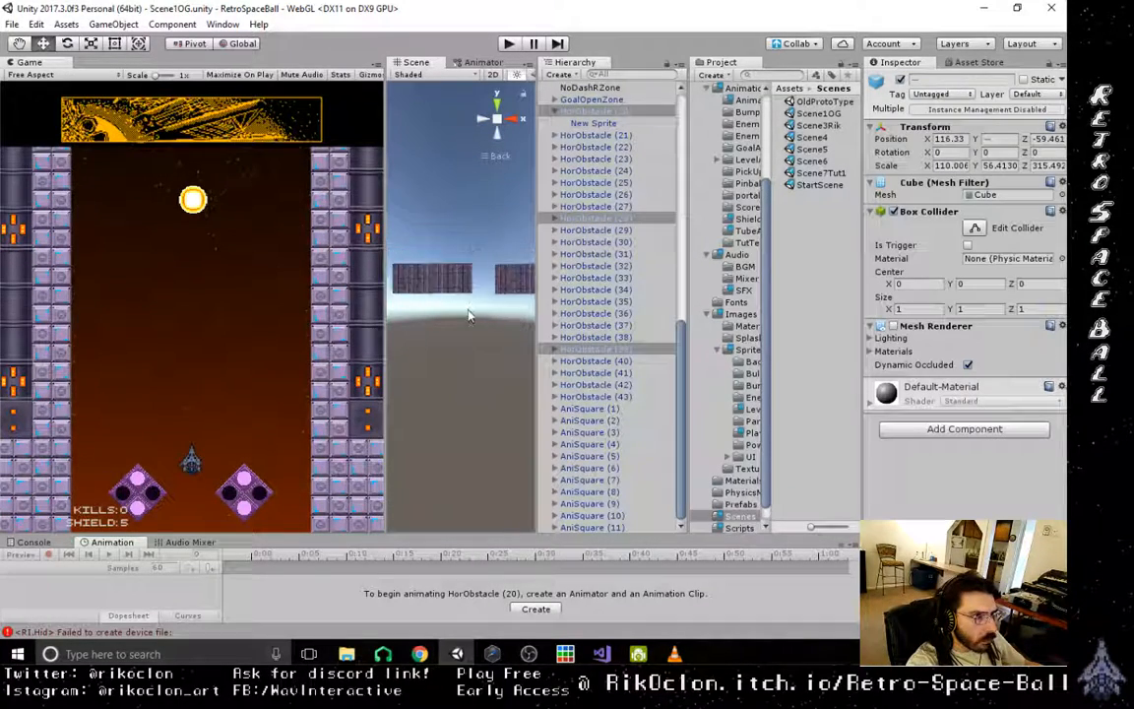
{"action": "middle_click_drag", "start_coordinate": [472, 314], "coordinate": [473, 313]}
{"action": "left_click_drag", "start_coordinate": [409, 268], "coordinate": [534, 333]}
{"action": "left_click_drag", "start_coordinate": [392, 263], "coordinate": [600, 378]}
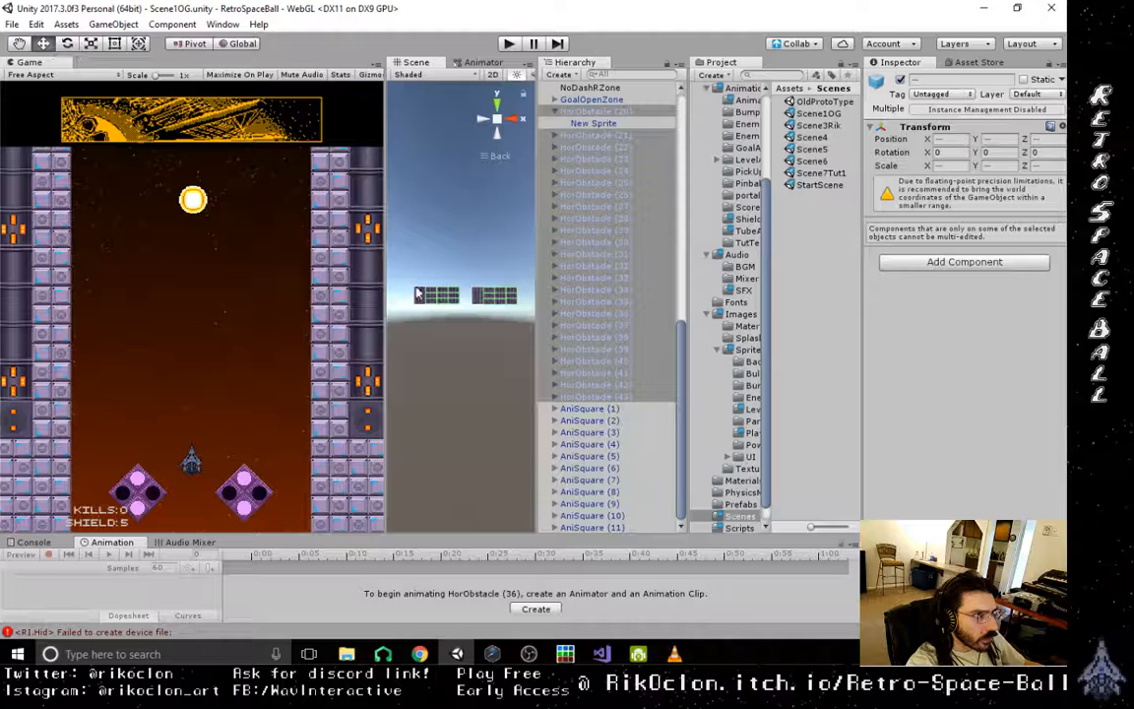
{"action": "scroll", "coordinate": [424, 296], "scroll_direction": "down", "scroll_amount": 4}
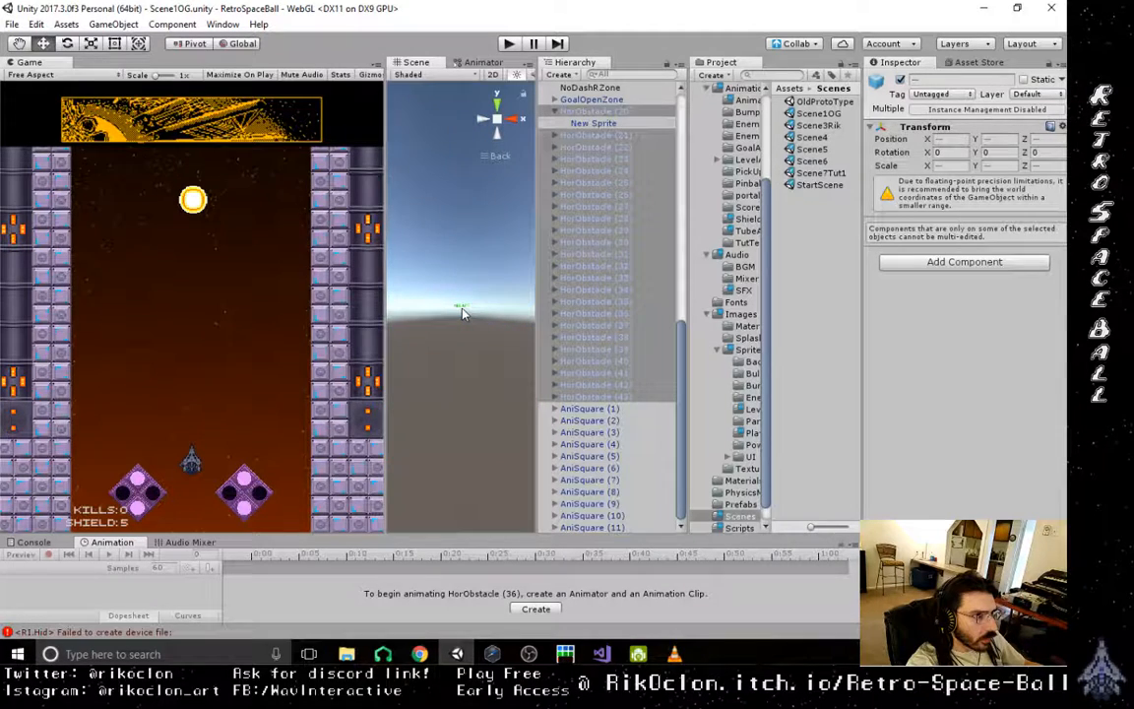
{"action": "scroll", "coordinate": [464, 313], "scroll_direction": "down", "scroll_amount": 2}
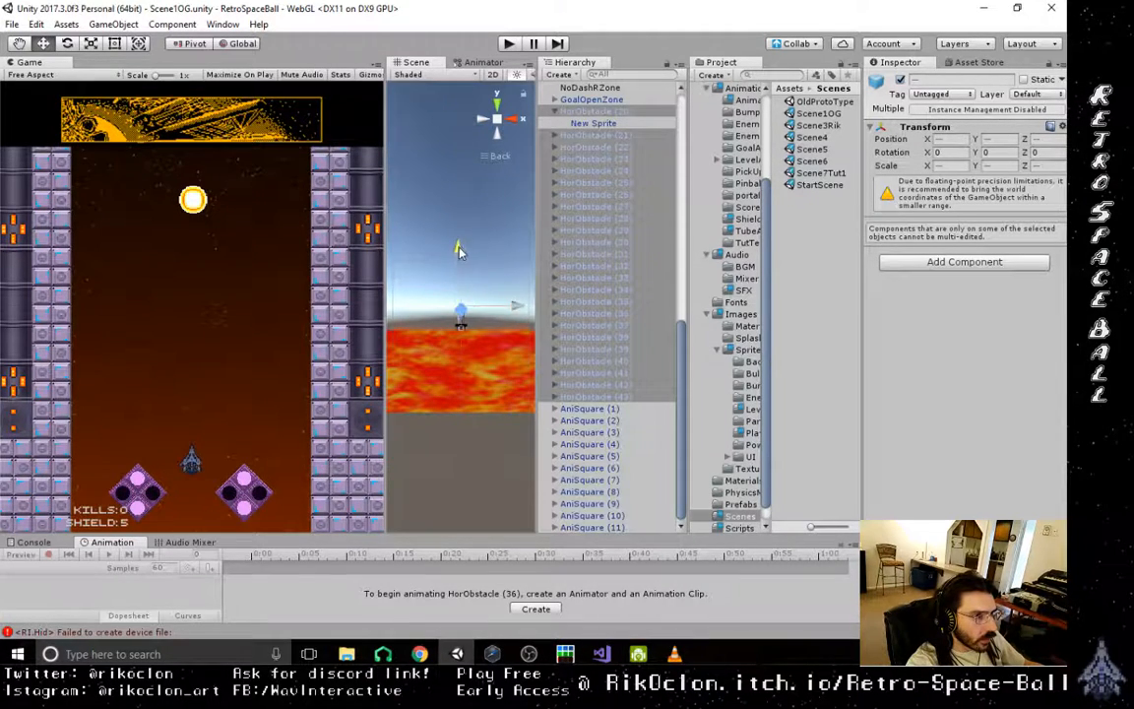
{"action": "left_click_drag", "start_coordinate": [458, 268], "coordinate": [457, 255]}
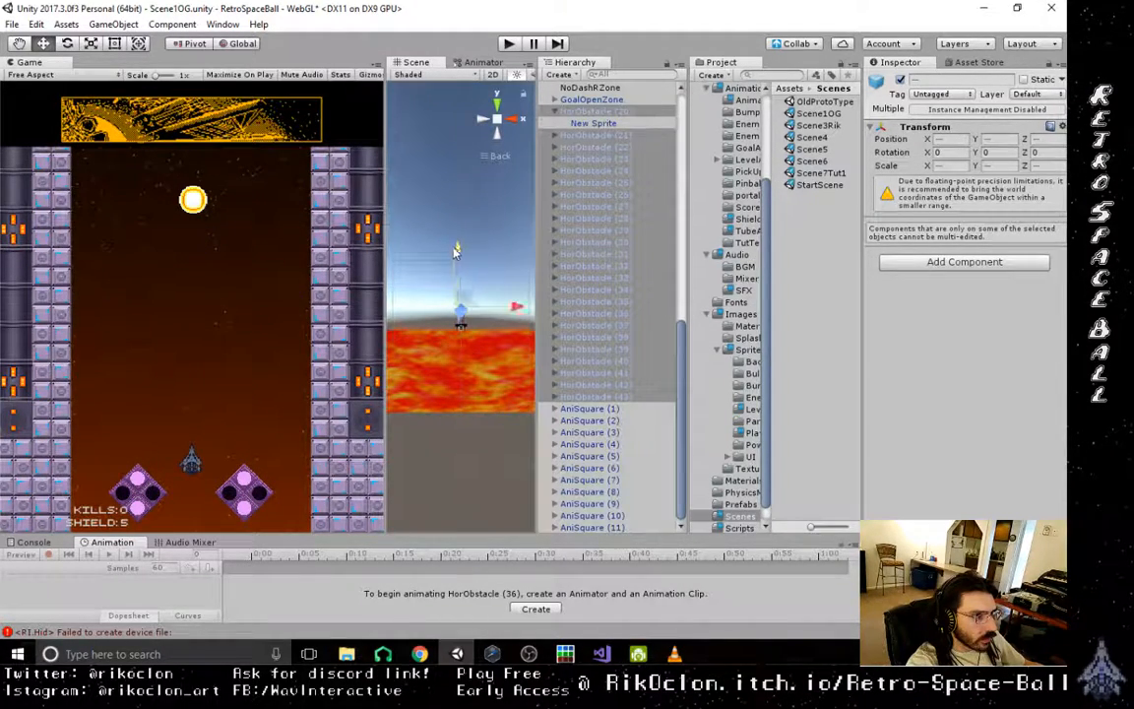
- Remove Enemy1 (31), (39), (37), (30) and (38) from the selection so that only wall obstacles are included
{"action": "left_click_drag", "start_coordinate": [682, 353], "coordinate": [677, 129]}
{"action": "left_click", "coordinate": [602, 468], "text": "ctrl"}
{"action": "left_click", "coordinate": [602, 444], "text": "ctrl"}
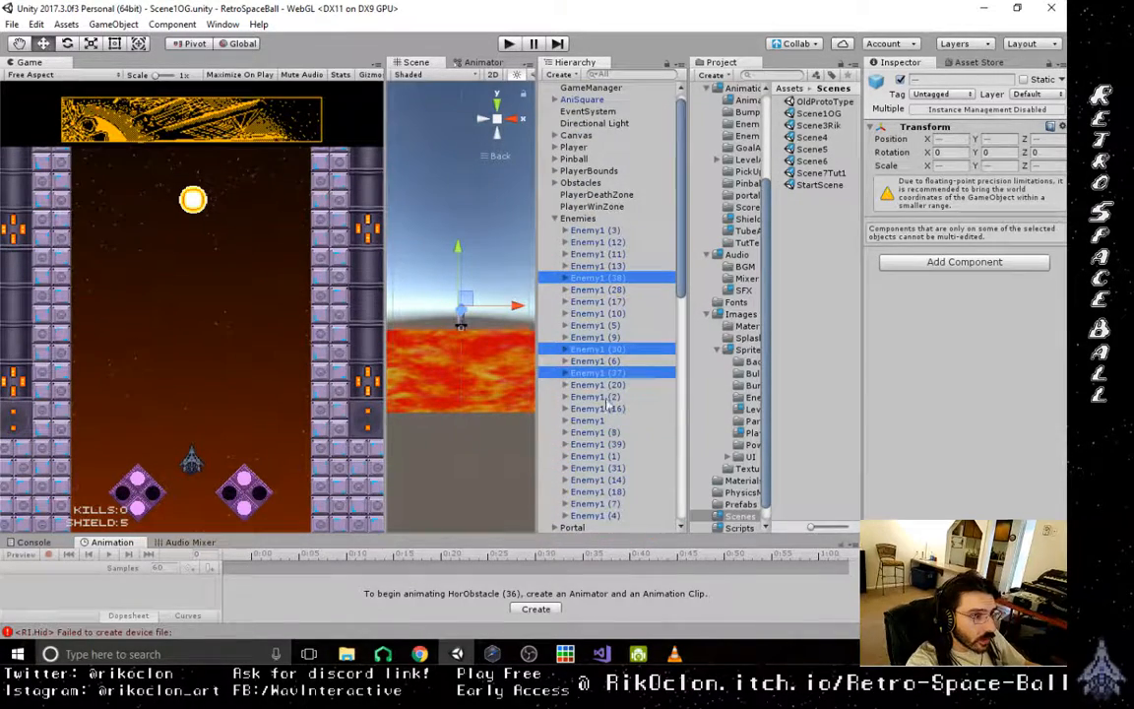
{"action": "left_click", "coordinate": [603, 372], "text": "ctrl"}
{"action": "left_click", "coordinate": [602, 348], "text": "ctrl"}
{"action": "left_click", "coordinate": [610, 280], "text": "ctrl"}
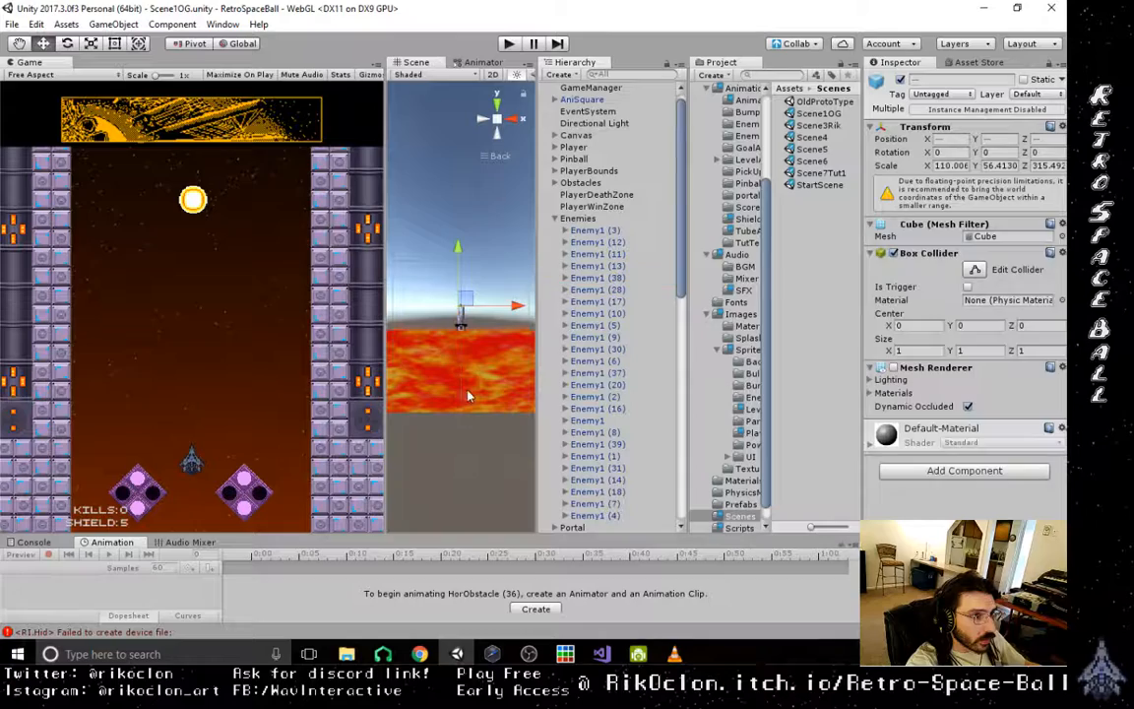
- Shift the selected HorObstacle wall blocks along Z in an oblique view
{"action": "scroll", "coordinate": [476, 365], "scroll_direction": "down", "scroll_amount": 5}
{"action": "key", "text": "f"}
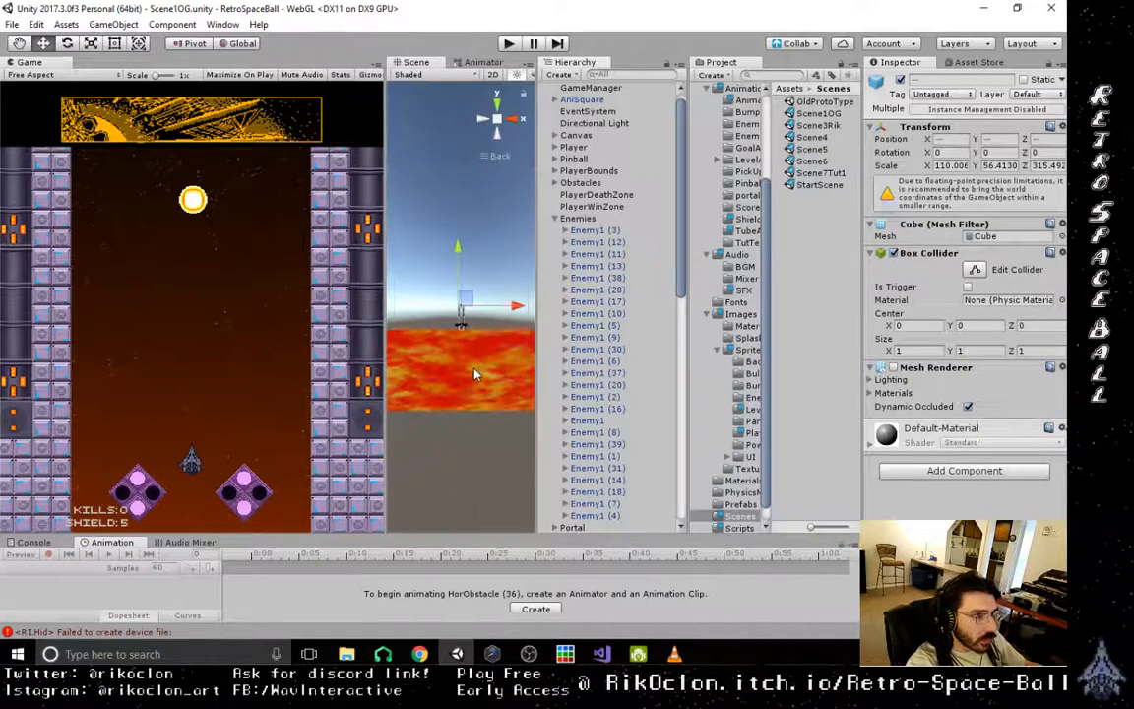
{"action": "right_click_drag", "start_coordinate": [451, 298], "coordinate": [505, 374]}
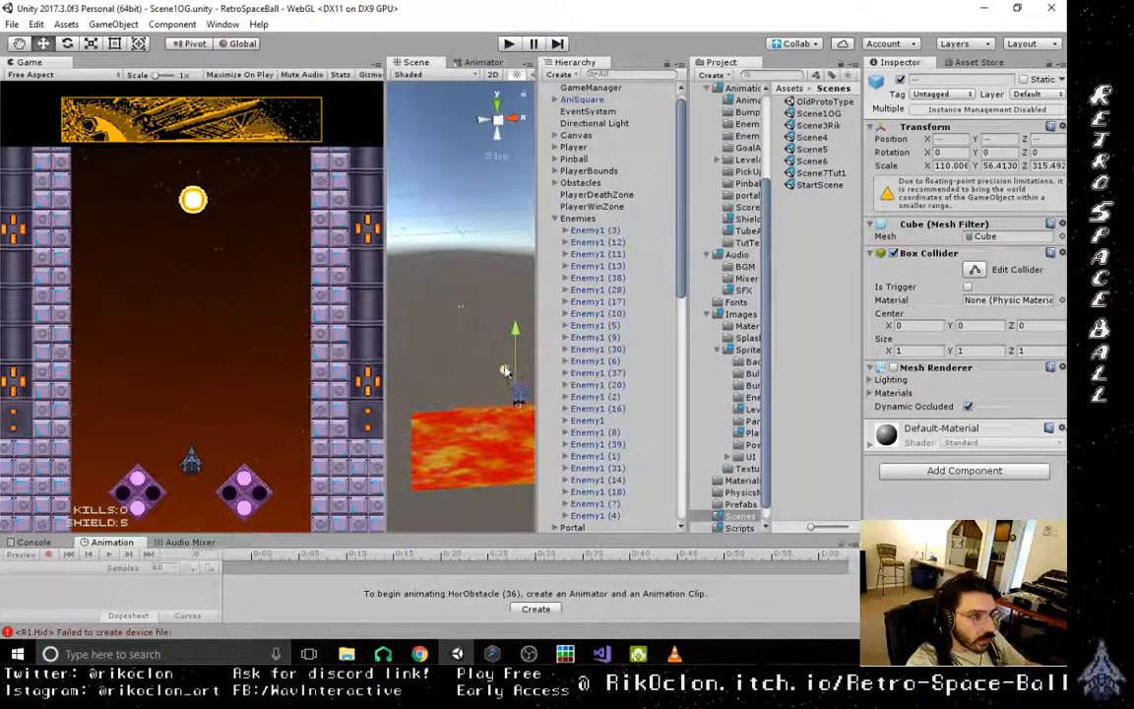
{"action": "left_click_drag", "start_coordinate": [506, 375], "coordinate": [531, 427]}
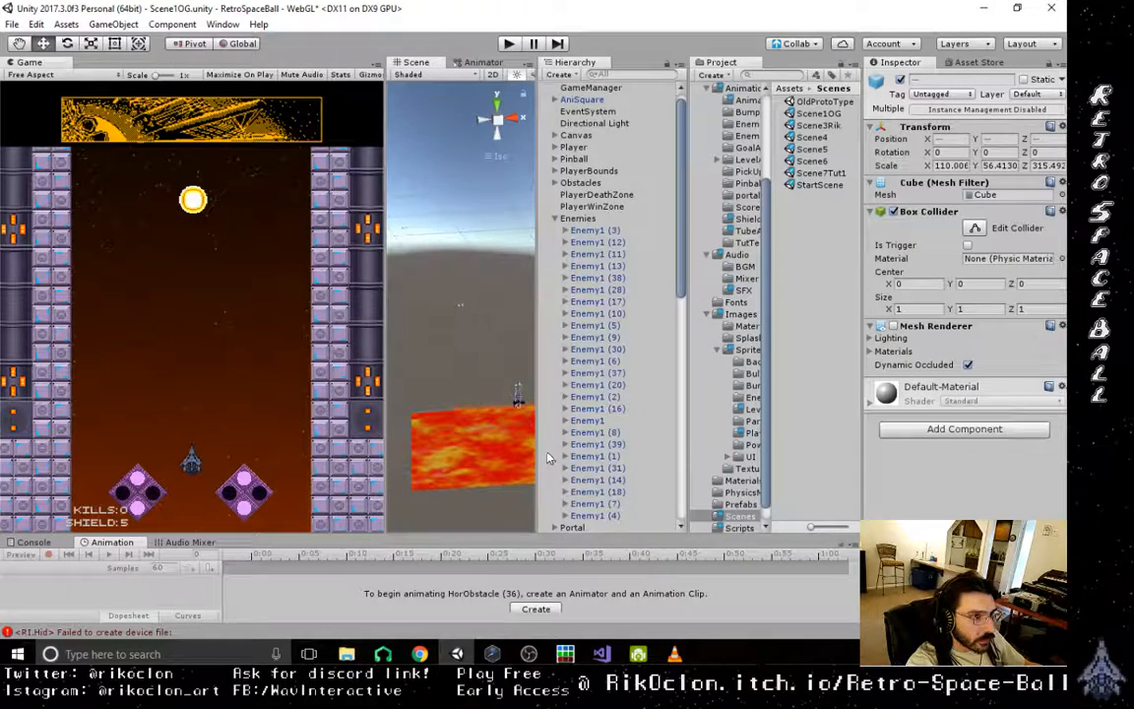
- Box-select the stray wall tiles away from the level to identify which HorObstacle blocks they belong to
{"action": "scroll", "coordinate": [558, 362], "scroll_direction": "down", "scroll_amount": 10}
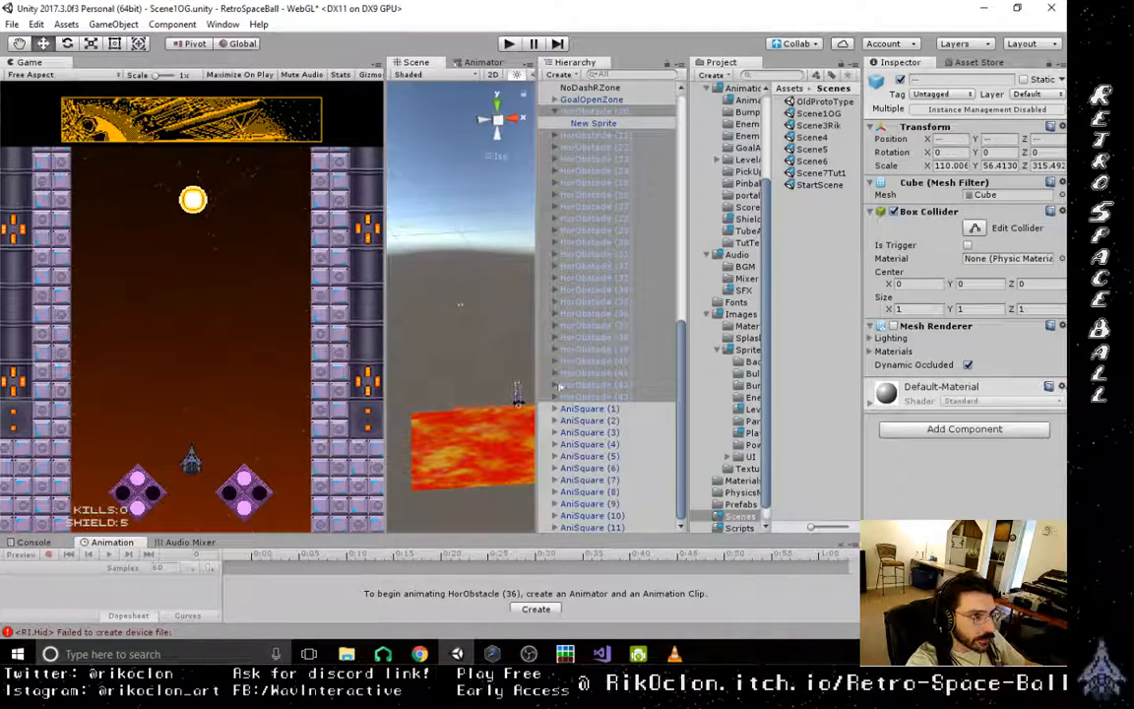
{"action": "left_click", "coordinate": [463, 303]}
{"action": "left_click_drag", "start_coordinate": [474, 314], "coordinate": [496, 327]}
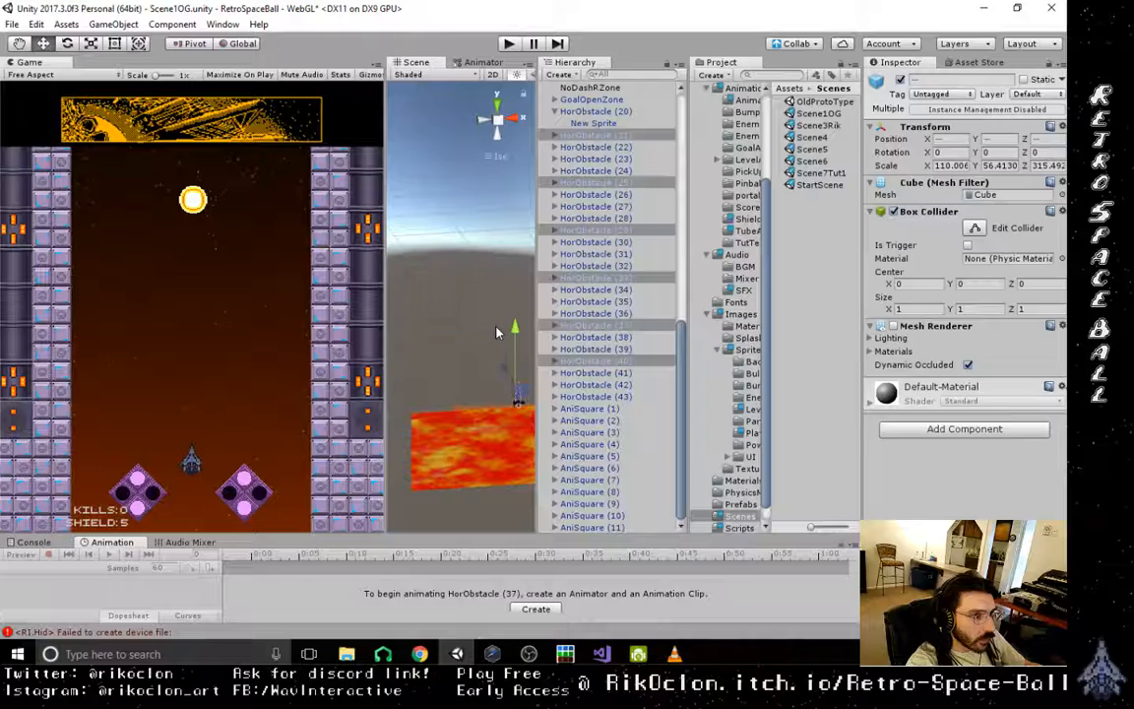
{"action": "left_click_drag", "start_coordinate": [394, 187], "coordinate": [463, 320]}
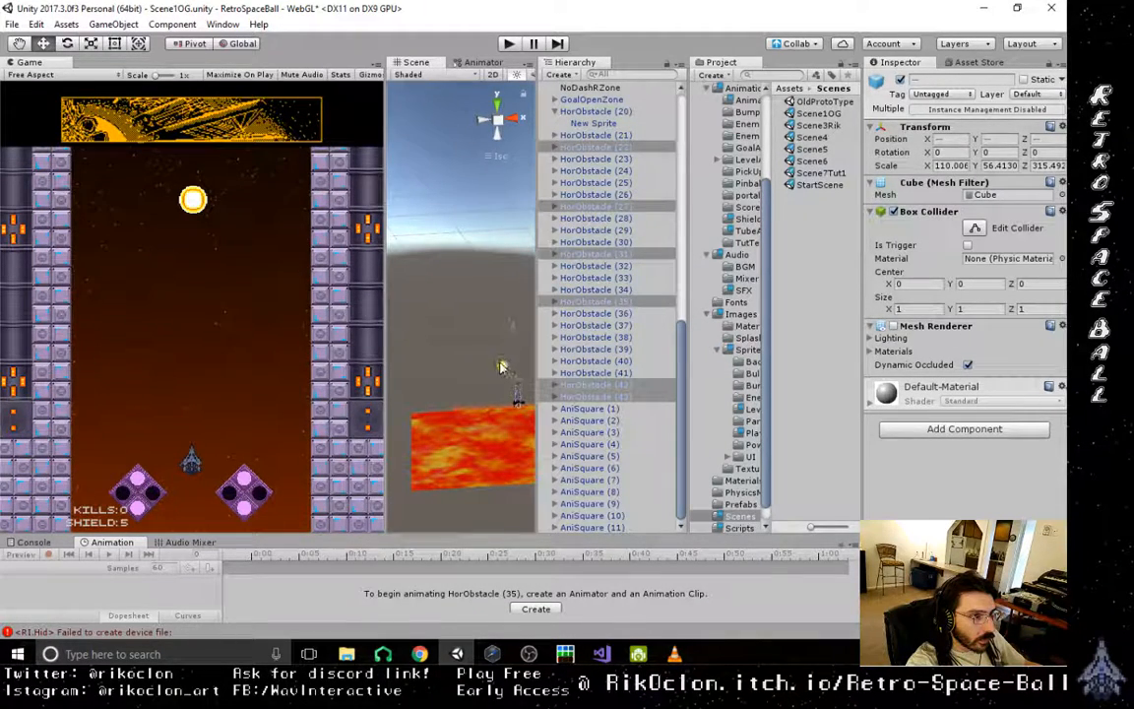
{"action": "left_click", "coordinate": [413, 221]}
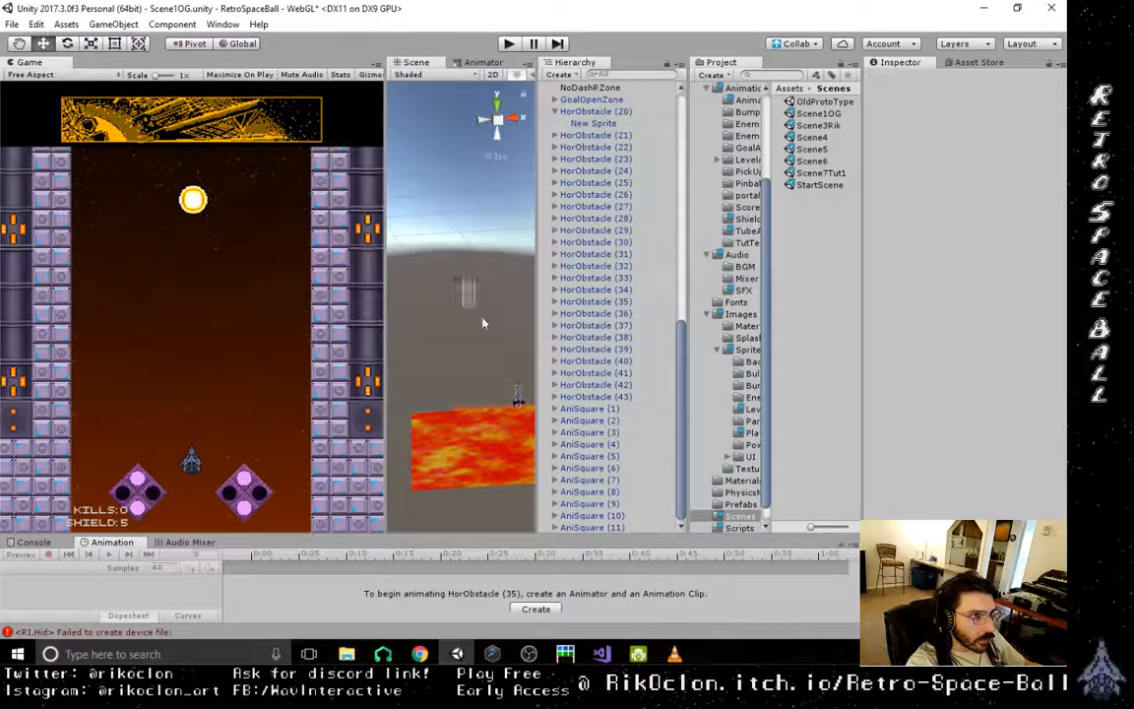
{"action": "left_click_drag", "start_coordinate": [448, 318], "coordinate": [500, 363]}
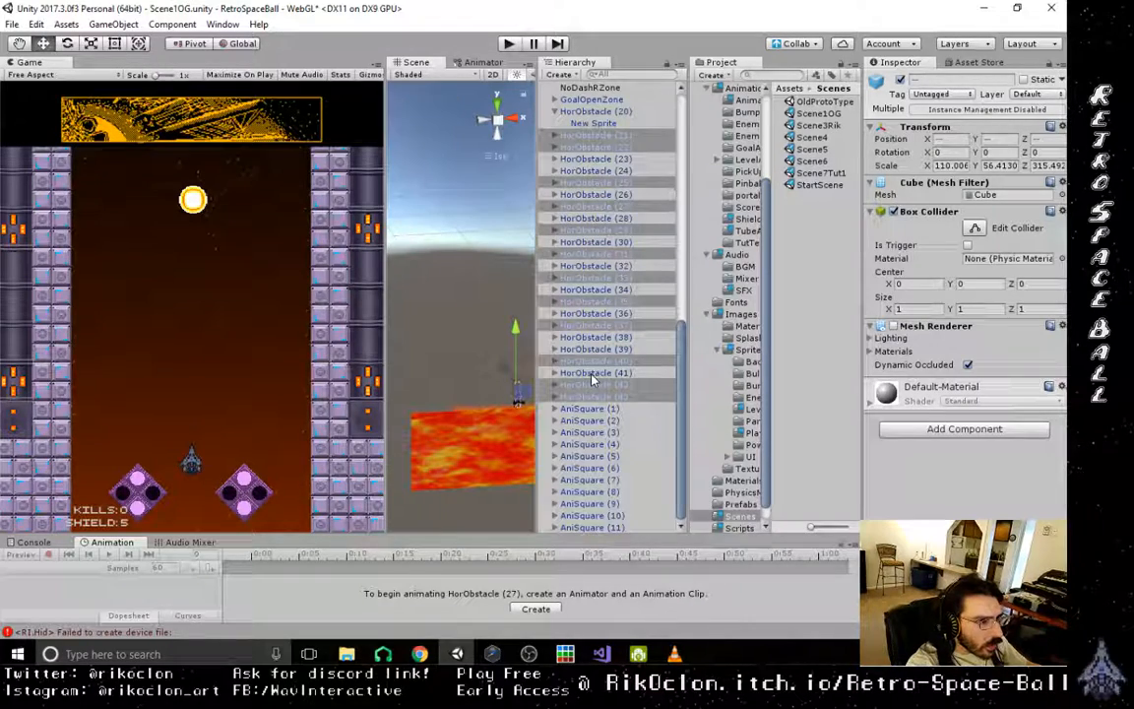
- Check HorObstacle (43)'s position, and pick the stray wall tiles to inspect HorObstacle (37)'s New Sprite and its neighbours
{"action": "left_click", "coordinate": [591, 396]}
{"action": "scroll", "coordinate": [492, 399], "scroll_direction": "up", "scroll_amount": 5}
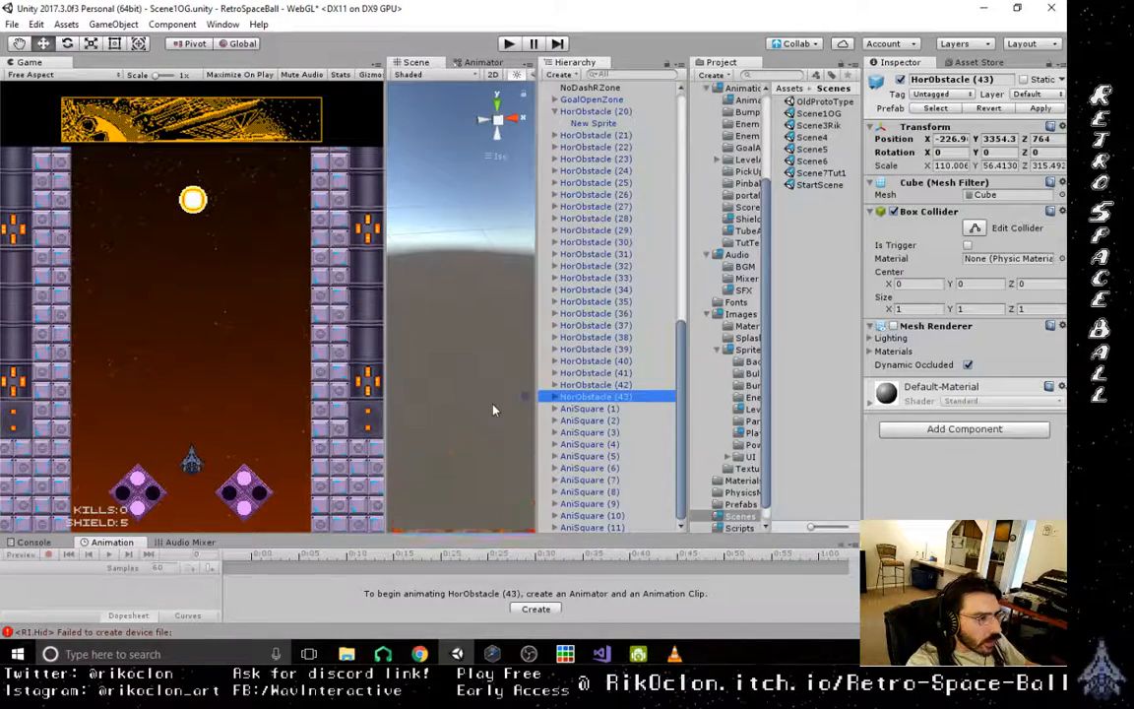
{"action": "middle_click_drag", "start_coordinate": [494, 411], "coordinate": [444, 272]}
{"action": "left_click", "coordinate": [444, 286]}
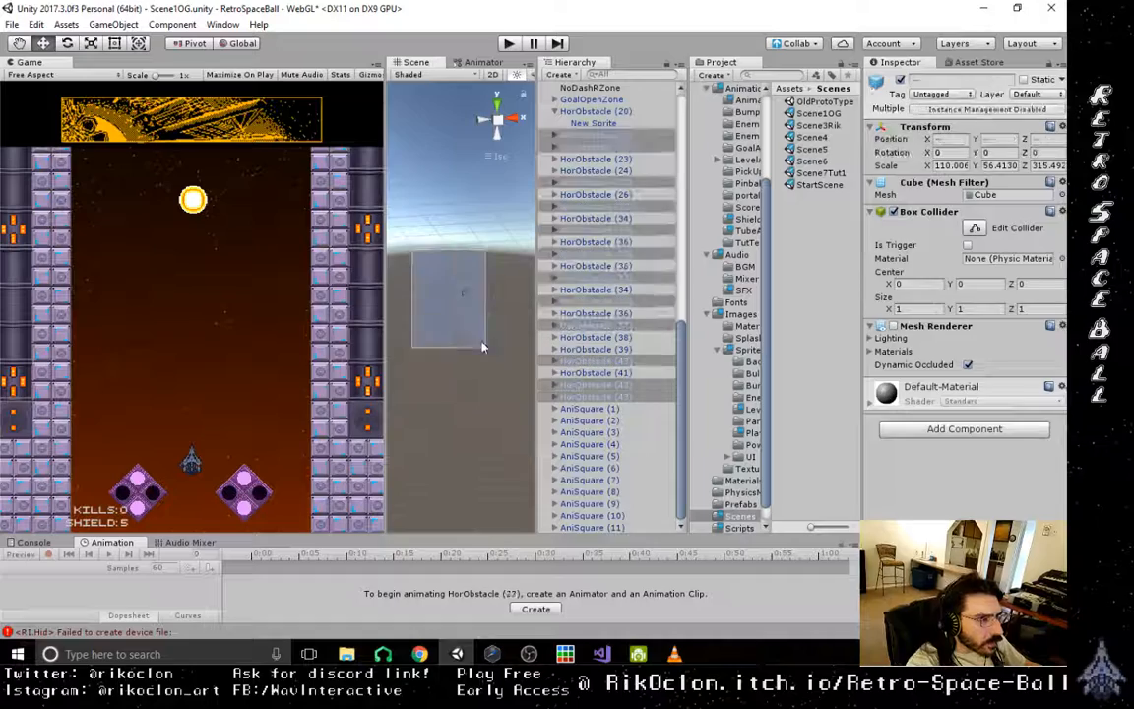
{"action": "left_click", "coordinate": [448, 298]}
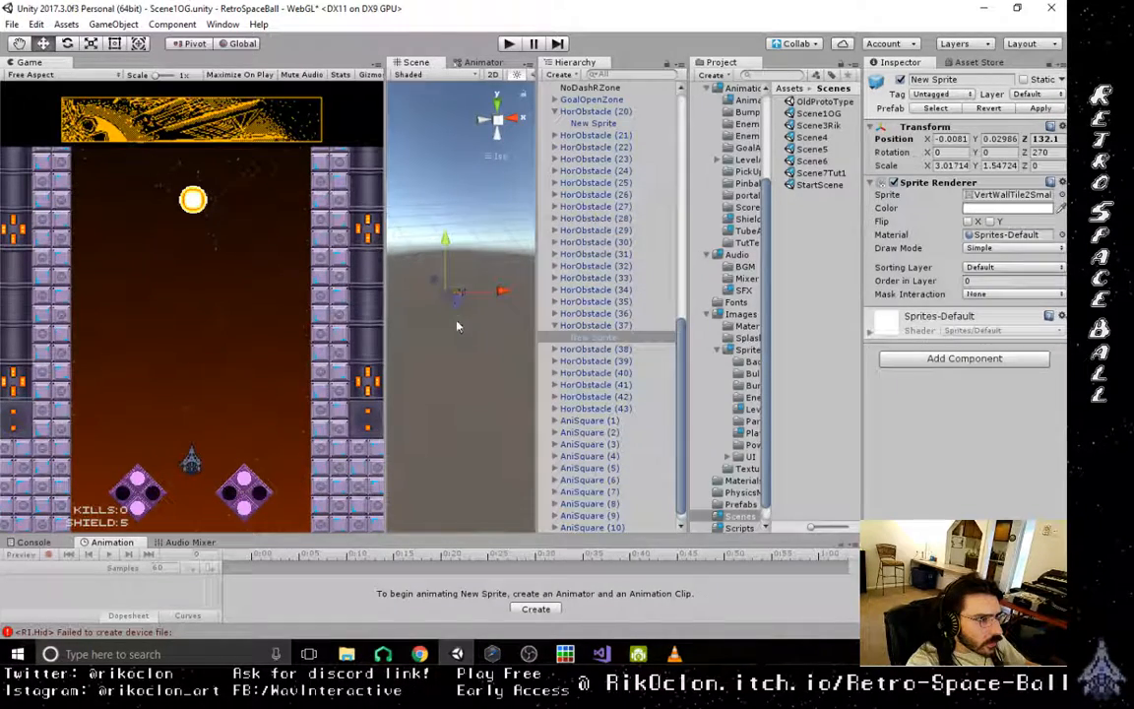
{"action": "left_click", "coordinate": [434, 272]}
{"action": "left_click_drag", "start_coordinate": [433, 271], "coordinate": [522, 340]}
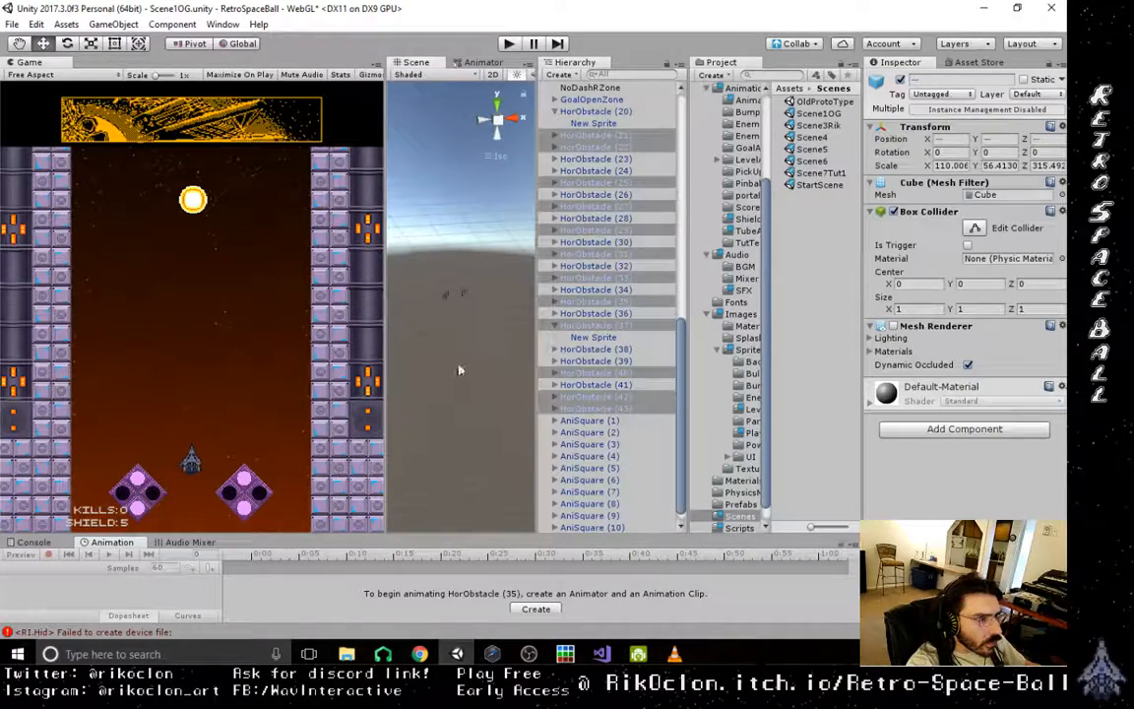
- Examine the selected HorObstacle blocks against the stray tiles and the level from oblique, side and back views
{"action": "scroll", "coordinate": [463, 379], "scroll_direction": "down", "scroll_amount": 5}
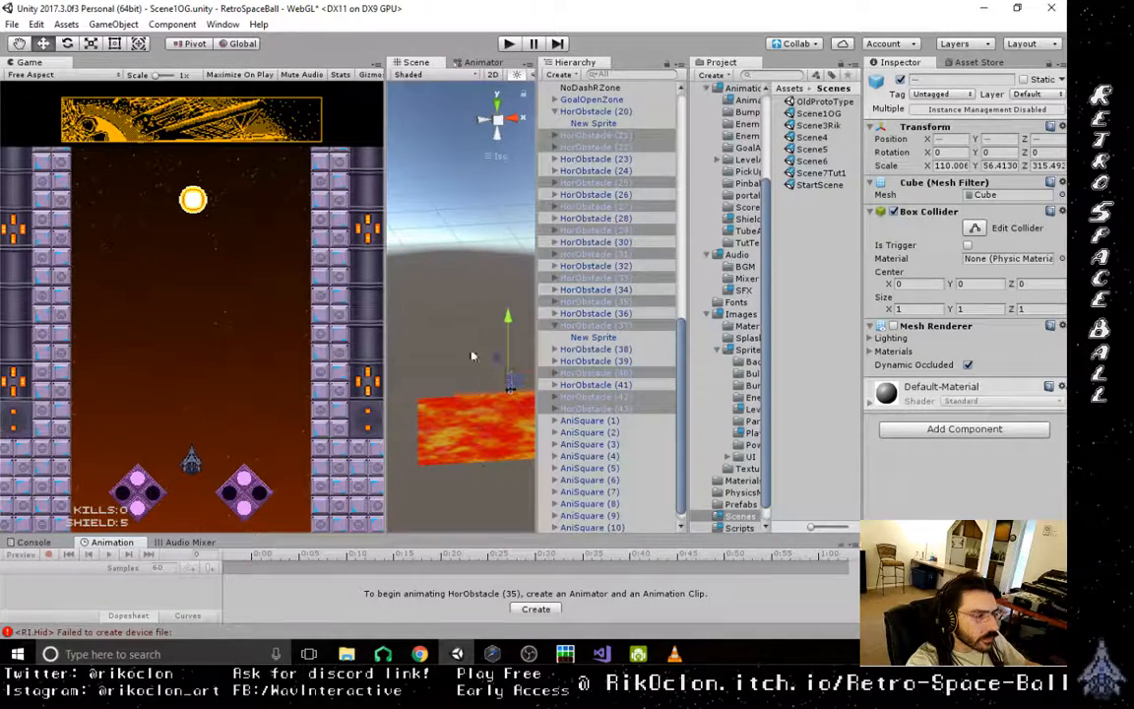
{"action": "right_click_drag", "start_coordinate": [472, 352], "coordinate": [445, 333]}
{"action": "scroll", "coordinate": [471, 440], "scroll_direction": "down", "scroll_amount": 10}
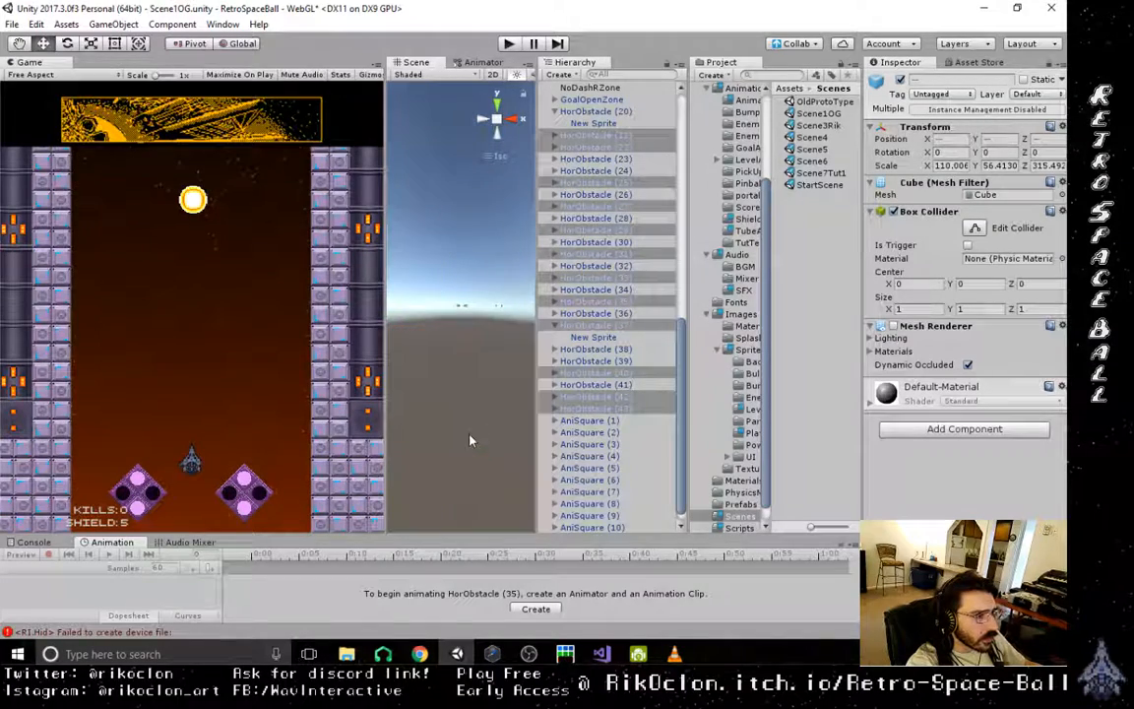
{"action": "scroll", "coordinate": [466, 435], "scroll_direction": "up", "scroll_amount": 10}
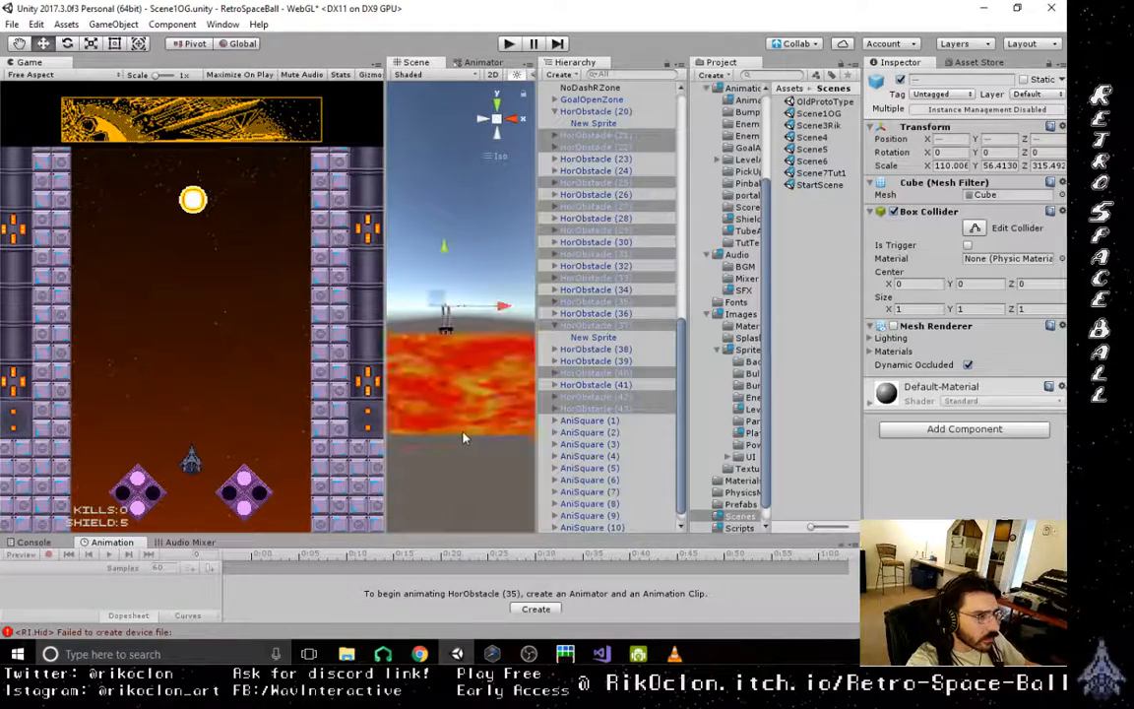
{"action": "left_click", "coordinate": [513, 119]}
{"action": "left_click", "coordinate": [483, 119]}
{"action": "scroll", "coordinate": [474, 348], "scroll_direction": "down", "scroll_amount": 5}
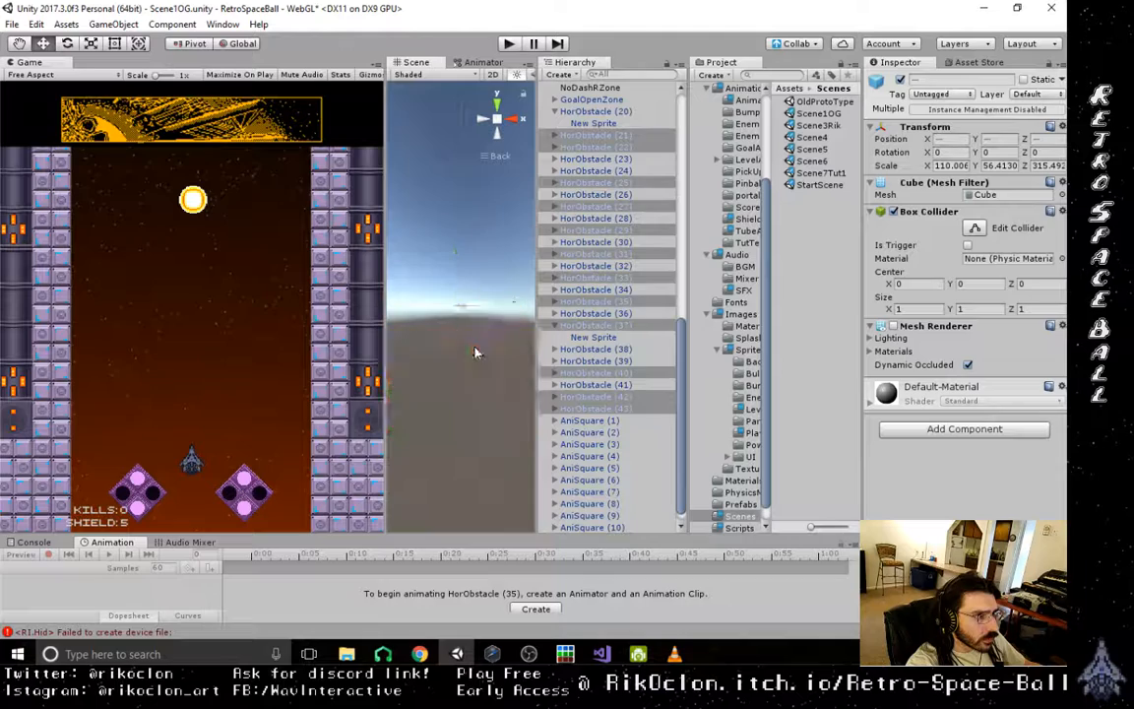
{"action": "scroll", "coordinate": [474, 351], "scroll_direction": "up", "scroll_amount": 5}
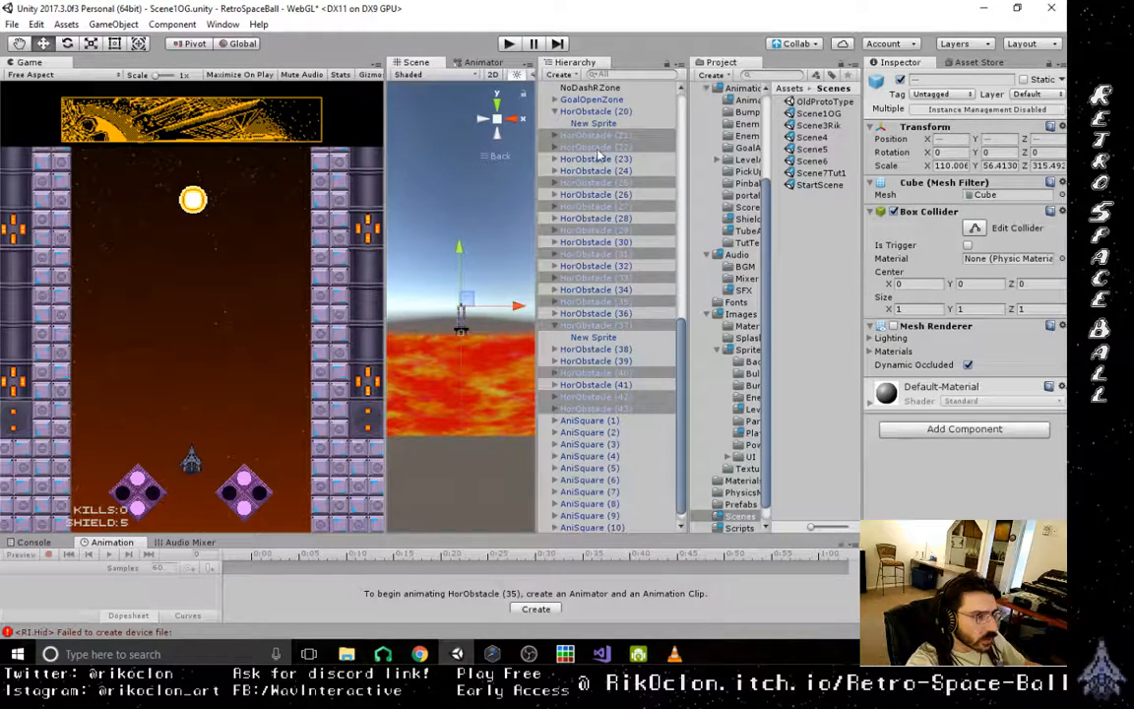
{"action": "left_click_drag", "start_coordinate": [482, 285], "coordinate": [486, 320], "text": "alt"}
{"action": "scroll", "coordinate": [468, 426], "scroll_direction": "up", "scroll_amount": 5}
{"action": "scroll", "coordinate": [469, 417], "scroll_direction": "down", "scroll_amount": 5}
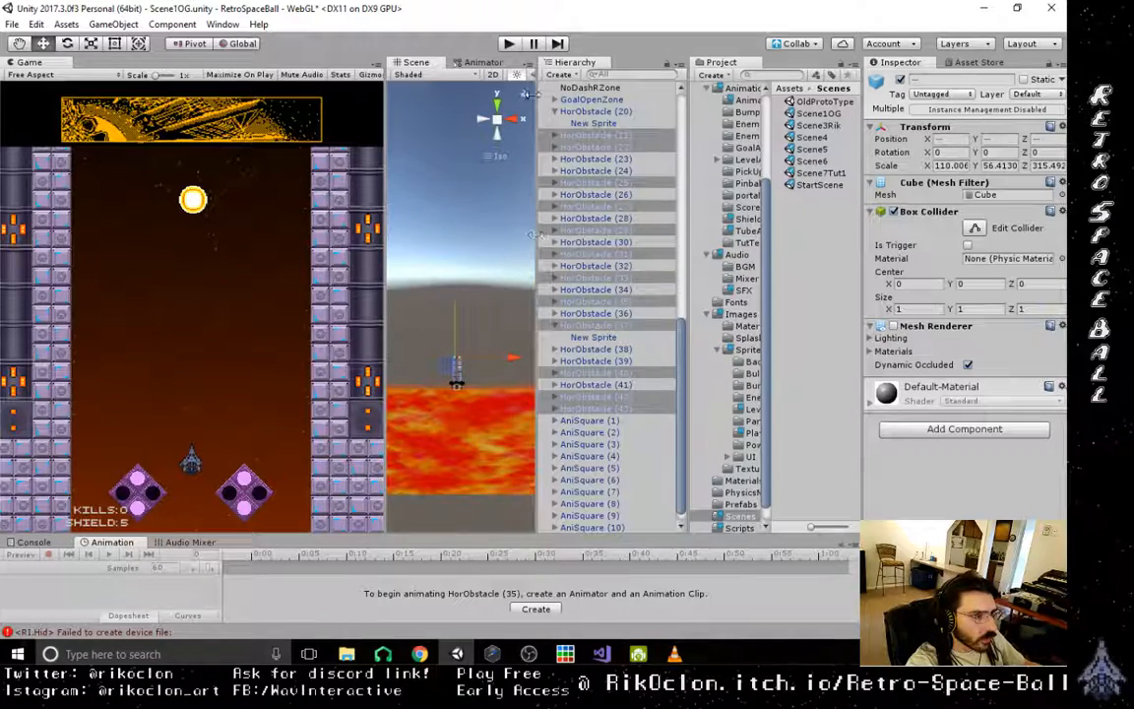
{"action": "left_click", "coordinate": [512, 126]}
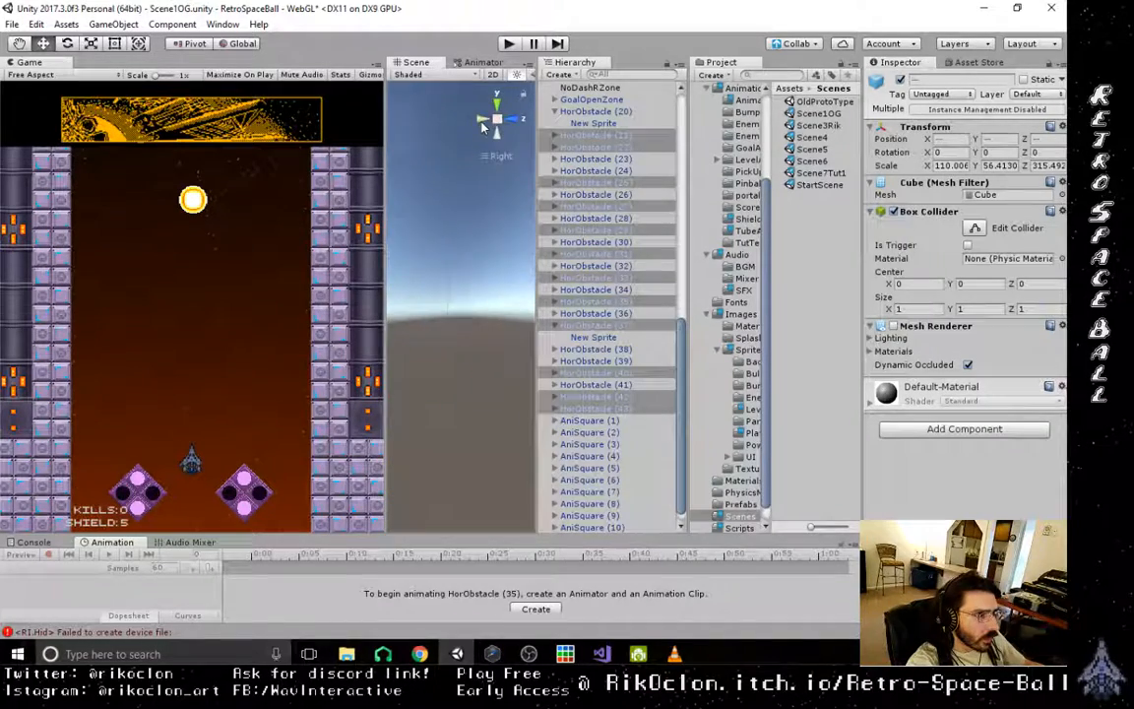
- Expand HorObstacle (43), focus the view on its New Sprite, and examine its placement from oblique and back views
{"action": "left_click", "coordinate": [559, 410]}
{"action": "double_click", "coordinate": [583, 421]}
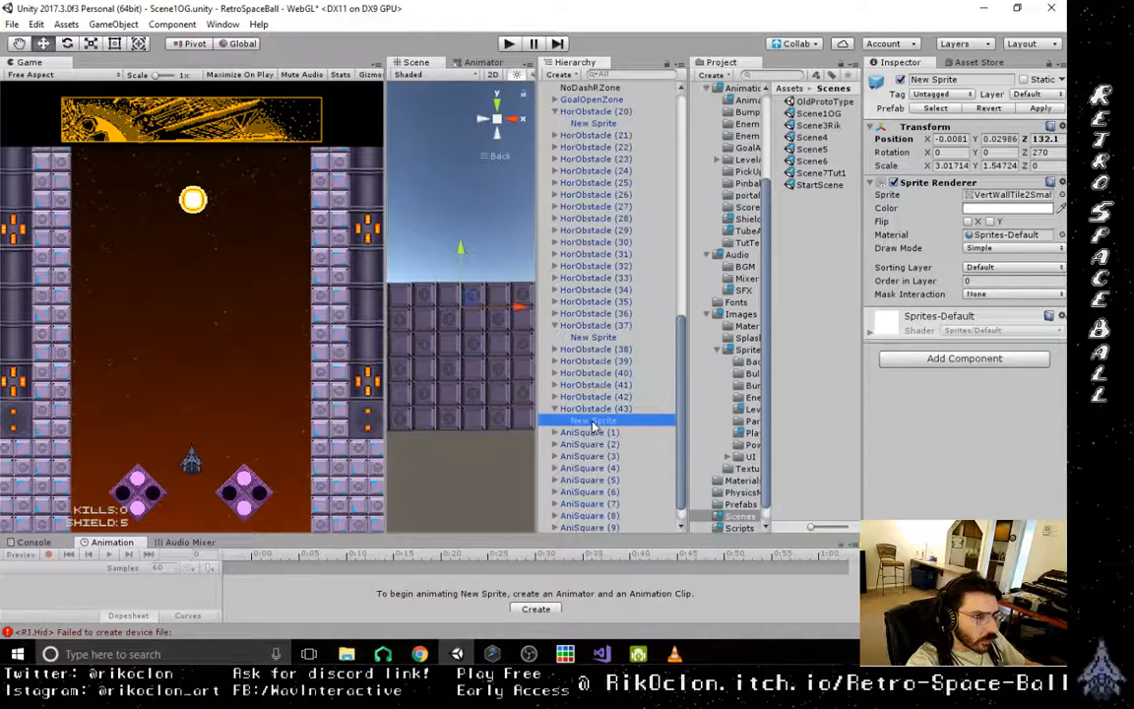
{"action": "scroll", "coordinate": [476, 402], "scroll_direction": "down", "scroll_amount": 6}
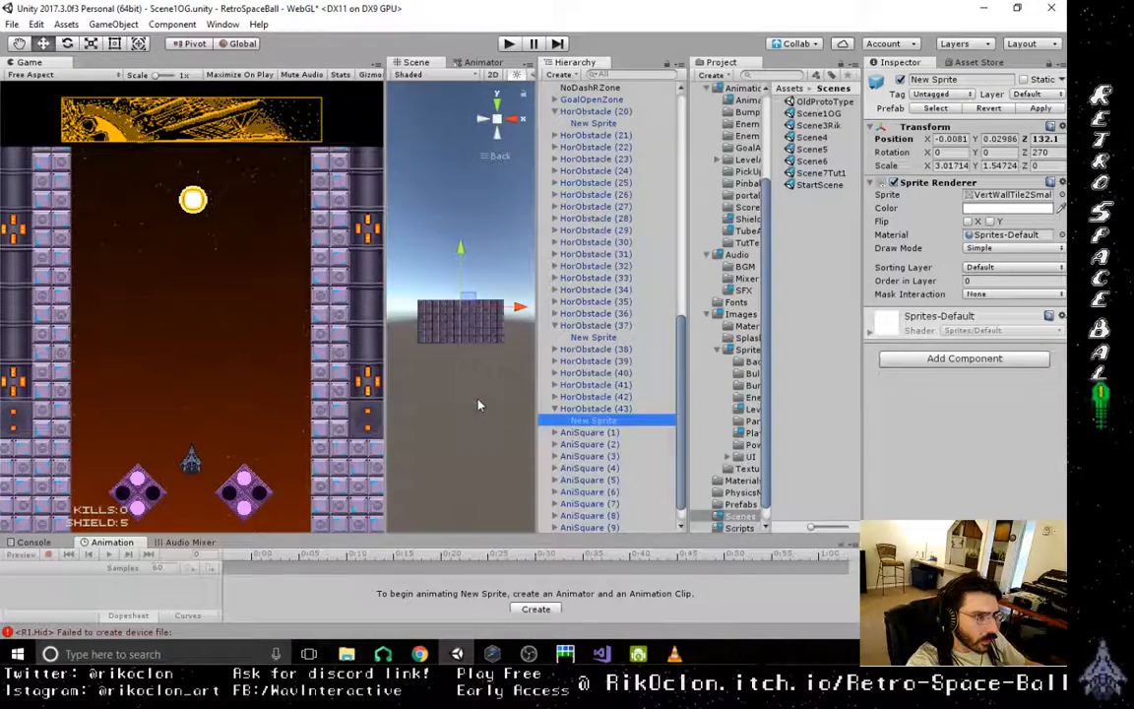
{"action": "scroll", "coordinate": [480, 404], "scroll_direction": "down", "scroll_amount": 6}
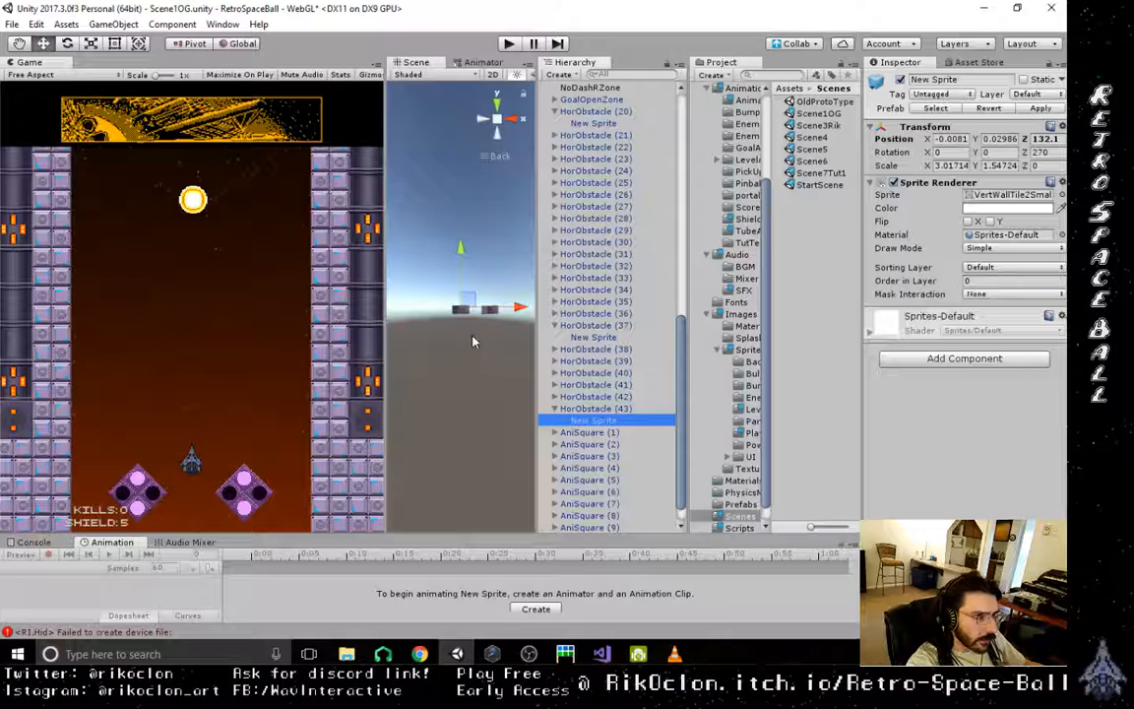
{"action": "left_click_drag", "start_coordinate": [474, 339], "coordinate": [489, 238], "text": "alt"}
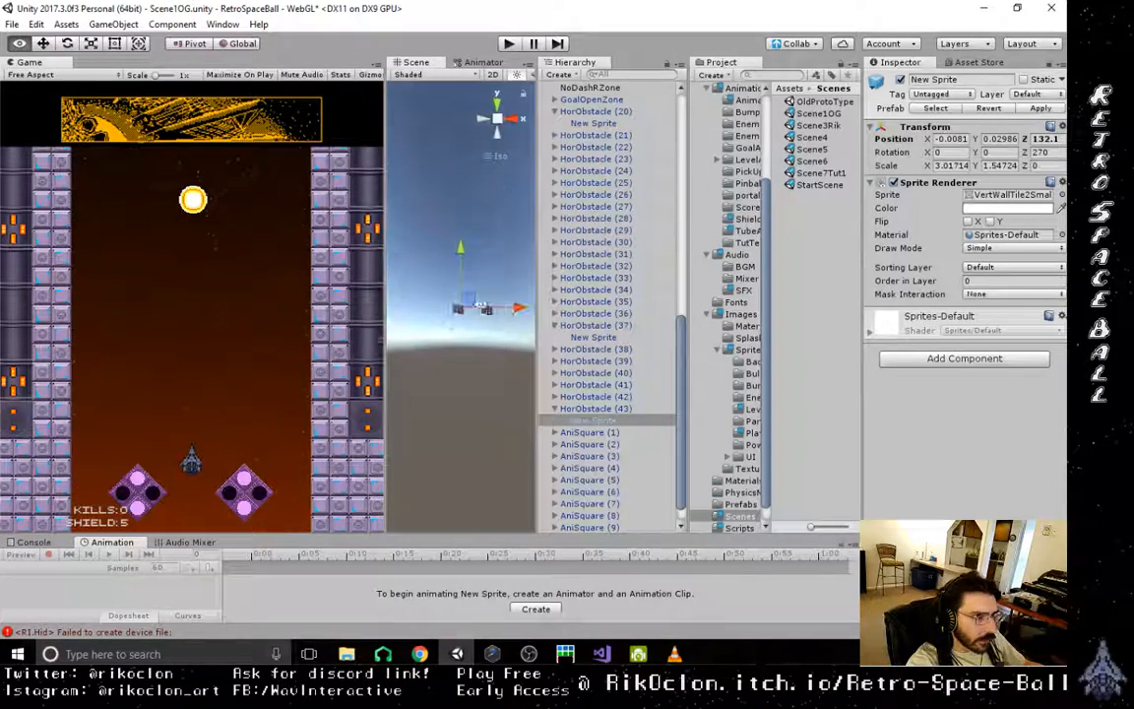
{"action": "left_click", "coordinate": [505, 122]}
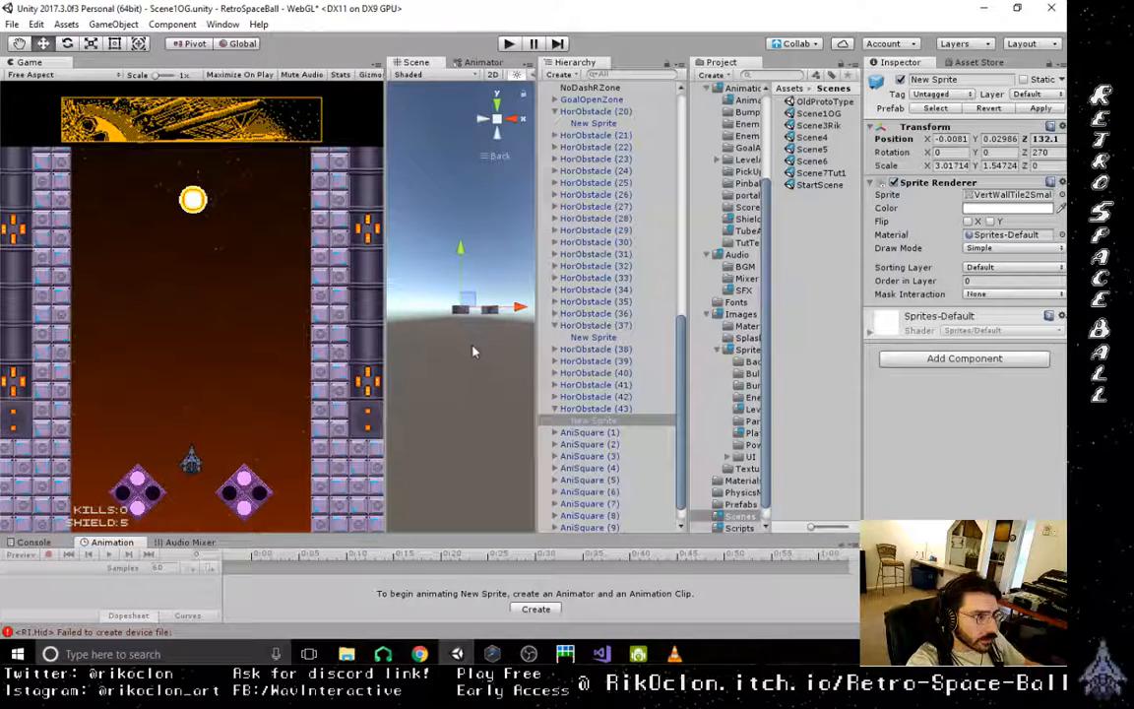
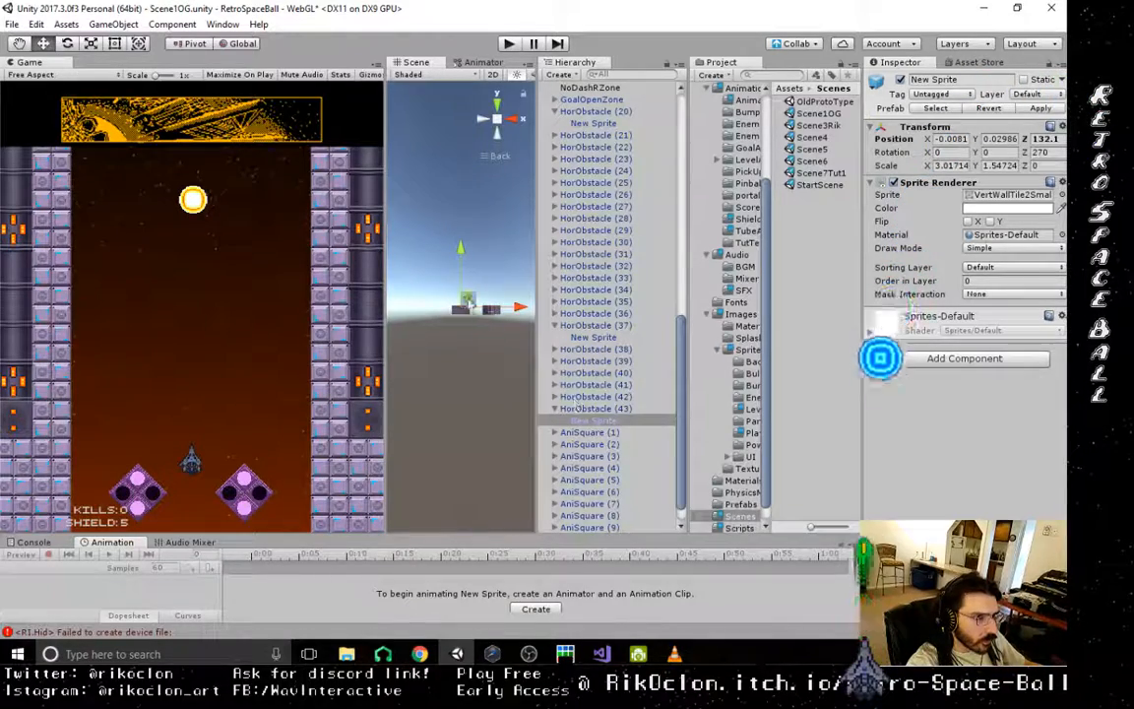
- Delete the HorObstacle (21) to HorObstacle (43) blocks from the scene
{"action": "left_click_drag", "start_coordinate": [420, 295], "coordinate": [527, 338]}
{"action": "left_click_drag", "start_coordinate": [435, 361], "coordinate": [619, 116], "text": "alt"}
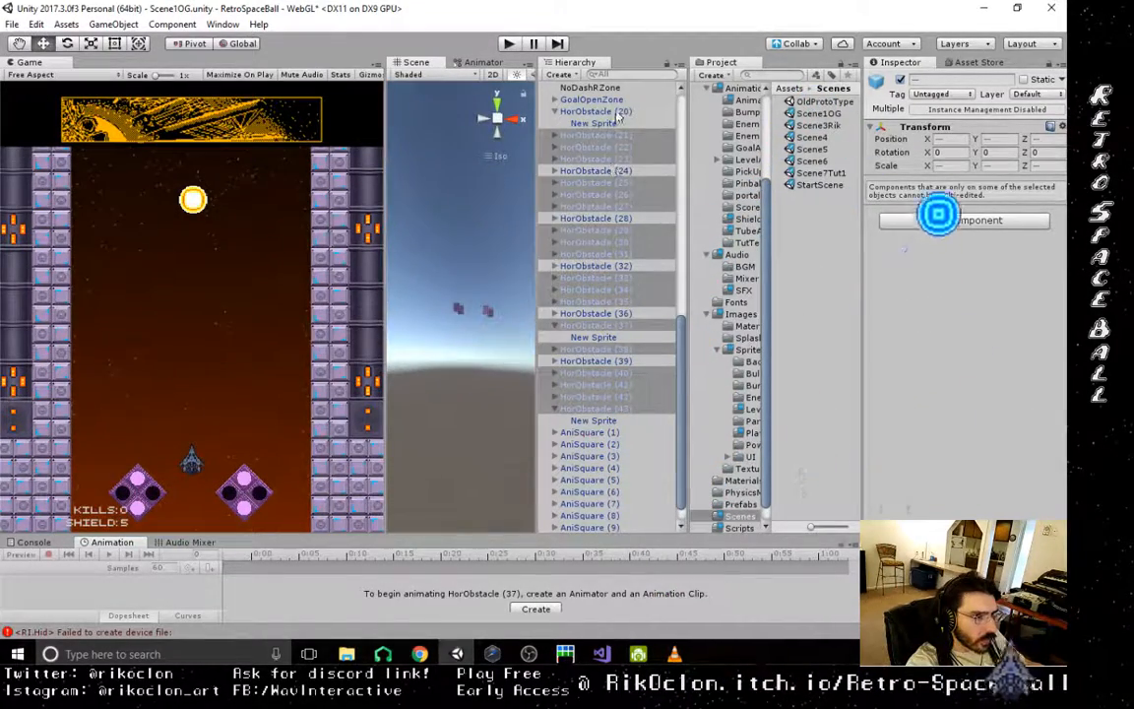
{"action": "left_click", "coordinate": [596, 134]}
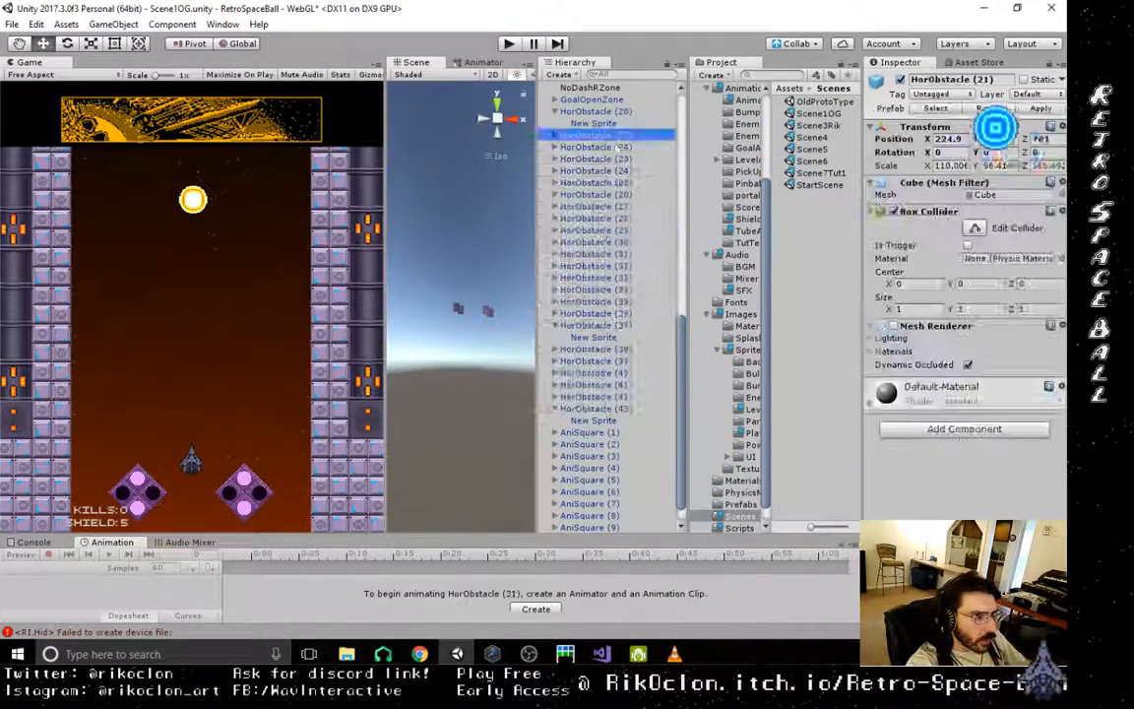
{"action": "left_click", "coordinate": [594, 409], "text": "shift"}
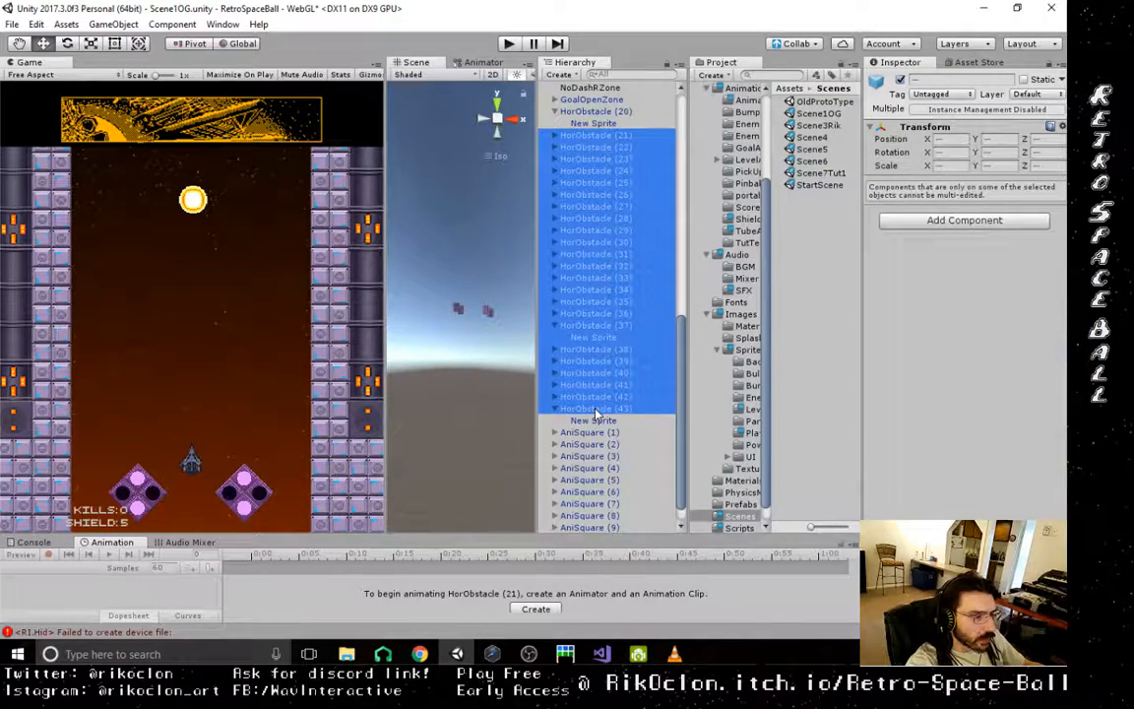
{"action": "key", "text": "Delete"}
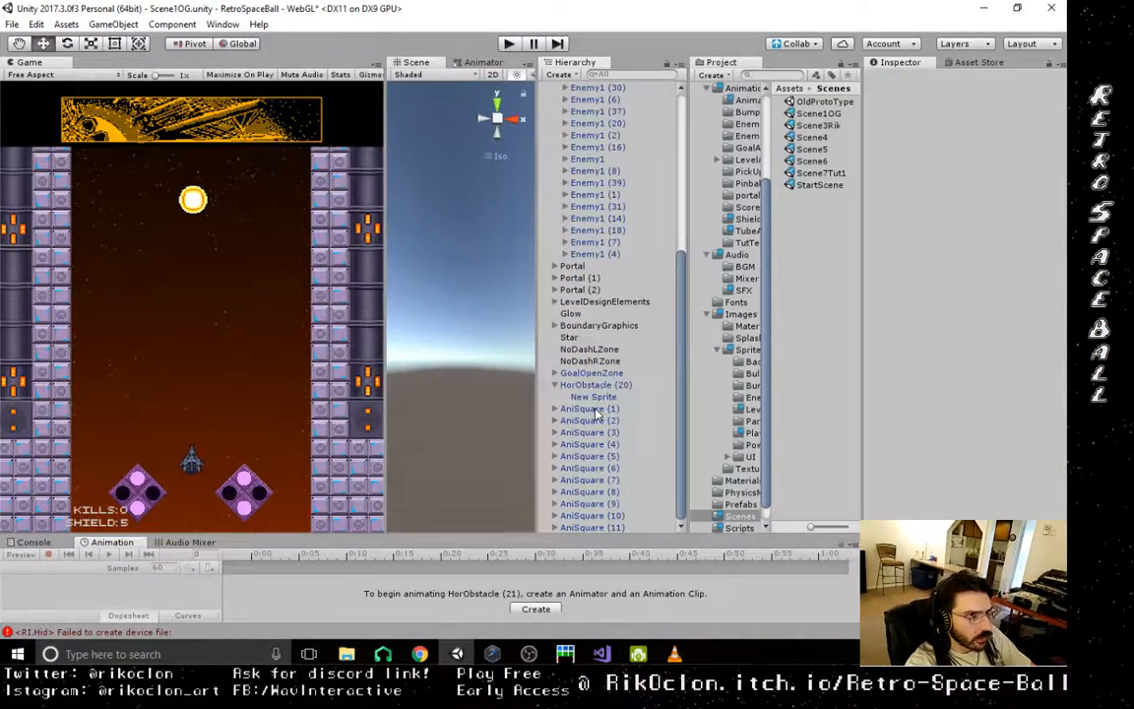
- Widen the Scene view and examine the level from the back, from Portal (2) and Enemy1 (7) up to the exit tube
{"action": "left_click", "coordinate": [512, 128]}
{"action": "left_click", "coordinate": [479, 128]}
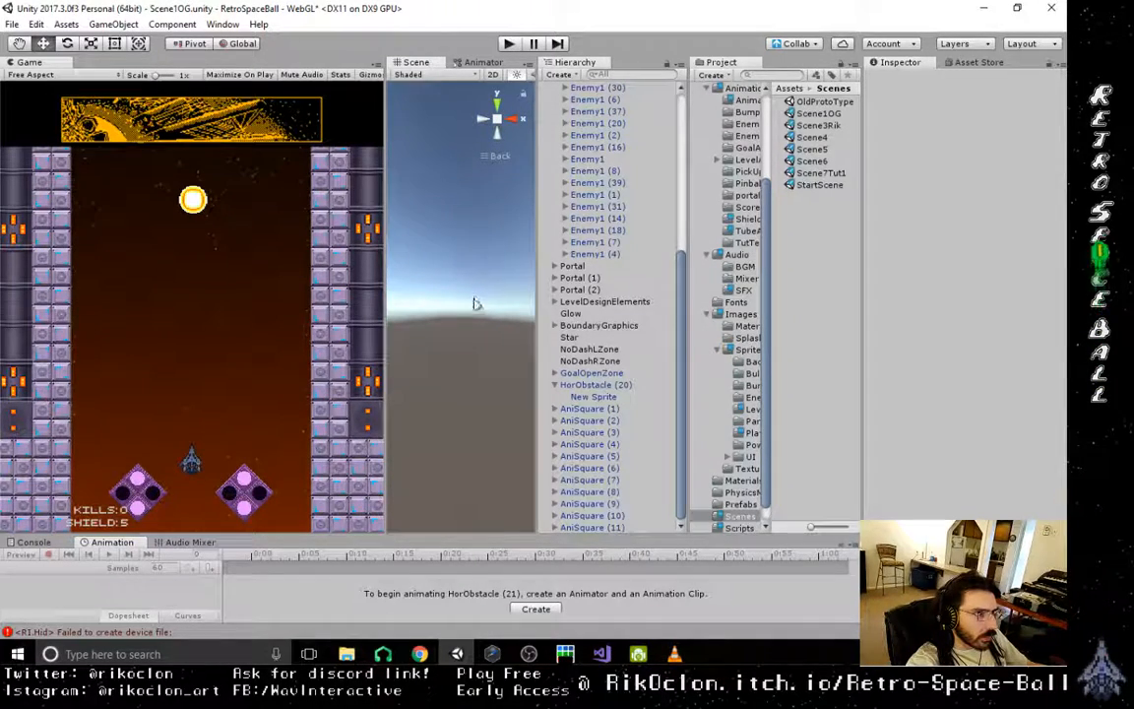
{"action": "left_click", "coordinate": [581, 289]}
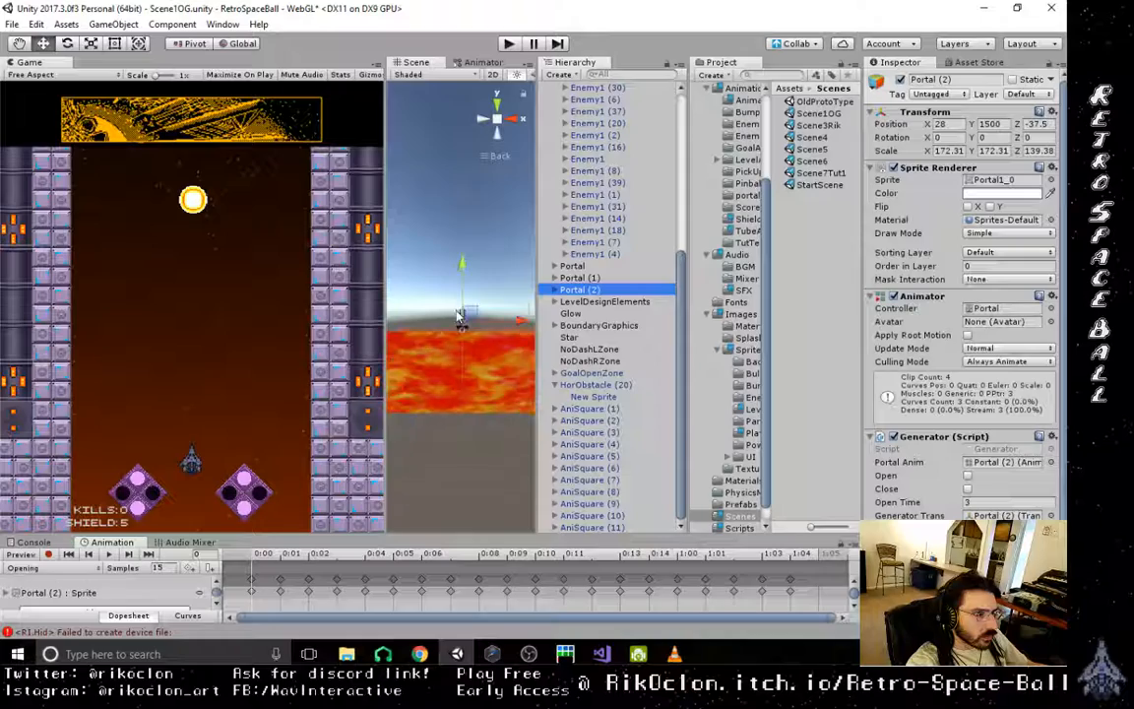
{"action": "key", "text": "f"}
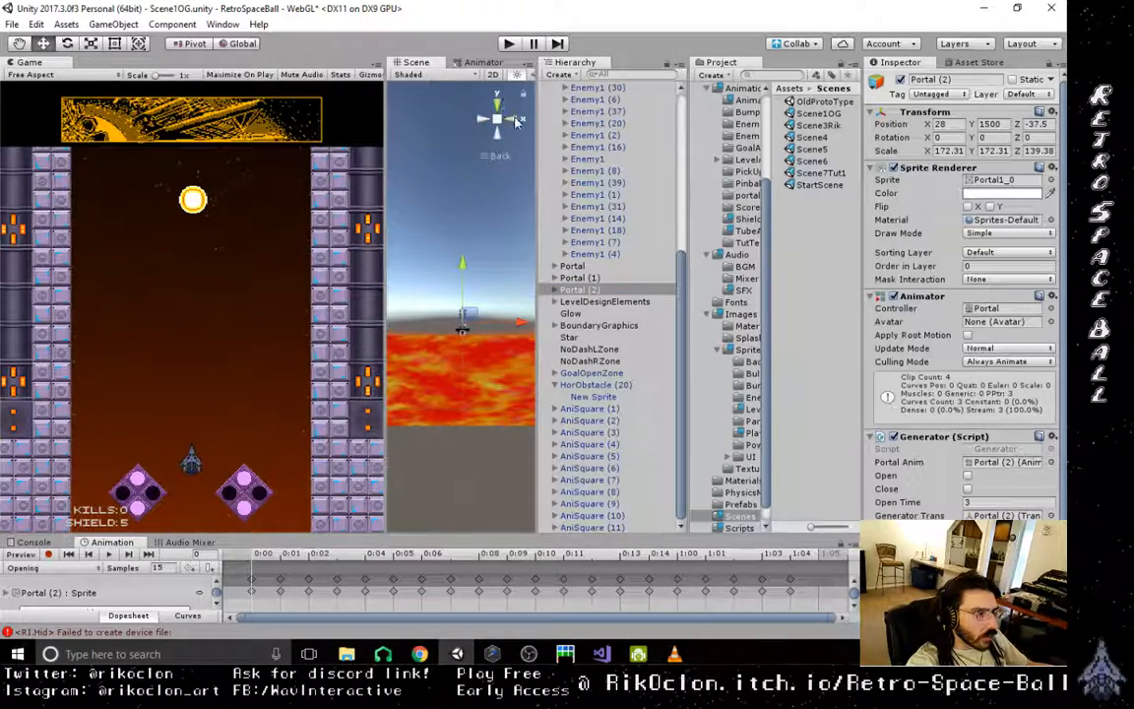
{"action": "left_click", "coordinate": [517, 119]}
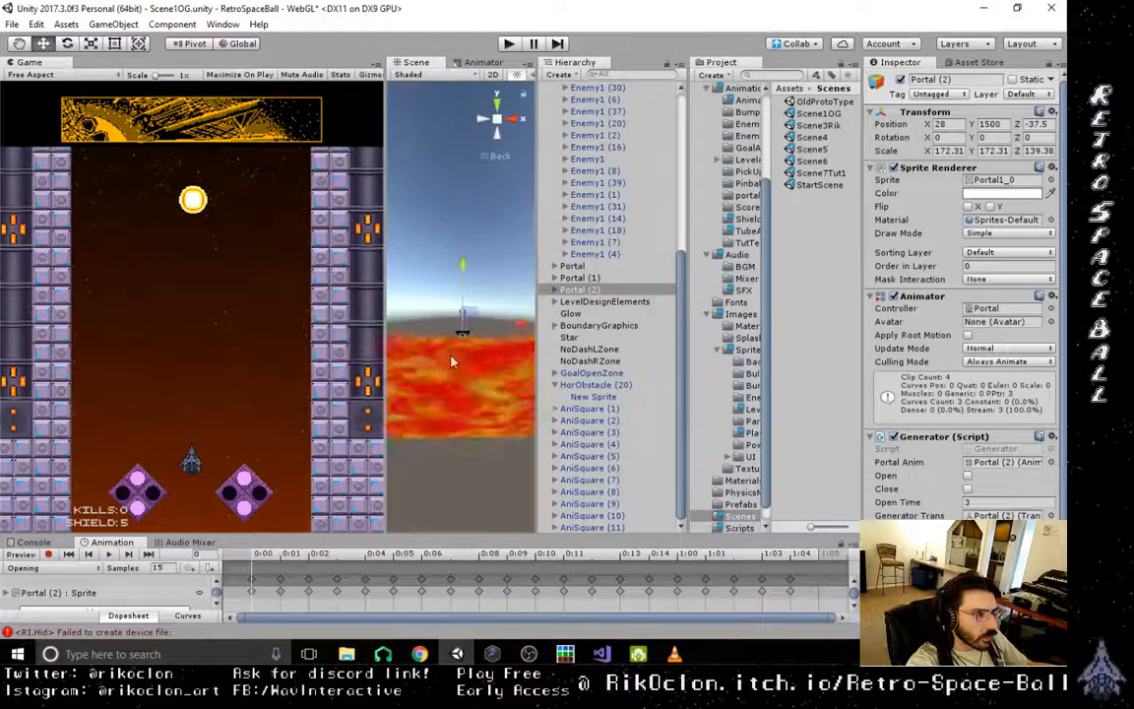
{"action": "left_click_drag", "start_coordinate": [384, 313], "coordinate": [113, 313]}
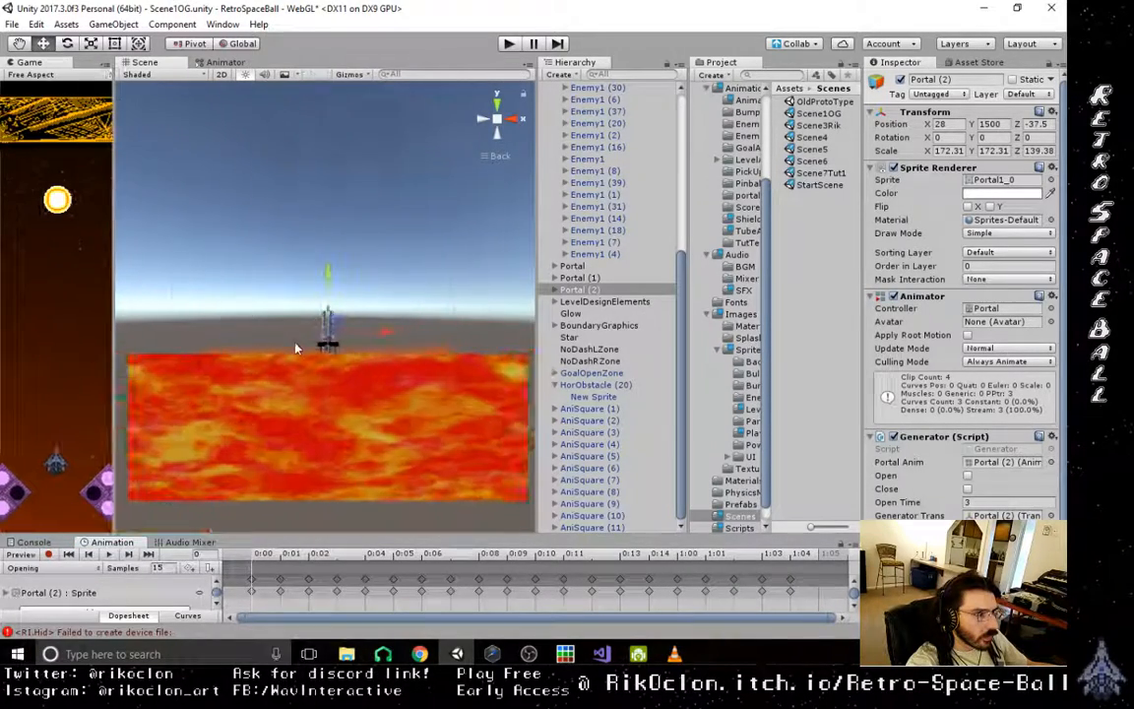
{"action": "double_click", "coordinate": [595, 241]}
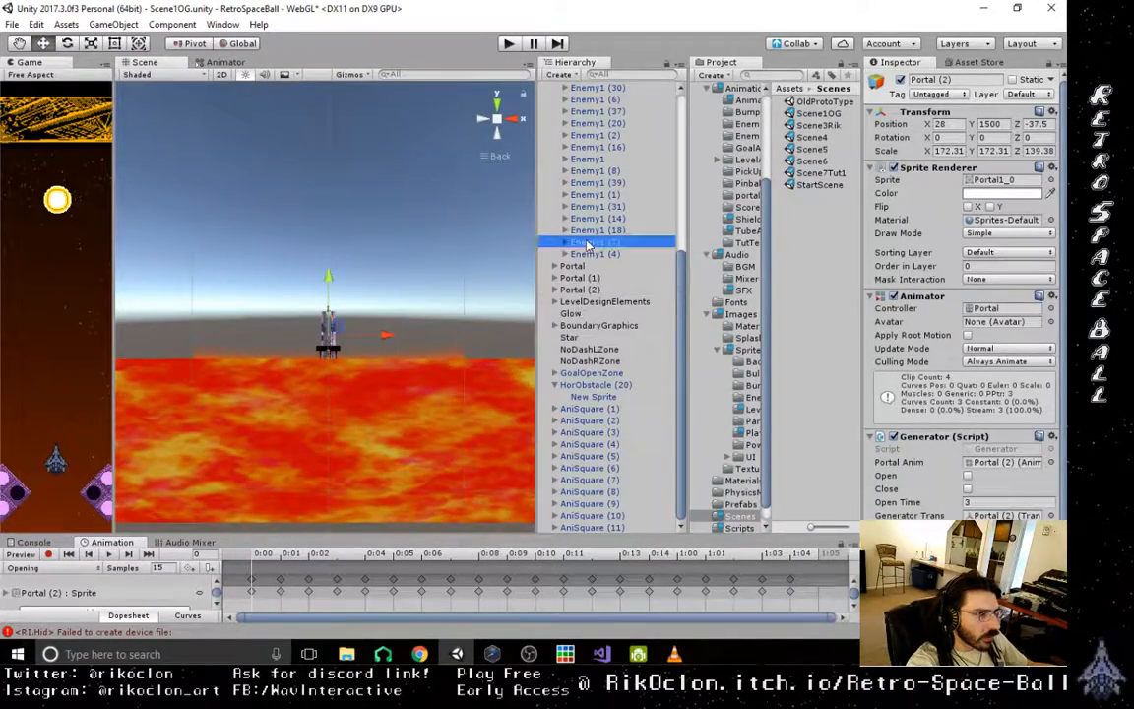
{"action": "scroll", "coordinate": [264, 394], "scroll_direction": "down", "scroll_amount": 15}
{"action": "middle_click_drag", "start_coordinate": [264, 347], "coordinate": [296, 573]}
{"action": "middle_click_drag", "start_coordinate": [317, 233], "coordinate": [357, 555]}
{"action": "middle_click_drag", "start_coordinate": [369, 246], "coordinate": [357, 590]}
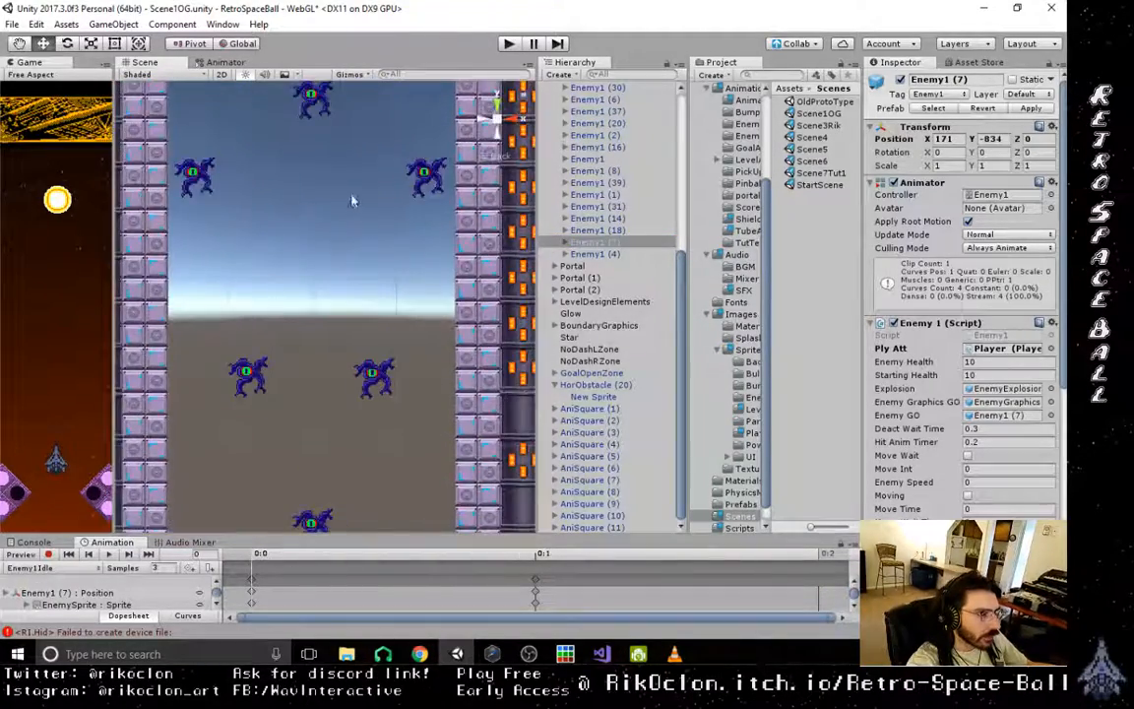
{"action": "middle_click_drag", "start_coordinate": [355, 200], "coordinate": [347, 552]}
{"action": "mouse_move", "coordinate": [348, 121]}
{"action": "middle_mouse_down"}
{"action": "mouse_move", "coordinate": [364, 220]}
{"action": "mouse_move", "coordinate": [367, 141]}
{"action": "middle_mouse_up"}
- Duplicate HorObstacle (20) beside the exit tube and snap the copy flush against its right end above the wall
{"action": "left_click", "coordinate": [594, 396]}
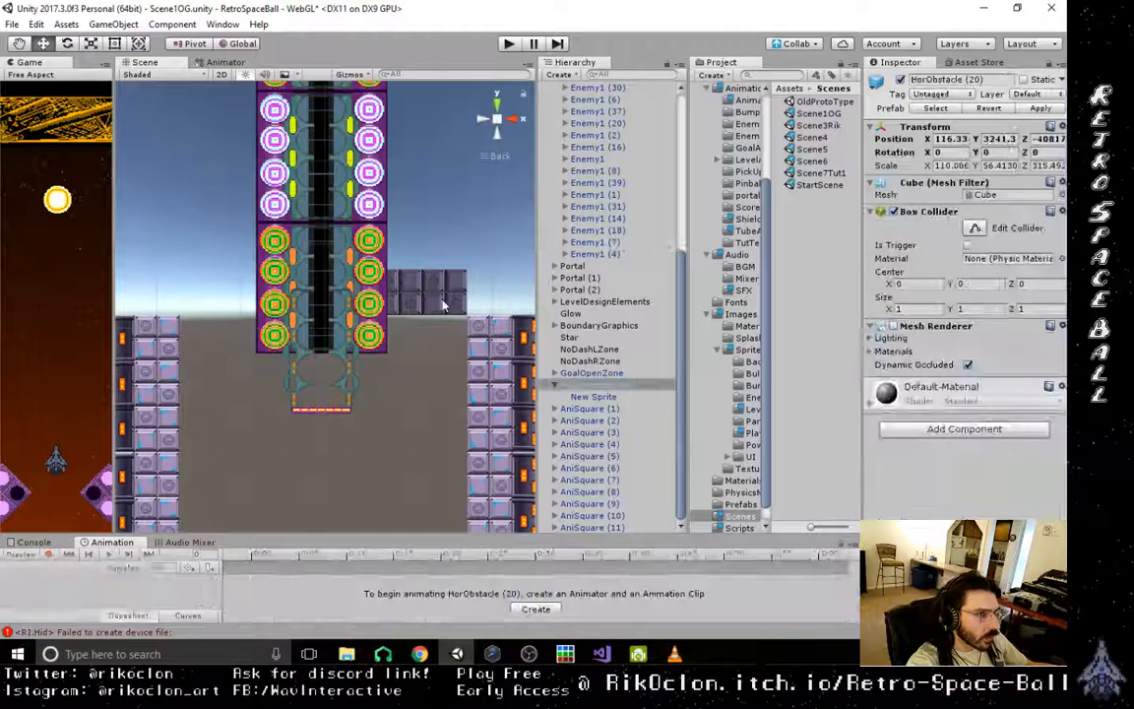
{"action": "left_click", "coordinate": [554, 385]}
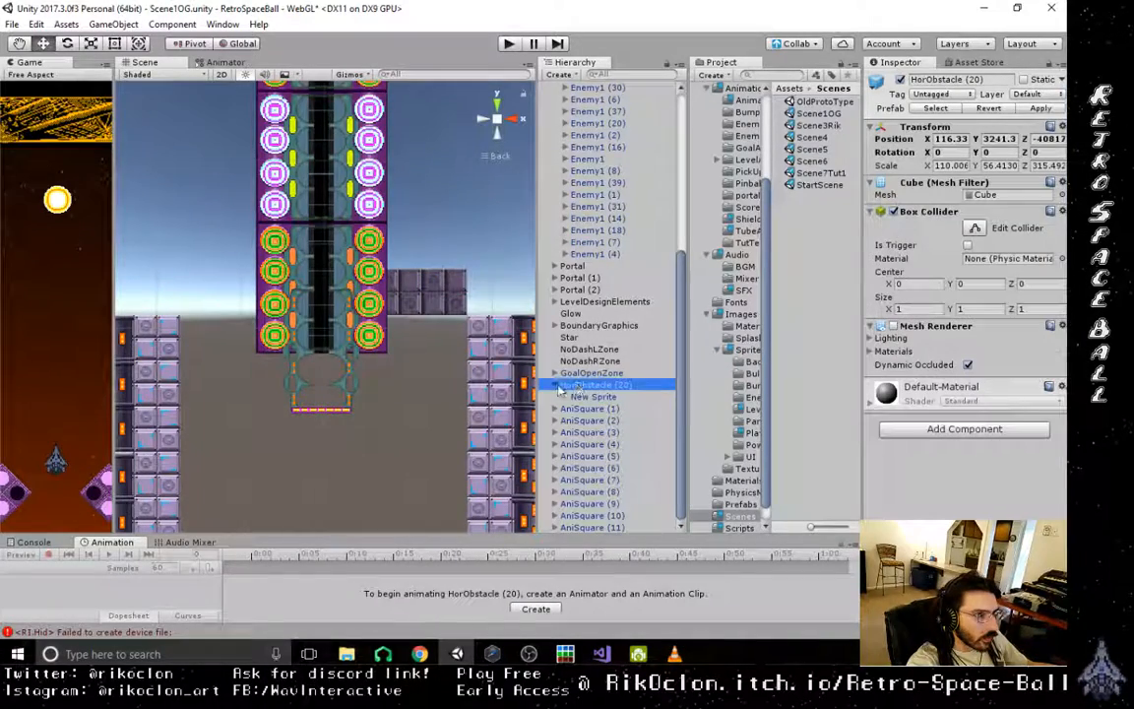
{"action": "left_click", "coordinate": [555, 397]}
{"action": "key", "text": "f"}
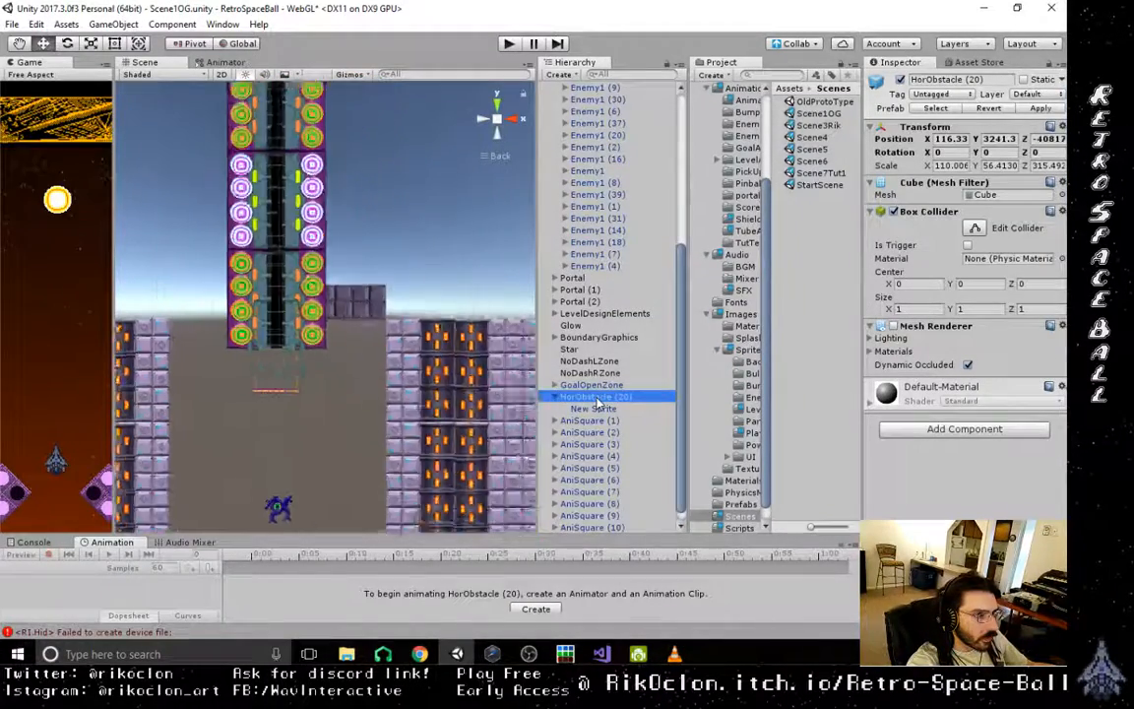
{"action": "left_click_drag", "start_coordinate": [386, 307], "coordinate": [419, 313]}
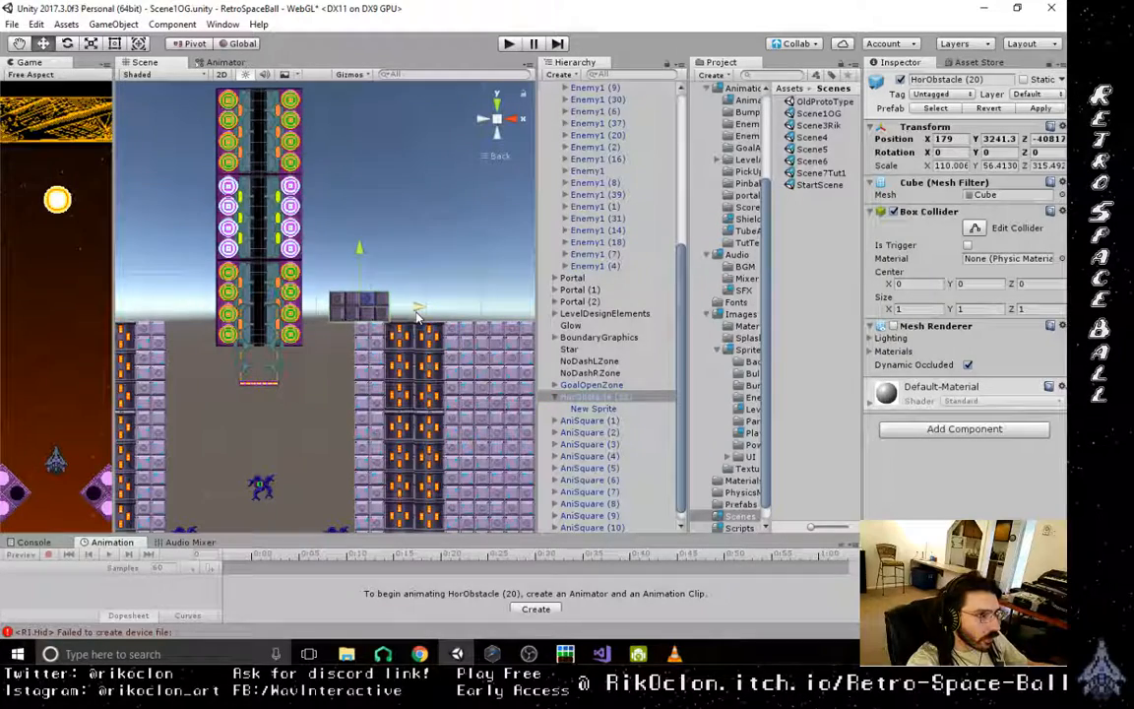
{"action": "key", "text": "ctrl+z"}
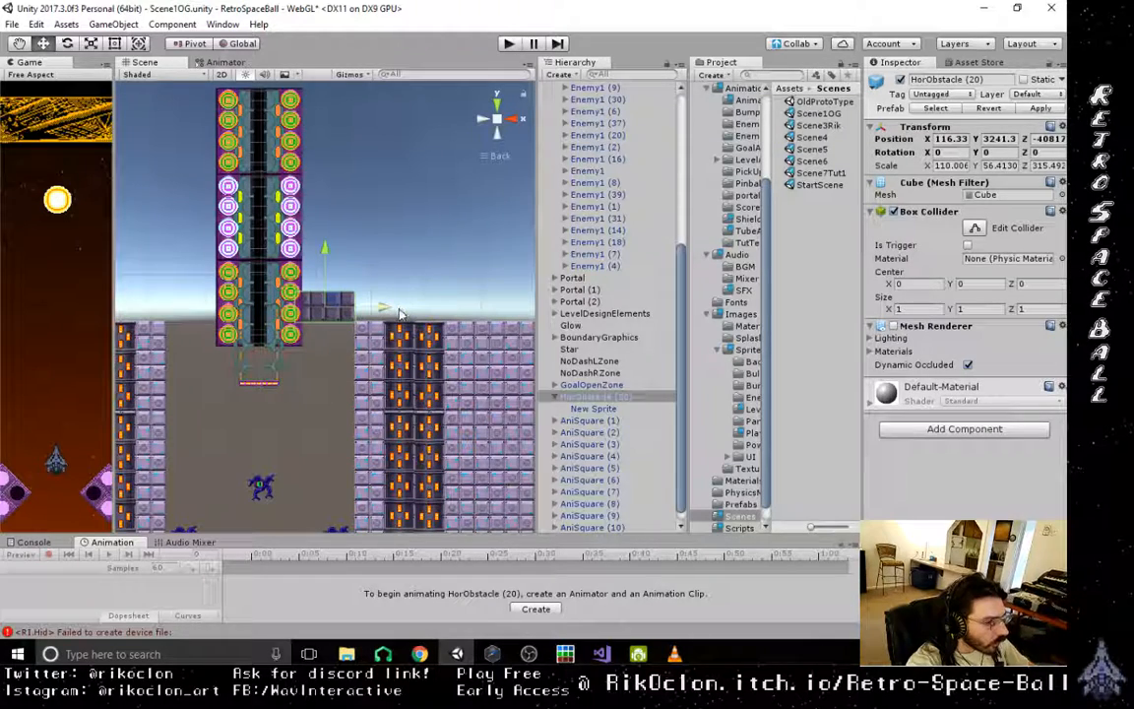
{"action": "key", "text": "ctrl+d"}
{"action": "left_click_drag", "start_coordinate": [399, 313], "coordinate": [422, 330]}
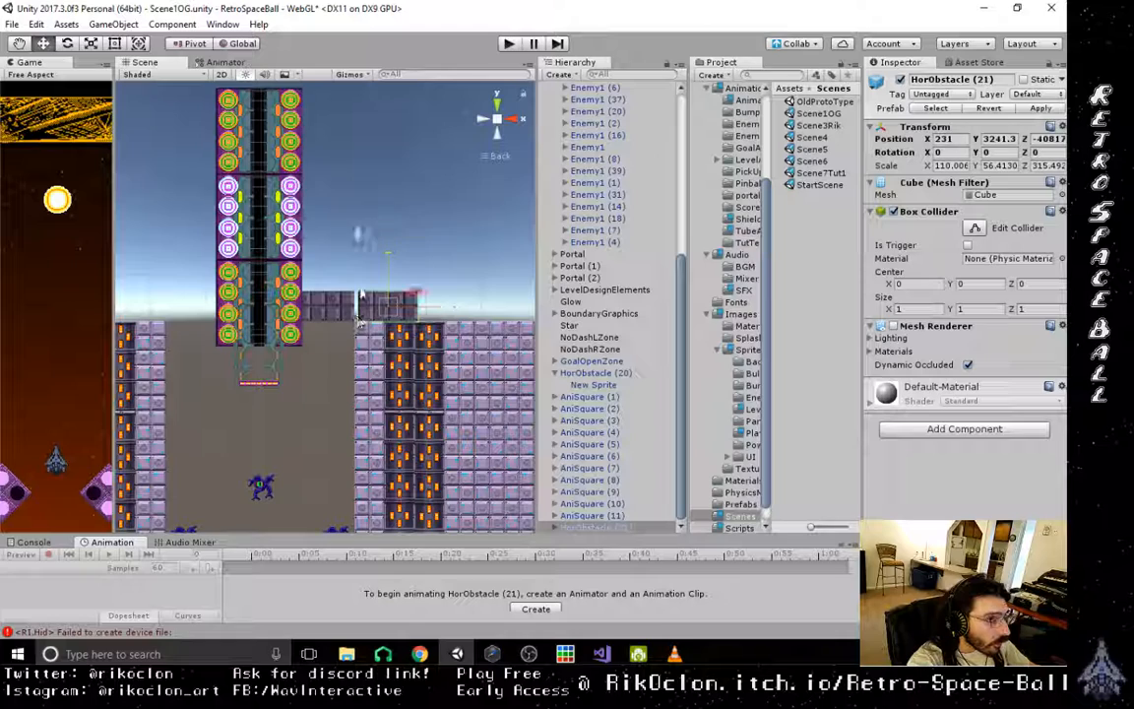
{"action": "left_click_drag", "start_coordinate": [359, 295], "coordinate": [352, 297]}
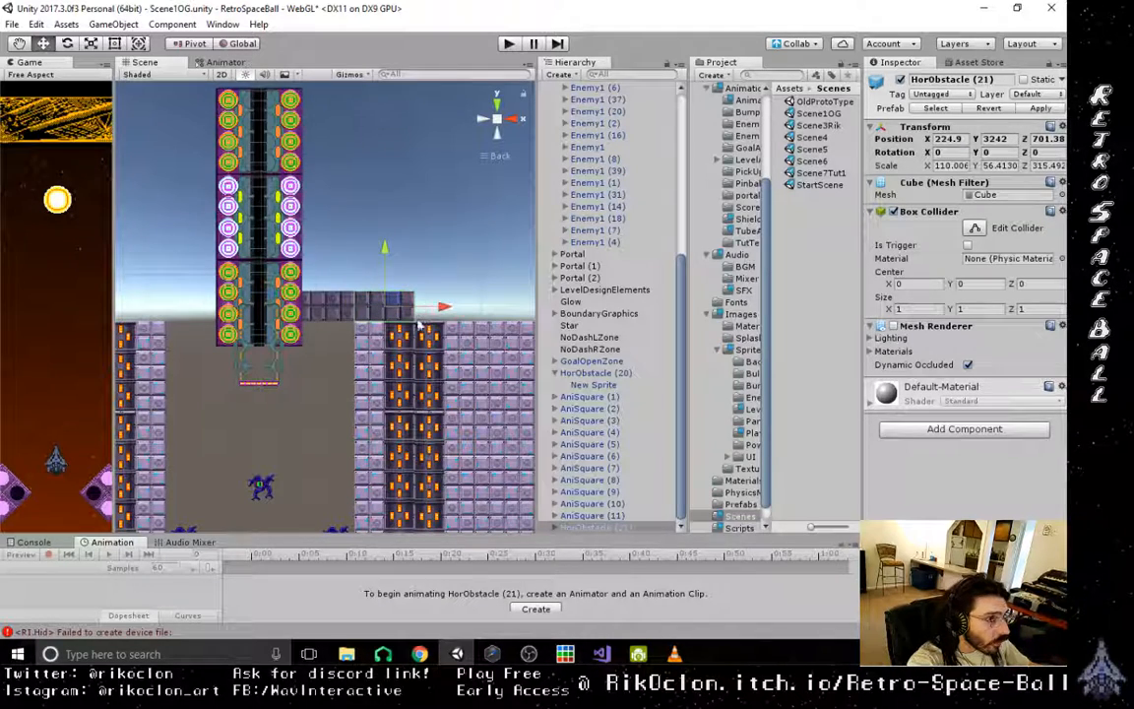
- Duplicate the two adjacent HorObstacle blocks together and stack the copies as a second row directly above them
{"action": "left_click", "coordinate": [384, 312]}
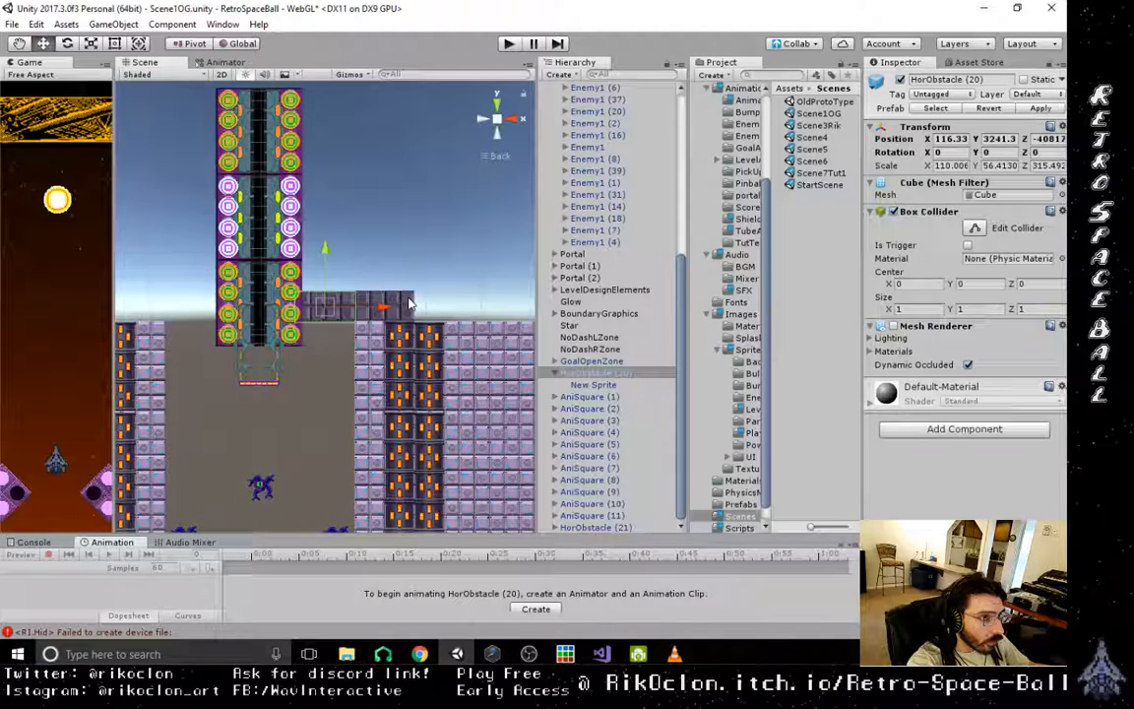
{"action": "left_click", "coordinate": [398, 312], "text": "shift"}
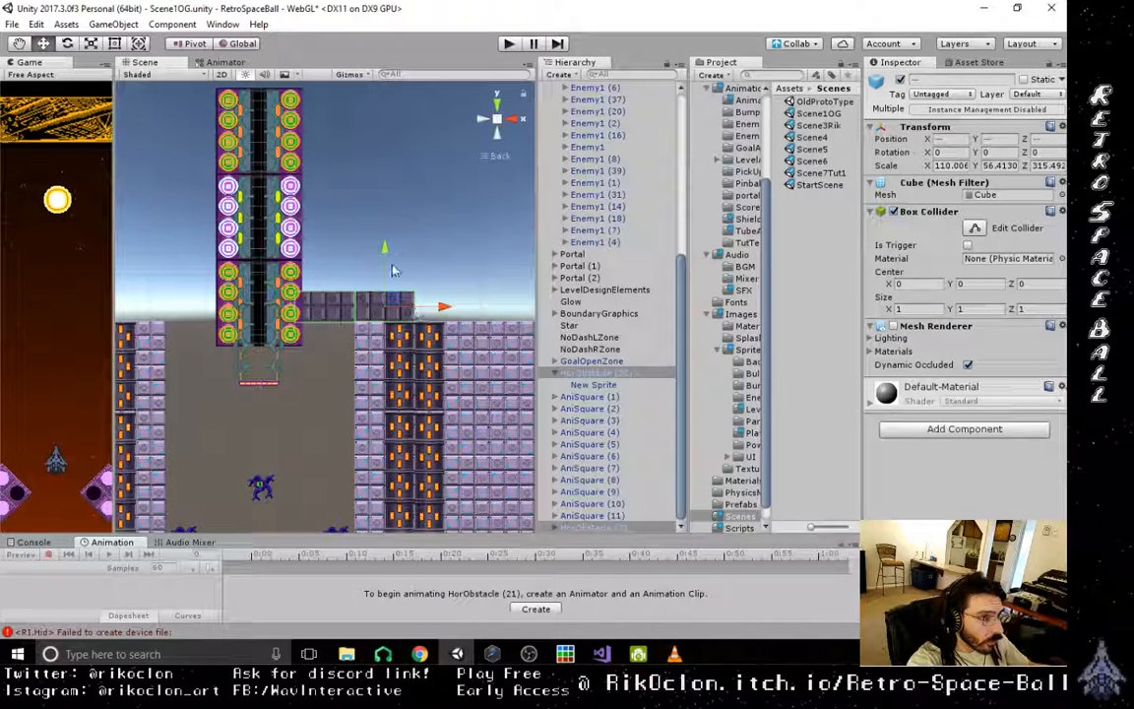
{"action": "key", "text": "ctrl+d"}
{"action": "left_click_drag", "start_coordinate": [340, 236], "coordinate": [326, 242]}
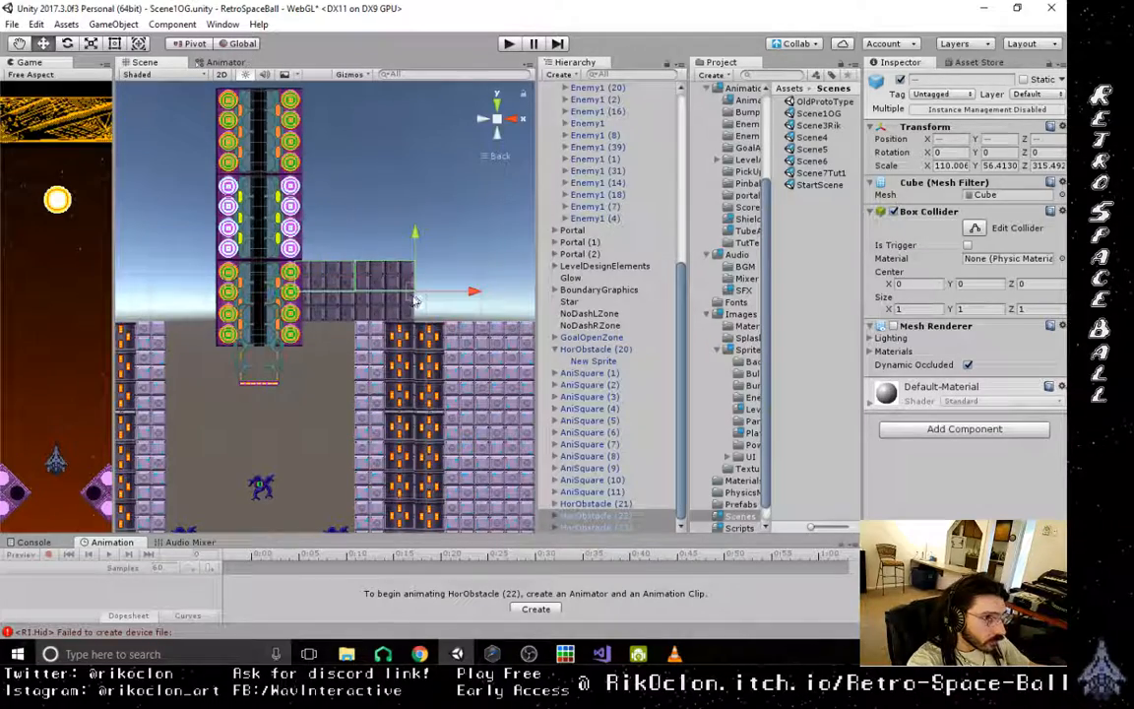
{"action": "left_click_drag", "start_coordinate": [413, 296], "coordinate": [413, 299]}
{"action": "scroll", "coordinate": [418, 305], "scroll_direction": "up", "scroll_amount": 8}
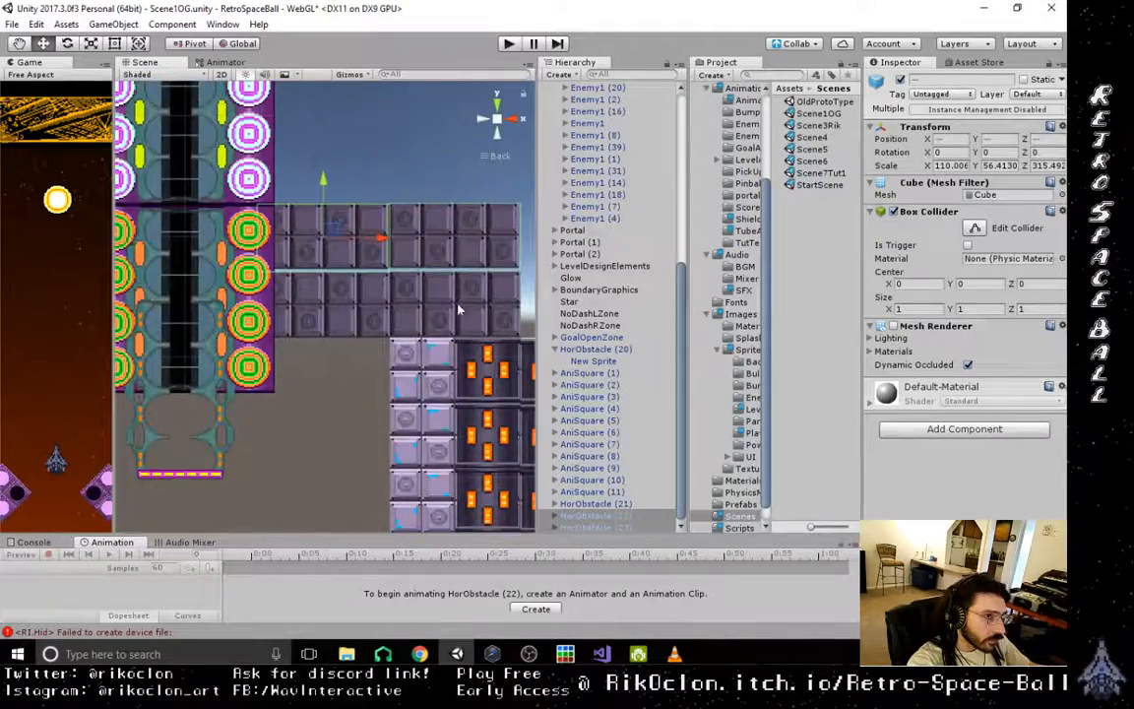
{"action": "left_click_drag", "start_coordinate": [429, 299], "coordinate": [429, 315]}
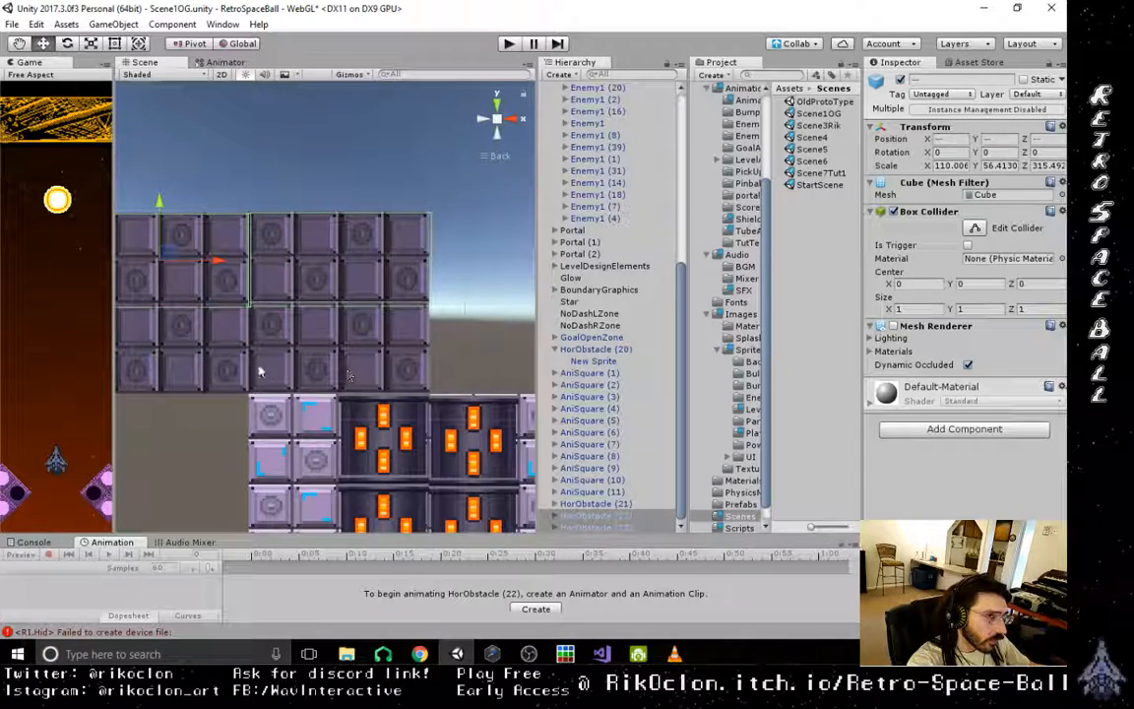
- Lower HorObstacle (23) slightly to Y 3296.1 so it sits tight on the block below
{"action": "left_click", "coordinate": [368, 183]}
{"action": "left_click", "coordinate": [417, 299]}
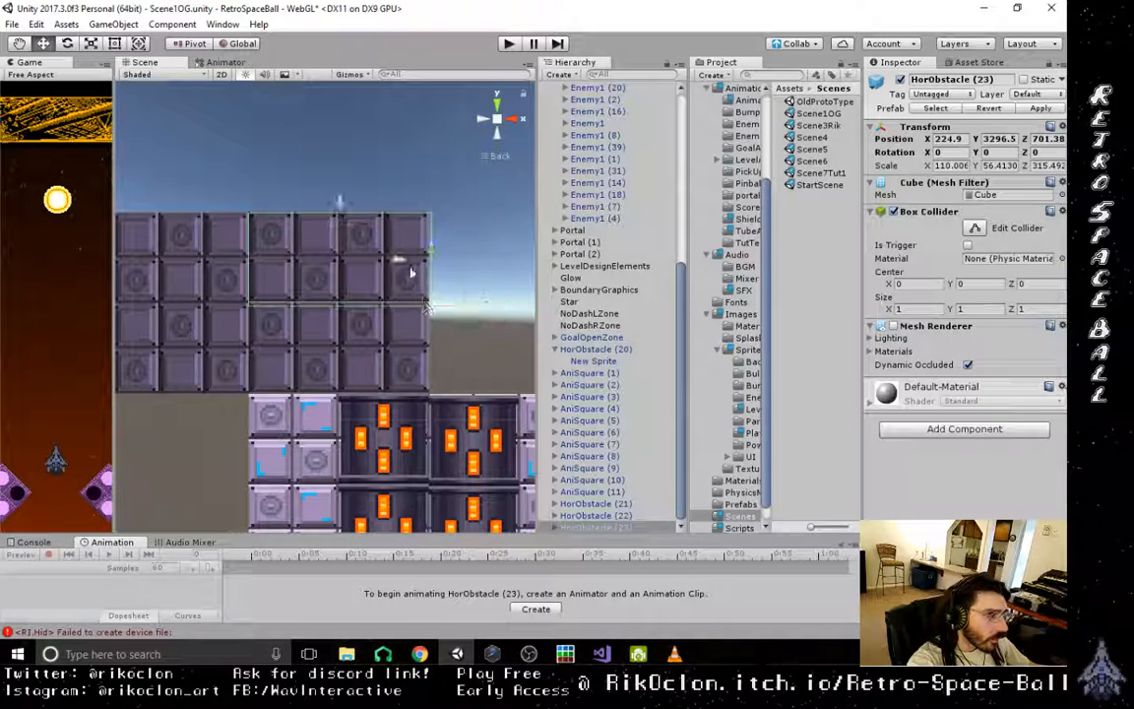
{"action": "left_click_drag", "start_coordinate": [338, 203], "coordinate": [337, 201]}
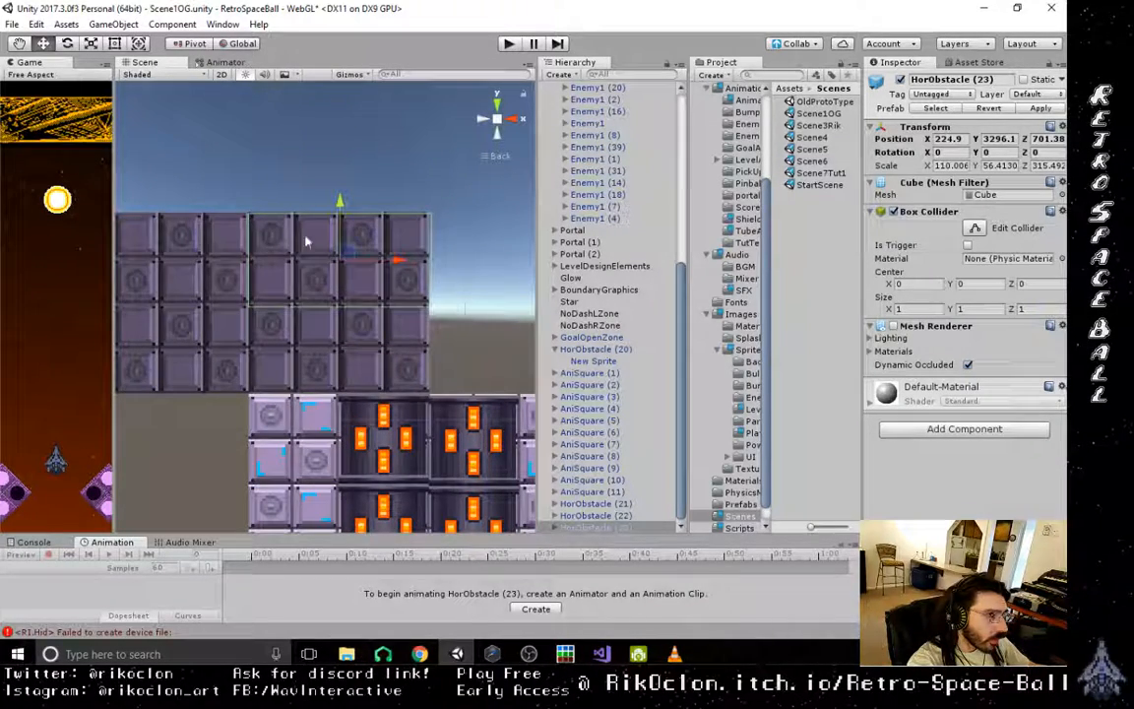
- Duplicate all four HorObstacle blocks and snap the copies on top, extending the wall beside the tube upward by two rows
{"action": "left_click", "coordinate": [325, 273]}
{"action": "scroll", "coordinate": [330, 278], "scroll_direction": "down", "scroll_amount": 10}
{"action": "left_click_drag", "start_coordinate": [424, 331], "coordinate": [220, 248]}
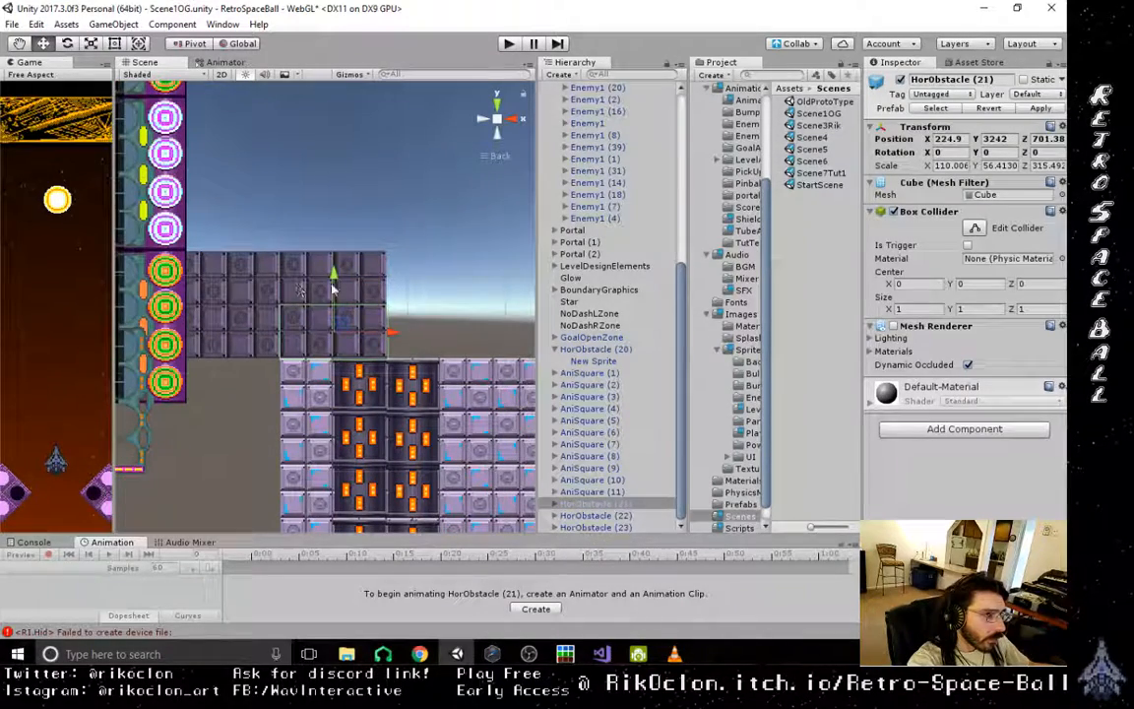
{"action": "left_click", "coordinate": [381, 284], "text": "shift"}
{"action": "left_click", "coordinate": [250, 282], "text": "shift"}
{"action": "left_click", "coordinate": [245, 332], "text": "shift"}
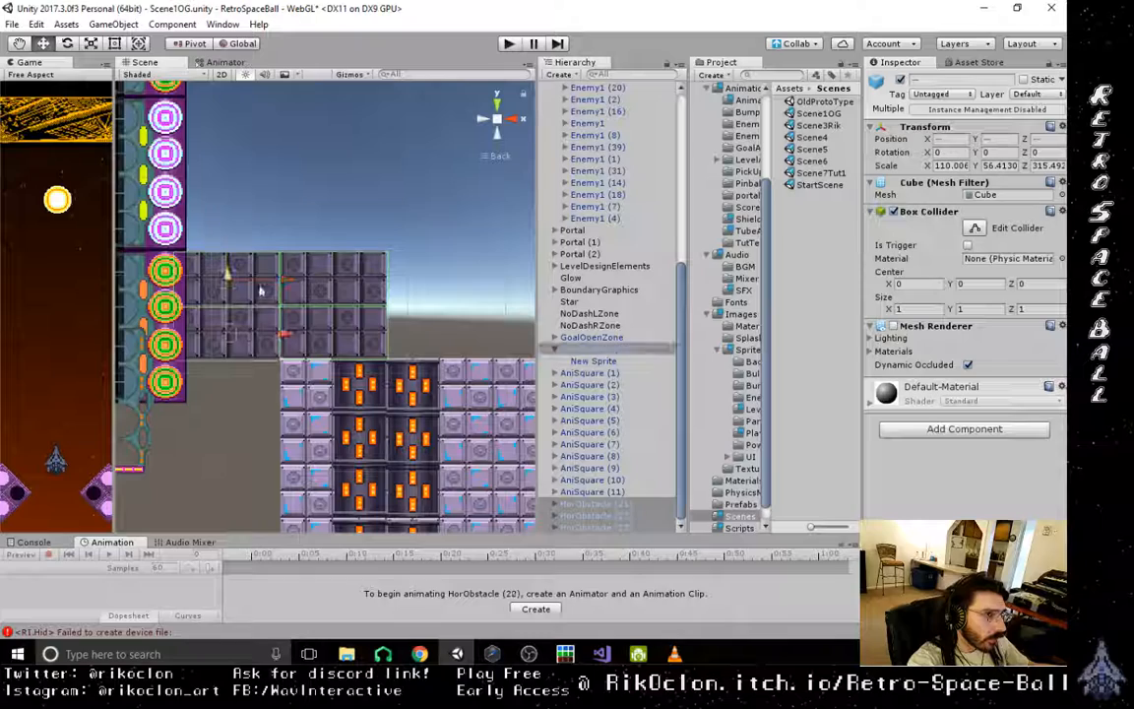
{"action": "key", "text": "ctrl+d"}
{"action": "left_click_drag", "start_coordinate": [241, 288], "coordinate": [241, 125]}
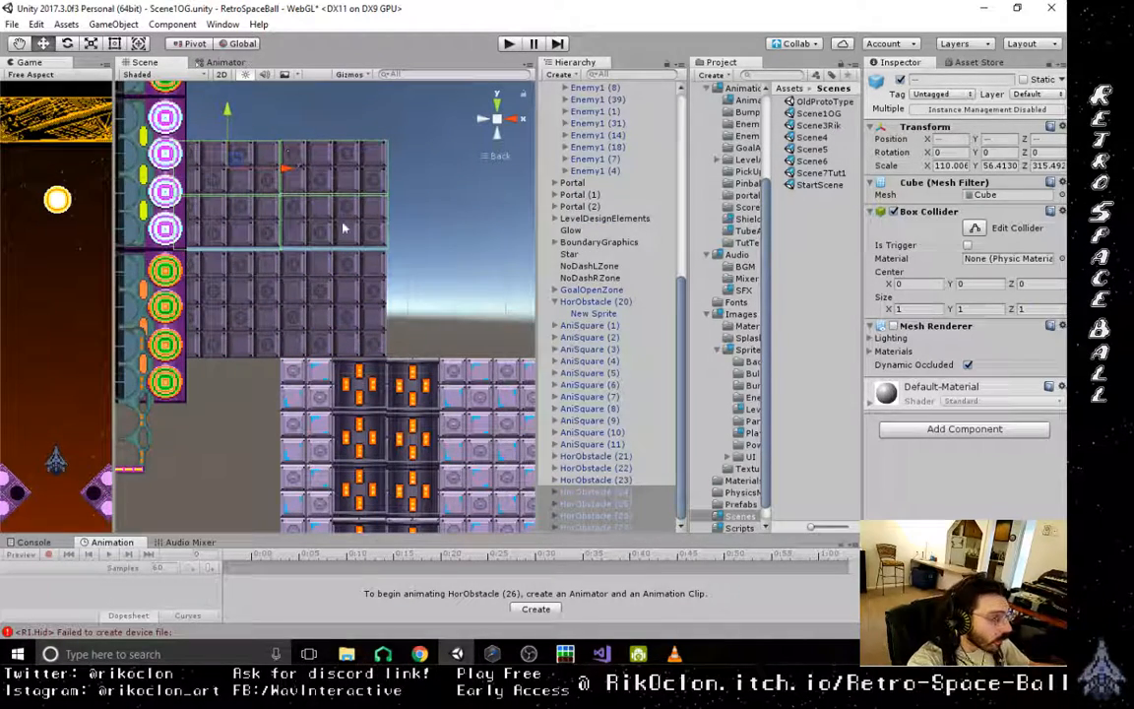
{"action": "key", "text": "v"}
{"action": "left_click_drag", "start_coordinate": [386, 249], "coordinate": [386, 256]}
- Duplicate the upper four HorObstacle blocks again and snap the new set onto the top of the stack
{"action": "scroll", "coordinate": [305, 368], "scroll_direction": "down", "scroll_amount": 4}
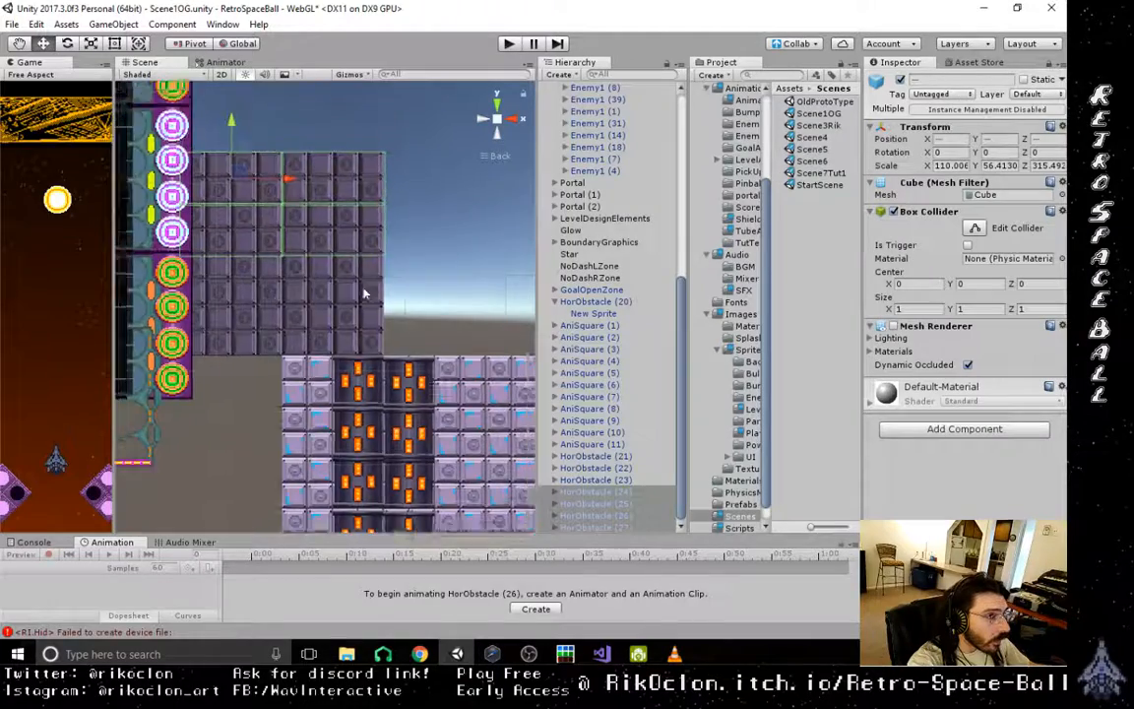
{"action": "key", "text": "ctrl+d"}
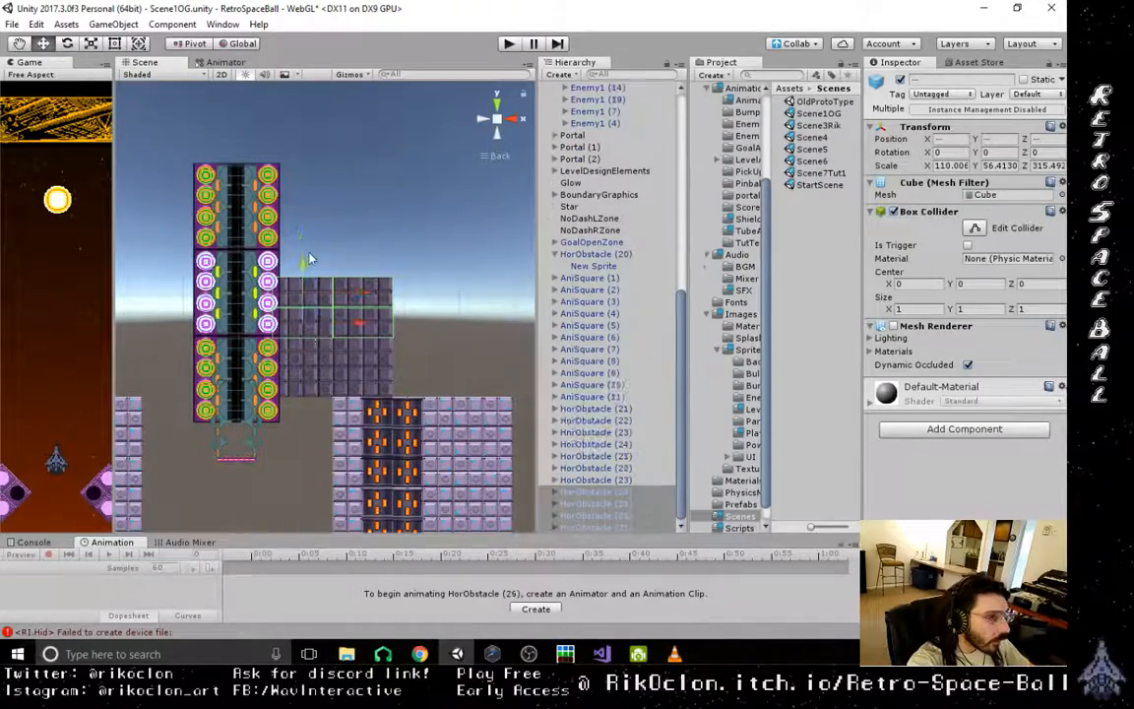
{"action": "left_click_drag", "start_coordinate": [314, 239], "coordinate": [322, 203]}
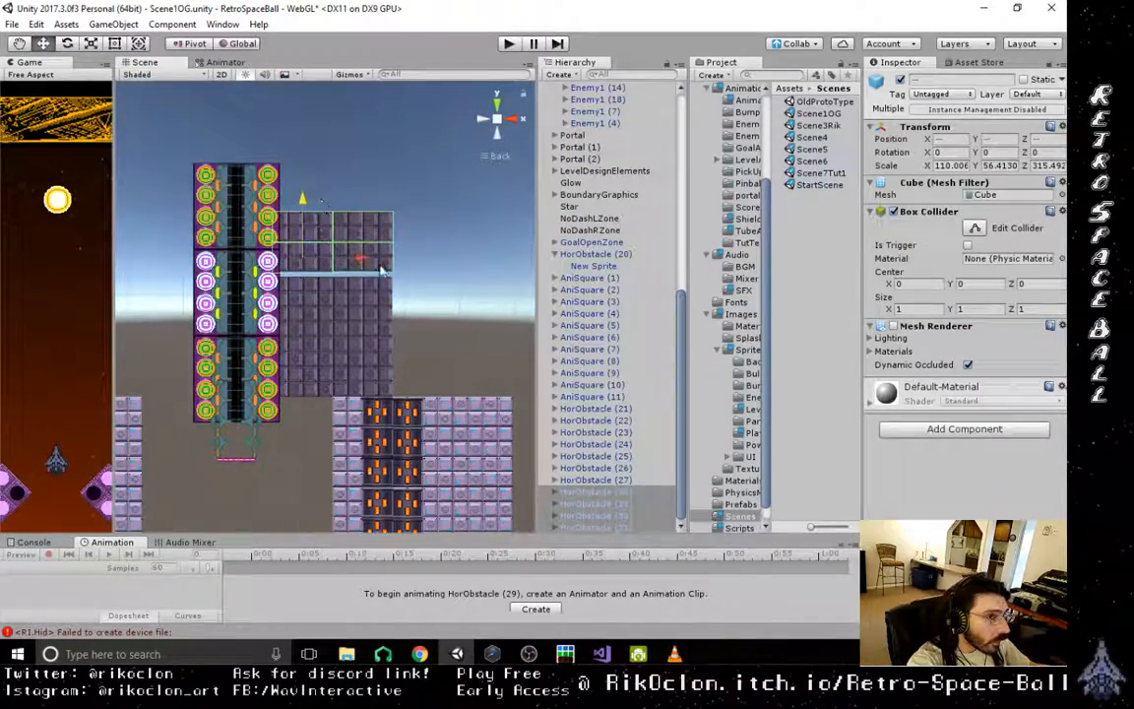
{"action": "key", "text": "v"}
{"action": "left_click_drag", "start_coordinate": [394, 279], "coordinate": [396, 285]}
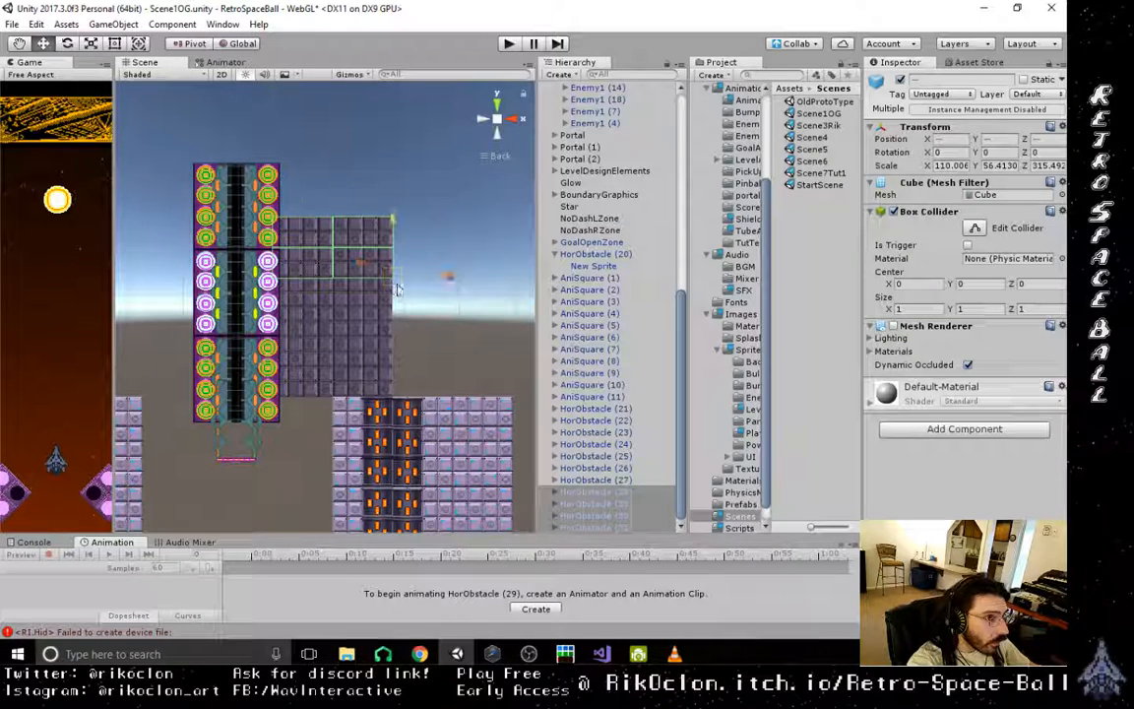
- Duplicate all twelve HorObstacle blocks beside the tube and snap the copies against the wall's outer edge to double its width
{"action": "left_click", "coordinate": [368, 378], "text": "shift"}
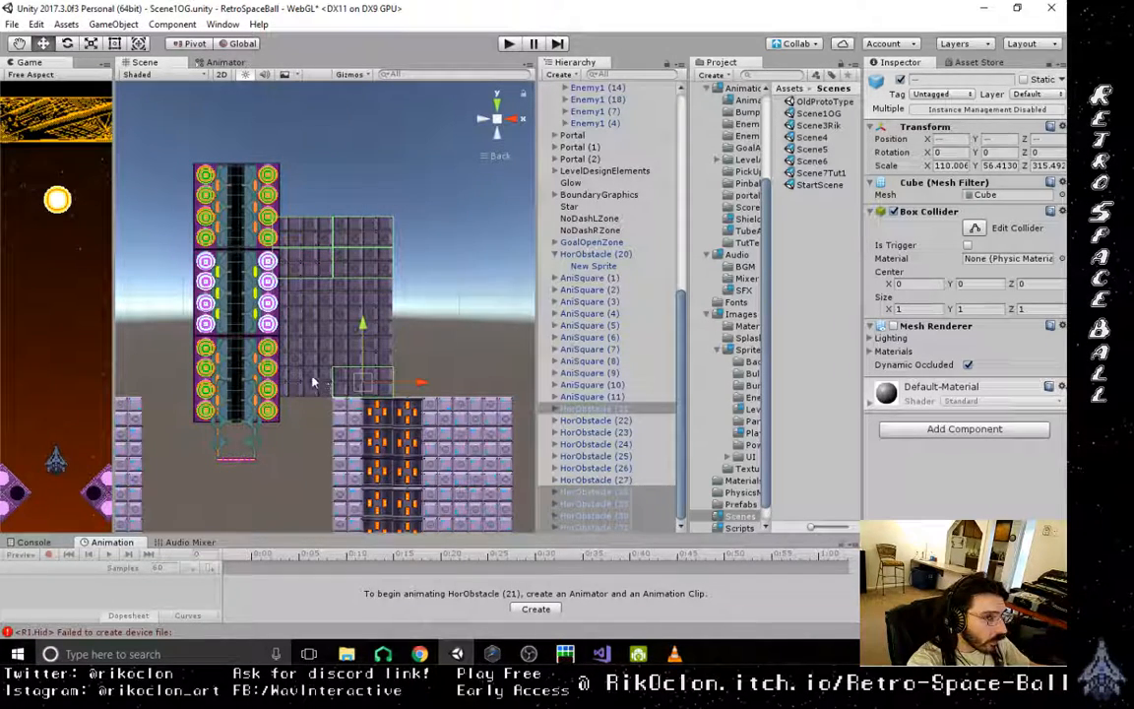
{"action": "left_click", "coordinate": [312, 378], "text": "shift"}
{"action": "left_click", "coordinate": [309, 346], "text": "shift"}
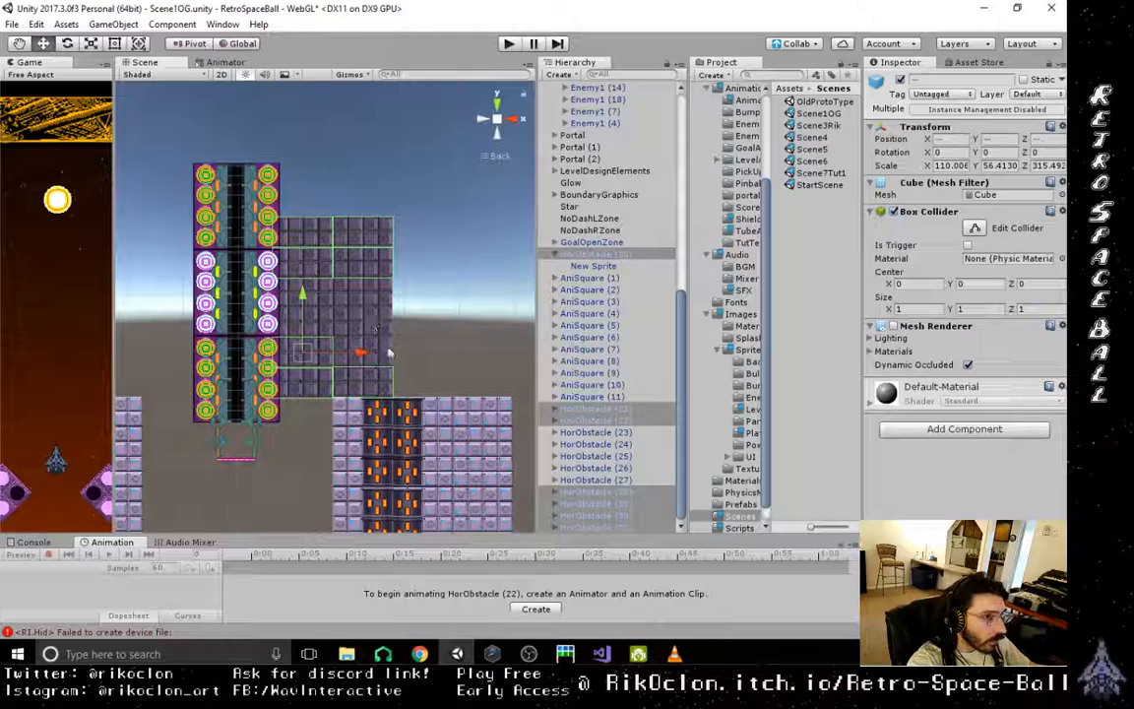
{"action": "left_click", "coordinate": [363, 349], "text": "shift"}
{"action": "left_click", "coordinate": [363, 321], "text": "shift"}
{"action": "left_click", "coordinate": [304, 323], "text": "shift"}
{"action": "left_click", "coordinate": [314, 290], "text": "shift"}
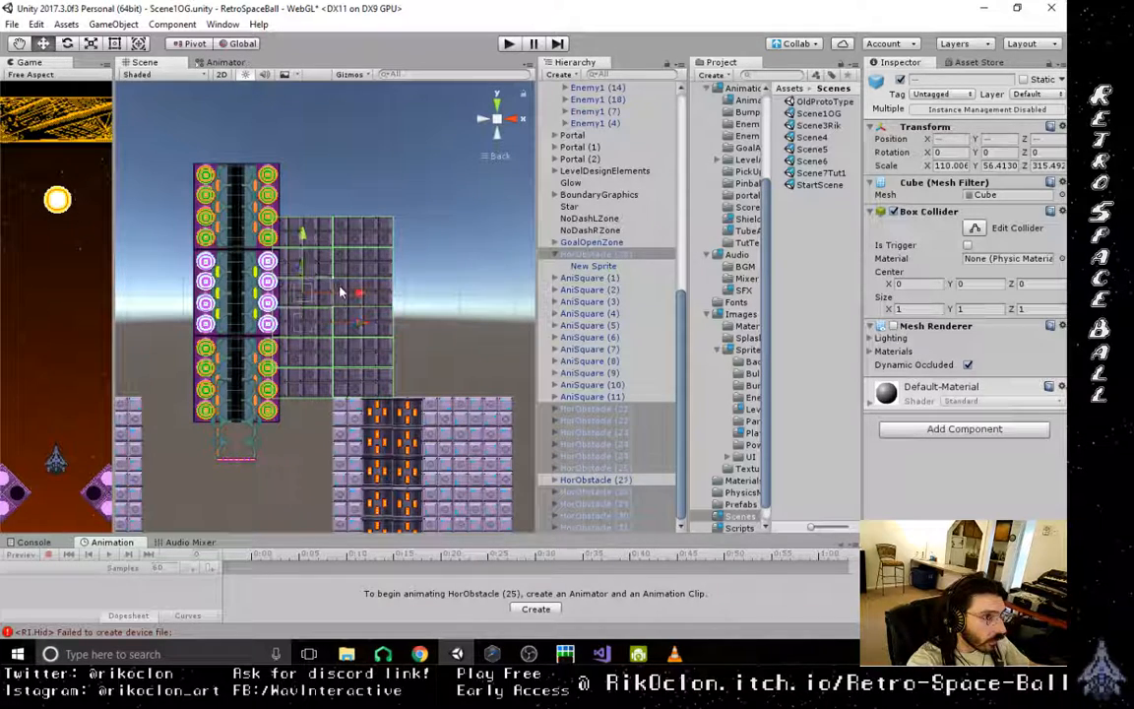
{"action": "left_click", "coordinate": [390, 289], "text": "shift"}
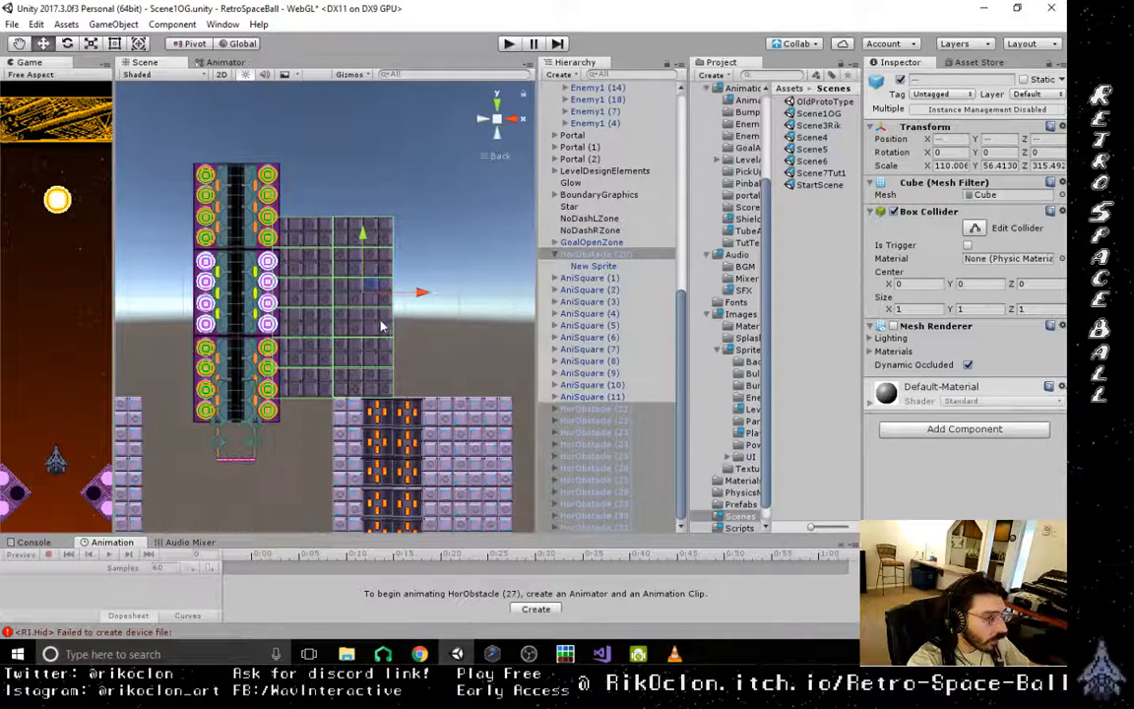
{"action": "key", "text": "ctrl+d"}
{"action": "left_click_drag", "start_coordinate": [424, 263], "coordinate": [468, 382]}
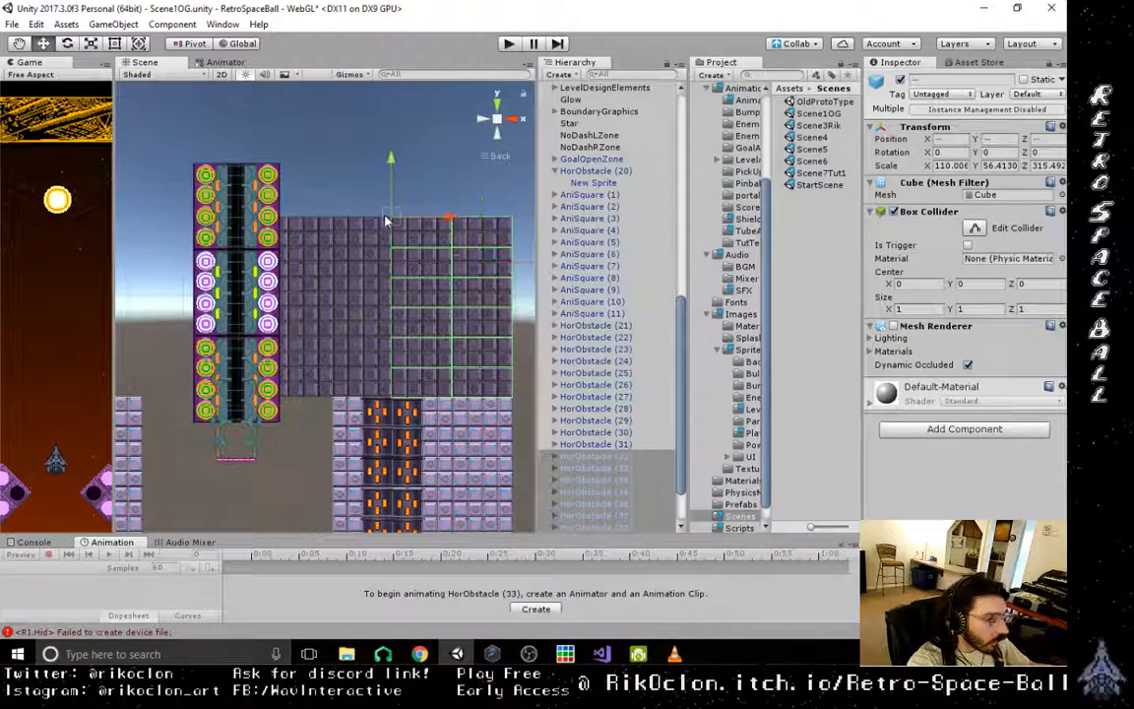
{"action": "left_click_drag", "start_coordinate": [391, 224], "coordinate": [385, 223]}
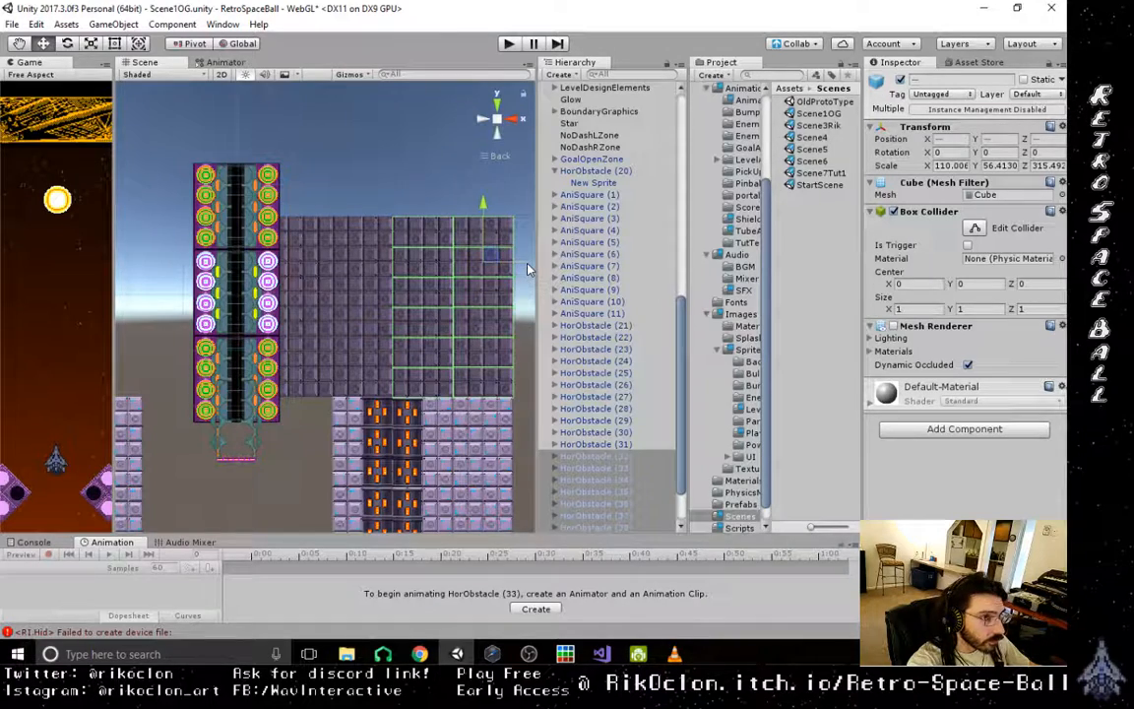
- Duplicate the twelve-block set and place the copies on the opposite side of the exit tube, tucked against the tube's bumpers
{"action": "key", "text": "ctrl+d"}
{"action": "left_click_drag", "start_coordinate": [524, 260], "coordinate": [212, 232]}
{"action": "scroll", "coordinate": [198, 306], "scroll_direction": "up", "scroll_amount": 6}
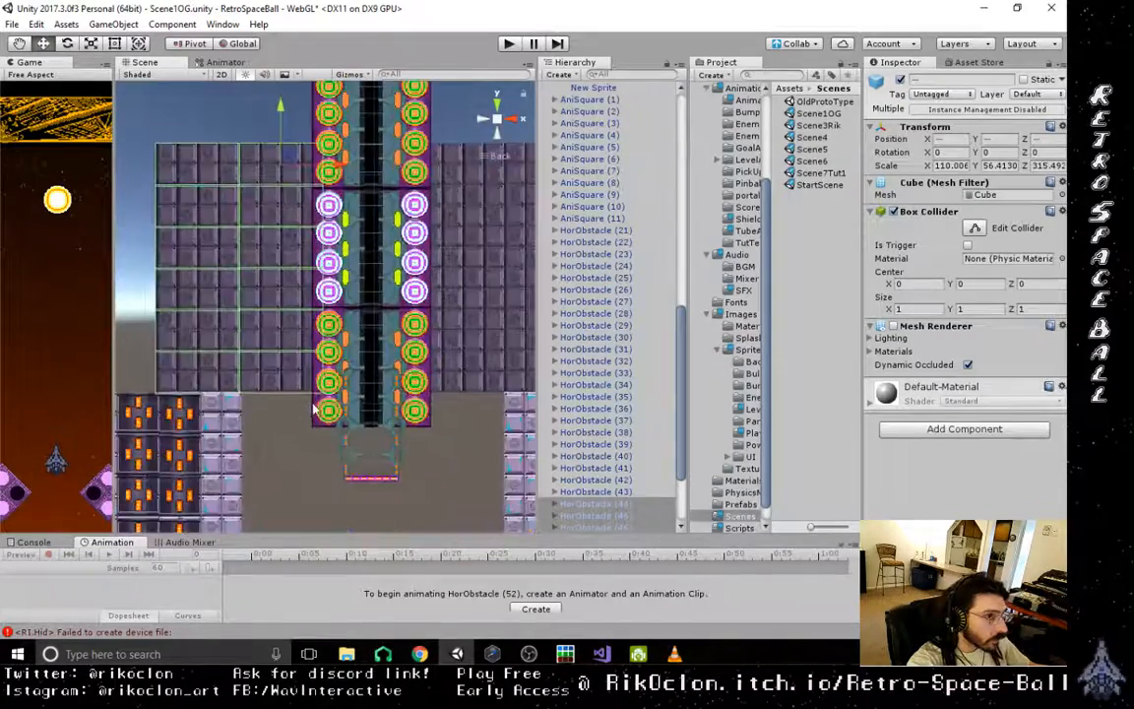
{"action": "middle_click_drag", "start_coordinate": [226, 378], "coordinate": [310, 431]}
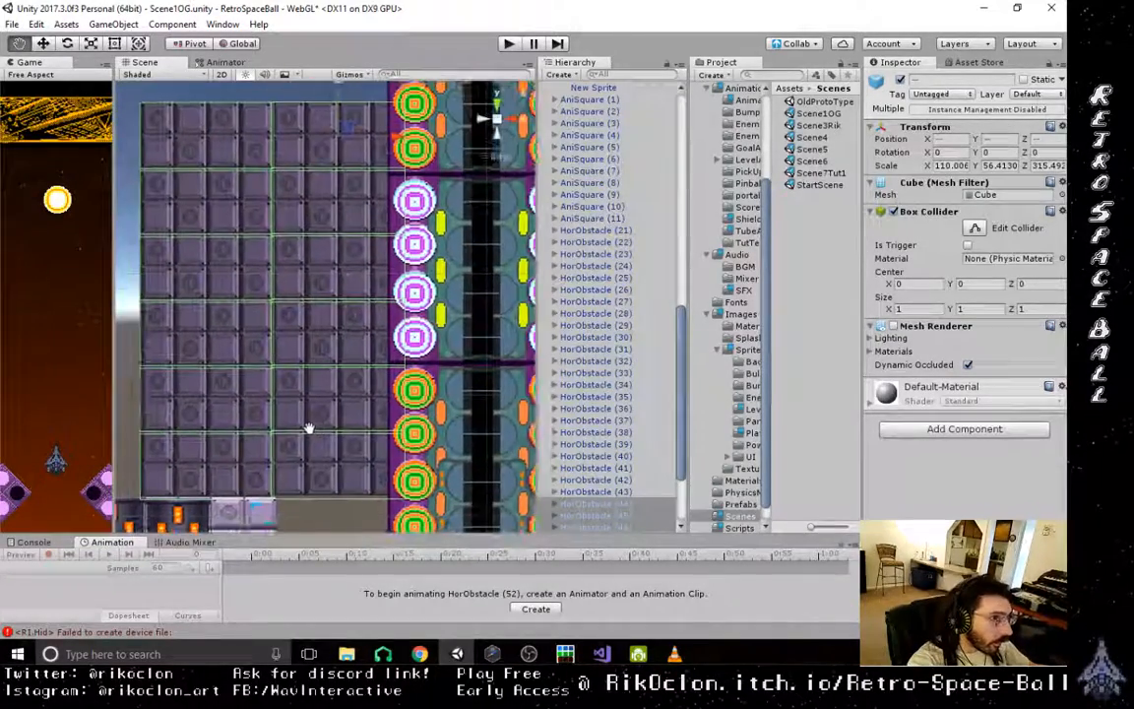
{"action": "left_click_drag", "start_coordinate": [398, 141], "coordinate": [403, 142]}
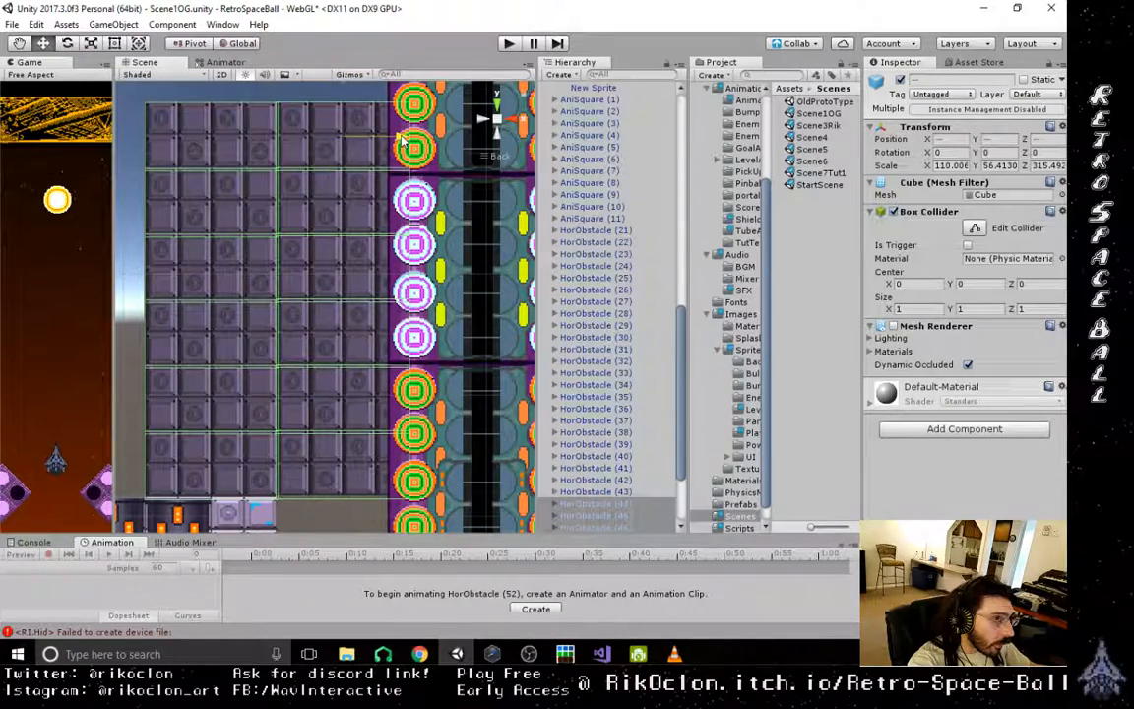
{"action": "scroll", "coordinate": [244, 234], "scroll_direction": "down", "scroll_amount": 5}
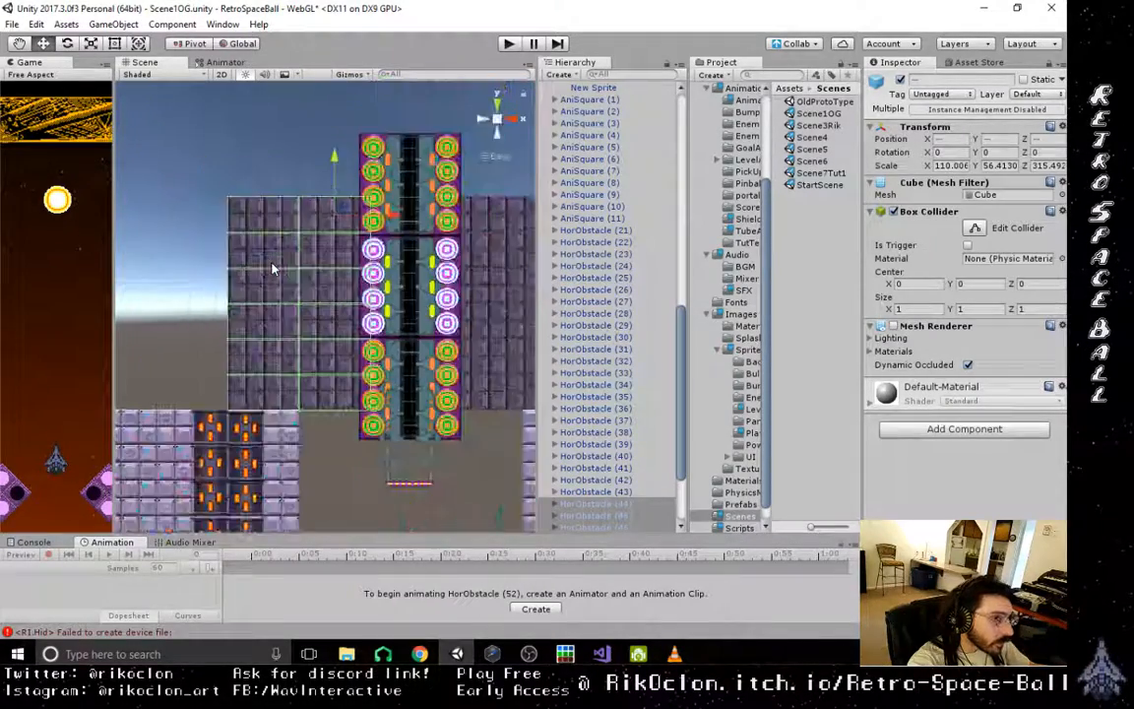
- Duplicate the set on the opposite side of the tube and snap the copies onto its outer edge, covering the side wall below
{"action": "left_click_drag", "start_coordinate": [305, 338], "coordinate": [227, 379]}
{"action": "key", "text": "v"}
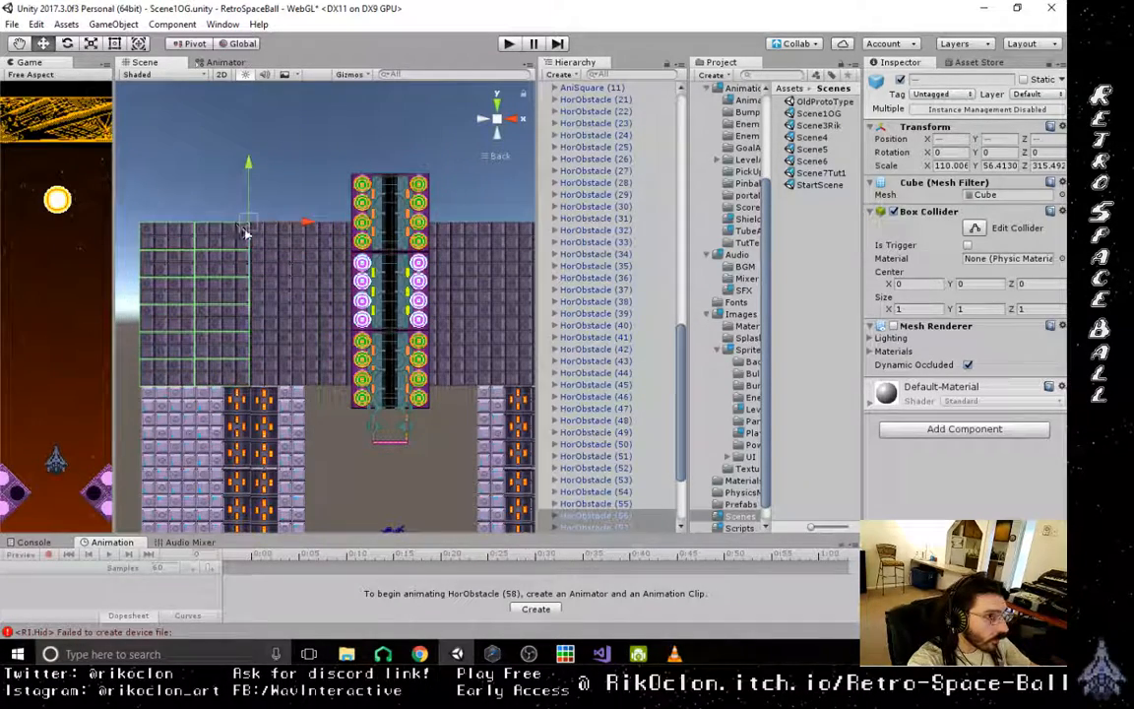
{"action": "left_click_drag", "start_coordinate": [249, 230], "coordinate": [255, 226]}
{"action": "scroll", "coordinate": [397, 468], "scroll_direction": "down", "scroll_amount": 5}
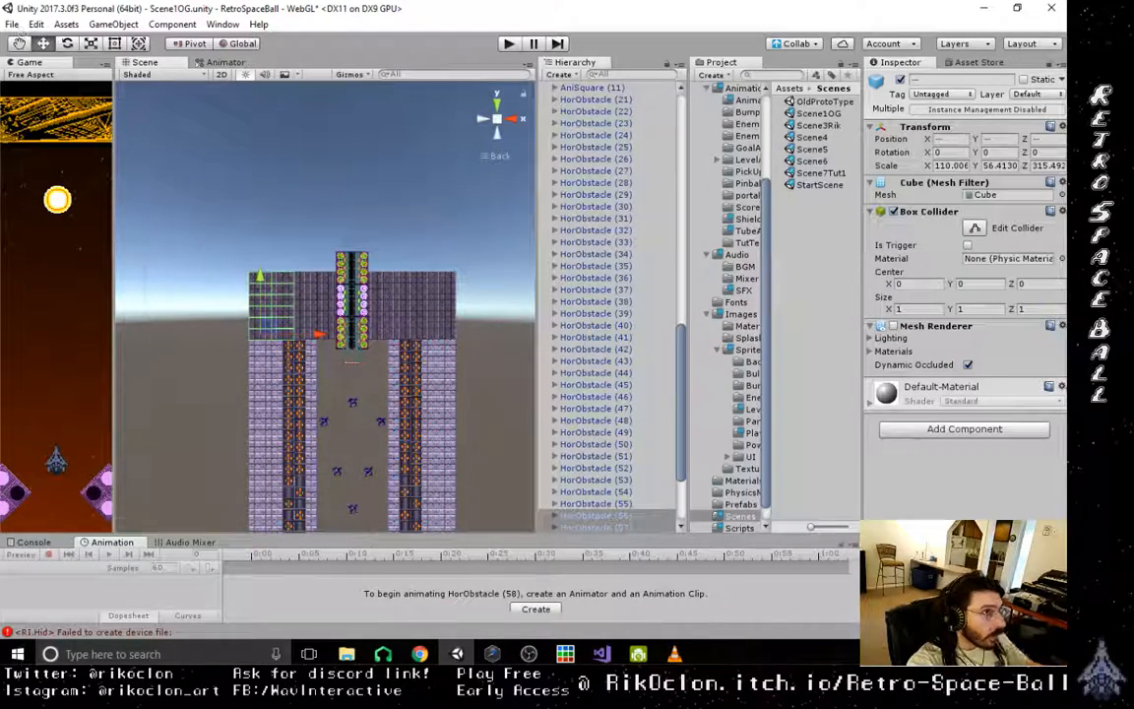
- Save the scene and play-test the level with the Game view widened, stopping play mode at the end
{"action": "left_click", "coordinate": [16, 26]}
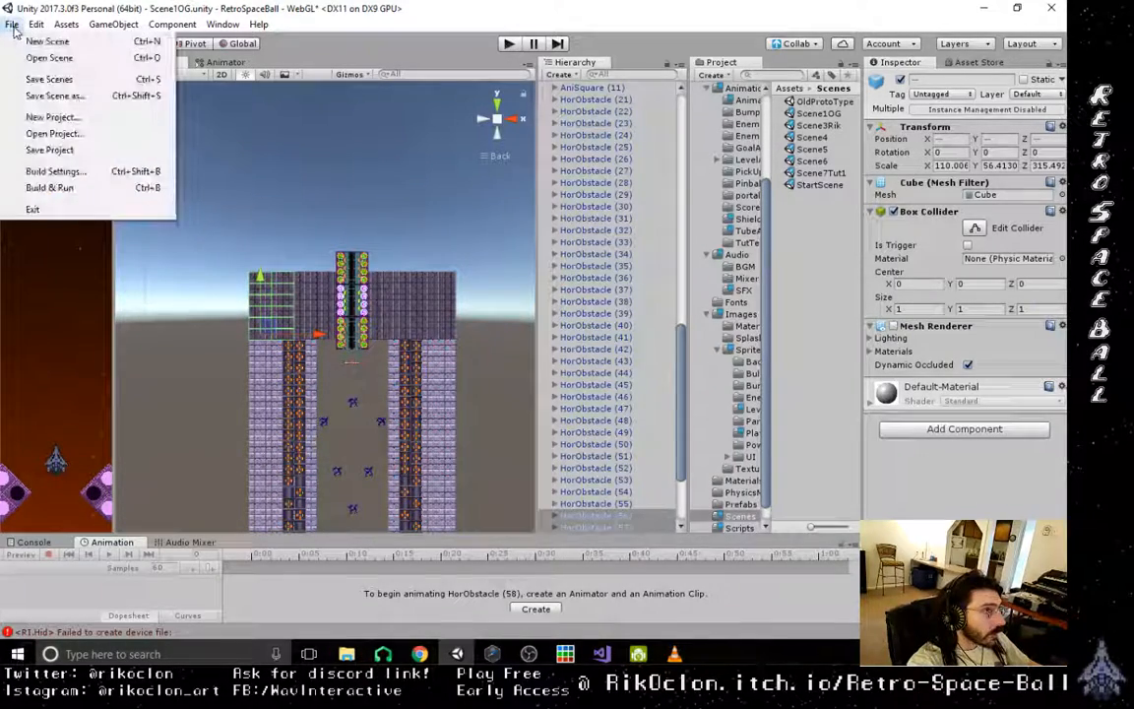
{"action": "left_click", "coordinate": [46, 80]}
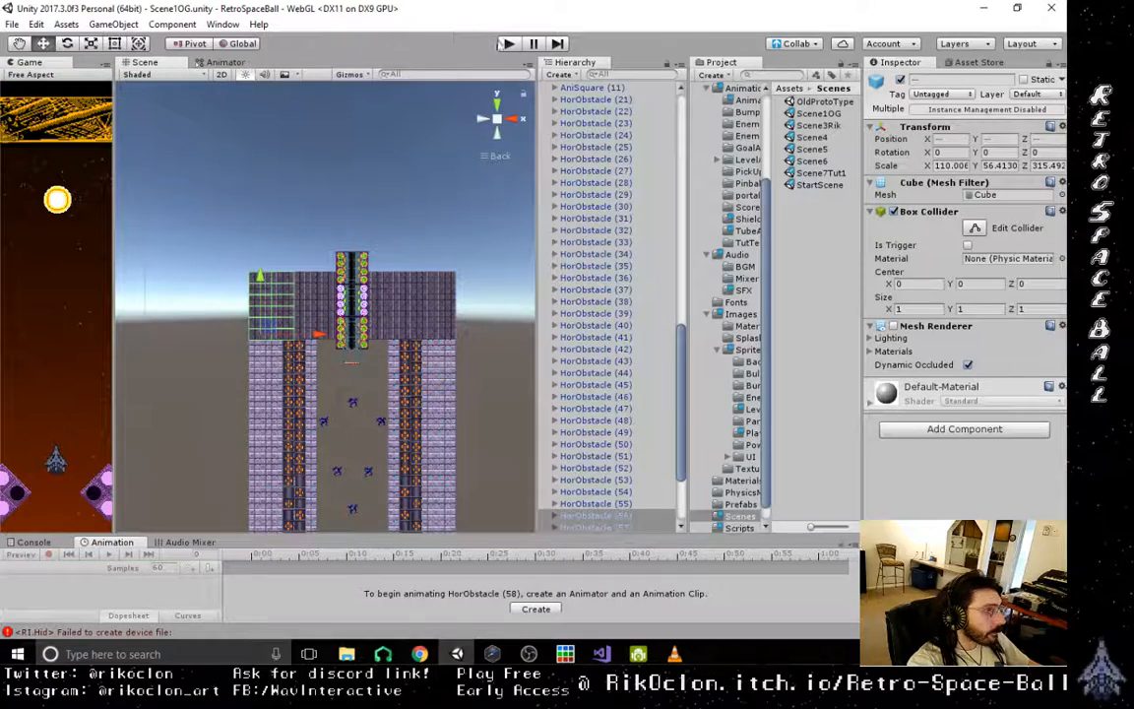
{"action": "left_click", "coordinate": [507, 44]}
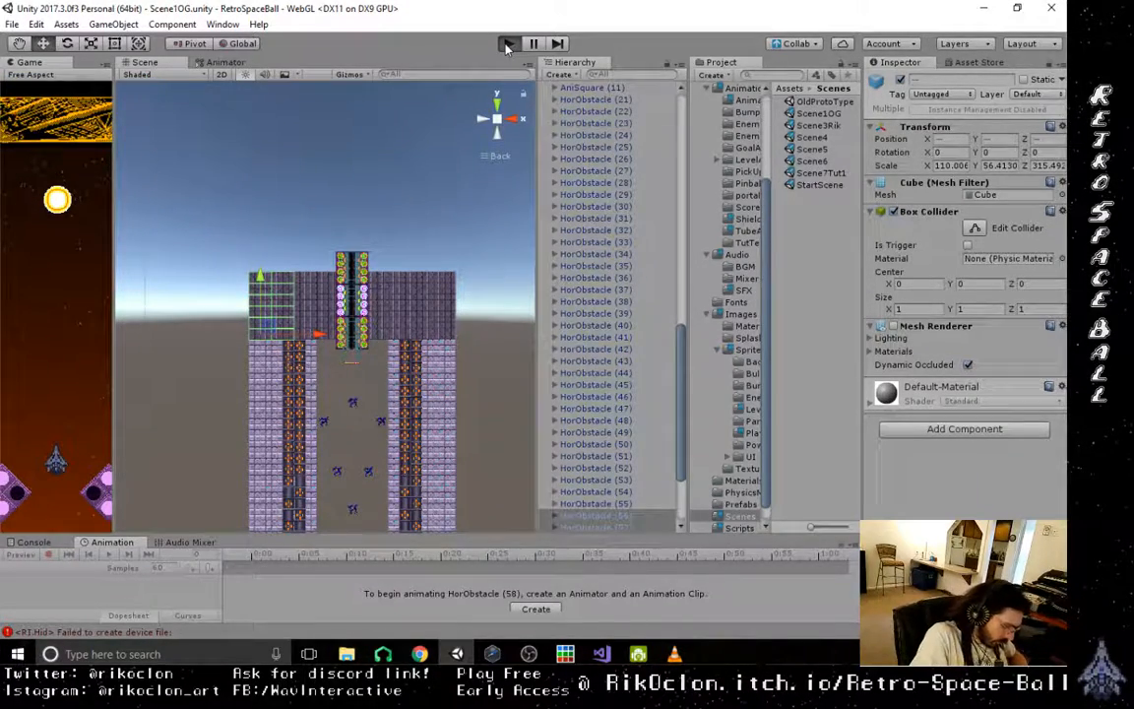
{"action": "left_click", "coordinate": [507, 44]}
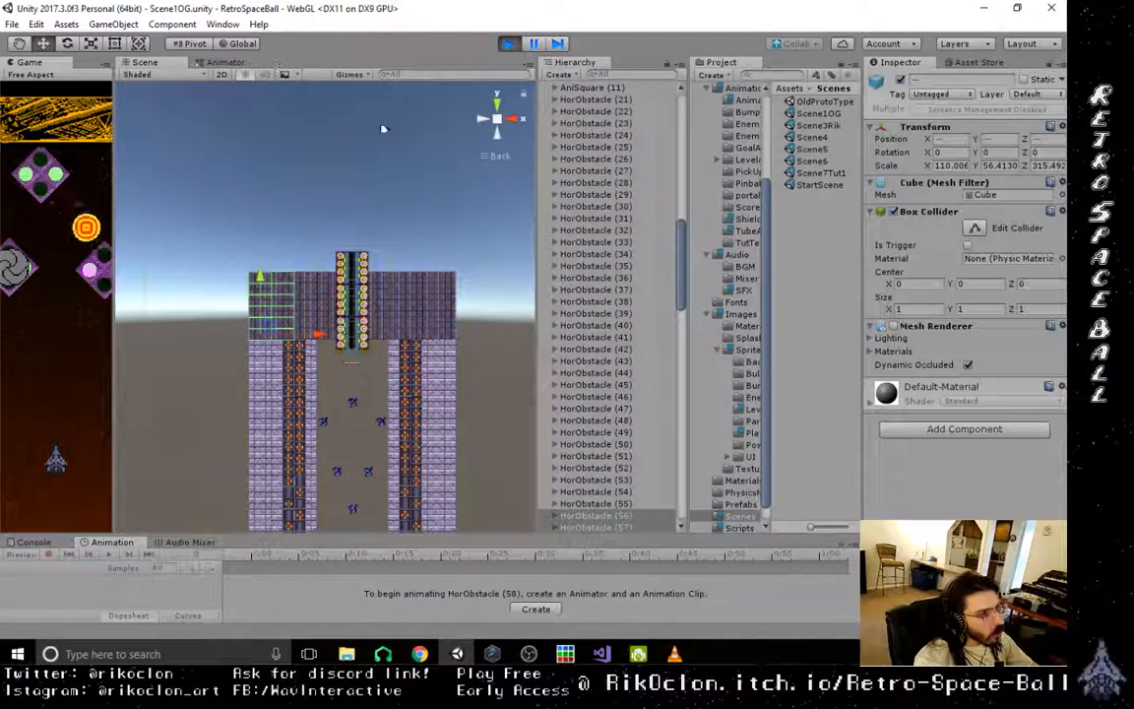
{"action": "left_click_drag", "start_coordinate": [113, 380], "coordinate": [382, 380]}
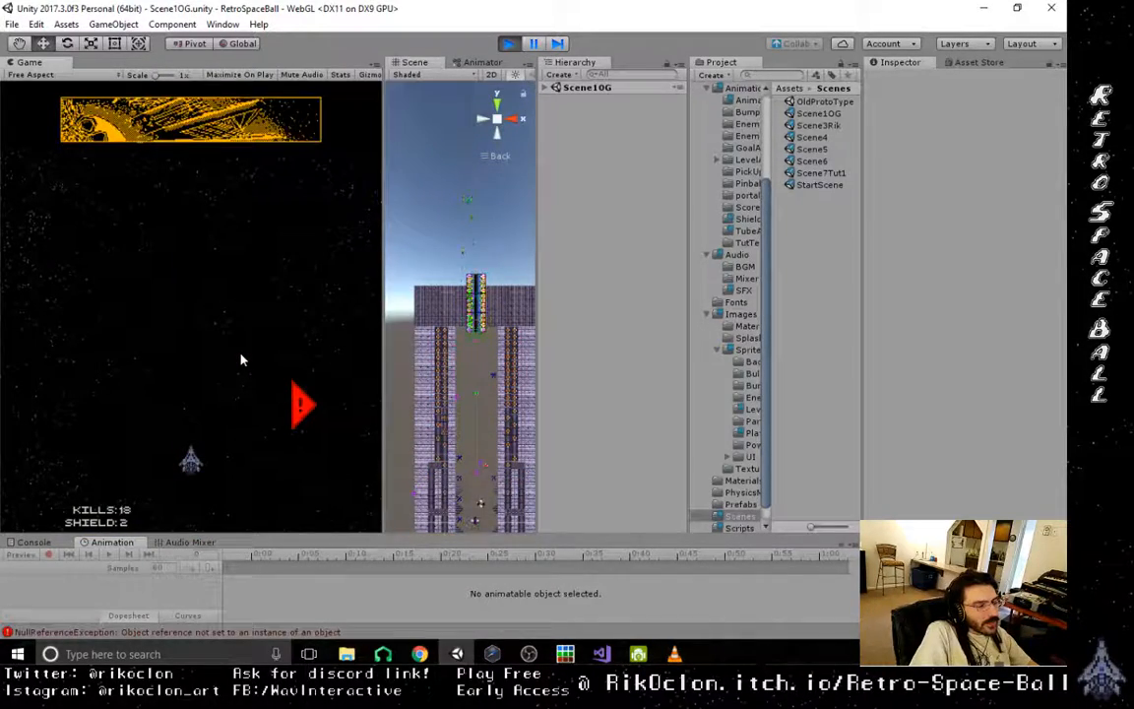
{"action": "left_click", "coordinate": [511, 45]}
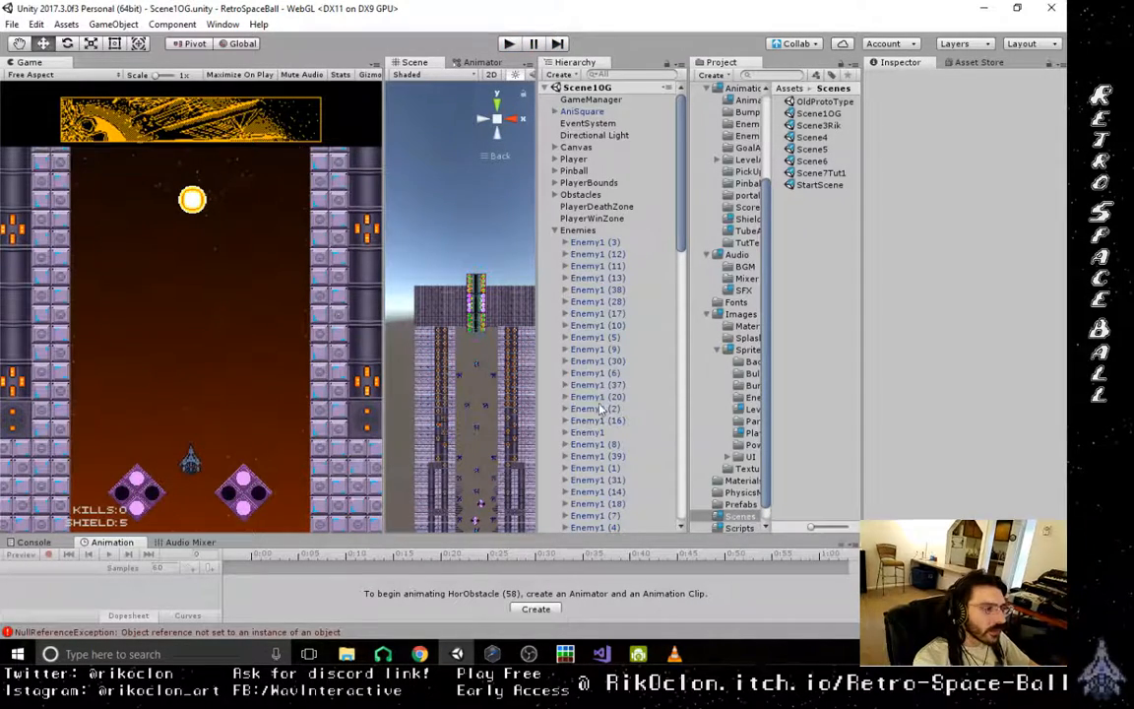
- Delete all wall copies from HorObstacle (21) through HorObstacle (67), keeping only HorObstacle (20)
{"action": "left_click_drag", "start_coordinate": [680, 234], "coordinate": [658, 514]}
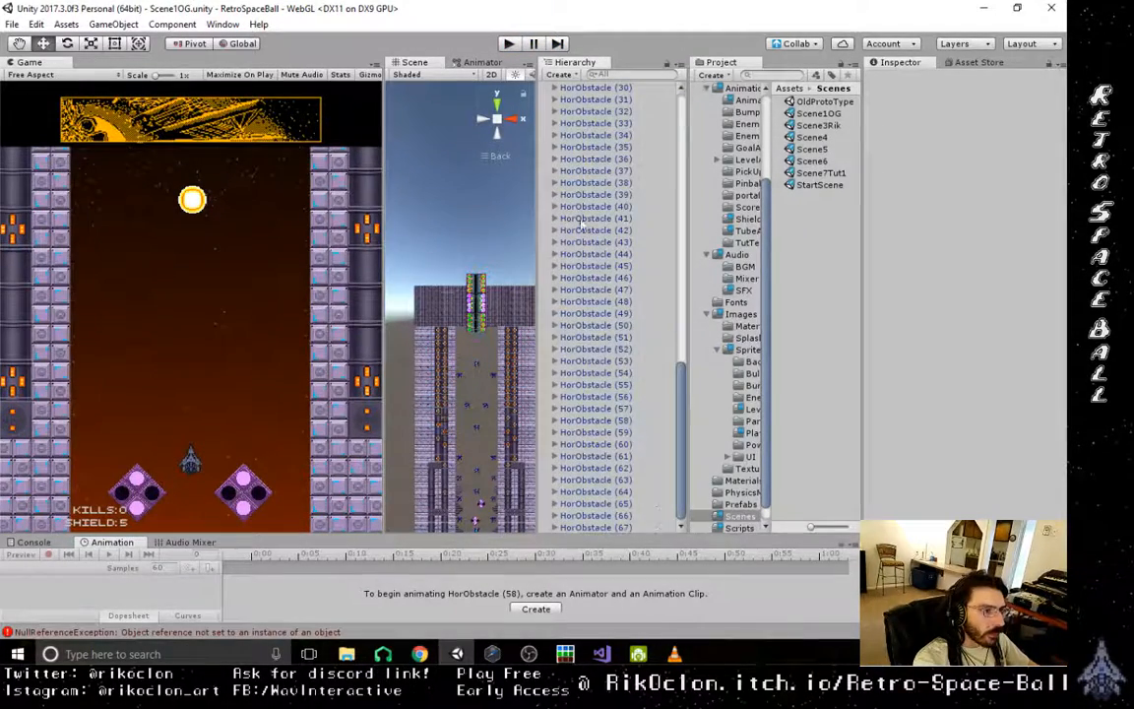
{"action": "scroll", "coordinate": [582, 228], "scroll_direction": "up", "scroll_amount": 5}
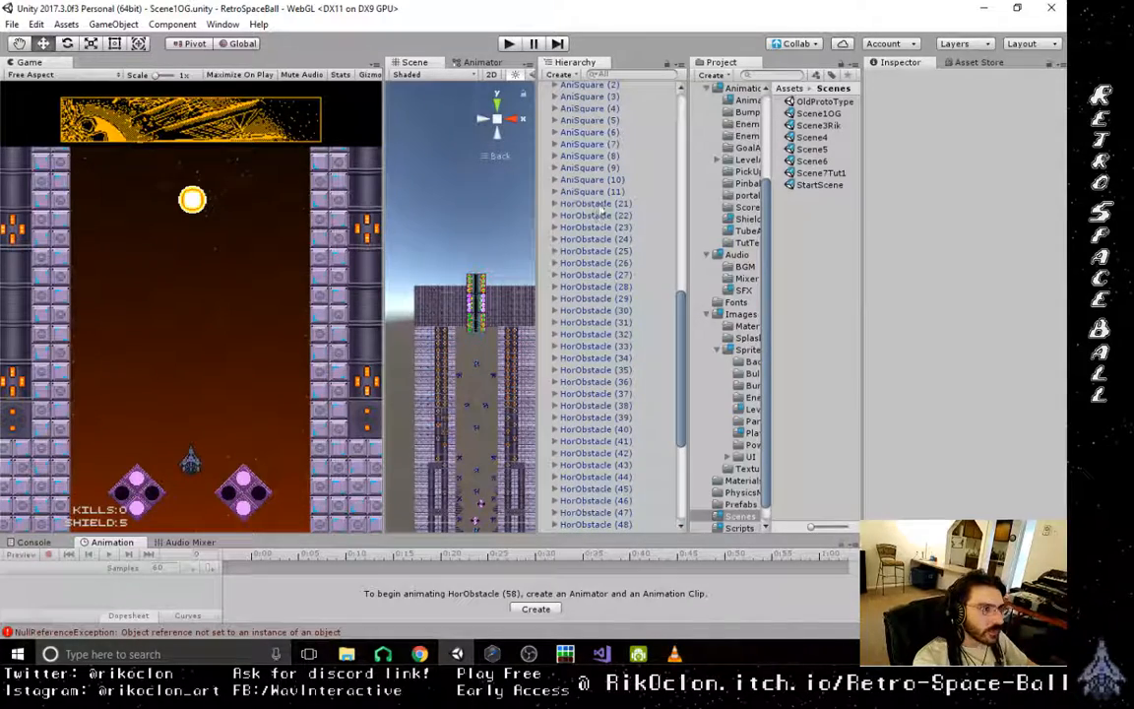
{"action": "left_click", "coordinate": [595, 204]}
{"action": "scroll", "coordinate": [610, 485], "scroll_direction": "down", "scroll_amount": 5}
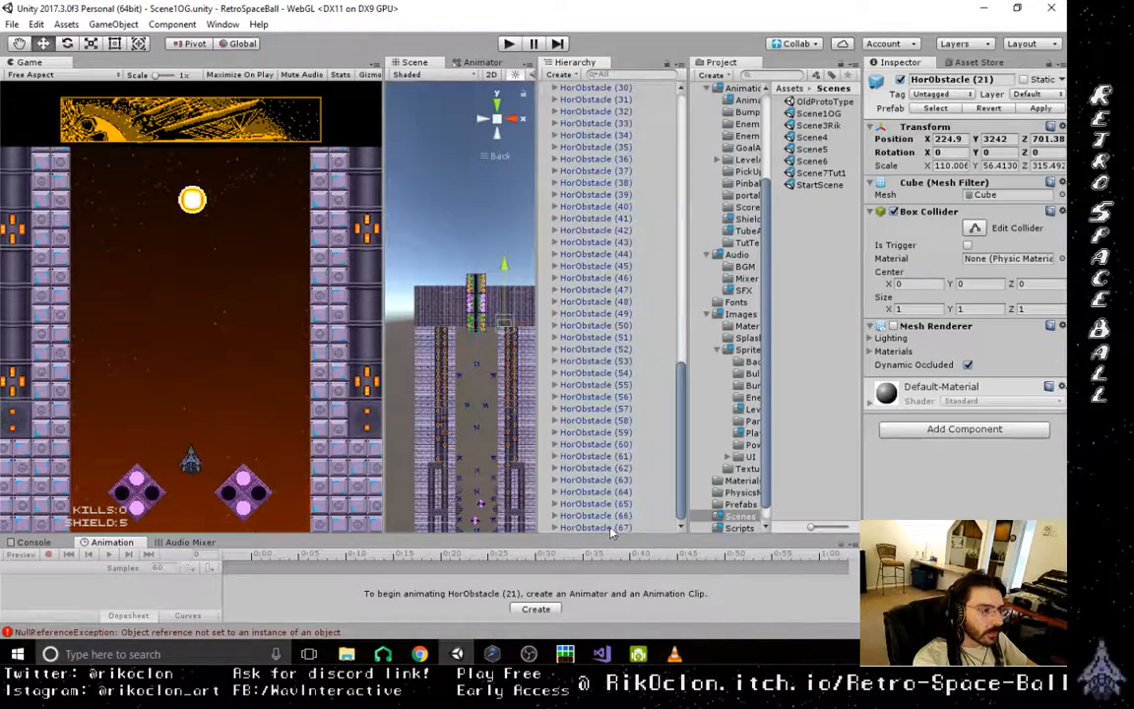
{"action": "left_click", "coordinate": [611, 528], "text": "shift"}
{"action": "mouse_move", "coordinate": [444, 300]}
{"action": "right_mouse_down"}
{"action": "mouse_move", "coordinate": [443, 321]}
{"action": "mouse_move", "coordinate": [483, 358]}
{"action": "mouse_move", "coordinate": [414, 327]}
{"action": "mouse_move", "coordinate": [409, 314]}
{"action": "mouse_move", "coordinate": [430, 309]}
{"action": "right_mouse_up"}
{"action": "scroll", "coordinate": [441, 326], "scroll_direction": "down", "scroll_amount": 10}
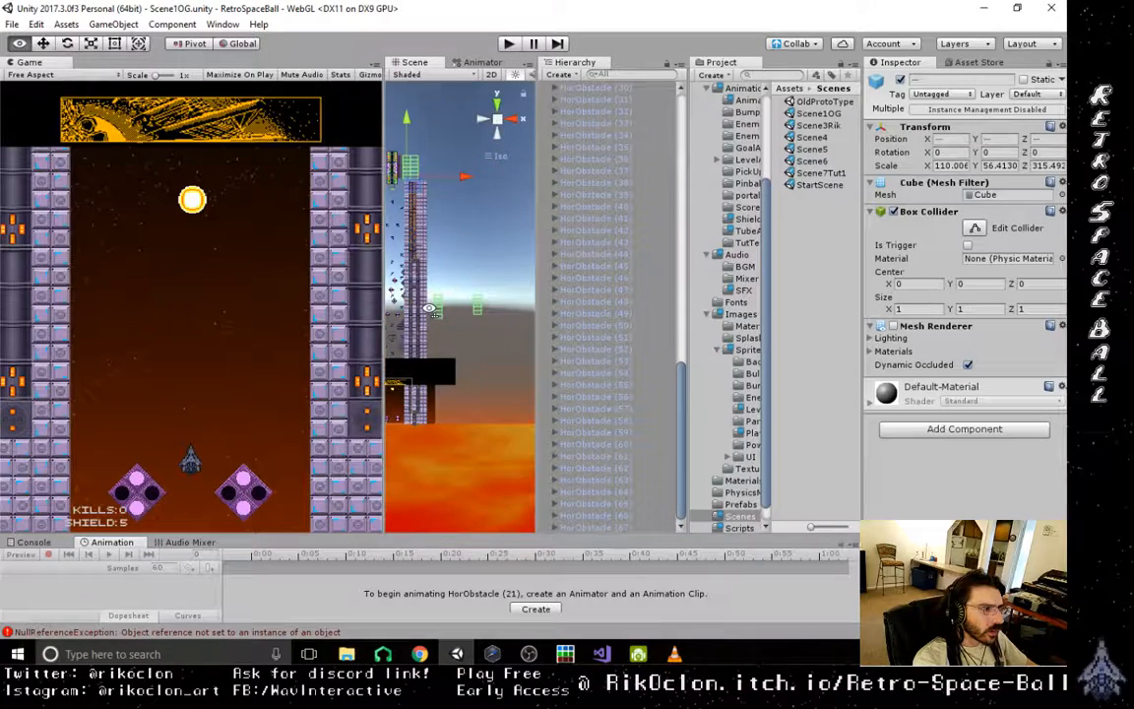
{"action": "left_click", "coordinate": [510, 119]}
{"action": "left_click", "coordinate": [484, 119]}
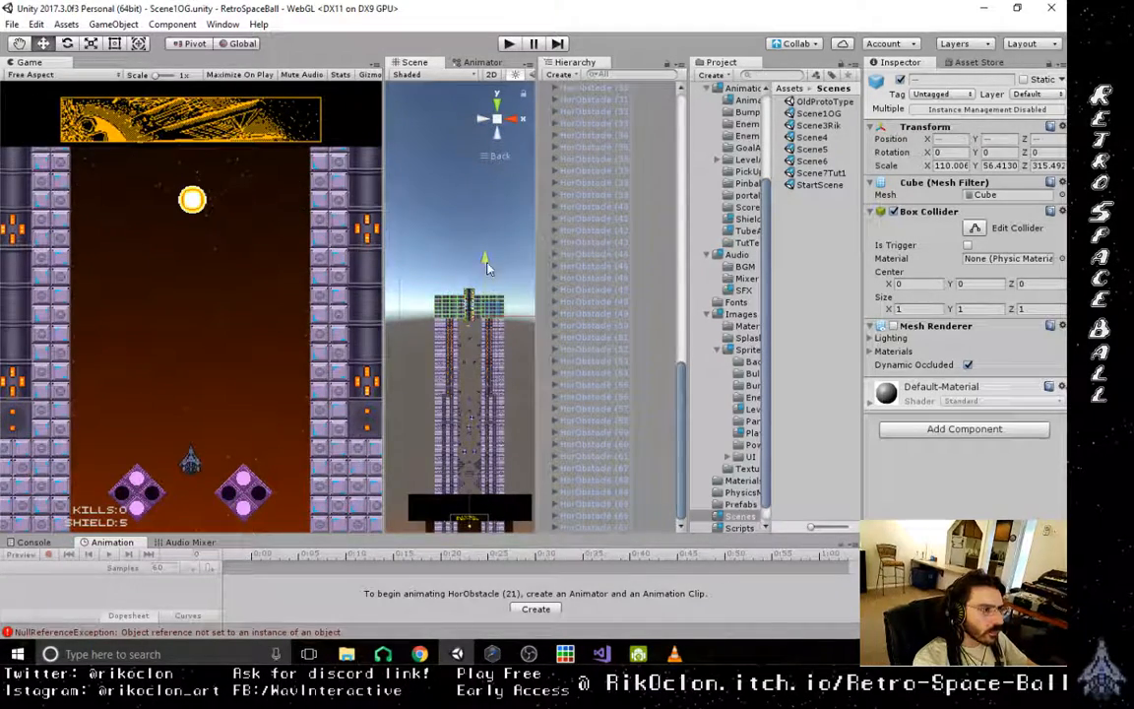
{"action": "mouse_move", "coordinate": [488, 269]}
{"action": "left_mouse_down"}
{"action": "mouse_move", "coordinate": [491, 232]}
{"action": "mouse_move", "coordinate": [488, 267]}
{"action": "left_mouse_up"}
{"action": "mouse_move", "coordinate": [500, 243]}
{"action": "right_mouse_down"}
{"action": "mouse_move", "coordinate": [499, 266]}
{"action": "mouse_move", "coordinate": [494, 252]}
{"action": "right_mouse_up"}
{"action": "middle_click_drag", "start_coordinate": [482, 211], "coordinate": [472, 468]}
{"action": "middle_click_drag", "start_coordinate": [485, 232], "coordinate": [473, 459]}
{"action": "middle_click_drag", "start_coordinate": [485, 162], "coordinate": [479, 187]}
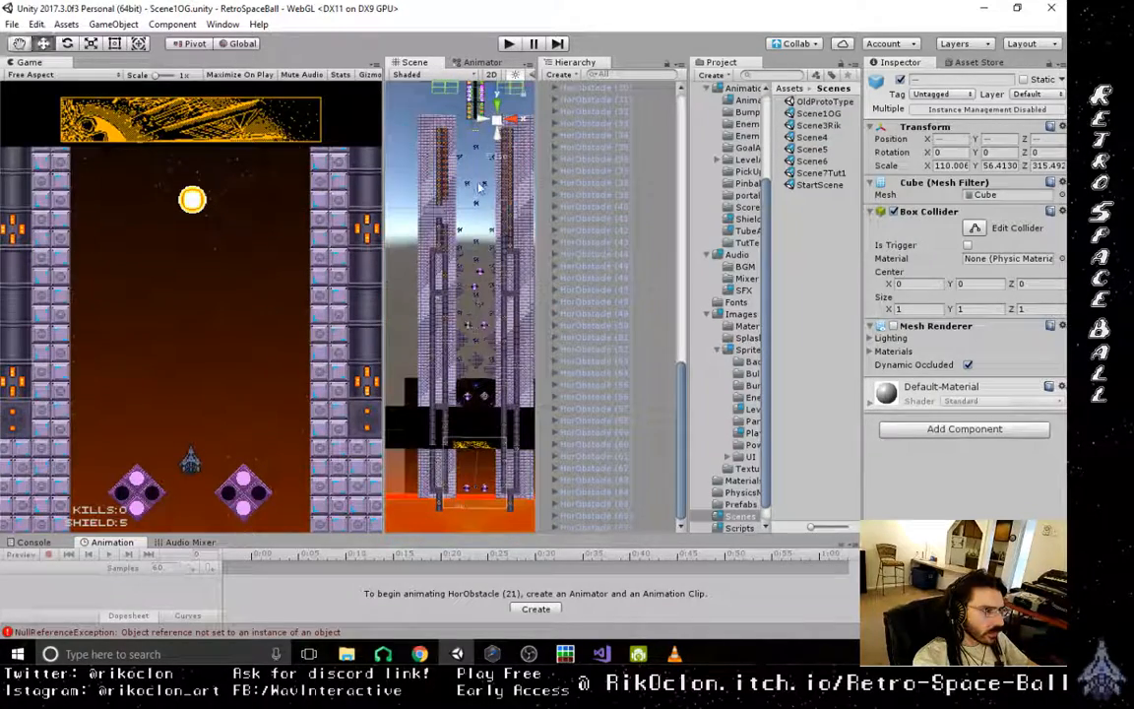
{"action": "left_click", "coordinate": [513, 121]}
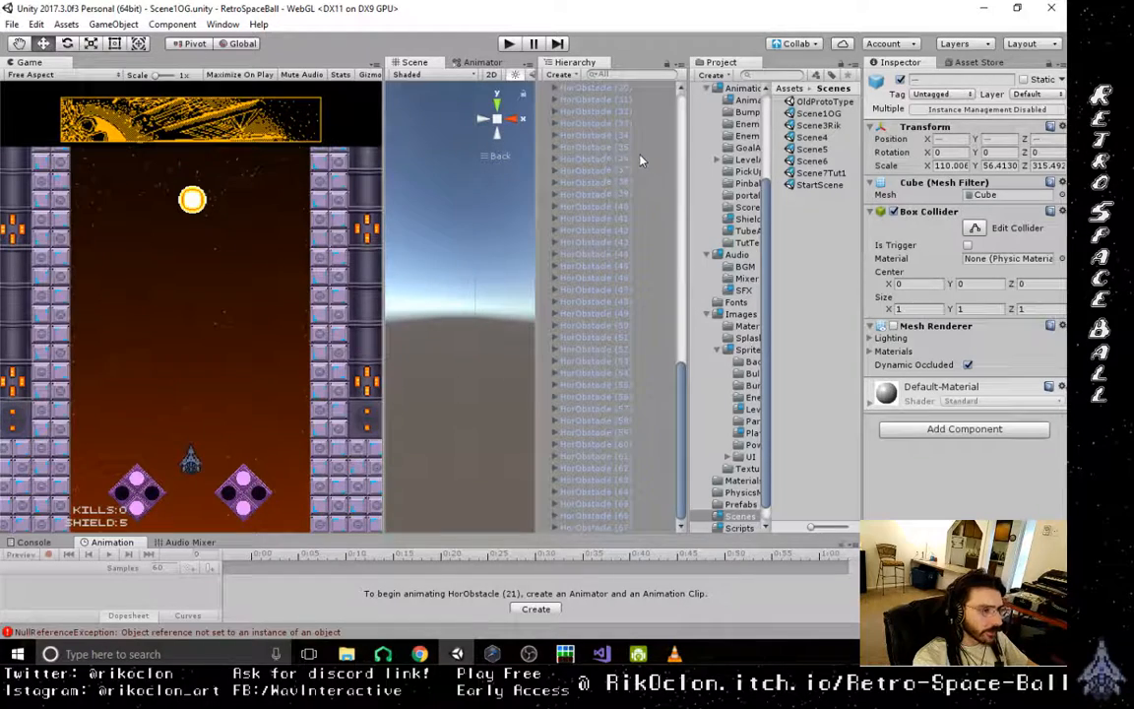
{"action": "key", "text": "Delete"}
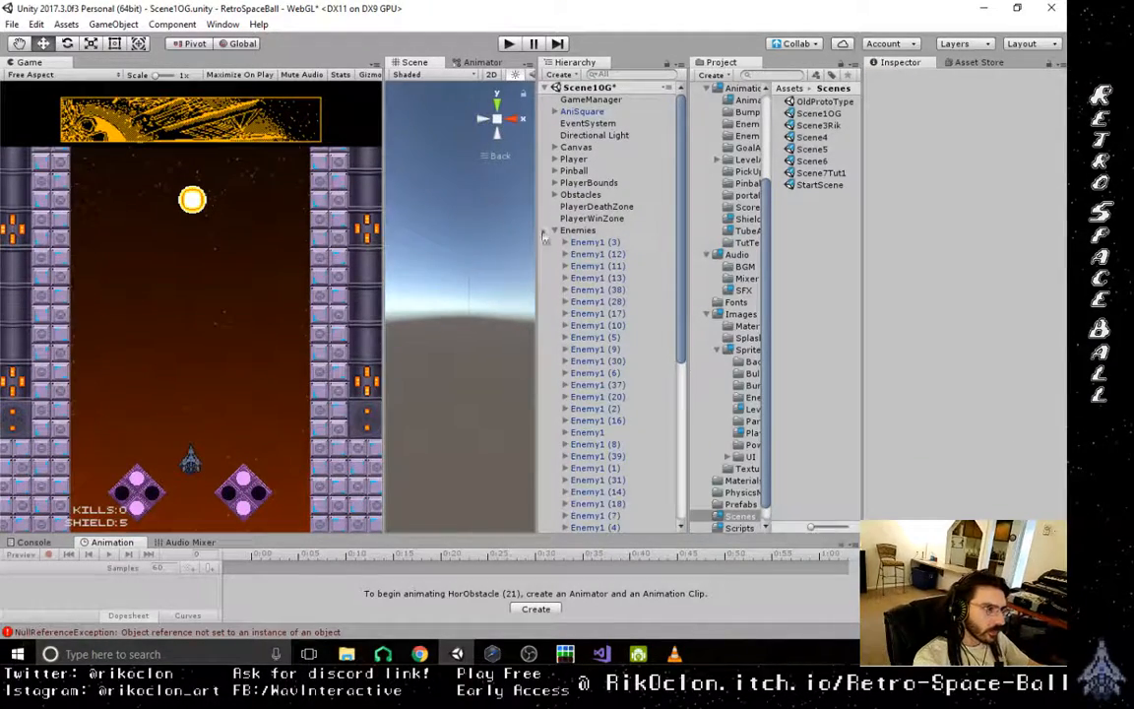
- Locate the HorObstacle (20) block beside the exit tube and frame it in the scene view
{"action": "double_click", "coordinate": [581, 229]}
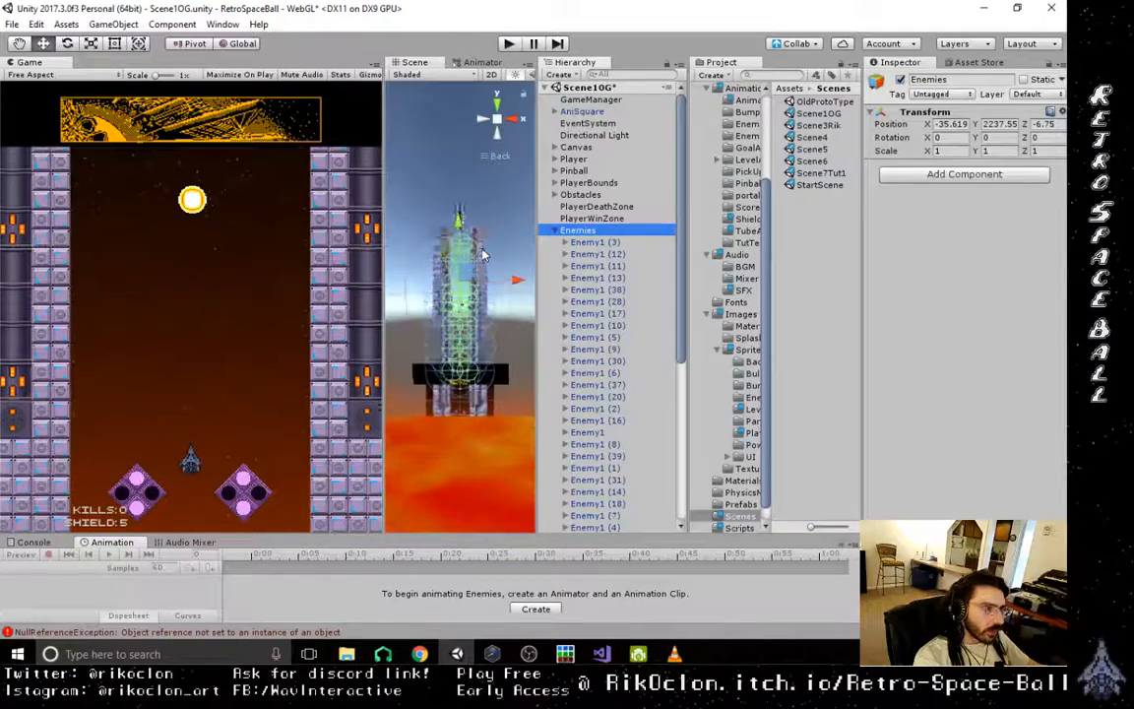
{"action": "scroll", "coordinate": [483, 256], "scroll_direction": "up", "scroll_amount": 6}
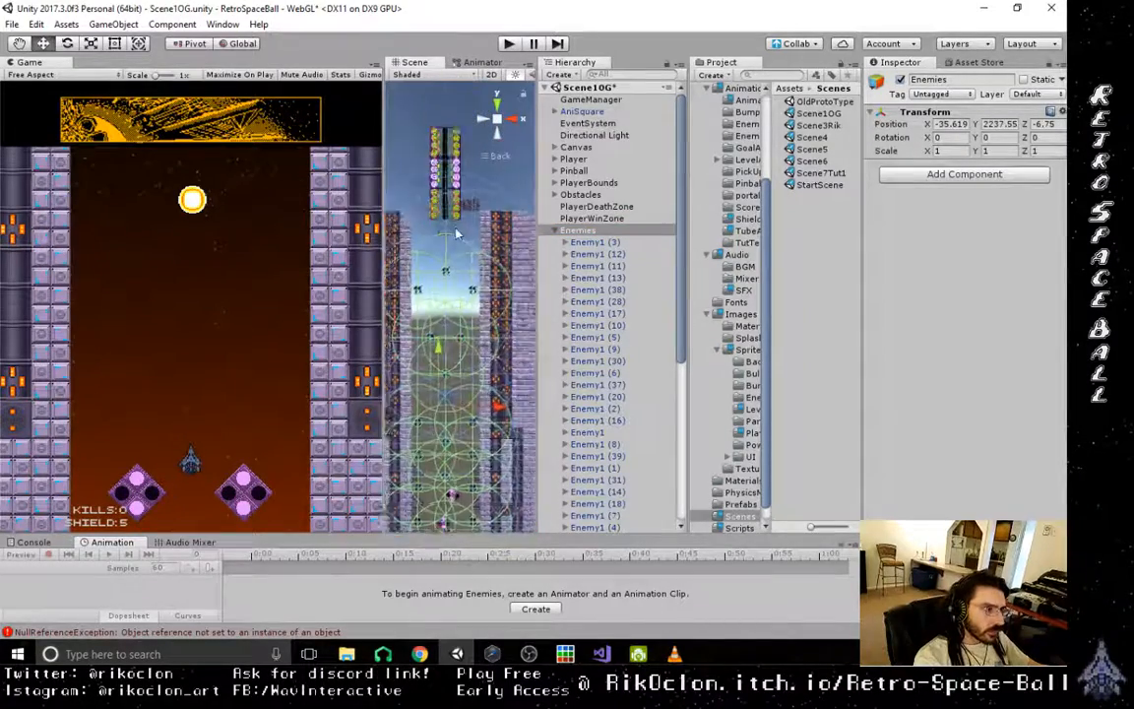
{"action": "middle_click_drag", "start_coordinate": [460, 187], "coordinate": [456, 354]}
{"action": "scroll", "coordinate": [457, 353], "scroll_direction": "up", "scroll_amount": 4}
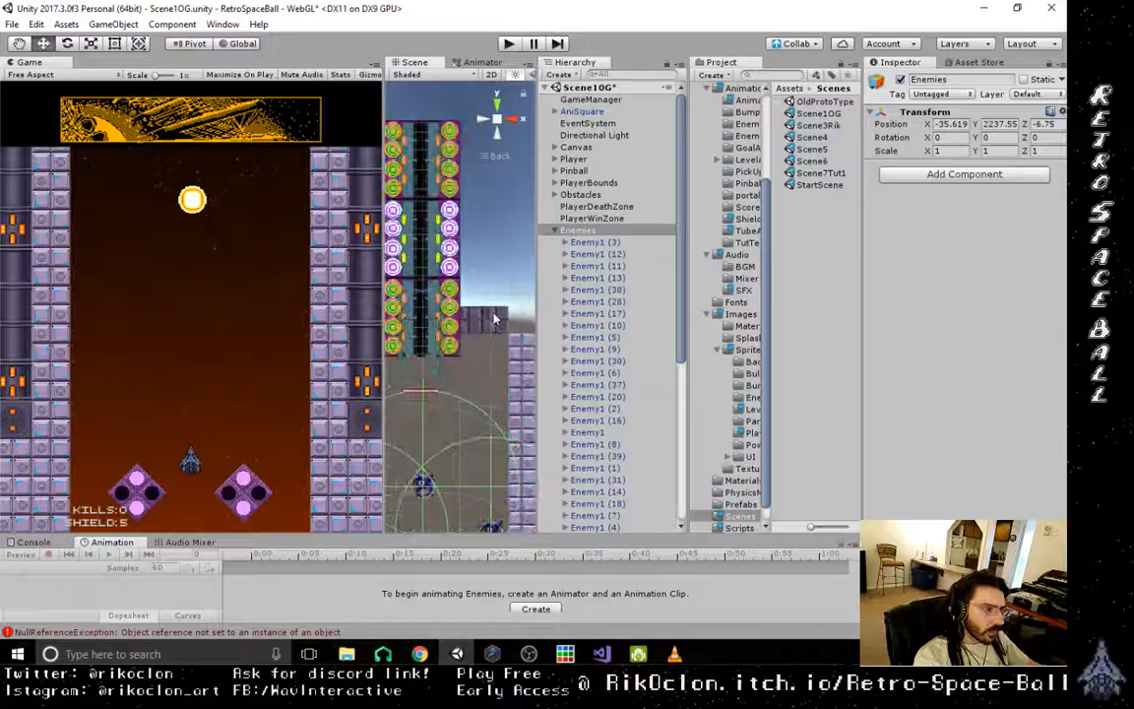
{"action": "left_click", "coordinate": [495, 321]}
{"action": "left_click", "coordinate": [496, 323]}
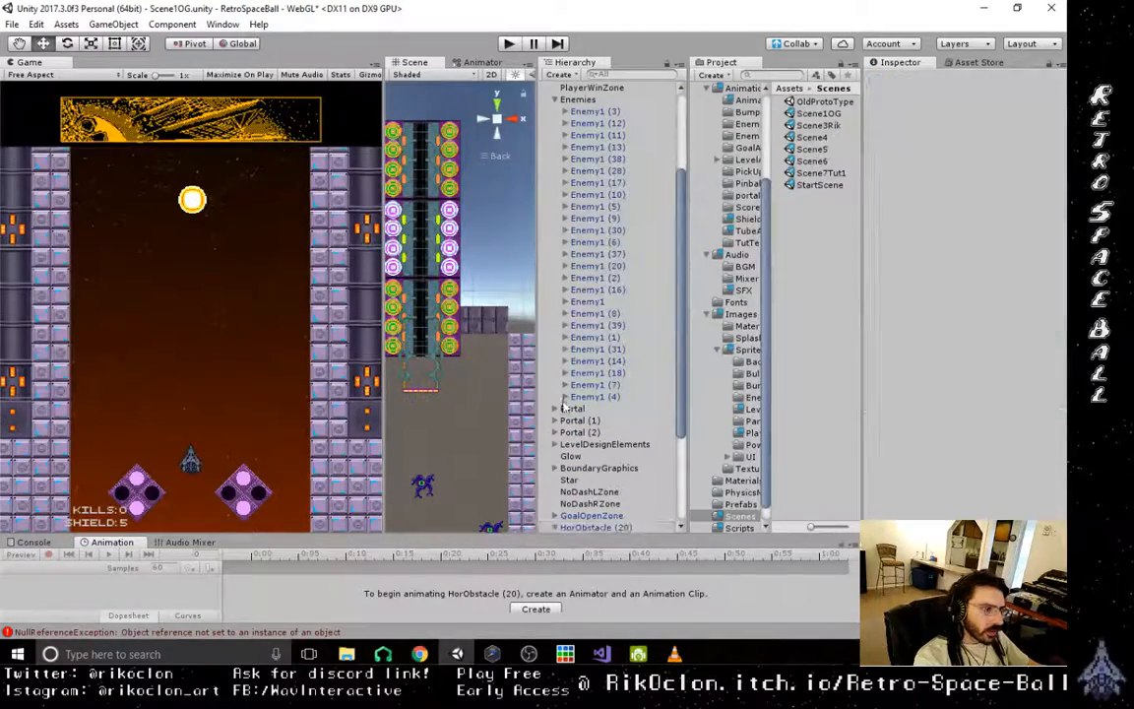
{"action": "left_click", "coordinate": [602, 515]}
{"action": "left_click", "coordinate": [593, 527]}
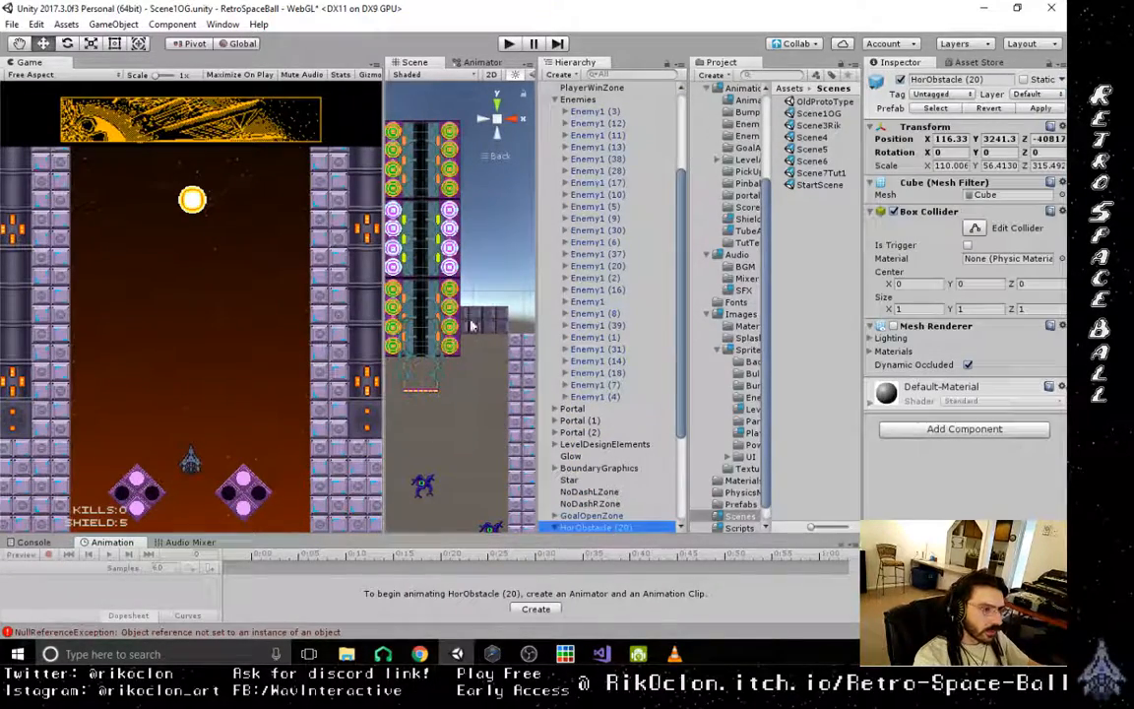
{"action": "double_click", "coordinate": [594, 527]}
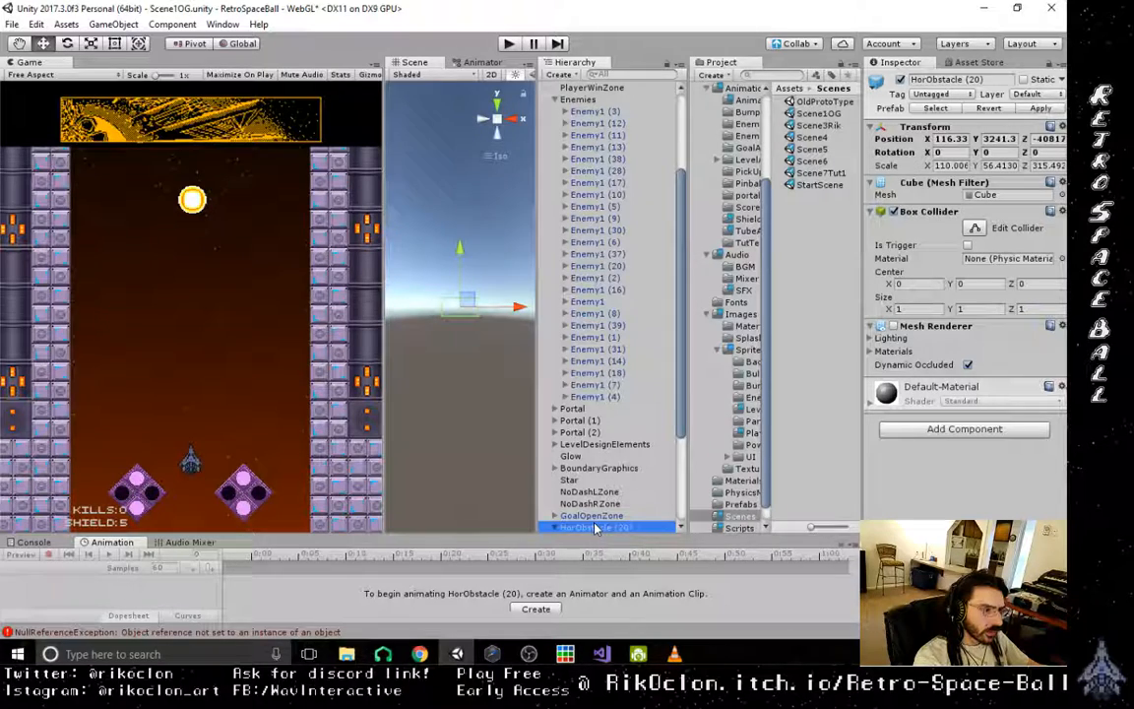
- Expand HorObstacle (20) and select its New Sprite child to inspect its transform
{"action": "left_click", "coordinate": [580, 519]}
{"action": "left_click", "coordinate": [565, 528]}
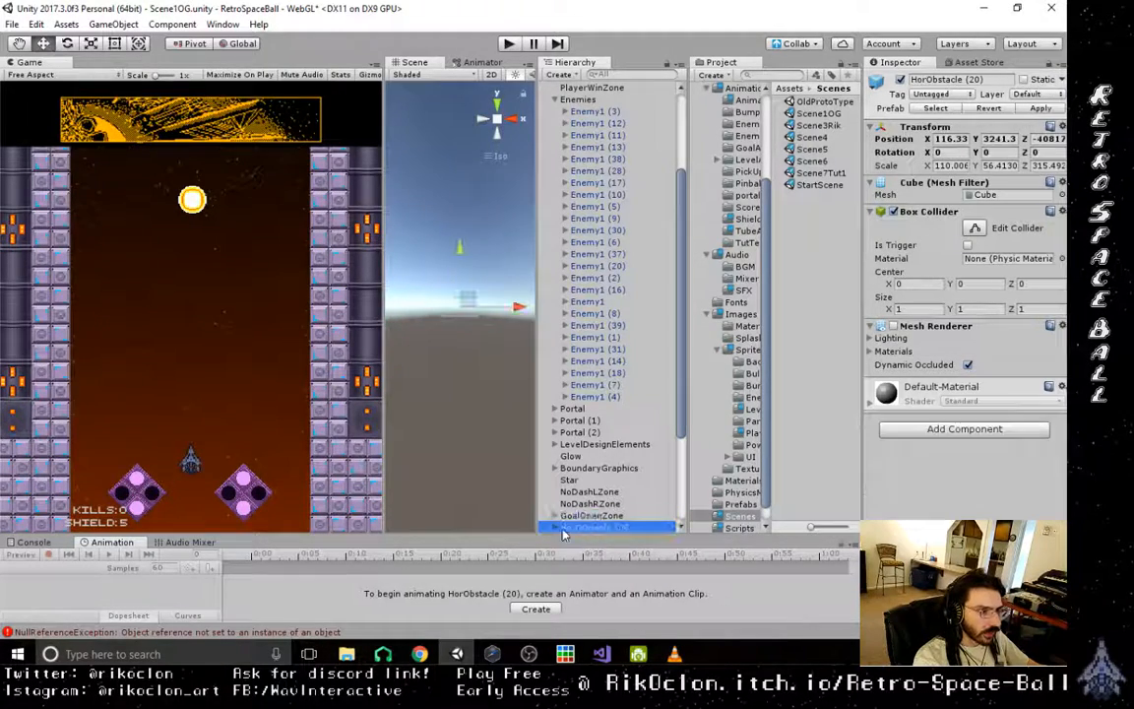
{"action": "scroll", "coordinate": [587, 512], "scroll_direction": "down", "scroll_amount": 4}
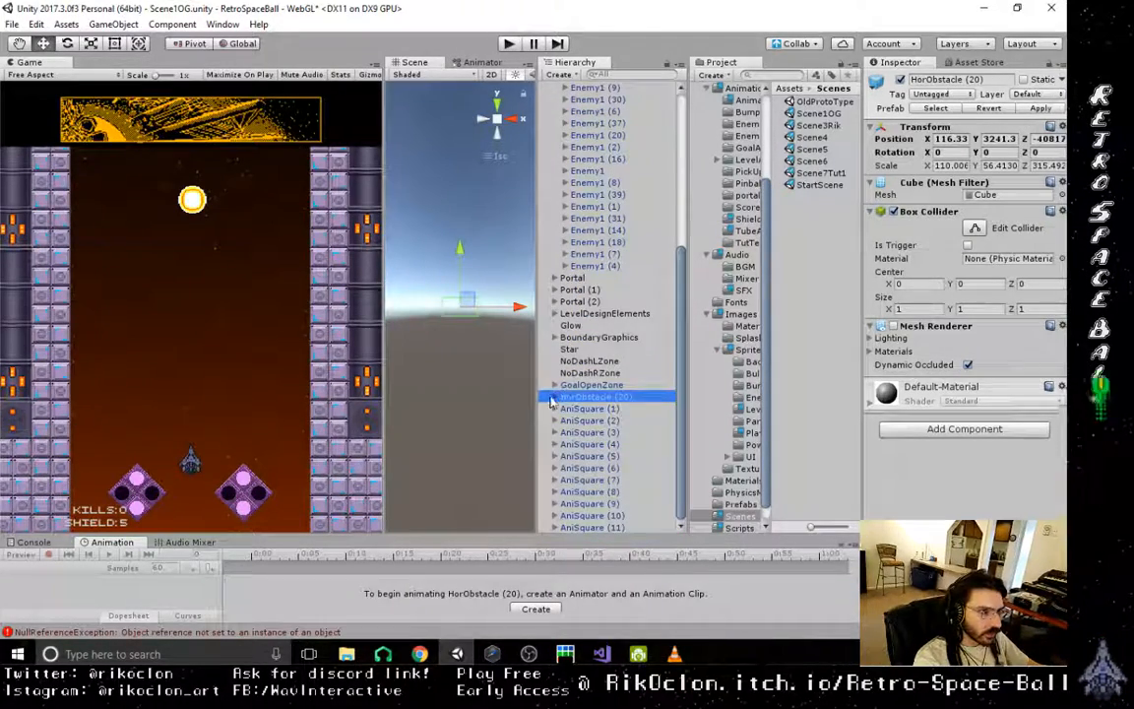
{"action": "left_click_drag", "start_coordinate": [591, 415], "coordinate": [592, 413]}
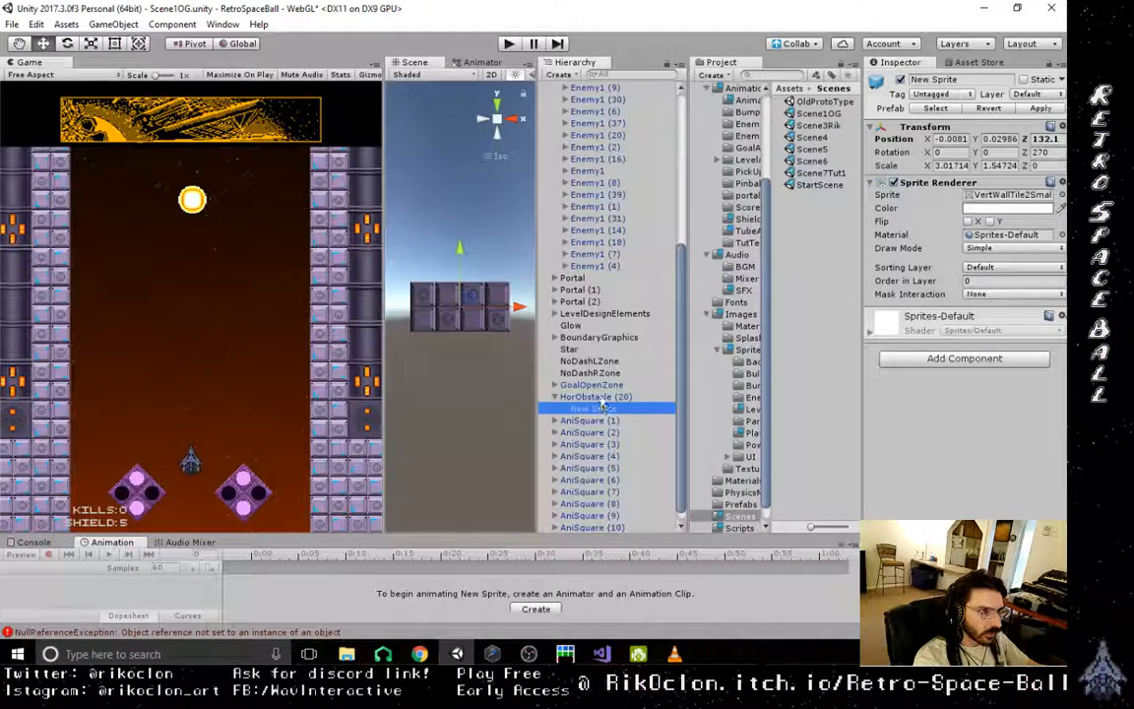
- Compare the transform values of HorObstacle (20) and its New Sprite child
{"action": "left_click", "coordinate": [599, 398]}
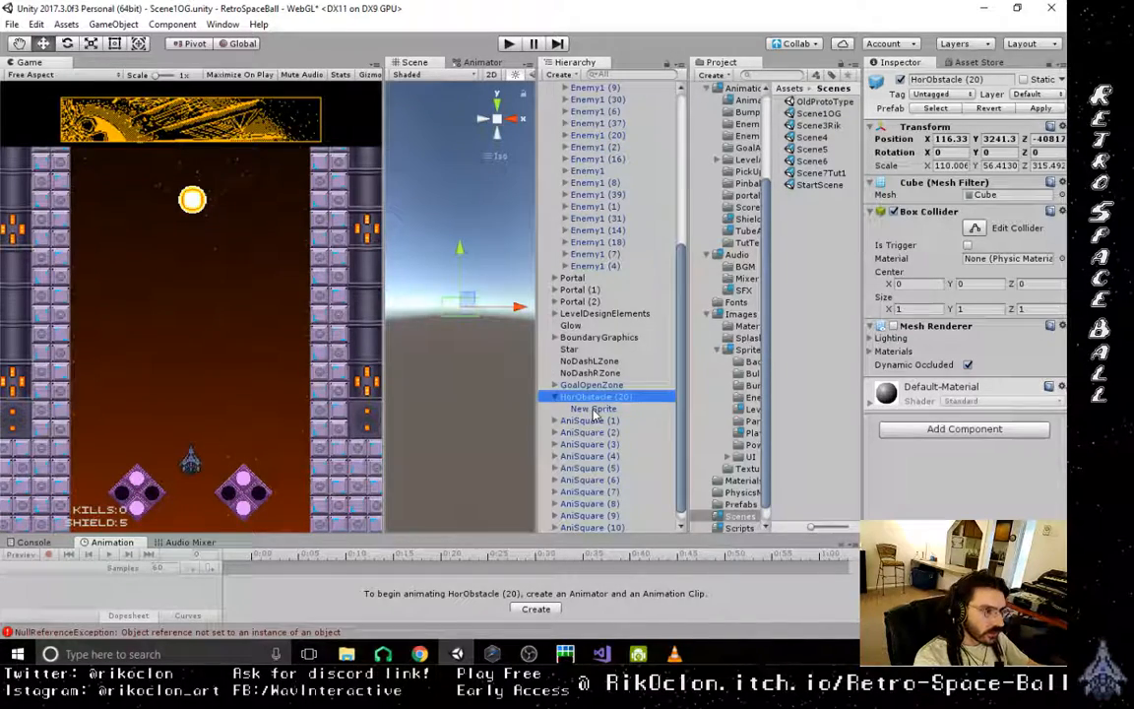
{"action": "left_click", "coordinate": [594, 410]}
{"action": "left_click", "coordinate": [592, 398]}
{"action": "left_click", "coordinate": [593, 409]}
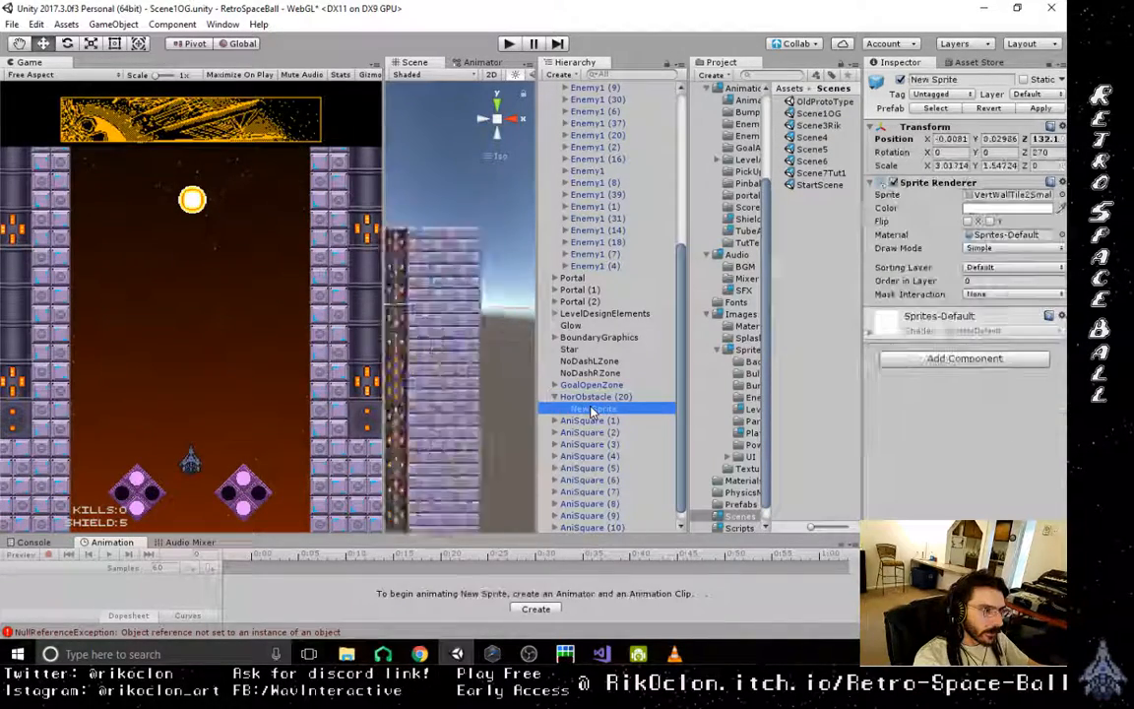
{"action": "left_click", "coordinate": [592, 397]}
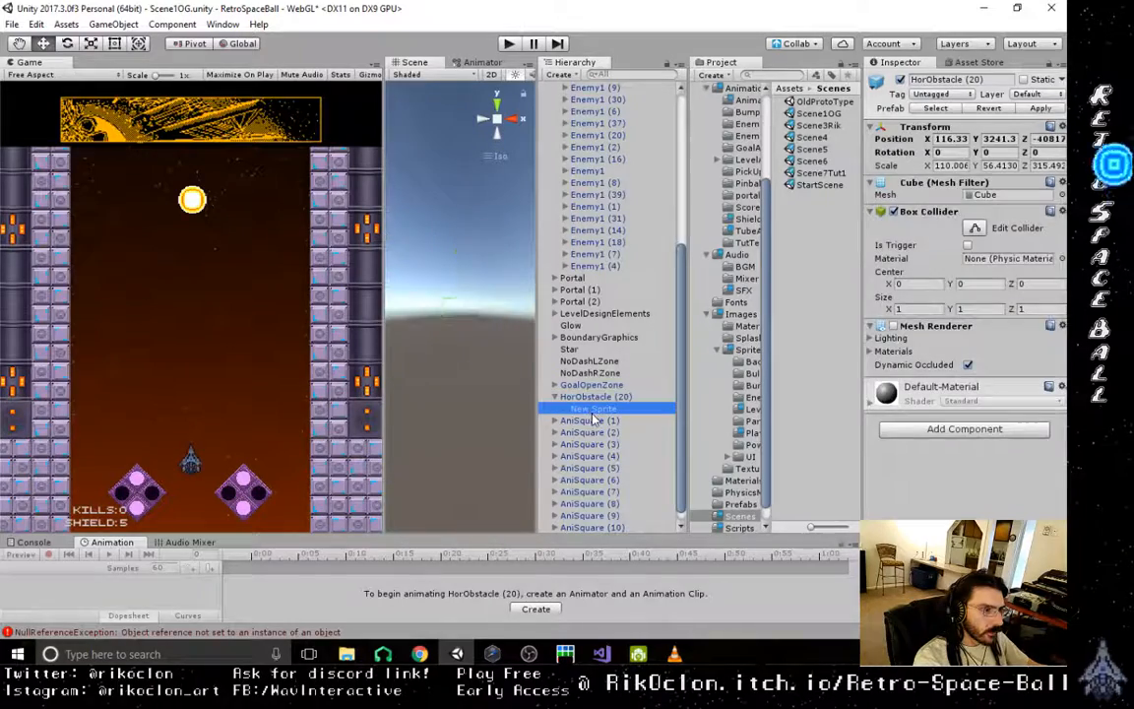
{"action": "left_click", "coordinate": [592, 409]}
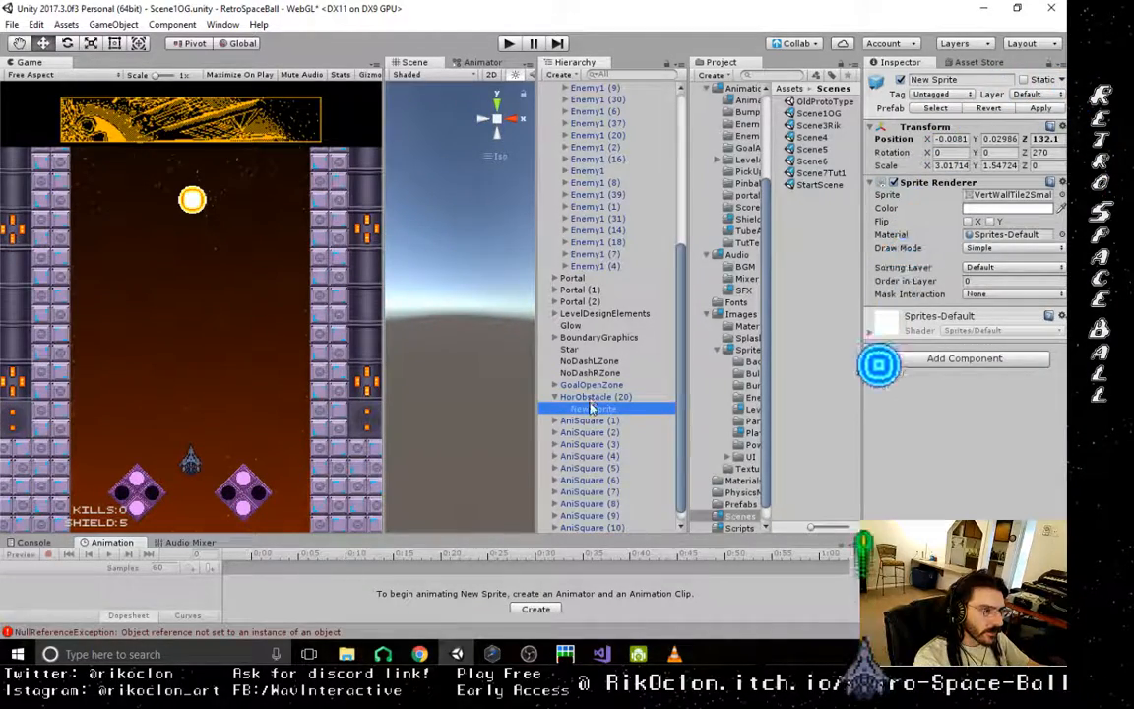
{"action": "left_click", "coordinate": [592, 396]}
{"action": "left_click", "coordinate": [594, 410]}
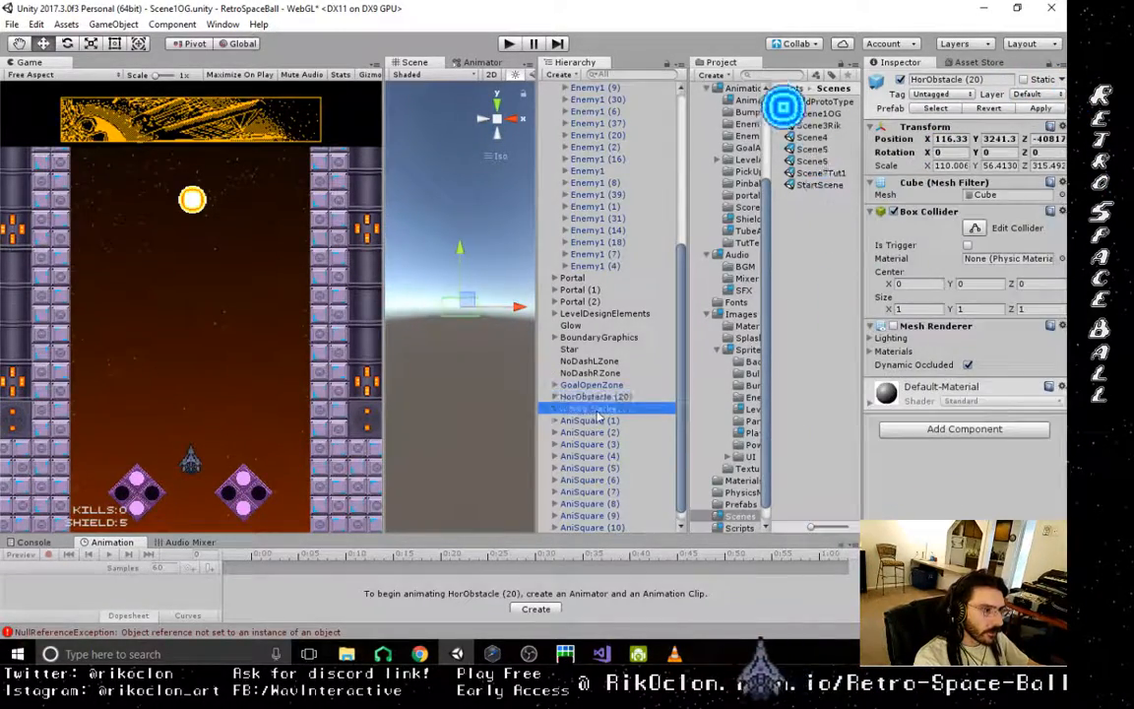
- Zero the New Sprite child's local position, set HorObstacle (20)'s Z position to 0, and frame the block in the scene view
{"action": "left_click", "coordinate": [157, 25]}
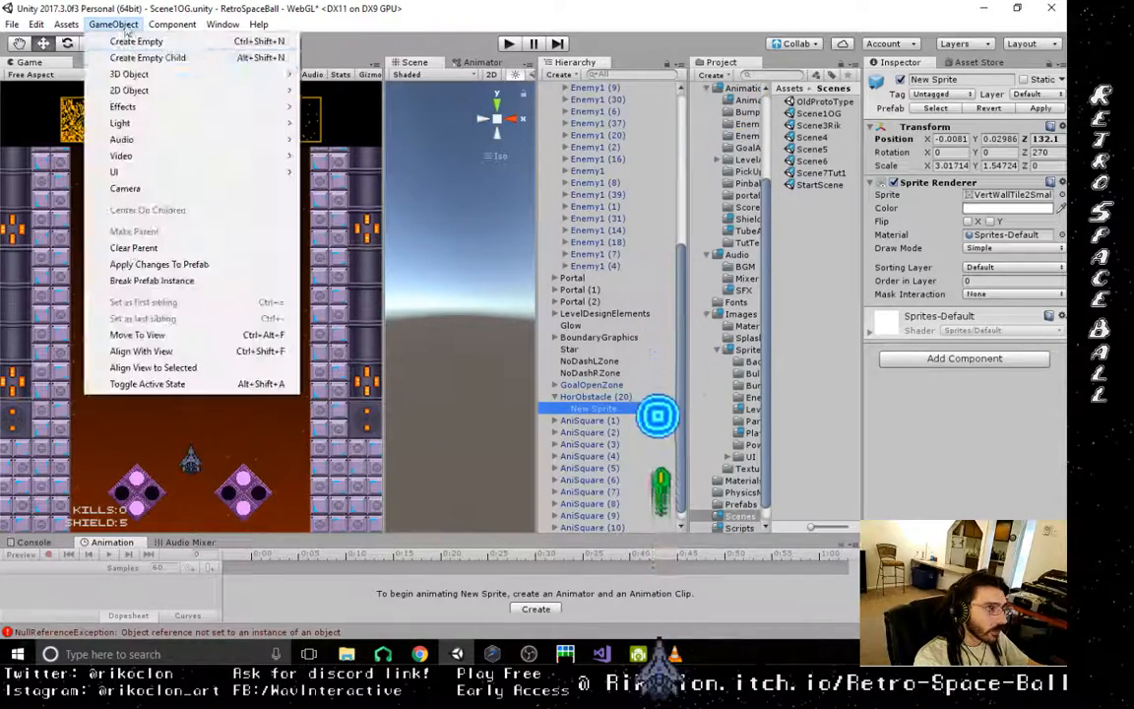
{"action": "left_click", "coordinate": [157, 338]}
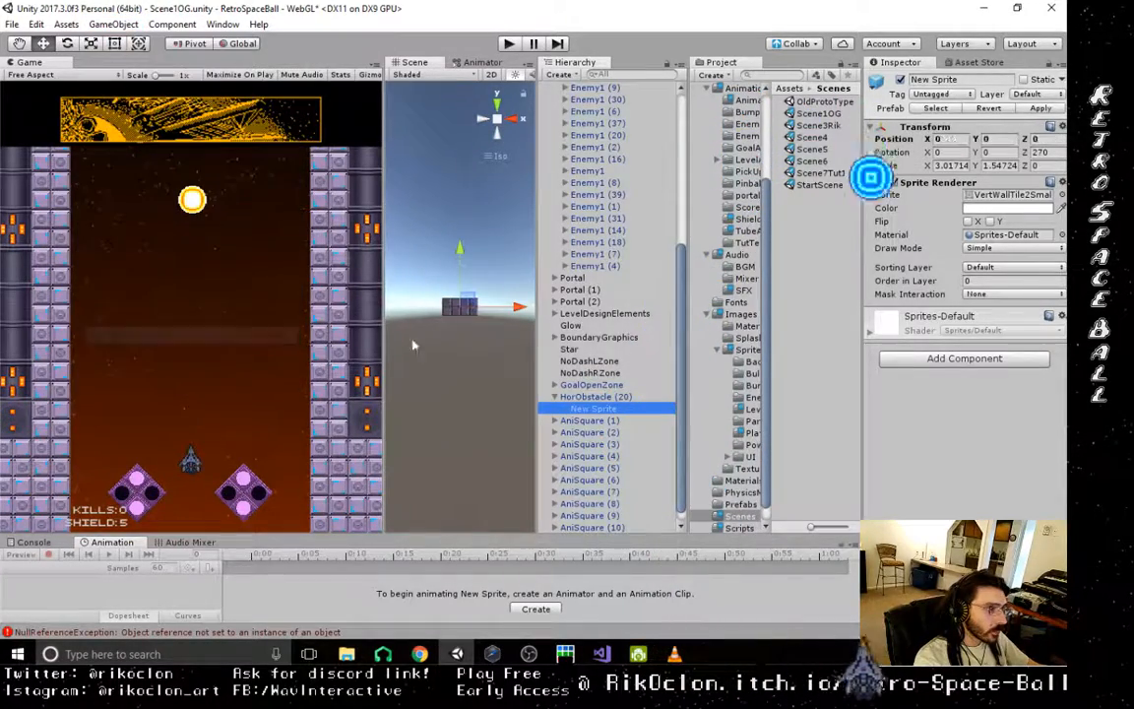
{"action": "left_click", "coordinate": [588, 398]}
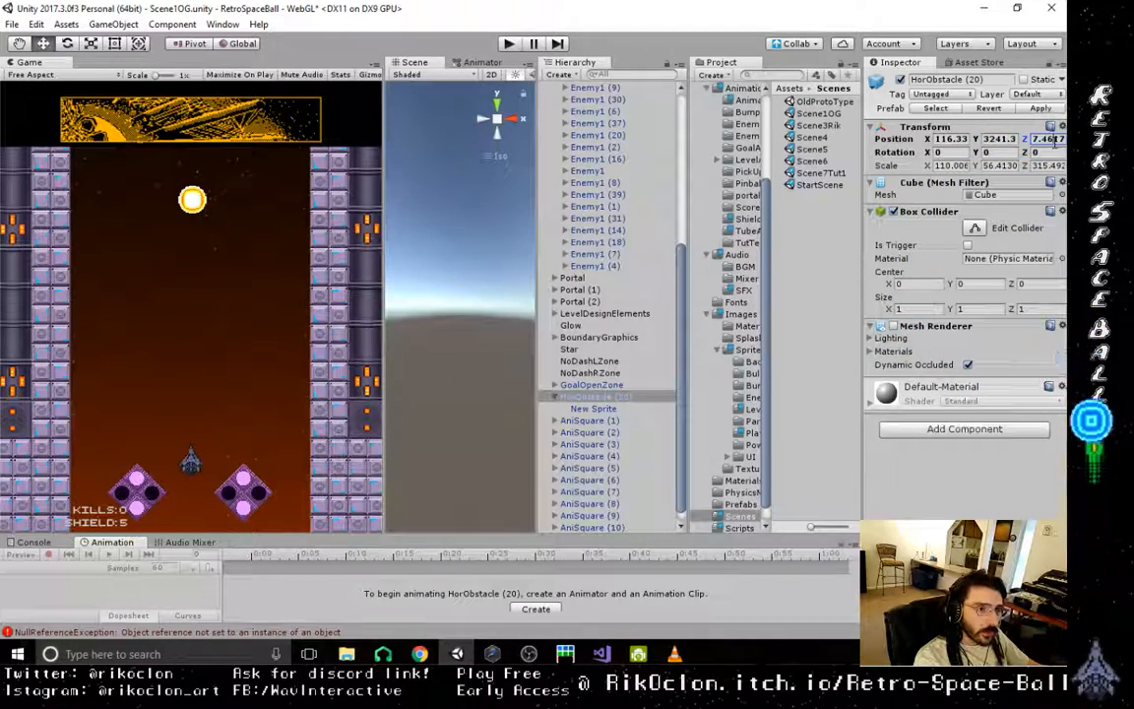
{"action": "left_click", "coordinate": [1047, 139]}
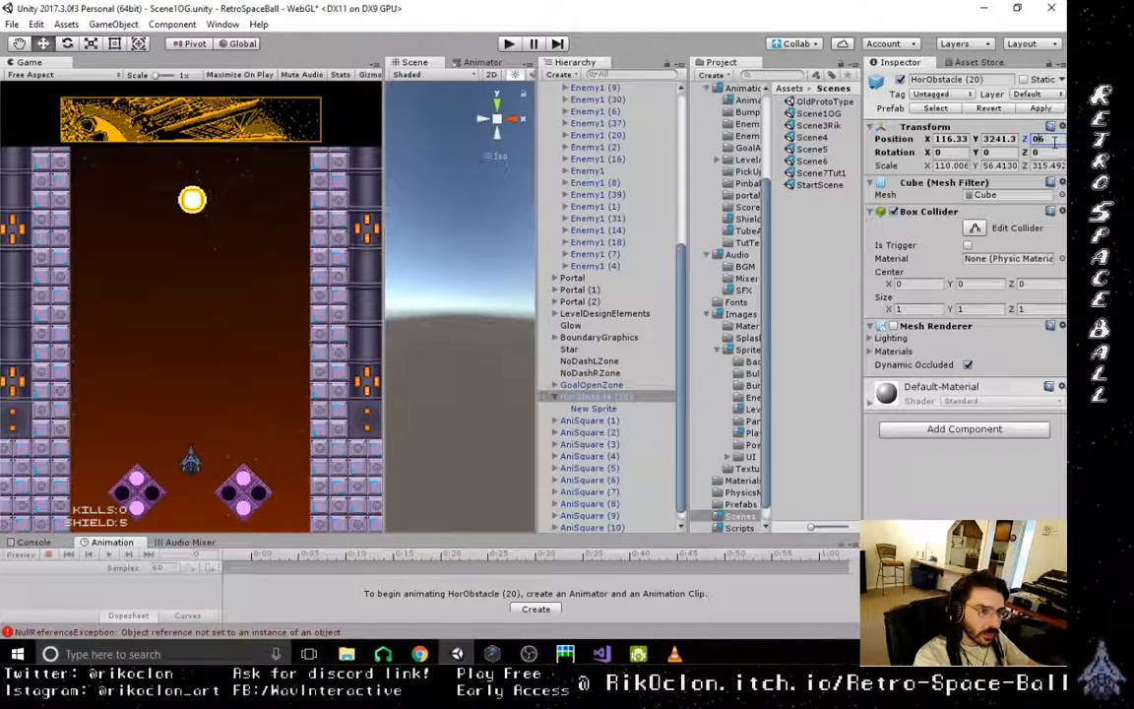
{"action": "left_click", "coordinate": [628, 386]}
{"action": "left_click", "coordinate": [613, 399]}
{"action": "left_click", "coordinate": [612, 408]}
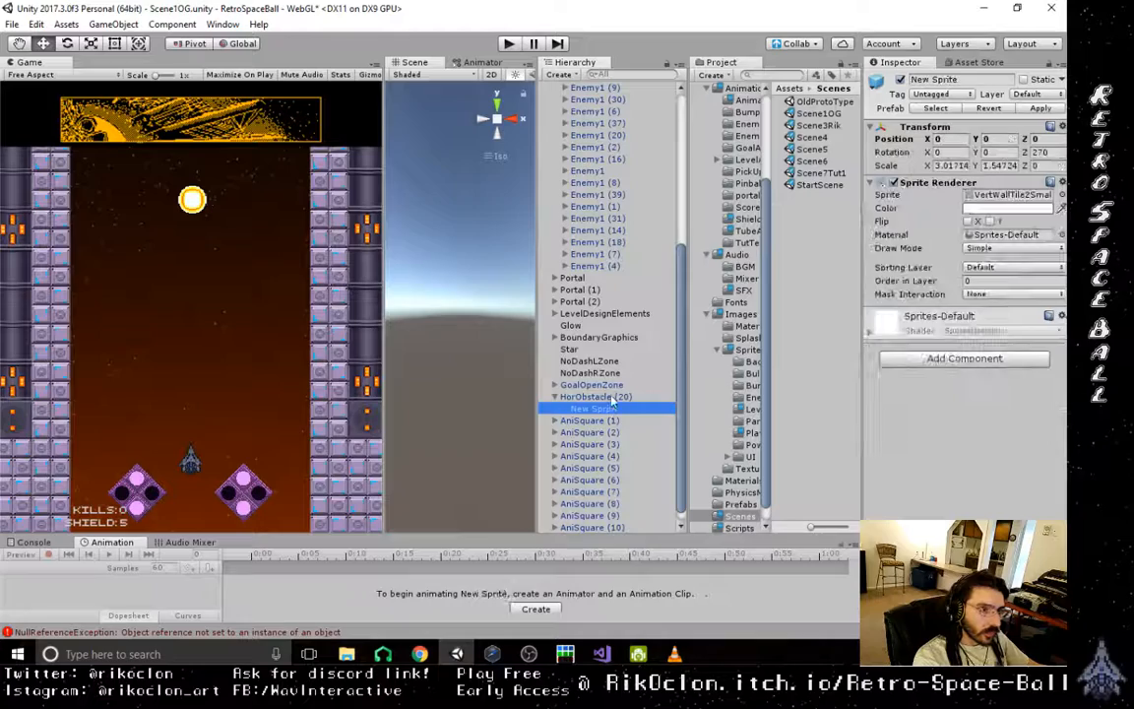
{"action": "double_click", "coordinate": [612, 397]}
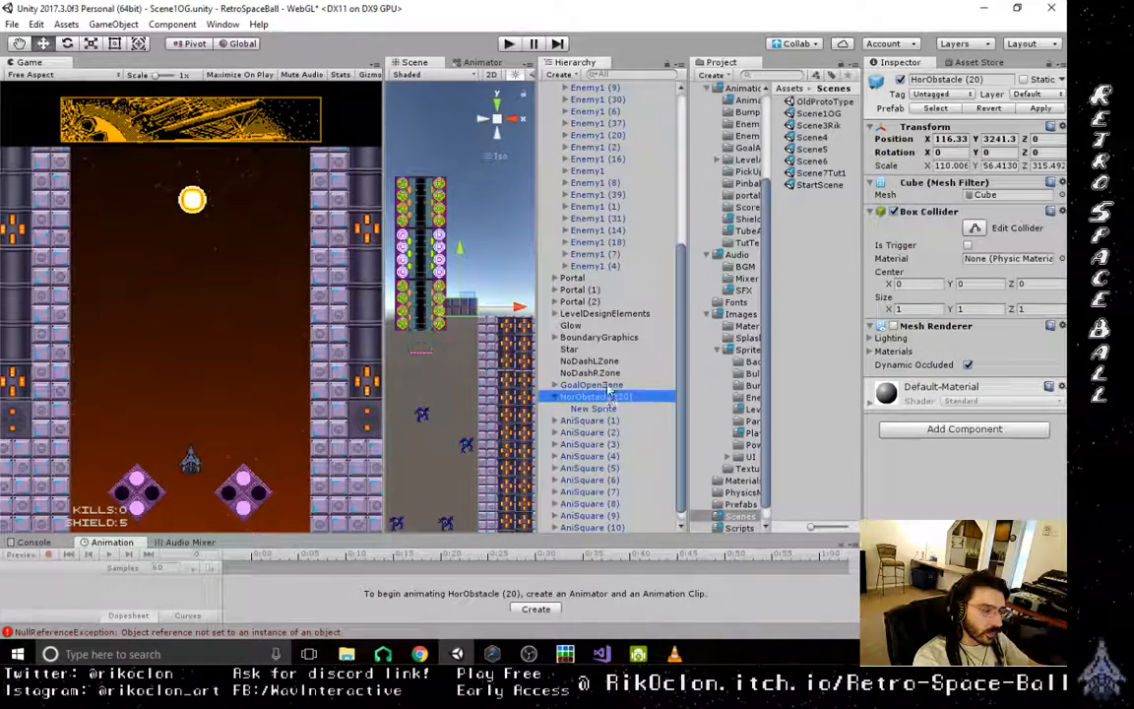
- Copy the Pinball's Z position of -6.729 to HorObstacle (20)
{"action": "left_click_drag", "start_coordinate": [680, 303], "coordinate": [687, 135]}
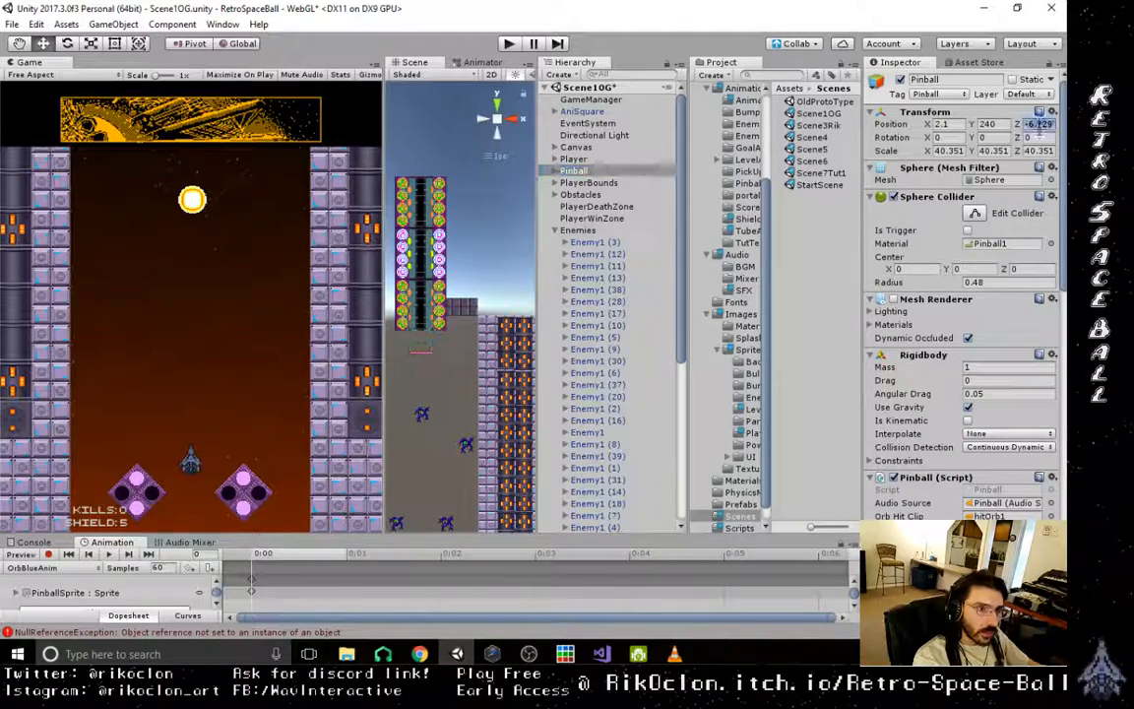
{"action": "scroll", "coordinate": [630, 414], "scroll_direction": "down", "scroll_amount": 5}
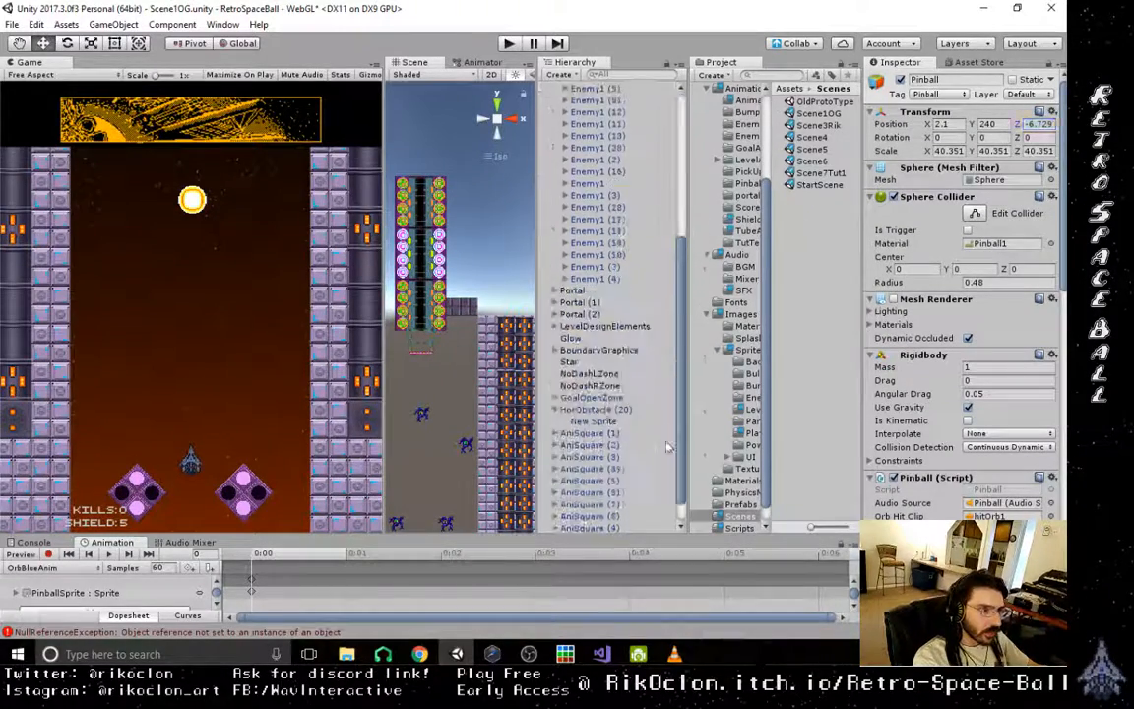
{"action": "left_click", "coordinate": [597, 386]}
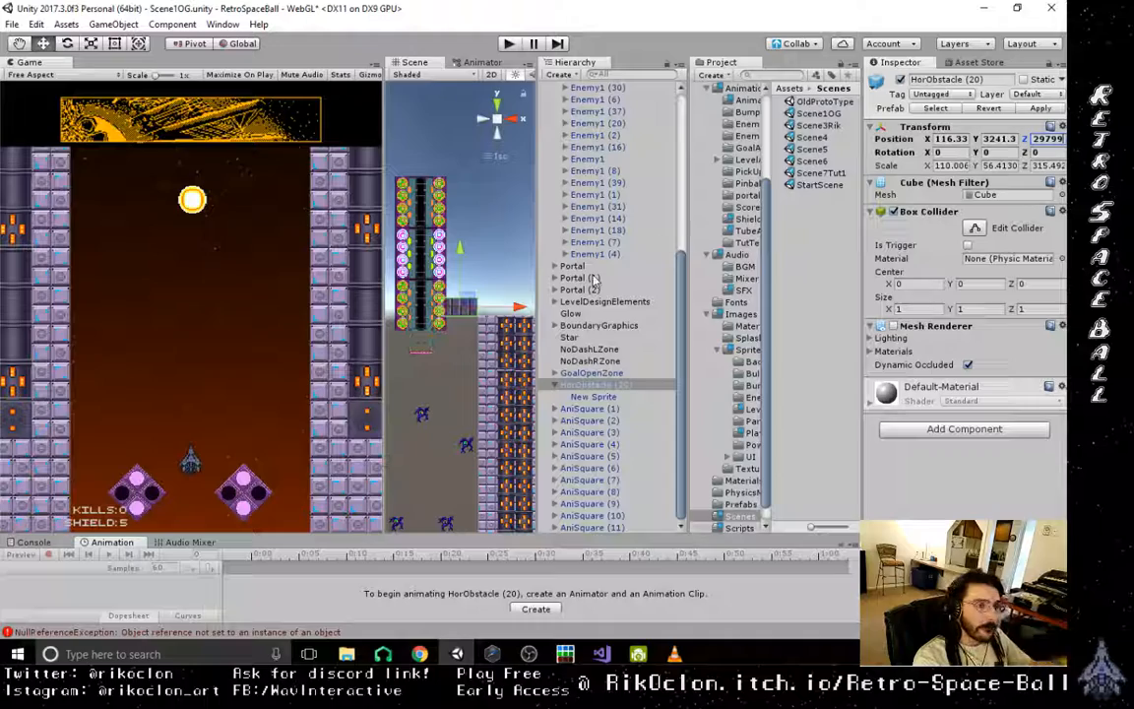
- Duplicate HorObstacle (20), move the copy along X to about 225 so it extends the row, and view the scene from the back
{"action": "scroll", "coordinate": [498, 359], "scroll_direction": "up", "scroll_amount": 3}
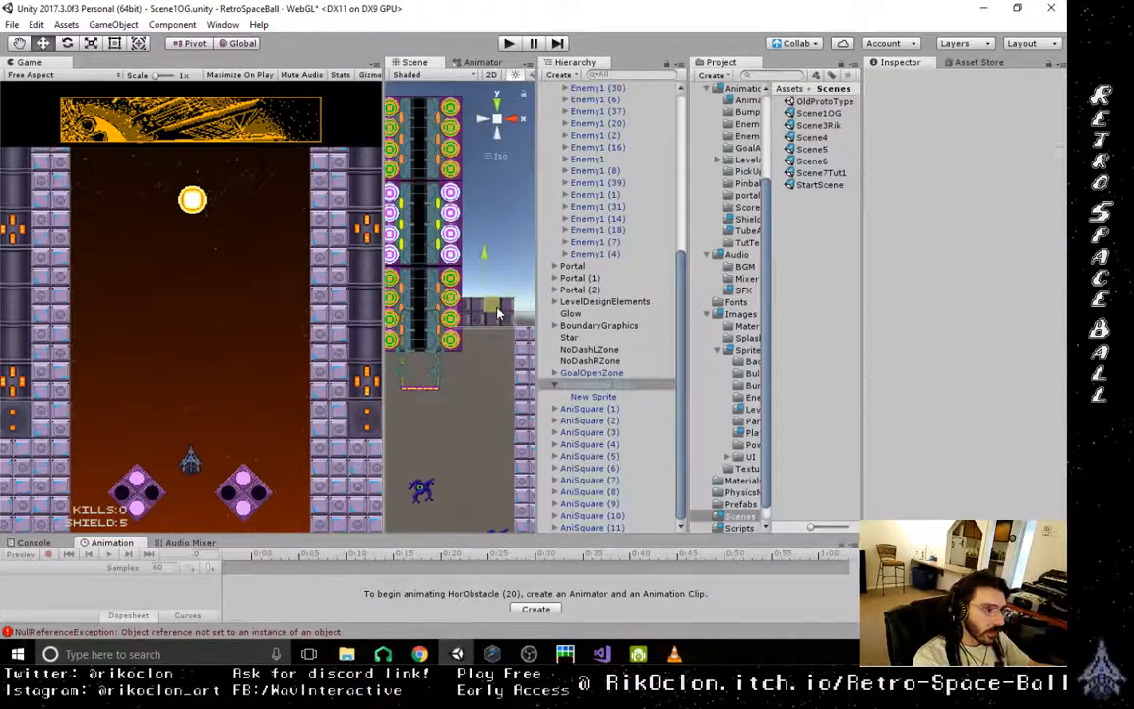
{"action": "key", "text": "ctrl+d"}
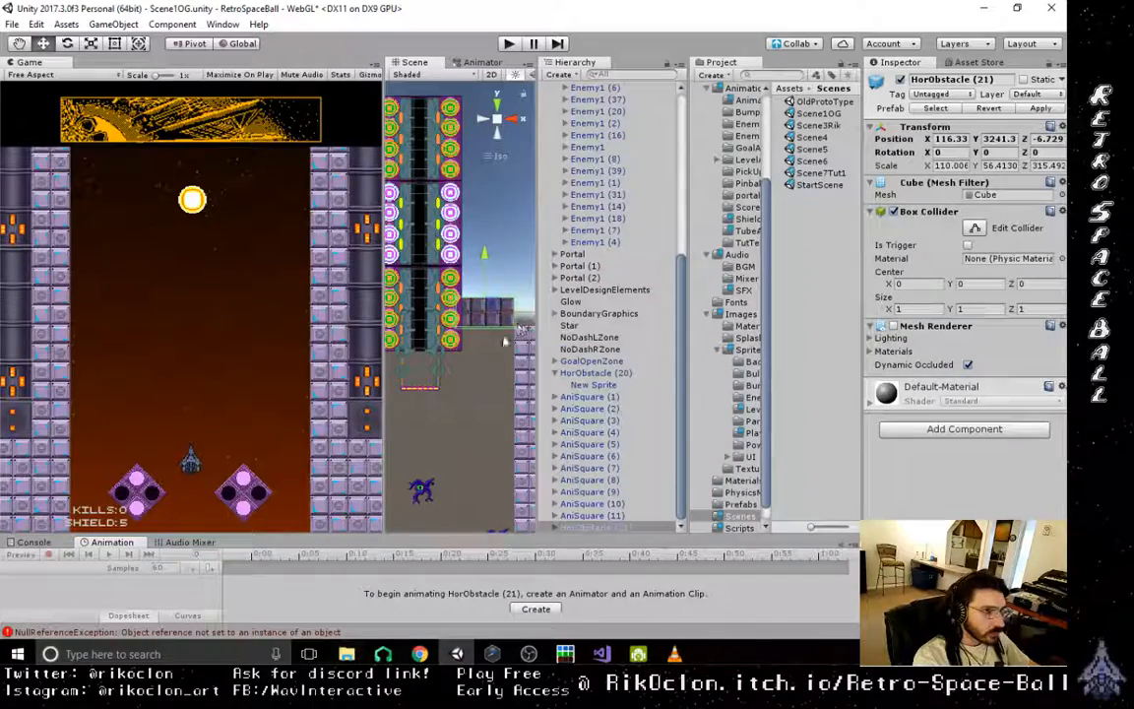
{"action": "mouse_move", "coordinate": [515, 364]}
{"action": "right_mouse_down"}
{"action": "mouse_move", "coordinate": [495, 351]}
{"action": "mouse_move", "coordinate": [410, 486]}
{"action": "mouse_move", "coordinate": [522, 348]}
{"action": "right_mouse_up"}
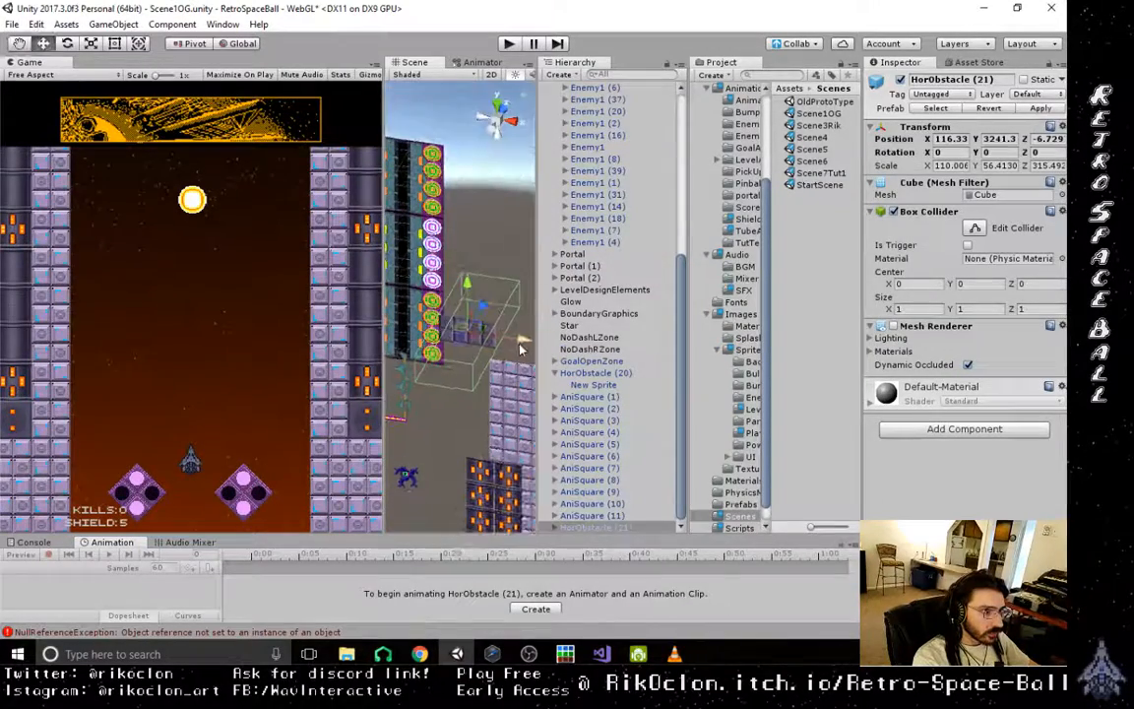
{"action": "left_click_drag", "start_coordinate": [522, 349], "coordinate": [572, 361]}
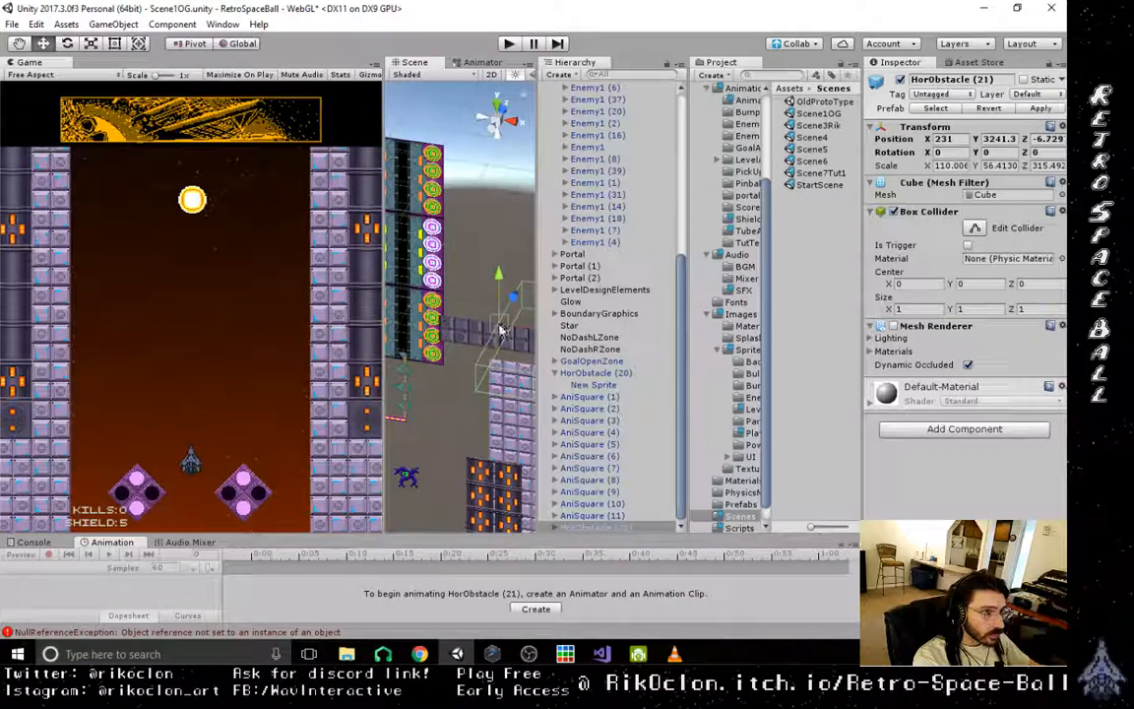
{"action": "scroll", "coordinate": [522, 370], "scroll_direction": "down", "scroll_amount": 3}
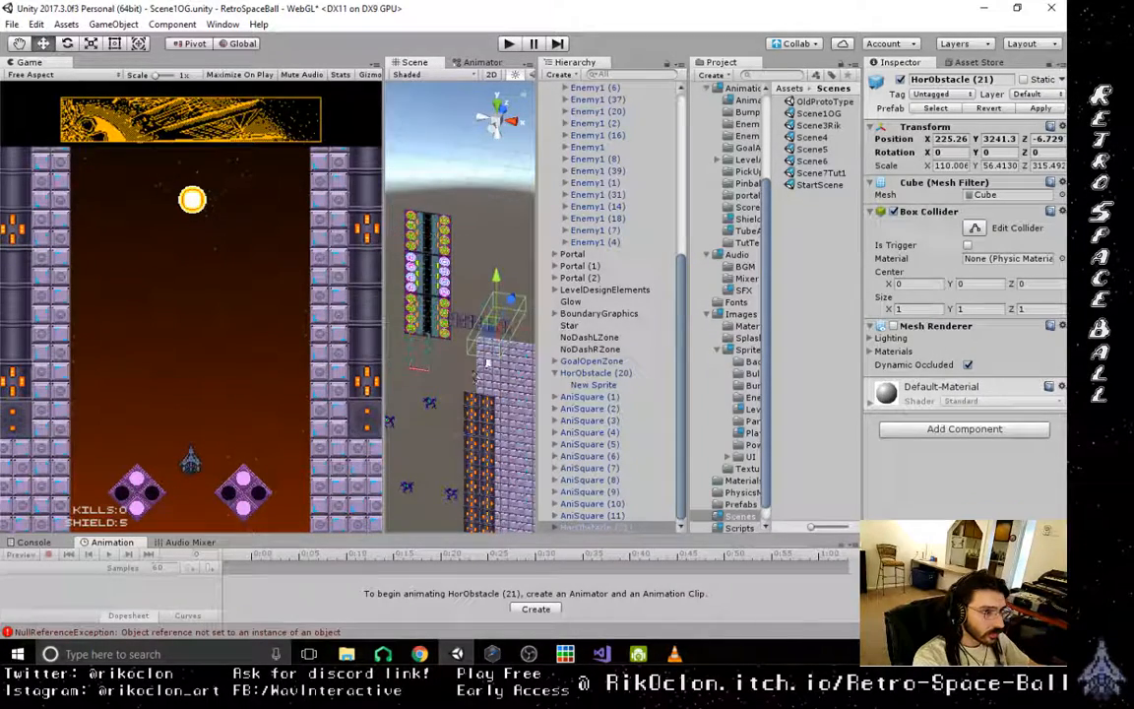
{"action": "right_click_drag", "start_coordinate": [540, 268], "coordinate": [509, 292]}
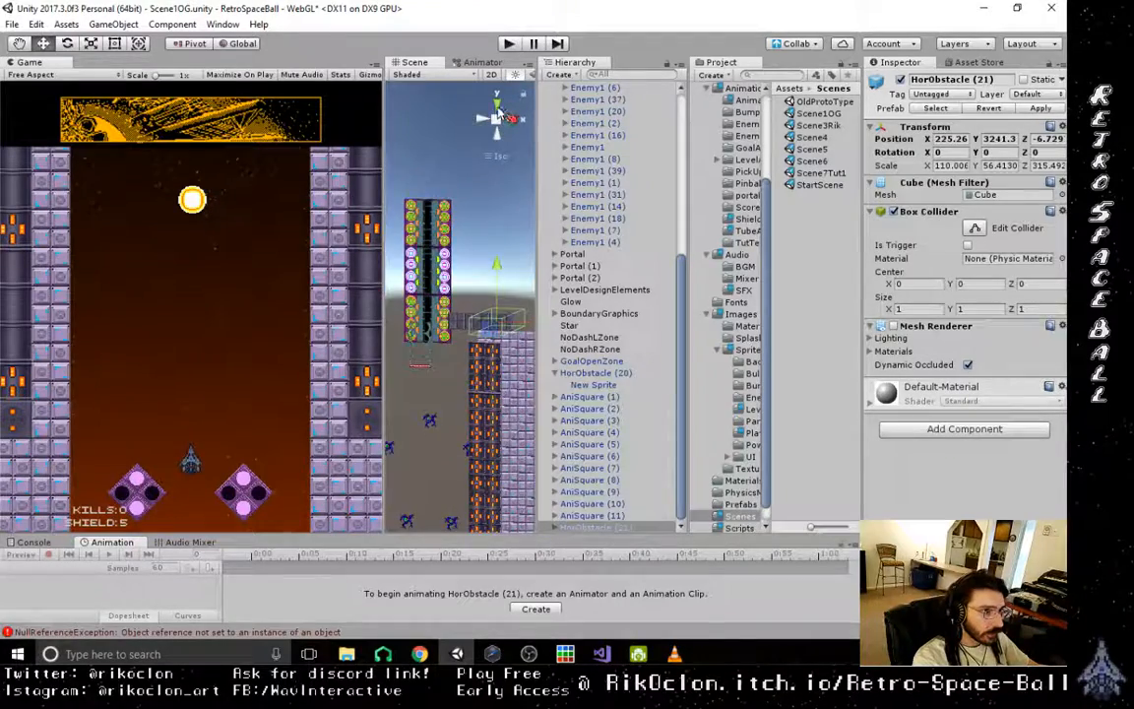
{"action": "left_click", "coordinate": [500, 114]}
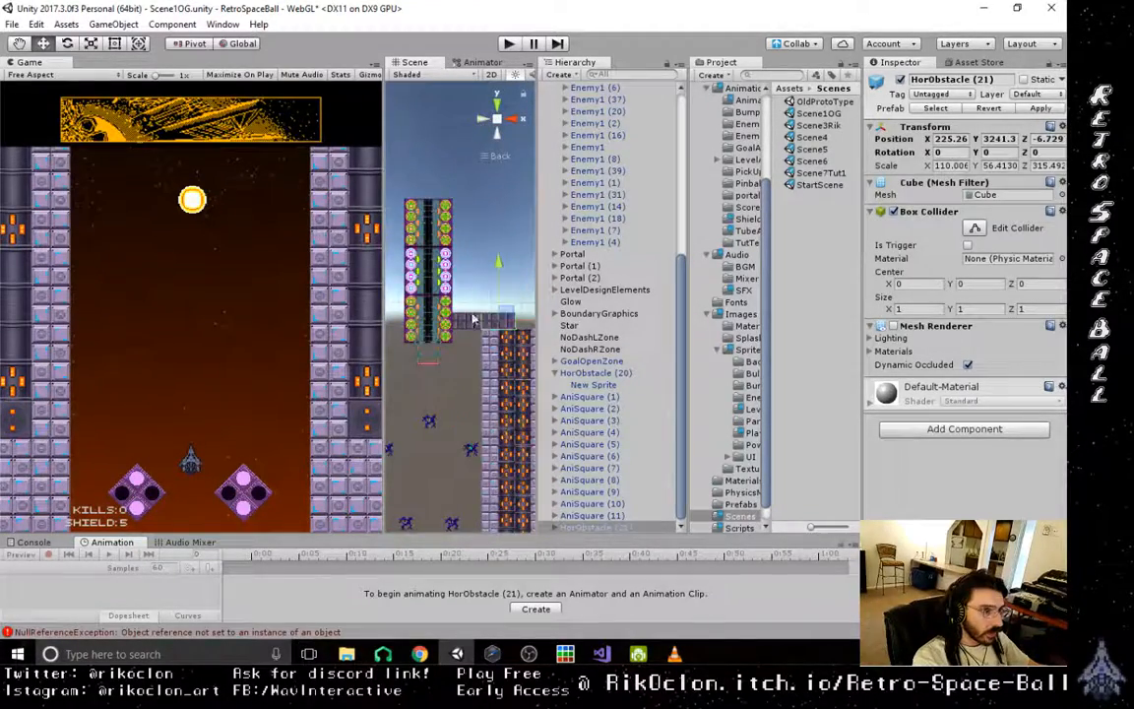
- Add two more block copies along the row above the side wall, placing the last one at X about 444
{"action": "scroll", "coordinate": [474, 319], "scroll_direction": "up", "scroll_amount": 5}
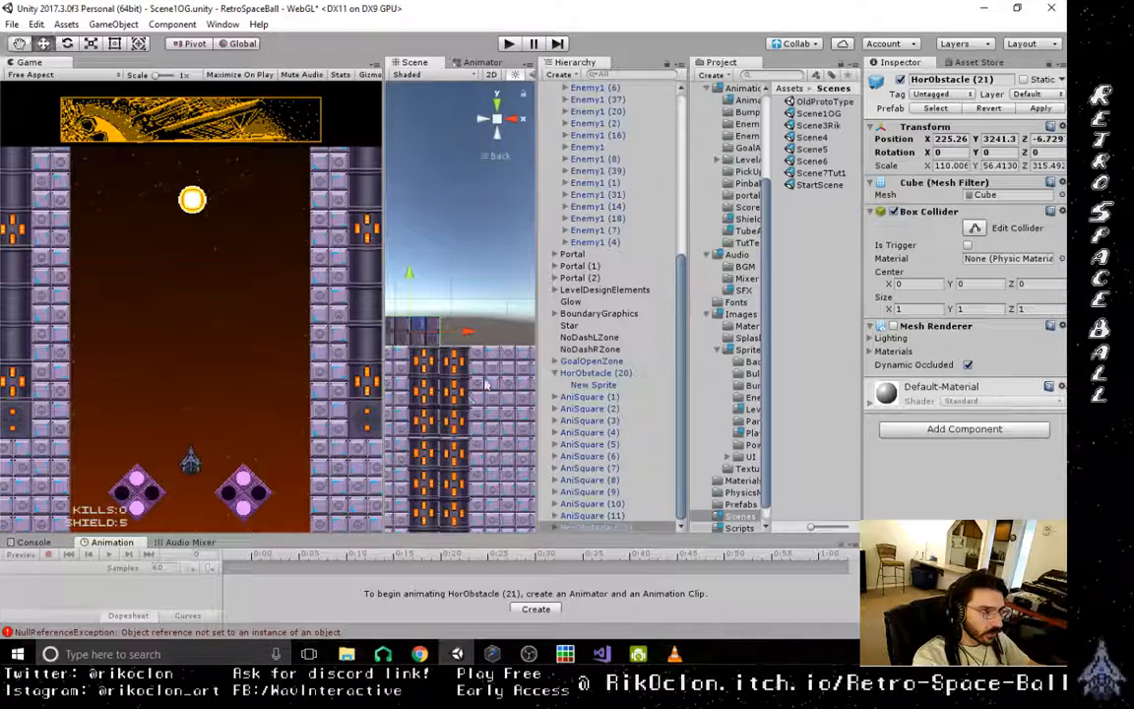
{"action": "key", "text": "ctrl+d"}
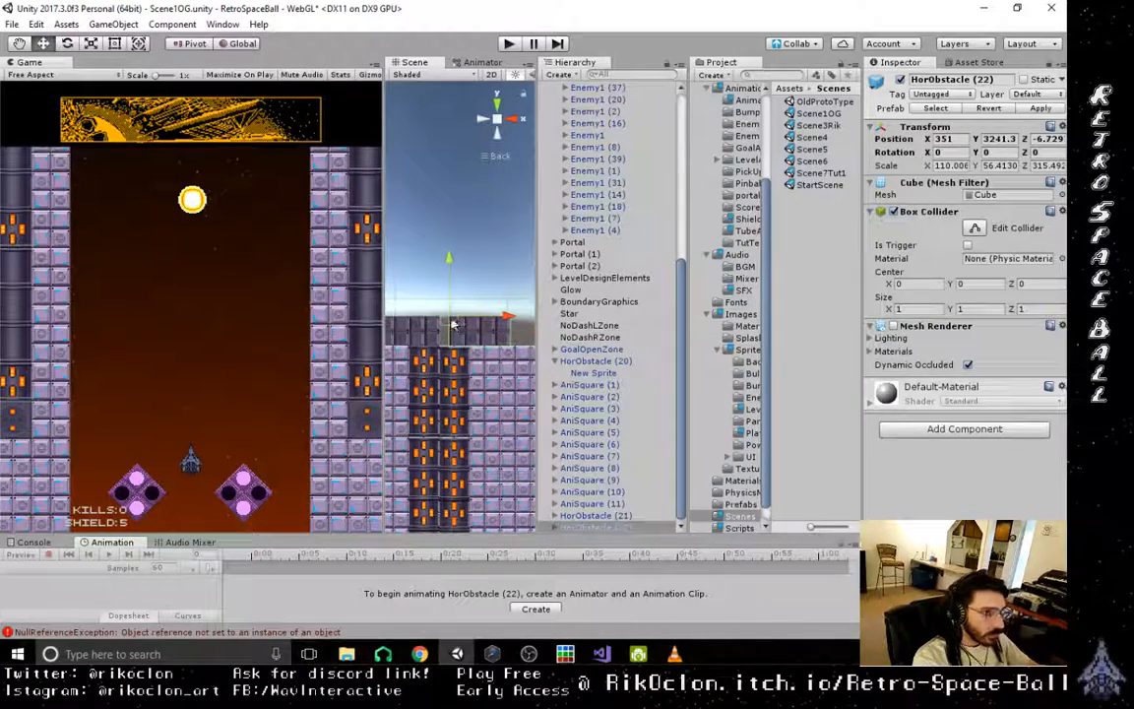
{"action": "scroll", "coordinate": [479, 365], "scroll_direction": "down", "scroll_amount": 5}
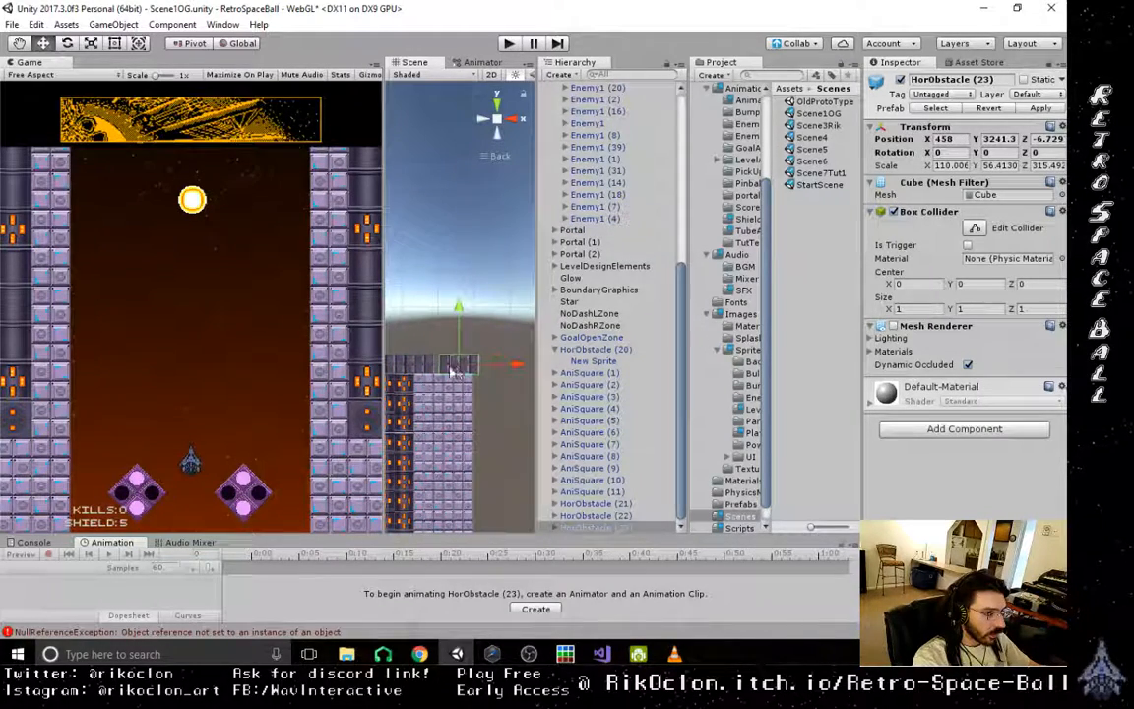
{"action": "middle_click_drag", "start_coordinate": [443, 415], "coordinate": [543, 469]}
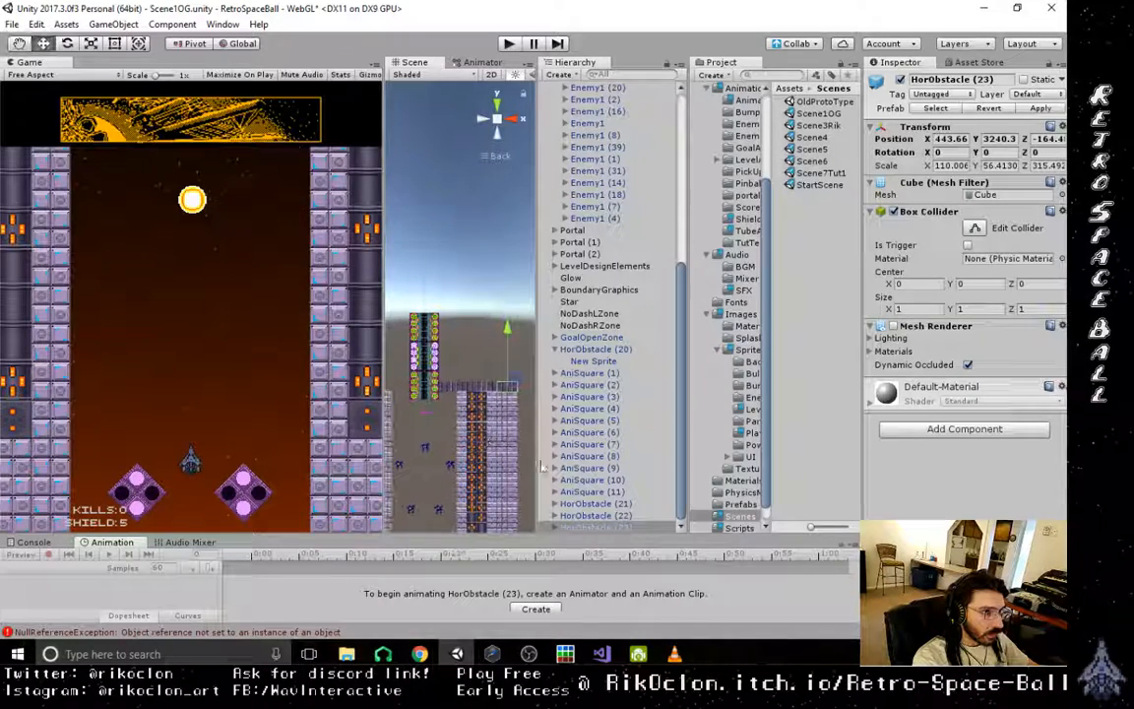
- Select HorObstacle (20) through (23), group them together below AniSquare (11) in the hierarchy, and collapse HorObstacle (20)
{"action": "left_click", "coordinate": [598, 505], "text": "shift"}
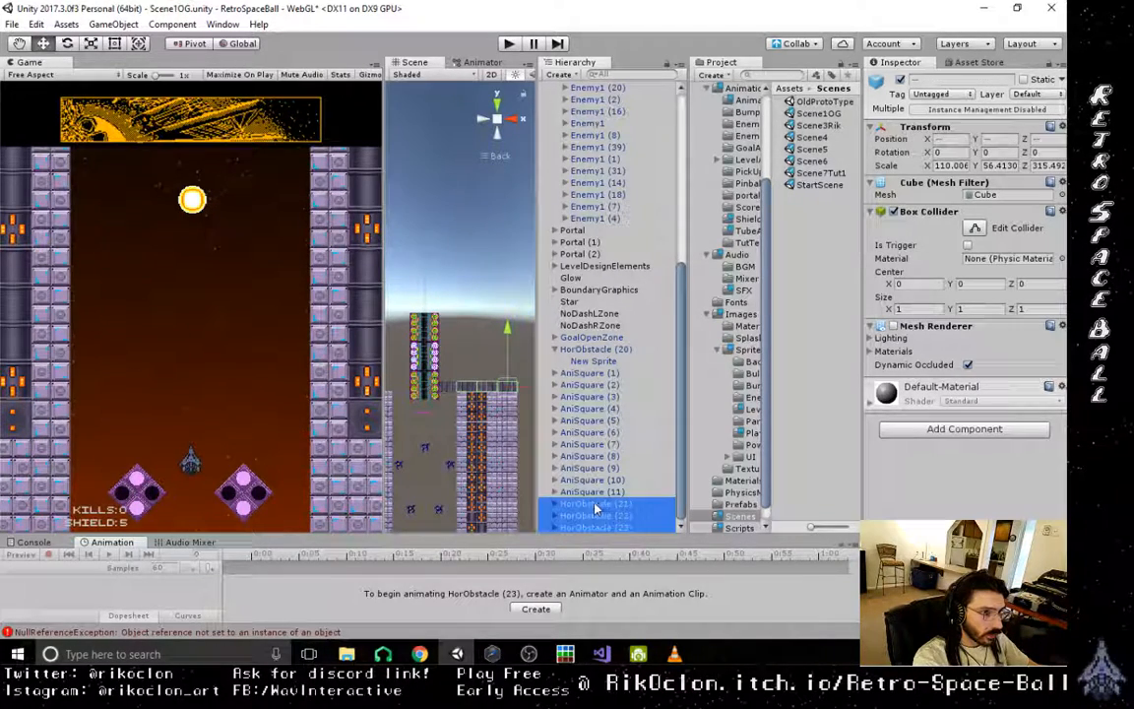
{"action": "left_click", "coordinate": [447, 390], "text": "shift"}
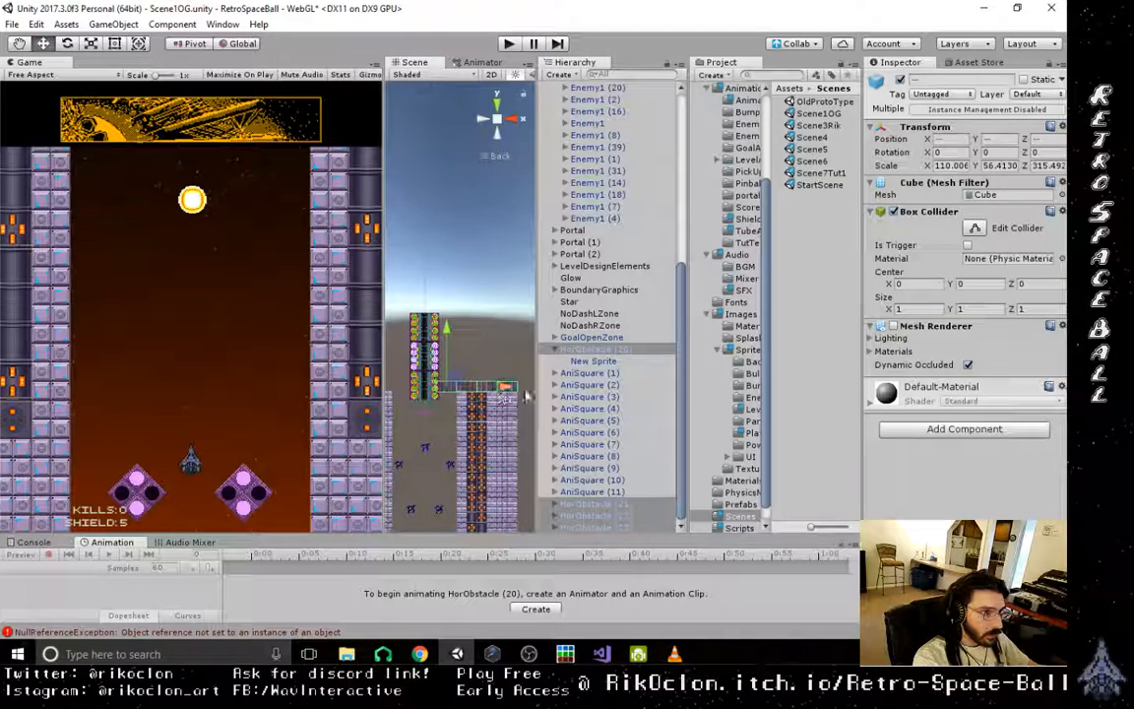
{"action": "left_click_drag", "start_coordinate": [608, 351], "coordinate": [603, 449]}
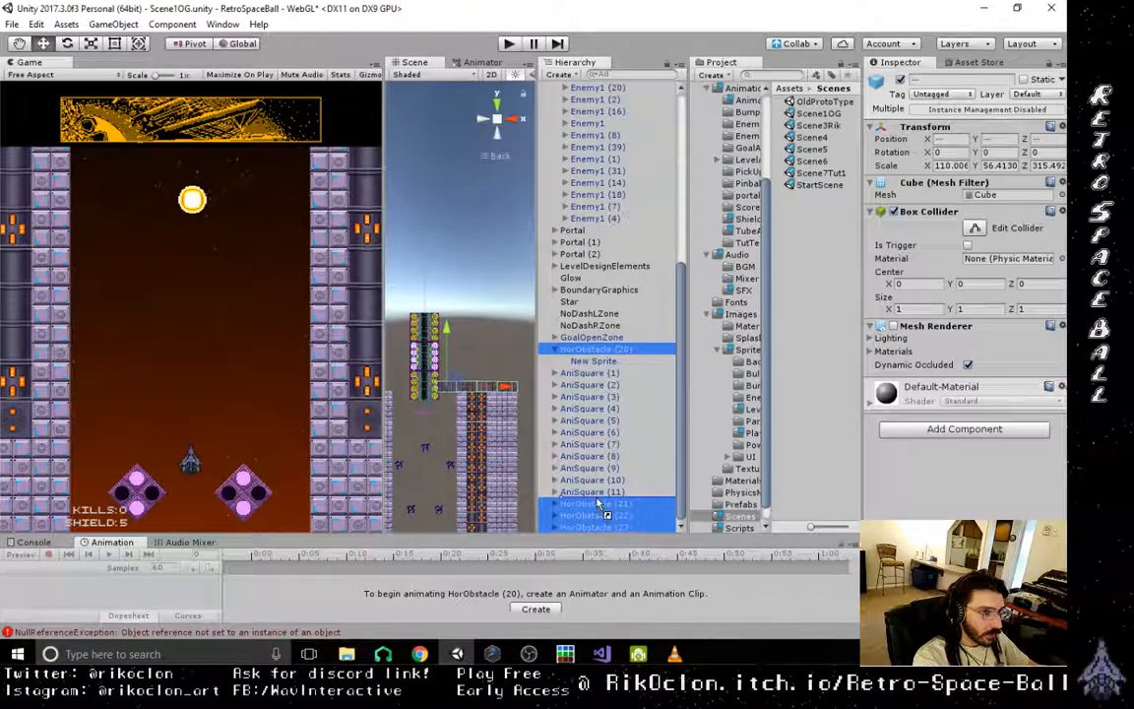
{"action": "left_click_drag", "start_coordinate": [599, 502], "coordinate": [605, 501]}
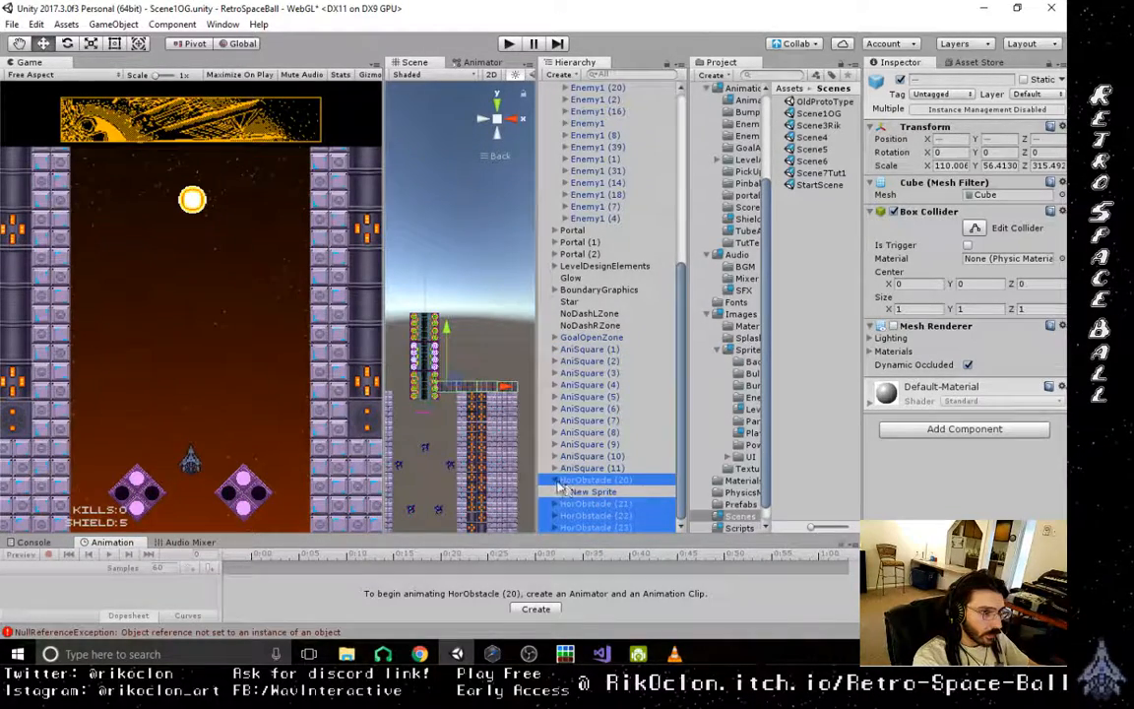
{"action": "left_click", "coordinate": [556, 481]}
- Duplicate the four-block row and stack the copies as a second row directly above the first
{"action": "key", "text": "ctrl+d"}
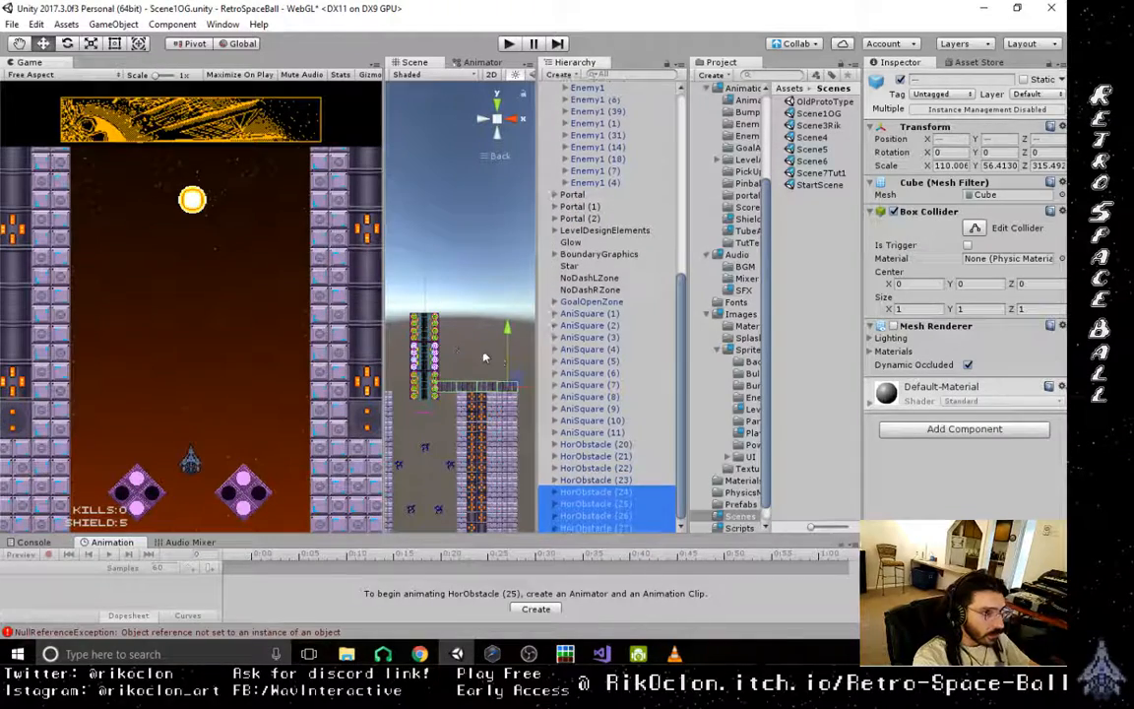
{"action": "left_click_drag", "start_coordinate": [464, 361], "coordinate": [508, 363]}
{"action": "scroll", "coordinate": [492, 473], "scroll_direction": "up", "scroll_amount": 10}
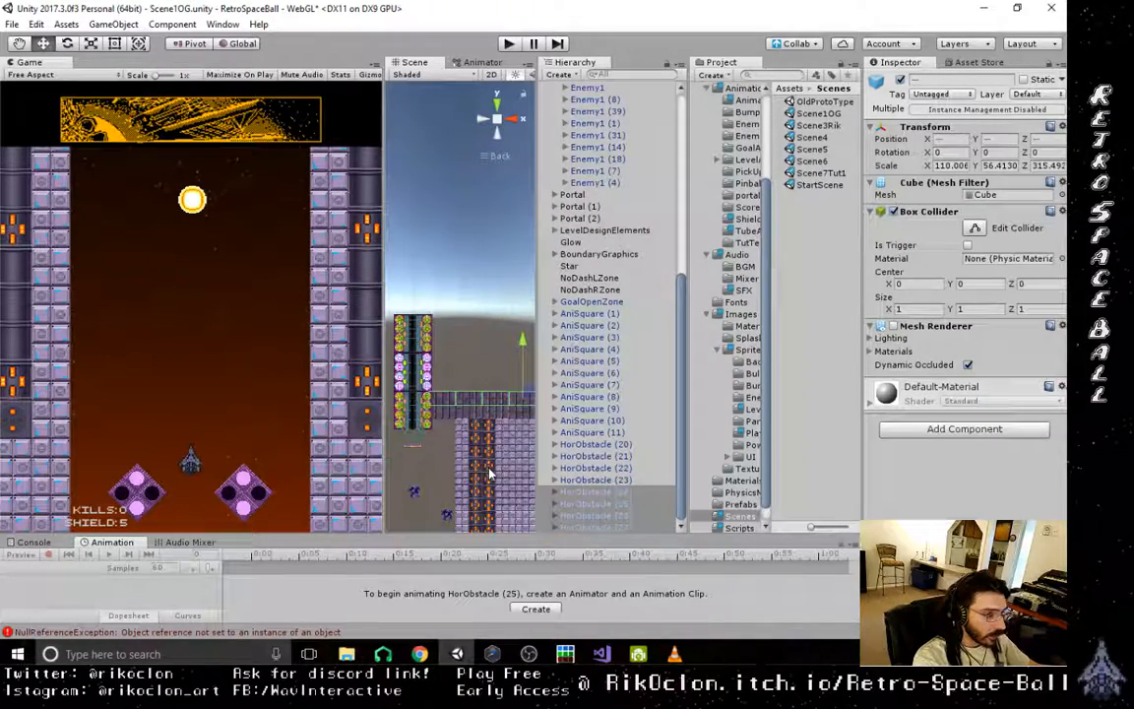
{"action": "middle_click_drag", "start_coordinate": [509, 430], "coordinate": [440, 393]}
{"action": "scroll", "coordinate": [466, 428], "scroll_direction": "up", "scroll_amount": 8}
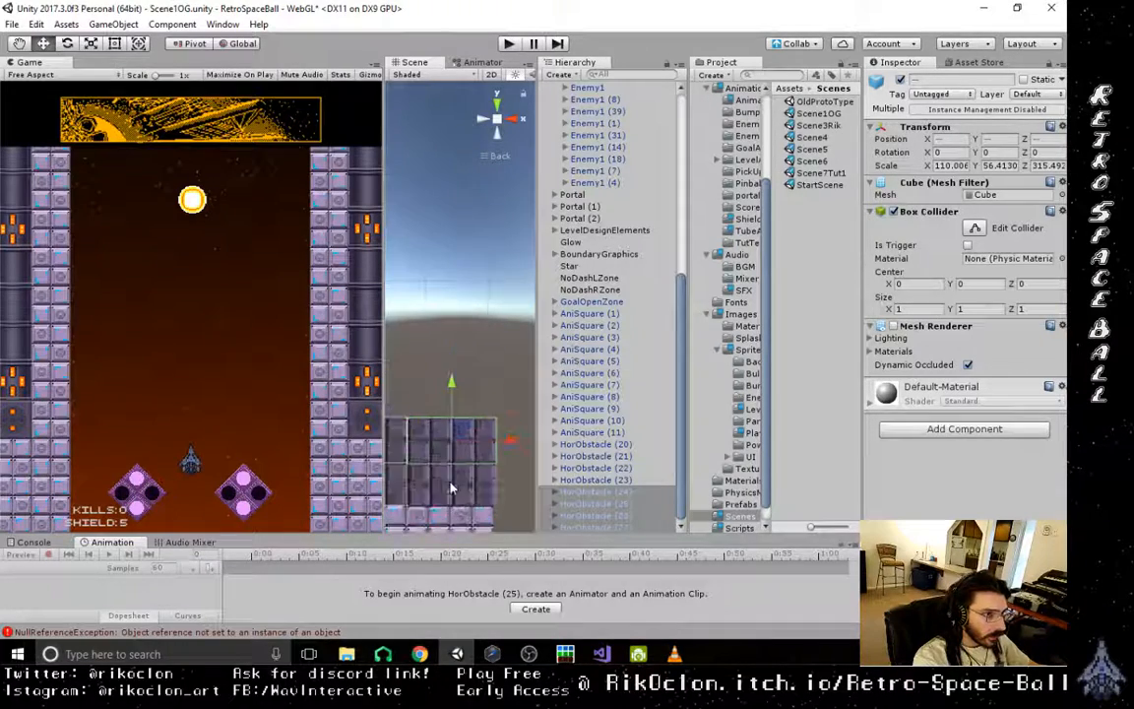
{"action": "scroll", "coordinate": [458, 457], "scroll_direction": "up", "scroll_amount": 6}
{"action": "scroll", "coordinate": [465, 461], "scroll_direction": "up", "scroll_amount": 4}
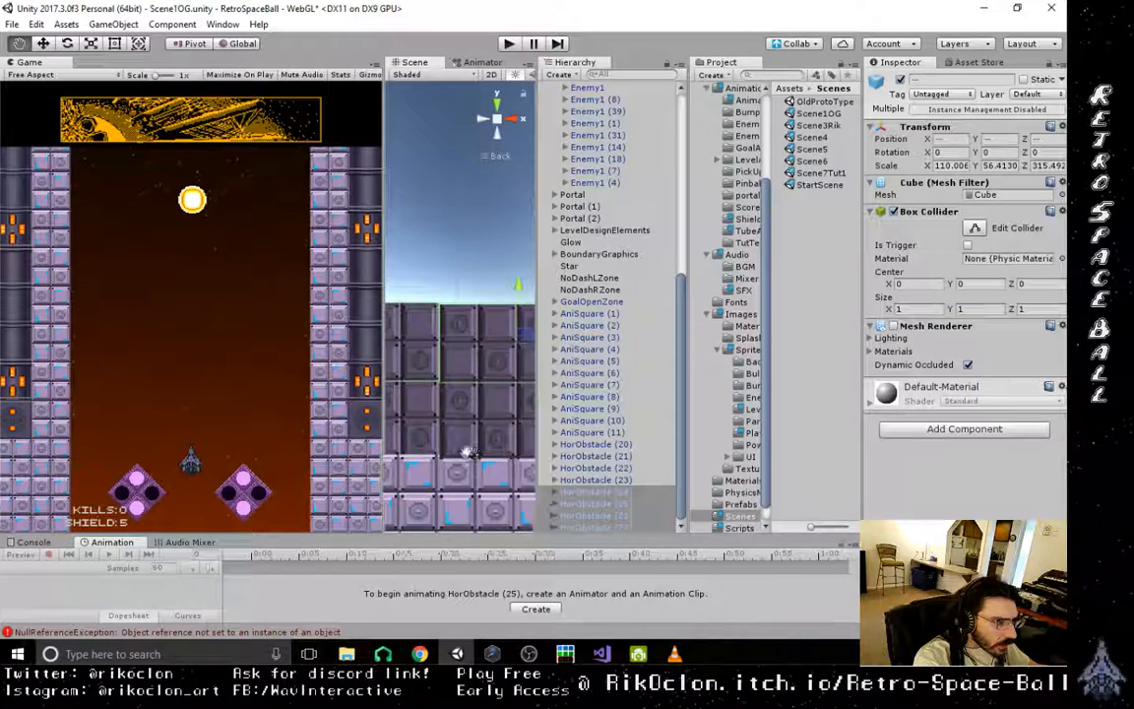
- Move HorObstacle (23) up to Y about 3243, and snap HorObstacle (25) at Y about 3296 to close the gaps between rows
{"action": "left_click", "coordinate": [471, 358]}
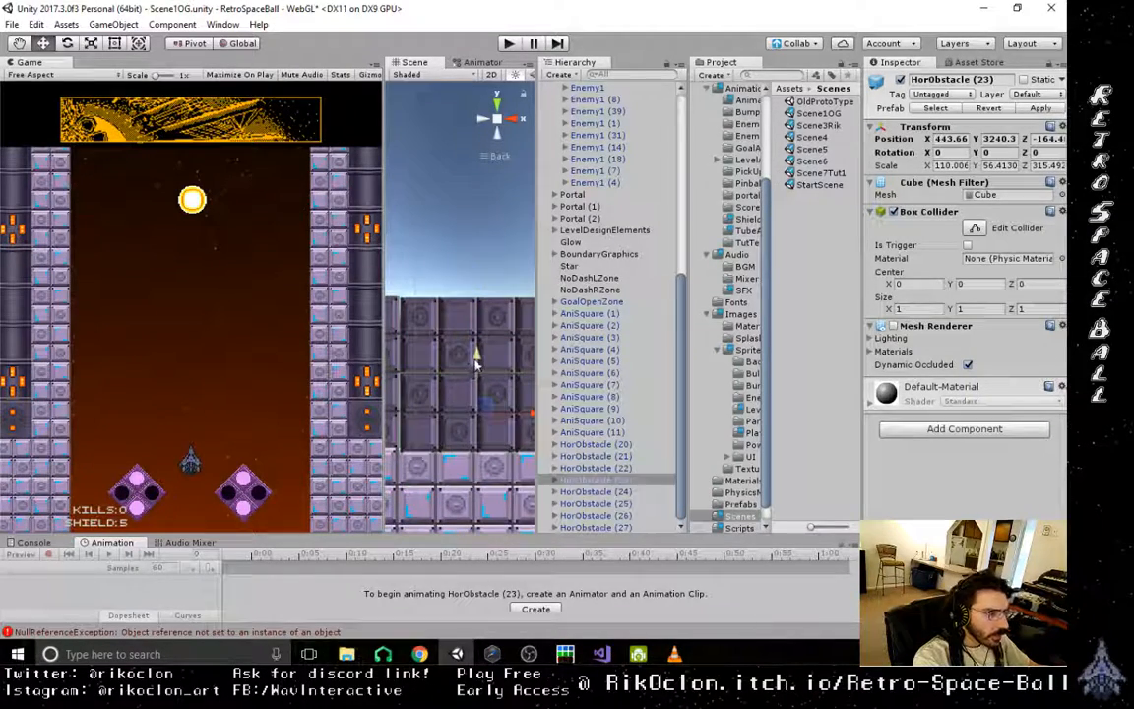
{"action": "left_click_drag", "start_coordinate": [476, 363], "coordinate": [478, 361]}
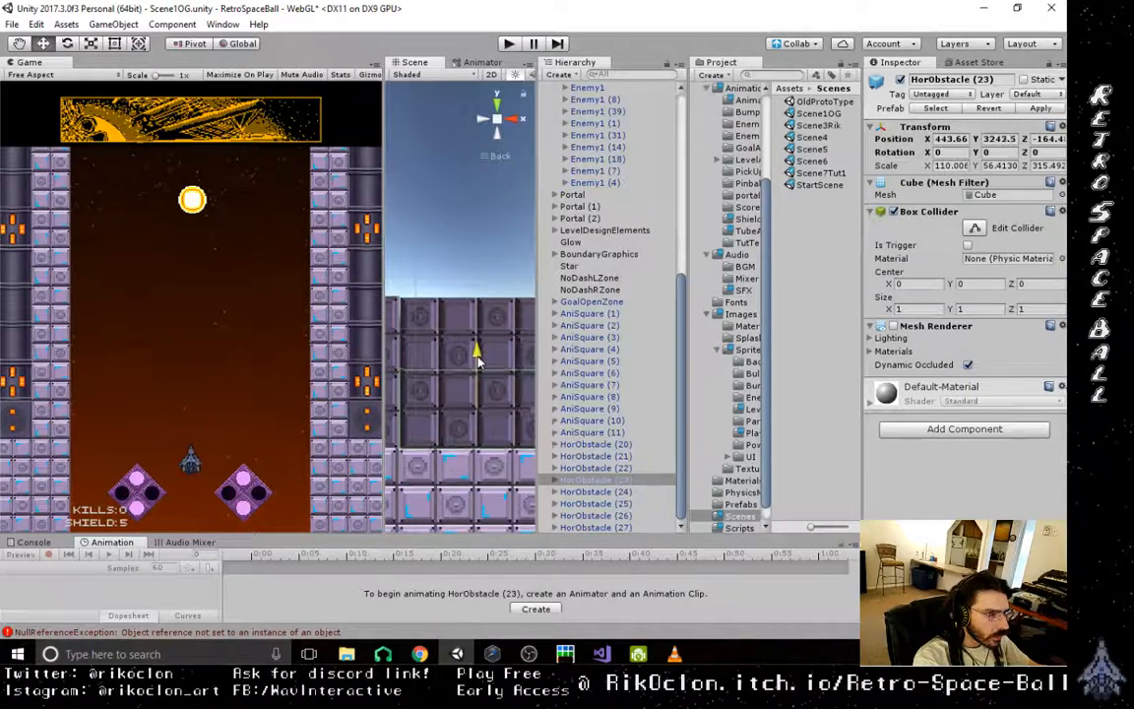
{"action": "left_click", "coordinate": [490, 340]}
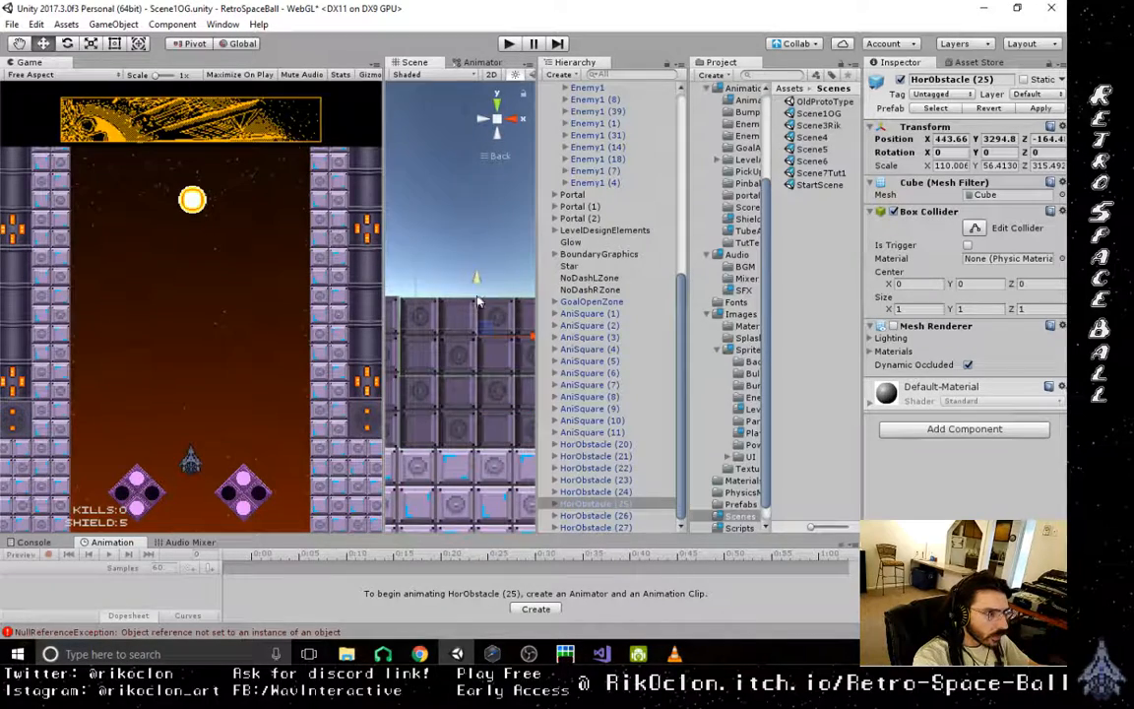
{"action": "left_click_drag", "start_coordinate": [477, 302], "coordinate": [480, 298]}
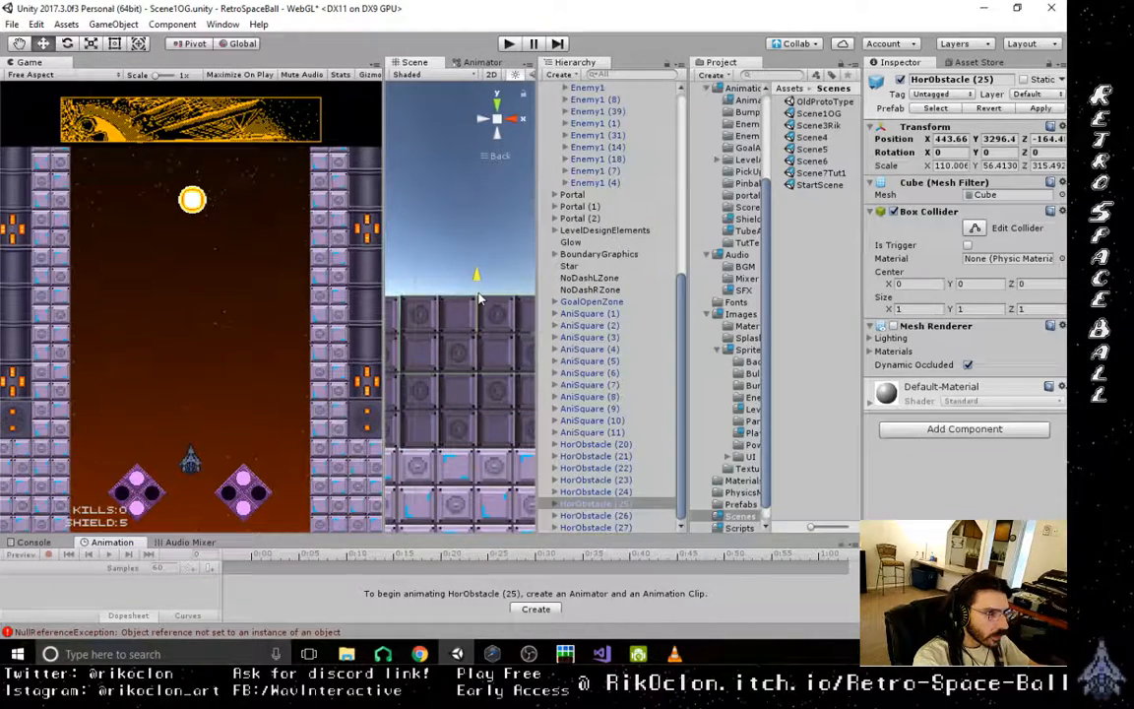
{"action": "key", "text": "ctrl+s"}
{"action": "left_click_drag", "start_coordinate": [399, 296], "coordinate": [398, 297]}
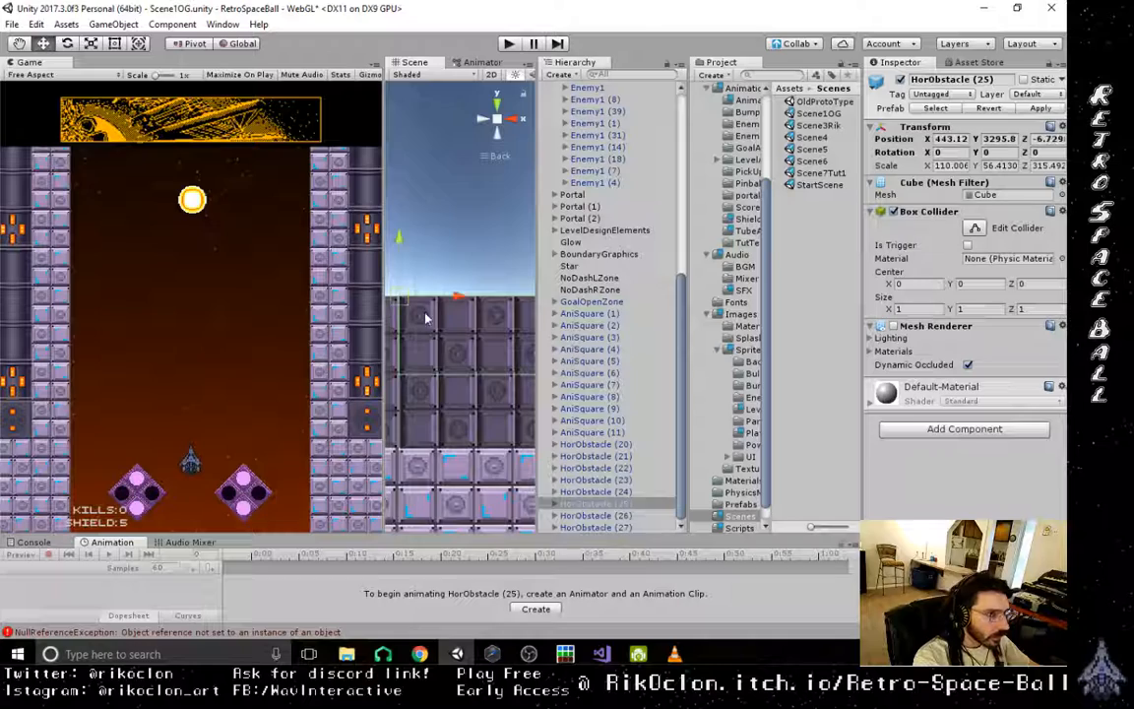
{"action": "scroll", "coordinate": [485, 396], "scroll_direction": "down", "scroll_amount": 2}
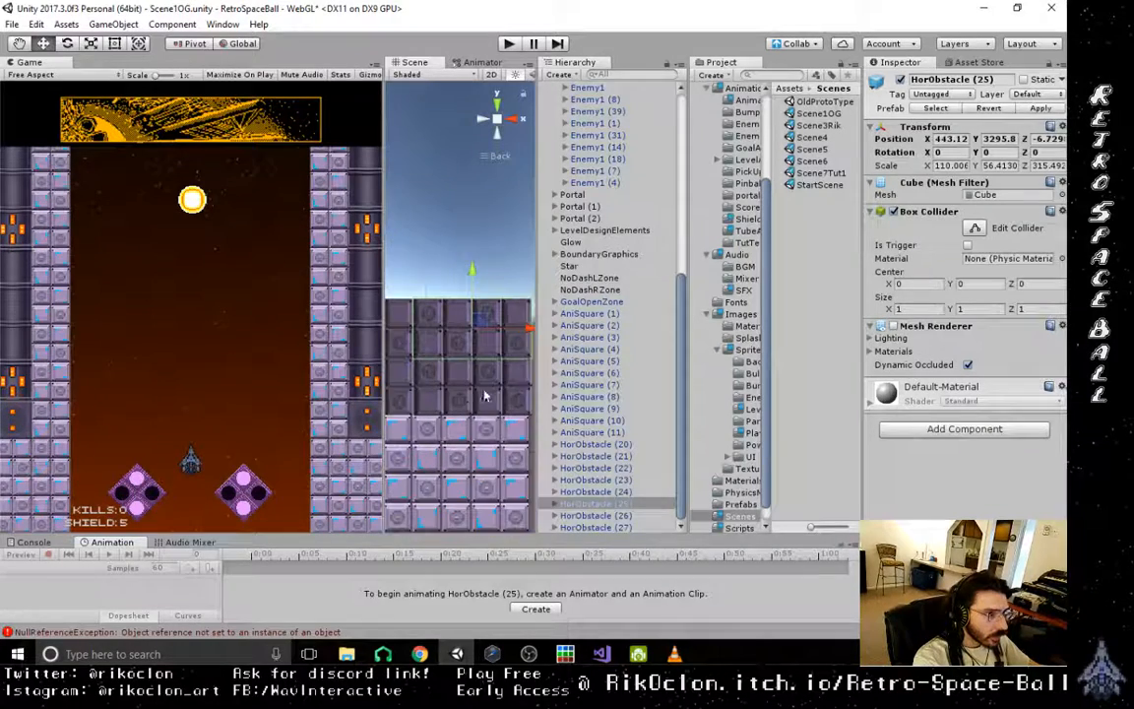
- Select HorObstacle (20) through (27), duplicate the two rows, and snap the copies directly on top of them
{"action": "left_click", "coordinate": [457, 242]}
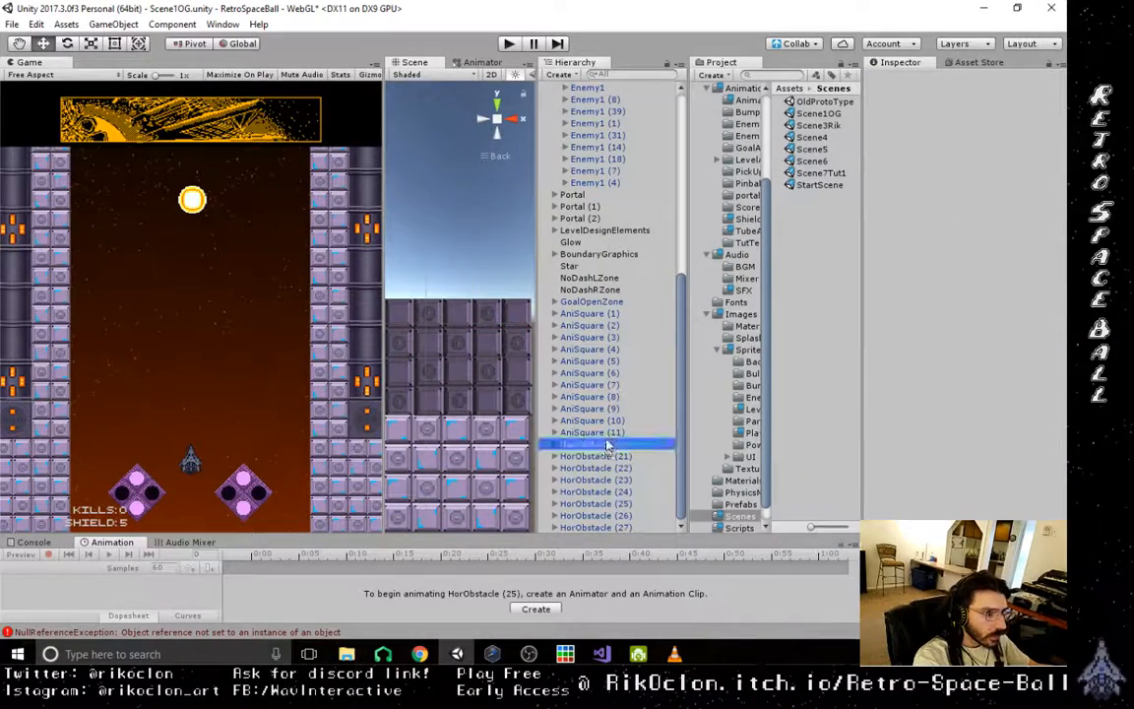
{"action": "left_click", "coordinate": [595, 527], "text": "shift"}
{"action": "scroll", "coordinate": [470, 372], "scroll_direction": "down", "scroll_amount": 2}
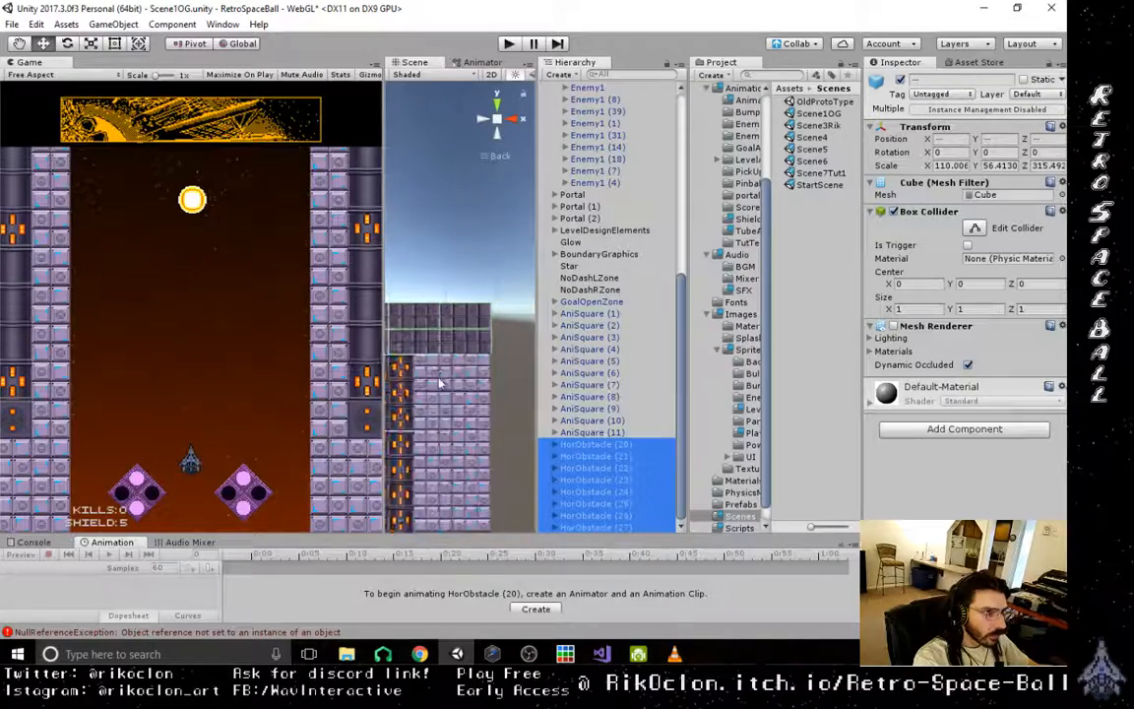
{"action": "middle_click_drag", "start_coordinate": [440, 385], "coordinate": [497, 447]}
{"action": "scroll", "coordinate": [489, 438], "scroll_direction": "down", "scroll_amount": 5}
{"action": "key", "text": "ctrl+d"}
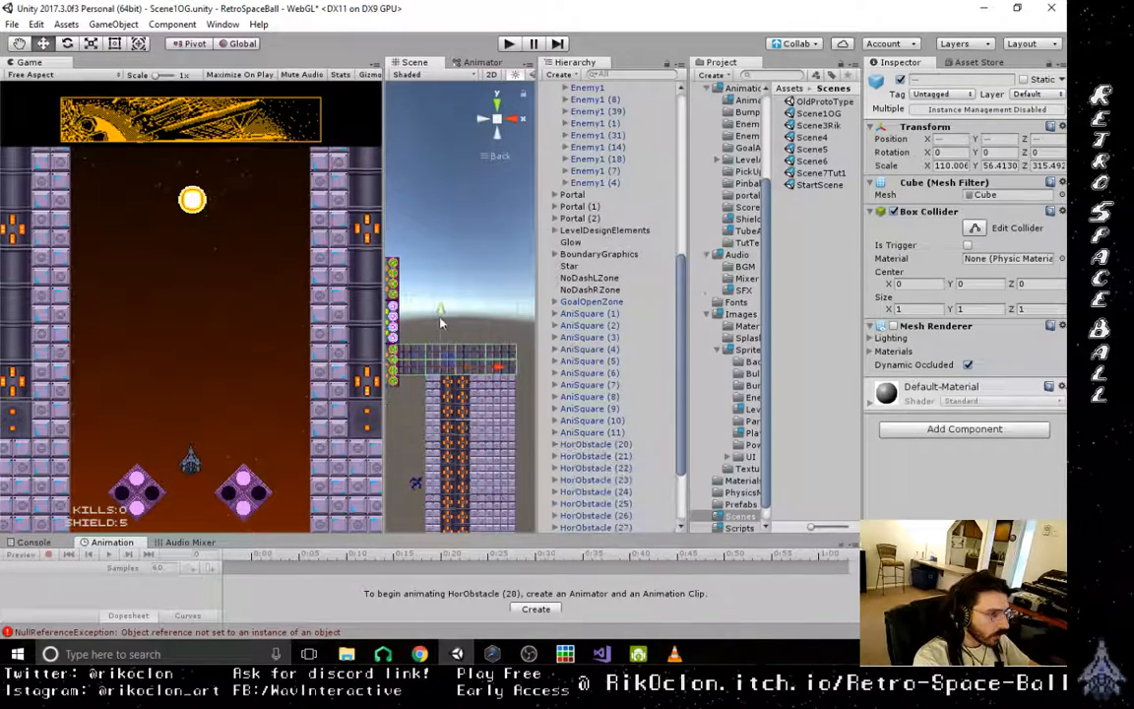
{"action": "left_click_drag", "start_coordinate": [440, 320], "coordinate": [445, 287]}
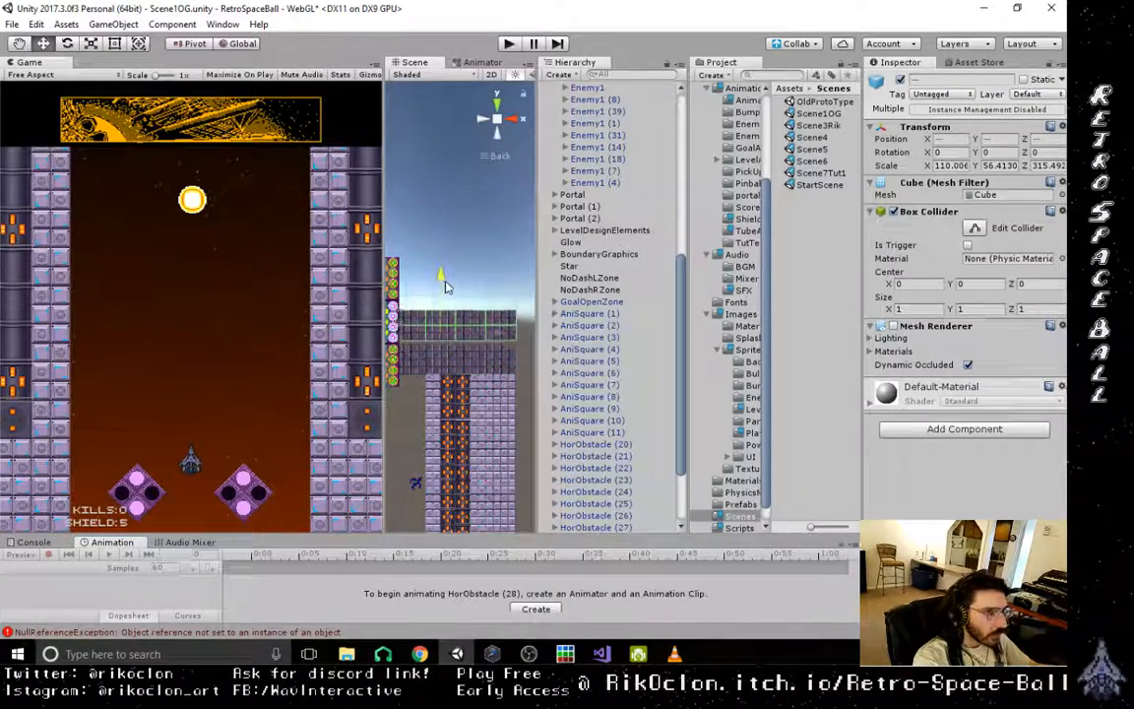
{"action": "scroll", "coordinate": [470, 359], "scroll_direction": "up", "scroll_amount": 5}
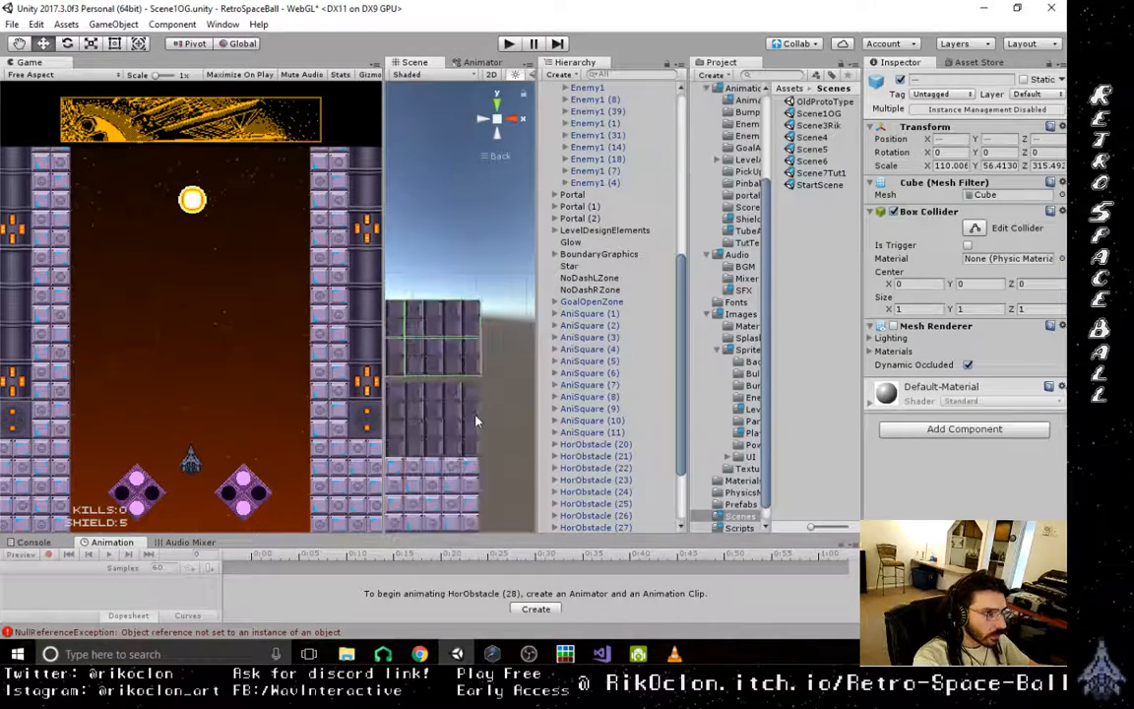
{"action": "key", "text": "v"}
{"action": "left_click_drag", "start_coordinate": [495, 422], "coordinate": [493, 446]}
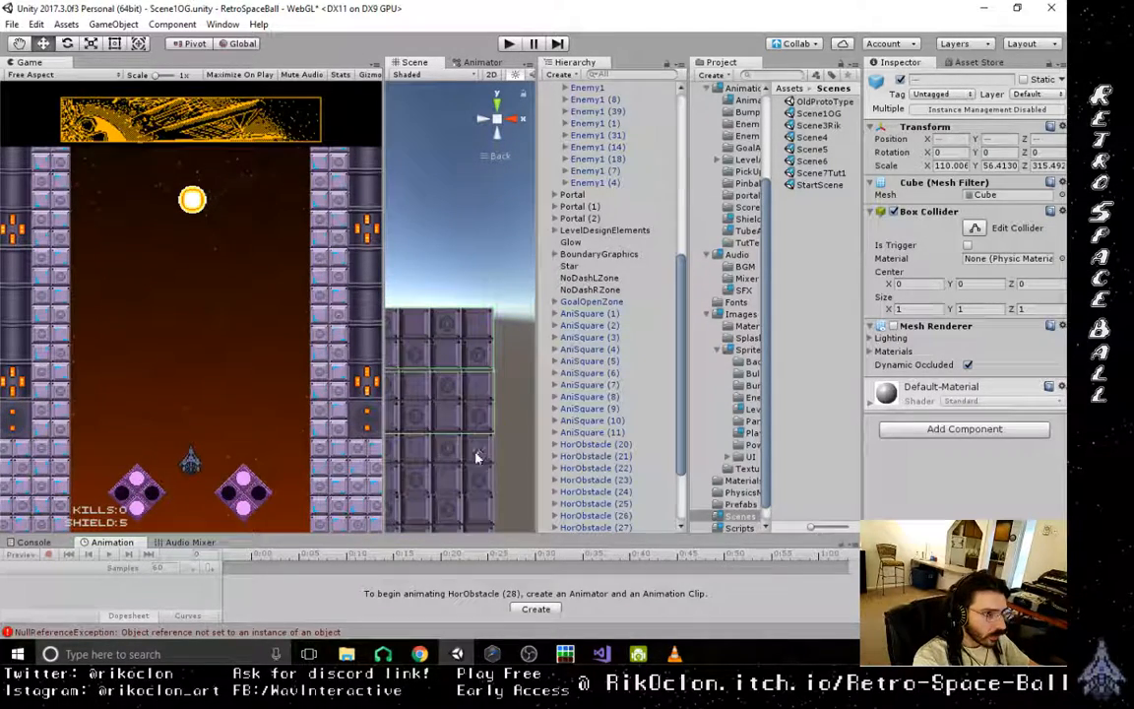
- Duplicate the upper two rows of HorObstacle blocks once more and vertex-snap the copies onto the top of the stack
{"action": "scroll", "coordinate": [475, 468], "scroll_direction": "down", "scroll_amount": 4}
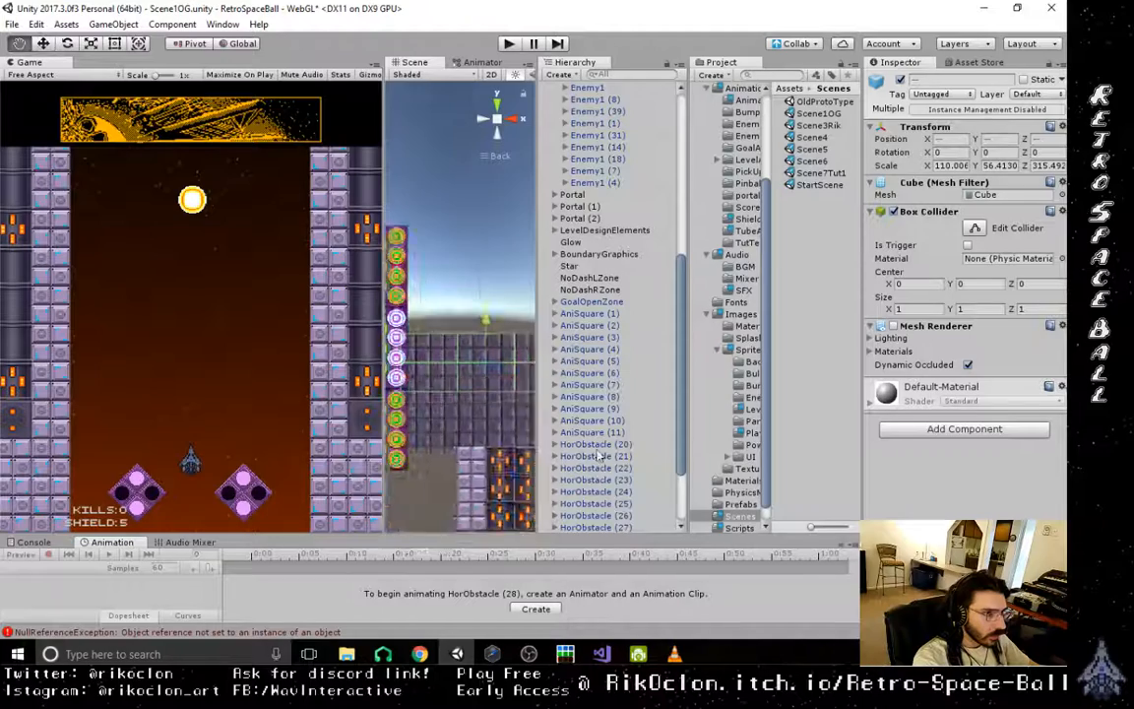
{"action": "middle_click_drag", "start_coordinate": [636, 450], "coordinate": [487, 475]}
{"action": "middle_click_drag", "start_coordinate": [461, 428], "coordinate": [554, 421]}
{"action": "key", "text": "ctrl+d"}
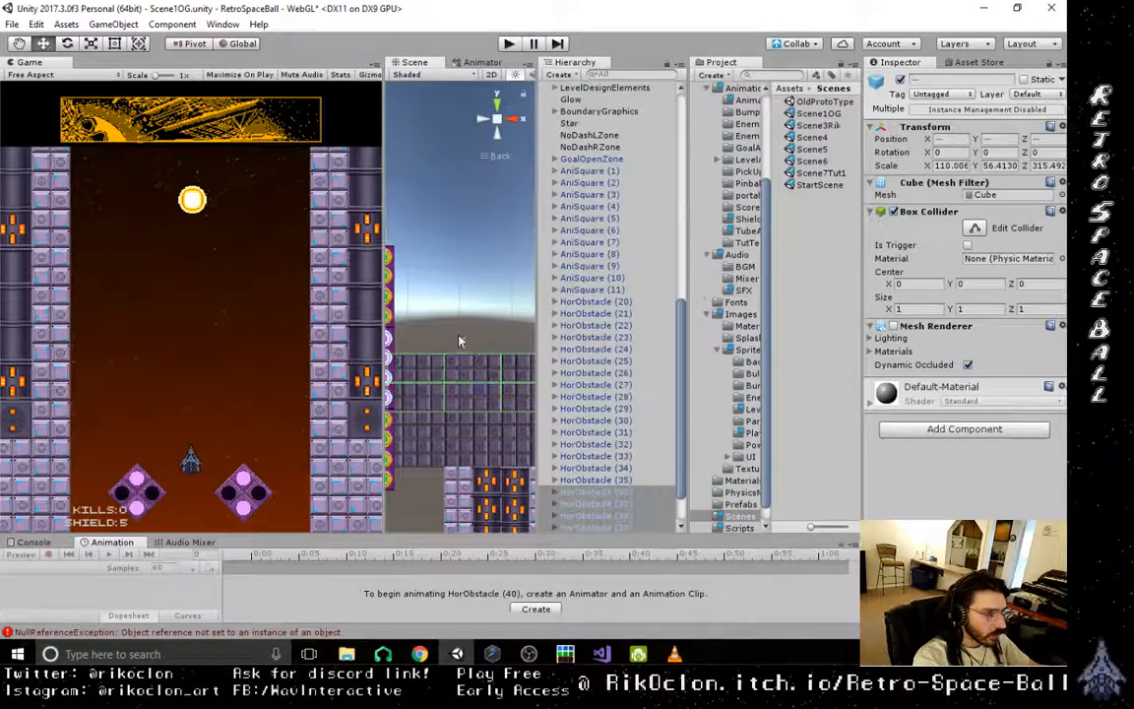
{"action": "scroll", "coordinate": [467, 387], "scroll_direction": "down", "scroll_amount": 4}
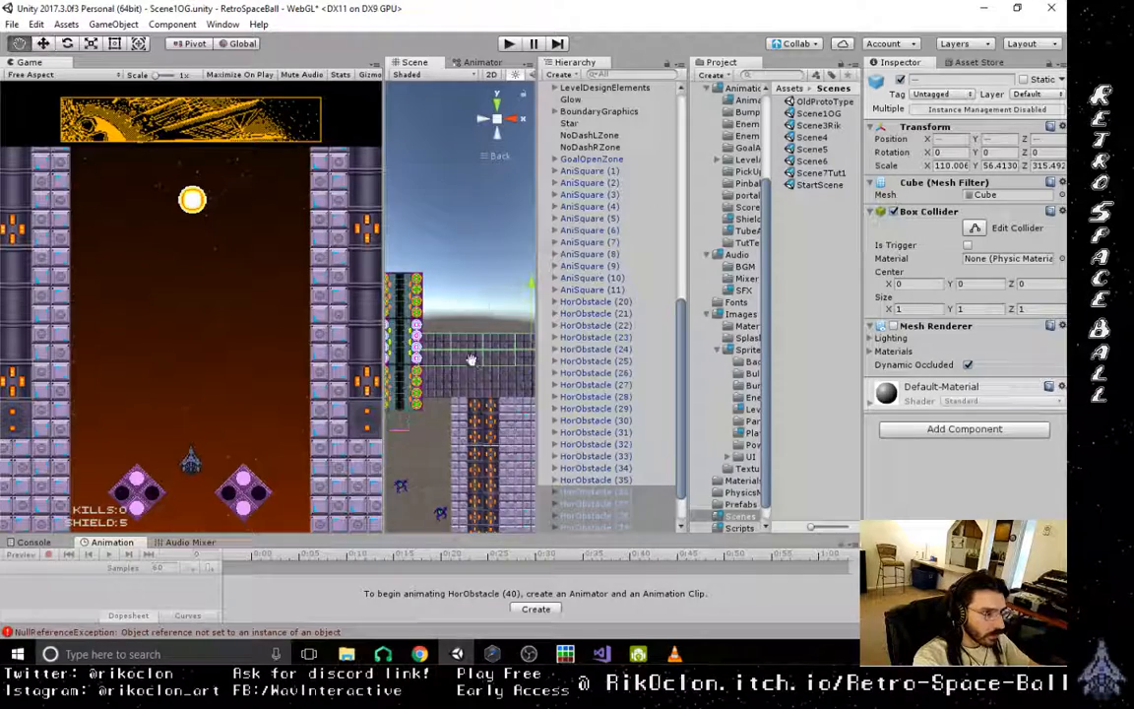
{"action": "middle_click_drag", "start_coordinate": [471, 360], "coordinate": [433, 392]}
{"action": "left_click_drag", "start_coordinate": [496, 314], "coordinate": [500, 297]}
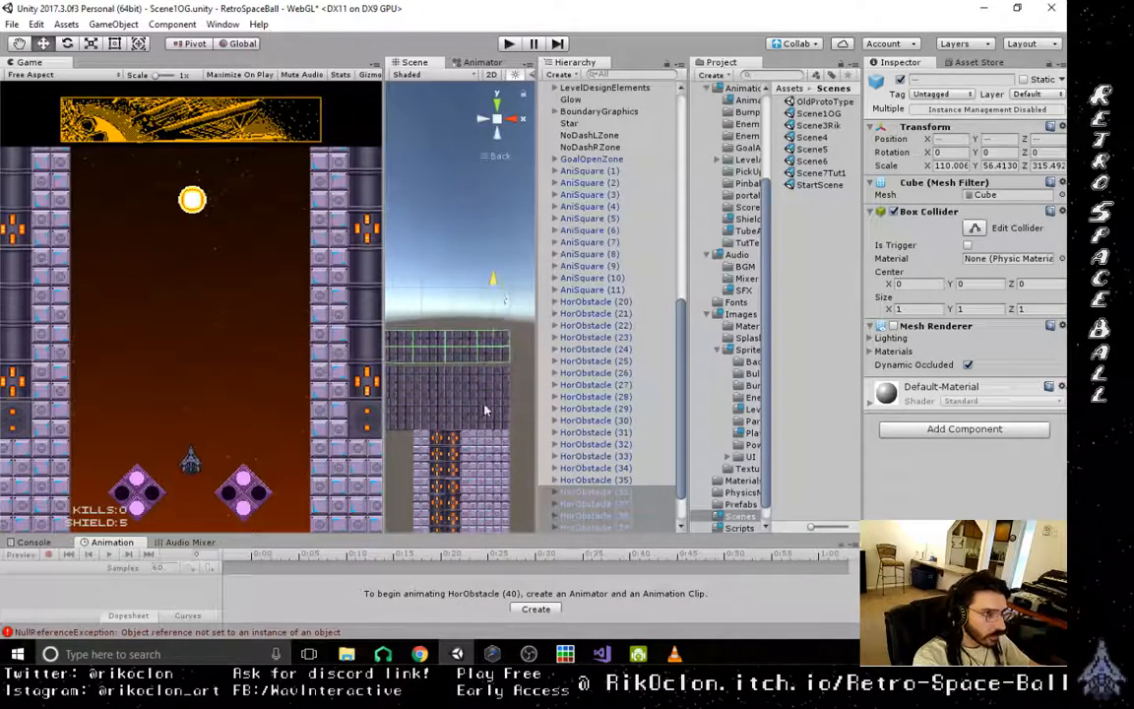
{"action": "scroll", "coordinate": [487, 414], "scroll_direction": "up", "scroll_amount": 3}
{"action": "middle_click_drag", "start_coordinate": [489, 414], "coordinate": [441, 404]}
{"action": "key", "text": "v"}
{"action": "left_click_drag", "start_coordinate": [488, 398], "coordinate": [484, 413]}
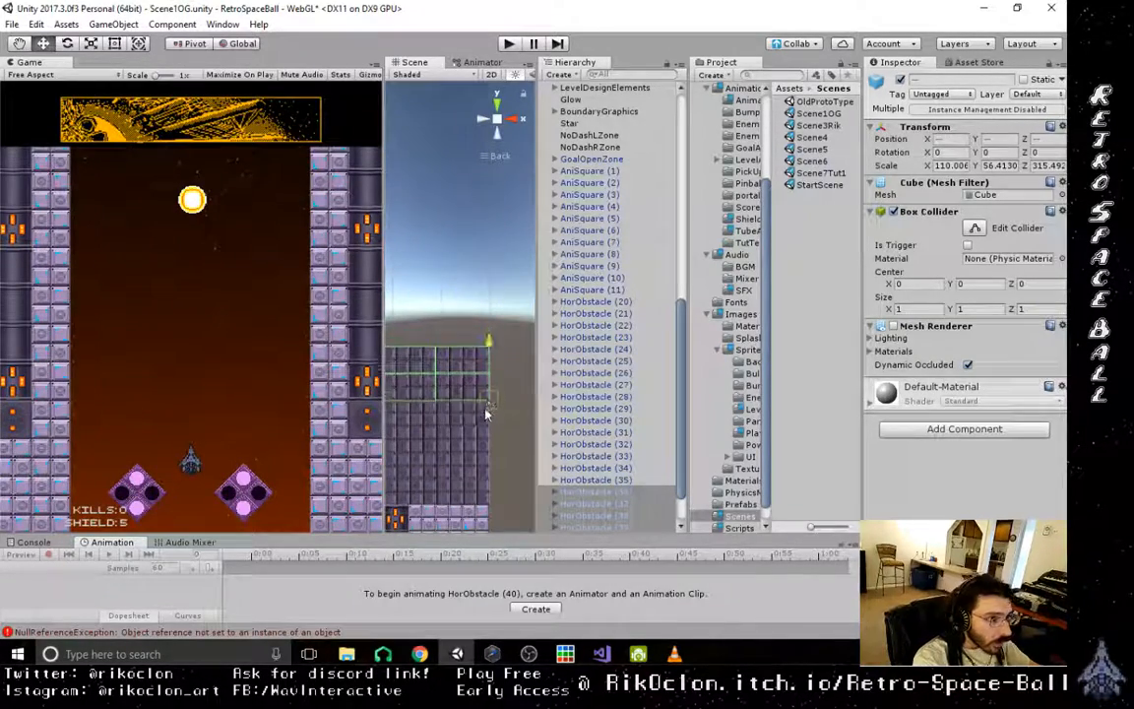
- Select HorObstacle (20) through (43), duplicate the whole stack, and move the copies along X to the opposite side of the exit tube
{"action": "scroll", "coordinate": [453, 445], "scroll_direction": "down", "scroll_amount": 8}
{"action": "middle_click_drag", "start_coordinate": [439, 388], "coordinate": [473, 382]}
{"action": "left_click", "coordinate": [595, 301]}
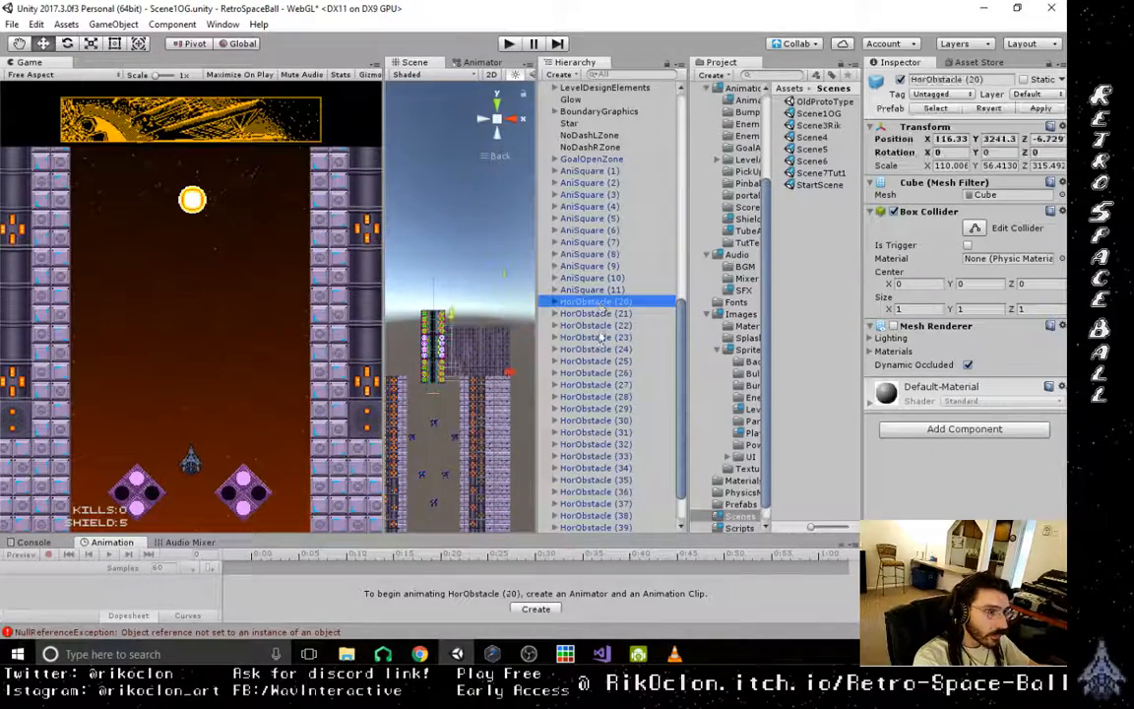
{"action": "left_click", "coordinate": [587, 530], "text": "shift"}
{"action": "scroll", "coordinate": [597, 472], "scroll_direction": "down", "scroll_amount": 3}
{"action": "left_click", "coordinate": [598, 530], "text": "shift"}
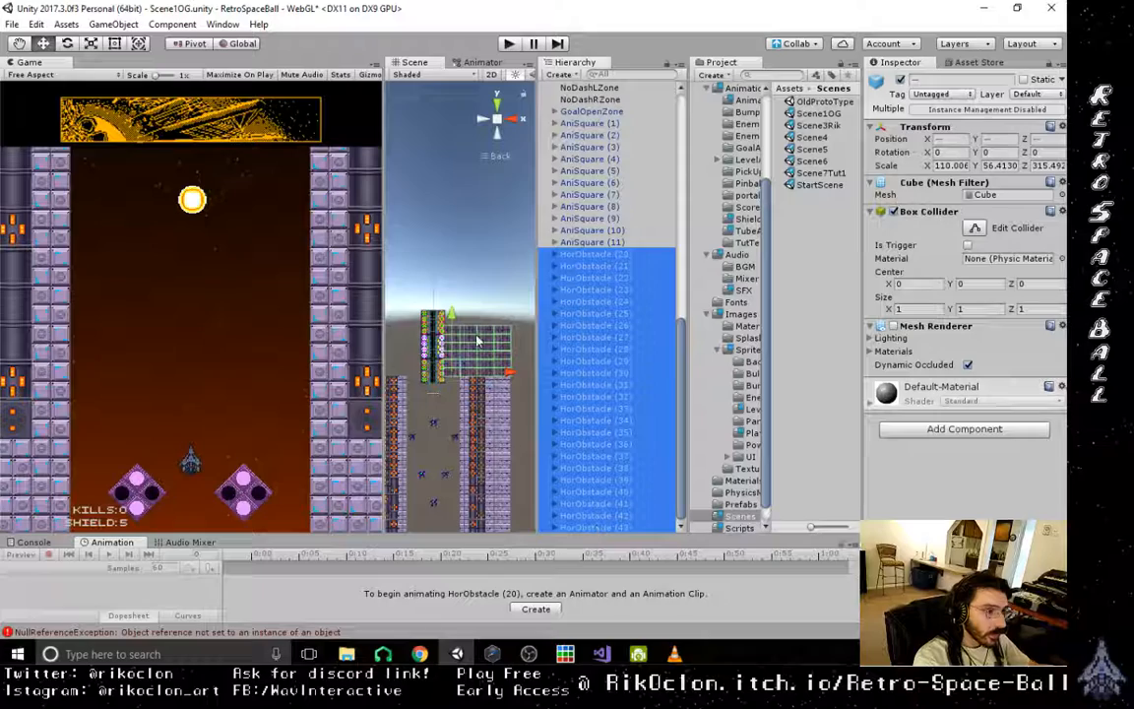
{"action": "key", "text": "ctrl+d"}
{"action": "left_click_drag", "start_coordinate": [485, 342], "coordinate": [441, 351]}
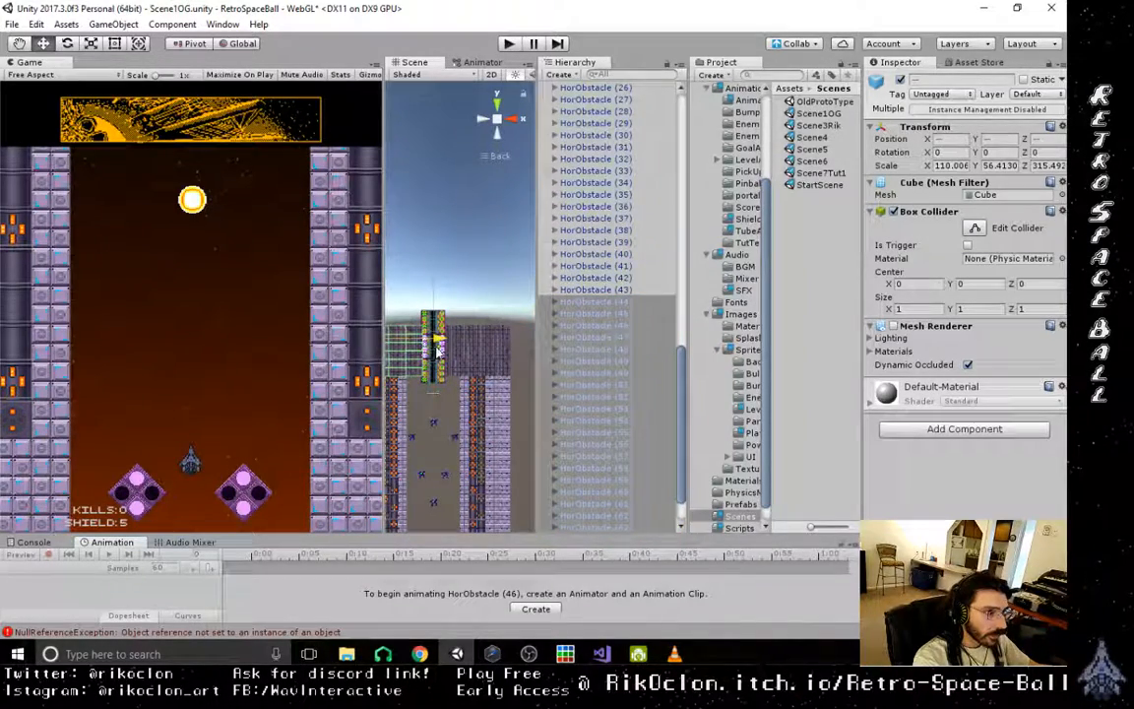
- Adjust the duplicated stack along X so it lines up above the side wall on that side of the exit tube
{"action": "middle_click_drag", "start_coordinate": [417, 402], "coordinate": [449, 392]}
{"action": "scroll", "coordinate": [441, 417], "scroll_direction": "up", "scroll_amount": 8}
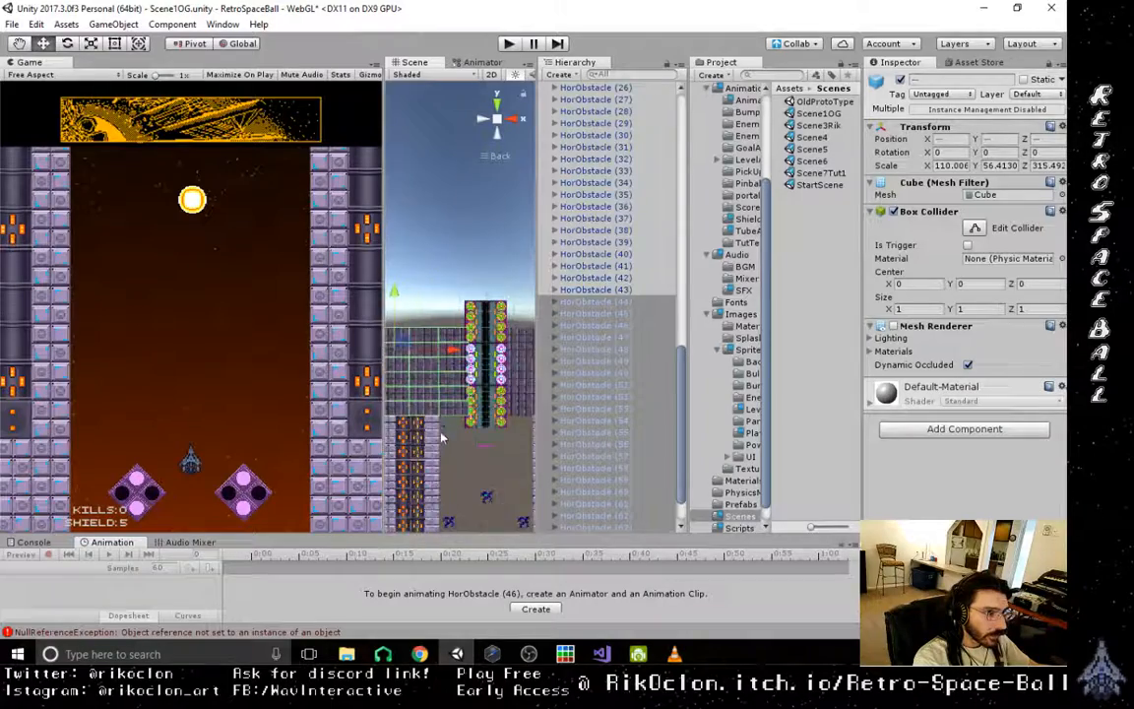
{"action": "scroll", "coordinate": [442, 437], "scroll_direction": "up", "scroll_amount": 8}
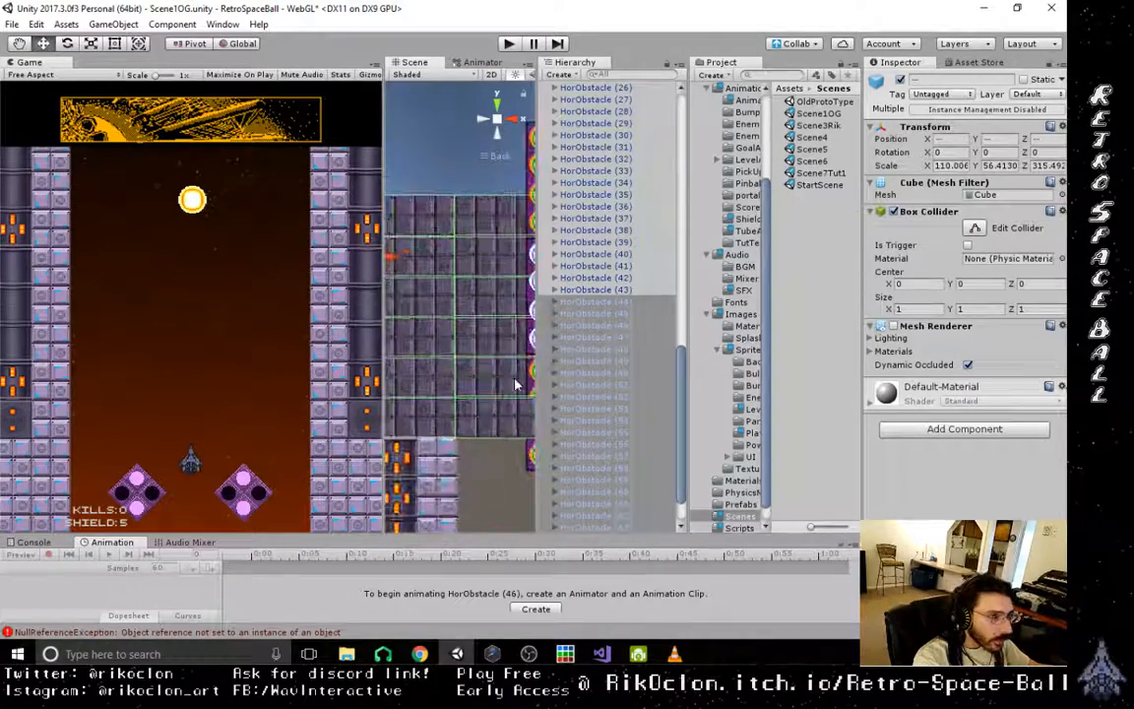
{"action": "scroll", "coordinate": [496, 453], "scroll_direction": "up", "scroll_amount": 3}
{"action": "middle_click_drag", "start_coordinate": [492, 455], "coordinate": [595, 391]}
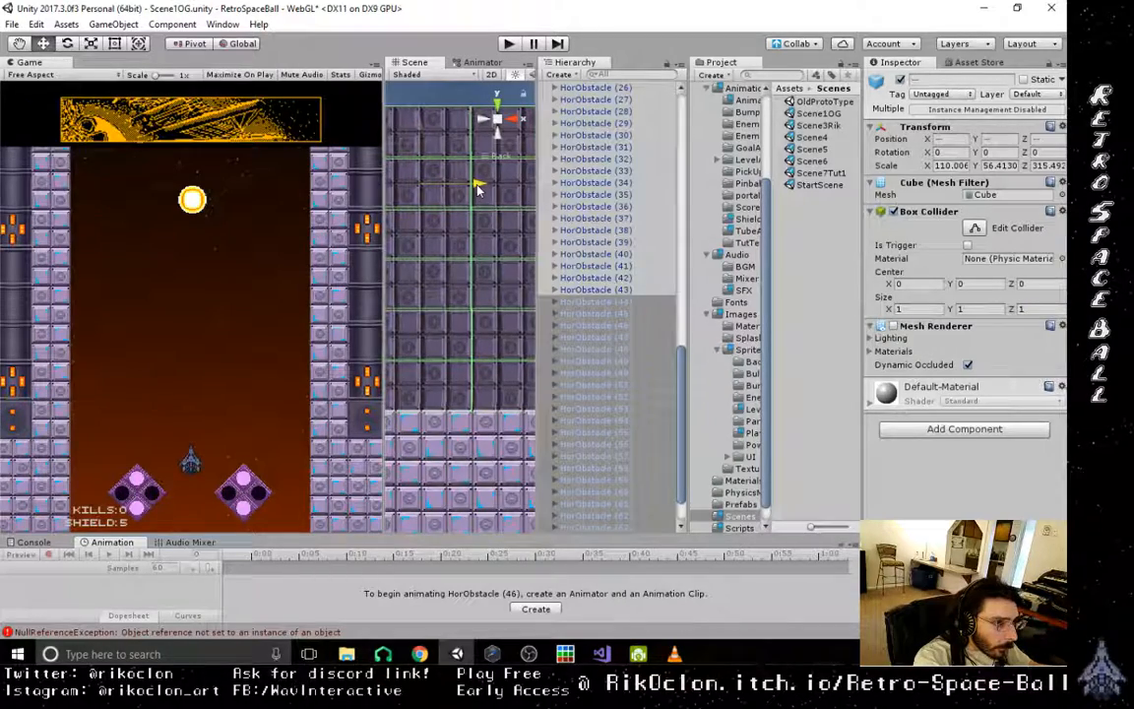
{"action": "scroll", "coordinate": [486, 311], "scroll_direction": "down", "scroll_amount": 9}
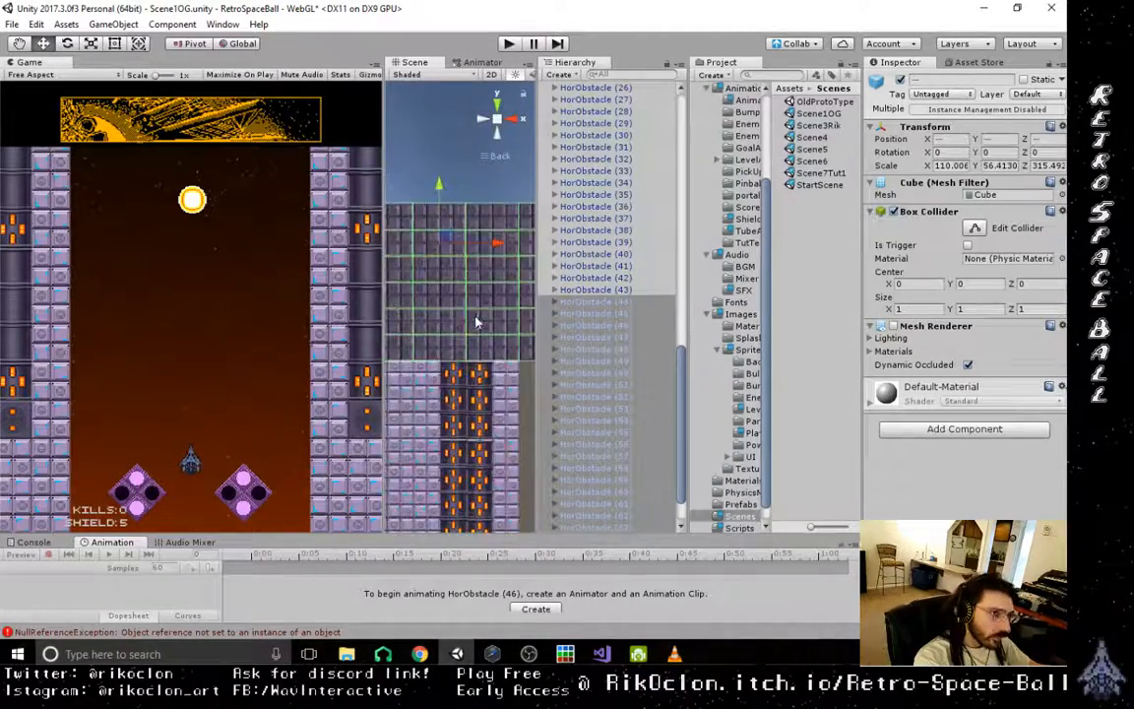
- Inspect the duplicated stack's depth from several angles, comparing the Z positions of HorObstacle (44) and HorObstacle (45)
{"action": "left_click_drag", "start_coordinate": [474, 240], "coordinate": [289, 424], "text": "alt"}
{"action": "left_click_drag", "start_coordinate": [448, 396], "coordinate": [637, 299], "text": "alt"}
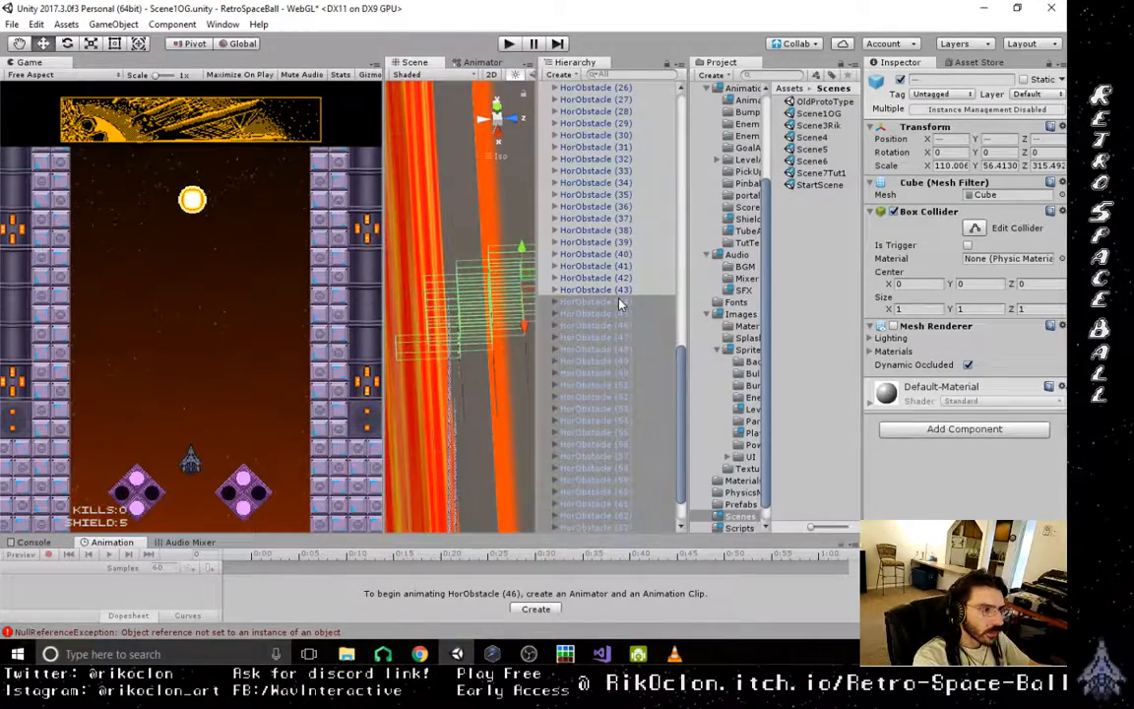
{"action": "left_click", "coordinate": [618, 303]}
{"action": "left_click_drag", "start_coordinate": [440, 370], "coordinate": [767, 235], "text": "alt"}
{"action": "left_click_drag", "start_coordinate": [493, 320], "coordinate": [503, 481], "text": "alt"}
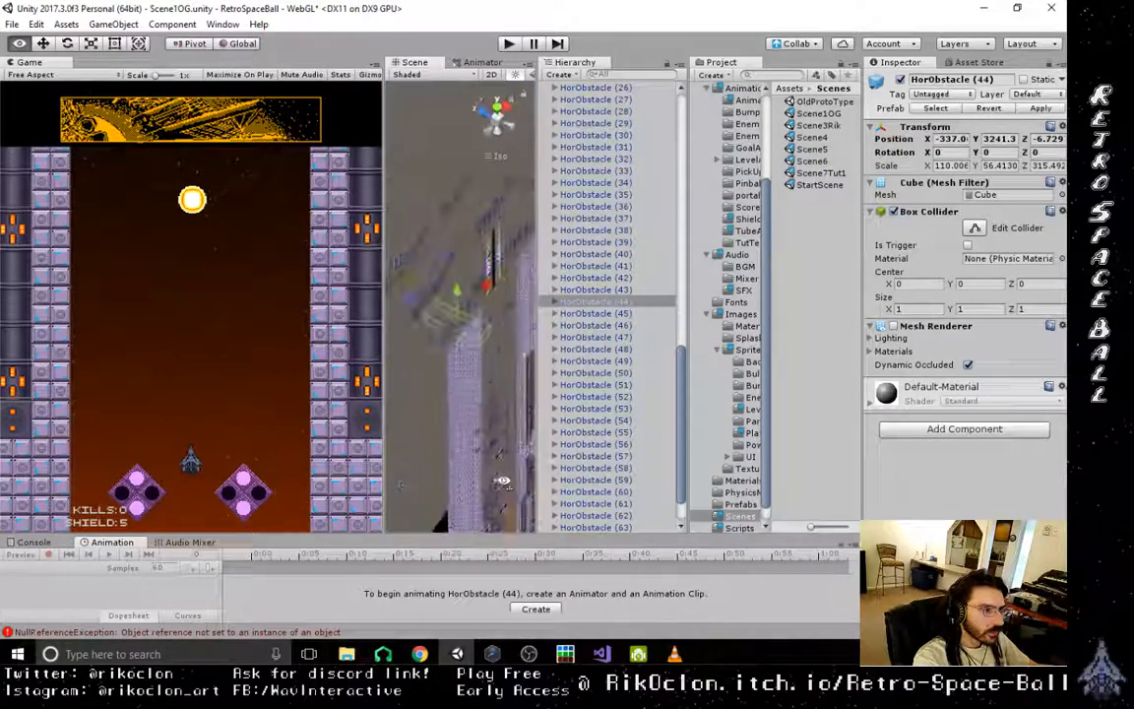
{"action": "left_click", "coordinate": [509, 312]}
{"action": "left_click_drag", "start_coordinate": [514, 355], "coordinate": [459, 212], "text": "alt"}
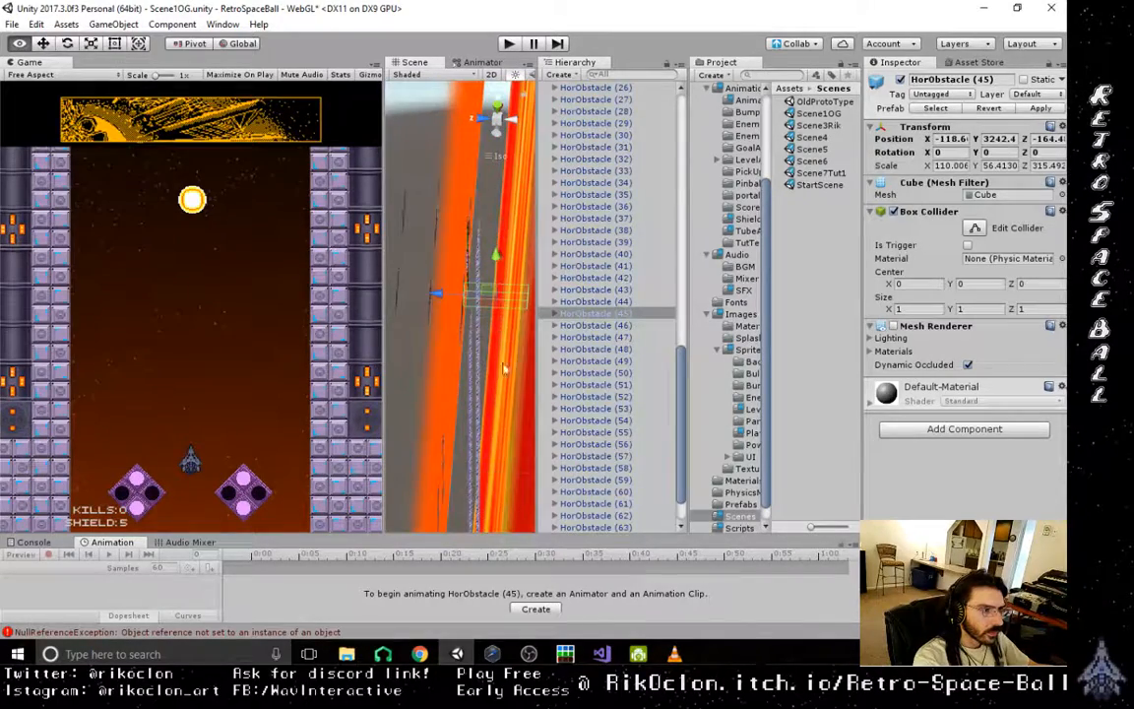
{"action": "left_click_drag", "start_coordinate": [503, 369], "coordinate": [452, 364], "text": "alt"}
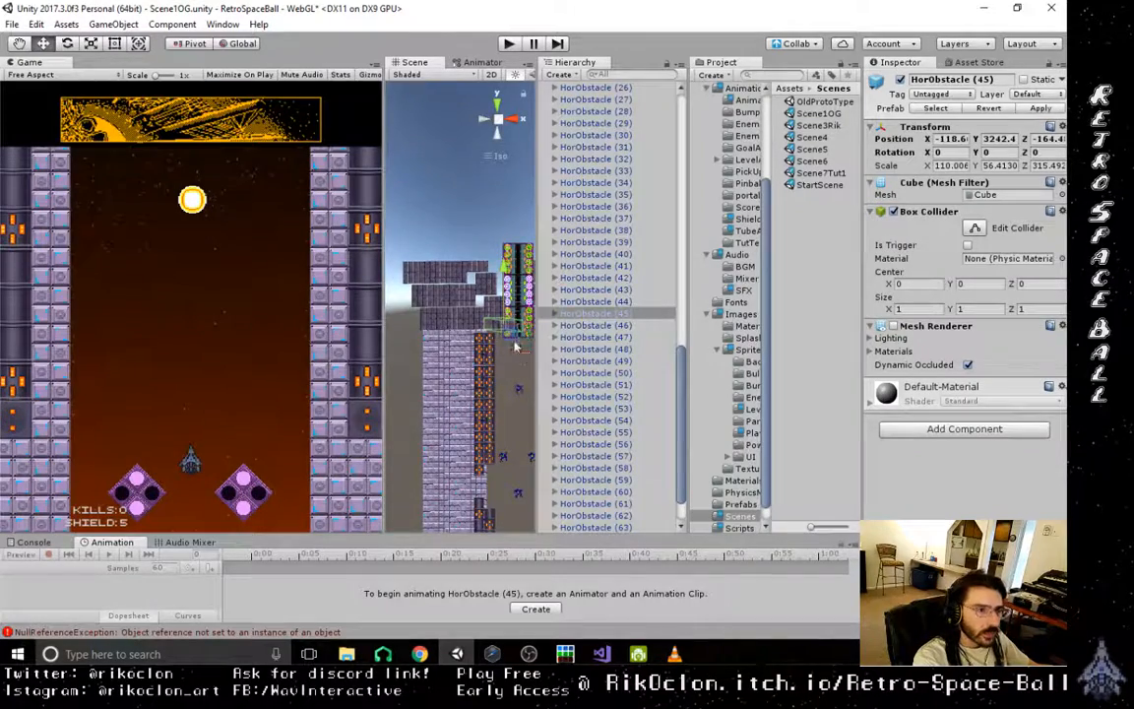
{"action": "left_click_drag", "start_coordinate": [514, 346], "coordinate": [510, 420], "text": "alt"}
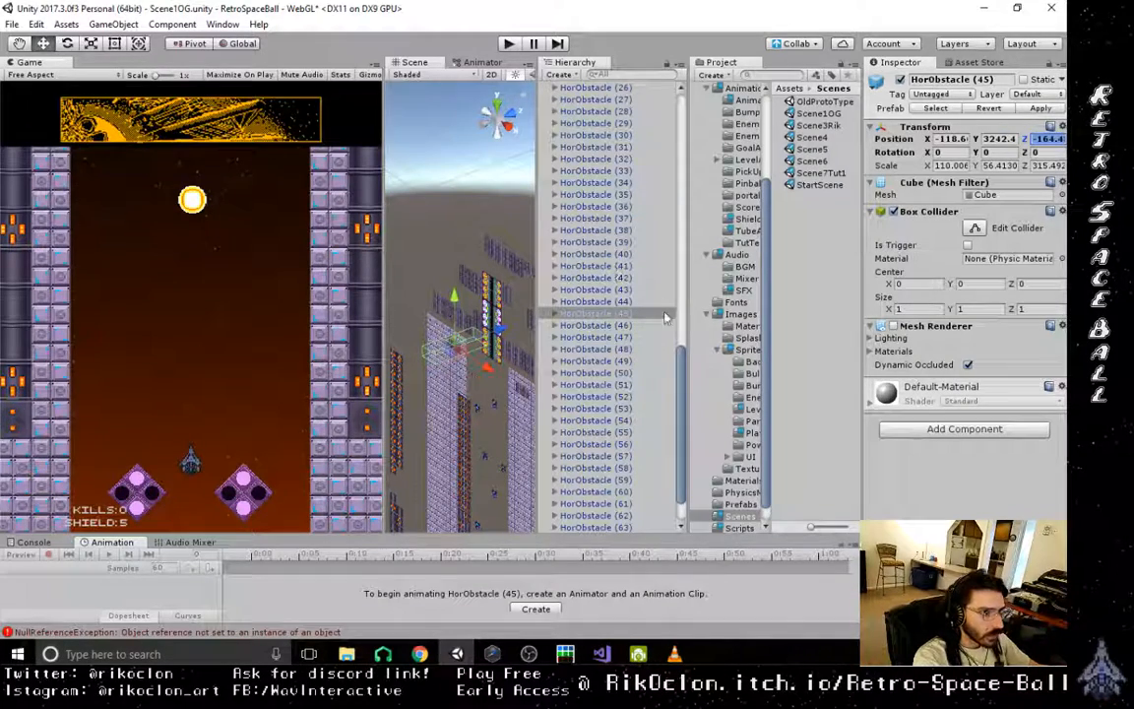
- Select all the HorObstacle blocks from HorObstacle (20) to the end of the list and set their Z position to -164.48
{"action": "left_click_drag", "start_coordinate": [679, 377], "coordinate": [679, 289]}
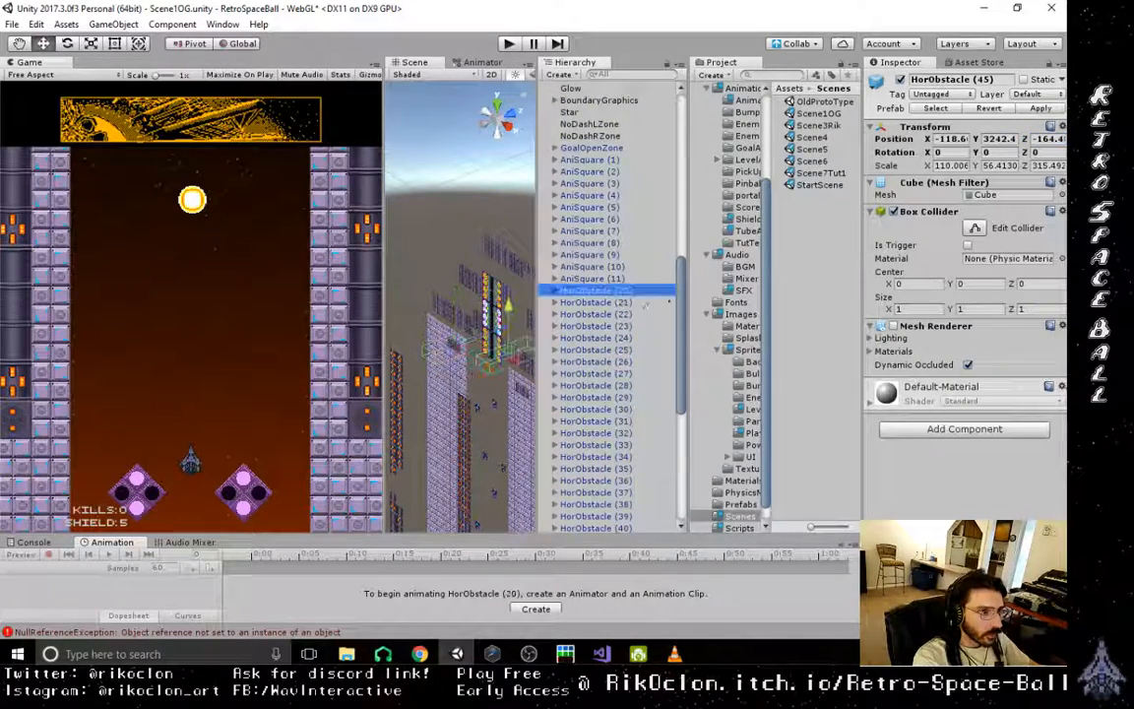
{"action": "left_click_drag", "start_coordinate": [679, 402], "coordinate": [674, 506]}
{"action": "left_click", "coordinate": [596, 528], "text": "shift"}
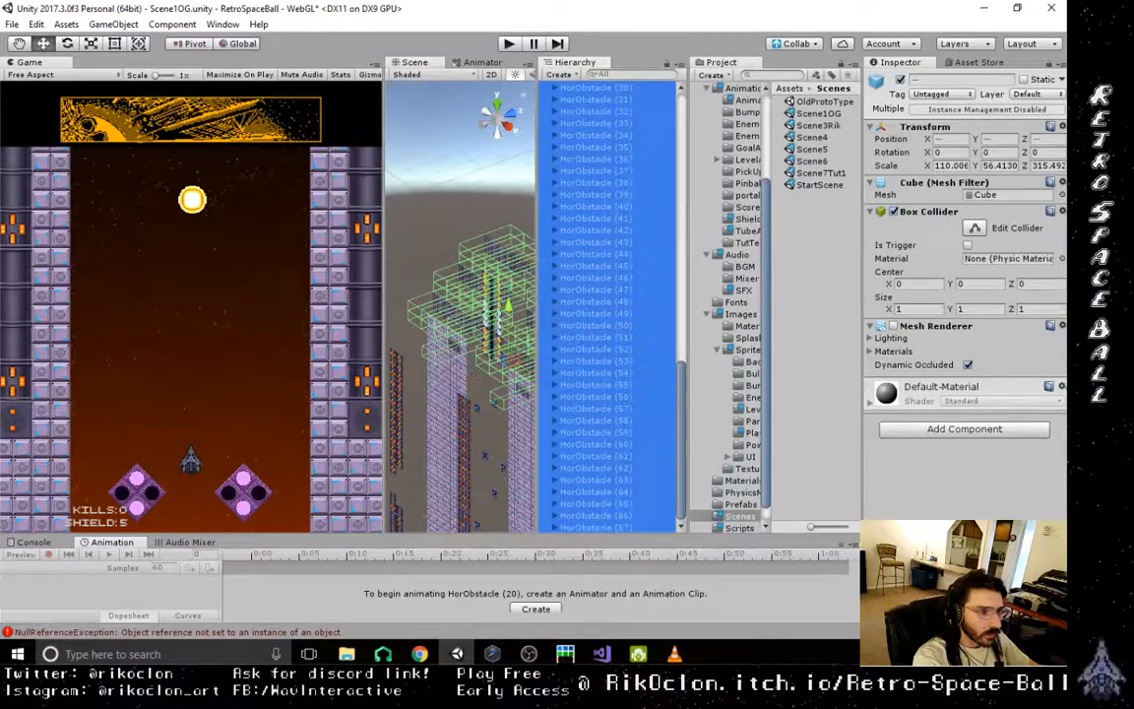
{"action": "left_click", "coordinate": [1047, 138]}
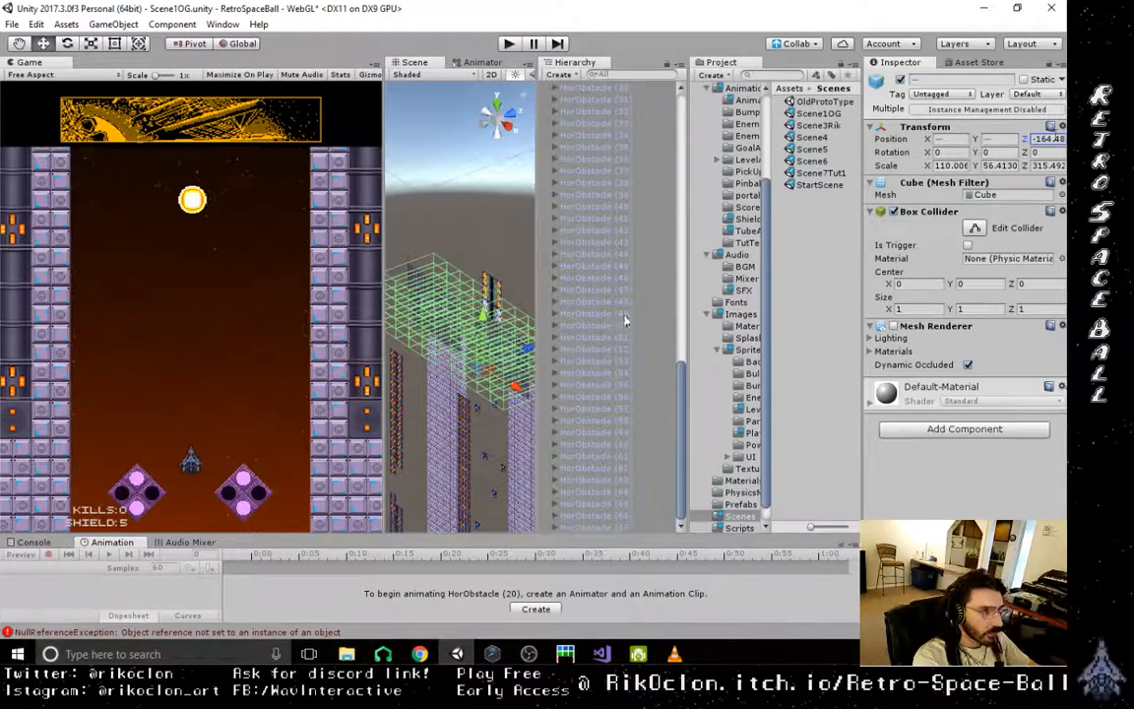
- Inspect the depth of the HorObstacle stacks beside the exit tube from an angled, a back and a top view
{"action": "left_click_drag", "start_coordinate": [461, 370], "coordinate": [578, 637], "text": "alt"}
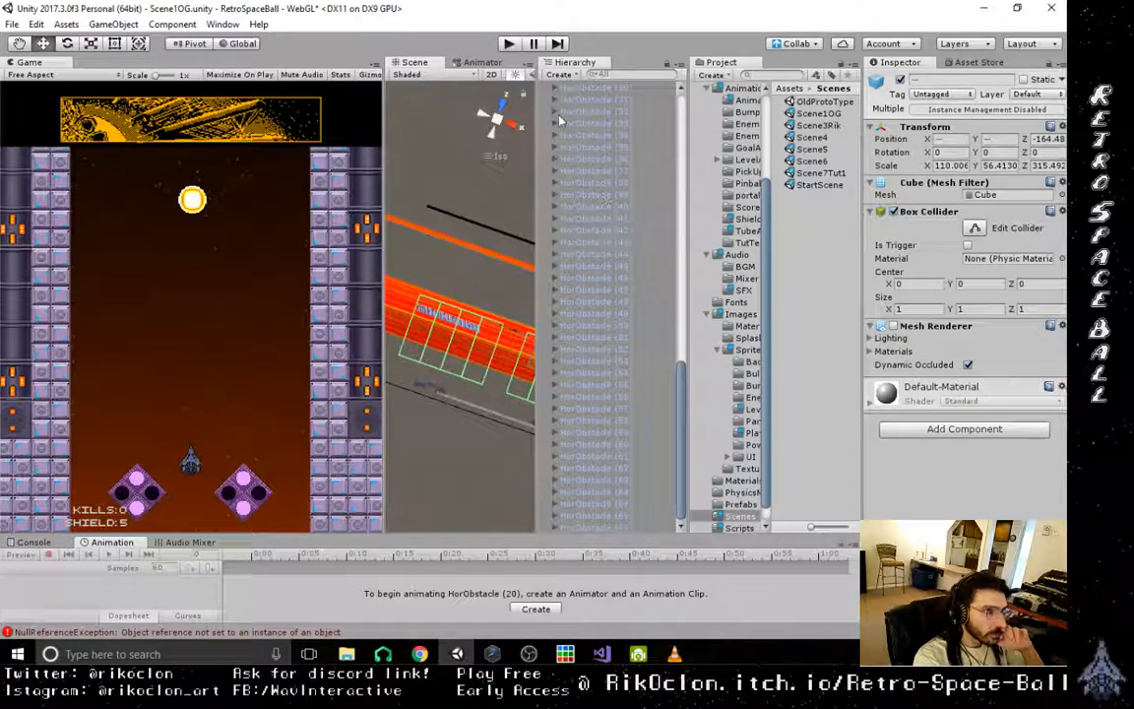
{"action": "left_click", "coordinate": [511, 130]}
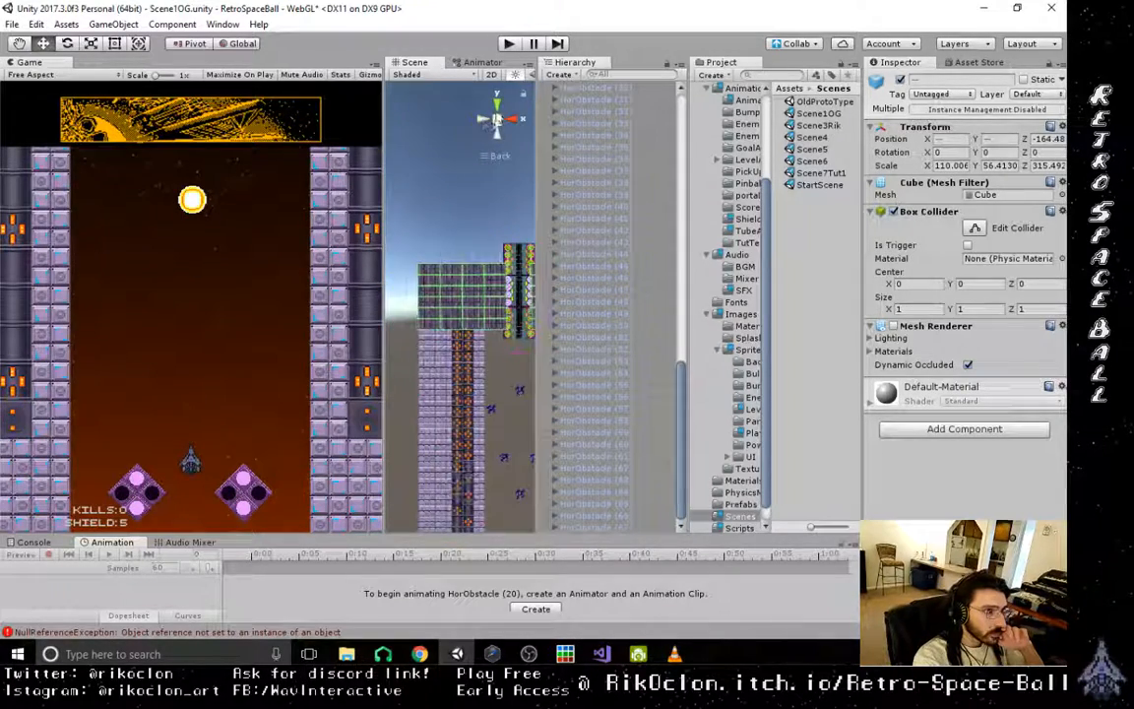
{"action": "left_click", "coordinate": [497, 104]}
{"action": "middle_click_drag", "start_coordinate": [487, 338], "coordinate": [487, 311]}
- Compare the depth of several Enemy1 objects in the Enemies group in the top view, and collapse the group
{"action": "left_click_drag", "start_coordinate": [686, 379], "coordinate": [686, 87]}
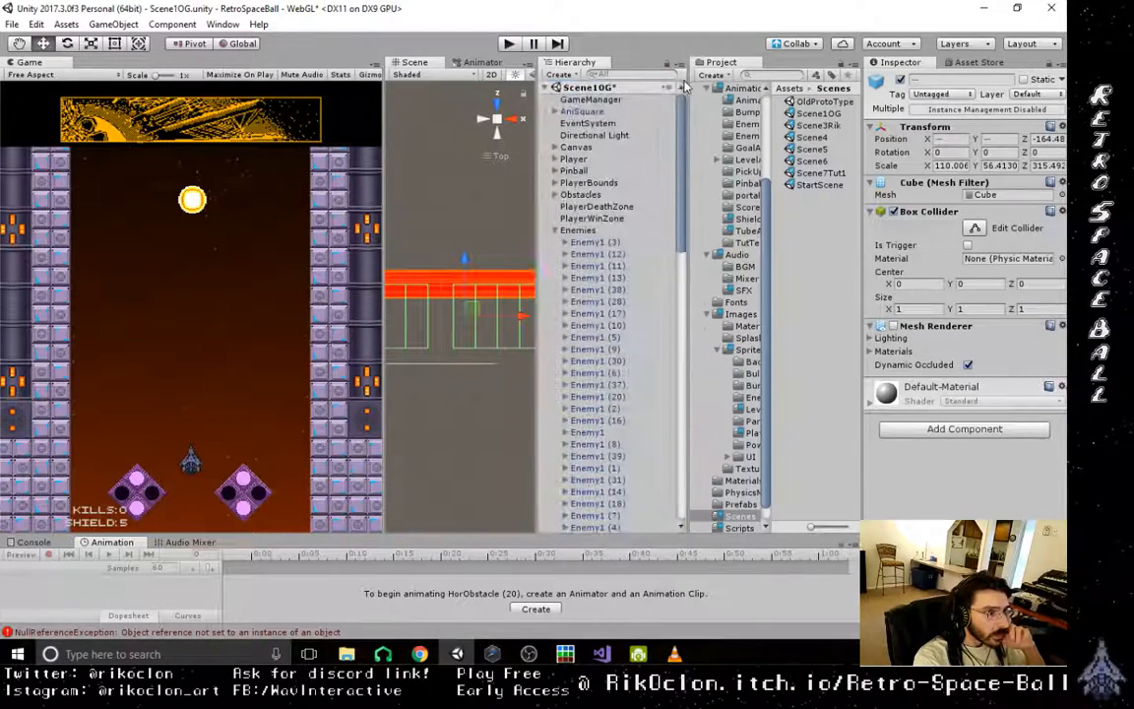
{"action": "left_click", "coordinate": [607, 254]}
{"action": "left_click", "coordinate": [599, 278]}
{"action": "left_click", "coordinate": [601, 303]}
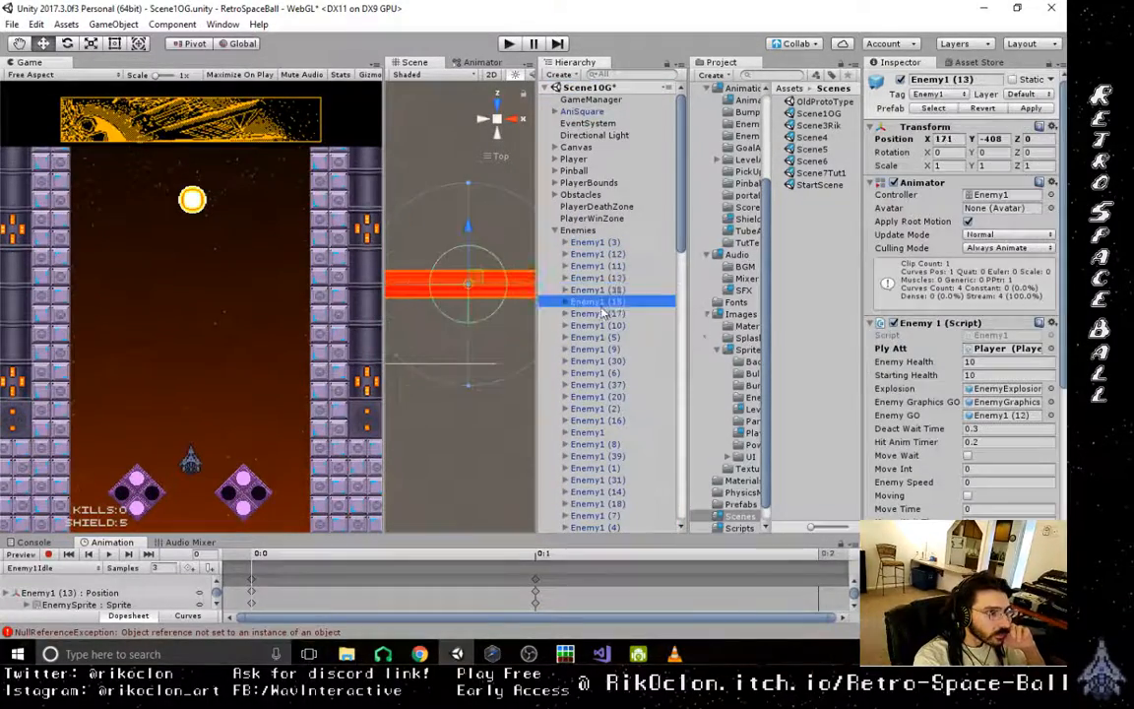
{"action": "left_click", "coordinate": [601, 338]}
{"action": "key", "text": "Down"}
{"action": "key", "text": "Down"}
{"action": "key", "text": "Down"}
{"action": "key", "text": "Down"}
{"action": "key", "text": "Down"}
{"action": "key", "text": "Down"}
{"action": "key", "text": "Down"}
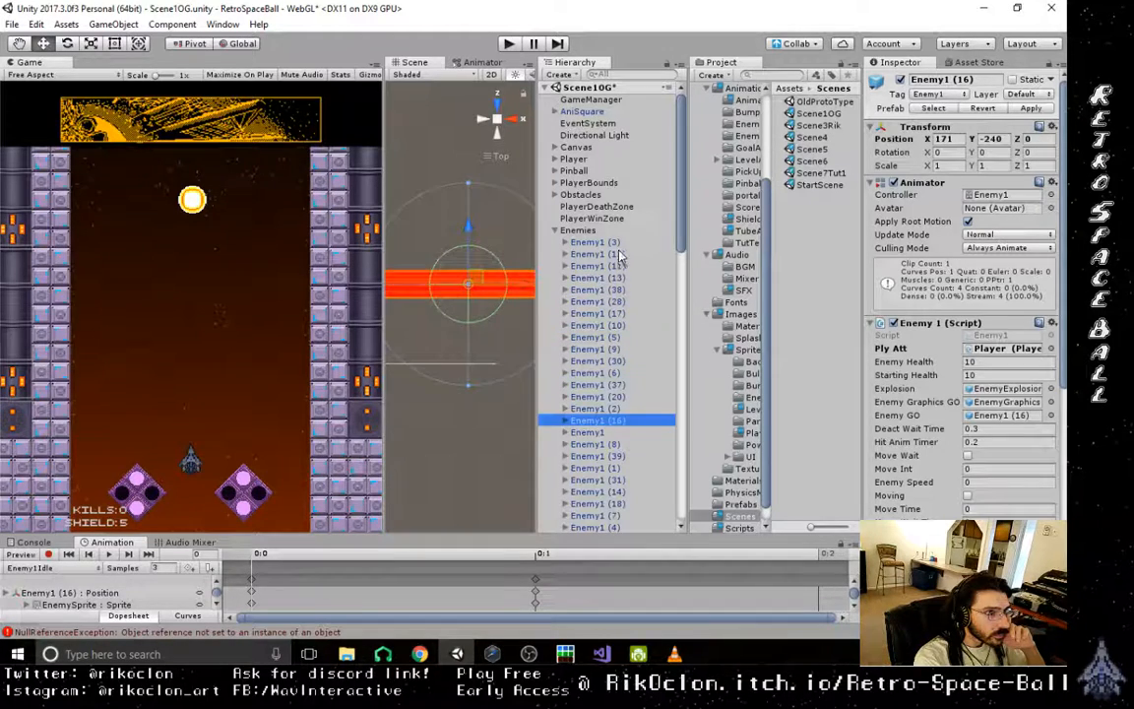
{"action": "left_click", "coordinate": [618, 253]}
{"action": "left_click", "coordinate": [606, 302]}
{"action": "left_click", "coordinate": [587, 231]}
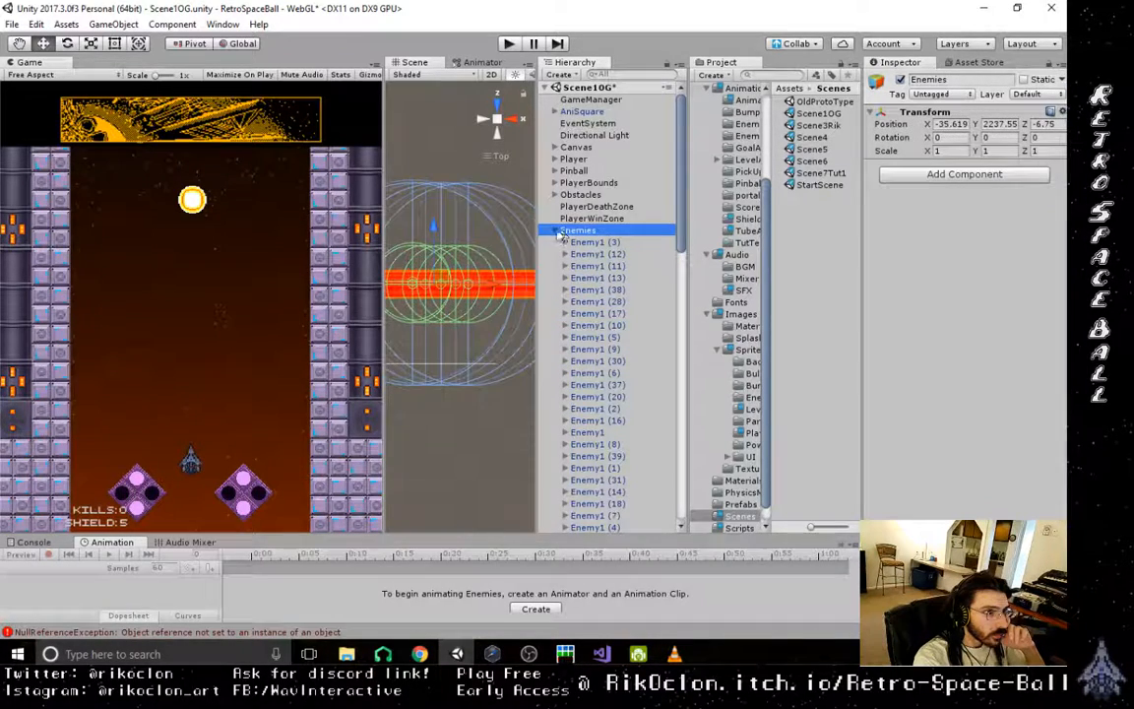
{"action": "left_click", "coordinate": [587, 265]}
{"action": "left_click", "coordinate": [592, 243]}
{"action": "left_click", "coordinate": [597, 290]}
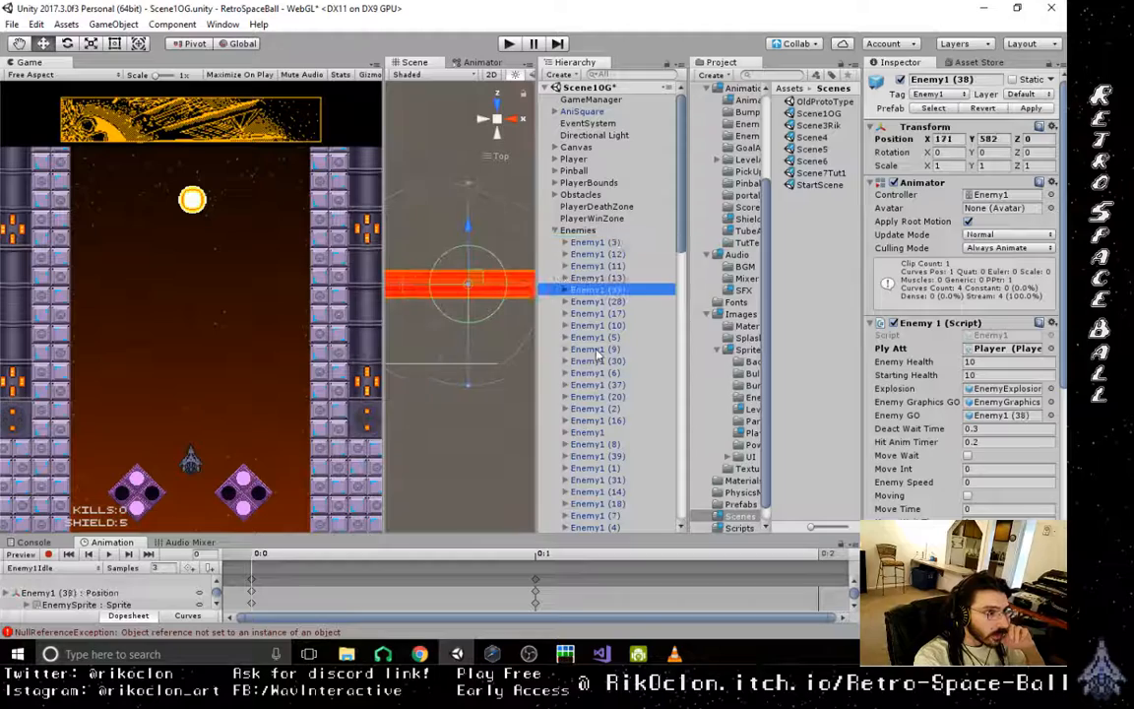
{"action": "left_click", "coordinate": [601, 348]}
{"action": "left_click", "coordinate": [594, 242]}
{"action": "left_click", "coordinate": [554, 231]}
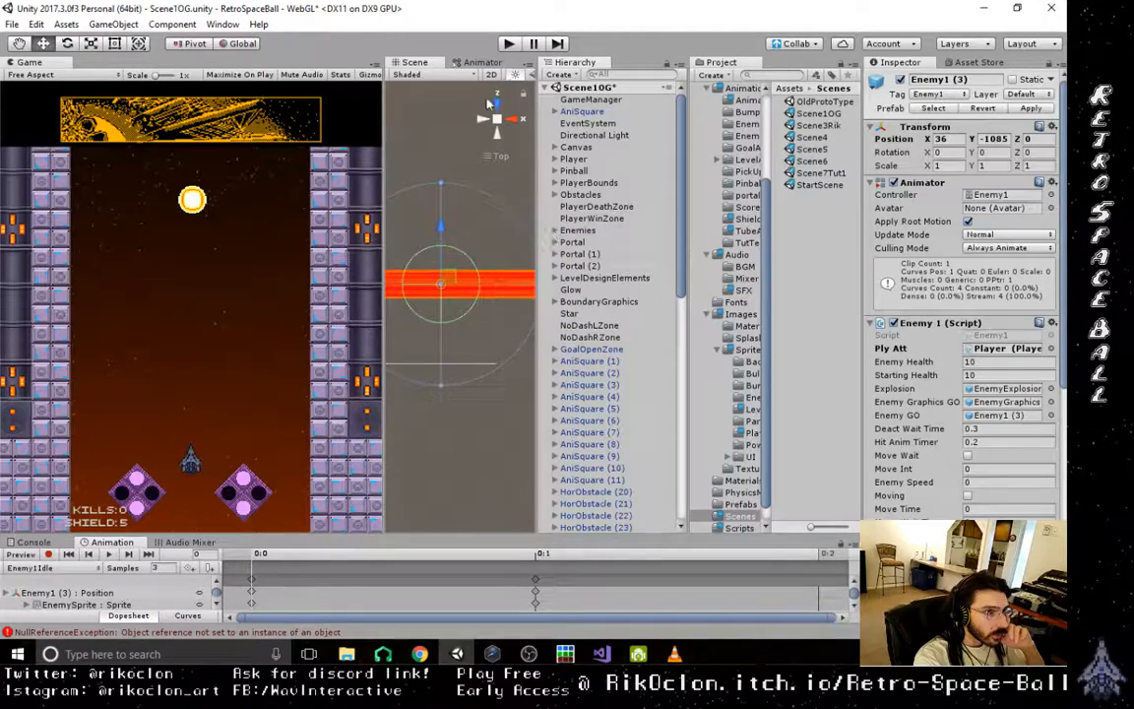
- Show the whole level from the front, play-test Scene1OG in the editor, and stop the game
{"action": "left_click", "coordinate": [500, 107]}
{"action": "left_click", "coordinate": [511, 122]}
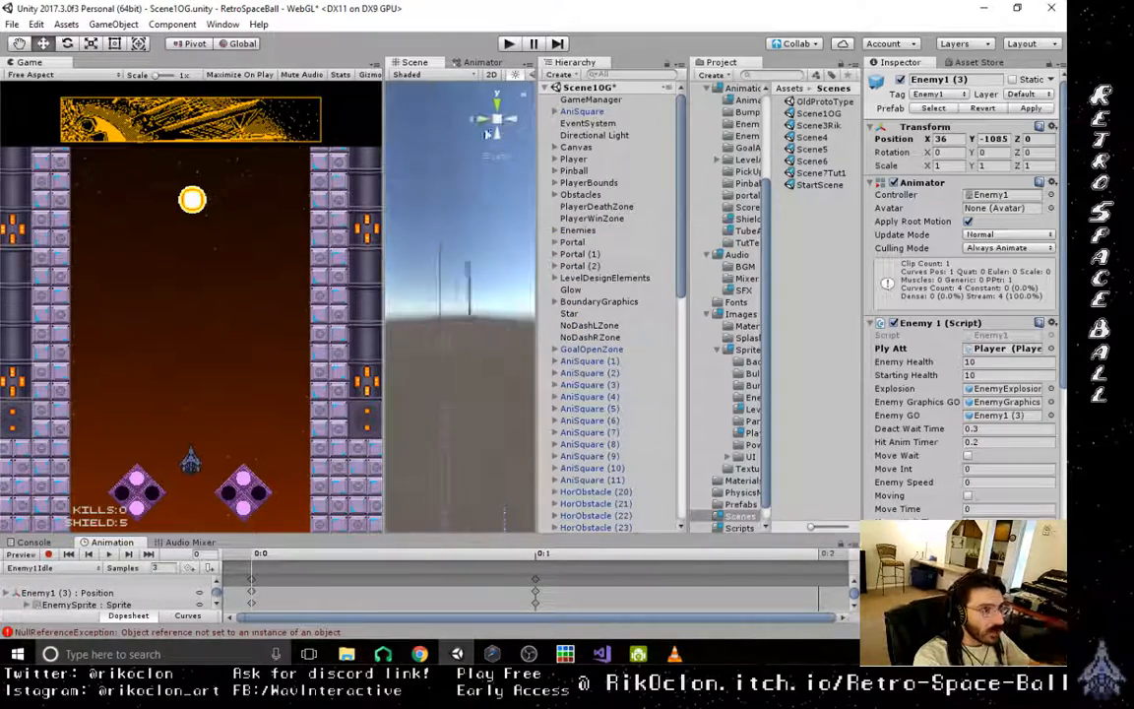
{"action": "left_click", "coordinate": [479, 125]}
{"action": "scroll", "coordinate": [476, 333], "scroll_direction": "down", "scroll_amount": 10}
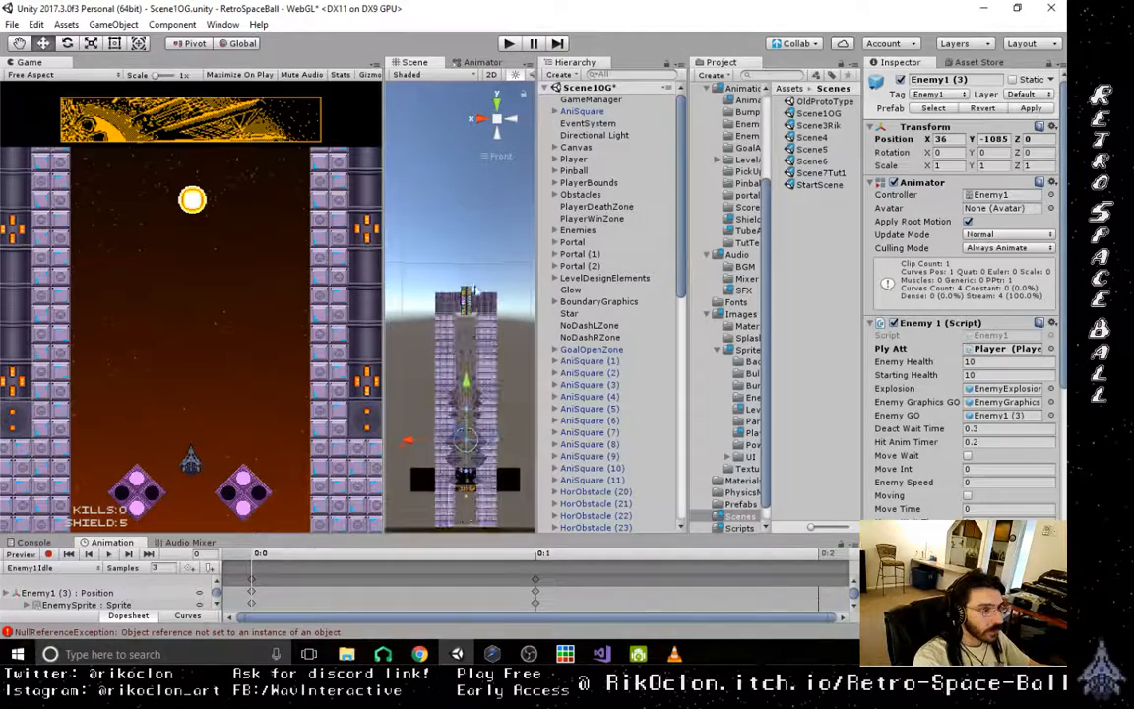
{"action": "left_click", "coordinate": [508, 43]}
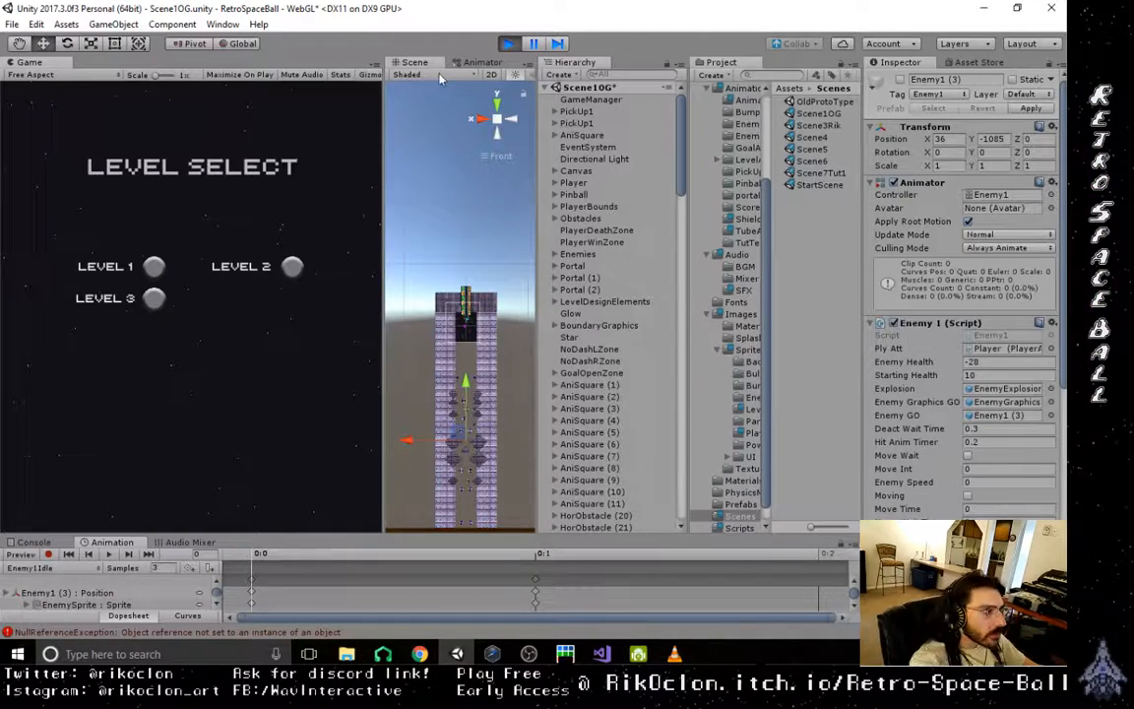
{"action": "left_click", "coordinate": [509, 43]}
- Inspect the rebuilt walls around the exit tube up close from an angle and from the front
{"action": "scroll", "coordinate": [467, 389], "scroll_direction": "up", "scroll_amount": 3}
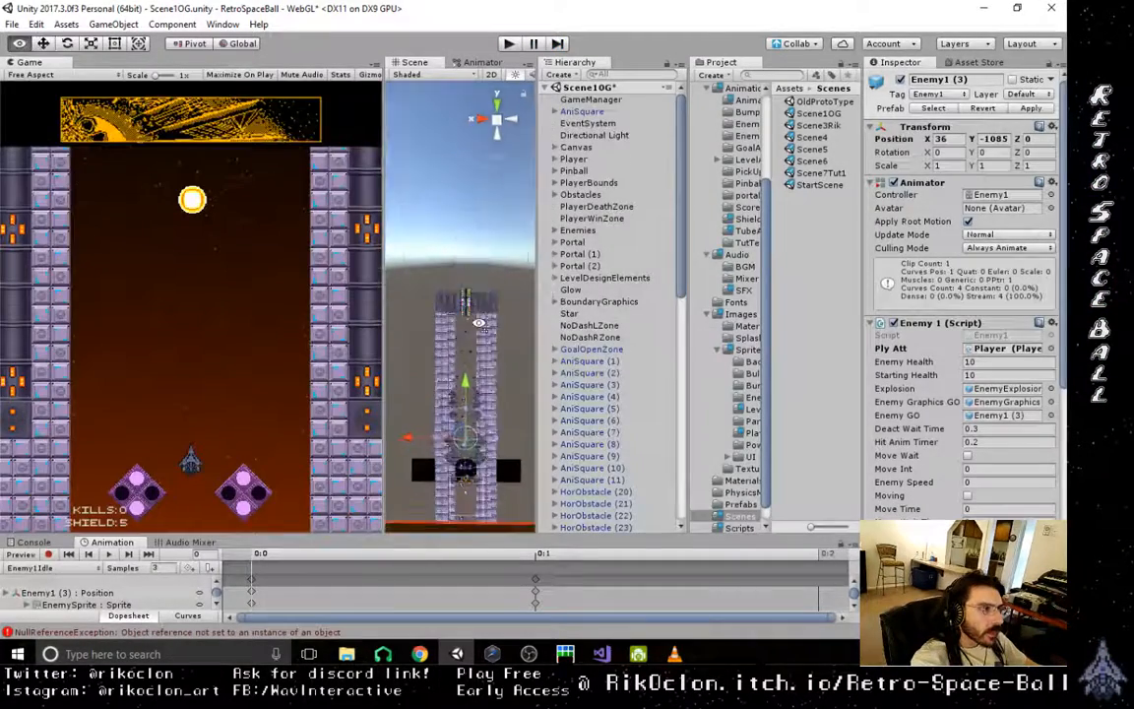
{"action": "scroll", "coordinate": [467, 389], "scroll_direction": "up", "scroll_amount": 3}
{"action": "left_click_drag", "start_coordinate": [467, 389], "coordinate": [495, 396], "text": "alt"}
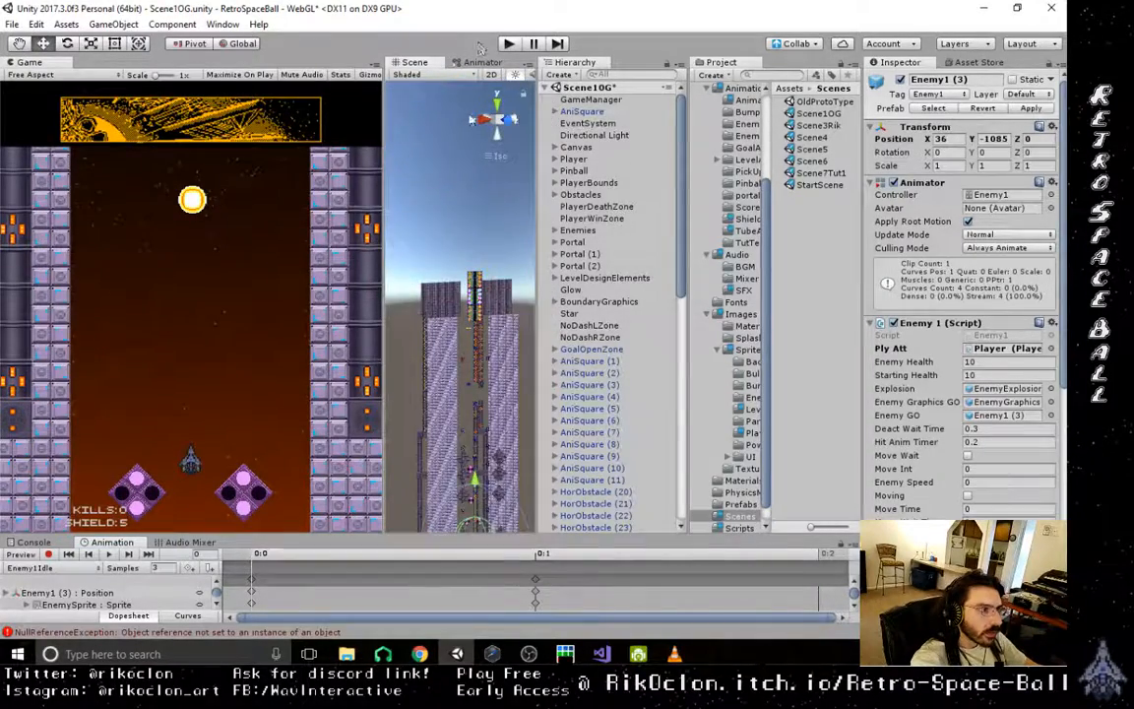
{"action": "left_click", "coordinate": [511, 119]}
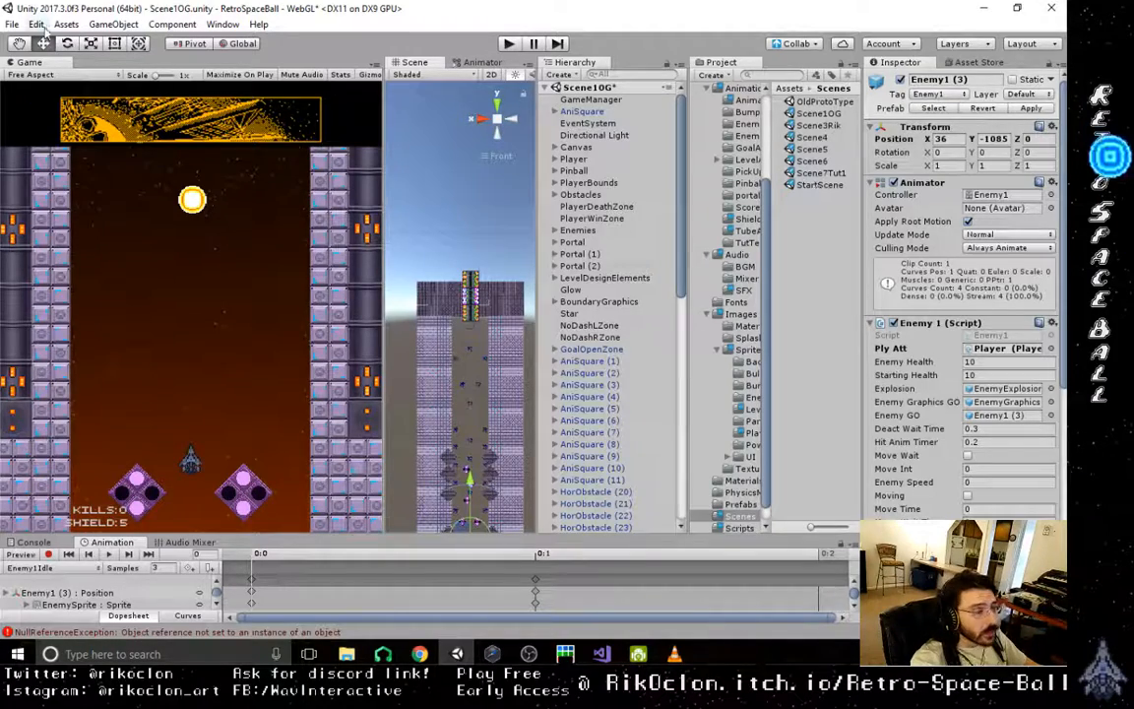
- Build and run the WebGL version of the project into the existing Builds folder WebGLa0.7.5
{"action": "left_click", "coordinate": [12, 24]}
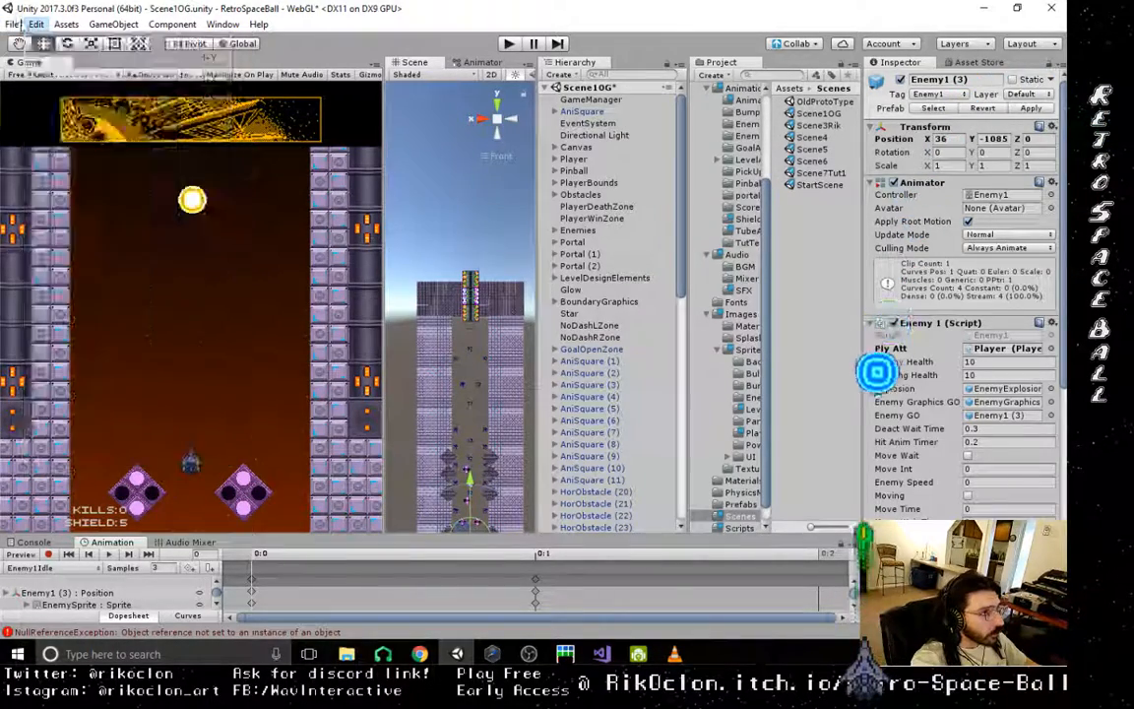
{"action": "left_click", "coordinate": [13, 23]}
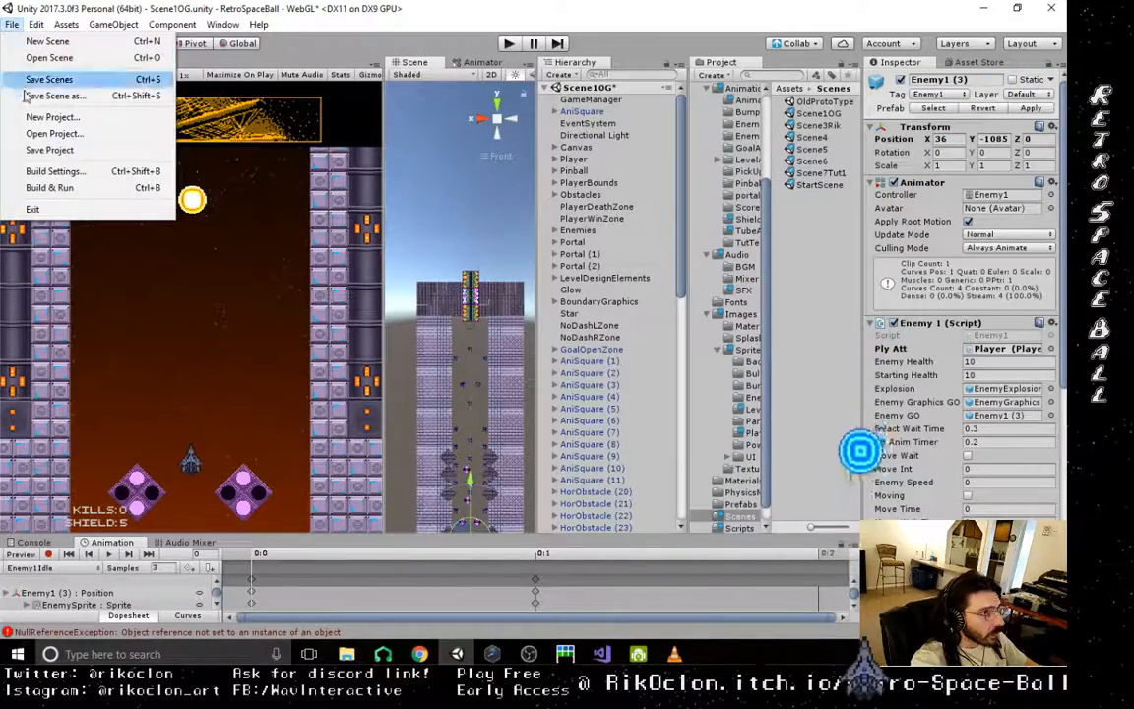
{"action": "left_click", "coordinate": [54, 172]}
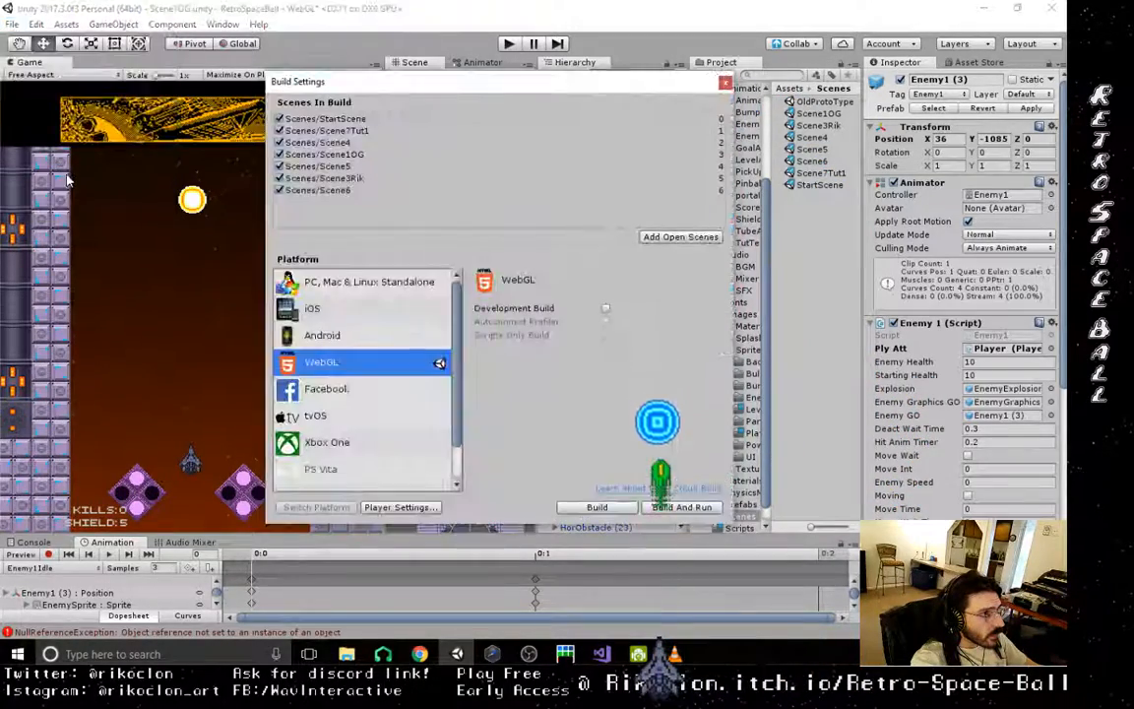
{"action": "left_click", "coordinate": [682, 507]}
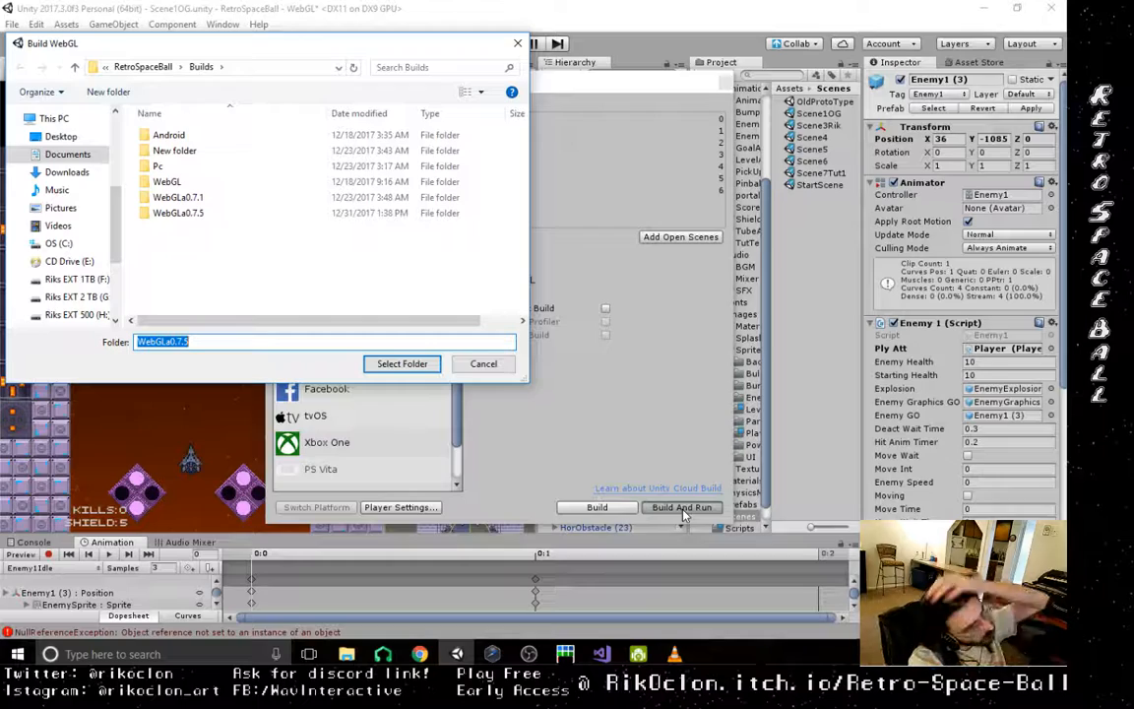
{"action": "double_click", "coordinate": [178, 212]}
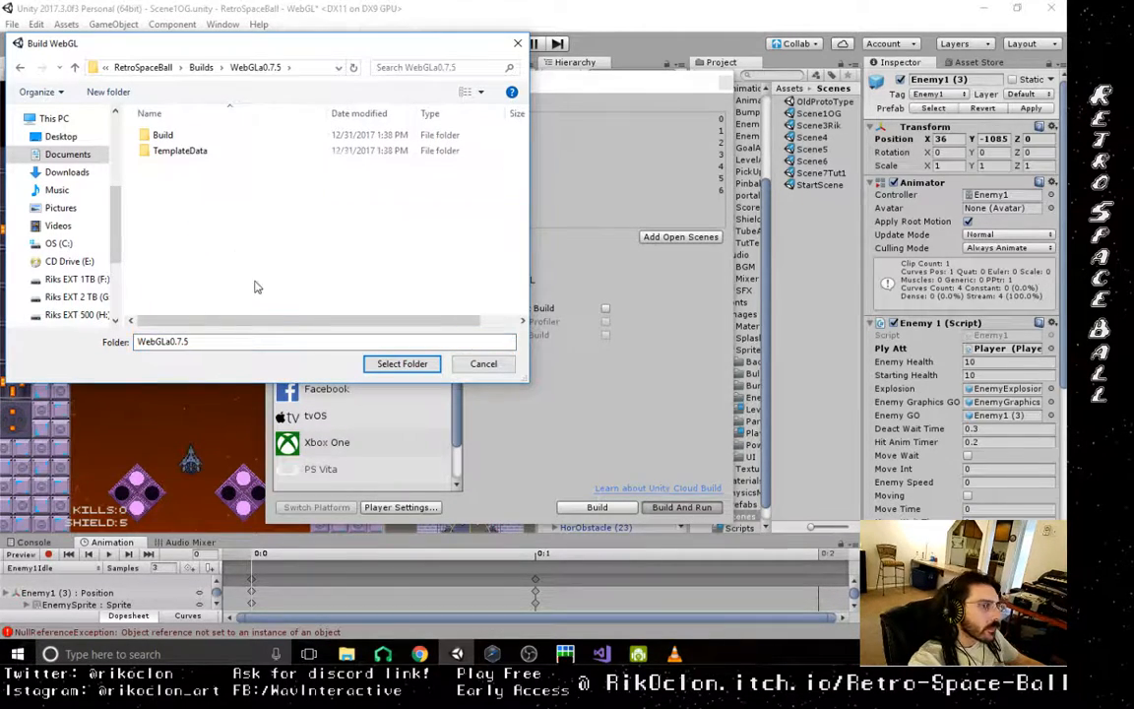
{"action": "left_click", "coordinate": [398, 366]}
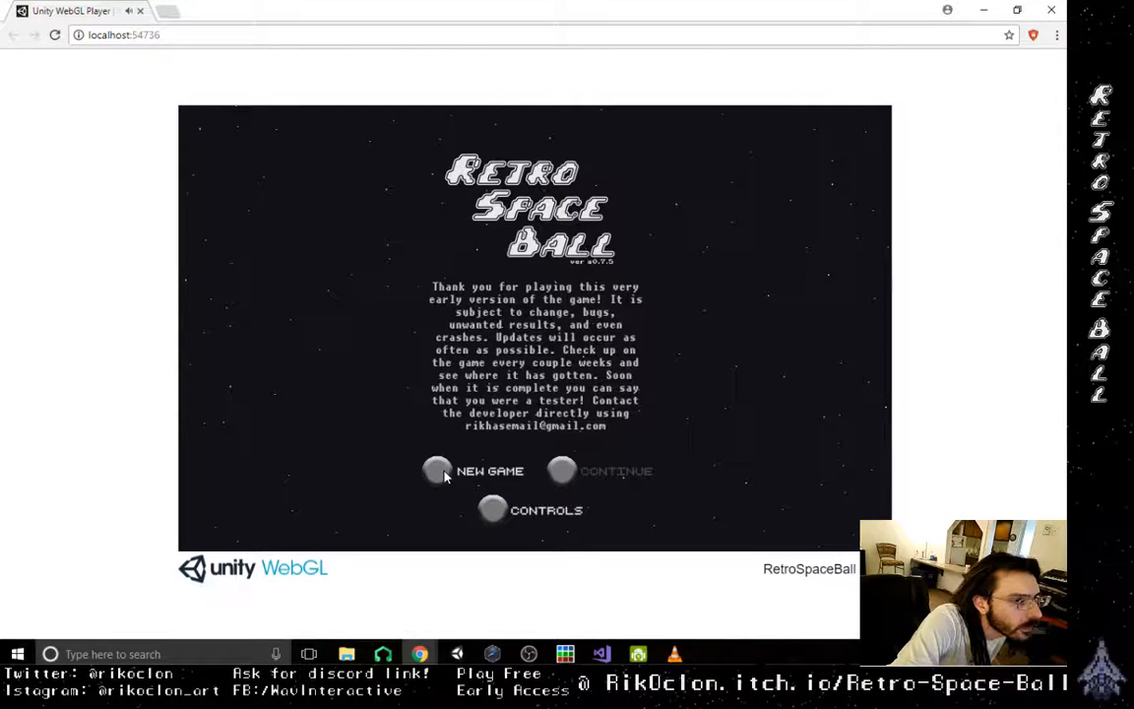
- Start a new game in the browser build, briefly try the opening level, and reload the page
{"action": "left_click", "coordinate": [440, 472]}
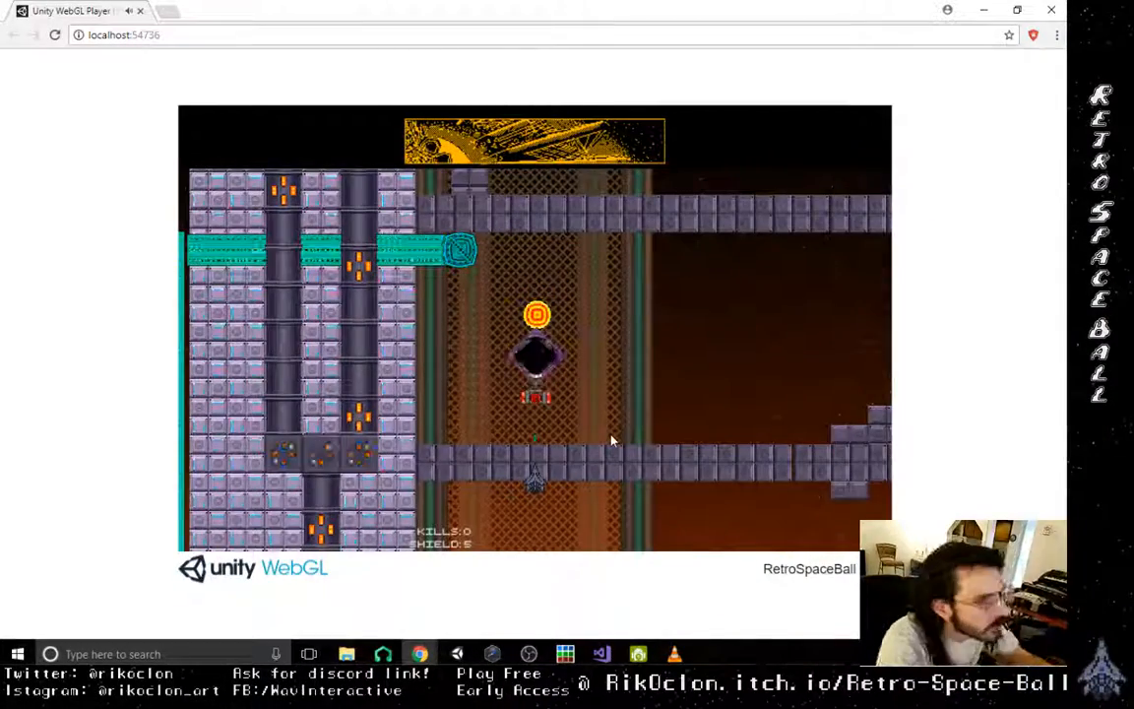
{"action": "key", "text": "Right"}
{"action": "key", "text": "Right"}
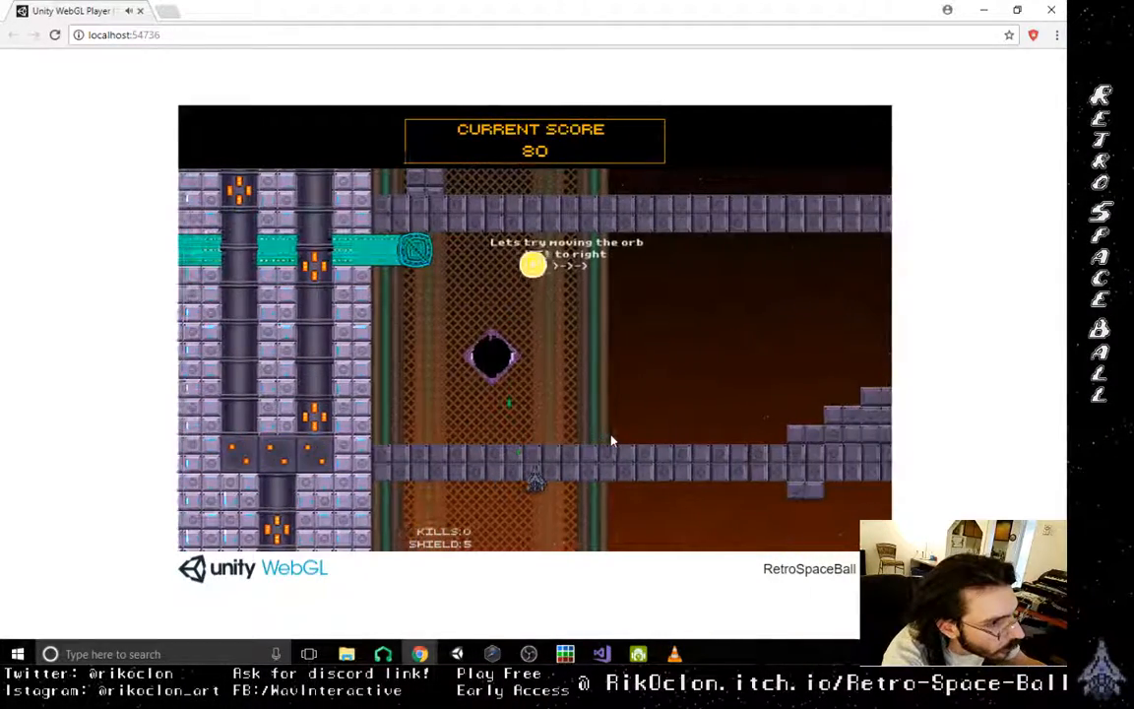
{"action": "left_click", "coordinate": [55, 35]}
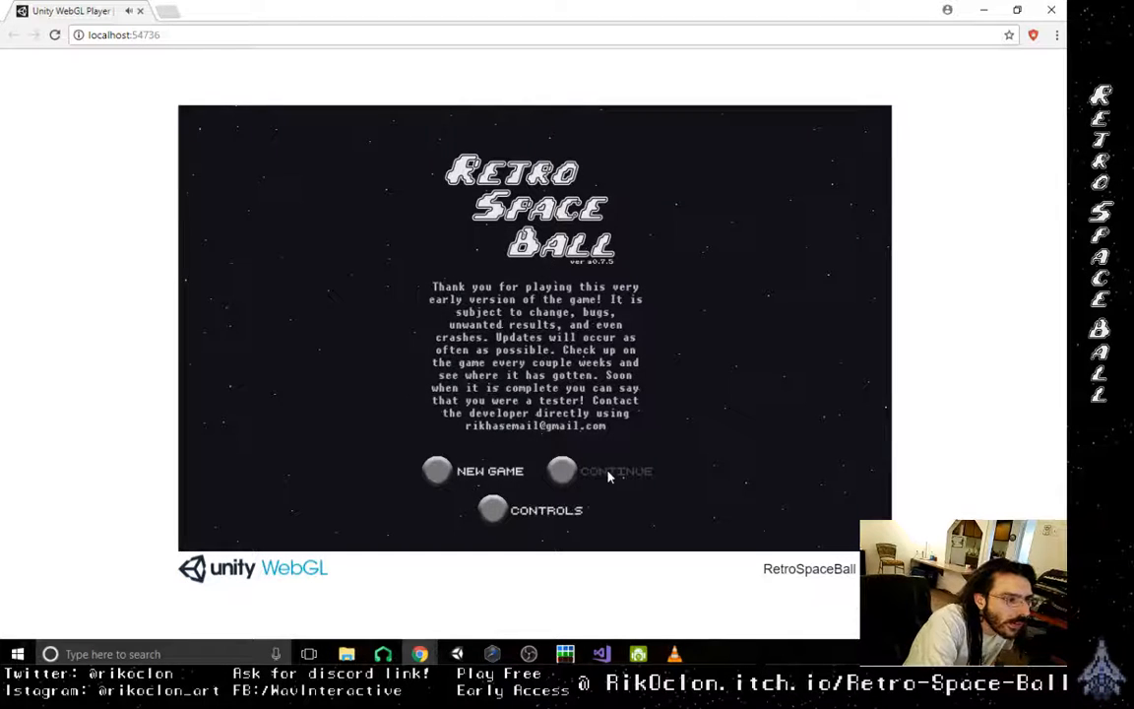
- Continue to the level selection, start Level 3, and play through its opening corridor of pipes and diamond-shaped obstacles
{"action": "left_click", "coordinate": [607, 477]}
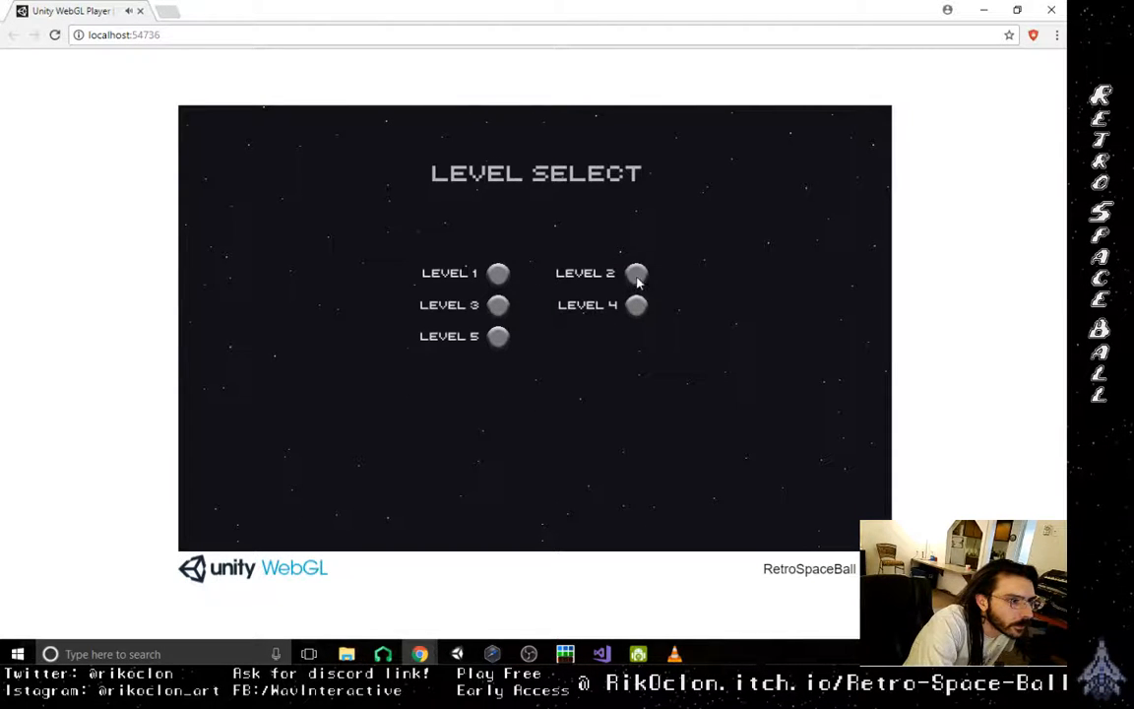
{"action": "left_click", "coordinate": [498, 304]}
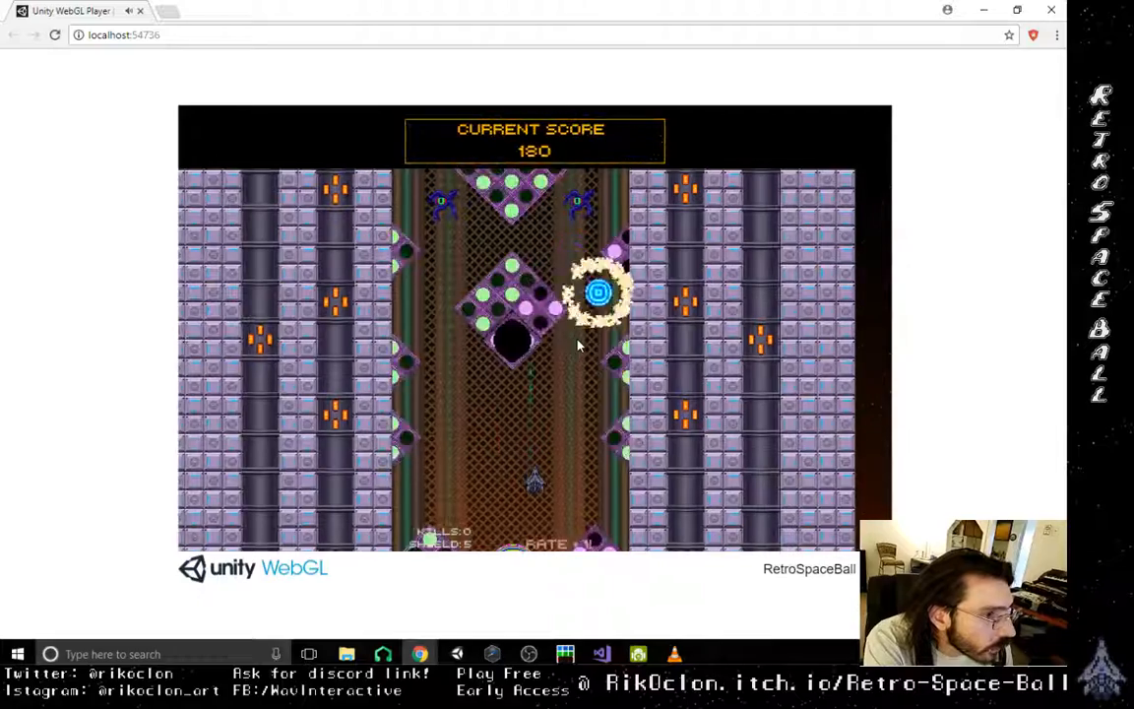
{"action": "key", "text": "Right"}
{"action": "key", "text": "Left"}
{"action": "key", "text": "Left"}
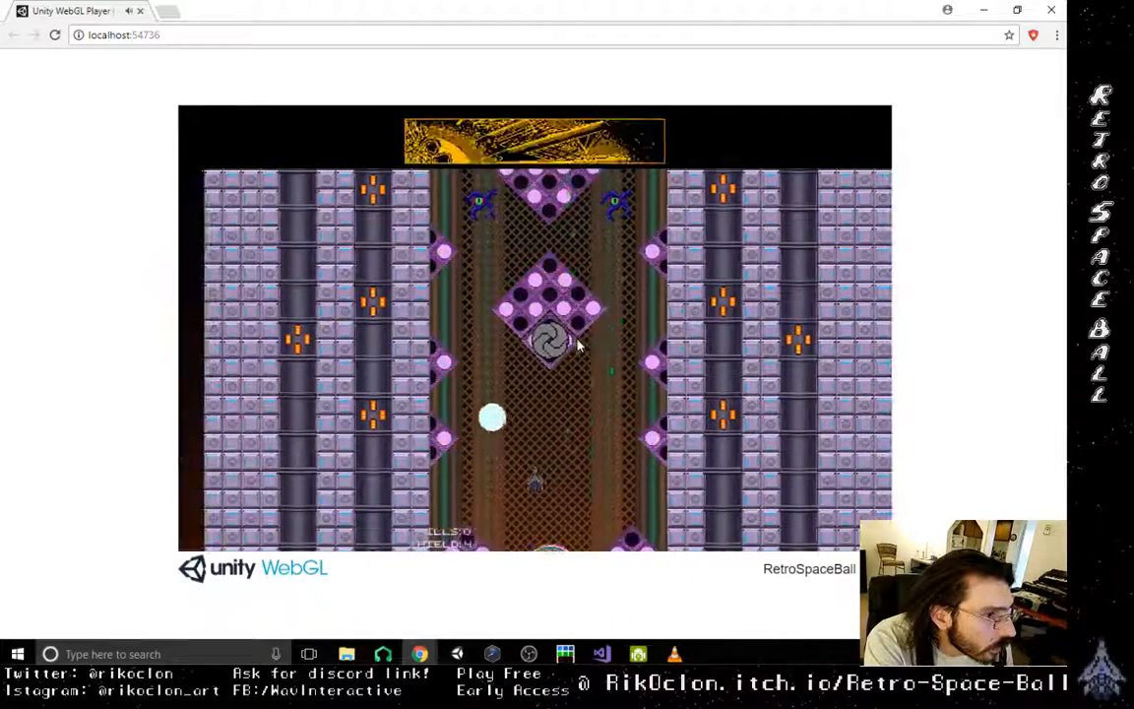
{"action": "key", "text": "Right"}
{"action": "key", "text": "Left"}
{"action": "key", "text": "Right"}
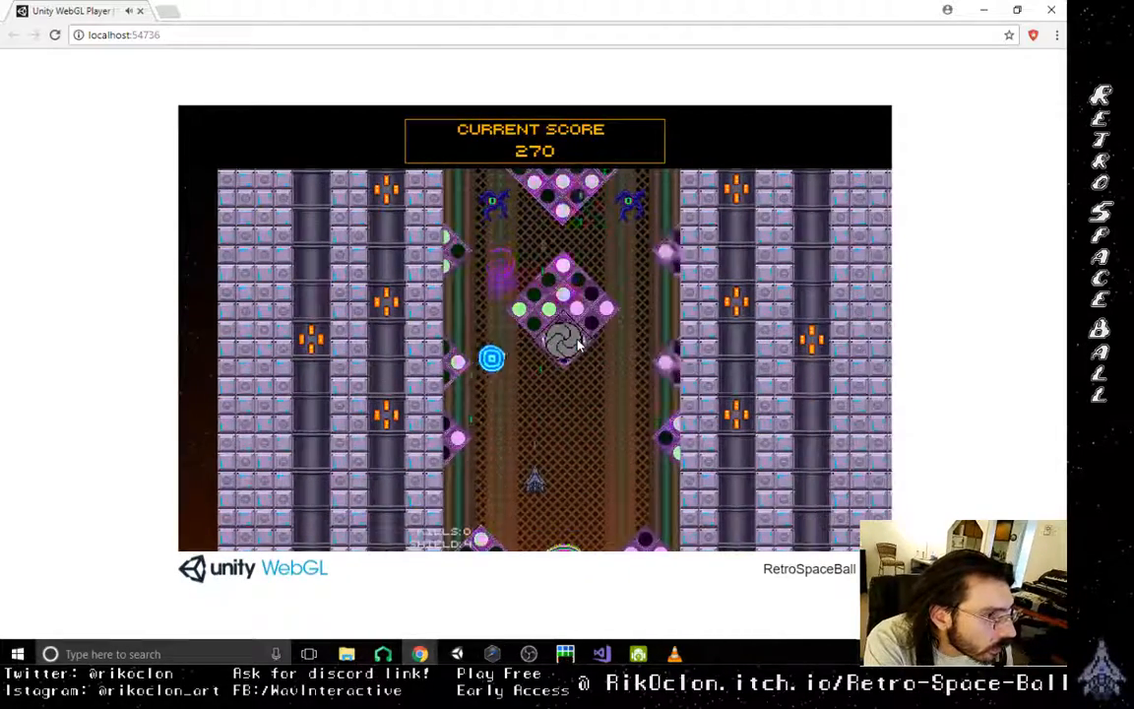
{"action": "key", "text": "Left"}
{"action": "key", "text": "Right"}
{"action": "key", "text": "Left"}
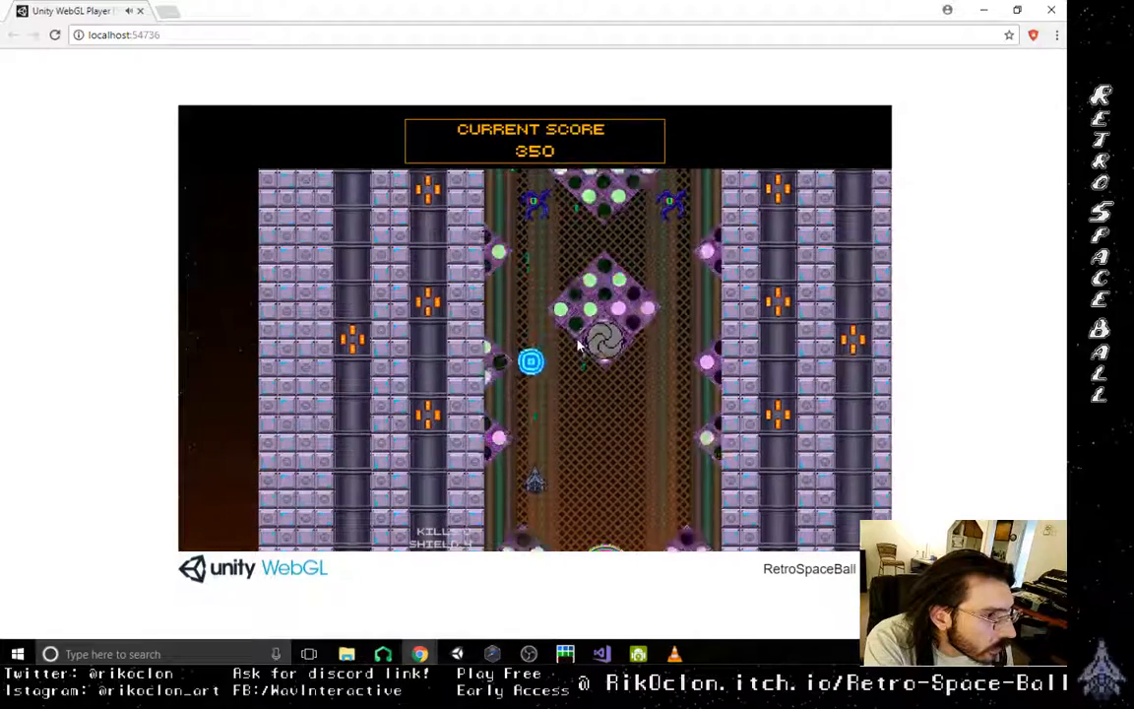
{"action": "key", "text": "Left"}
{"action": "key", "text": "Right"}
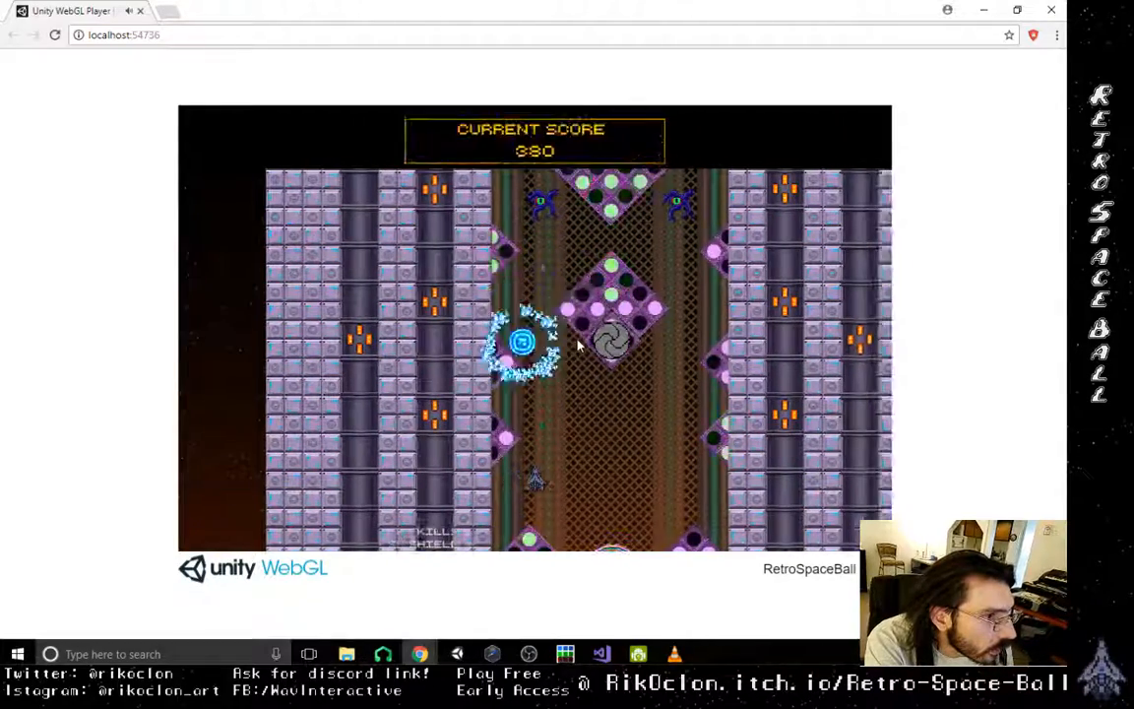
{"action": "key", "text": "Right"}
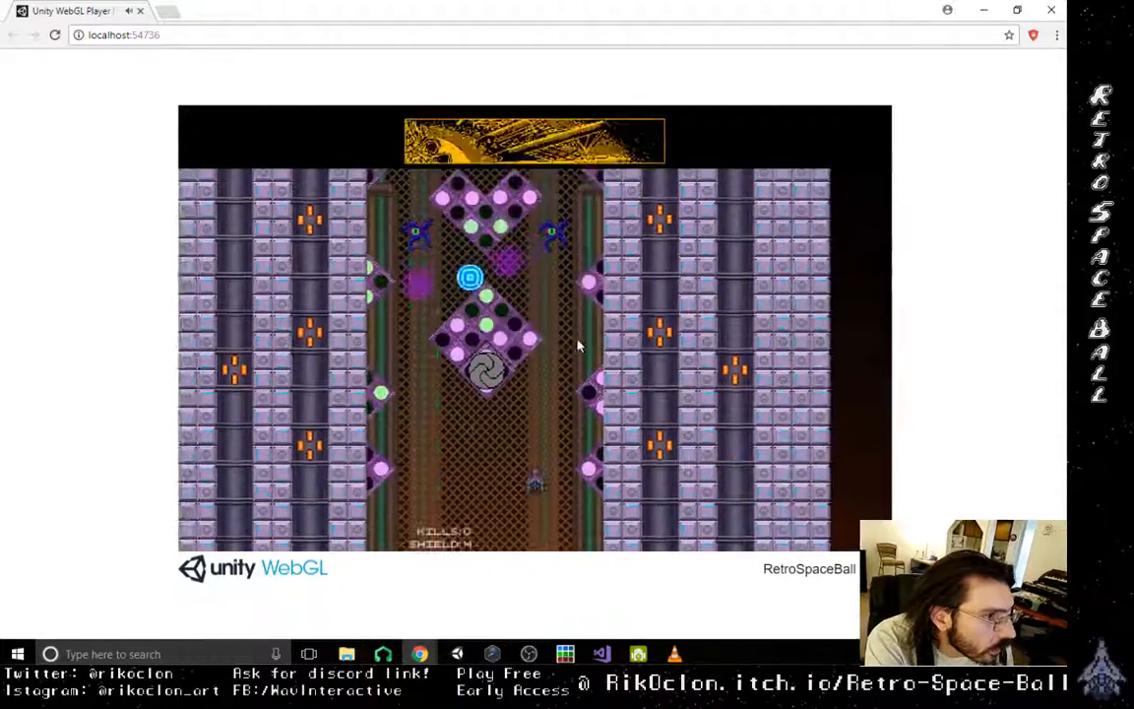
{"action": "key", "text": "Left"}
{"action": "key", "text": "Up"}
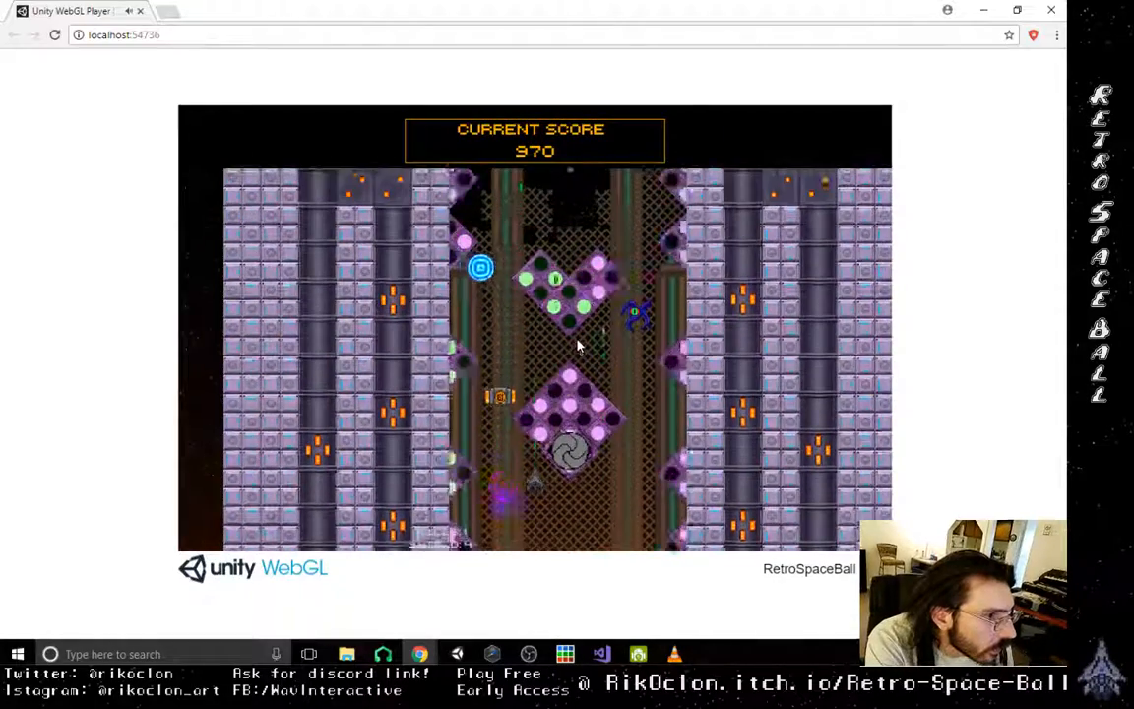
{"action": "key", "text": "Left"}
{"action": "key", "text": "Left"}
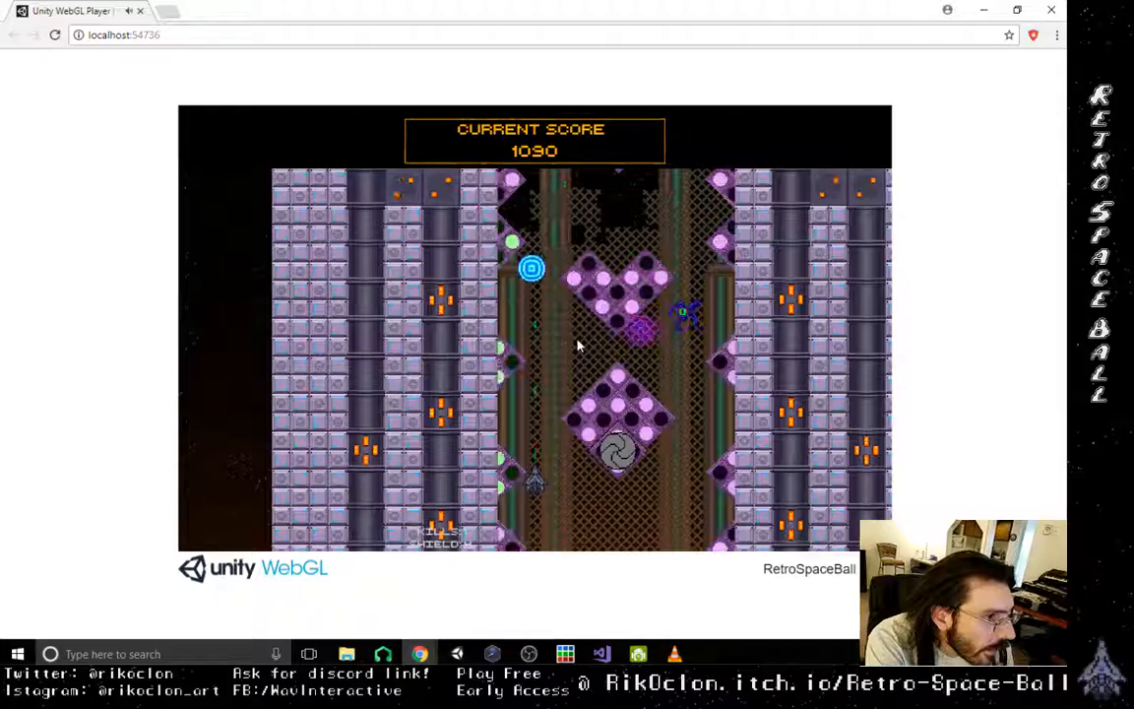
- Play-test Level 3 past the pipe exit and around the large diagonal obstacle wall, steering the ship and shooting enemies
{"action": "key", "text": "Right"}
{"action": "key", "text": "Up"}
{"action": "key", "text": "Left"}
{"action": "key", "text": "Right"}
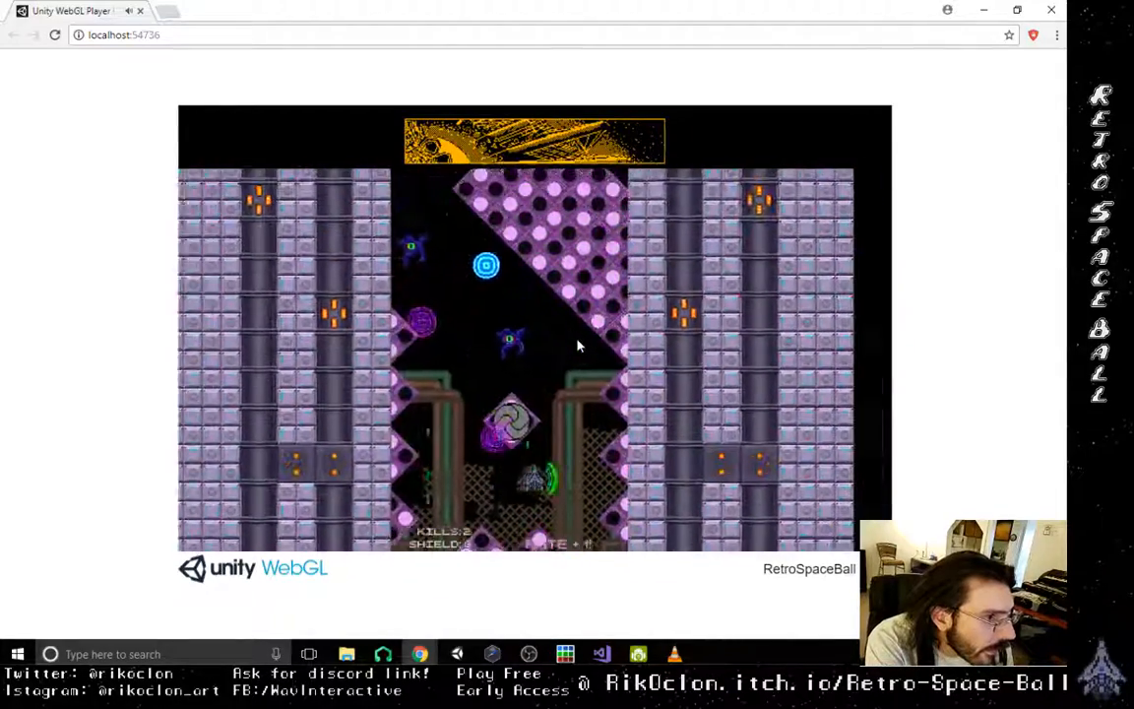
{"action": "key", "text": "Left"}
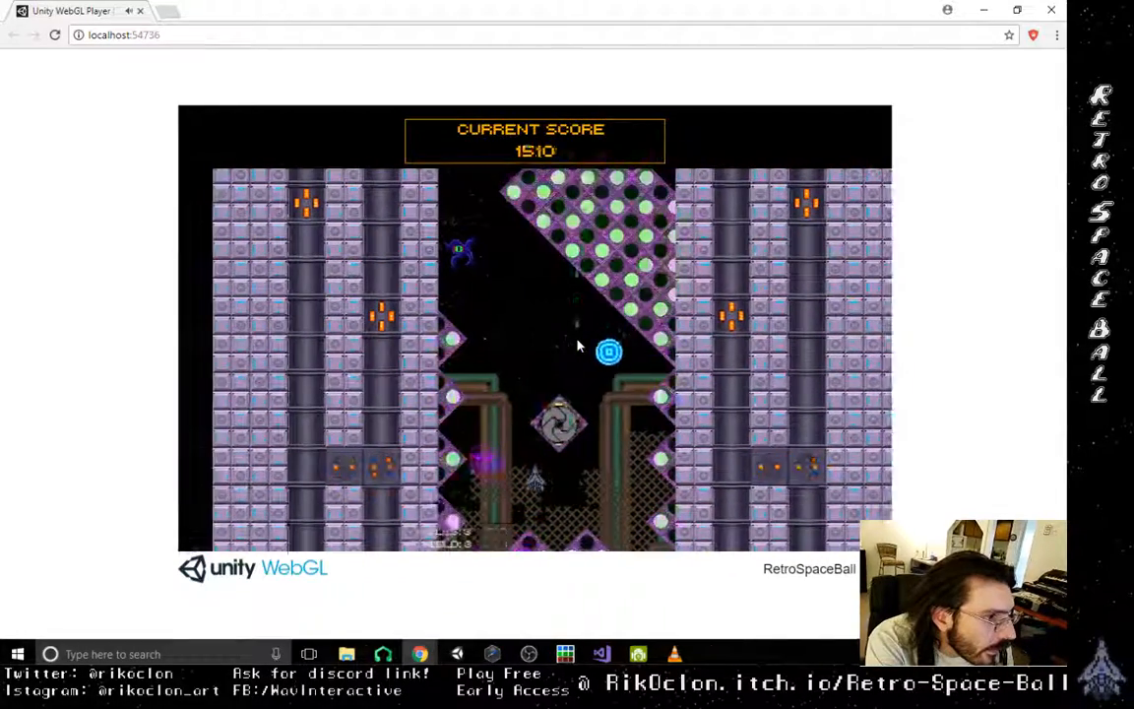
{"action": "key", "text": "Right"}
{"action": "key", "text": "Right"}
{"action": "key", "text": "Left"}
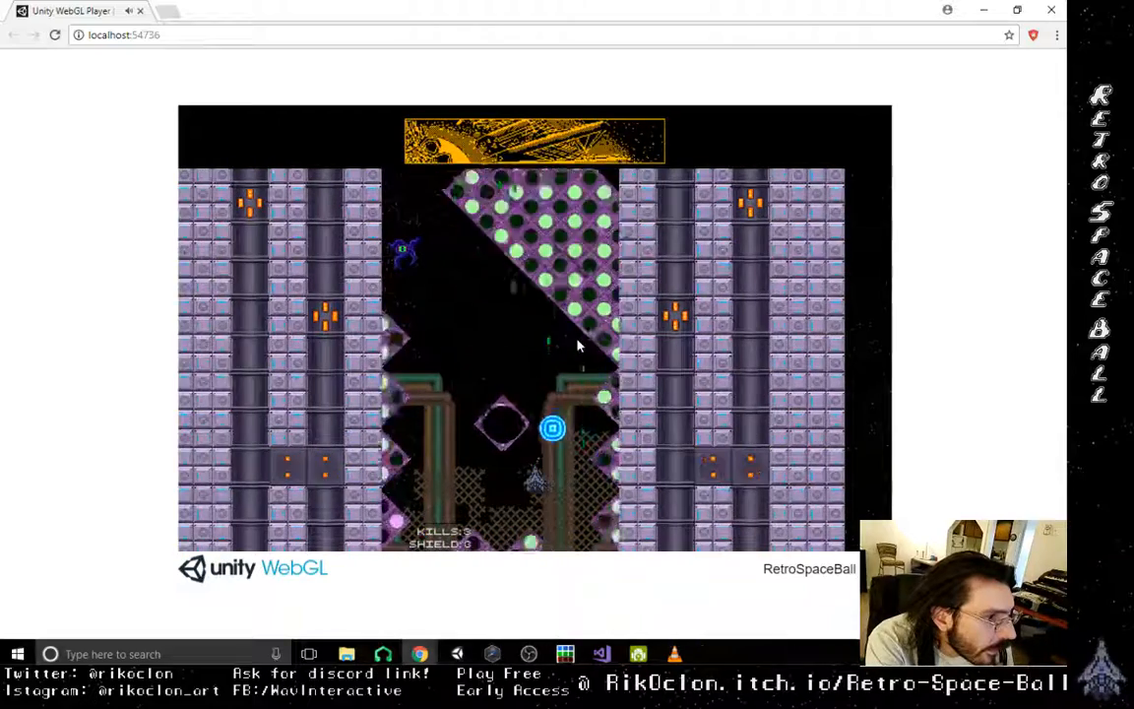
{"action": "key", "text": "Right"}
{"action": "key", "text": "Left"}
{"action": "key", "text": "Up"}
{"action": "key", "text": "Left"}
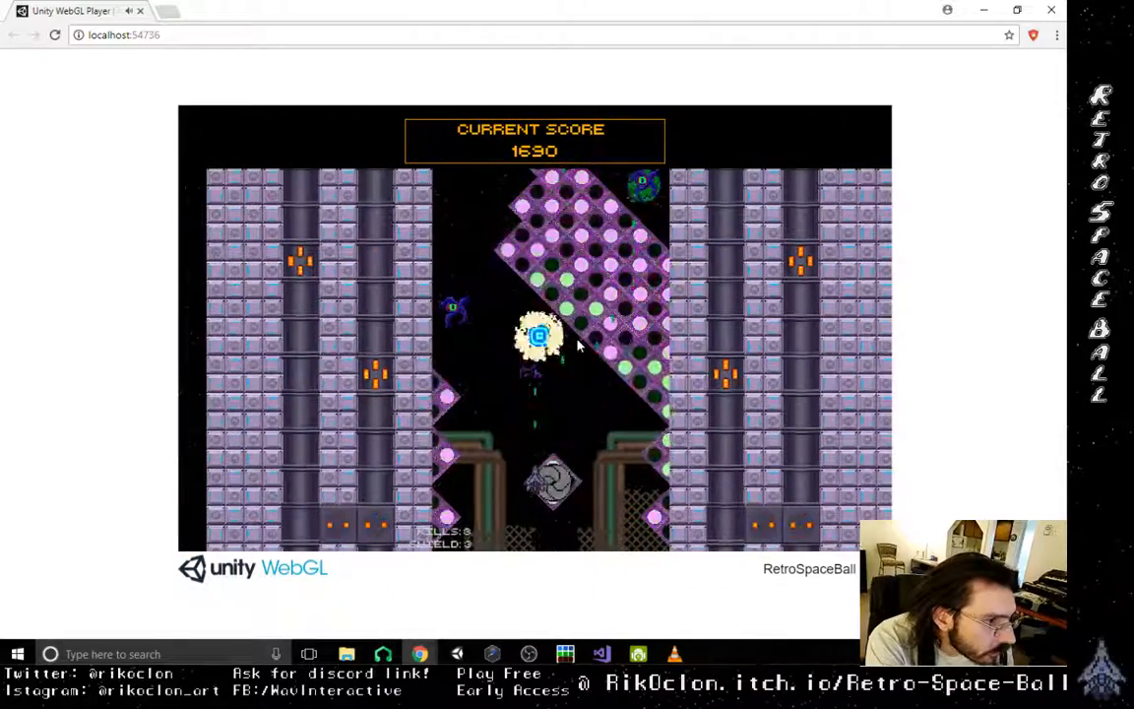
{"action": "key", "text": "Right"}
{"action": "key", "text": "Left"}
{"action": "key", "text": "Left"}
{"action": "key", "text": "Right"}
{"action": "key", "text": "Down"}
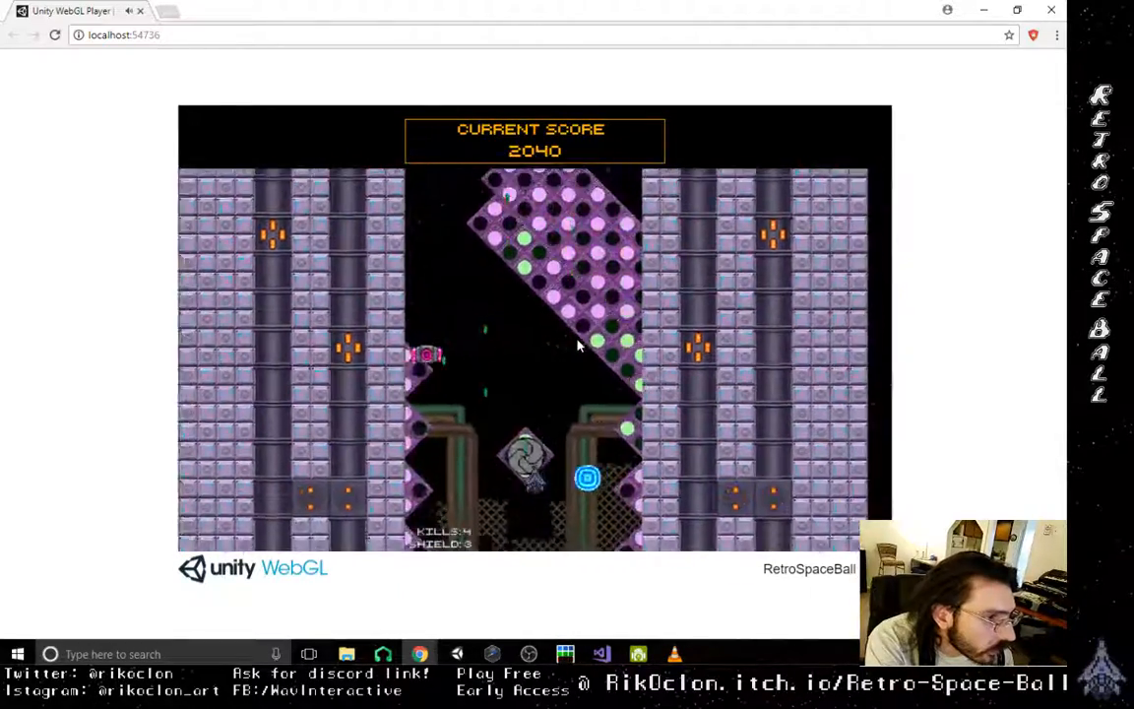
{"action": "key", "text": "Left"}
{"action": "key", "text": "Right"}
{"action": "key", "text": "Left"}
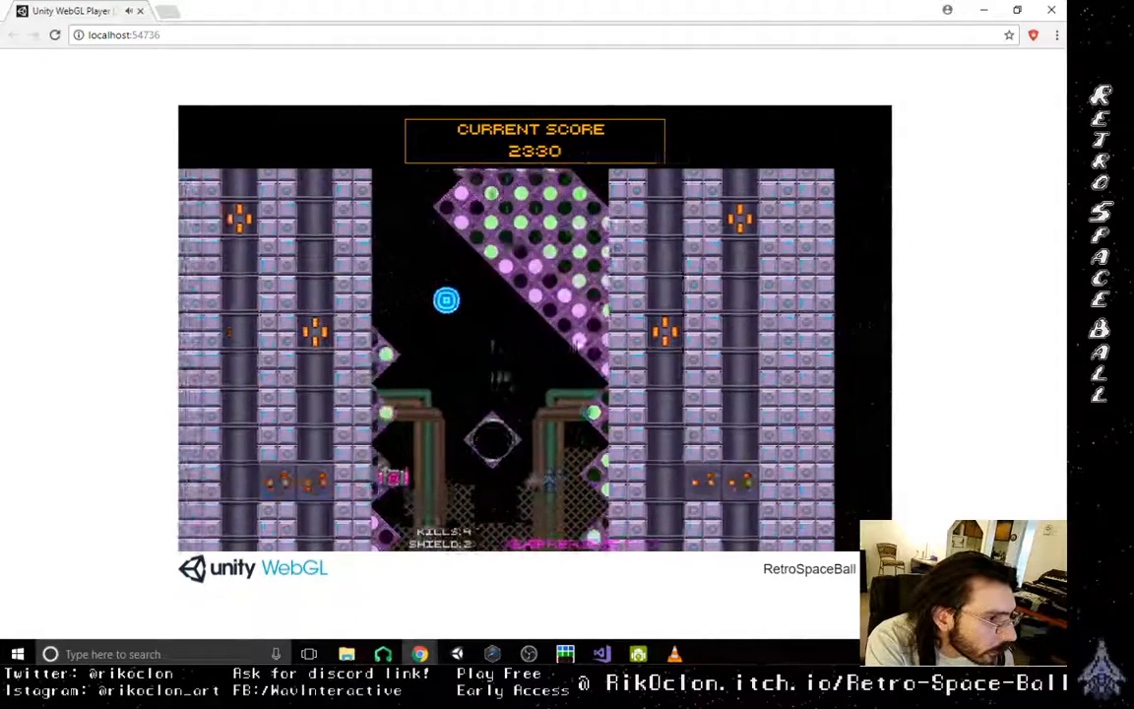
{"action": "key", "text": "Right"}
{"action": "key", "text": "Left"}
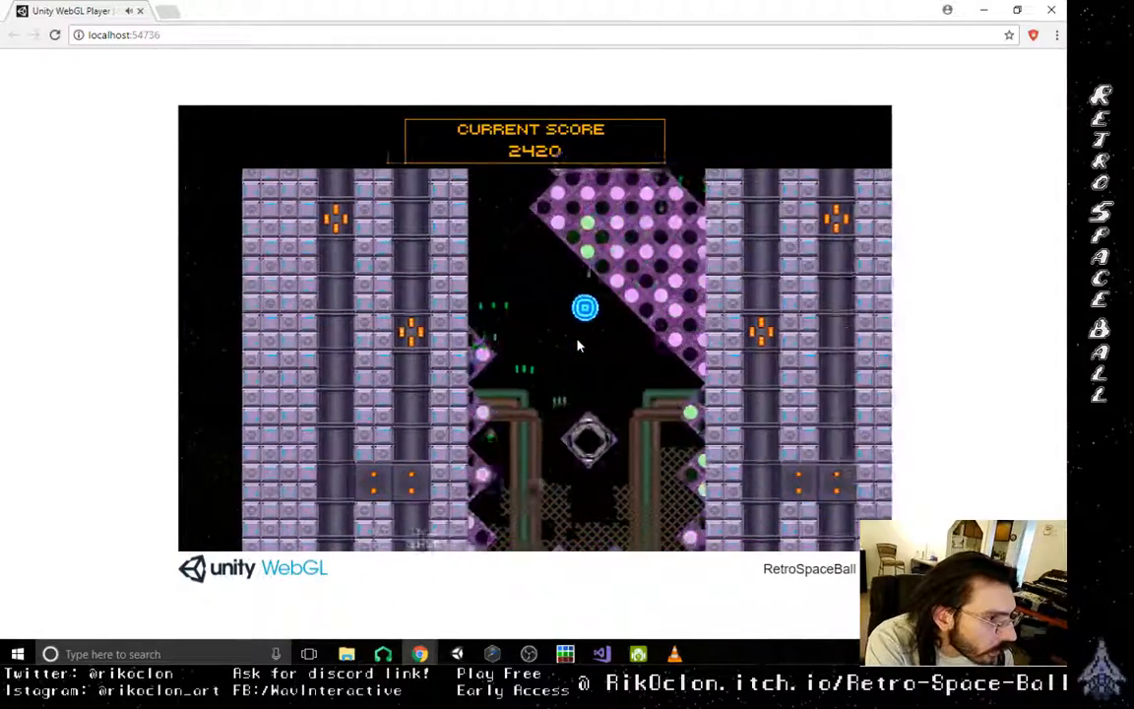
{"action": "key", "text": "Right"}
{"action": "key", "text": "Left"}
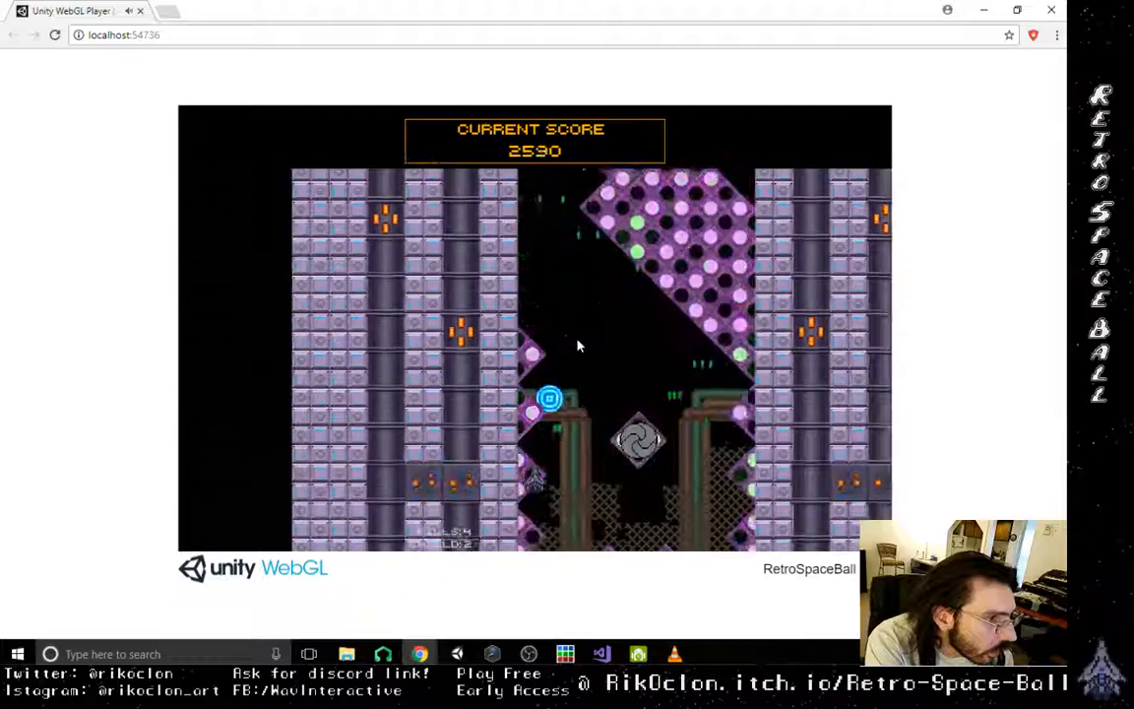
{"action": "key", "text": "Right"}
{"action": "key", "text": "Up"}
{"action": "key", "text": "Right"}
{"action": "key", "text": "Left"}
{"action": "key", "text": "Up"}
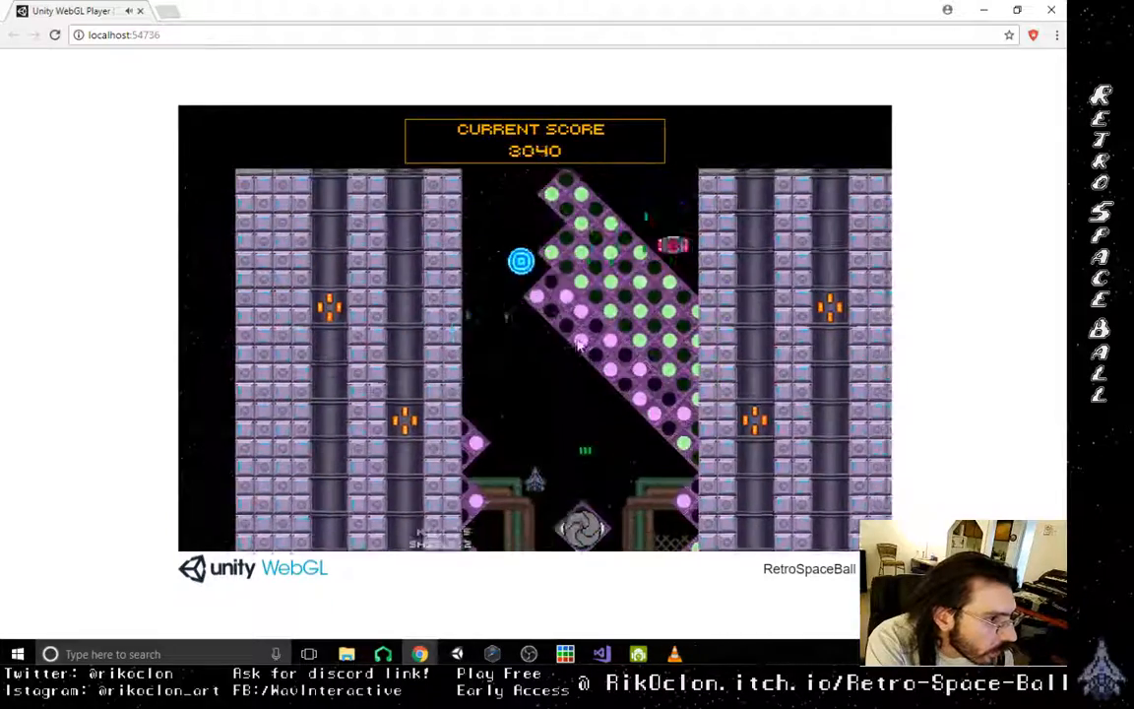
{"action": "key", "text": "Right"}
- Play-test the Level 3 passage between the two opposing diagonal obstacle walls
{"action": "key", "text": "Right"}
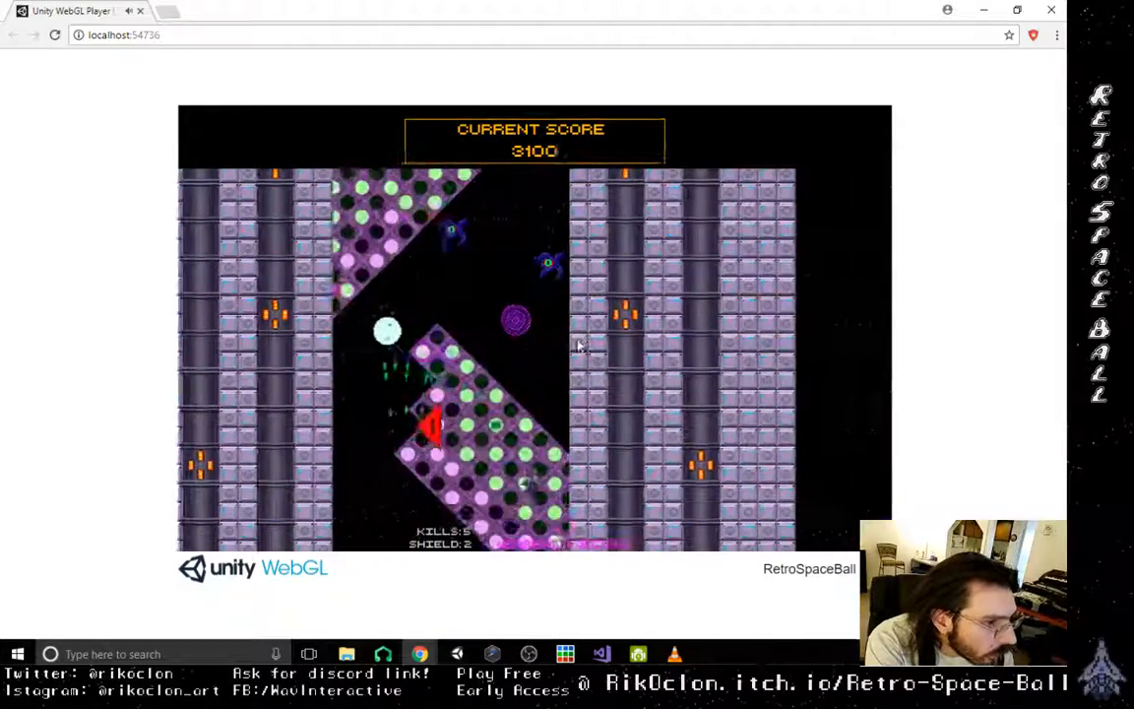
{"action": "key", "text": "Left"}
{"action": "key", "text": "Right"}
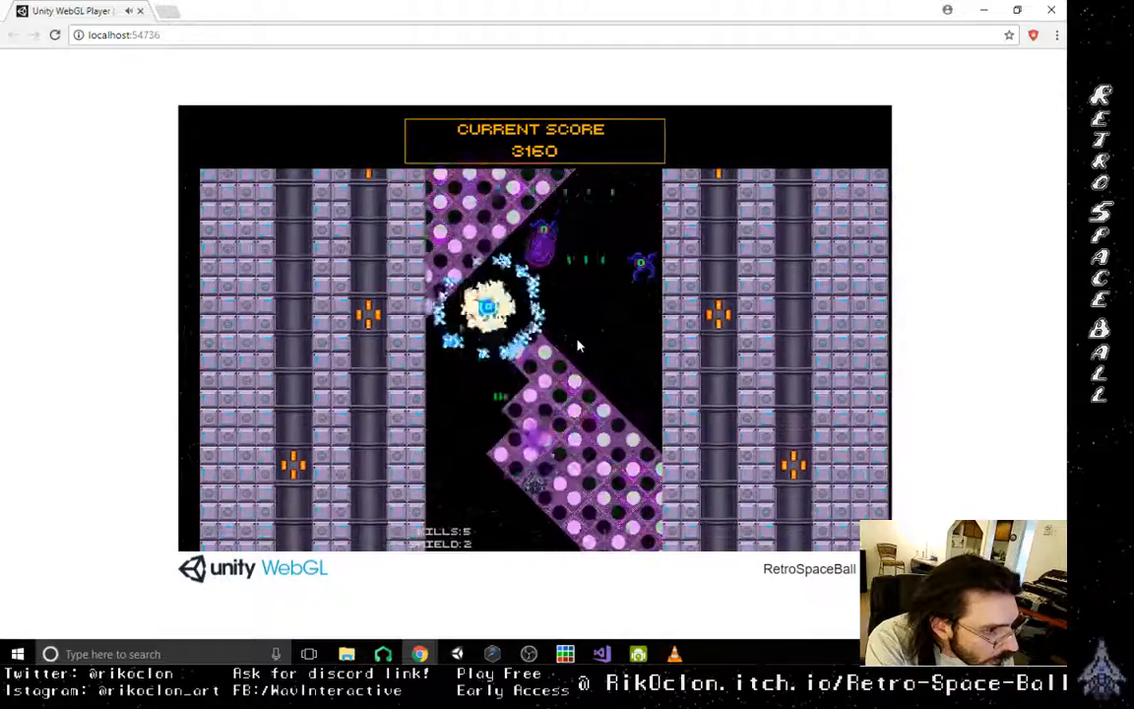
{"action": "key", "text": "Left"}
{"action": "key", "text": "Left"}
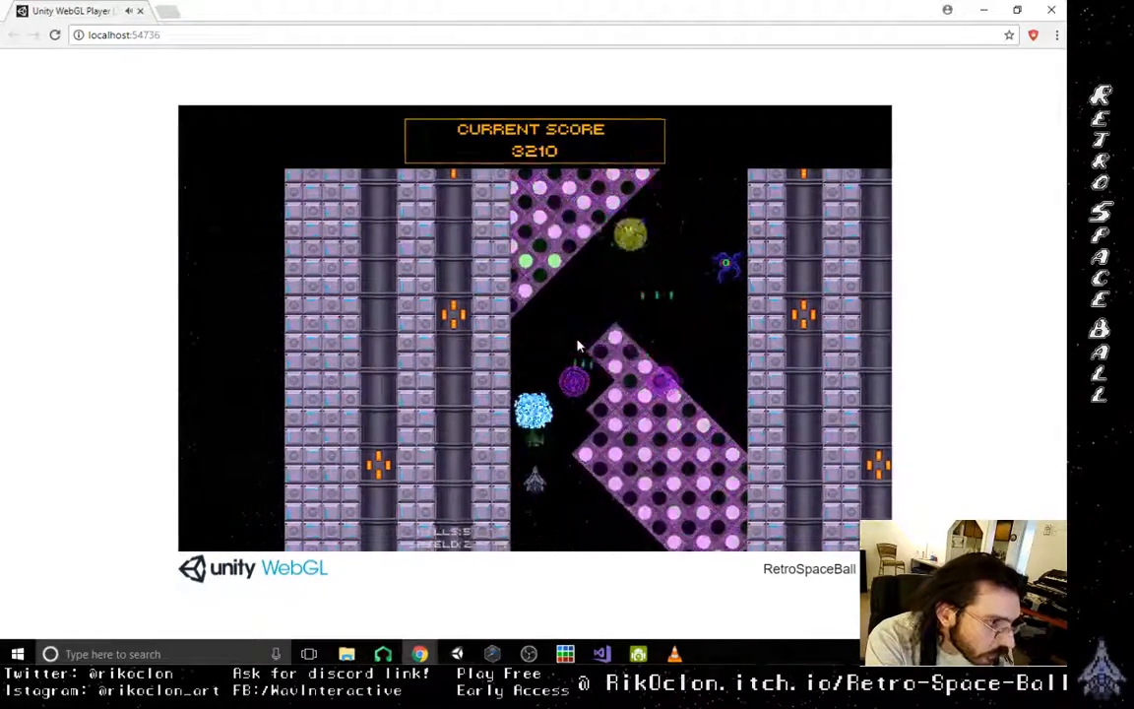
{"action": "key", "text": "Right"}
{"action": "key", "text": "Left"}
{"action": "key", "text": "Left"}
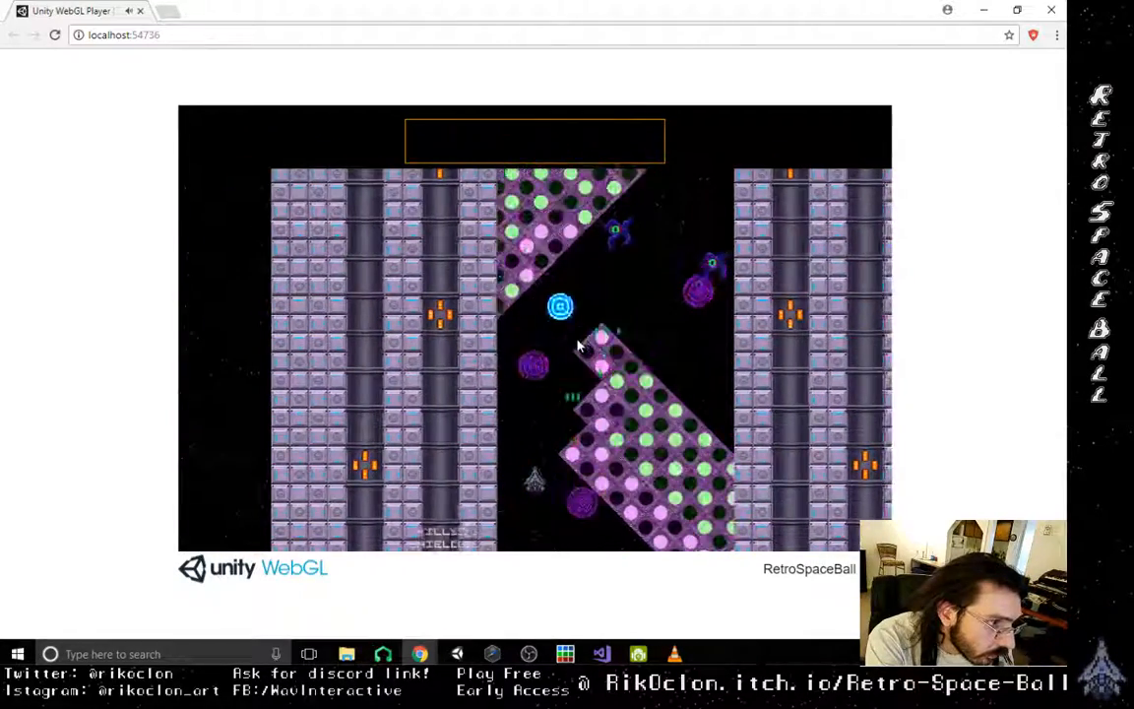
{"action": "key", "text": "Right"}
{"action": "key", "text": "Left"}
{"action": "key", "text": "Left"}
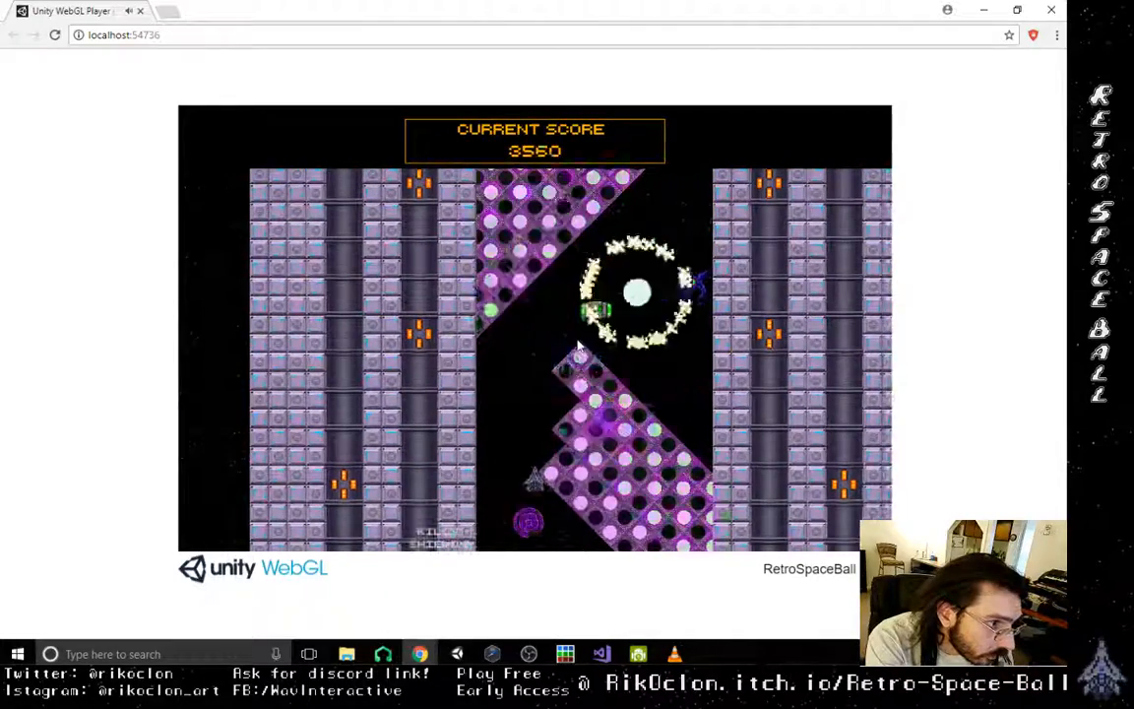
{"action": "key", "text": "Right"}
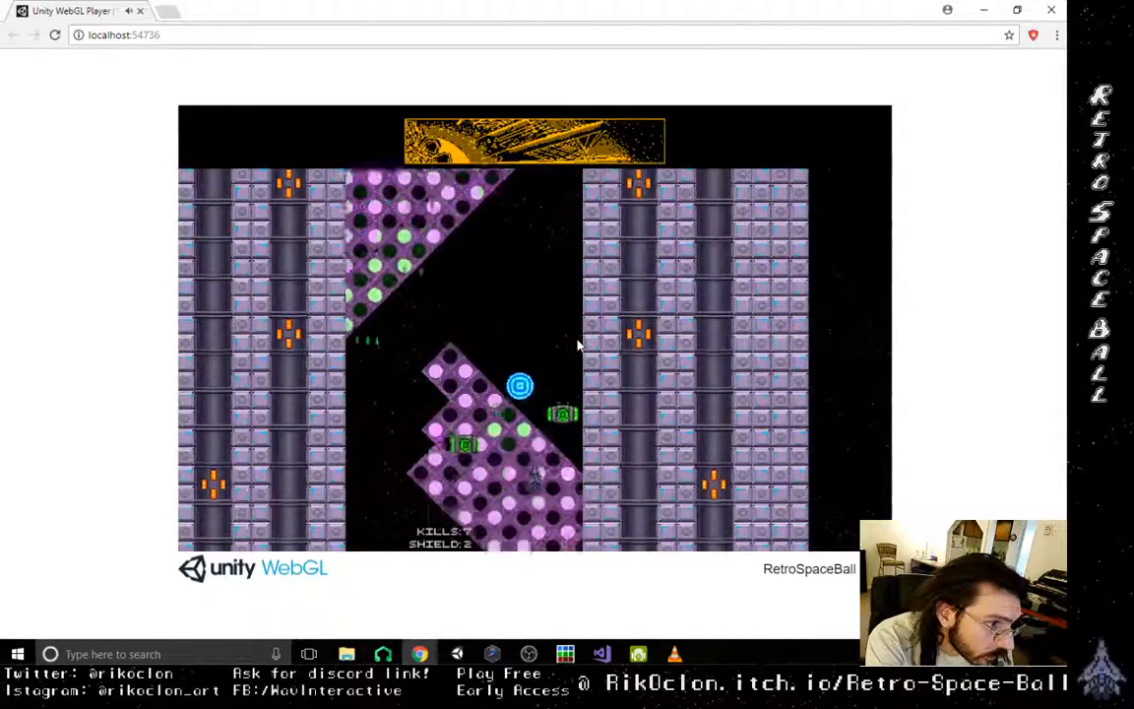
{"action": "key", "text": "Left"}
{"action": "key", "text": "Right"}
{"action": "key", "text": "Left"}
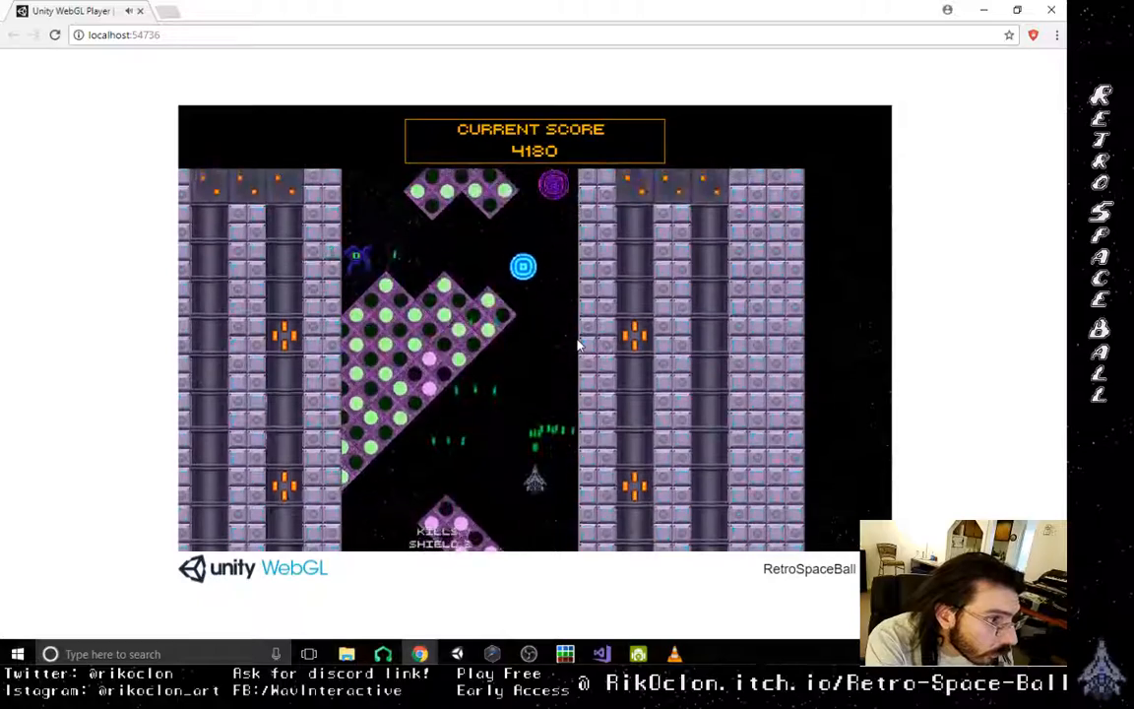
- Play-test the Level 3 stretch of scattered chevron and diamond obstacles until the run ends
{"action": "key", "text": "Left"}
{"action": "key", "text": "Right"}
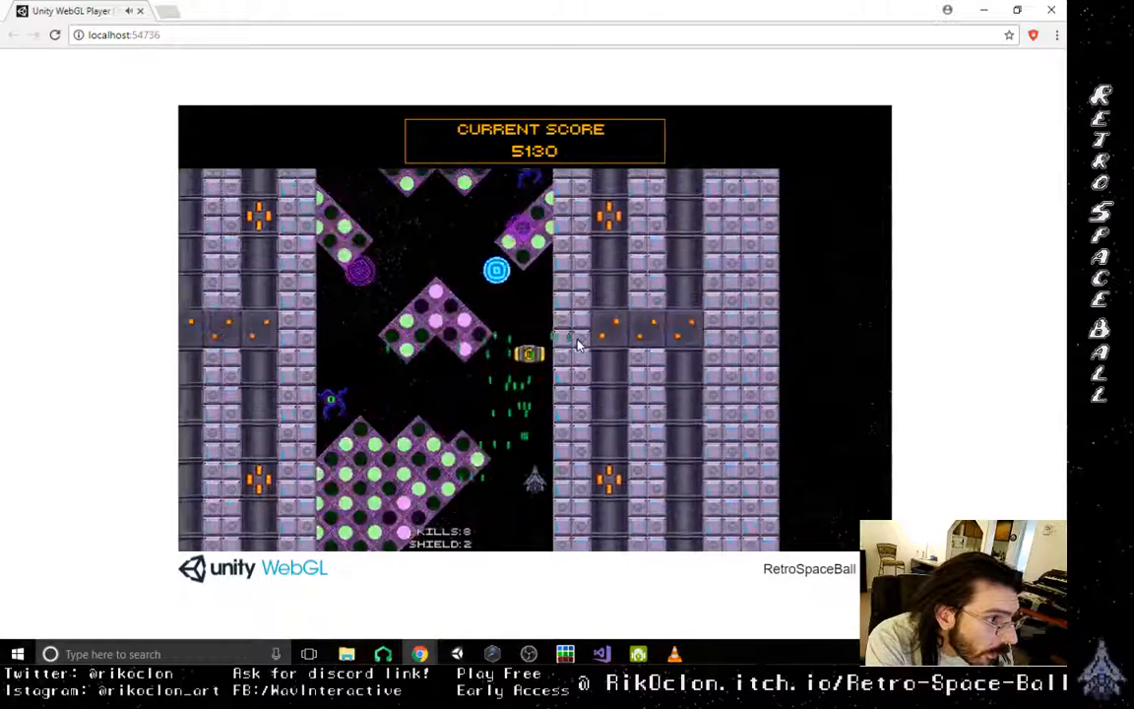
{"action": "key", "text": "Left"}
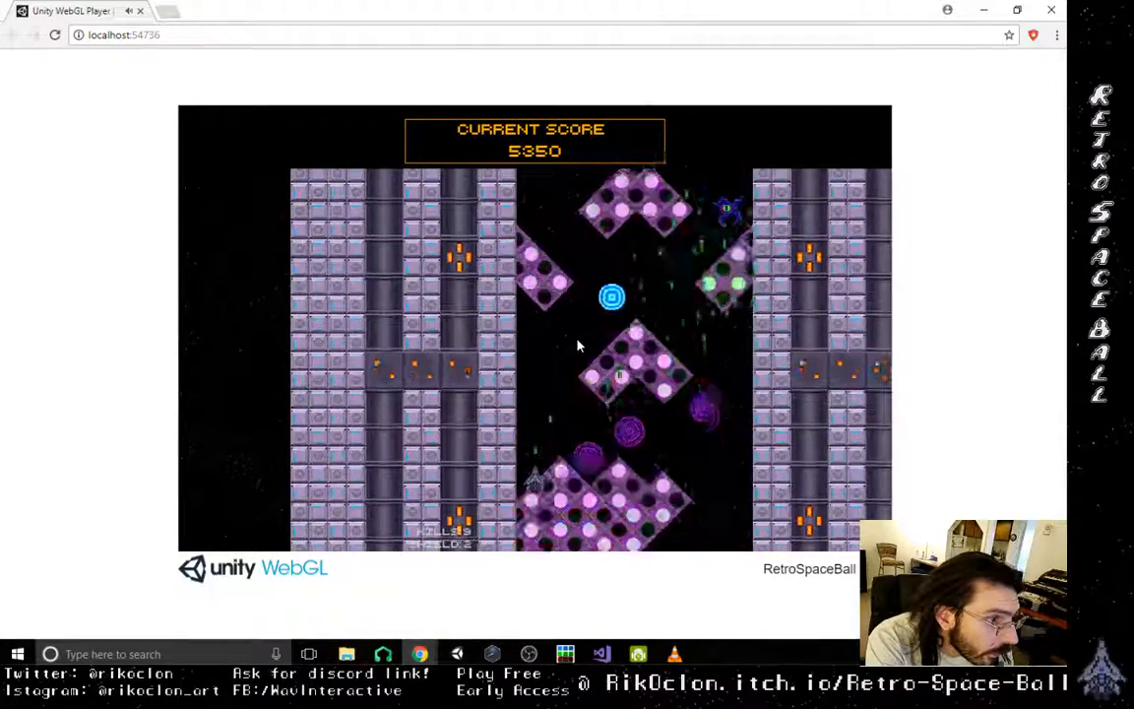
{"action": "key", "text": "Right"}
{"action": "key", "text": "Right"}
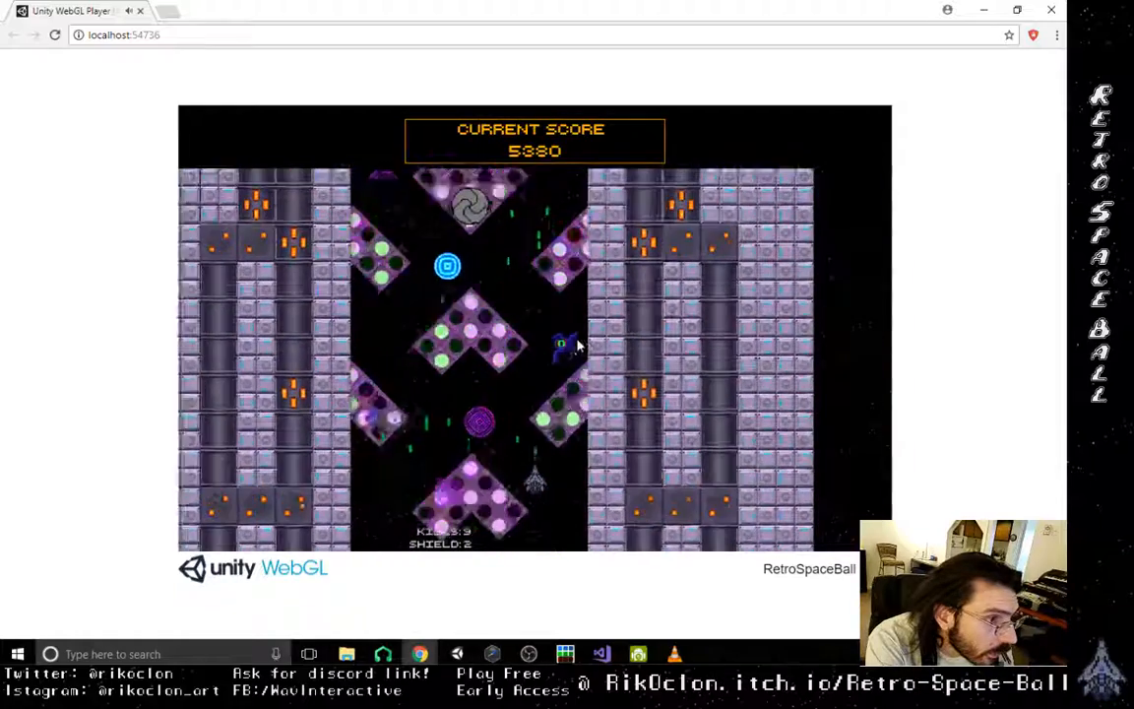
{"action": "key", "text": "Left"}
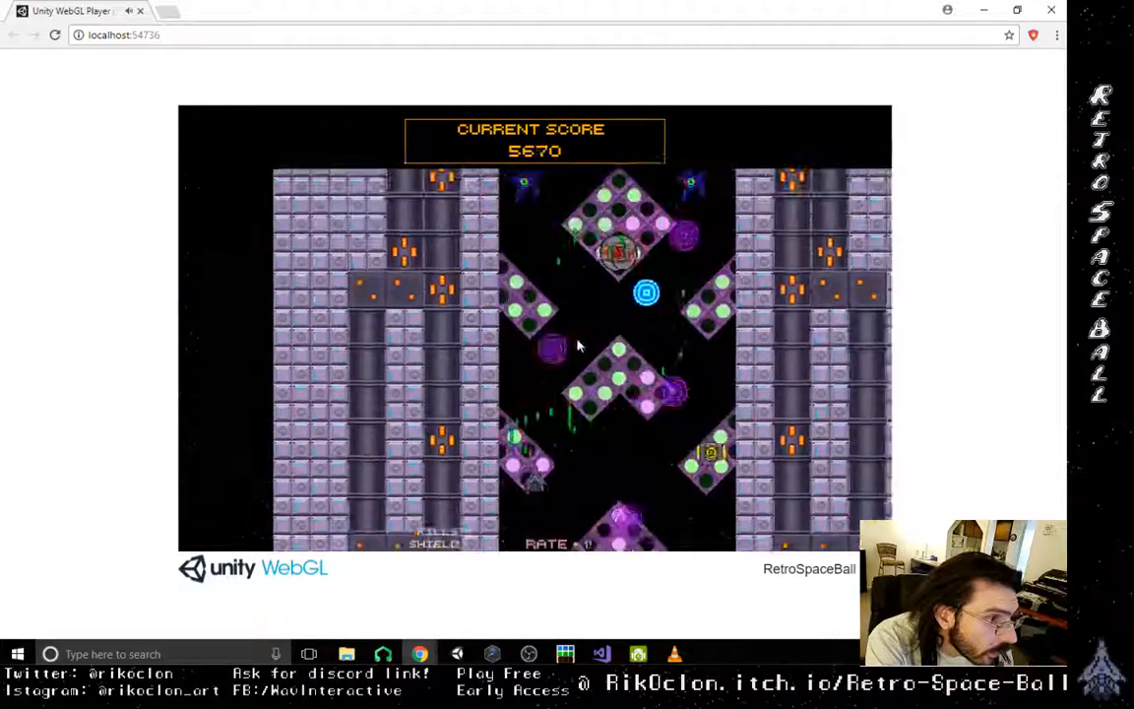
{"action": "key", "text": "Right"}
{"action": "key", "text": "Right"}
{"action": "key", "text": "Left"}
{"action": "key", "text": "Right"}
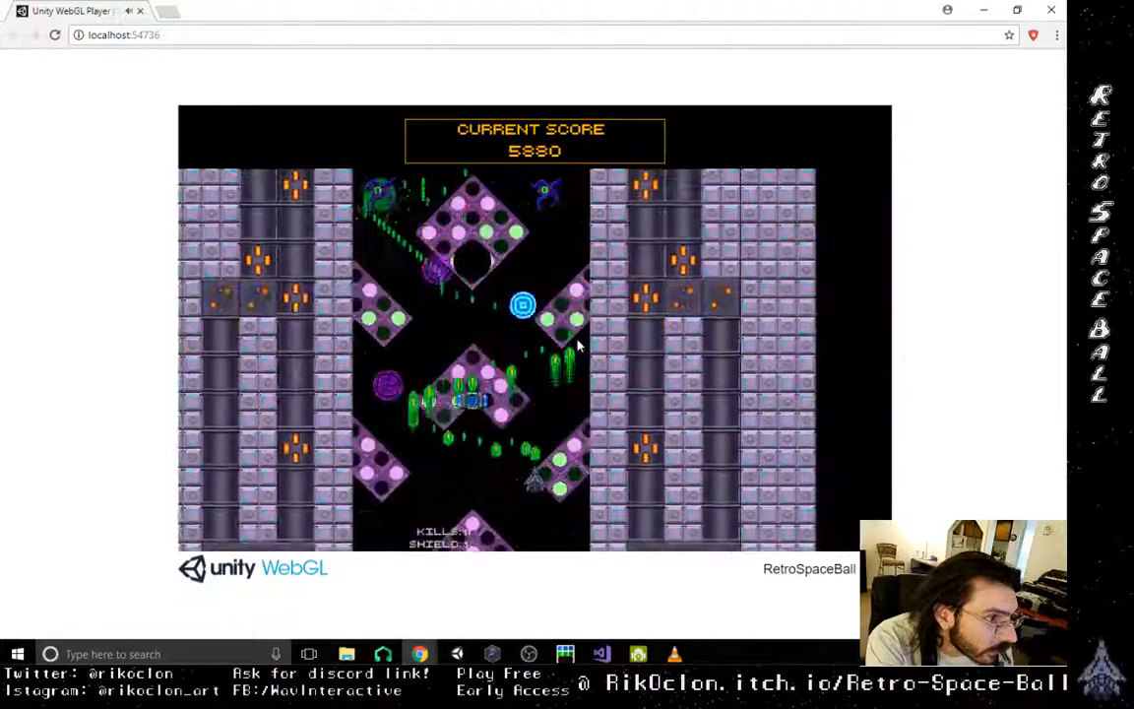
{"action": "key", "text": "Left"}
{"action": "key", "text": "Right"}
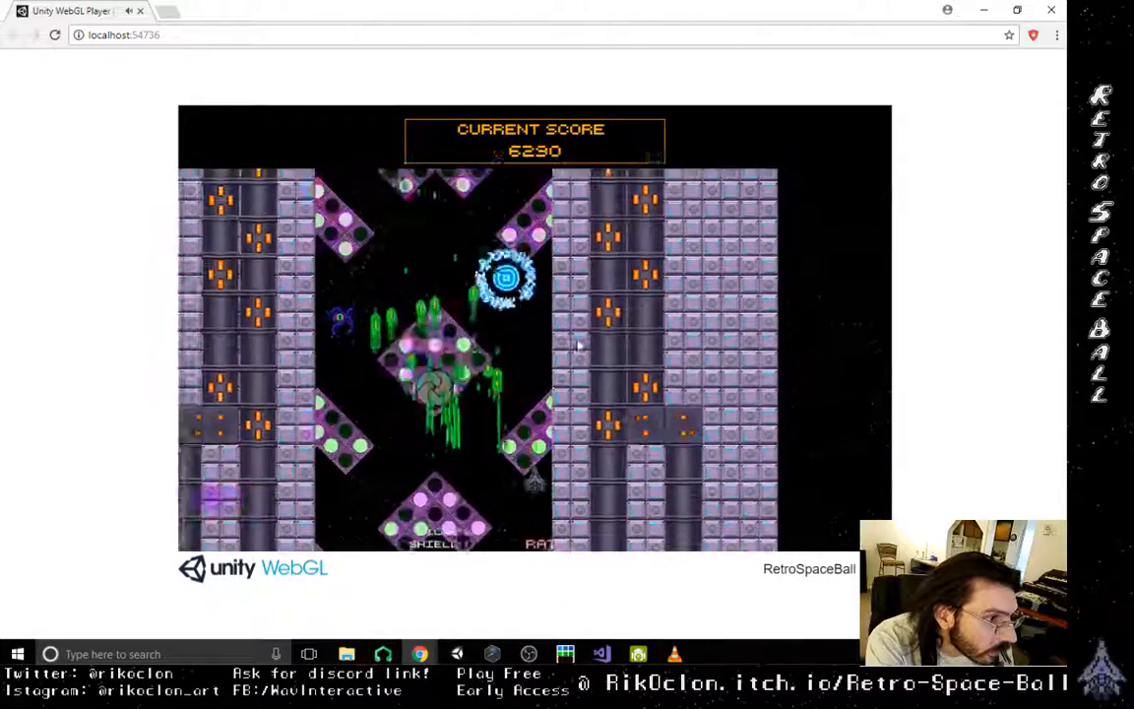
{"action": "key", "text": "Left"}
{"action": "key", "text": "Left"}
{"action": "key", "text": "Right"}
{"action": "key", "text": "Left"}
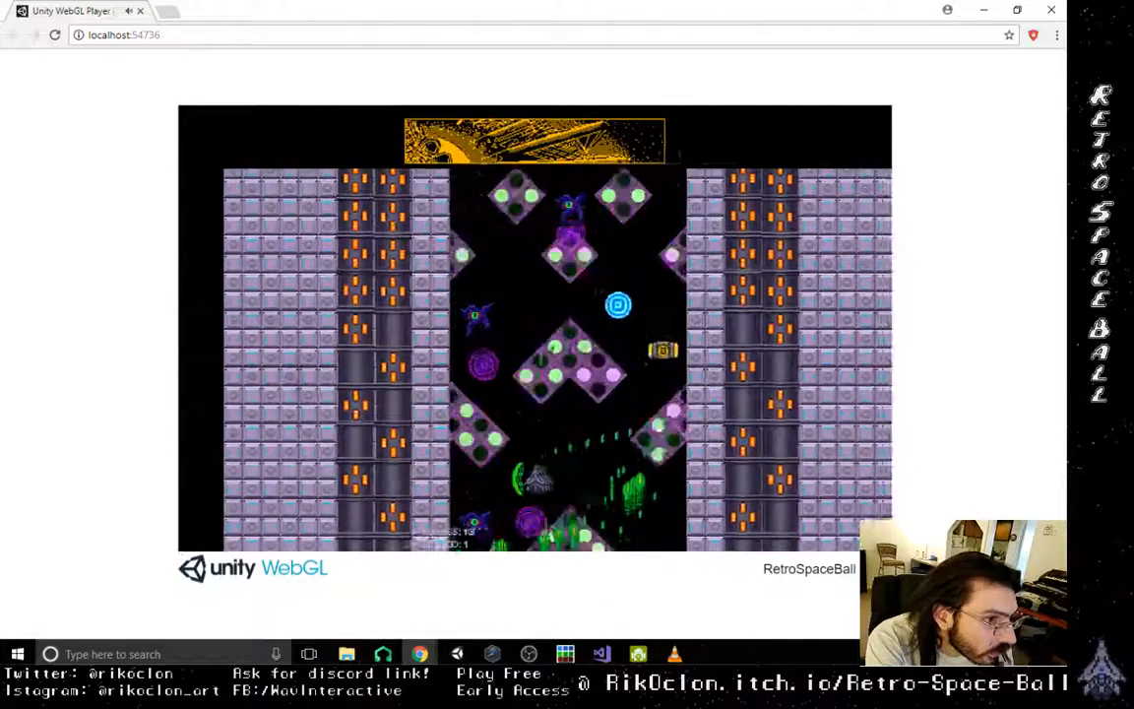
{"action": "key", "text": "Right"}
{"action": "key", "text": "Right"}
{"action": "key", "text": "Left"}
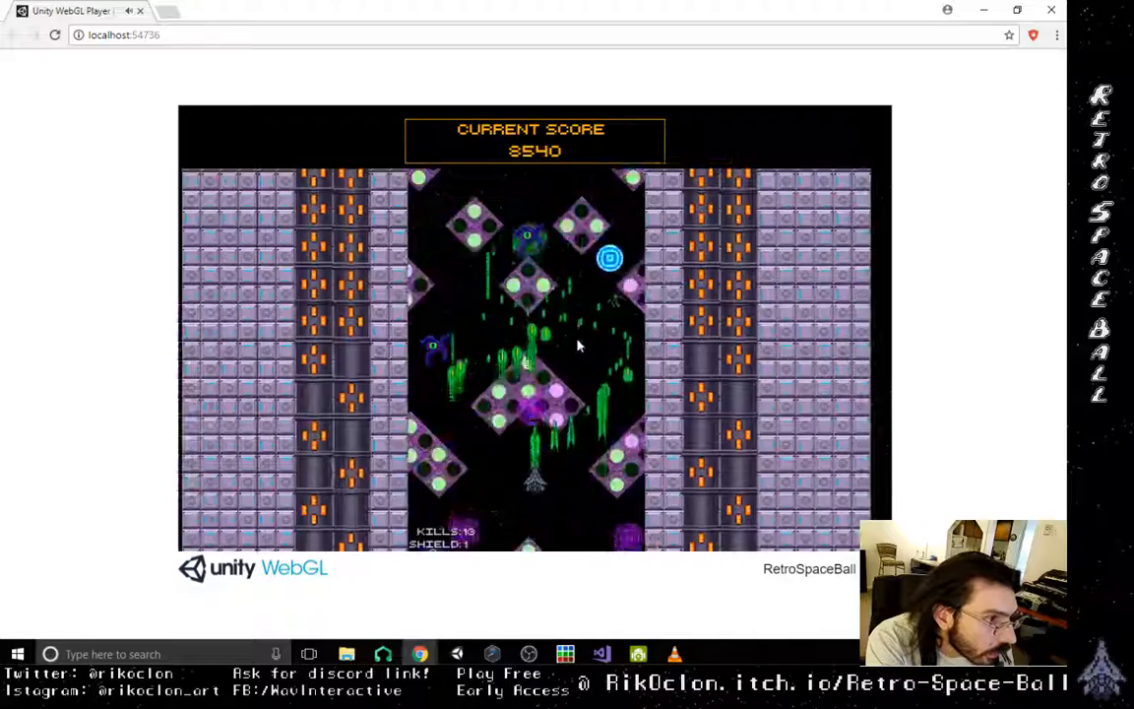
{"action": "key", "text": "Right"}
{"action": "key", "text": "Left"}
{"action": "key", "text": "Right"}
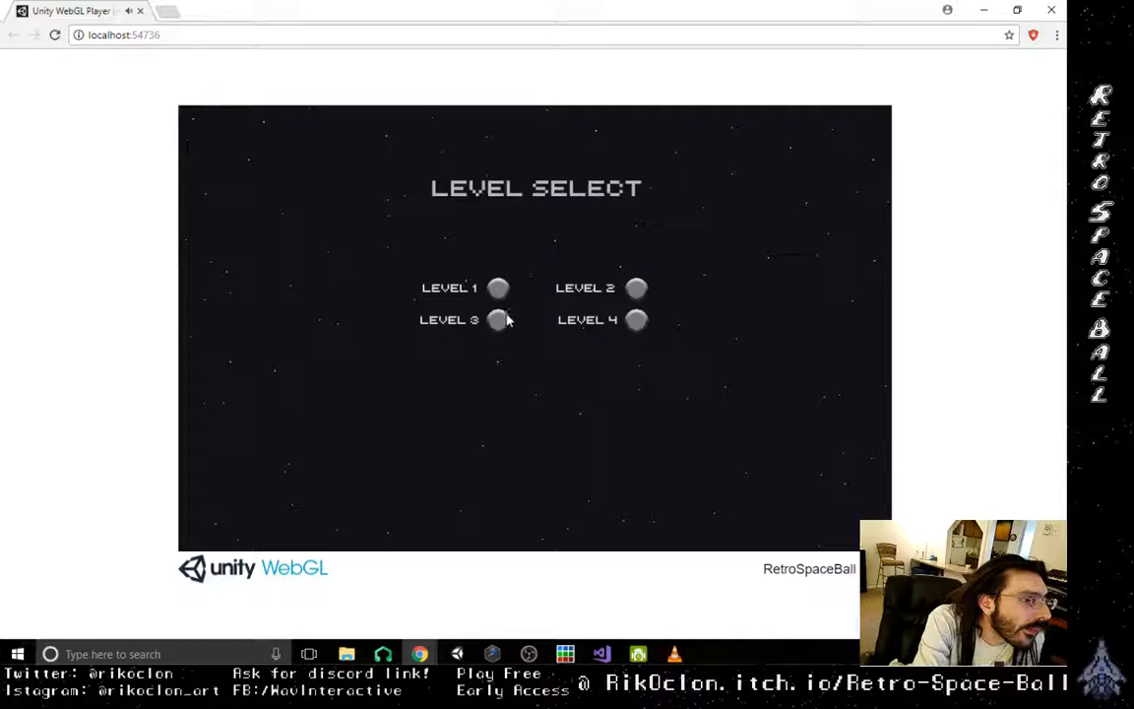
- Start Level 2 from the level selection
{"action": "left_click", "coordinate": [636, 290]}
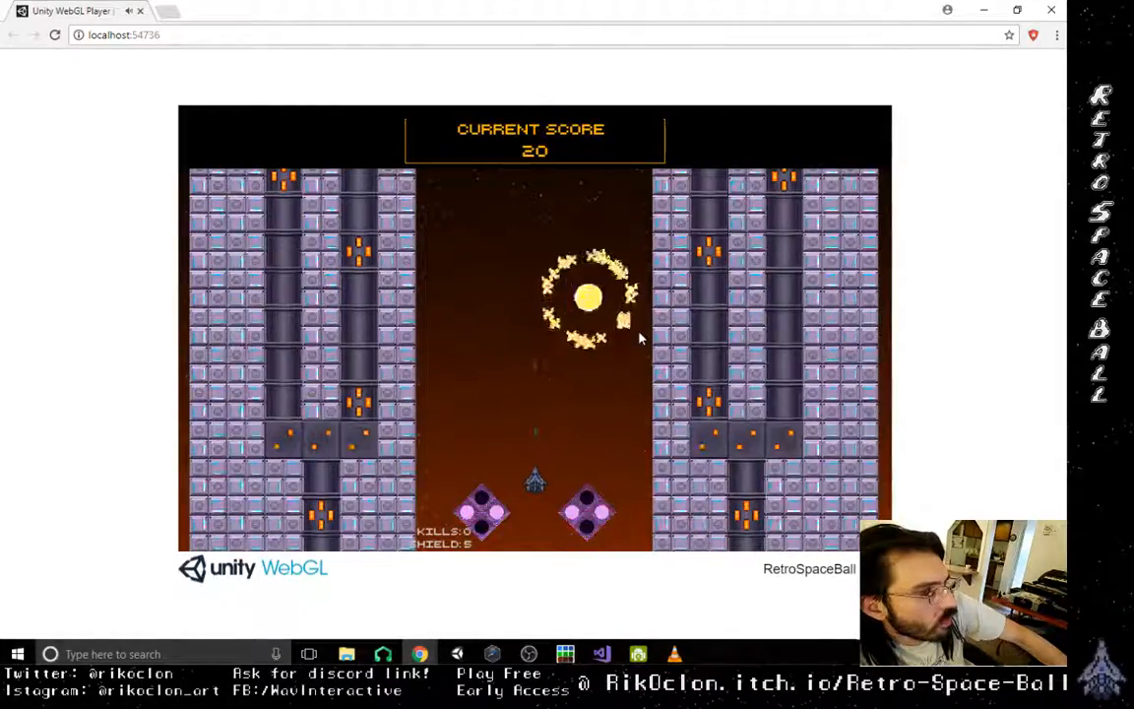
- Play-test Level 2's opening corridor between the brick walls, steering the ship sideways to shoot and guide the orb
{"action": "key", "text": "Right"}
{"action": "key", "text": "Right"}
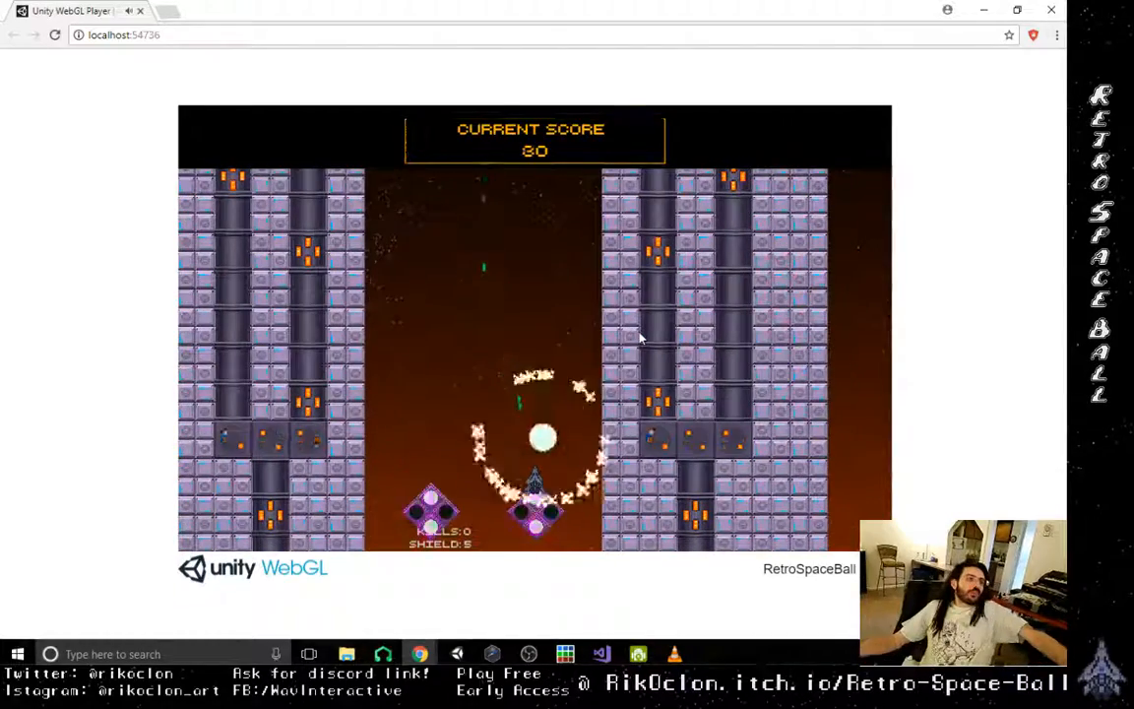
{"action": "key", "text": "Left"}
{"action": "key", "text": "Left"}
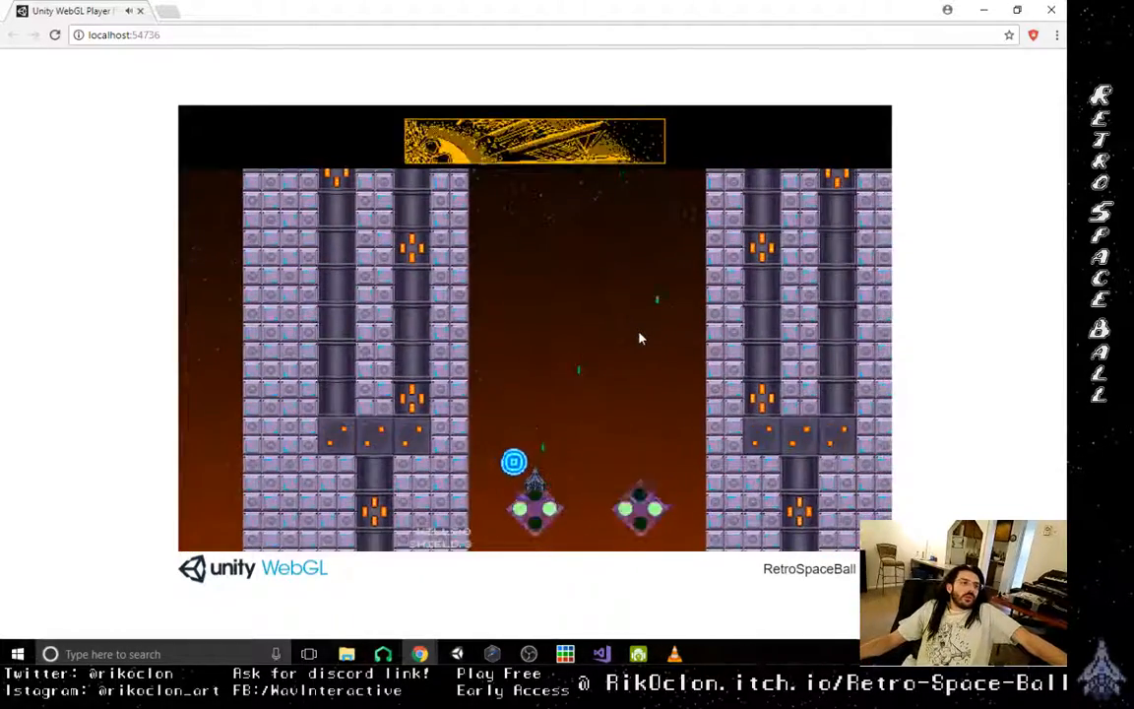
{"action": "key", "text": "Right"}
{"action": "key", "text": "Left"}
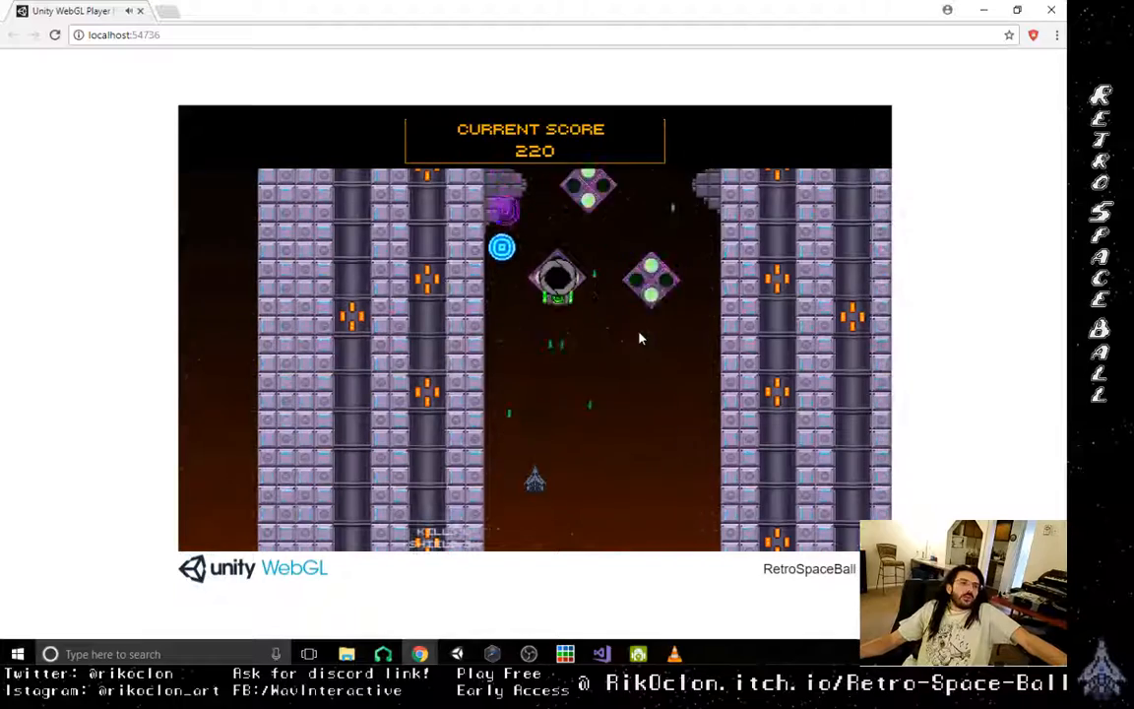
{"action": "key", "text": "Right"}
{"action": "key", "text": "Left"}
{"action": "key", "text": "Left"}
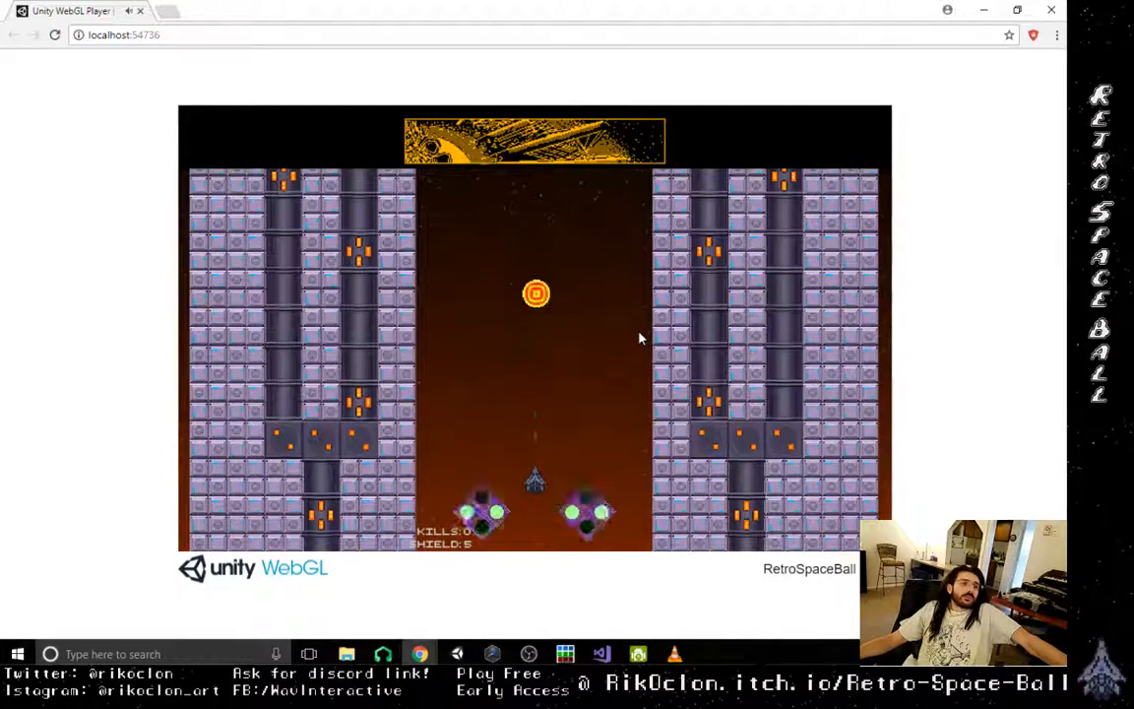
{"action": "key", "text": "Right"}
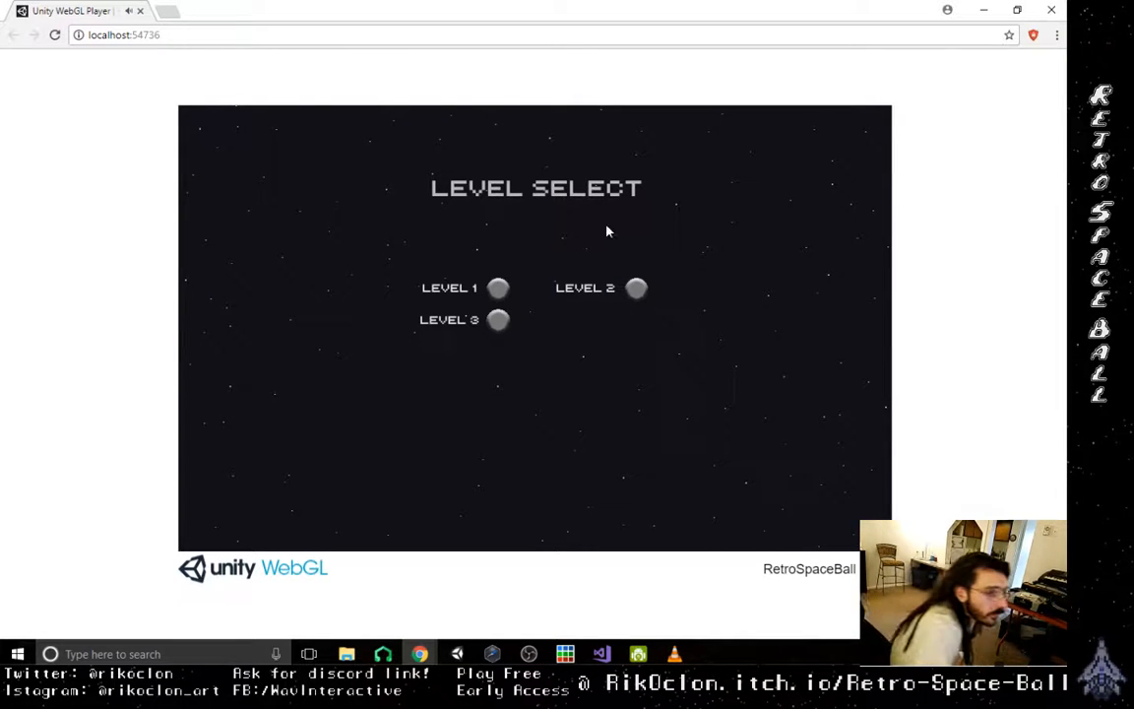
- Start Level 2 again from the level selection, and close the browser when the play-test is over
{"action": "left_click", "coordinate": [636, 287]}
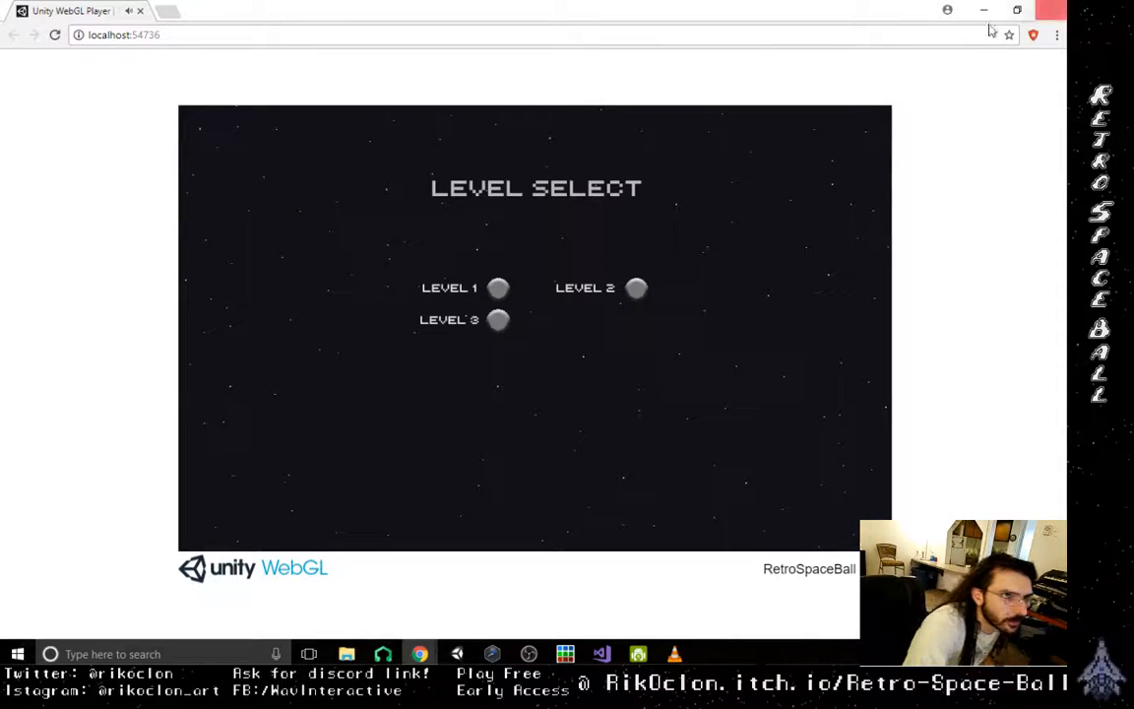
{"action": "left_click", "coordinate": [1054, 10]}
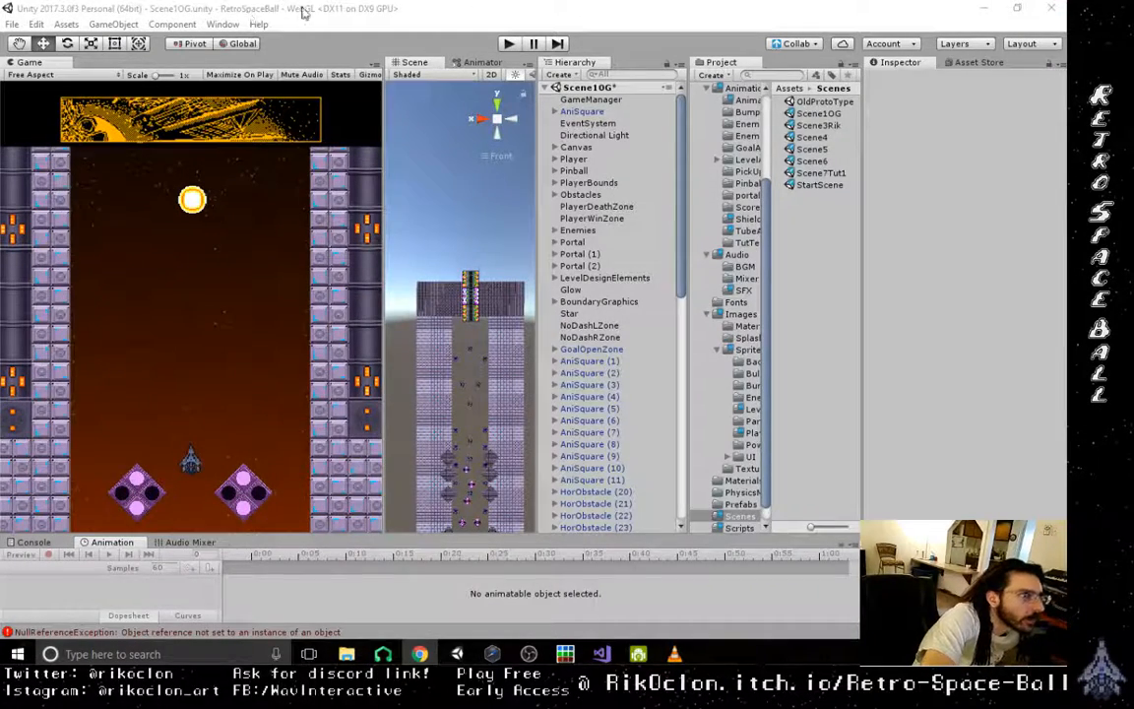
- Select PC, Mac & Linux Standalone as the build platform and start a Build And Run
{"action": "key", "text": "ctrl+shift+b"}
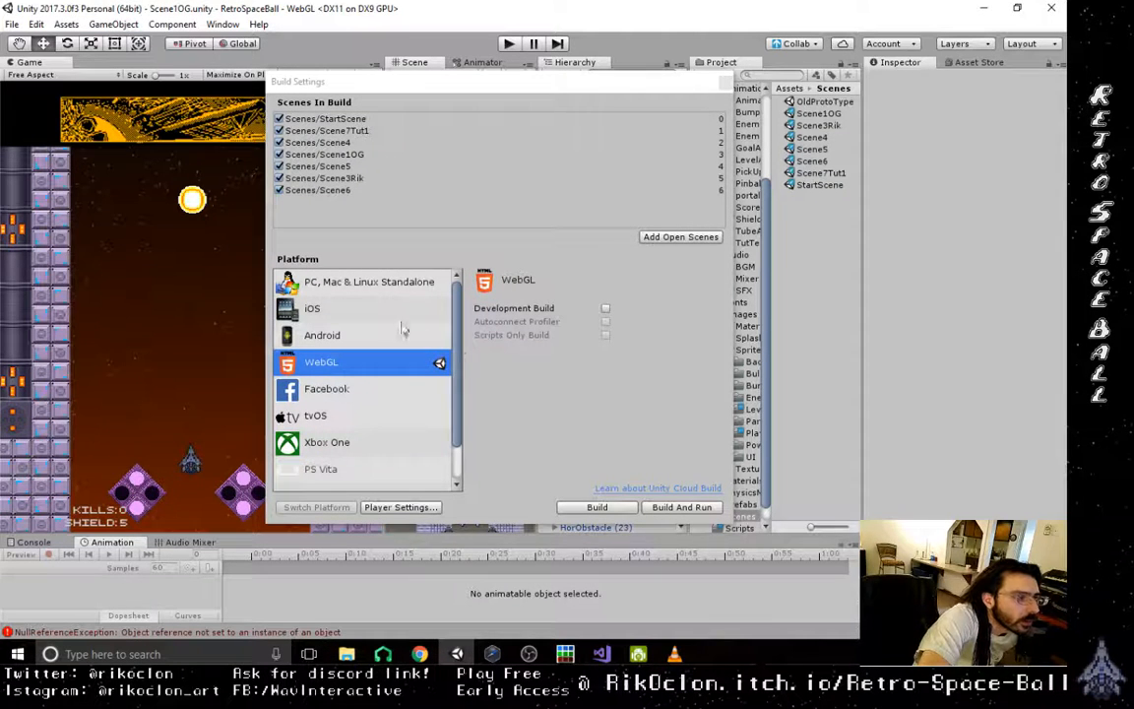
{"action": "left_click", "coordinate": [355, 285]}
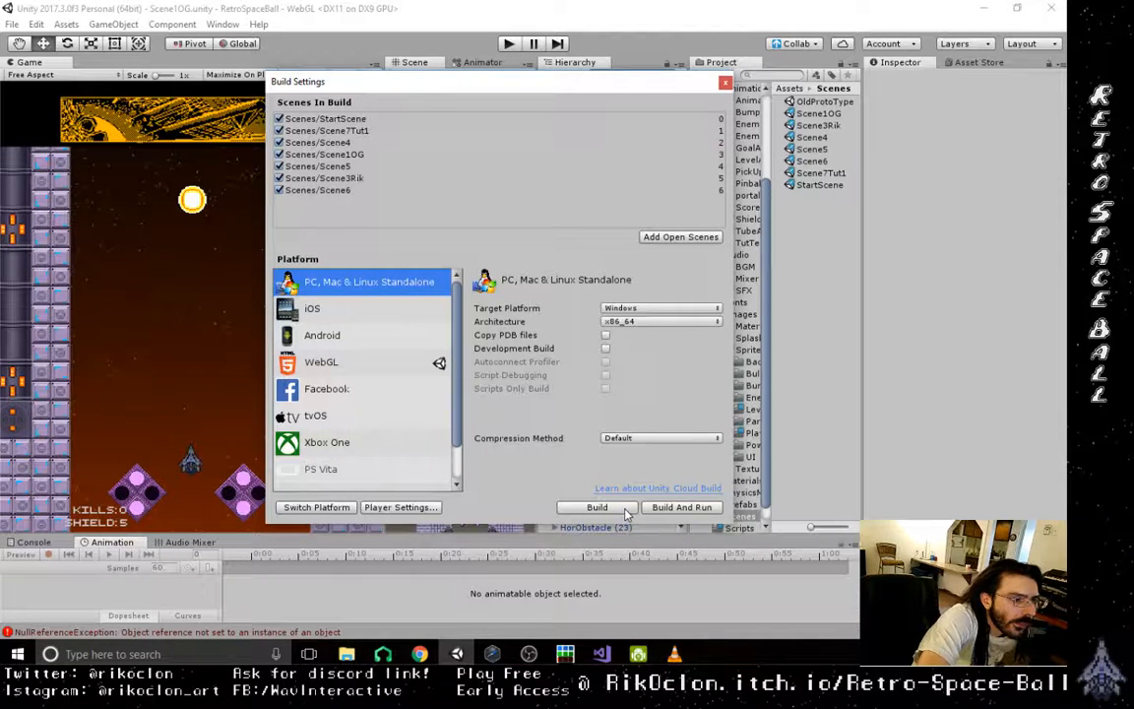
{"action": "left_click", "coordinate": [682, 508]}
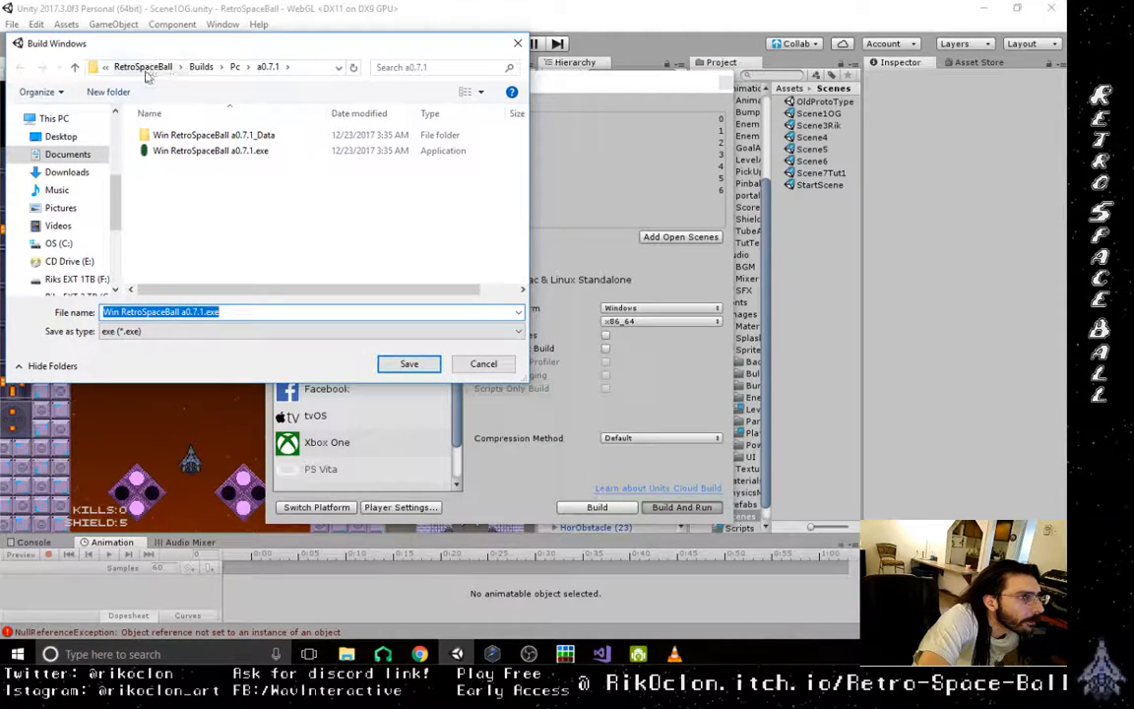
- Create a folder named a0.7.5 inside Builds/Pc and save the Windows build in it
{"action": "left_click", "coordinate": [236, 67]}
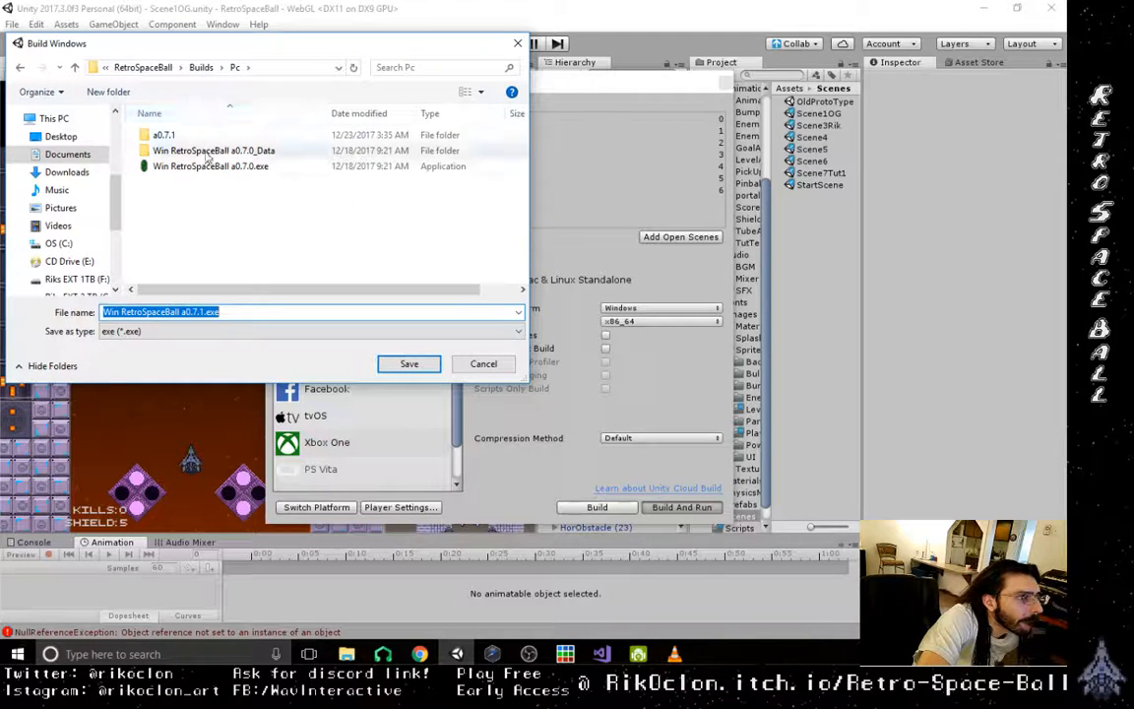
{"action": "right_click", "coordinate": [191, 213]}
{"action": "mouse_move", "coordinate": [274, 385]}
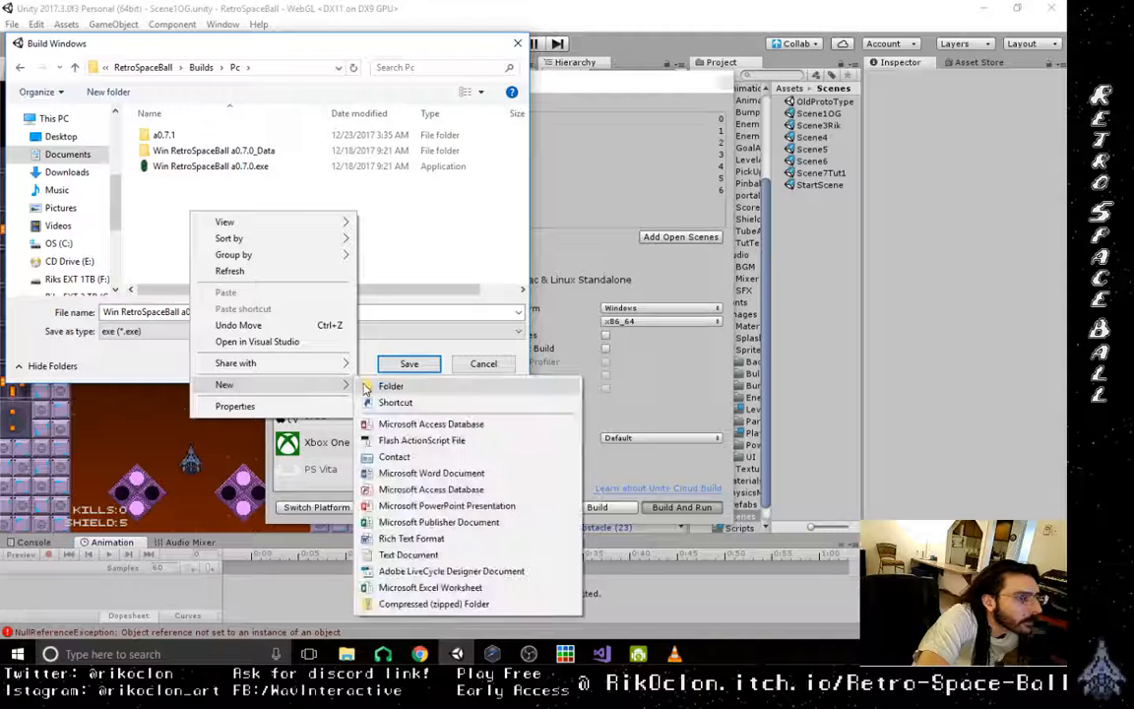
{"action": "left_click", "coordinate": [381, 383]}
{"action": "type", "text": "a"}
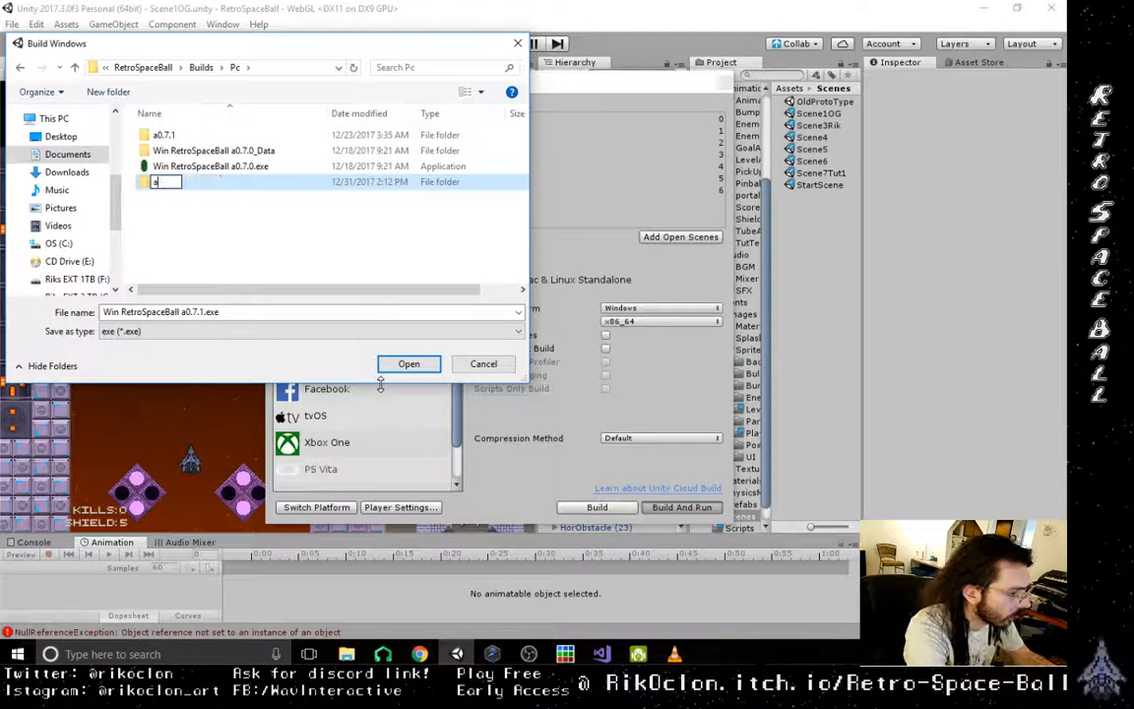
{"action": "type", "text": "7.5"}
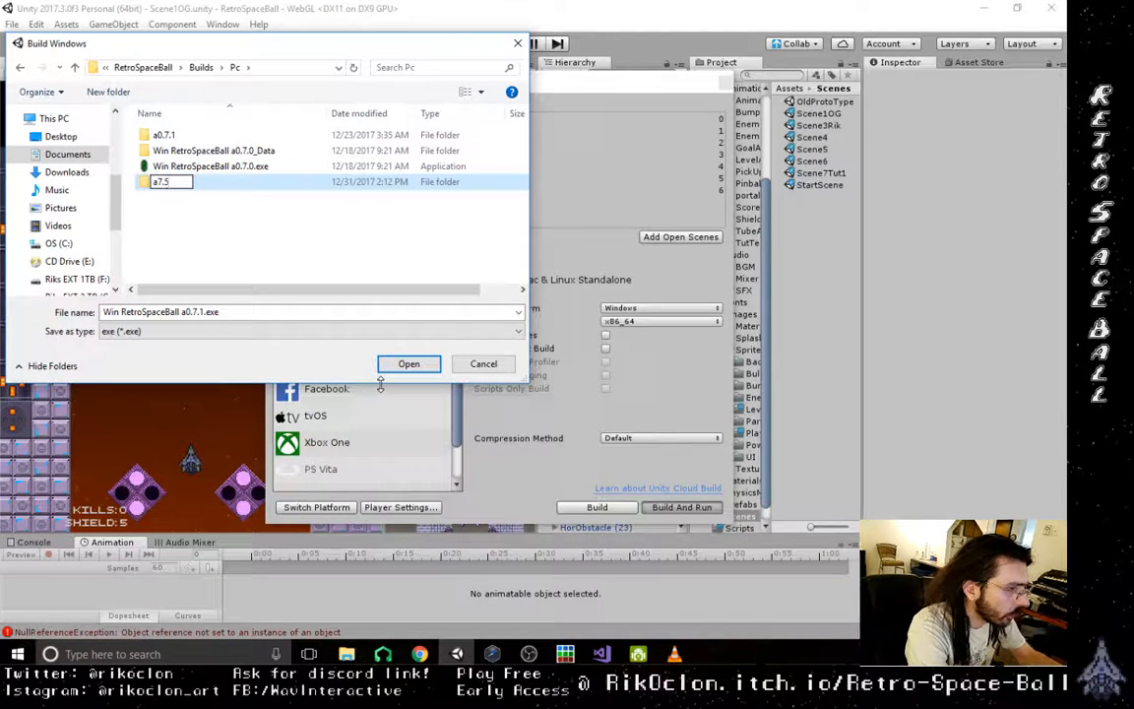
{"action": "key", "text": "Left"}
{"action": "key", "text": "Left"}
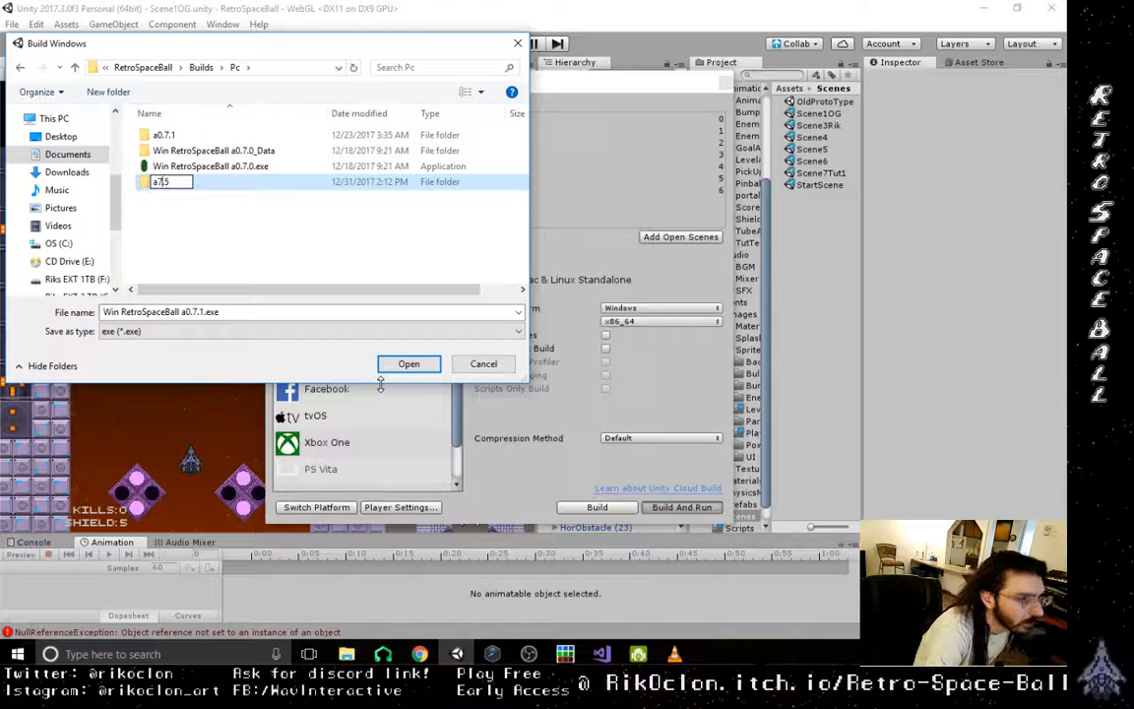
{"action": "type", "text": "0"}
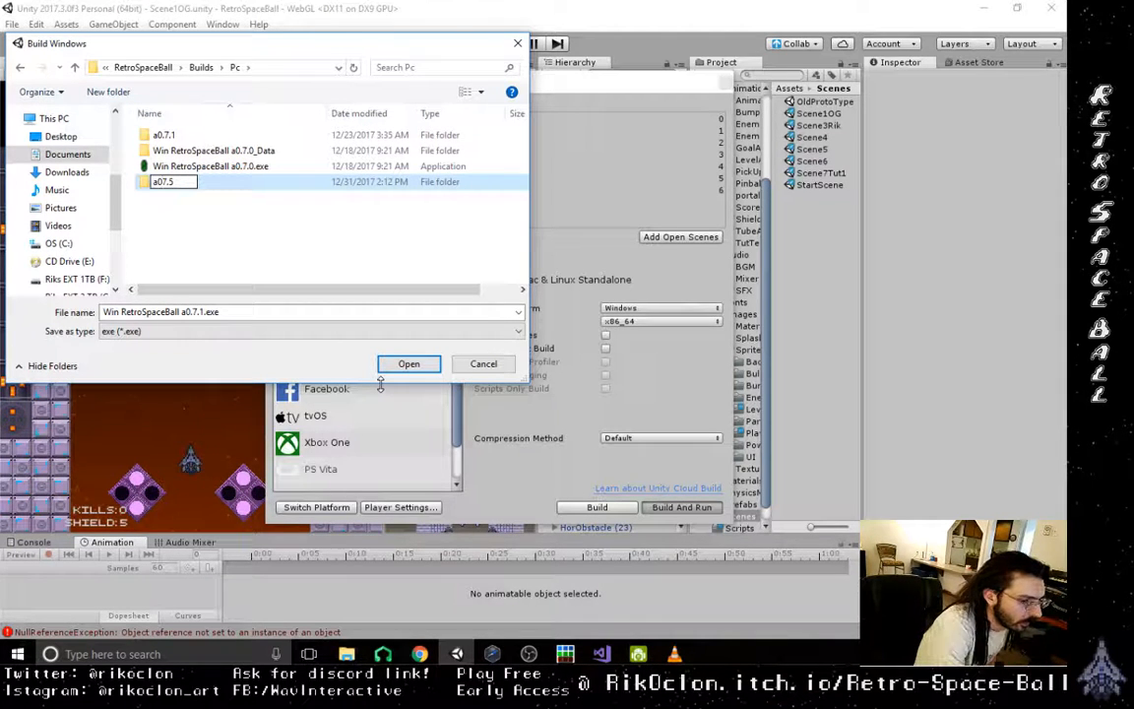
{"action": "type", "text": "."}
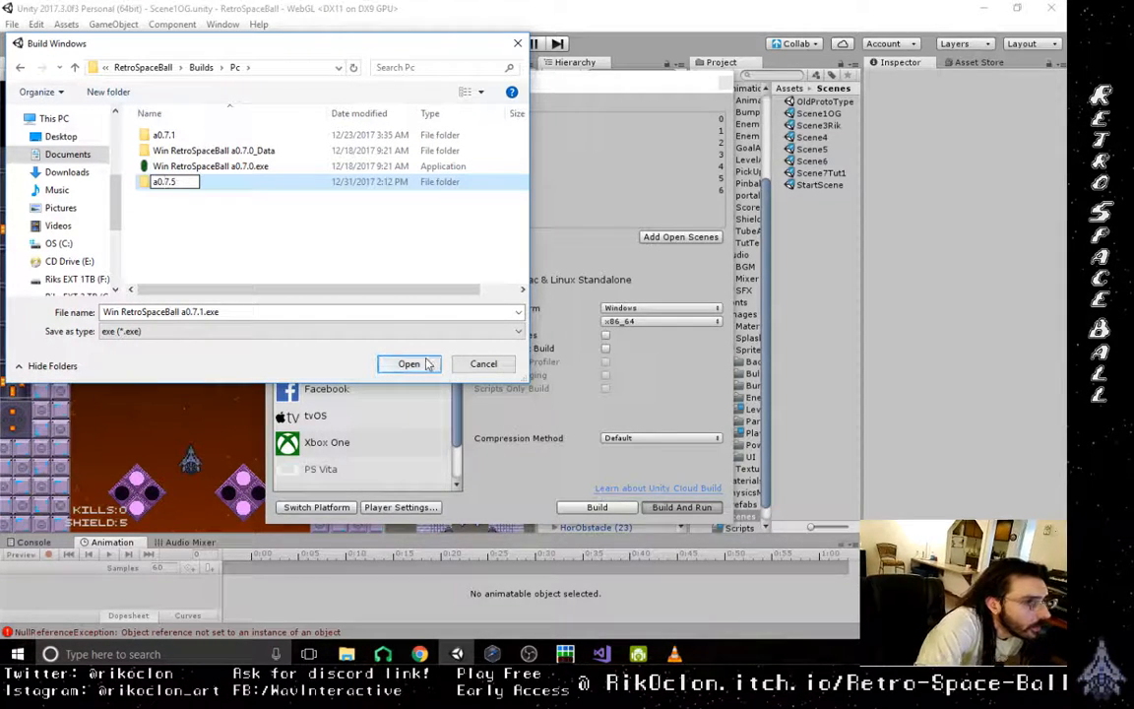
{"action": "key", "text": "Return"}
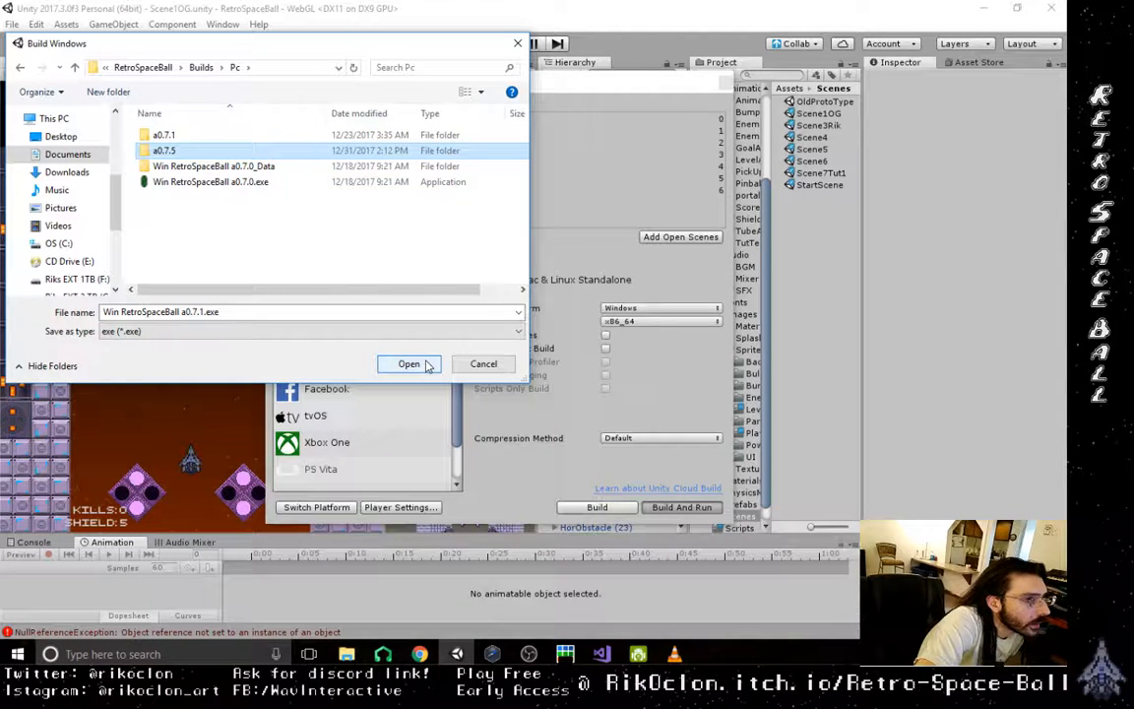
{"action": "double_click", "coordinate": [196, 155]}
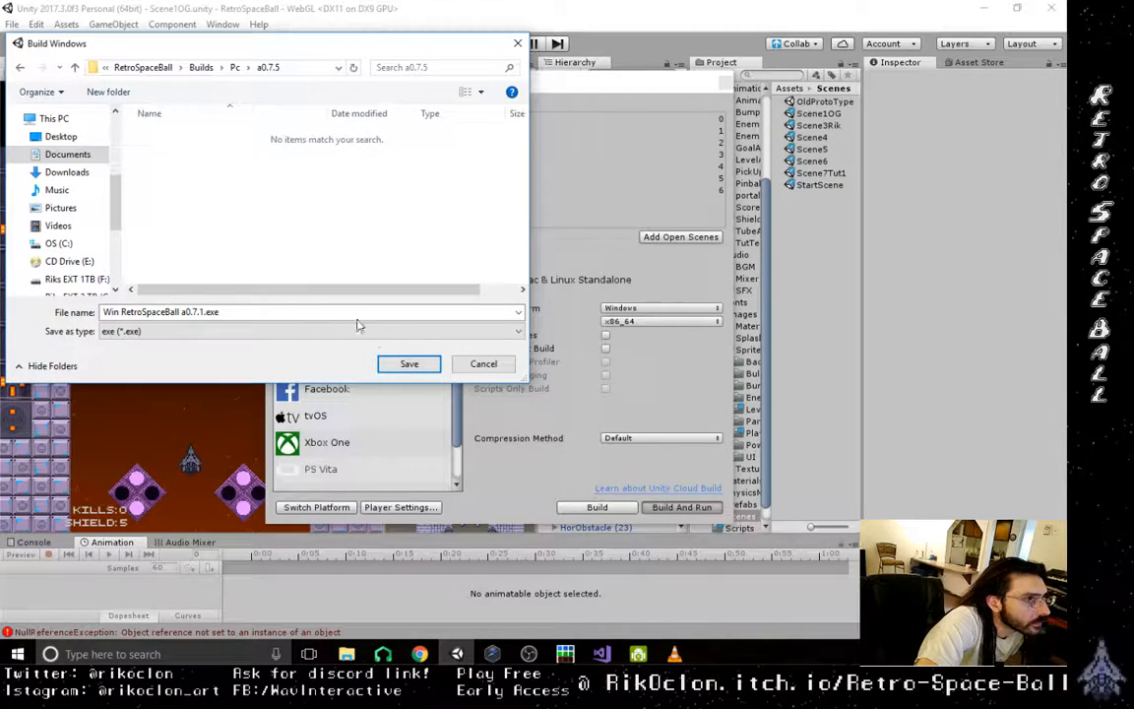
{"action": "left_click", "coordinate": [409, 364]}
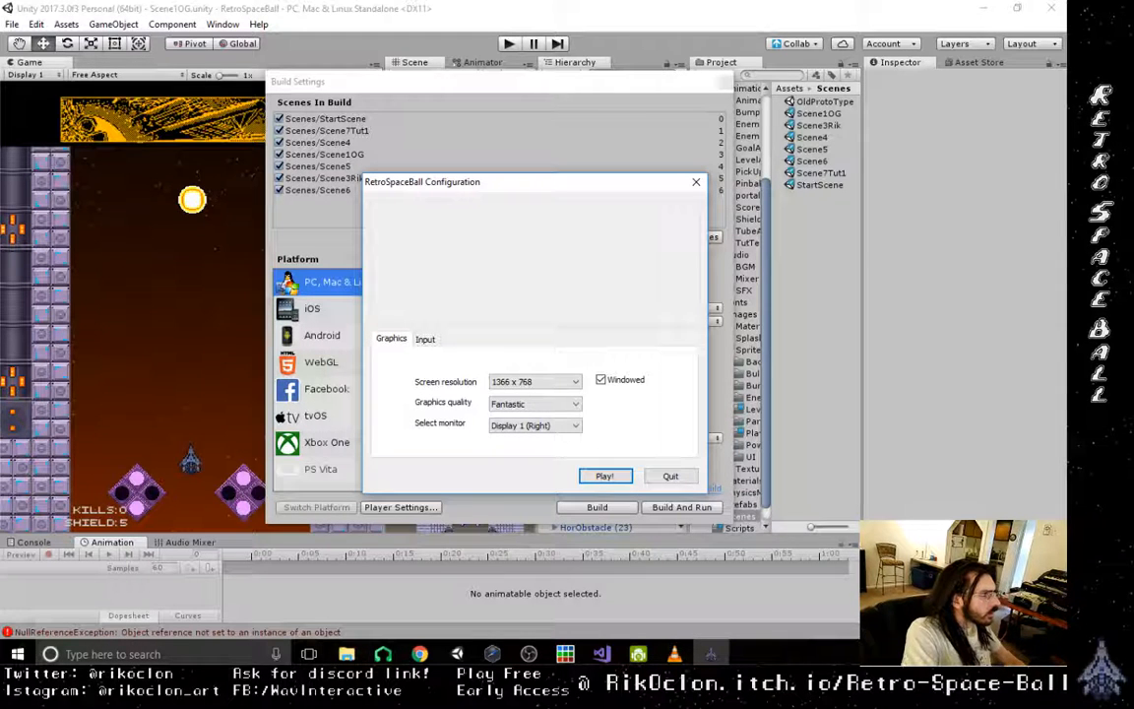
- Launch the standalone game in windowed mode, reposition its window slightly higher, and start a new game
{"action": "left_click", "coordinate": [607, 478]}
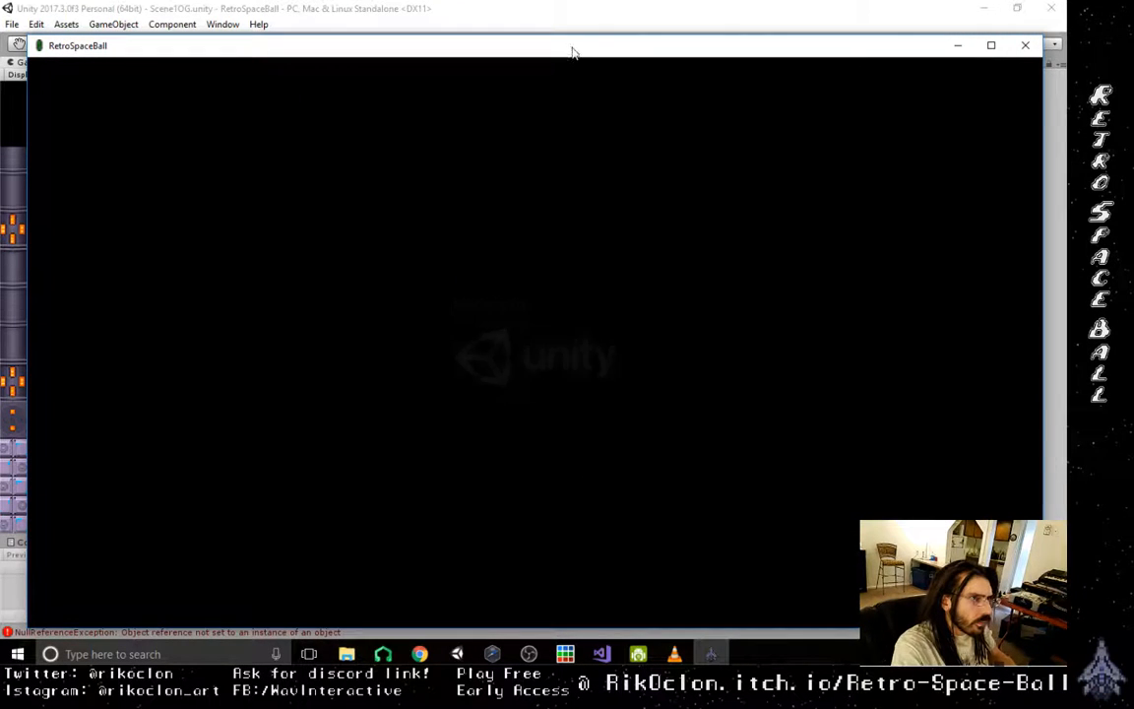
{"action": "left_click_drag", "start_coordinate": [573, 55], "coordinate": [565, 37]}
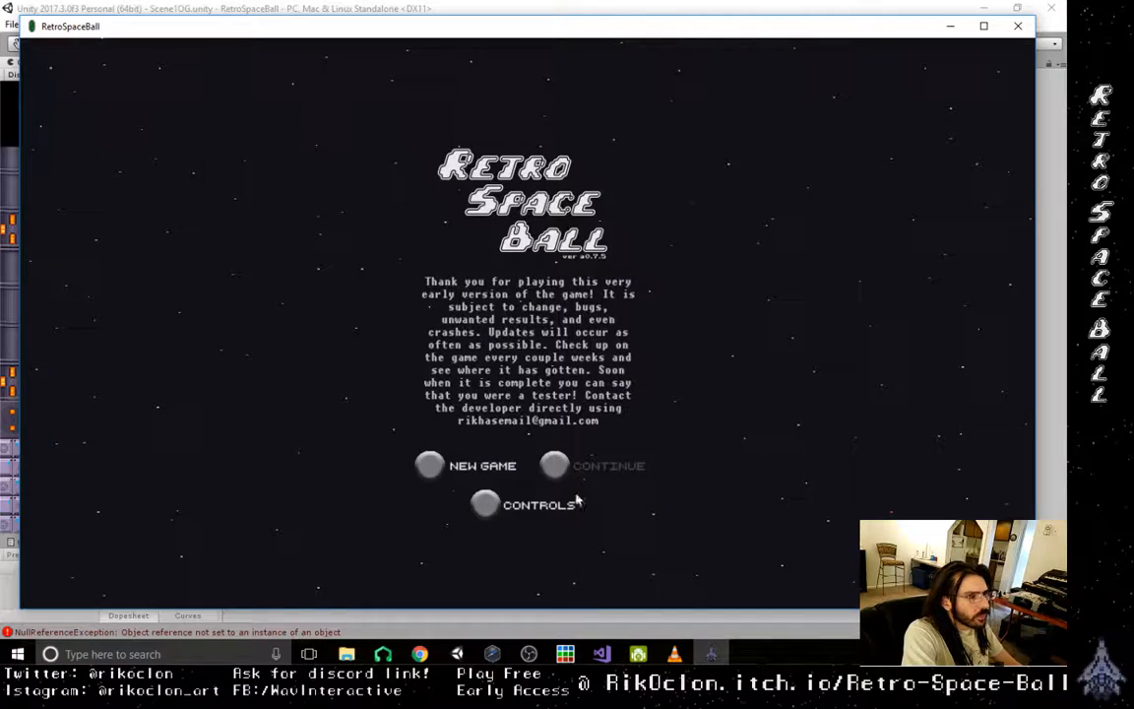
{"action": "left_click", "coordinate": [431, 464]}
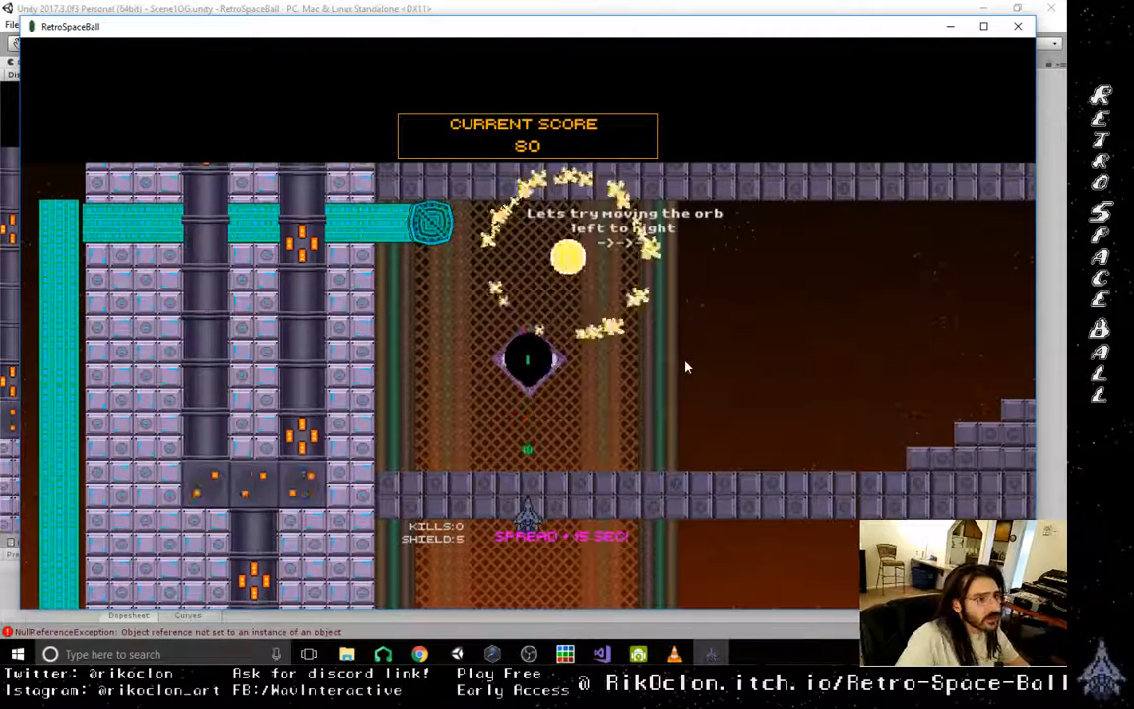
- Play-test the tutorial's left-to-right section, shooting the orb from the starting tube towards the block staircase
{"action": "key", "text": "Right"}
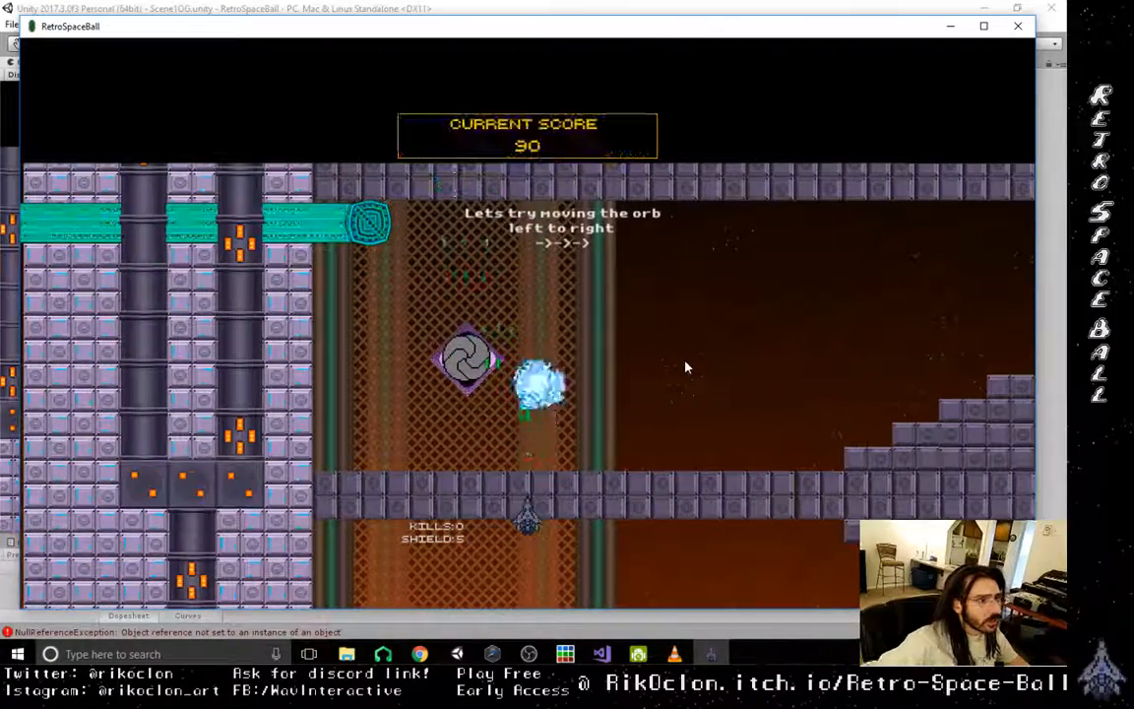
{"action": "key", "text": "Left"}
{"action": "key", "text": "Right"}
{"action": "key", "text": "Right"}
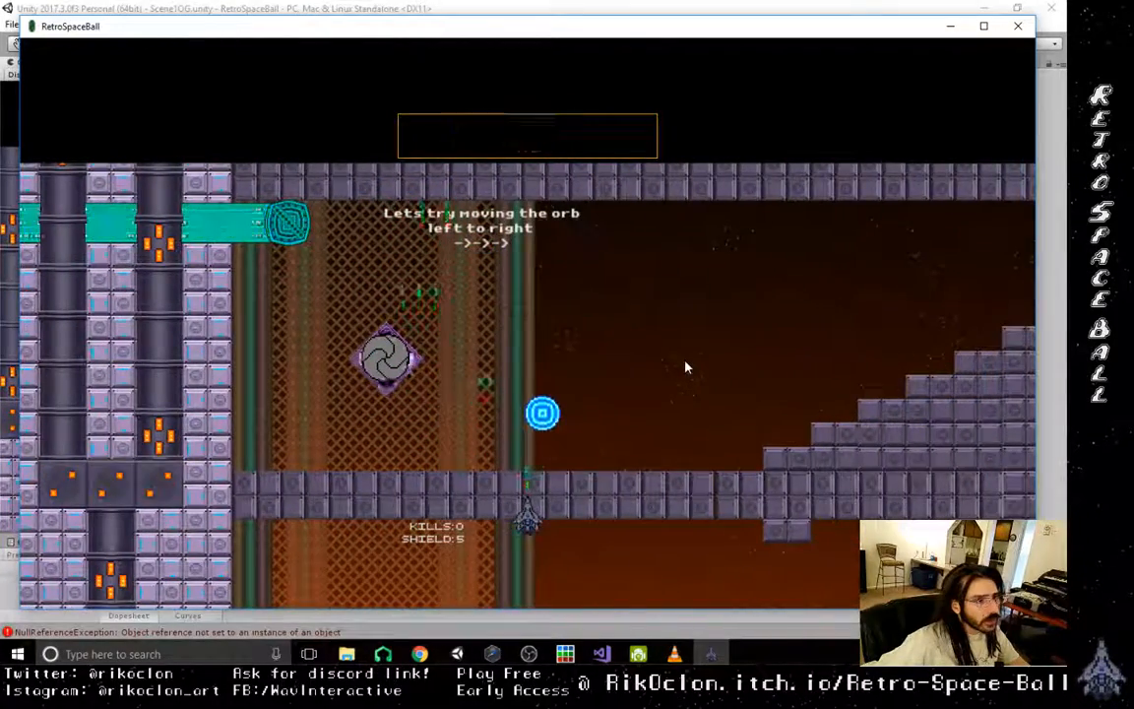
{"action": "key", "text": "Right"}
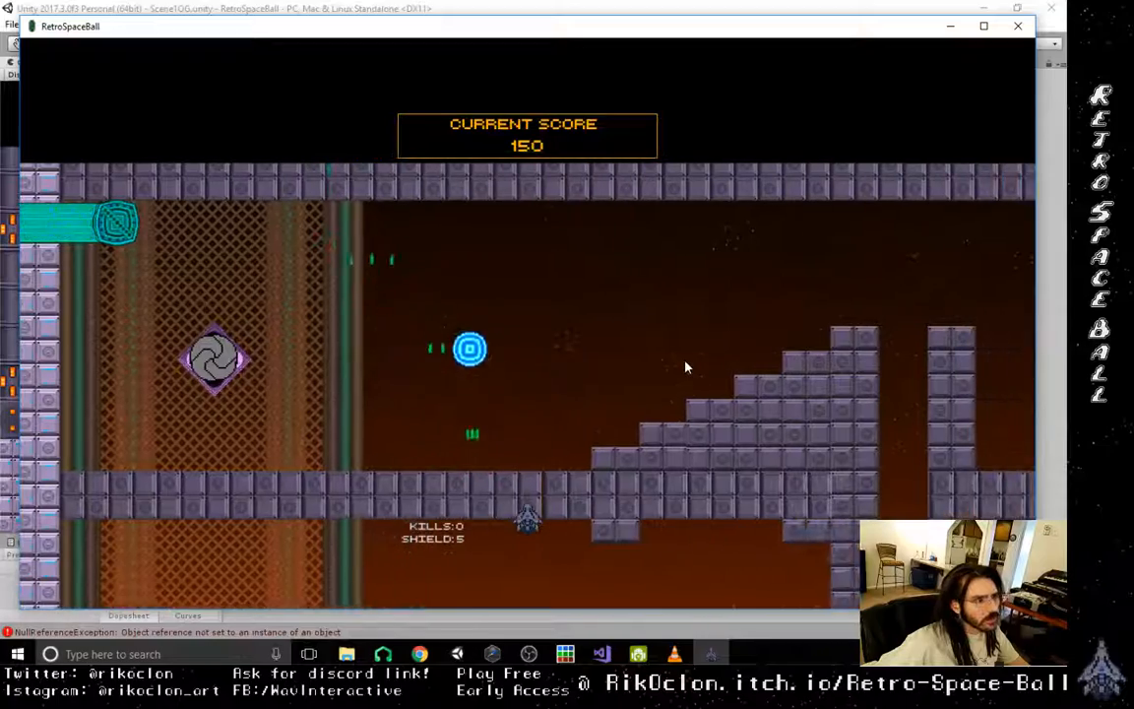
{"action": "key", "text": "Left"}
{"action": "key", "text": "Right"}
{"action": "key", "text": "Right"}
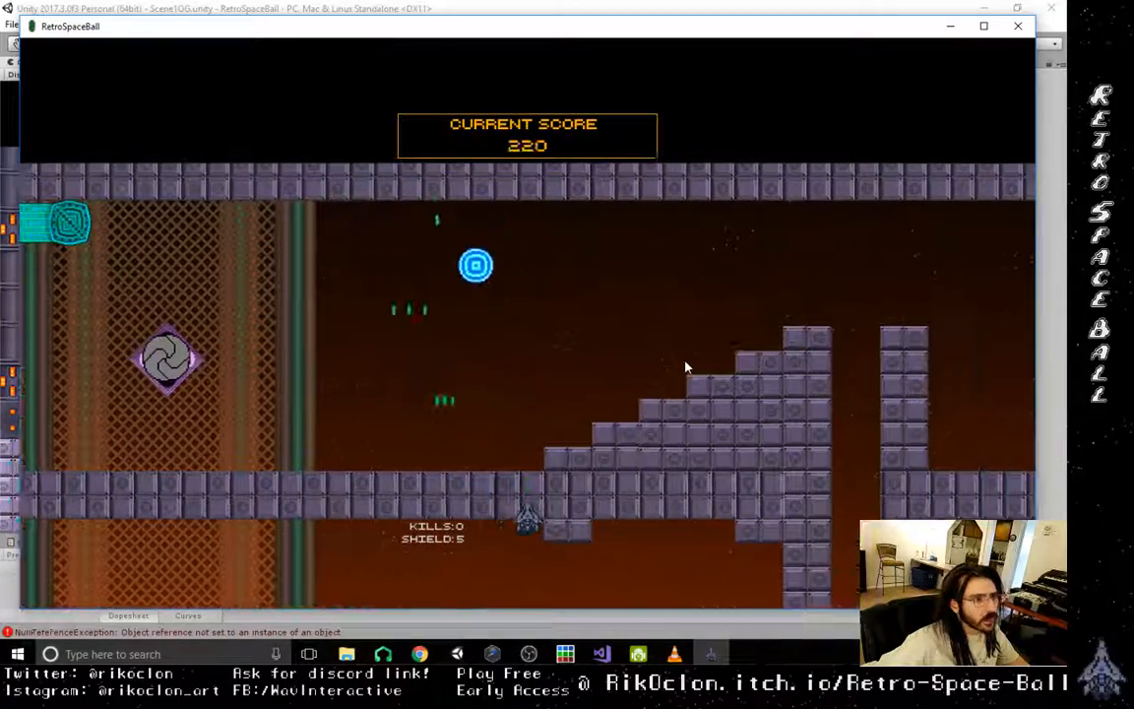
- Play-test the tutorial's pit section, guiding the orb up the block staircase and across the pit
{"action": "key", "text": "Right"}
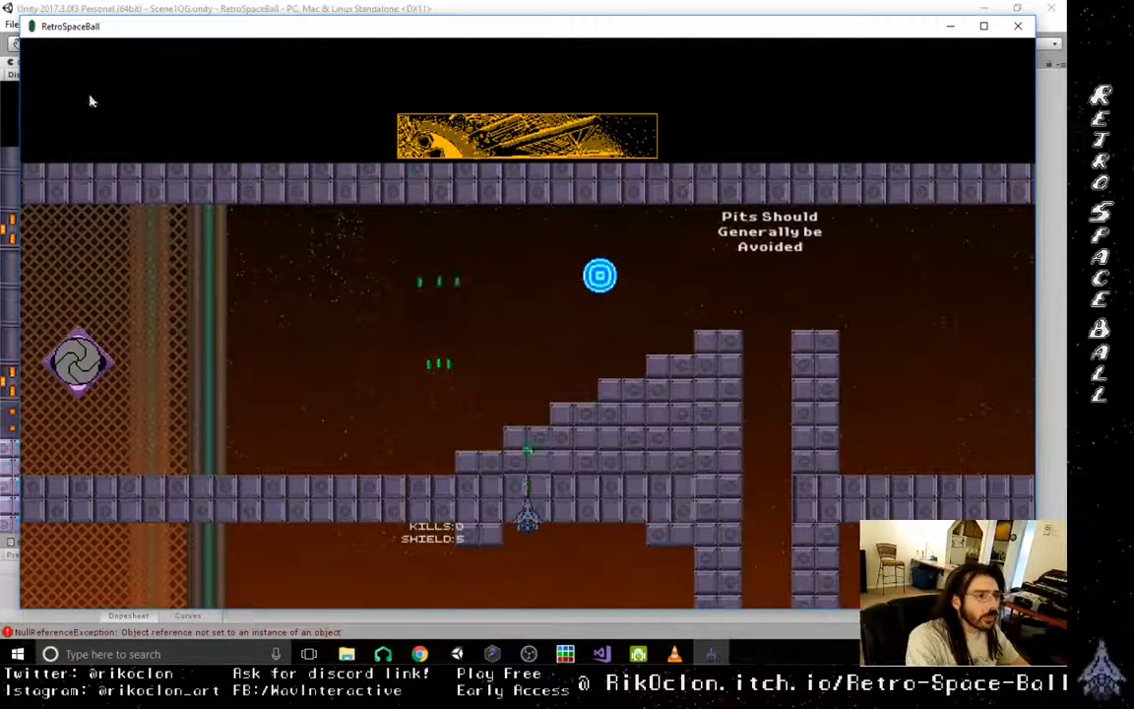
{"action": "key", "text": "Right"}
{"action": "key", "text": "Right"}
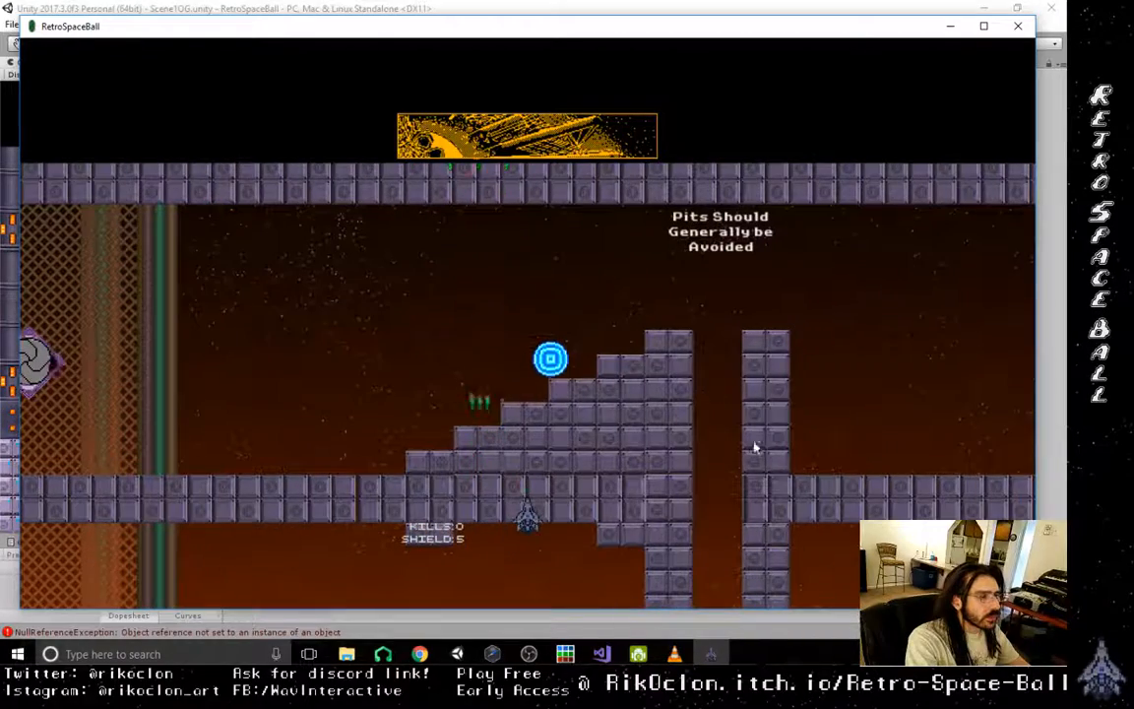
{"action": "key", "text": "Right"}
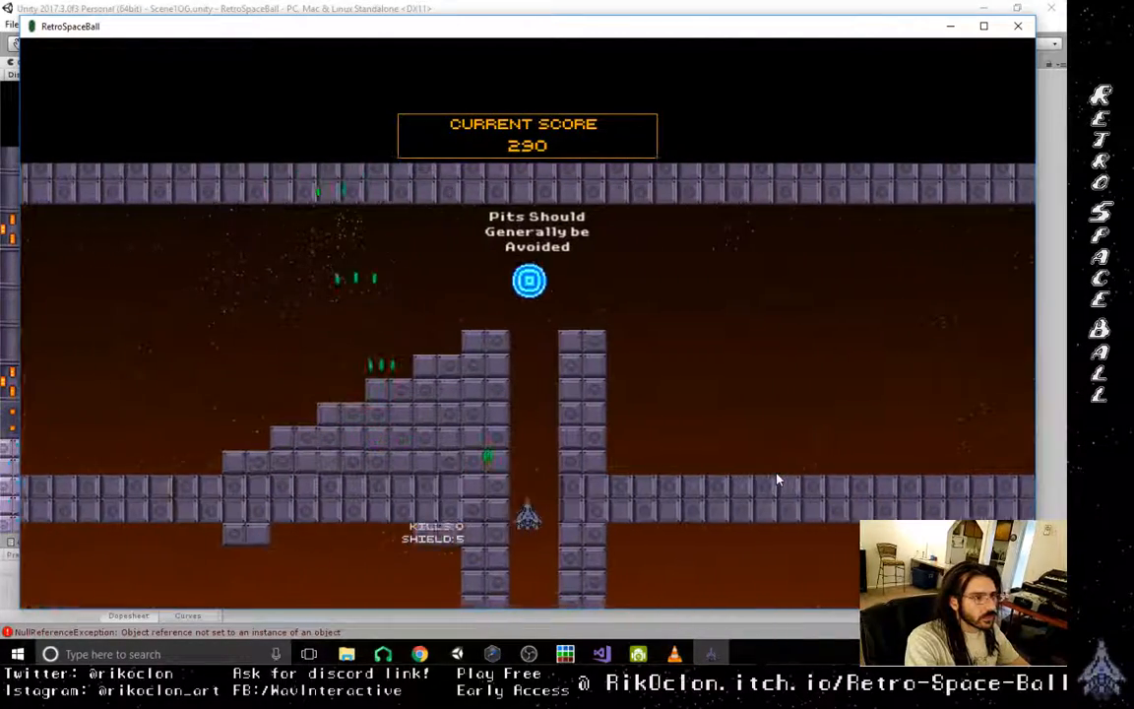
{"action": "key", "text": "Left"}
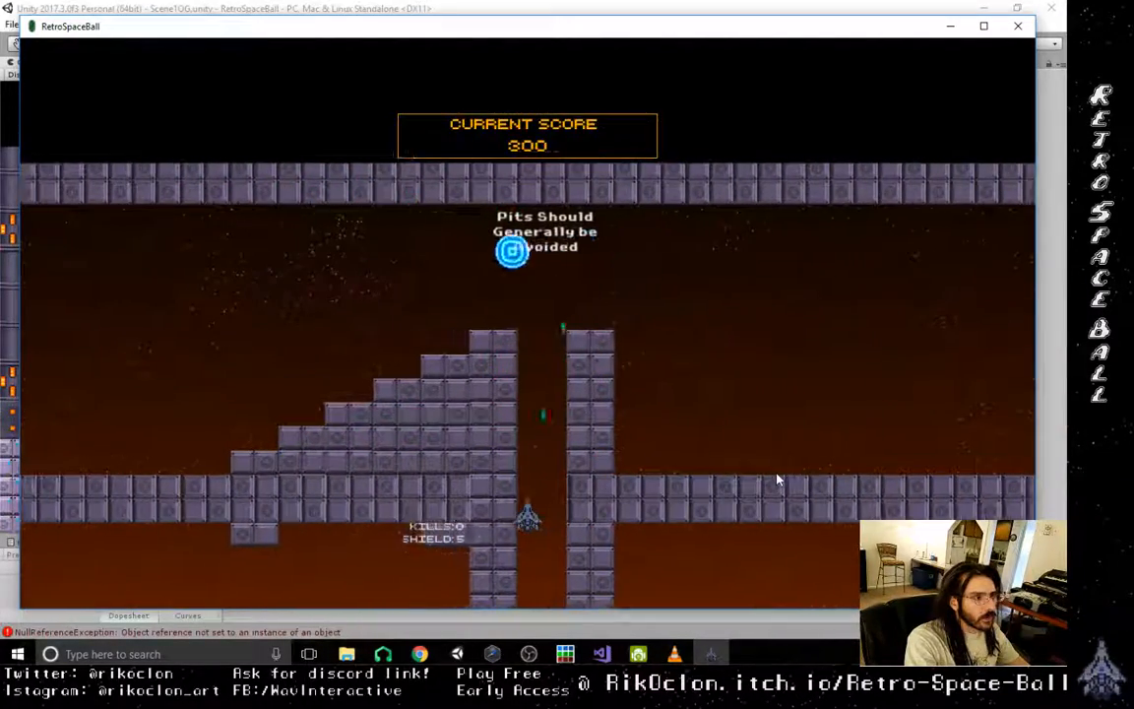
{"action": "key", "text": "Left"}
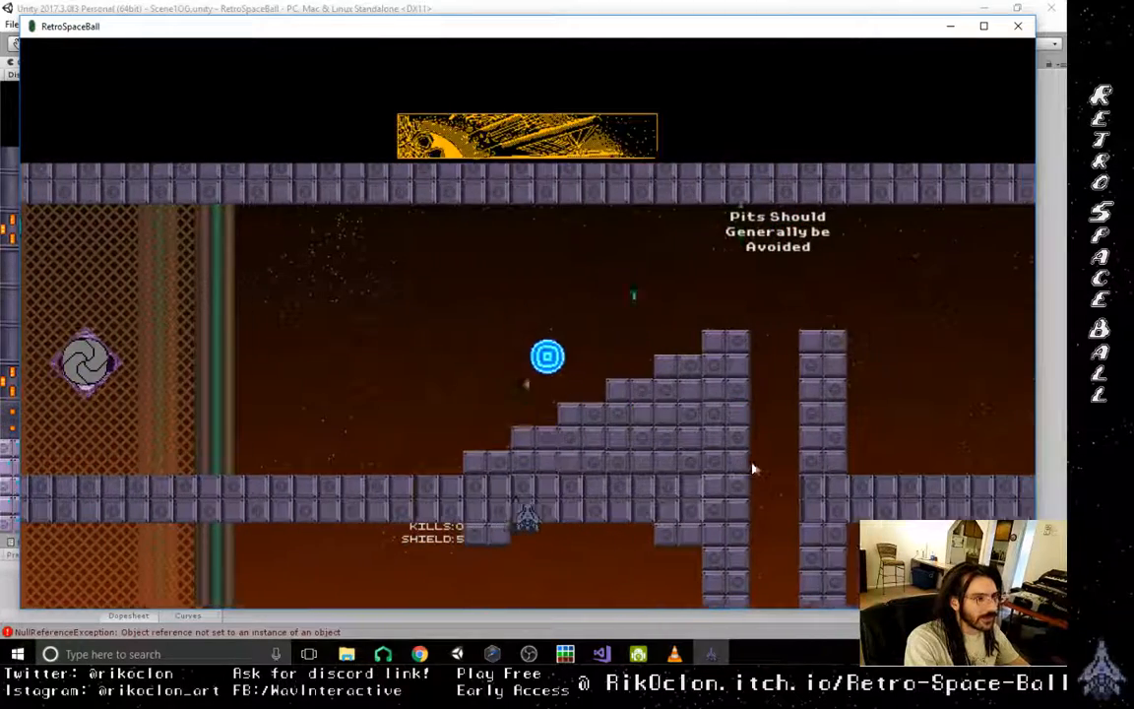
{"action": "key", "text": "Right"}
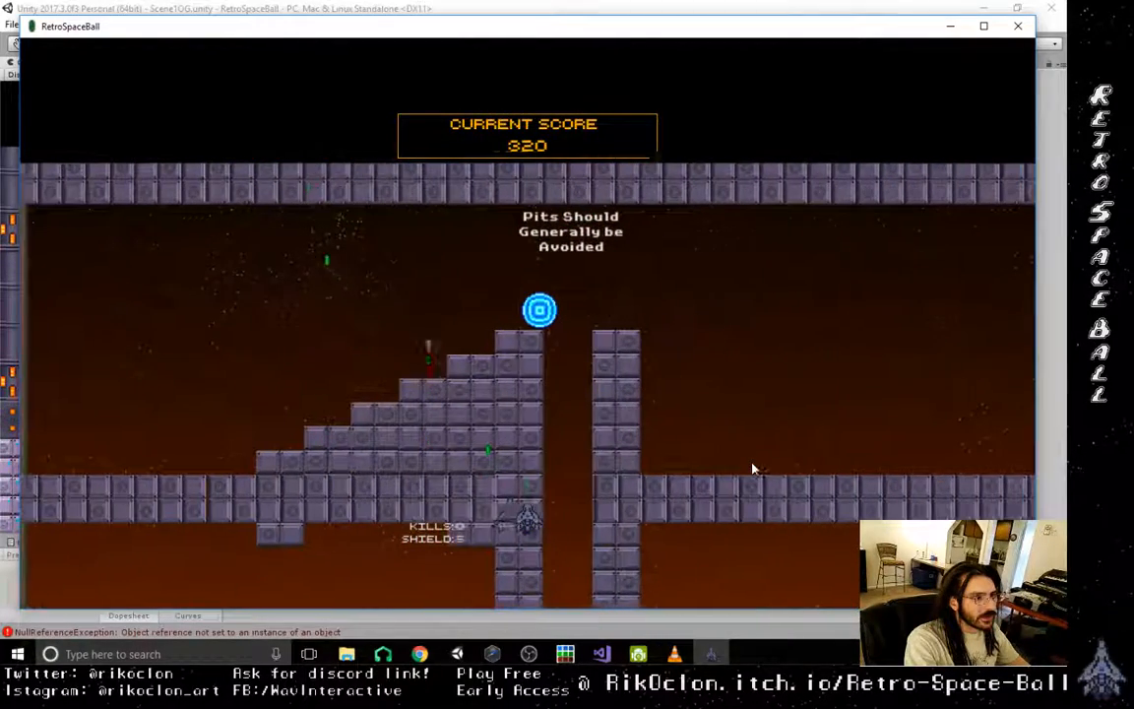
{"action": "key", "text": "Right"}
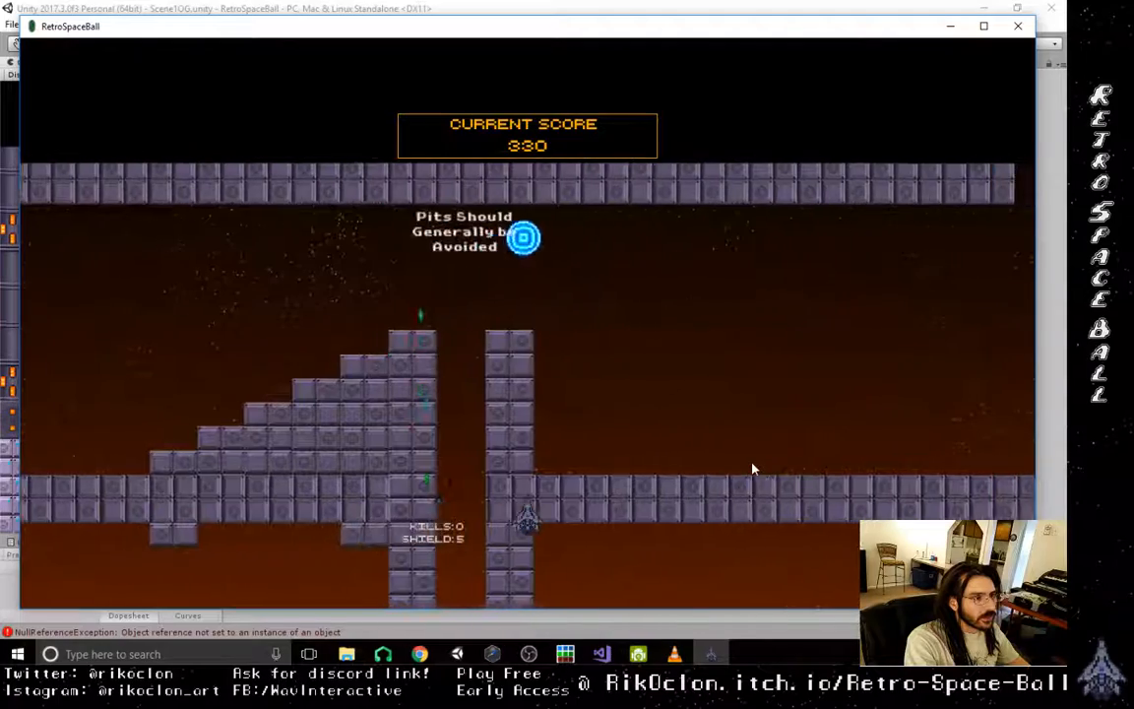
{"action": "key", "text": "Right"}
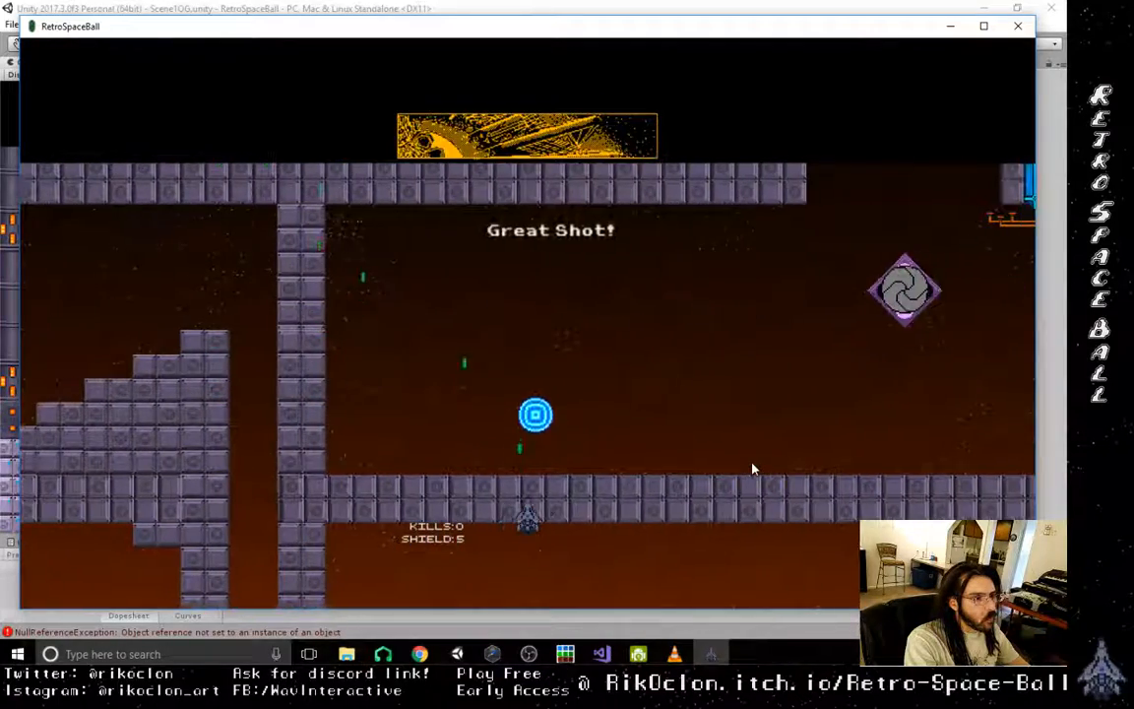
- Play-test the tutorial's upward-movement section, guiding the orb along the corridor to the power-up and shooting its center to lift it up the shaft
{"action": "key", "text": "Right"}
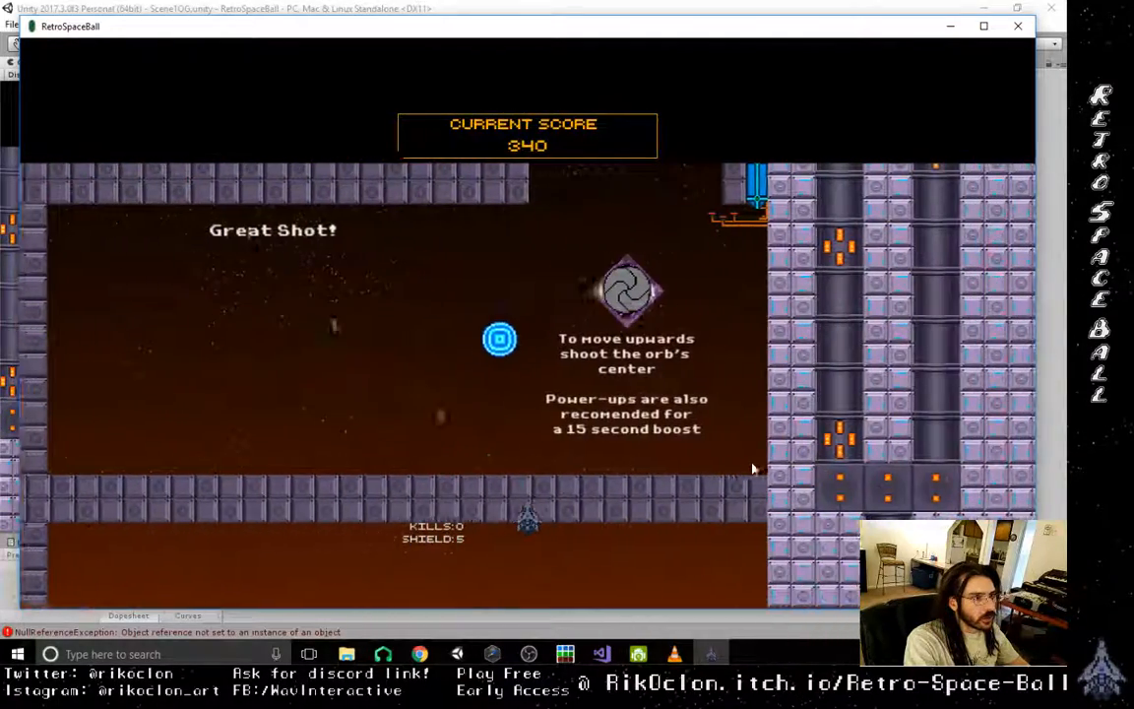
{"action": "key", "text": "Right"}
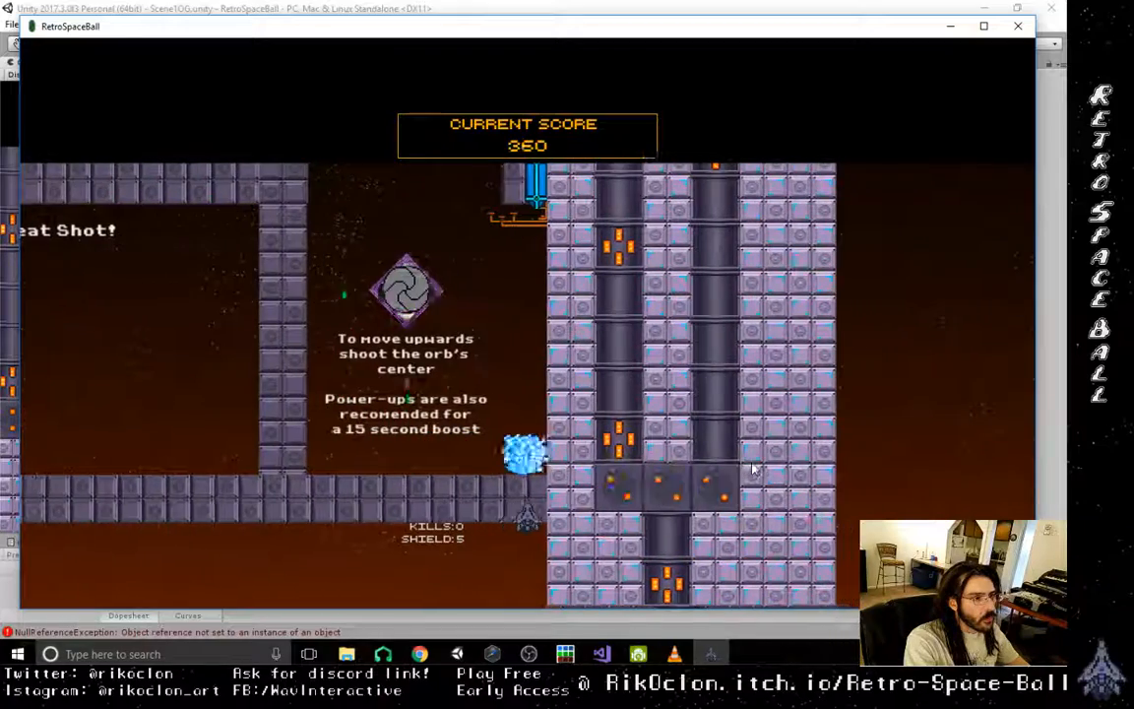
{"action": "key", "text": "Right"}
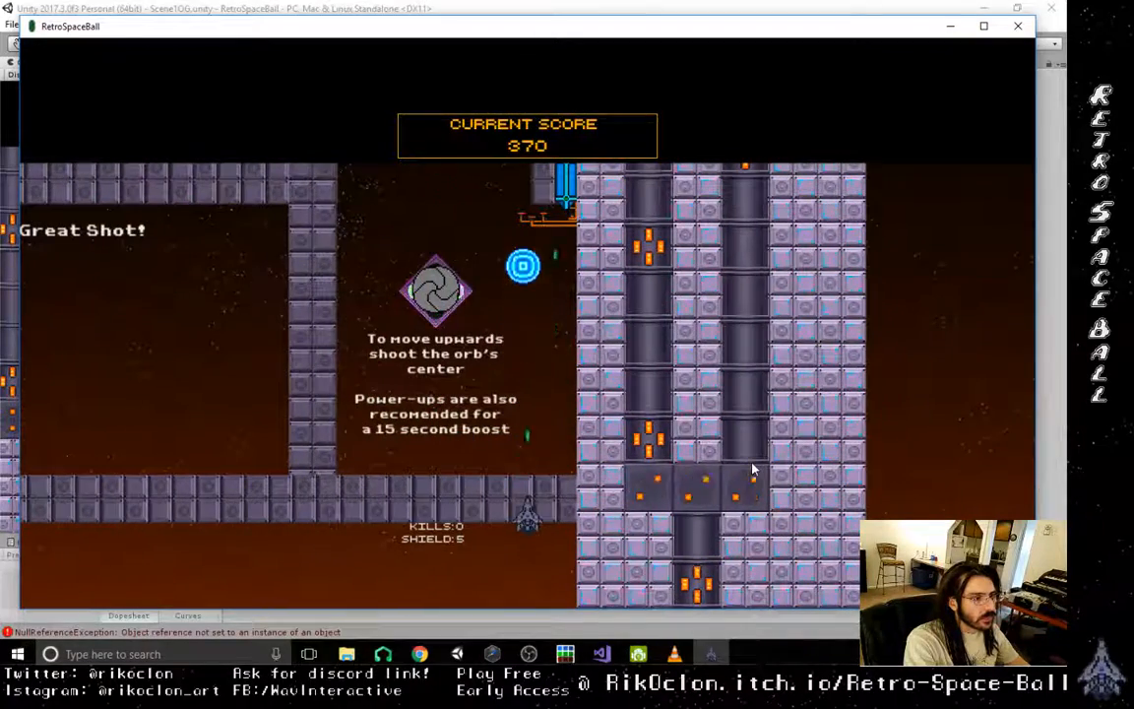
{"action": "key", "text": "space"}
{"action": "key", "text": "Left"}
- Play-test the stretch past the ship-collision warning, shooting the orb onwards into the tutorial's dash section
{"action": "key", "text": "Left"}
{"action": "key", "text": "space"}
{"action": "key", "text": "space"}
{"action": "key", "text": "space"}
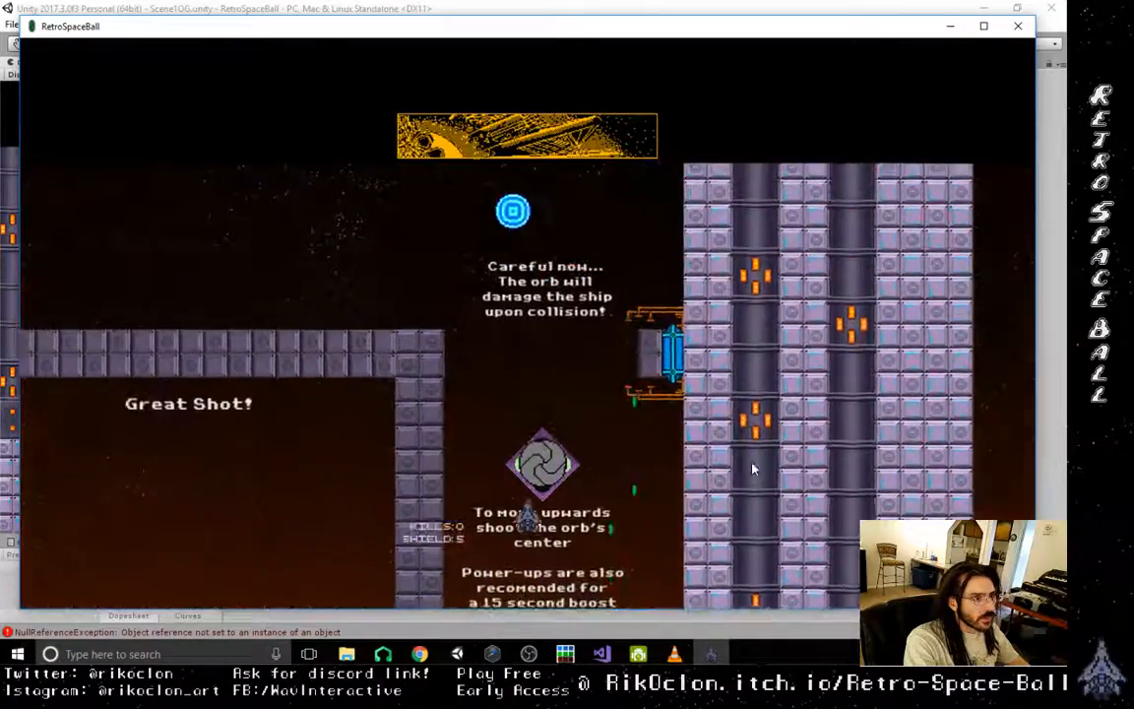
{"action": "key", "text": "Left"}
{"action": "key", "text": "space"}
{"action": "key", "text": "space"}
{"action": "key", "text": "space"}
{"action": "key", "text": "space"}
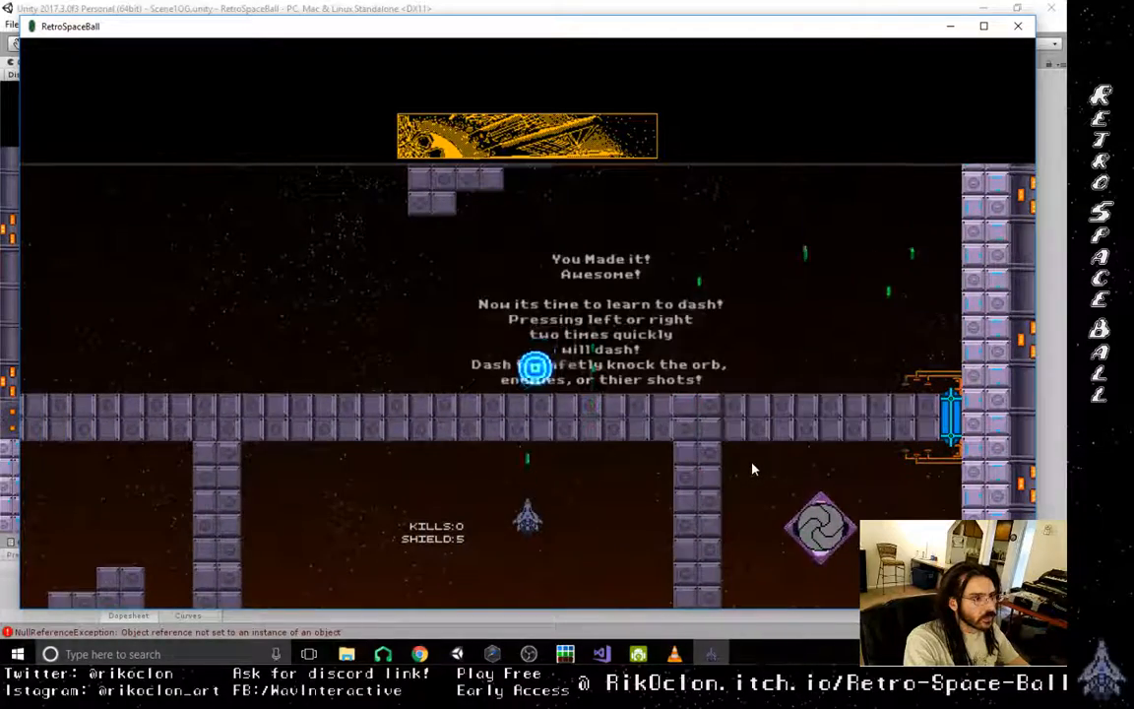
{"action": "key", "text": "Right"}
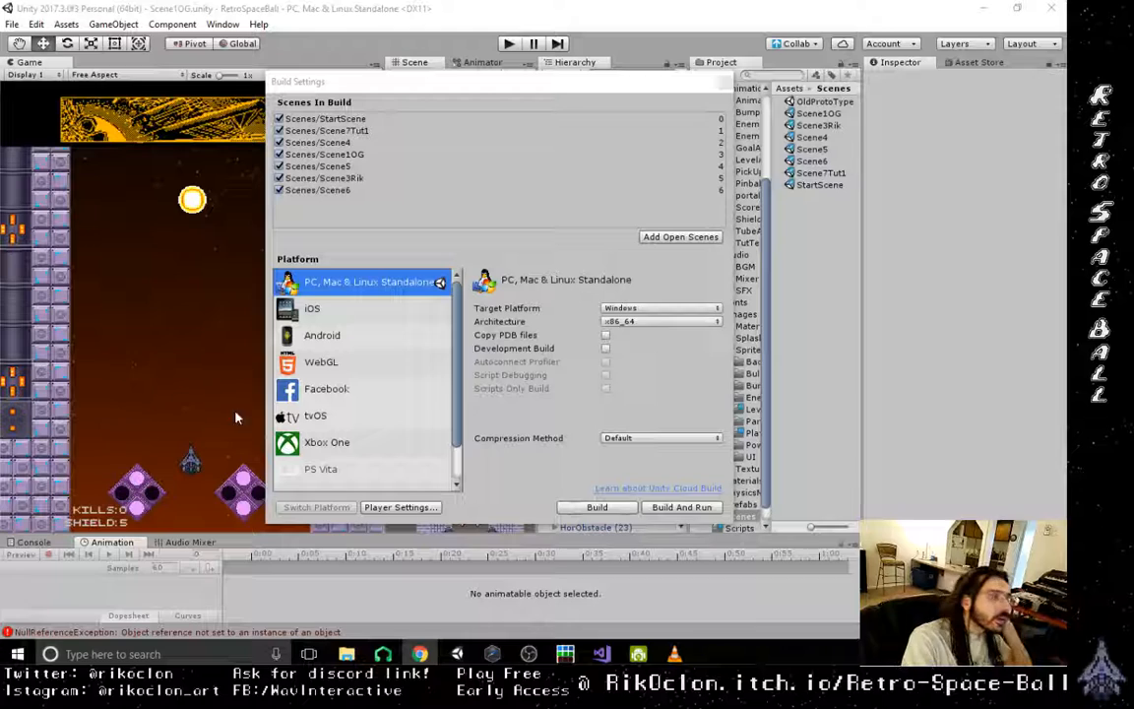
- Return to Unity's Build Settings and switch the build platform to Android
{"action": "left_click", "coordinate": [709, 88]}
{"action": "left_click", "coordinate": [363, 340]}
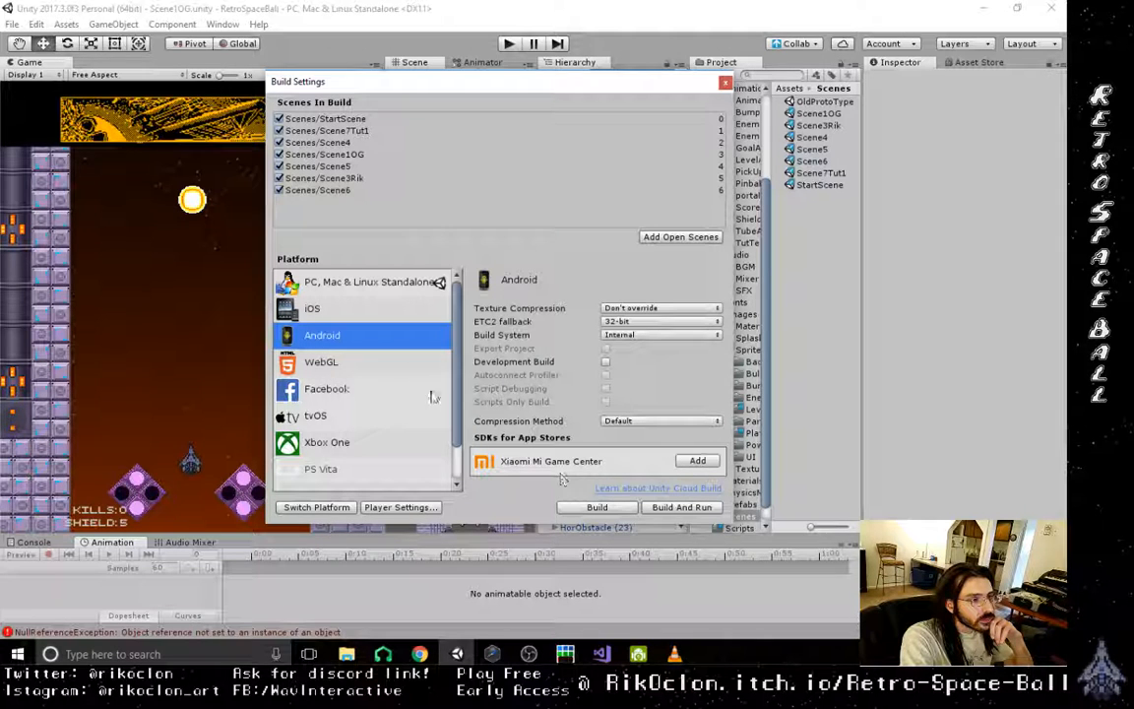
{"action": "left_click", "coordinate": [325, 507]}
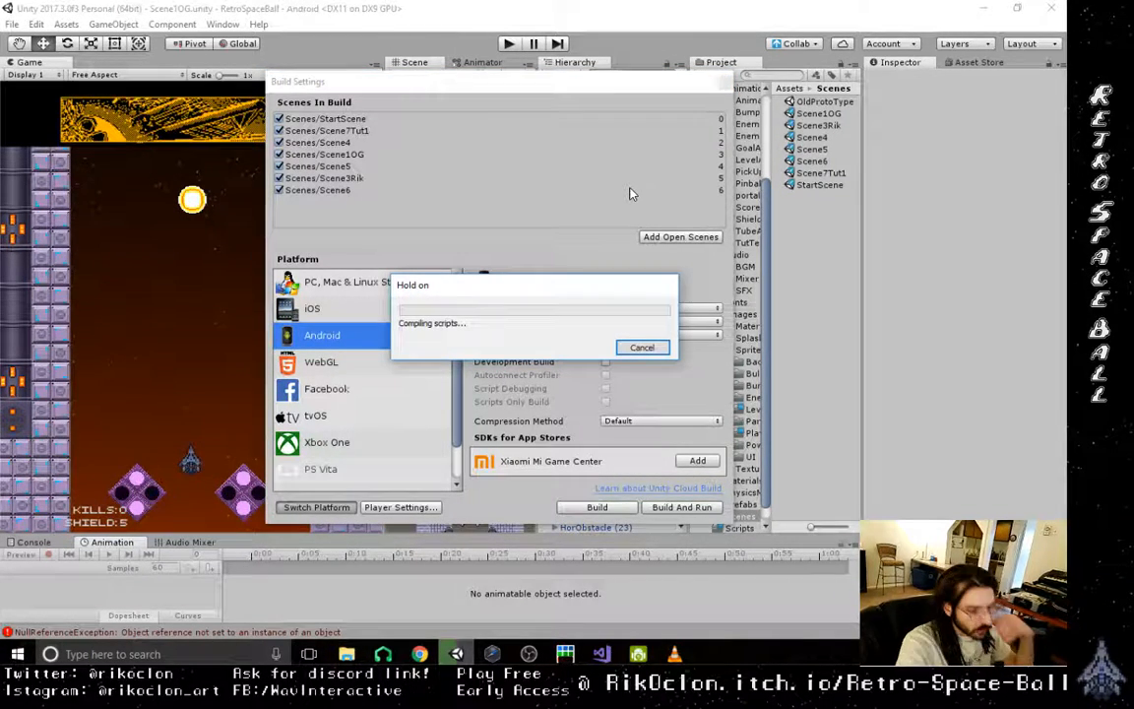
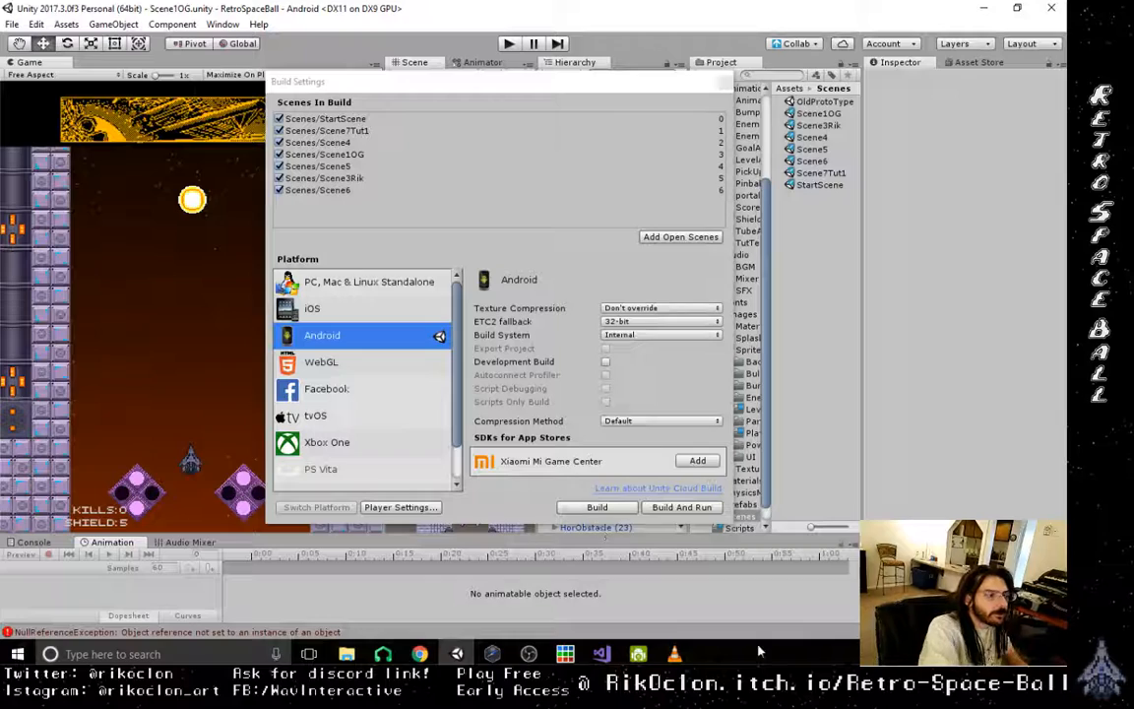
- Close the Build Settings and save the modified Scene1OG scene
{"action": "left_click", "coordinate": [673, 83]}
{"action": "left_click", "coordinate": [726, 82]}
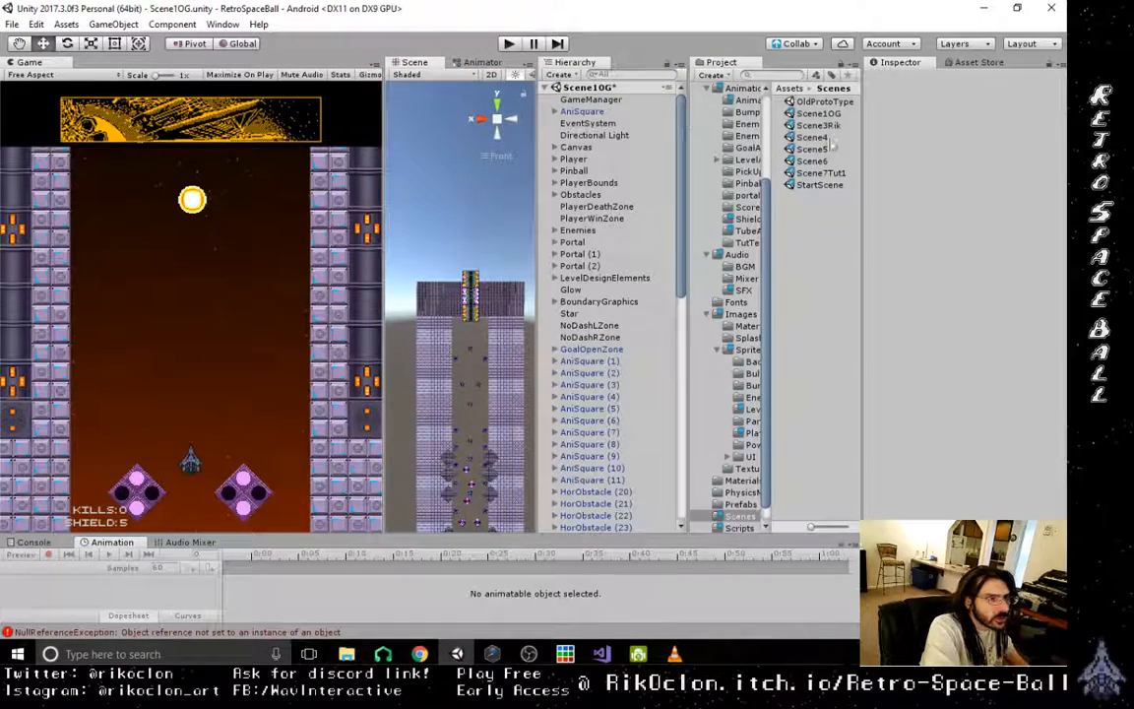
{"action": "double_click", "coordinate": [818, 113]}
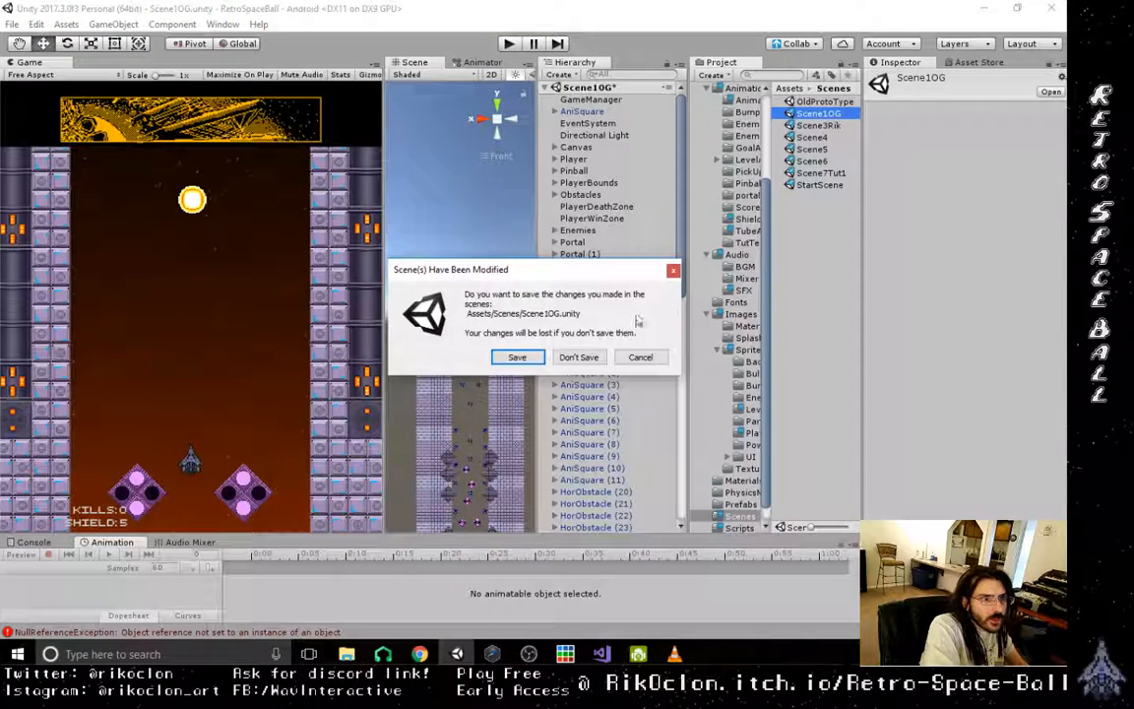
{"action": "left_click", "coordinate": [640, 356]}
{"action": "key", "text": "ctrl+s"}
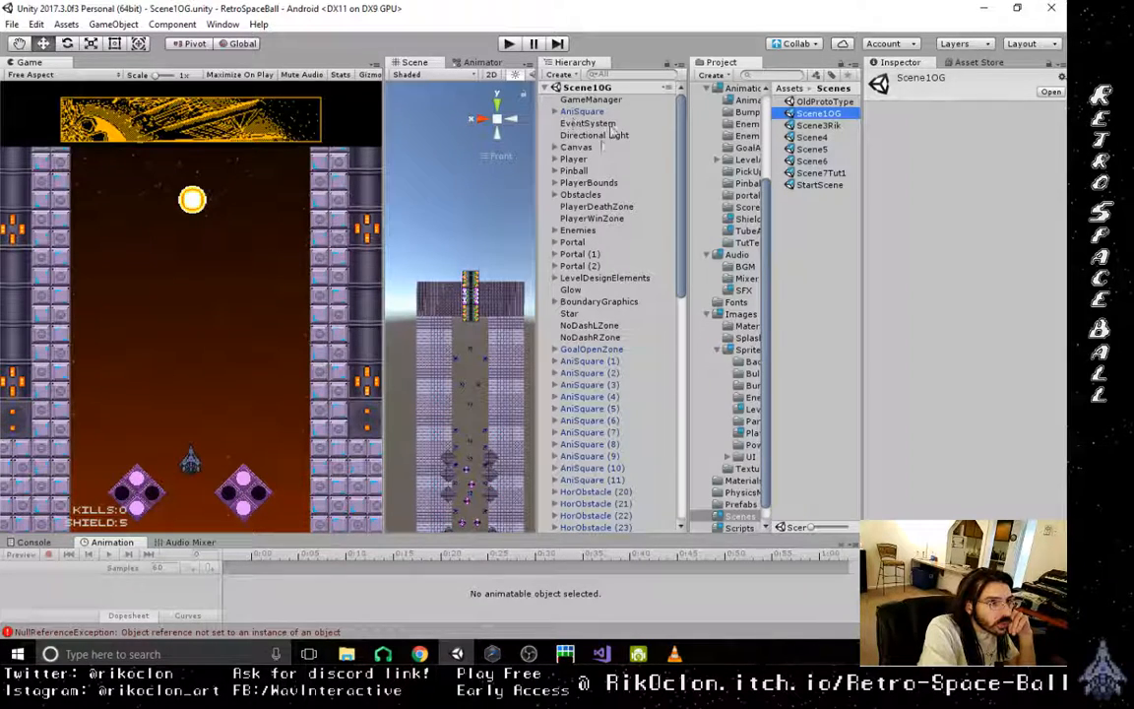
- Set the Canvas Scaler's UI Scale Mode on the Canvas to Scale With Screen Size
{"action": "left_click", "coordinate": [579, 146]}
{"action": "left_click", "coordinate": [554, 147]}
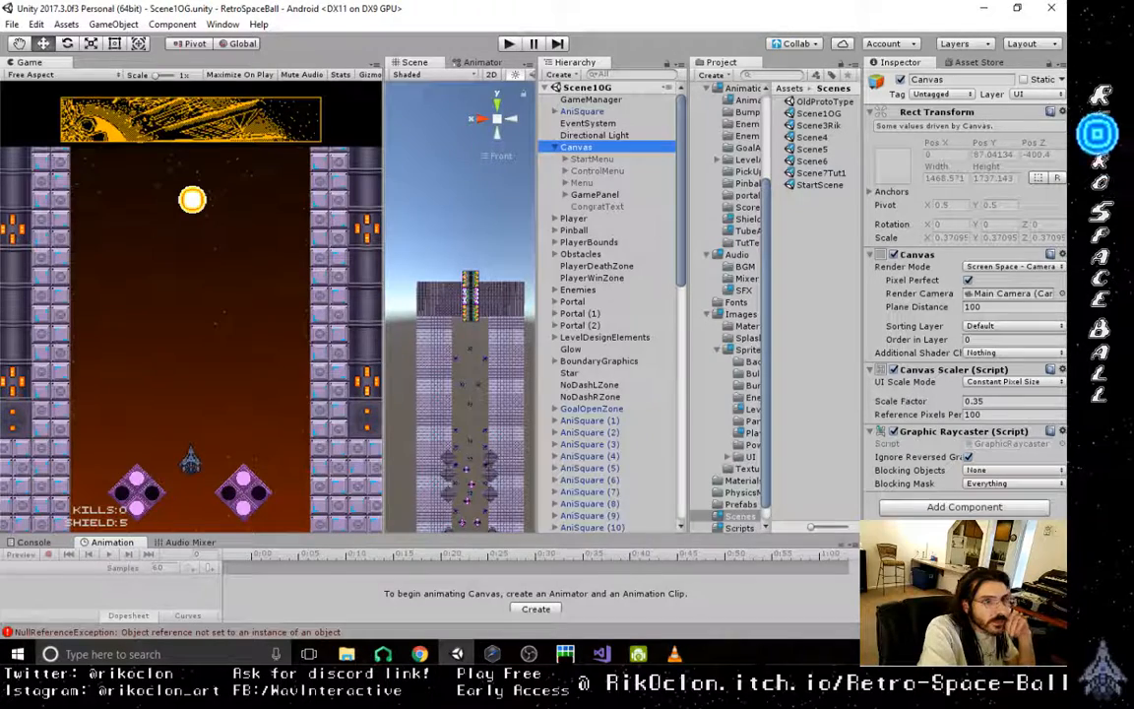
{"action": "left_click", "coordinate": [1059, 384]}
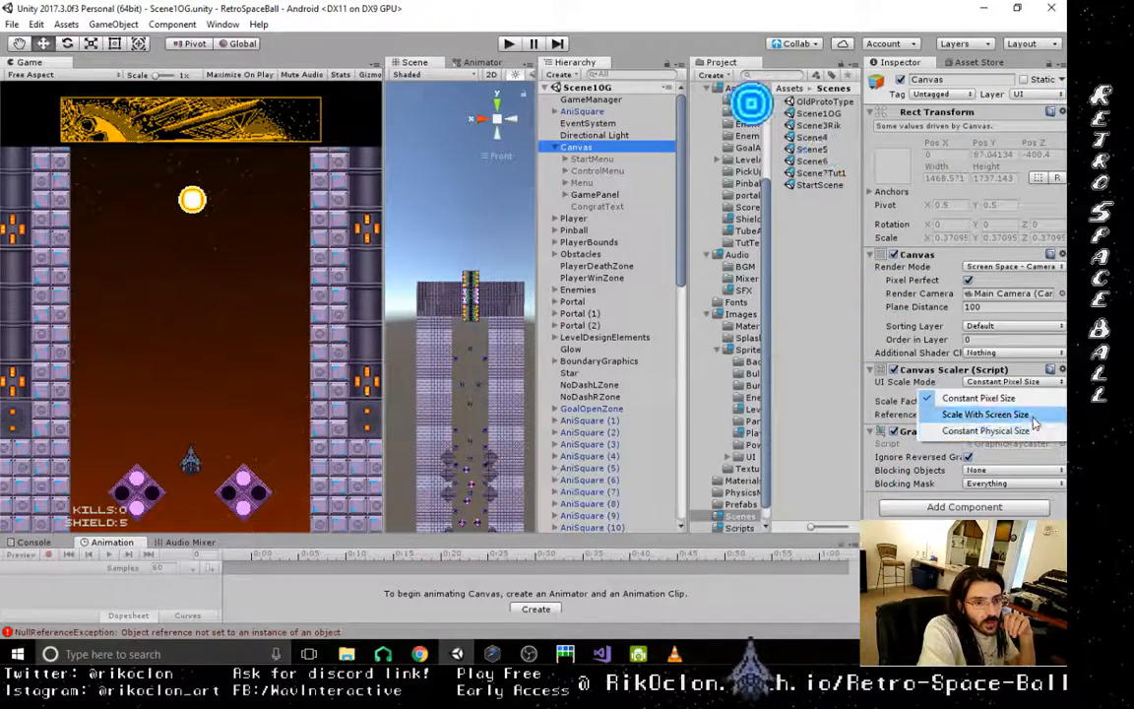
{"action": "left_click", "coordinate": [1034, 421]}
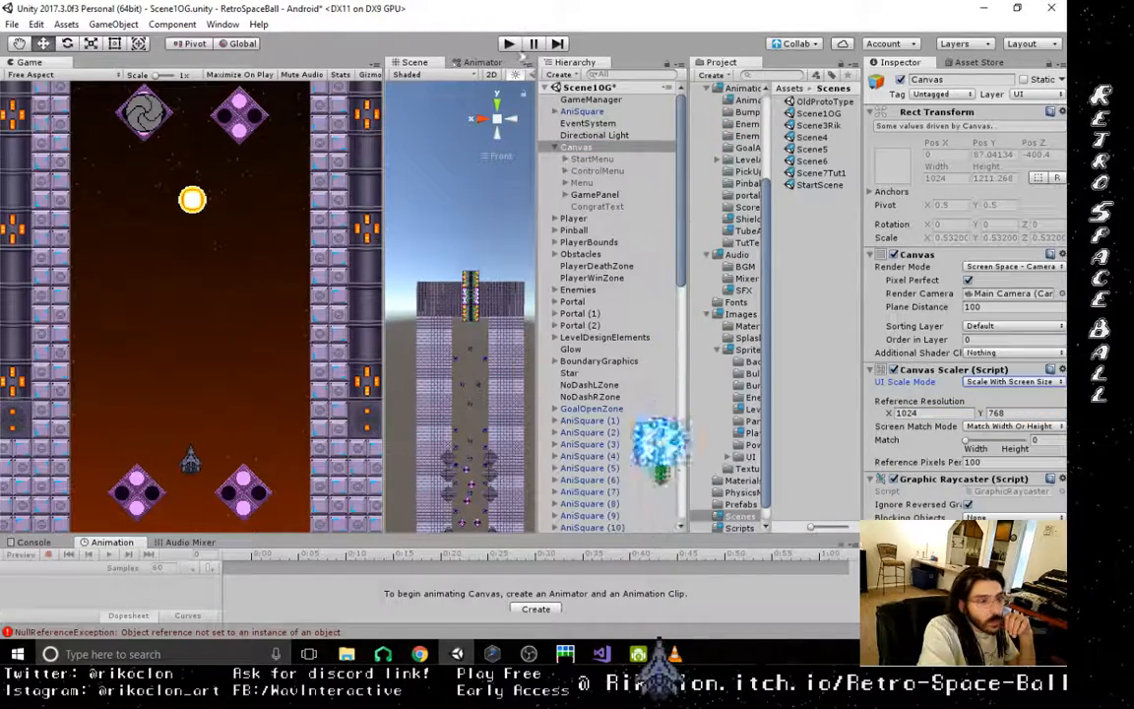
- Deactivate the Computer object and activate the Mobile object within the Canvas's GamePanel
{"action": "left_click", "coordinate": [595, 171]}
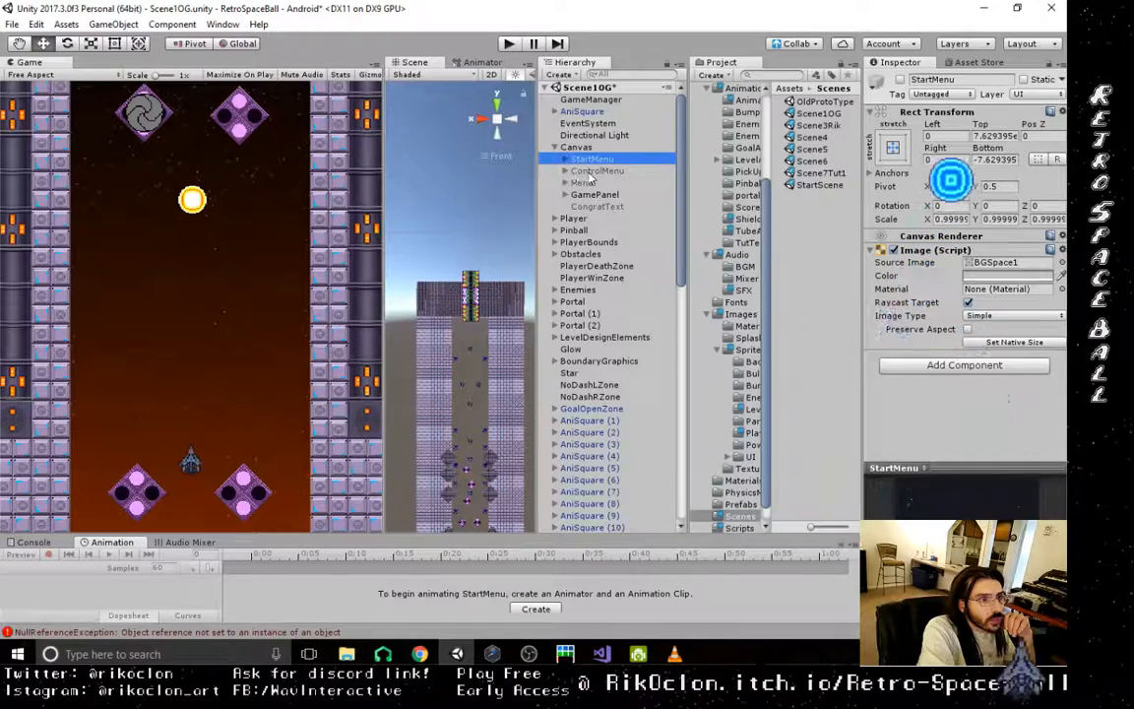
{"action": "left_click", "coordinate": [589, 160]}
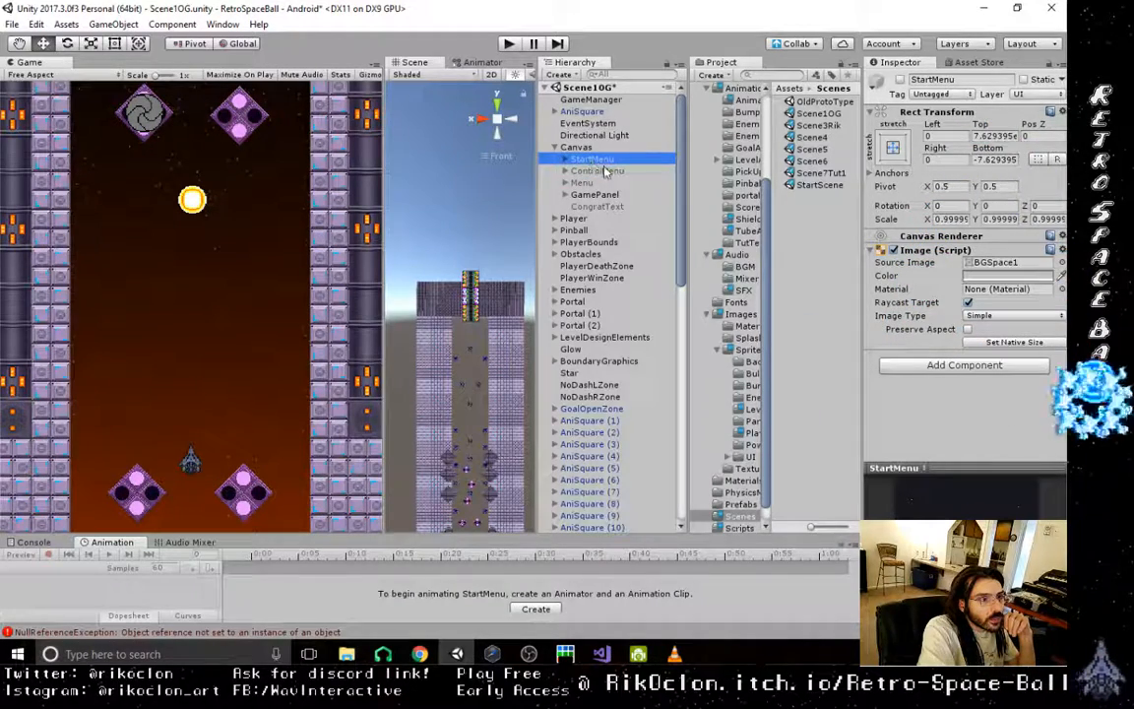
{"action": "left_click", "coordinate": [603, 173]}
{"action": "left_click", "coordinate": [581, 196]}
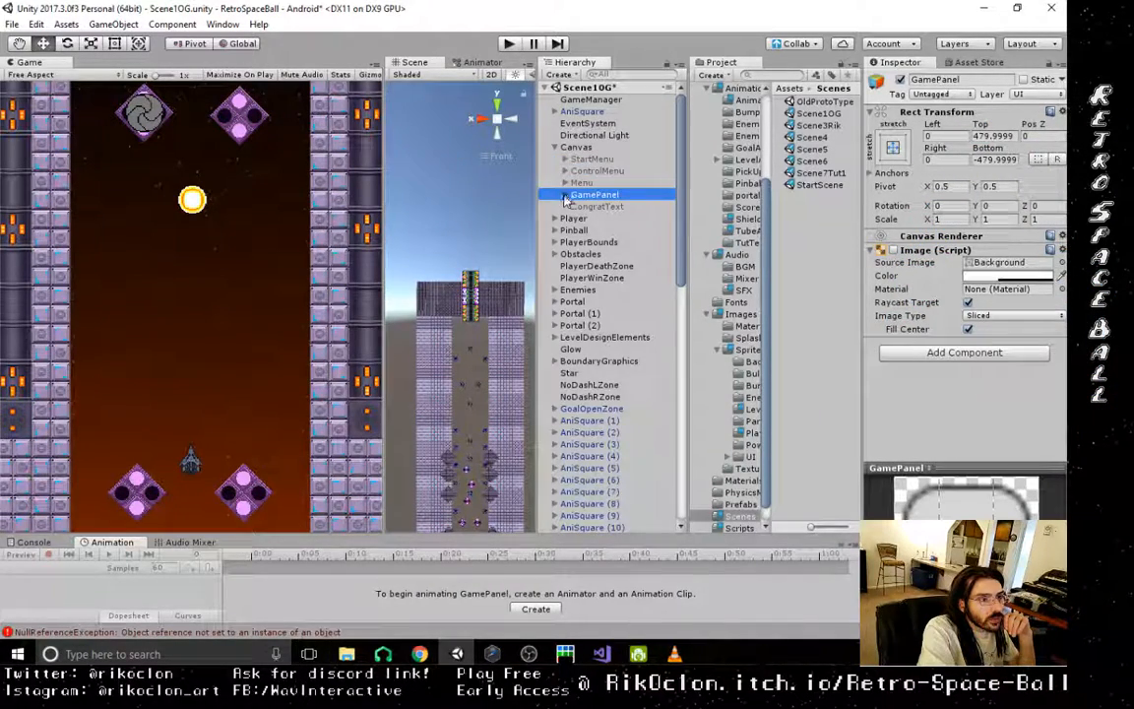
{"action": "left_click", "coordinate": [565, 196]}
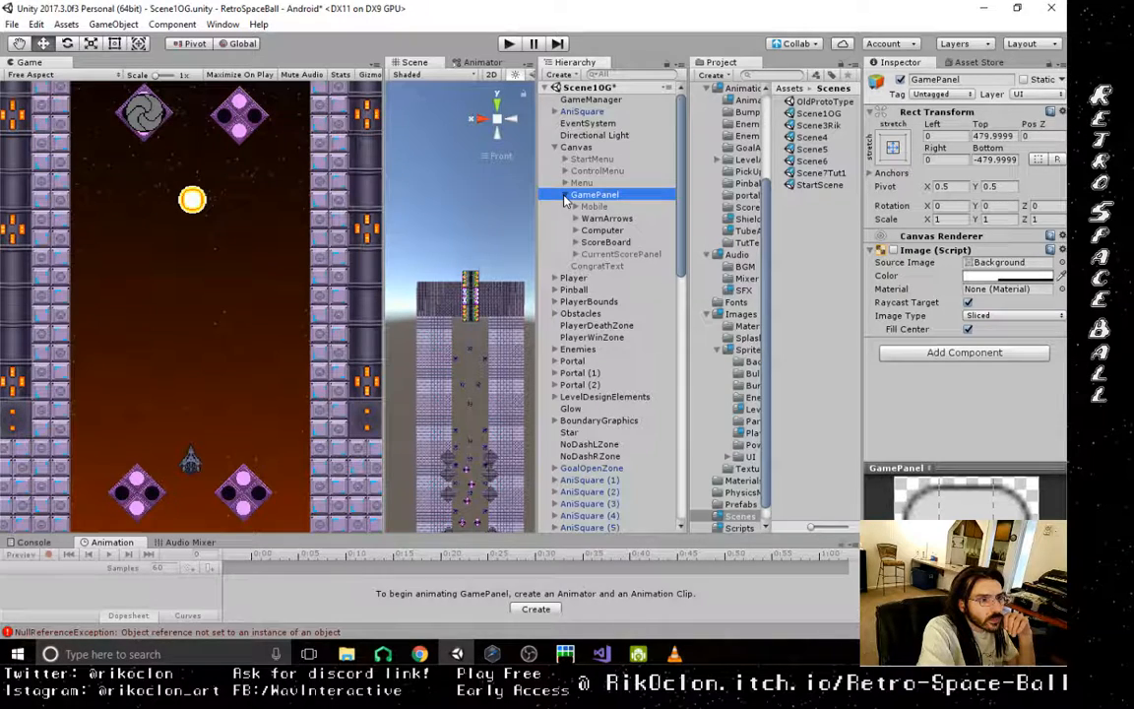
{"action": "left_click", "coordinate": [598, 206]}
{"action": "left_click", "coordinate": [663, 228]}
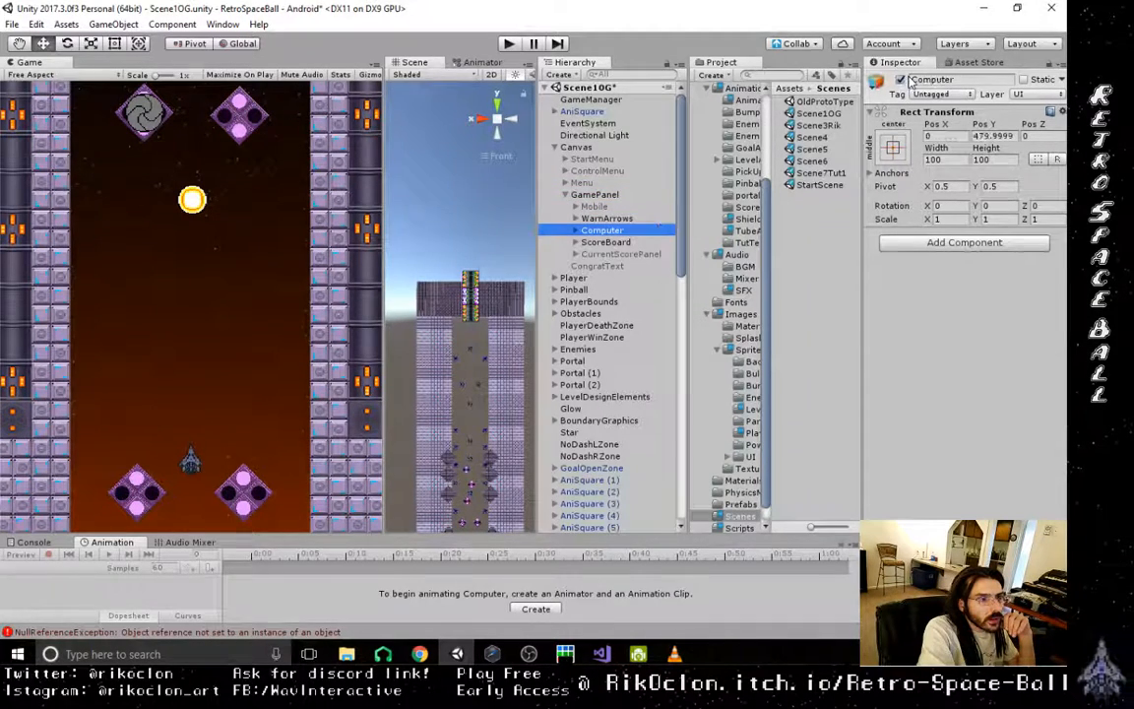
{"action": "left_click", "coordinate": [595, 206]}
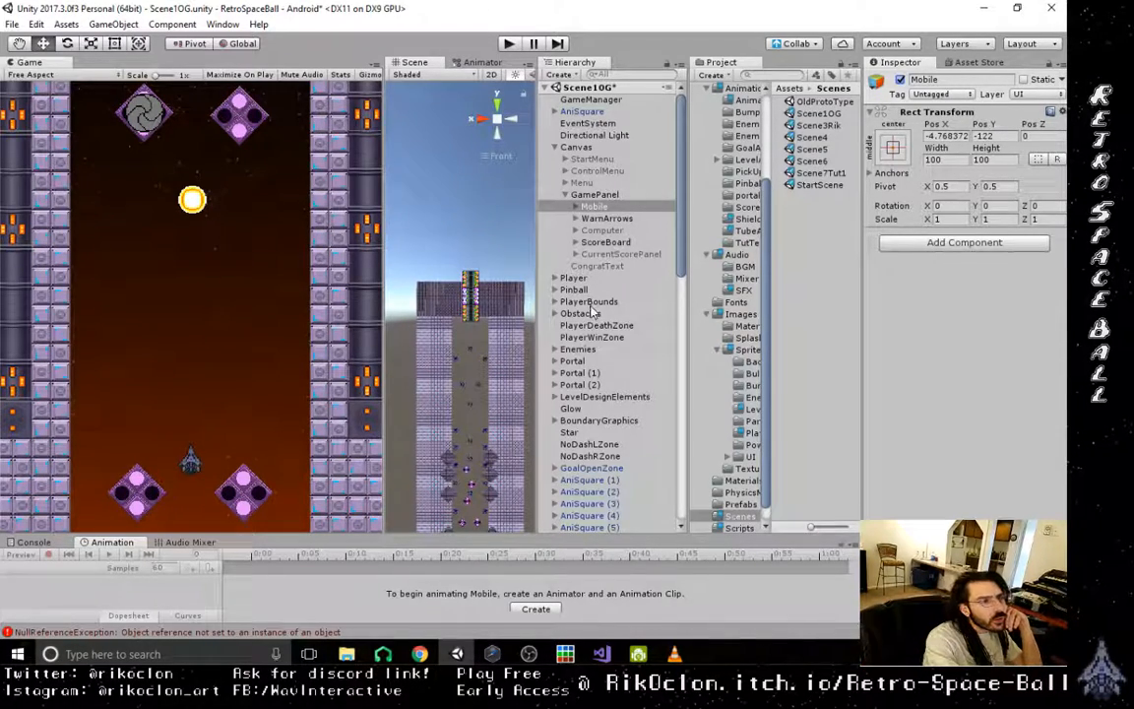
- Examine the GameManager's script references, the Mobile object's UserInterfaces children and the rest of the scene hierarchy
{"action": "left_click", "coordinate": [591, 99]}
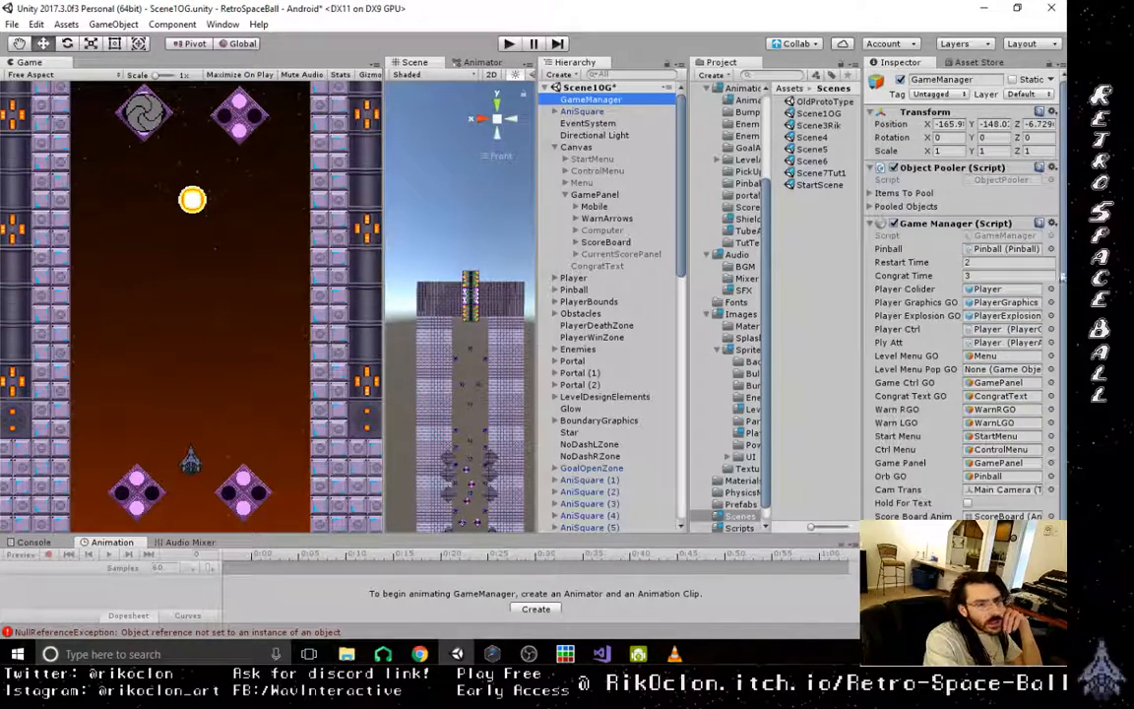
{"action": "scroll", "coordinate": [960, 315], "scroll_direction": "down", "scroll_amount": 3}
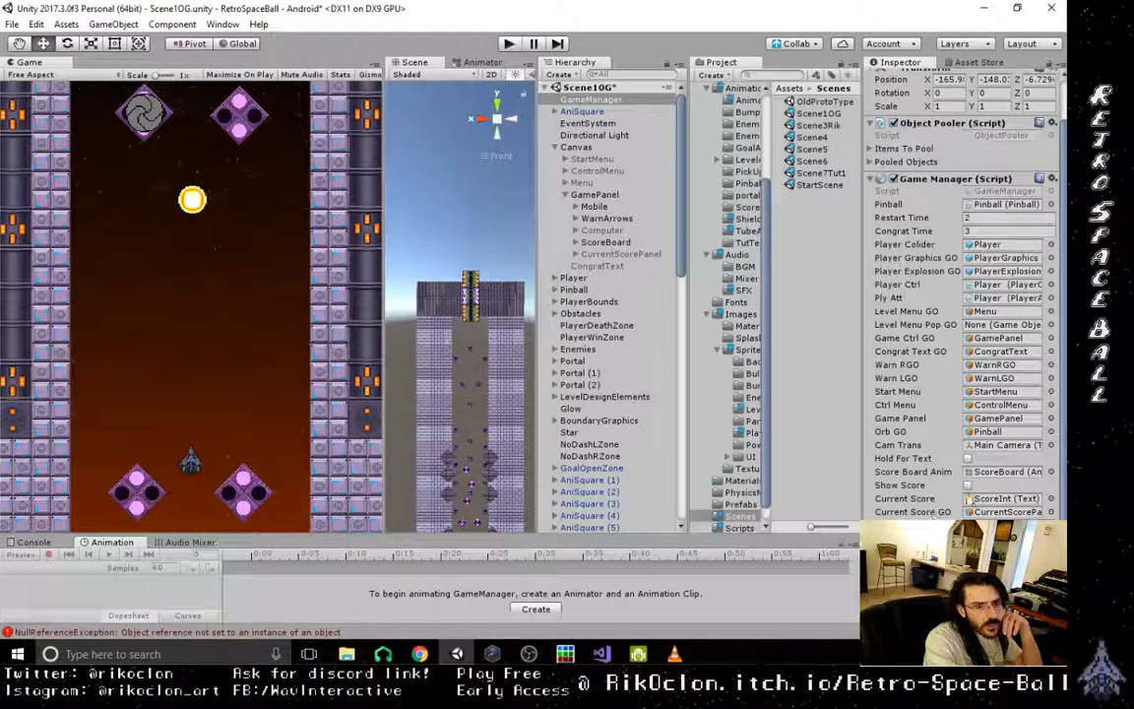
{"action": "left_click", "coordinate": [984, 502]}
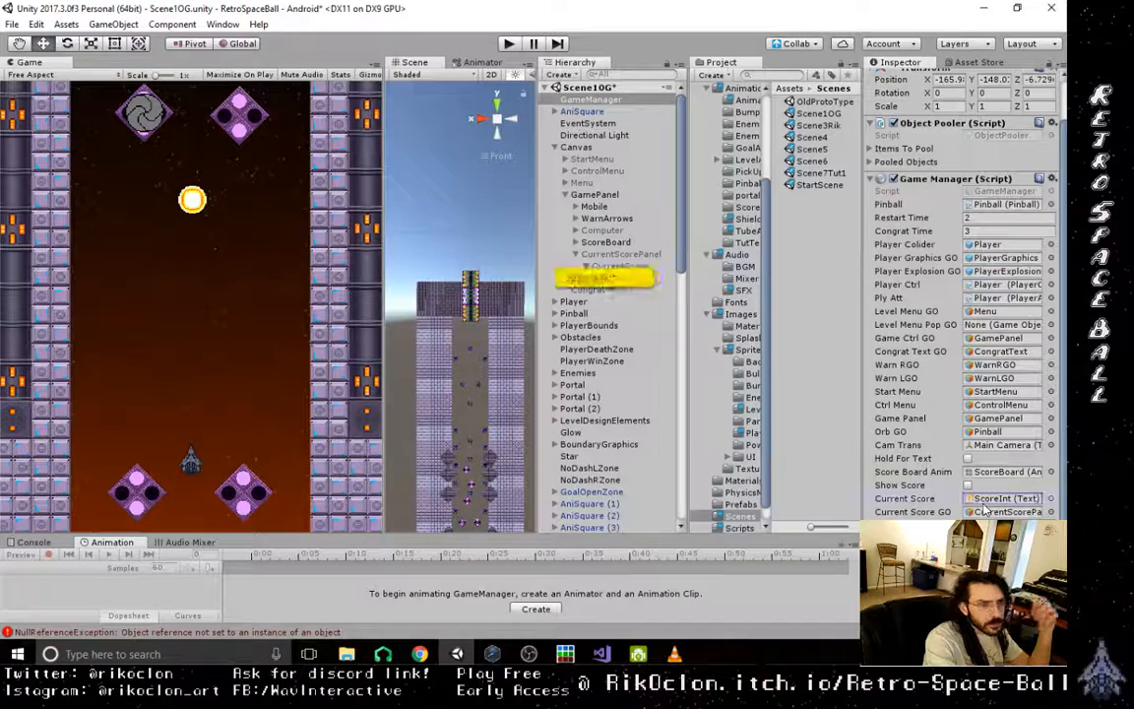
{"action": "left_click", "coordinate": [577, 206]}
{"action": "left_click", "coordinate": [587, 255]}
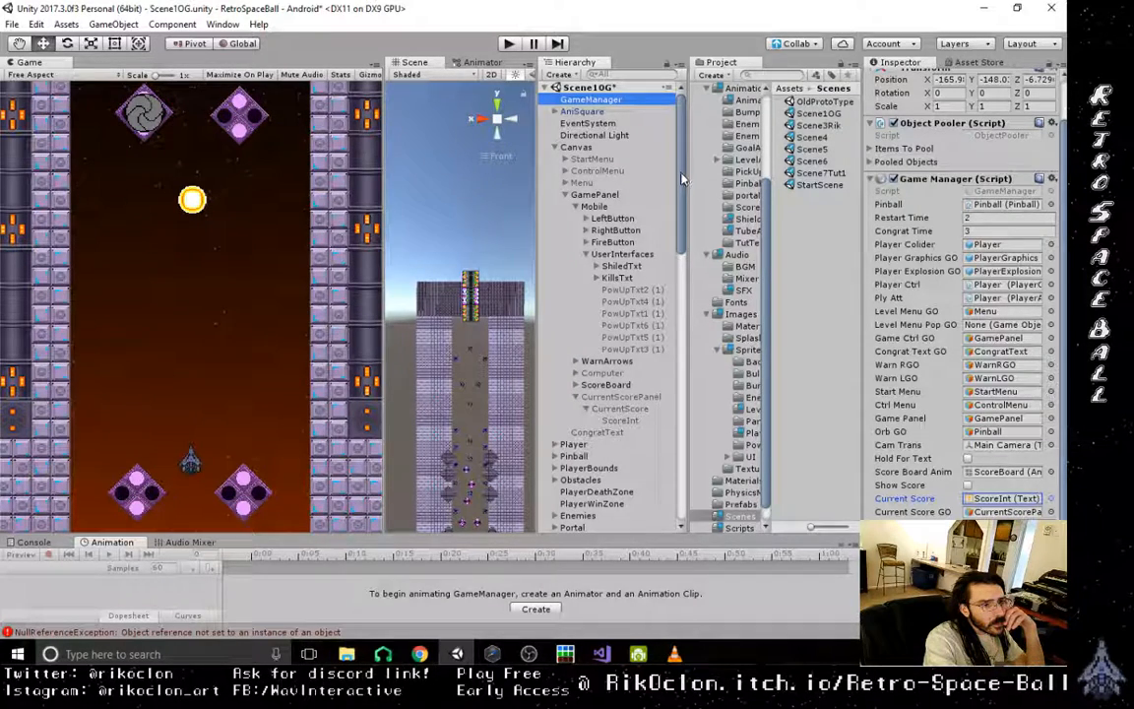
{"action": "scroll", "coordinate": [682, 194], "scroll_direction": "down", "scroll_amount": 2}
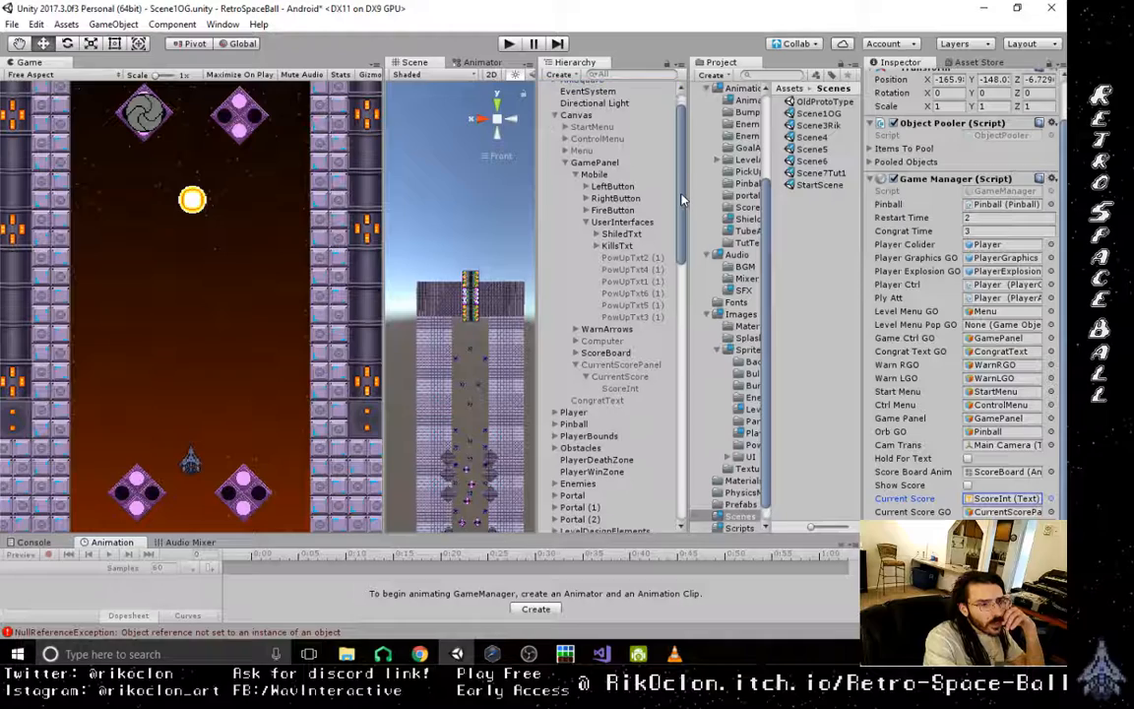
{"action": "scroll", "coordinate": [683, 200], "scroll_direction": "down", "scroll_amount": 1}
{"action": "scroll", "coordinate": [682, 202], "scroll_direction": "down", "scroll_amount": 5}
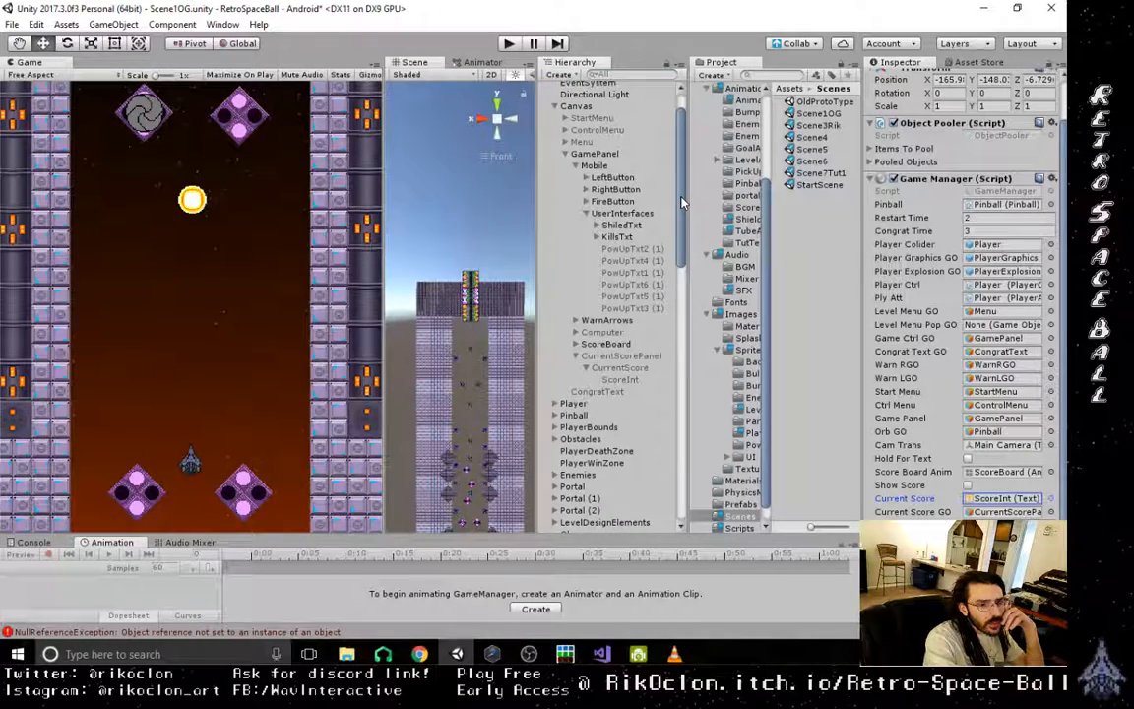
{"action": "left_click_drag", "start_coordinate": [677, 250], "coordinate": [682, 354]}
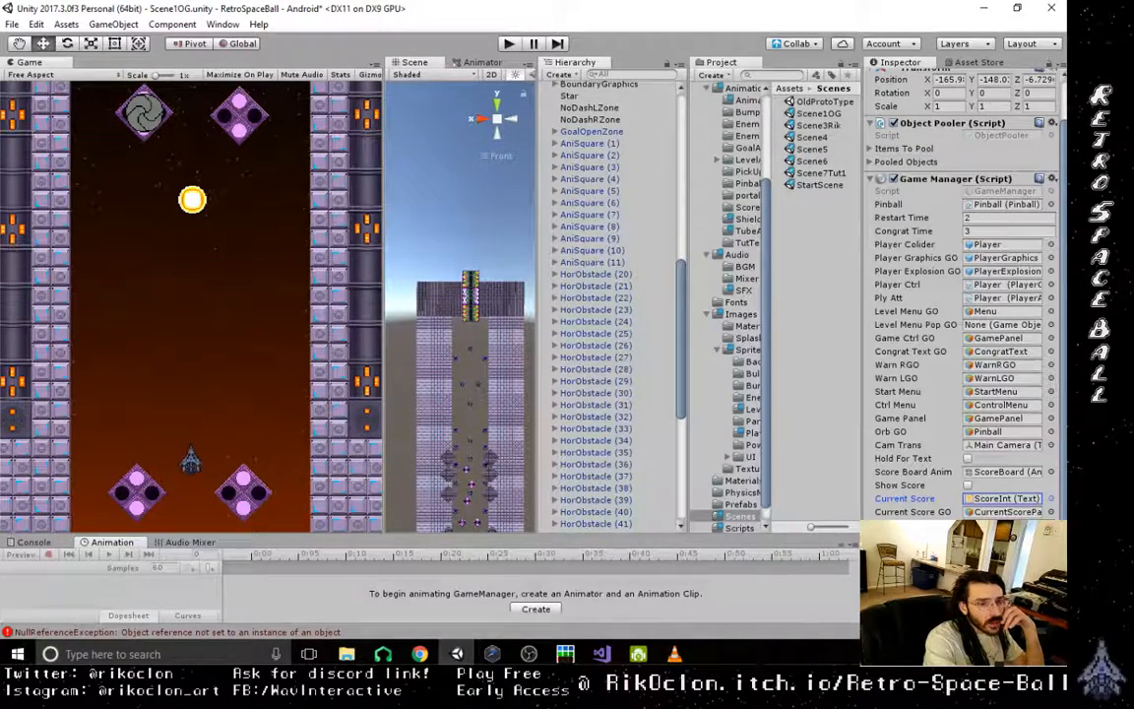
{"action": "left_click_drag", "start_coordinate": [681, 335], "coordinate": [676, 446]}
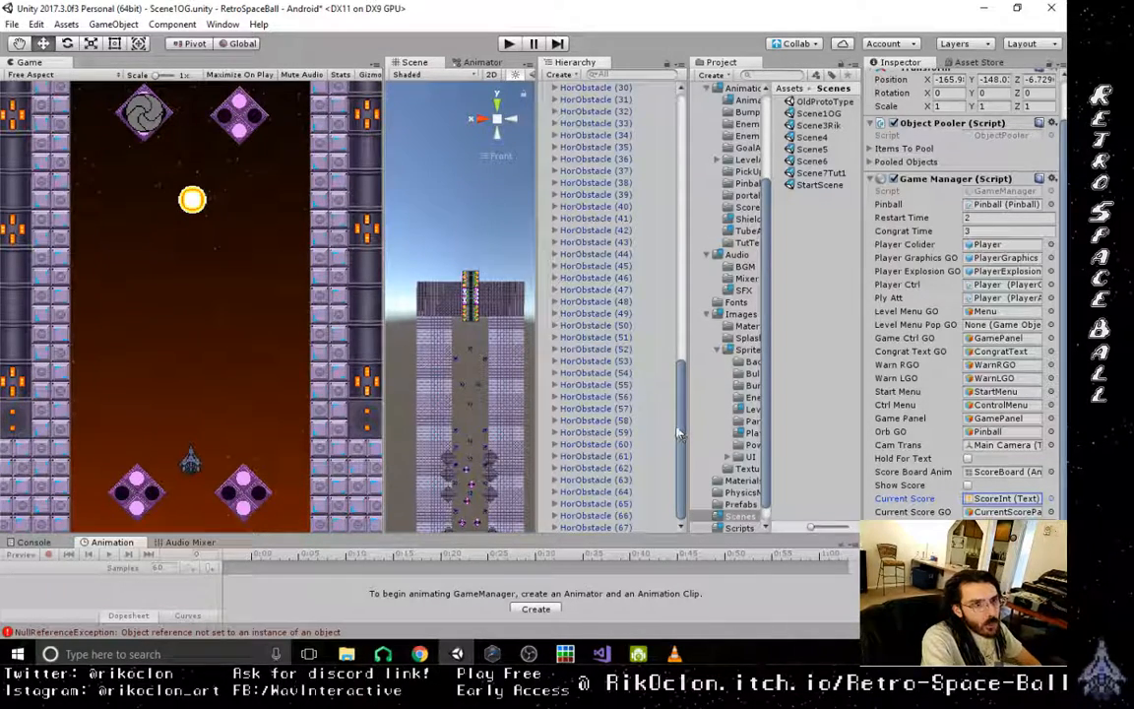
{"action": "left_click_drag", "start_coordinate": [679, 433], "coordinate": [716, 175]}
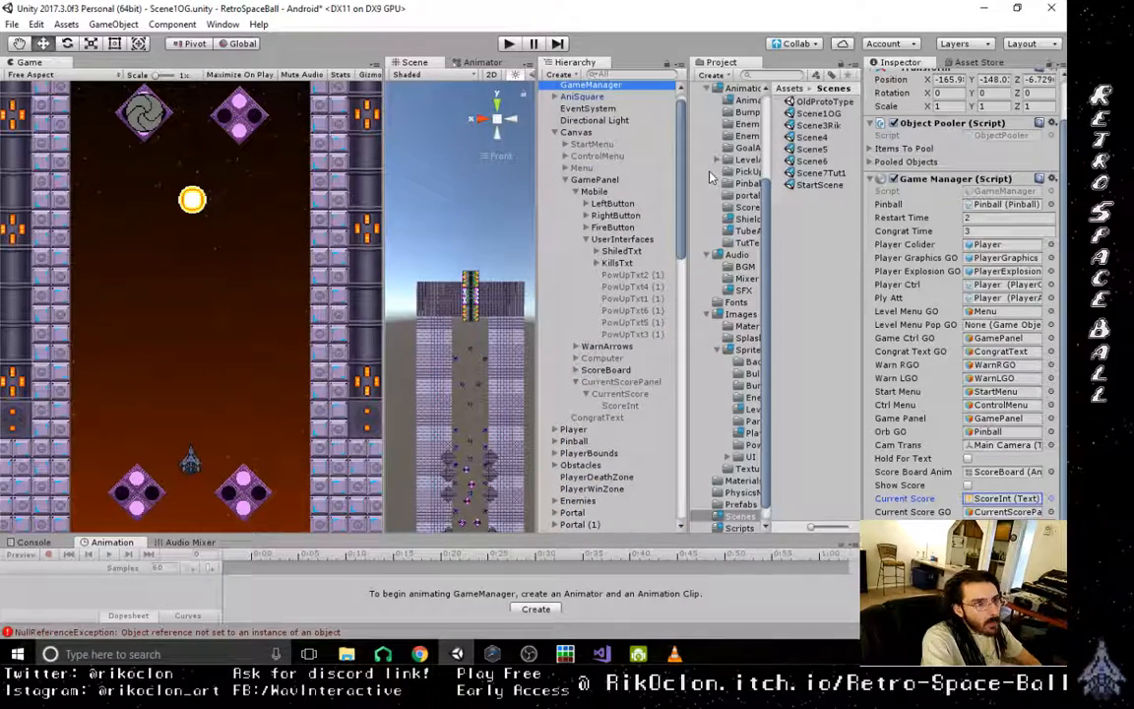
- Assign the Mobile texts PowUpTxt1 (1) through PowUpTxt6 (1) to the Player's matching Pow Up 1–6 Text GO references
{"action": "left_click", "coordinate": [581, 434]}
{"action": "scroll", "coordinate": [1054, 205], "scroll_direction": "down", "scroll_amount": 5}
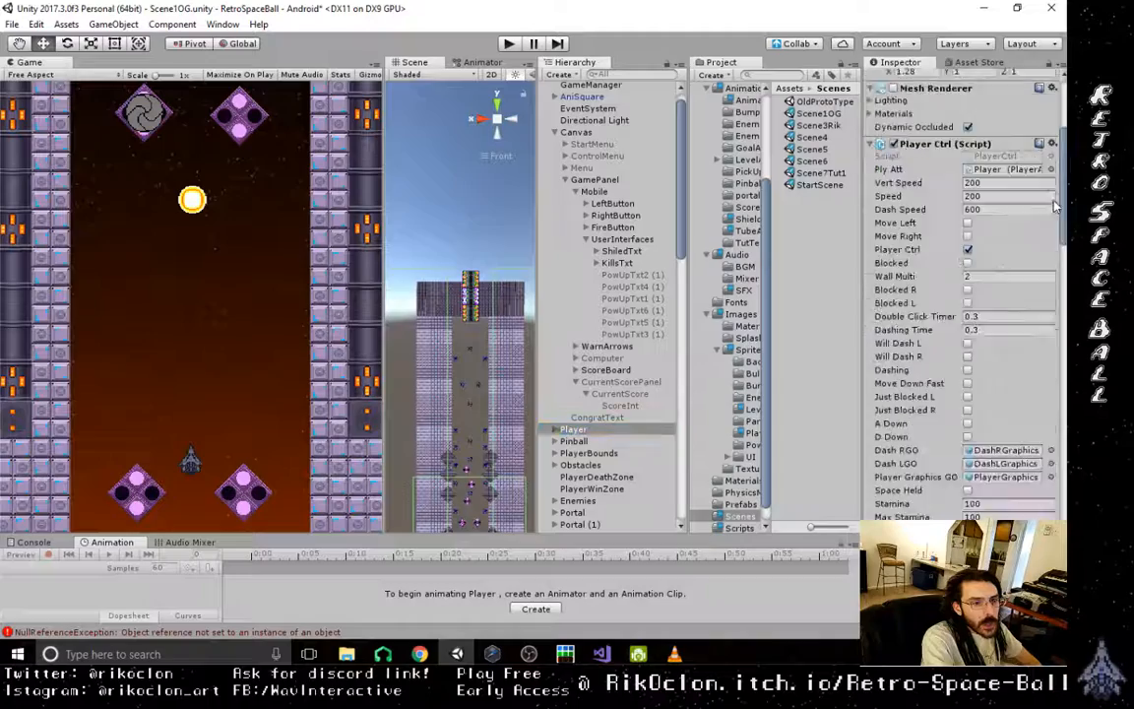
{"action": "left_click_drag", "start_coordinate": [1055, 205], "coordinate": [1060, 298]}
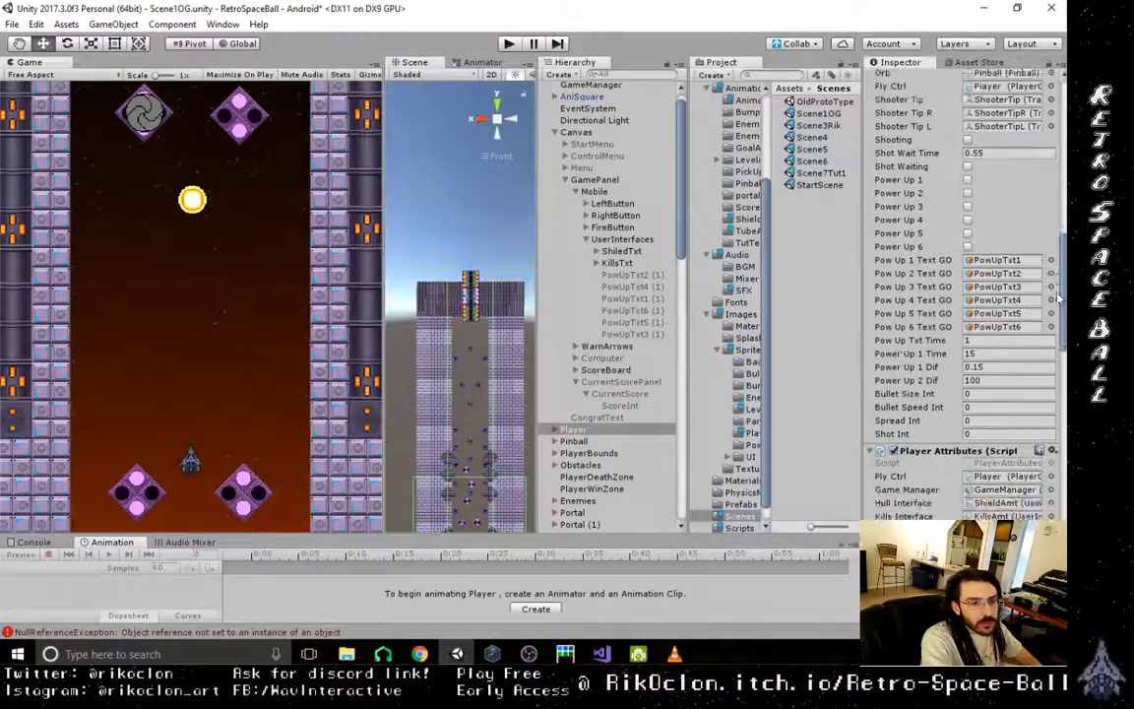
{"action": "scroll", "coordinate": [970, 312], "scroll_direction": "up", "scroll_amount": 3}
{"action": "left_click", "coordinate": [1007, 326]}
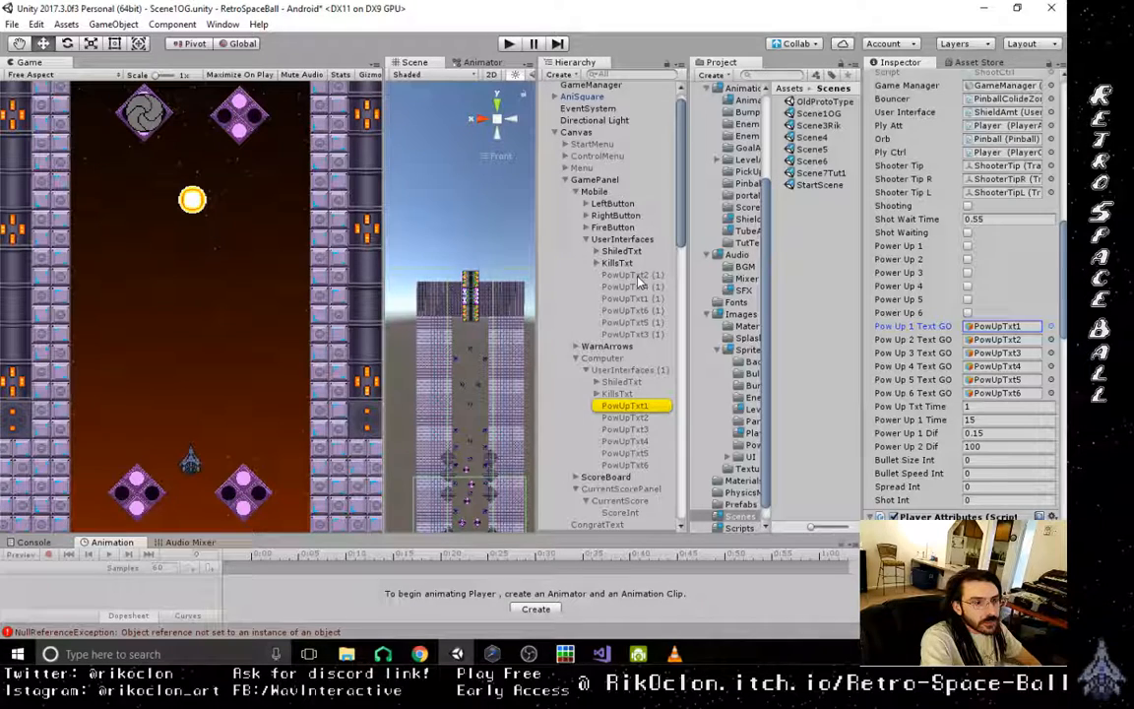
{"action": "left_click_drag", "start_coordinate": [643, 299], "coordinate": [990, 326]}
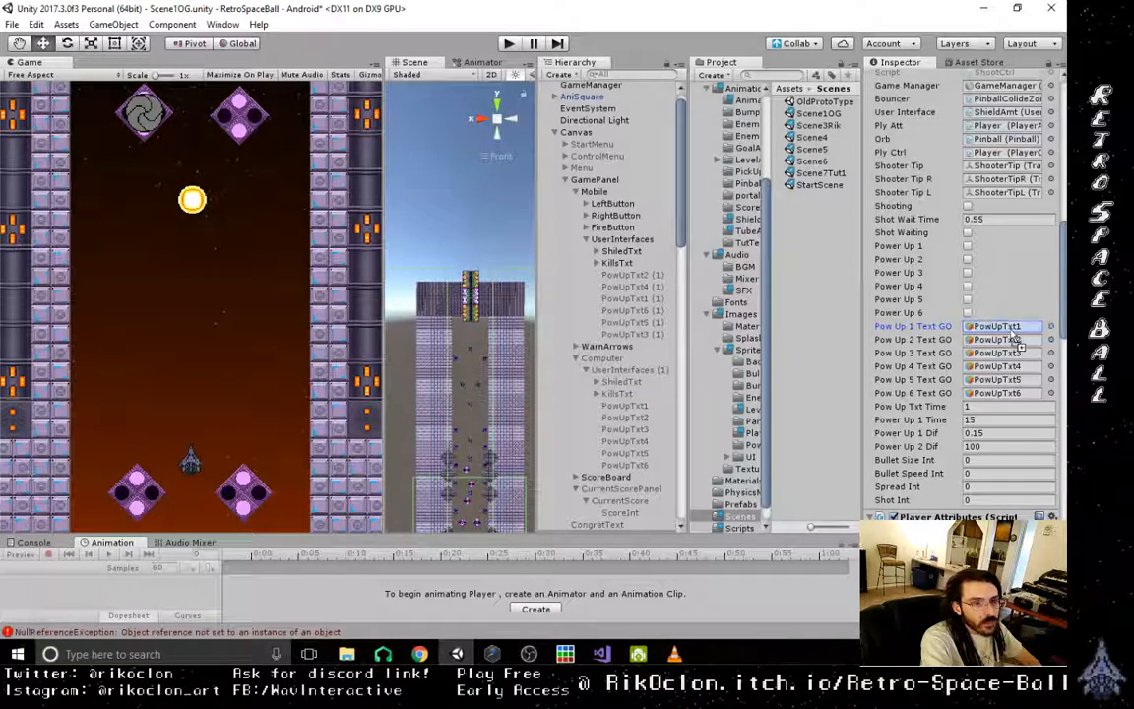
{"action": "left_click_drag", "start_coordinate": [633, 276], "coordinate": [985, 341]}
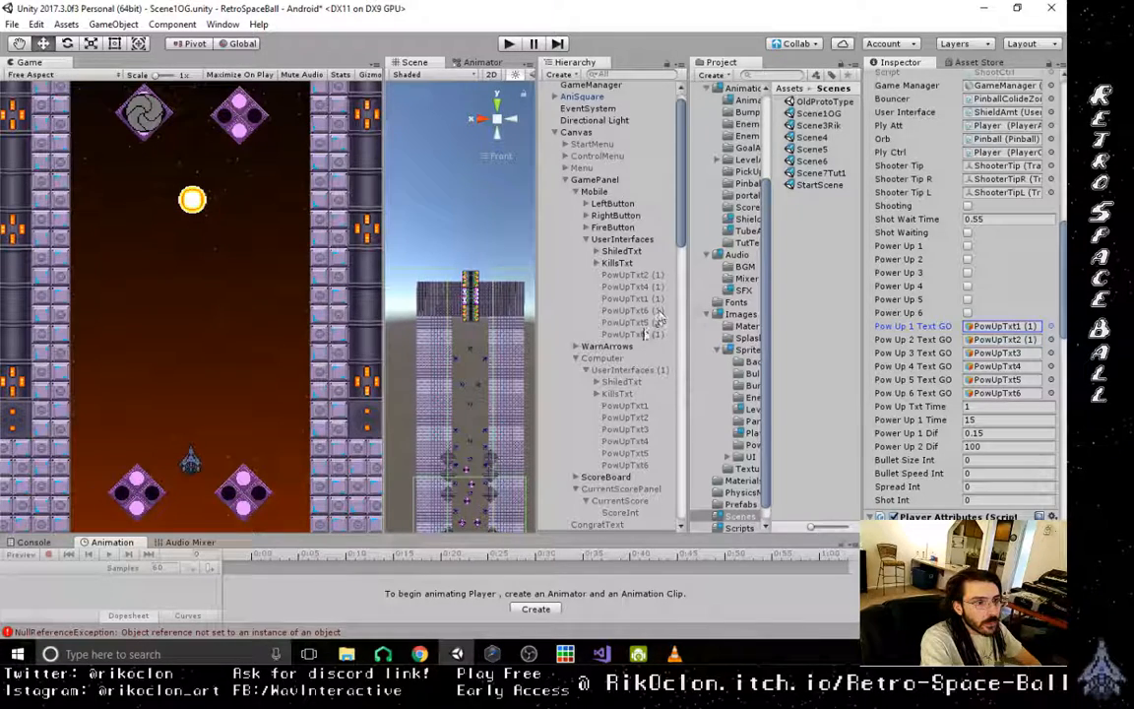
{"action": "left_click_drag", "start_coordinate": [630, 334], "coordinate": [996, 353]}
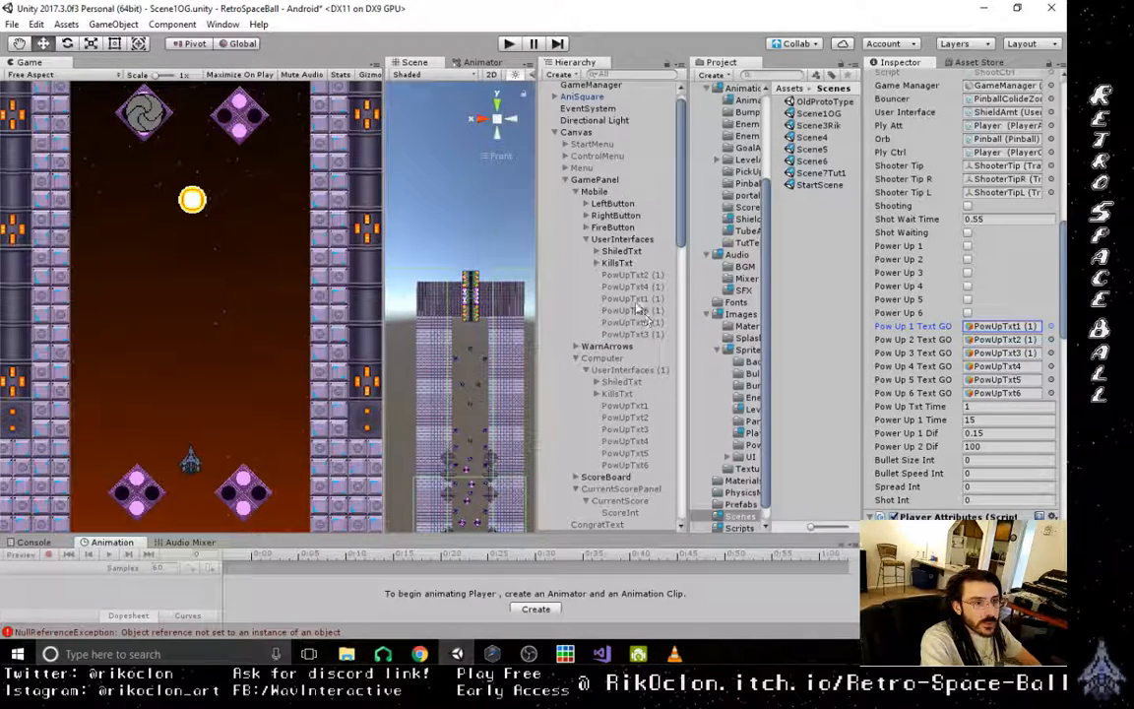
{"action": "left_click_drag", "start_coordinate": [591, 286], "coordinate": [1003, 367]}
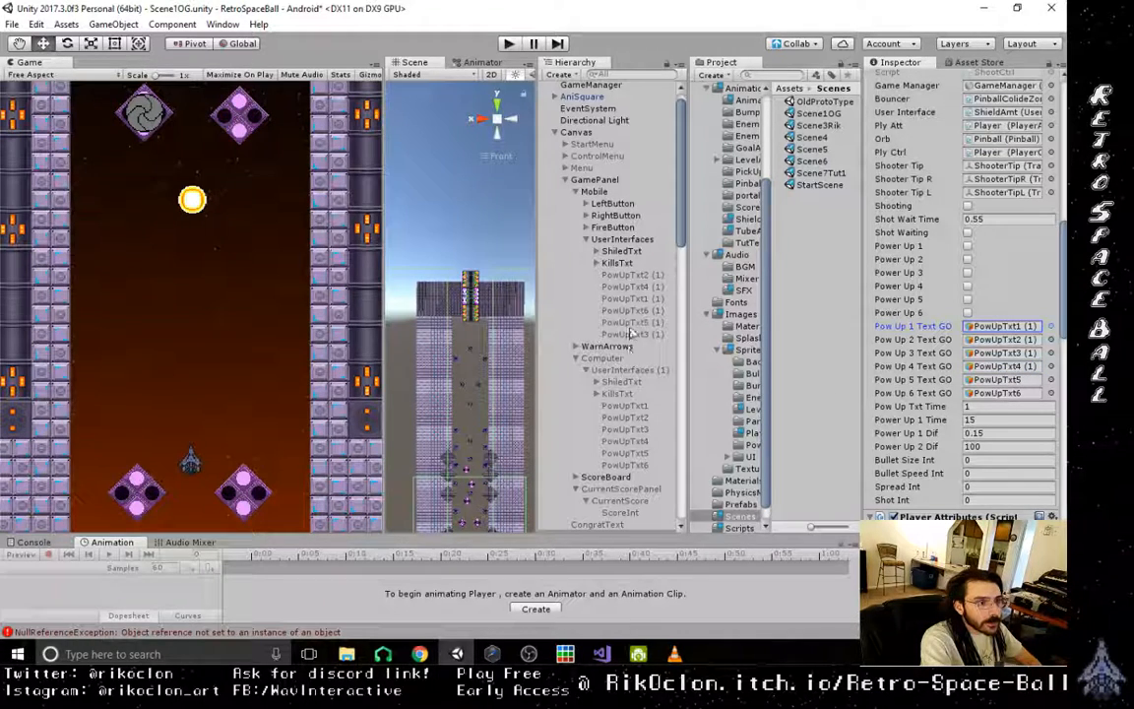
{"action": "left_click_drag", "start_coordinate": [633, 324], "coordinate": [1046, 380]}
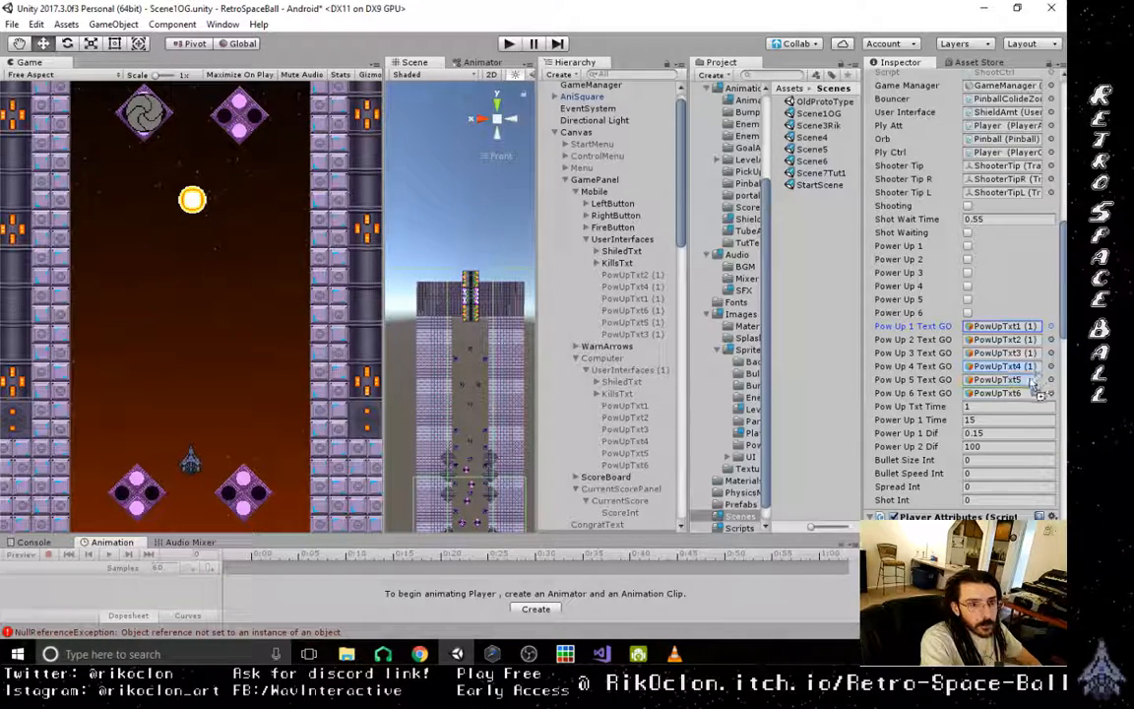
{"action": "left_click_drag", "start_coordinate": [630, 311], "coordinate": [1005, 394]}
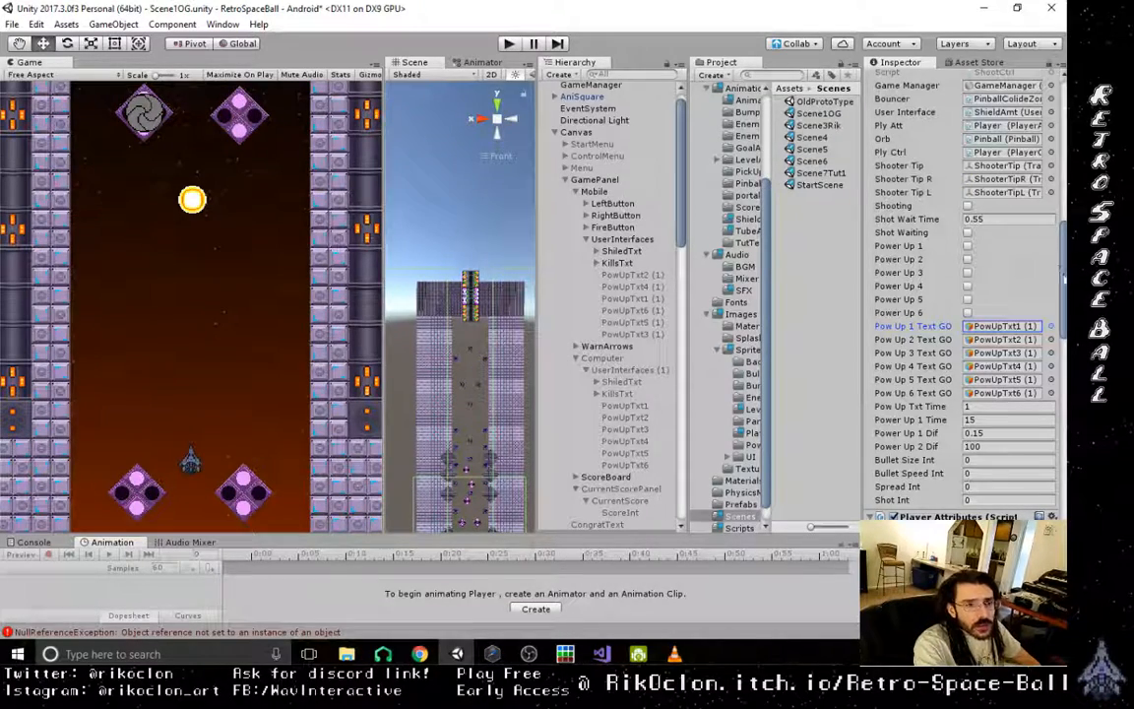
- In the Player Attributes script, assign the Mobile KillsAmt to Hull Interface and the Mobile ShieldAmt to Kills Interface
{"action": "left_click_drag", "start_coordinate": [1063, 280], "coordinate": [1063, 326]}
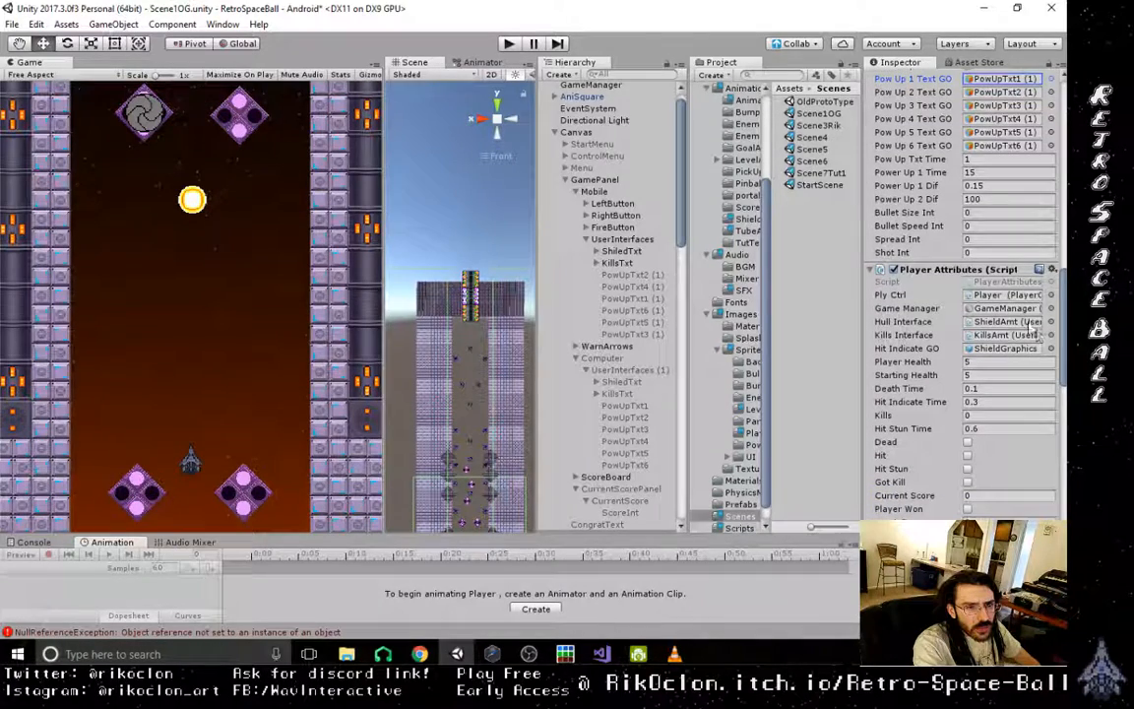
{"action": "left_click", "coordinate": [1025, 322]}
{"action": "left_click", "coordinate": [1024, 335]}
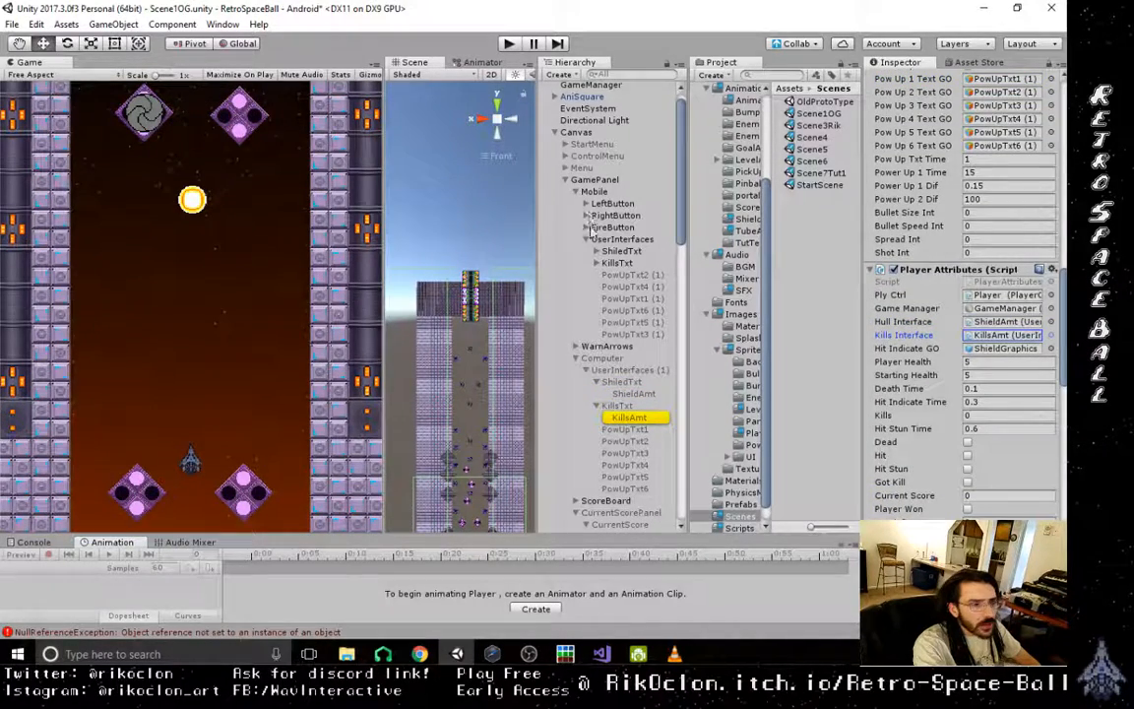
{"action": "left_click", "coordinate": [596, 252]}
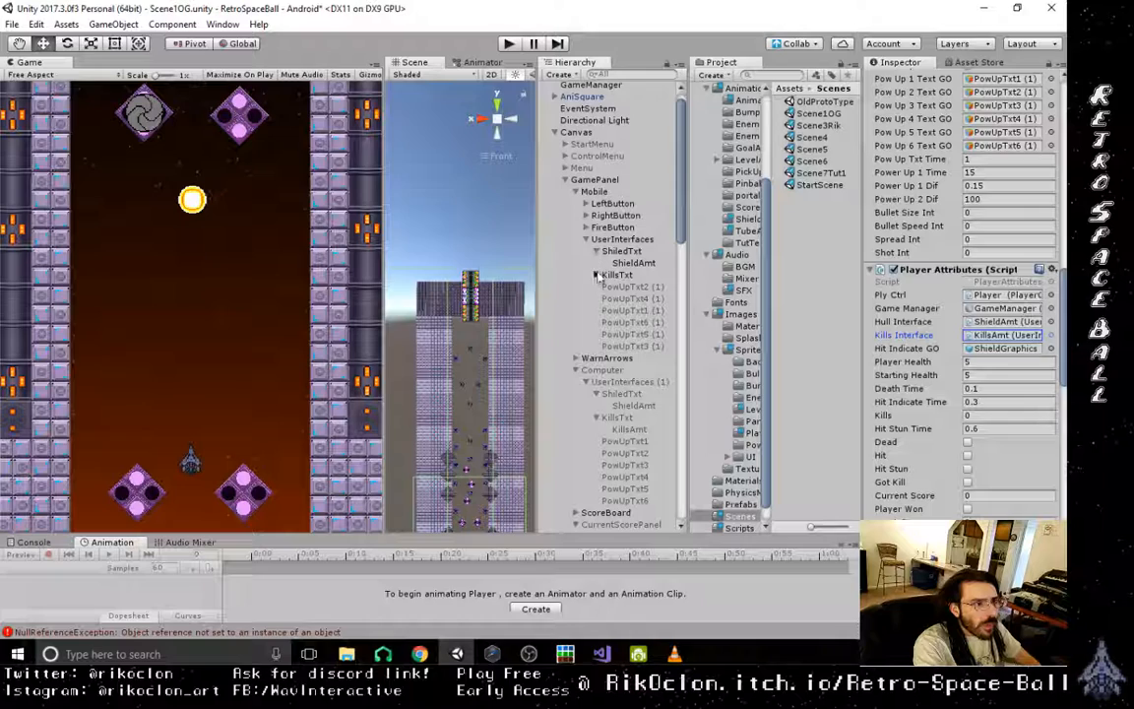
{"action": "left_click", "coordinate": [595, 276]}
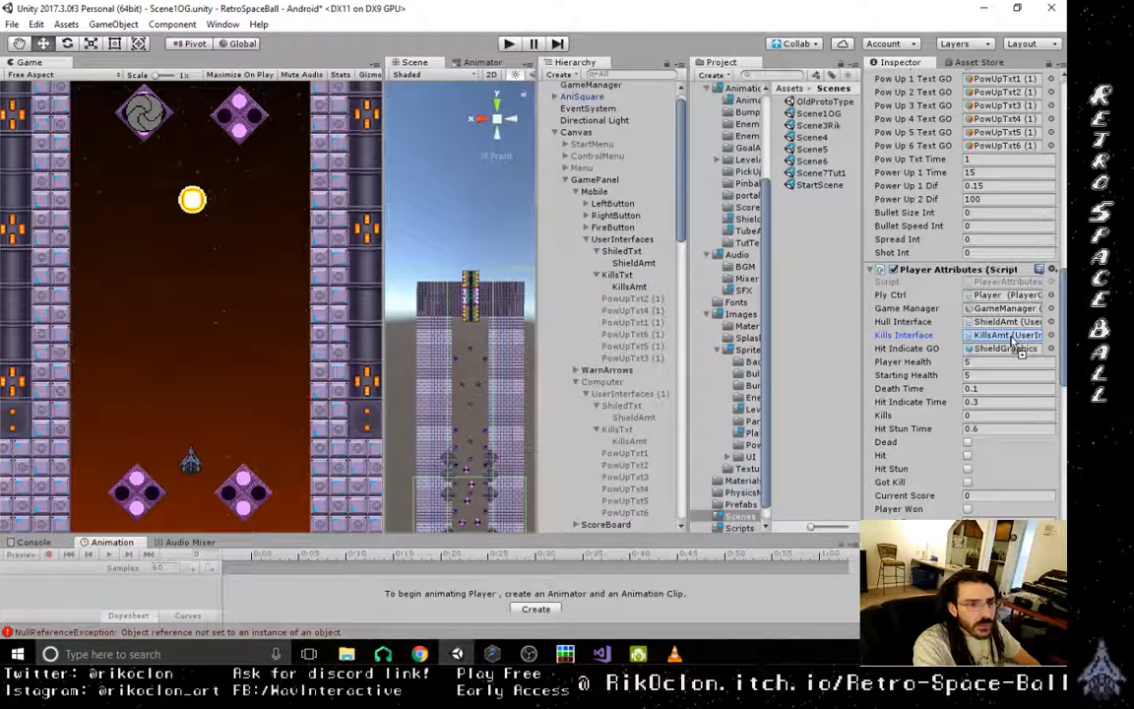
{"action": "left_click_drag", "start_coordinate": [630, 263], "coordinate": [1034, 323]}
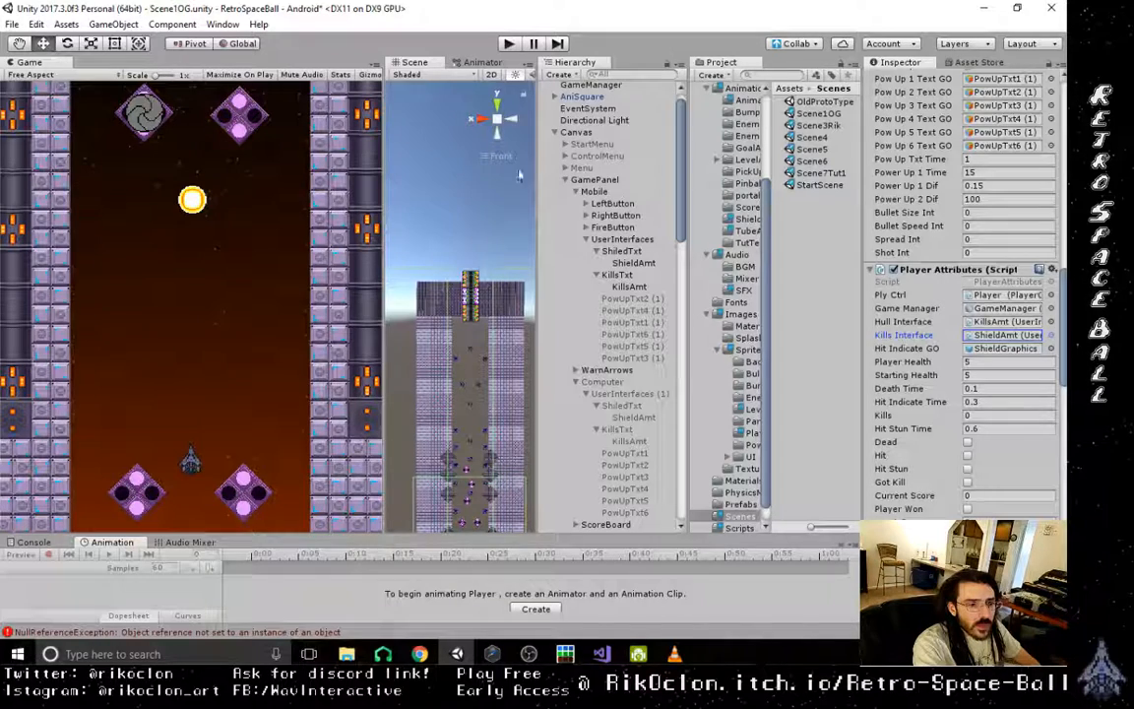
- Save Scene1OG and open Scene3Rik from the project's Scenes folder
{"action": "left_click", "coordinate": [10, 25]}
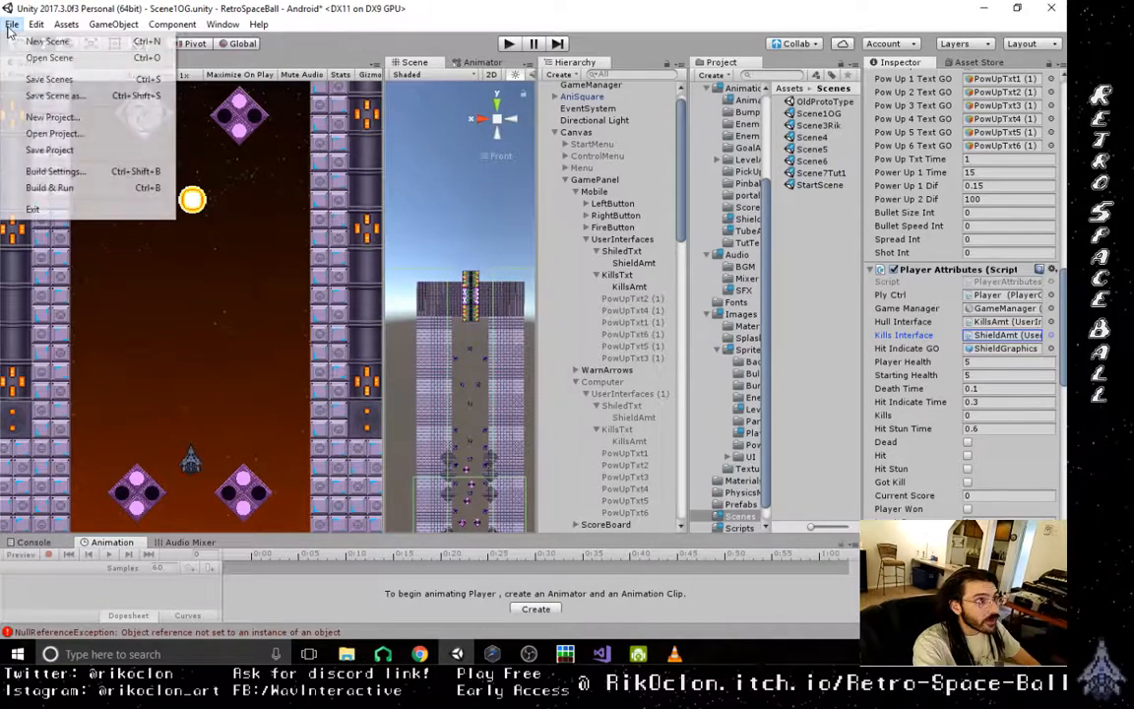
{"action": "left_click", "coordinate": [39, 76]}
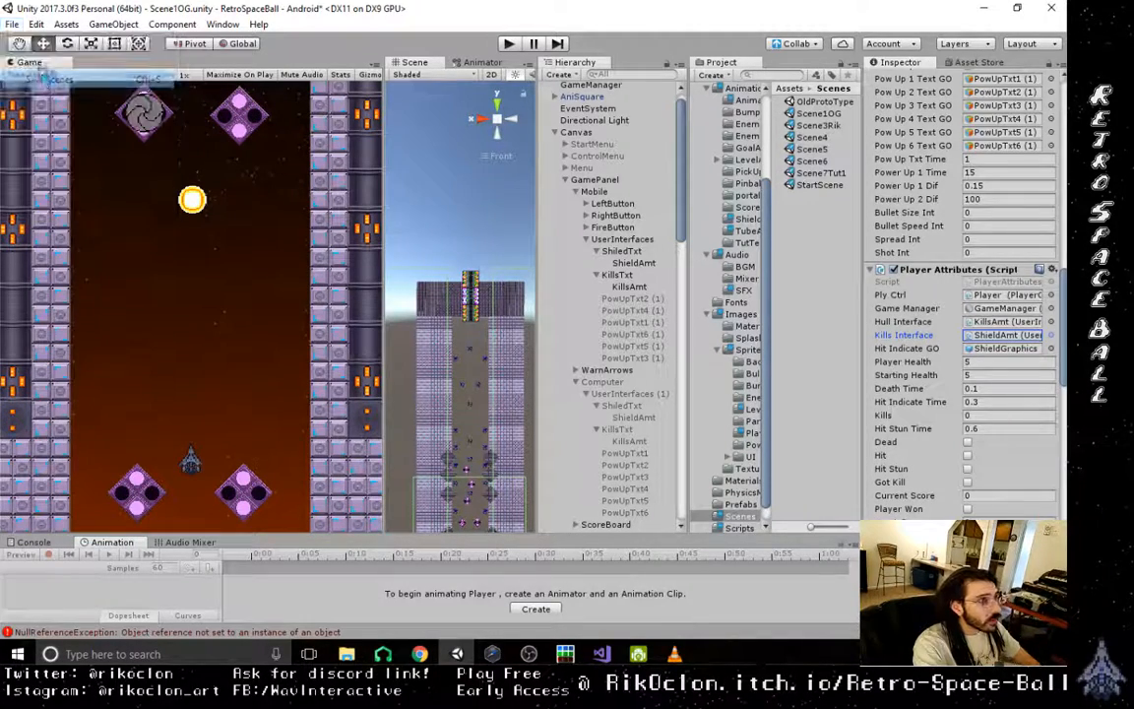
{"action": "left_click", "coordinate": [824, 126]}
{"action": "double_click", "coordinate": [823, 126]}
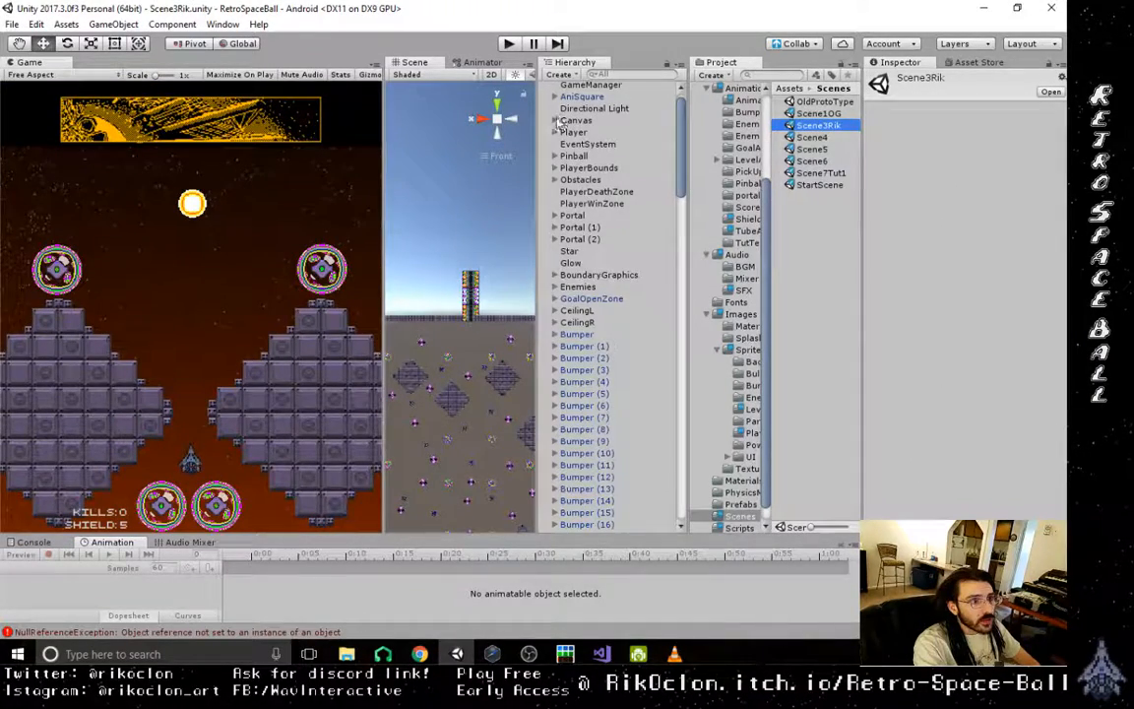
- Set the UI Scale Mode of Scene3Rik's Canvas to Scale With Screen Size
{"action": "left_click", "coordinate": [555, 121]}
{"action": "left_click", "coordinate": [577, 121]}
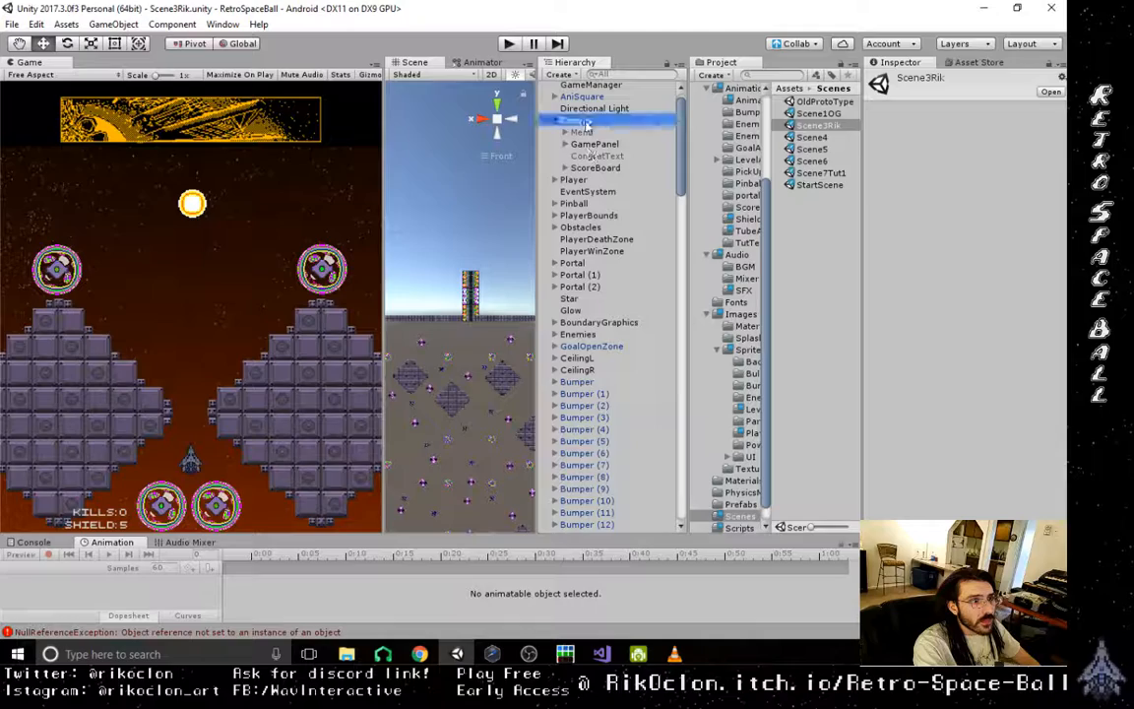
{"action": "left_click", "coordinate": [1016, 383]}
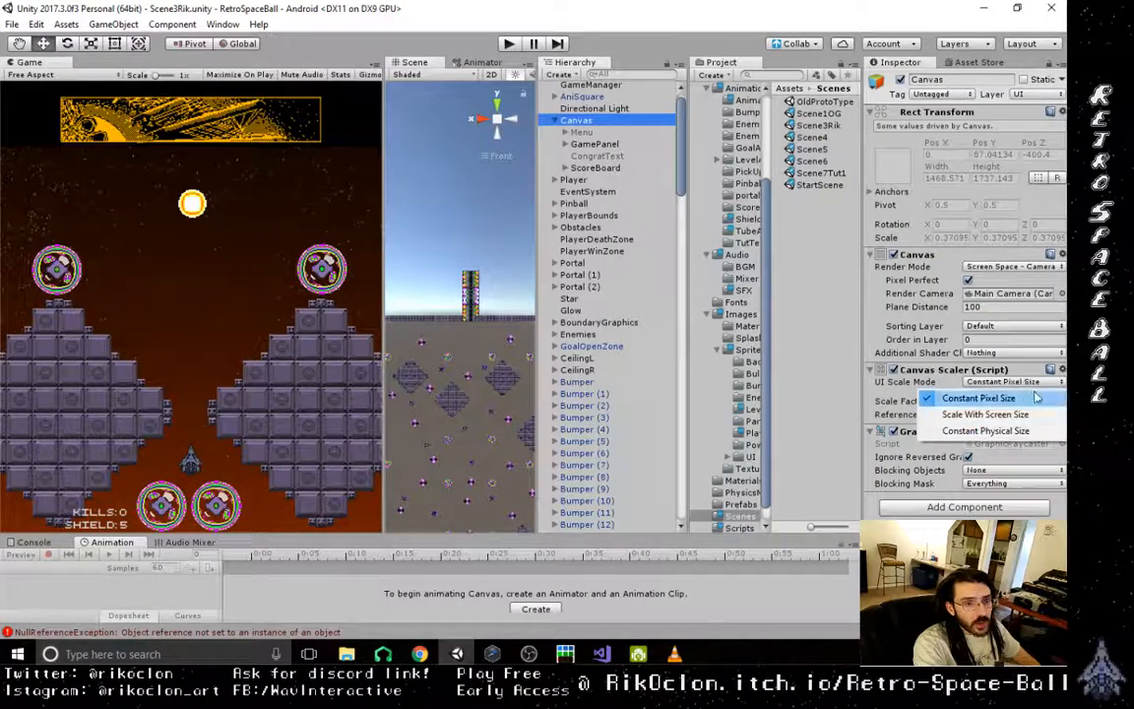
{"action": "left_click", "coordinate": [1009, 418]}
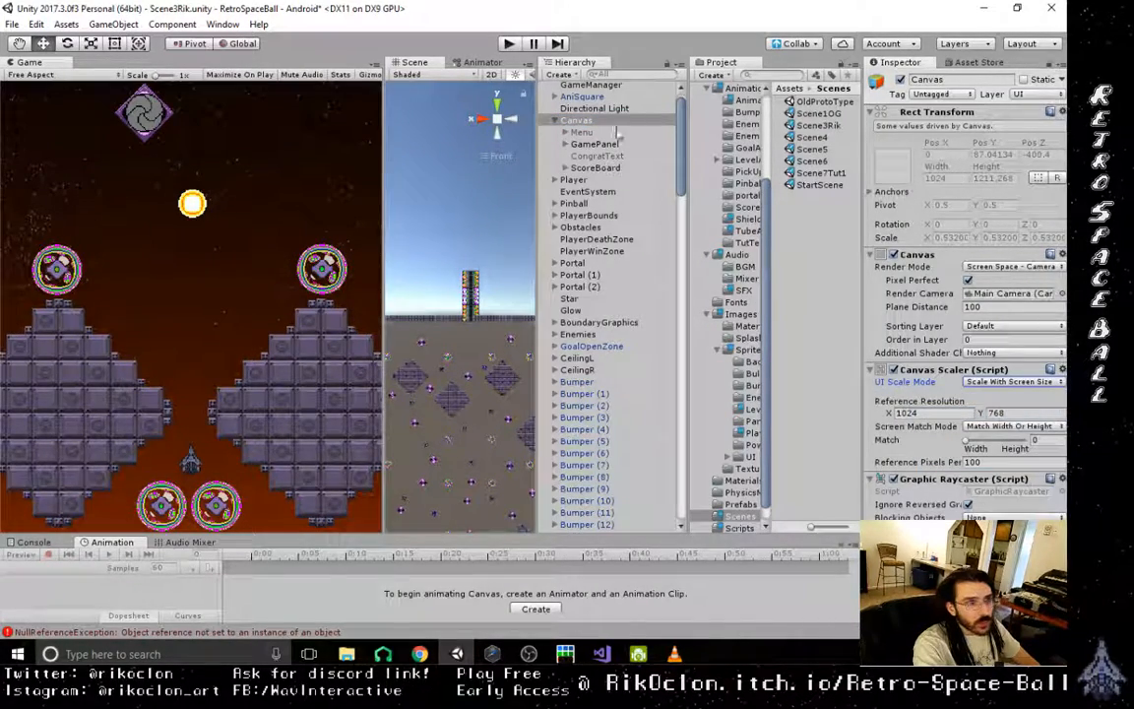
- In Scene3Rik's GamePanel, deactivate the Computer object and activate the Mobile object
{"action": "left_click", "coordinate": [566, 145]}
{"action": "left_click", "coordinate": [601, 168]}
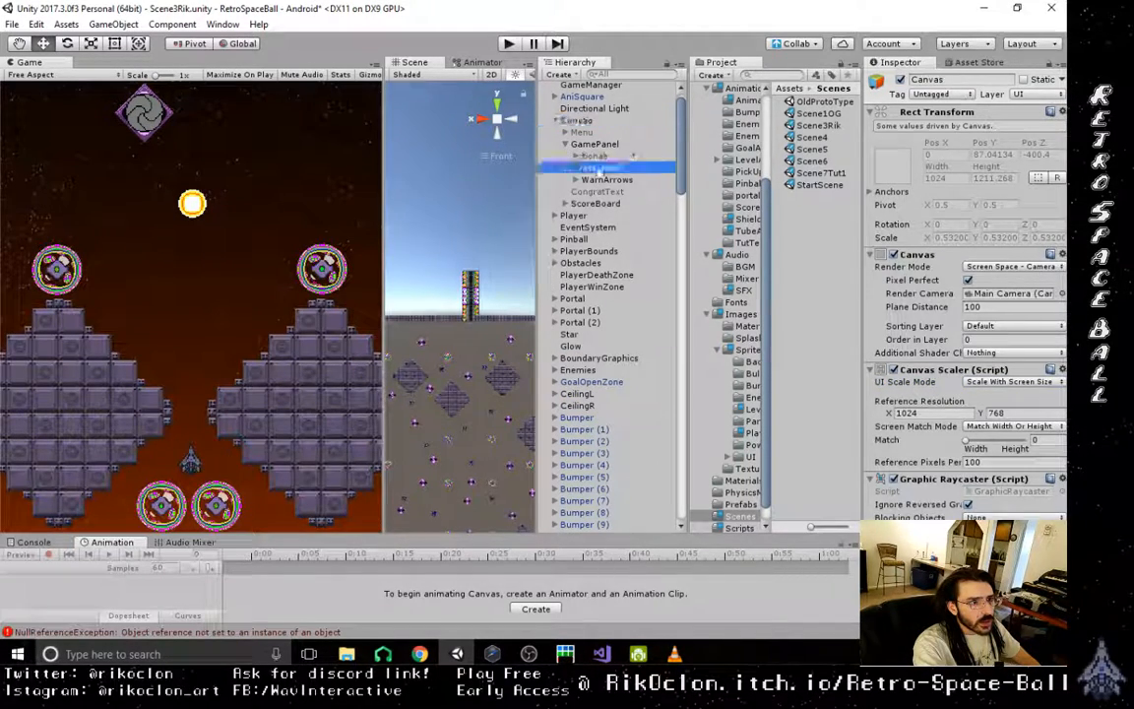
{"action": "left_click", "coordinate": [901, 79]}
{"action": "left_click", "coordinate": [604, 156]}
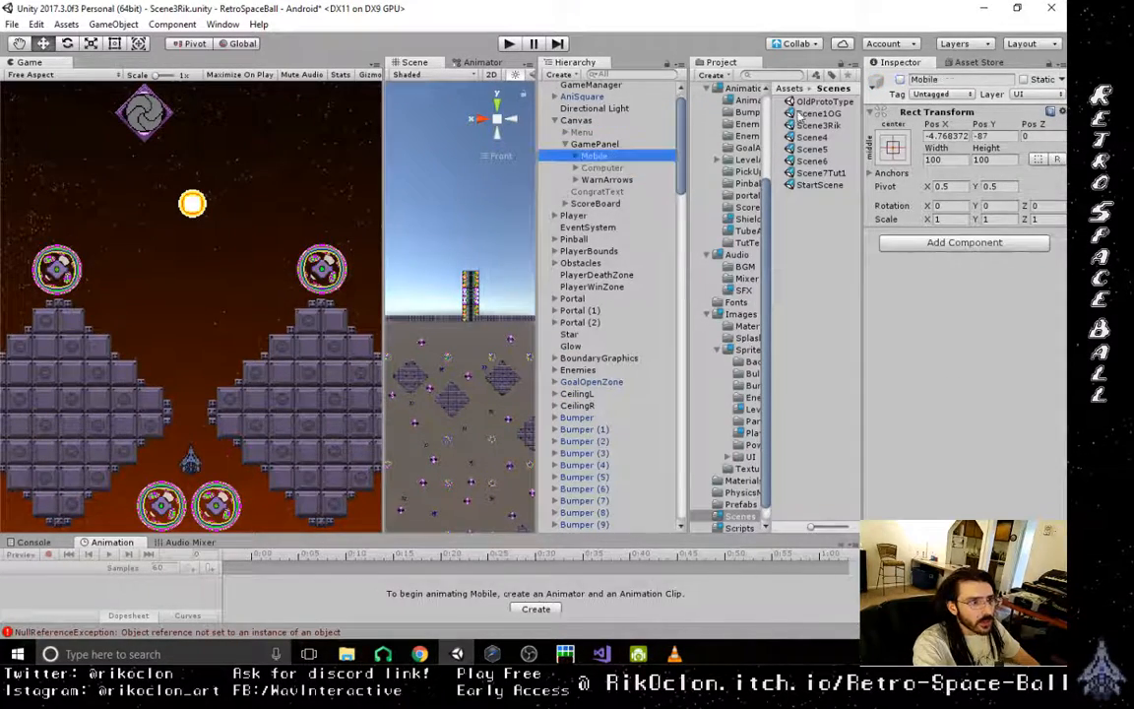
{"action": "left_click", "coordinate": [901, 80]}
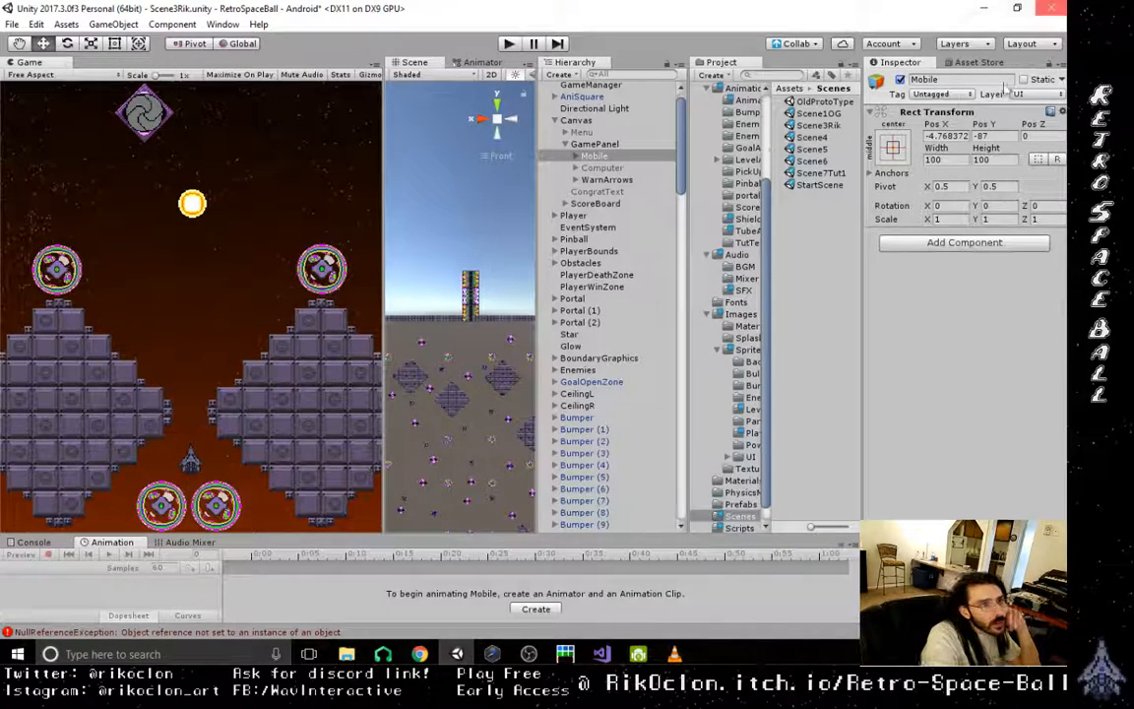
- Examine the Player's Shoot Ctrl references and trace its User Interface reference to the source object within the Canvas's GamePanel
{"action": "left_click", "coordinate": [598, 144]}
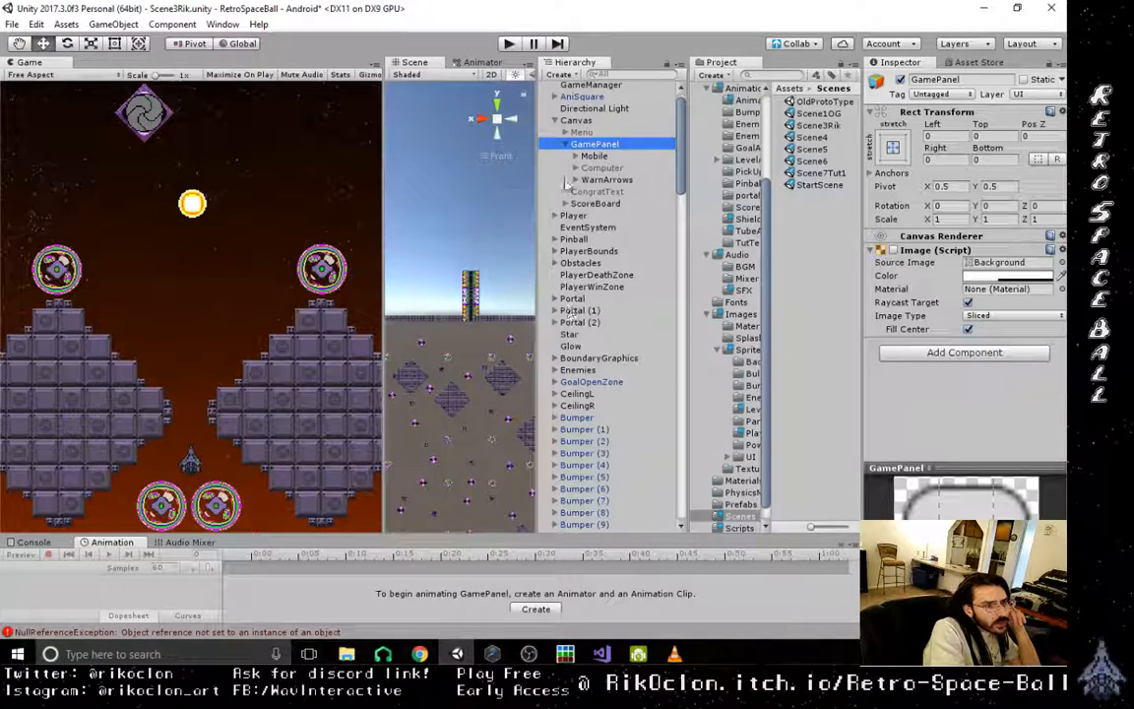
{"action": "left_click", "coordinate": [571, 215]}
{"action": "left_click", "coordinate": [554, 215]}
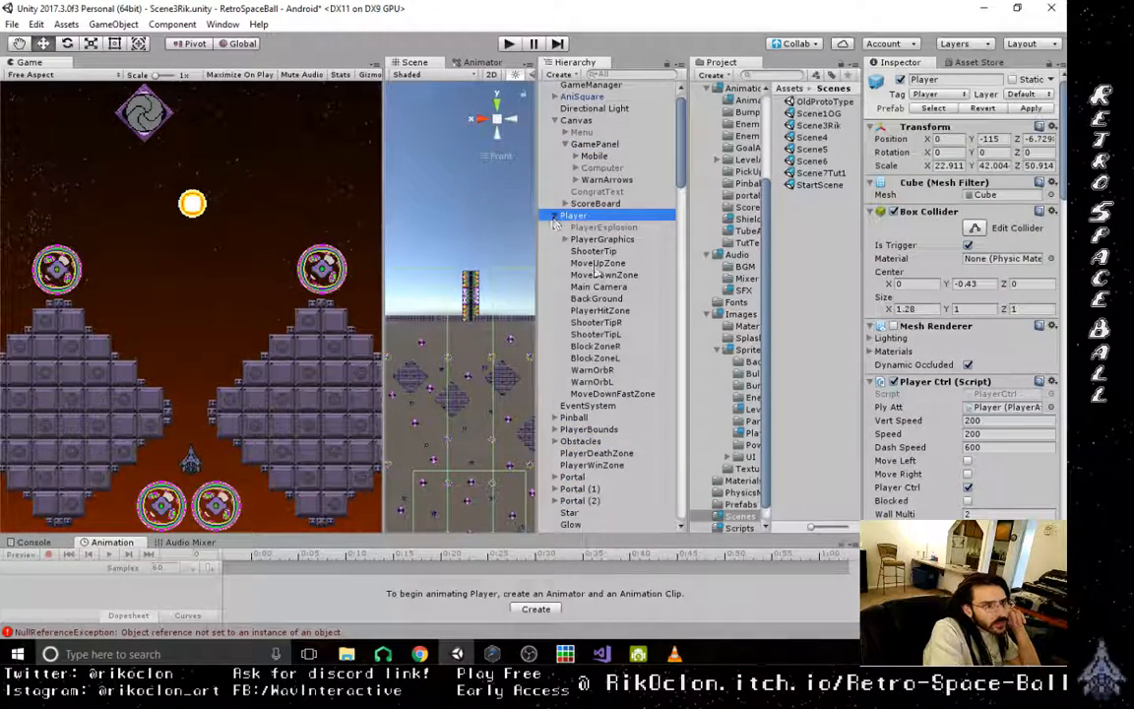
{"action": "scroll", "coordinate": [950, 463], "scroll_direction": "down", "scroll_amount": 10}
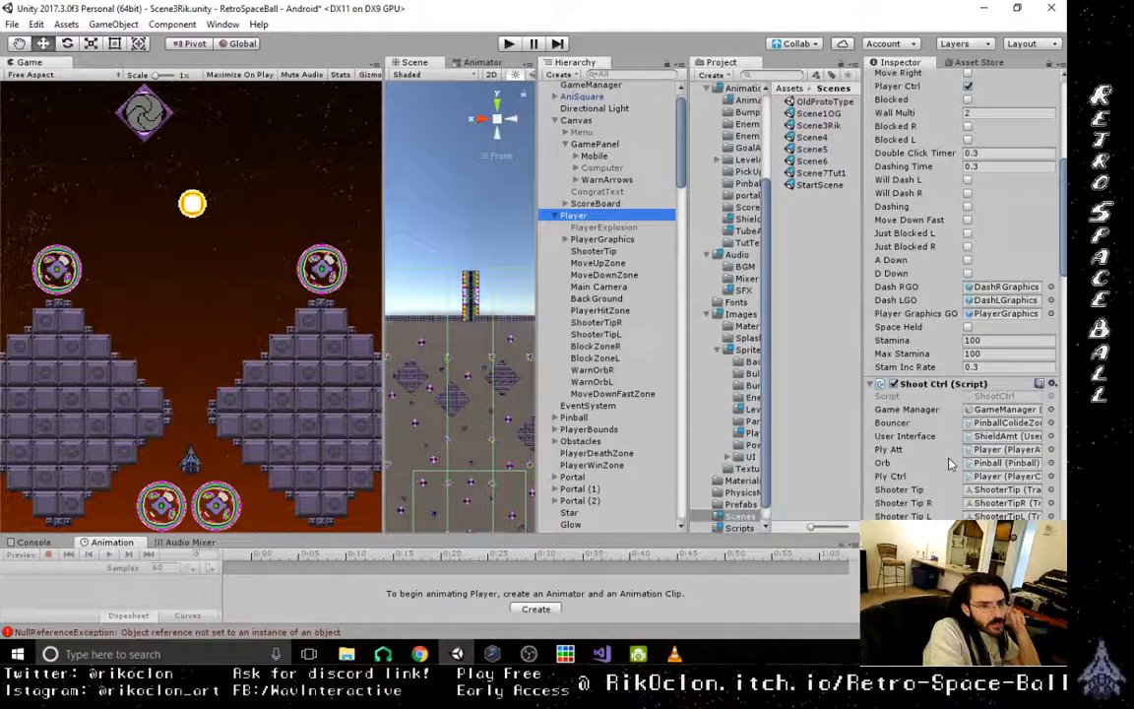
{"action": "scroll", "coordinate": [950, 463], "scroll_direction": "down", "scroll_amount": 3}
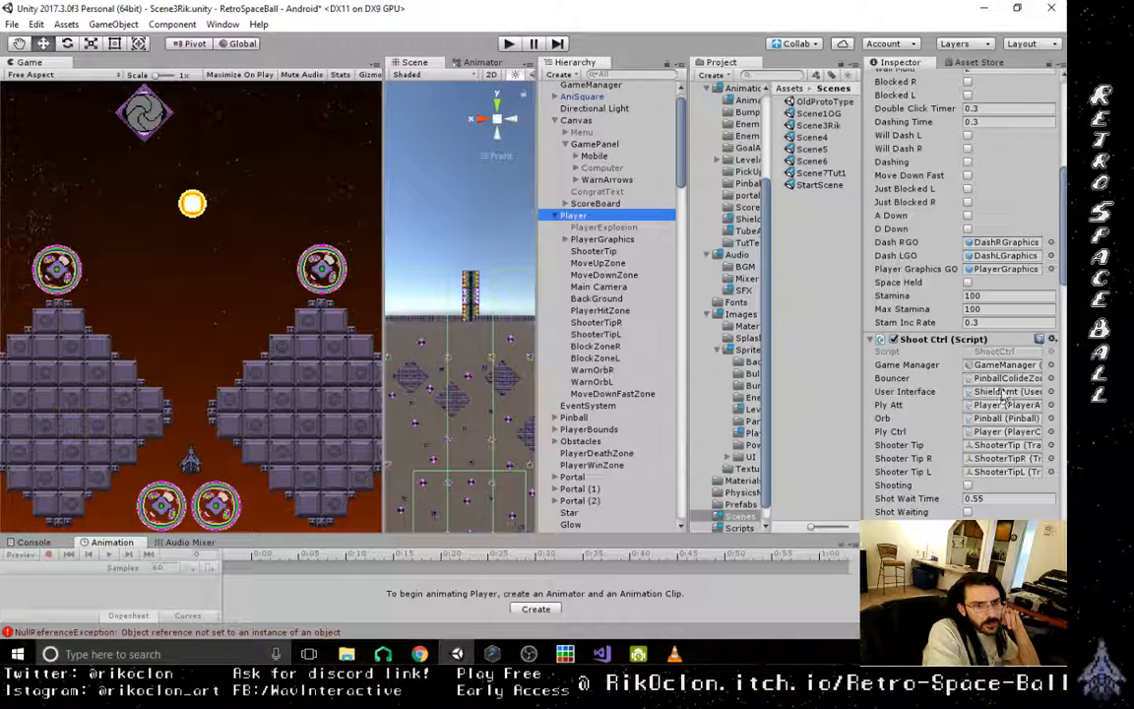
{"action": "left_click", "coordinate": [1005, 392]}
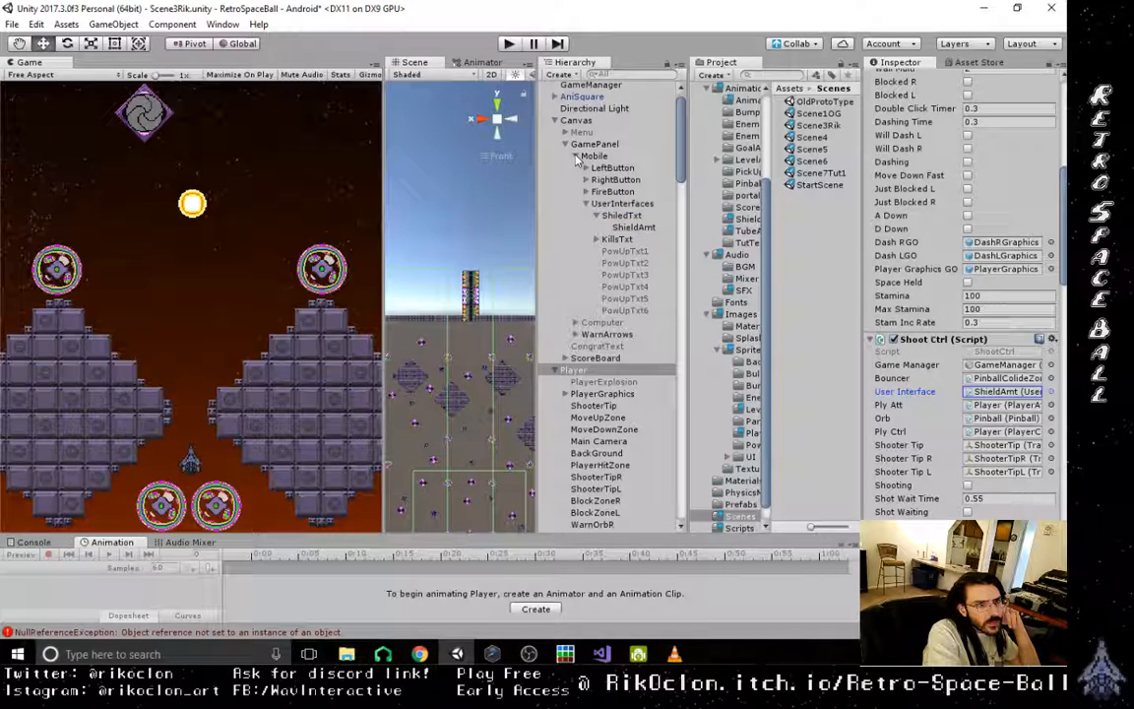
{"action": "left_click", "coordinate": [626, 228]}
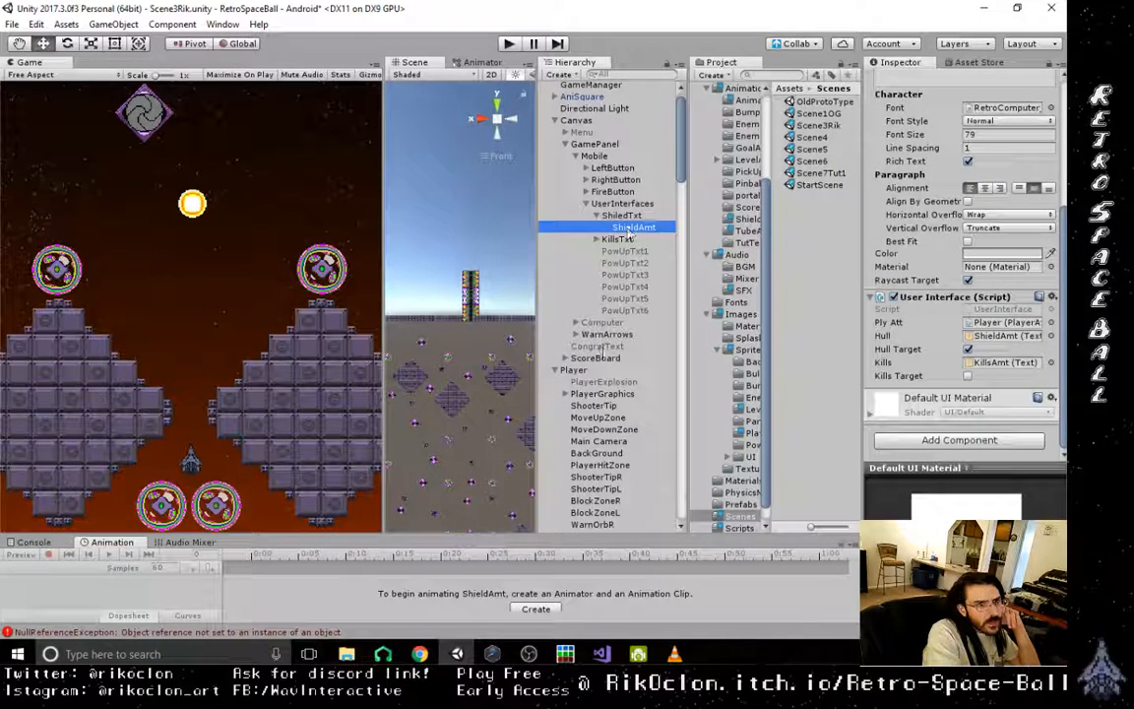
{"action": "left_click", "coordinate": [574, 369]}
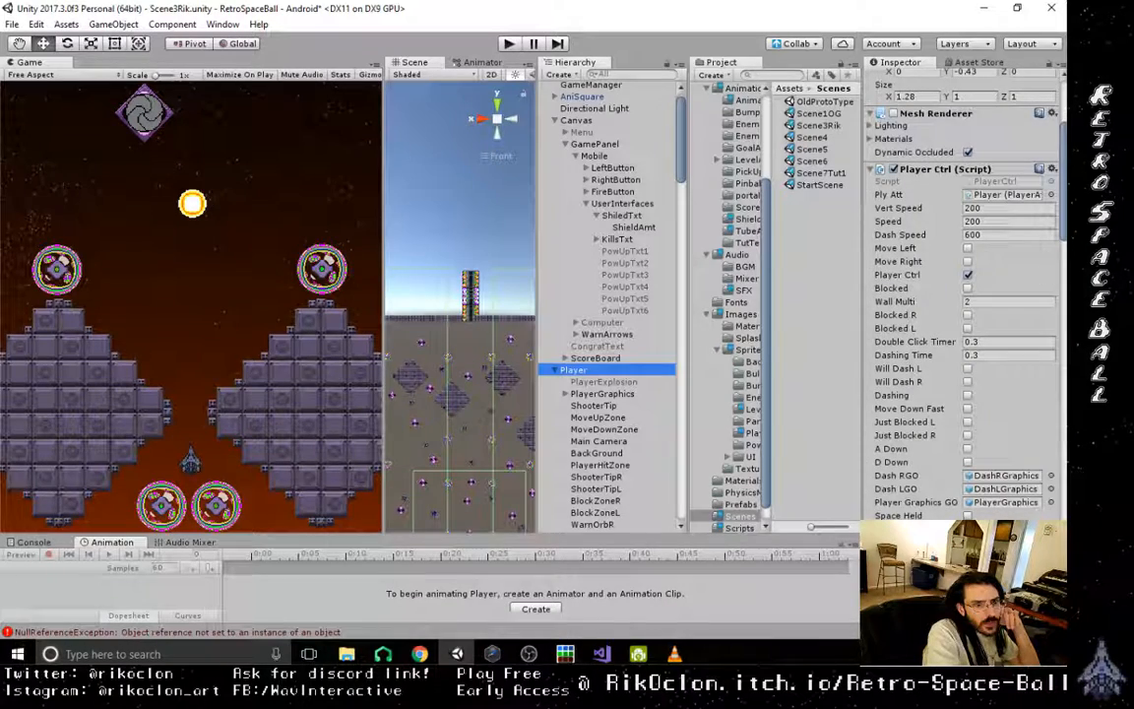
{"action": "left_click_drag", "start_coordinate": [1061, 148], "coordinate": [1061, 254]}
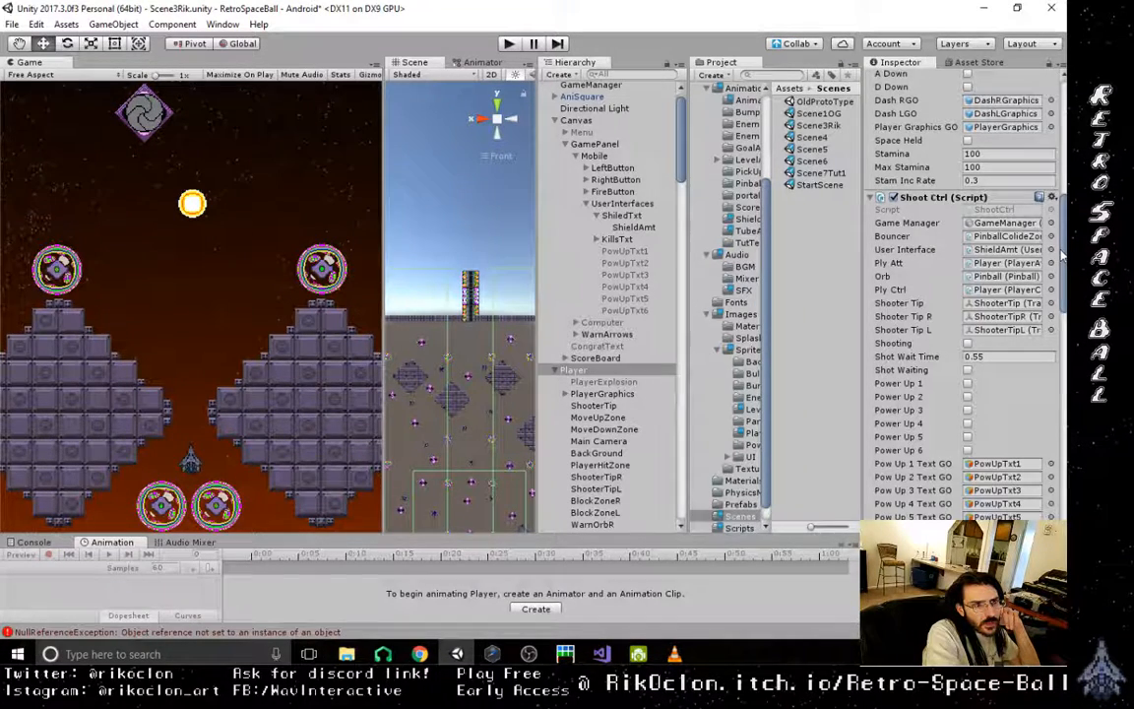
{"action": "scroll", "coordinate": [1060, 255], "scroll_direction": "down", "scroll_amount": 1}
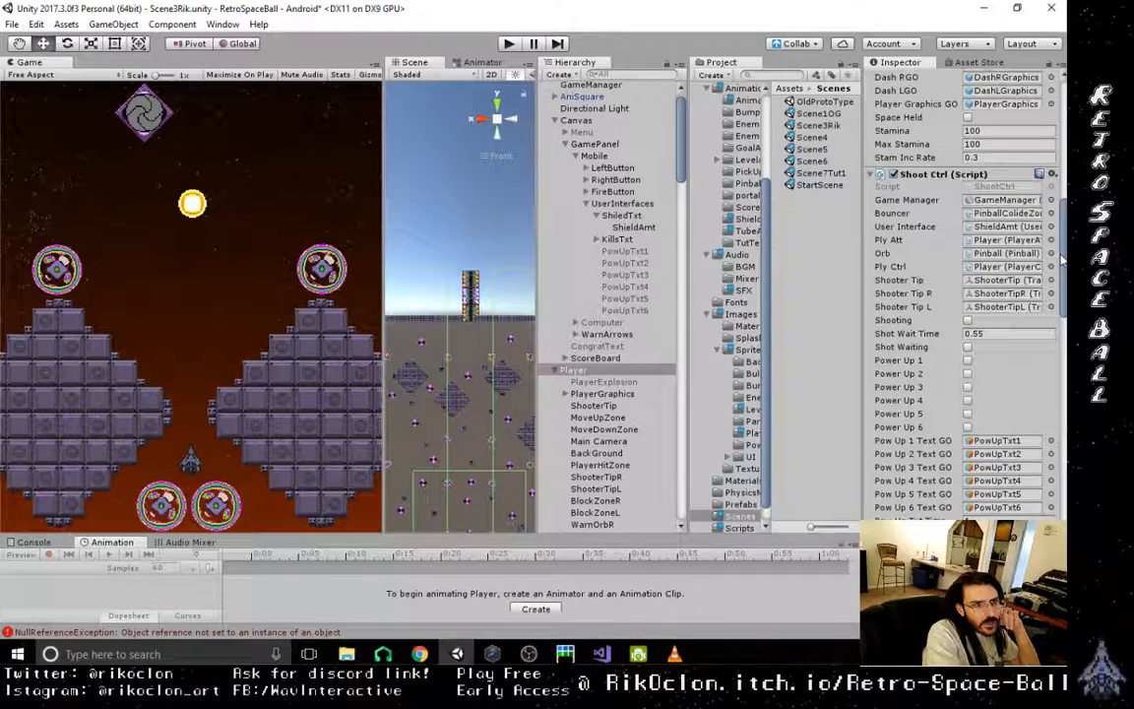
{"action": "left_click", "coordinate": [598, 239]}
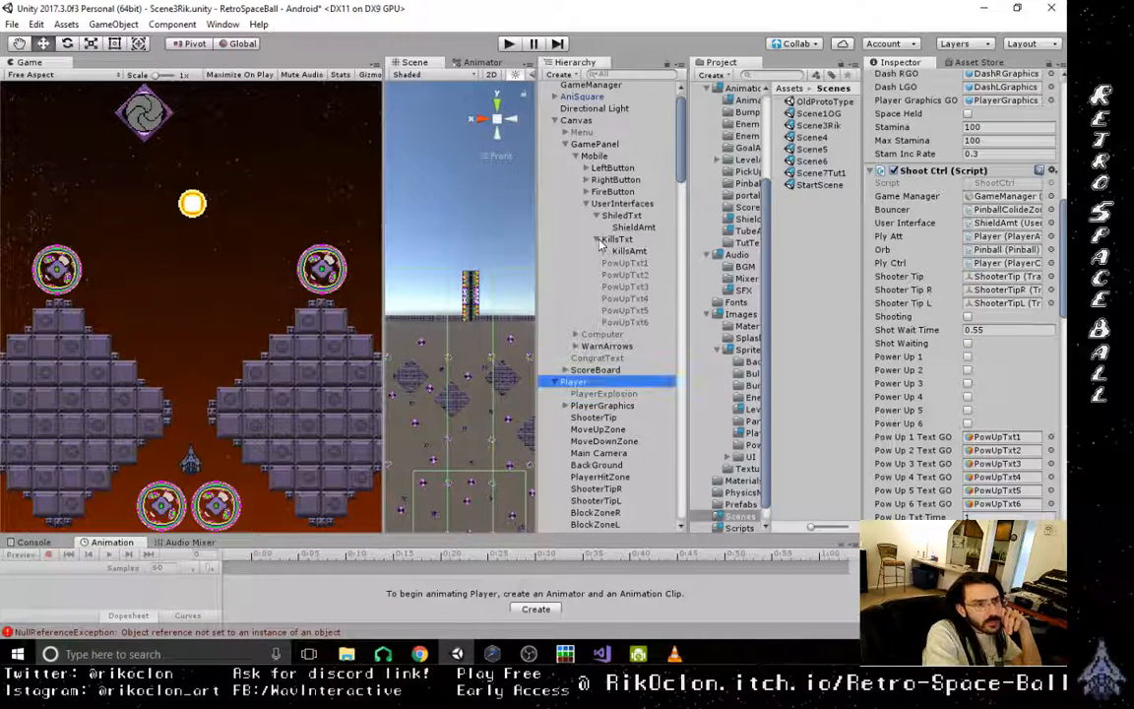
{"action": "left_click", "coordinate": [1027, 224]}
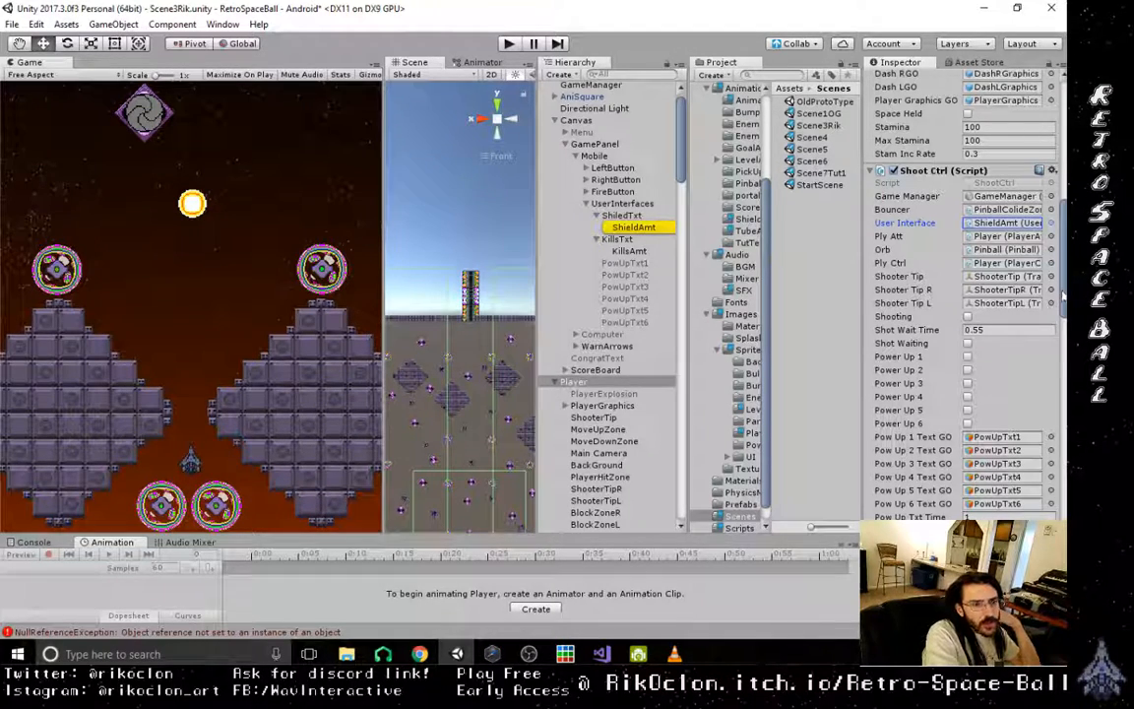
{"action": "scroll", "coordinate": [1063, 294], "scroll_direction": "down", "scroll_amount": 3}
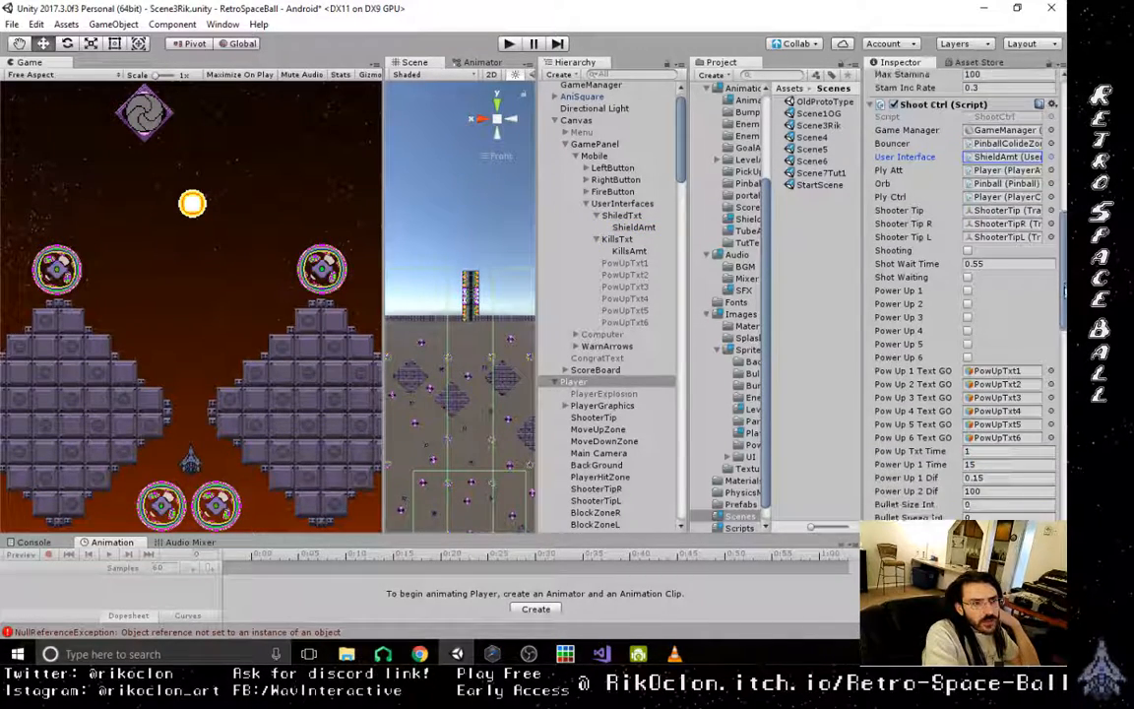
{"action": "scroll", "coordinate": [1063, 293], "scroll_direction": "down", "scroll_amount": 2}
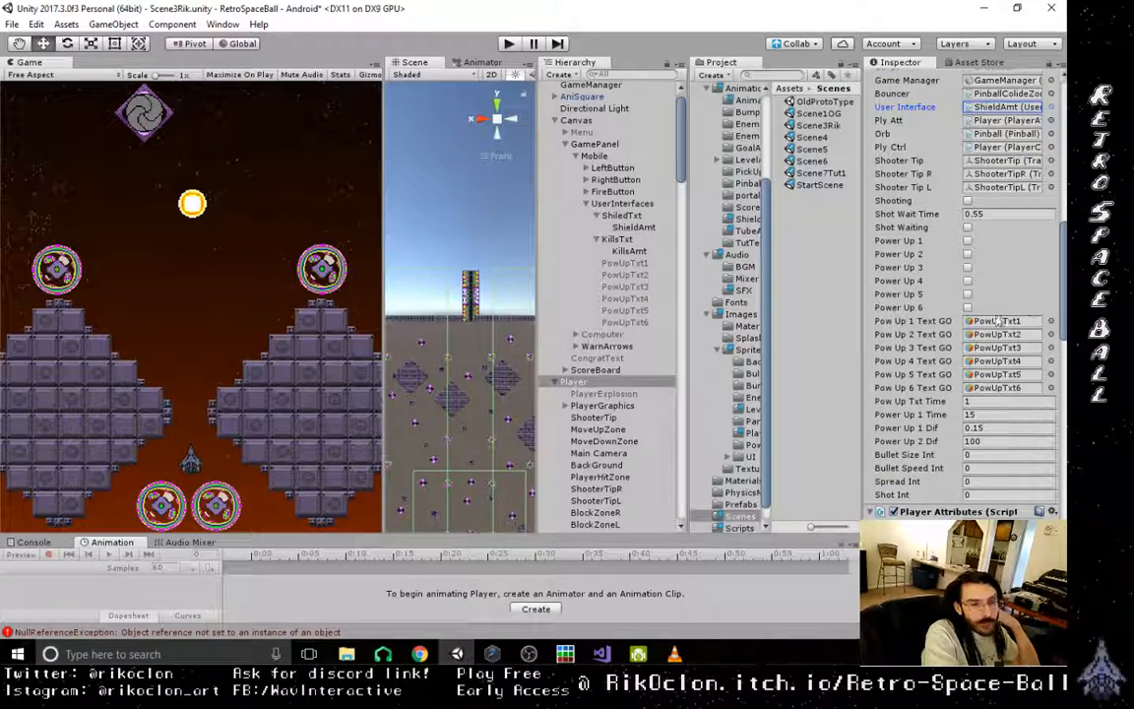
- Assign the Mobile texts PowUpTxt1 through PowUpTxt6 to the matching Pow Up 1–6 Text GO references in the Player's Shoot Ctrl script
{"action": "left_click", "coordinate": [998, 321]}
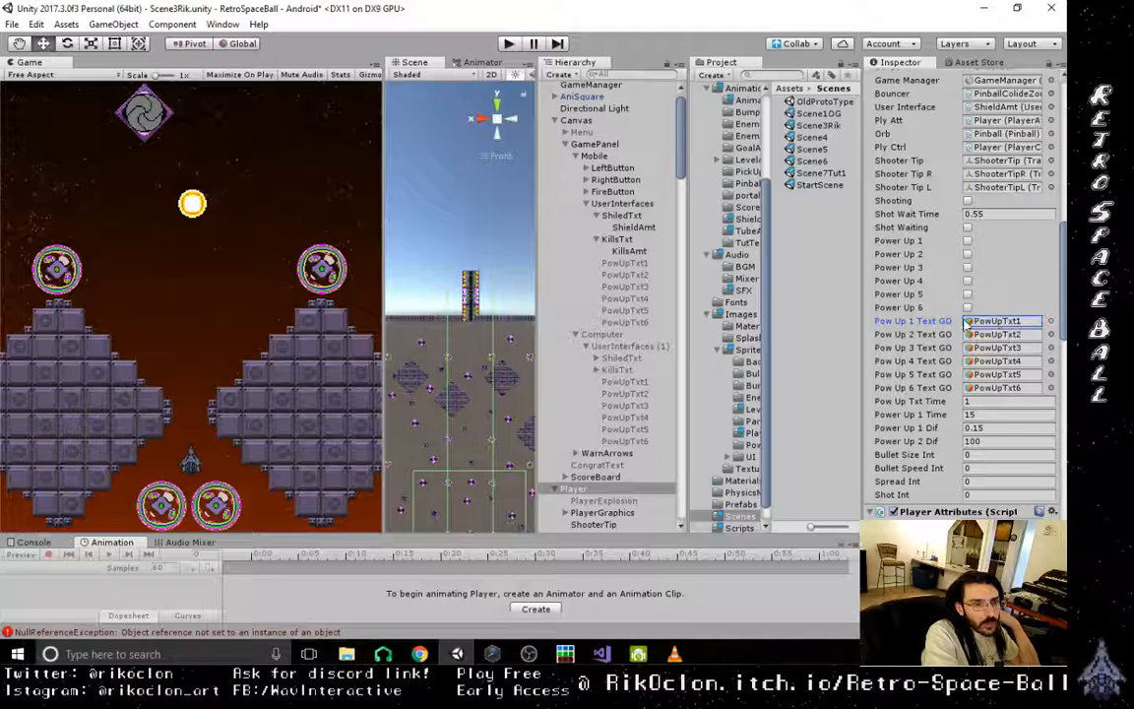
{"action": "left_click_drag", "start_coordinate": [632, 275], "coordinate": [996, 322]}
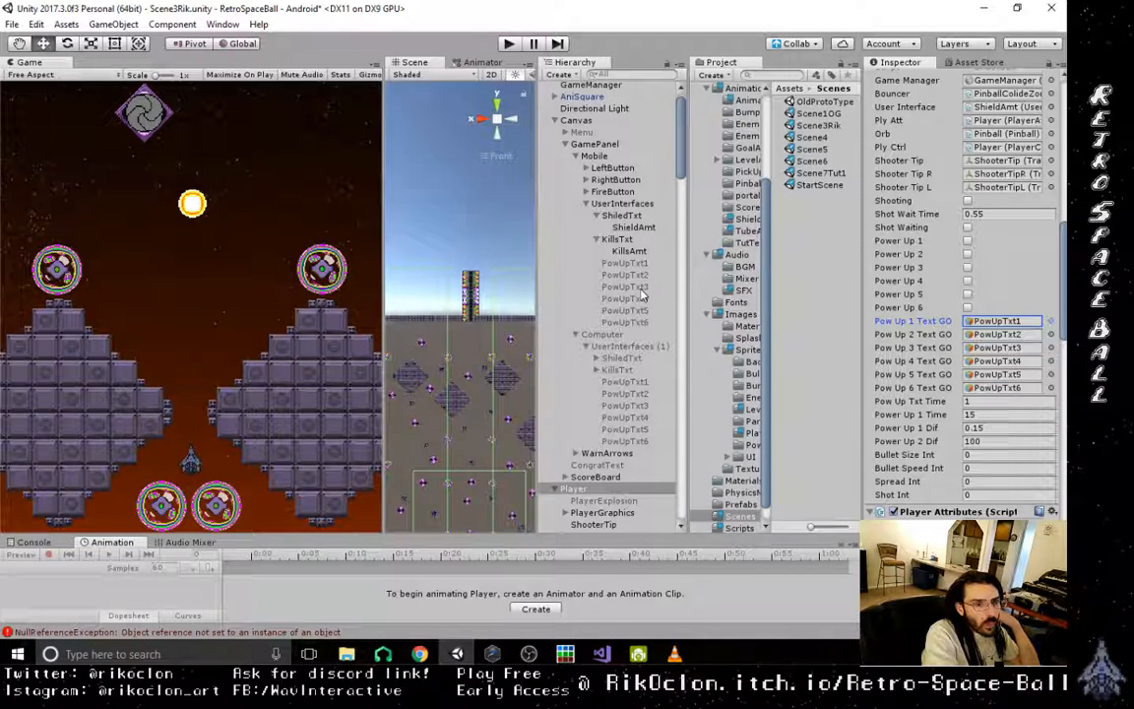
{"action": "left_click_drag", "start_coordinate": [641, 288], "coordinate": [1026, 349]}
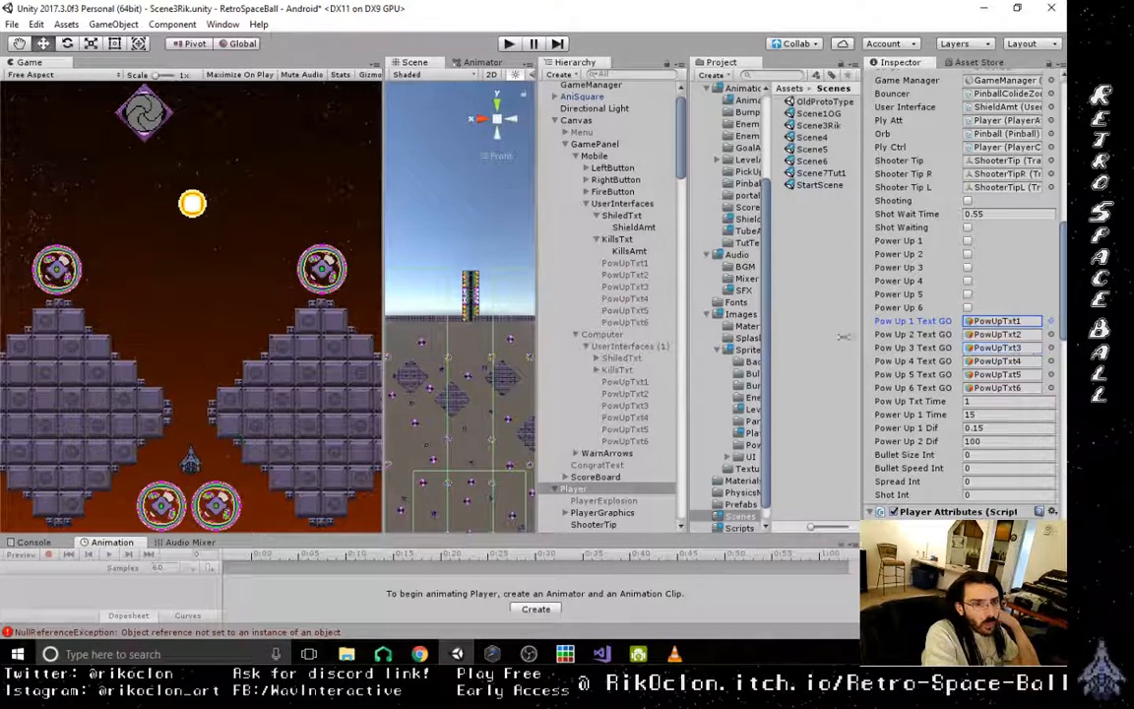
{"action": "left_click_drag", "start_coordinate": [647, 302], "coordinate": [1012, 363]}
{"action": "left_click_drag", "start_coordinate": [643, 311], "coordinate": [998, 378]}
{"action": "left_click_drag", "start_coordinate": [644, 322], "coordinate": [1032, 391]}
- In the Player Attributes script, assign the Mobile ShieldAmt to Hull Interface and check which object Kills Interface references
{"action": "scroll", "coordinate": [1037, 399], "scroll_direction": "down", "scroll_amount": 5}
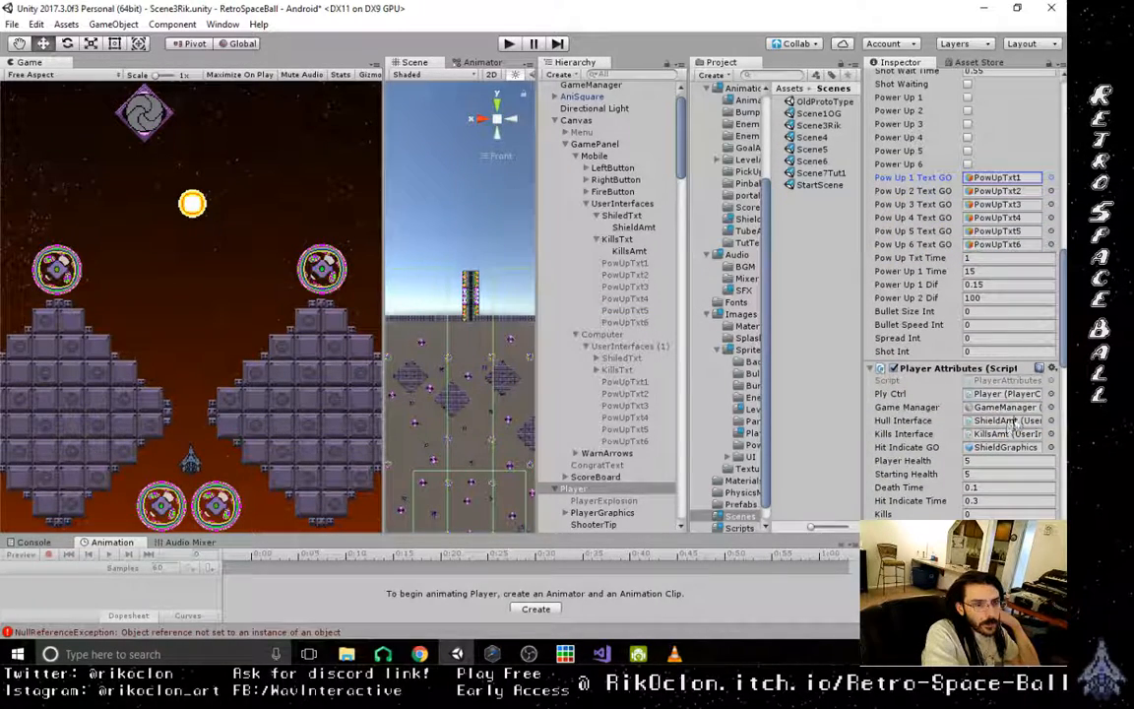
{"action": "left_click_drag", "start_coordinate": [633, 228], "coordinate": [992, 420]}
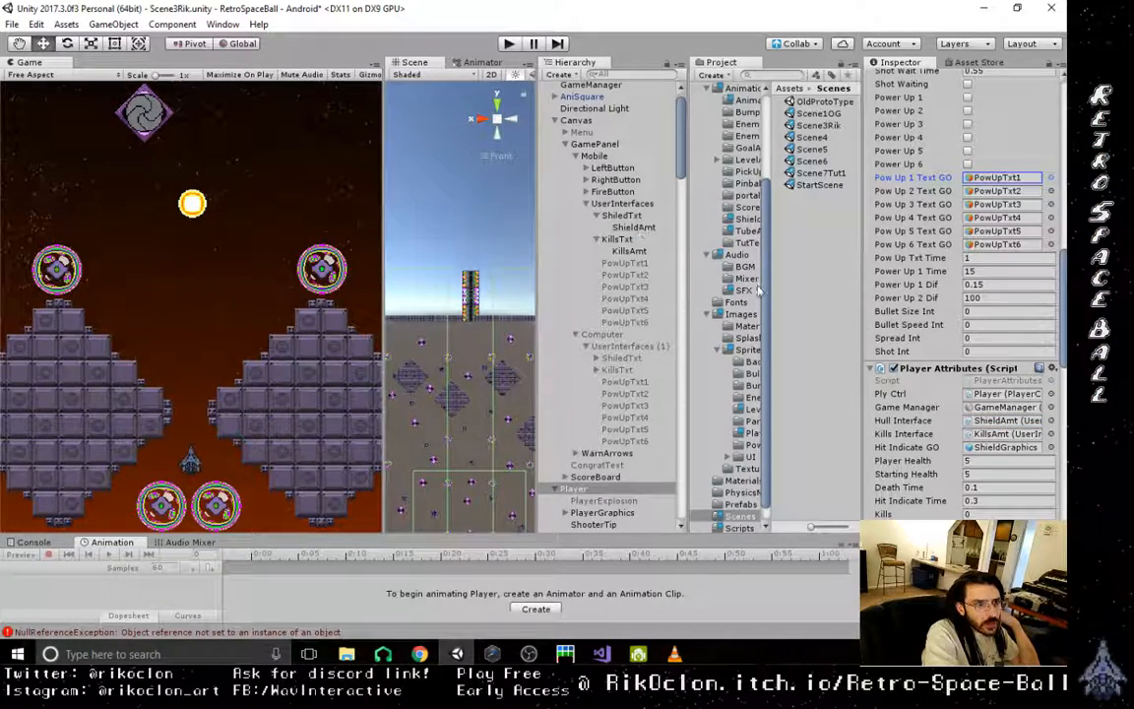
{"action": "left_click", "coordinate": [1006, 434]}
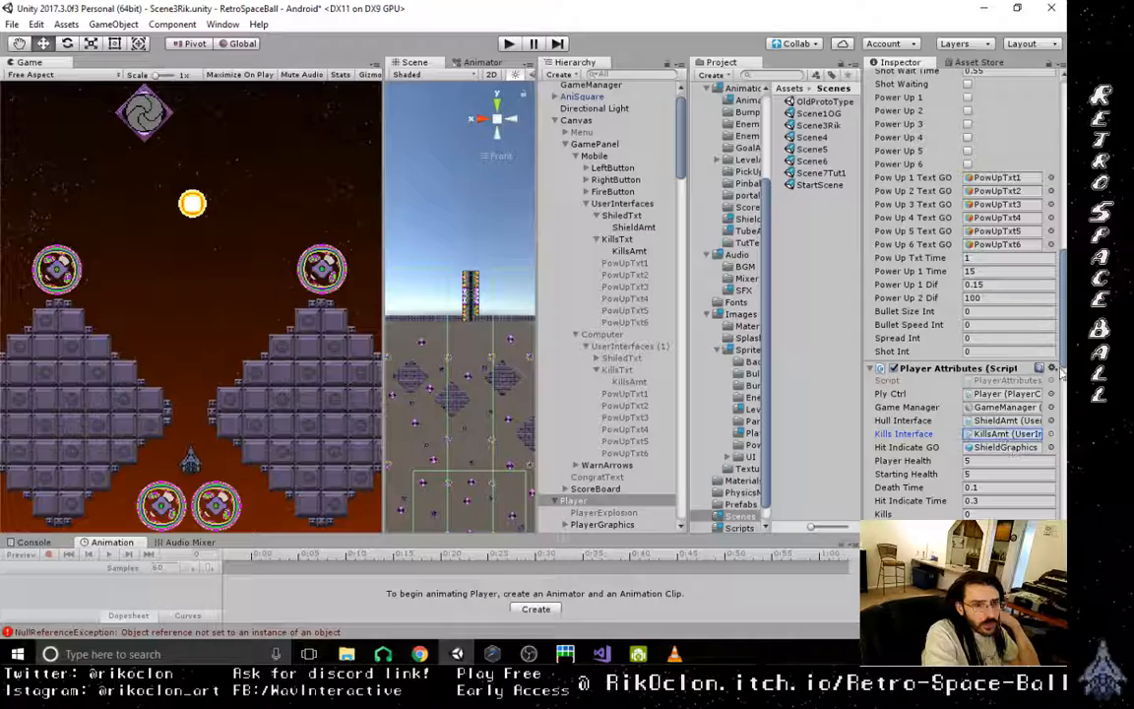
{"action": "scroll", "coordinate": [1060, 372], "scroll_direction": "down", "scroll_amount": 5}
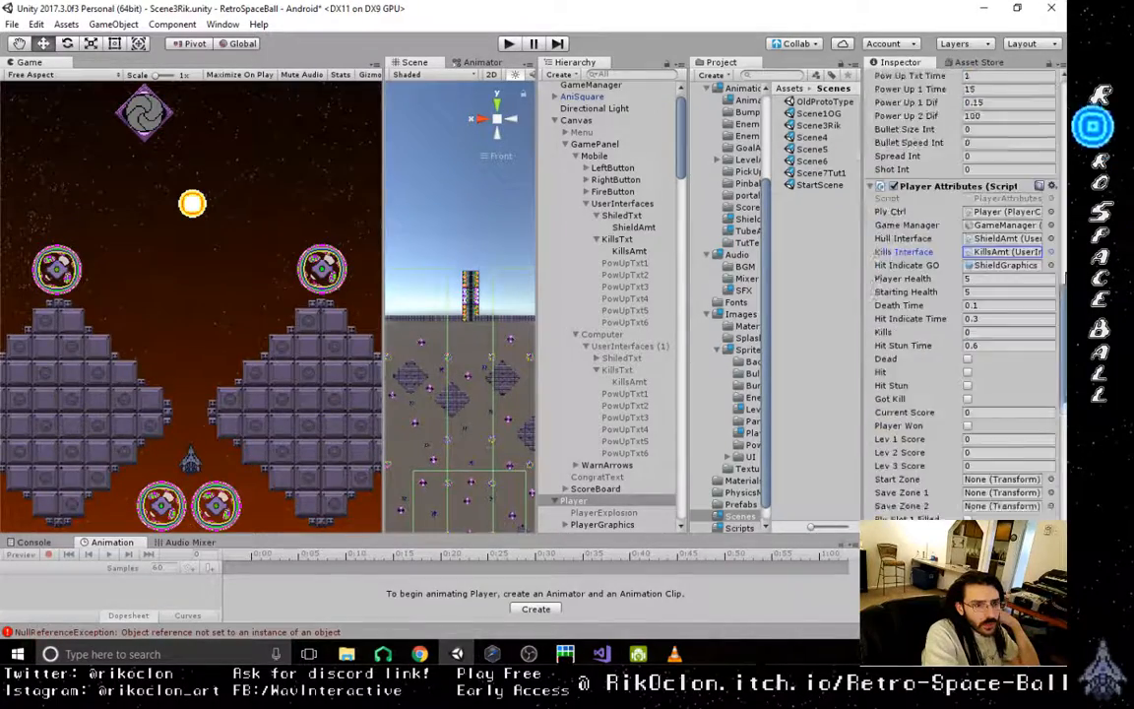
{"action": "scroll", "coordinate": [988, 89], "scroll_direction": "up", "scroll_amount": 10}
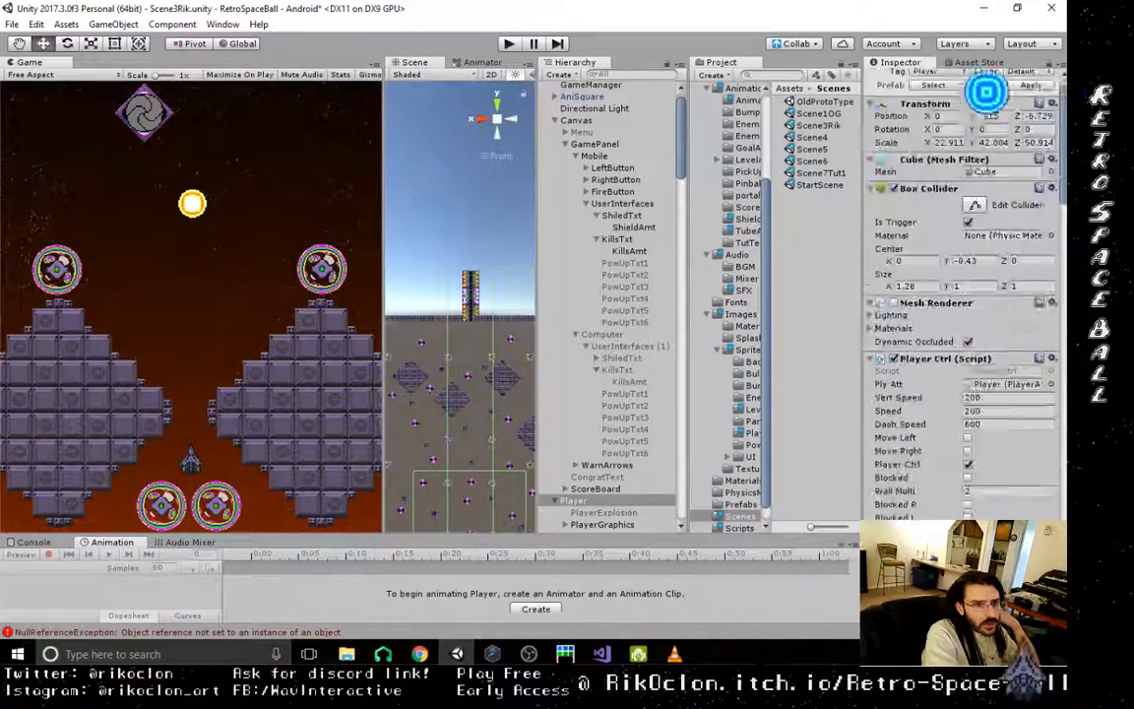
- Save the changes made to Scene3Rik
{"action": "left_click", "coordinate": [15, 24]}
{"action": "left_click", "coordinate": [43, 78]}
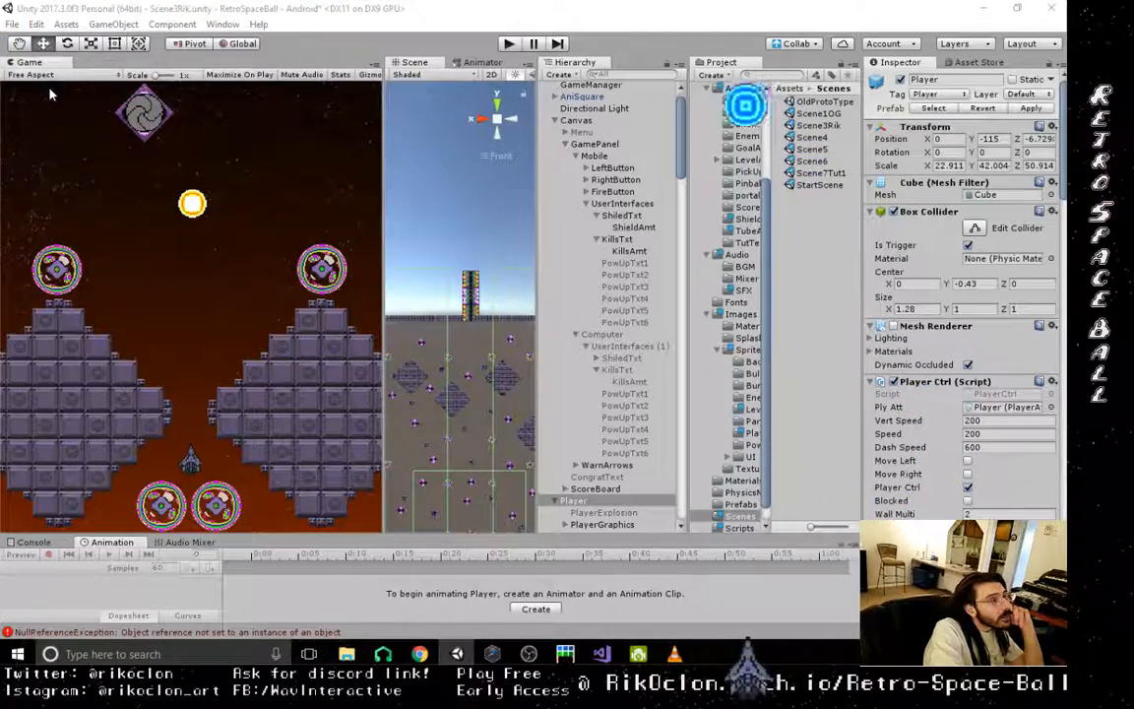
{"action": "left_click", "coordinate": [484, 366]}
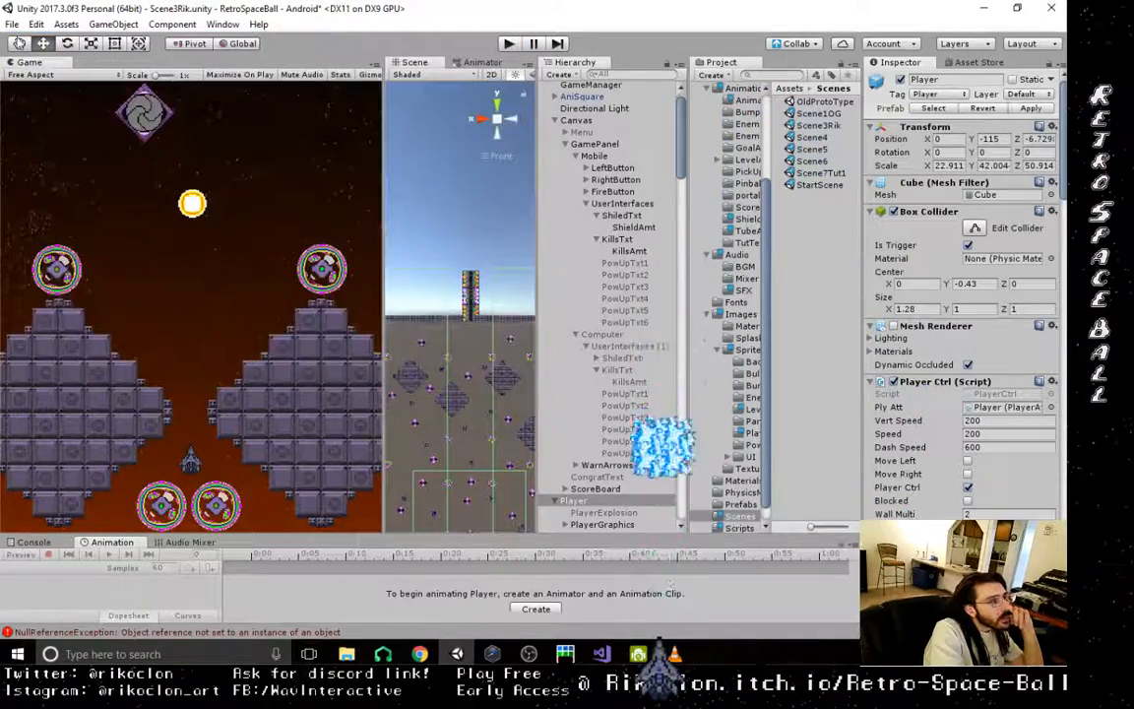
{"action": "left_click", "coordinate": [14, 25]}
{"action": "left_click", "coordinate": [26, 79]}
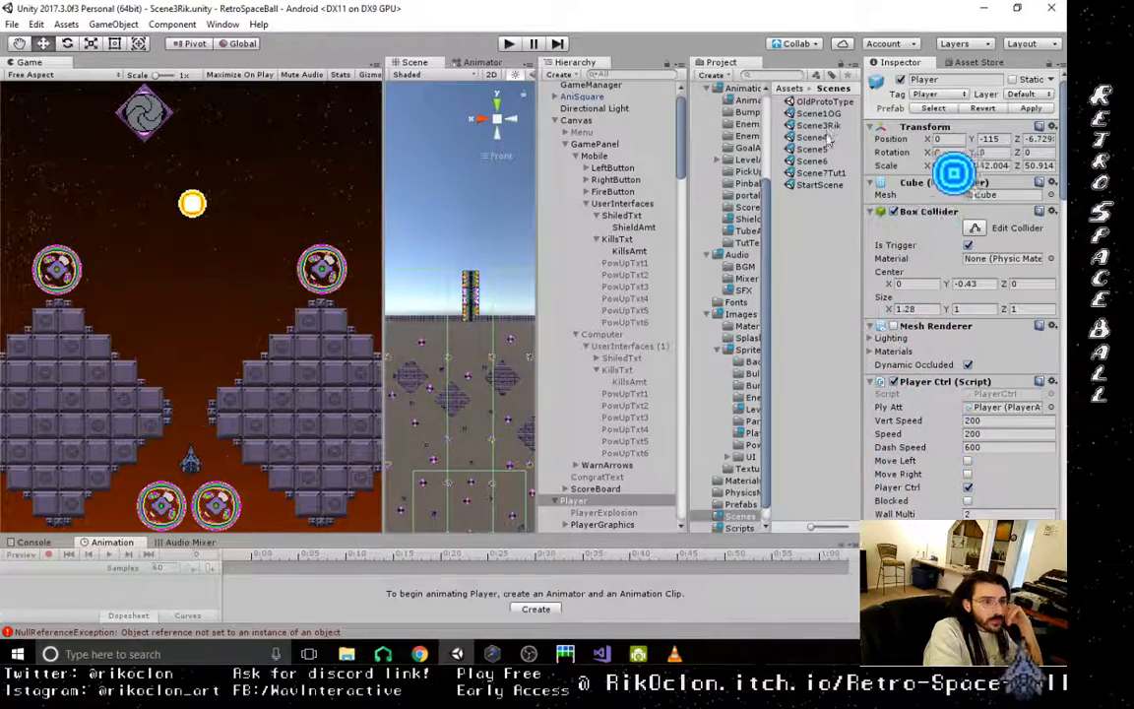
- Open Scene4 and set its Canvas Scaler's UI Scale Mode to Scale With Screen Size
{"action": "double_click", "coordinate": [825, 137]}
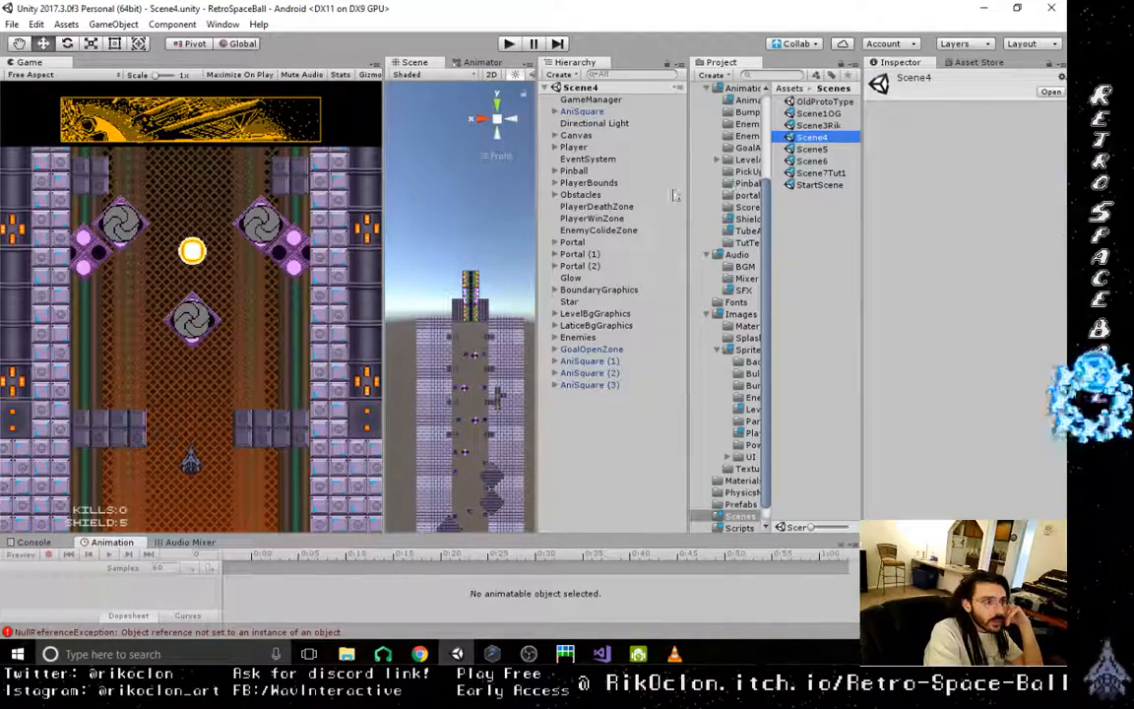
{"action": "left_click", "coordinate": [576, 135]}
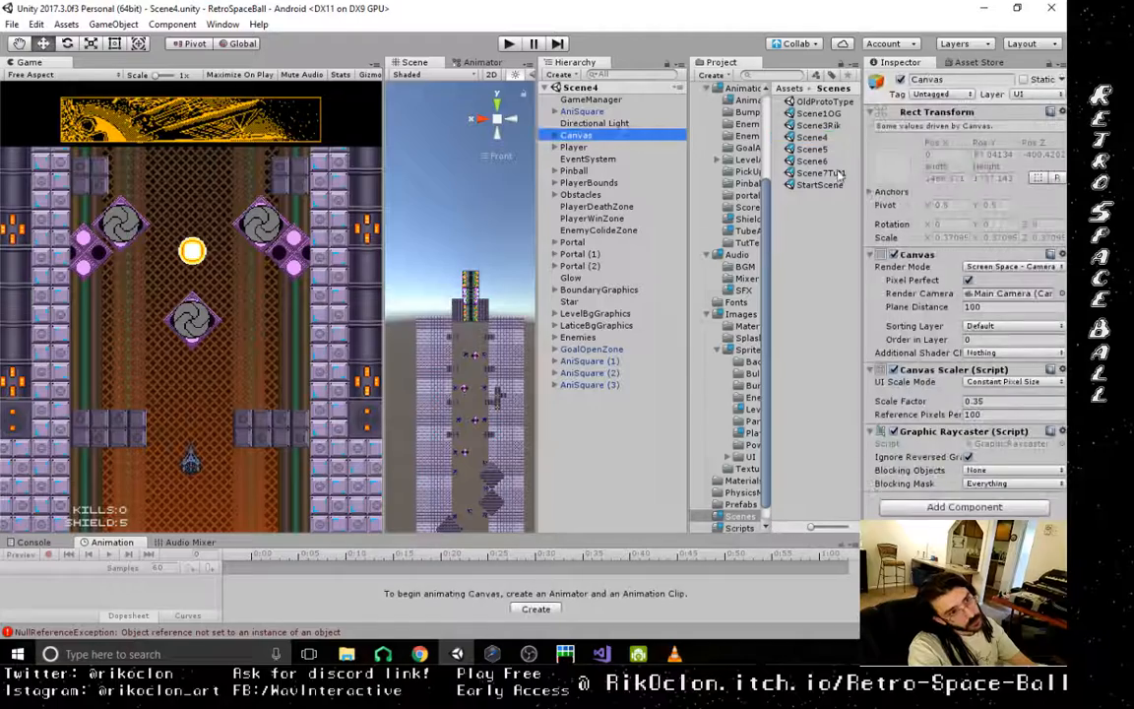
{"action": "left_click", "coordinate": [1018, 383]}
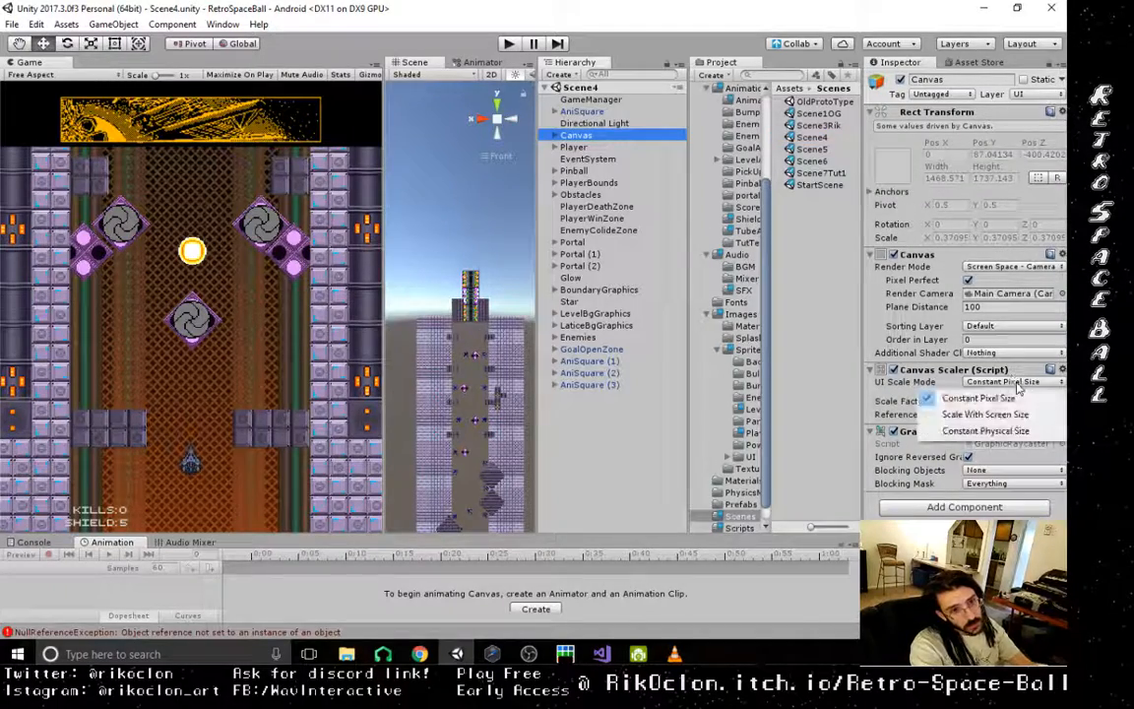
{"action": "left_click", "coordinate": [985, 414]}
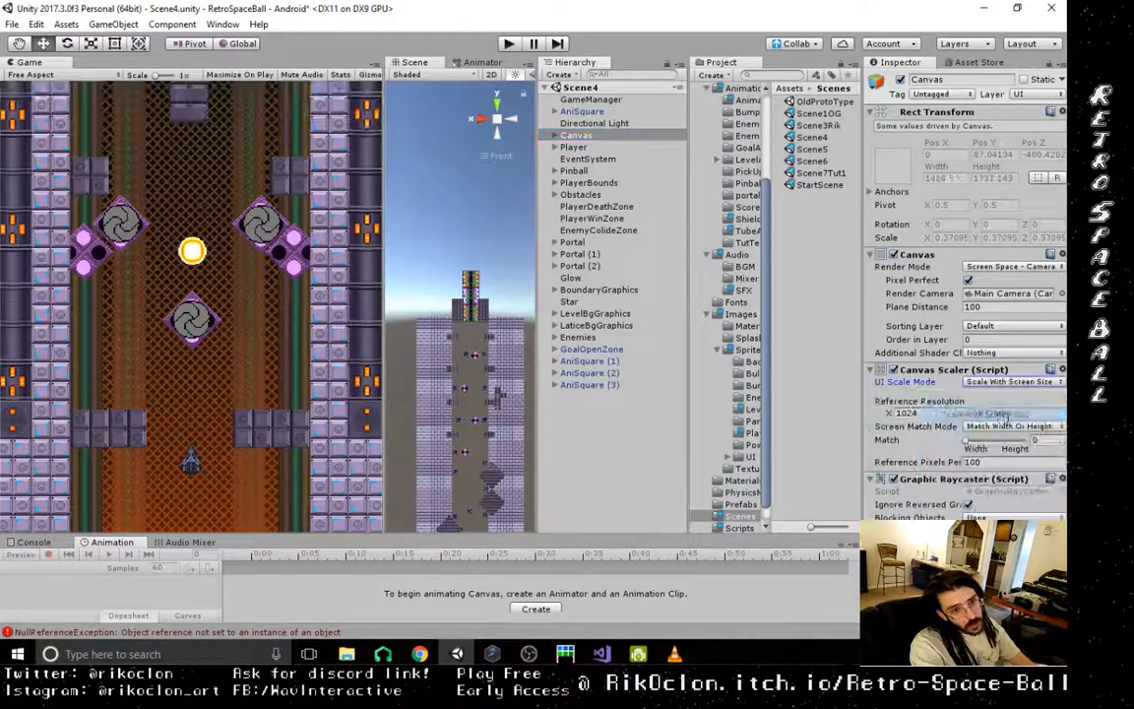
- Activate the Mobile object and deactivate the Computer object in Scene4's GamePanel, and narrow the Game view to a portrait shape
{"action": "left_click", "coordinate": [555, 147]}
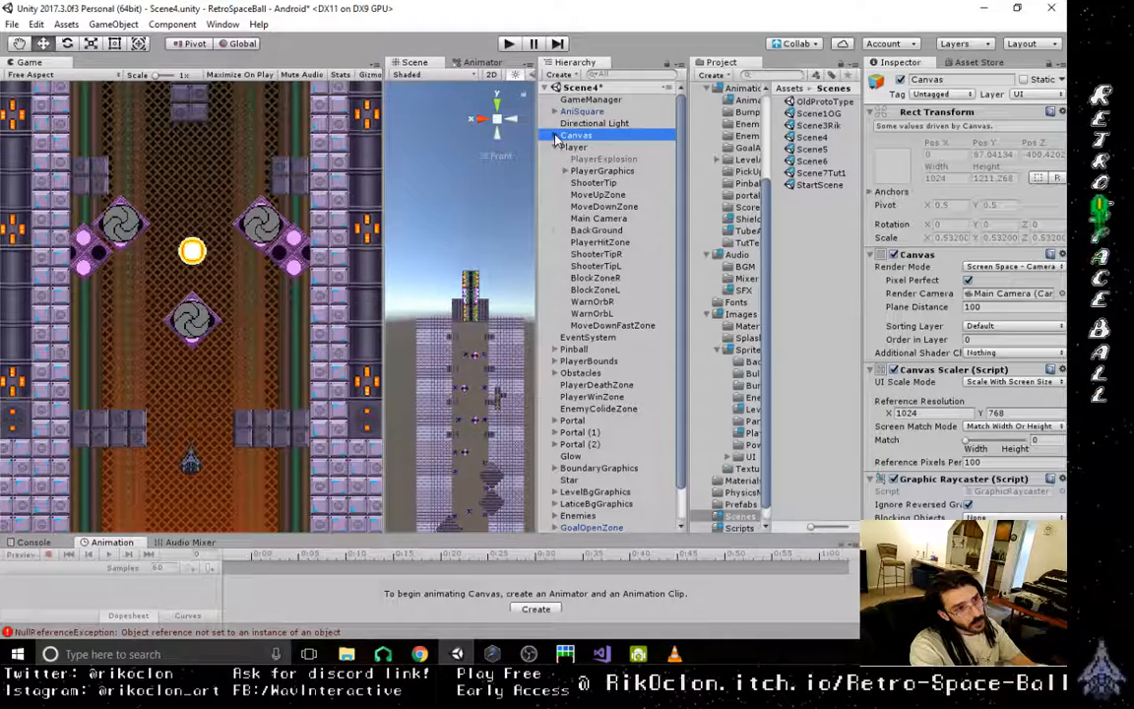
{"action": "left_click", "coordinate": [554, 135]}
{"action": "left_click", "coordinate": [567, 159]}
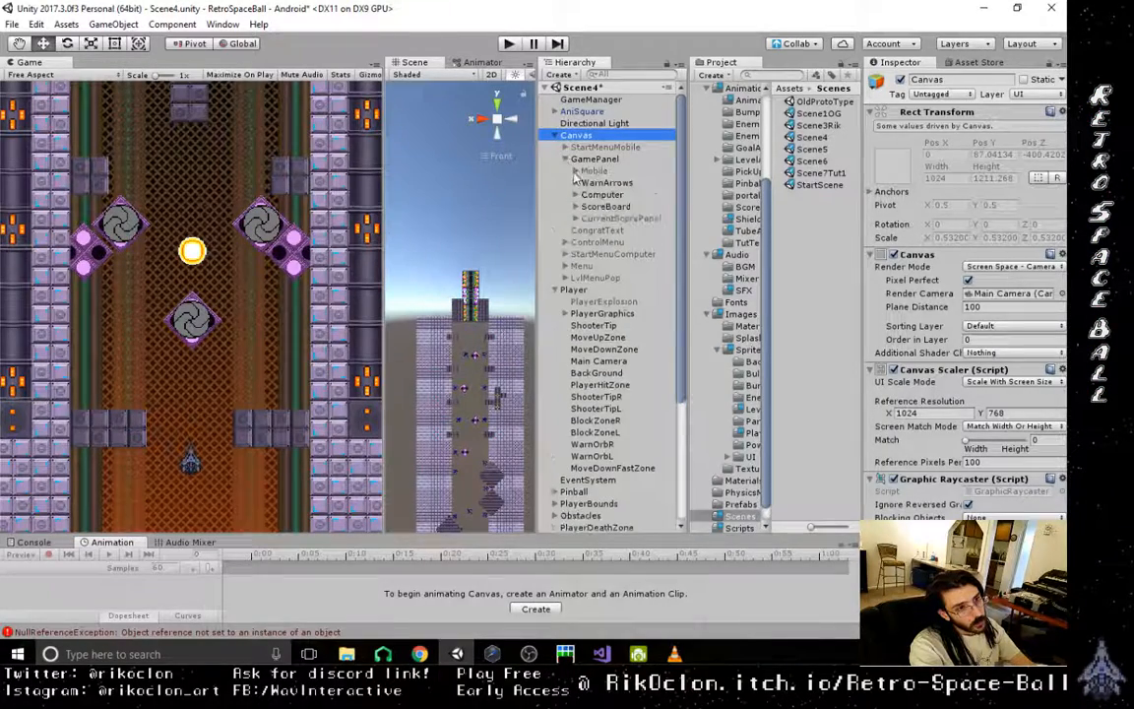
{"action": "left_click", "coordinate": [591, 172]}
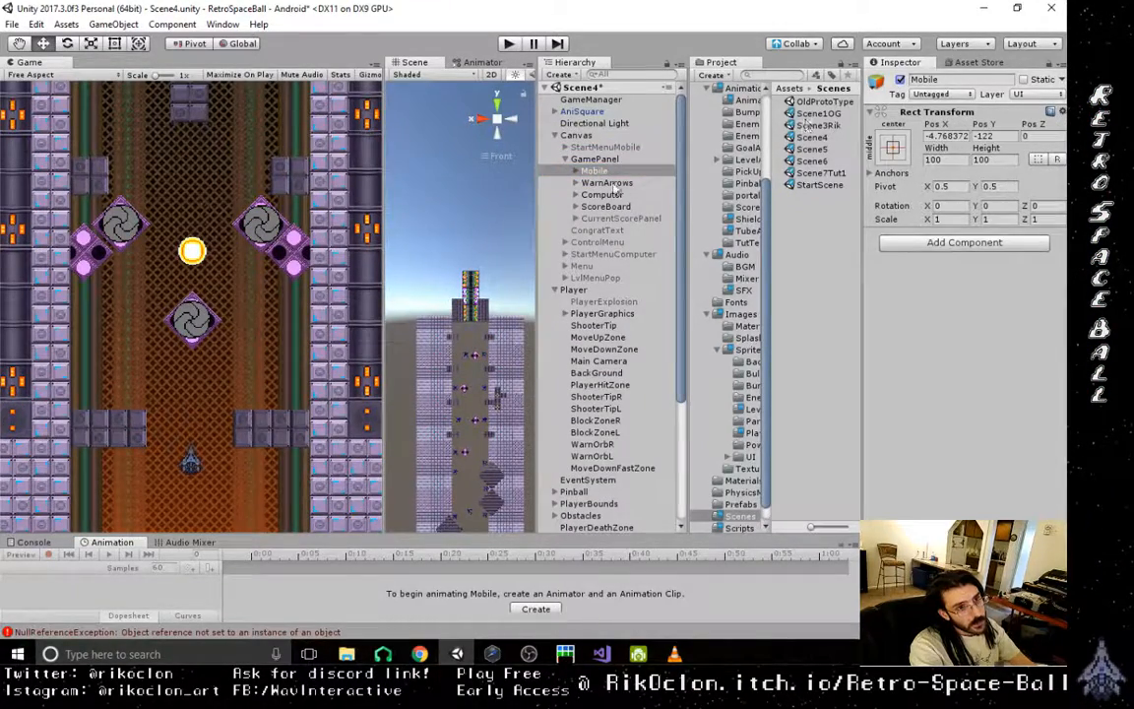
{"action": "left_click", "coordinate": [603, 195]}
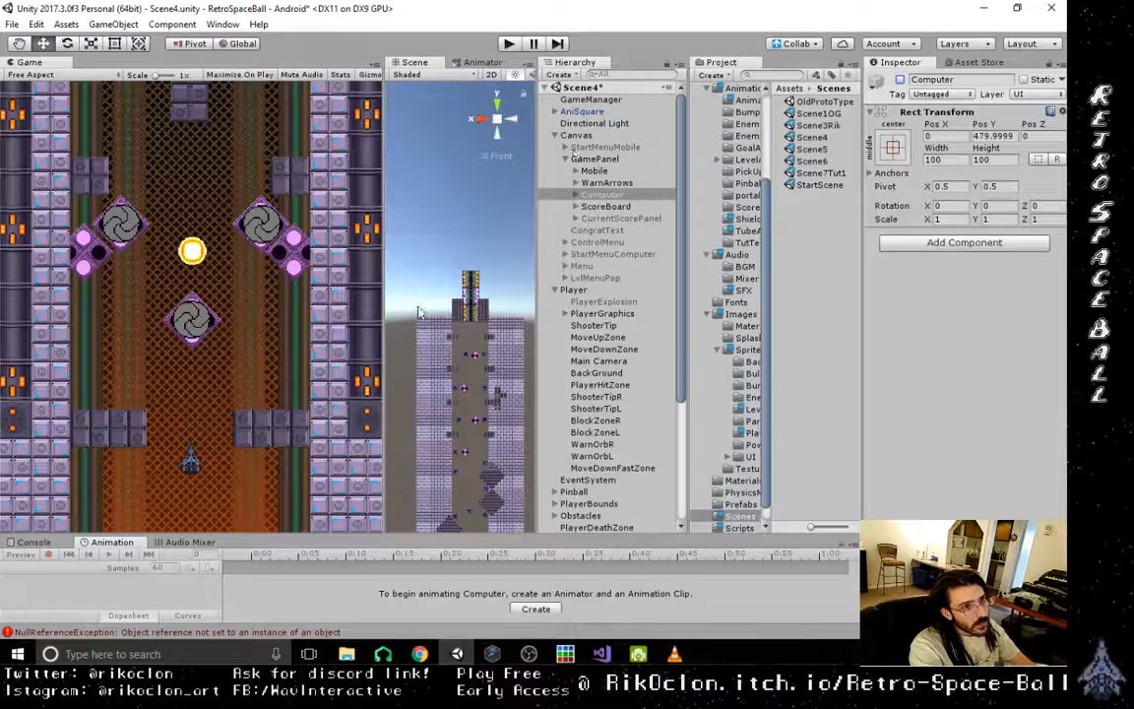
{"action": "left_click_drag", "start_coordinate": [383, 405], "coordinate": [260, 423]}
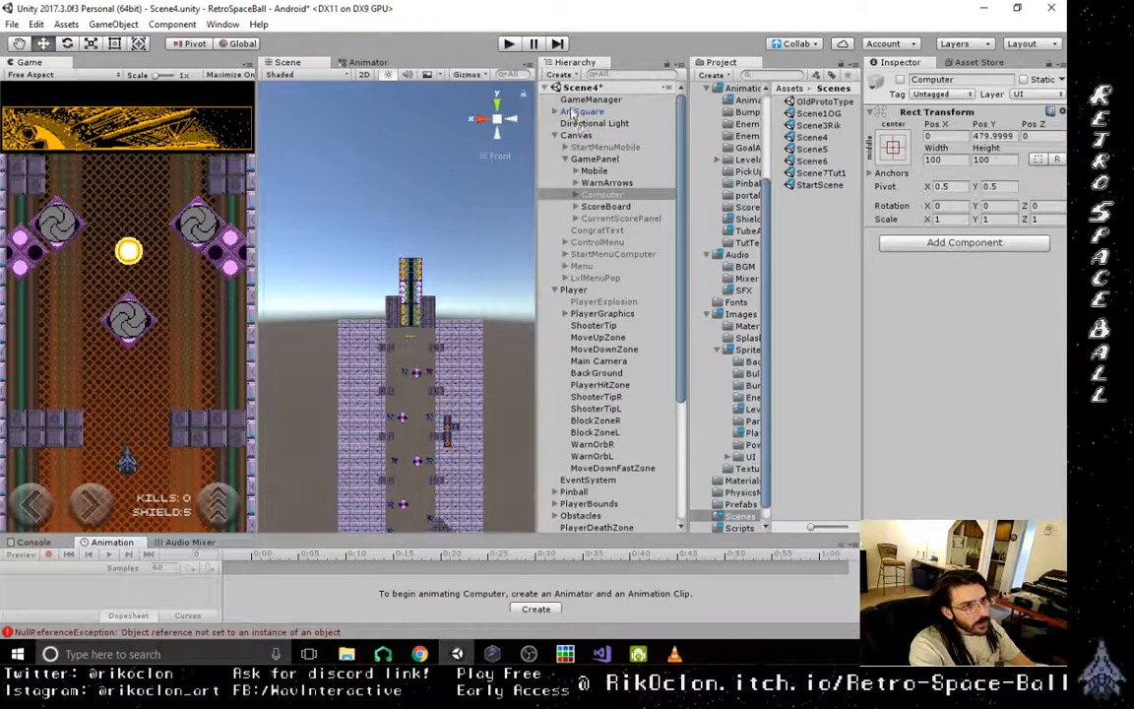
- Check which object the User Interface reference in the Player's Shoot Ctrl script points to
{"action": "left_click", "coordinate": [576, 291]}
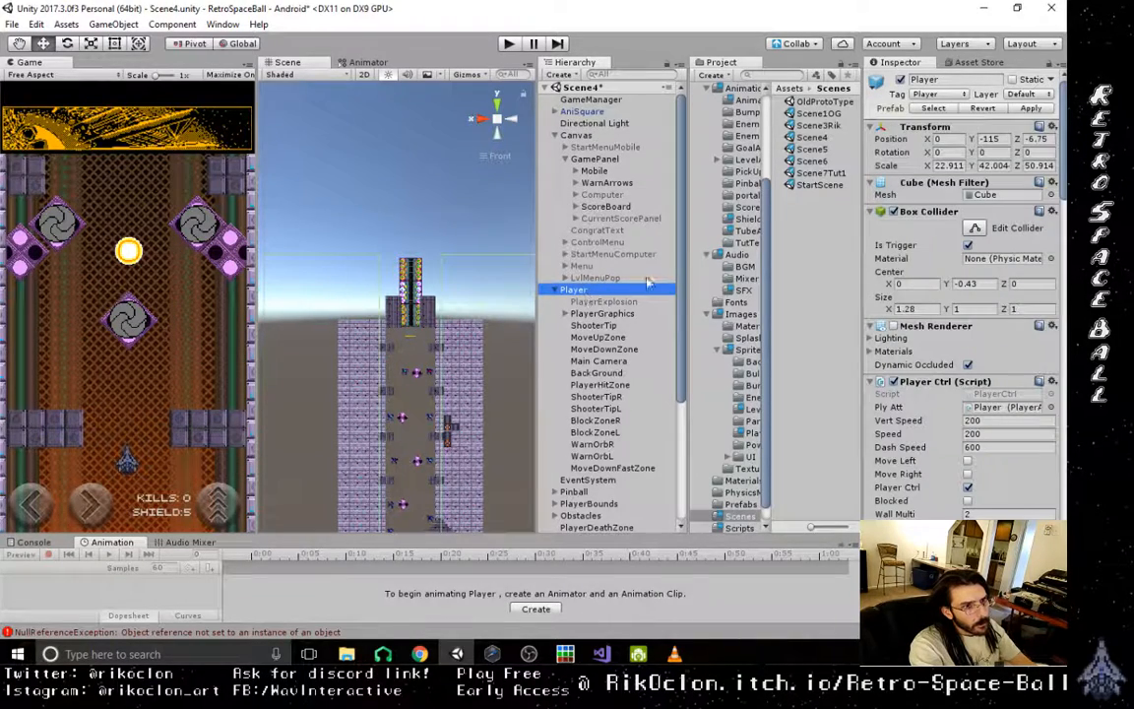
{"action": "scroll", "coordinate": [1011, 467], "scroll_direction": "down", "scroll_amount": 5}
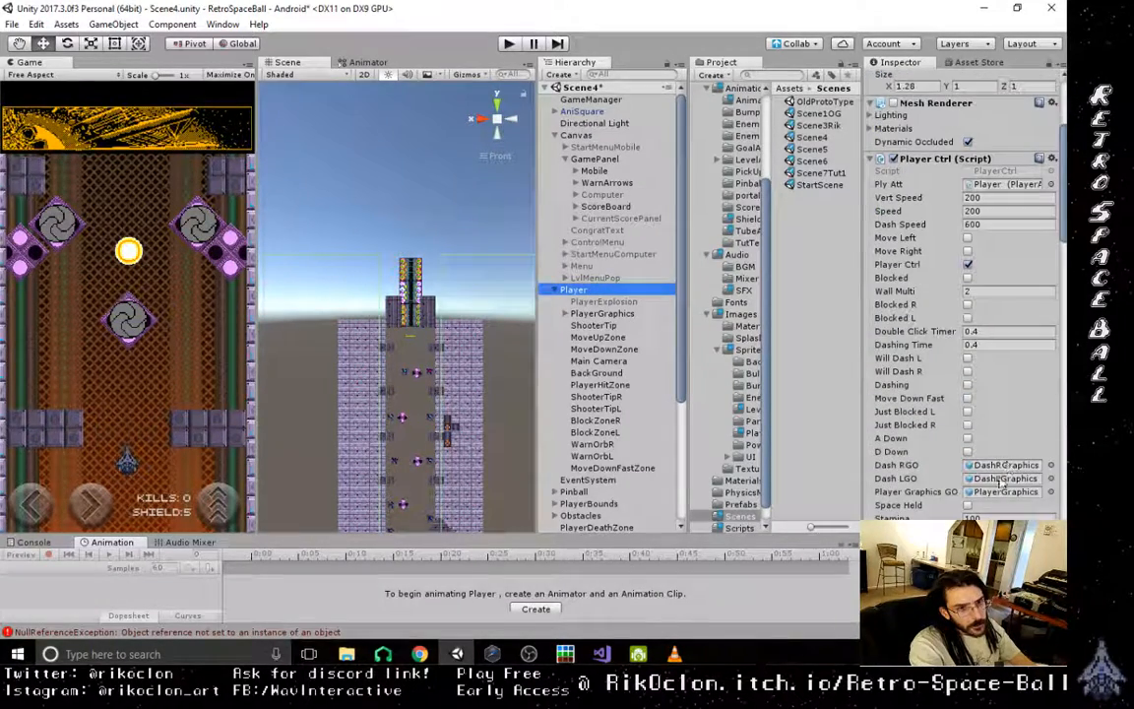
{"action": "scroll", "coordinate": [996, 497], "scroll_direction": "down", "scroll_amount": 4}
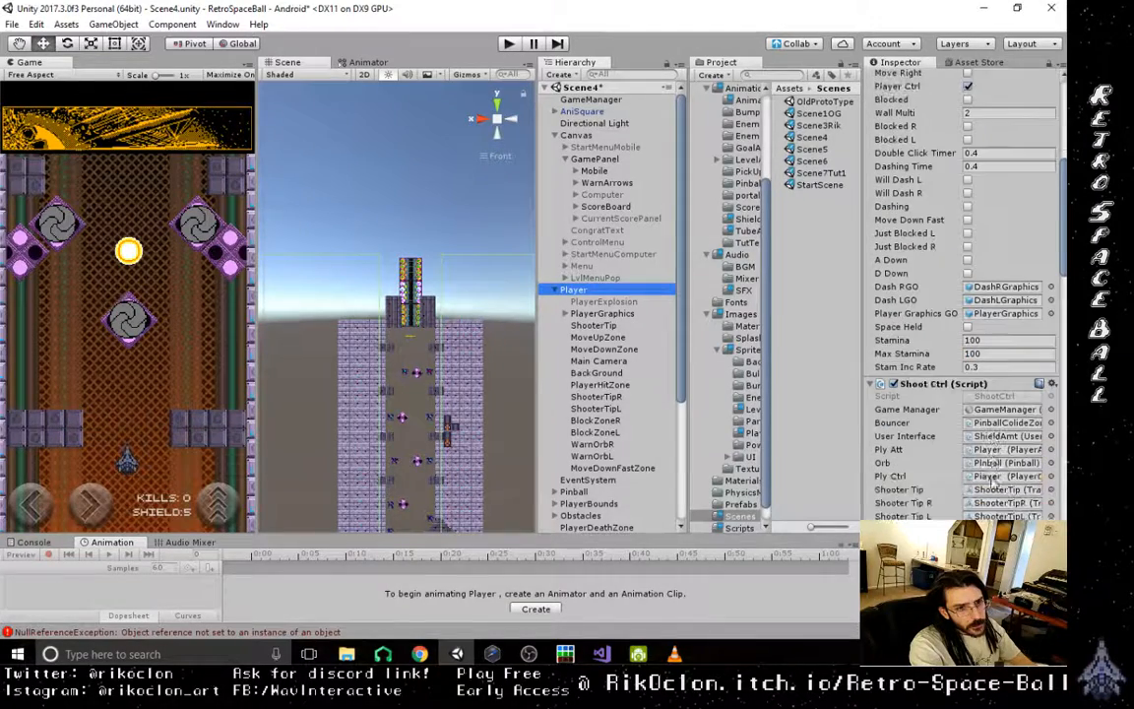
{"action": "left_click", "coordinate": [1006, 437]}
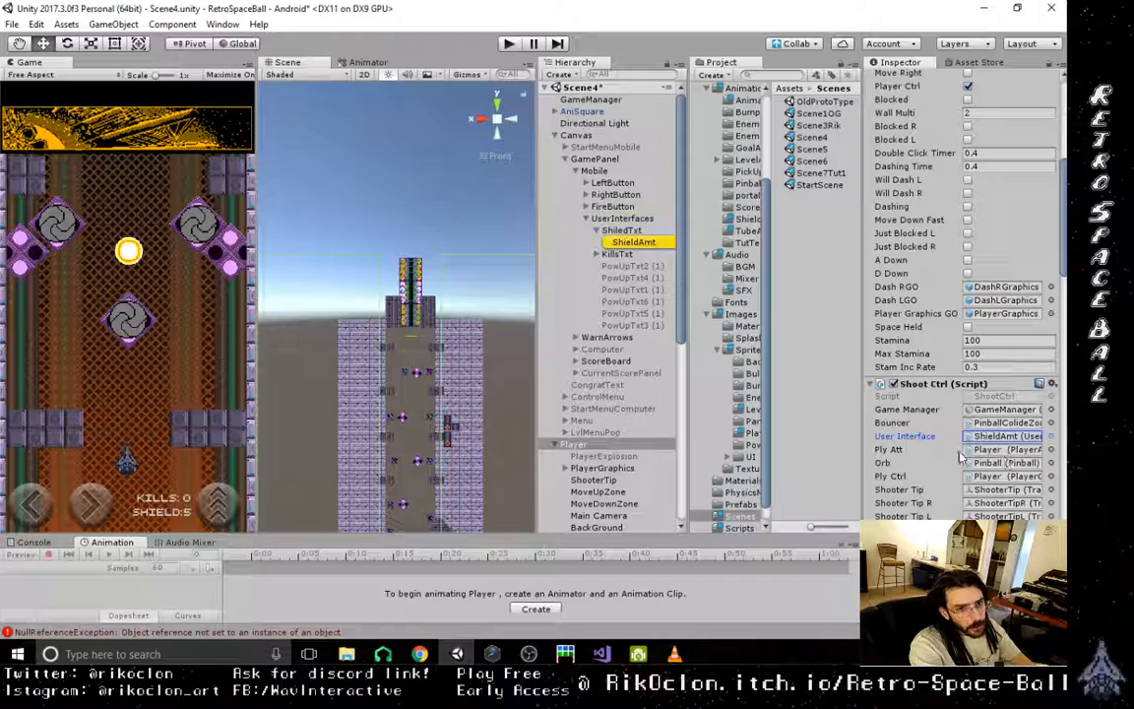
- Assign the Mobile texts PowUpTxt1 (1) through PowUpTxt6 (1) to the matching Pow Up 1–6 Text GO references in the Player's Shoot Ctrl script
{"action": "left_click_drag", "start_coordinate": [1065, 245], "coordinate": [1066, 283]}
{"action": "scroll", "coordinate": [970, 402], "scroll_direction": "down", "scroll_amount": 3}
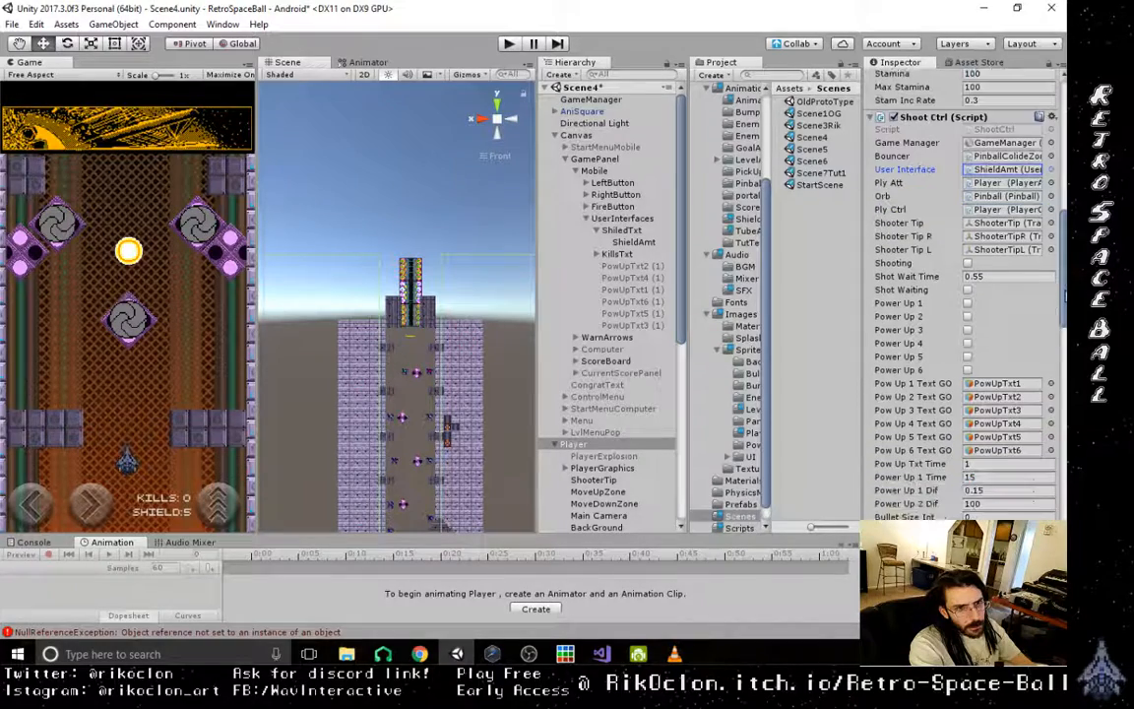
{"action": "left_click", "coordinate": [996, 384]}
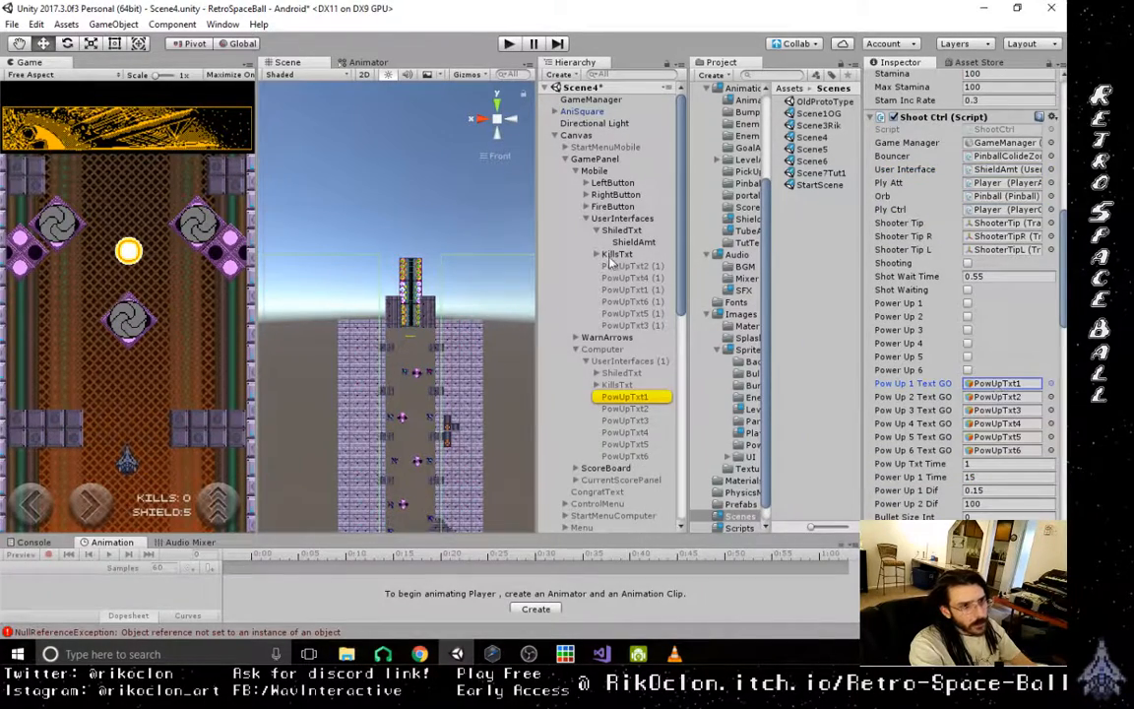
{"action": "left_click_drag", "start_coordinate": [633, 290], "coordinate": [1005, 399]}
{"action": "left_click", "coordinate": [999, 397]}
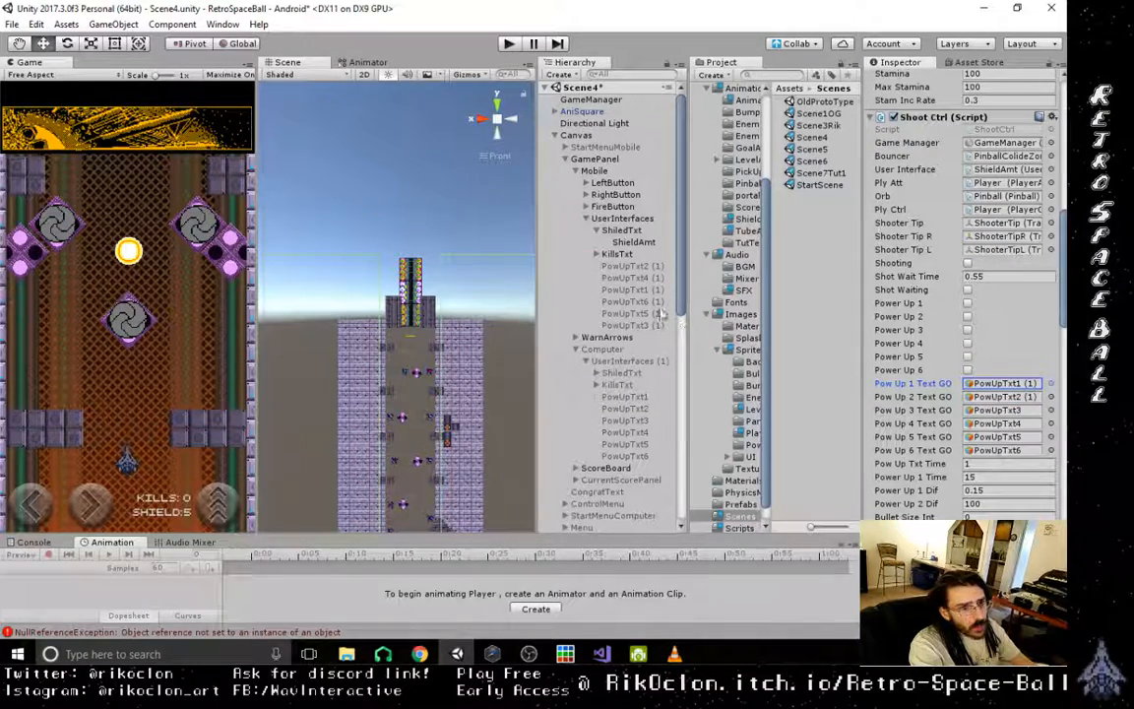
{"action": "left_click_drag", "start_coordinate": [640, 327], "coordinate": [997, 409]}
{"action": "left_click_drag", "start_coordinate": [630, 278], "coordinate": [1000, 424]}
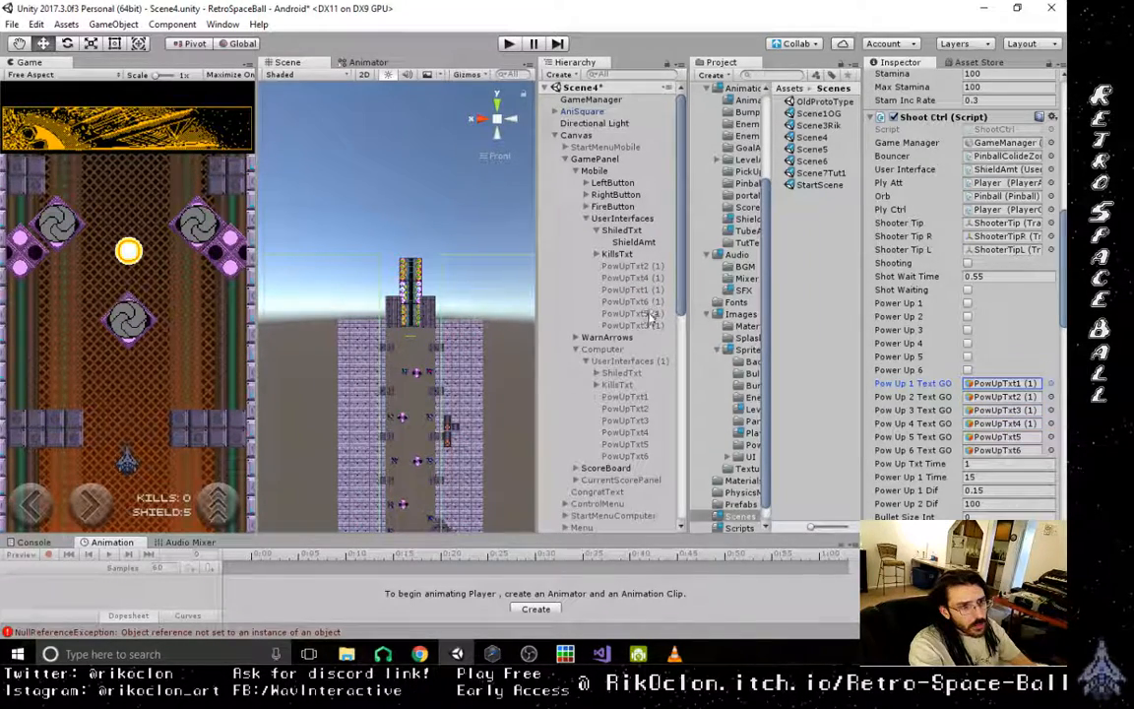
{"action": "left_click_drag", "start_coordinate": [650, 316], "coordinate": [999, 437]}
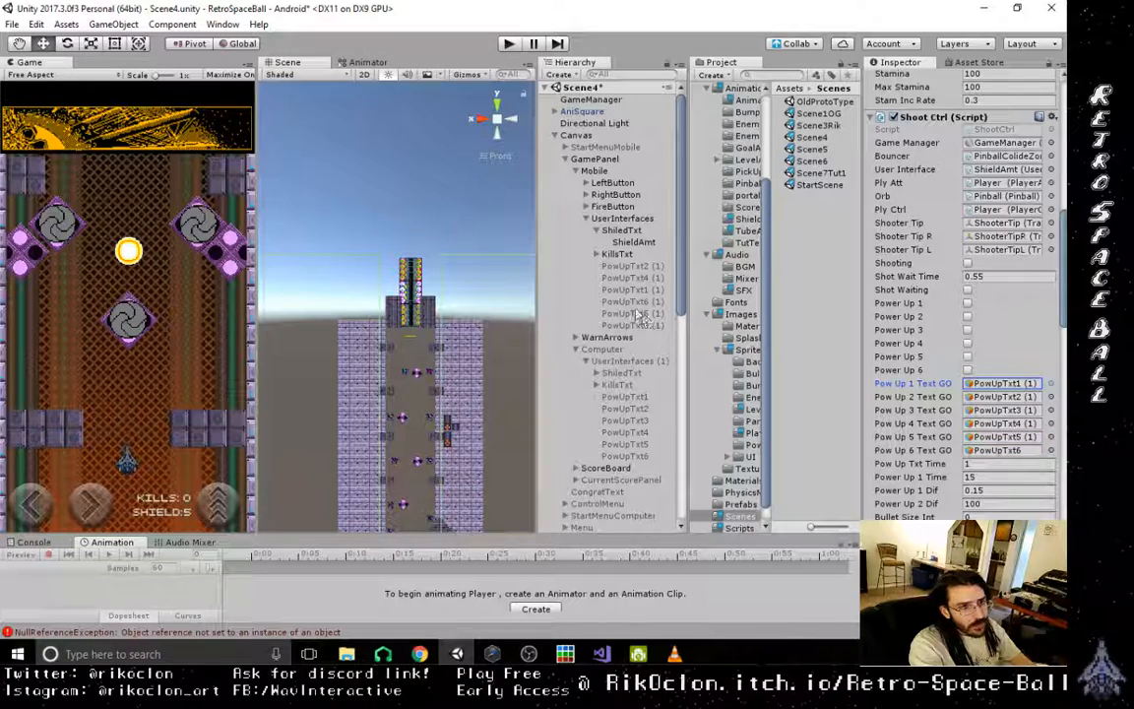
{"action": "left_click_drag", "start_coordinate": [638, 303], "coordinate": [1021, 450]}
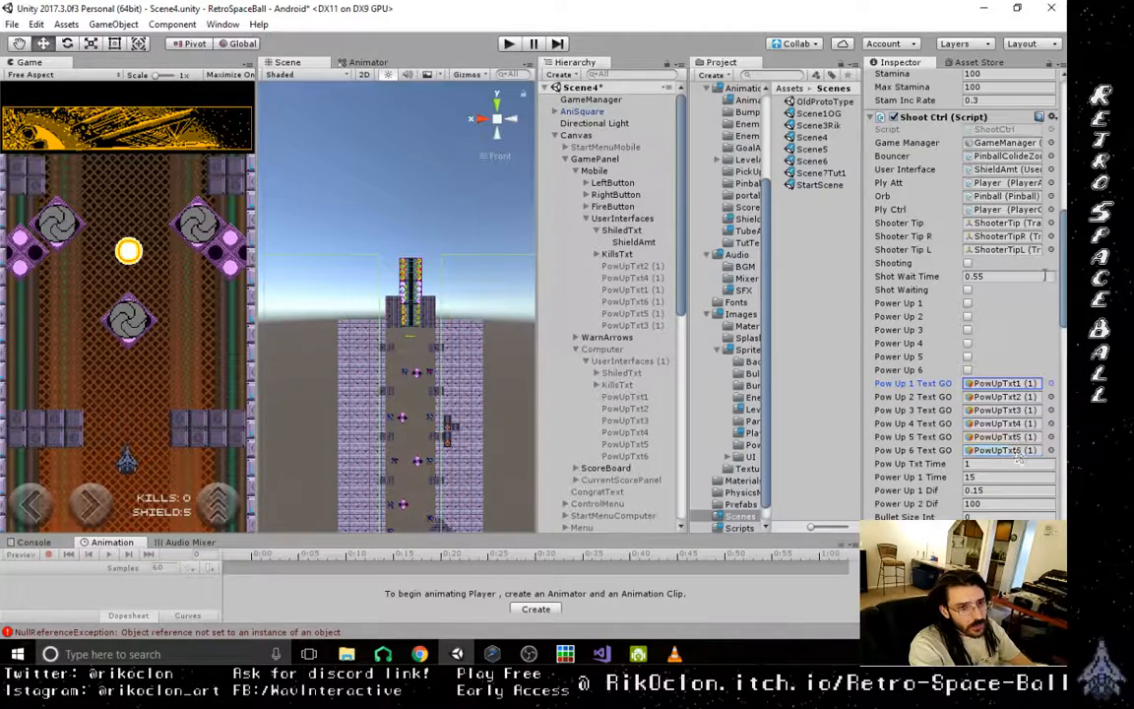
- In the Player Attributes script, assign the Mobile ShieldAmt to Hull Interface and the Mobile KillsAmt to Kills Interface
{"action": "scroll", "coordinate": [921, 295], "scroll_direction": "down", "scroll_amount": 10}
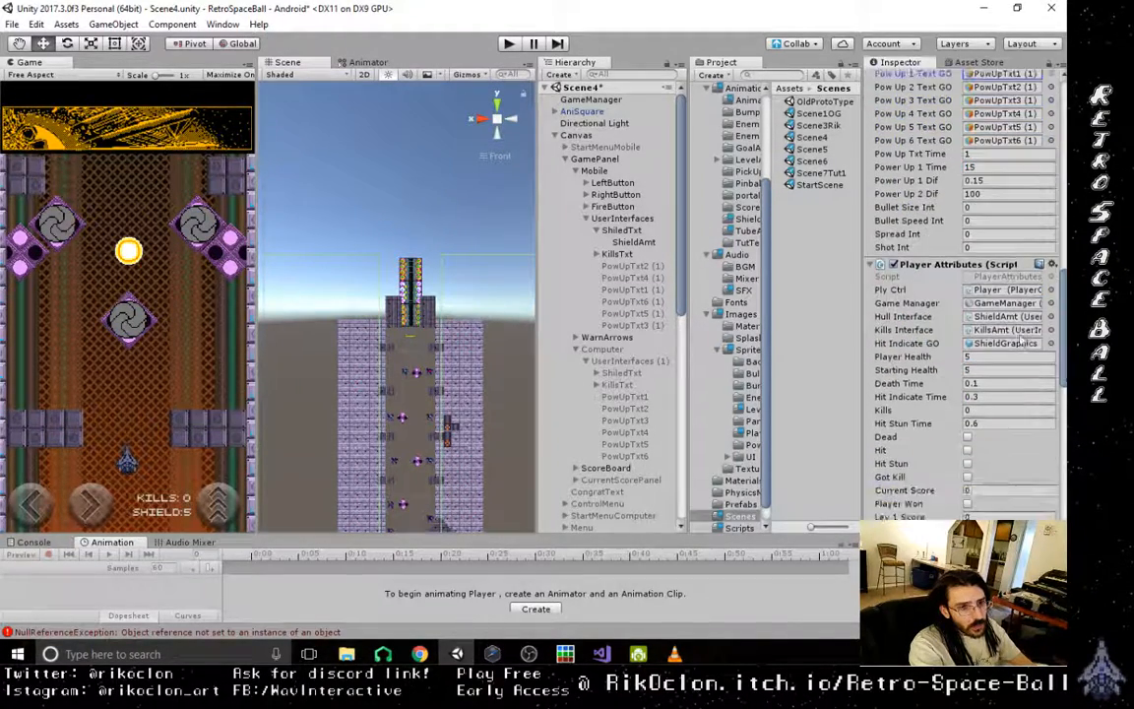
{"action": "left_click", "coordinate": [1019, 317]}
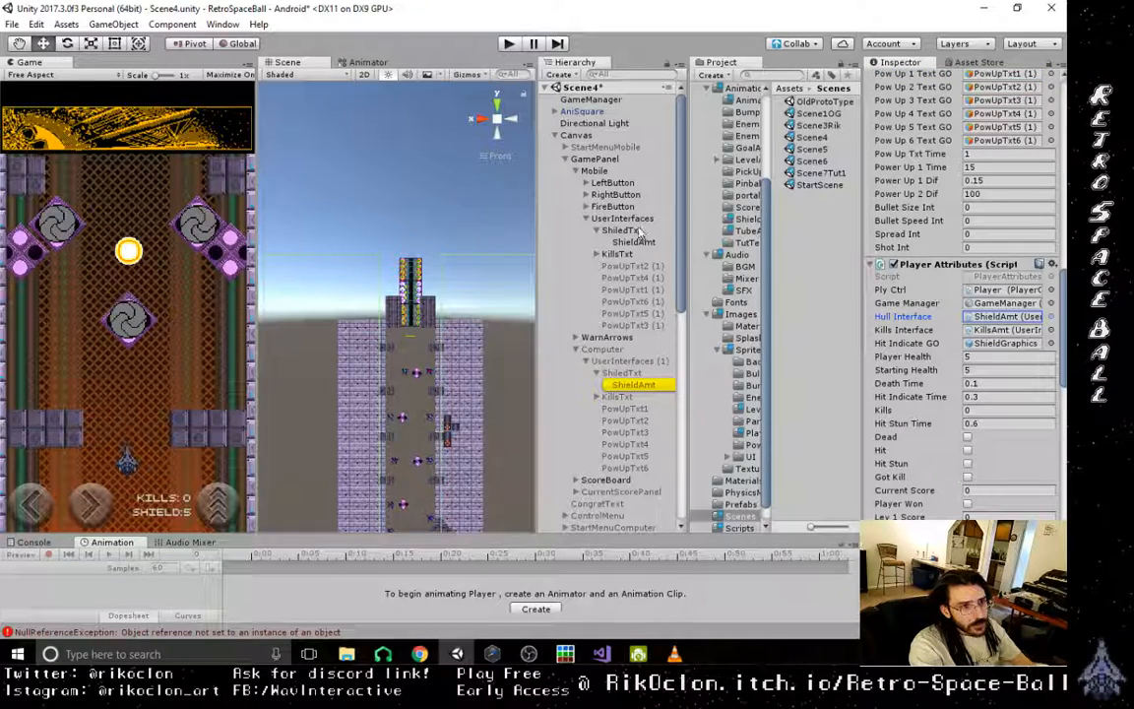
{"action": "left_click_drag", "start_coordinate": [639, 242], "coordinate": [992, 319]}
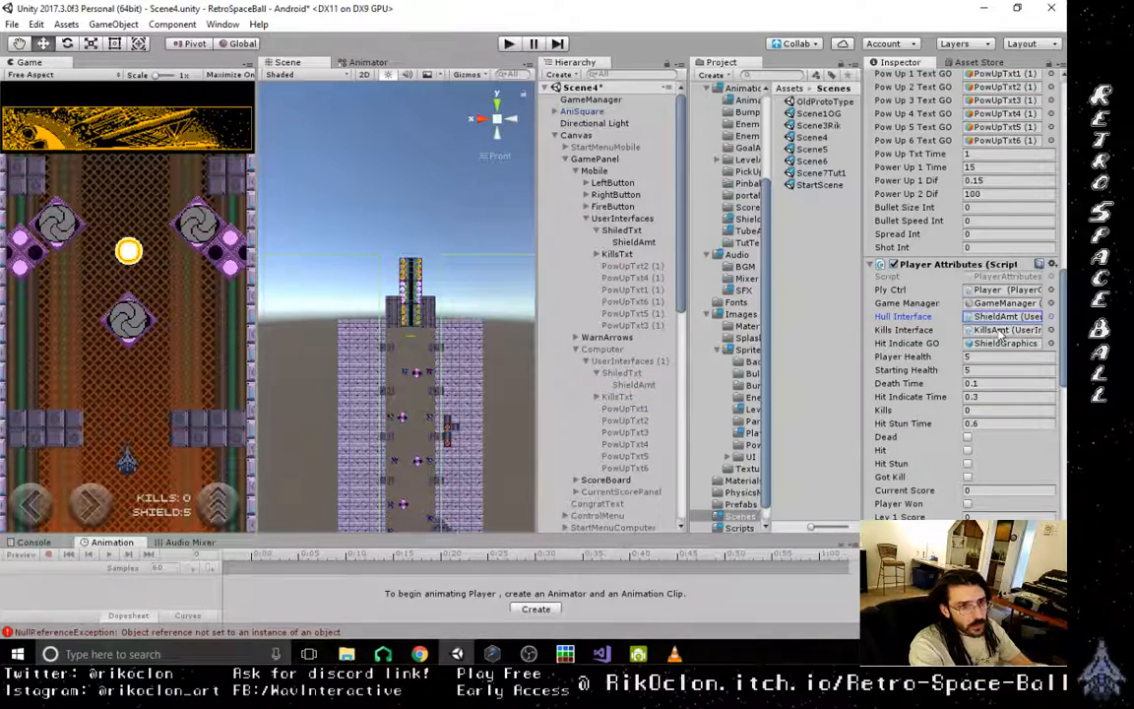
{"action": "left_click", "coordinate": [1003, 332]}
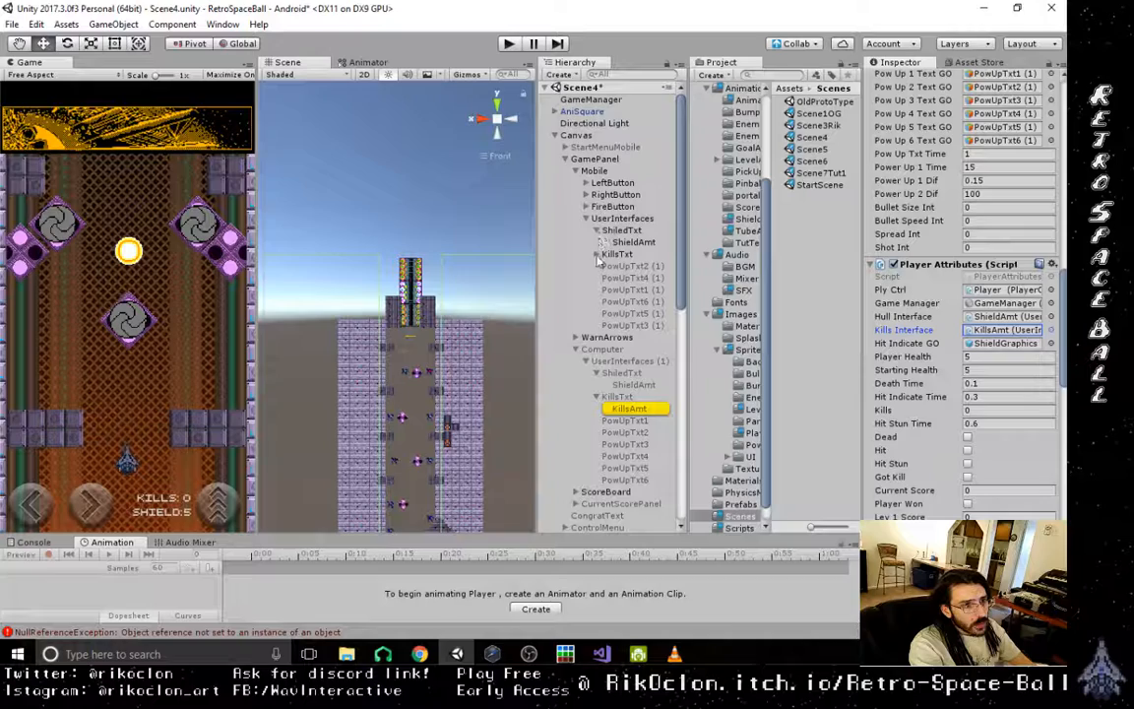
{"action": "left_click", "coordinate": [596, 254]}
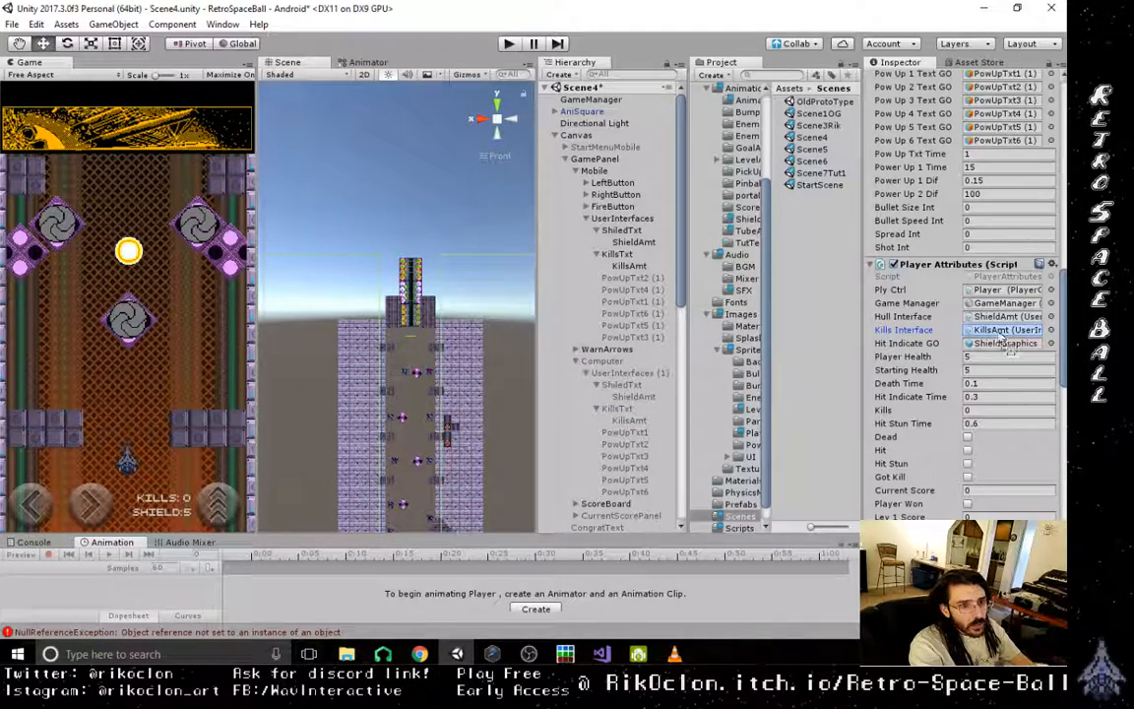
- Save the changes made to Scene4 and open Scene5
{"action": "left_click", "coordinate": [12, 23]}
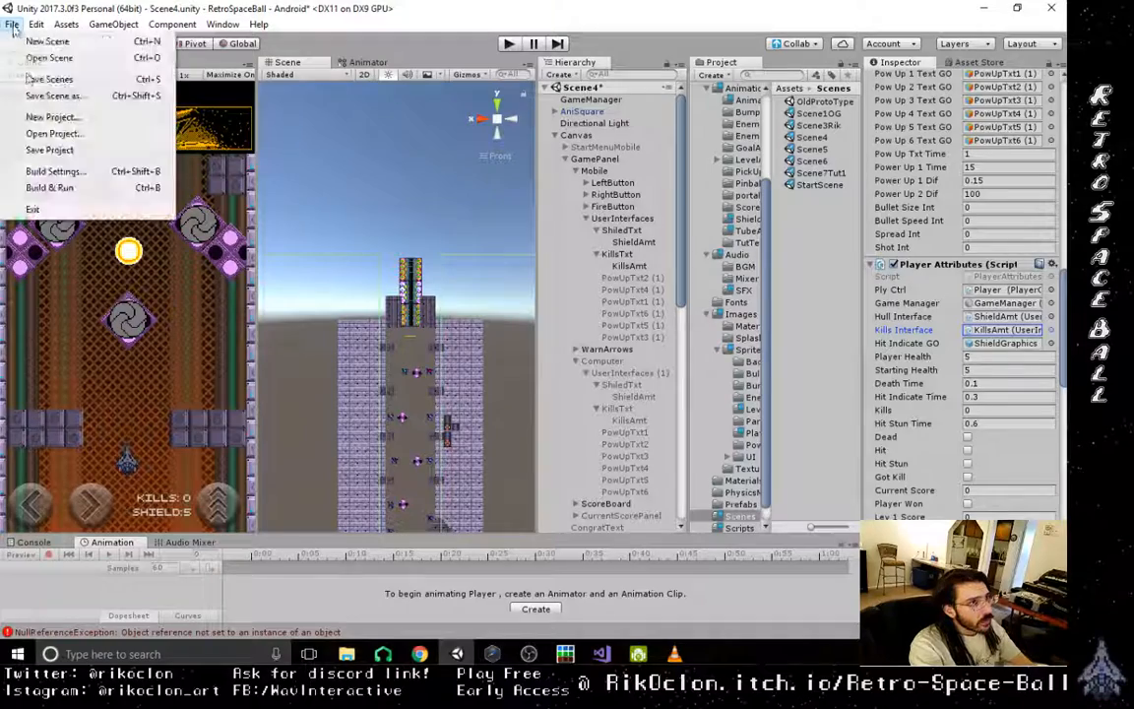
{"action": "left_click", "coordinate": [40, 77]}
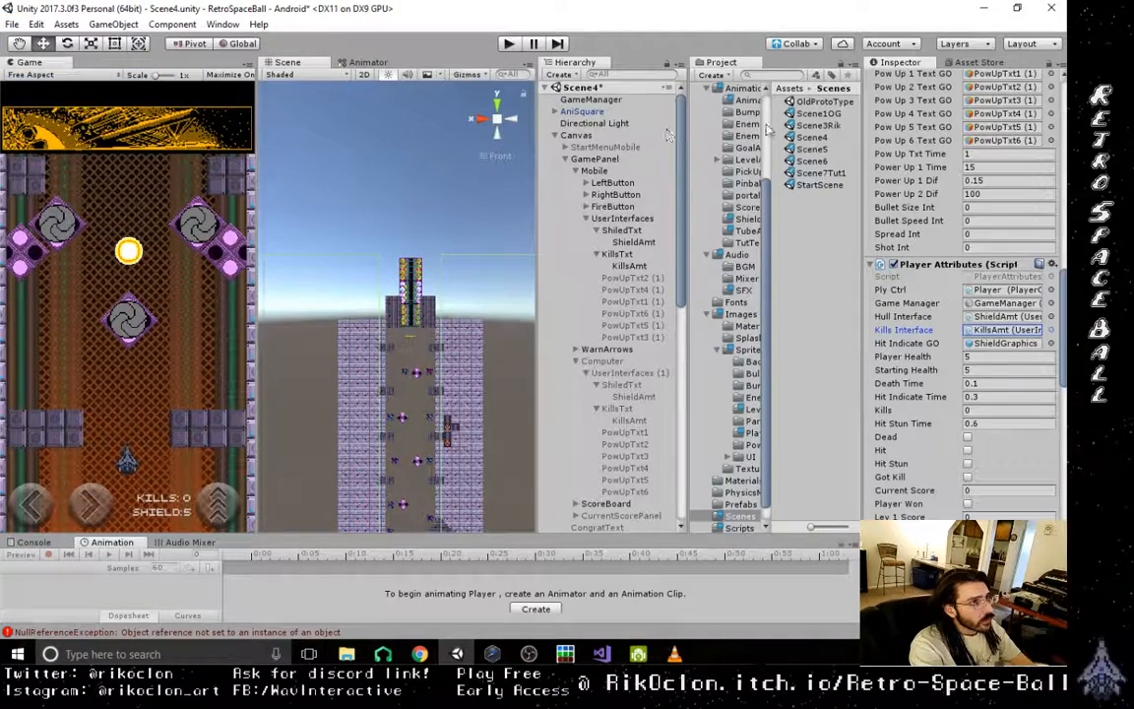
{"action": "left_click", "coordinate": [824, 149]}
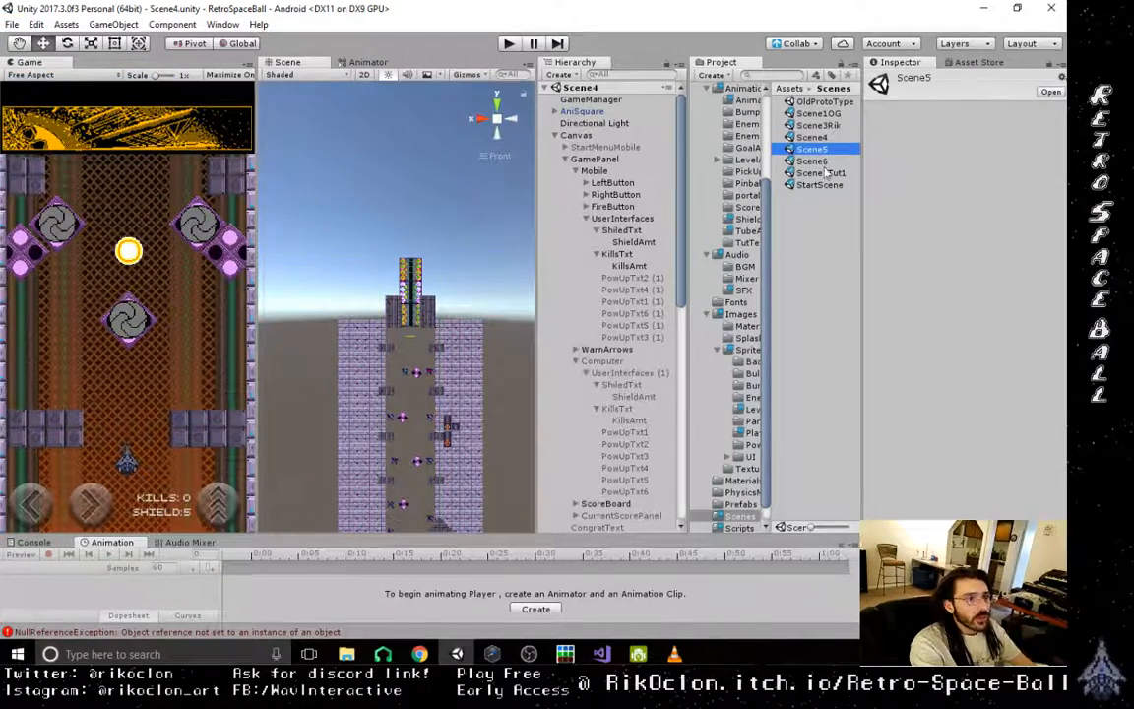
{"action": "double_click", "coordinate": [813, 149]}
- Set the UI Scale Mode of Scene5's Canvas Scaler to Scale With Screen Size
{"action": "left_click", "coordinate": [574, 123]}
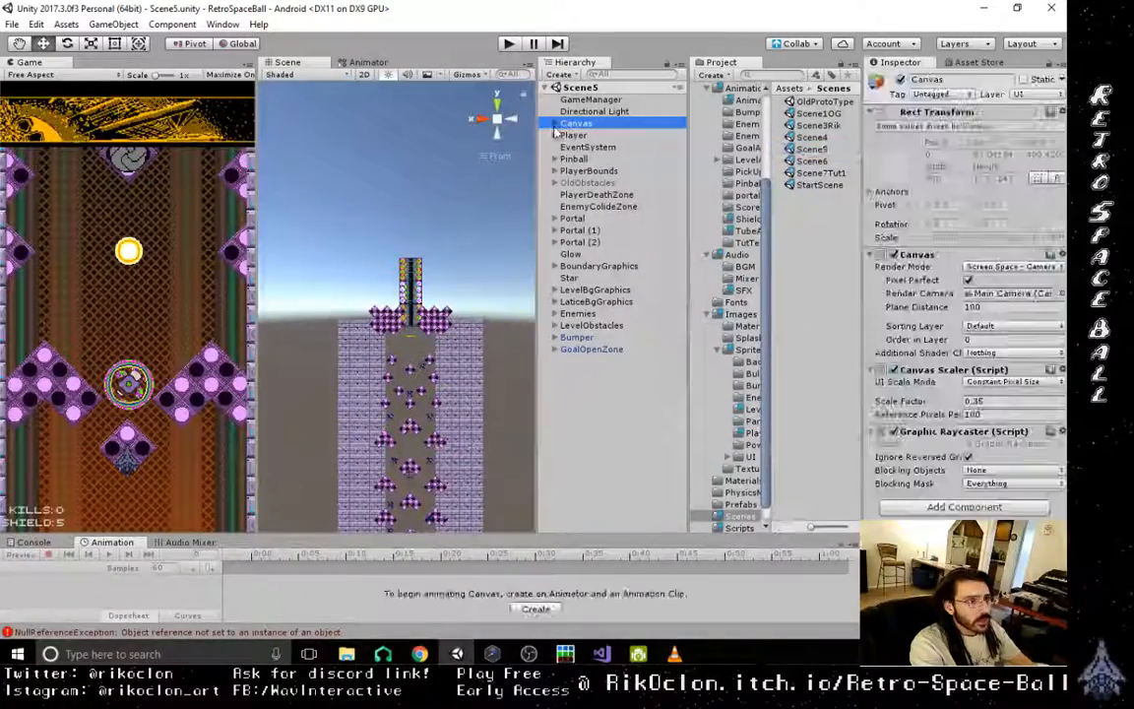
{"action": "left_click", "coordinate": [555, 124]}
{"action": "left_click", "coordinate": [1034, 382]}
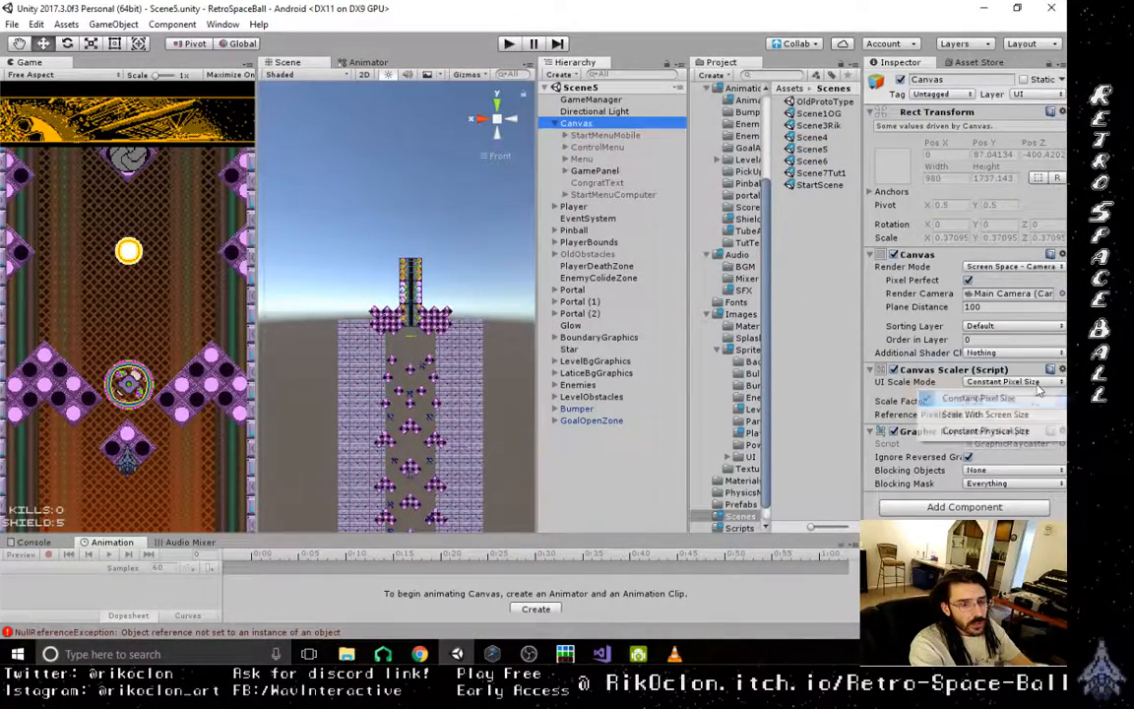
{"action": "left_click", "coordinate": [980, 414]}
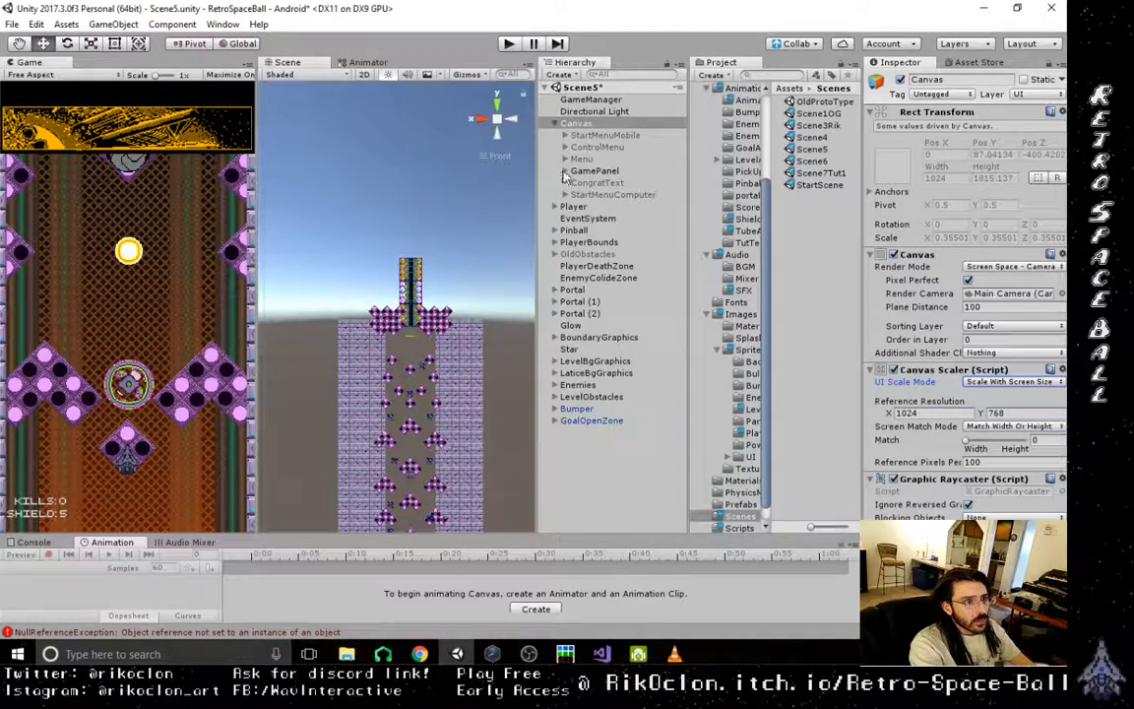
- Activate the Mobile object and deactivate the Computer object in Scene5's GamePanel
{"action": "left_click", "coordinate": [565, 172]}
{"action": "left_click", "coordinate": [594, 182]}
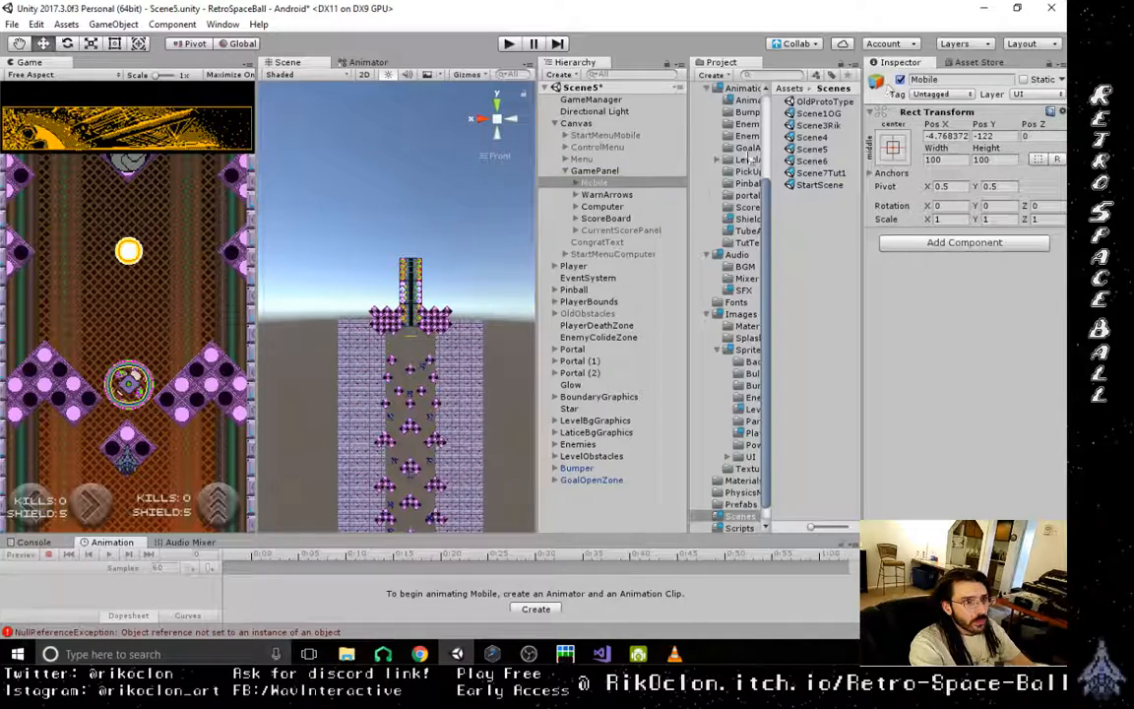
{"action": "left_click", "coordinate": [601, 206]}
{"action": "left_click", "coordinate": [899, 80]}
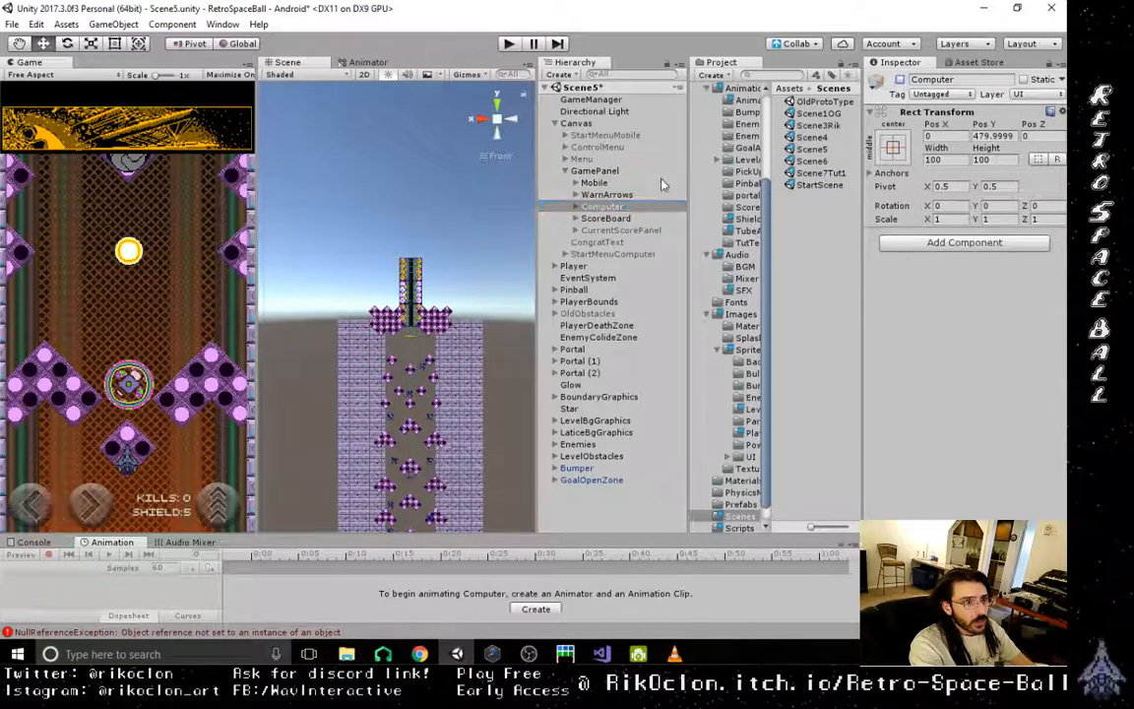
- Expand the shield and kills texts in Mobile's UserInterfaces and check which object the Player's Shoot Ctrl script references as User Interface
{"action": "left_click", "coordinate": [576, 184]}
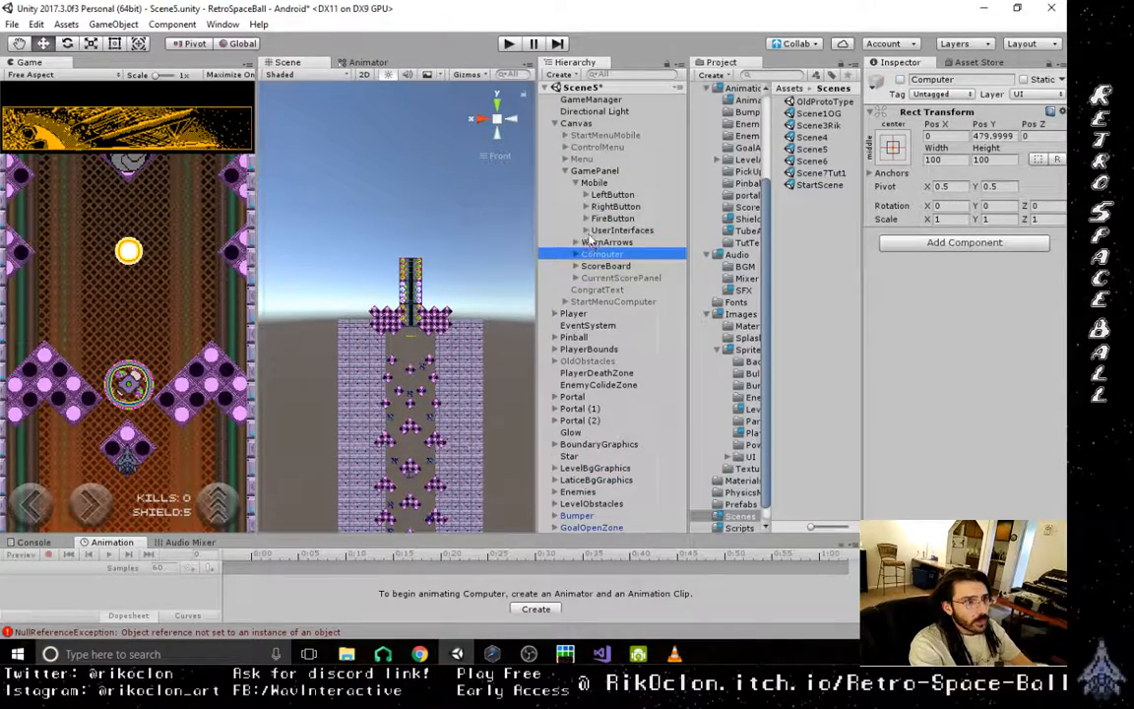
{"action": "left_click", "coordinate": [586, 231]}
{"action": "left_click", "coordinate": [596, 243]}
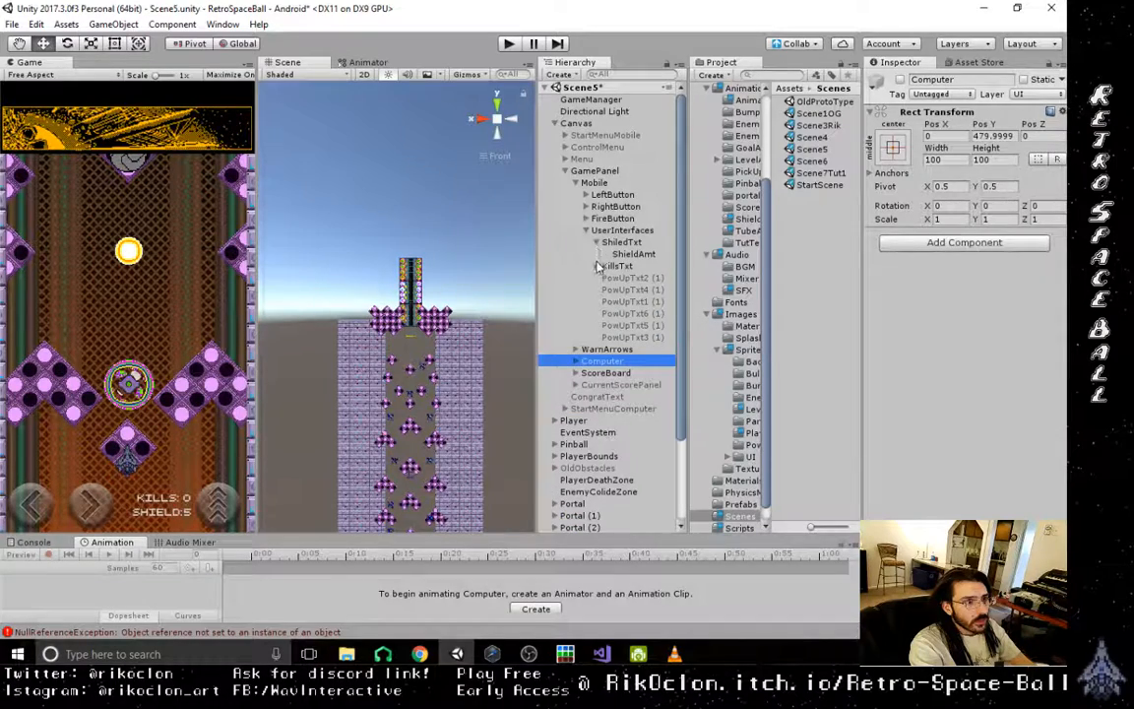
{"action": "left_click", "coordinate": [597, 266]}
{"action": "scroll", "coordinate": [585, 370], "scroll_direction": "down", "scroll_amount": 2}
{"action": "left_click", "coordinate": [573, 387]}
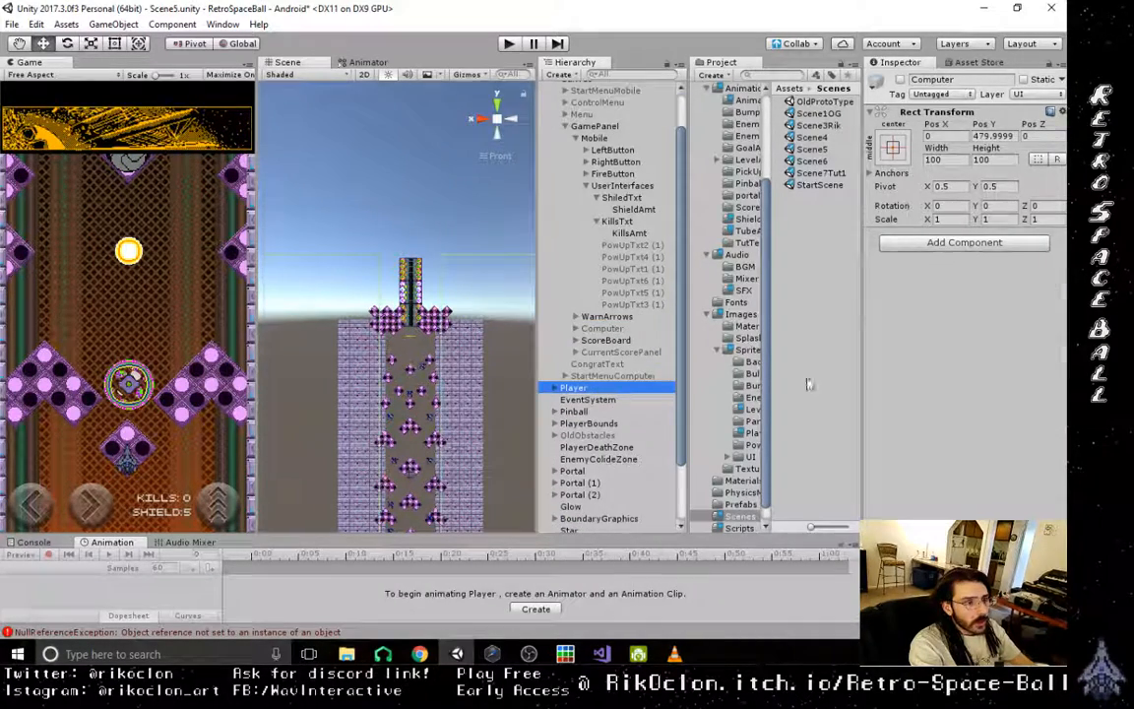
{"action": "scroll", "coordinate": [979, 406], "scroll_direction": "down", "scroll_amount": 3}
{"action": "scroll", "coordinate": [980, 405], "scroll_direction": "down", "scroll_amount": 4}
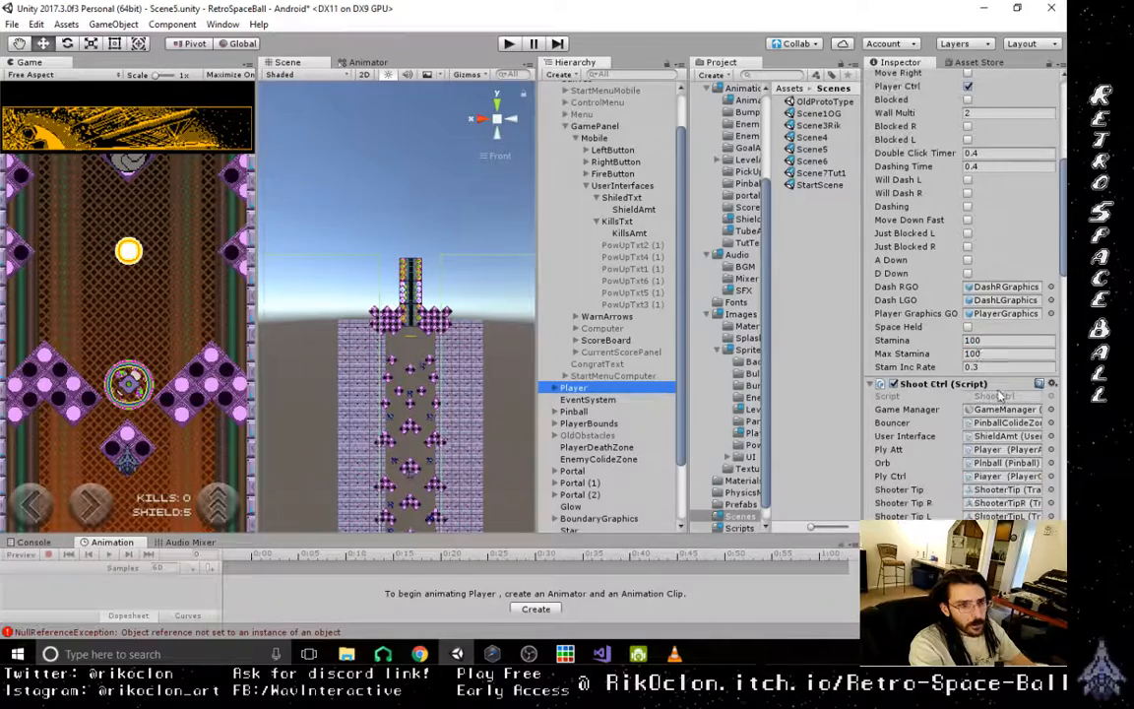
{"action": "left_click", "coordinate": [1004, 435]}
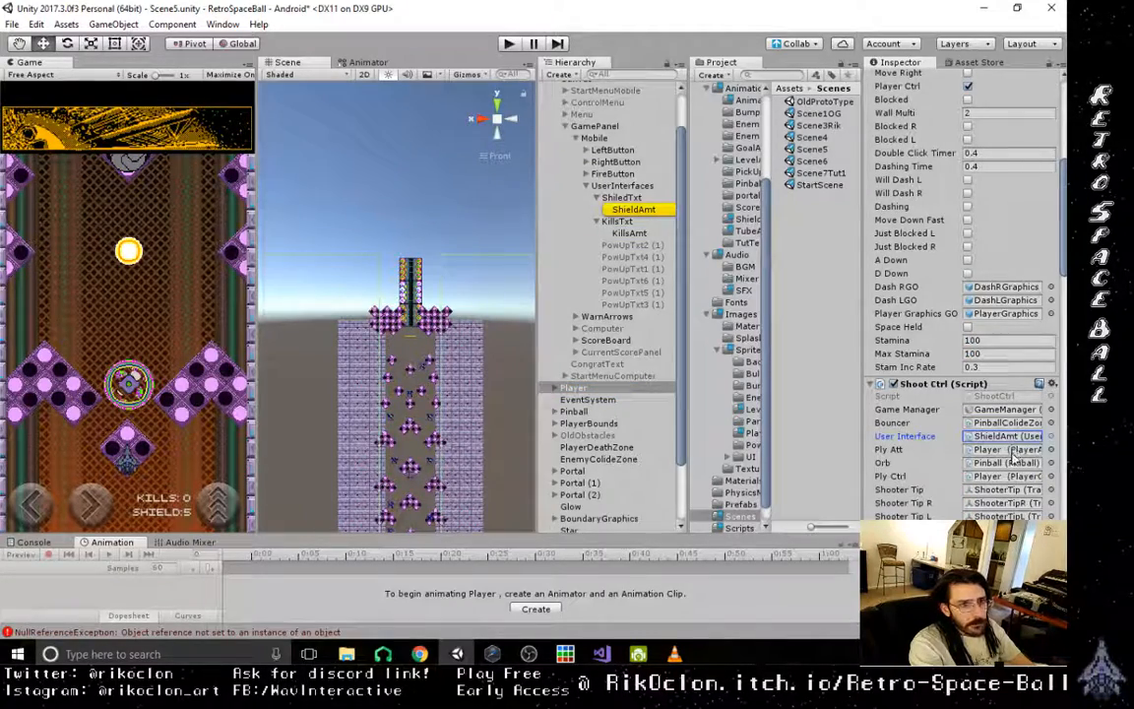
- In Scene5's Shoot Ctrl script, assign the Mobile objects PowUpTxt1 (1) to PowUpTxt6 (1) to the matching Pow Up 1 to 6 Text GO references
{"action": "scroll", "coordinate": [1004, 462], "scroll_direction": "down", "scroll_amount": 5}
{"action": "left_click", "coordinate": [1005, 426]}
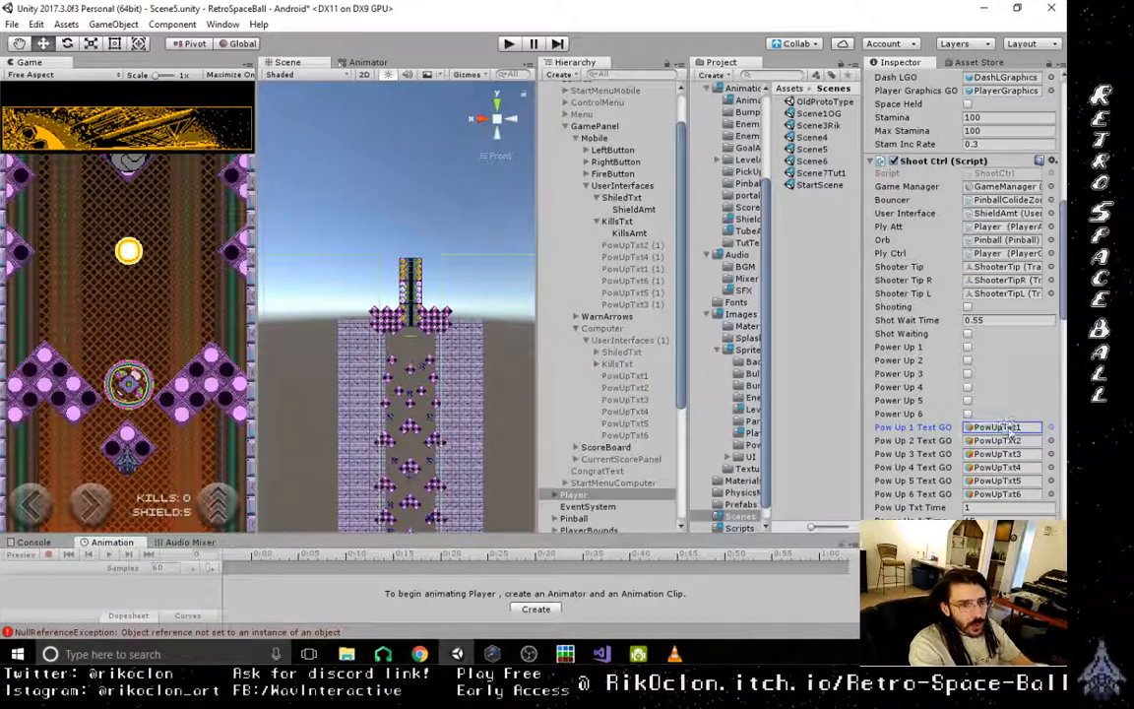
{"action": "left_click_drag", "start_coordinate": [1009, 430], "coordinate": [1006, 429]}
{"action": "left_click_drag", "start_coordinate": [643, 246], "coordinate": [1000, 395]}
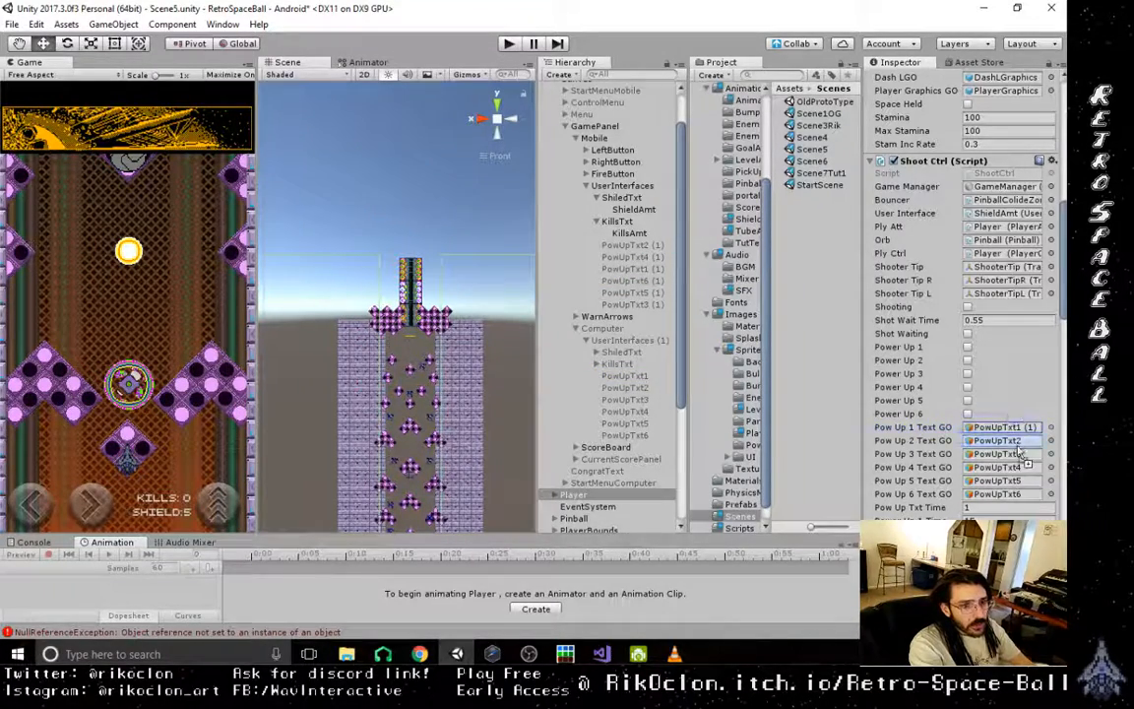
{"action": "left_click_drag", "start_coordinate": [1018, 446], "coordinate": [1018, 446]}
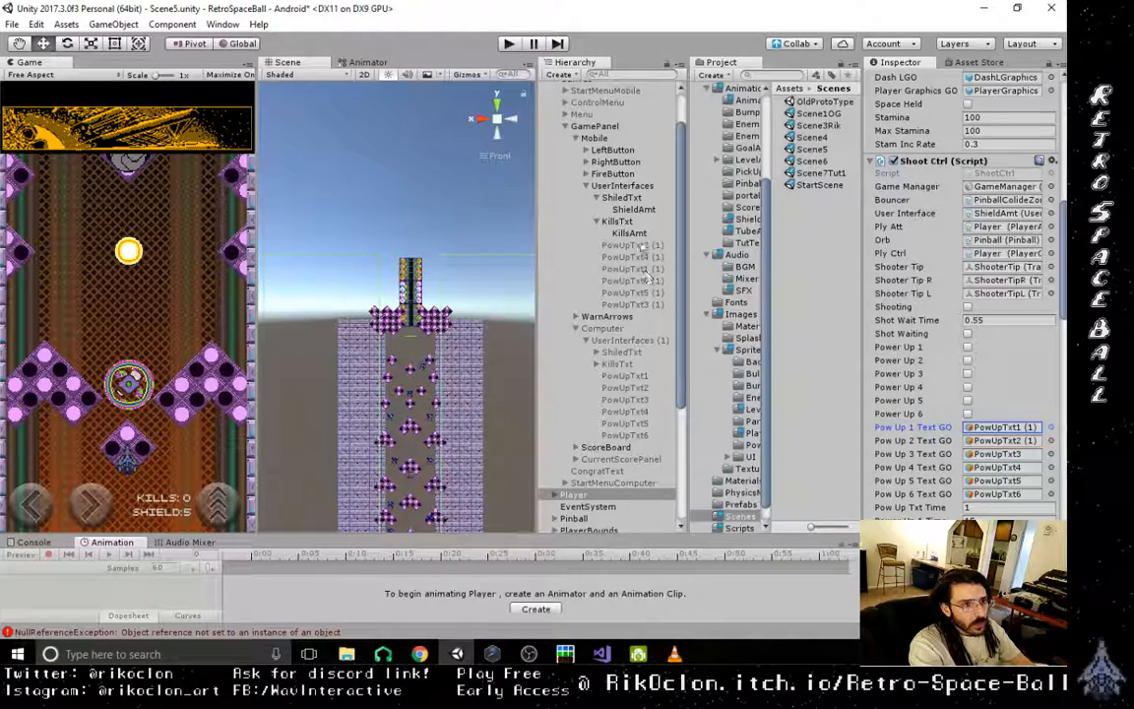
{"action": "left_click_drag", "start_coordinate": [648, 307], "coordinate": [1016, 495]}
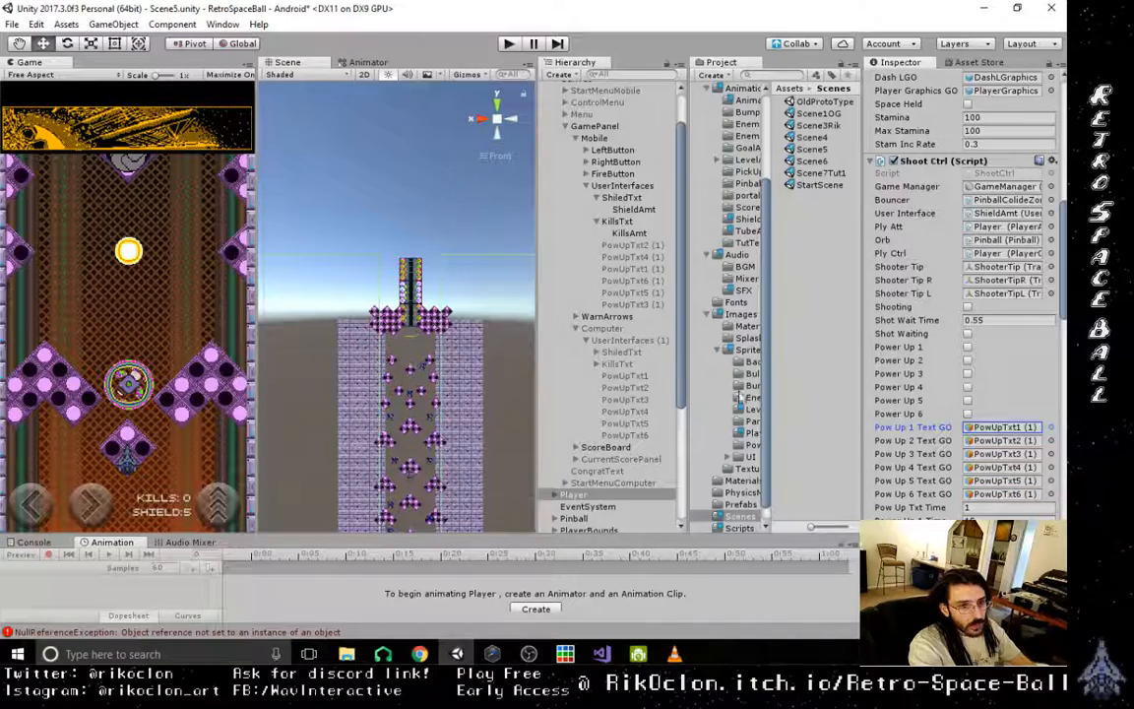
- In Scene5's Player Attributes script, assign the Mobile ShieldAmt to Hull Interface and the Mobile KillsAmt to Kills Interface
{"action": "scroll", "coordinate": [1011, 424], "scroll_direction": "down", "scroll_amount": 8}
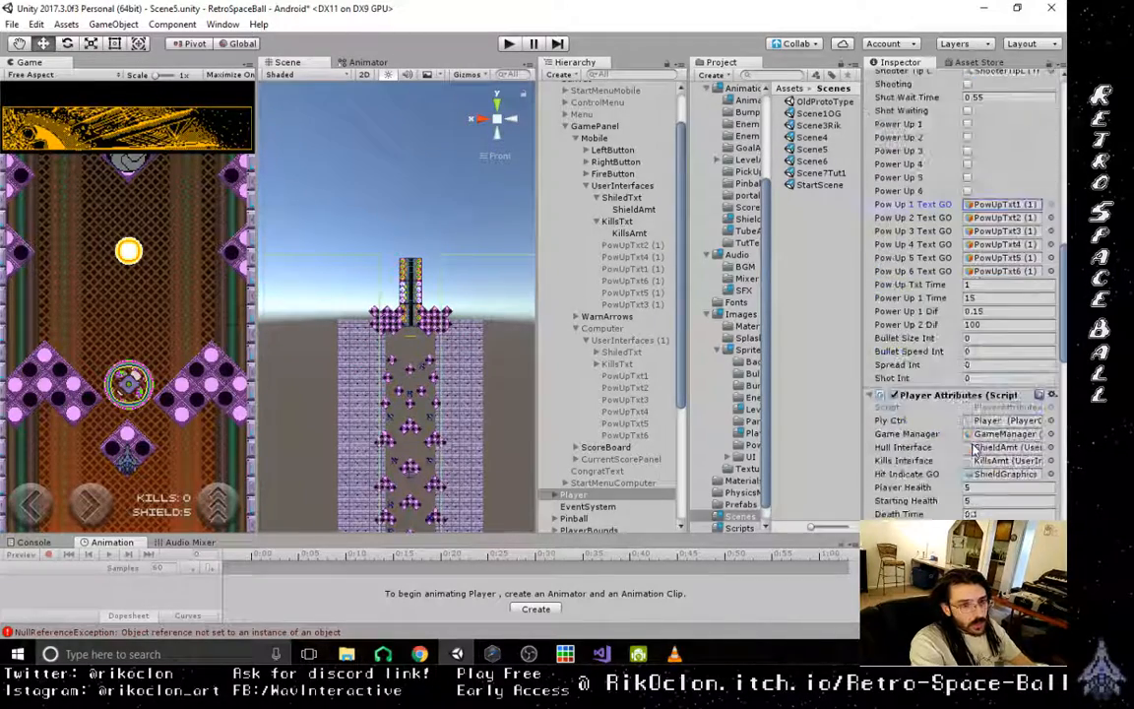
{"action": "left_click", "coordinate": [1004, 403]}
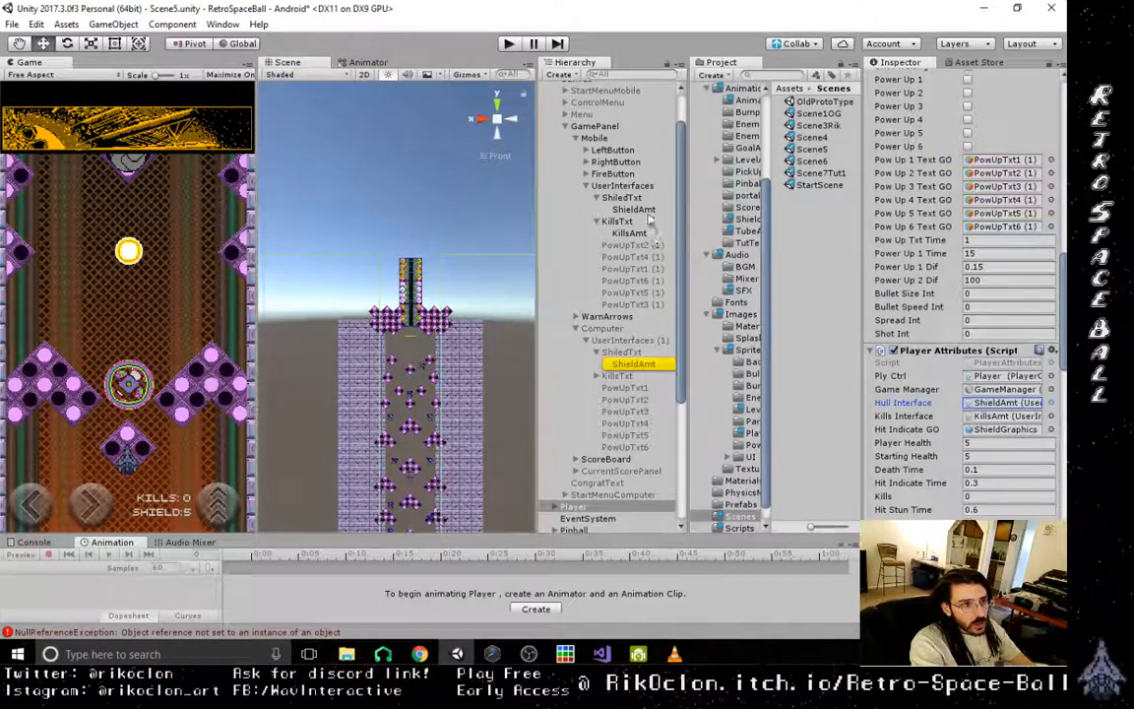
{"action": "left_click", "coordinate": [1004, 415]}
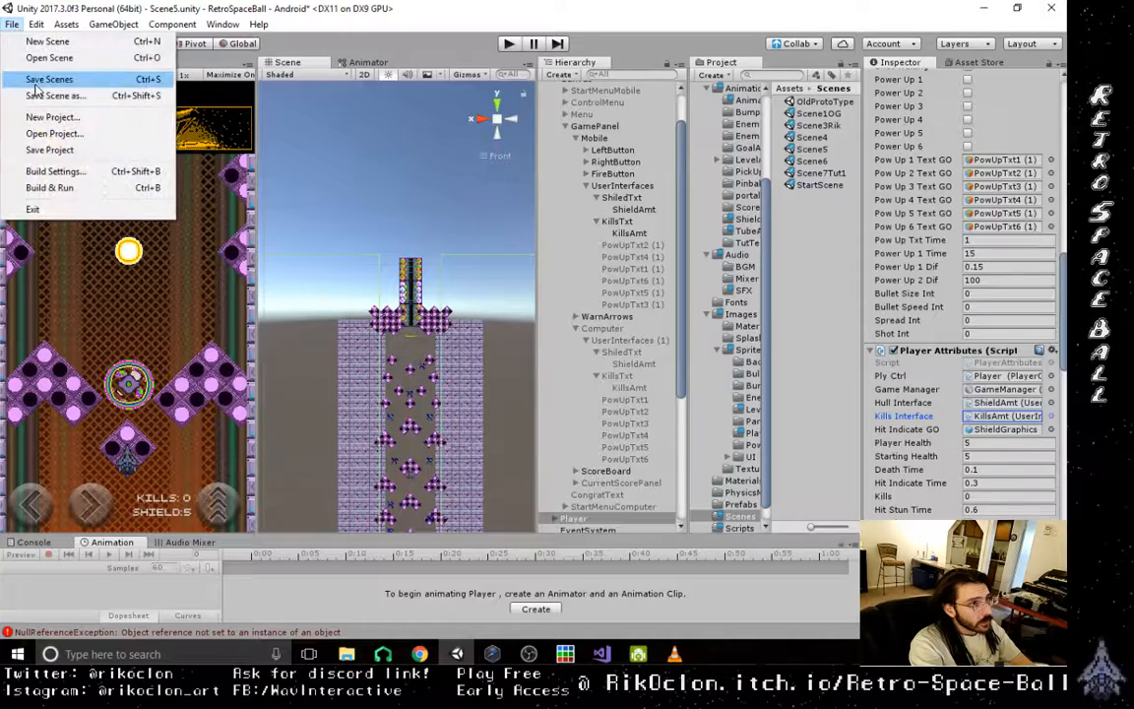
- Save the changes made to Scene5 and open Scene6
{"action": "left_click", "coordinate": [49, 78]}
{"action": "scroll", "coordinate": [972, 325], "scroll_direction": "up", "scroll_amount": 10}
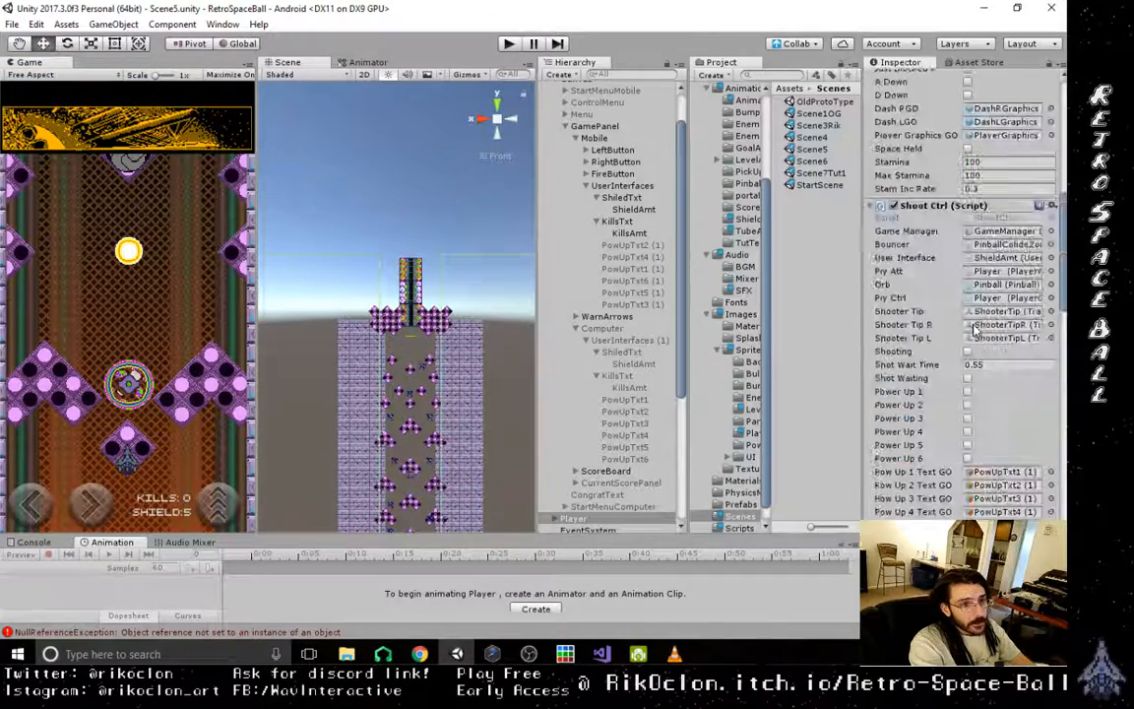
{"action": "left_click", "coordinate": [815, 163]}
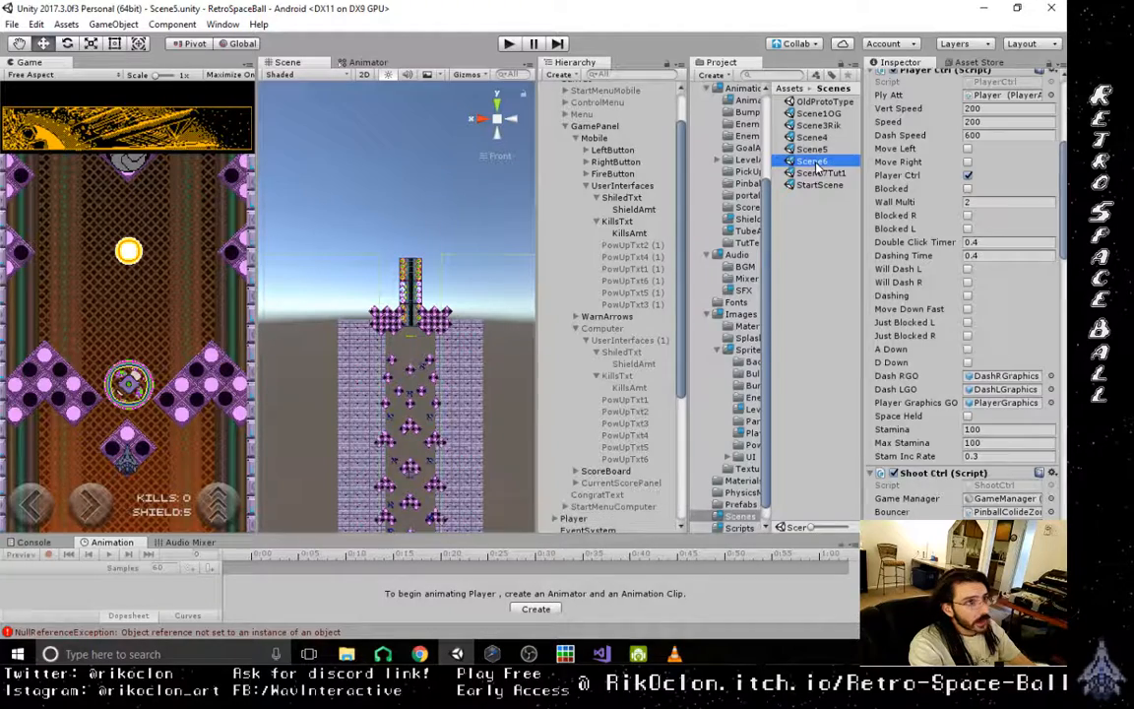
{"action": "double_click", "coordinate": [814, 161]}
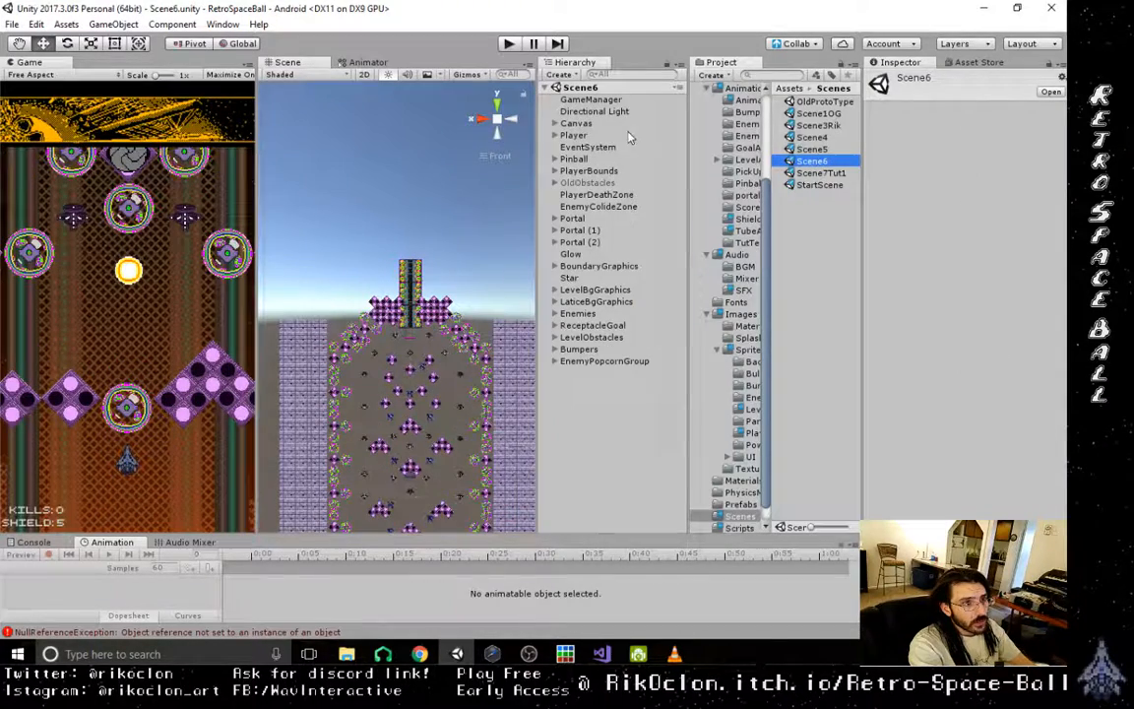
- Set the UI Scale Mode of Scene6's Canvas Scaler to Scale With Screen Size
{"action": "left_click", "coordinate": [577, 124]}
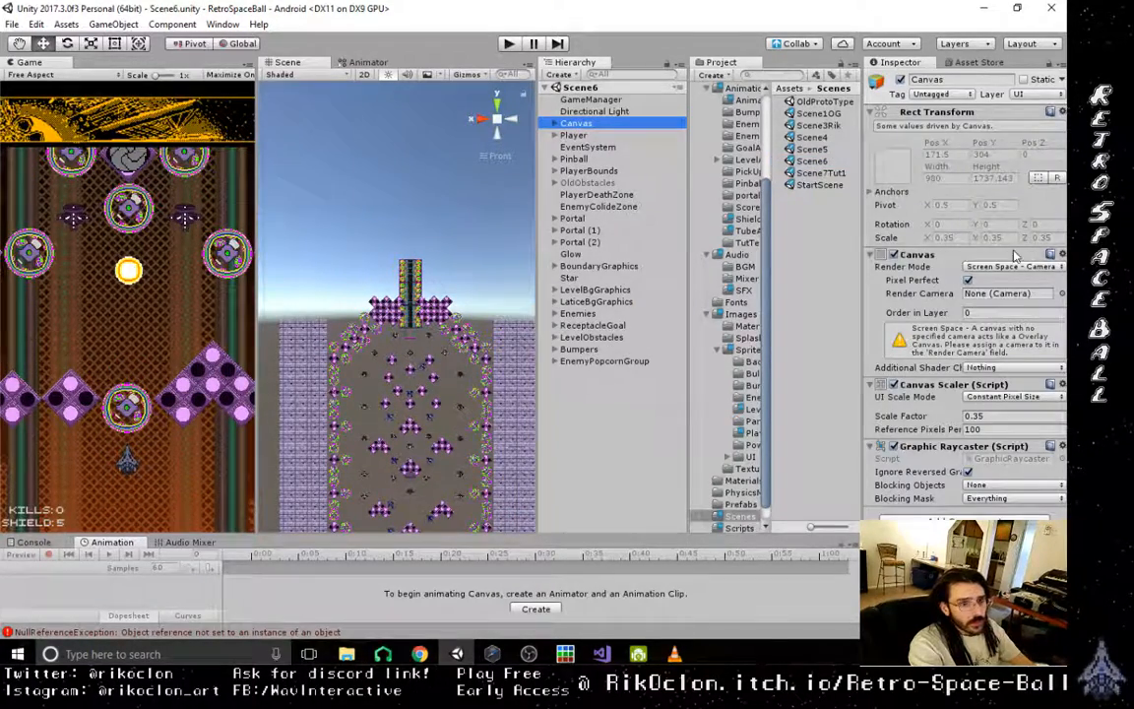
{"action": "left_click", "coordinate": [1027, 396]}
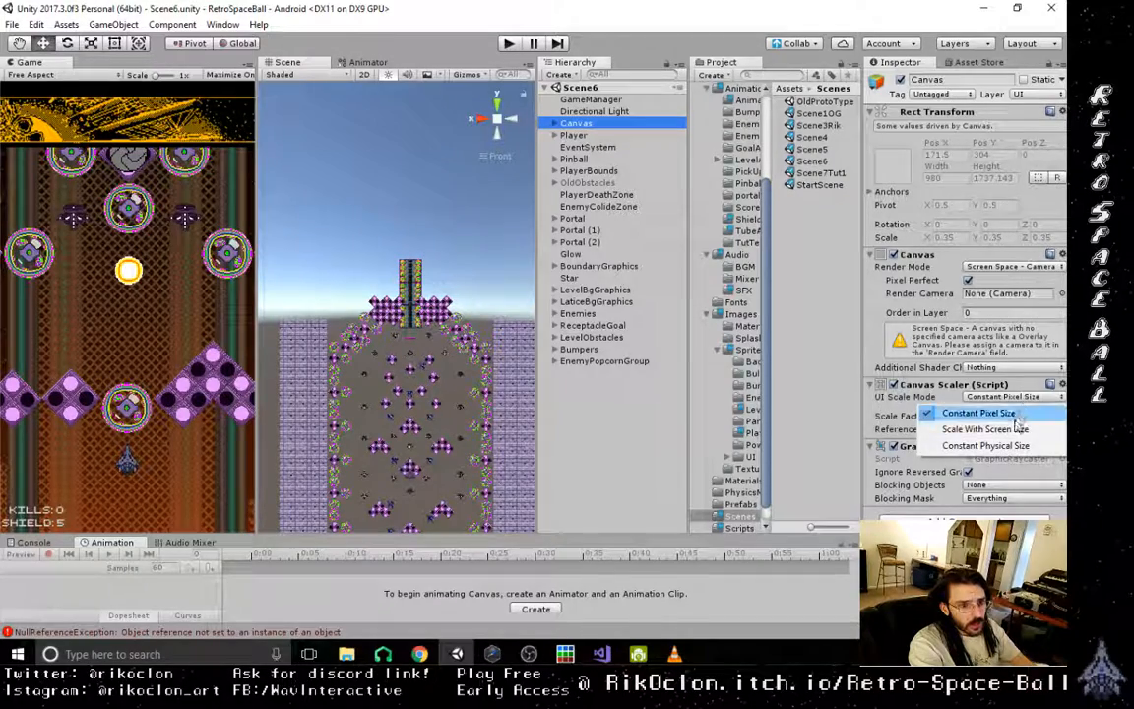
{"action": "left_click", "coordinate": [985, 425]}
- Activate the Mobile object and deactivate the Computer object in Scene6's GamePanel
{"action": "left_click", "coordinate": [555, 124]}
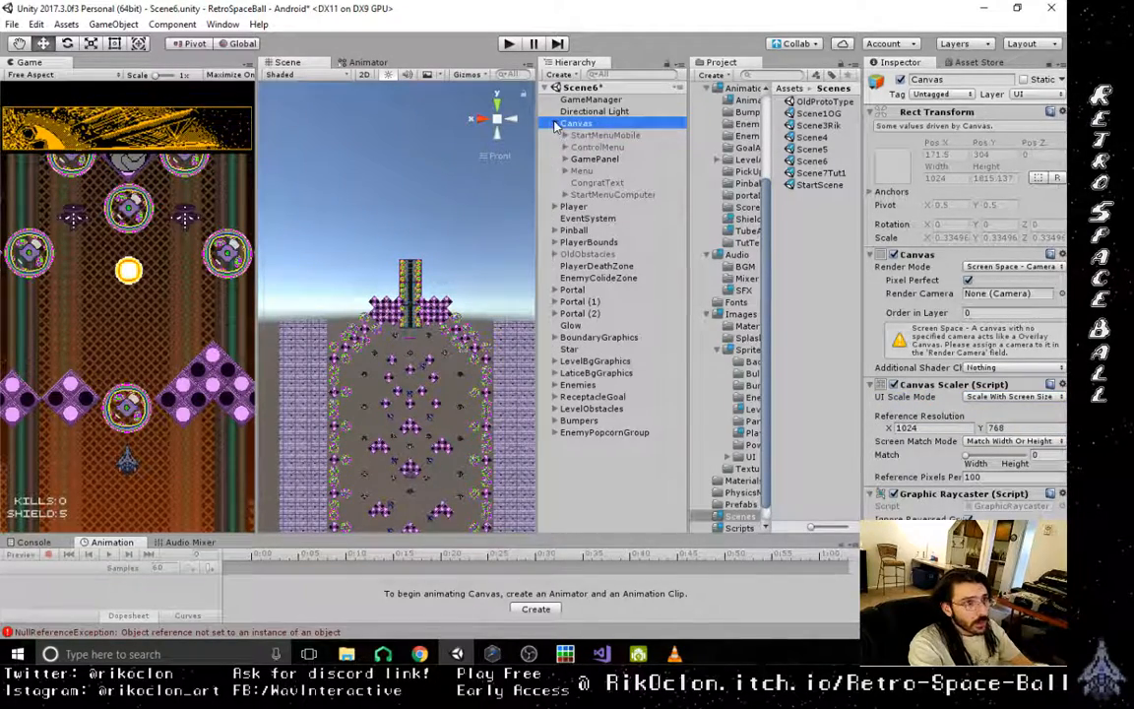
{"action": "left_click", "coordinate": [565, 159]}
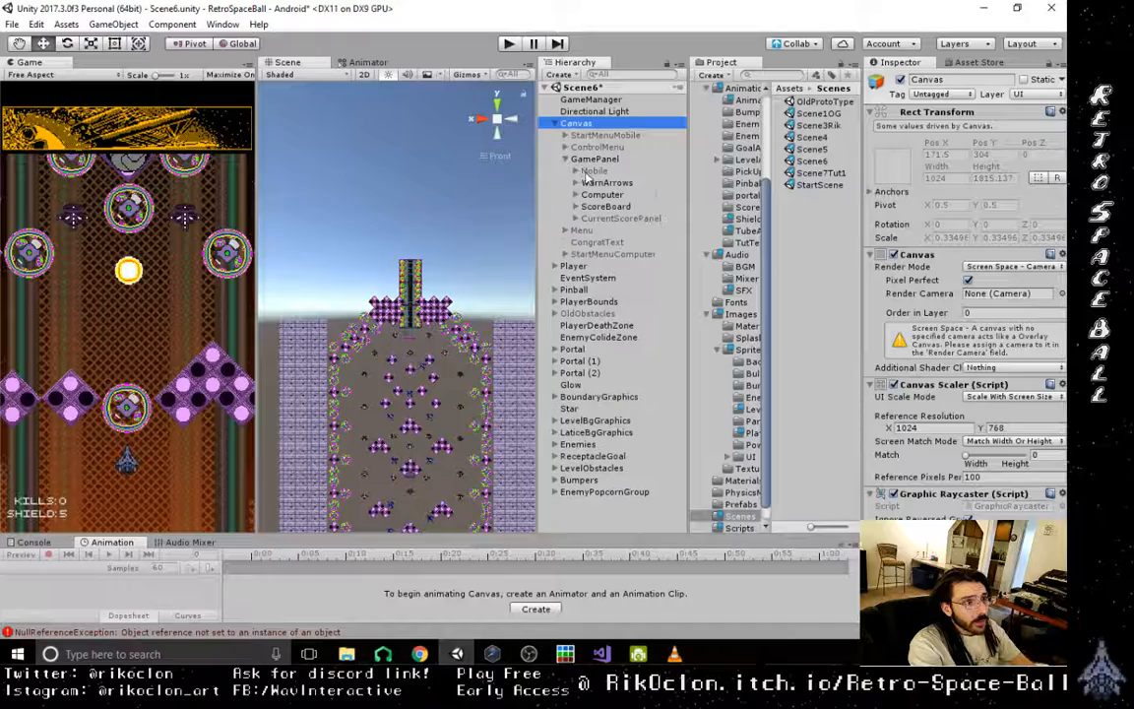
{"action": "left_click", "coordinate": [593, 170]}
{"action": "left_click", "coordinate": [899, 78]}
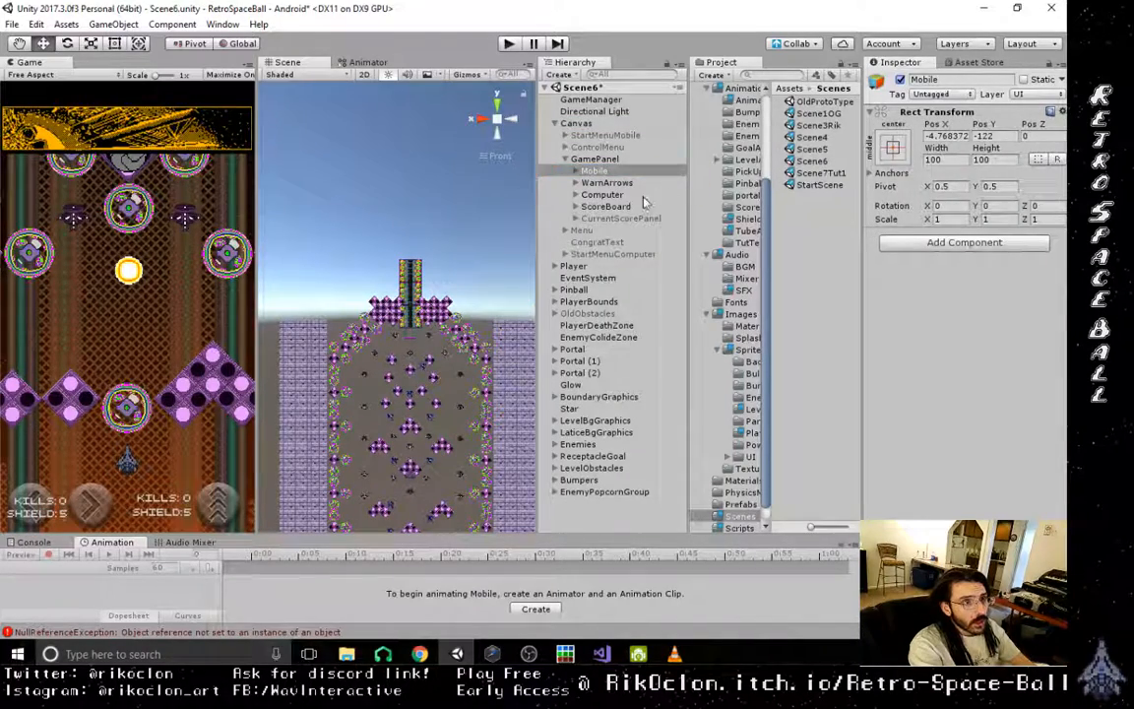
{"action": "left_click", "coordinate": [601, 194]}
{"action": "left_click", "coordinate": [899, 78]}
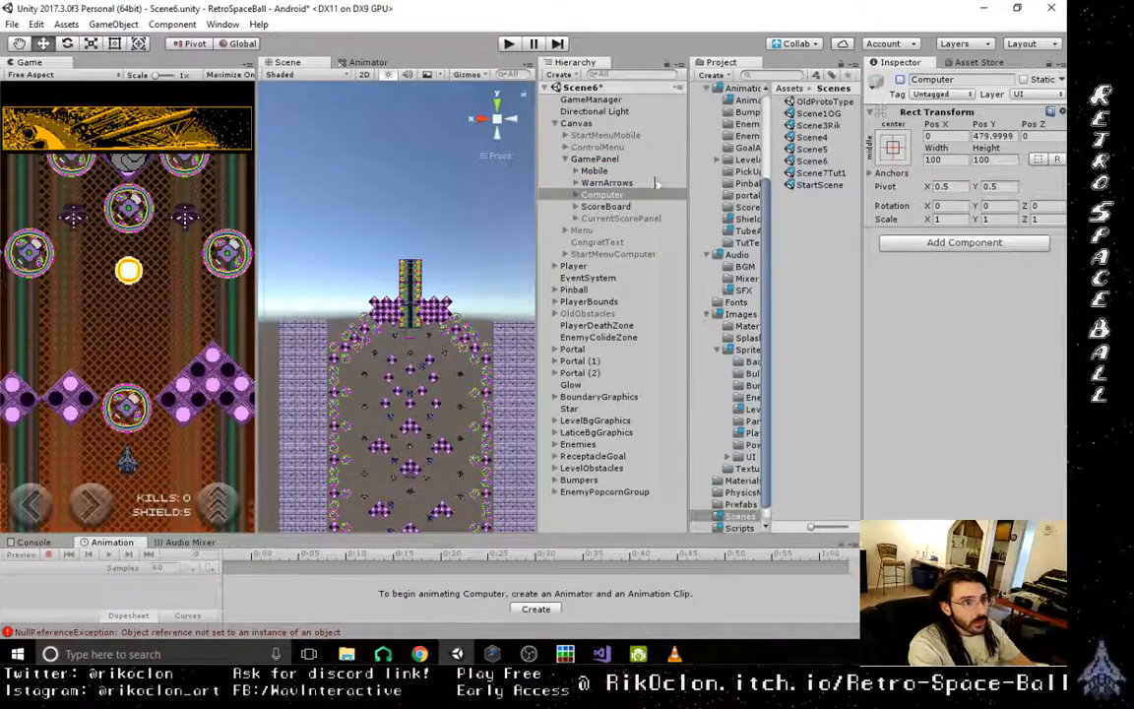
- Expand Mobile's UserInterfaces texts in Scene6 and check the object referenced as User Interface in the Player's Shoot Ctrl script
{"action": "left_click", "coordinate": [576, 170]}
{"action": "left_click", "coordinate": [586, 218]}
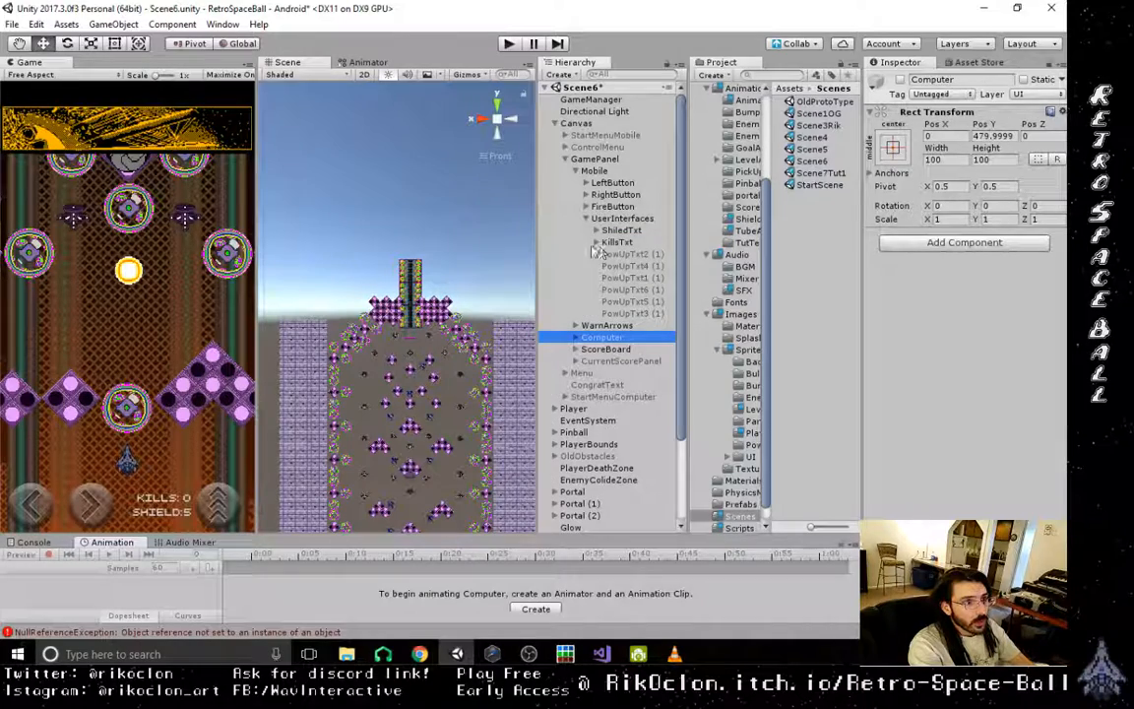
{"action": "left_click", "coordinate": [595, 230]}
{"action": "left_click", "coordinate": [595, 253]}
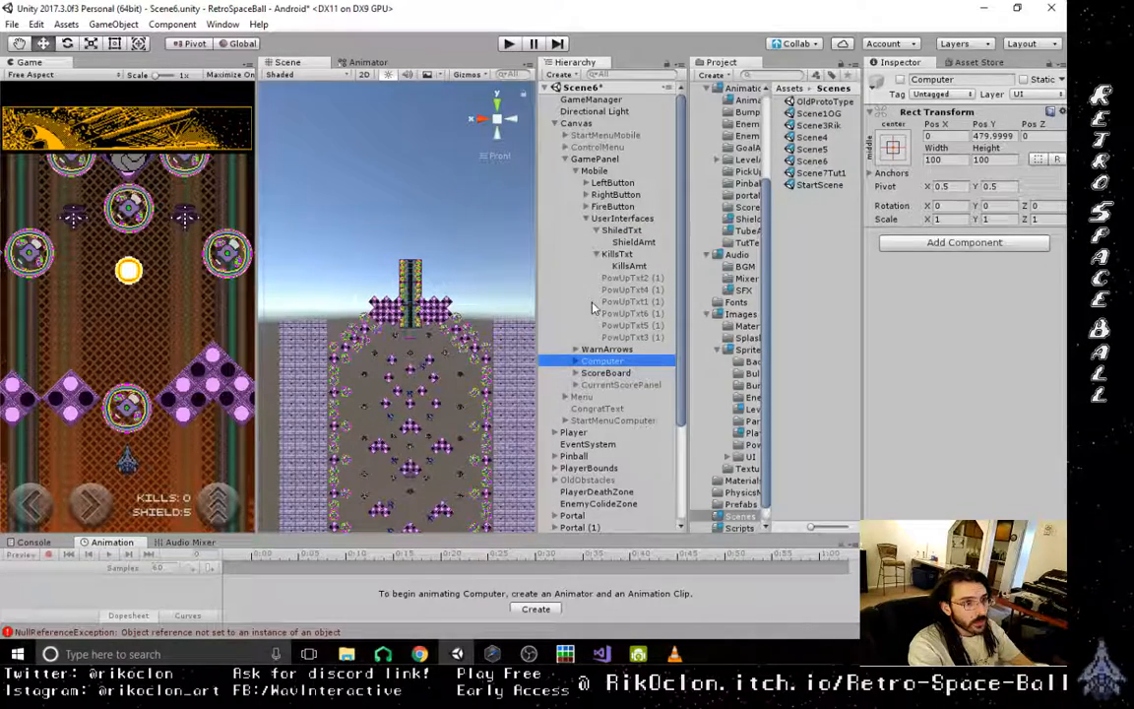
{"action": "left_click", "coordinate": [571, 434]}
{"action": "scroll", "coordinate": [1041, 264], "scroll_direction": "down", "scroll_amount": 5}
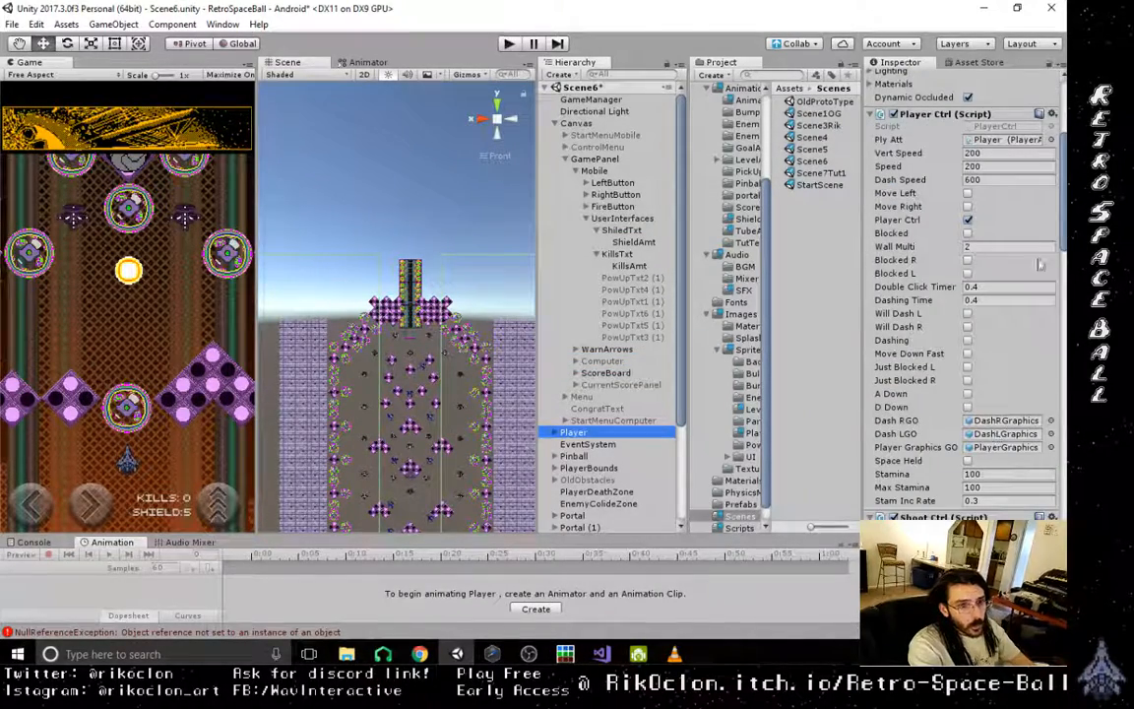
{"action": "scroll", "coordinate": [1019, 423], "scroll_direction": "down", "scroll_amount": 3}
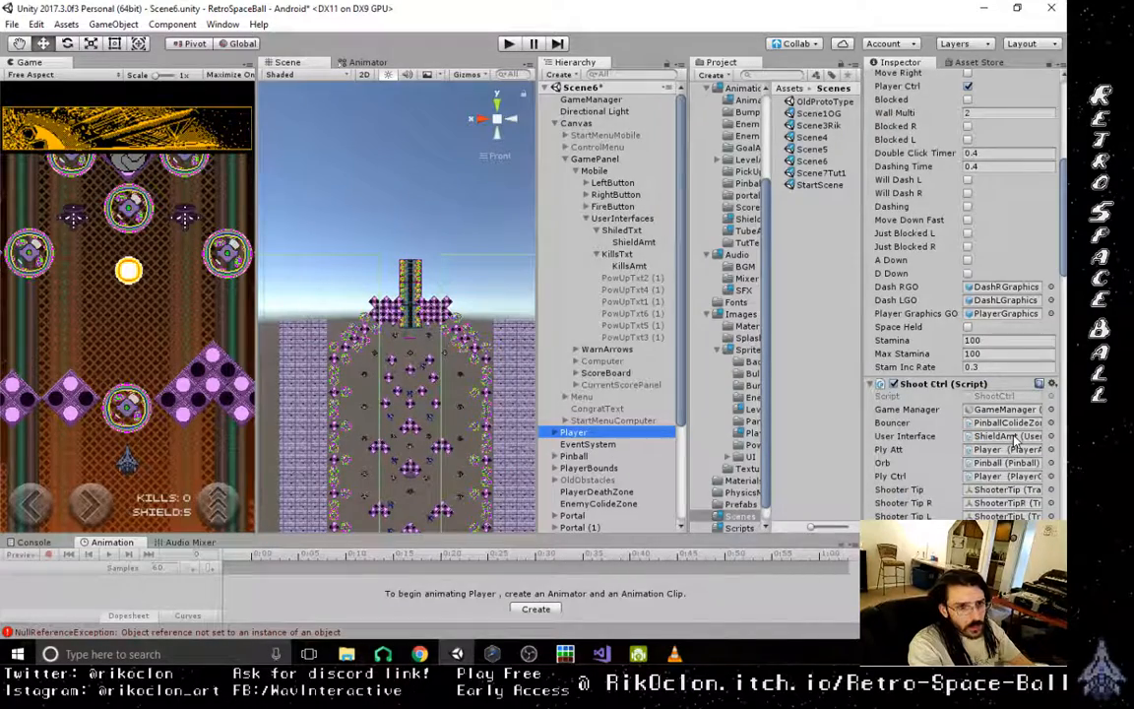
{"action": "left_click", "coordinate": [1014, 438]}
- In Scene6's Shoot Ctrl script, assign the Mobile objects PowUpTxt1 (1) to PowUpTxt6 (1) to the matching Pow Up 1 to 6 Text GO references
{"action": "scroll", "coordinate": [1014, 500], "scroll_direction": "down", "scroll_amount": 4}
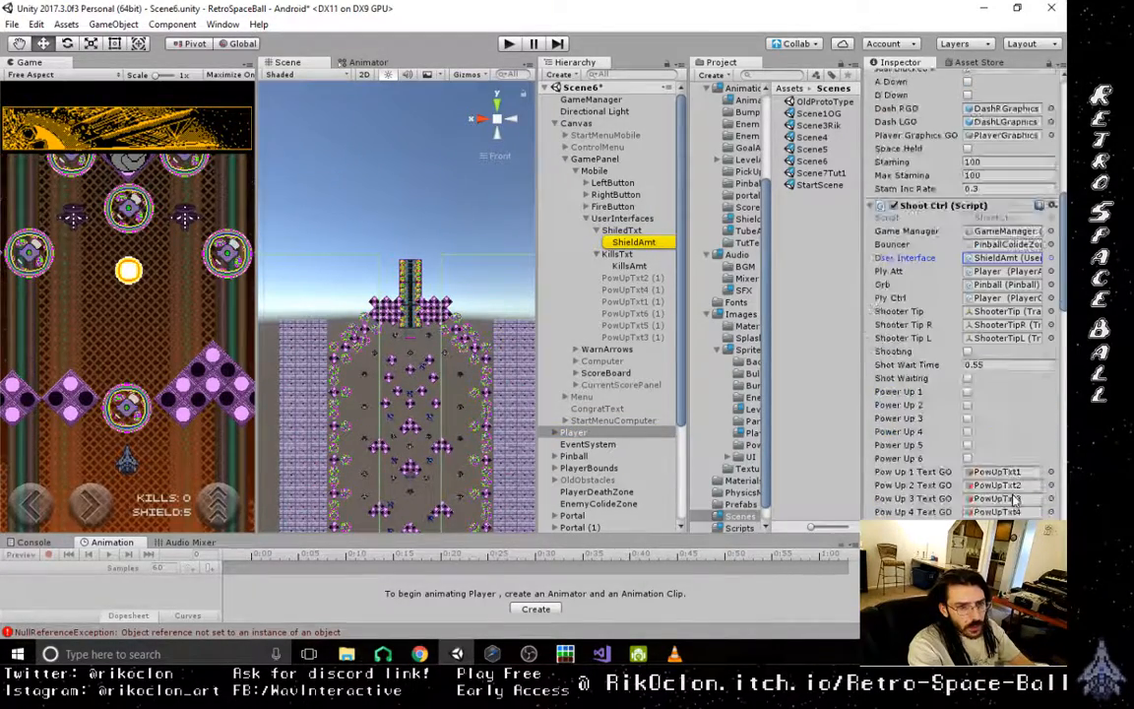
{"action": "left_click", "coordinate": [1001, 473]}
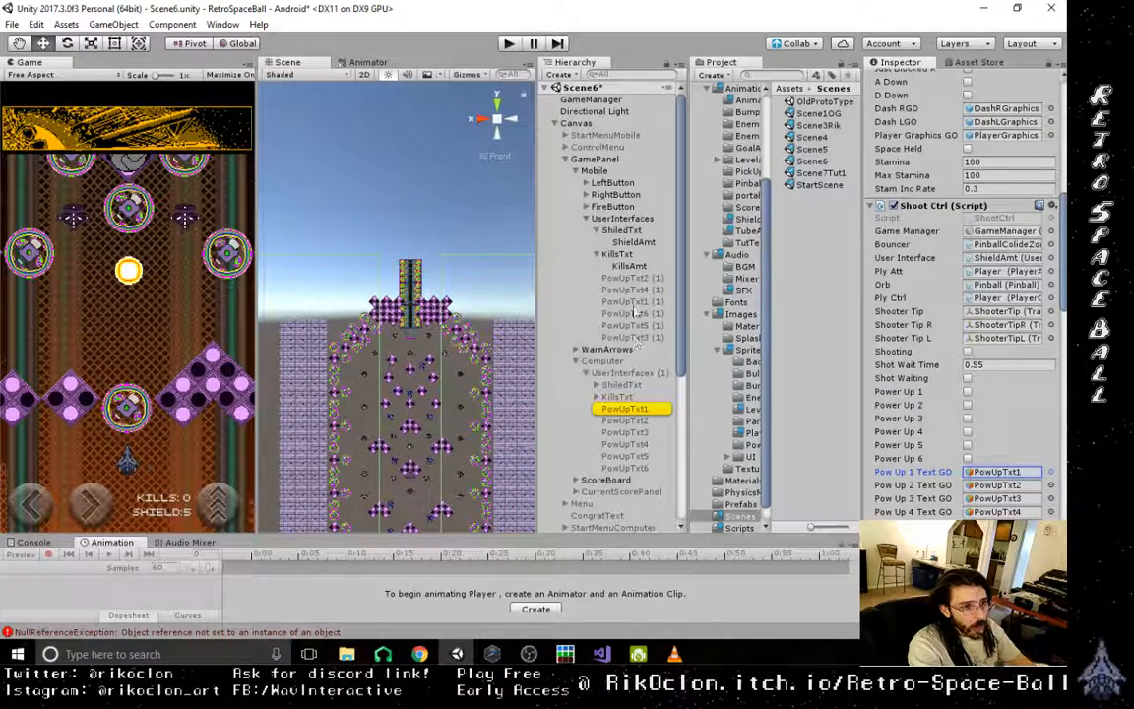
{"action": "left_click_drag", "start_coordinate": [636, 303], "coordinate": [1027, 474]}
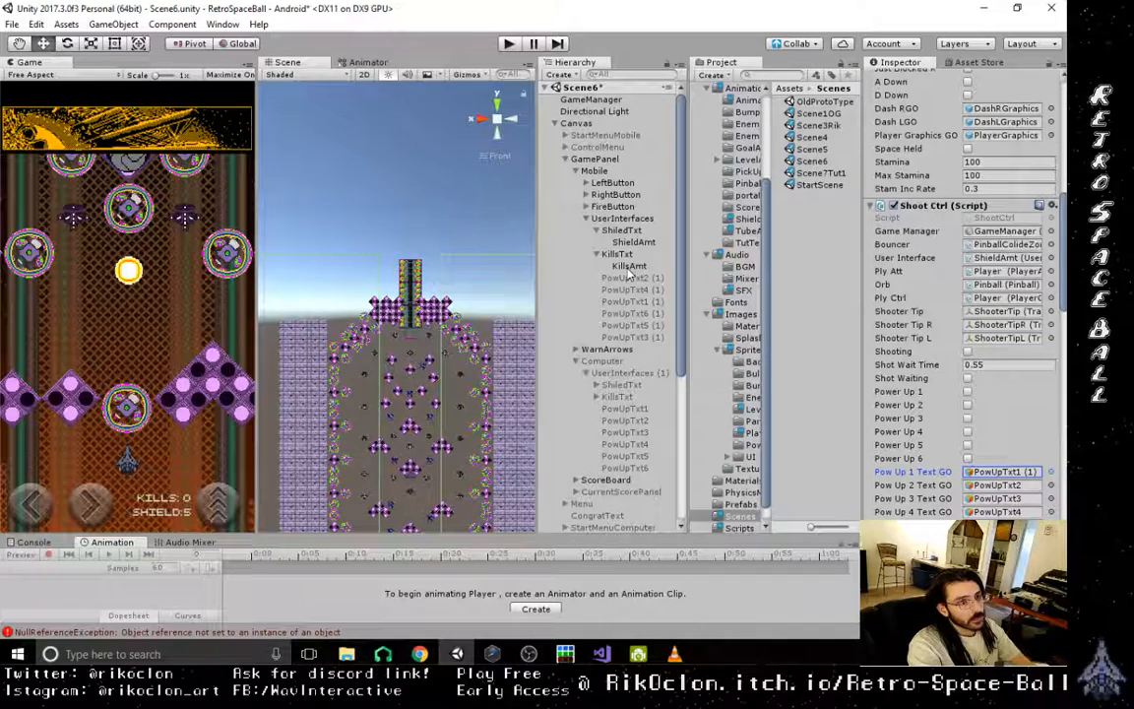
{"action": "left_click_drag", "start_coordinate": [628, 275], "coordinate": [1014, 489]}
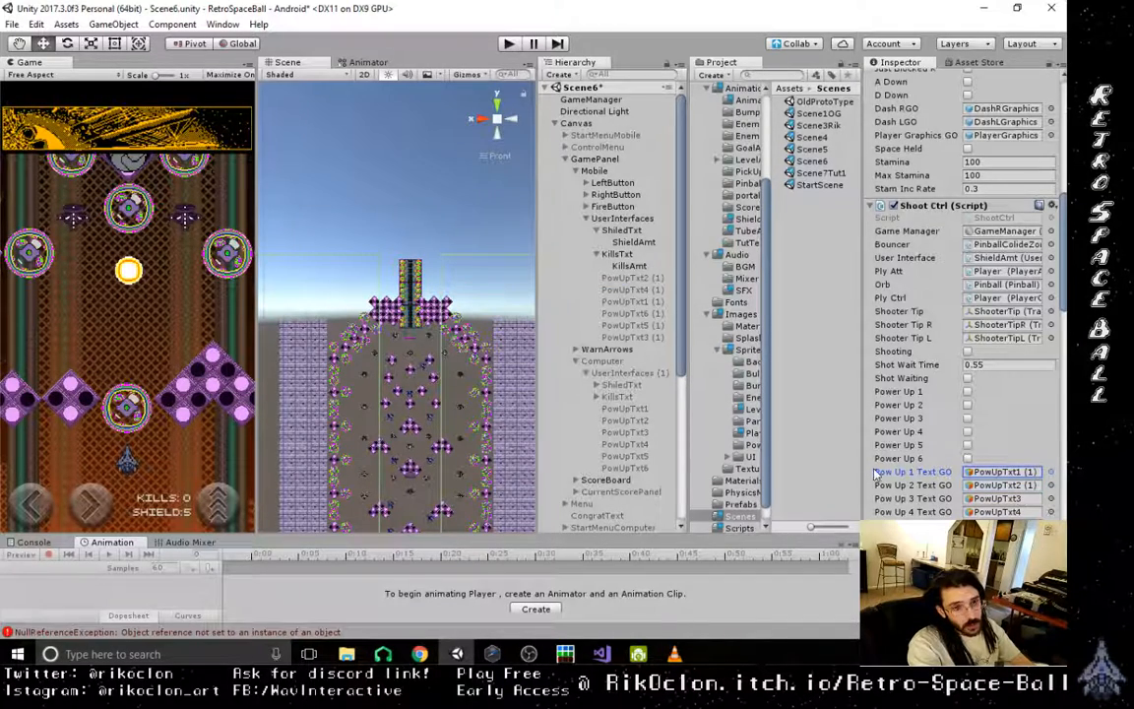
{"action": "left_click_drag", "start_coordinate": [647, 341], "coordinate": [999, 504]}
{"action": "left_click_drag", "start_coordinate": [636, 292], "coordinate": [1008, 515]}
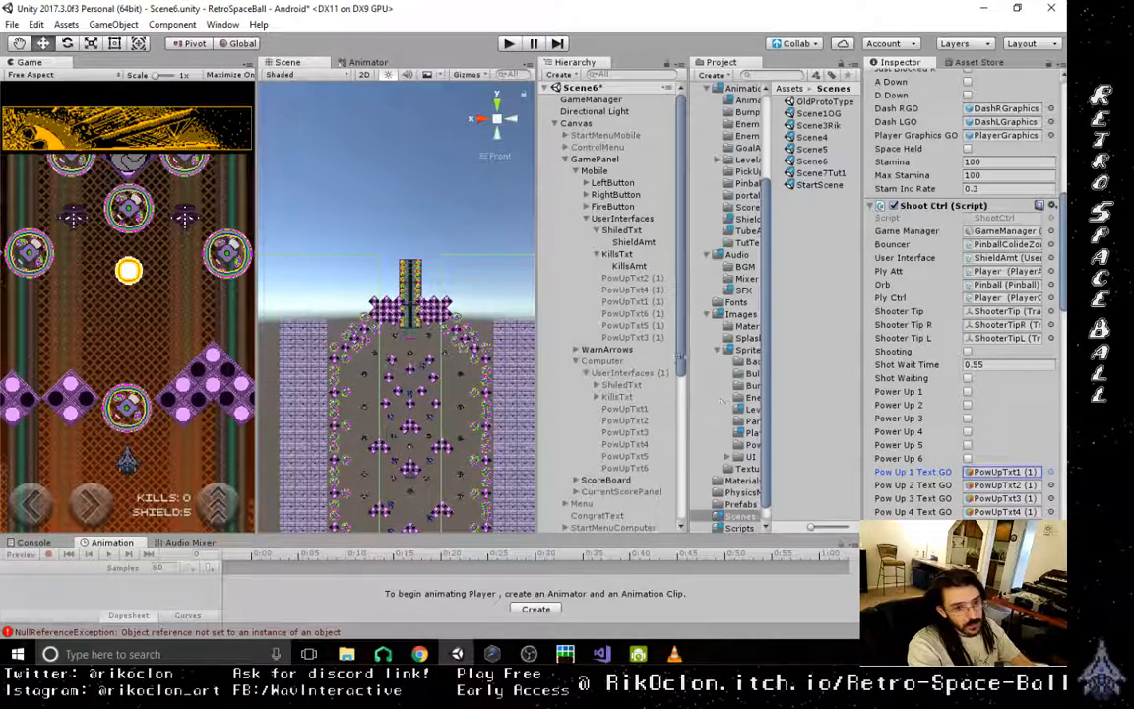
{"action": "left_click_drag", "start_coordinate": [650, 324], "coordinate": [1001, 511]}
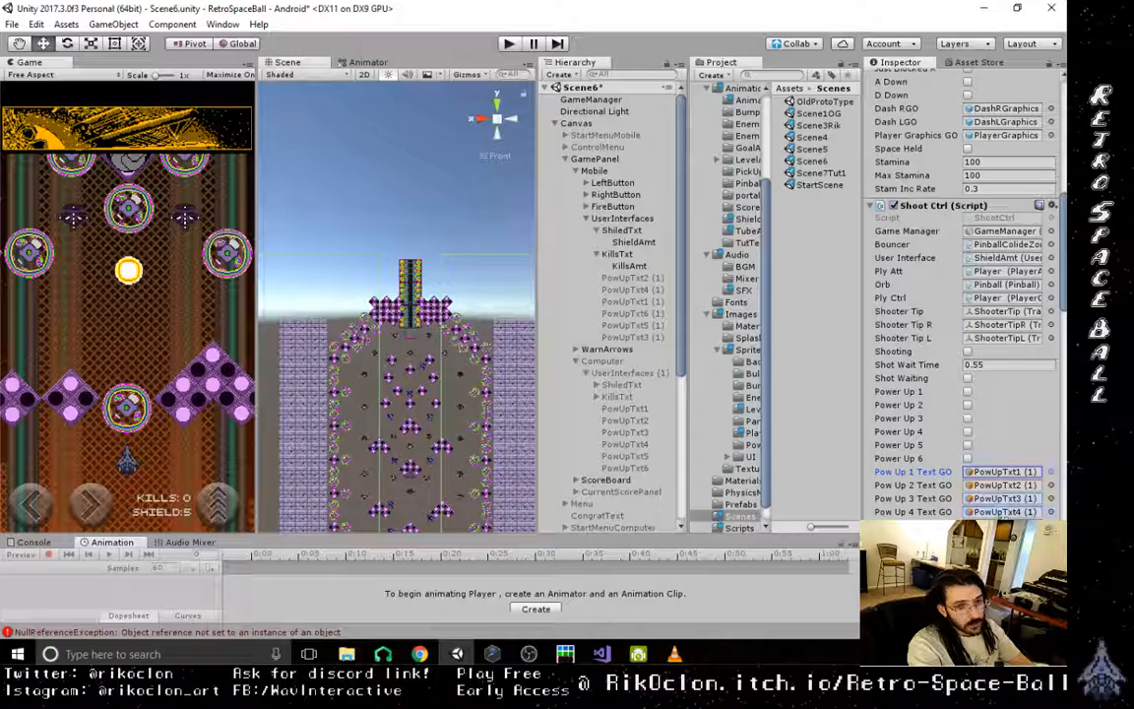
{"action": "left_click_drag", "start_coordinate": [650, 315], "coordinate": [1004, 516]}
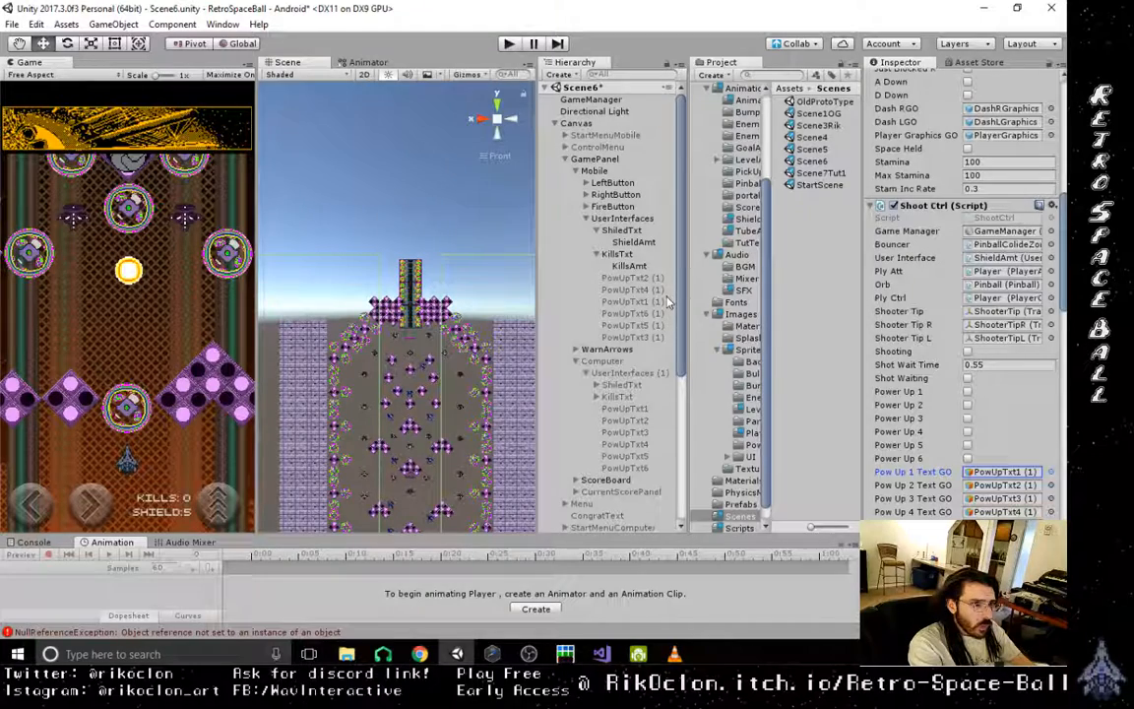
- In Scene6's Player Attributes script, assign Mobile's ShieldAmt to Hull Interface and Mobile's KillsAmt to Kills Interface, and check both references
{"action": "left_click_drag", "start_coordinate": [681, 322], "coordinate": [705, 470]}
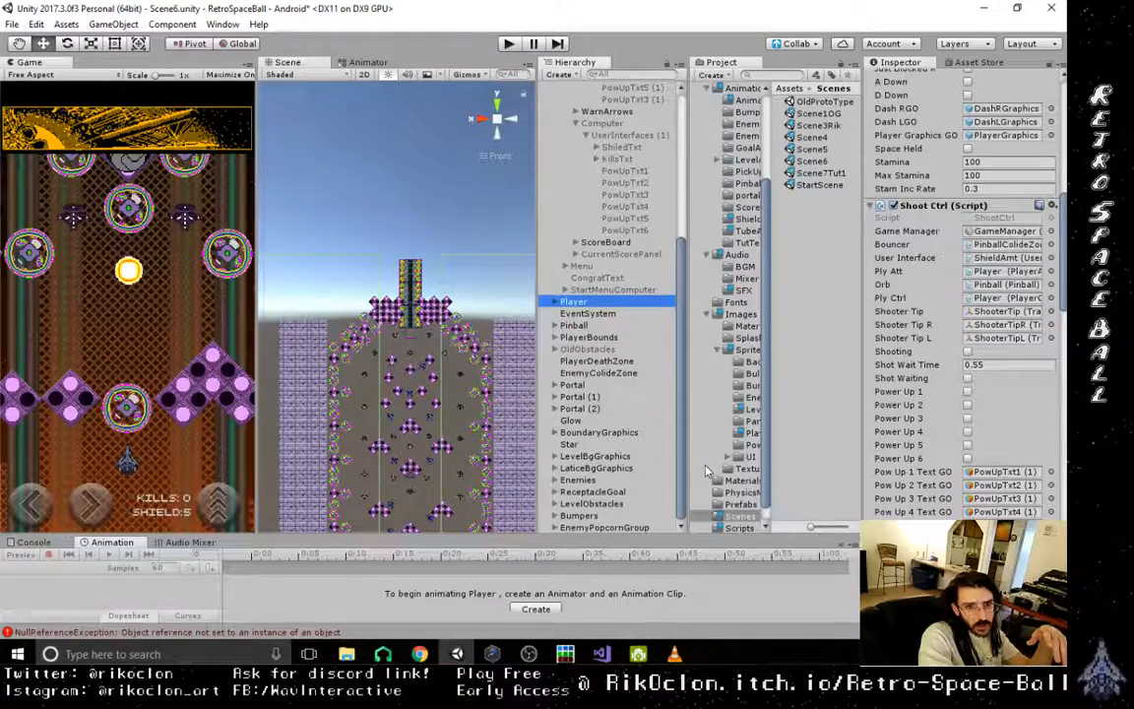
{"action": "left_click_drag", "start_coordinate": [1064, 292], "coordinate": [1063, 361]}
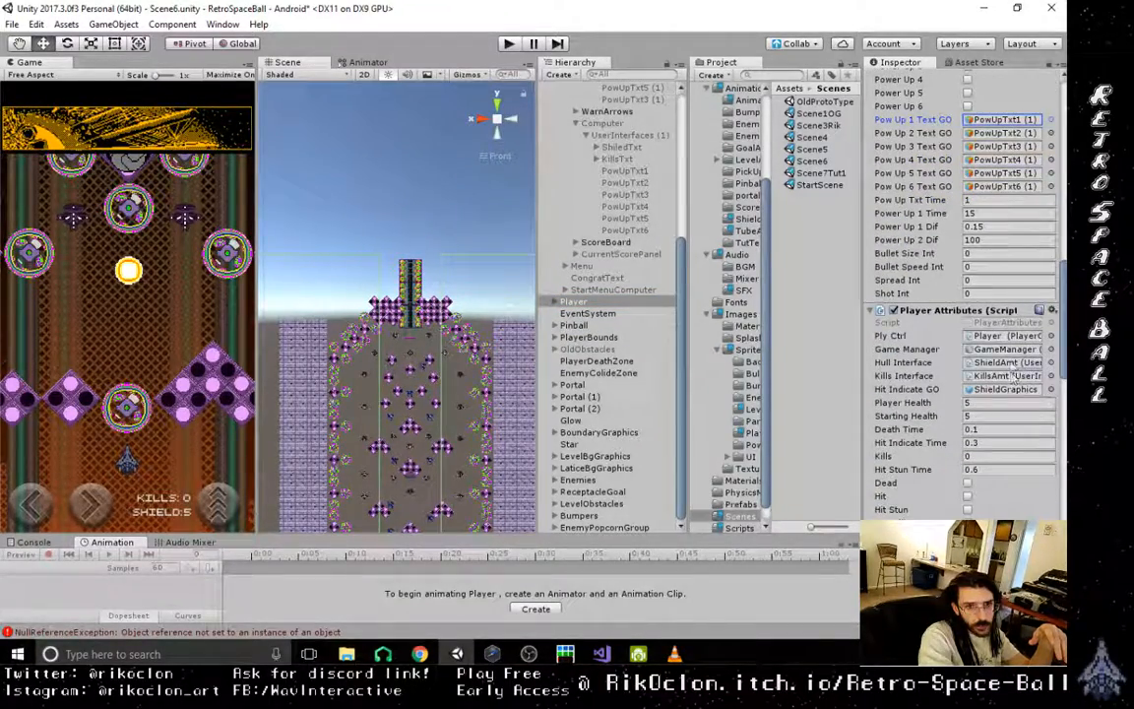
{"action": "left_click", "coordinate": [1008, 363]}
{"action": "scroll", "coordinate": [637, 118], "scroll_direction": "up", "scroll_amount": 5}
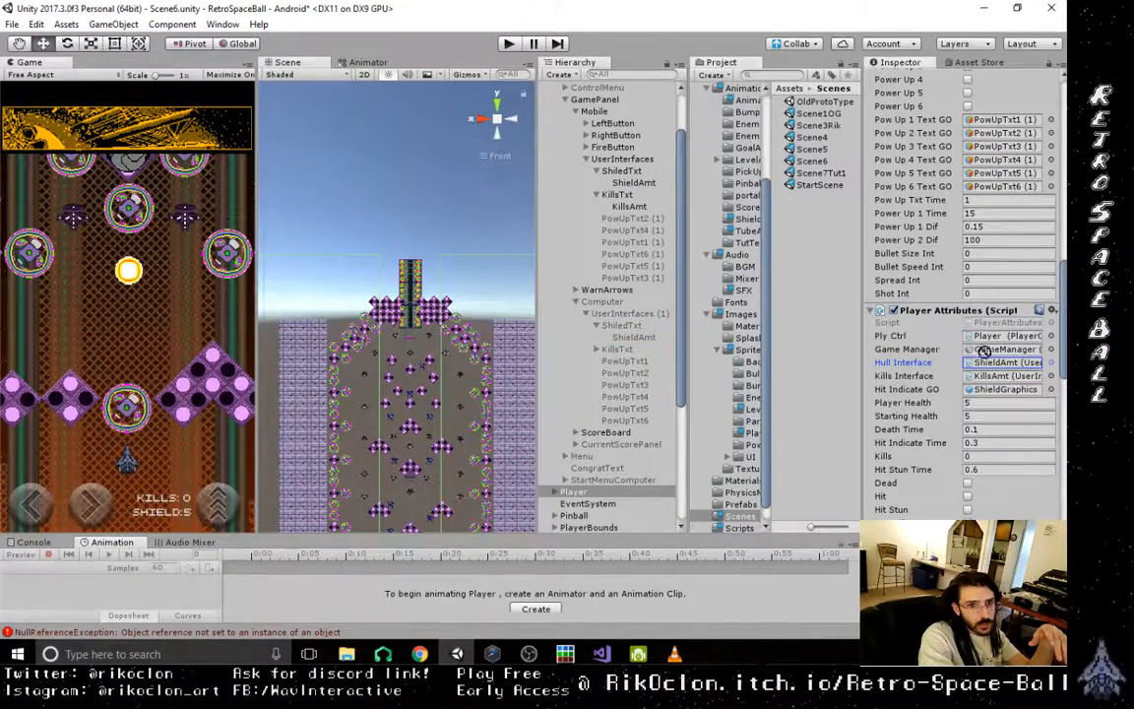
{"action": "left_click", "coordinate": [1014, 376]}
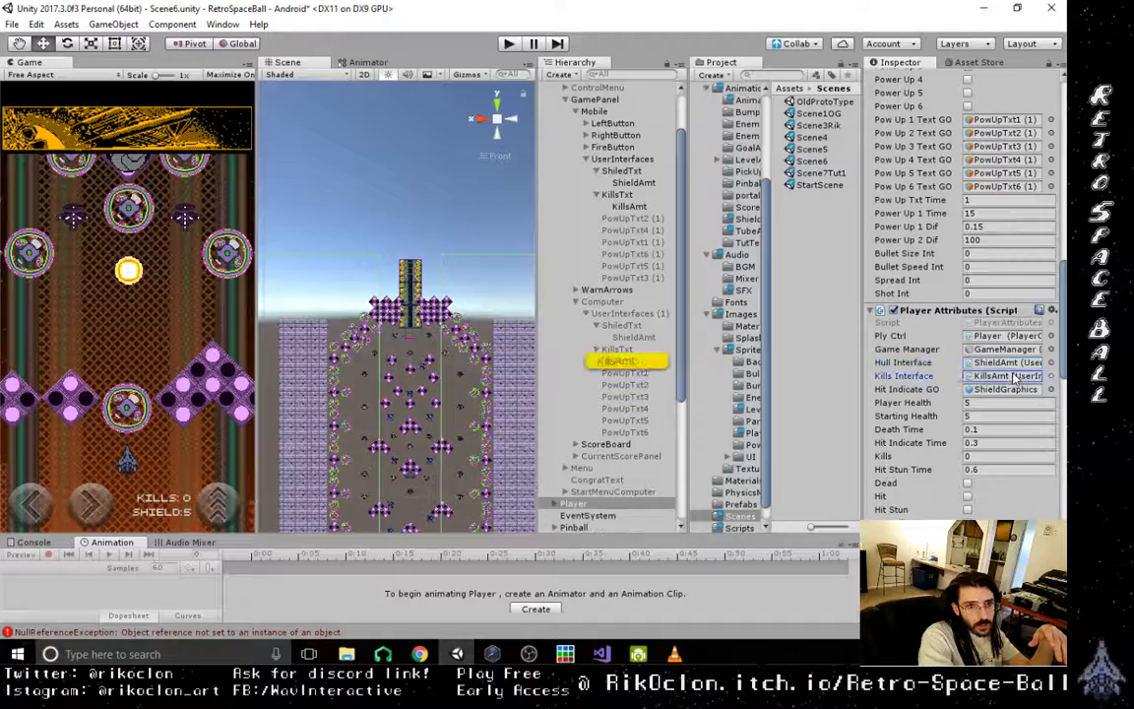
{"action": "left_click_drag", "start_coordinate": [626, 206], "coordinate": [1009, 376]}
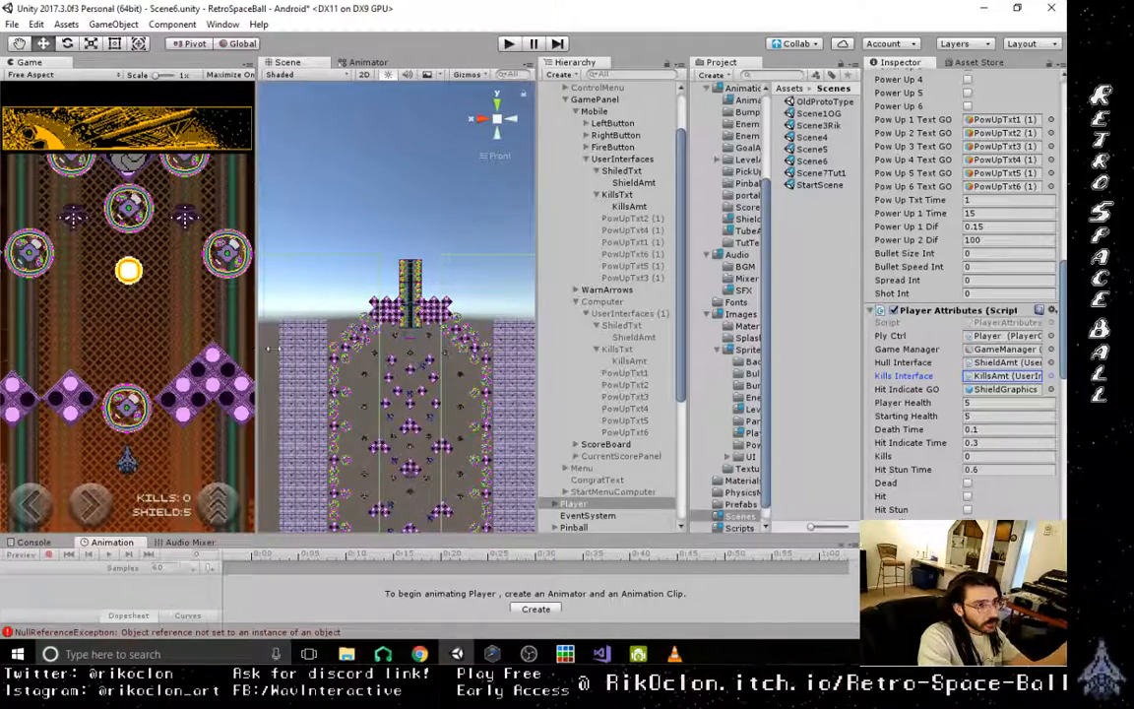
{"action": "left_click_drag", "start_coordinate": [267, 349], "coordinate": [268, 386]}
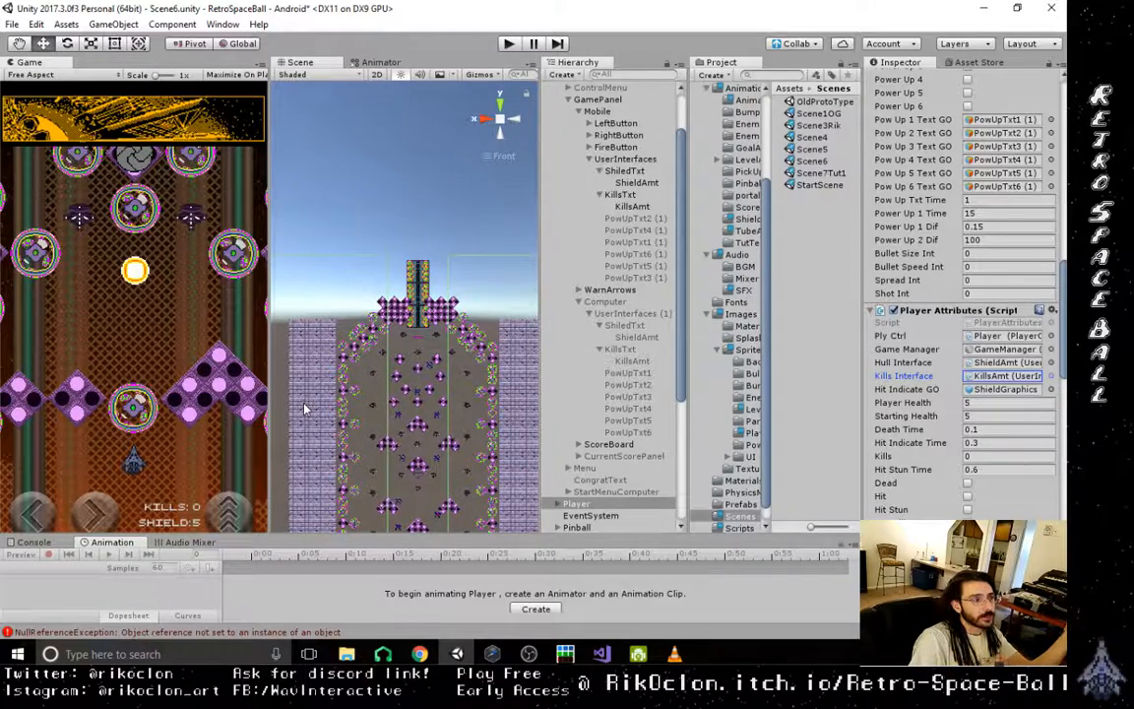
{"action": "left_click", "coordinate": [1014, 375]}
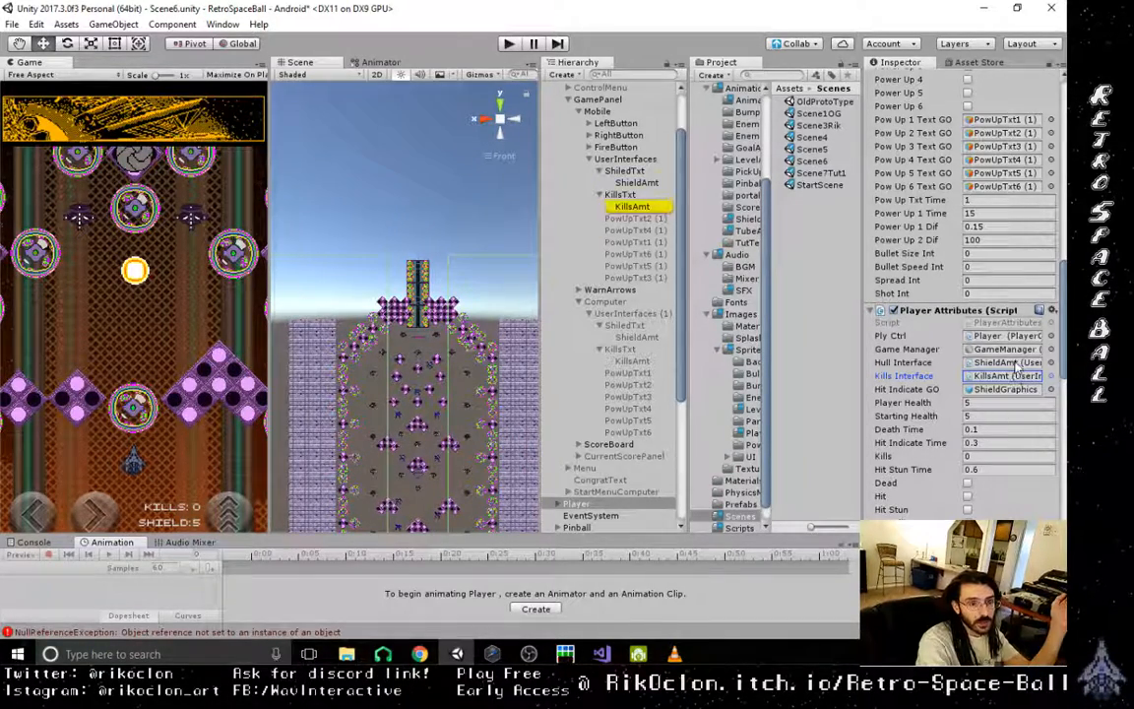
{"action": "left_click", "coordinate": [1014, 362]}
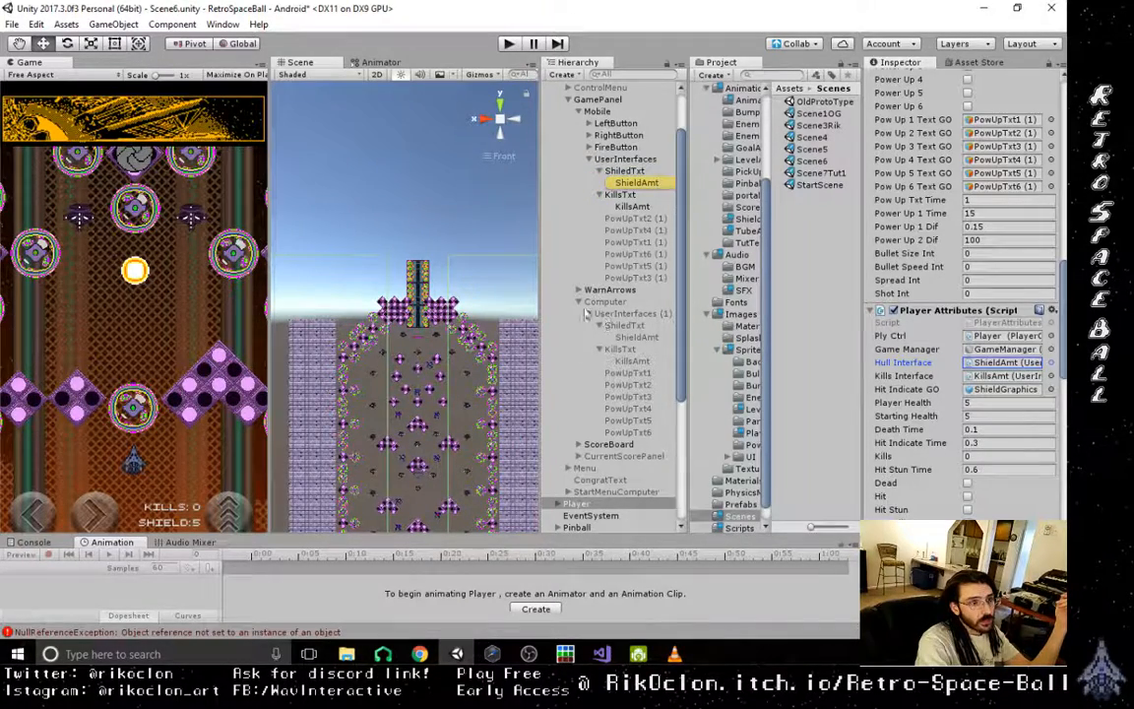
- Open Scene7Tut1, saving Scene6's changes, and set the UI Scale Mode of its Canvas Scaler to Scale With Screen Size
{"action": "double_click", "coordinate": [822, 174]}
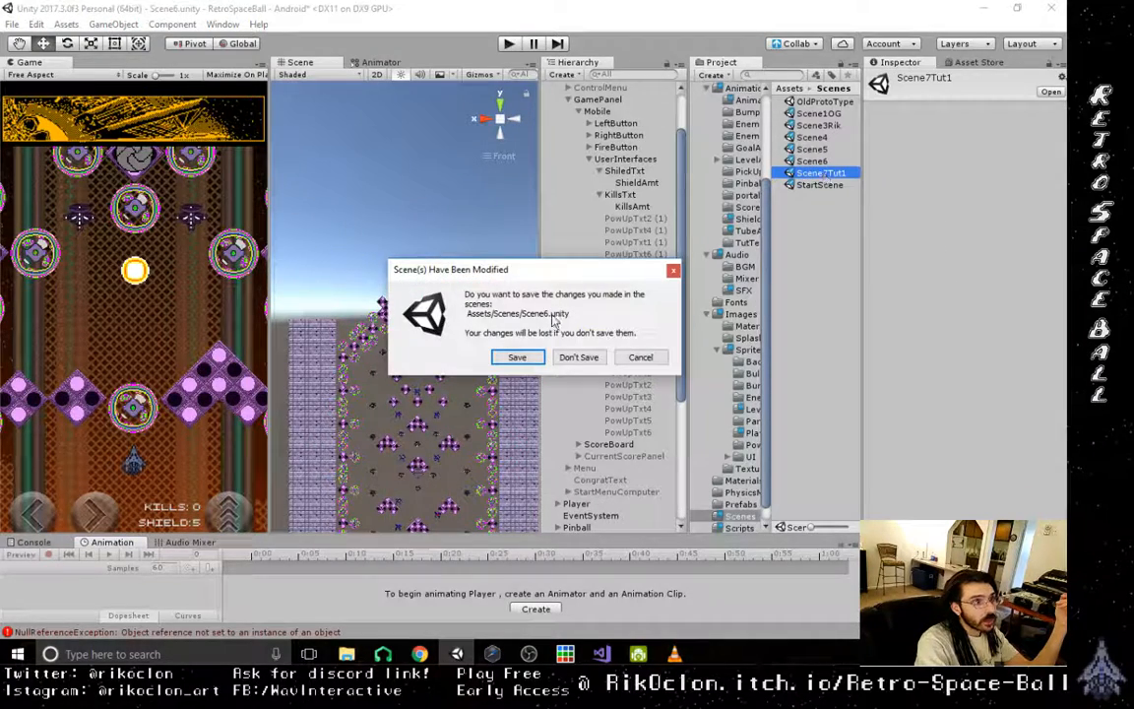
{"action": "left_click", "coordinate": [529, 355]}
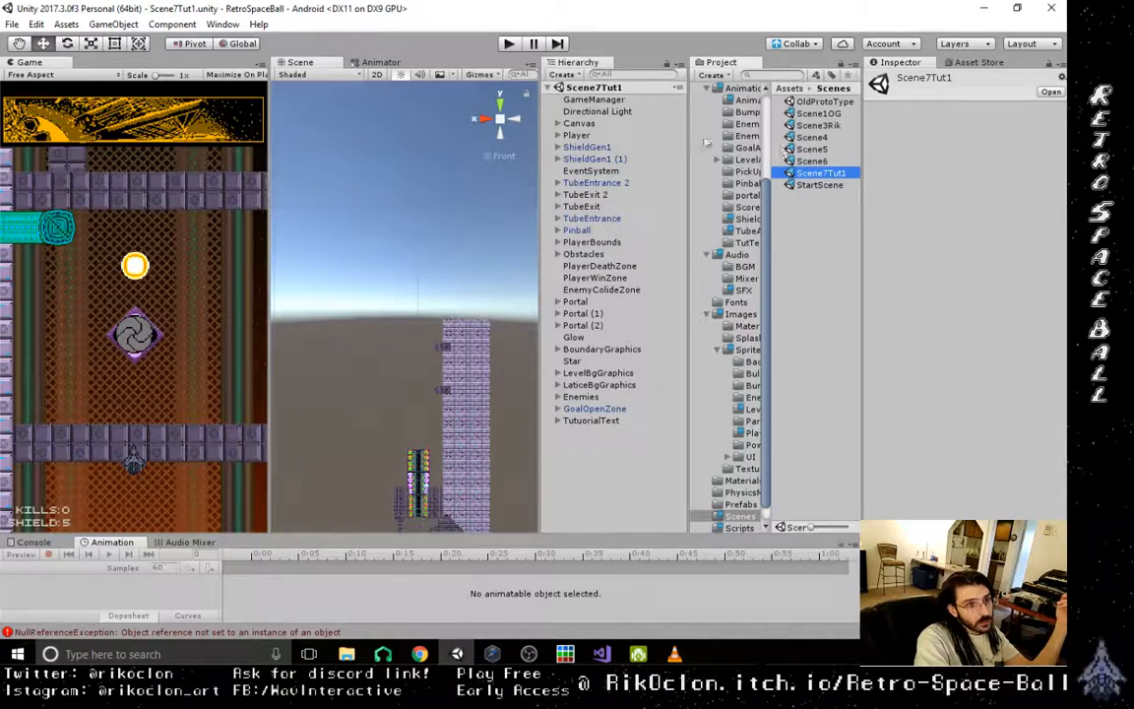
{"action": "left_click", "coordinate": [581, 123]}
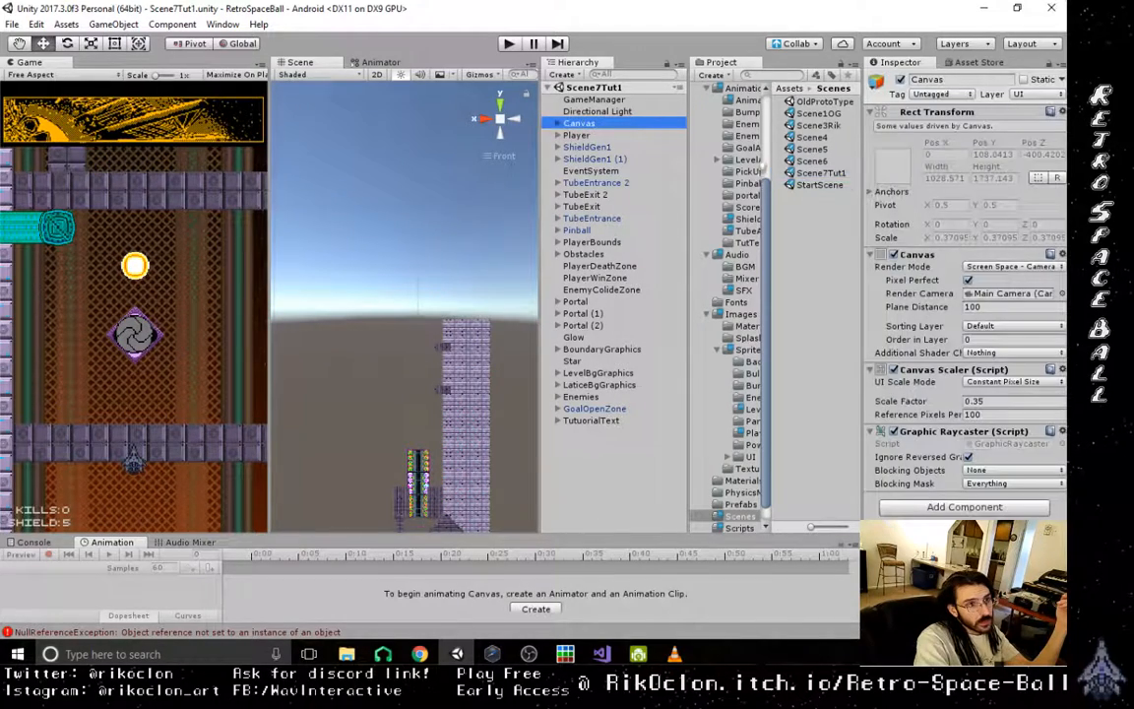
{"action": "left_click", "coordinate": [1014, 382]}
{"action": "left_click", "coordinate": [974, 413]}
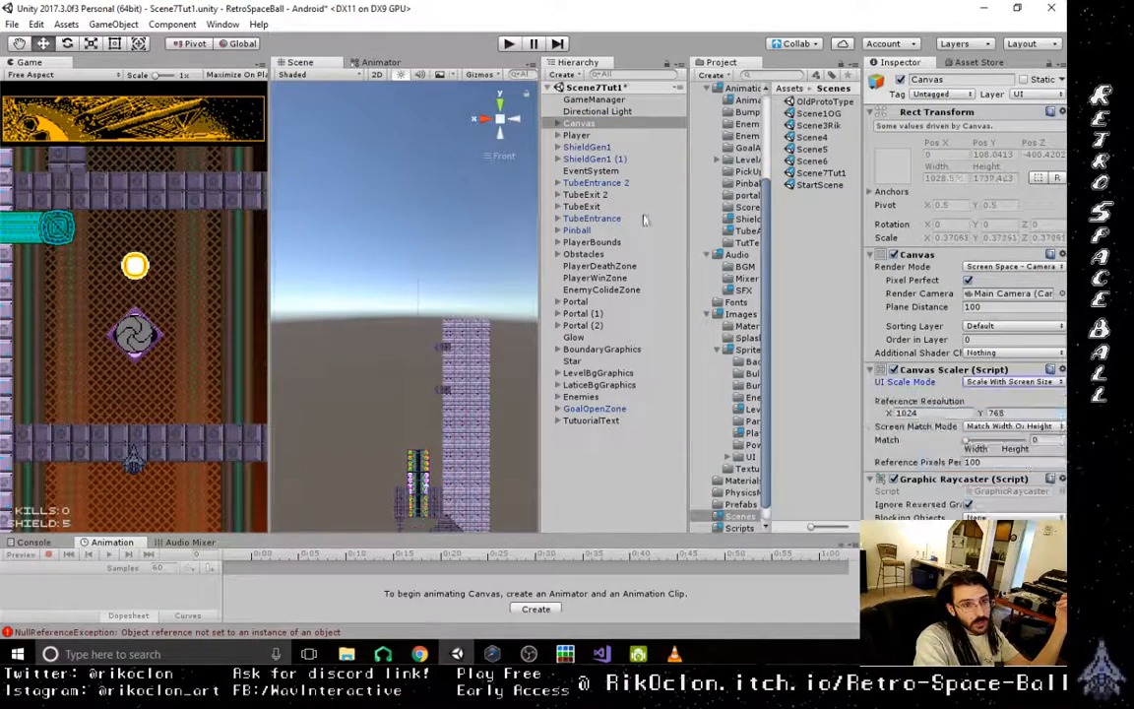
- Activate the Mobile object and deactivate the Computer object in Scene7Tut1's GamePanel
{"action": "left_click", "coordinate": [565, 127]}
{"action": "left_click", "coordinate": [560, 124]}
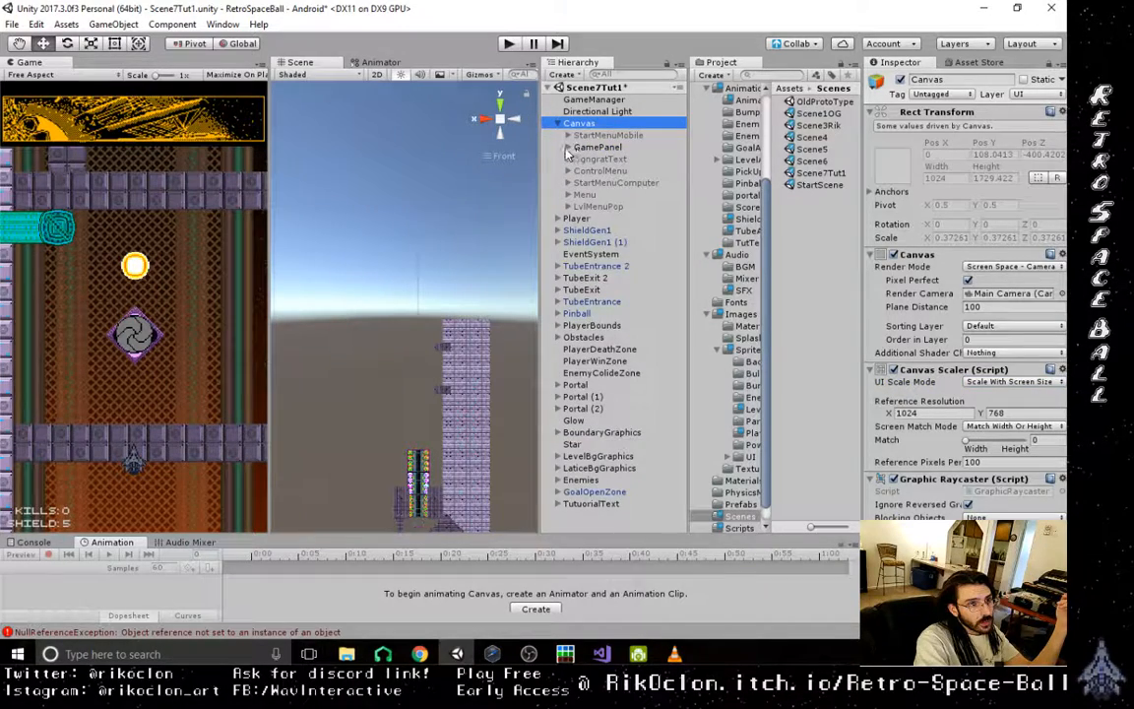
{"action": "left_click", "coordinate": [568, 148]}
{"action": "left_click", "coordinate": [546, 159]}
{"action": "left_click", "coordinate": [900, 79]}
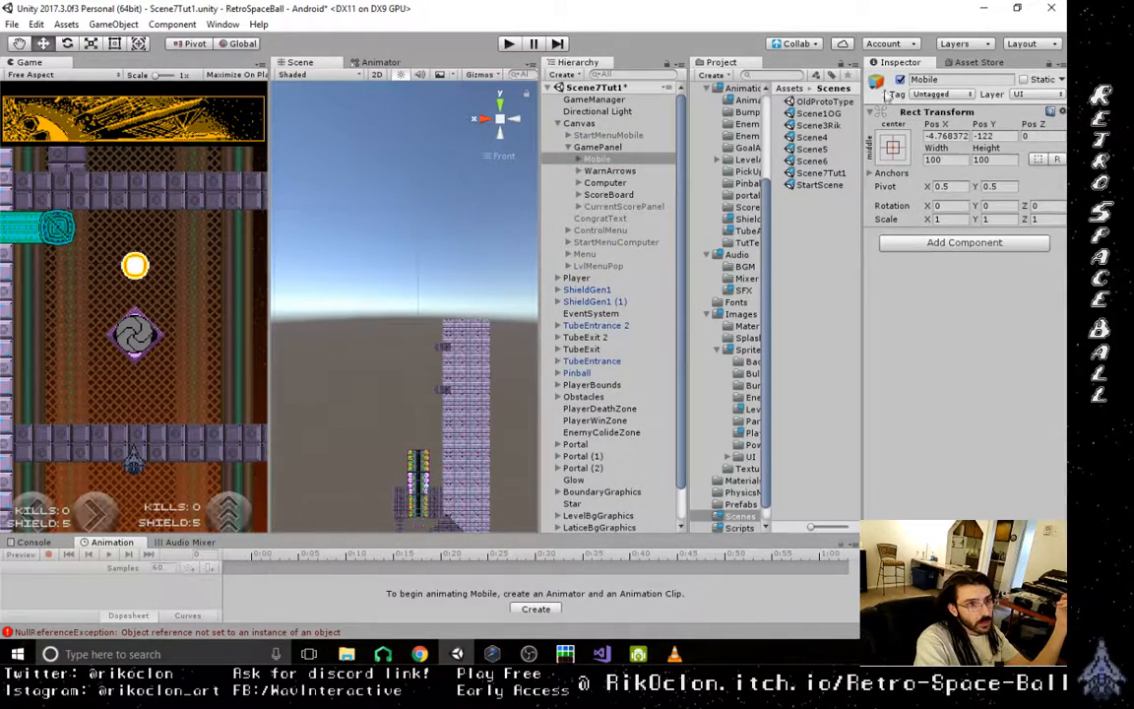
{"action": "left_click", "coordinate": [630, 183]}
{"action": "left_click", "coordinate": [900, 80]}
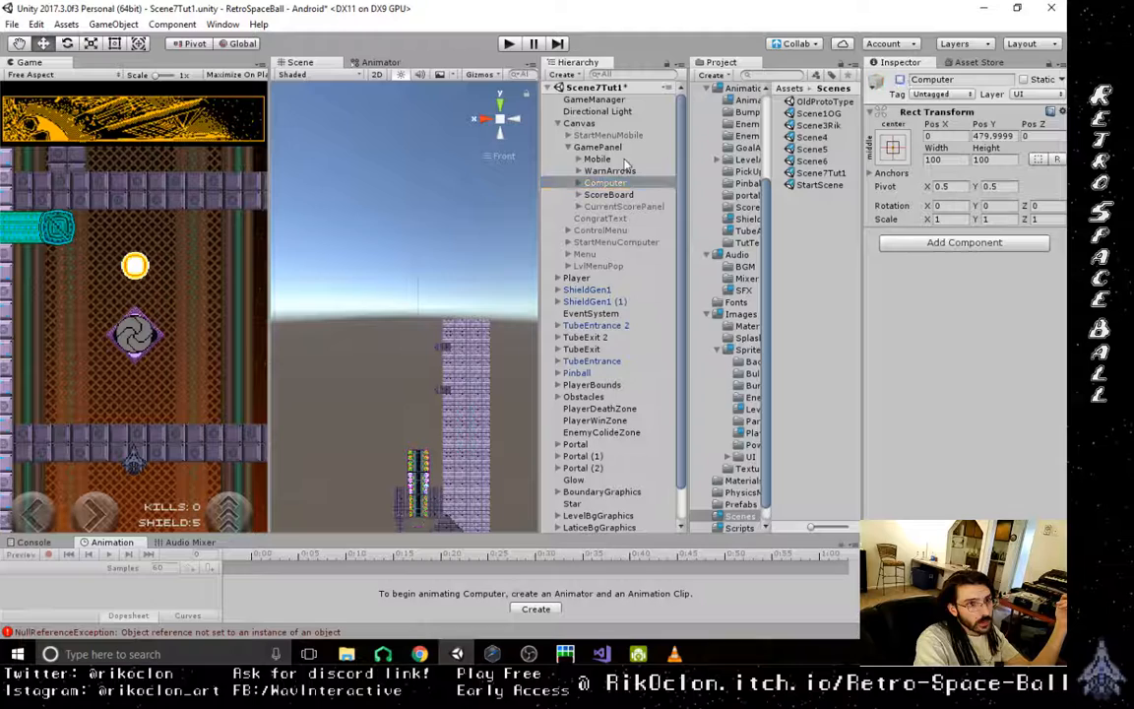
- Expand Mobile's UserInterfaces texts in Scene7Tut1 and check the object referenced as User Interface in the Player's Shoot Ctrl script
{"action": "left_click", "coordinate": [597, 158]}
{"action": "left_click", "coordinate": [579, 158]}
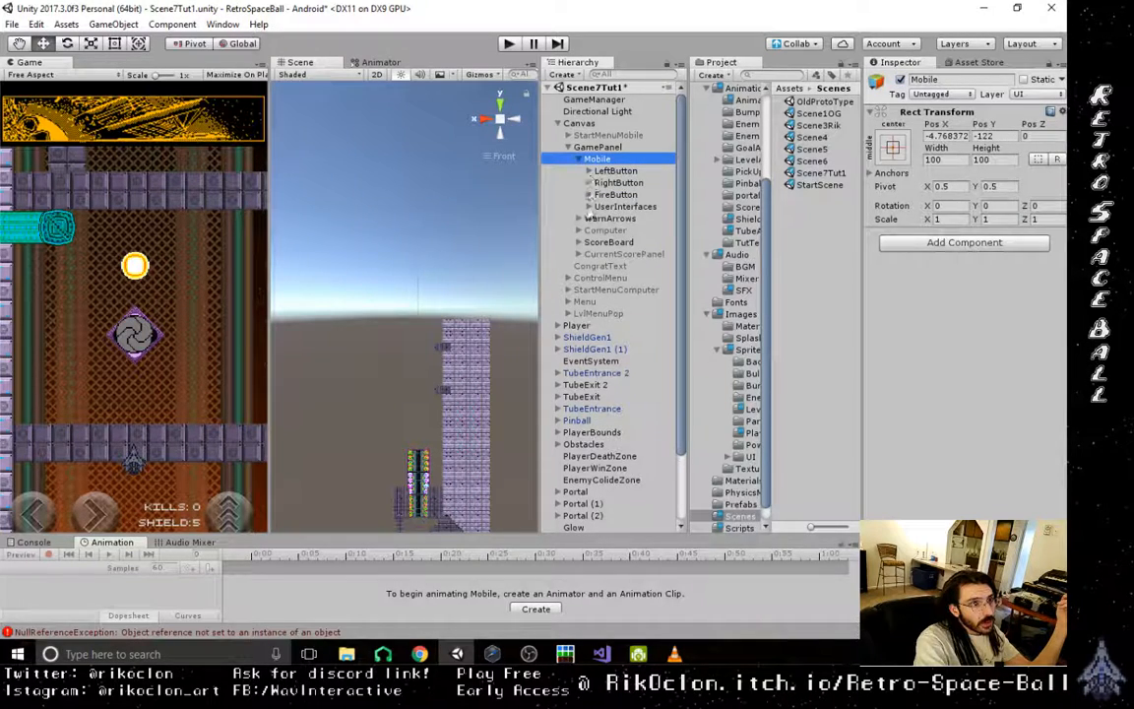
{"action": "left_click", "coordinate": [589, 207]}
{"action": "left_click", "coordinate": [600, 230]}
{"action": "left_click", "coordinate": [600, 219]}
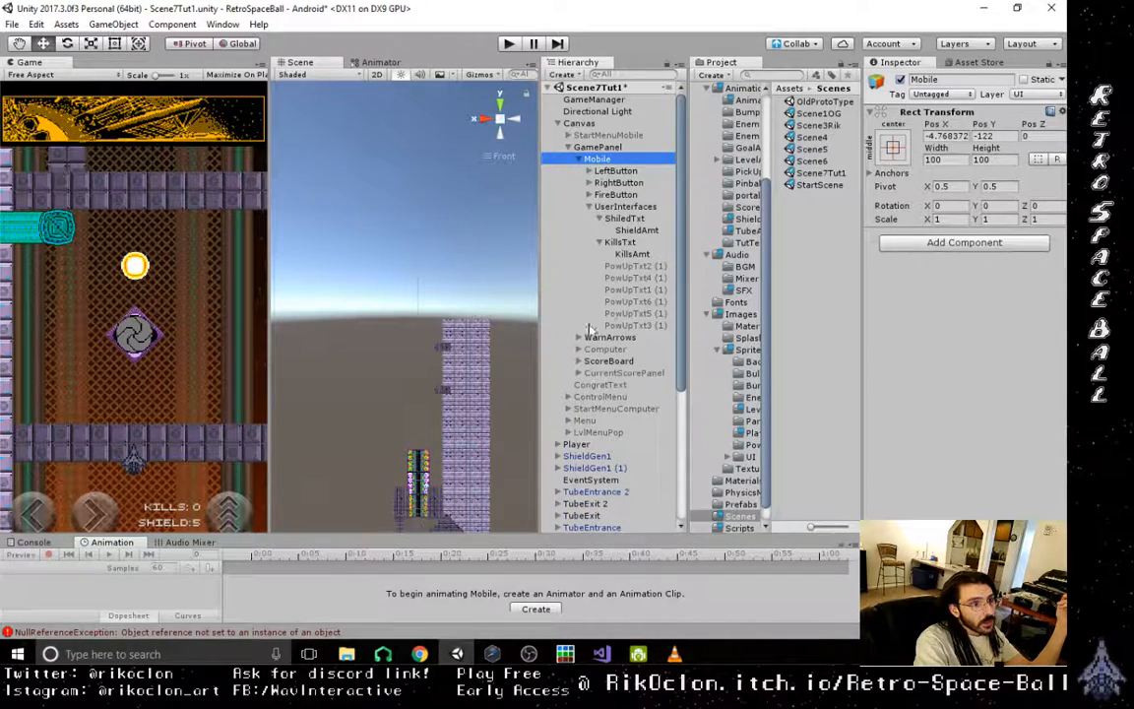
{"action": "scroll", "coordinate": [595, 340], "scroll_direction": "down", "scroll_amount": 2}
{"action": "left_click", "coordinate": [595, 356]}
{"action": "scroll", "coordinate": [886, 364], "scroll_direction": "down", "scroll_amount": 10}
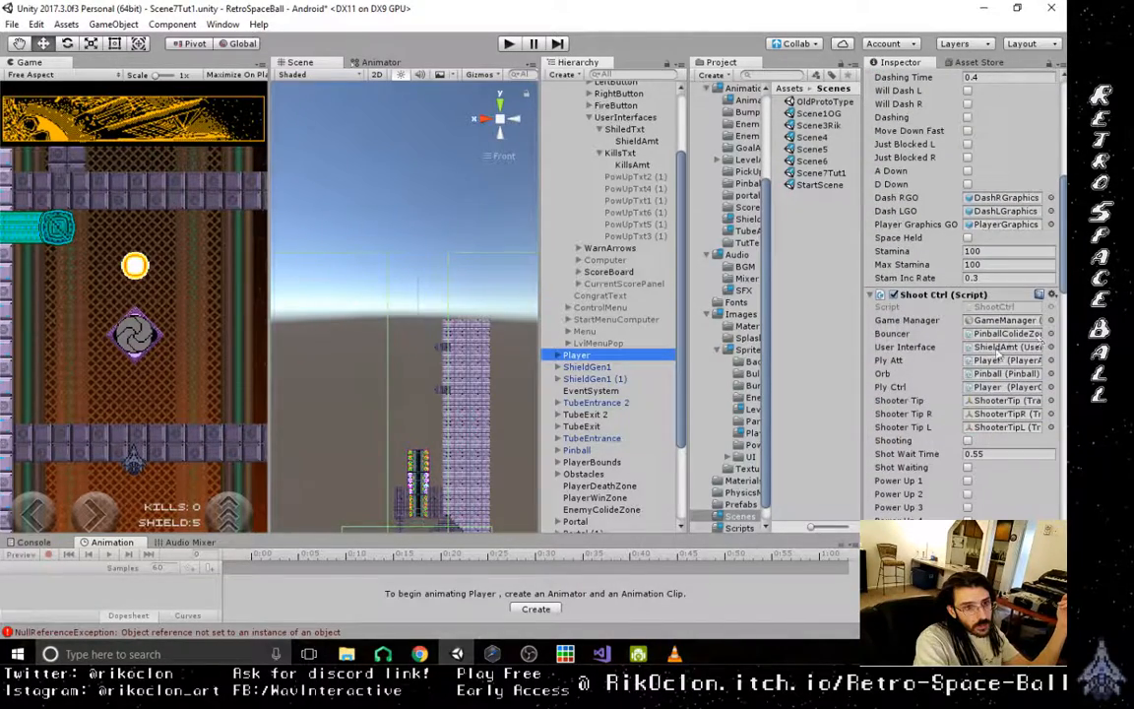
{"action": "left_click", "coordinate": [1000, 347]}
- In Scene7Tut1's Shoot Ctrl script, assign Mobile's PowUpTxt1 (1) to PowUpTxt6 (1) to the matching Pow Up 1 to 6 Text GO references
{"action": "scroll", "coordinate": [995, 374], "scroll_direction": "down", "scroll_amount": 5}
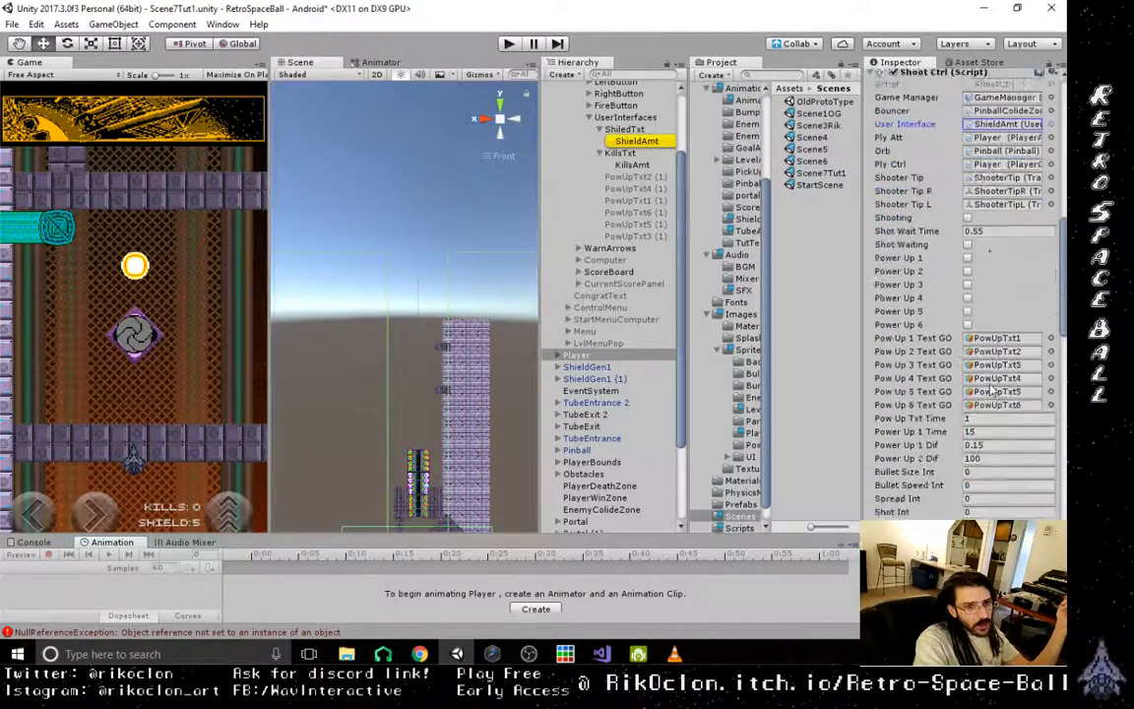
{"action": "scroll", "coordinate": [996, 375], "scroll_direction": "down", "scroll_amount": 2}
{"action": "left_click", "coordinate": [997, 293]}
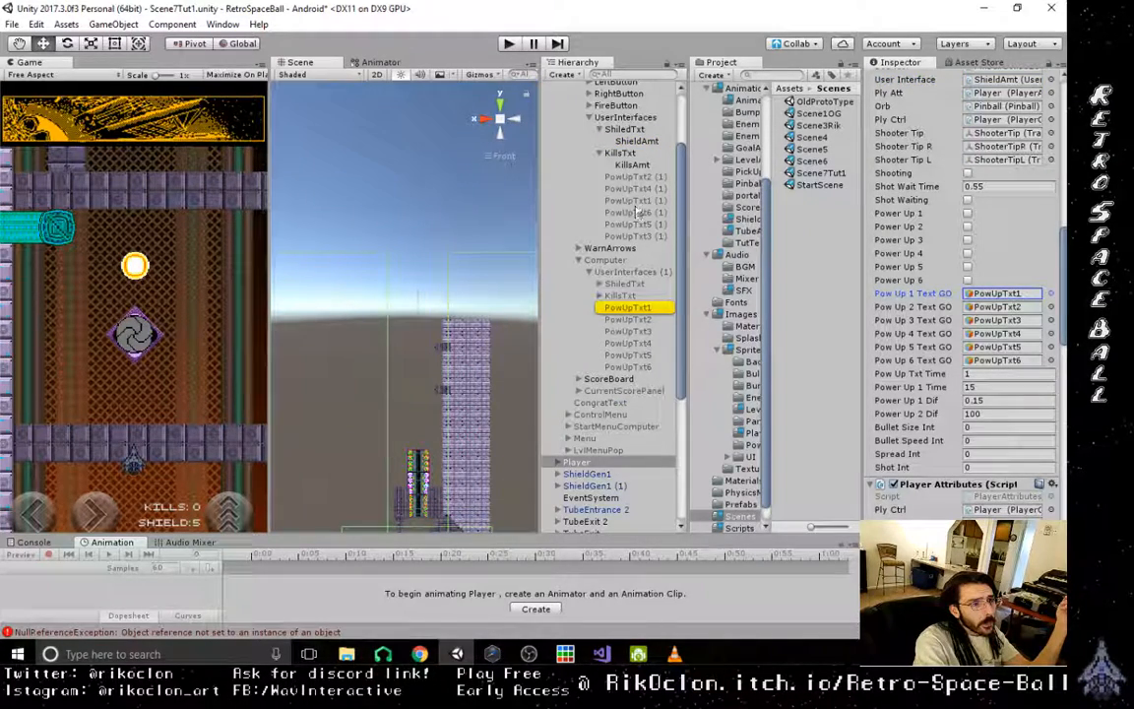
{"action": "left_click_drag", "start_coordinate": [635, 202], "coordinate": [999, 307]}
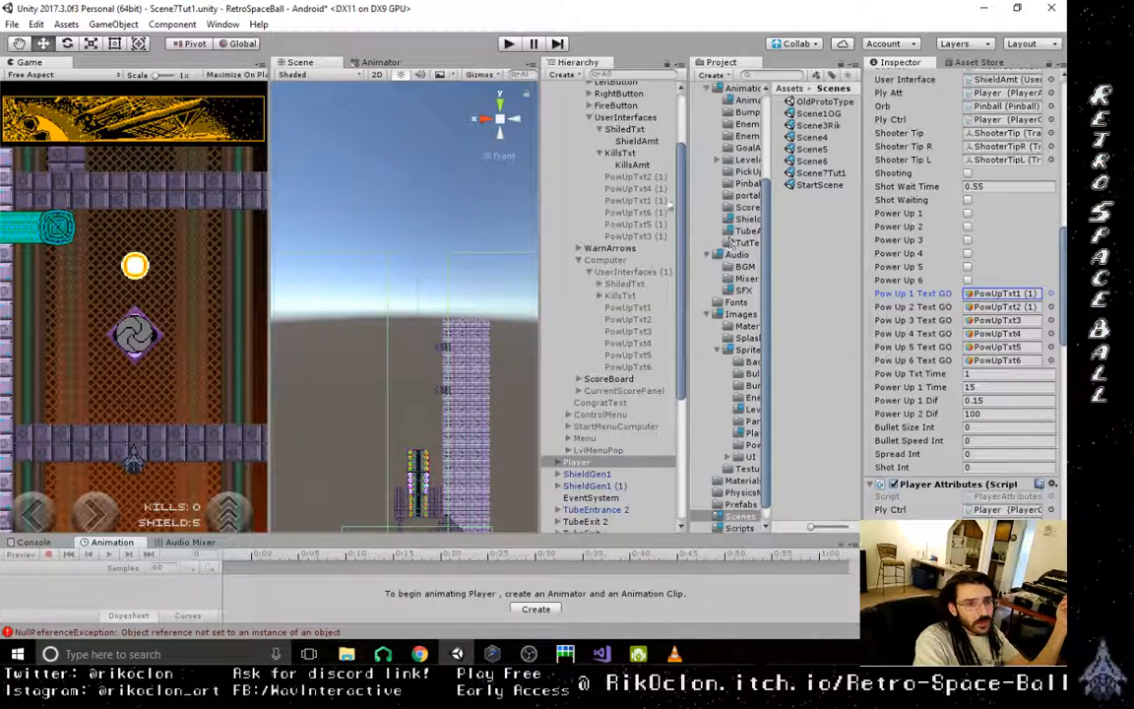
{"action": "left_click_drag", "start_coordinate": [641, 243], "coordinate": [1000, 320]}
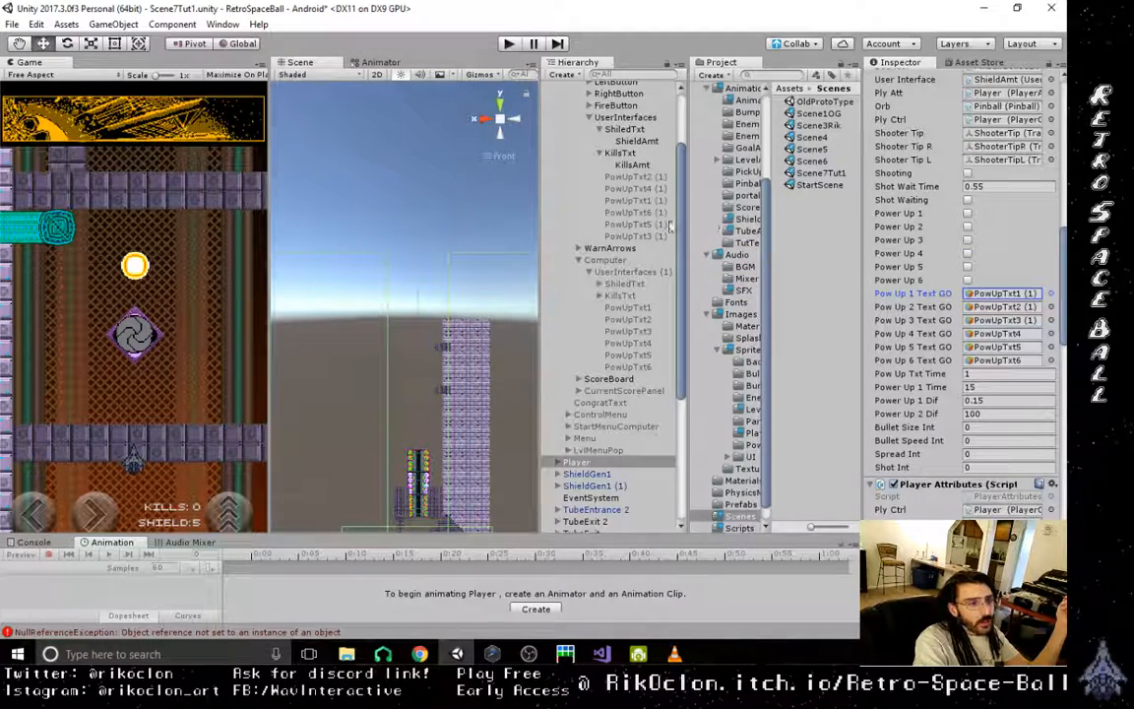
{"action": "left_click_drag", "start_coordinate": [646, 191], "coordinate": [1010, 333]}
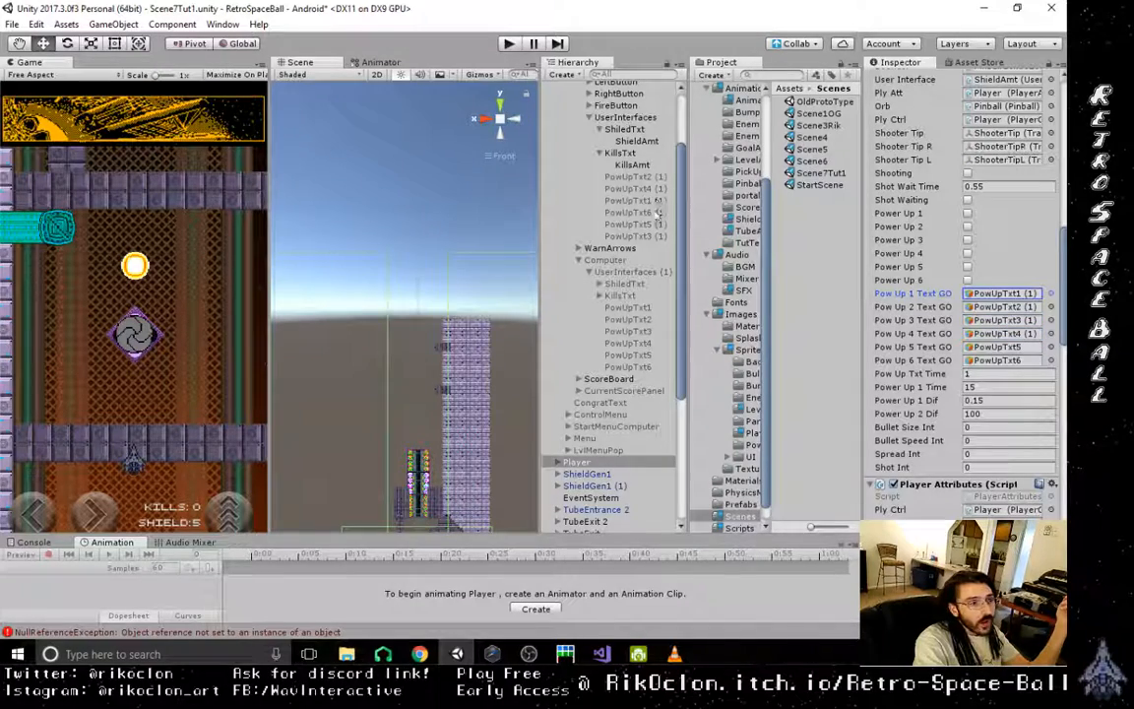
{"action": "left_click_drag", "start_coordinate": [635, 225], "coordinate": [1000, 346]}
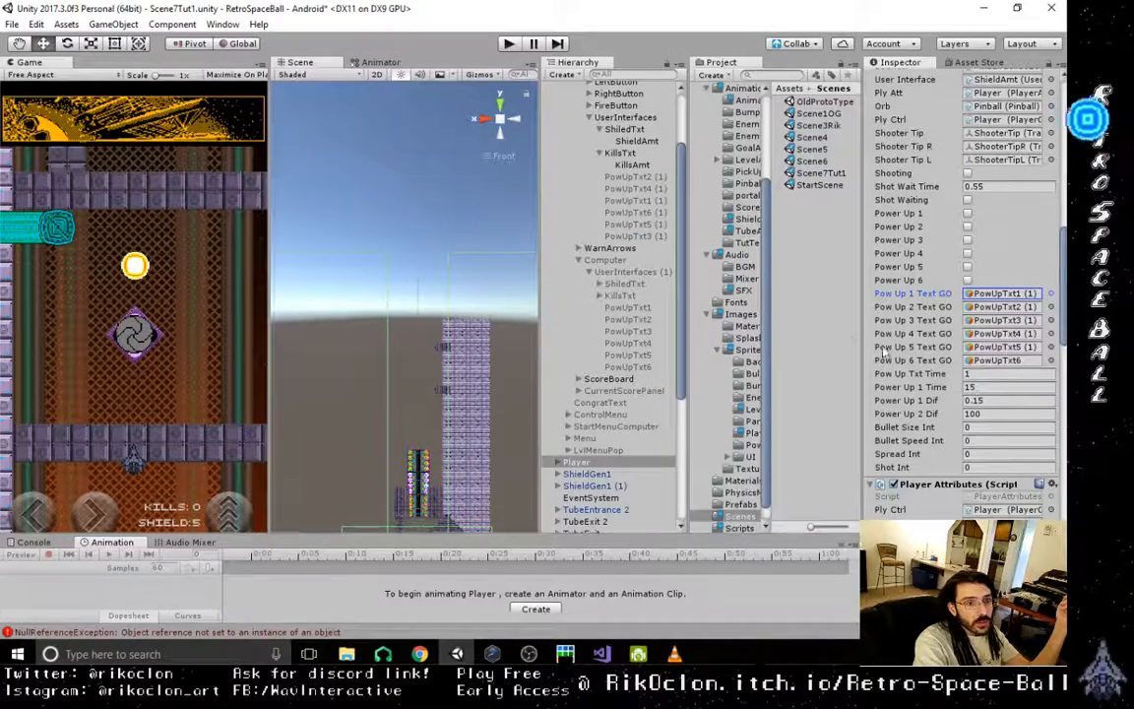
{"action": "left_click_drag", "start_coordinate": [644, 214], "coordinate": [1029, 368]}
- Assign Mobile's ShieldAmt and KillsAmt to Hull Interface and Kills Interface in Scene7Tut1's Player Attributes script, and save the scene
{"action": "scroll", "coordinate": [965, 295], "scroll_direction": "down", "scroll_amount": 3}
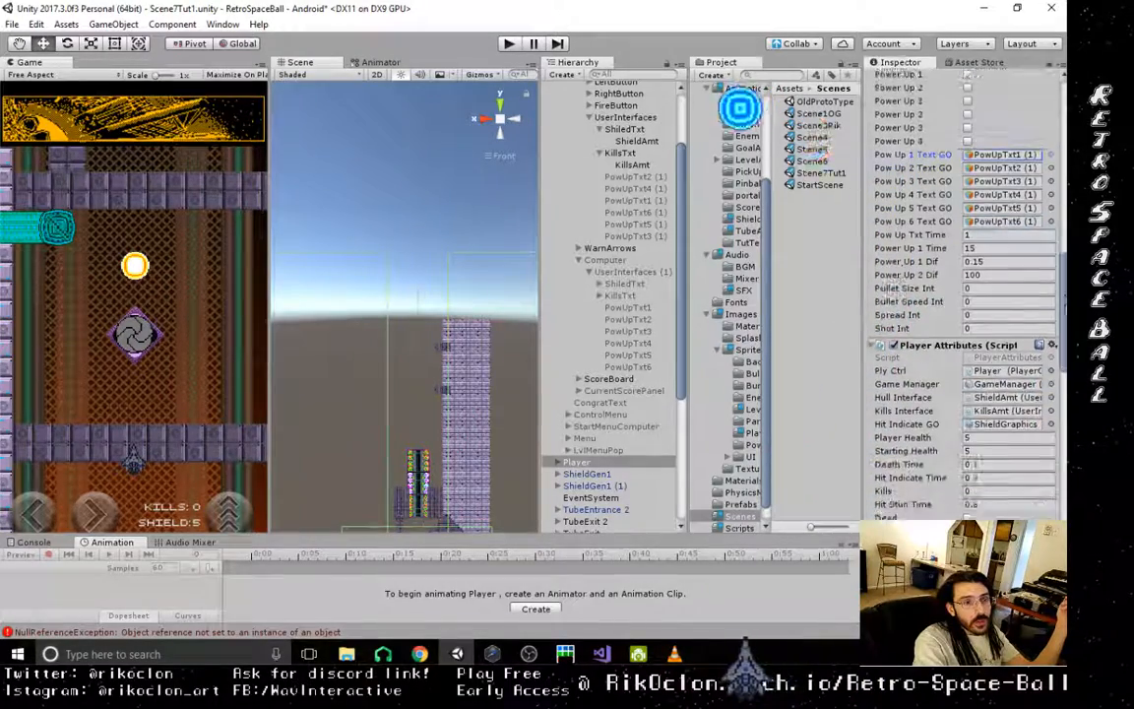
{"action": "scroll", "coordinate": [1029, 310], "scroll_direction": "down", "scroll_amount": 3}
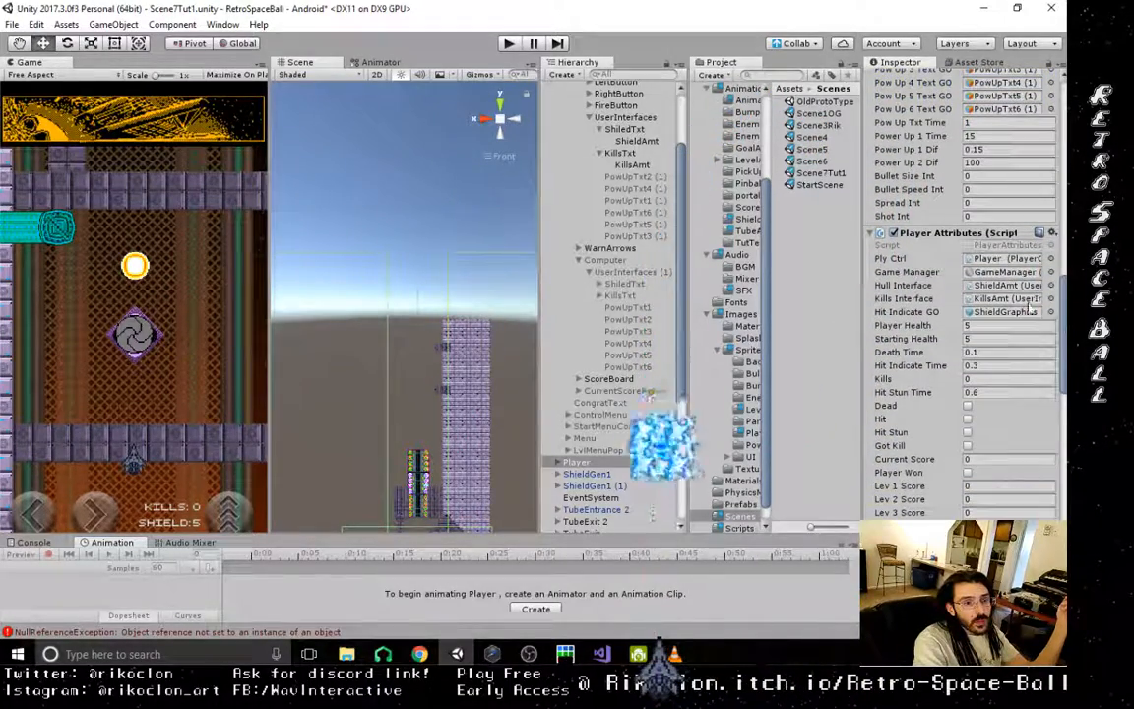
{"action": "left_click", "coordinate": [1024, 299]}
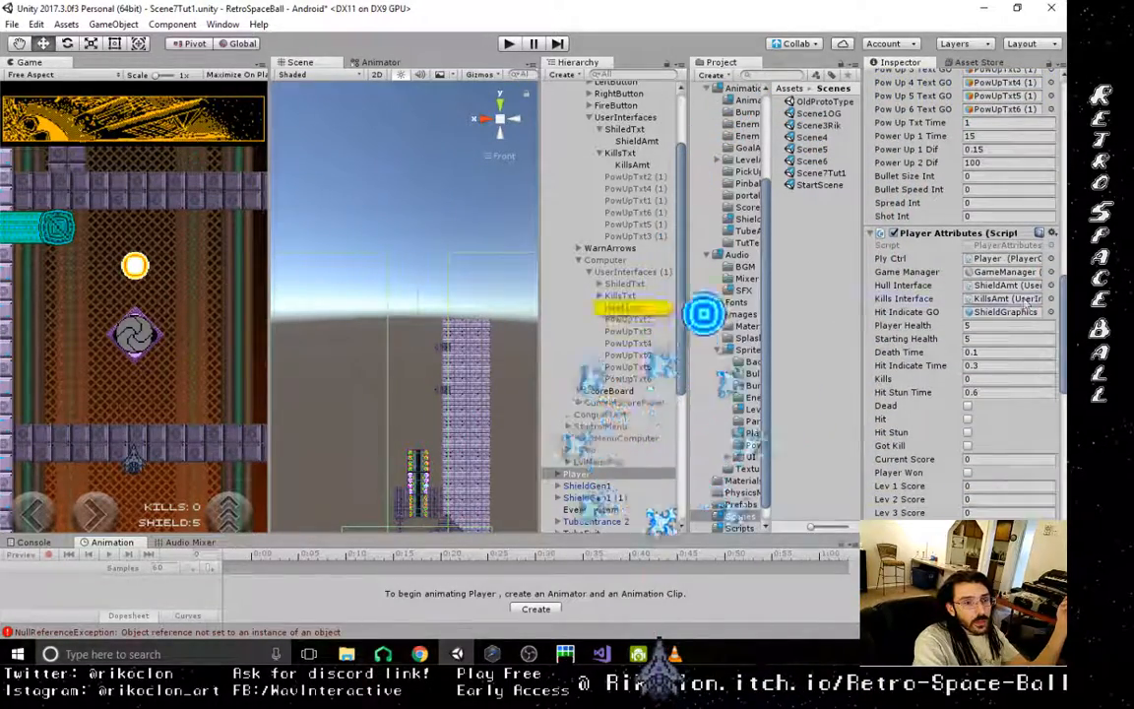
{"action": "left_click", "coordinate": [1014, 286]}
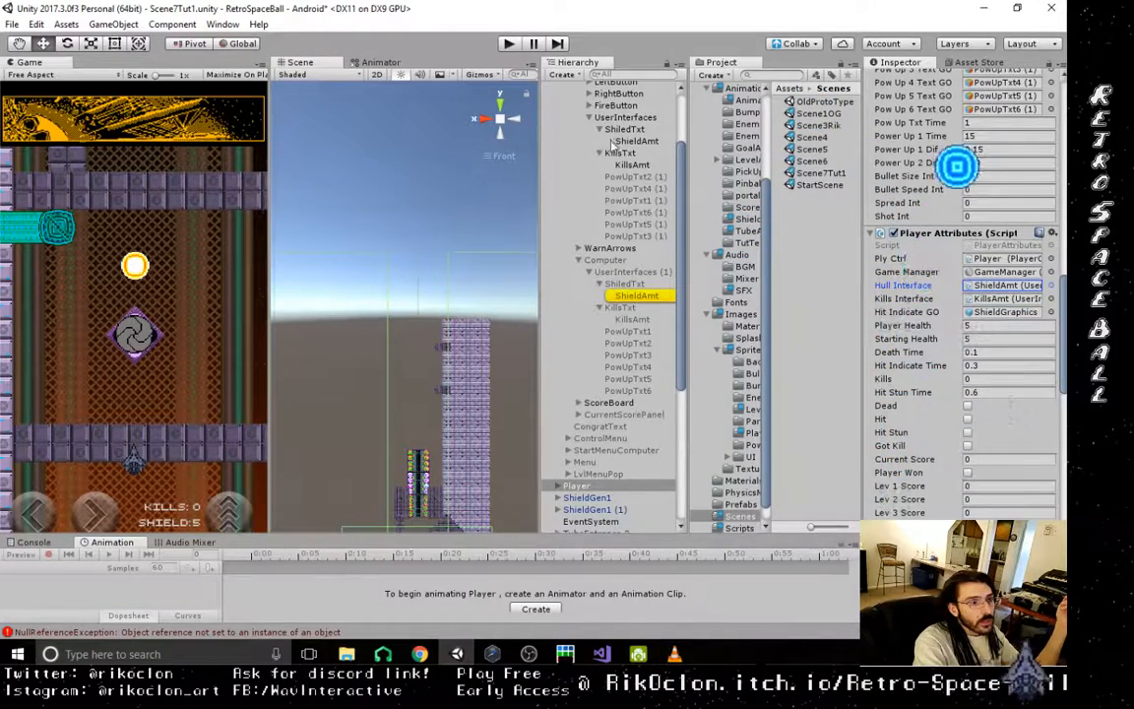
{"action": "left_click", "coordinate": [1022, 285]}
{"action": "left_click_drag", "start_coordinate": [642, 169], "coordinate": [1063, 106]}
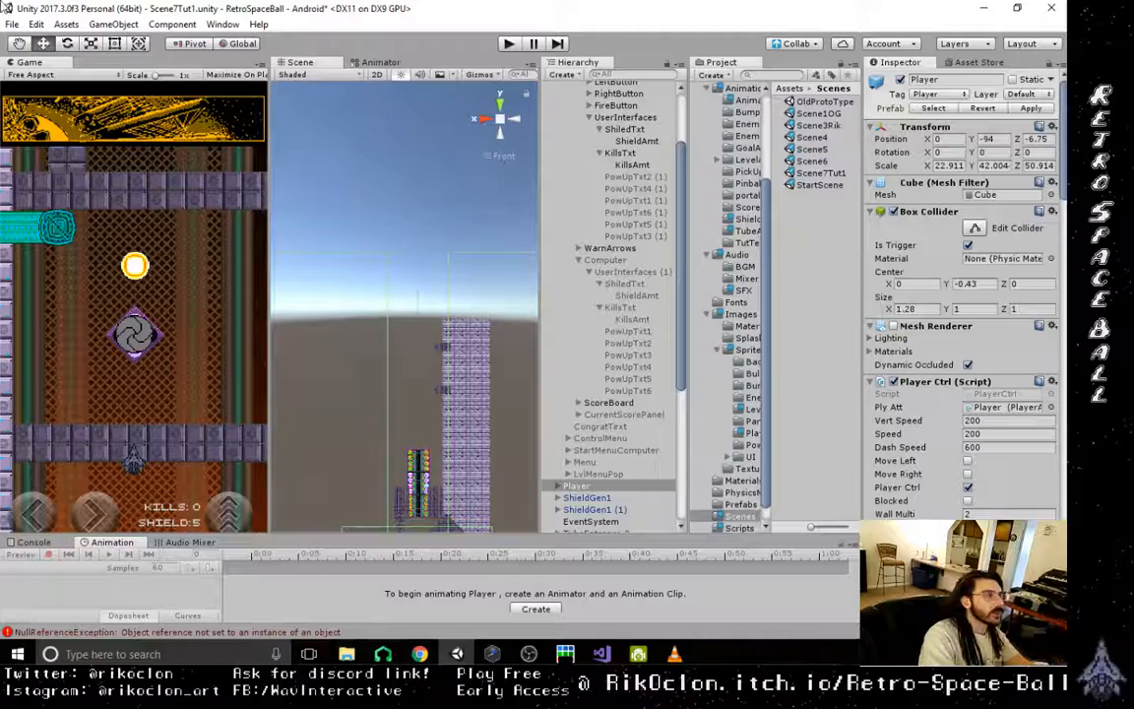
{"action": "left_click", "coordinate": [12, 24]}
{"action": "left_click", "coordinate": [45, 81]}
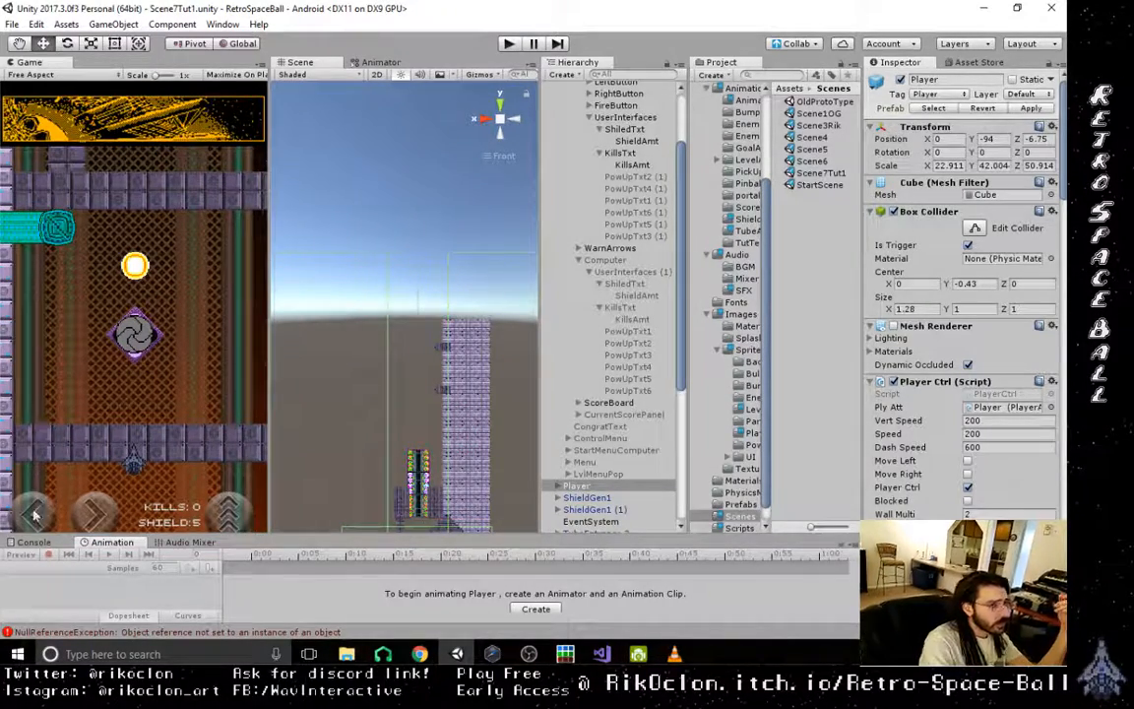
- Inspect the console's NullReferenceException and open its source, OrbHitZone.cs line 104, in Visual Studio without normalizing TeleportTube.cs's line endings
{"action": "left_click", "coordinate": [70, 541]}
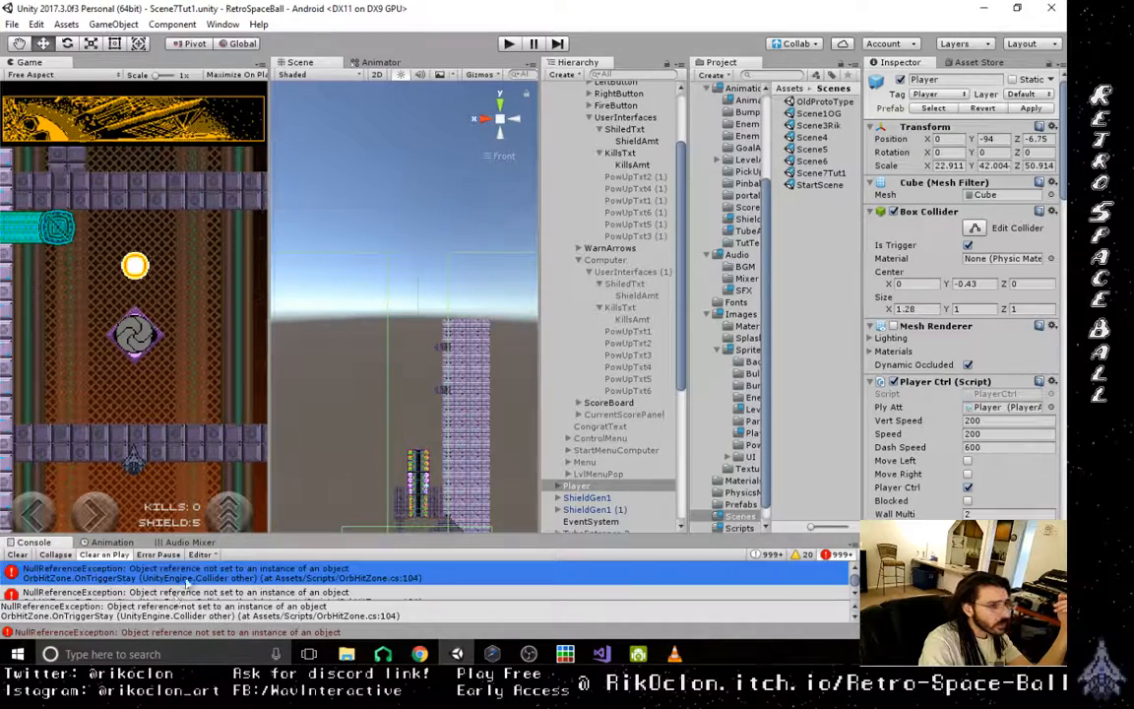
{"action": "left_click", "coordinate": [158, 568]}
{"action": "left_click", "coordinate": [158, 592]}
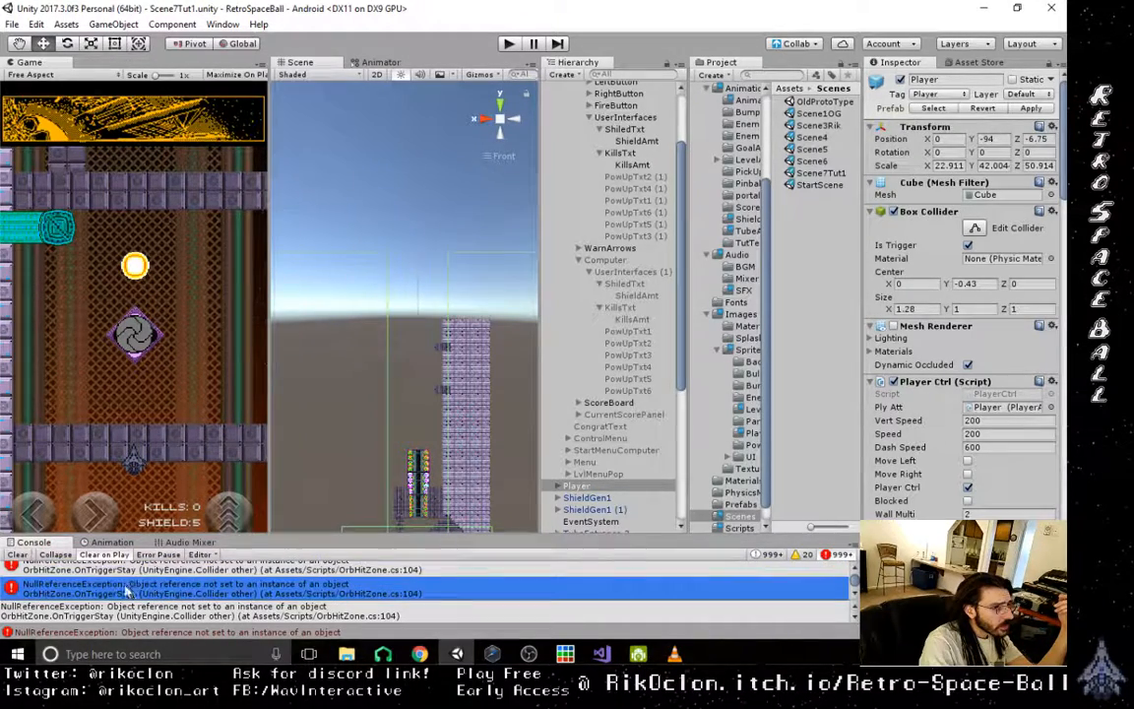
{"action": "left_click", "coordinate": [153, 577]}
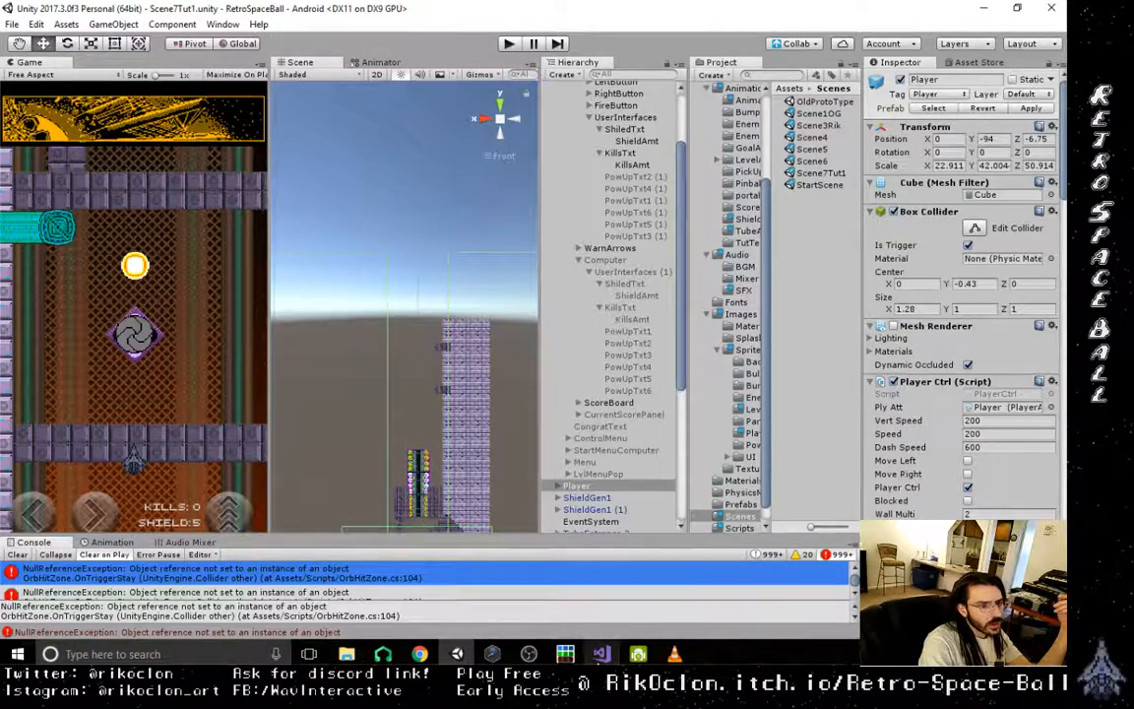
{"action": "left_click", "coordinate": [603, 655]}
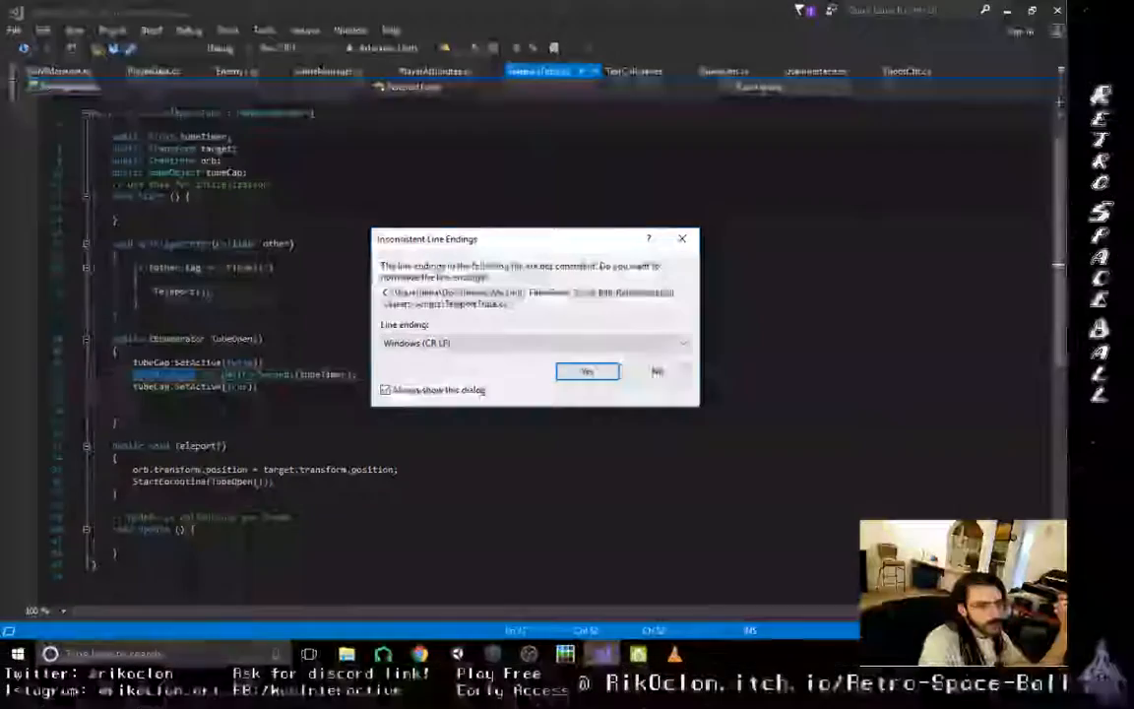
{"action": "left_click", "coordinate": [657, 371]}
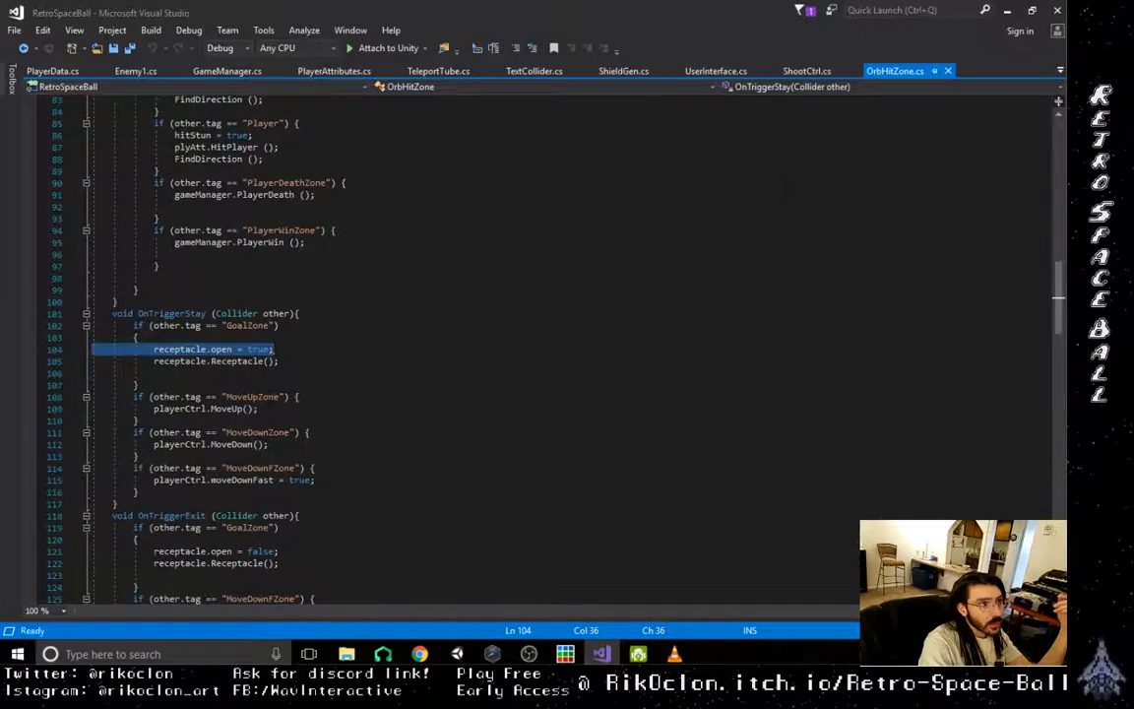
- Return to Unity, build and run the Android version as Android RetroSpaceBall a0.7.5.apk in RSBAndroidBuilds, and retry the Android device check
{"action": "left_click", "coordinate": [767, 289]}
{"action": "left_click", "coordinate": [1006, 11]}
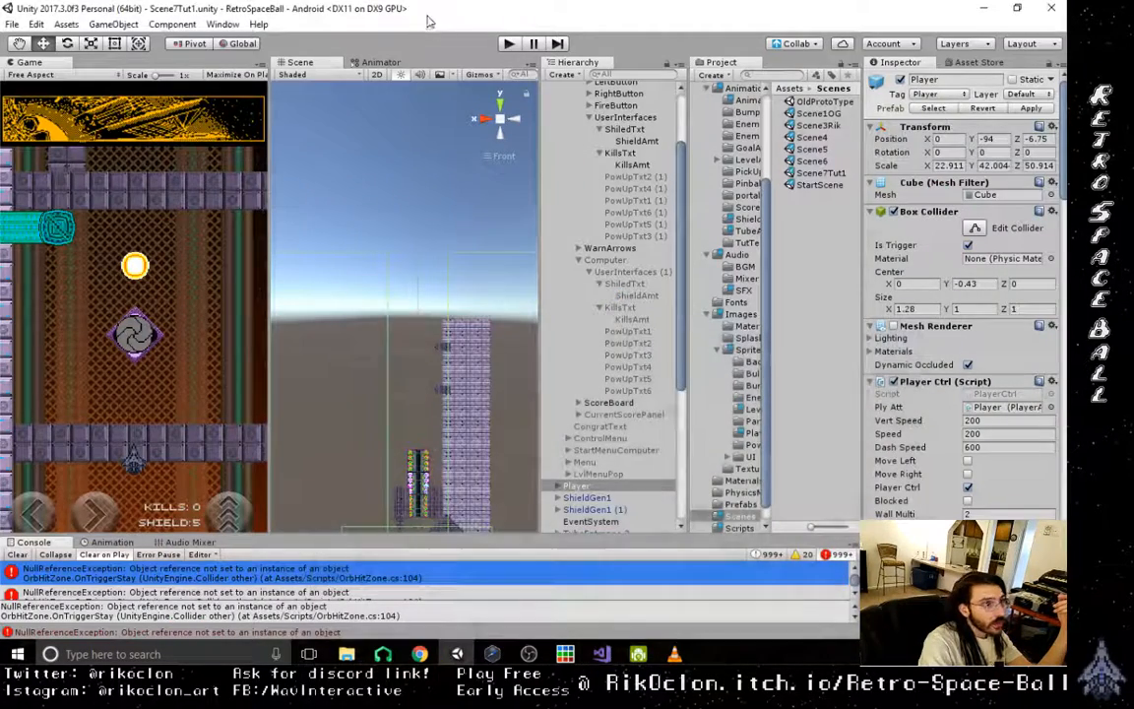
{"action": "left_click", "coordinate": [12, 24]}
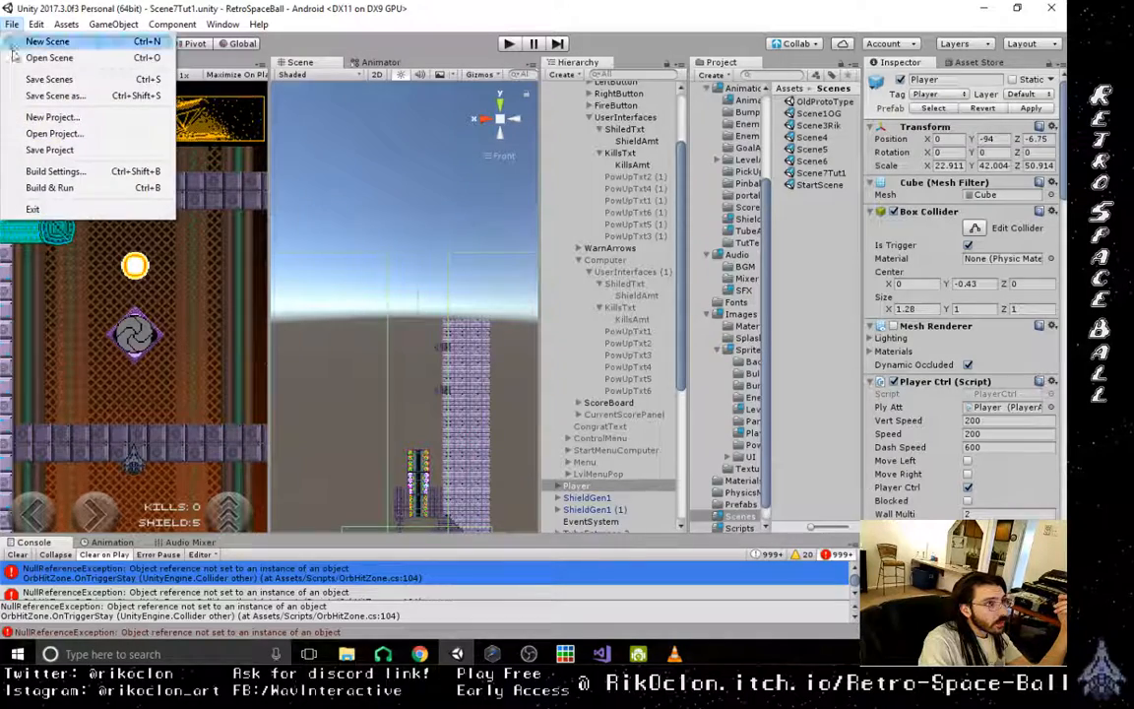
{"action": "left_click", "coordinate": [44, 171]}
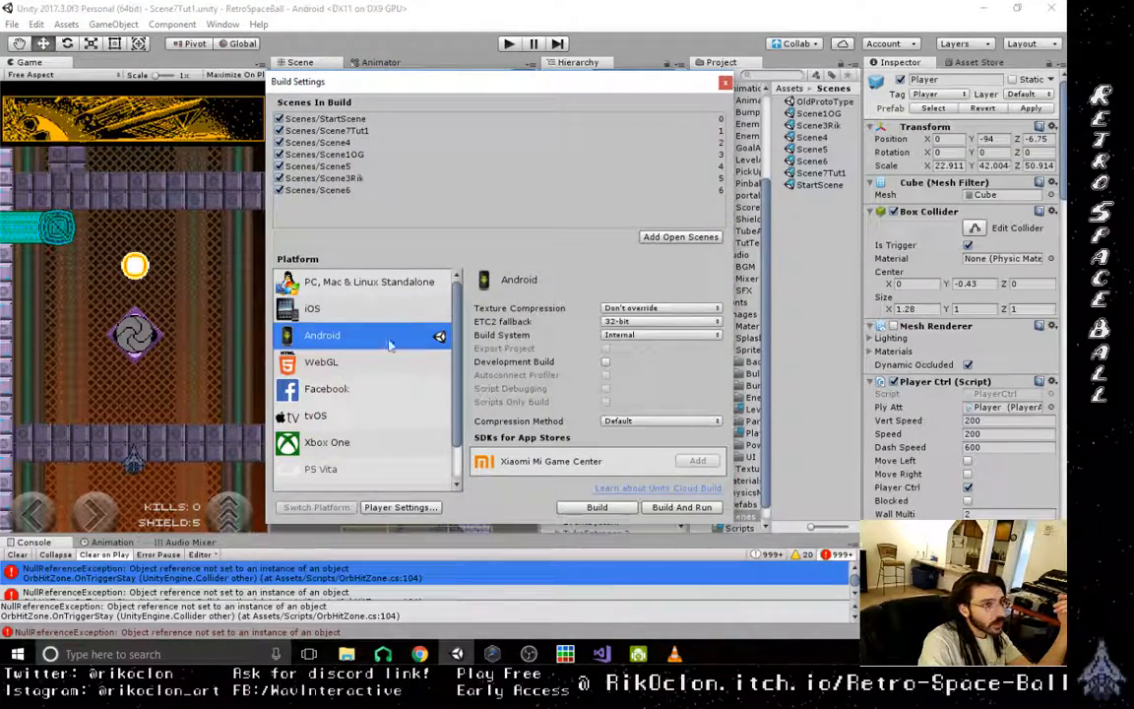
{"action": "left_click", "coordinate": [702, 513]}
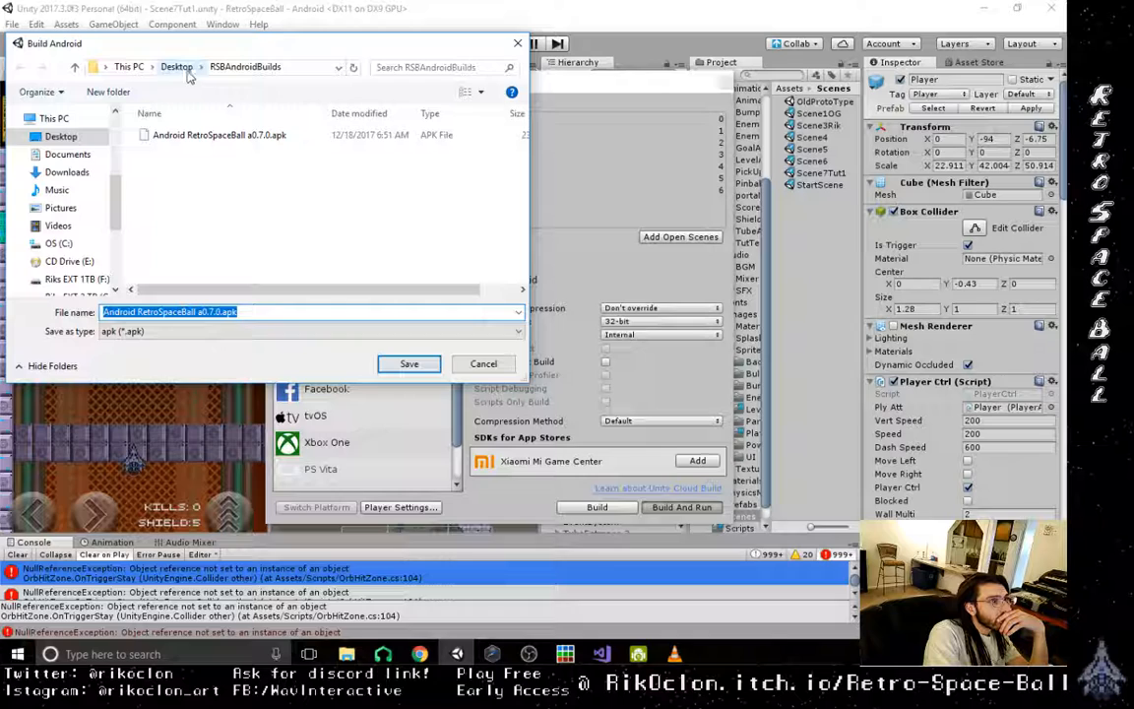
{"action": "left_click", "coordinate": [220, 311]}
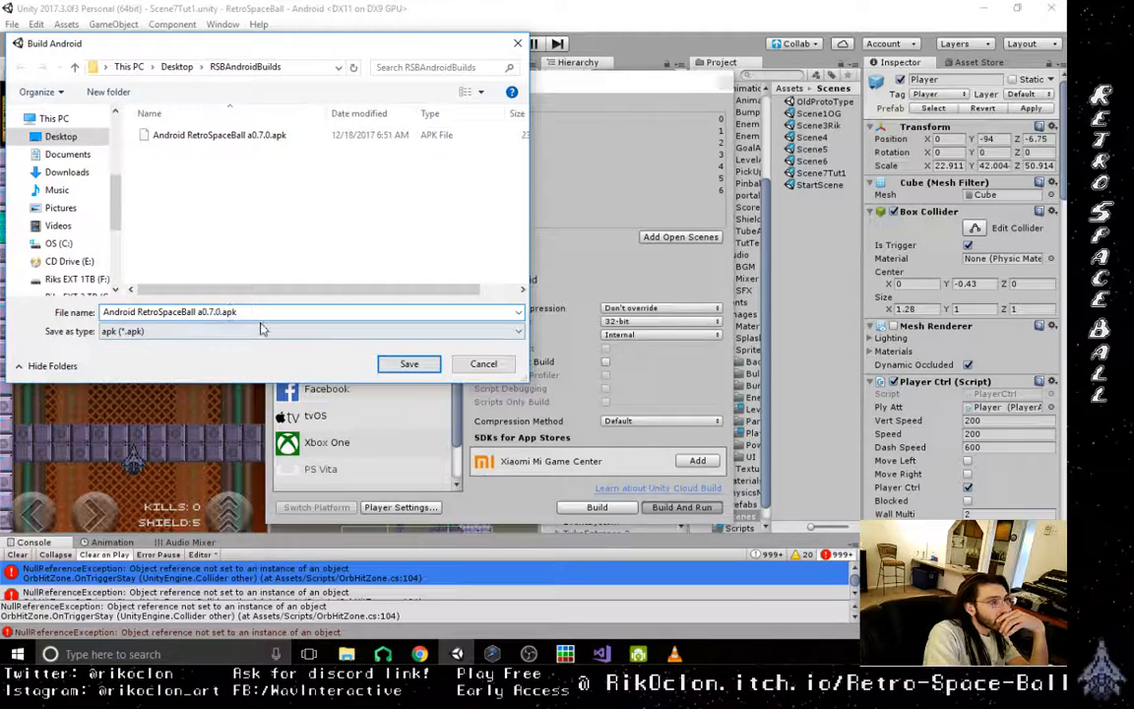
{"action": "key", "text": "BackSpace"}
{"action": "type", "text": "5"}
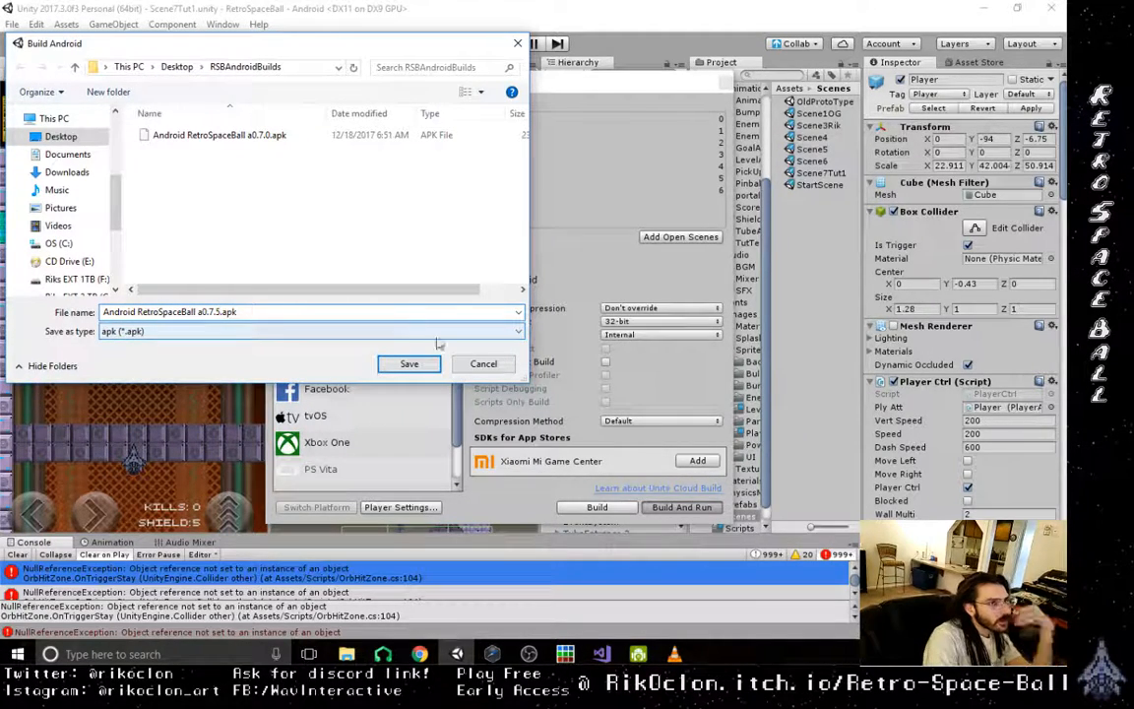
{"action": "left_click", "coordinate": [410, 364]}
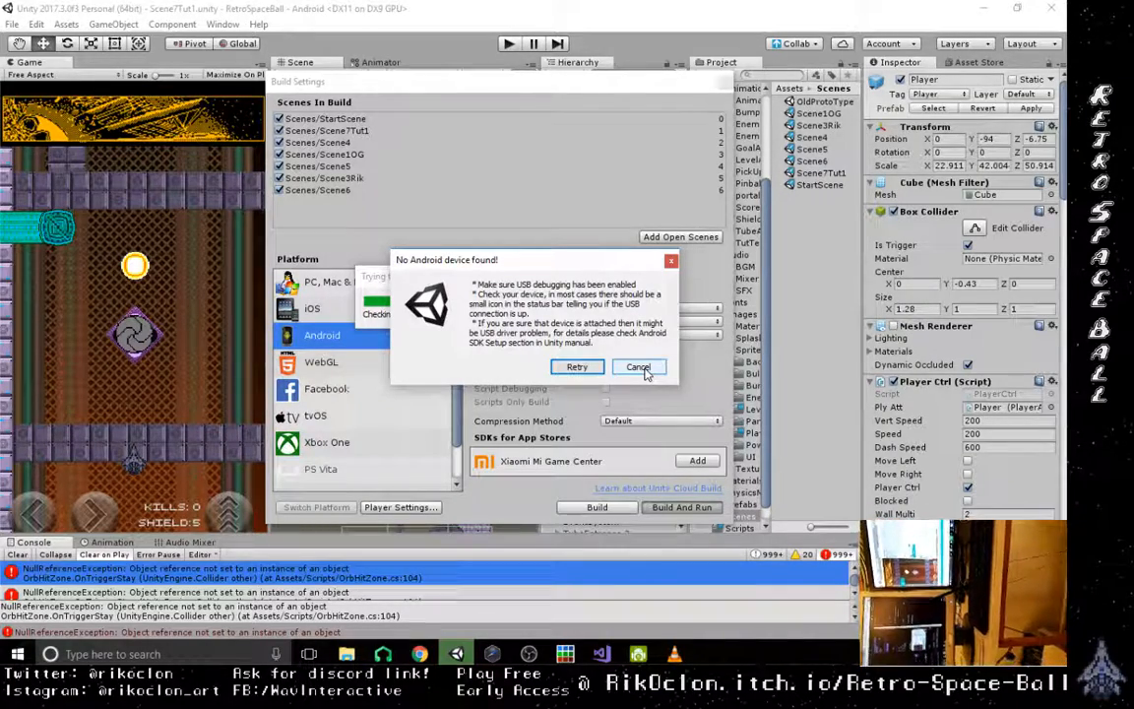
{"action": "left_click", "coordinate": [645, 373]}
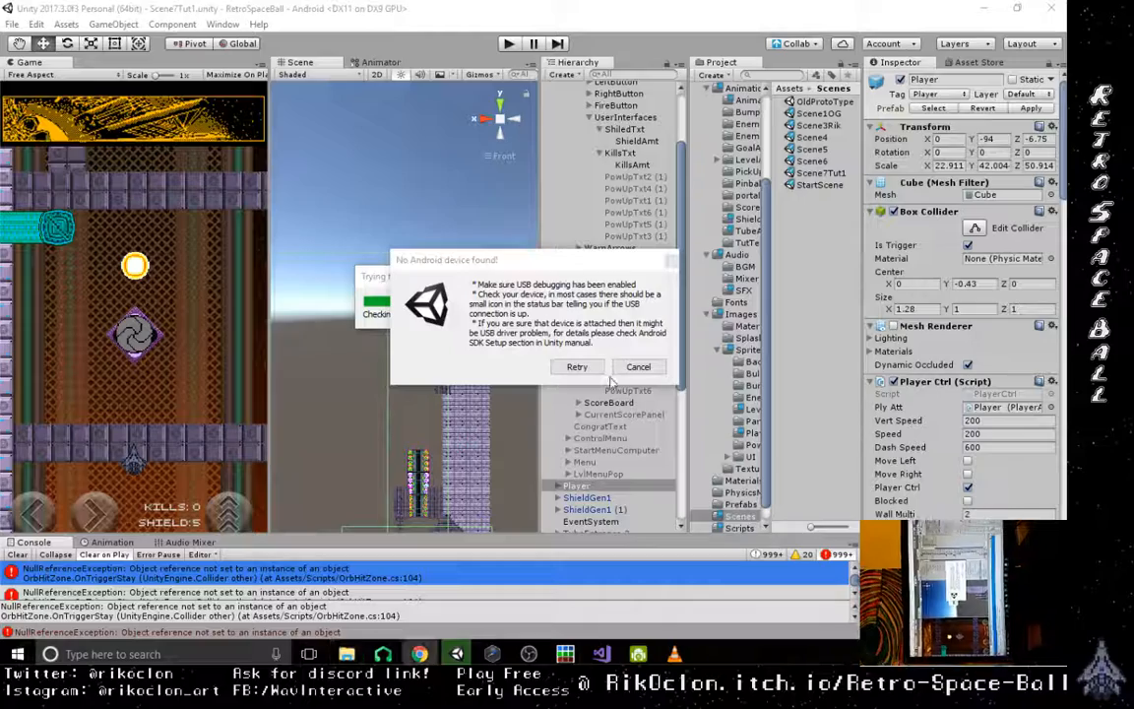
{"action": "left_click", "coordinate": [565, 368]}
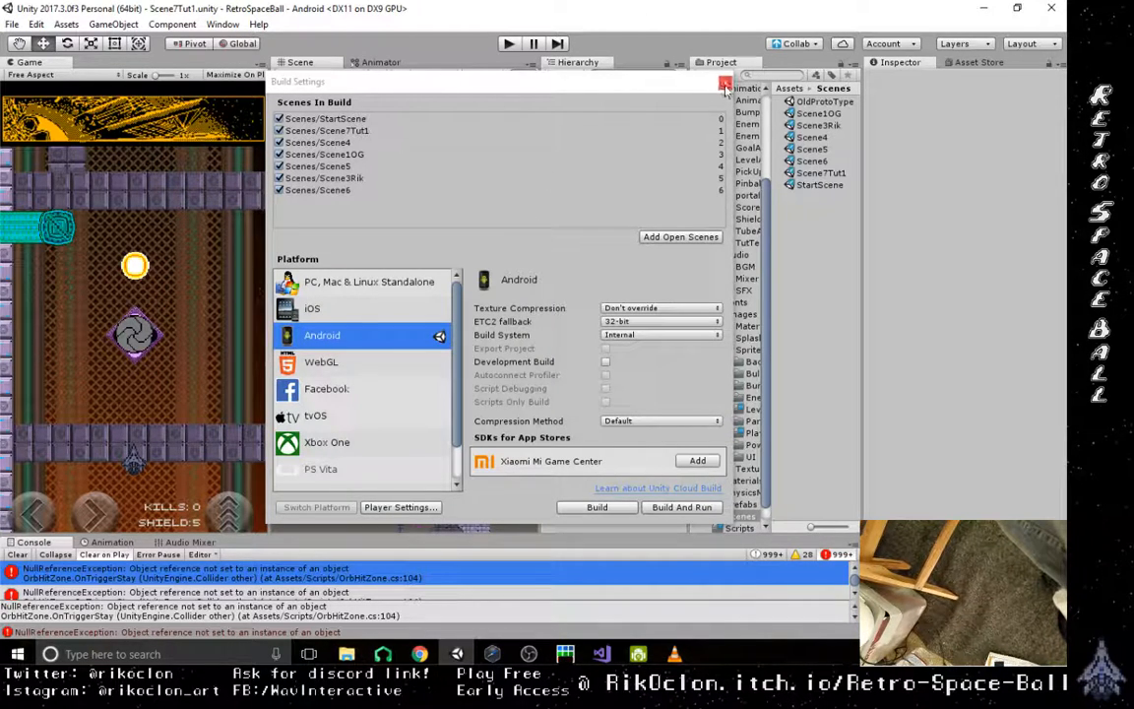
- Open StartScene, set its Canvas Scaler's UI Scale Mode to Scale With Screen Size, and save the scene
{"action": "double_click", "coordinate": [822, 185]}
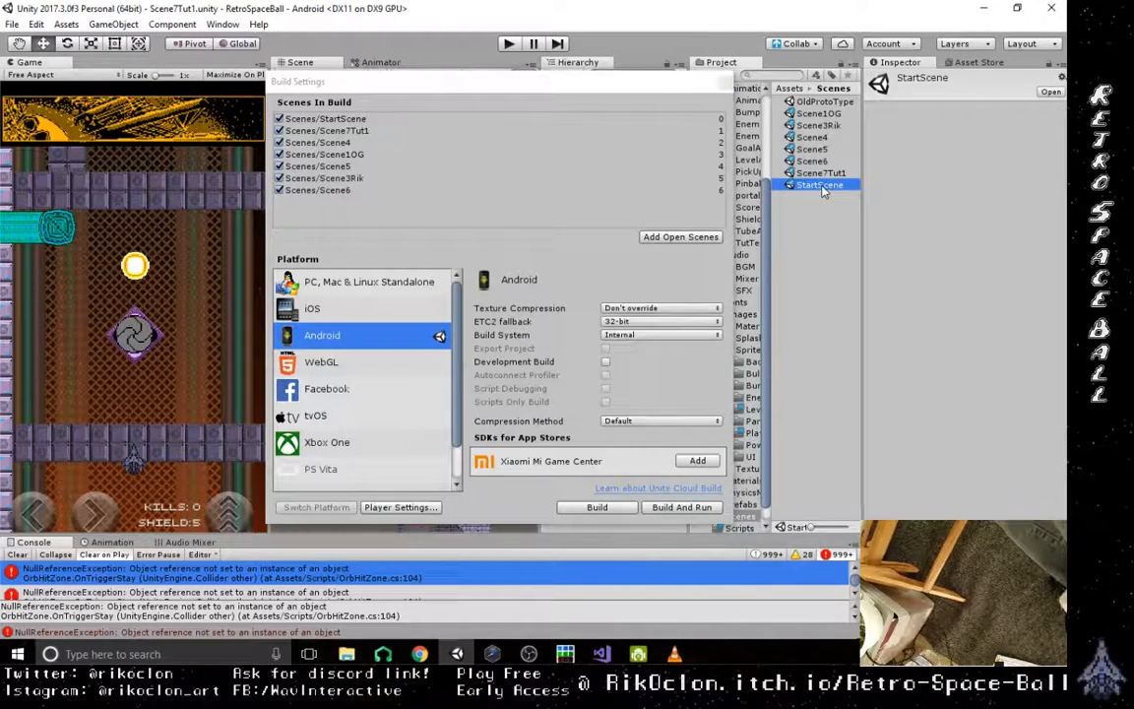
{"action": "left_click_drag", "start_coordinate": [556, 83], "coordinate": [615, 225]}
{"action": "left_click", "coordinate": [580, 111]}
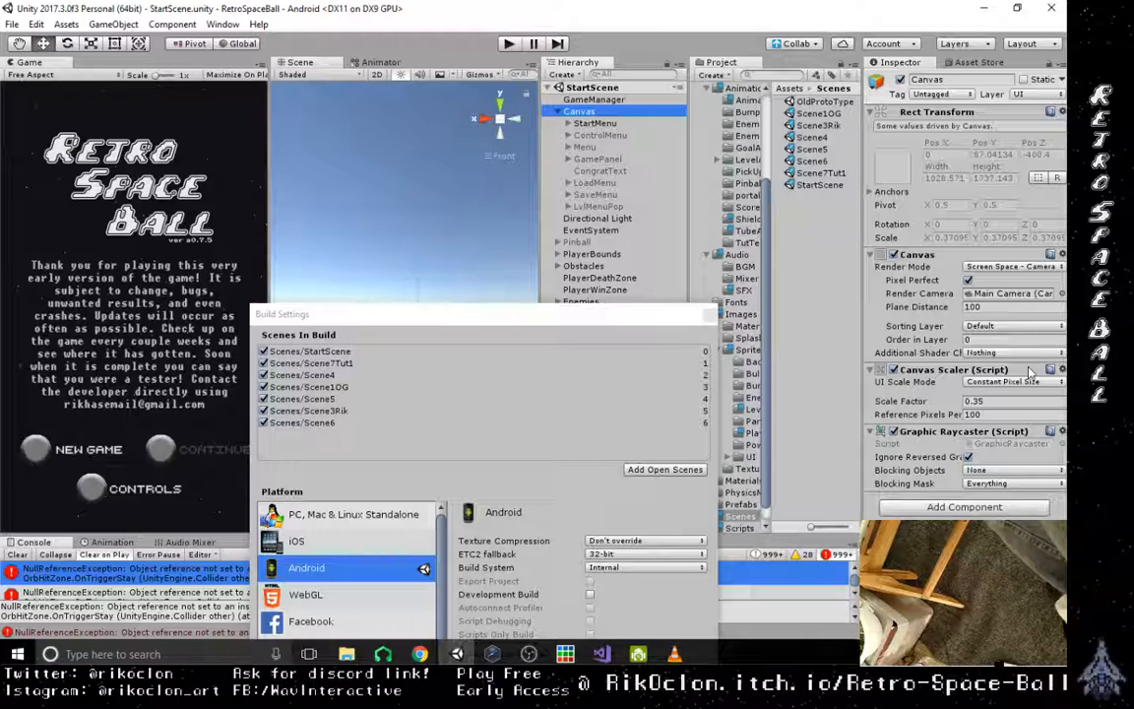
{"action": "left_click", "coordinate": [1007, 382]}
{"action": "left_click", "coordinate": [945, 412]}
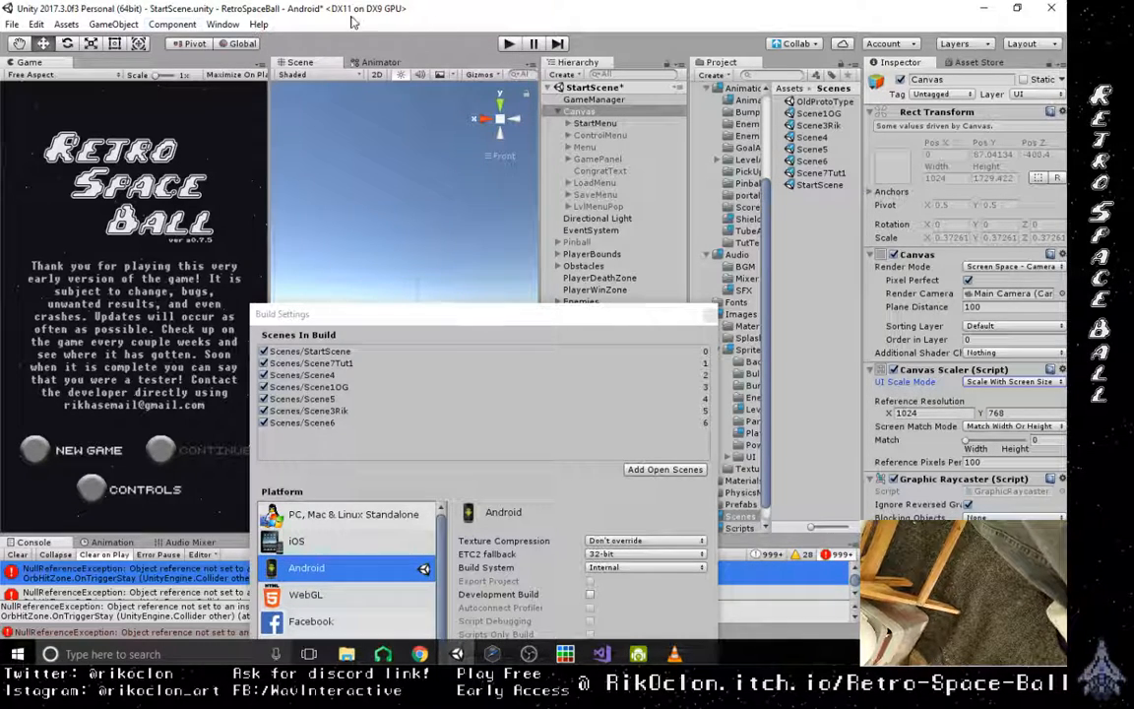
{"action": "left_click", "coordinate": [14, 24]}
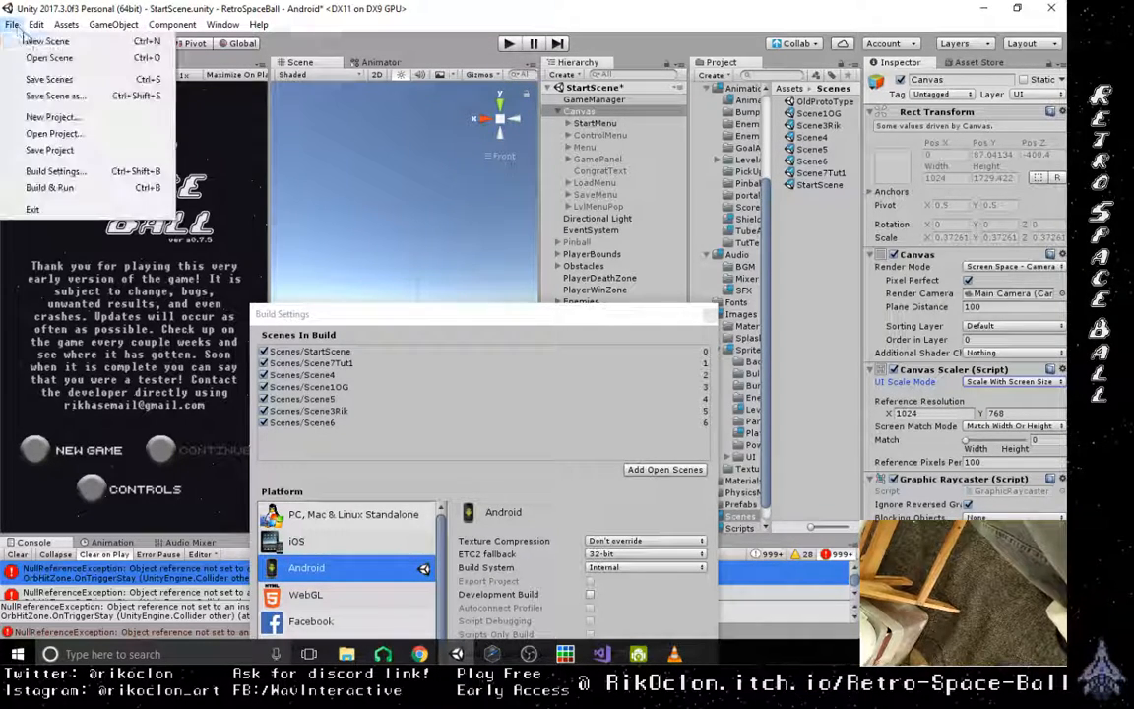
{"action": "left_click", "coordinate": [39, 83]}
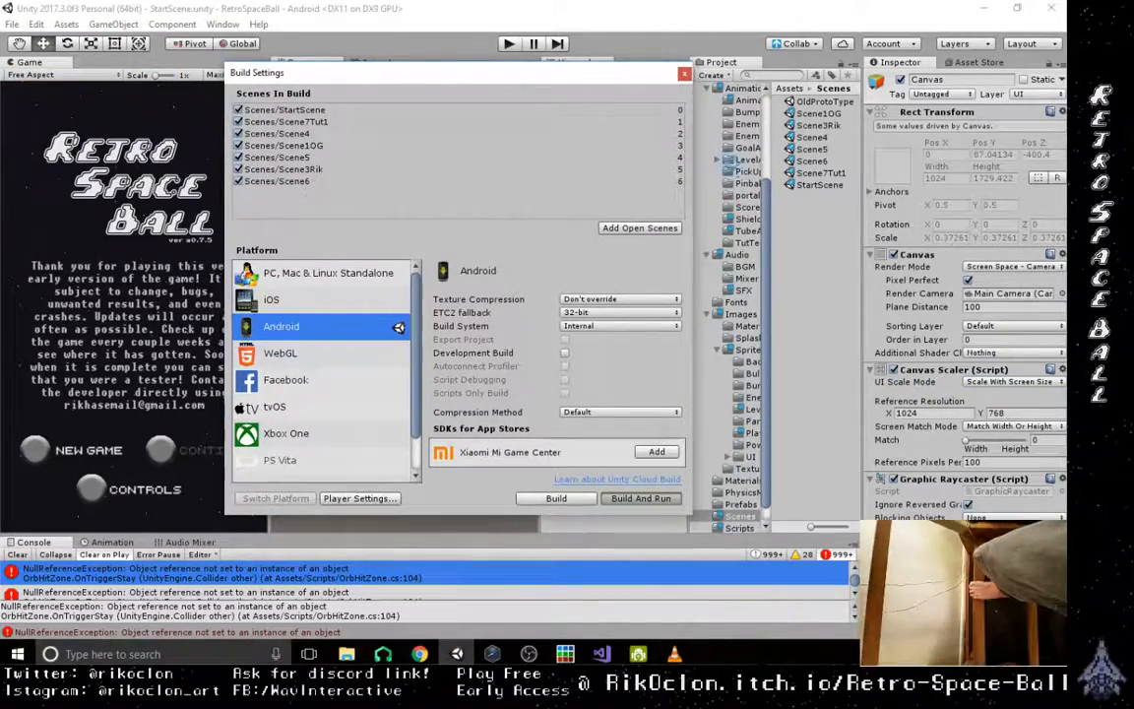
- Build and run the Android version again, overwriting the existing Android RetroSpaceBall a0.7.5.apk
{"action": "left_click", "coordinate": [641, 498]}
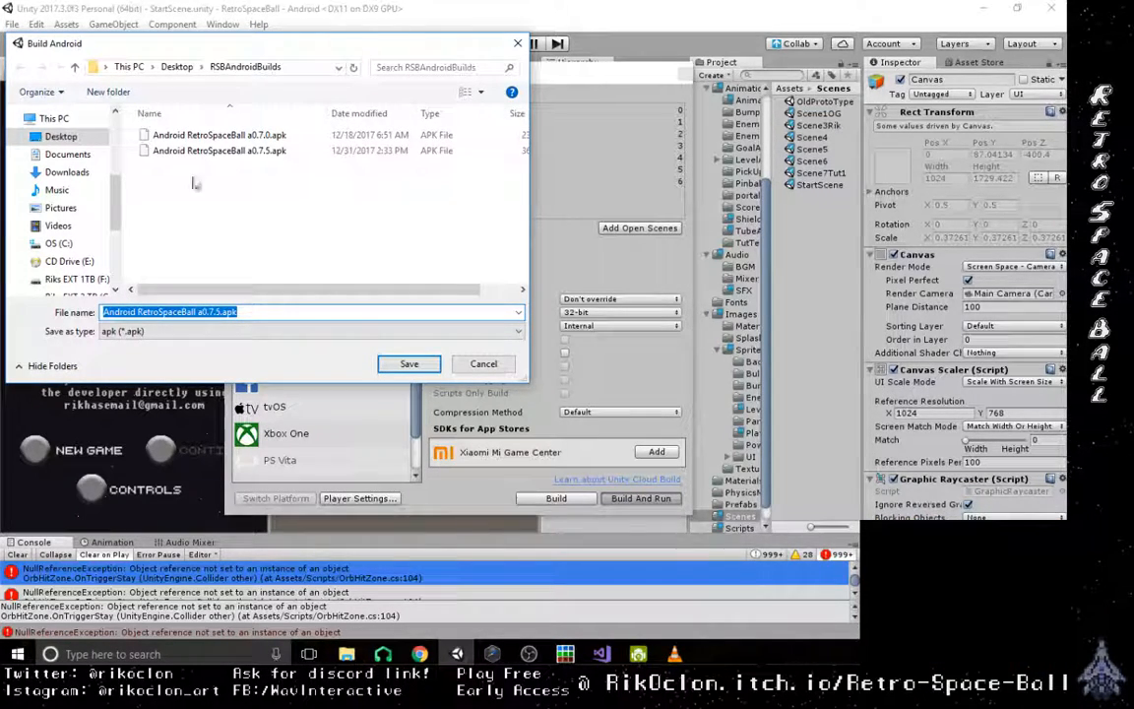
{"action": "left_click", "coordinate": [205, 151]}
{"action": "double_click", "coordinate": [205, 152]}
{"action": "left_click", "coordinate": [578, 326]}
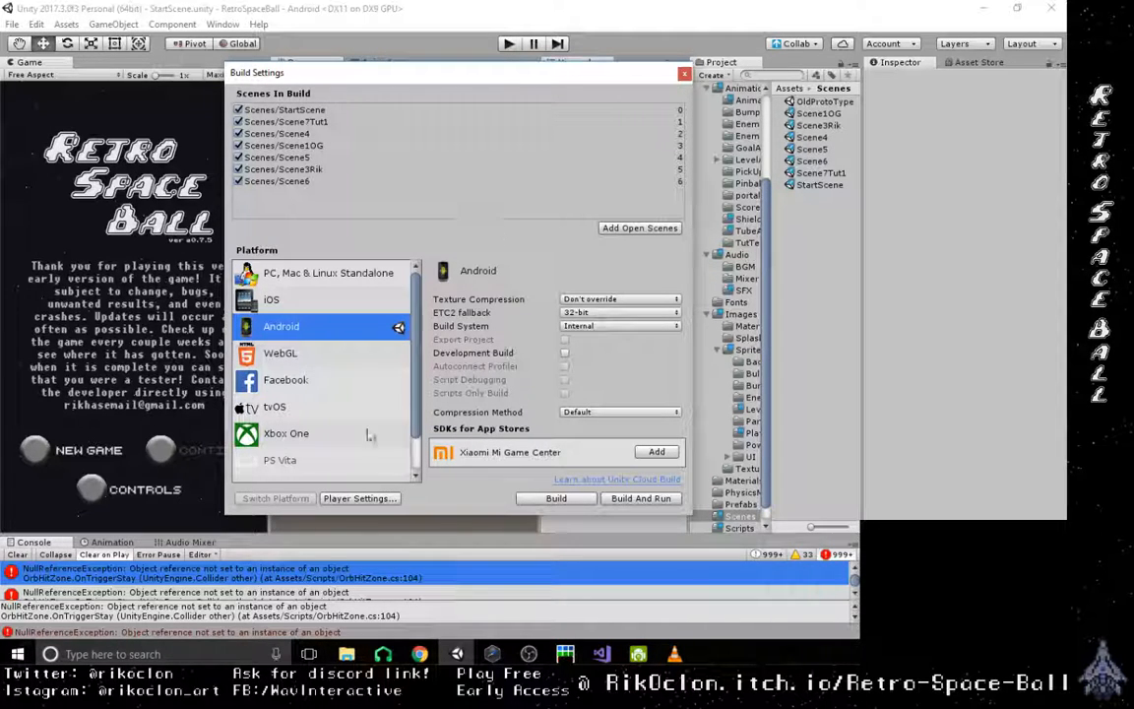
- Switch to the DroidCam video window and move it out of the way of the Unity editor
{"action": "left_click", "coordinate": [638, 654]}
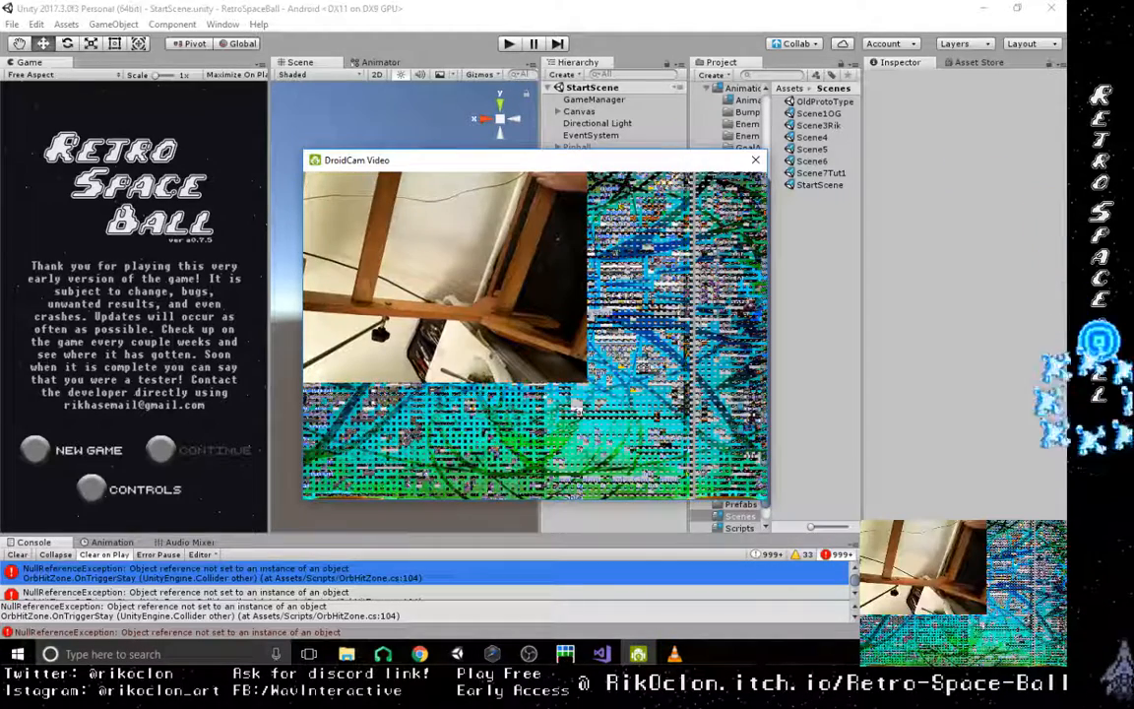
{"action": "left_click_drag", "start_coordinate": [467, 163], "coordinate": [2, 153]}
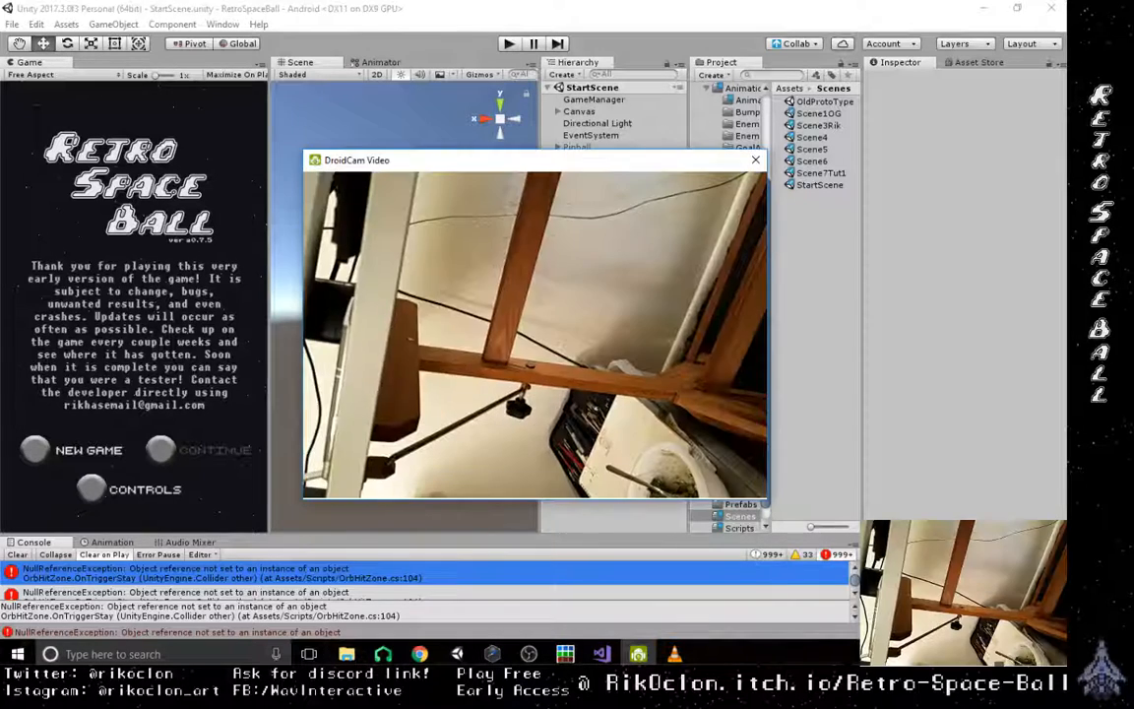
{"action": "left_click_drag", "start_coordinate": [606, 166], "coordinate": [2, 285]}
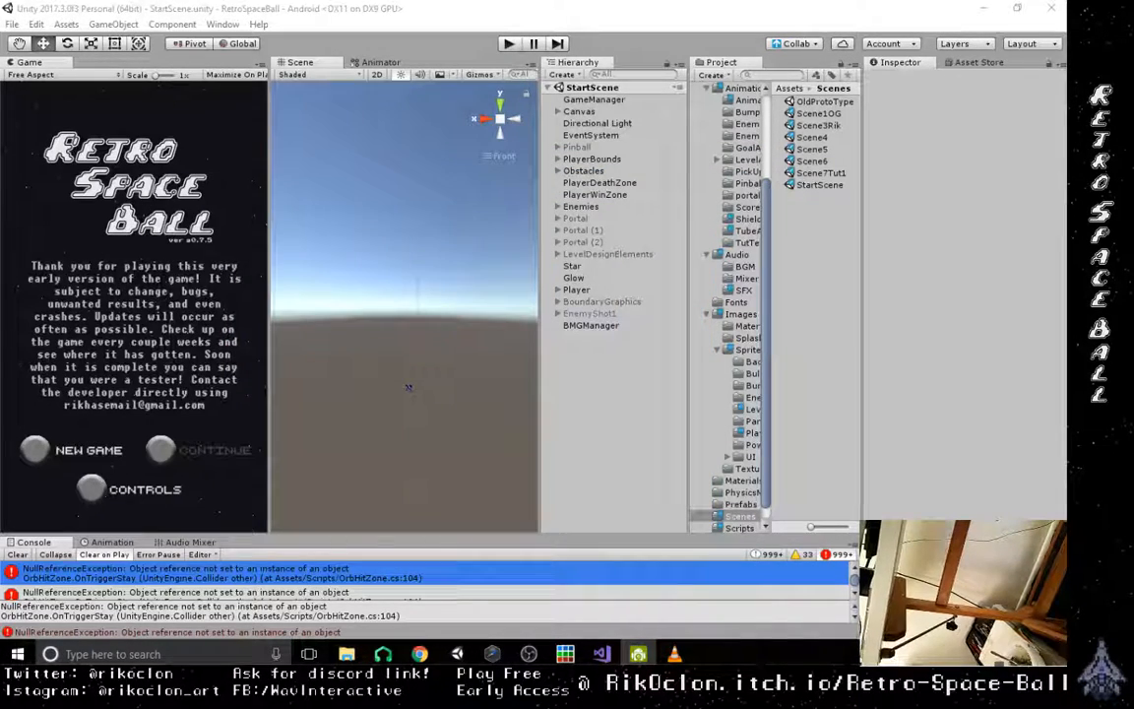
{"action": "key", "text": "ctrl+shift+b"}
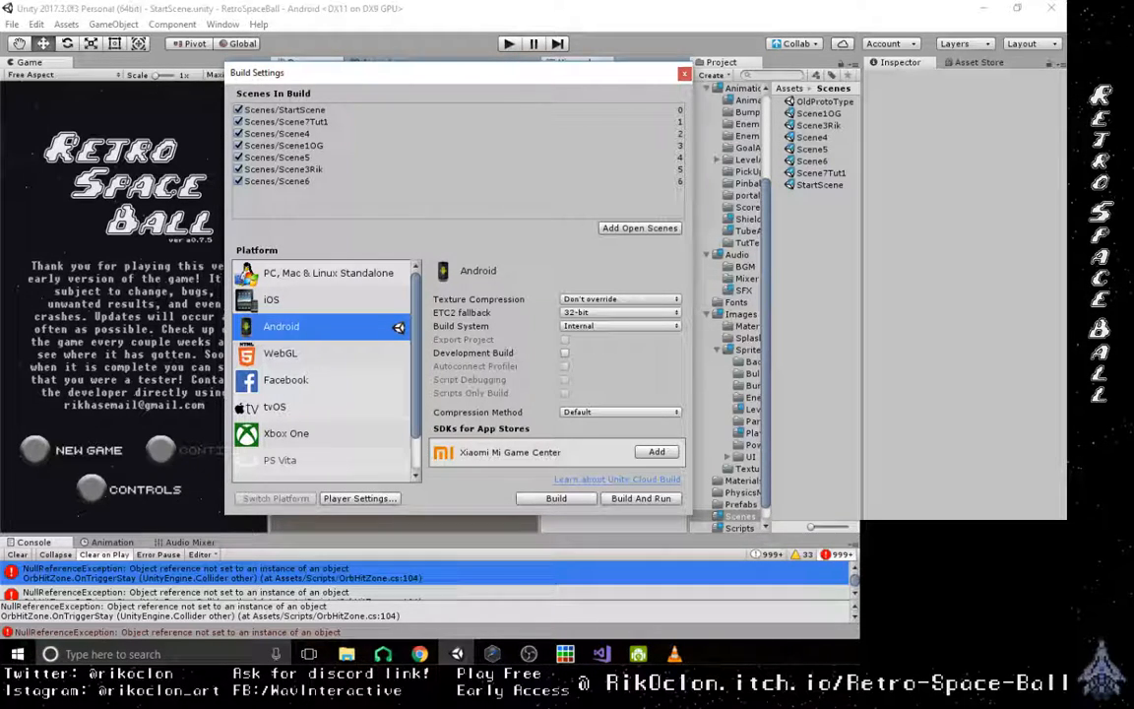
{"action": "key", "text": "alt+Tab"}
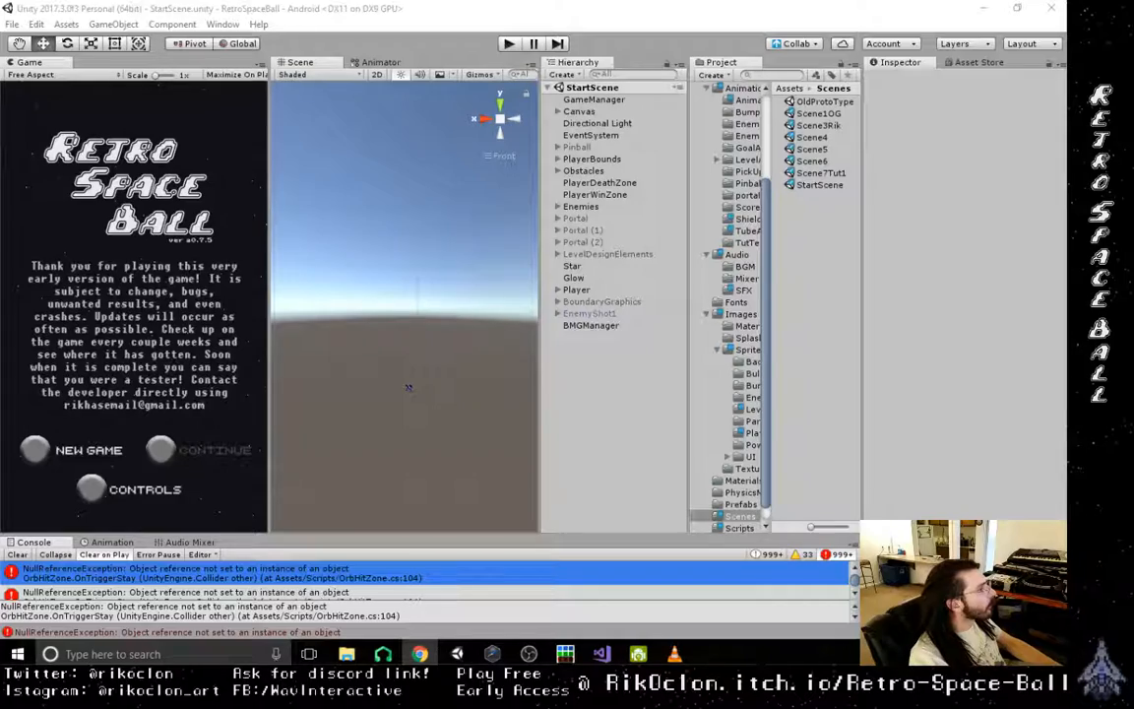
- Bring up the game's itch.io edit page in Chrome and examine its uploaded builds, embed options and description
{"action": "left_click_drag", "start_coordinate": [0, 89], "coordinate": [583, 2]}
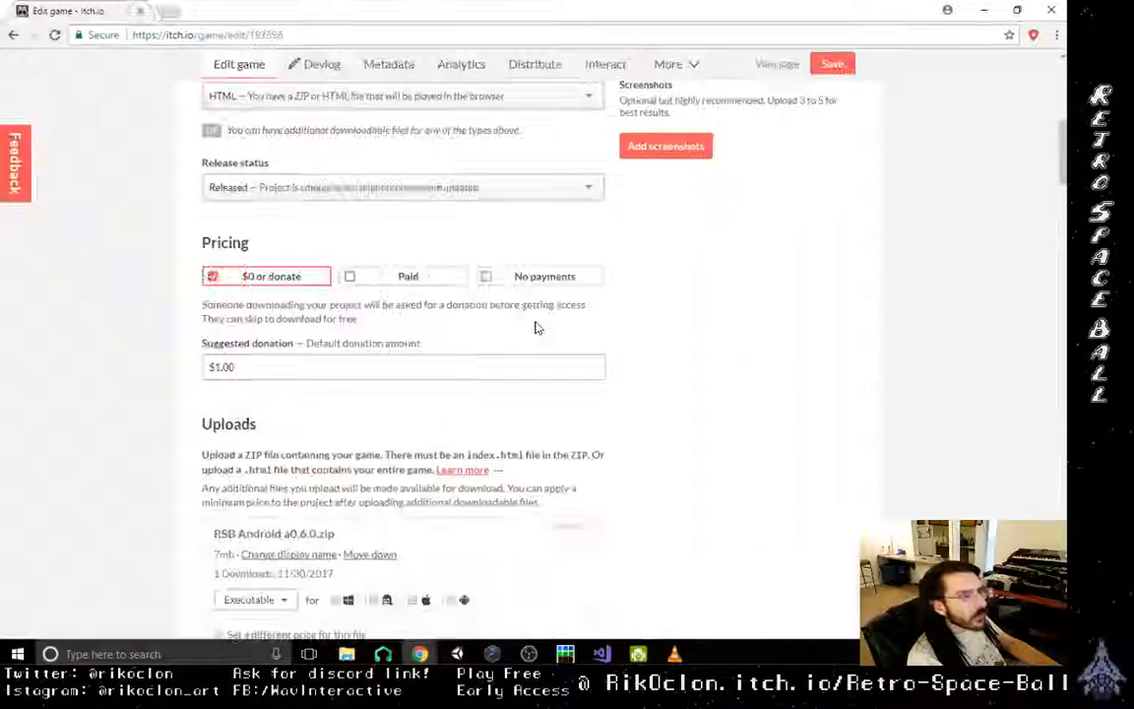
{"action": "scroll", "coordinate": [428, 453], "scroll_direction": "down", "scroll_amount": 6}
{"action": "scroll", "coordinate": [404, 475], "scroll_direction": "down", "scroll_amount": 7}
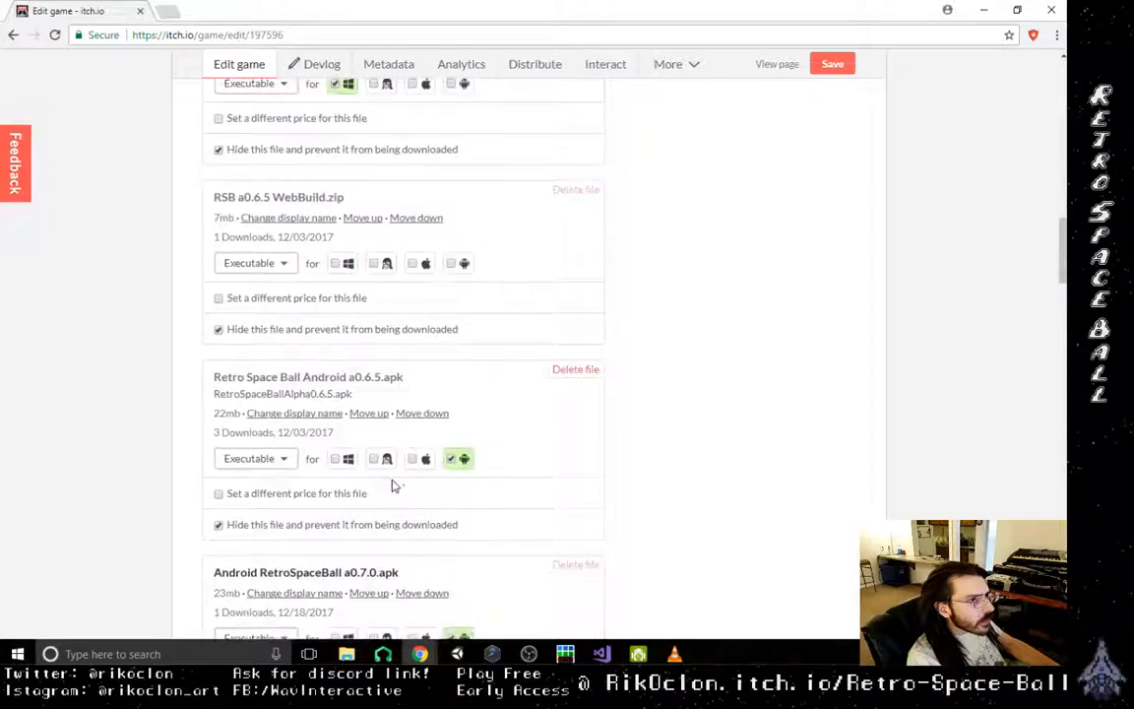
{"action": "scroll", "coordinate": [374, 507], "scroll_direction": "up", "scroll_amount": 14}
{"action": "scroll", "coordinate": [368, 507], "scroll_direction": "up", "scroll_amount": 1}
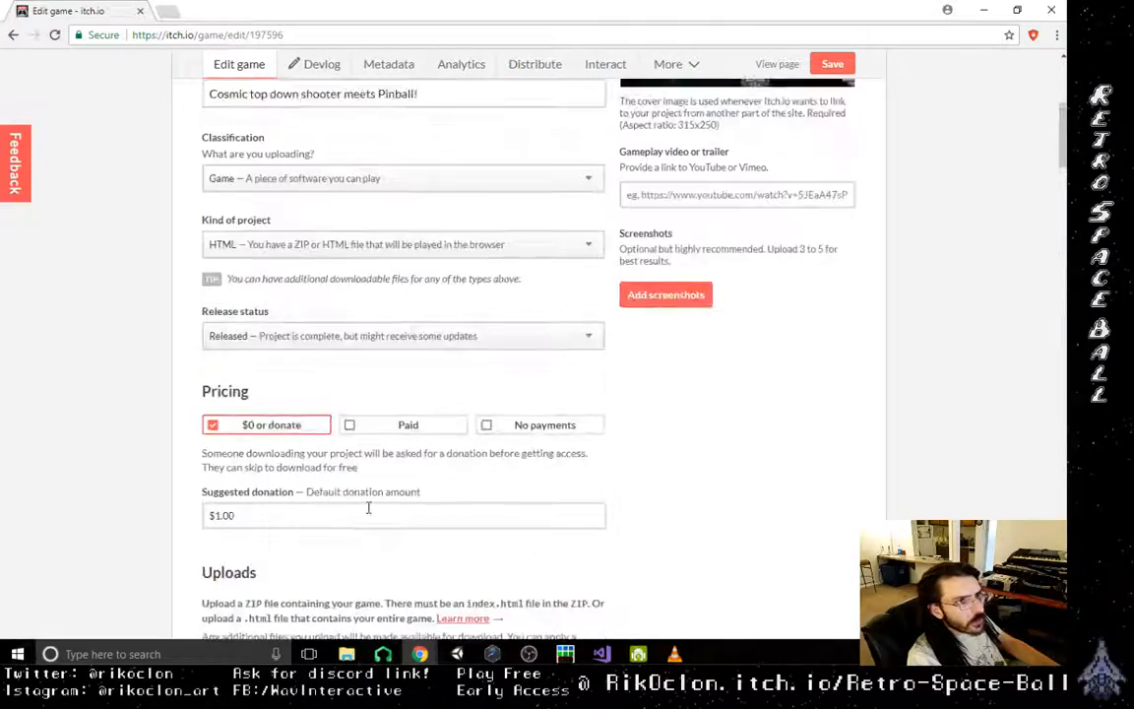
{"action": "scroll", "coordinate": [256, 514], "scroll_direction": "down", "scroll_amount": 8}
{"action": "scroll", "coordinate": [254, 522], "scroll_direction": "down", "scroll_amount": 12}
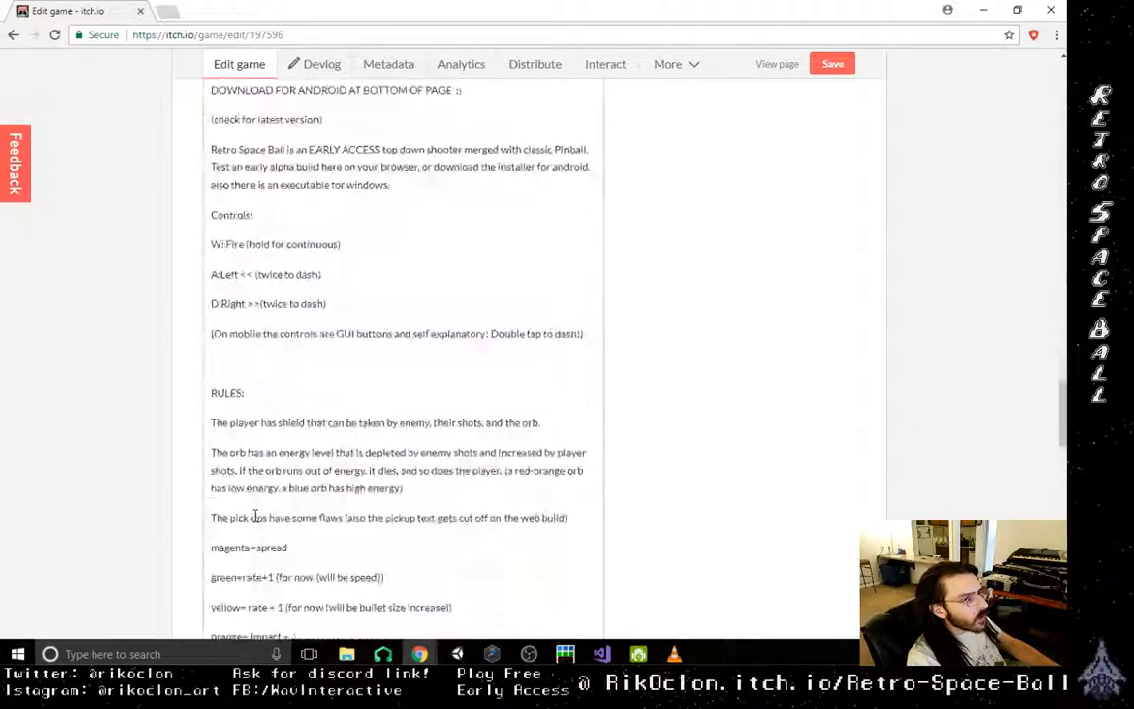
{"action": "scroll", "coordinate": [254, 517], "scroll_direction": "up", "scroll_amount": 5}
{"action": "scroll", "coordinate": [254, 519], "scroll_direction": "up", "scroll_amount": 15}
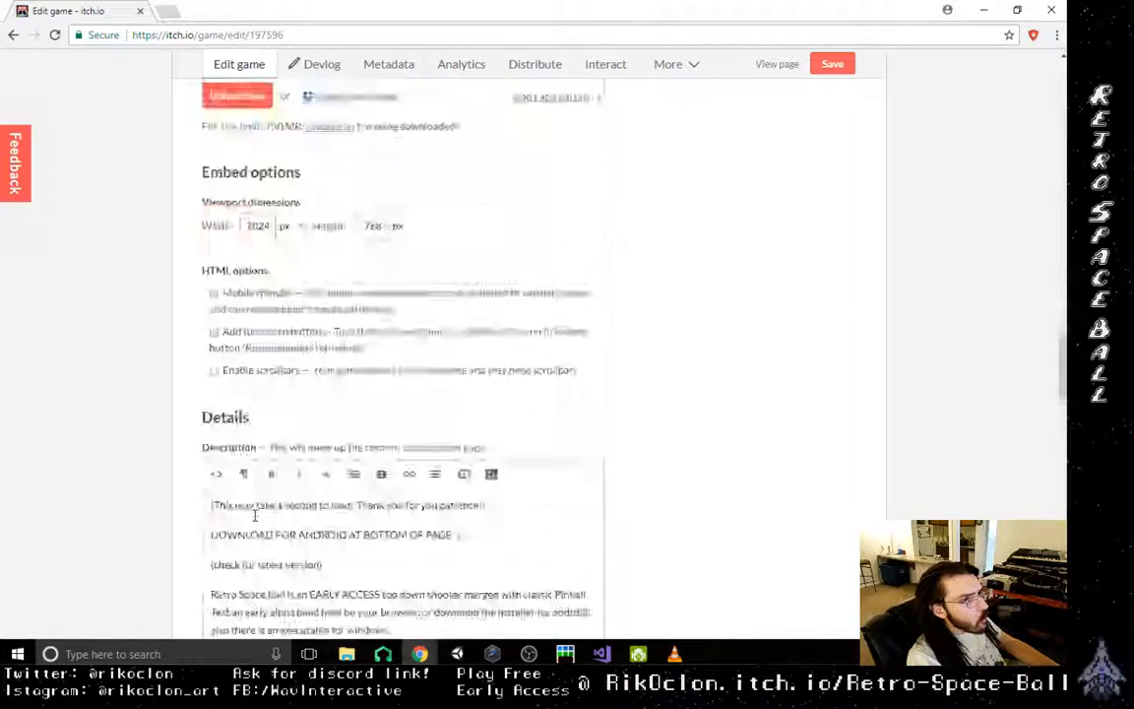
{"action": "scroll", "coordinate": [258, 535], "scroll_direction": "down", "scroll_amount": 5}
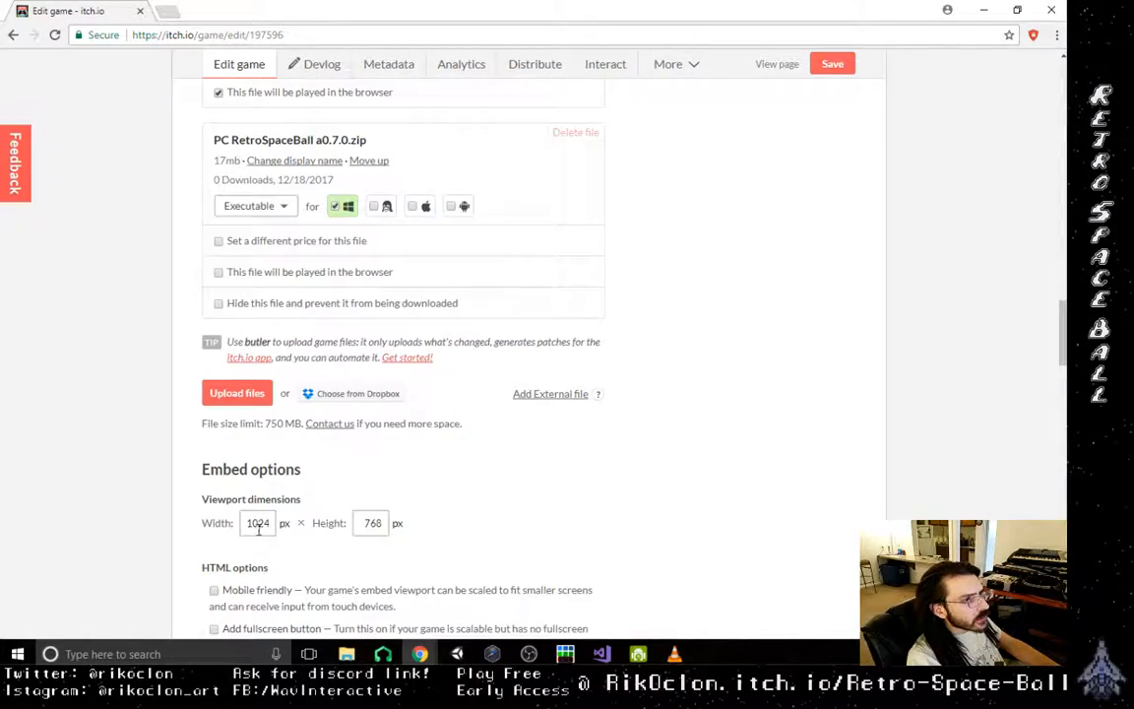
{"action": "left_click", "coordinate": [238, 395]}
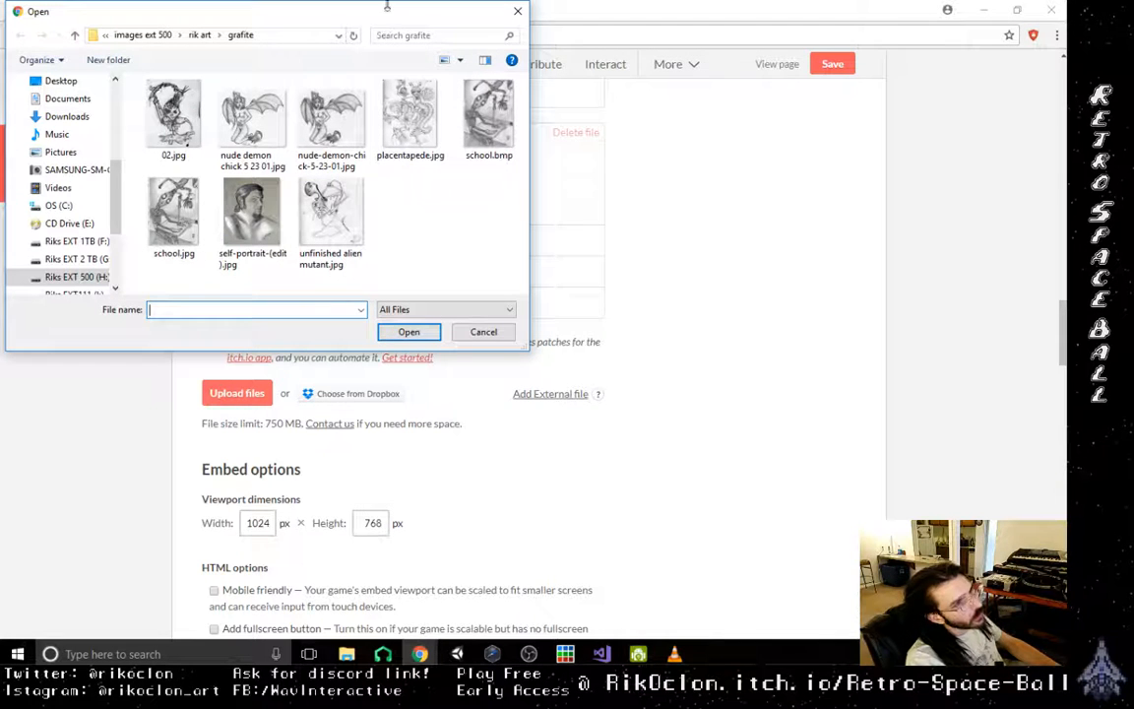
{"action": "left_click", "coordinate": [77, 37]}
{"action": "left_click", "coordinate": [77, 38]}
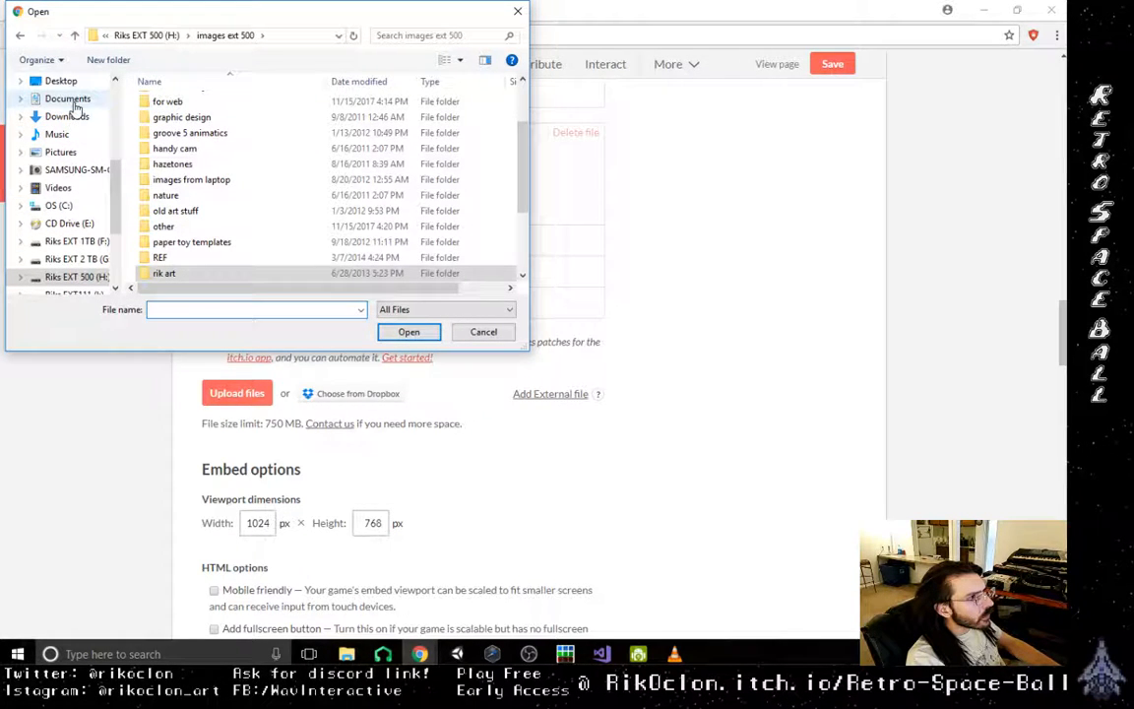
{"action": "left_click_drag", "start_coordinate": [114, 197], "coordinate": [114, 232]}
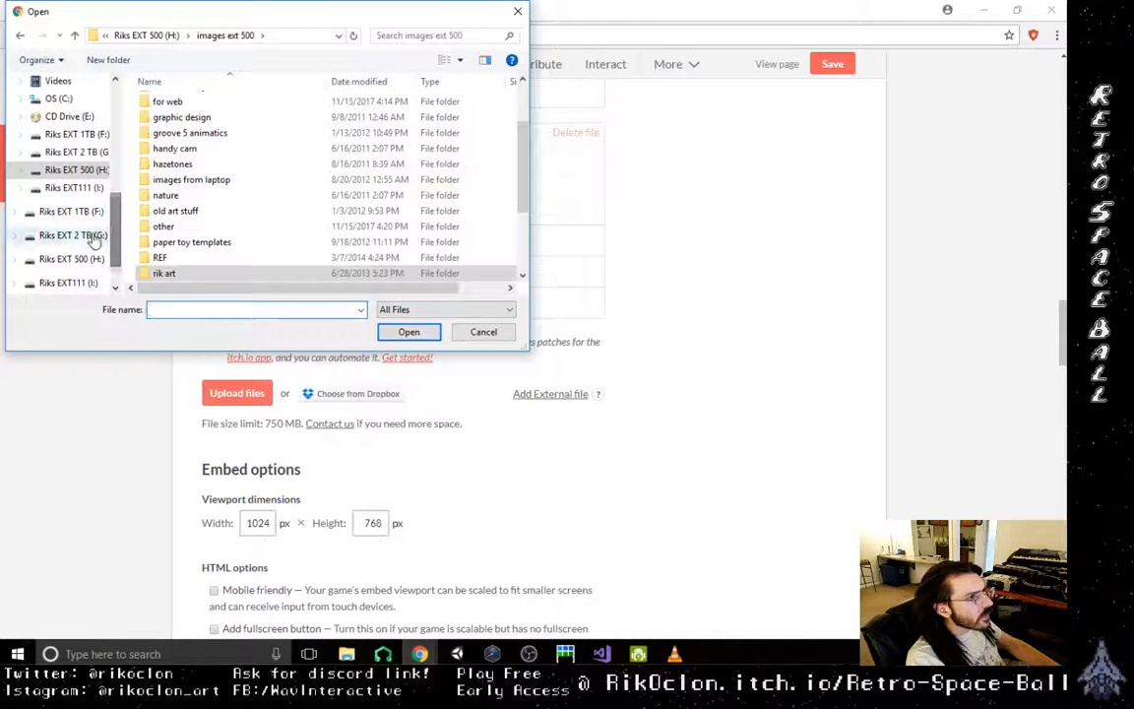
{"action": "left_click", "coordinate": [84, 237]}
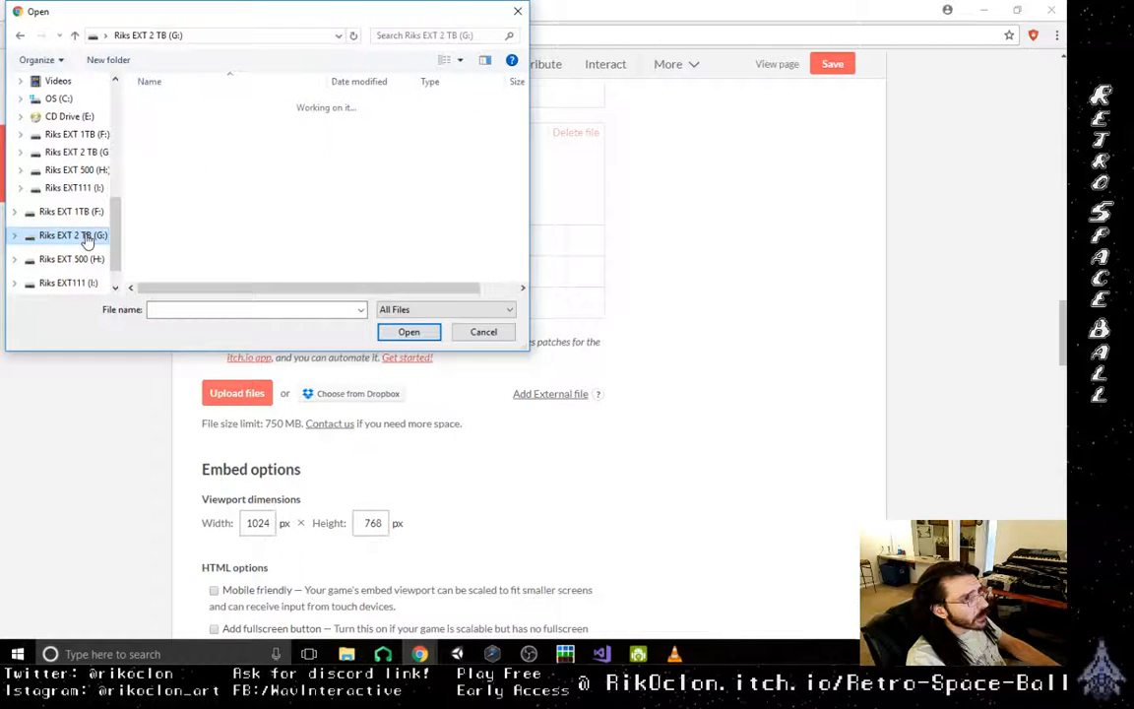
{"action": "left_click_drag", "start_coordinate": [116, 222], "coordinate": [115, 148]}
{"action": "left_click", "coordinate": [51, 146]}
{"action": "scroll", "coordinate": [197, 226], "scroll_direction": "down", "scroll_amount": 1}
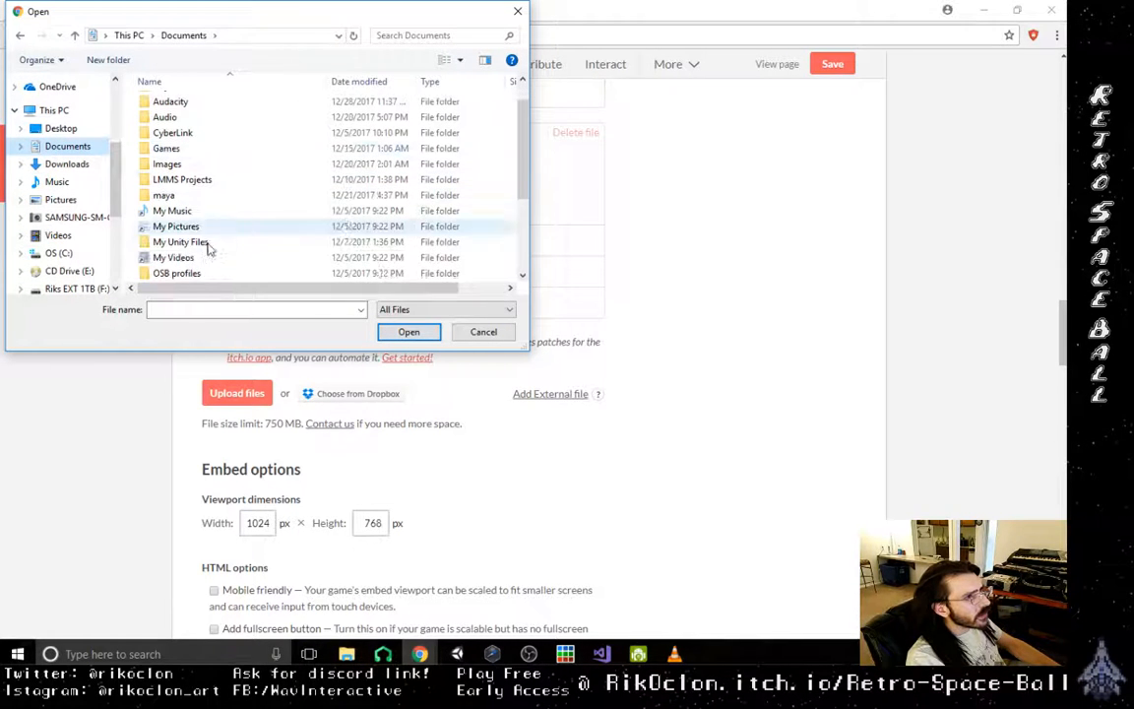
{"action": "double_click", "coordinate": [180, 243]}
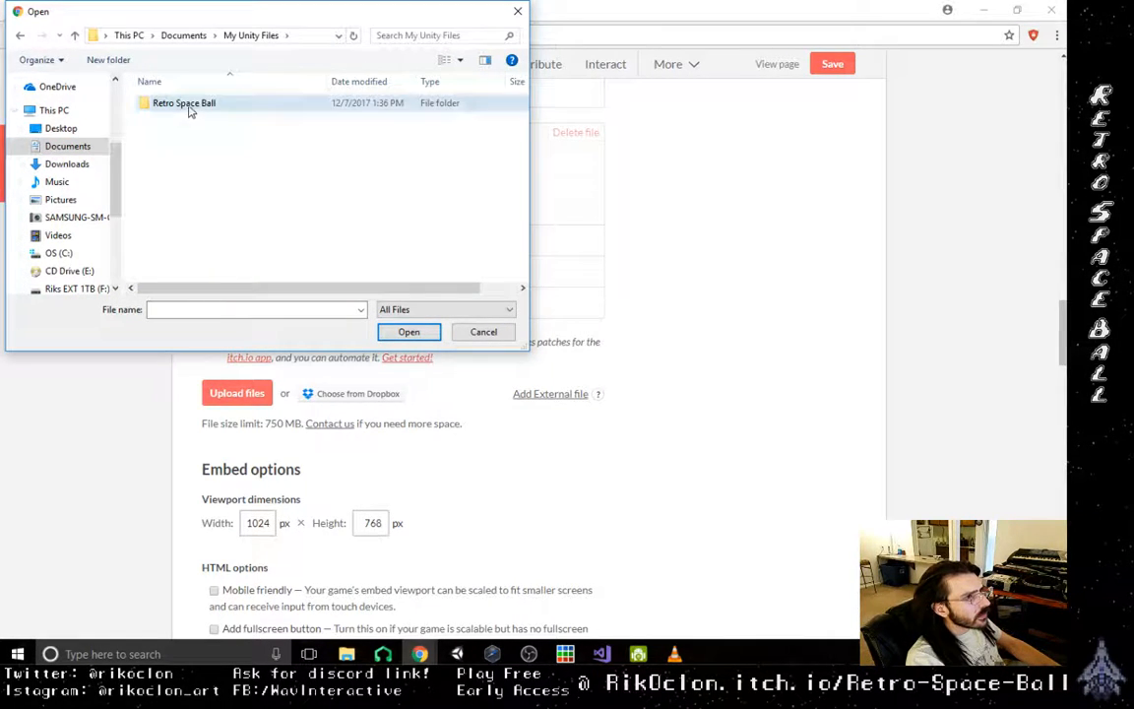
{"action": "double_click", "coordinate": [187, 105]}
{"action": "double_click", "coordinate": [192, 109]}
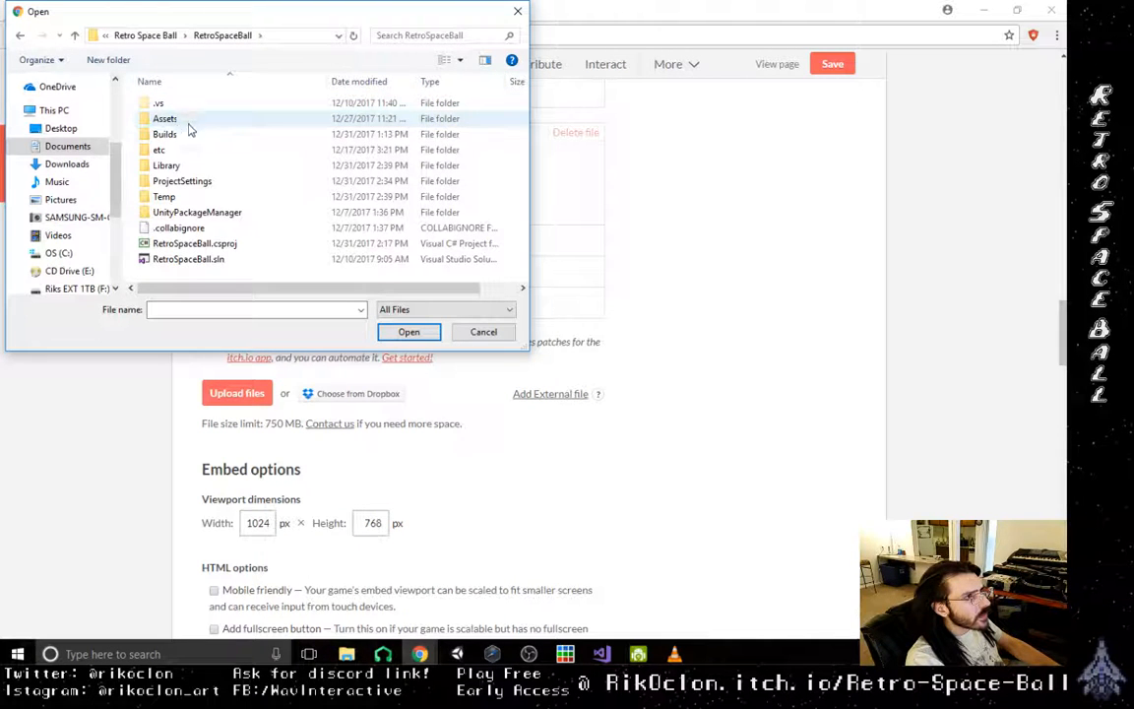
{"action": "double_click", "coordinate": [183, 136]}
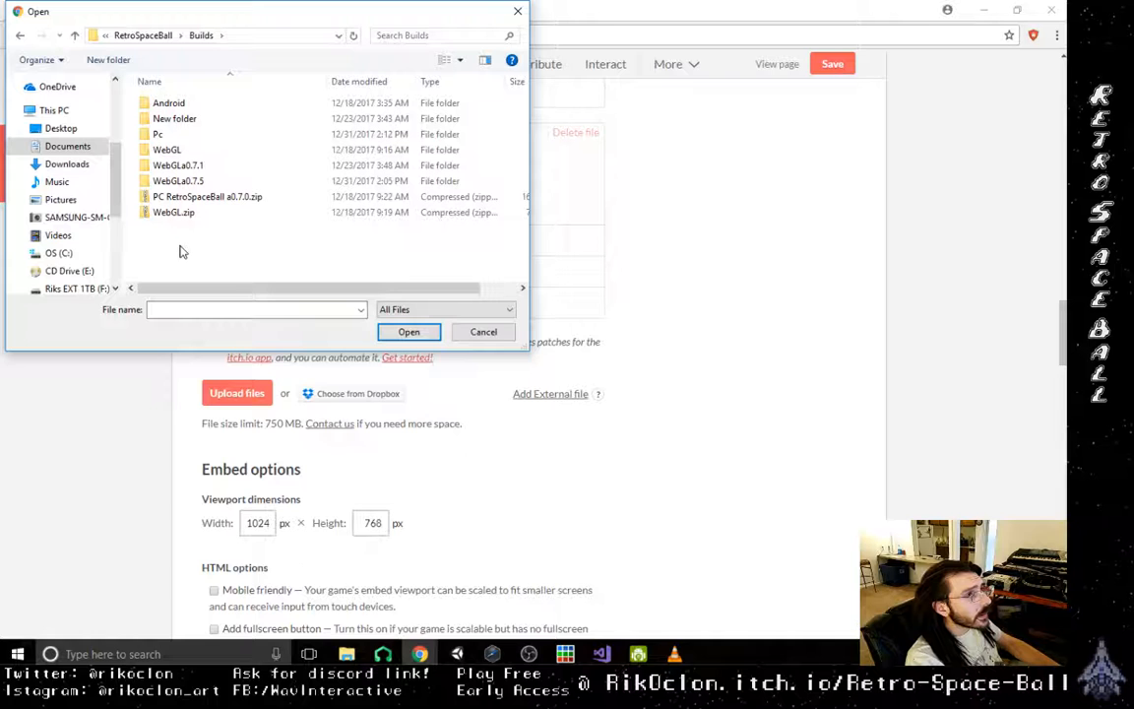
{"action": "double_click", "coordinate": [192, 138]}
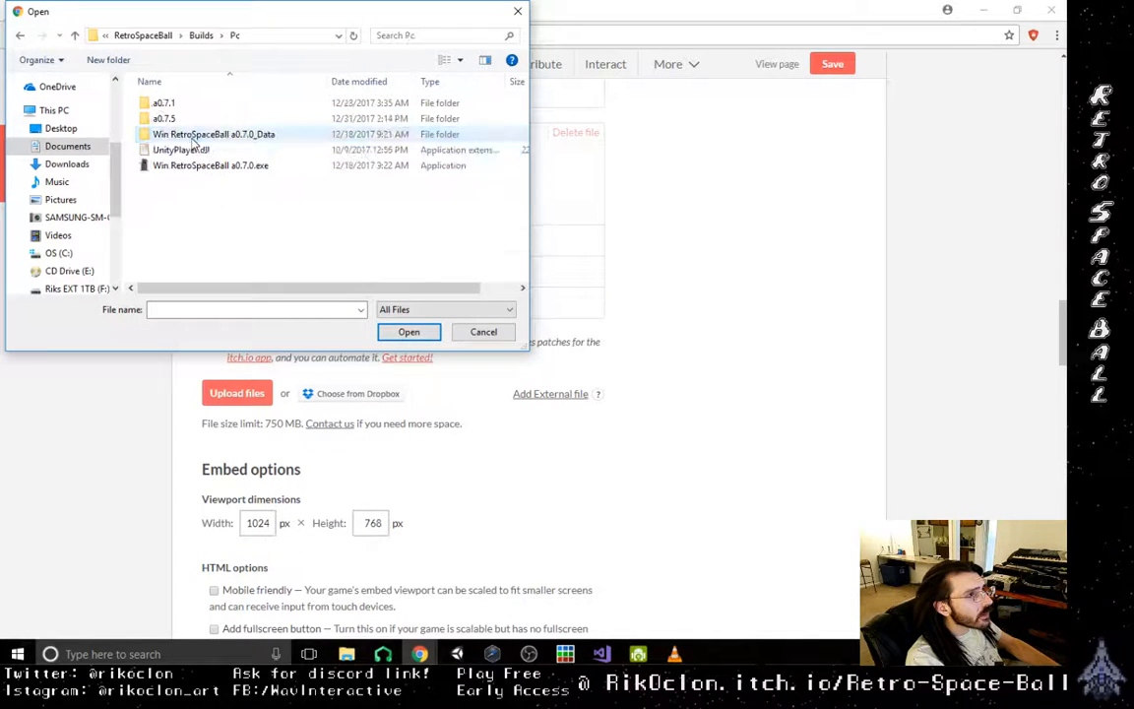
{"action": "left_click", "coordinate": [483, 332]}
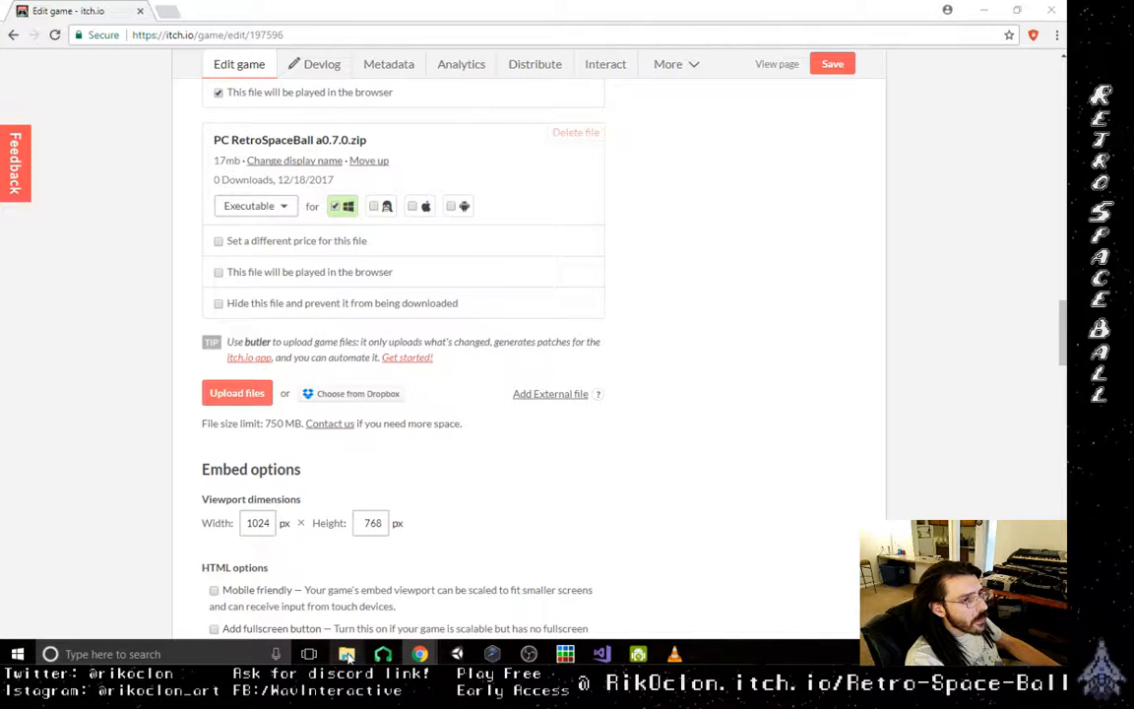
- Open the recent RSBAndroidBuilds folder in File Explorer and move its window aside
{"action": "right_click", "coordinate": [347, 654]}
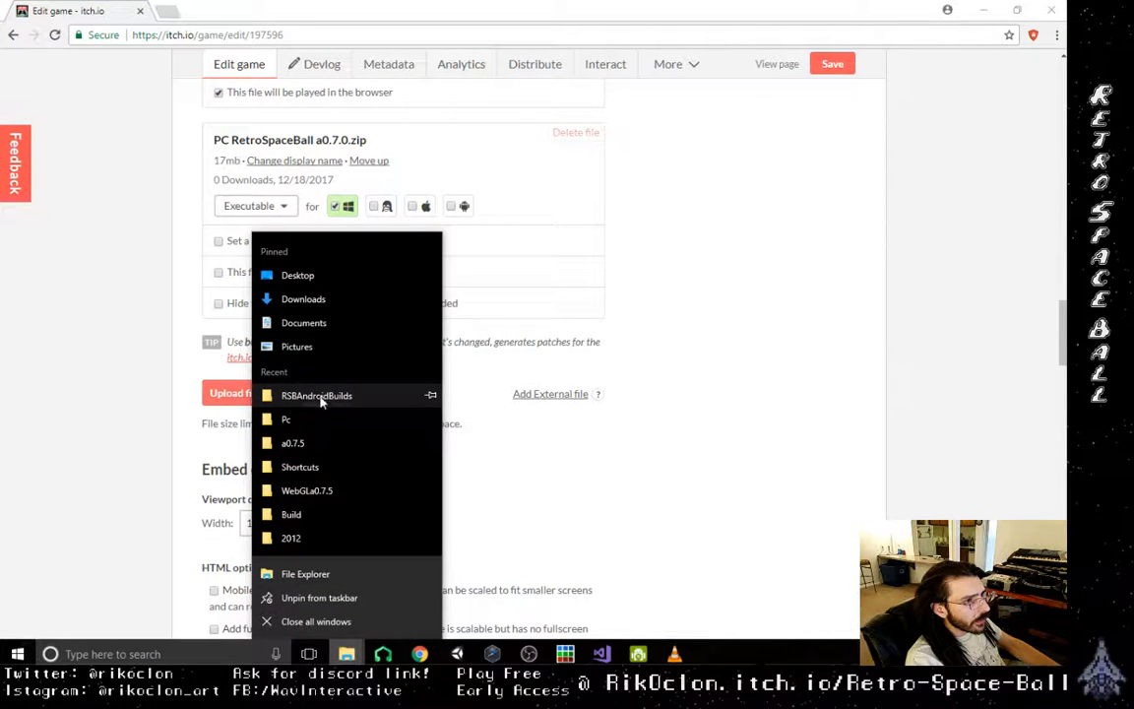
{"action": "left_click", "coordinate": [318, 396]}
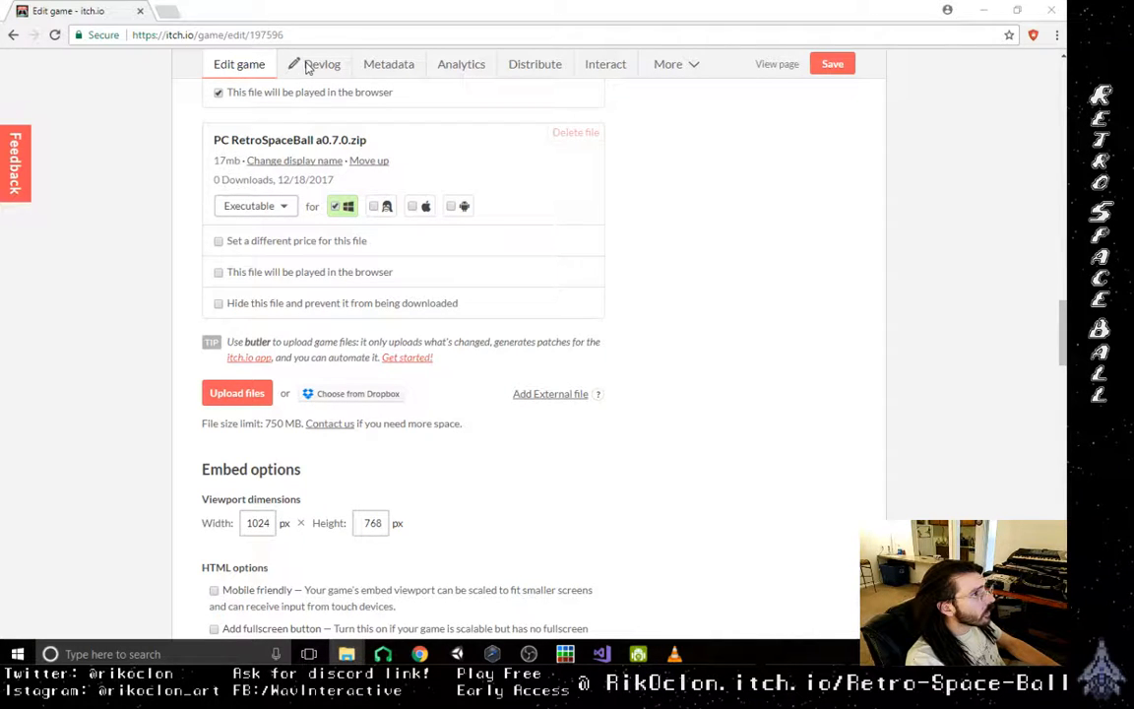
{"action": "left_click_drag", "start_coordinate": [0, 59], "coordinate": [784, 63]}
- Start uploading files to the itch.io page and browse to the RetroSpaceBall project's Builds folder under Documents, My Unity Files
{"action": "left_click", "coordinate": [247, 395]}
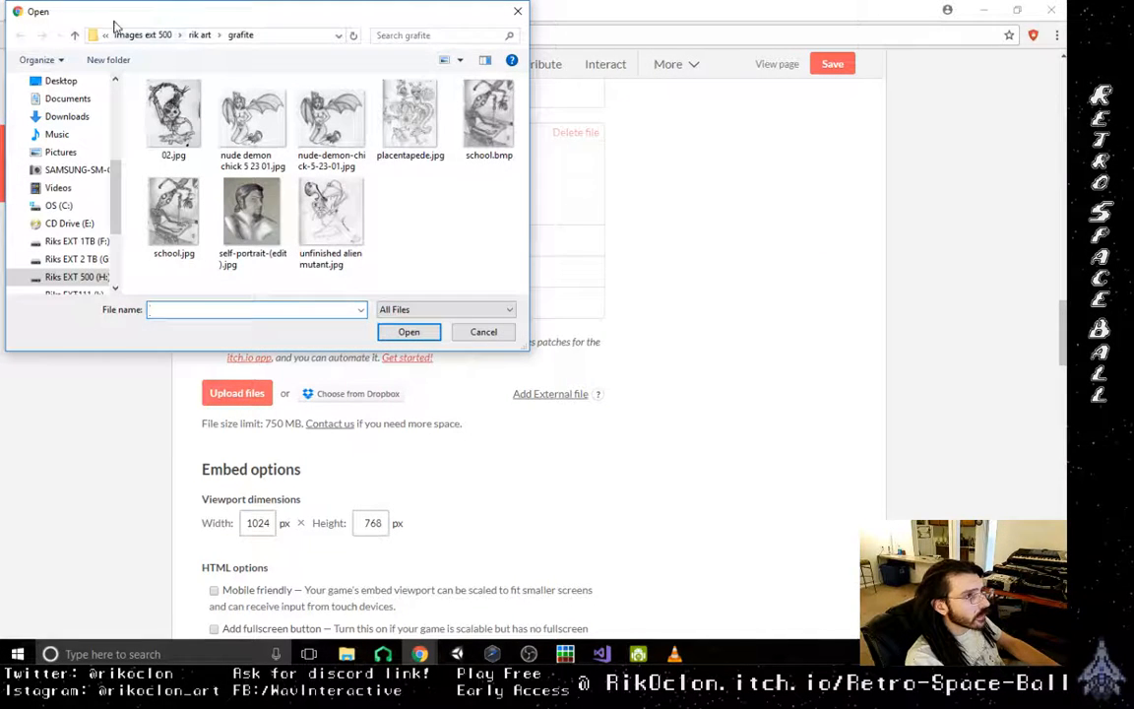
{"action": "left_click", "coordinate": [68, 99]}
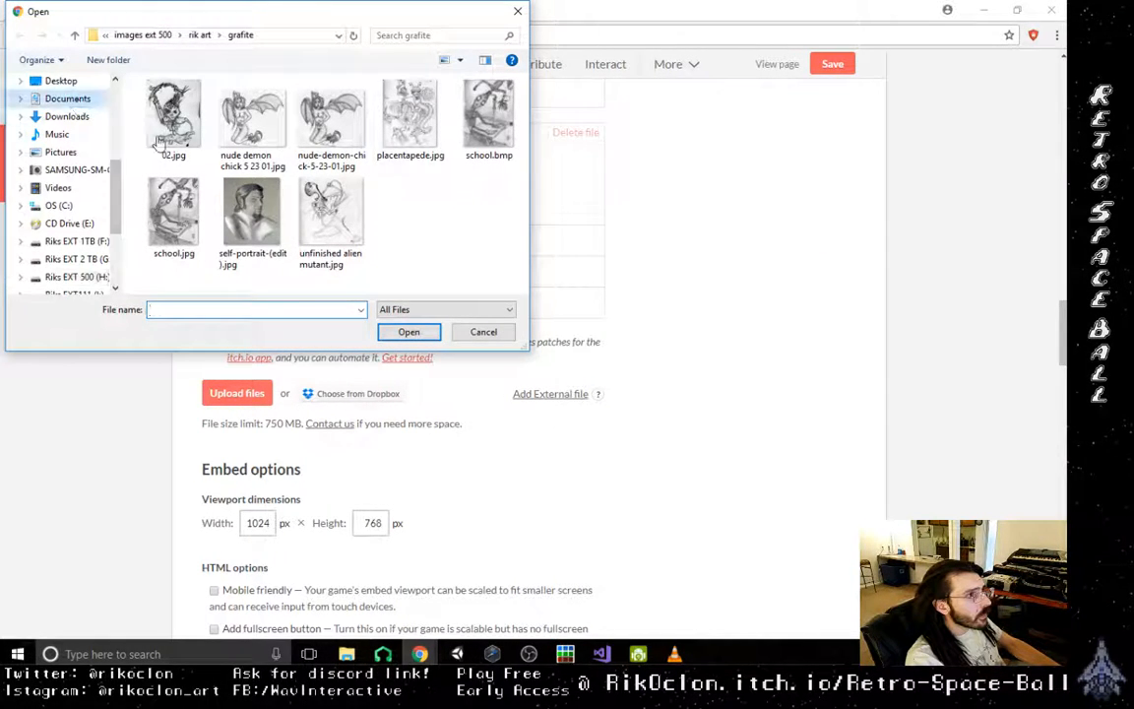
{"action": "scroll", "coordinate": [260, 196], "scroll_direction": "down", "scroll_amount": 4}
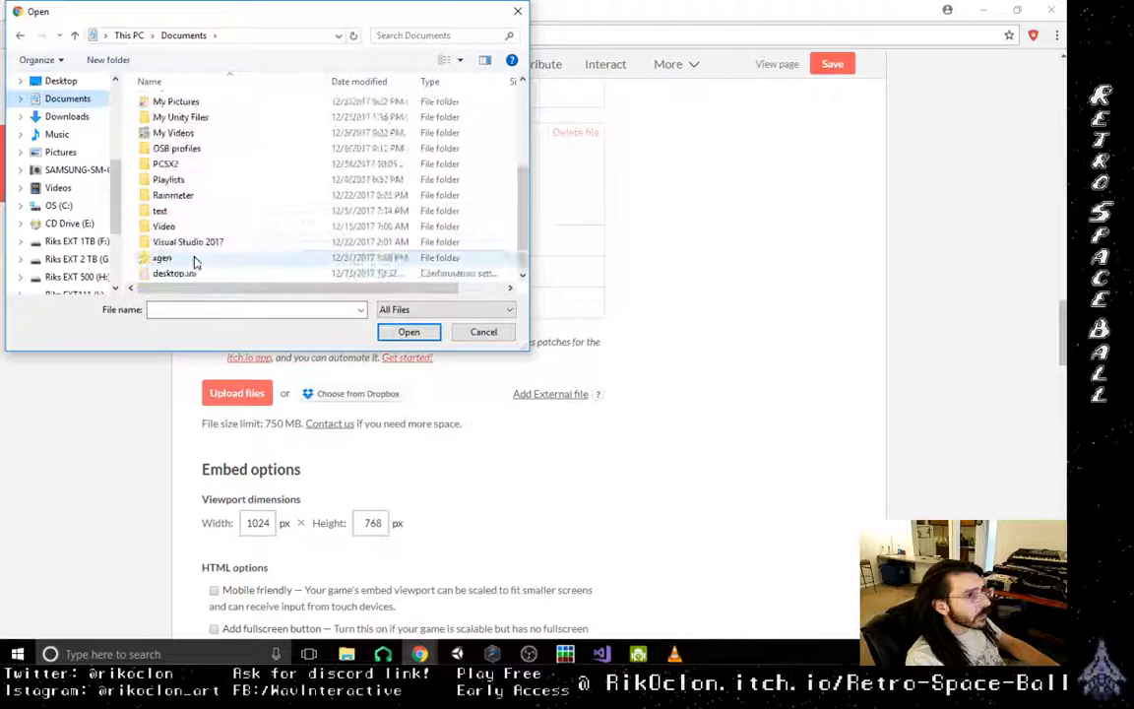
{"action": "double_click", "coordinate": [190, 119]}
{"action": "double_click", "coordinate": [190, 106]}
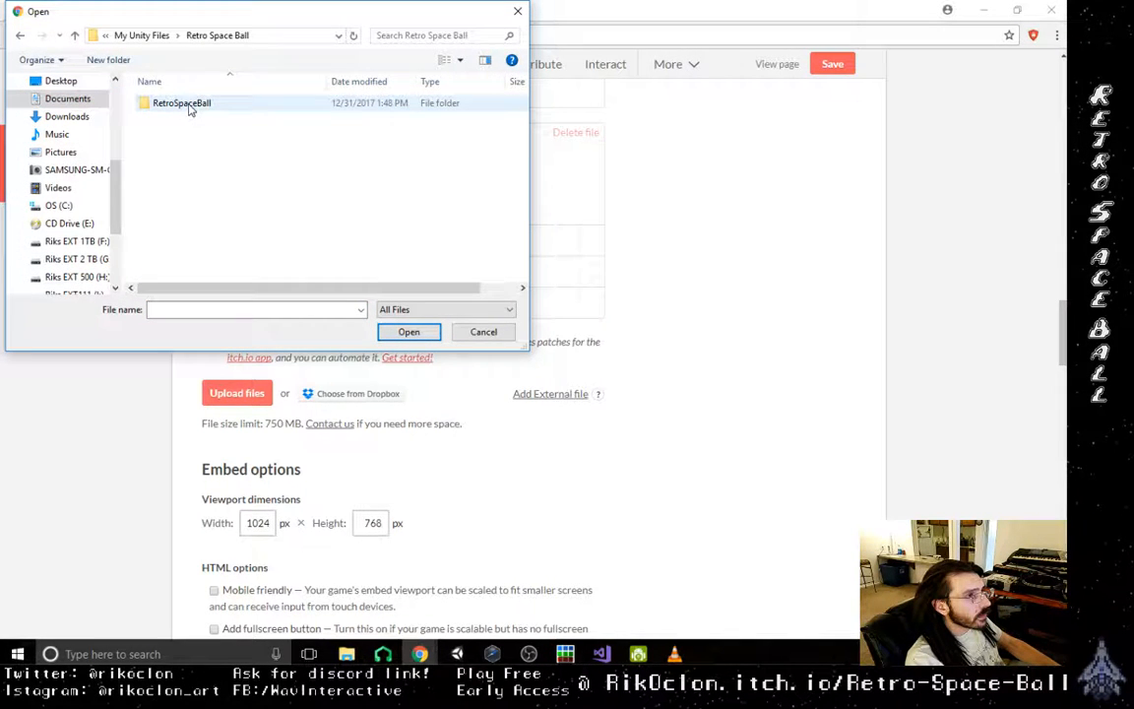
{"action": "double_click", "coordinate": [190, 106]}
{"action": "double_click", "coordinate": [185, 135]}
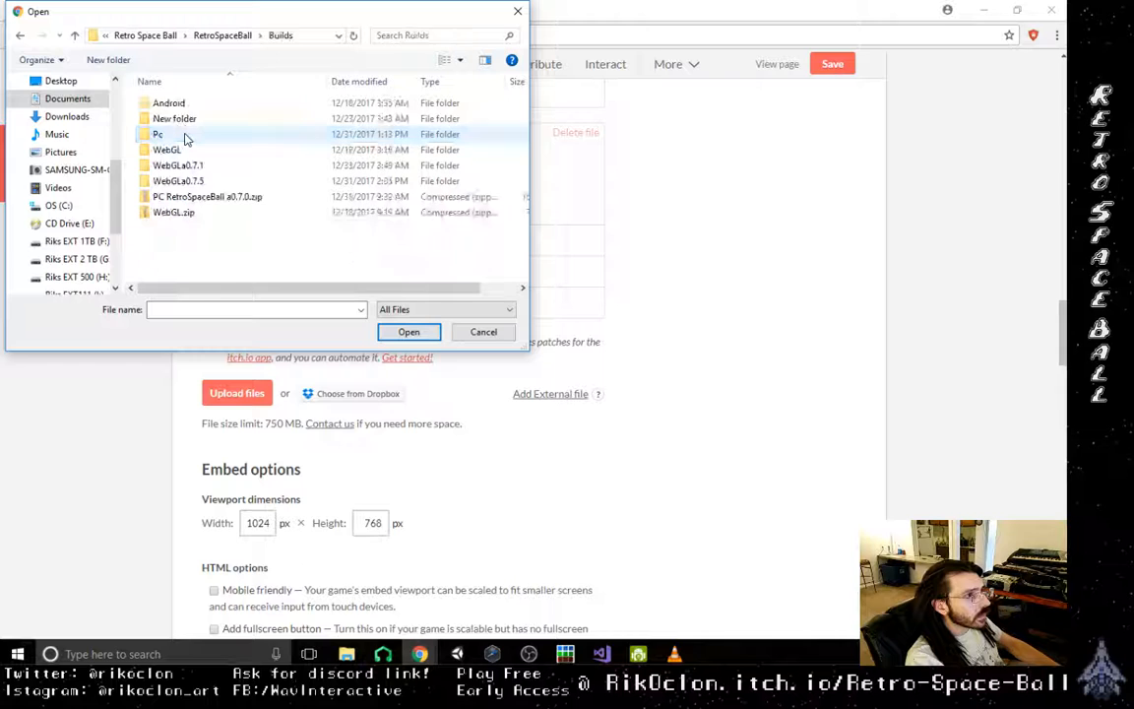
- Look through the Android, New folder, WebGLa0.7.5, WebGLa0.7.1 and Pc a0.7.5 folders in Builds for the build files to upload
{"action": "double_click", "coordinate": [184, 105]}
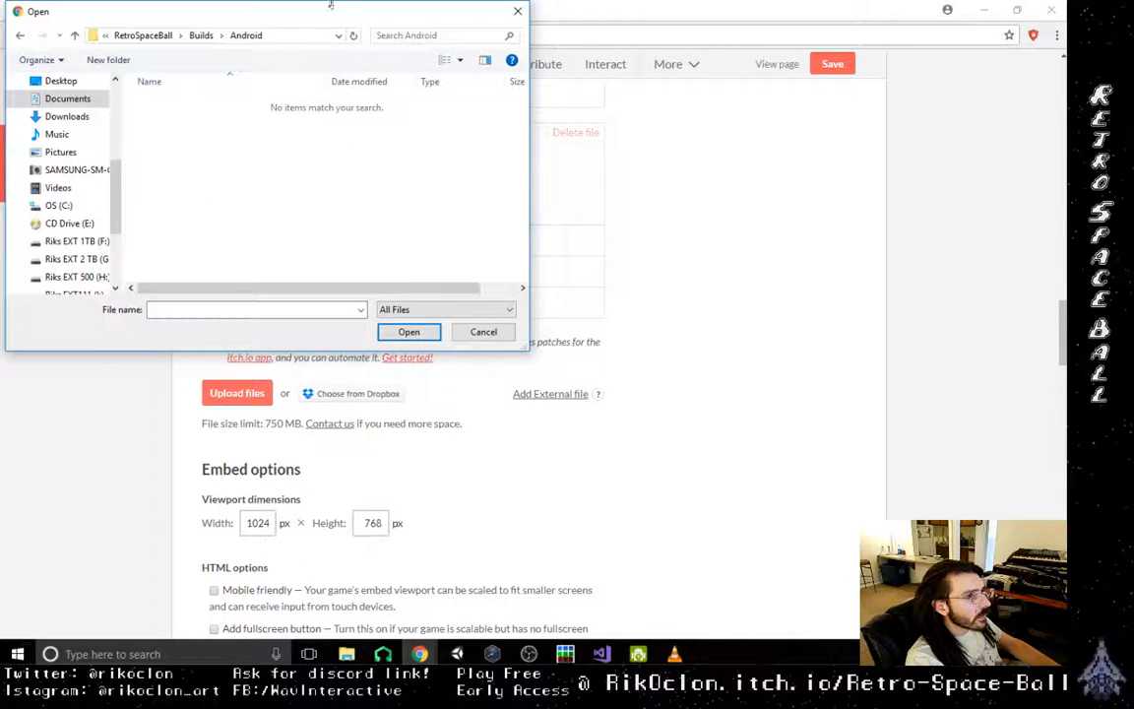
{"action": "left_click", "coordinate": [77, 36]}
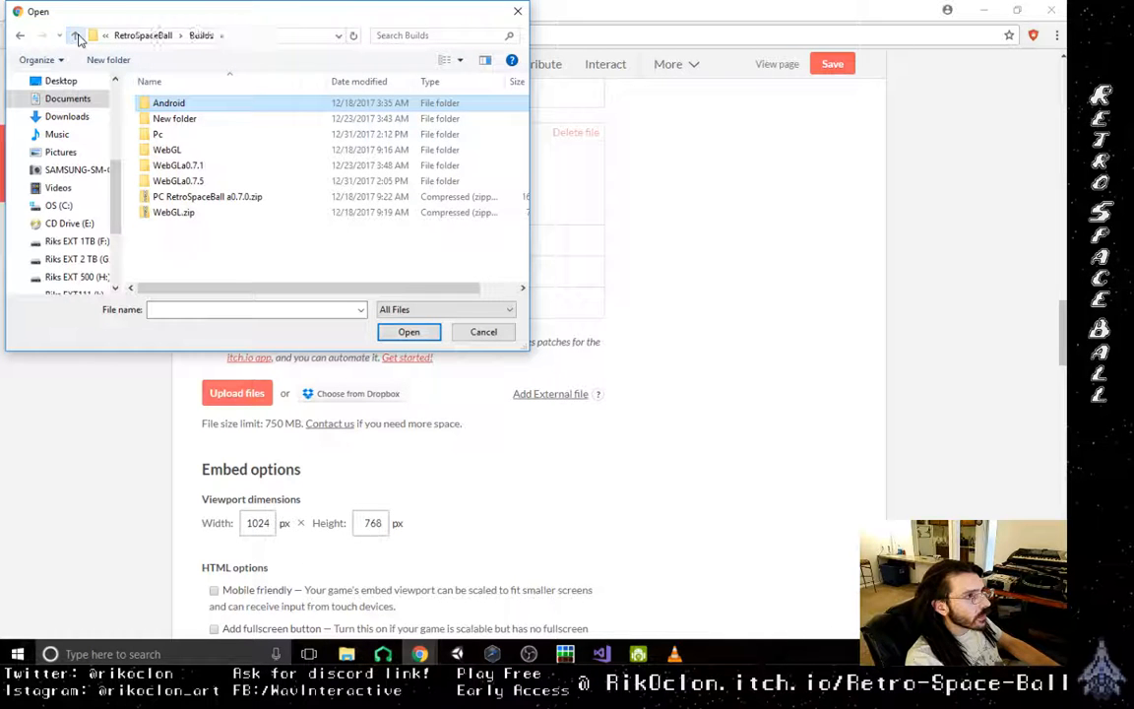
{"action": "double_click", "coordinate": [173, 119]}
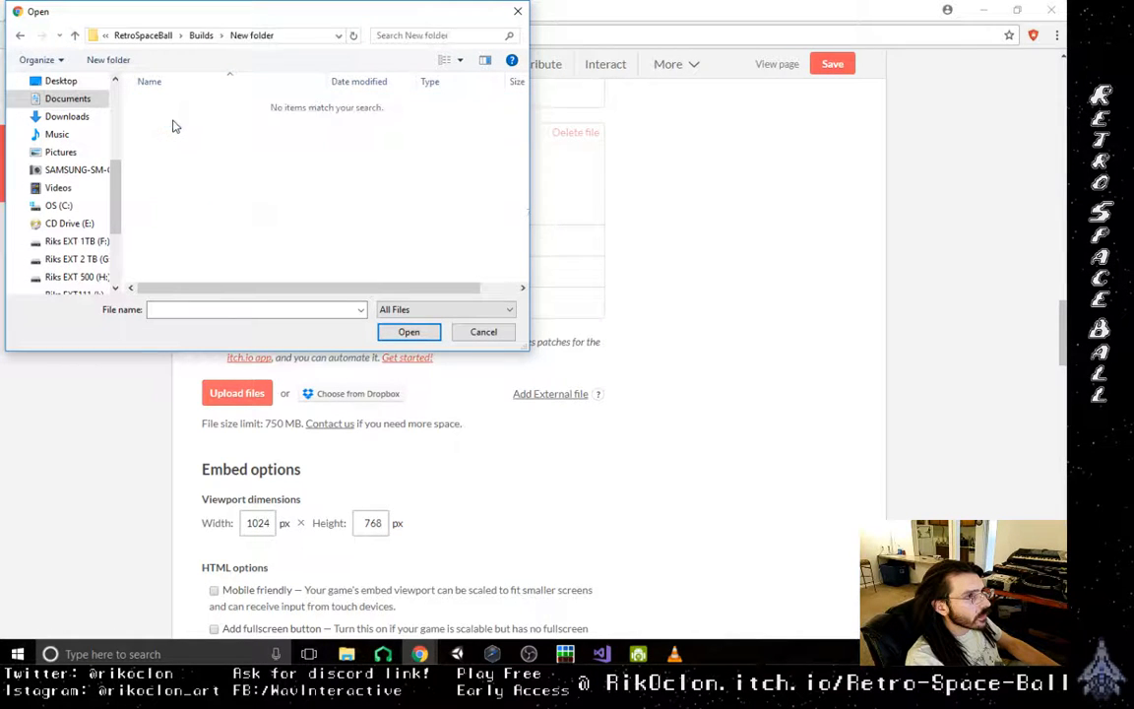
{"action": "left_click", "coordinate": [76, 36]}
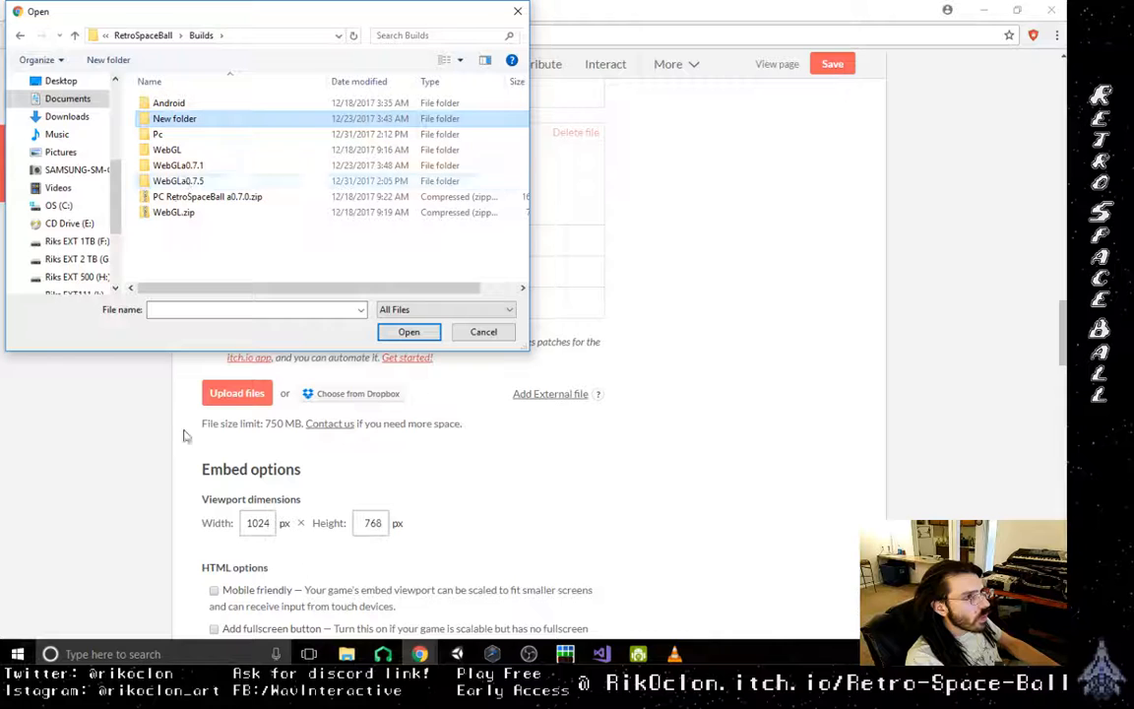
{"action": "double_click", "coordinate": [174, 181]}
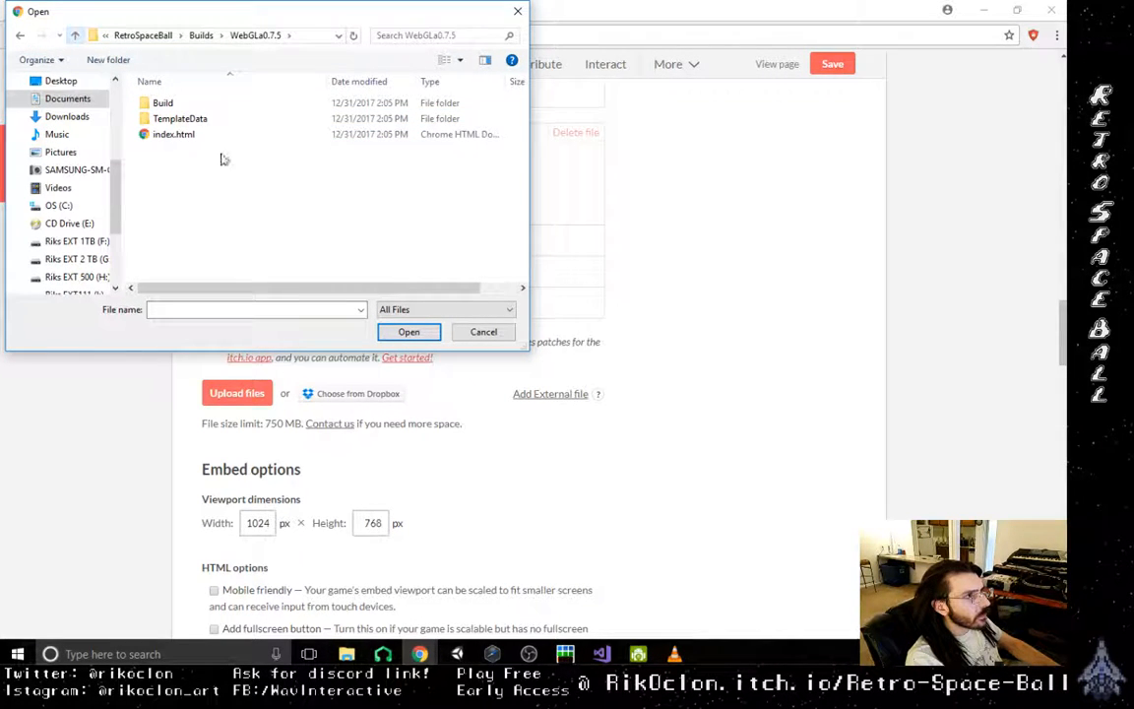
{"action": "key", "text": "BackSpace"}
{"action": "double_click", "coordinate": [183, 165]}
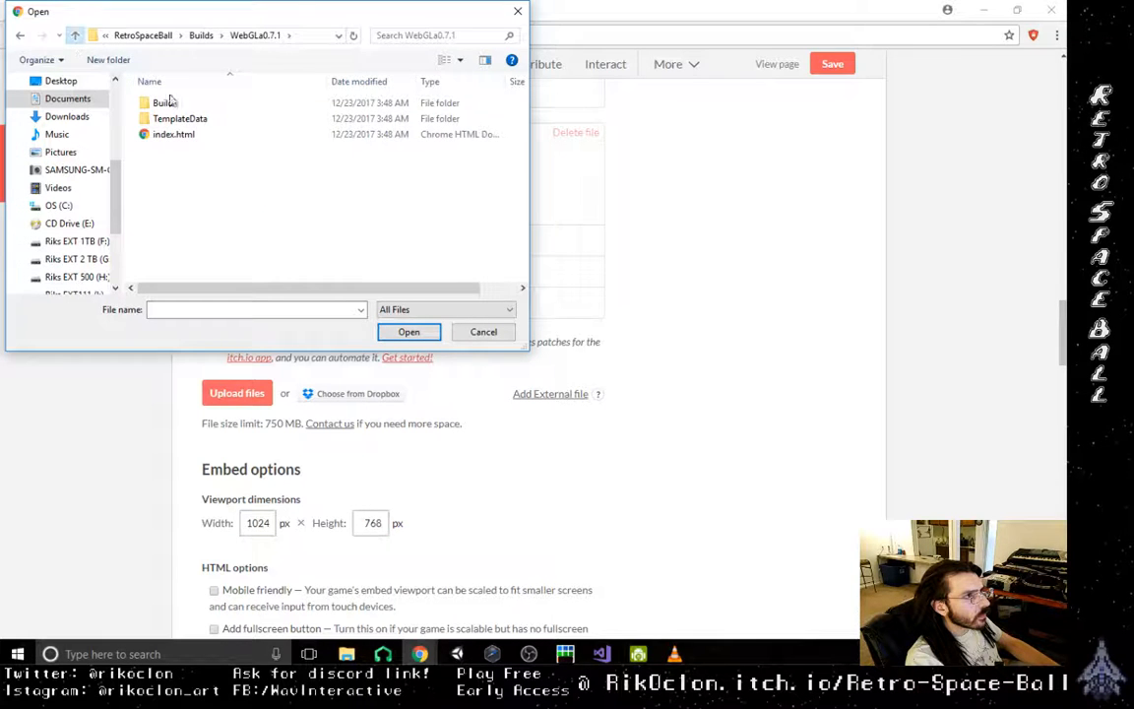
{"action": "key", "text": "BackSpace"}
{"action": "double_click", "coordinate": [170, 137]}
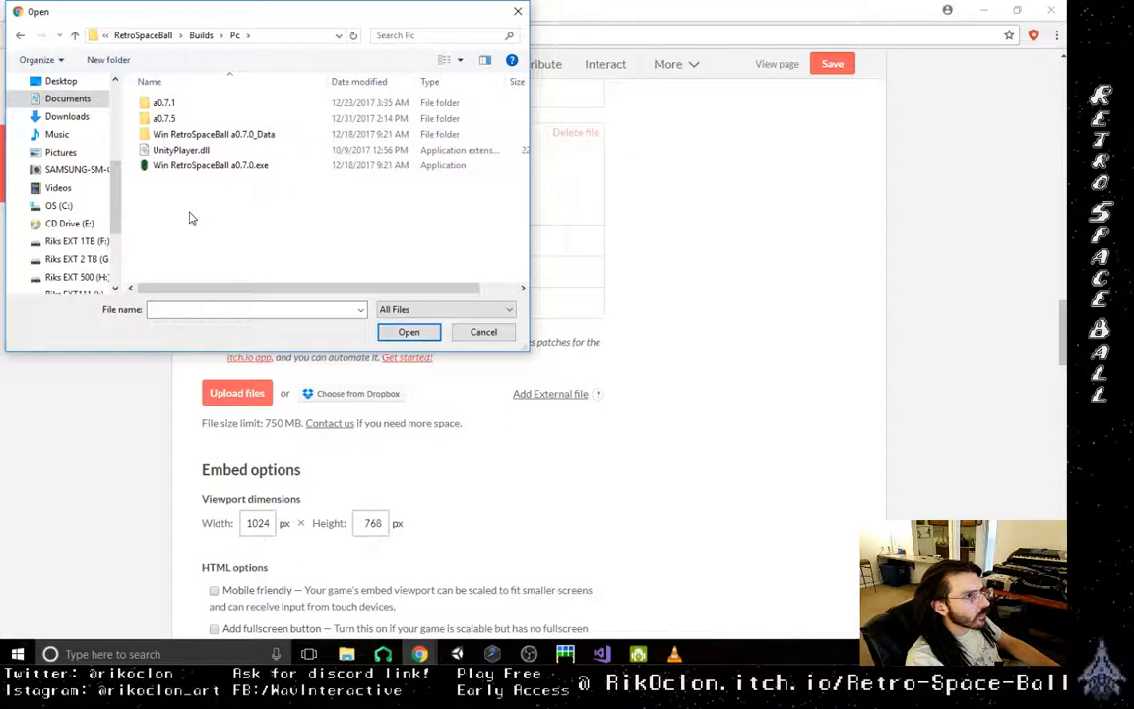
{"action": "double_click", "coordinate": [163, 118]}
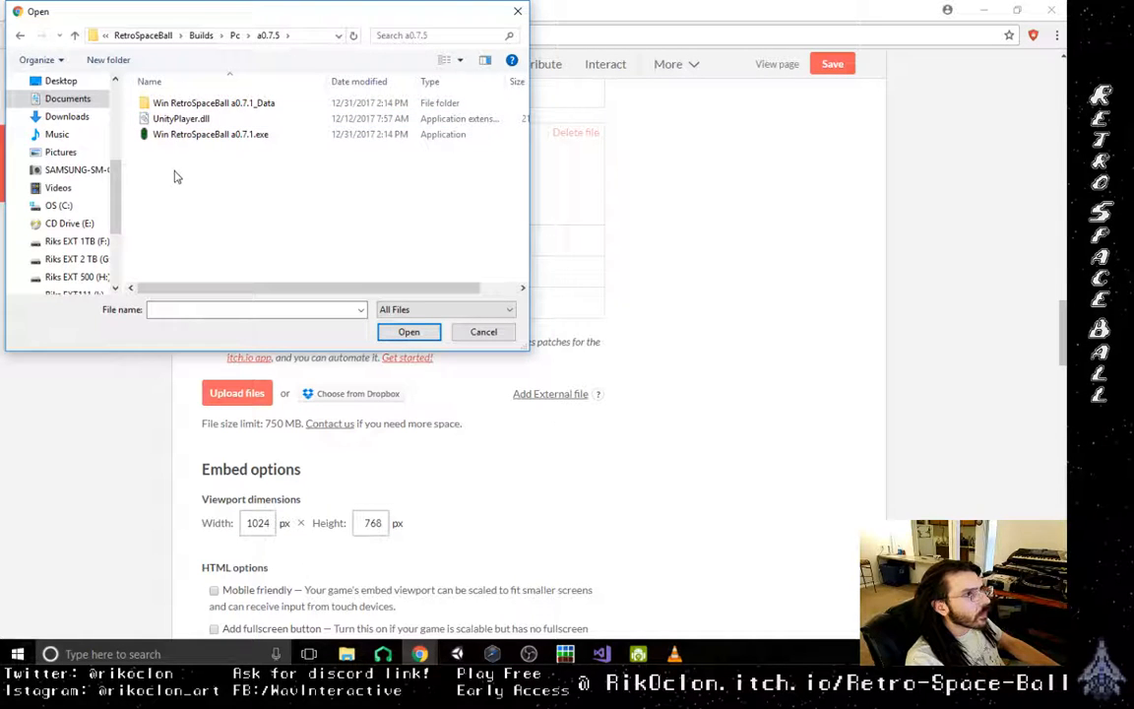
{"action": "left_click", "coordinate": [75, 38]}
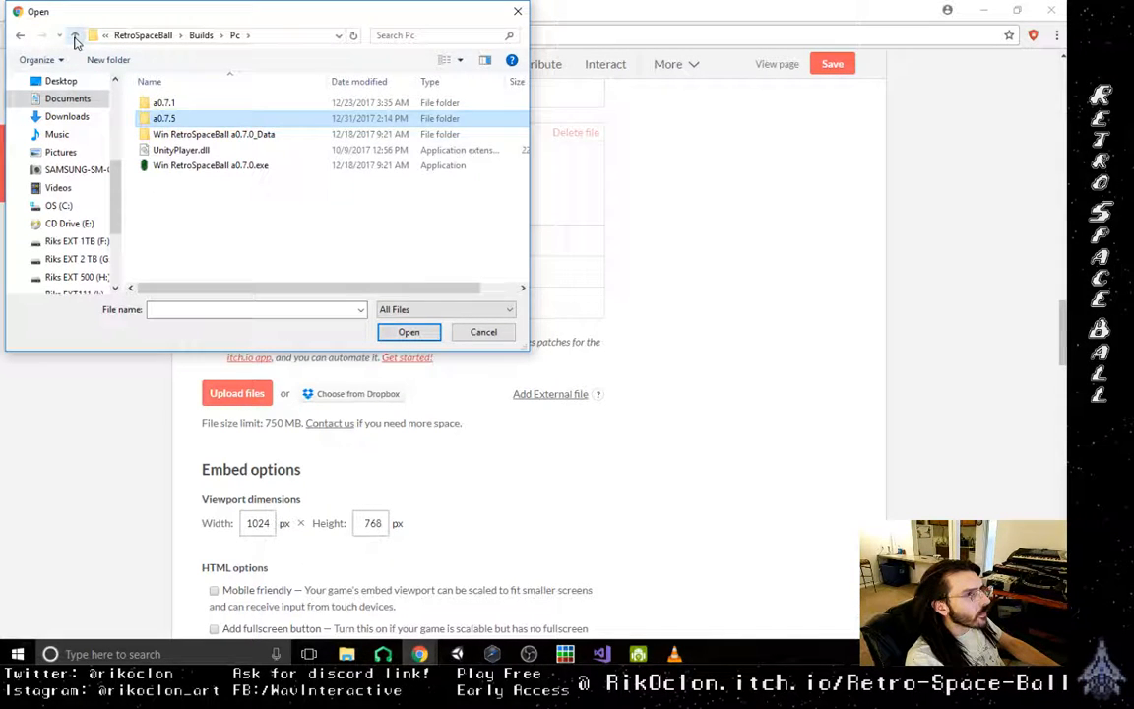
{"action": "left_click", "coordinate": [75, 37]}
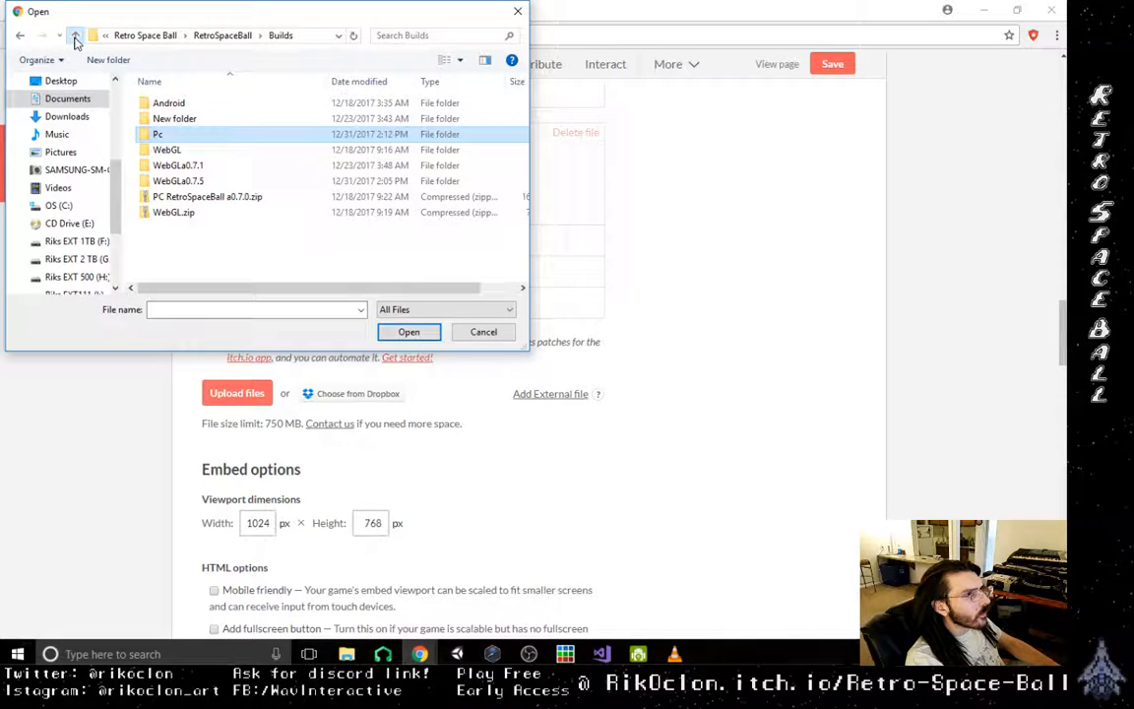
{"action": "double_click", "coordinate": [182, 103]}
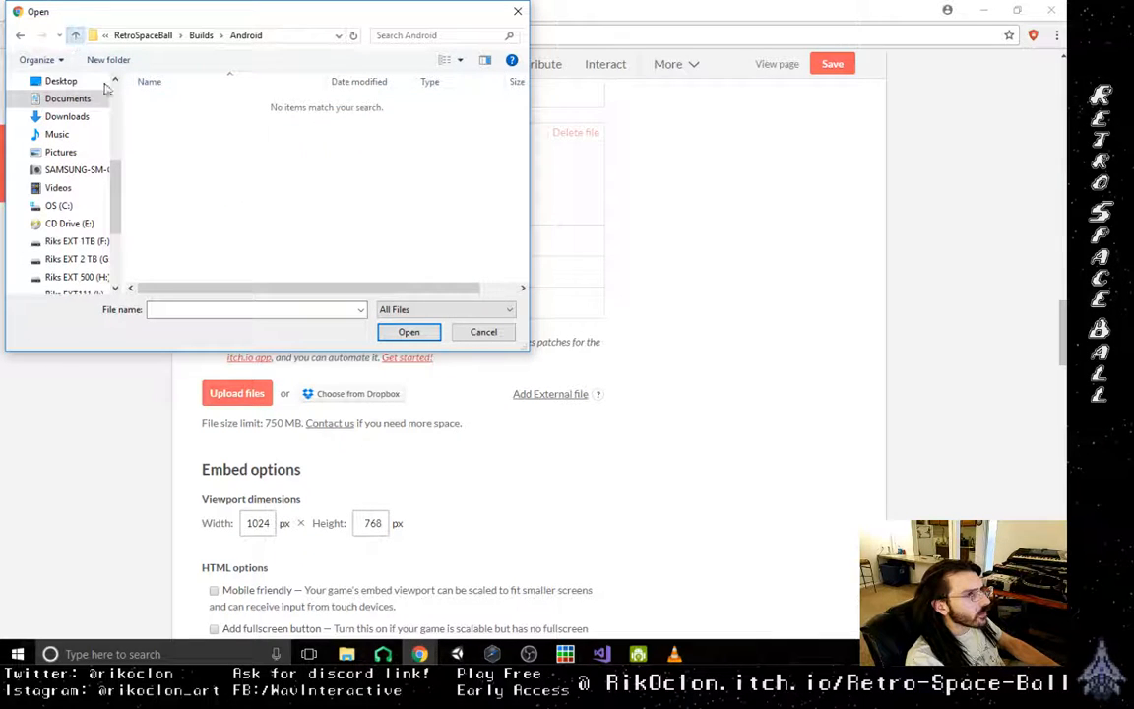
- Browse the external 2 TB G: drive to the Builds folder of the RetroSpaceBall project under unity My Projects
{"action": "scroll", "coordinate": [83, 196], "scroll_direction": "down", "scroll_amount": 3}
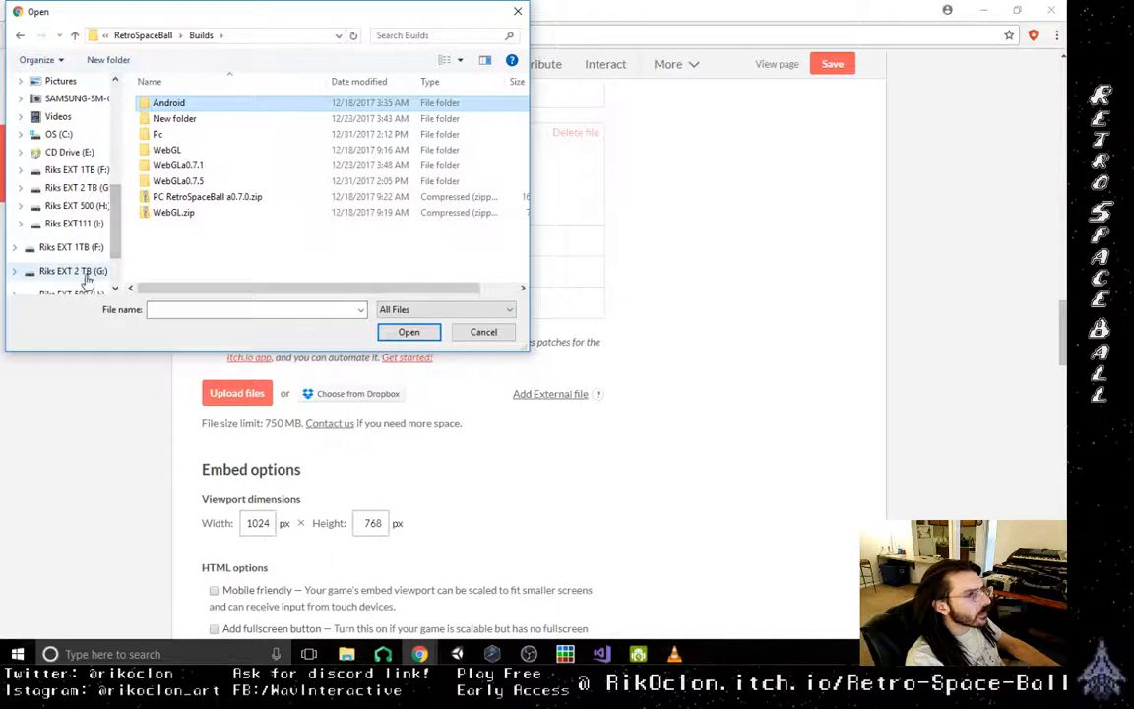
{"action": "left_click", "coordinate": [84, 274]}
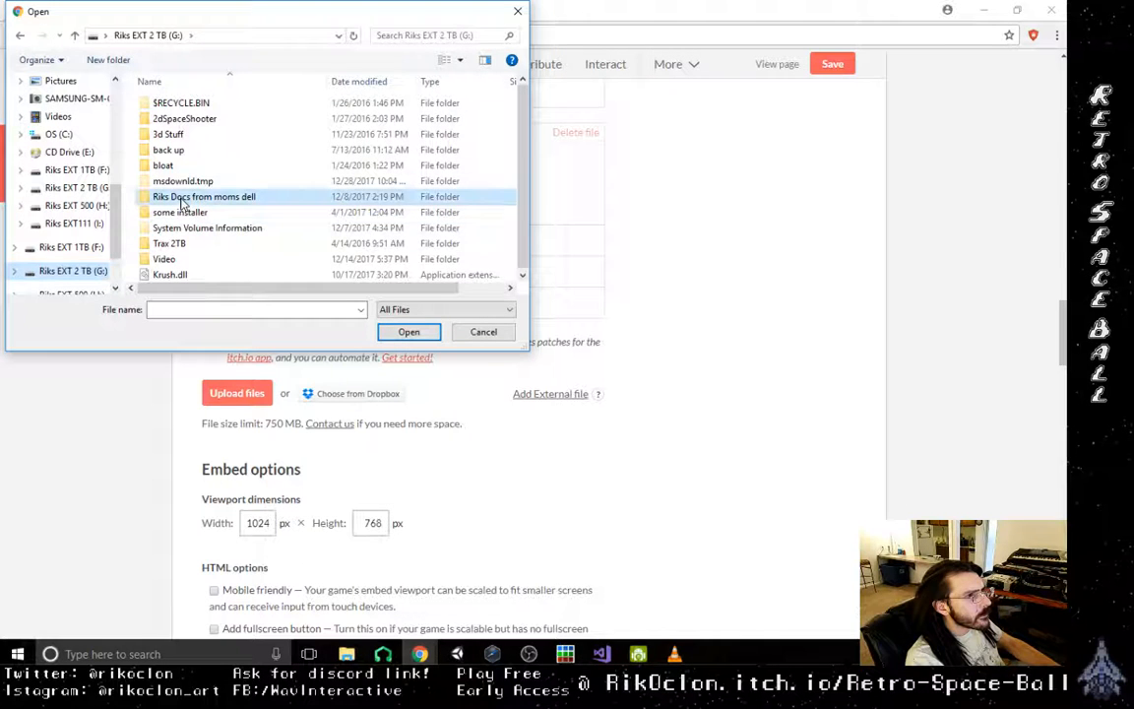
{"action": "double_click", "coordinate": [182, 197]}
{"action": "scroll", "coordinate": [184, 241], "scroll_direction": "down", "scroll_amount": 1}
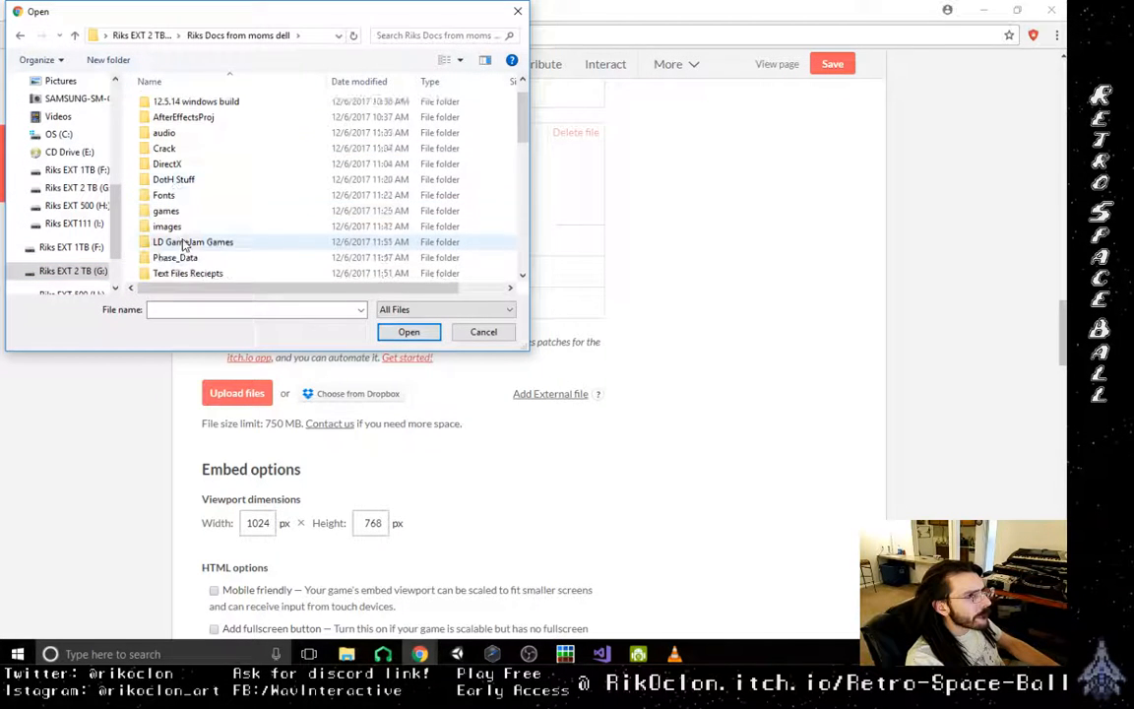
{"action": "scroll", "coordinate": [184, 243], "scroll_direction": "down", "scroll_amount": 2}
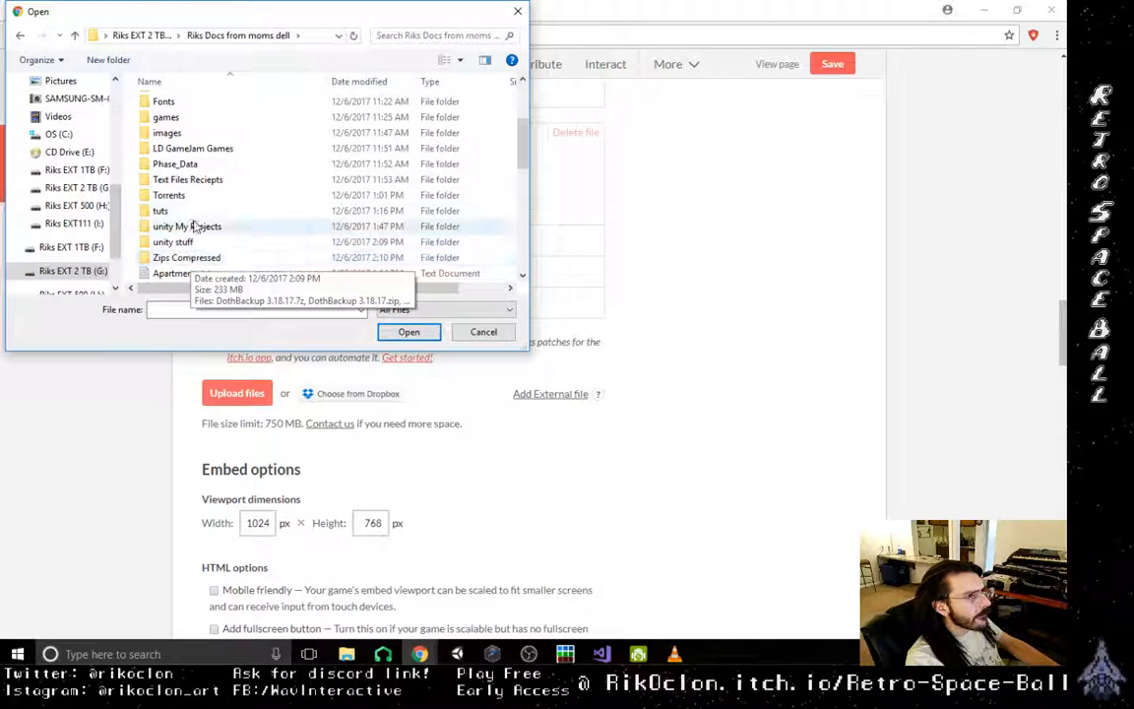
{"action": "double_click", "coordinate": [189, 227]}
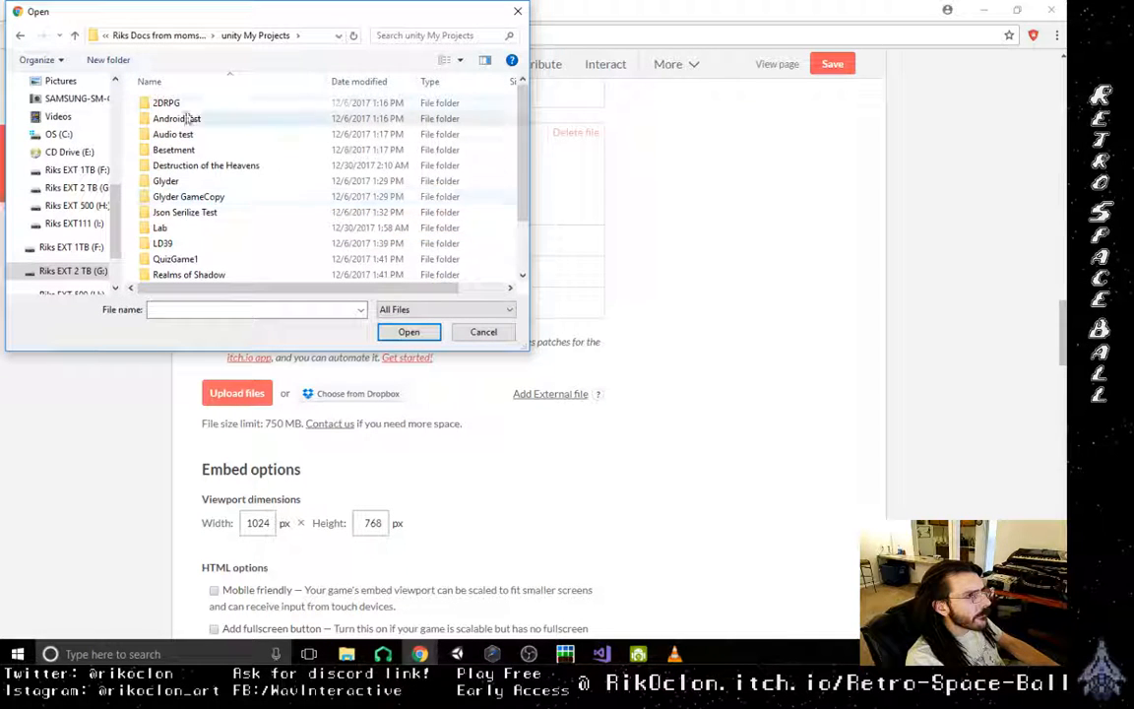
{"action": "scroll", "coordinate": [192, 251], "scroll_direction": "down", "scroll_amount": 1}
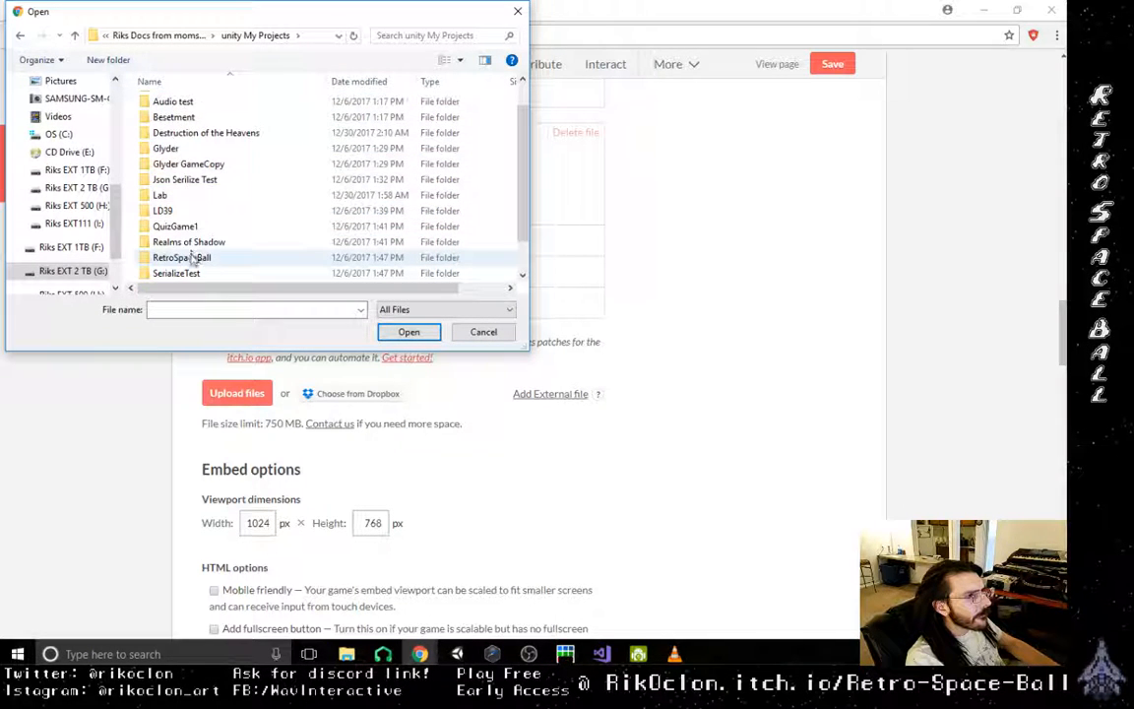
{"action": "scroll", "coordinate": [193, 254], "scroll_direction": "down", "scroll_amount": 1}
{"action": "double_click", "coordinate": [187, 227]}
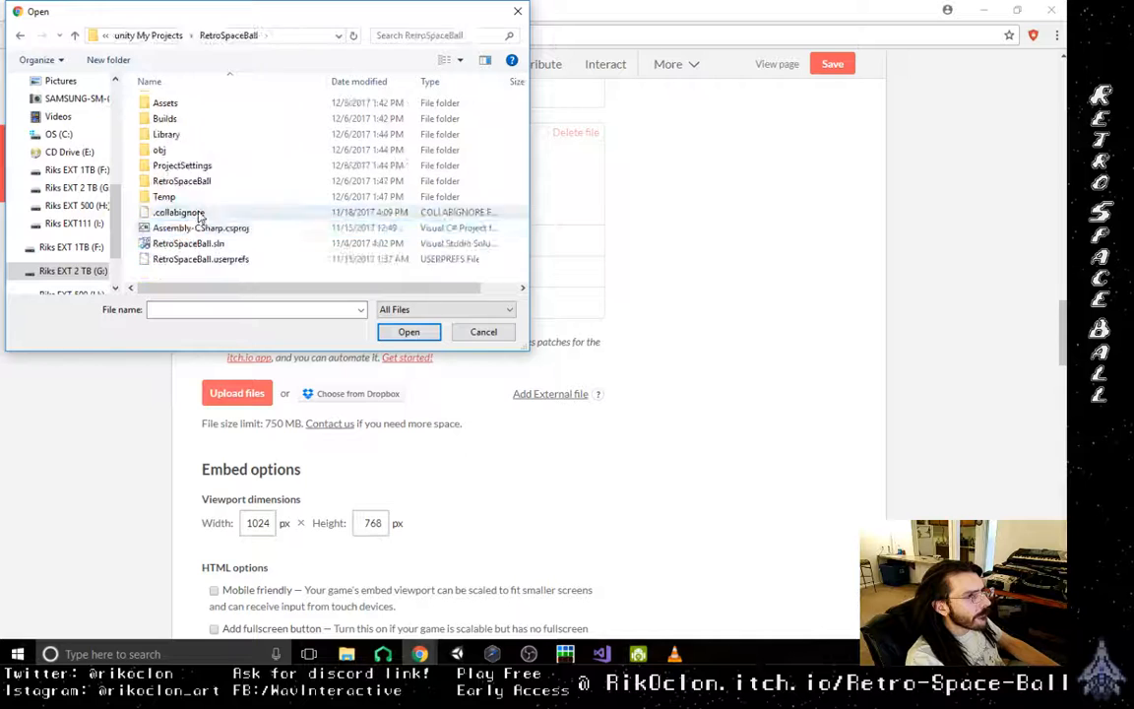
{"action": "double_click", "coordinate": [191, 120]}
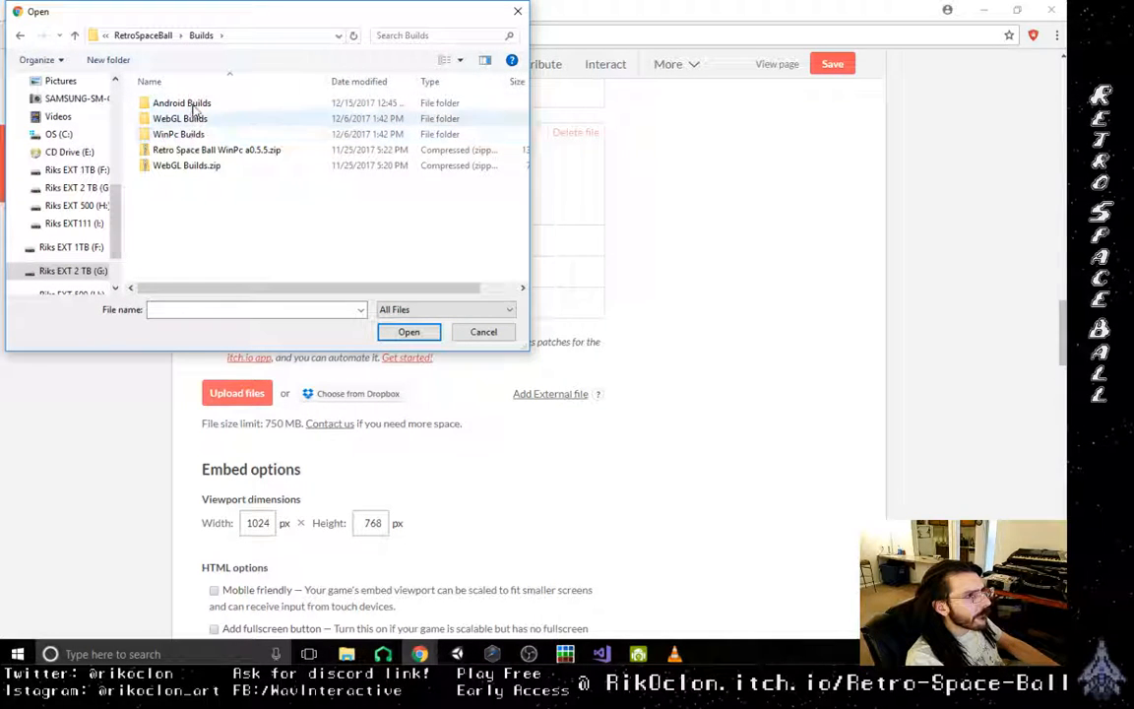
- Look through the Android Builds folder for the a0.7.5 build and dismiss the file chooser without picking a file
{"action": "double_click", "coordinate": [192, 104]}
{"action": "scroll", "coordinate": [287, 248], "scroll_direction": "down", "scroll_amount": 2}
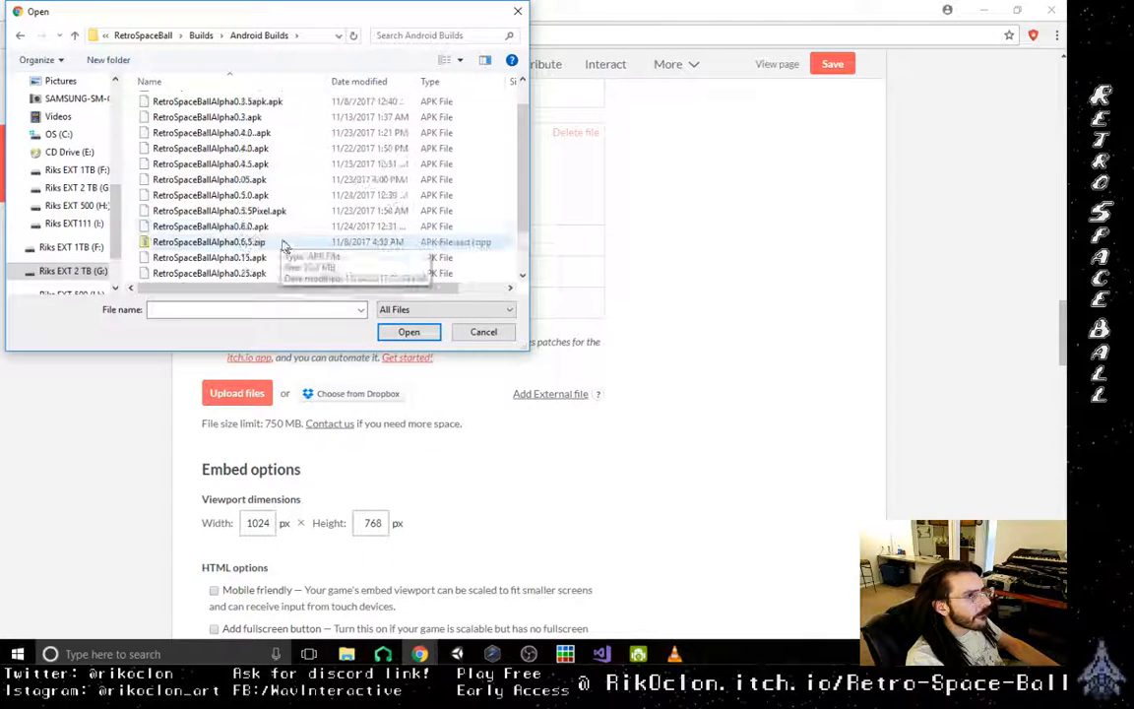
{"action": "scroll", "coordinate": [291, 251], "scroll_direction": "up", "scroll_amount": 1}
{"action": "scroll", "coordinate": [291, 251], "scroll_direction": "down", "scroll_amount": 1}
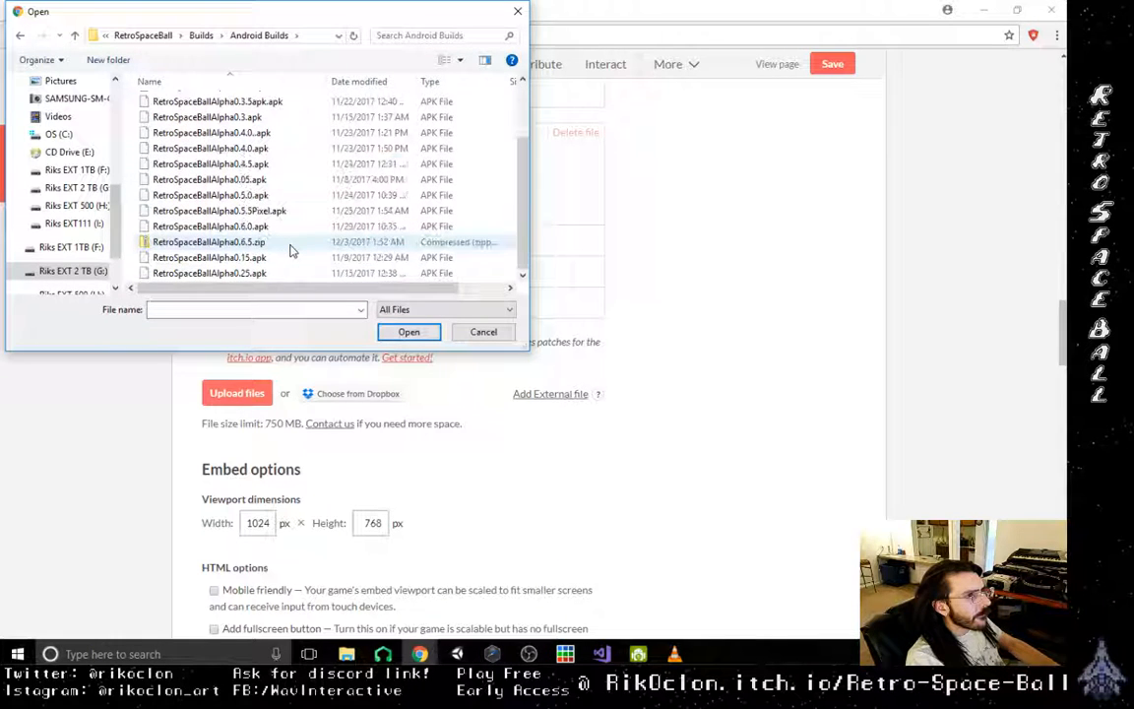
{"action": "left_click", "coordinate": [504, 333]}
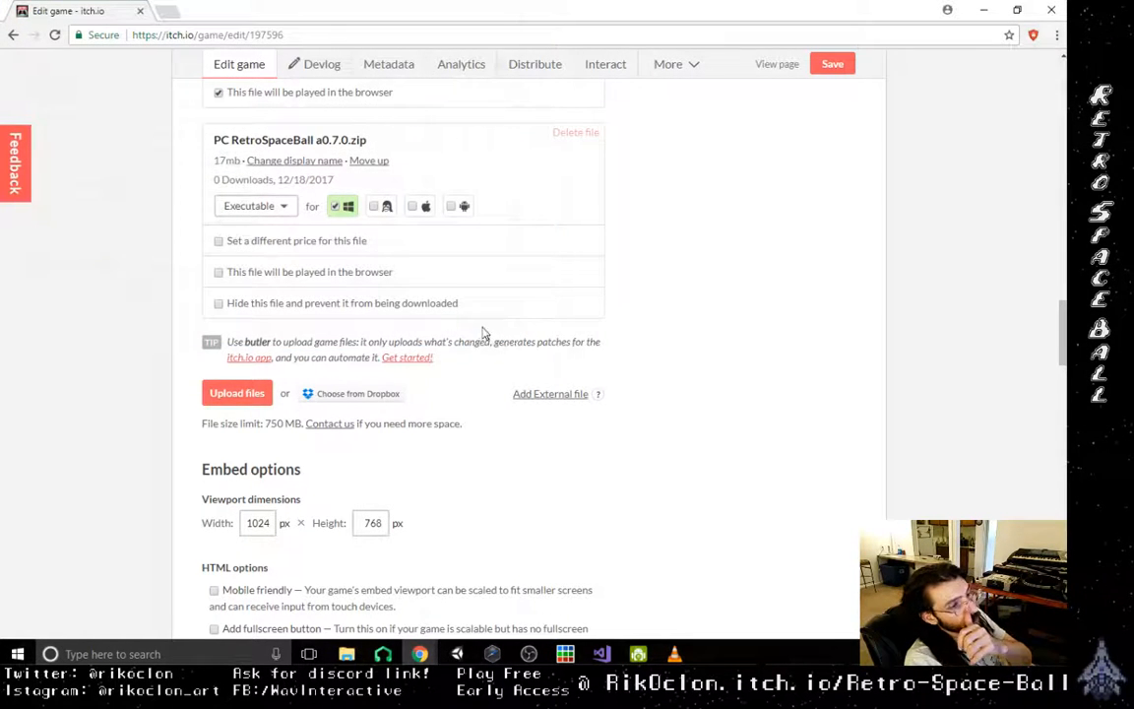
- Switch to Unity and check the Android build's save folder through Build And Run, cancelling without building
{"action": "mouse_move", "coordinate": [458, 654]}
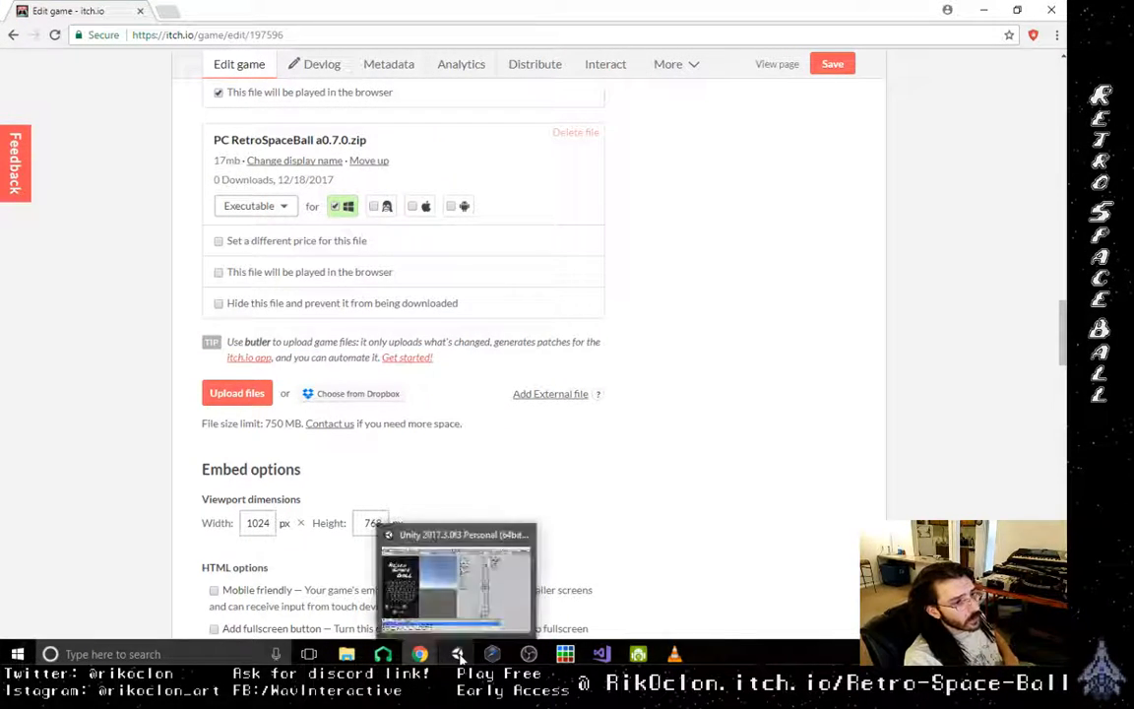
{"action": "left_click", "coordinate": [417, 589]}
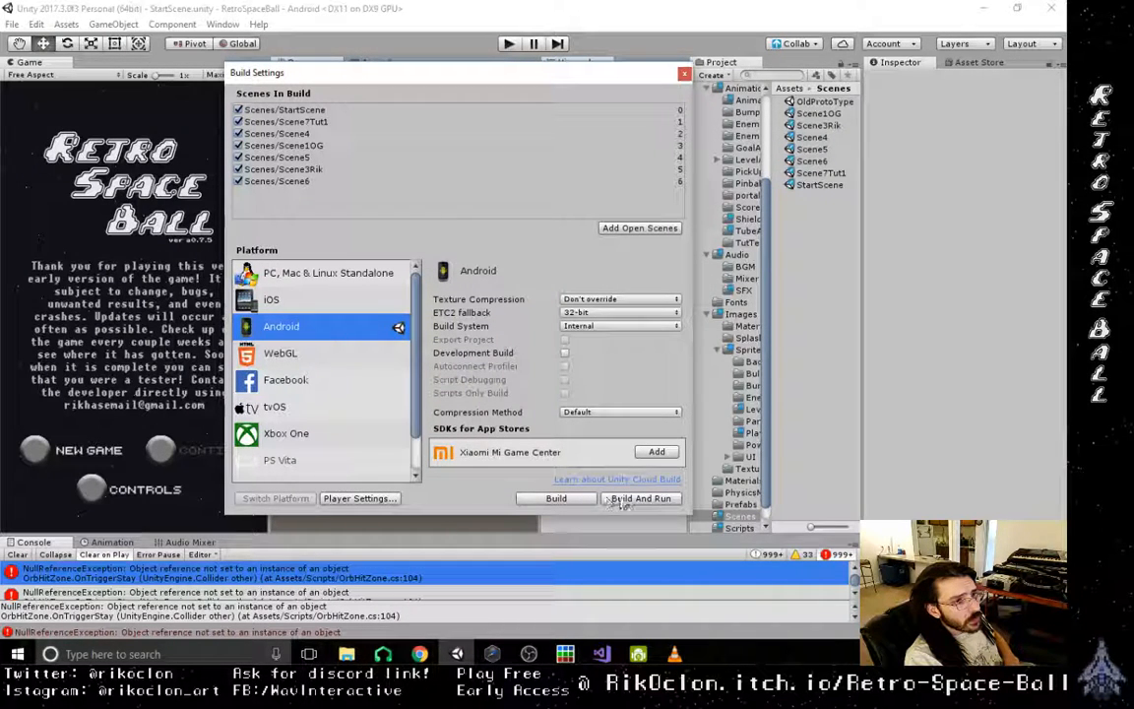
{"action": "left_click", "coordinate": [640, 498]}
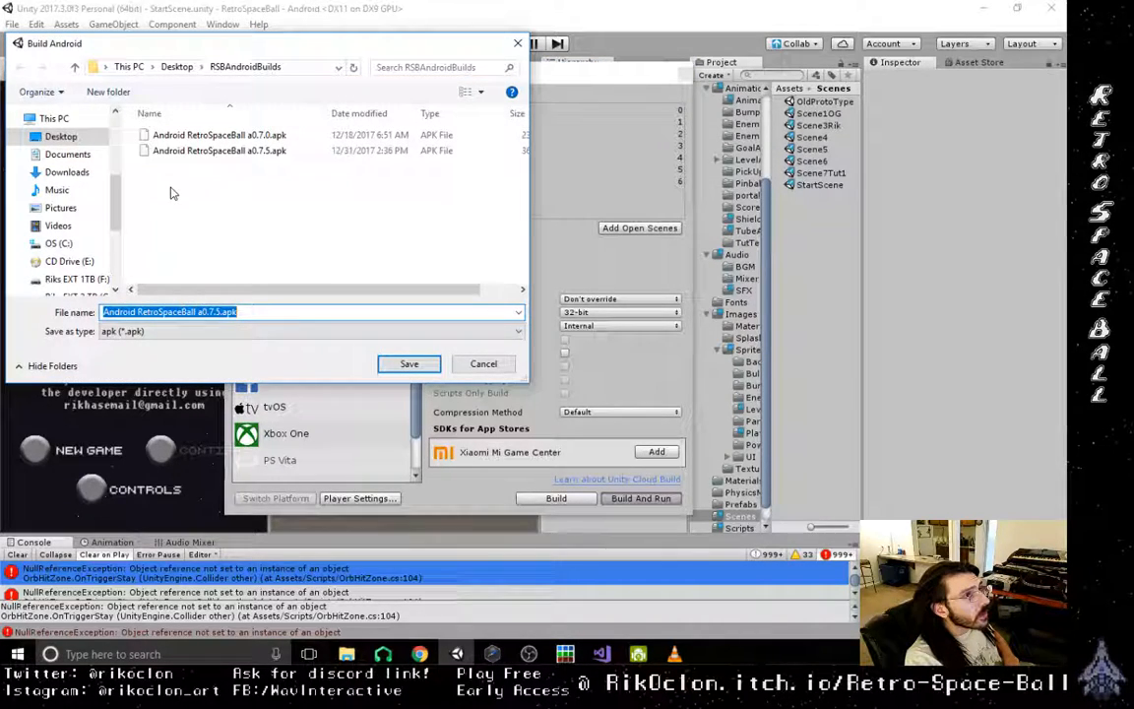
{"action": "left_click", "coordinate": [481, 366]}
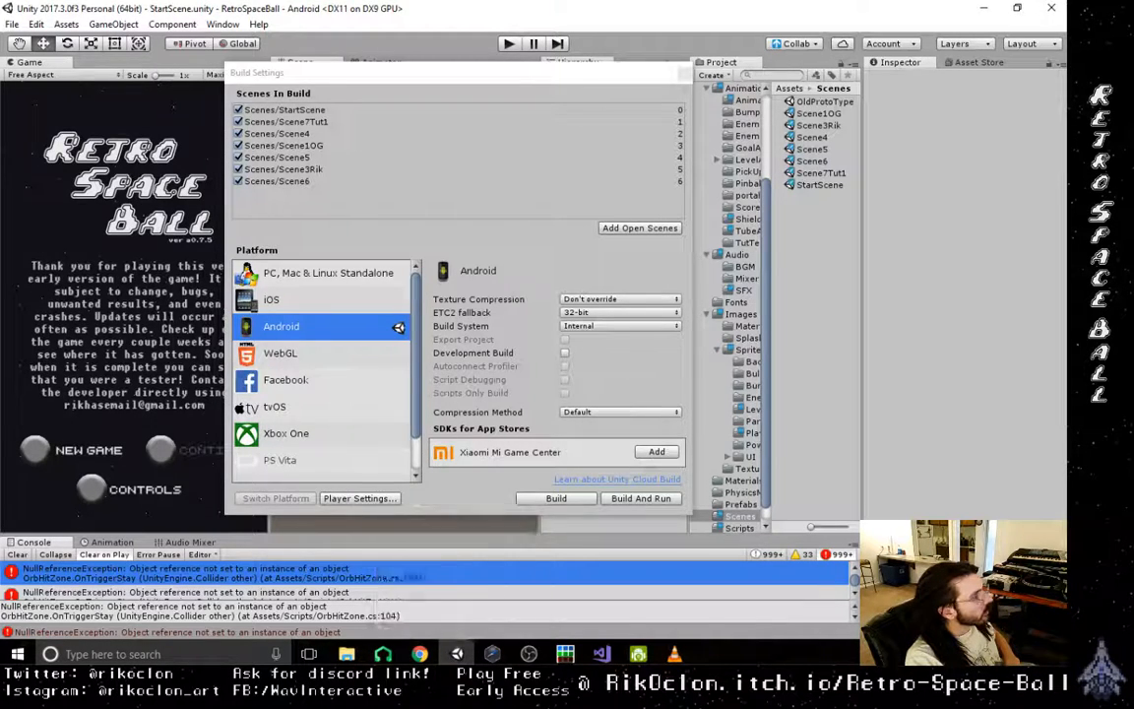
- Return to the itch.io page in Chrome and upload Android RetroSpaceBall a0.7.5.apk from the RSBAndroidBuilds folder on the Desktop
{"action": "left_click", "coordinate": [420, 654]}
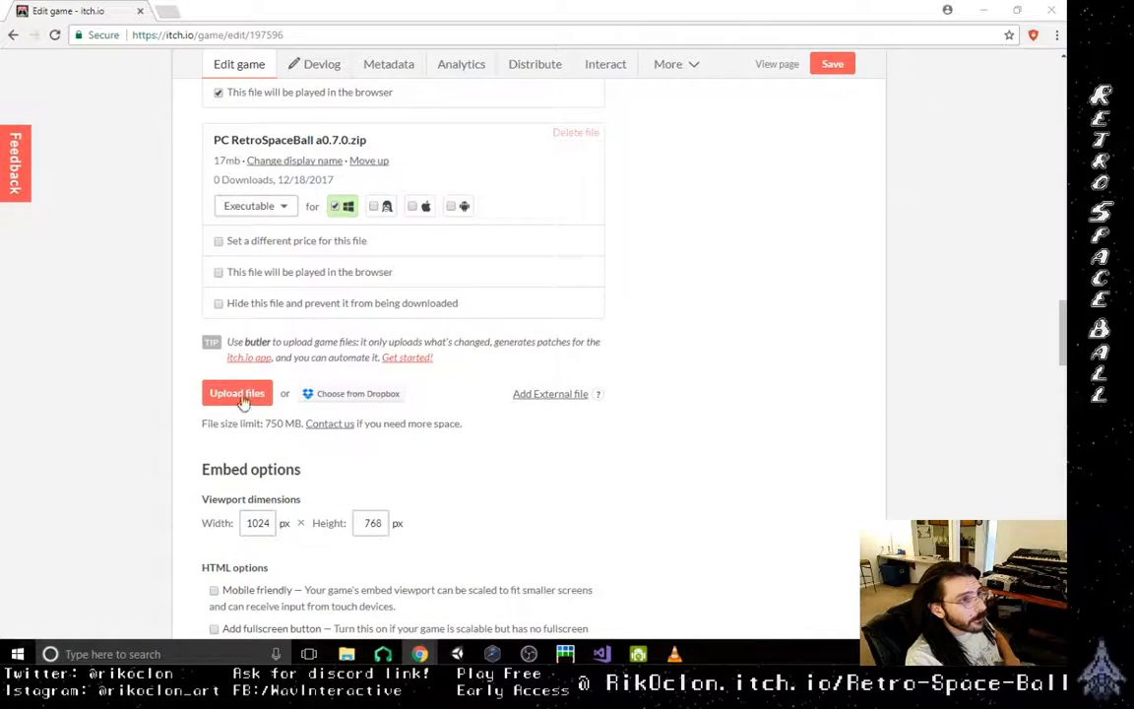
{"action": "left_click", "coordinate": [243, 399]}
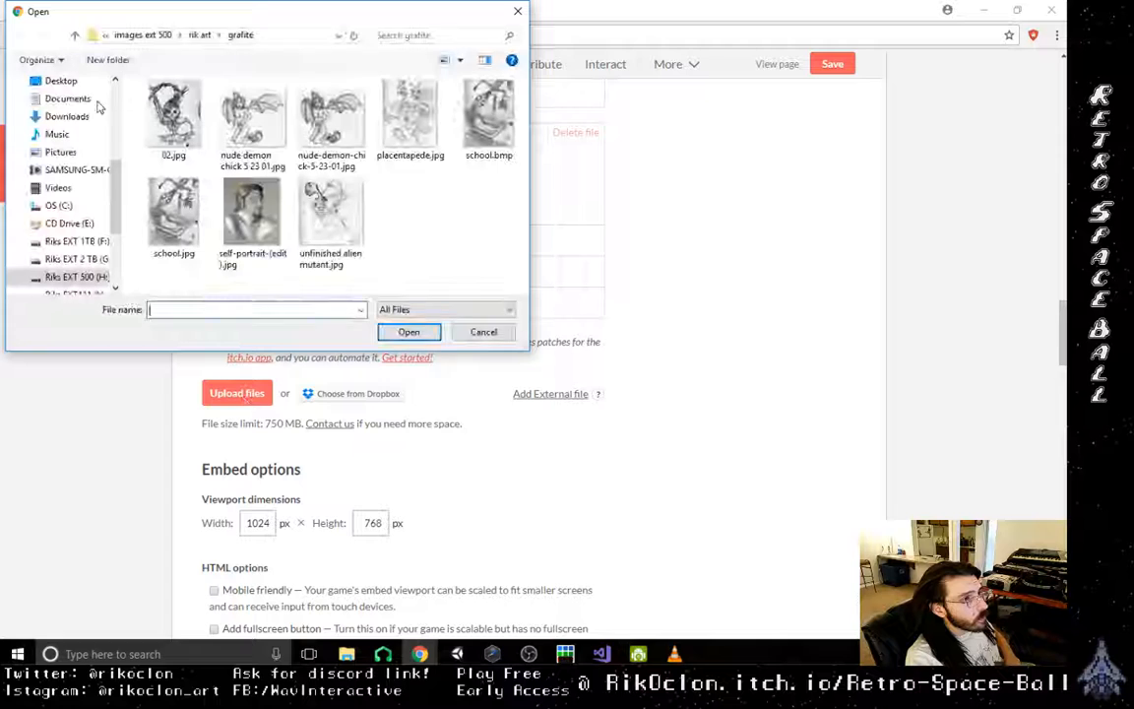
{"action": "left_click", "coordinate": [61, 82]}
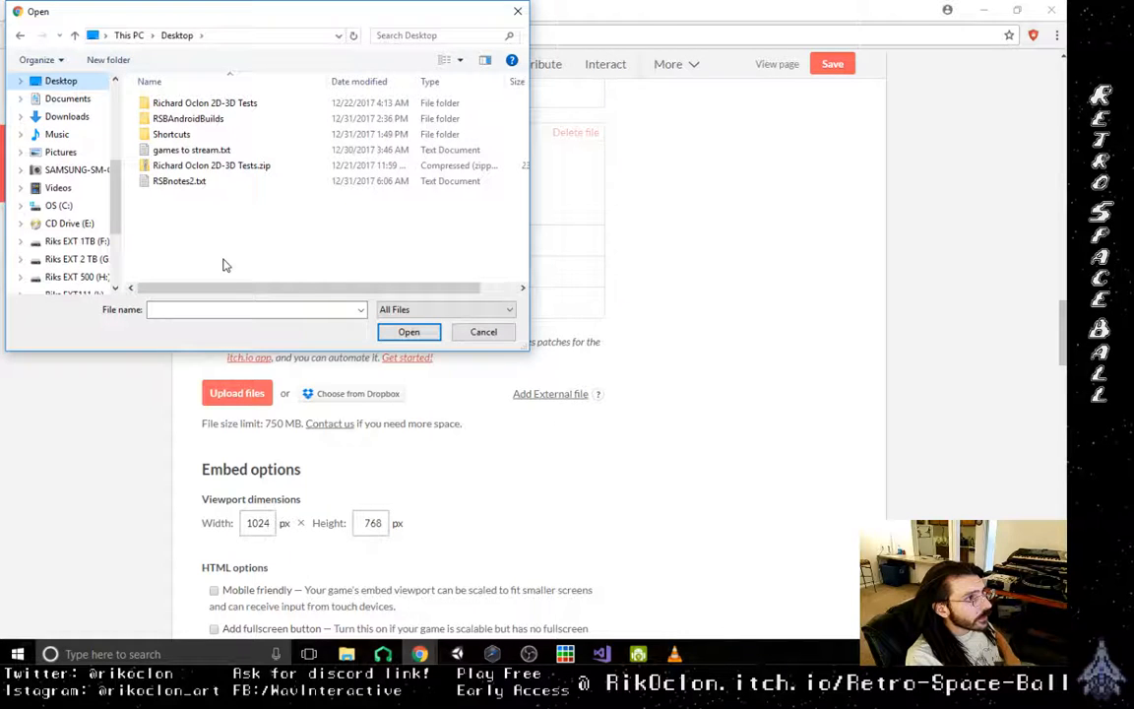
{"action": "double_click", "coordinate": [206, 120]}
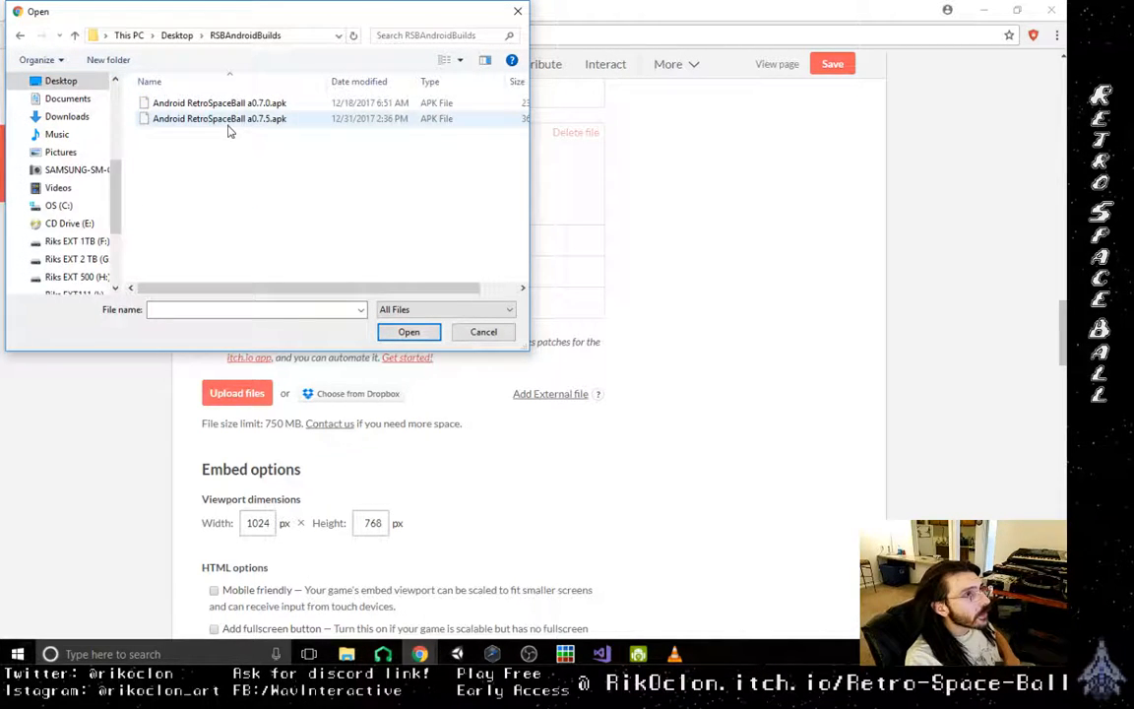
{"action": "double_click", "coordinate": [227, 120]}
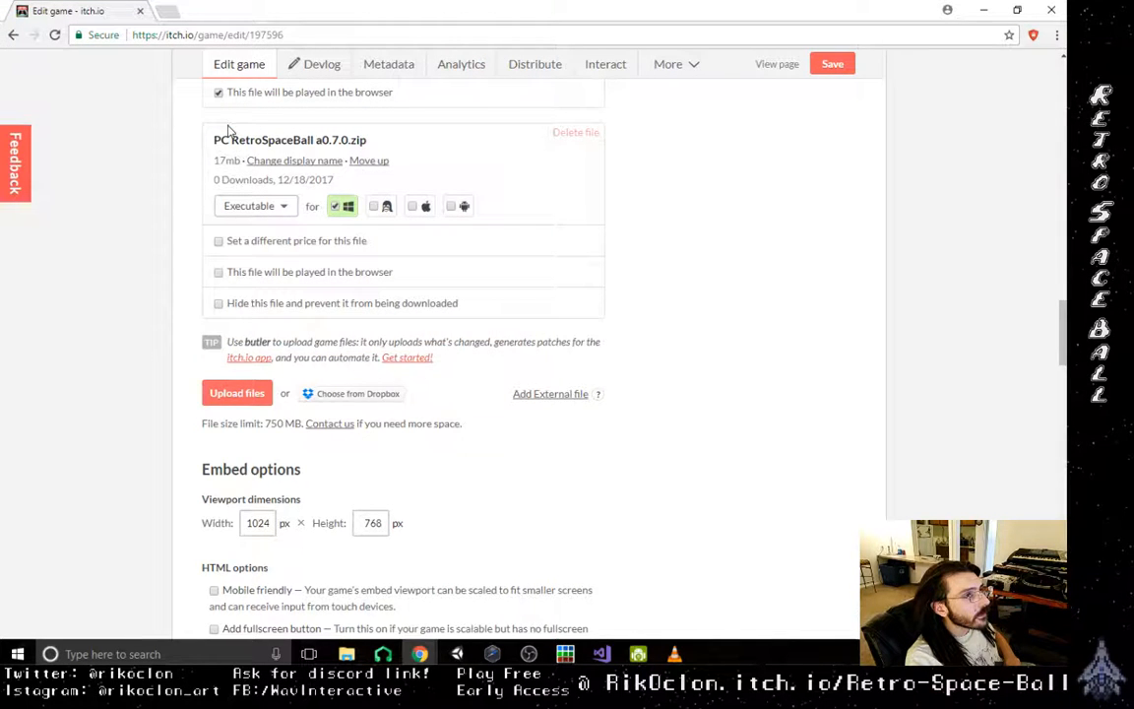
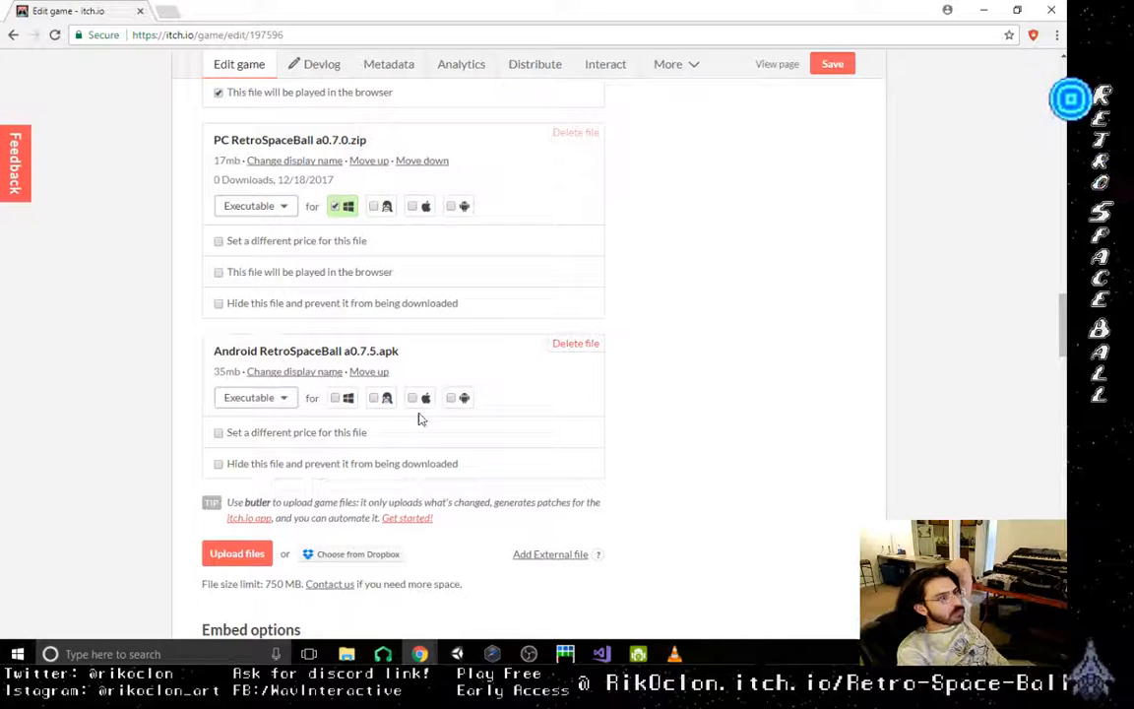
- Mark the uploaded Android RetroSpaceBall a0.7.5.apk as an executable for Android
{"action": "left_click", "coordinate": [456, 398]}
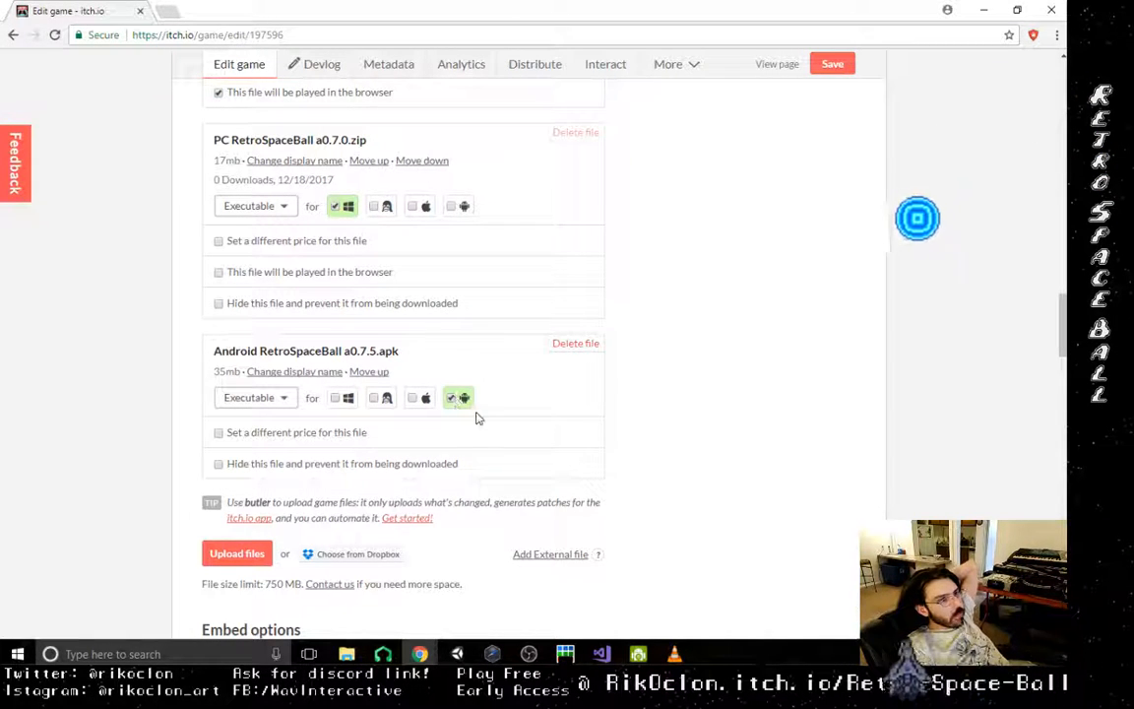
{"action": "left_click", "coordinate": [284, 399]}
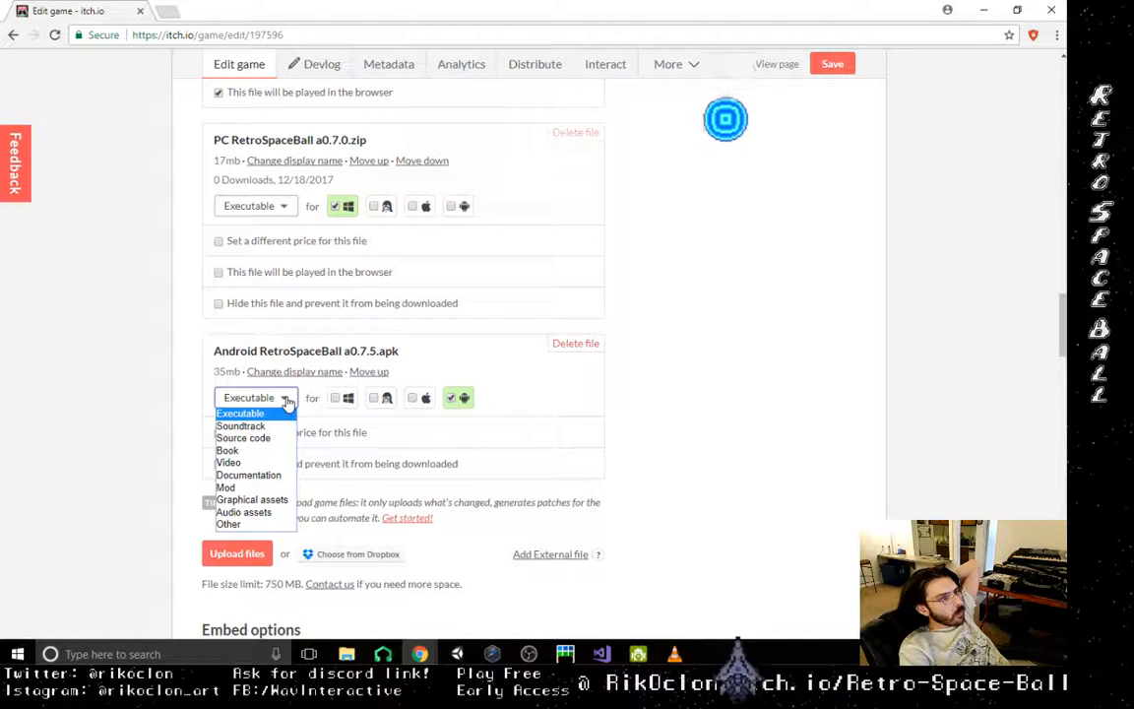
{"action": "left_click", "coordinate": [286, 402]}
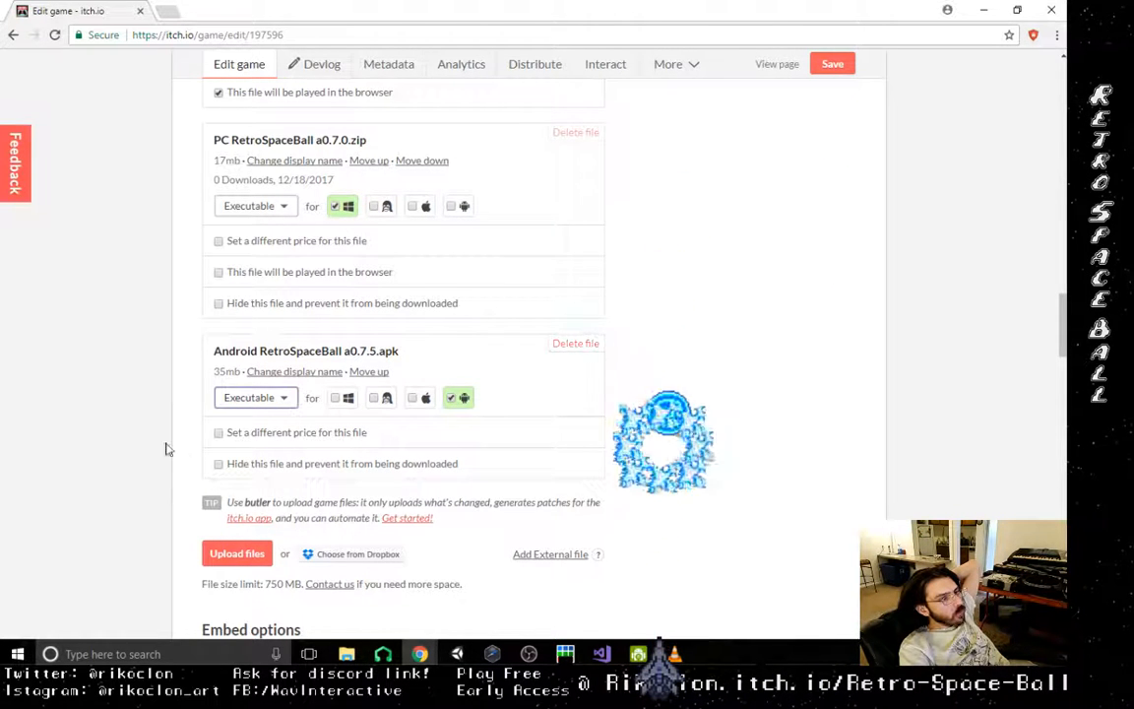
{"action": "left_click", "coordinate": [300, 373]}
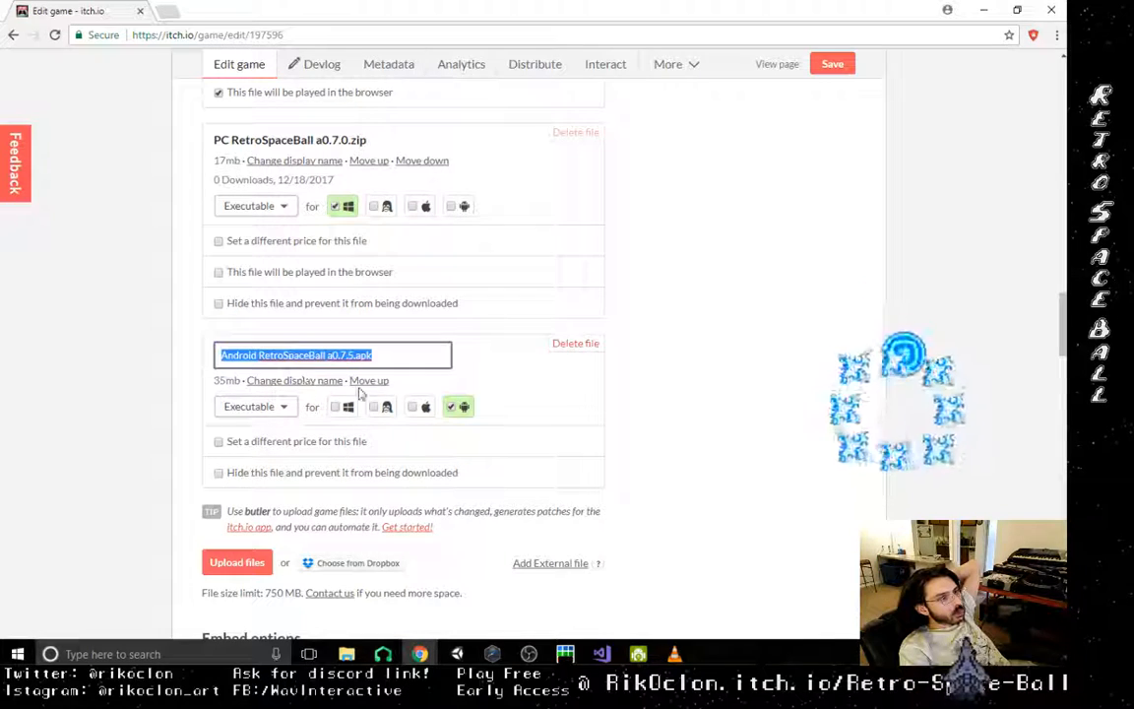
{"action": "left_click", "coordinate": [532, 390]}
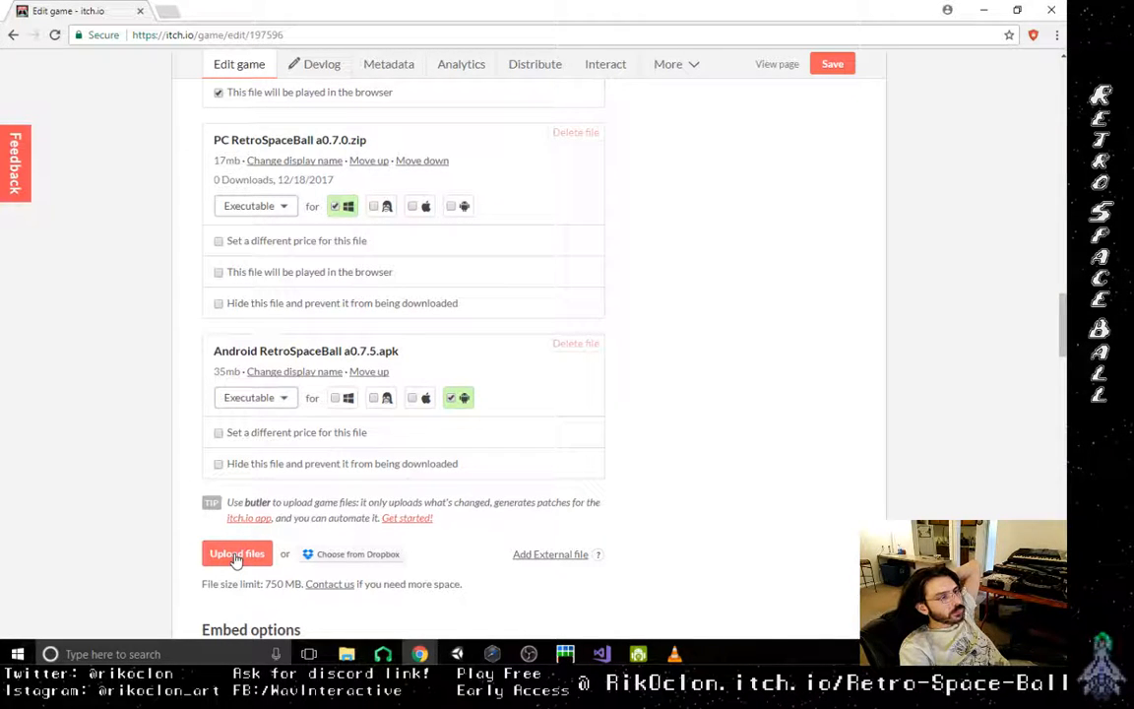
{"action": "scroll", "coordinate": [731, 406], "scroll_direction": "up", "scroll_amount": 4}
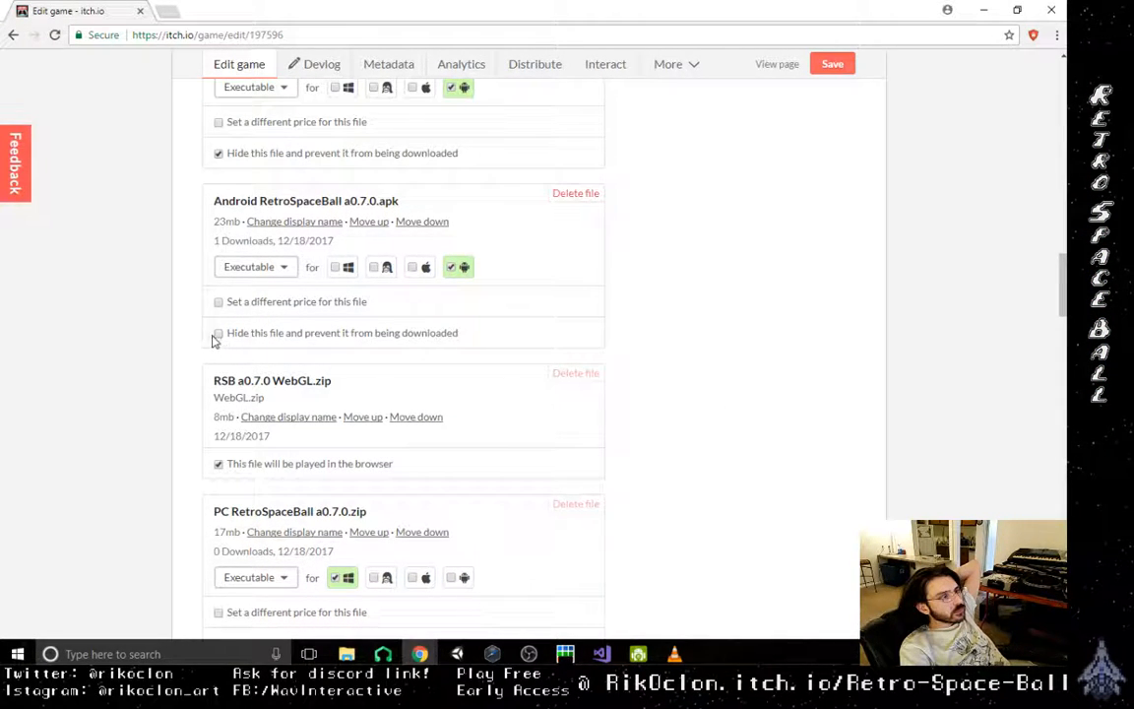
{"action": "scroll", "coordinate": [562, 372], "scroll_direction": "down", "scroll_amount": 4}
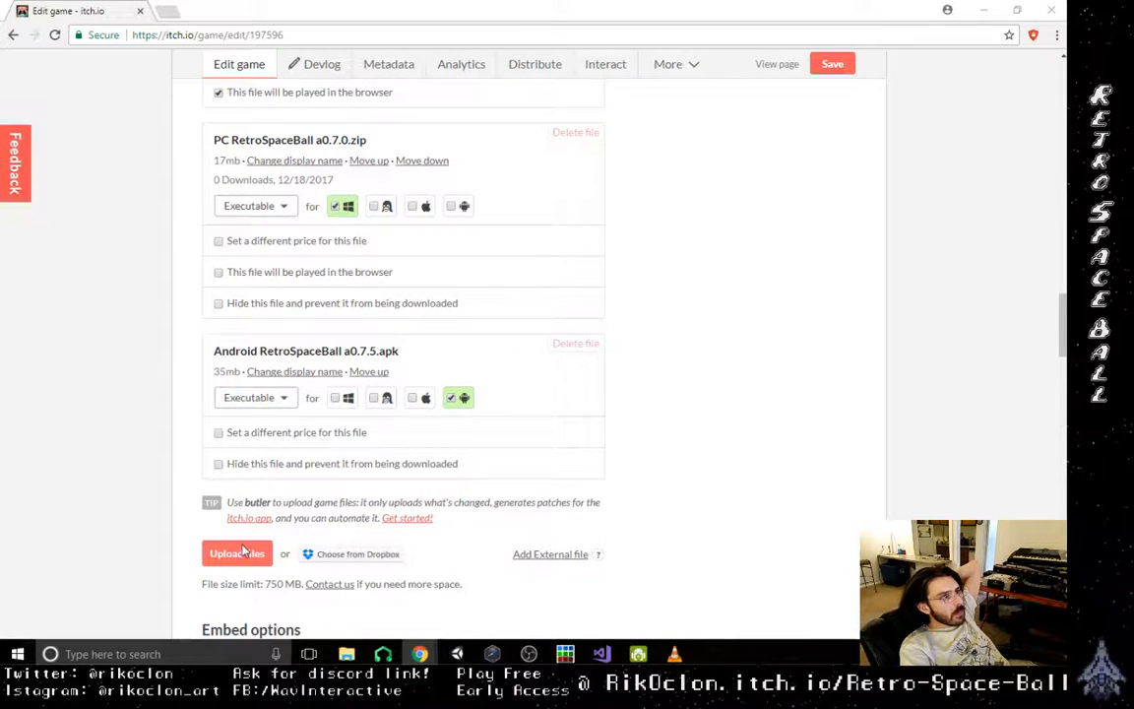
{"action": "left_click", "coordinate": [238, 554]}
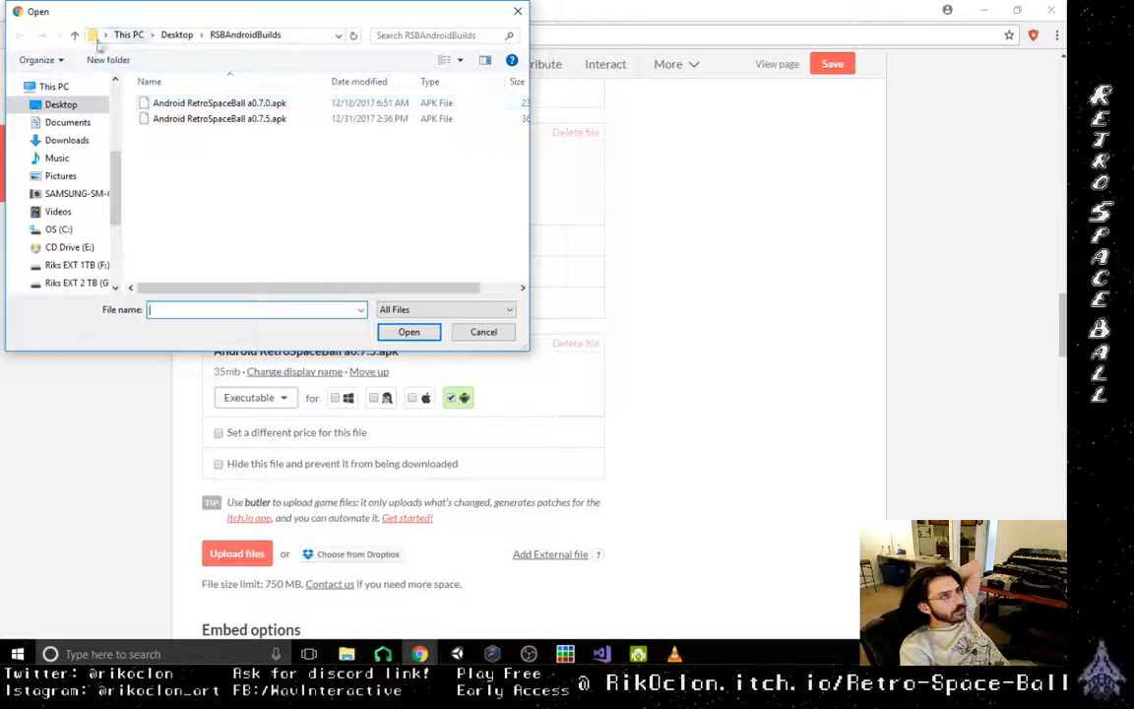
{"action": "left_click", "coordinate": [483, 332]}
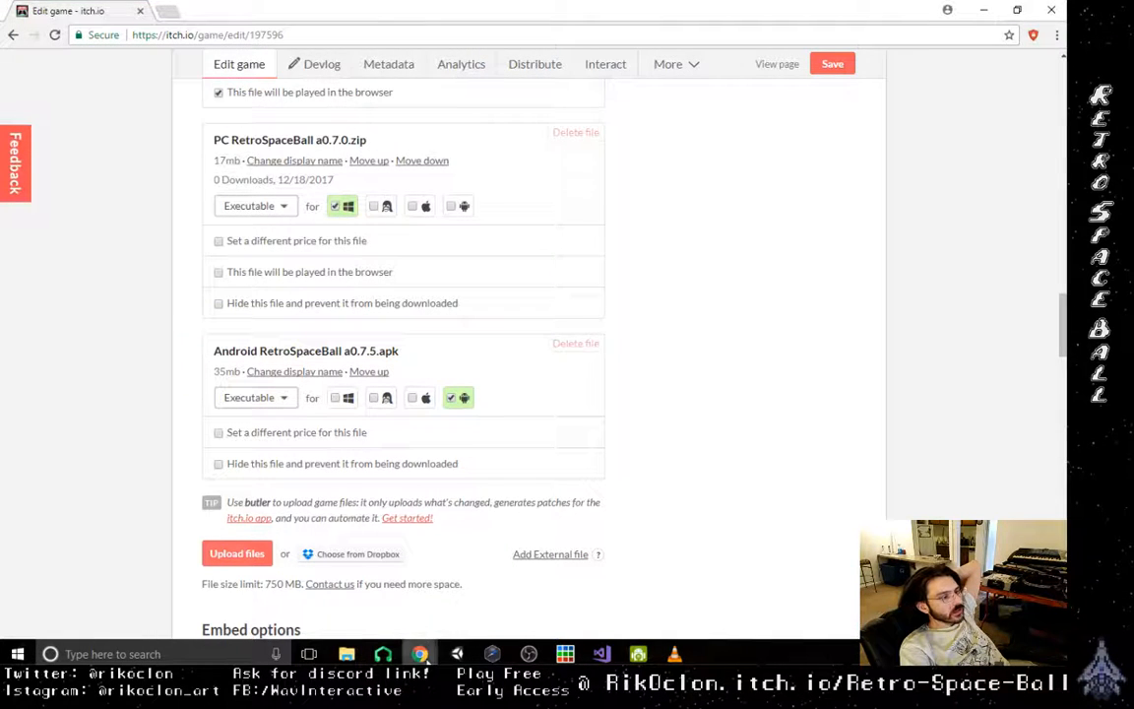
{"action": "right_click", "coordinate": [421, 654]}
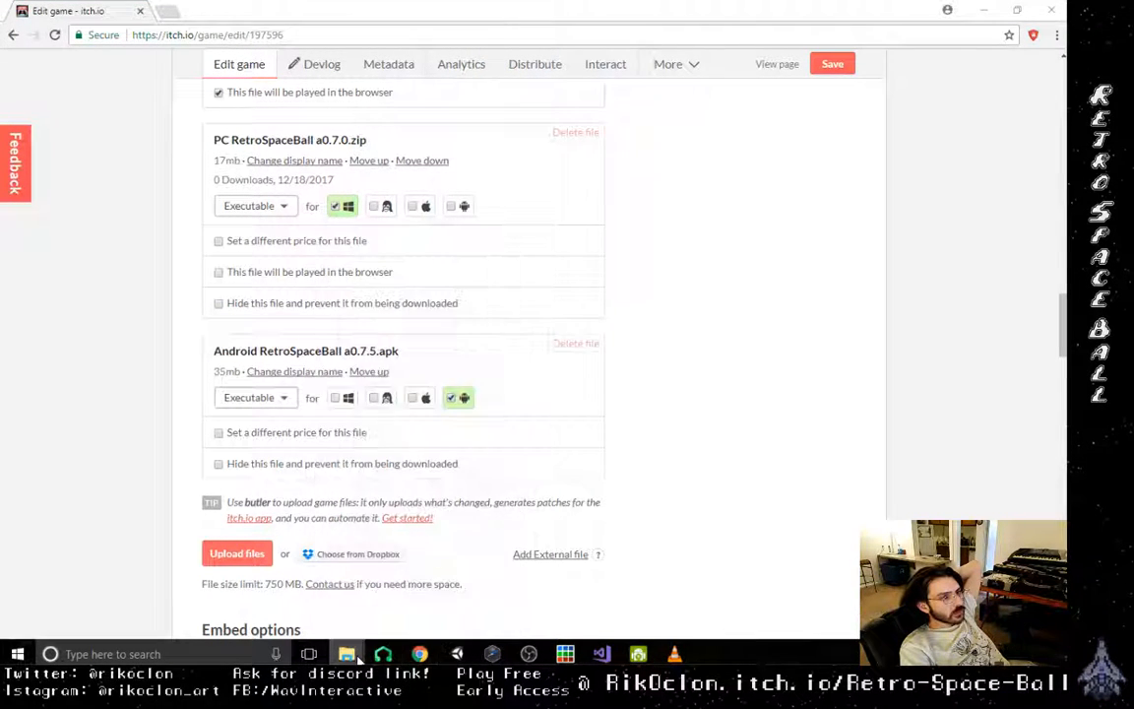
{"action": "right_click", "coordinate": [349, 654]}
{"action": "left_click", "coordinate": [329, 402]}
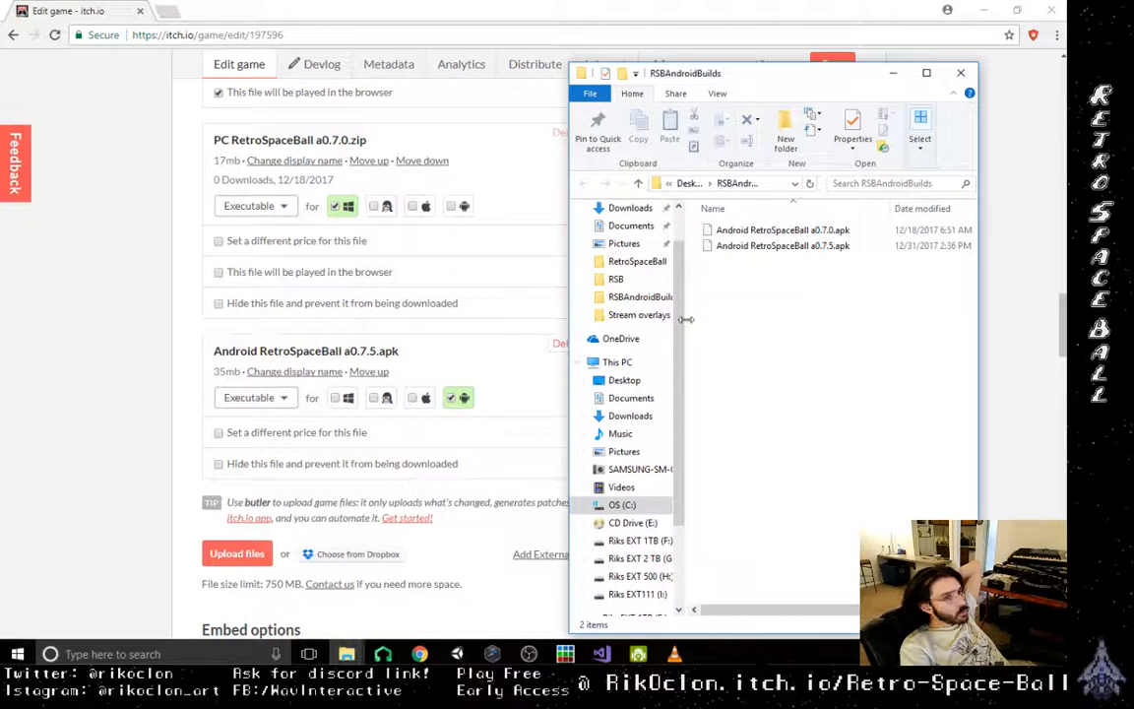
{"action": "left_click", "coordinate": [961, 72]}
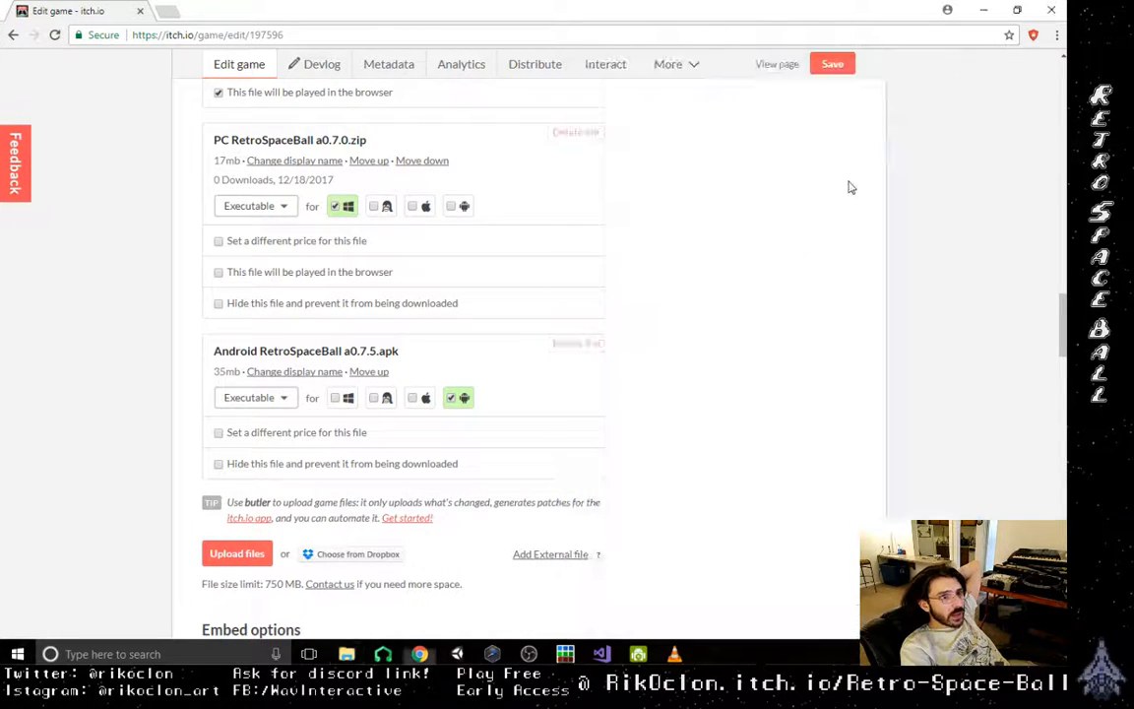
- Open the recent Pc builds folder in File Explorer and compress its a0.7.5 folder into a zip file
{"action": "right_click", "coordinate": [356, 657]}
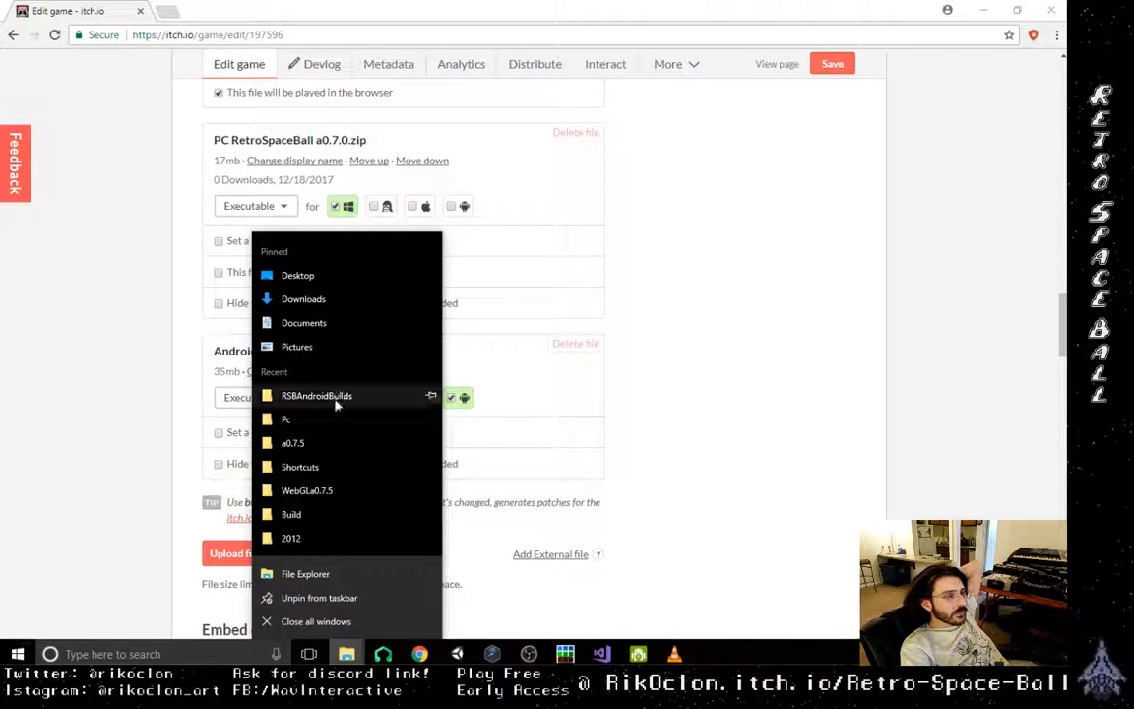
{"action": "left_click", "coordinate": [335, 418]}
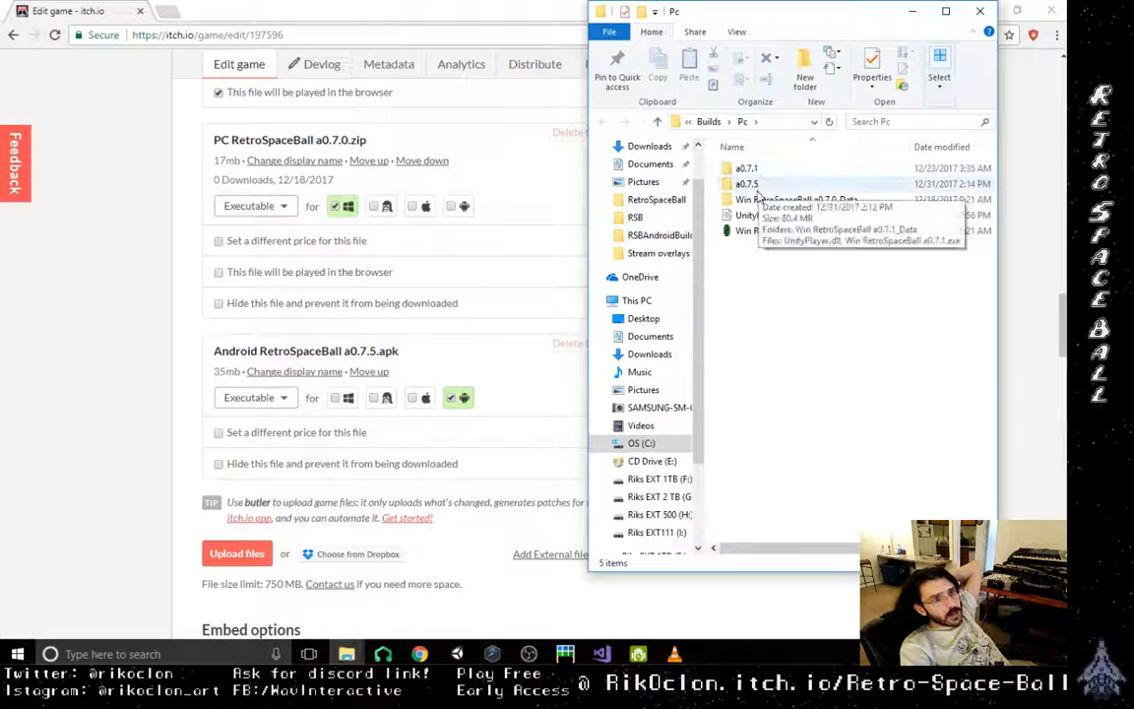
{"action": "right_click", "coordinate": [760, 187]}
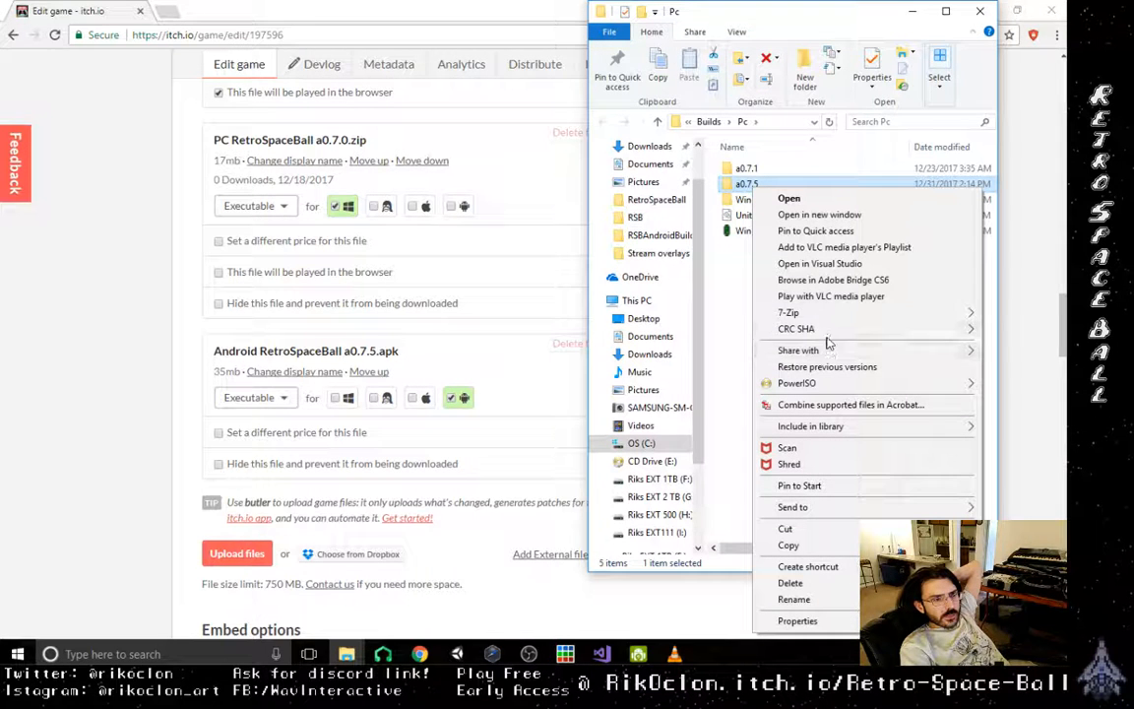
{"action": "mouse_move", "coordinate": [829, 330]}
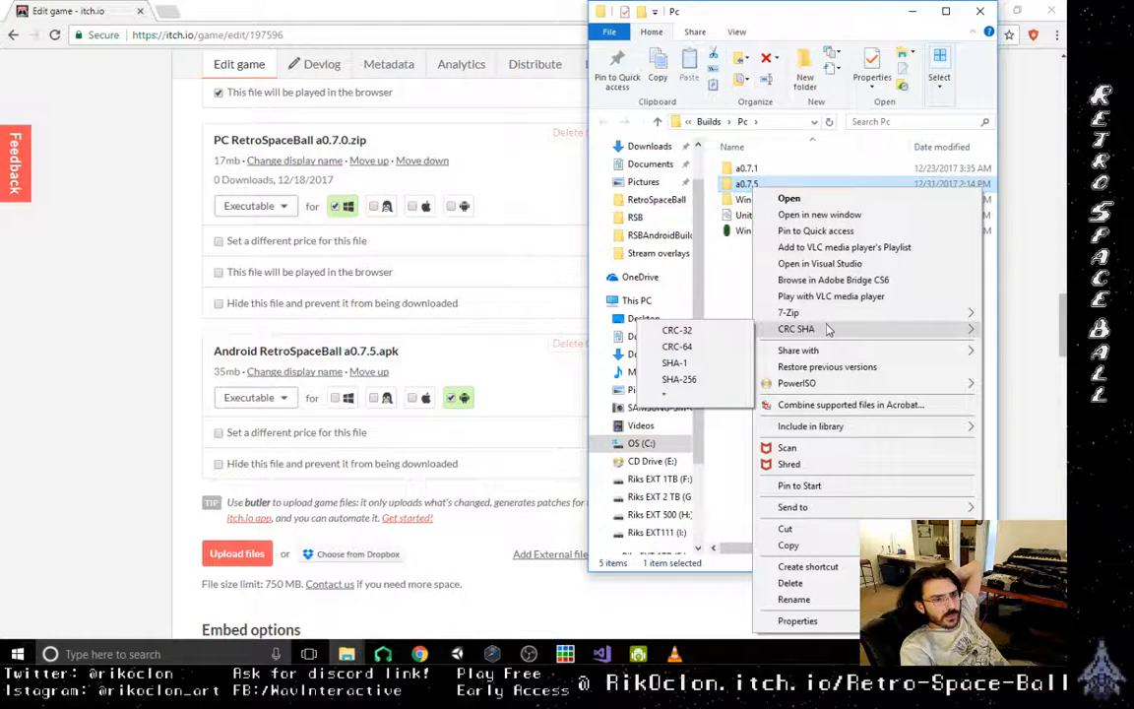
{"action": "right_click", "coordinate": [730, 186]}
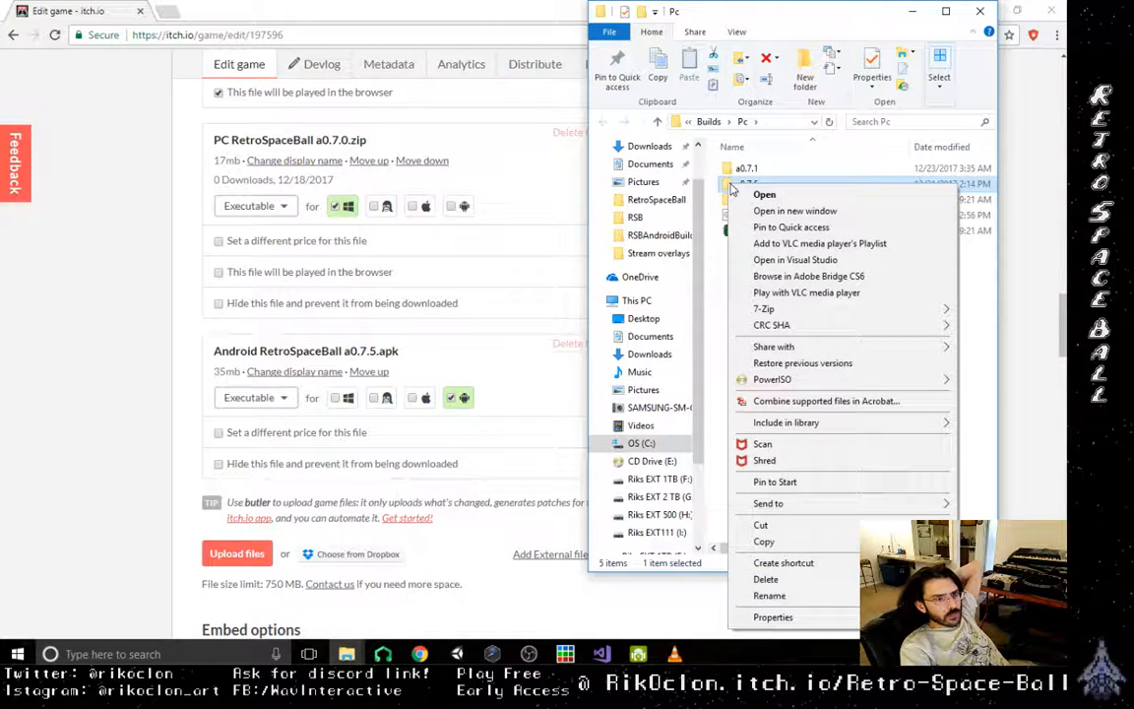
{"action": "mouse_move", "coordinate": [835, 501]}
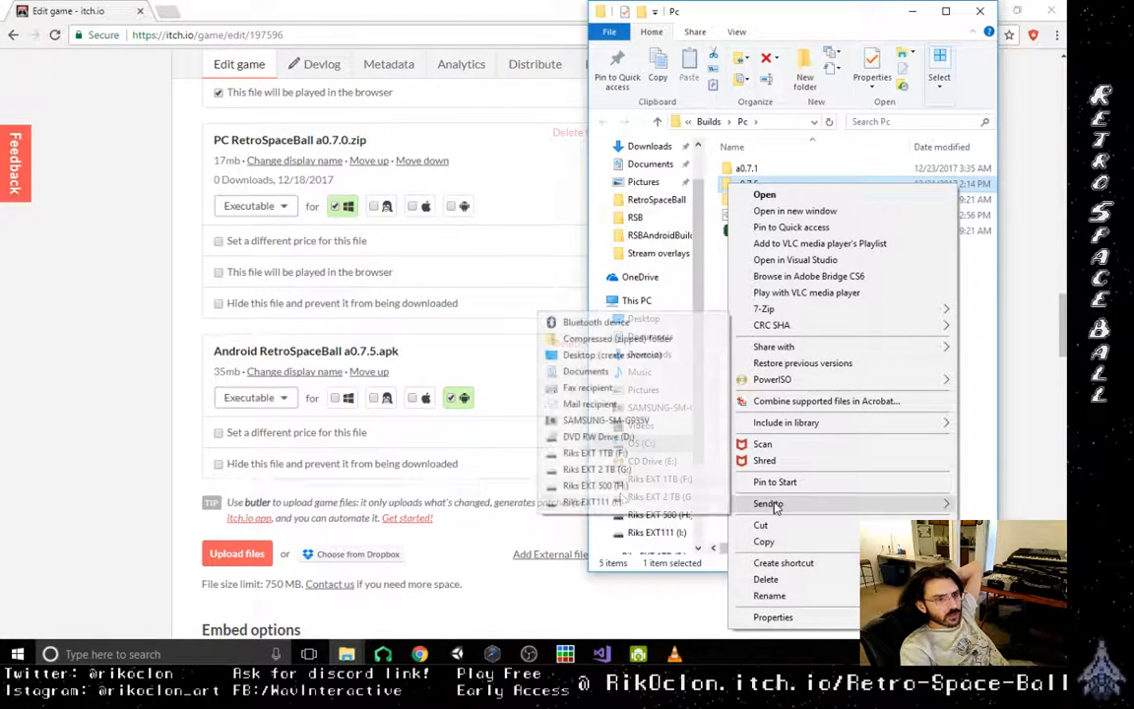
{"action": "left_click", "coordinate": [606, 338]}
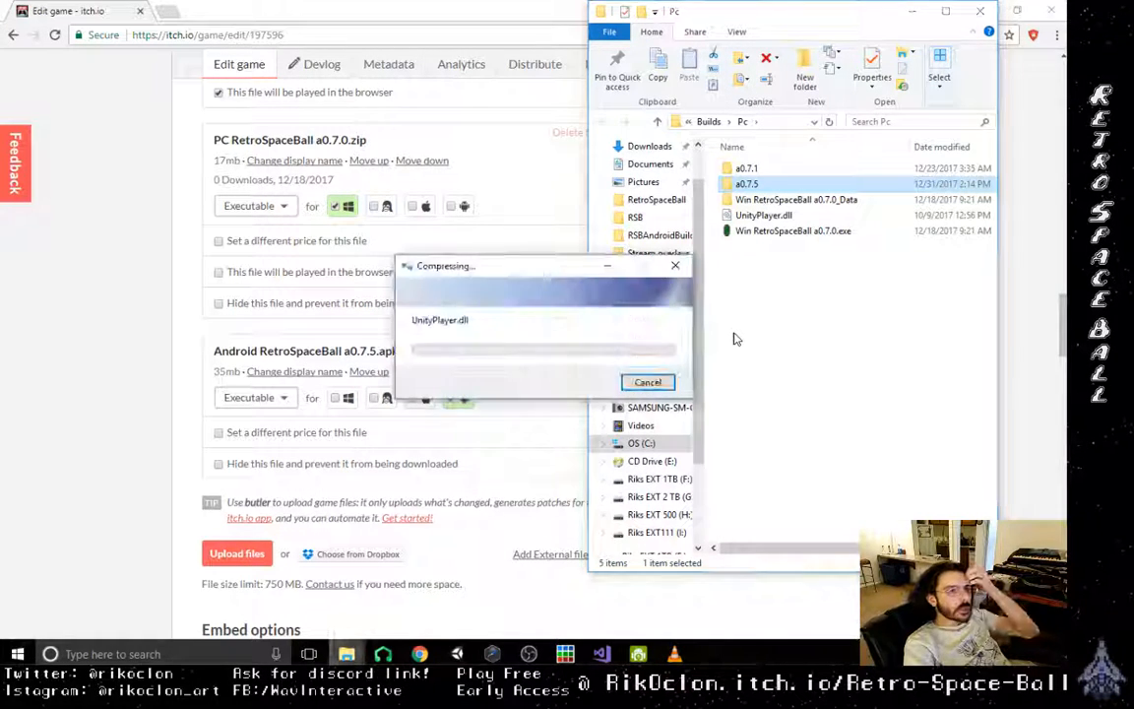
{"action": "left_click", "coordinate": [788, 337]}
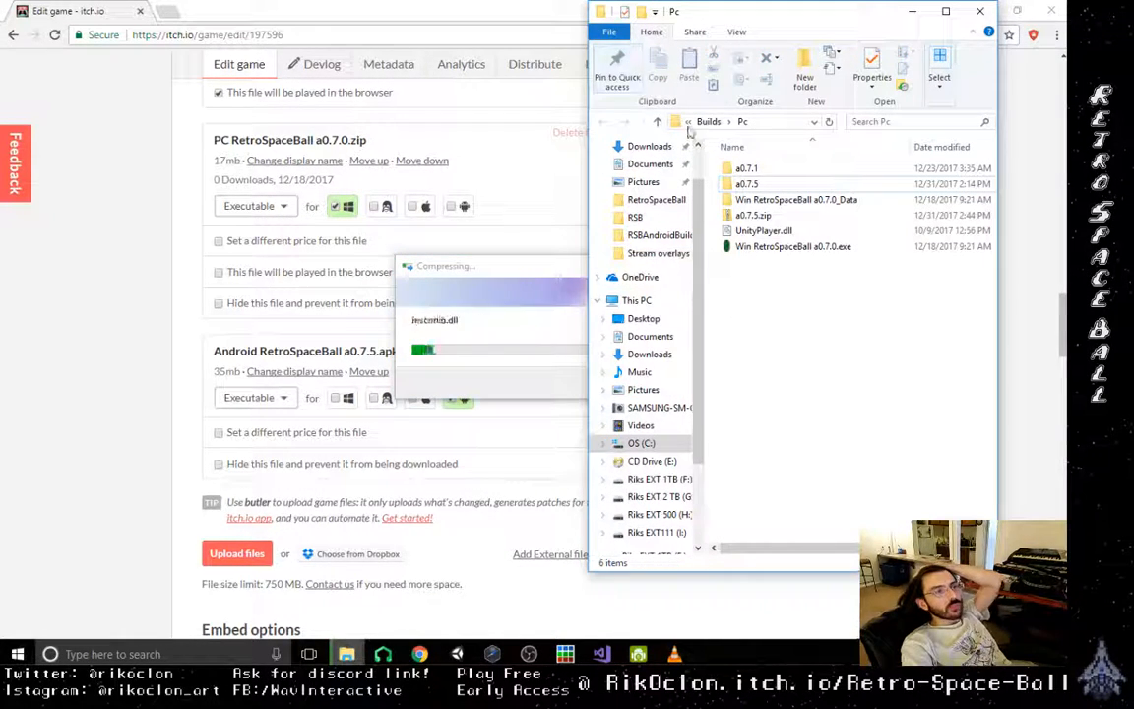
- Go up to the Builds folder and compress the WebGLa0.7.5 folder into a zip file
{"action": "left_click", "coordinate": [657, 121]}
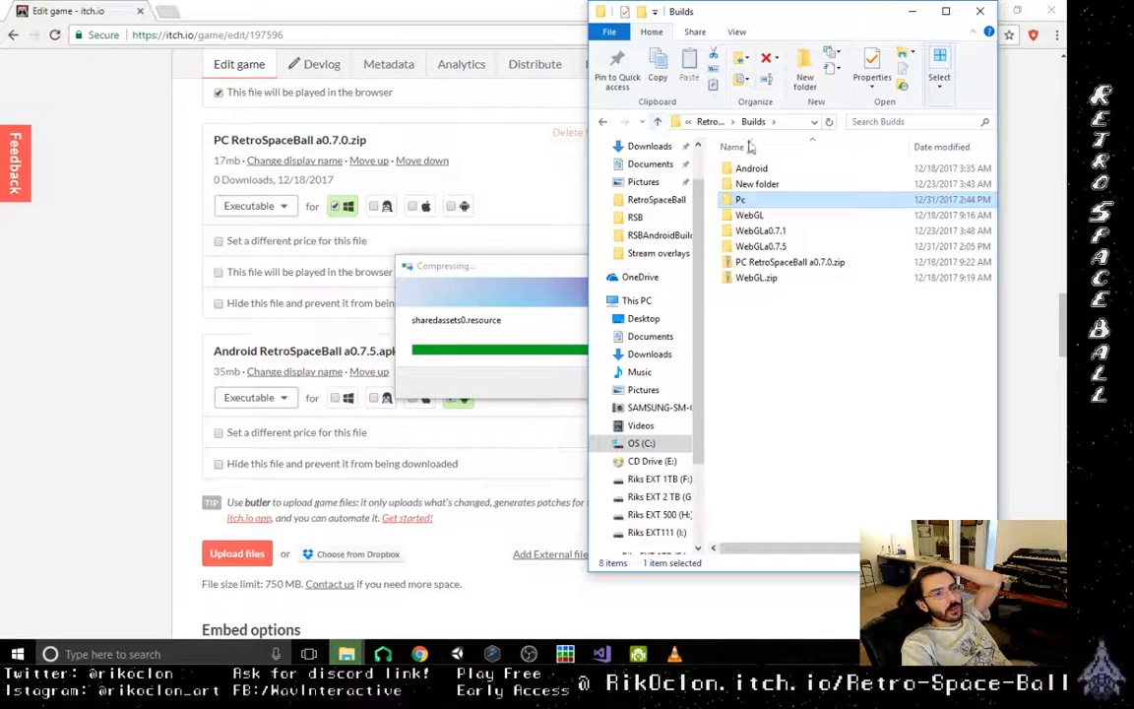
{"action": "right_click", "coordinate": [774, 249]}
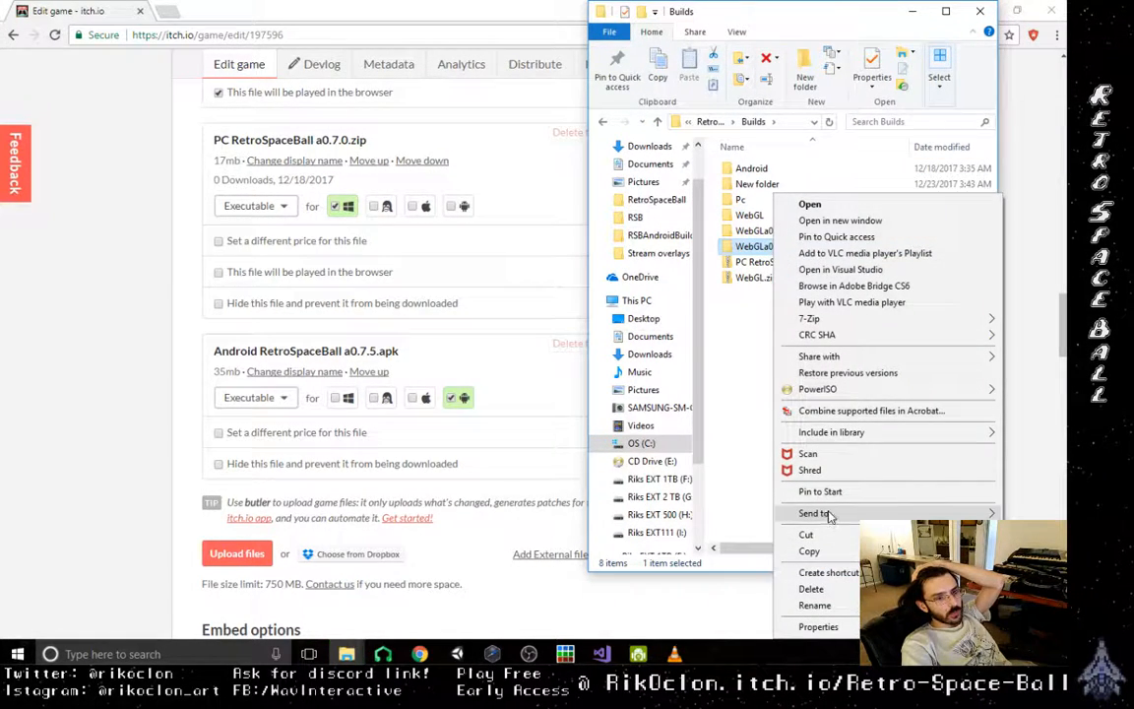
{"action": "mouse_move", "coordinate": [830, 514]}
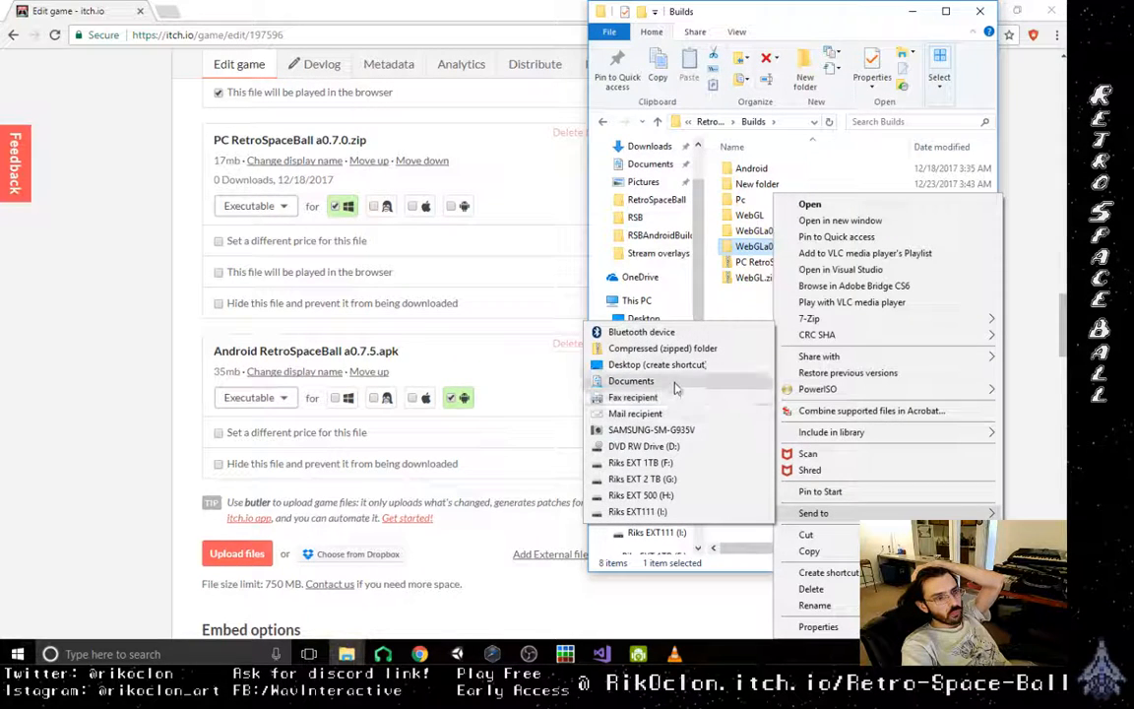
{"action": "left_click", "coordinate": [659, 348]}
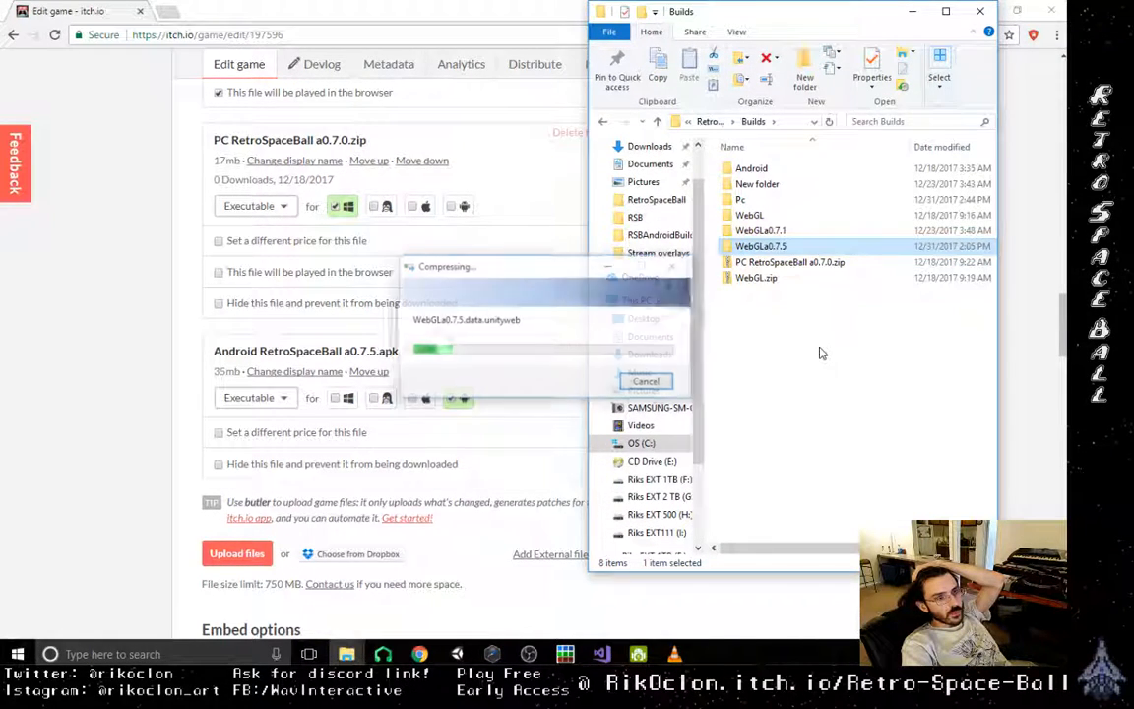
- Return to the itch.io page and upload WebGLa0.7.5.zip from Documents > My Unity Files > Retro Space Ball > RetroSpaceBall > Builds
{"action": "left_click", "coordinate": [254, 559]}
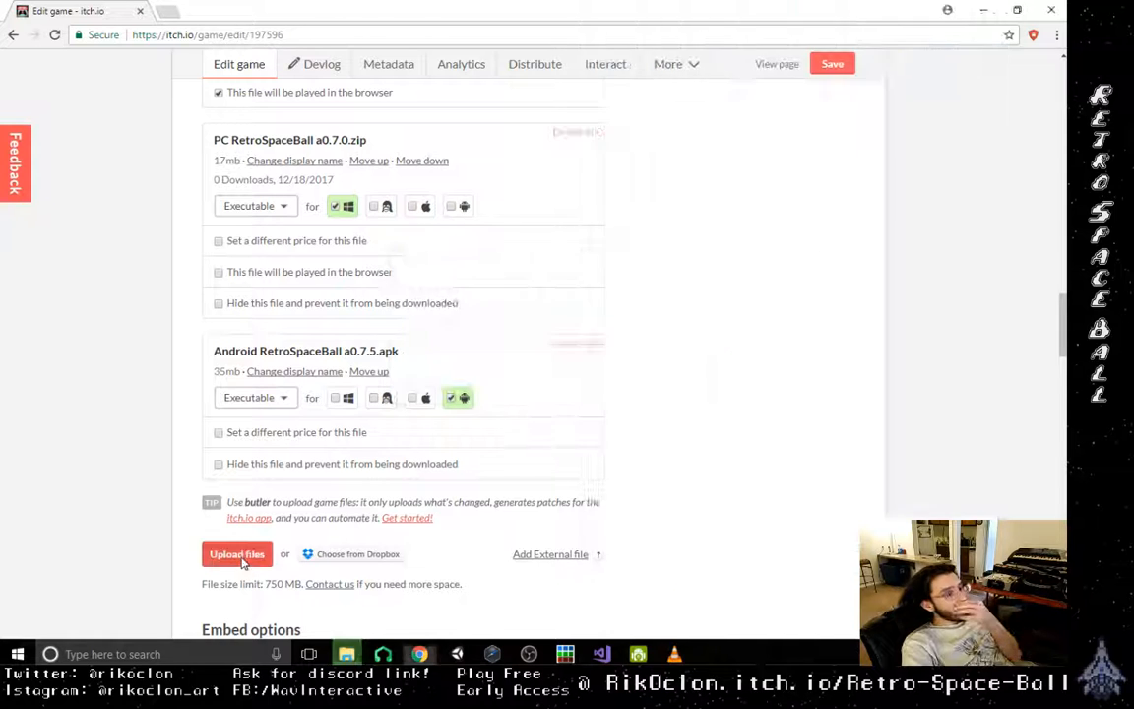
{"action": "left_click", "coordinate": [237, 553]}
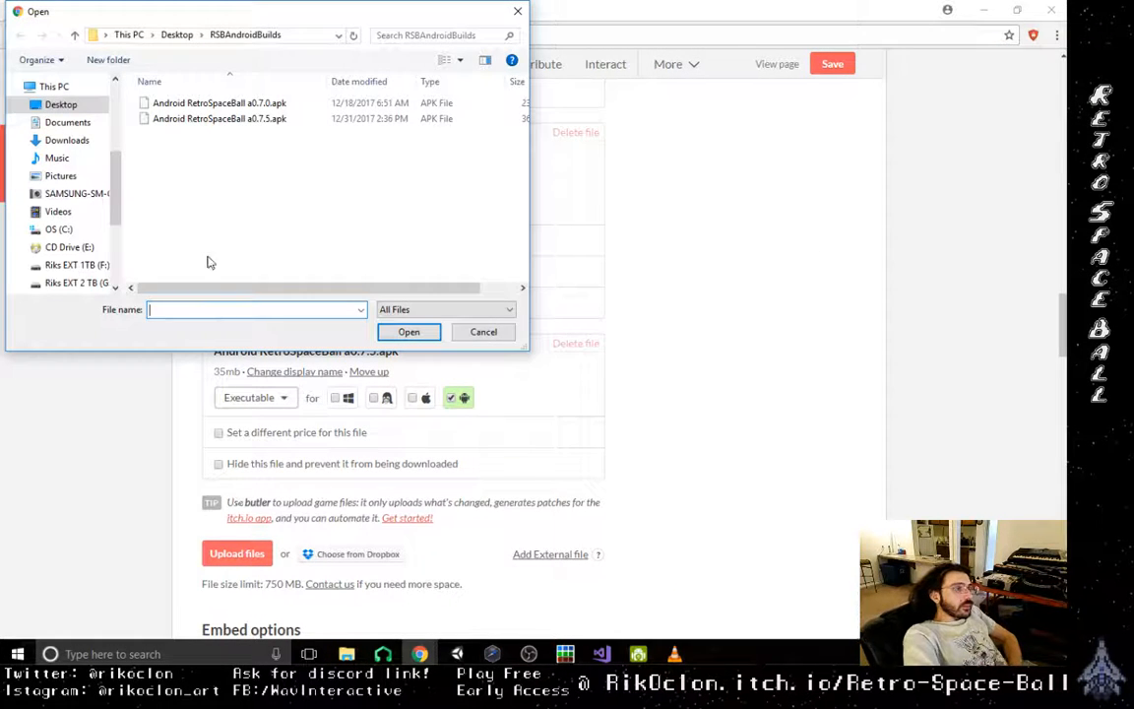
{"action": "left_click", "coordinate": [84, 124]}
{"action": "scroll", "coordinate": [210, 197], "scroll_direction": "down", "scroll_amount": 2}
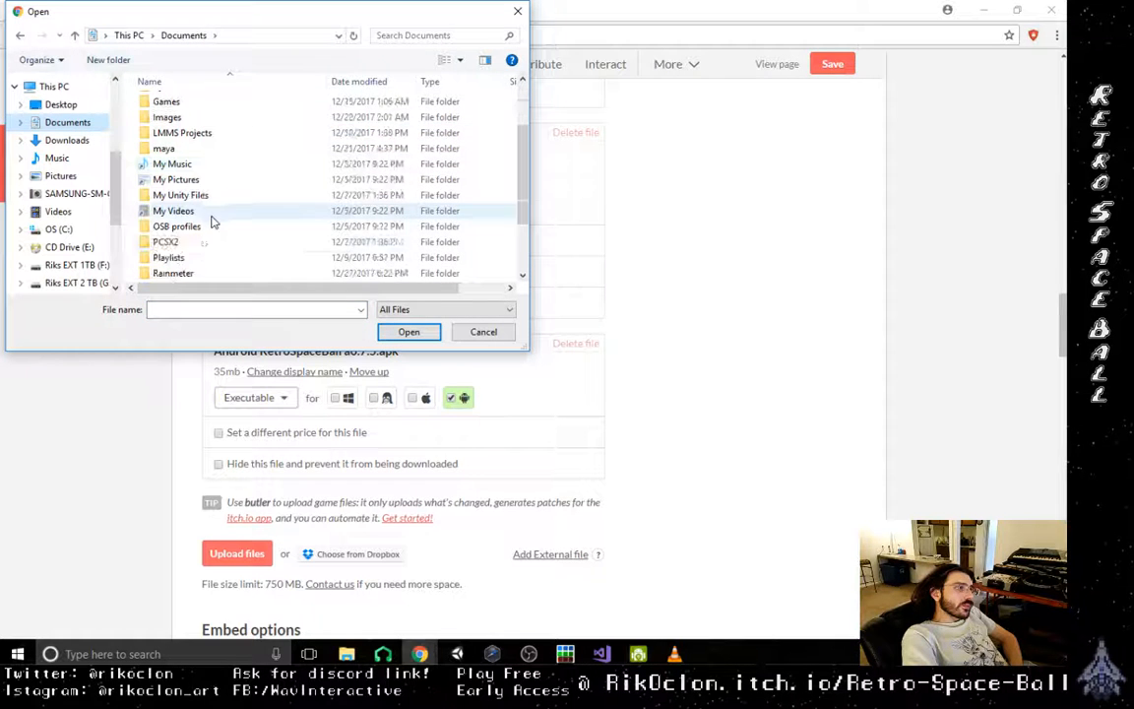
{"action": "double_click", "coordinate": [187, 195]}
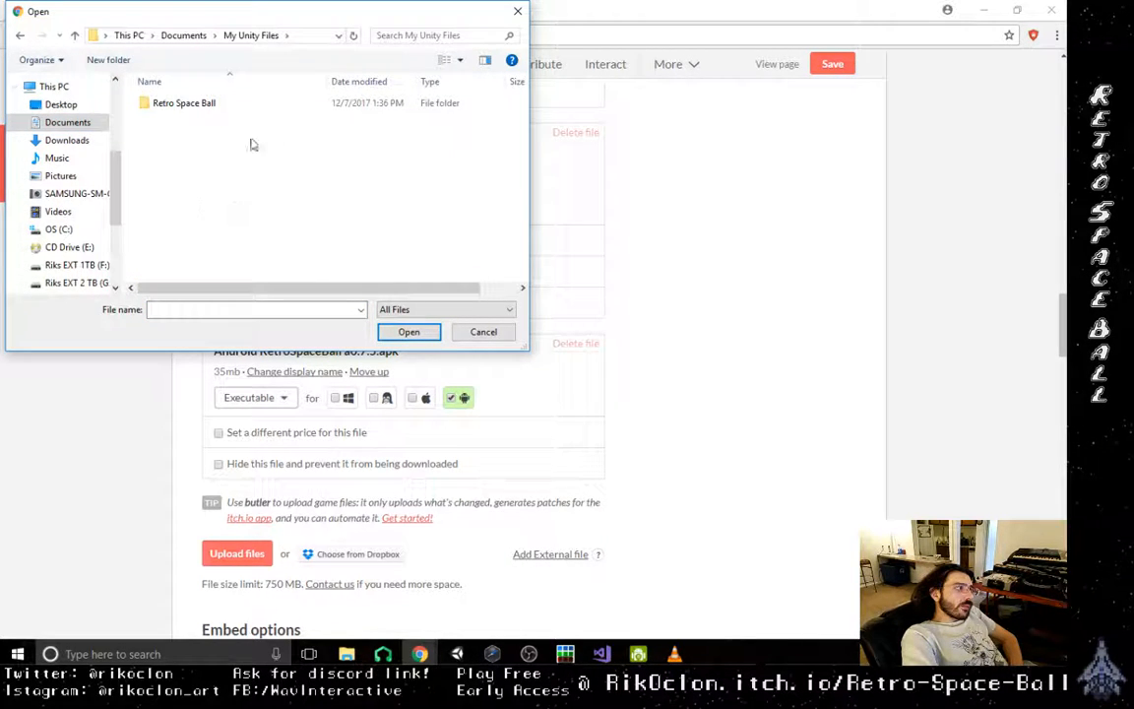
{"action": "double_click", "coordinate": [212, 103]}
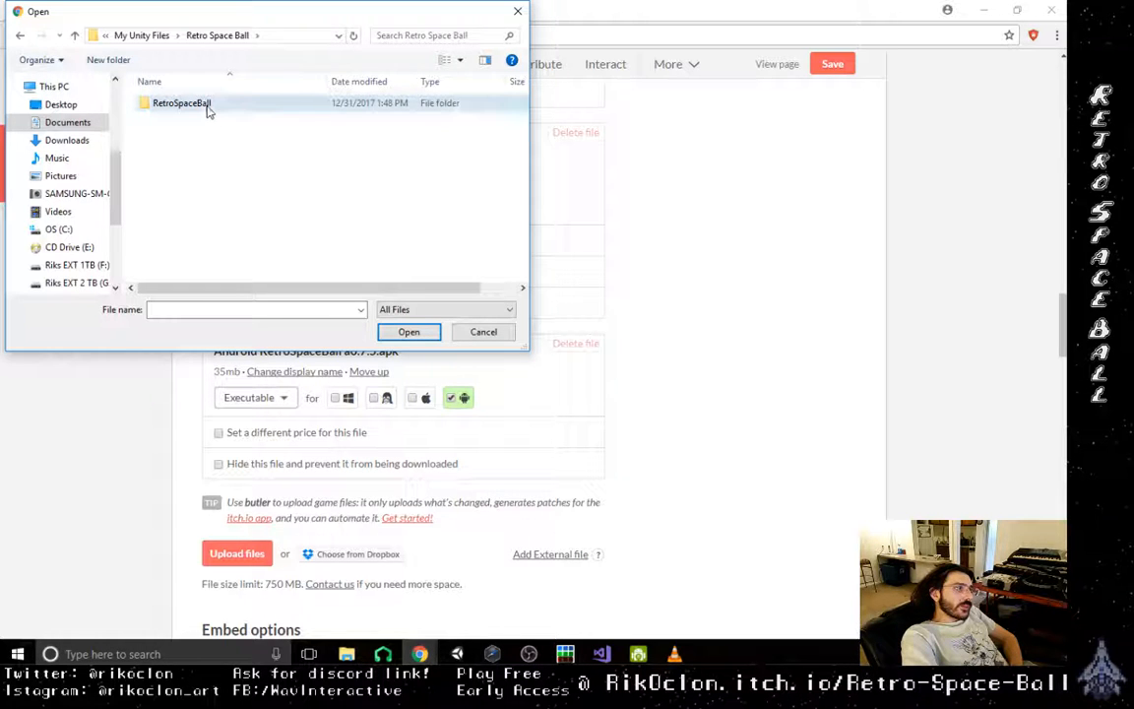
{"action": "double_click", "coordinate": [208, 106]}
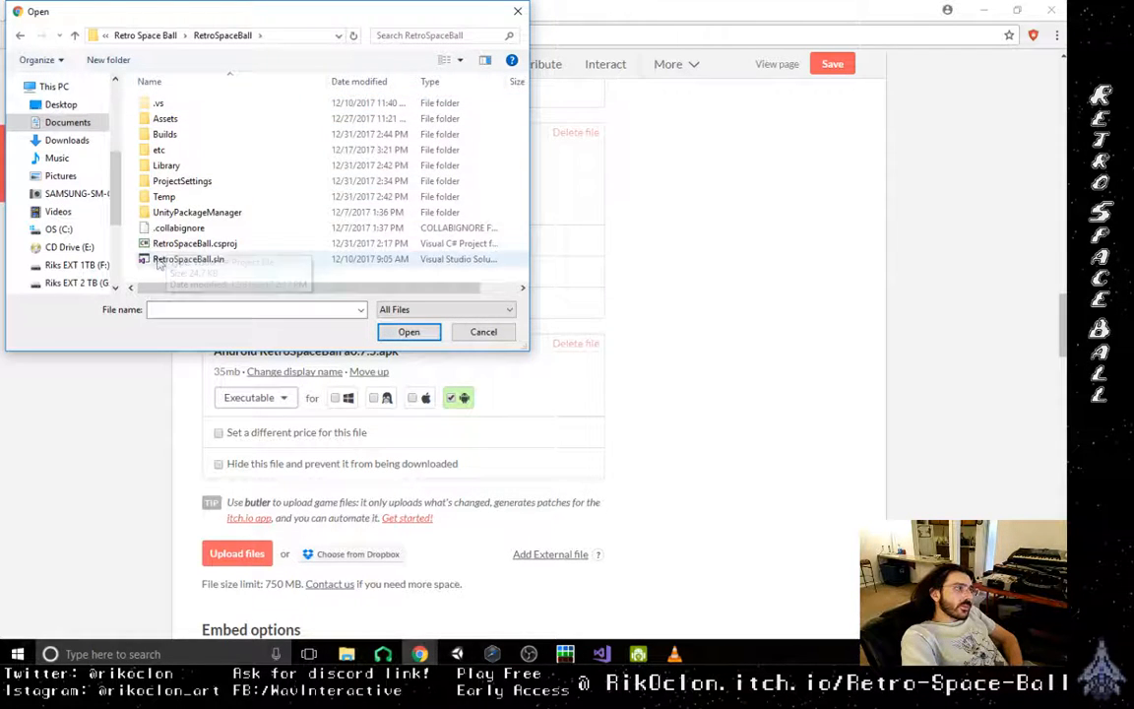
{"action": "double_click", "coordinate": [177, 134]}
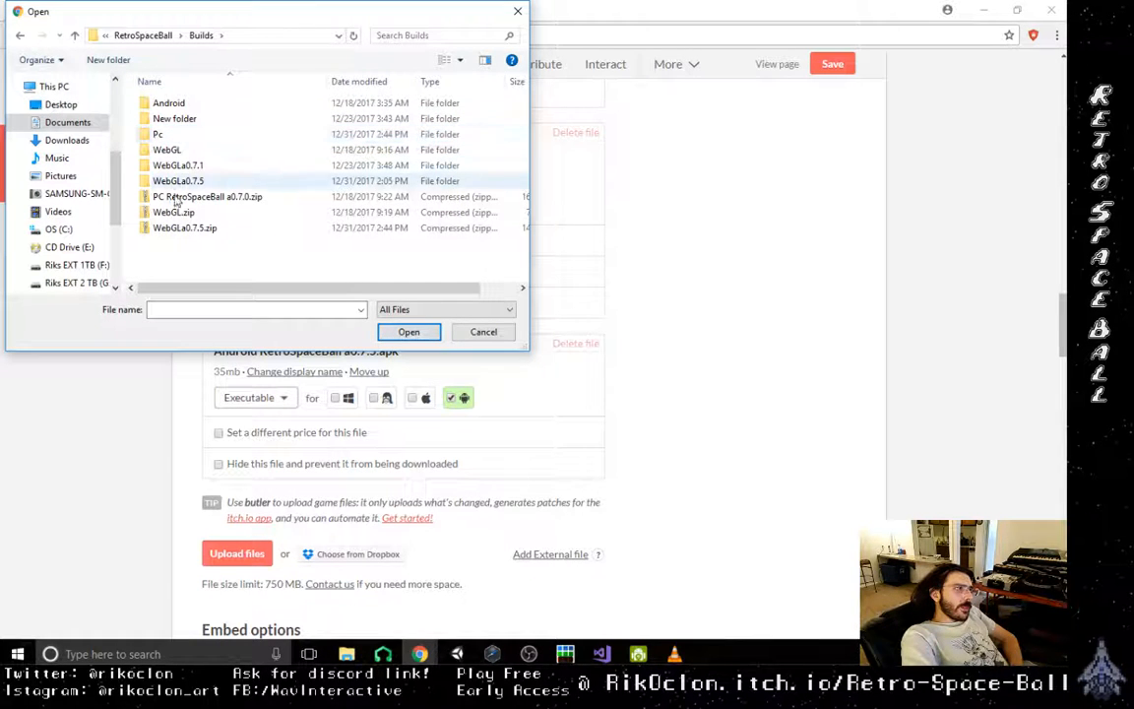
{"action": "double_click", "coordinate": [177, 228]}
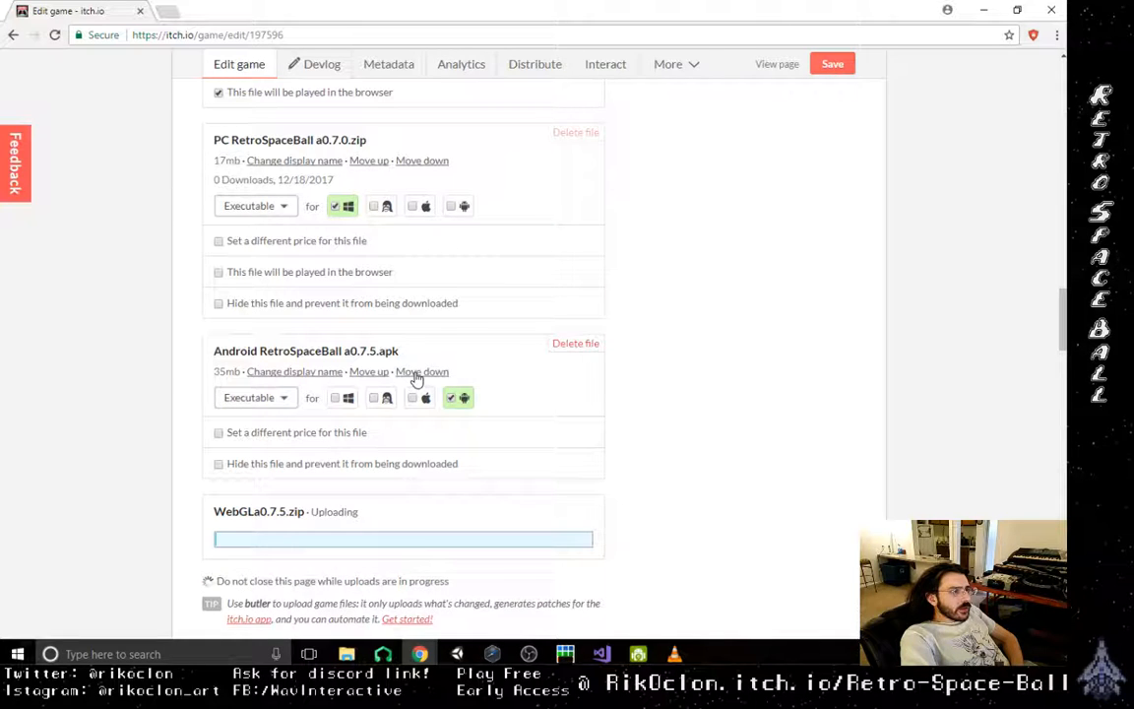
- Set the uploaded WebGLa0.7.5.zip as the file that will be played in the browser
{"action": "scroll", "coordinate": [167, 499], "scroll_direction": "down", "scroll_amount": 1}
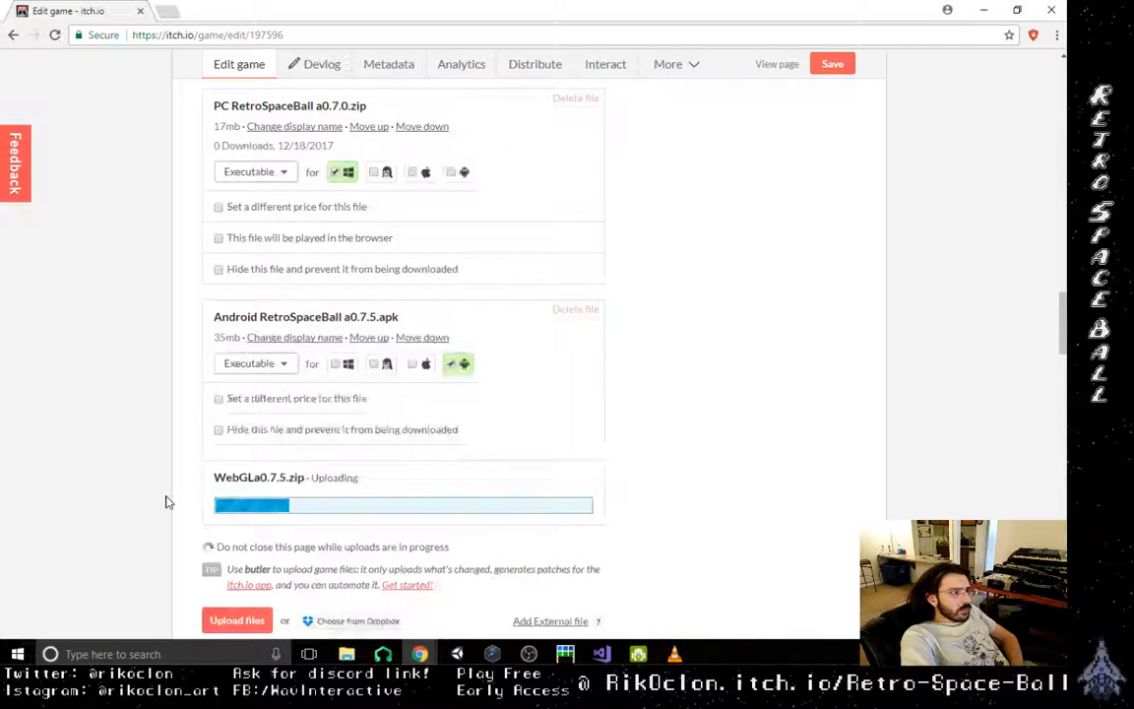
{"action": "scroll", "coordinate": [166, 502], "scroll_direction": "down", "scroll_amount": 1}
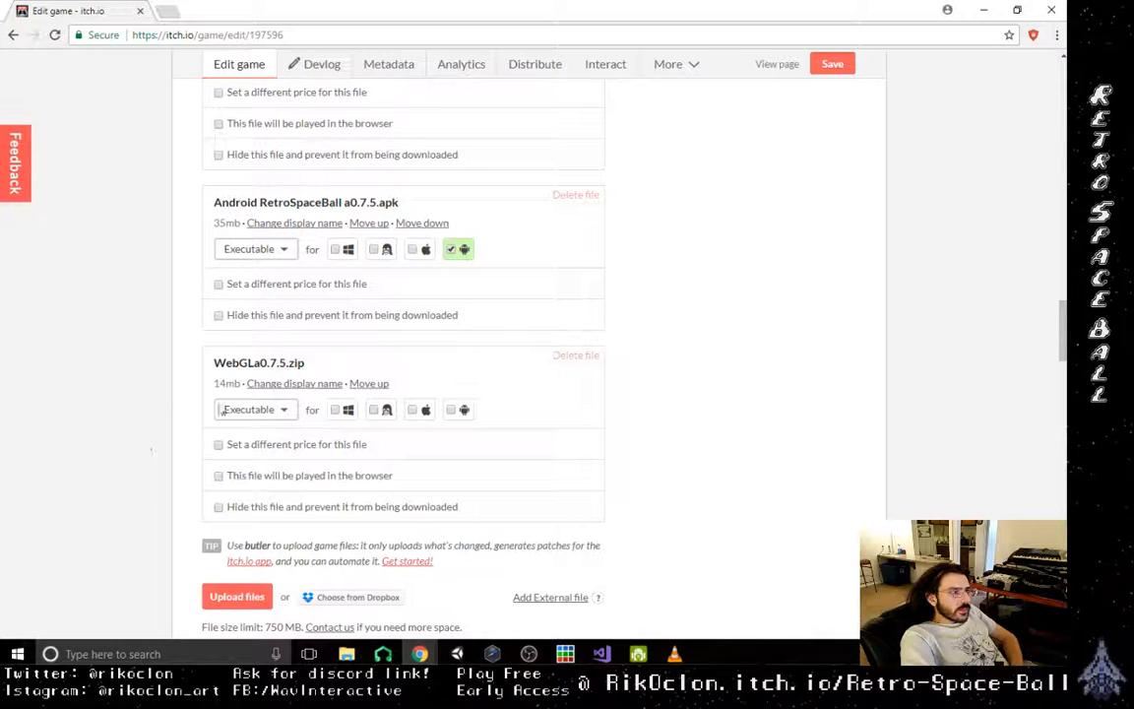
{"action": "left_click", "coordinate": [290, 411]}
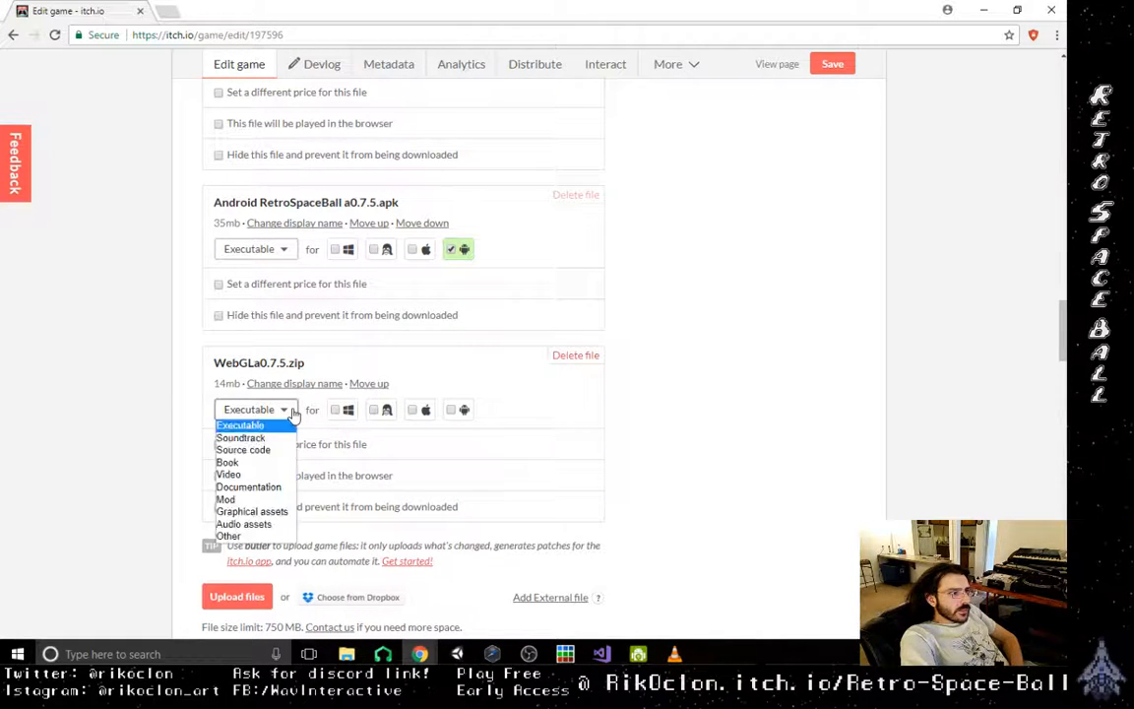
{"action": "left_click", "coordinate": [291, 413]}
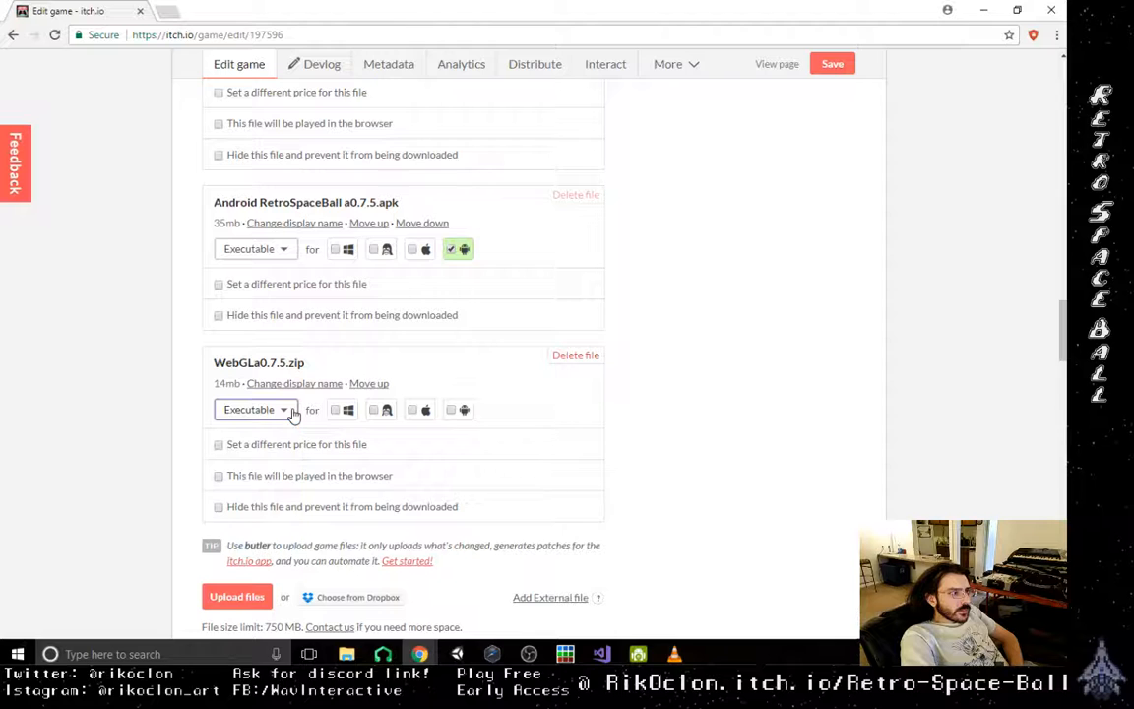
{"action": "left_click", "coordinate": [219, 477]}
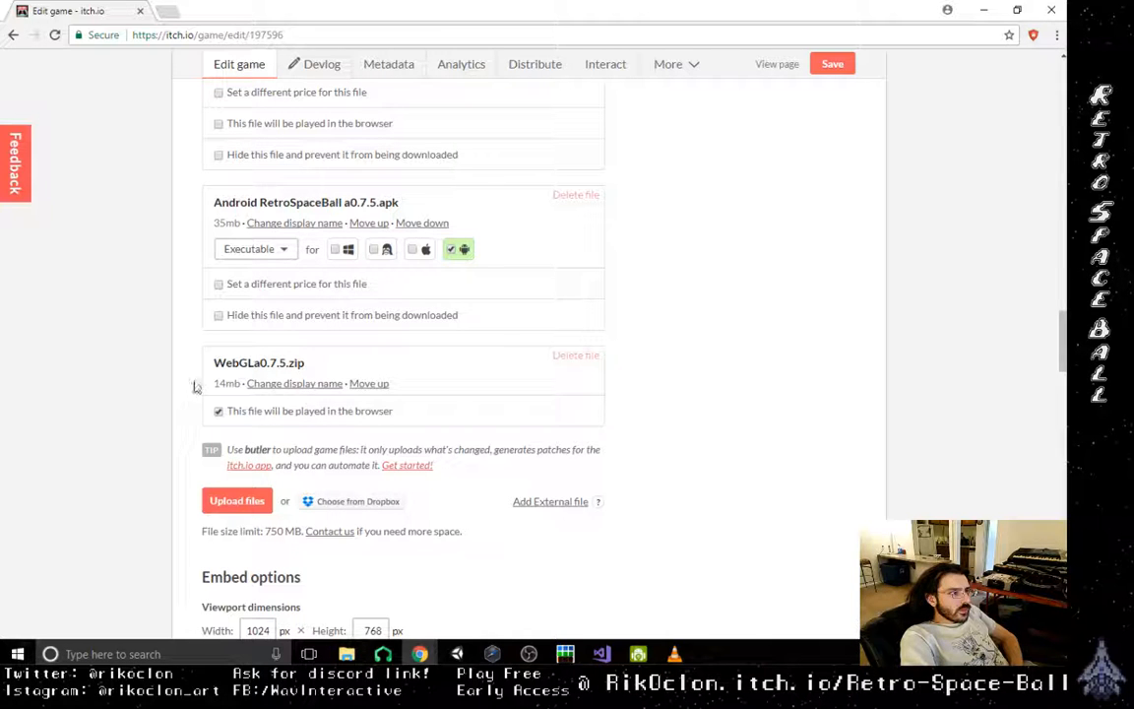
- Upload a0.7.5.zip from the Pc folder inside Builds and mark it as an executable for Windows
{"action": "left_click", "coordinate": [235, 502]}
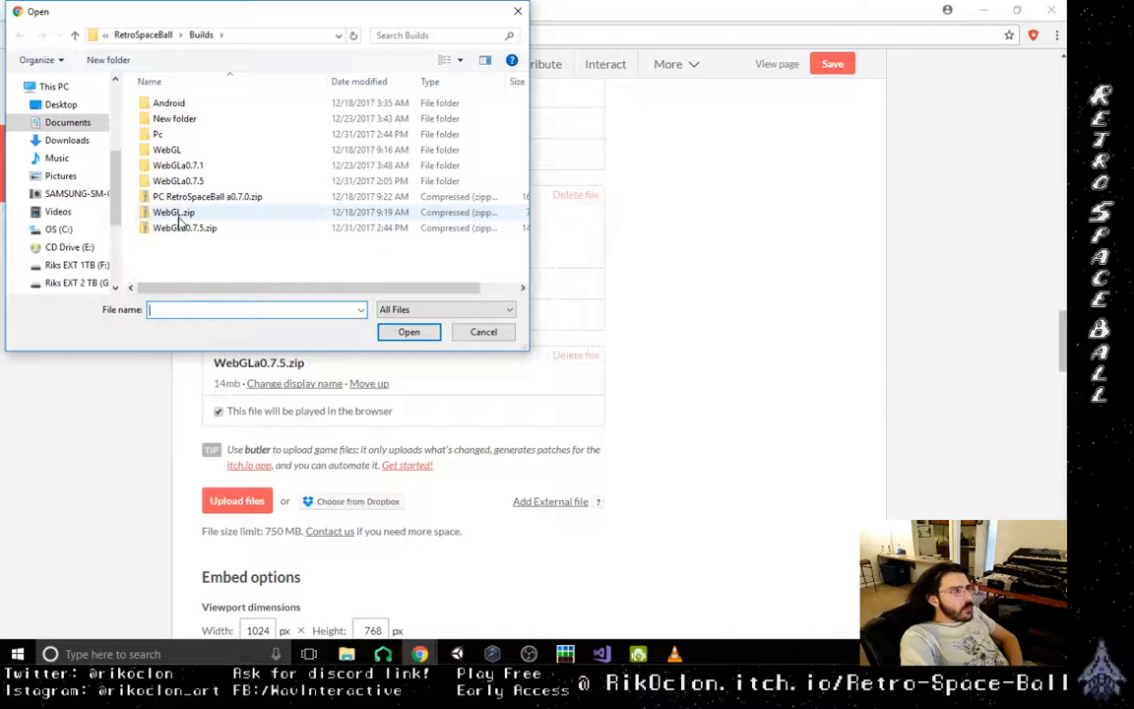
{"action": "double_click", "coordinate": [175, 138]}
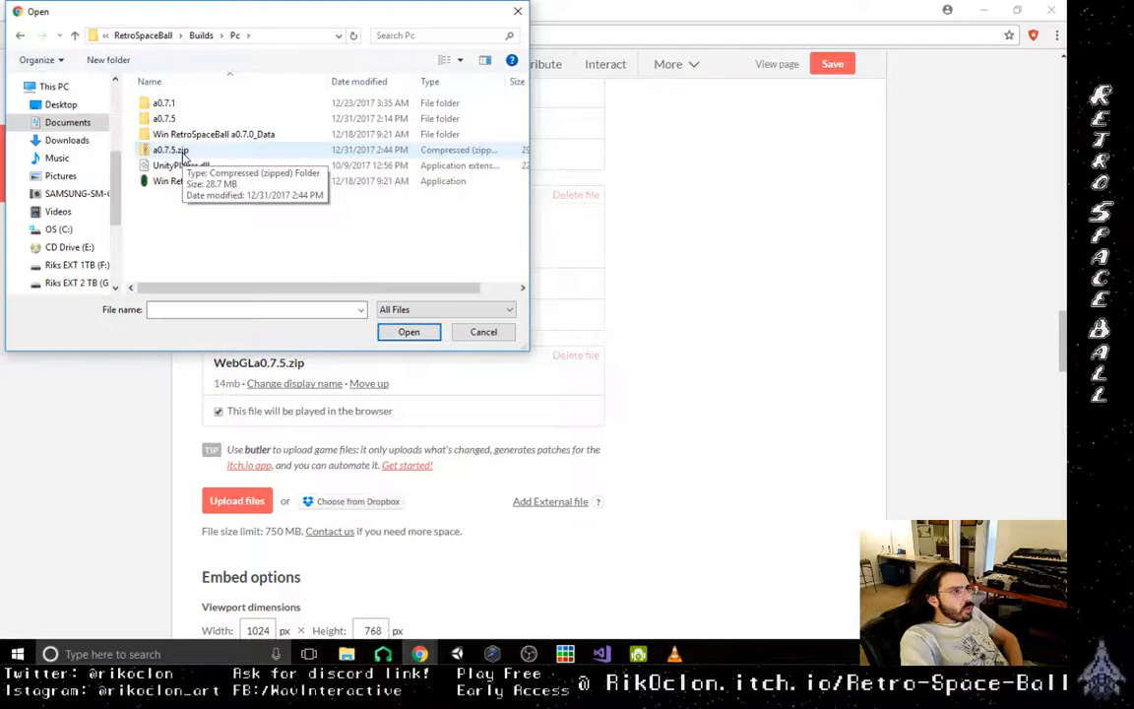
{"action": "double_click", "coordinate": [182, 152]}
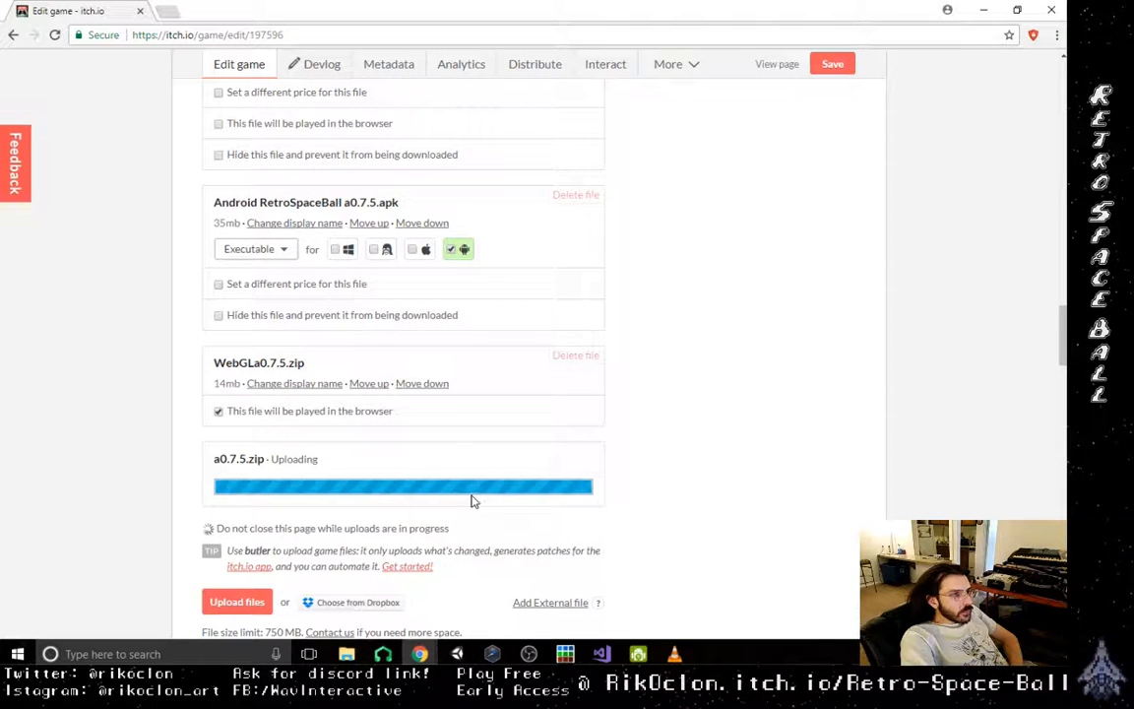
{"action": "scroll", "coordinate": [194, 533], "scroll_direction": "down", "scroll_amount": 3}
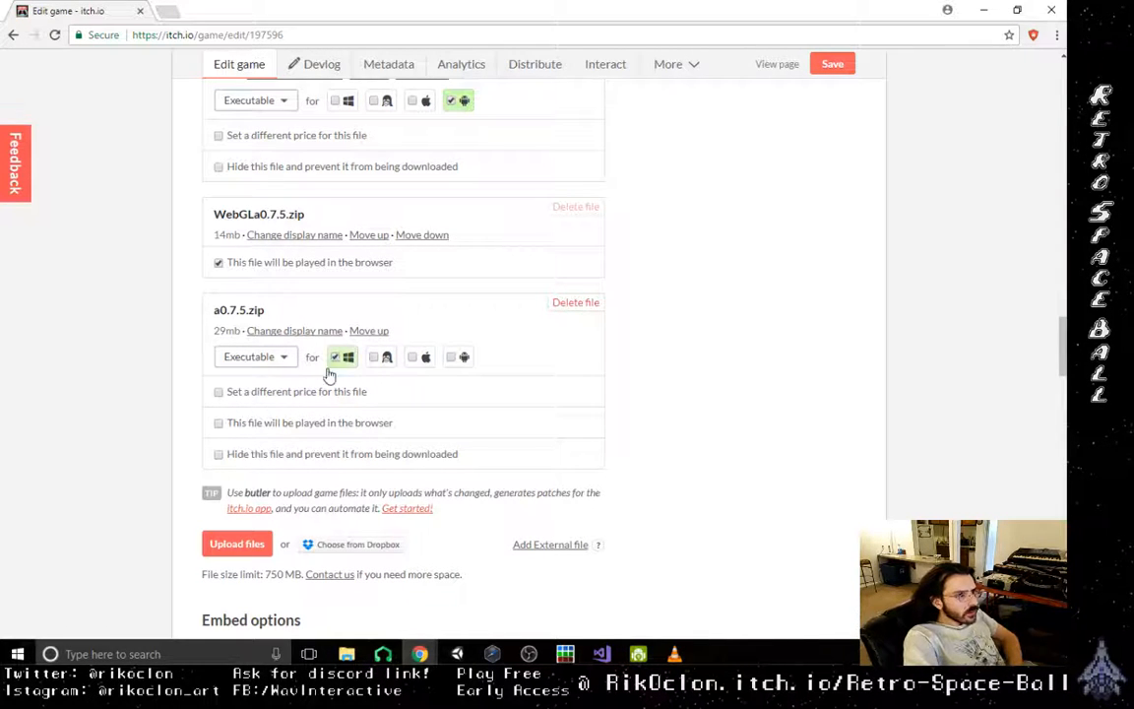
- Hide the older RSB a0.7.0 WebGL.zip file and prevent it from being downloaded
{"action": "scroll", "coordinate": [500, 462], "scroll_direction": "up", "scroll_amount": 5}
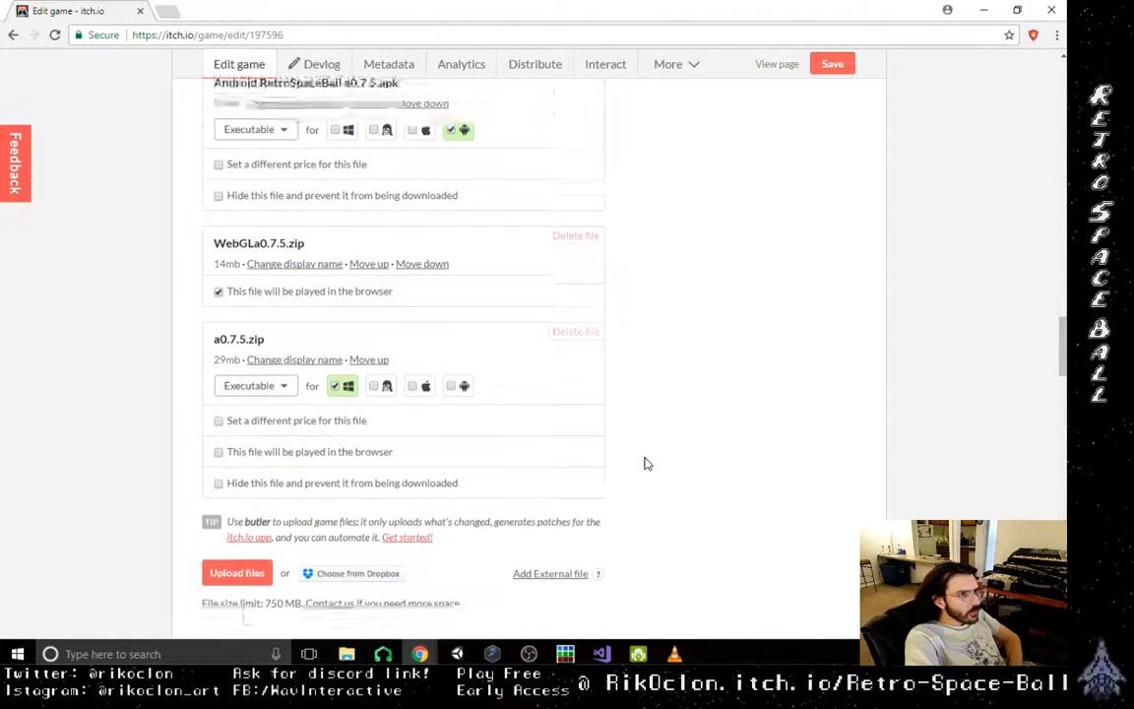
{"action": "scroll", "coordinate": [470, 489], "scroll_direction": "up", "scroll_amount": 1}
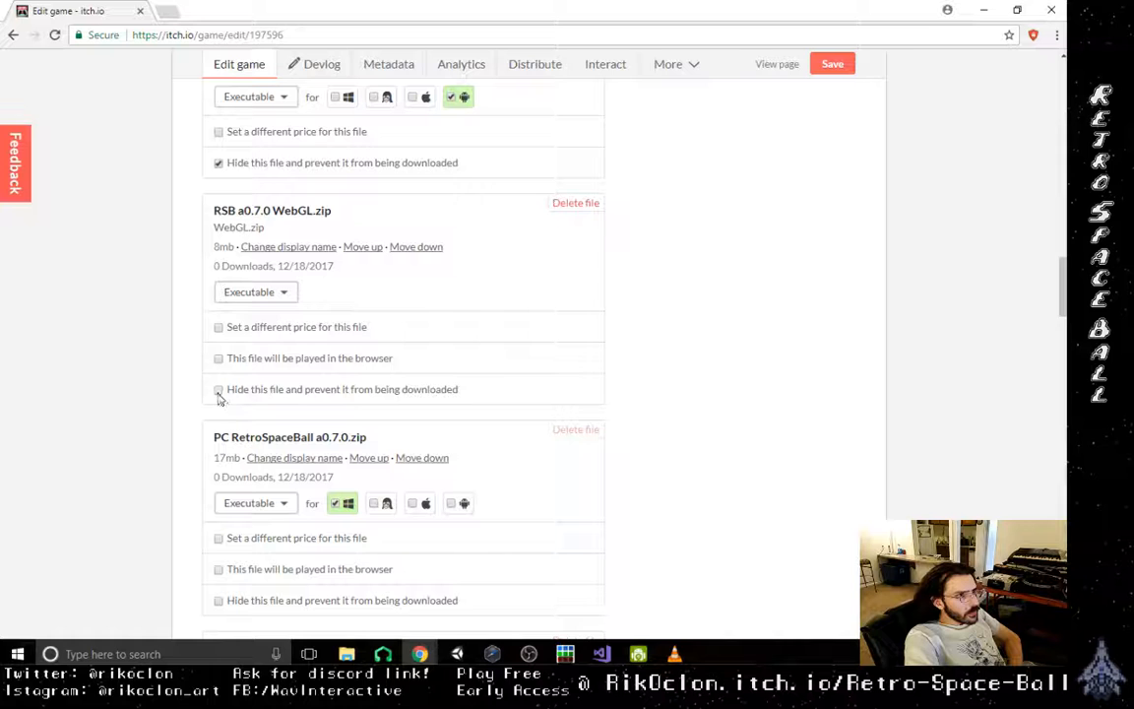
{"action": "left_click", "coordinate": [219, 389]}
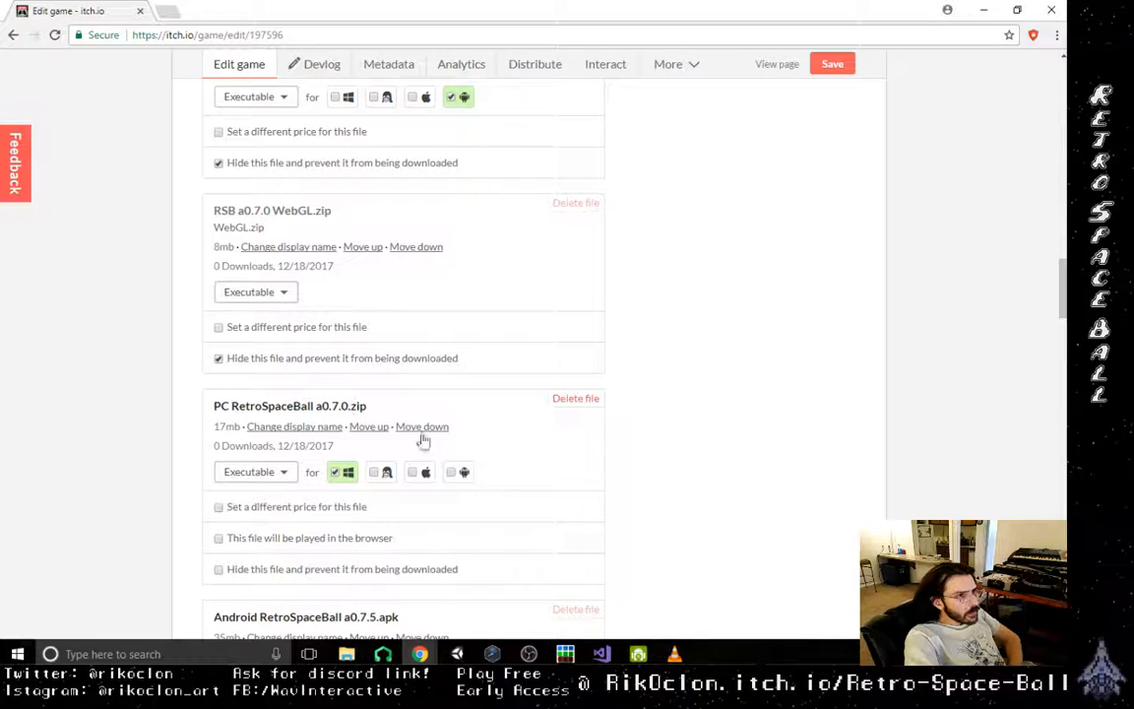
- Check the older uploads and hide PC RetroSpaceBall a0.7.0.zip to prevent it from being downloaded
{"action": "scroll", "coordinate": [433, 453], "scroll_direction": "up", "scroll_amount": 5}
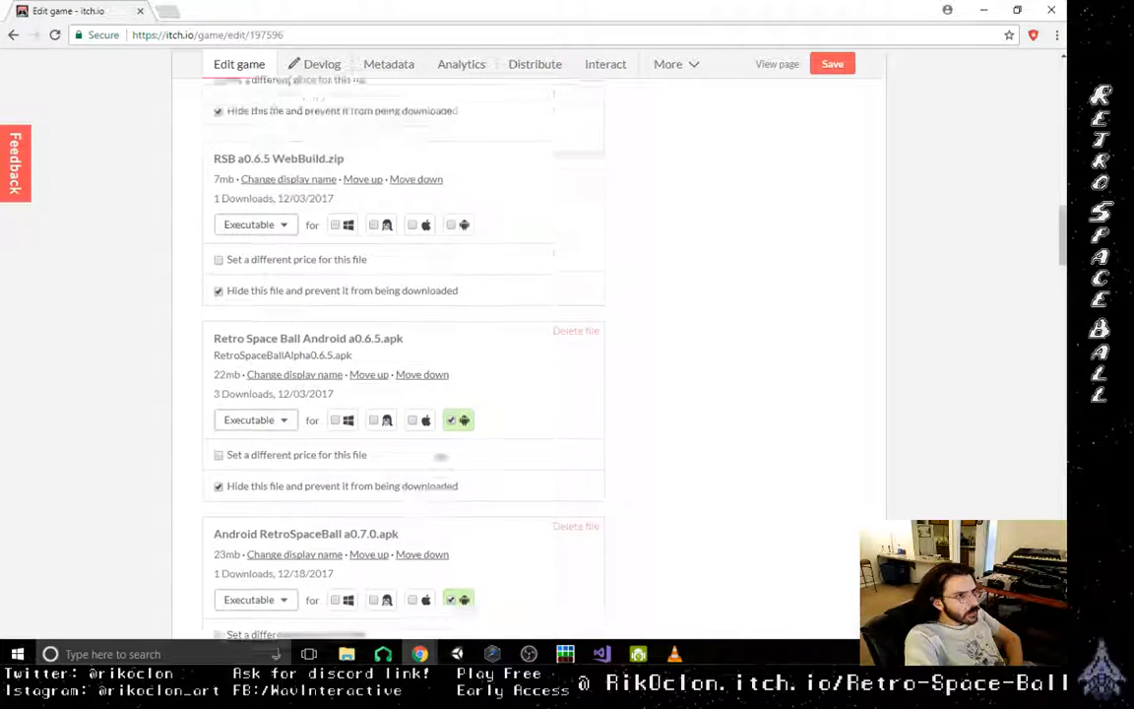
{"action": "scroll", "coordinate": [440, 456], "scroll_direction": "up", "scroll_amount": 3}
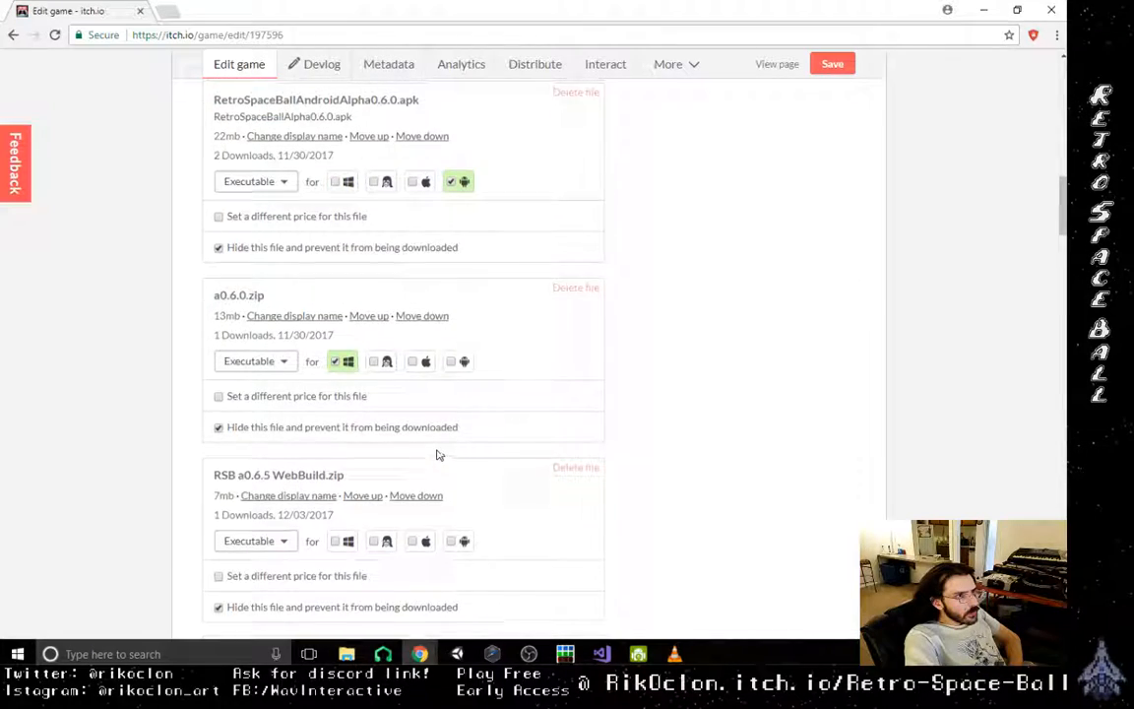
{"action": "scroll", "coordinate": [439, 455], "scroll_direction": "up", "scroll_amount": 4}
{"action": "scroll", "coordinate": [439, 455], "scroll_direction": "down", "scroll_amount": 8}
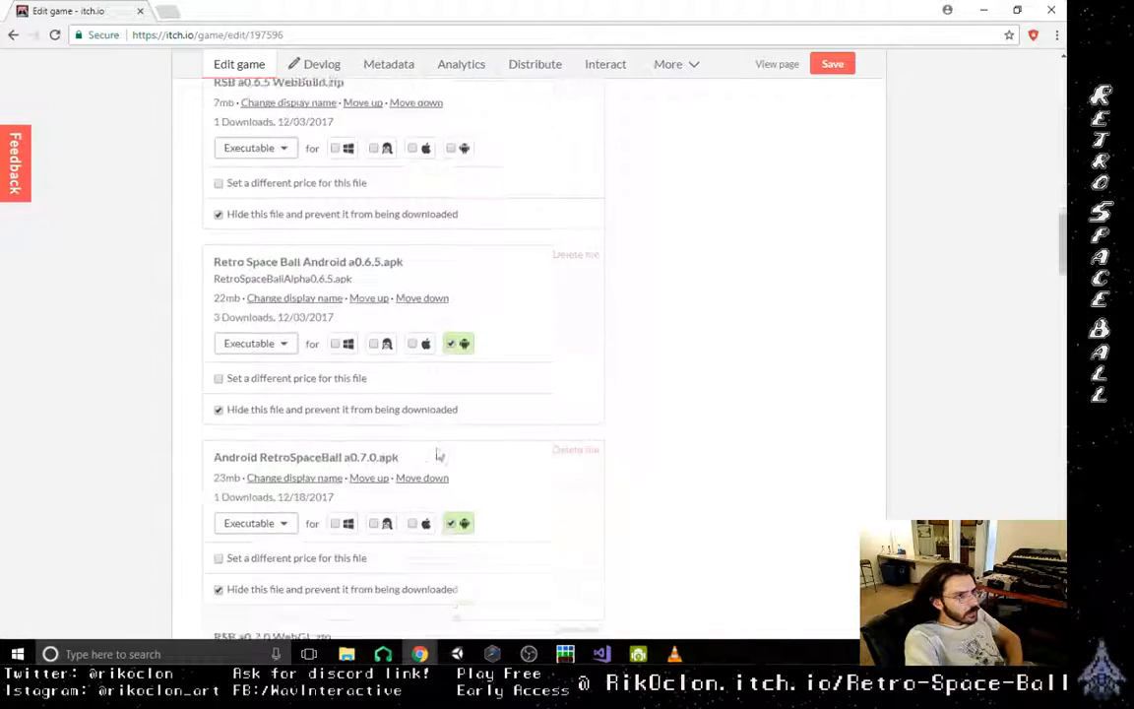
{"action": "scroll", "coordinate": [439, 455], "scroll_direction": "down", "scroll_amount": 6}
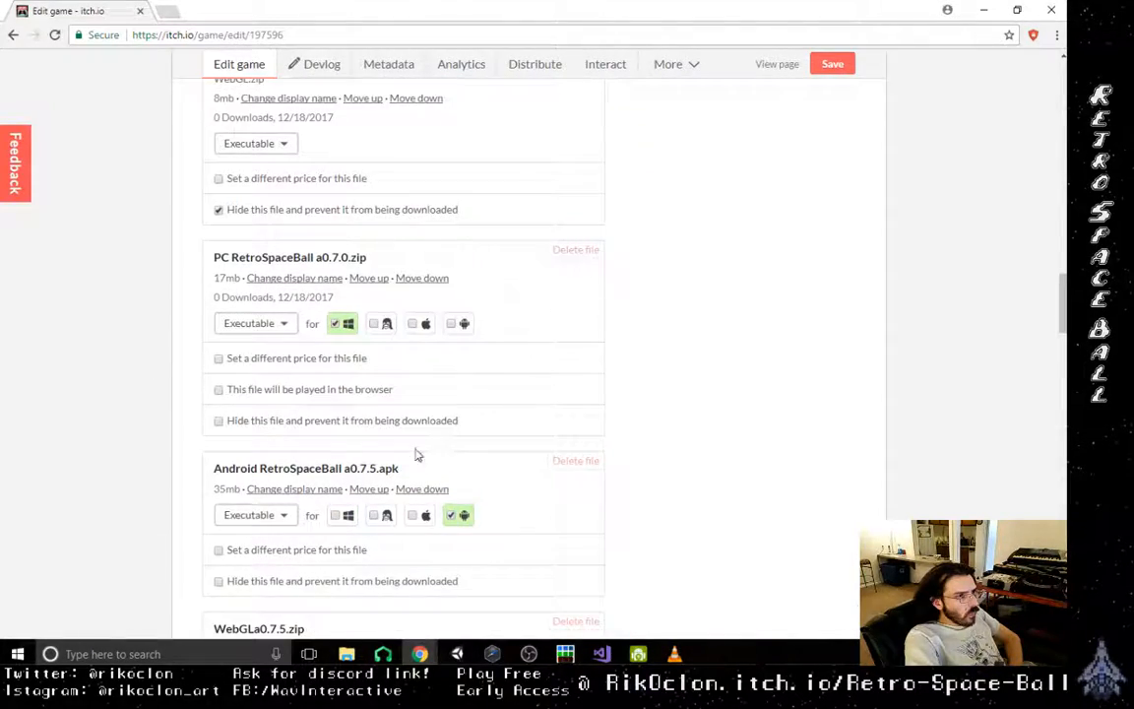
{"action": "left_click", "coordinate": [233, 419]}
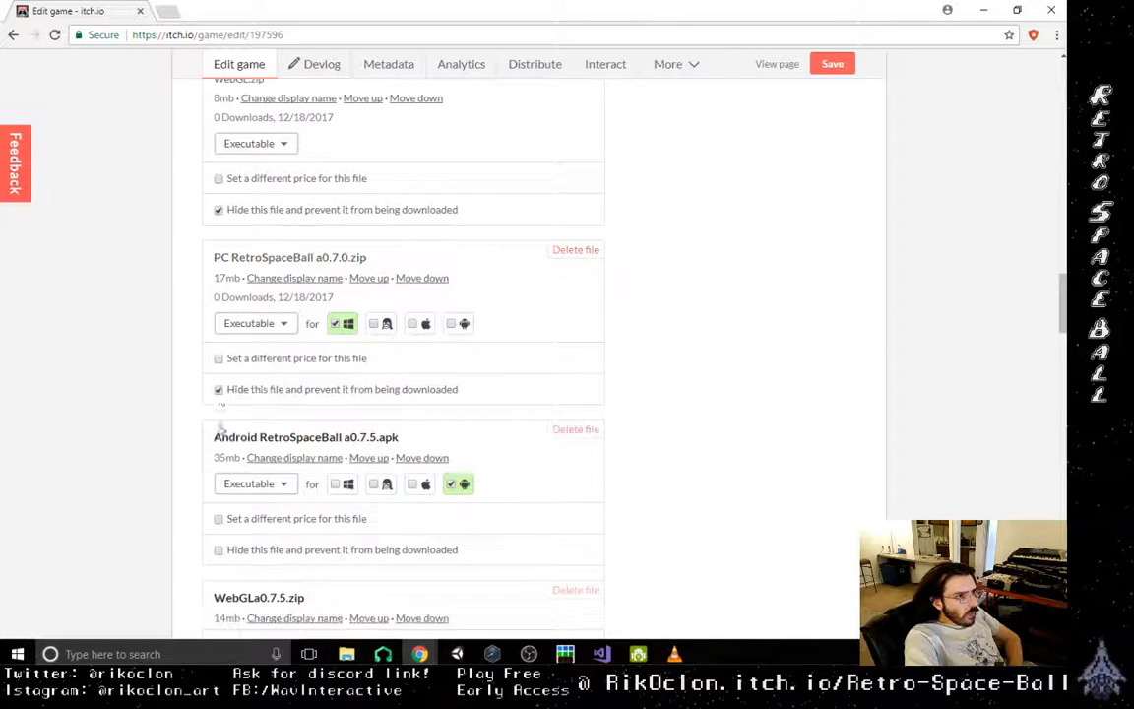
- Change the display name of the uploaded a0.7.5.zip to "Win Retro Space Ball a0.7.5.zip"
{"action": "scroll", "coordinate": [458, 443], "scroll_direction": "down", "scroll_amount": 2}
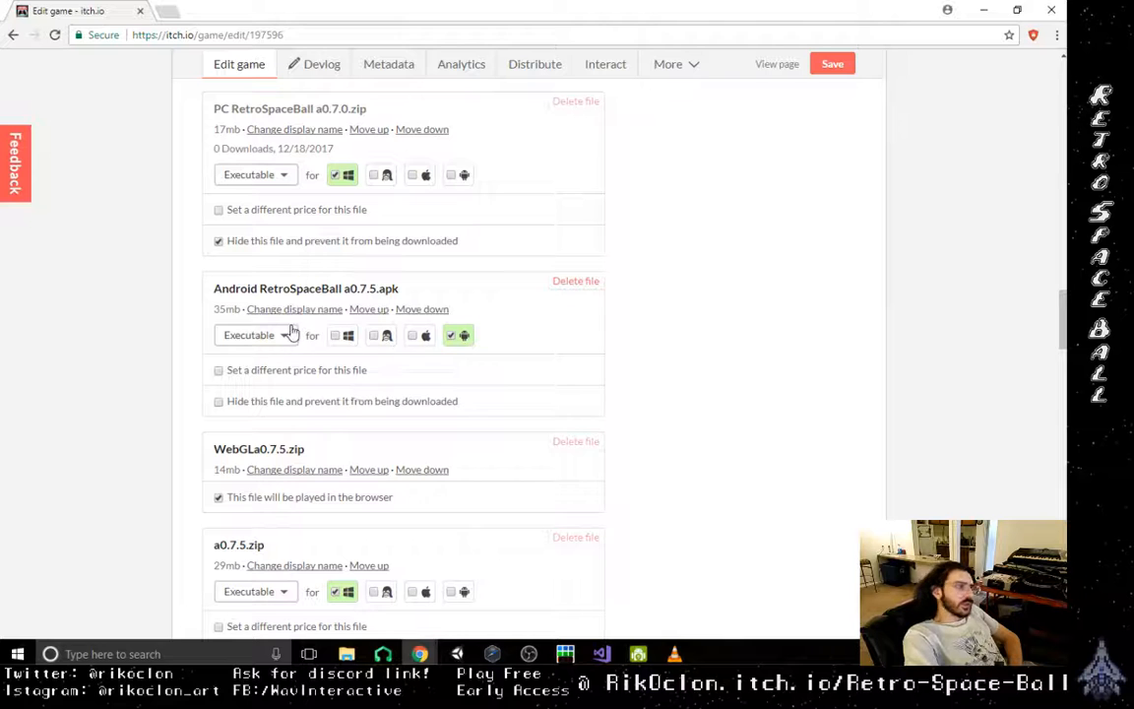
{"action": "scroll", "coordinate": [463, 473], "scroll_direction": "down", "scroll_amount": 1}
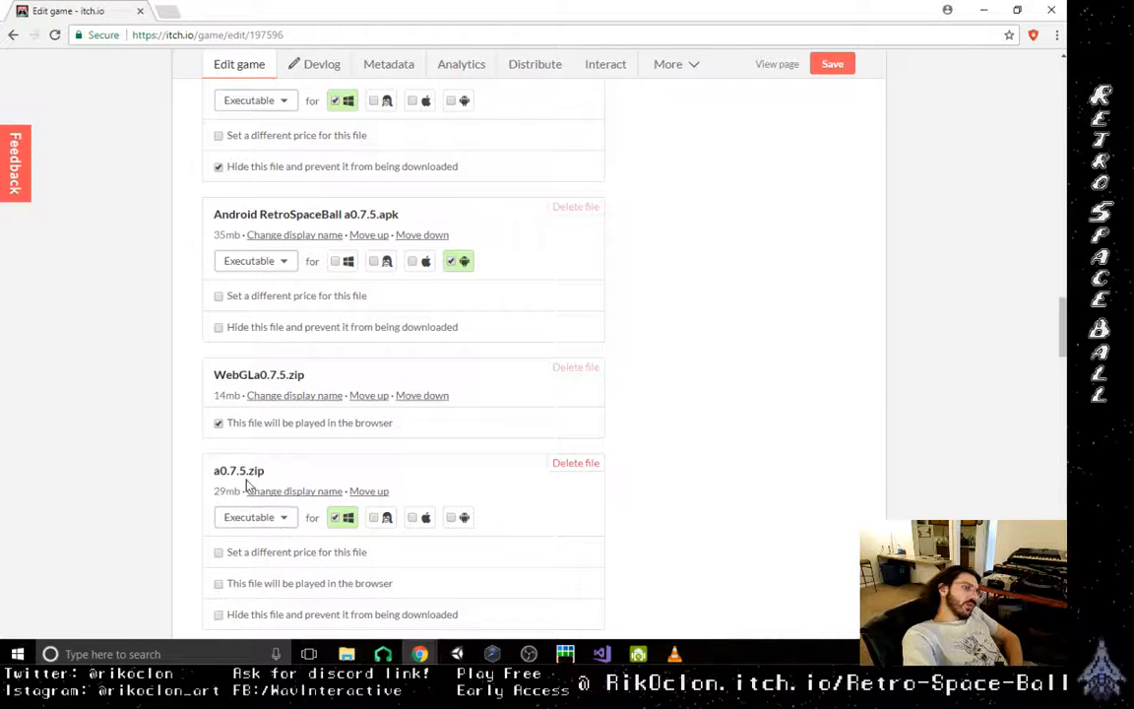
{"action": "left_click", "coordinate": [295, 491]}
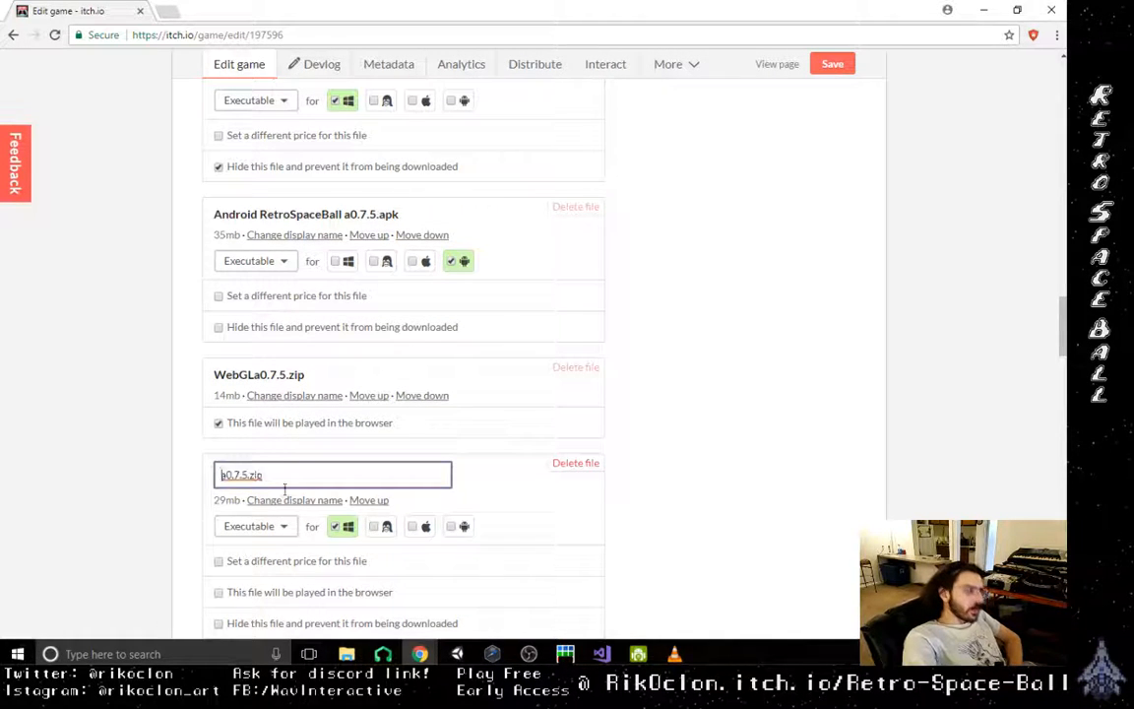
{"action": "type", "text": "PC "}
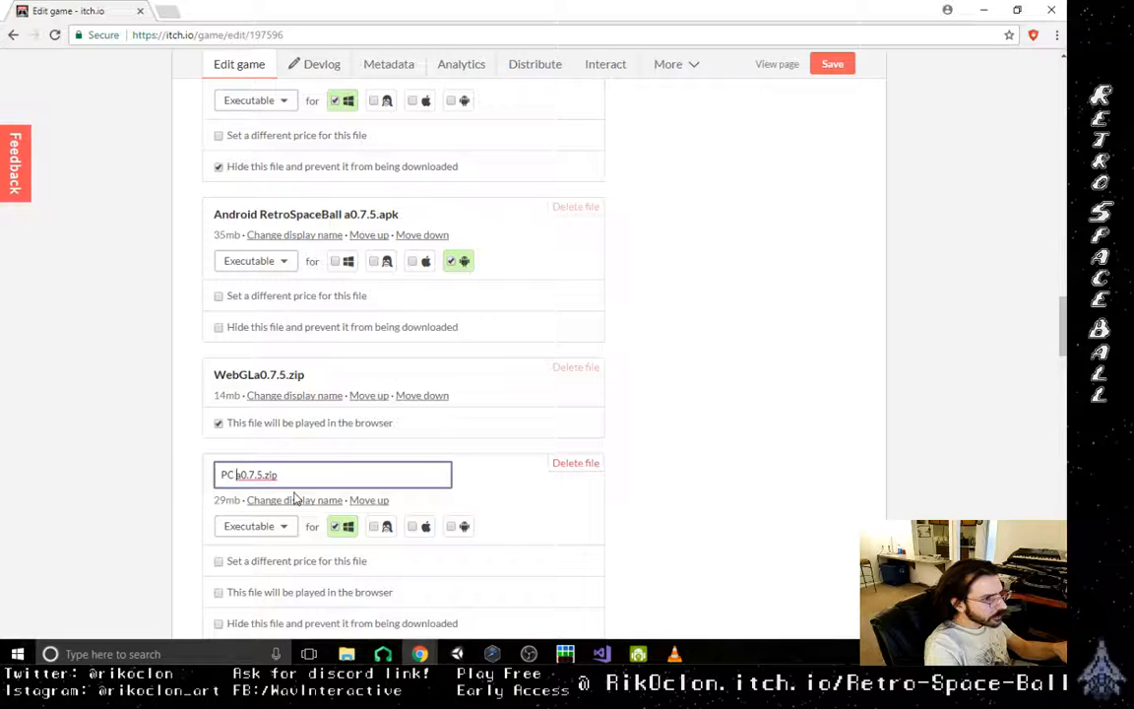
{"action": "type", "text": "Retro"}
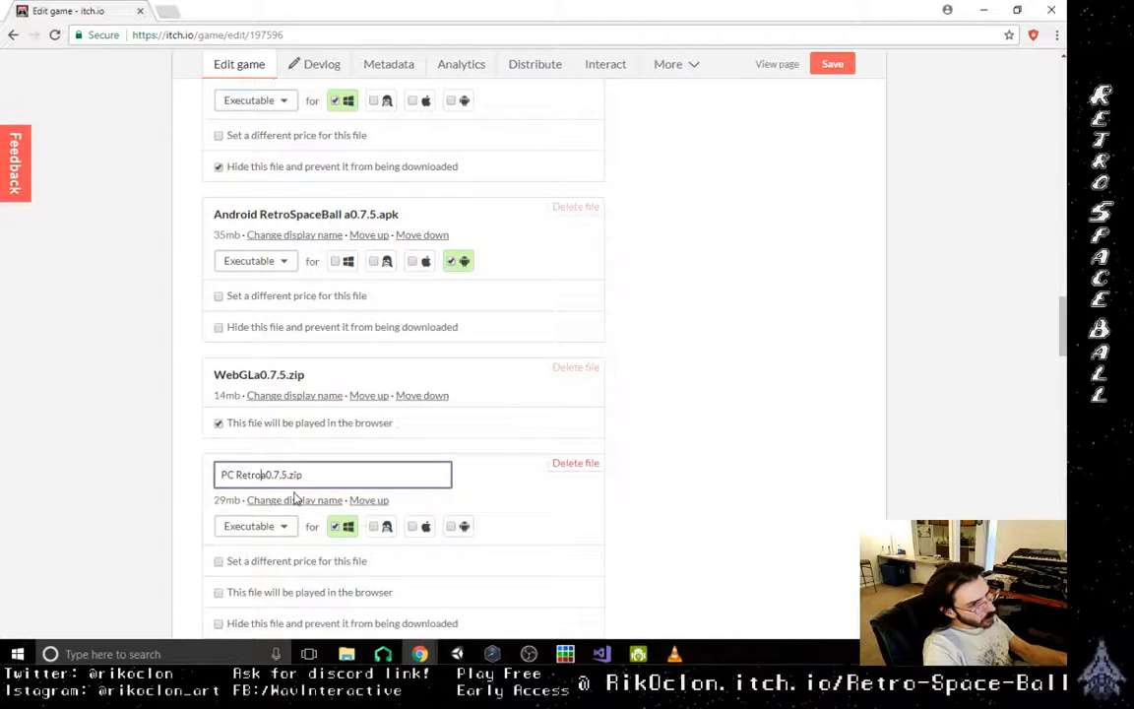
{"action": "type", "text": " Space Ball a"}
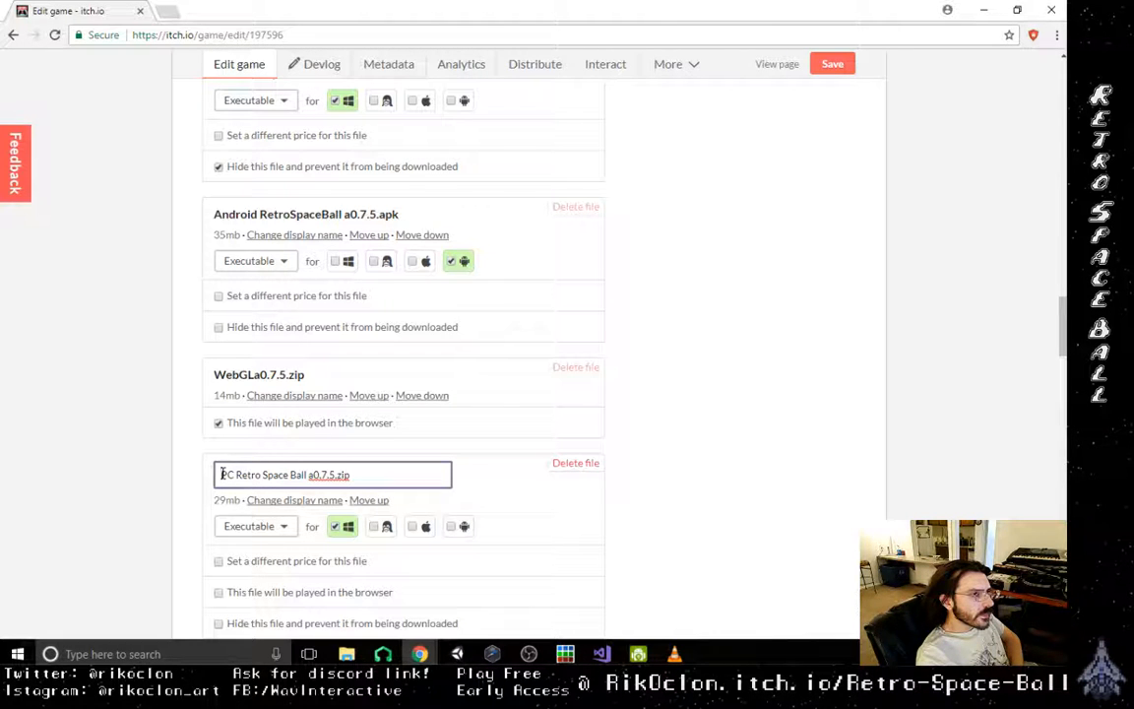
{"action": "type", "text": "Win"}
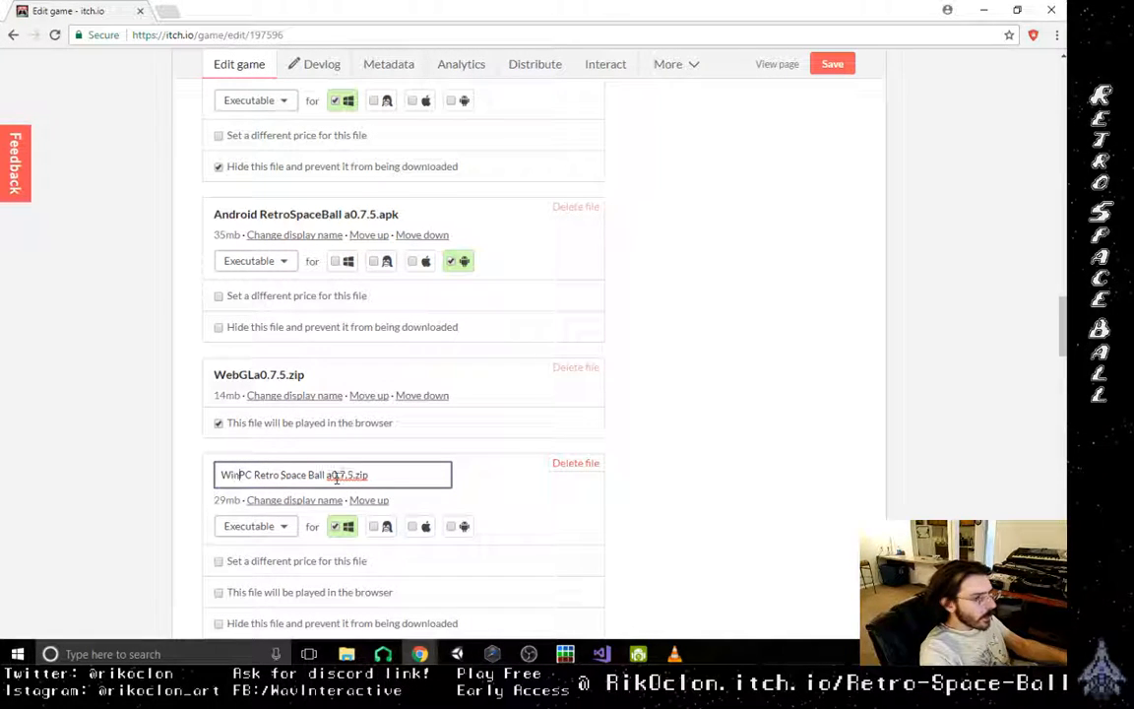
{"action": "key", "text": "Delete"}
{"action": "key", "text": "Delete"}
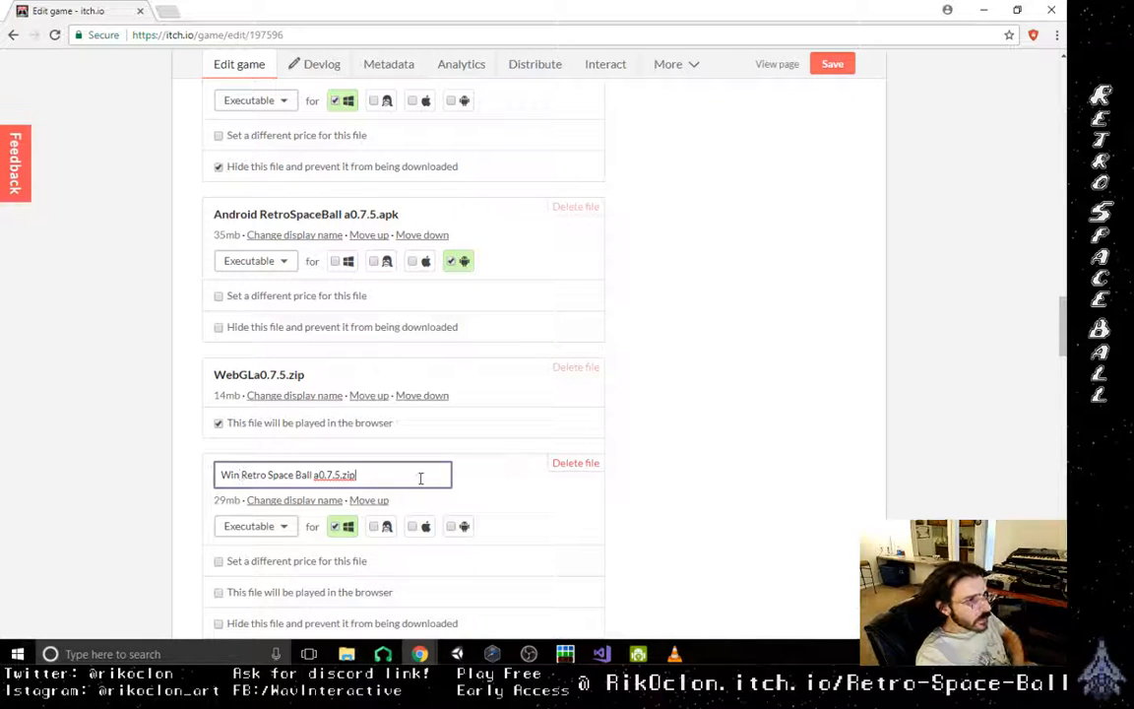
{"action": "left_click", "coordinate": [527, 494]}
- Review the list of uploaded files and save the changes to the game page
{"action": "scroll", "coordinate": [510, 543], "scroll_direction": "down", "scroll_amount": 2}
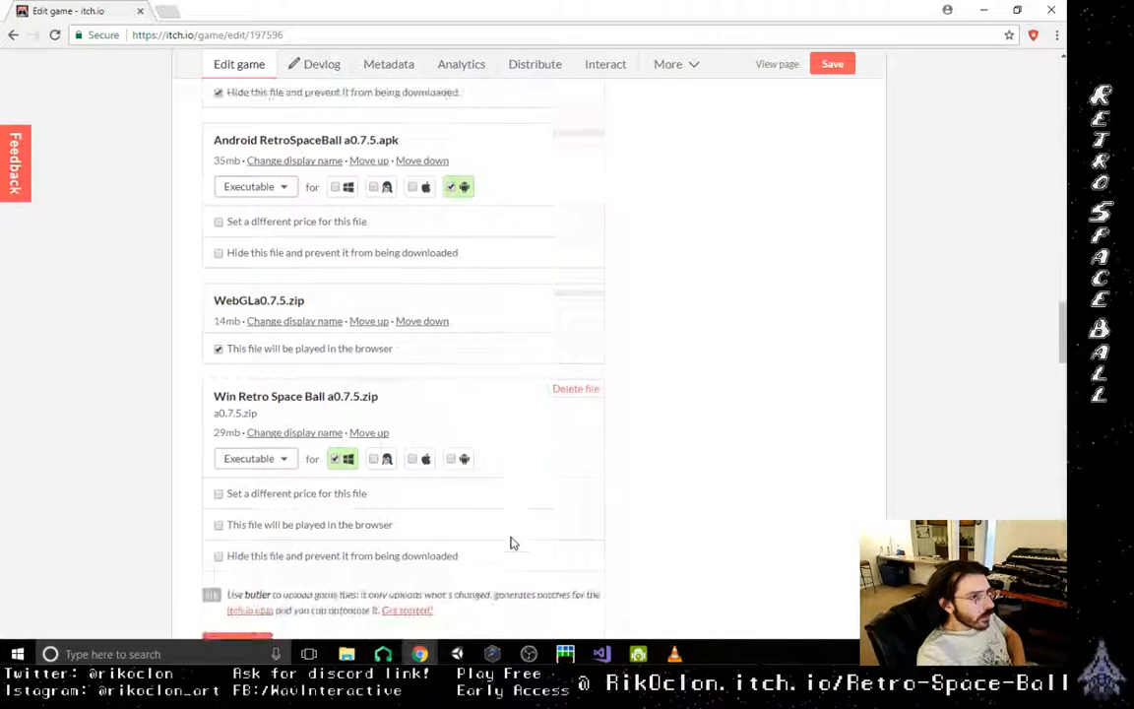
{"action": "scroll", "coordinate": [503, 554], "scroll_direction": "up", "scroll_amount": 4}
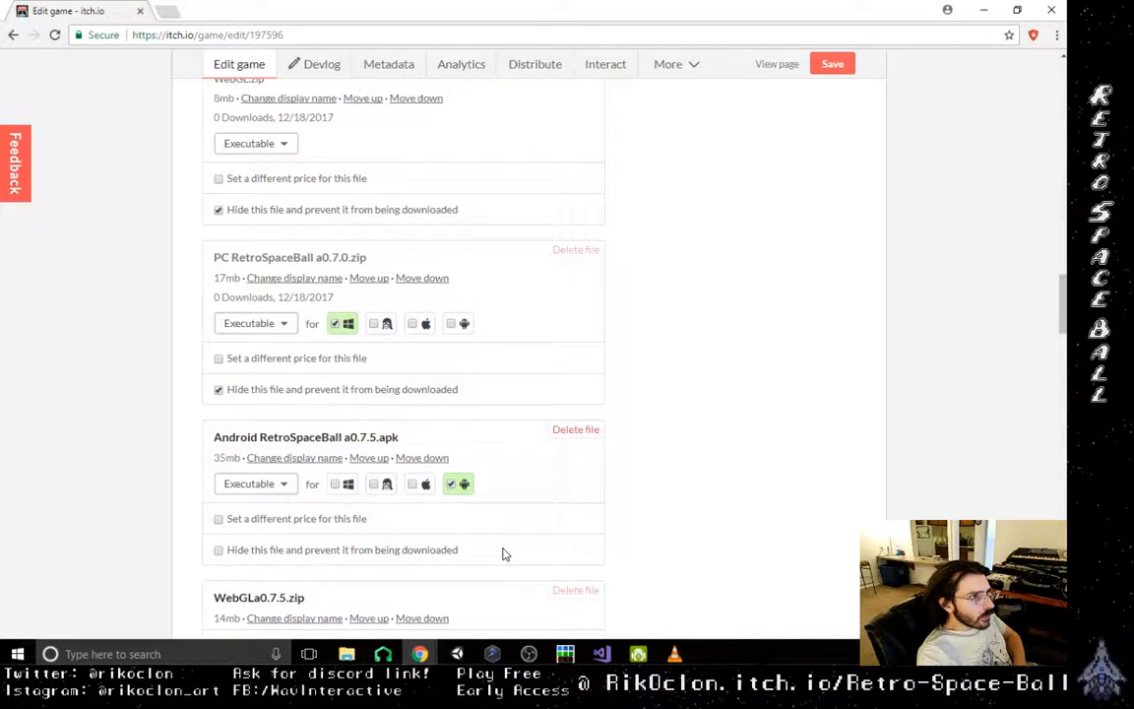
{"action": "scroll", "coordinate": [503, 553], "scroll_direction": "up", "scroll_amount": 3}
{"action": "scroll", "coordinate": [497, 561], "scroll_direction": "down", "scroll_amount": 9}
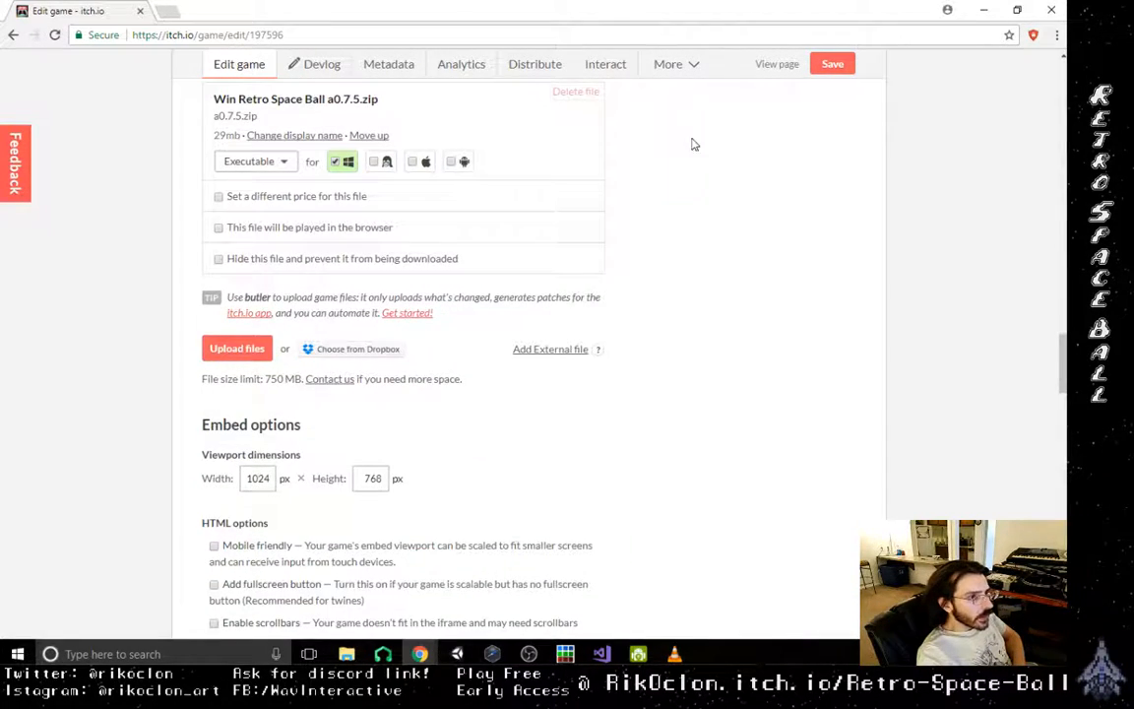
{"action": "left_click", "coordinate": [821, 76]}
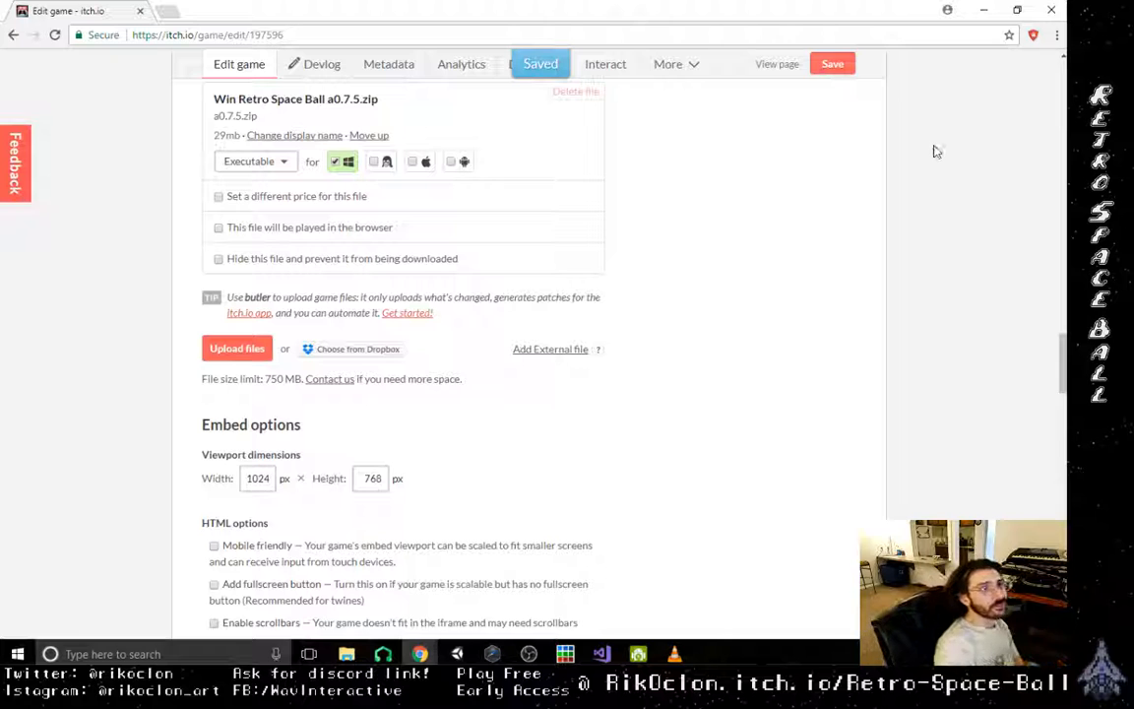
- View the public Retro Space Ball page and check that the embedded WebGL build loads
{"action": "scroll", "coordinate": [724, 469], "scroll_direction": "down", "scroll_amount": 3}
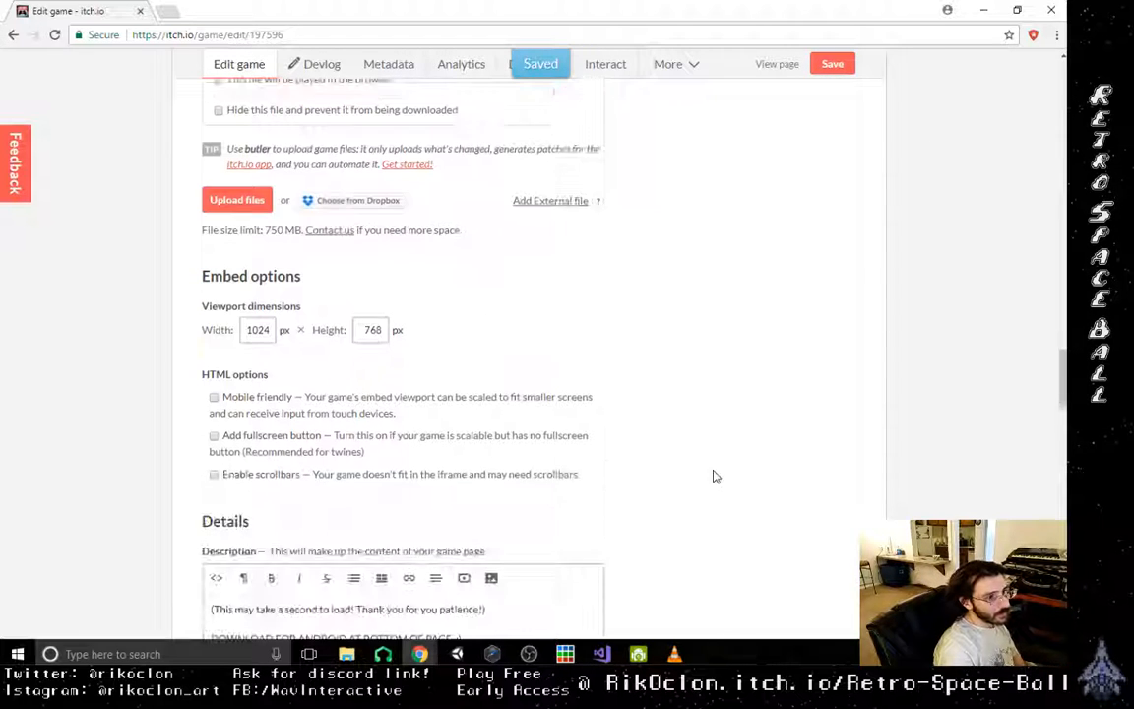
{"action": "scroll", "coordinate": [443, 500], "scroll_direction": "down", "scroll_amount": 3}
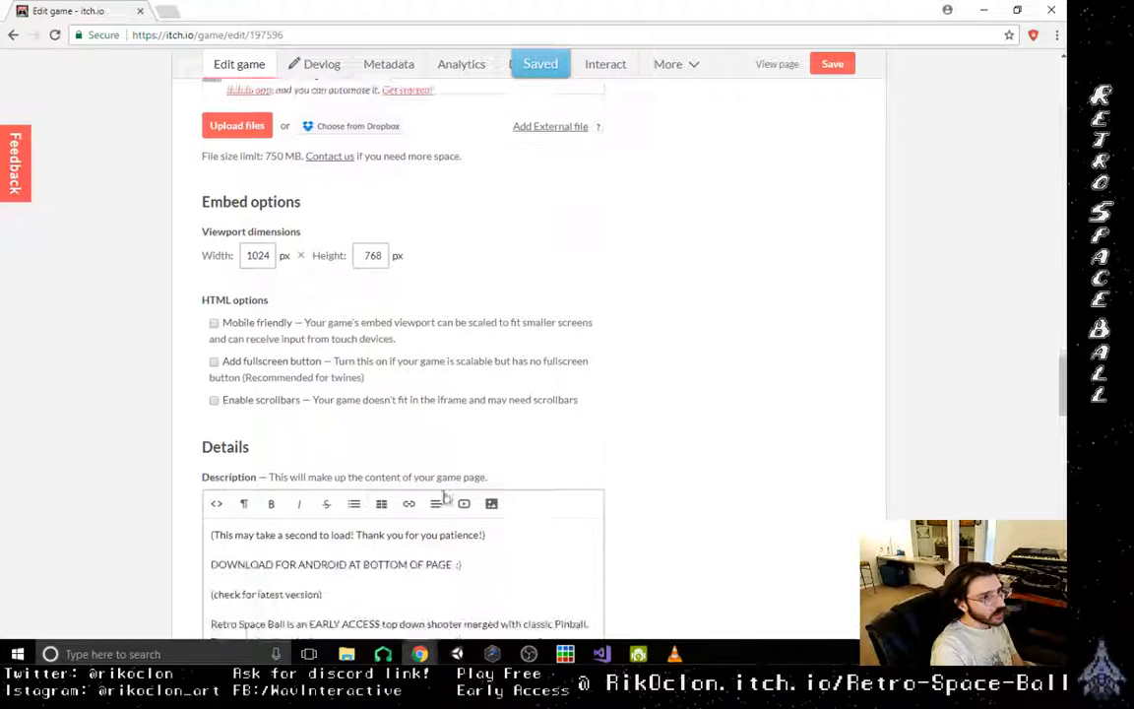
{"action": "scroll", "coordinate": [446, 489], "scroll_direction": "up", "scroll_amount": 9}
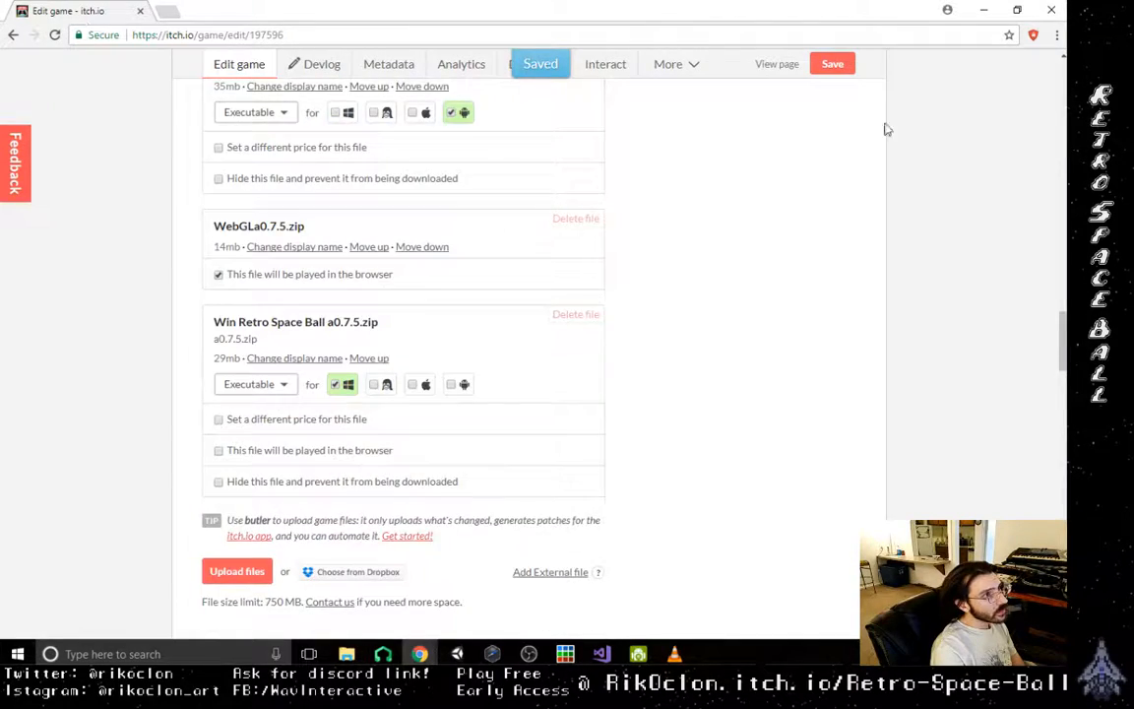
{"action": "scroll", "coordinate": [926, 473], "scroll_direction": "up", "scroll_amount": 10}
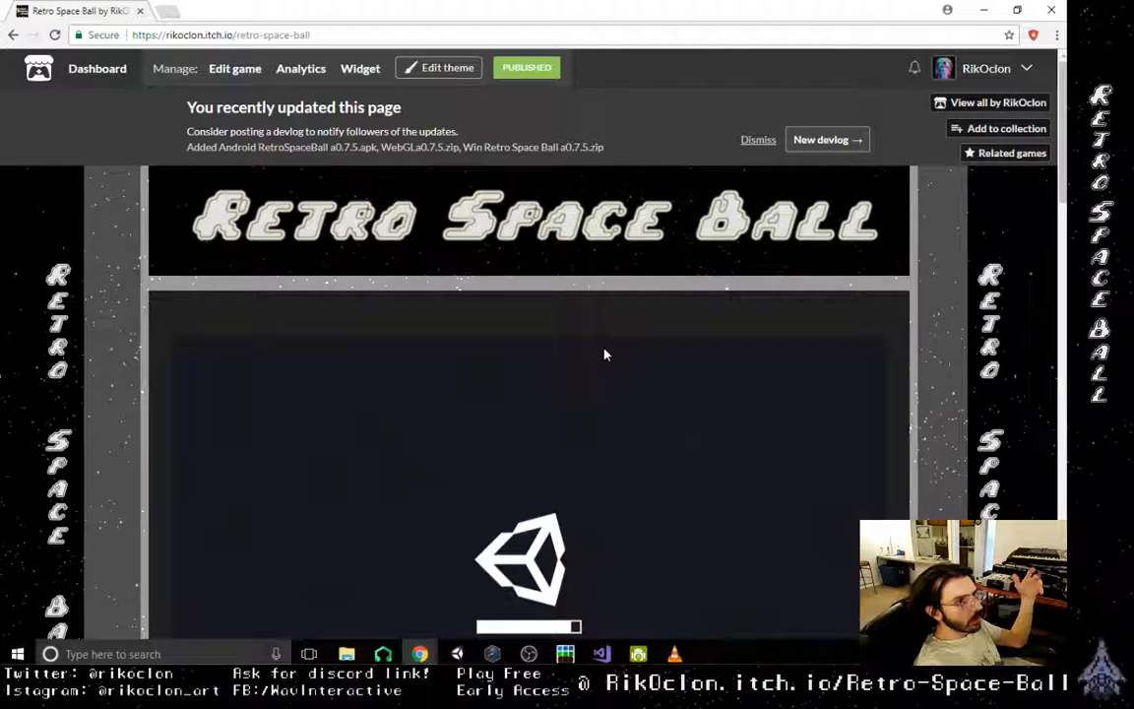
{"action": "scroll", "coordinate": [778, 324], "scroll_direction": "down", "scroll_amount": 2}
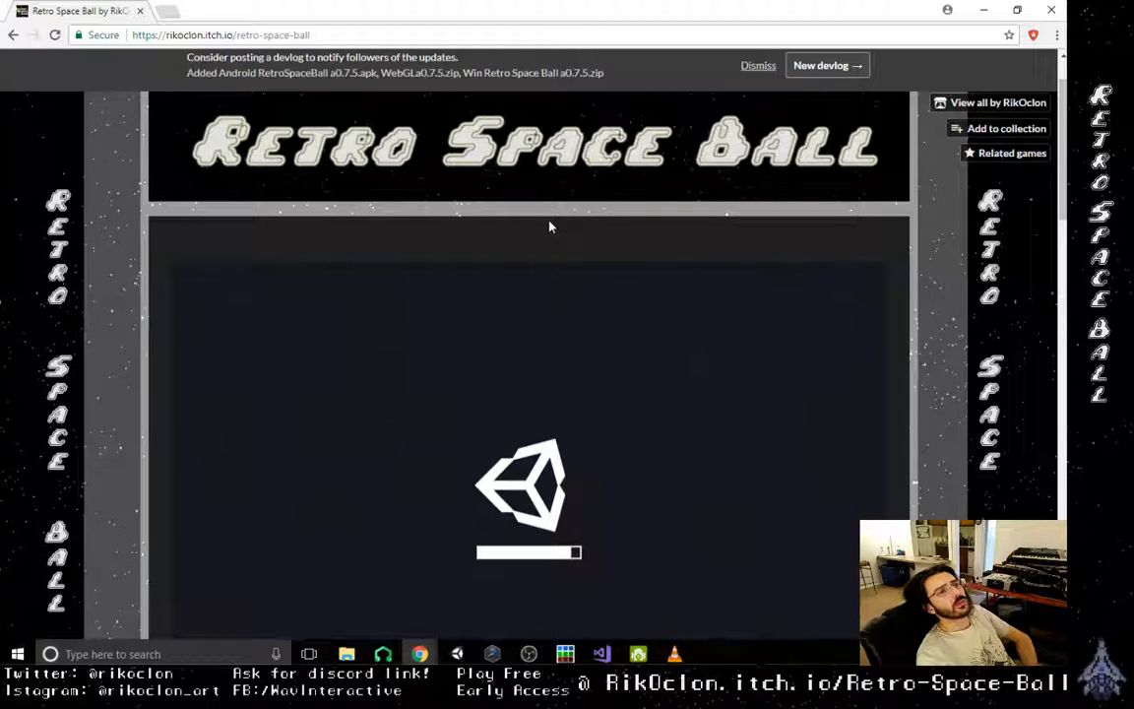
{"action": "scroll", "coordinate": [1063, 206], "scroll_direction": "down", "scroll_amount": 3}
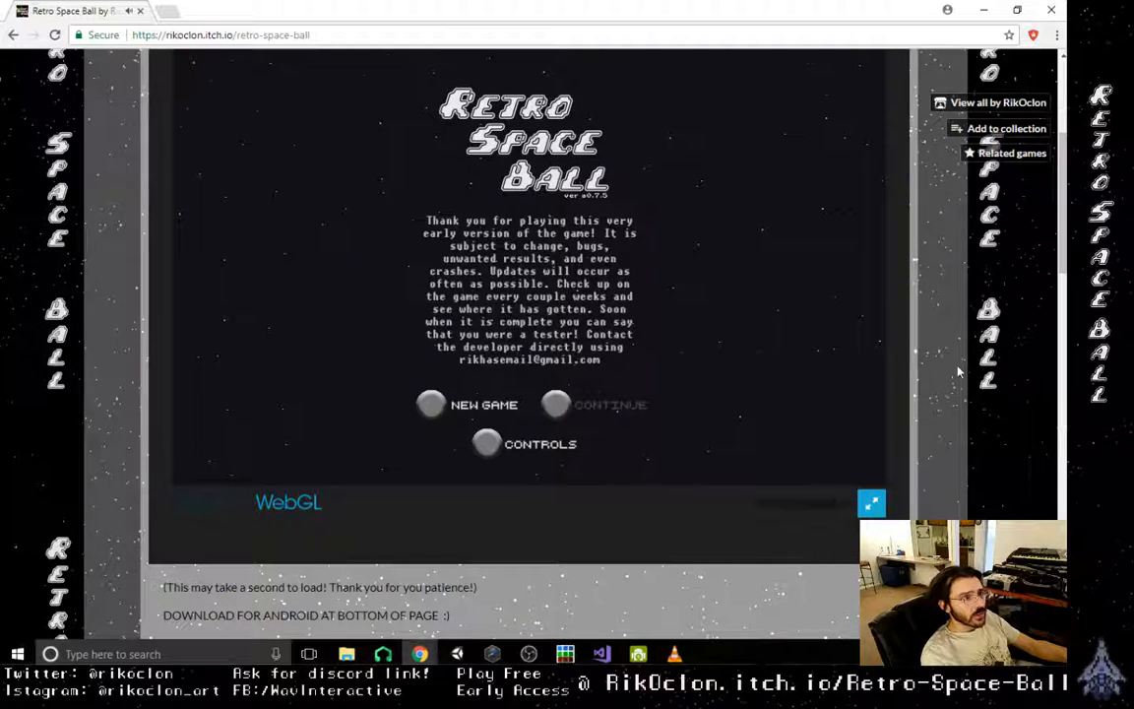
- Start a new game in the embedded WebGL build and guide the orb rightward over the stepped wall and pit
{"action": "scroll", "coordinate": [700, 441], "scroll_direction": "up", "scroll_amount": 1}
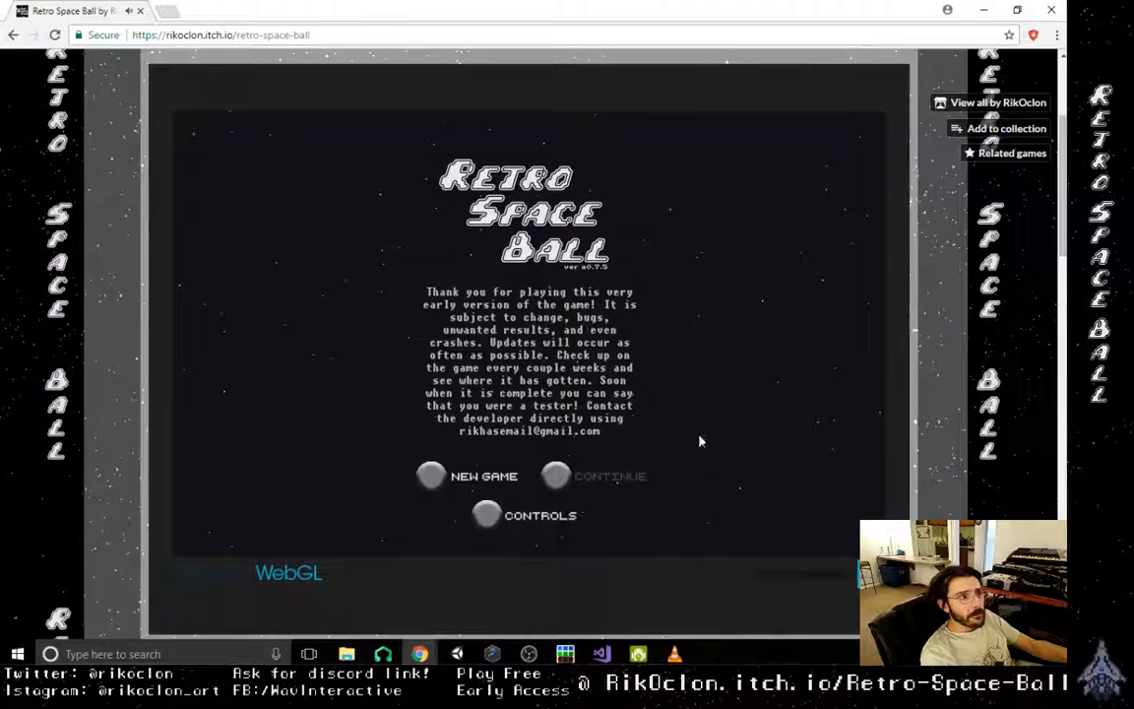
{"action": "left_click", "coordinate": [438, 477]}
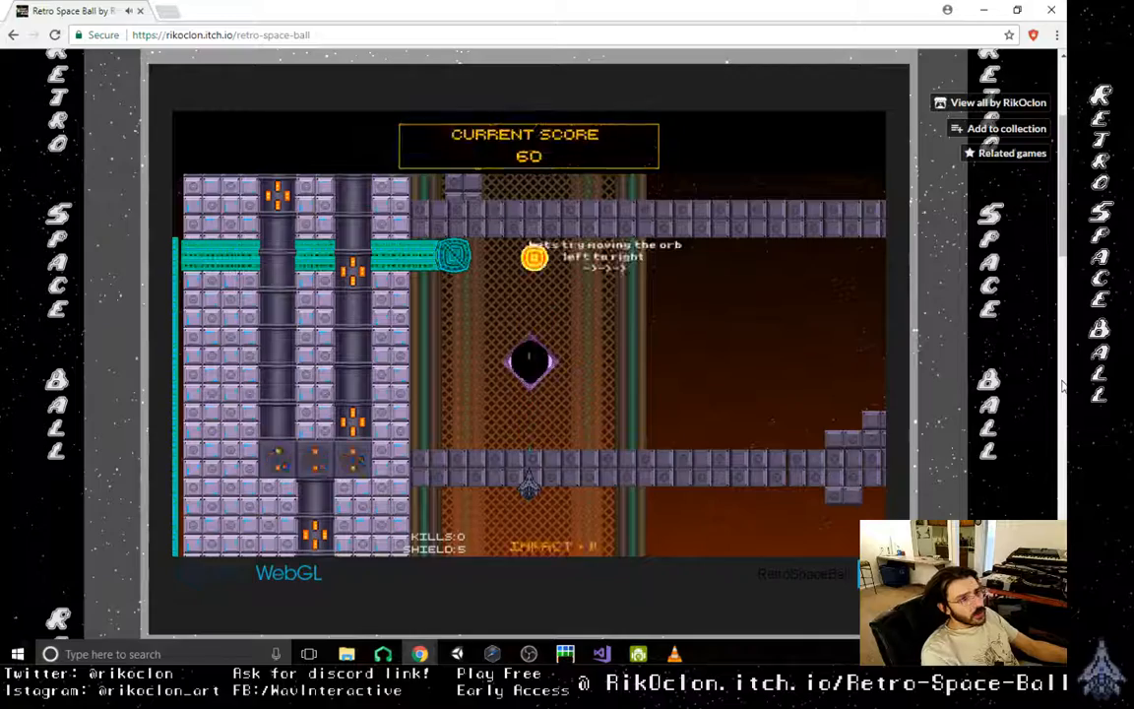
{"action": "key", "text": "Right"}
{"action": "key", "text": "Left"}
{"action": "key", "text": "Right"}
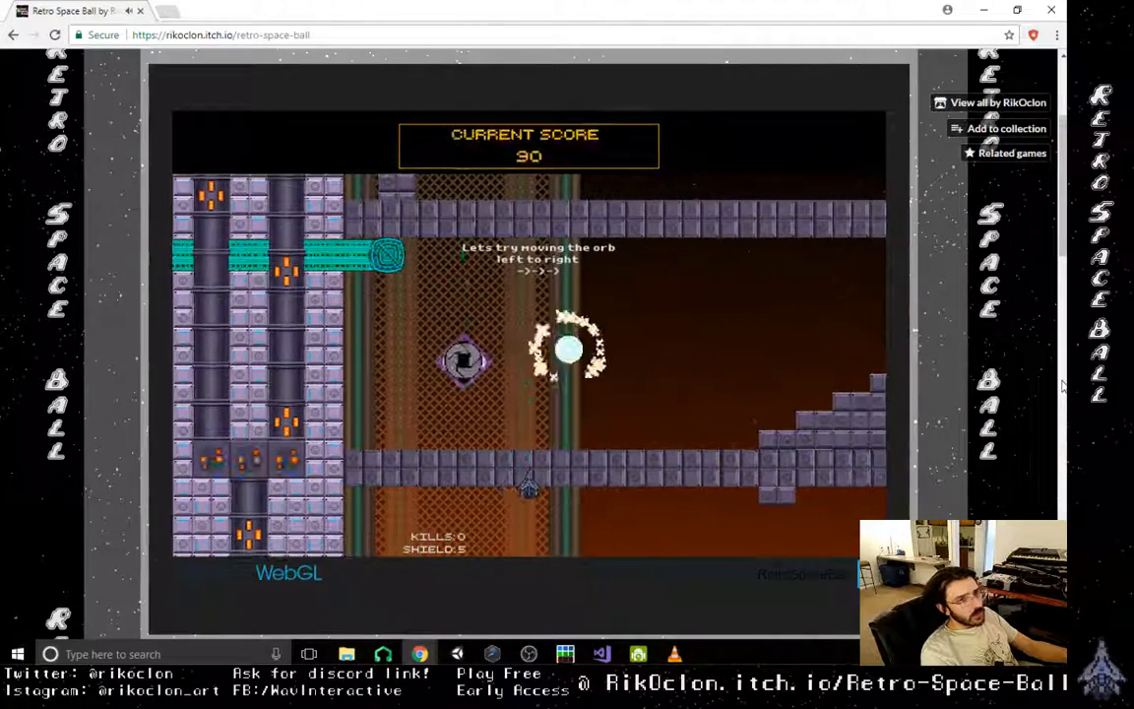
{"action": "key", "text": "Right"}
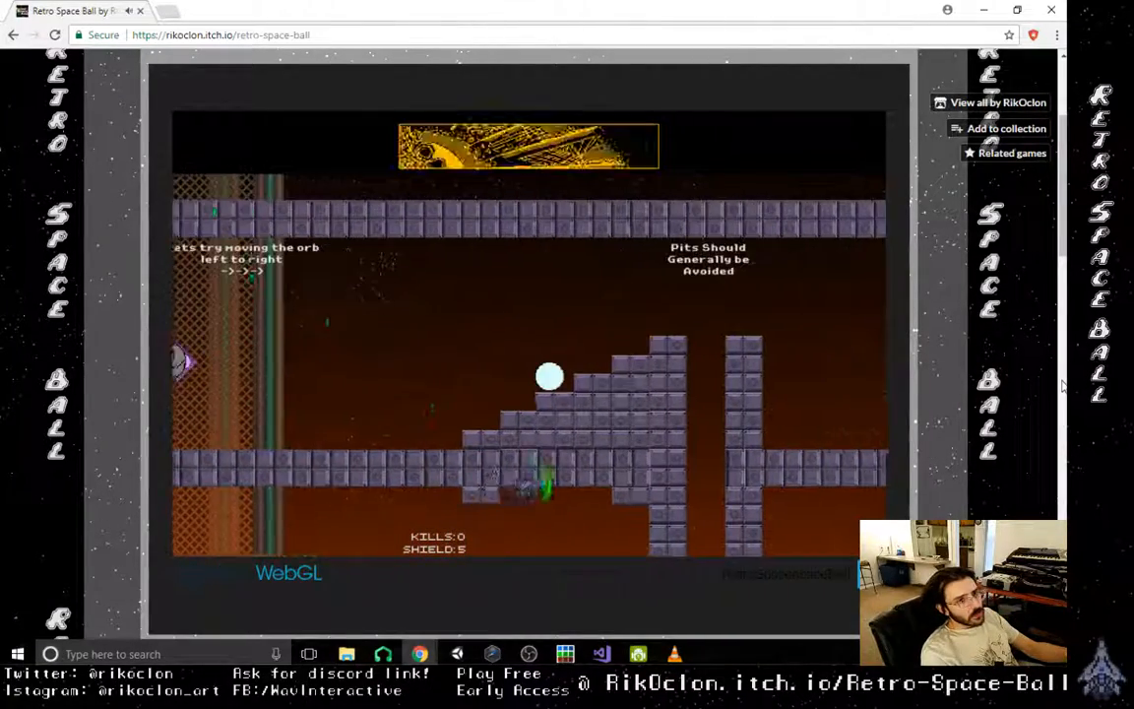
{"action": "key", "text": "Right"}
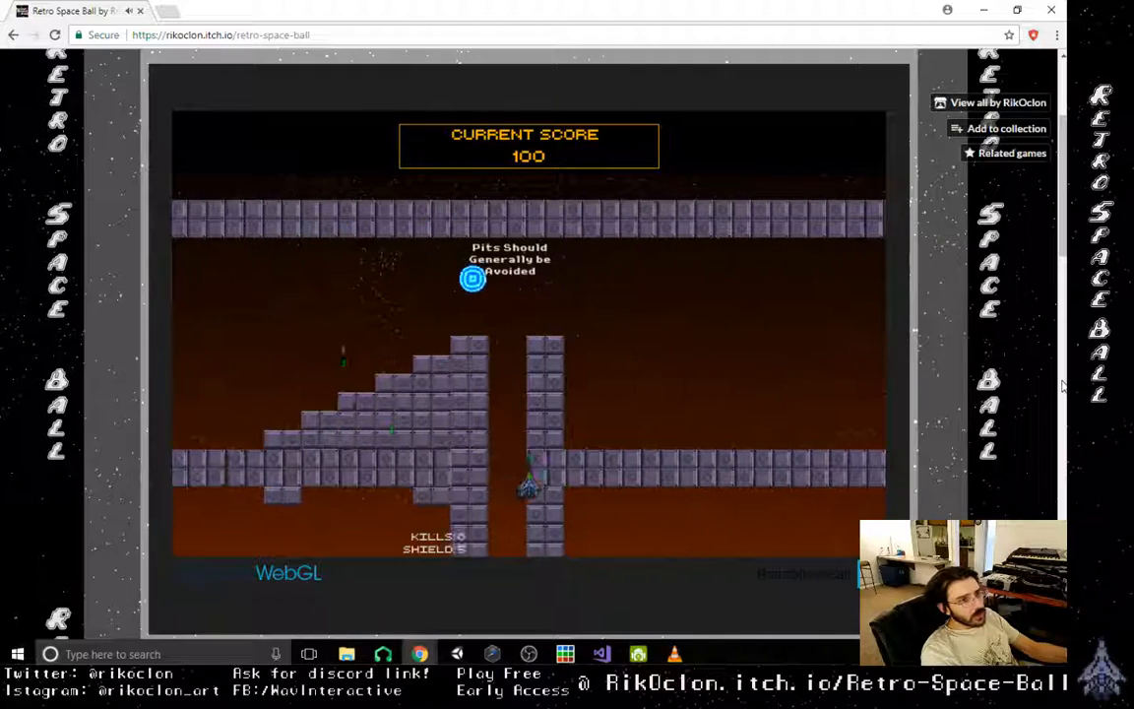
{"action": "key", "text": "Right"}
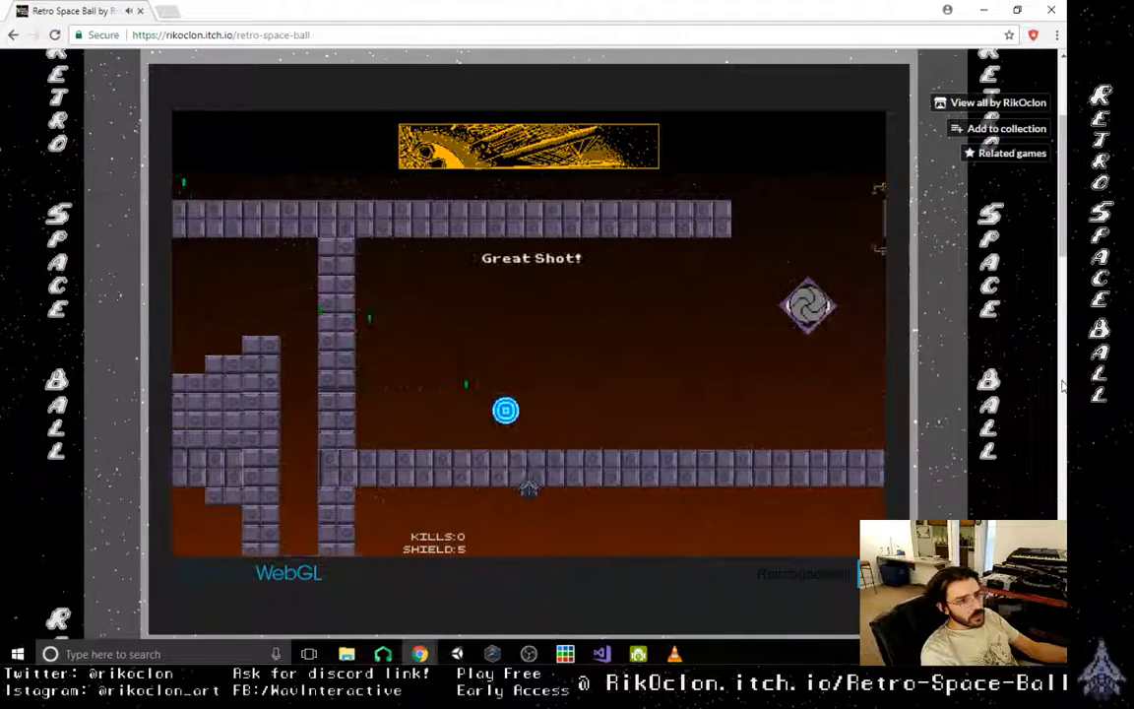
{"action": "key", "text": "Right"}
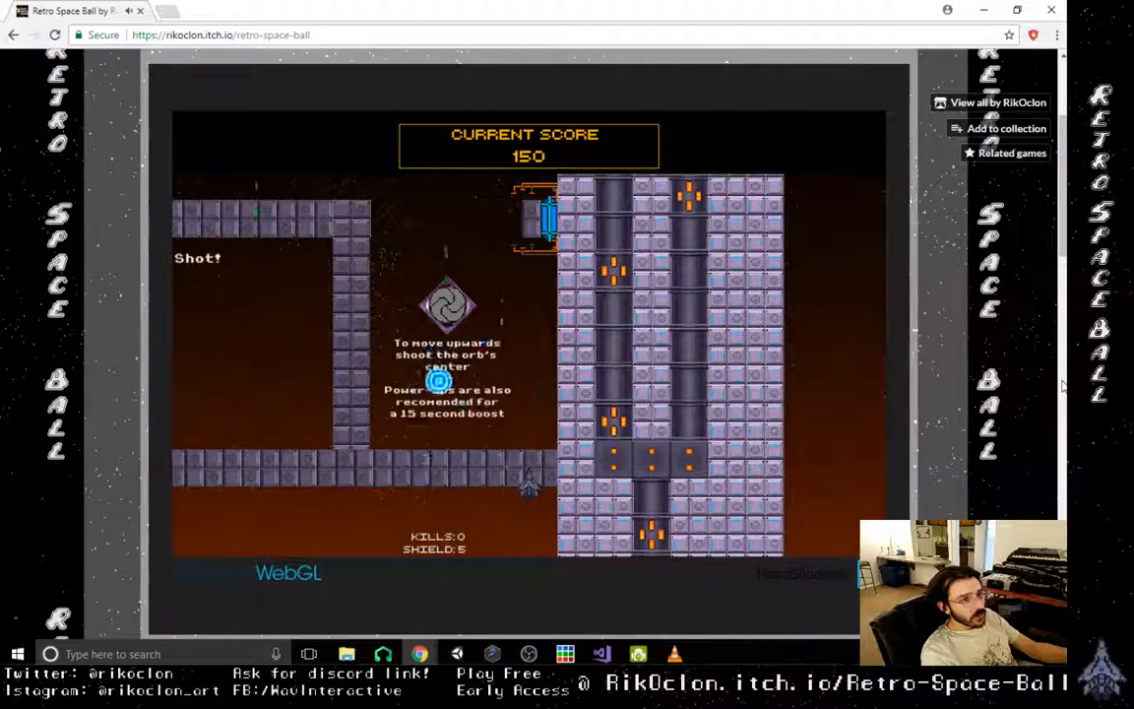
- Playtest the upward-shot tutorial by juggling the orb around the power-up dispenser beside the tall wall
{"action": "key", "text": "Left"}
{"action": "key", "text": "Right"}
{"action": "key", "text": "Left"}
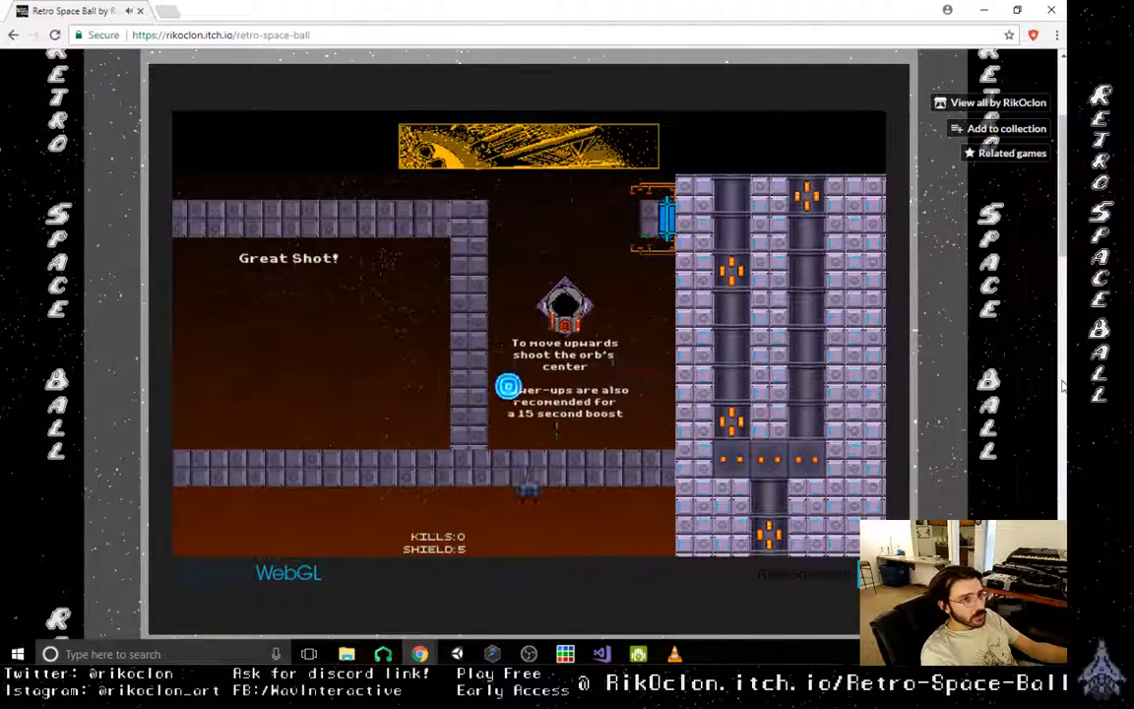
{"action": "key", "text": "Right"}
{"action": "key", "text": "Right"}
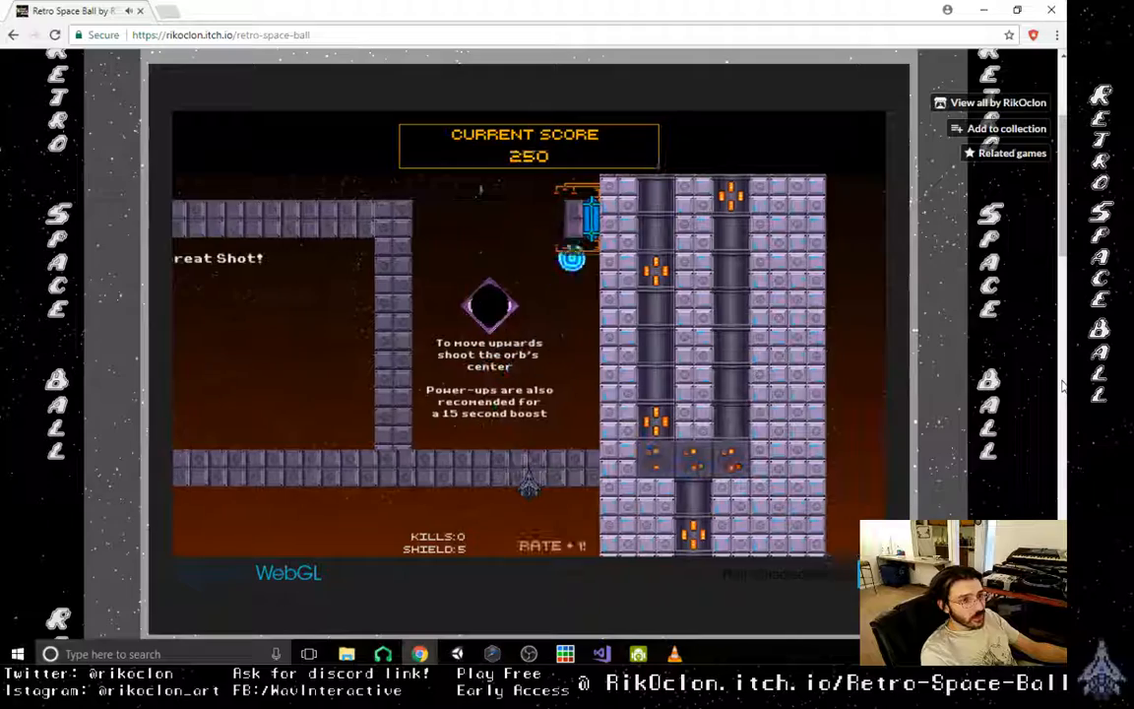
{"action": "key", "text": "Left"}
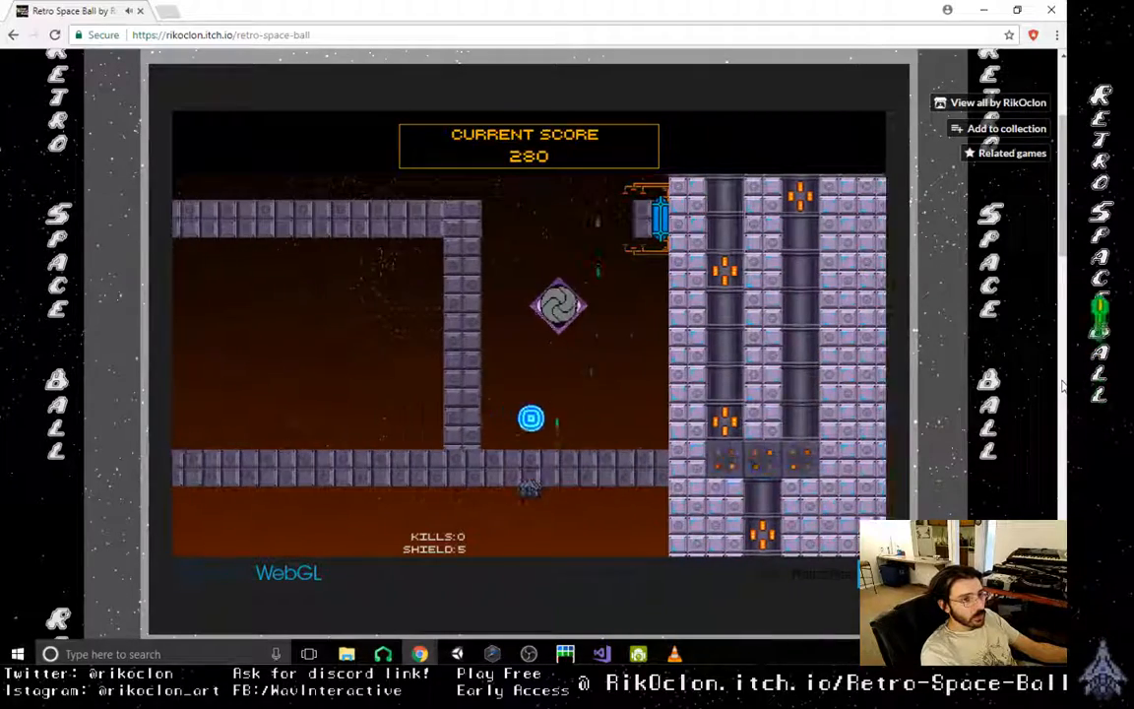
{"action": "key", "text": "Right"}
{"action": "key", "text": "Left"}
{"action": "key", "text": "Right"}
{"action": "key", "text": "Left"}
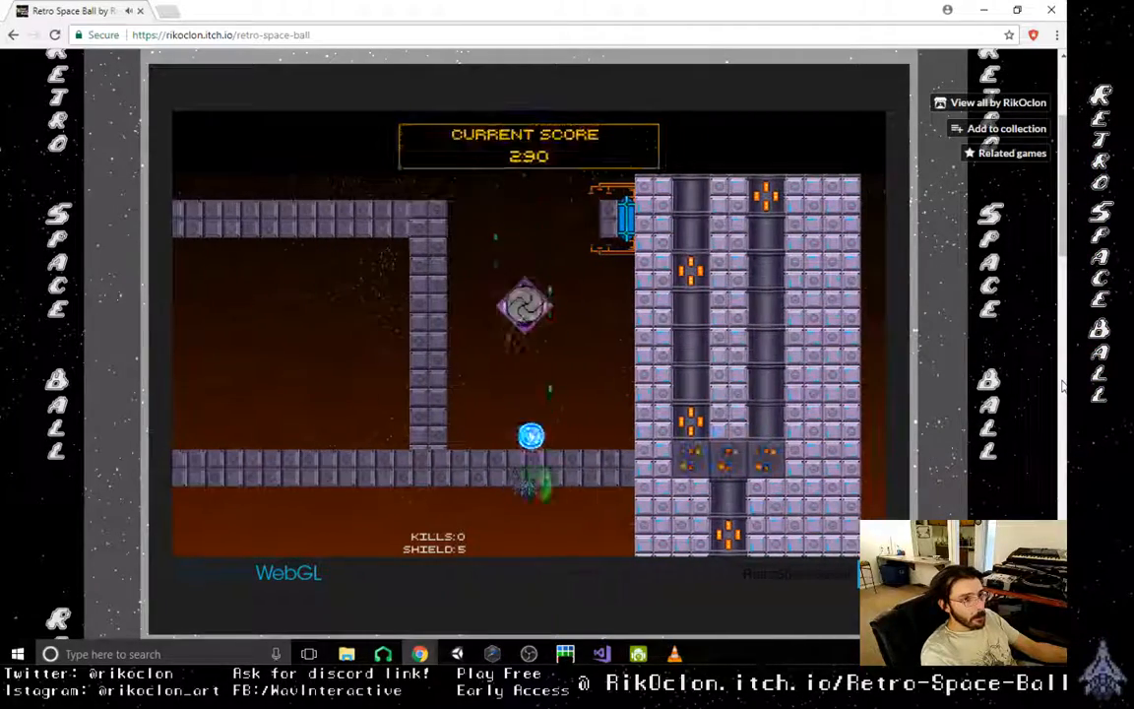
{"action": "key", "text": "Right"}
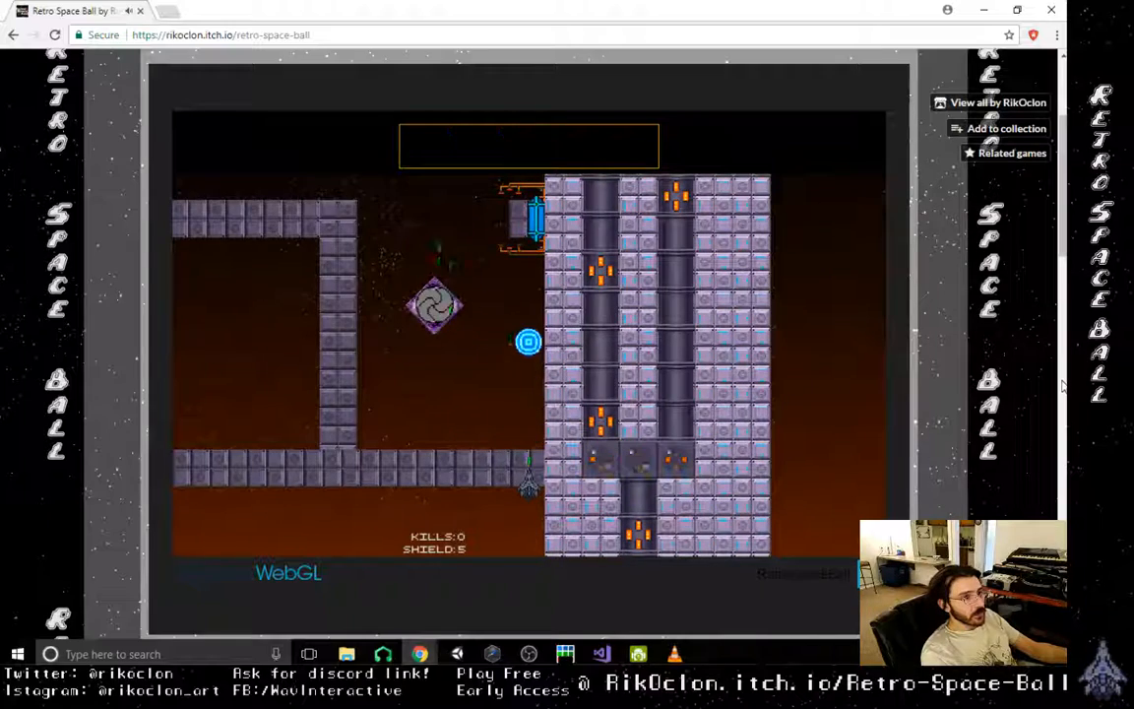
{"action": "key", "text": "Left"}
{"action": "key", "text": "Right"}
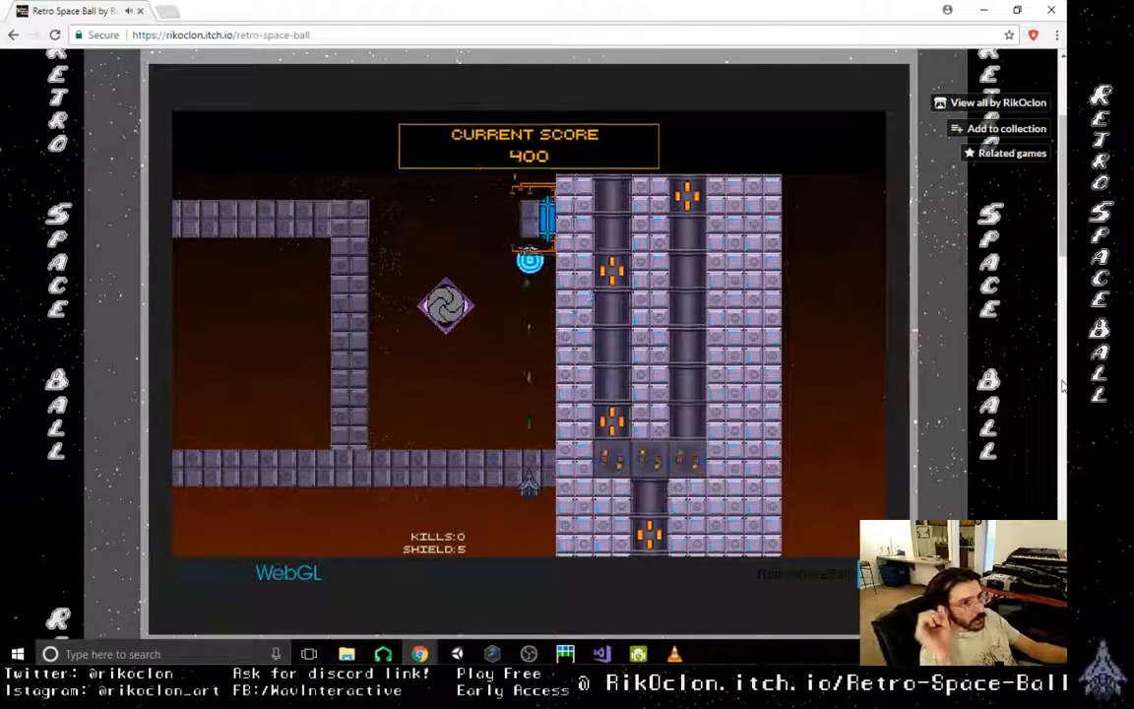
- Shoot the orb upward past the blue gate and steer it left into the dash tutorial area
{"action": "key", "text": "Right"}
{"action": "key", "text": "Up"}
{"action": "key", "text": "Left"}
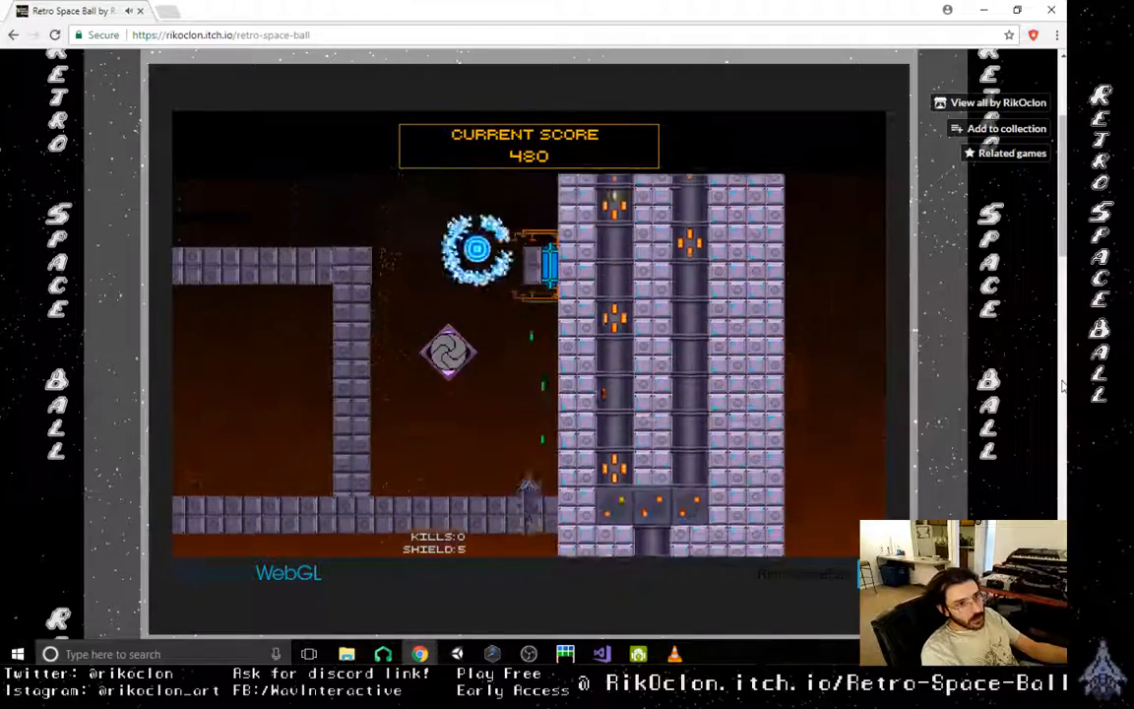
{"action": "key", "text": "Right"}
{"action": "key", "text": "Left"}
{"action": "key", "text": "Left"}
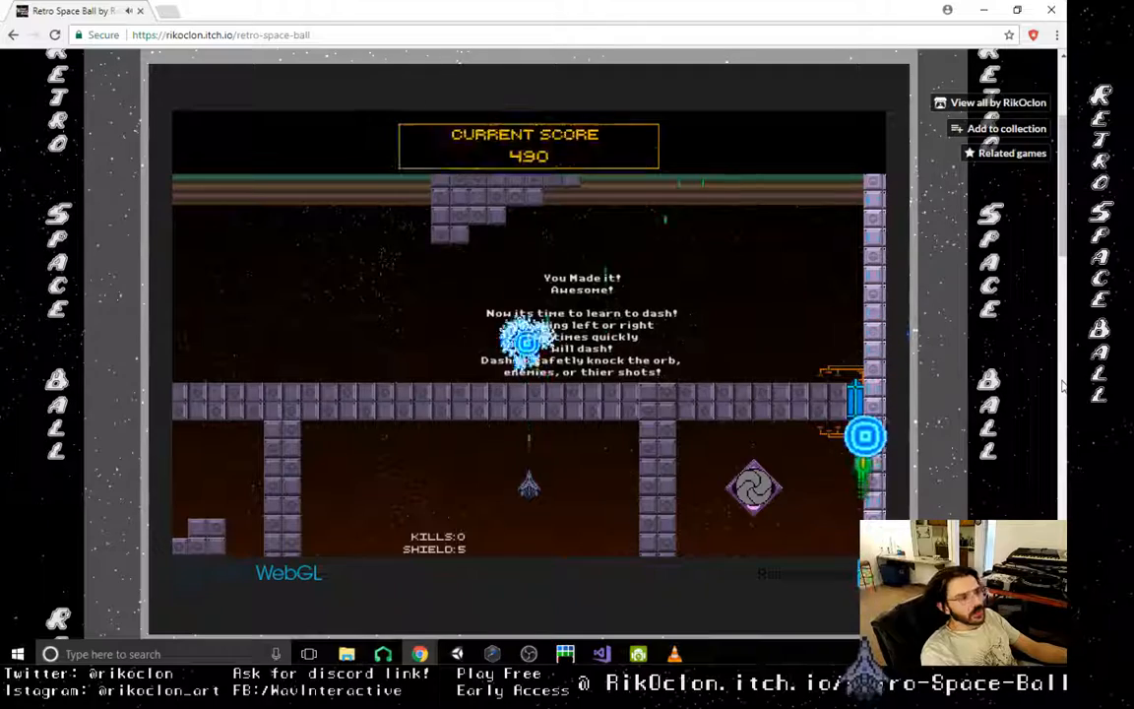
- Move the orb left from the dash tutorial text through the corridor toward the enemy shaft
{"action": "key", "text": "Up"}
{"action": "key", "text": "Right"}
{"action": "key", "text": "Left"}
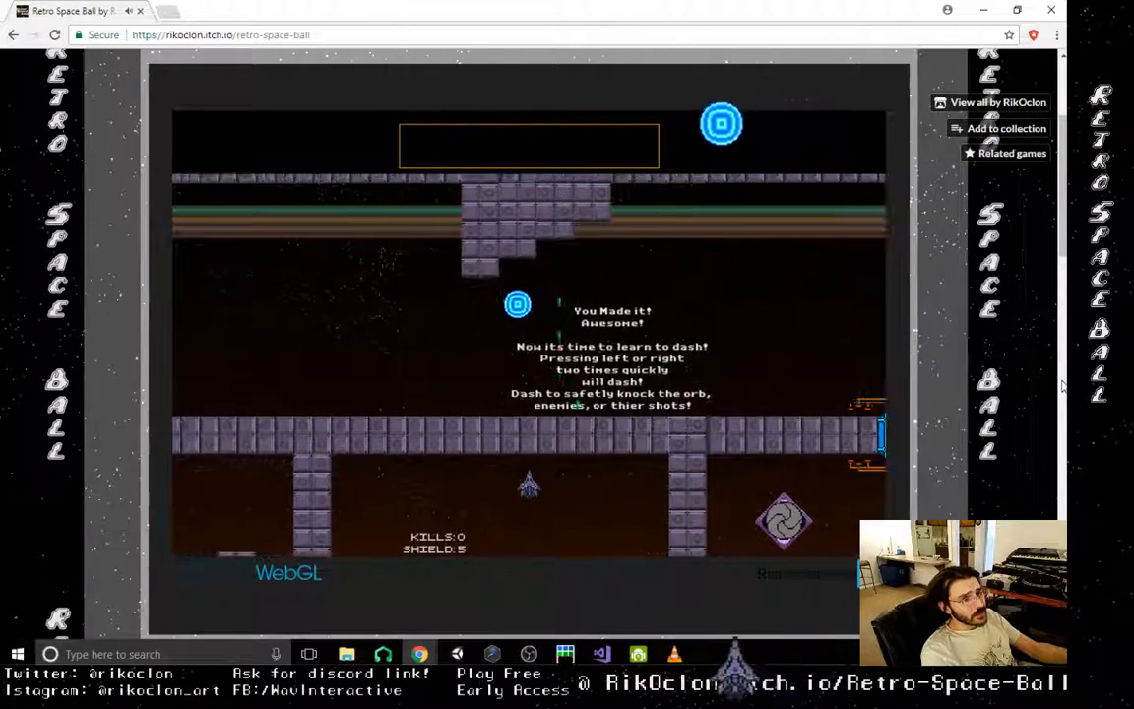
{"action": "key", "text": "Left"}
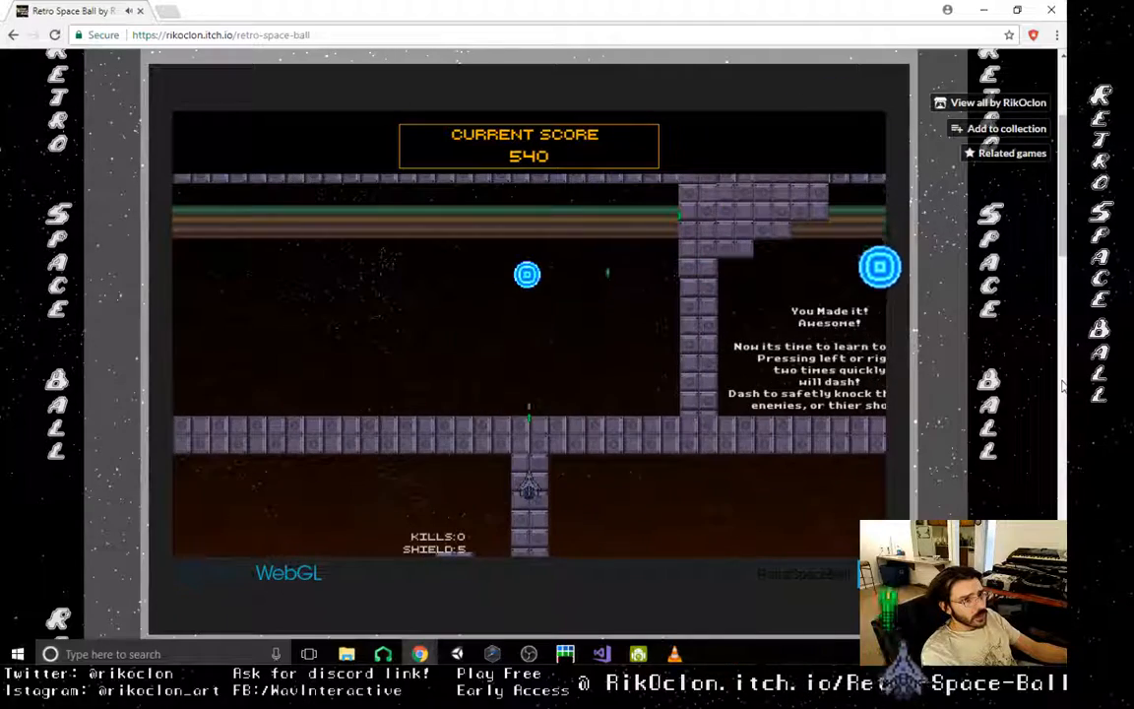
{"action": "key", "text": "Up"}
{"action": "key", "text": "Right"}
{"action": "key", "text": "Up"}
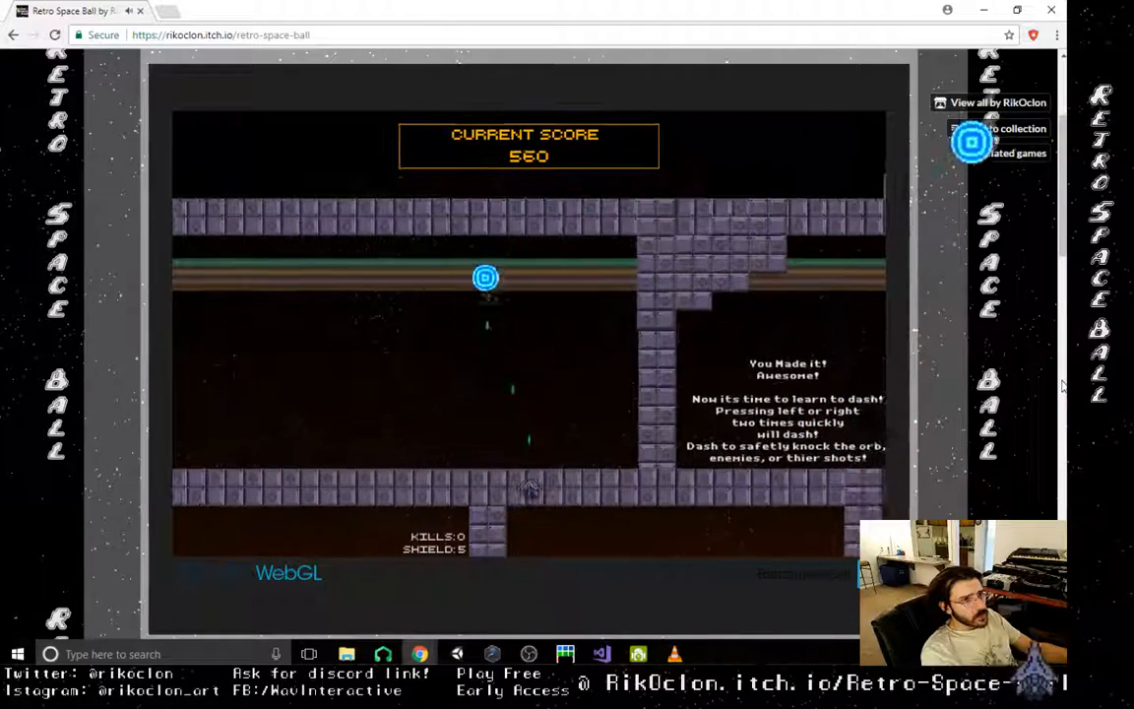
{"action": "key", "text": "Left"}
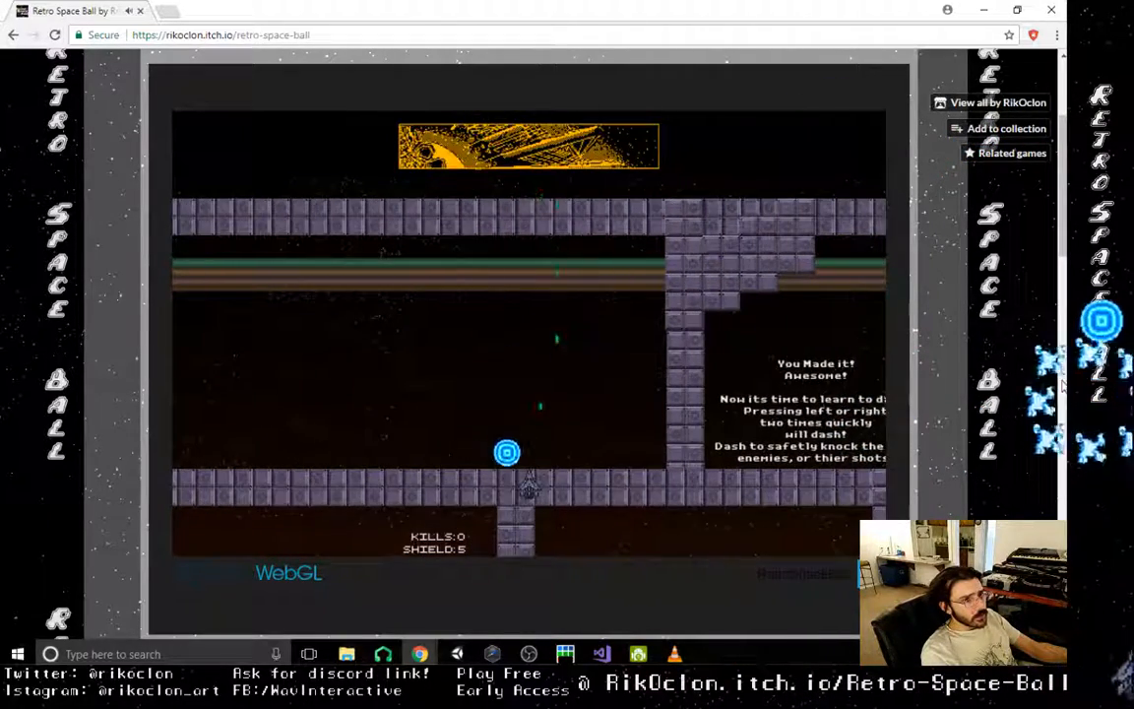
{"action": "key", "text": "Left"}
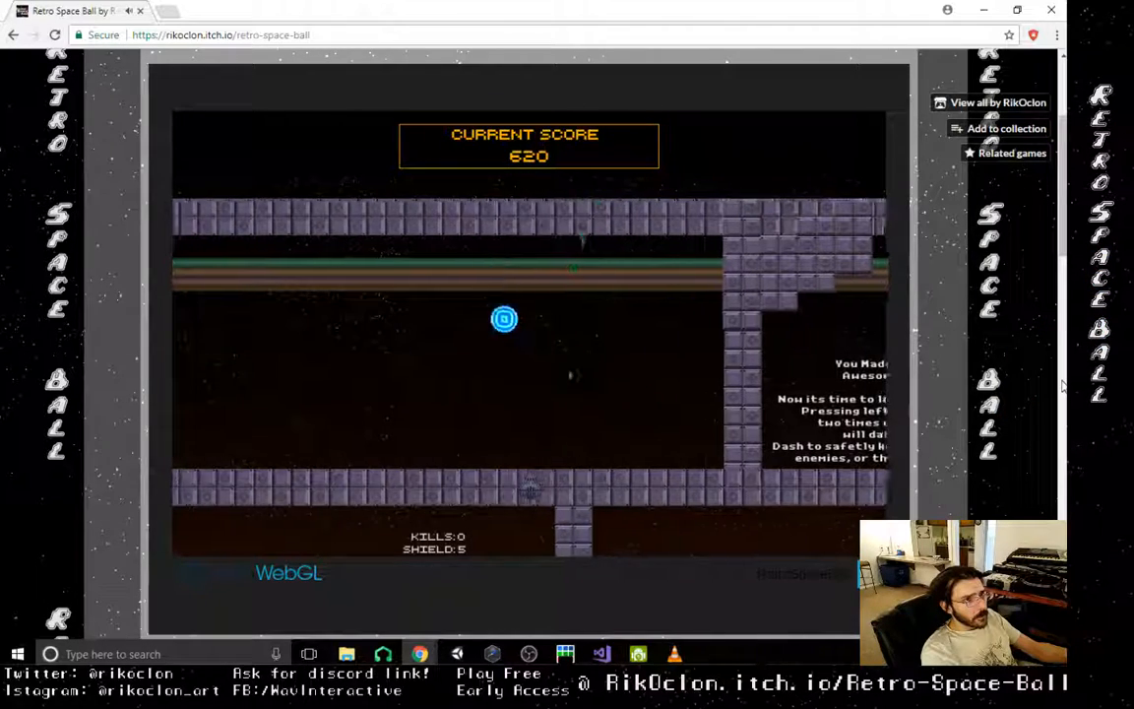
{"action": "key", "text": "Left"}
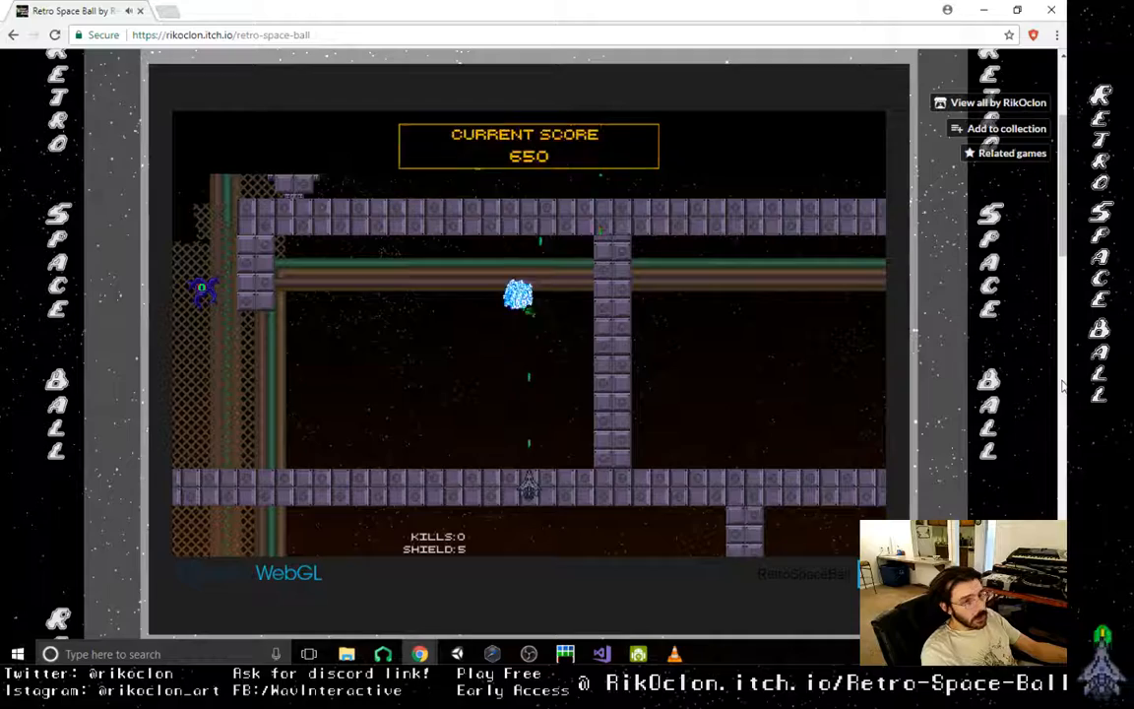
- Dash and shoot to knock the orb left into the shaft with the two purple enemies
{"action": "key", "text": "Left"}
{"action": "key", "text": "Left"}
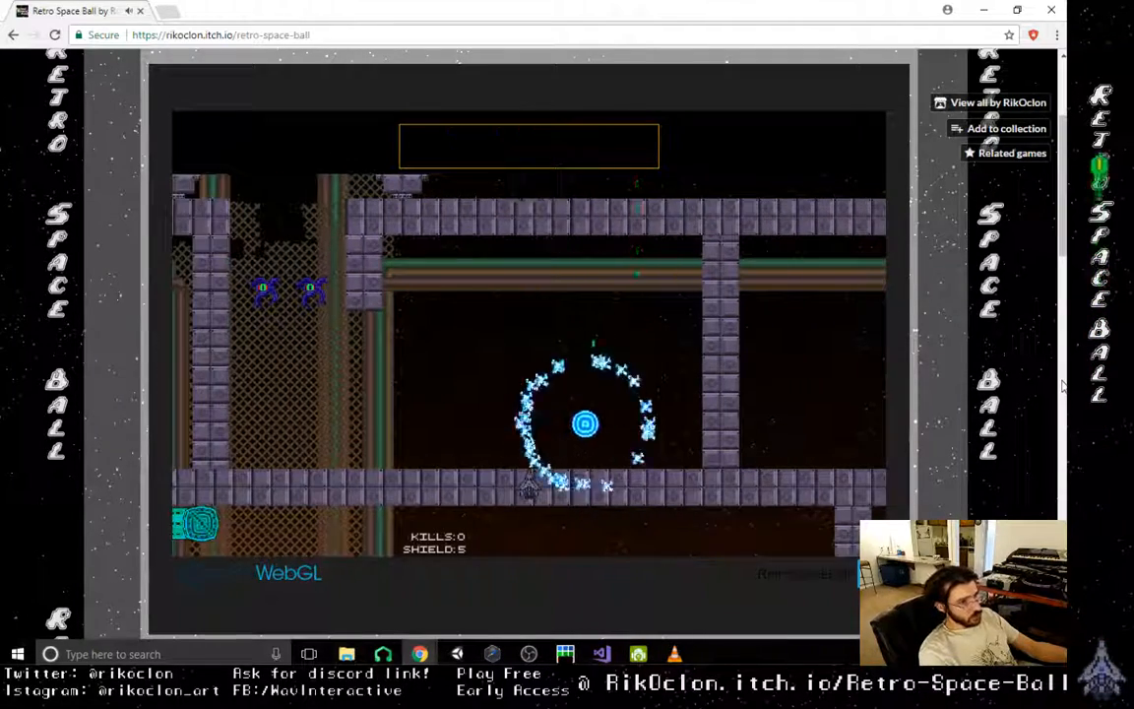
{"action": "key", "text": "Right"}
{"action": "key", "text": "Left"}
{"action": "key", "text": "Left"}
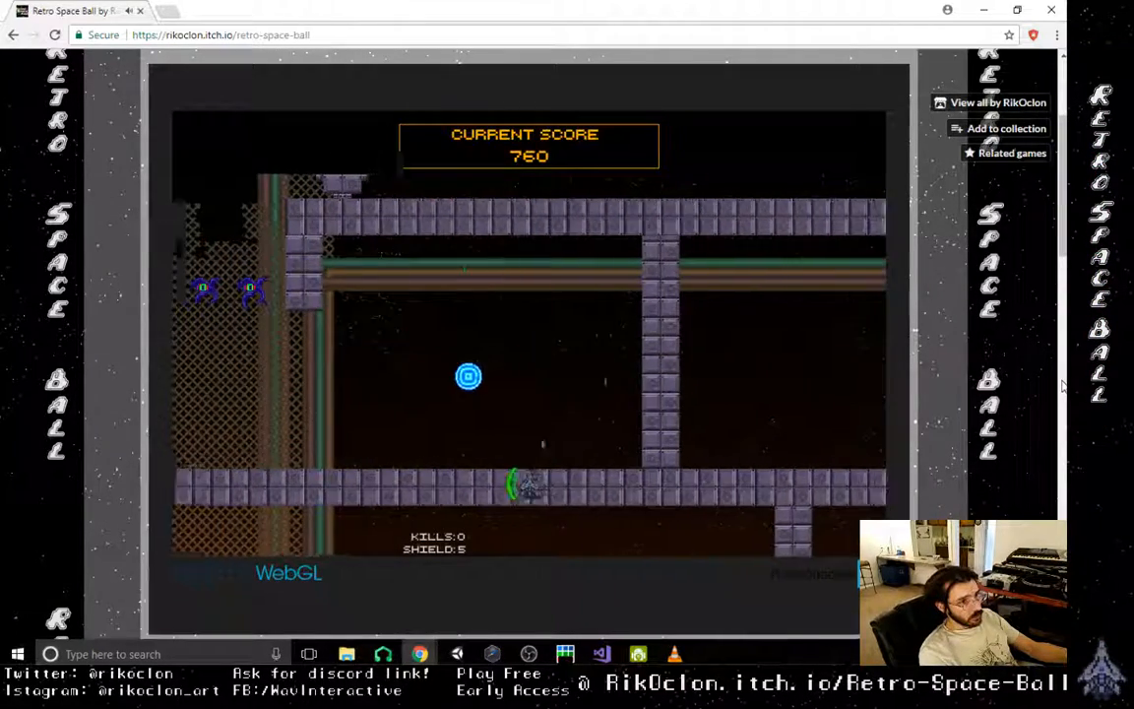
- Destroy the enemies in the shaft with the orb and fly up toward the teal tube opening
{"action": "key", "text": "Left"}
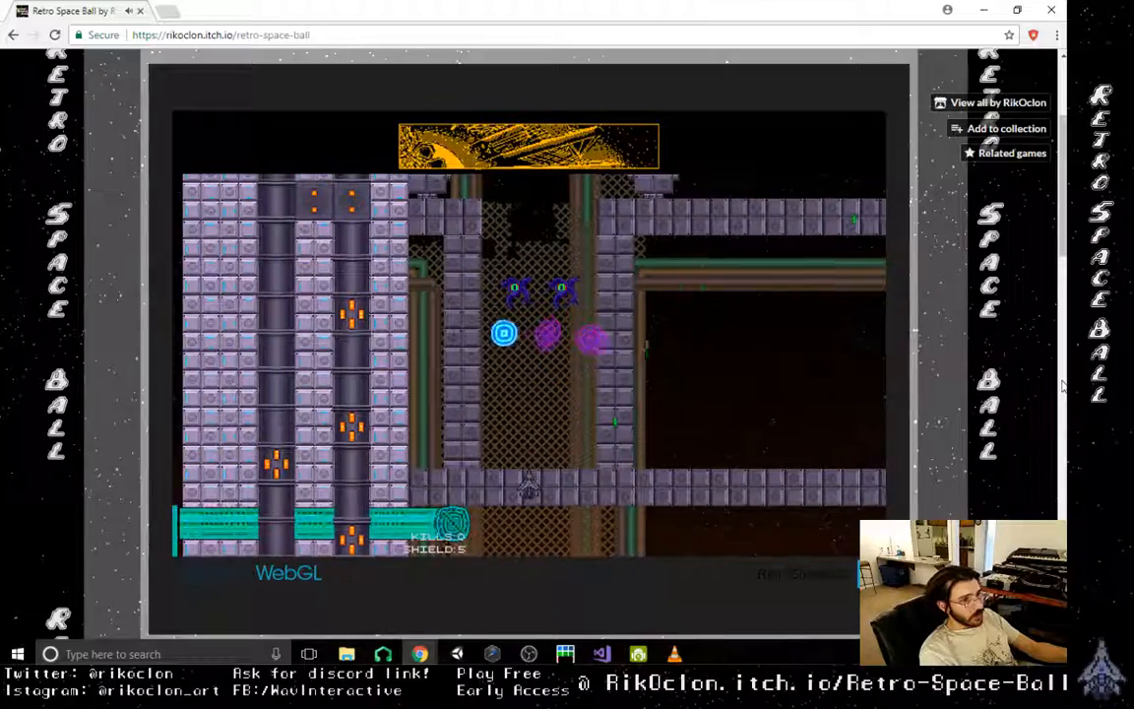
{"action": "key", "text": "Right"}
{"action": "key", "text": "Right"}
{"action": "key", "text": "Left"}
{"action": "key", "text": "Right"}
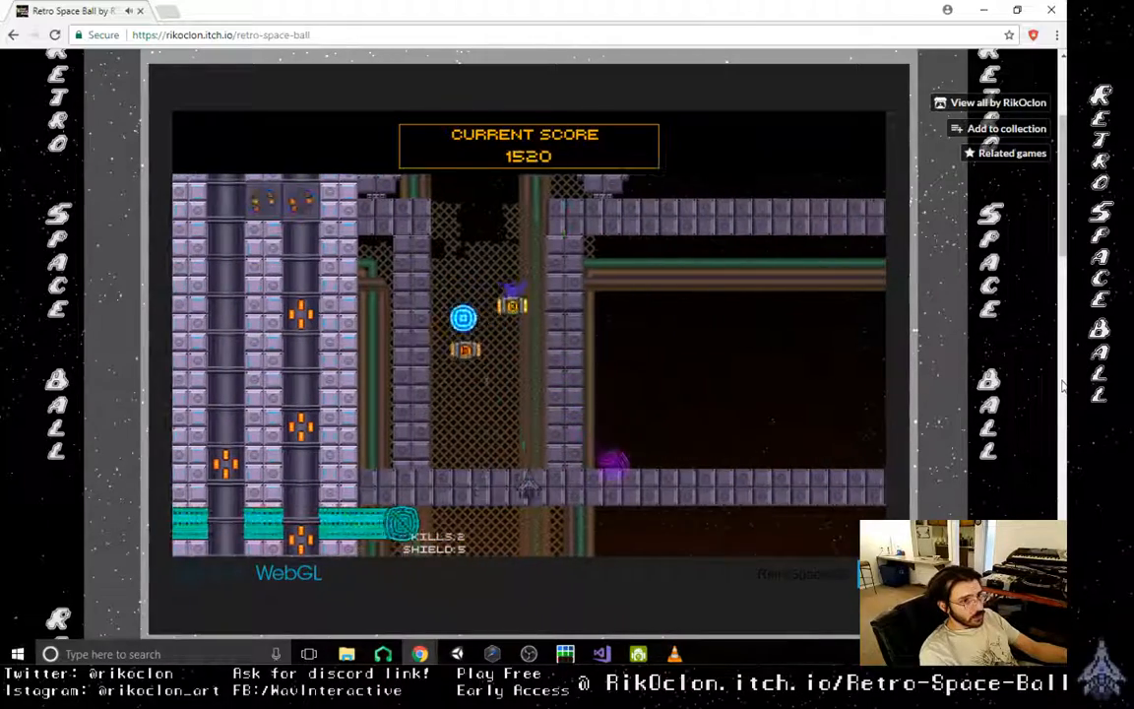
{"action": "key", "text": "Left"}
{"action": "key", "text": "Right"}
{"action": "key", "text": "Up"}
{"action": "key", "text": "Right"}
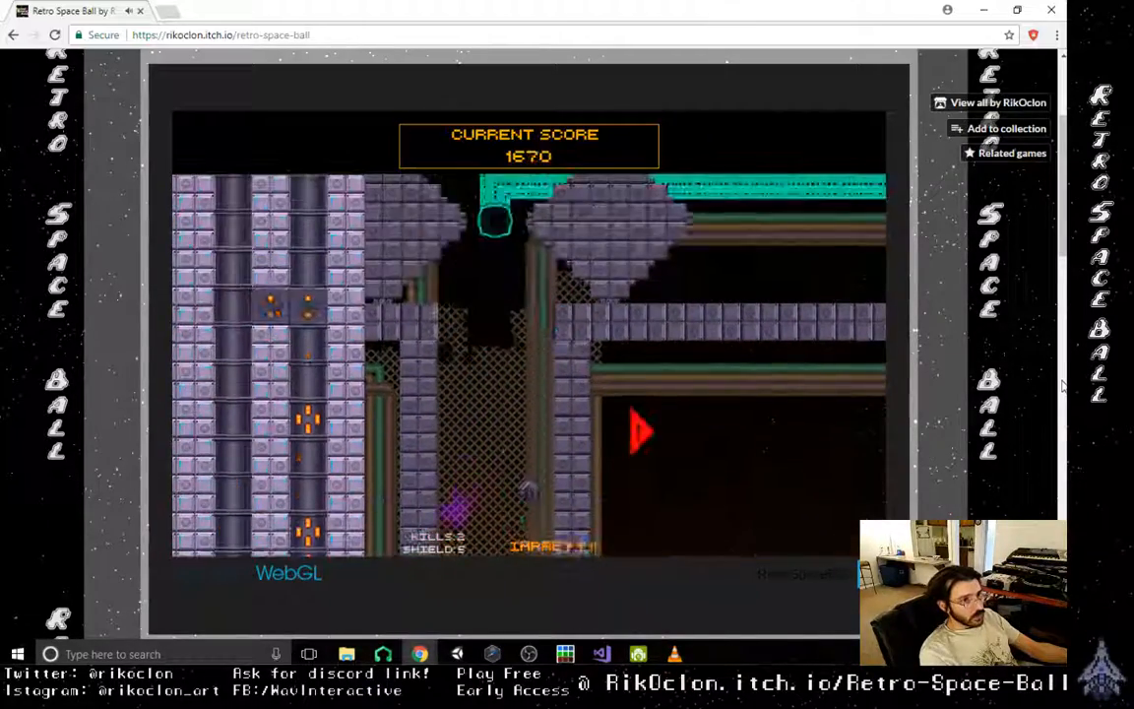
- Follow the red arrow to the right and catch up with the orb travelling through the teal tube
{"action": "key", "text": "Left"}
{"action": "key", "text": "Right"}
{"action": "key", "text": "Right"}
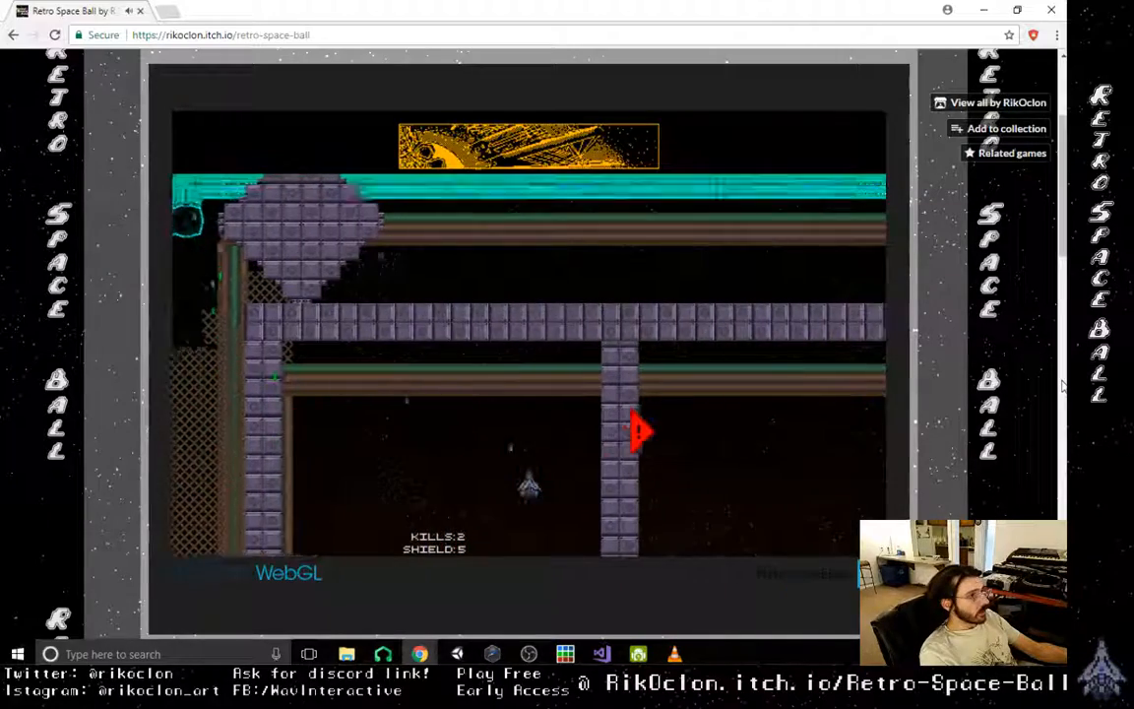
{"action": "key", "text": "Right"}
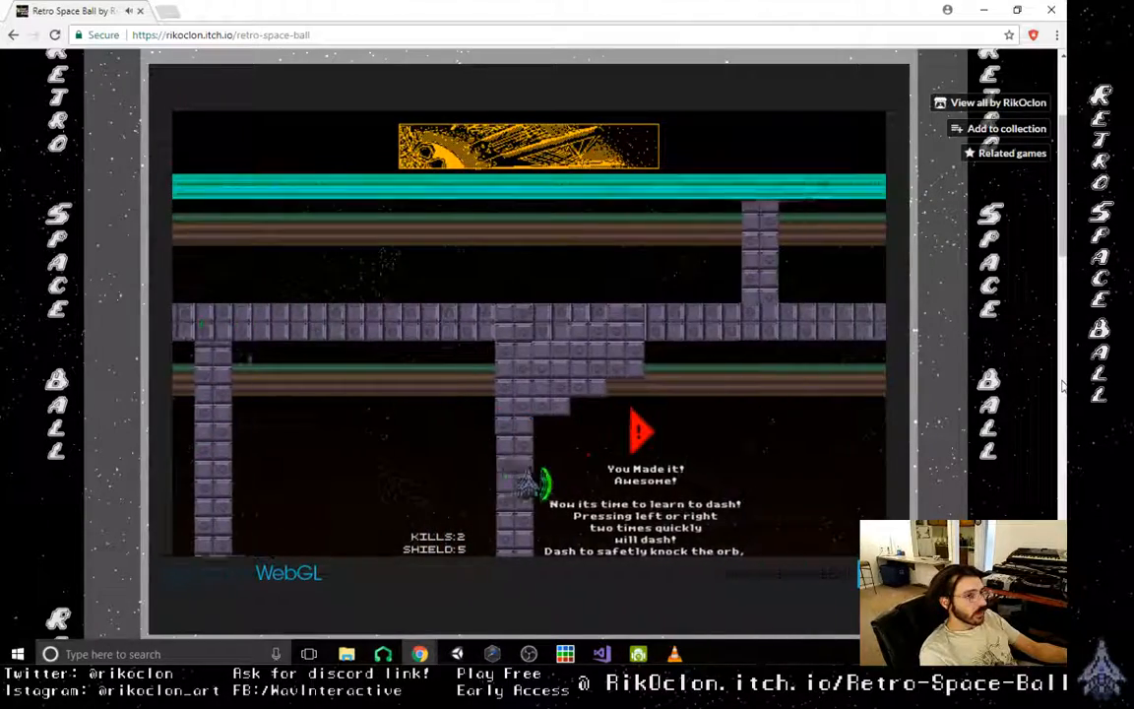
{"action": "key", "text": "Up"}
{"action": "key", "text": "Right"}
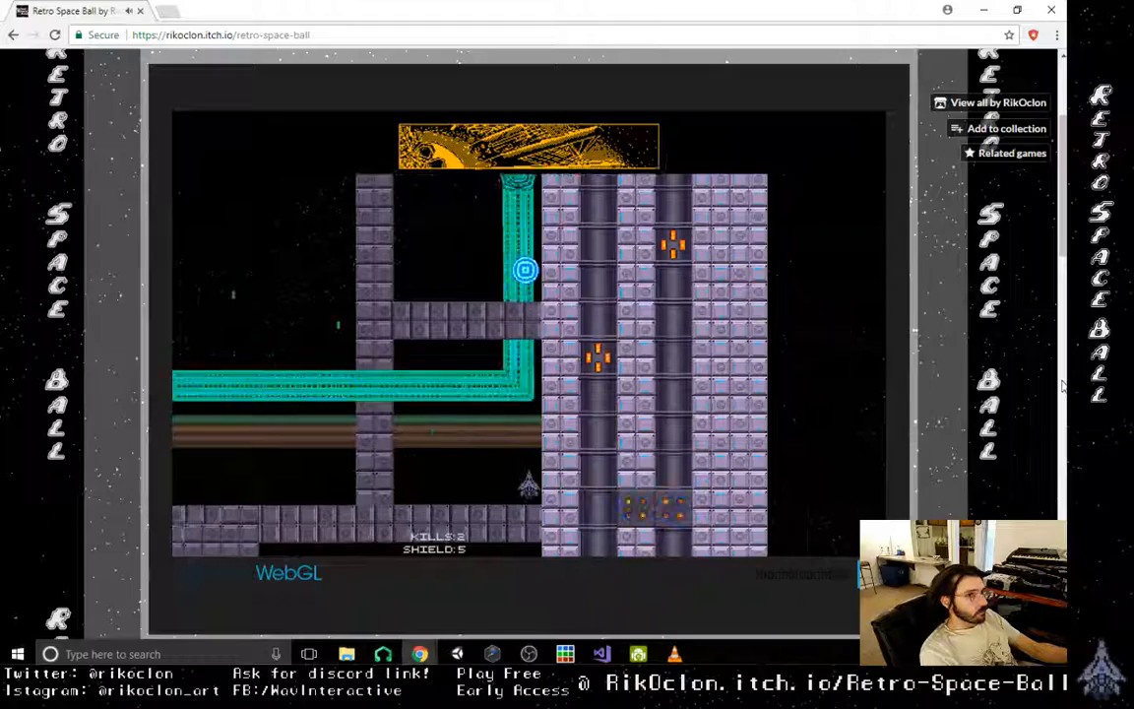
- Follow the orb up out of the teal tube and steer it left into the upper corridor
{"action": "key", "text": "Up"}
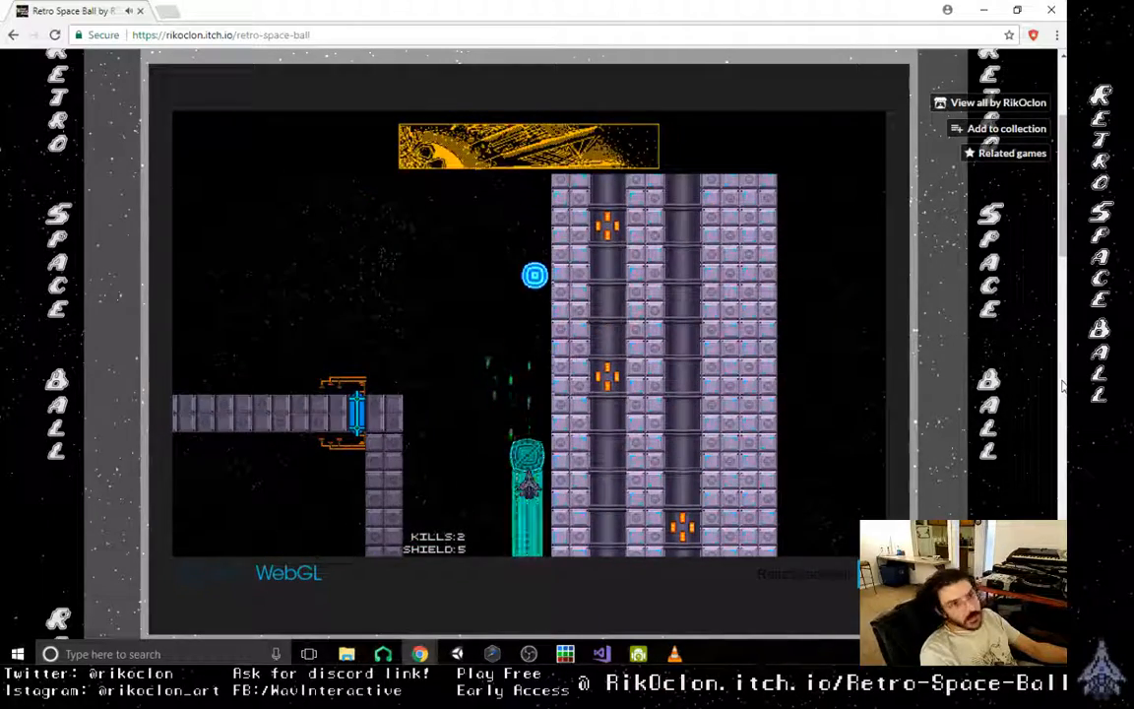
{"action": "key", "text": "Left"}
{"action": "key", "text": "Up"}
{"action": "key", "text": "Right"}
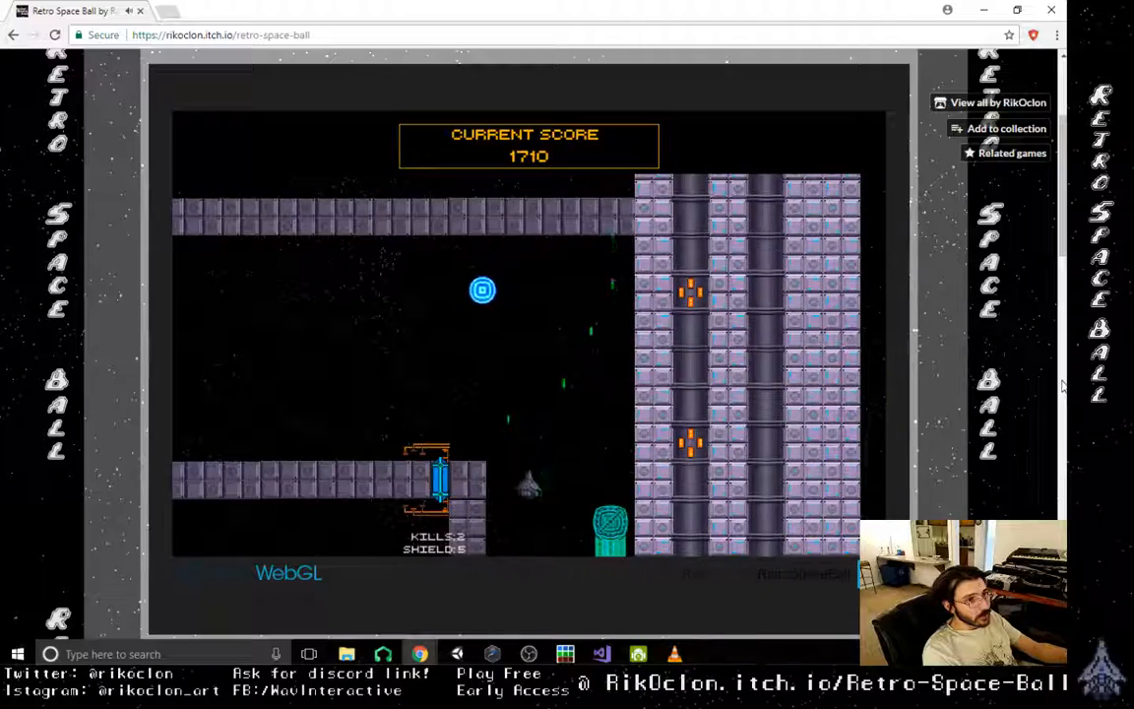
{"action": "key", "text": "Left"}
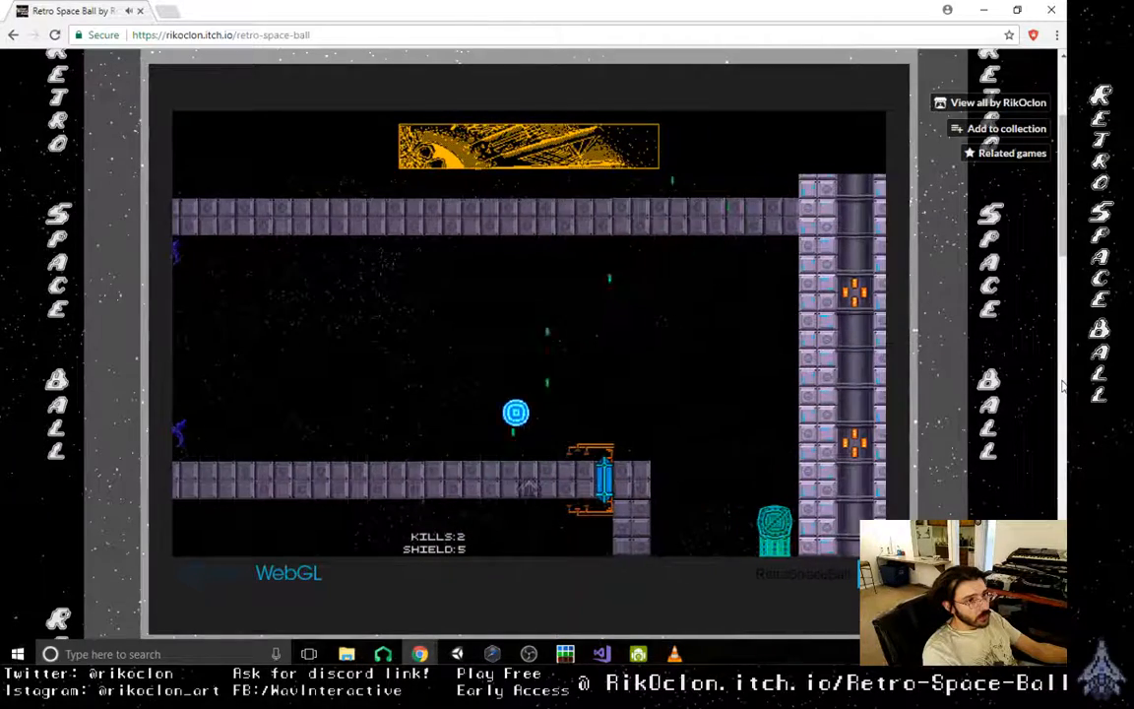
- Shoot the orb left along the upper corridor, away from the teal tube and toward the purple enemies
{"action": "key", "text": "Right"}
{"action": "key", "text": "Up"}
{"action": "key", "text": "Left"}
{"action": "key", "text": "Left"}
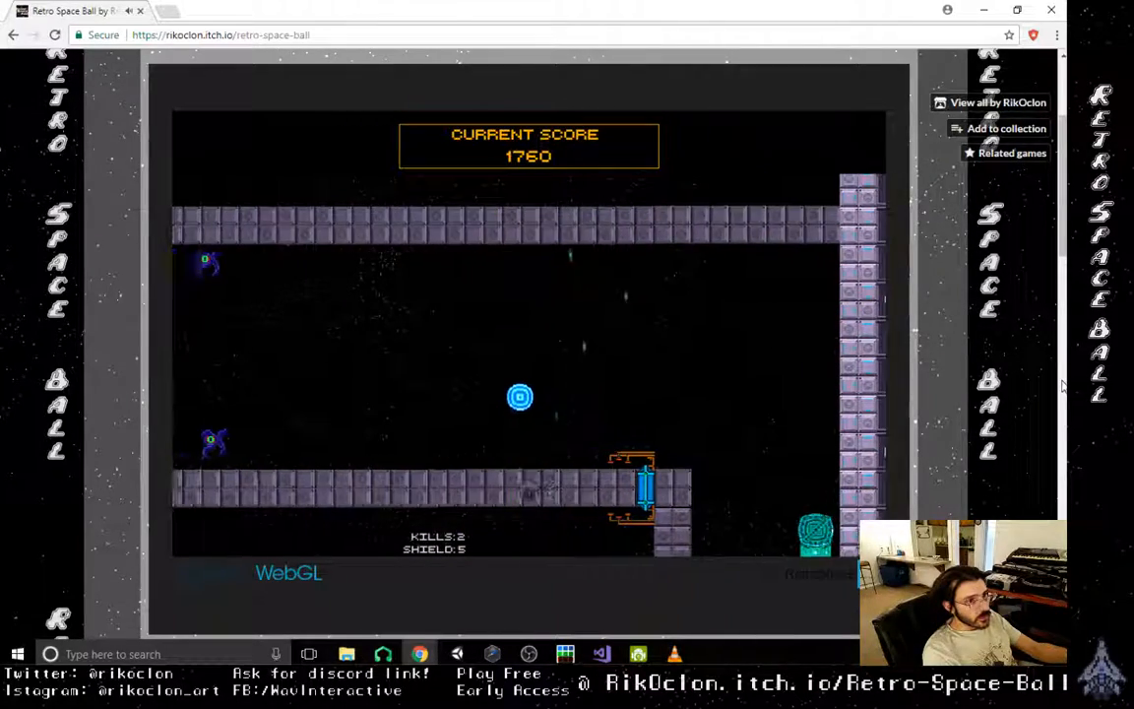
{"action": "key", "text": "Right"}
{"action": "key", "text": "Left"}
{"action": "key", "text": "Right"}
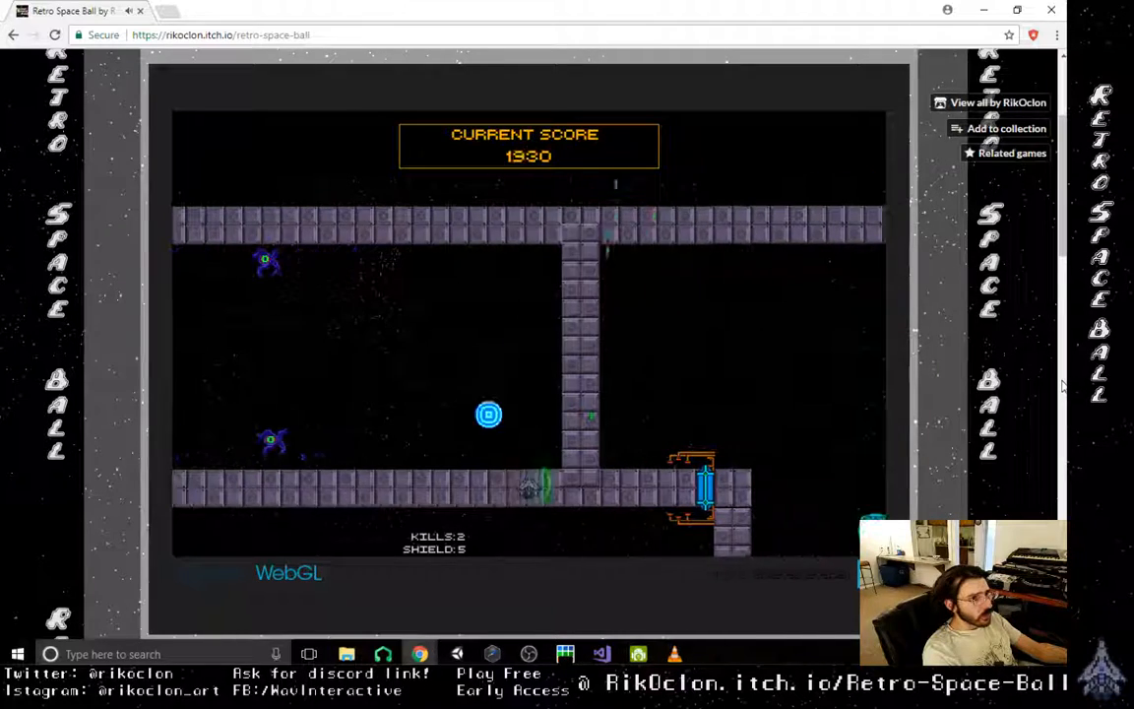
- Keep the orb bouncing above the ship in the walled corridor, in front of the four purple enemies
{"action": "key", "text": "Left"}
{"action": "key", "text": "Right"}
{"action": "key", "text": "Left"}
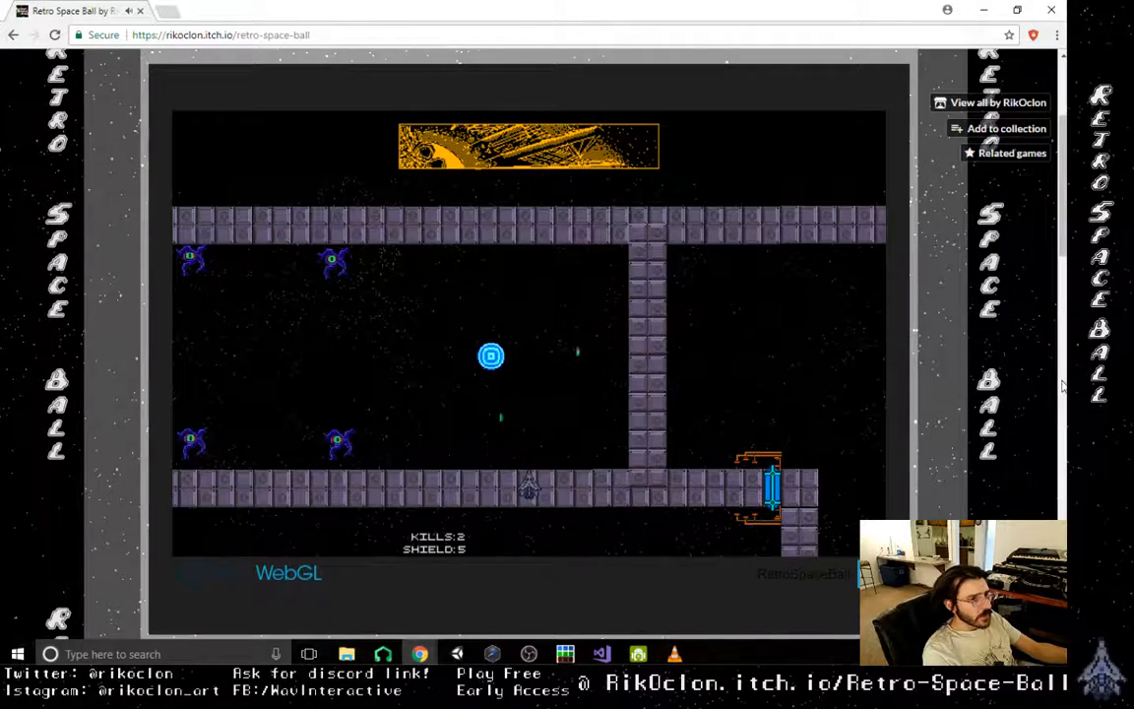
{"action": "key", "text": "Left"}
{"action": "key", "text": "Left"}
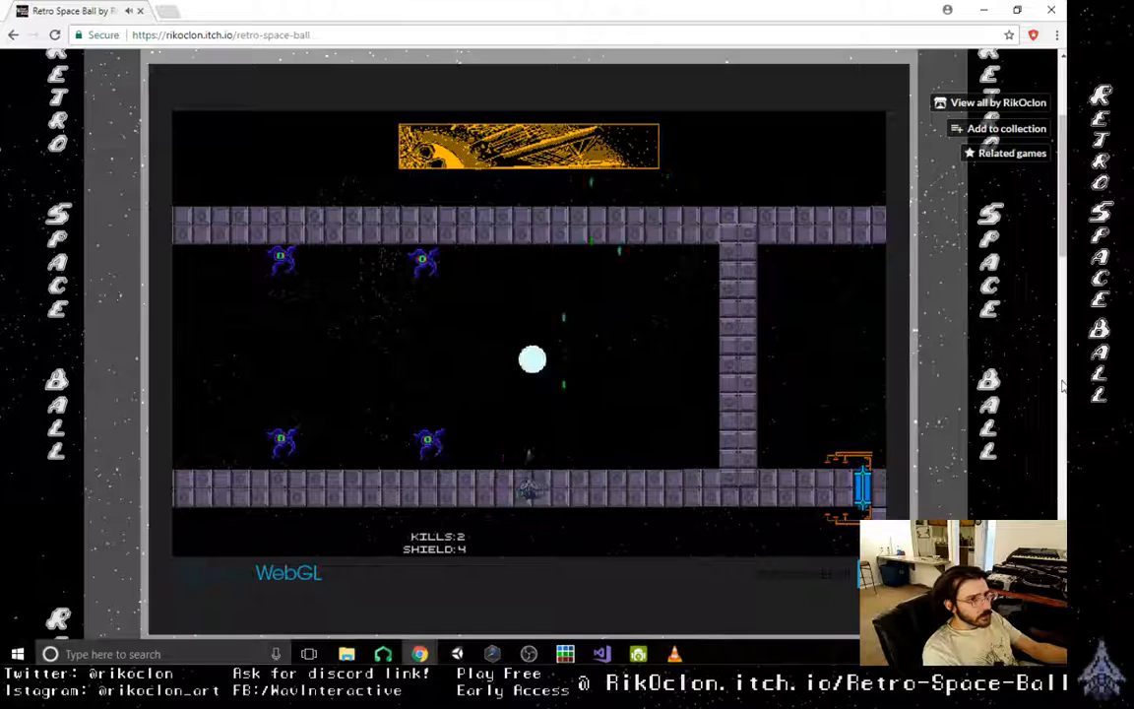
{"action": "key", "text": "Right"}
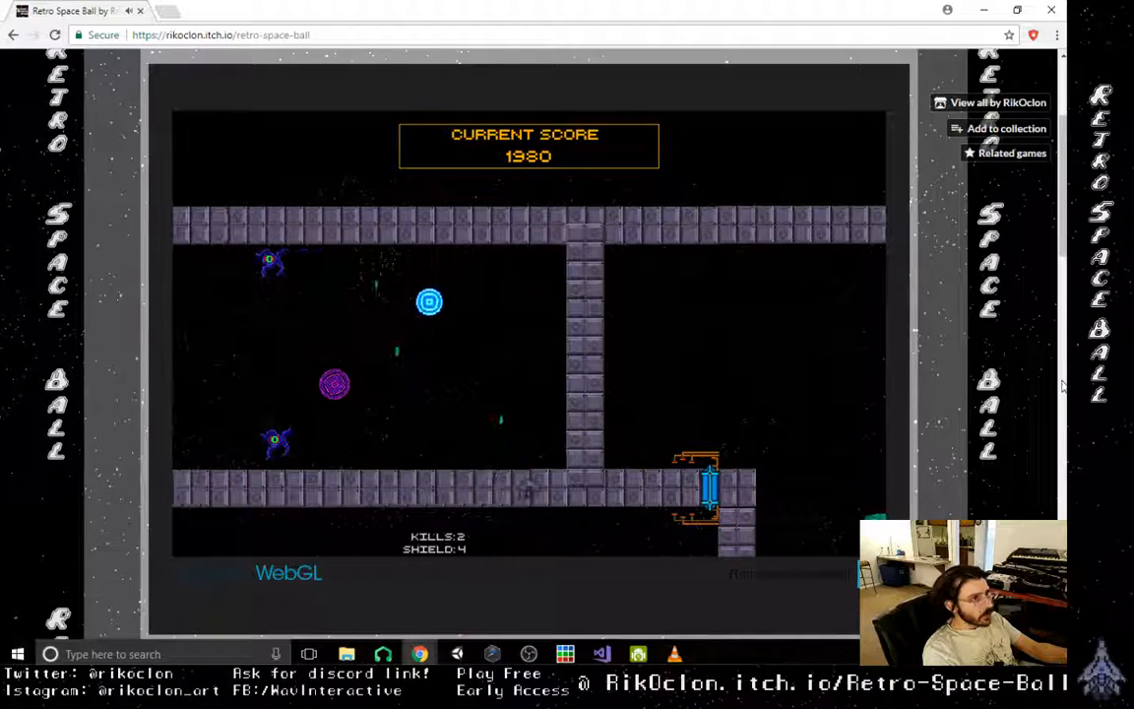
- Dodge the purple shots and drive the orb into the two lower enemies in the corridor to destroy them
{"action": "key", "text": "Left"}
{"action": "key", "text": "Right"}
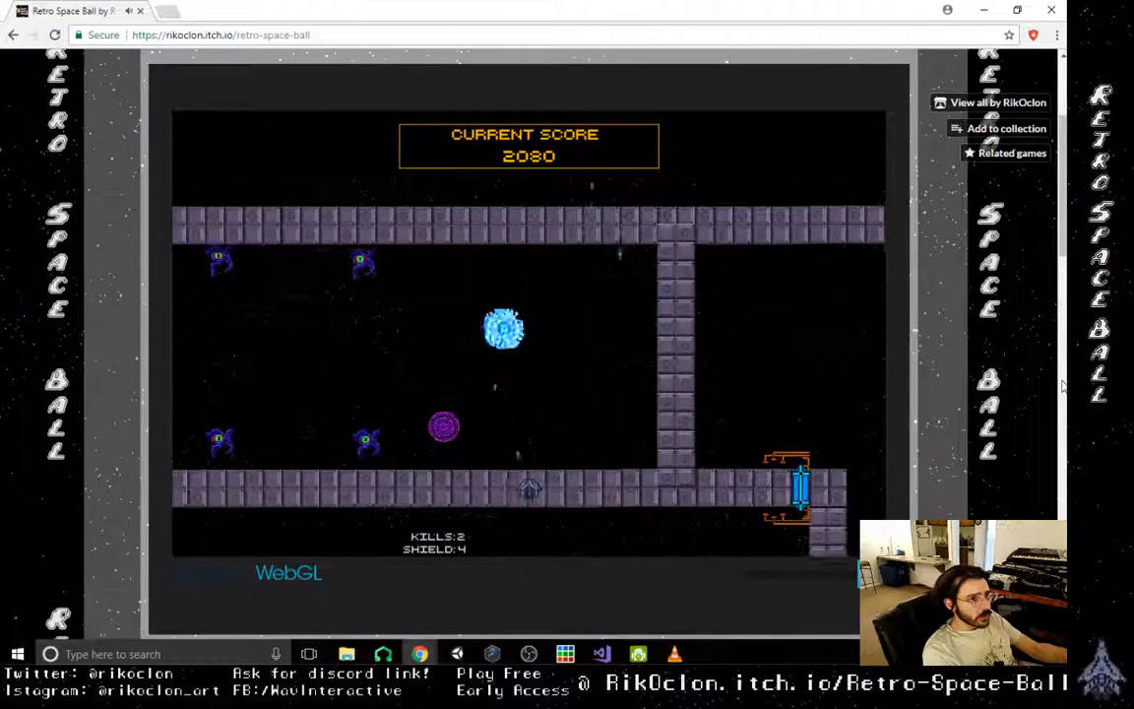
{"action": "key", "text": "Left"}
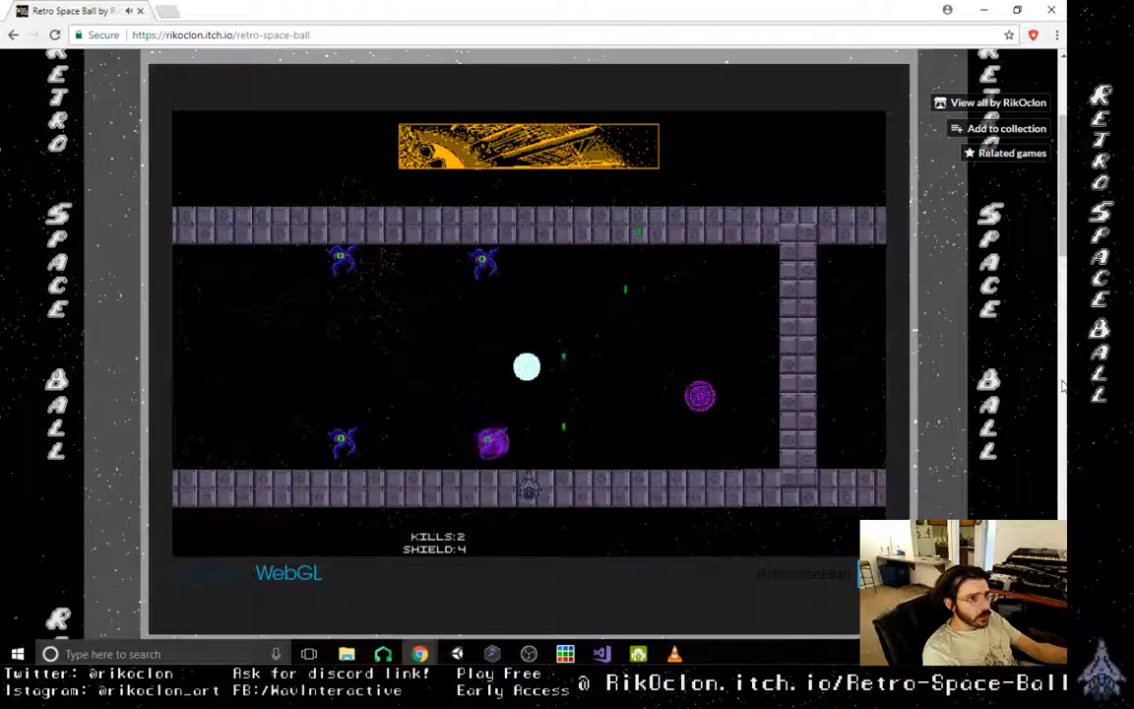
{"action": "key", "text": "Right"}
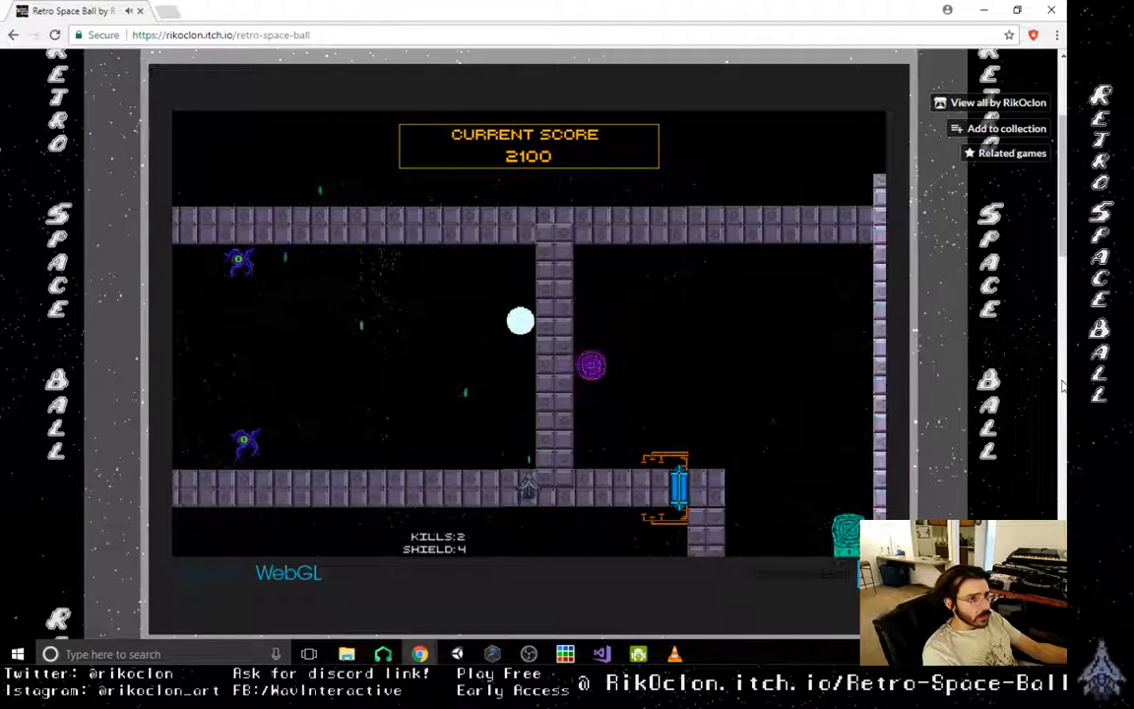
{"action": "key", "text": "Left"}
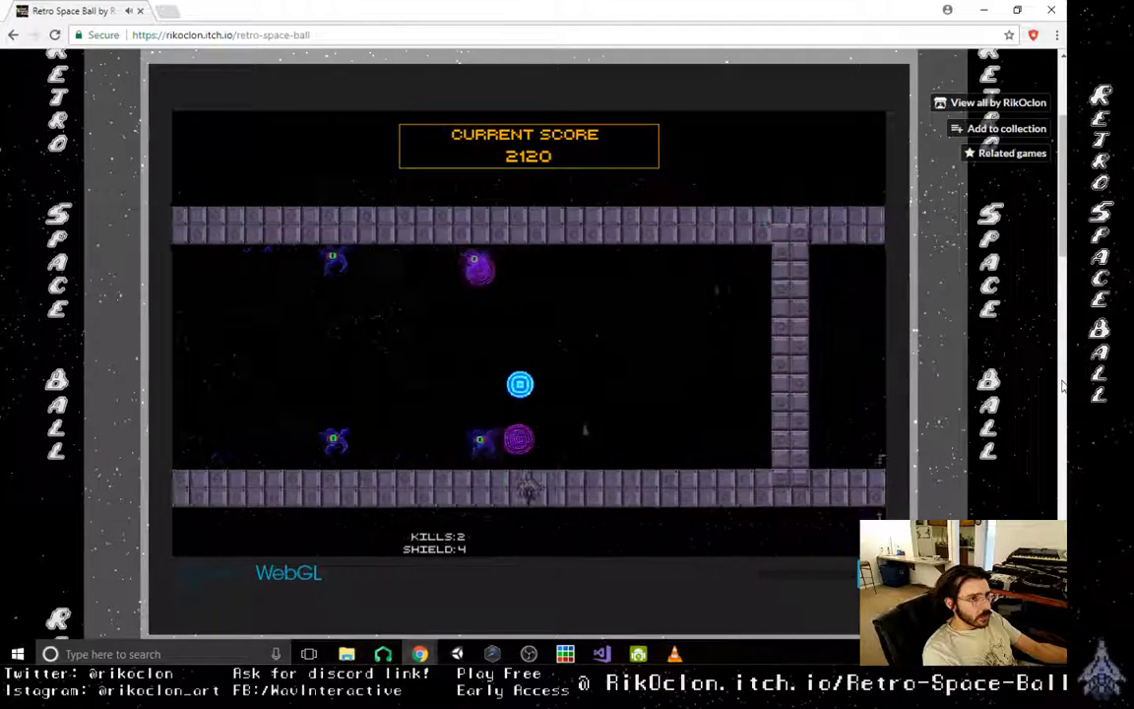
{"action": "key", "text": "Left"}
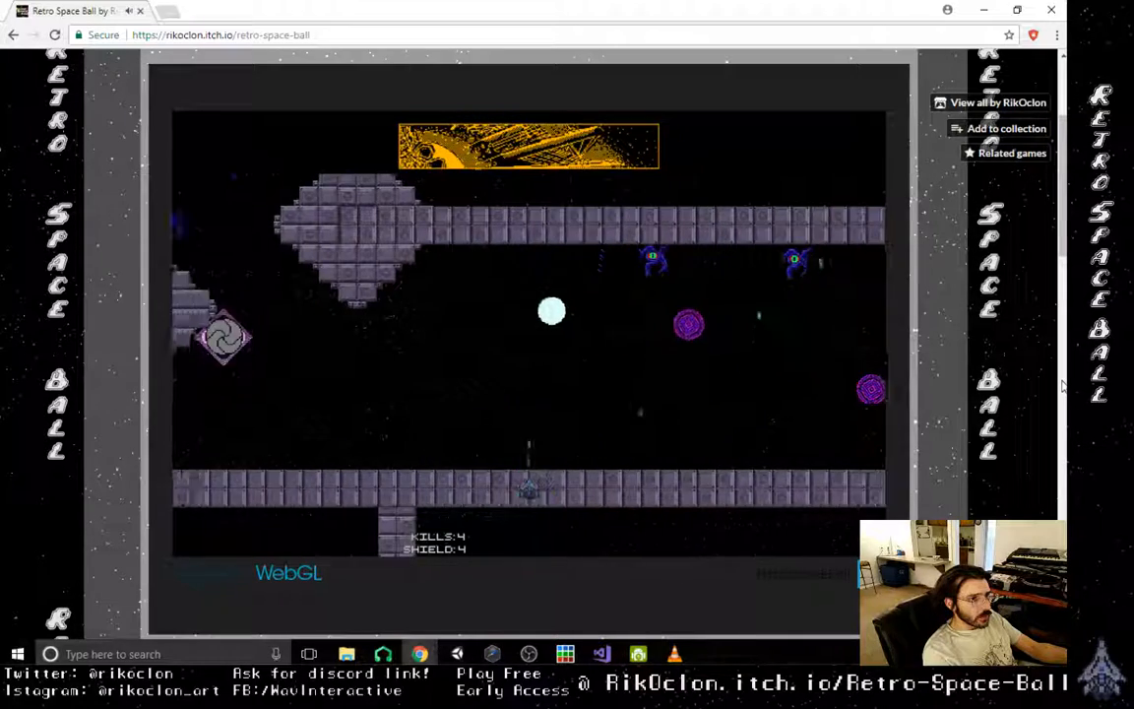
- Recharge the shield at the blue station and return to destroy an upper corridor enemy with the orb
{"action": "key", "text": "Right"}
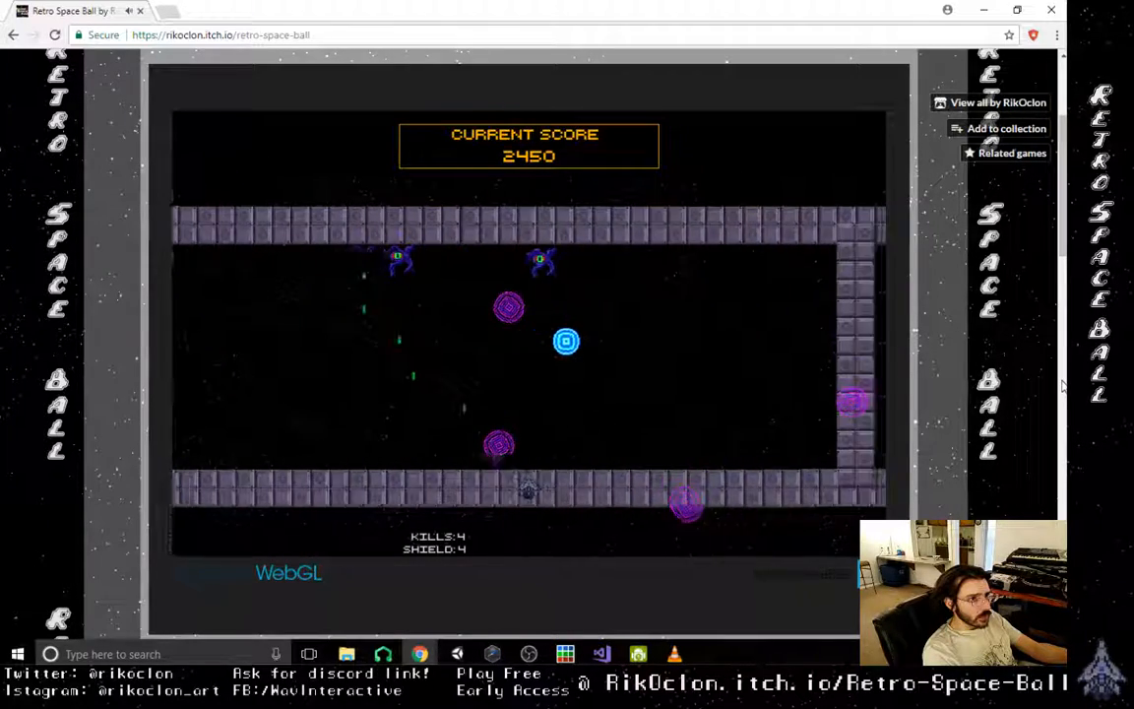
{"action": "key", "text": "Right"}
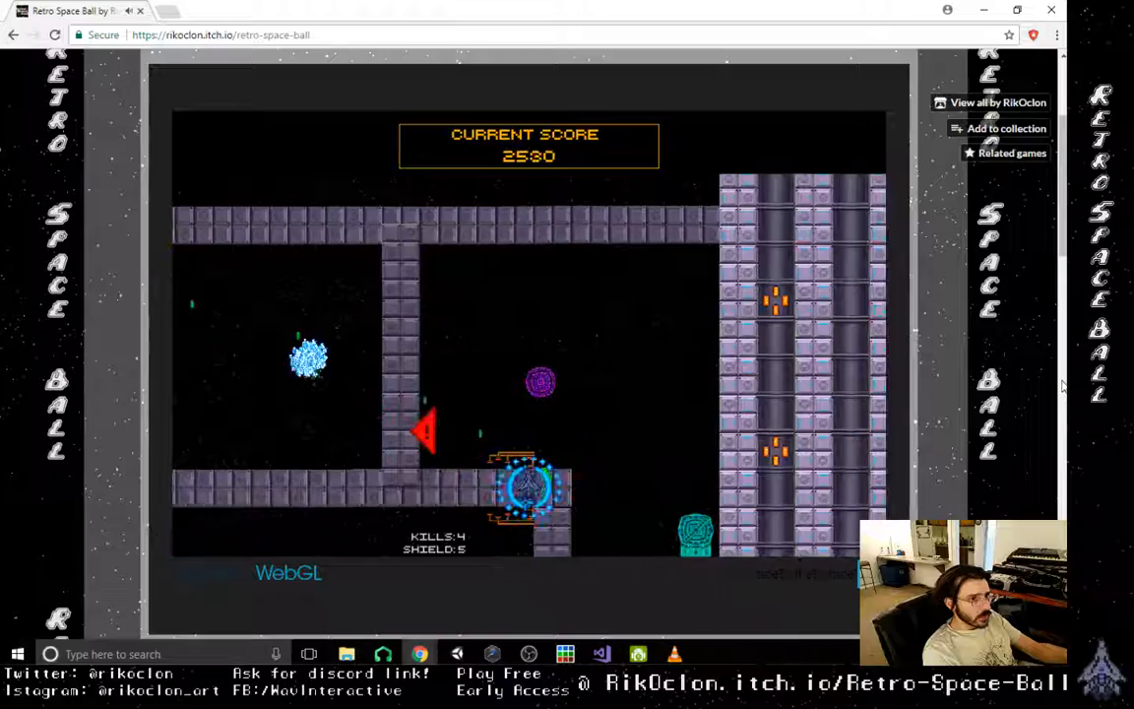
{"action": "key", "text": "Left"}
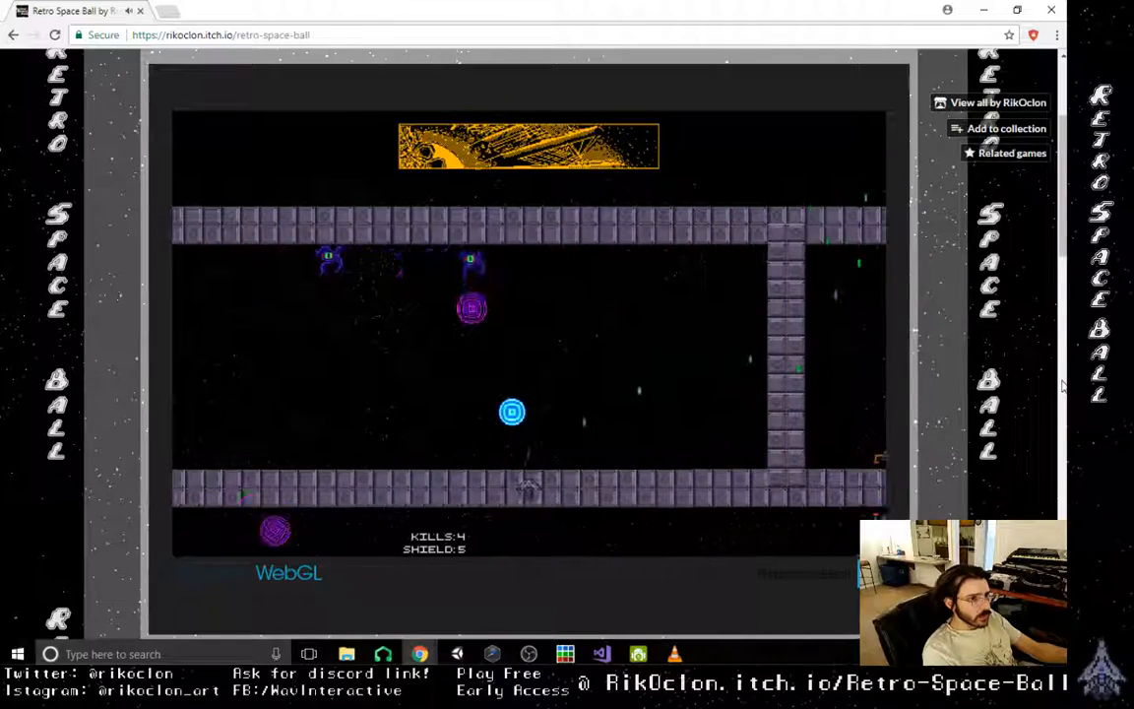
{"action": "key", "text": "Right"}
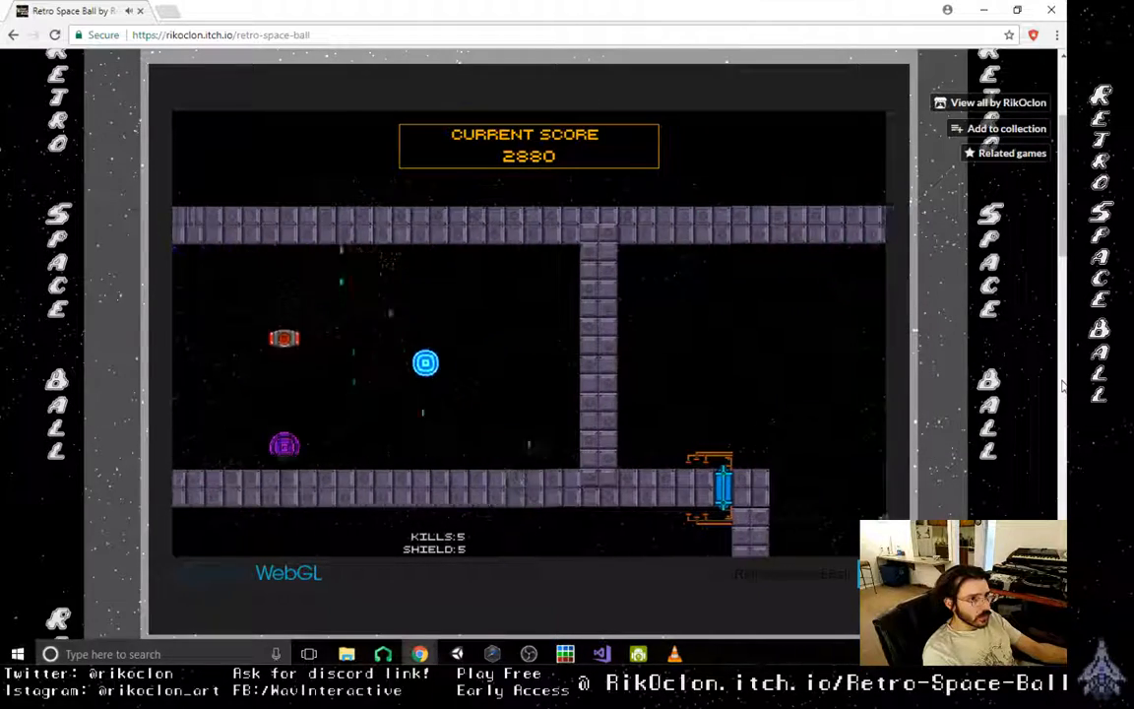
- Collect the red rate power-up and keep juggling the orb near the last purple enemy in the corridor
{"action": "key", "text": "Left"}
{"action": "key", "text": "Left"}
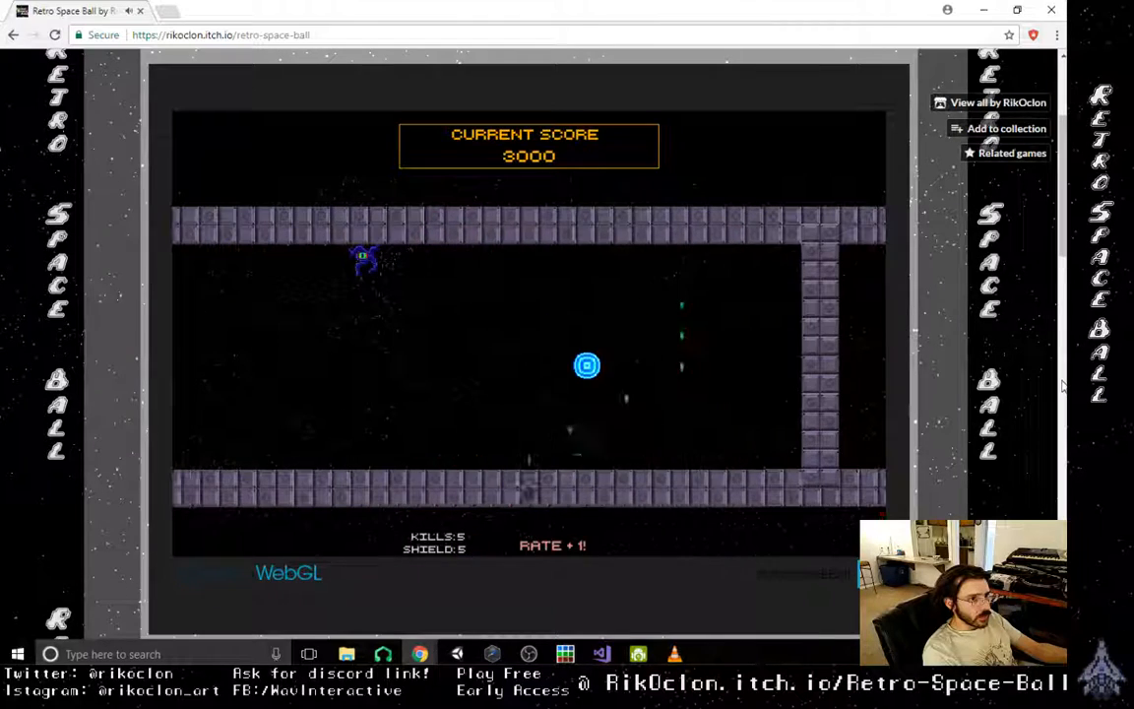
{"action": "key", "text": "Right"}
{"action": "key", "text": "Left"}
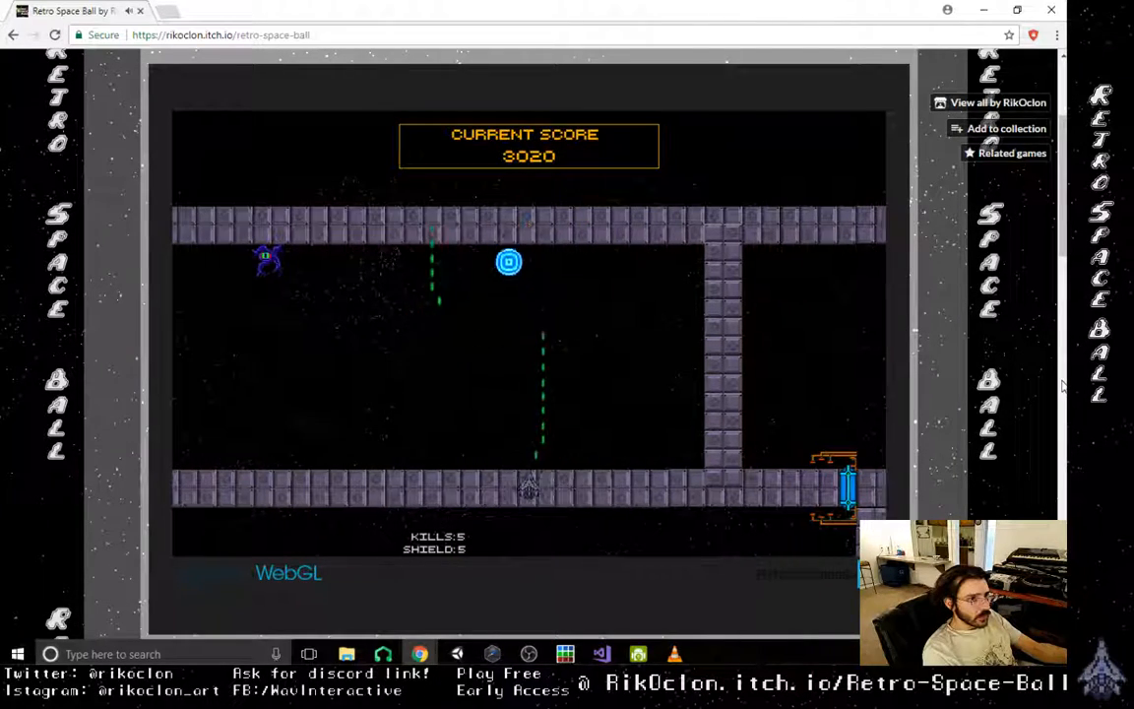
{"action": "key", "text": "Left"}
{"action": "key", "text": "Right"}
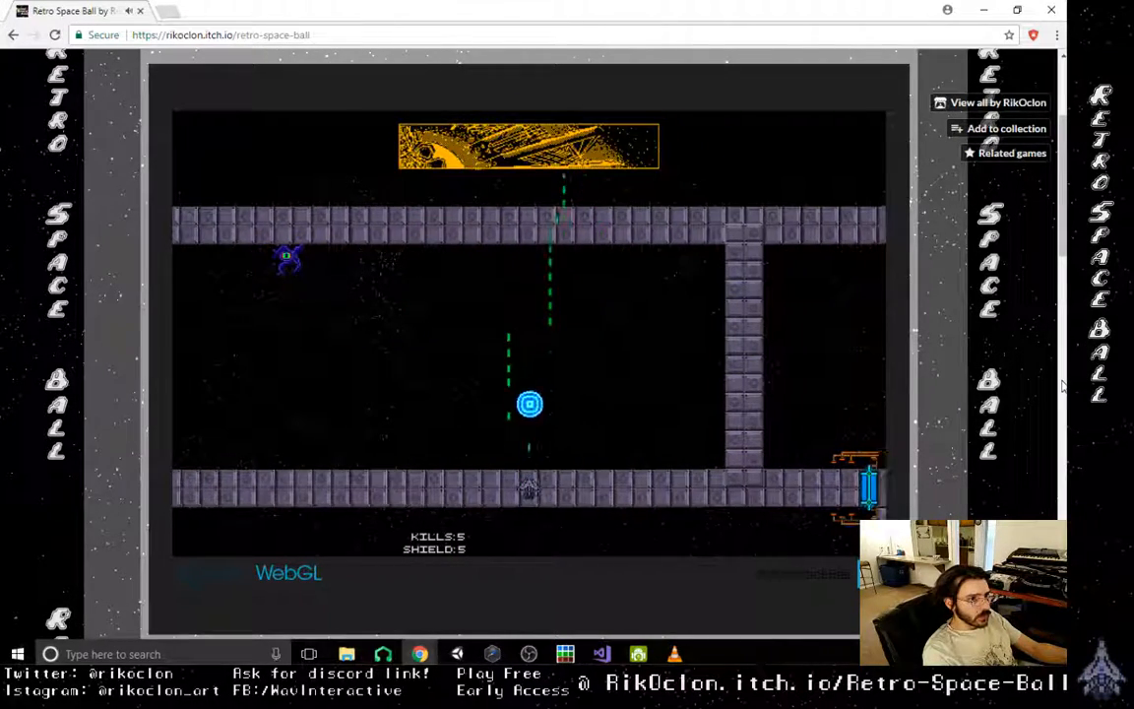
{"action": "key", "text": "Right"}
{"action": "key", "text": "Left"}
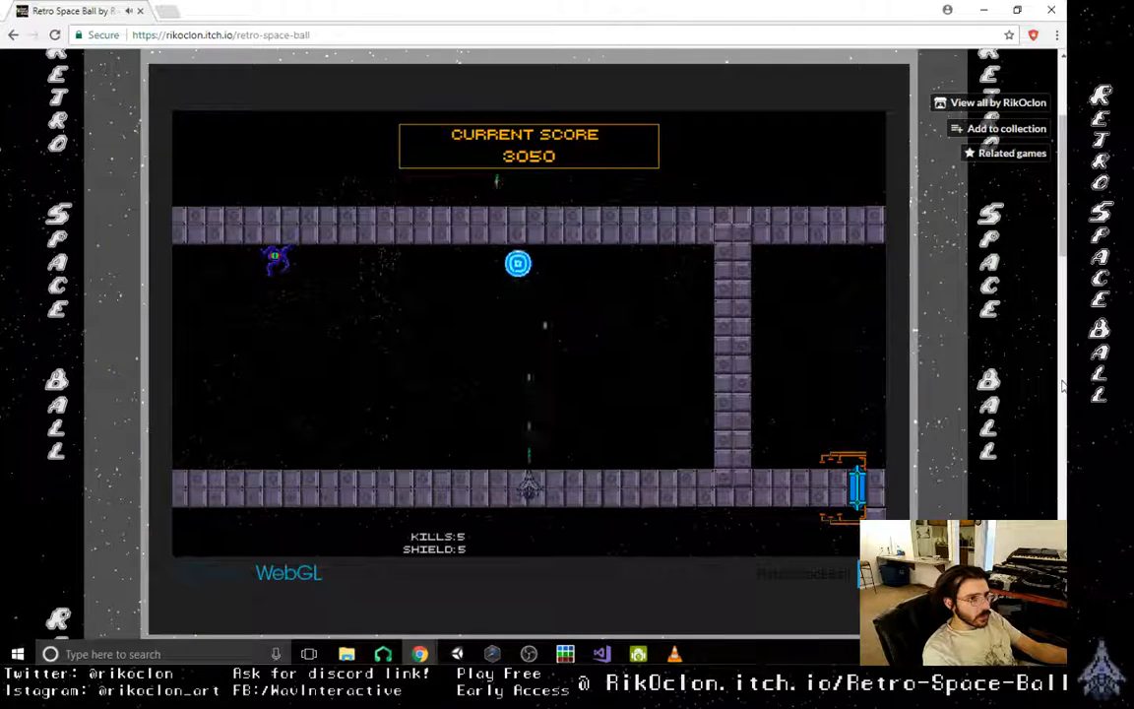
- Follow the red arrow left toward the orb, destroy the last corridor enemy and collect the impact power-up
{"action": "key", "text": "Left"}
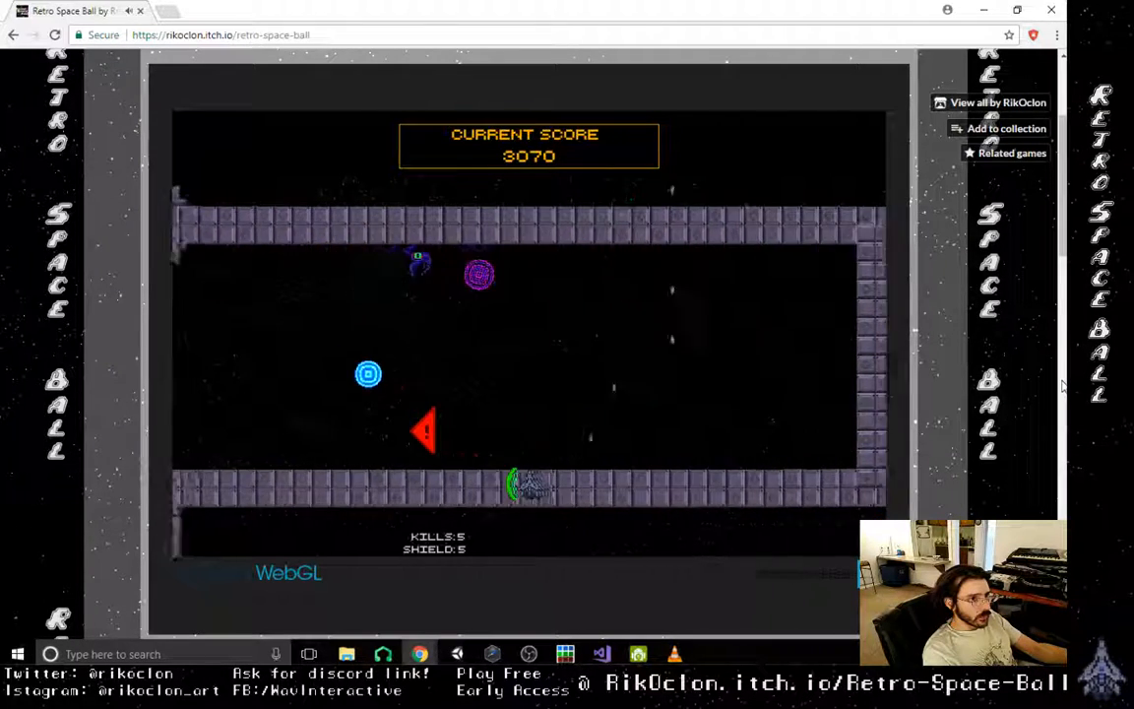
{"action": "key", "text": "Left"}
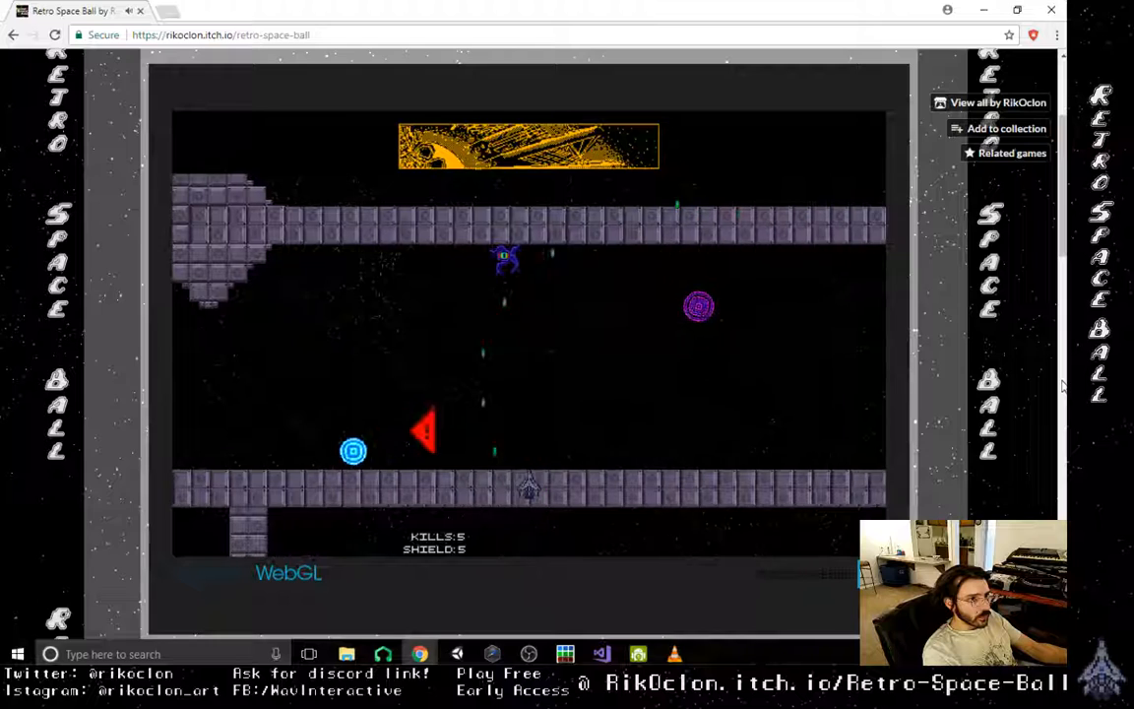
{"action": "key", "text": "Left"}
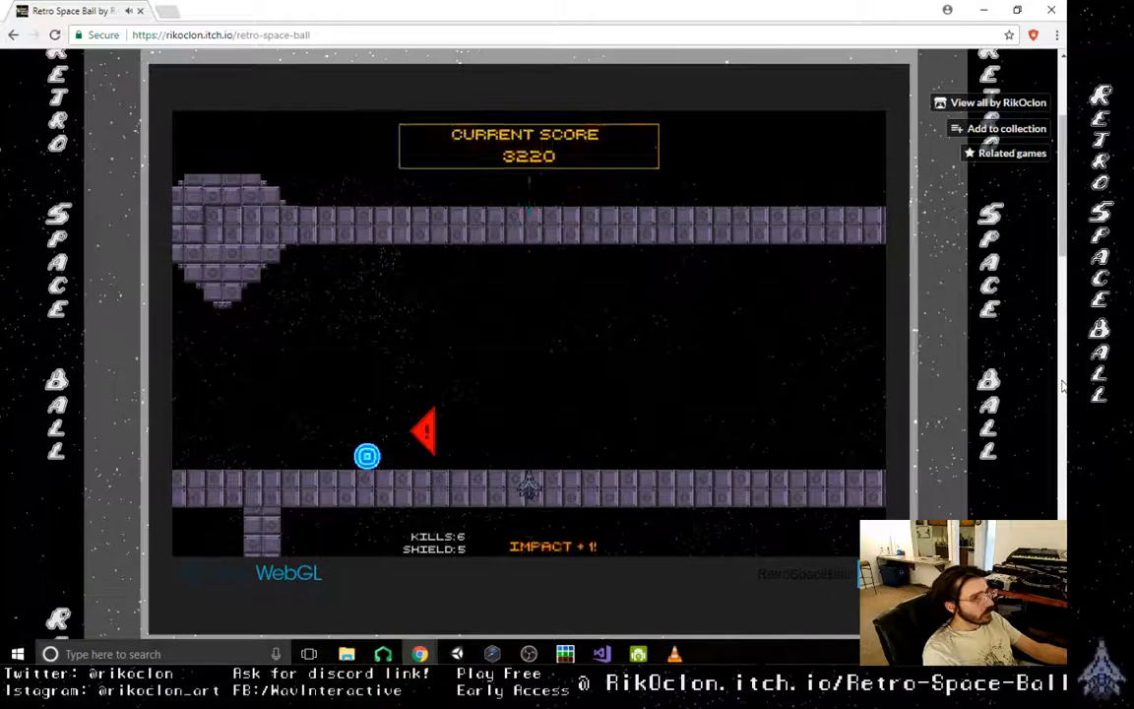
- Push the orb left into the chamber with the diamond-shaped spawner and keep it bouncing beneath the spawner
{"action": "key", "text": "Left"}
{"action": "key", "text": "Left"}
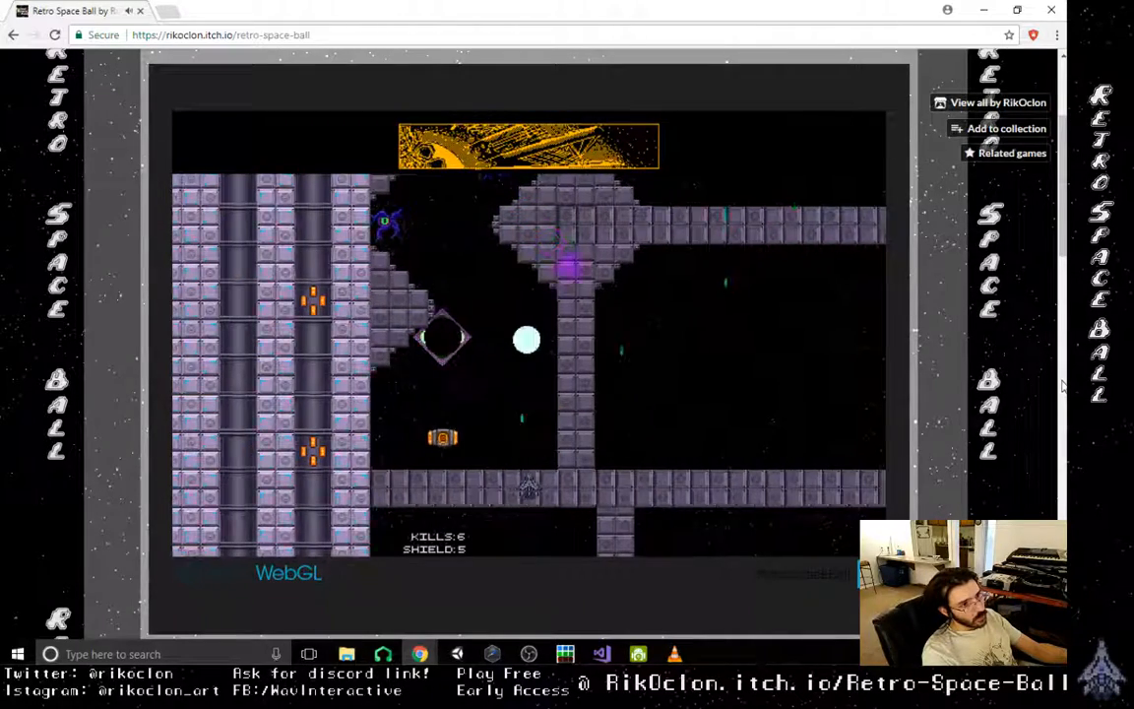
{"action": "key", "text": "Left"}
{"action": "key", "text": "Right"}
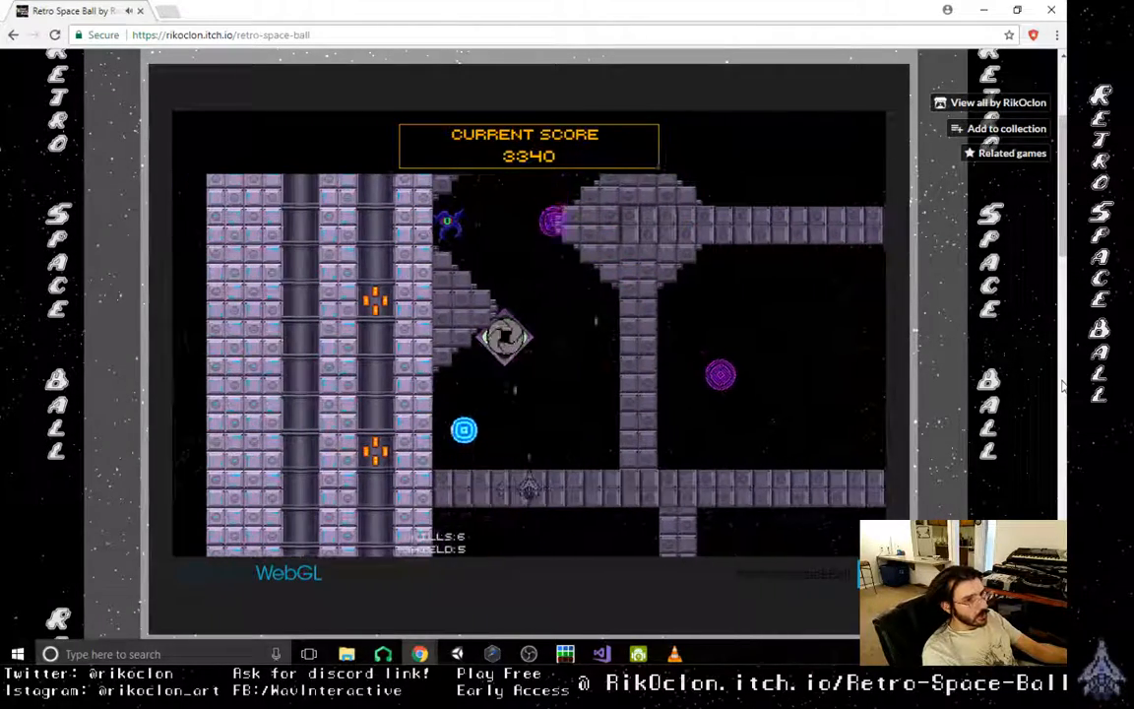
{"action": "key", "text": "Left"}
{"action": "key", "text": "Right"}
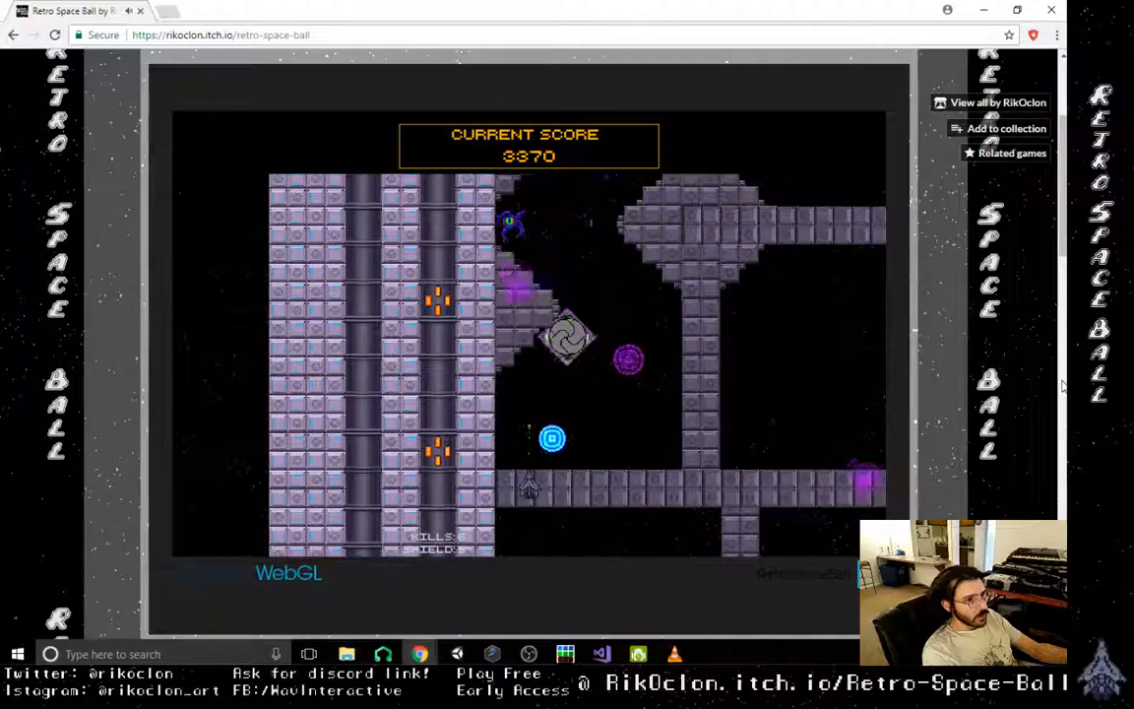
- Shoot the orb away from the chamber floor and up past the spawner toward the ledge enemy
{"action": "key", "text": "Left"}
{"action": "key", "text": "Left"}
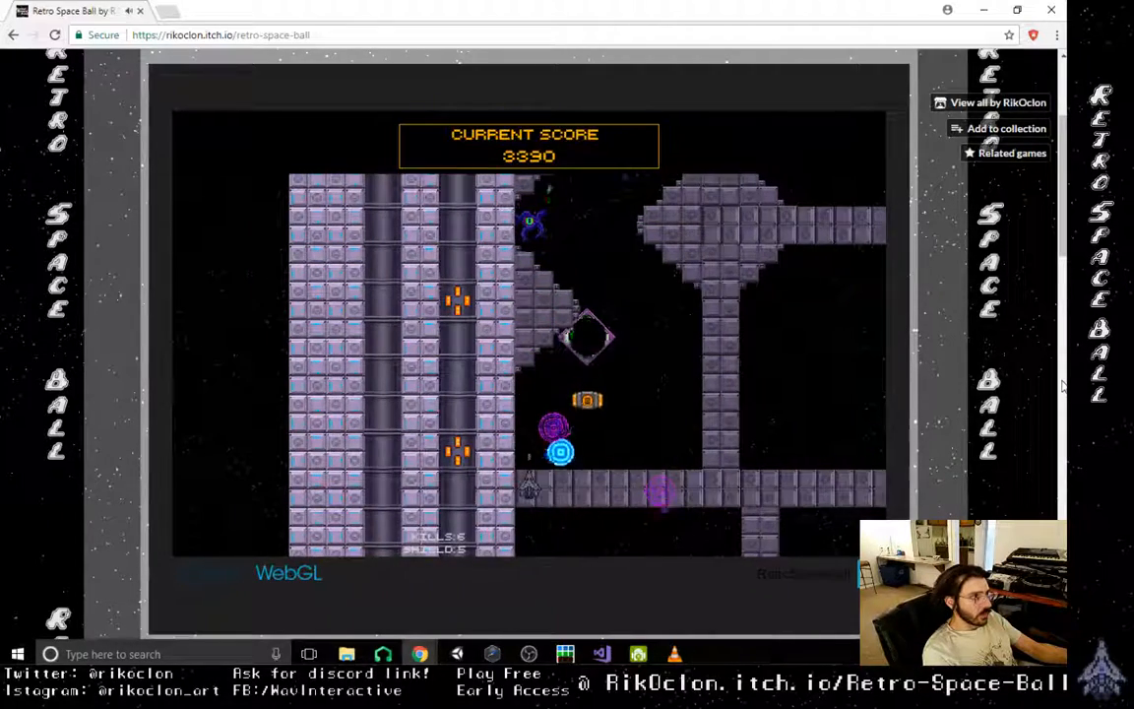
{"action": "key", "text": "Right"}
{"action": "key", "text": "Left"}
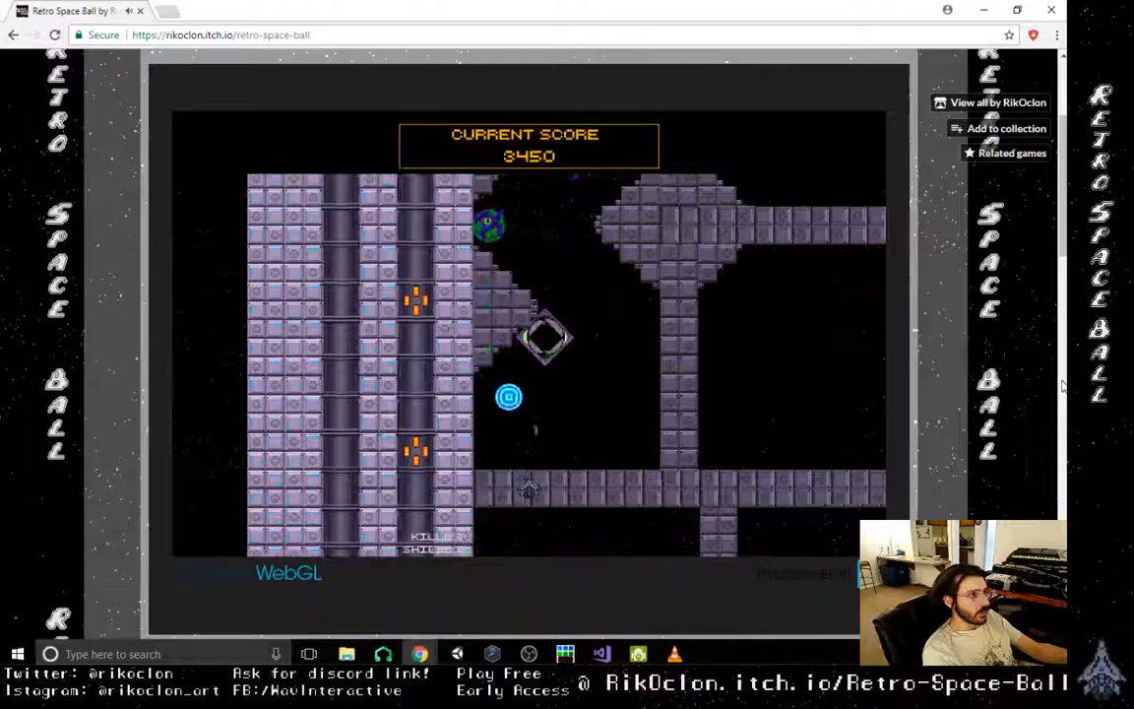
{"action": "key", "text": "Right"}
{"action": "key", "text": "Right"}
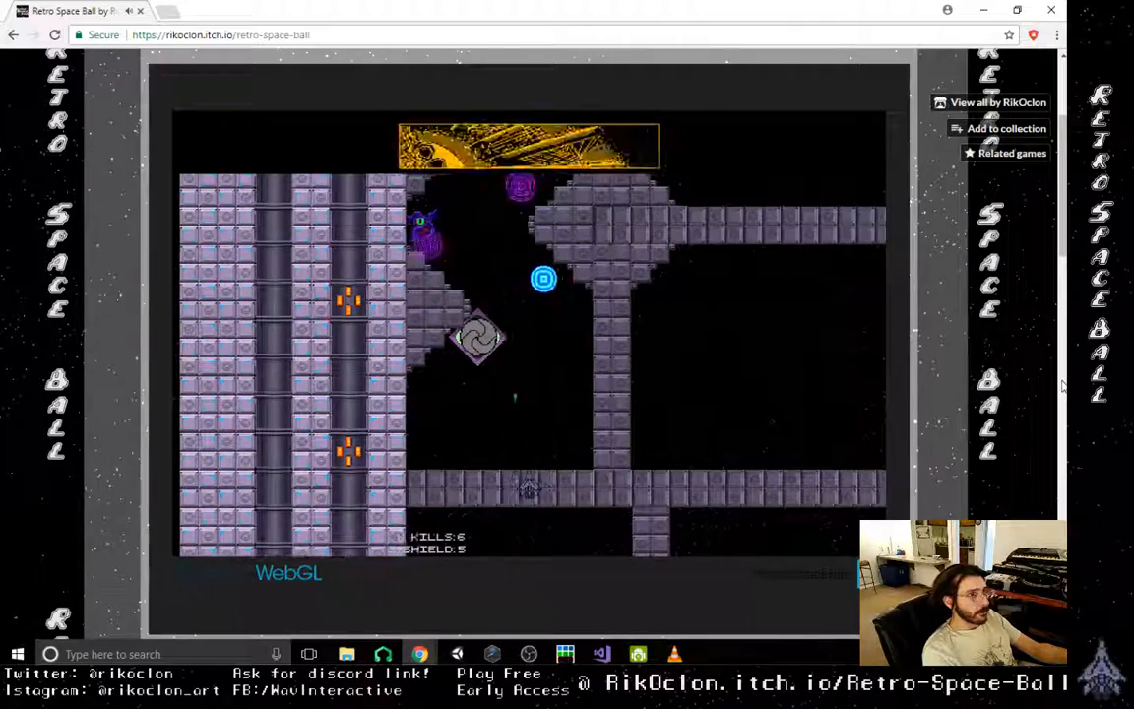
- Dodge the purple shot below the spawner and collect a rate power-up while keeping the orb in the chamber
{"action": "key", "text": "Left"}
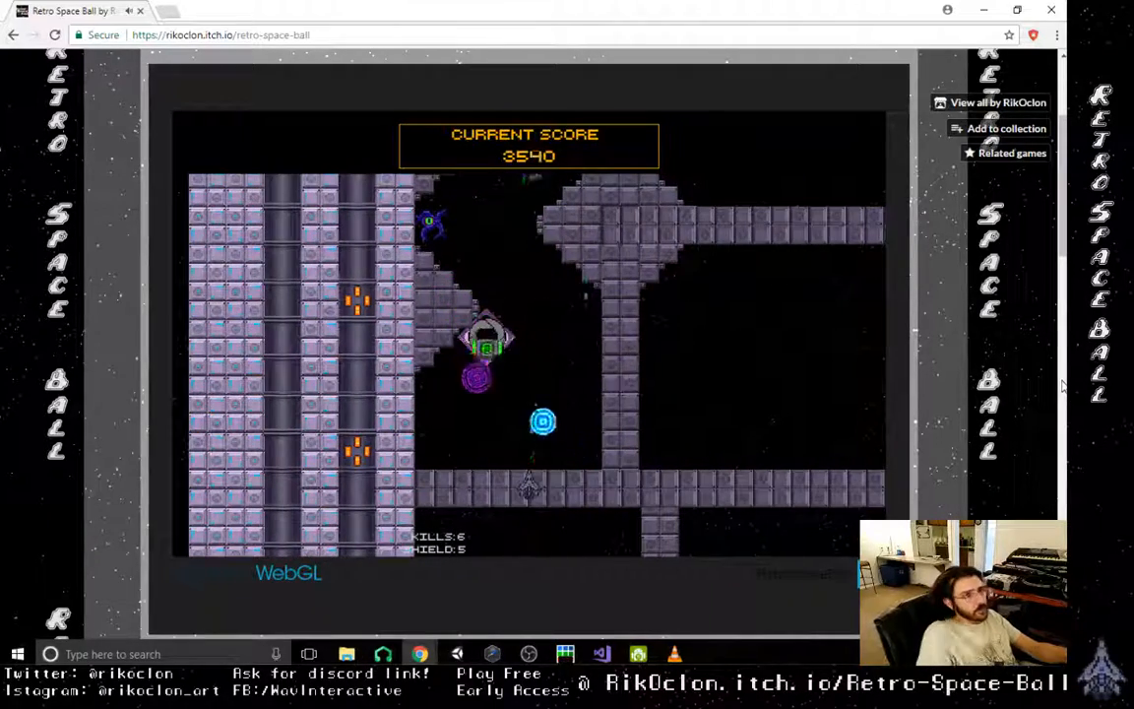
{"action": "key", "text": "Right"}
{"action": "key", "text": "Left"}
{"action": "key", "text": "Right"}
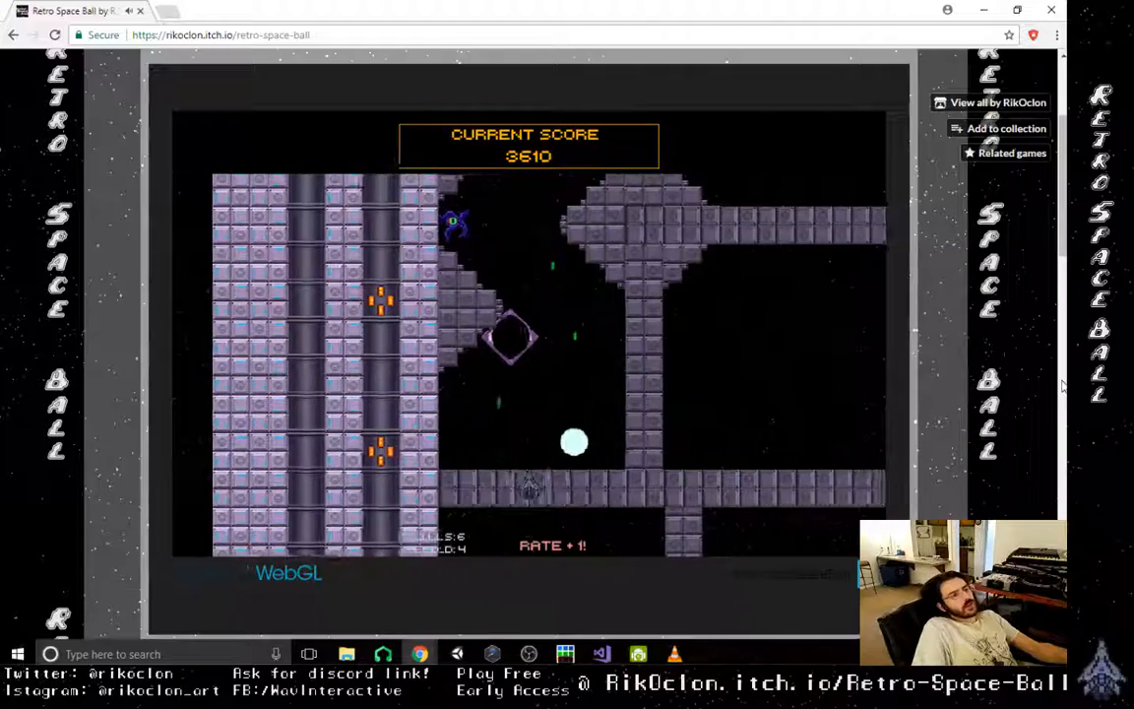
- Knock the orb back up past the spawner, avoid the purple shots and collect a shield power-up
{"action": "key", "text": "Left"}
{"action": "key", "text": "Right"}
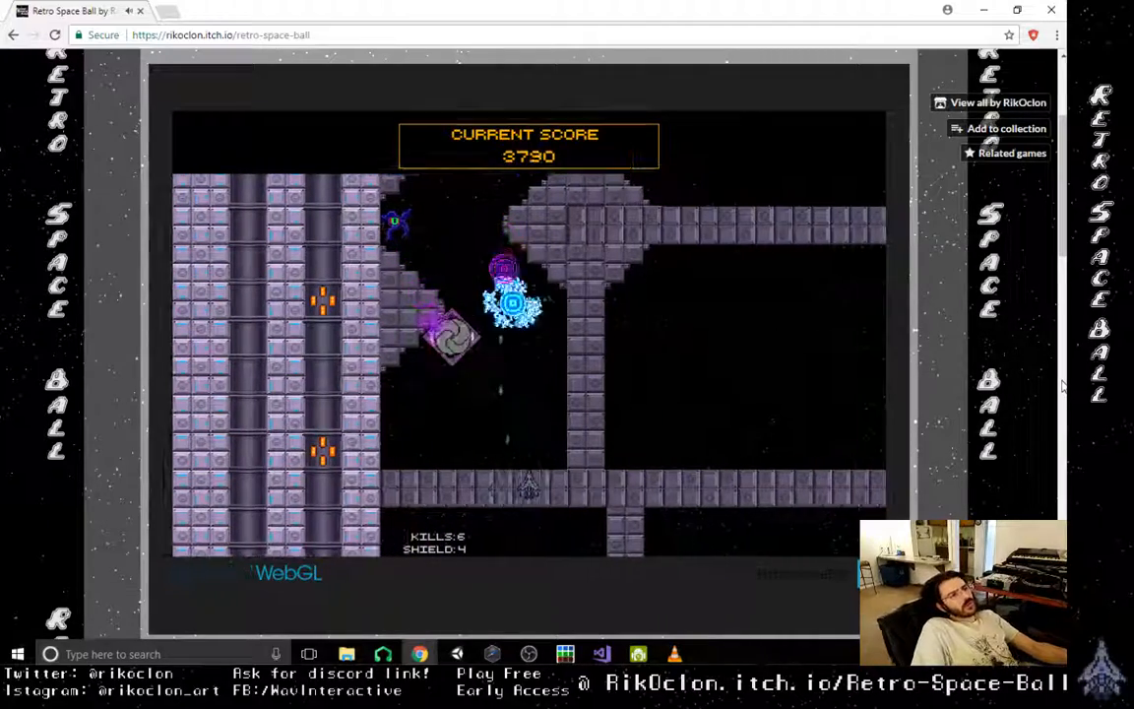
{"action": "key", "text": "Right"}
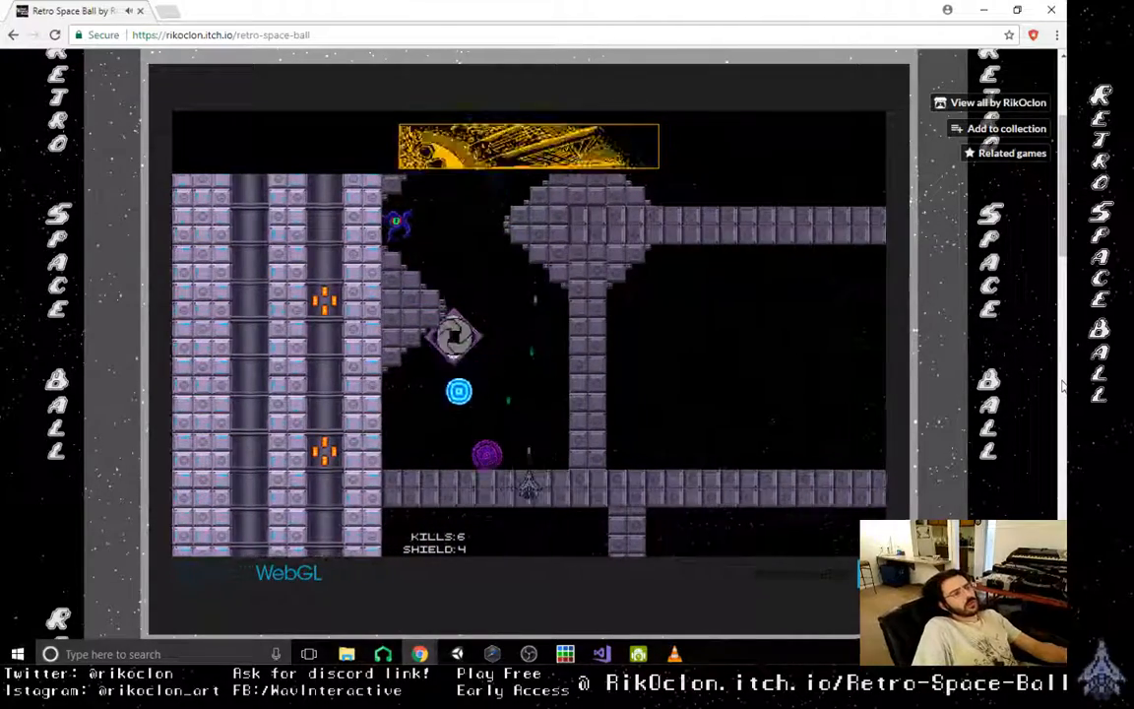
{"action": "key", "text": "Left"}
{"action": "key", "text": "Right"}
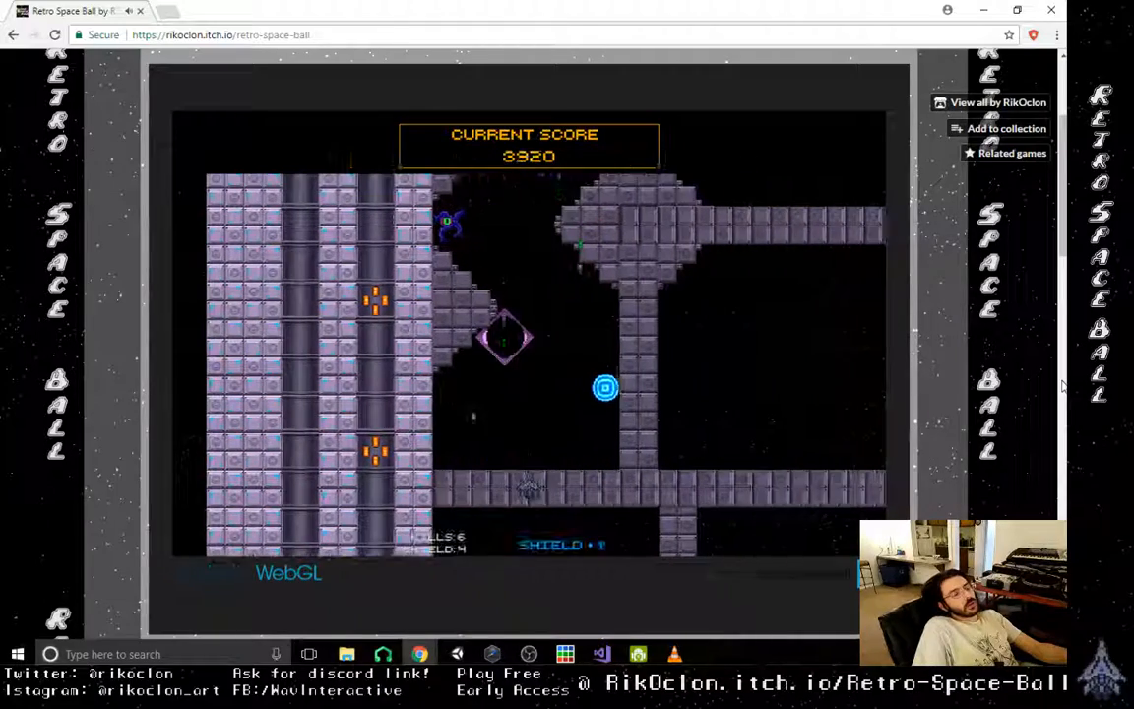
- Fire the orb up the chamber to destroy another enemy and collect the rate power-up
{"action": "key", "text": "Right"}
{"action": "key", "text": "Right"}
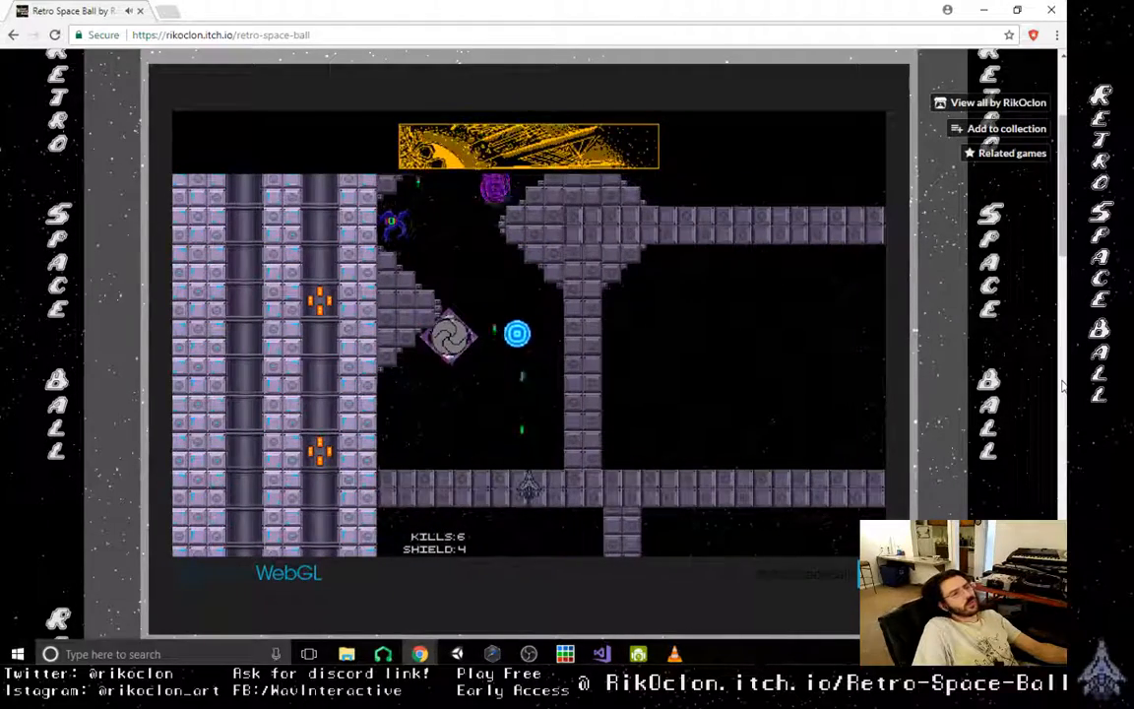
{"action": "key", "text": "Left"}
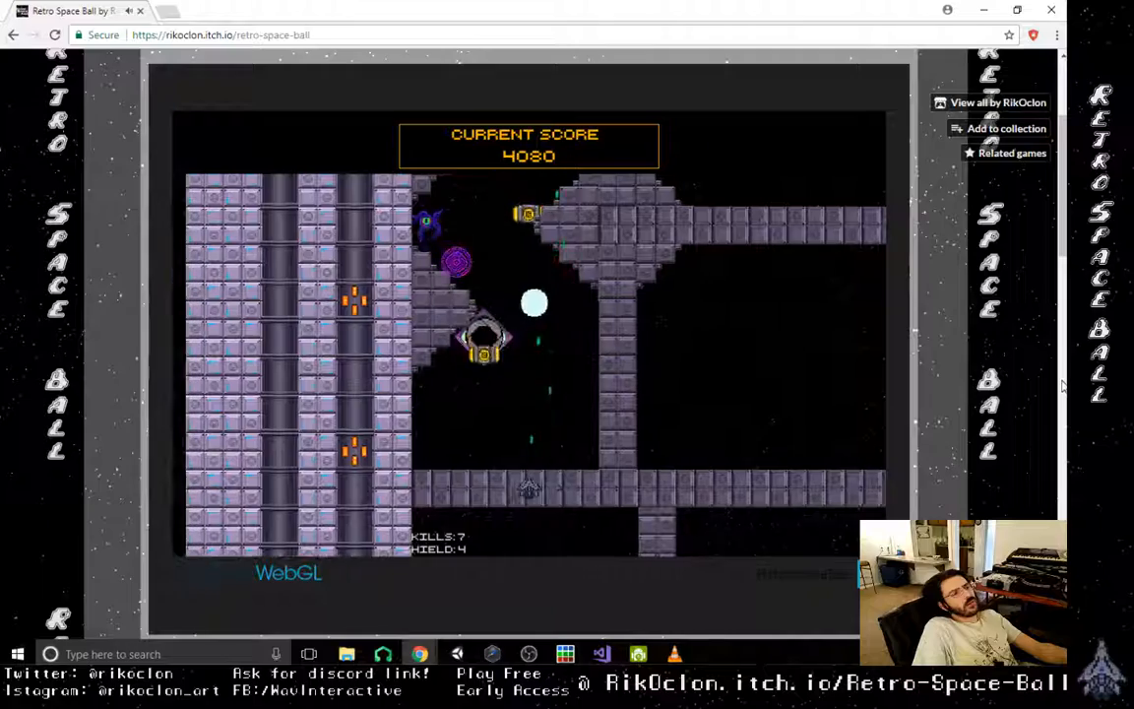
{"action": "key", "text": "Left"}
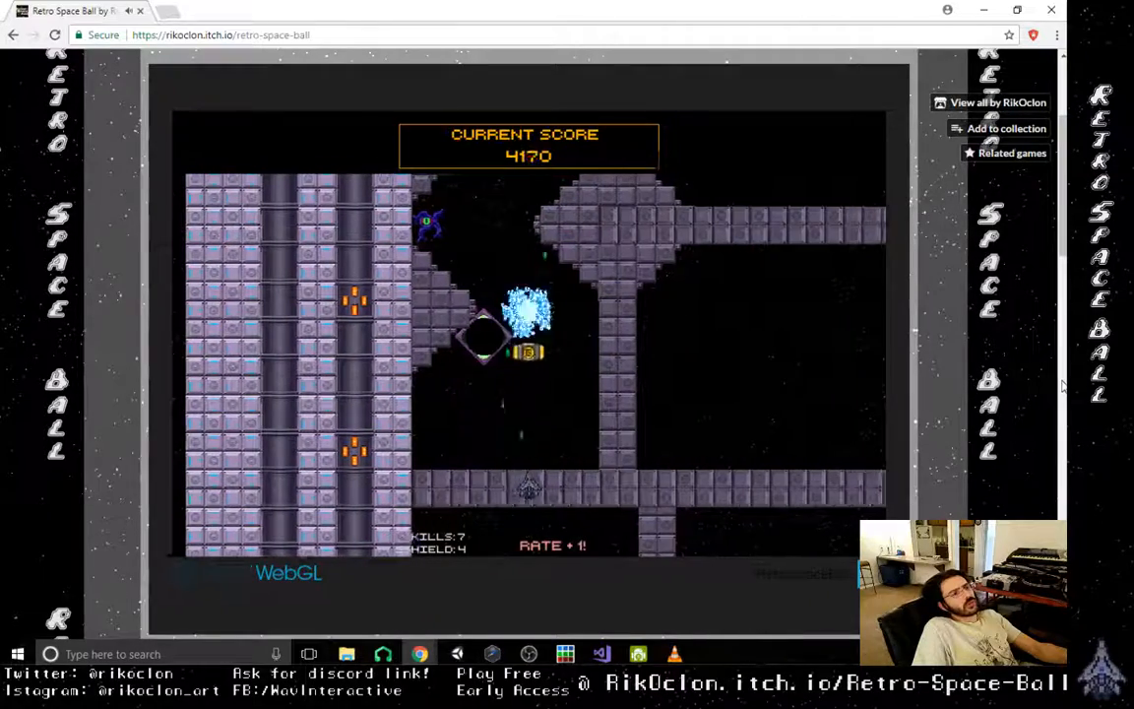
- Dodge the purple shot and fire the orb up past the spawner toward the enemy on the ledge
{"action": "key", "text": "Right"}
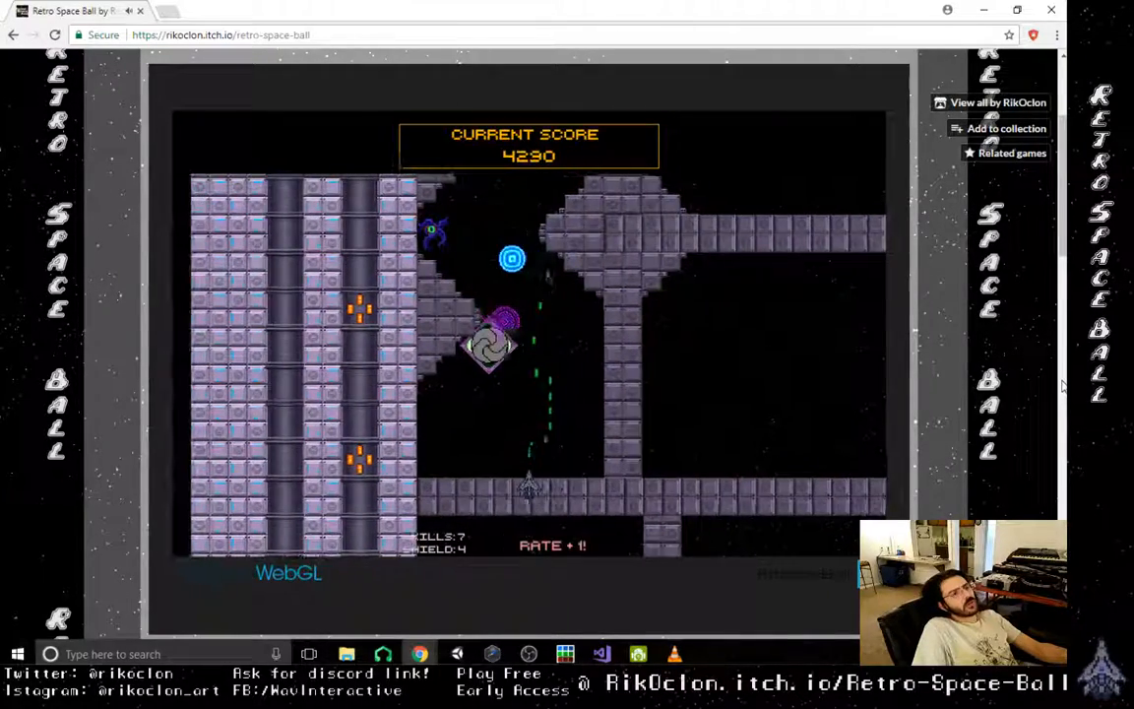
{"action": "key", "text": "Left"}
{"action": "key", "text": "Left"}
{"action": "key", "text": "Right"}
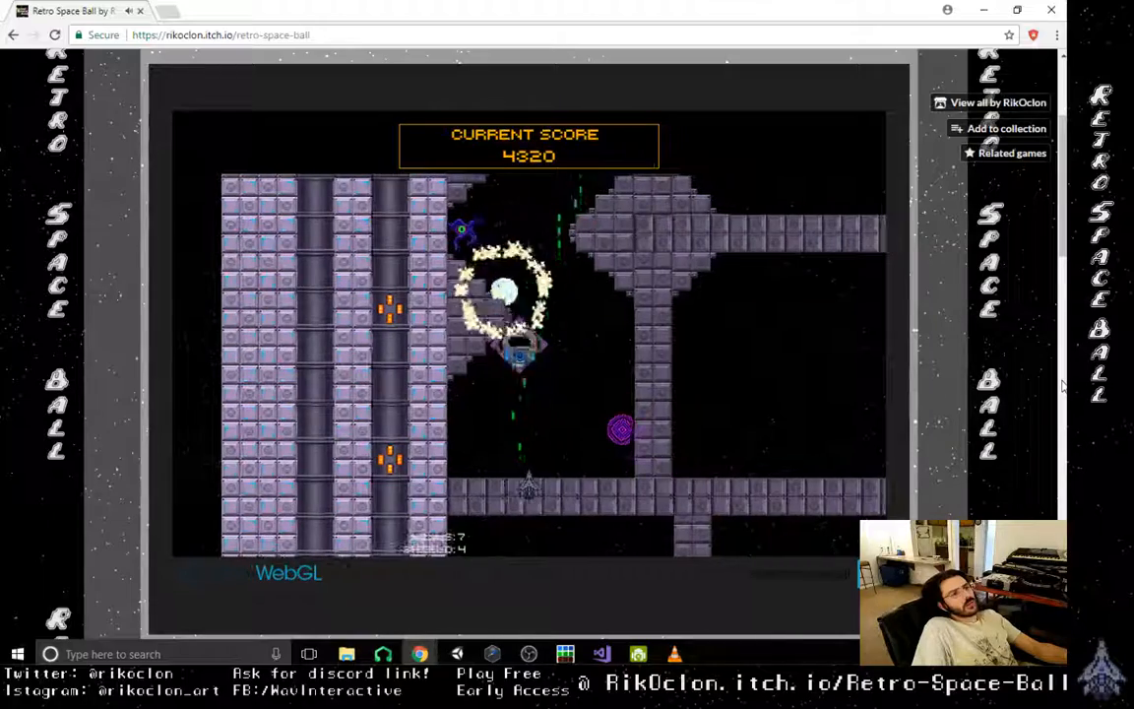
{"action": "key", "text": "Right"}
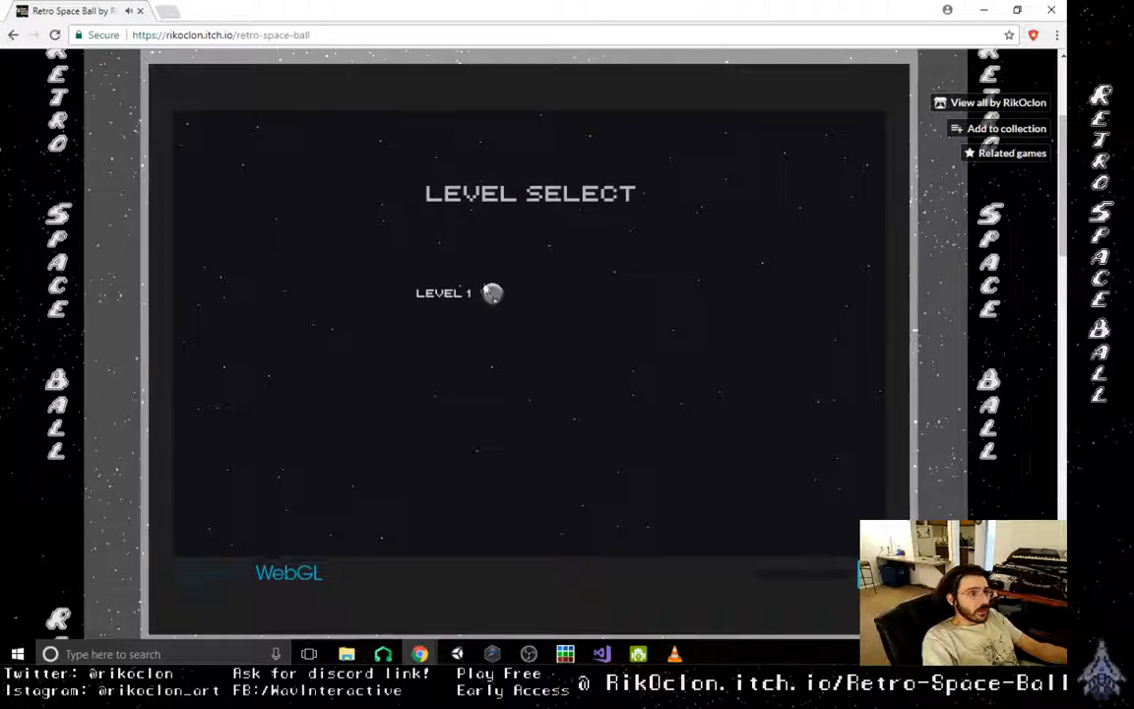
- Start Level 1 and shoot the orb up past the three spawners to destroy the first enemy
{"action": "left_click", "coordinate": [494, 297]}
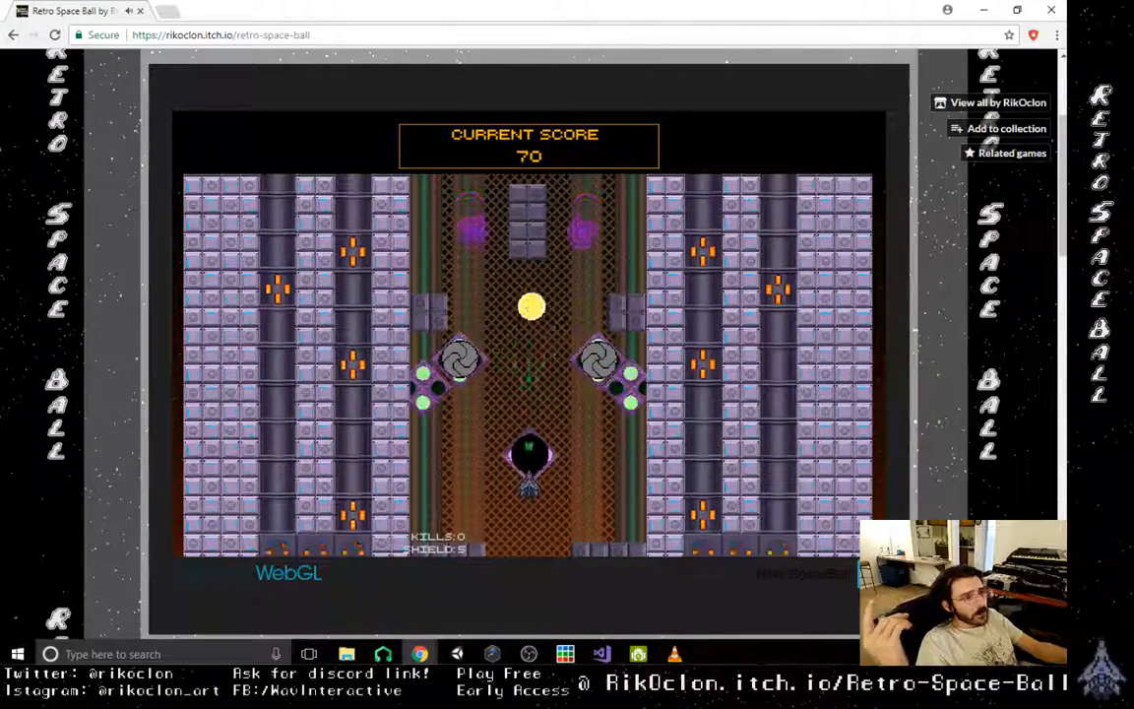
{"action": "key", "text": "Right"}
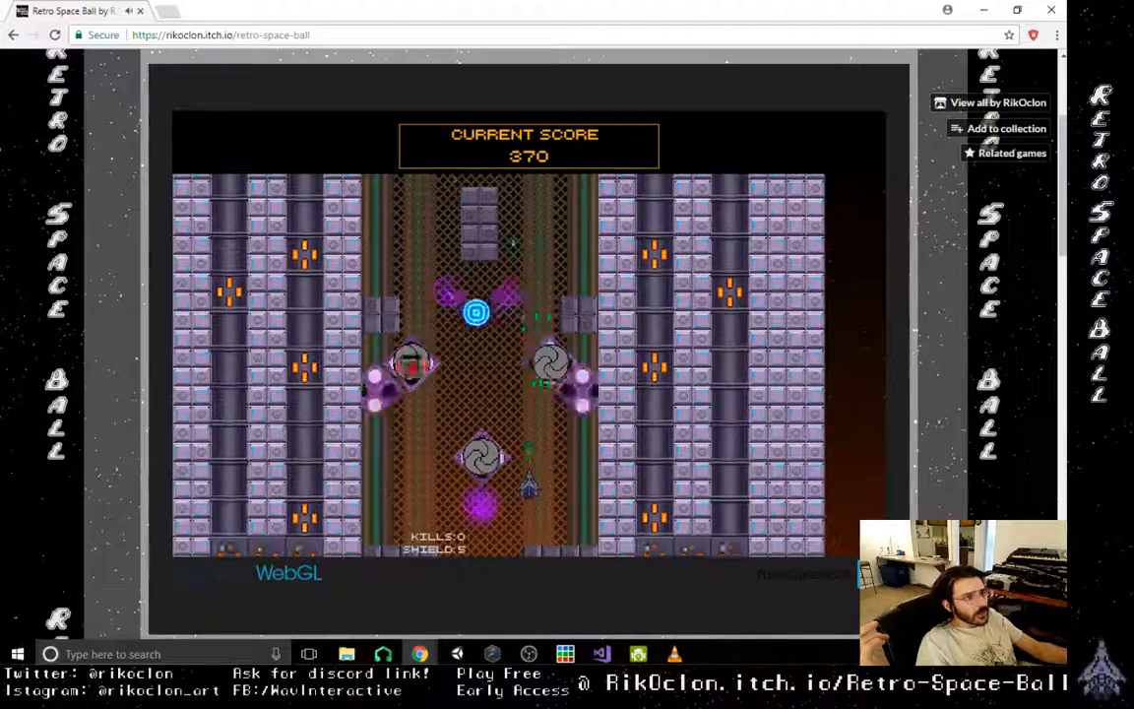
{"action": "key", "text": "Left"}
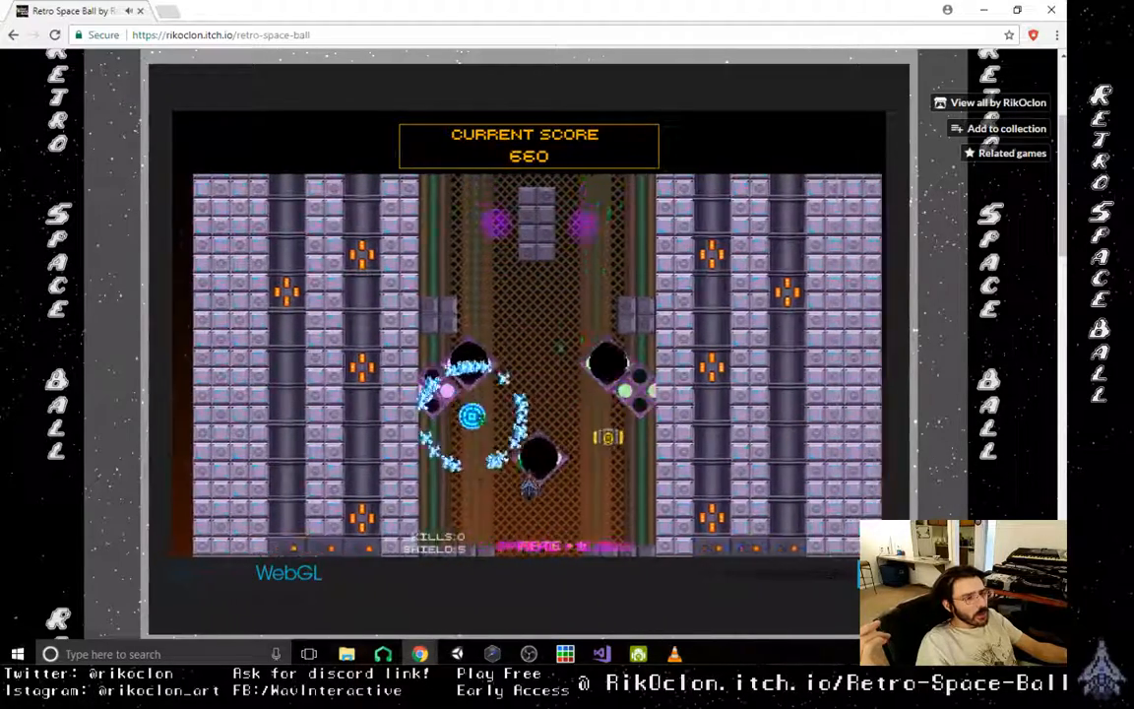
{"action": "key", "text": "Right"}
{"action": "key", "text": "Left"}
{"action": "key", "text": "Right"}
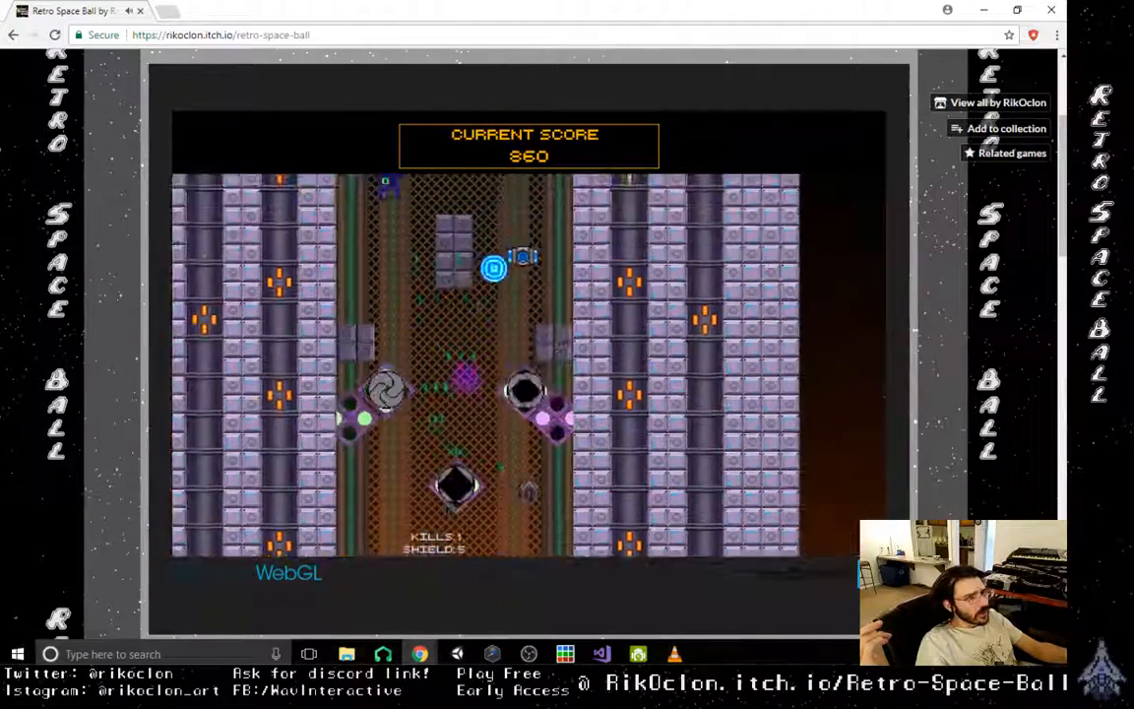
- Drive the orb out of the grated section and up the open shaft, destroying enemies and avoiding purple shots
{"action": "key", "text": "Right"}
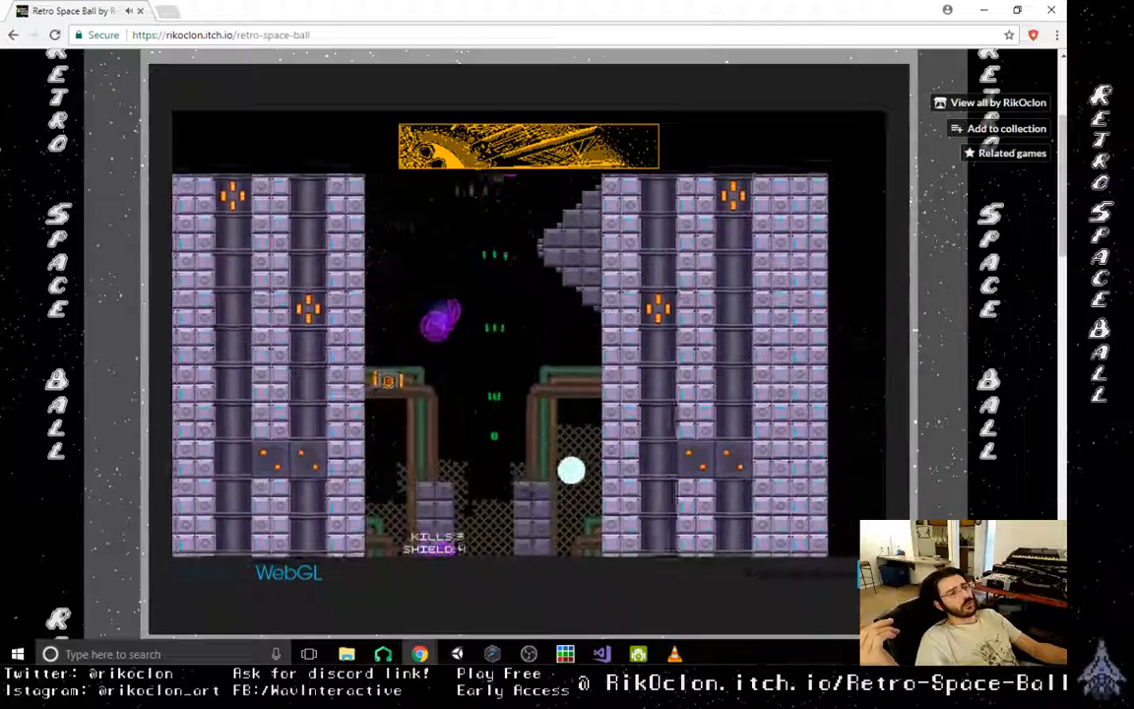
{"action": "key", "text": "Right"}
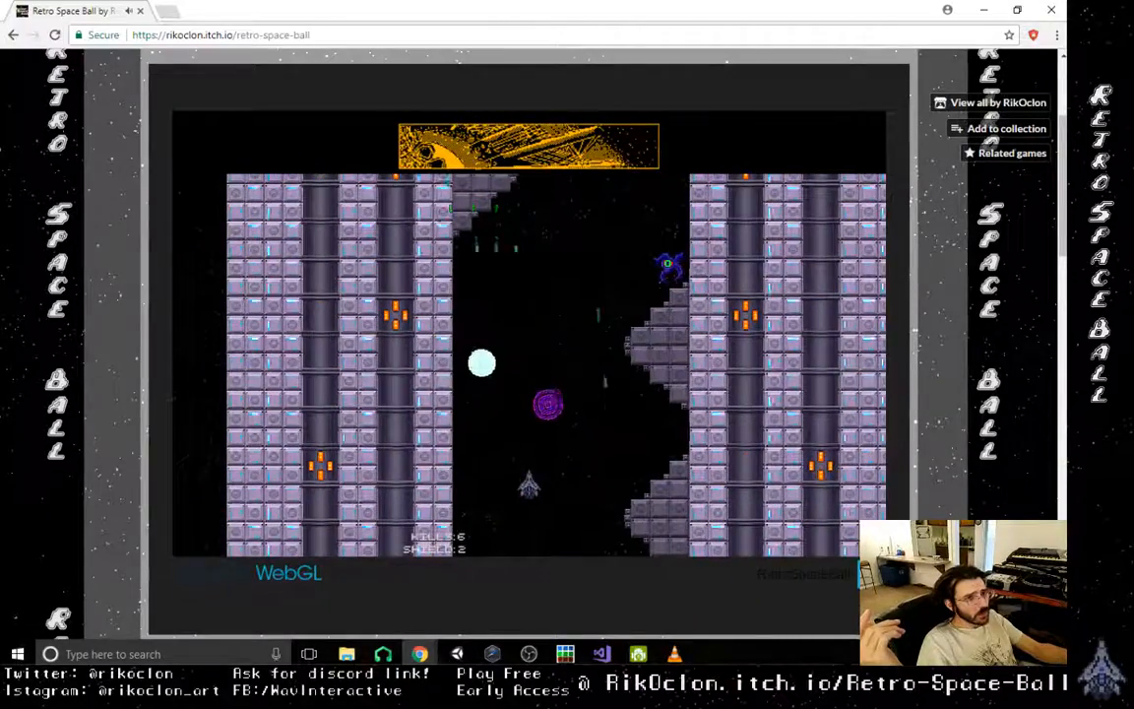
{"action": "key", "text": "Left"}
{"action": "key", "text": "space"}
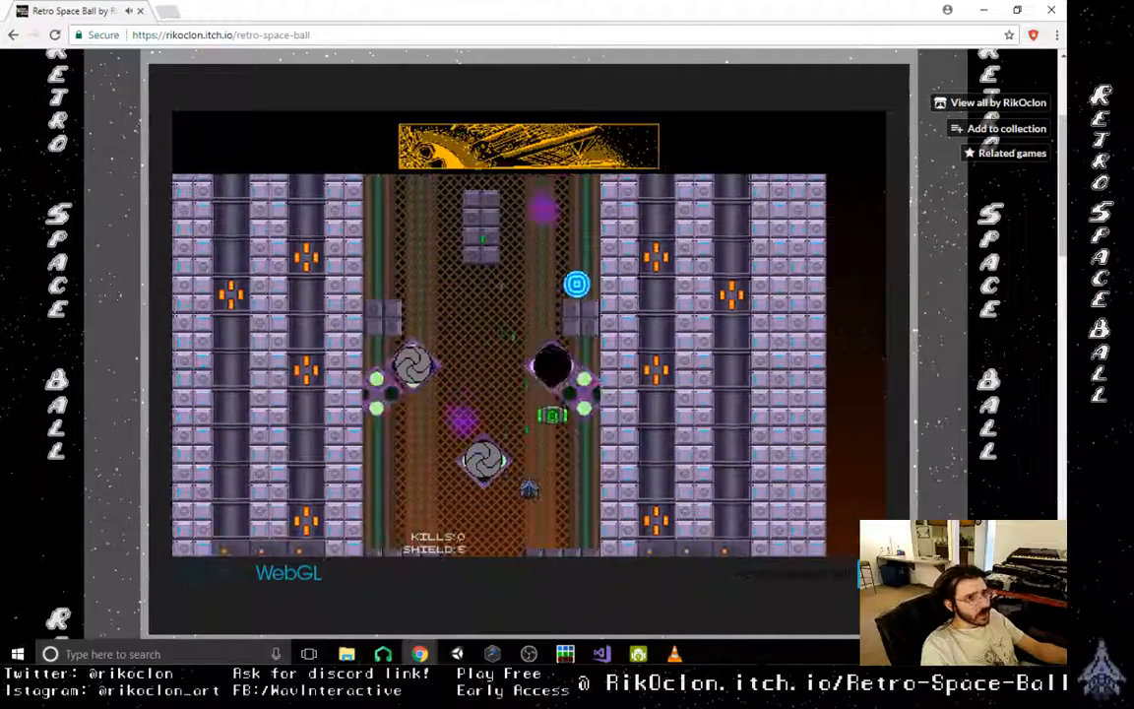
- In the new run, knock the orb past the spawners and off the side wall block to destroy the first enemy
{"action": "key", "text": "Right"}
{"action": "key", "text": "Left"}
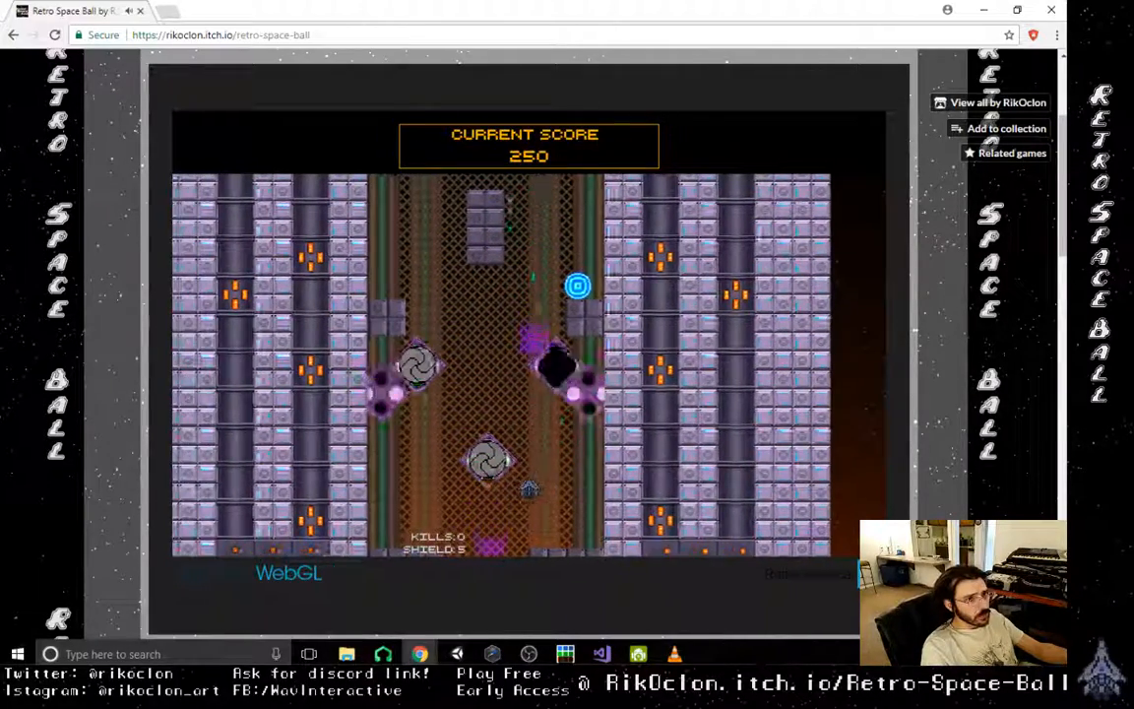
{"action": "key", "text": "Up"}
{"action": "key", "text": "Right"}
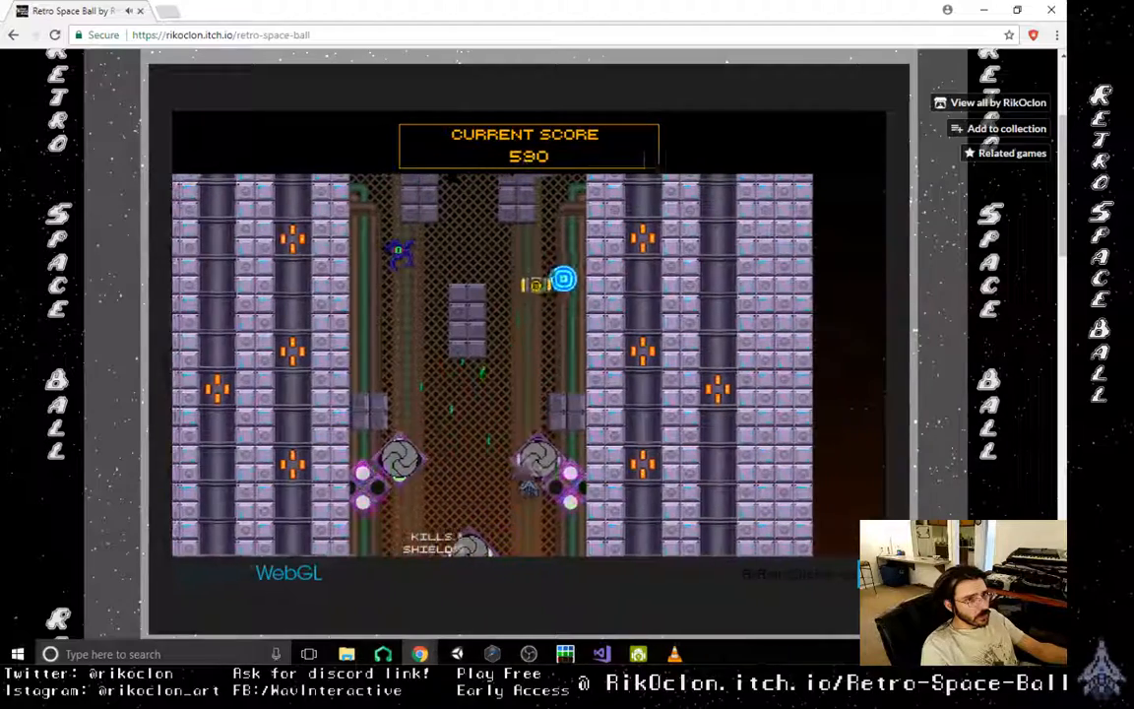
{"action": "key", "text": "Left"}
{"action": "key", "text": "Right"}
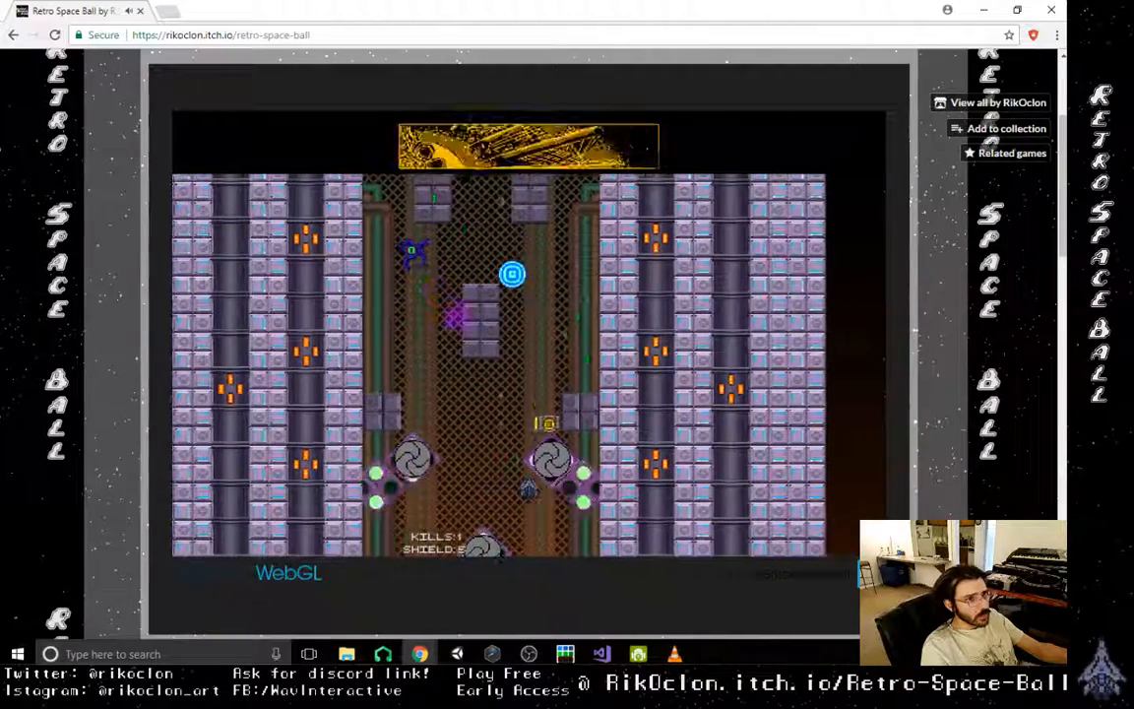
- Push the orb through the gap between the wall blocks into the open shaft toward the two waiting enemies
{"action": "key", "text": "Left"}
{"action": "key", "text": "Up"}
{"action": "key", "text": "Right"}
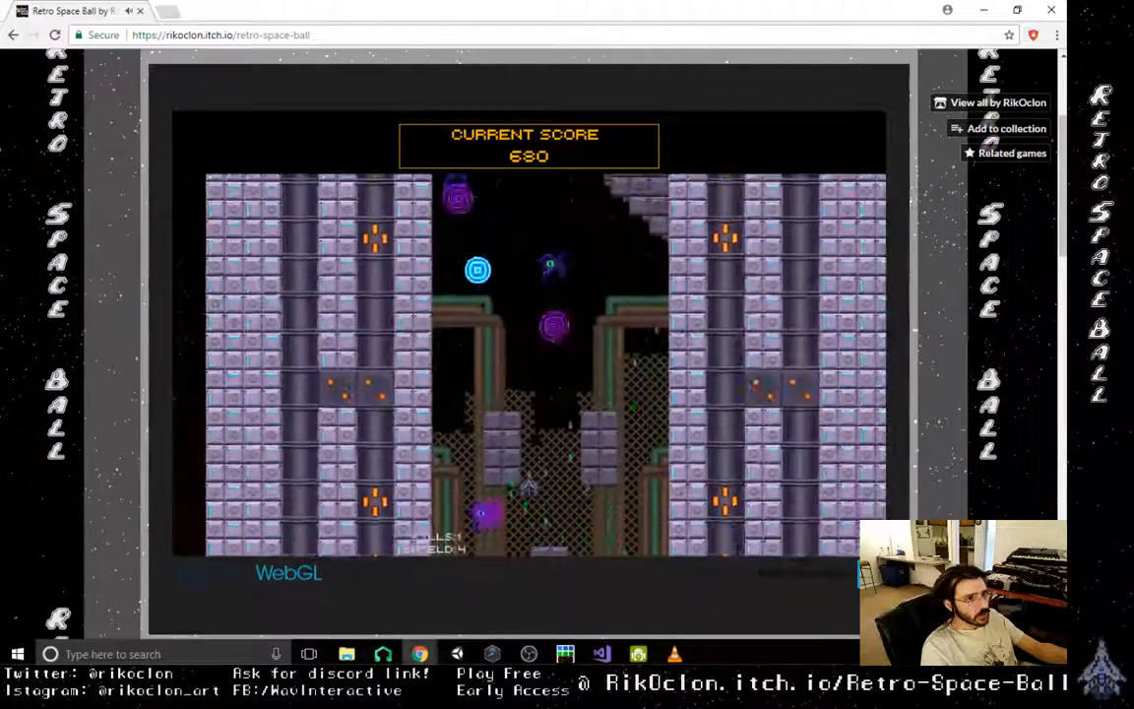
{"action": "key", "text": "Left"}
{"action": "key", "text": "Right"}
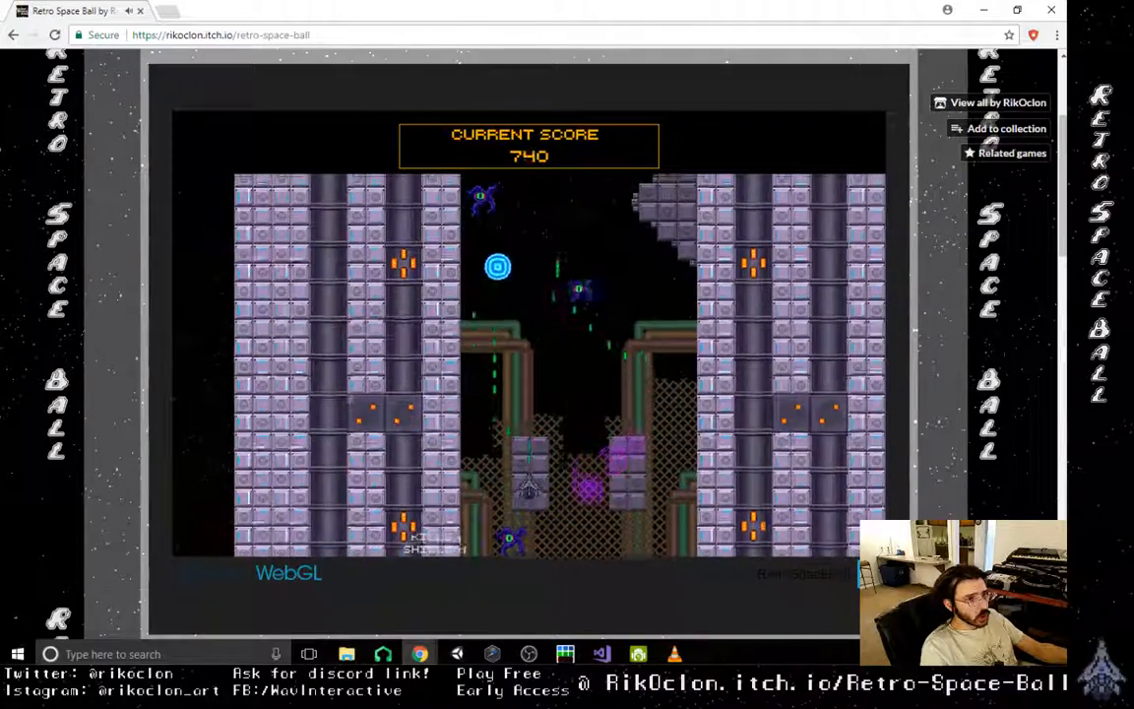
- Destroy enemies at the entrance of the open shaft and collect the shield power-up
{"action": "key", "text": "Up"}
{"action": "key", "text": "Right"}
{"action": "key", "text": "Left"}
{"action": "key", "text": "Right"}
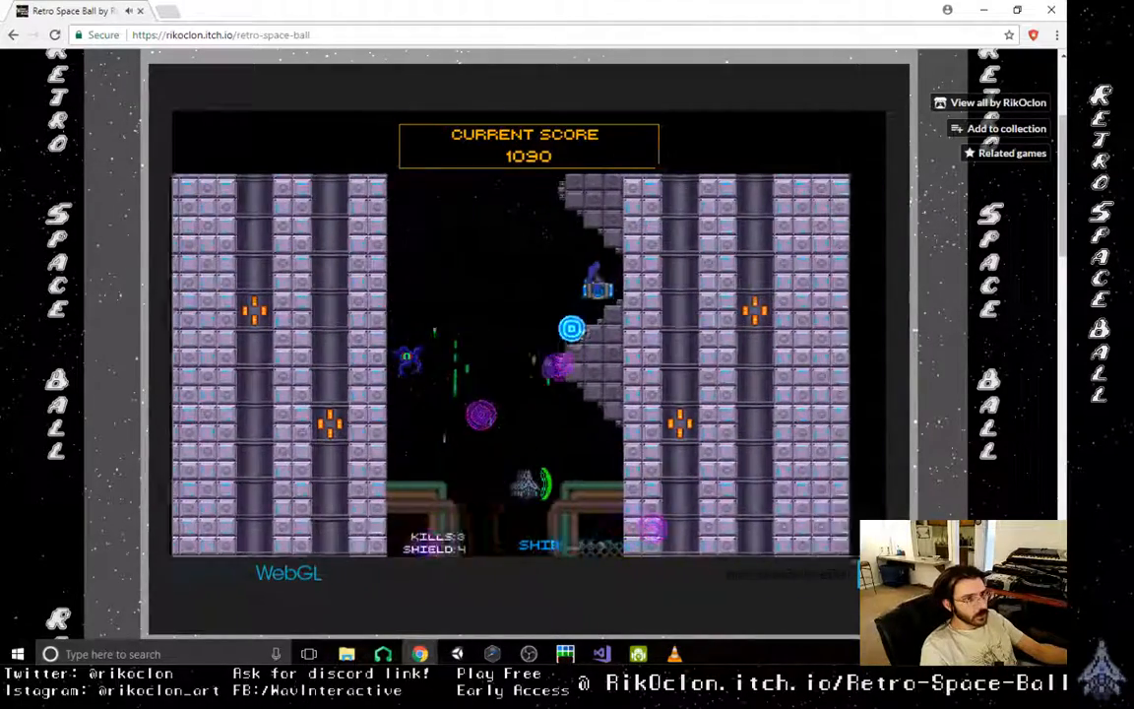
- Shoot the orb up past the first stepped ledges and destroy an enemy in the cluster above
{"action": "key", "text": "Up"}
{"action": "key", "text": "Left"}
{"action": "key", "text": "Up"}
{"action": "key", "text": "Right"}
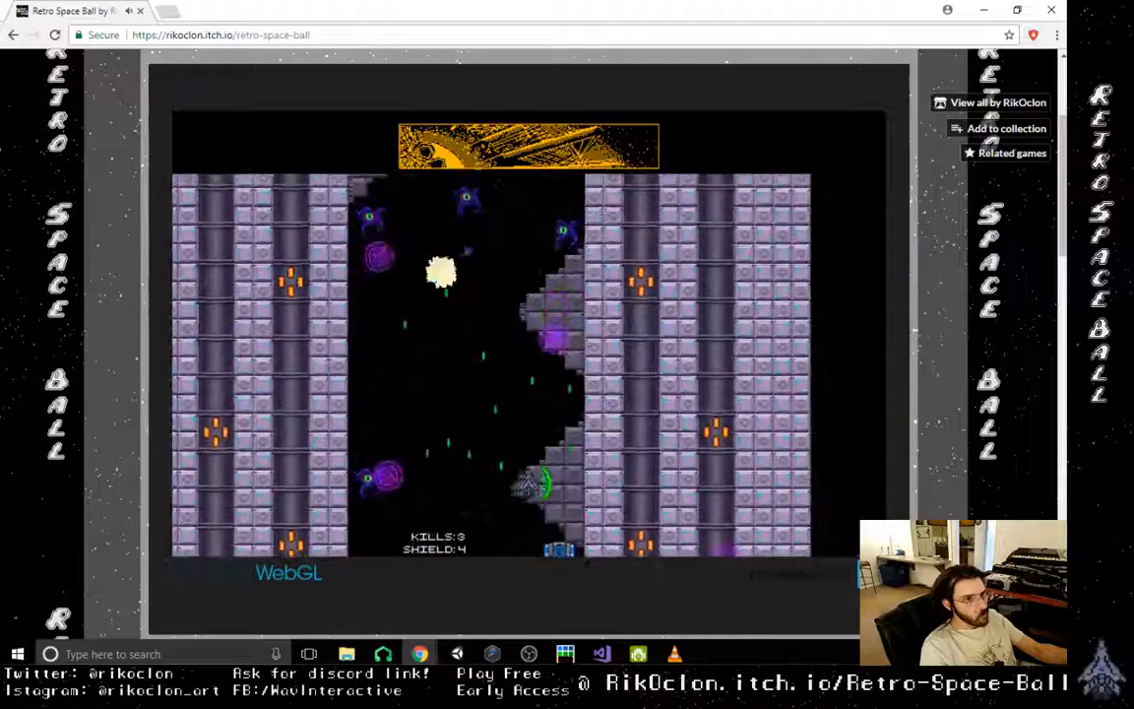
{"action": "key", "text": "Left"}
{"action": "key", "text": "Right"}
{"action": "key", "text": "Up"}
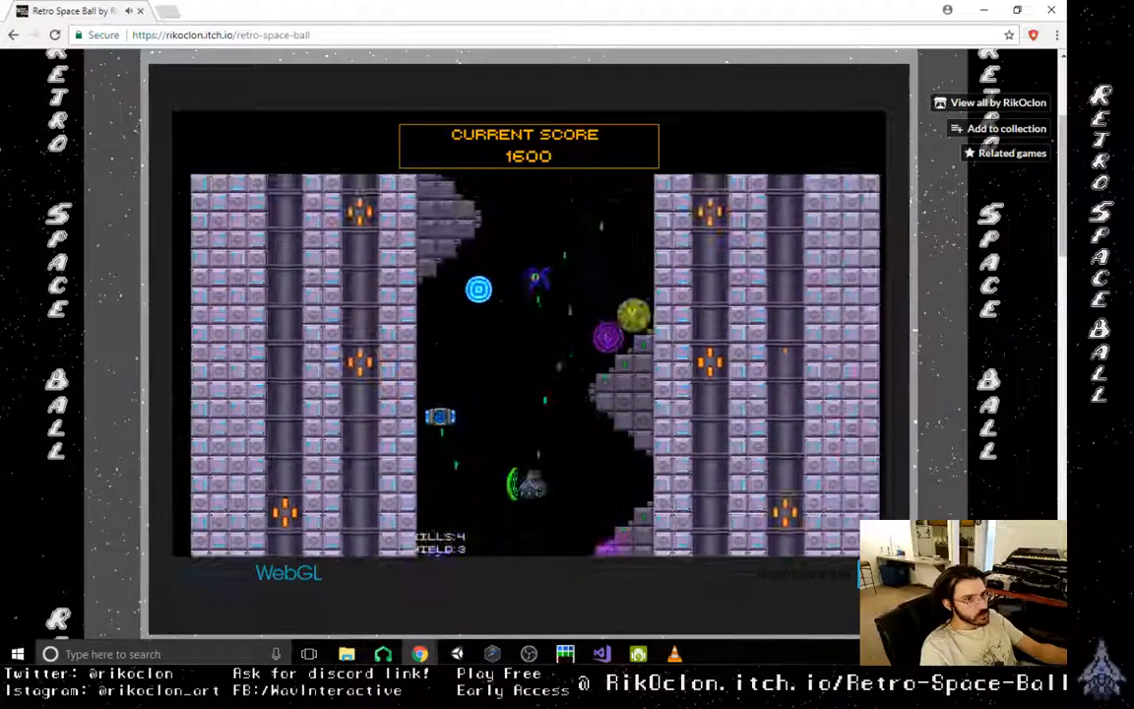
- Destroy another enemy and bounce the orb between the stepped ledges while dodging the purple shots
{"action": "key", "text": "Left"}
{"action": "key", "text": "Right"}
{"action": "key", "text": "Left"}
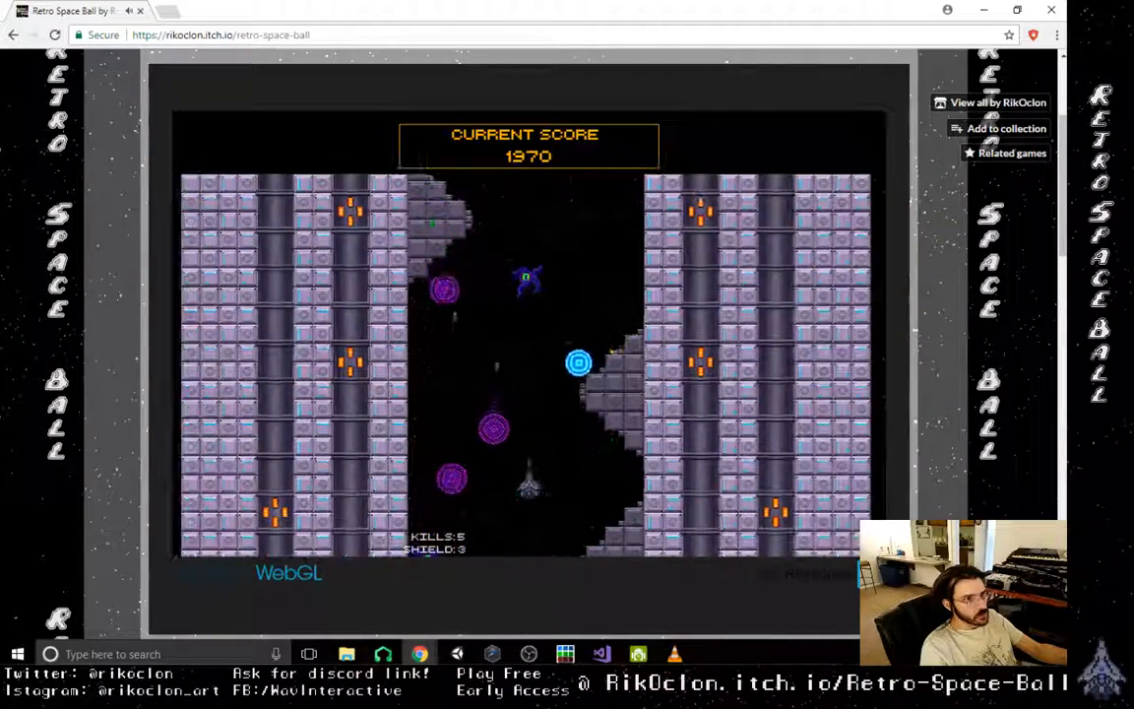
{"action": "key", "text": "Right"}
{"action": "key", "text": "Left"}
{"action": "key", "text": "Right"}
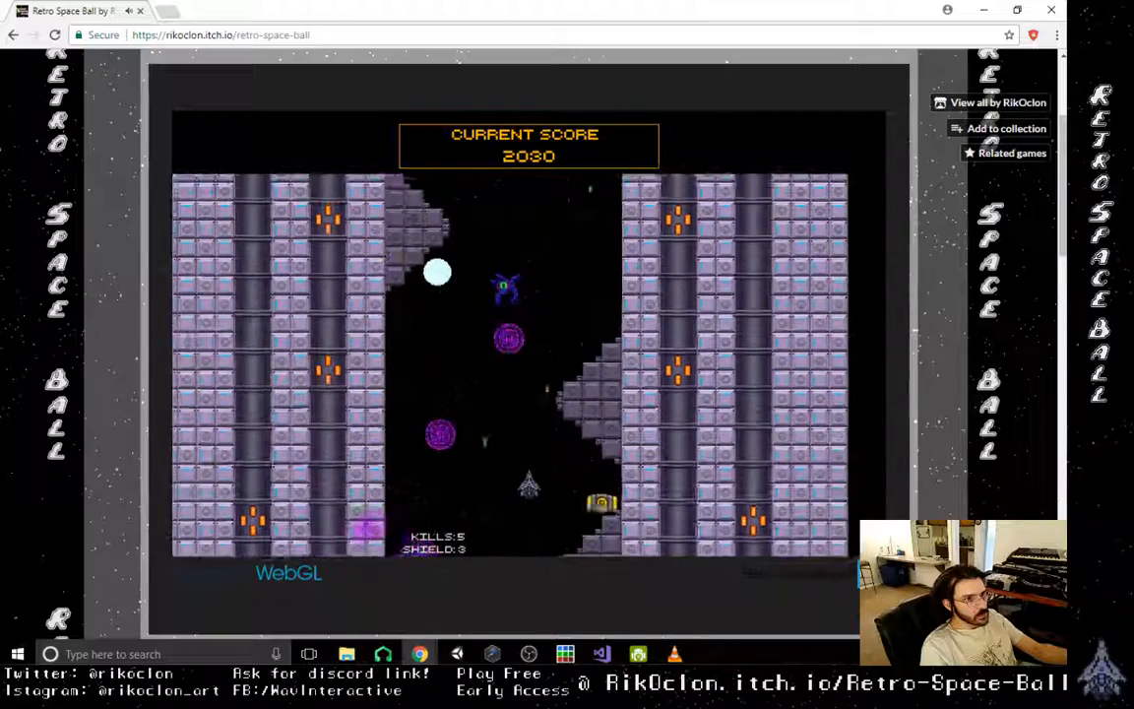
- Destroy the enemies around the stepped ledges and move the orb up to the next shaft section
{"action": "key", "text": "Left"}
{"action": "key", "text": "Right"}
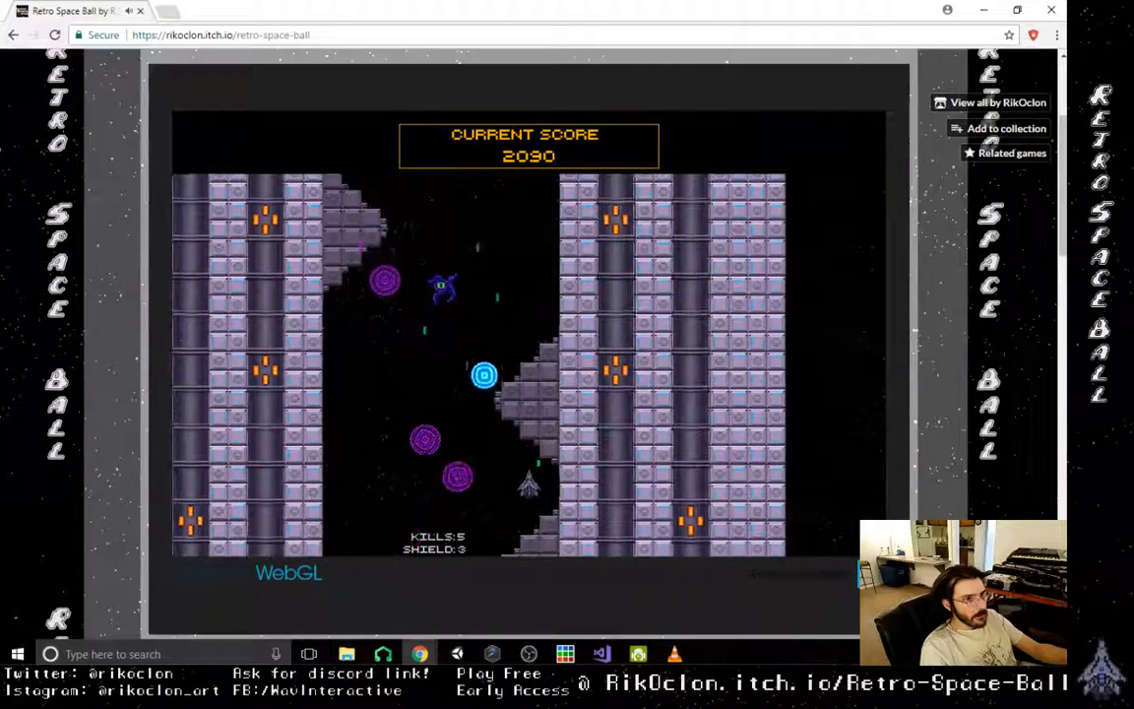
{"action": "key", "text": "Left"}
{"action": "key", "text": "Left"}
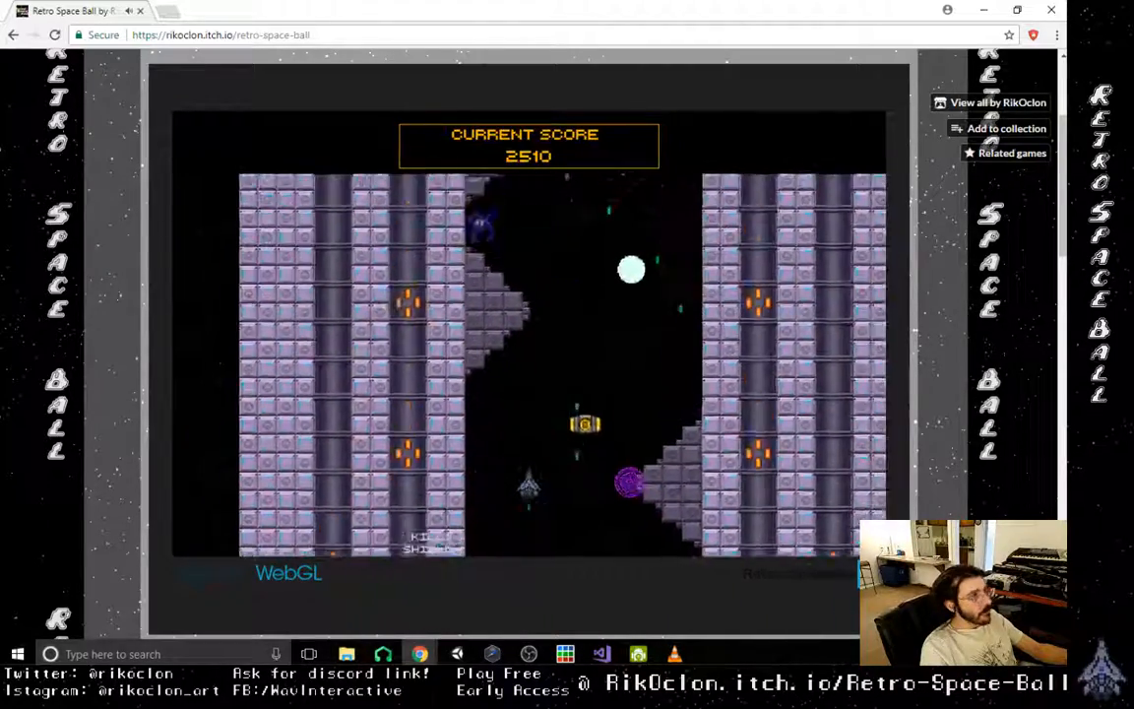
{"action": "key", "text": "Right"}
- Destroy an enemy near the first diamond turret, collect the impact power-up and send the orb to the second turret
{"action": "key", "text": "Left"}
{"action": "key", "text": "Right"}
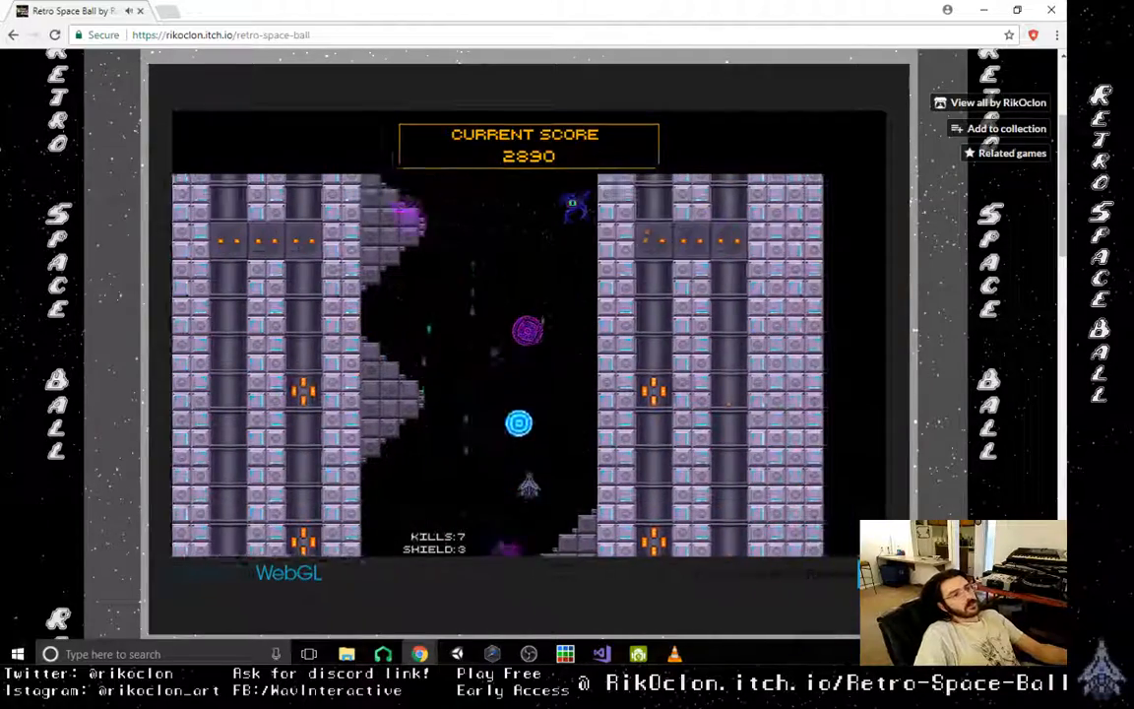
{"action": "key", "text": "Left"}
{"action": "key", "text": "Right"}
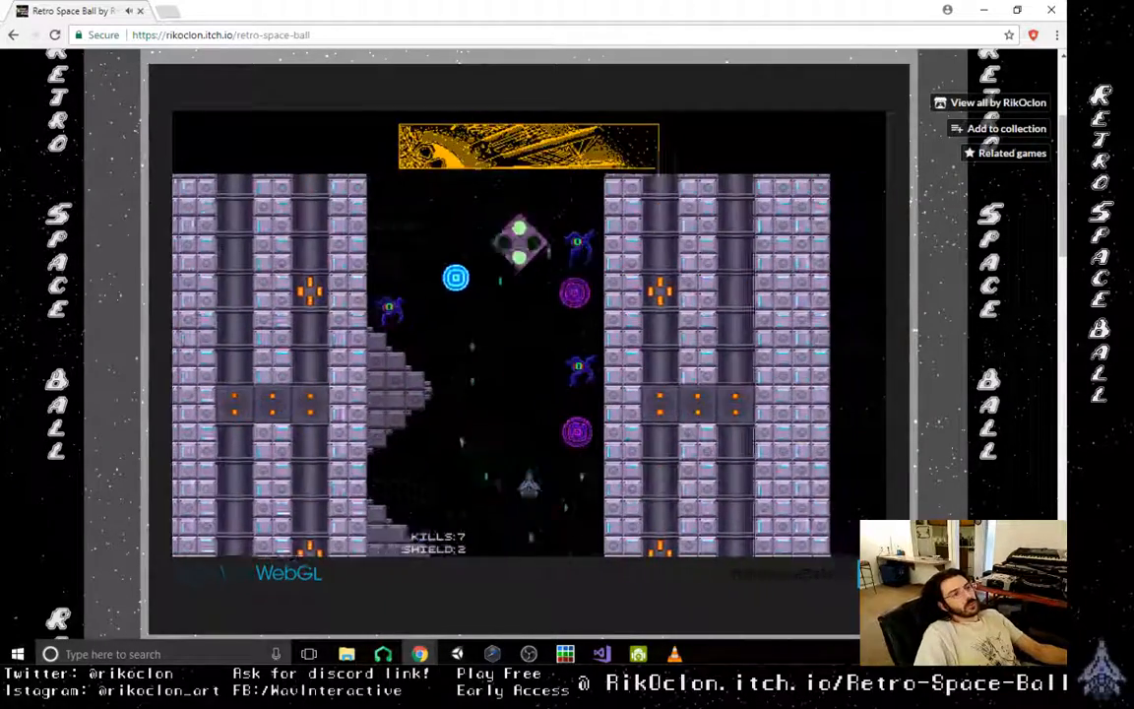
{"action": "key", "text": "Left"}
{"action": "key", "text": "Left"}
{"action": "key", "text": "Right"}
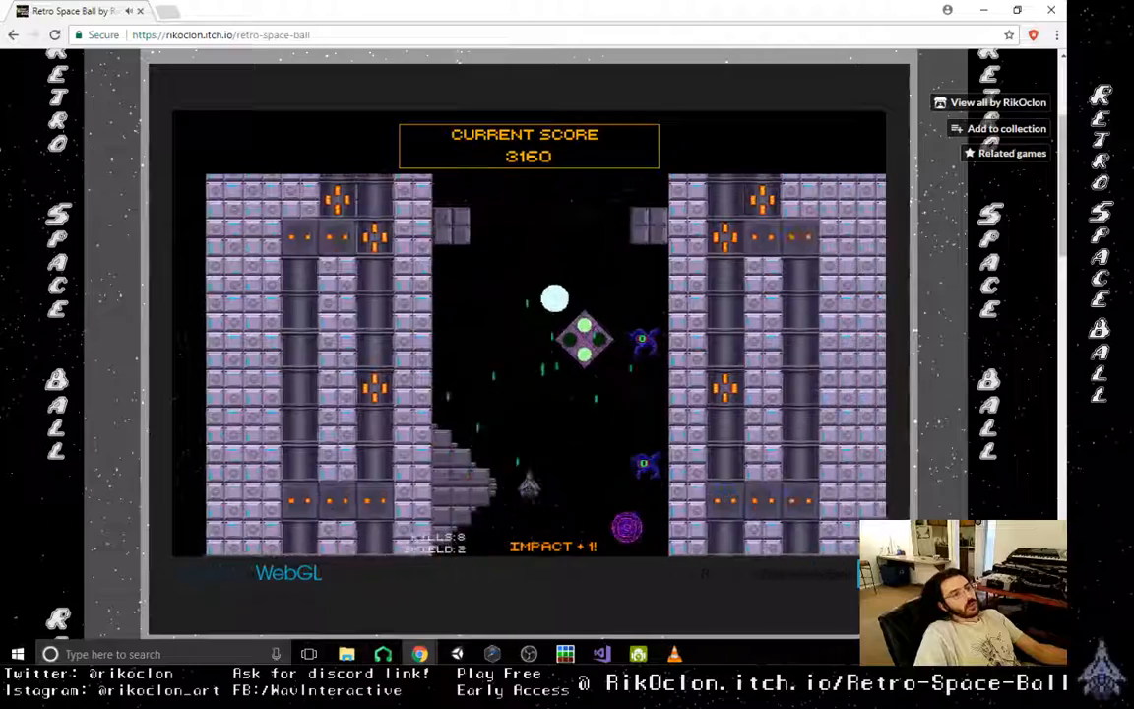
{"action": "key", "text": "Left"}
{"action": "key", "text": "Right"}
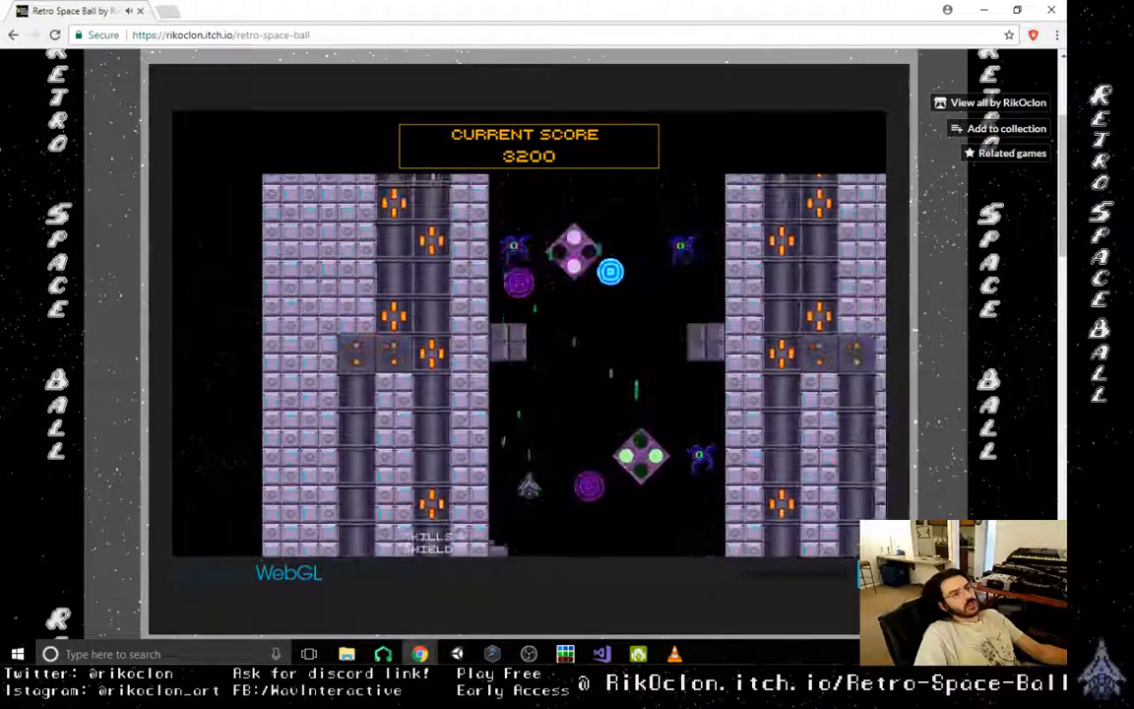
- Work the orb up through the diamond turrets and wall blocks, destroying the enemies stationed beside them
{"action": "key", "text": "Right"}
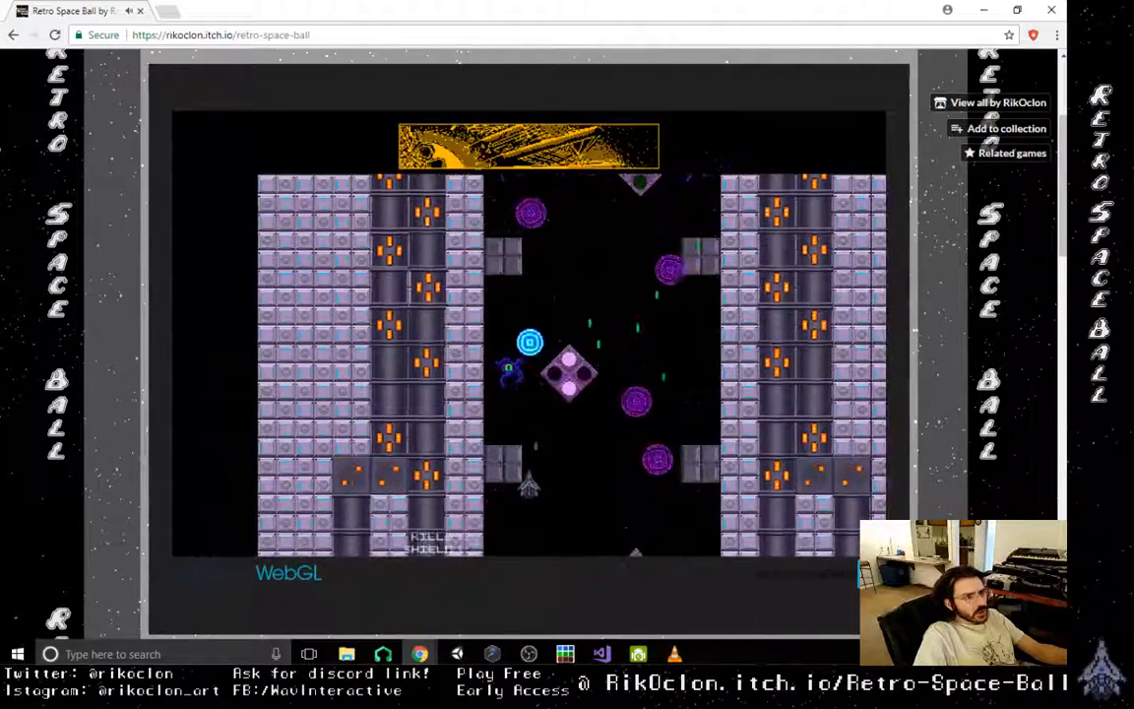
{"action": "key", "text": "Left"}
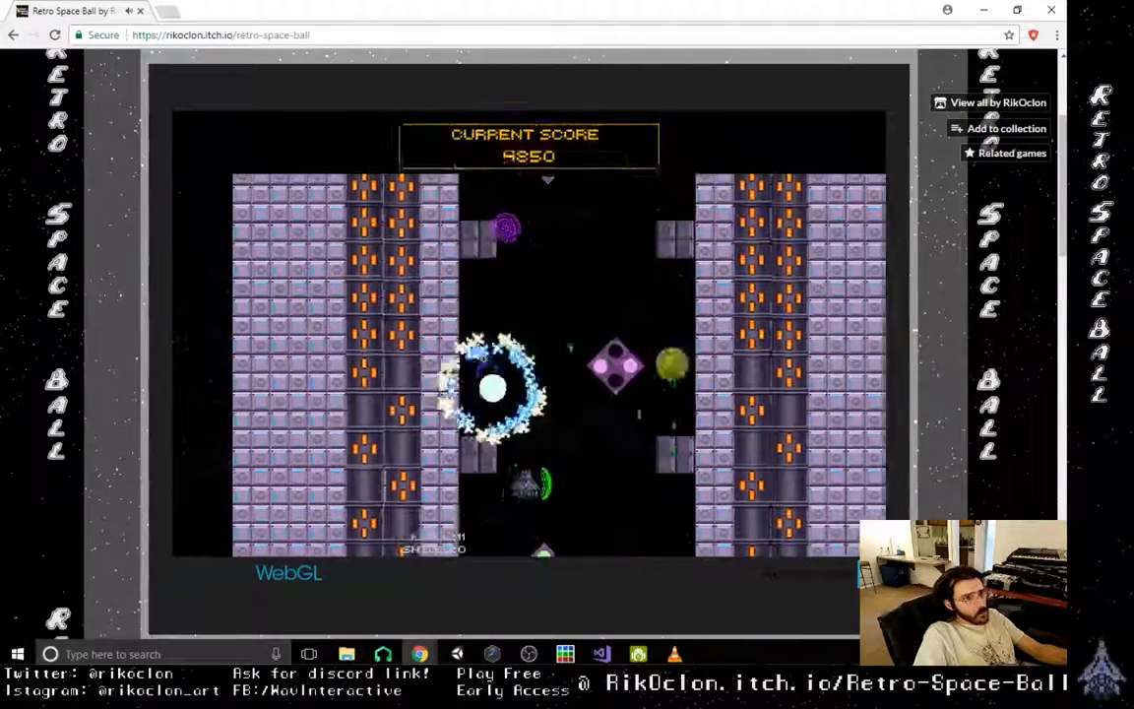
{"action": "key", "text": "Right"}
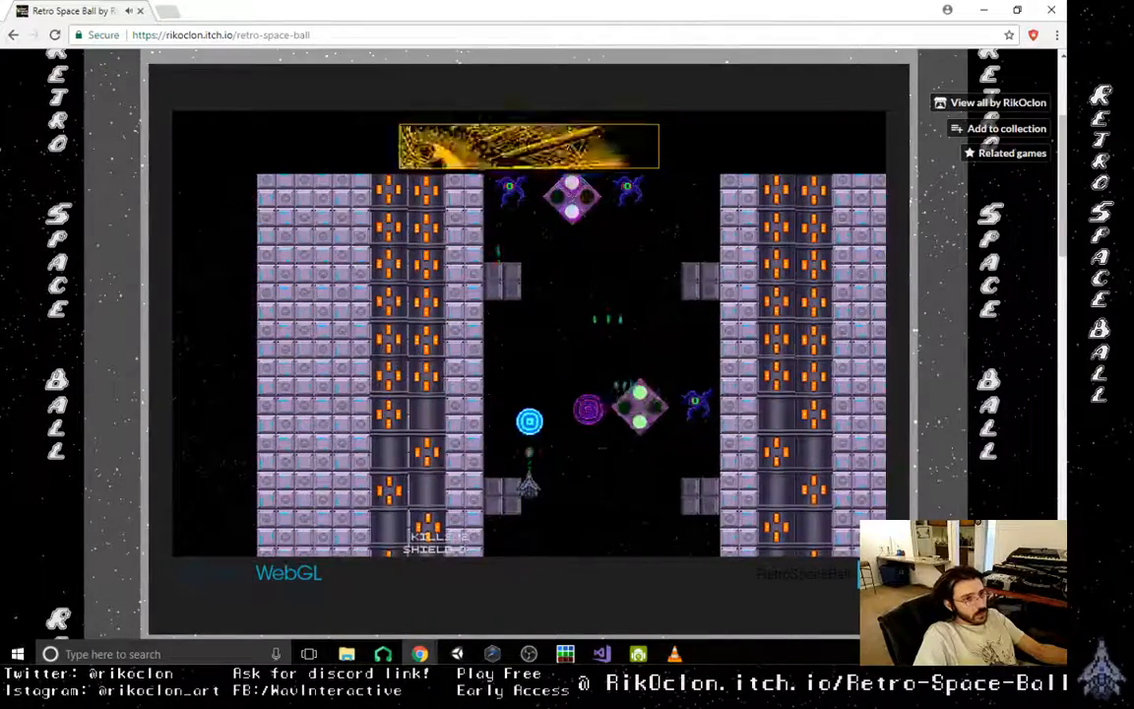
{"action": "key", "text": "Right"}
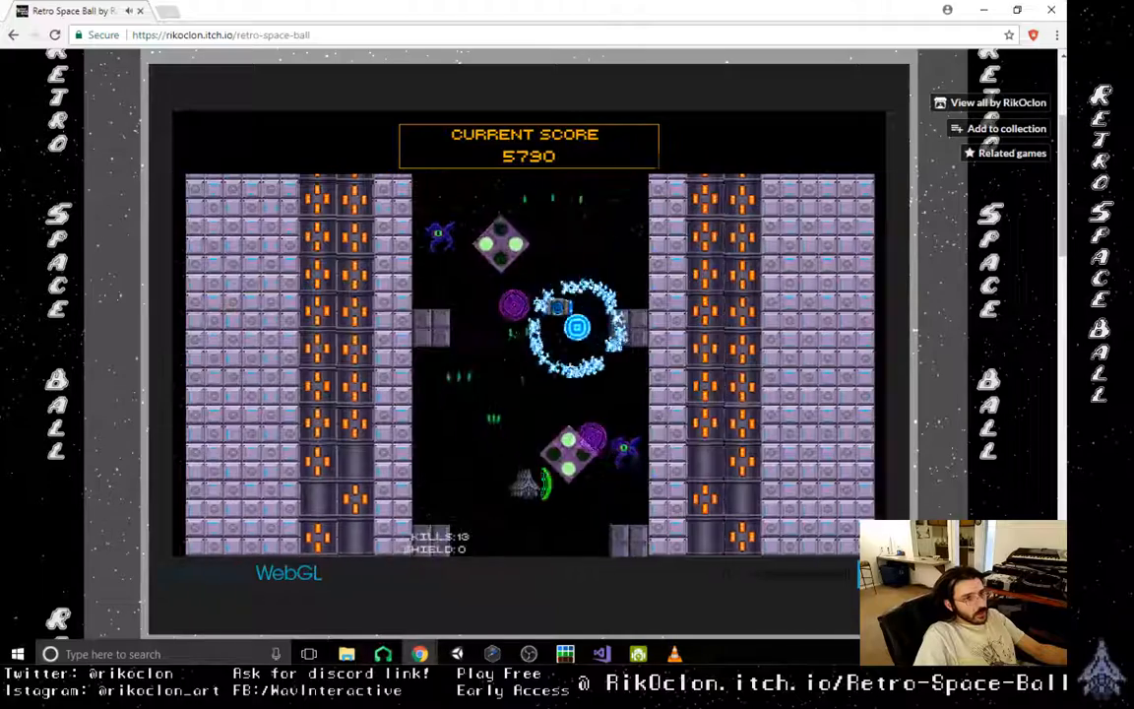
{"action": "key", "text": "Left"}
- Bounce the orb up to destroy the enemy beside the upper diamond turret while avoiding its purple shots
{"action": "key", "text": "Left"}
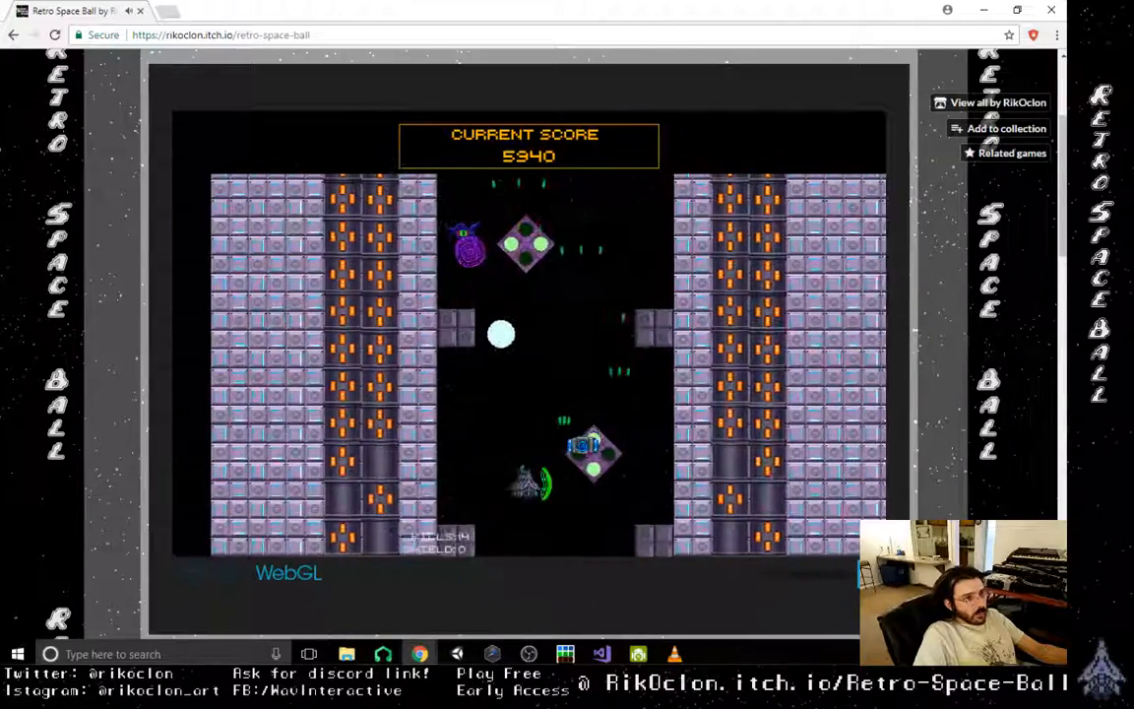
{"action": "key", "text": "Right"}
{"action": "key", "text": "Left"}
{"action": "key", "text": "Right"}
{"action": "key", "text": "Left"}
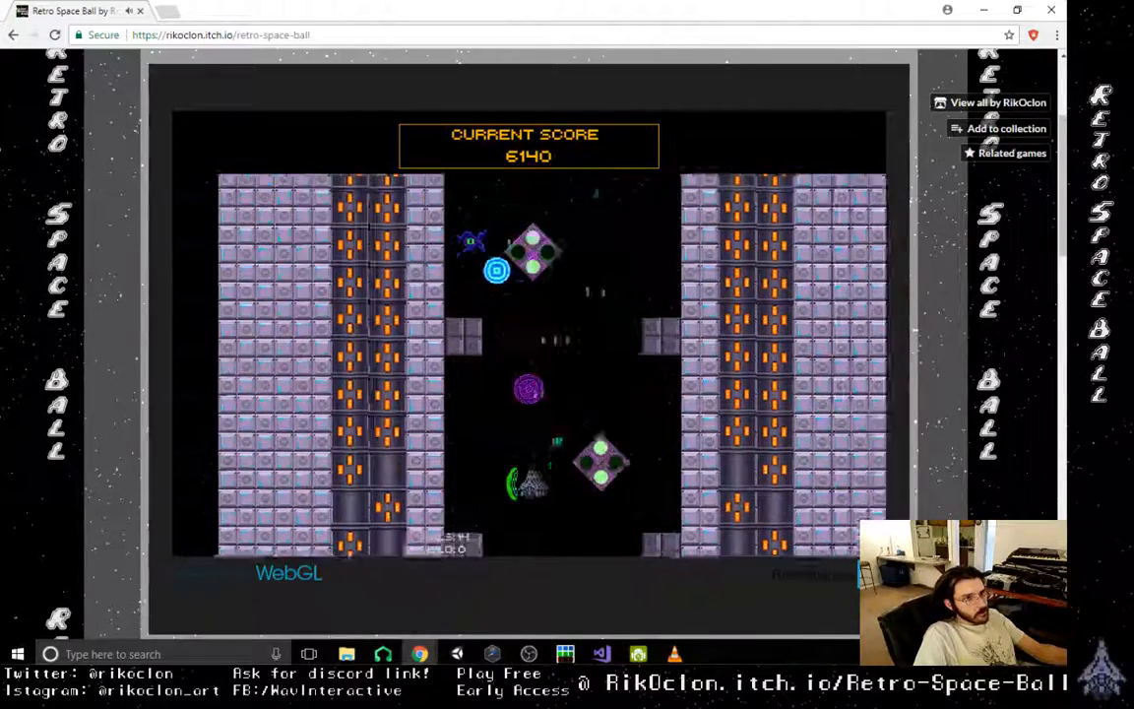
{"action": "key", "text": "Right"}
- Knock the orb up past the last diamond turret to the boss structure at the end of the shaft
{"action": "key", "text": "Right"}
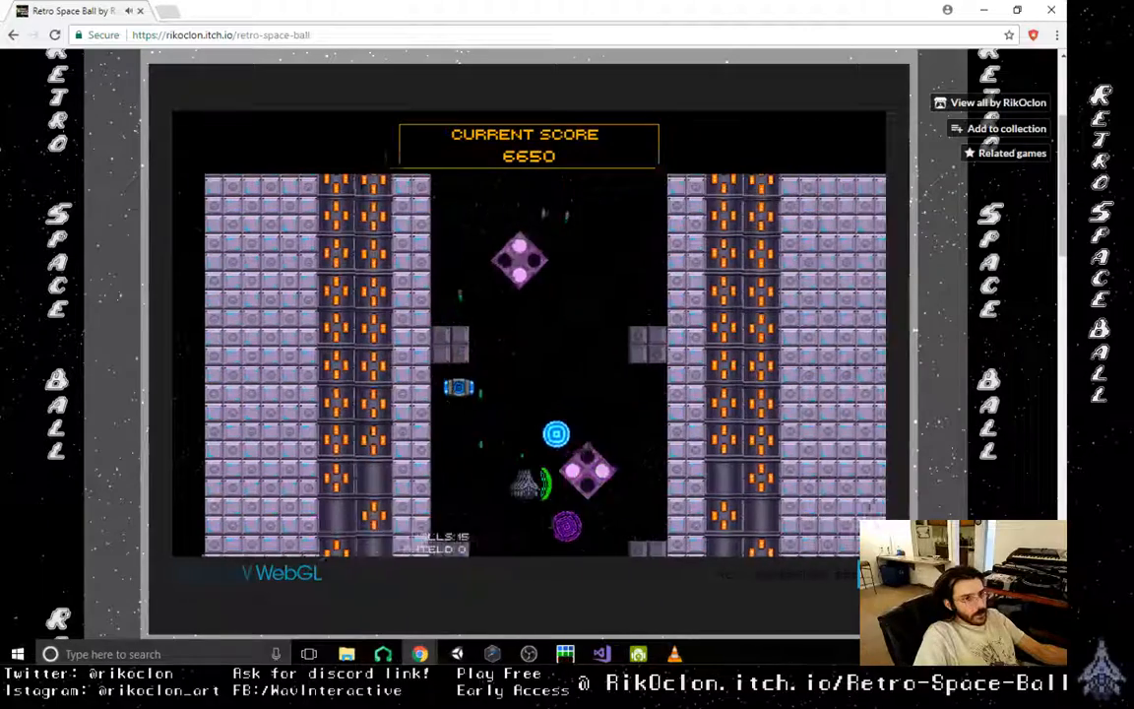
{"action": "key", "text": "Left"}
{"action": "key", "text": "Right"}
{"action": "key", "text": "Right"}
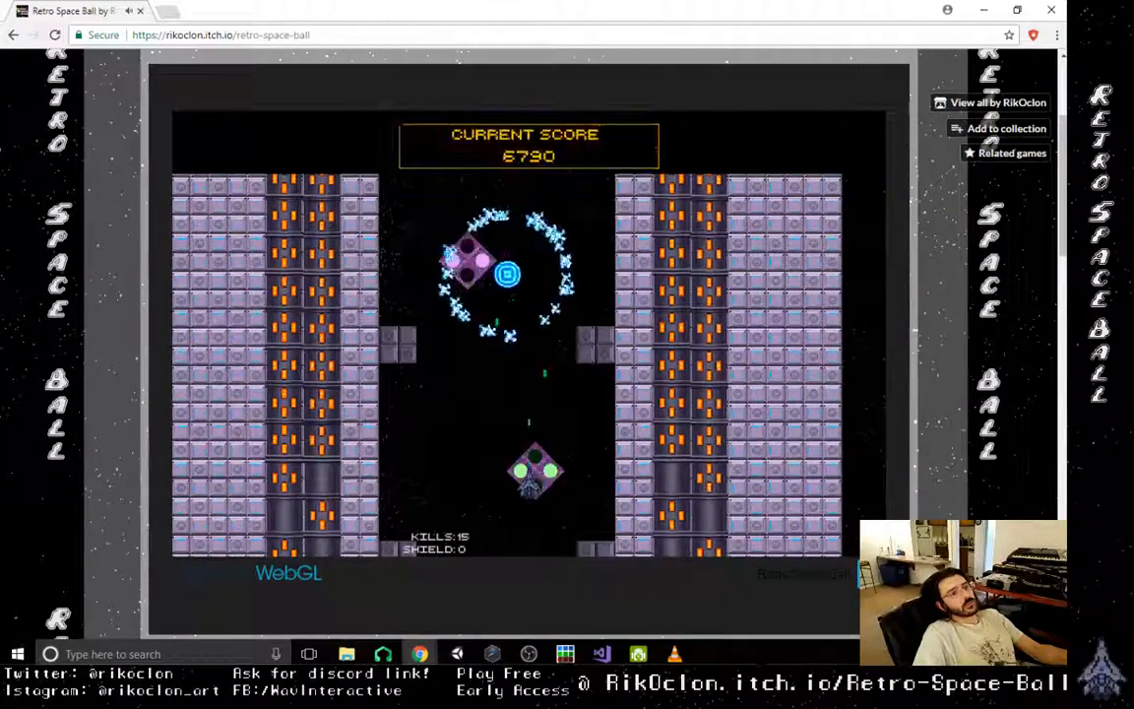
{"action": "key", "text": "Right"}
{"action": "key", "text": "Left"}
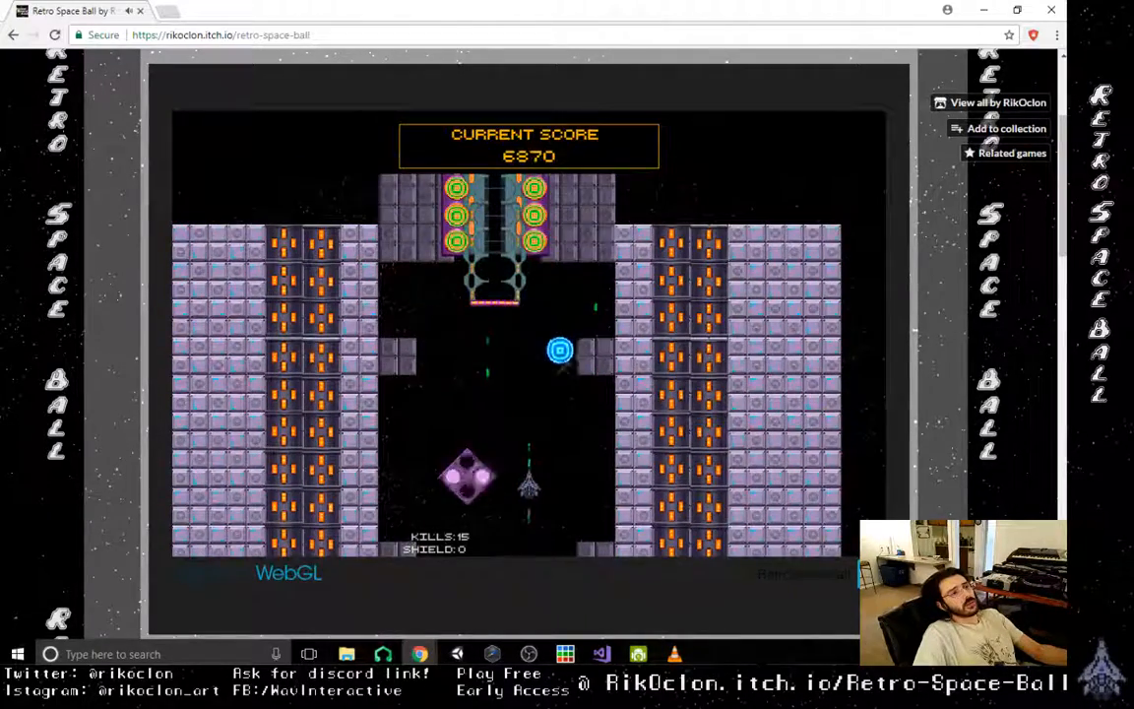
- Leave the Level 1 boss fight, start Level 2 and shoot the orb up toward the first diamond turrets
{"action": "key", "text": "Right"}
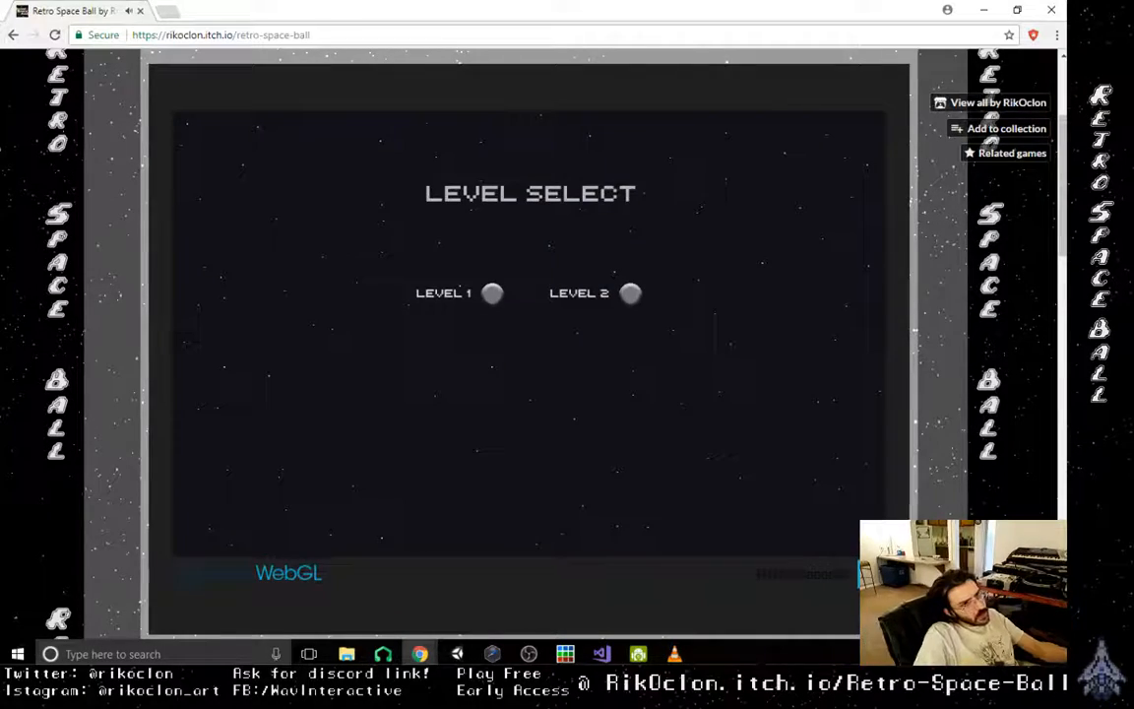
{"action": "left_click", "coordinate": [630, 293]}
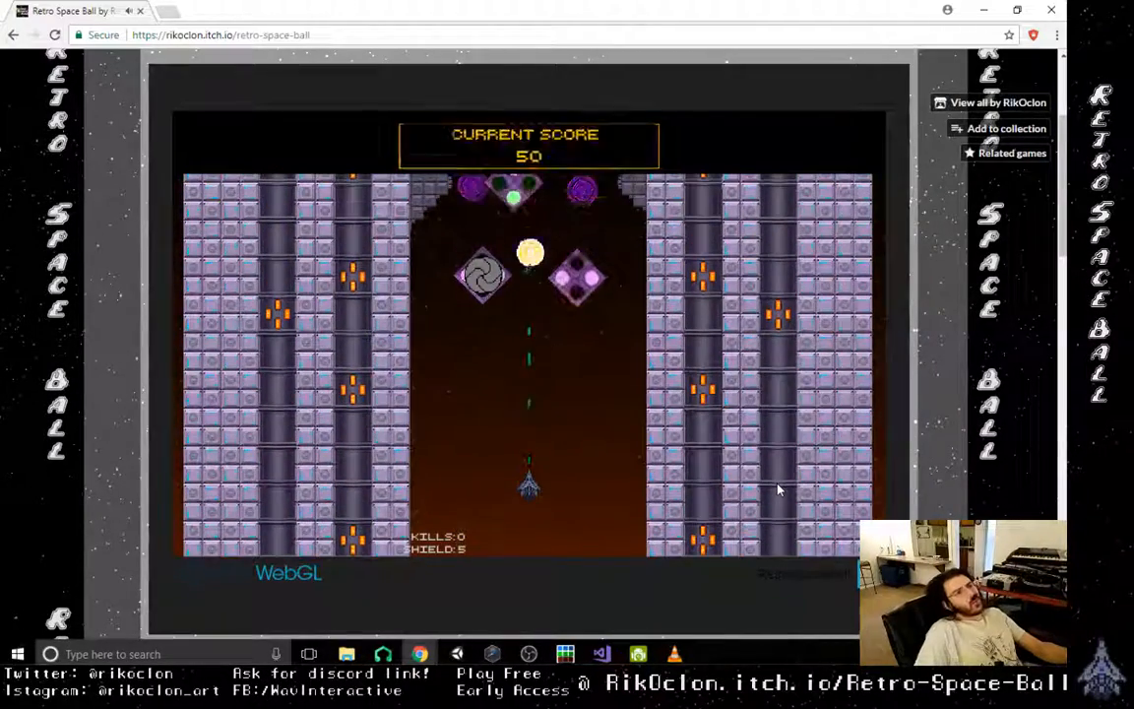
{"action": "key", "text": "Right"}
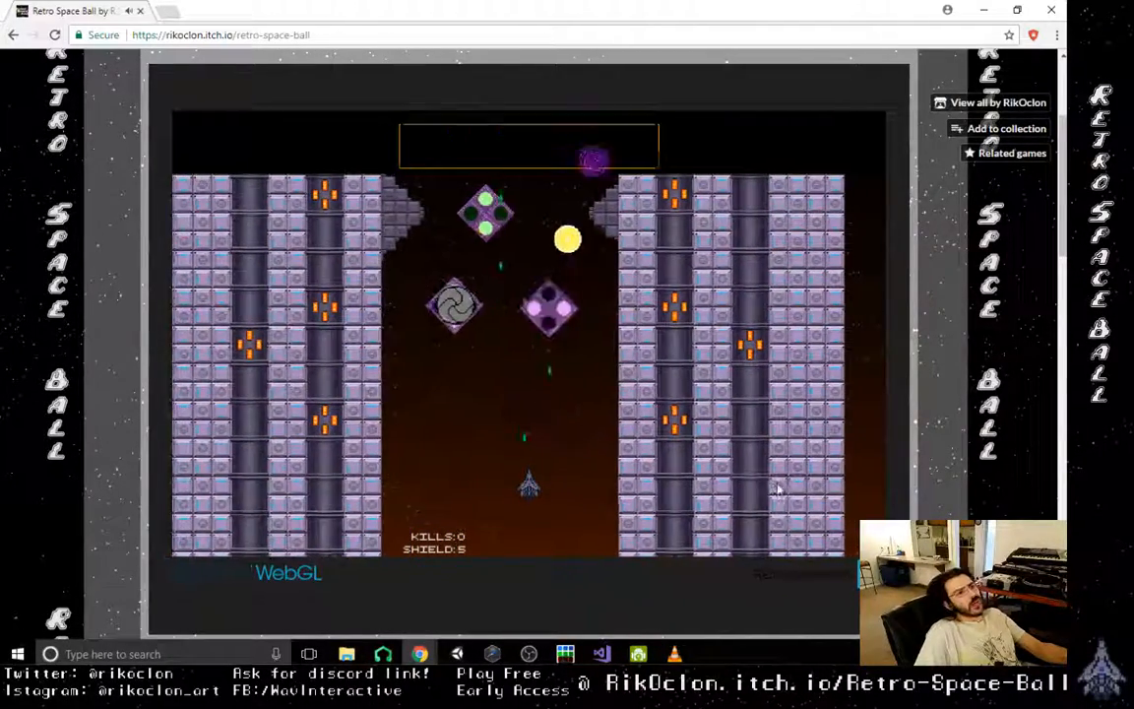
{"action": "key", "text": "Right"}
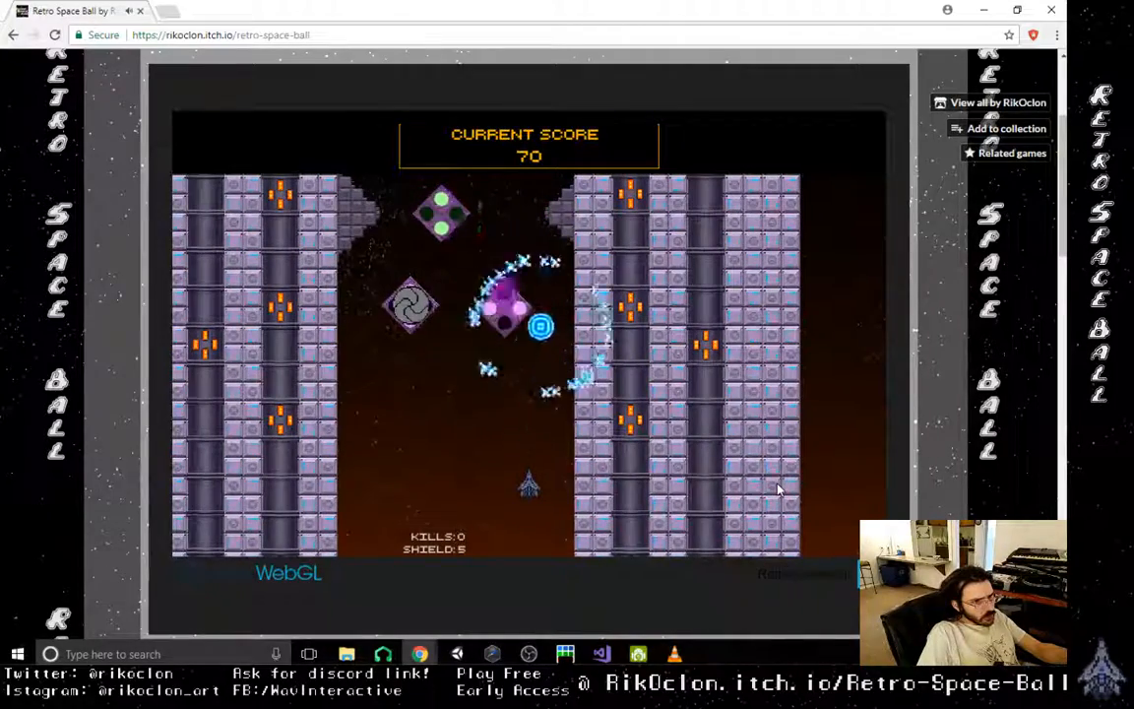
- Keep the orb bouncing between the right diamond turret and the wall while avoiding the purple shots
{"action": "key", "text": "Left"}
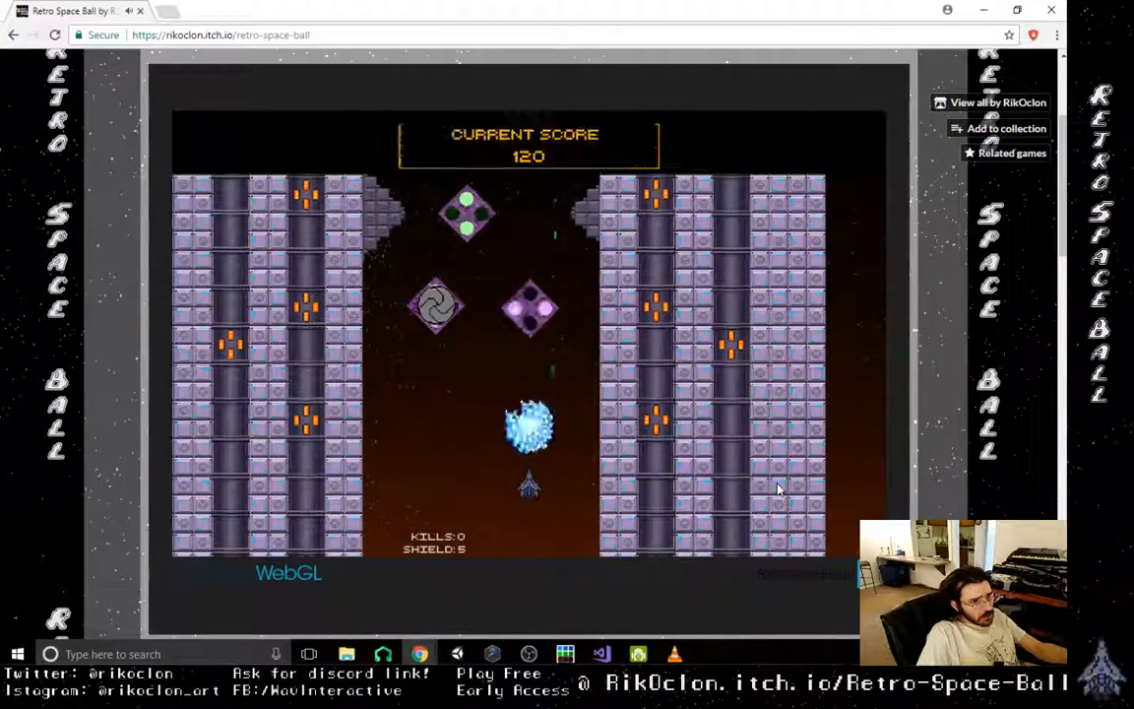
{"action": "key", "text": "Right"}
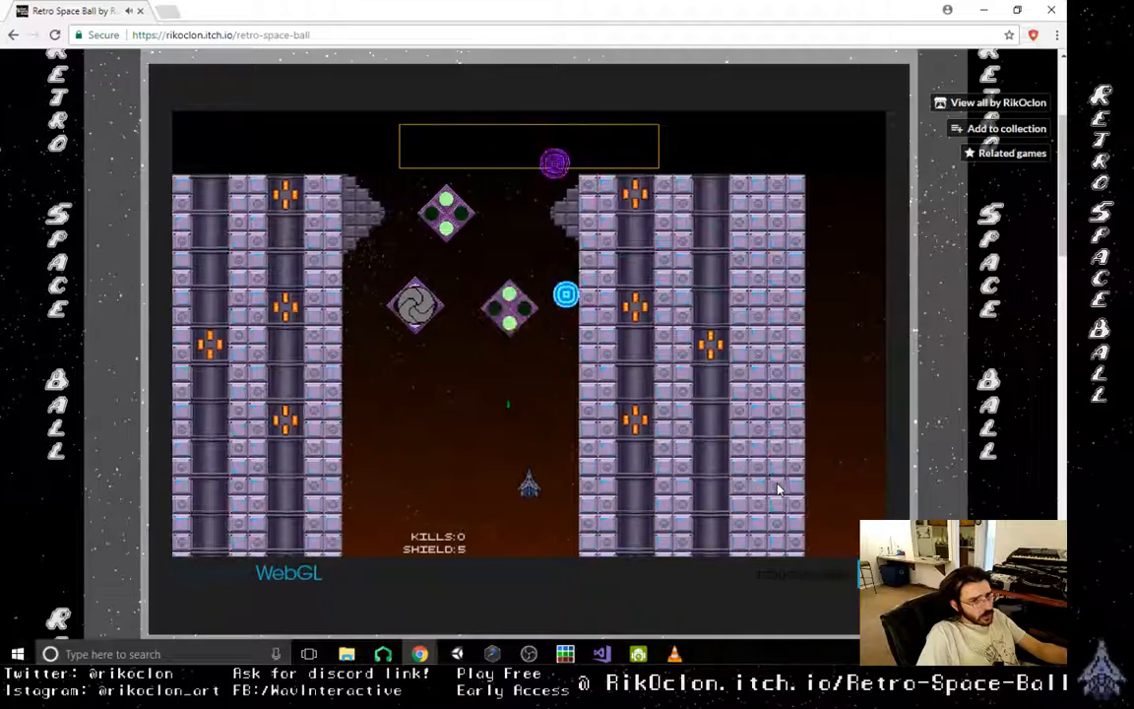
{"action": "key", "text": "Right"}
{"action": "key", "text": "Left"}
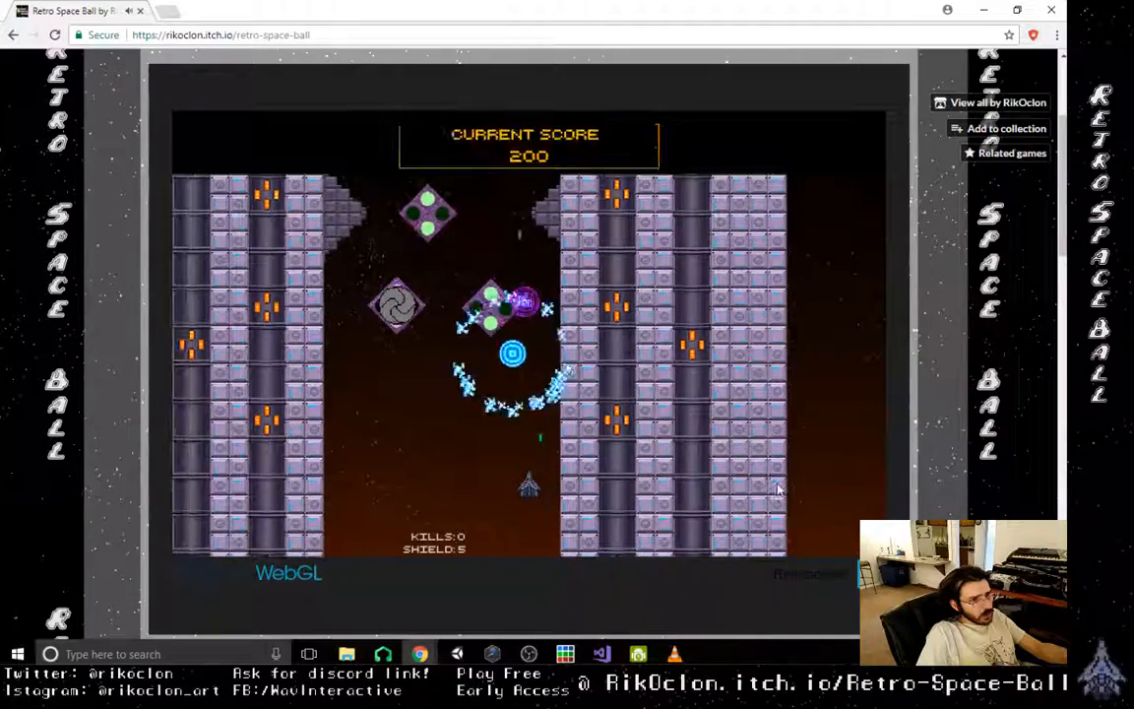
{"action": "key", "text": "Left"}
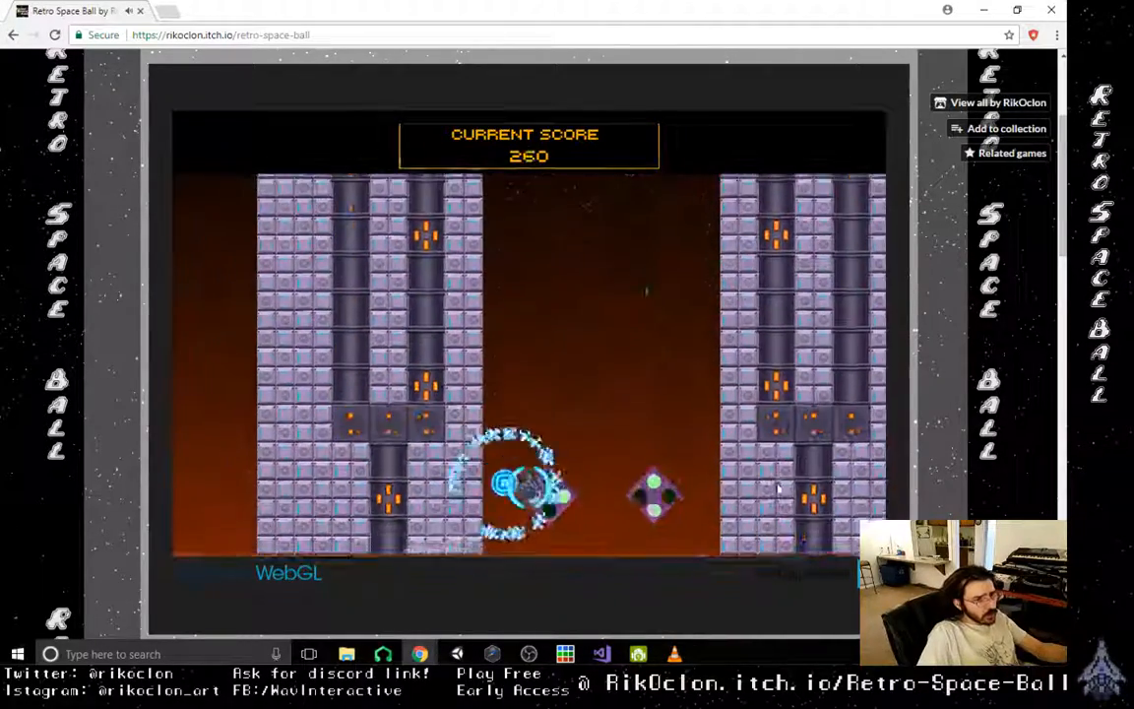
- Drive the orb up the lower shaft into the dispenser turret and collect the green rate power-up it releases
{"action": "key", "text": "Right"}
{"action": "key", "text": "Left"}
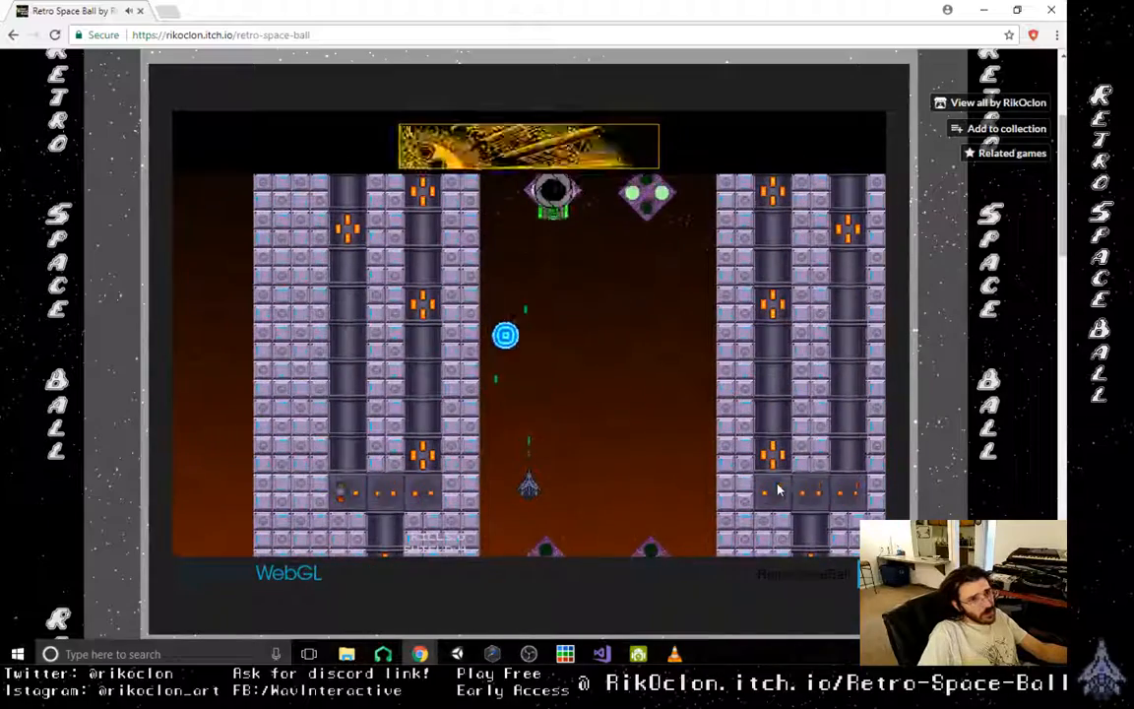
{"action": "key", "text": "Right"}
{"action": "key", "text": "Left"}
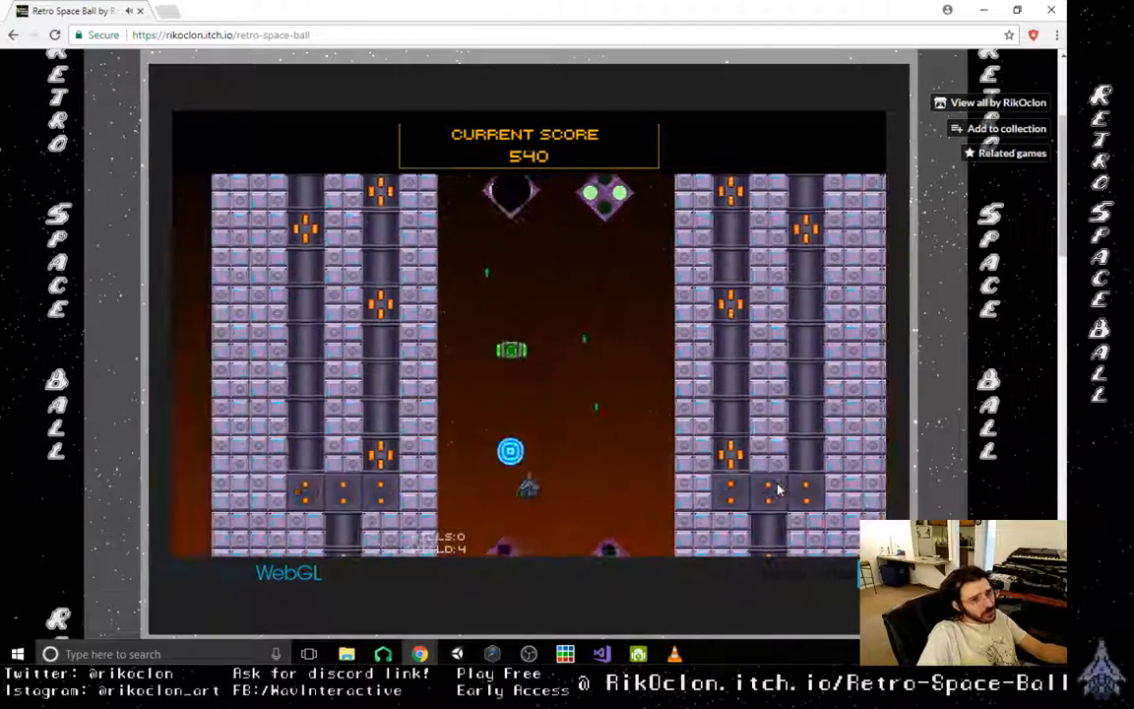
{"action": "key", "text": "Right"}
{"action": "key", "text": "Left"}
{"action": "key", "text": "Right"}
- Recover the orb near the two lowest diamond turrets and push it back up along the shaft walls
{"action": "key", "text": "Right"}
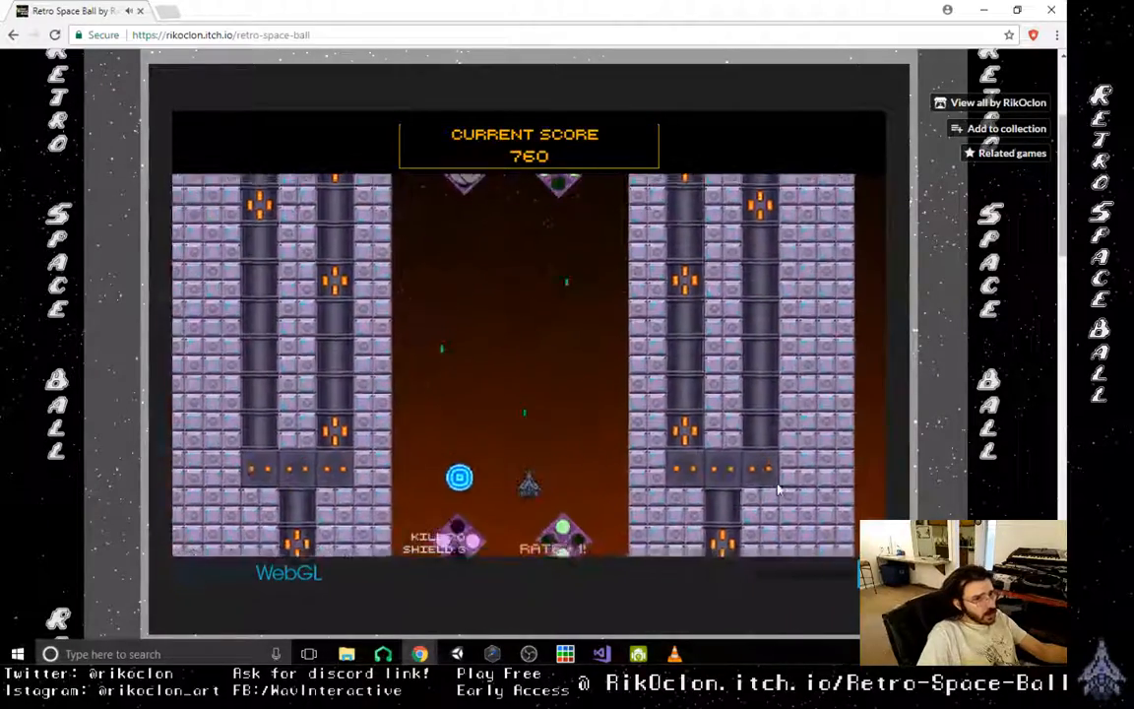
{"action": "key", "text": "Left"}
{"action": "key", "text": "Left"}
{"action": "key", "text": "Right"}
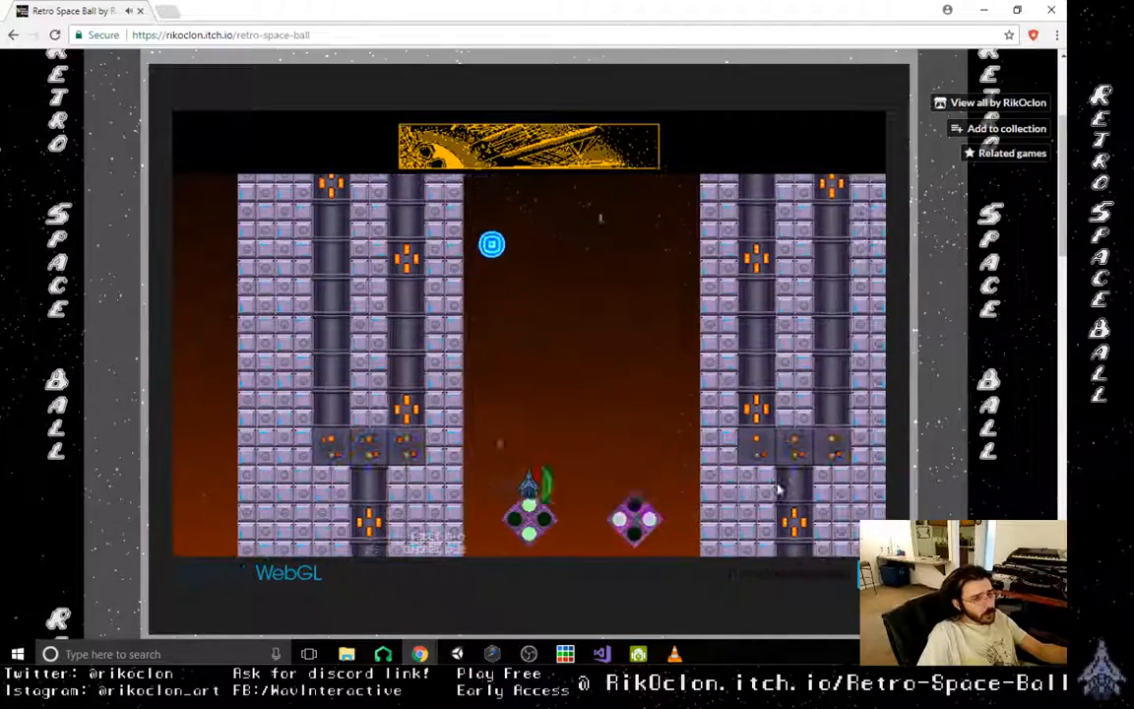
- Hit the dispenser turret with the orb again and collect the pink spread power-up
{"action": "key", "text": "Right"}
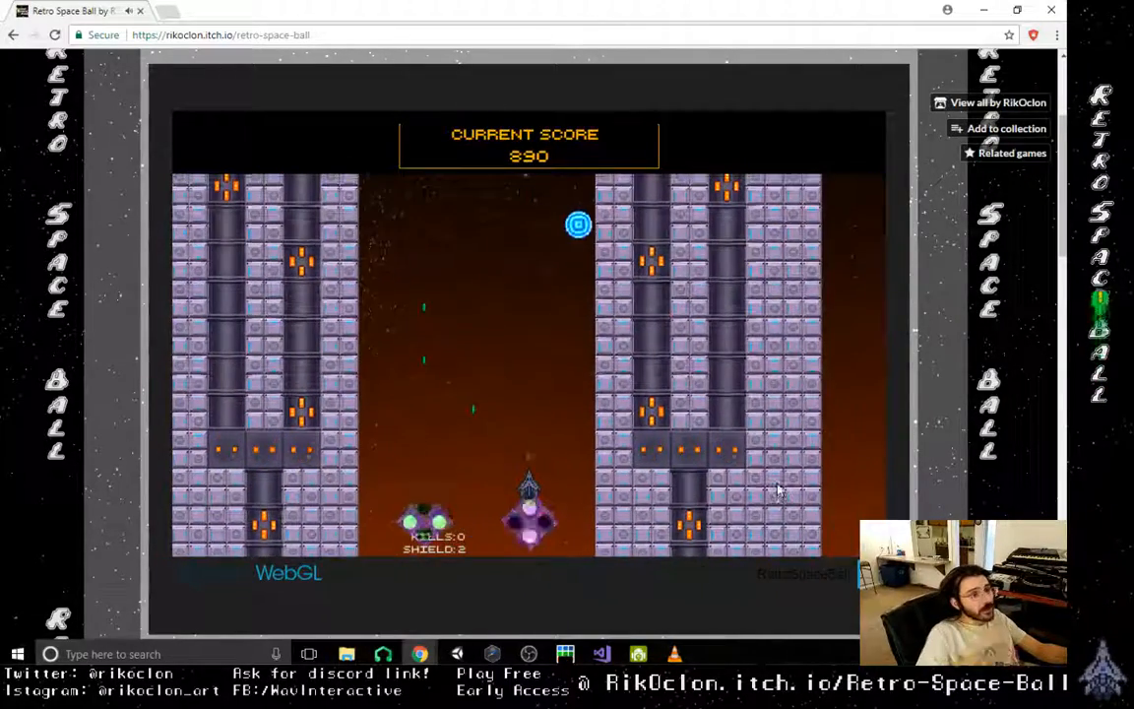
{"action": "key", "text": "Left"}
{"action": "key", "text": "Right"}
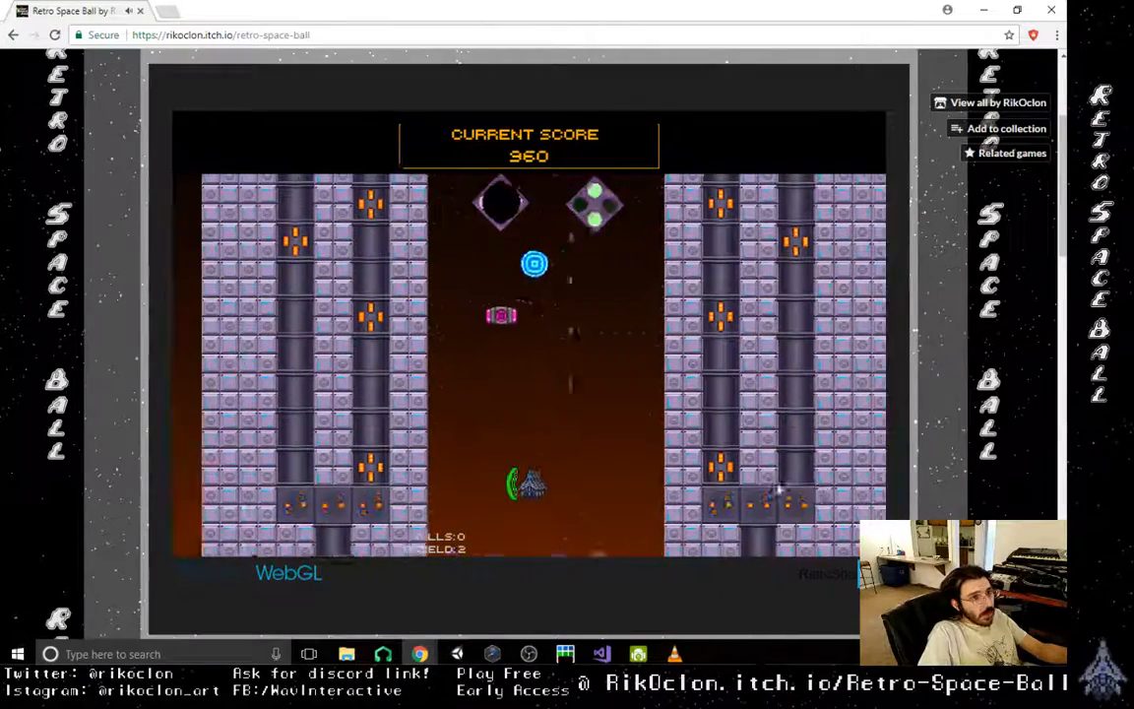
{"action": "key", "text": "Left"}
{"action": "key", "text": "Right"}
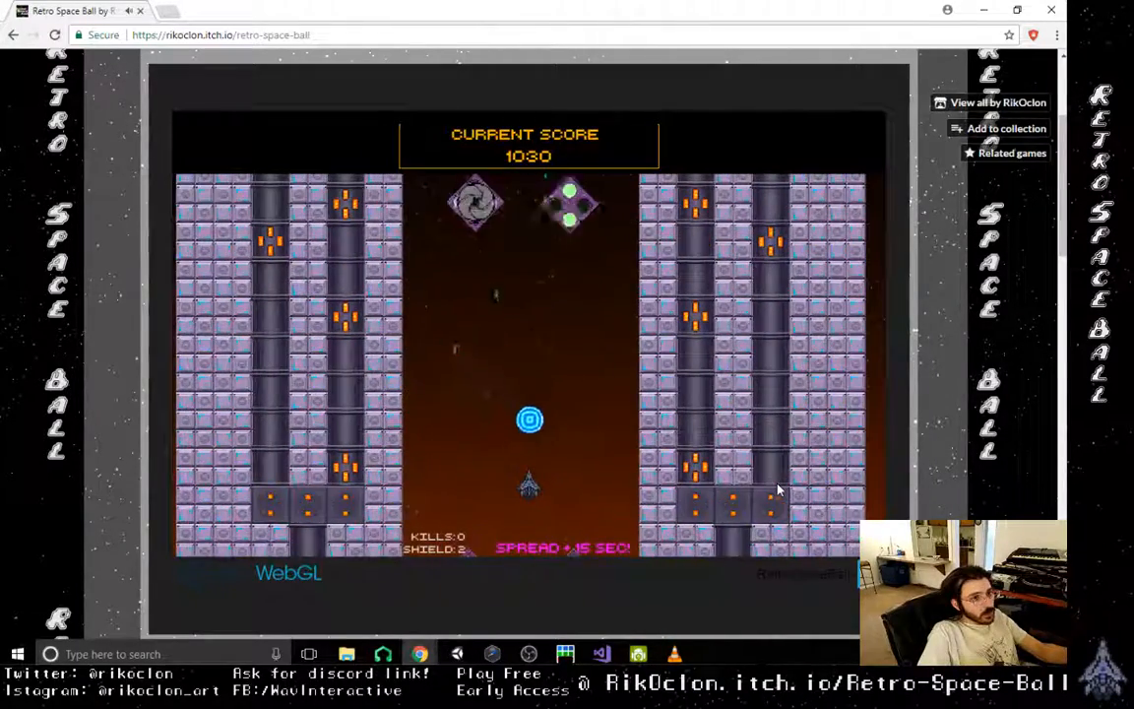
- Use the spread shots to drive the orb up from the right wall, destroy an enemy and hit the dispenser turret
{"action": "key", "text": "Right"}
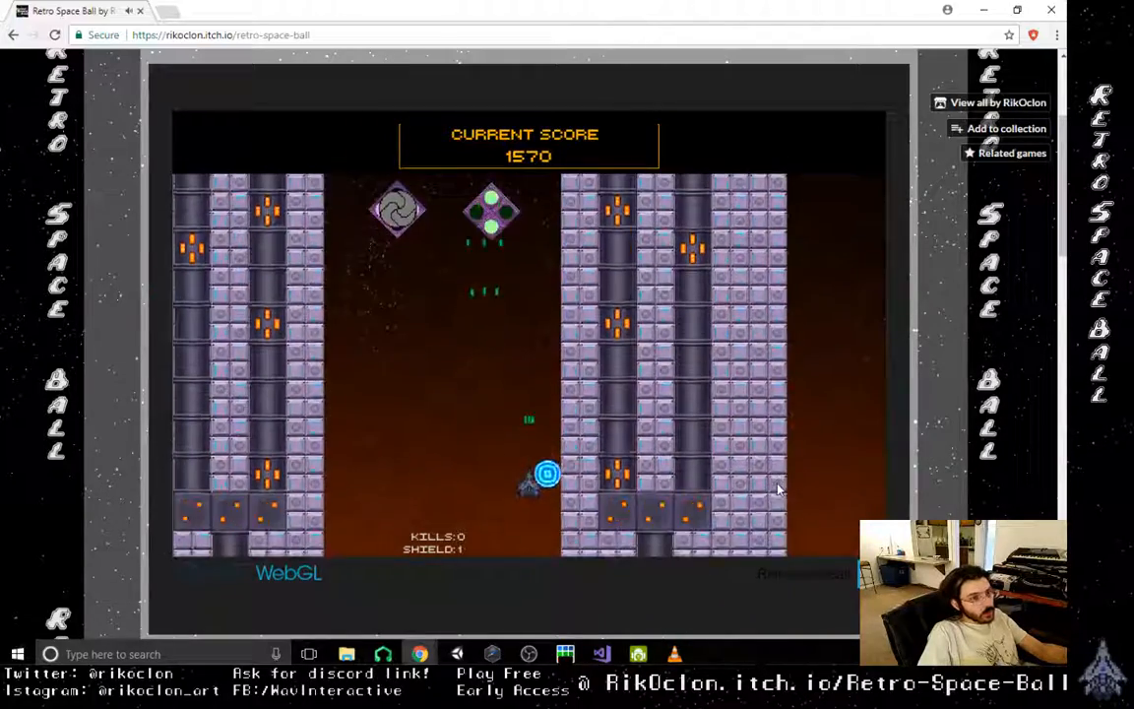
{"action": "key", "text": "Right"}
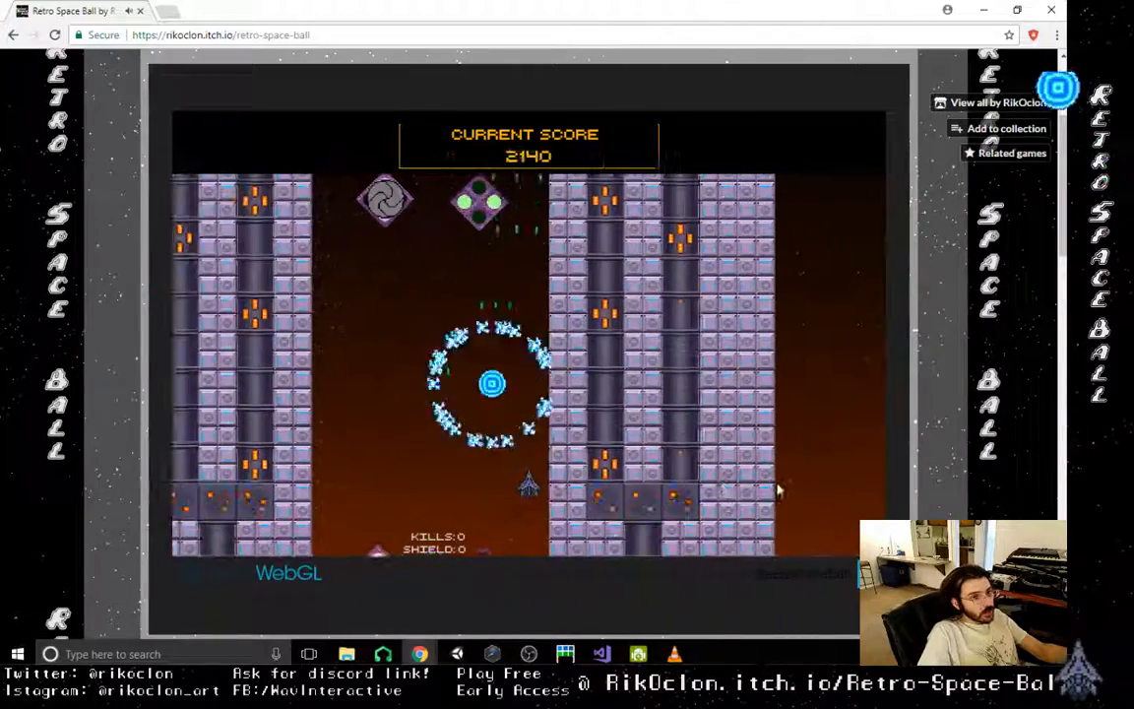
{"action": "key", "text": "Left"}
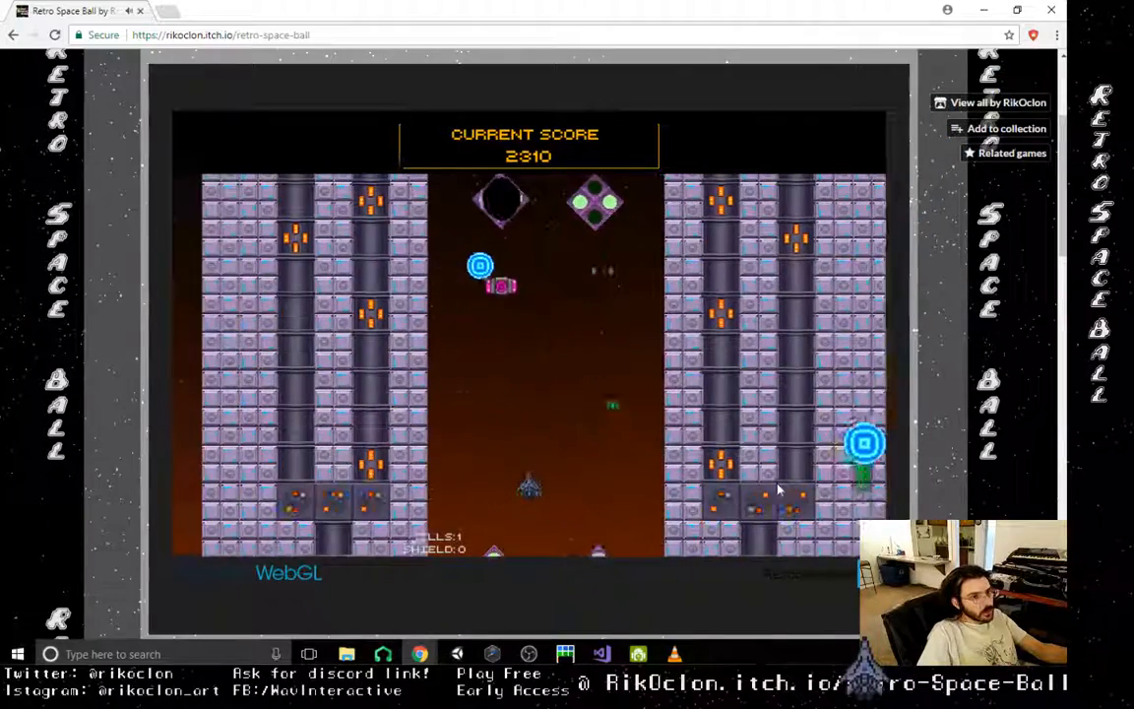
{"action": "key", "text": "Right"}
{"action": "key", "text": "Left"}
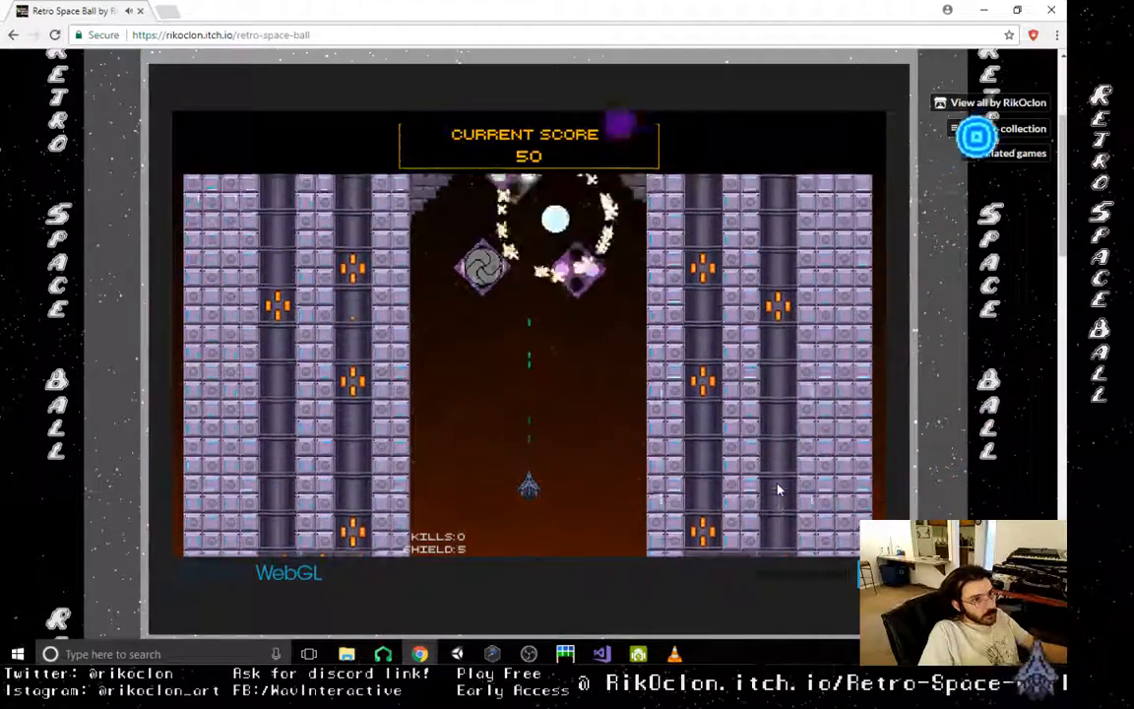
- Launch the orb in a fresh Level 2 run and bounce it off the right turret into the dispenser turret
{"action": "key", "text": "Right"}
{"action": "key", "text": "Right"}
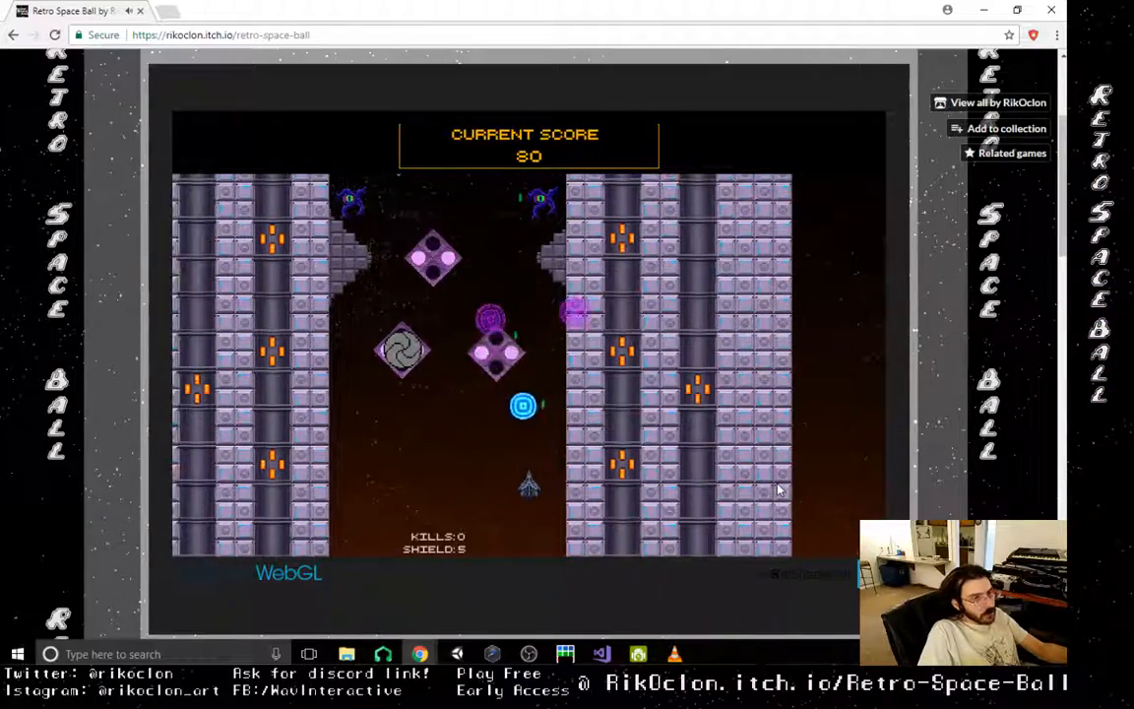
{"action": "key", "text": "Right"}
{"action": "key", "text": "Left"}
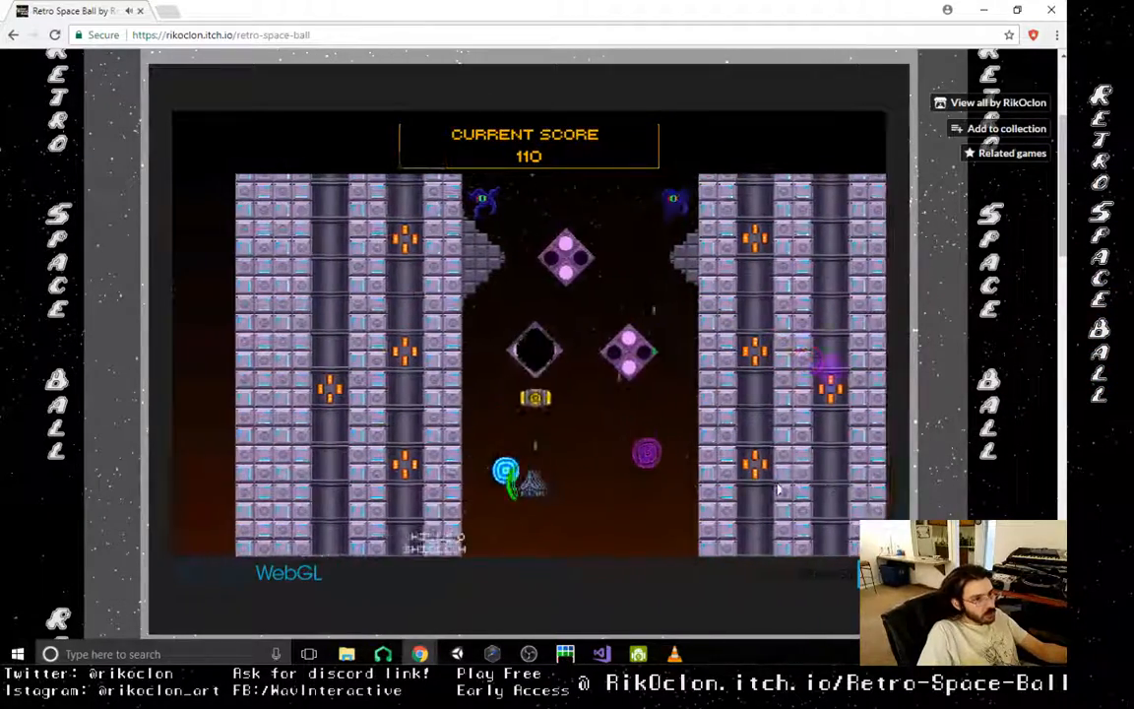
- Collect the yellow power-up under the dispenser turret and work the orb along the left wall
{"action": "key", "text": "Right"}
{"action": "key", "text": "Left"}
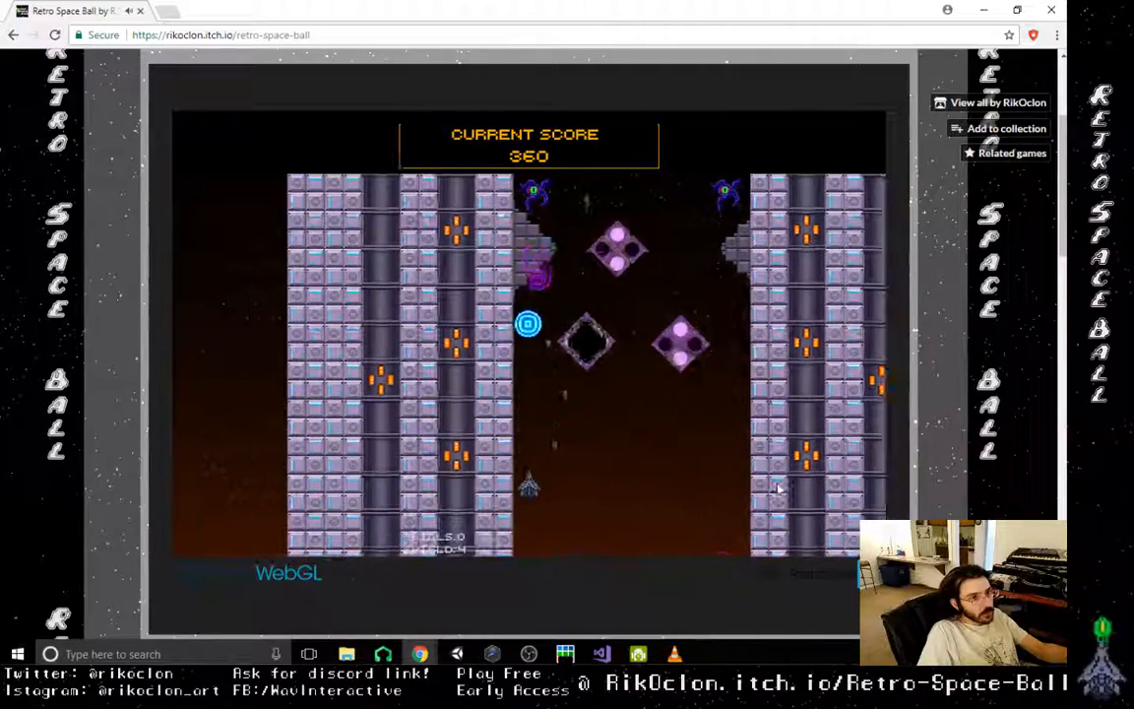
{"action": "key", "text": "Right"}
{"action": "key", "text": "Left"}
{"action": "key", "text": "Right"}
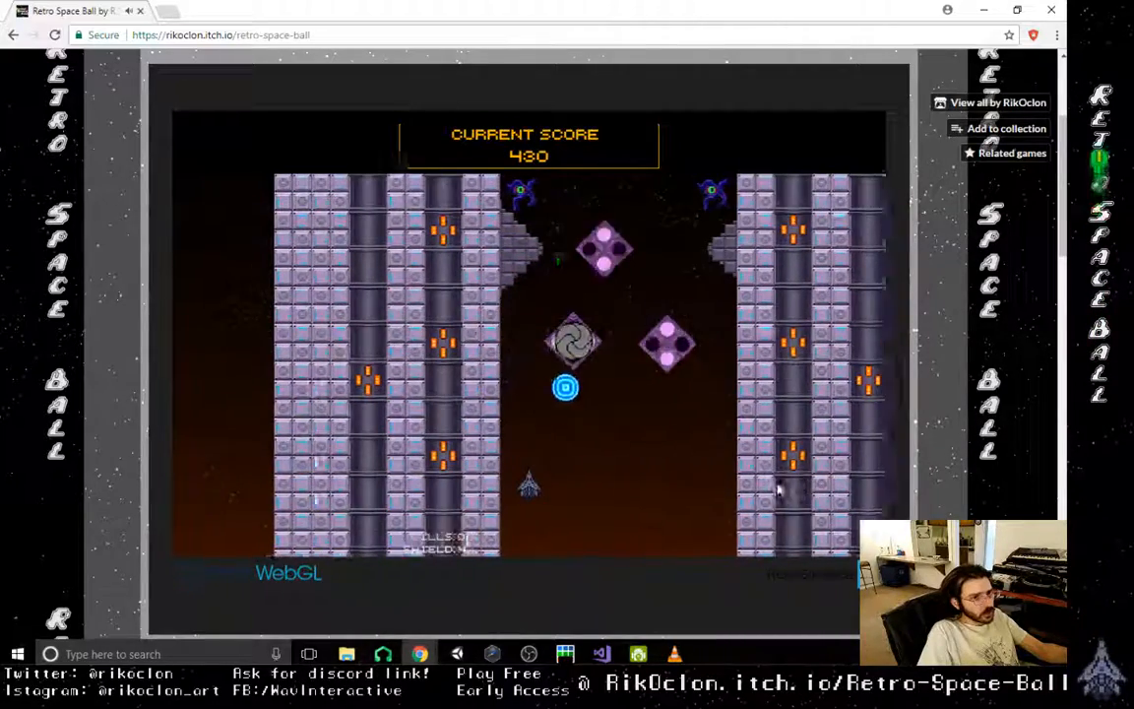
- Knock the orb up between the right turret and the wall to destroy the enemy above the right ledge
{"action": "key", "text": "Right"}
{"action": "key", "text": "Right"}
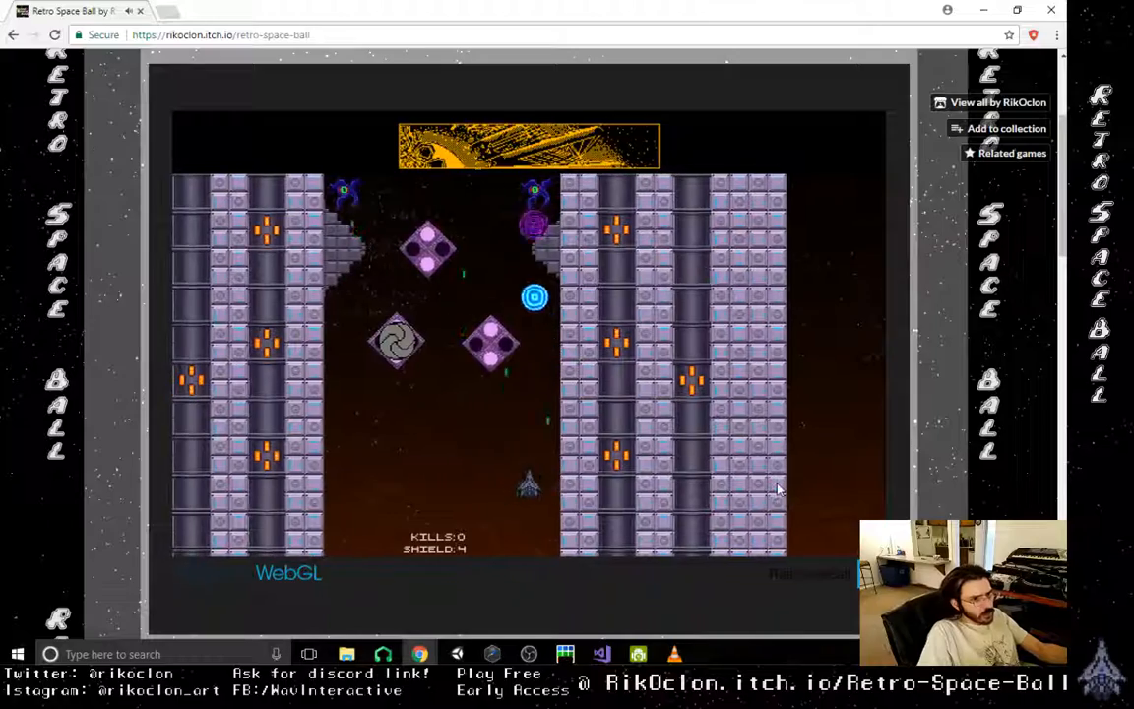
{"action": "key", "text": "Left"}
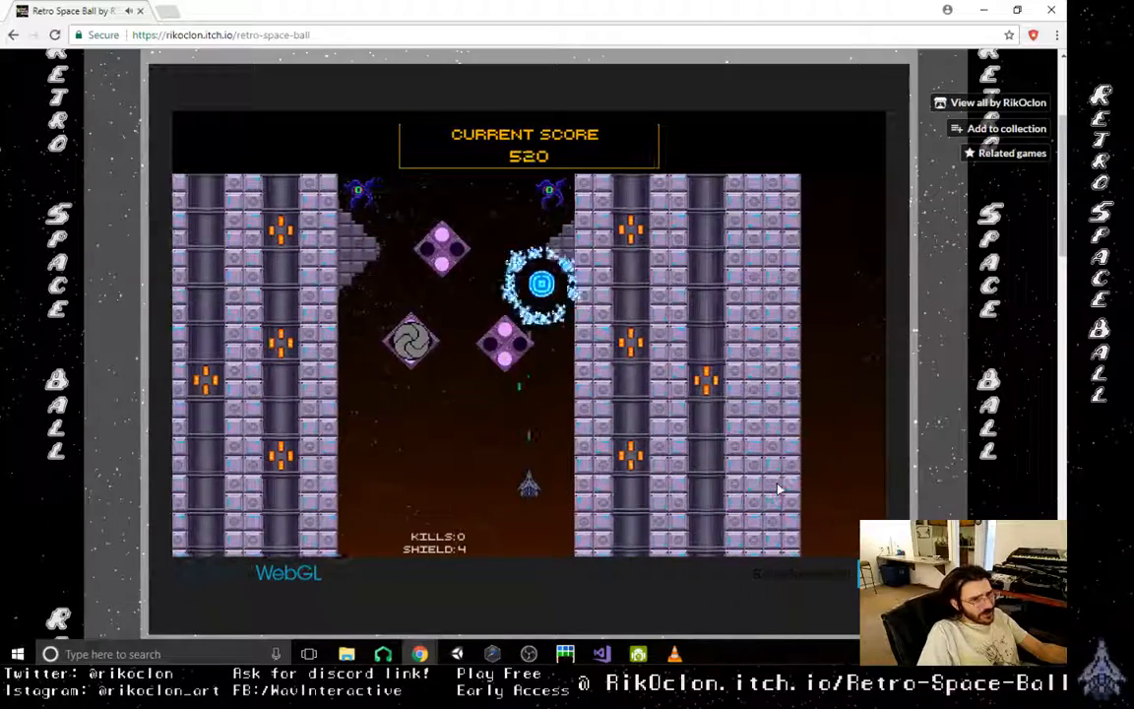
{"action": "key", "text": "Left"}
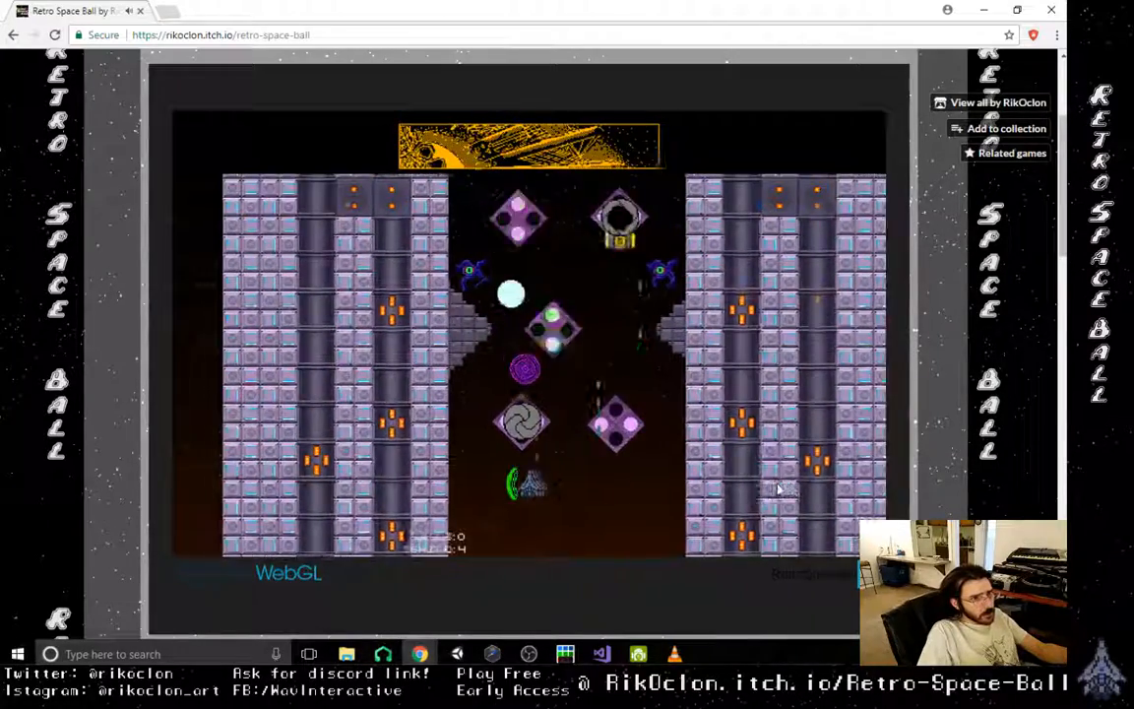
{"action": "key", "text": "Right"}
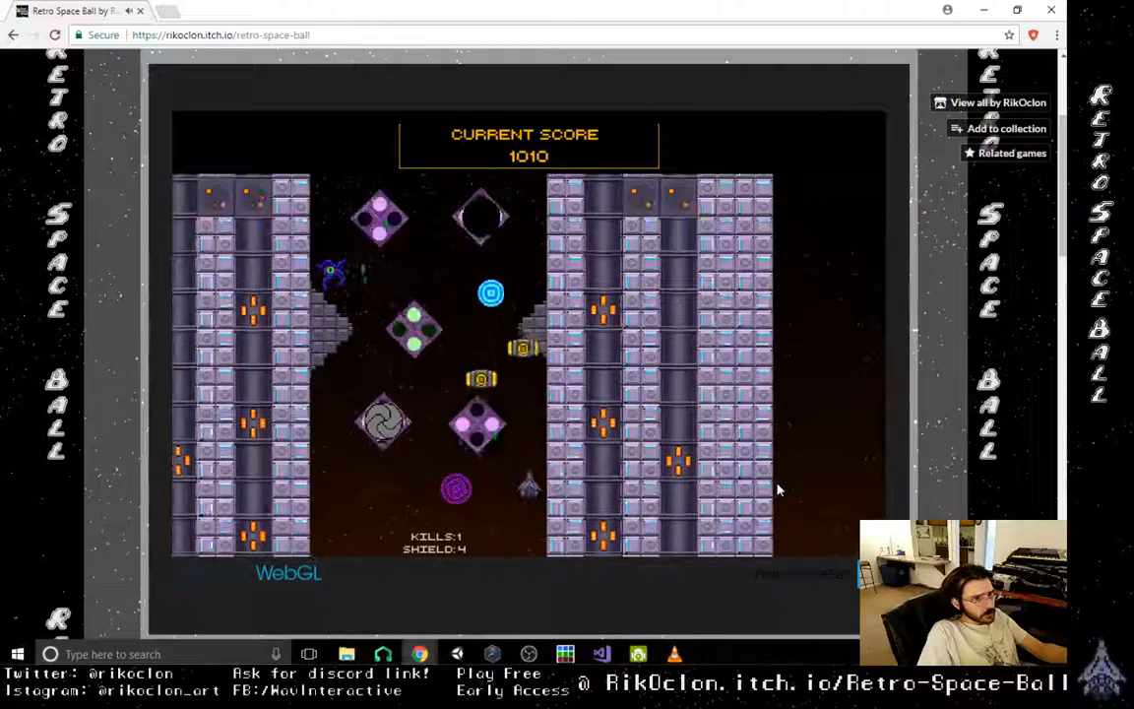
- Bounce the orb off the upper dispenser turret and across toward the enemy above the left ledge
{"action": "key", "text": "Left"}
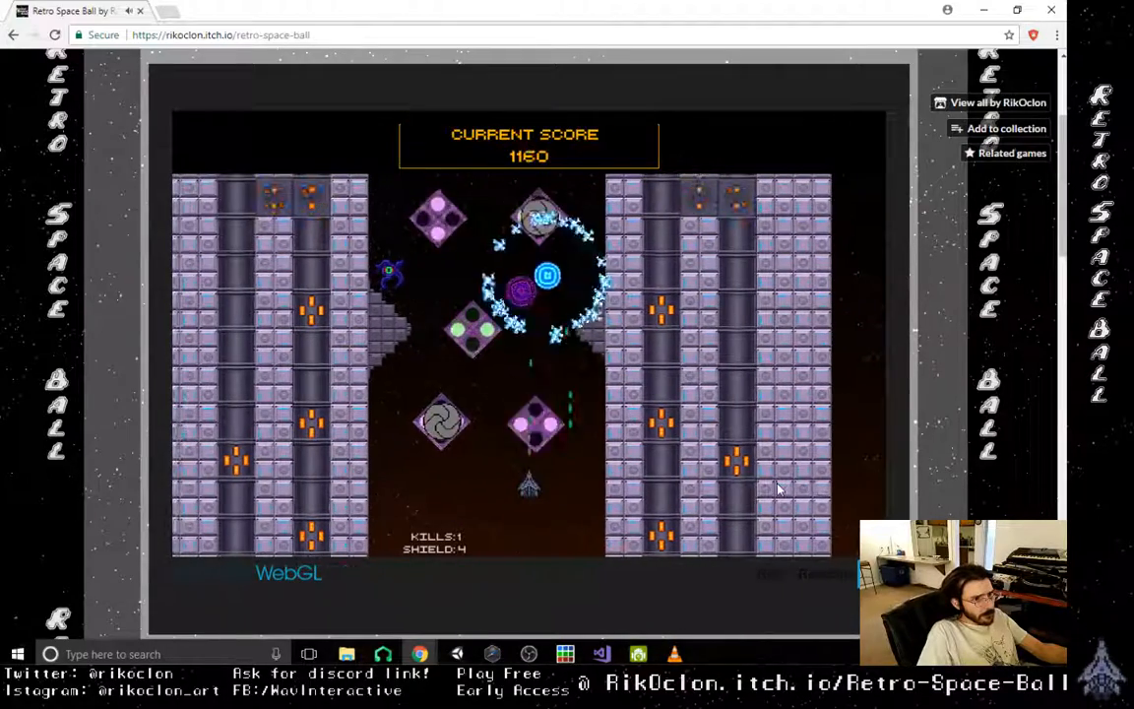
{"action": "key", "text": "Left"}
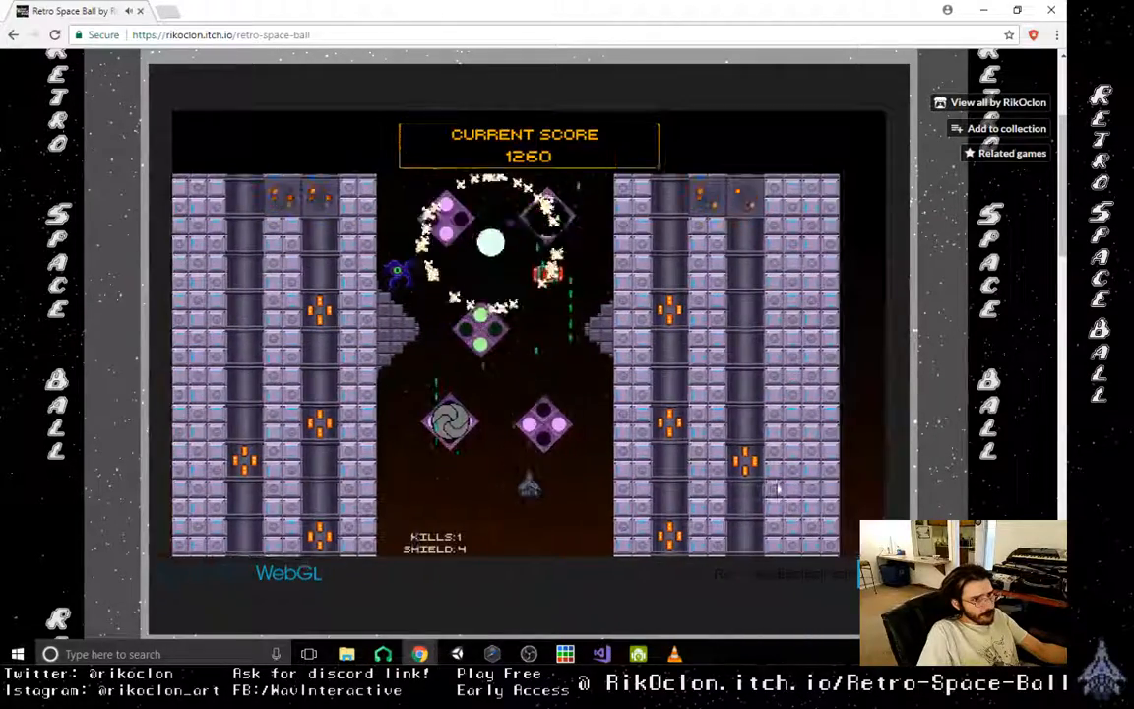
{"action": "key", "text": "Right"}
{"action": "key", "text": "Left"}
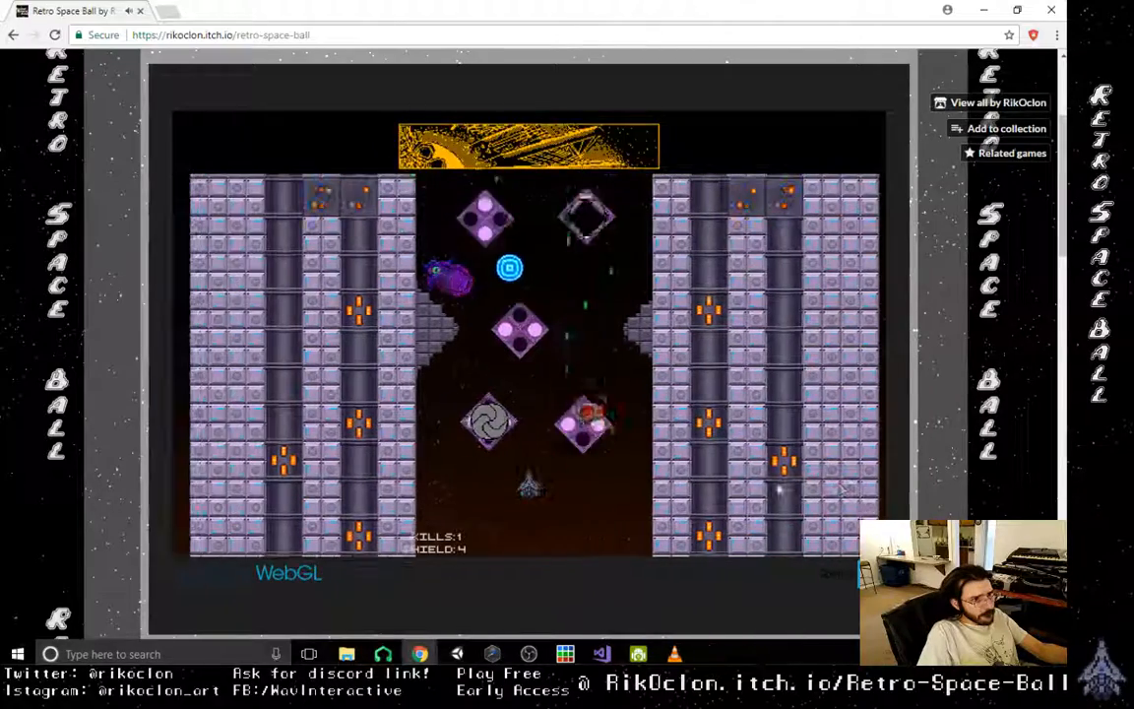
- Destroy the enemy above the left ledge with the orb and collect the impact and rate power-ups
{"action": "key", "text": "Right"}
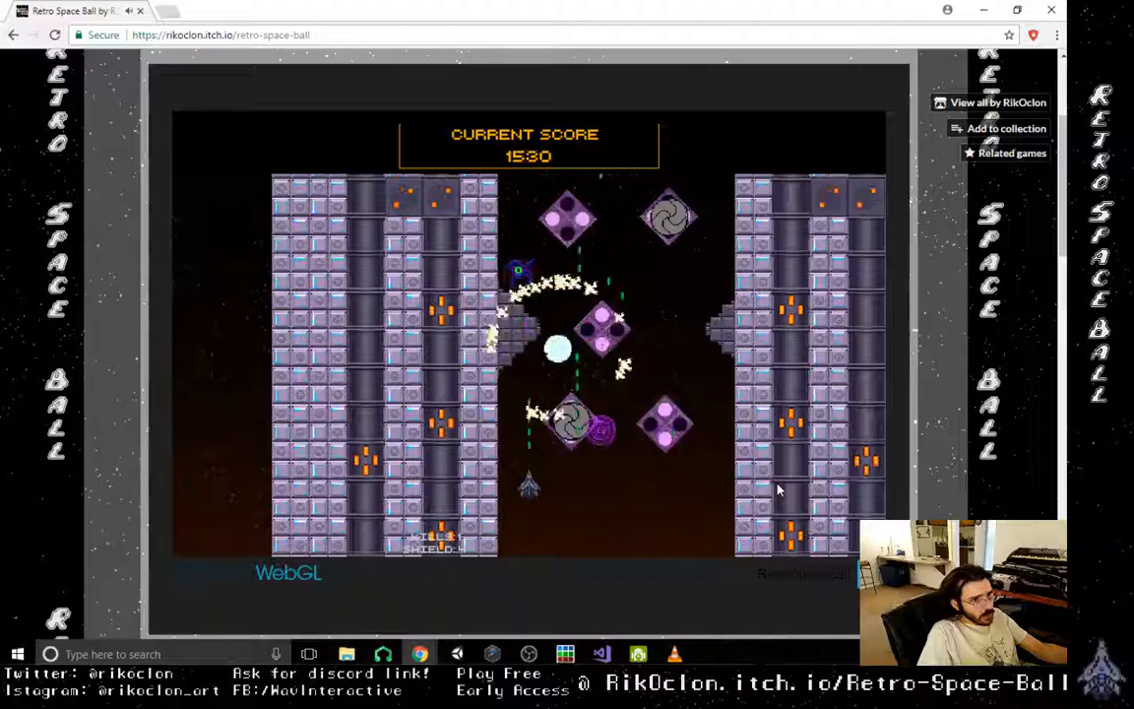
{"action": "key", "text": "Right"}
{"action": "key", "text": "Left"}
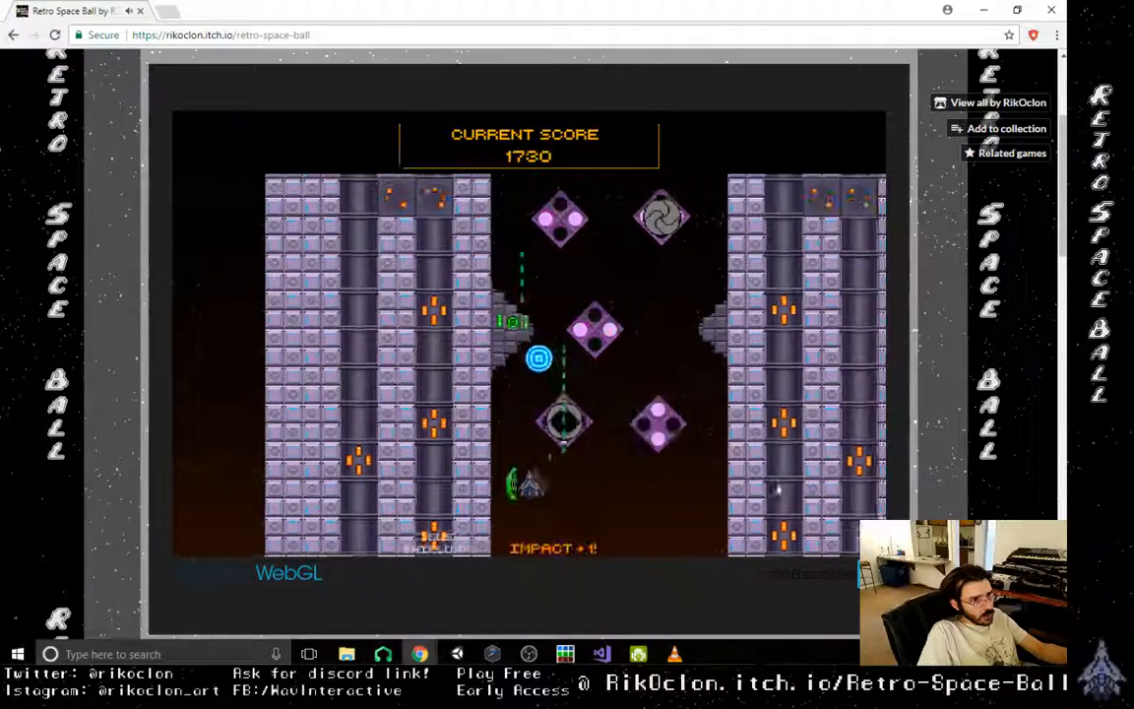
{"action": "key", "text": "Left"}
{"action": "key", "text": "Down"}
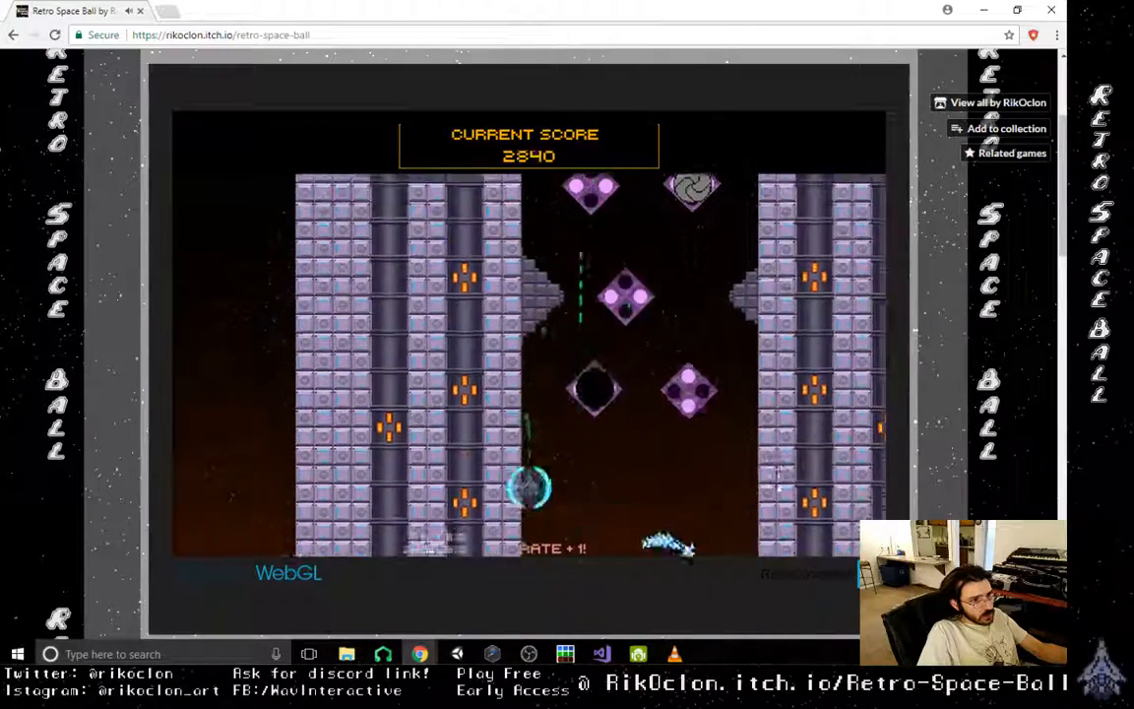
- Recover the orb near the lowest diamond turrets and shoot it back up the shaft toward the first turret pair
{"action": "key", "text": "Right"}
{"action": "key", "text": "Left"}
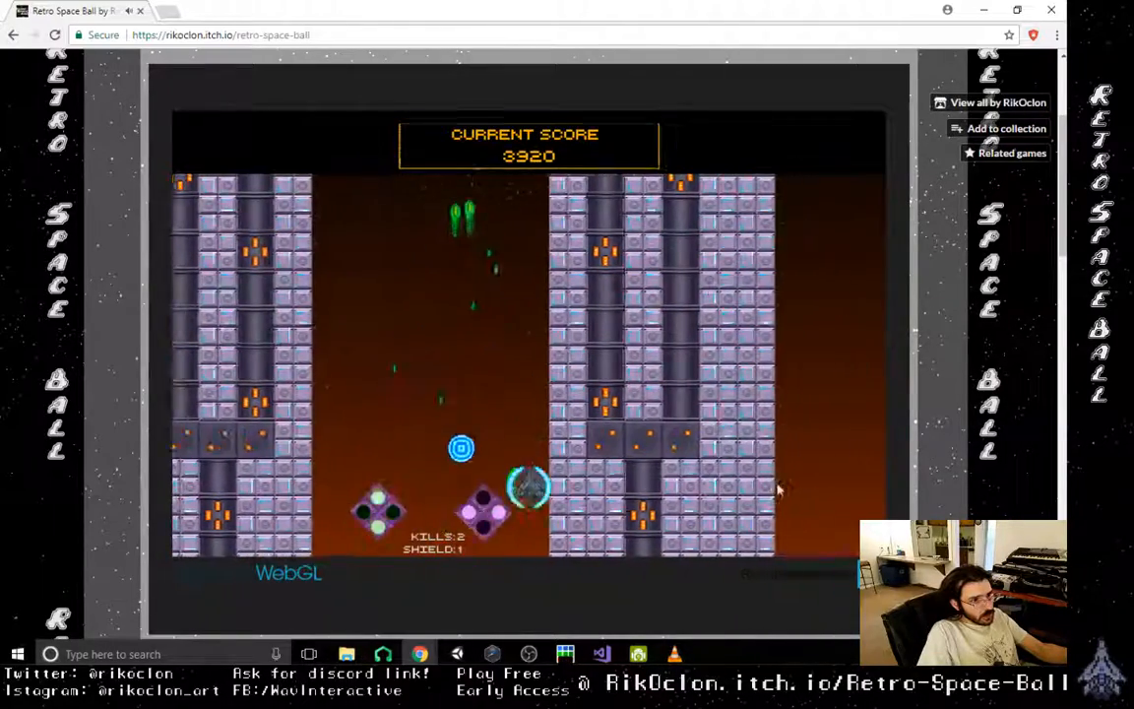
{"action": "key", "text": "Right"}
{"action": "key", "text": "Left"}
{"action": "key", "text": "Right"}
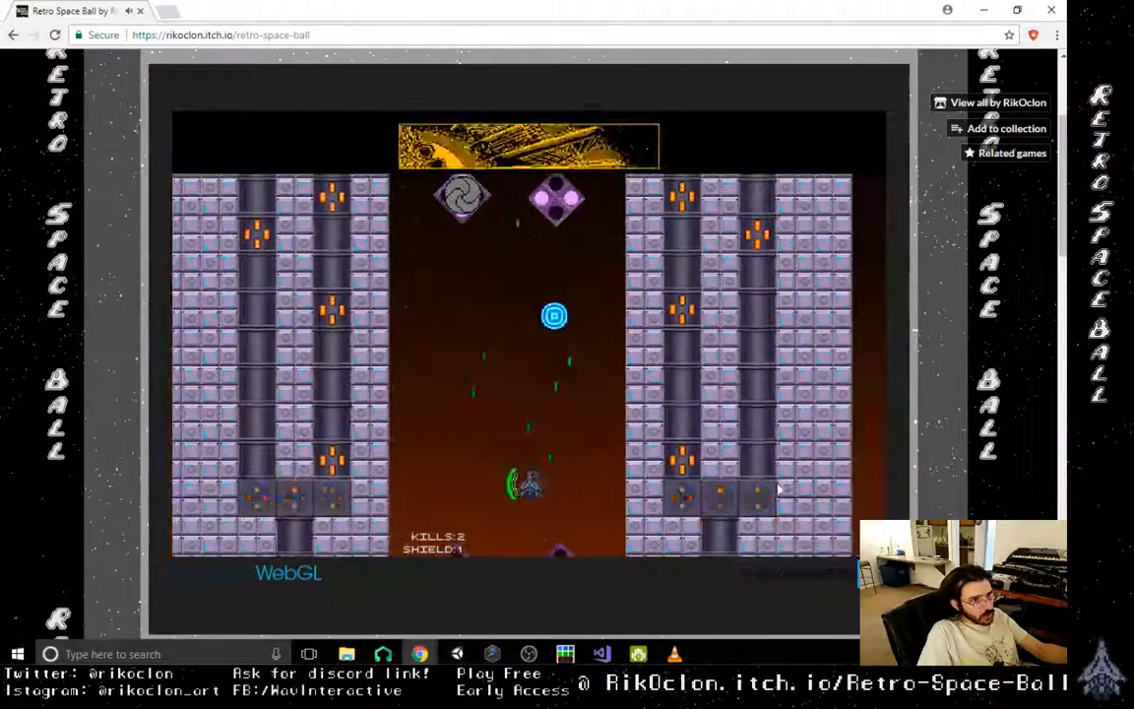
- Shift the ship from side to side in the shaft and keep shooting the orb toward the turret pair above
{"action": "key", "text": "Left"}
{"action": "key", "text": "Right"}
{"action": "key", "text": "Left"}
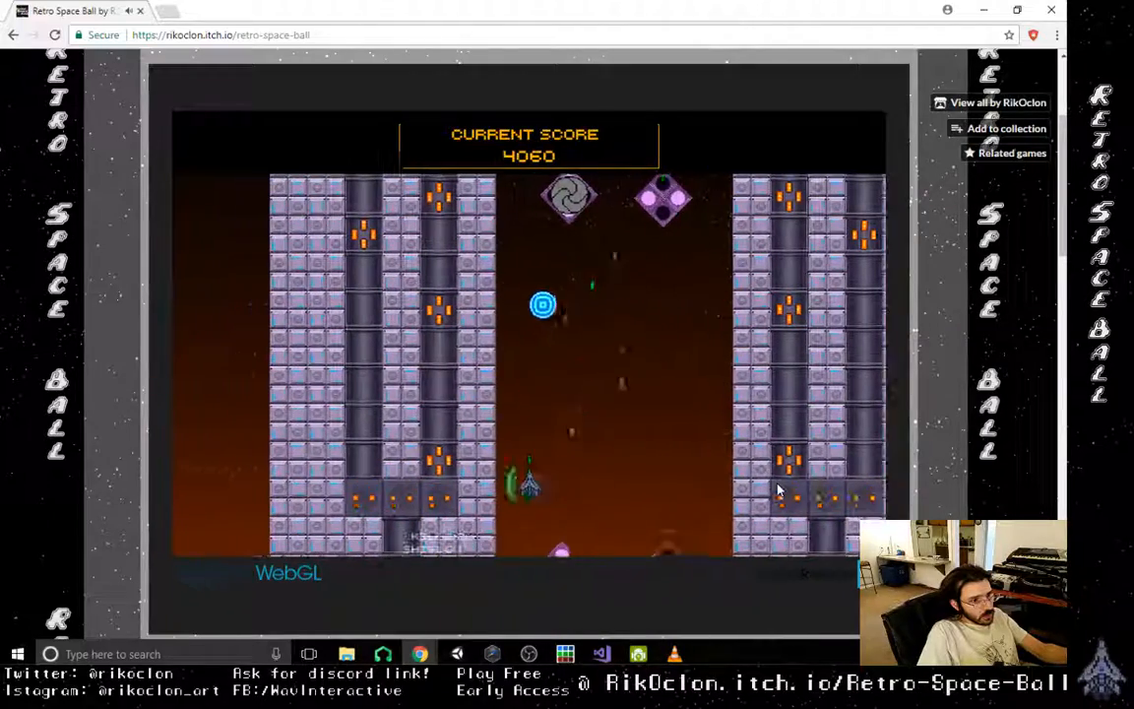
{"action": "key", "text": "Right"}
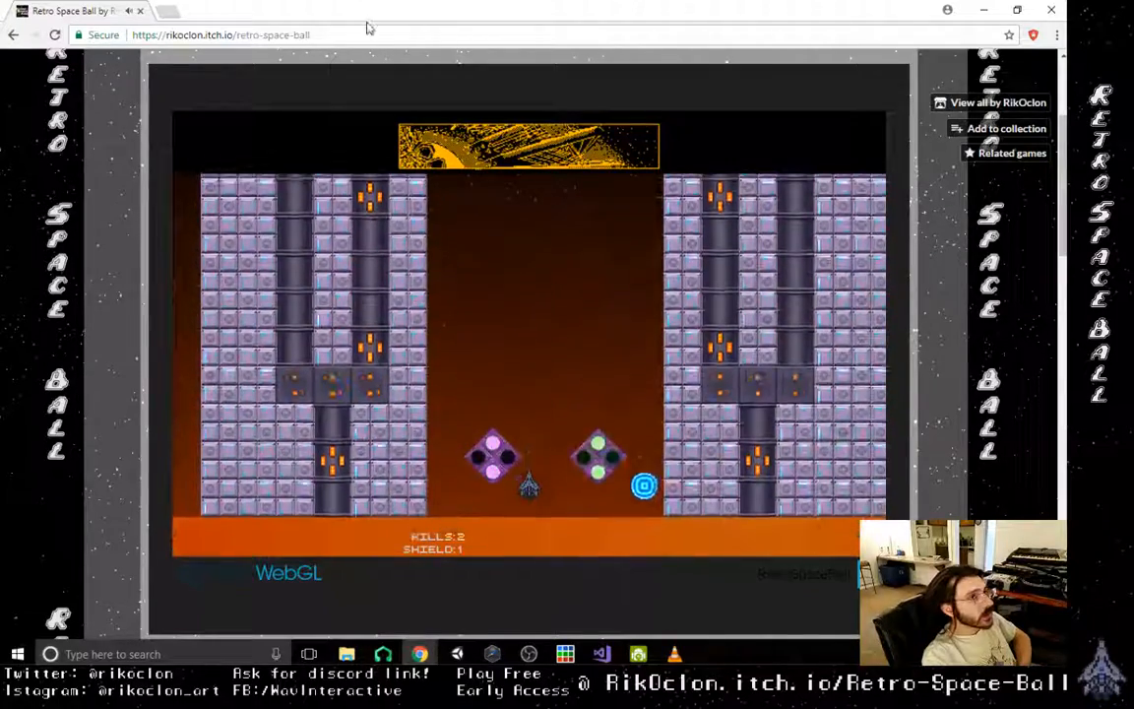
- Open Facebook in a new browser tab and start a new post
{"action": "key", "text": "ctrl+t"}
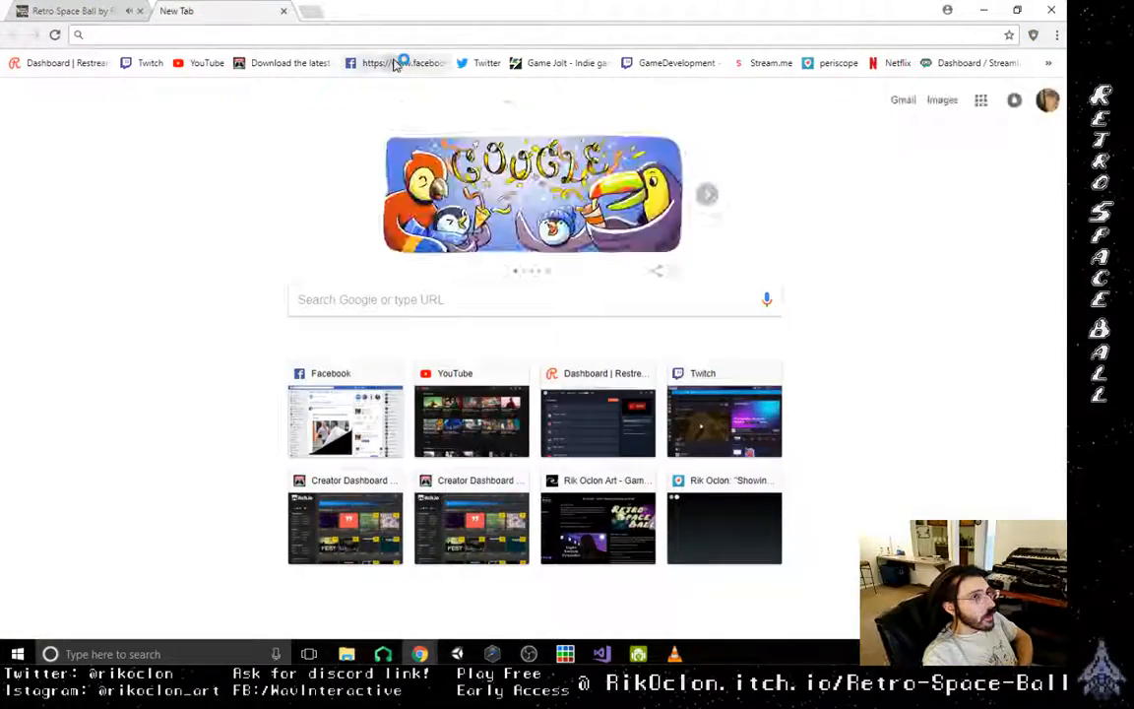
{"action": "left_click", "coordinate": [398, 62]}
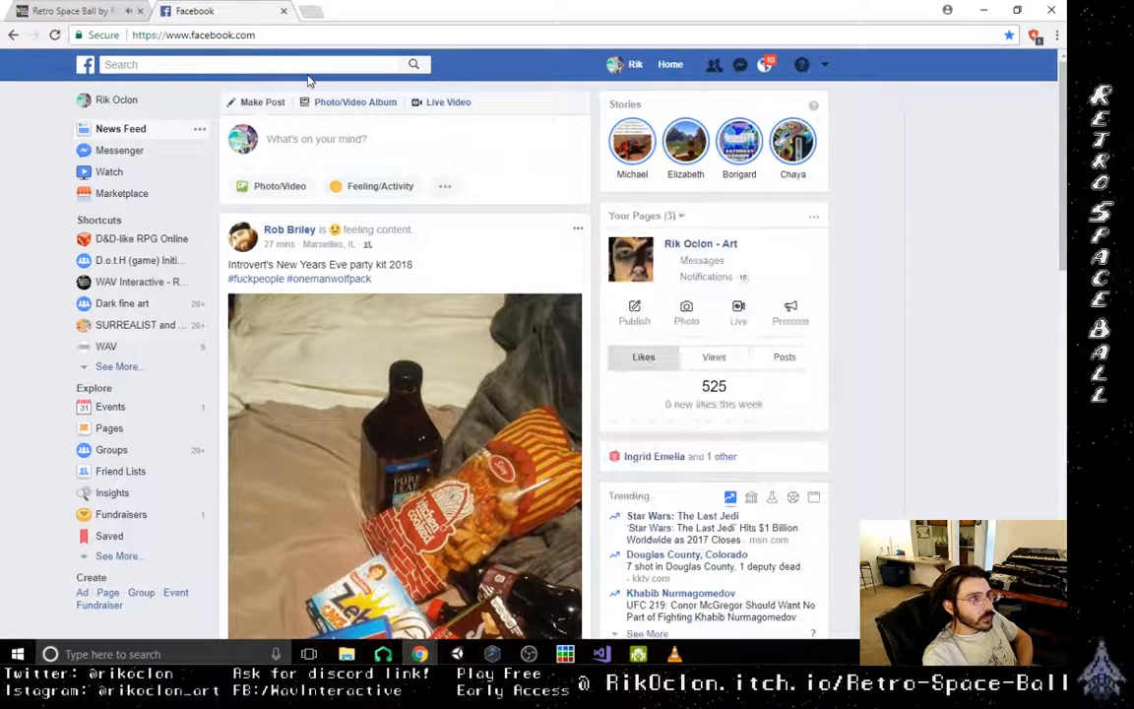
{"action": "left_click", "coordinate": [387, 156]}
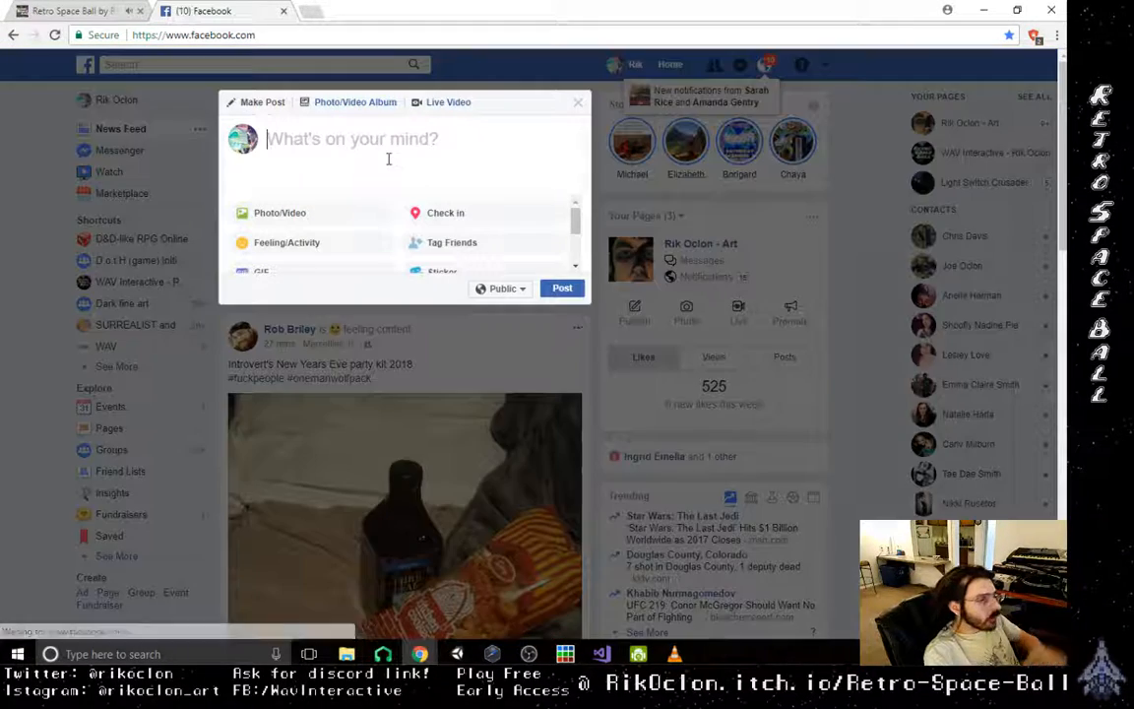
- Begin the post text with the greeting "Heyyo!!!"
{"action": "type", "text": "HEY"}
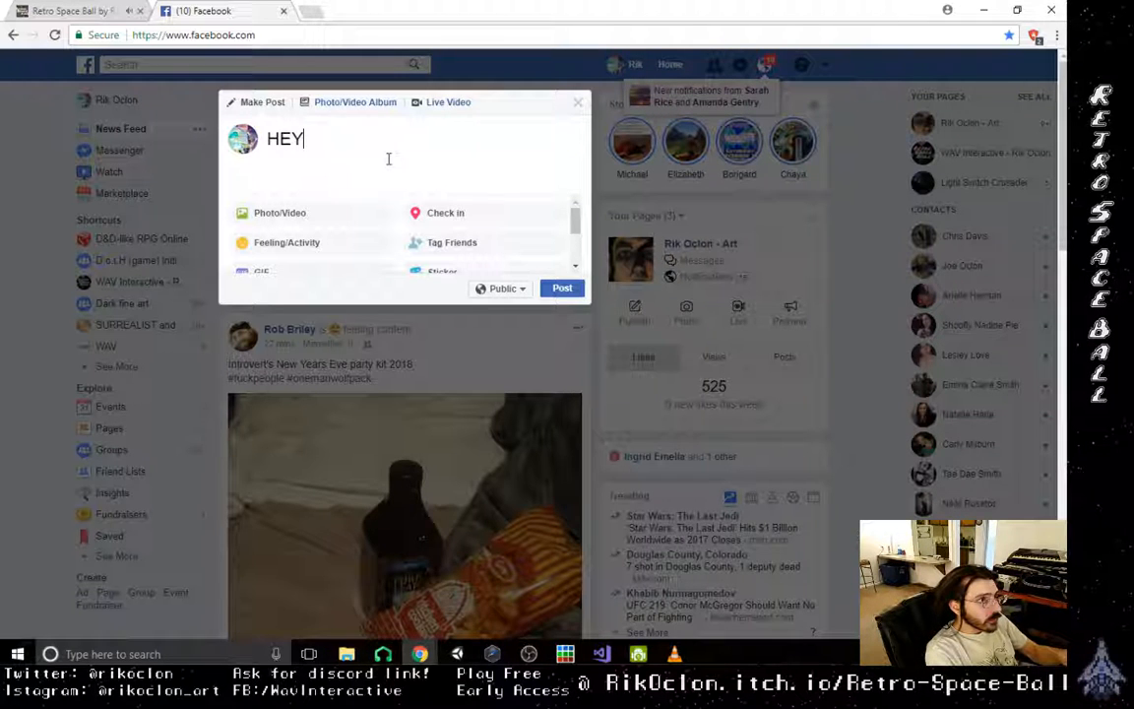
{"action": "key", "text": "BackSpace"}
{"action": "key", "text": "BackSpace"}
{"action": "type", "text": "e"}
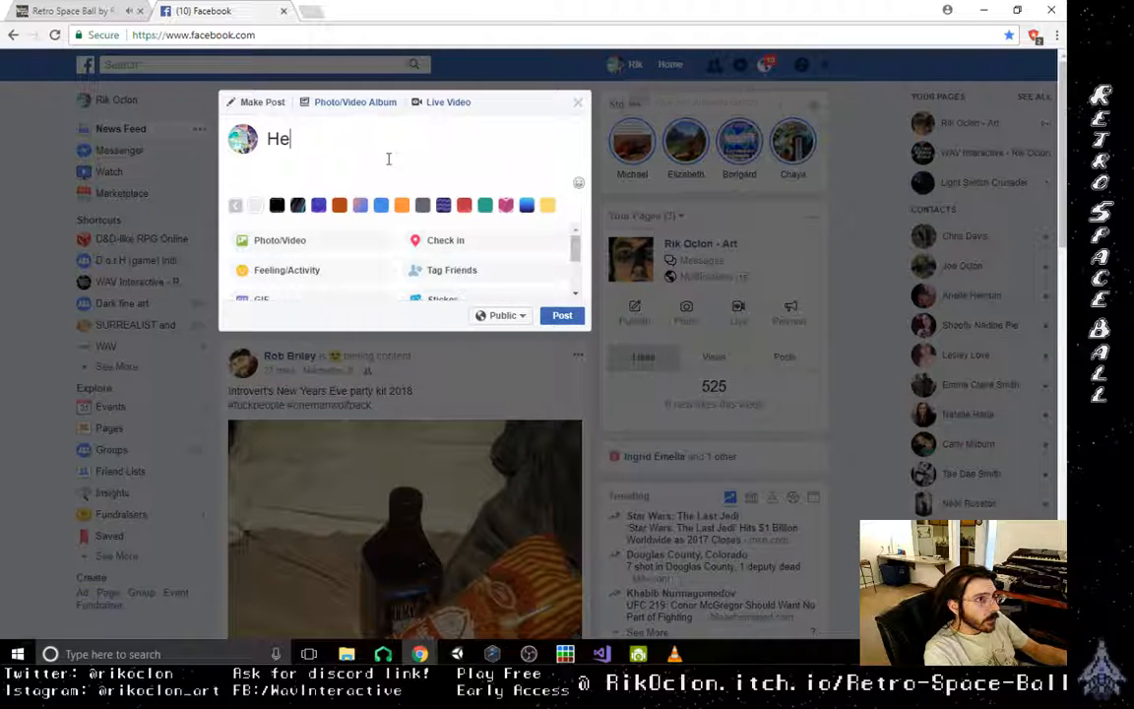
{"action": "type", "text": "y "}
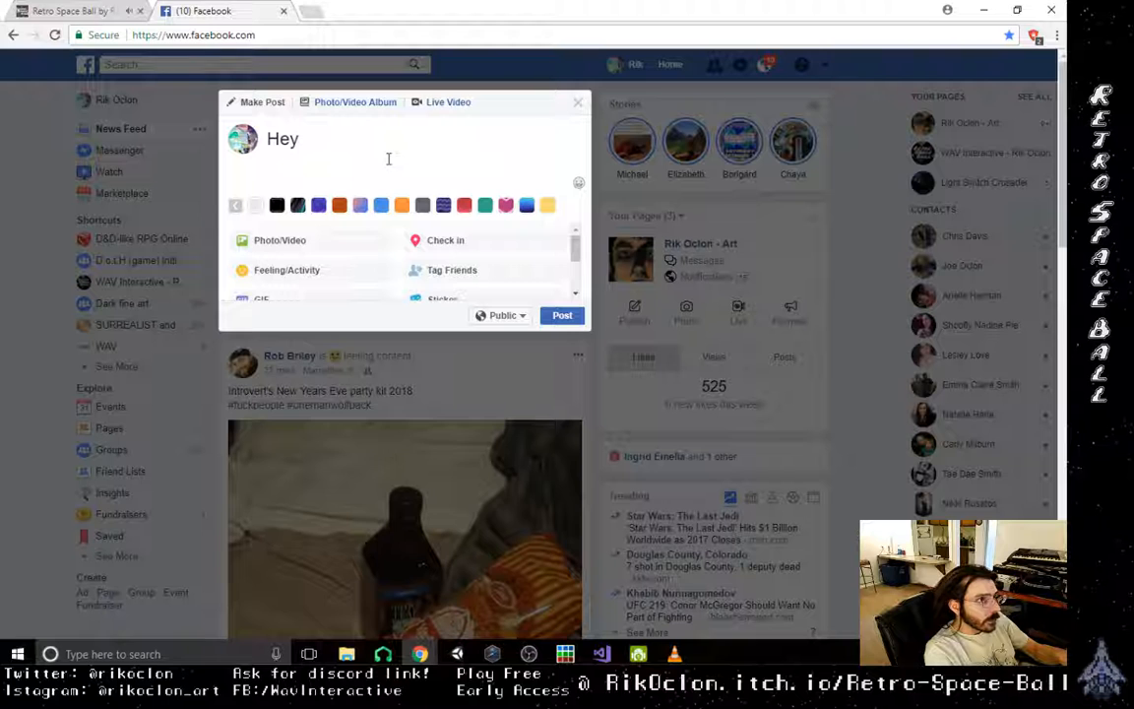
{"action": "type", "text": "Yo"}
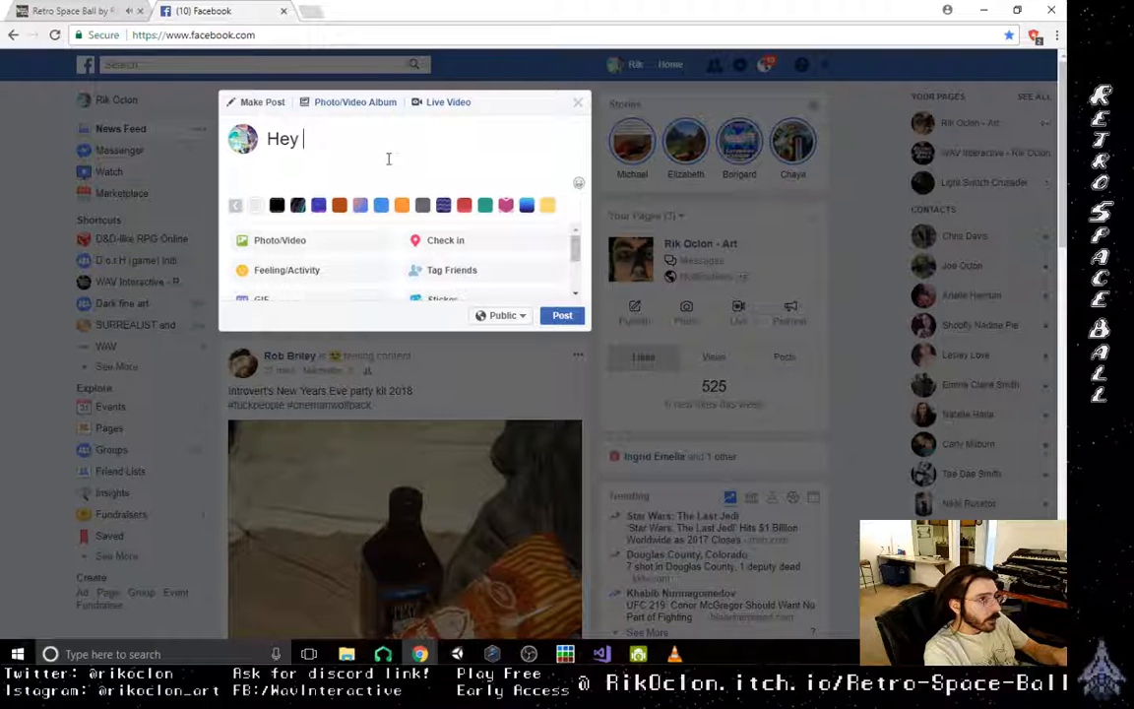
{"action": "type", "text": "yo!!"}
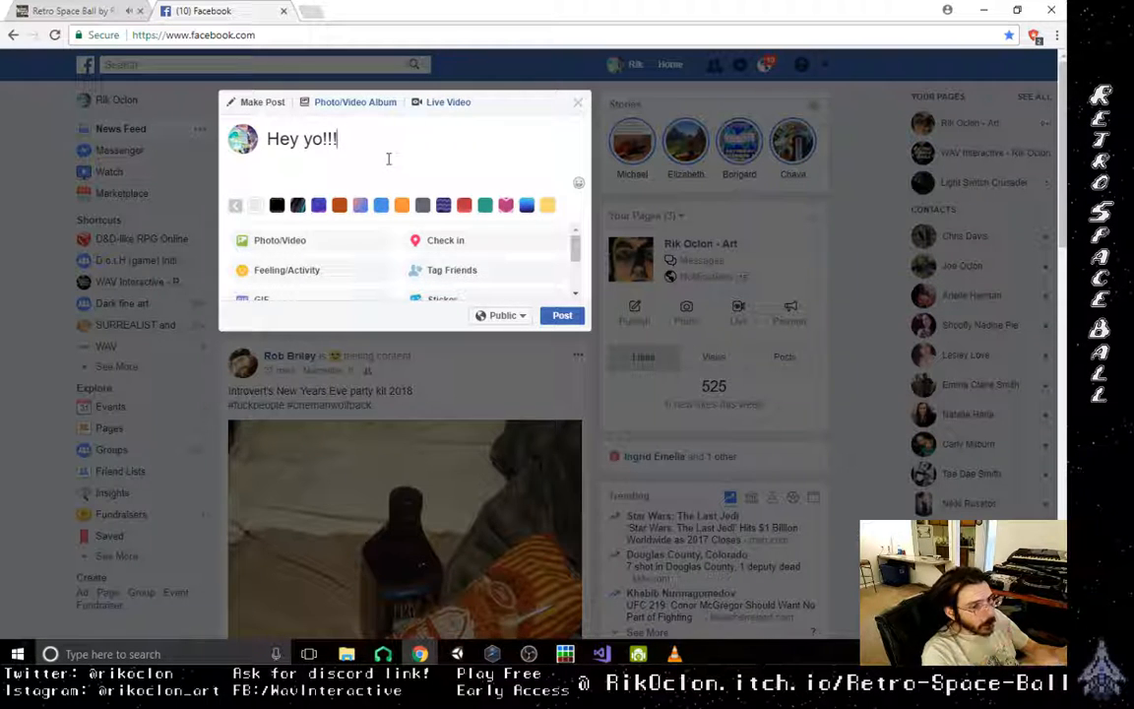
{"action": "key", "text": "Left"}
{"action": "key", "text": "Left"}
{"action": "key", "text": "Left"}
{"action": "key", "text": "Left"}
{"action": "key", "text": "Left"}
{"action": "key", "text": "Left"}
{"action": "key", "text": "BackSpace"}
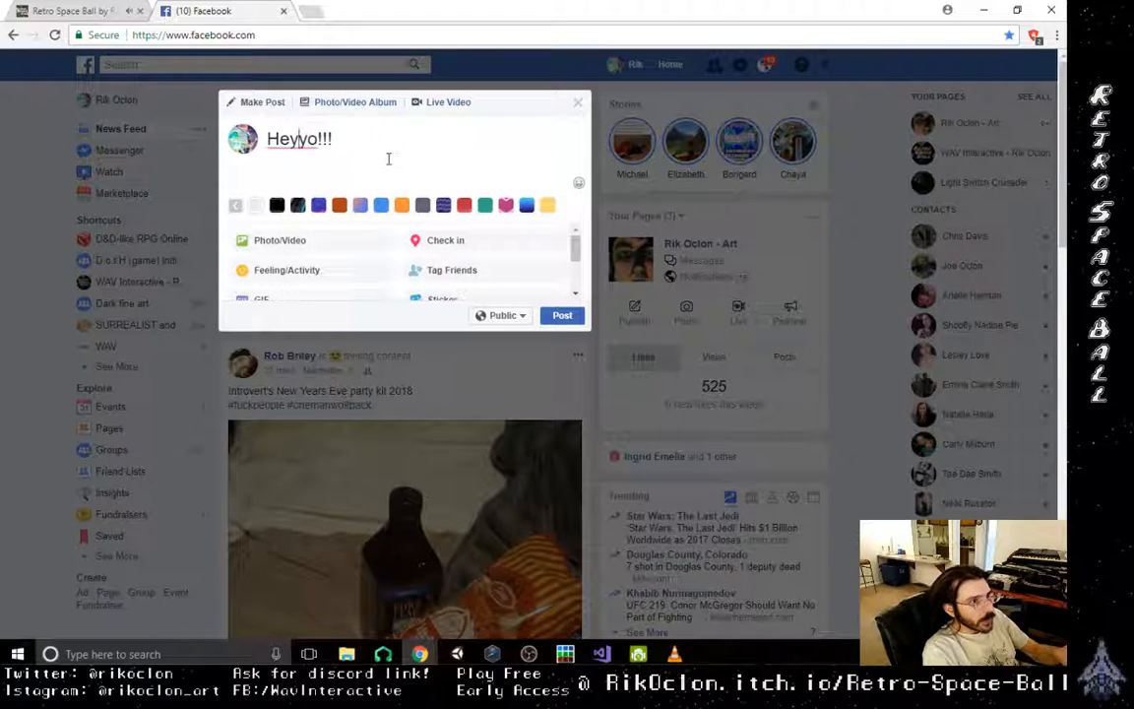
{"action": "key", "text": "Right"}
{"action": "key", "text": "Right"}
{"action": "key", "text": "Right"}
{"action": "key", "text": "Right"}
{"action": "key", "text": "Right"}
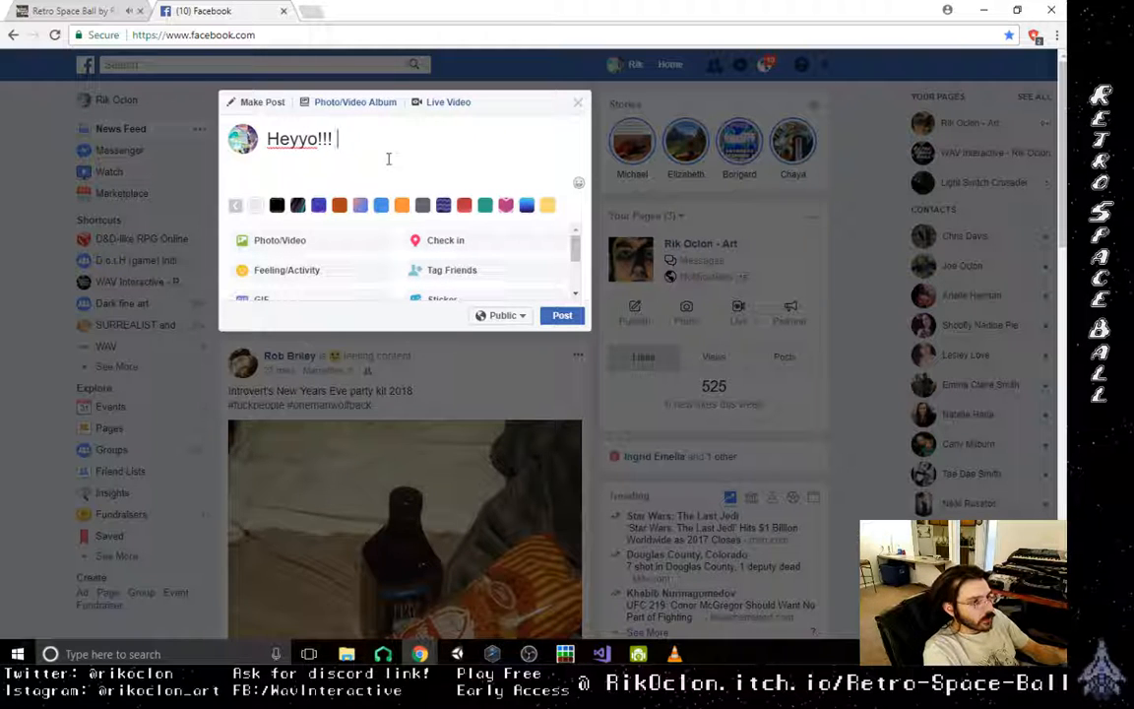
- Continue the post with "NEW Retro Space Ball build is up" after the greeting
{"action": "type", "text": "NEW"}
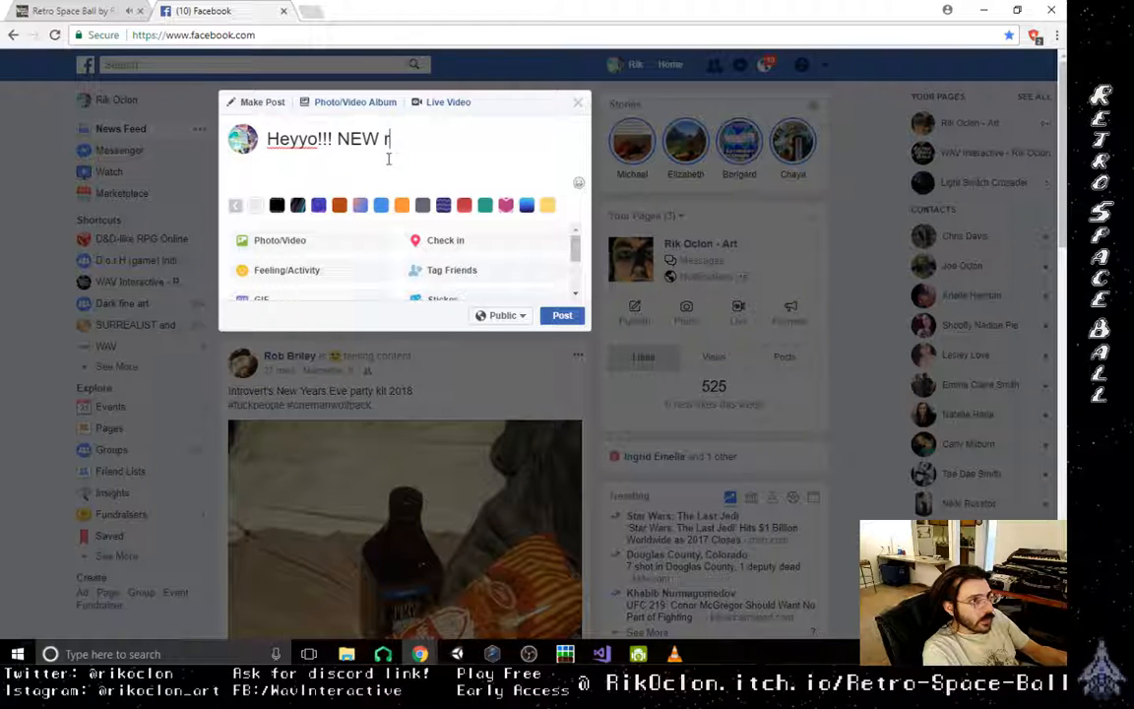
{"action": "type", "text": " r"}
{"action": "key", "text": "BackSpace"}
{"action": "type", "text": "Retro"}
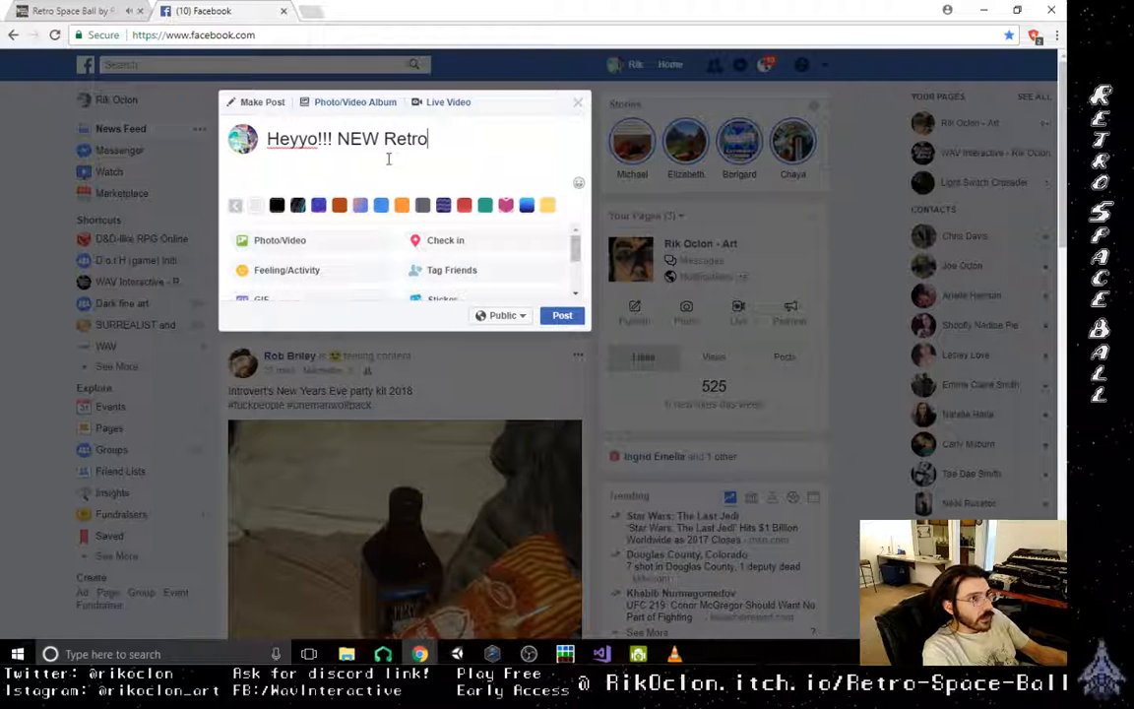
{"action": "type", "text": " Space bal"}
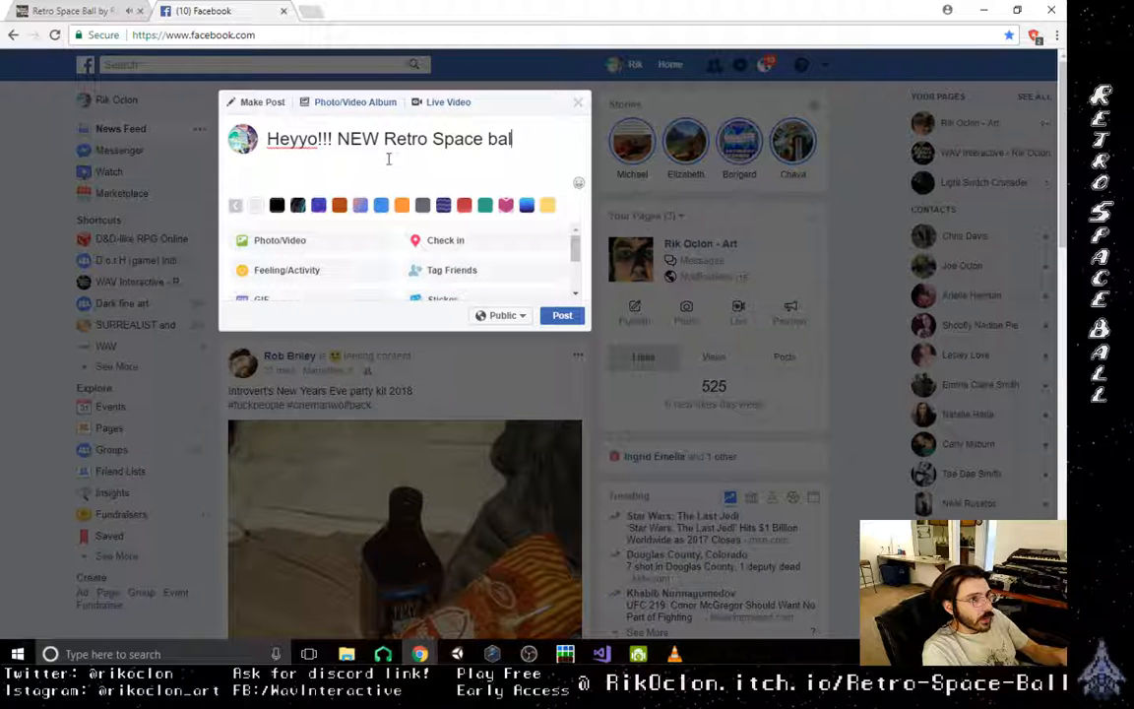
{"action": "type", "text": "l"}
{"action": "key", "text": "BackSpace"}
{"action": "key", "text": "BackSpace"}
{"action": "key", "text": "BackSpace"}
{"action": "key", "text": "BackSpace"}
{"action": "type", "text": "B"}
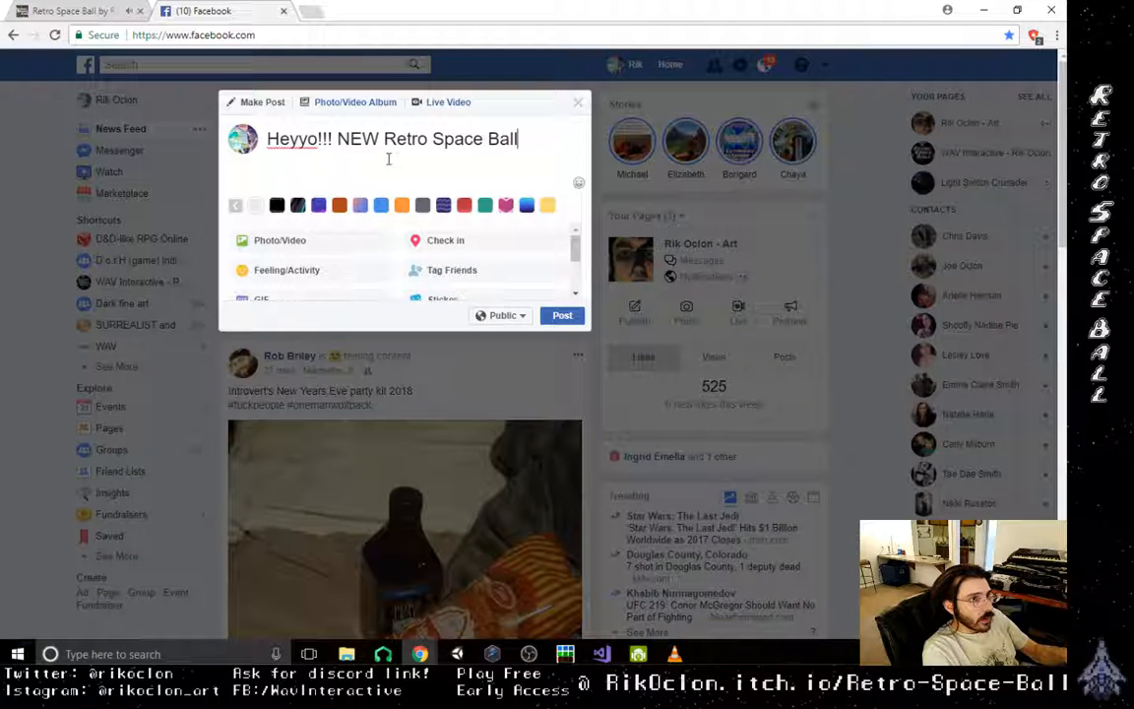
{"action": "type", "text": "all "}
{"action": "type", "text": "buils"}
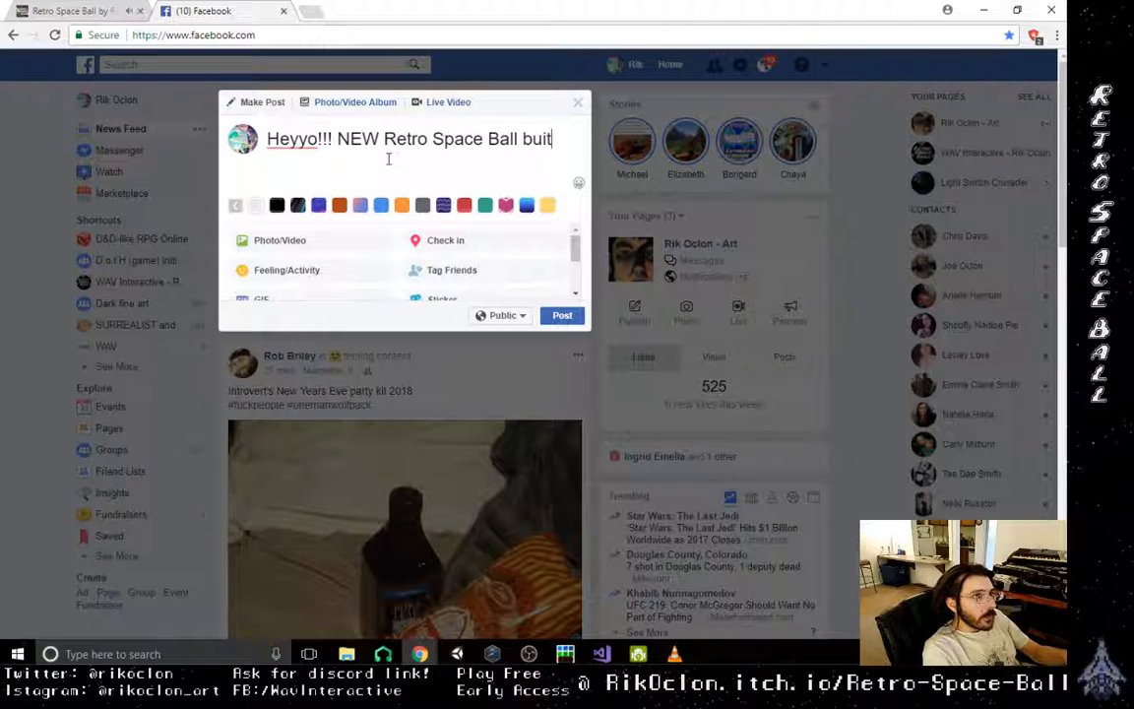
{"action": "type", "text": " is u"}
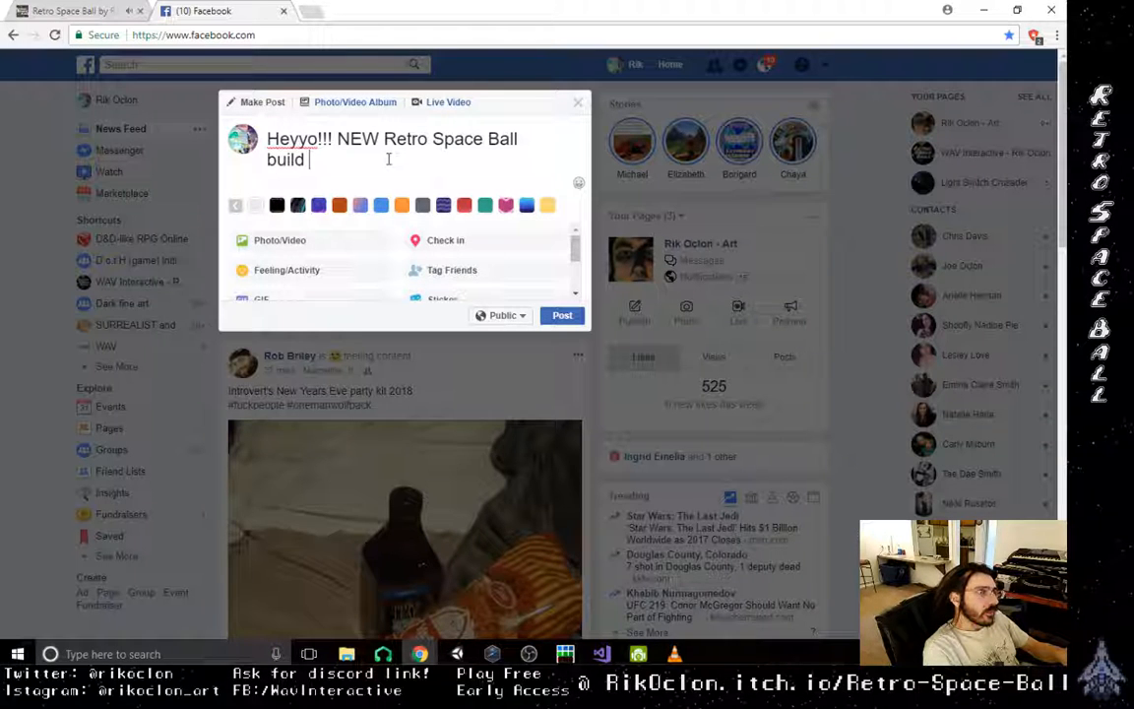
{"action": "type", "text": "p"}
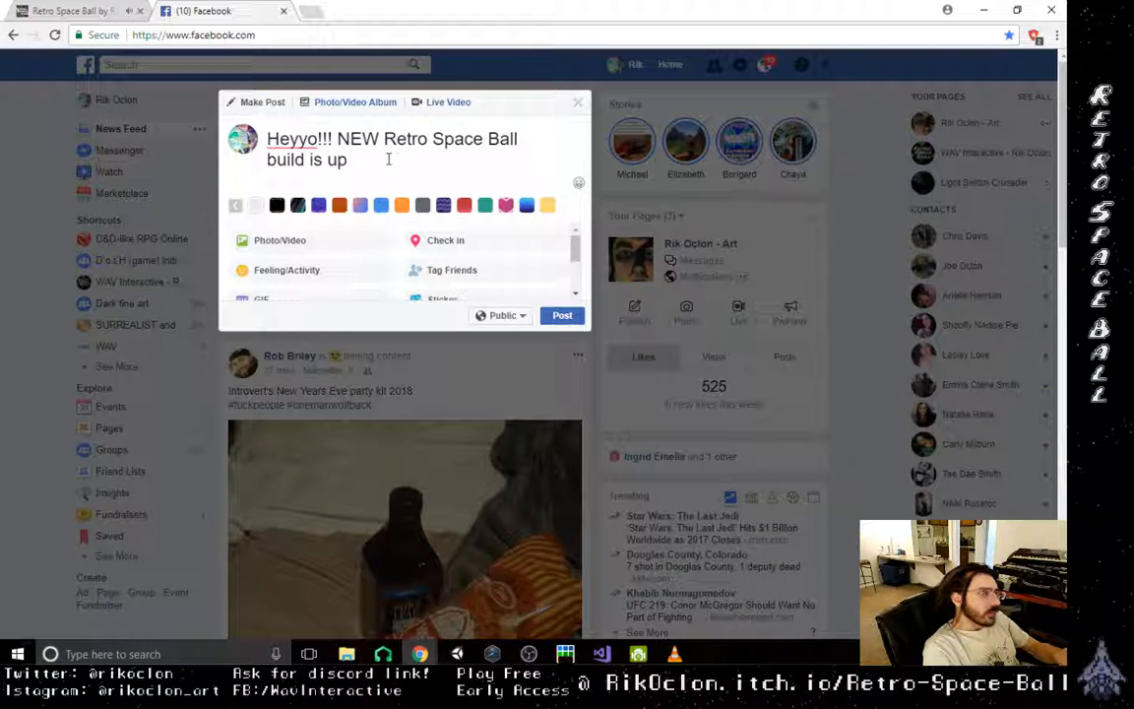
{"action": "type", "text": "!!! no"}
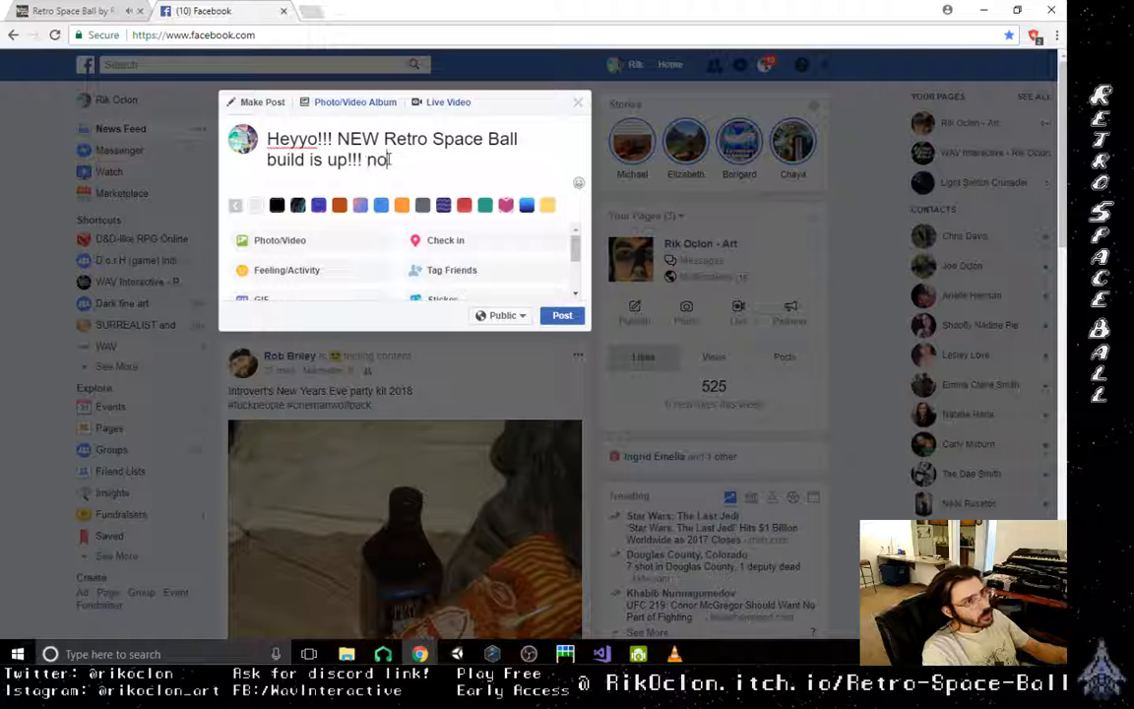
{"action": "type", "text": "w has audi"}
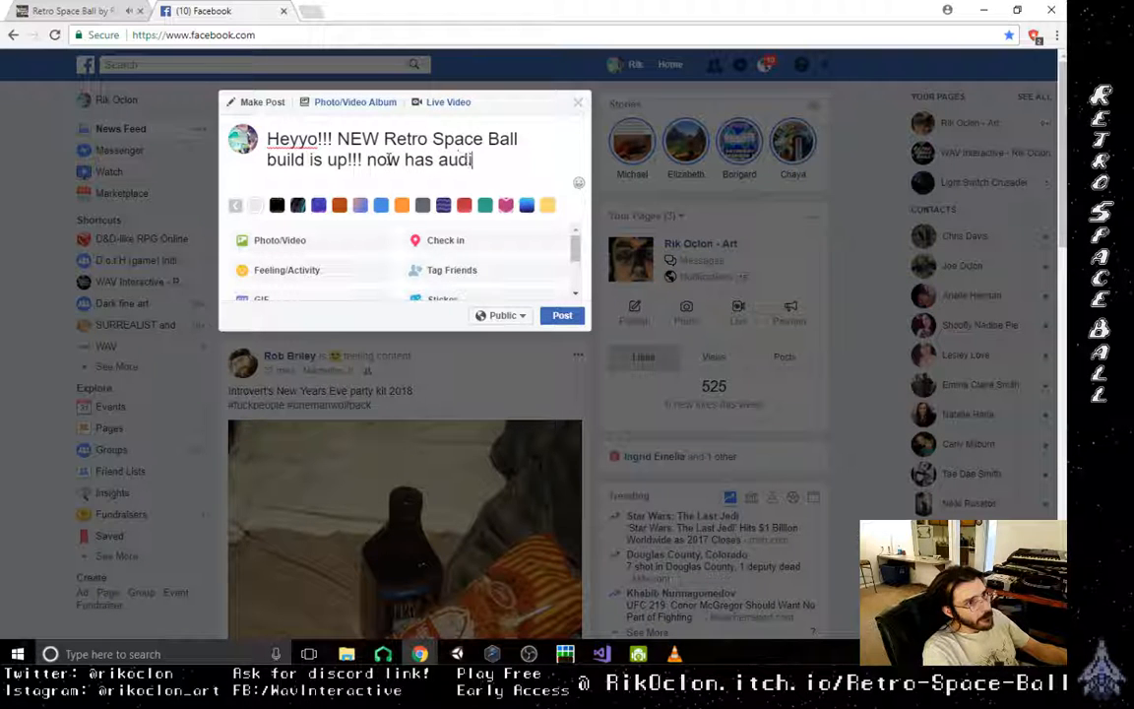
{"action": "type", "text": "o"}
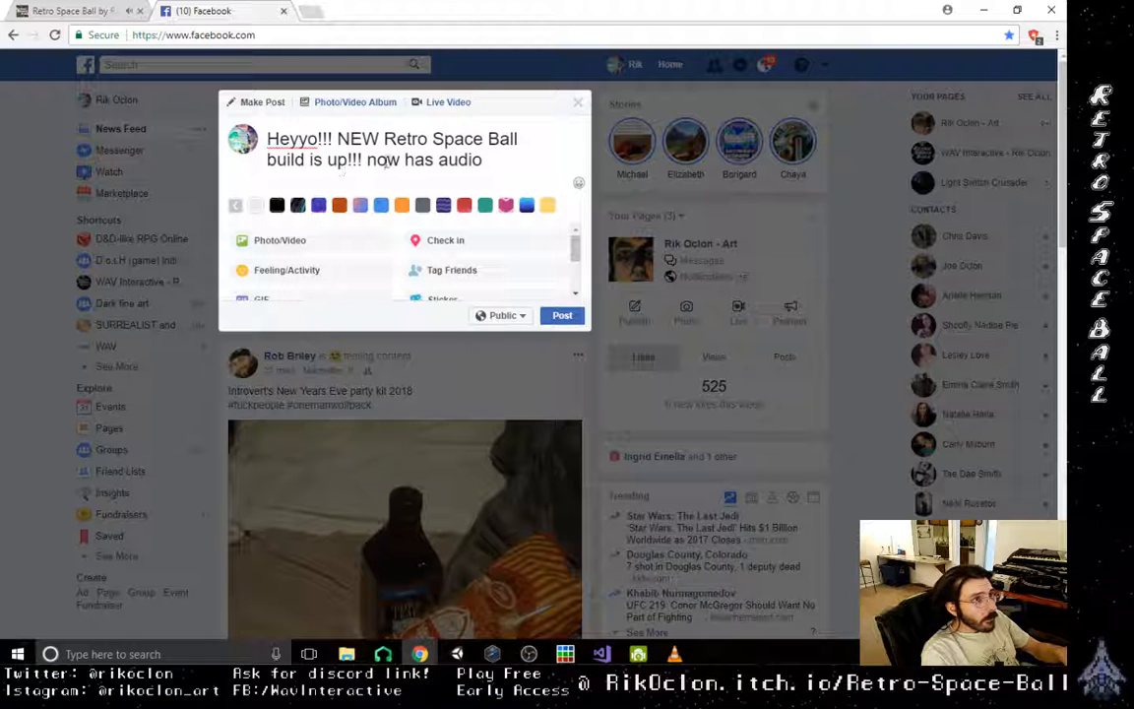
- Extend the post announcement with "!!! Now it has audio!!!!"
{"action": "left_click", "coordinate": [360, 182]}
{"action": "key", "text": "BackSpace"}
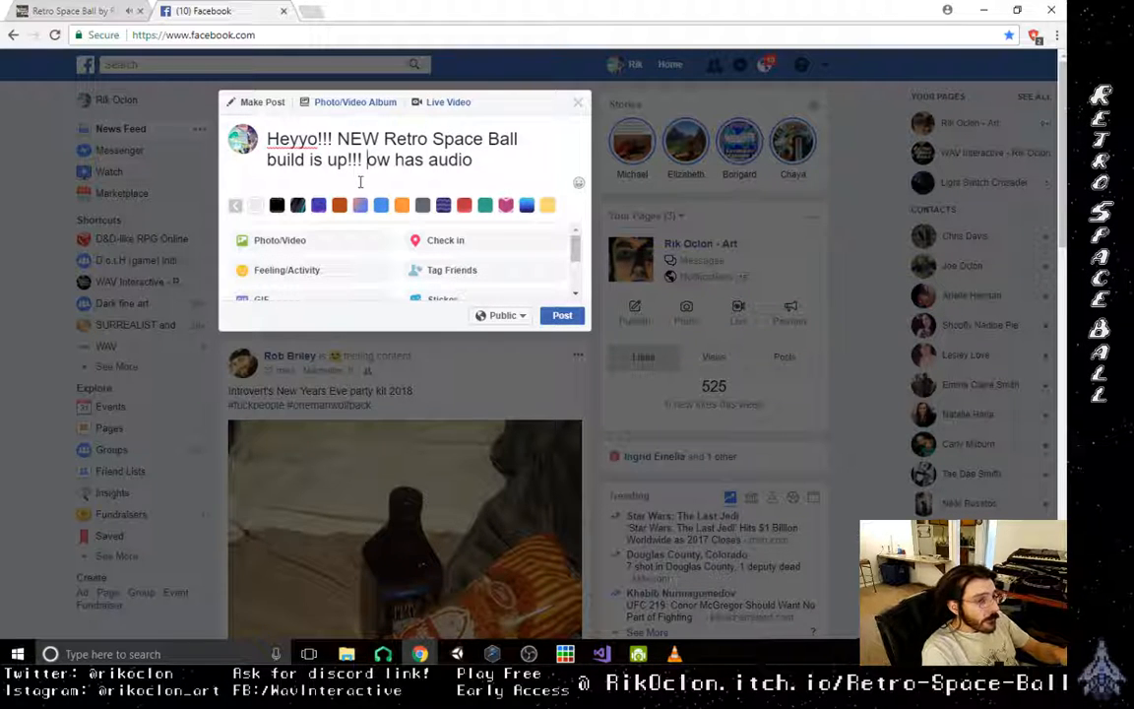
{"action": "type", "text": "N"}
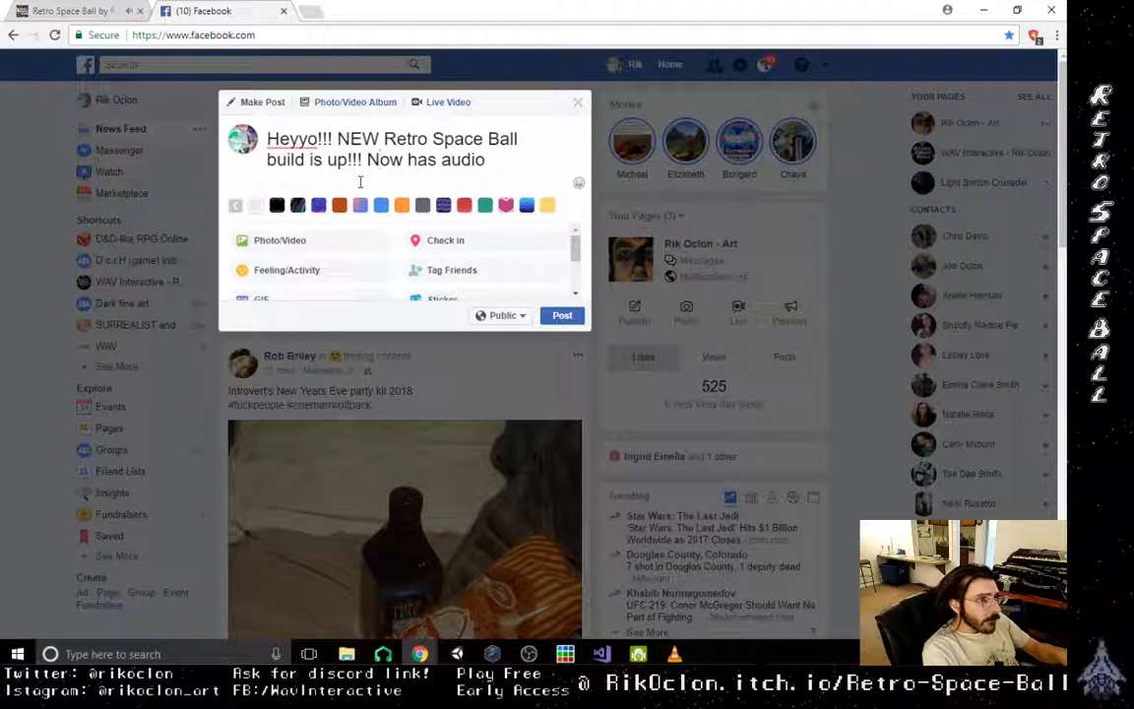
{"action": "key", "text": "Right"}
{"action": "key", "text": "Right"}
{"action": "type", "text": "it"}
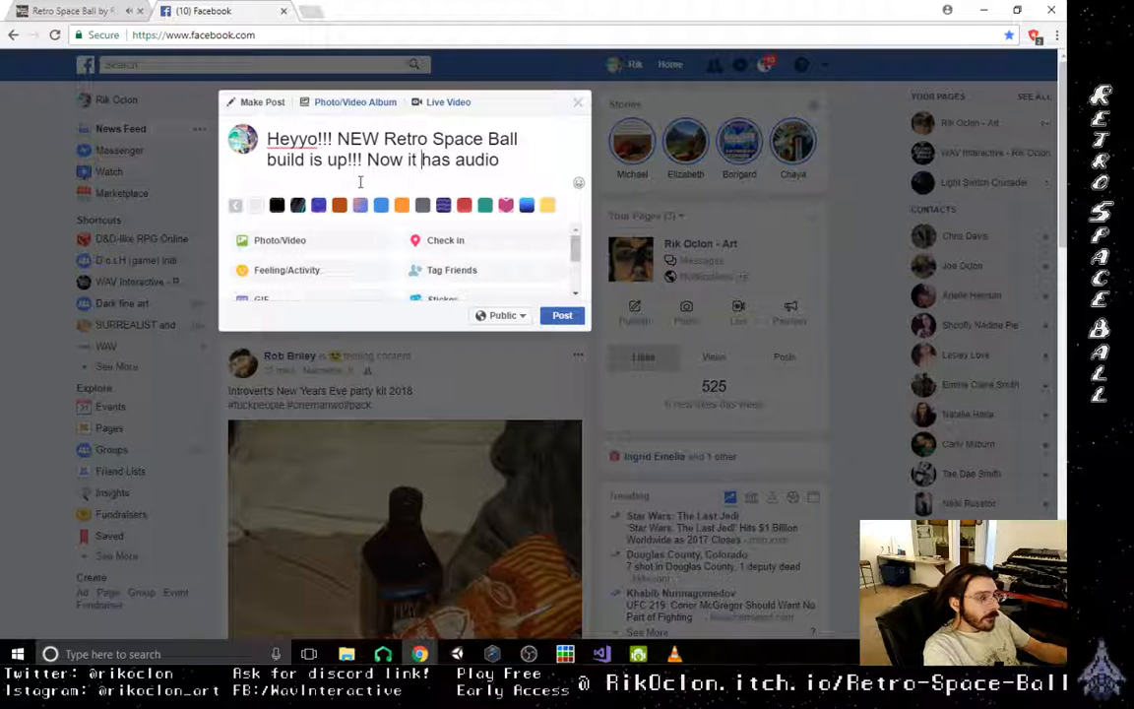
{"action": "left_click", "coordinate": [504, 160]}
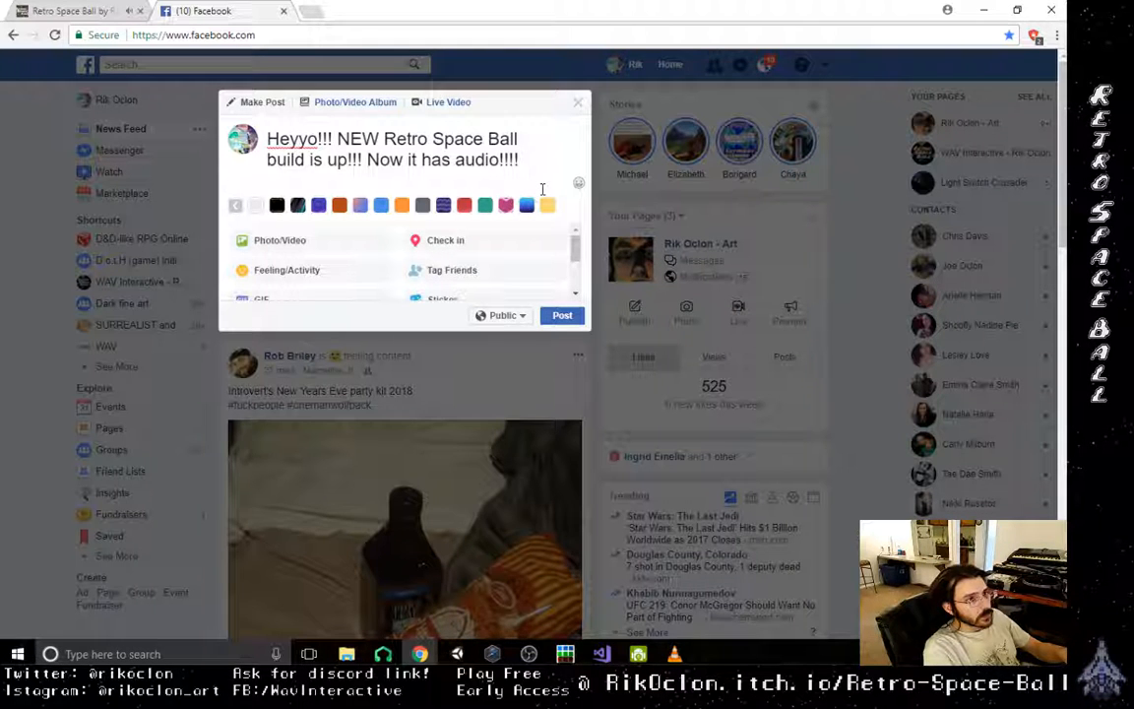
- Finish the post's message with the feedback request "hmu w/ feedback!"
{"action": "type", "text": "h"}
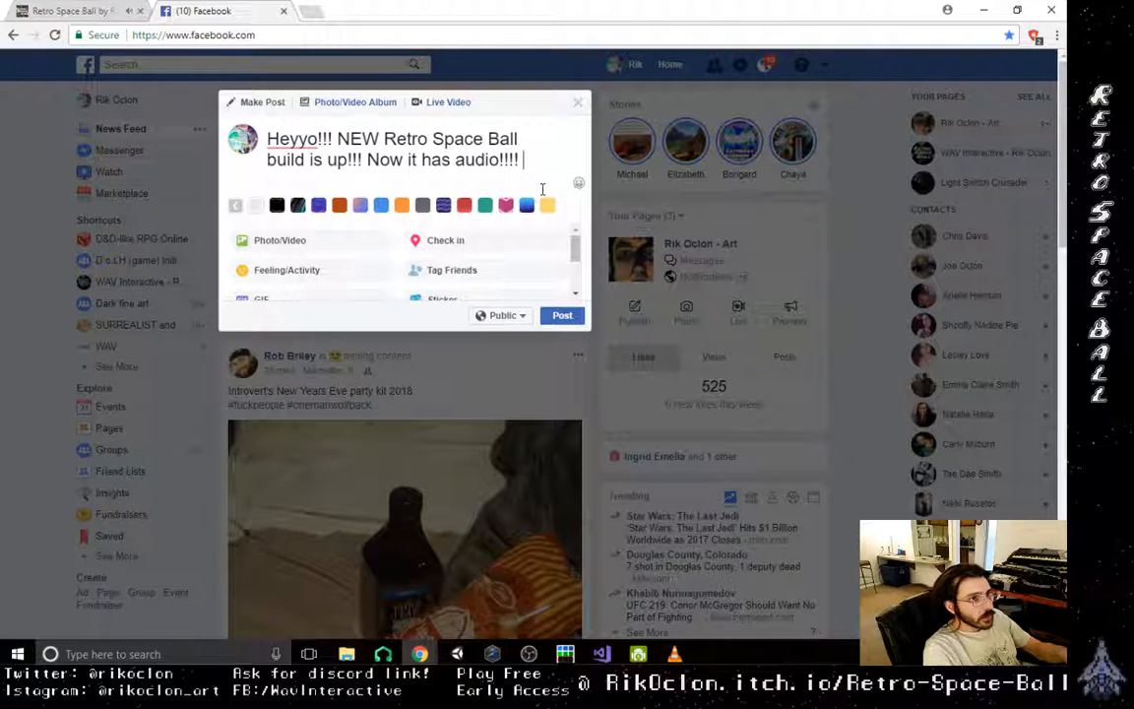
{"action": "type", "text": "mu w/"}
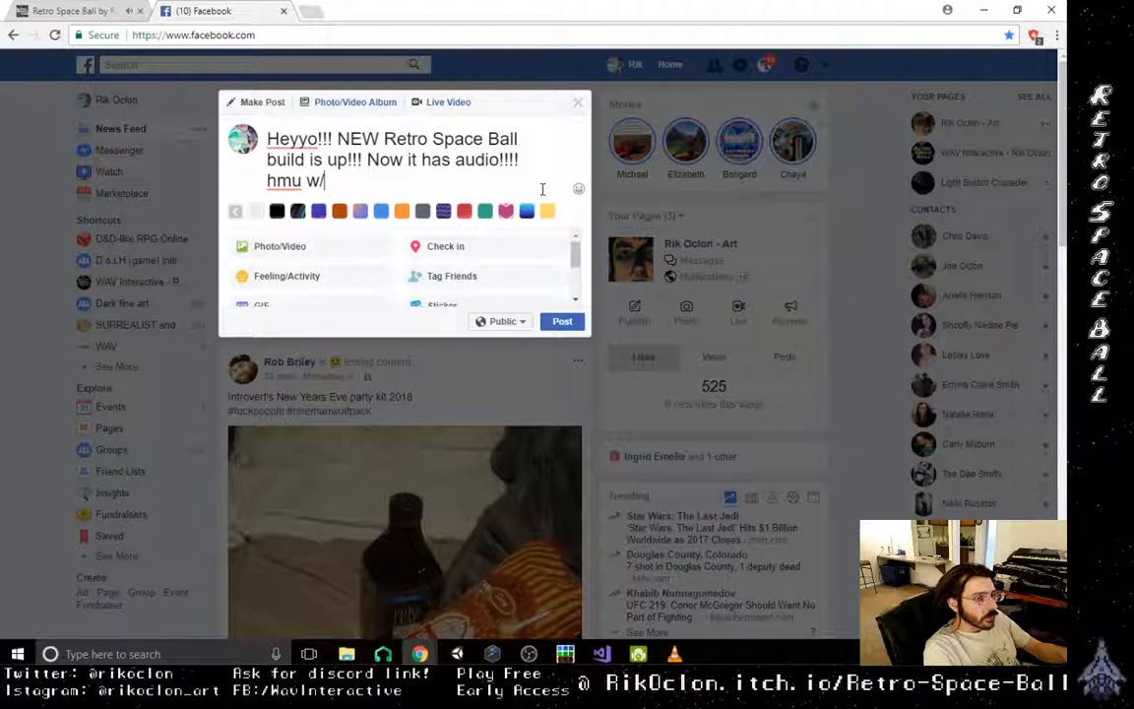
{"action": "type", "text": " feedbac"}
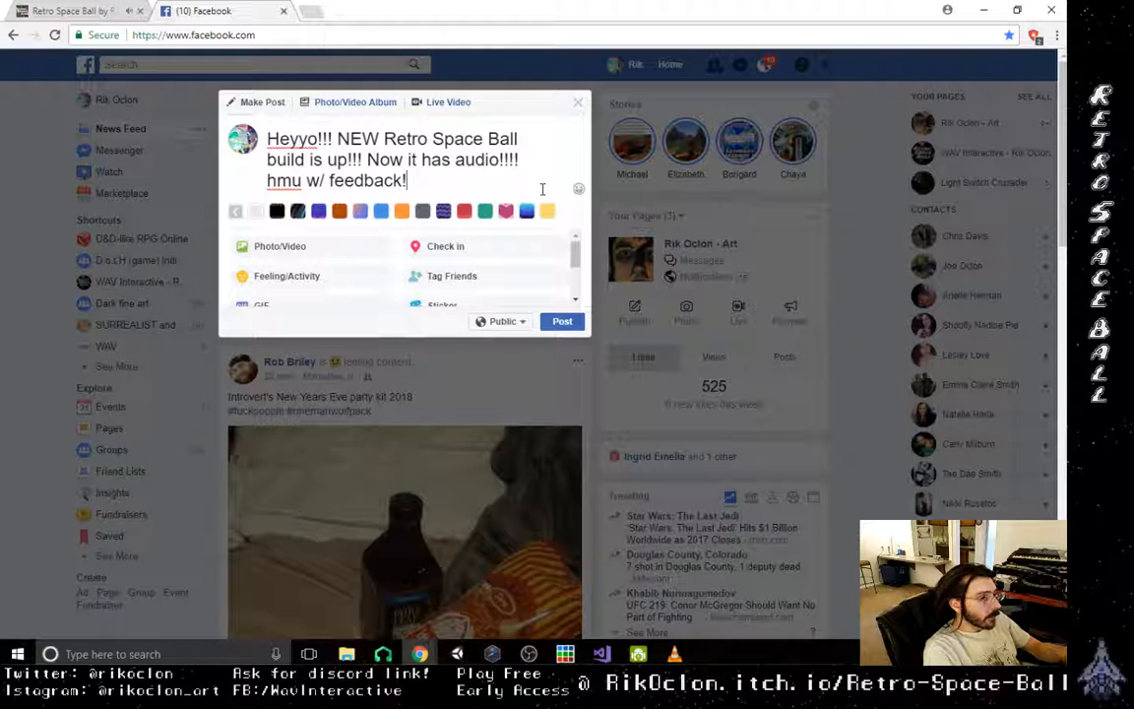
{"action": "type", "text": "k!"}
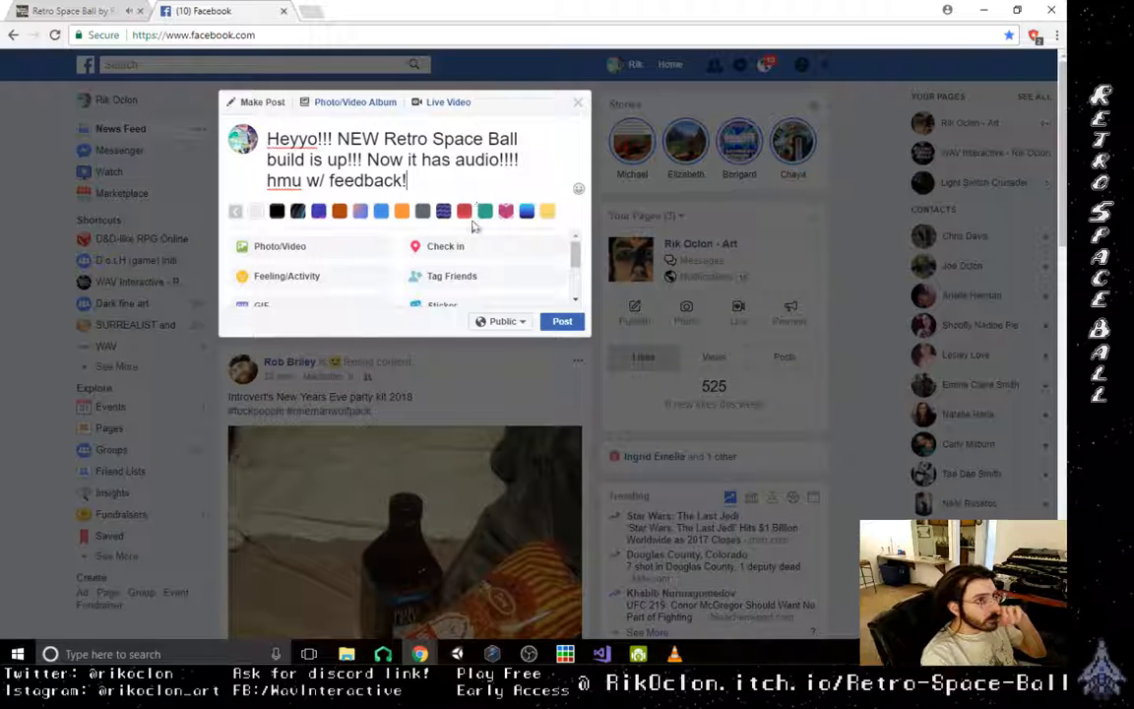
- Apply the light-to-dark blue gradient background to the post
{"action": "scroll", "coordinate": [528, 202], "scroll_direction": "down", "scroll_amount": 3}
{"action": "scroll", "coordinate": [529, 198], "scroll_direction": "up", "scroll_amount": 3}
{"action": "left_click", "coordinate": [527, 208]}
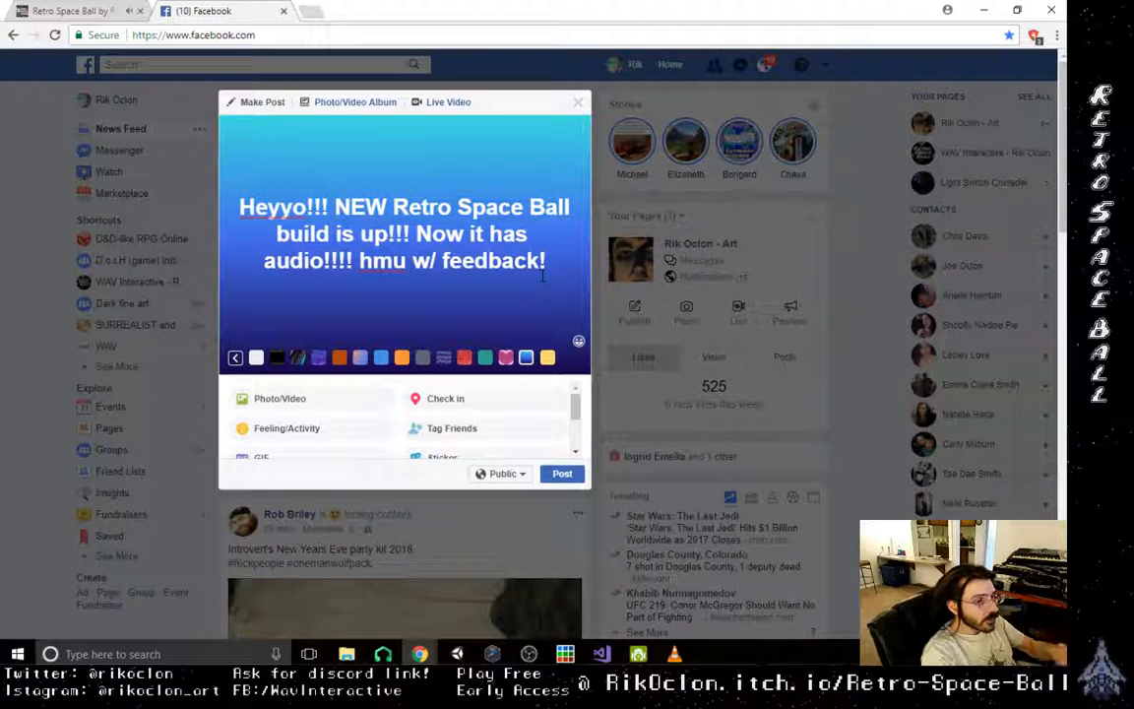
- Add a ":)" smiley on its own line below the post's message
{"action": "key", "text": "Return"}
{"action": "type", "text": ":"}
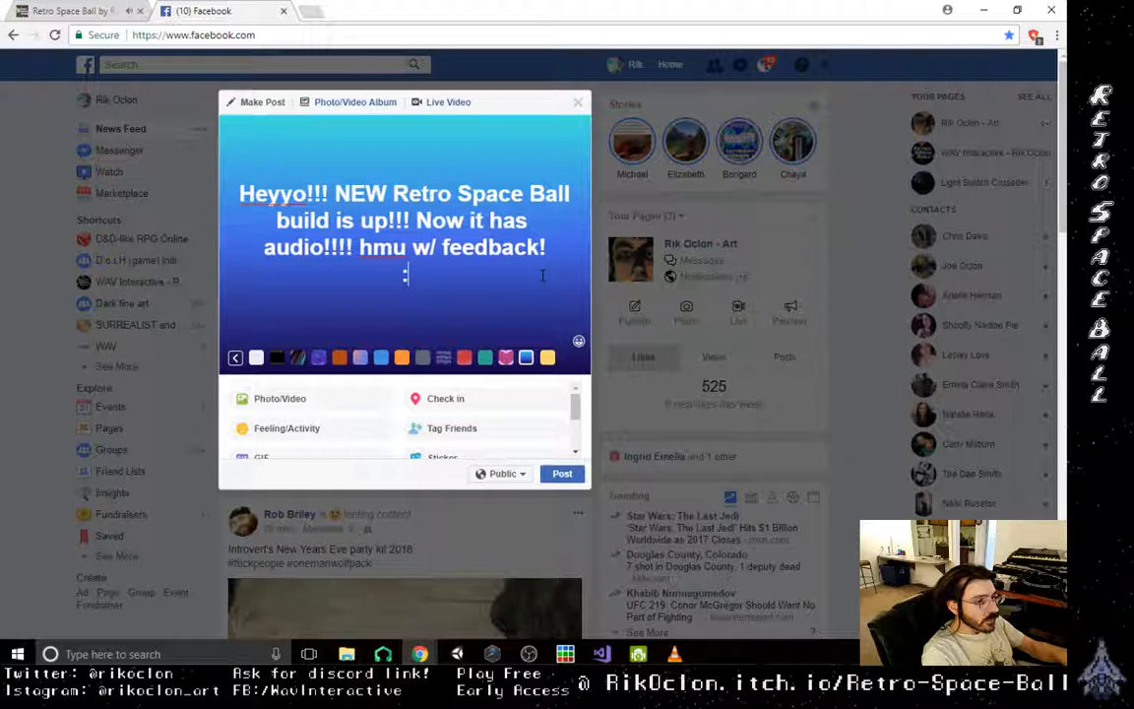
{"action": "type", "text": "))))"}
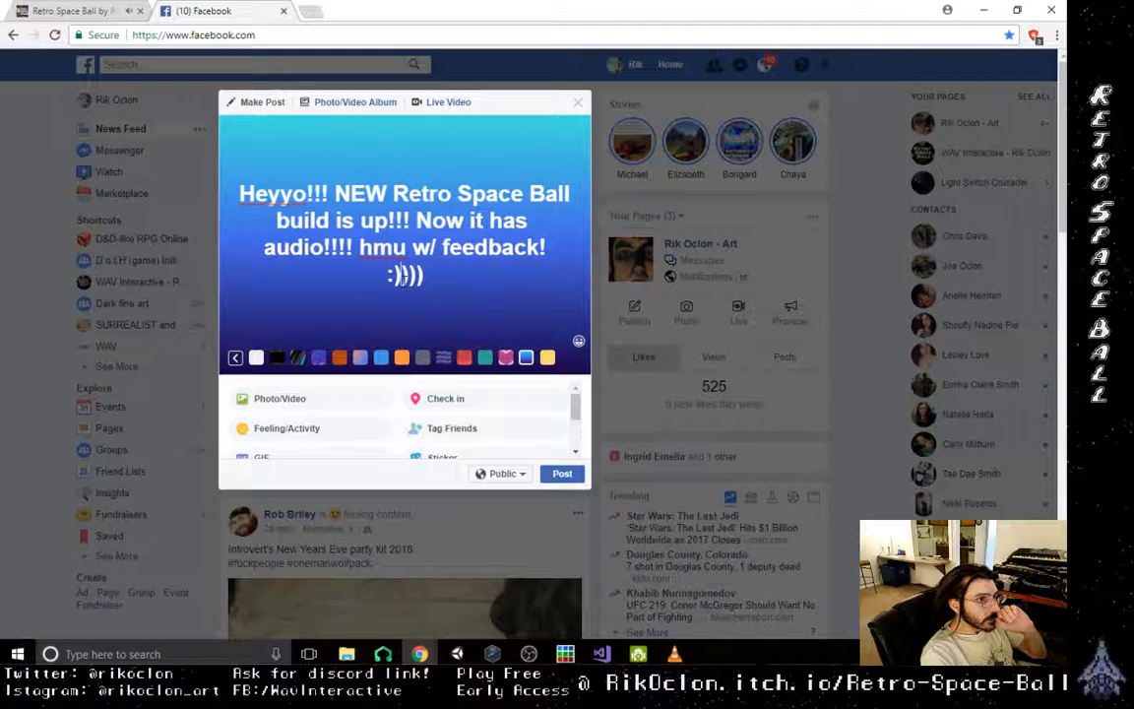
{"action": "key", "text": "BackSpace"}
{"action": "key", "text": "BackSpace"}
{"action": "key", "text": "BackSpace"}
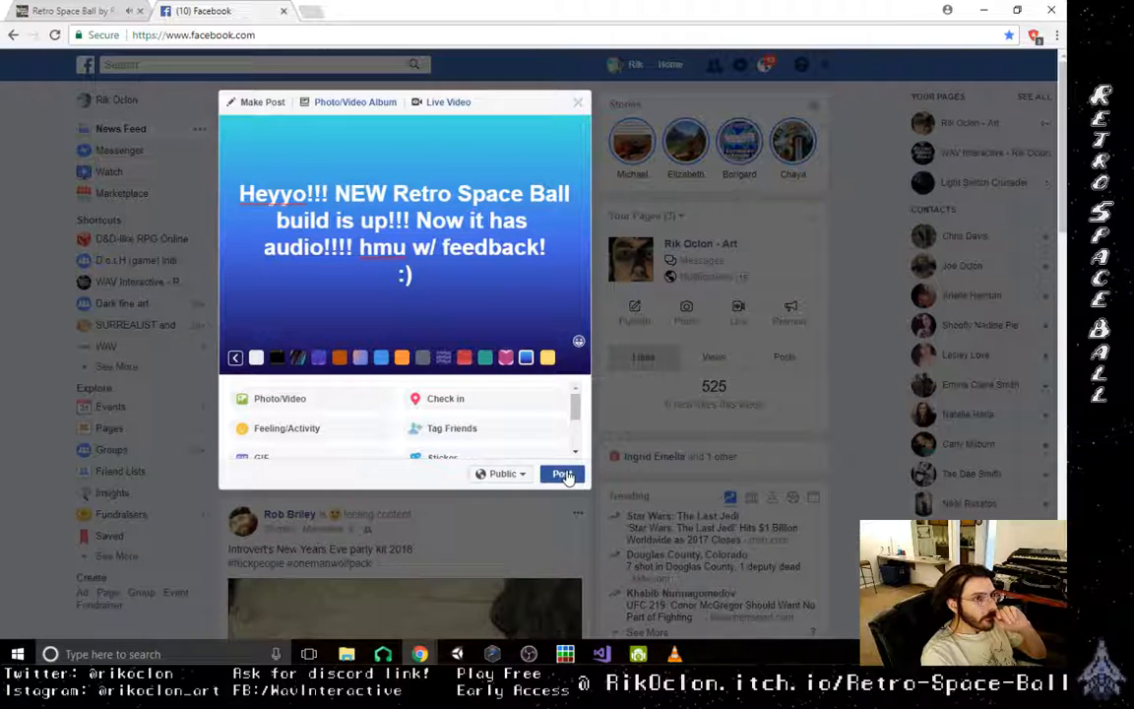
- Publish the post with Public visibility and open a comment on it
{"action": "left_click", "coordinate": [563, 474]}
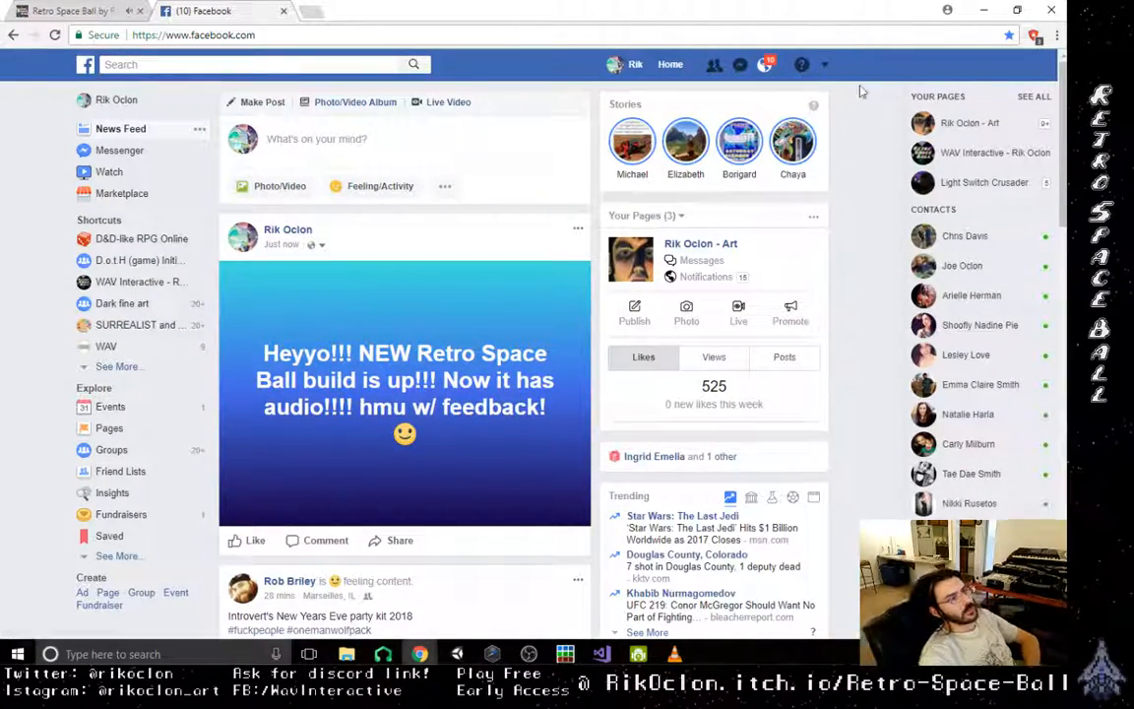
{"action": "left_click", "coordinate": [323, 541]}
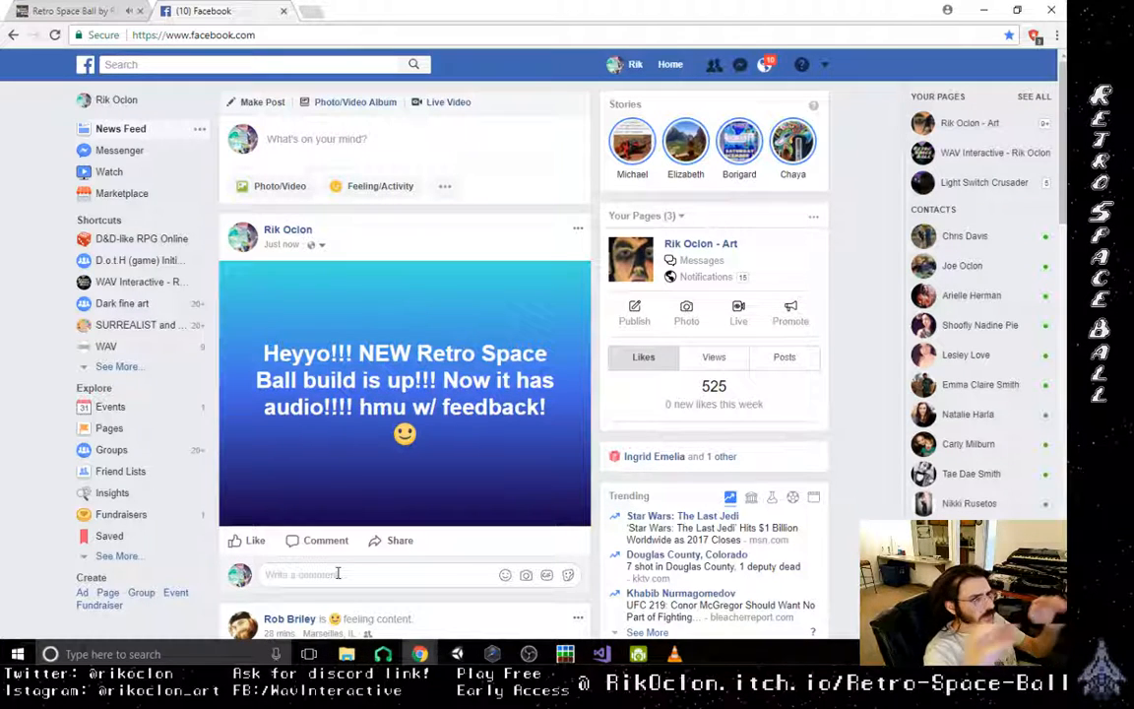
- Look through the list of recent Facebook notifications
{"action": "left_click", "coordinate": [766, 65]}
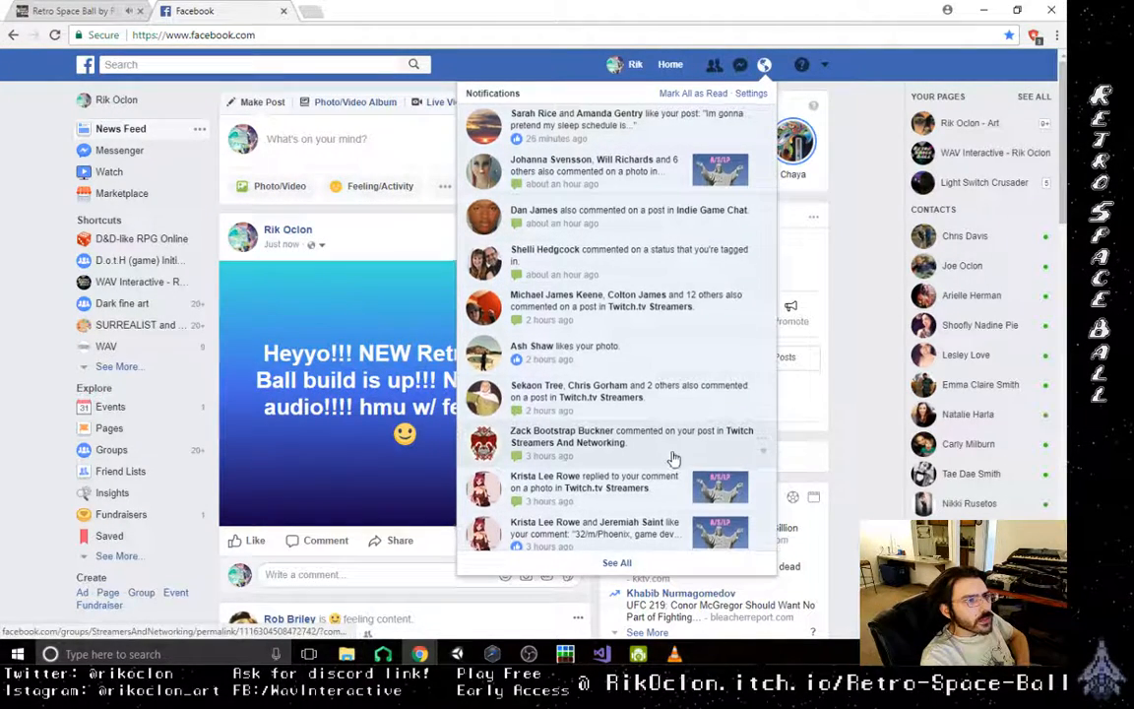
{"action": "scroll", "coordinate": [676, 438], "scroll_direction": "down", "scroll_amount": 3}
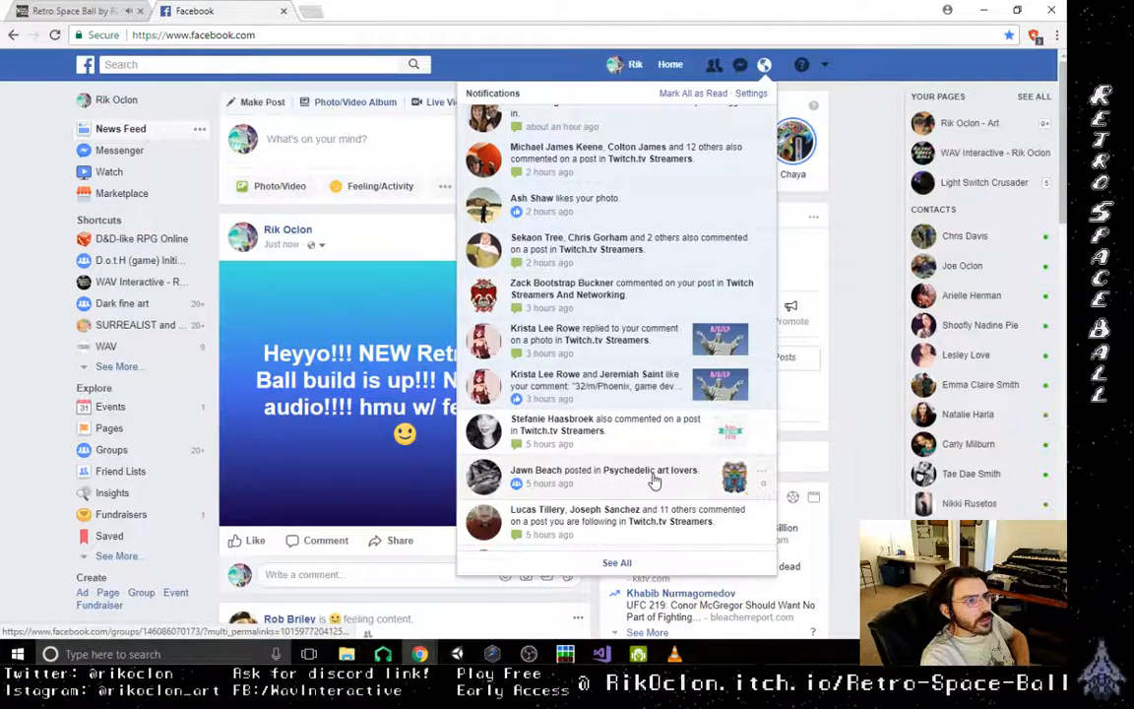
{"action": "scroll", "coordinate": [660, 474], "scroll_direction": "up", "scroll_amount": 3}
- Close the notifications and open the Facebook search for a query
{"action": "left_click", "coordinate": [143, 34]}
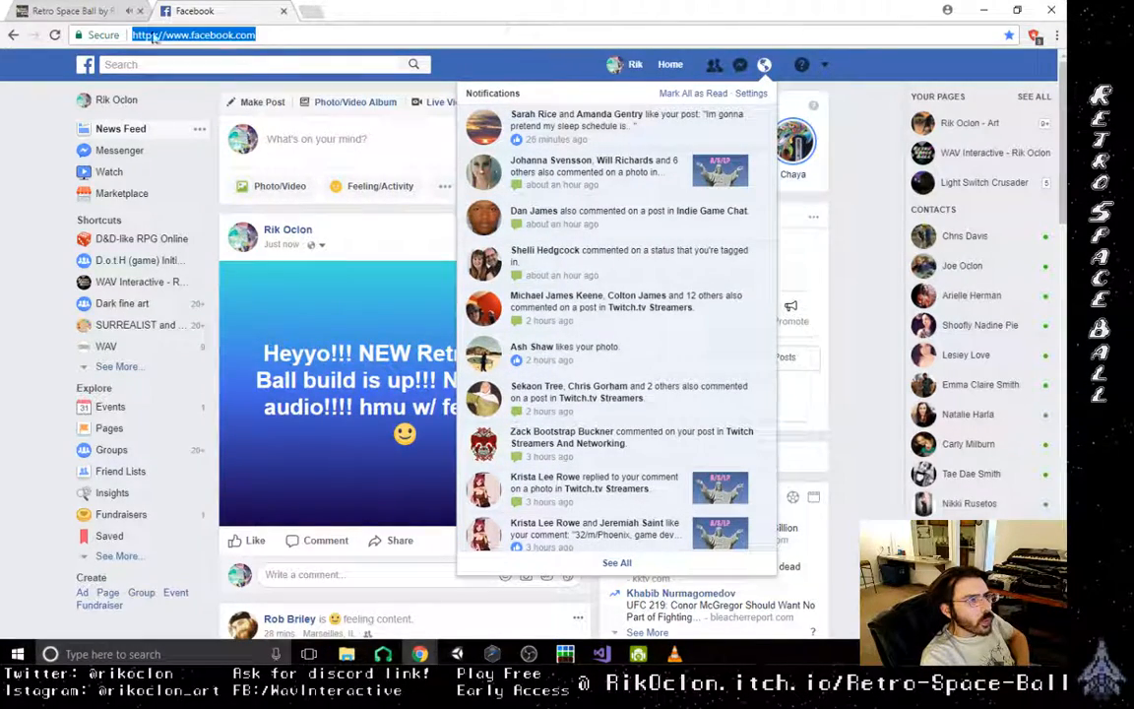
{"action": "left_click", "coordinate": [156, 63]}
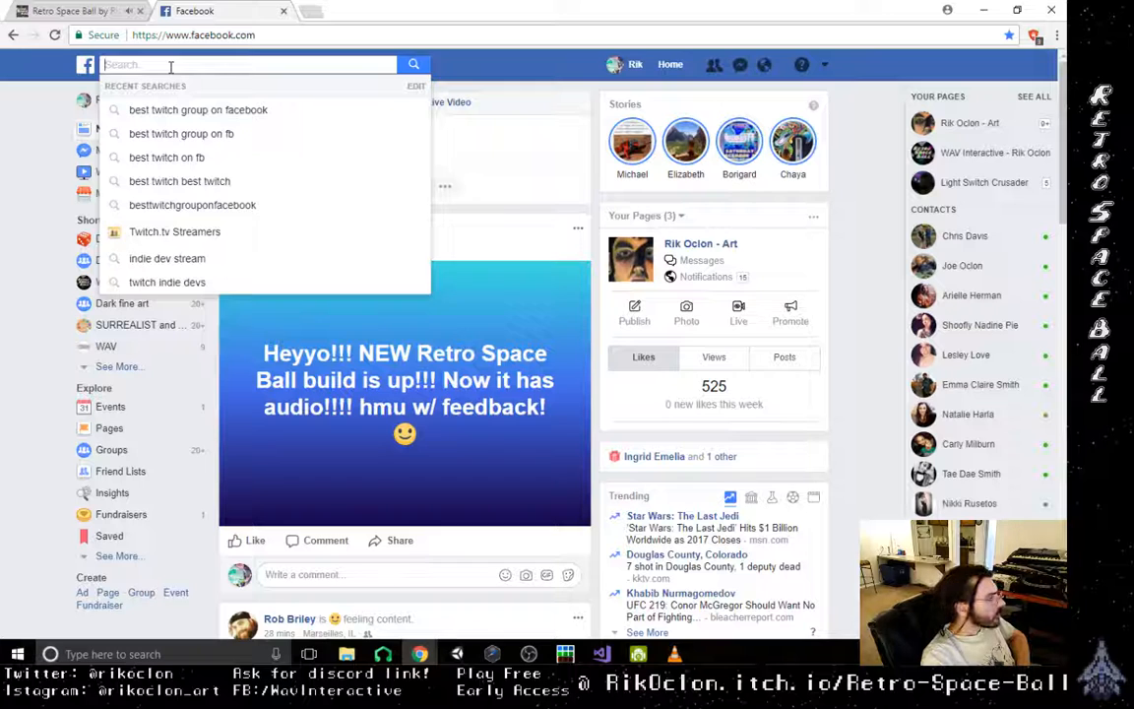
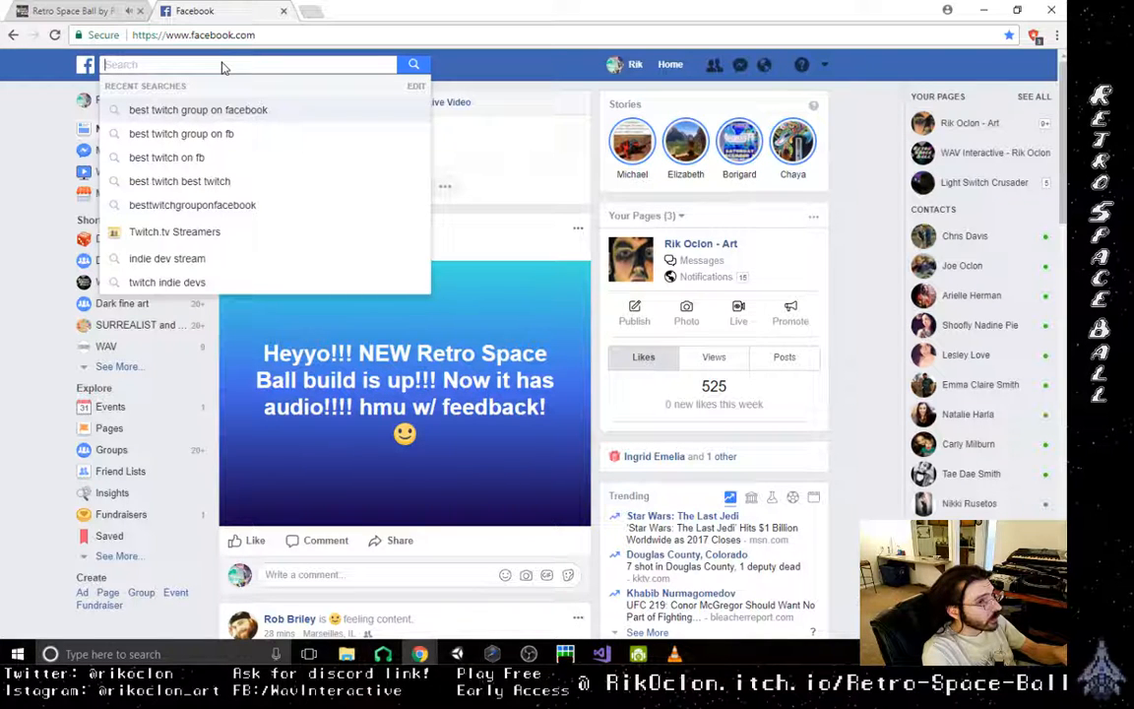
- Search Facebook for "indie game beginners"
{"action": "type", "text": "ind"}
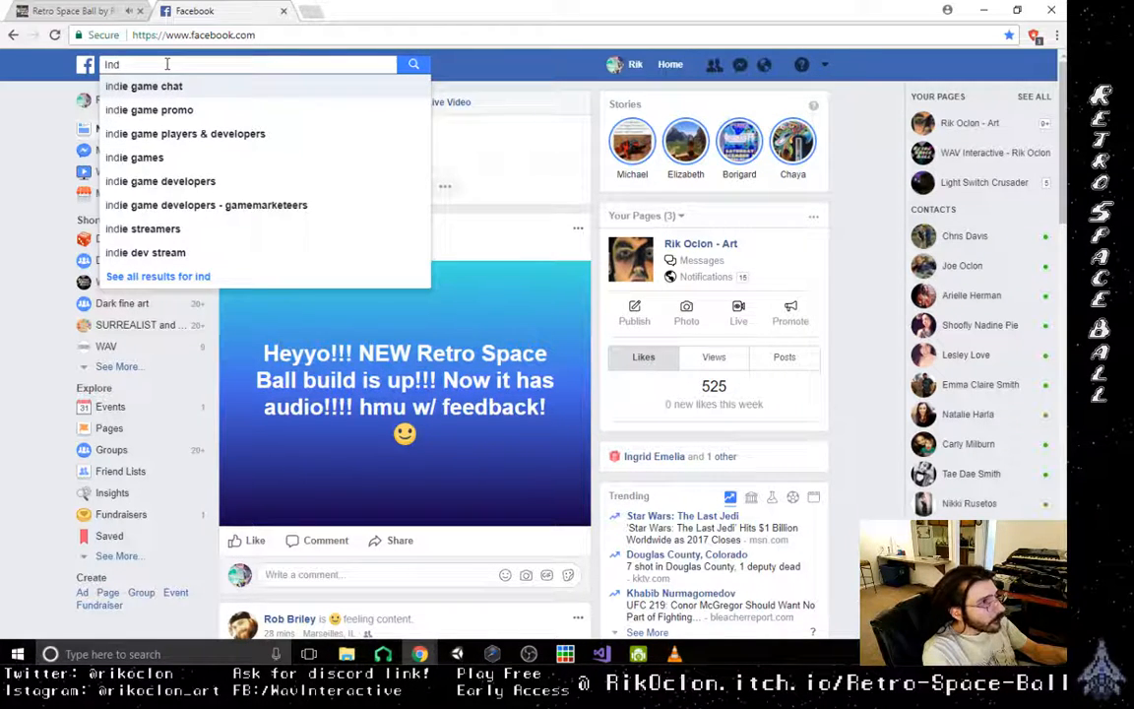
{"action": "type", "text": "ie gmae"}
{"action": "key", "text": "BackSpace"}
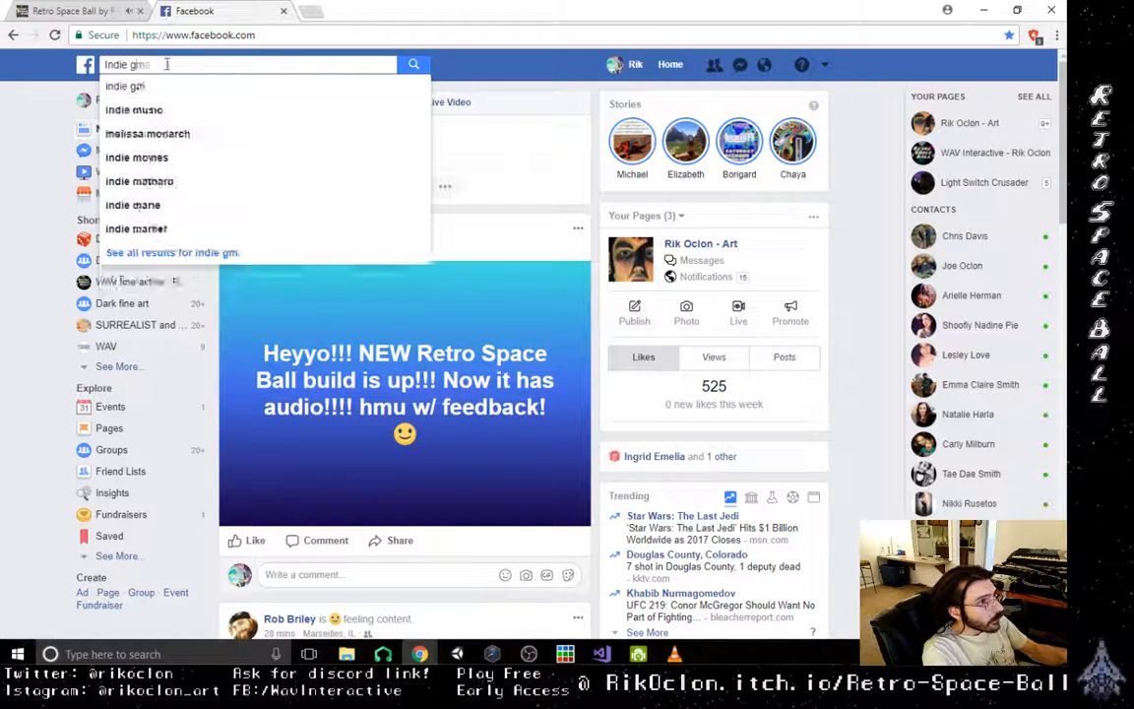
{"action": "key", "text": "BackSpace"}
{"action": "key", "text": "BackSpace"}
{"action": "type", "text": "ame be"}
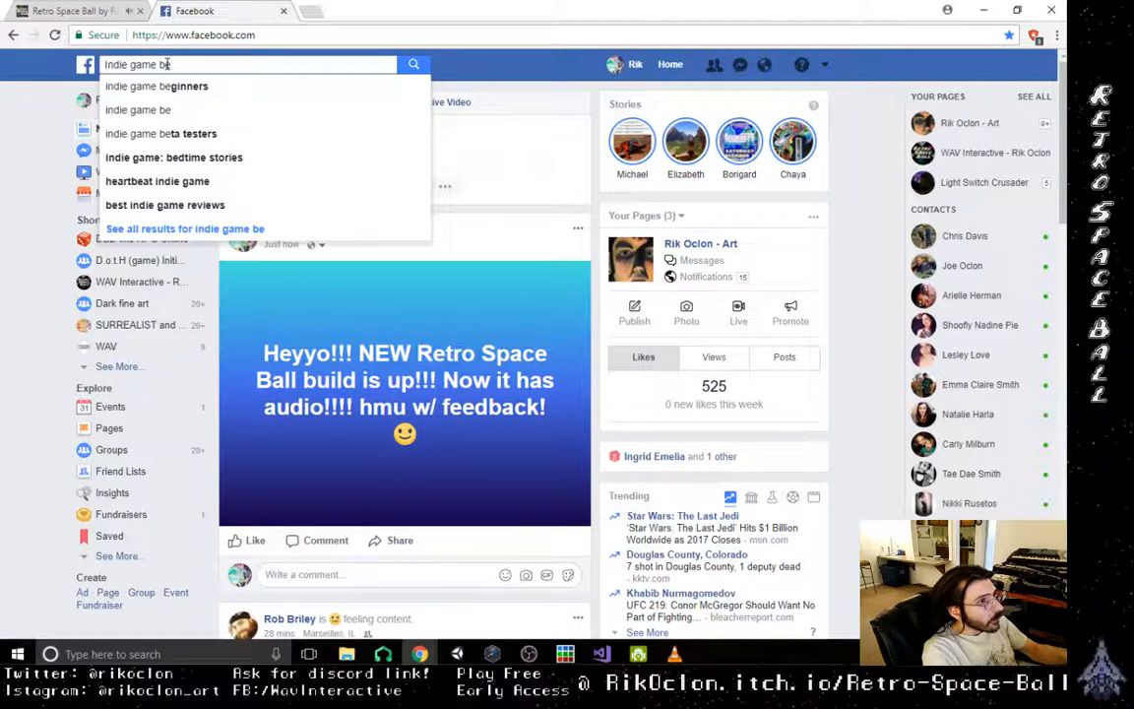
{"action": "left_click", "coordinate": [157, 86]}
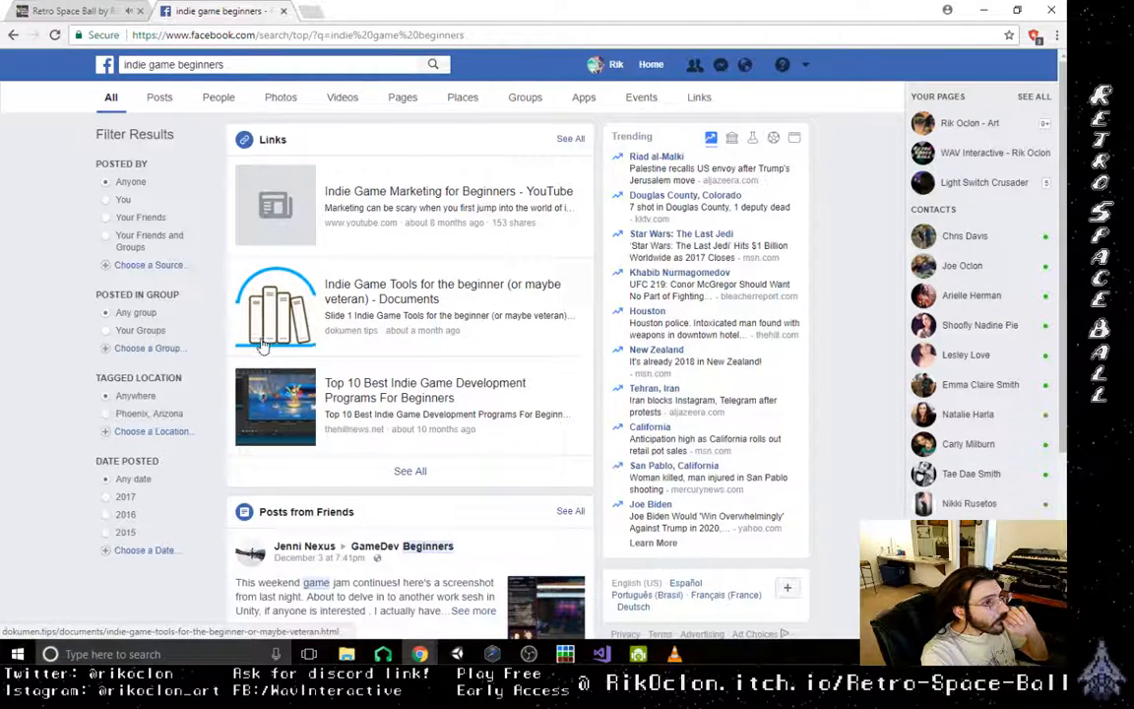
- Open the GameDev Beginners group from the results and read its full pinned post for the rules on promotion
{"action": "scroll", "coordinate": [295, 343], "scroll_direction": "down", "scroll_amount": 3}
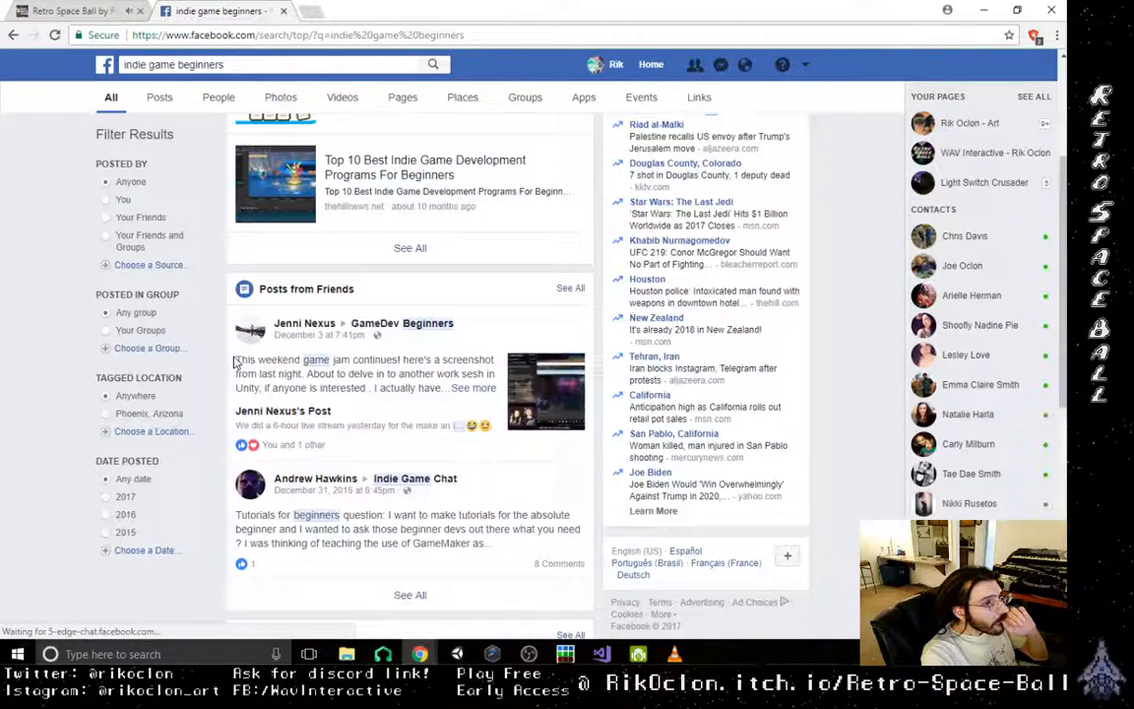
{"action": "left_click", "coordinate": [425, 324]}
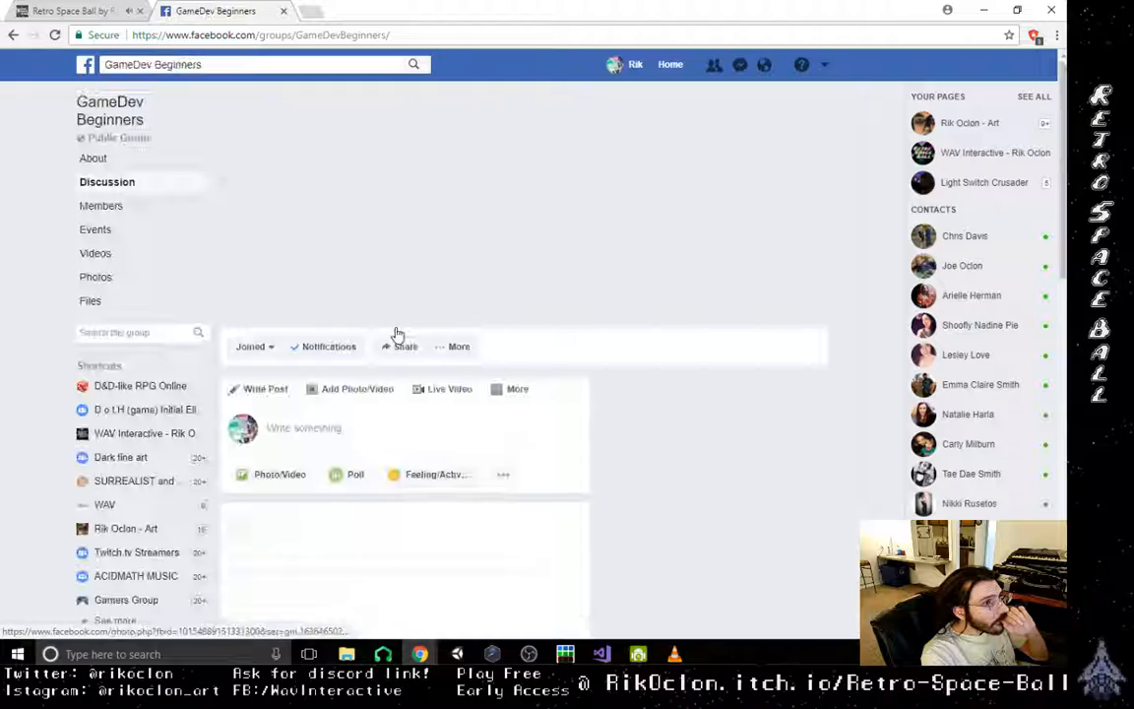
{"action": "scroll", "coordinate": [295, 345], "scroll_direction": "down", "scroll_amount": 2}
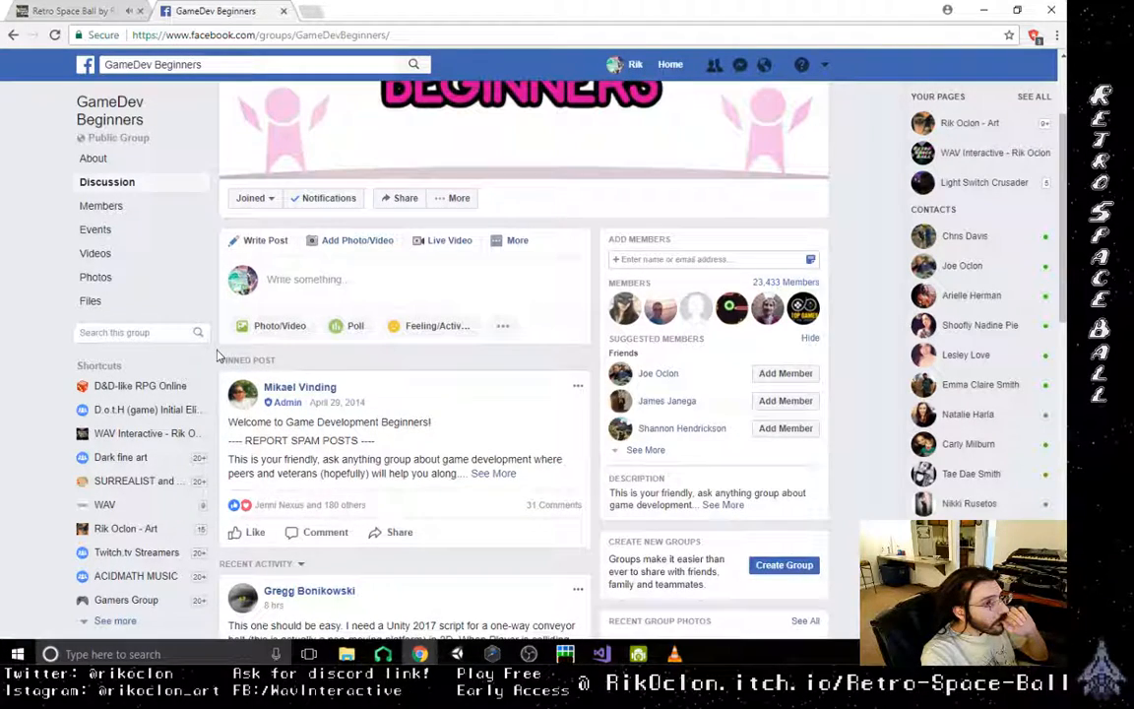
{"action": "left_click", "coordinate": [494, 474]}
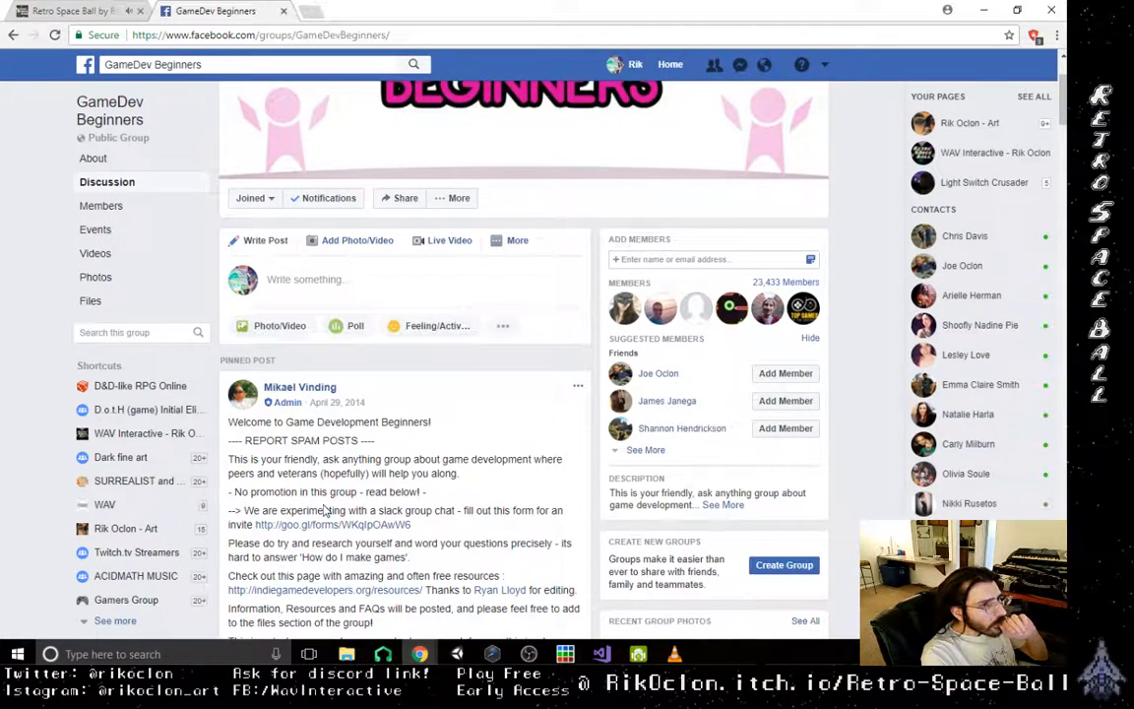
{"action": "scroll", "coordinate": [330, 512], "scroll_direction": "down", "scroll_amount": 1}
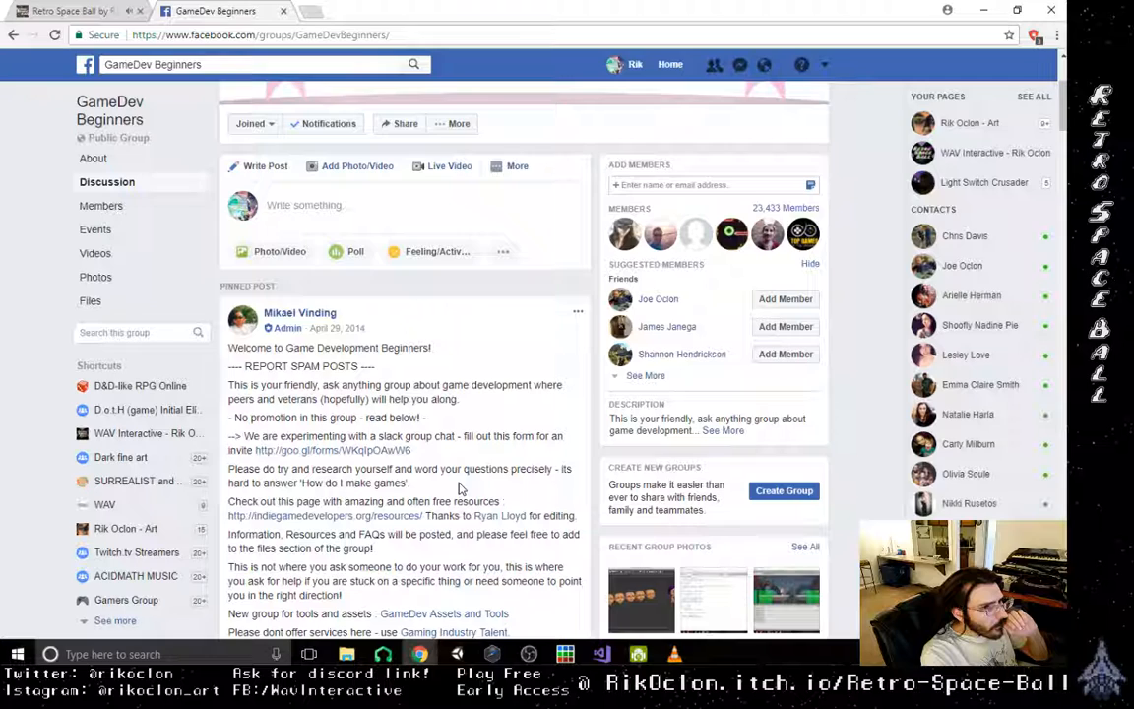
{"action": "scroll", "coordinate": [456, 492], "scroll_direction": "down", "scroll_amount": 1}
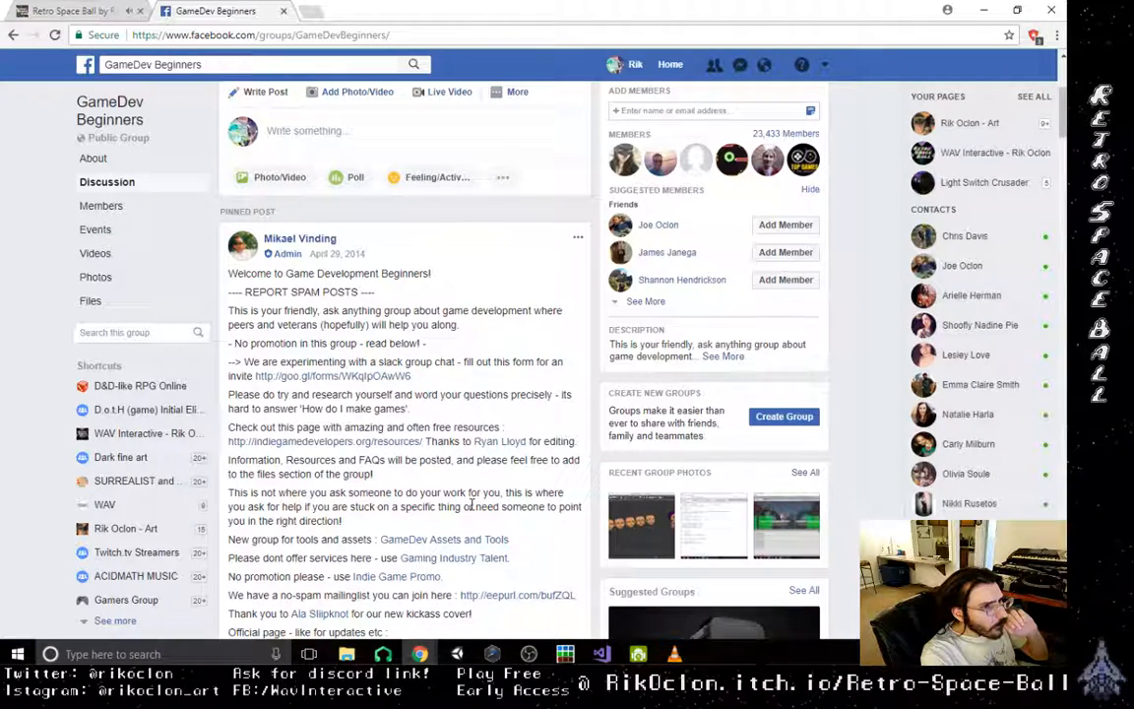
{"action": "scroll", "coordinate": [471, 506], "scroll_direction": "down", "scroll_amount": 2}
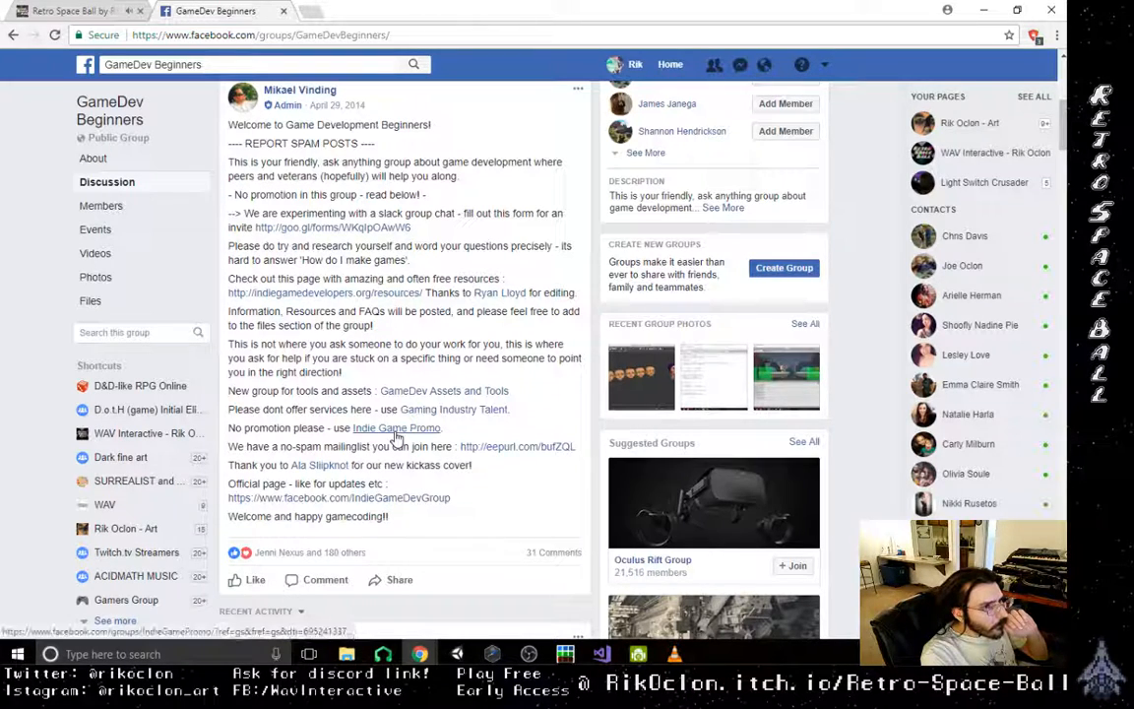
{"action": "mouse_move", "coordinate": [396, 435]}
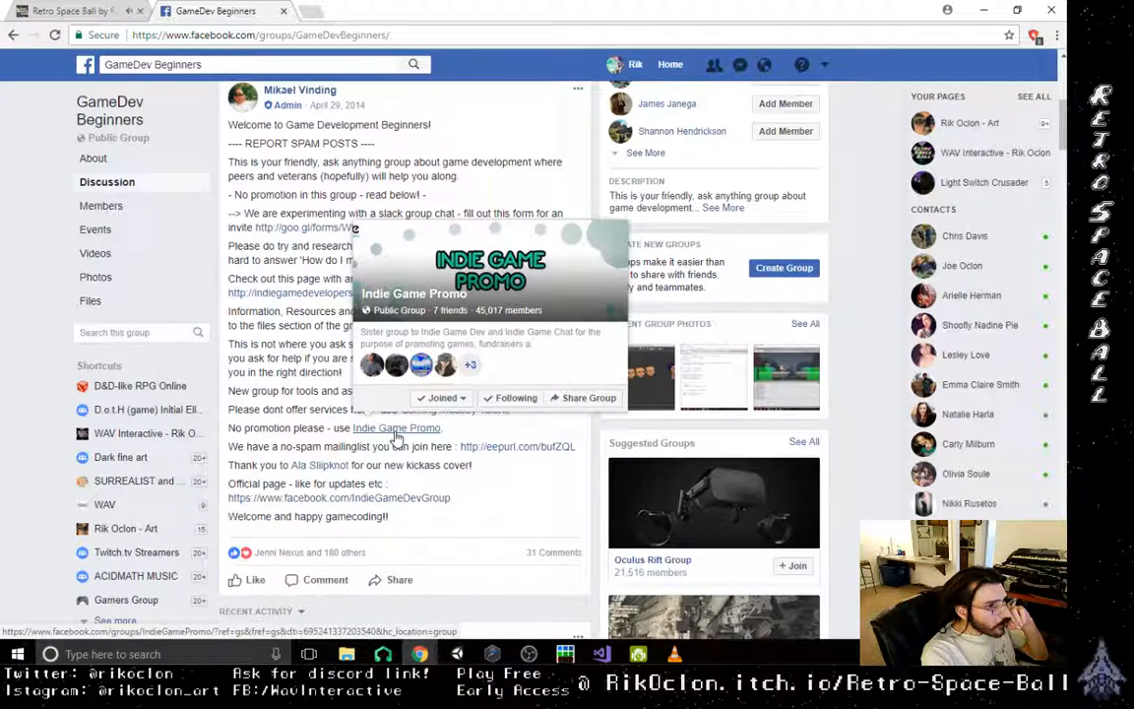
{"action": "scroll", "coordinate": [376, 461], "scroll_direction": "up", "scroll_amount": 5}
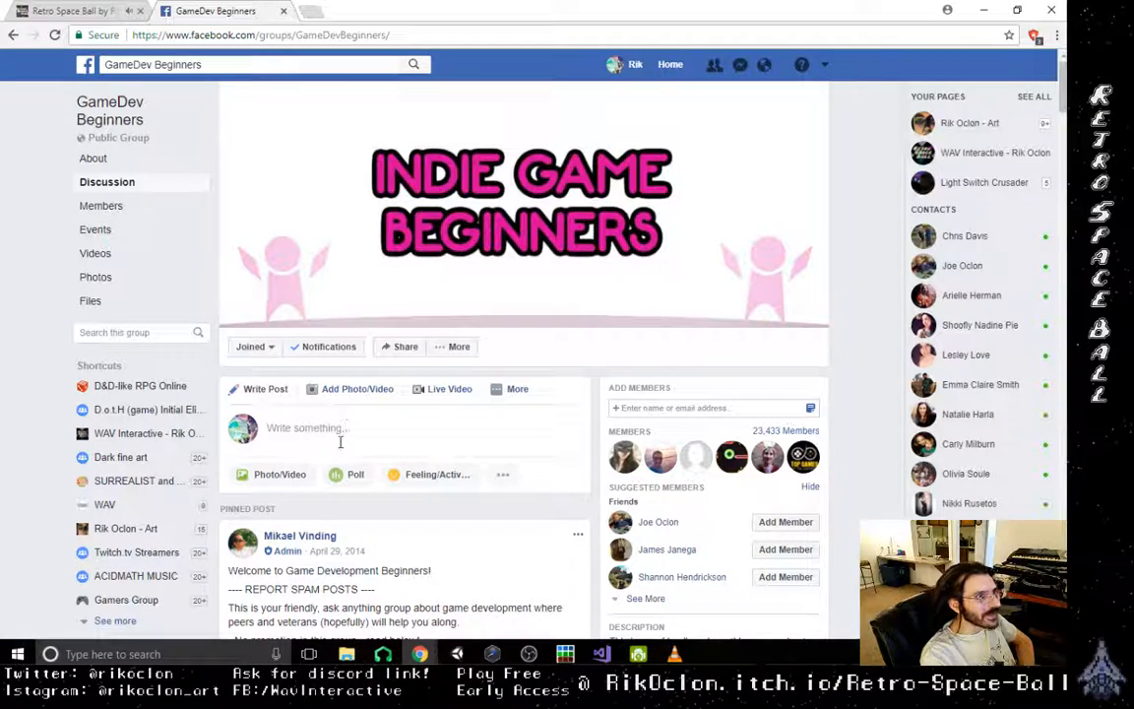
{"action": "left_click", "coordinate": [108, 10]}
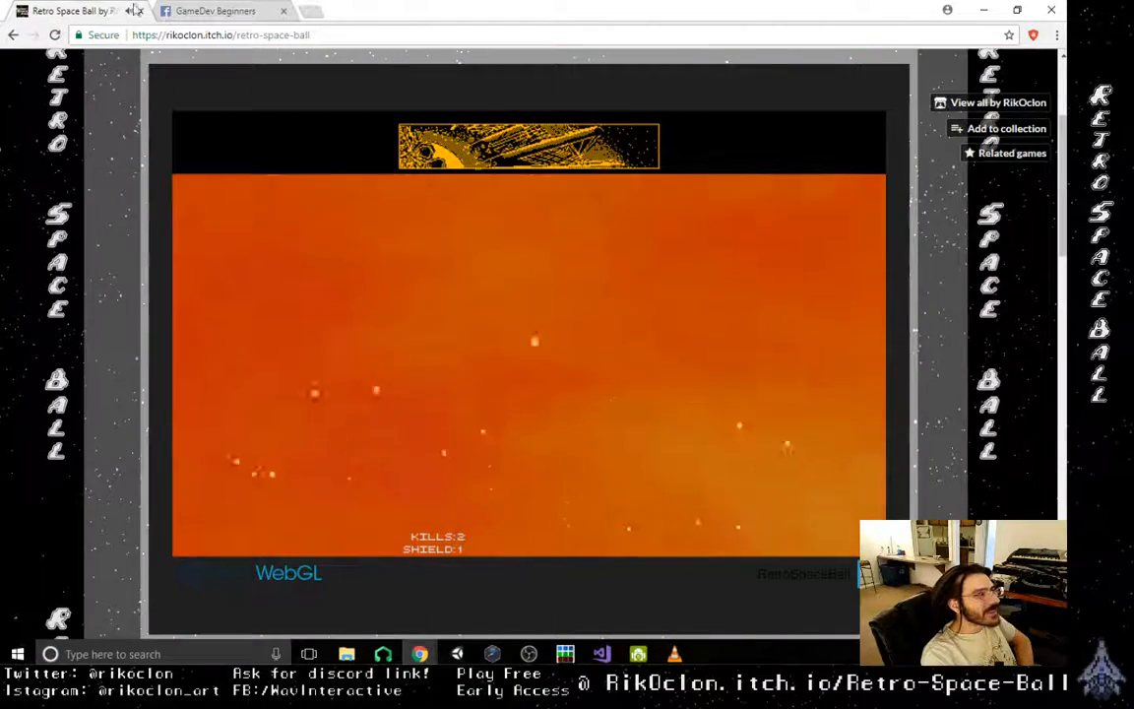
{"action": "left_click", "coordinate": [201, 10]}
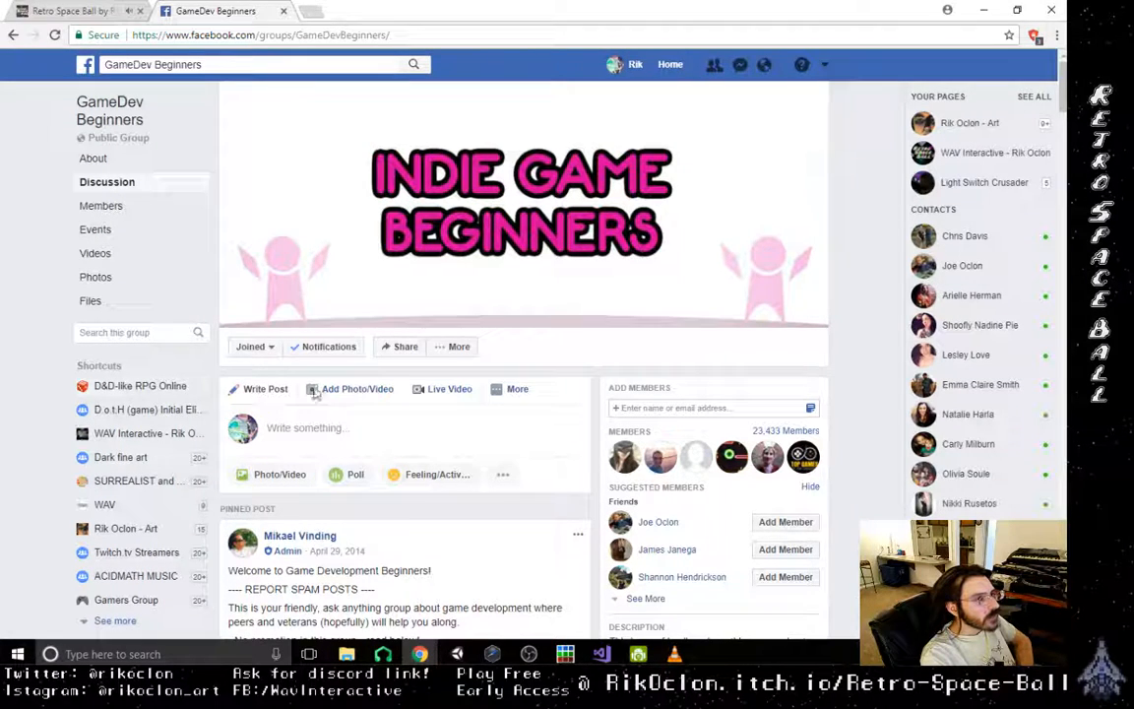
- Search Facebook for "promote your indie game" and open the Promote Your Indie Game group
{"action": "left_click", "coordinate": [280, 62]}
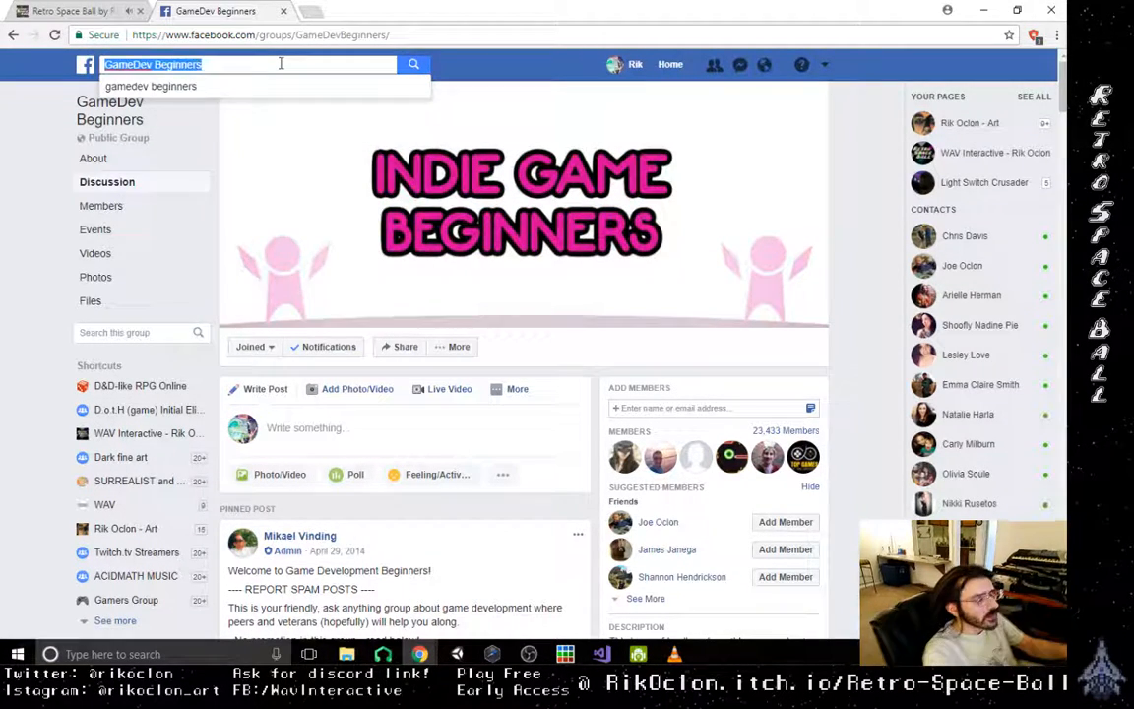
{"action": "key", "text": "BackSpace"}
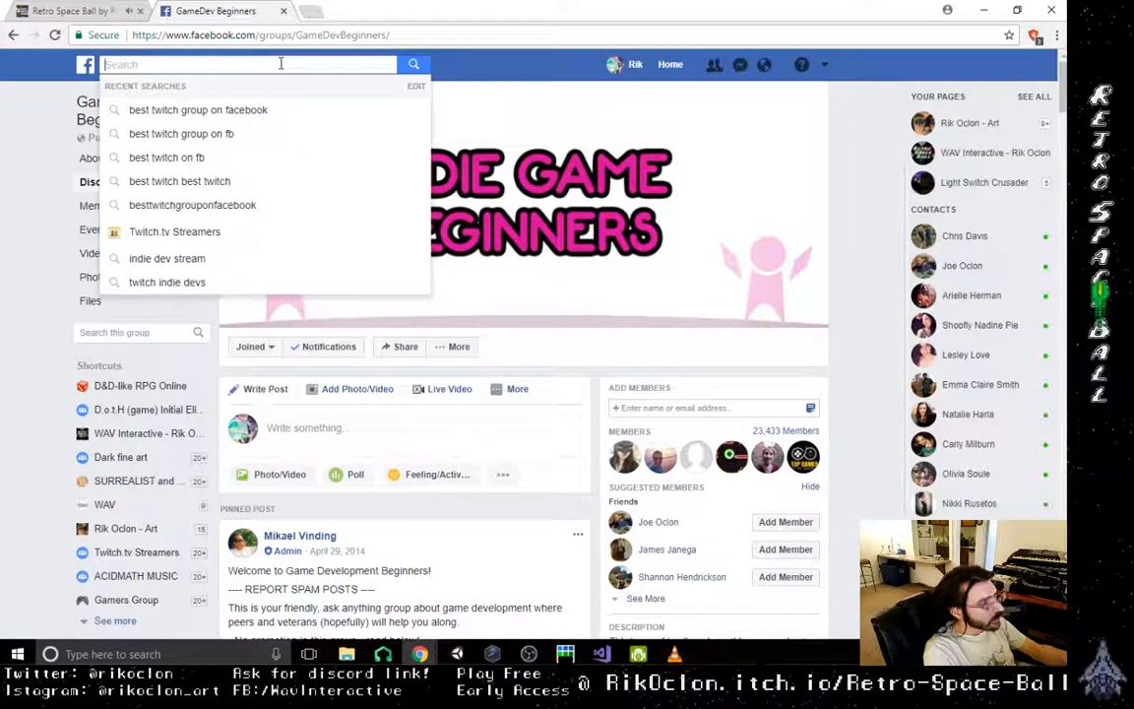
{"action": "type", "text": "prom"}
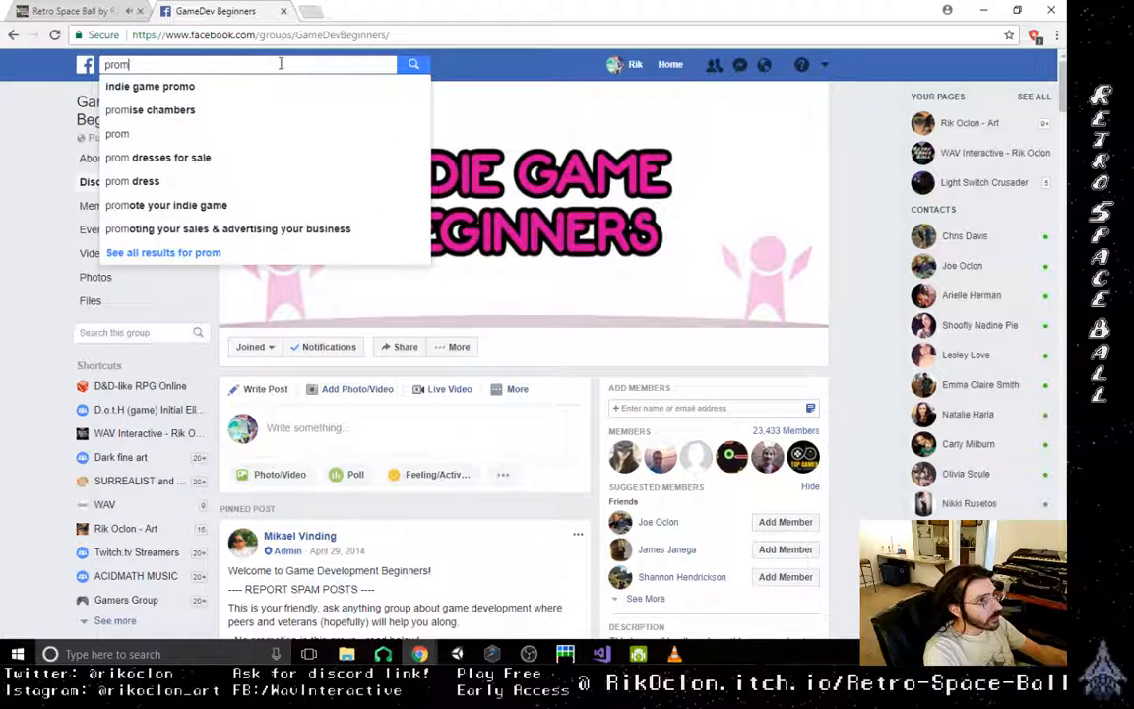
{"action": "type", "text": "o"}
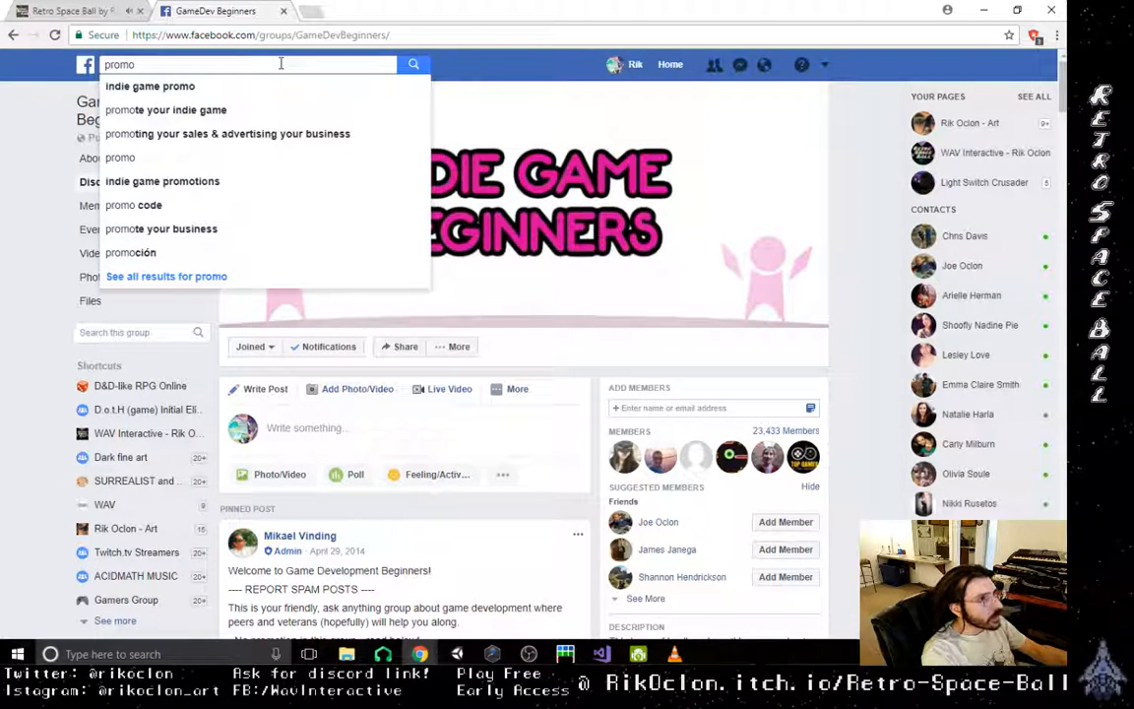
{"action": "left_click", "coordinate": [207, 110]}
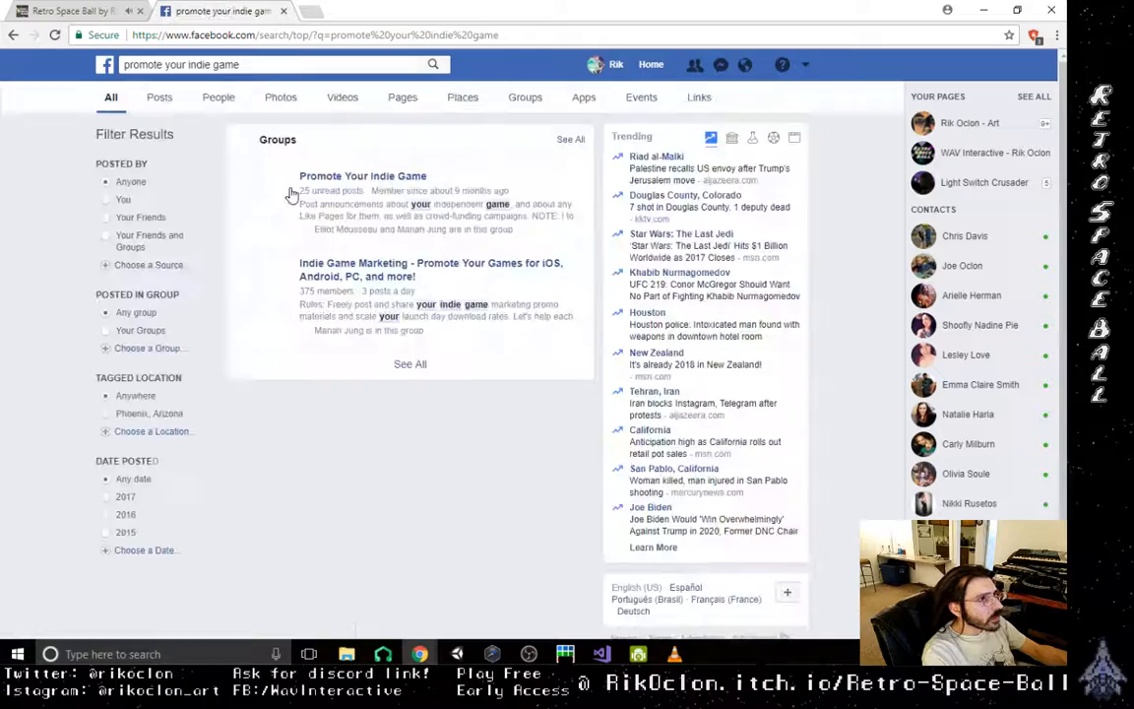
{"action": "left_click", "coordinate": [392, 177]}
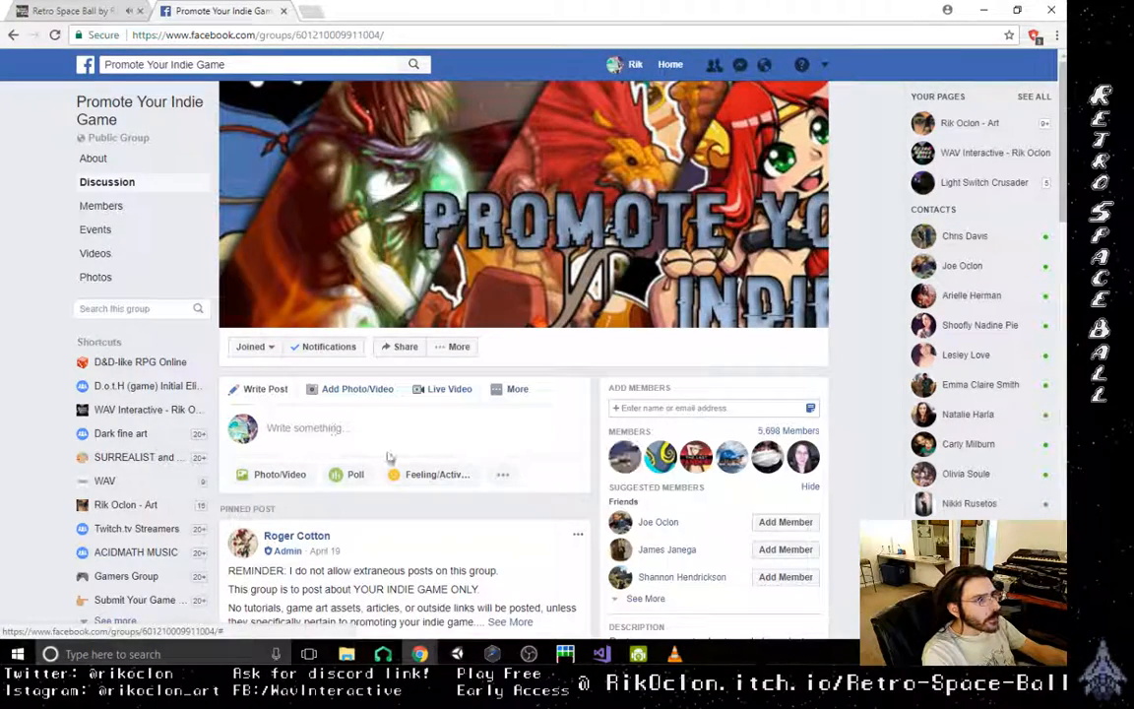
- Expand the pinned post in the Promote Your Indie Game group and read its posting rules
{"action": "scroll", "coordinate": [466, 510], "scroll_direction": "down", "scroll_amount": 1}
{"action": "scroll", "coordinate": [465, 509], "scroll_direction": "down", "scroll_amount": 1}
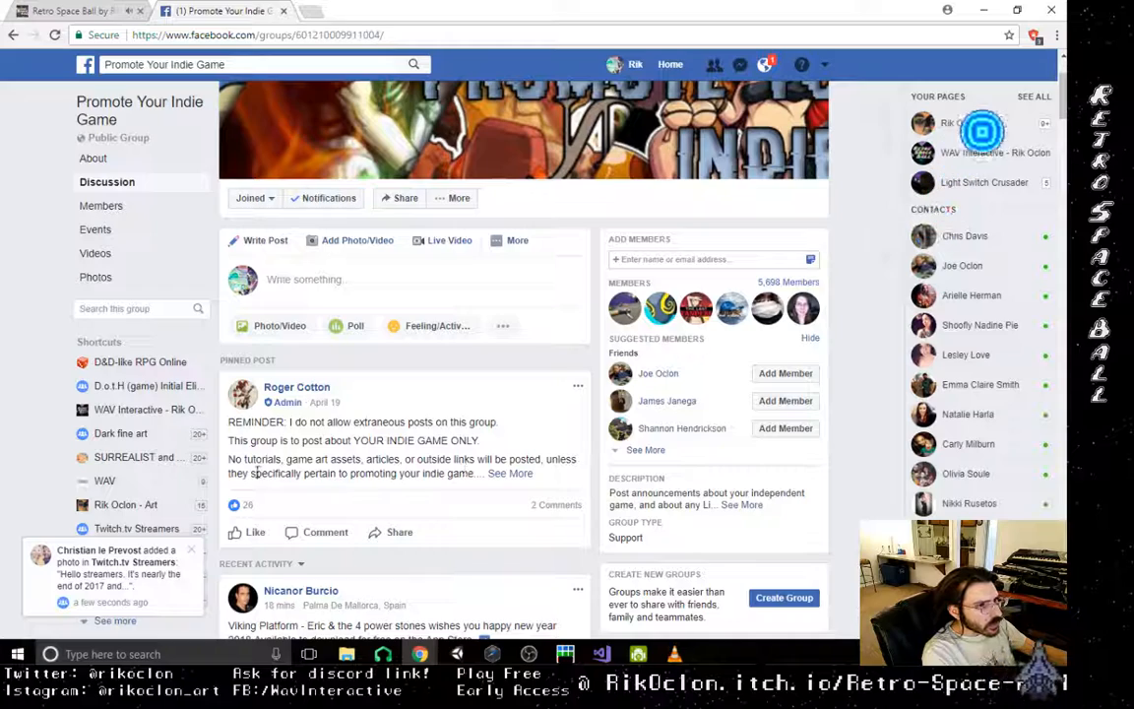
{"action": "left_click", "coordinate": [511, 474]}
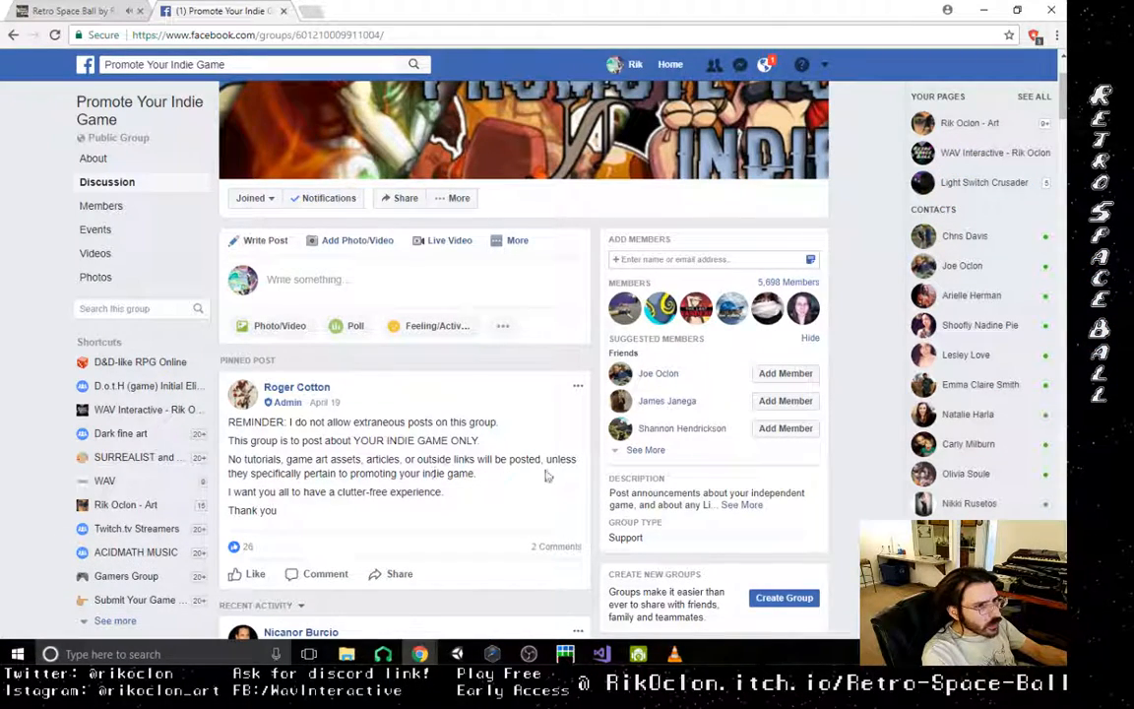
{"action": "scroll", "coordinate": [339, 502], "scroll_direction": "up", "scroll_amount": 3}
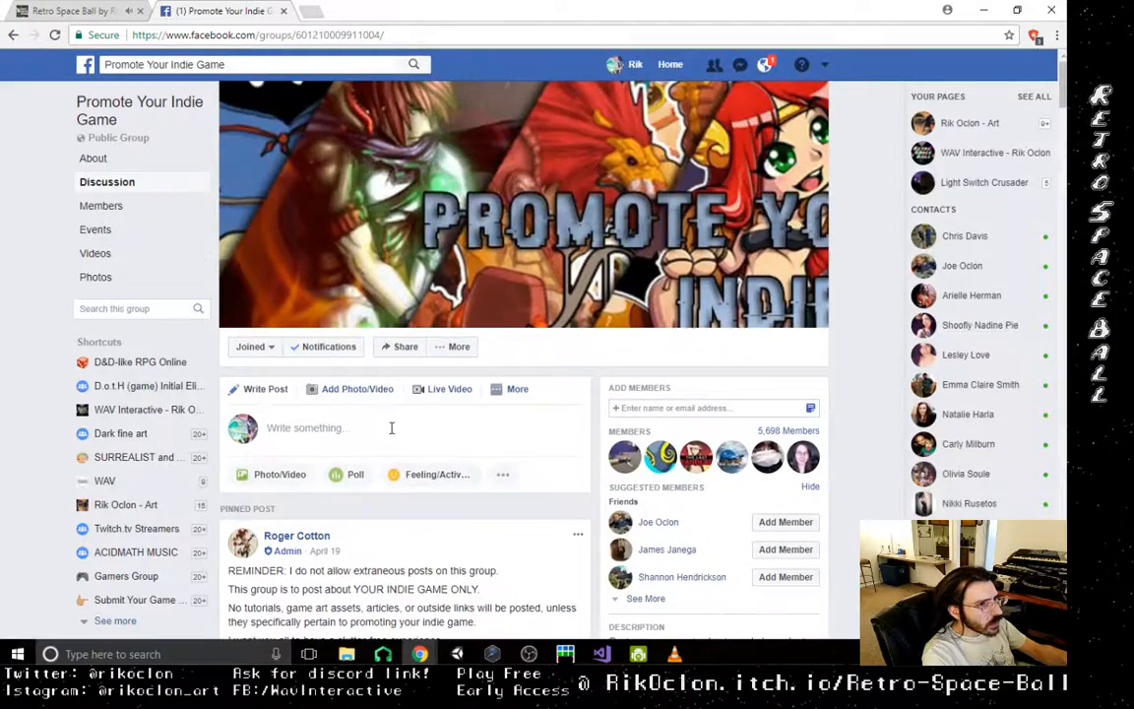
- Start a new group post with the text "Hey everybody! First time promoting my game here."
{"action": "left_click", "coordinate": [391, 427]}
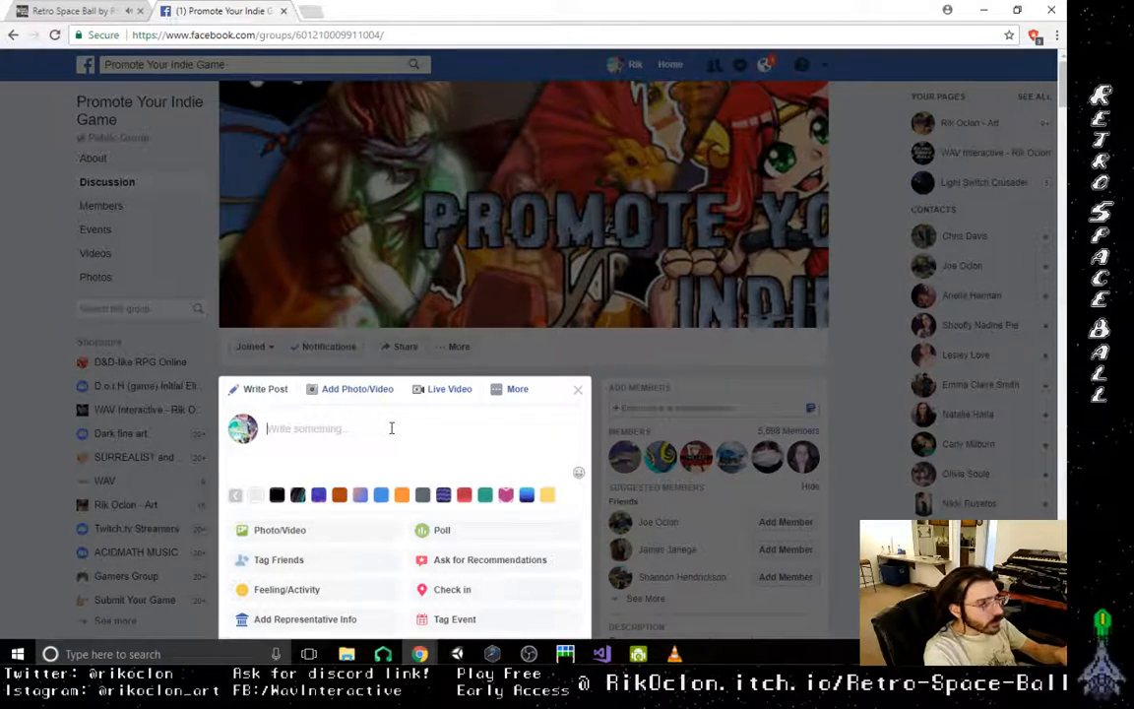
{"action": "type", "text": "Hey"}
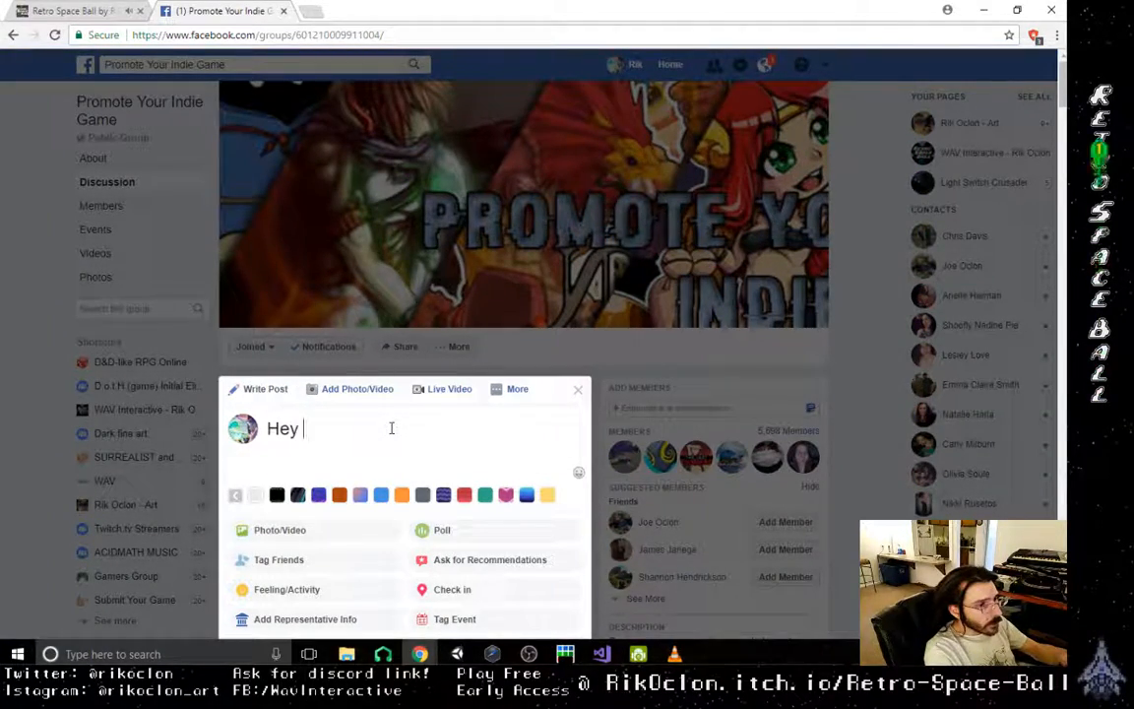
{"action": "type", "text": " everybody"}
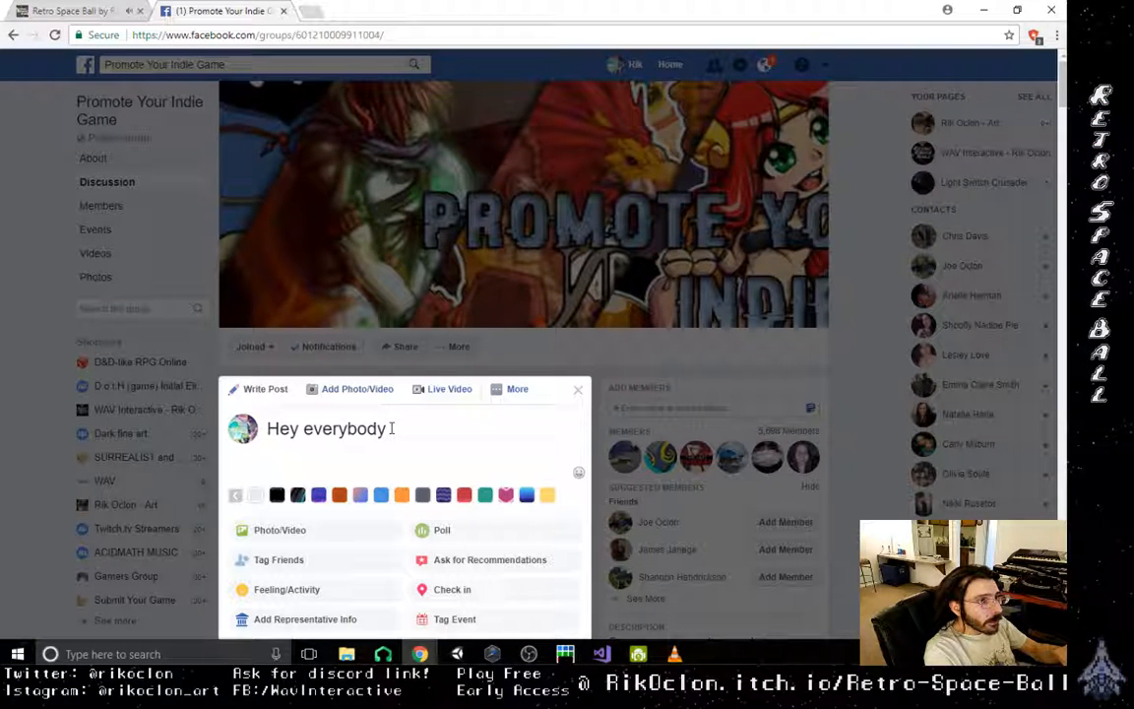
{"action": "type", "text": "!first time "}
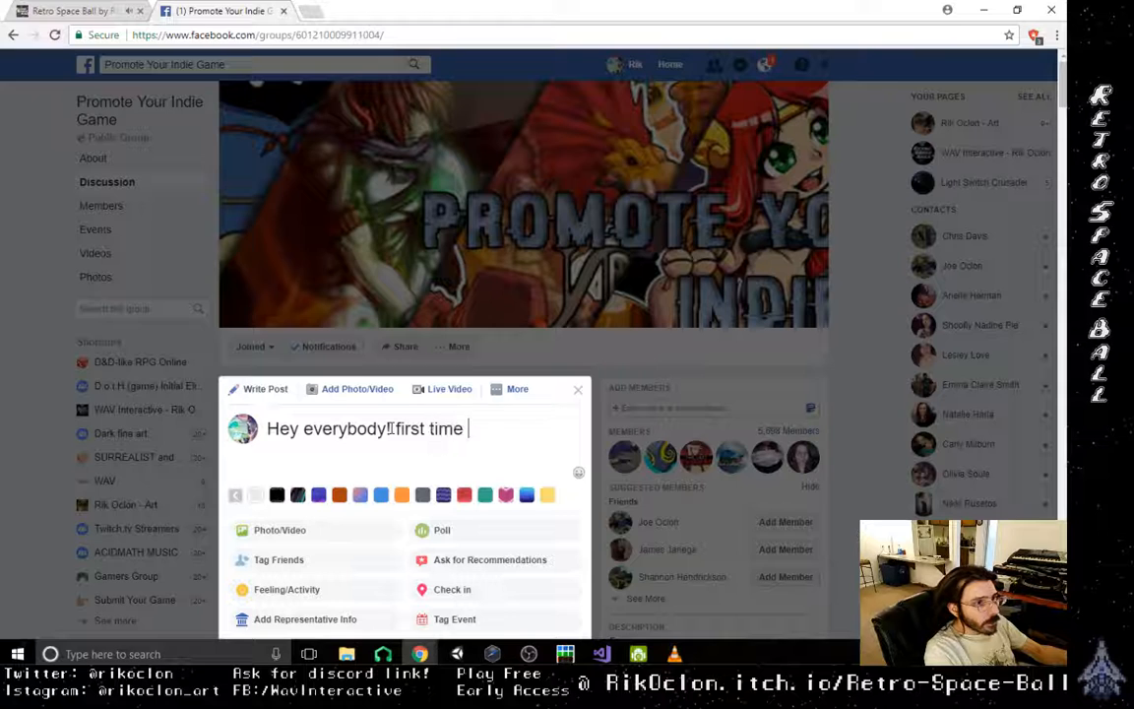
{"action": "type", "text": "prom"}
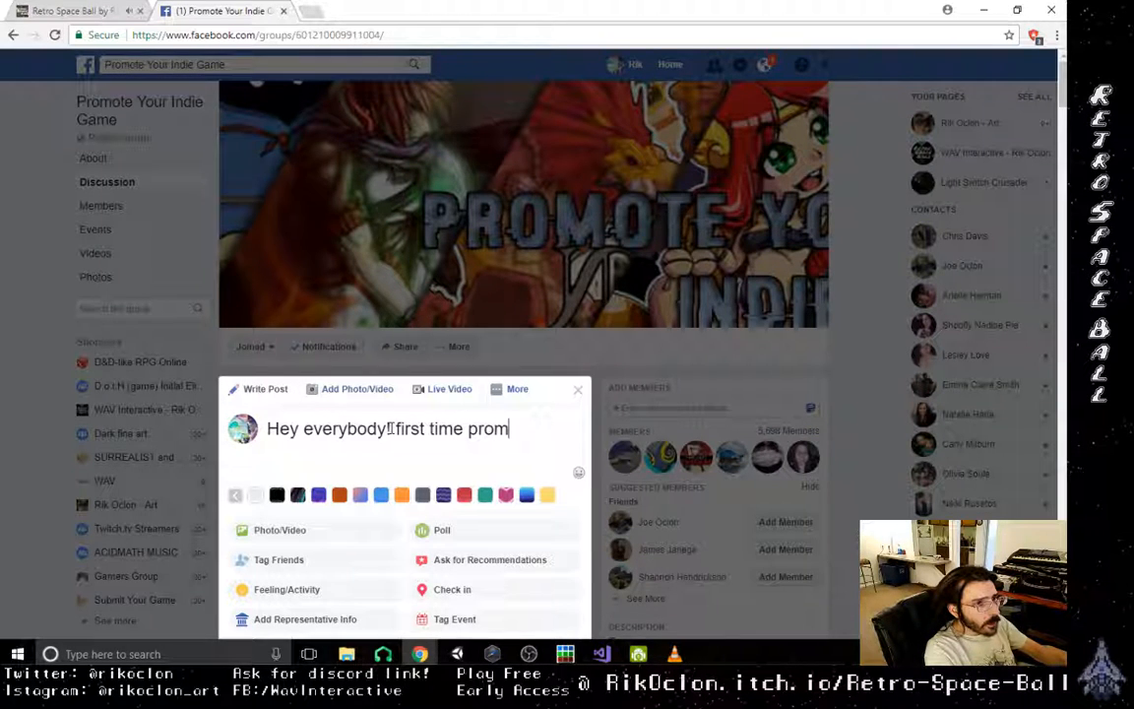
{"action": "type", "text": "oting my"}
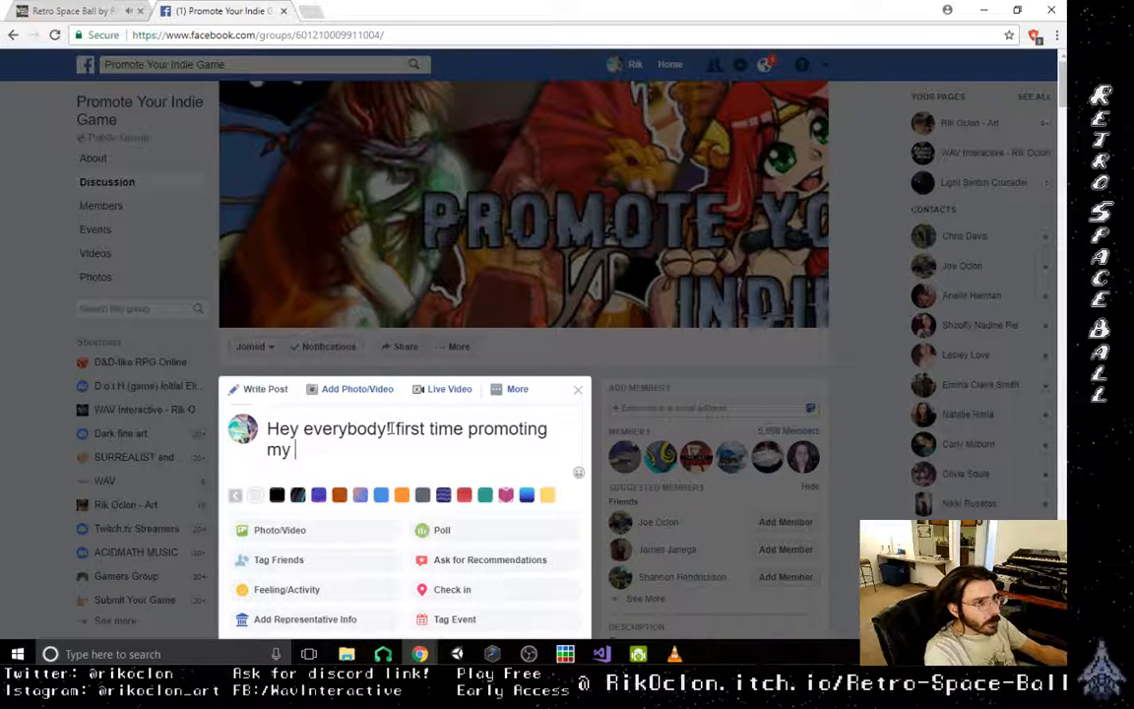
{"action": "type", "text": " game here"}
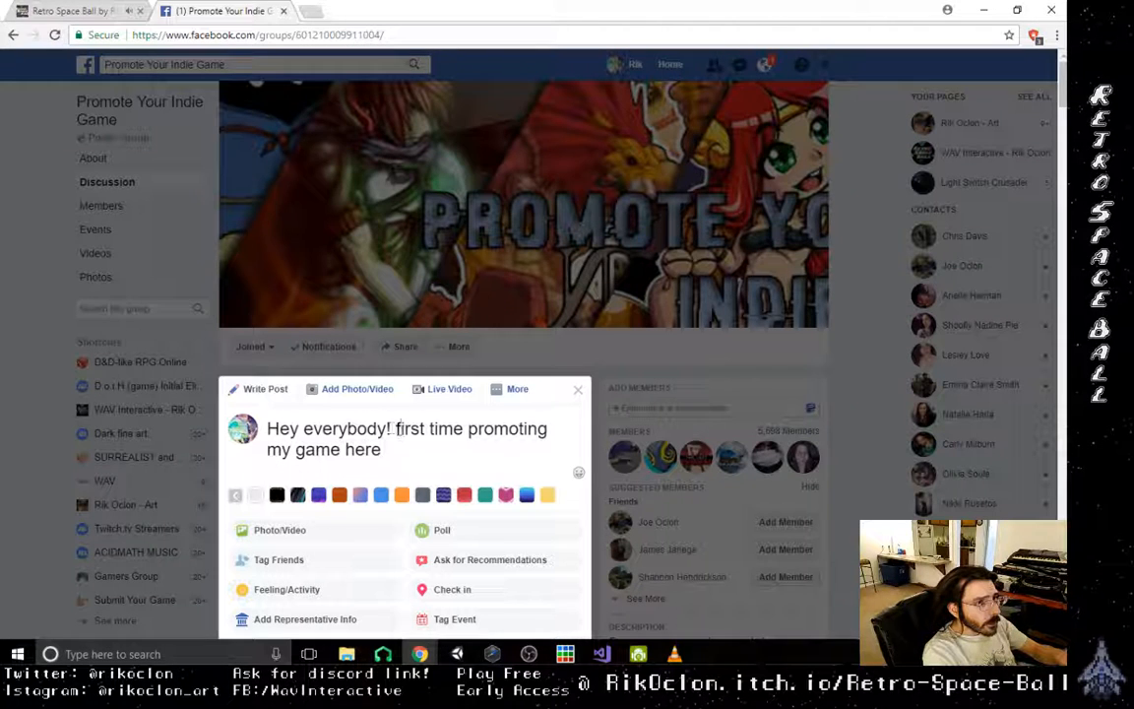
{"action": "key", "text": "Delete"}
{"action": "type", "text": "F"}
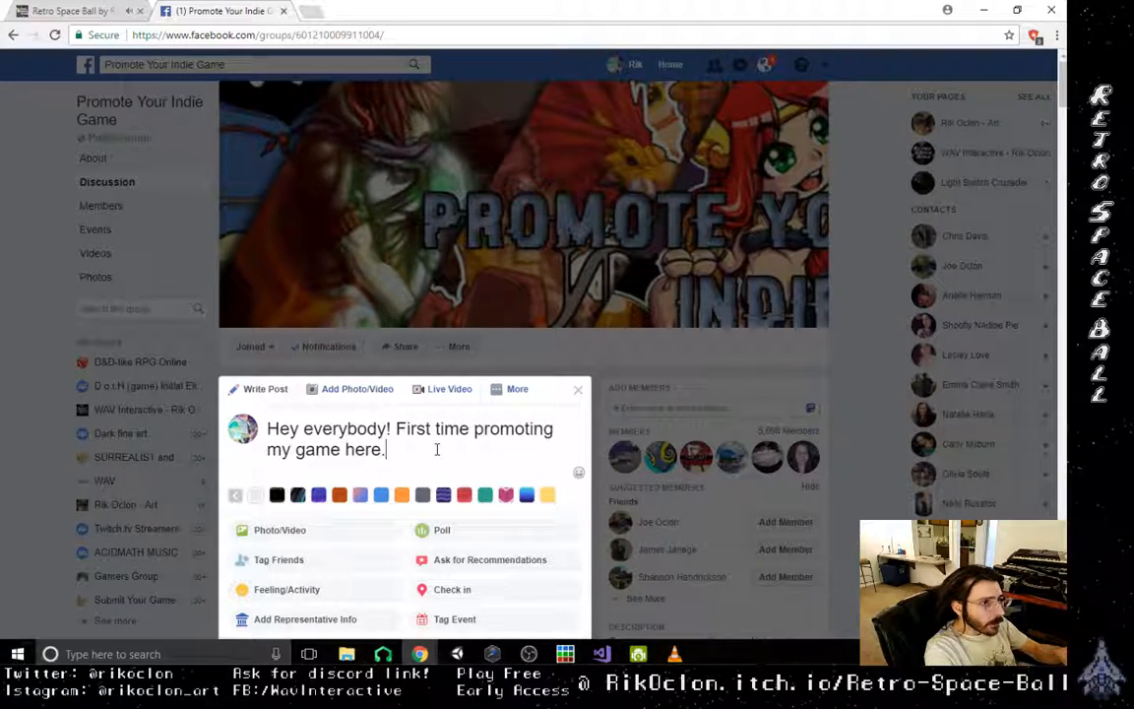
{"action": "type", "text": " It'"}
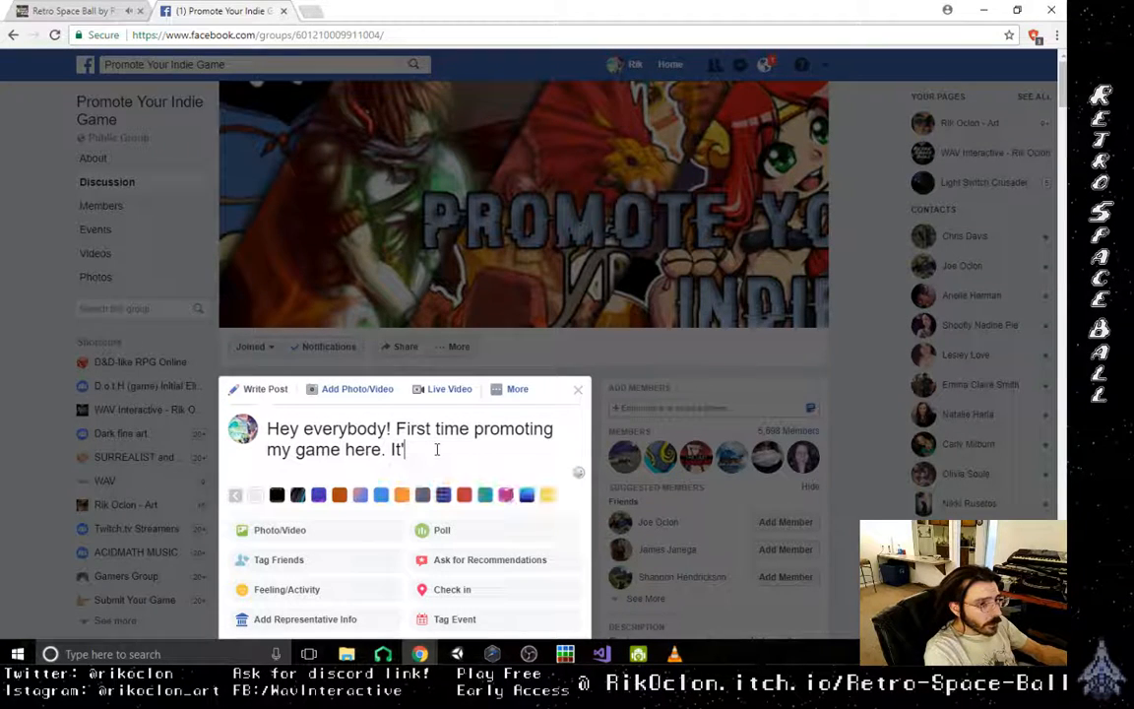
{"action": "type", "text": "s early"}
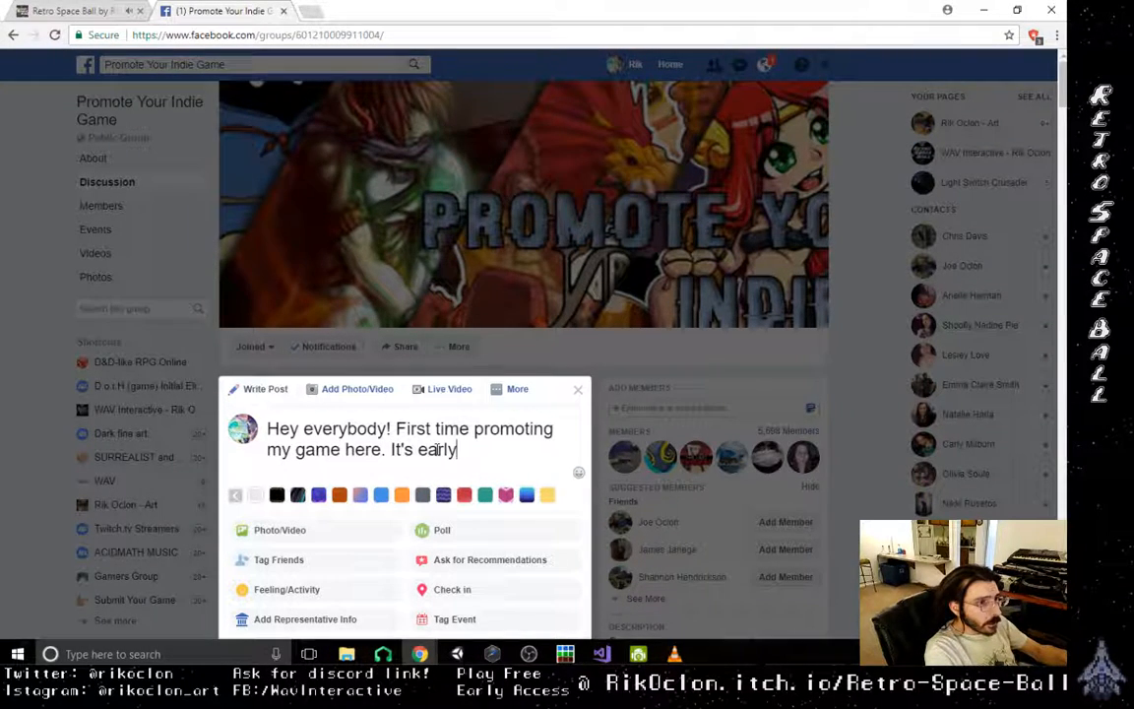
{"action": "type", "text": " access"}
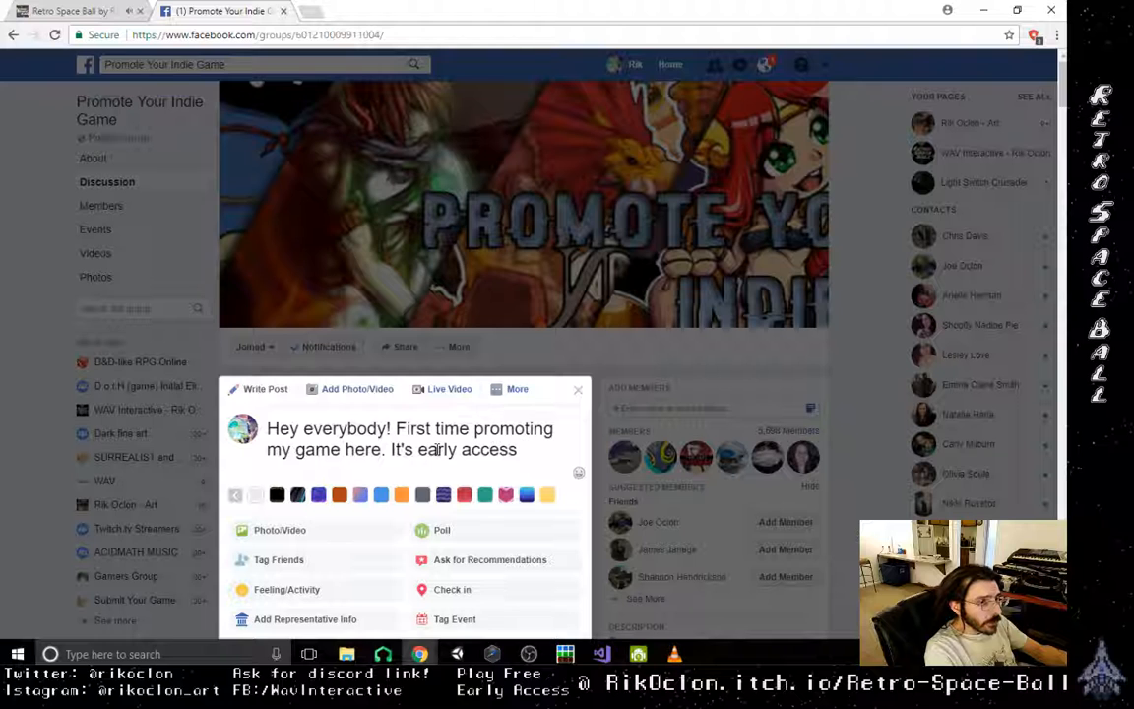
- Continue the group post with "It's early access and im looking for feedback!"
{"action": "type", "text": "and im looki"}
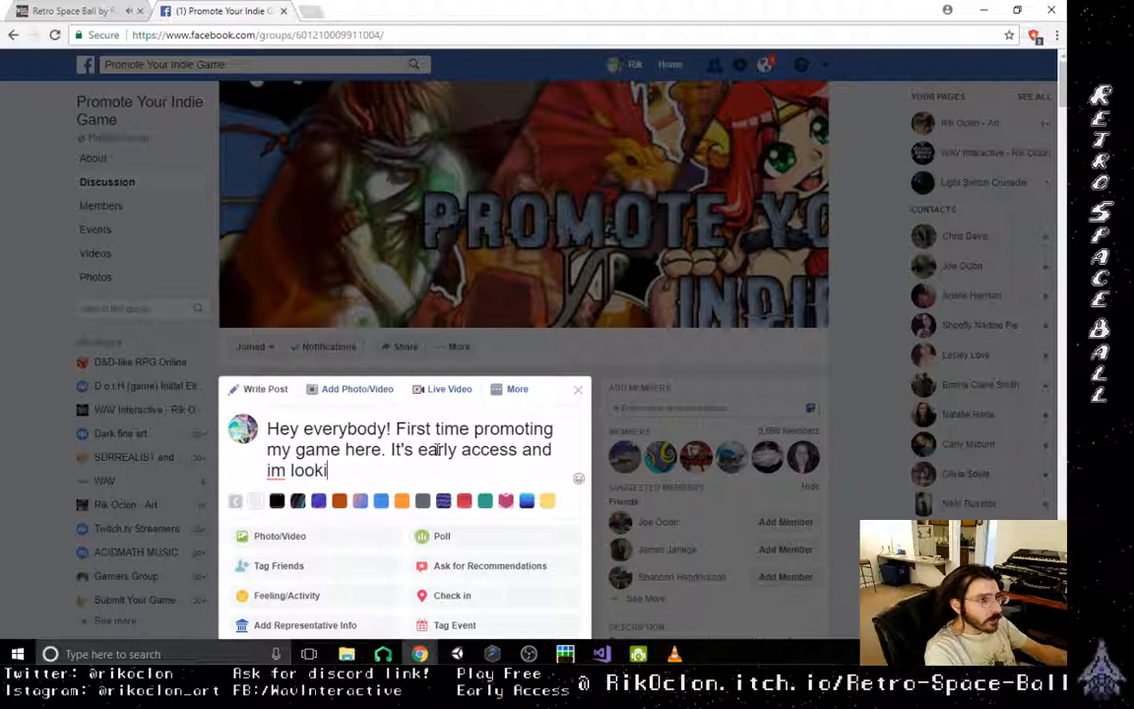
{"action": "type", "text": "ng for feed"}
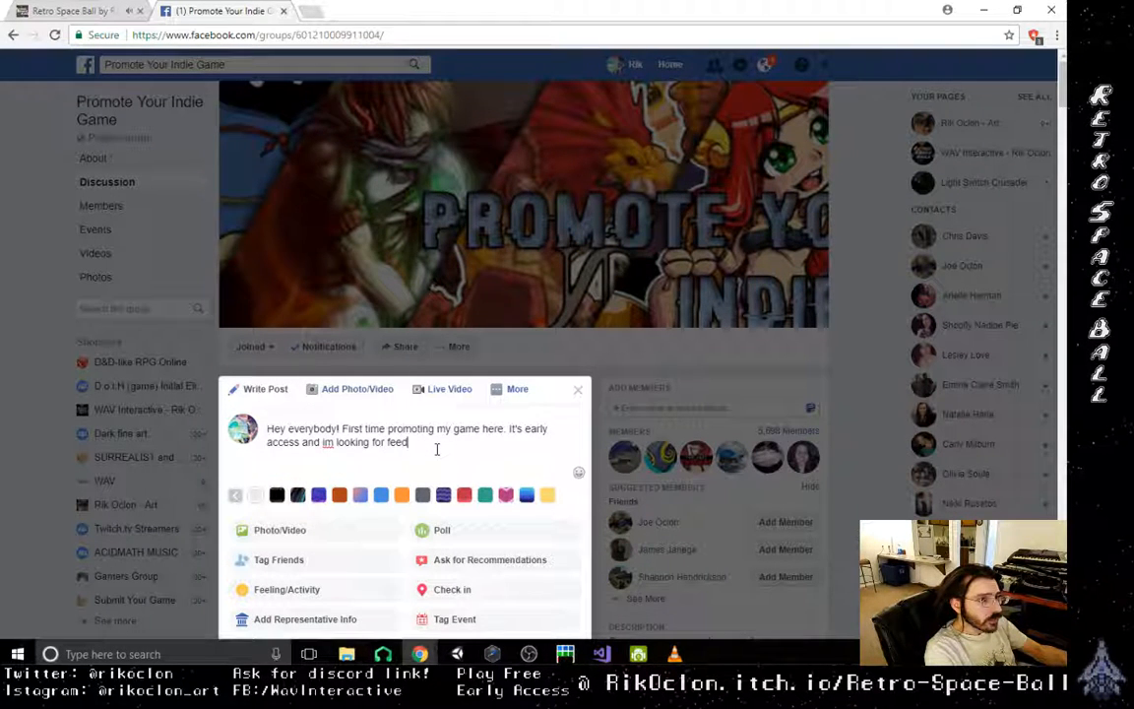
{"action": "type", "text": "back!"}
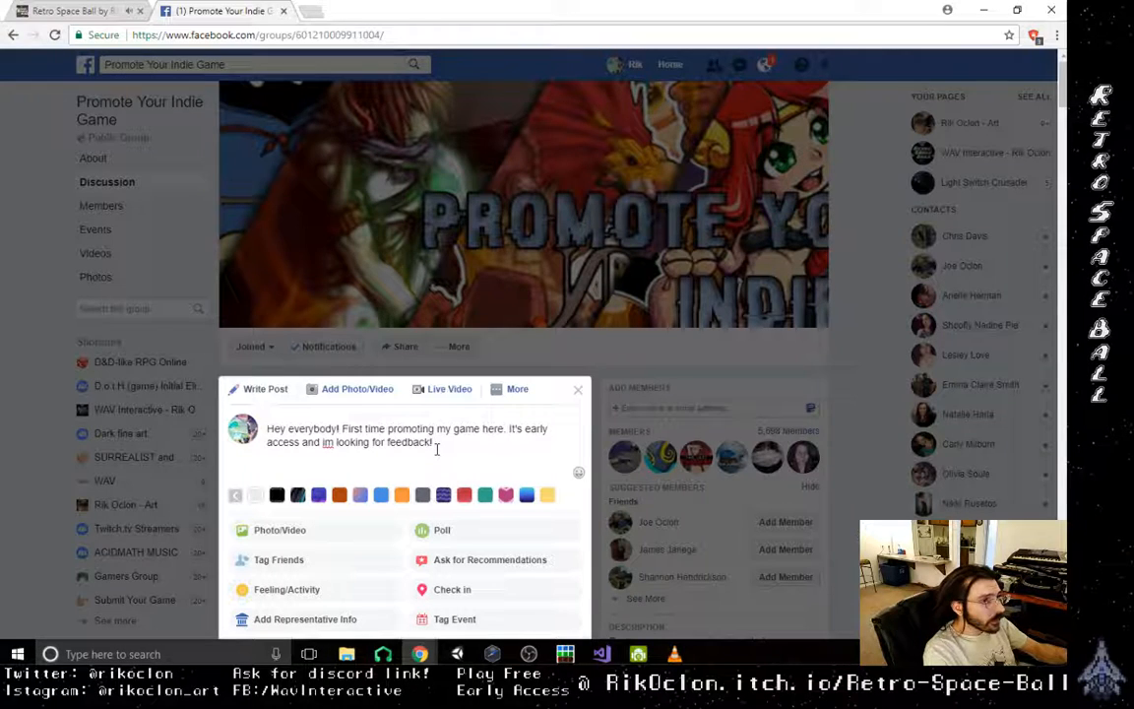
- Correct the misspelled "im" in the post to "I'm"
{"action": "right_click", "coordinate": [329, 442]}
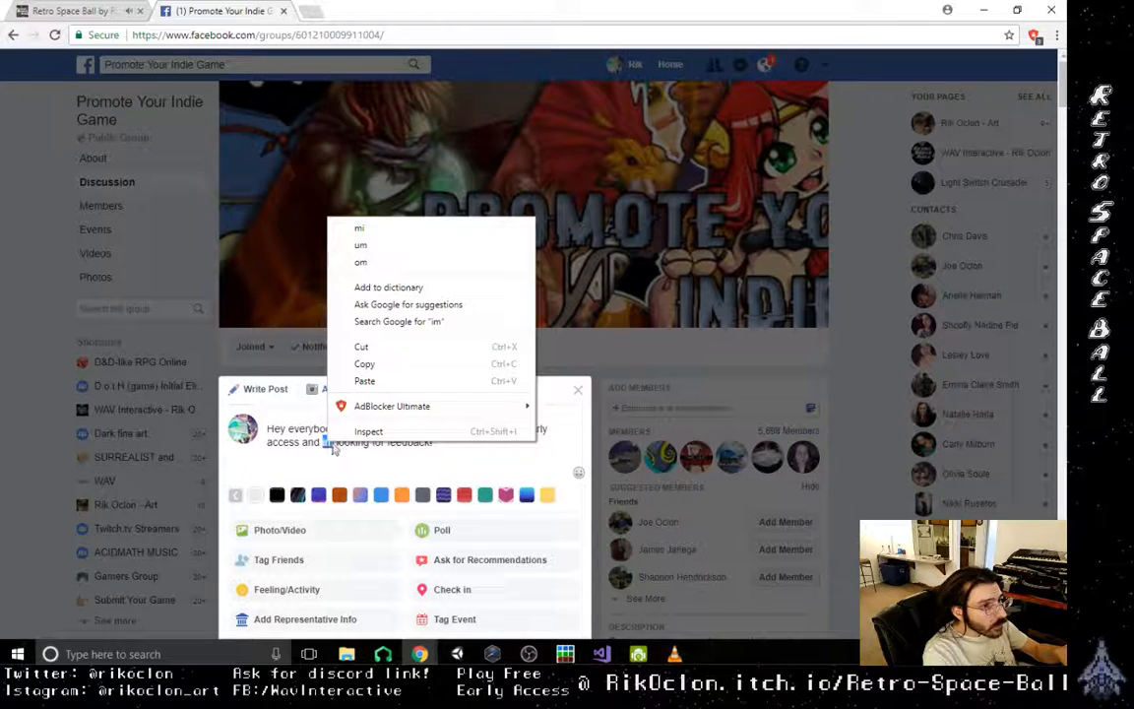
{"action": "left_click", "coordinate": [286, 483]}
{"action": "left_click", "coordinate": [328, 444]}
{"action": "key", "text": "BackSpace"}
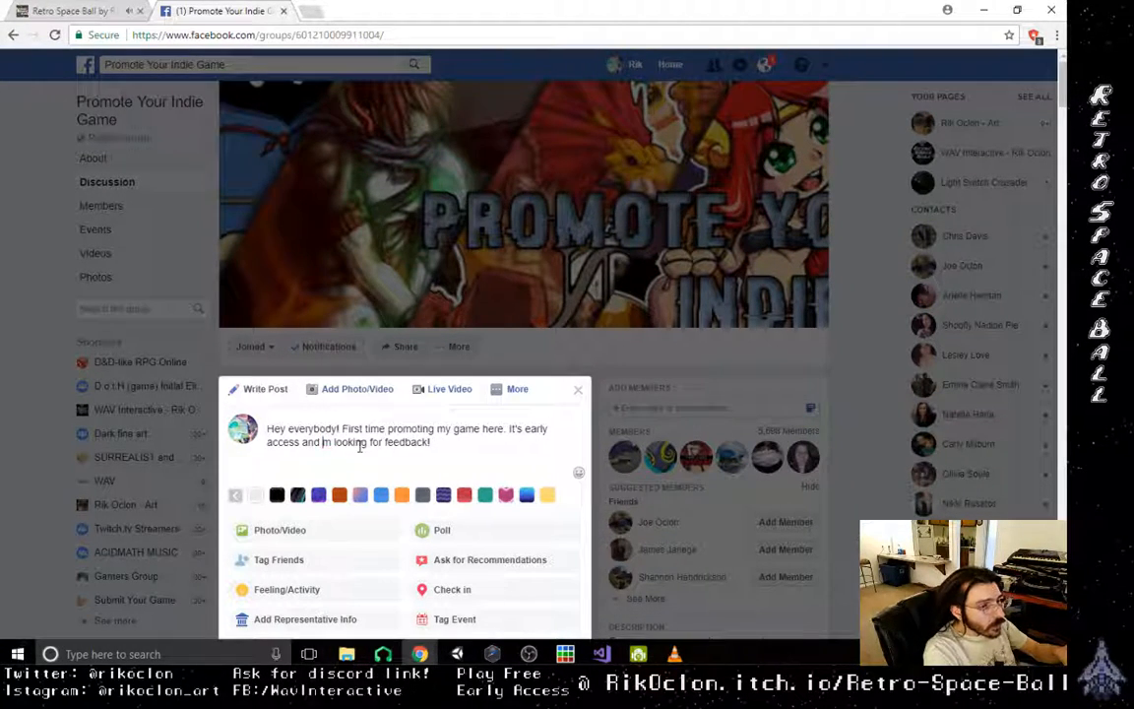
{"action": "type", "text": "I'"}
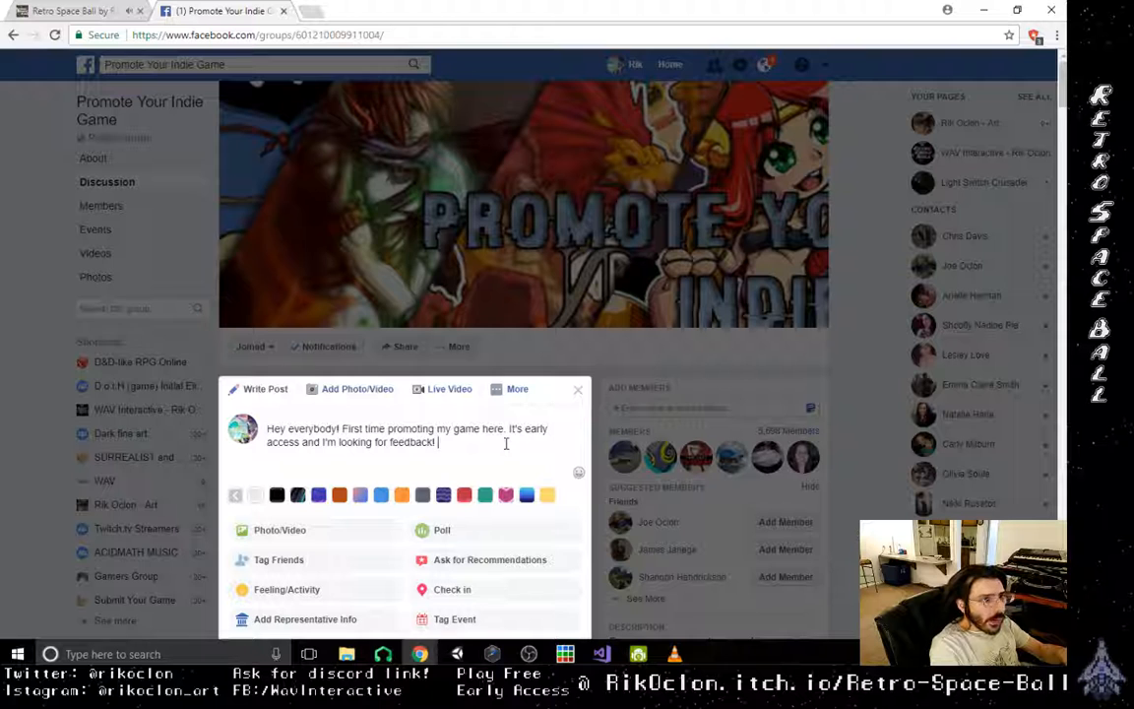
- Add "Its a top down shooter merged with pinball! Thanks so much for your time!" to the end of the post
{"action": "type", "text": "ts a"}
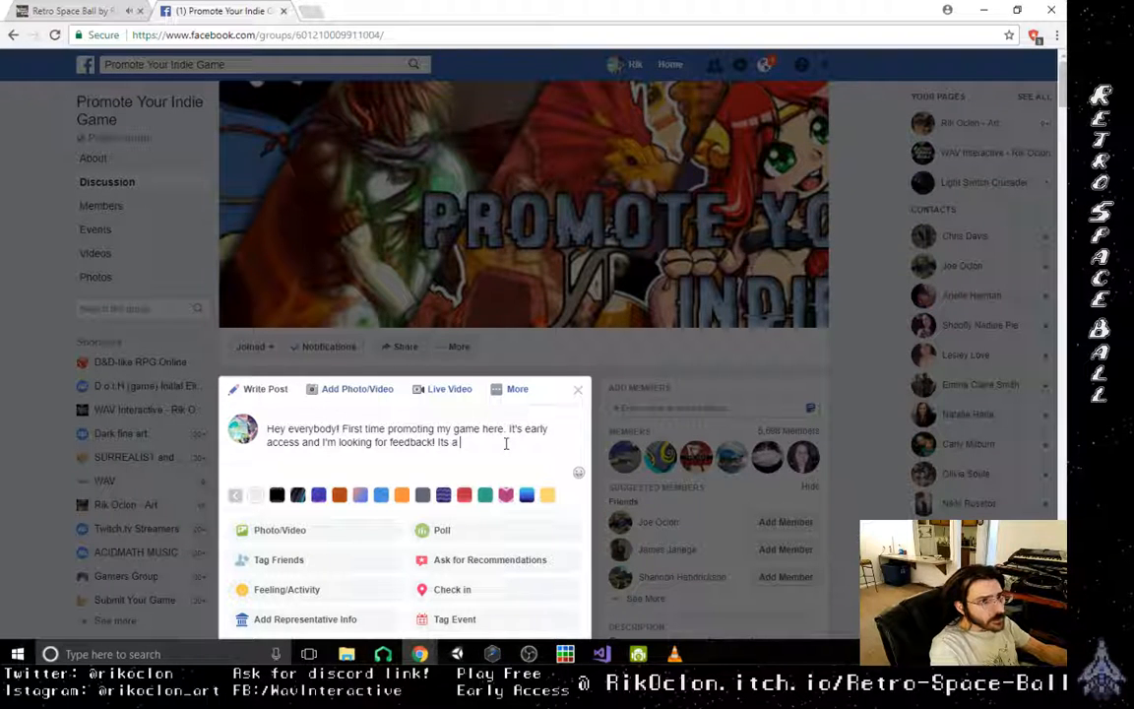
{"action": "type", "text": " top down"}
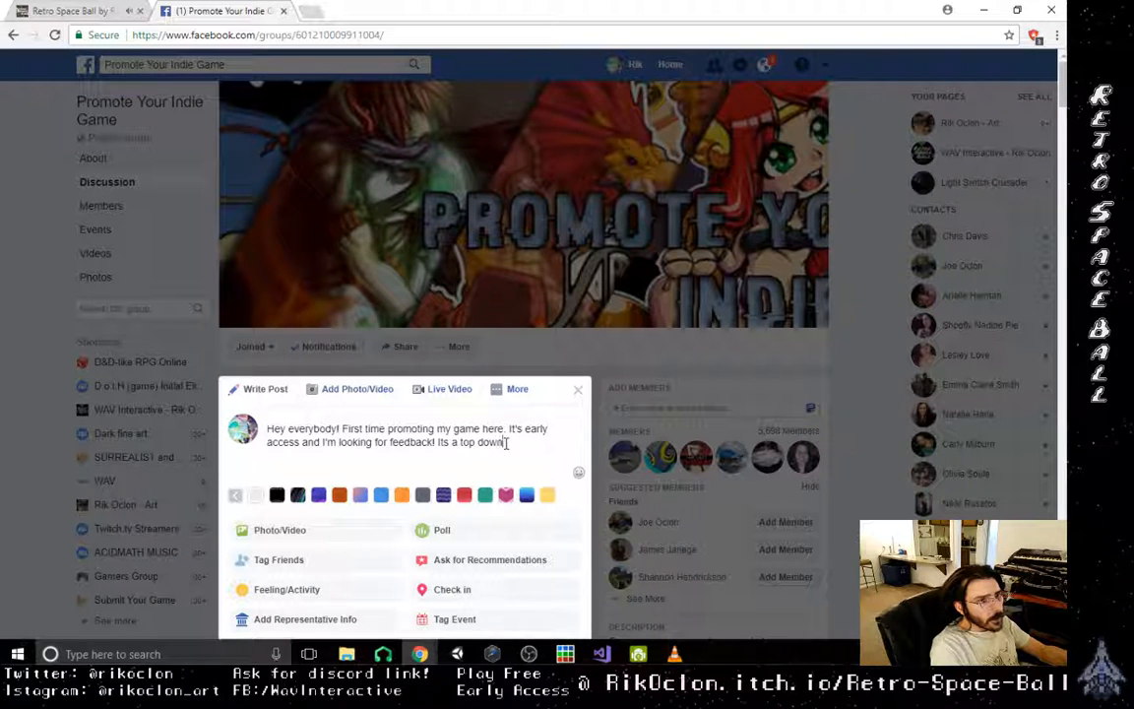
{"action": "type", "text": " shooter mei"}
{"action": "type", "text": "ged with "}
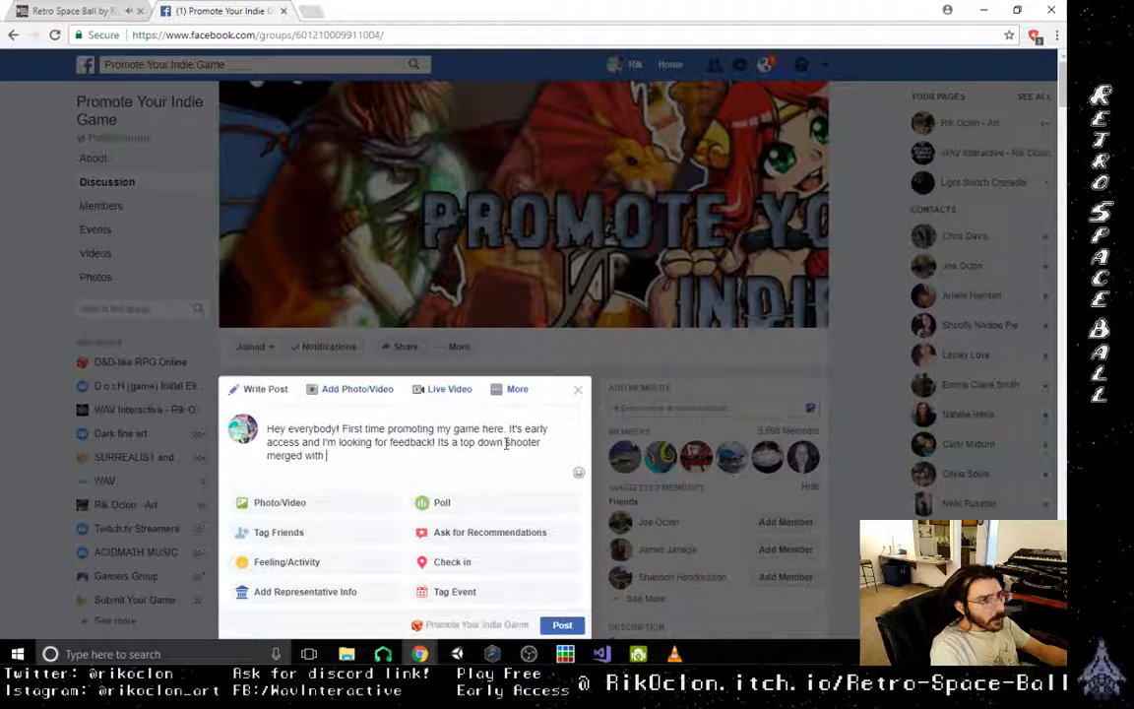
{"action": "type", "text": "pinball"}
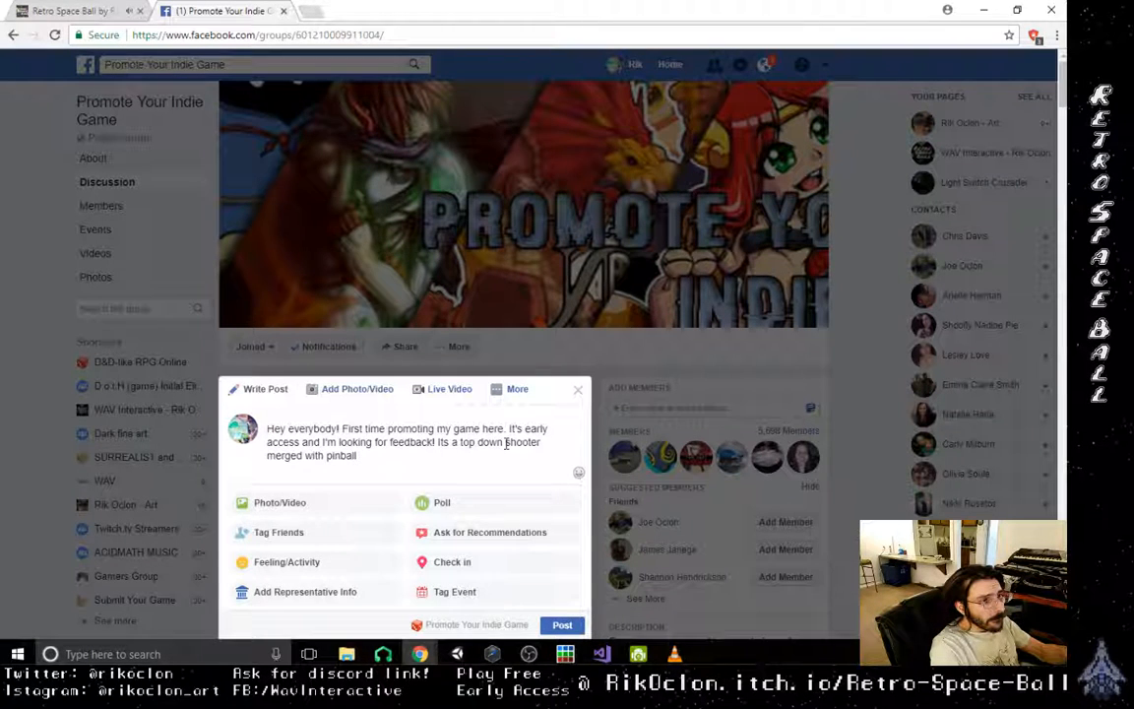
{"action": "type", "text": "!"}
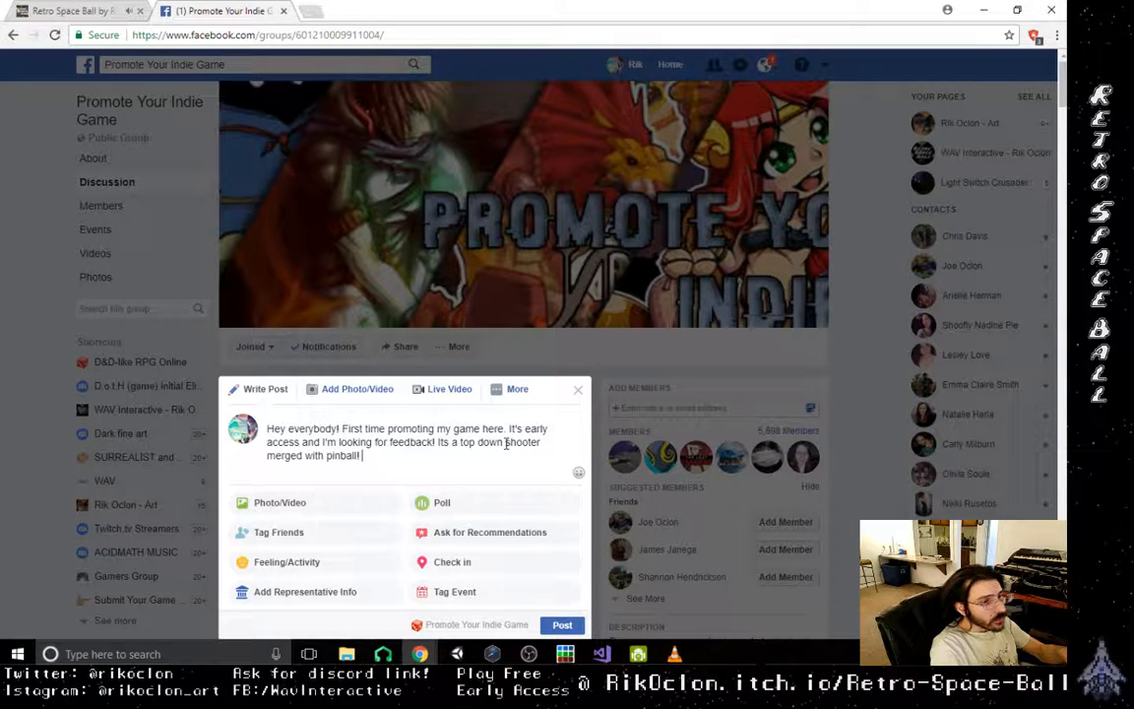
{"action": "type", "text": "Thanks so much f"}
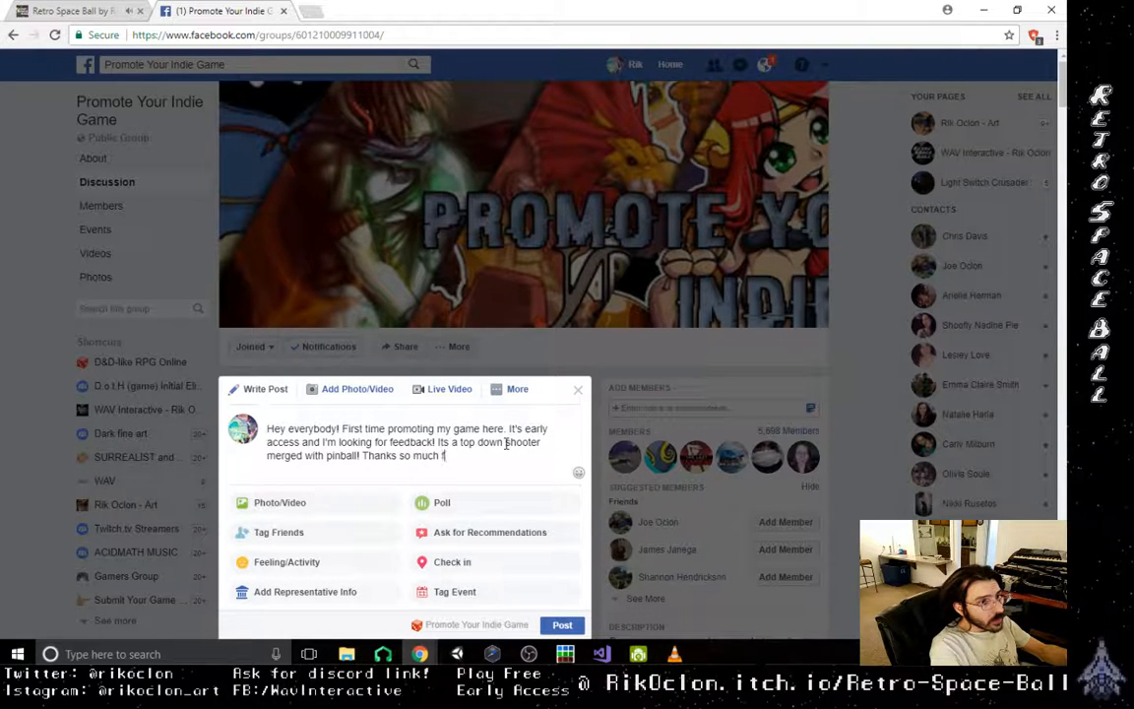
{"action": "type", "text": "or your time!"}
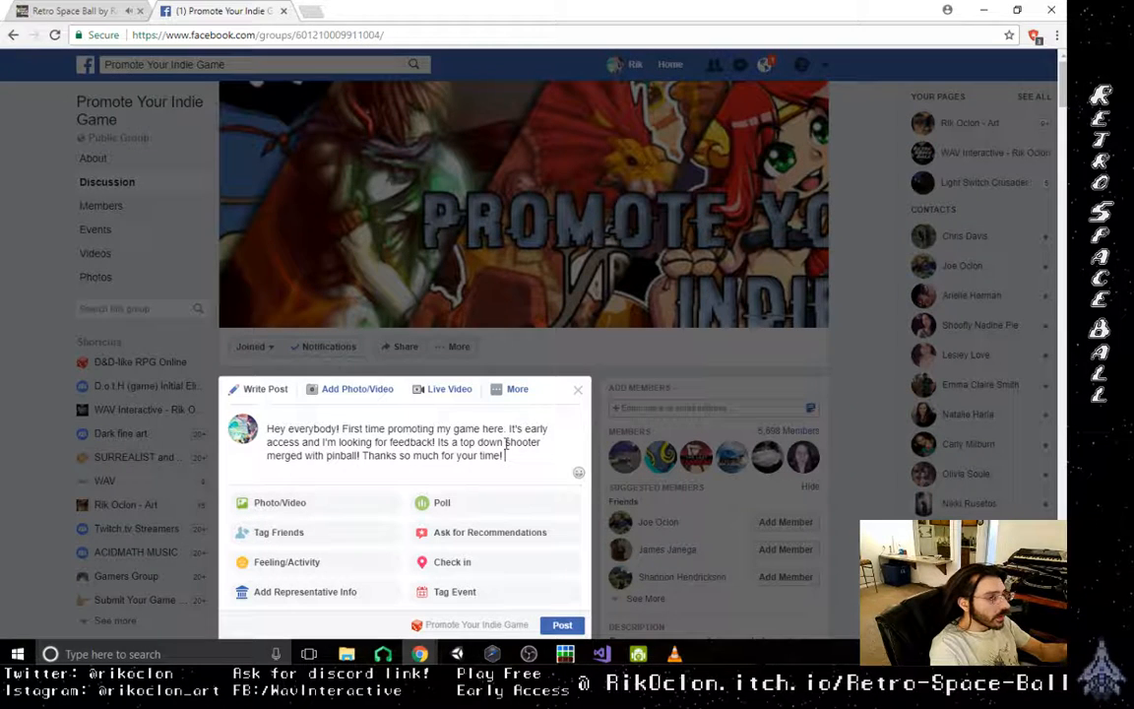
{"action": "type", "text": " rik"}
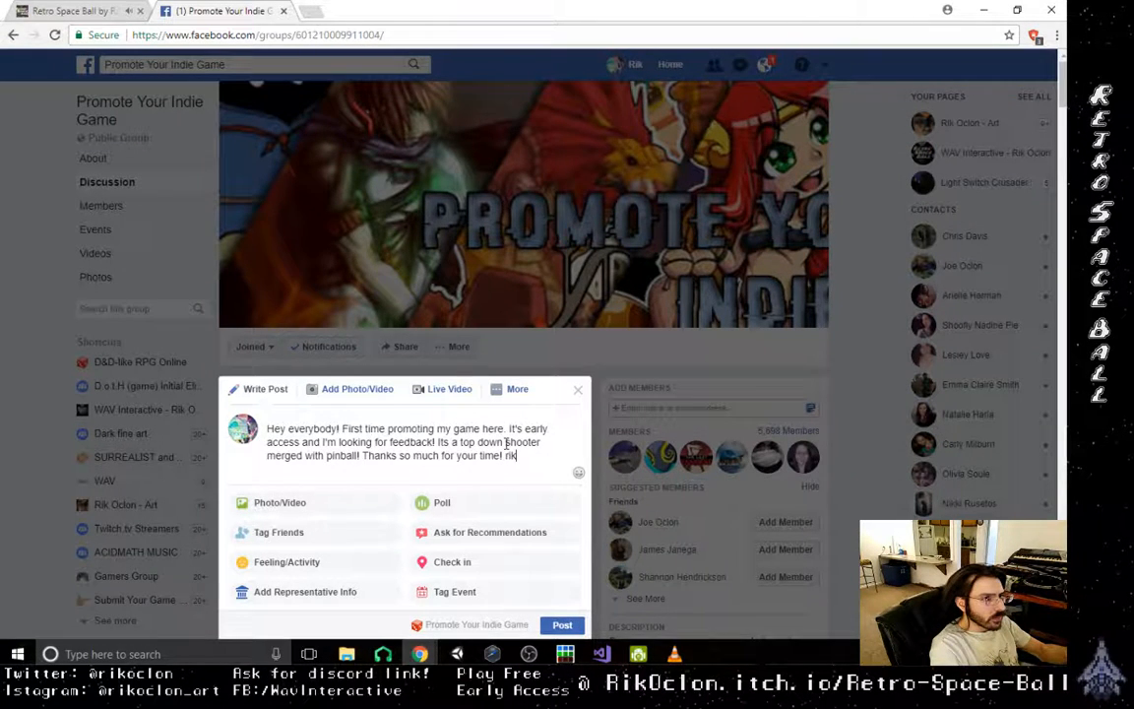
{"action": "type", "text": "oclon .it"}
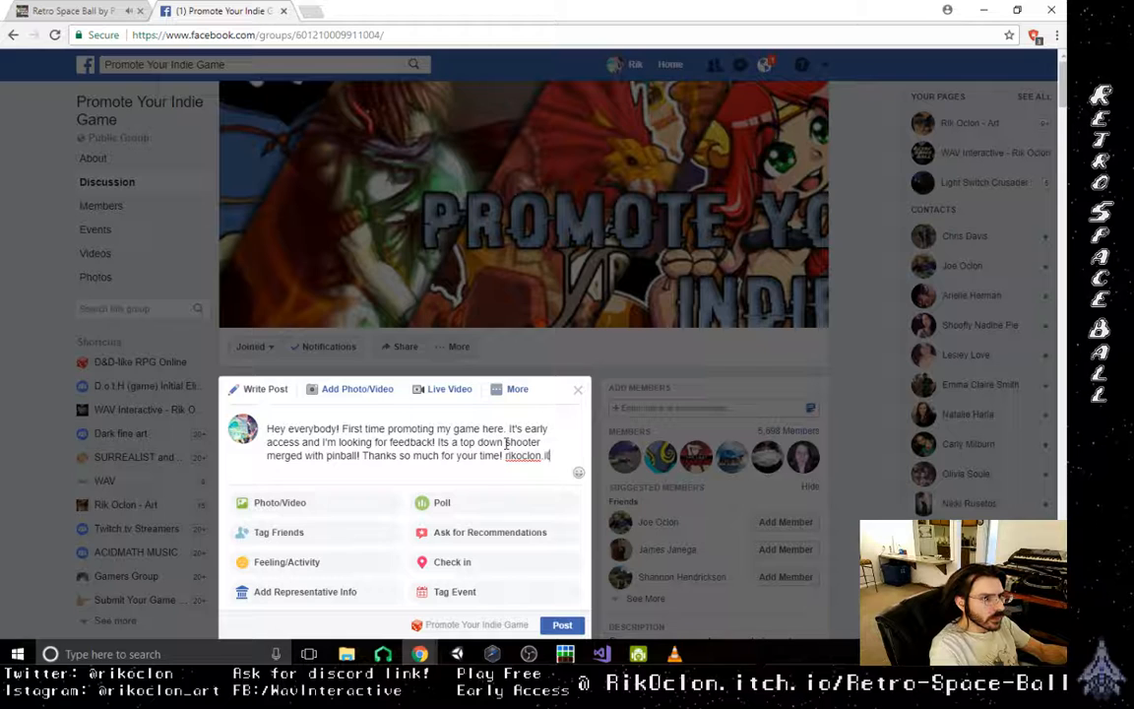
{"action": "type", "text": "ch.io"}
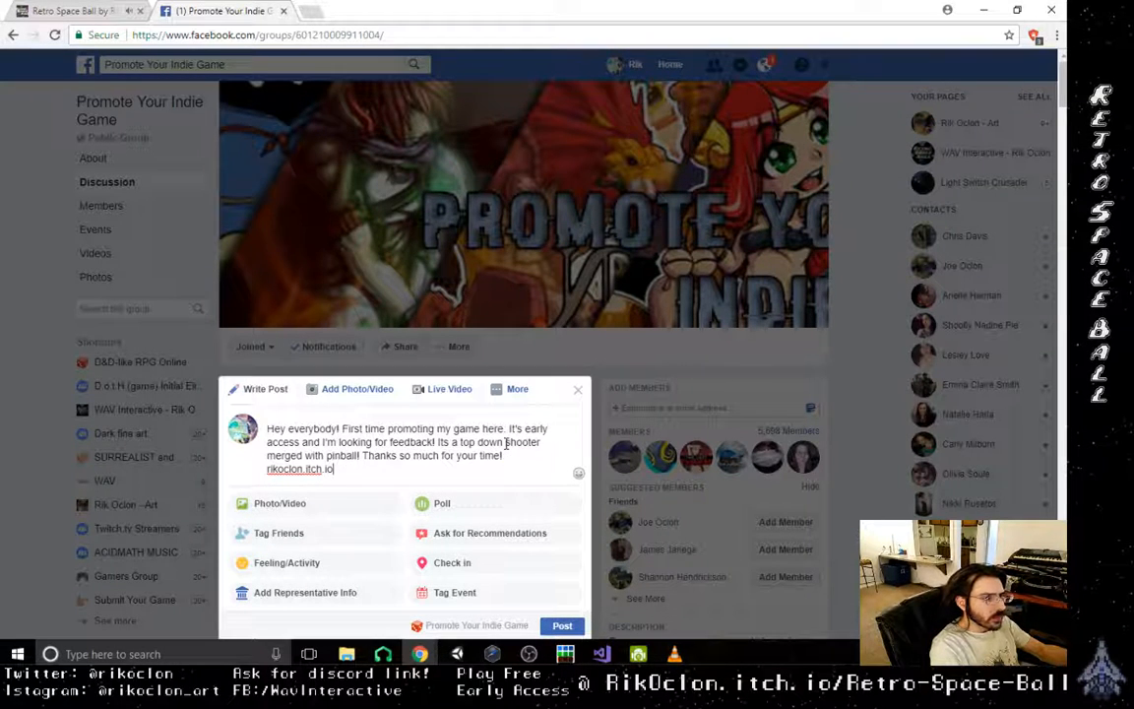
{"action": "type", "text": "/retro"}
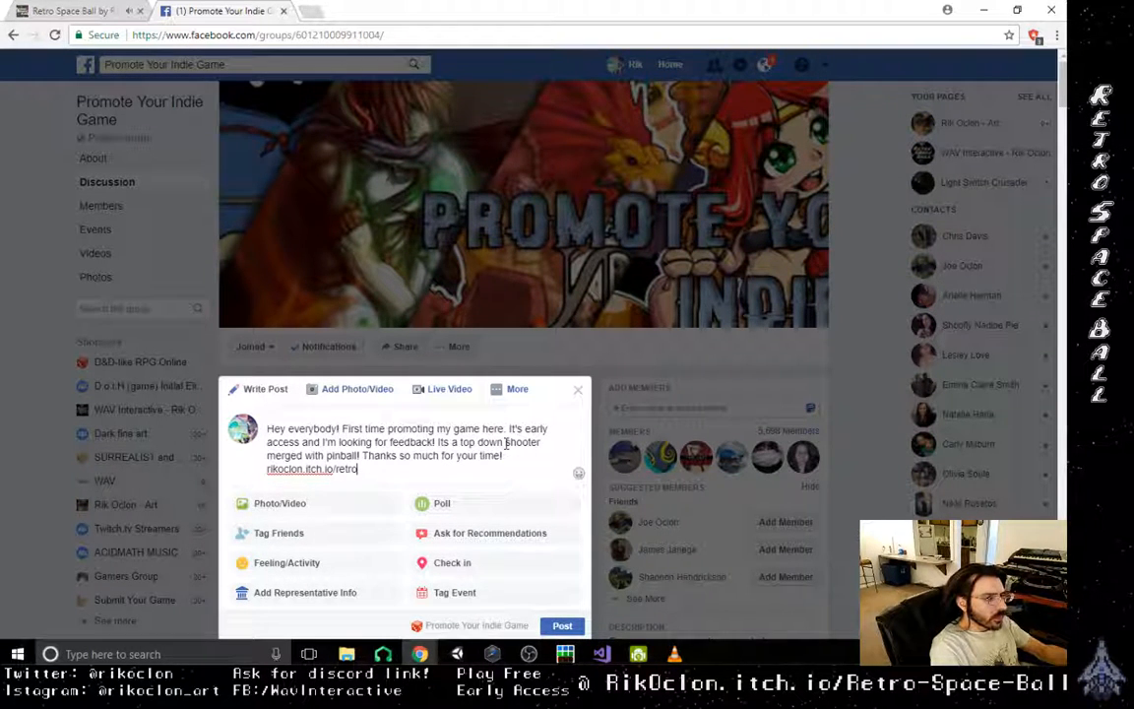
{"action": "type", "text": "_space"}
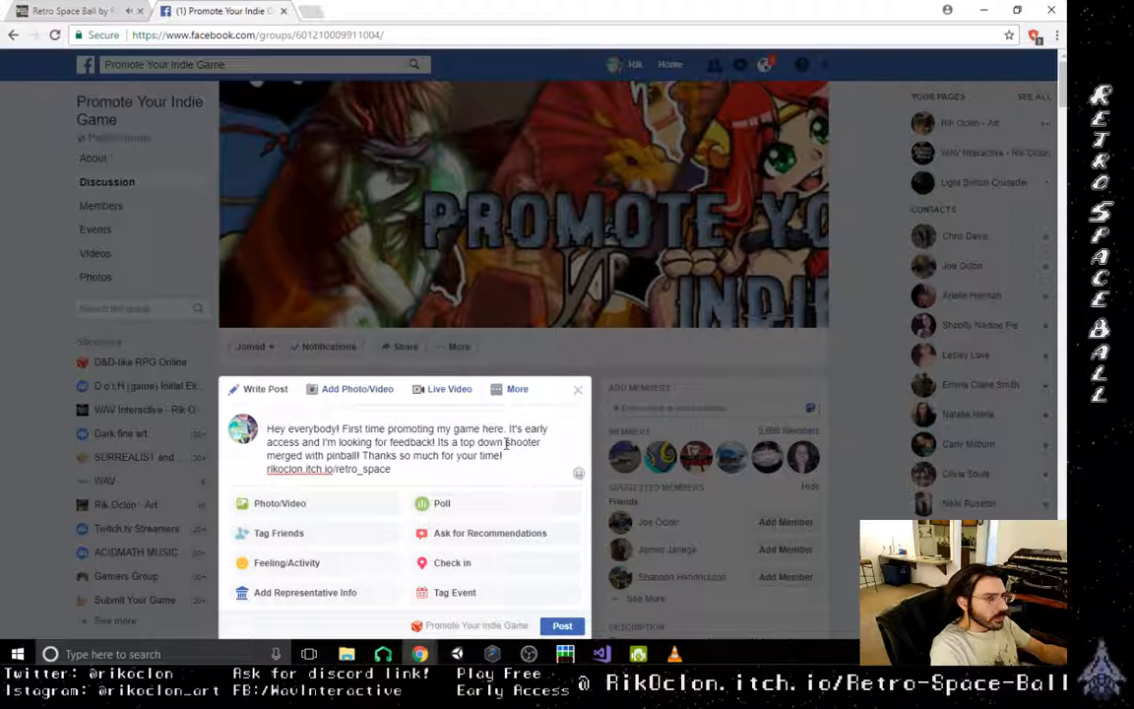
{"action": "type", "text": "-ball"}
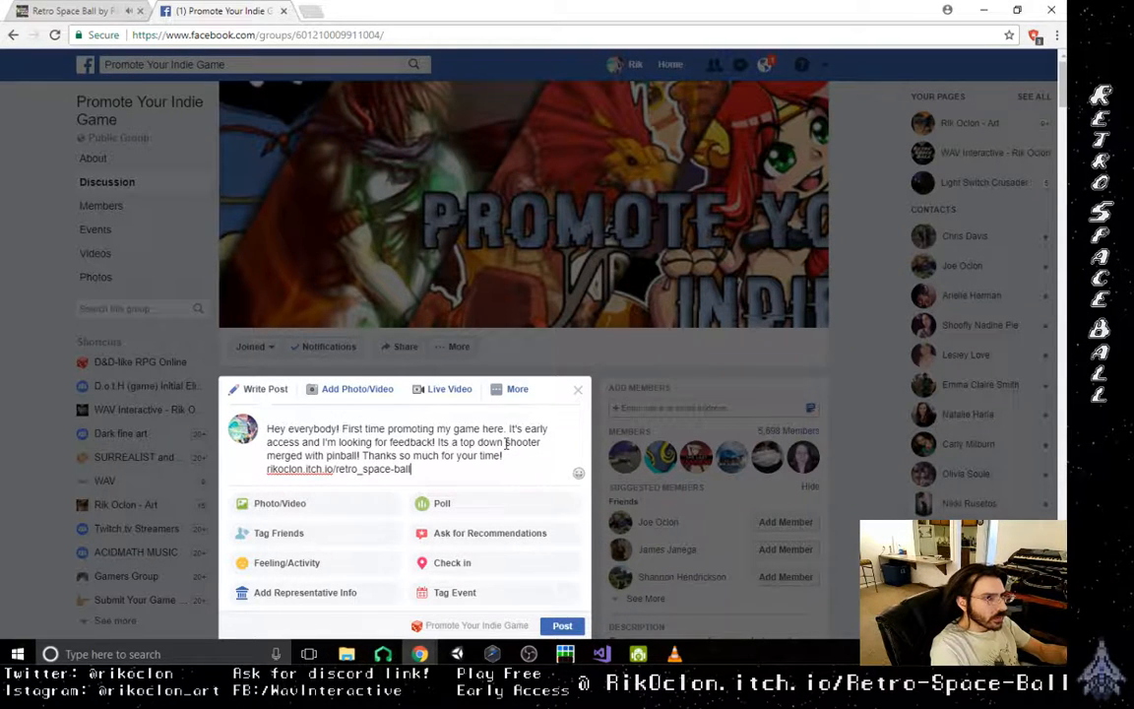
- Add the game's itch.io page address to the end of the post, with the path written as "/retro-space-ball"
{"action": "left_click", "coordinate": [363, 468]}
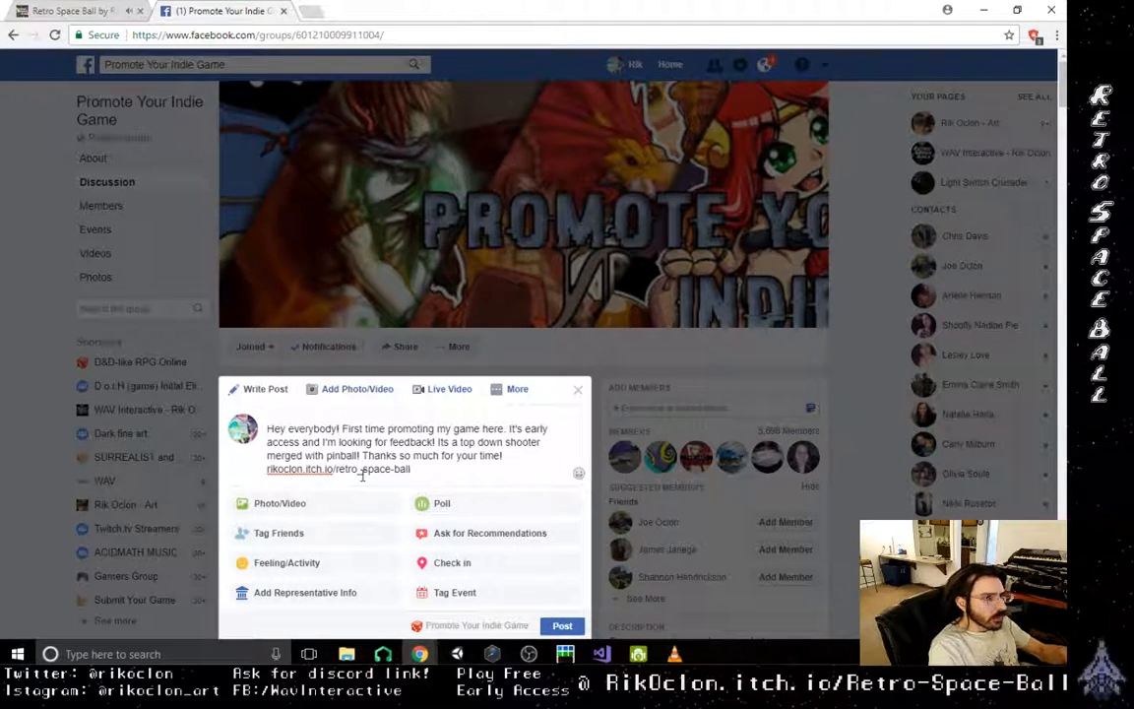
{"action": "key", "text": "BackSpace"}
{"action": "type", "text": "-"}
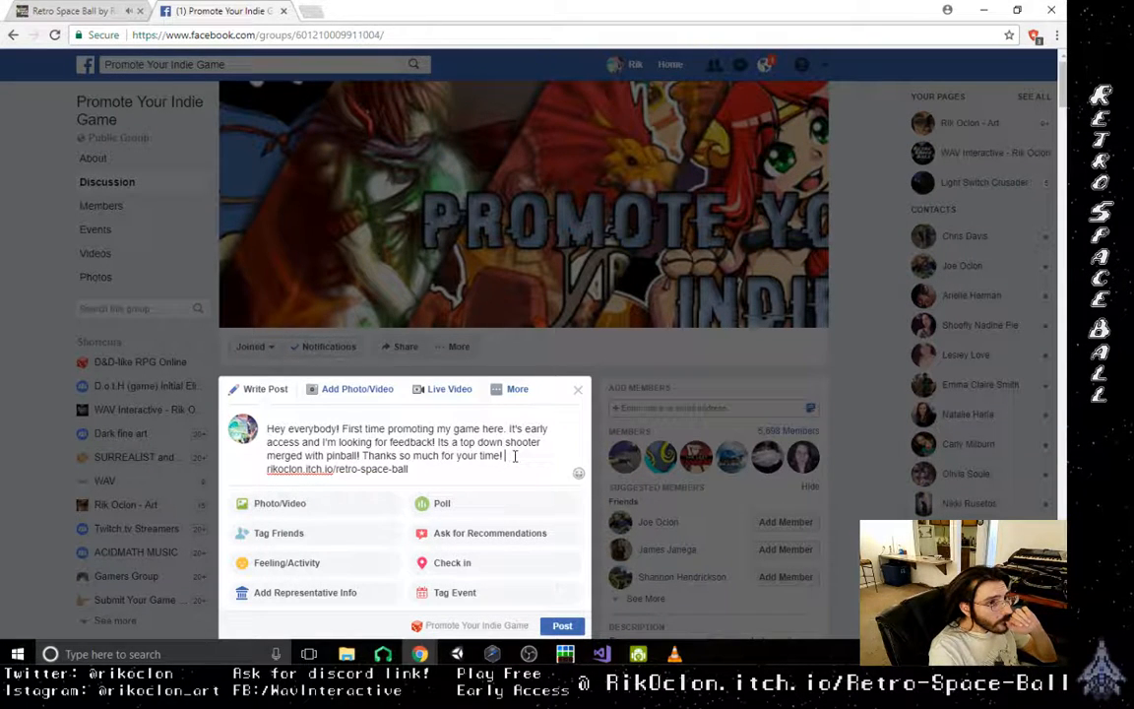
{"action": "type", "text": ":D"}
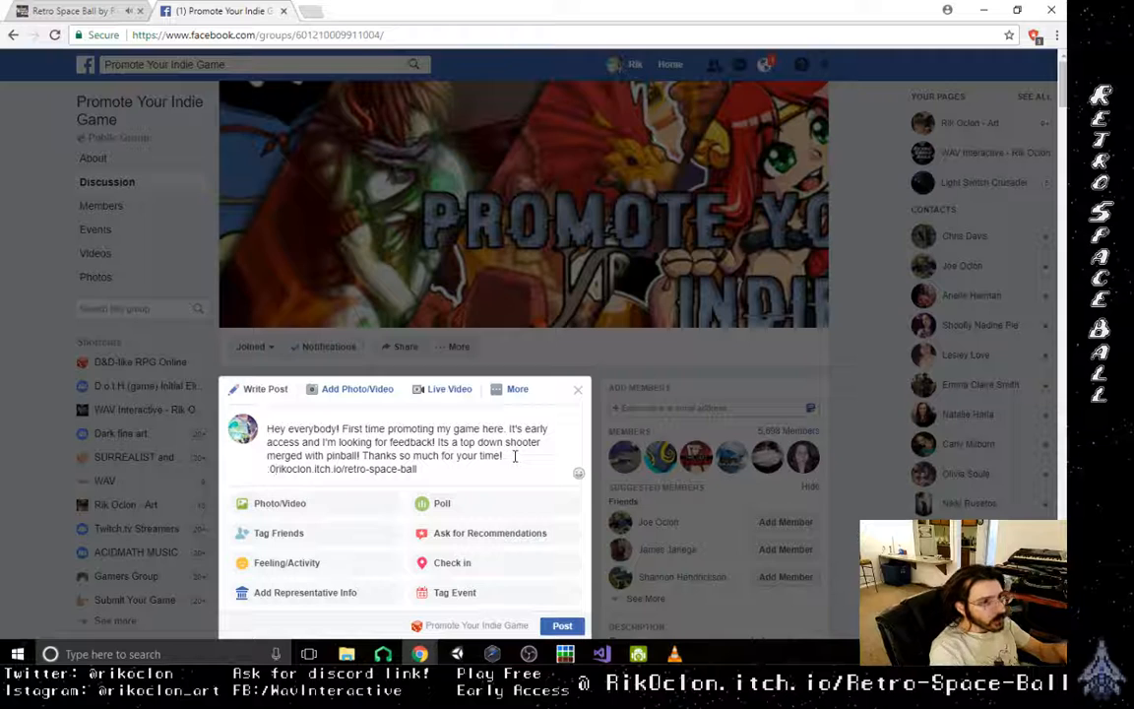
- Insert a ":)" smiley after the thank-you sentence and submit the post to the group
{"action": "key", "text": "BackSpace"}
{"action": "key", "text": "BackSpace"}
{"action": "type", "text": ":)"}
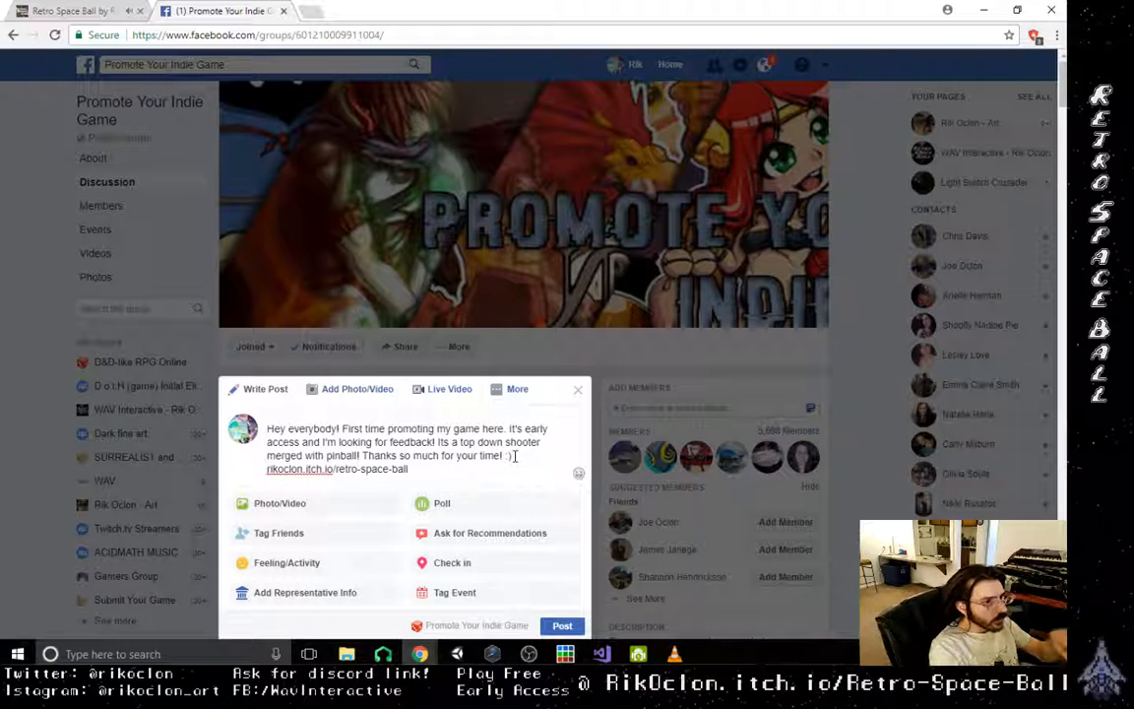
{"action": "left_click", "coordinate": [562, 626]}
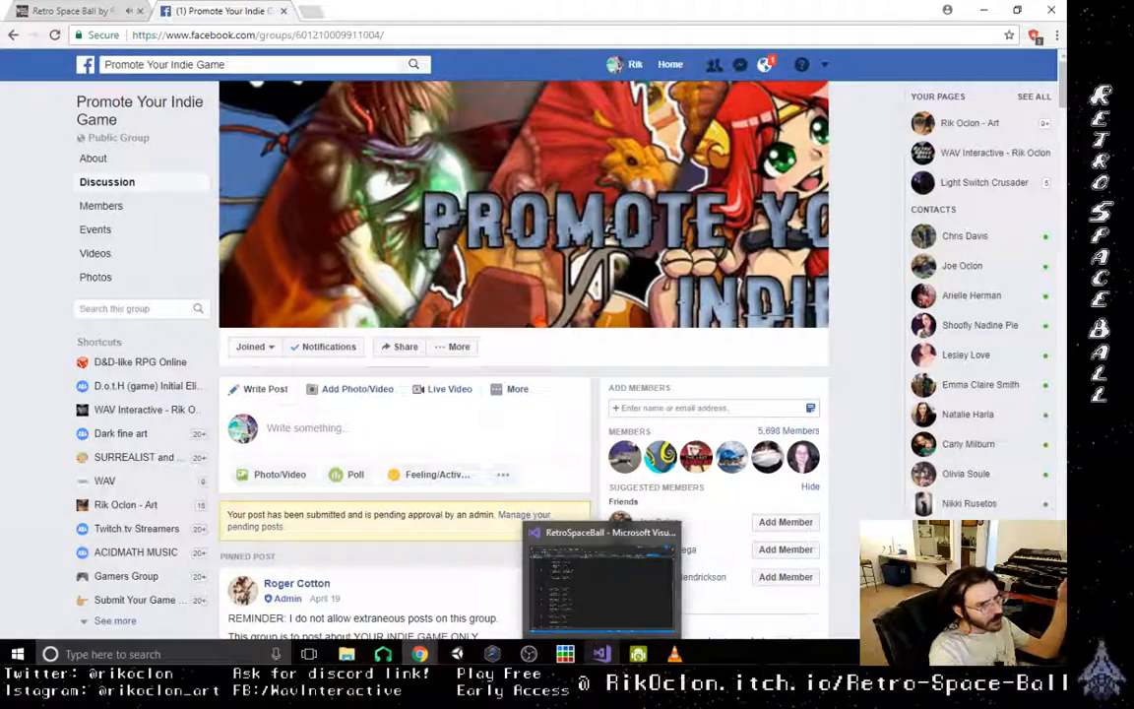
- Look over the group page below the submitted post and check the latest account notifications
{"action": "scroll", "coordinate": [458, 550], "scroll_direction": "down", "scroll_amount": 2}
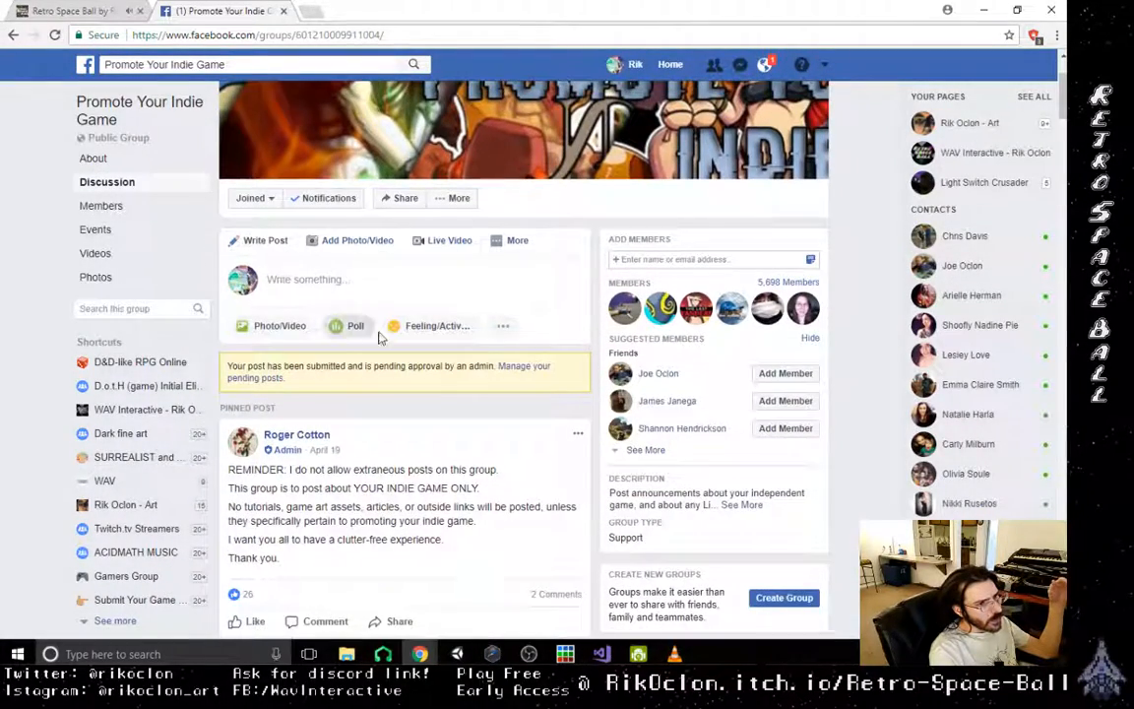
{"action": "left_click", "coordinate": [767, 66]}
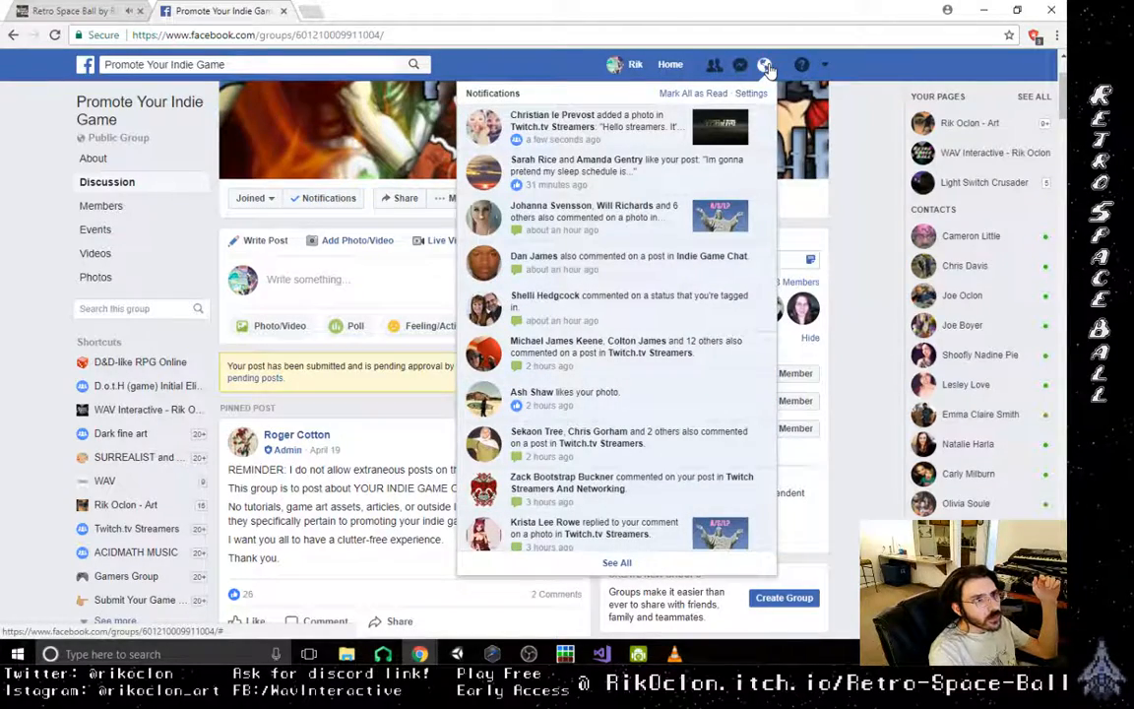
{"action": "left_click", "coordinate": [767, 70]}
{"action": "scroll", "coordinate": [480, 522], "scroll_direction": "up", "scroll_amount": 1}
{"action": "scroll", "coordinate": [482, 526], "scroll_direction": "up", "scroll_amount": 3}
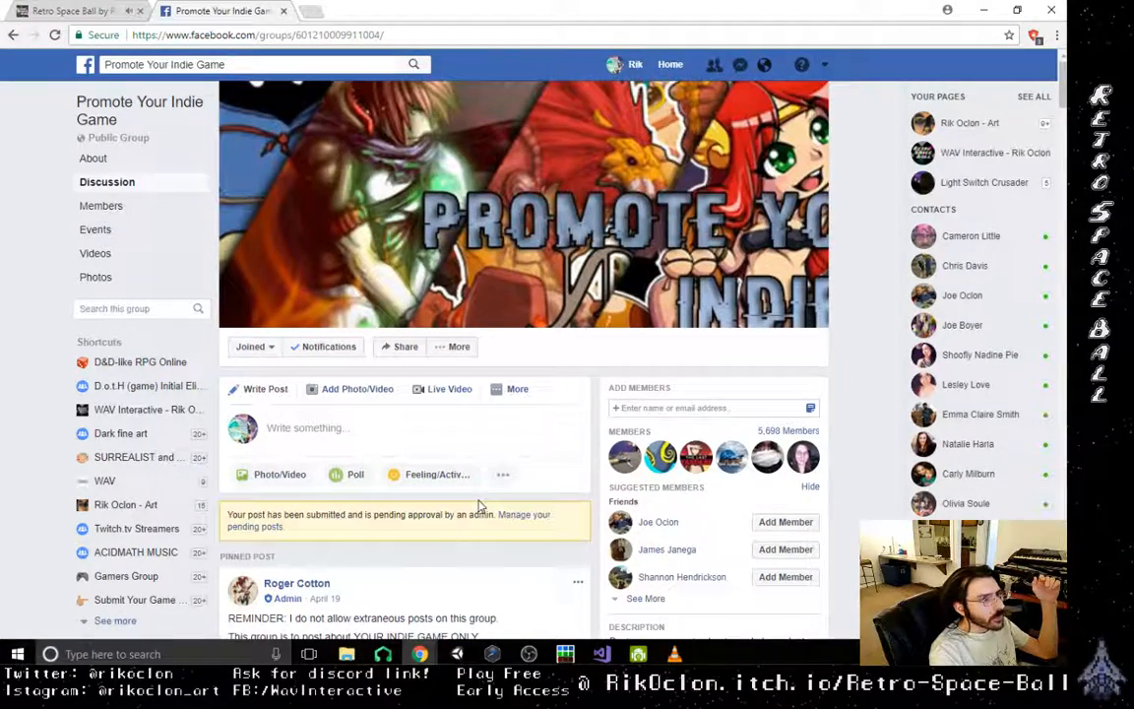
- Search Facebook for "indie game promotions" using the suggested query
{"action": "left_click", "coordinate": [280, 67]}
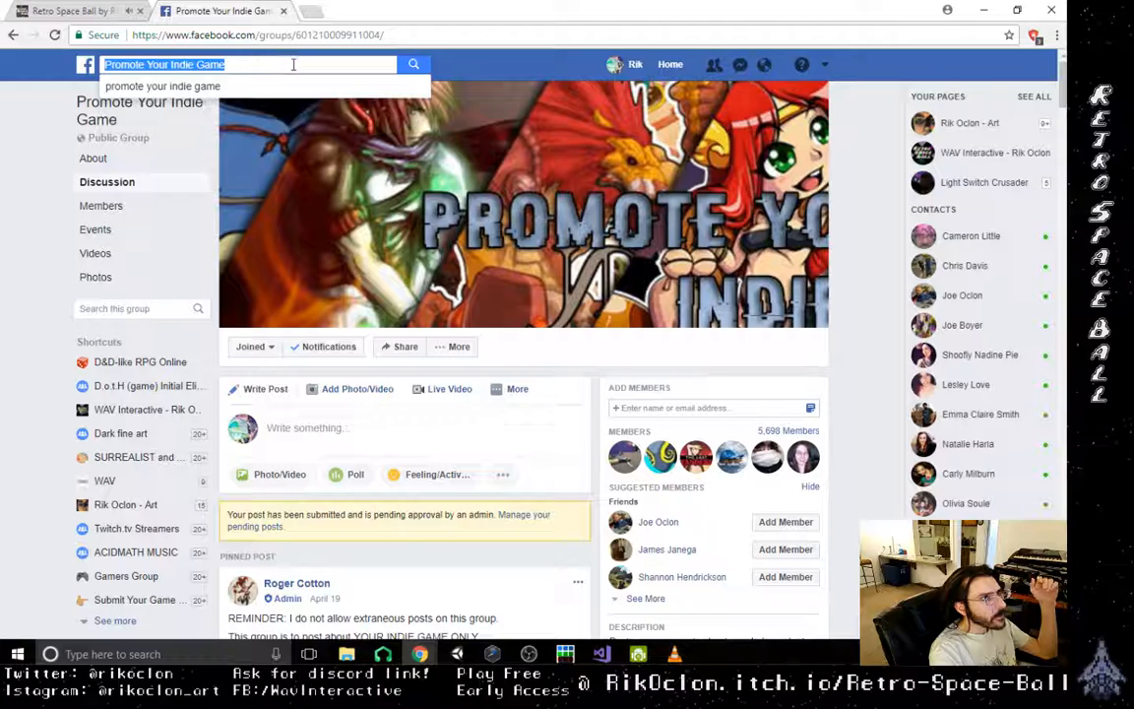
{"action": "key", "text": "BackSpace"}
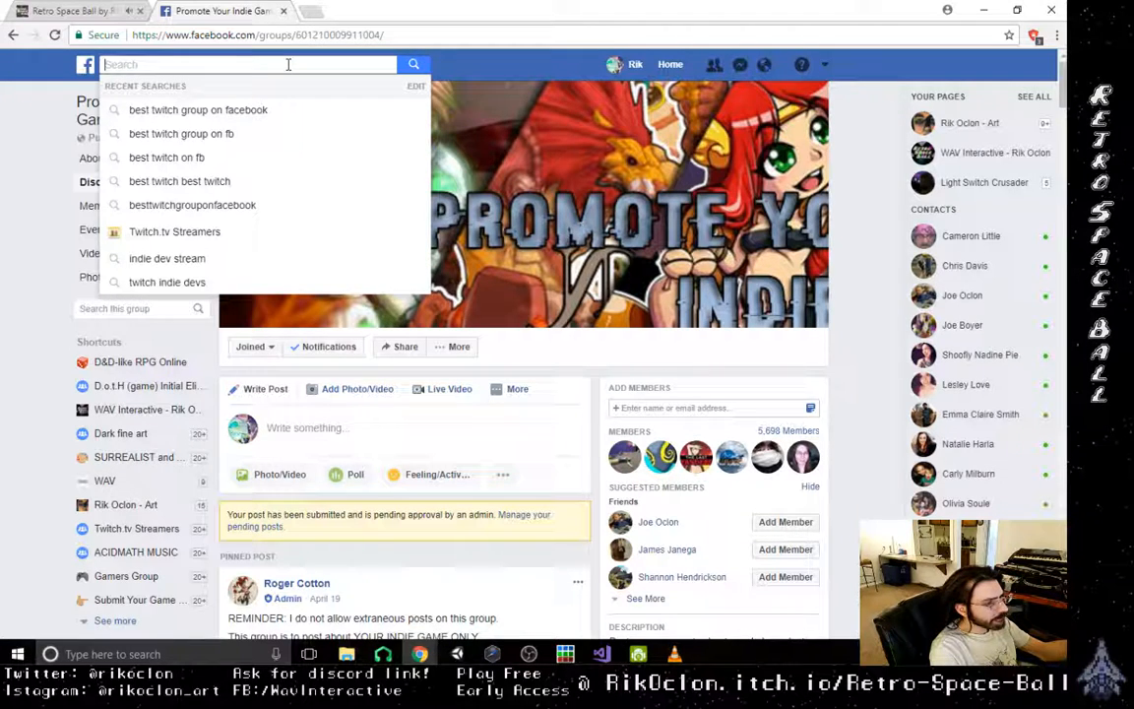
{"action": "type", "text": "pro"}
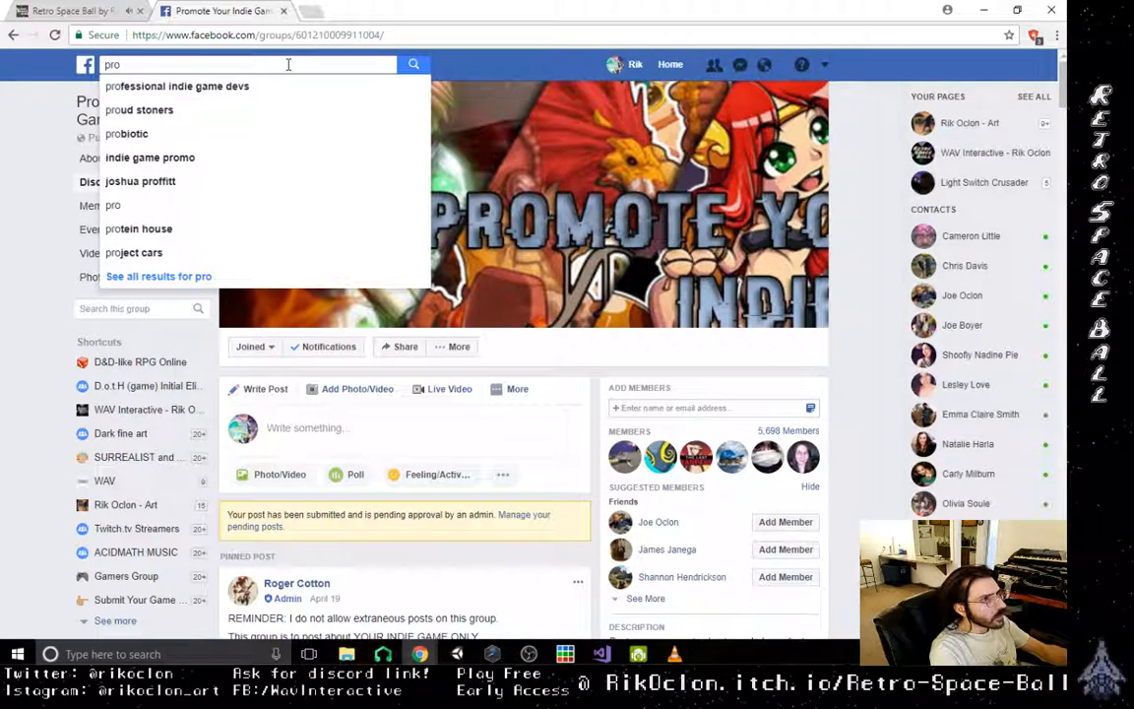
{"action": "type", "text": "mo"}
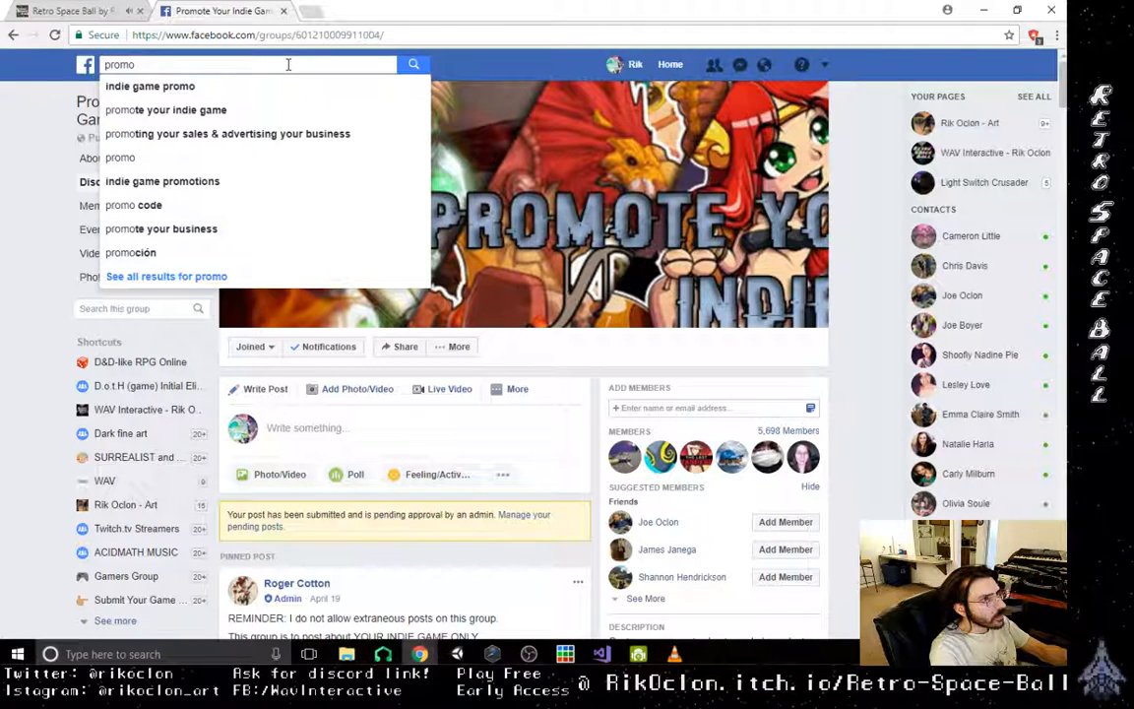
{"action": "left_click", "coordinate": [182, 187]}
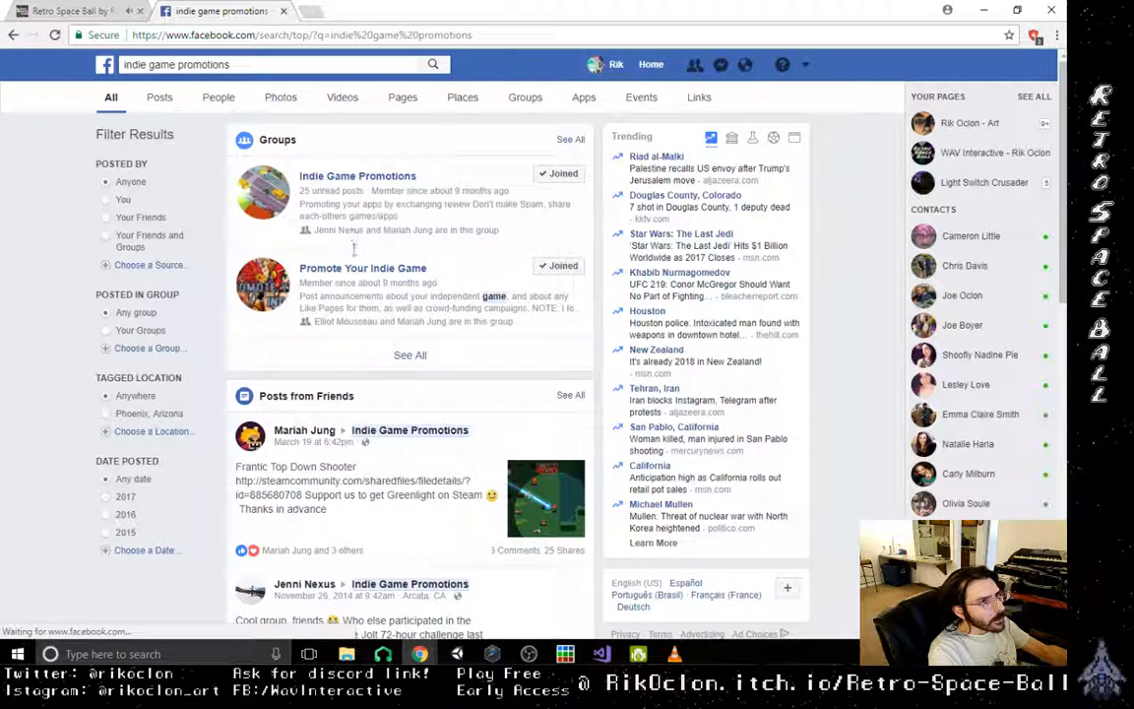
- Open the Indie Game Promotions group and look over its recent posts
{"action": "left_click", "coordinate": [359, 179]}
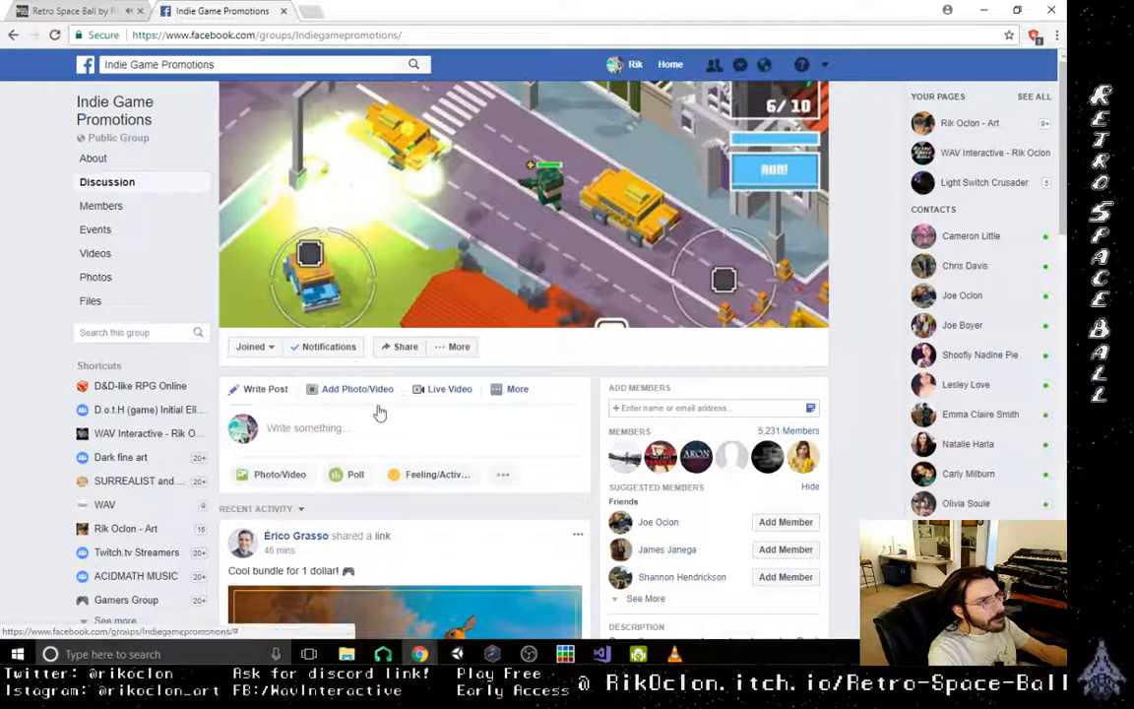
{"action": "scroll", "coordinate": [422, 433], "scroll_direction": "down", "scroll_amount": 4}
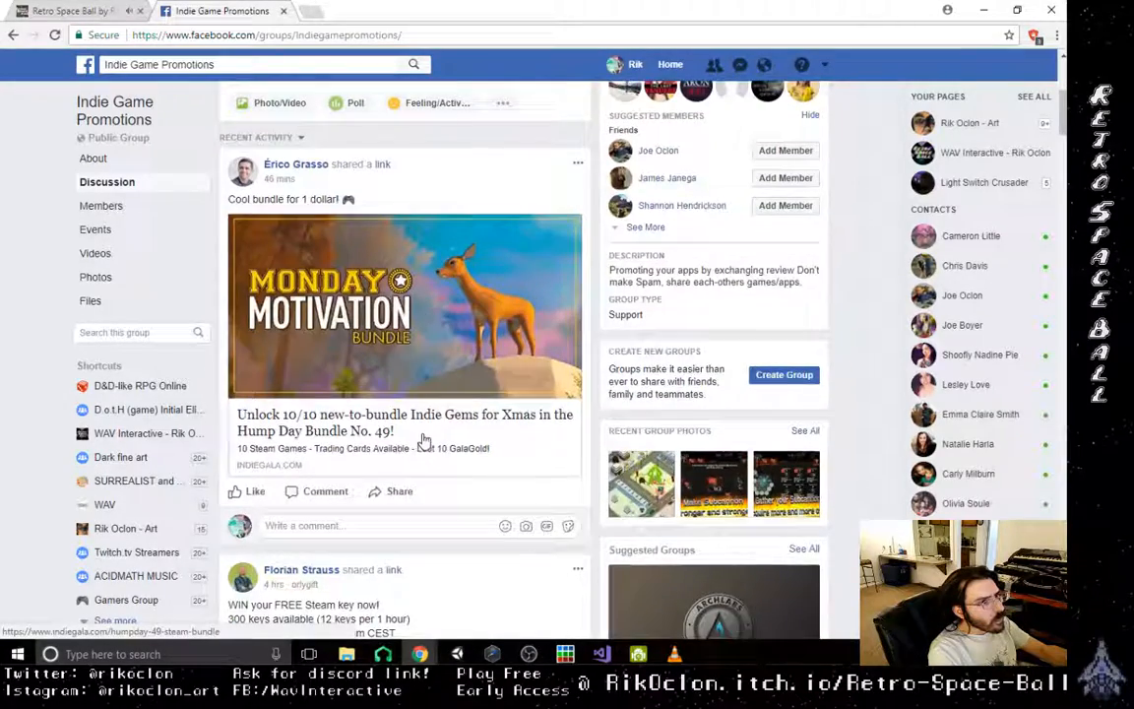
{"action": "scroll", "coordinate": [423, 439], "scroll_direction": "down", "scroll_amount": 7}
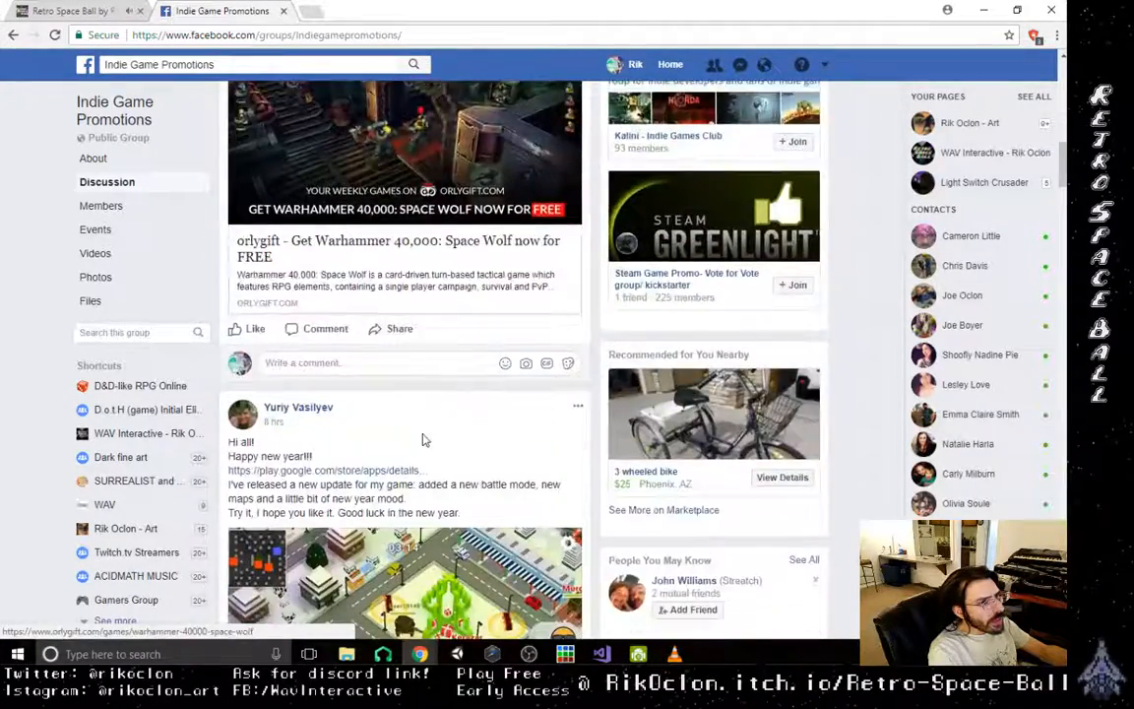
{"action": "scroll", "coordinate": [423, 439], "scroll_direction": "down", "scroll_amount": 2}
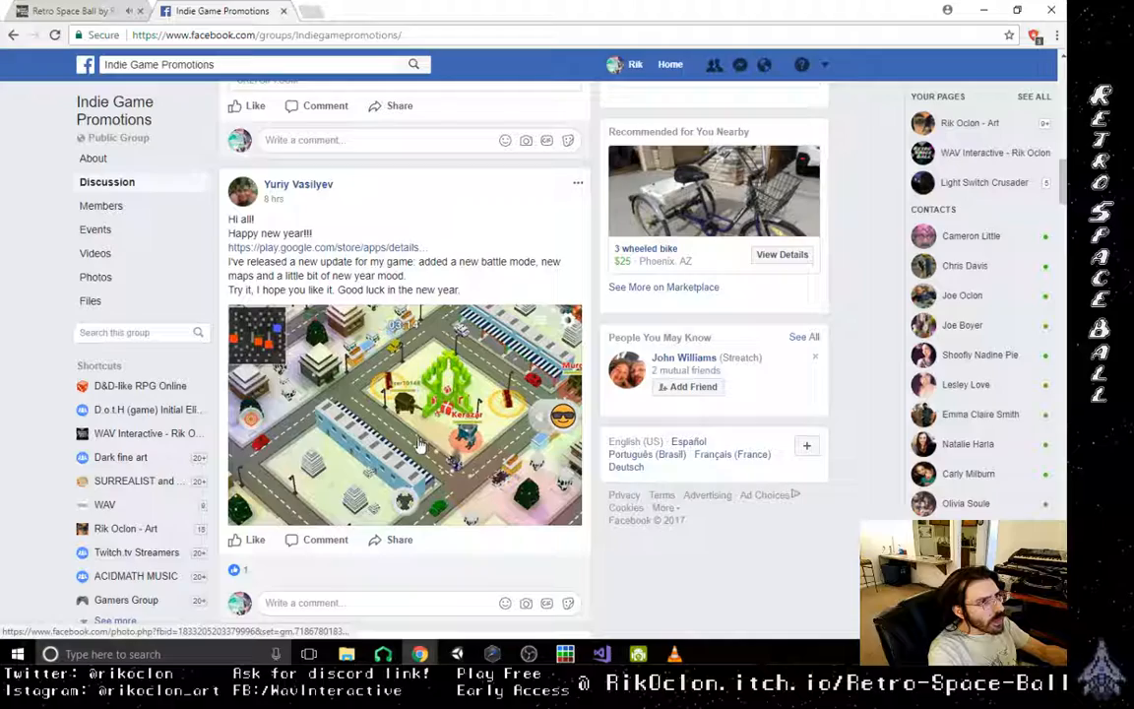
{"action": "scroll", "coordinate": [420, 446], "scroll_direction": "up", "scroll_amount": 13}
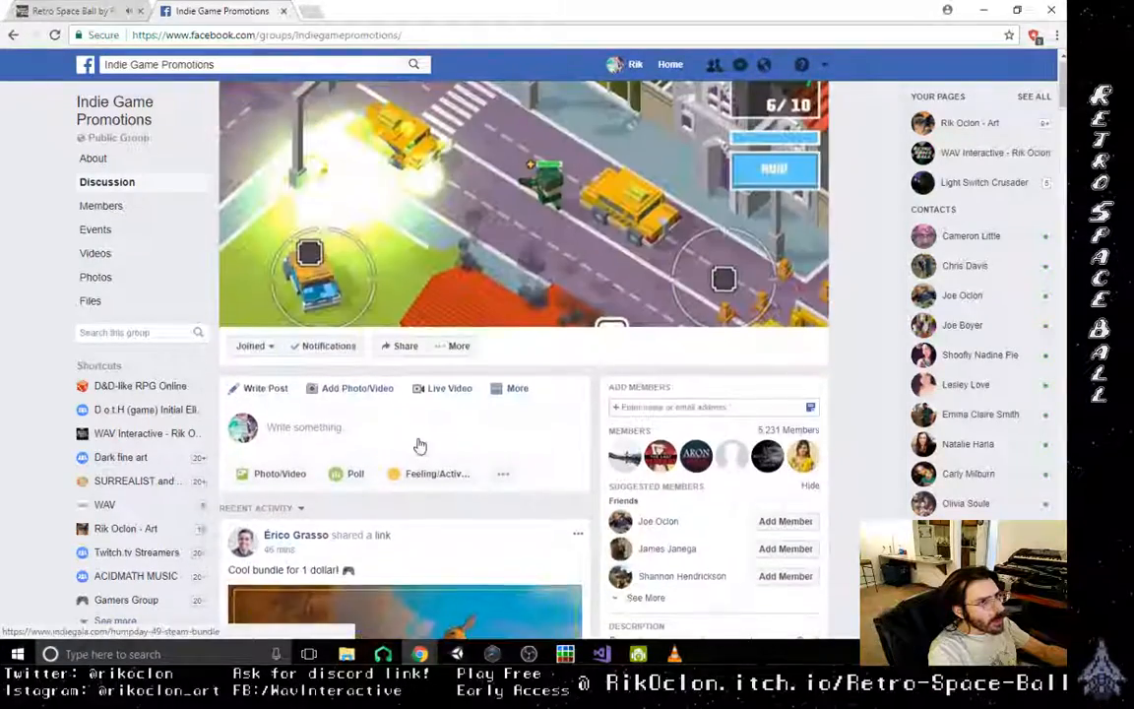
- Start a new post in the group with the words "Hey everybody I just released a new update"
{"action": "left_click", "coordinate": [519, 431]}
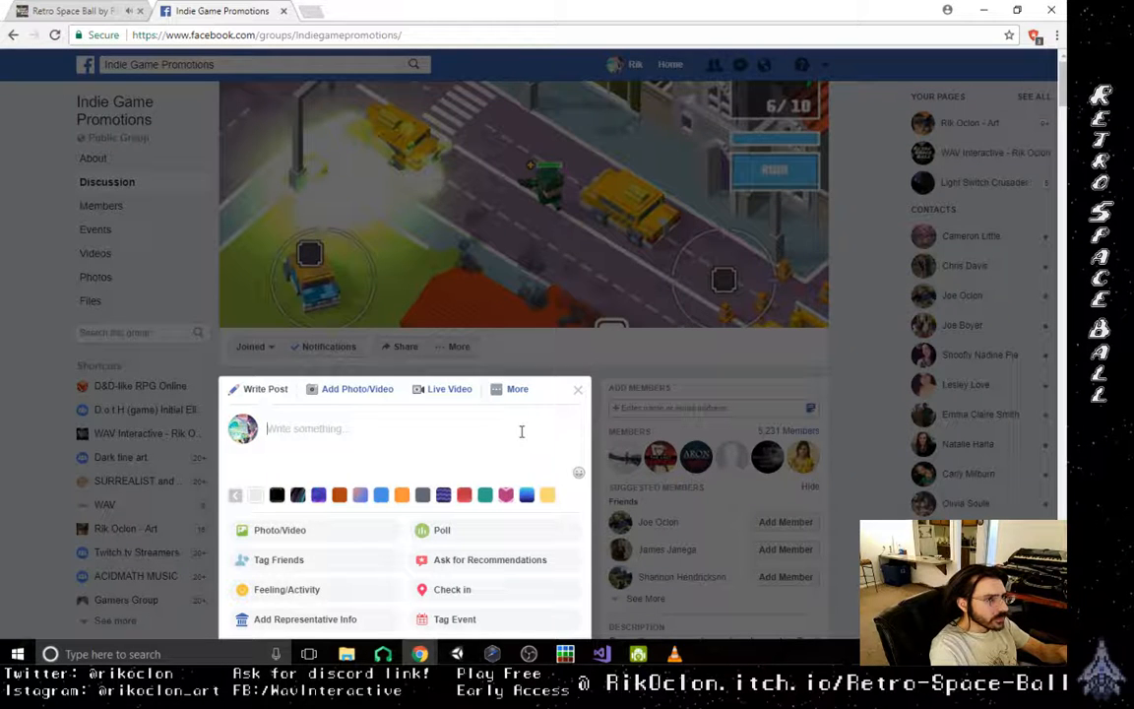
{"action": "type", "text": "Hey every"}
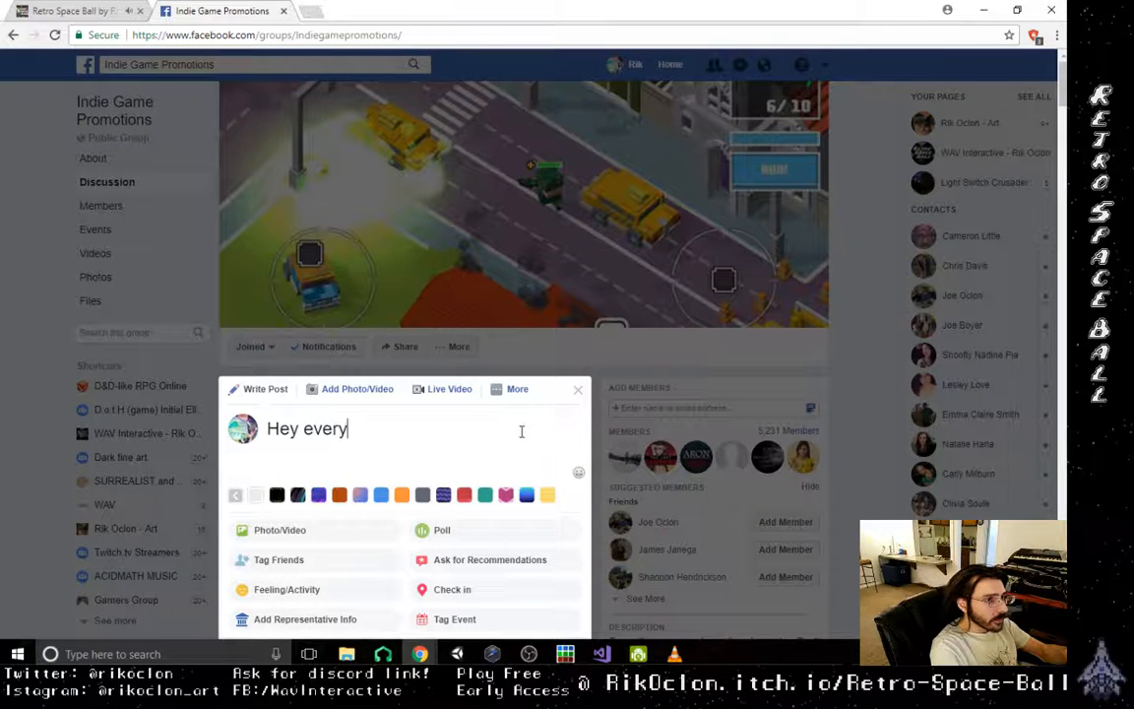
{"action": "type", "text": "body "}
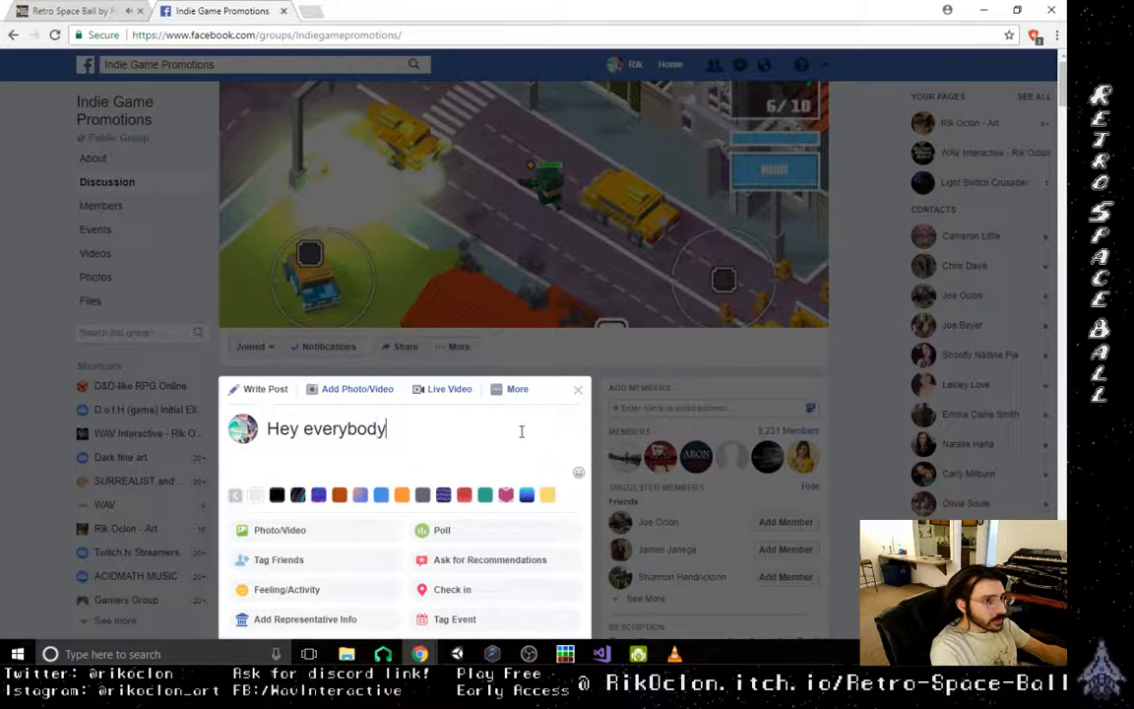
{"action": "type", "text": "I just rea"}
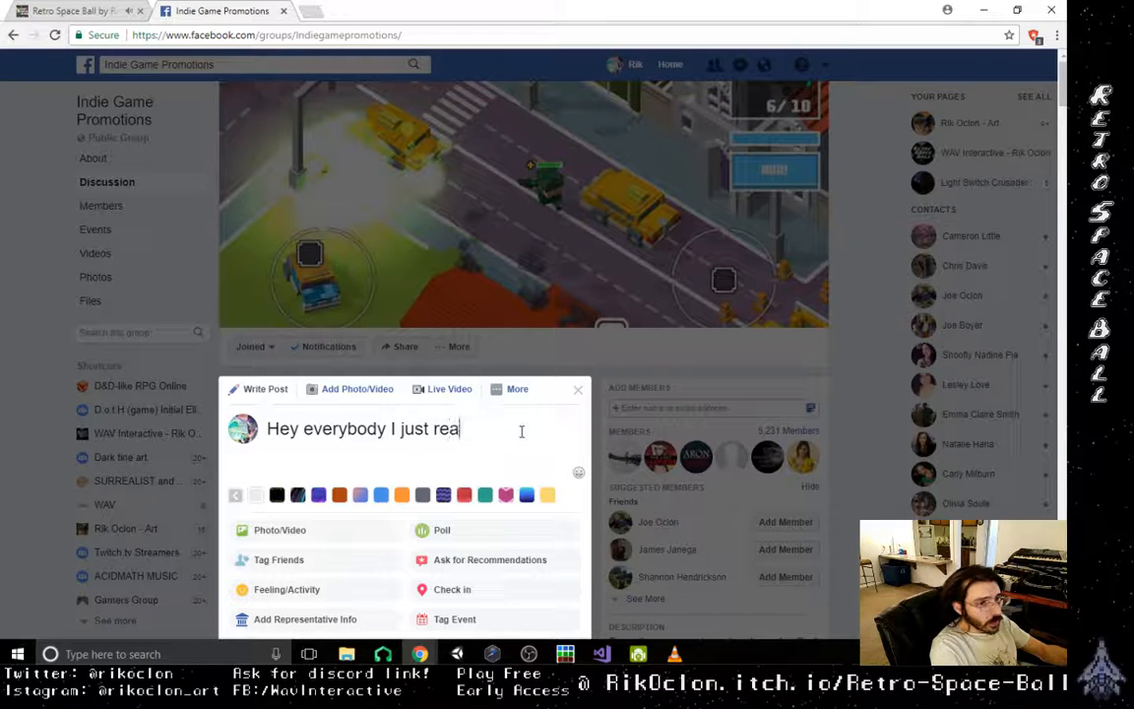
{"action": "key", "text": "BackSpace"}
{"action": "type", "text": "lease a"}
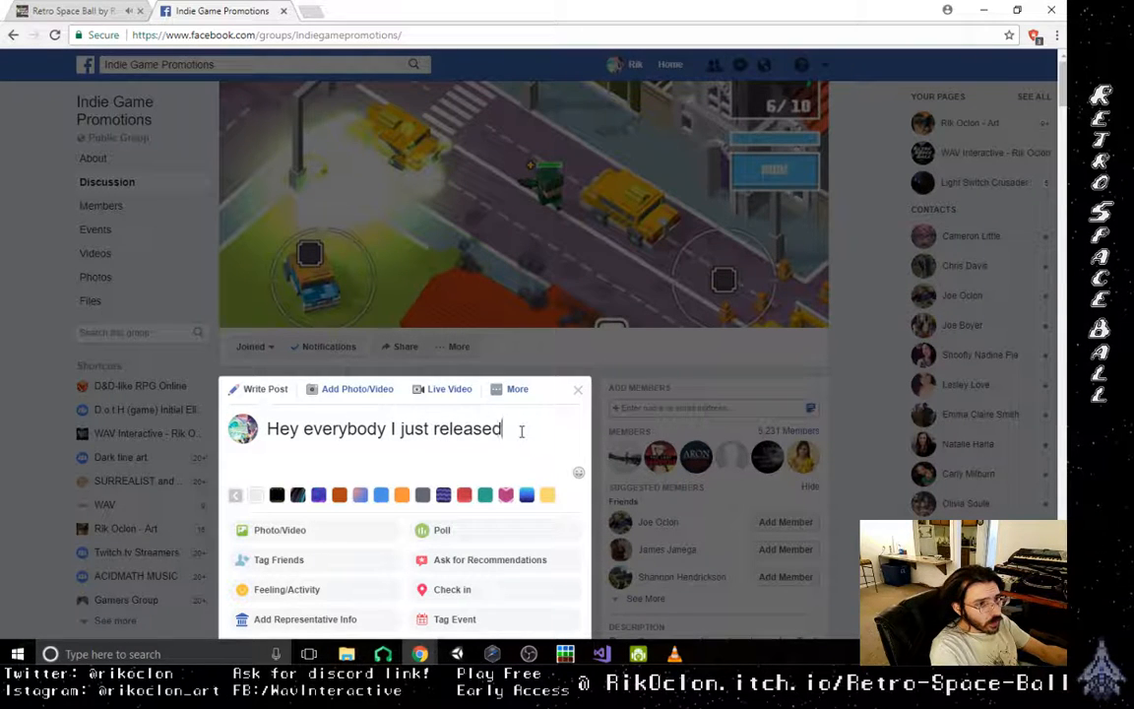
{"action": "type", "text": " new upda"}
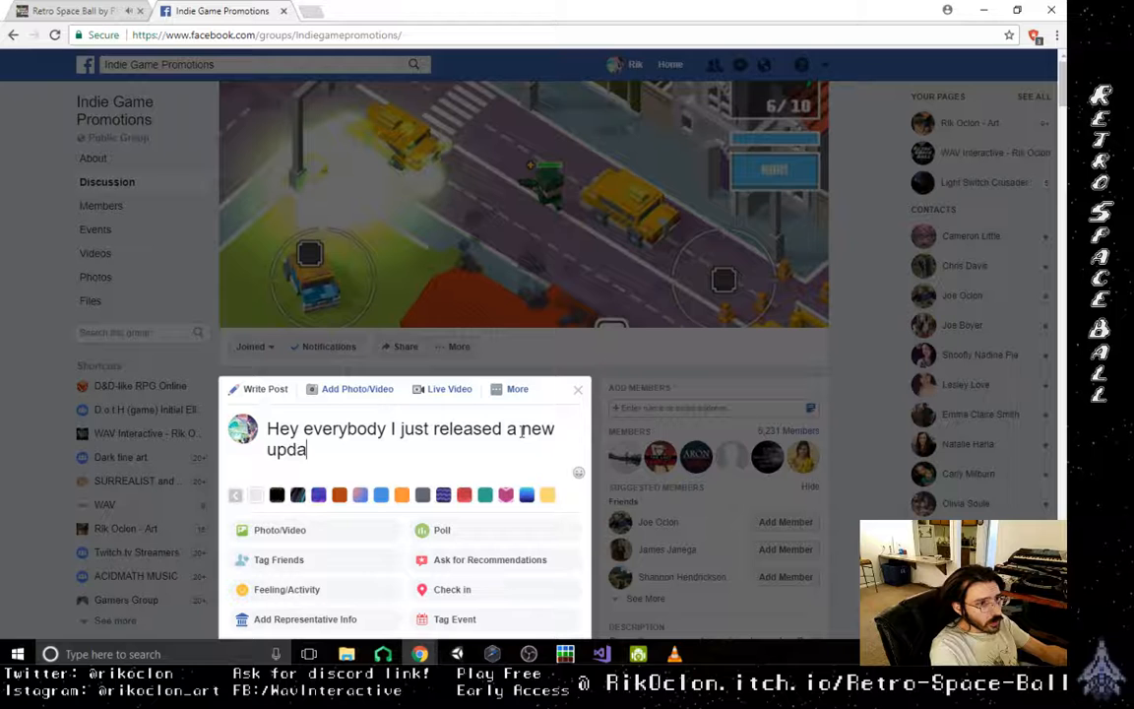
{"action": "type", "text": "te for my earl"}
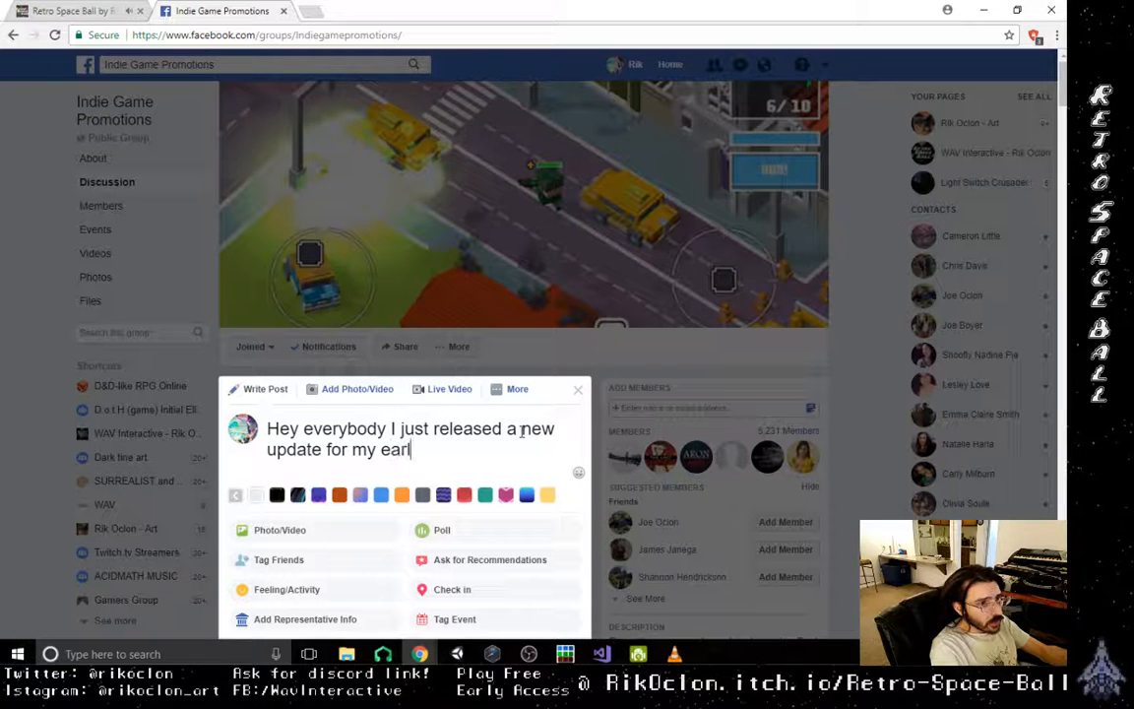
{"action": "type", "text": "y relea"}
- Continue the post's opening sentence with "for my early access title"
{"action": "key", "text": "BackSpace"}
{"action": "key", "text": "BackSpace"}
{"action": "key", "text": "BackSpace"}
{"action": "key", "text": "BackSpace"}
{"action": "key", "text": "BackSpace"}
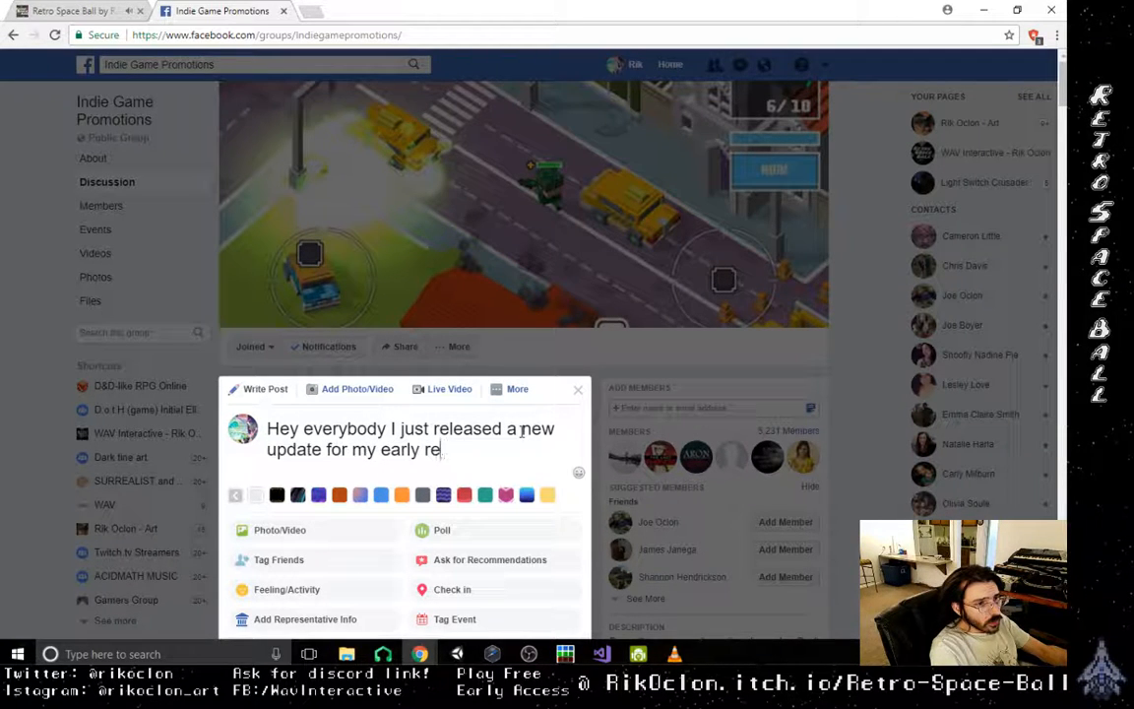
{"action": "type", "text": "access"}
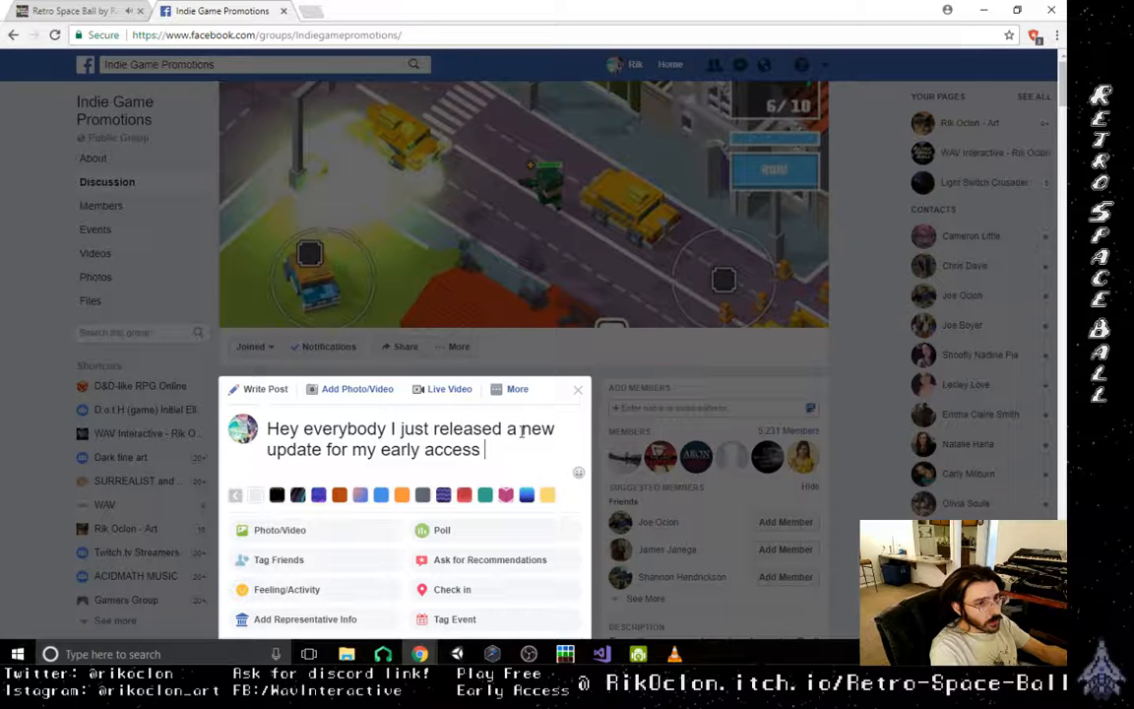
{"action": "type", "text": " title"}
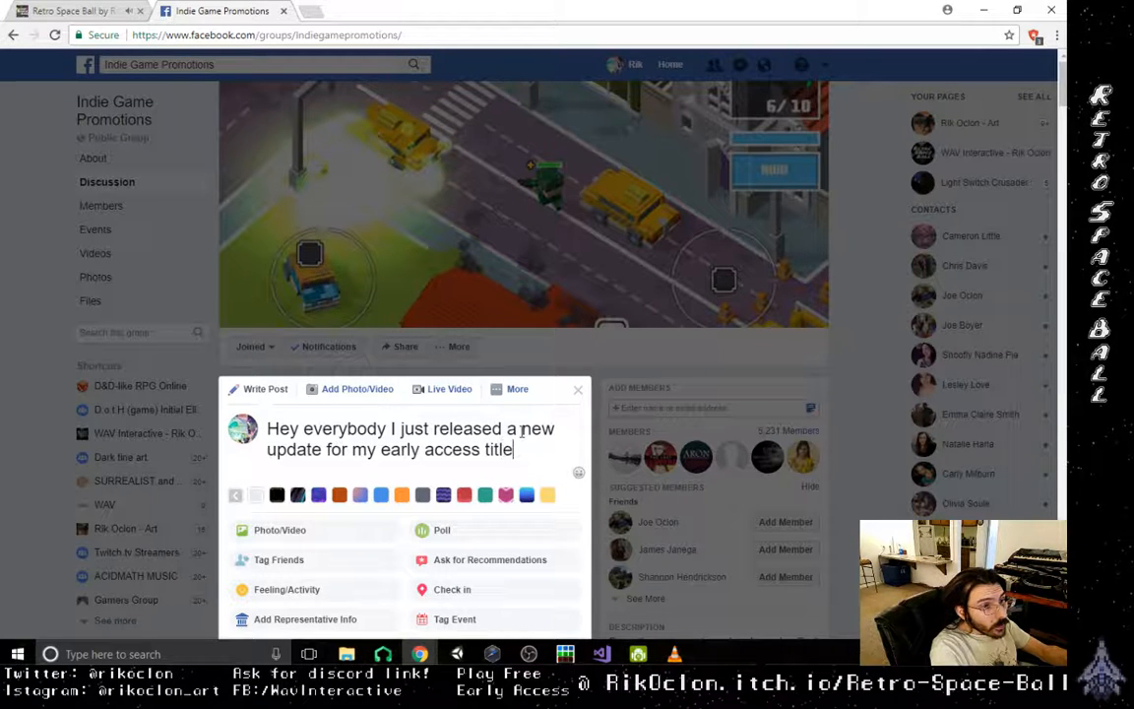
{"action": "type", "text": " Retr"}
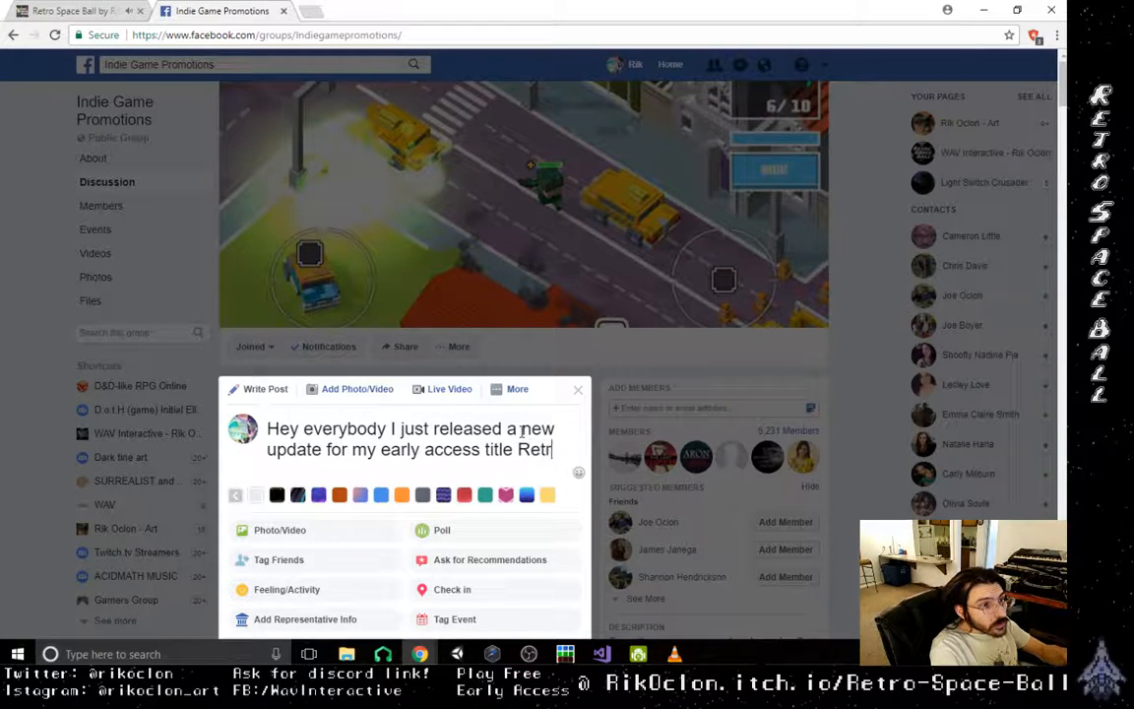
{"action": "type", "text": "o Space ball"}
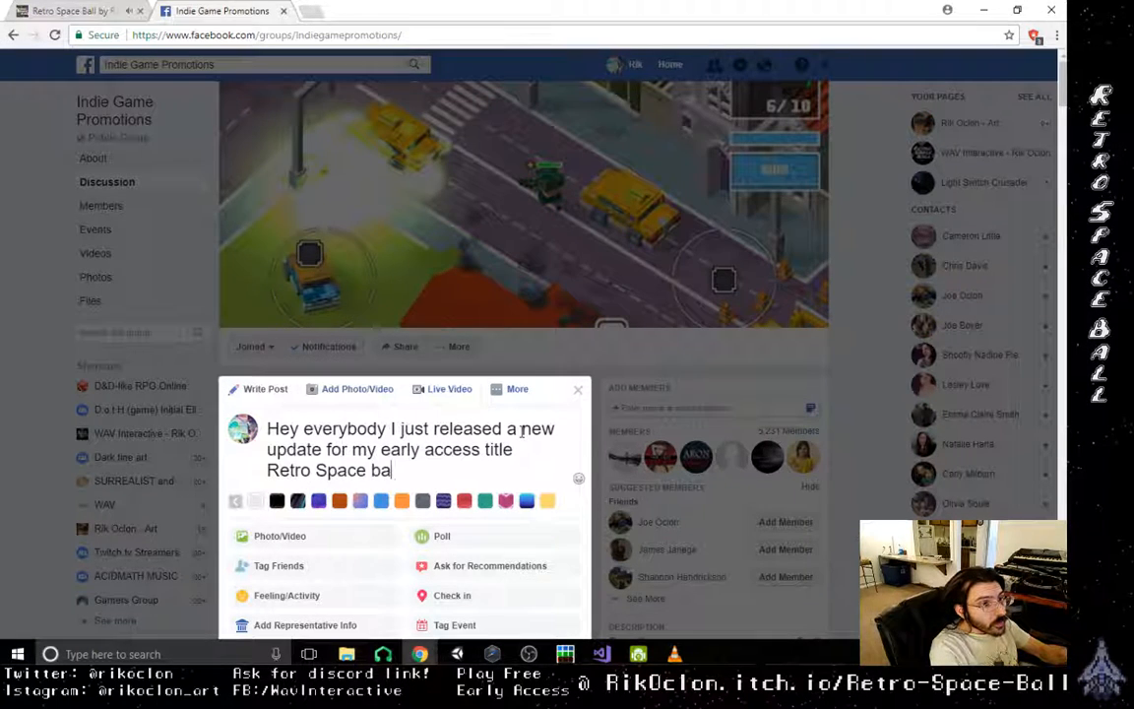
- Add the game's name "Retro Space Ball" followed by a comma, with each word capitalised
{"action": "key", "text": "BackSpace"}
{"action": "key", "text": "BackSpace"}
{"action": "key", "text": "BackSpace"}
{"action": "key", "text": "BackSpace"}
{"action": "type", "text": "Ball,"}
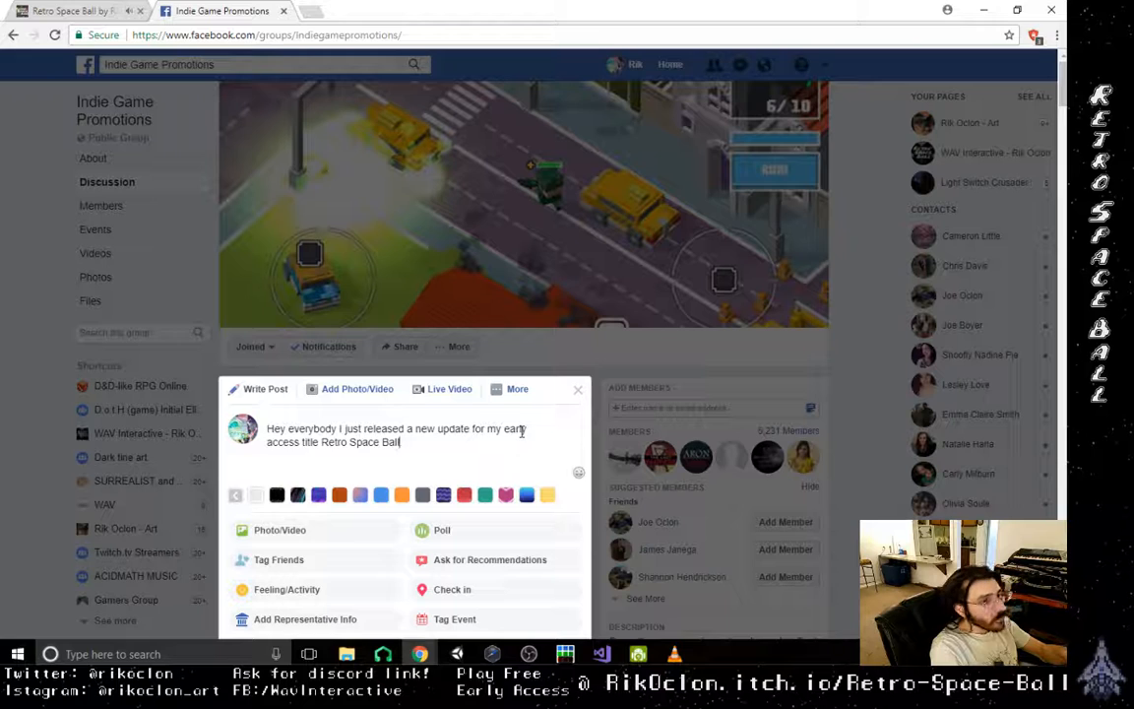
{"action": "type", "text": " its a "}
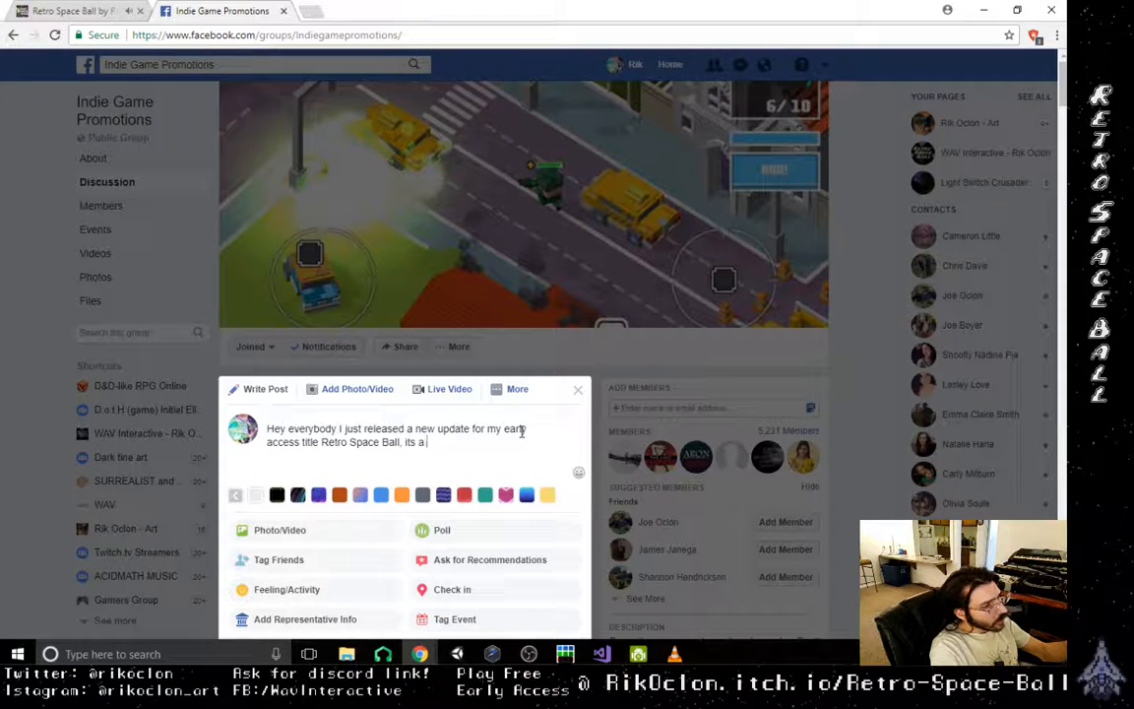
{"action": "type", "text": "cosmic spa"}
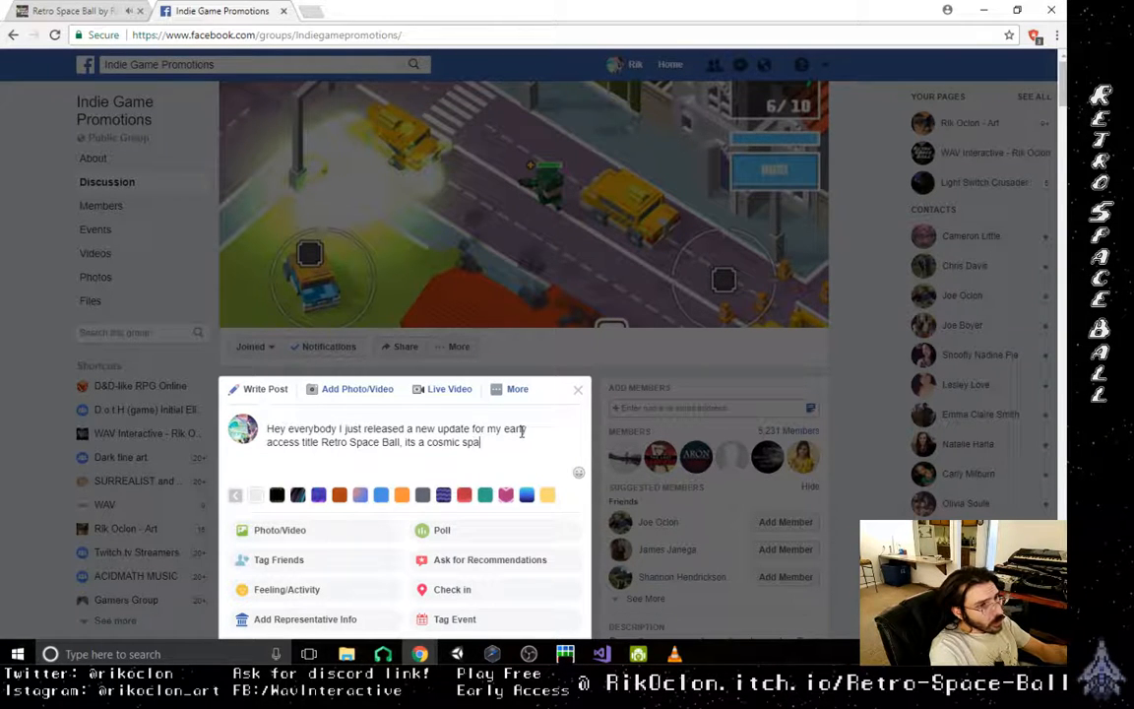
{"action": "type", "text": "ce shooter"}
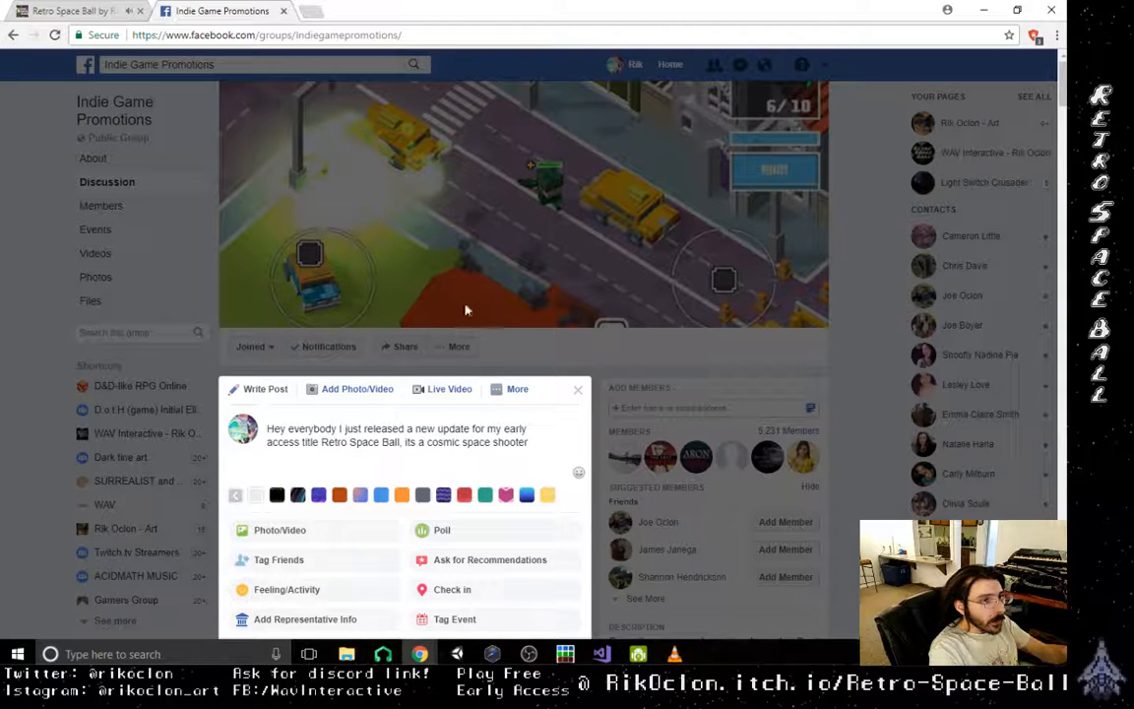
- Describe the game in the post as "its a cosmic top down space shooter"
{"action": "left_click", "coordinate": [480, 445]}
{"action": "type", "text": "top down"}
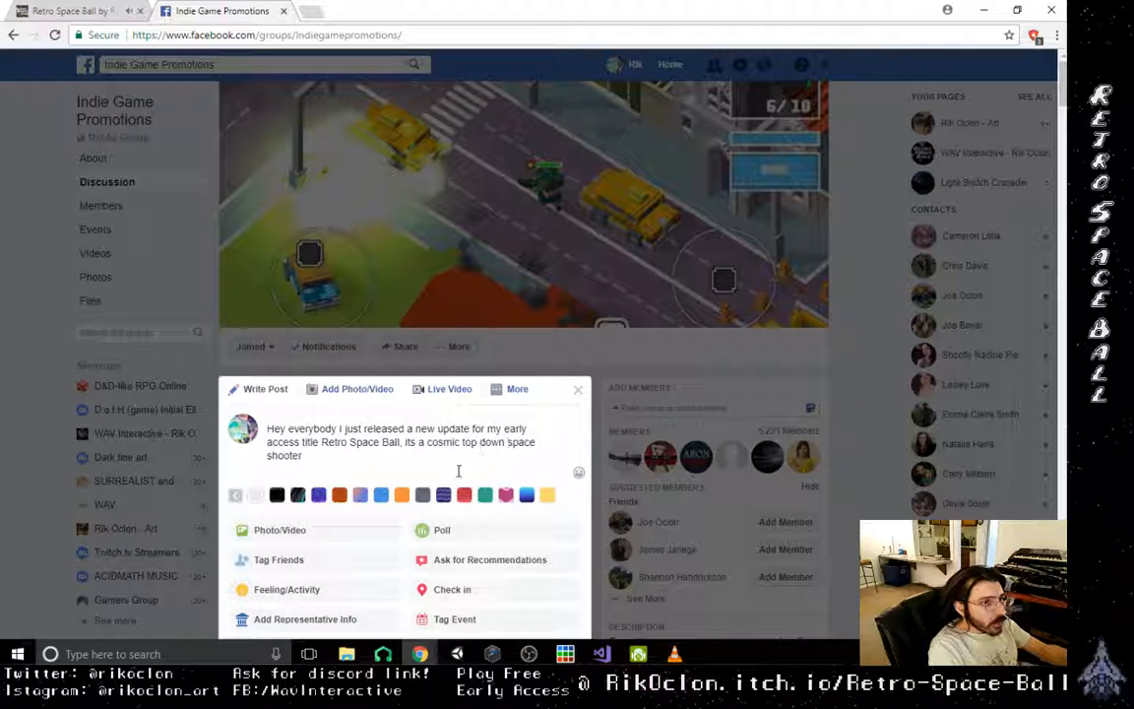
- Extend the game description at the end of the post with "merged with pinball!"
{"action": "left_click", "coordinate": [507, 456]}
{"action": "type", "text": "mi"}
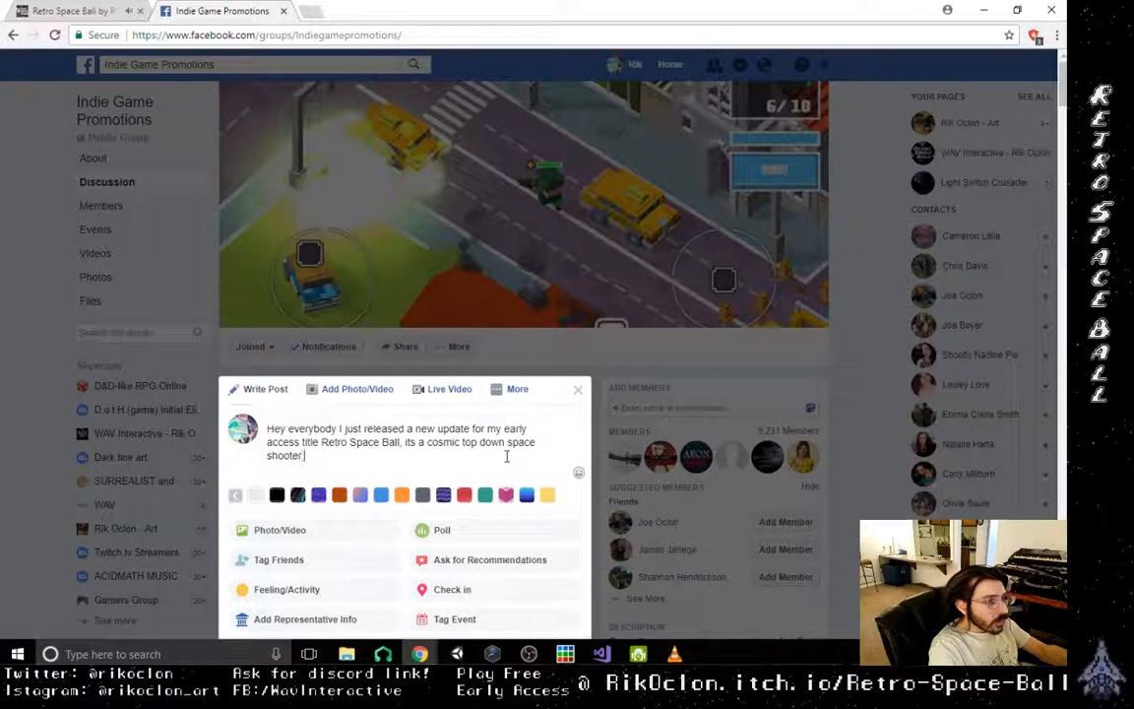
{"action": "type", "text": "rged"}
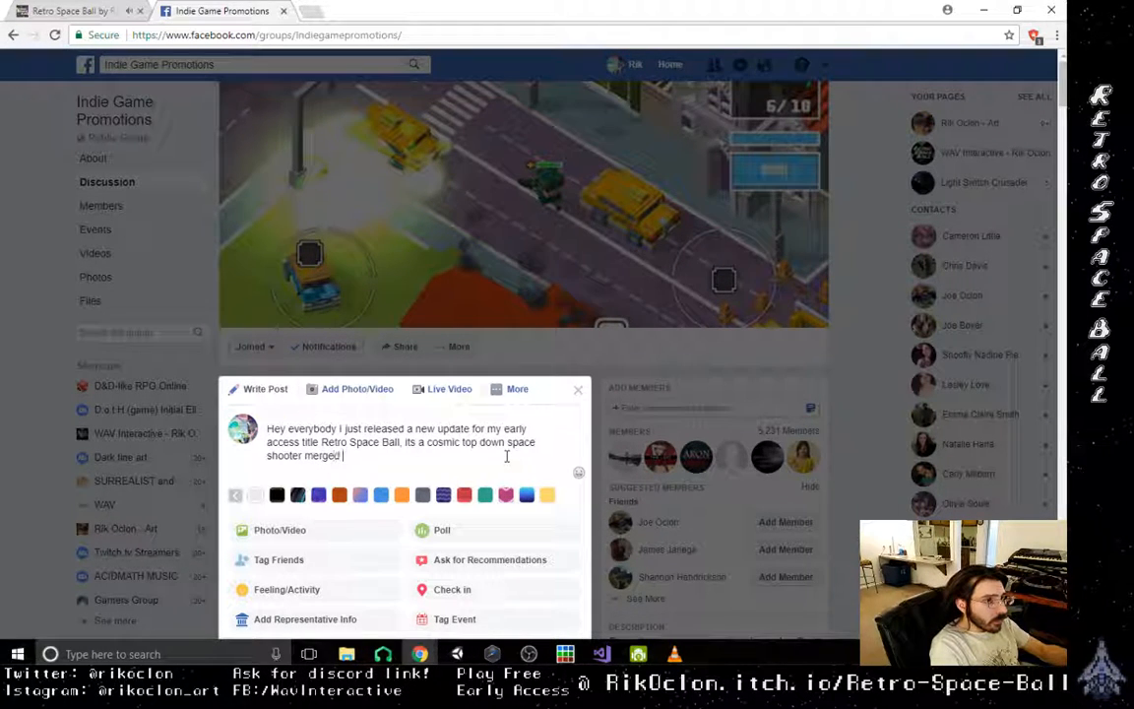
{"action": "type", "text": " with pinball!"}
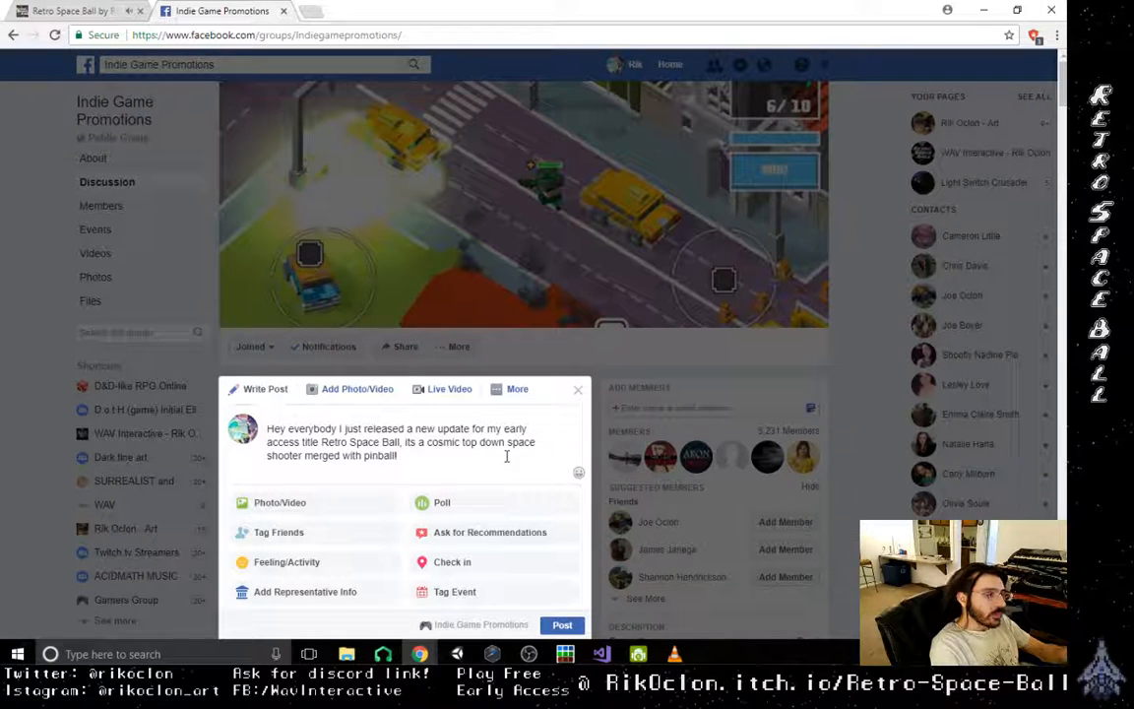
{"action": "type", "text": " I a"}
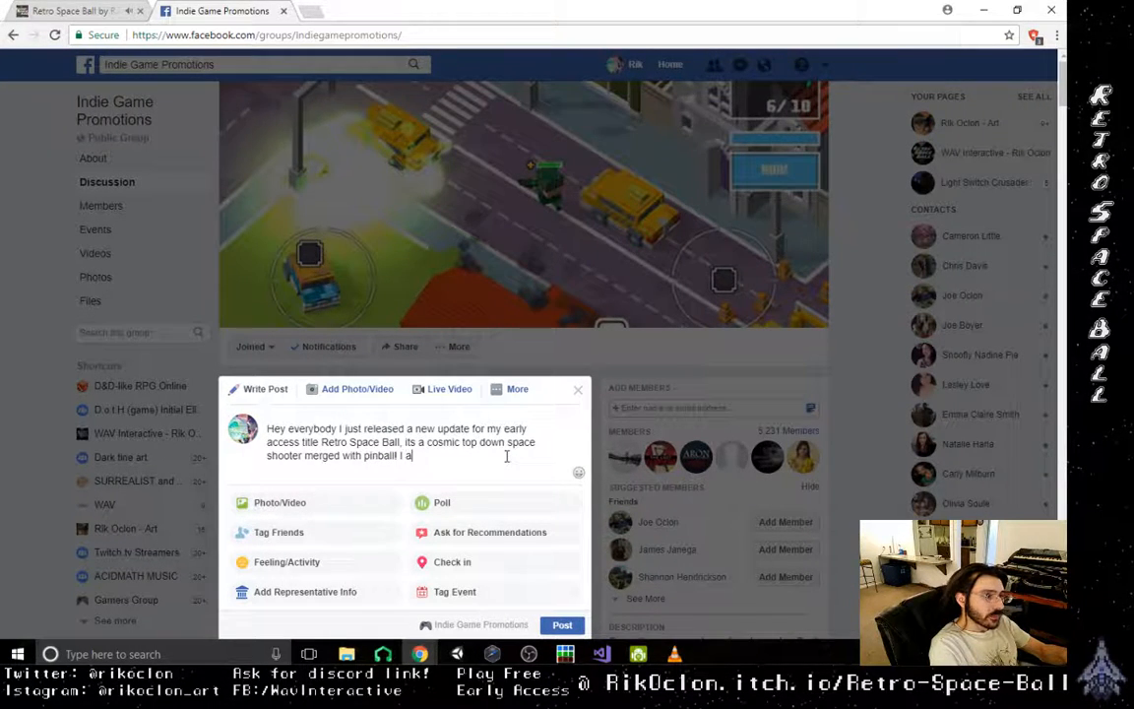
{"action": "type", "text": "ppriciate "}
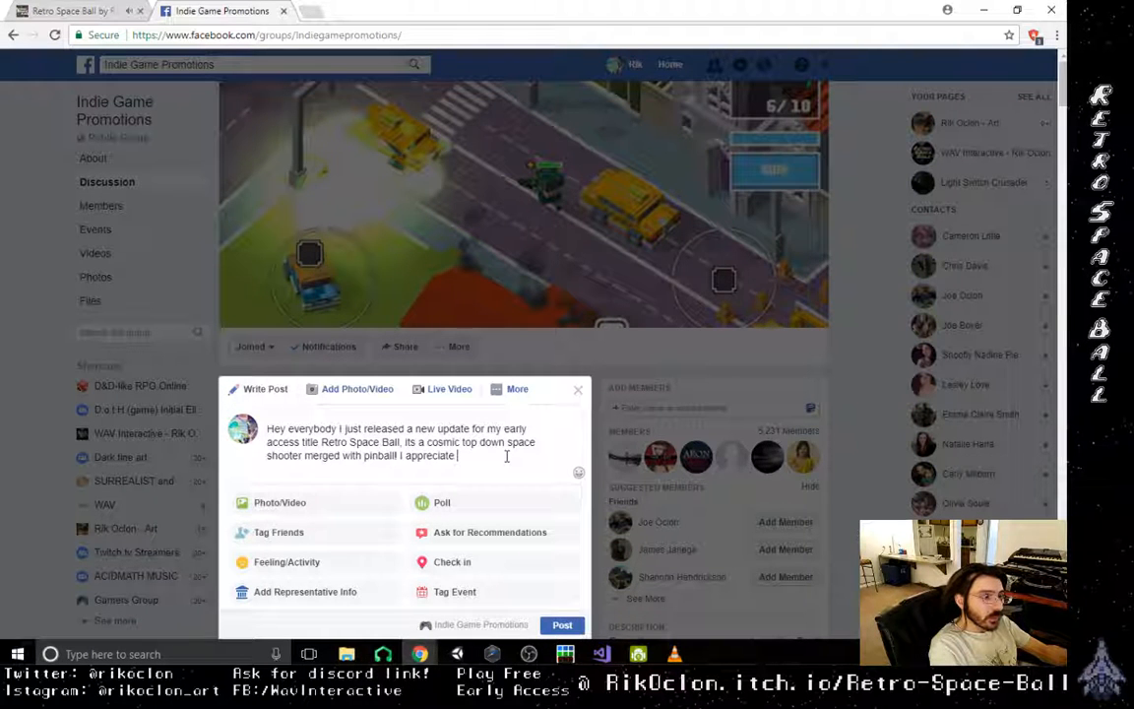
{"action": "type", "text": "any feed"}
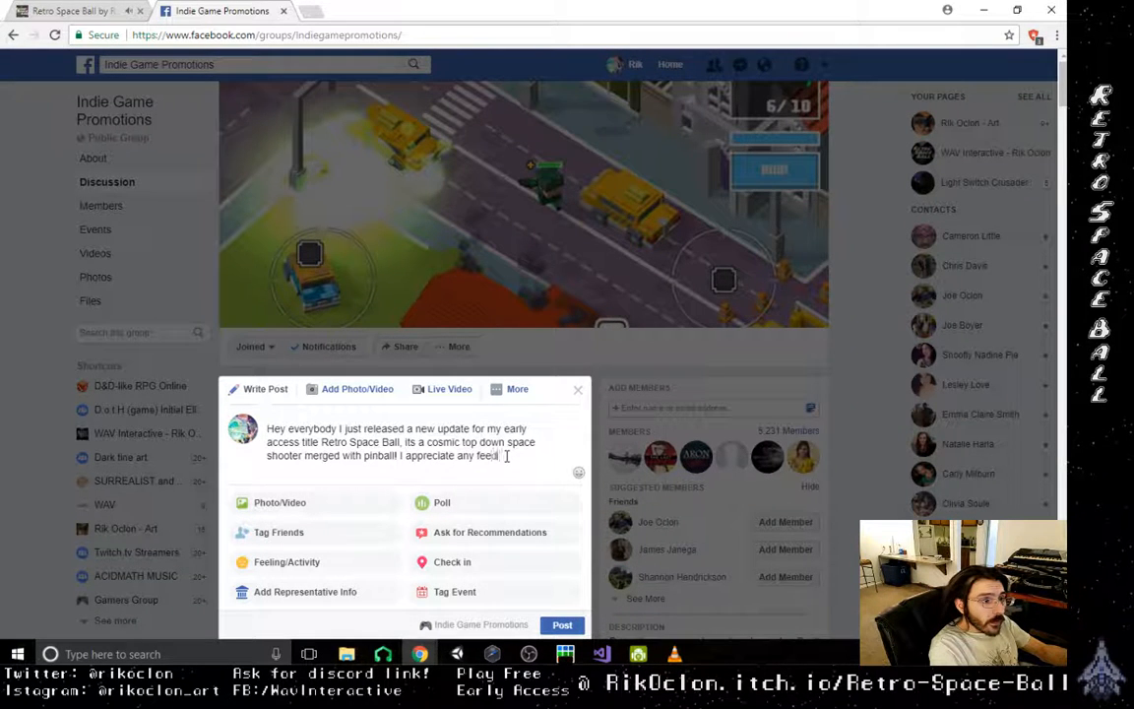
{"action": "type", "text": " ba"}
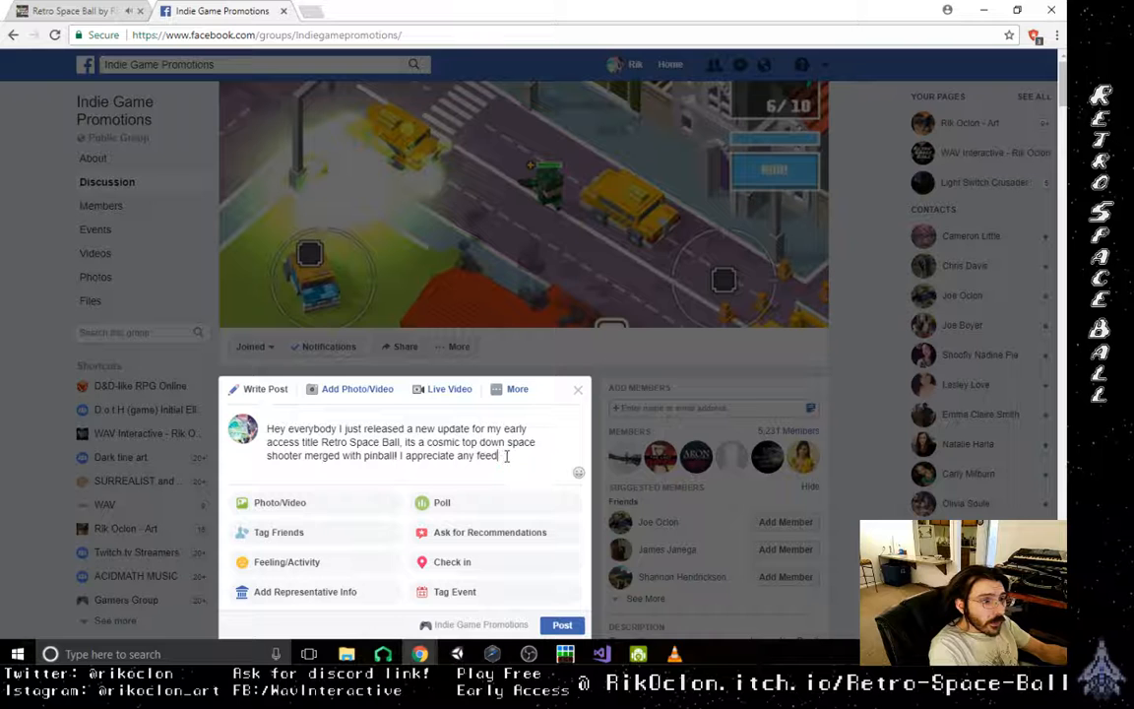
{"action": "type", "text": "back"}
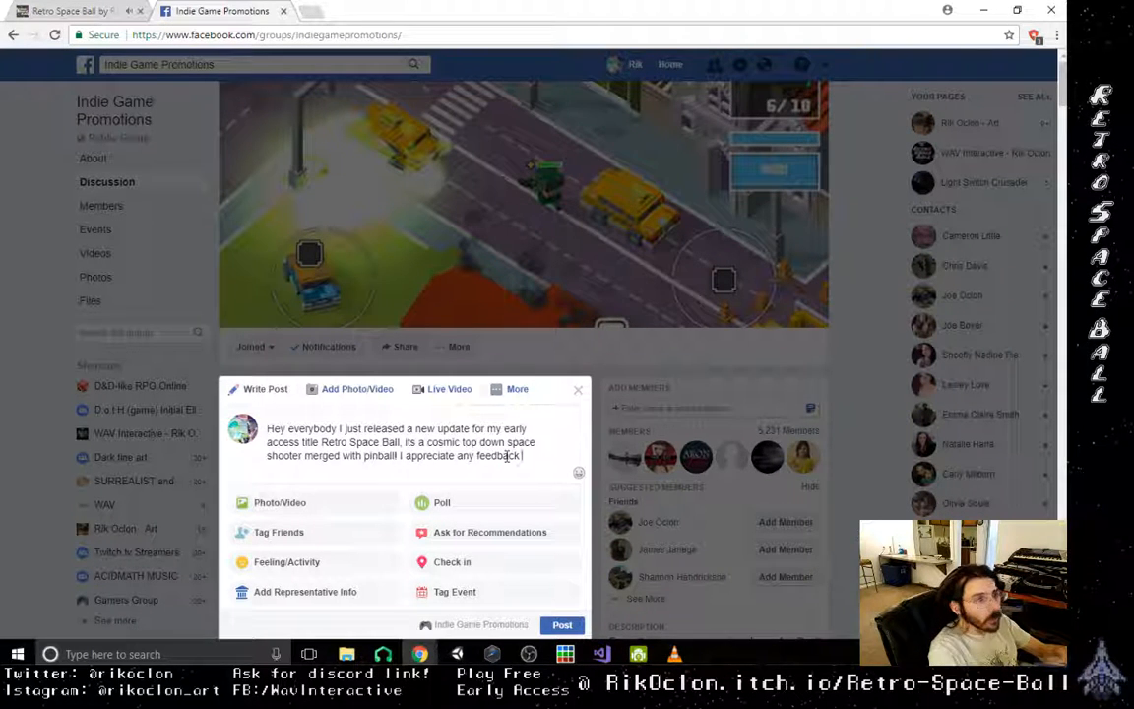
{"action": "type", "text": "."}
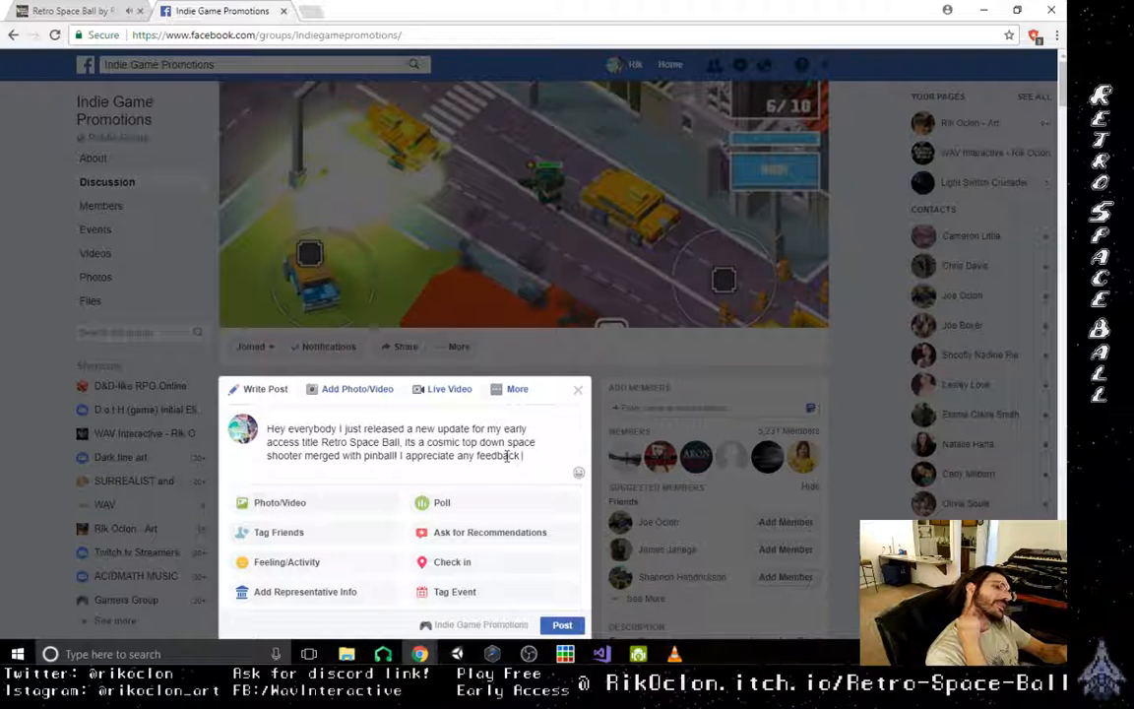
- Insert a comma after "Hey everybody" and replace the comma after "Retro Space Ball" with a period
{"action": "left_click", "coordinate": [339, 429]}
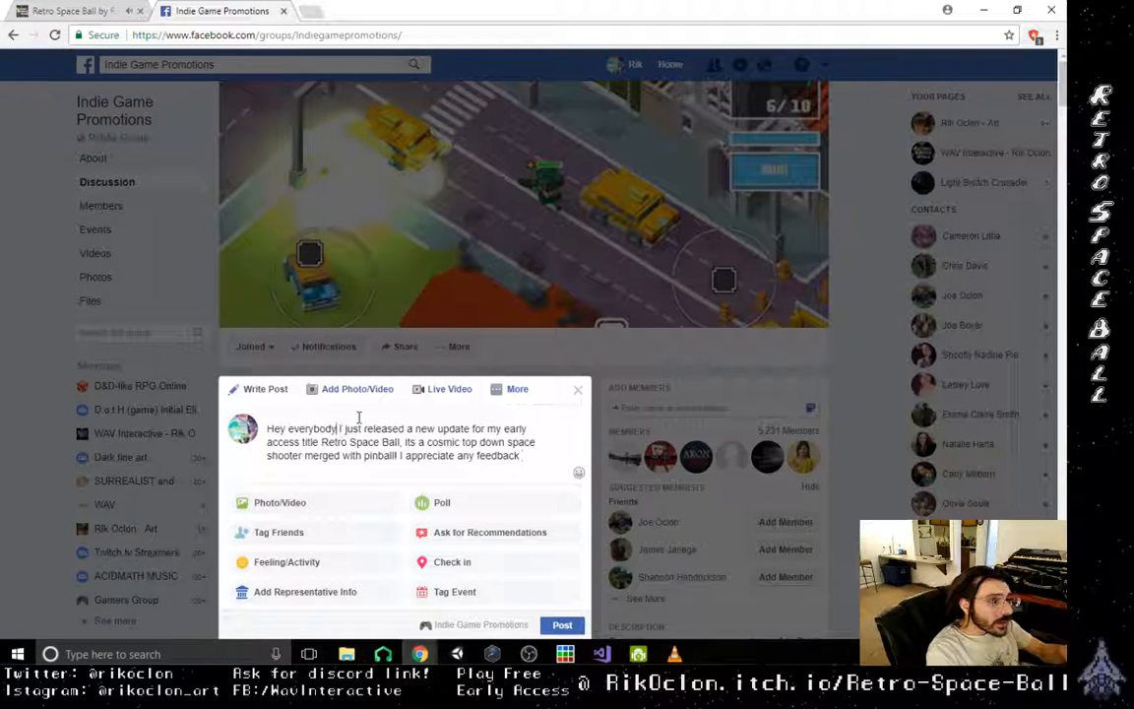
{"action": "type", "text": ","}
{"action": "left_click", "coordinate": [400, 455]}
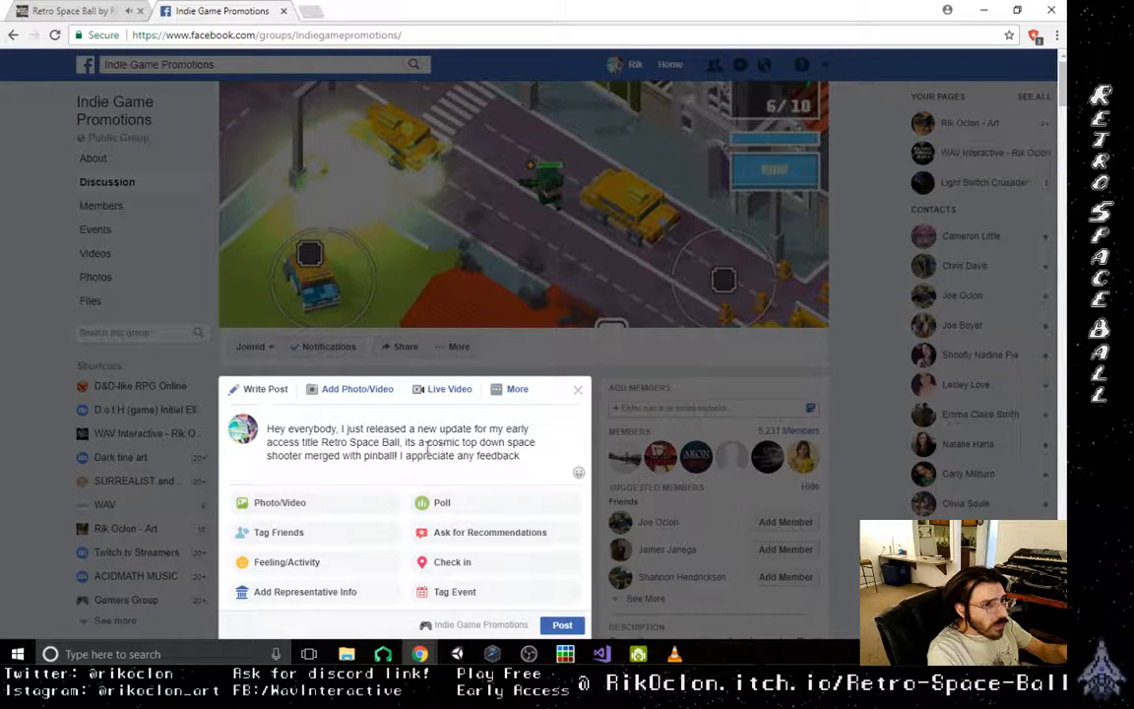
{"action": "key", "text": "BackSpace"}
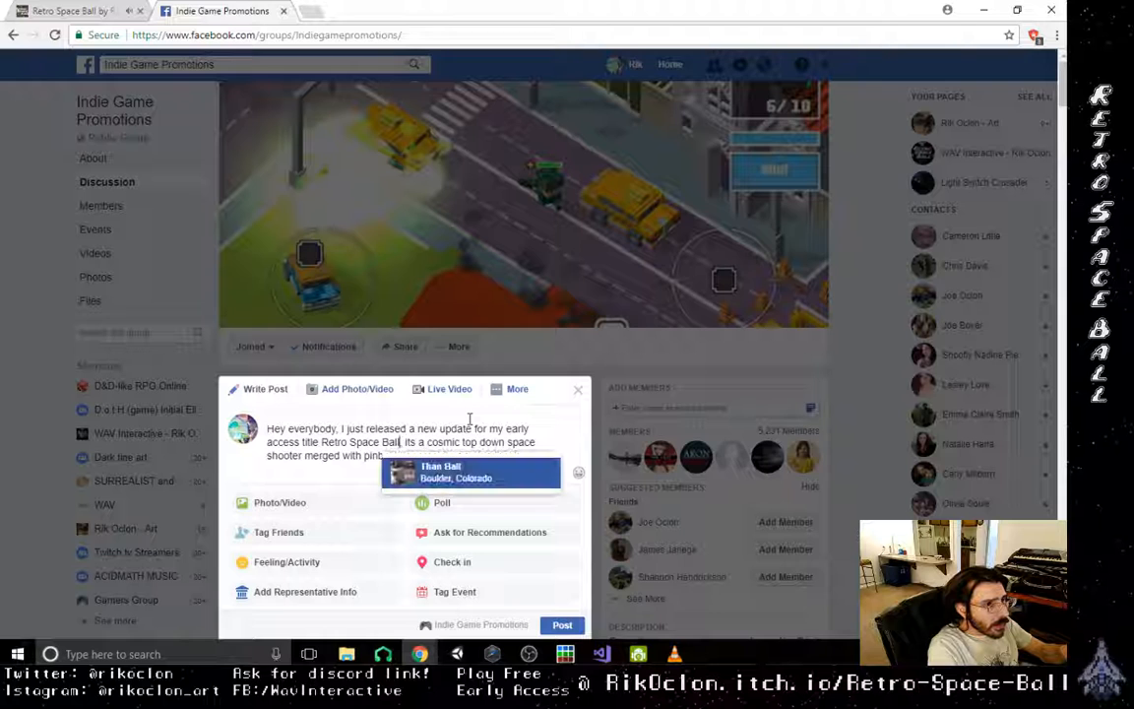
{"action": "type", "text": "."}
{"action": "key", "text": "Right"}
{"action": "key", "text": "Right"}
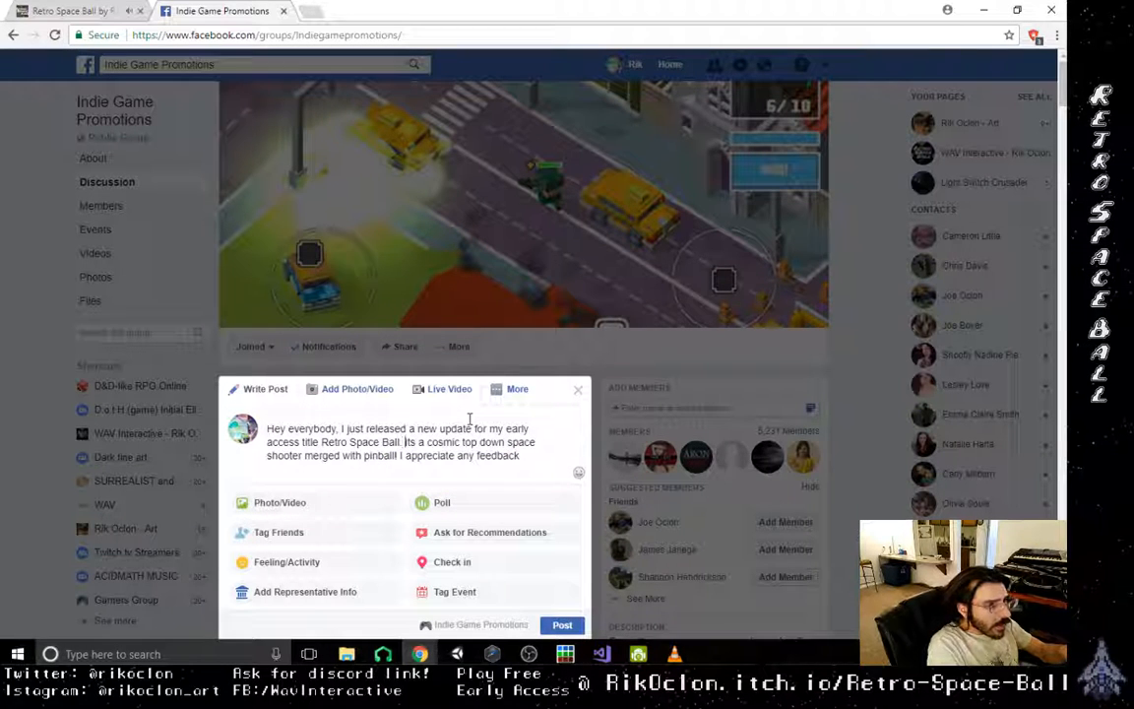
- Correct "its" to "It's" at the start of the post's game description sentence
{"action": "key", "text": "BackSpace"}
{"action": "type", "text": "It'"}
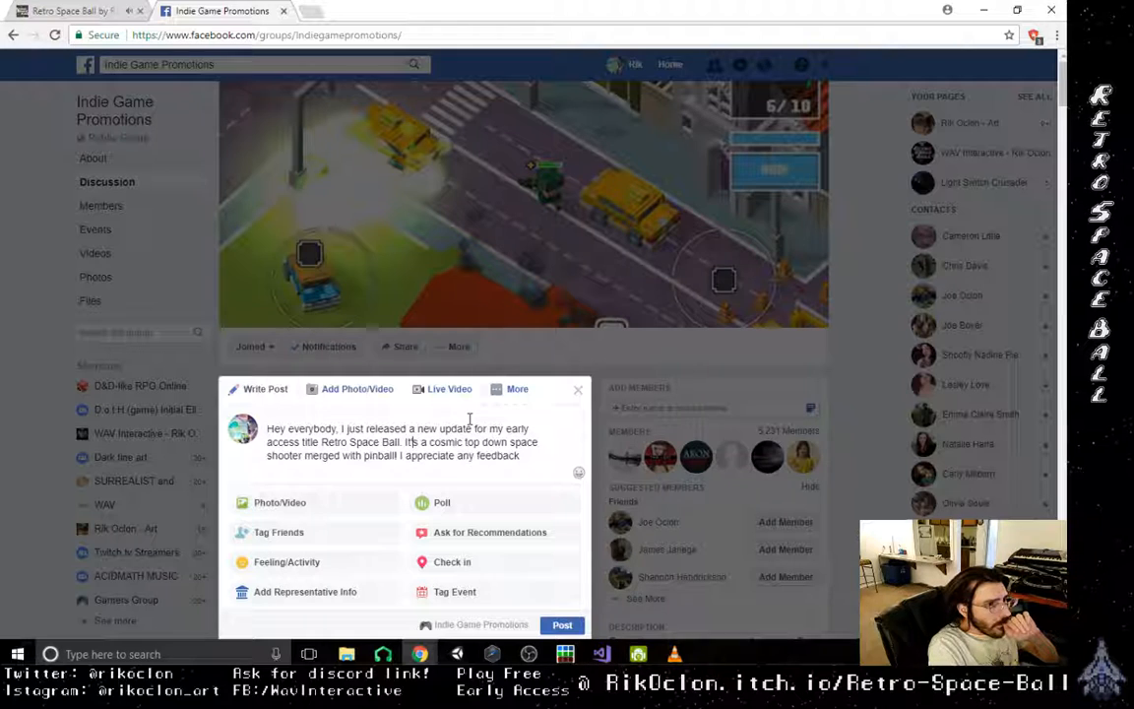
{"action": "key", "text": "Right"}
{"action": "type", "text": "'"}
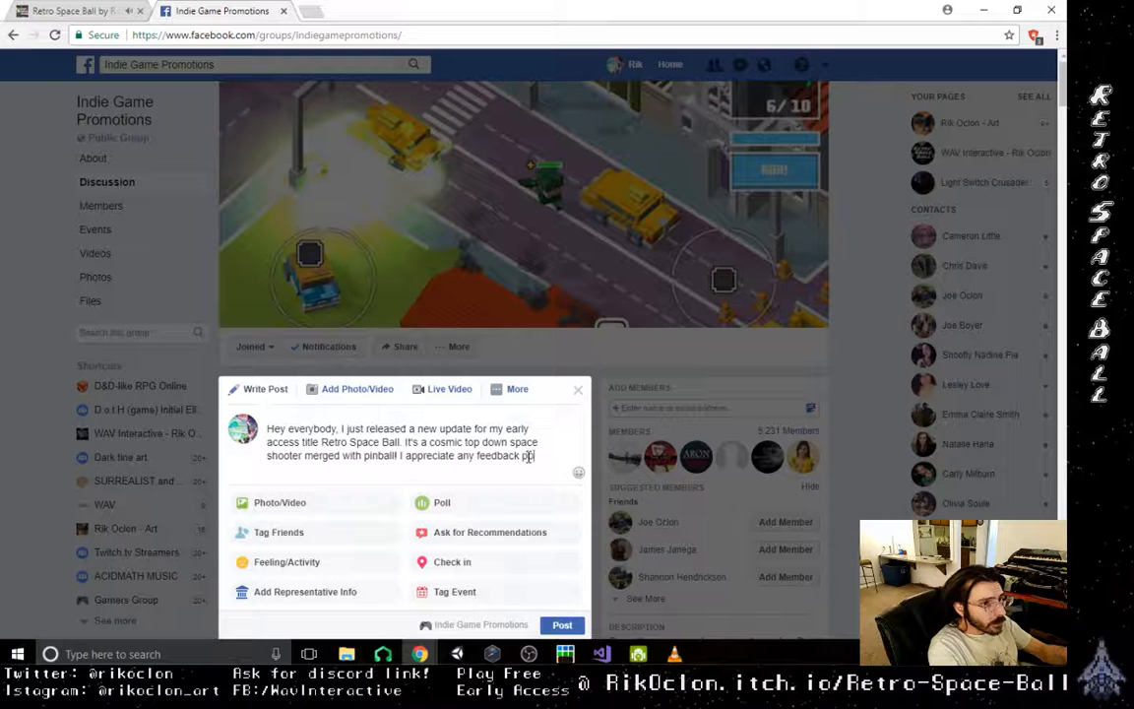
- Extend the feedback sentence with "positive or negative :)" and start the game link with the developer's itch.io username
{"action": "type", "text": "ive or "}
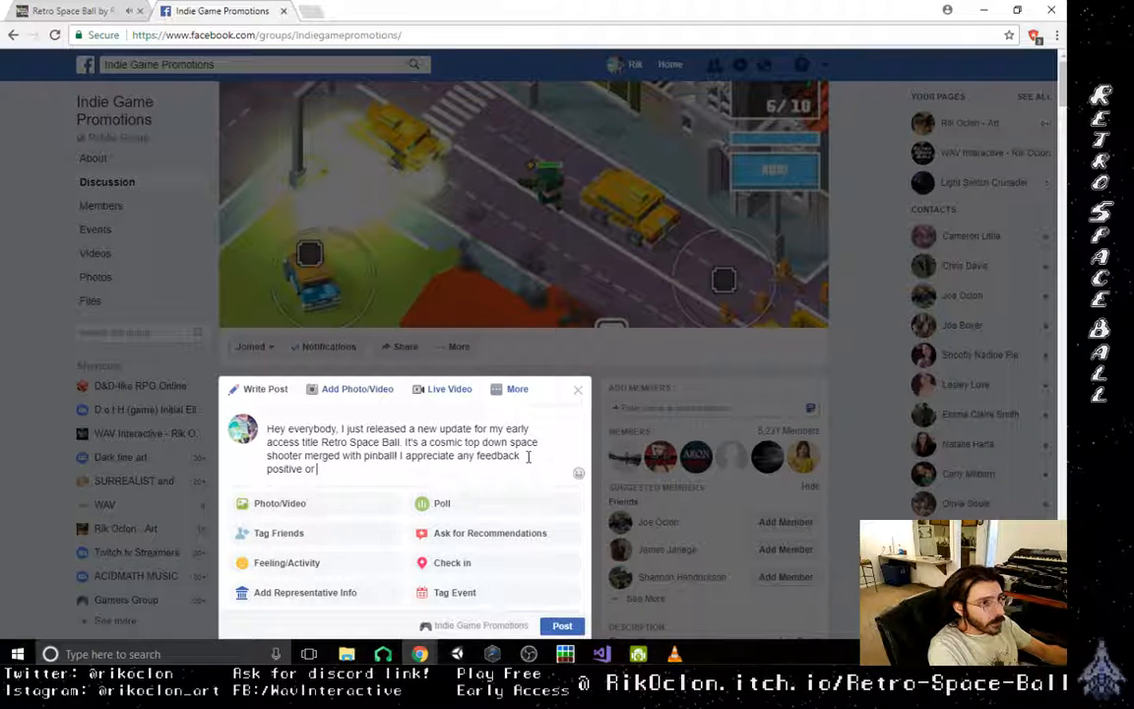
{"action": "type", "text": "negative :) r"}
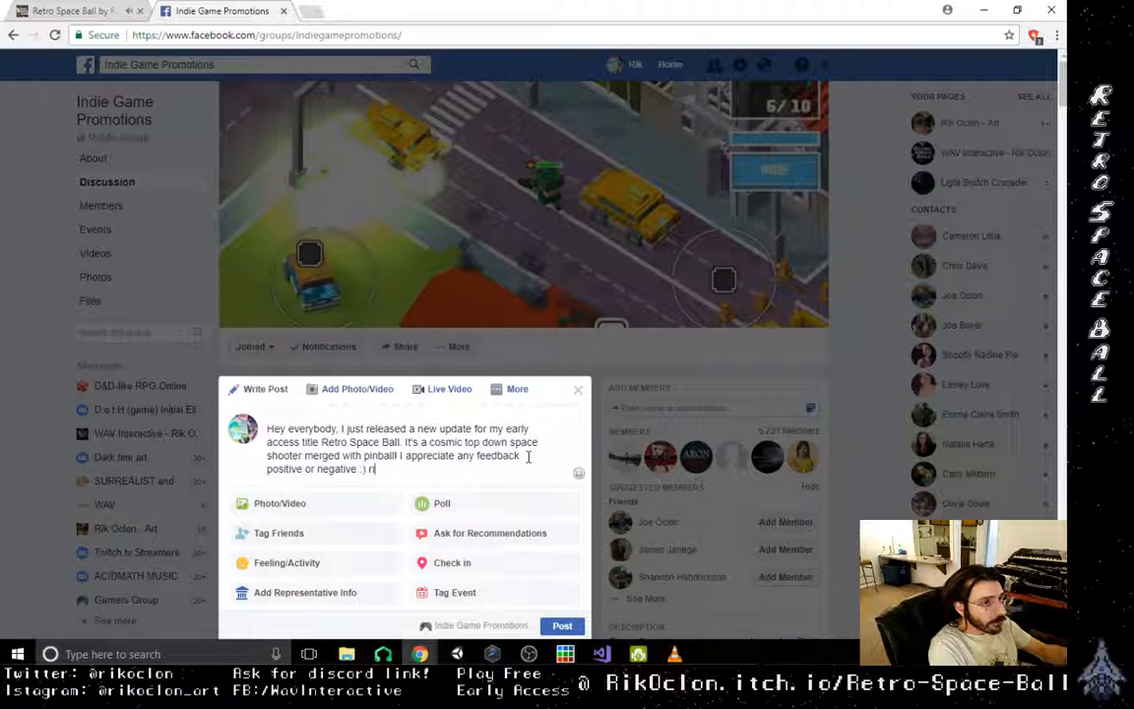
{"action": "type", "text": "ikoclon "}
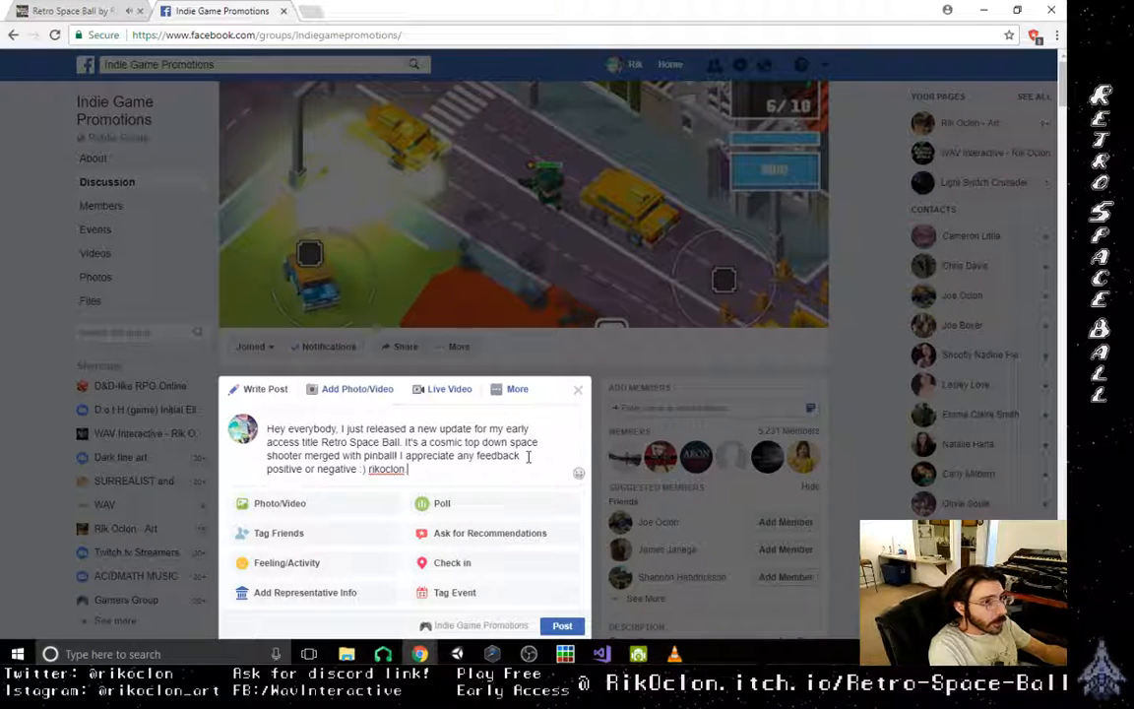
{"action": "type", "text": ".itch.io"}
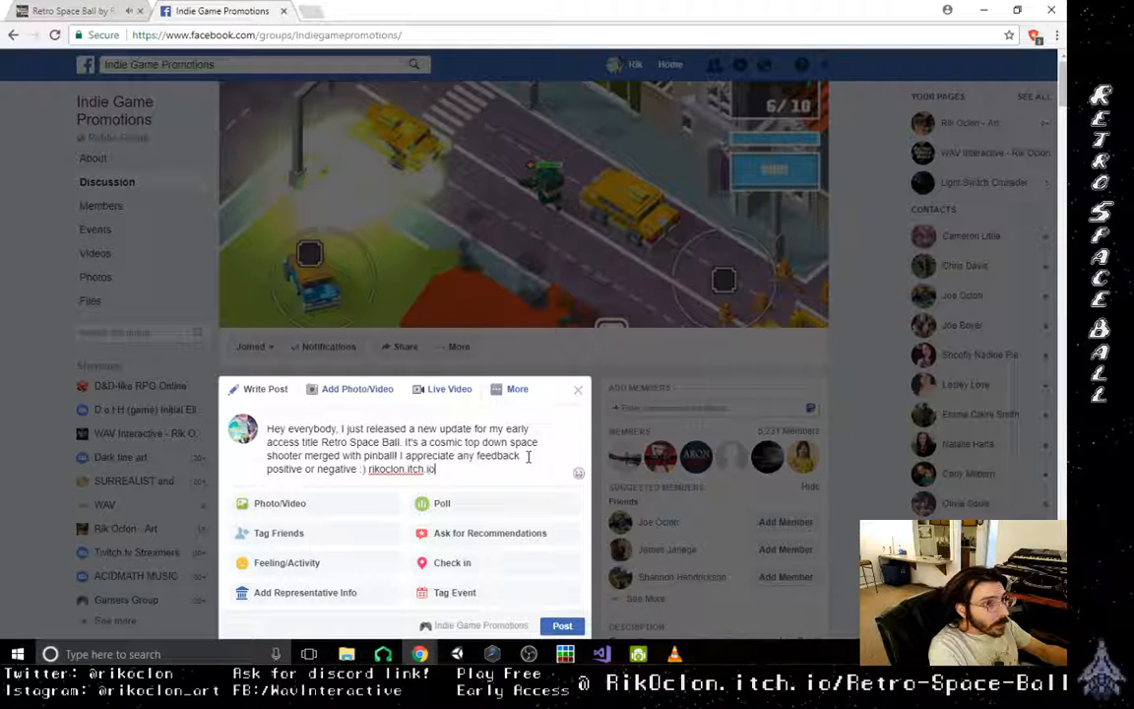
{"action": "type", "text": "/ret"}
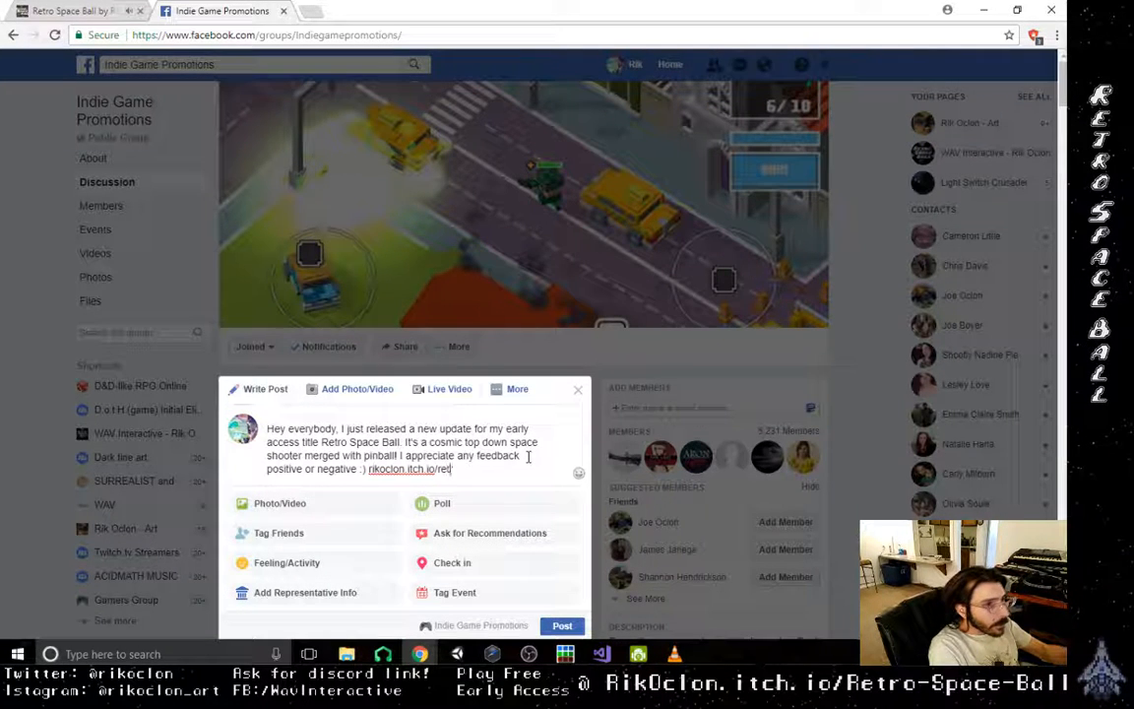
{"action": "type", "text": "ro-"}
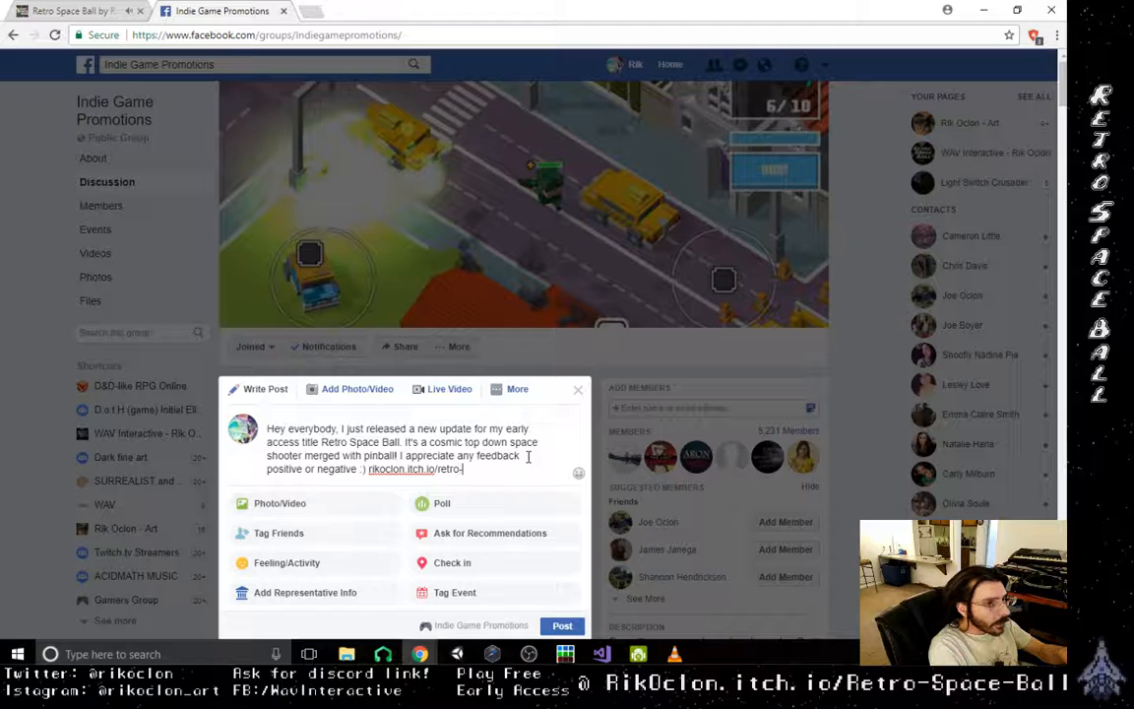
{"action": "type", "text": "space-ball TH"}
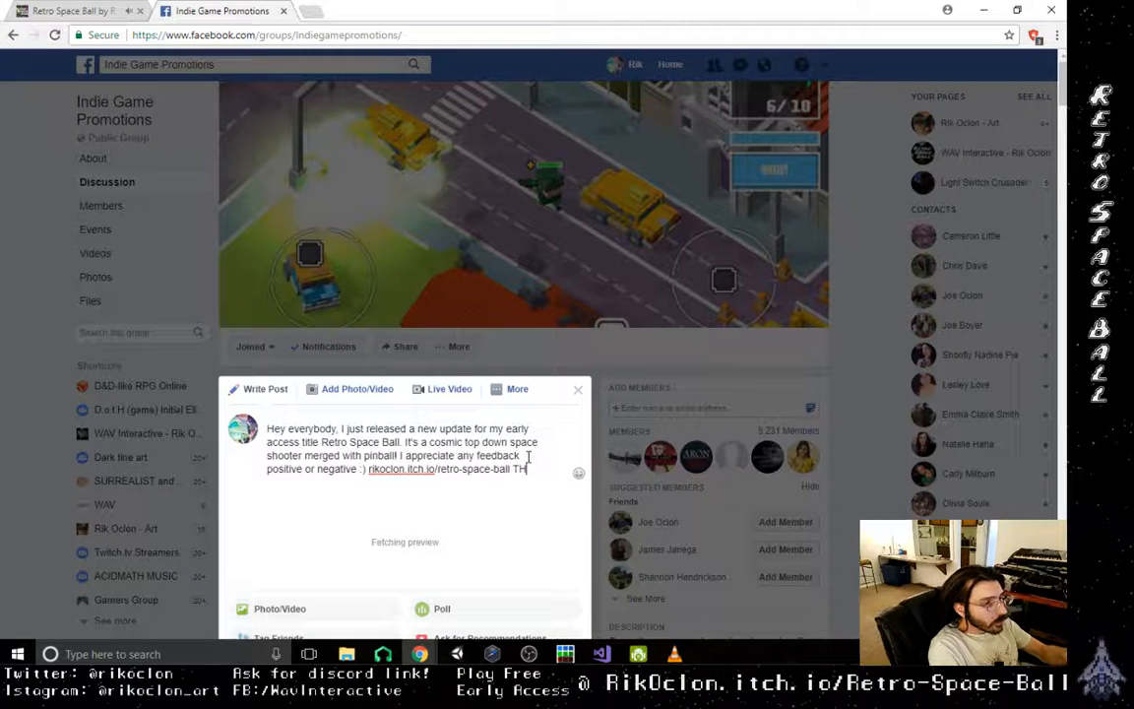
{"action": "type", "text": " Thanks!!"}
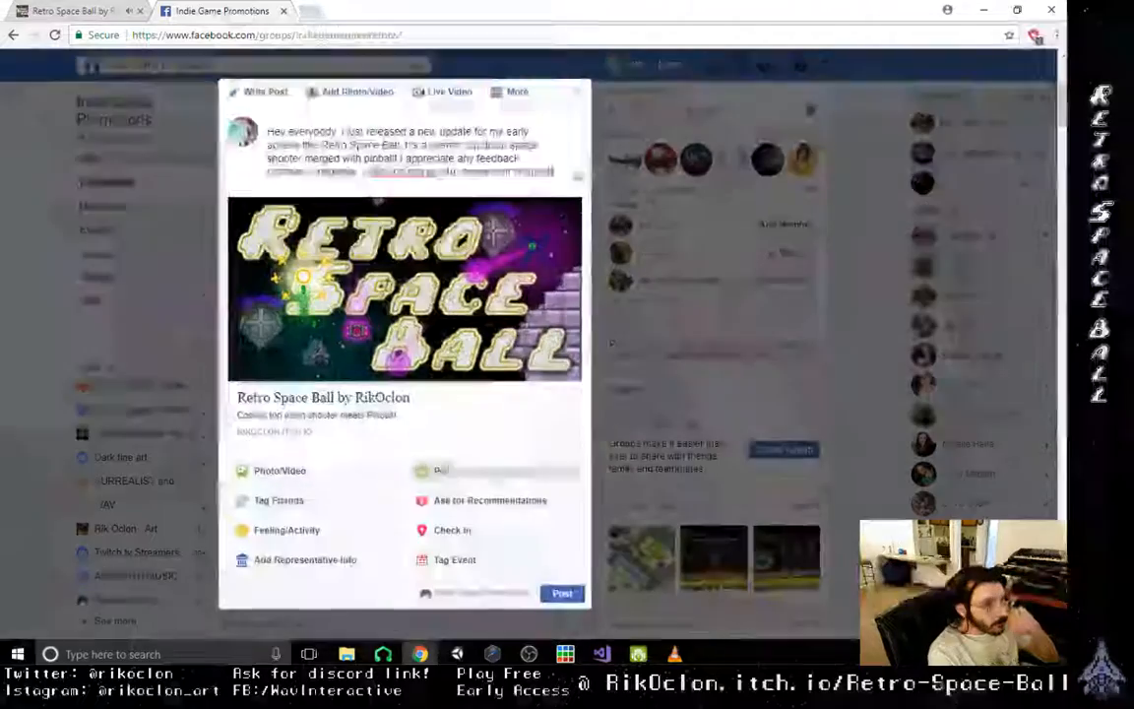
- Finish the text with "Thanks!!" and publish the post to the Indie Game Promotions group
{"action": "left_click", "coordinate": [565, 597]}
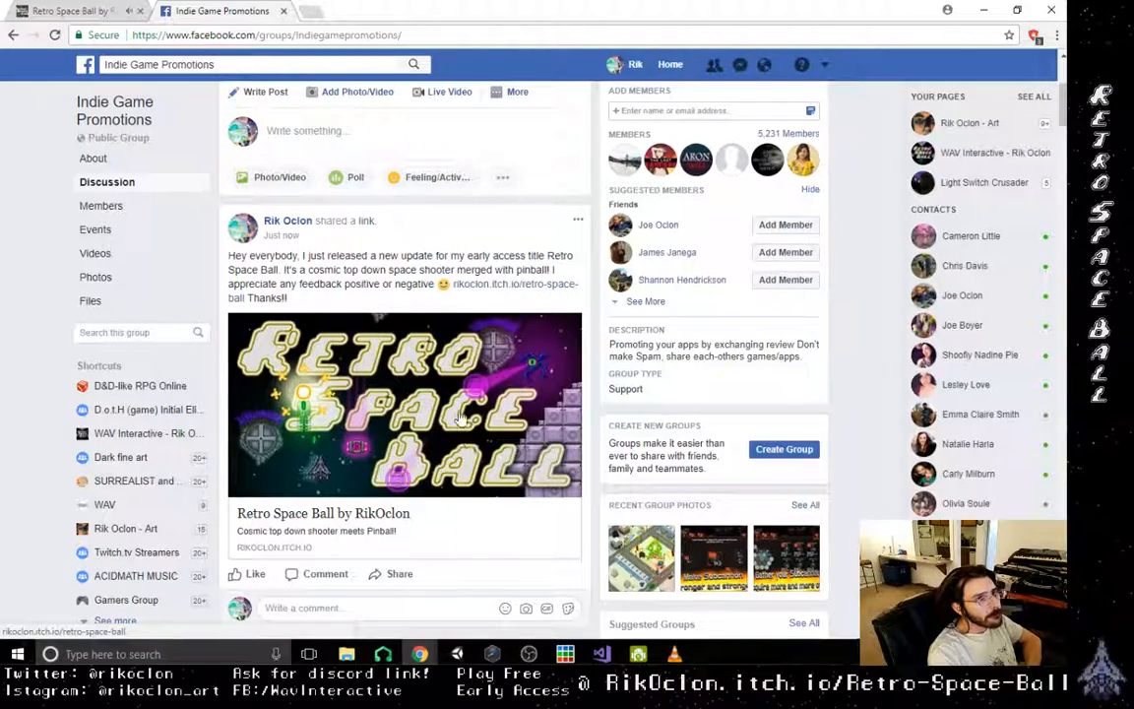
- Review the published Retro Space Ball post and its link preview in the group feed
{"action": "scroll", "coordinate": [443, 452], "scroll_direction": "down", "scroll_amount": 2}
{"action": "scroll", "coordinate": [433, 488], "scroll_direction": "up", "scroll_amount": 4}
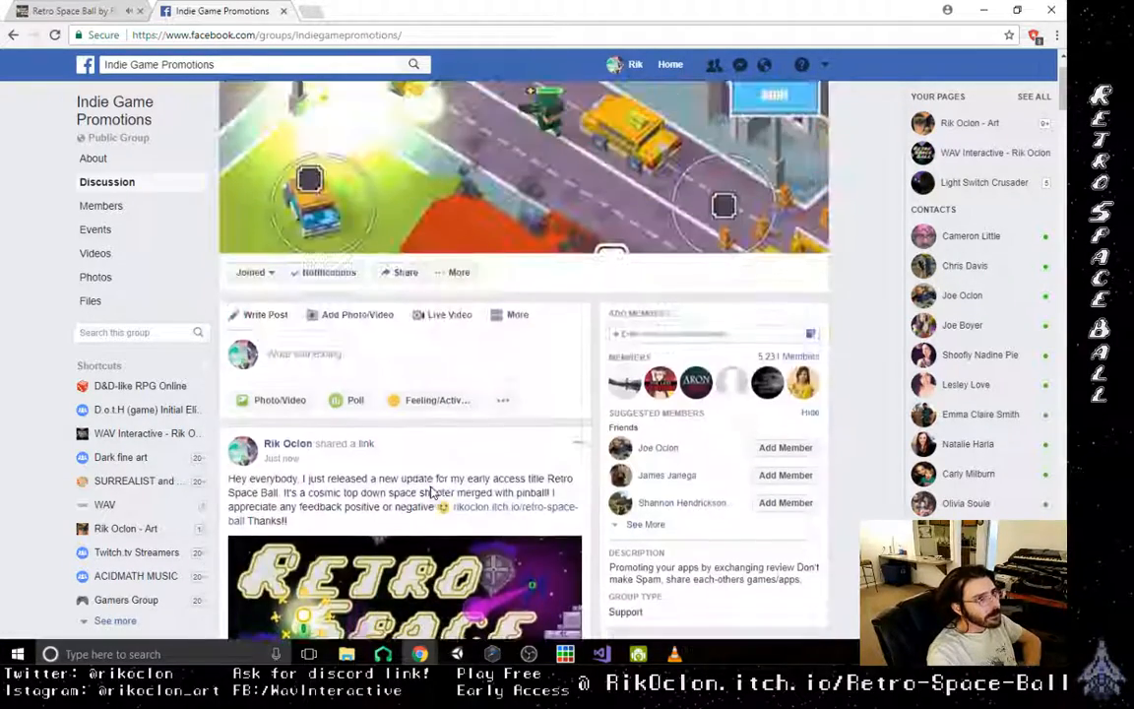
{"action": "scroll", "coordinate": [430, 492], "scroll_direction": "up", "scroll_amount": 1}
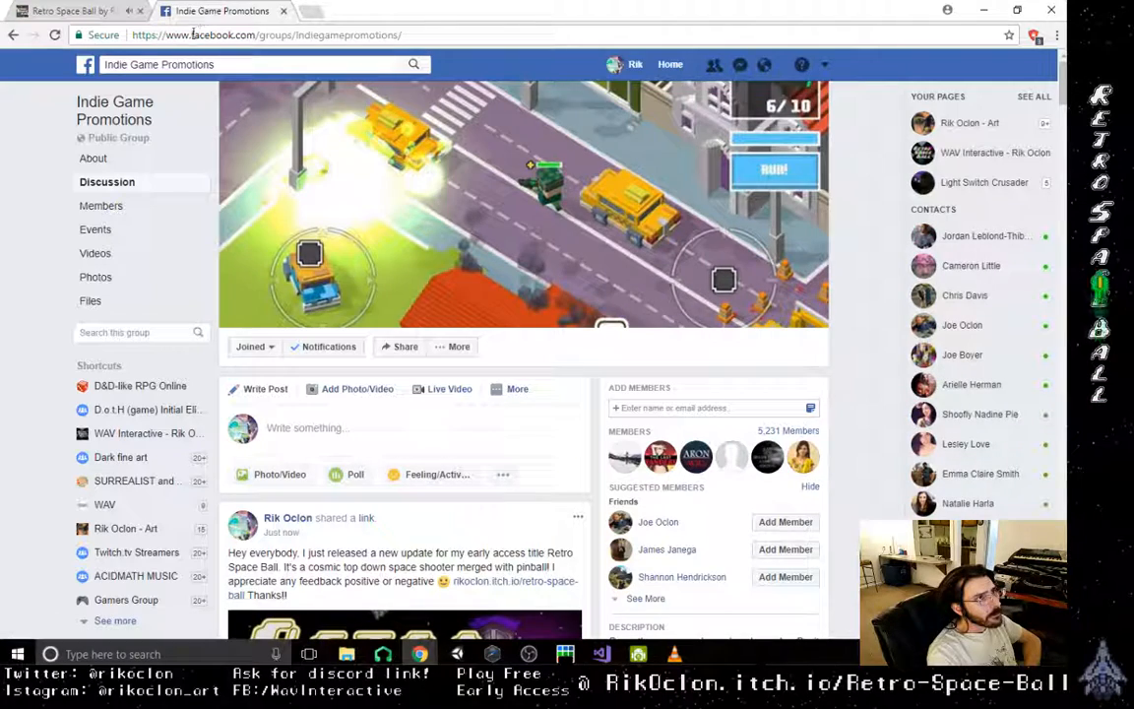
{"action": "scroll", "coordinate": [351, 331], "scroll_direction": "down", "scroll_amount": 2}
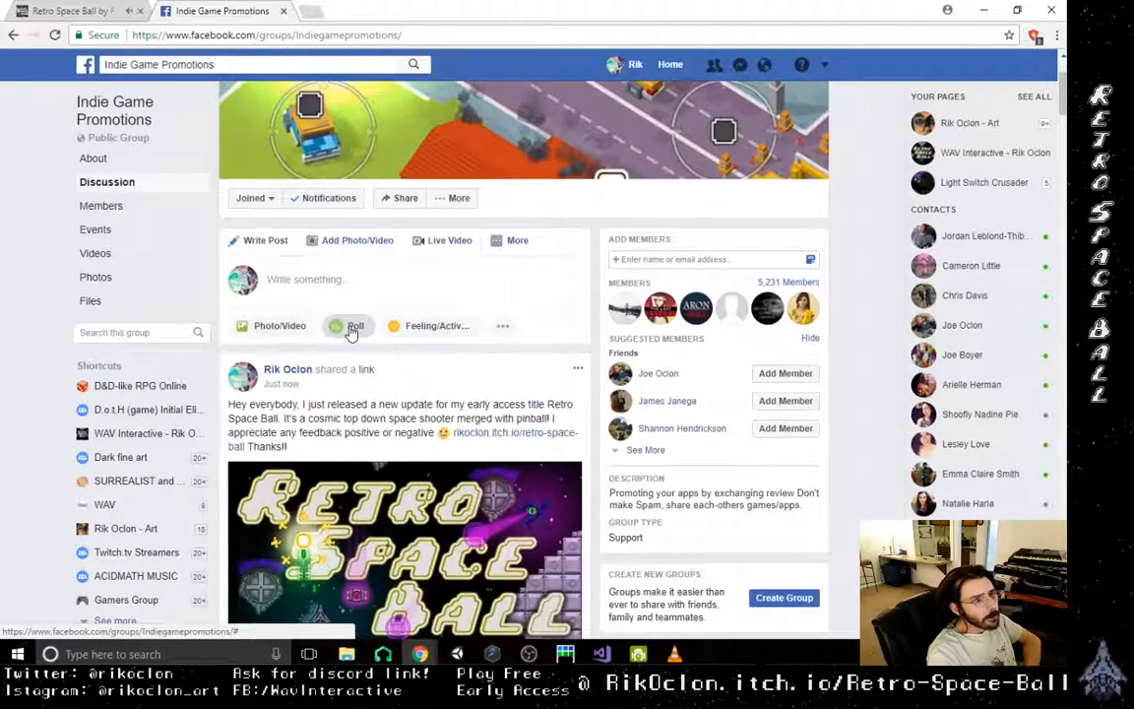
{"action": "scroll", "coordinate": [351, 333], "scroll_direction": "down", "scroll_amount": 1}
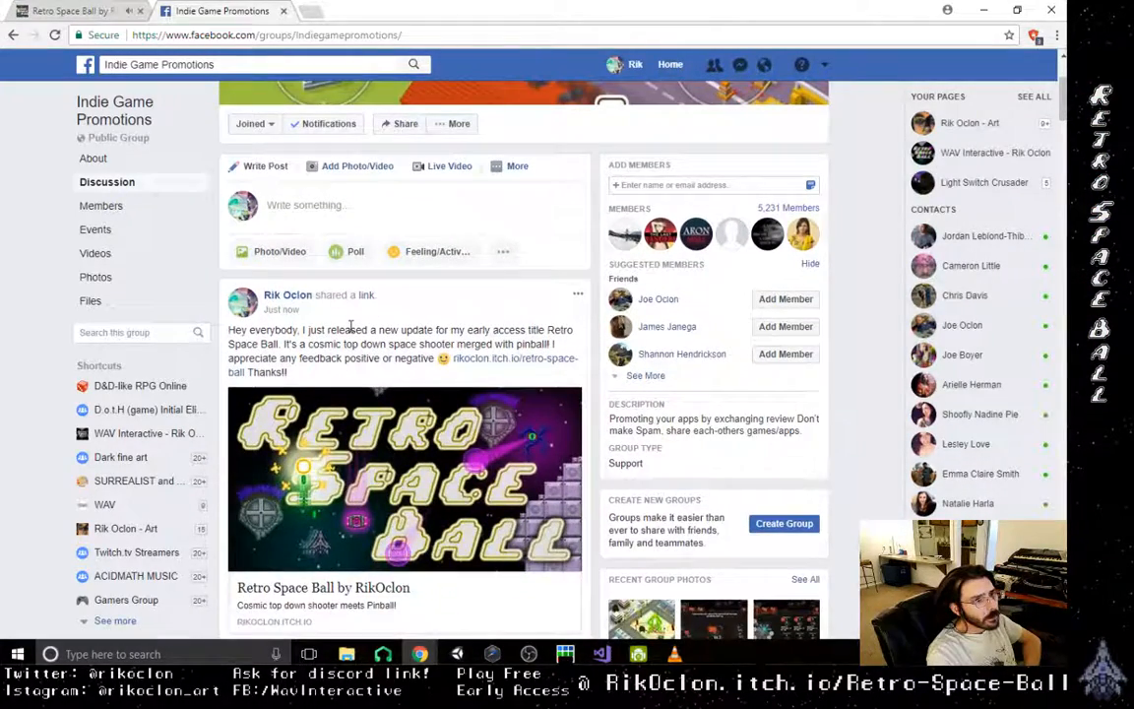
{"action": "scroll", "coordinate": [350, 321], "scroll_direction": "down", "scroll_amount": 2}
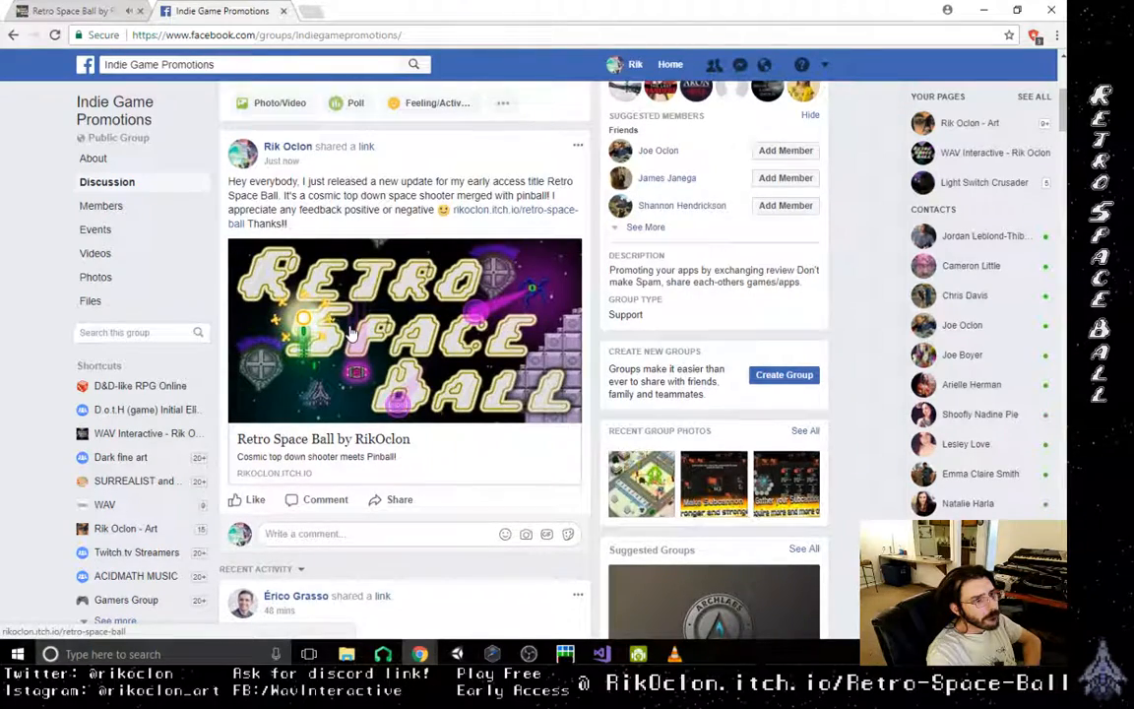
{"action": "scroll", "coordinate": [352, 333], "scroll_direction": "up", "scroll_amount": 5}
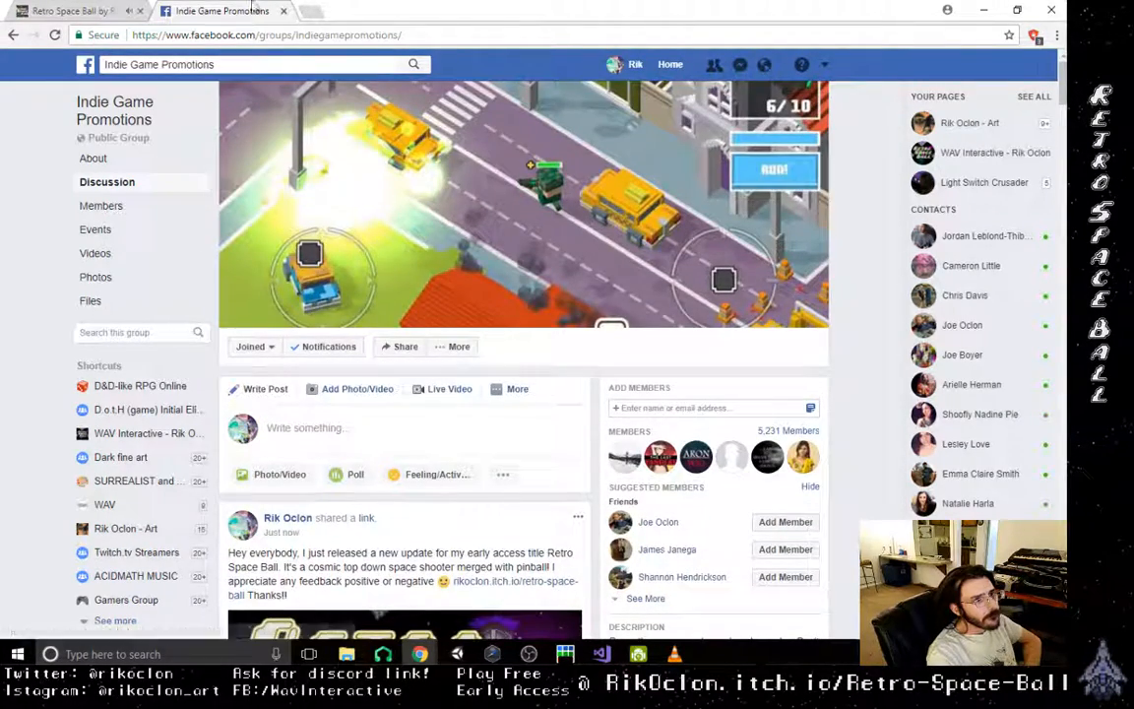
- Replace the Facebook search text with "indie game media" to check the suggestions
{"action": "left_click", "coordinate": [240, 61]}
{"action": "left_click_drag", "start_coordinate": [130, 64], "coordinate": [215, 64]}
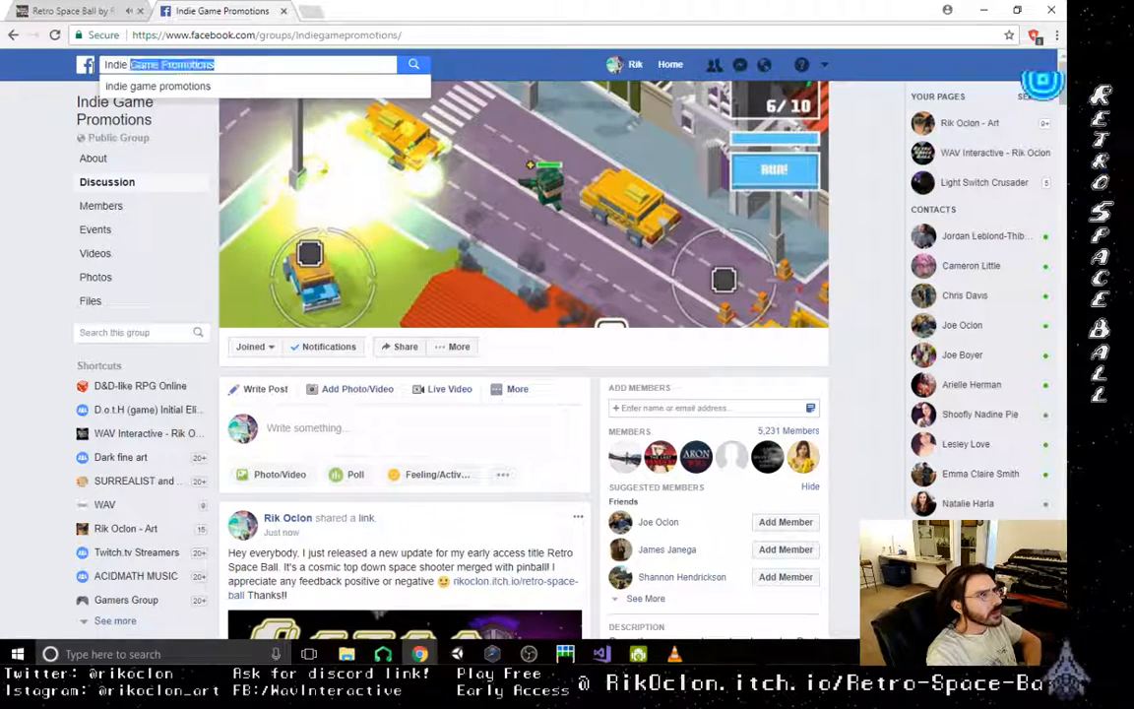
{"action": "left_click_drag", "start_coordinate": [92, 67], "coordinate": [88, 66]}
{"action": "key", "text": "BackSpace"}
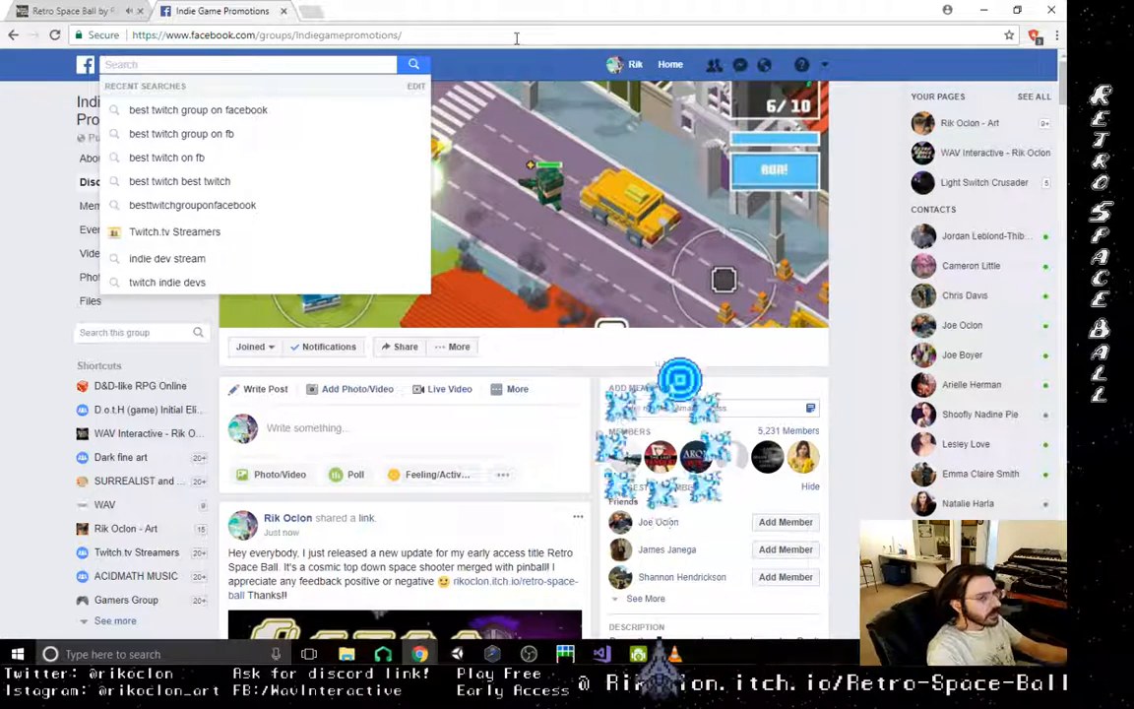
{"action": "type", "text": "ind"}
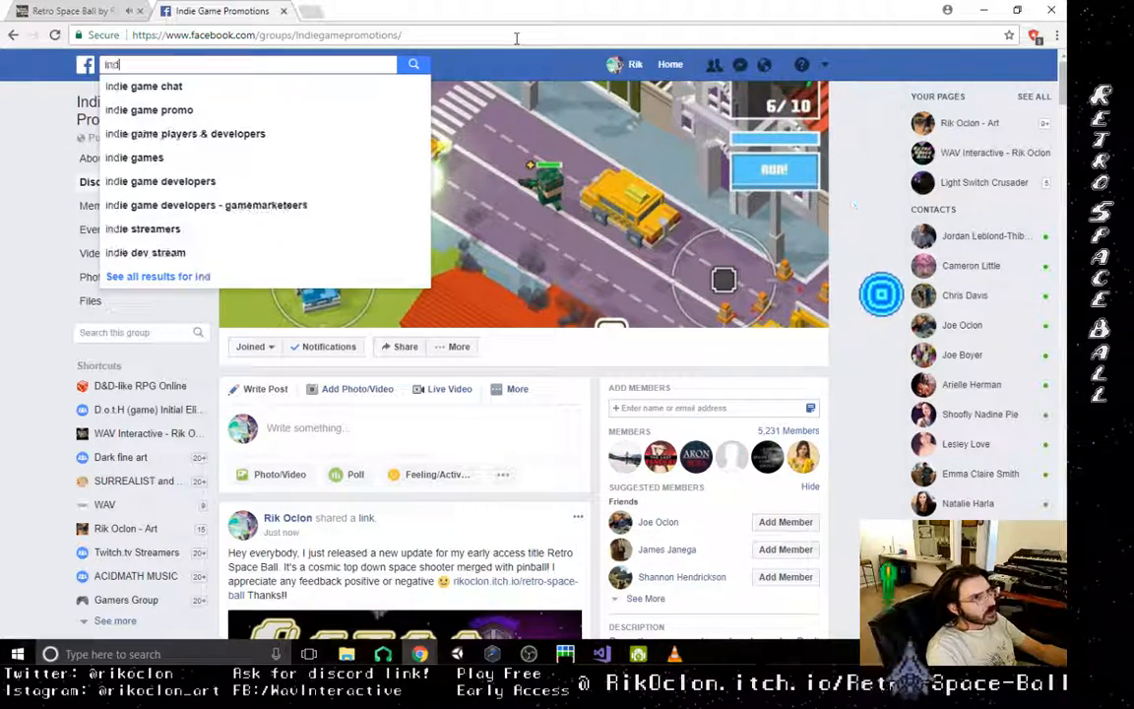
{"action": "type", "text": "ie game me"}
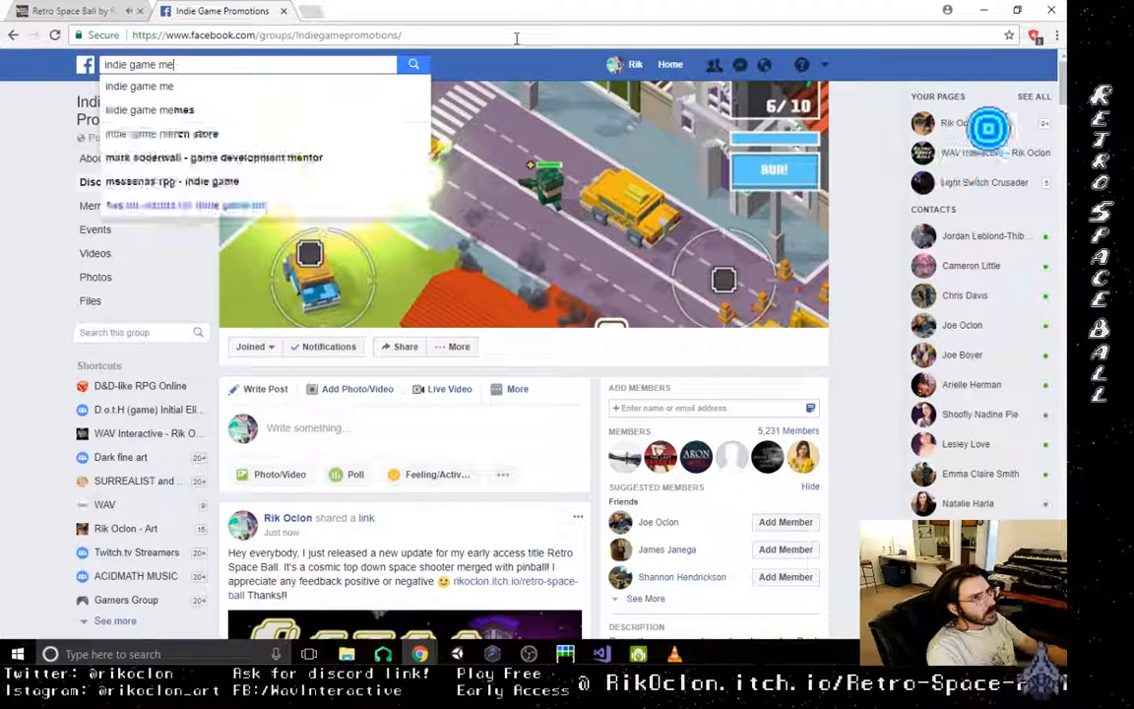
{"action": "type", "text": "dia"}
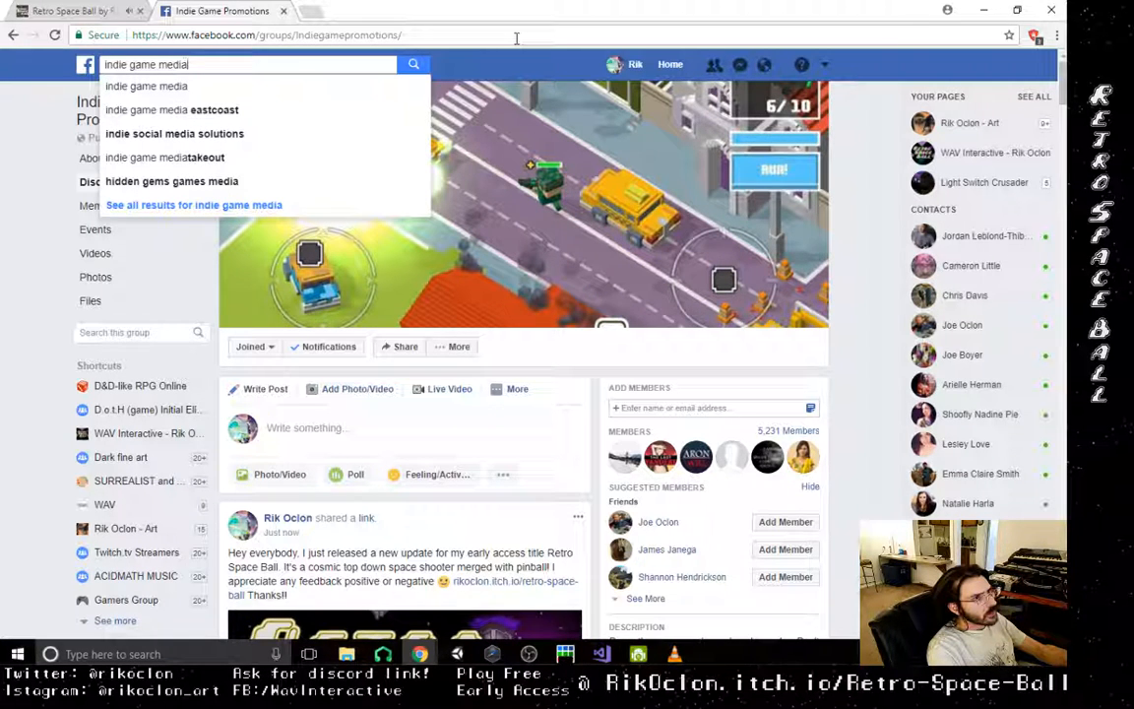
- Change the search text to "indie game promot" and search for the suggestion "indi game ios/android self promotion"
{"action": "key", "text": "BackSpace"}
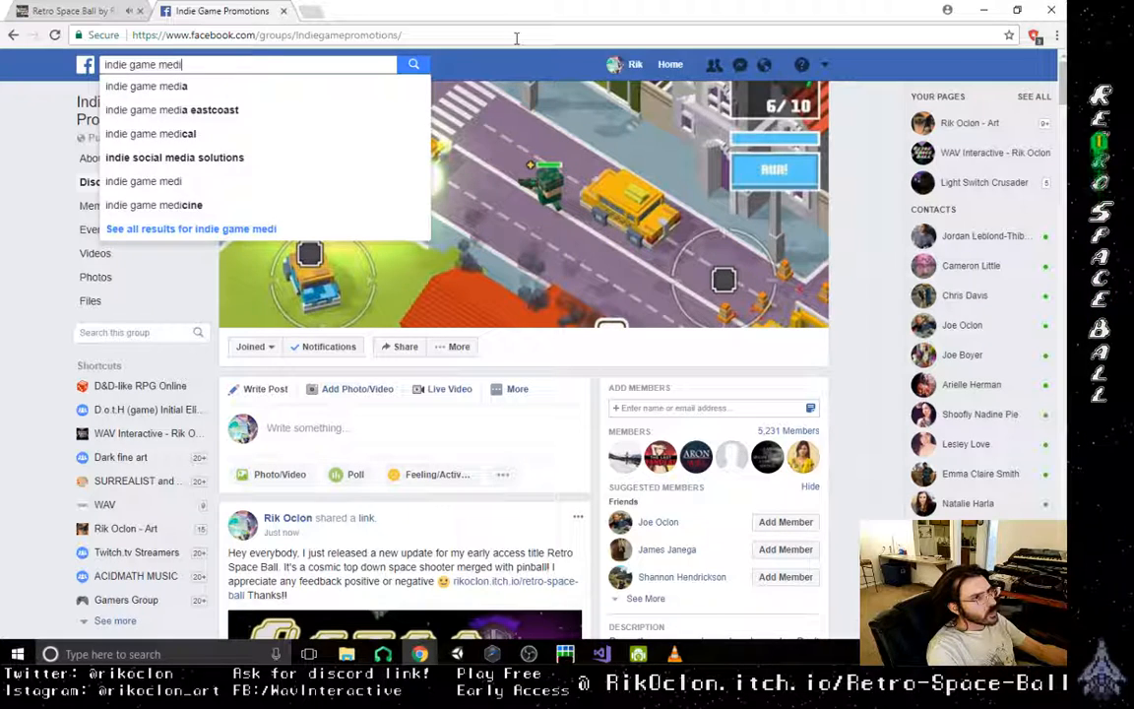
{"action": "key", "text": "BackSpace"}
{"action": "key", "text": "BackSpace"}
{"action": "key", "text": "BackSpace"}
{"action": "key", "text": "BackSpace"}
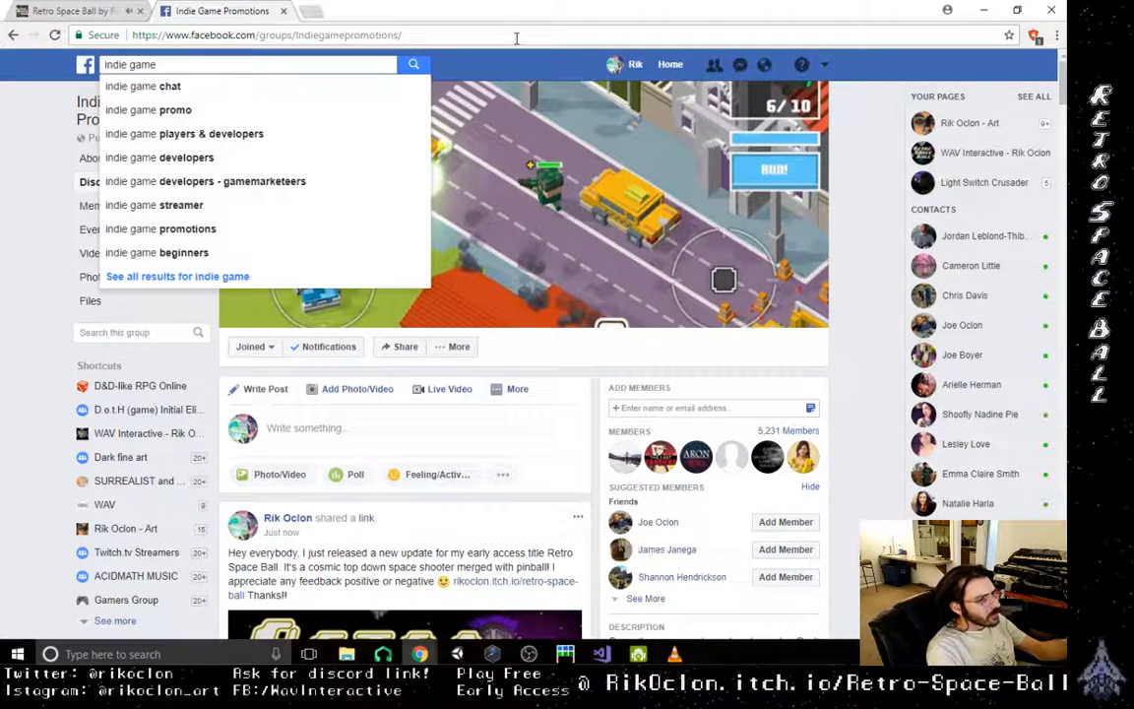
{"action": "type", "text": "promot"}
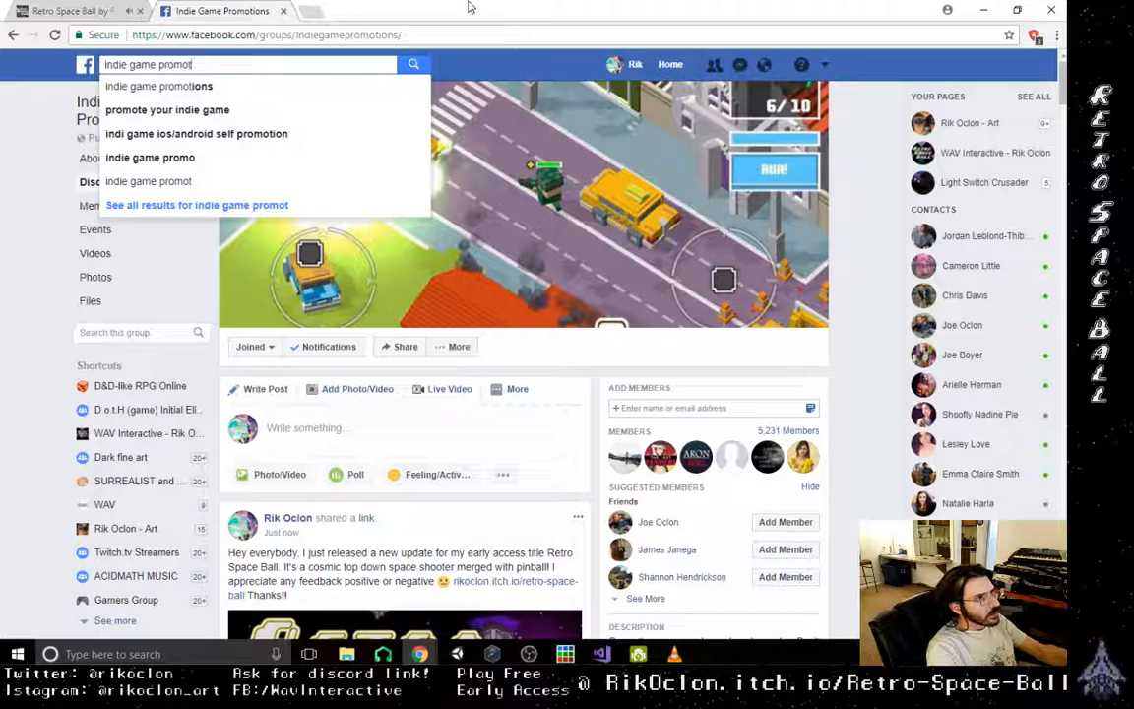
{"action": "left_click", "coordinate": [253, 135]}
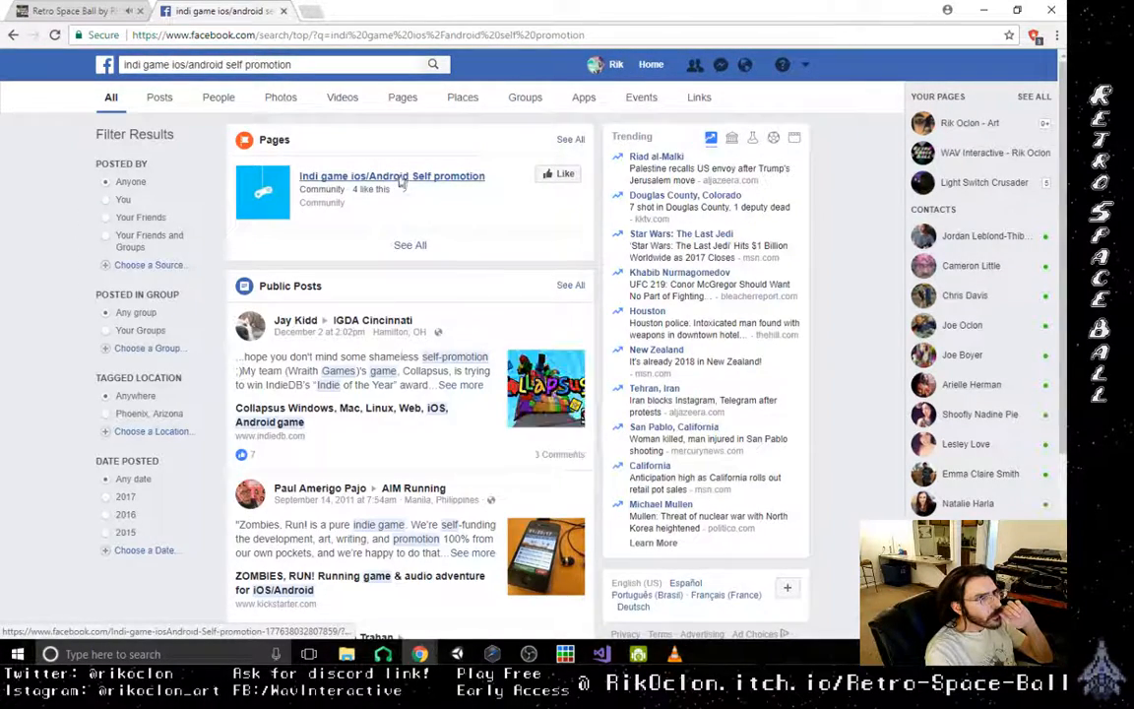
- Examine the Indi game ios/Android Self promotion page, then return to the search results
{"action": "left_click", "coordinate": [401, 179]}
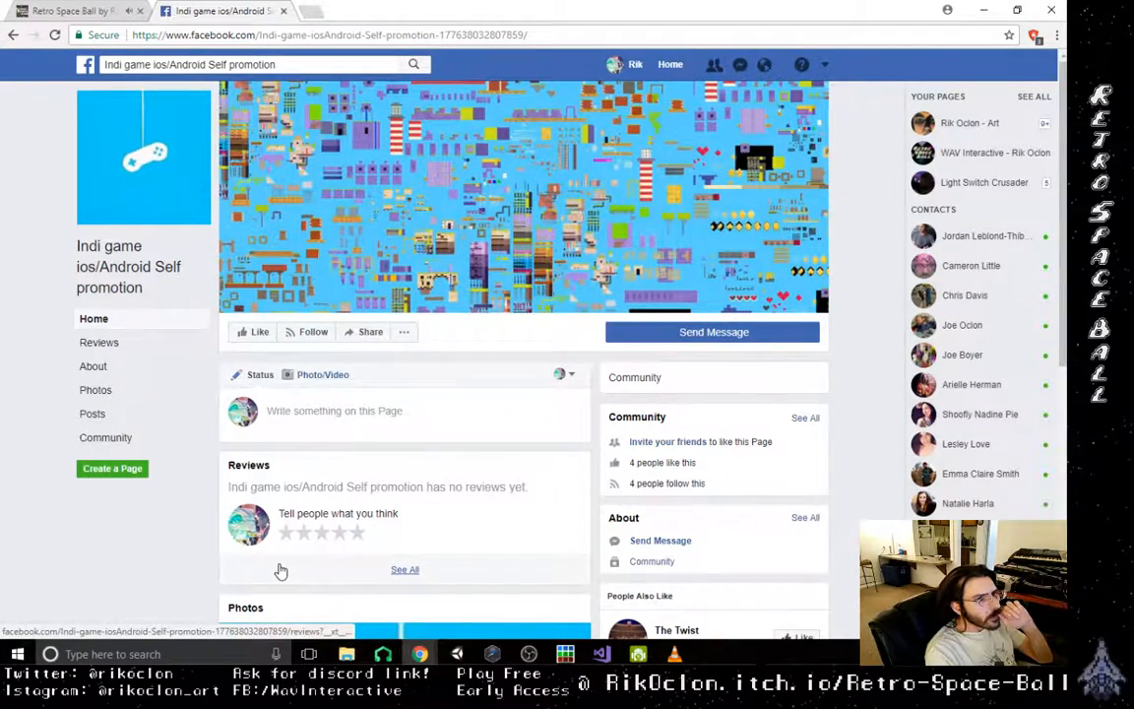
{"action": "scroll", "coordinate": [280, 571], "scroll_direction": "down", "scroll_amount": 2}
{"action": "scroll", "coordinate": [233, 557], "scroll_direction": "down", "scroll_amount": 1}
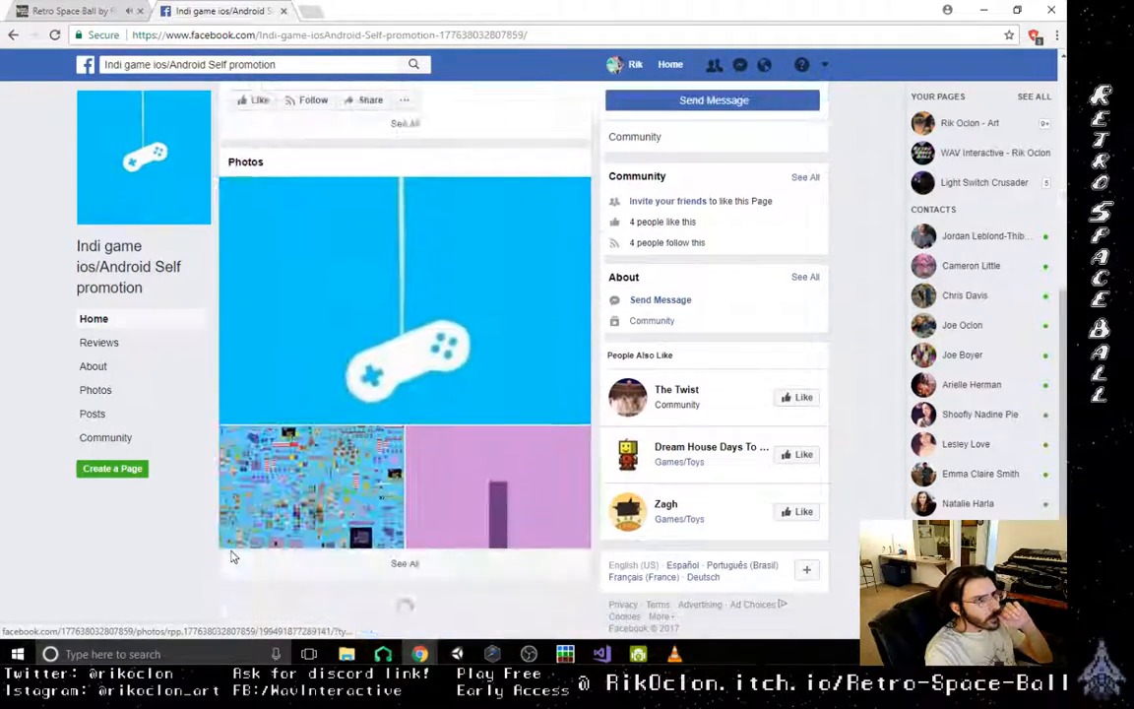
{"action": "scroll", "coordinate": [234, 557], "scroll_direction": "up", "scroll_amount": 4}
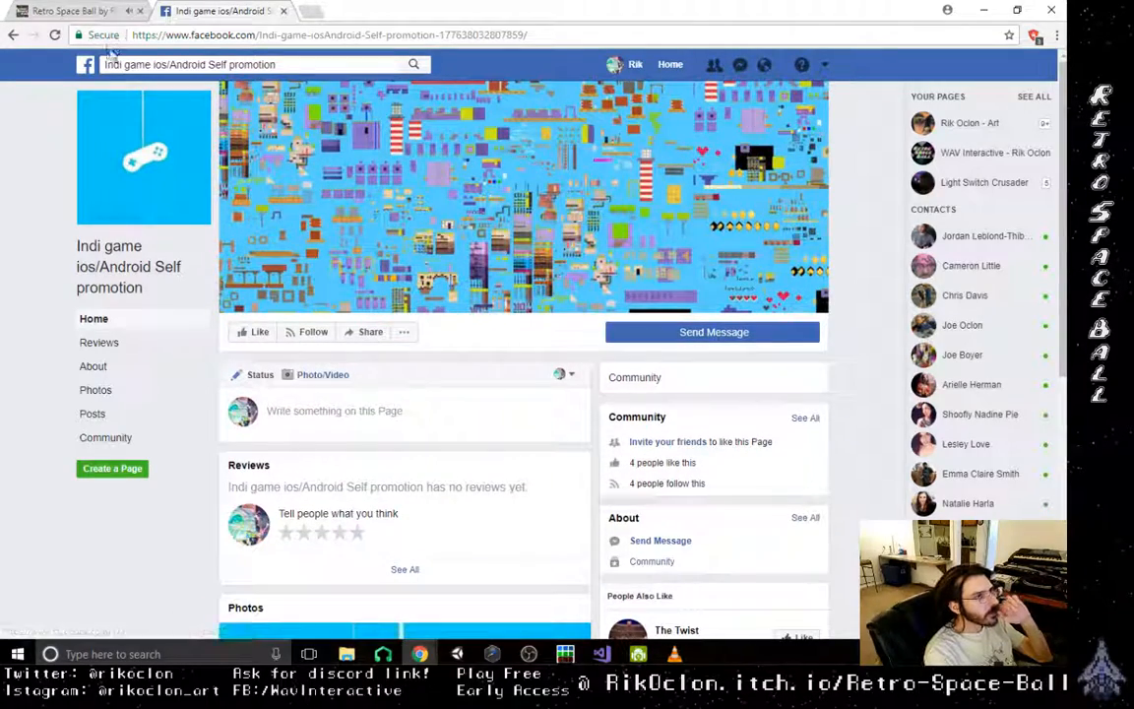
{"action": "left_click", "coordinate": [13, 36]}
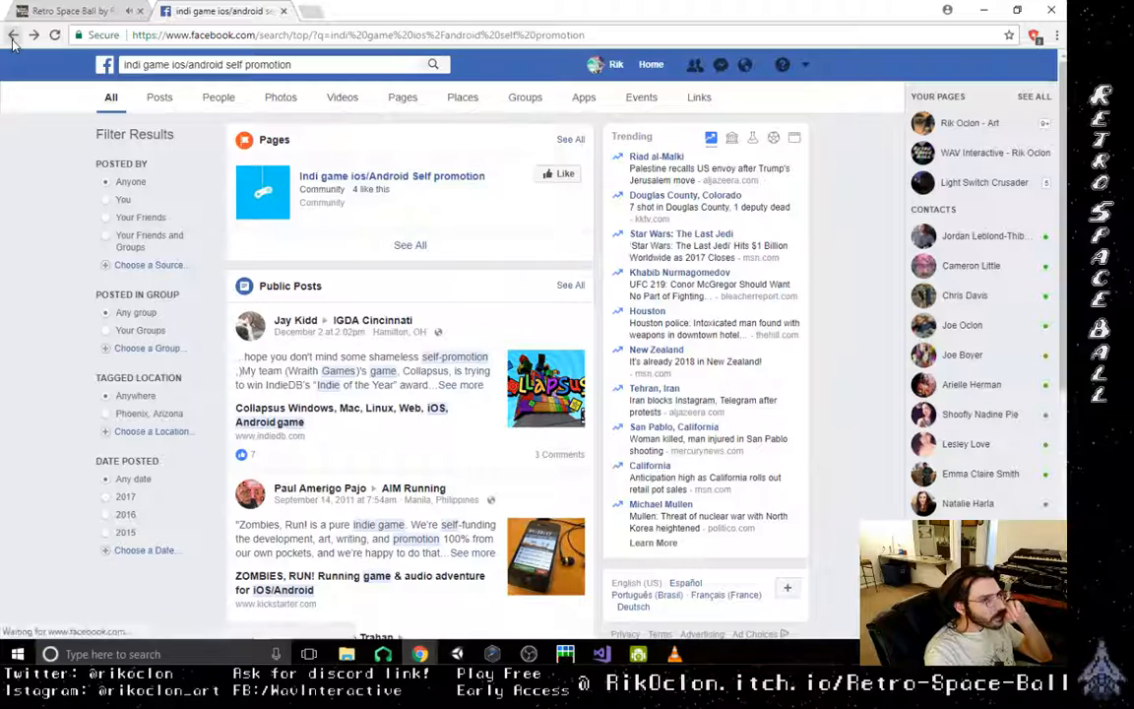
- Look through the self promotion search results and restrict them to groups
{"action": "scroll", "coordinate": [315, 315], "scroll_direction": "down", "scroll_amount": 4}
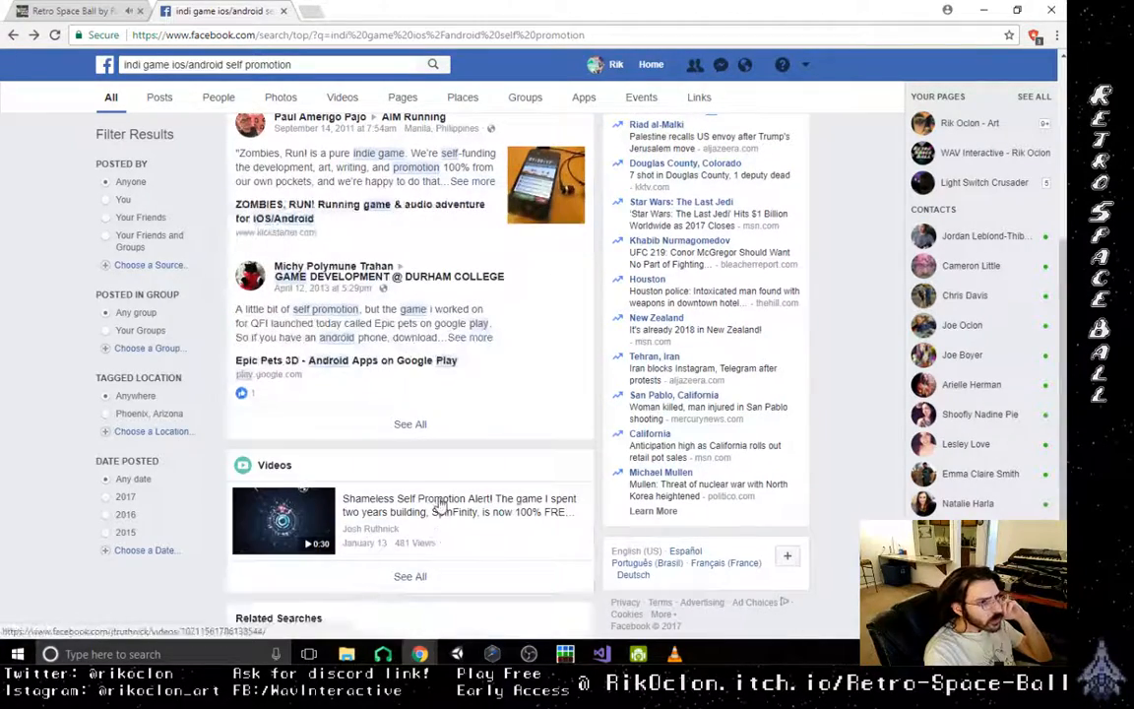
{"action": "scroll", "coordinate": [442, 504], "scroll_direction": "down", "scroll_amount": 2}
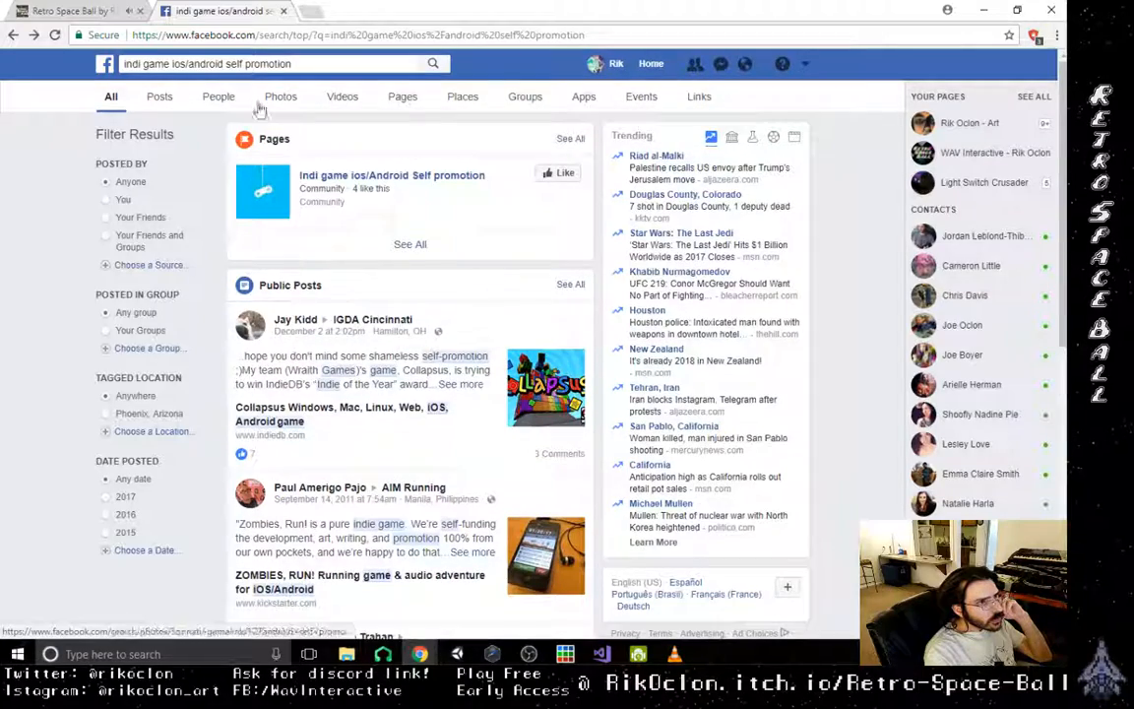
{"action": "left_click", "coordinate": [526, 99]}
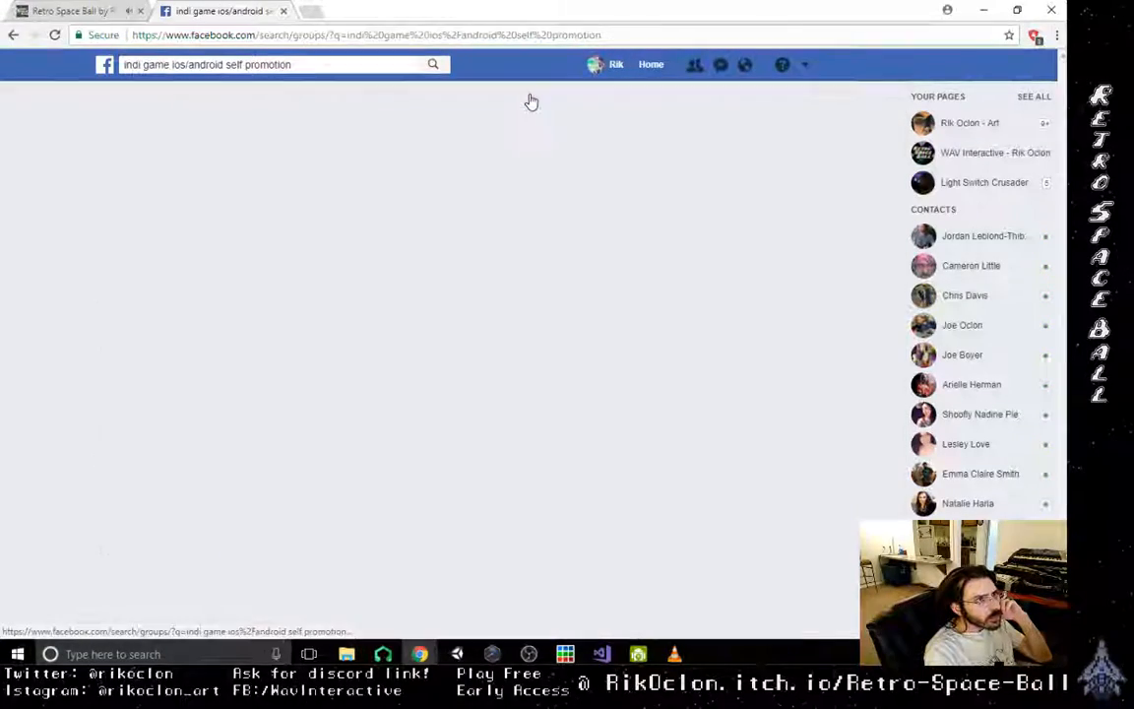
- Look through the own profile page and its timeline, then check the notifications
{"action": "left_click", "coordinate": [617, 68]}
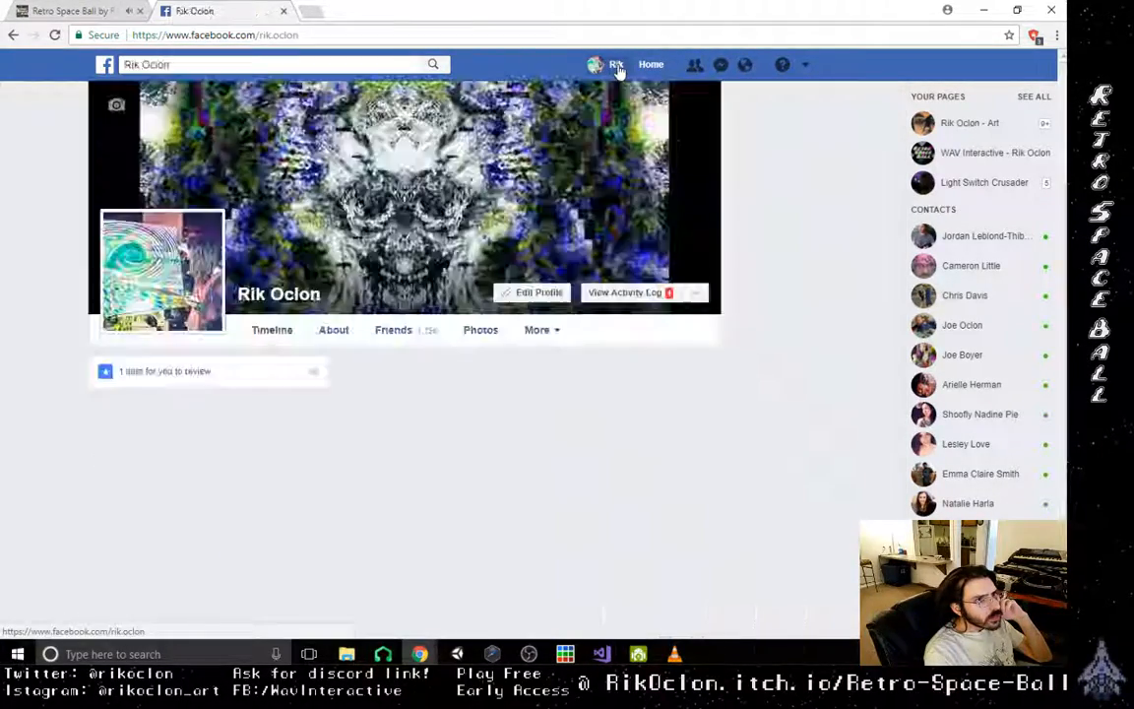
{"action": "scroll", "coordinate": [71, 420], "scroll_direction": "down", "scroll_amount": 3}
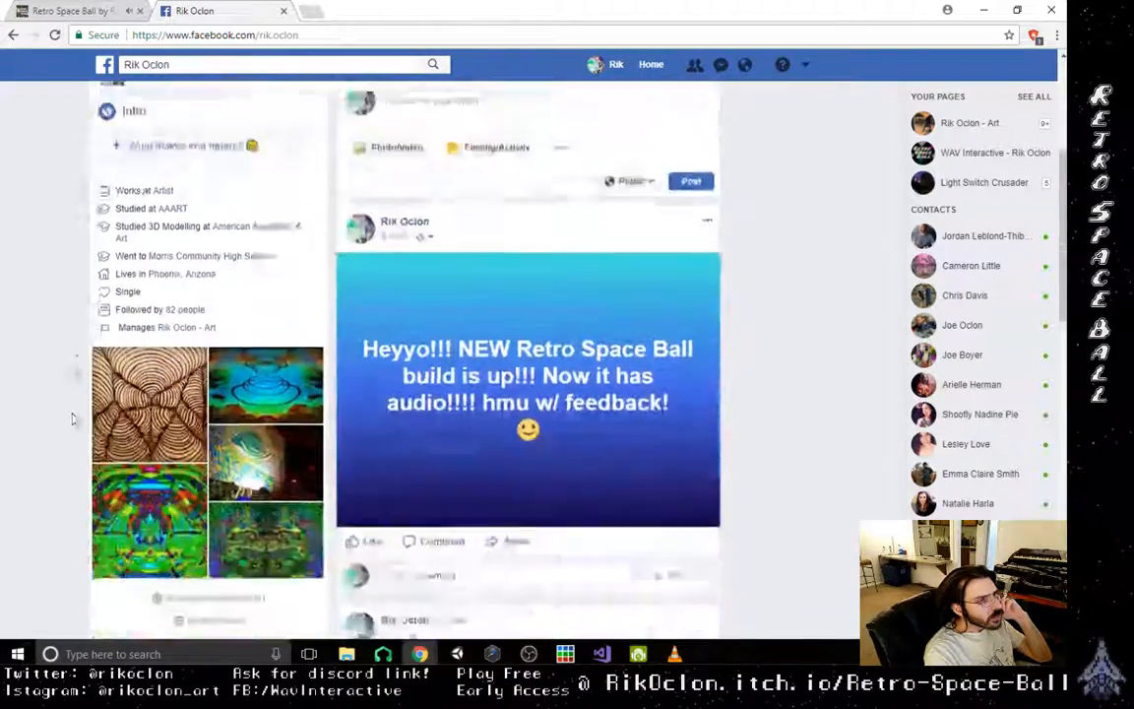
{"action": "scroll", "coordinate": [71, 419], "scroll_direction": "down", "scroll_amount": 10}
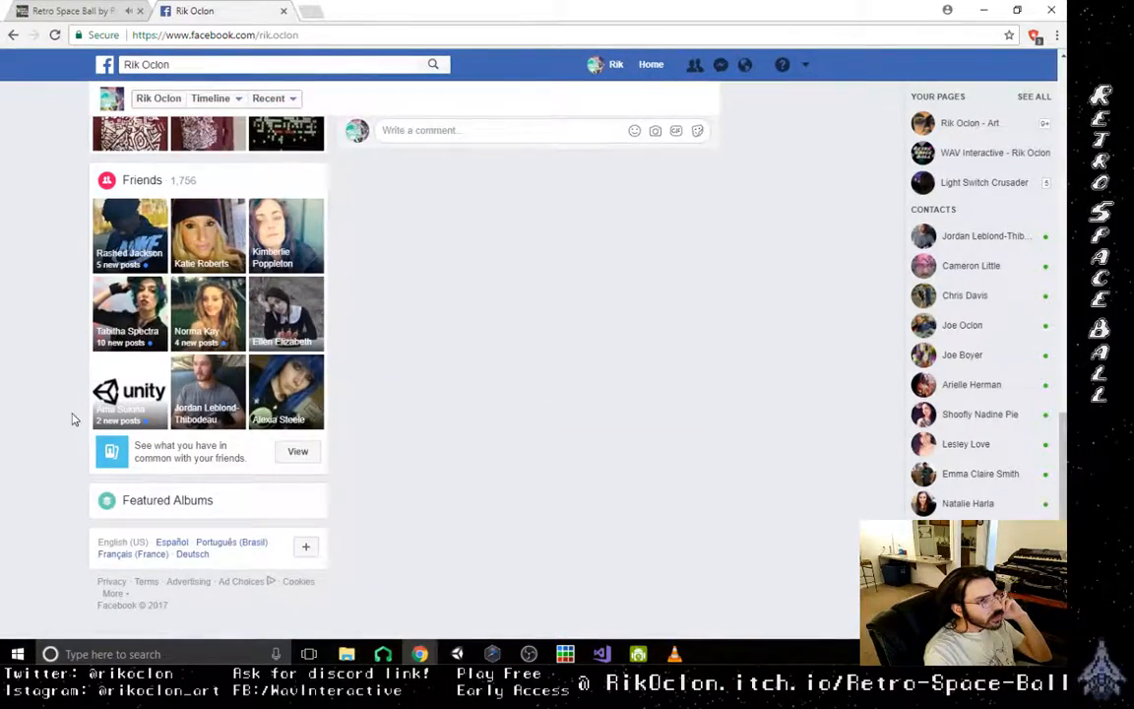
{"action": "scroll", "coordinate": [75, 419], "scroll_direction": "down", "scroll_amount": 3}
{"action": "scroll", "coordinate": [248, 595], "scroll_direction": "down", "scroll_amount": 10}
{"action": "scroll", "coordinate": [61, 500], "scroll_direction": "up", "scroll_amount": 9}
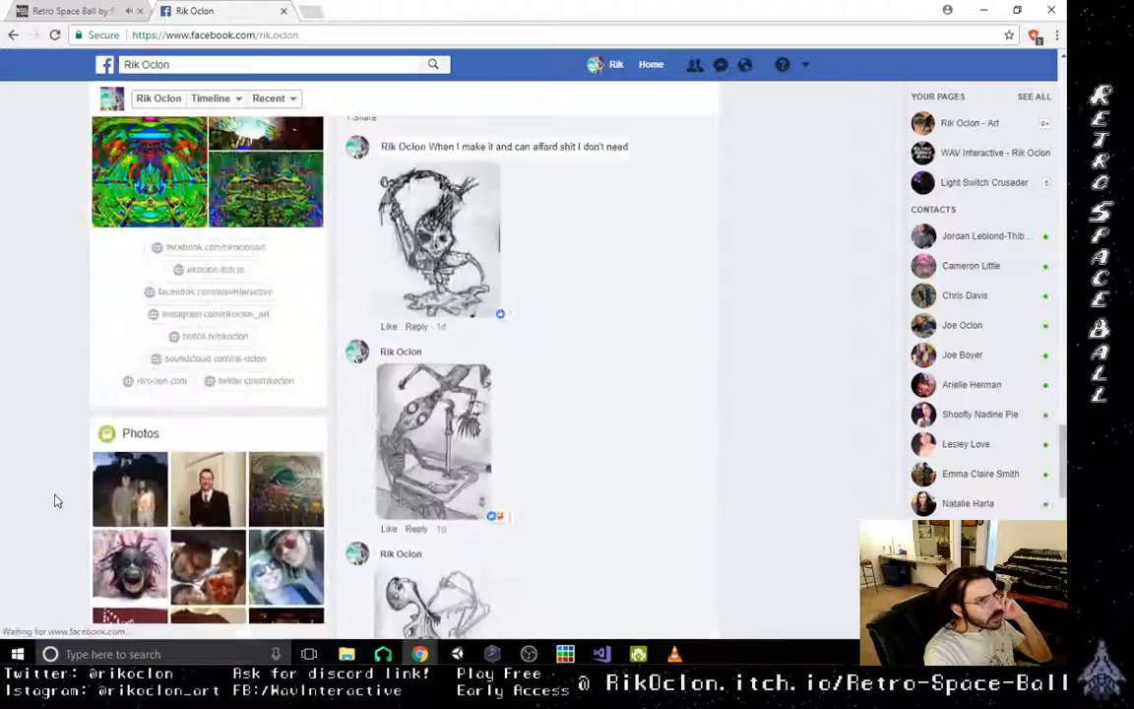
{"action": "scroll", "coordinate": [56, 500], "scroll_direction": "up", "scroll_amount": 10}
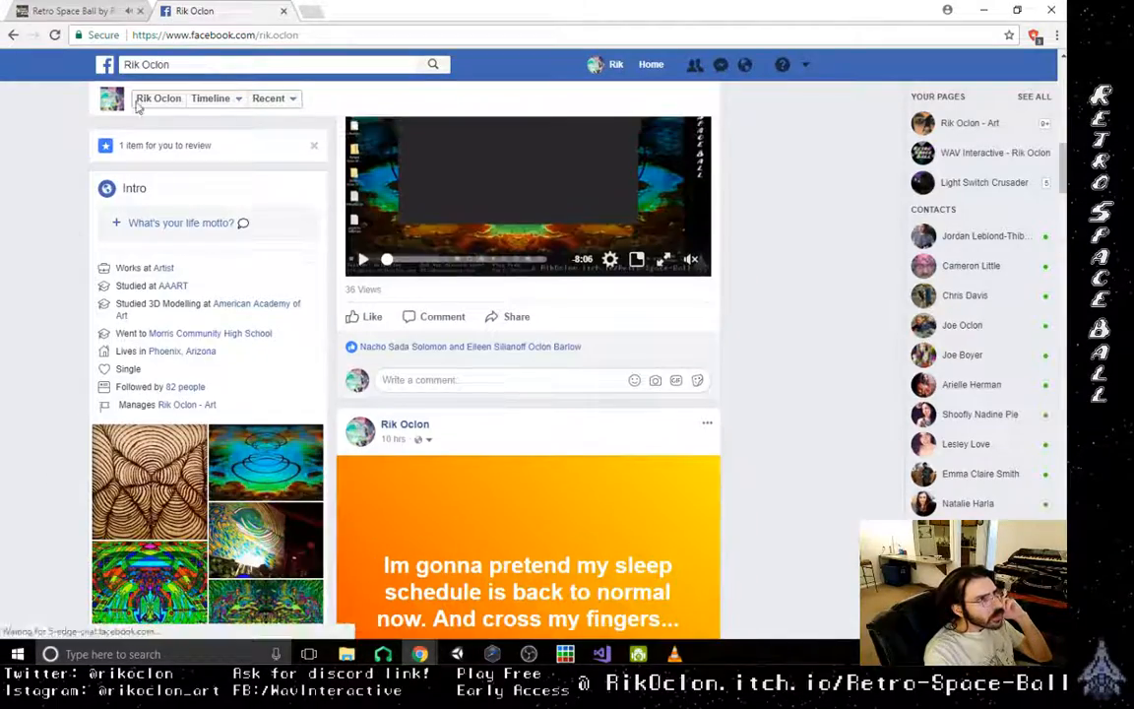
{"action": "left_click", "coordinate": [145, 100]}
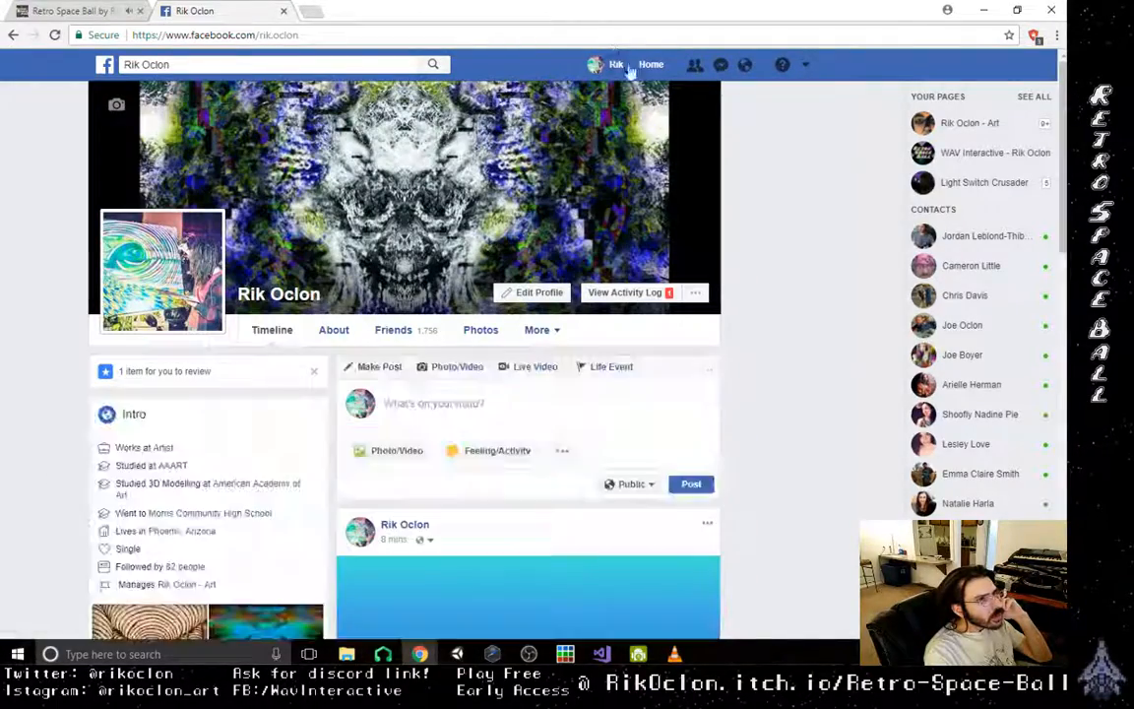
{"action": "left_click", "coordinate": [745, 66]}
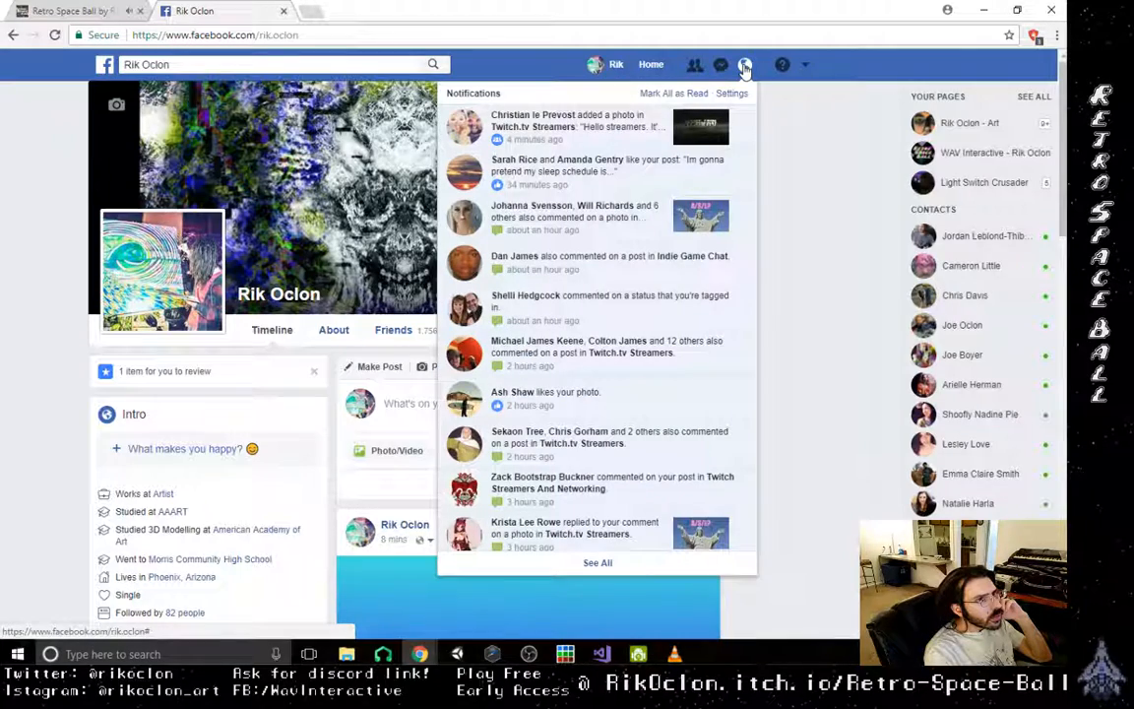
- Return to the news feed, expand the shortcuts and open the group Submit Your Game to Bloggers, Youtubers & Streamers
{"action": "left_click", "coordinate": [101, 67]}
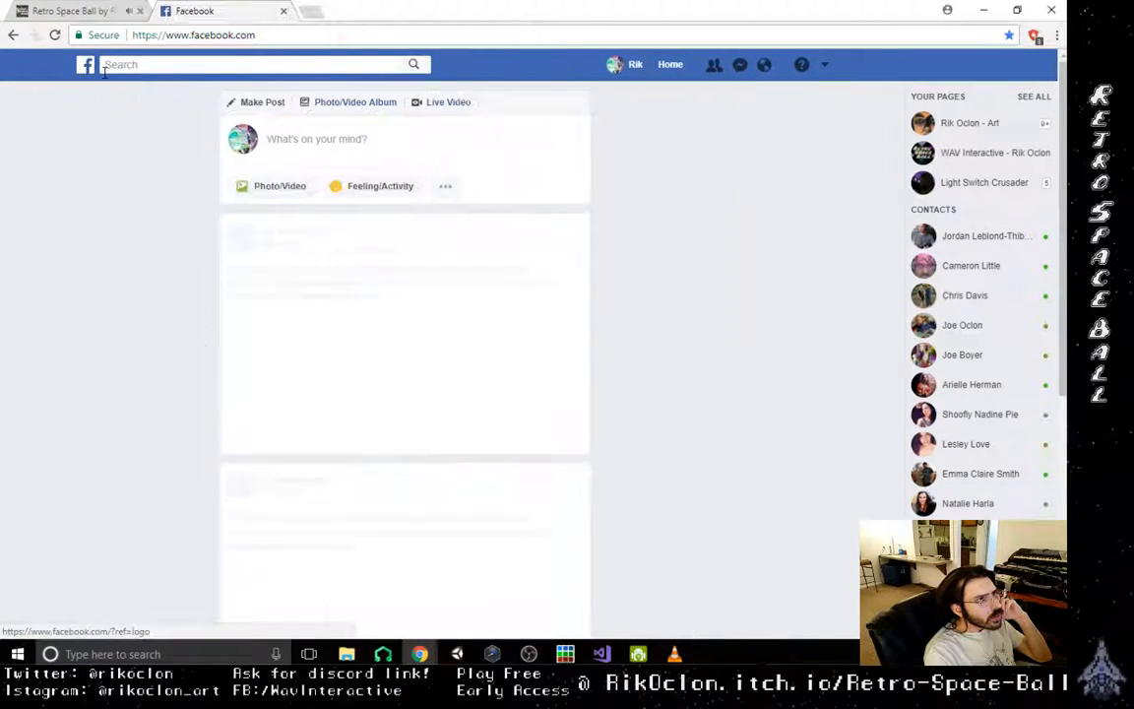
{"action": "scroll", "coordinate": [49, 529], "scroll_direction": "down", "scroll_amount": 2}
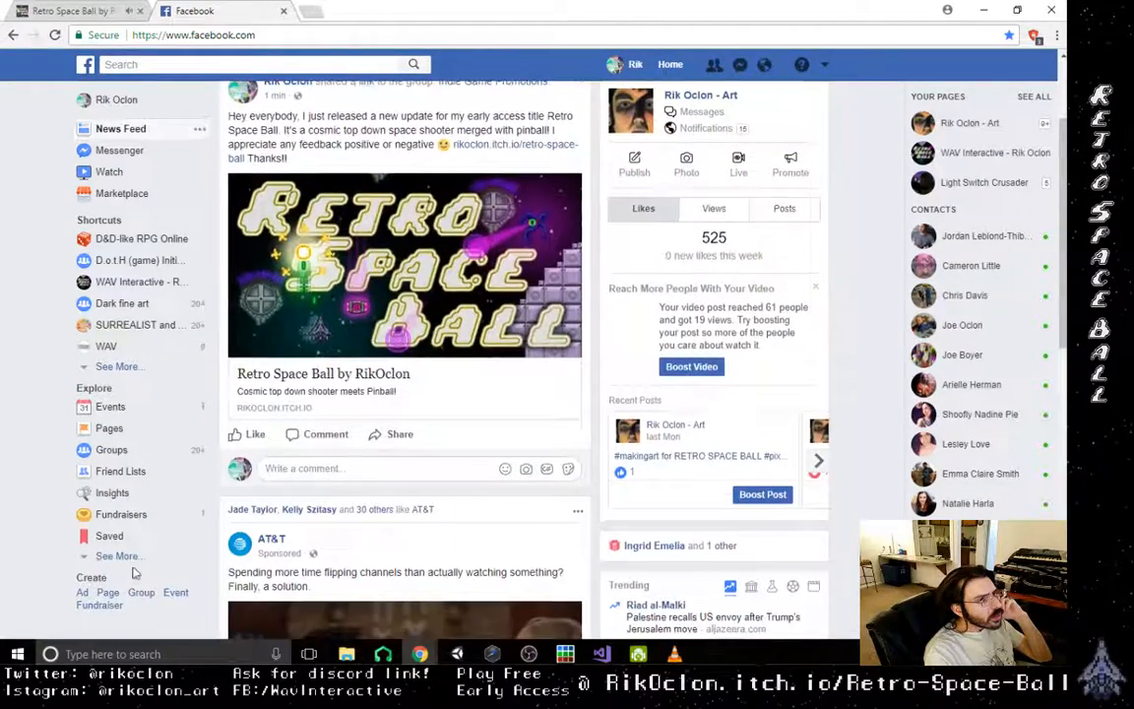
{"action": "left_click", "coordinate": [116, 556]}
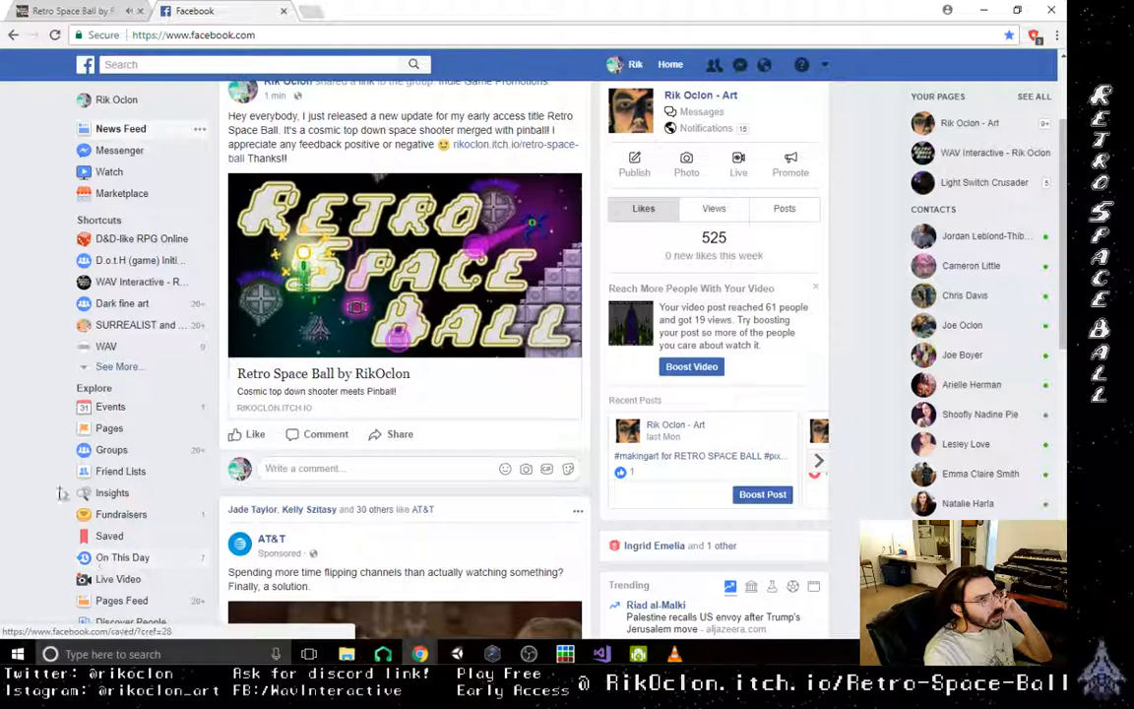
{"action": "left_click", "coordinate": [116, 367]}
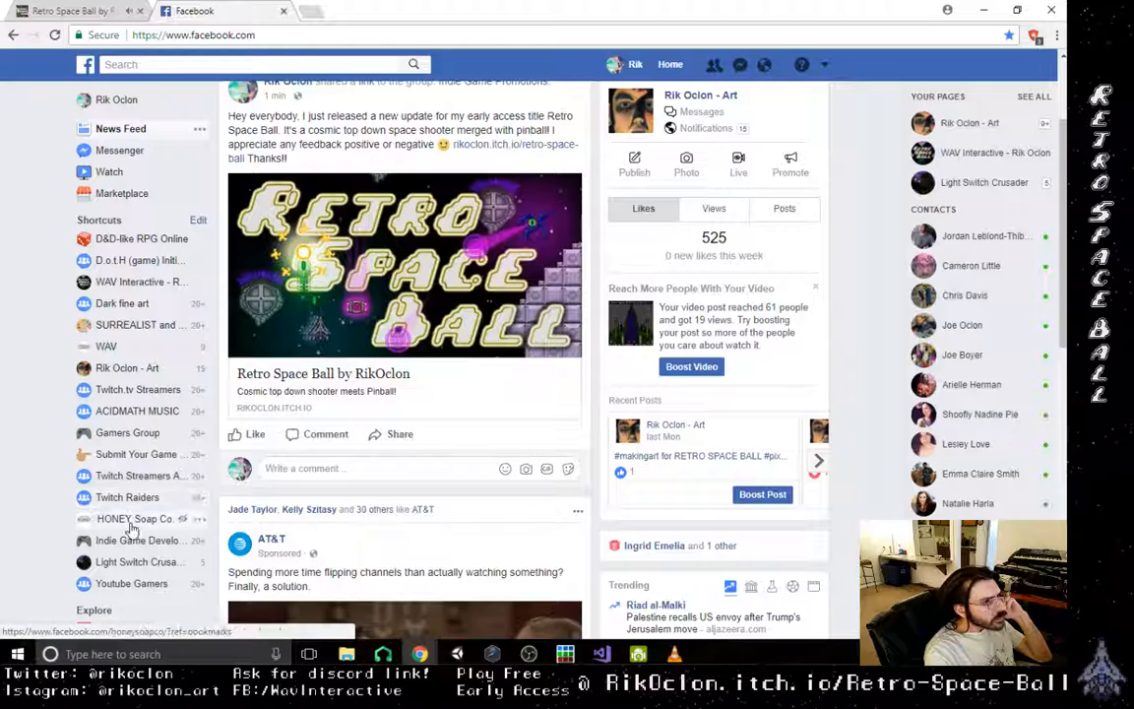
{"action": "left_click", "coordinate": [139, 455]}
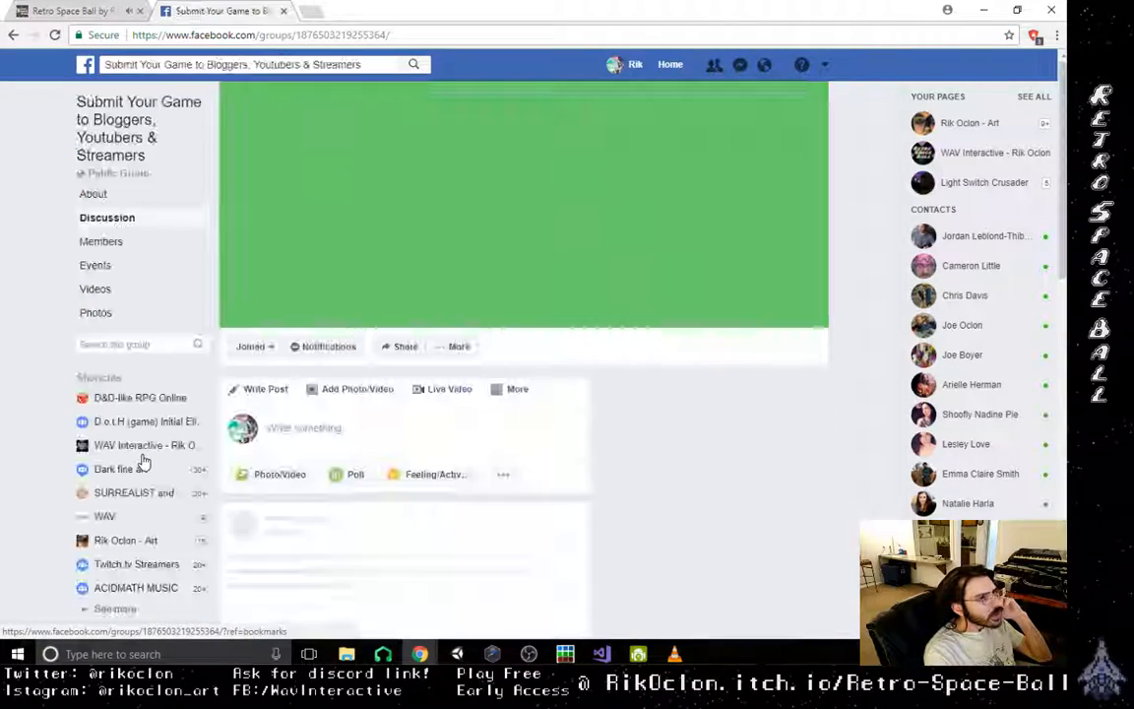
- Start a new post in the group with the greeting "Hey everyone!"
{"action": "left_click", "coordinate": [382, 426]}
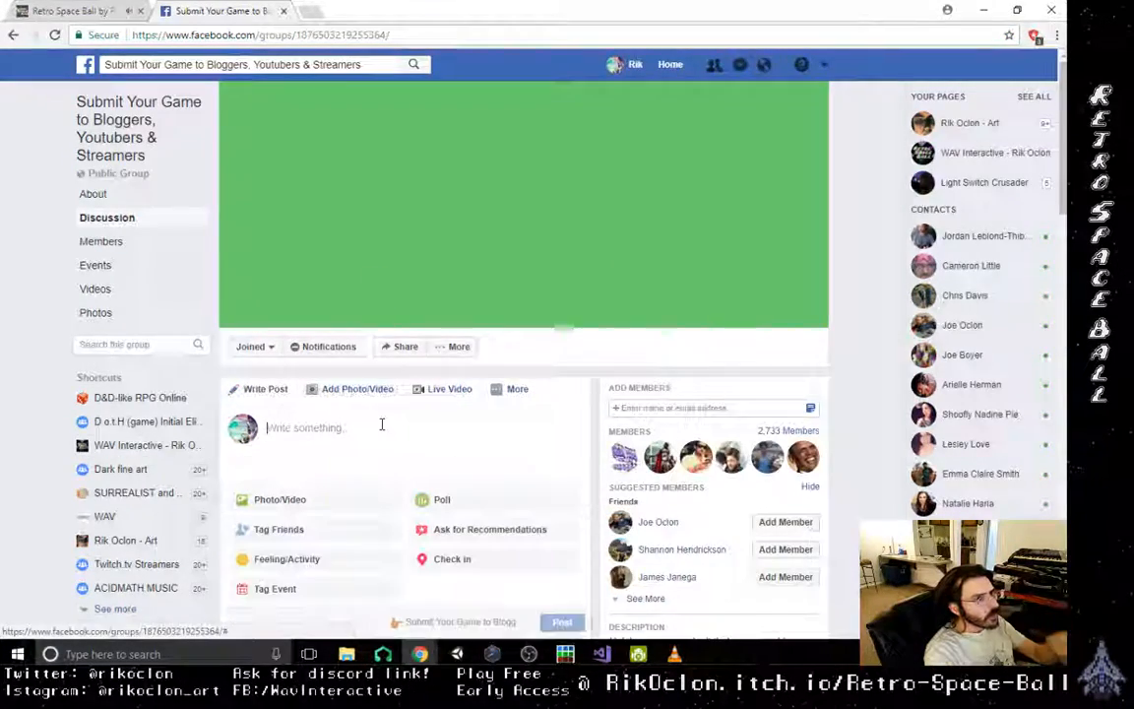
{"action": "type", "text": "Hey "}
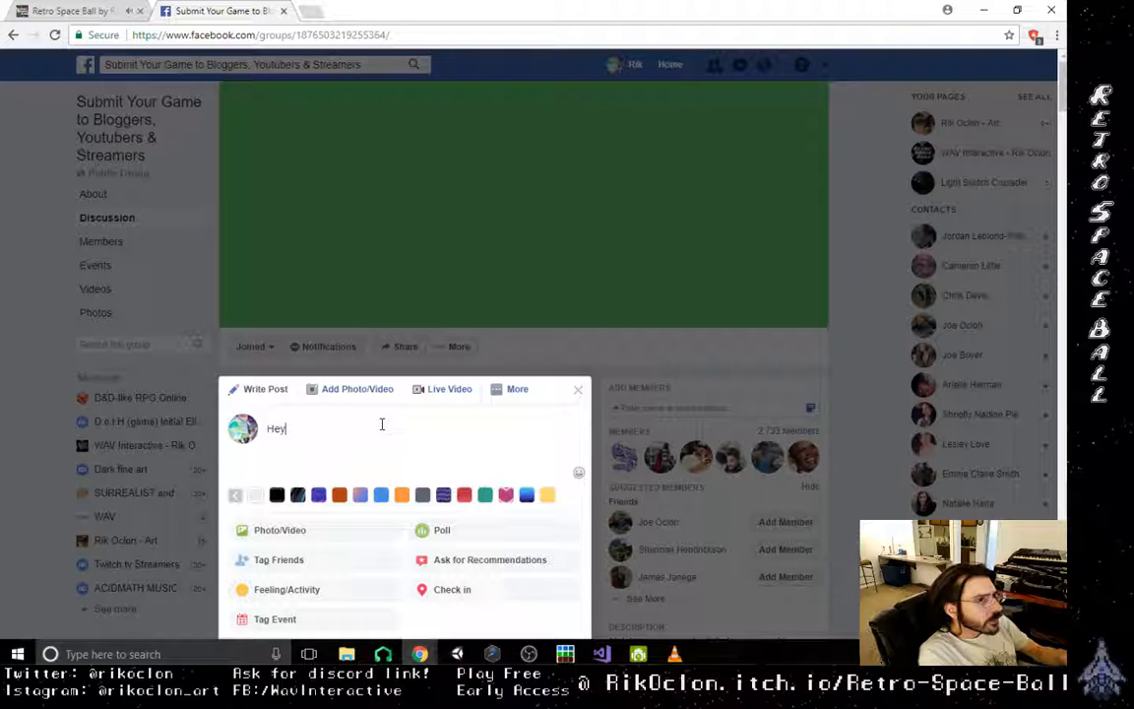
{"action": "type", "text": "Every"}
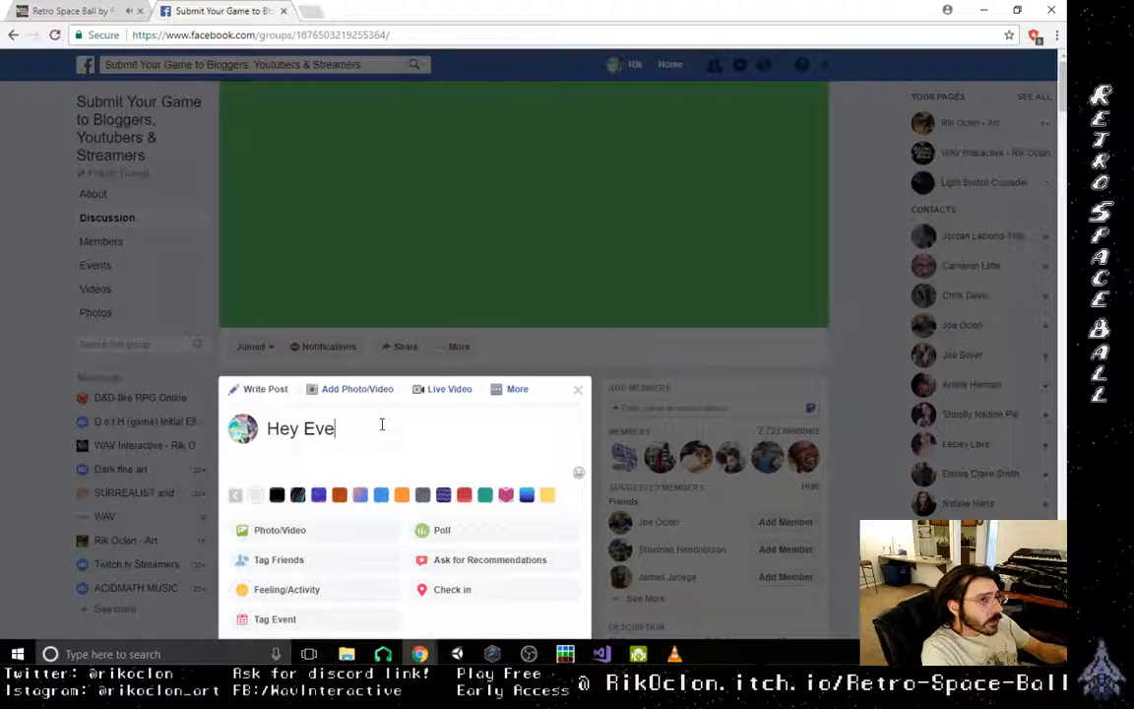
{"action": "key", "text": "BackSpace"}
{"action": "key", "text": "BackSpace"}
{"action": "key", "text": "BackSpace"}
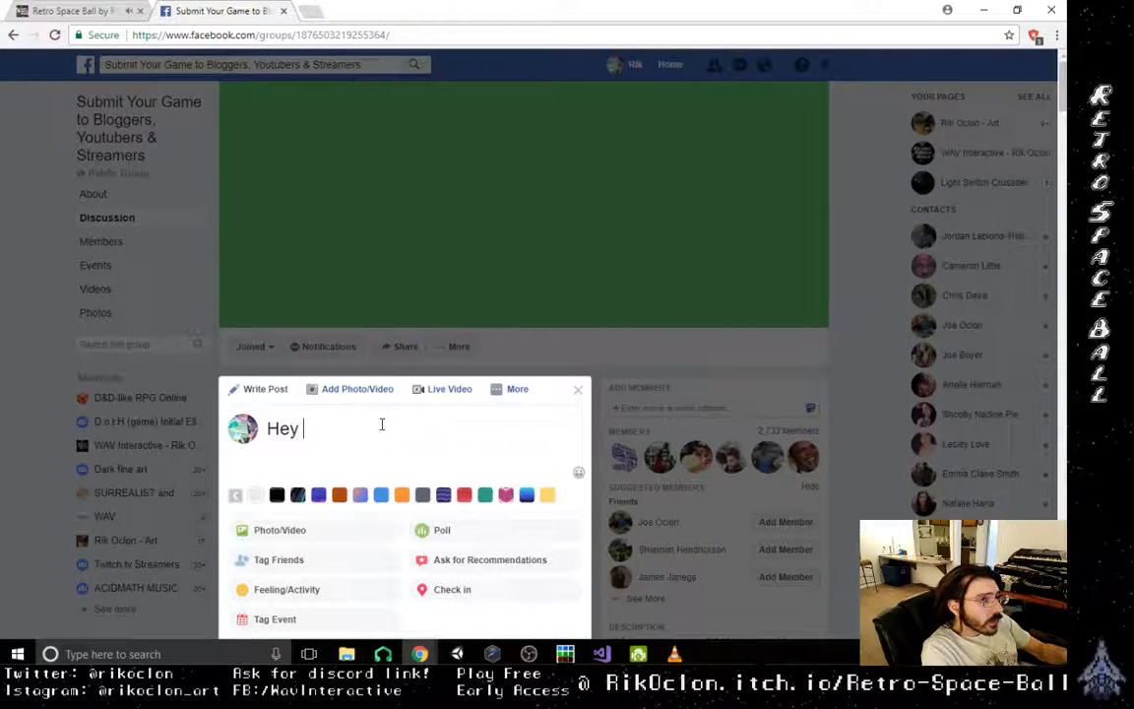
{"action": "type", "text": "everyone"}
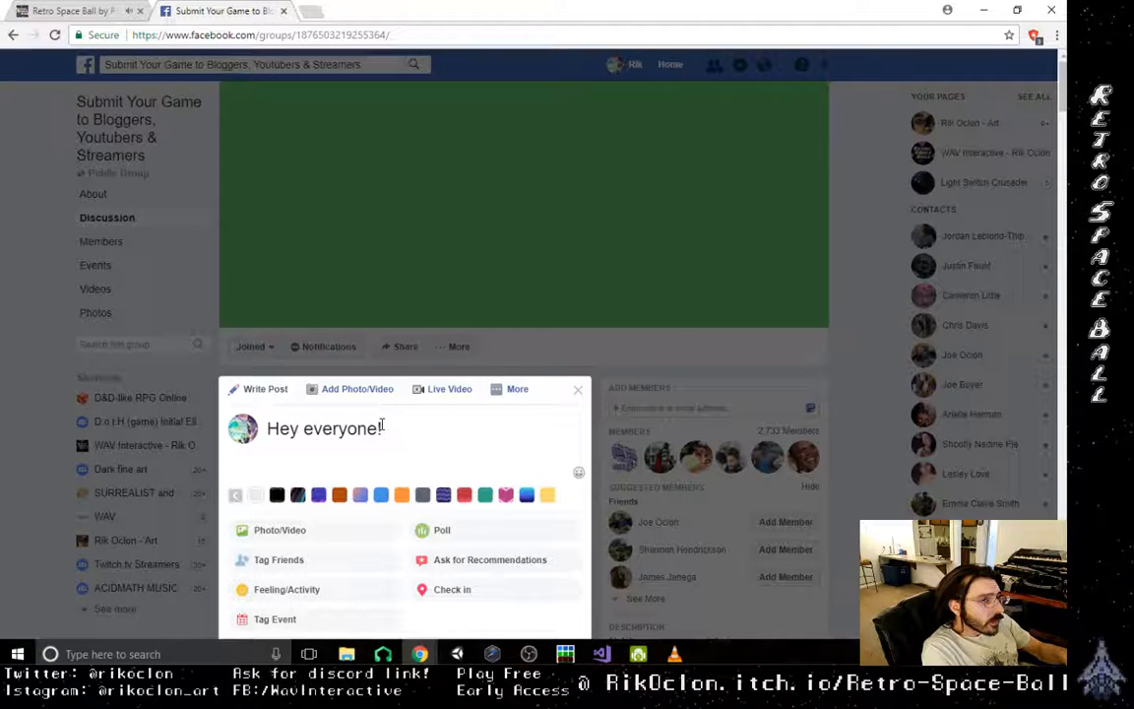
{"action": "type", "text": "! I j"}
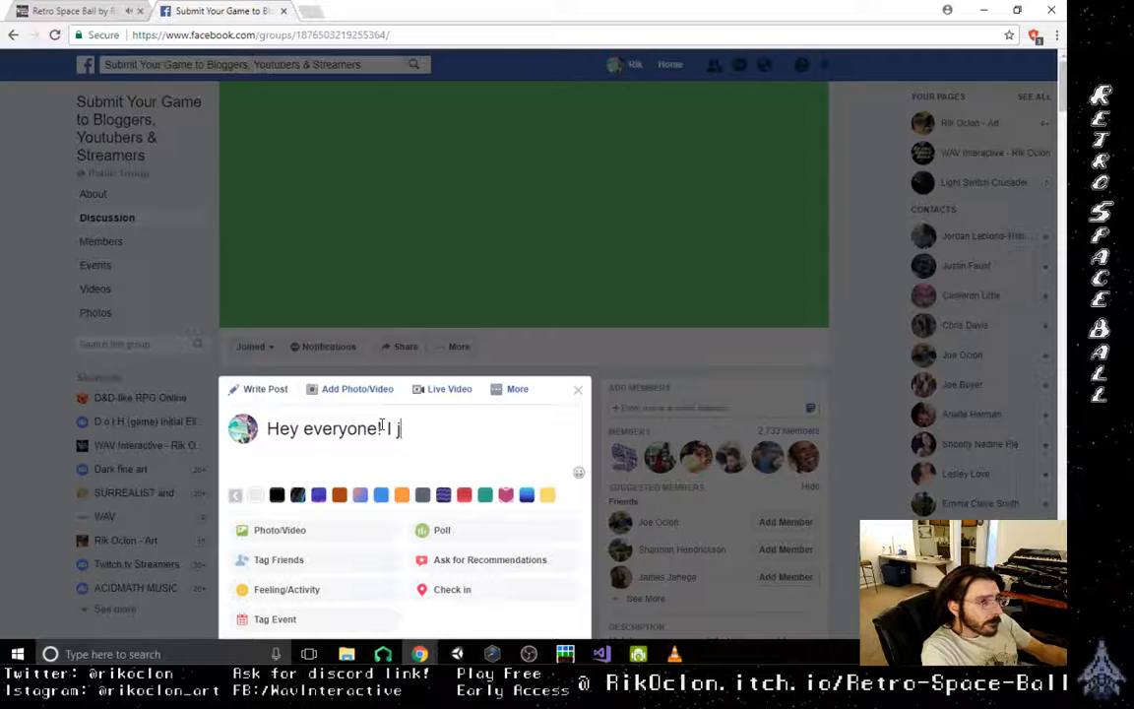
{"action": "type", "text": "sutust updated"}
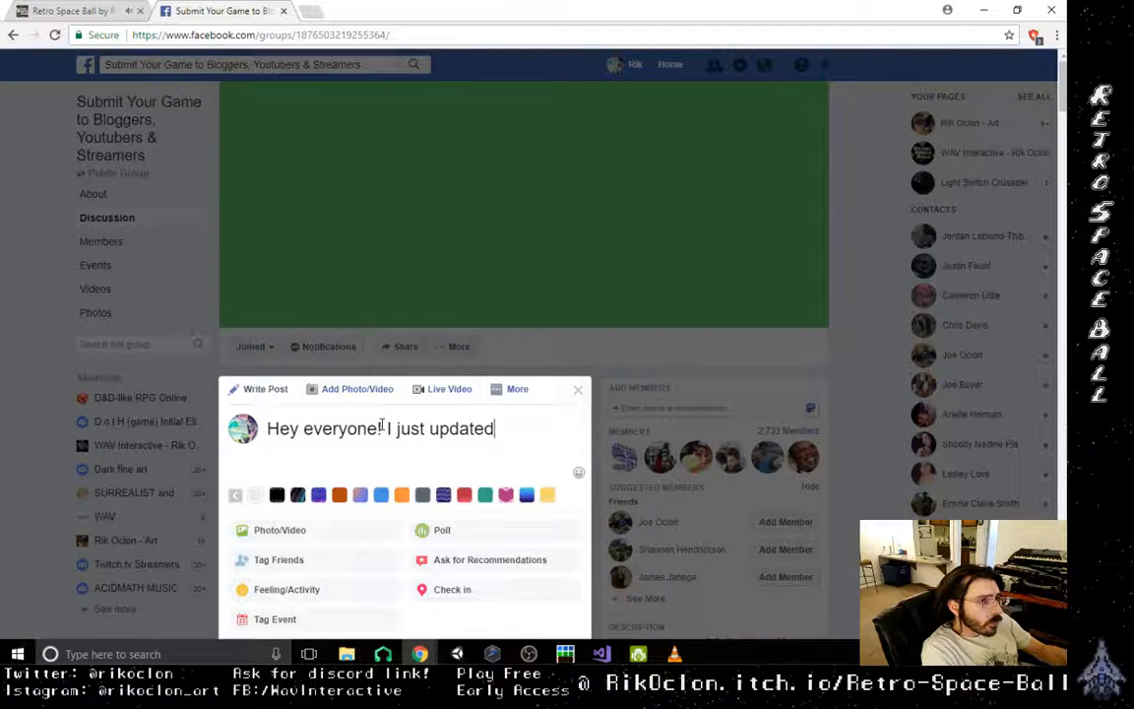
{"action": "type", "text": " my early ac"}
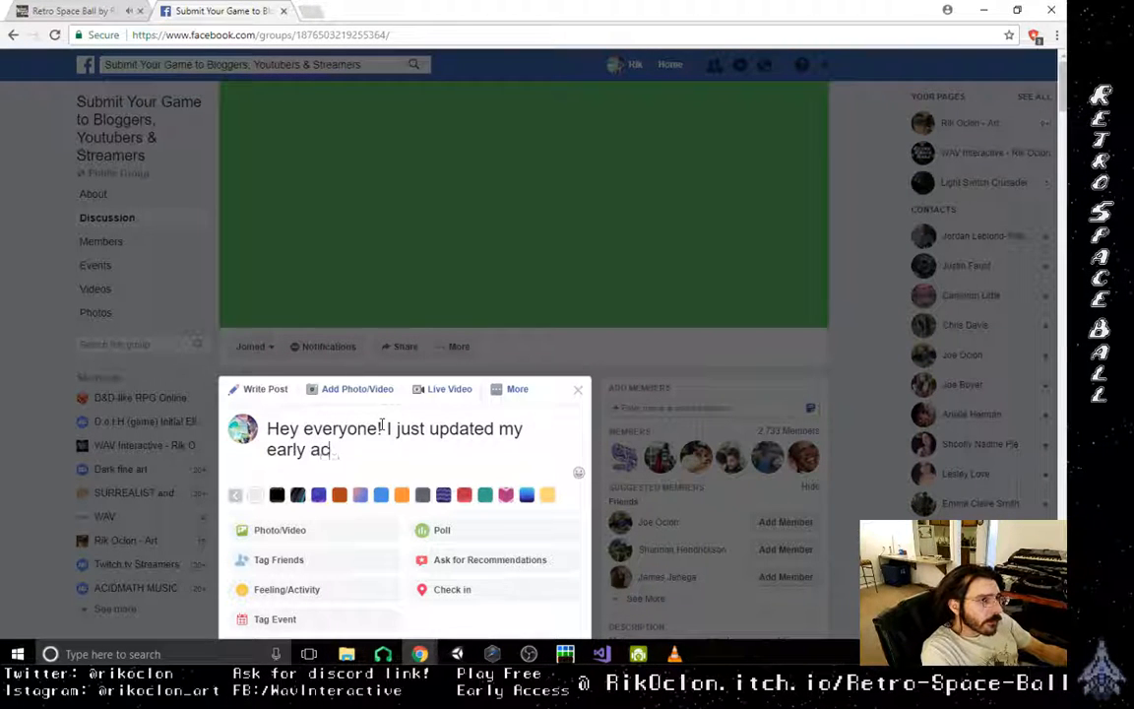
{"action": "type", "text": "cess pro"}
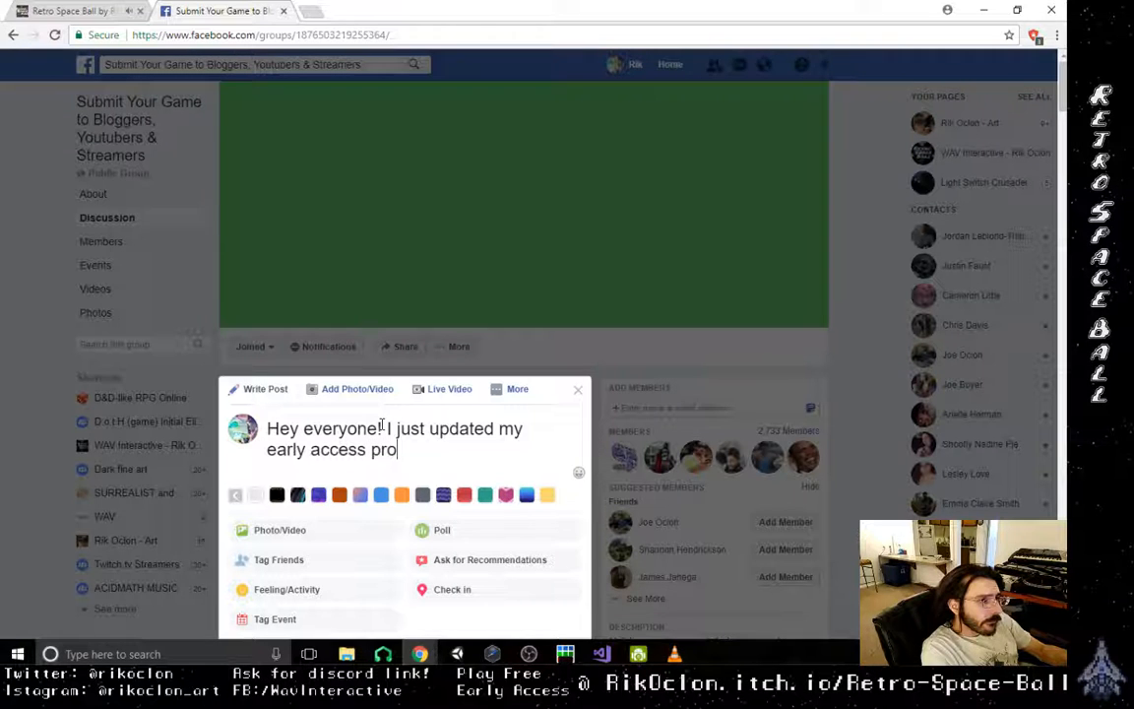
{"action": "type", "text": "ject "}
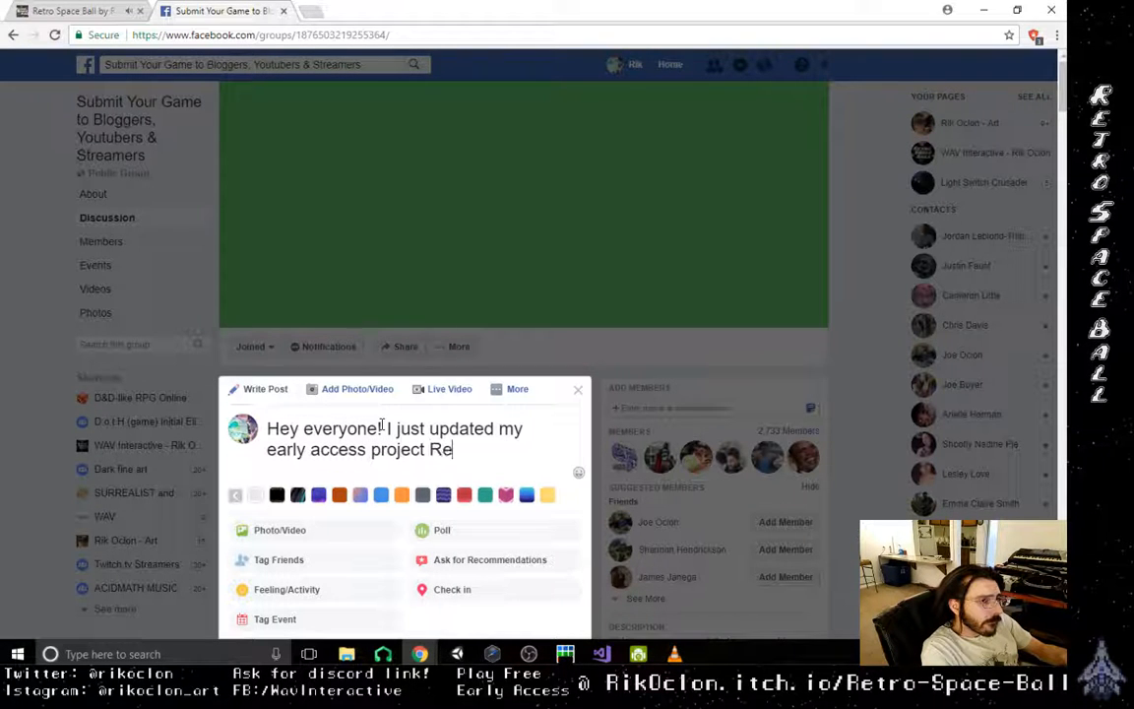
{"action": "type", "text": "Retro Space"}
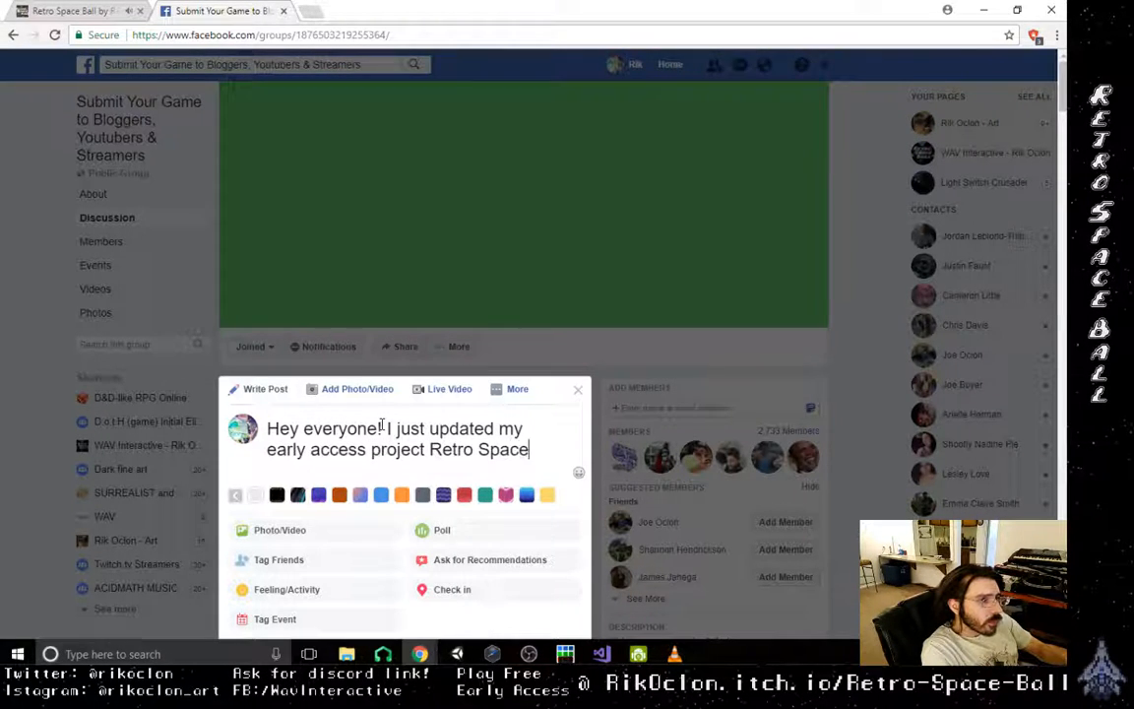
{"action": "type", "text": "Ball a"}
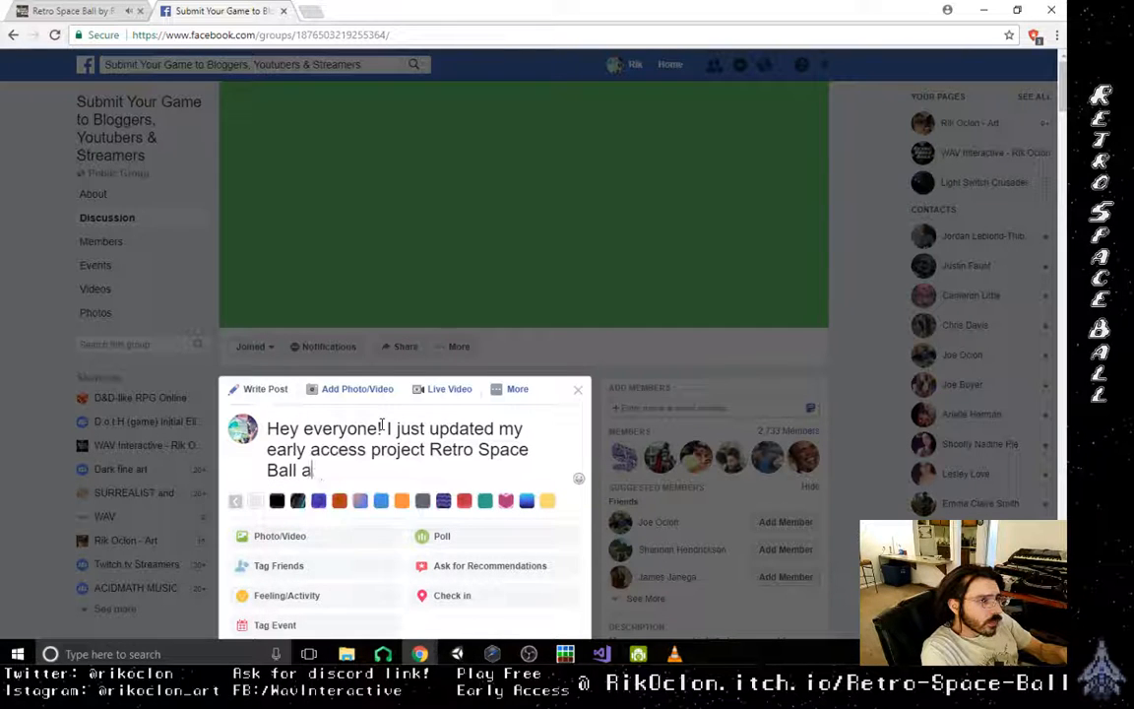
{"action": "type", "text": "nd would l"}
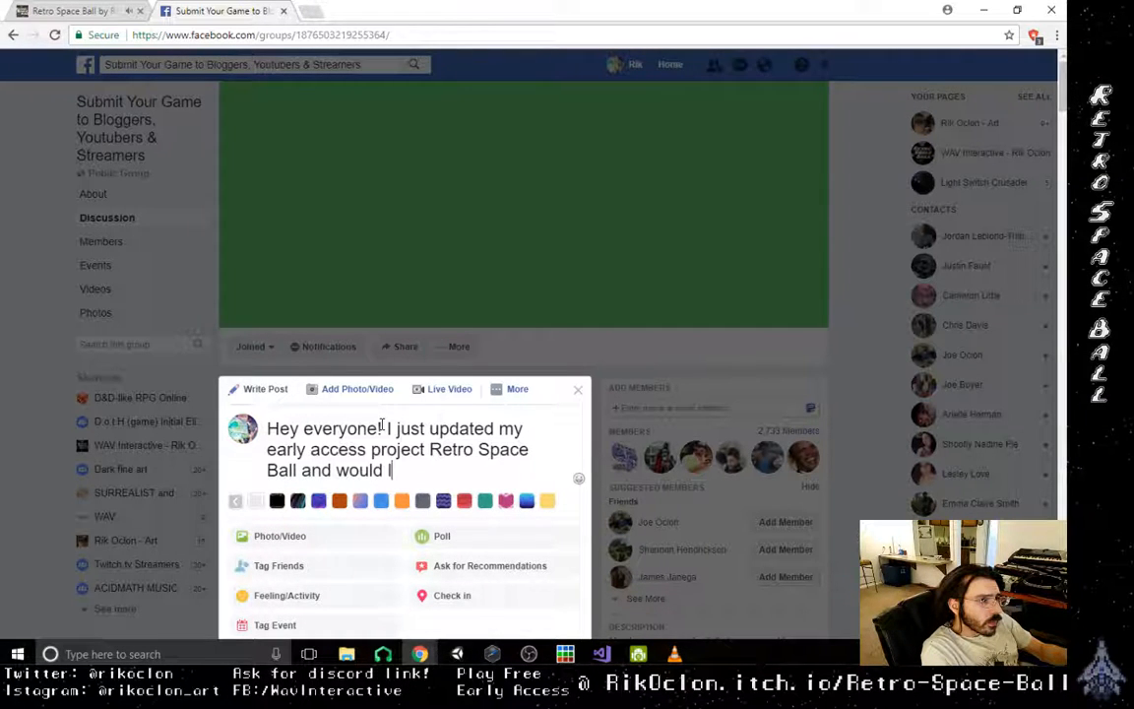
{"action": "type", "text": "ove some "}
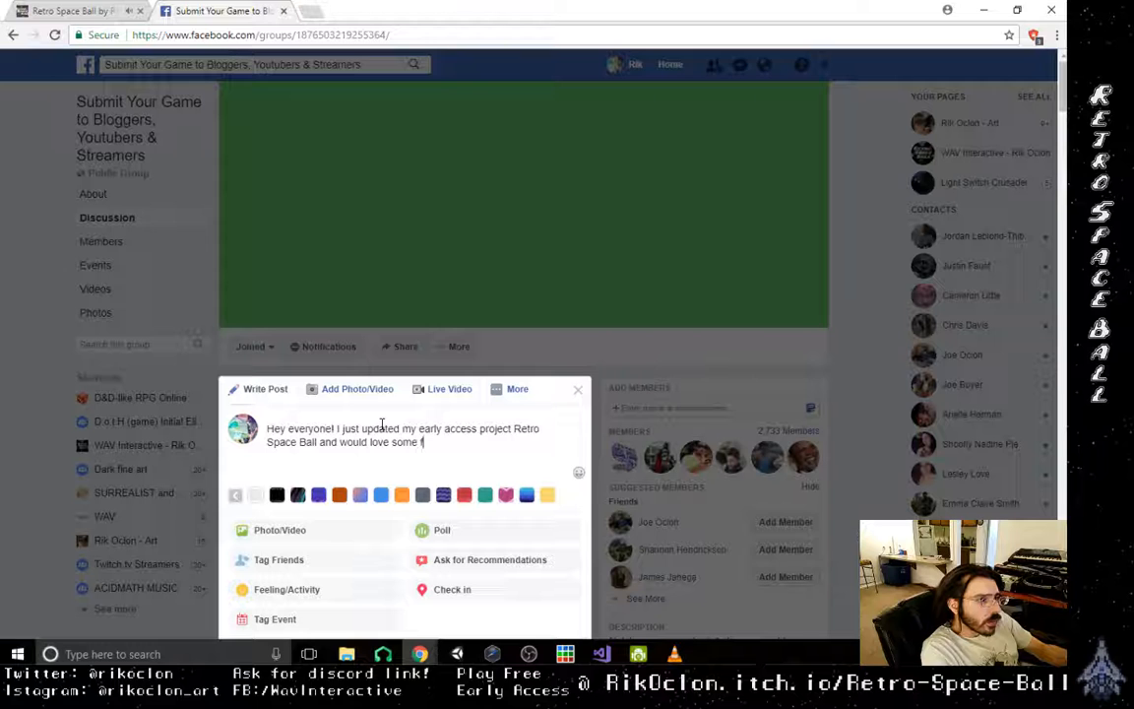
{"action": "type", "text": "feedb"}
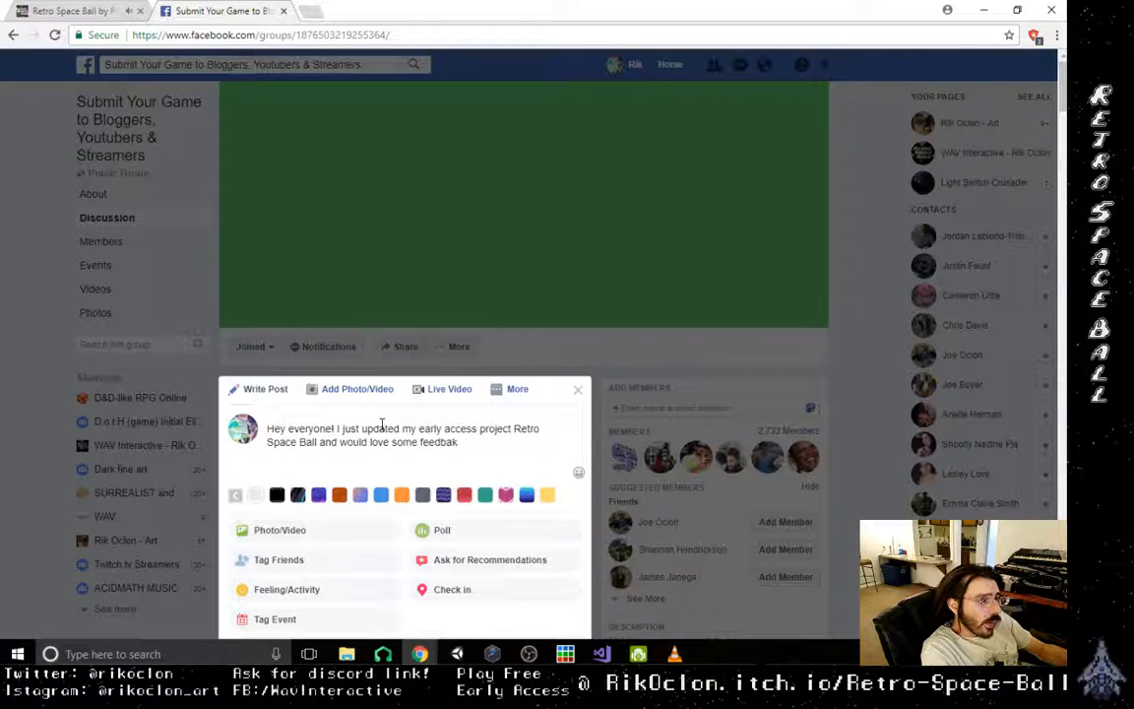
{"action": "type", "text": "ack"}
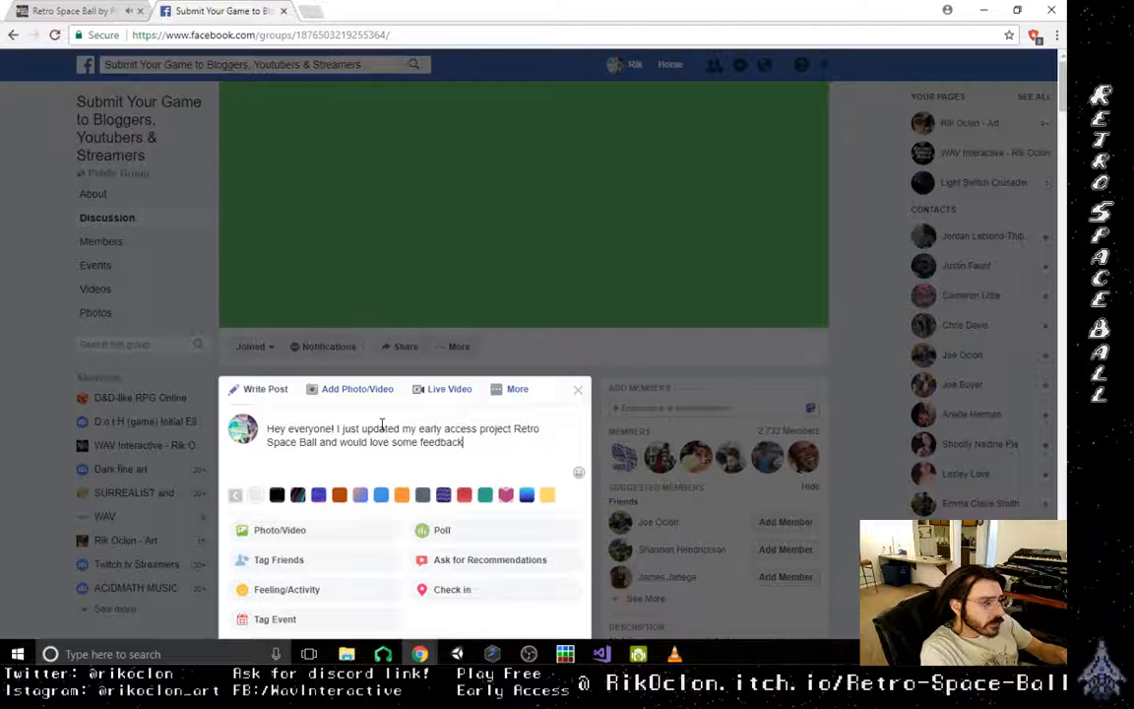
{"action": "type", "text": ". Its a "}
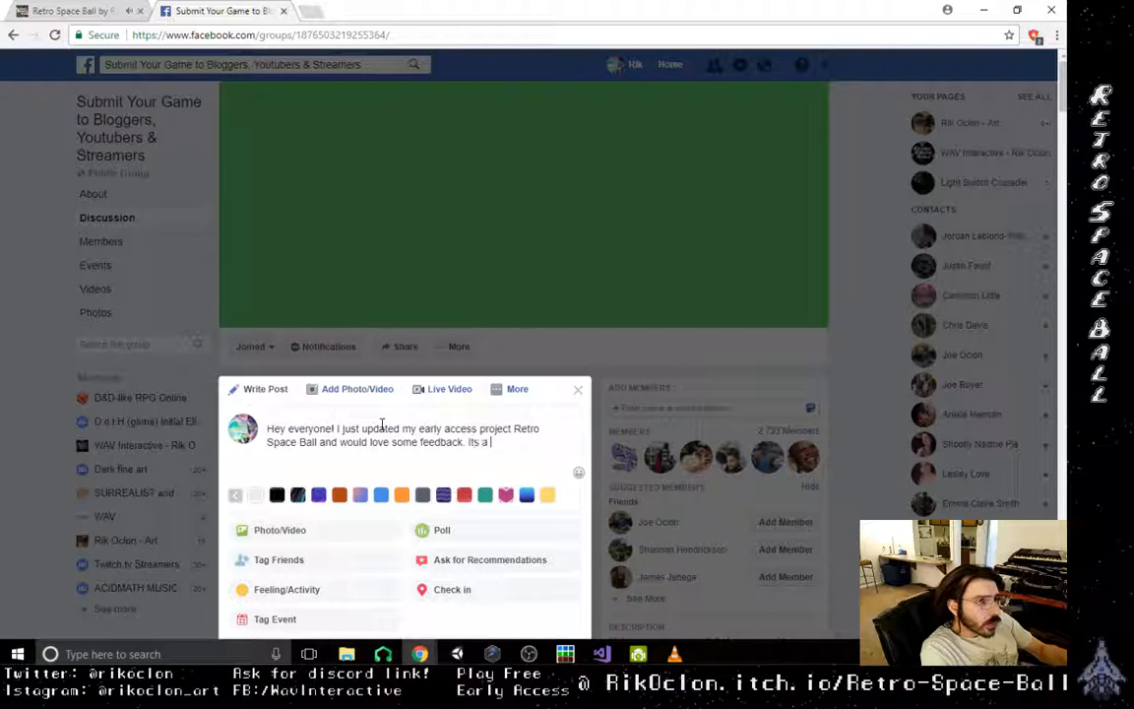
{"action": "type", "text": "d"}
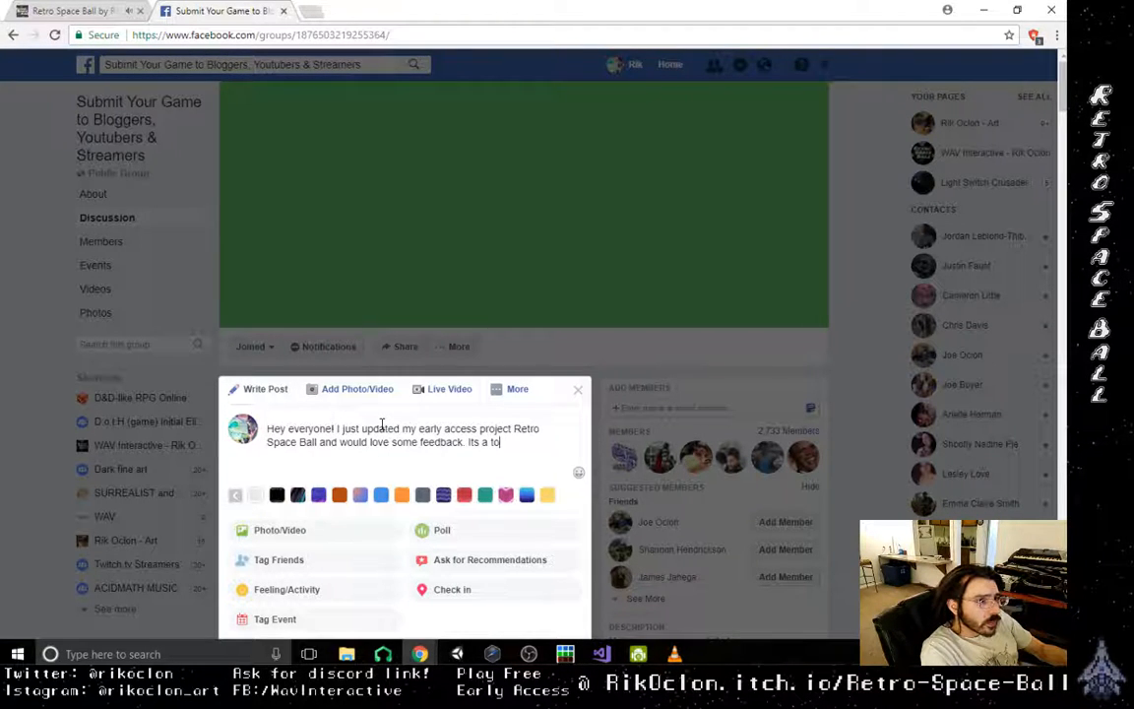
{"action": "type", "text": "op down"}
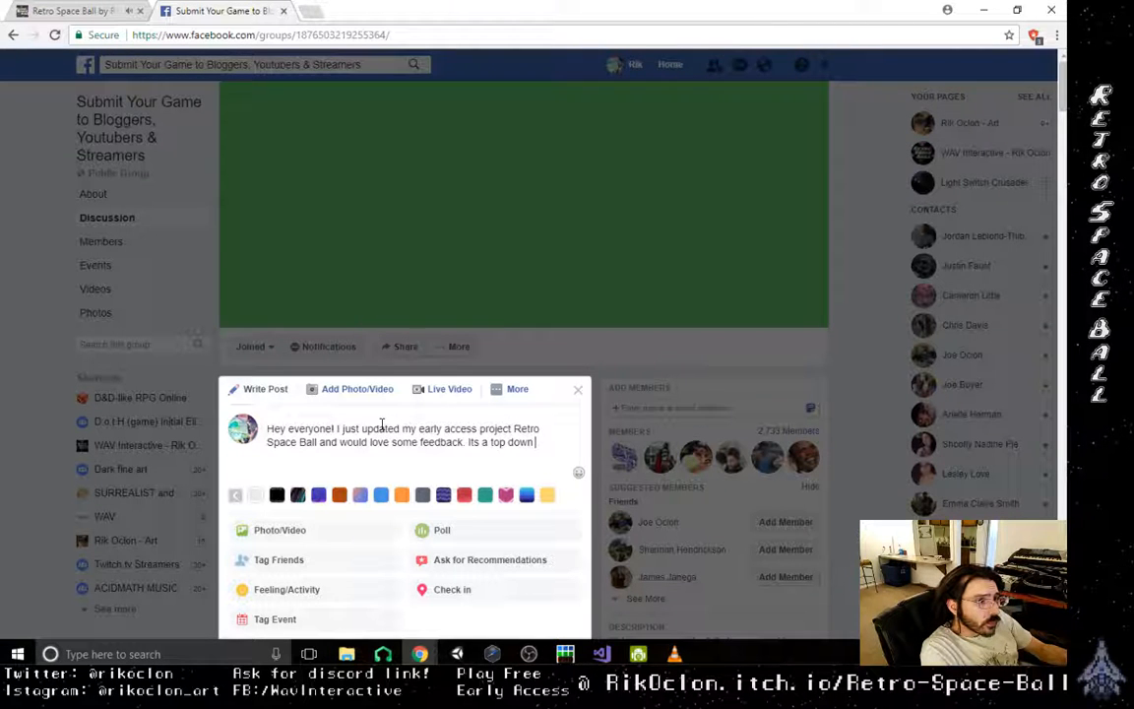
{"action": "type", "text": " shooter m"}
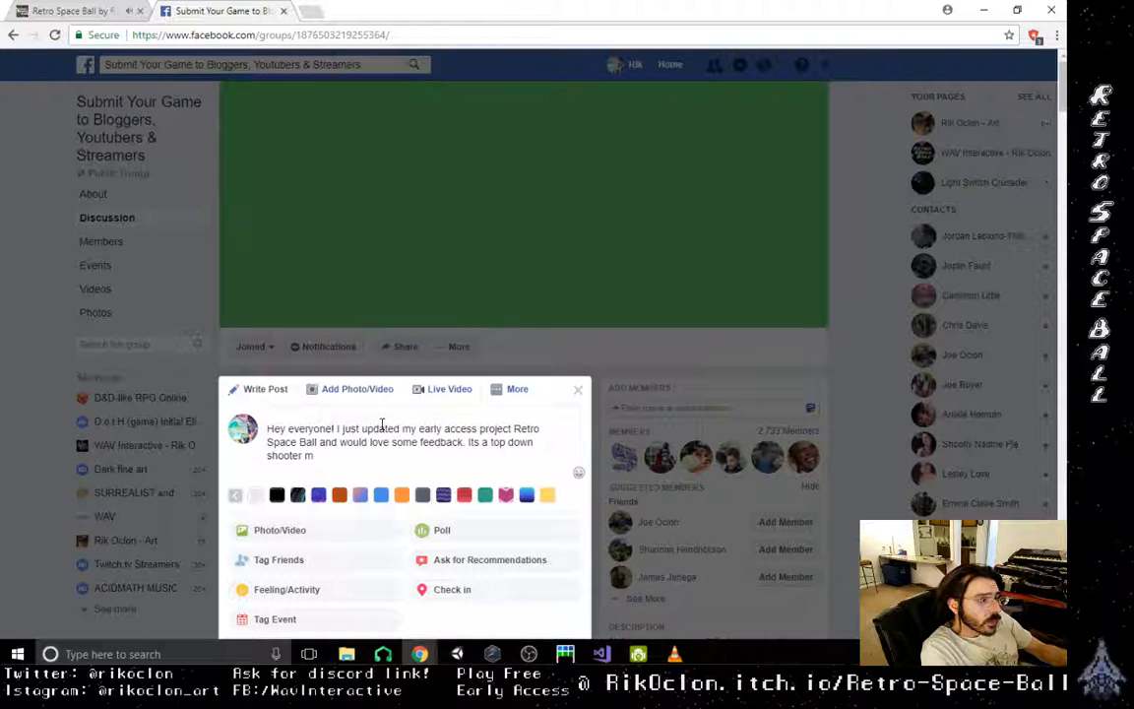
{"action": "type", "text": "erge"}
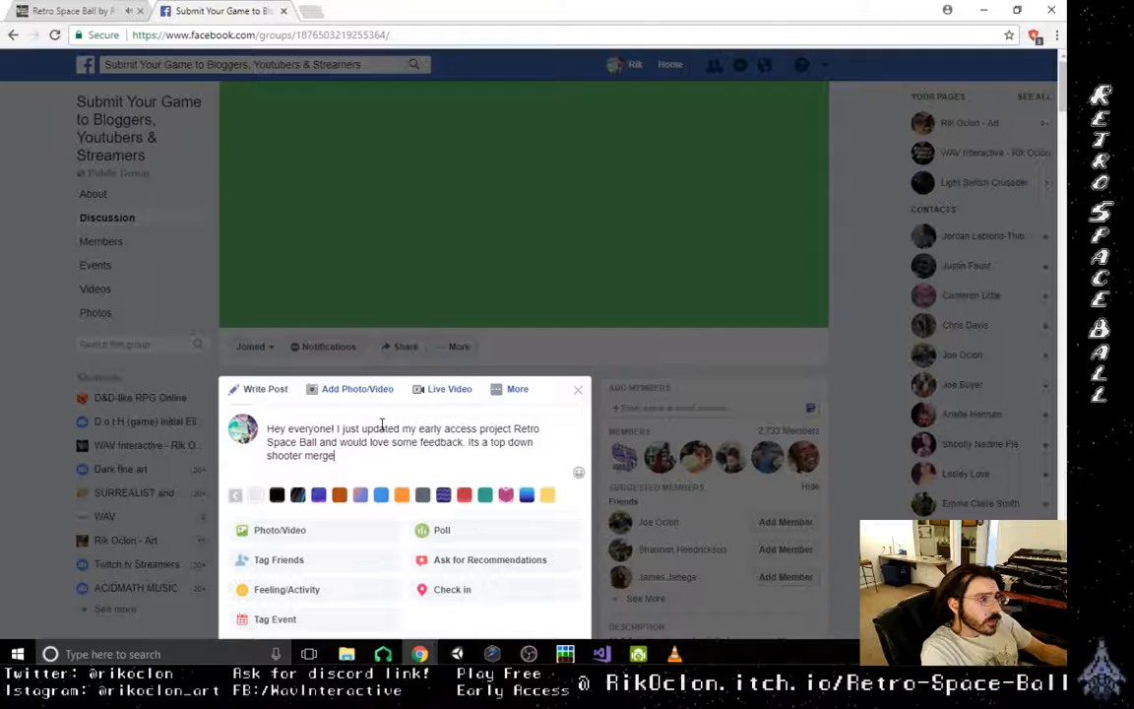
{"action": "type", "text": "d with pi"}
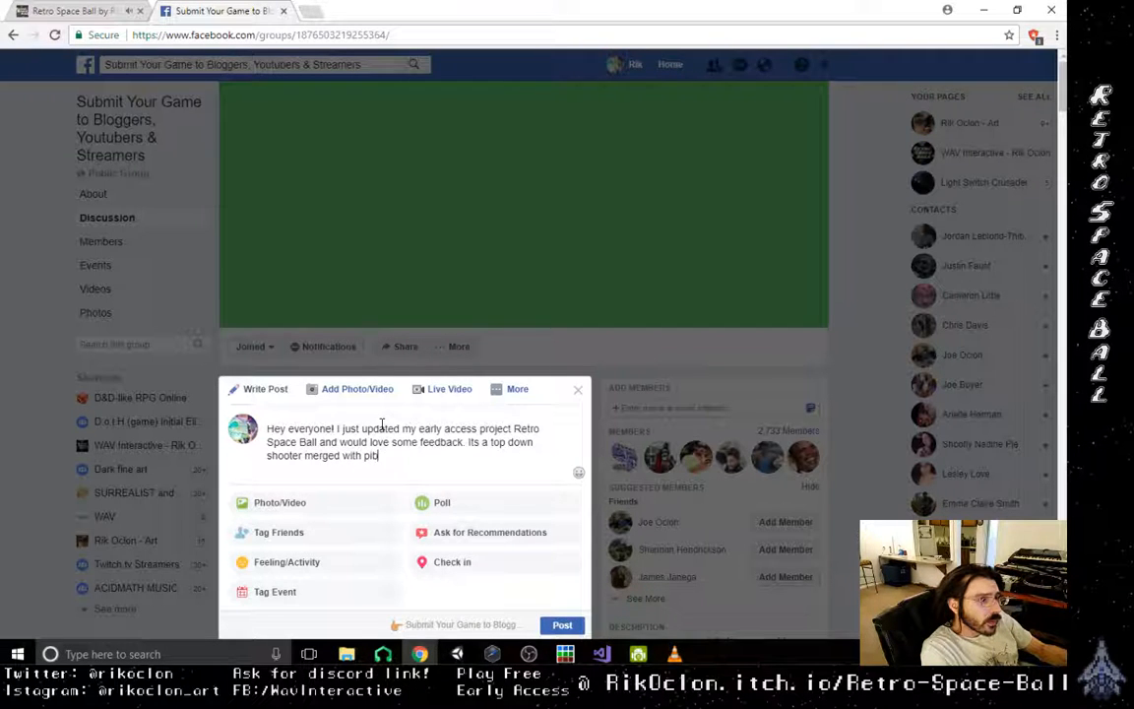
{"action": "type", "text": "nball! riko"}
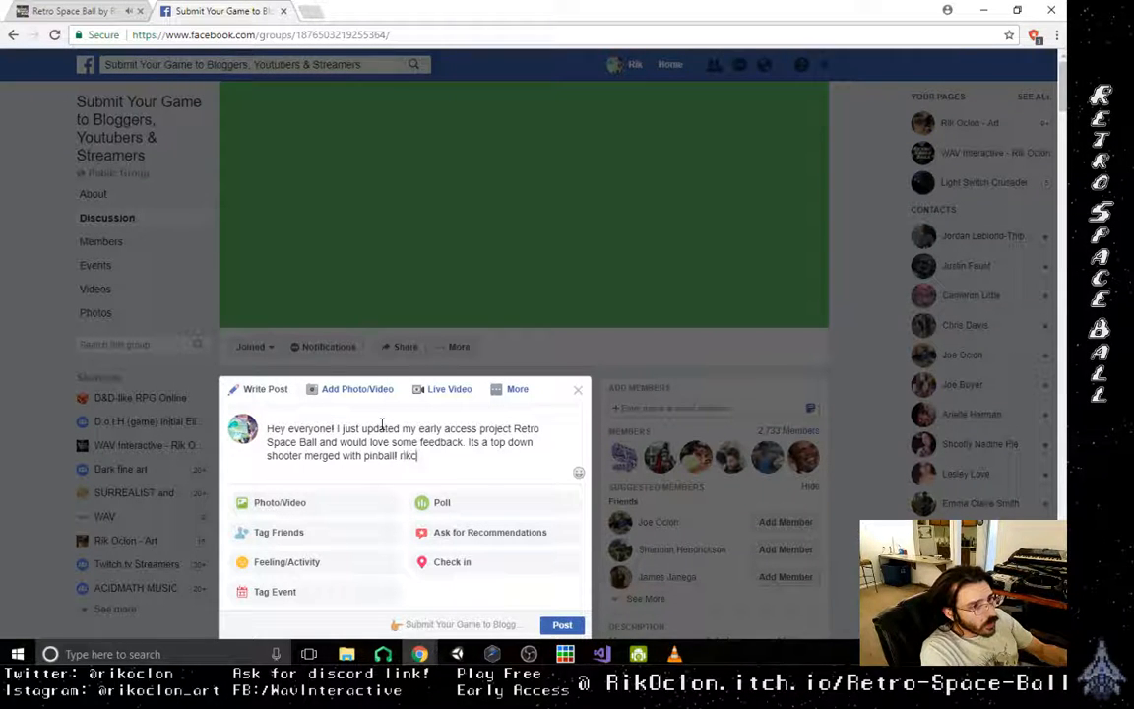
- Finish the game description with an exclamation mark and add the game's itch.io page address ending in /retro-space-ball
{"action": "type", "text": "clon "}
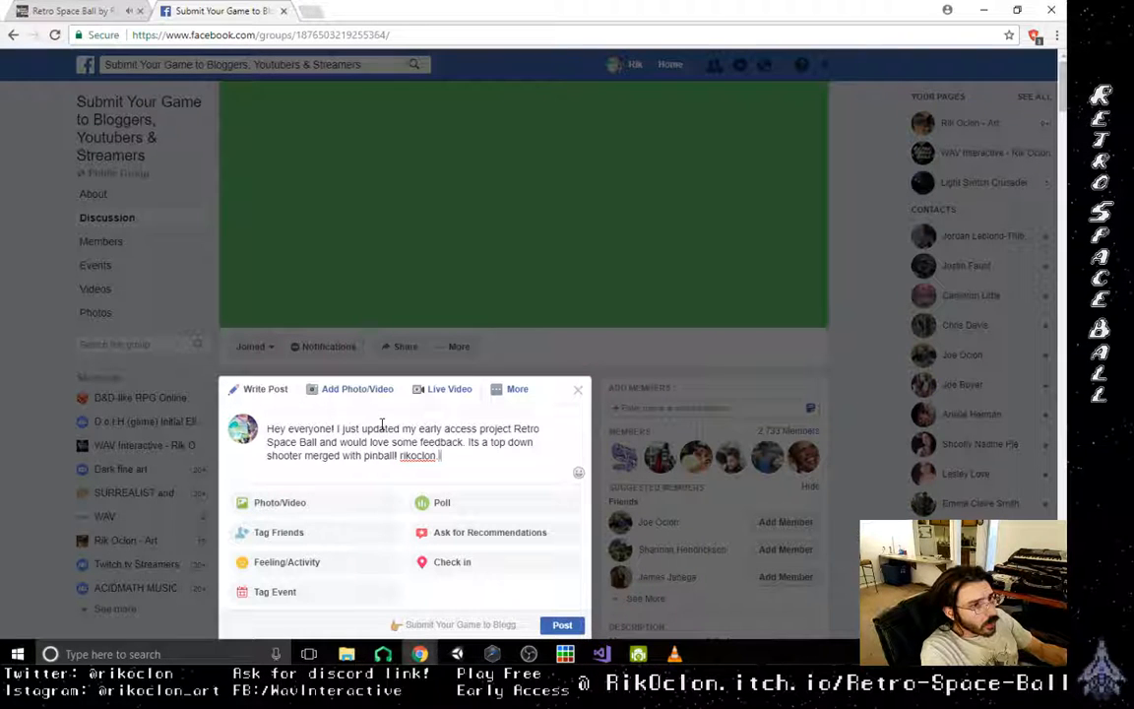
{"action": "type", "text": ".itch.io/retro"}
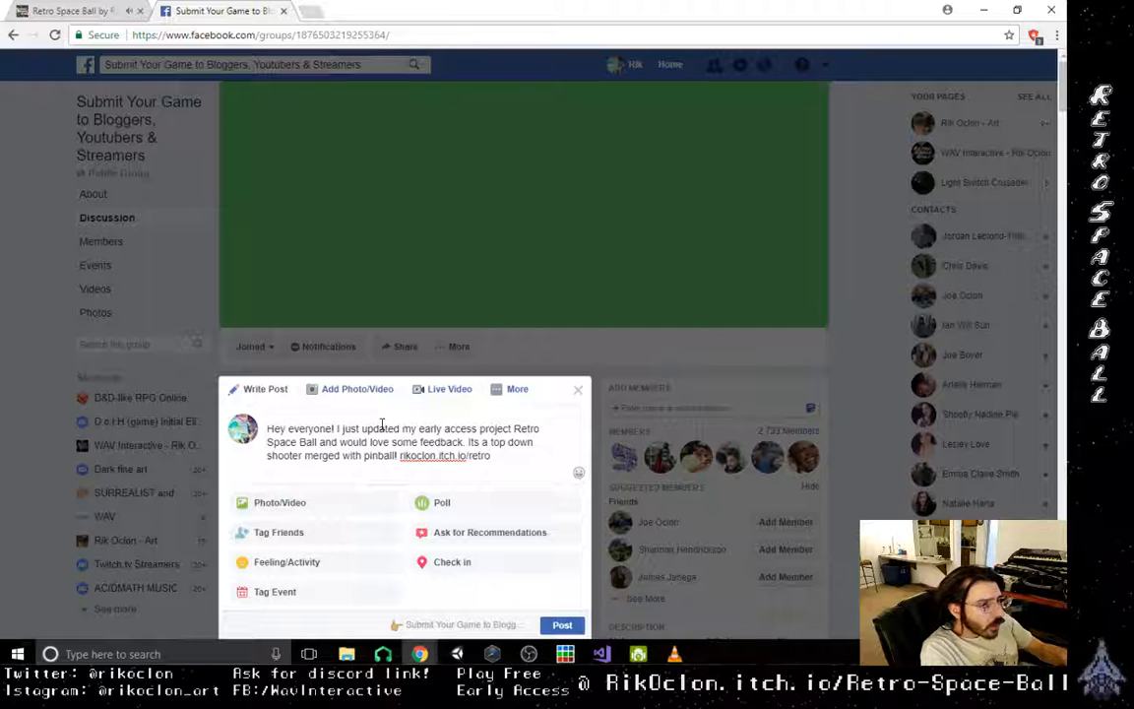
{"action": "type", "text": "-space"}
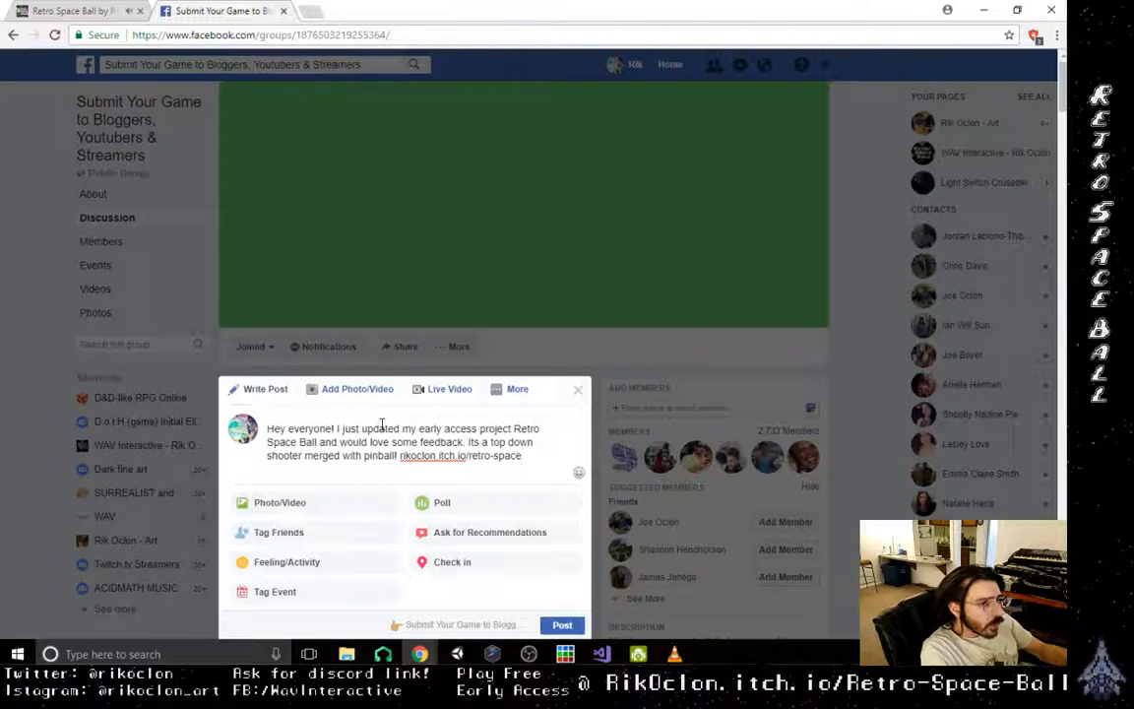
{"action": "type", "text": "-ball"}
{"action": "key", "text": "Return"}
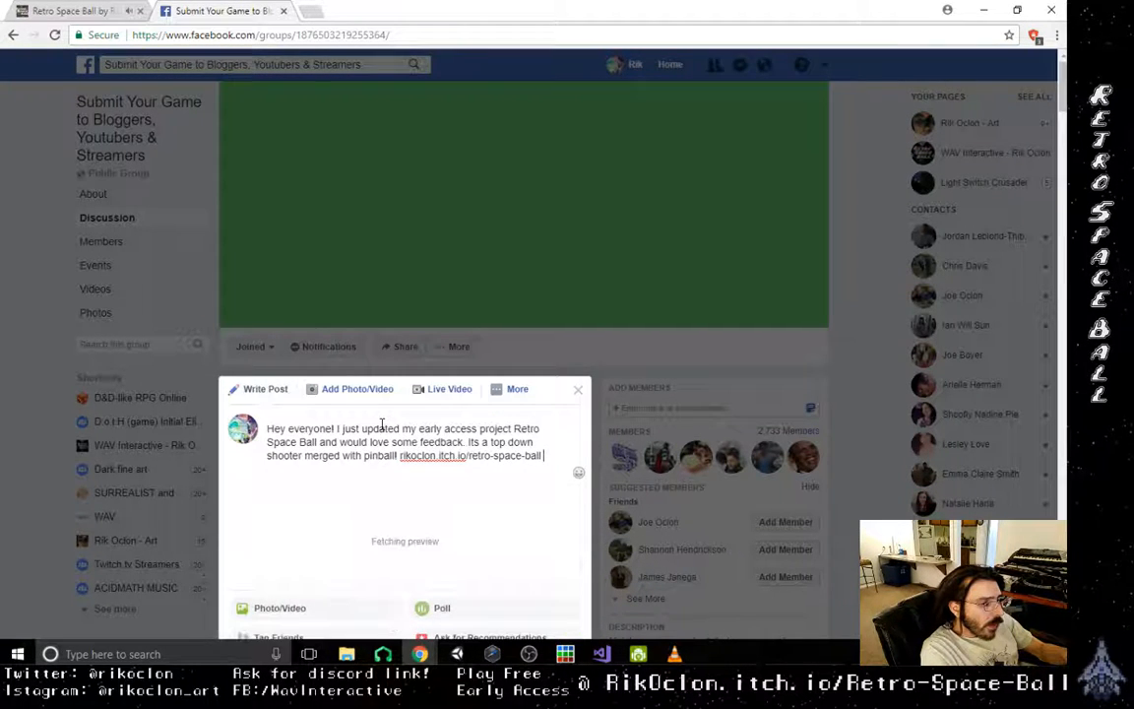
- Close the text with "Thanks so much!" and publish the post with its link preview in the group
{"action": "type", "text": "Thanks so much!"}
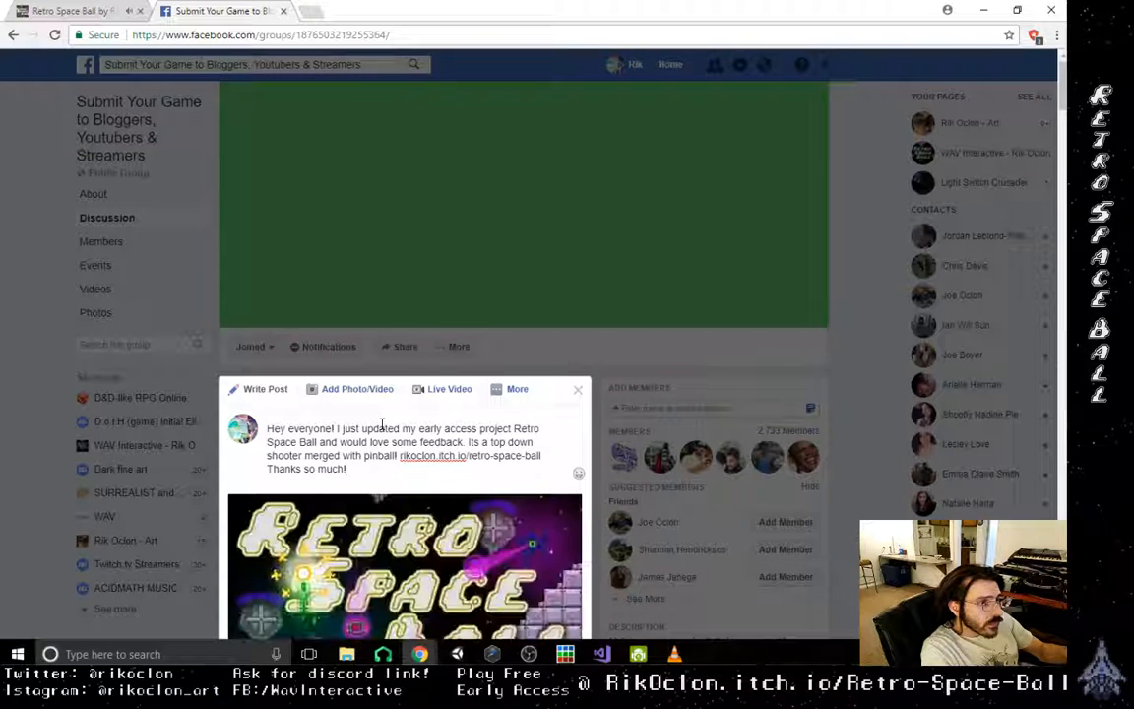
{"action": "scroll", "coordinate": [451, 543], "scroll_direction": "down", "scroll_amount": 2}
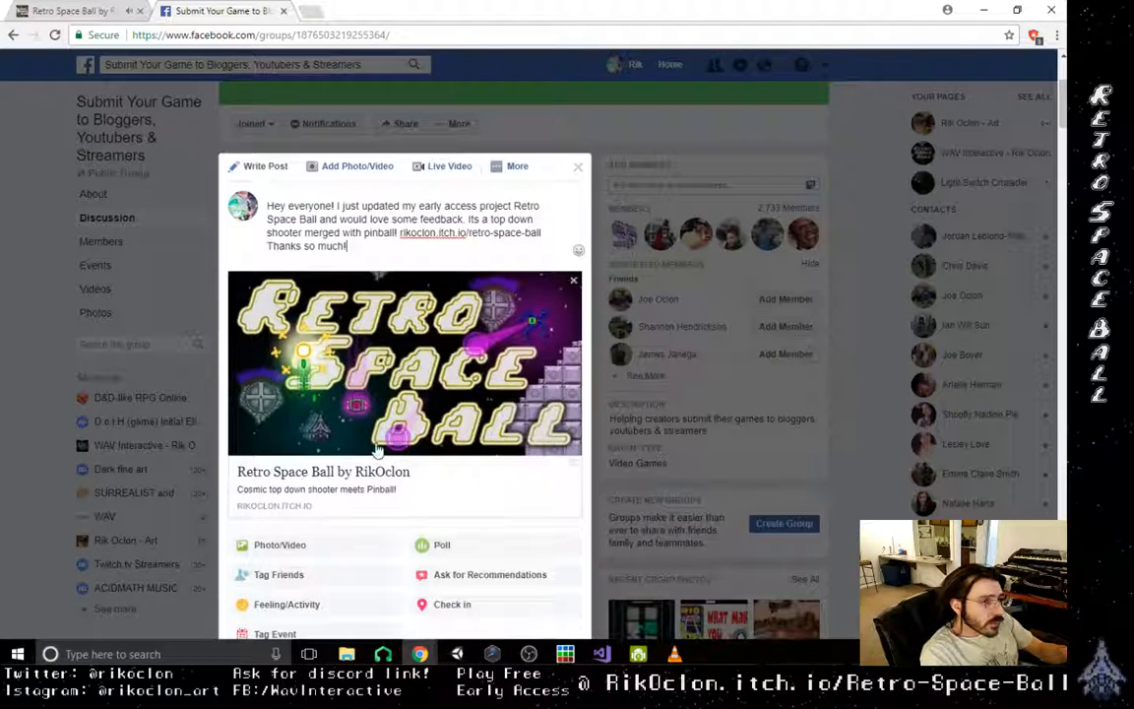
{"action": "scroll", "coordinate": [443, 557], "scroll_direction": "down", "scroll_amount": 2}
{"action": "left_click", "coordinate": [562, 522]}
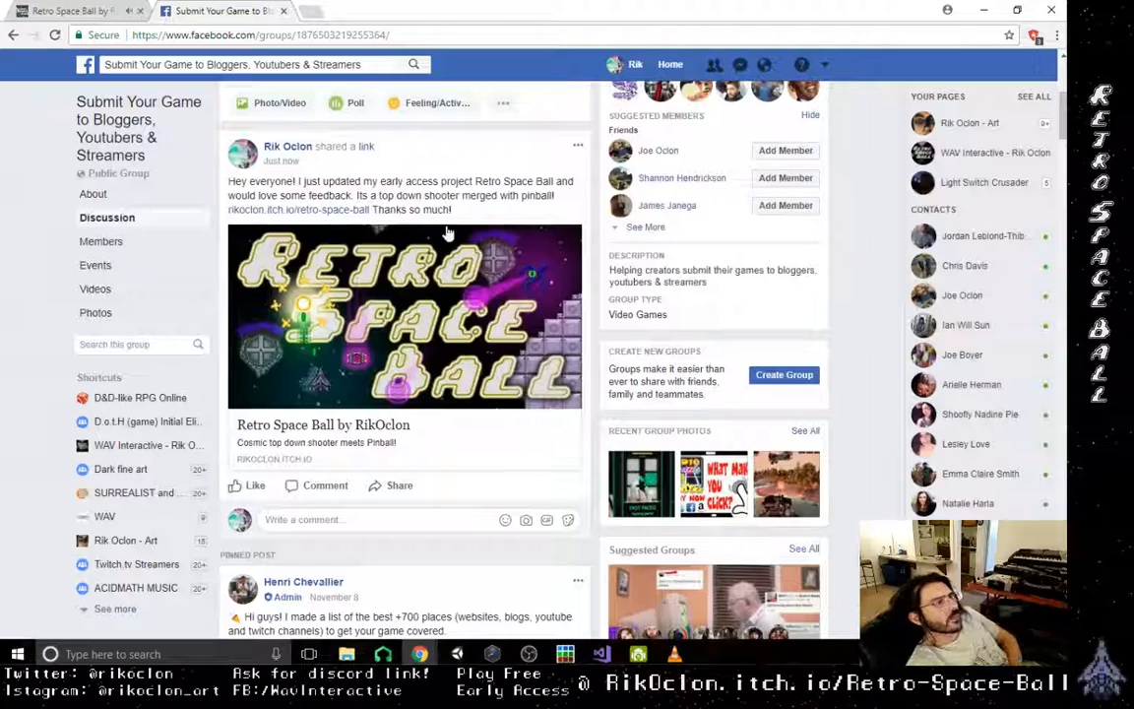
- Look through the notifications and open the one about a comment reply in Twitch Streamers And Networking
{"action": "scroll", "coordinate": [446, 232], "scroll_direction": "up", "scroll_amount": 4}
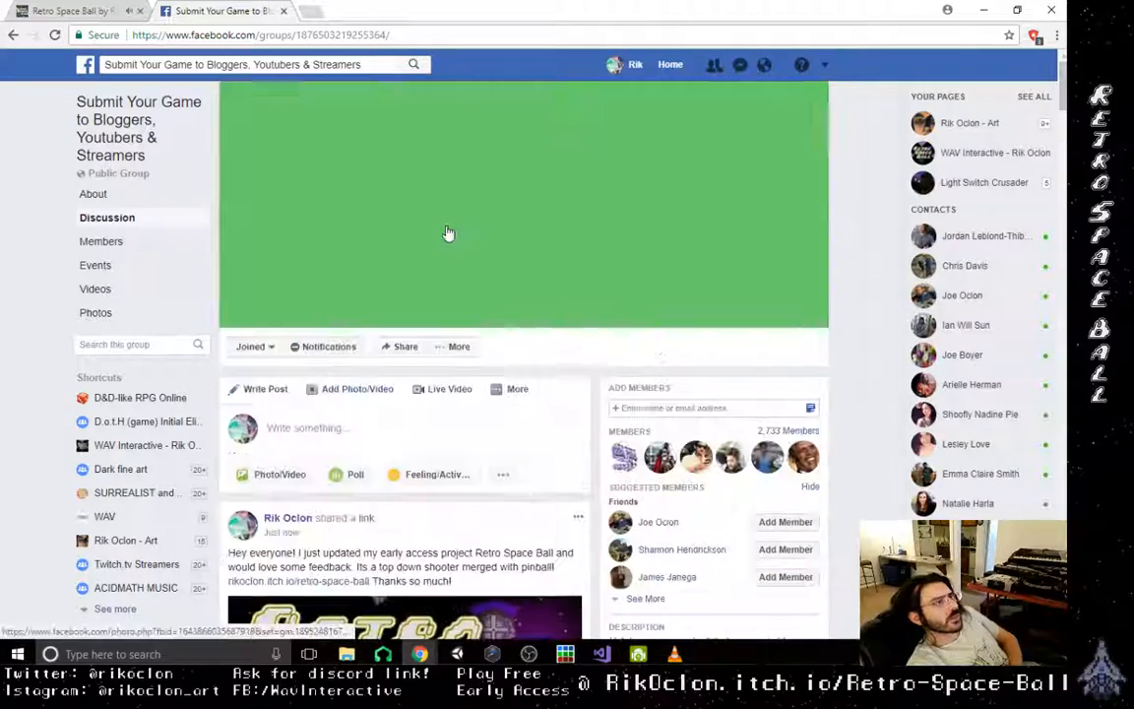
{"action": "left_click", "coordinate": [764, 66]}
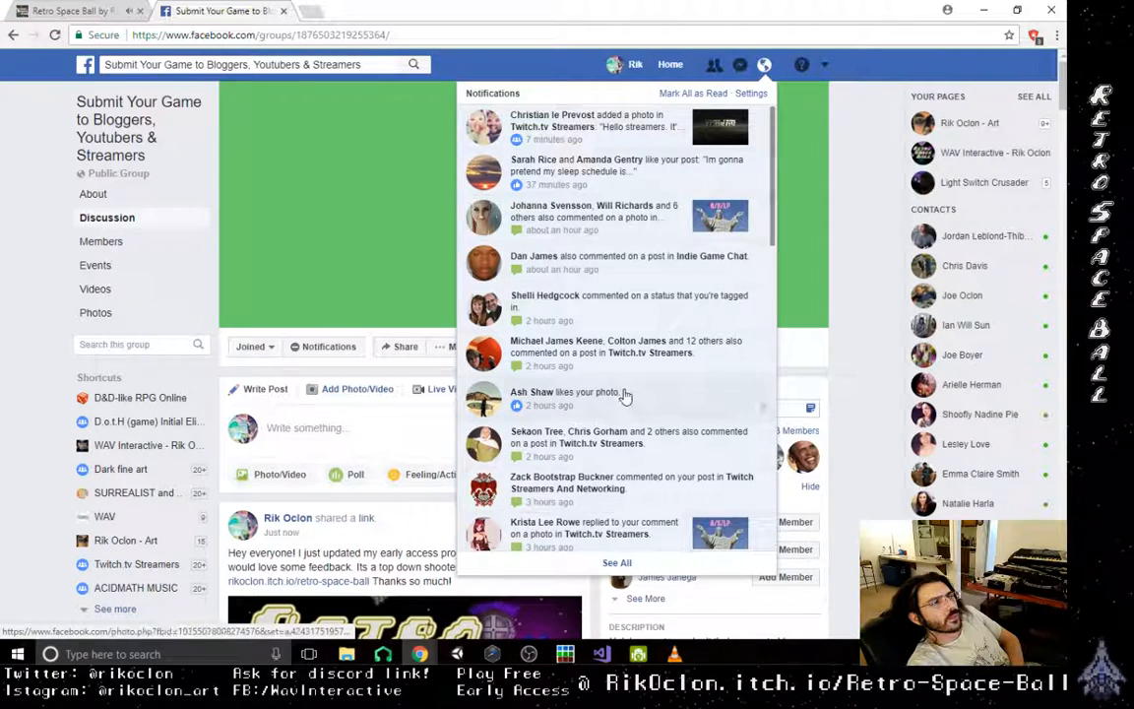
{"action": "scroll", "coordinate": [623, 404], "scroll_direction": "down", "scroll_amount": 3}
{"action": "scroll", "coordinate": [625, 412], "scroll_direction": "down", "scroll_amount": 6}
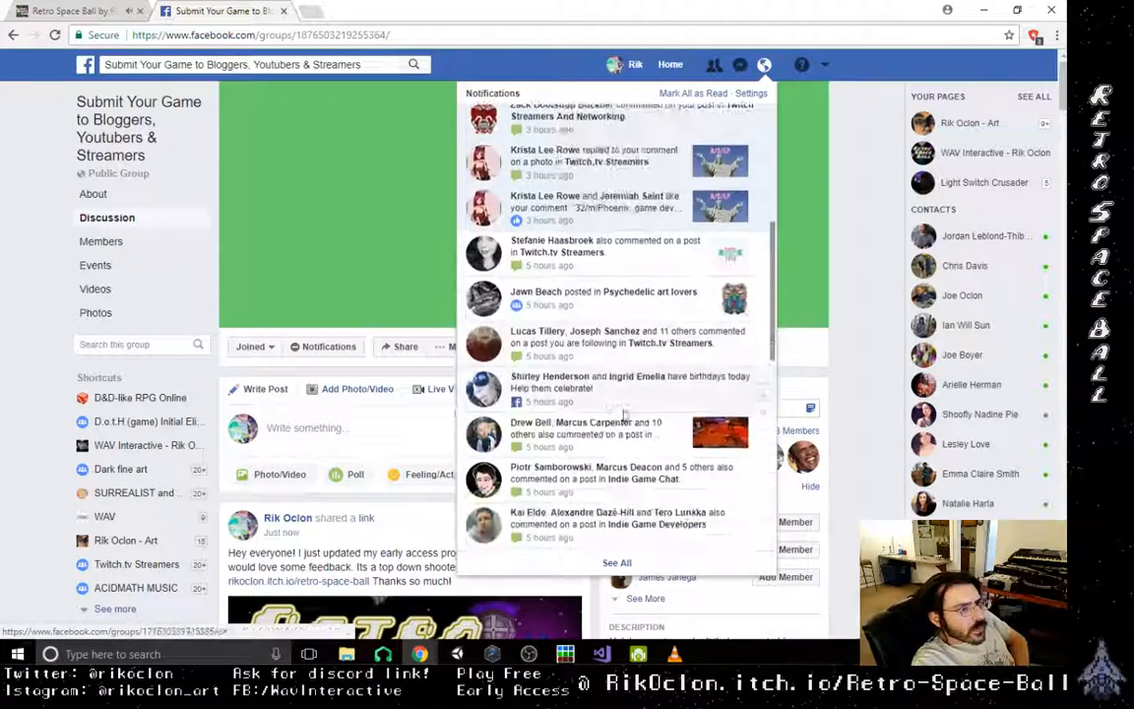
{"action": "scroll", "coordinate": [624, 417], "scroll_direction": "down", "scroll_amount": 4}
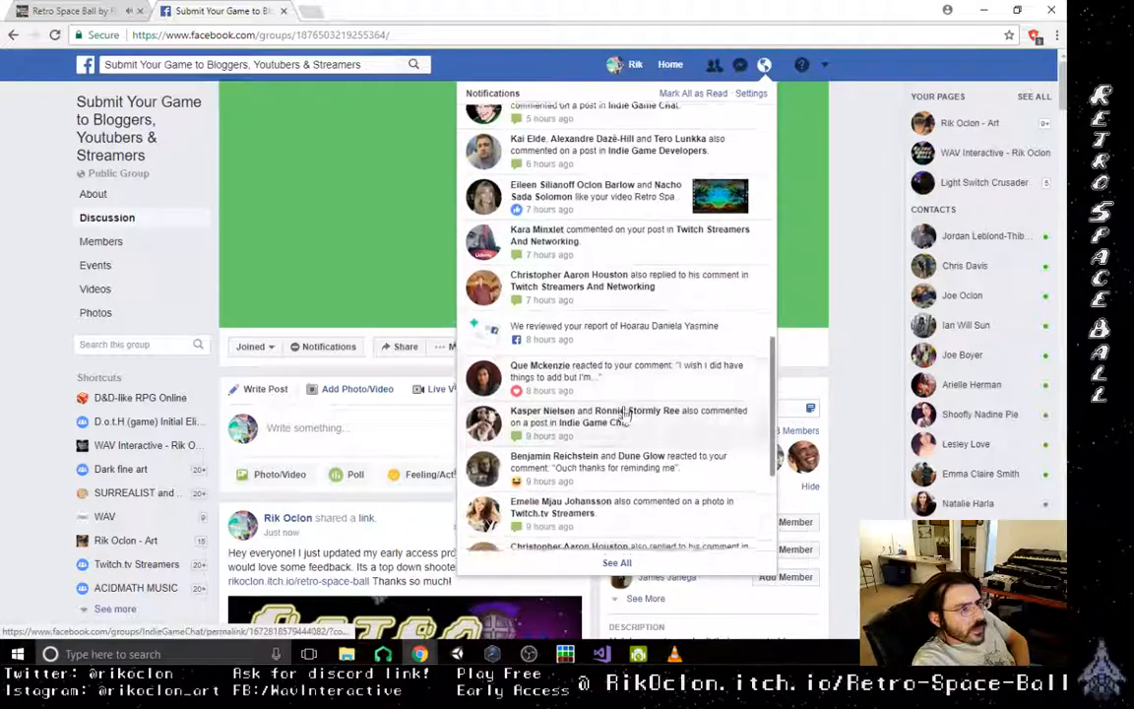
{"action": "left_click", "coordinate": [644, 411]}
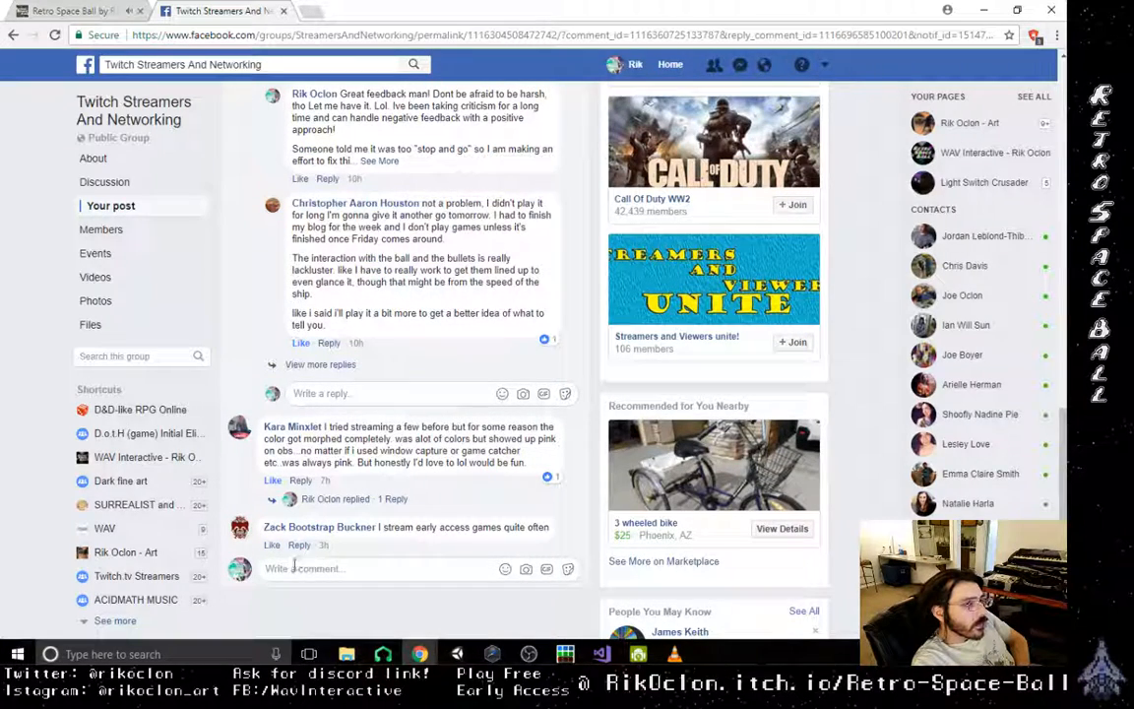
- Like the comment "I stream early access games quite often" under the group post
{"action": "mouse_move", "coordinate": [273, 550]}
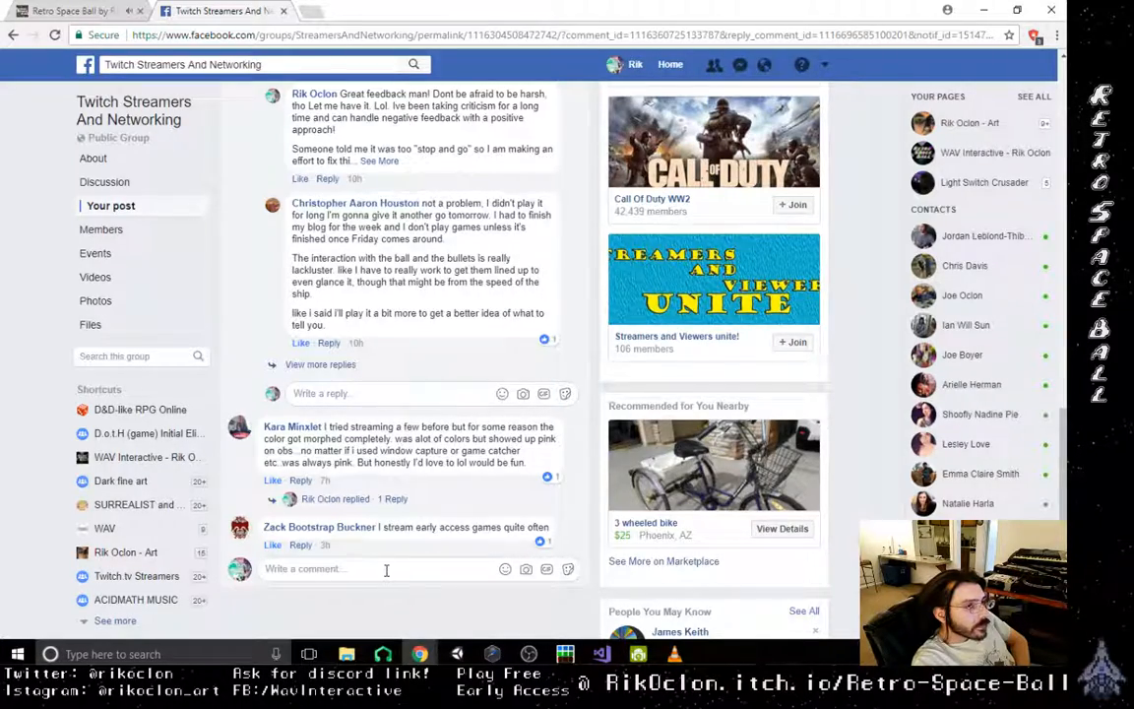
{"action": "scroll", "coordinate": [386, 571], "scroll_direction": "up", "scroll_amount": 13}
{"action": "scroll", "coordinate": [386, 571], "scroll_direction": "down", "scroll_amount": 14}
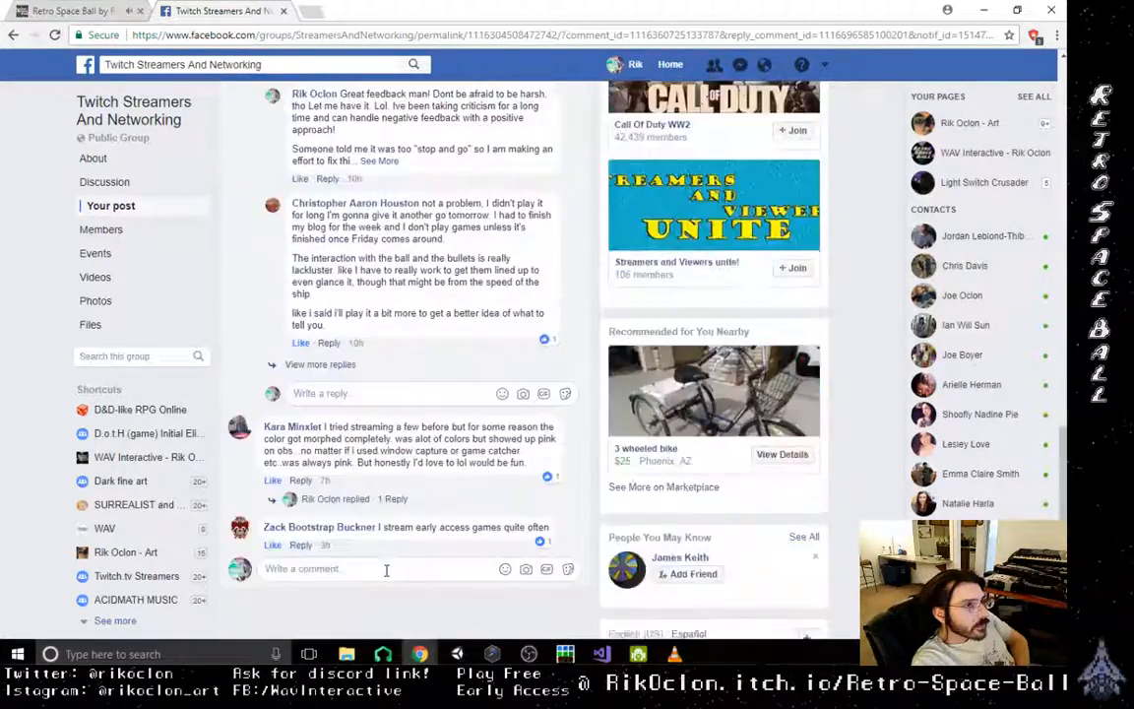
{"action": "scroll", "coordinate": [387, 570], "scroll_direction": "down", "scroll_amount": 2}
{"action": "left_click", "coordinate": [388, 569]}
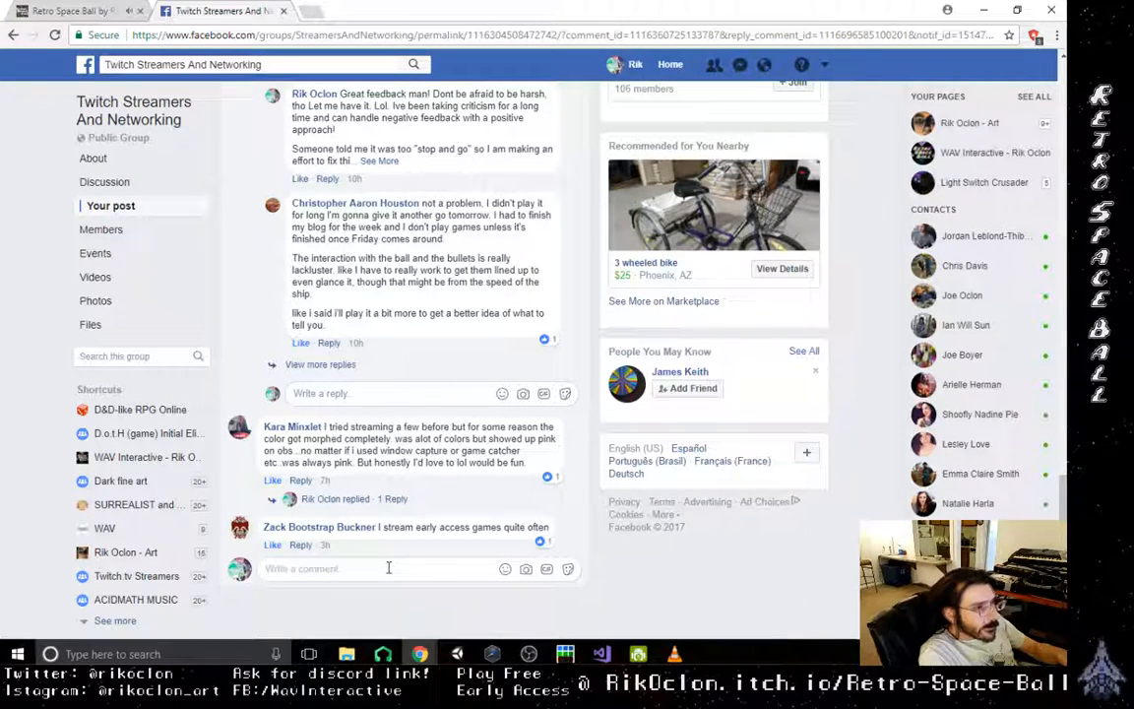
{"action": "type", "text": "I just"}
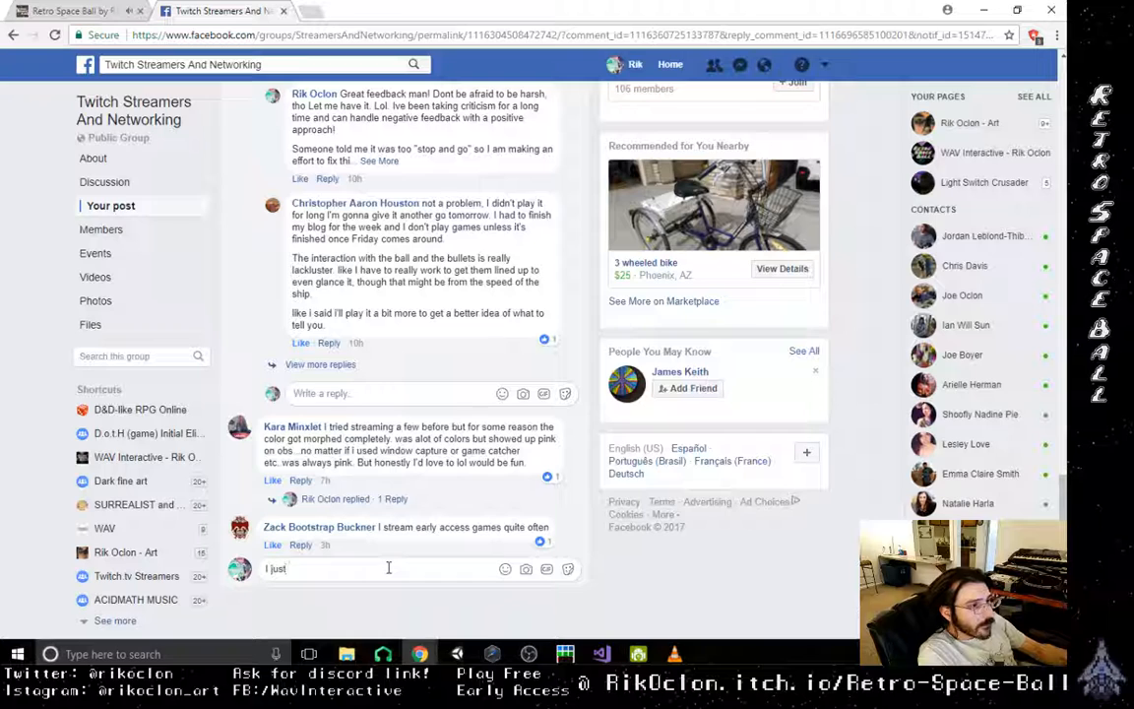
{"action": "key", "text": "BackSpace"}
{"action": "key", "text": "BackSpace"}
{"action": "key", "text": "BackSpace"}
{"action": "key", "text": "BackSpace"}
{"action": "key", "text": "BackSpace"}
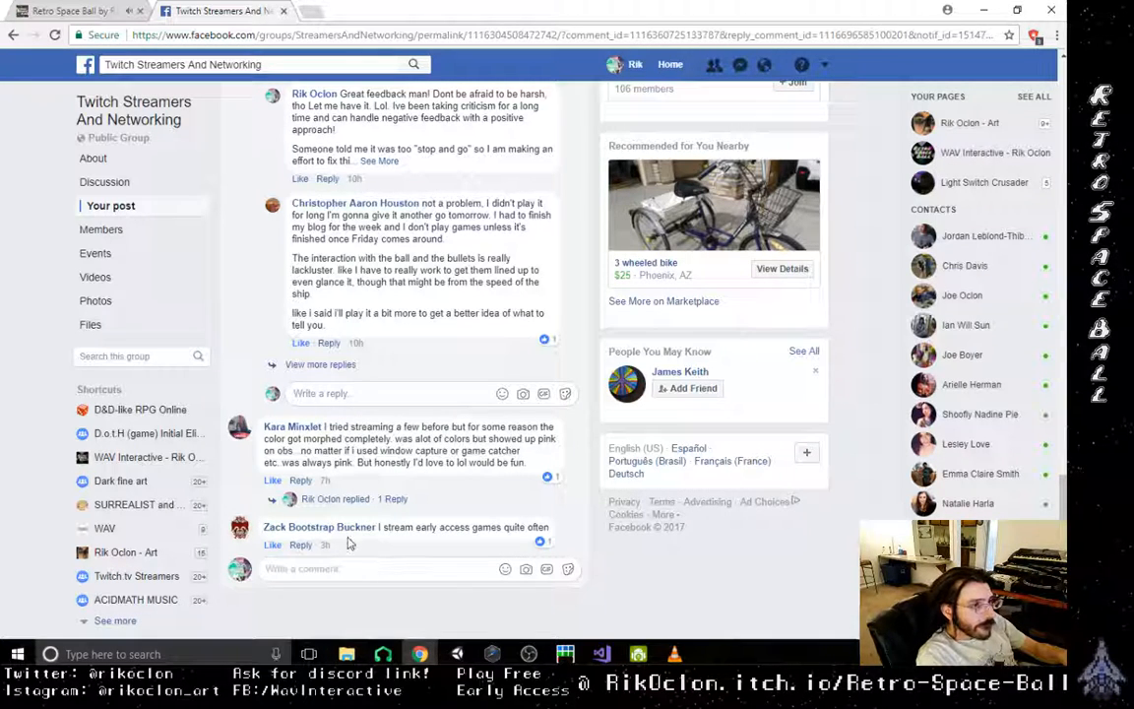
- Start a reply to the comment about streaming early access games with "I just updated my project at"
{"action": "left_click", "coordinate": [301, 546]}
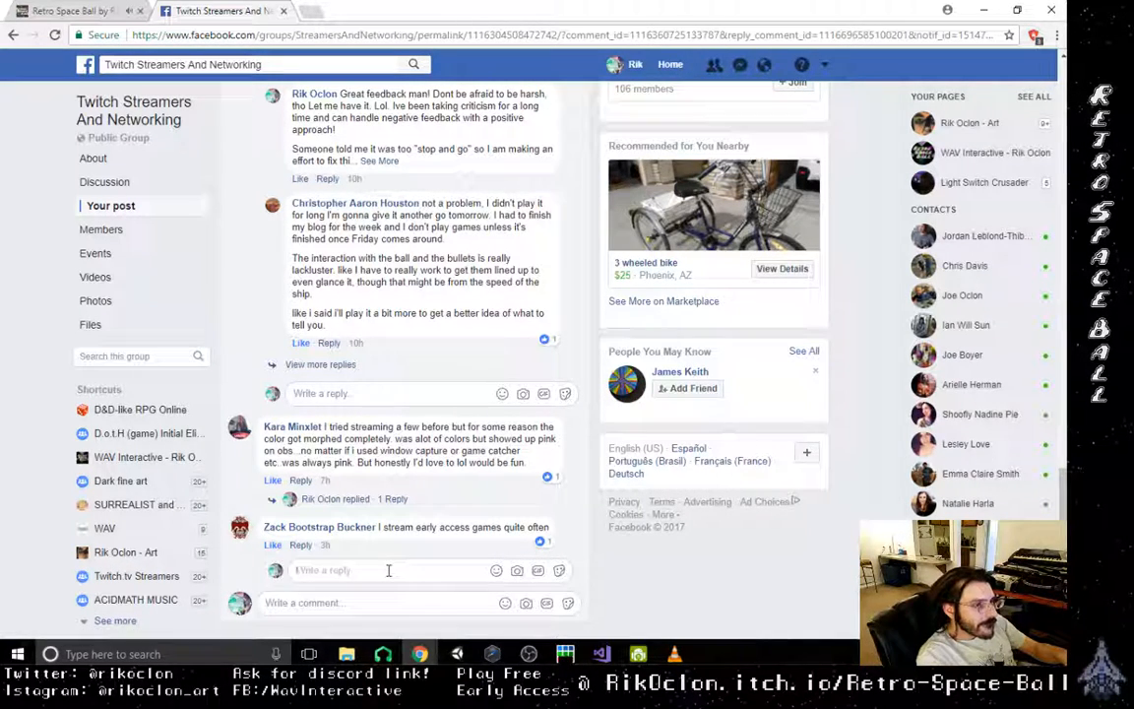
{"action": "type", "text": "I jus"}
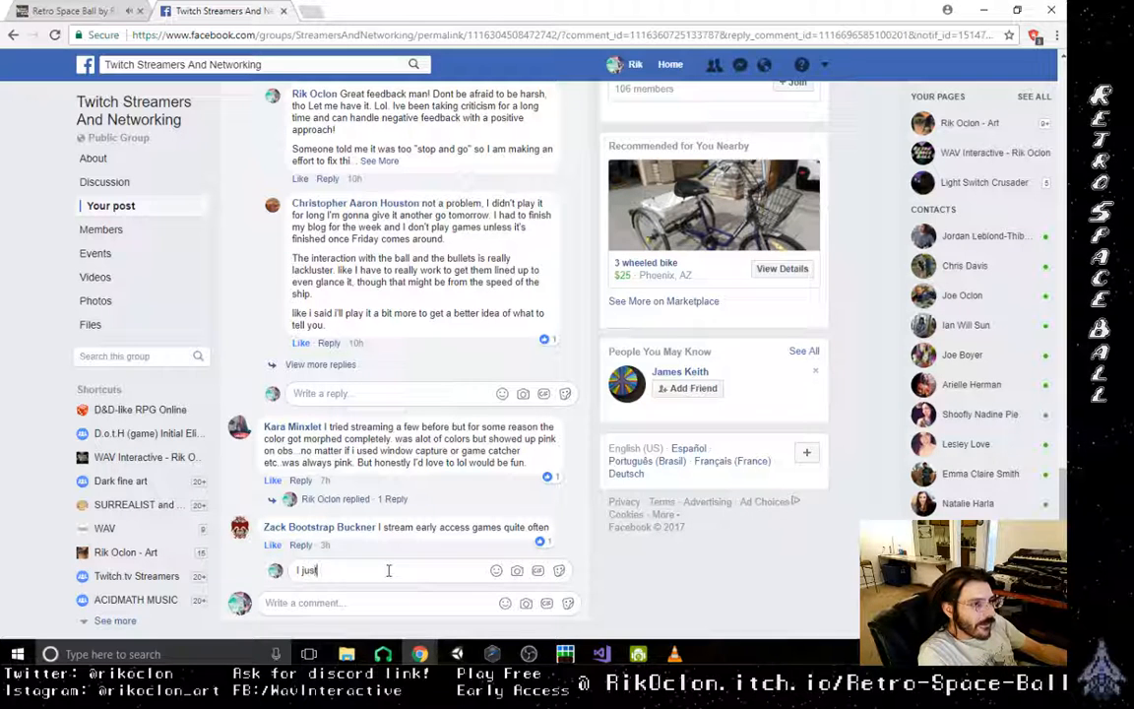
{"action": "type", "text": "t iapdate"}
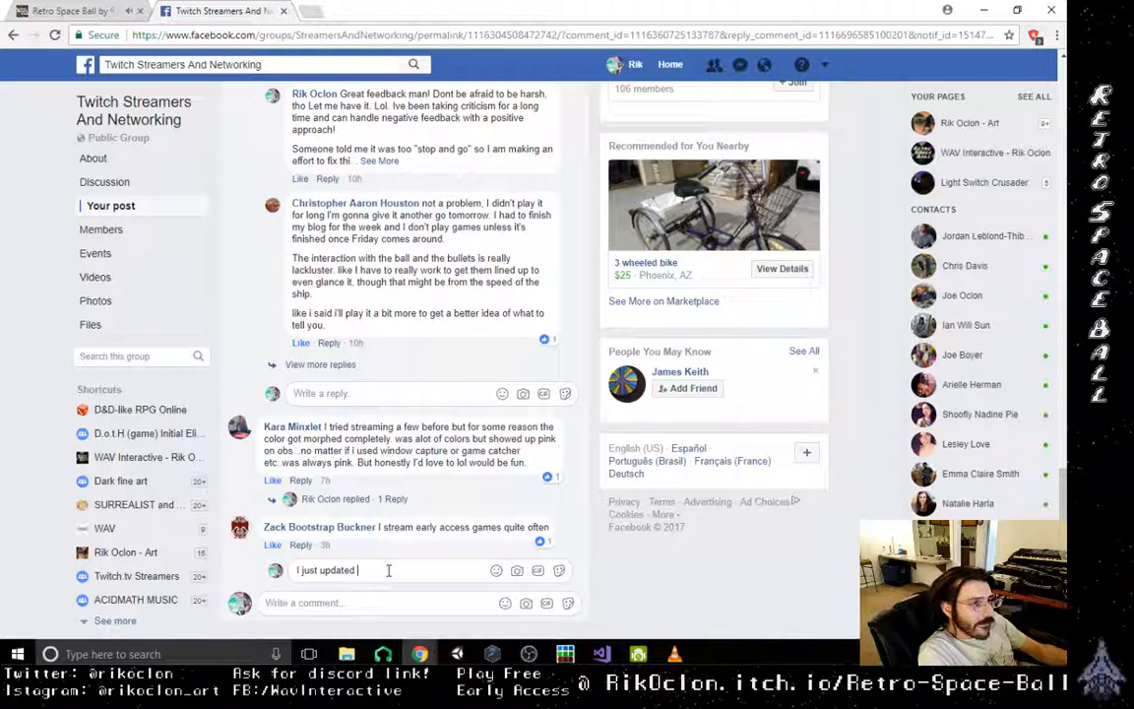
{"action": "type", "text": "d"}
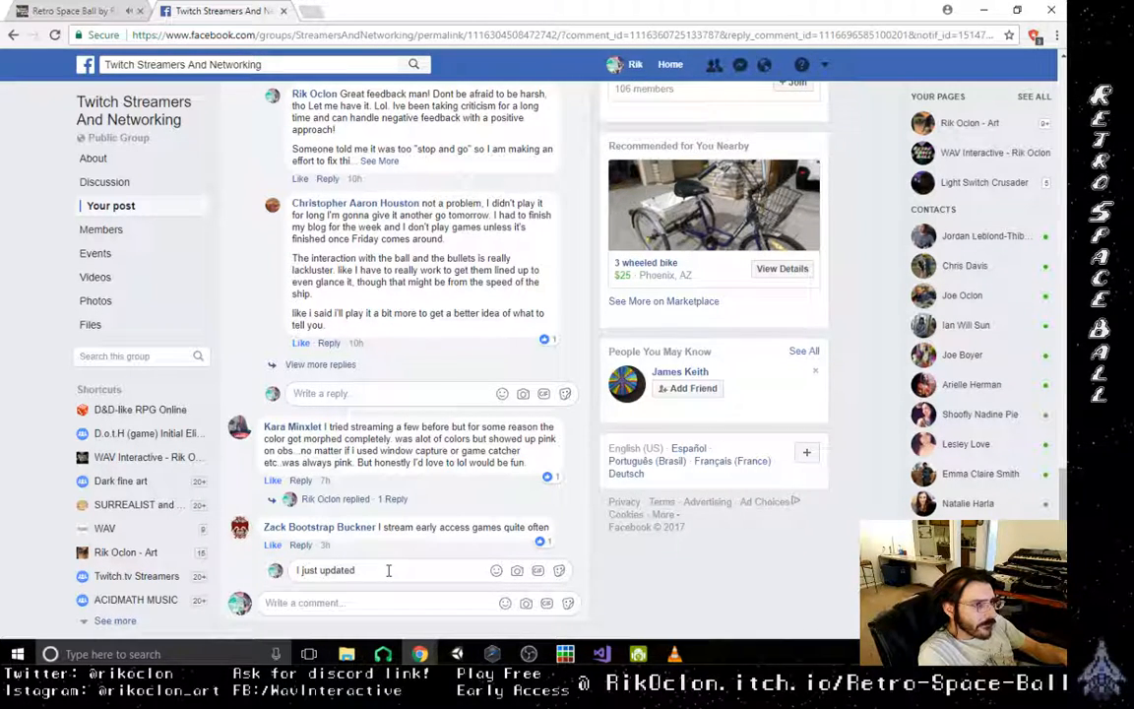
{"action": "type", "text": " my p"}
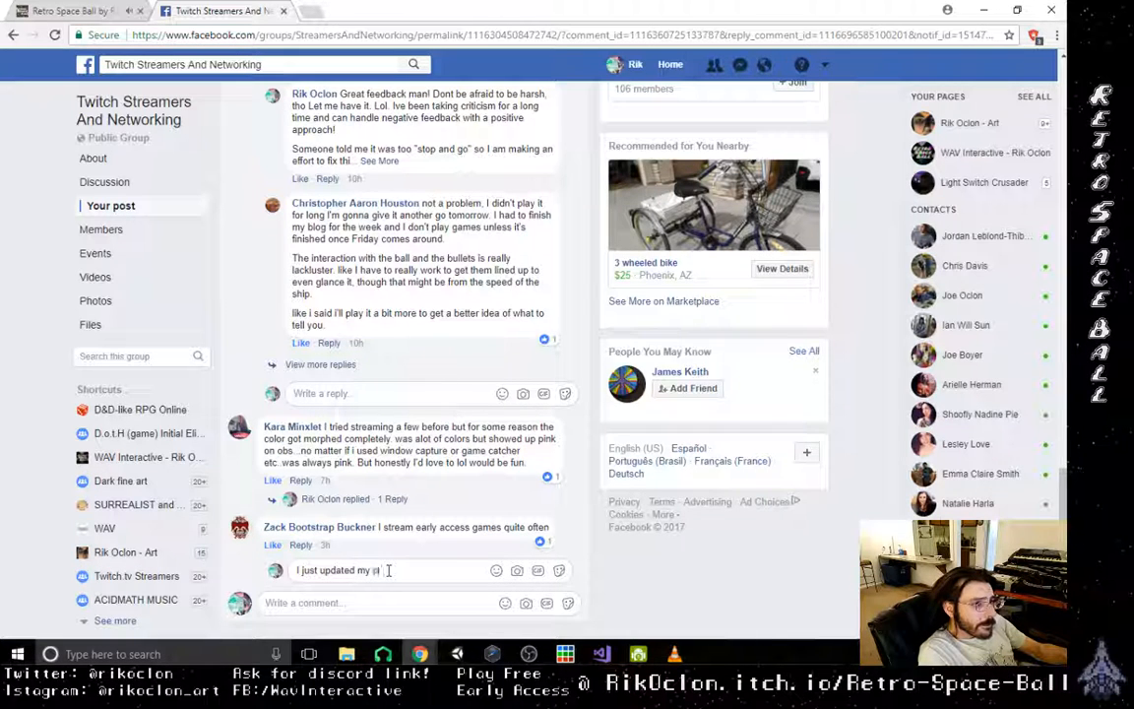
{"action": "type", "text": "roject"}
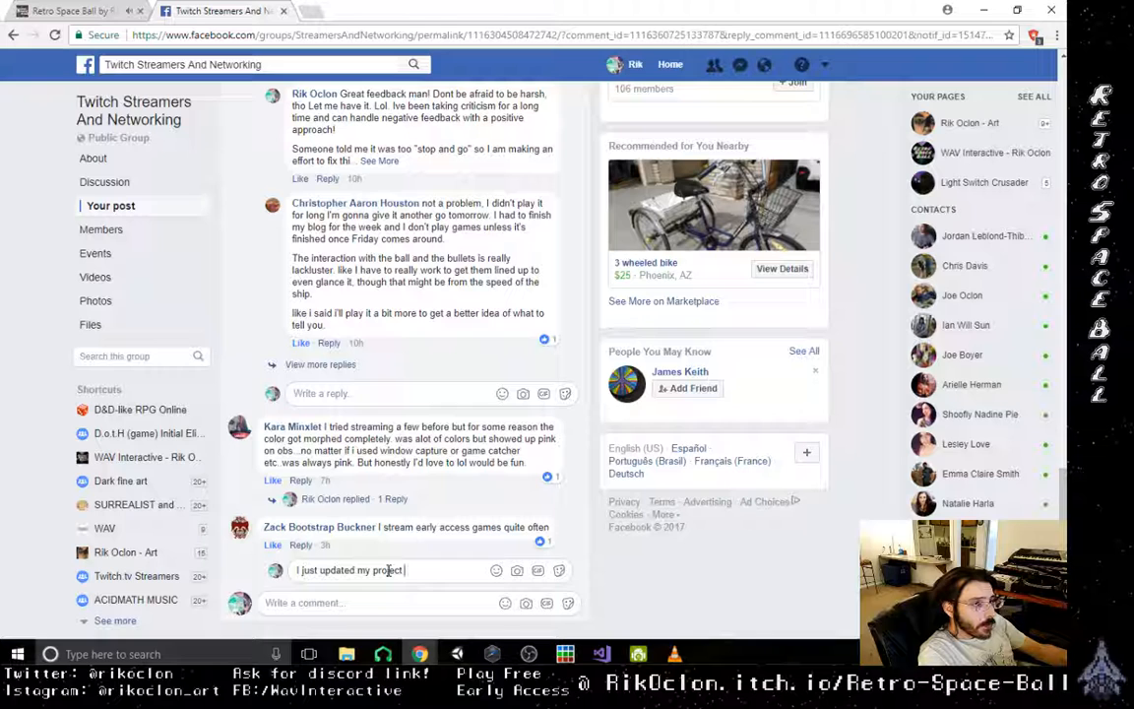
{"action": "type", "text": " at"}
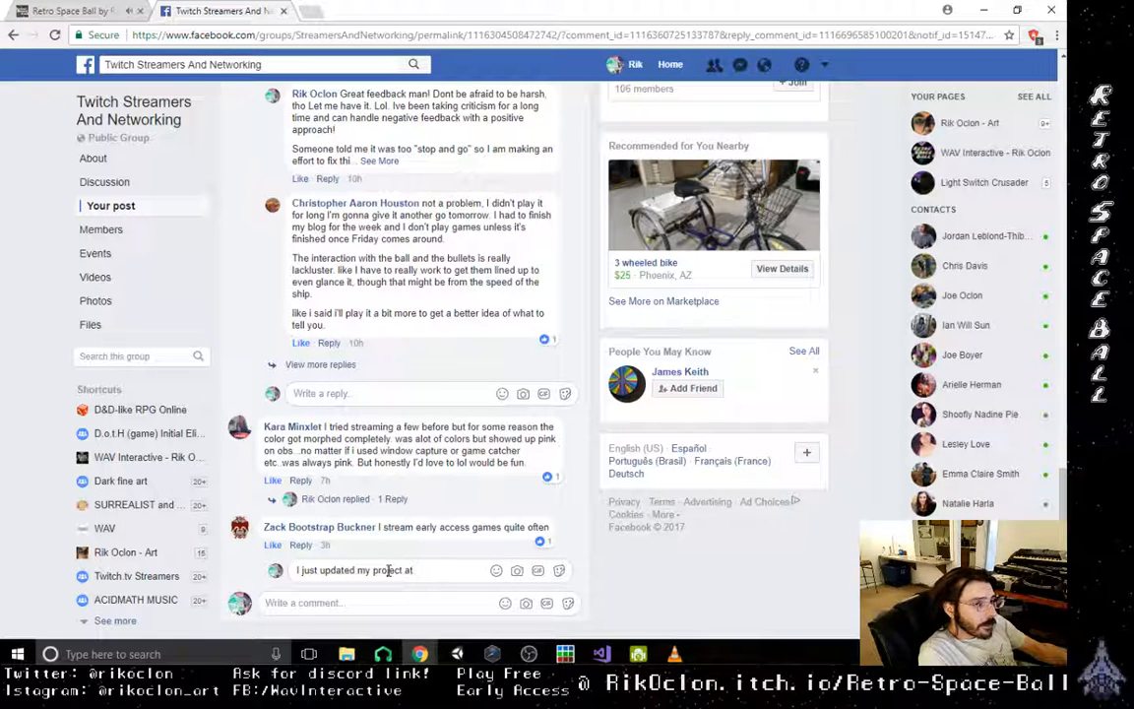
{"action": "type", "text": " itch."}
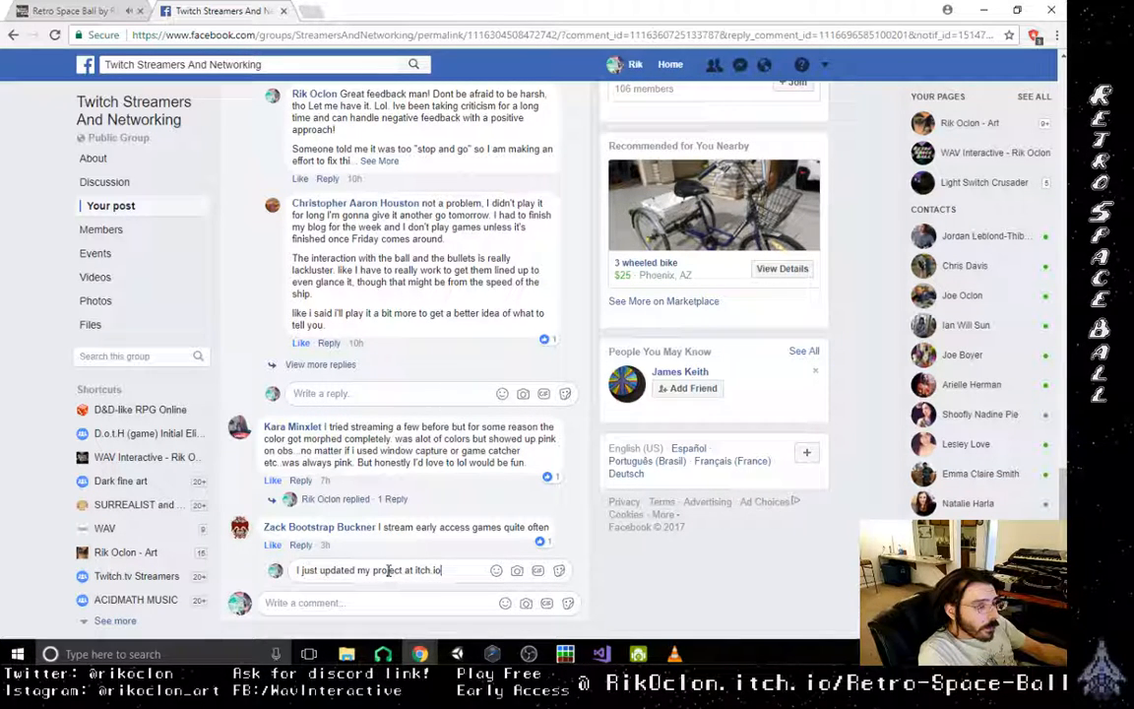
{"action": "type", "text": "io"}
{"action": "key", "text": "BackSpace"}
{"action": "key", "text": "BackSpace"}
{"action": "key", "text": "BackSpace"}
{"action": "key", "text": "BackSpace"}
{"action": "key", "text": "BackSpace"}
{"action": "key", "text": "BackSpace"}
{"action": "key", "text": "BackSpace"}
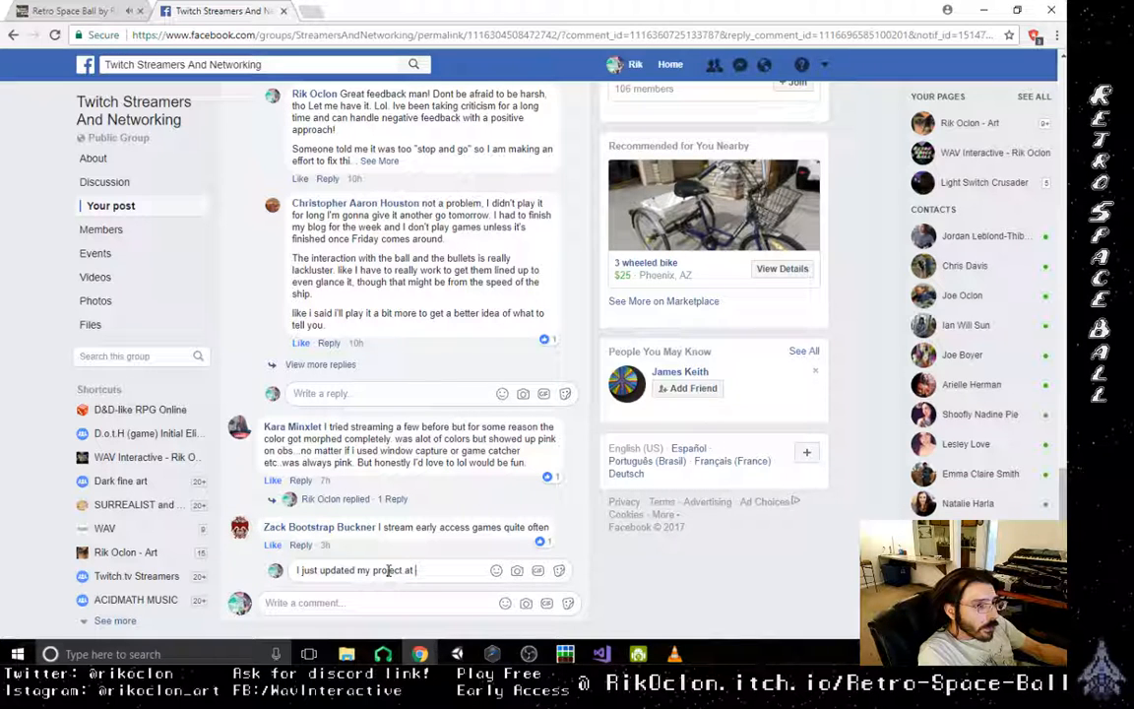
- Add the game's full itch.io page address ending in /retro-space-ball to the reply
{"action": "type", "text": "rikoclon "}
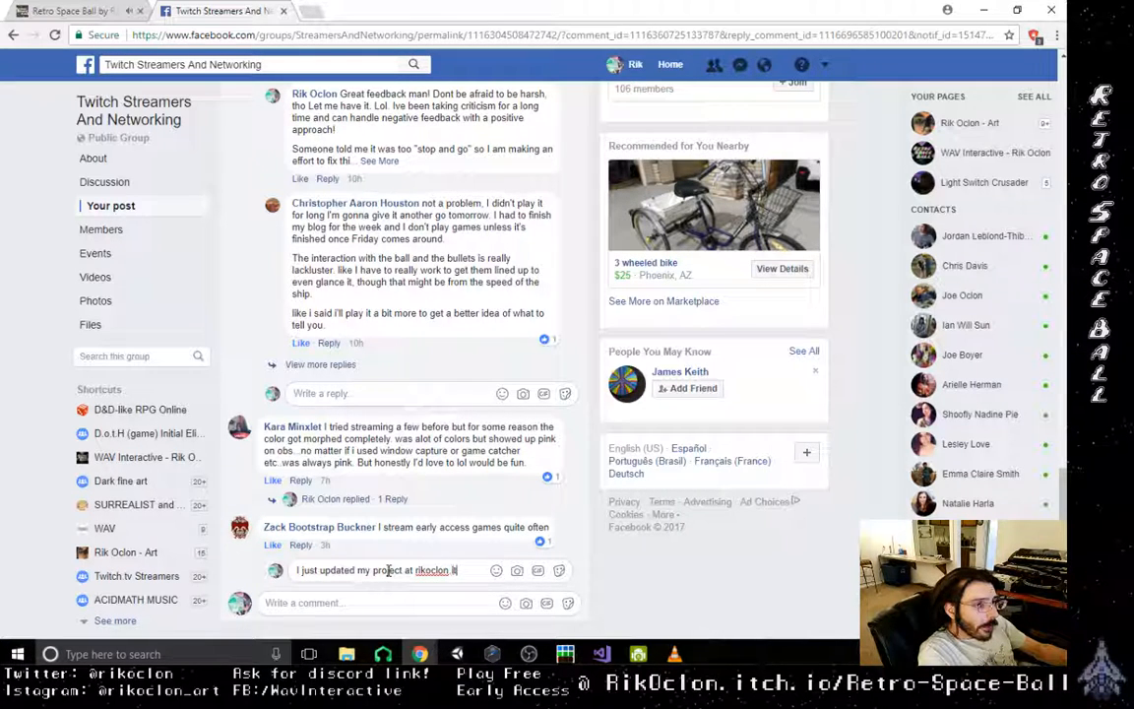
{"action": "type", "text": "itch.io"}
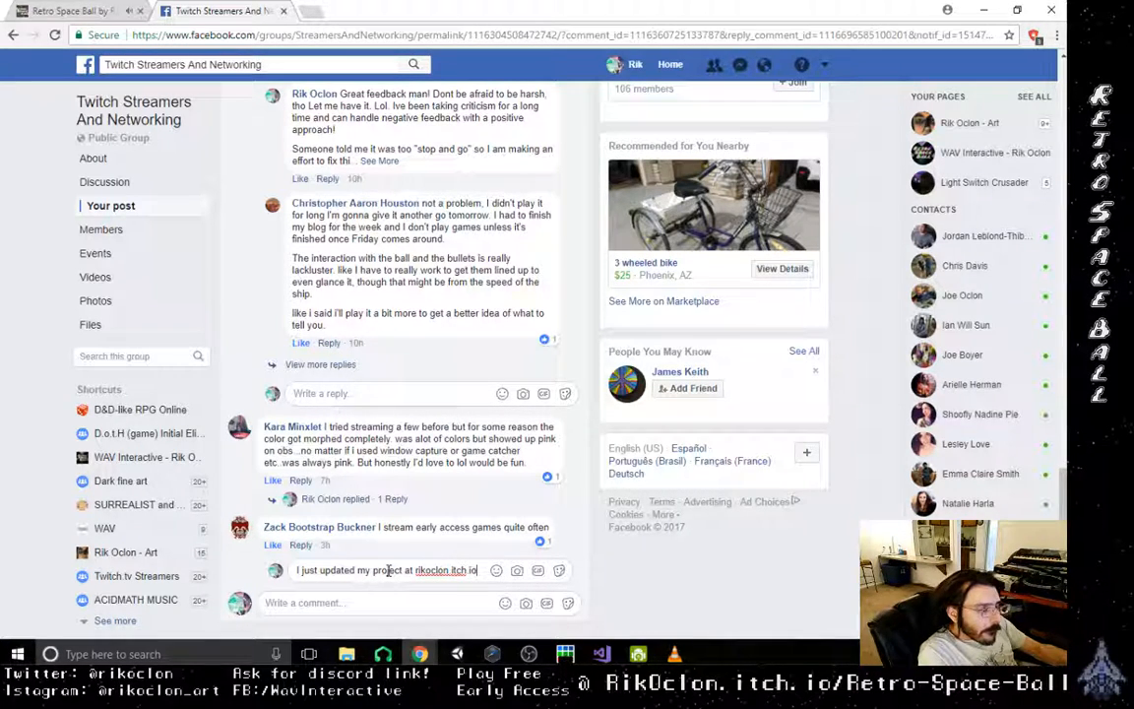
{"action": "type", "text": "/retro"}
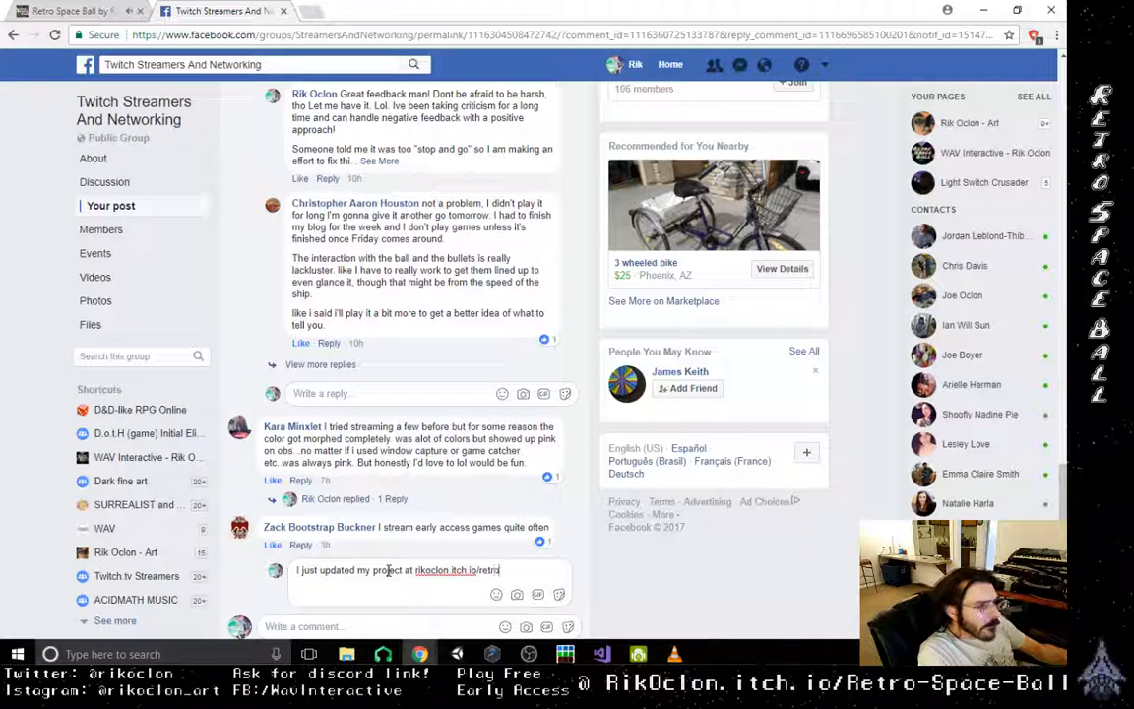
{"action": "type", "text": "-spac"}
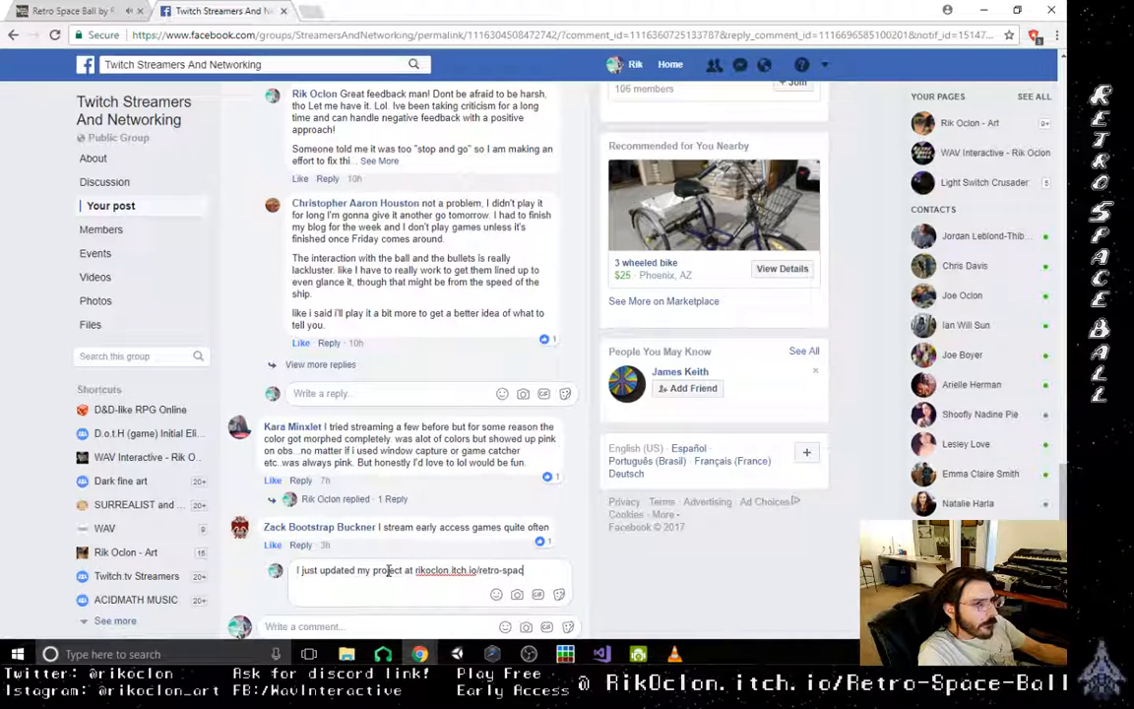
{"action": "type", "text": "e-ball I"}
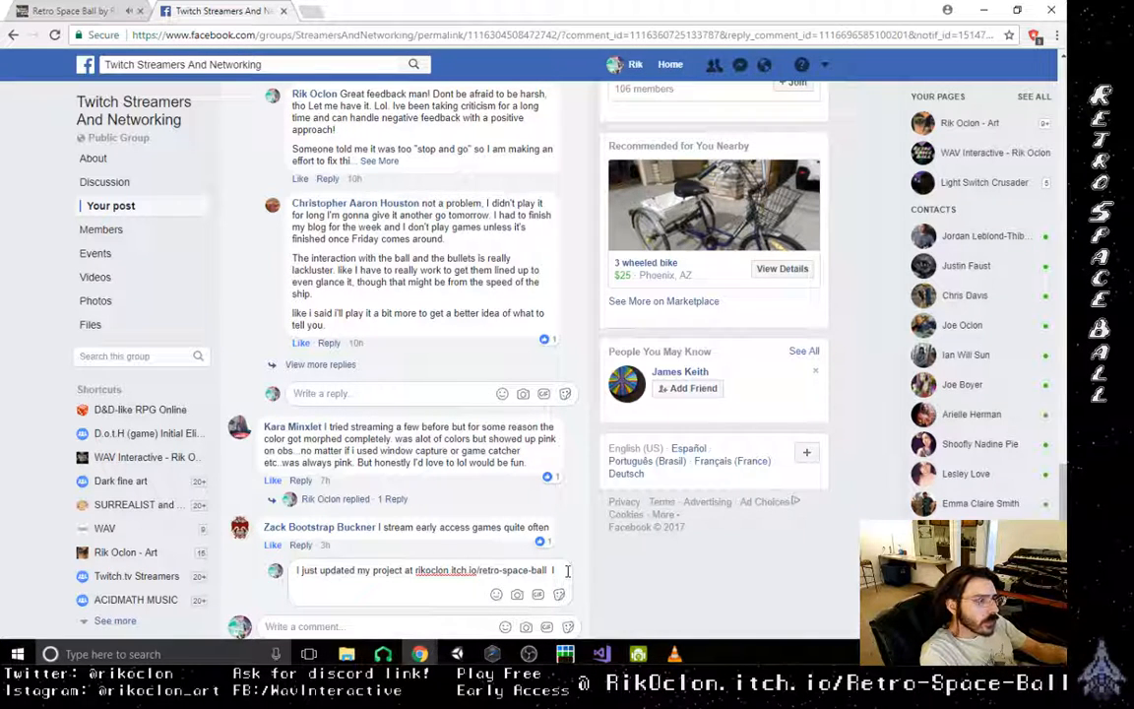
- Continue the reply about streaming early access games with "I'd love to get some feedback!" after the game's address
{"action": "type", "text": "'d love"}
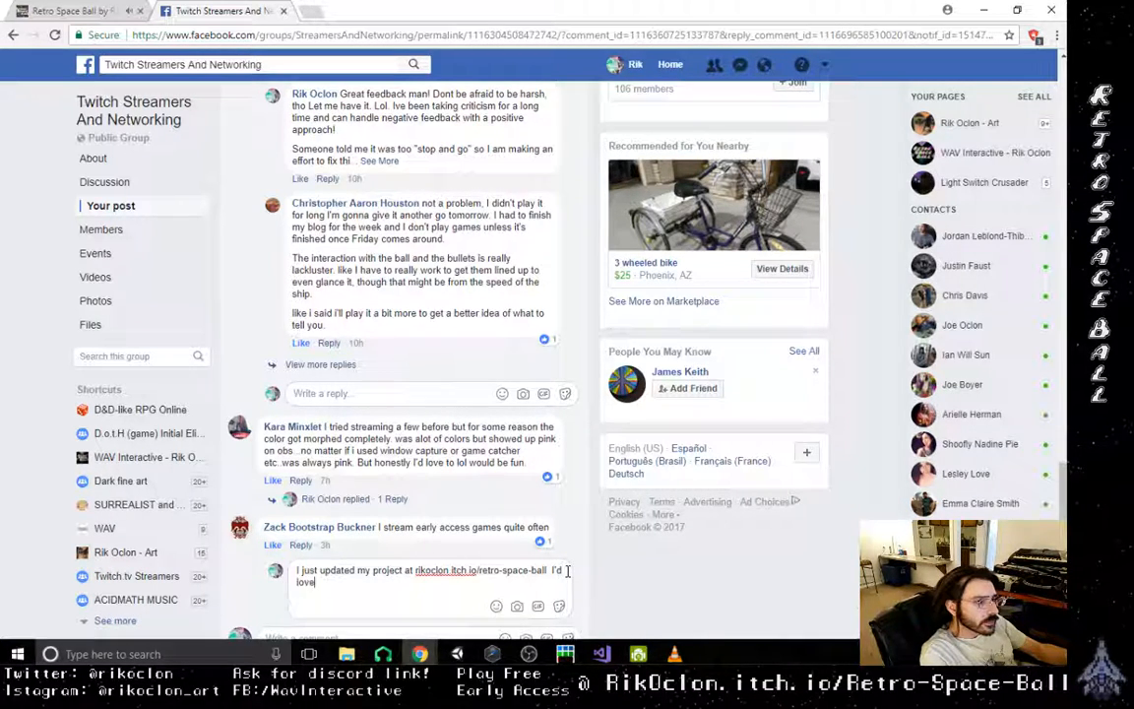
{"action": "type", "text": " to get some "}
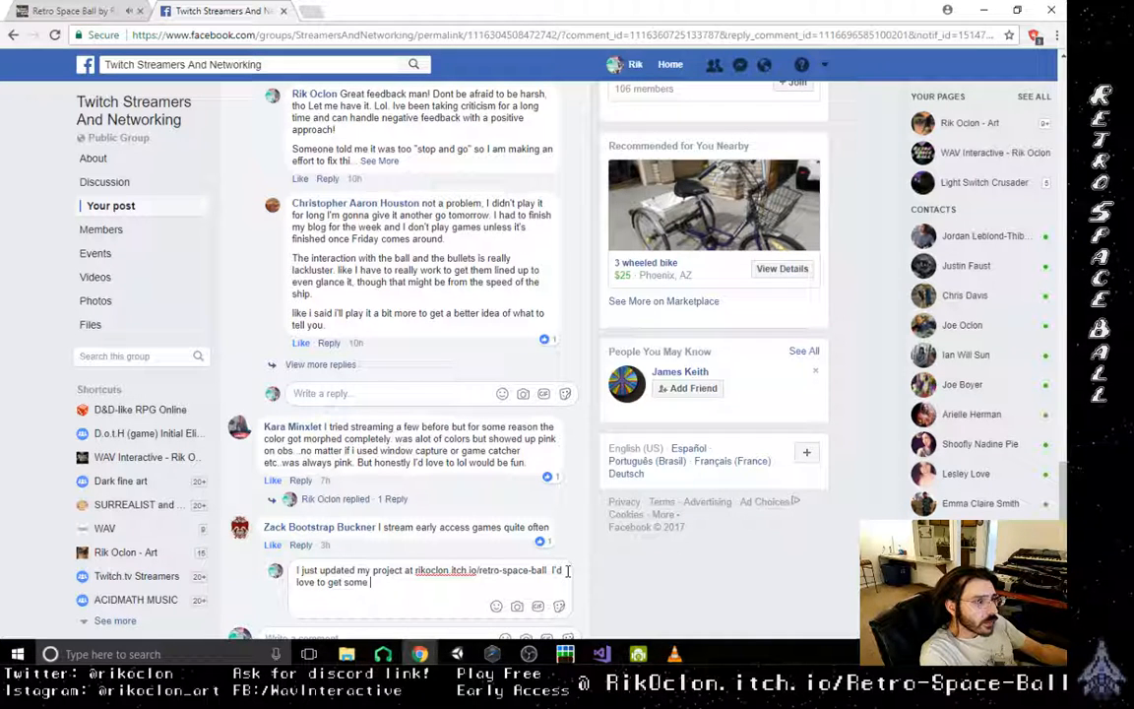
{"action": "type", "text": "feed back"}
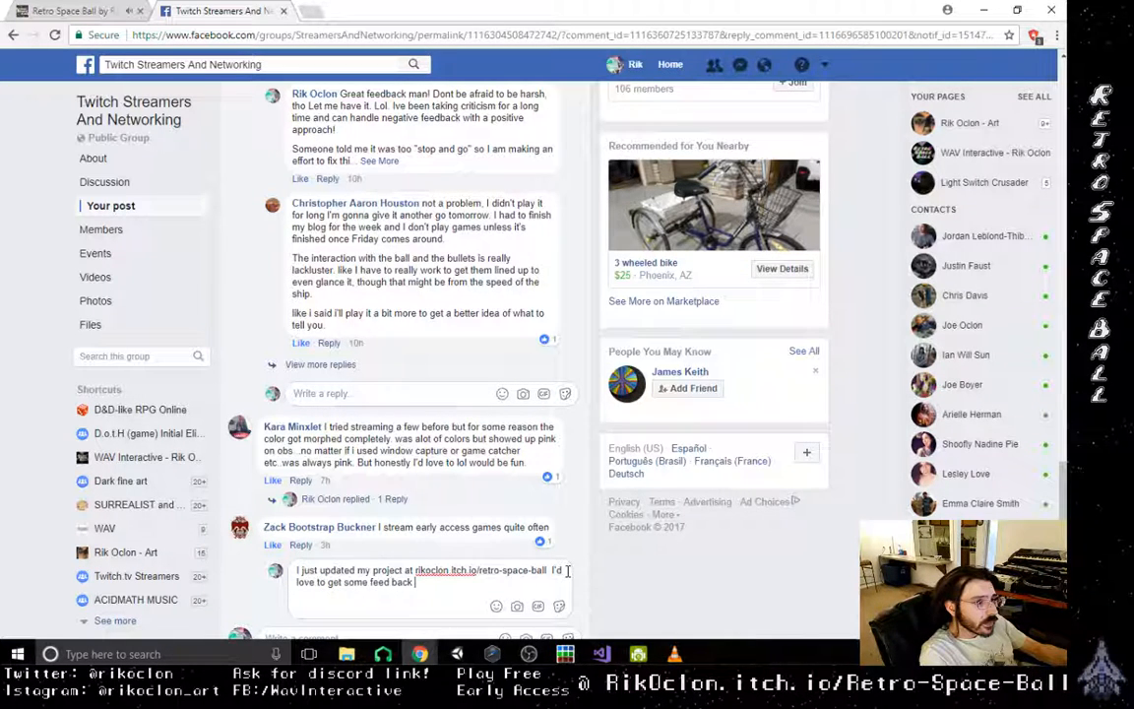
{"action": "type", "text": " from"}
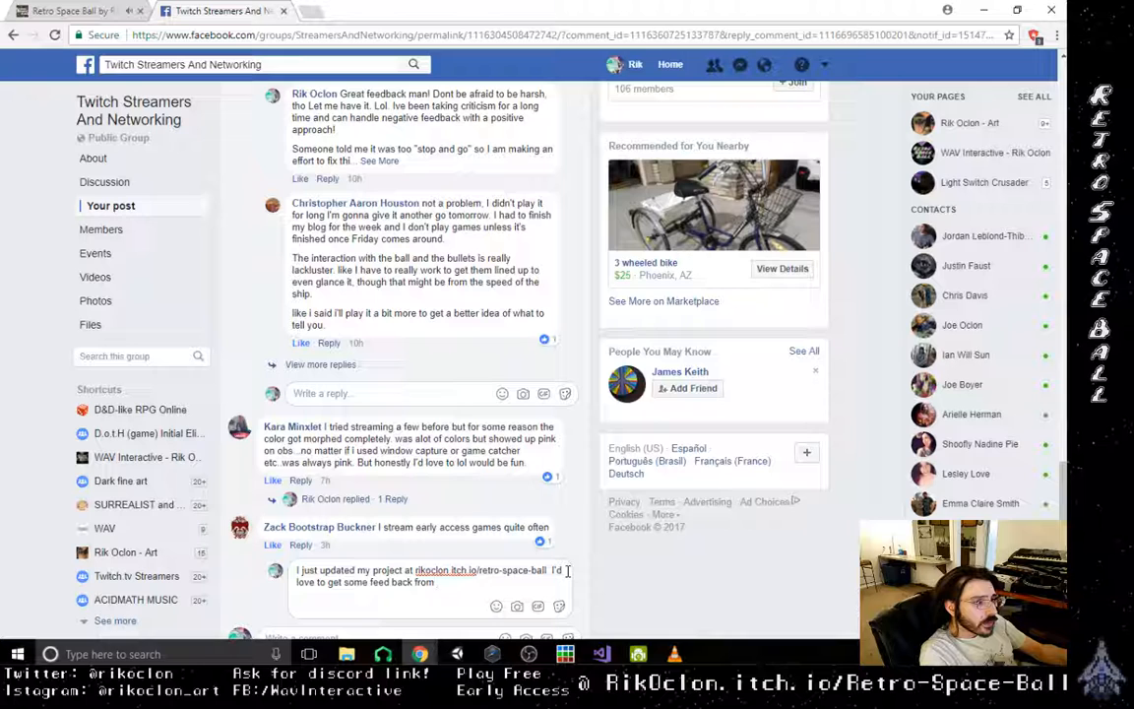
{"action": "key", "text": "BackSpace"}
{"action": "key", "text": "BackSpace"}
{"action": "key", "text": "BackSpace"}
{"action": "key", "text": "BackSpace"}
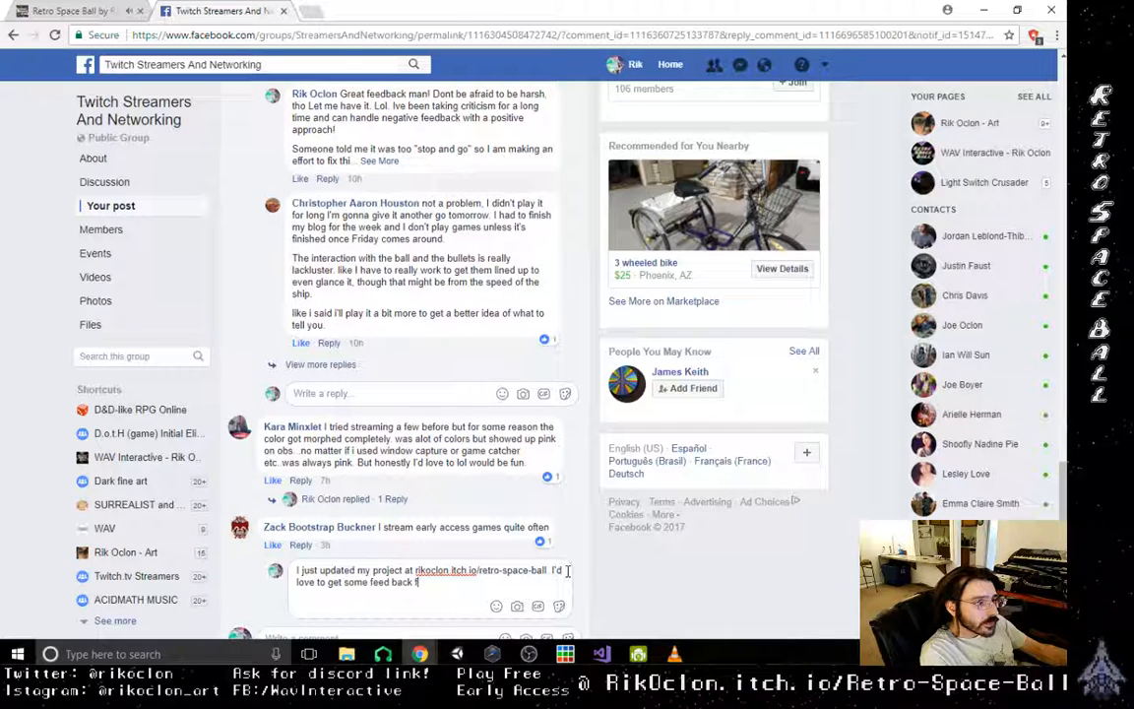
{"action": "key", "text": "BackSpace"}
{"action": "key", "text": "BackSpace"}
{"action": "type", "text": "!"}
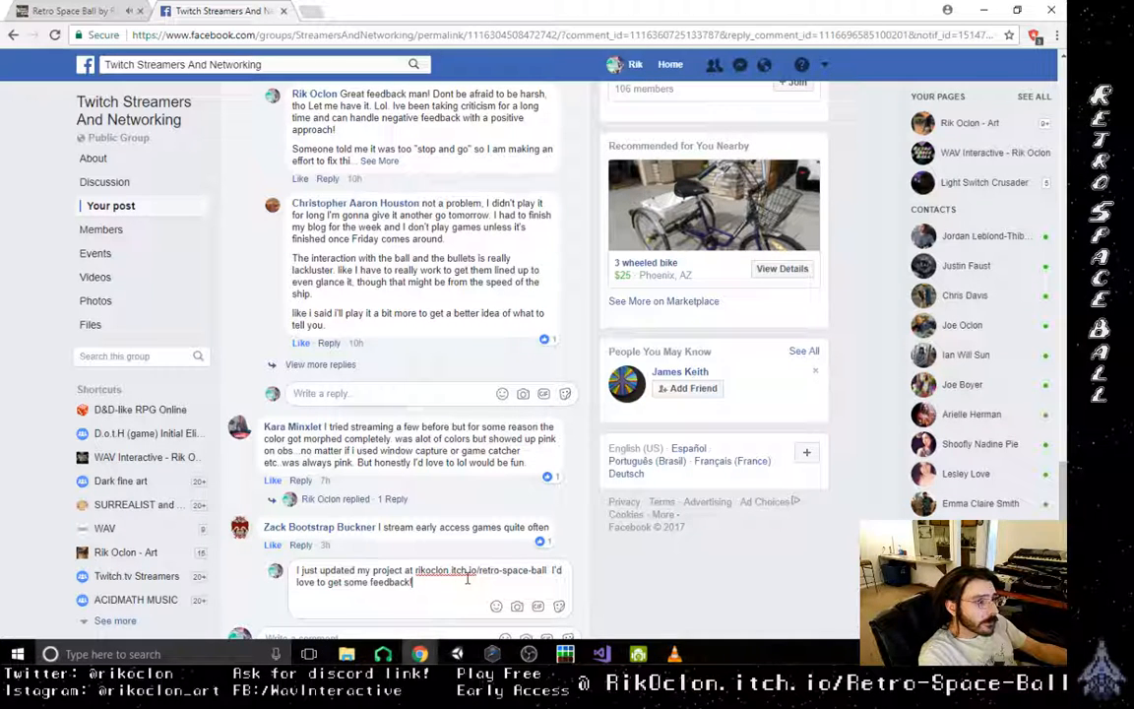
- Finish the reply with "Thanks! feel free to stream it!" and post it
{"action": "type", "text": "thanks"}
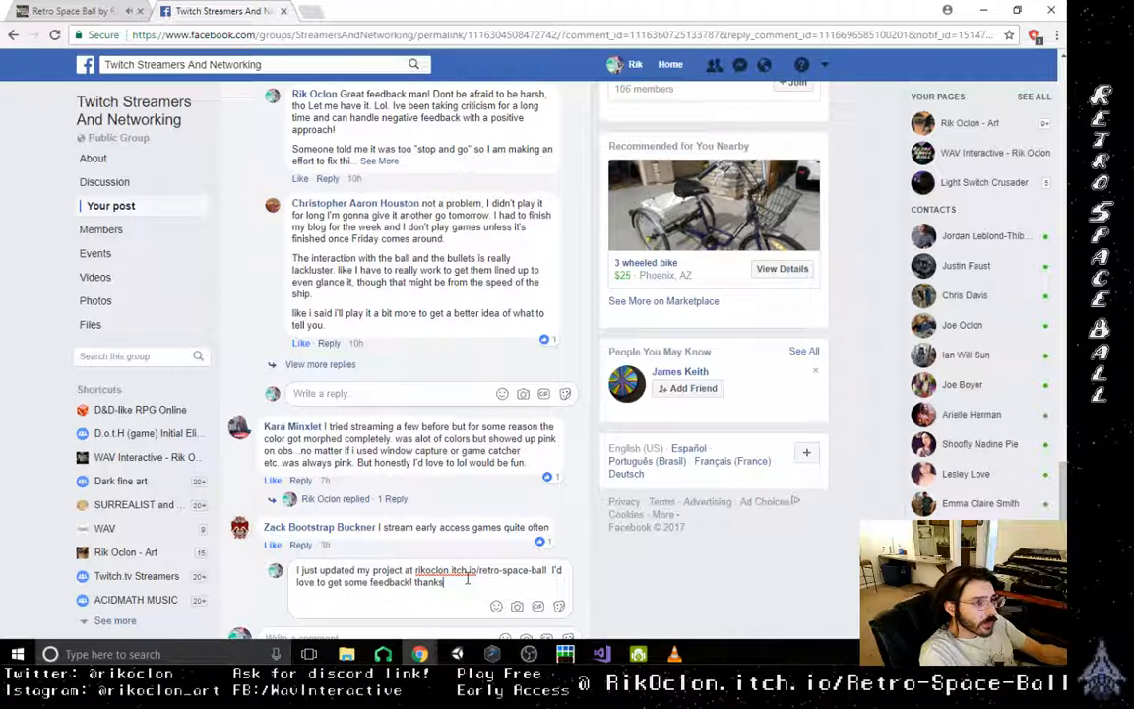
{"action": "key", "text": "BackSpace"}
{"action": "key", "text": "BackSpace"}
{"action": "type", "text": "T"}
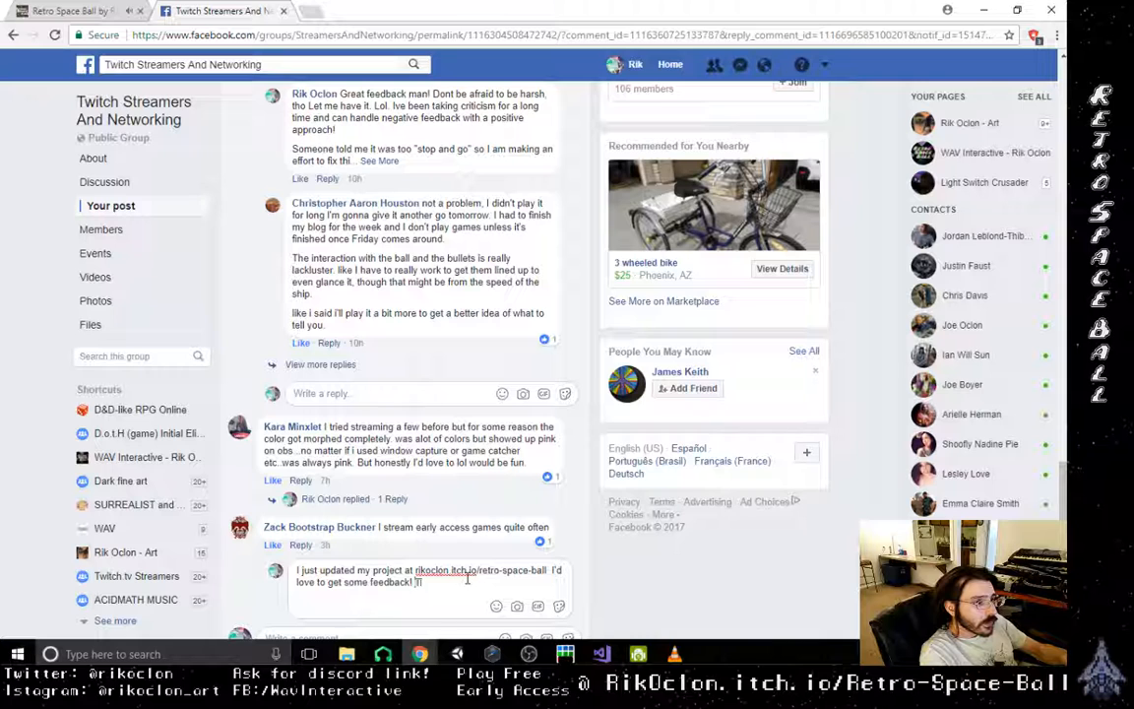
{"action": "type", "text": "hanks"}
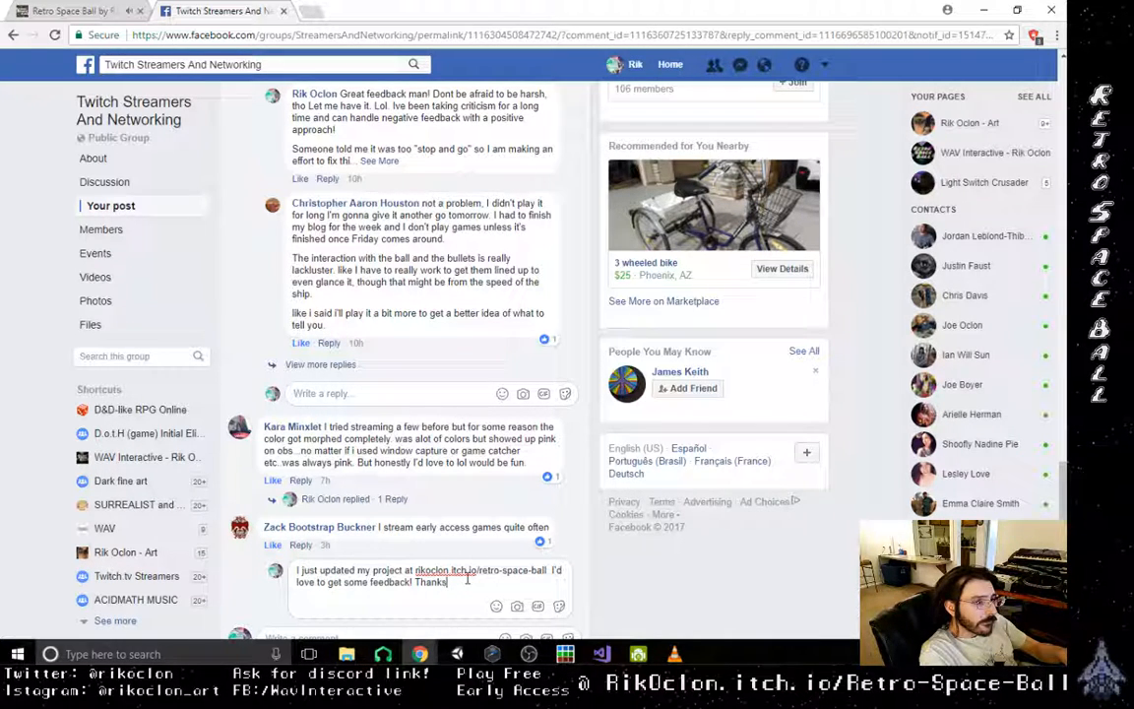
{"action": "type", "text": "!"}
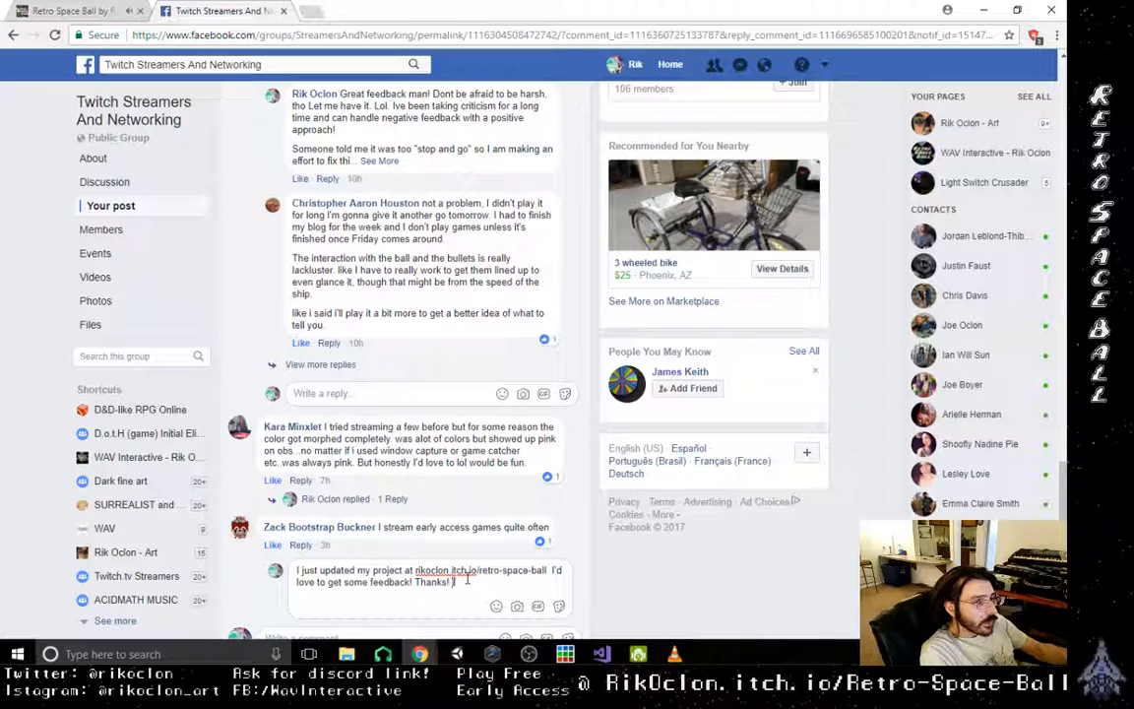
{"action": "type", "text": " fee"}
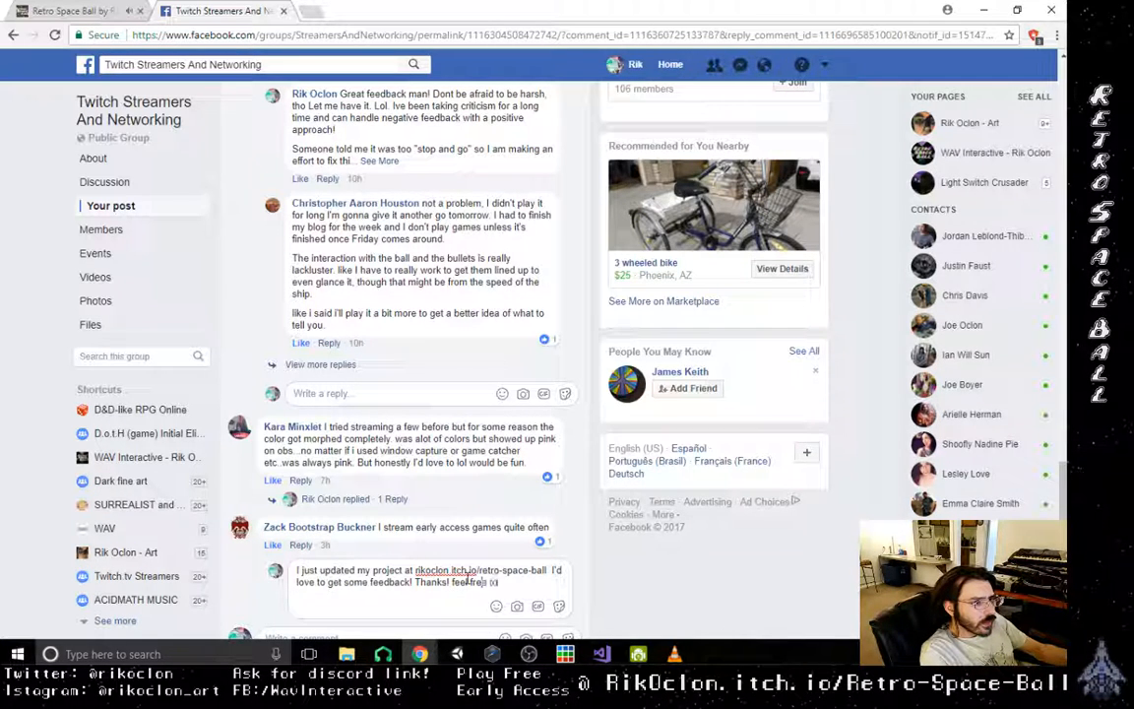
{"action": "type", "text": "l free to stream"}
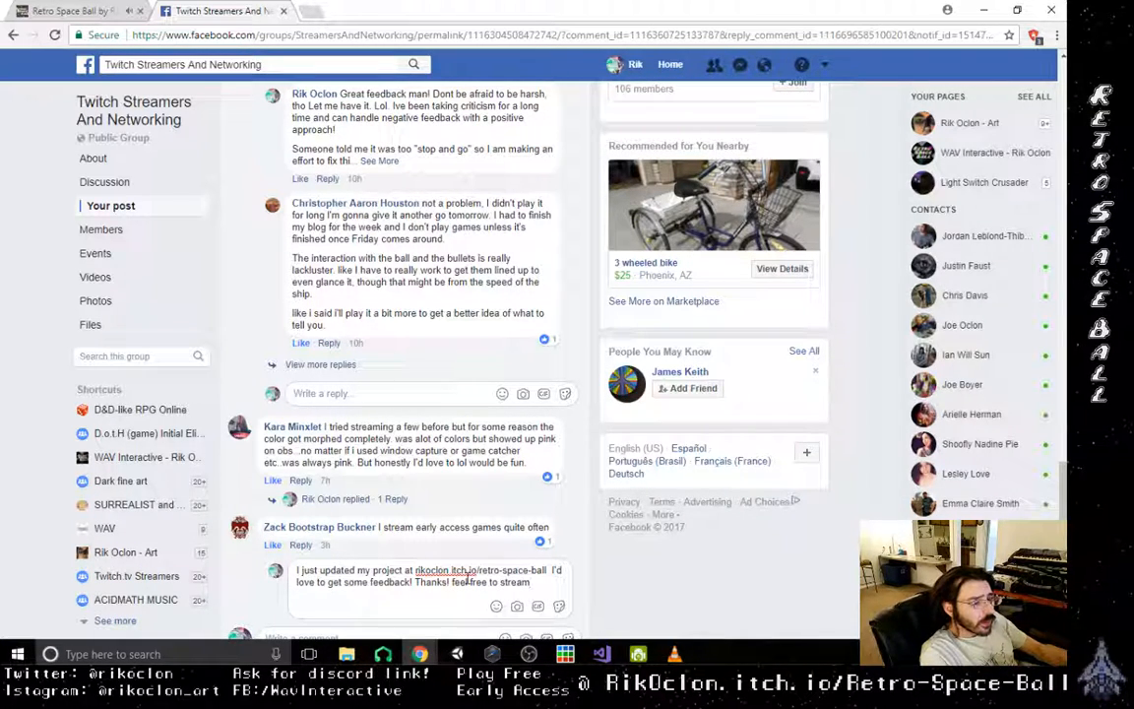
{"action": "type", "text": "."}
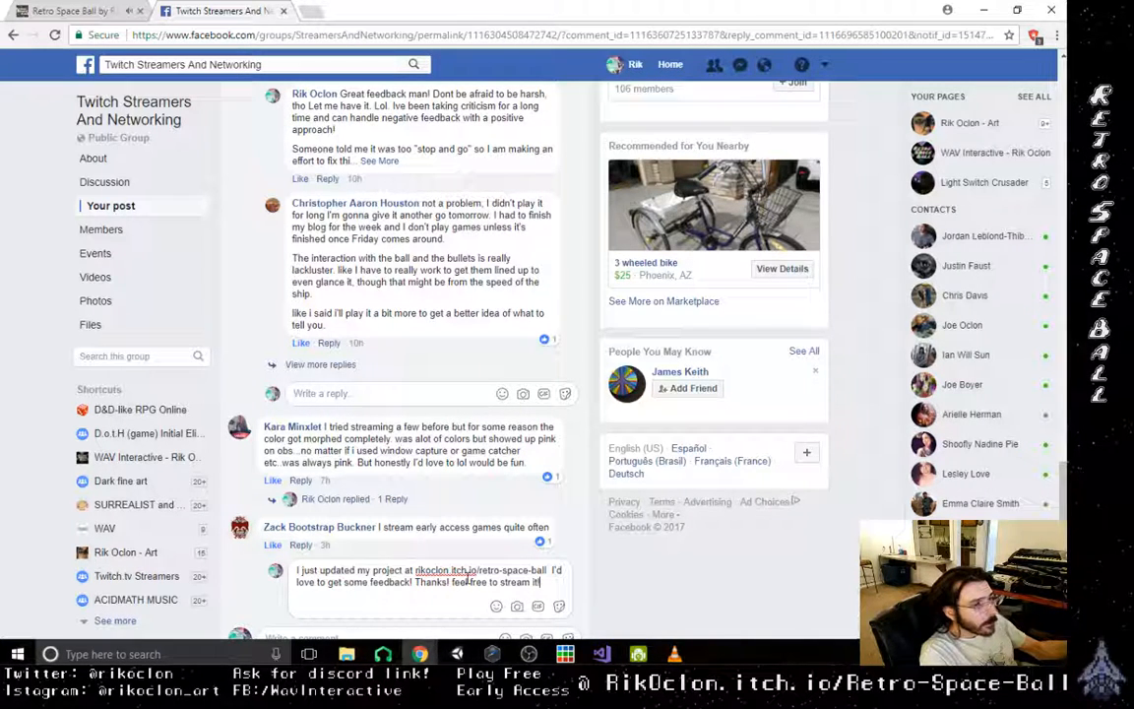
{"action": "key", "text": "Return"}
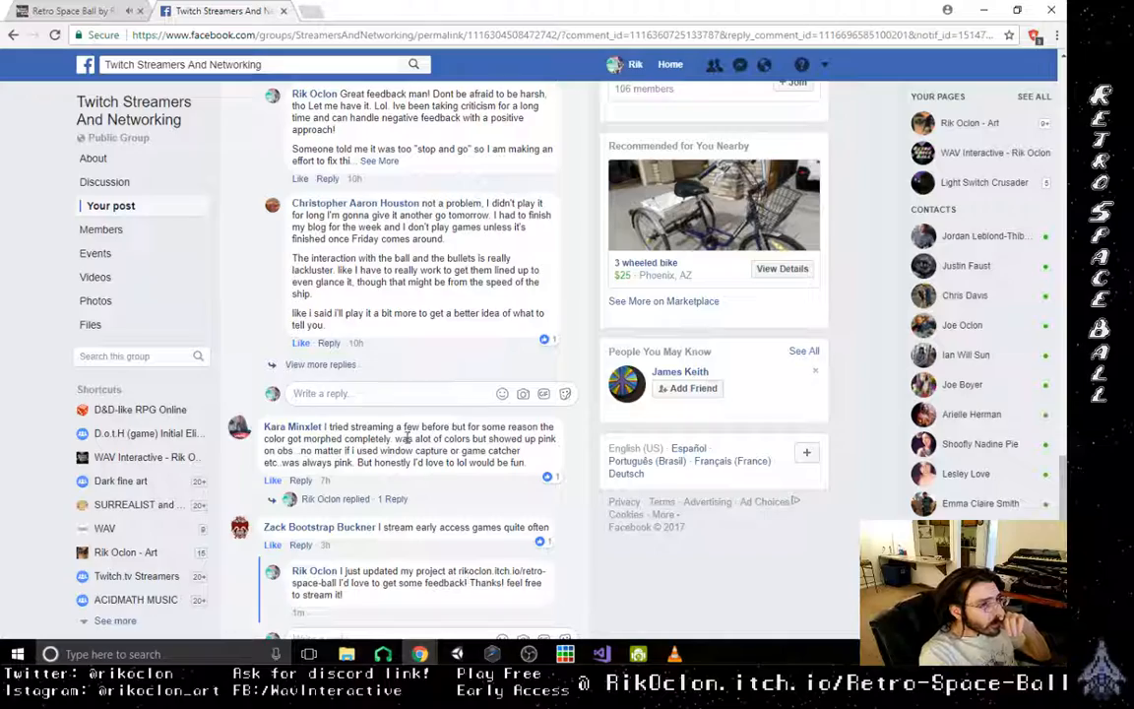
- Expand the hidden replies under the comment about pink colours in OBS and in the detailed game feedback thread
{"action": "left_click", "coordinate": [335, 499]}
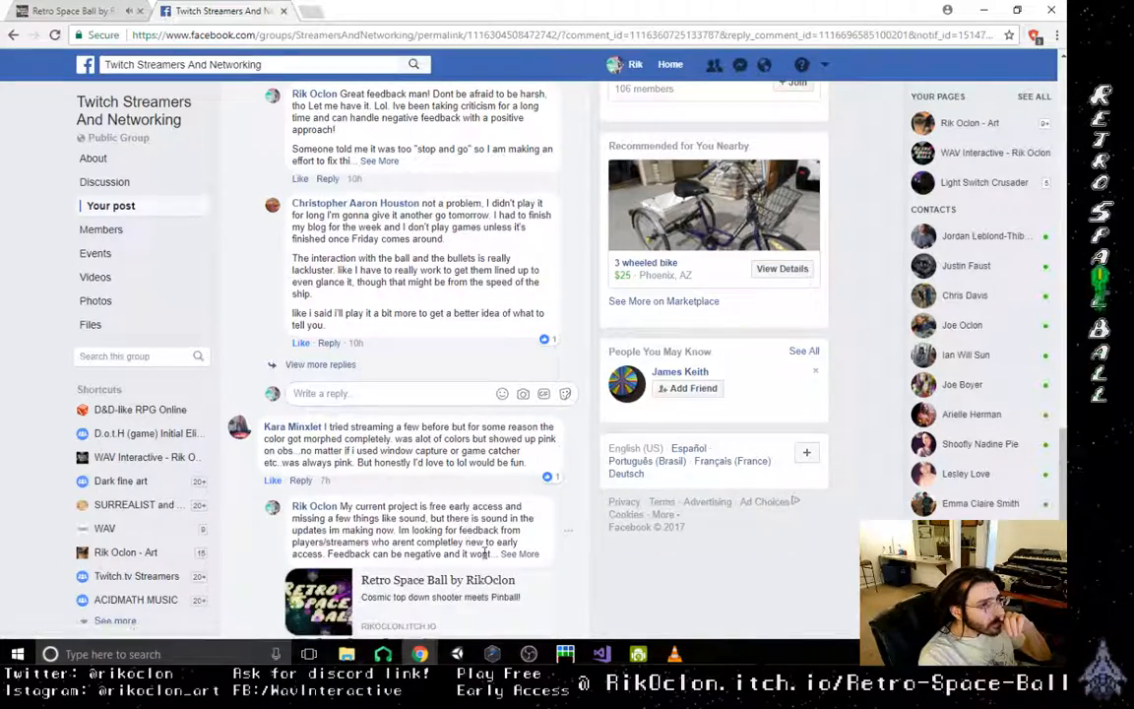
{"action": "scroll", "coordinate": [485, 553], "scroll_direction": "down", "scroll_amount": 3}
{"action": "scroll", "coordinate": [415, 541], "scroll_direction": "up", "scroll_amount": 5}
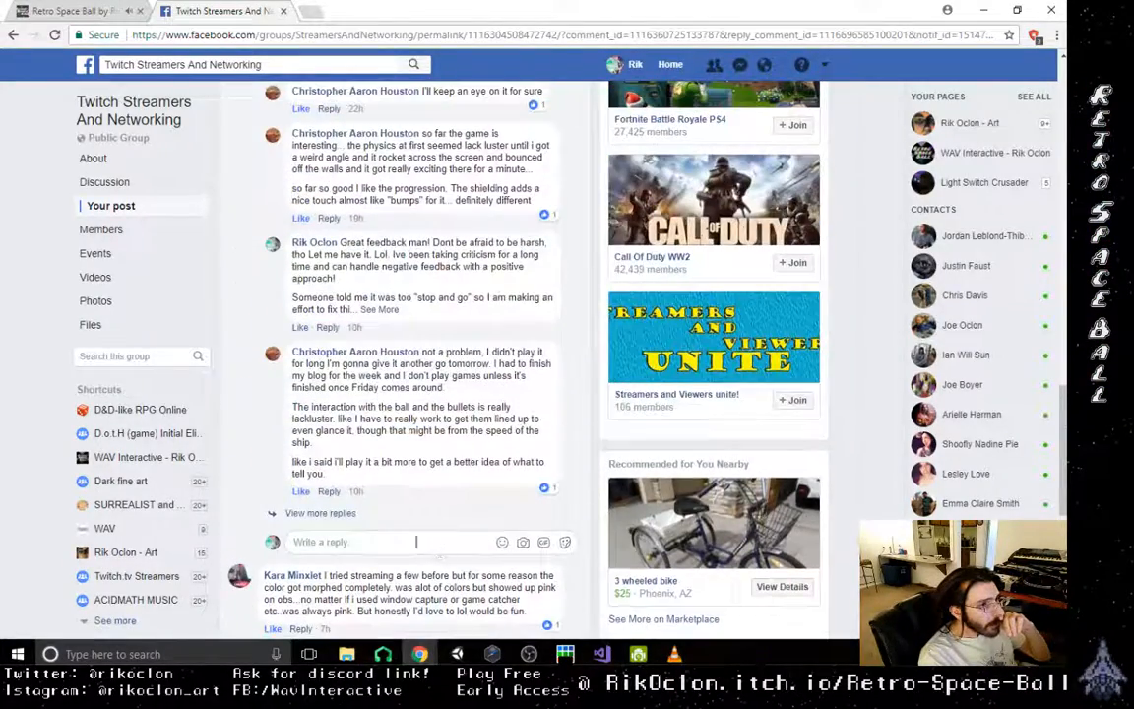
{"action": "left_click", "coordinate": [328, 513]}
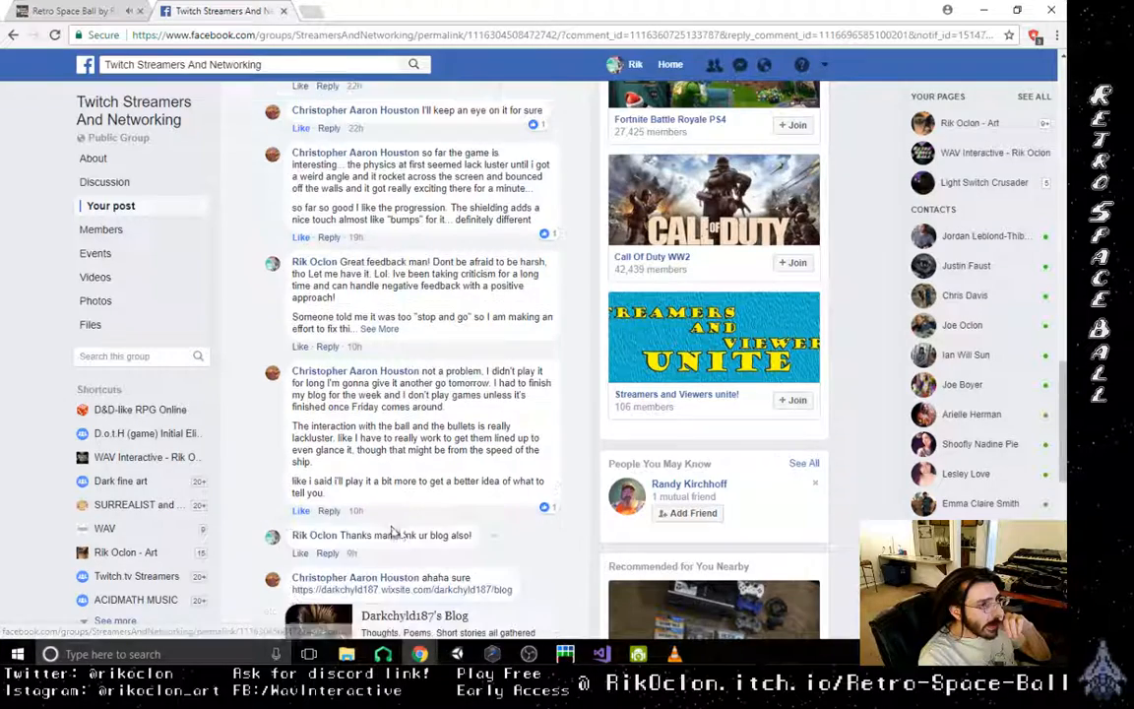
{"action": "scroll", "coordinate": [392, 532], "scroll_direction": "down", "scroll_amount": 3}
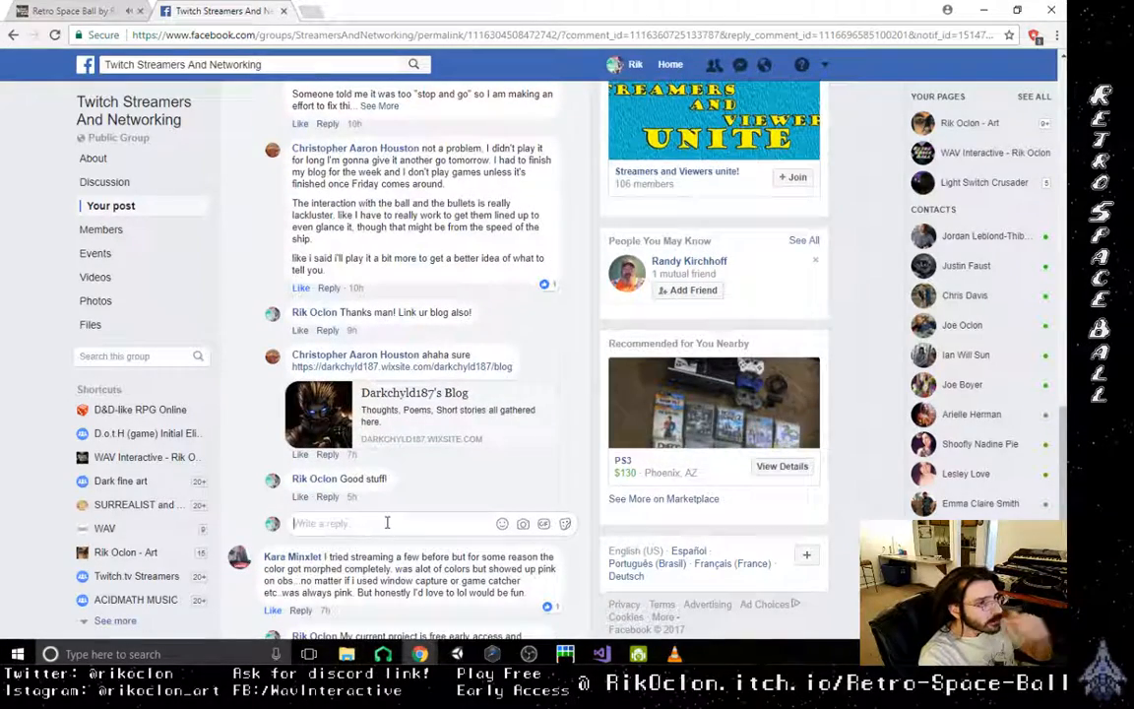
- Start a new reply in the detailed game feedback thread with "i just updated Retro Space Ball"
{"action": "type", "text": "i J"}
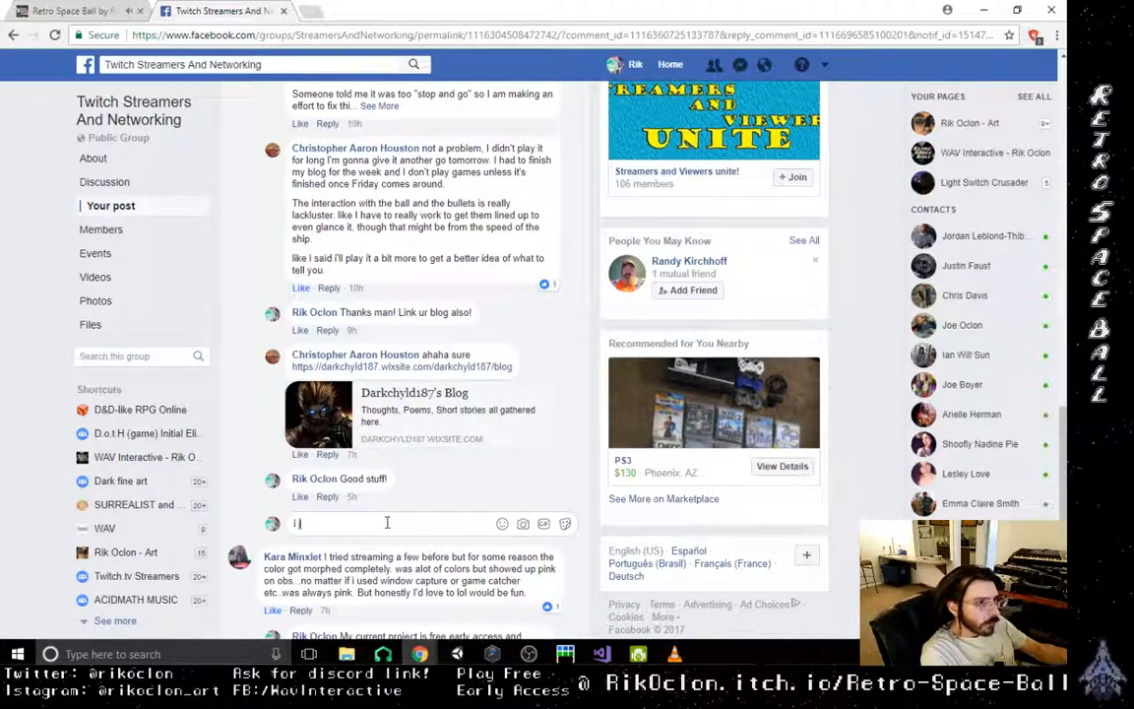
{"action": "type", "text": "ust updated"}
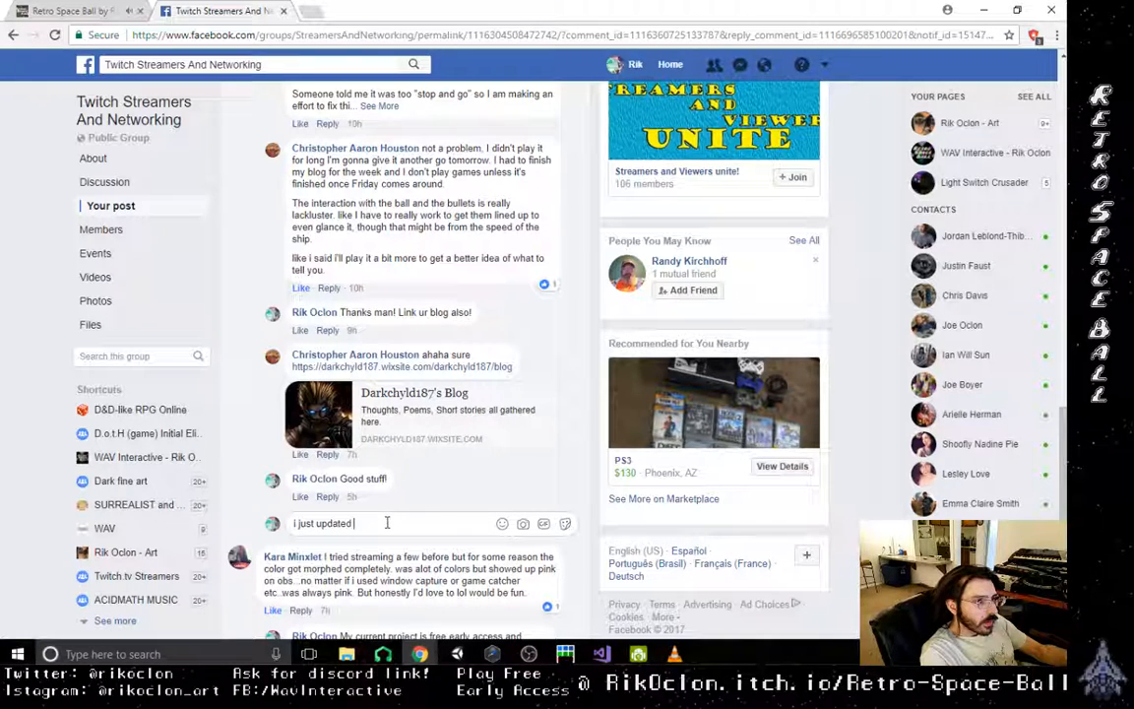
{"action": "type", "text": " the"}
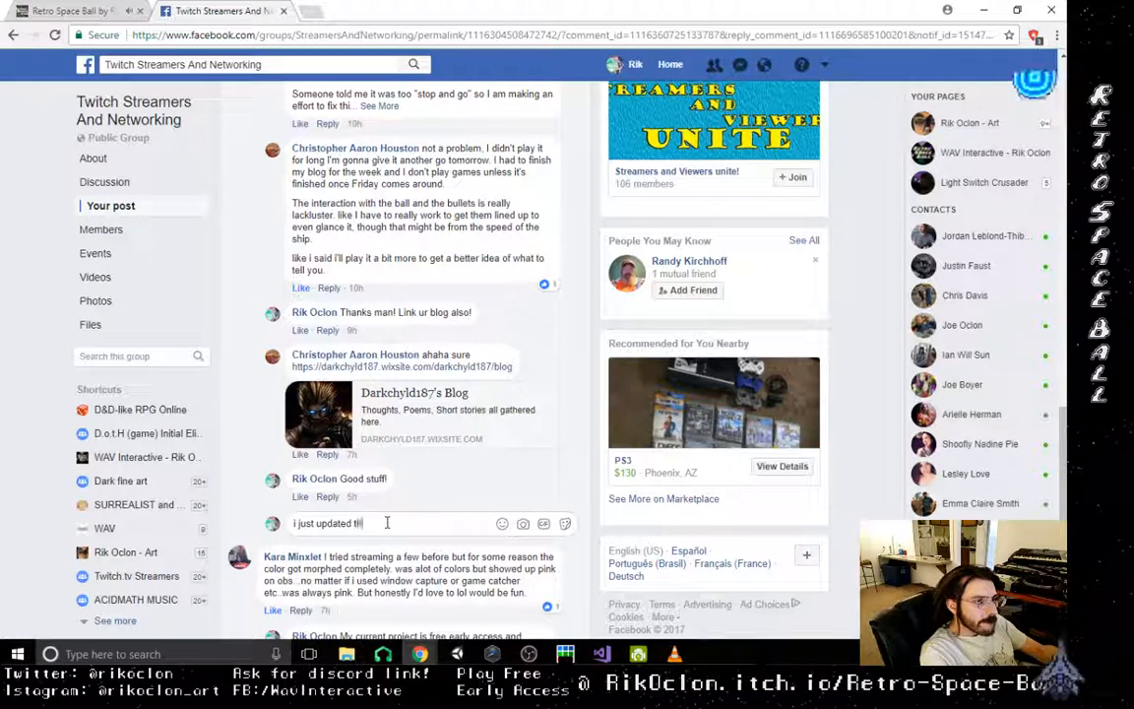
{"action": "key", "text": "BackSpace"}
{"action": "key", "text": "BackSpace"}
{"action": "key", "text": "BackSpace"}
{"action": "key", "text": "BackSpace"}
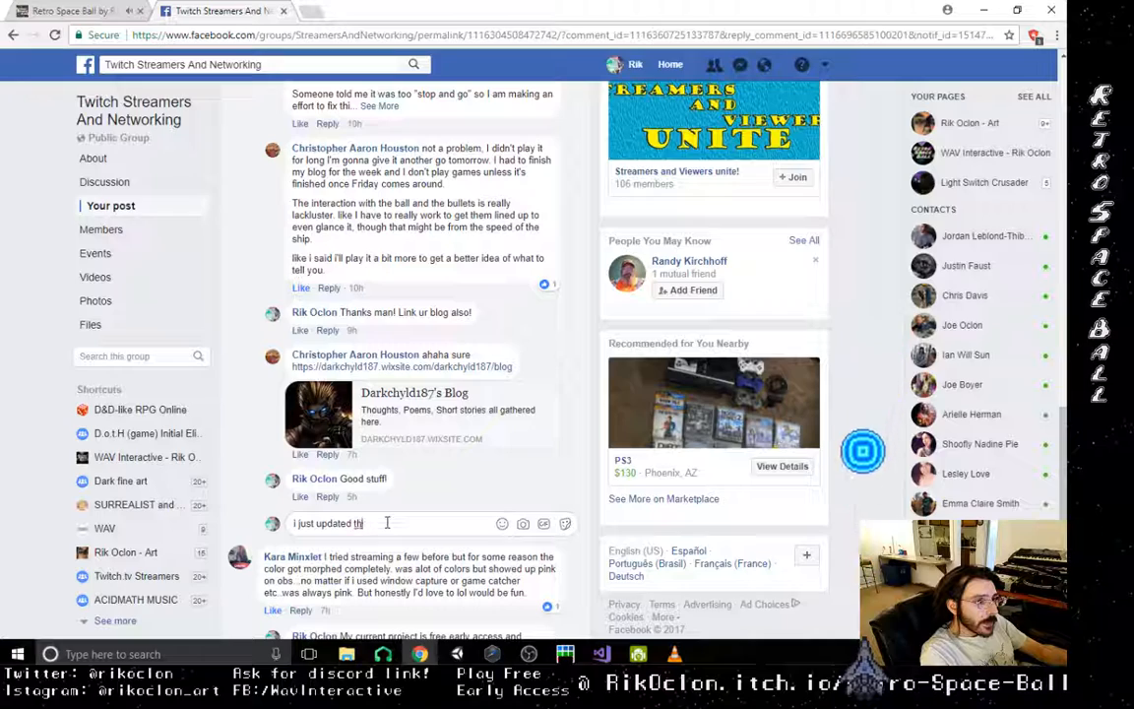
{"action": "type", "text": "Retr"}
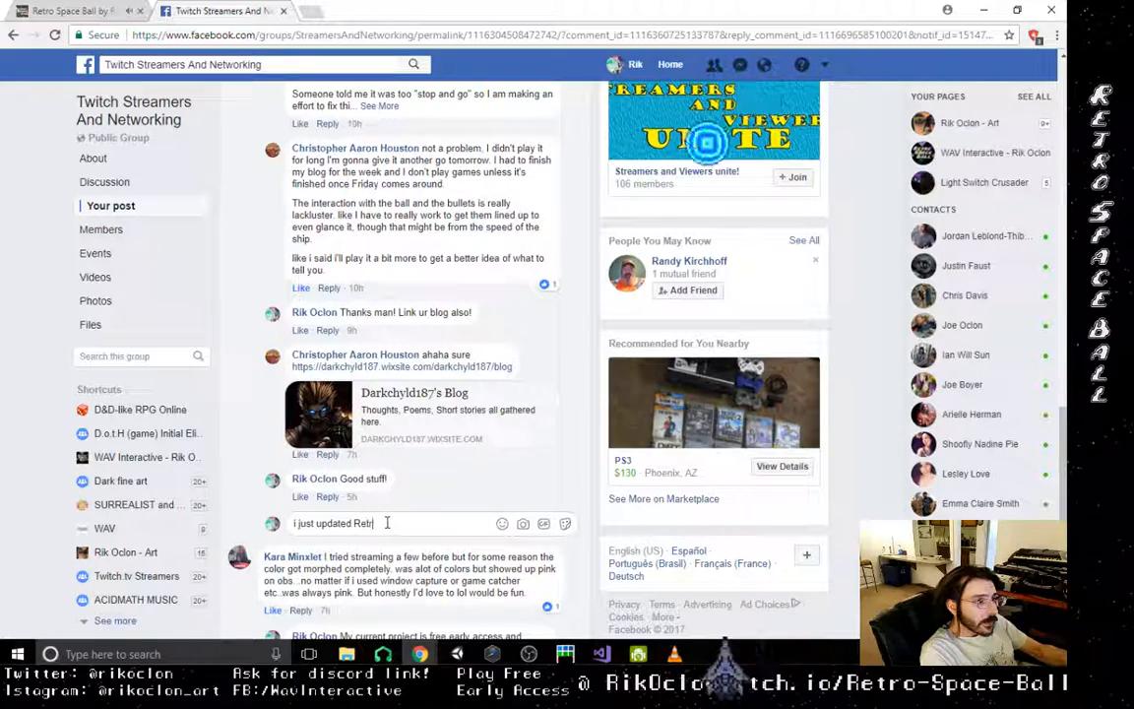
{"action": "type", "text": "o Space Ball"}
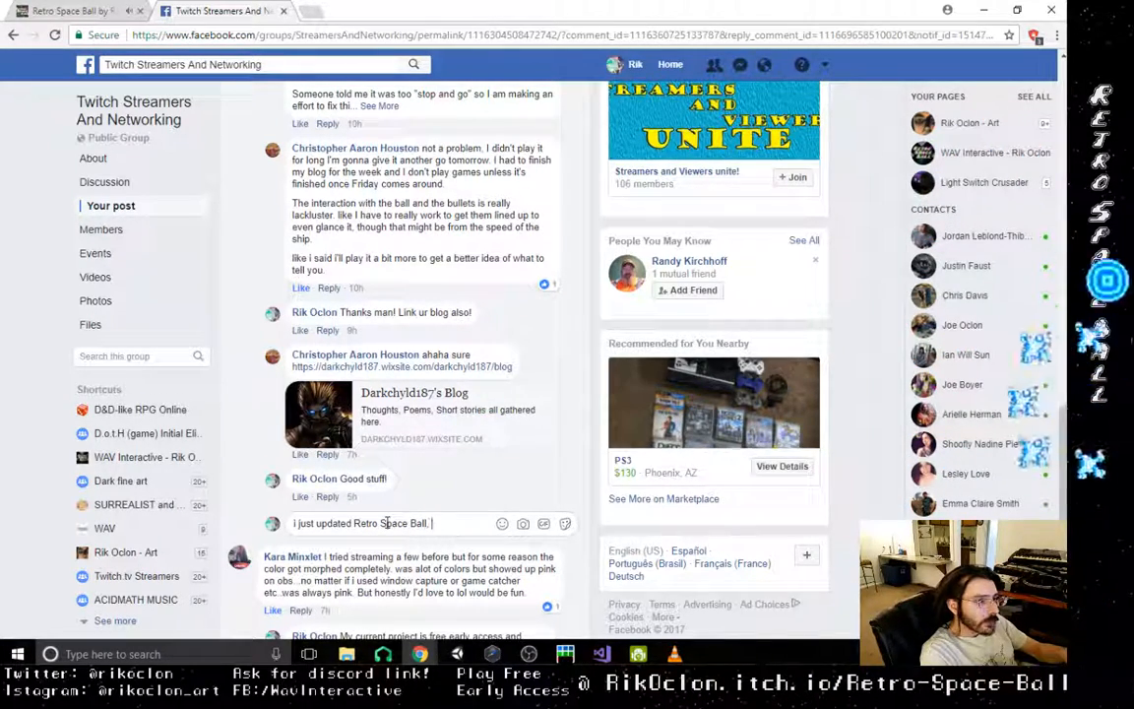
- Complete the feedback thread reply with ", it now has audio :)" and post it
{"action": "type", "text": ", it now "}
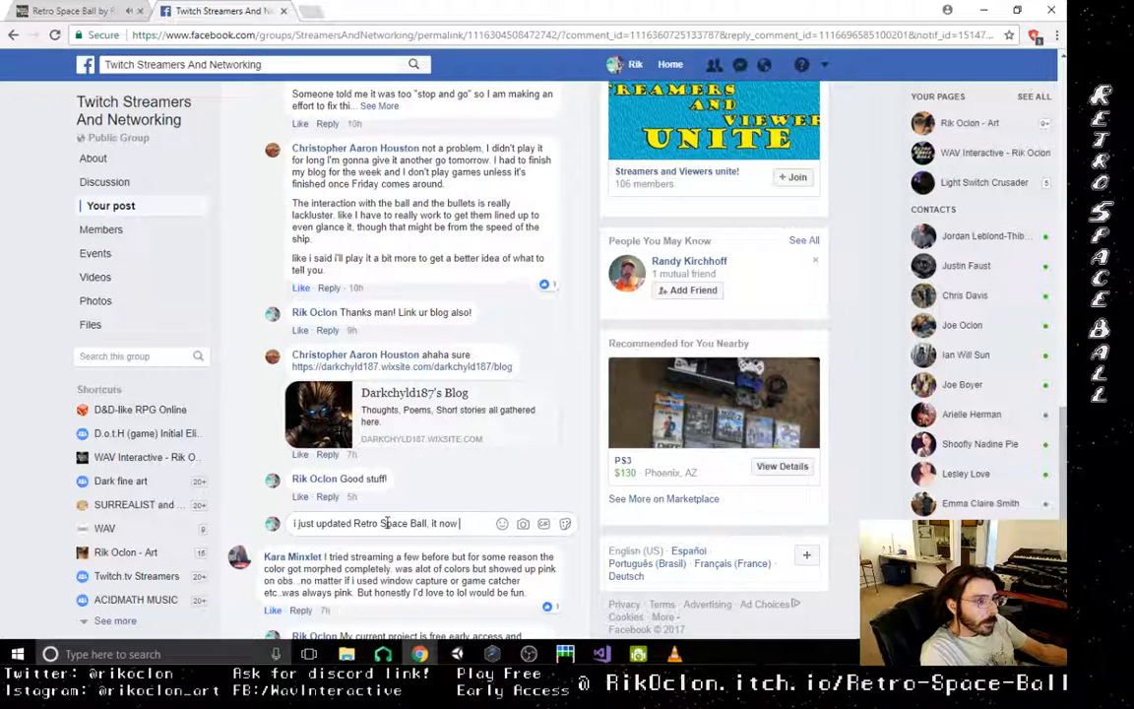
{"action": "type", "text": "has audio"}
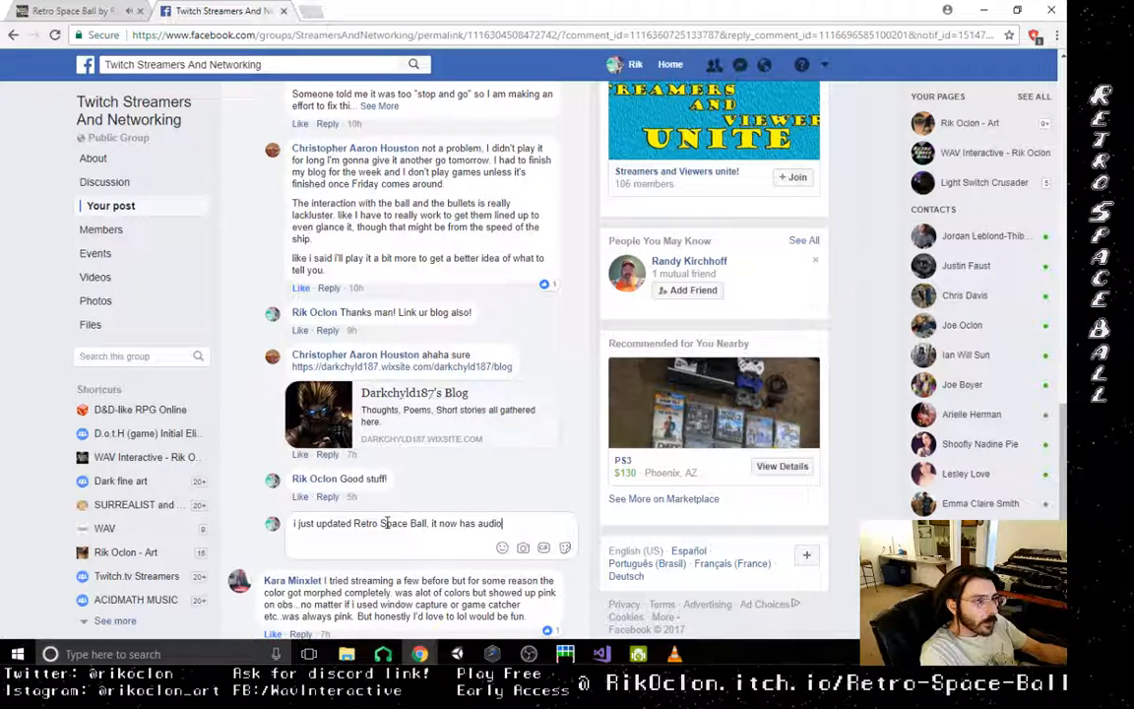
{"action": "type", "text": " :)"}
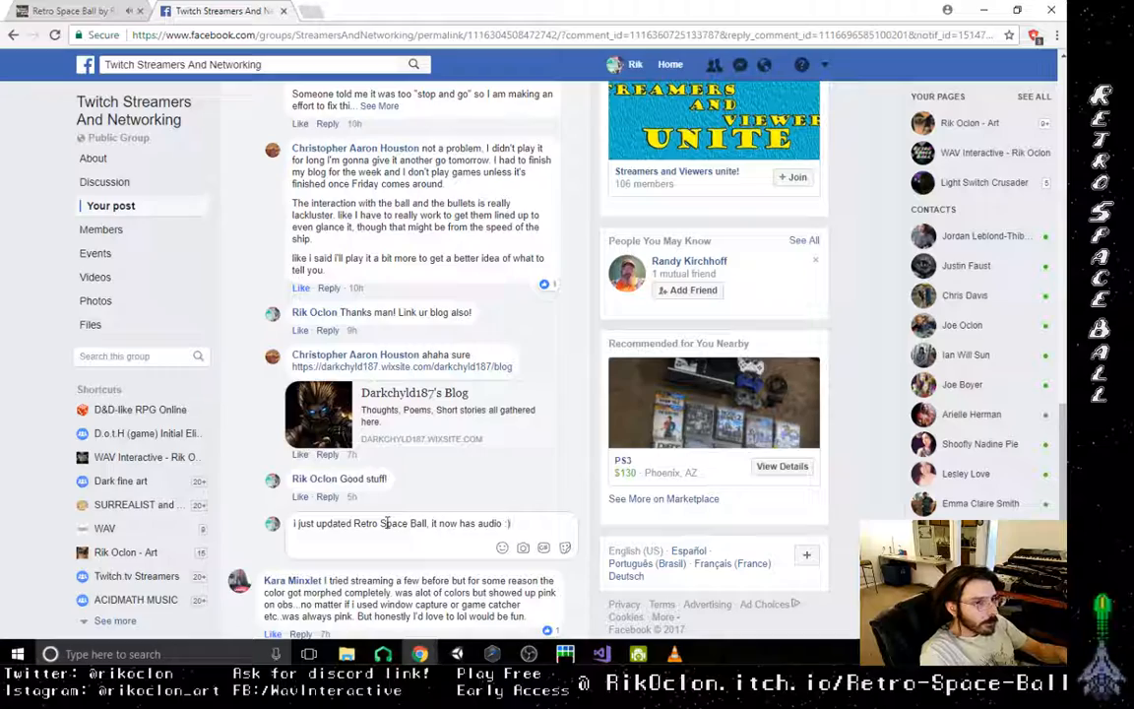
{"action": "key", "text": "Return"}
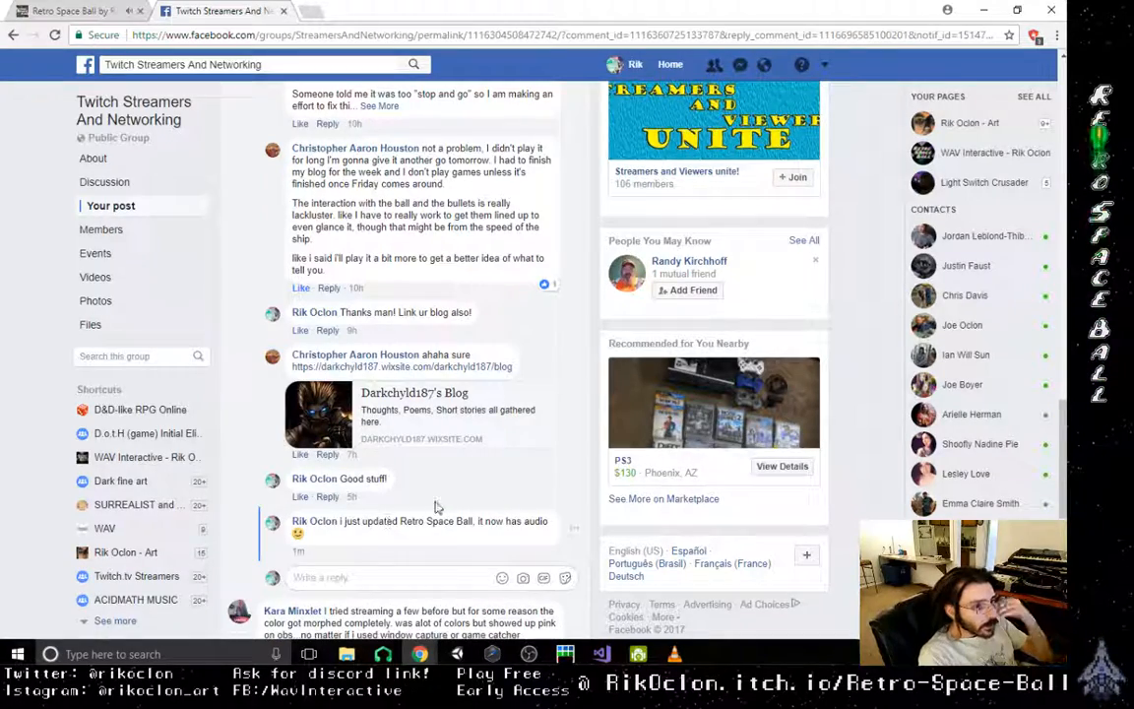
- Look over the remaining comment threads and the original post about networking with indie devs and streamers
{"action": "scroll", "coordinate": [414, 472], "scroll_direction": "down", "scroll_amount": 5}
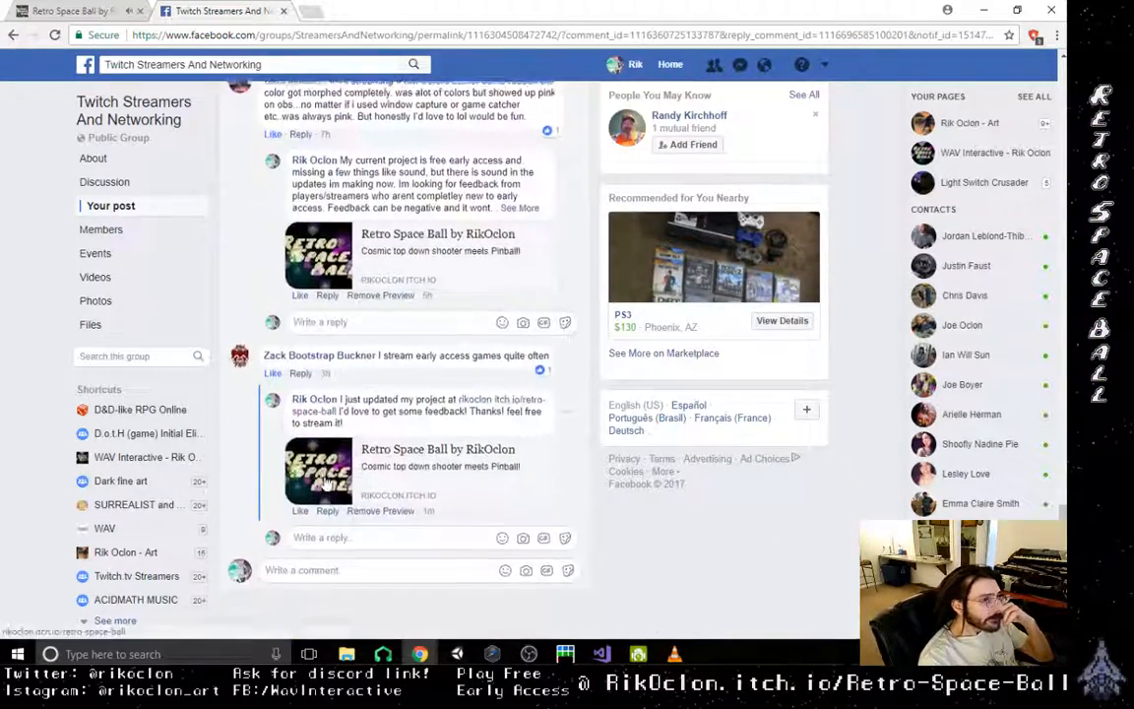
{"action": "scroll", "coordinate": [325, 481], "scroll_direction": "up", "scroll_amount": 15}
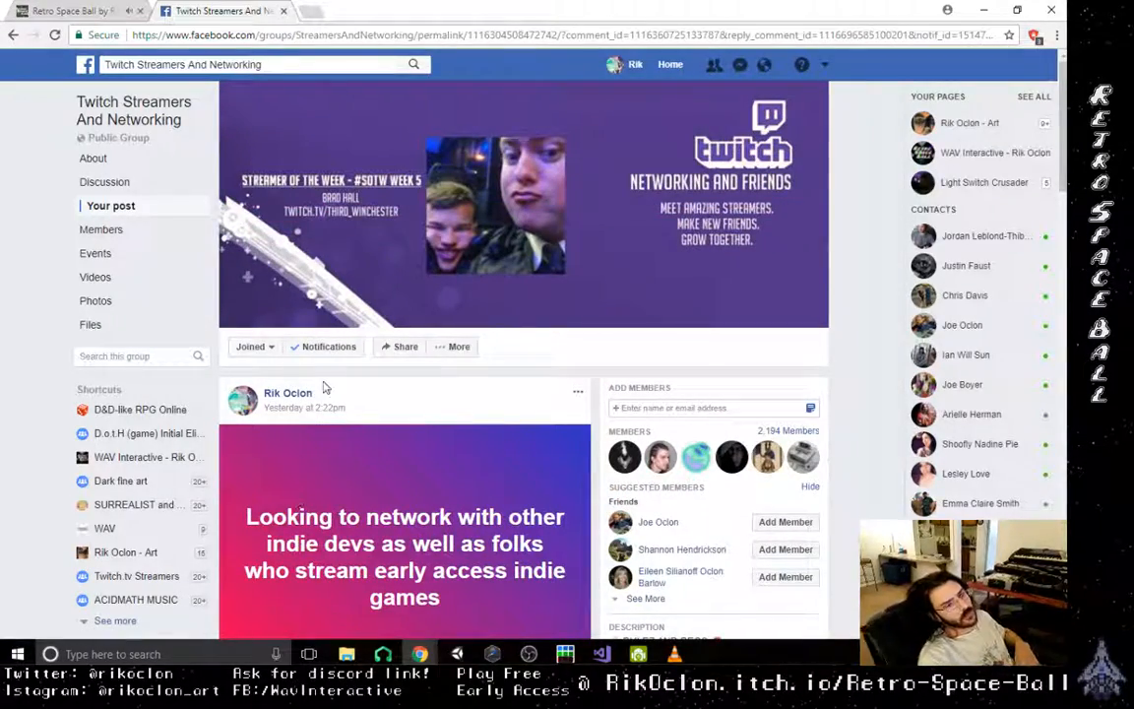
{"action": "scroll", "coordinate": [325, 382], "scroll_direction": "down", "scroll_amount": 4}
{"action": "scroll", "coordinate": [323, 381], "scroll_direction": "up", "scroll_amount": 5}
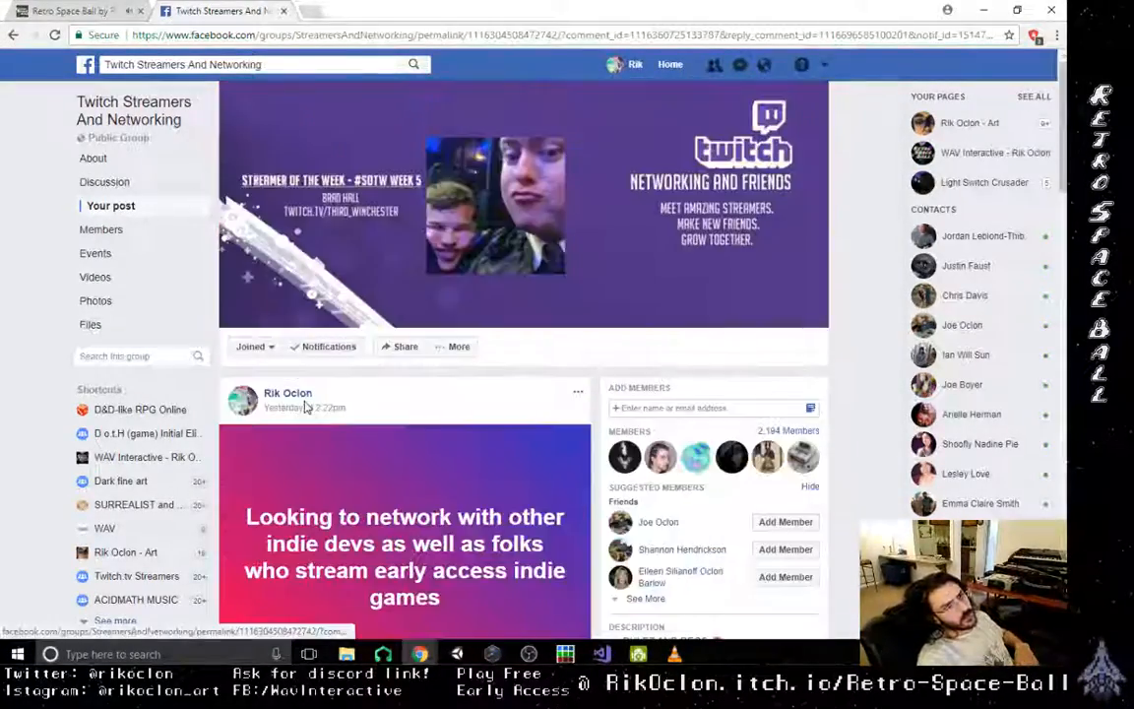
- Return to the Facebook news feed, refresh it and skim the latest posts
{"action": "left_click", "coordinate": [86, 65]}
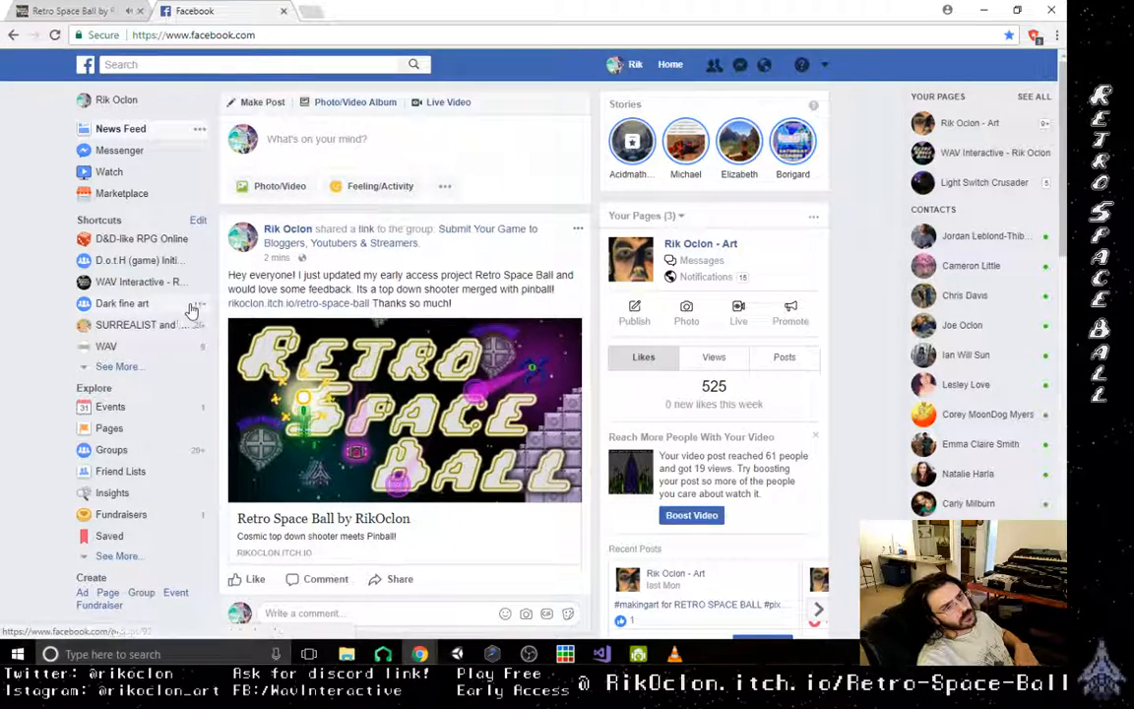
{"action": "left_click", "coordinate": [83, 65]}
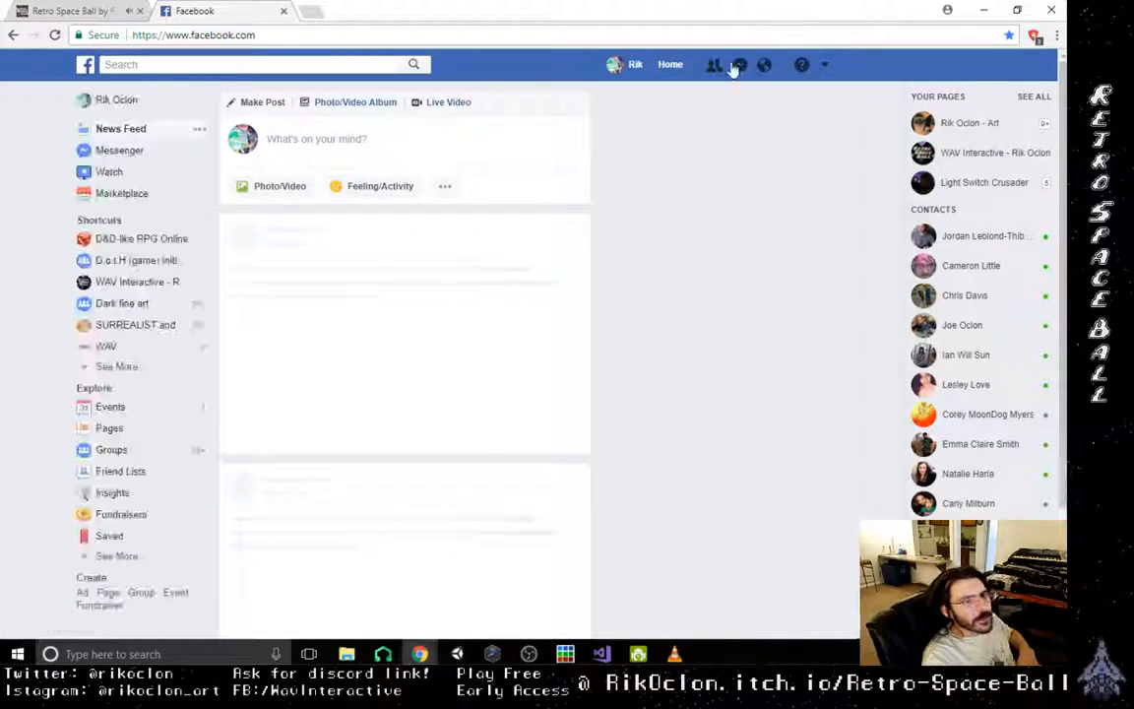
{"action": "scroll", "coordinate": [489, 360], "scroll_direction": "down", "scroll_amount": 3}
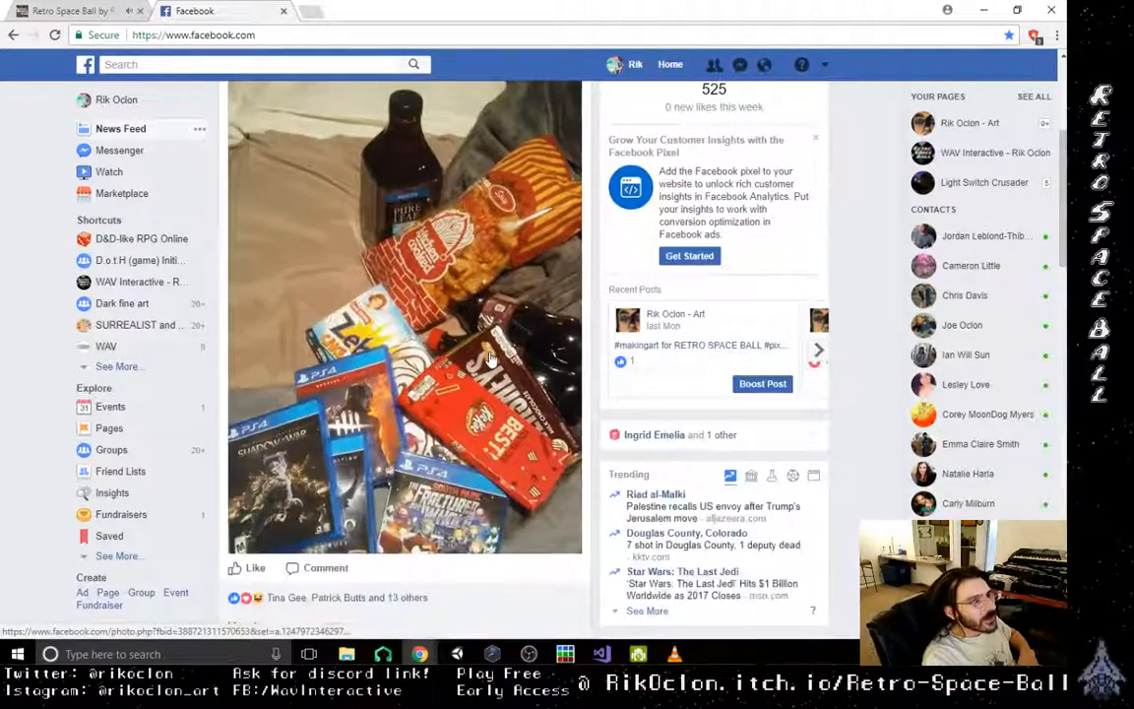
{"action": "scroll", "coordinate": [490, 360], "scroll_direction": "down", "scroll_amount": 2}
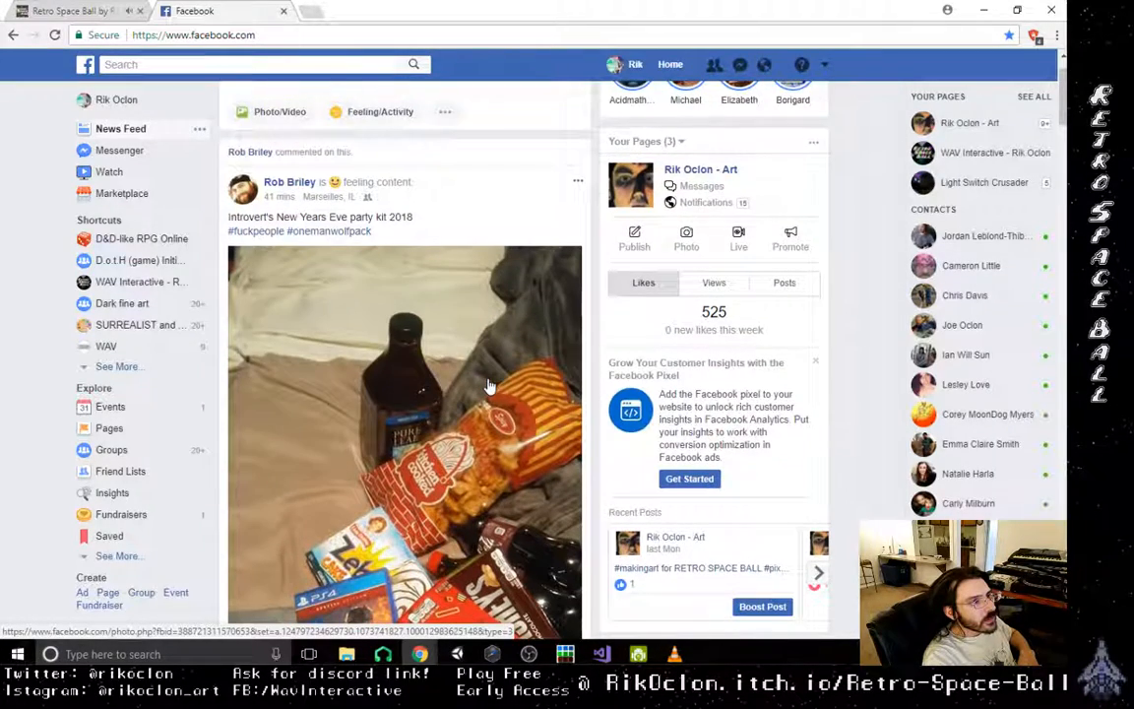
- Start a comment on the Introvert's New Years Eve party kit post with "New build is up on my game"
{"action": "scroll", "coordinate": [489, 386], "scroll_direction": "down", "scroll_amount": 5}
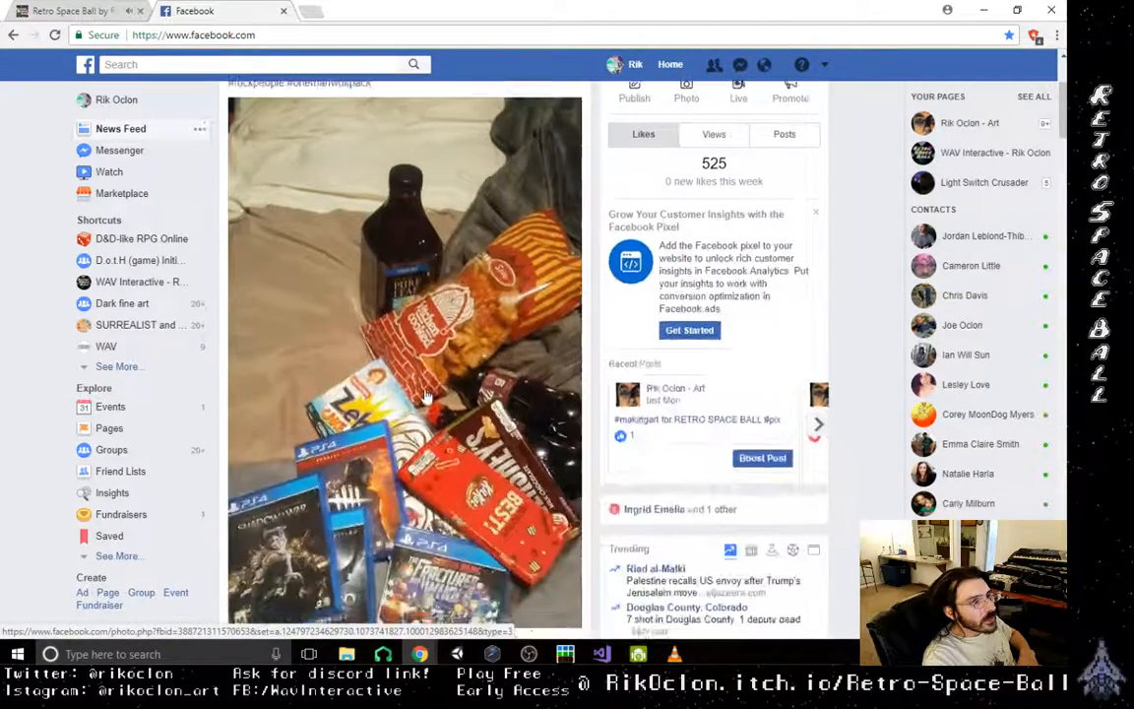
{"action": "scroll", "coordinate": [393, 451], "scroll_direction": "down", "scroll_amount": 1}
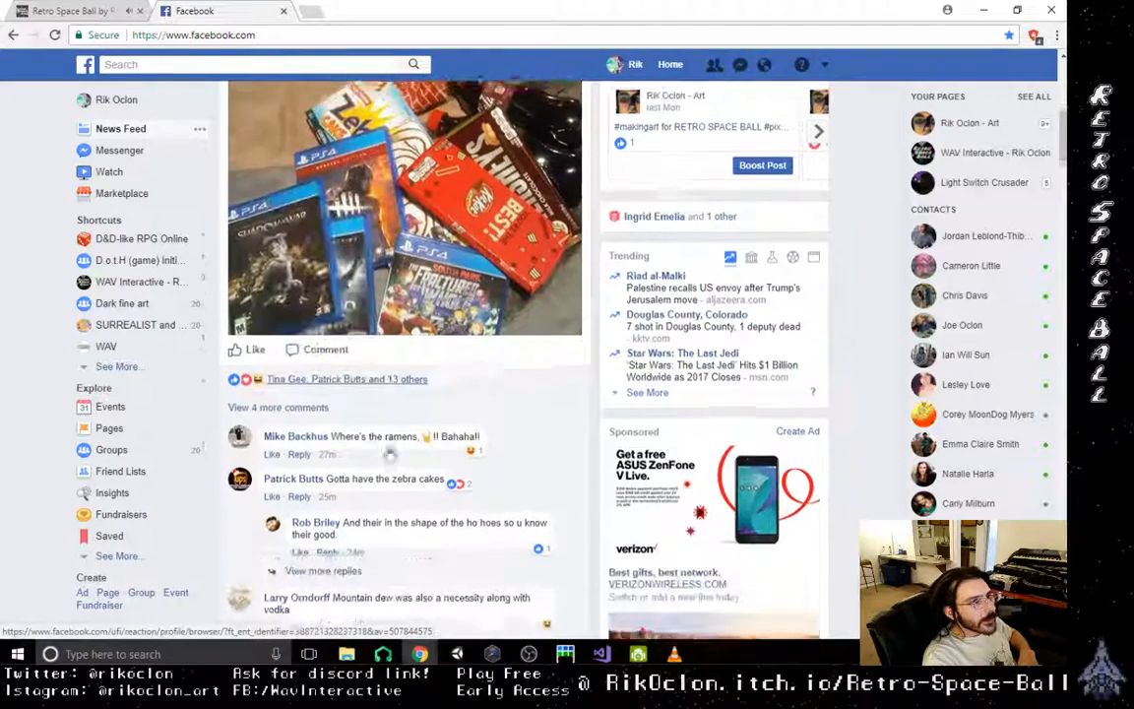
{"action": "scroll", "coordinate": [355, 472], "scroll_direction": "down", "scroll_amount": 2}
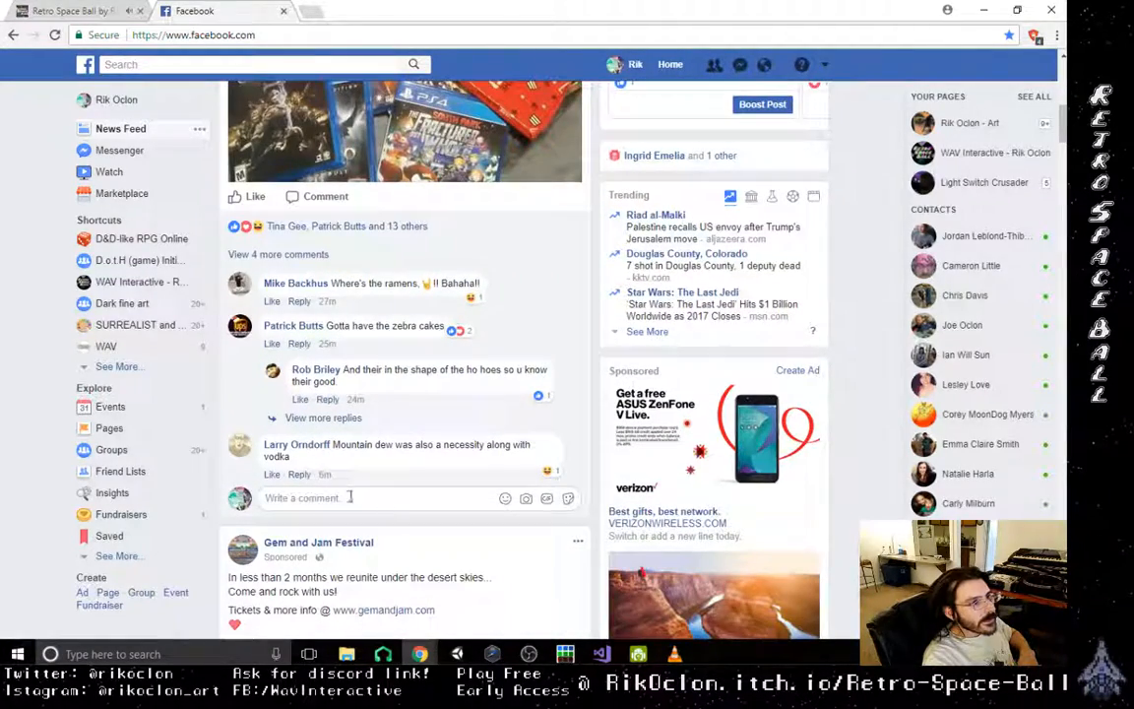
{"action": "left_click", "coordinate": [375, 500]}
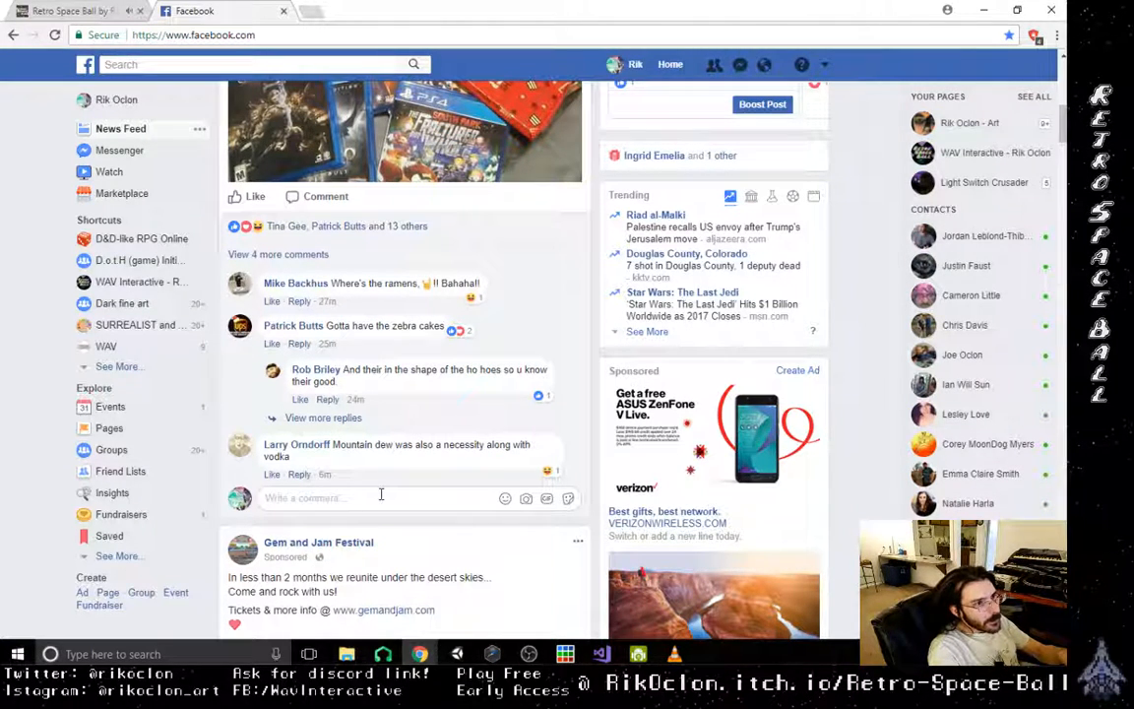
{"action": "type", "text": "New"}
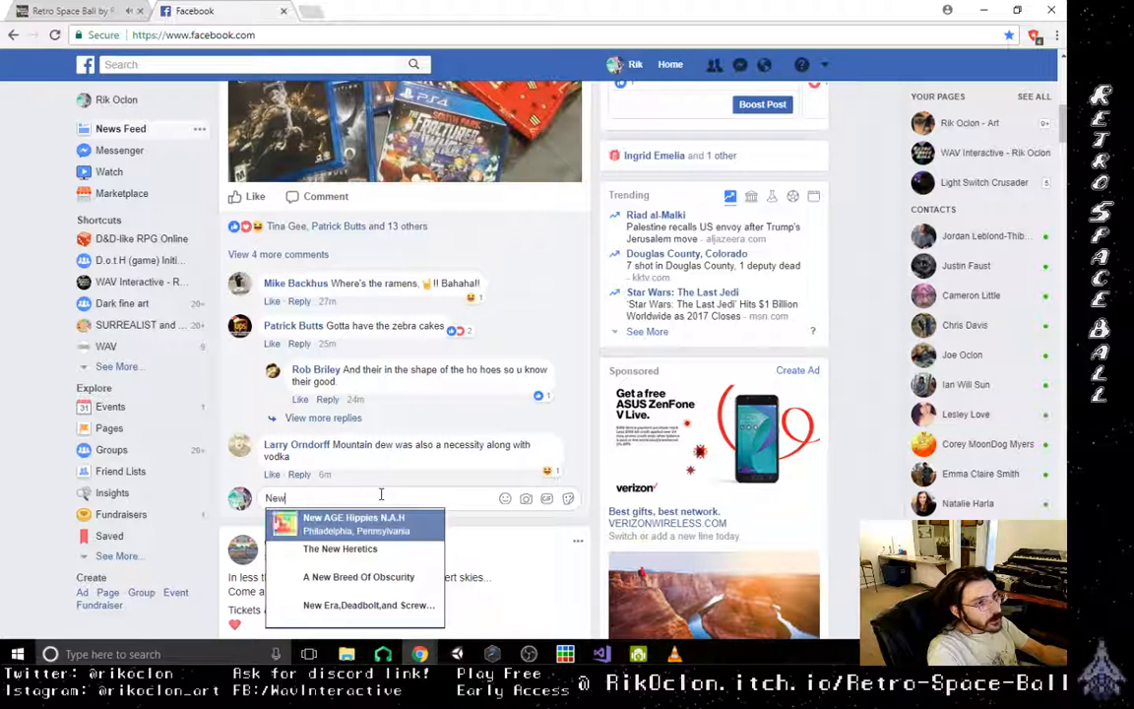
{"action": "type", "text": " build is up "}
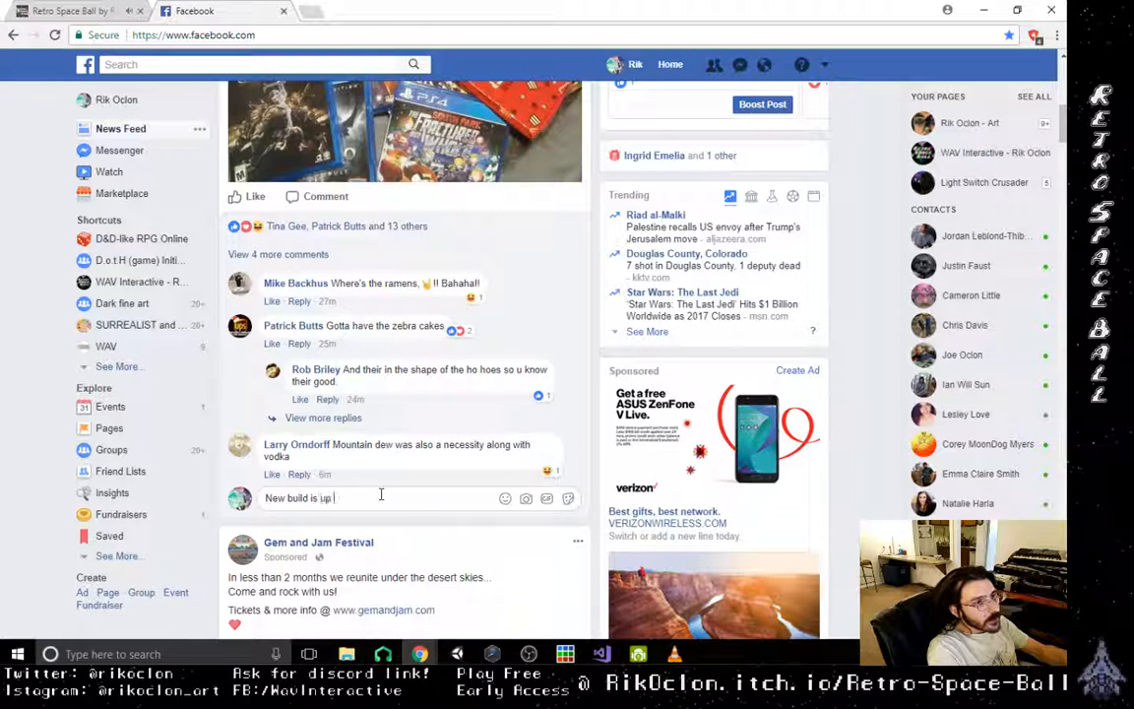
{"action": "type", "text": "on my game"}
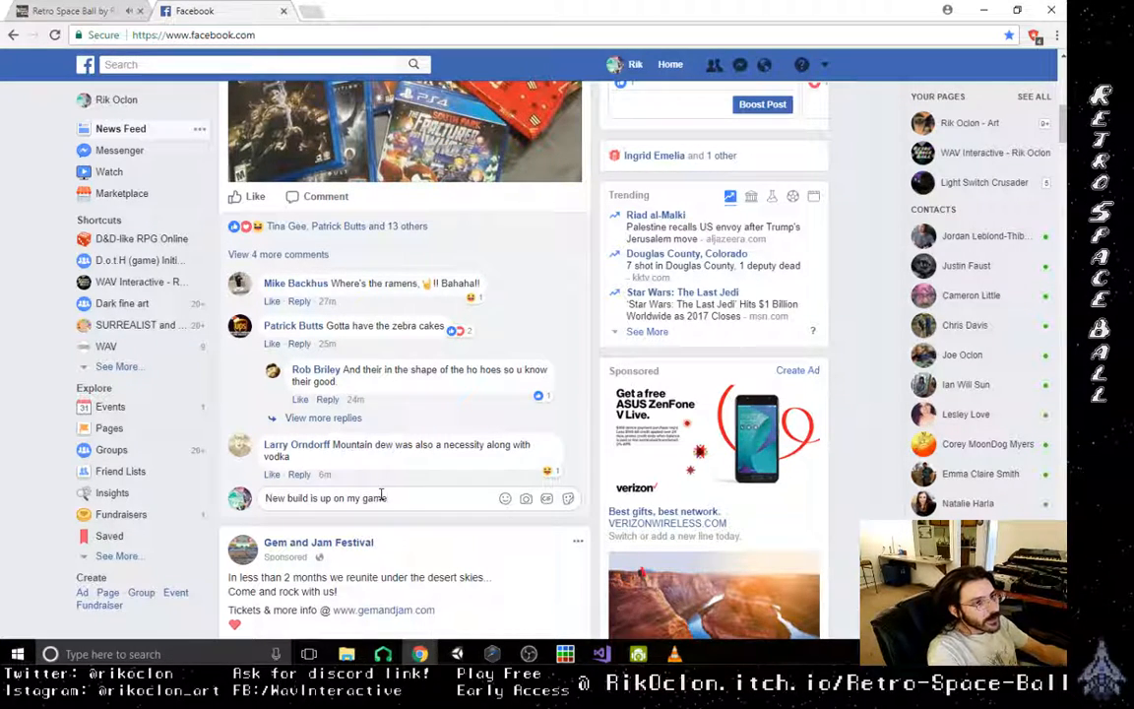
{"action": "scroll", "coordinate": [392, 459], "scroll_direction": "up", "scroll_amount": 2}
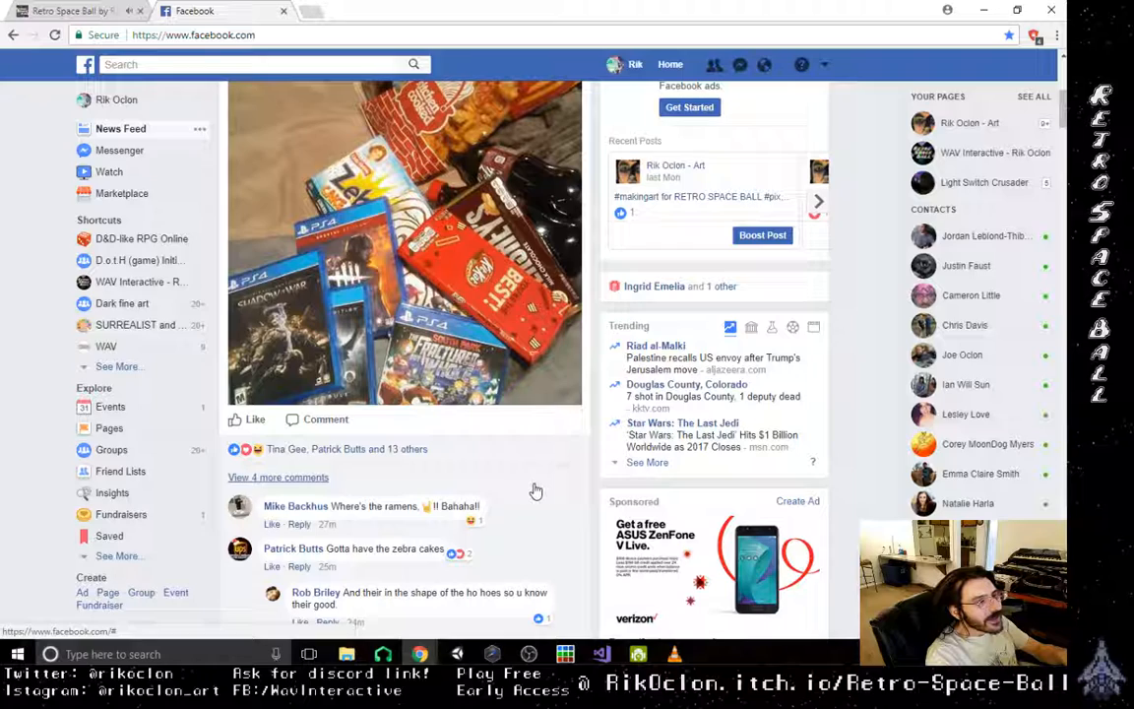
{"action": "scroll", "coordinate": [536, 490], "scroll_direction": "up", "scroll_amount": 2}
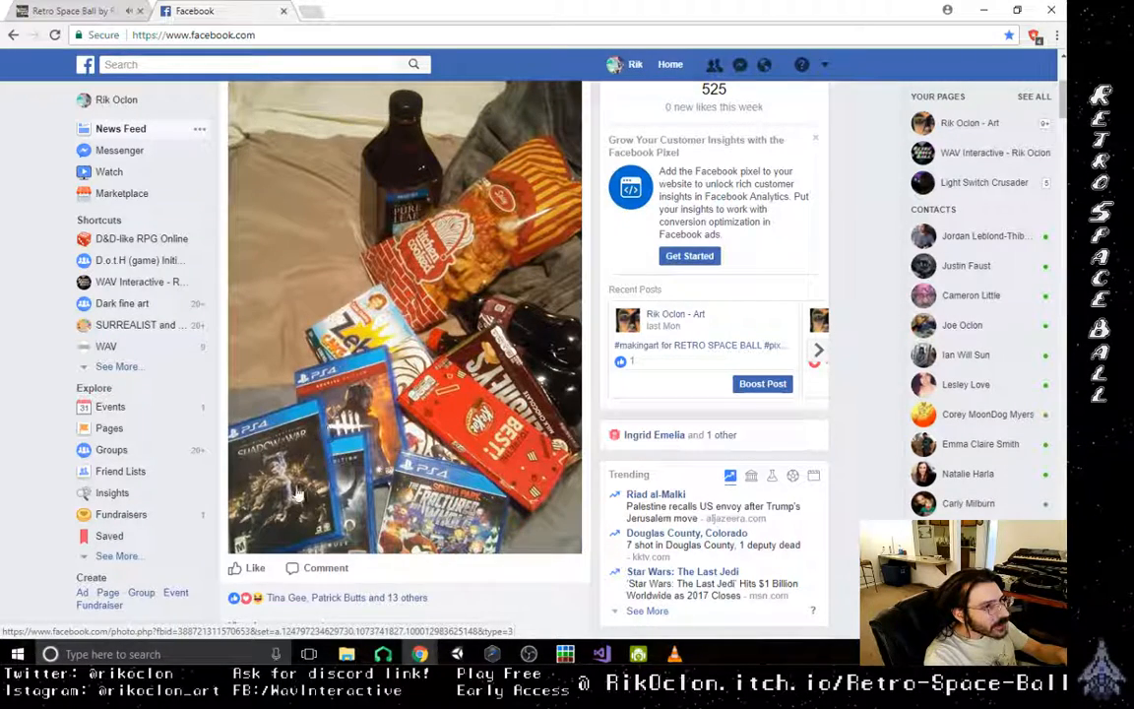
{"action": "scroll", "coordinate": [266, 428], "scroll_direction": "down", "scroll_amount": 1}
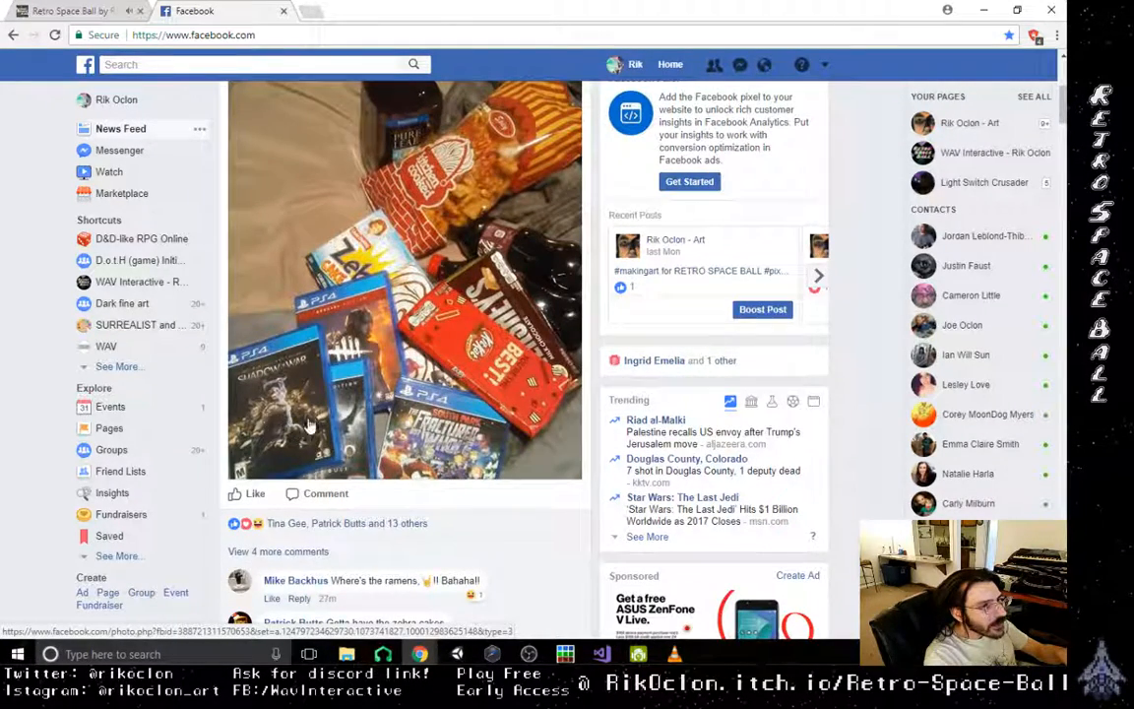
{"action": "scroll", "coordinate": [364, 453], "scroll_direction": "down", "scroll_amount": 3}
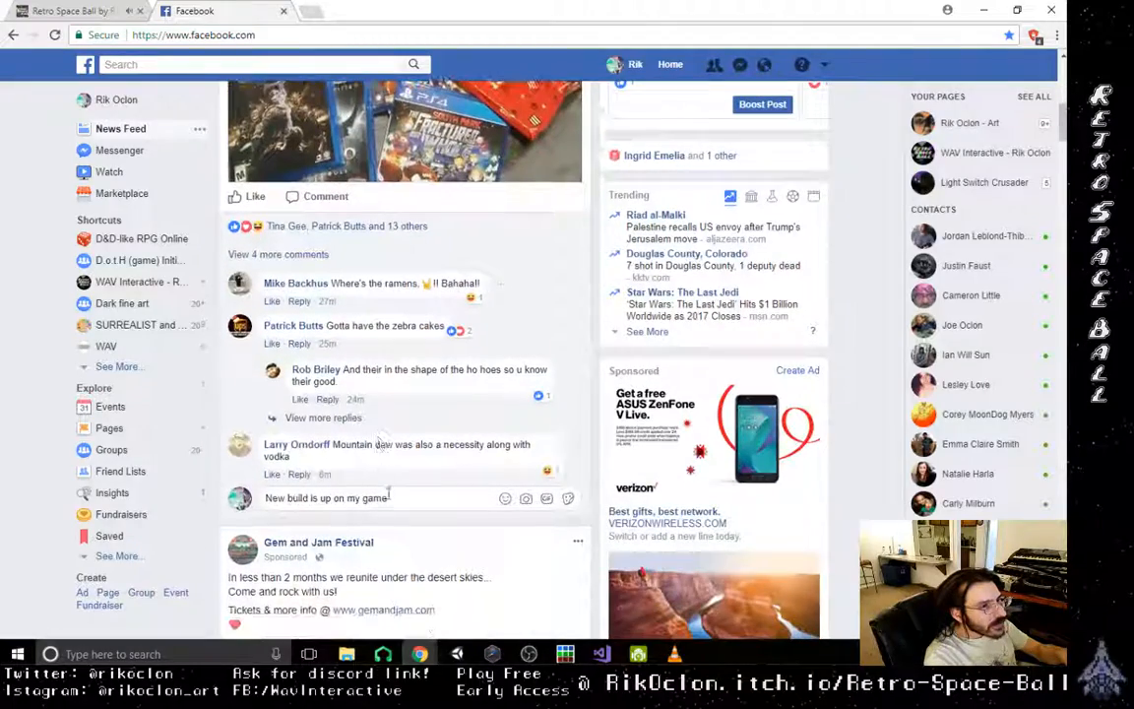
{"action": "scroll", "coordinate": [386, 492], "scroll_direction": "up", "scroll_amount": 3}
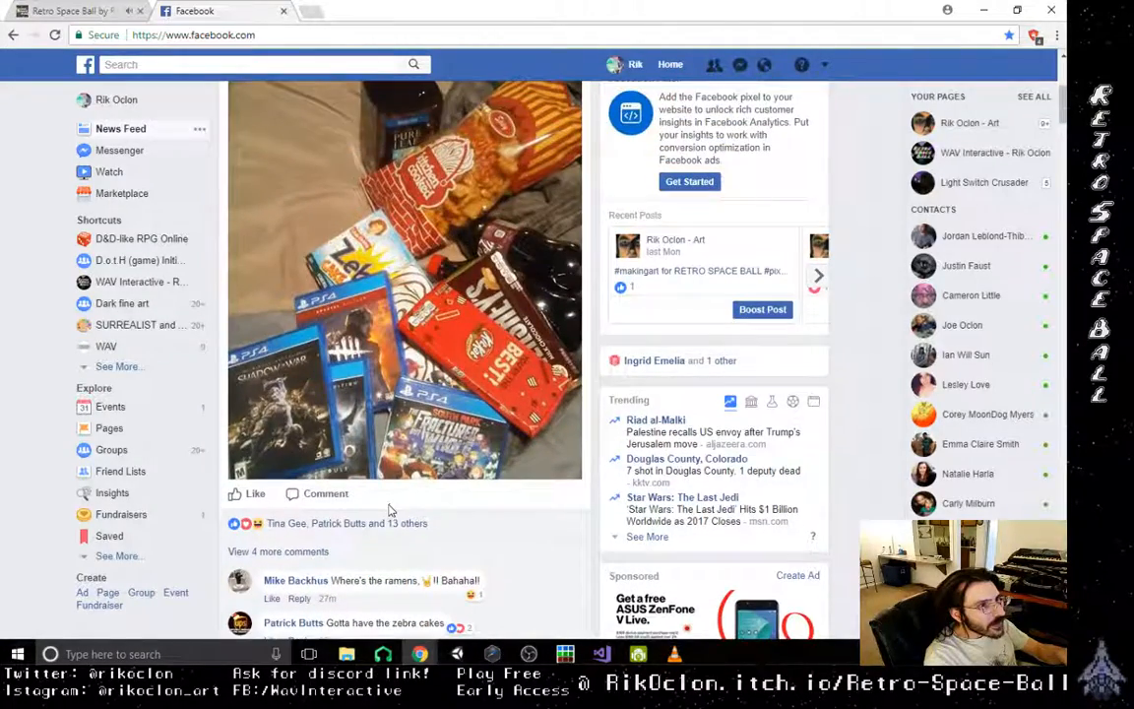
{"action": "scroll", "coordinate": [394, 502], "scroll_direction": "down", "scroll_amount": 3}
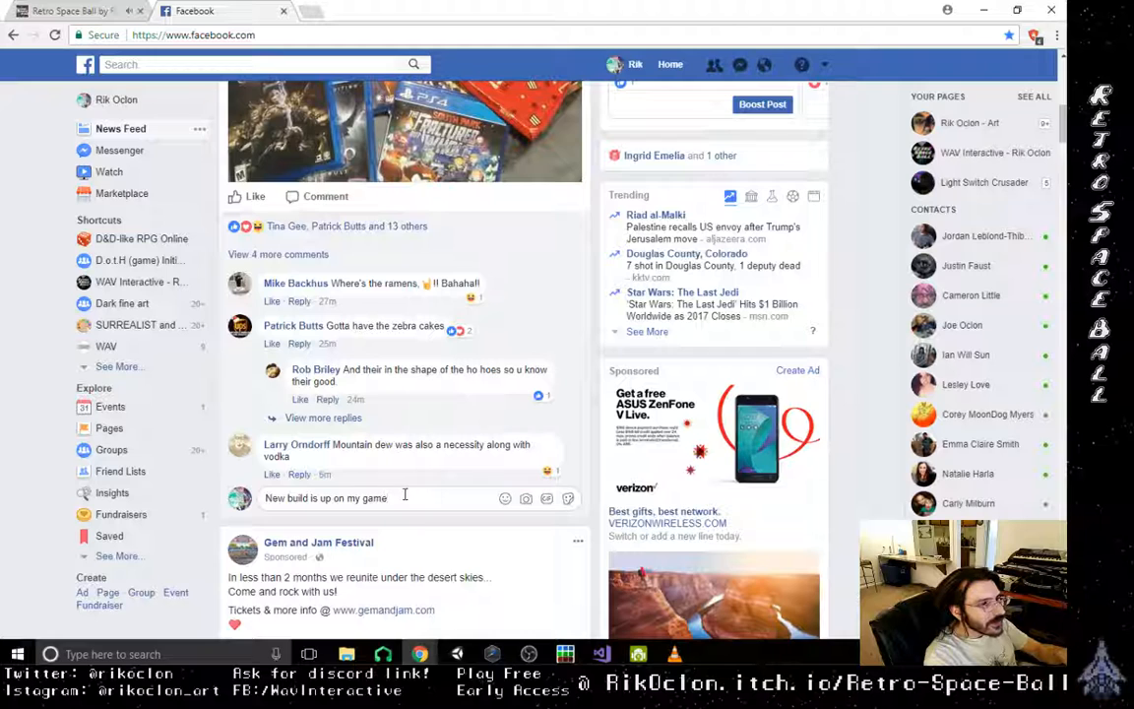
{"action": "type", "text": "w"}
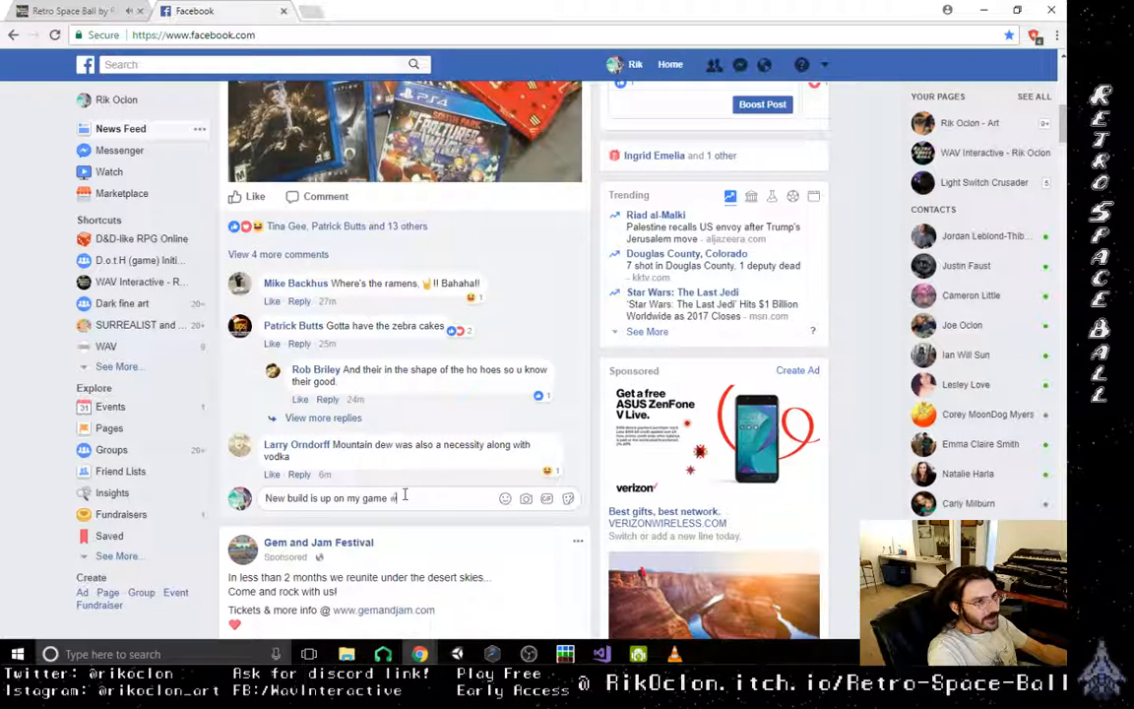
{"action": "type", "text": "hen hen you"}
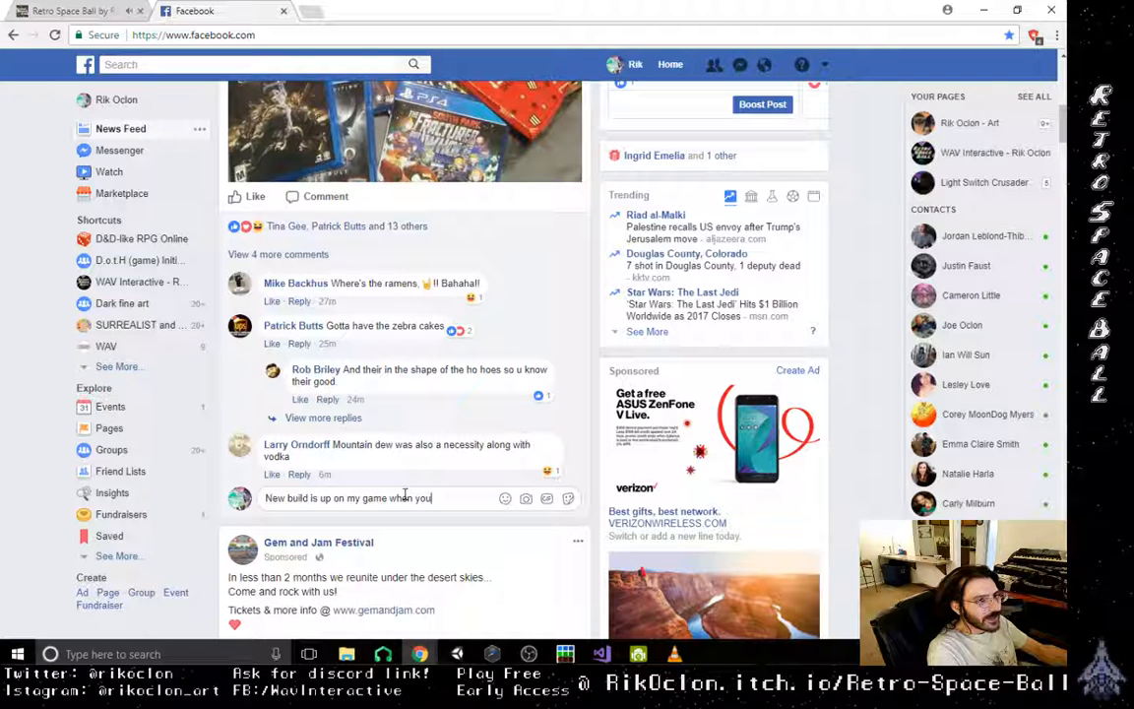
{"action": "type", "text": " get bored"}
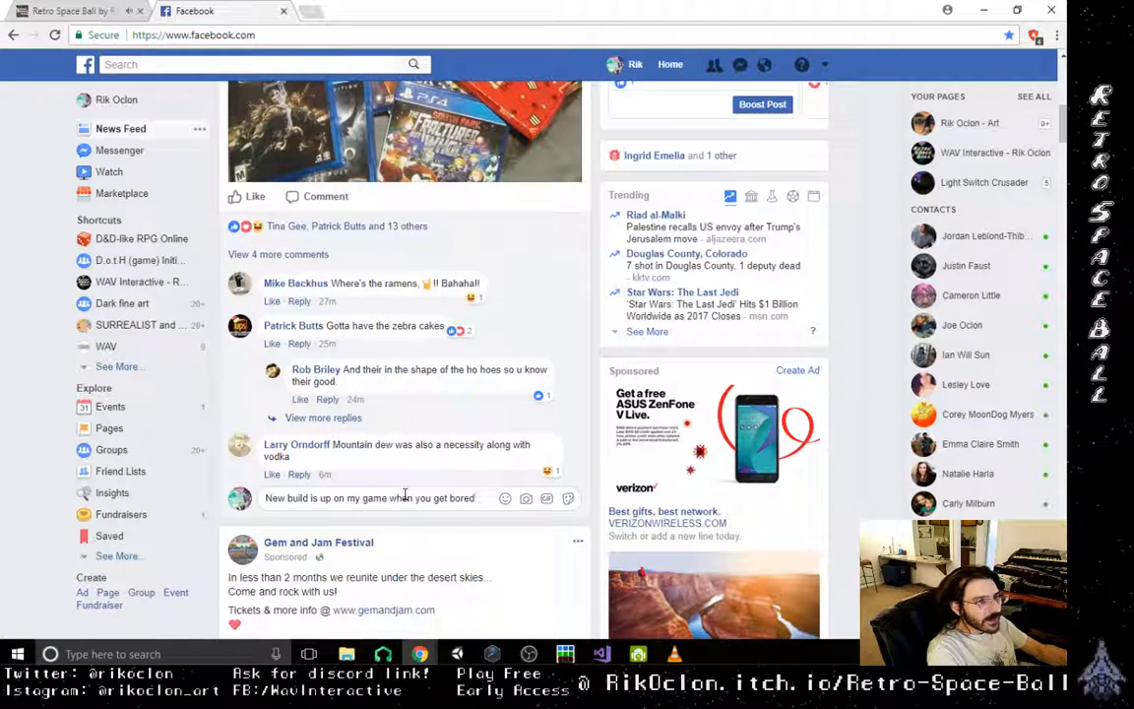
{"action": "key", "text": "BackSpace"}
{"action": "key", "text": "BackSpace"}
{"action": "key", "text": "BackSpace"}
{"action": "key", "text": "BackSpace"}
{"action": "key", "text": "BackSpace"}
{"action": "key", "text": "BackSpace"}
{"action": "key", "text": "BackSpace"}
{"action": "key", "text": "BackSpace"}
{"action": "key", "text": "BackSpace"}
{"action": "key", "text": "BackSpace"}
{"action": "key", "text": "BackSpace"}
{"action": "key", "text": "BackSpace"}
{"action": "key", "text": "BackSpace"}
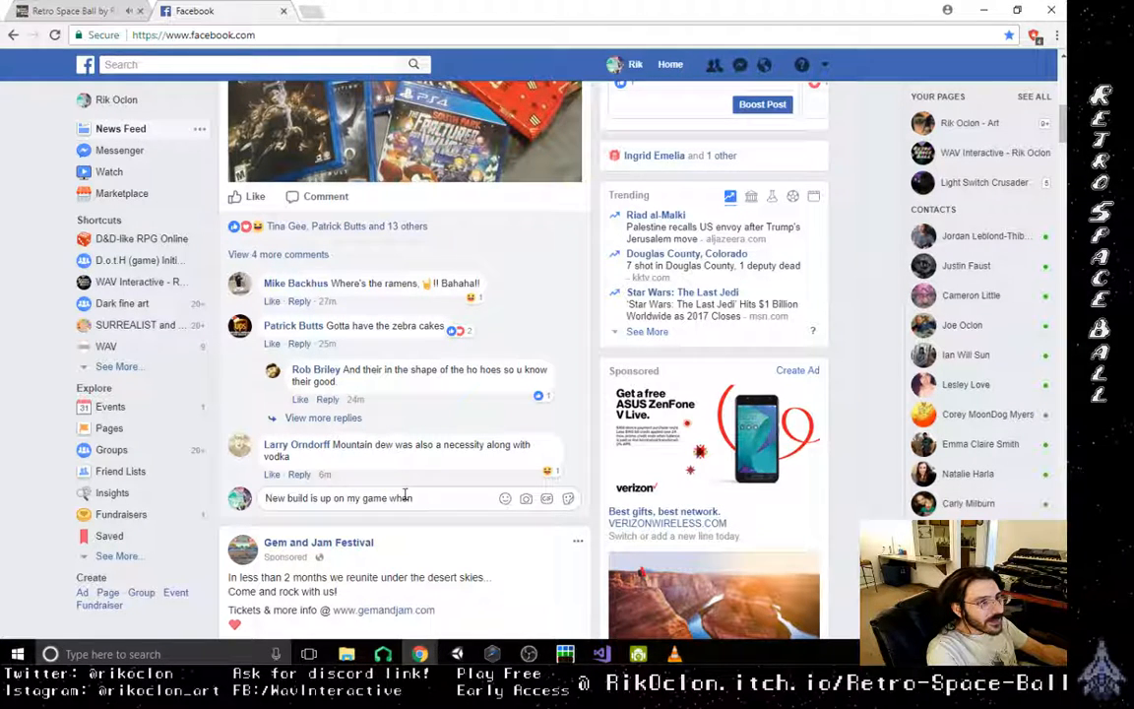
{"action": "key", "text": "BackSpace"}
{"action": "key", "text": "BackSpace"}
- Continue the party kit comment after "my game" with "if you get bored of those"
{"action": "type", "text": "if "}
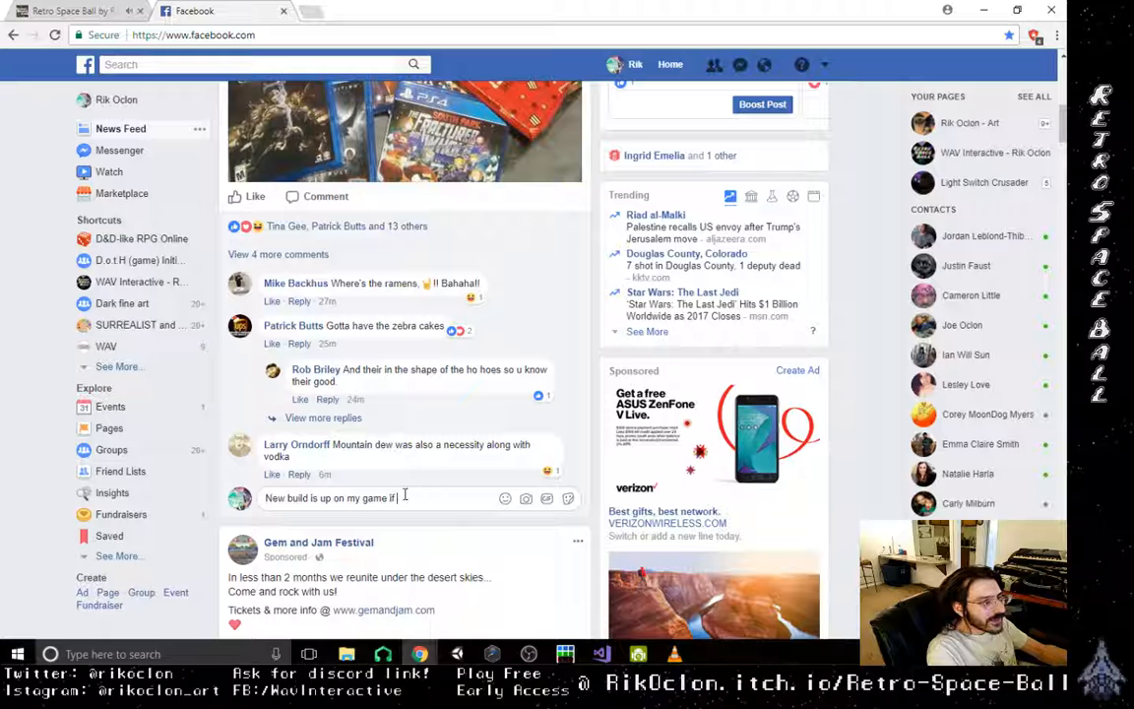
{"action": "type", "text": "you get bore"}
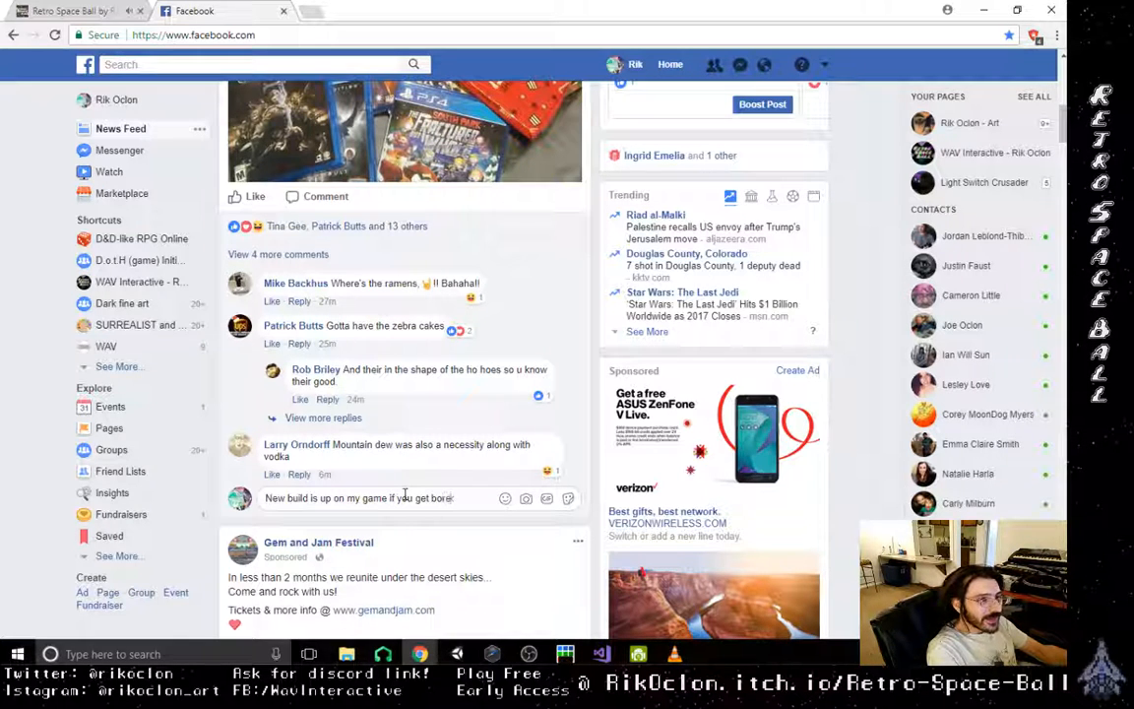
{"action": "type", "text": "d of those."}
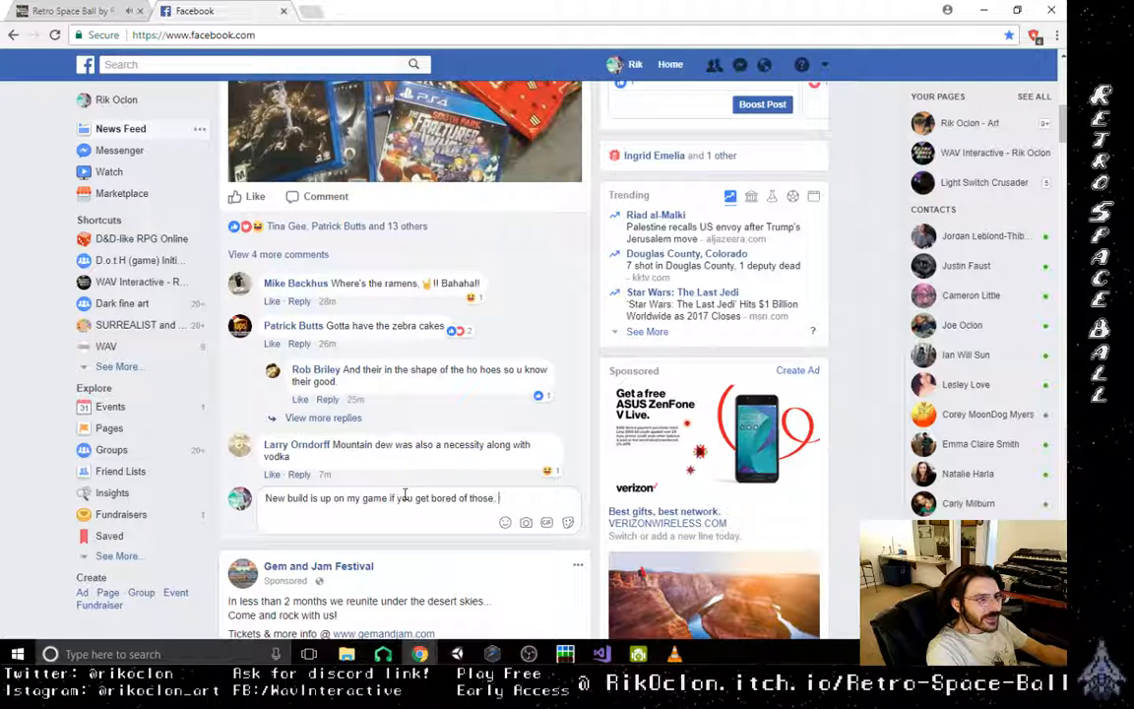
{"action": "type", "text": " doubtfu"}
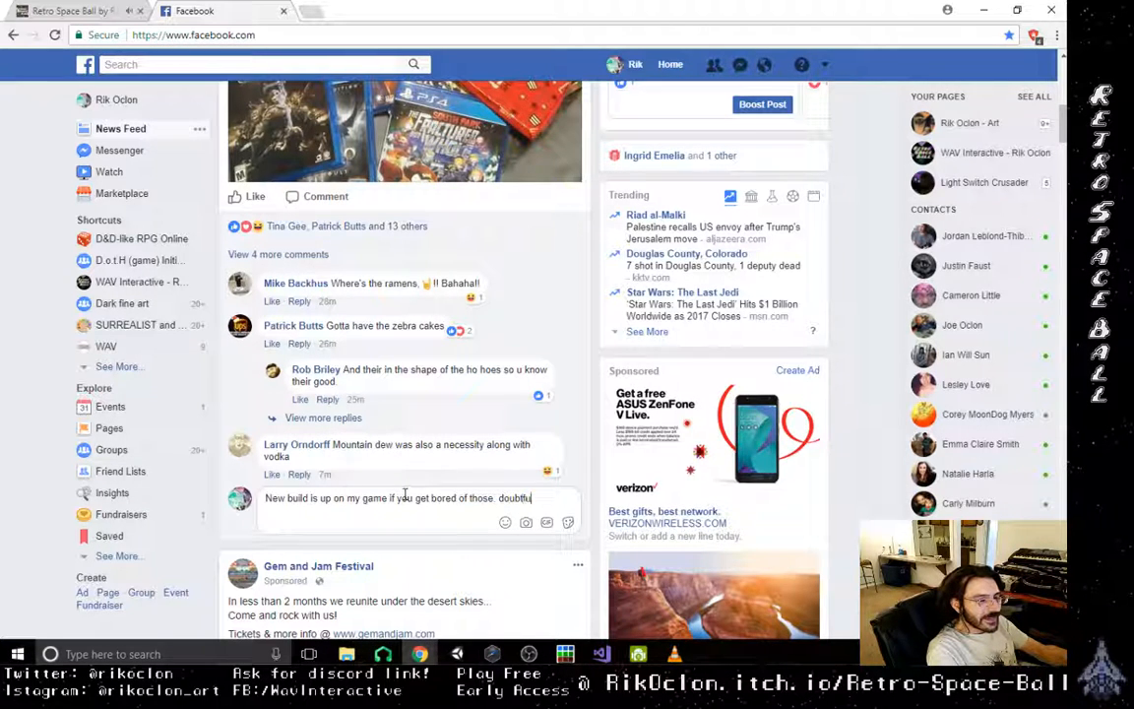
{"action": "type", "text": "l"}
{"action": "key", "text": "BackSpace"}
{"action": "key", "text": "BackSpace"}
{"action": "key", "text": "BackSpace"}
{"action": "key", "text": "BackSpace"}
{"action": "key", "text": "BackSpace"}
{"action": "key", "text": "BackSpace"}
{"action": "key", "text": "BackSpace"}
{"action": "key", "text": "BackSpace"}
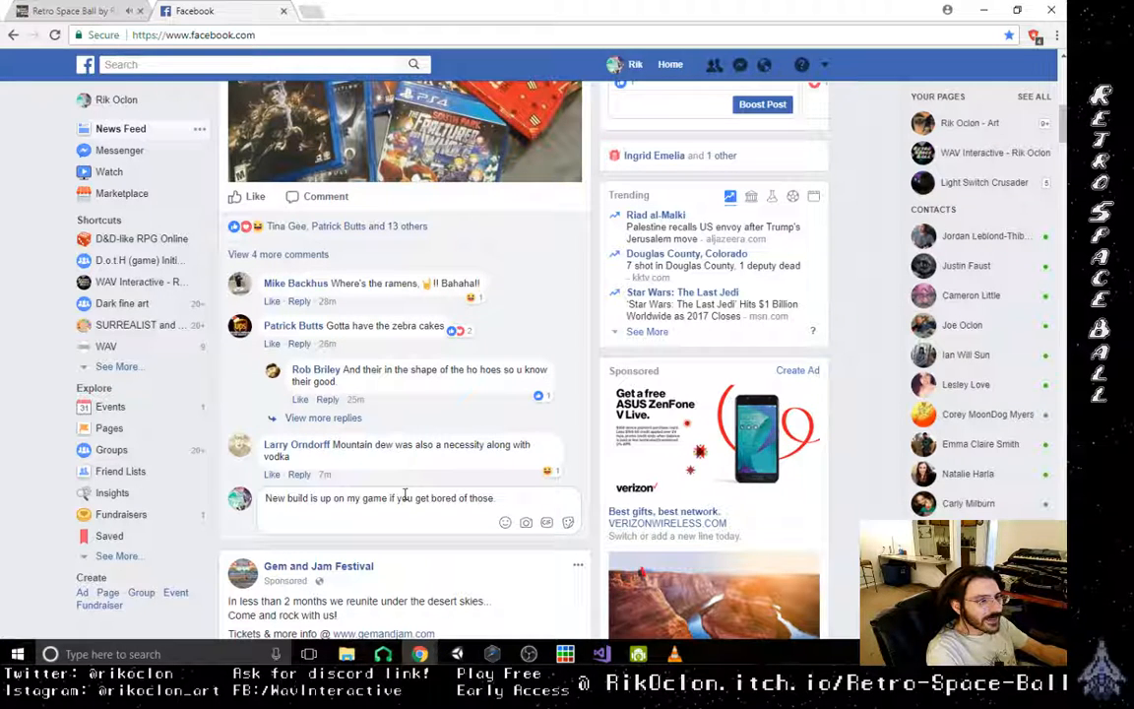
- End the party kit comment with an exclamation mark and post it
{"action": "type", "text": "!"}
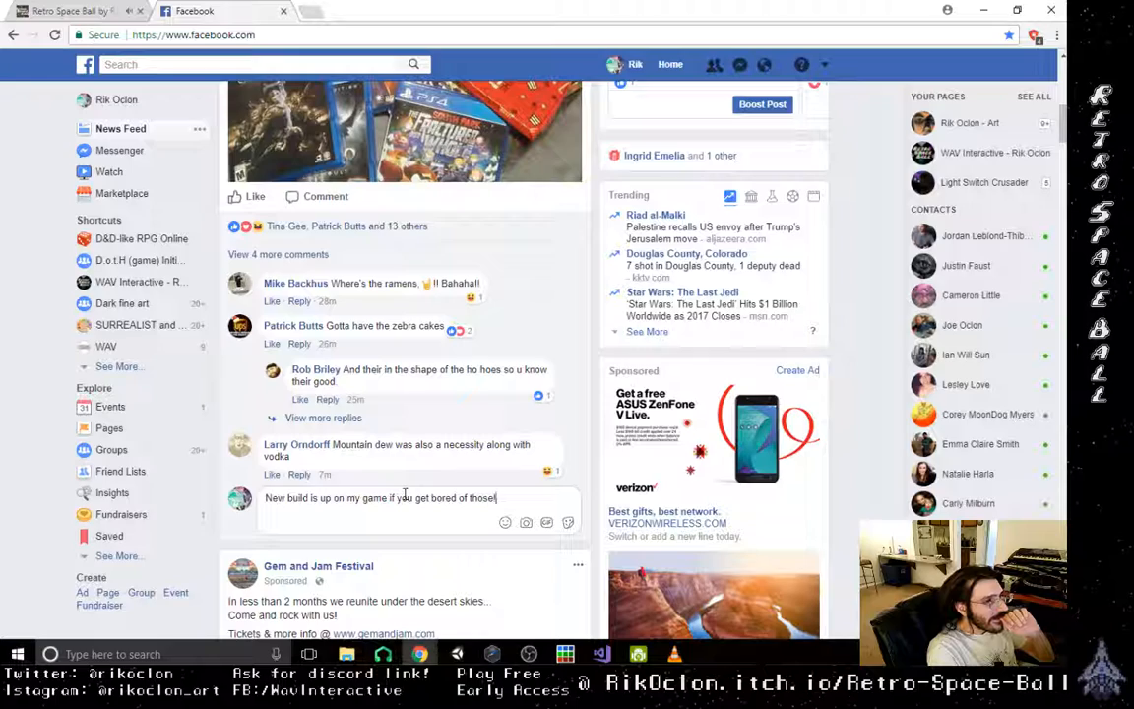
{"action": "key", "text": "Return"}
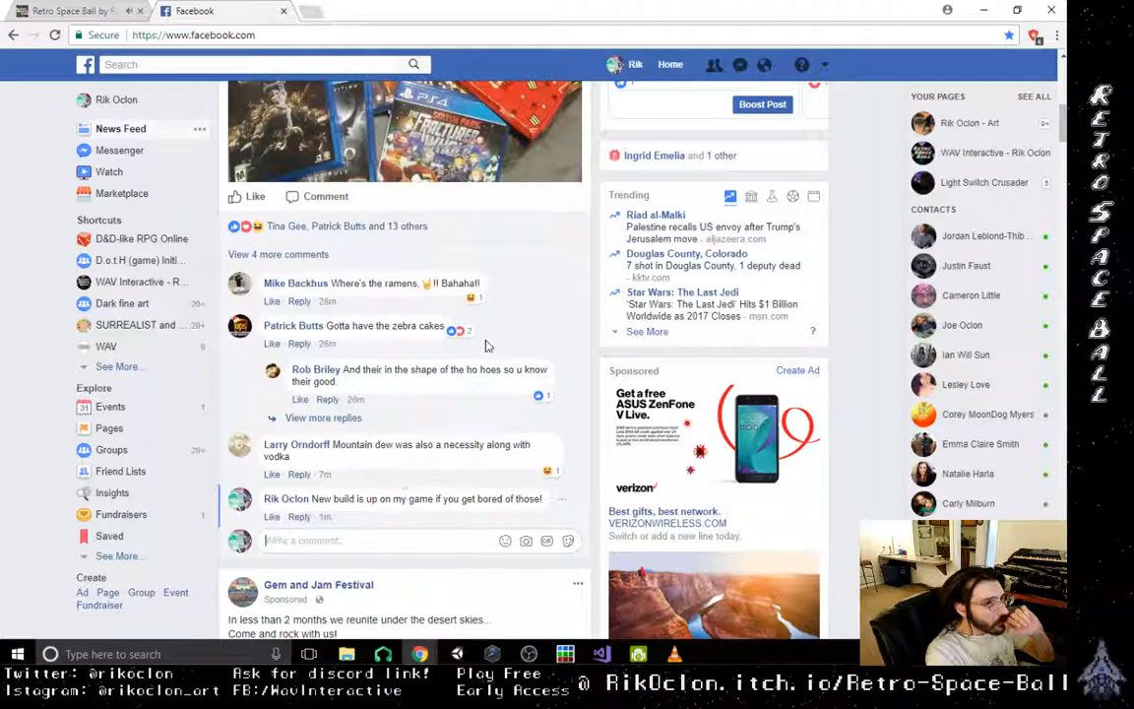
- Start a comment on the Mortal Kombat on projector post with "dope! new build is up on my game btw!"
{"action": "scroll", "coordinate": [374, 463], "scroll_direction": "down", "scroll_amount": 6}
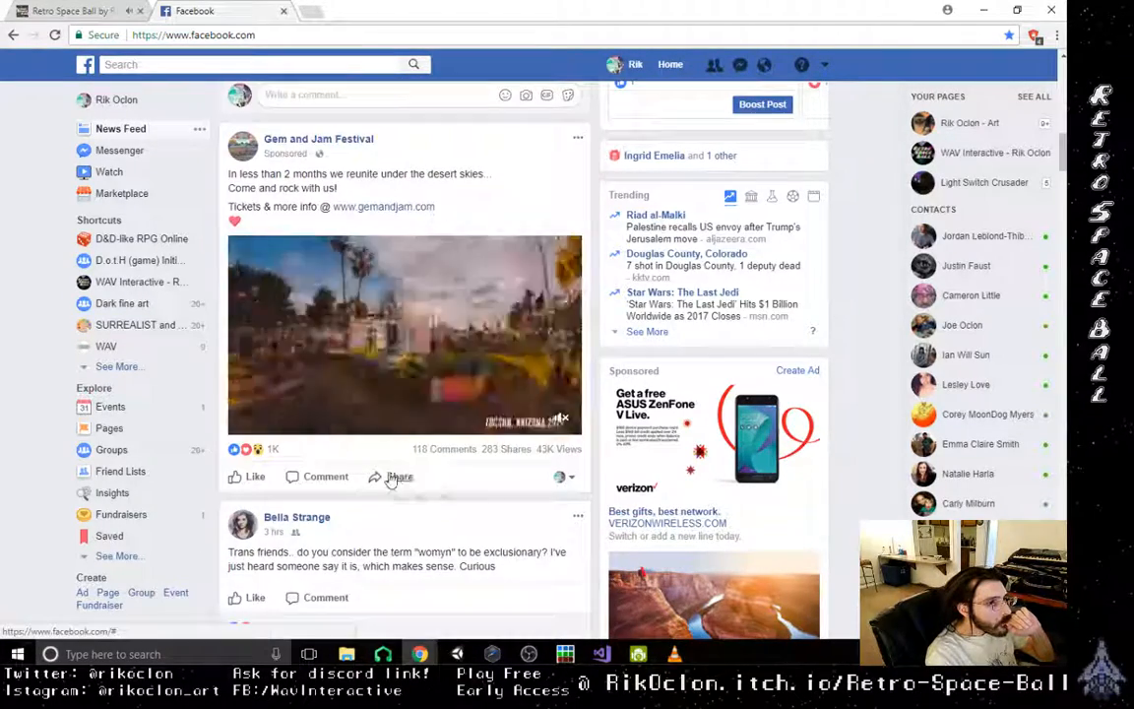
{"action": "scroll", "coordinate": [393, 480], "scroll_direction": "down", "scroll_amount": 9}
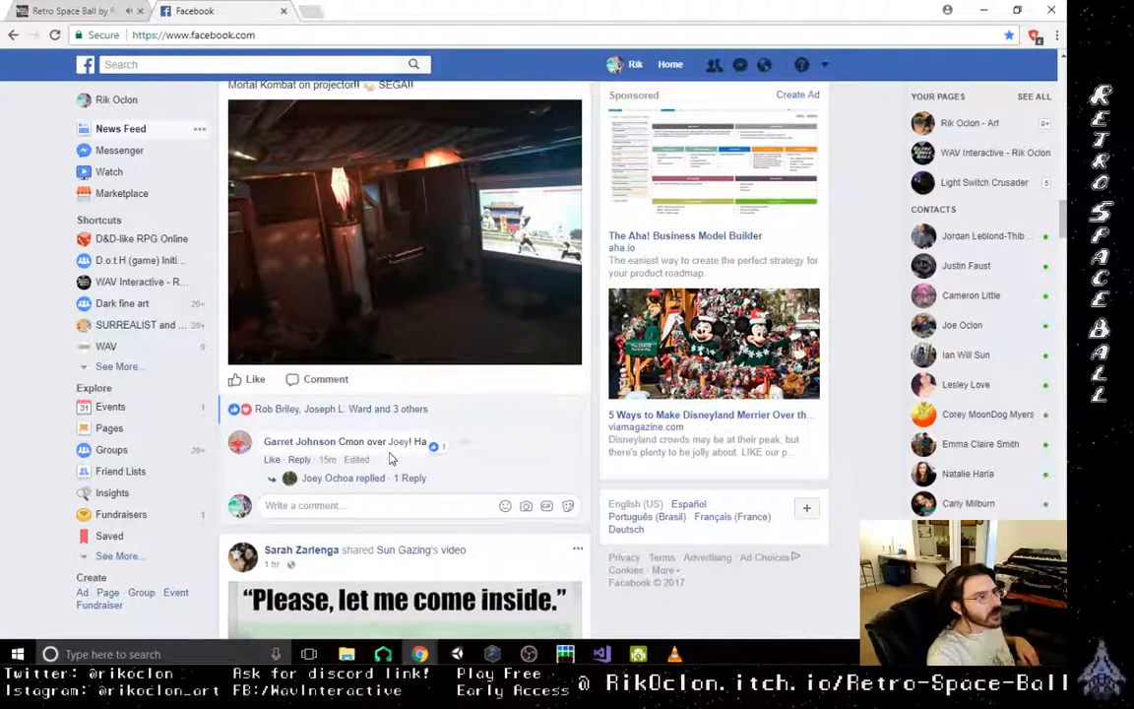
{"action": "scroll", "coordinate": [342, 503], "scroll_direction": "up", "scroll_amount": 2}
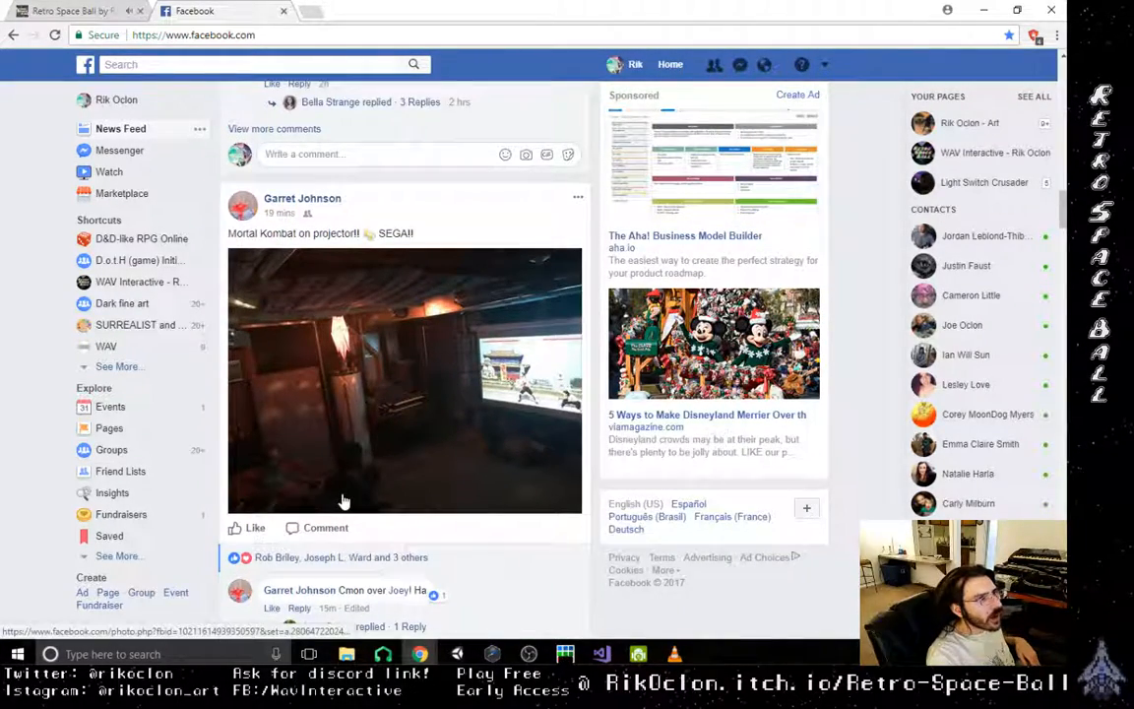
{"action": "scroll", "coordinate": [343, 499], "scroll_direction": "down", "scroll_amount": 1}
{"action": "scroll", "coordinate": [343, 499], "scroll_direction": "down", "scroll_amount": 2}
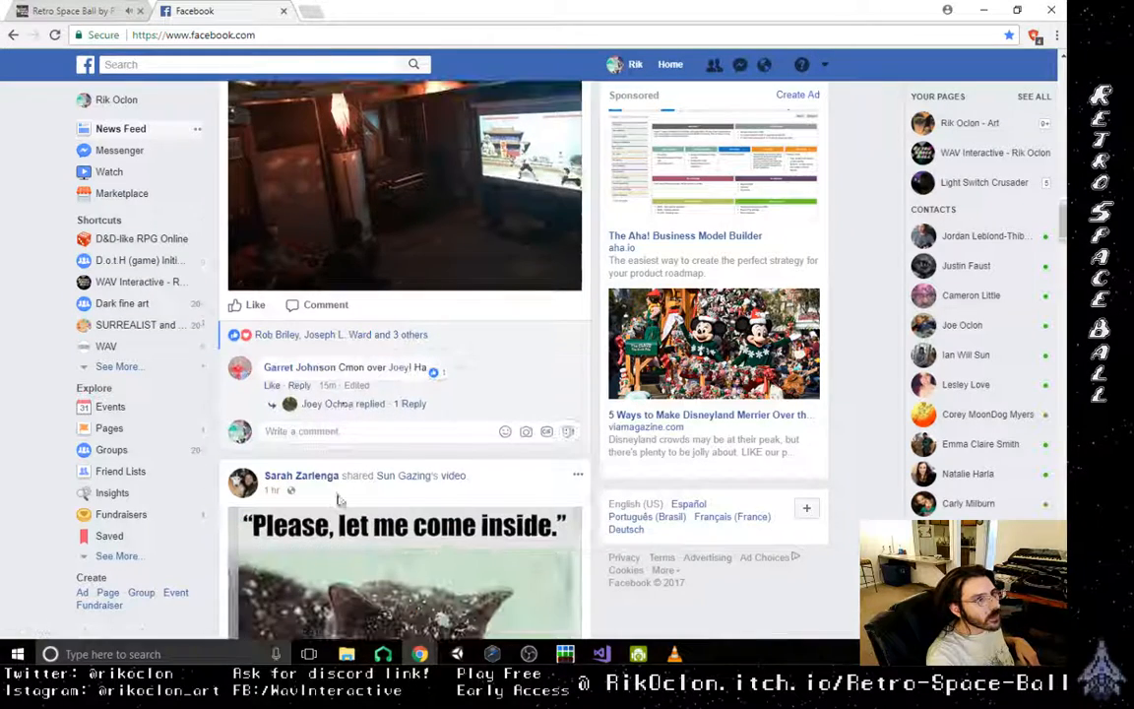
{"action": "left_click", "coordinate": [347, 431]}
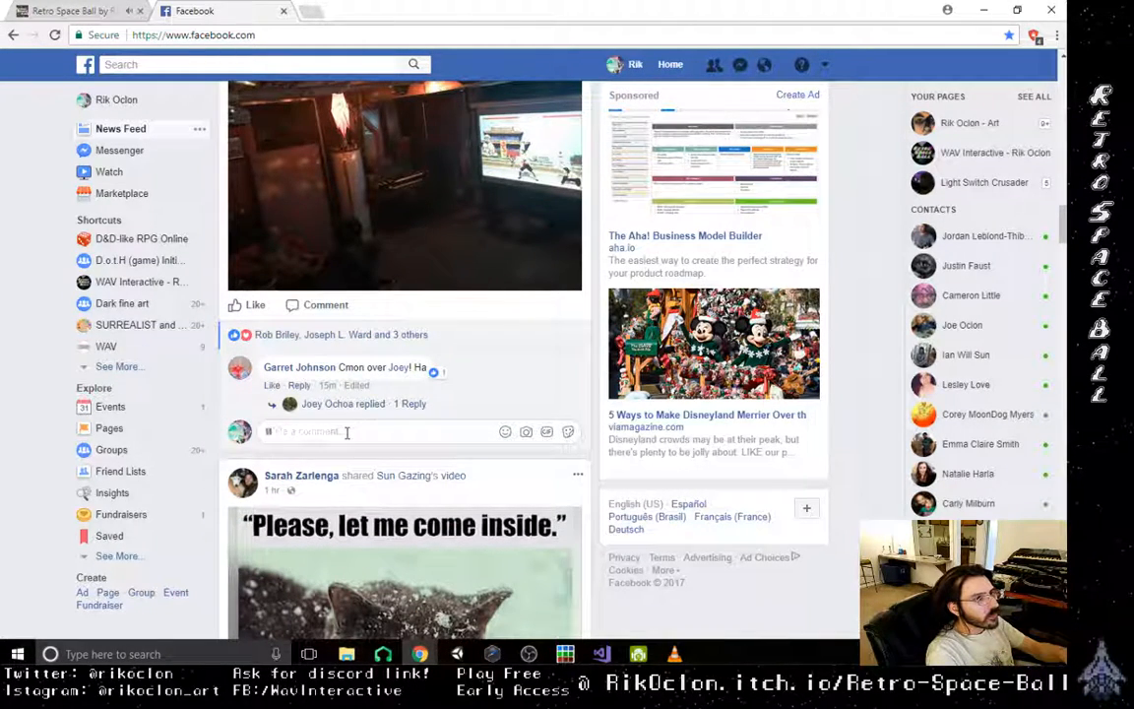
{"action": "type", "text": "dope! "}
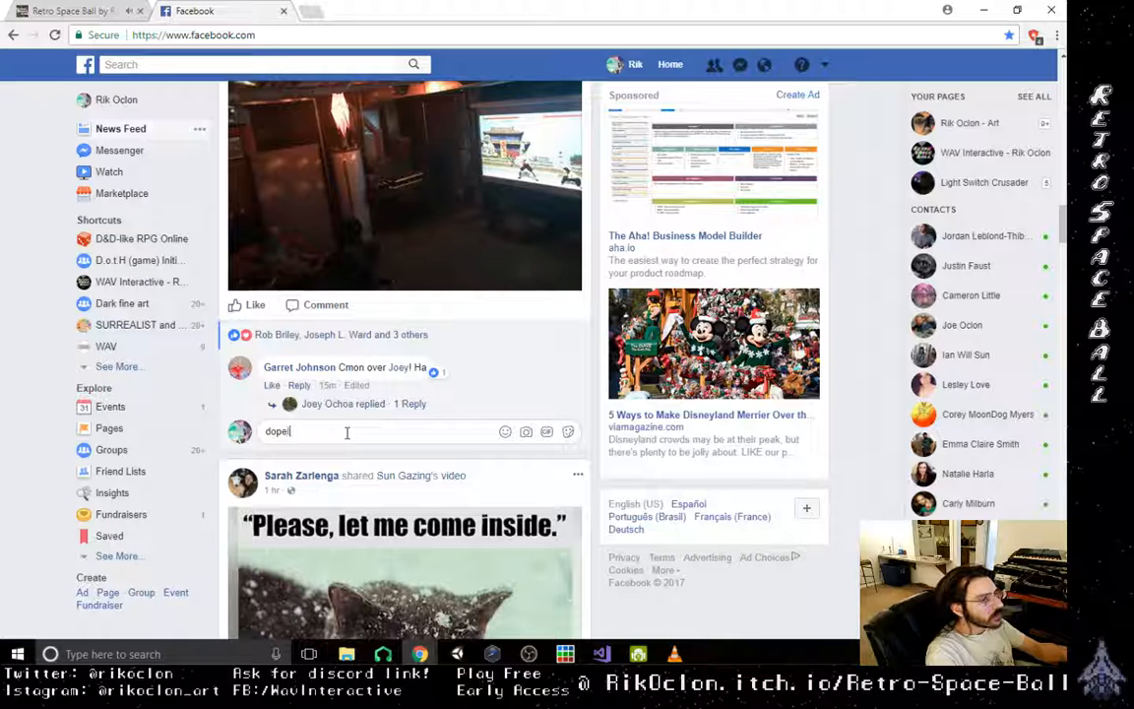
{"action": "type", "text": "ne"}
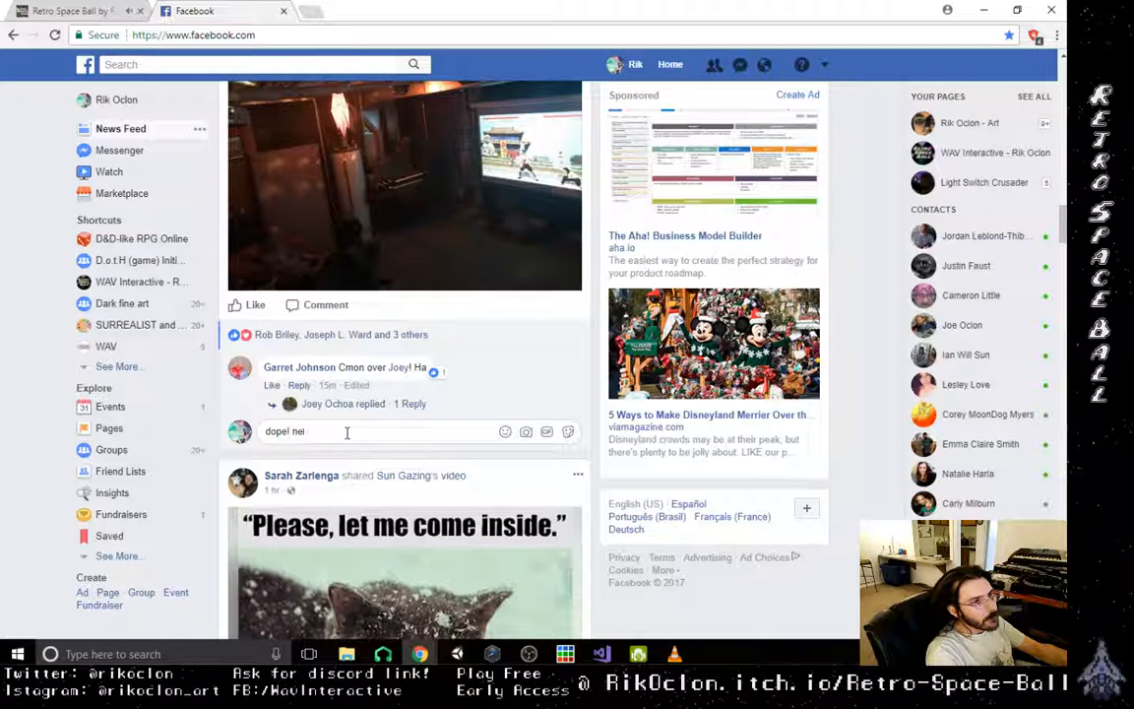
{"action": "type", "text": "w build is "}
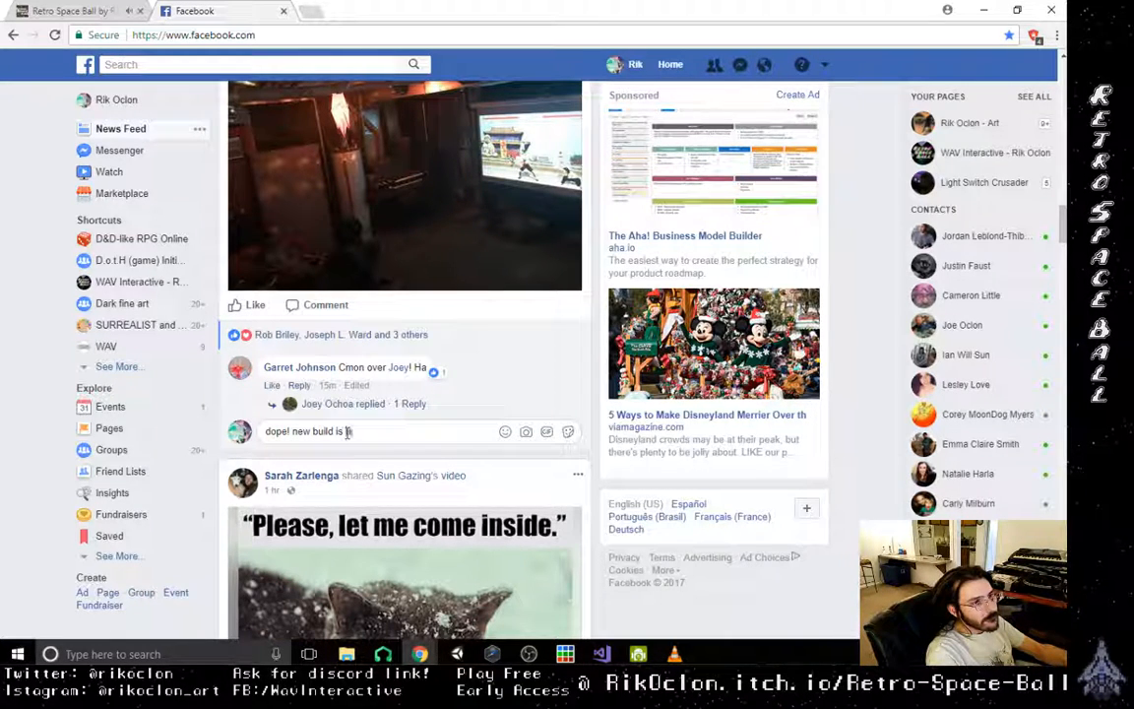
{"action": "type", "text": "up on my game btw"}
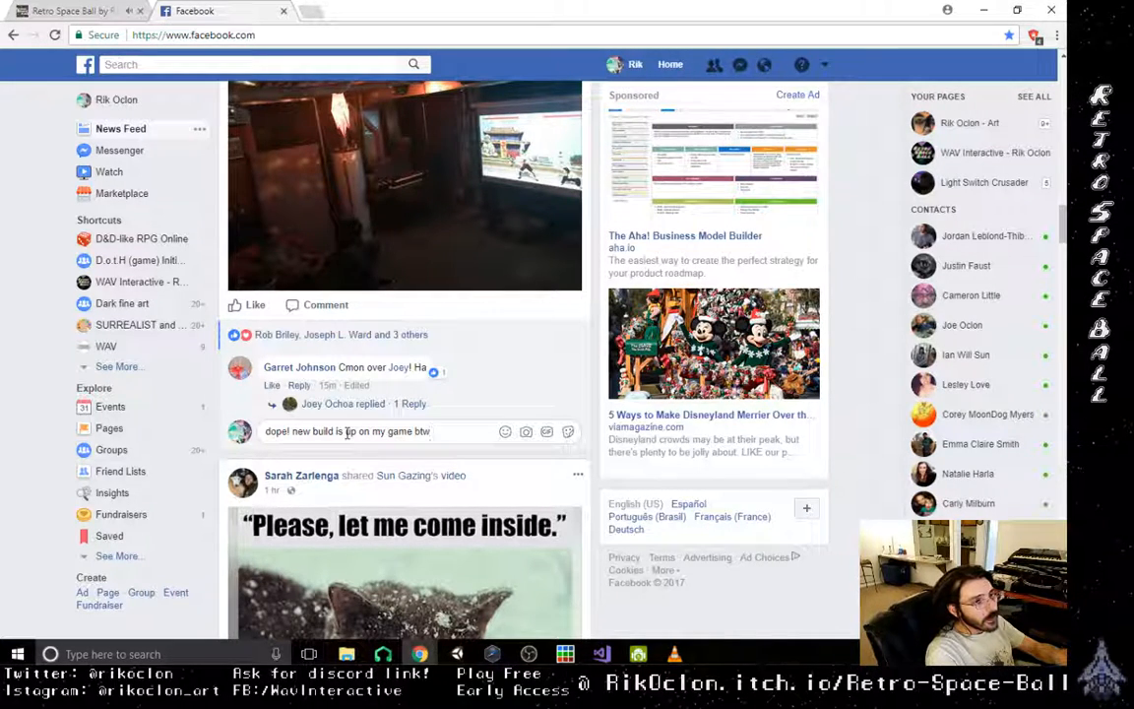
{"action": "type", "text": "!"}
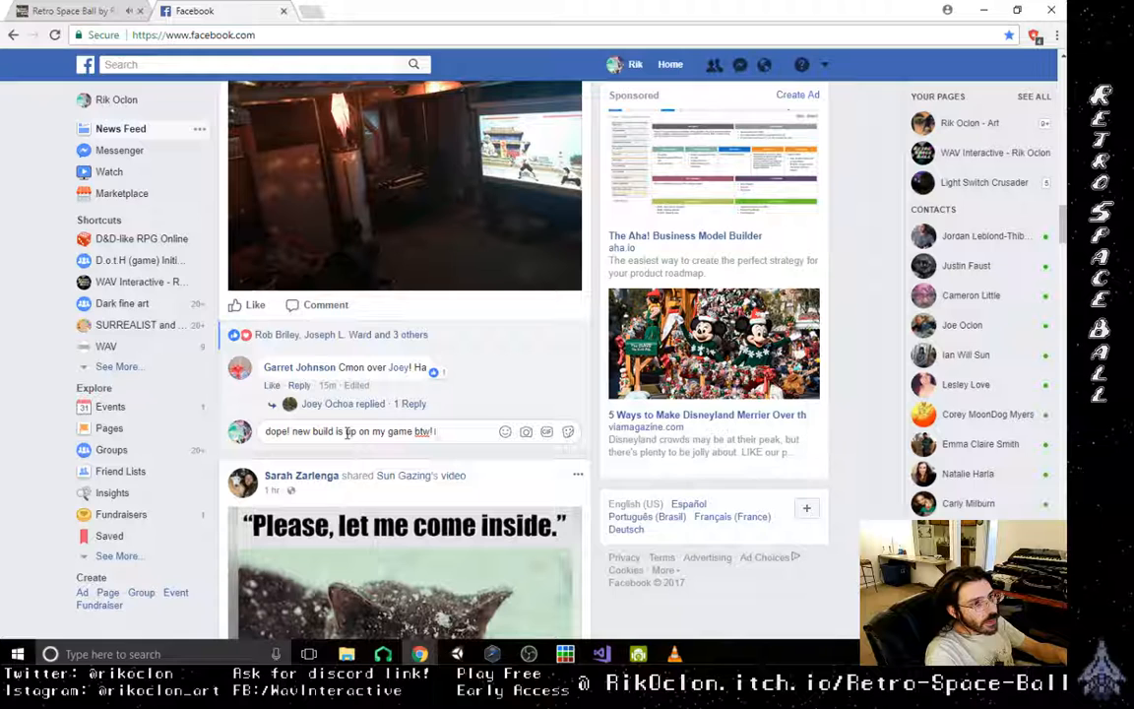
- Finish the Mortal Kombat post comment with "2D pixel art, retro style!" and post it
{"action": "type", "text": "2D"}
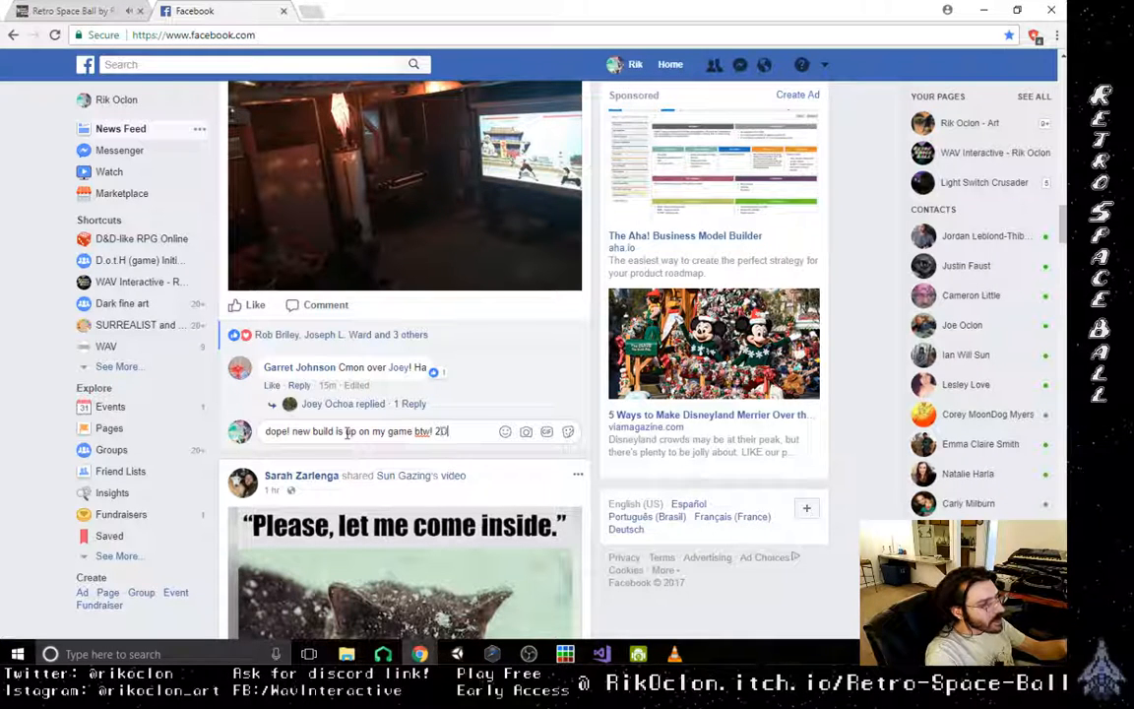
{"action": "type", "text": " pixel"}
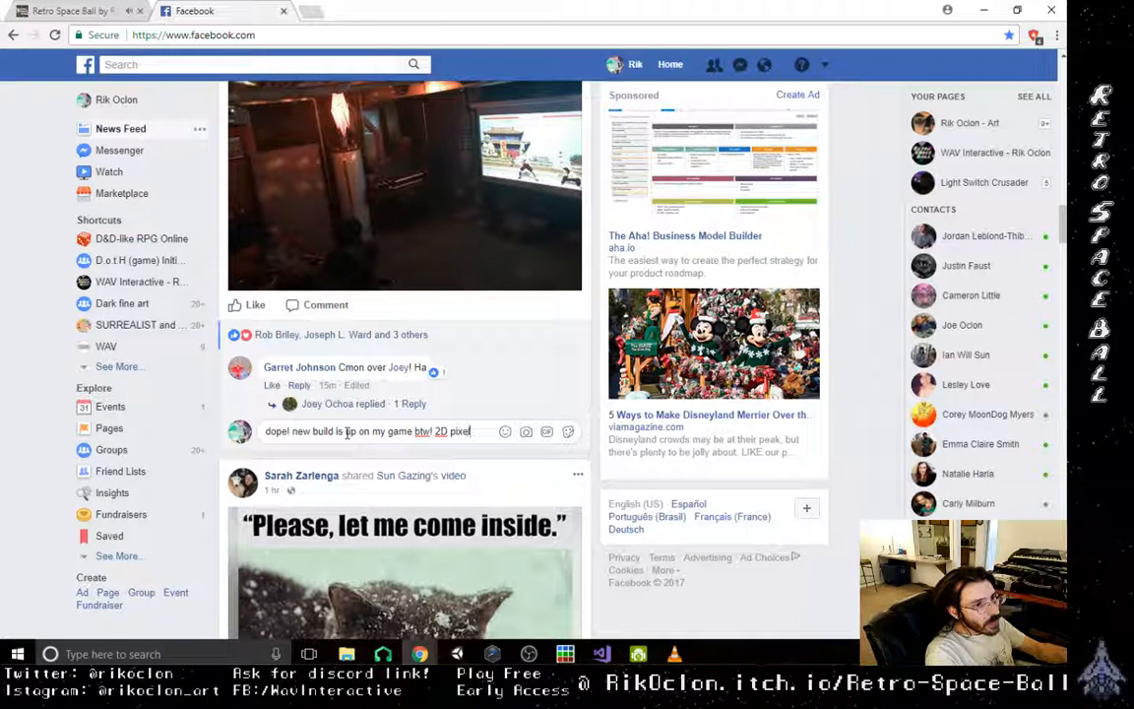
{"action": "type", "text": " art"}
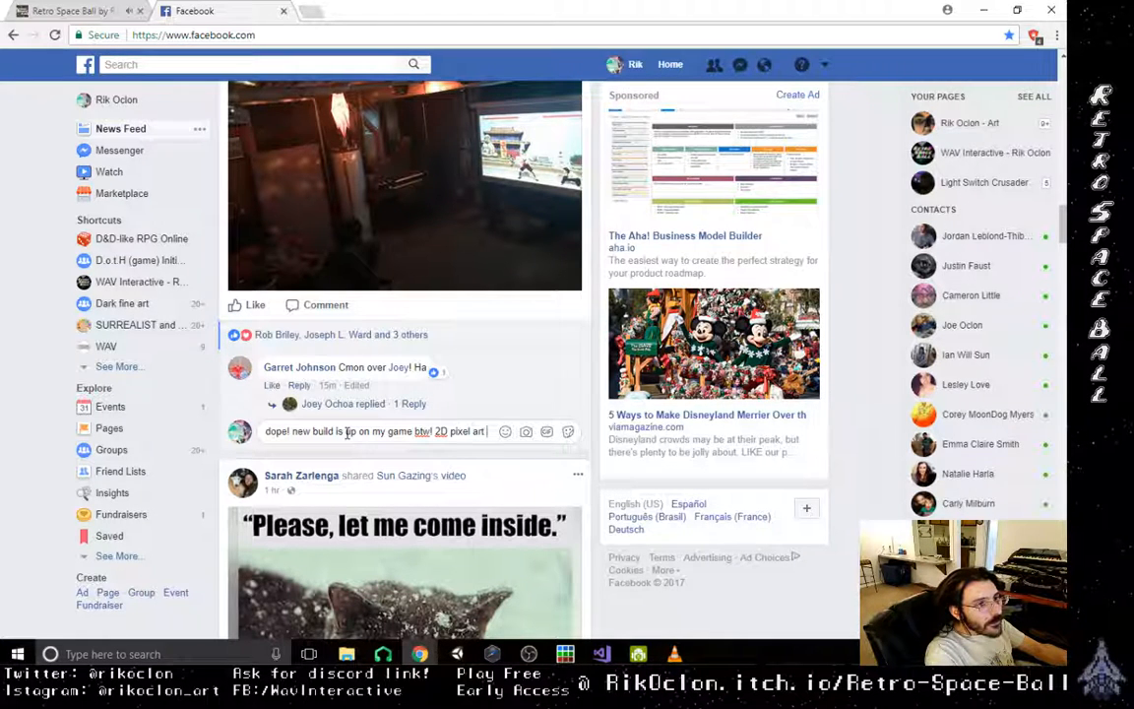
{"action": "type", "text": ","}
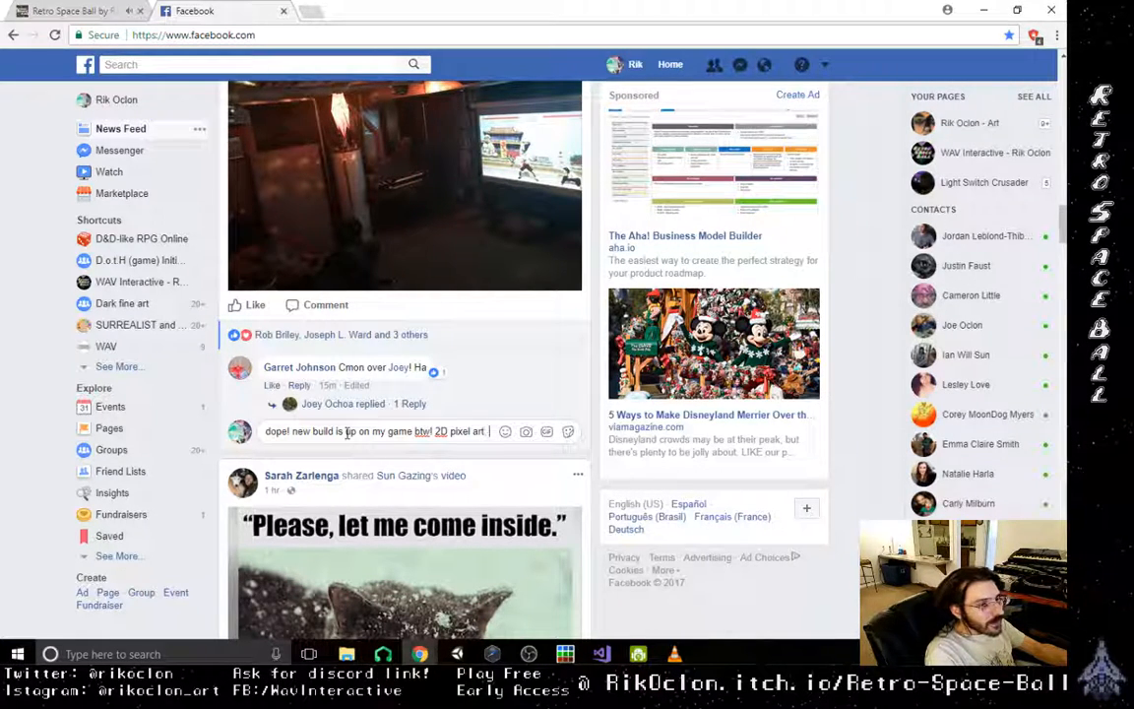
{"action": "type", "text": " retro si"}
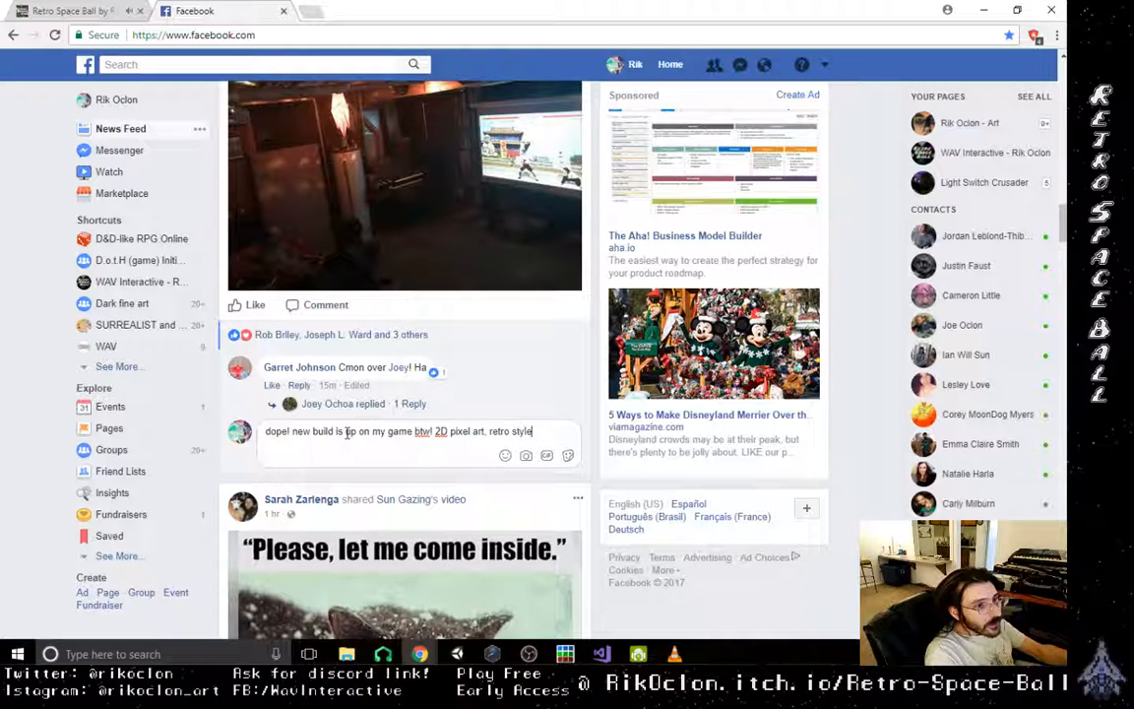
{"action": "type", "text": "yle!"}
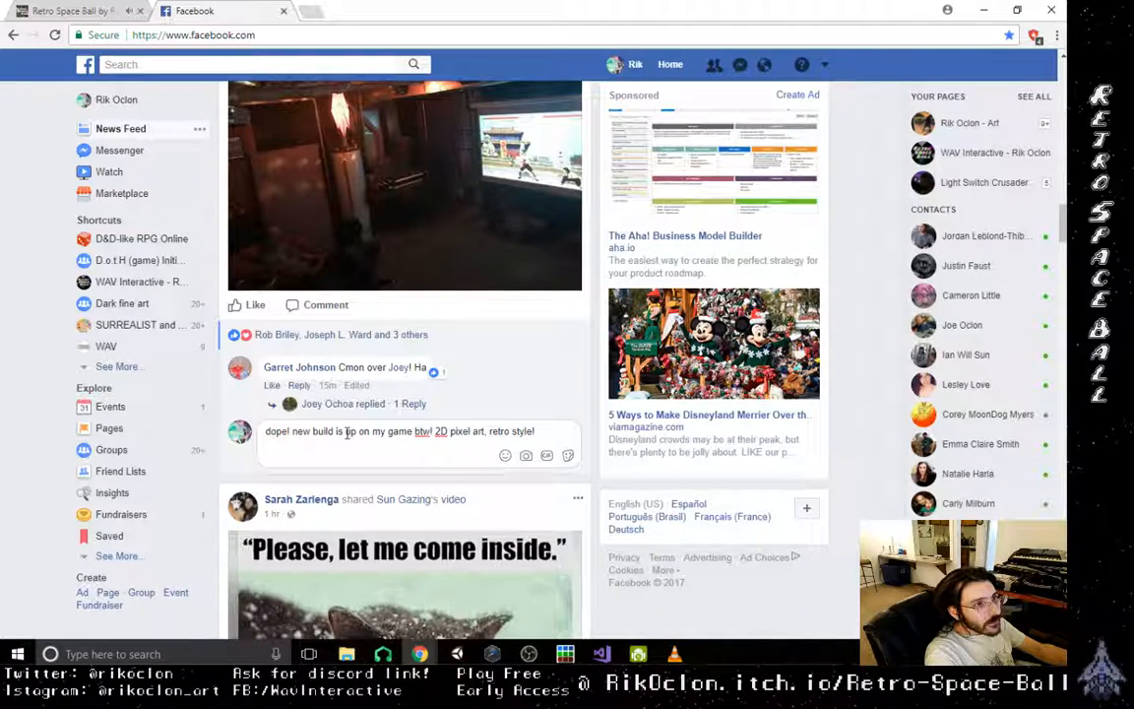
{"action": "key", "text": "Return"}
- Skim the news feed to the New Years plans beer post and read through its comments
{"action": "scroll", "coordinate": [346, 434], "scroll_direction": "down", "scroll_amount": 4}
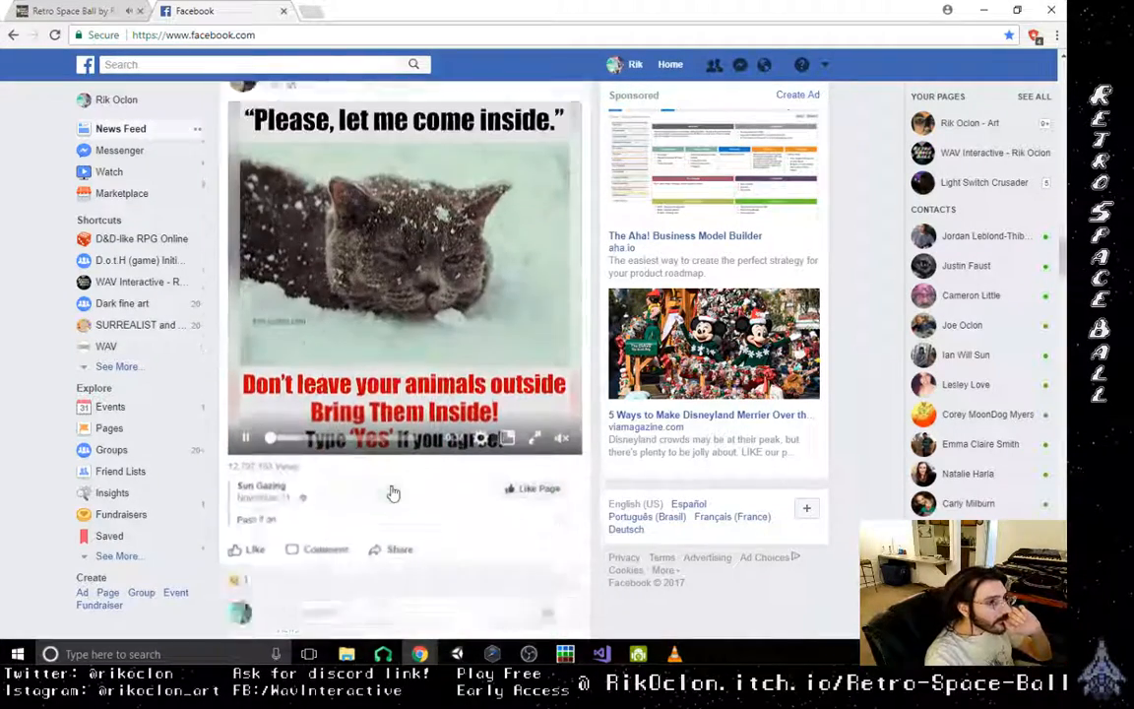
{"action": "scroll", "coordinate": [393, 493], "scroll_direction": "down", "scroll_amount": 10}
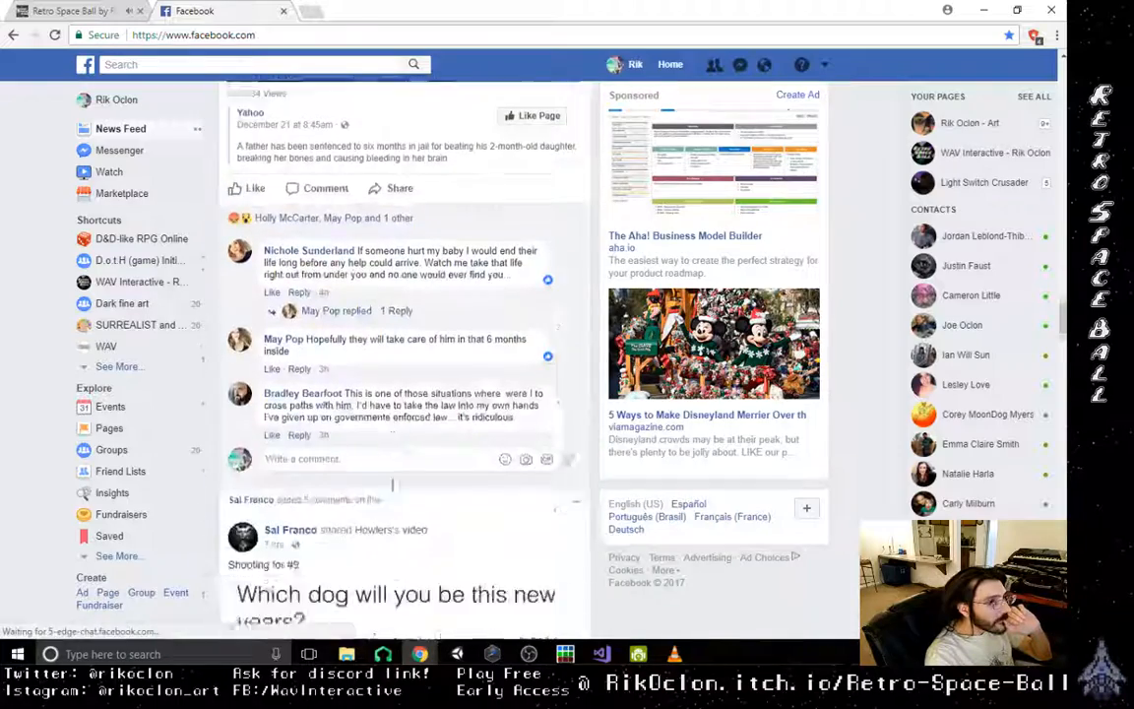
{"action": "scroll", "coordinate": [393, 488], "scroll_direction": "down", "scroll_amount": 10}
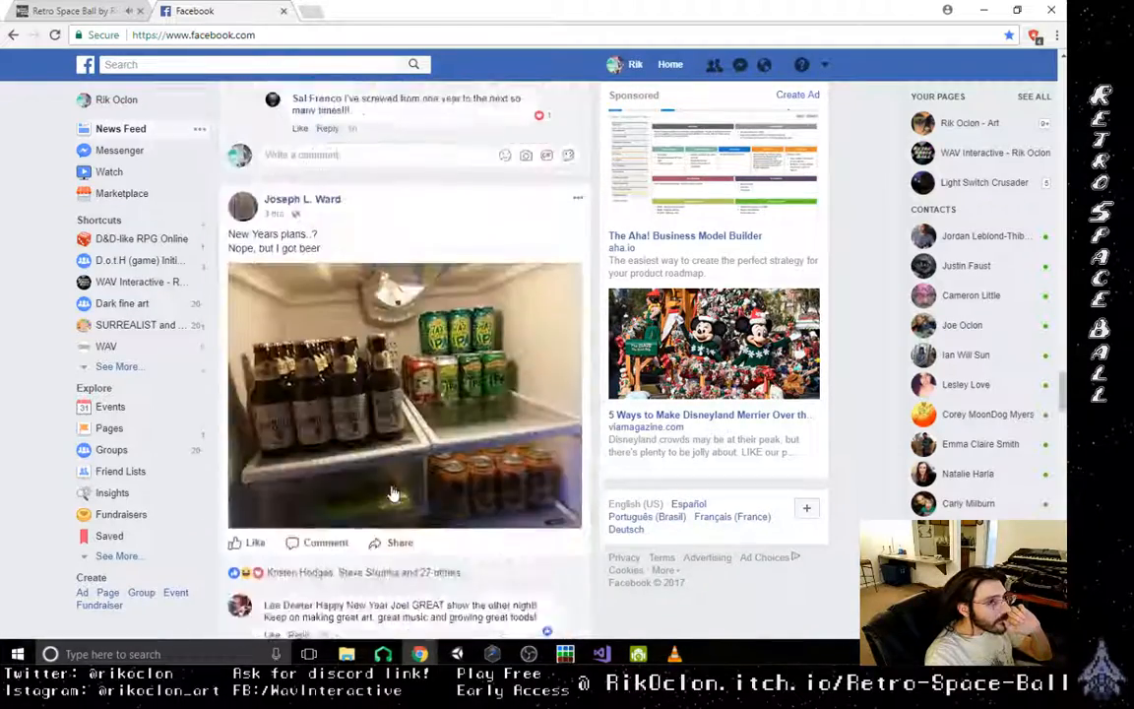
{"action": "scroll", "coordinate": [393, 493], "scroll_direction": "down", "scroll_amount": 7}
{"action": "scroll", "coordinate": [393, 493], "scroll_direction": "up", "scroll_amount": 3}
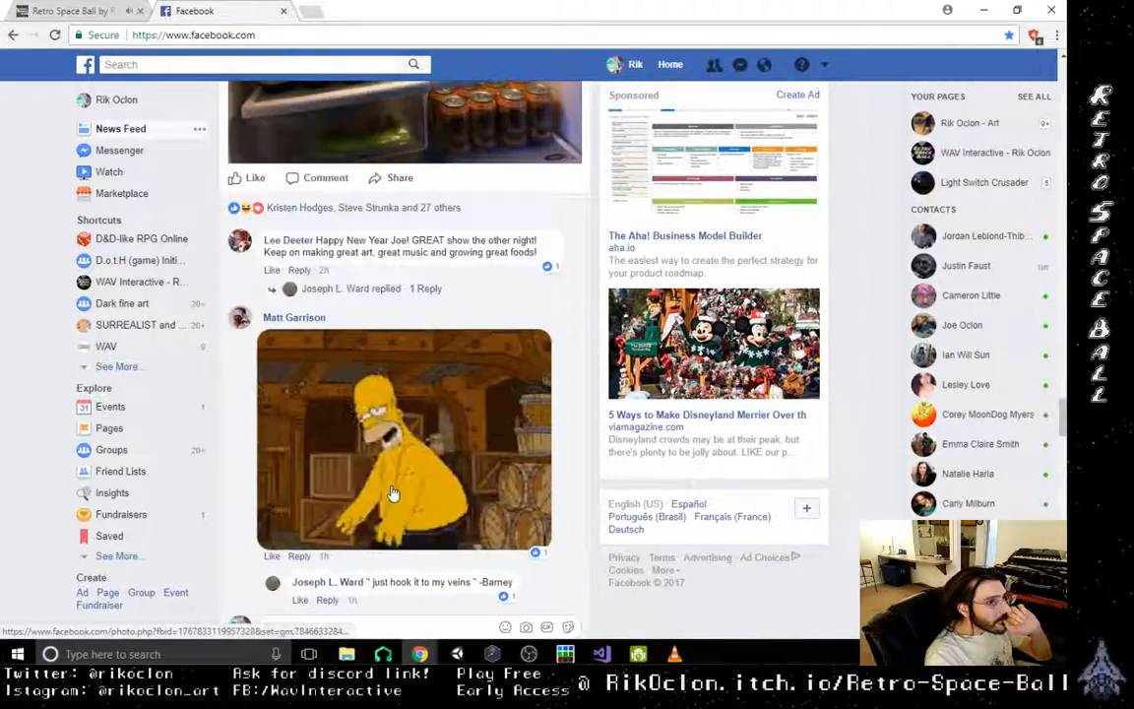
{"action": "scroll", "coordinate": [392, 492], "scroll_direction": "up", "scroll_amount": 6}
{"action": "scroll", "coordinate": [393, 493], "scroll_direction": "down", "scroll_amount": 2}
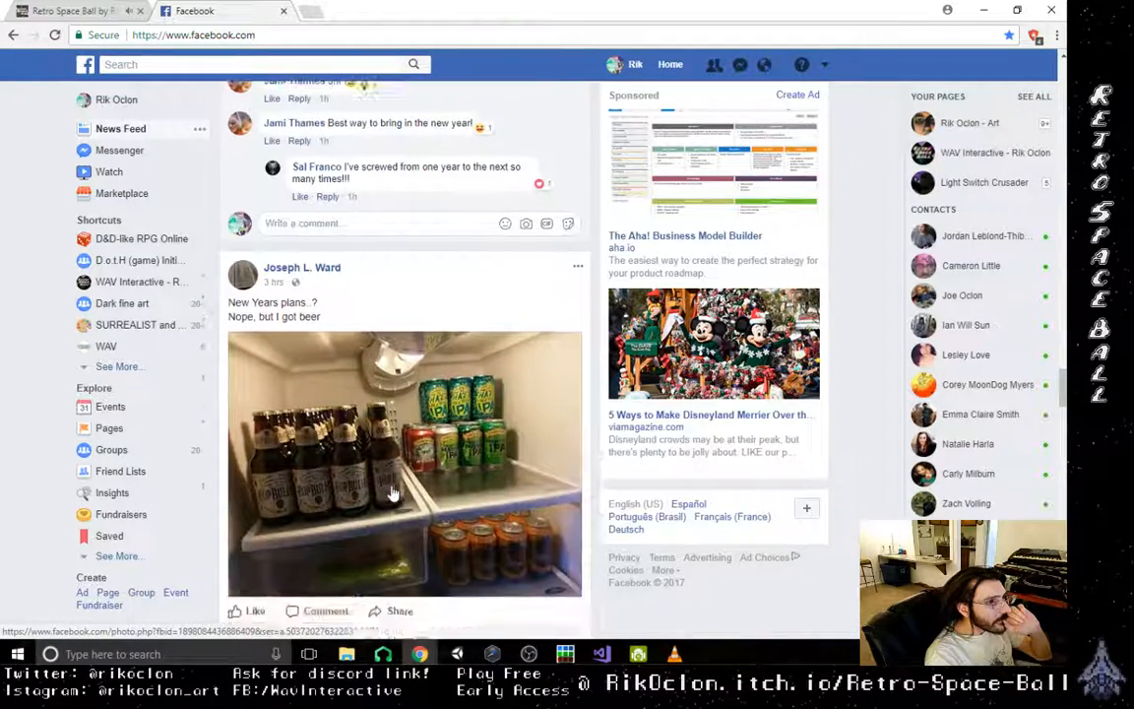
{"action": "scroll", "coordinate": [393, 492], "scroll_direction": "down", "scroll_amount": 1}
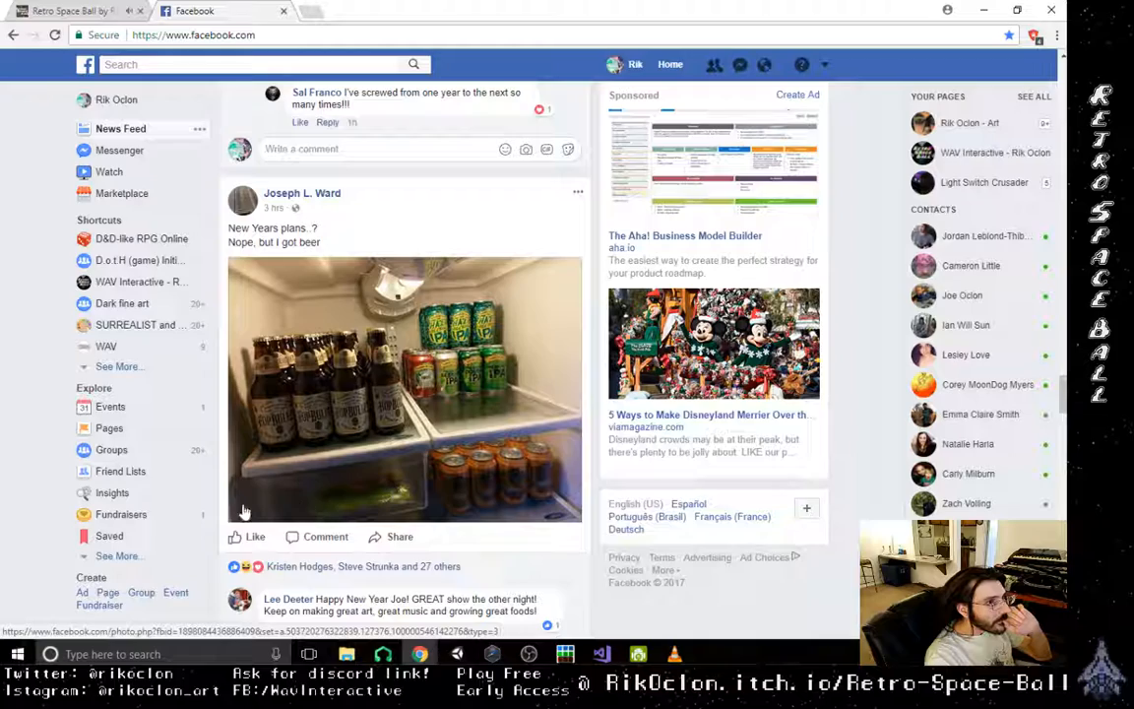
{"action": "scroll", "coordinate": [226, 511], "scroll_direction": "down", "scroll_amount": 3}
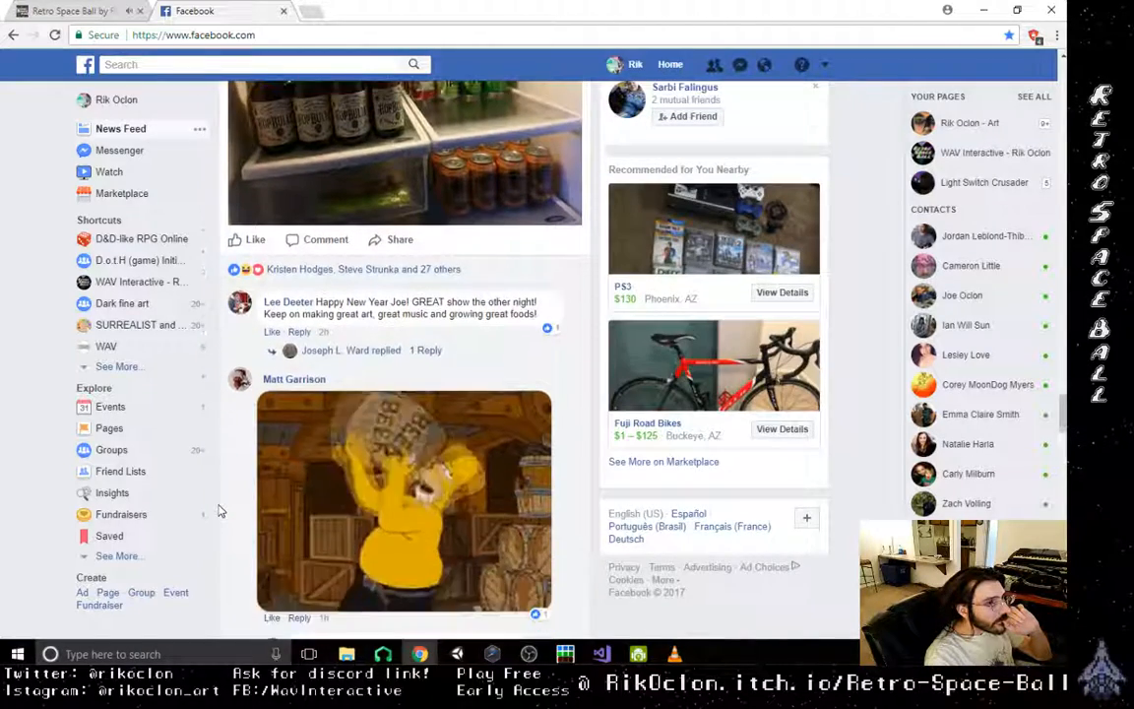
{"action": "scroll", "coordinate": [220, 510], "scroll_direction": "down", "scroll_amount": 2}
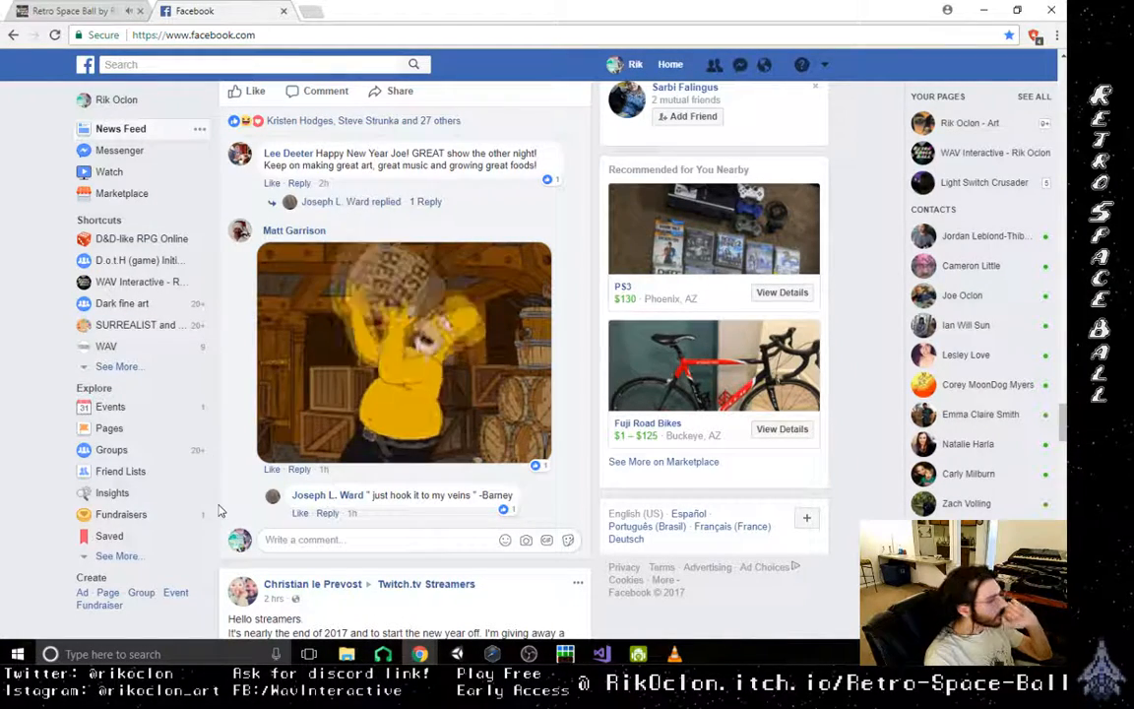
- Browse further feed posts, from the Escape from Tarkov giveaway to the Overlook Hotel New Year's Eve photo, for gaming-related ones
{"action": "scroll", "coordinate": [219, 510], "scroll_direction": "down", "scroll_amount": 3}
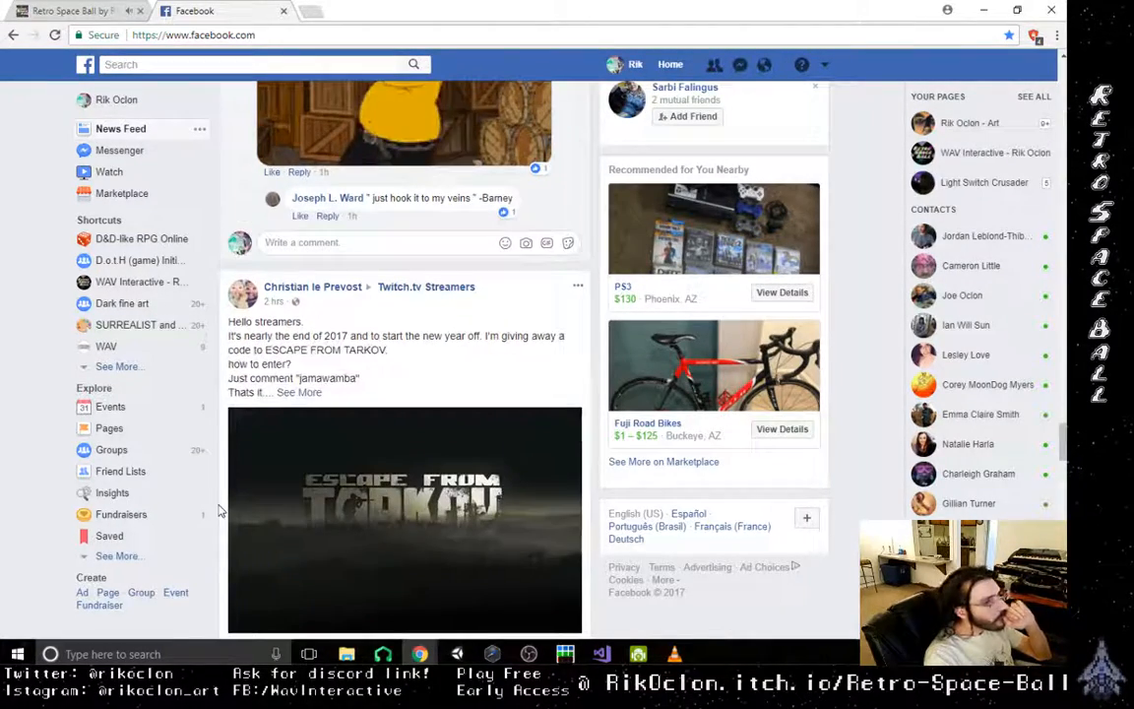
{"action": "scroll", "coordinate": [219, 510], "scroll_direction": "down", "scroll_amount": 2}
{"action": "scroll", "coordinate": [220, 510], "scroll_direction": "down", "scroll_amount": 3}
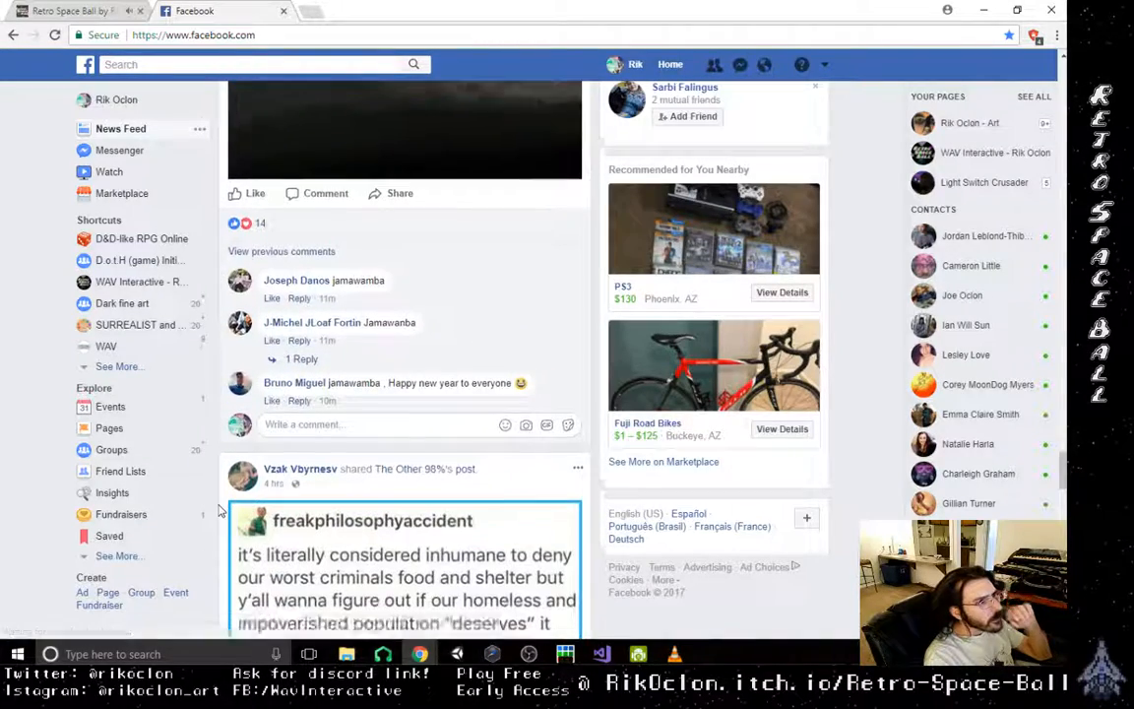
{"action": "scroll", "coordinate": [220, 510], "scroll_direction": "down", "scroll_amount": 4}
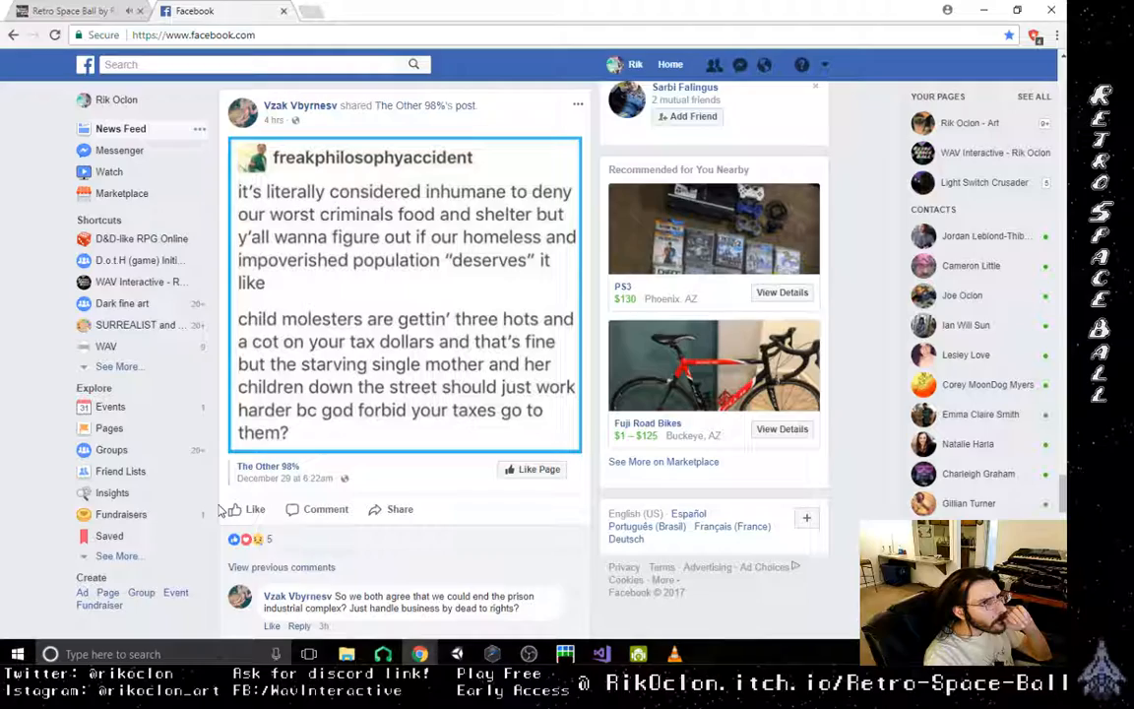
{"action": "scroll", "coordinate": [219, 510], "scroll_direction": "down", "scroll_amount": 10}
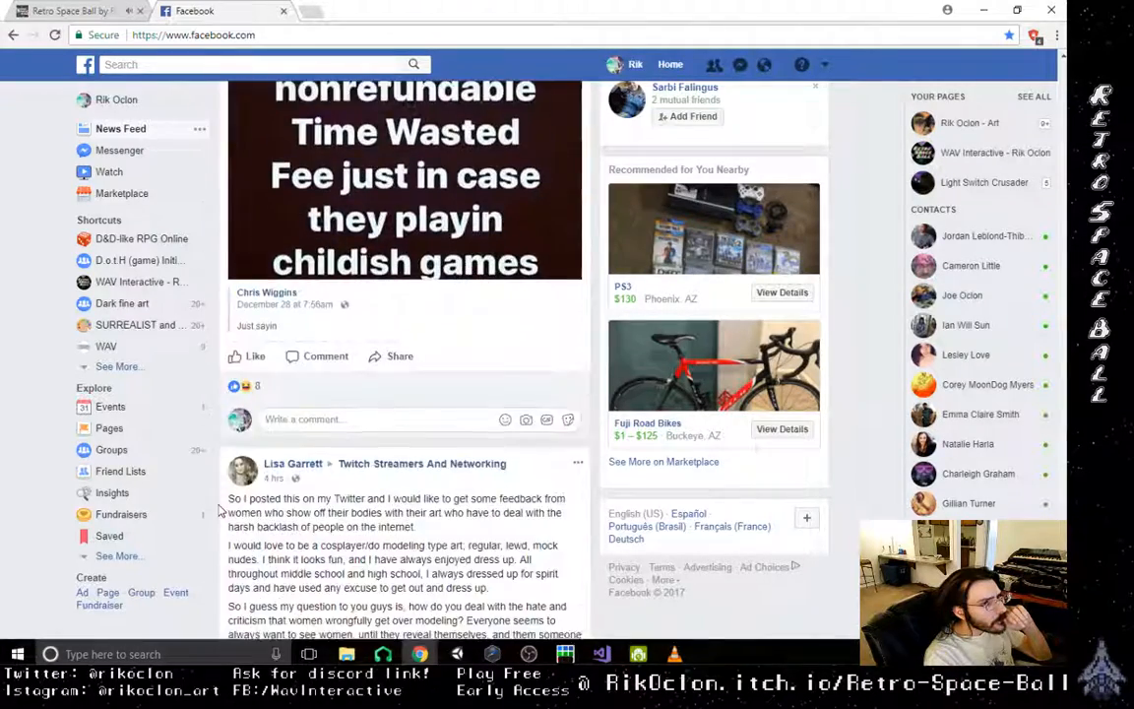
{"action": "scroll", "coordinate": [220, 510], "scroll_direction": "down", "scroll_amount": 7}
{"action": "scroll", "coordinate": [219, 510], "scroll_direction": "down", "scroll_amount": 3}
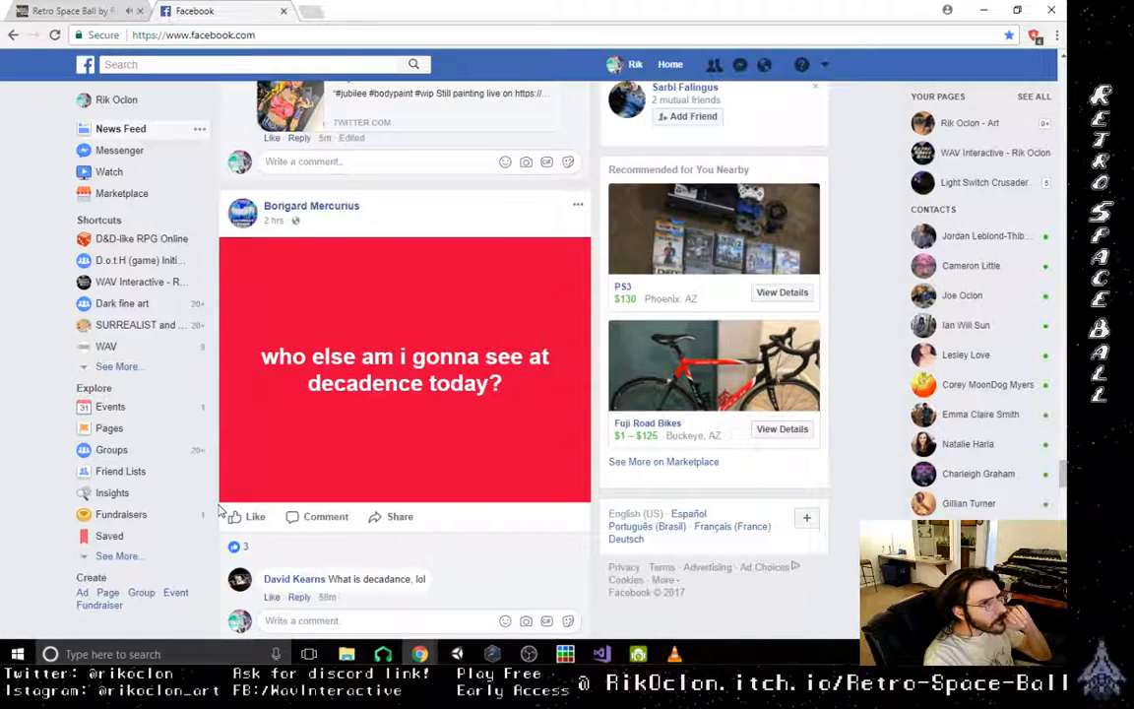
{"action": "scroll", "coordinate": [220, 510], "scroll_direction": "down", "scroll_amount": 6}
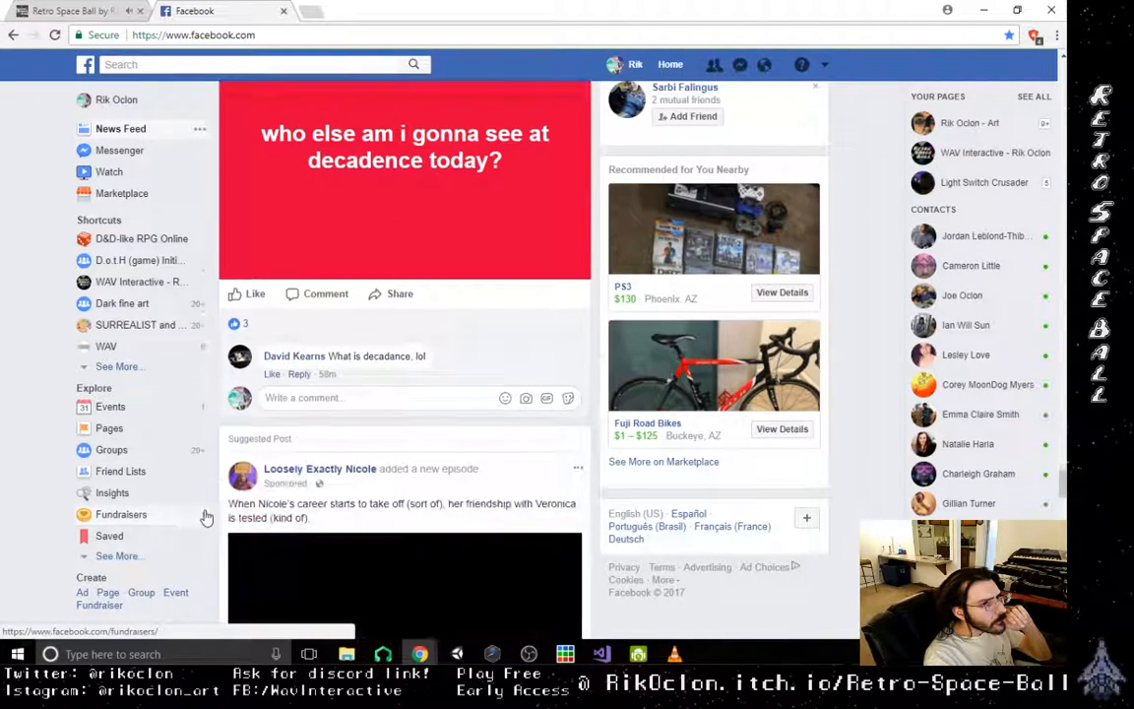
{"action": "scroll", "coordinate": [206, 517], "scroll_direction": "down", "scroll_amount": 3}
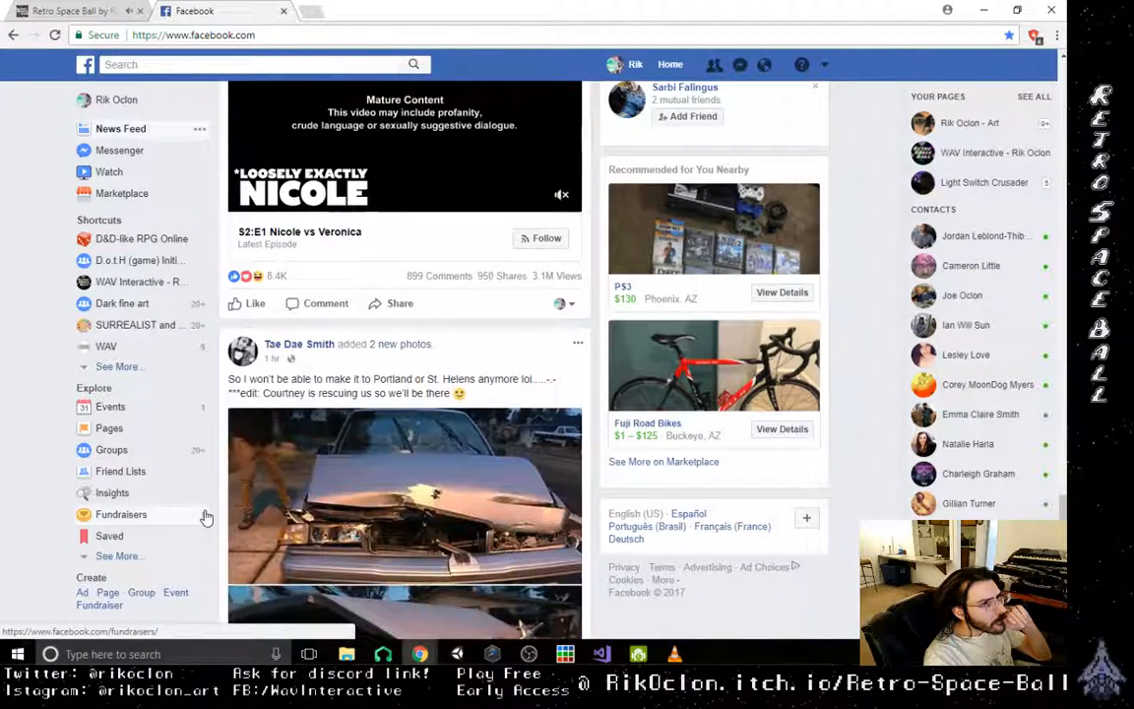
{"action": "scroll", "coordinate": [206, 517], "scroll_direction": "down", "scroll_amount": 1}
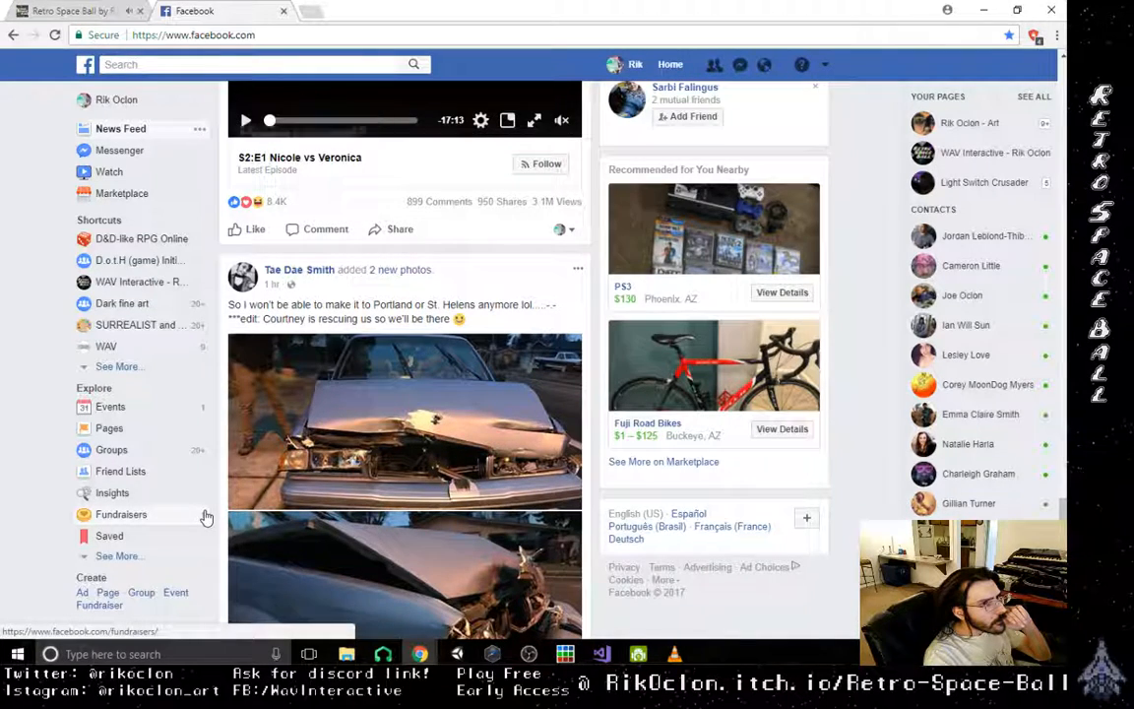
{"action": "scroll", "coordinate": [206, 517], "scroll_direction": "down", "scroll_amount": 2}
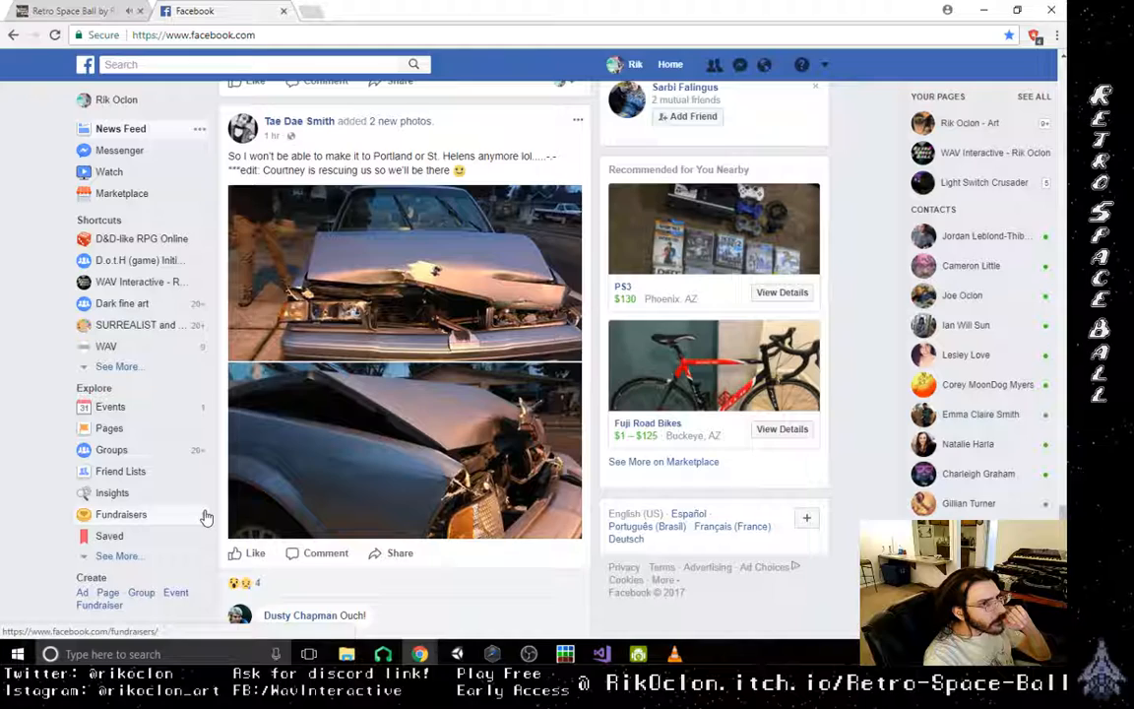
{"action": "scroll", "coordinate": [206, 517], "scroll_direction": "down", "scroll_amount": 5}
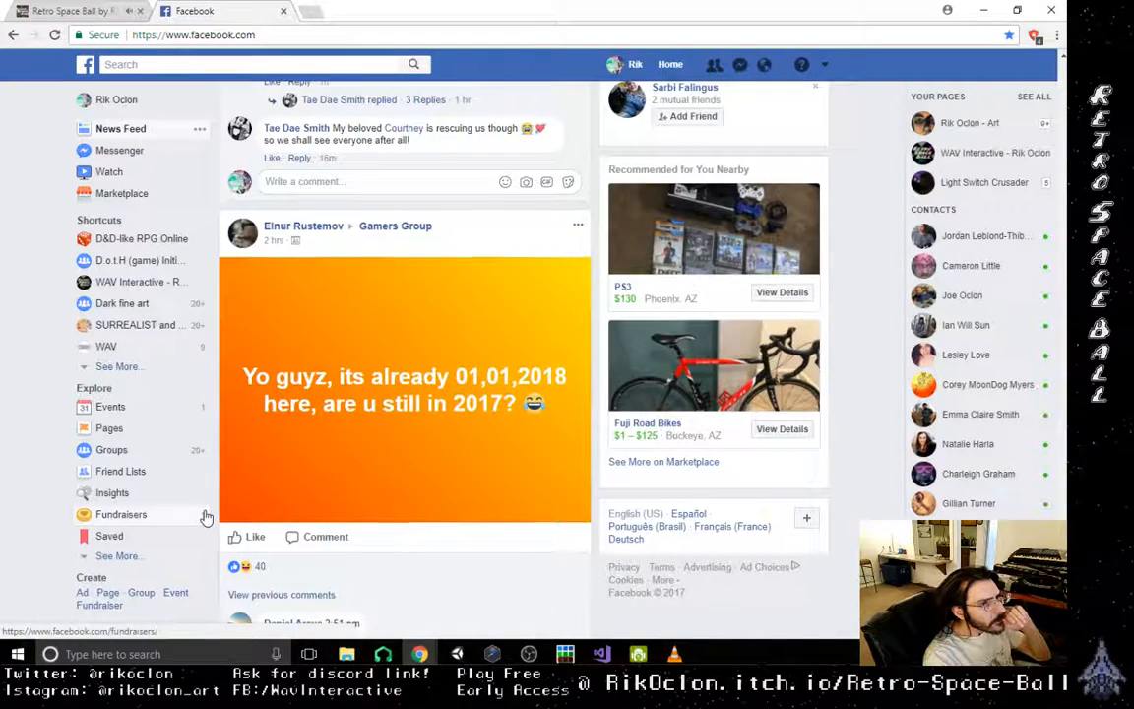
{"action": "scroll", "coordinate": [206, 517], "scroll_direction": "down", "scroll_amount": 1}
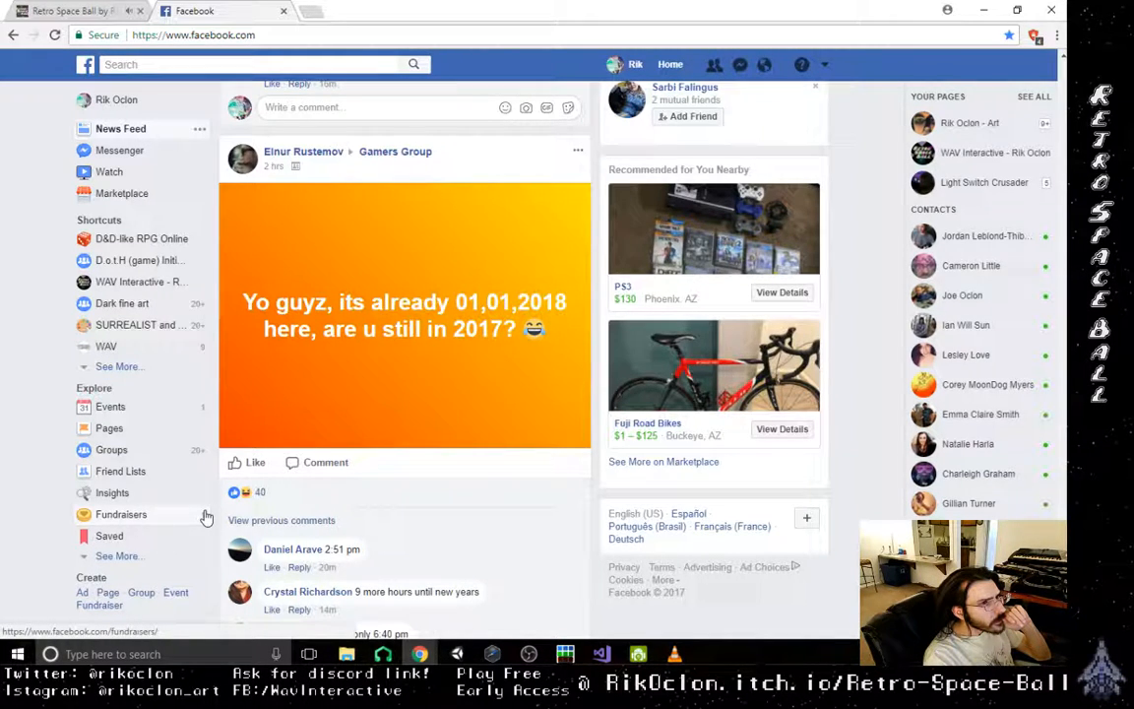
{"action": "scroll", "coordinate": [206, 517], "scroll_direction": "down", "scroll_amount": 10}
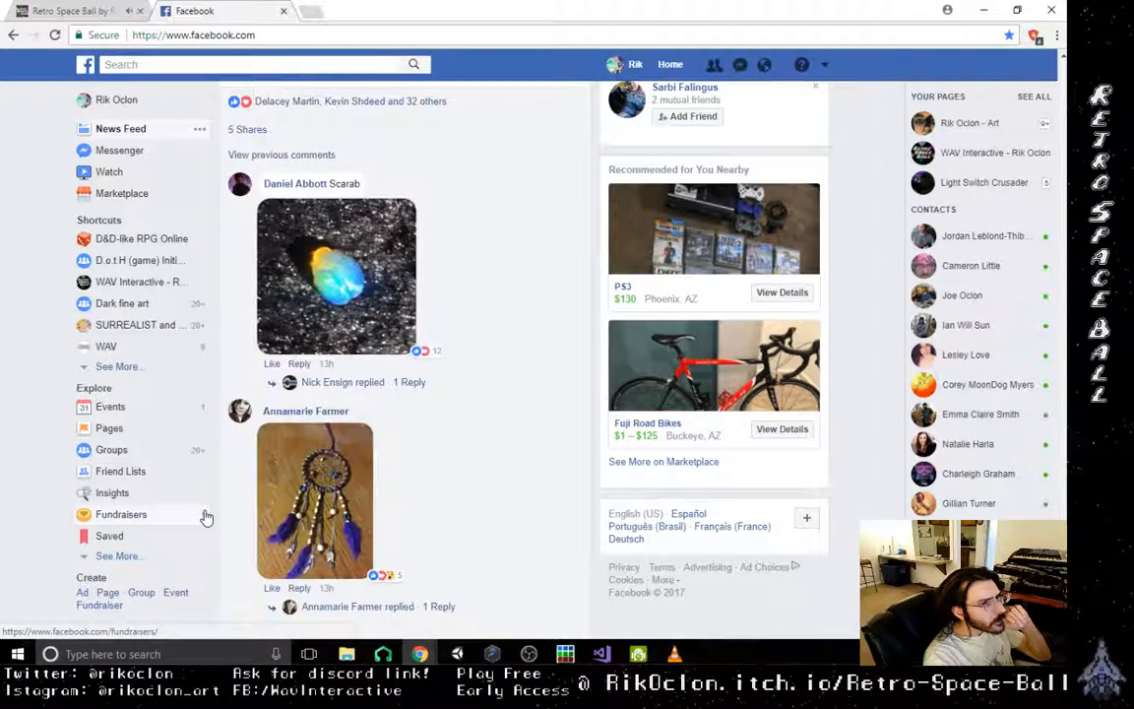
{"action": "scroll", "coordinate": [206, 517], "scroll_direction": "down", "scroll_amount": 12}
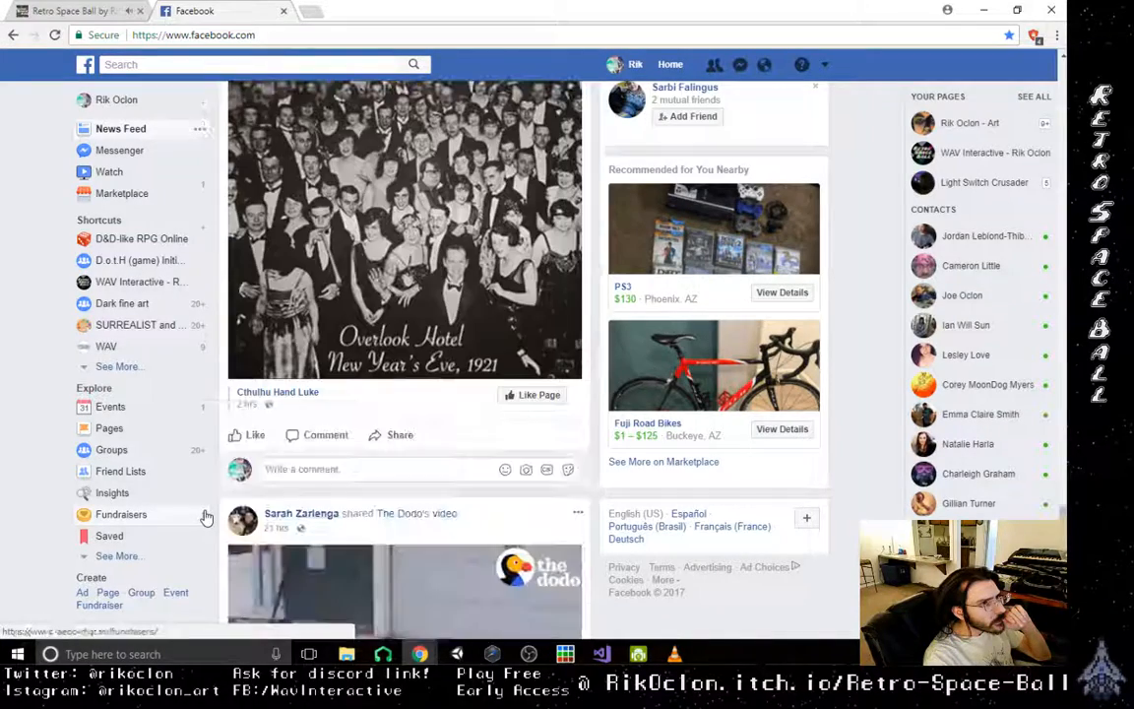
{"action": "scroll", "coordinate": [206, 517], "scroll_direction": "up", "scroll_amount": 3}
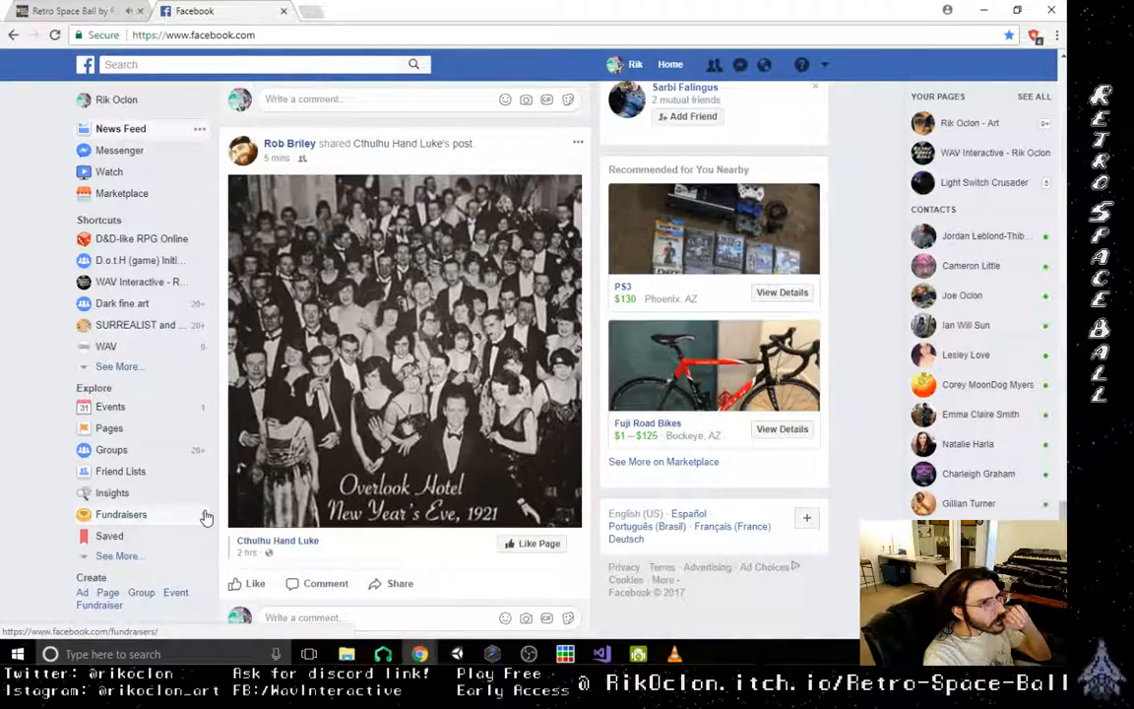
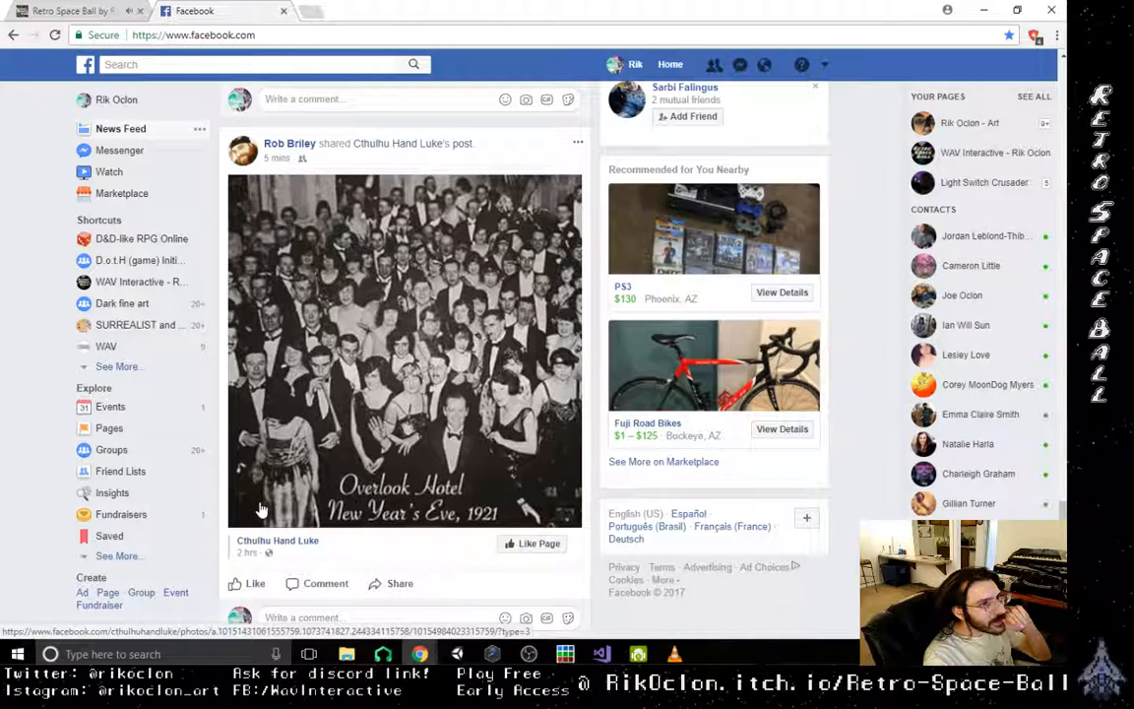
- Like the shared Overlook Hotel New Year's Eve, 1921 photo post
{"action": "scroll", "coordinate": [259, 509], "scroll_direction": "down", "scroll_amount": 1}
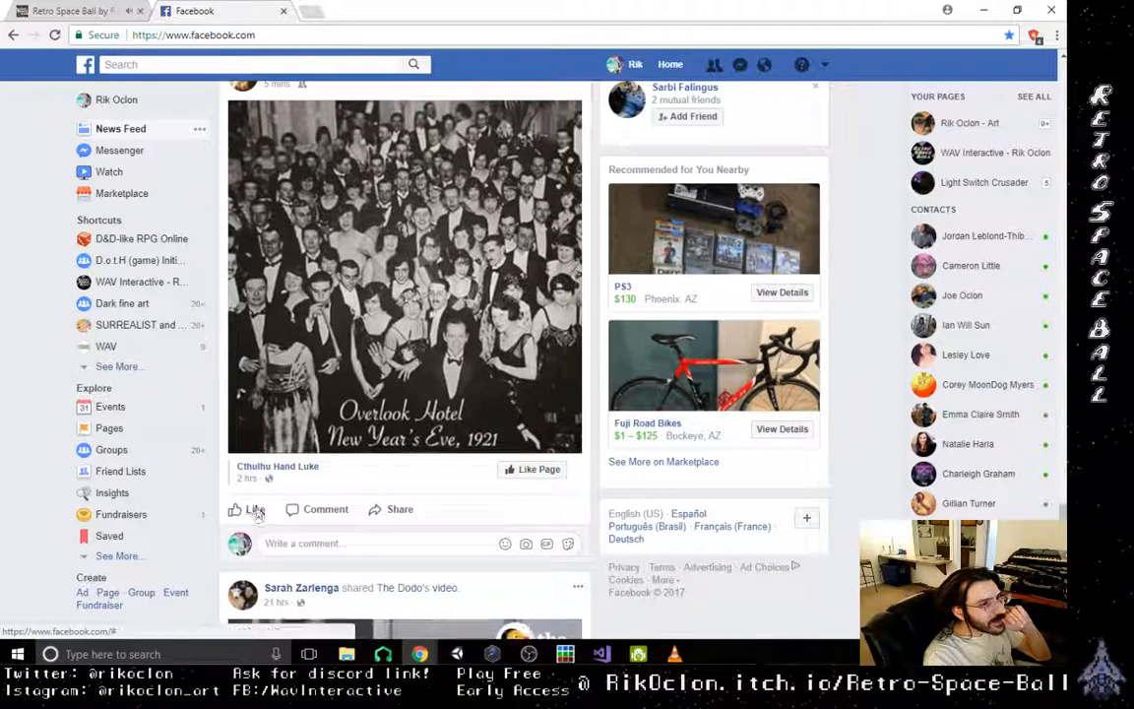
{"action": "left_click", "coordinate": [251, 511]}
- Browse the news feed from the snow-shoveling dog video to the Twitch.tv Streamers group's "Delving back in!!" post, checking for gaming-related posts
{"action": "scroll", "coordinate": [418, 497], "scroll_direction": "down", "scroll_amount": 3}
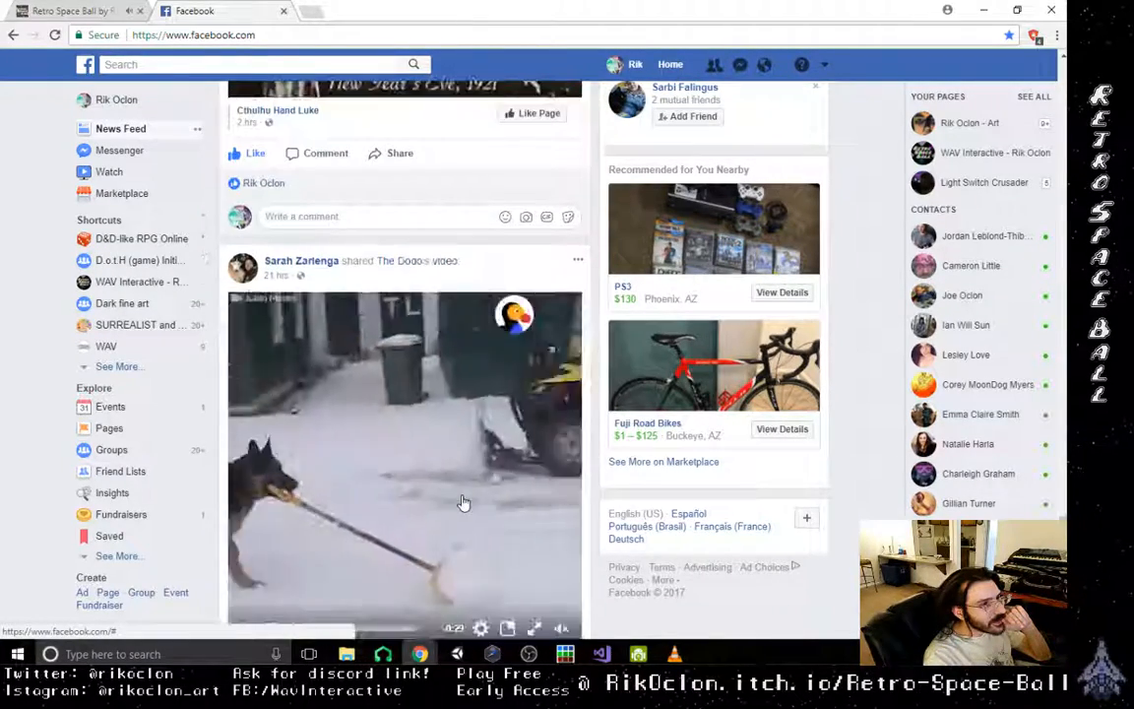
{"action": "scroll", "coordinate": [463, 504], "scroll_direction": "down", "scroll_amount": 3}
{"action": "scroll", "coordinate": [463, 501], "scroll_direction": "down", "scroll_amount": 7}
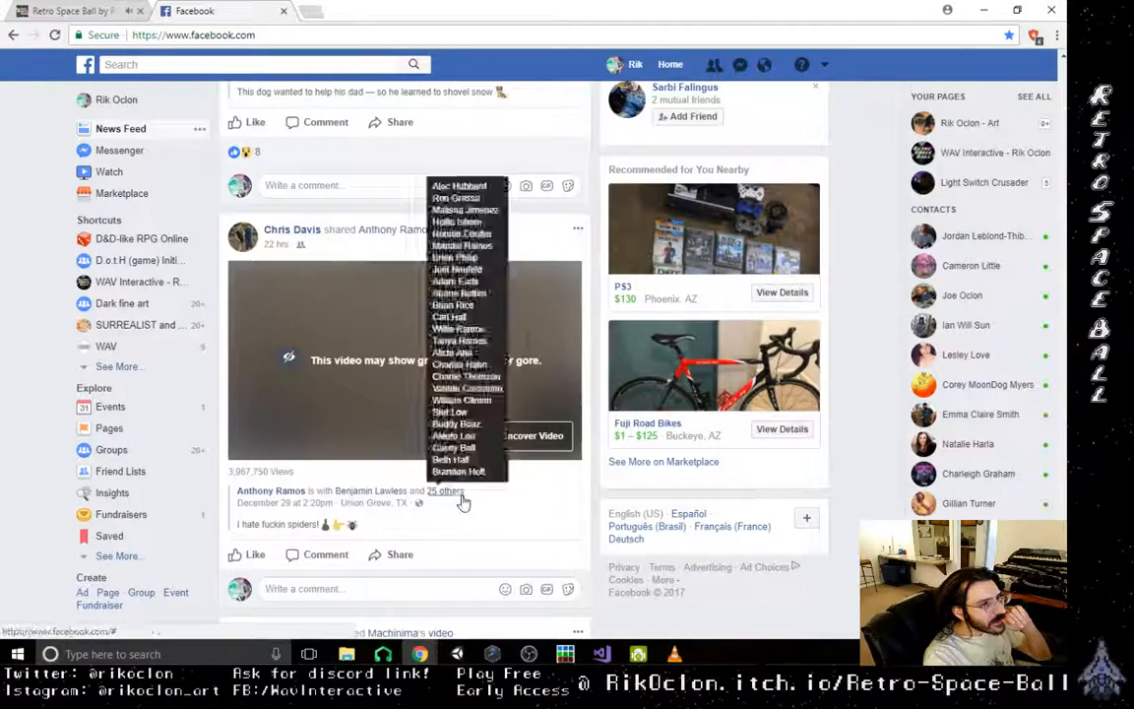
{"action": "scroll", "coordinate": [464, 502], "scroll_direction": "down", "scroll_amount": 3}
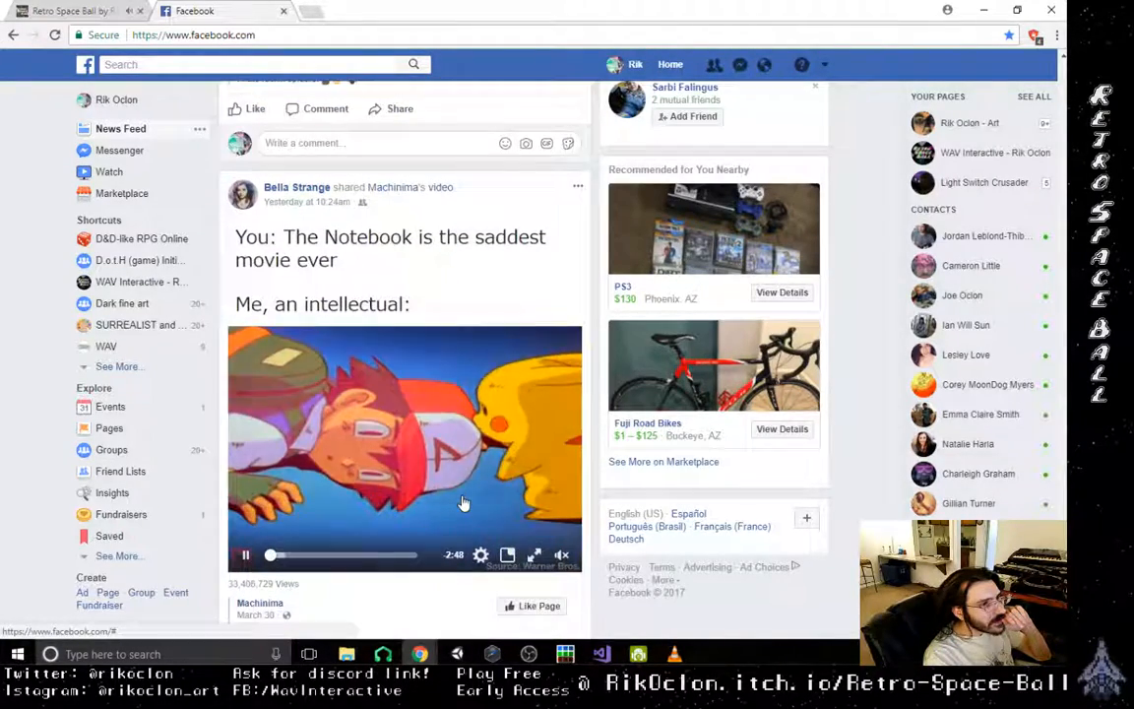
{"action": "scroll", "coordinate": [463, 502], "scroll_direction": "down", "scroll_amount": 4}
{"action": "scroll", "coordinate": [463, 503], "scroll_direction": "up", "scroll_amount": 2}
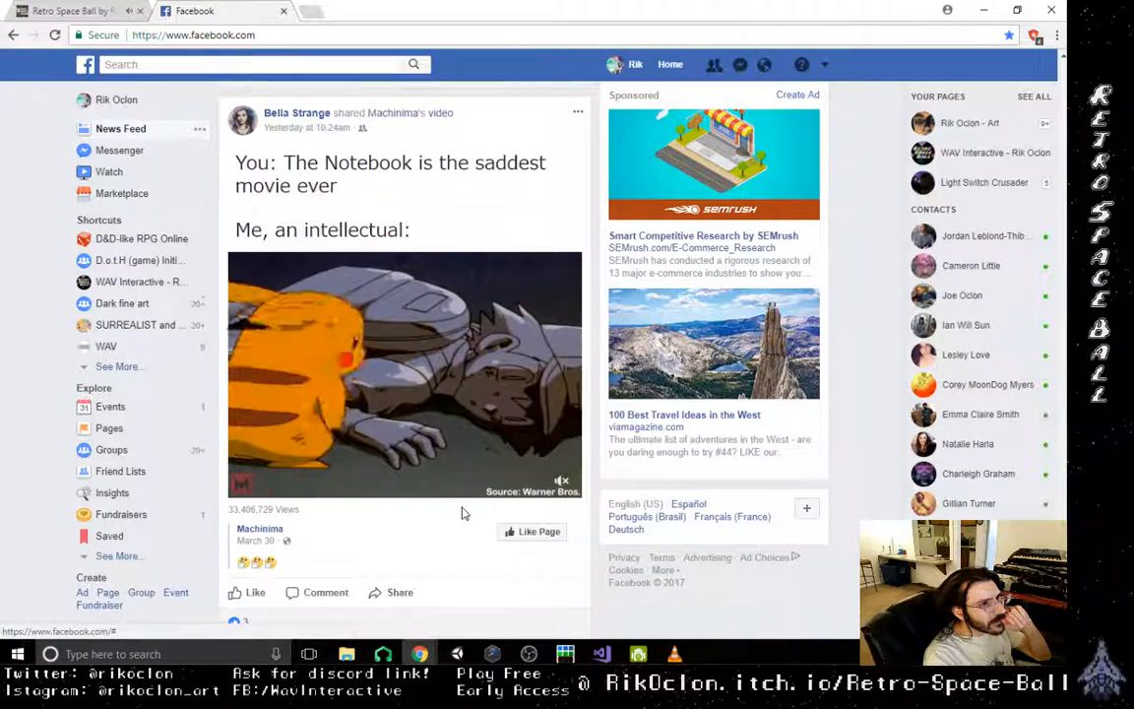
{"action": "scroll", "coordinate": [463, 512], "scroll_direction": "down", "scroll_amount": 7}
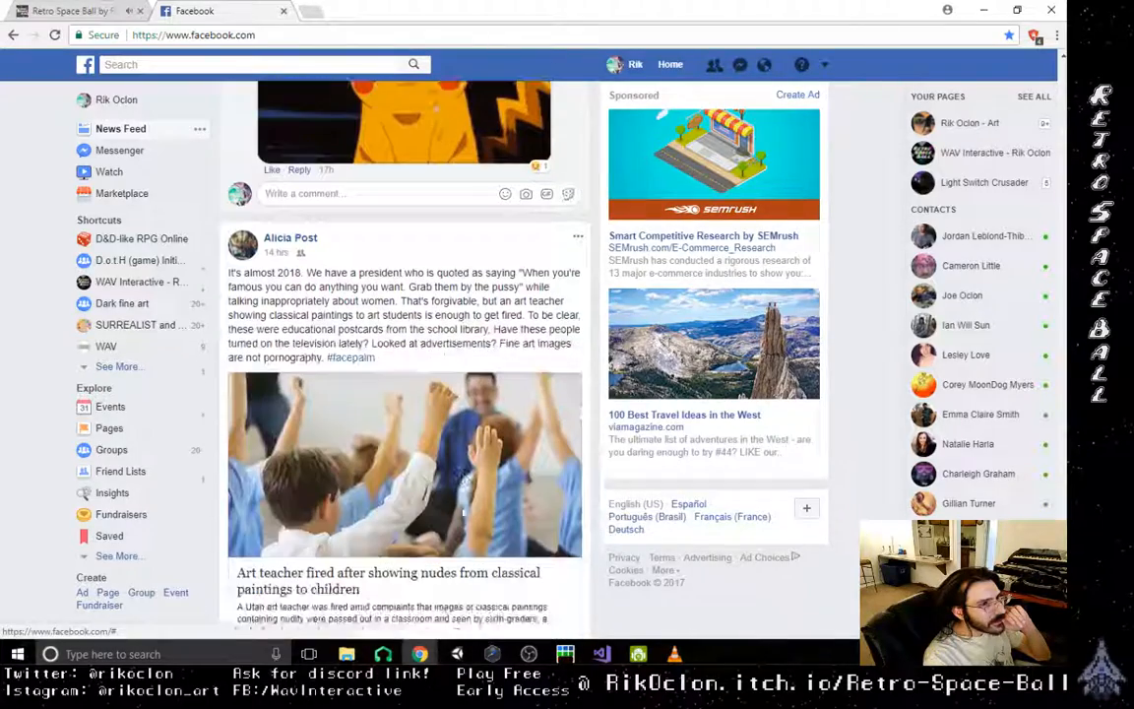
{"action": "scroll", "coordinate": [463, 512], "scroll_direction": "down", "scroll_amount": 6}
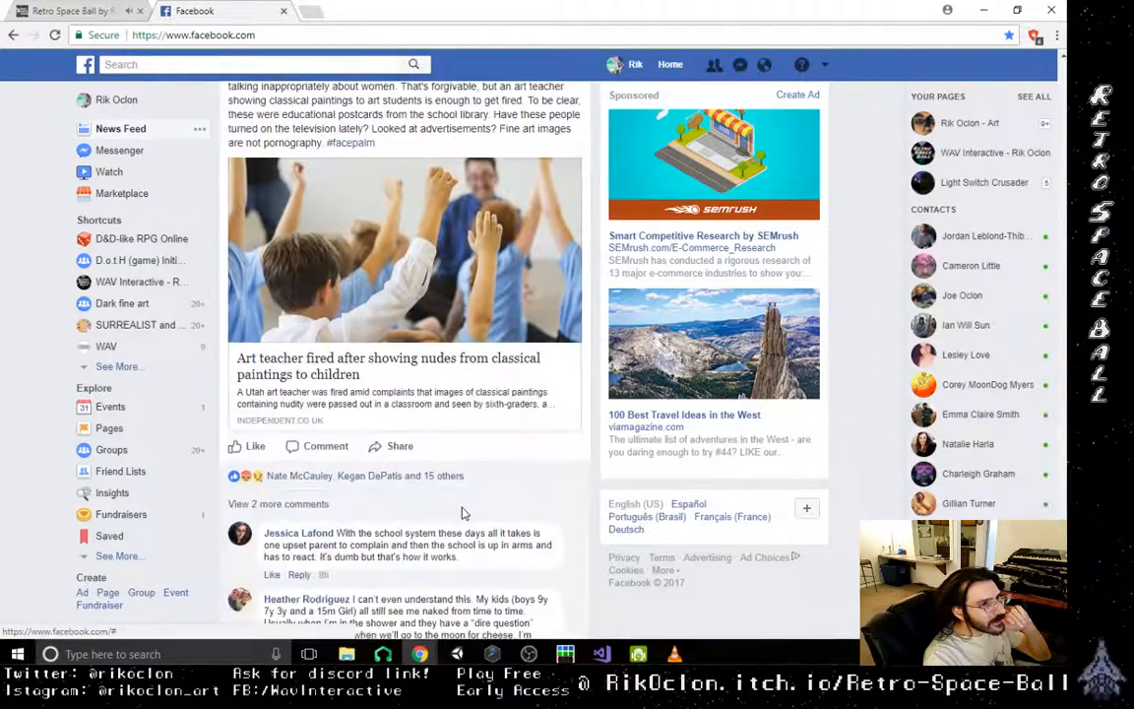
{"action": "scroll", "coordinate": [462, 512], "scroll_direction": "down", "scroll_amount": 10}
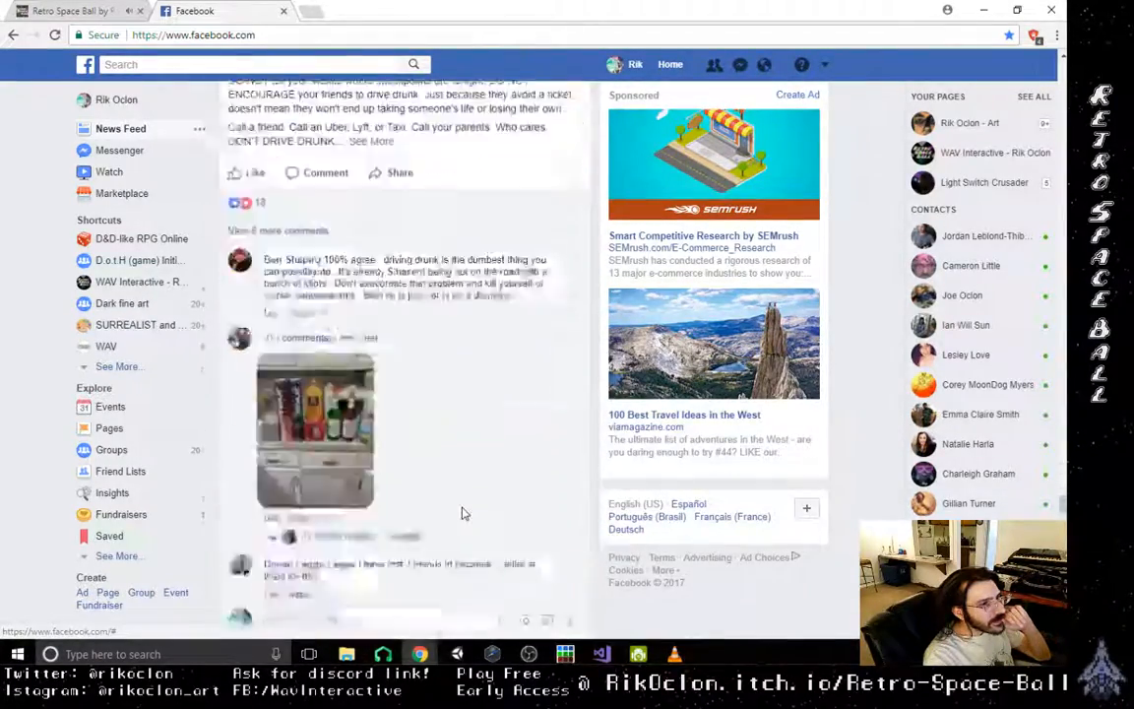
{"action": "scroll", "coordinate": [463, 512], "scroll_direction": "down", "scroll_amount": 10}
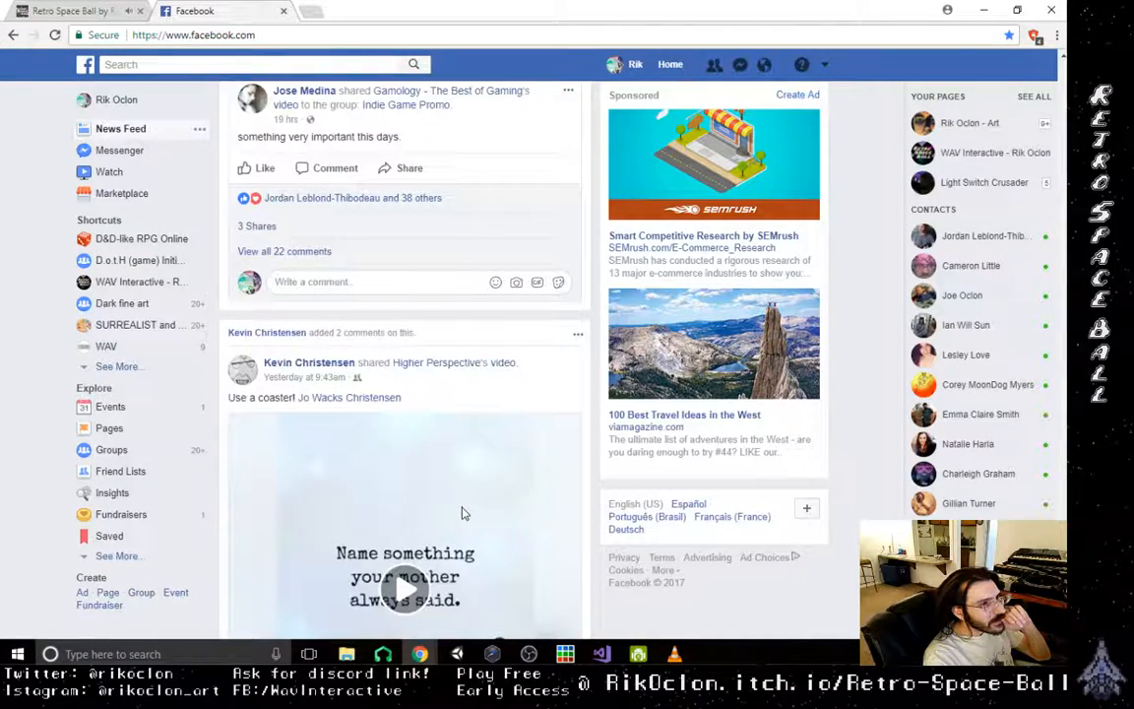
{"action": "scroll", "coordinate": [463, 512], "scroll_direction": "down", "scroll_amount": 5}
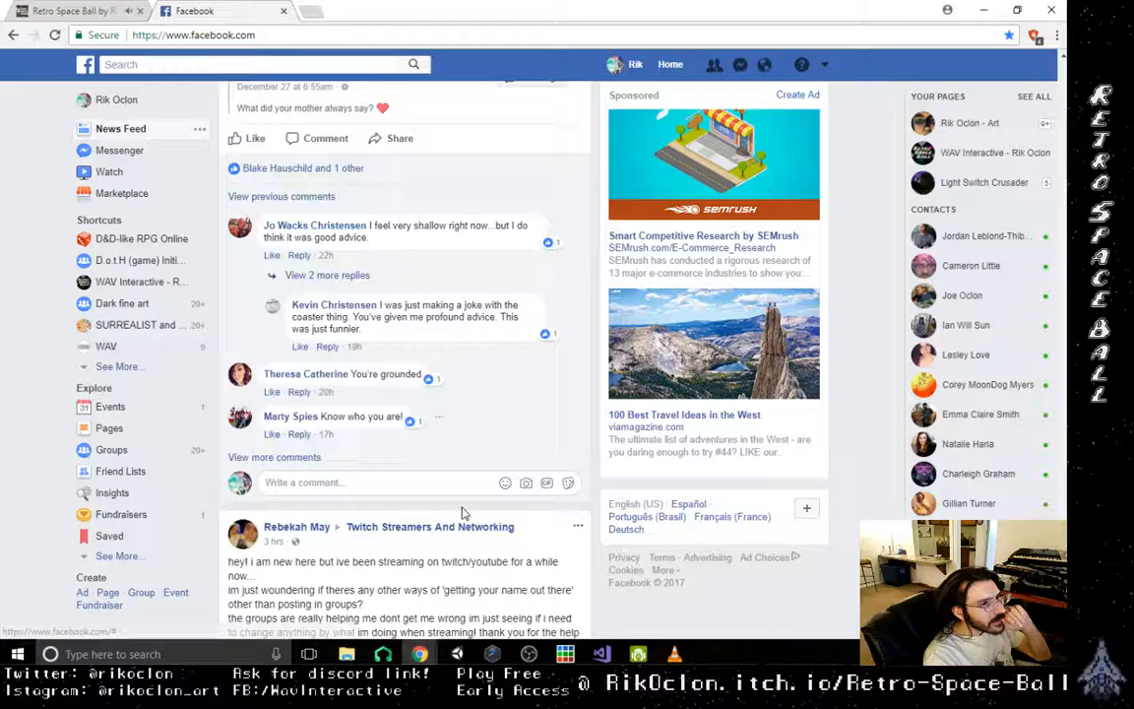
{"action": "scroll", "coordinate": [462, 512], "scroll_direction": "down", "scroll_amount": 5}
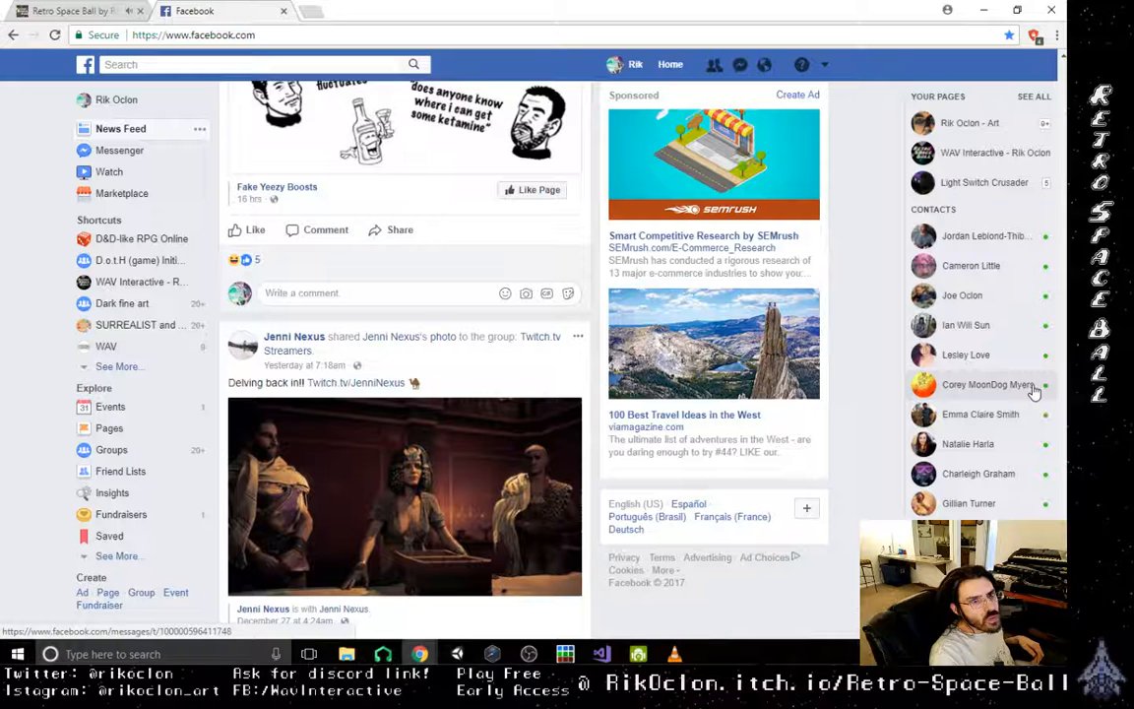
- Open the chat with the first listed contact, reread the earlier messages about streaming video, and close the chat
{"action": "mouse_move", "coordinate": [1012, 240]}
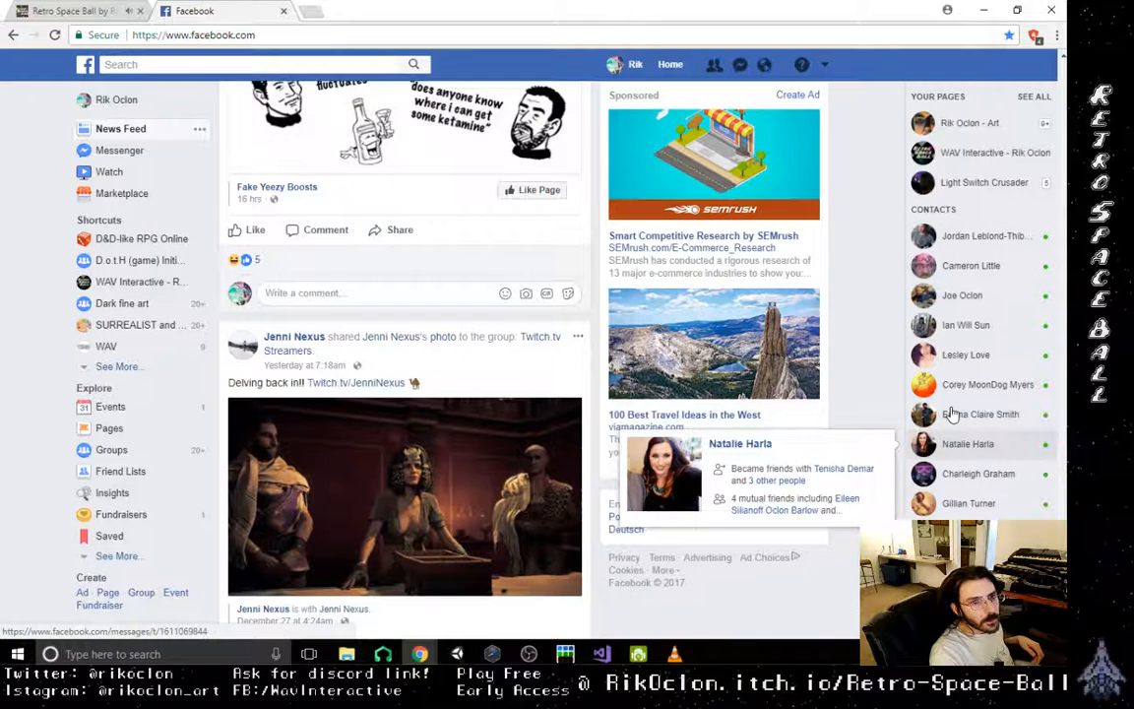
{"action": "left_click", "coordinate": [968, 242]}
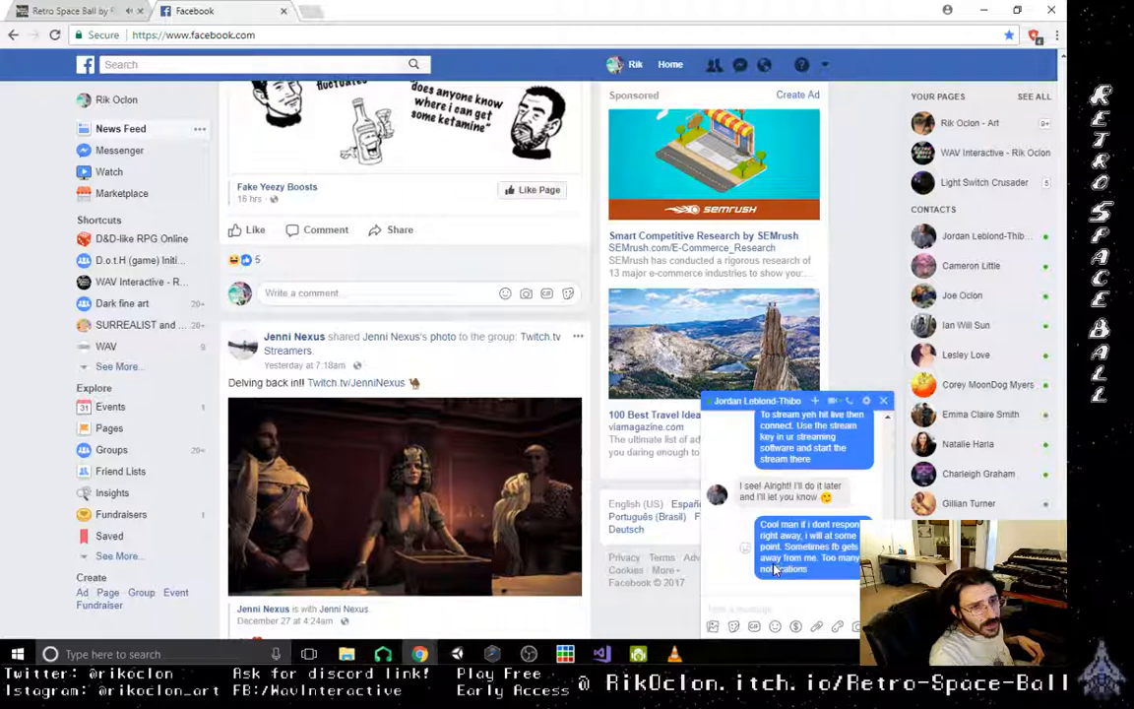
{"action": "scroll", "coordinate": [775, 569], "scroll_direction": "up", "scroll_amount": 2}
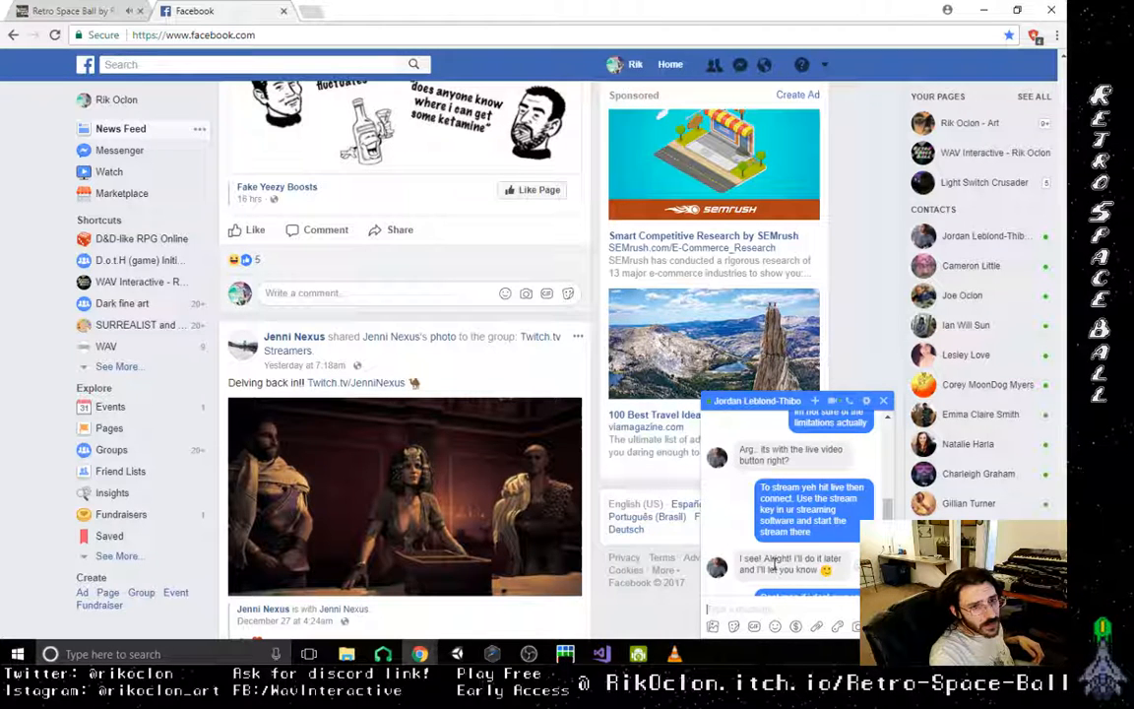
{"action": "scroll", "coordinate": [775, 561], "scroll_direction": "up", "scroll_amount": 3}
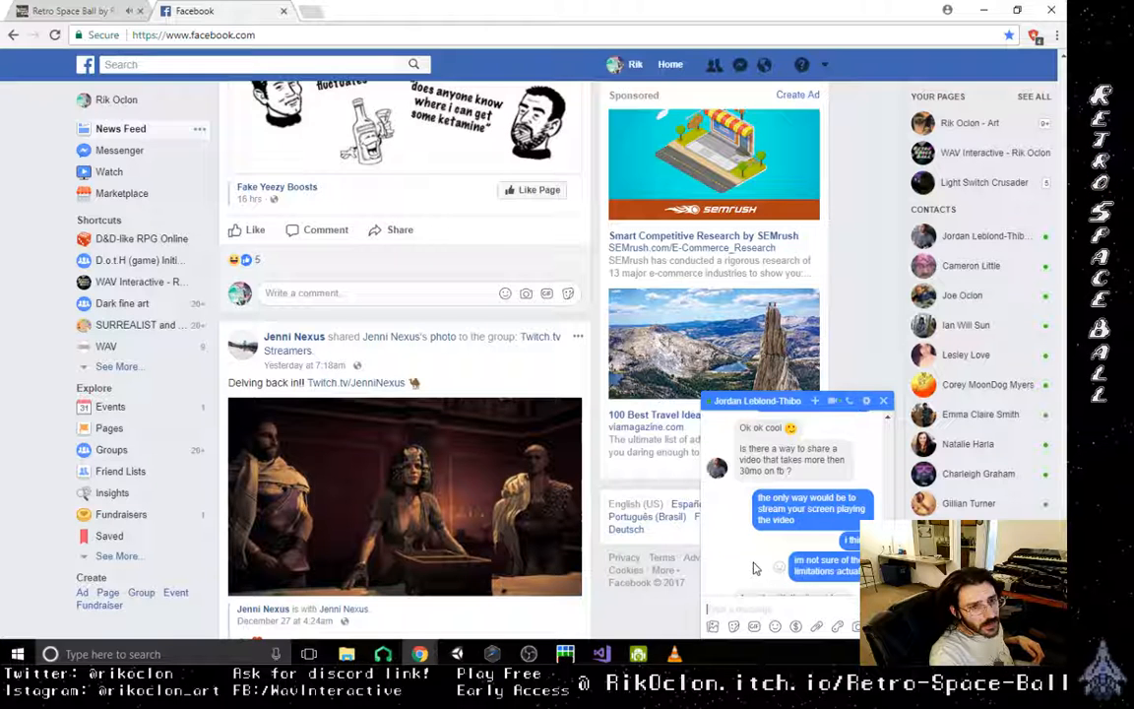
{"action": "scroll", "coordinate": [753, 568], "scroll_direction": "up", "scroll_amount": 2}
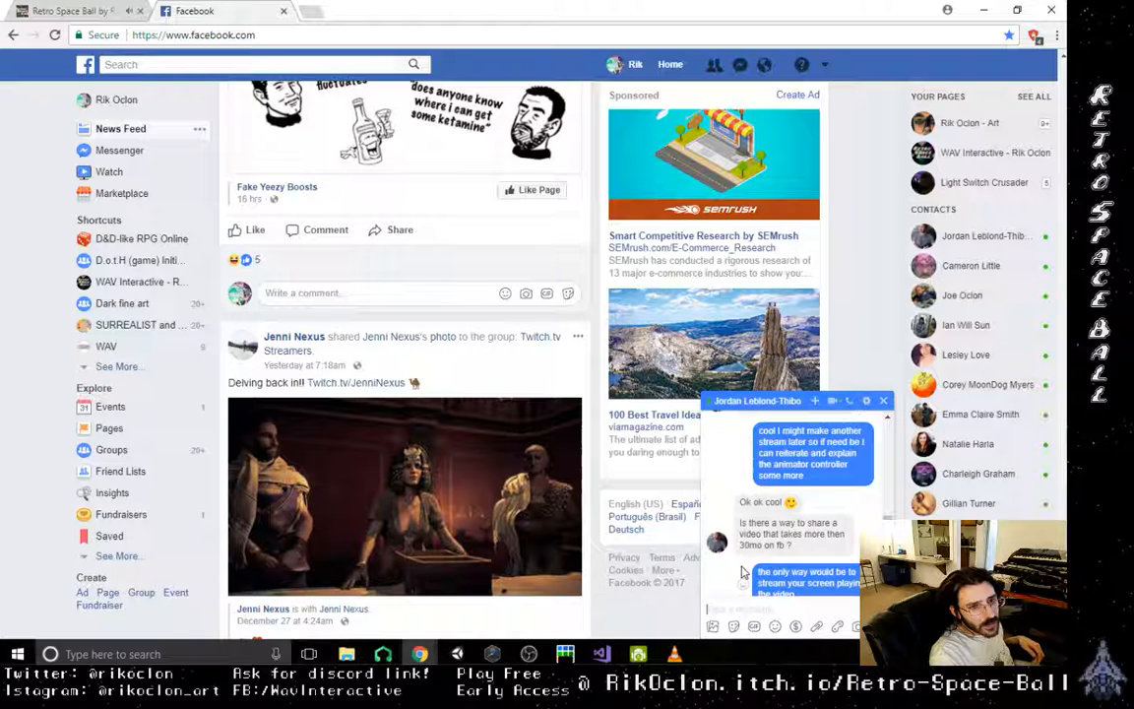
{"action": "scroll", "coordinate": [743, 571], "scroll_direction": "up", "scroll_amount": 2}
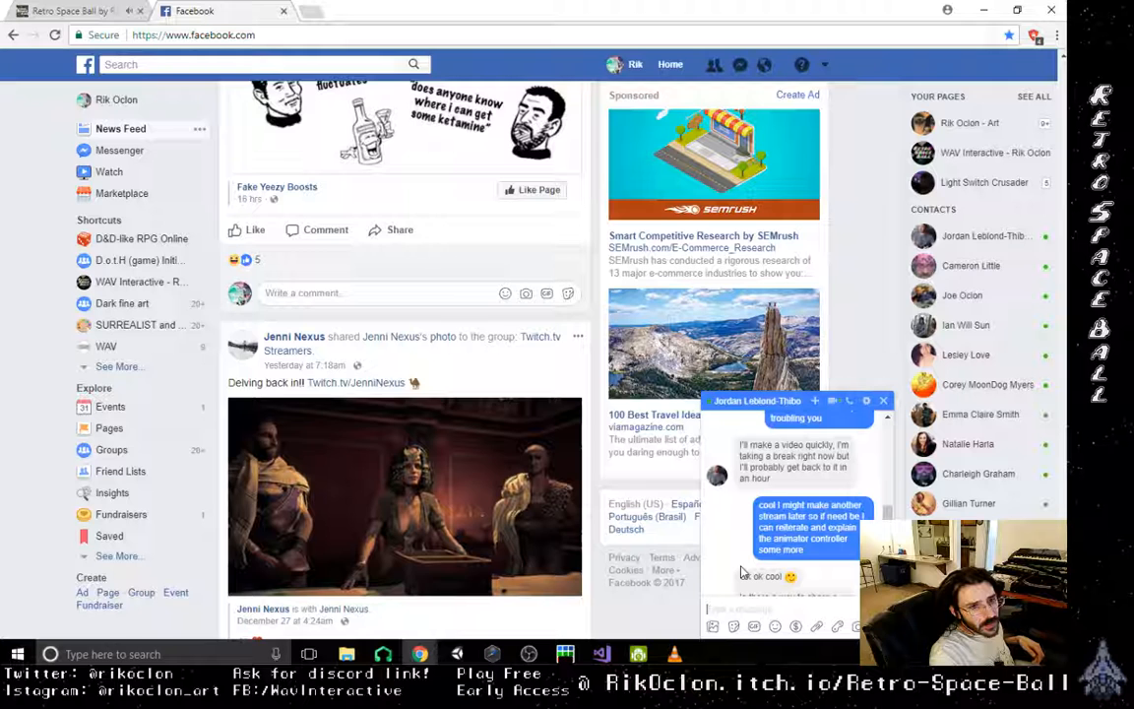
{"action": "scroll", "coordinate": [827, 602], "scroll_direction": "down", "scroll_amount": 5}
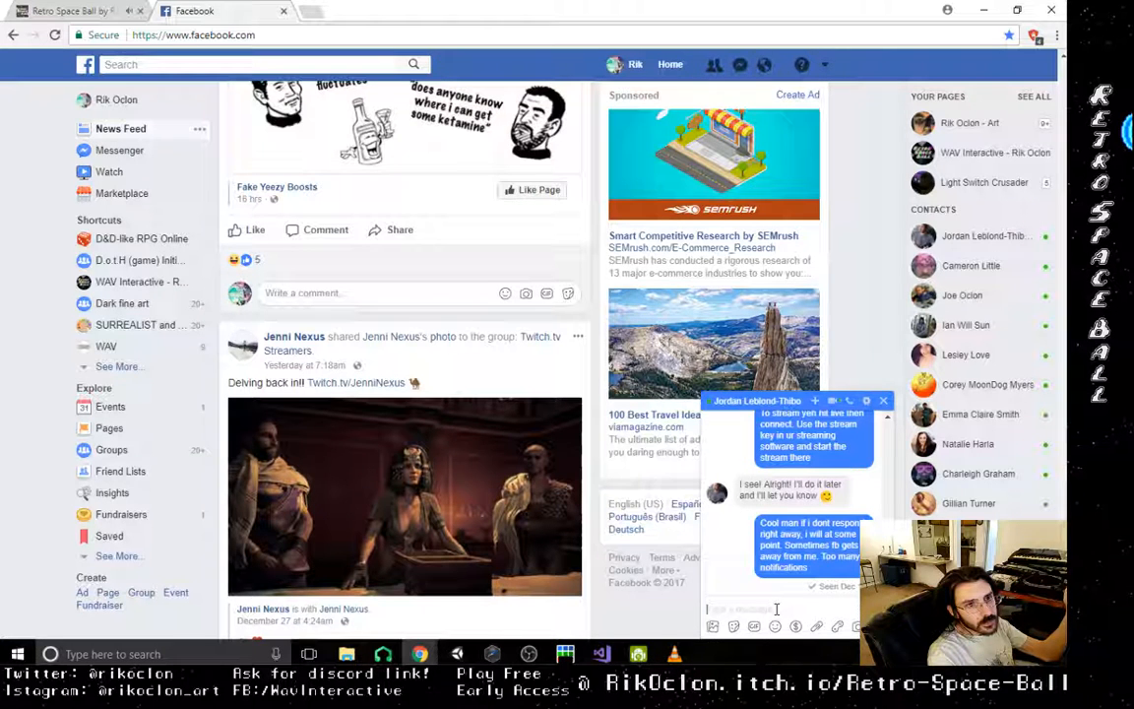
{"action": "left_click", "coordinate": [883, 401]}
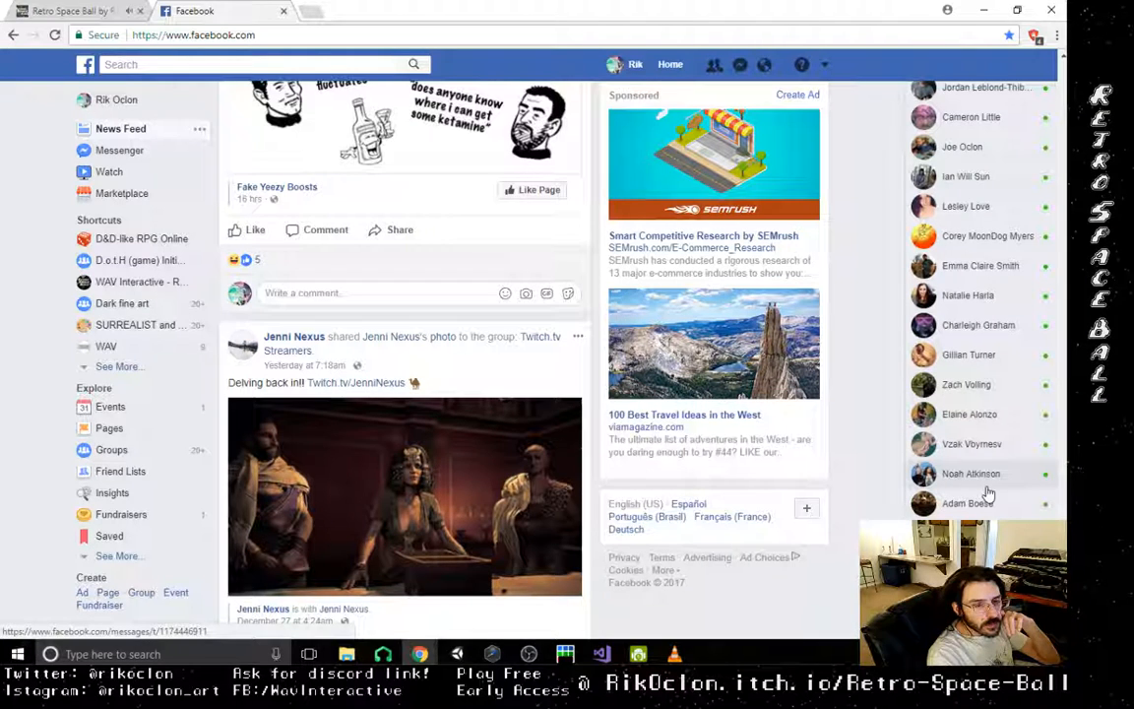
- Look through the list of online contacts for people who might be interested in the game
{"action": "scroll", "coordinate": [987, 495], "scroll_direction": "down", "scroll_amount": 5}
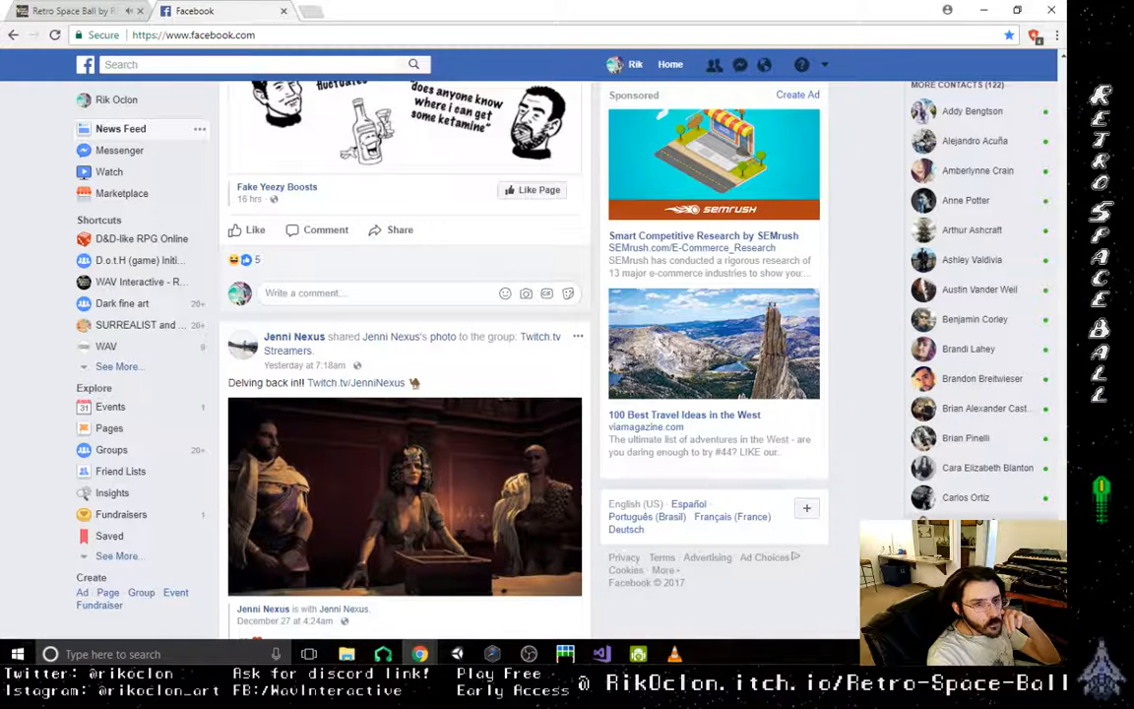
{"action": "scroll", "coordinate": [979, 502], "scroll_direction": "down", "scroll_amount": 2}
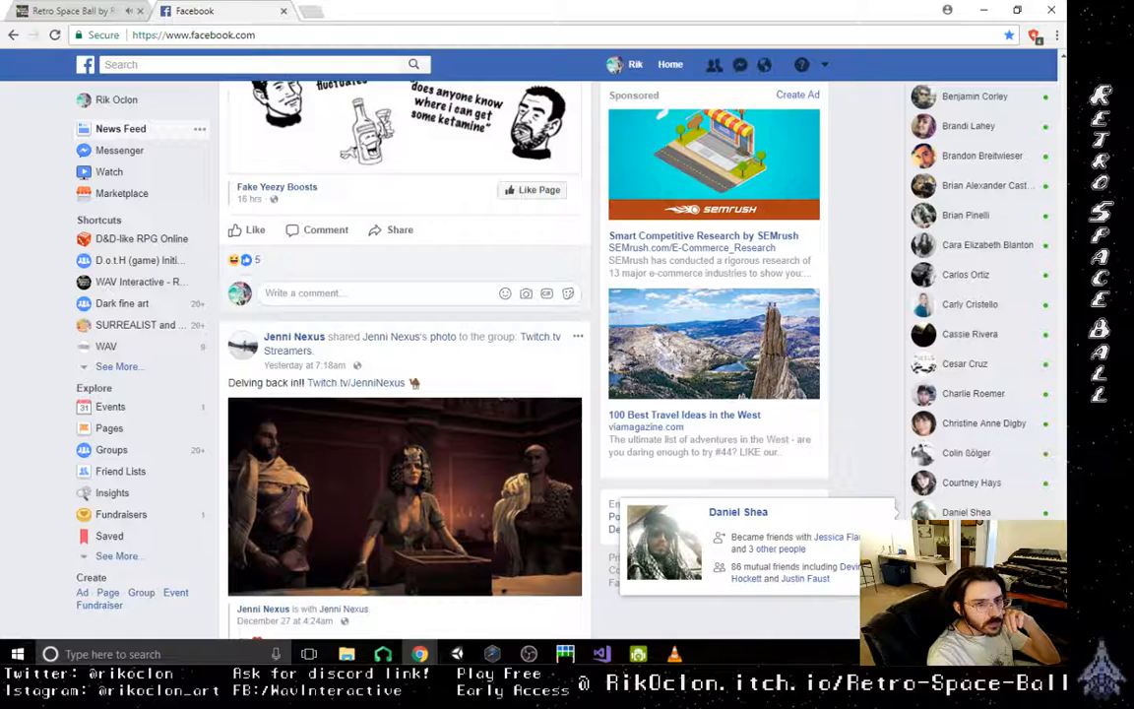
{"action": "scroll", "coordinate": [979, 507], "scroll_direction": "down", "scroll_amount": 3}
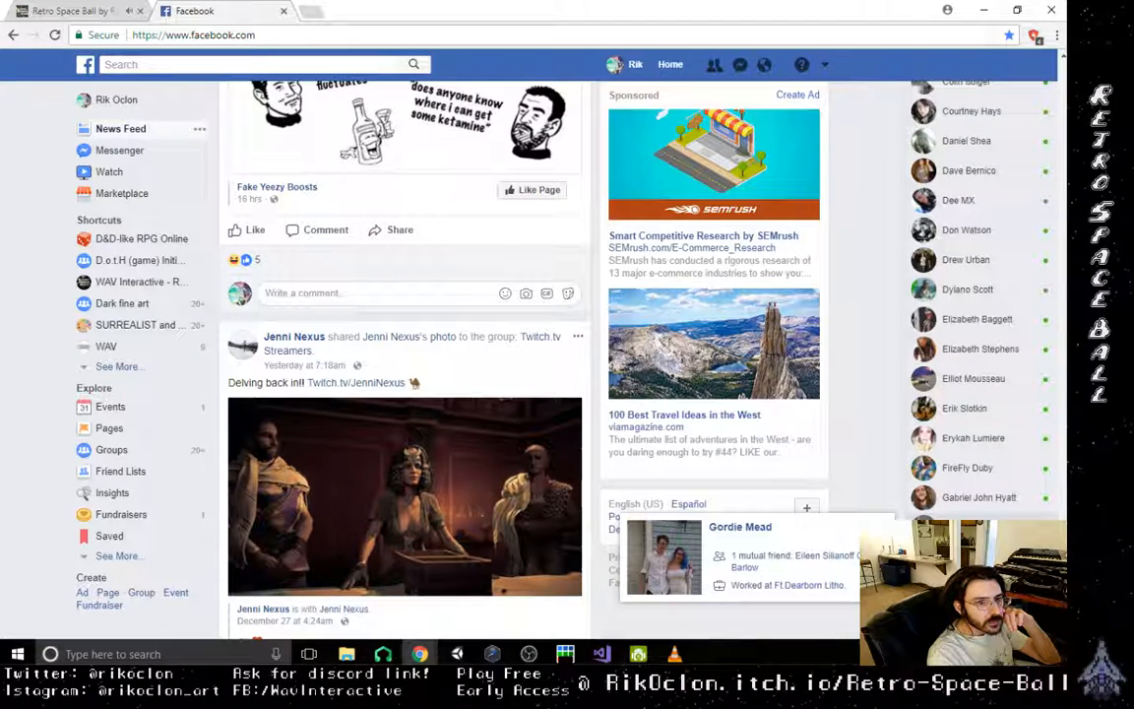
{"action": "scroll", "coordinate": [980, 507], "scroll_direction": "down", "scroll_amount": 3}
- Read the Indie Game Chat thread about useful game dev workflow tips and view the "Purple Drank" meme post below it
{"action": "scroll", "coordinate": [462, 520], "scroll_direction": "down", "scroll_amount": 5}
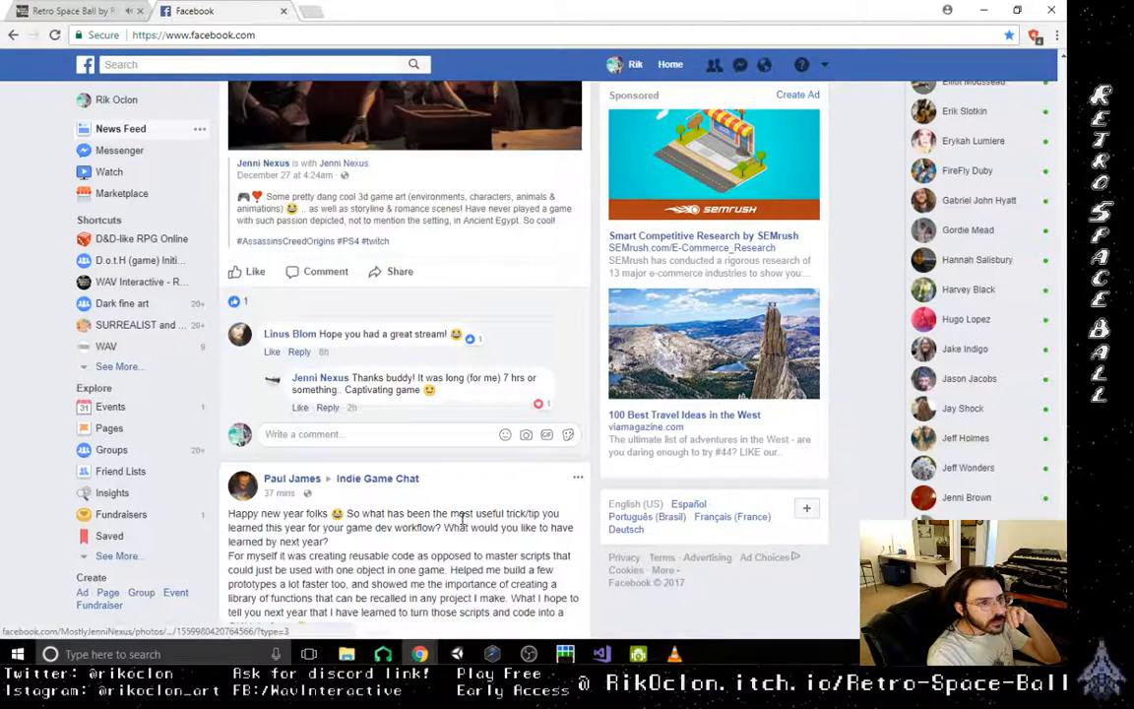
{"action": "scroll", "coordinate": [463, 520], "scroll_direction": "down", "scroll_amount": 6}
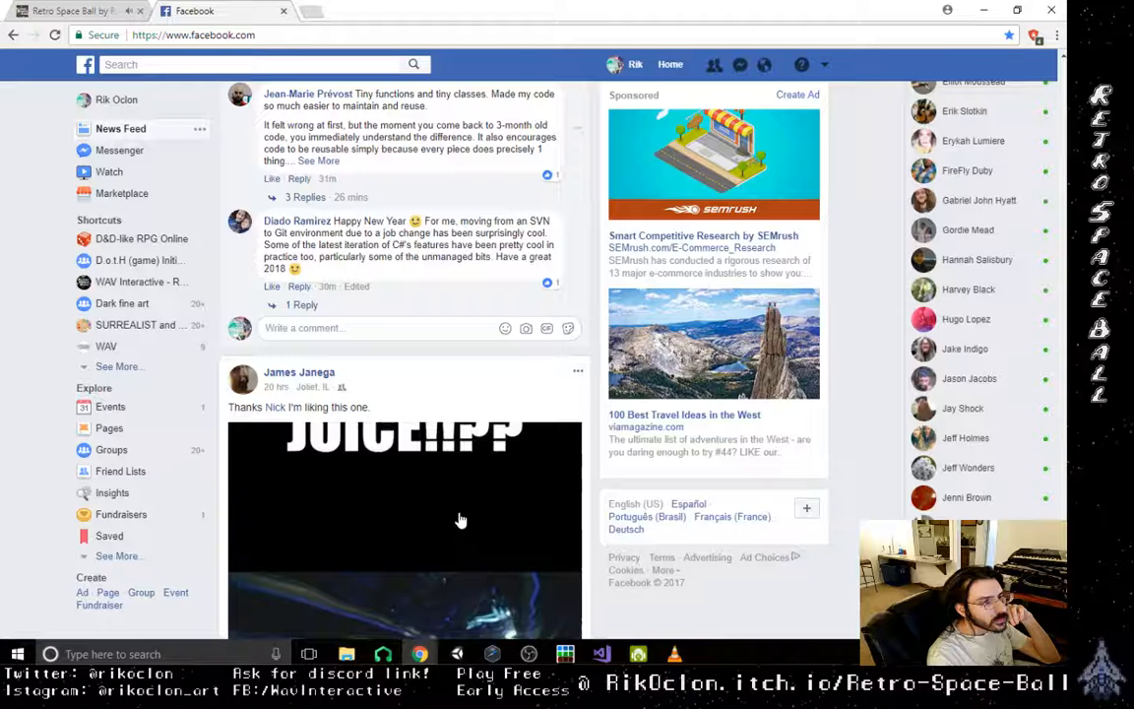
{"action": "scroll", "coordinate": [460, 520], "scroll_direction": "down", "scroll_amount": 4}
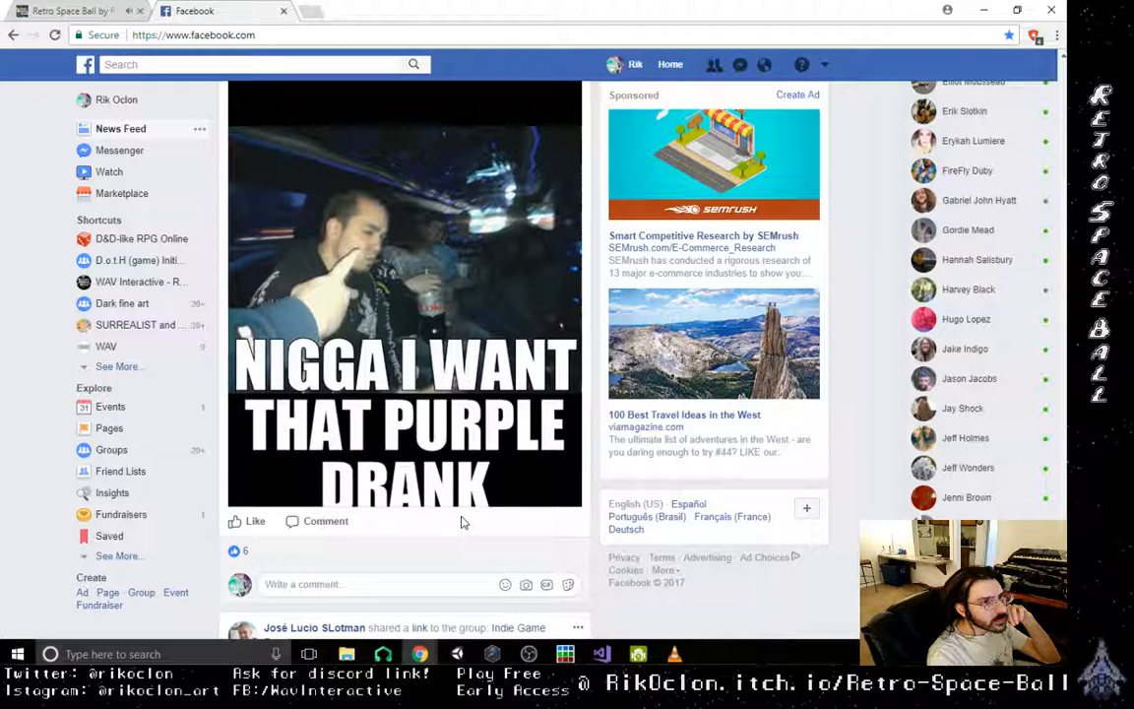
{"action": "scroll", "coordinate": [463, 524], "scroll_direction": "up", "scroll_amount": 2}
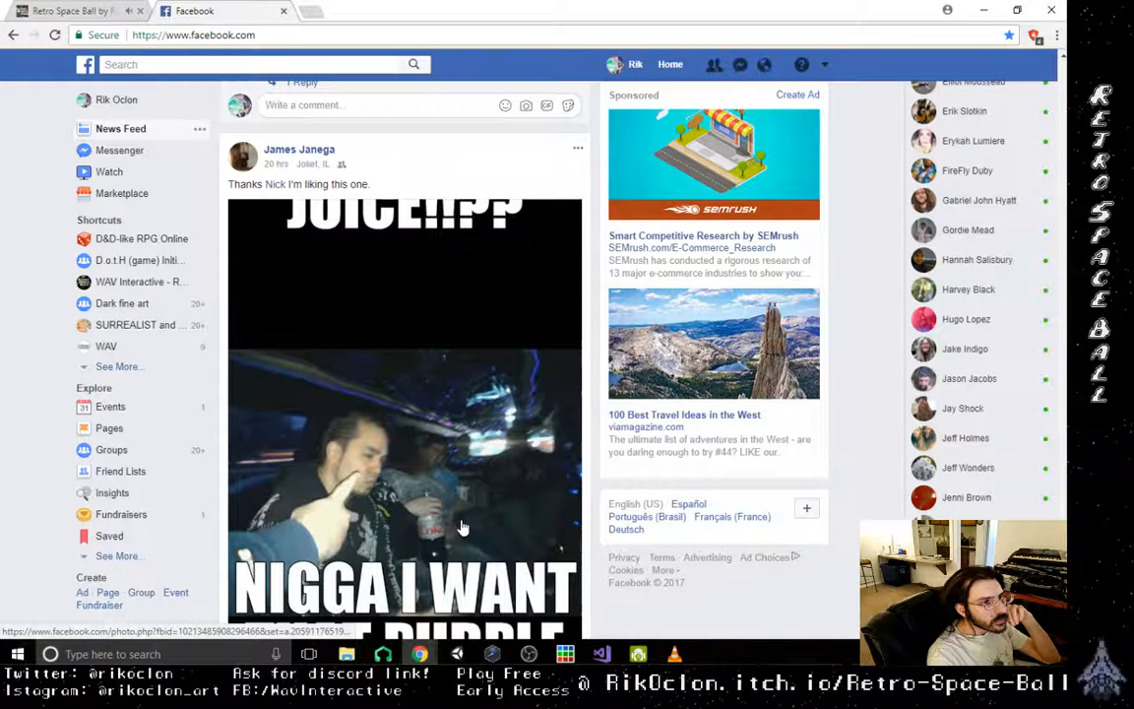
{"action": "scroll", "coordinate": [493, 528], "scroll_direction": "up", "scroll_amount": 1}
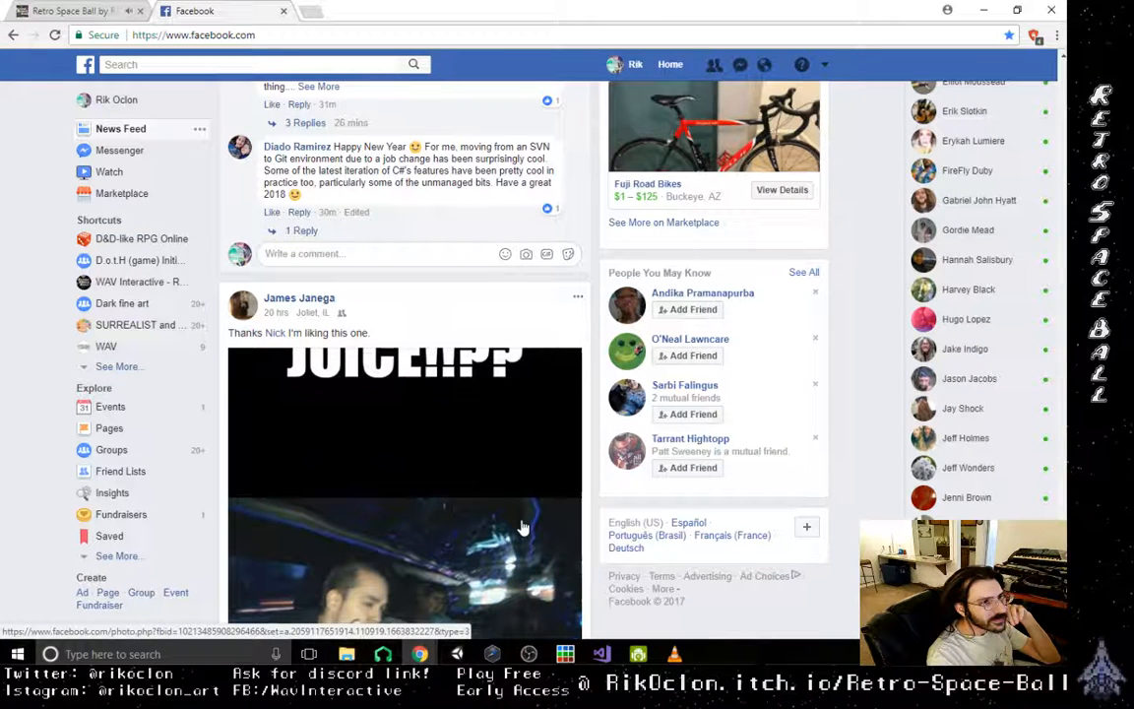
- Examine the #screenshotsaturday frog and lily pad game post in Indie Game Developers, including its reactions and comments
{"action": "scroll", "coordinate": [521, 527], "scroll_direction": "down", "scroll_amount": 4}
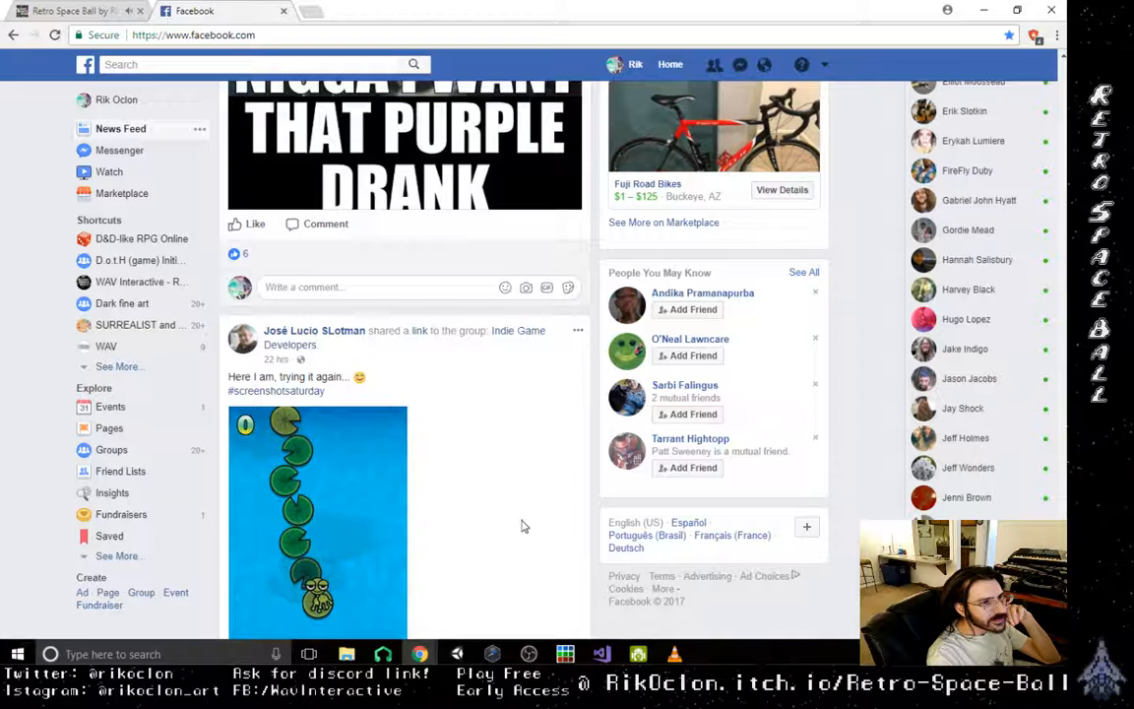
{"action": "scroll", "coordinate": [522, 527], "scroll_direction": "down", "scroll_amount": 2}
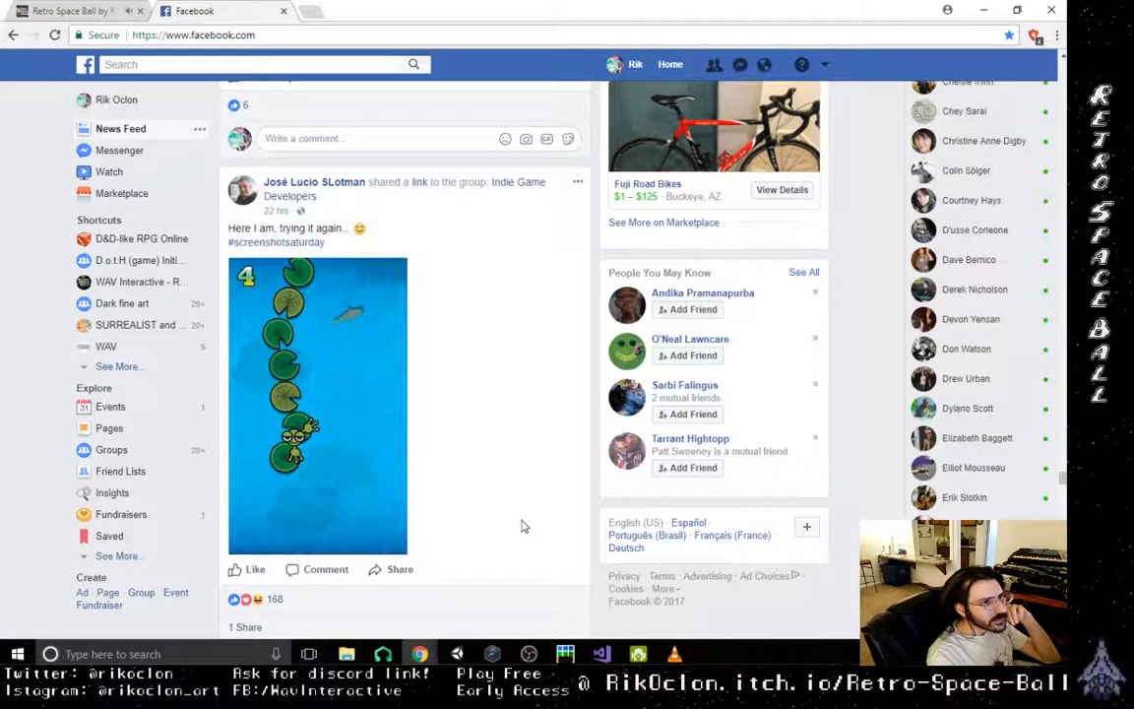
{"action": "scroll", "coordinate": [522, 527], "scroll_direction": "down", "scroll_amount": 1}
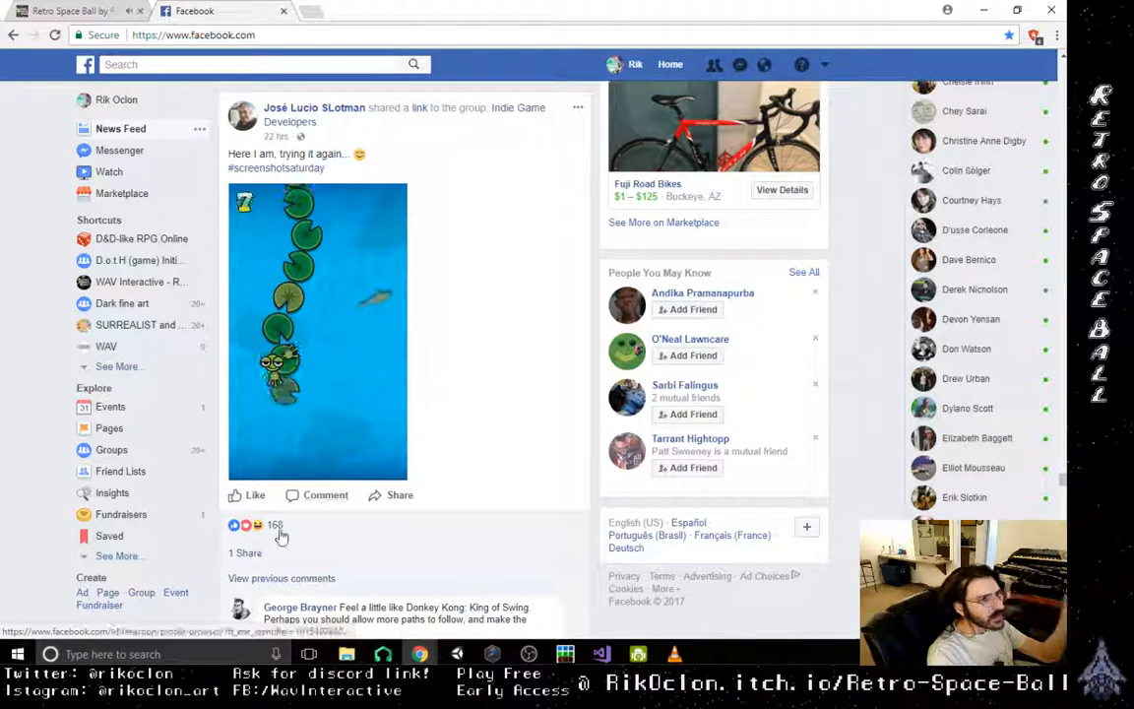
{"action": "mouse_move", "coordinate": [276, 527]}
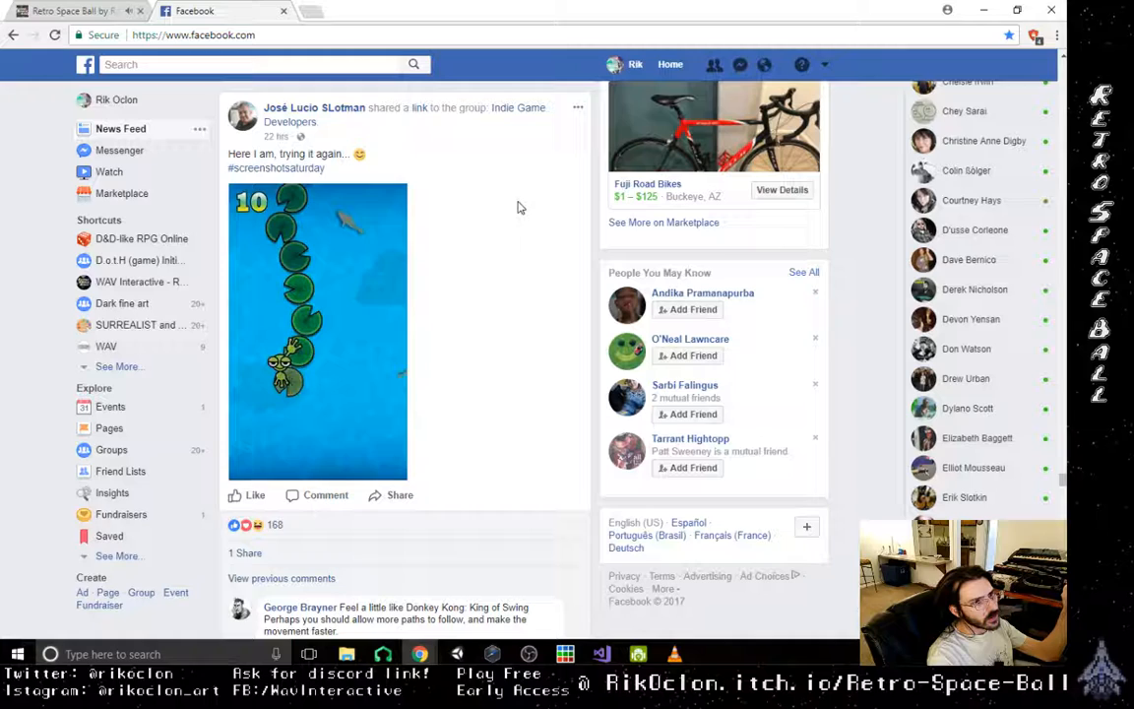
{"action": "scroll", "coordinate": [519, 207], "scroll_direction": "down", "scroll_amount": 3}
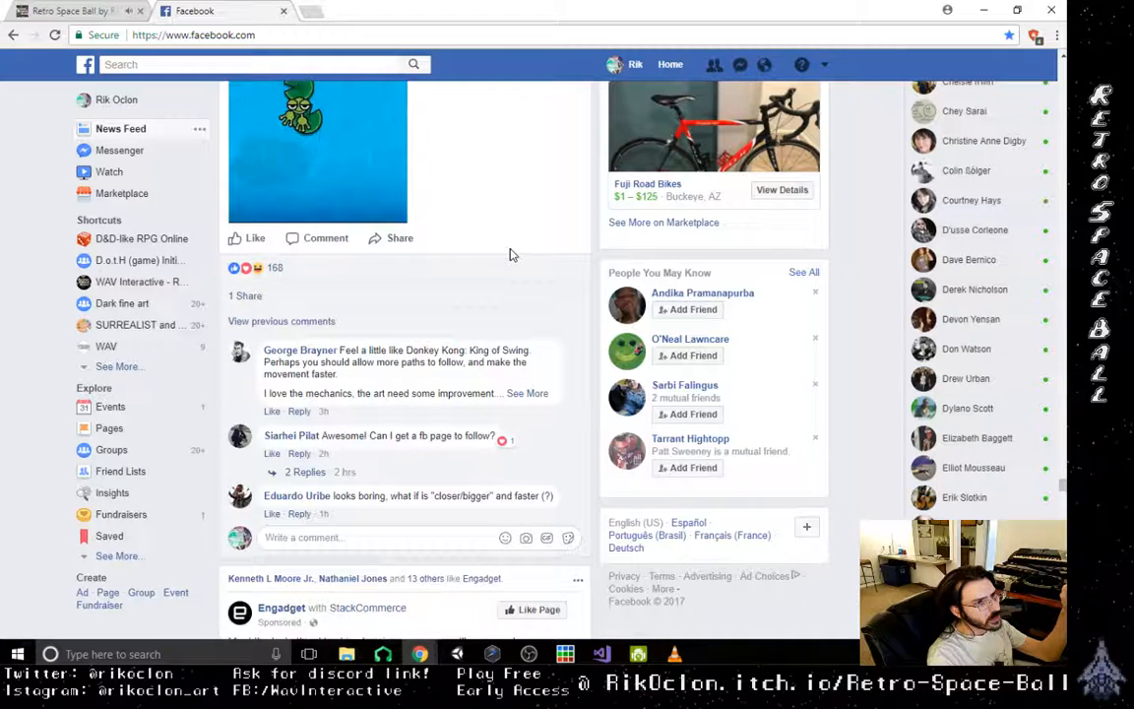
- Browse further down the feed to the Indie Game Developers post asking who makes a decent amount of money from games
{"action": "scroll", "coordinate": [510, 255], "scroll_direction": "down", "scroll_amount": 4}
{"action": "scroll", "coordinate": [512, 256], "scroll_direction": "down", "scroll_amount": 3}
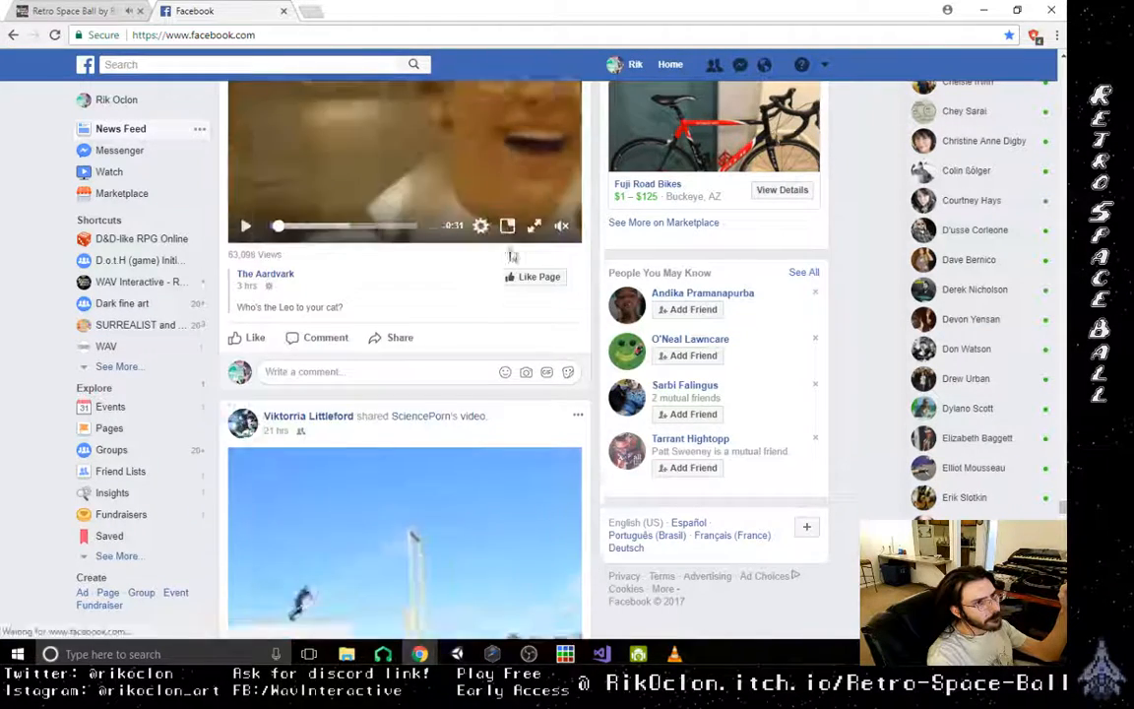
{"action": "scroll", "coordinate": [512, 256], "scroll_direction": "down", "scroll_amount": 3}
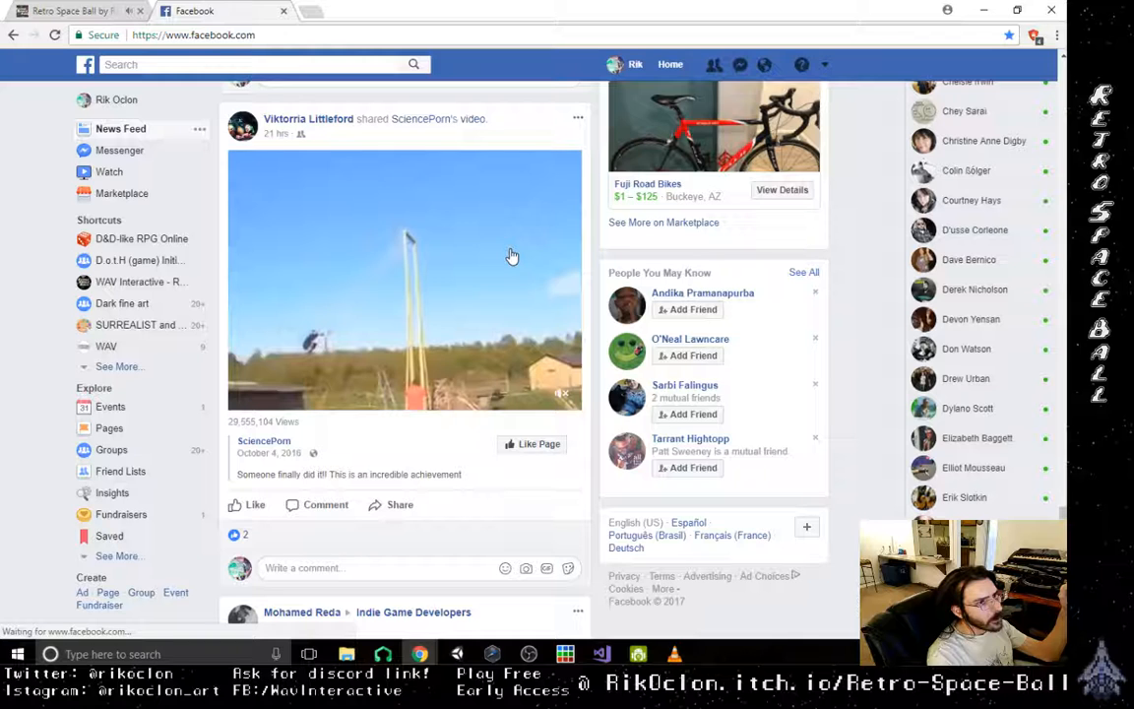
{"action": "scroll", "coordinate": [512, 256], "scroll_direction": "down", "scroll_amount": 4}
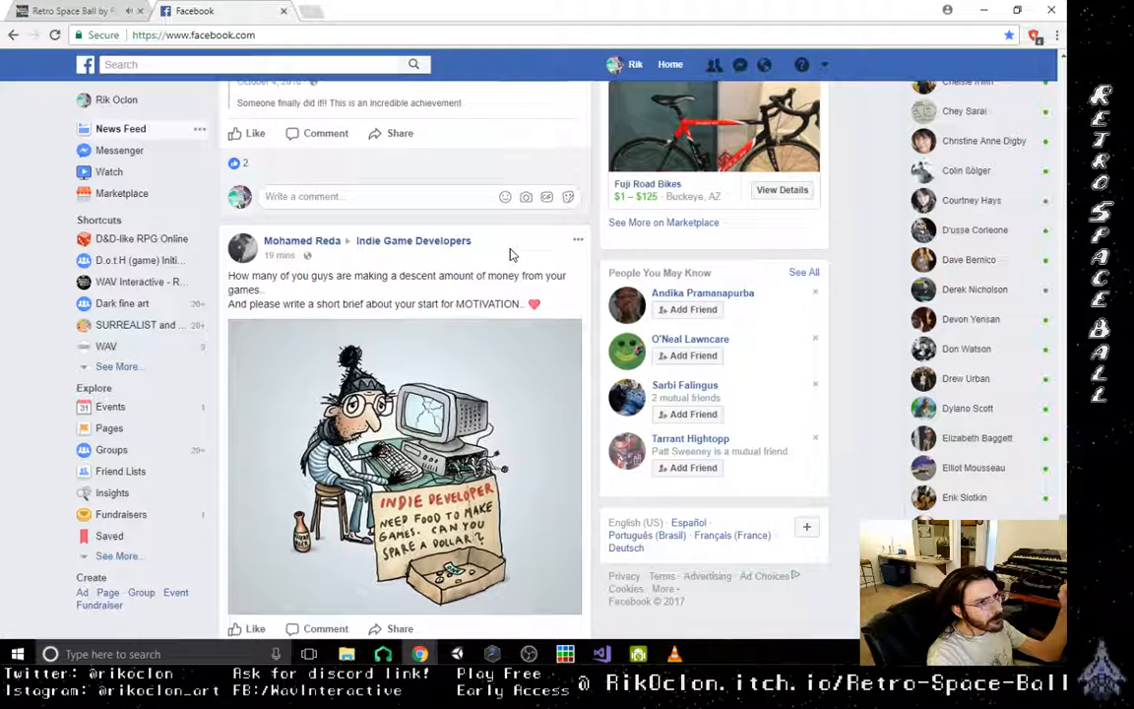
- Read the comments on the Indie Game Developers post about earning money from games, then examine the FOLLOW FRIDAYS post in Indie Game Development Feedback
{"action": "scroll", "coordinate": [510, 255], "scroll_direction": "down", "scroll_amount": 1}
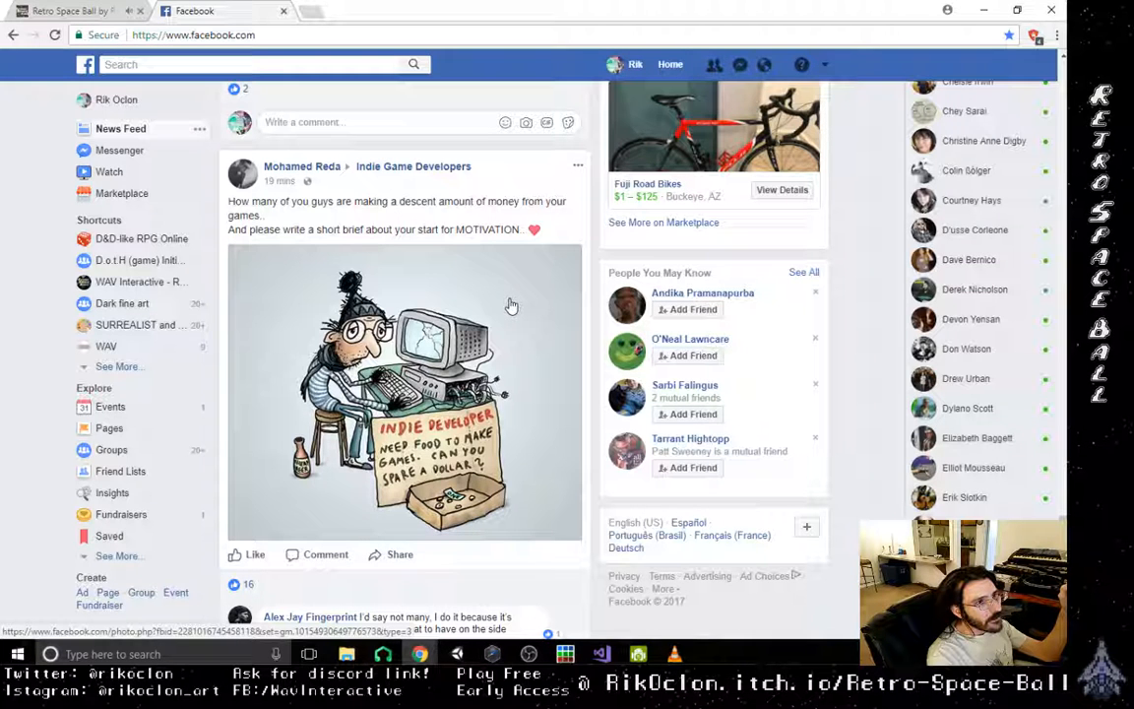
{"action": "scroll", "coordinate": [511, 306], "scroll_direction": "down", "scroll_amount": 2}
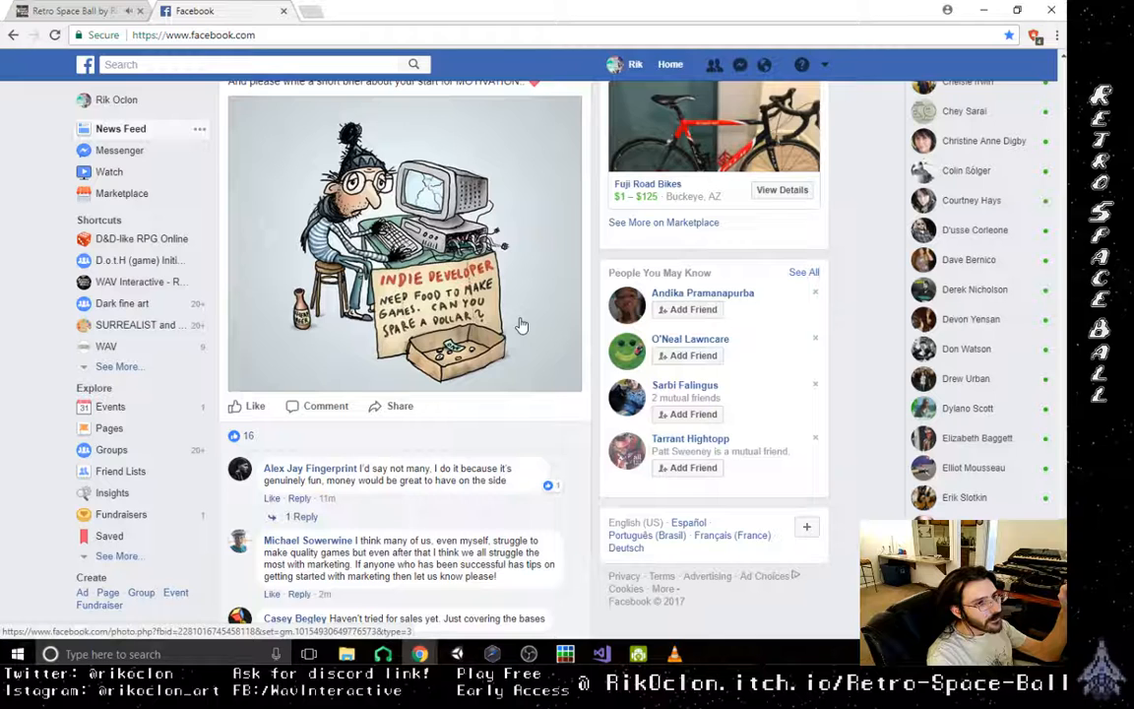
{"action": "scroll", "coordinate": [521, 325], "scroll_direction": "down", "scroll_amount": 2}
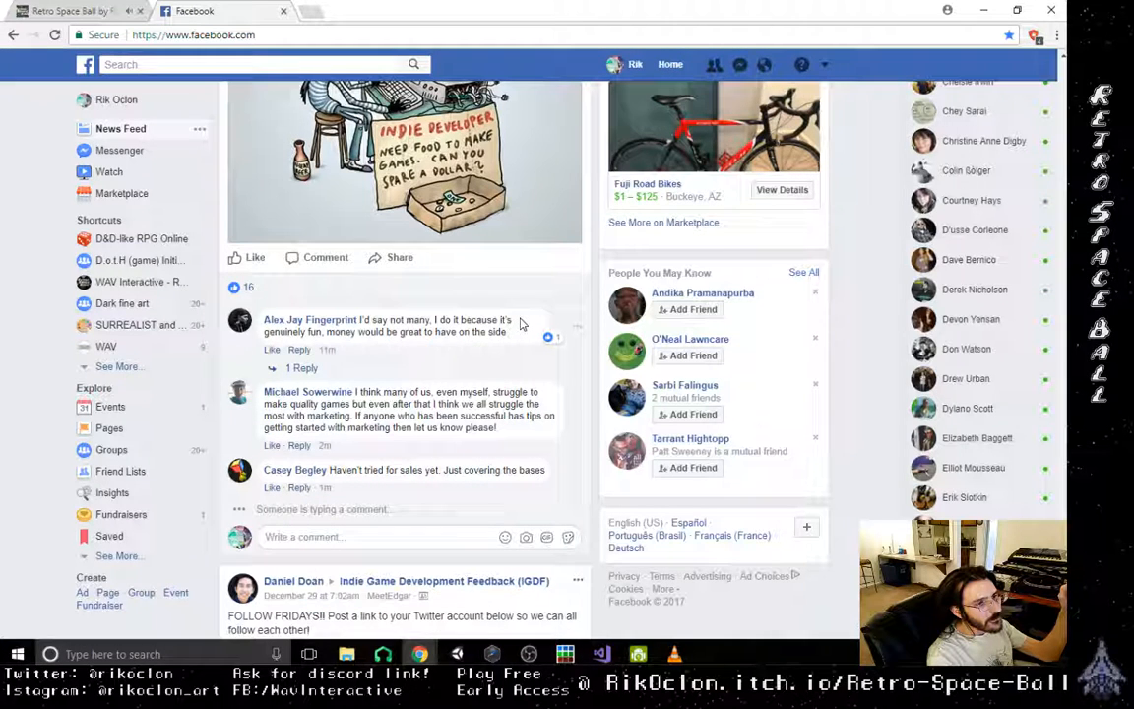
{"action": "scroll", "coordinate": [520, 325], "scroll_direction": "down", "scroll_amount": 6}
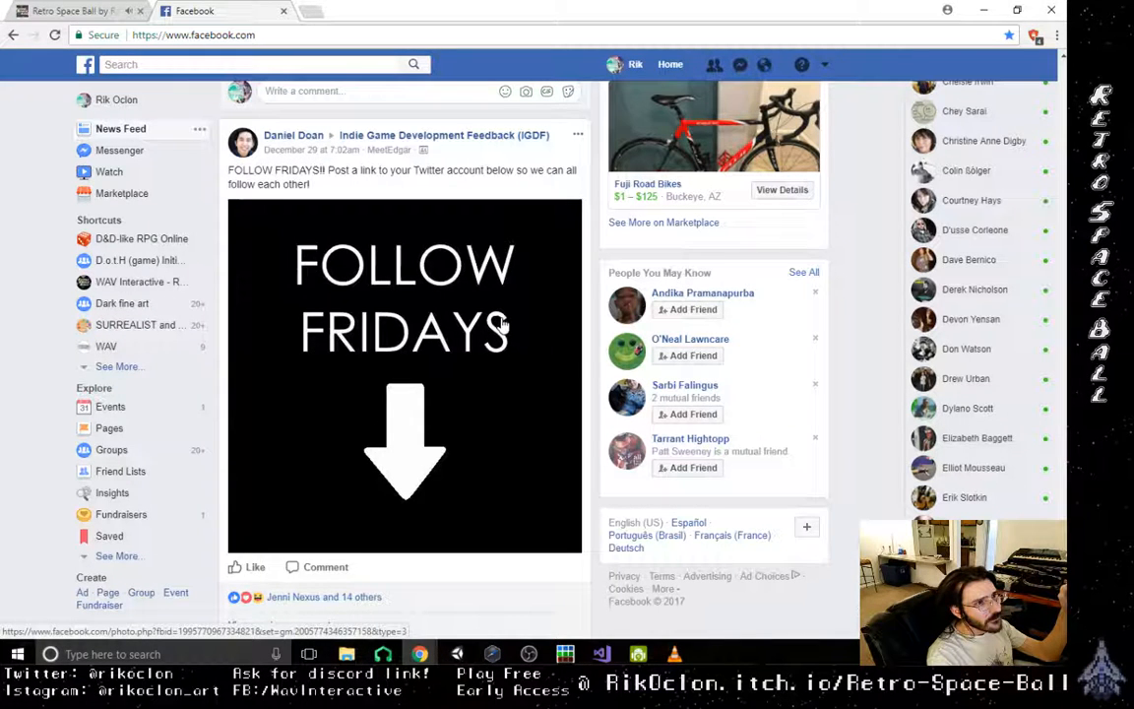
{"action": "scroll", "coordinate": [500, 328], "scroll_direction": "down", "scroll_amount": 2}
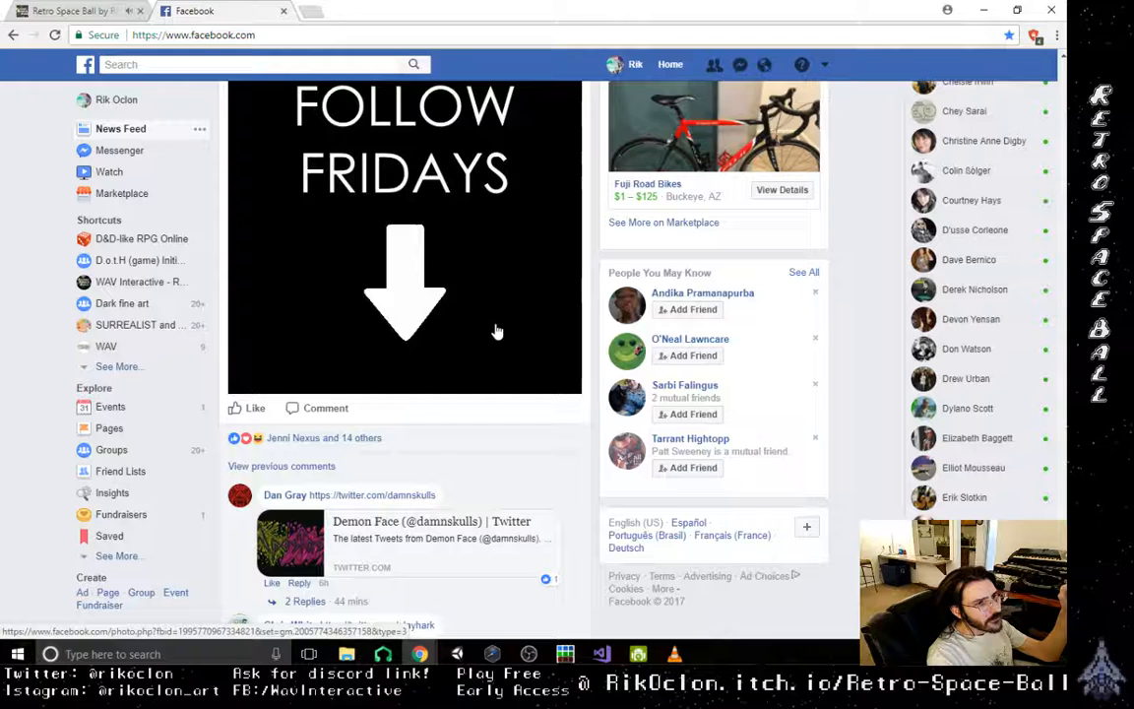
{"action": "scroll", "coordinate": [498, 332], "scroll_direction": "up", "scroll_amount": 3}
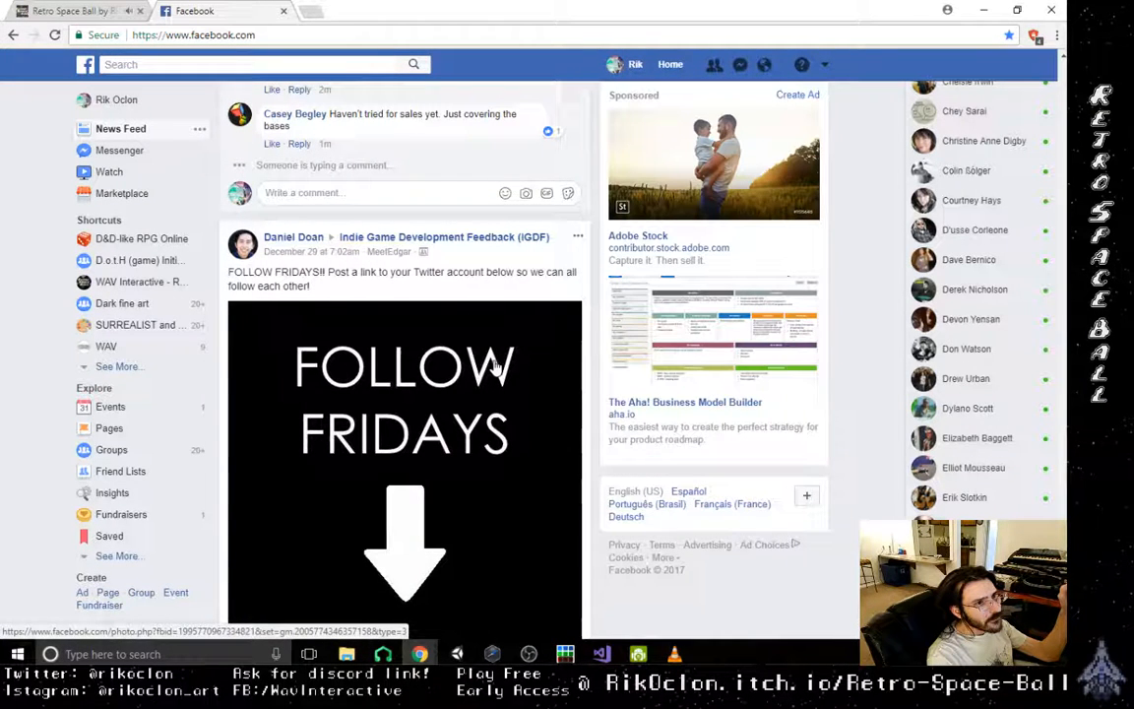
{"action": "scroll", "coordinate": [475, 246], "scroll_direction": "down", "scroll_amount": 1}
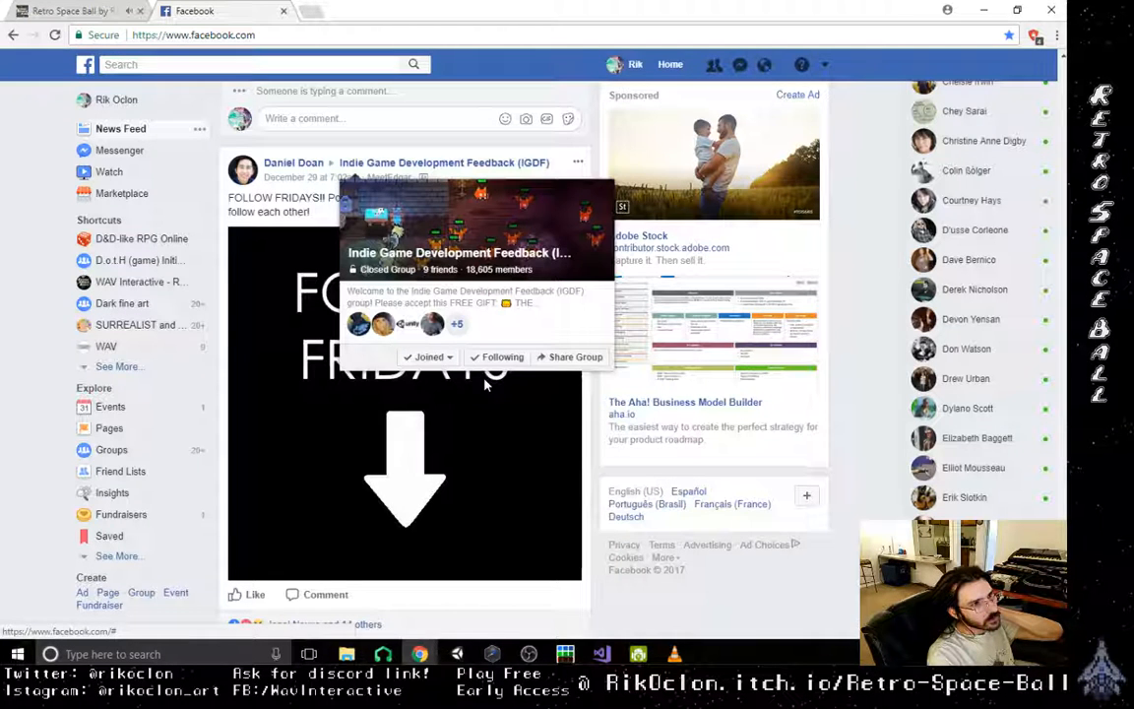
{"action": "scroll", "coordinate": [485, 385], "scroll_direction": "down", "scroll_amount": 4}
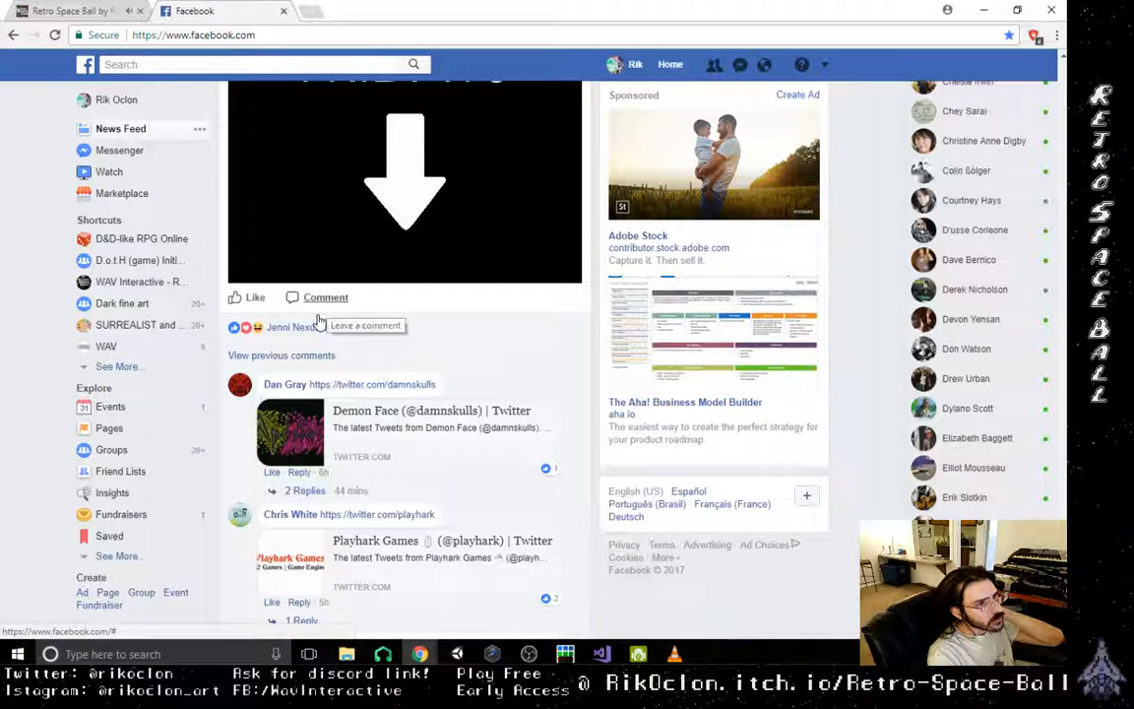
{"action": "mouse_move", "coordinate": [320, 313]}
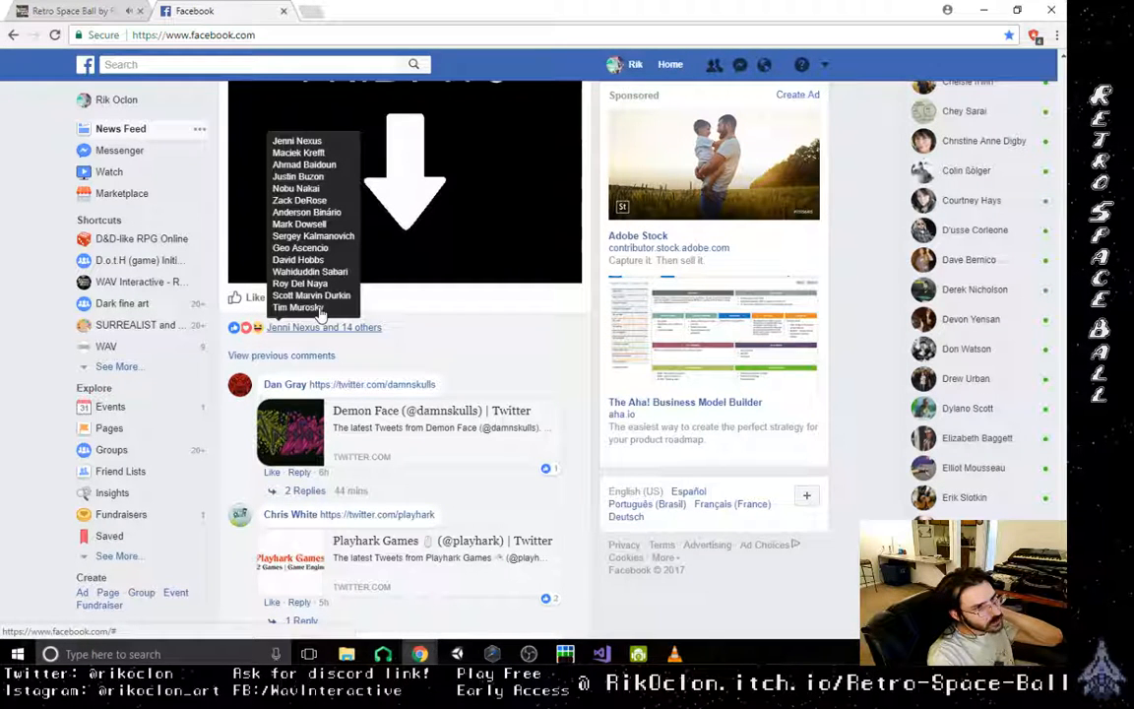
- Start a comment on the FOLLOW FRIDAYS post with the link to your own Twitter profile
{"action": "scroll", "coordinate": [320, 313], "scroll_direction": "down", "scroll_amount": 3}
{"action": "left_click", "coordinate": [386, 575]}
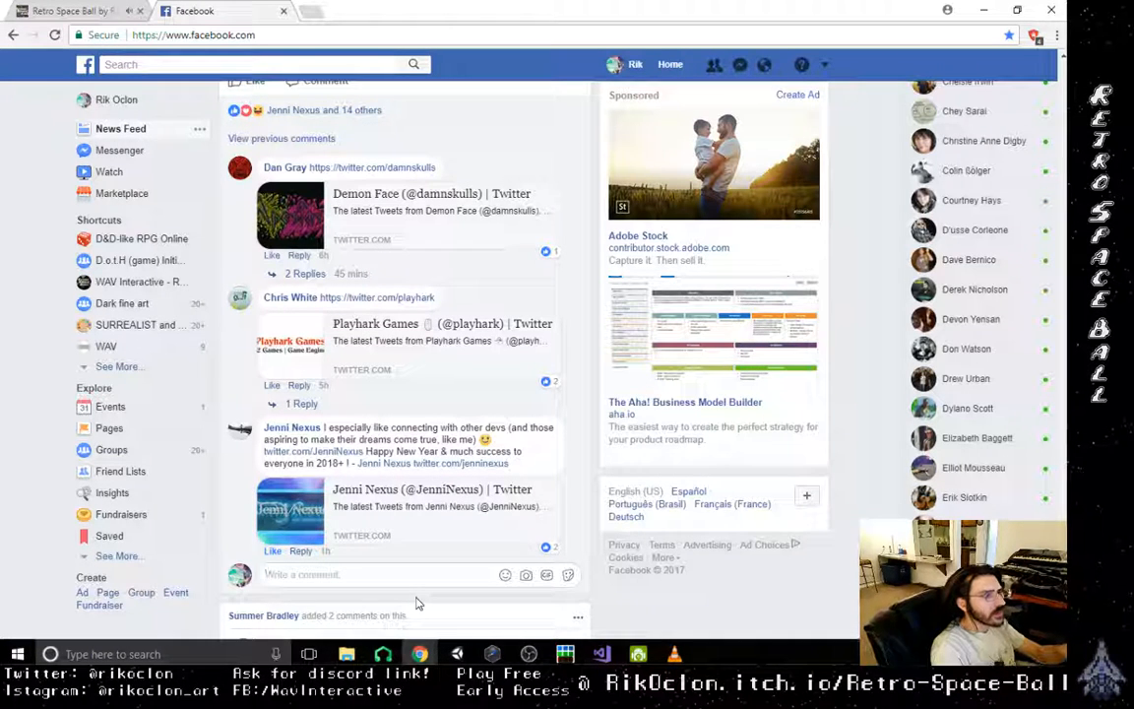
{"action": "type", "text": "R"}
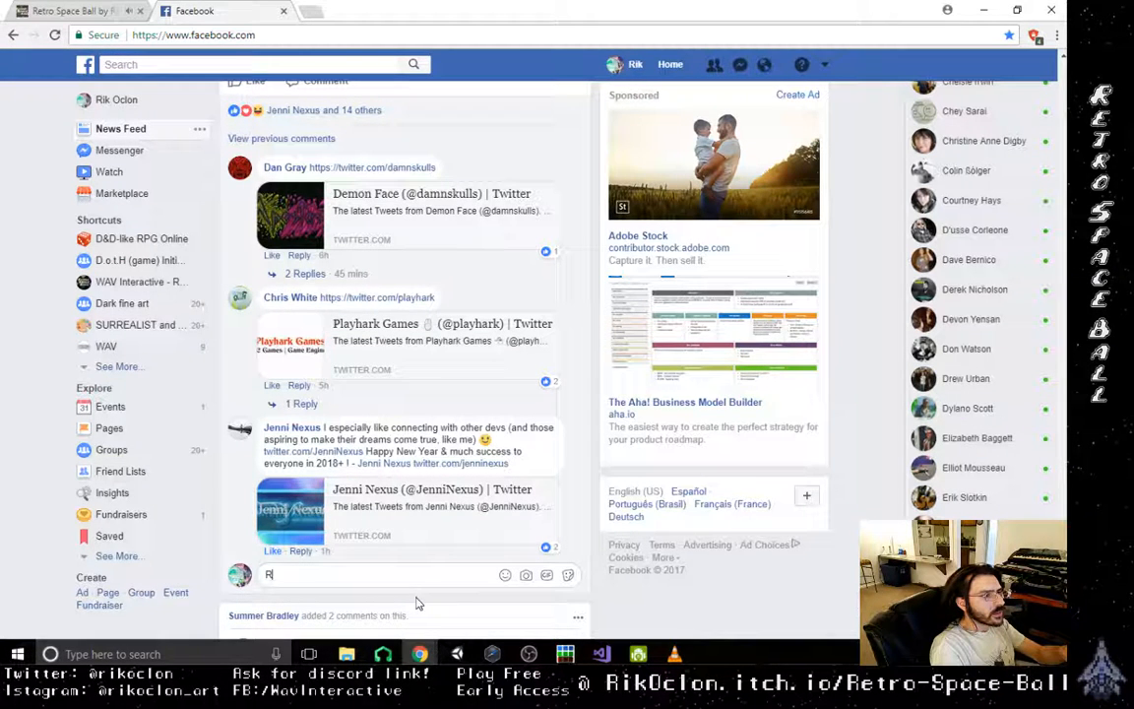
{"action": "key", "text": "BackSpace"}
{"action": "type", "text": "t"}
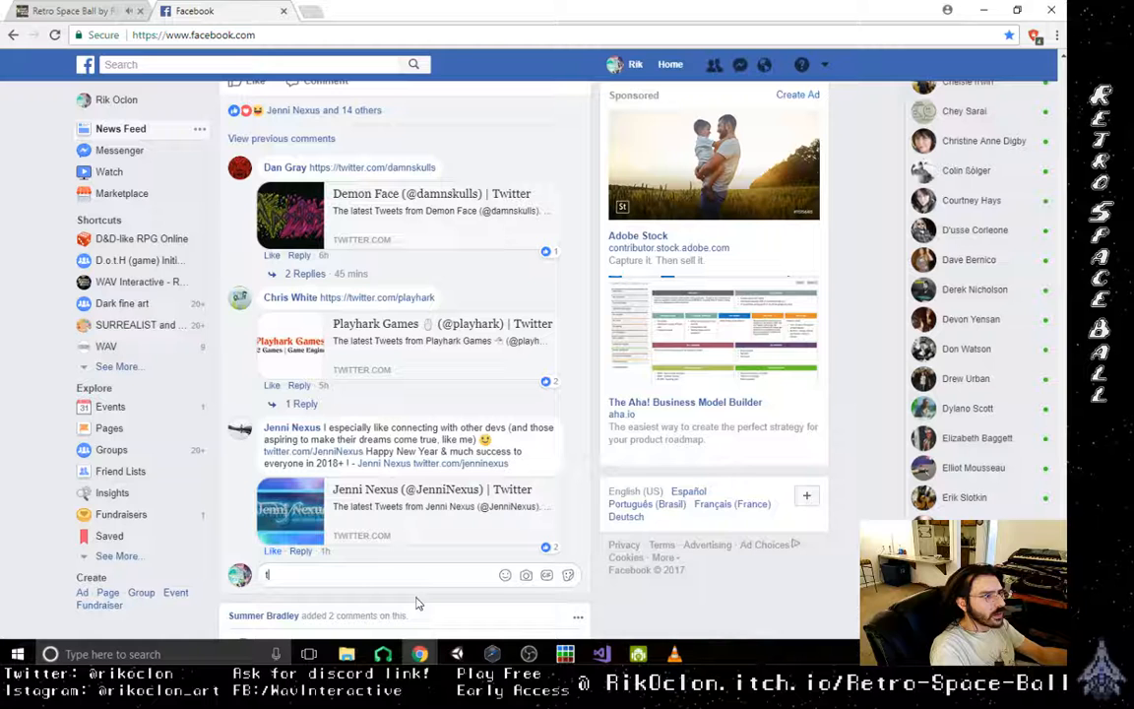
{"action": "type", "text": "witter.com"}
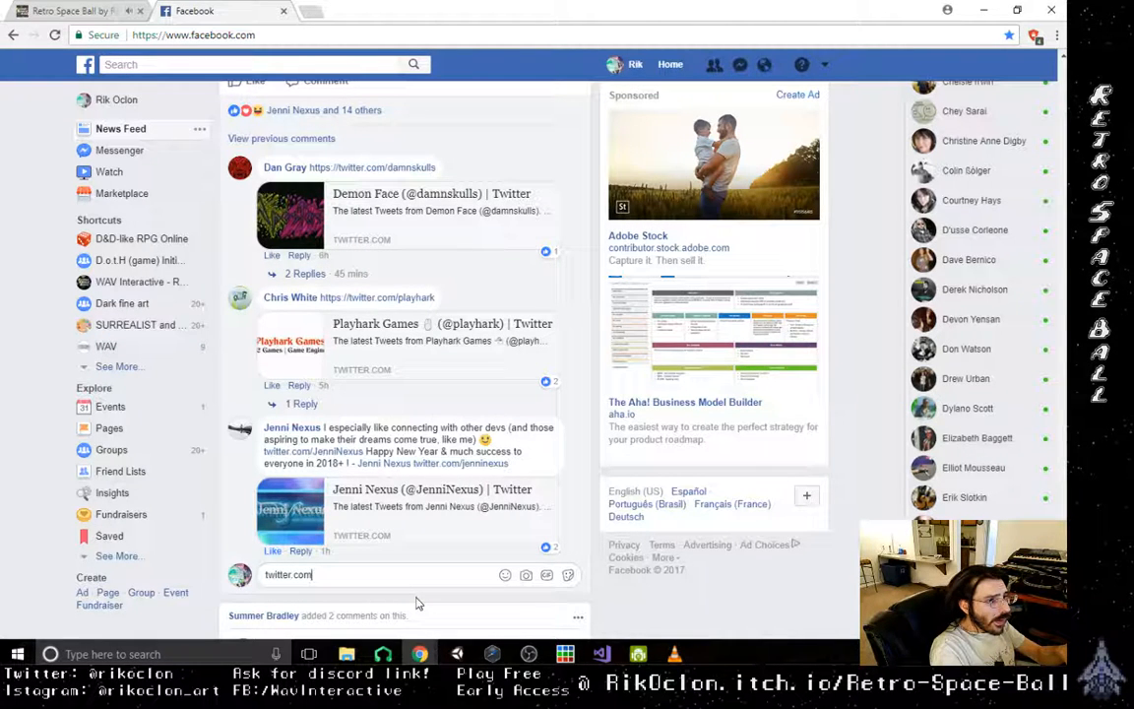
{"action": "type", "text": "/rikoclon"}
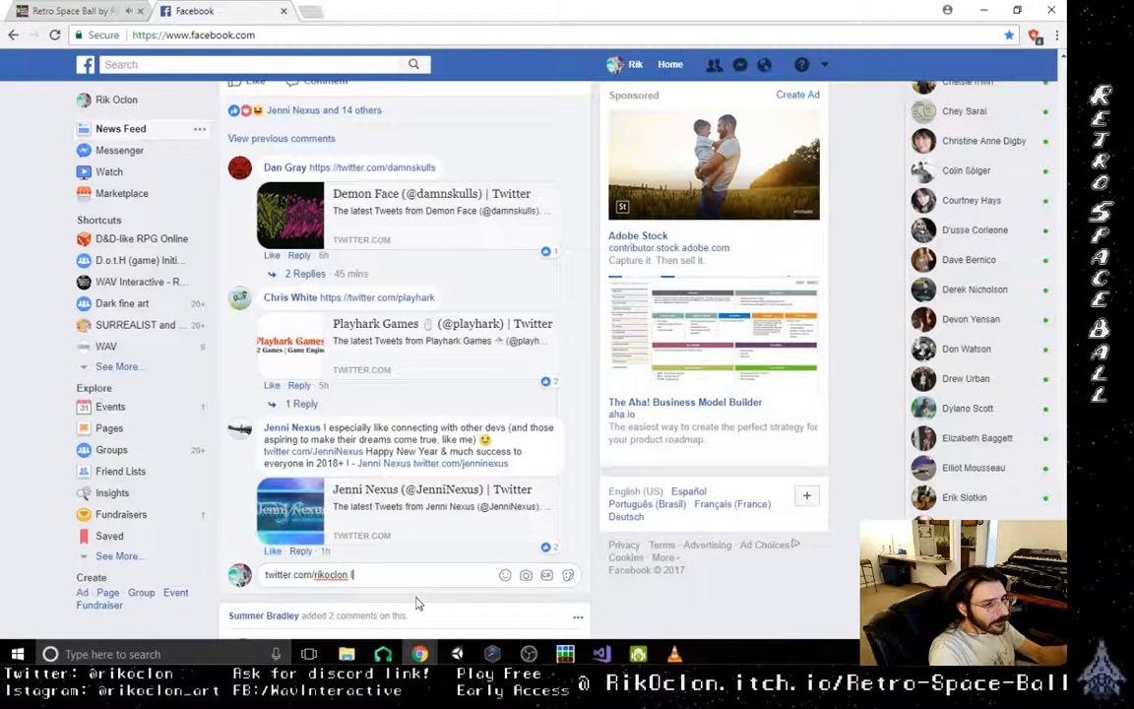
- Add "I'm in need of feedback for my early access title!" after the Twitter link and publish the comment
{"action": "type", "text": "I'm in"}
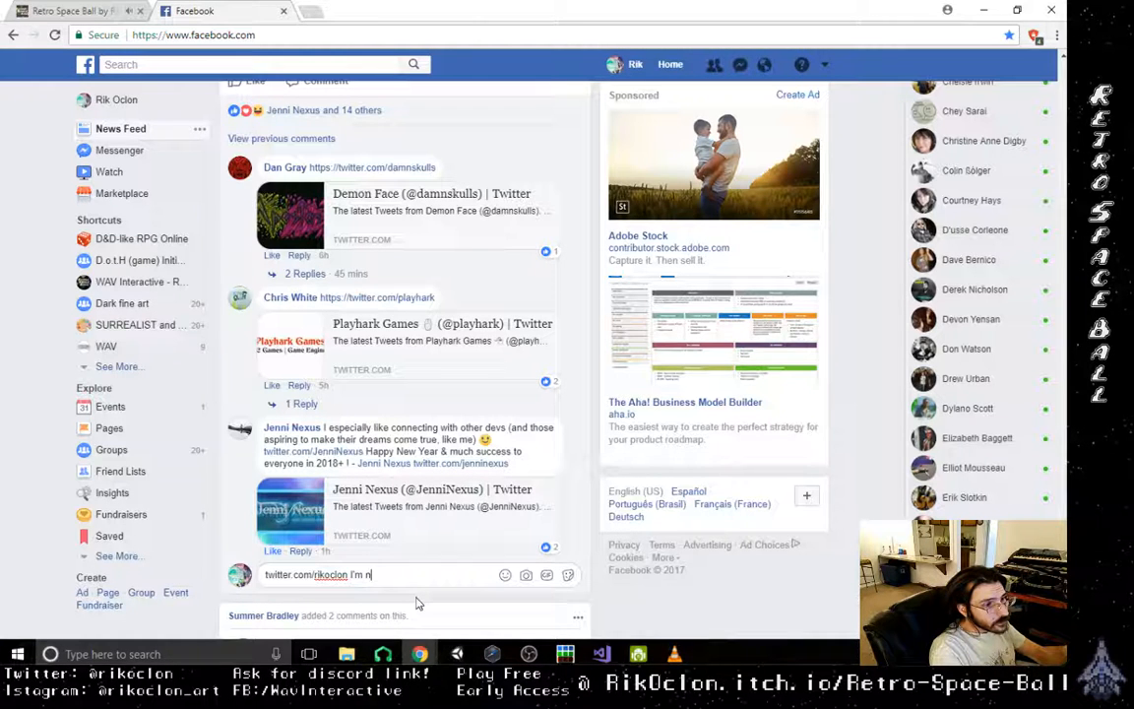
{"action": "type", "text": " need of"}
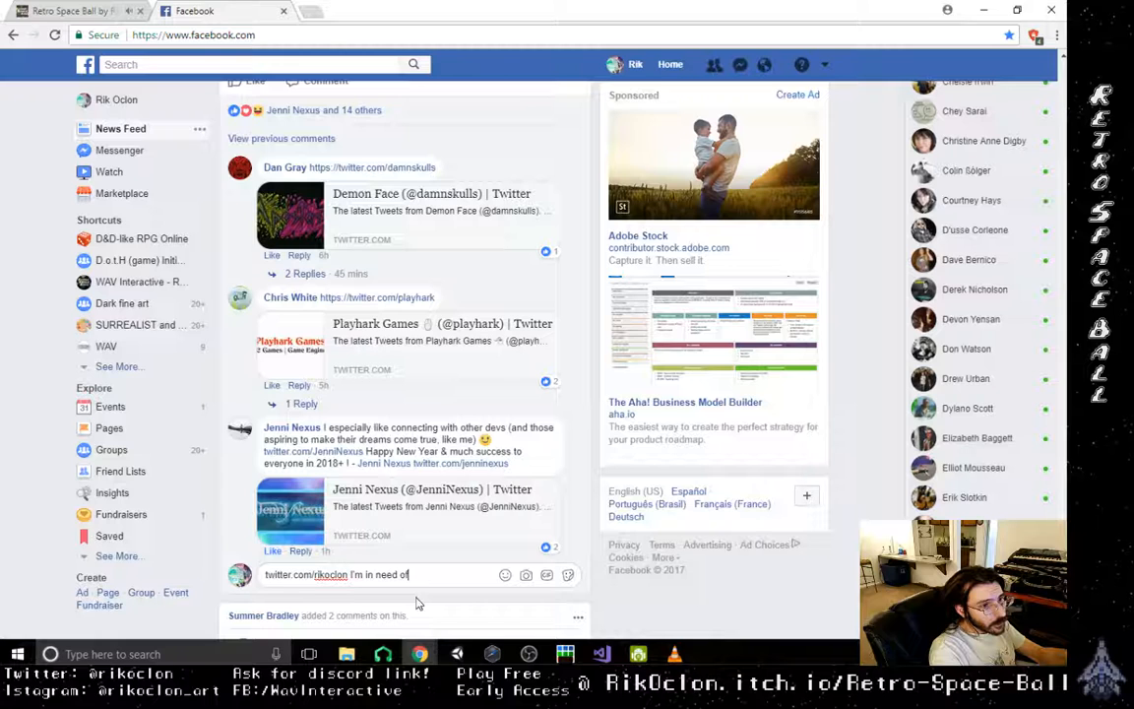
{"action": "type", "text": " feedback "}
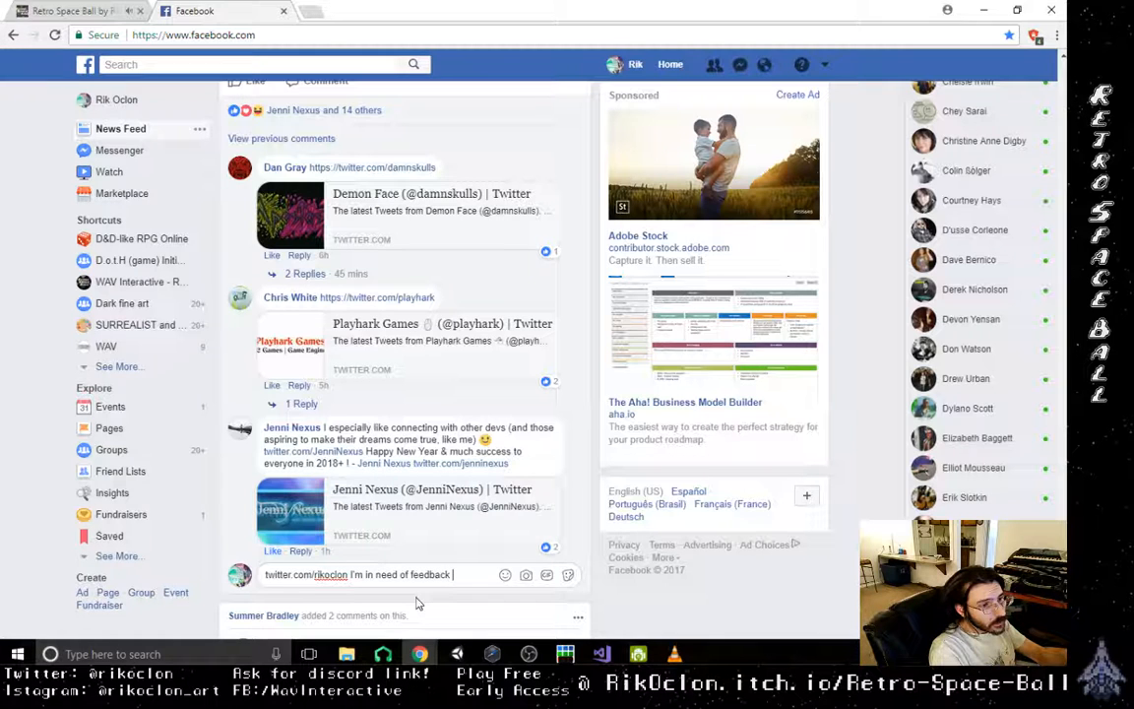
{"action": "type", "text": "for my ear"}
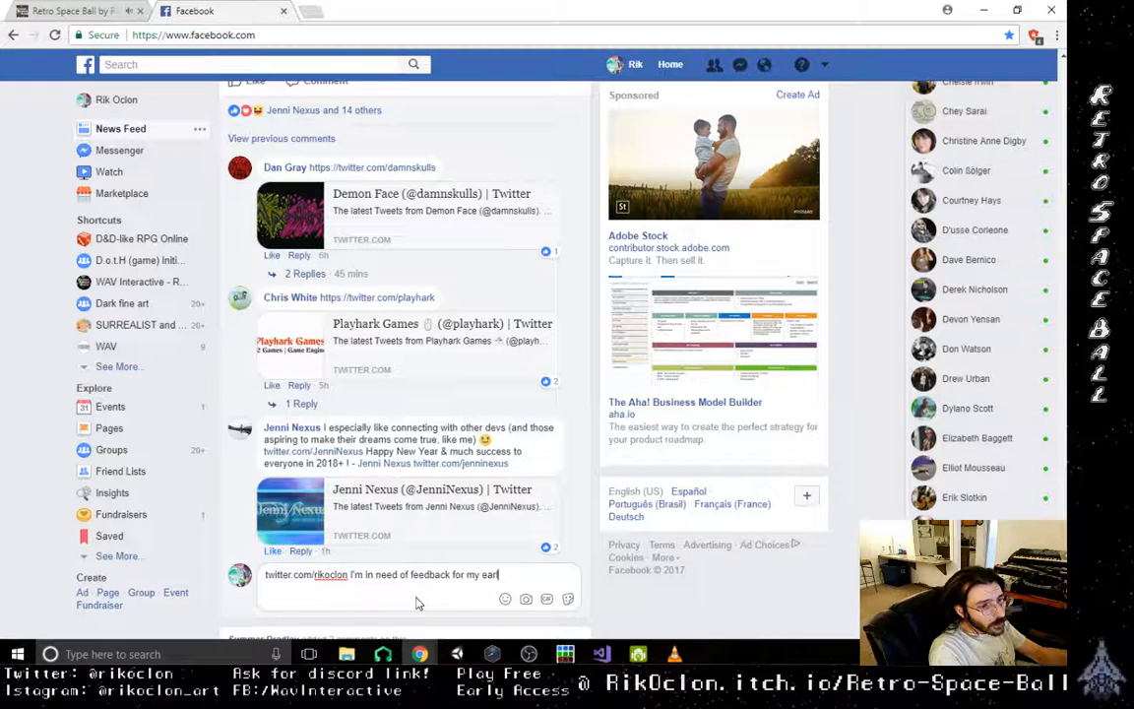
{"action": "type", "text": "ly access"}
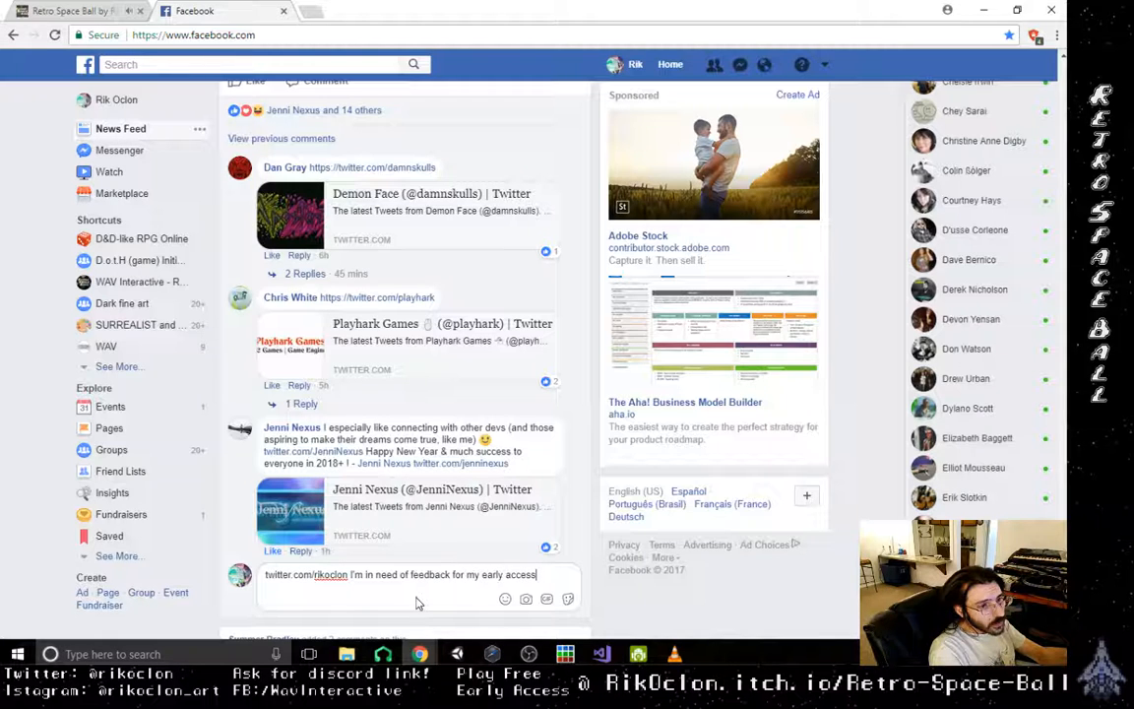
{"action": "type", "text": " title"}
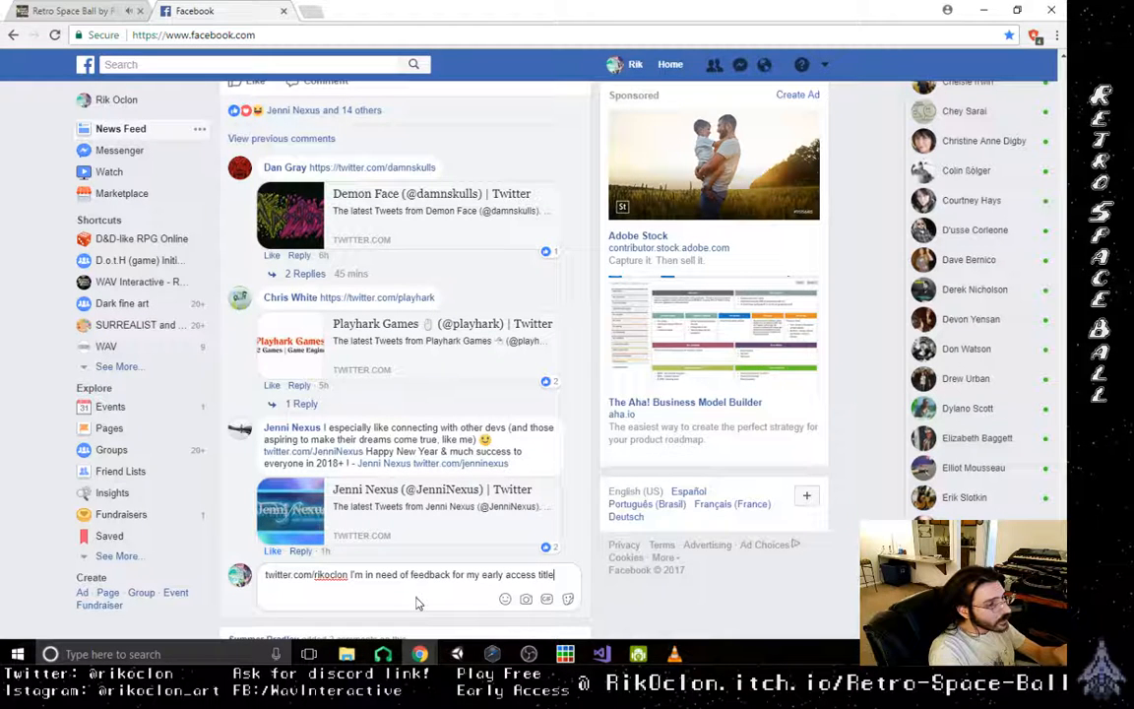
{"action": "type", "text": "!"}
{"action": "key", "text": "Return"}
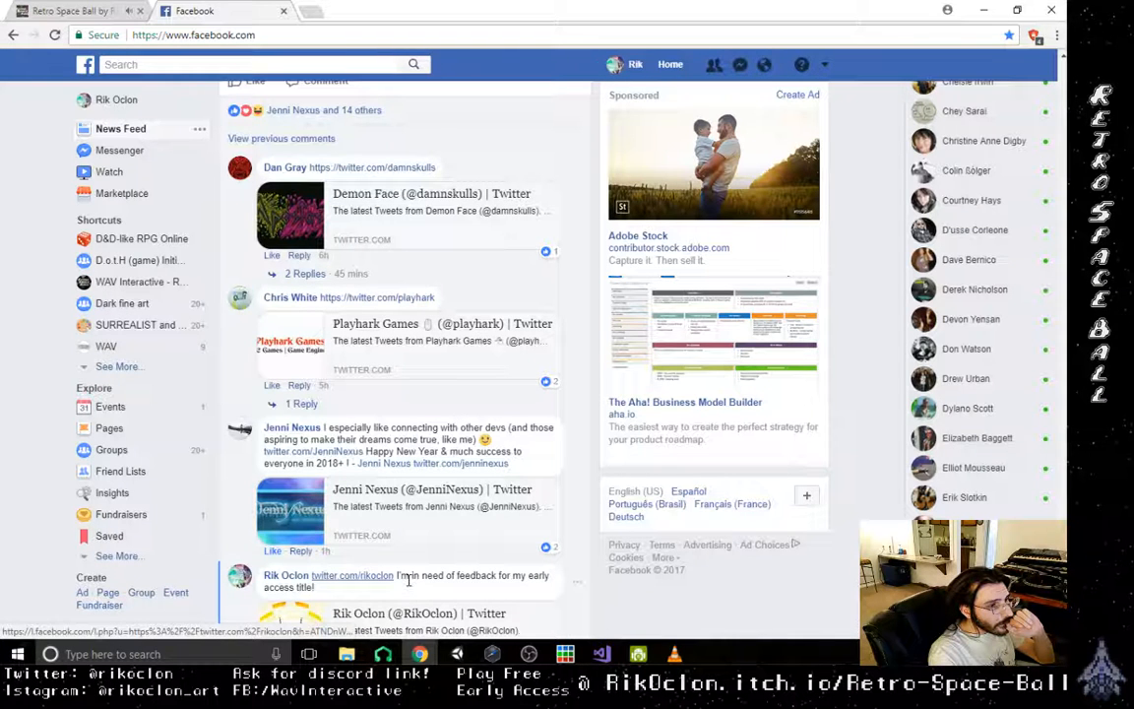
- Go to the Indie Game Development Feedback (IGDF) group and start a new discussion post
{"action": "scroll", "coordinate": [407, 579], "scroll_direction": "up", "scroll_amount": 3}
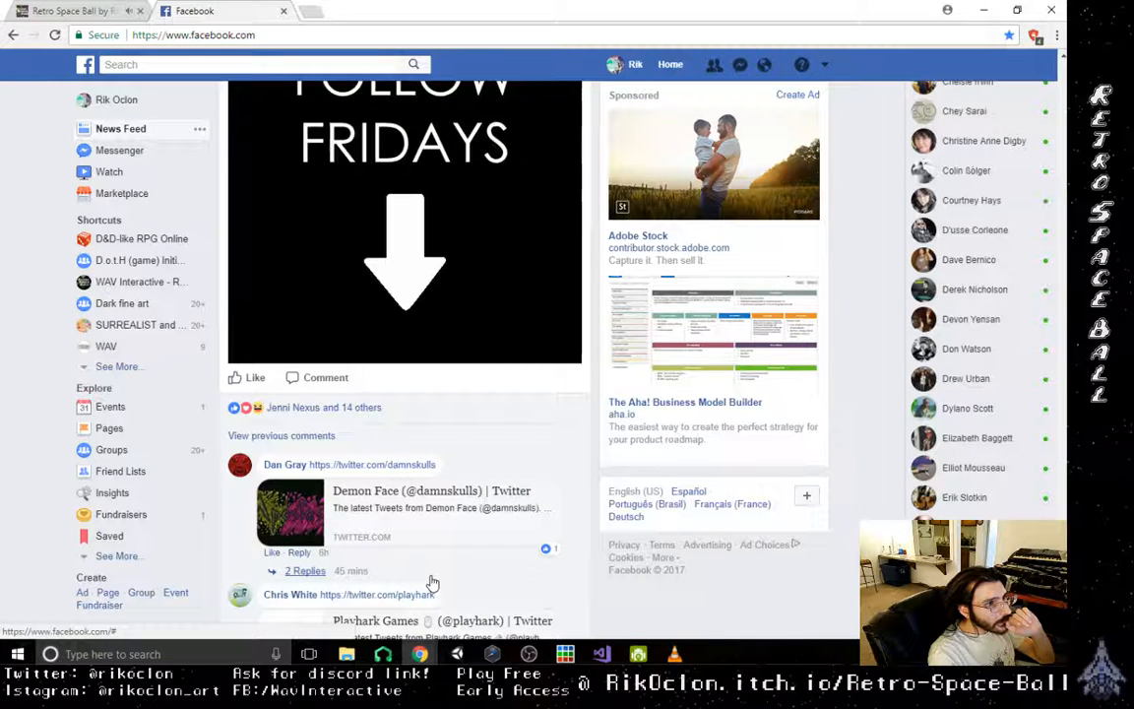
{"action": "scroll", "coordinate": [432, 584], "scroll_direction": "up", "scroll_amount": 5}
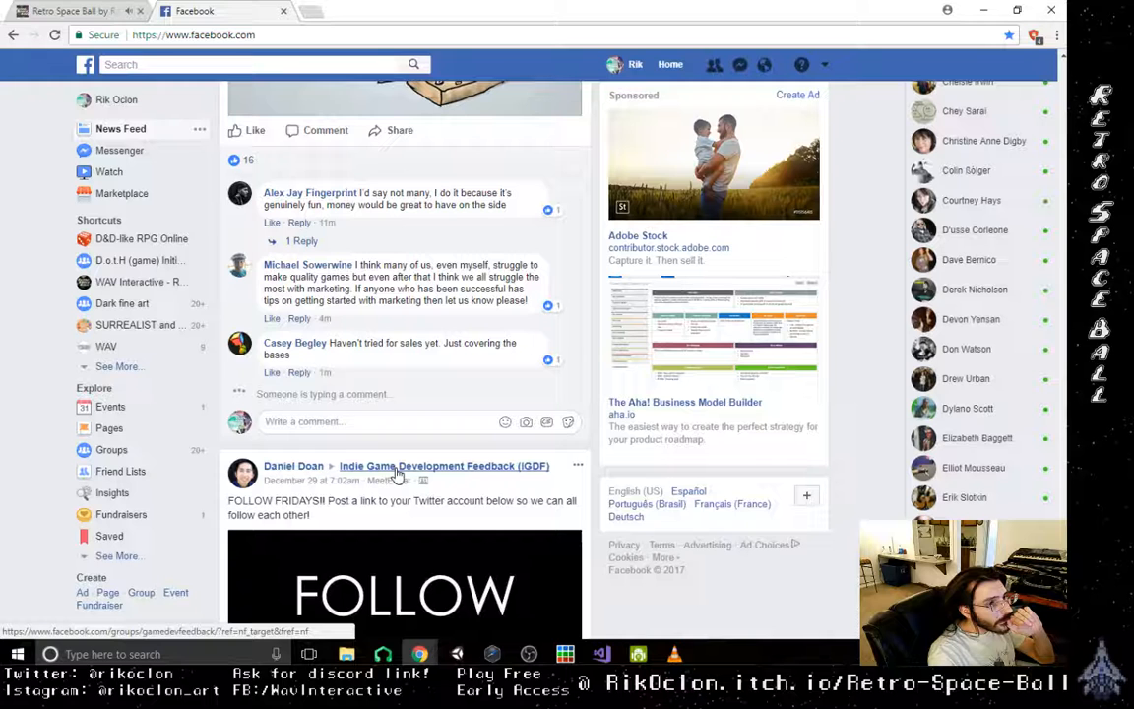
{"action": "left_click", "coordinate": [398, 467]}
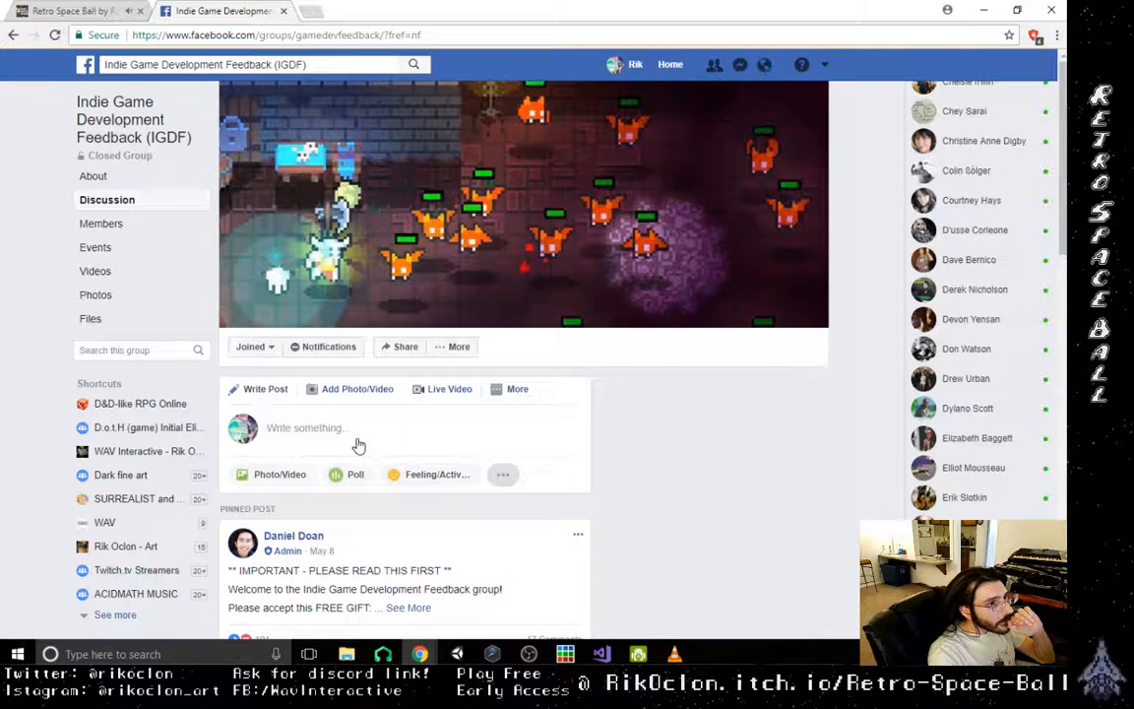
{"action": "left_click", "coordinate": [358, 442]}
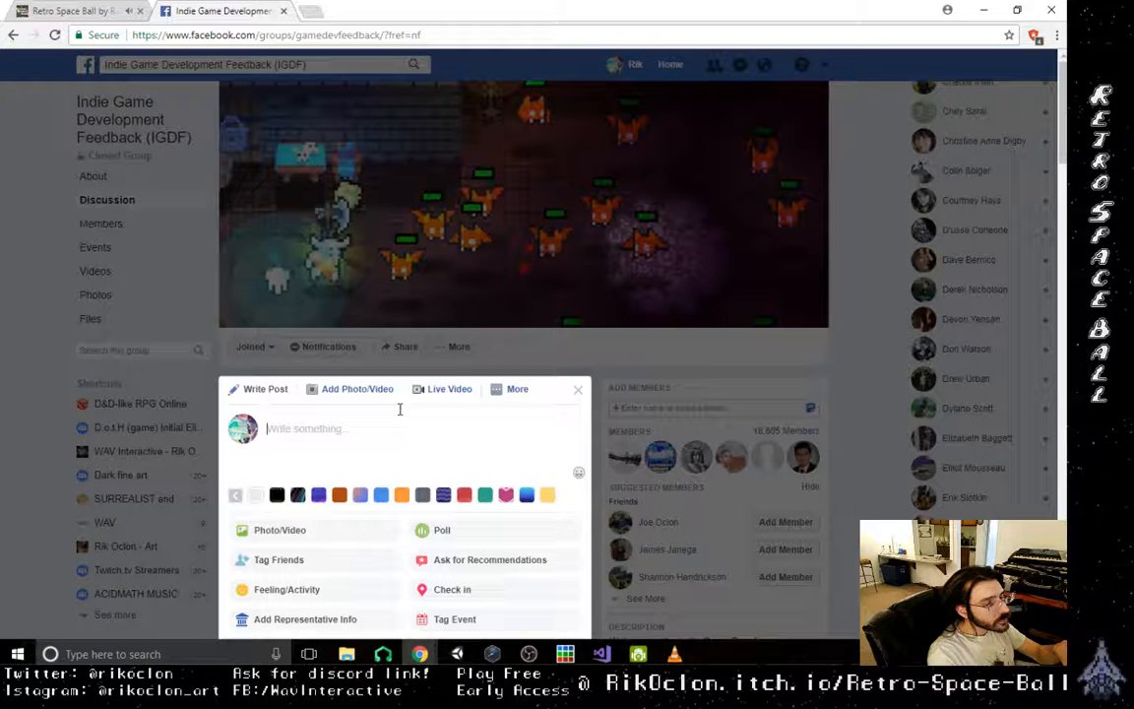
- Open the group post with the greeting "Hey everybody!"
{"action": "type", "text": "Hey"}
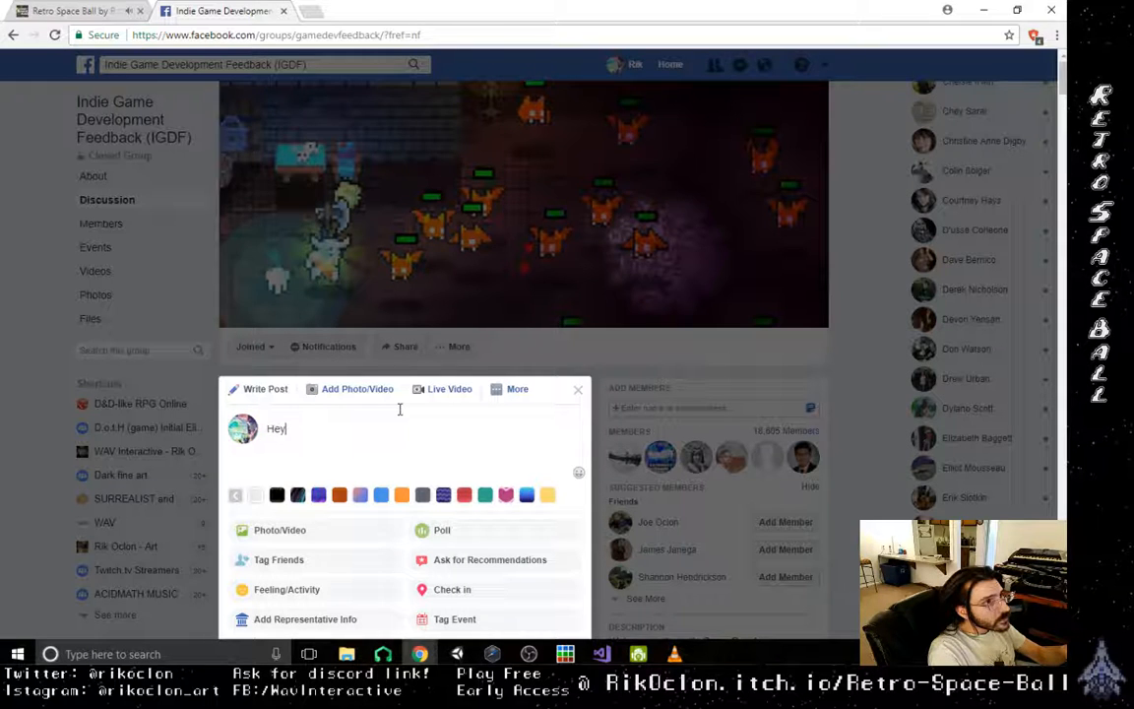
{"action": "type", "text": " A"}
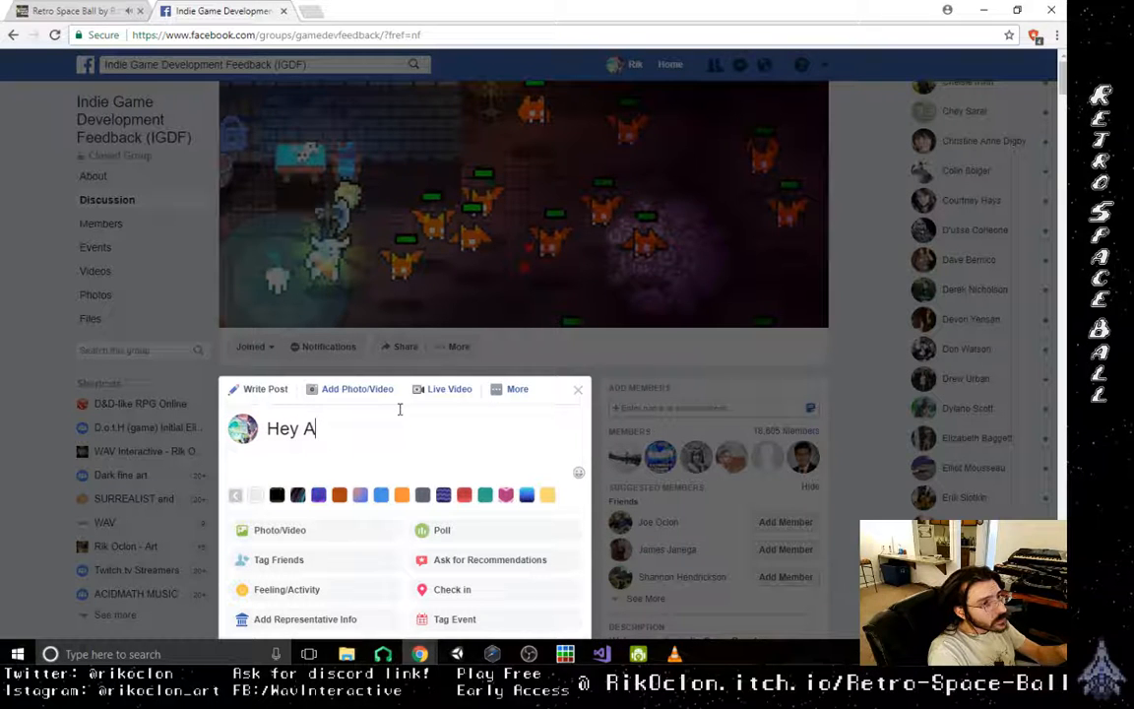
{"action": "key", "text": "BackSpace"}
{"action": "type", "text": "al"}
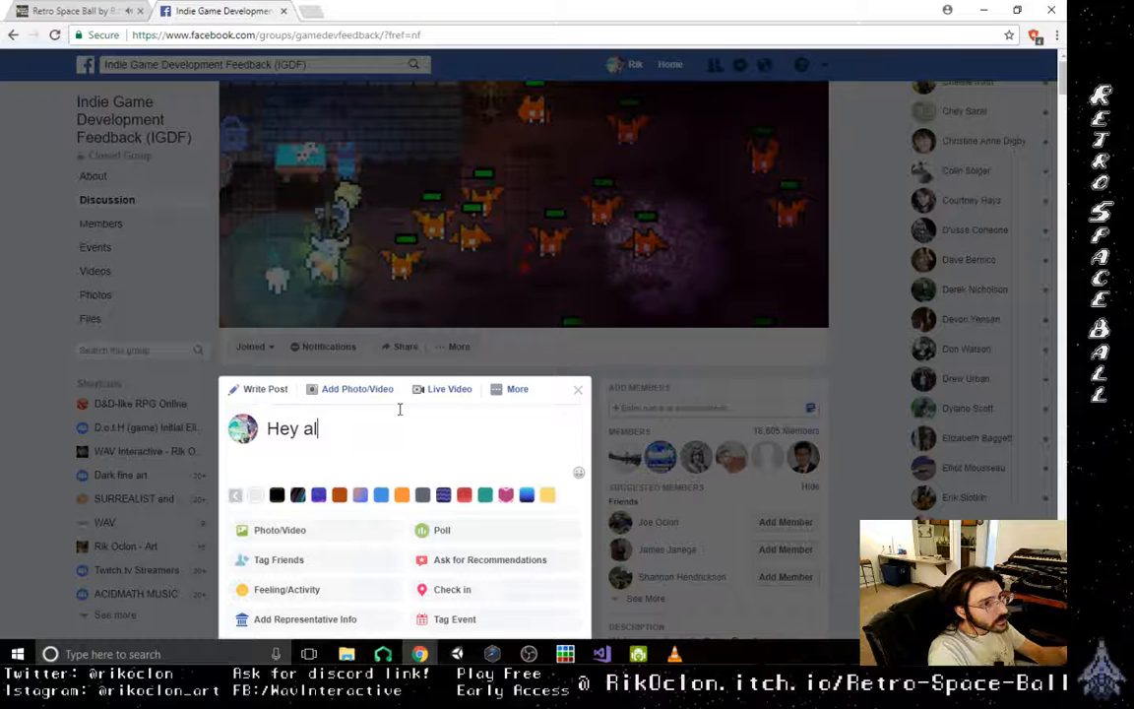
{"action": "type", "text": "l!"}
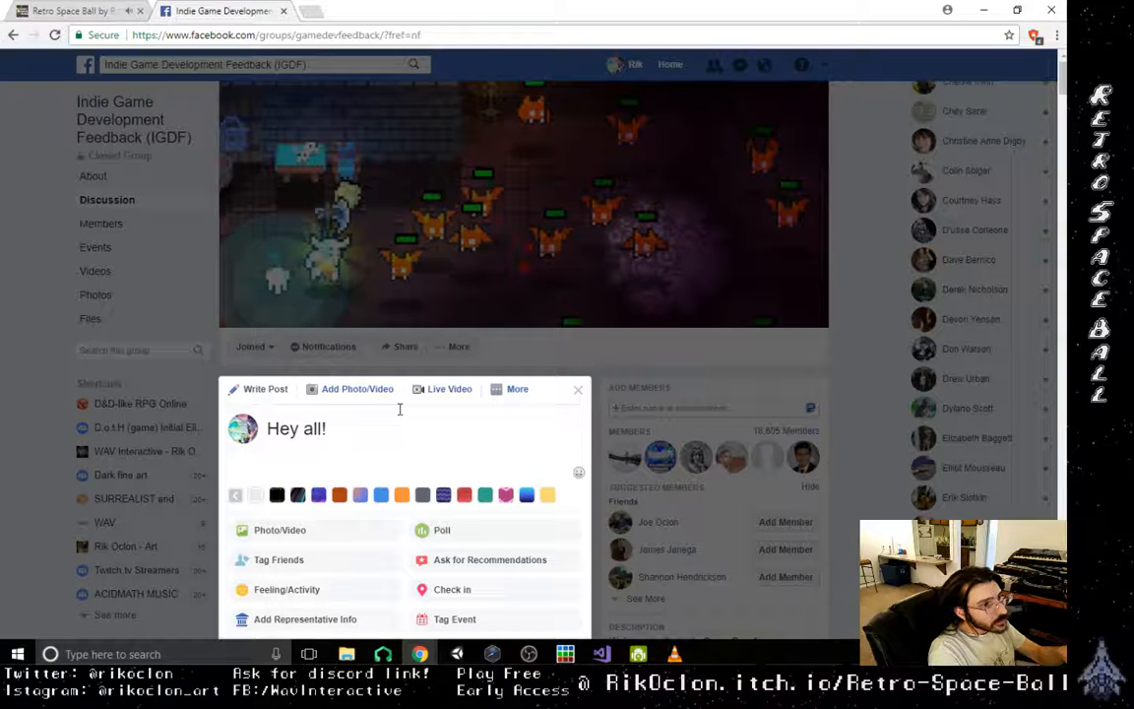
{"action": "key", "text": "BackSpace"}
{"action": "key", "text": "BackSpace"}
{"action": "key", "text": "BackSpace"}
{"action": "key", "text": "BackSpace"}
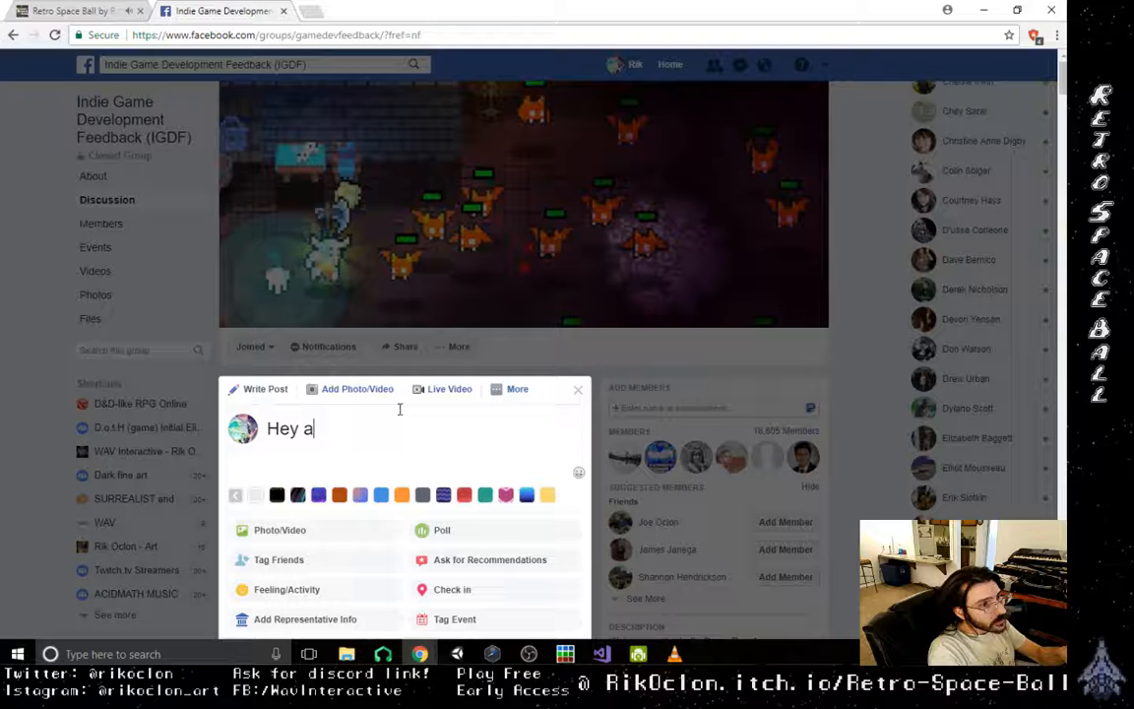
{"action": "key", "text": "BackSpace"}
{"action": "type", "text": "ever"}
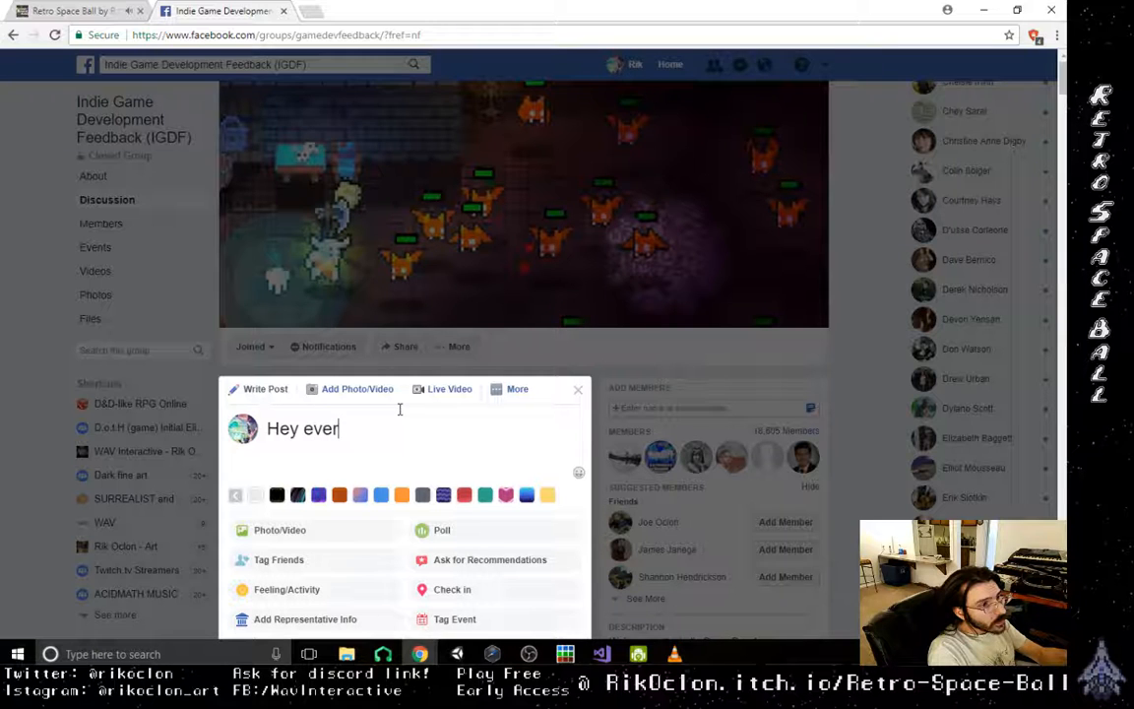
{"action": "type", "text": "ybodday"}
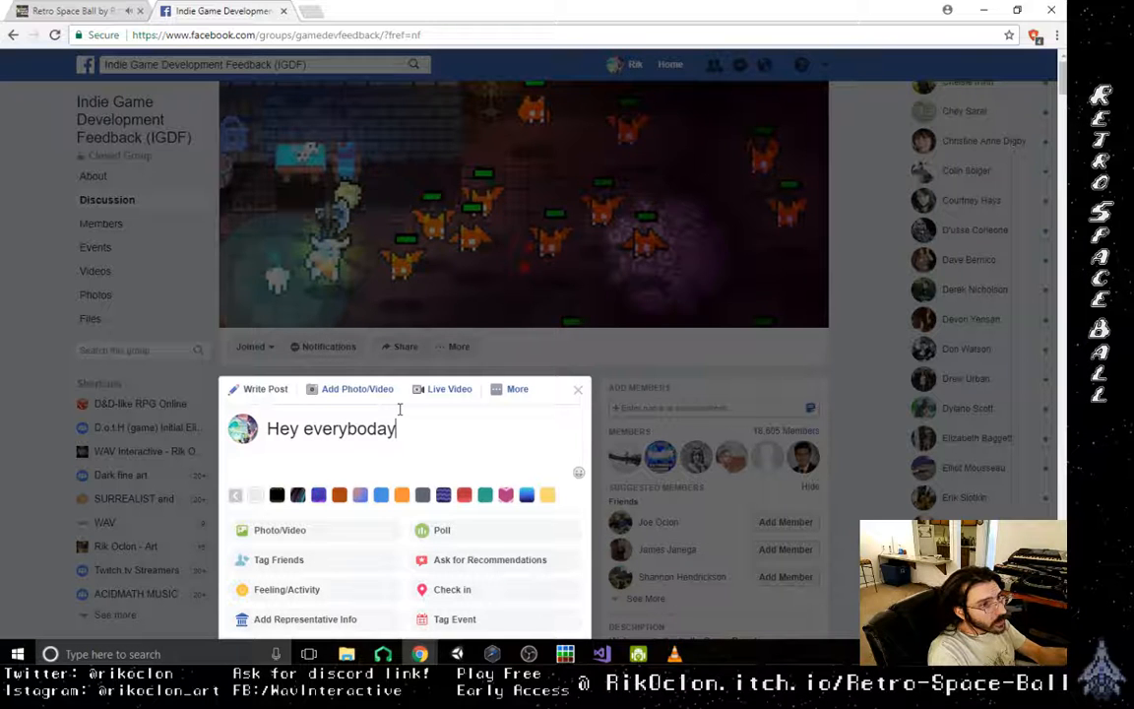
{"action": "key", "text": "BackSpace"}
{"action": "key", "text": "BackSpace"}
{"action": "type", "text": "y! "}
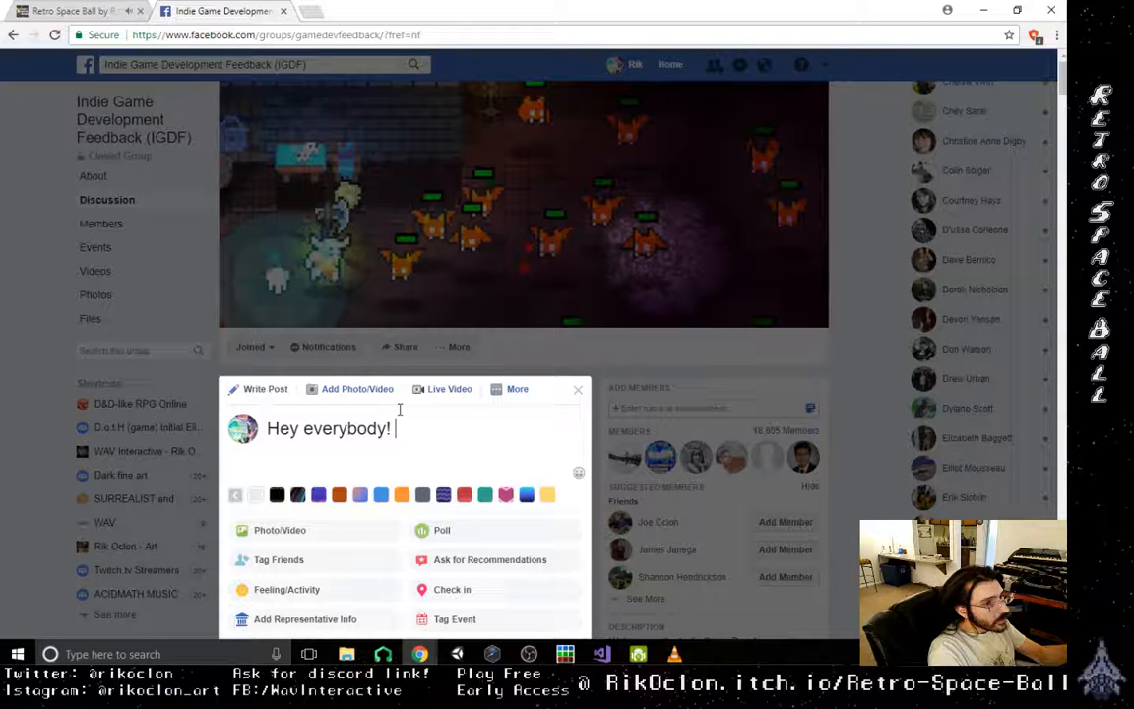
{"action": "type", "text": "I'm "}
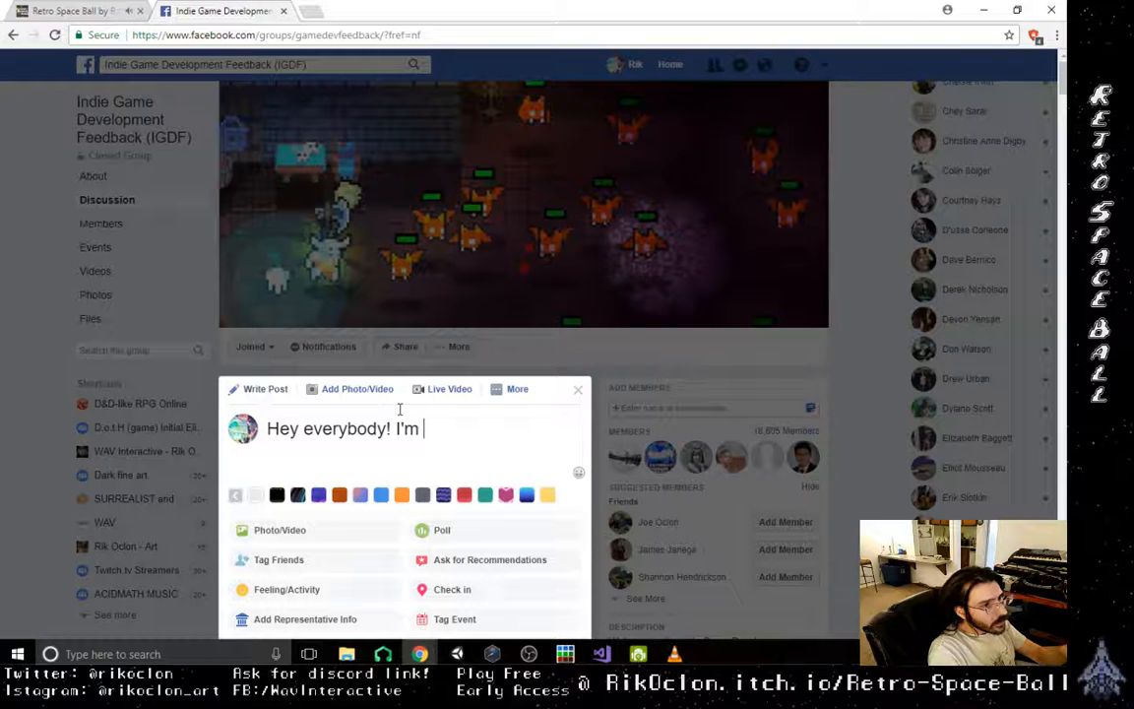
{"action": "type", "text": "in need of some fe"}
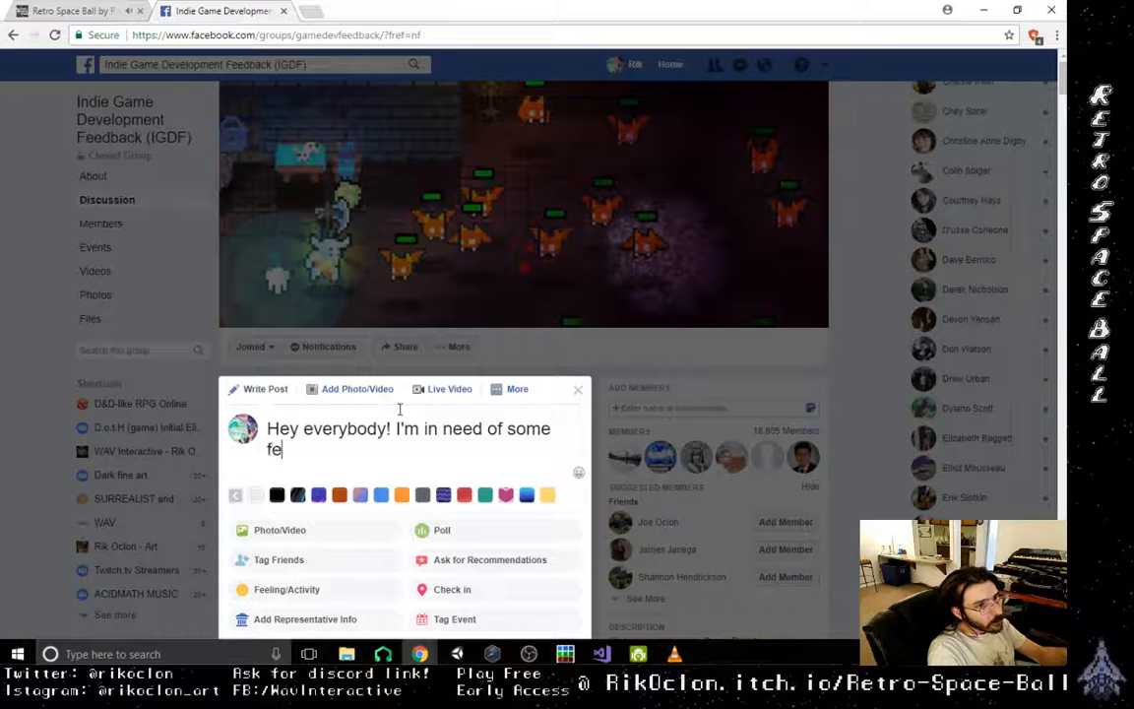
{"action": "type", "text": "edba"}
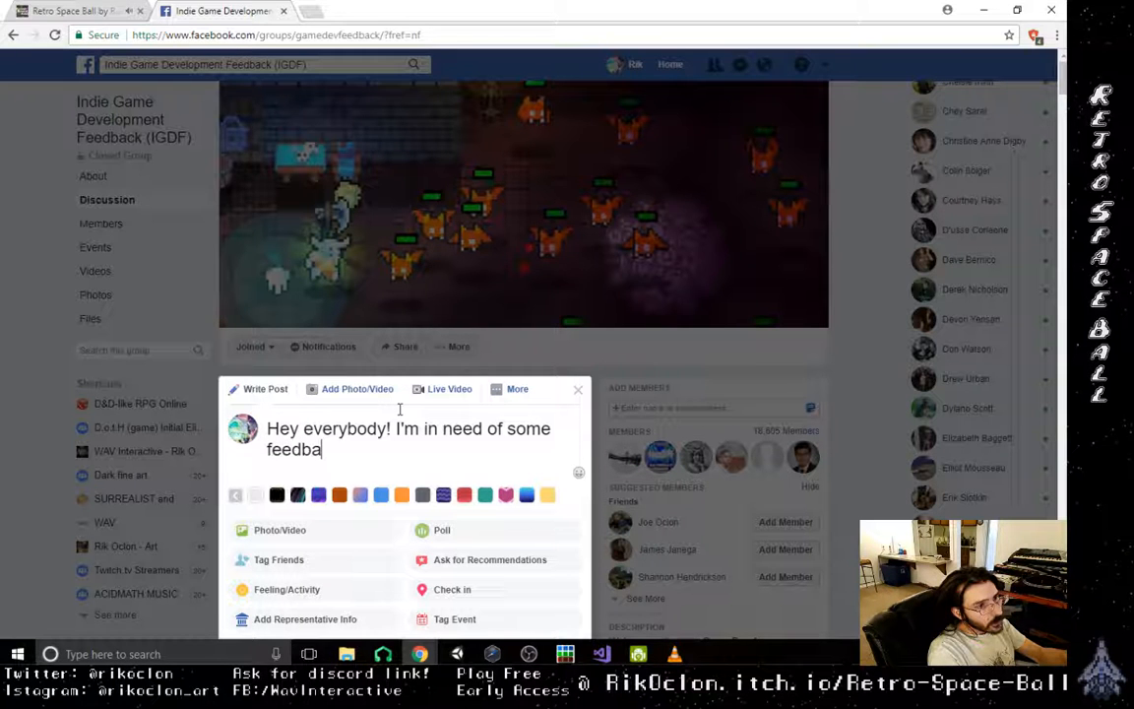
{"action": "type", "text": "ck for my early"}
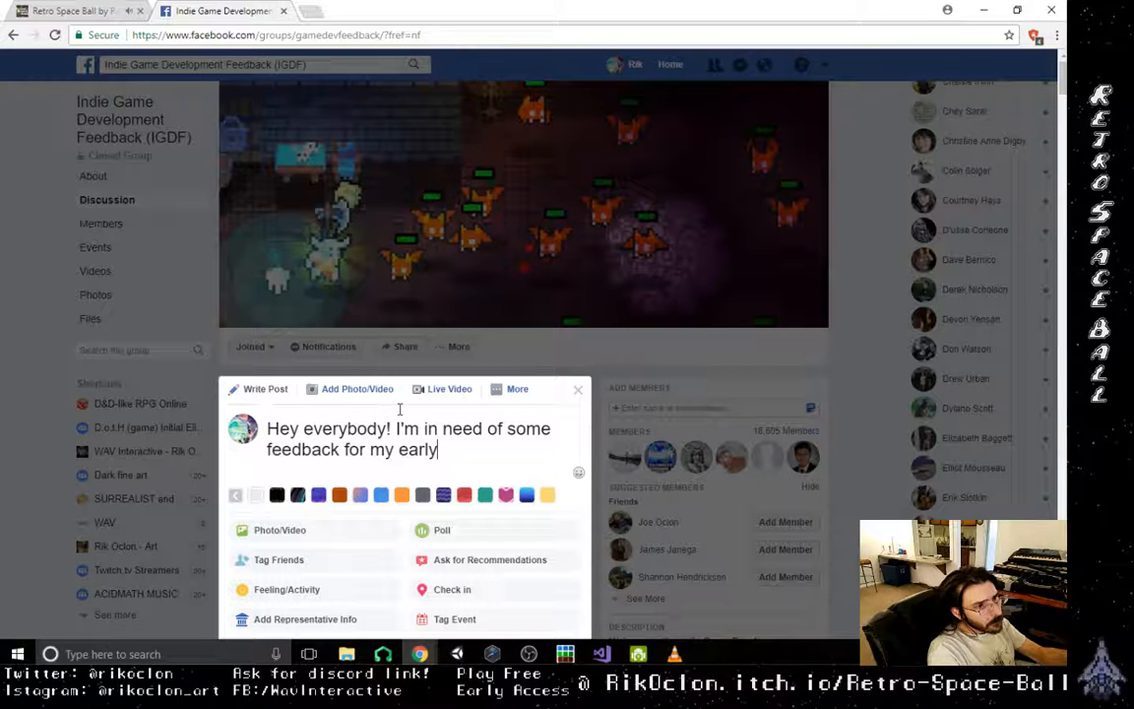
{"action": "type", "text": " access "}
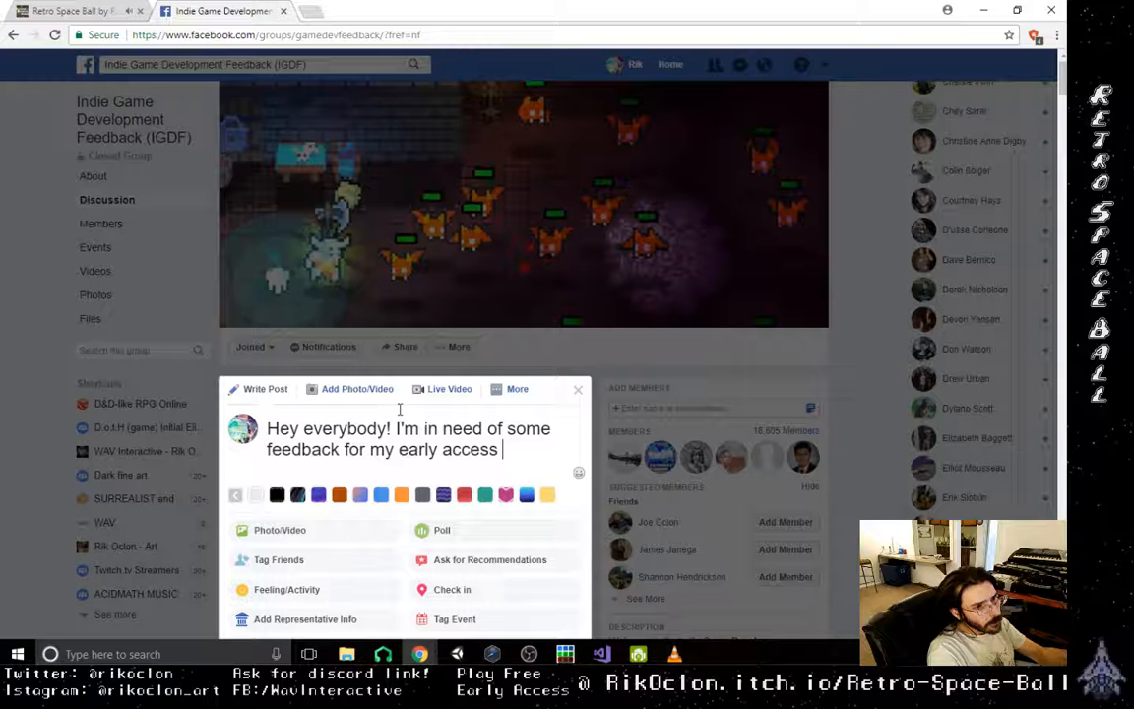
{"action": "type", "text": "title!"}
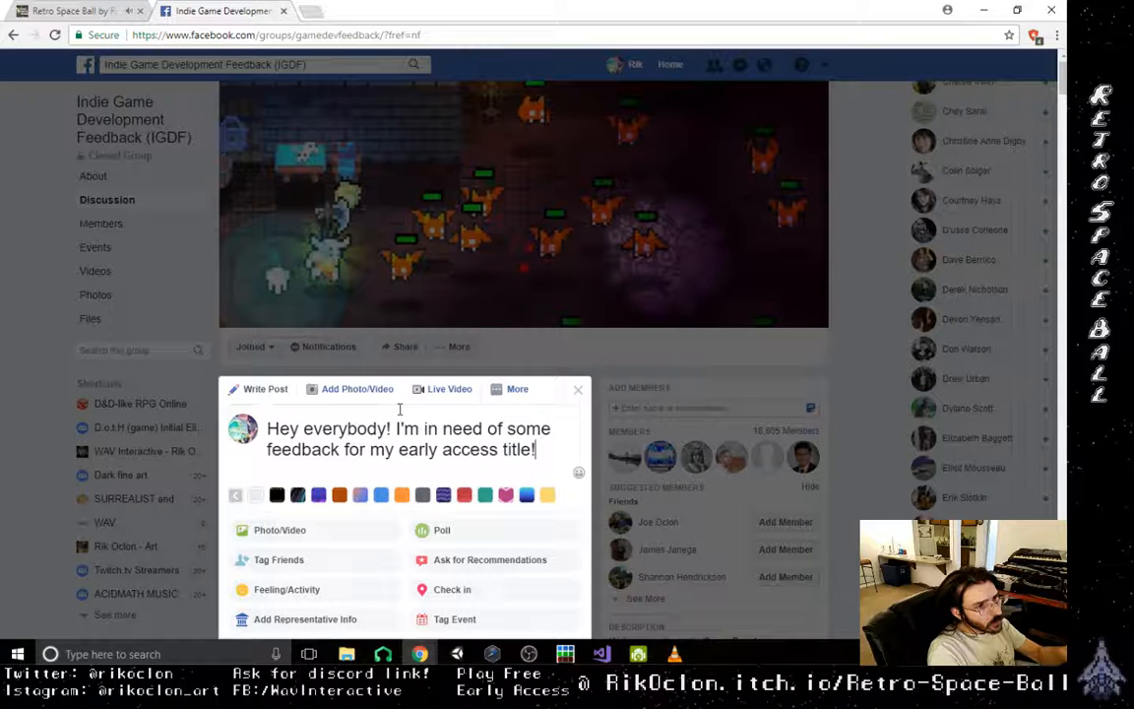
{"action": "type", "text": " I just upda"}
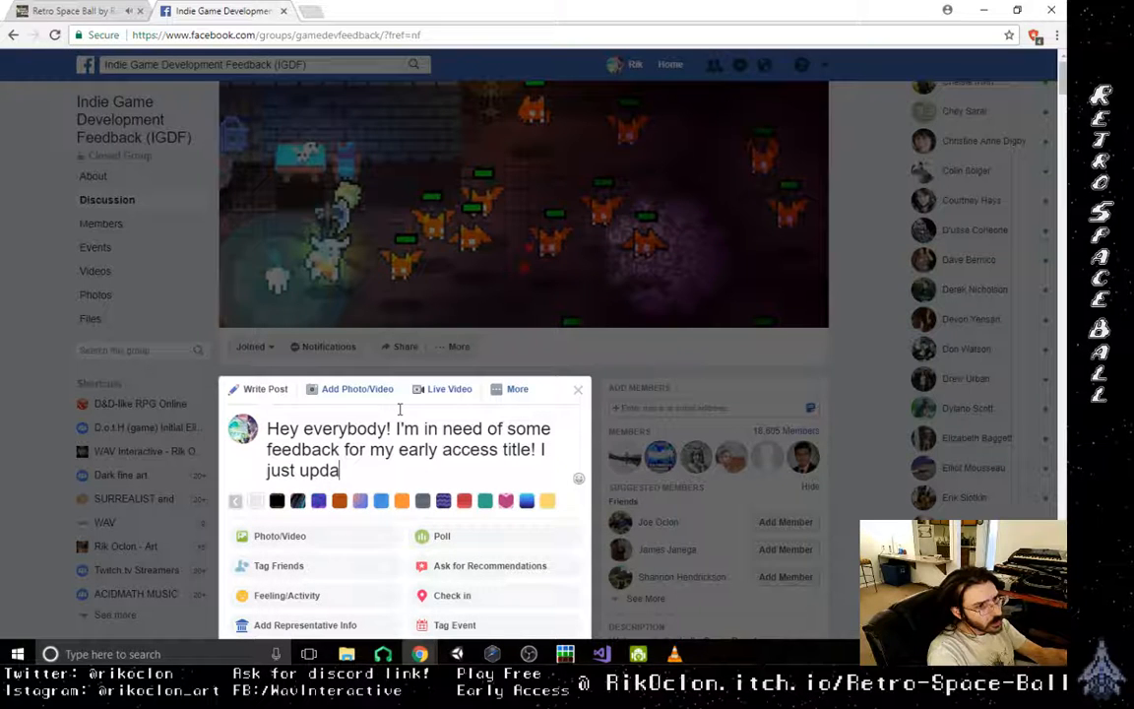
{"action": "type", "text": "ted it"}
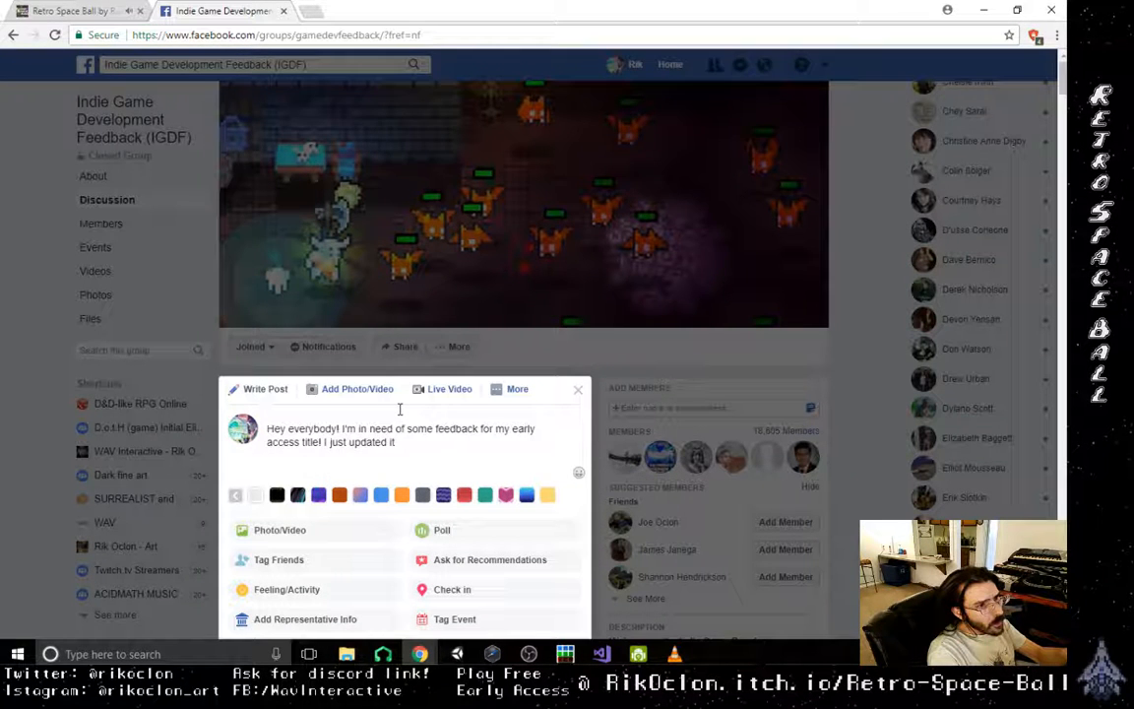
{"action": "type", "text": " and I"}
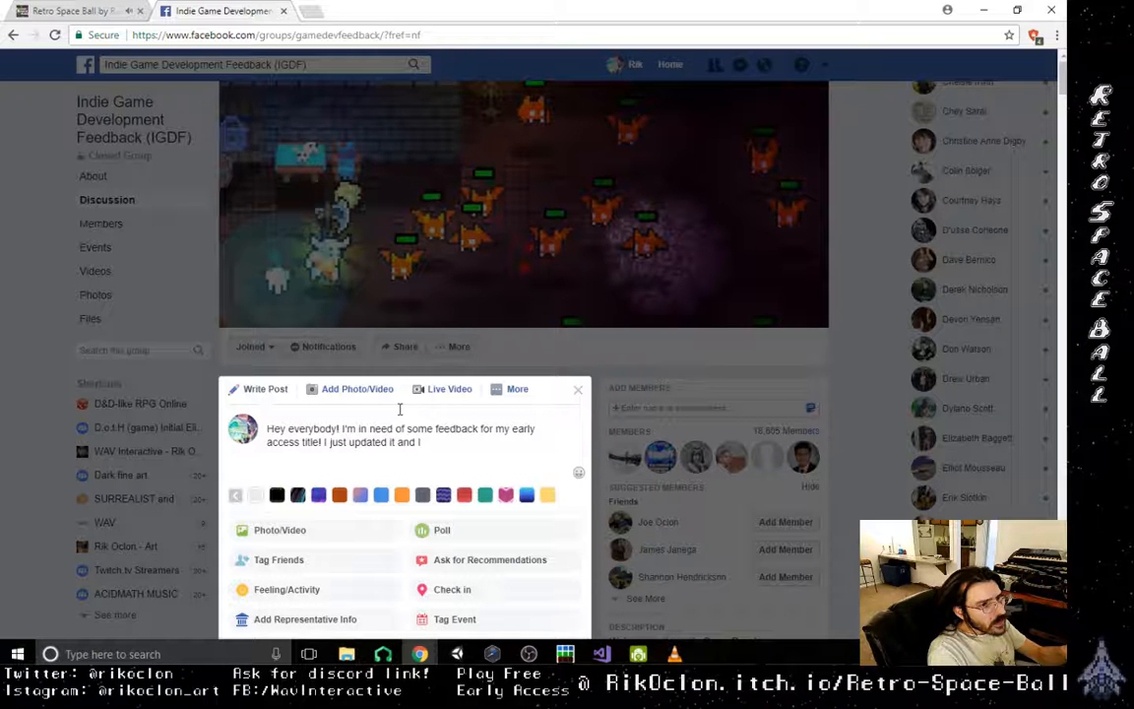
- Continue the post with the sentence "I just updated it!"
{"action": "key", "text": "BackSpace"}
{"action": "key", "text": "BackSpace"}
{"action": "key", "text": "BackSpace"}
{"action": "key", "text": "BackSpace"}
{"action": "key", "text": "BackSpace"}
{"action": "key", "text": "BackSpace"}
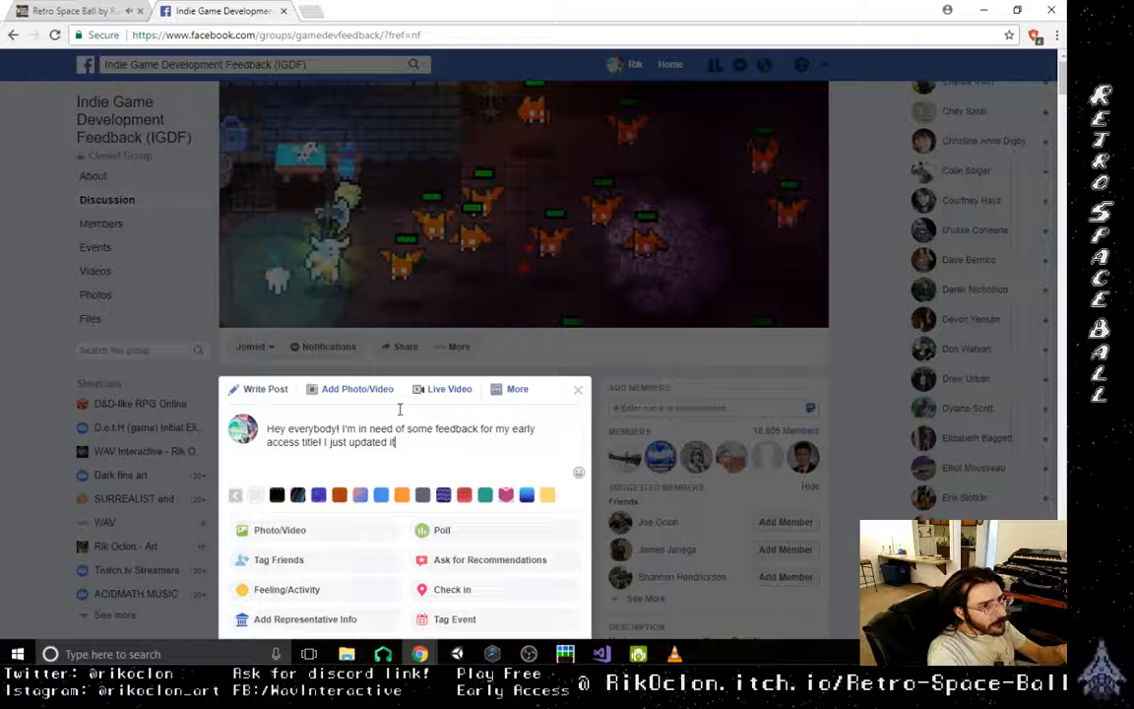
{"action": "type", "text": "! its a"}
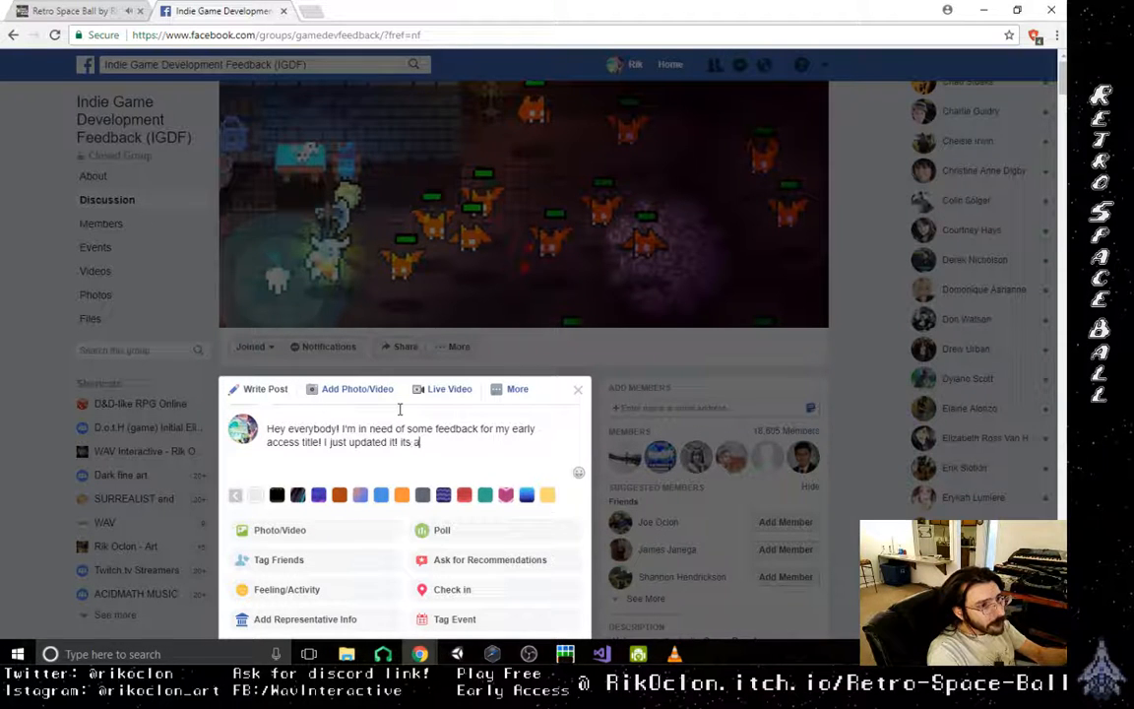
{"action": "type", "text": " t"}
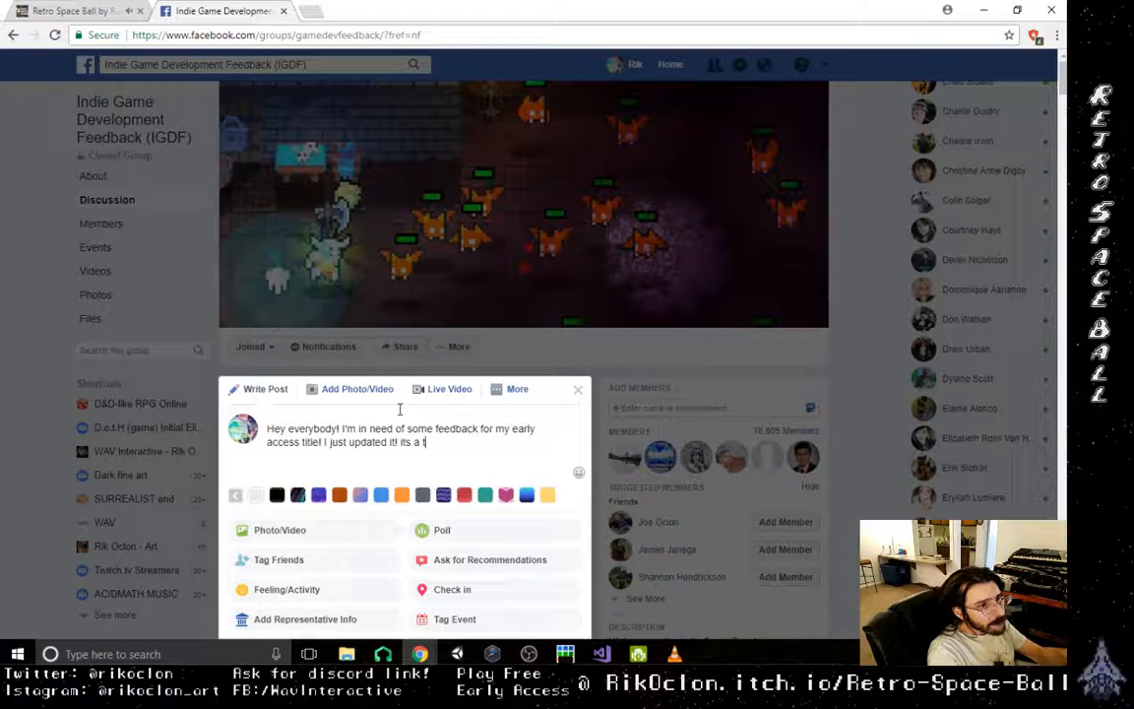
{"action": "key", "text": "BackSpace"}
{"action": "key", "text": "BackSpace"}
{"action": "key", "text": "BackSpace"}
{"action": "key", "text": "BackSpace"}
{"action": "key", "text": "BackSpace"}
{"action": "key", "text": "BackSpace"}
{"action": "key", "text": "BackSpace"}
{"action": "key", "text": "BackSpace"}
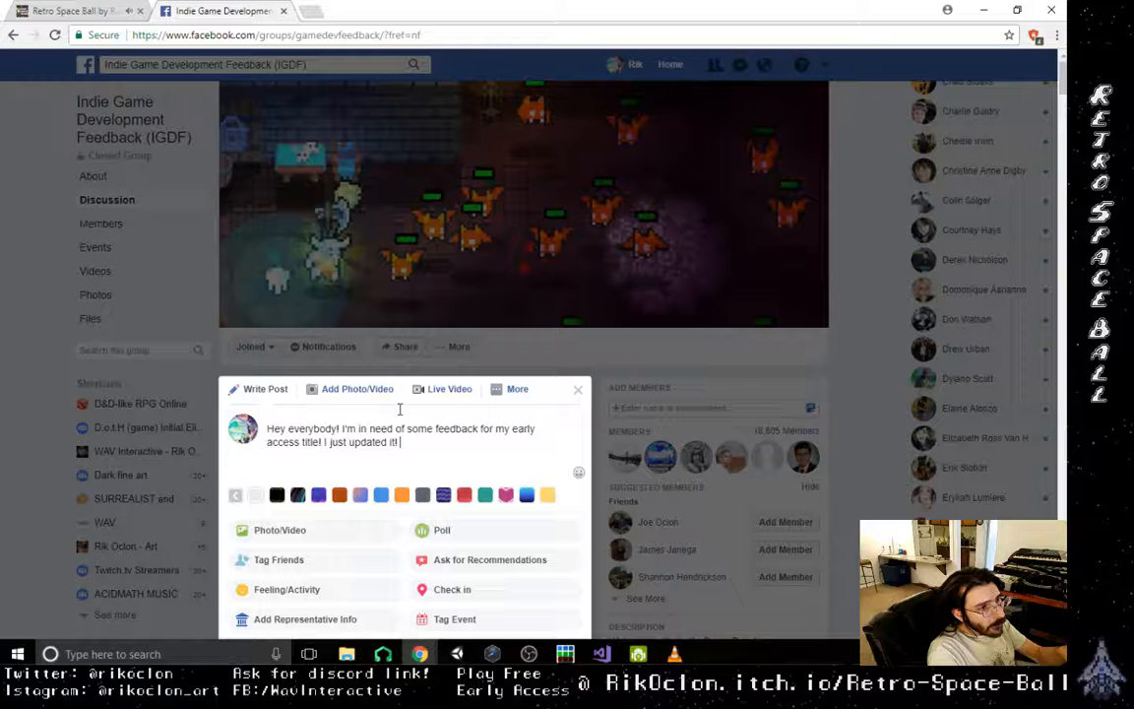
- Add the request "please check it out and hmu with feedback!" to the post
{"action": "type", "text": "pleas ch"}
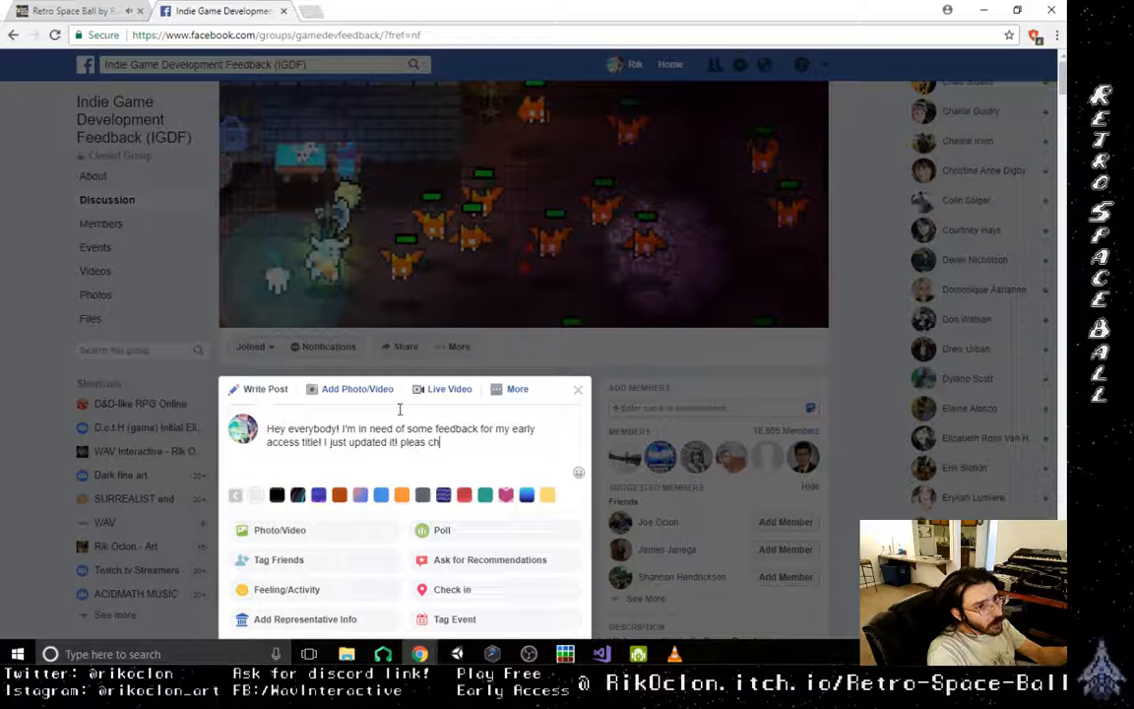
{"action": "key", "text": "BackSpace"}
{"action": "key", "text": "BackSpace"}
{"action": "key", "text": "BackSpace"}
{"action": "type", "text": "e che"}
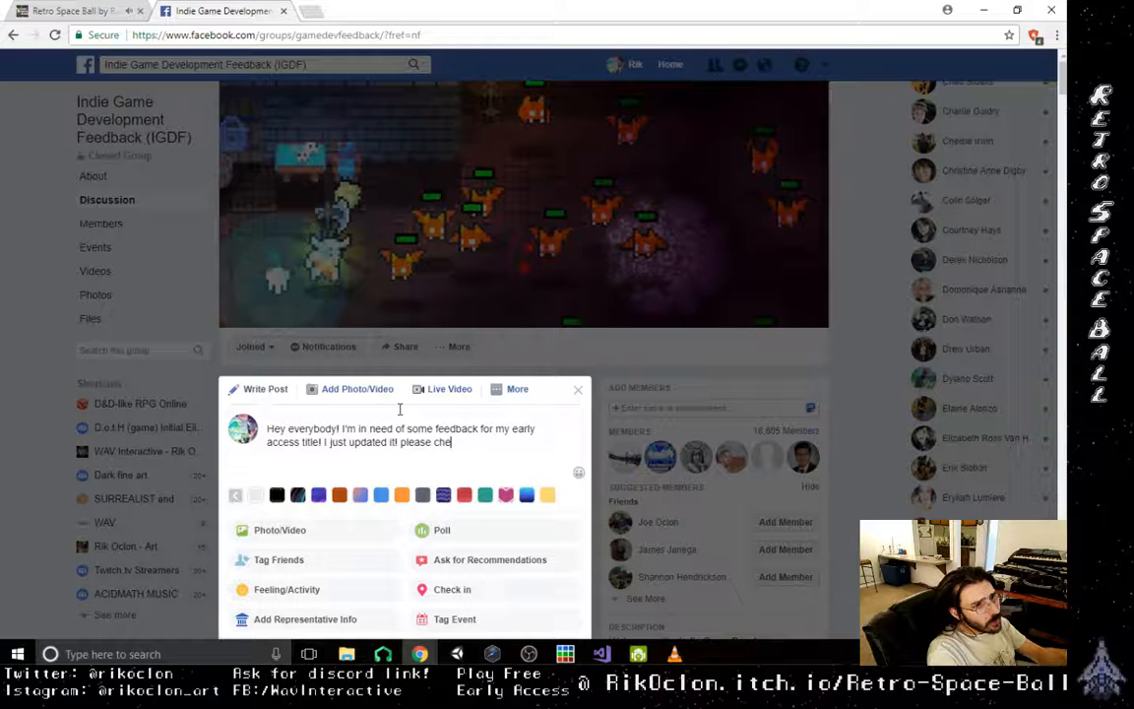
{"action": "type", "text": "ck it out"}
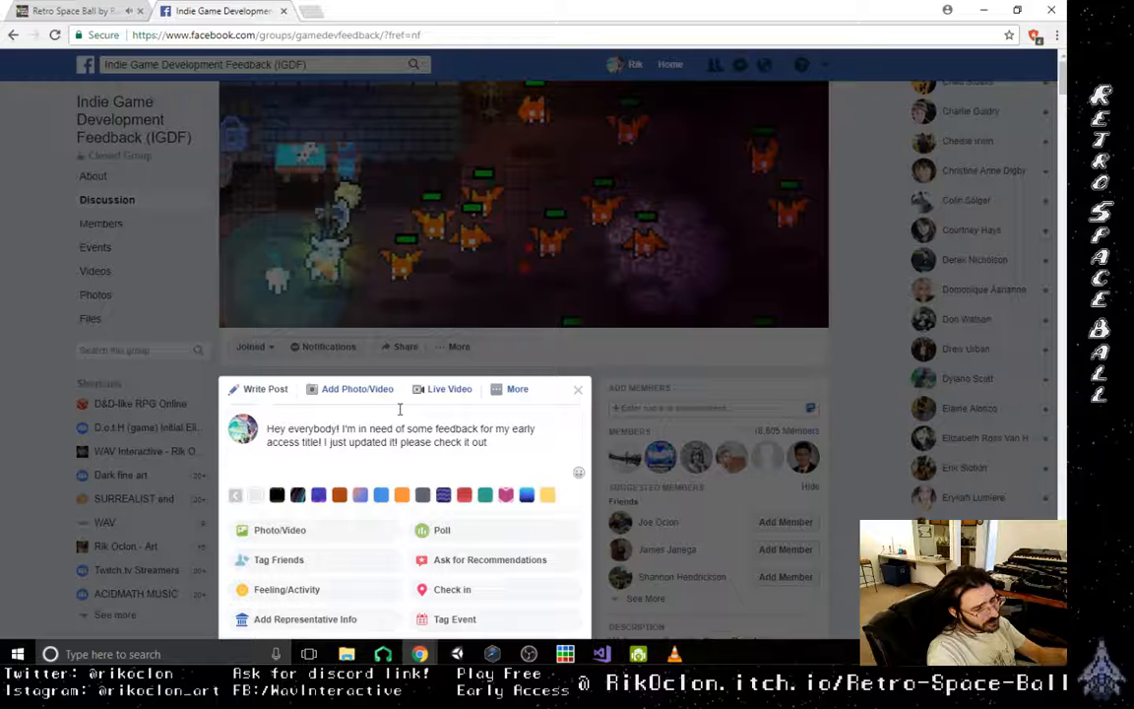
{"action": "type", "text": " and hmu "}
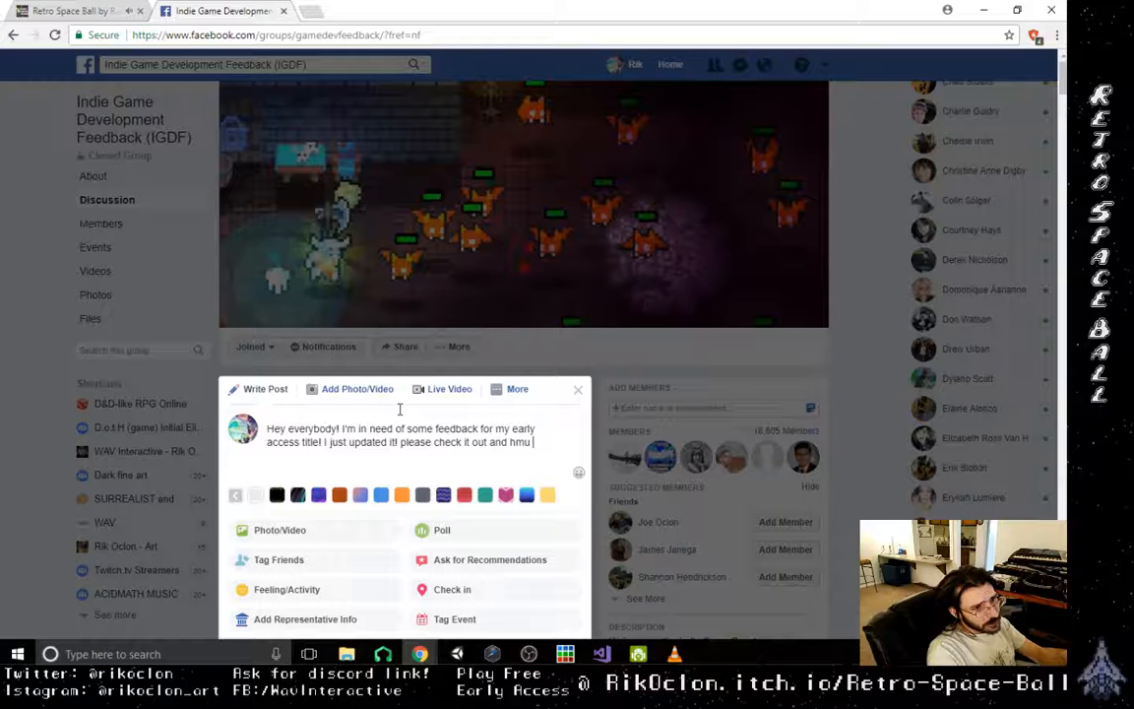
{"action": "type", "text": "with fee"}
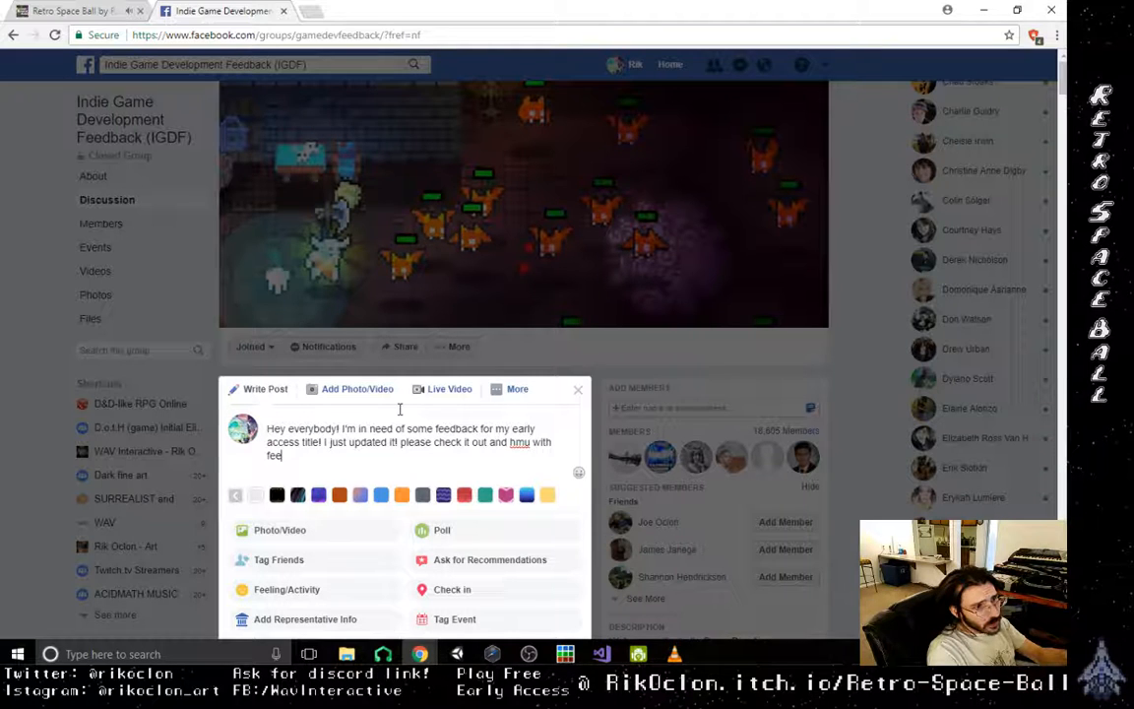
{"action": "type", "text": "dback"}
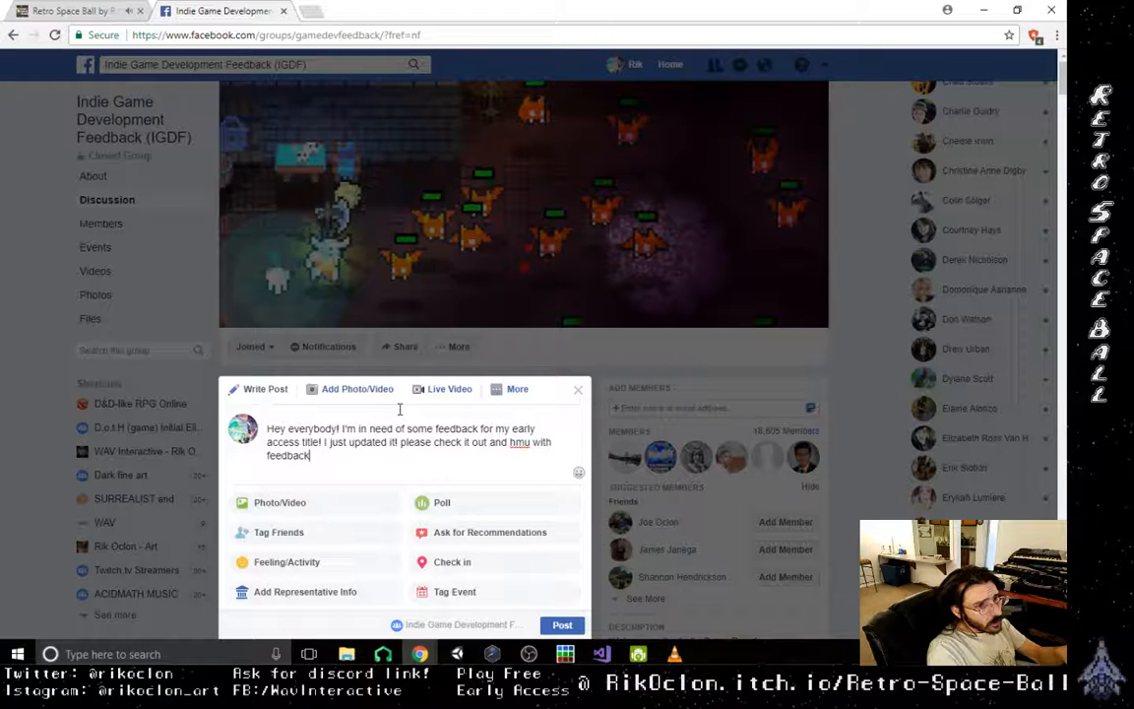
{"action": "type", "text": "!"}
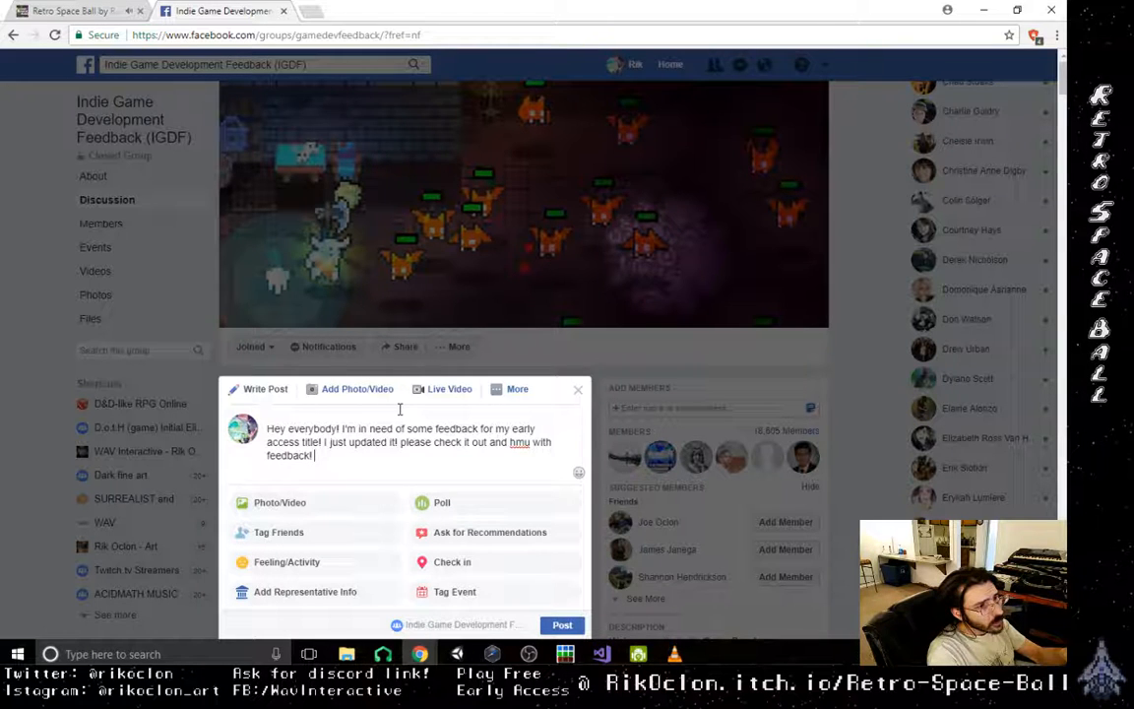
{"action": "type", "text": " it would"}
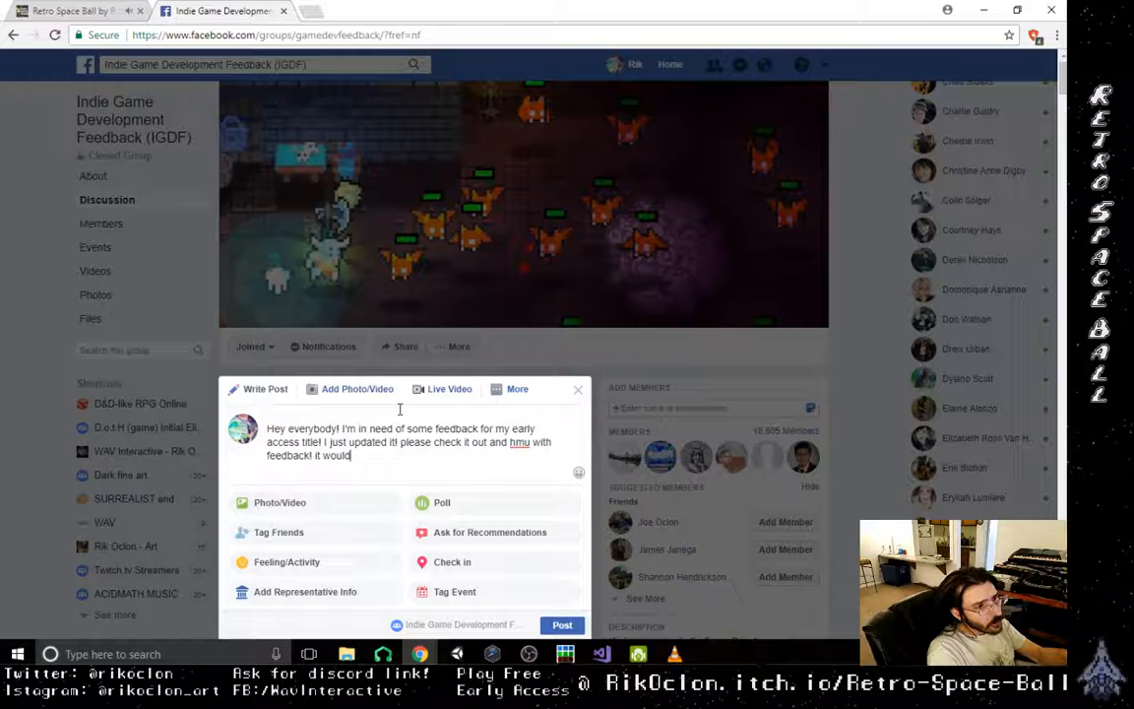
{"action": "type", "text": " really make "}
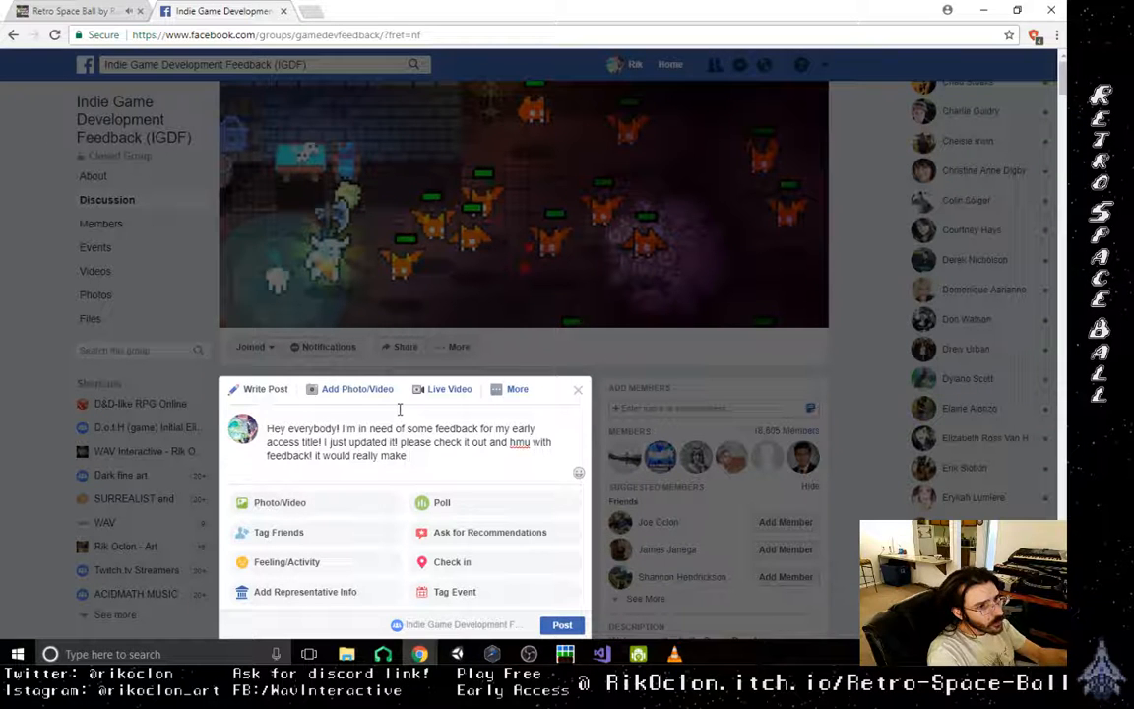
{"action": "type", "text": "my day :)"}
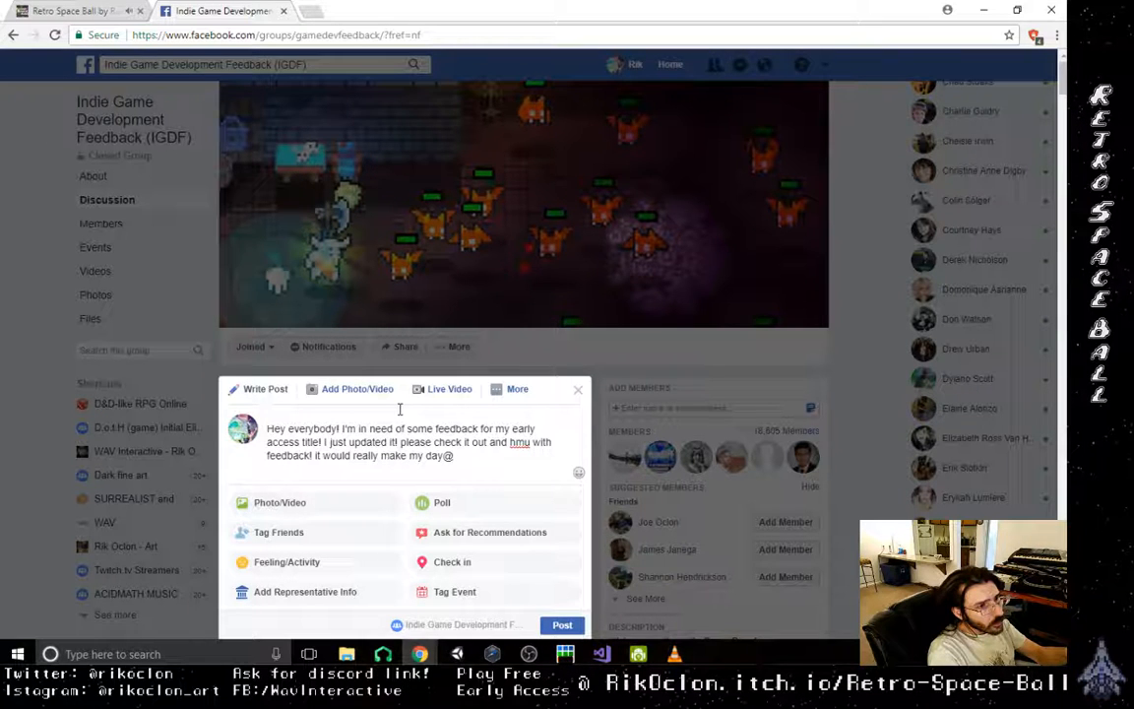
- End the post text with "It would really make my day!", capitalizing the sentence's first word
{"action": "key", "text": "BackSpace"}
{"action": "type", "text": "!"}
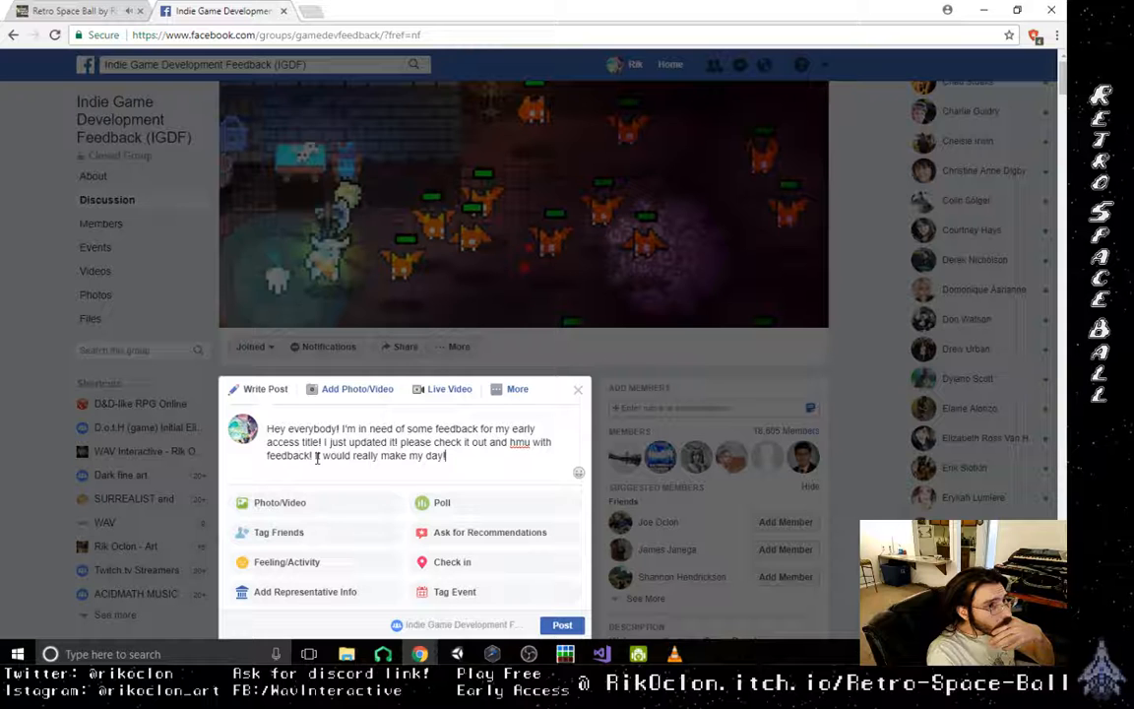
{"action": "left_click", "coordinate": [317, 458]}
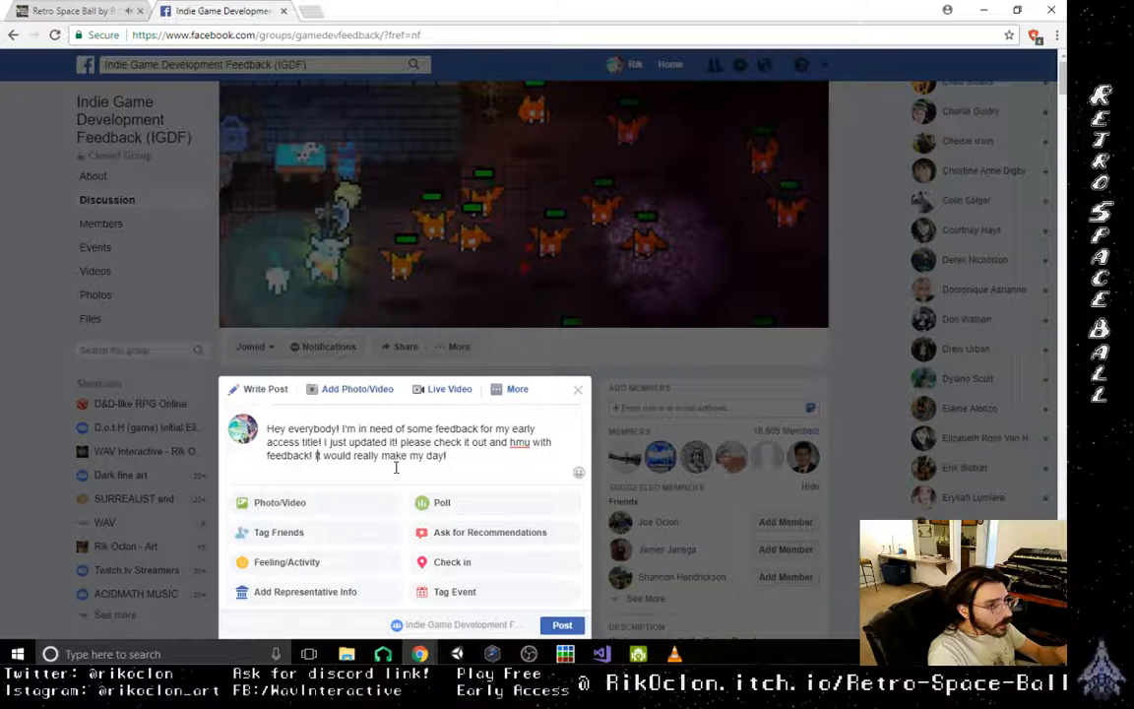
{"action": "type", "text": "I"}
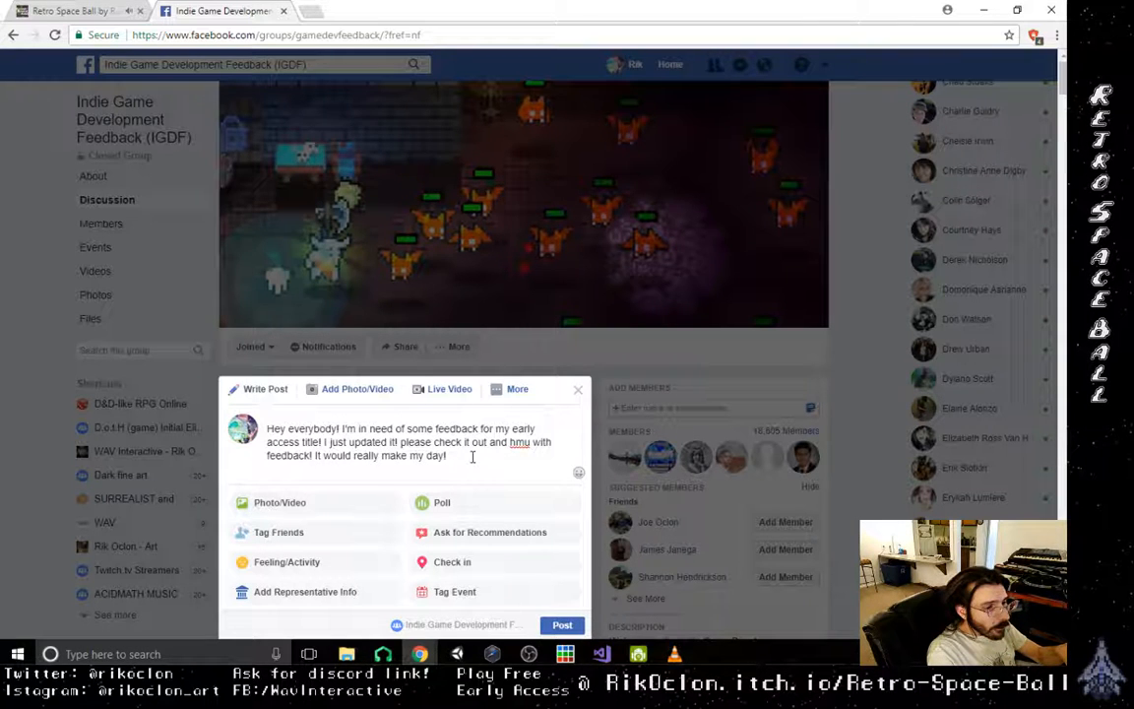
{"action": "left_click", "coordinate": [472, 456]}
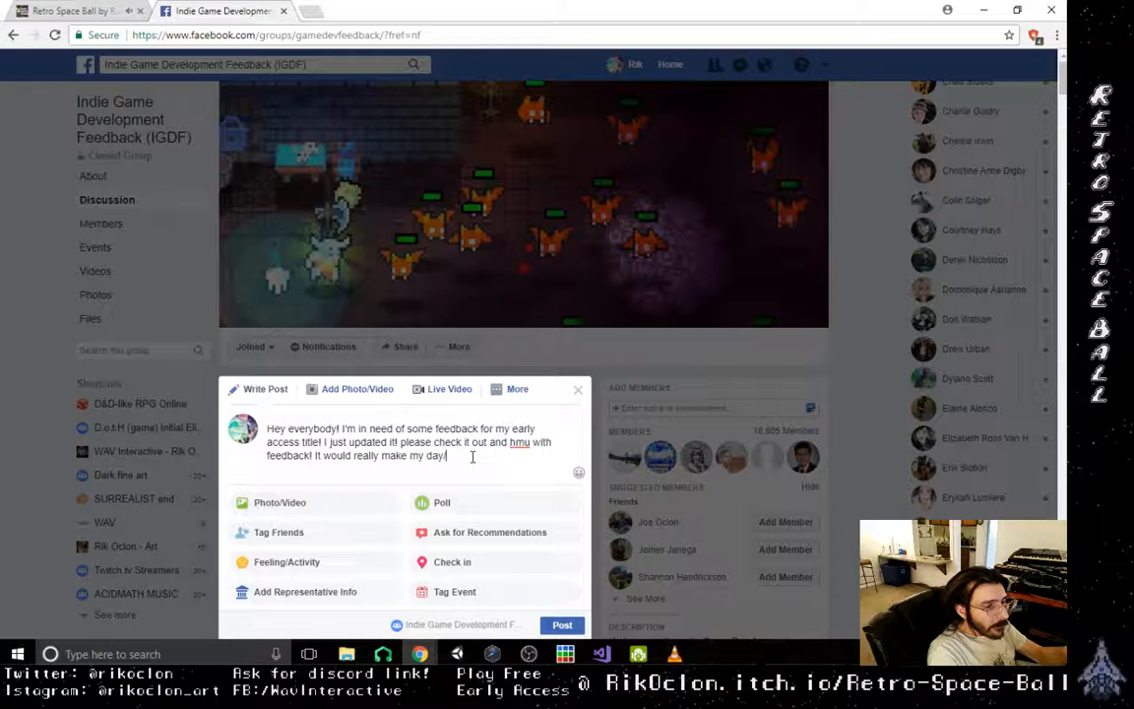
- Replace the word "day" with "year" in the post's last sentence, keeping the exclamation mark
{"action": "key", "text": "BackSpace"}
{"action": "key", "text": "BackSpace"}
{"action": "key", "text": "BackSpace"}
{"action": "key", "text": "BackSpace"}
{"action": "type", "text": "year"}
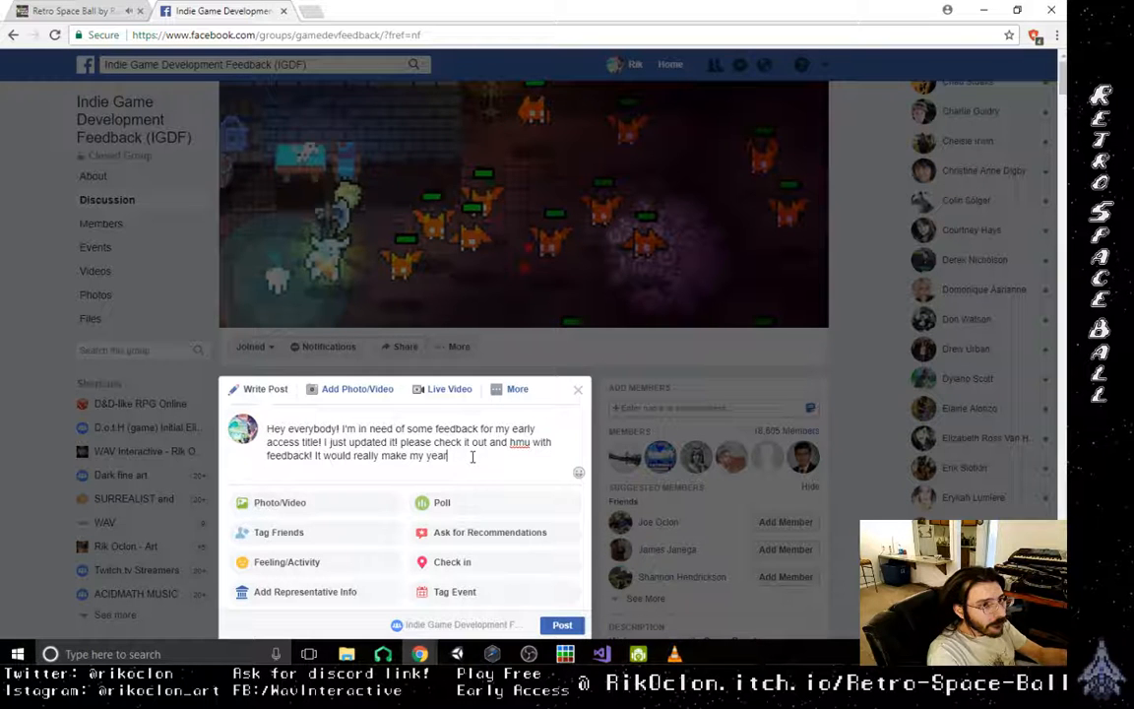
{"action": "type", "text": "!"}
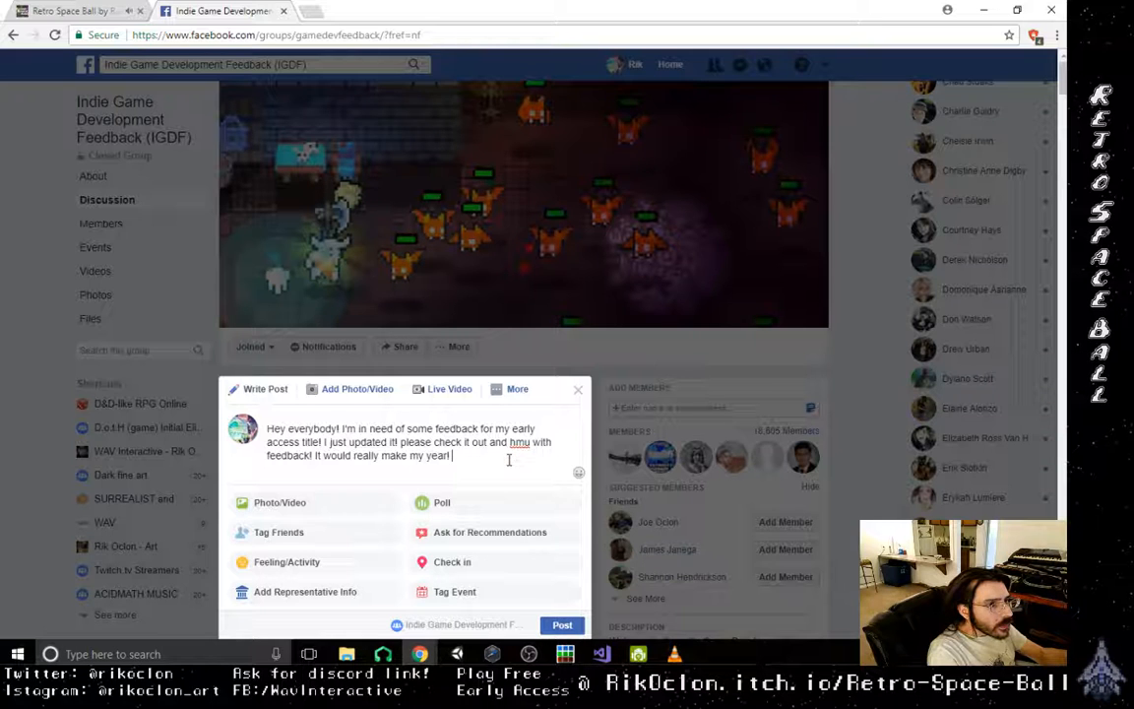
- Add the game's itch.io page address, ending in "/retro-space-ball", after the last sentence of the post
{"action": "type", "text": "rikco"}
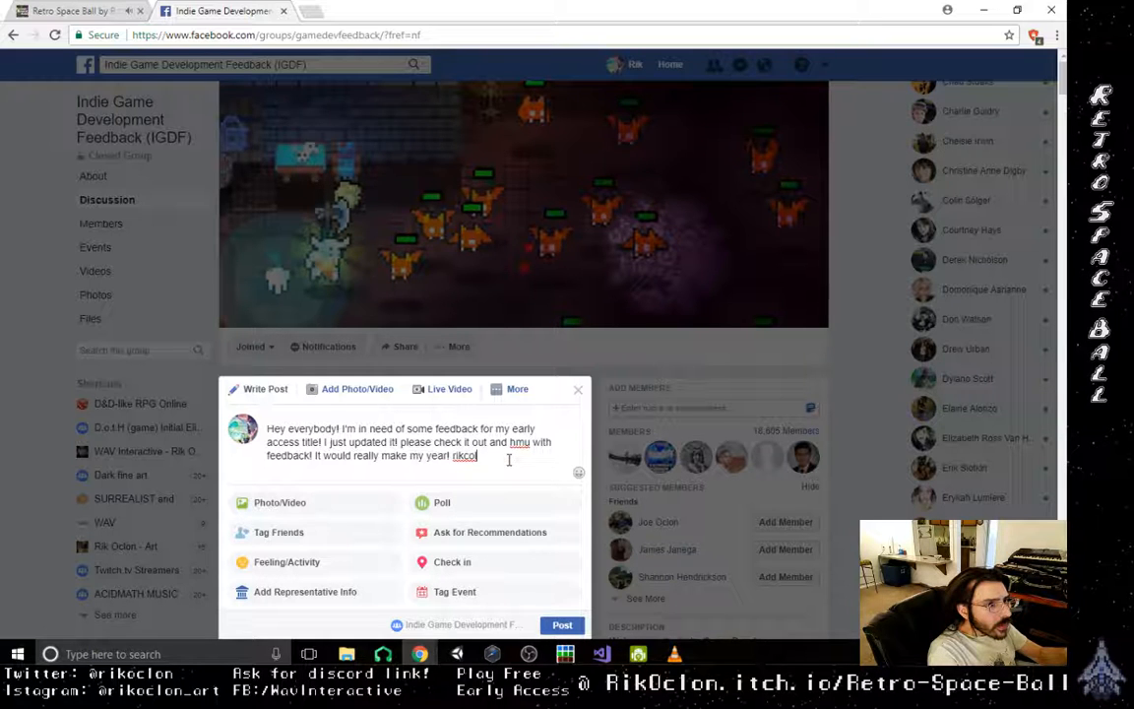
{"action": "type", "text": "lon."}
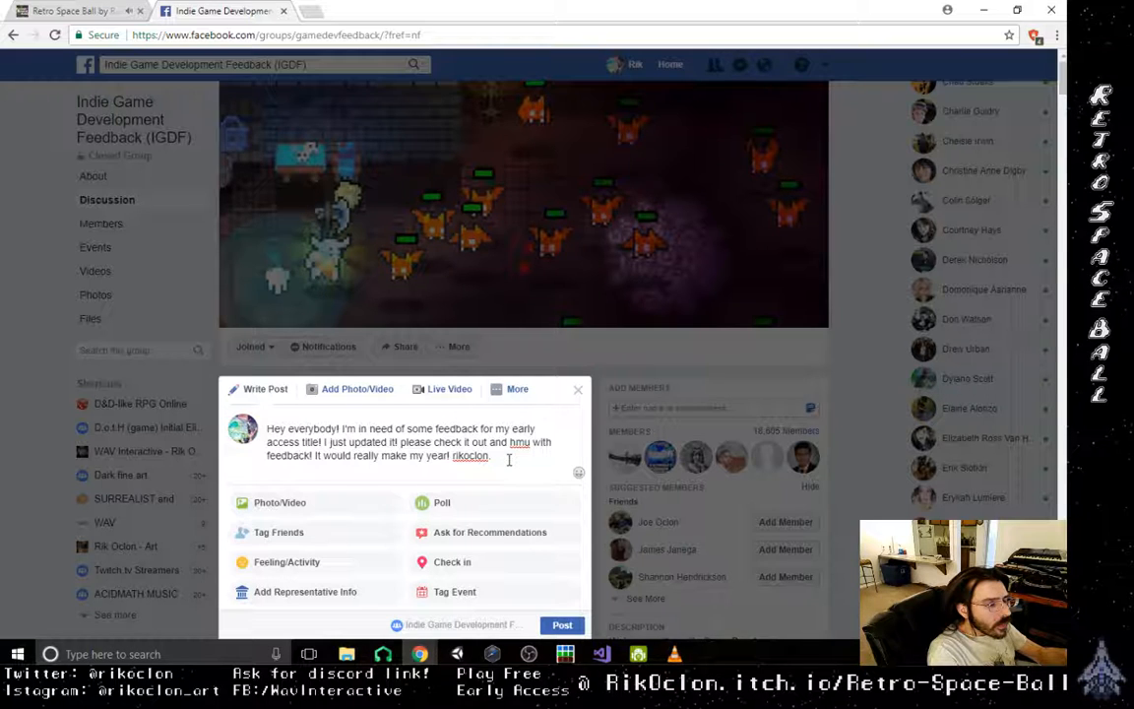
{"action": "type", "text": "itch.io"}
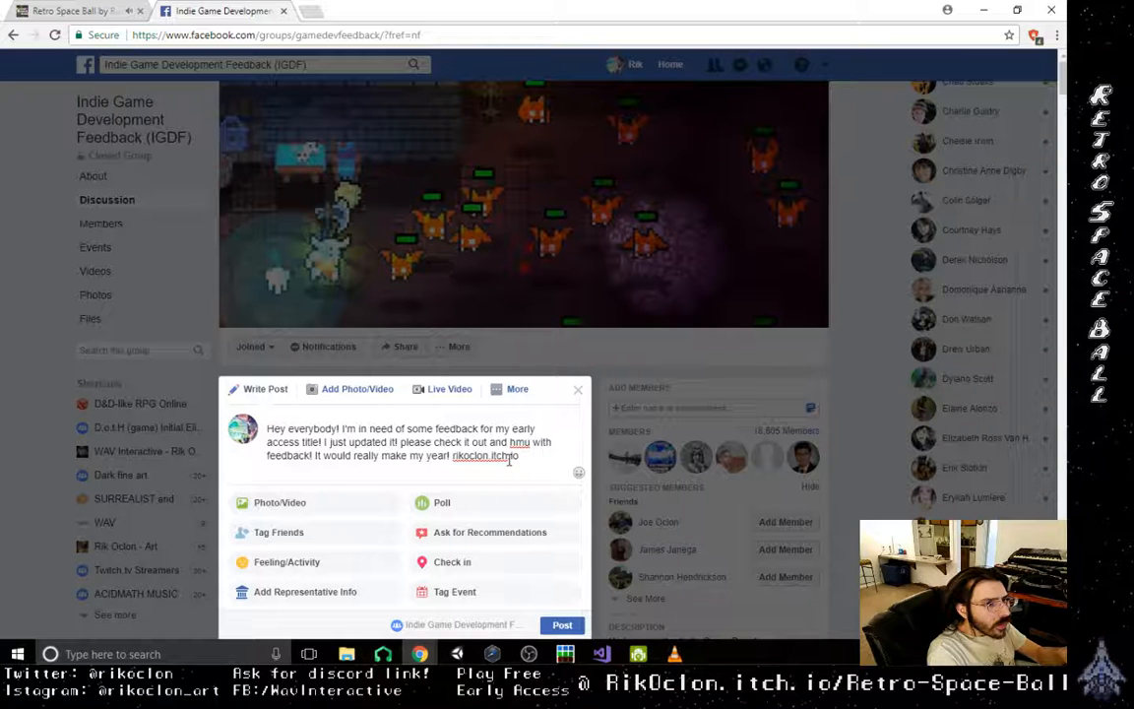
{"action": "type", "text": "/retro"}
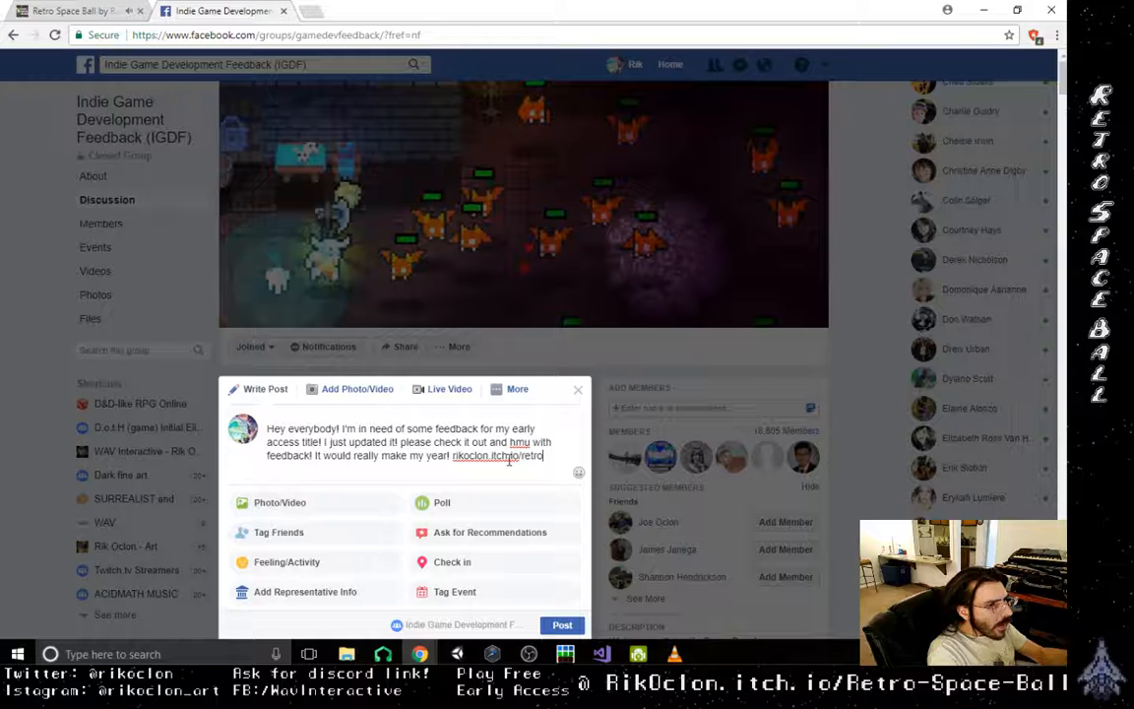
{"action": "type", "text": "-space"}
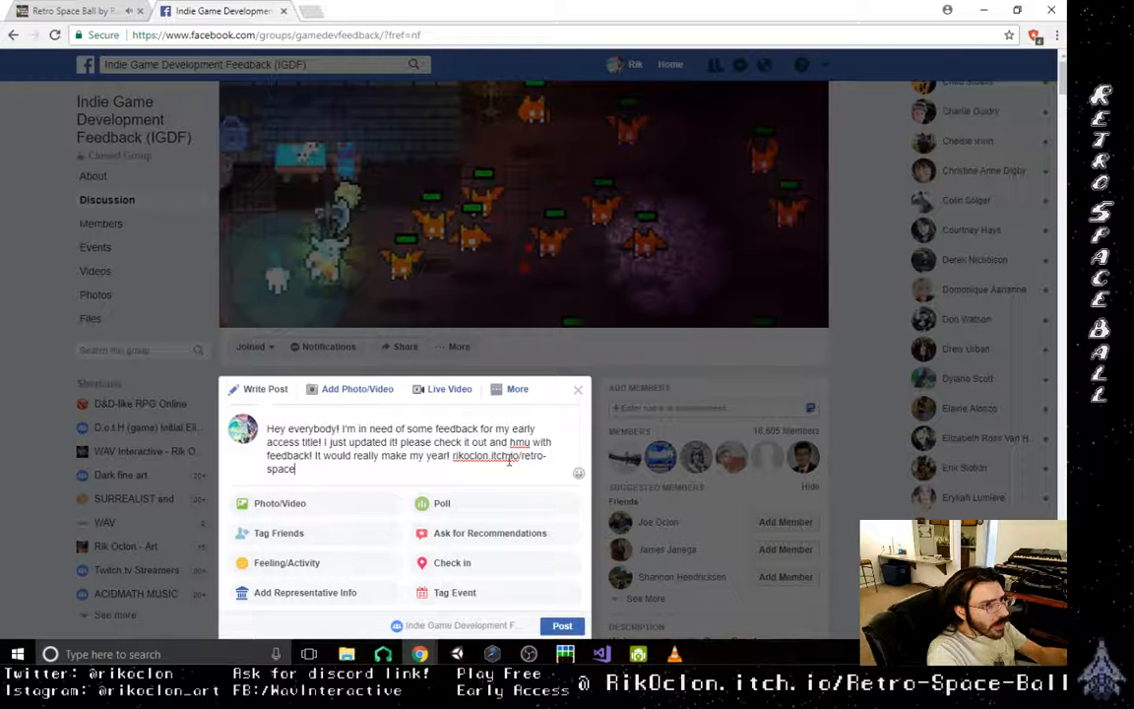
{"action": "type", "text": "-ball"}
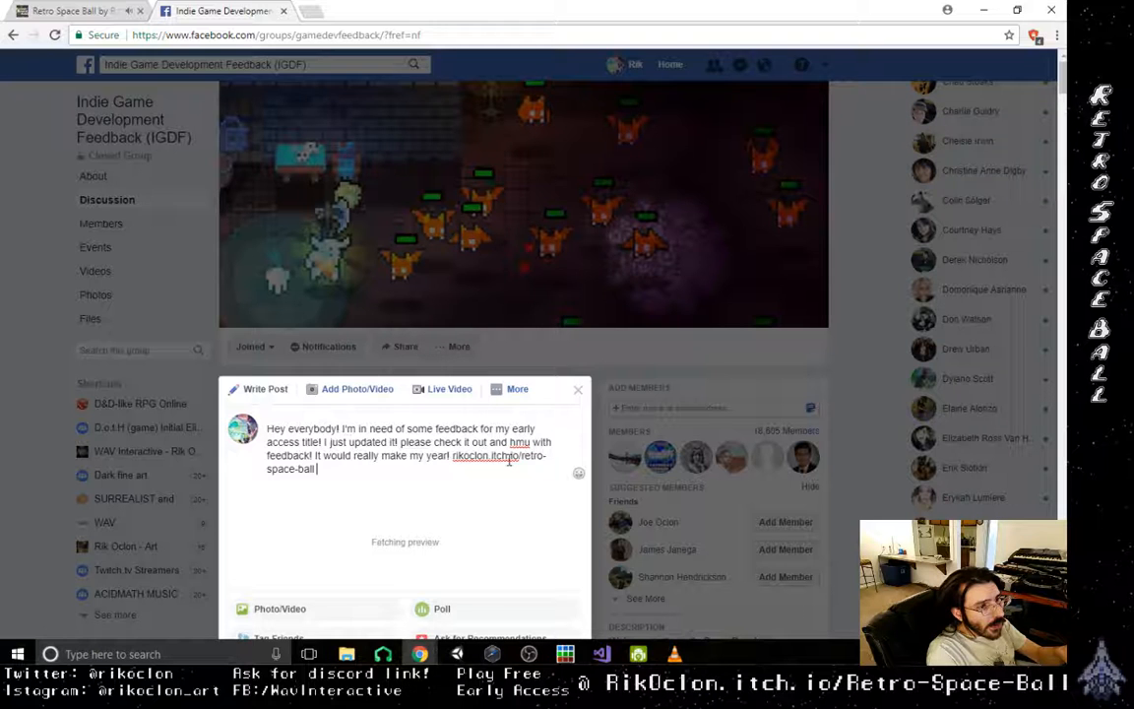
{"action": "type", "text": " Th"}
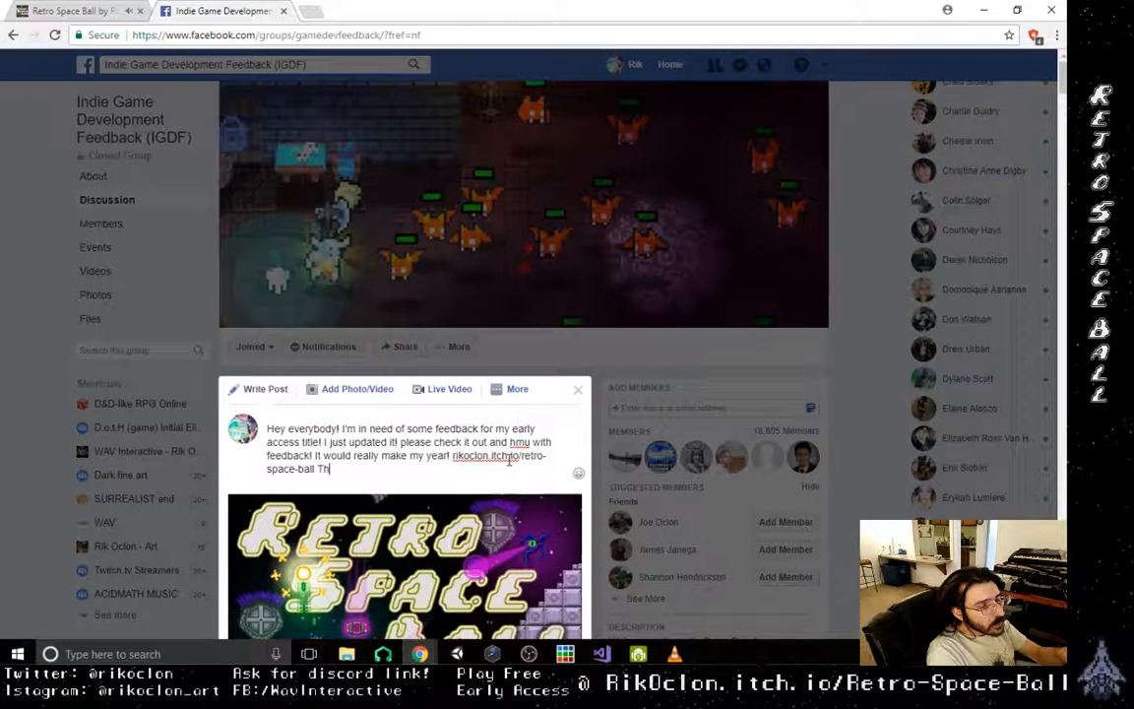
{"action": "type", "text": "anks so "}
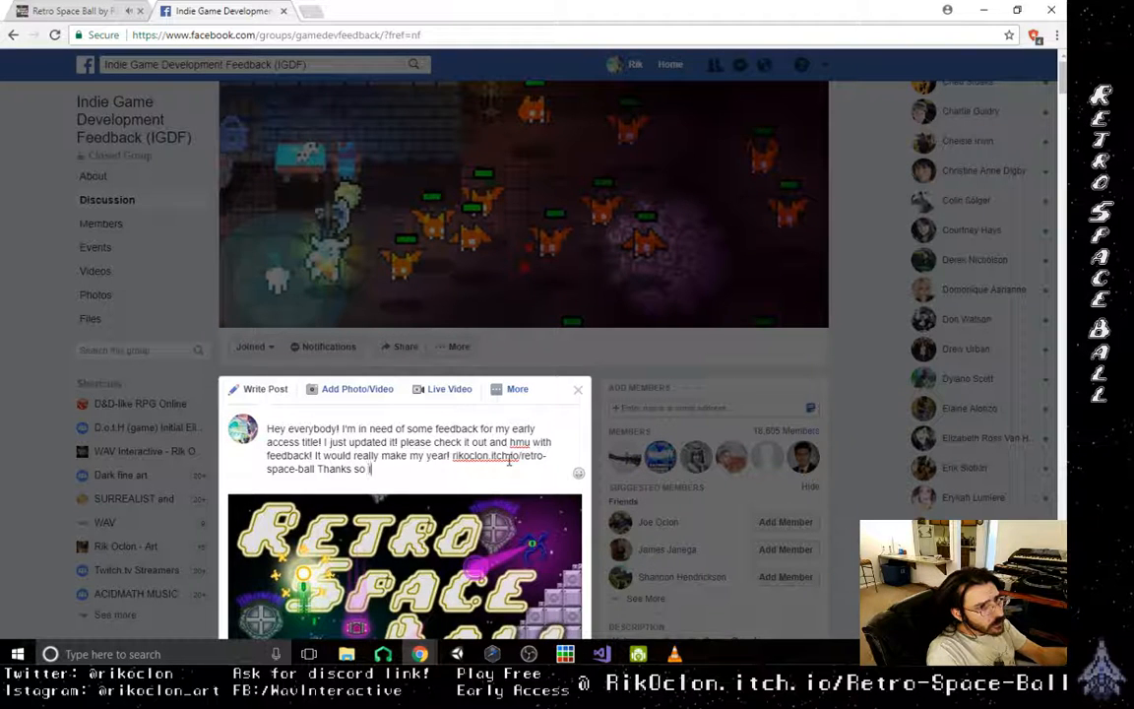
{"action": "type", "text": "f"}
{"action": "type", "text": "ery much!"}
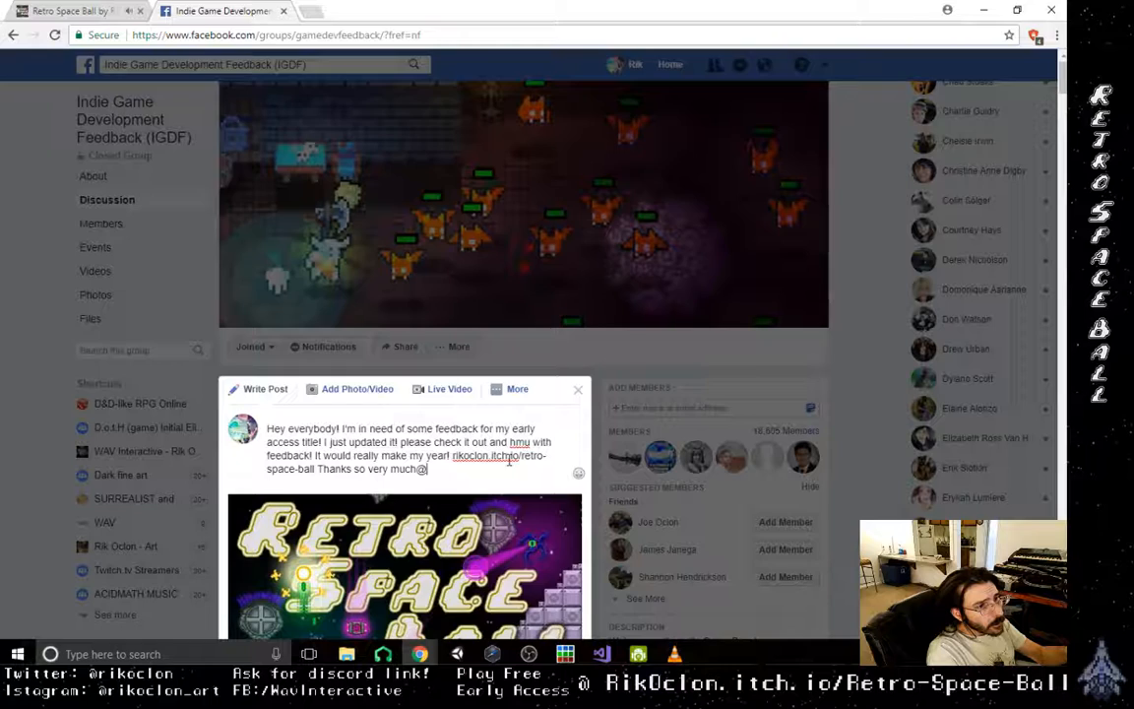
- Close the post text with "Thanks so very much!!!" after the game link
{"action": "key", "text": "BackSpace"}
{"action": "type", "text": "!!!"}
- Publish the feedback request with its Retro Space Ball link preview in the Indie Game Development Feedback group
{"action": "scroll", "coordinate": [516, 464], "scroll_direction": "down", "scroll_amount": 1}
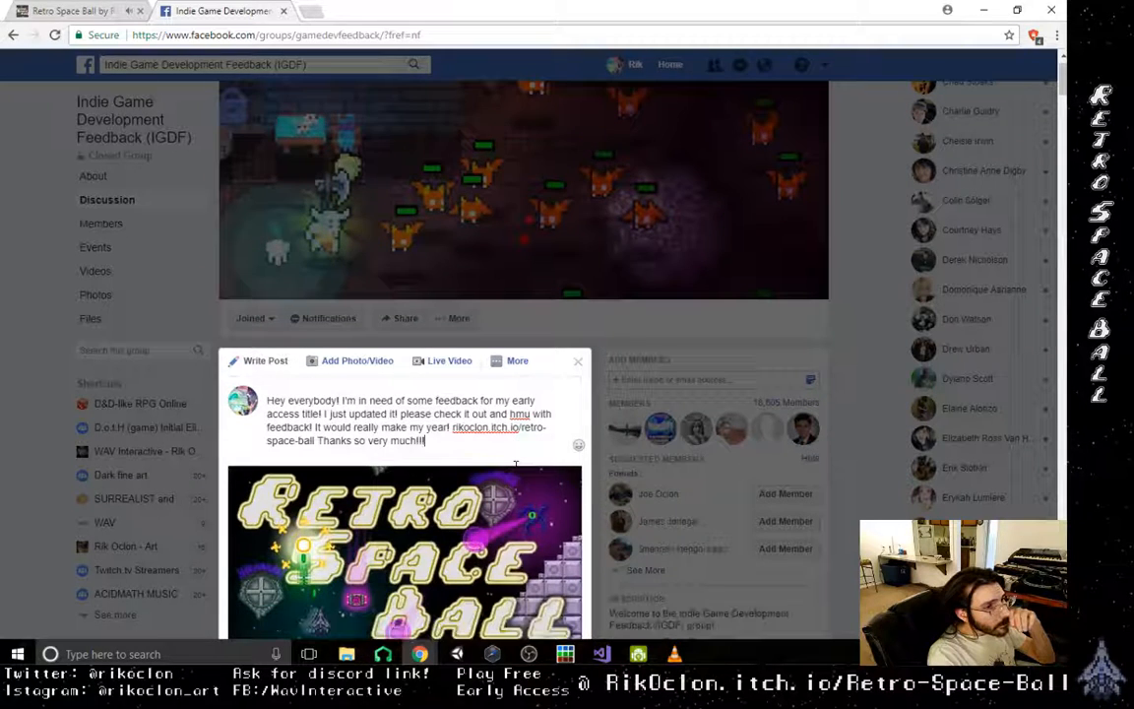
{"action": "scroll", "coordinate": [516, 465], "scroll_direction": "down", "scroll_amount": 3}
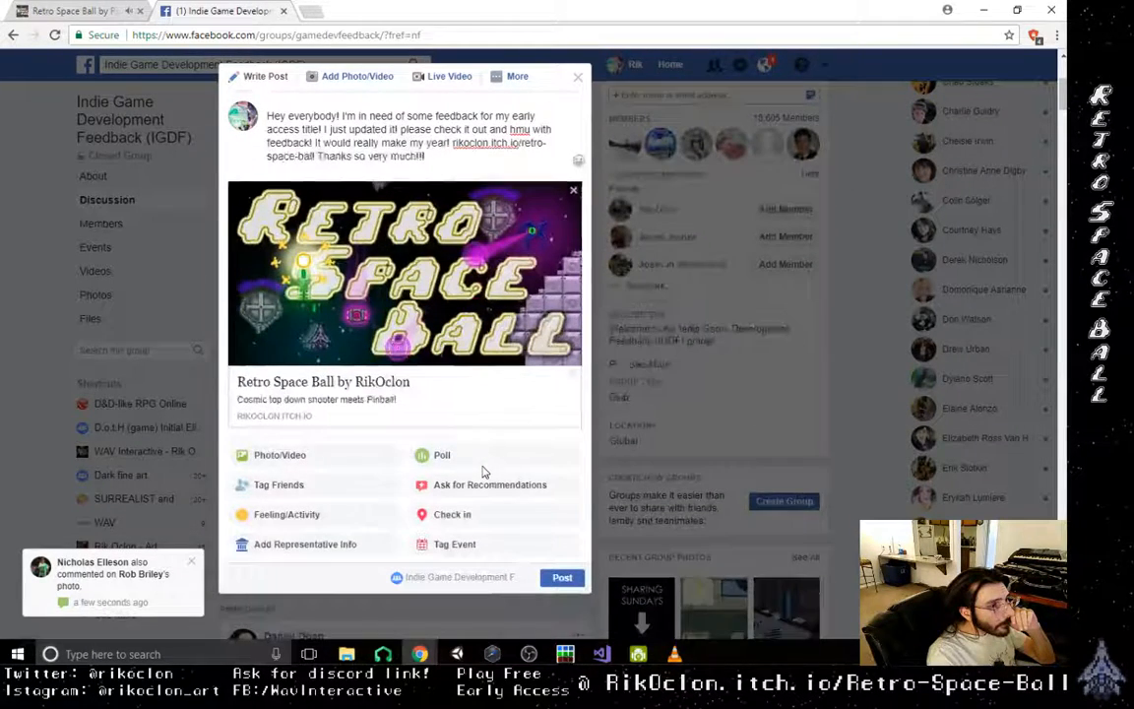
{"action": "scroll", "coordinate": [483, 472], "scroll_direction": "down", "scroll_amount": 1}
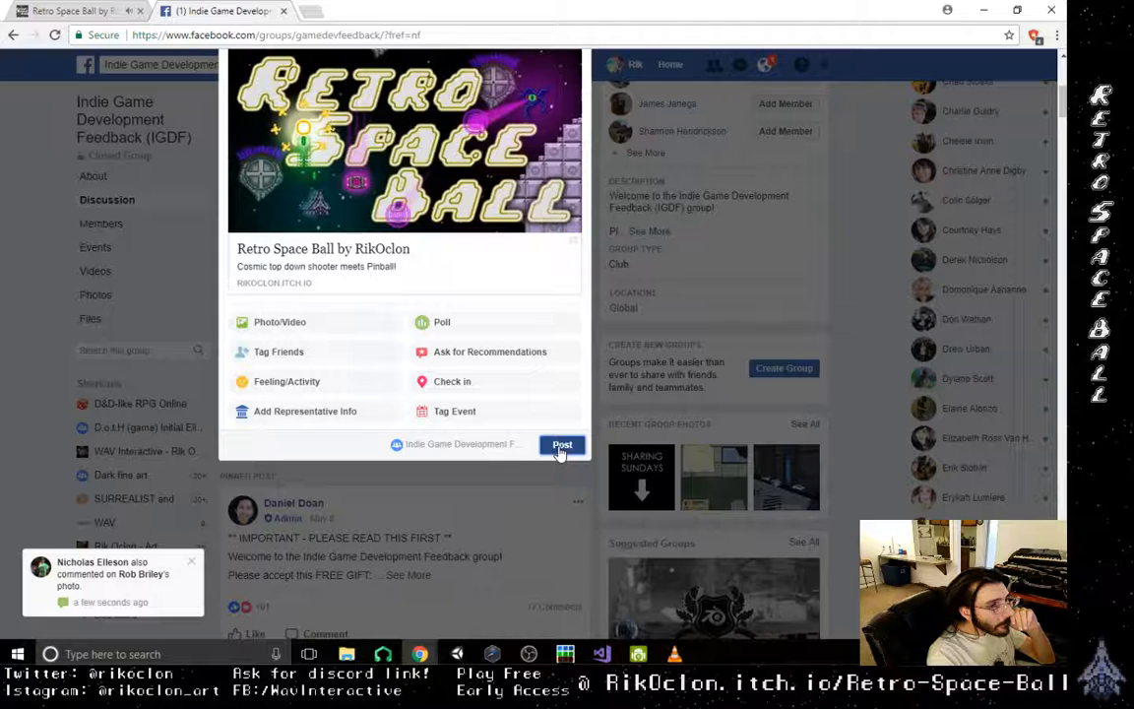
{"action": "left_click", "coordinate": [561, 446]}
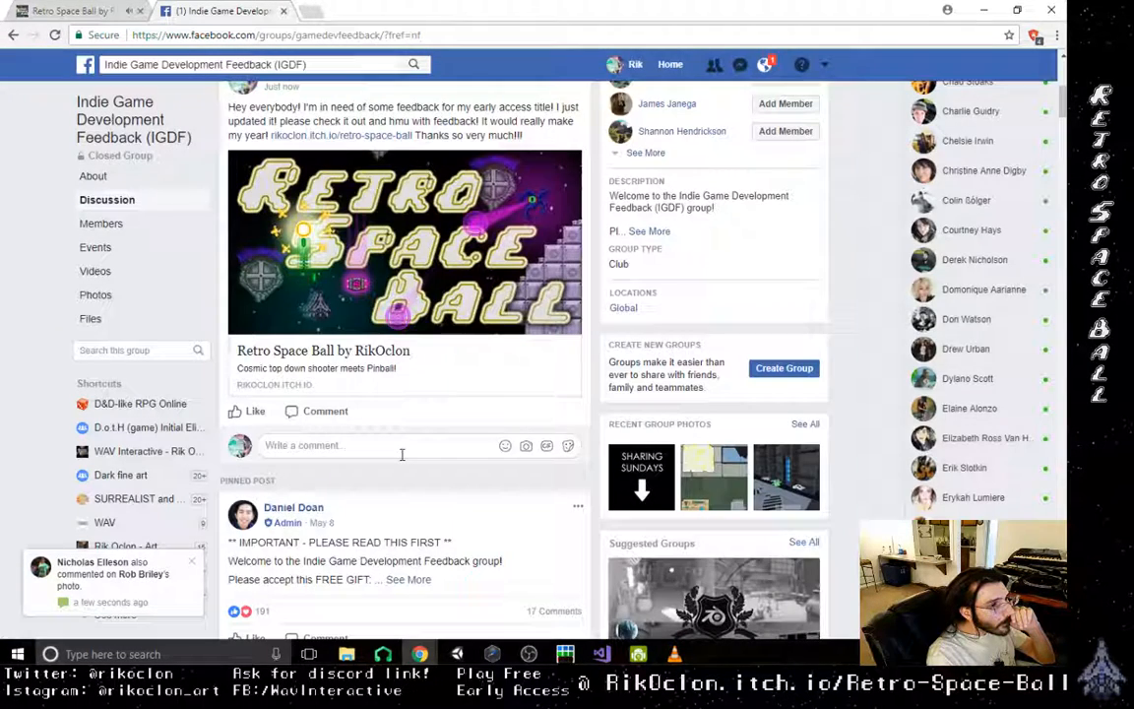
- Look through the group's pinned welcome post and rules and the recent activity below the new post
{"action": "scroll", "coordinate": [402, 454], "scroll_direction": "down", "scroll_amount": 1}
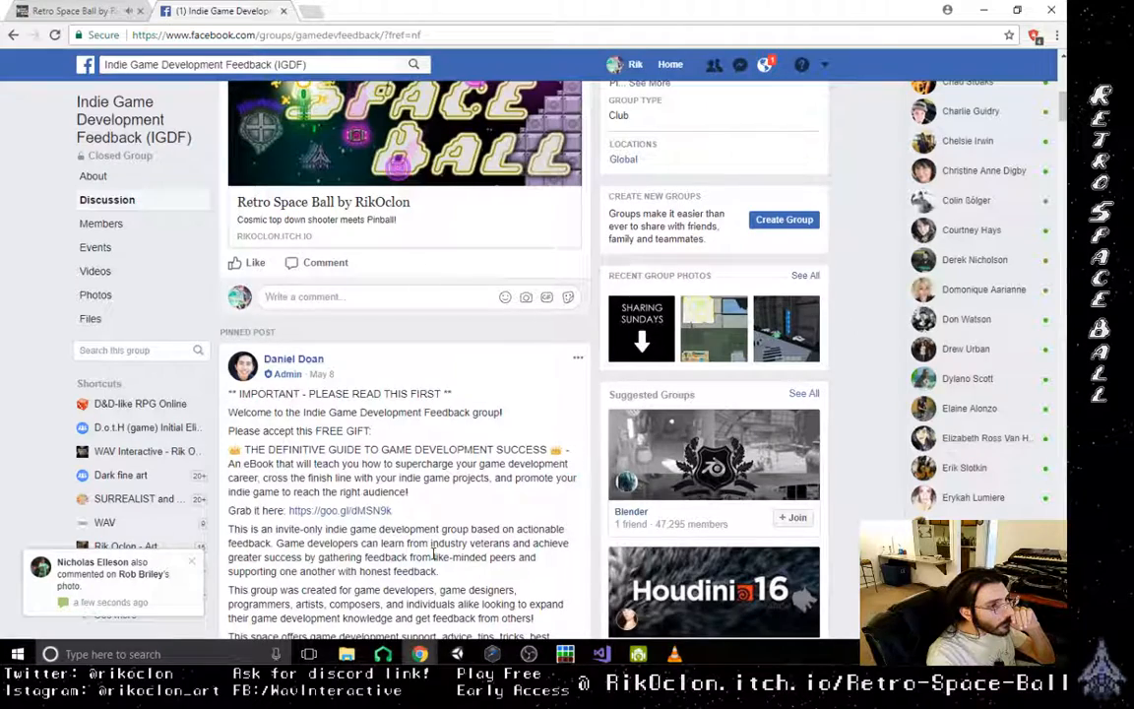
{"action": "scroll", "coordinate": [433, 554], "scroll_direction": "down", "scroll_amount": 1}
{"action": "scroll", "coordinate": [401, 474], "scroll_direction": "down", "scroll_amount": 1}
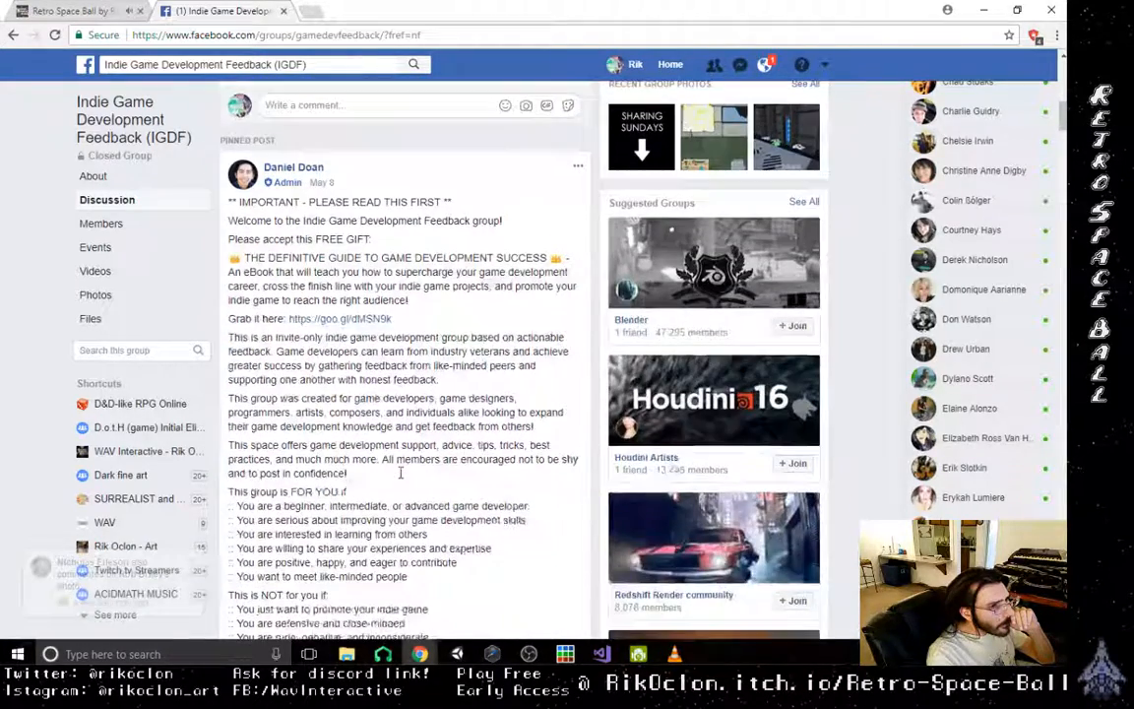
{"action": "scroll", "coordinate": [401, 473], "scroll_direction": "down", "scroll_amount": 2}
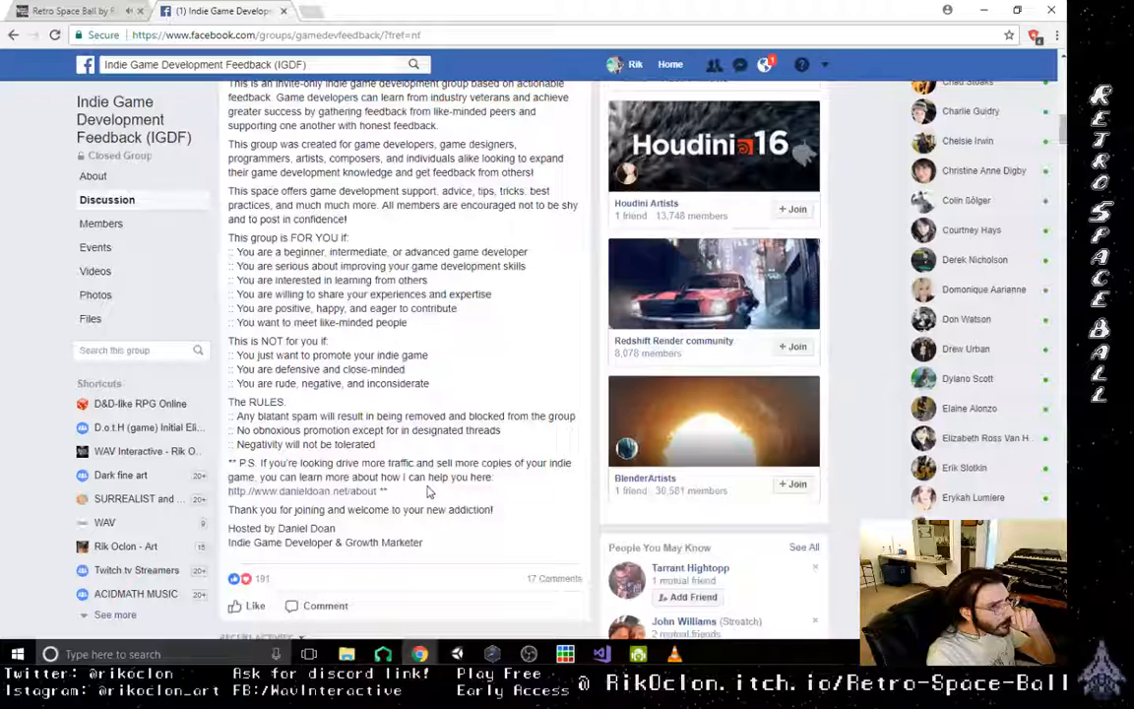
{"action": "scroll", "coordinate": [429, 492], "scroll_direction": "down", "scroll_amount": 5}
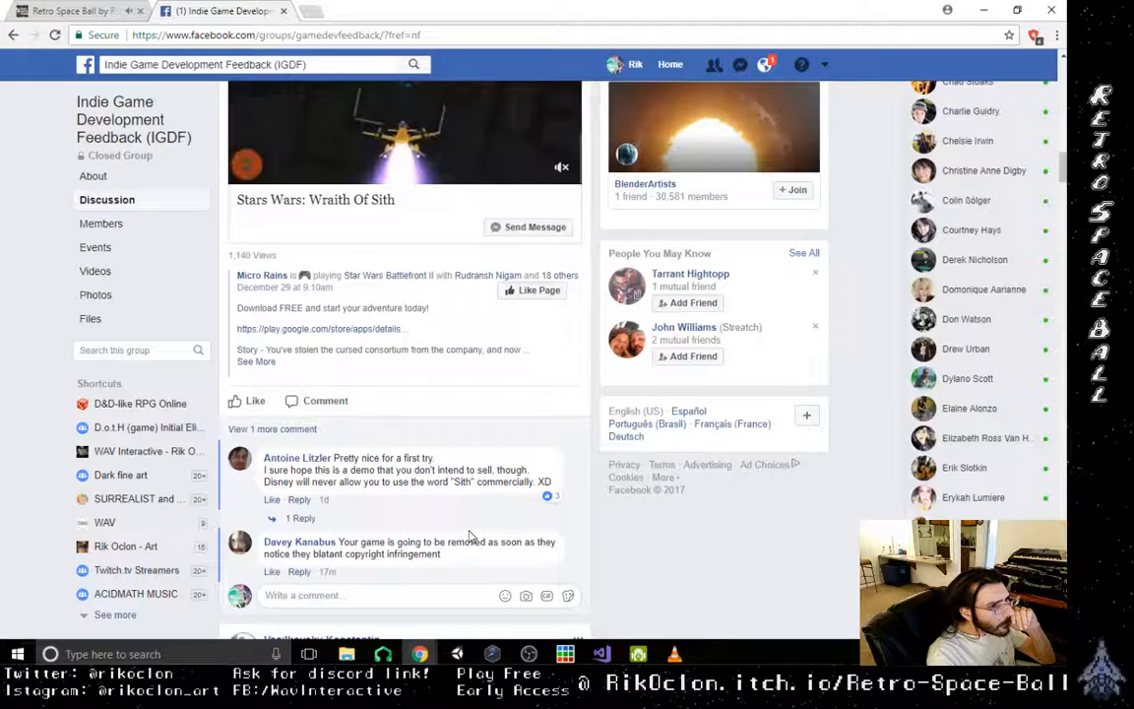
{"action": "scroll", "coordinate": [470, 536], "scroll_direction": "up", "scroll_amount": 8}
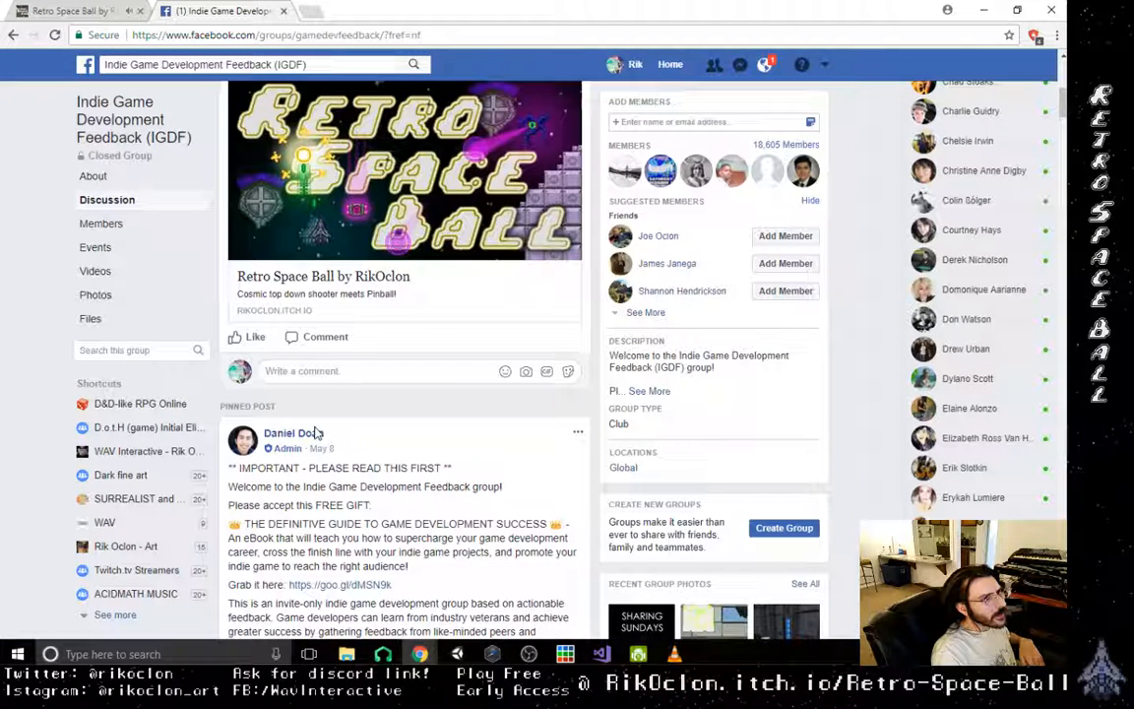
- Look through the notifications and open the 17-hour-old one about comments on a post in Indie Game Chat
{"action": "left_click", "coordinate": [765, 65]}
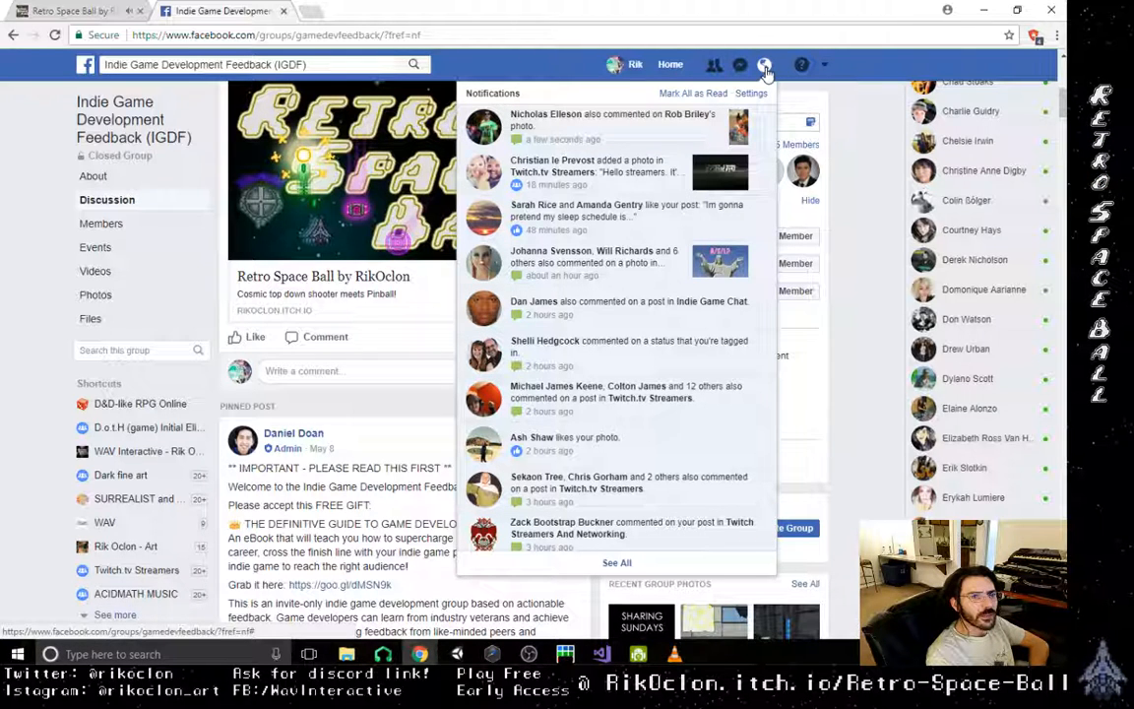
{"action": "left_click", "coordinate": [765, 69]}
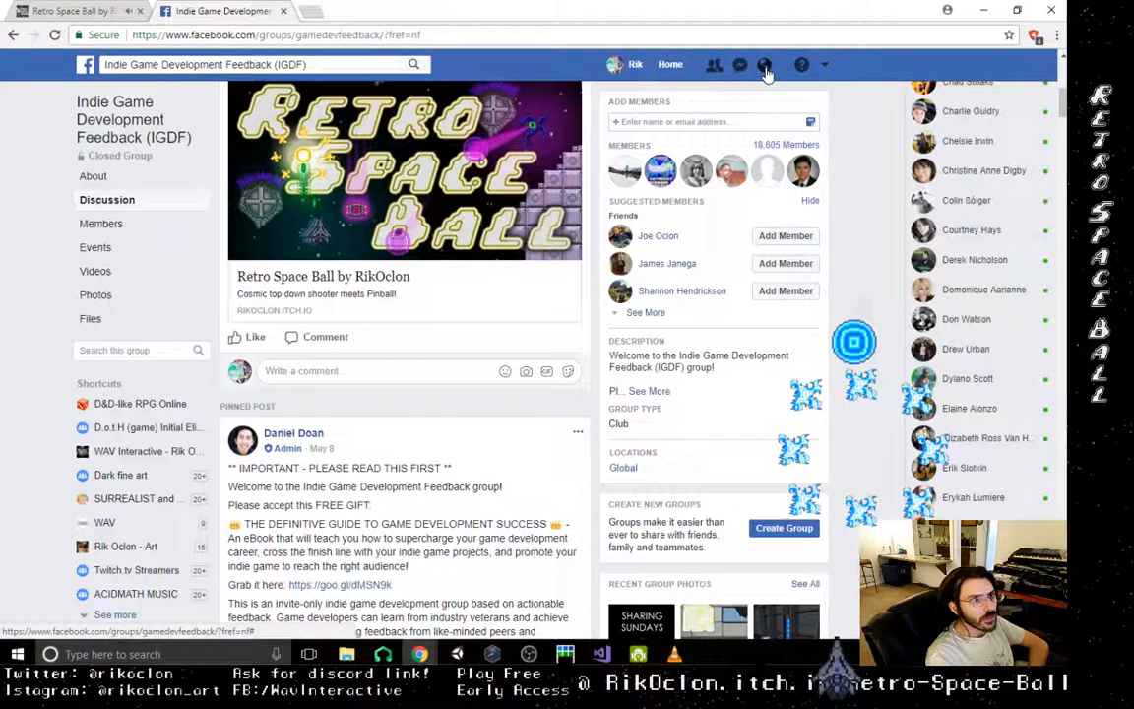
{"action": "left_click", "coordinate": [765, 67]}
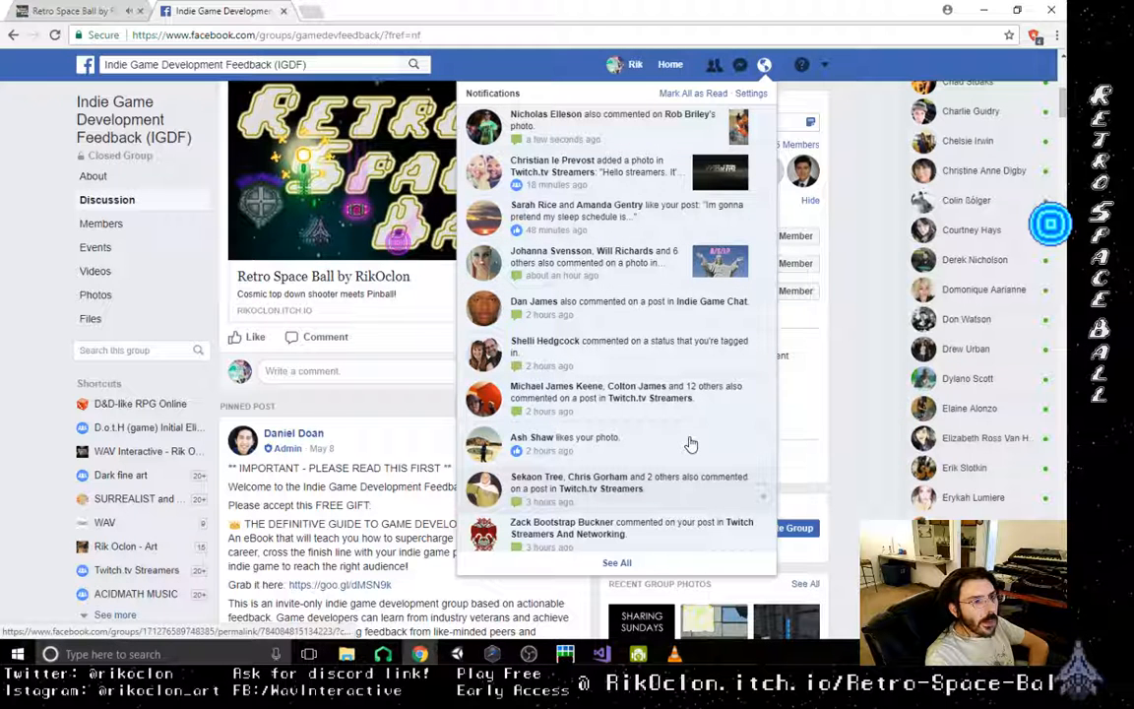
{"action": "scroll", "coordinate": [695, 385], "scroll_direction": "down", "scroll_amount": 3}
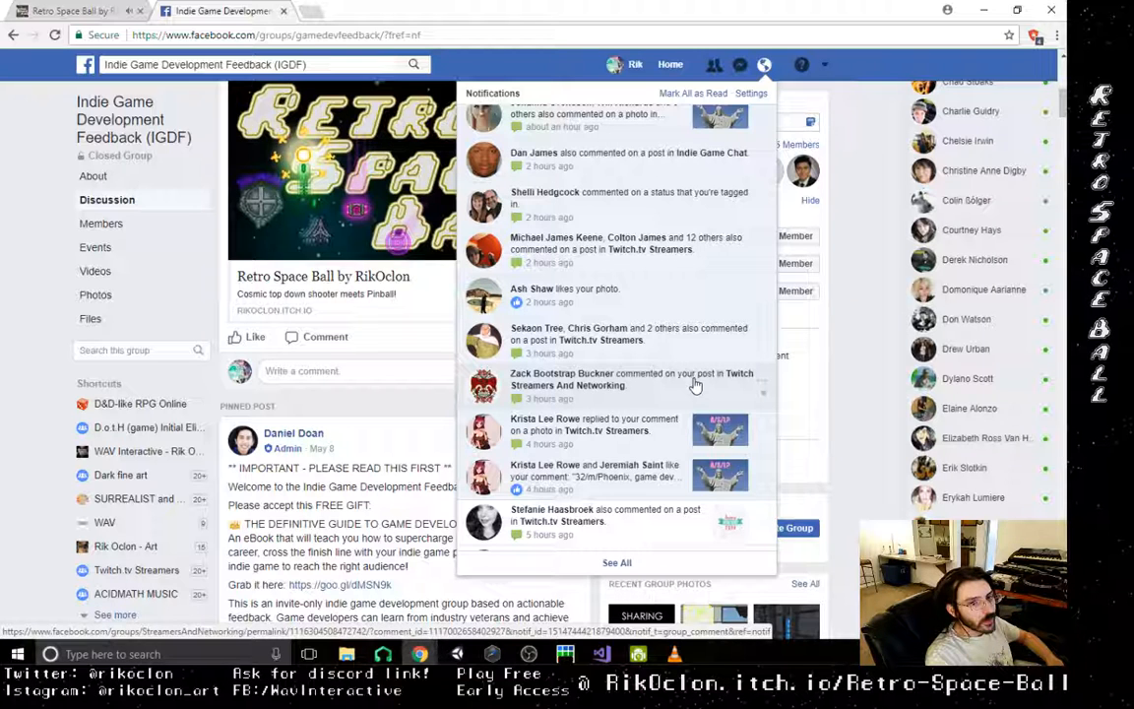
{"action": "scroll", "coordinate": [695, 385], "scroll_direction": "down", "scroll_amount": 2}
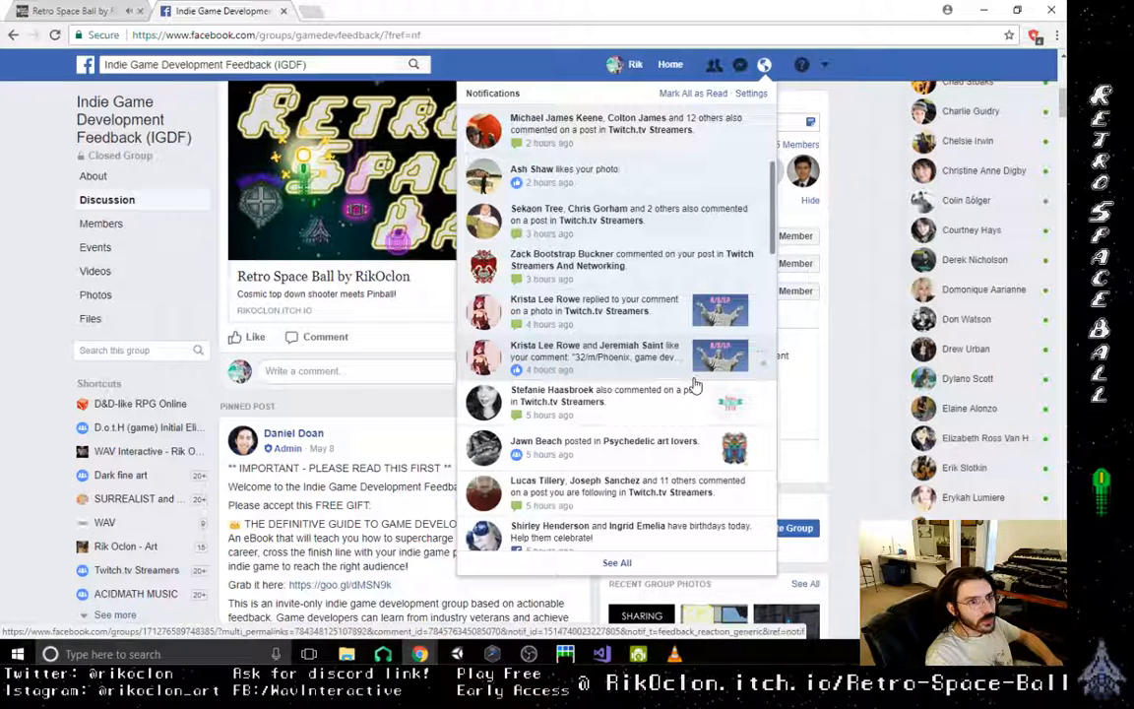
{"action": "scroll", "coordinate": [696, 385], "scroll_direction": "down", "scroll_amount": 6}
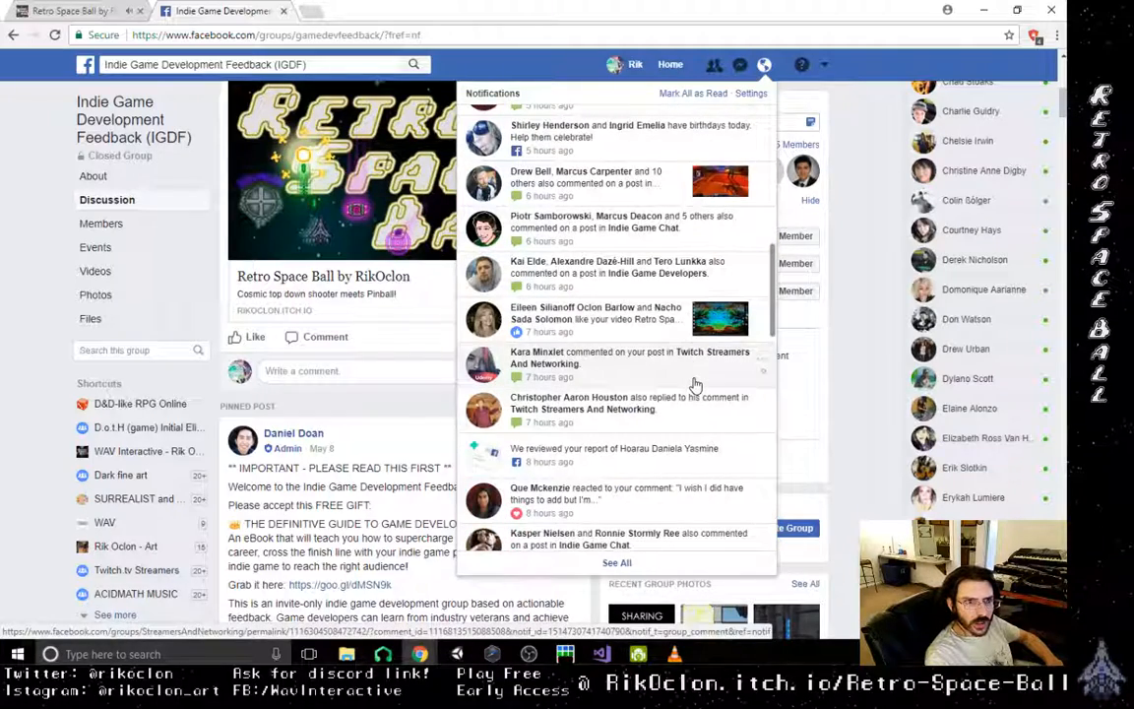
{"action": "scroll", "coordinate": [695, 385], "scroll_direction": "down", "scroll_amount": 1}
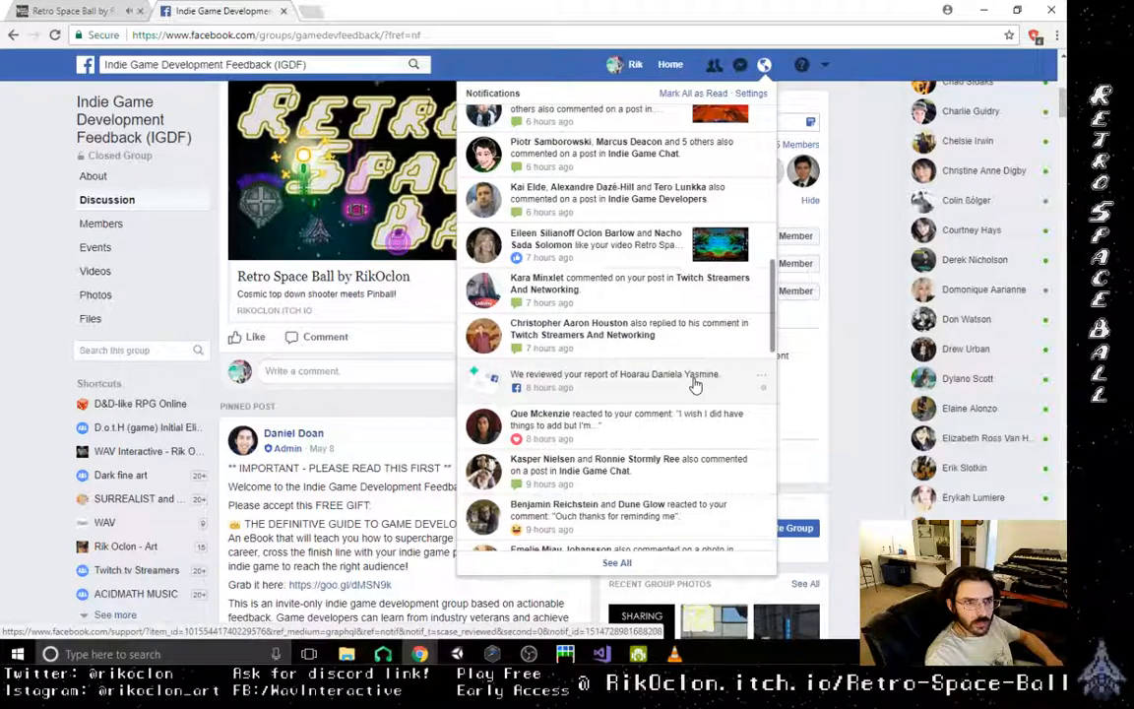
{"action": "scroll", "coordinate": [695, 385], "scroll_direction": "down", "scroll_amount": 4}
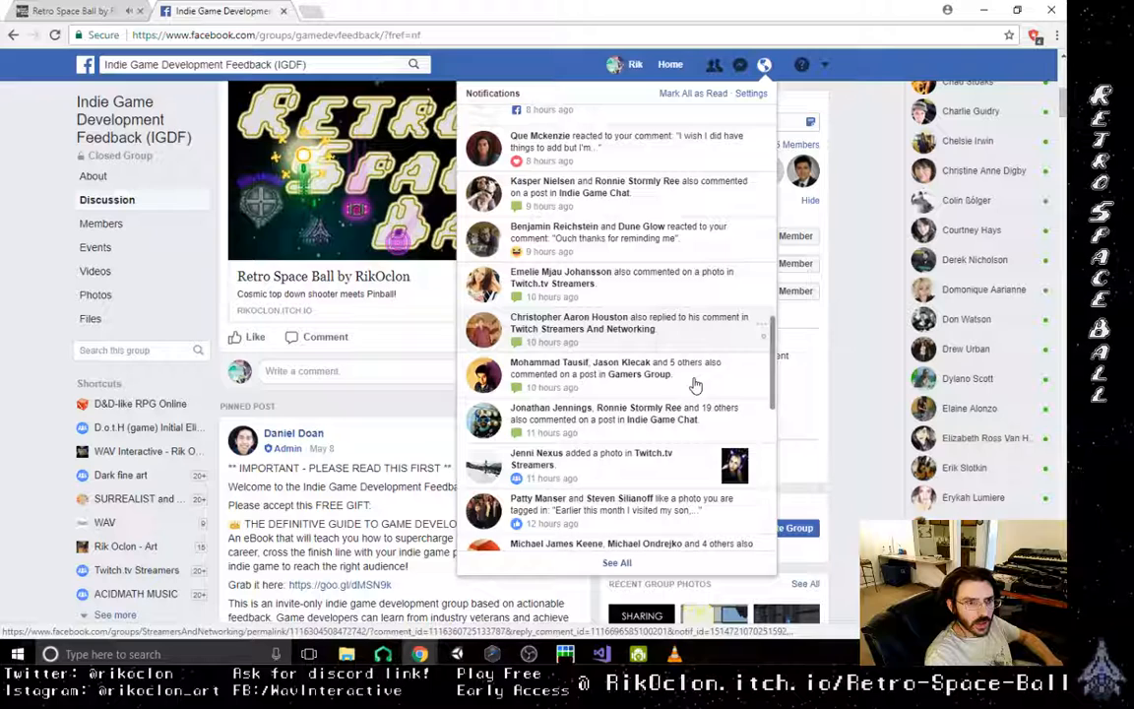
{"action": "scroll", "coordinate": [695, 385], "scroll_direction": "down", "scroll_amount": 6}
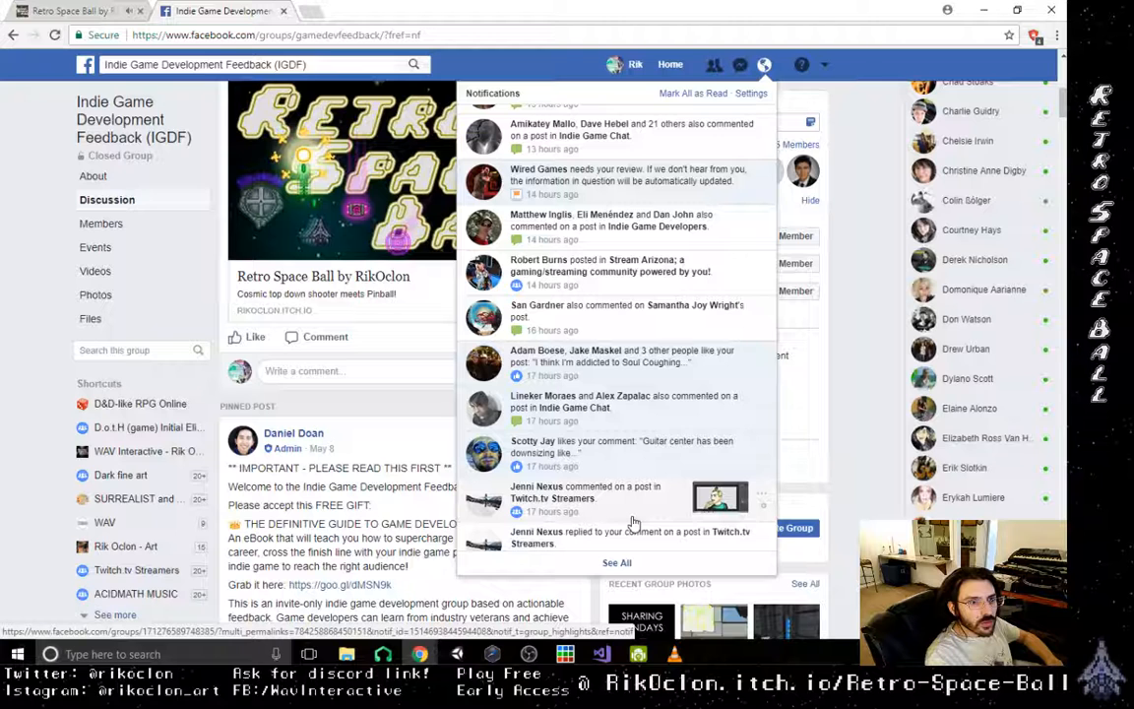
{"action": "left_click", "coordinate": [680, 411]}
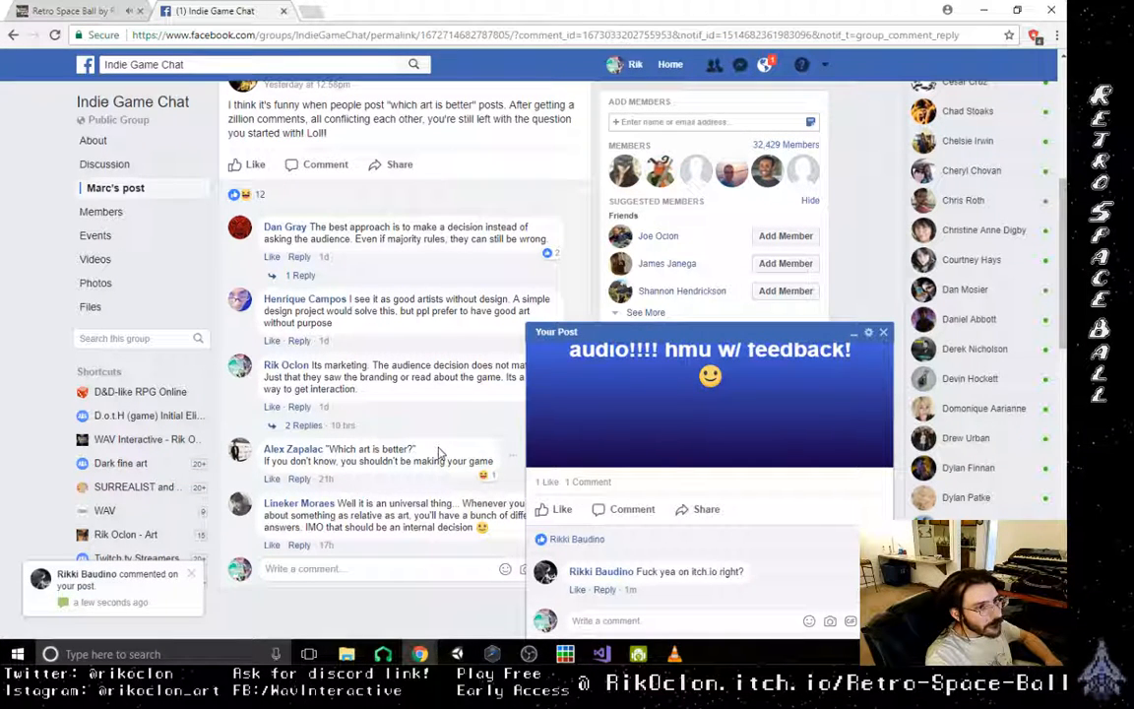
- Reply to the new comment on the Retro Space Ball post with "indeed!" and the link to the game's itch.io page
{"action": "left_click", "coordinate": [739, 621]}
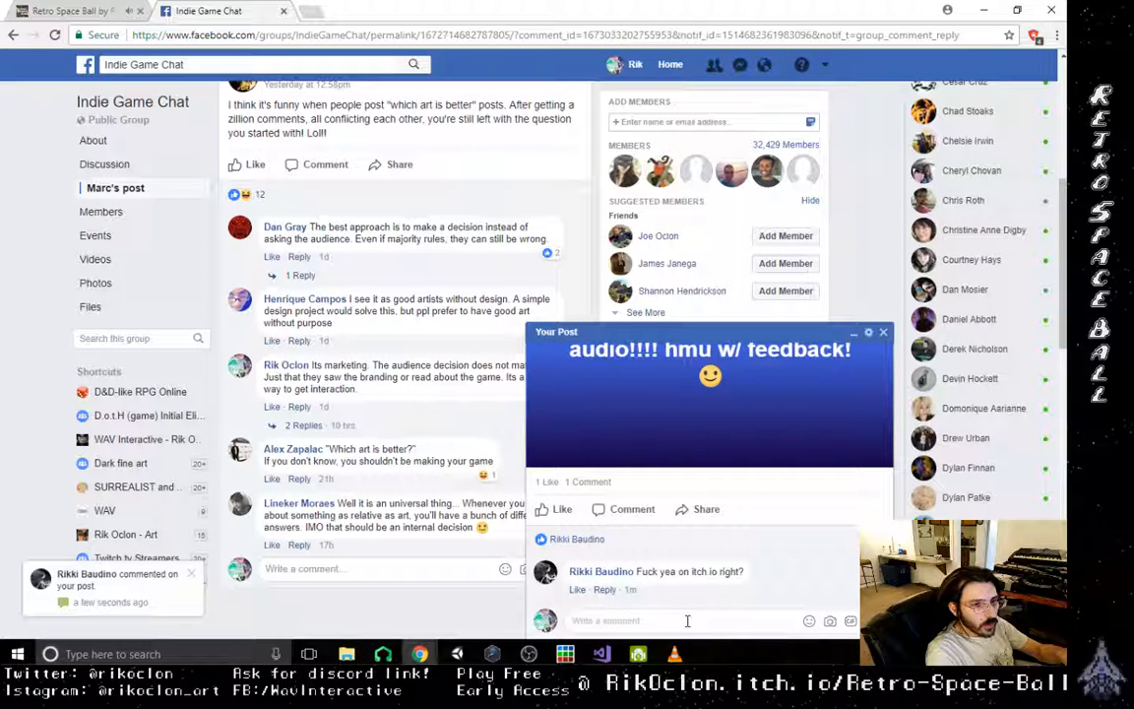
{"action": "type", "text": "indeed"}
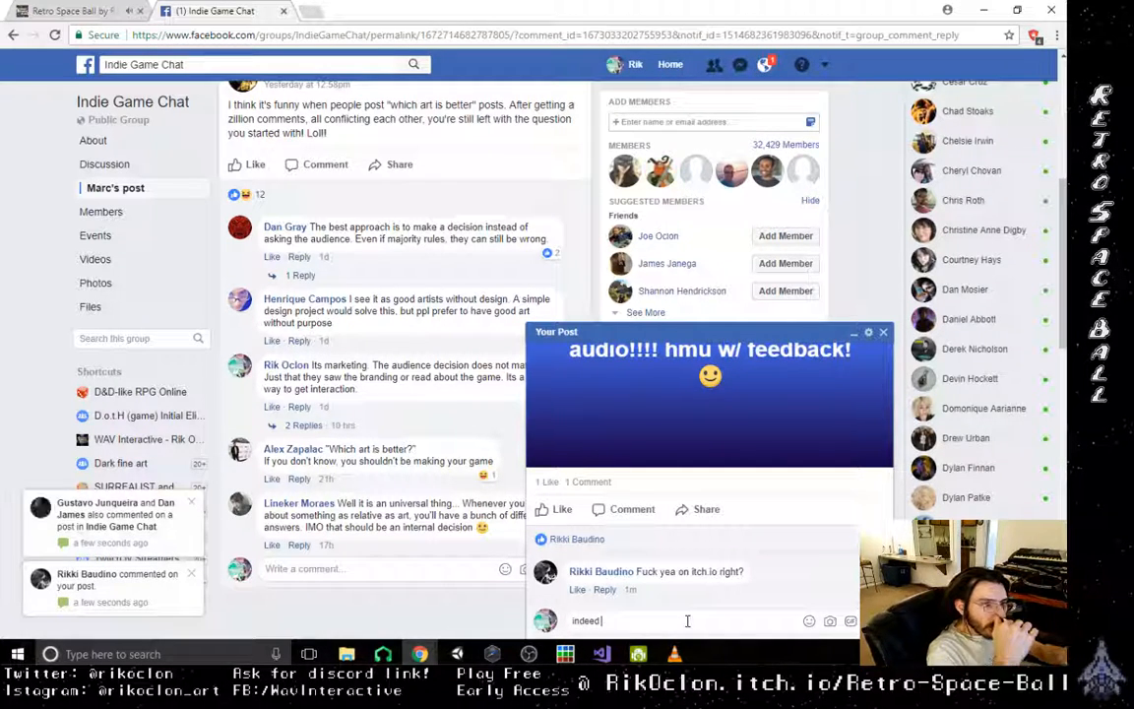
{"action": "type", "text": "!"}
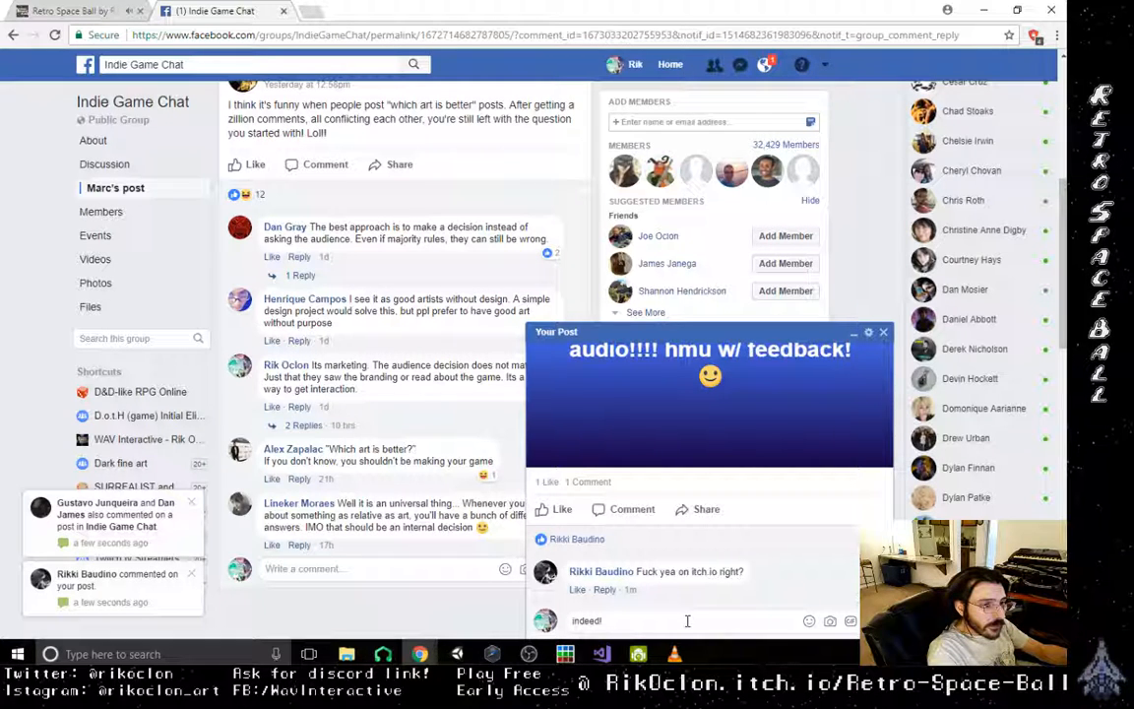
{"action": "type", "text": " rikoclon "}
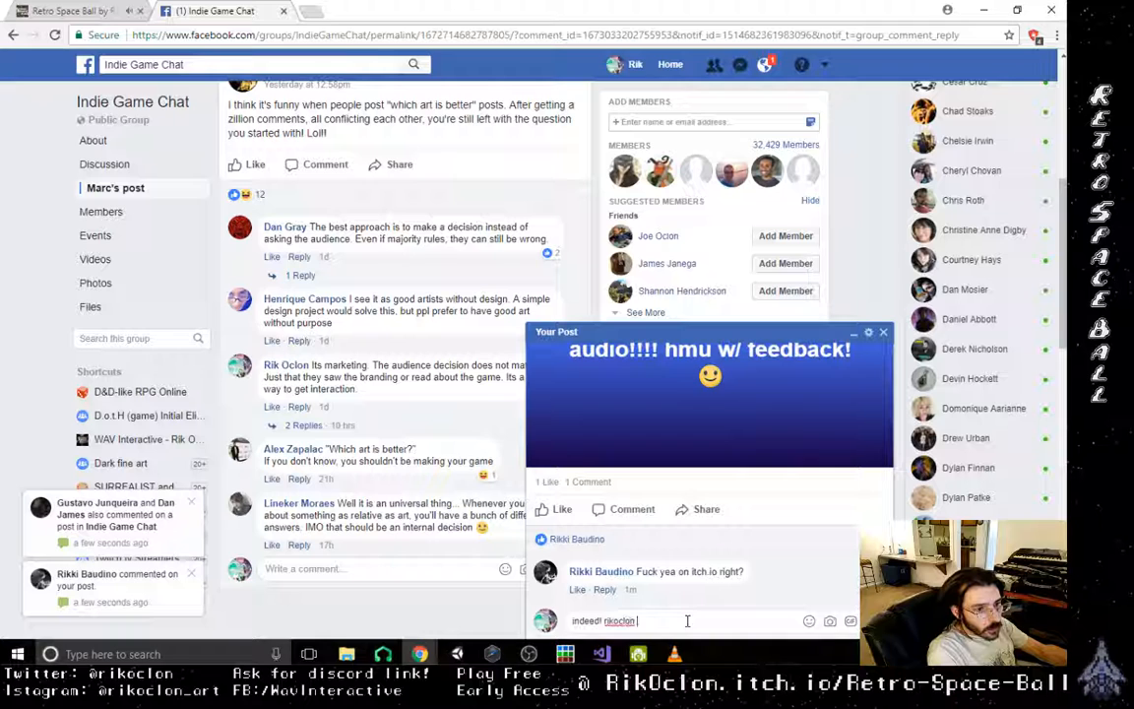
{"action": "type", "text": "("}
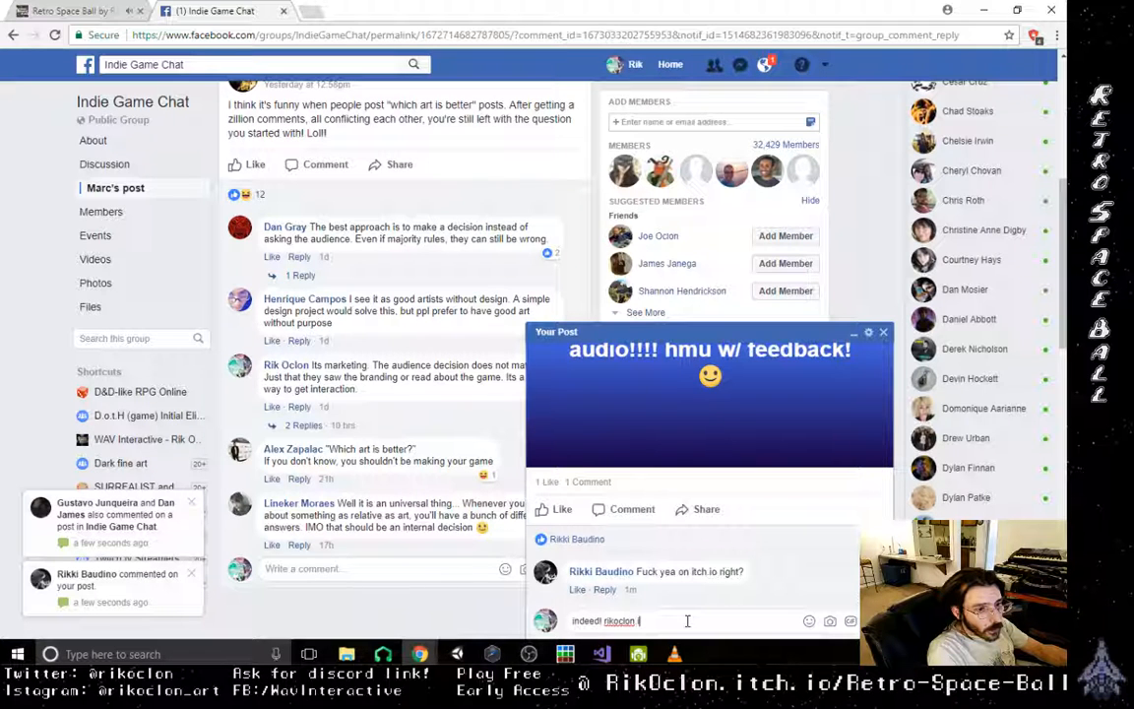
{"action": "type", "text": ".itch.io"}
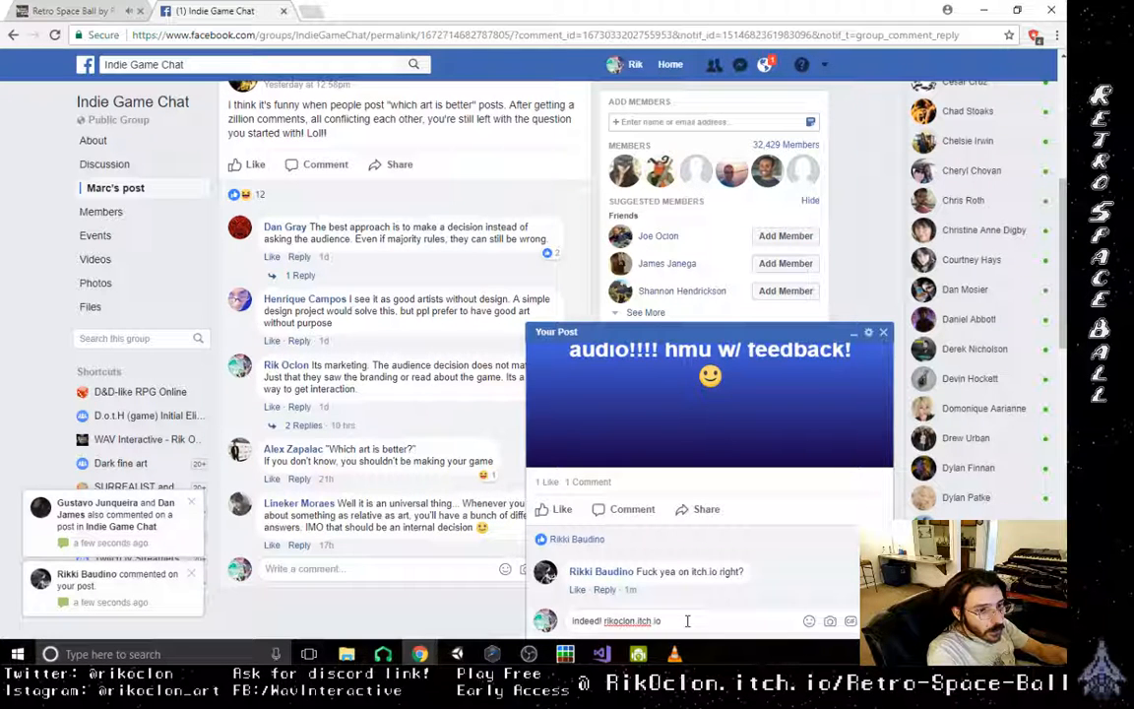
{"action": "type", "text": "/retro"}
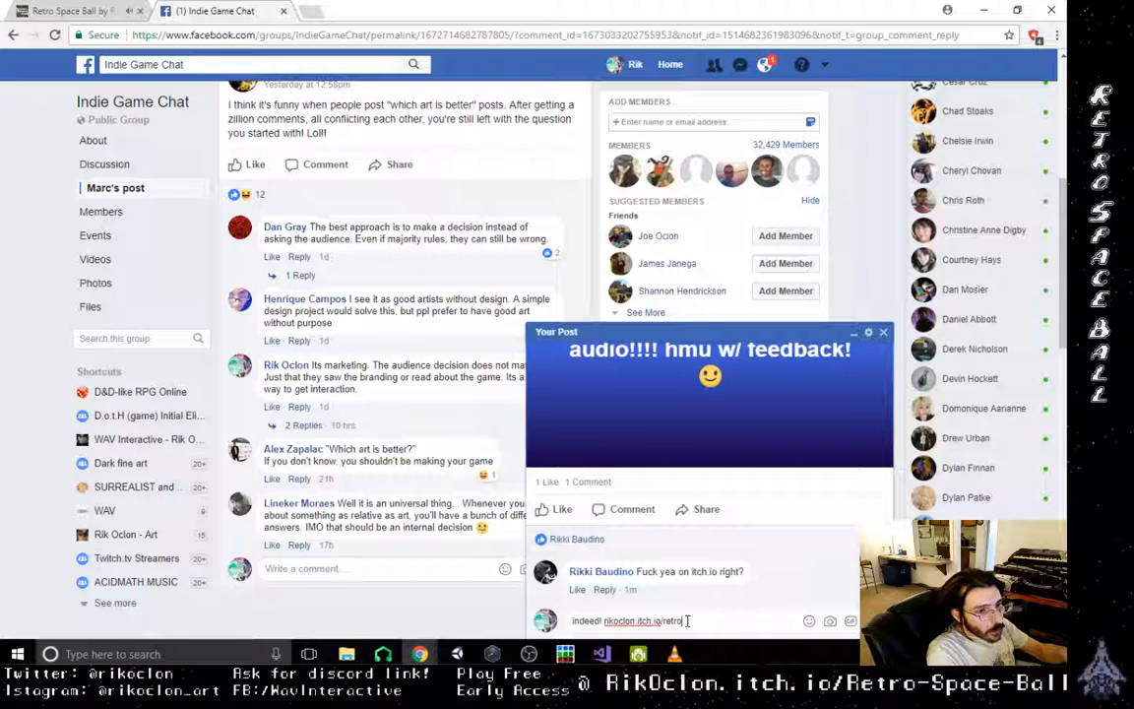
{"action": "type", "text": "-"}
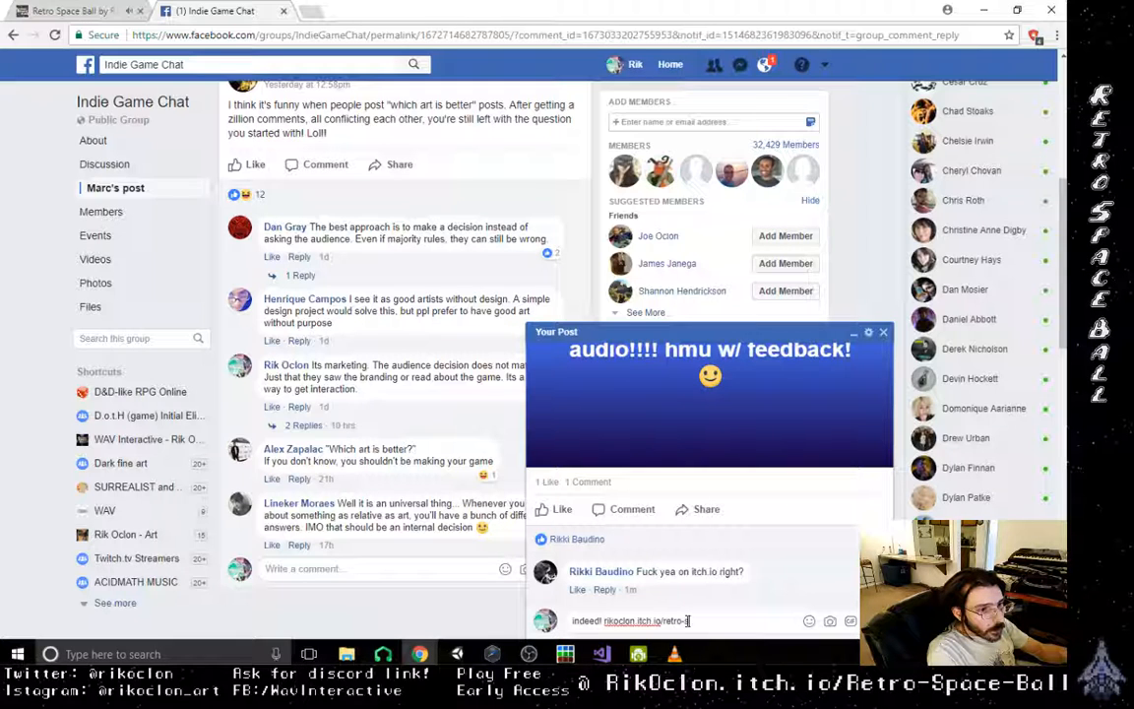
{"action": "type", "text": "space"}
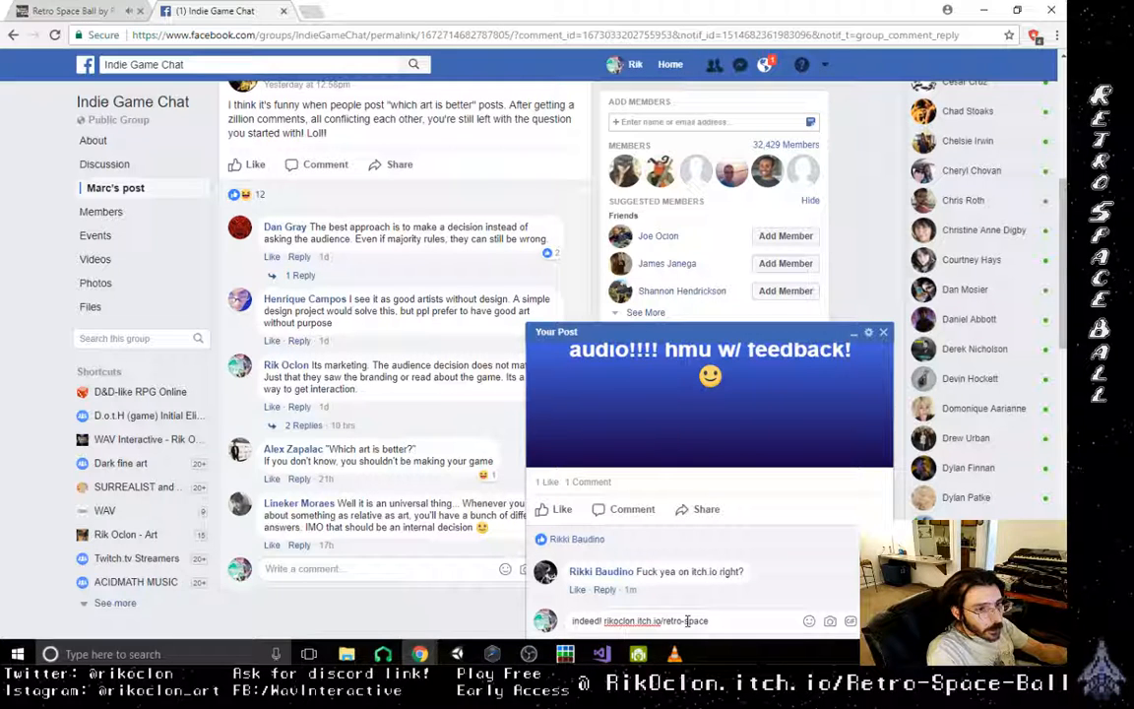
{"action": "type", "text": "-ball"}
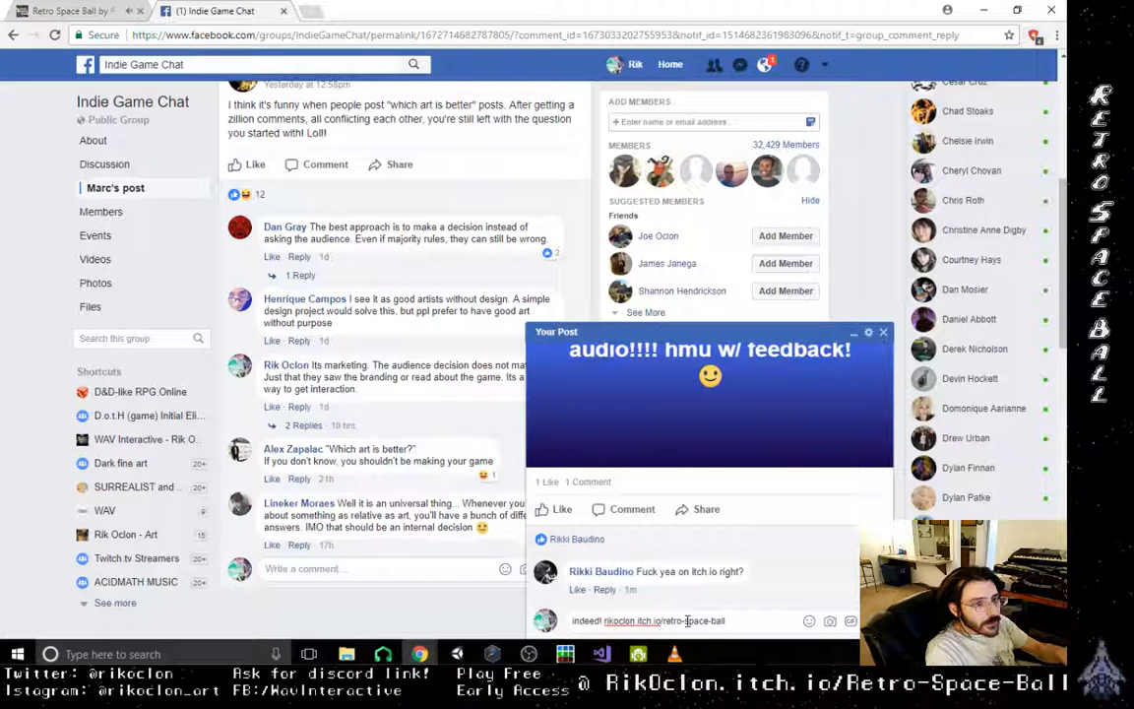
{"action": "key", "text": "Return"}
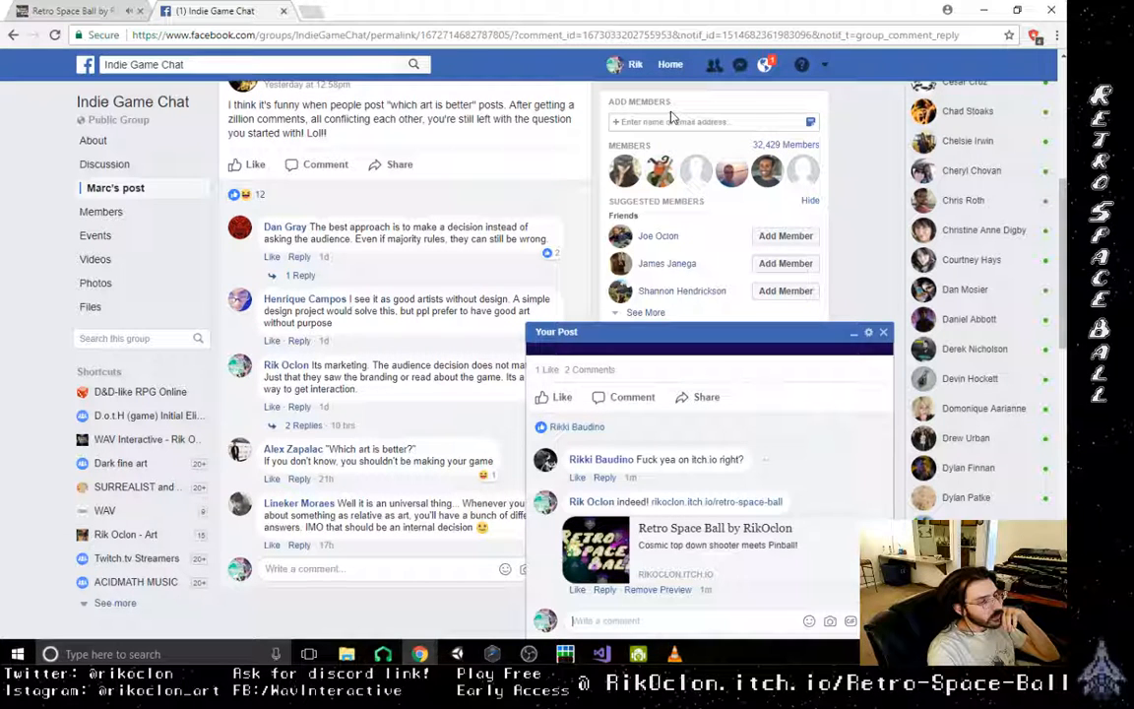
- Check the latest Facebook notifications and close the list
{"action": "left_click", "coordinate": [764, 65]}
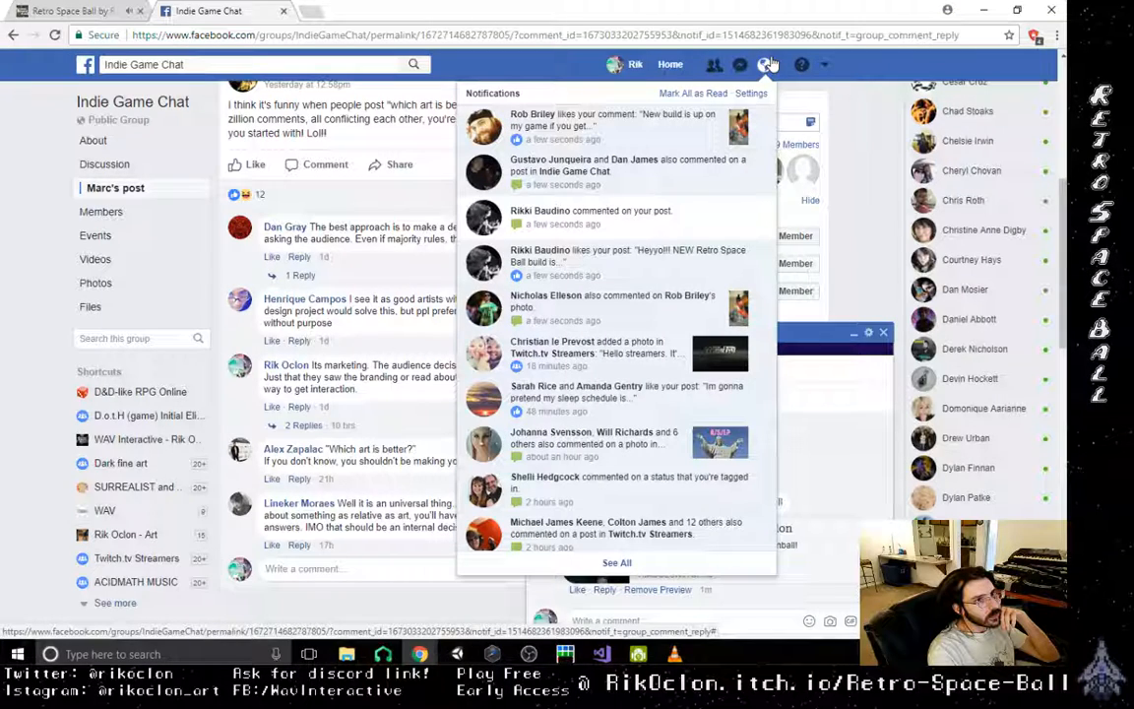
{"action": "left_click", "coordinate": [772, 64]}
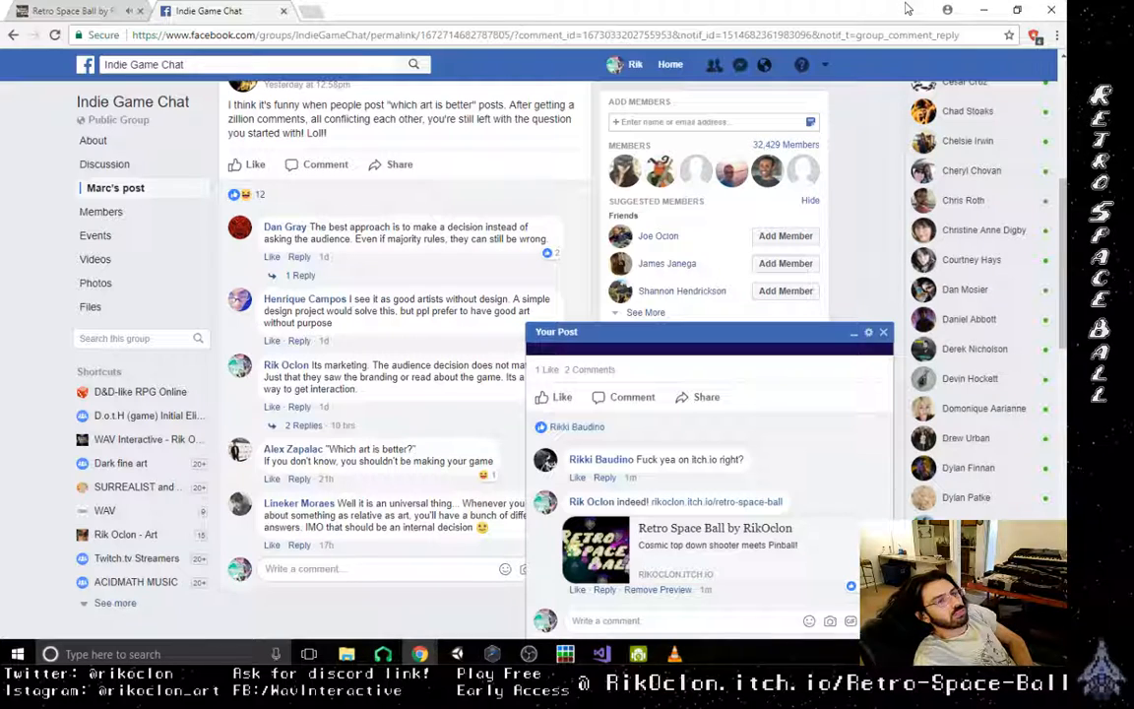
- Switch to the Retro Space Ball page on itch.io and play the game, steering the ship around the bumpers in the walled corridor
{"action": "left_click", "coordinate": [77, 11]}
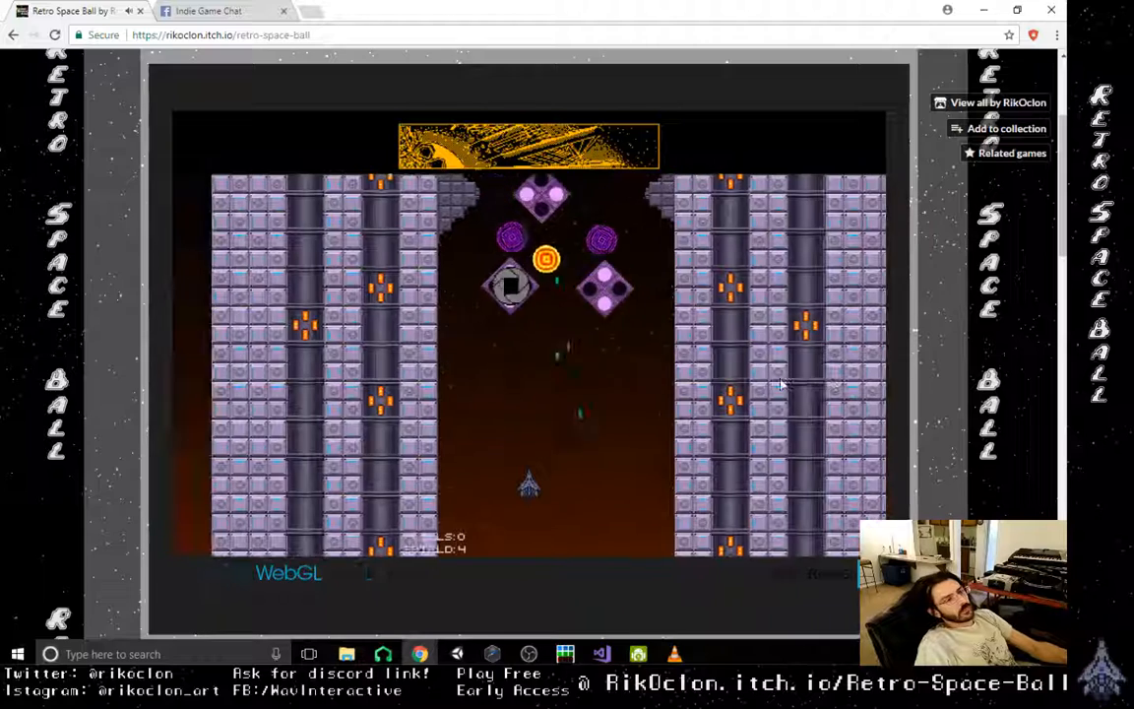
{"action": "key", "text": "Right"}
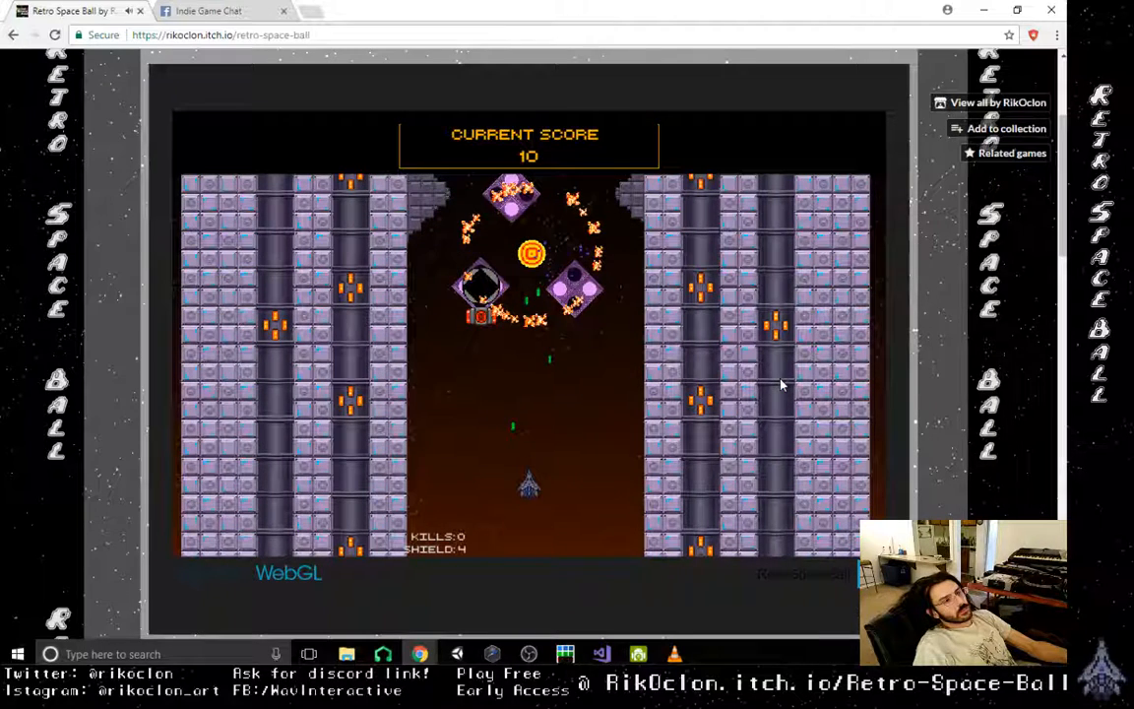
{"action": "key", "text": "Left"}
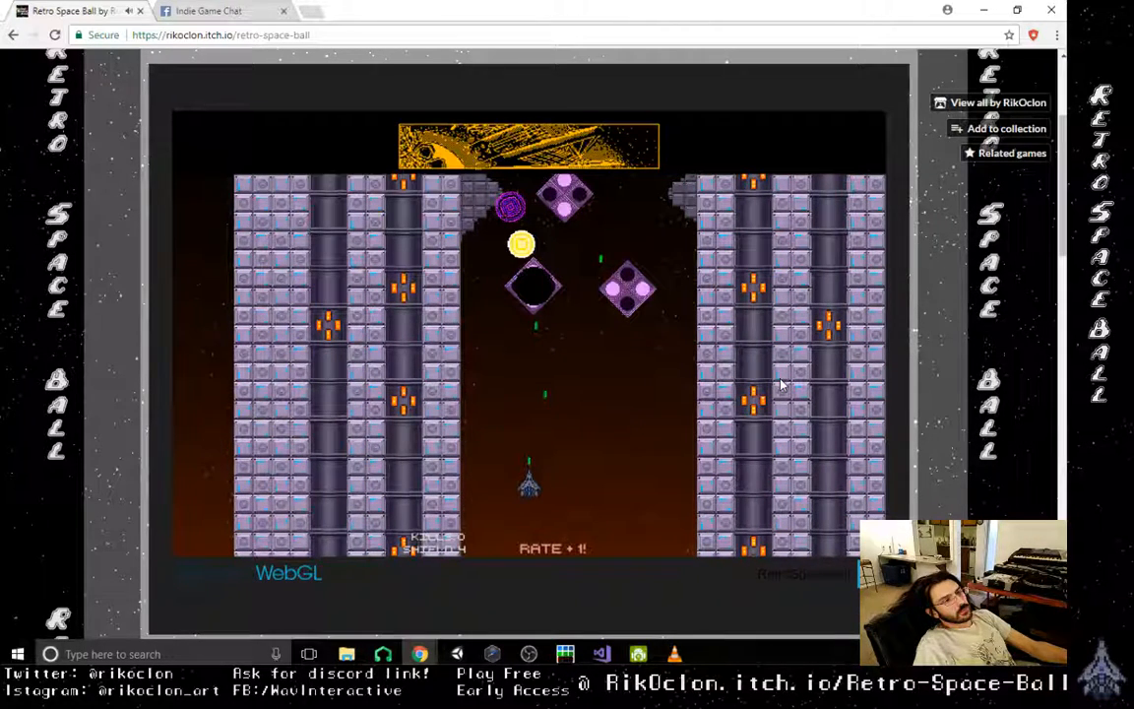
{"action": "key", "text": "Left"}
{"action": "key", "text": "Right"}
{"action": "key", "text": "Left"}
{"action": "key", "text": "Up"}
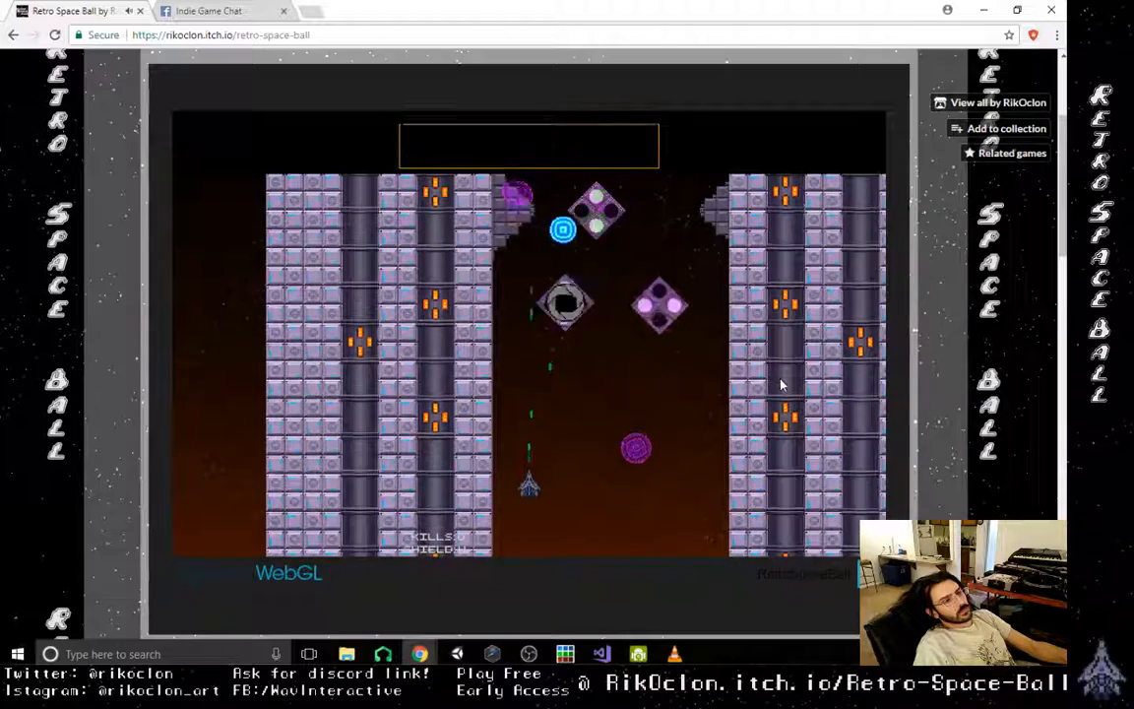
{"action": "key", "text": "Right"}
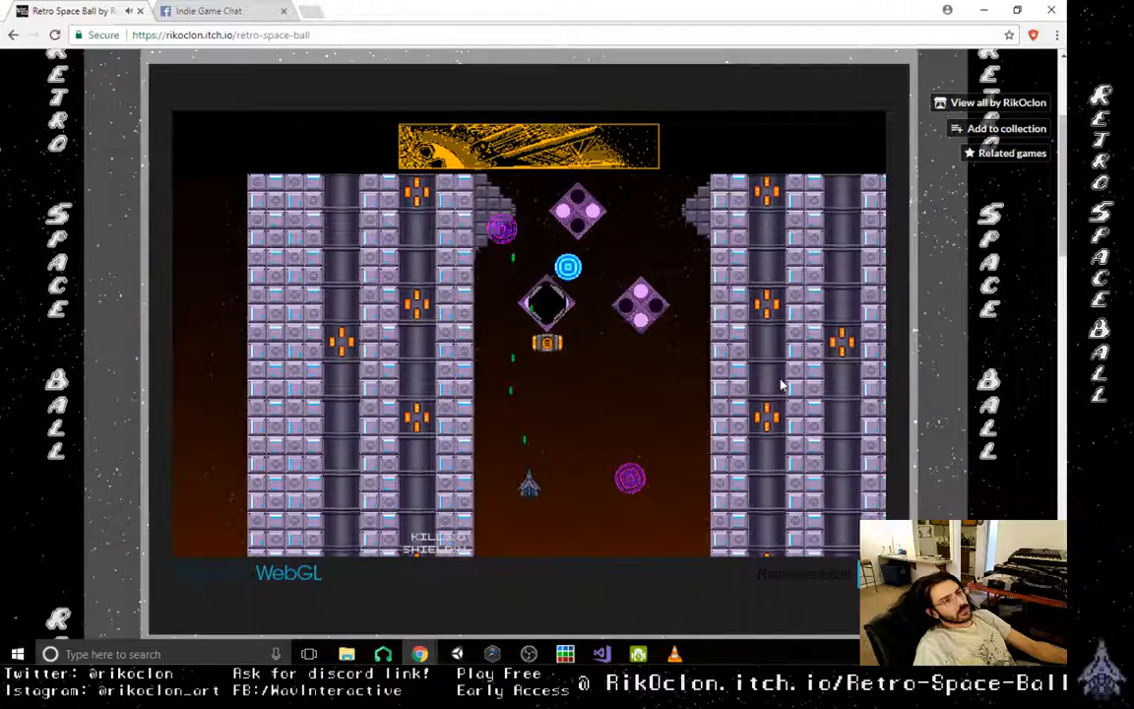
{"action": "key", "text": "Right"}
{"action": "key", "text": "Left"}
{"action": "key", "text": "Left"}
{"action": "key", "text": "Right"}
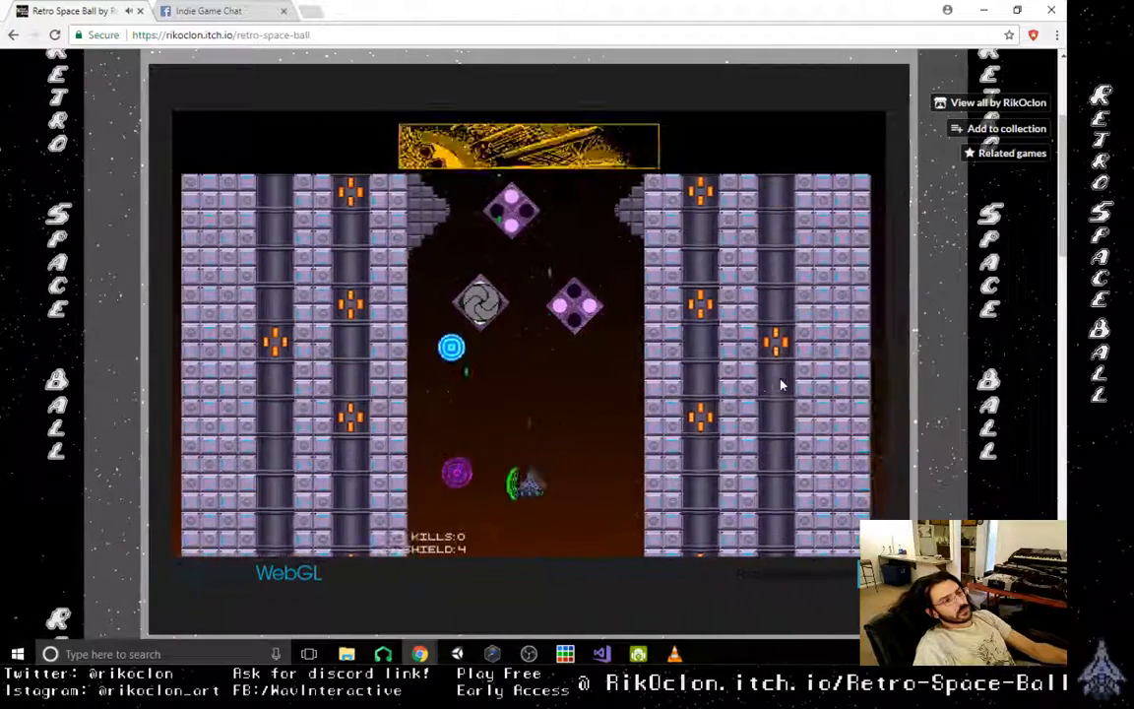
{"action": "key", "text": "Left"}
{"action": "key", "text": "Left"}
{"action": "key", "text": "Right"}
{"action": "key", "text": "Right"}
{"action": "key", "text": "Left"}
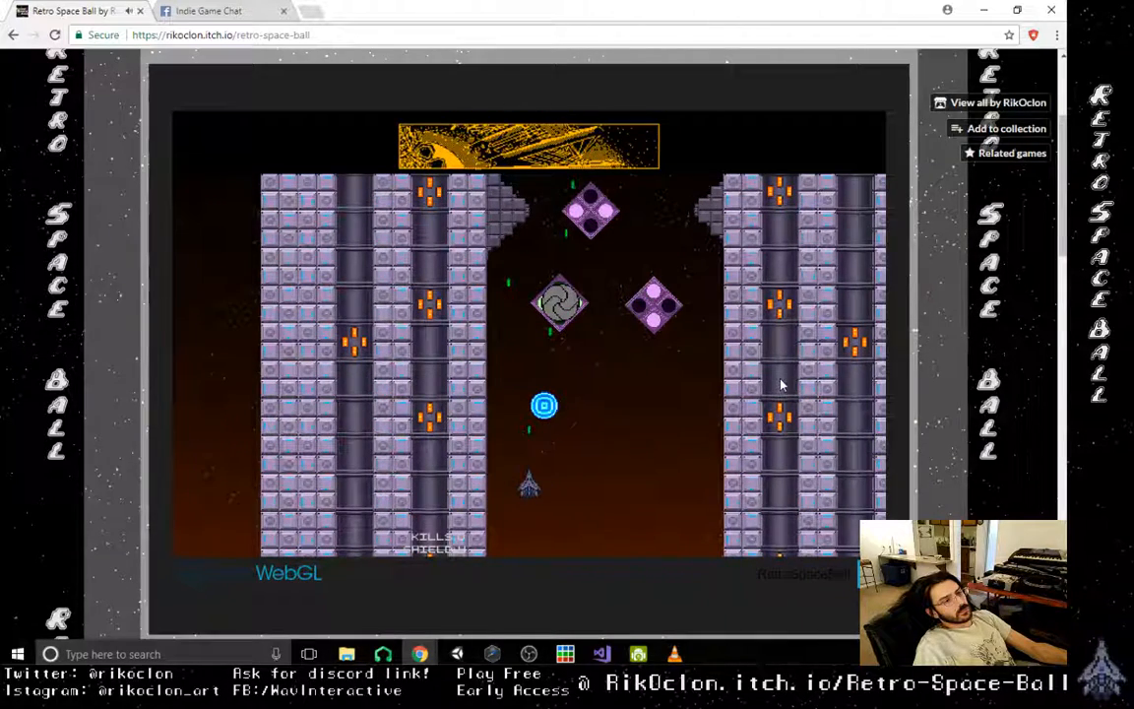
{"action": "key", "text": "Right"}
{"action": "key", "text": "Down"}
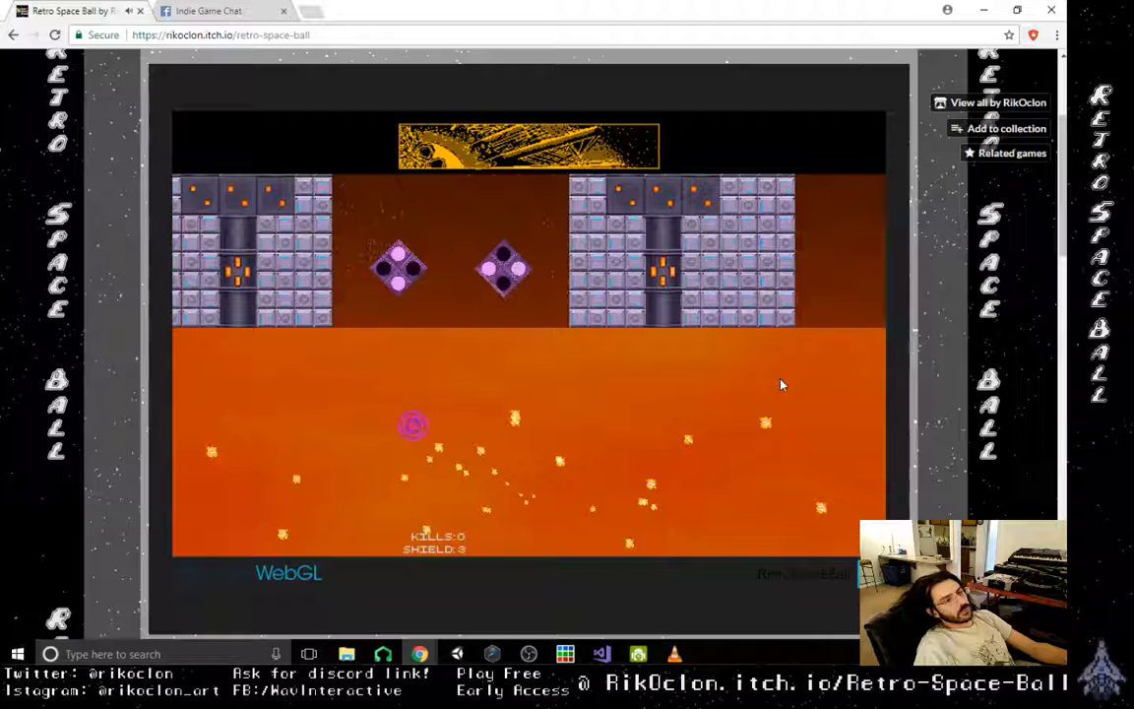